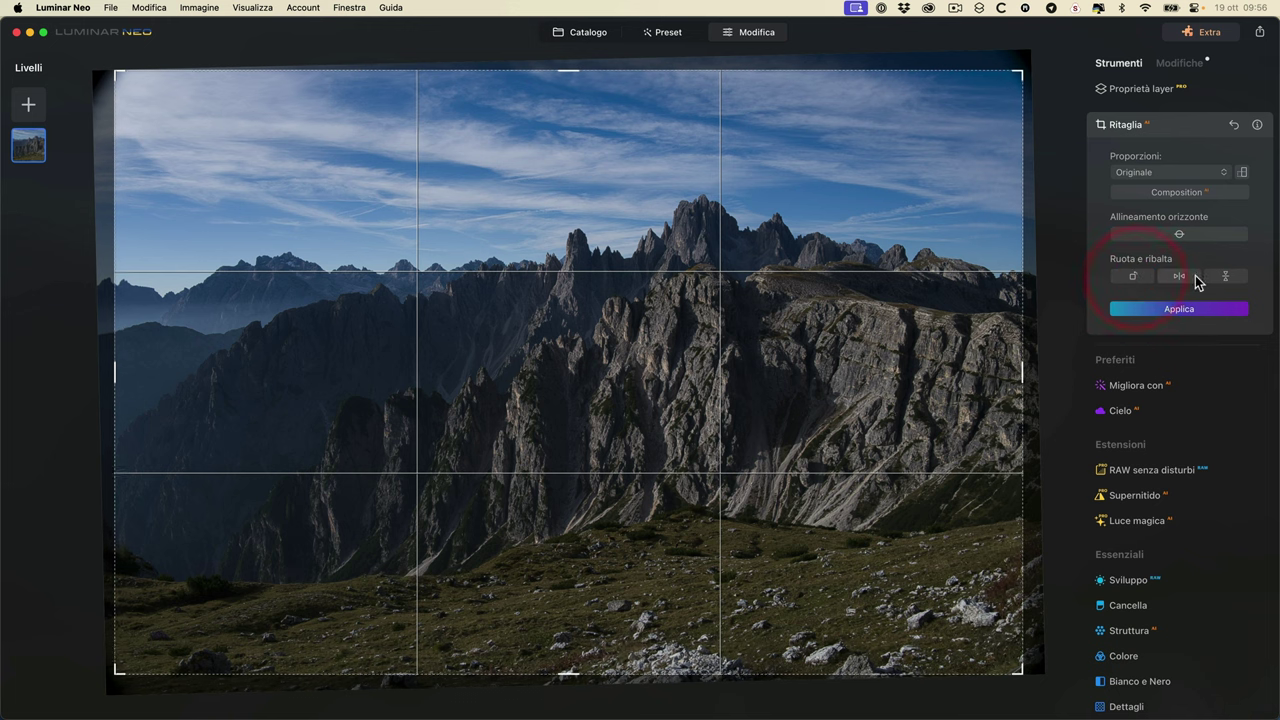
- Flip the mountain photo horizontally and back again in the crop tool, and try the automatic AI composition
click(1184, 280)
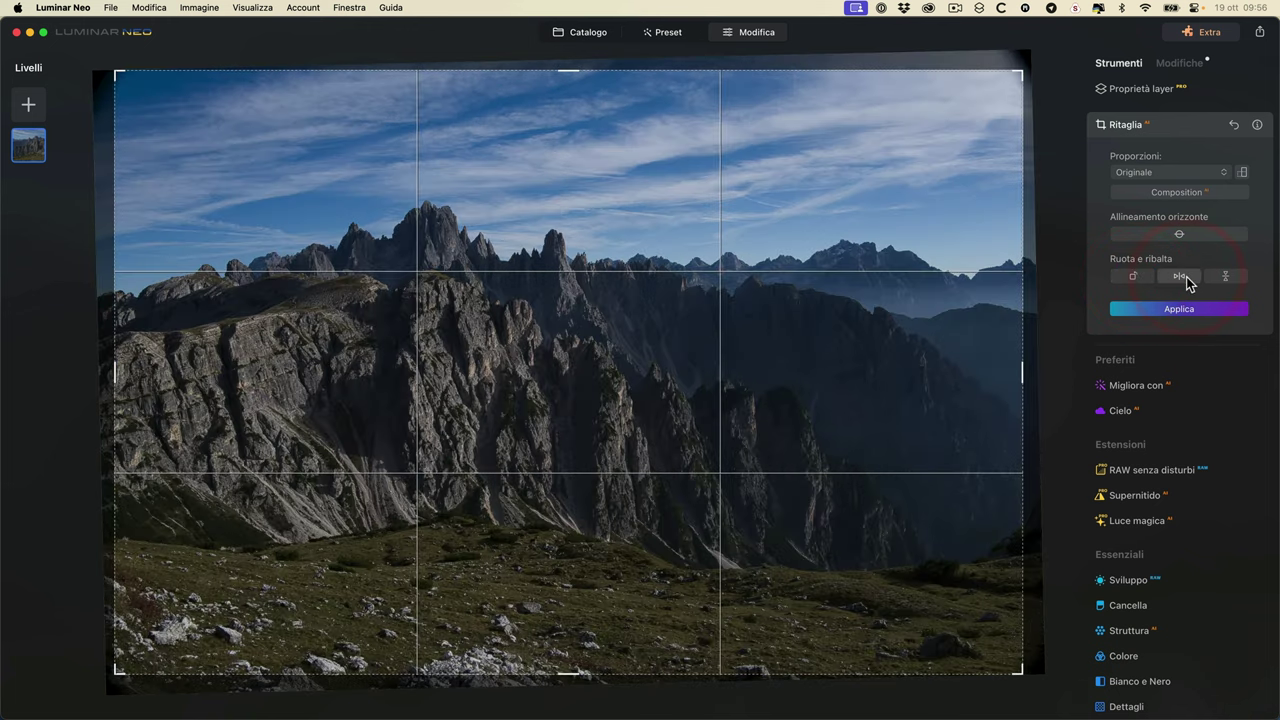
click(1184, 278)
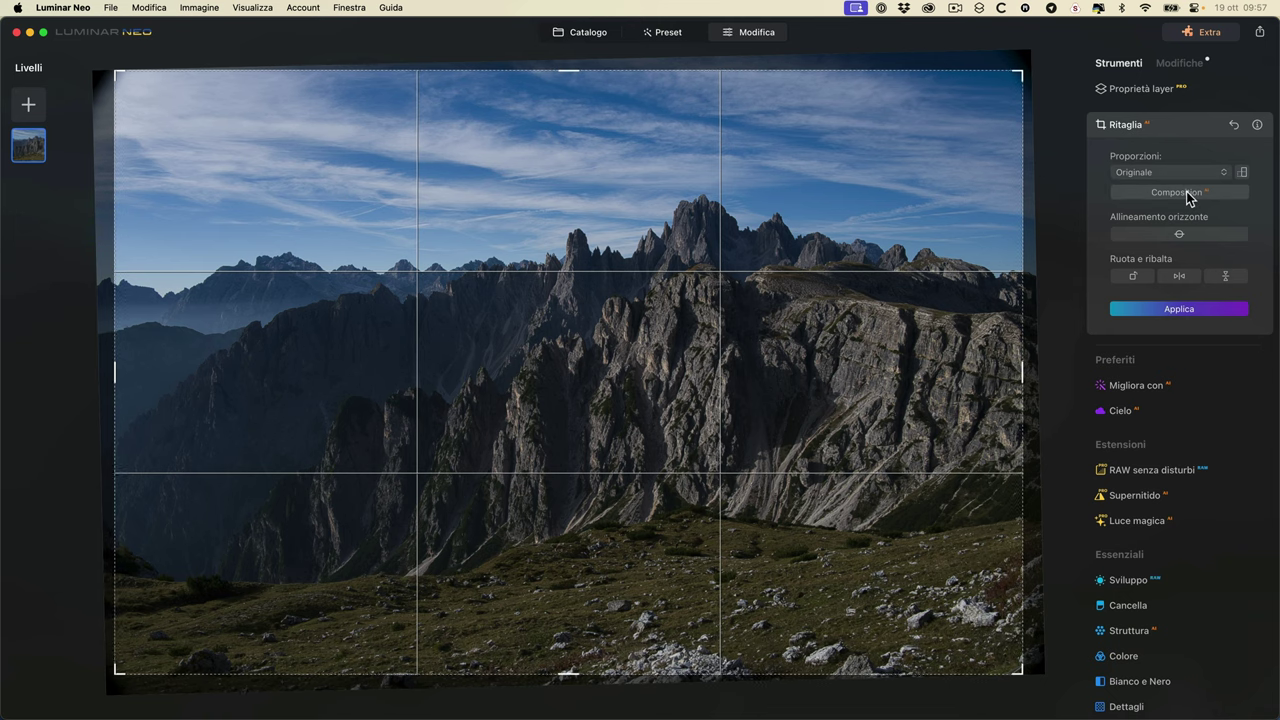
click(1187, 193)
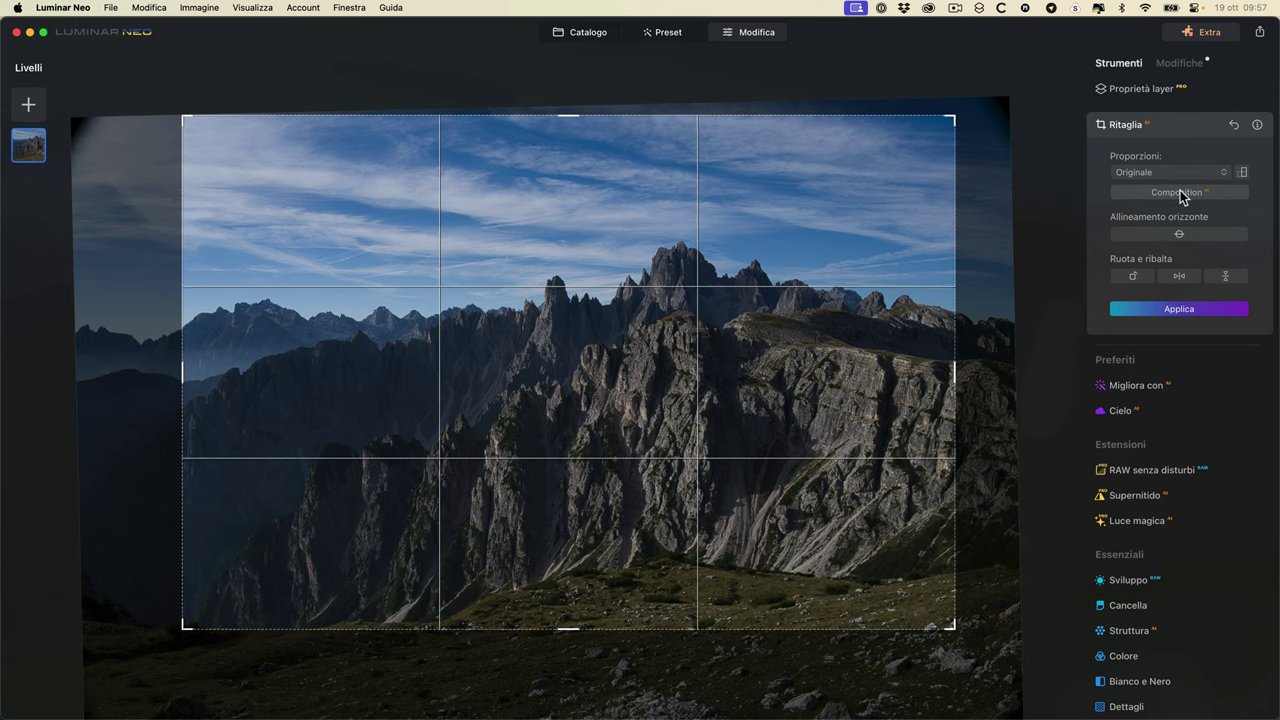
- Try the 16:9 crop proportion on the photo and restore the automatic AI composition
click(1176, 172)
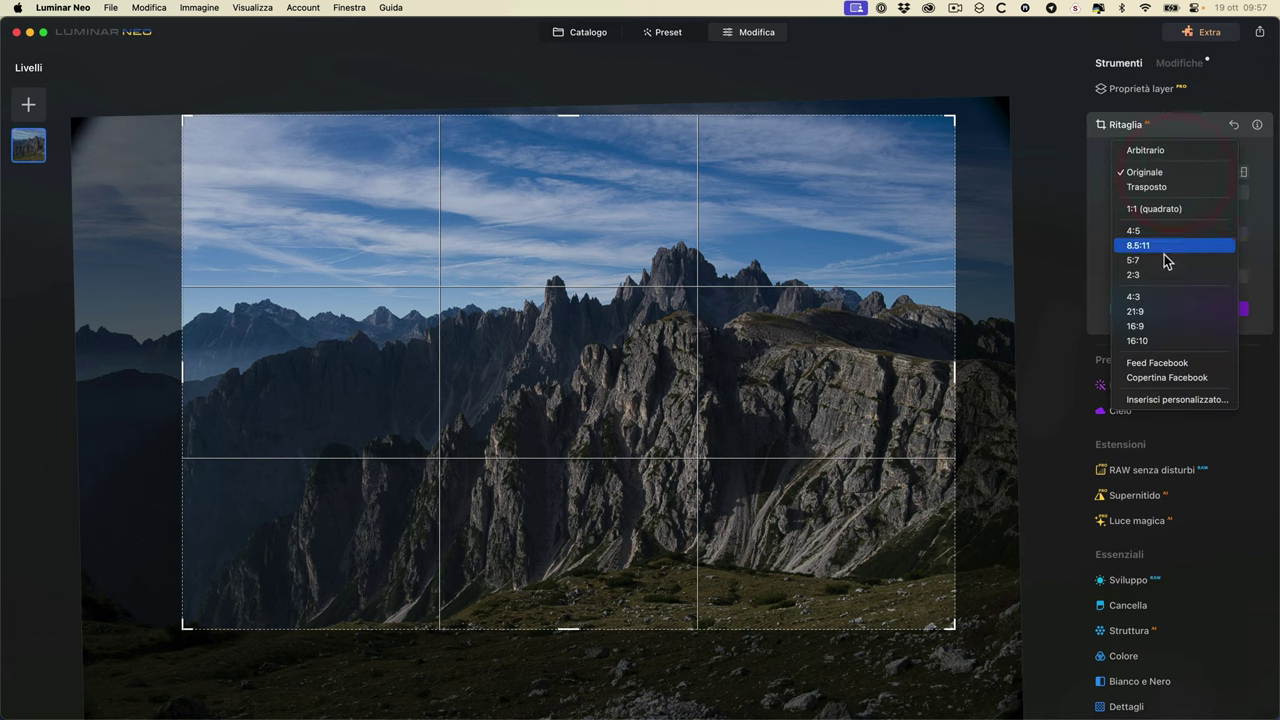
click(1166, 329)
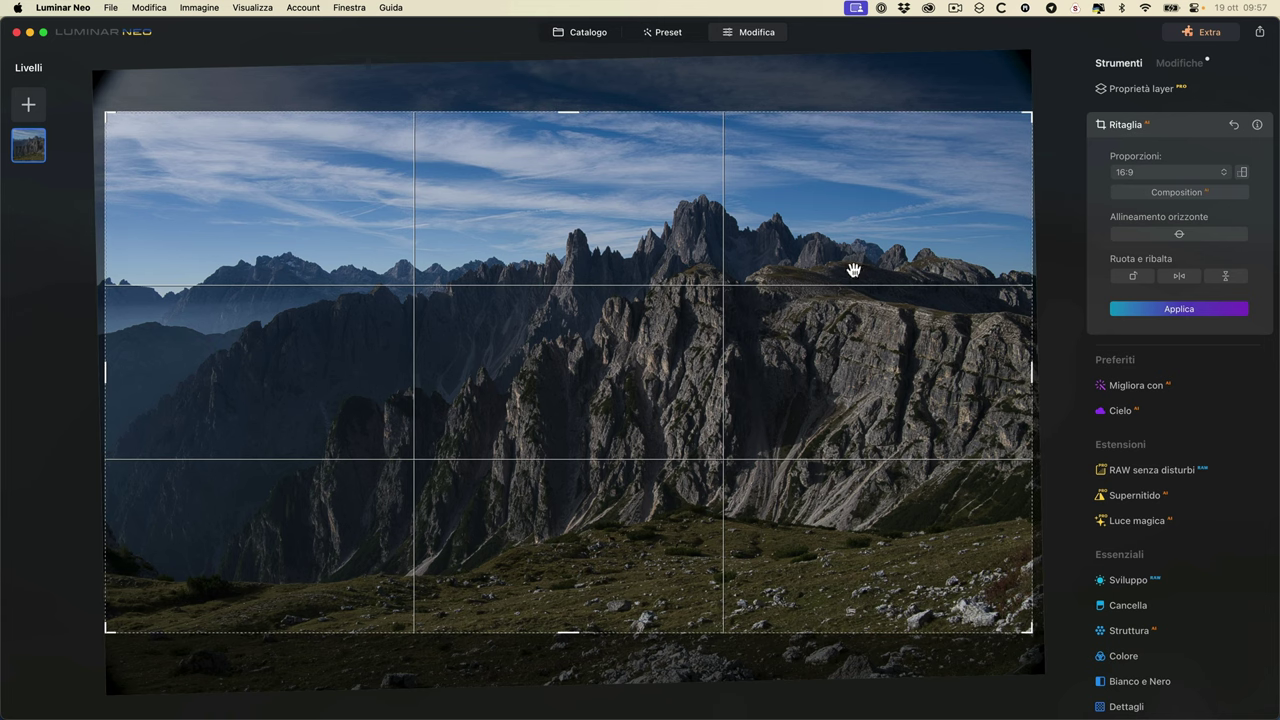
click(1147, 194)
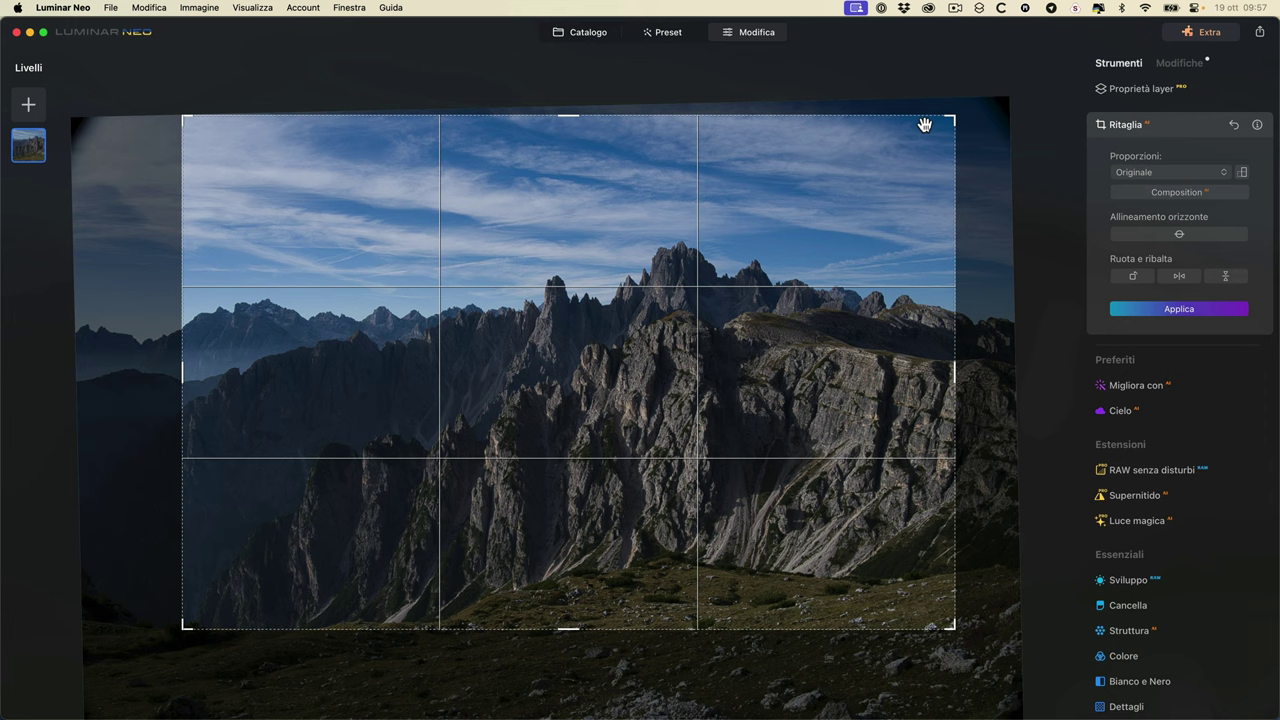
- Try the 1:1 (quadrato) and 4:5 crop proportions and return to the automatic AI composition
click(1189, 172)
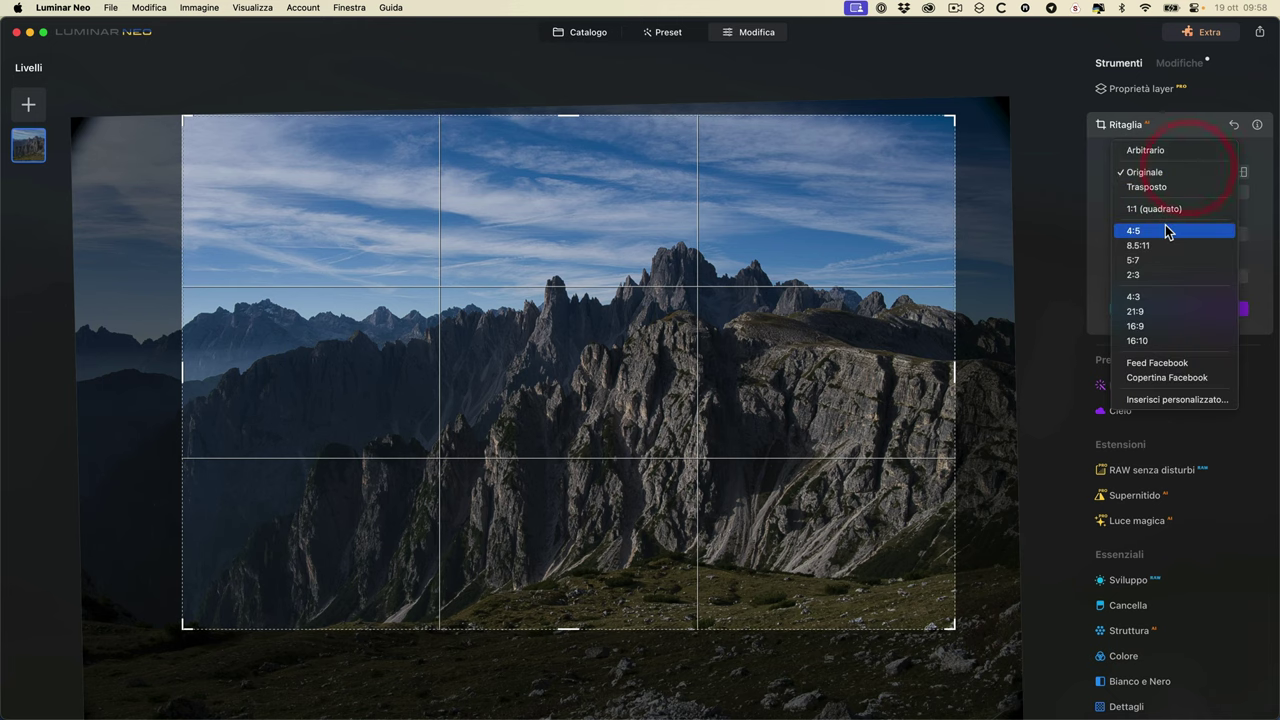
click(1164, 210)
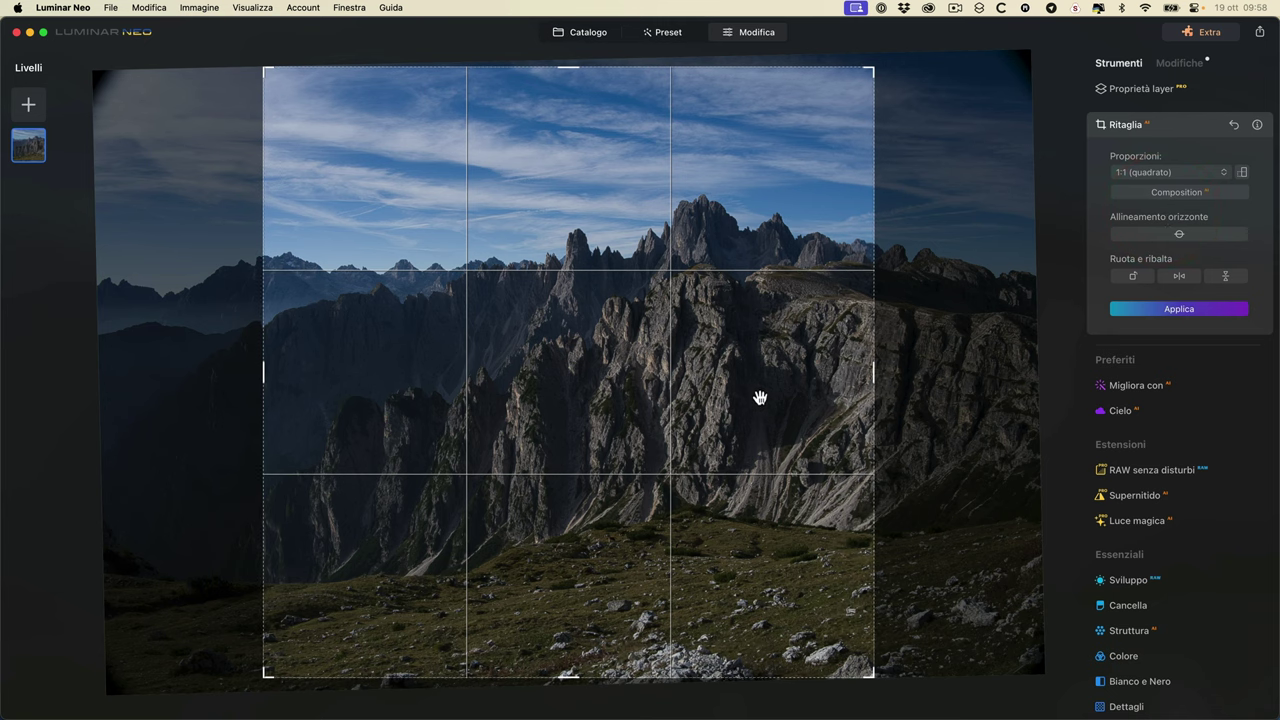
click(1164, 172)
click(1147, 195)
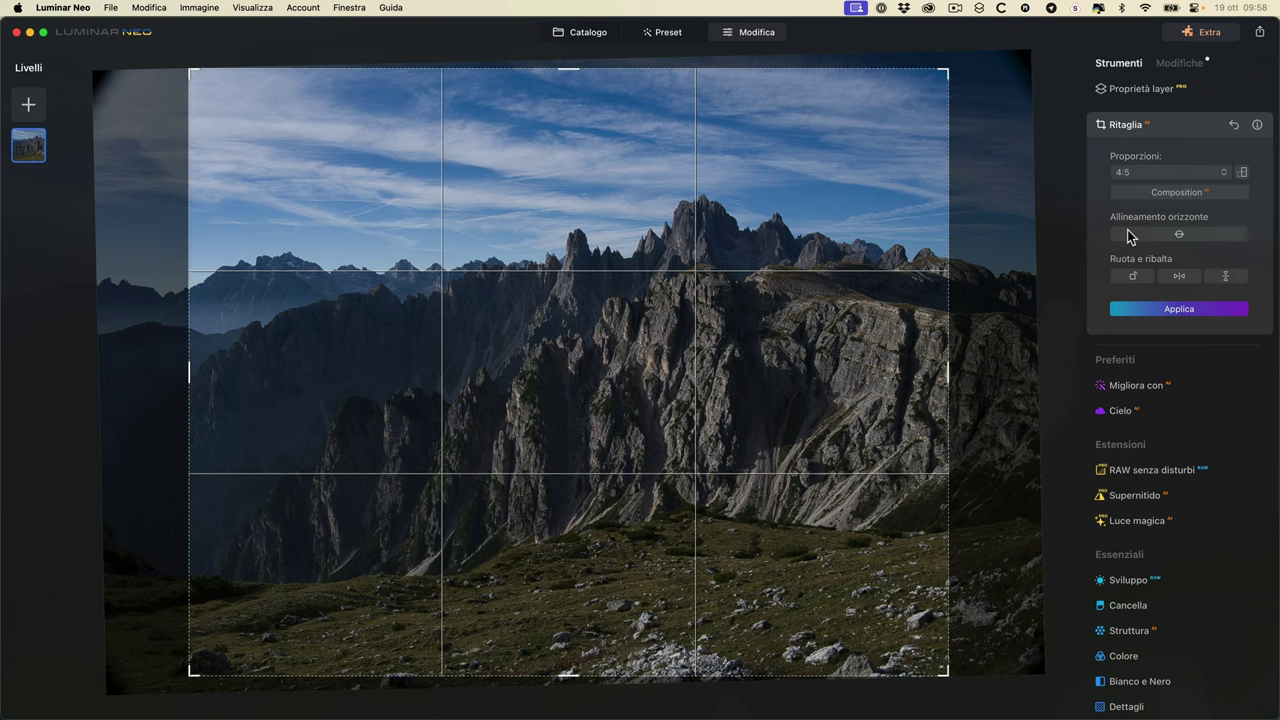
click(1154, 195)
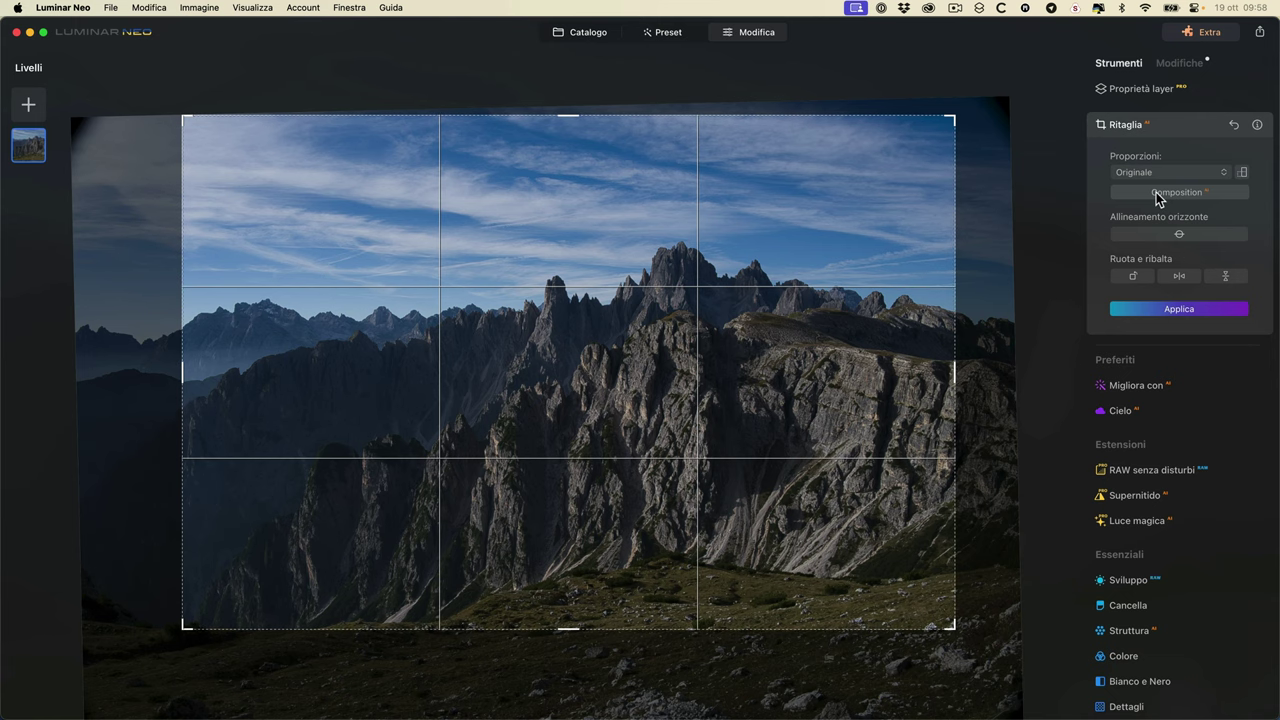
- Set the crop proportion to 16:9 and apply the crop to the photo
click(1163, 174)
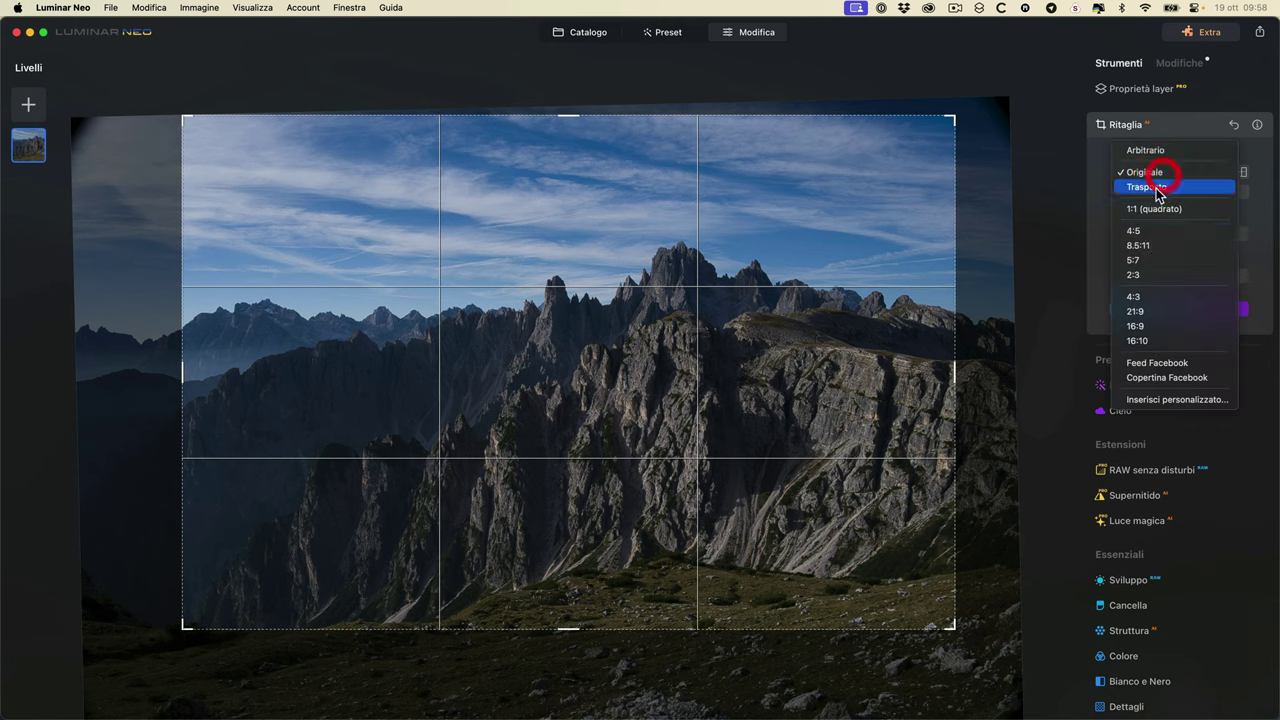
click(1161, 326)
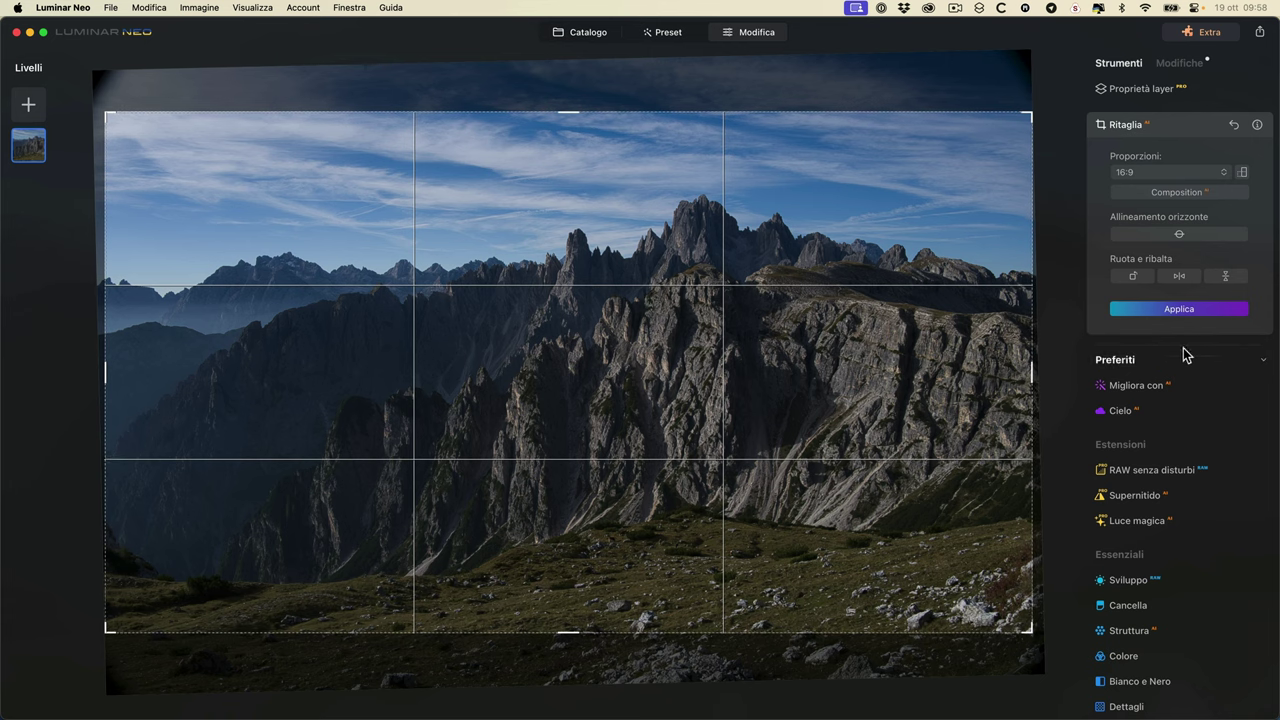
click(1181, 310)
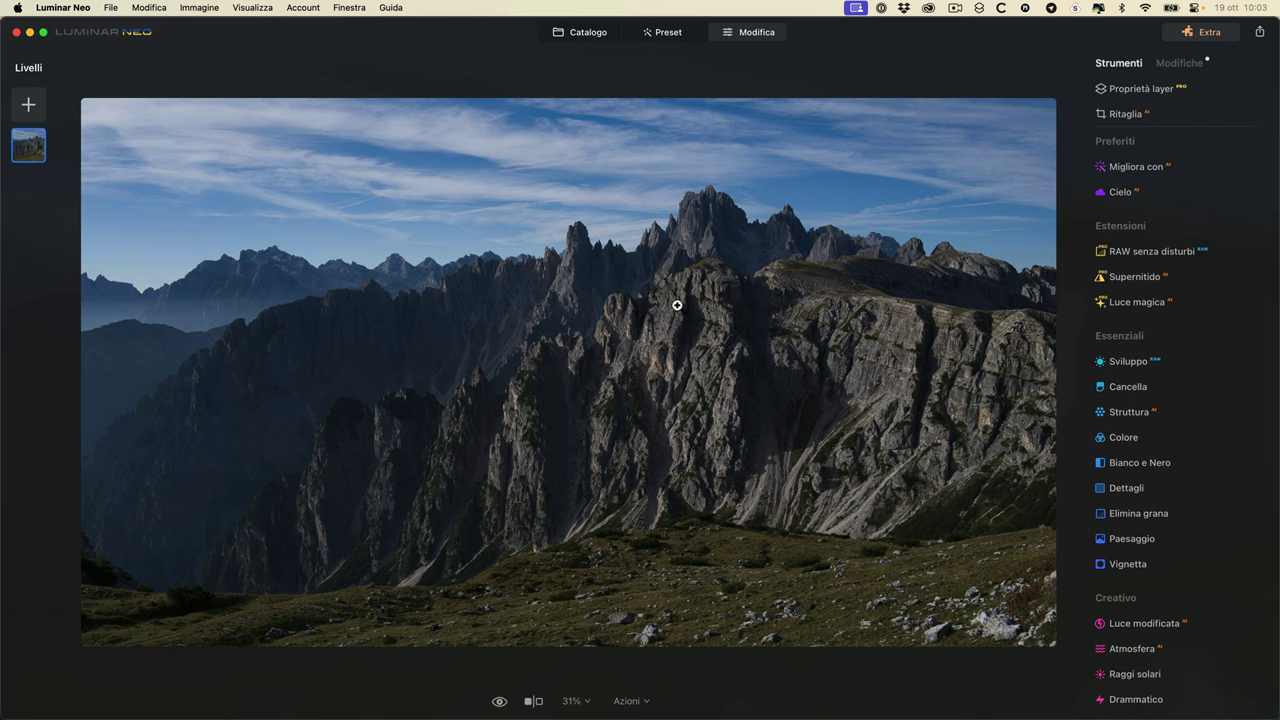
- Review the RAW edits recorded for the photo, collapse the Sviluppo entry, and return to the tool list
click(1179, 66)
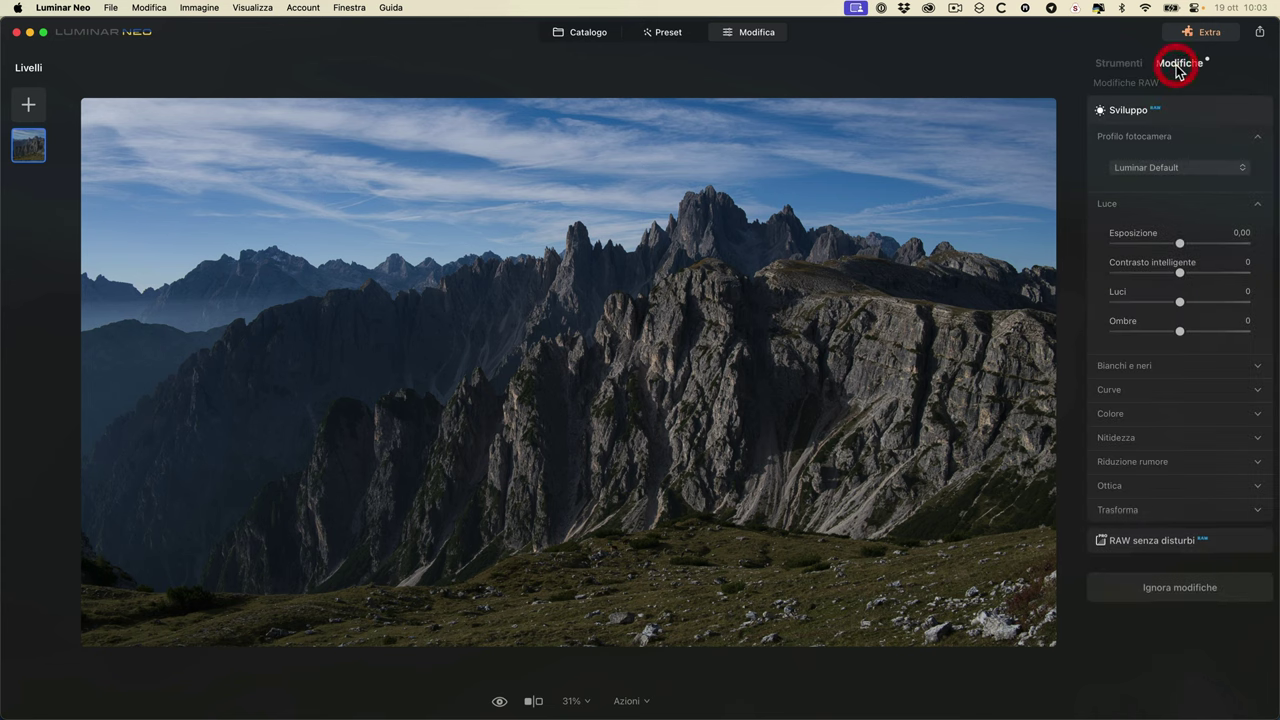
click(1184, 107)
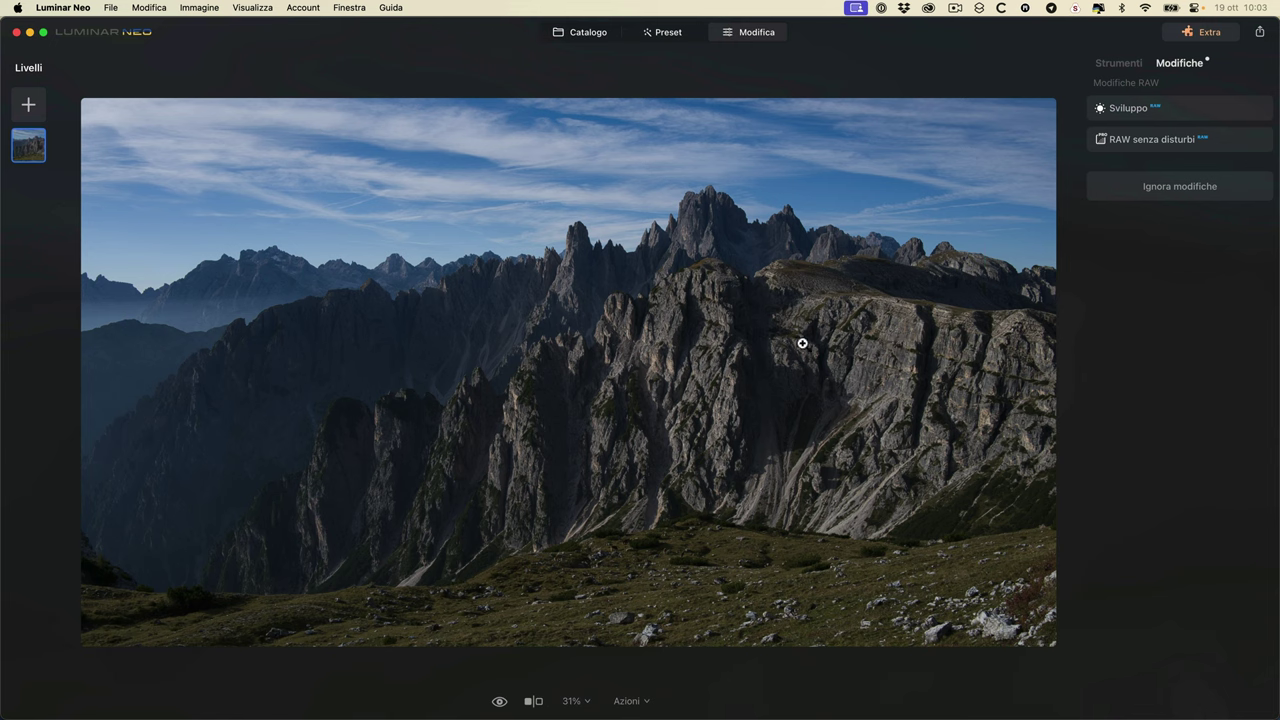
click(1128, 63)
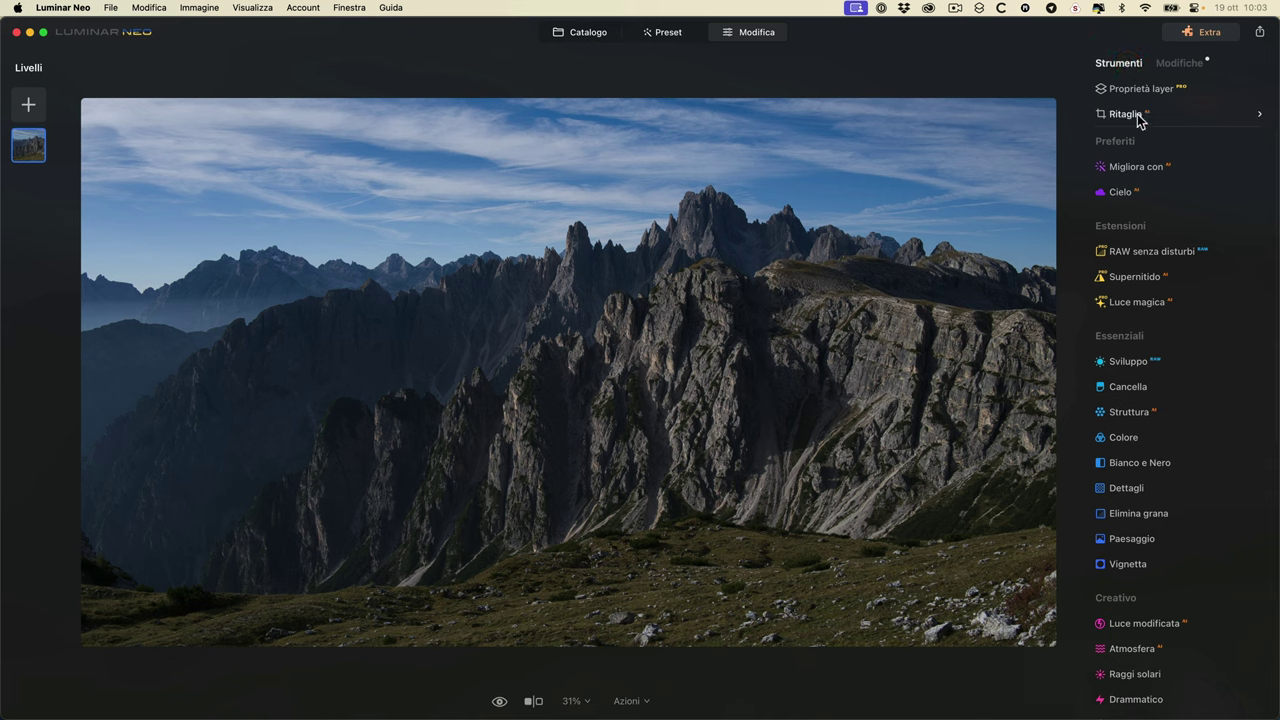
click(1176, 64)
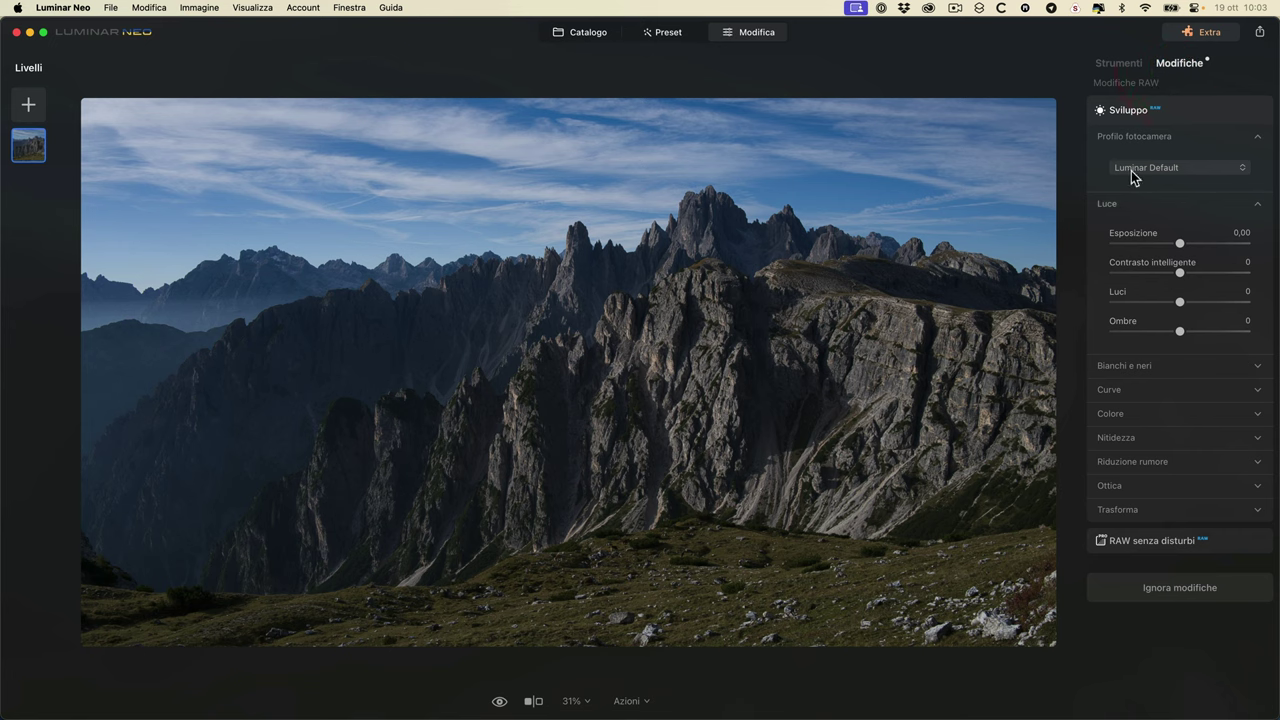
click(1127, 108)
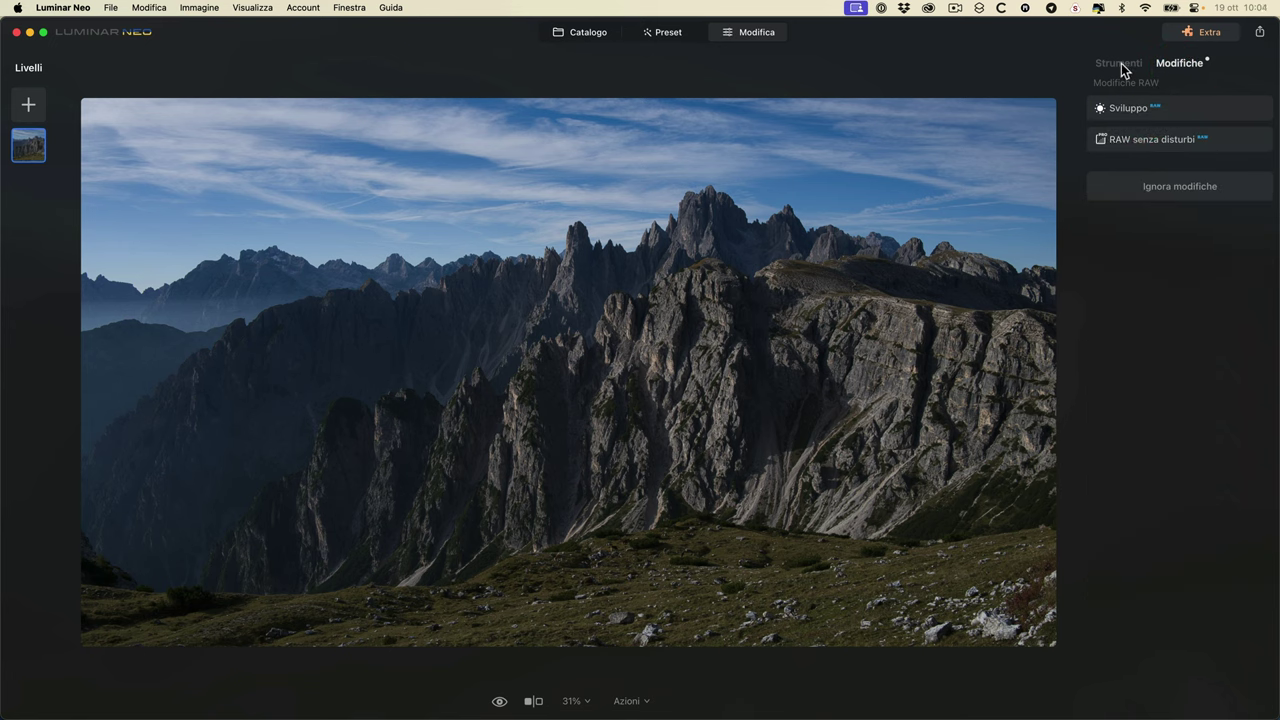
click(1121, 63)
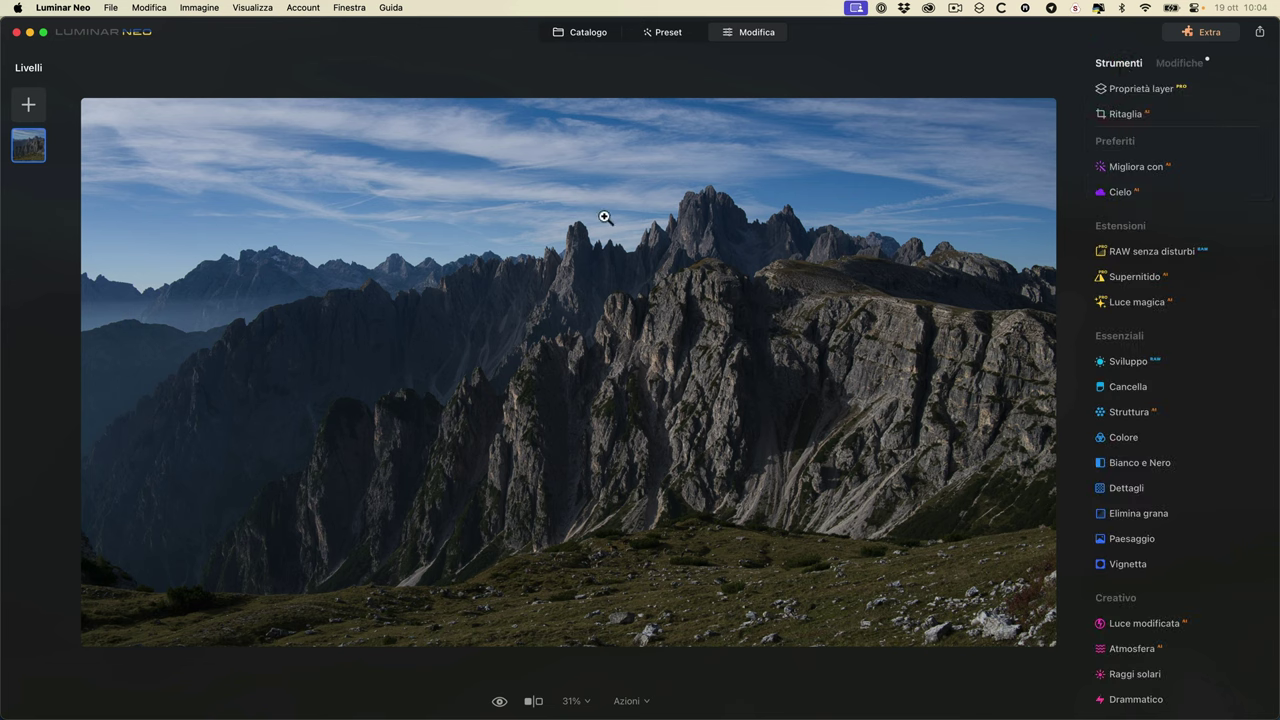
click(648, 705)
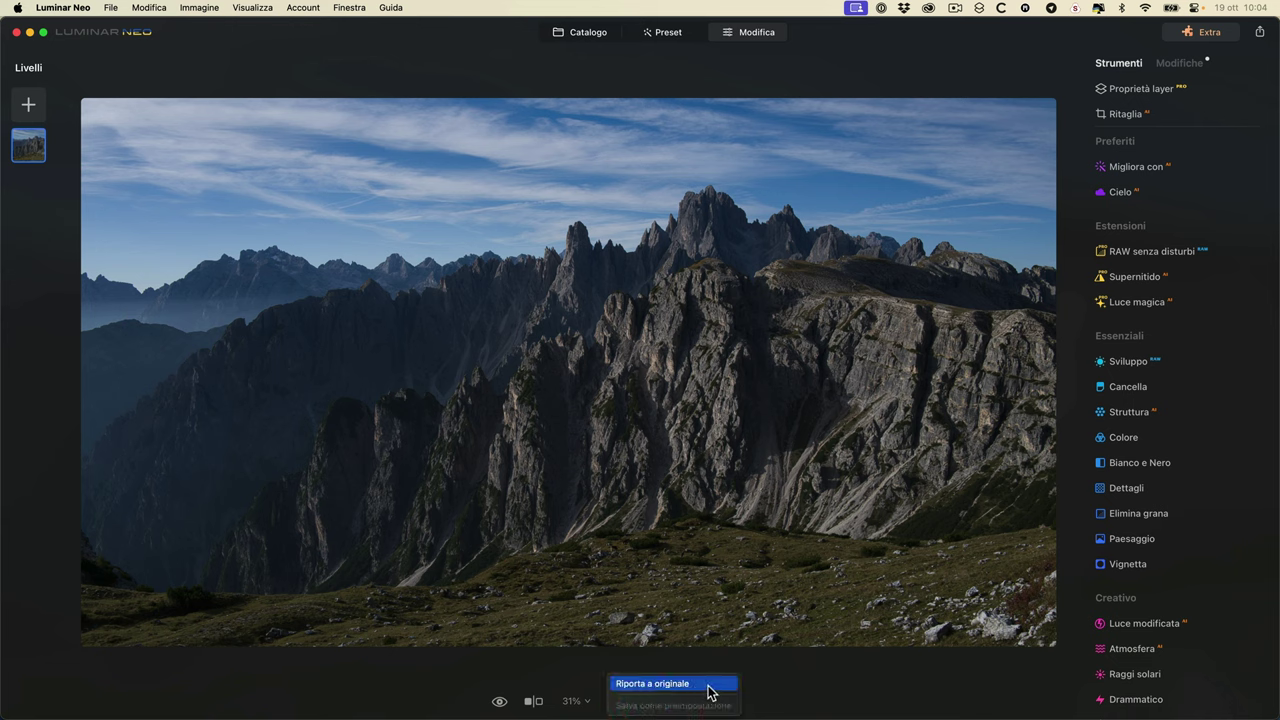
click(810, 690)
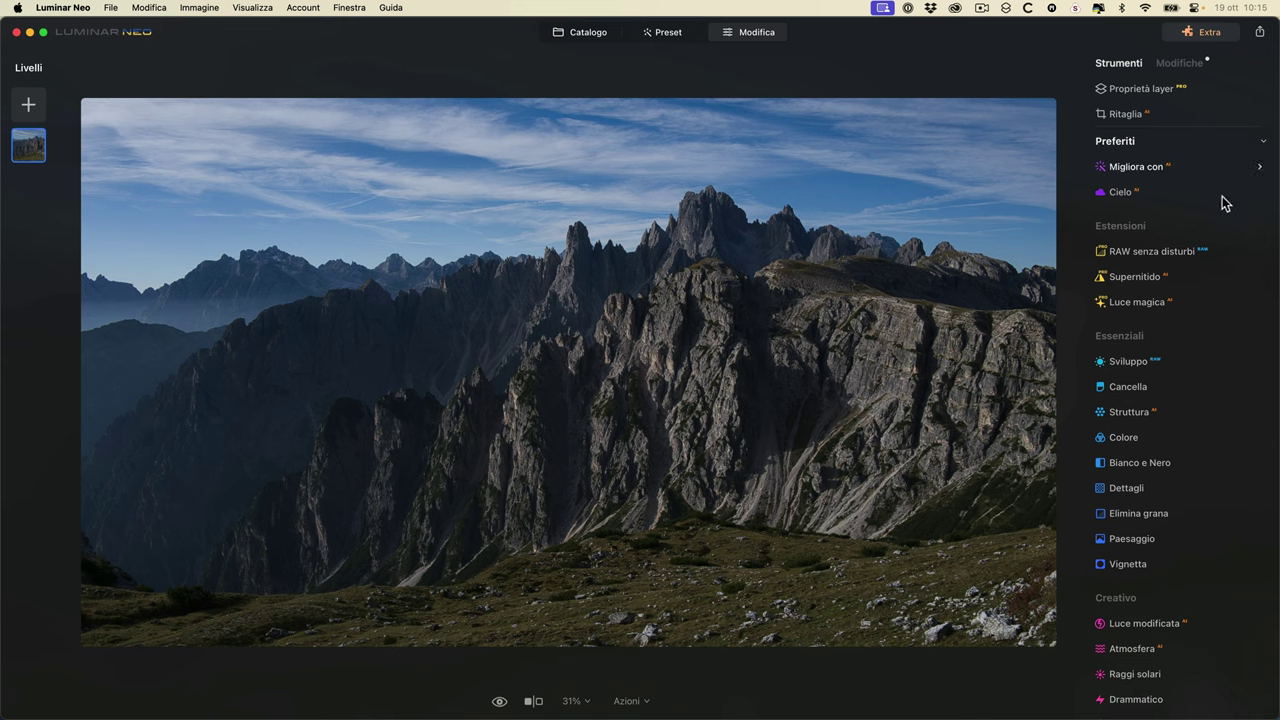
- Collapse the Estensioni, Essenziali and Creativo tool groups and expand them again
click(1262, 228)
click(1262, 255)
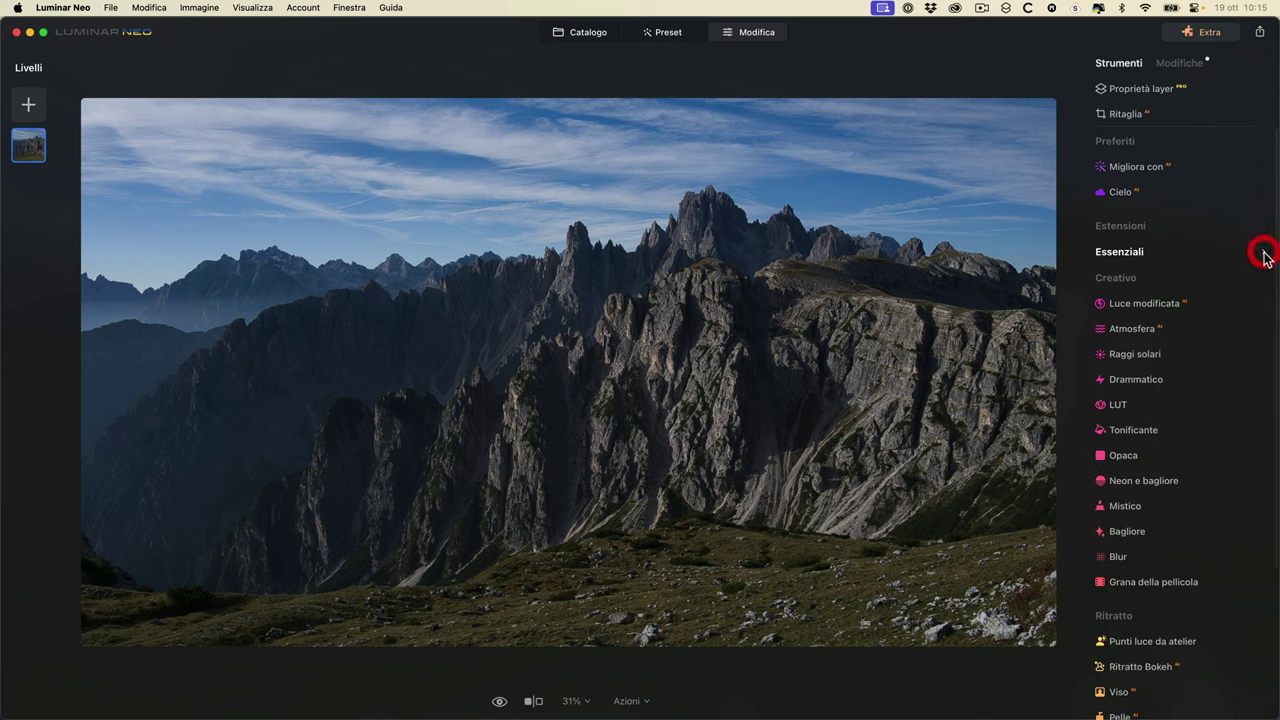
click(1264, 279)
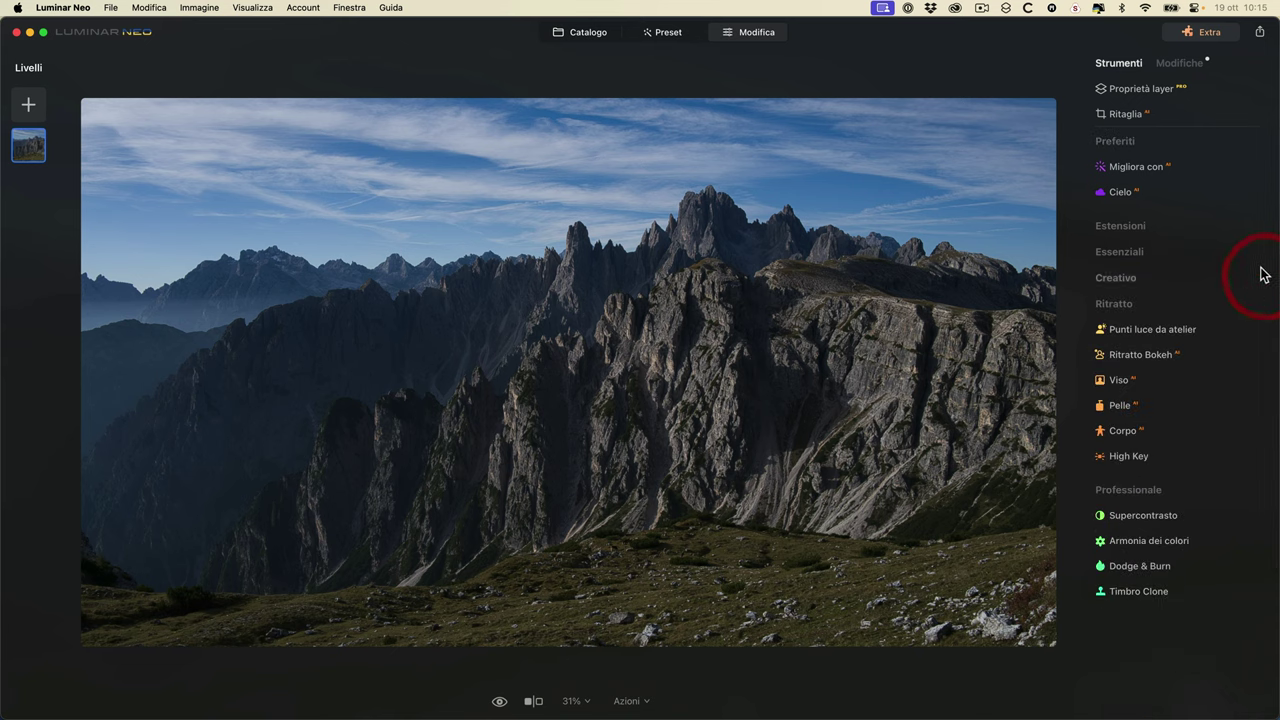
click(1264, 276)
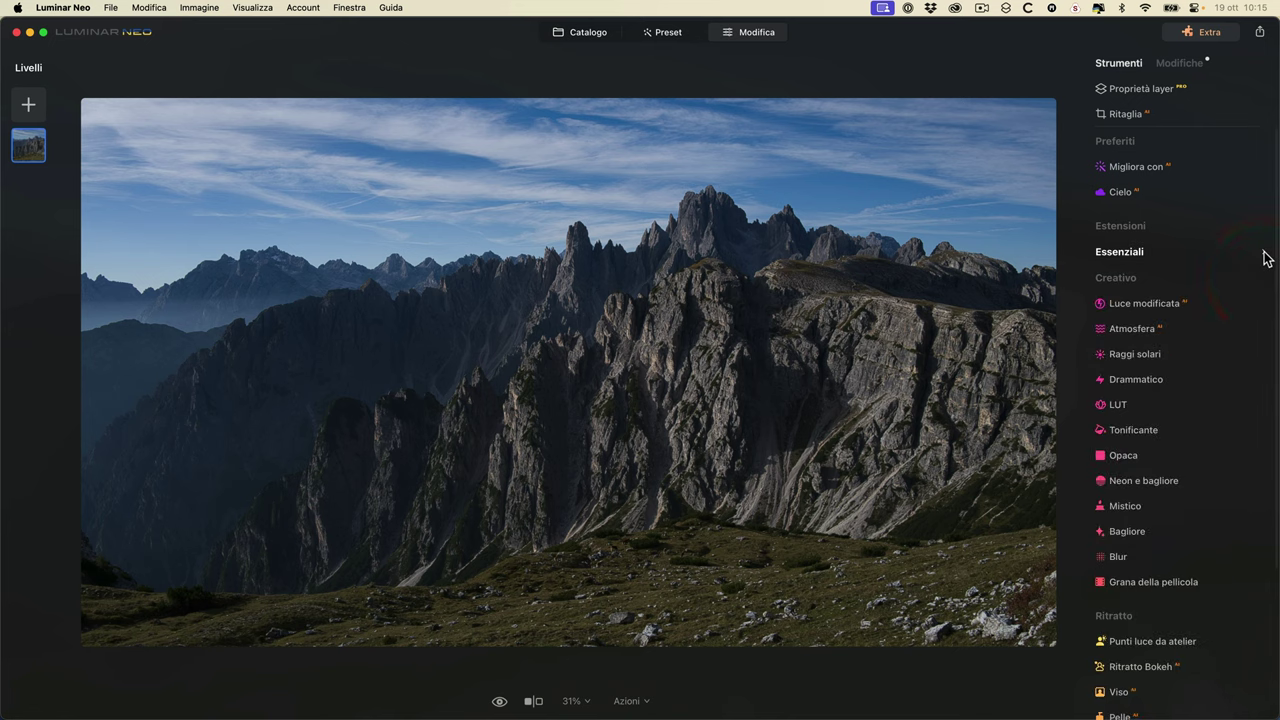
click(1264, 251)
click(1264, 230)
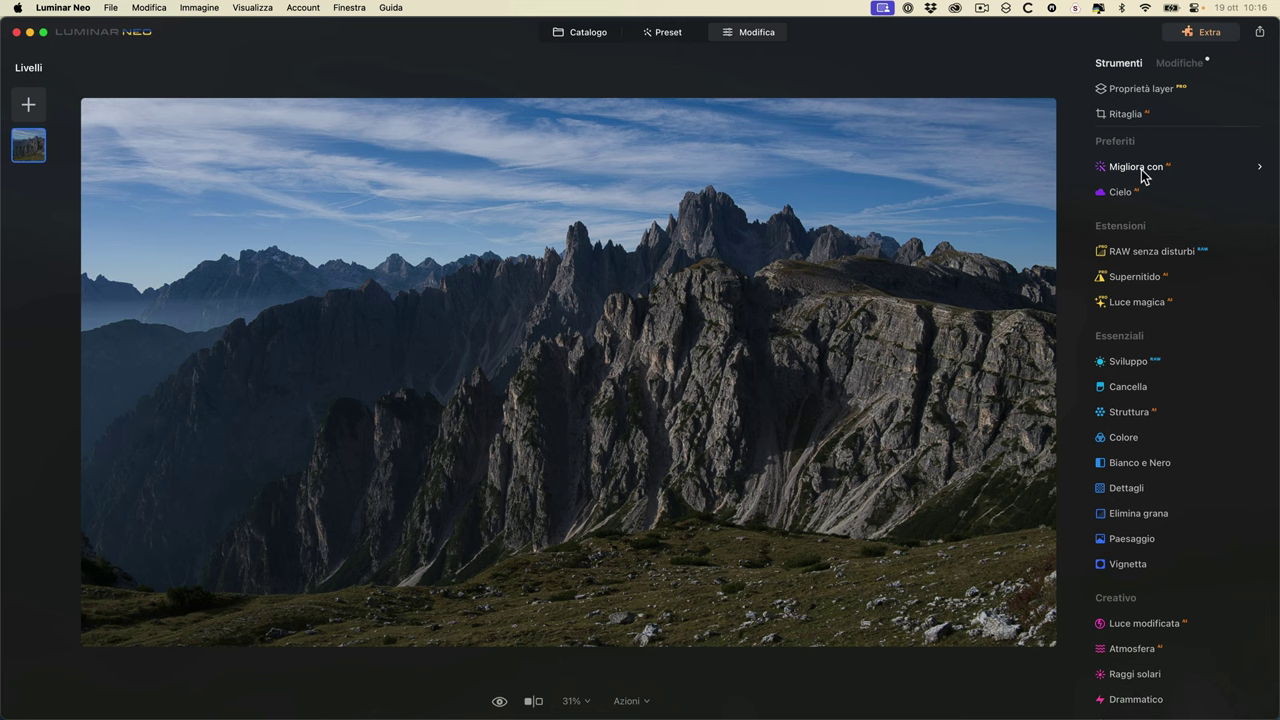
- Add the Sviluppo tool to the favourites and remove it from them again
click(1136, 363)
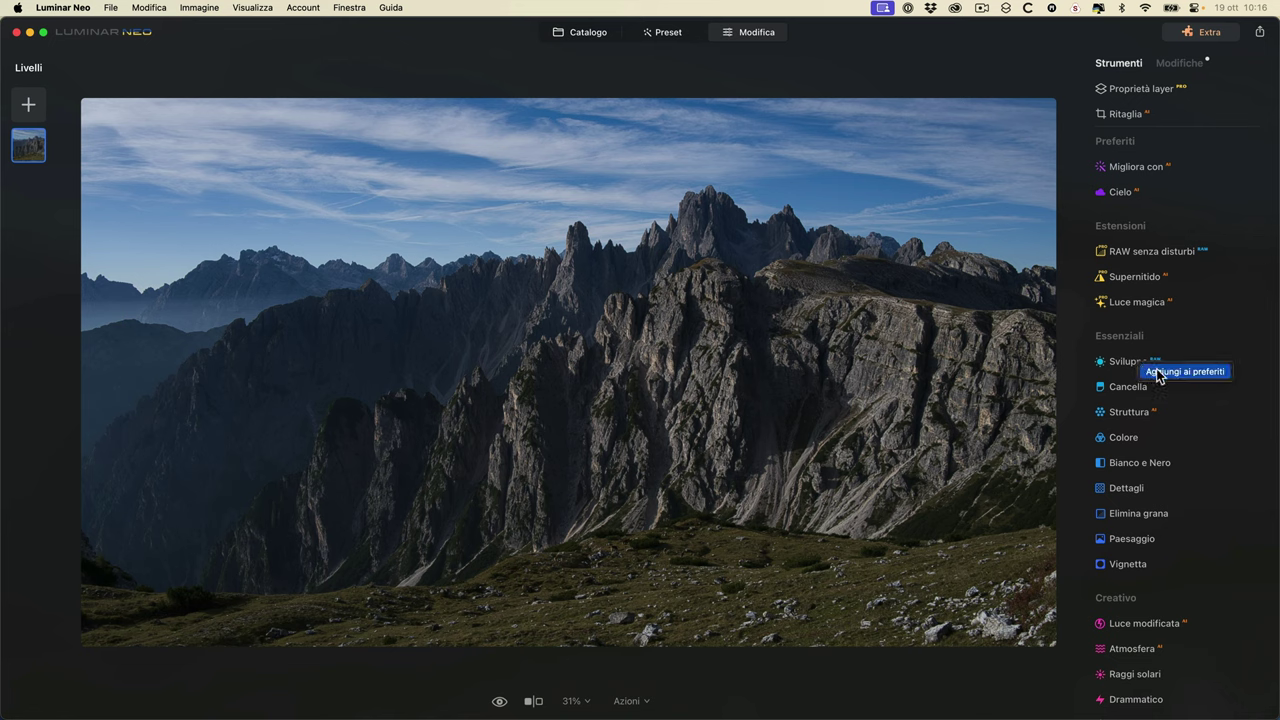
click(1160, 374)
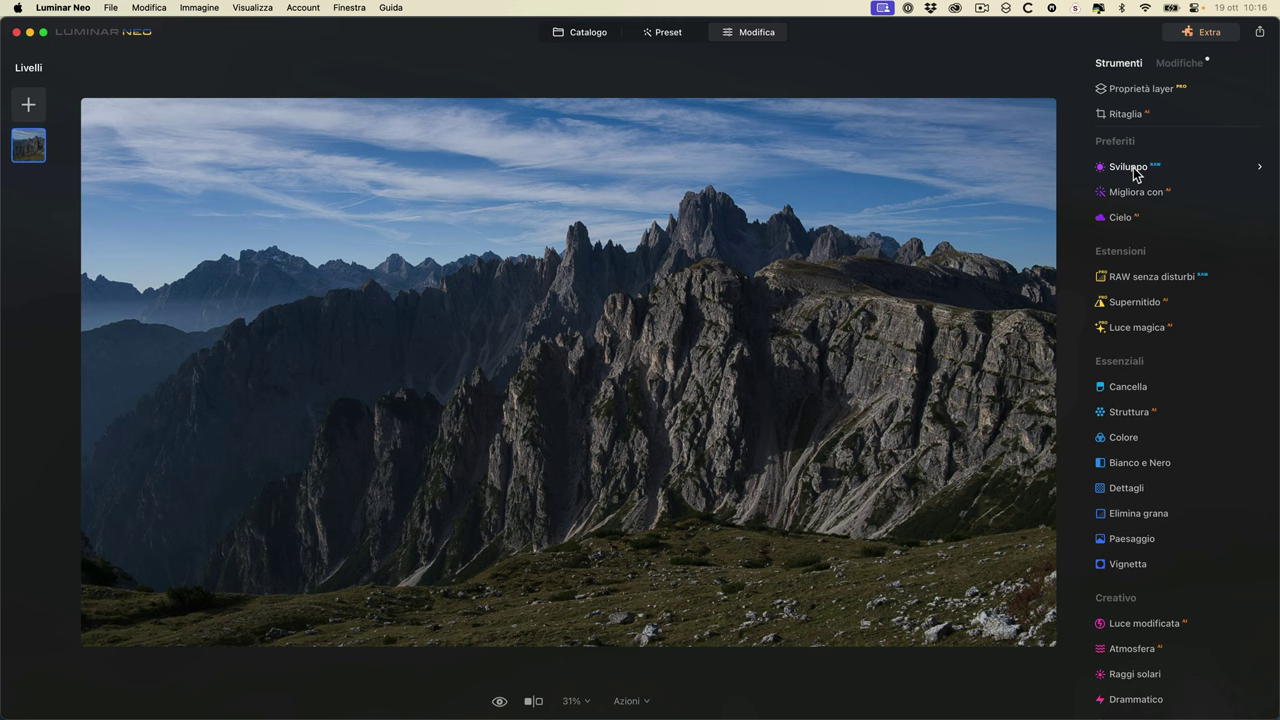
right_click(1133, 167)
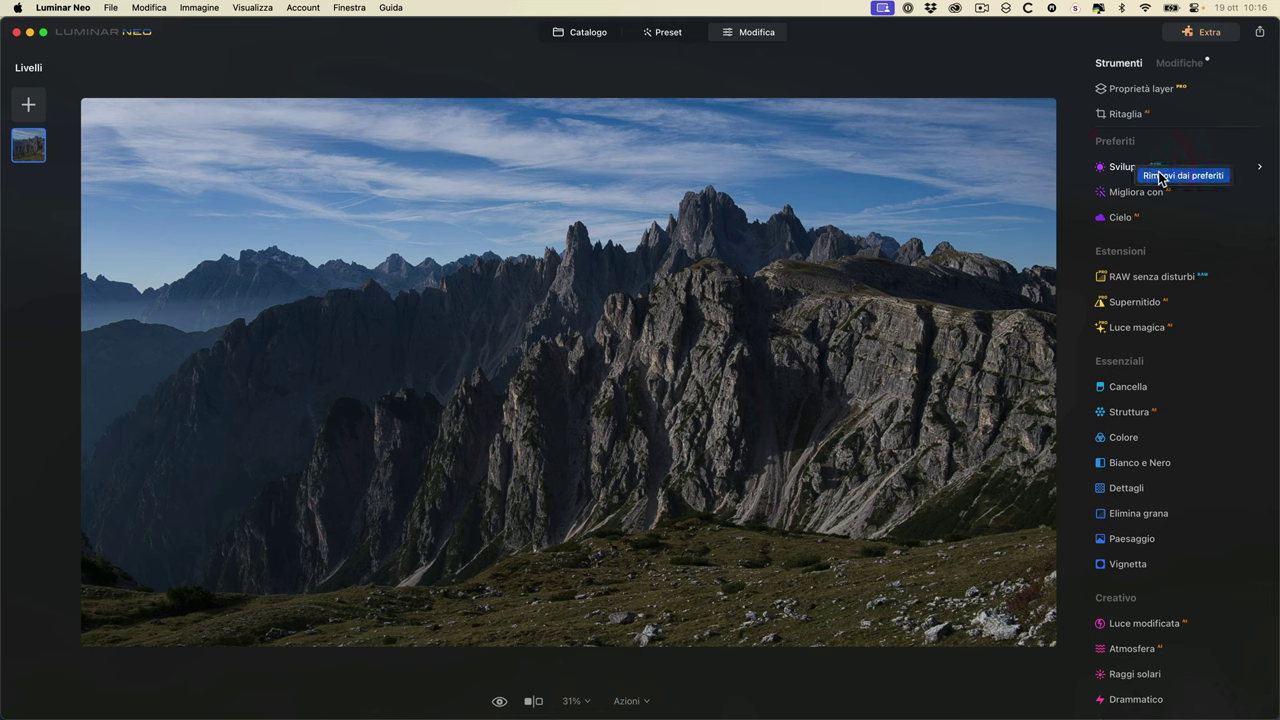
click(1160, 177)
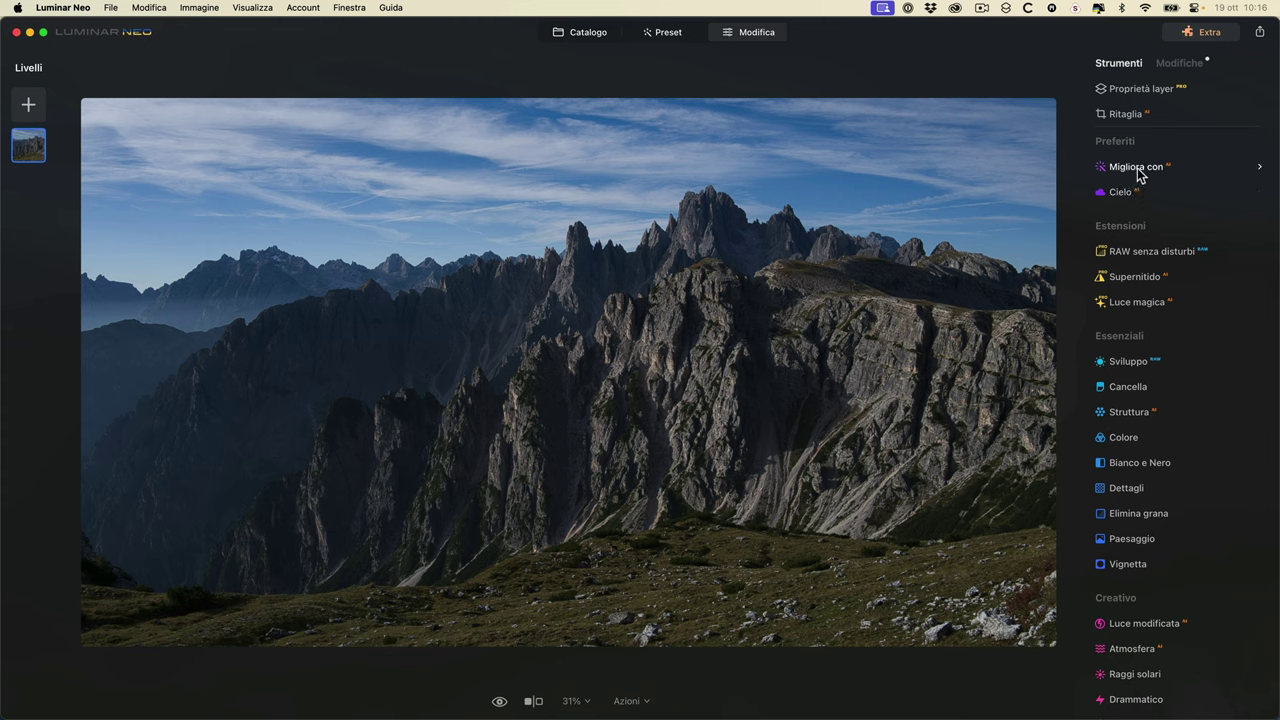
click(1165, 140)
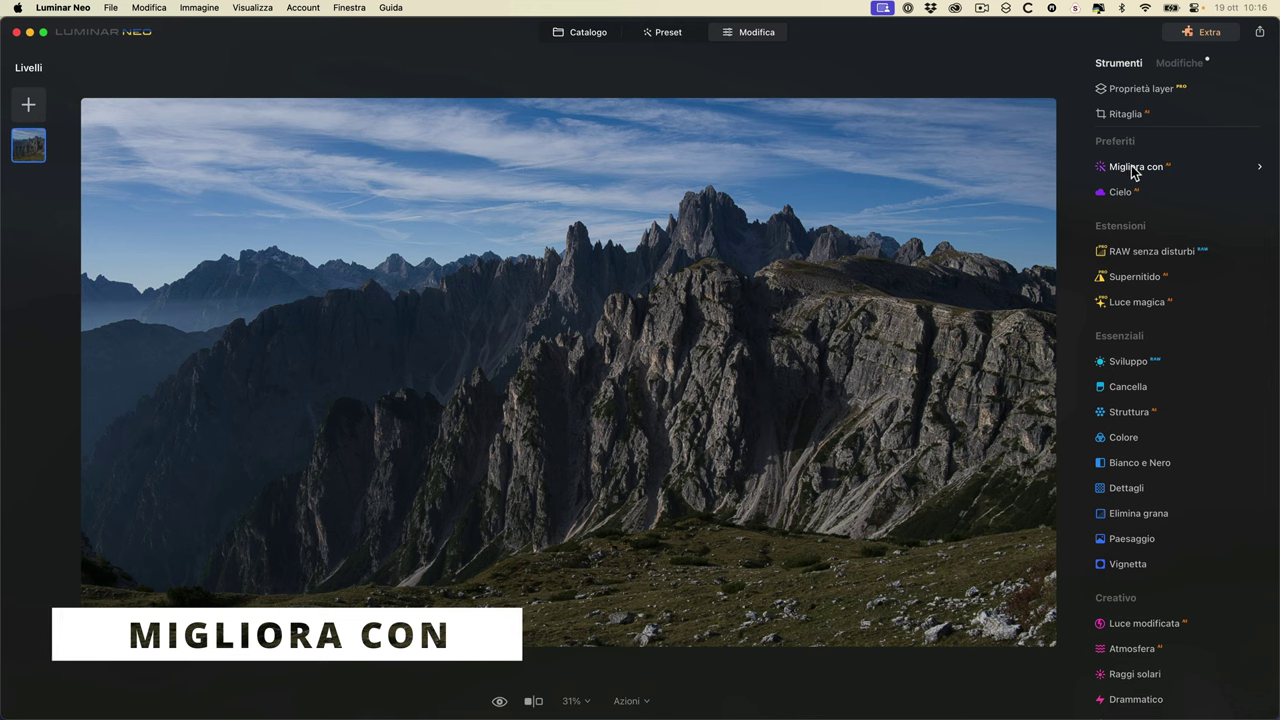
- Enhance the photo with Migliora con, setting Accento to 50 and Migliora Cielo to 21, and compare before and after
click(1132, 169)
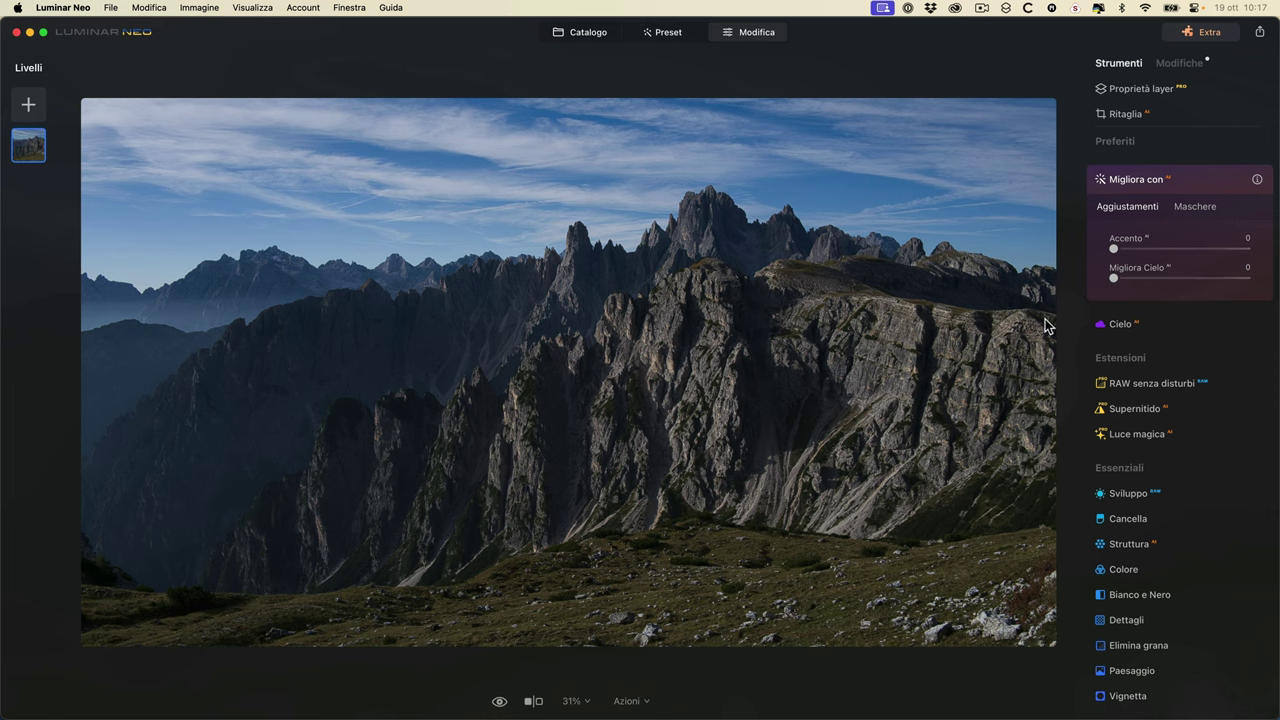
drag(1115, 248, 1182, 249)
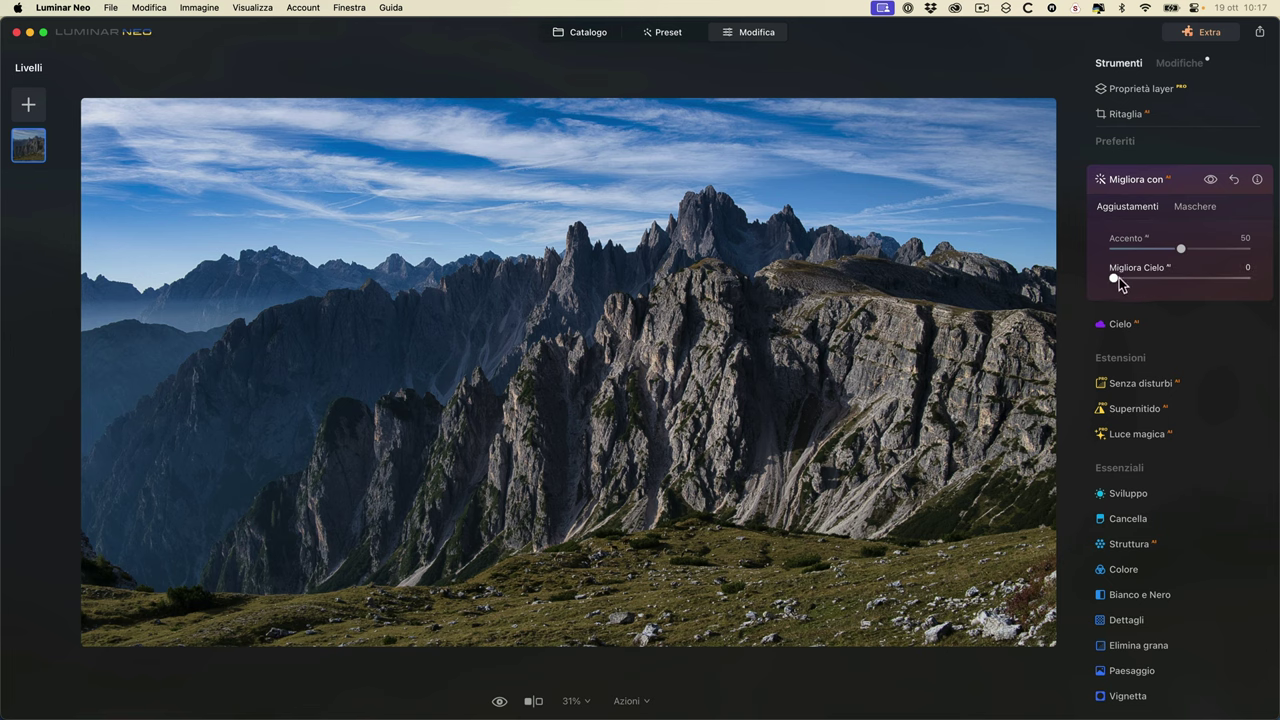
drag(1115, 277, 1142, 279)
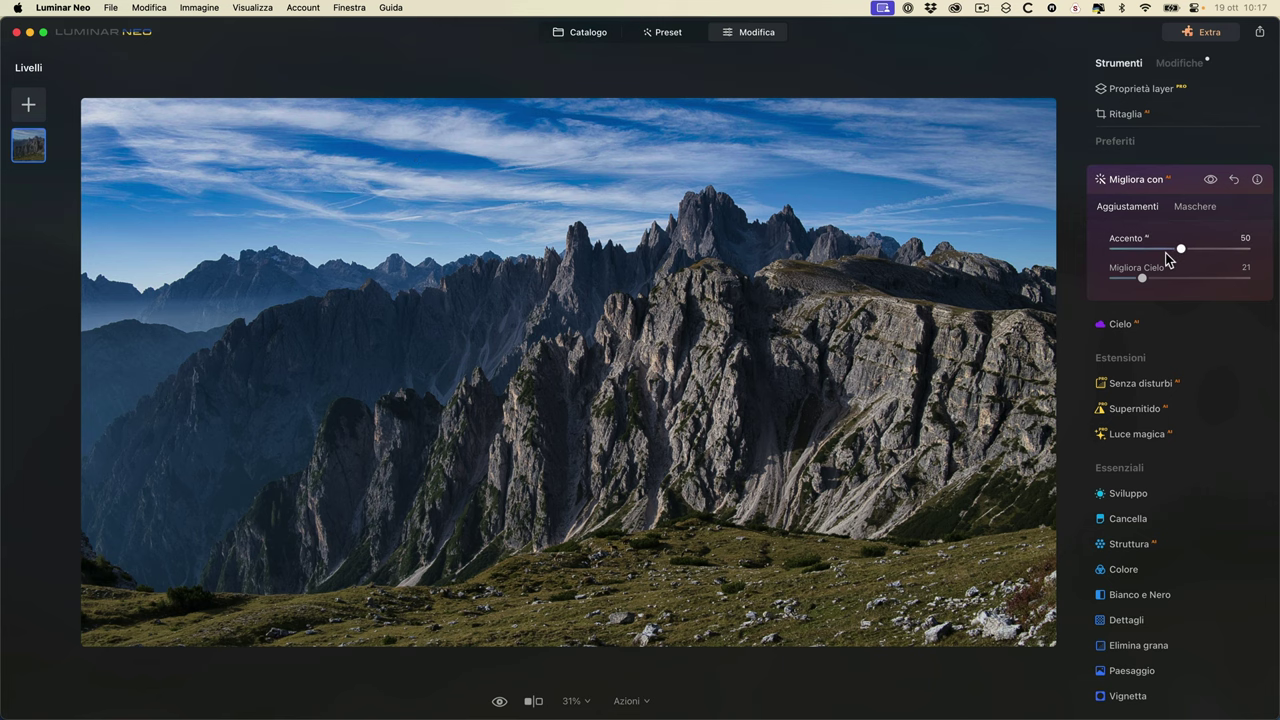
click(1210, 181)
click(1210, 181)
- Return to the photo catalogue and open the favourite with the cloudy sky over dark, rocky ground
click(585, 31)
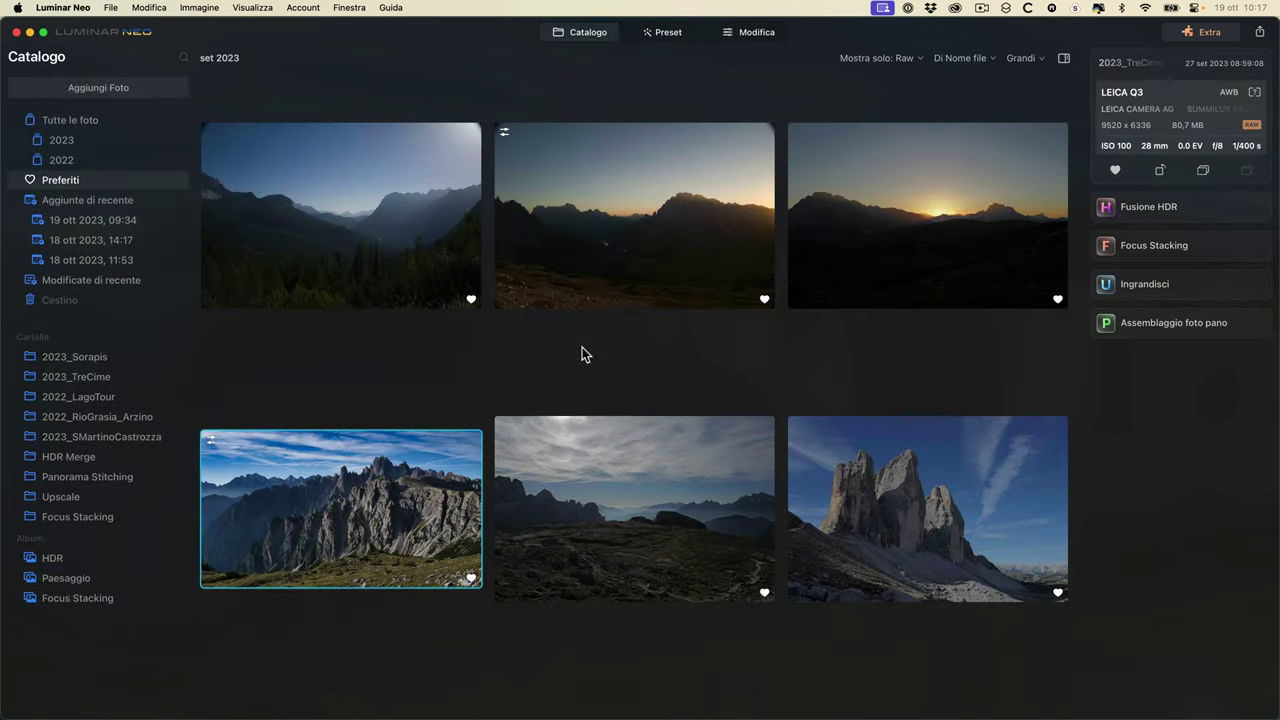
double_click(634, 525)
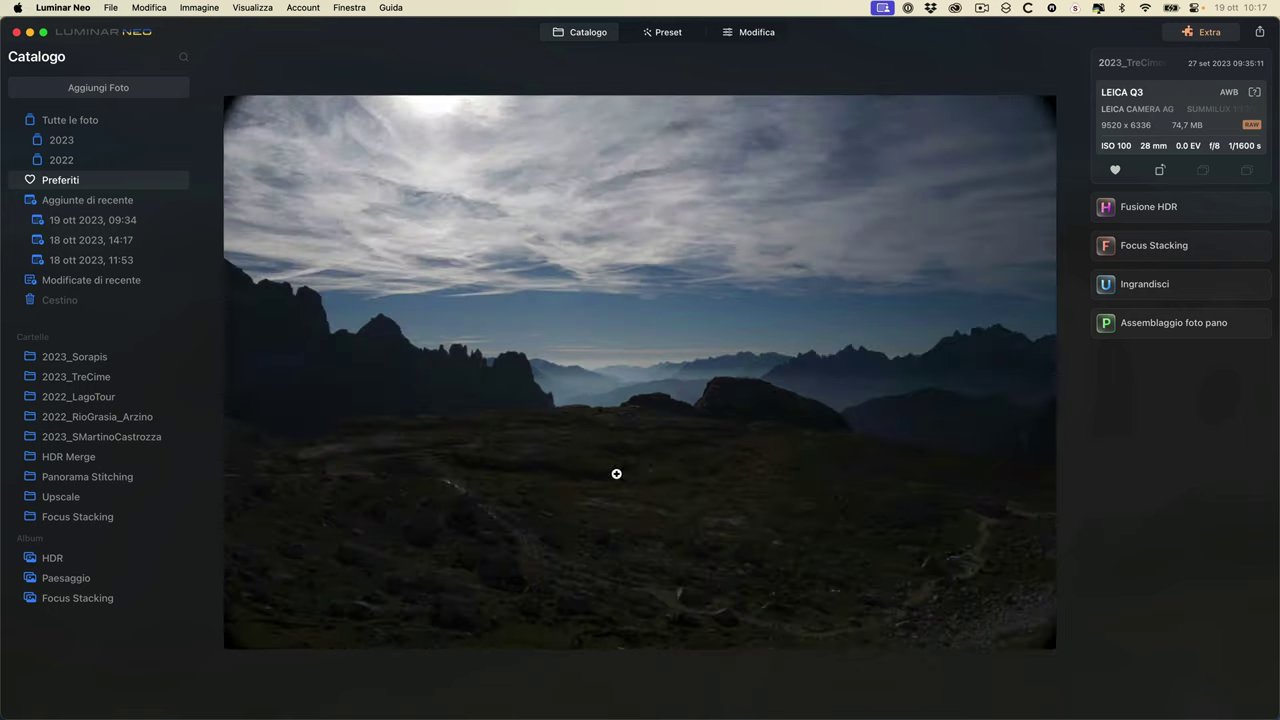
- Open the photo for editing and enhance it with Migliora con, setting Accento to 100 and Migliora Cielo to 20
click(748, 32)
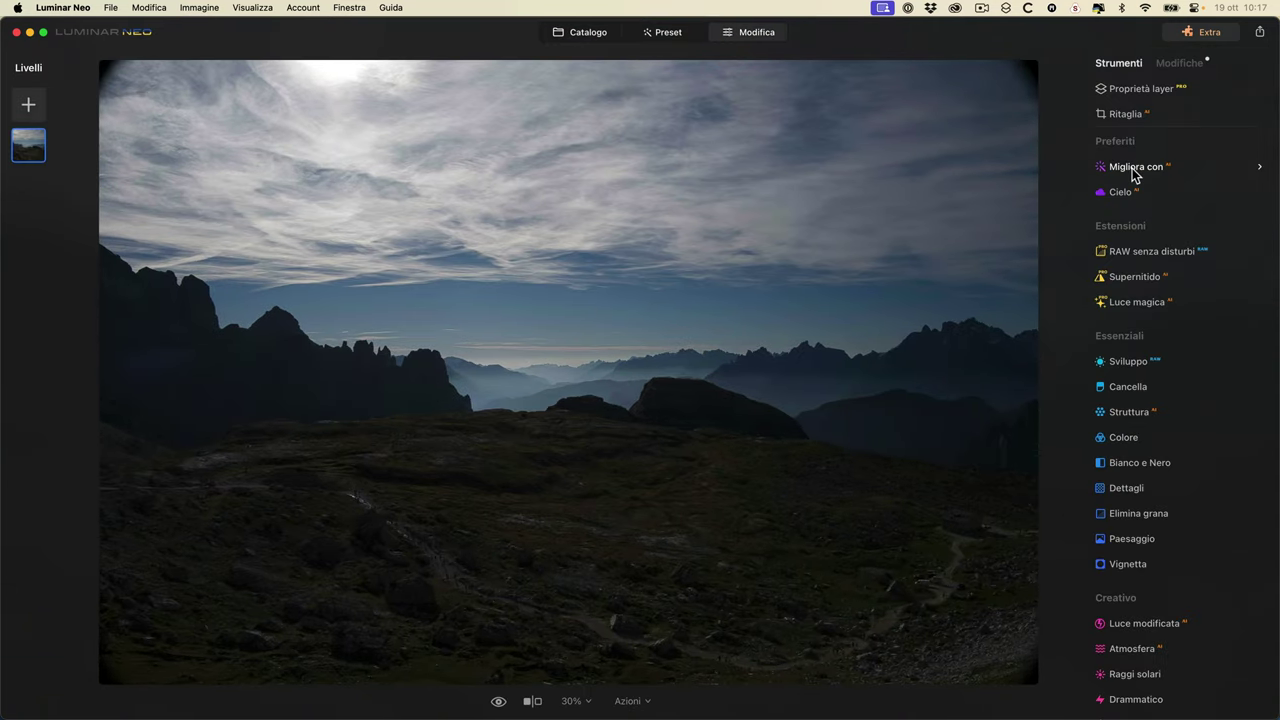
click(1132, 168)
drag(1116, 253, 1213, 257)
click(1220, 255)
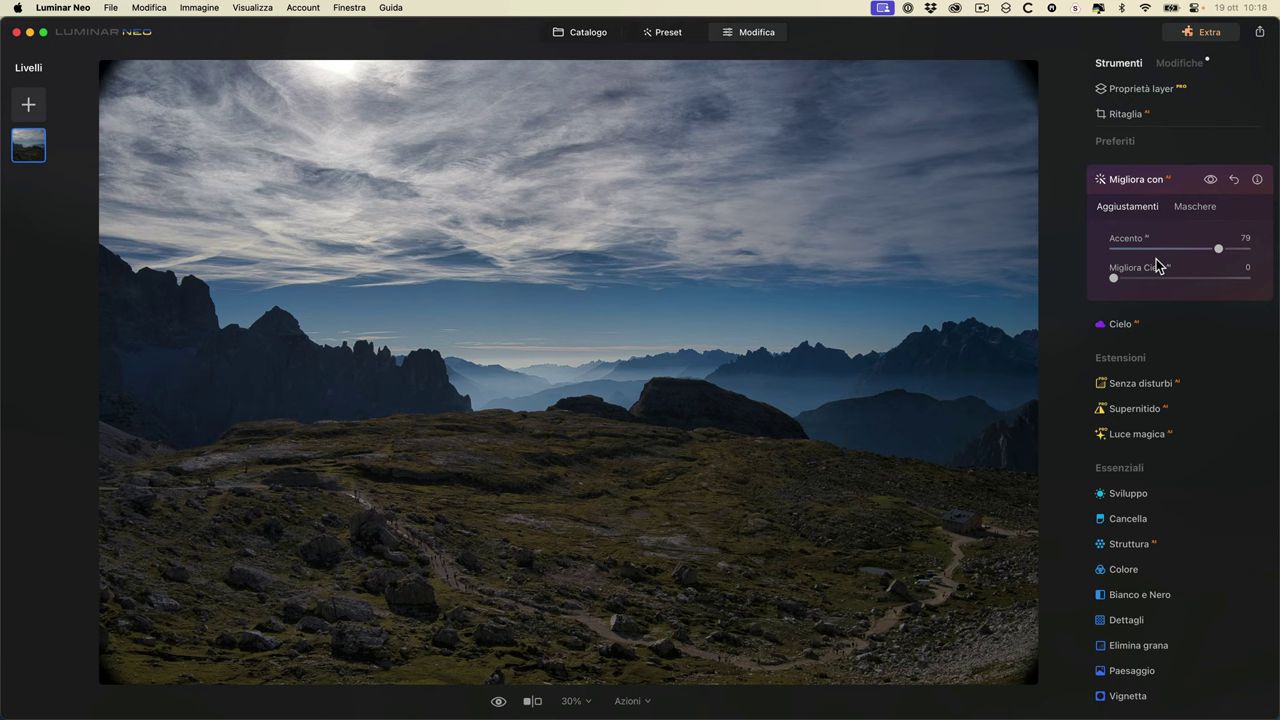
drag(1111, 277, 1132, 277)
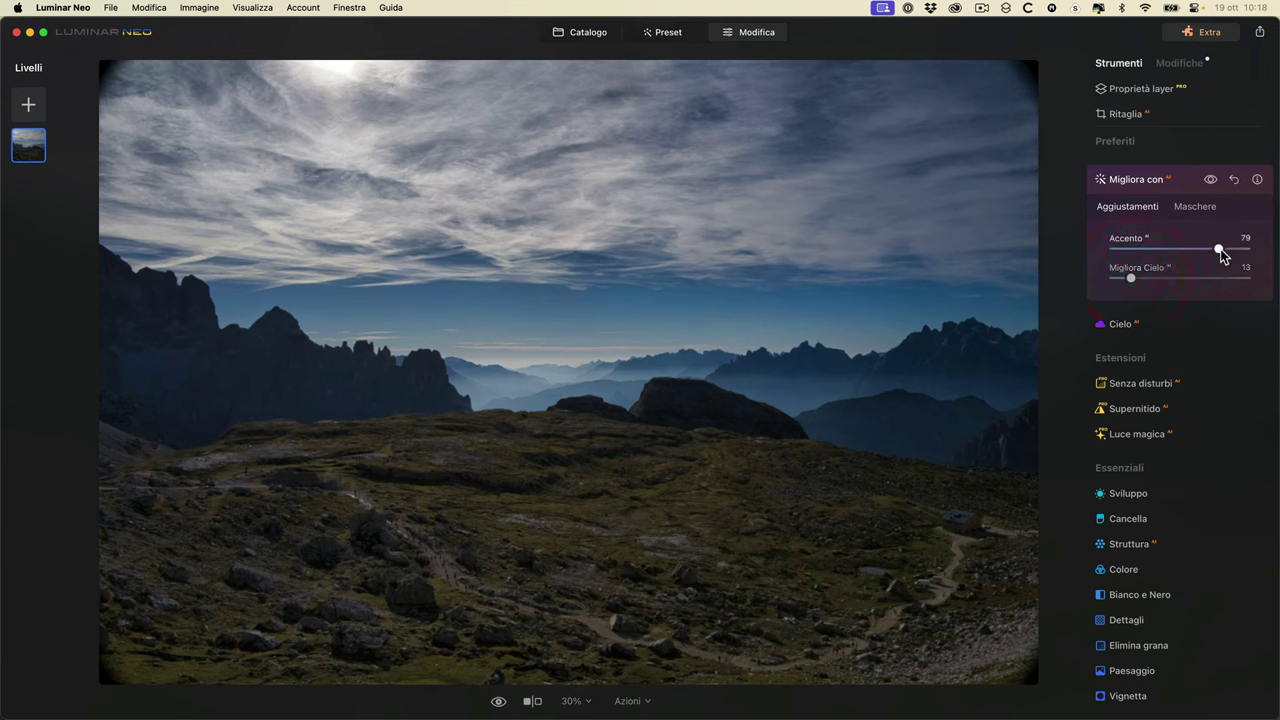
drag(1245, 249, 1252, 250)
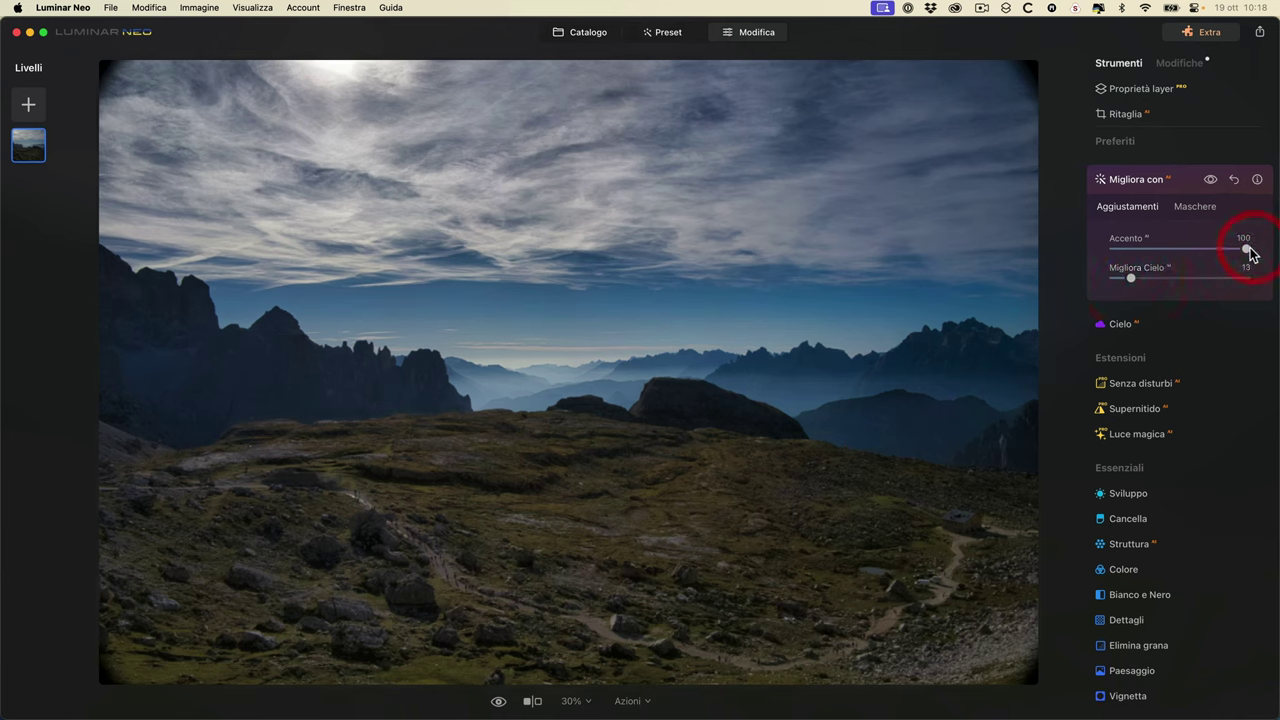
drag(1133, 277, 1140, 279)
- Review the Migliora con settings in the photo's list of applied edits and return to the tools
click(1177, 64)
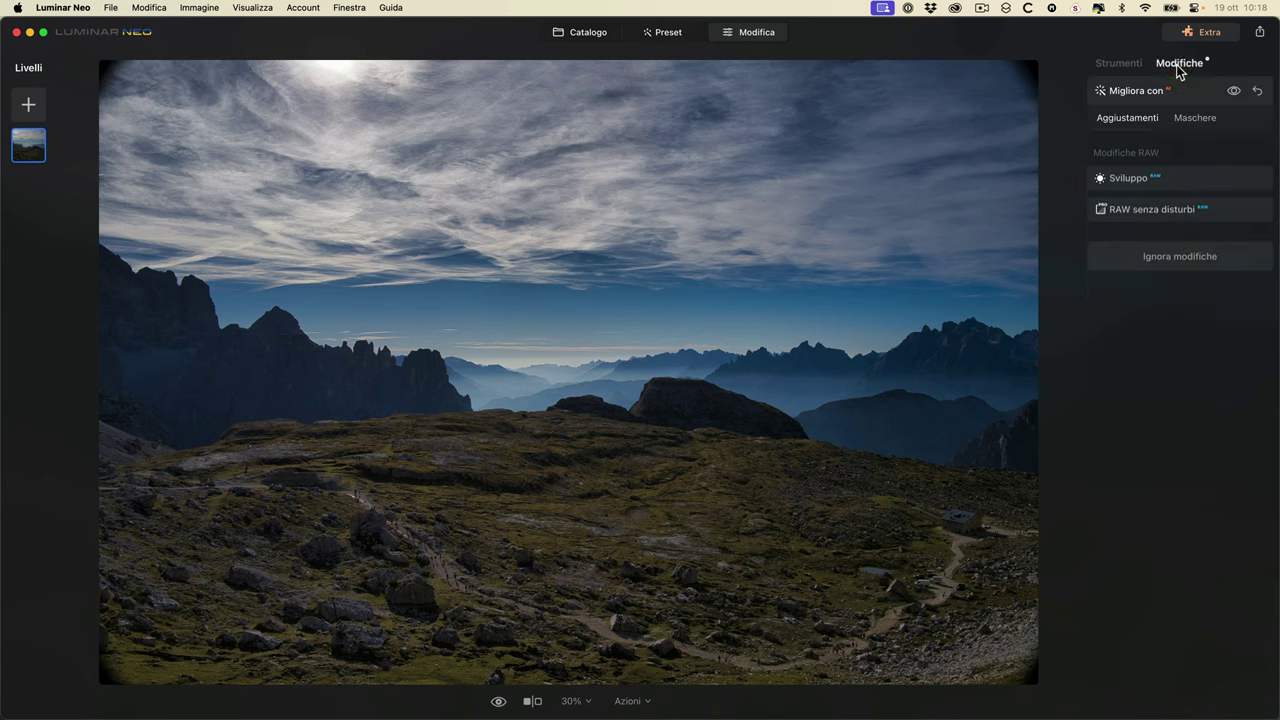
click(1135, 93)
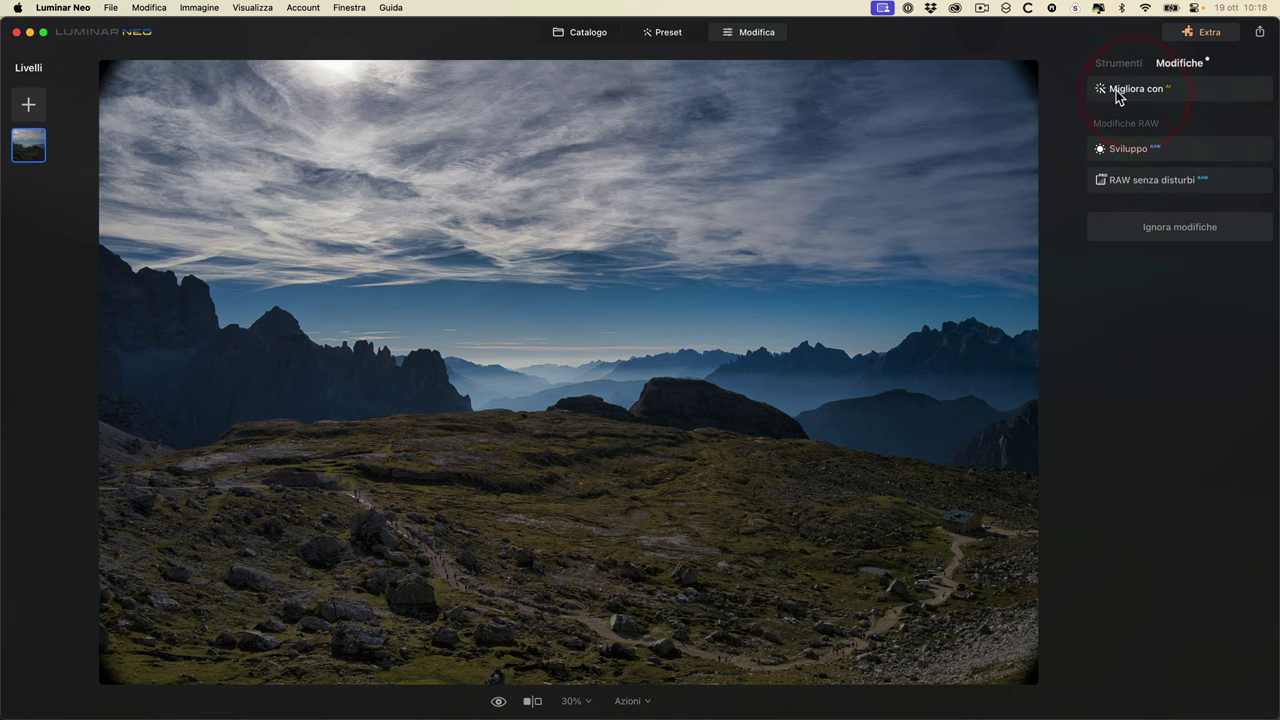
click(1116, 90)
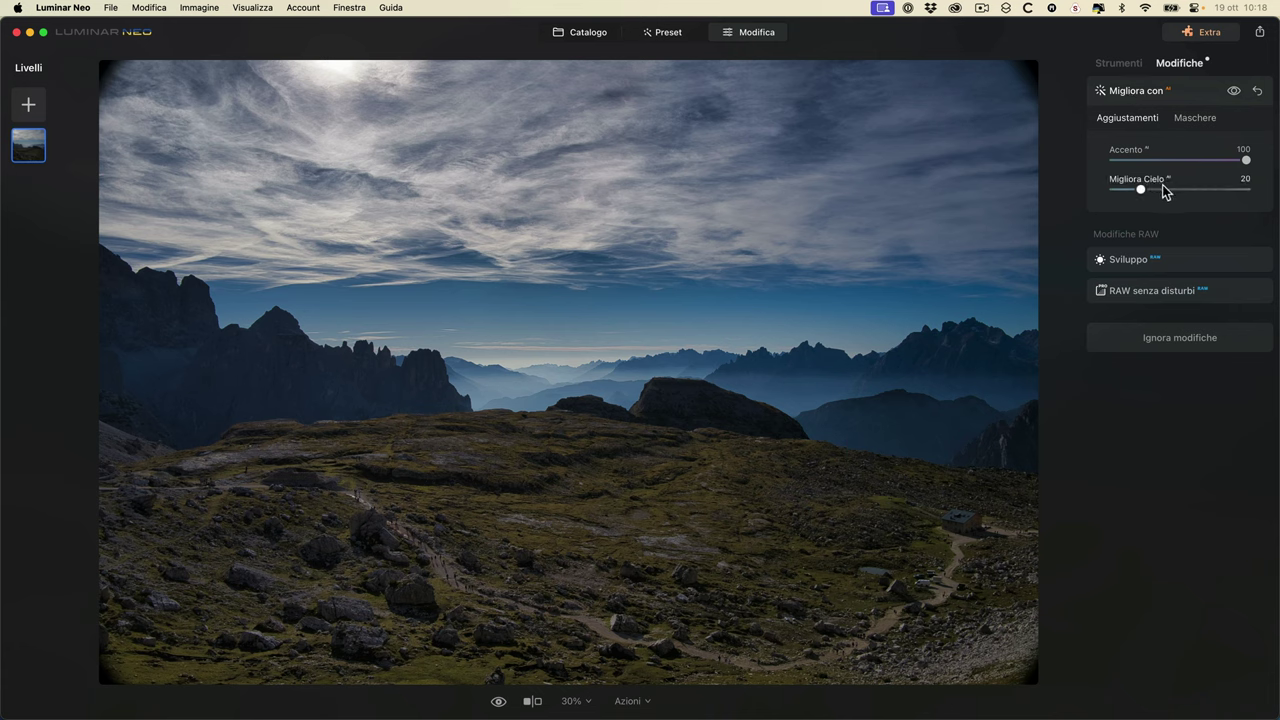
click(1118, 64)
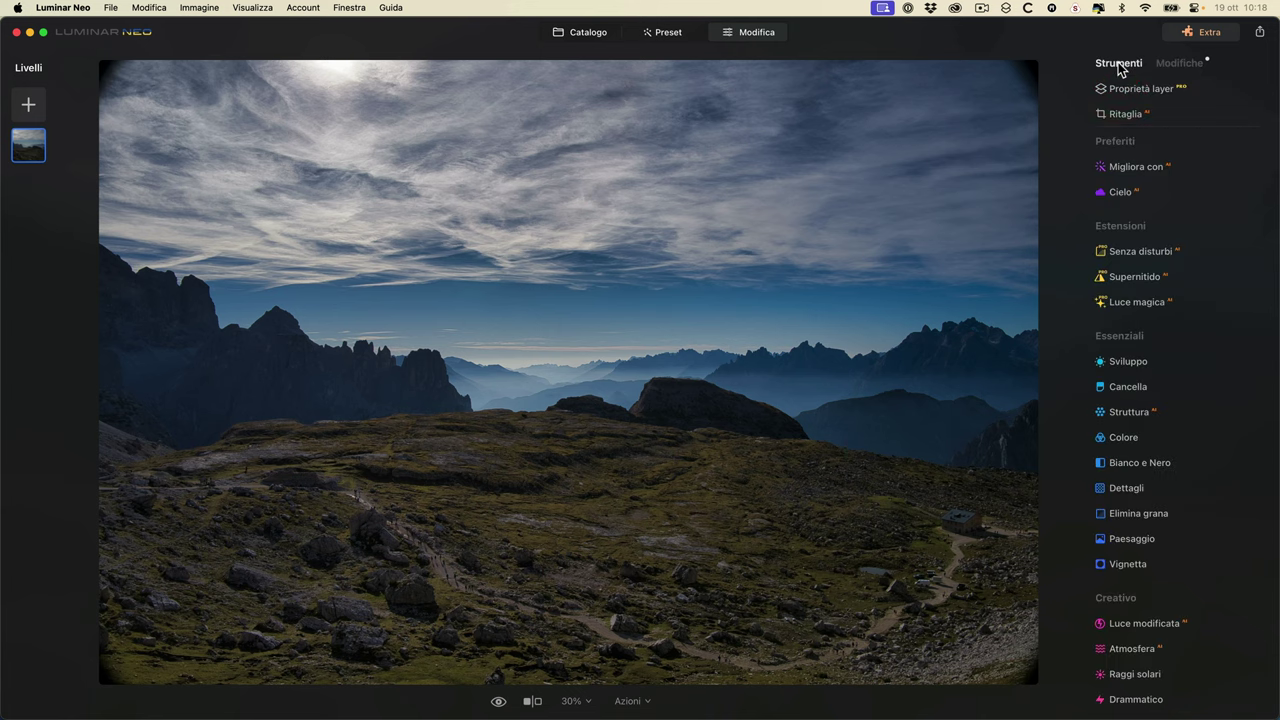
- Compare the photo before and after, and add a second Migliora con edit with Accento at 50
click(1140, 170)
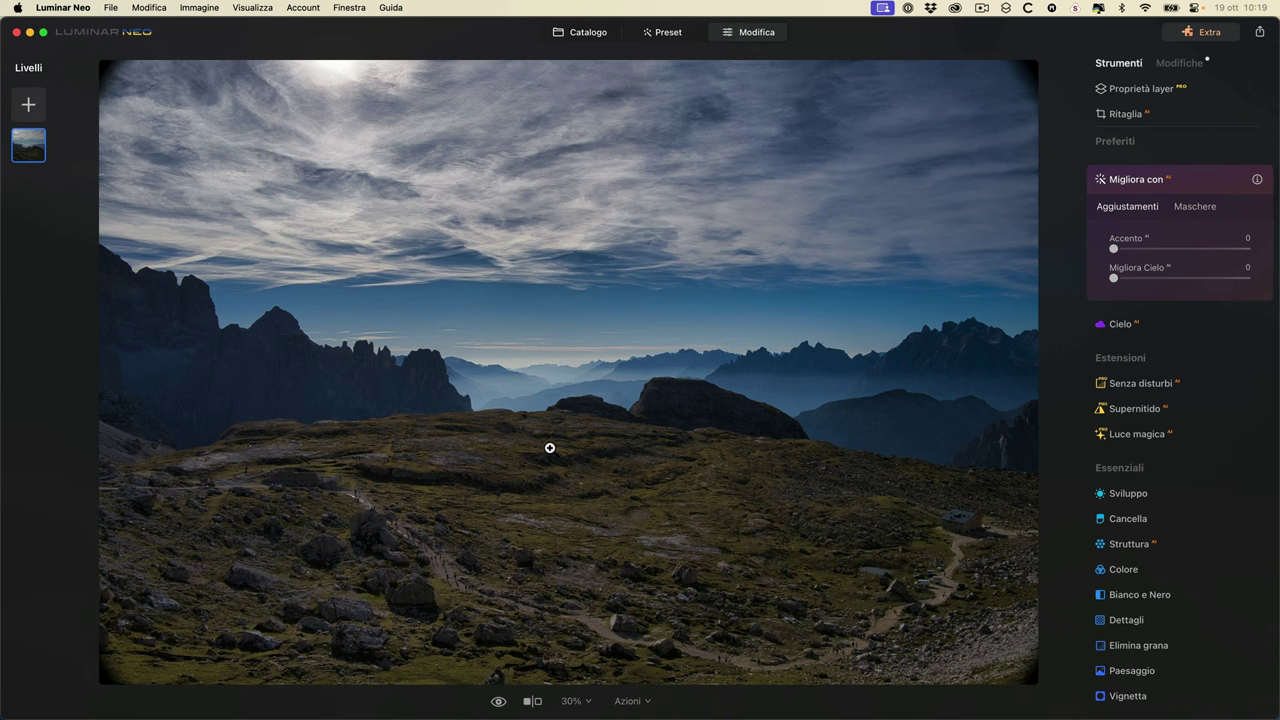
click(498, 701)
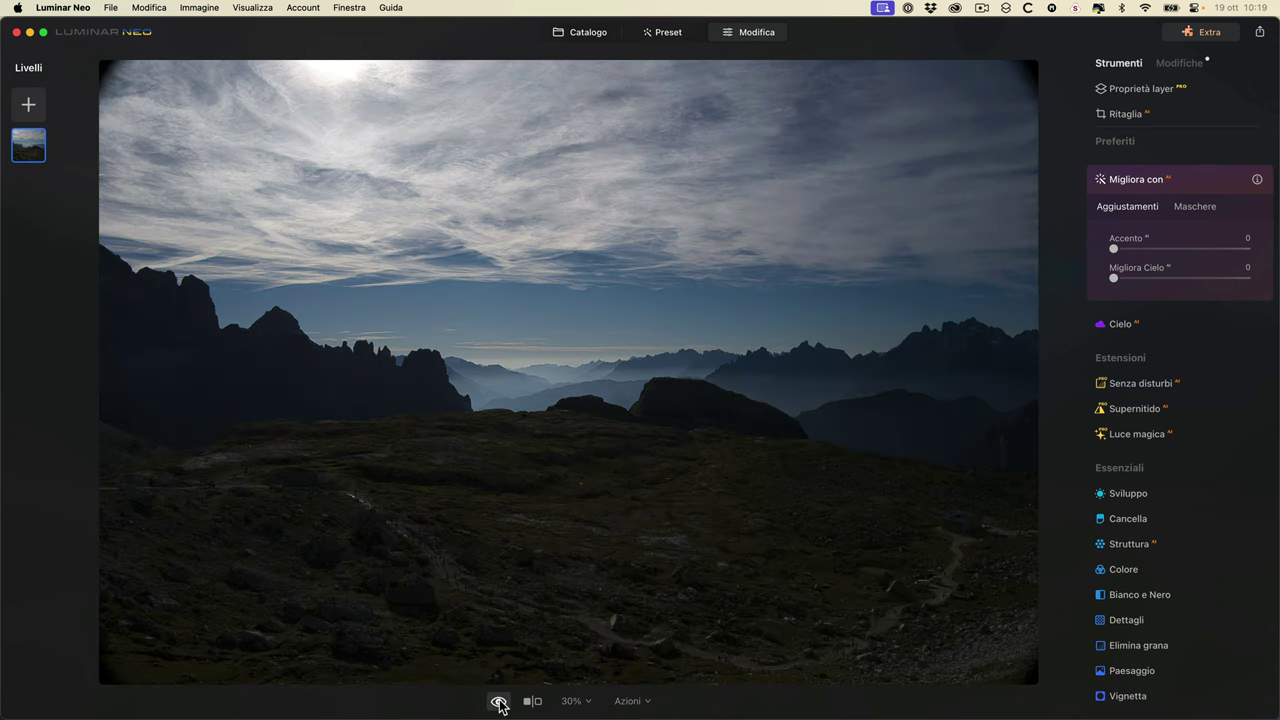
click(498, 701)
click(498, 701)
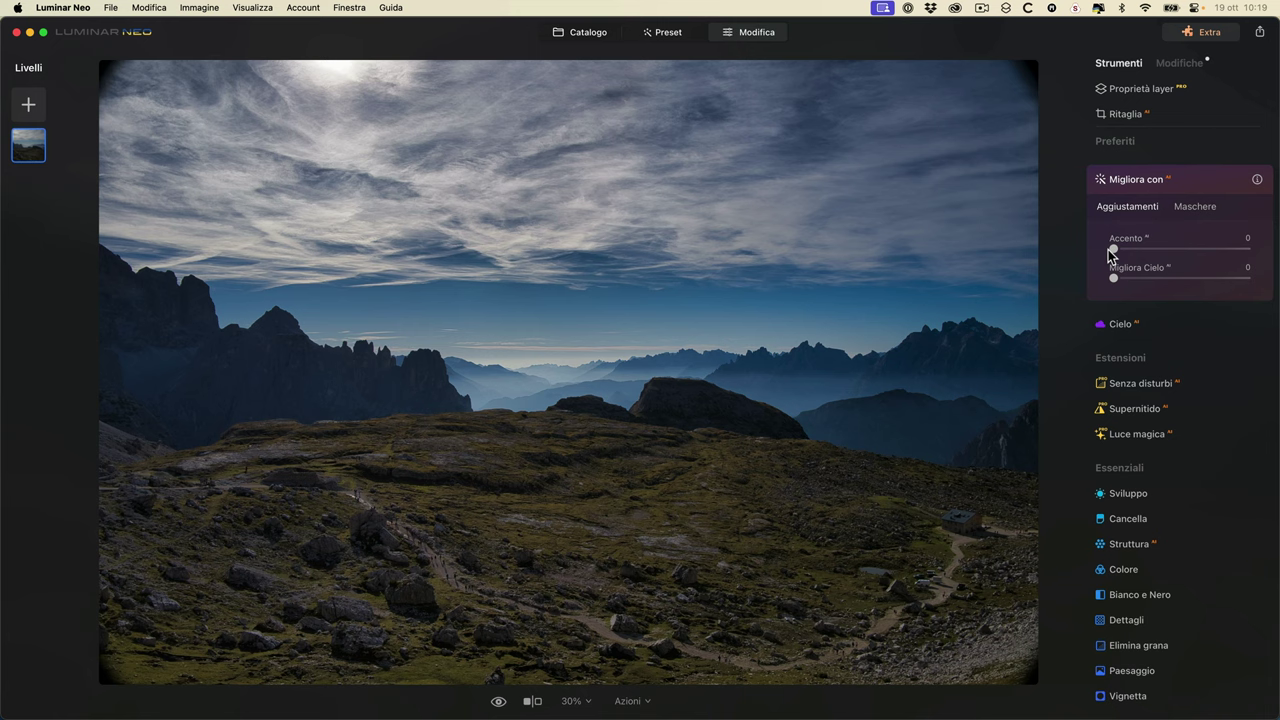
drag(1114, 248, 1179, 244)
click(1181, 249)
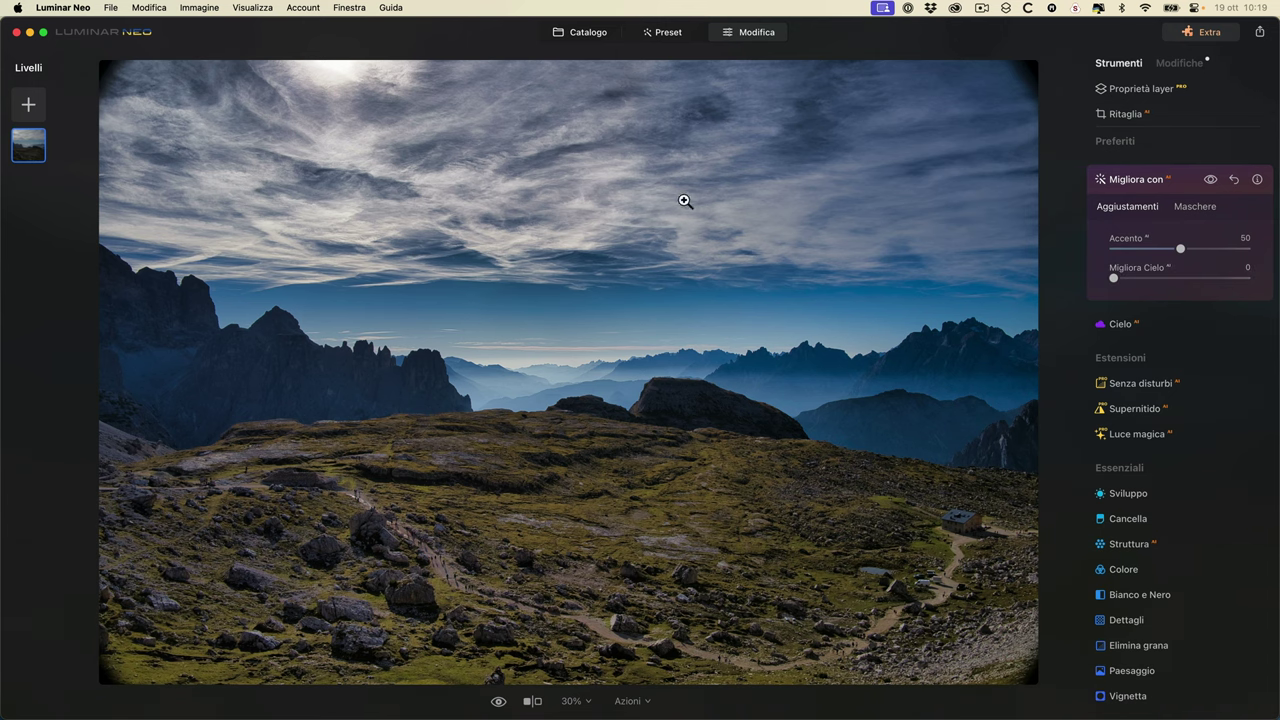
- Examine both Migliora con edits in the applied edits and toggle the latest one's visibility to compare its effect
click(1180, 65)
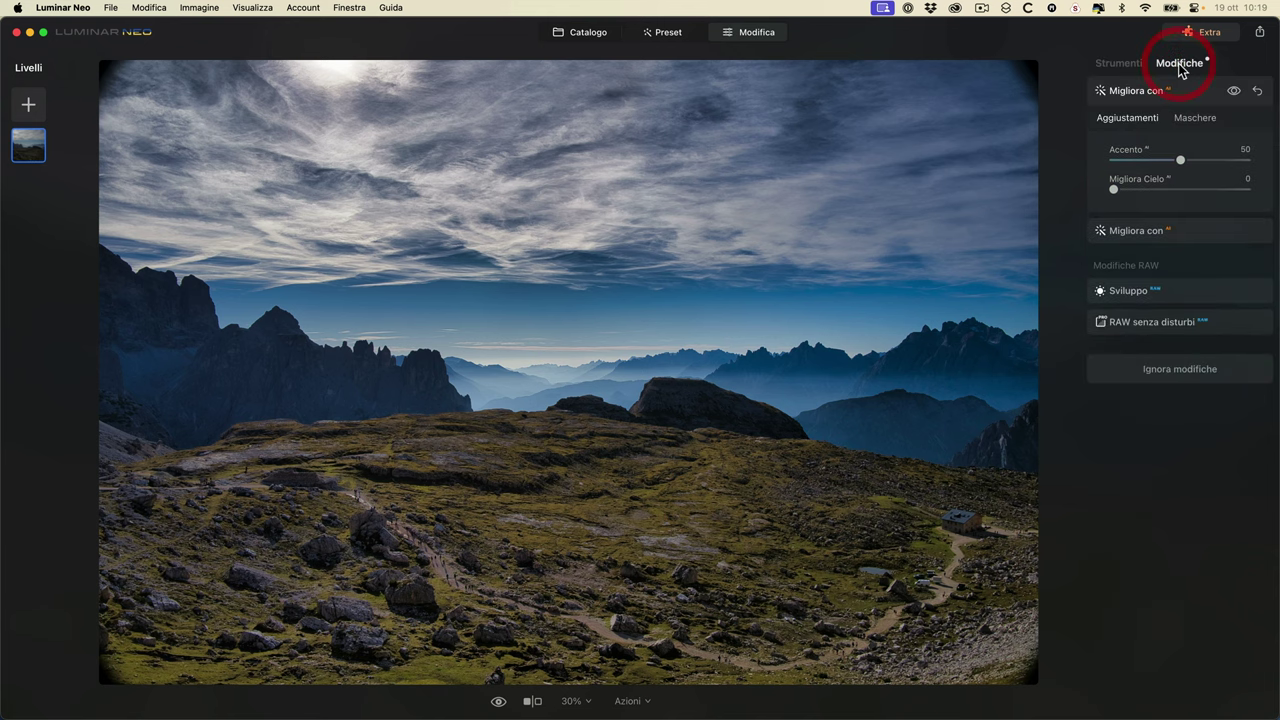
click(1146, 90)
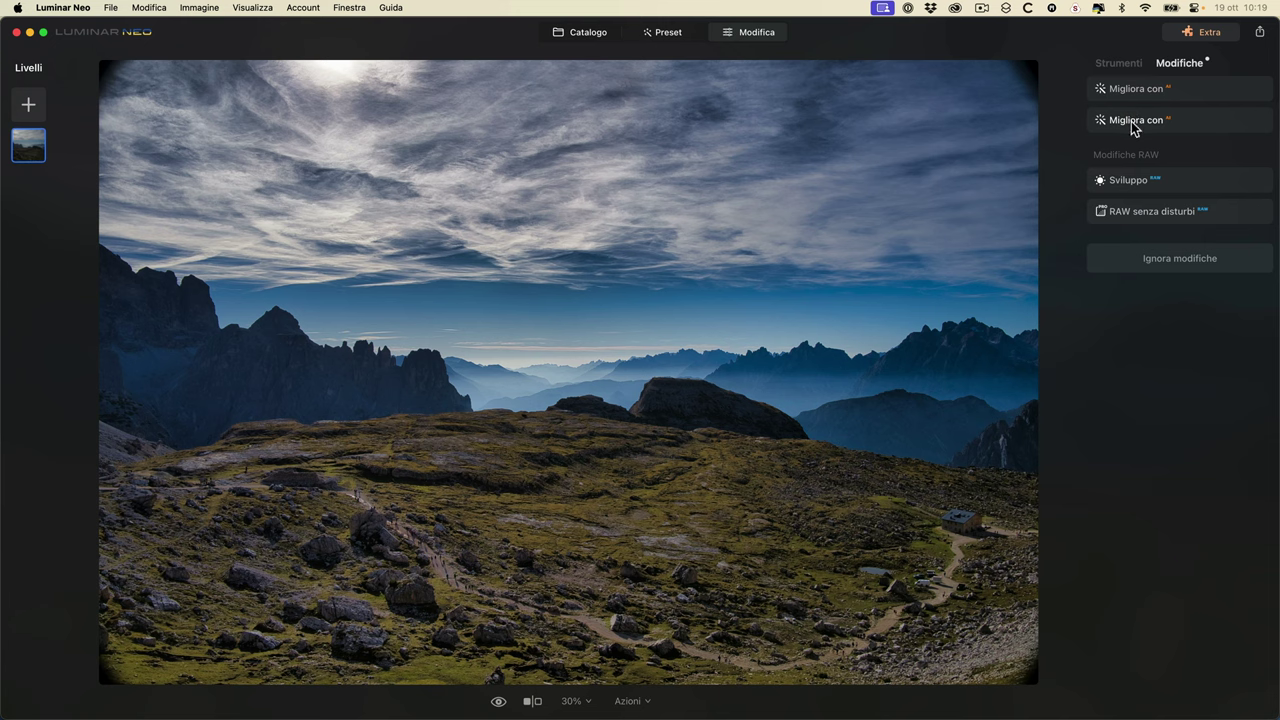
click(1131, 121)
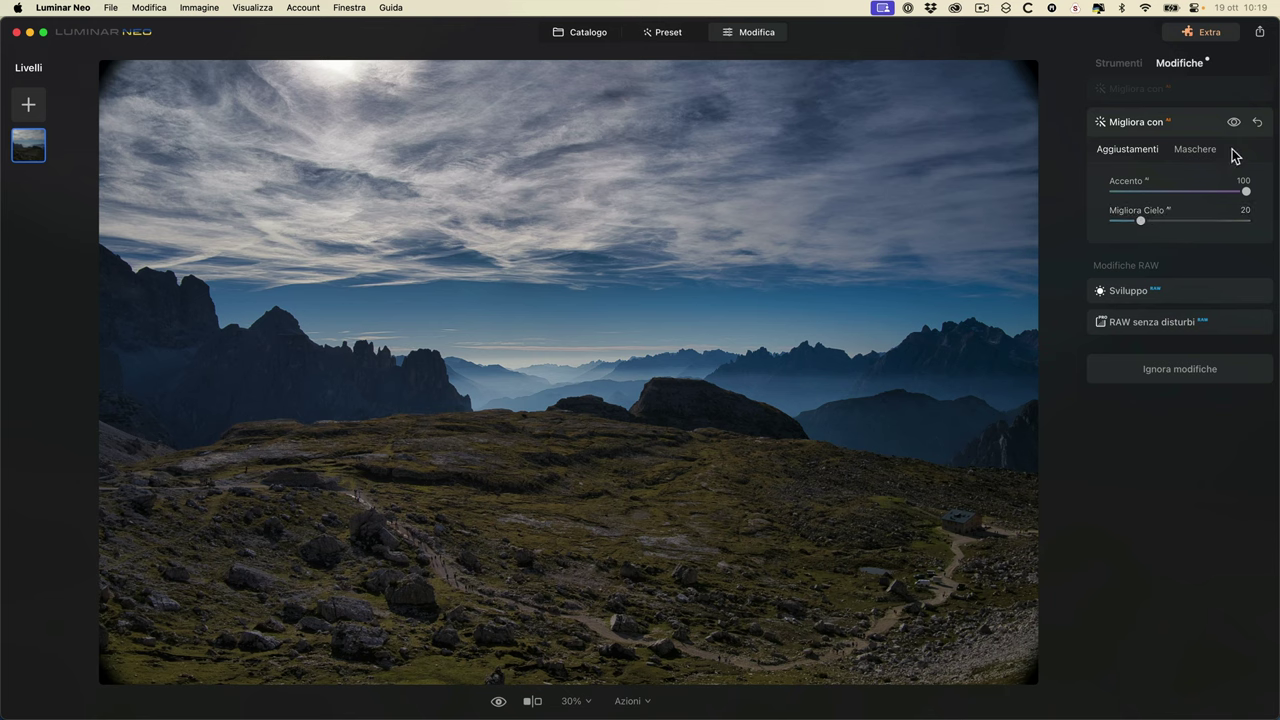
click(1168, 92)
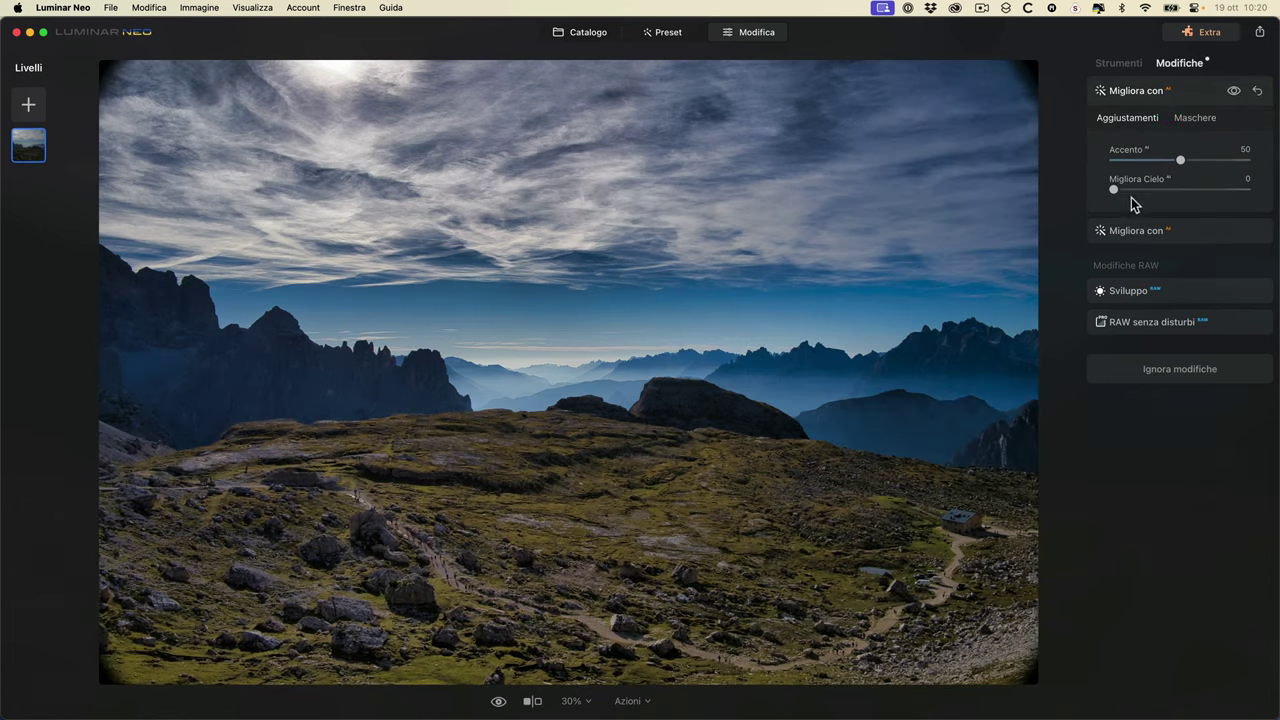
click(1233, 91)
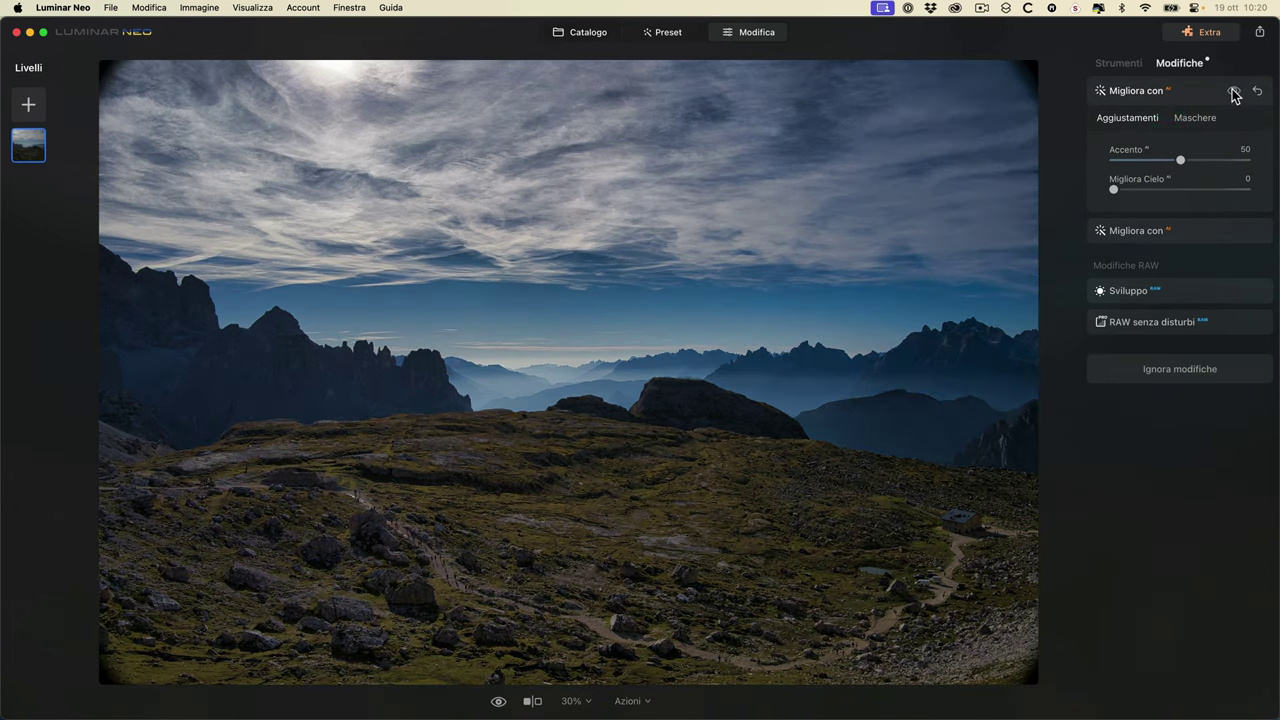
click(1233, 91)
click(1233, 91)
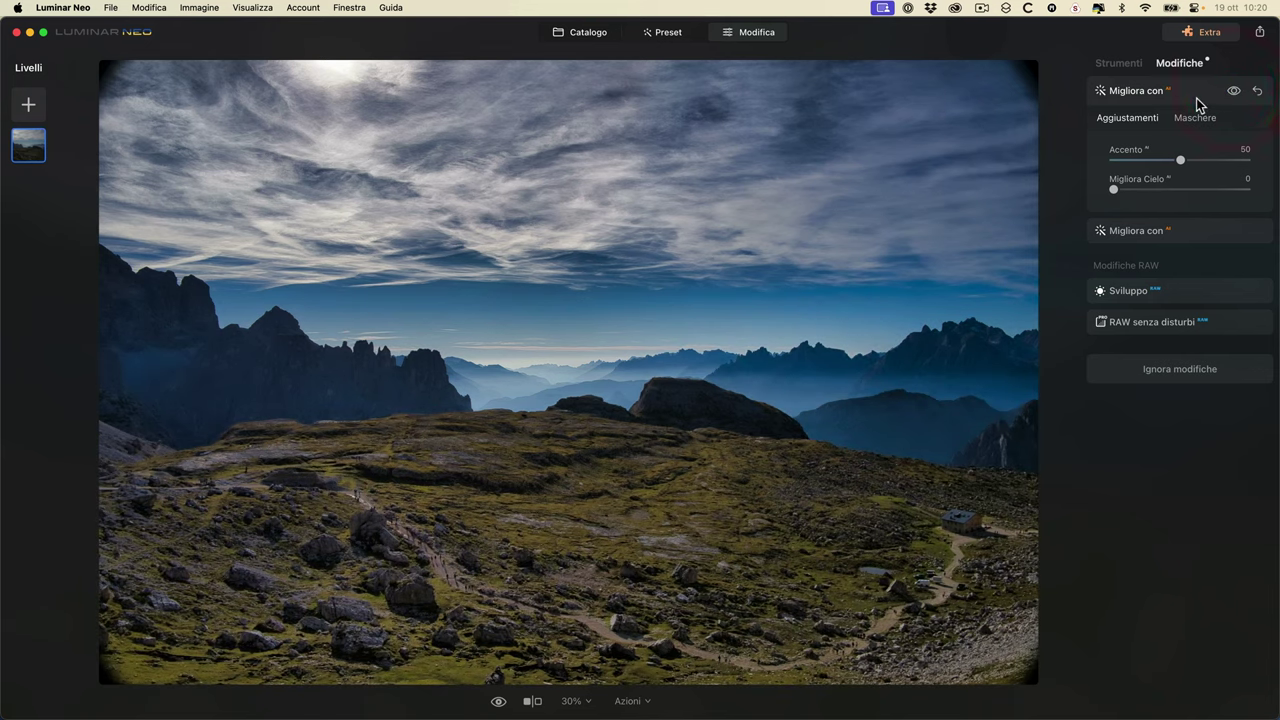
- Add a third Migliora con edit with Accento at 5, and reset the tool by switching to Cielo and back
click(1118, 64)
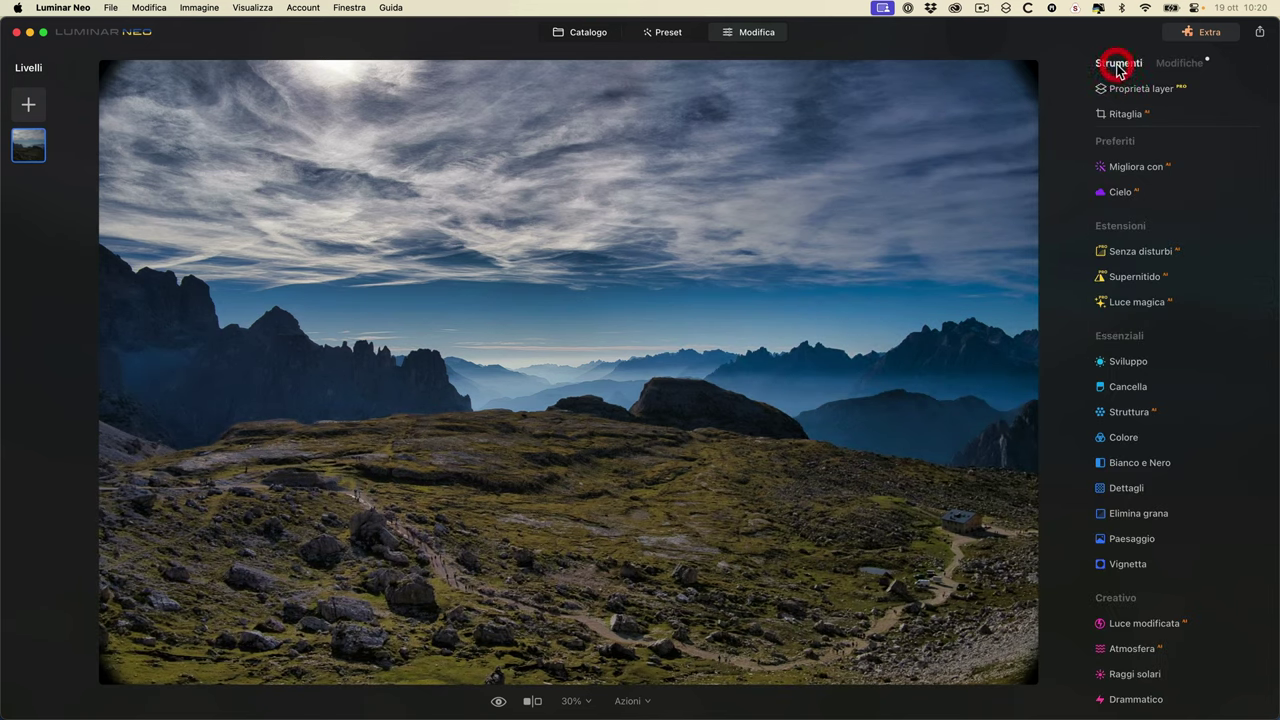
click(1126, 170)
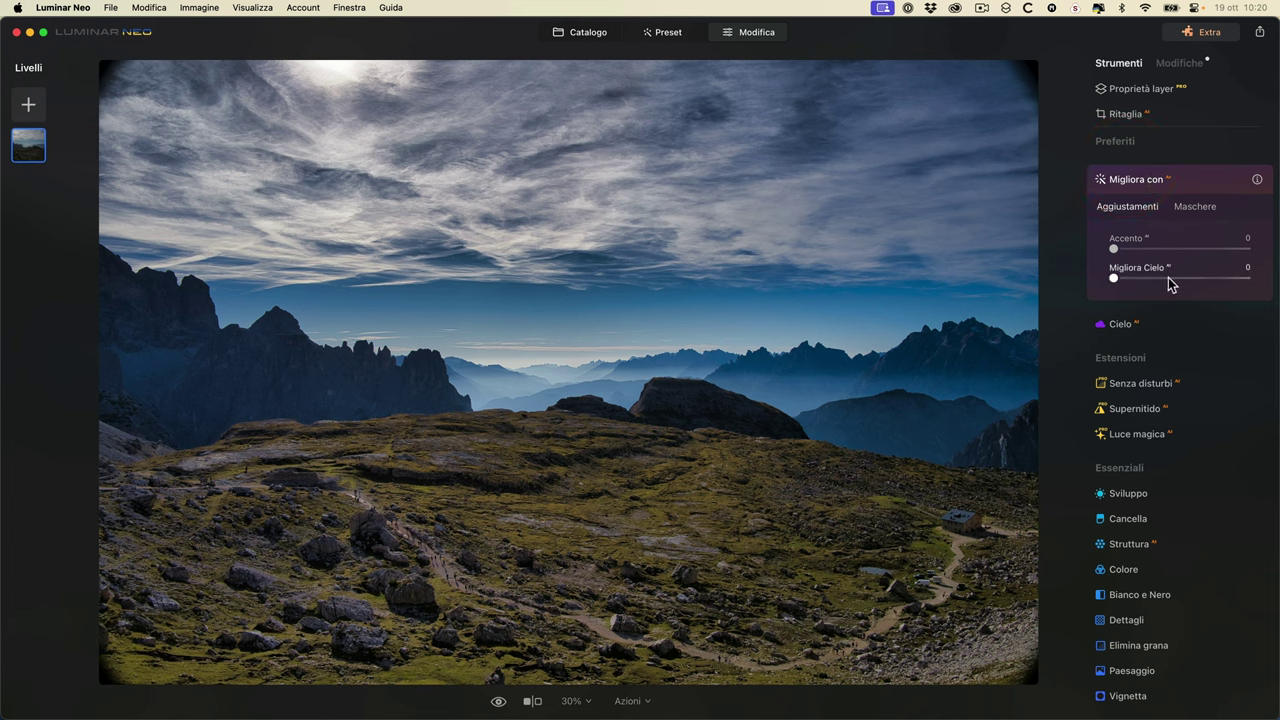
drag(1117, 246, 1120, 246)
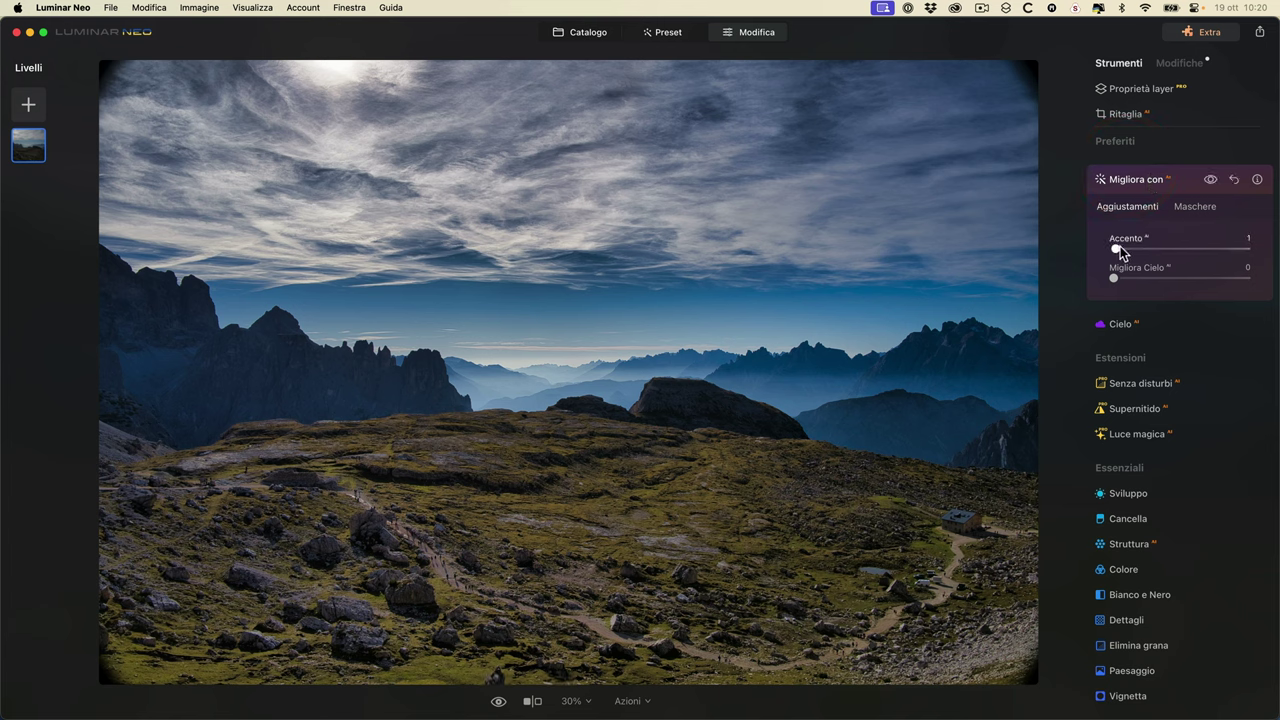
click(1124, 245)
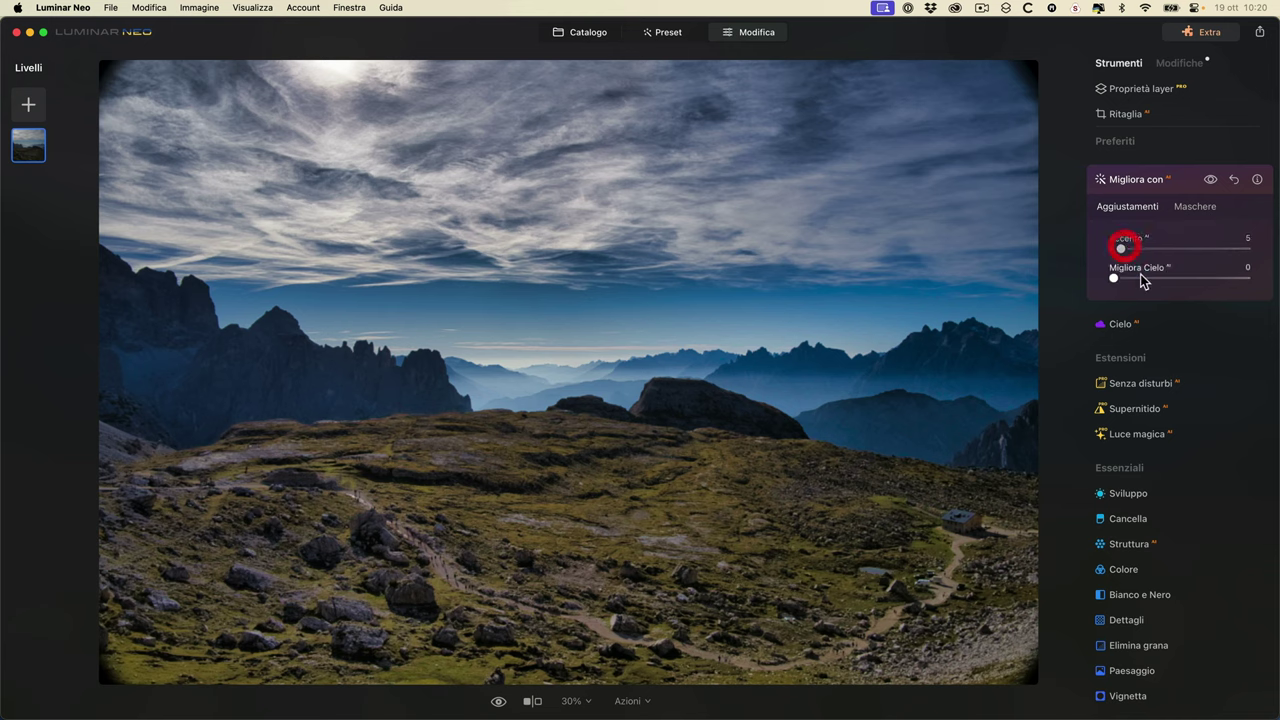
click(1124, 325)
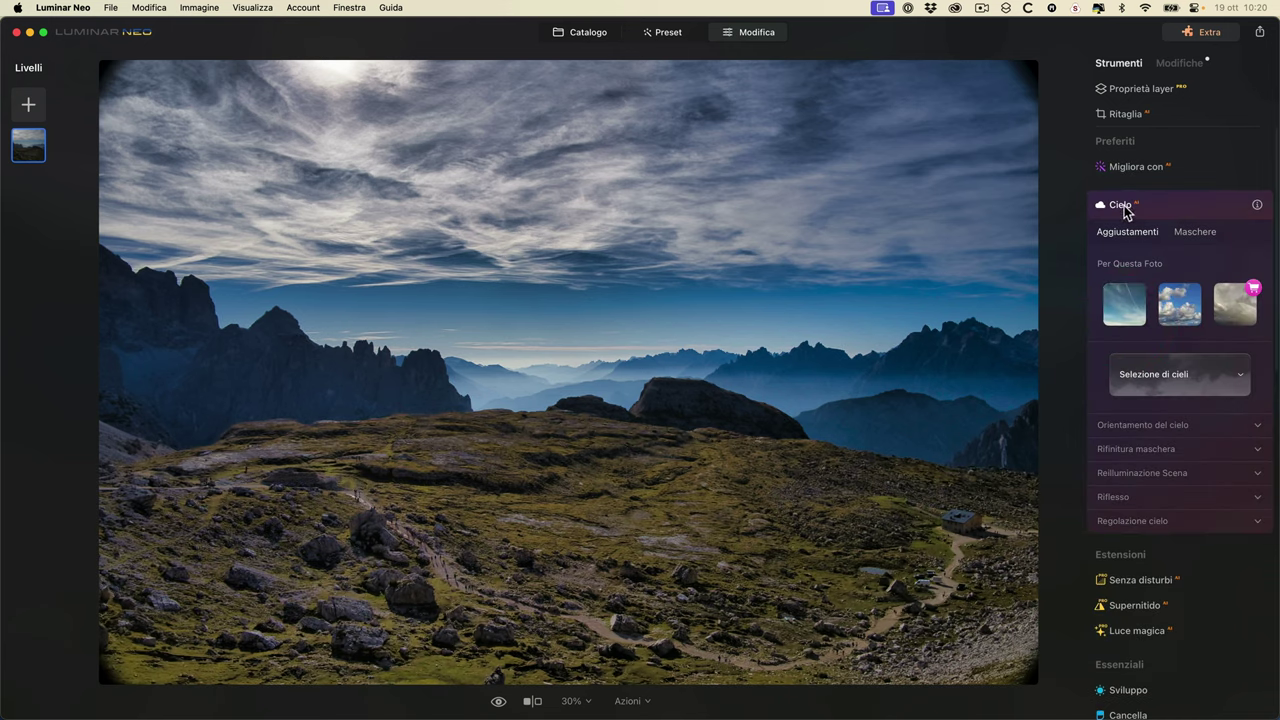
click(1126, 168)
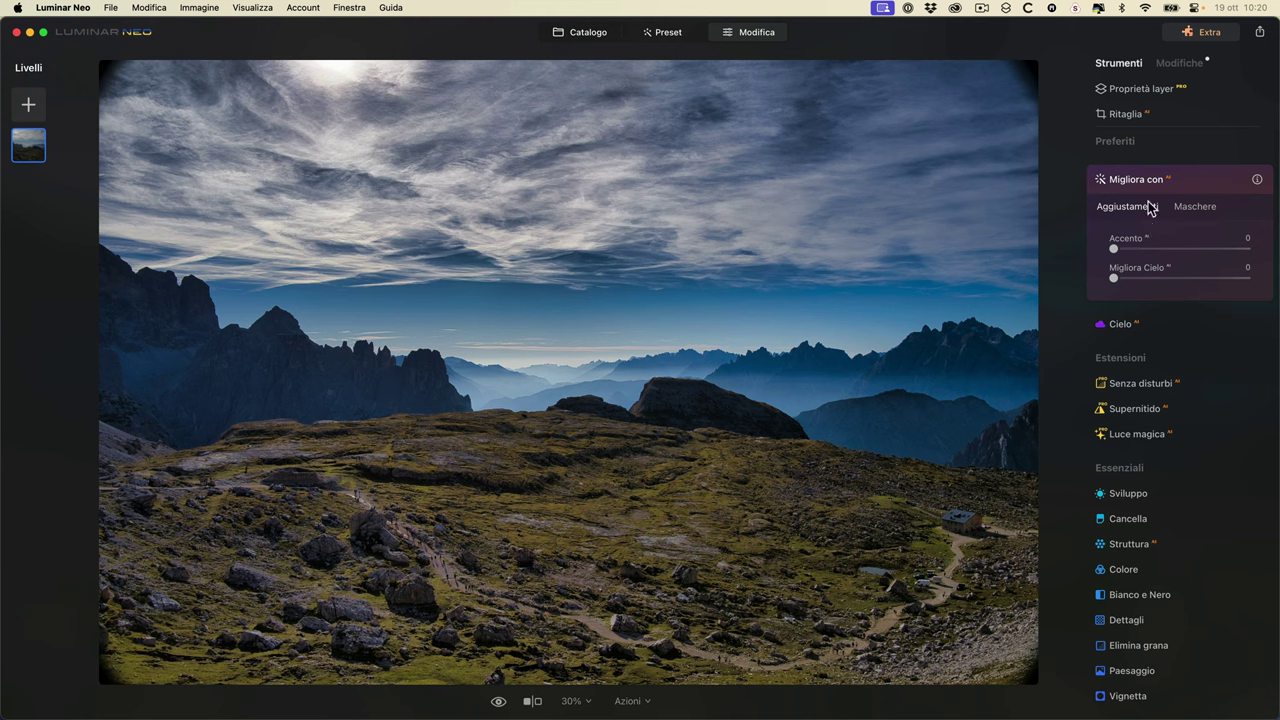
- Examine the settings and image state of each of the three Migliora con edits in the applied edits
click(1178, 64)
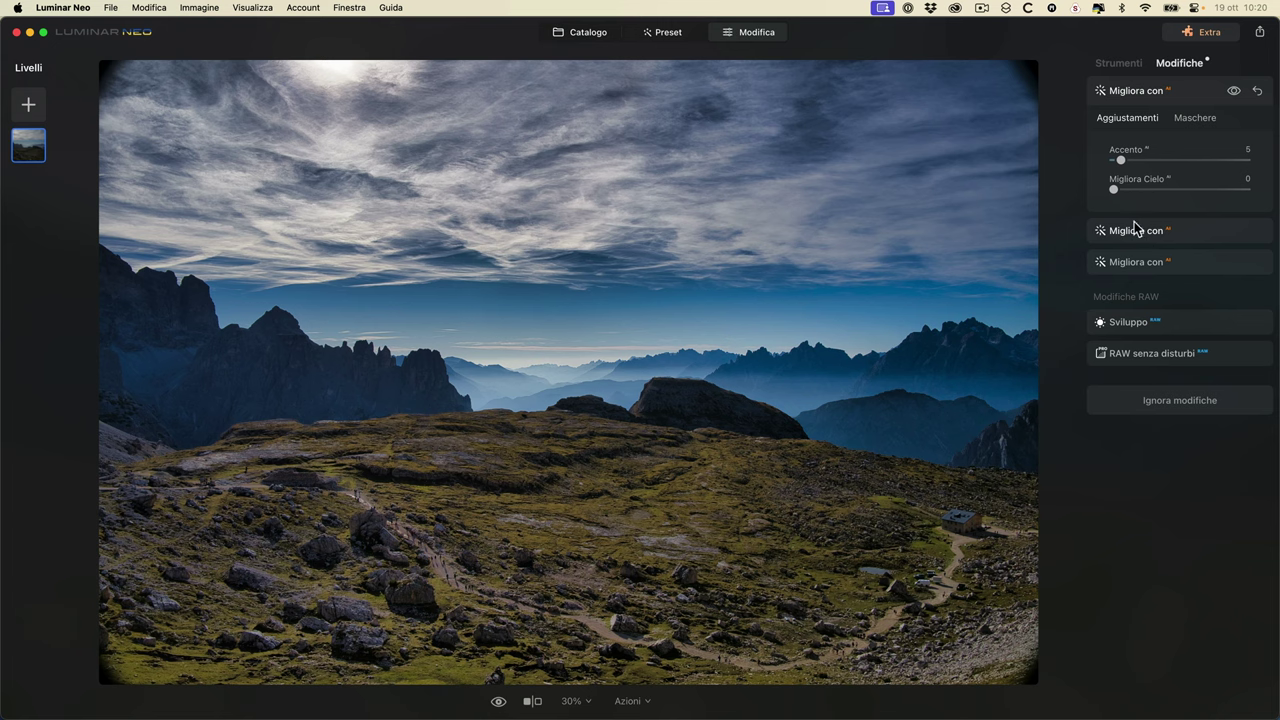
click(1140, 92)
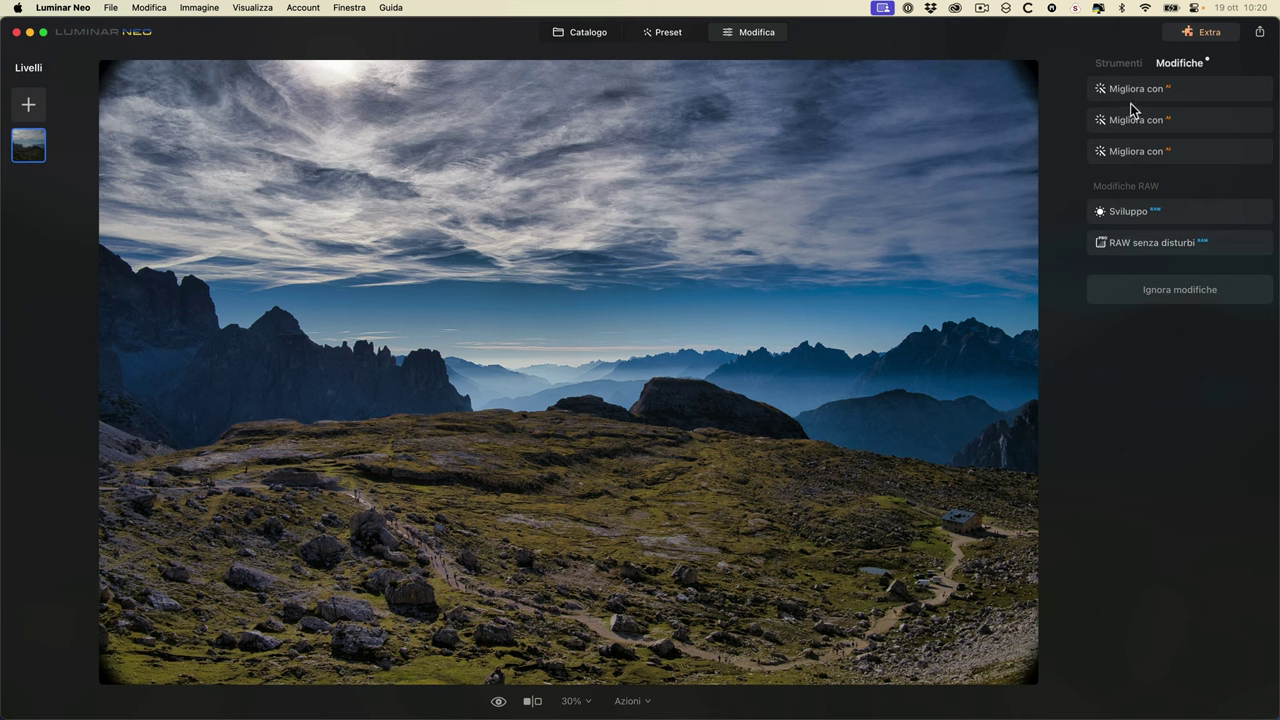
click(1135, 153)
click(1138, 124)
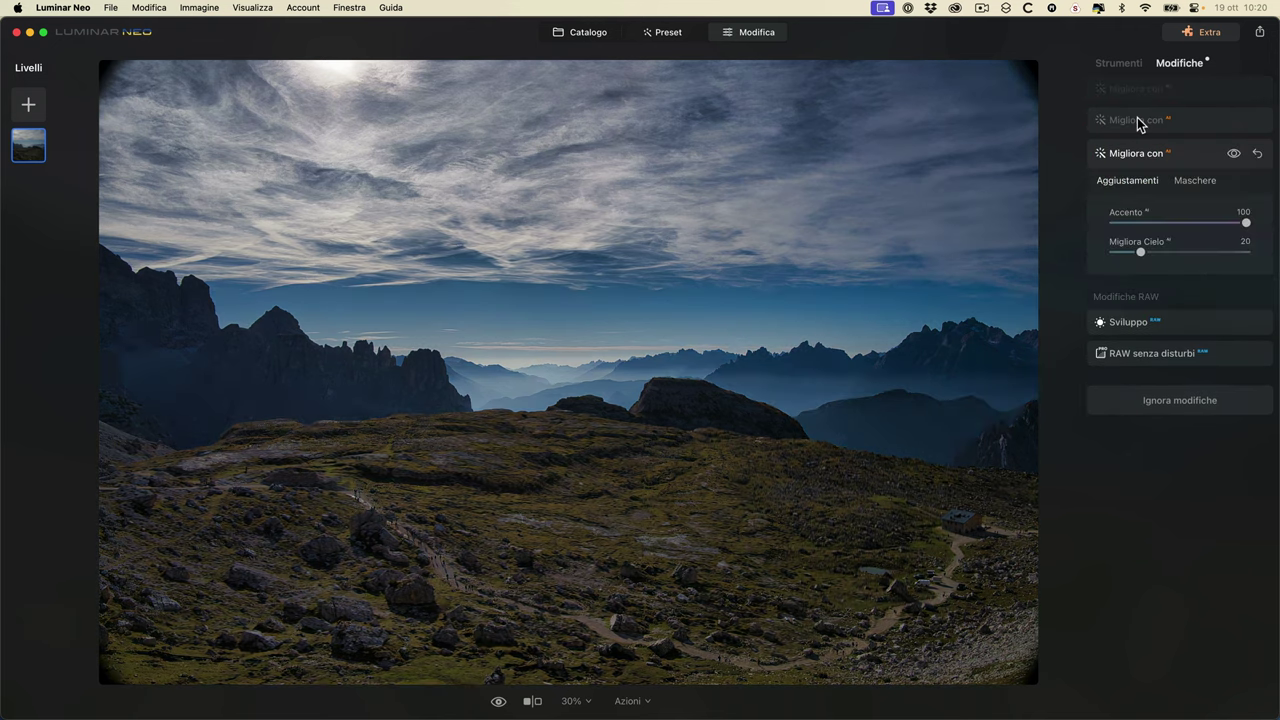
click(1143, 122)
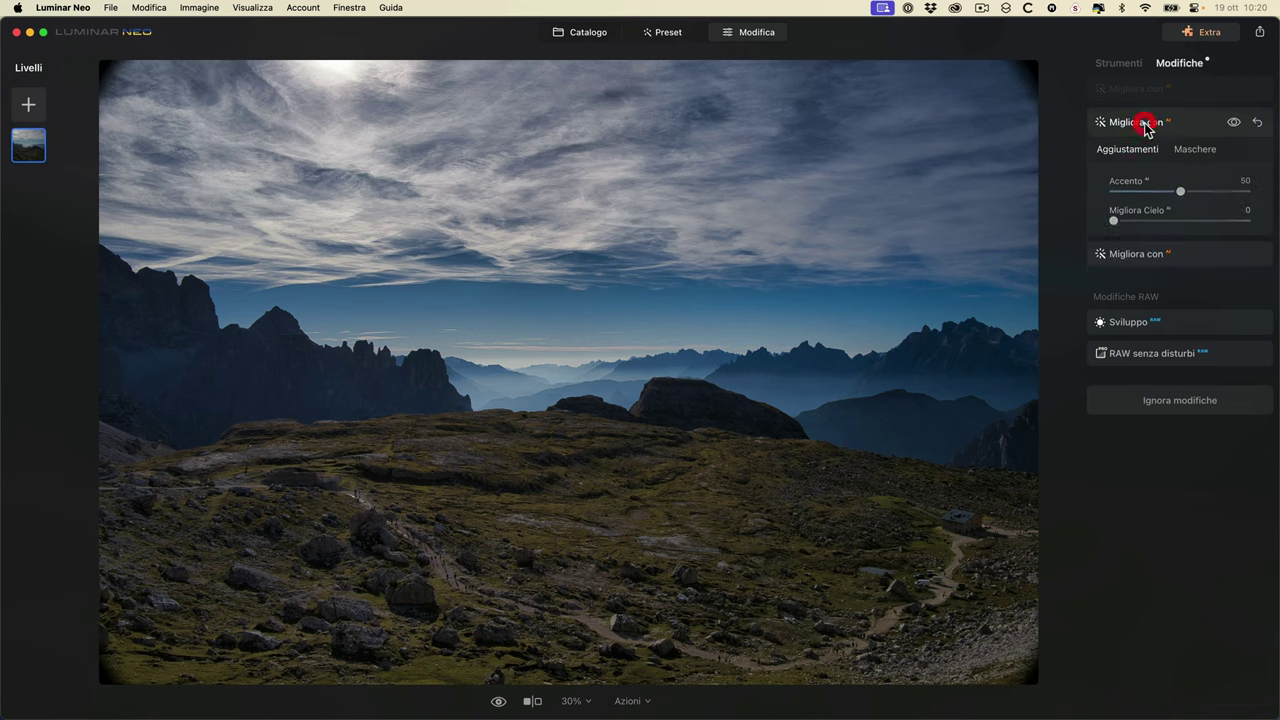
click(1137, 88)
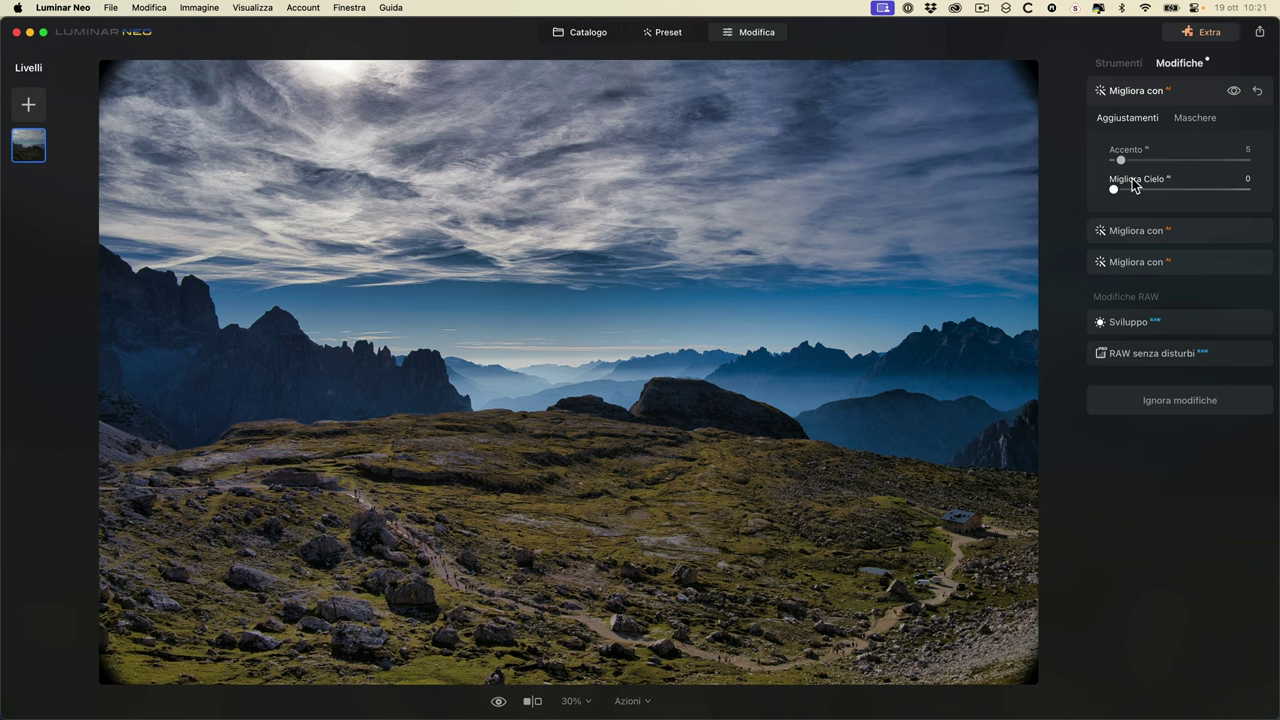
click(1148, 265)
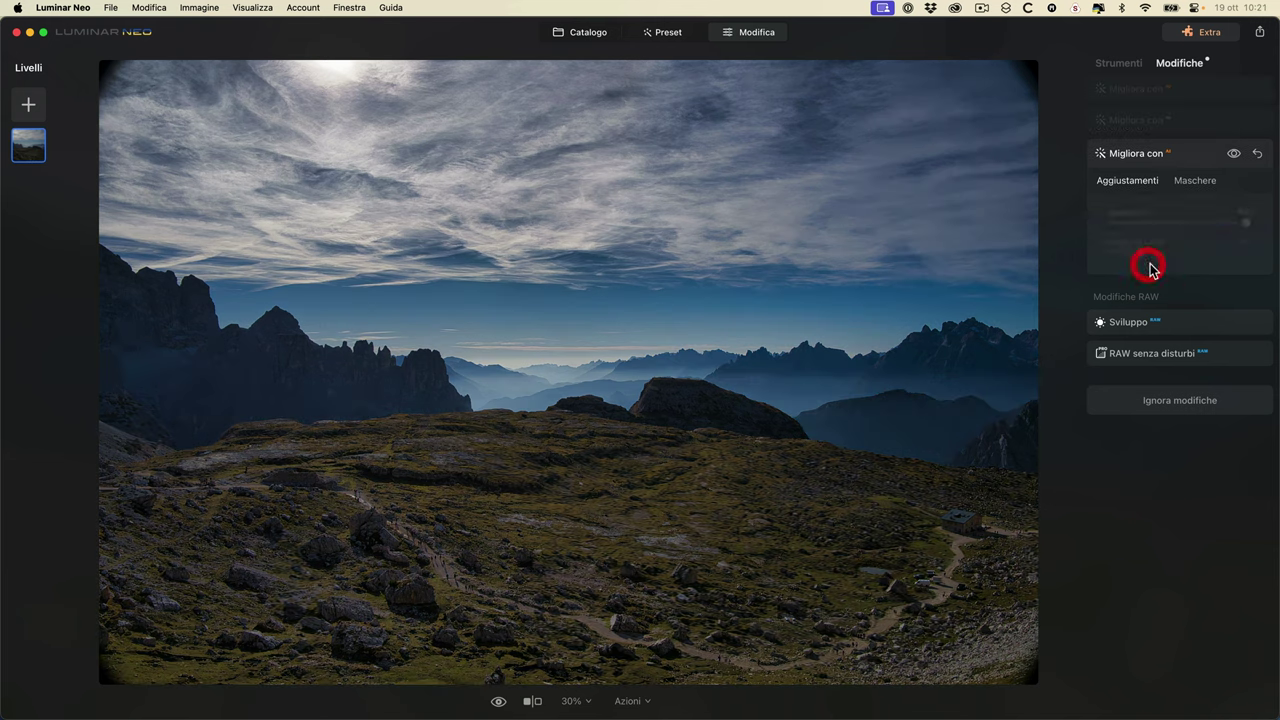
click(1137, 160)
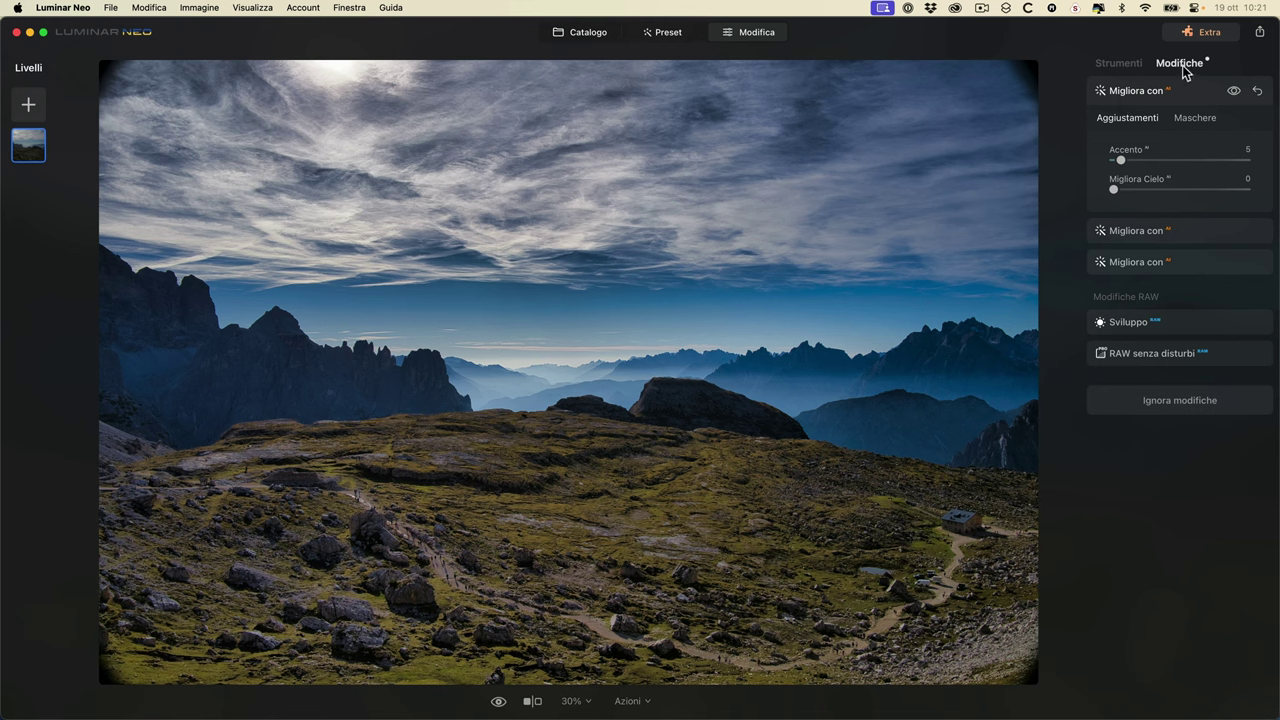
- Delete the two most recent Migliora con edits and open the remaining first one
click(1257, 92)
click(1258, 92)
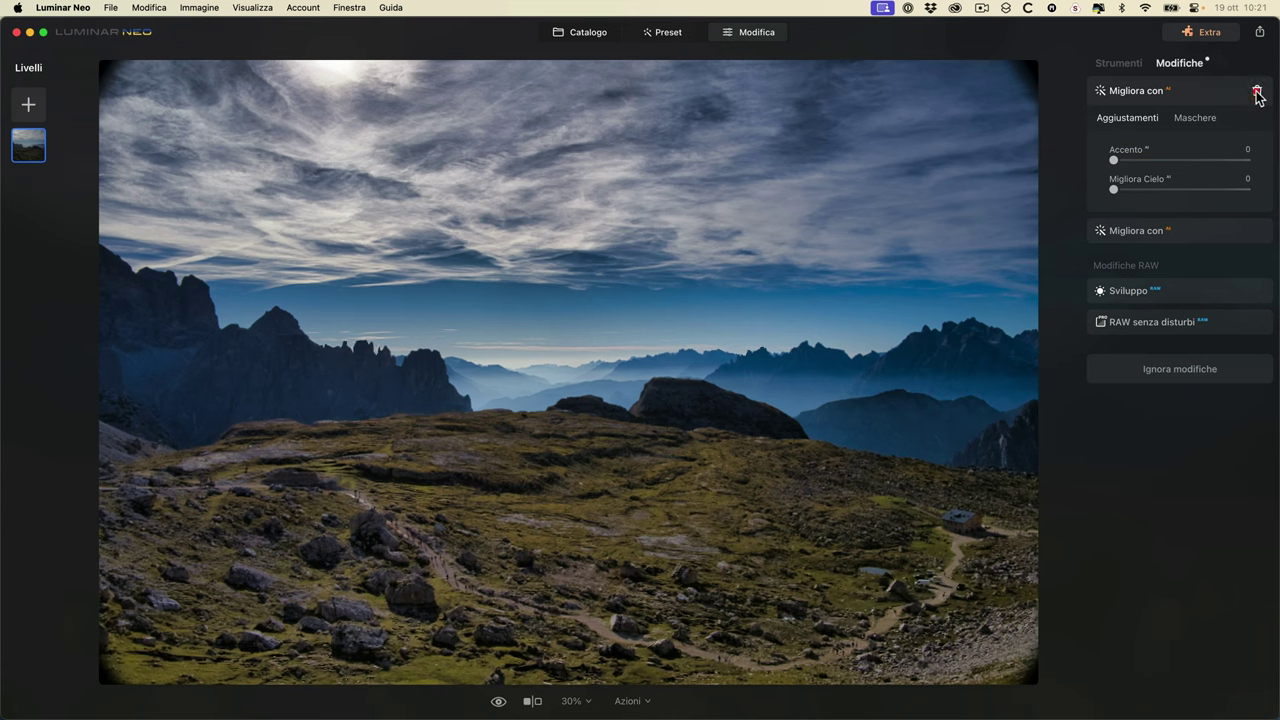
click(1257, 91)
click(1159, 98)
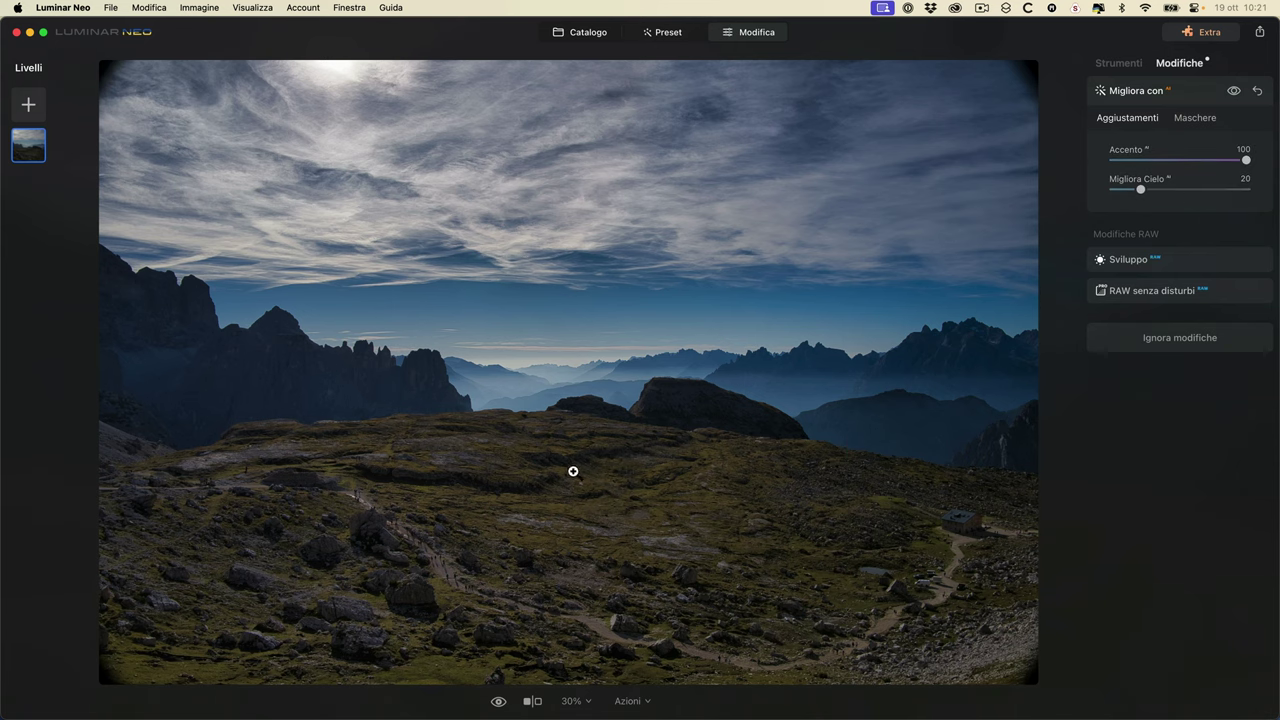
- Add a new Migliora con edit on top of the first one with Accento at 50
click(1107, 65)
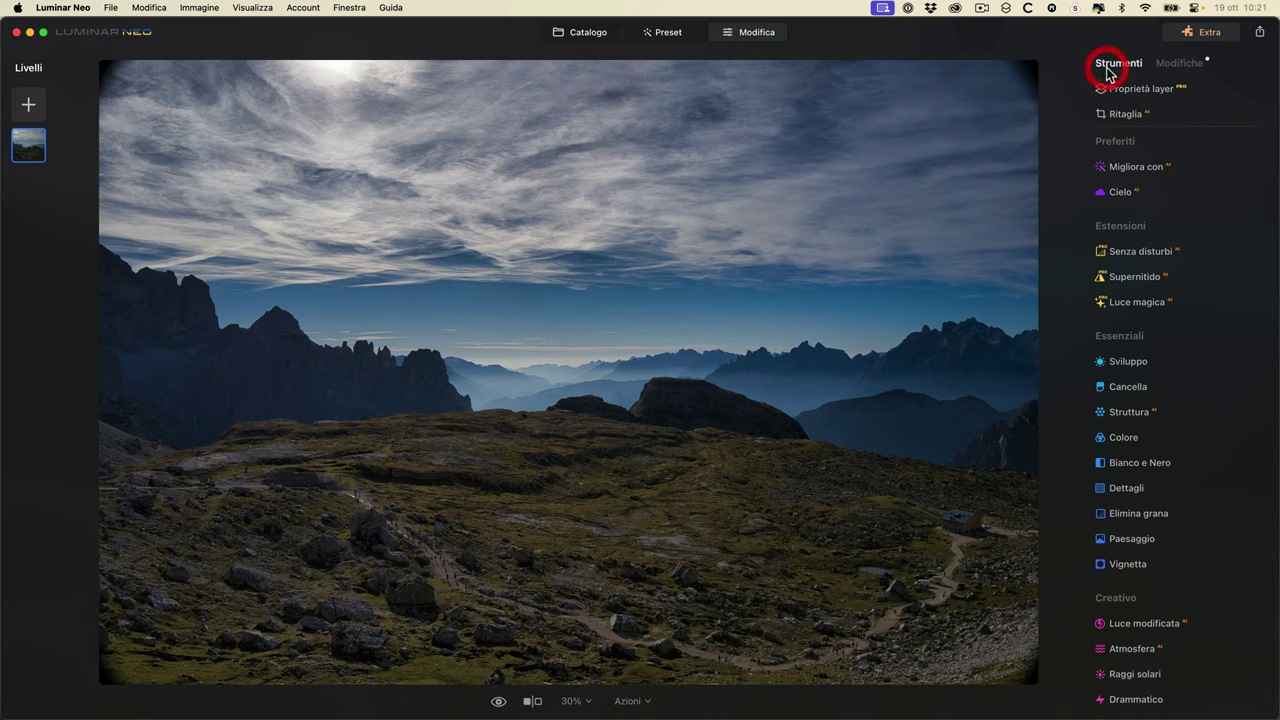
click(1122, 163)
drag(1112, 250, 1179, 245)
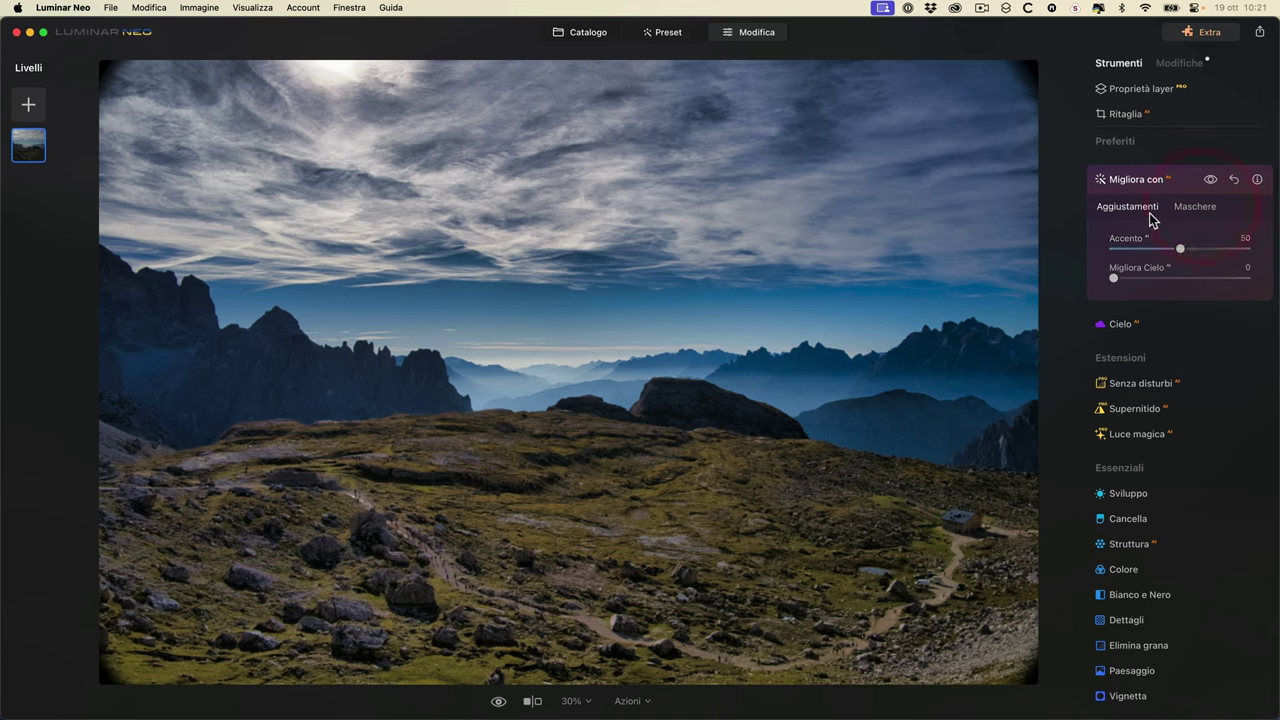
- Compare the cloudy mountain photo with and without the current Migliora con edit, and close the tool
click(1211, 180)
click(1211, 180)
click(1211, 180)
click(1211, 180)
click(1139, 178)
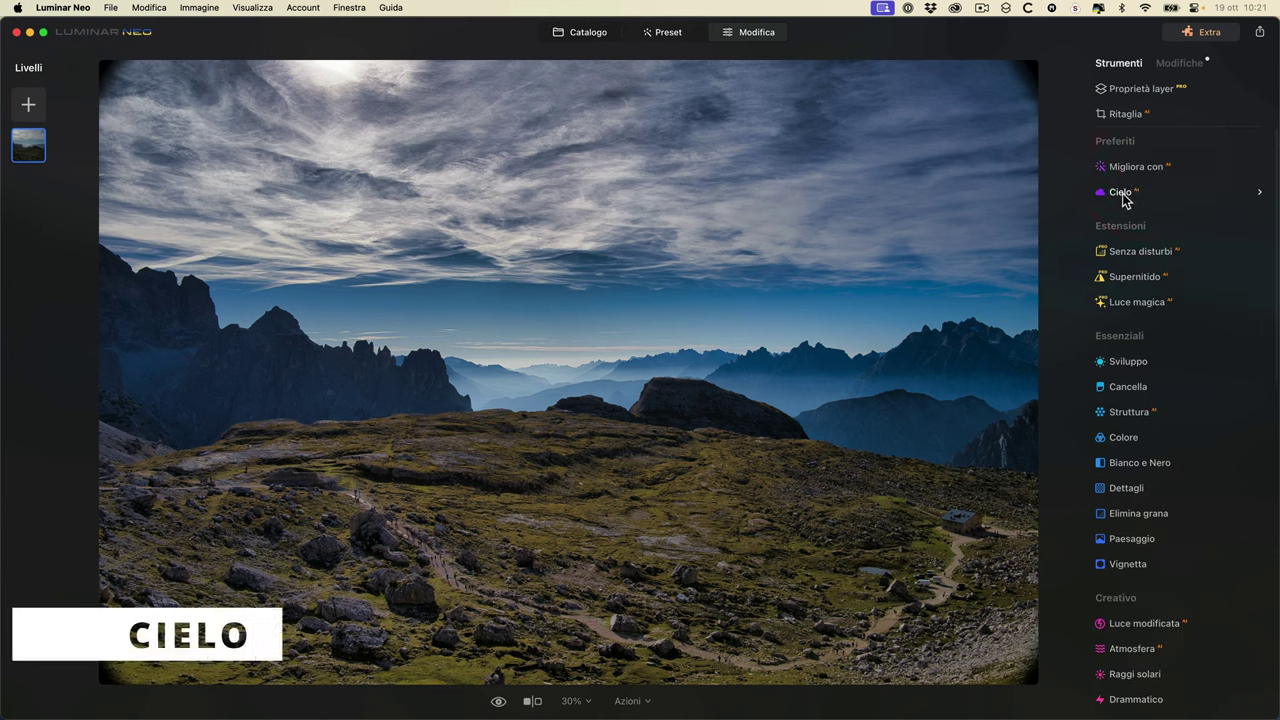
- Open the dusk mountain photo from the catalog's top row for editing and set Accento to 100 in Migliora con
click(591, 32)
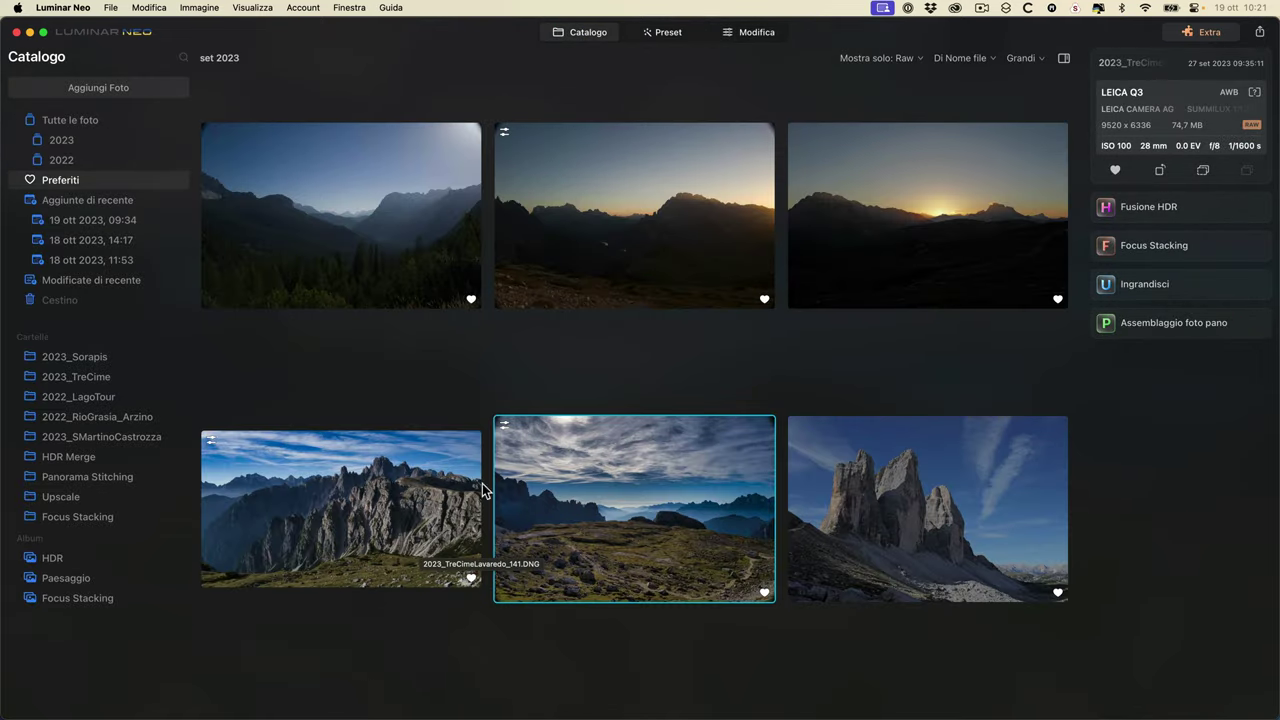
double_click(622, 226)
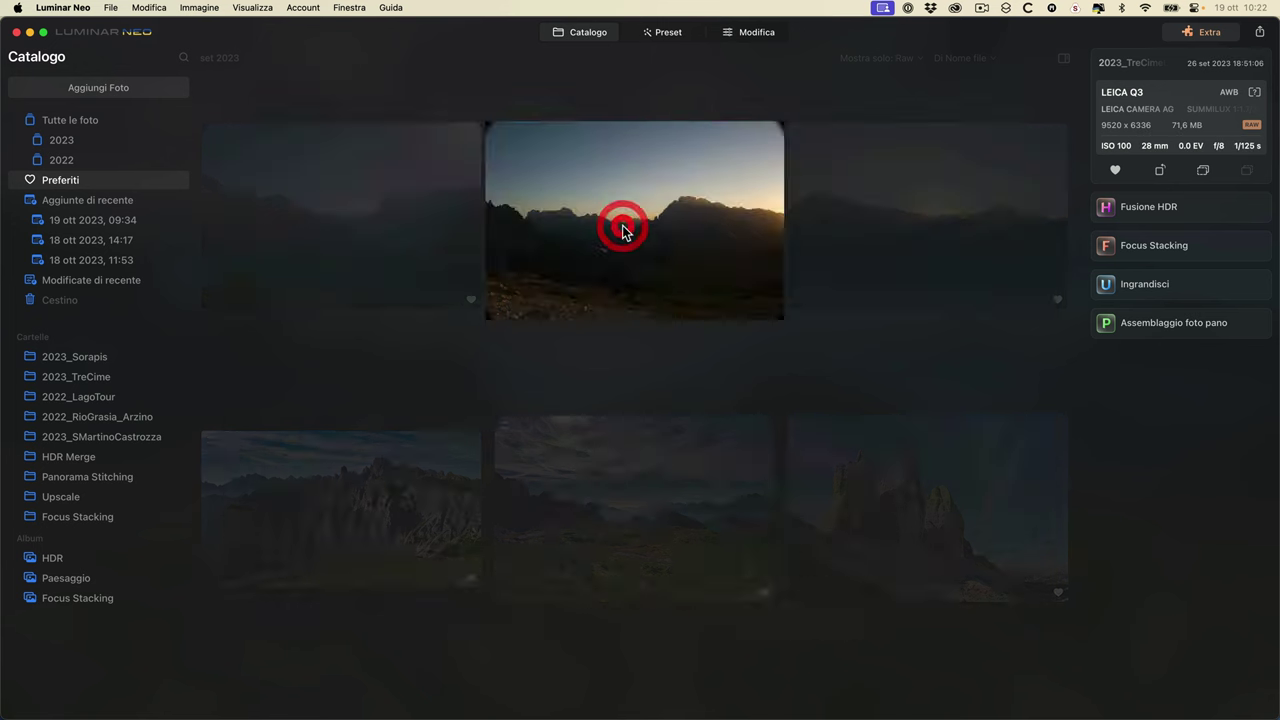
click(716, 35)
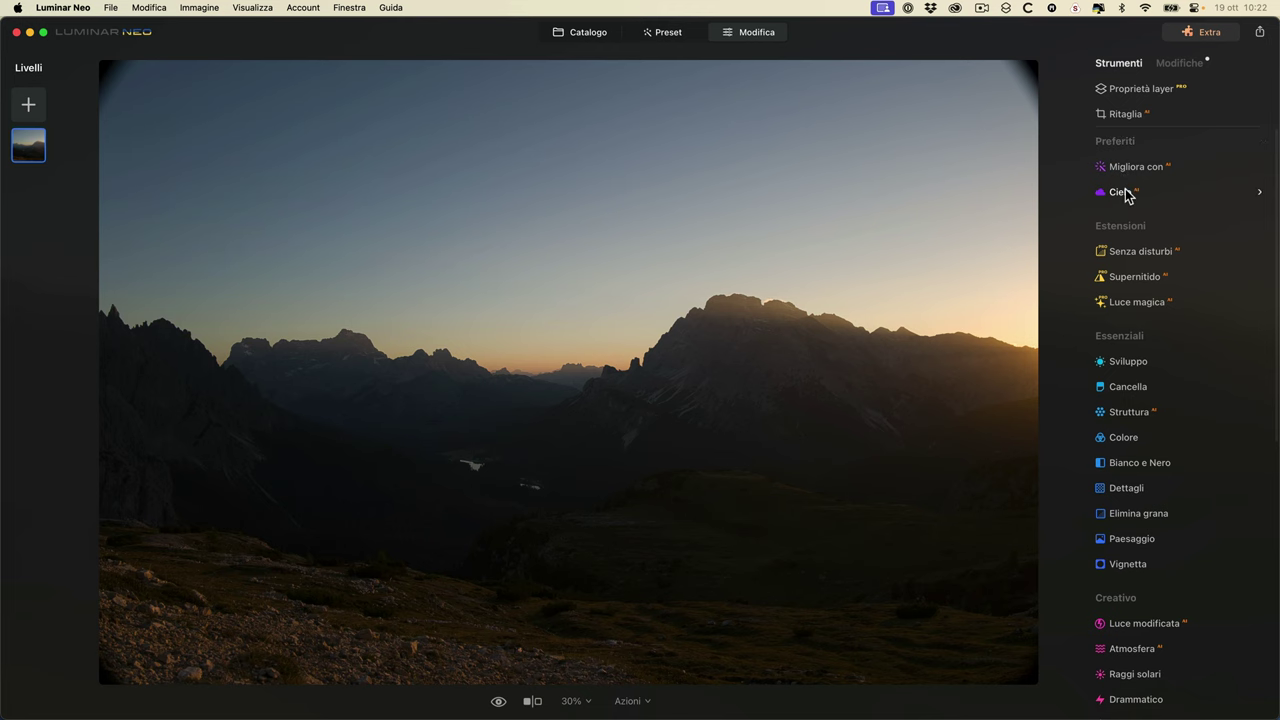
click(1127, 168)
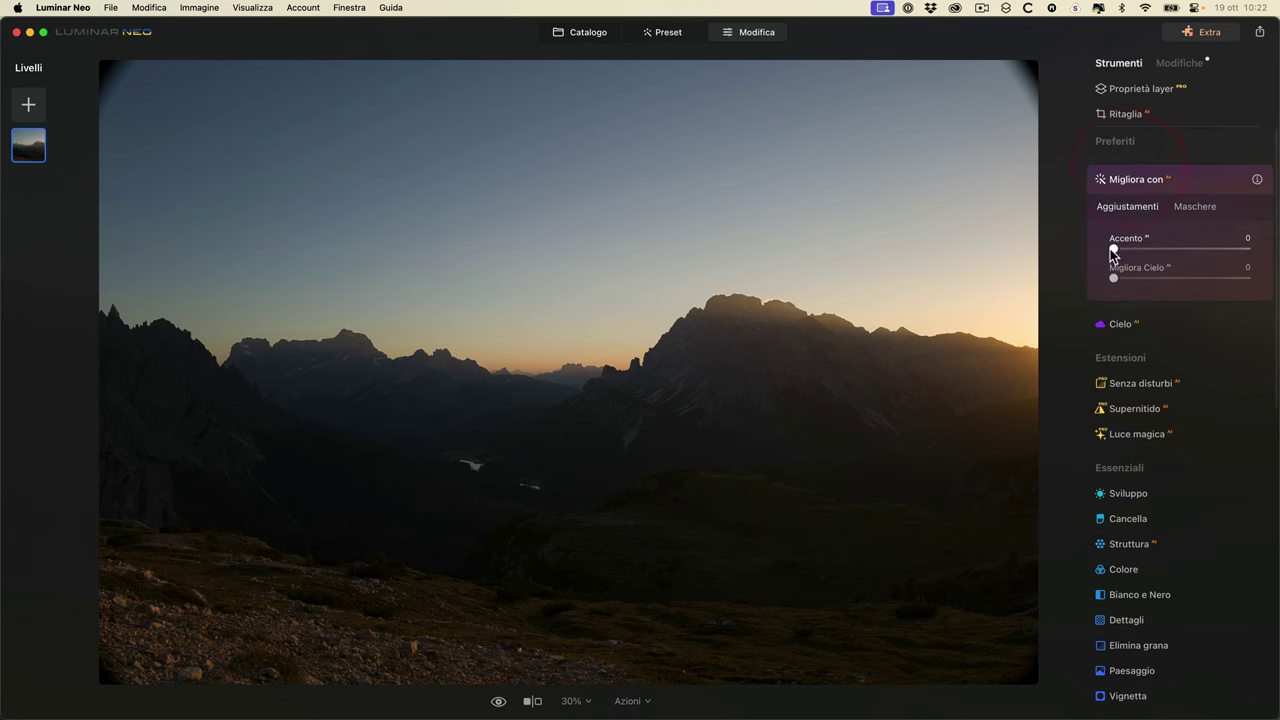
drag(1113, 251, 1248, 249)
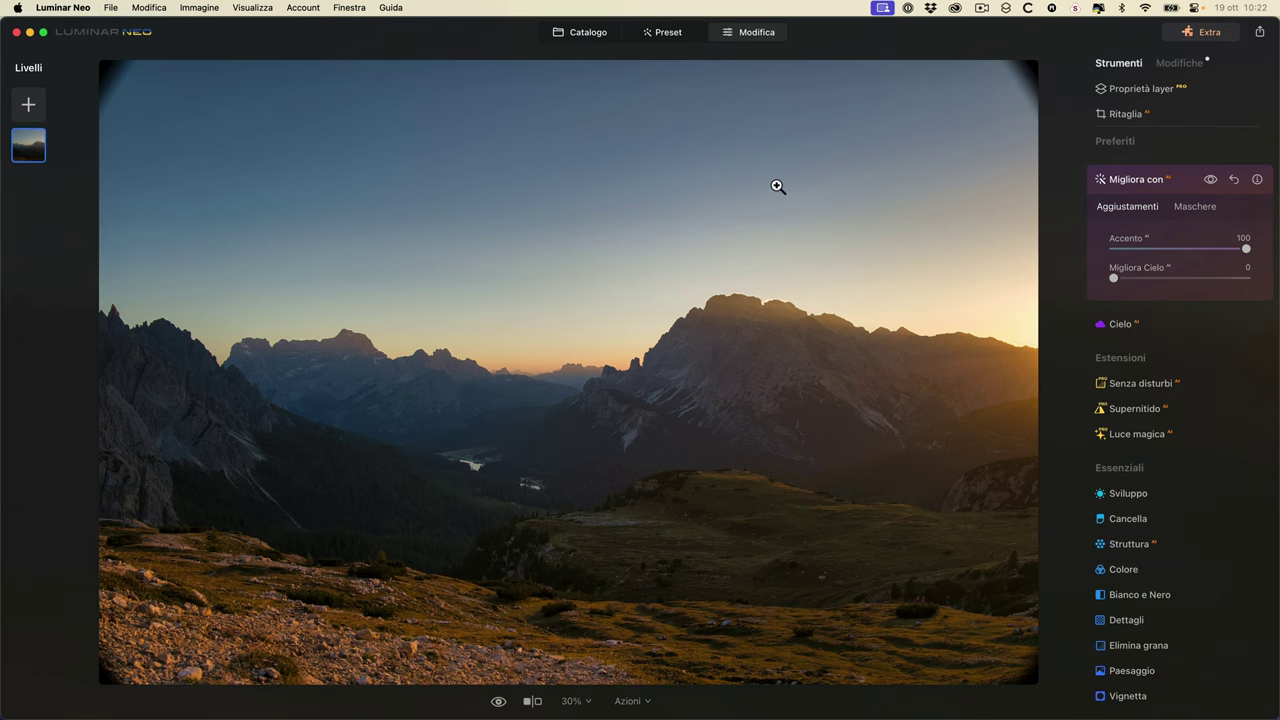
- Apply the suggested Bright Blue Sky 1 with Cielo and list the skies in the Dramatic Sunset category
click(1129, 325)
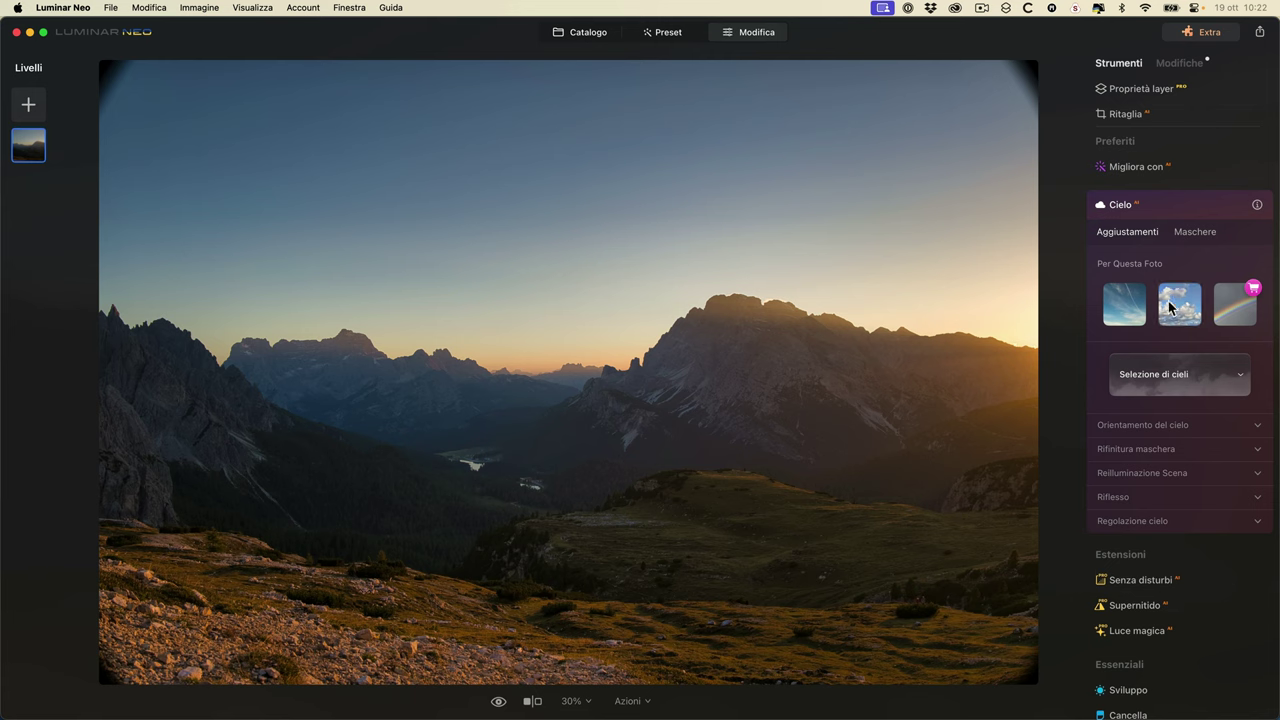
click(1122, 318)
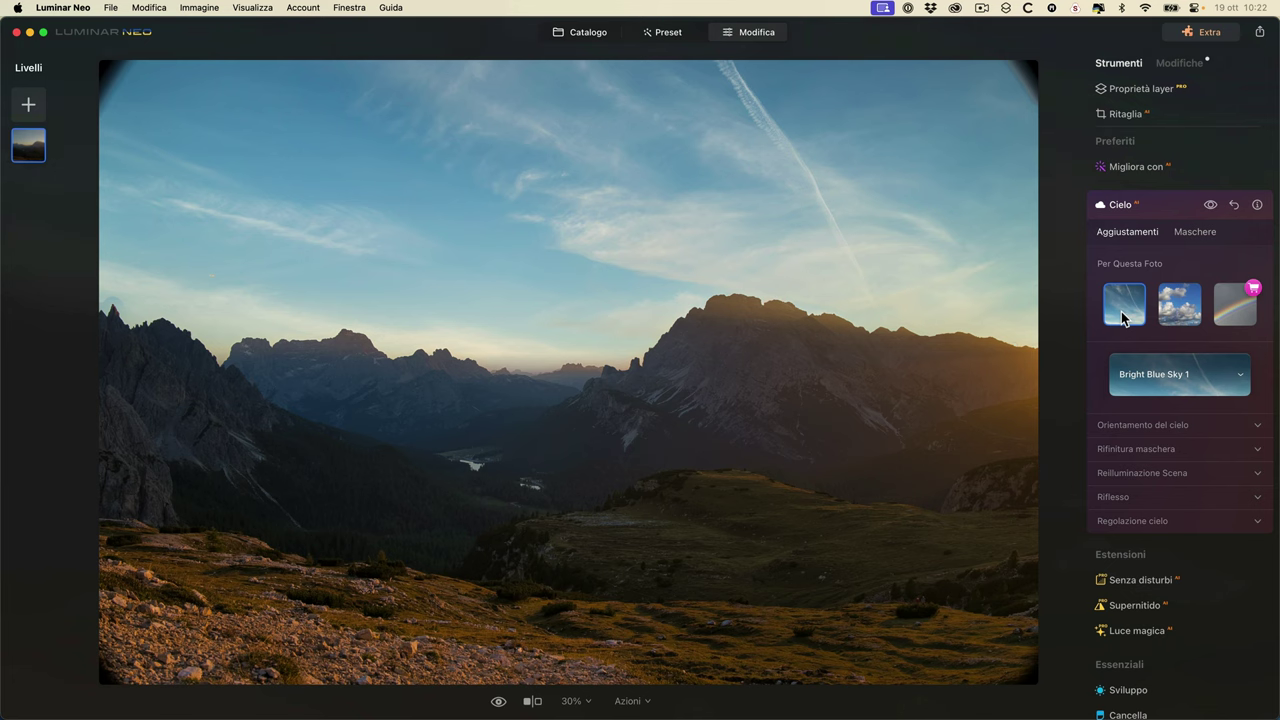
click(1241, 381)
click(1152, 422)
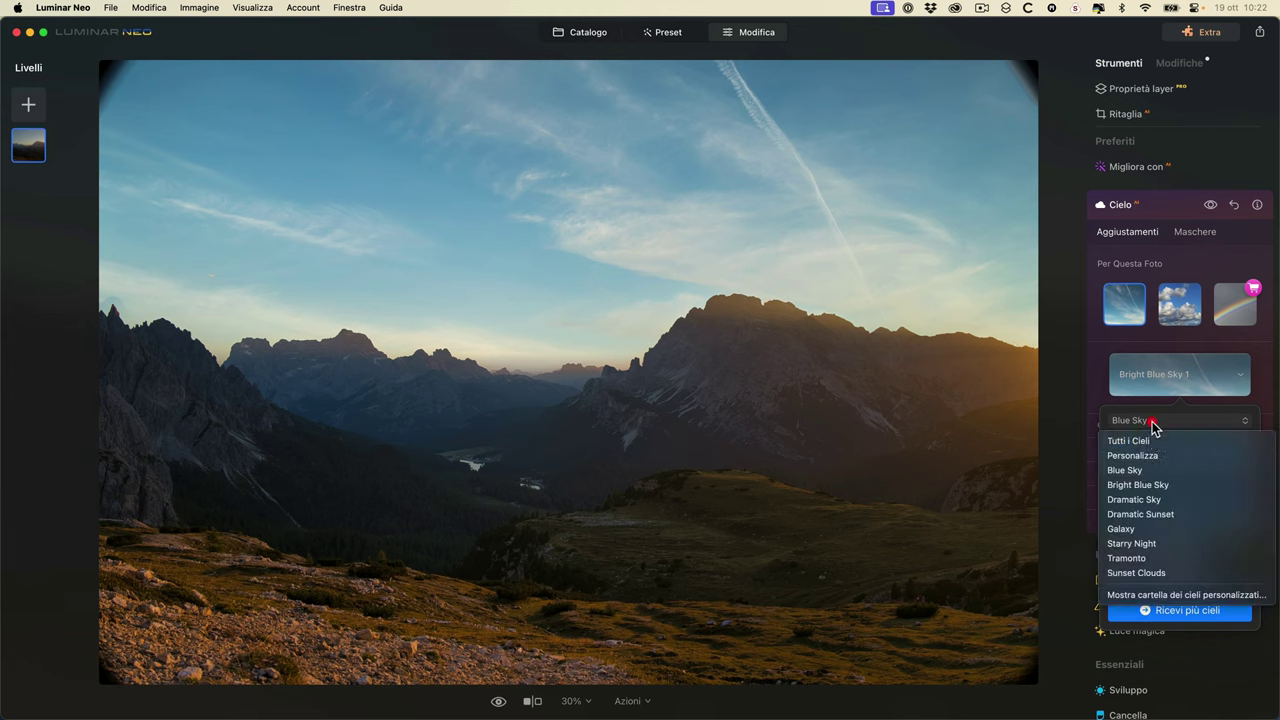
click(1136, 513)
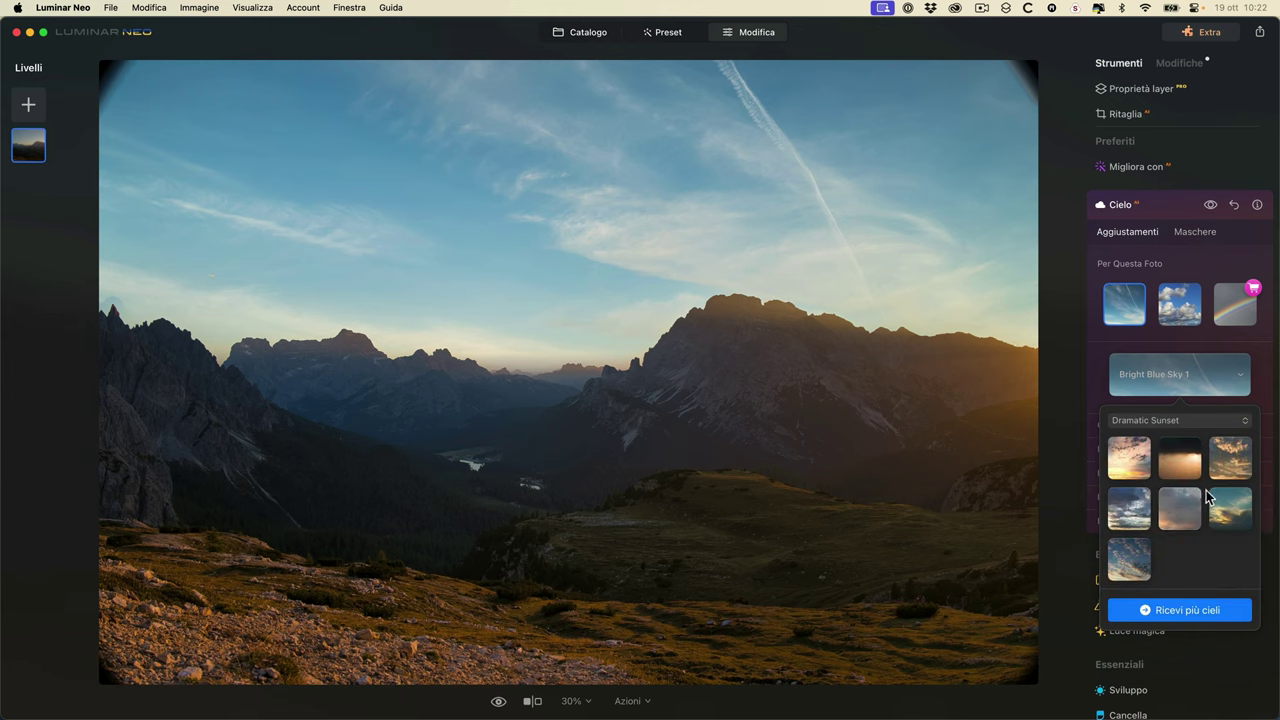
- Try several Dramatic Sunset skies, including 3 and 6, and apply Dramatic Sunset 2
click(1131, 462)
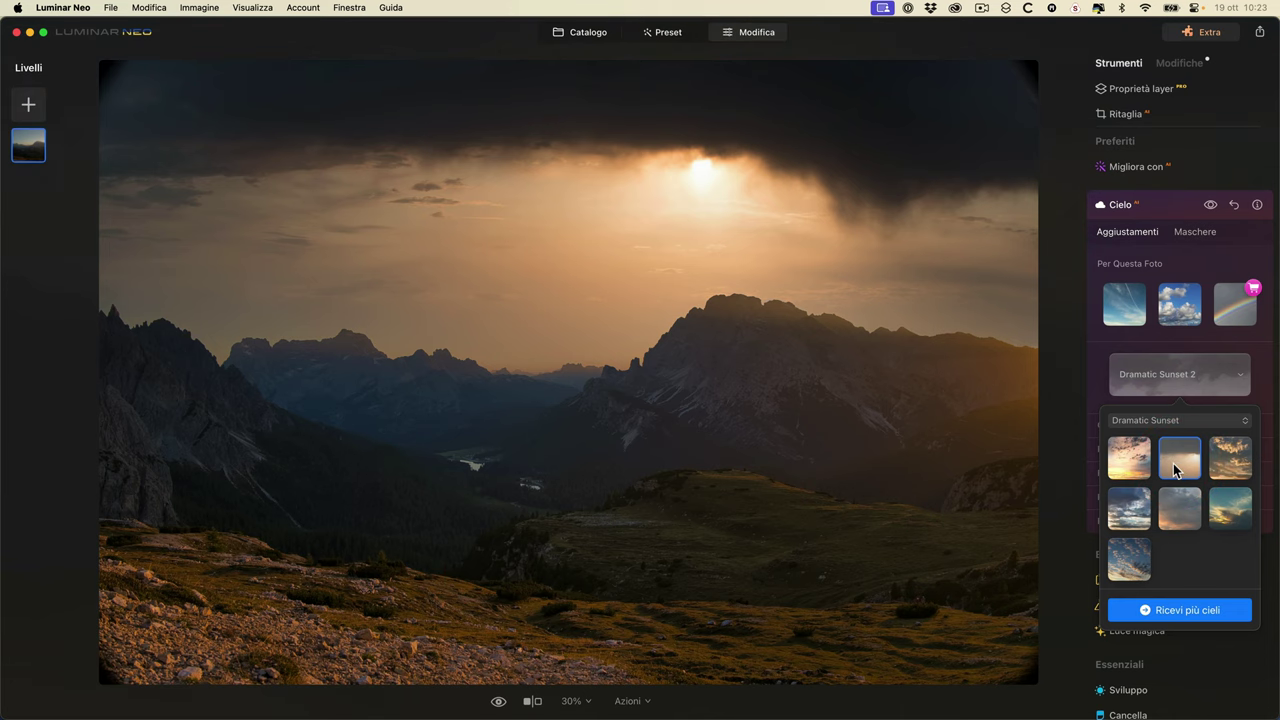
click(1224, 462)
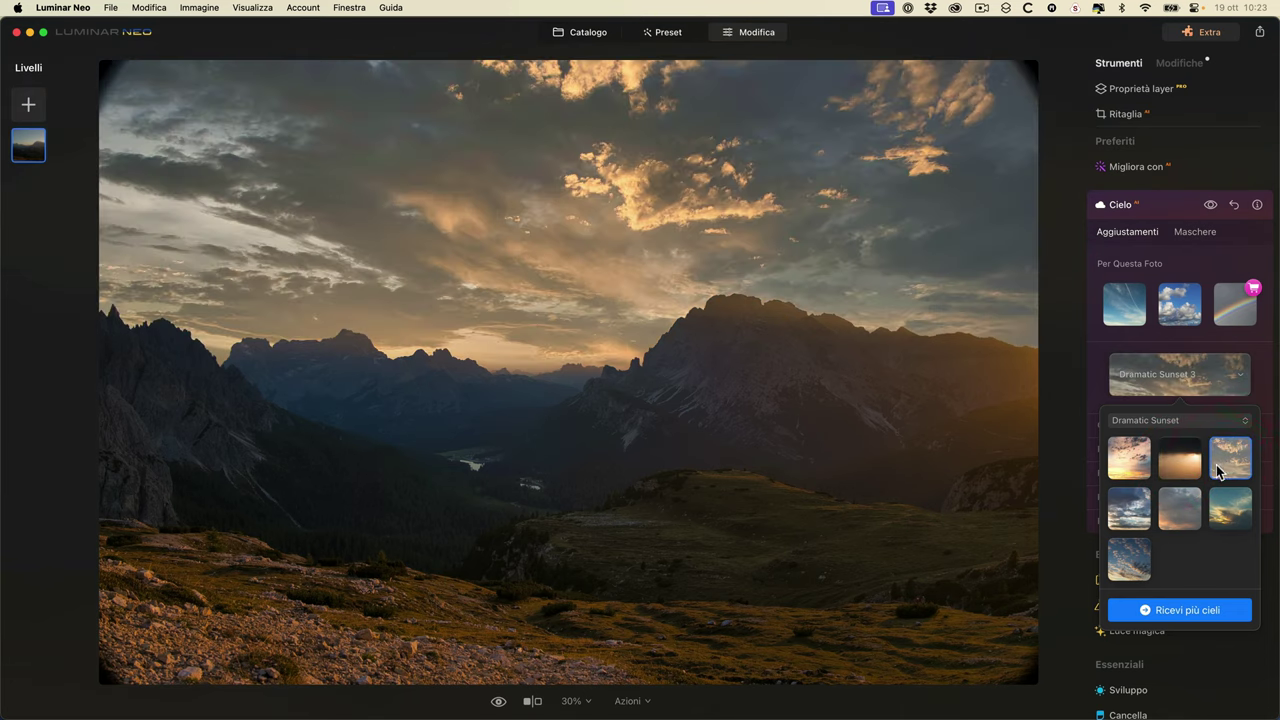
click(1229, 508)
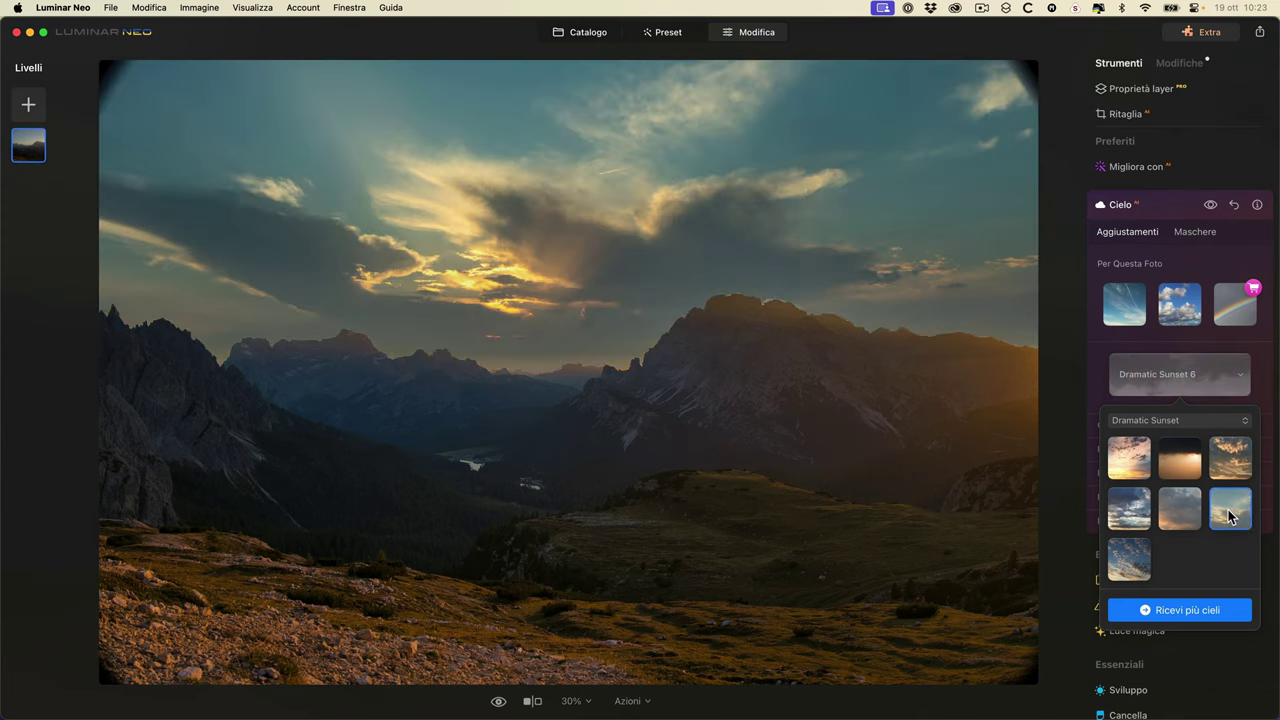
click(1186, 461)
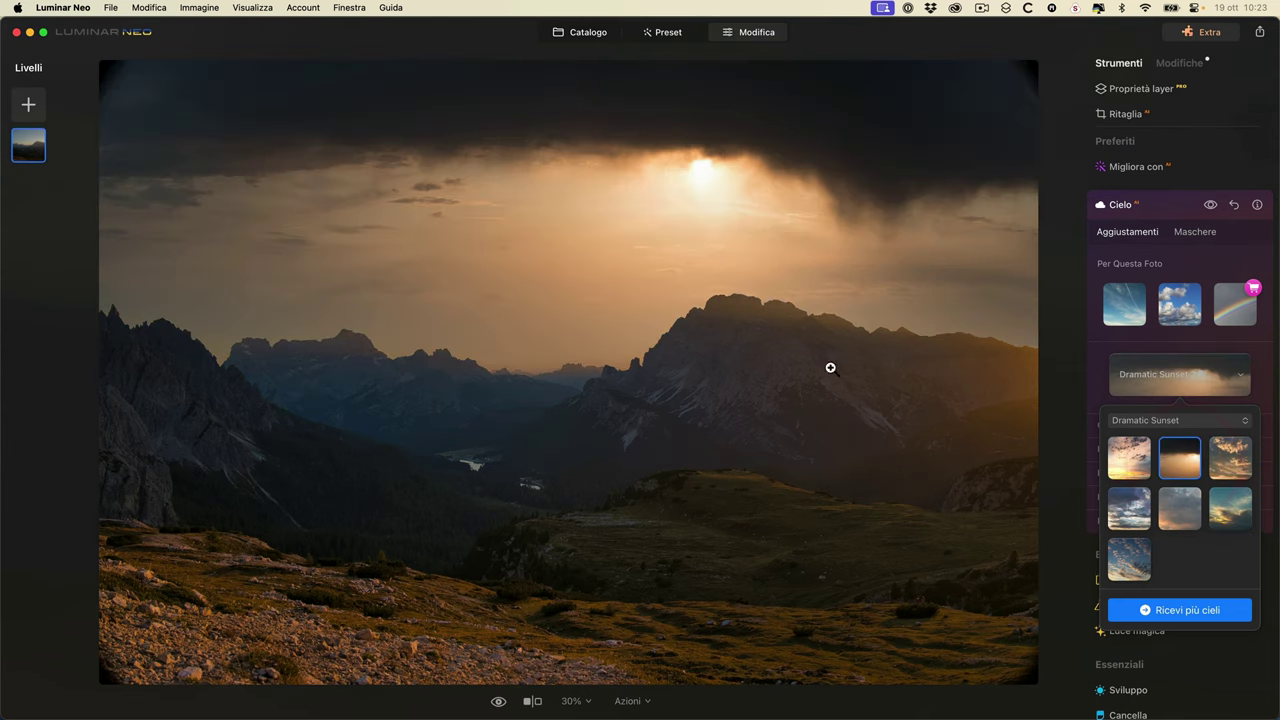
click(1100, 375)
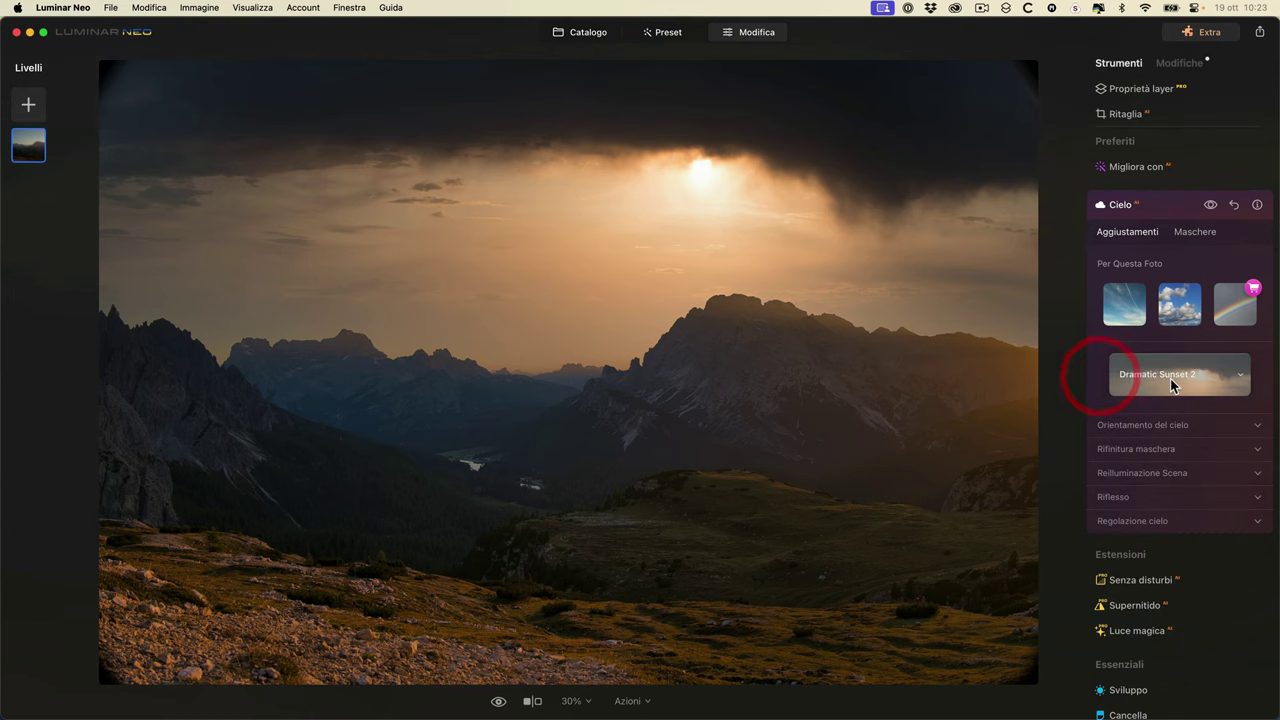
- Try the sky's horizon and vertical position controls and the Specchia option in Orientamento del cielo
click(1253, 430)
click(1180, 465)
click(1179, 494)
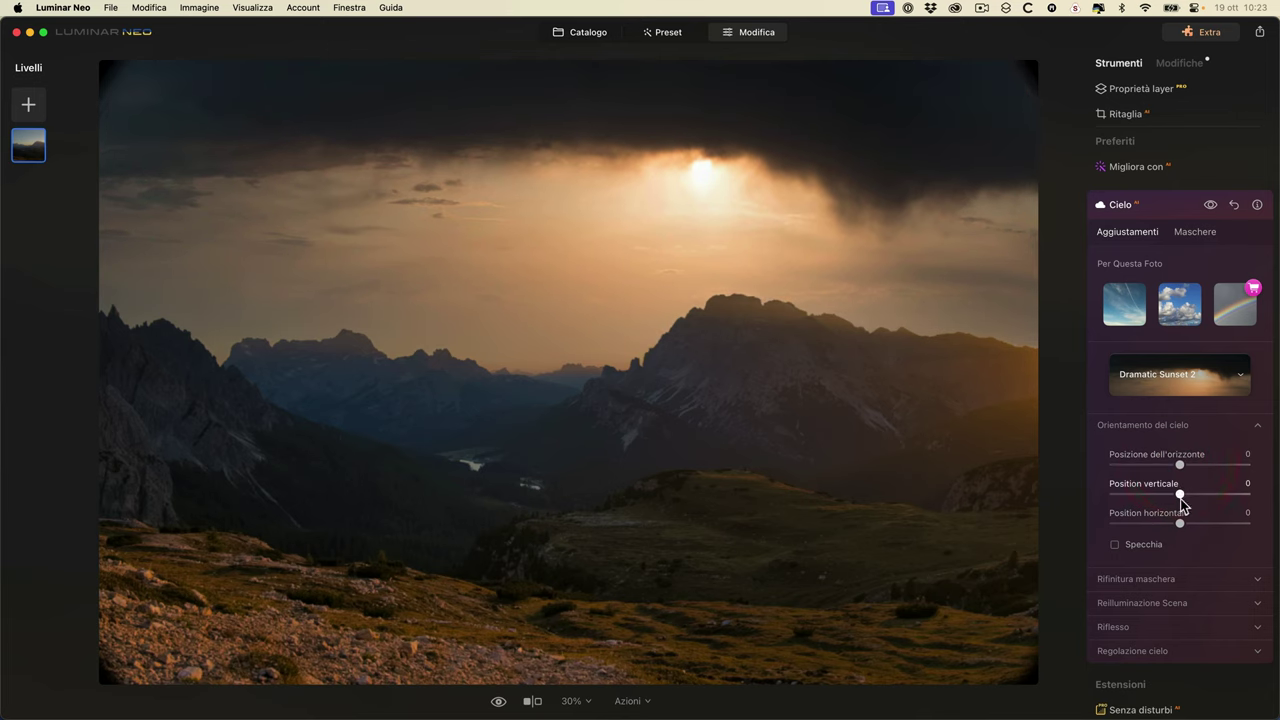
click(1114, 544)
click(1114, 544)
click(1254, 424)
- Refine the sky mask along the mountain ridge, trying Globale at 4 and 62 and adjusting Riempi spazi
click(1150, 452)
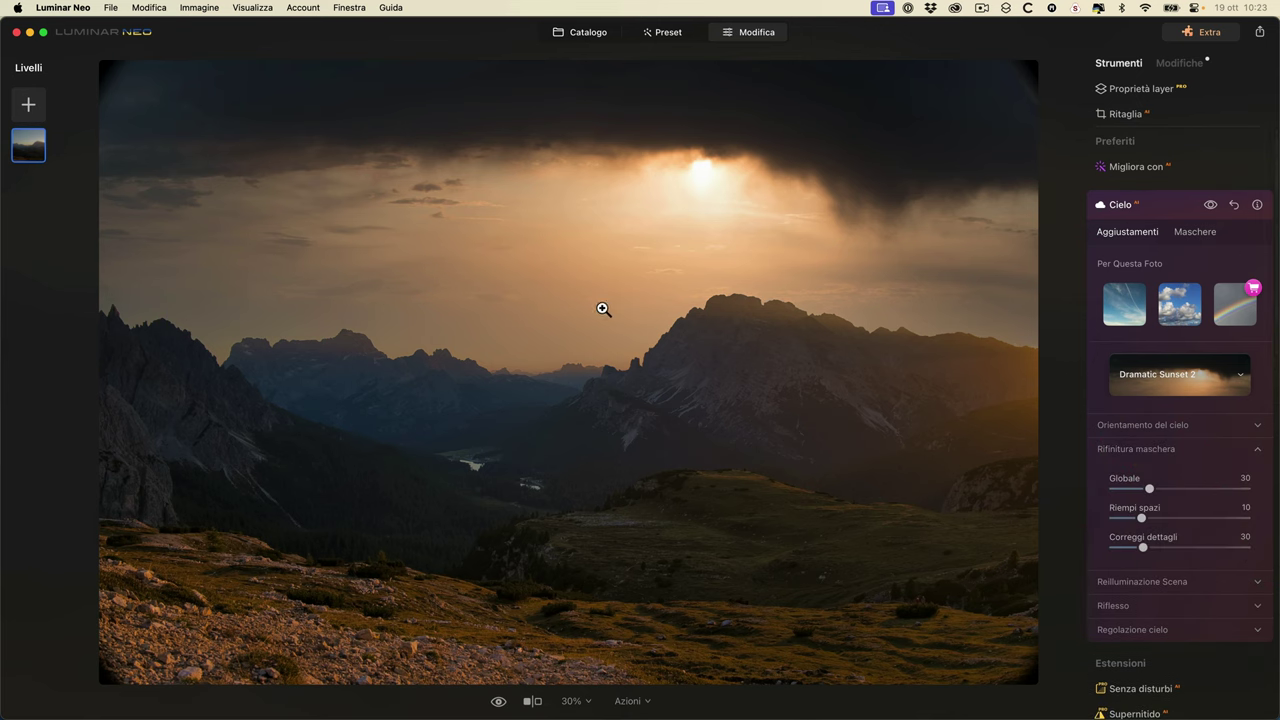
drag(1236, 497, 1055, 494)
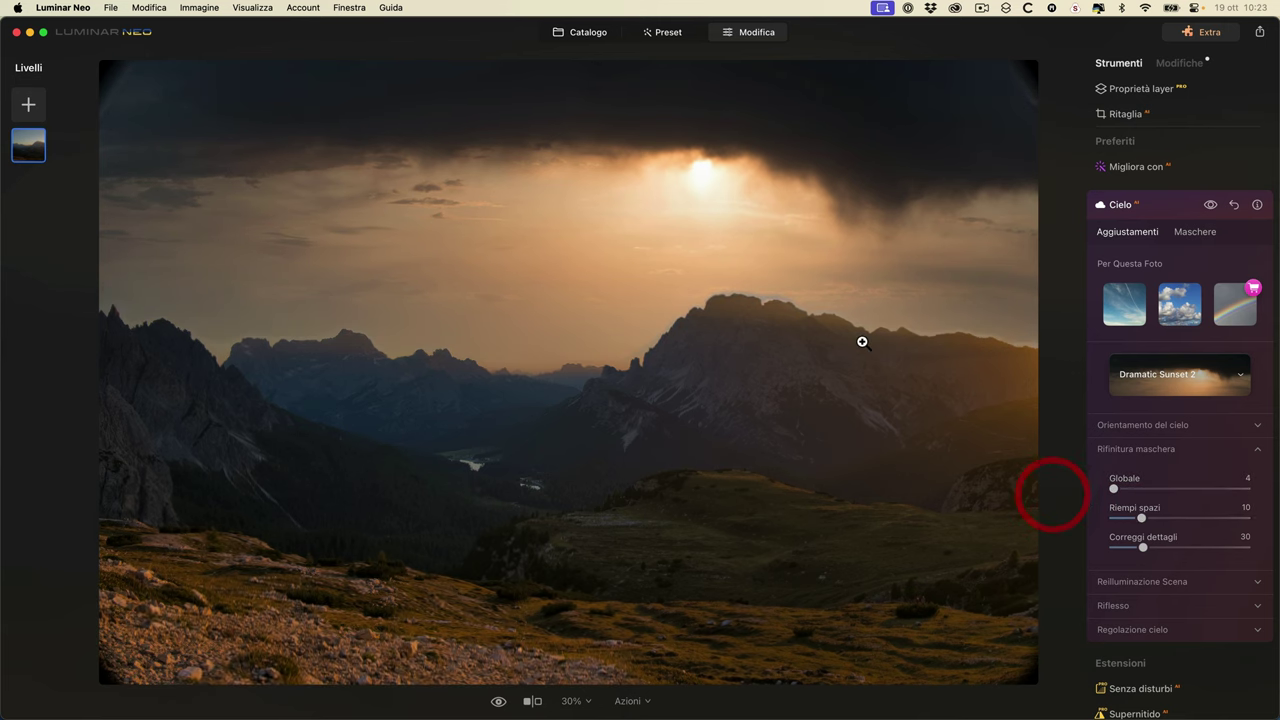
double_click(740, 297)
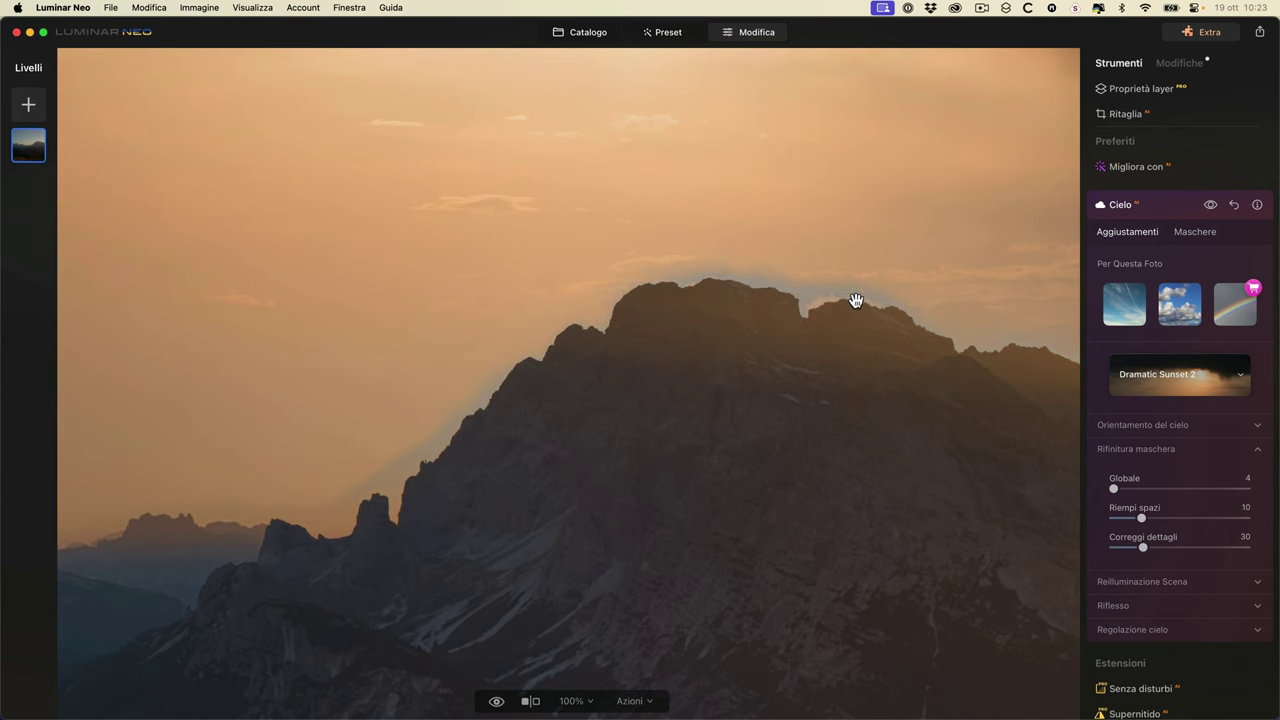
drag(1188, 486, 1194, 488)
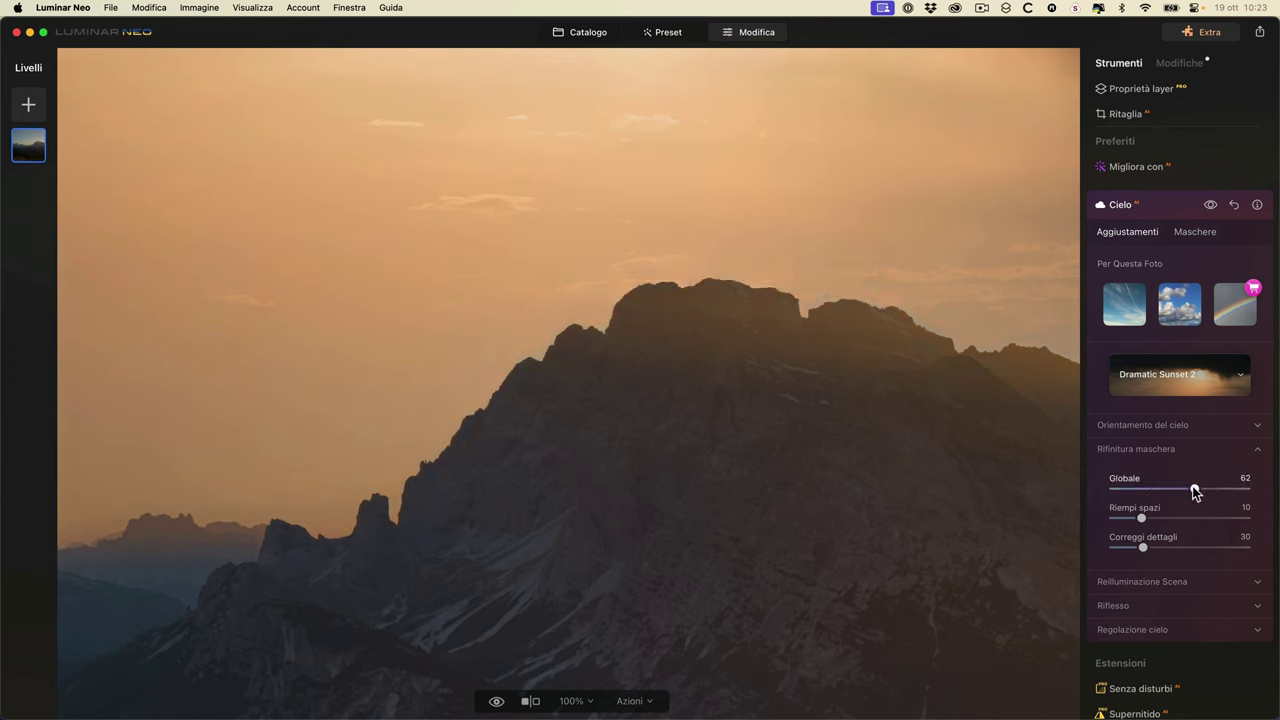
drag(1208, 519, 1207, 518)
click(1135, 454)
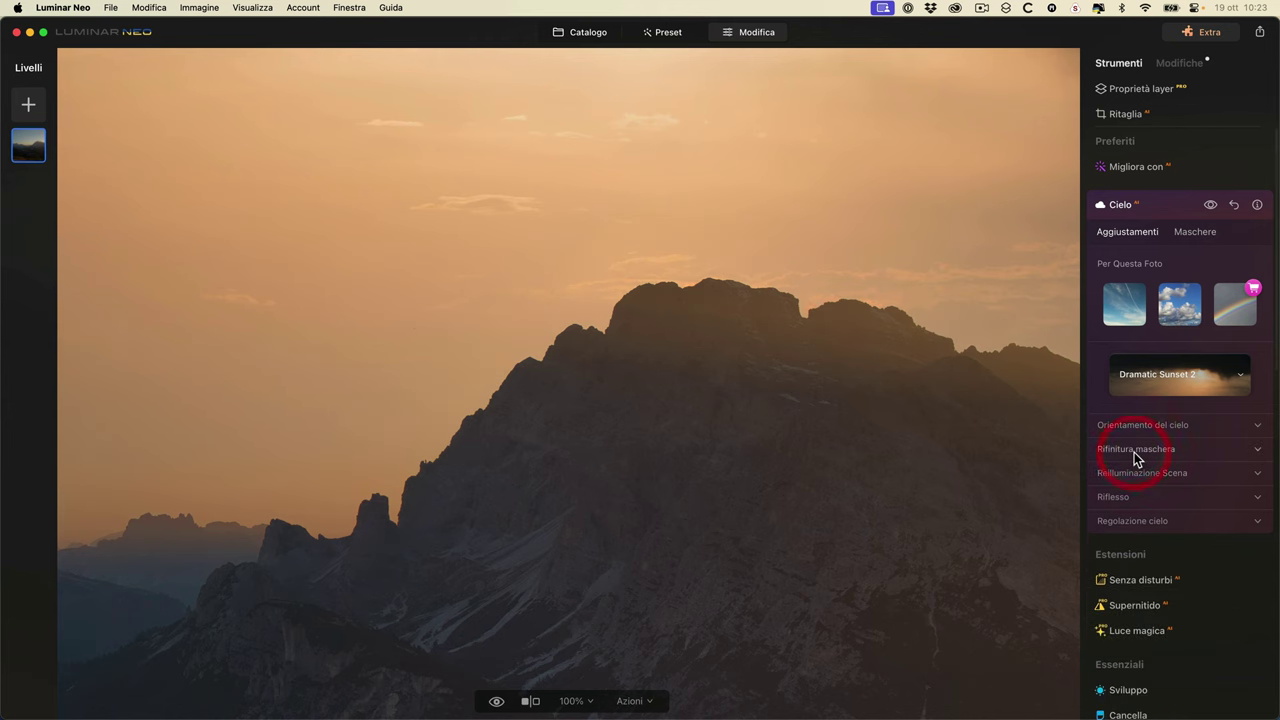
click(840, 435)
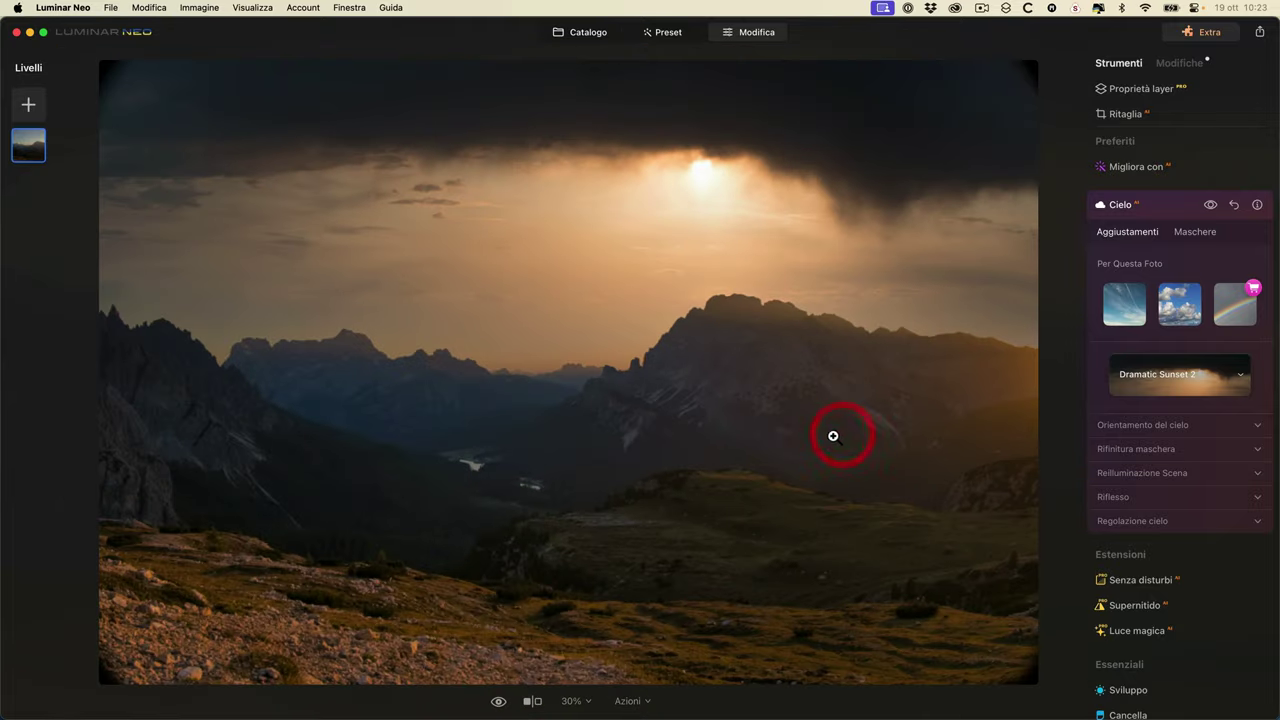
- Relight the scene with Potenza luce modificata 19, Saturazione luce modificata 13 and Modifica luce manualmente 52
click(1157, 474)
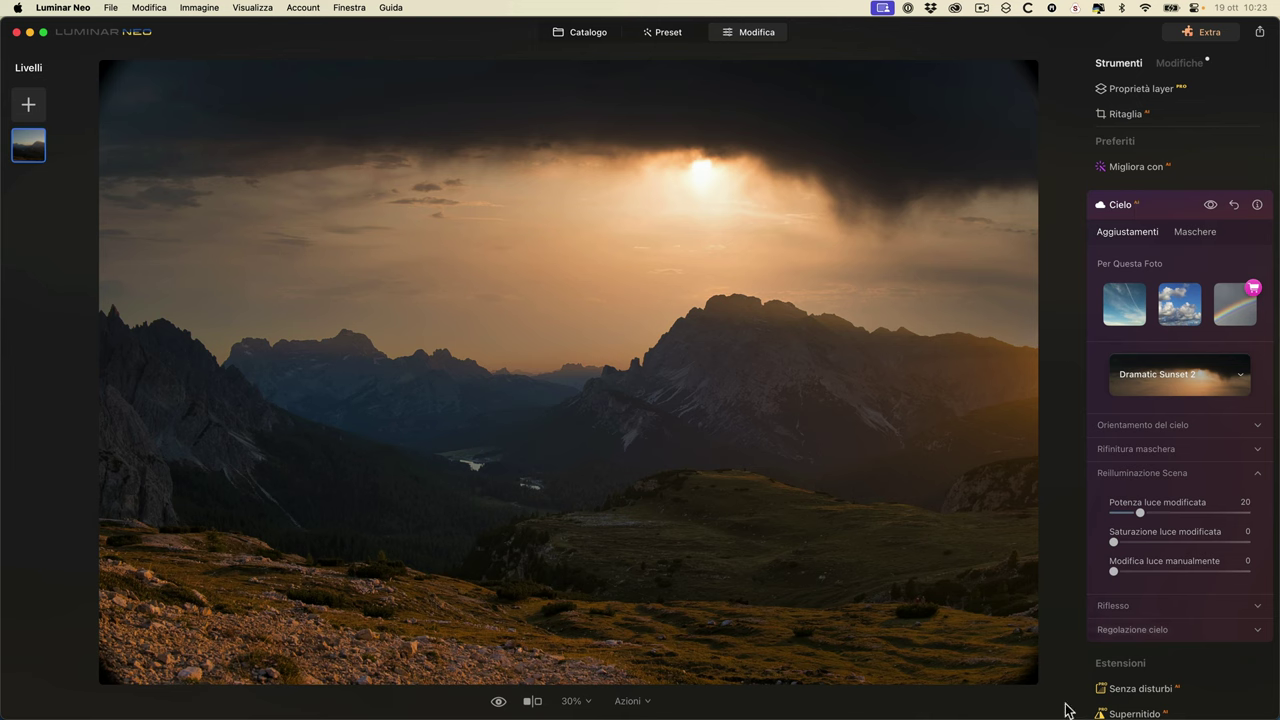
mouse_move(1139, 512)
mouse_down()
mouse_move(1204, 507)
mouse_move(1110, 514)
mouse_move(1139, 510)
mouse_up()
drag(1188, 540, 1182, 570)
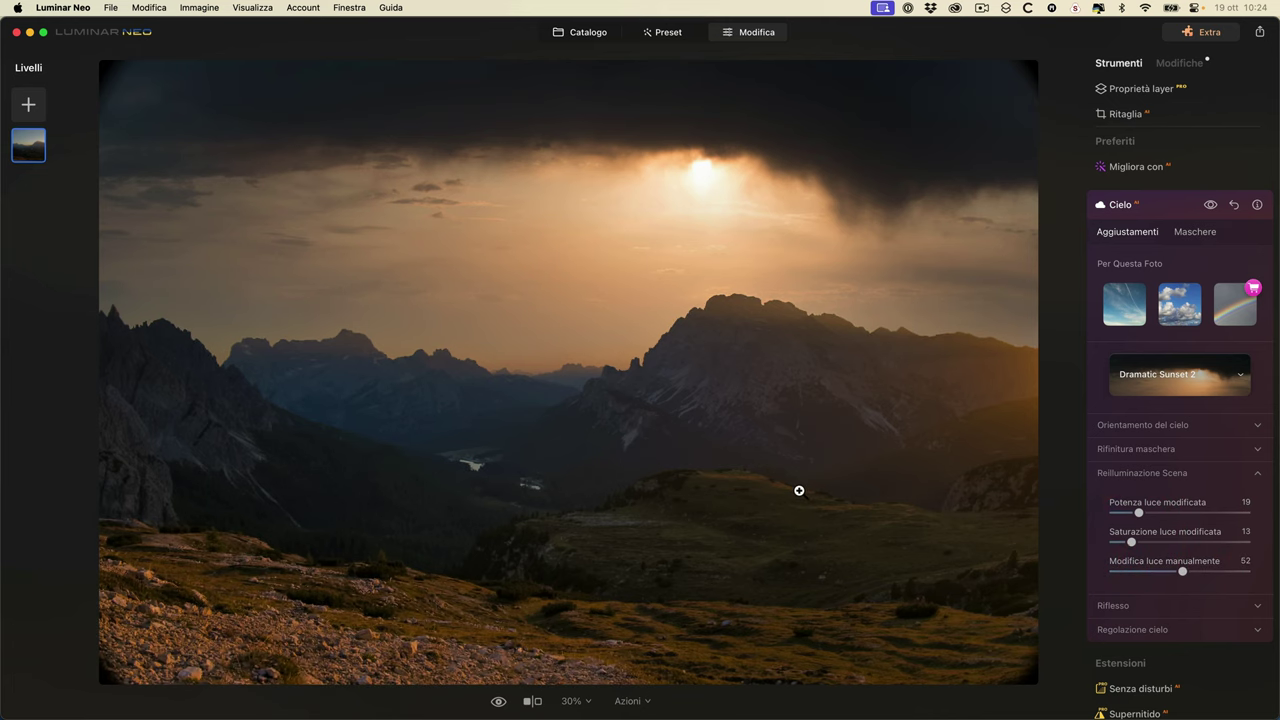
- Open Riflesso and Regolazione cielo, try the Sfoca and Grana adjustments, and compare the photo with and without the new sky
click(1157, 606)
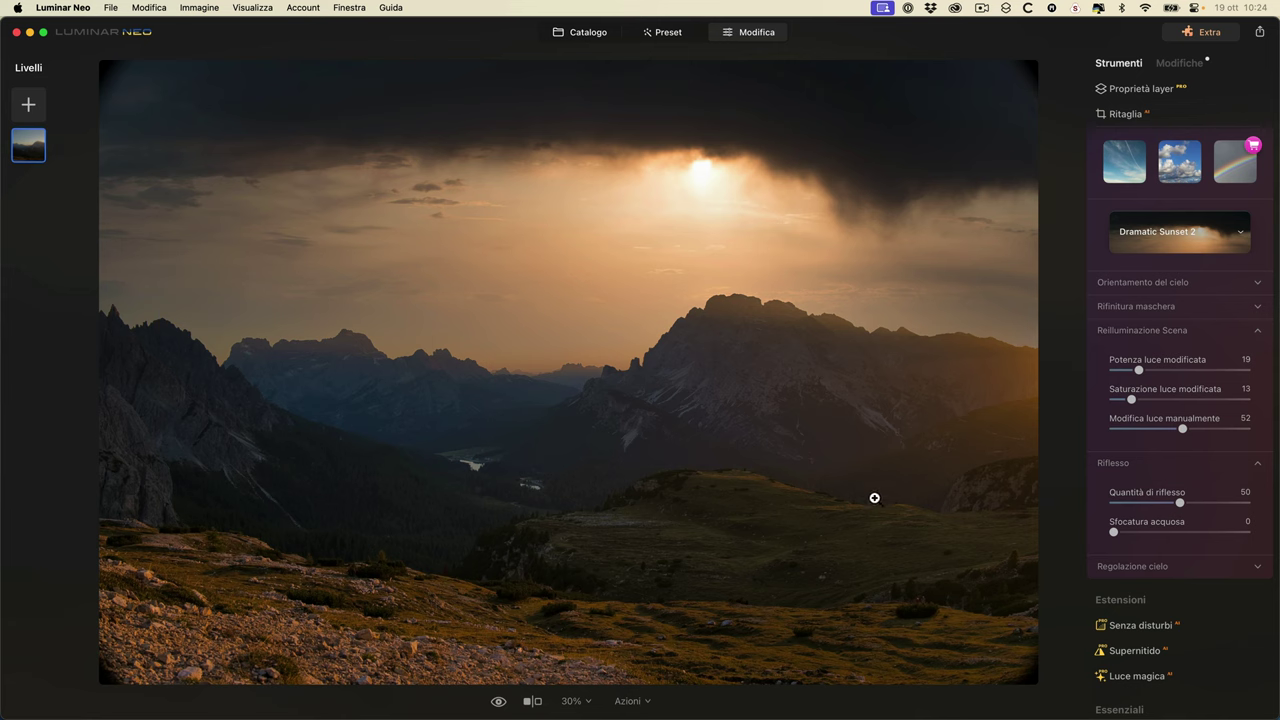
click(1202, 568)
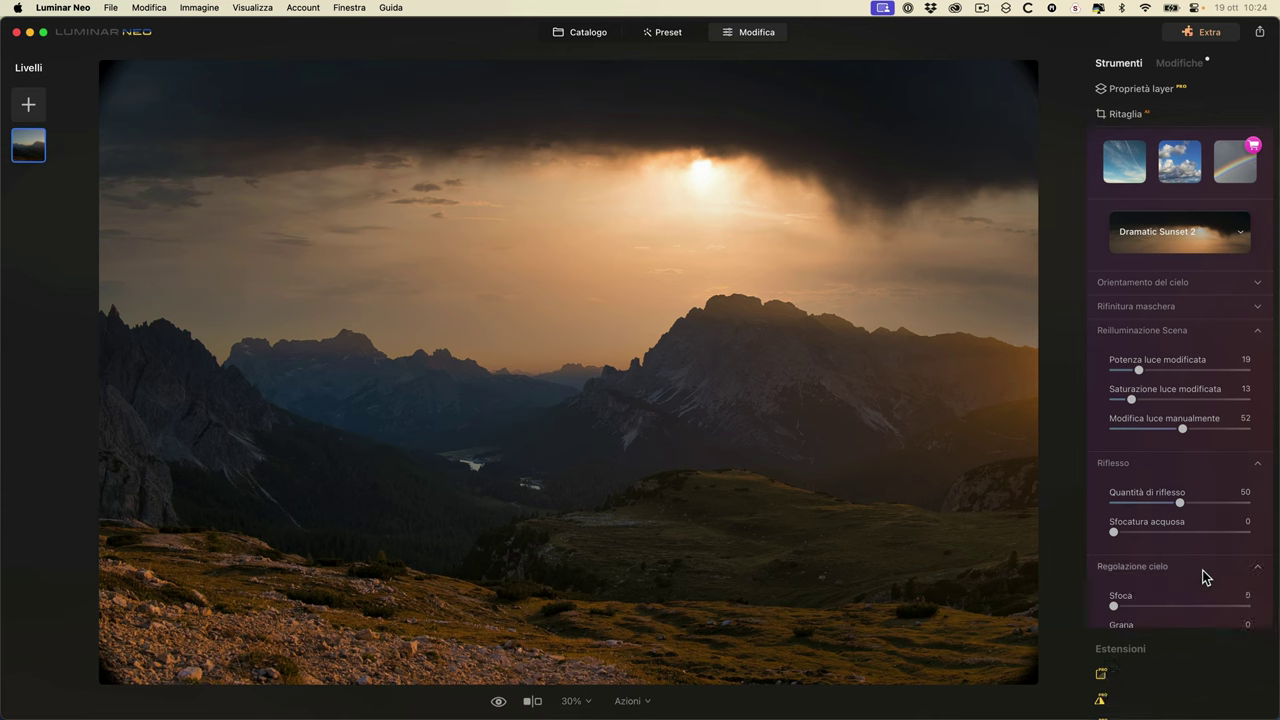
scroll(1200, 573, down, 4)
drag(1168, 372, 1090, 378)
drag(1186, 408, 1060, 402)
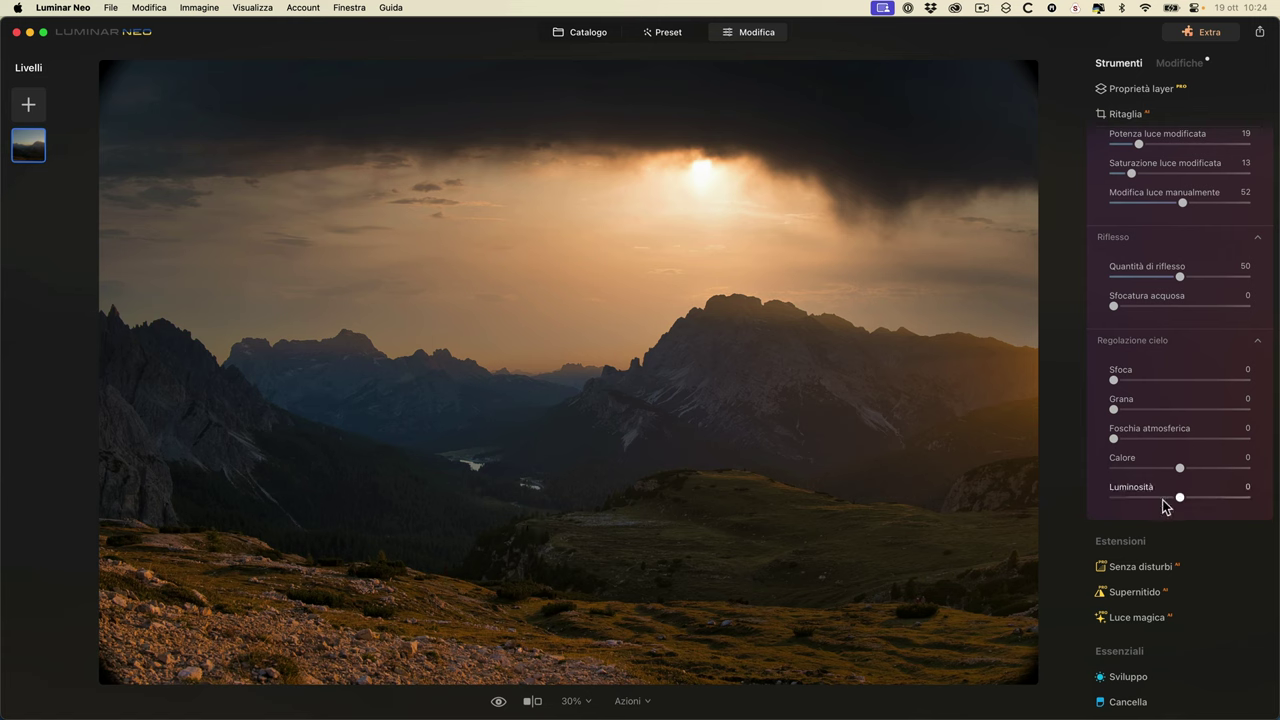
scroll(1187, 358, up, 5)
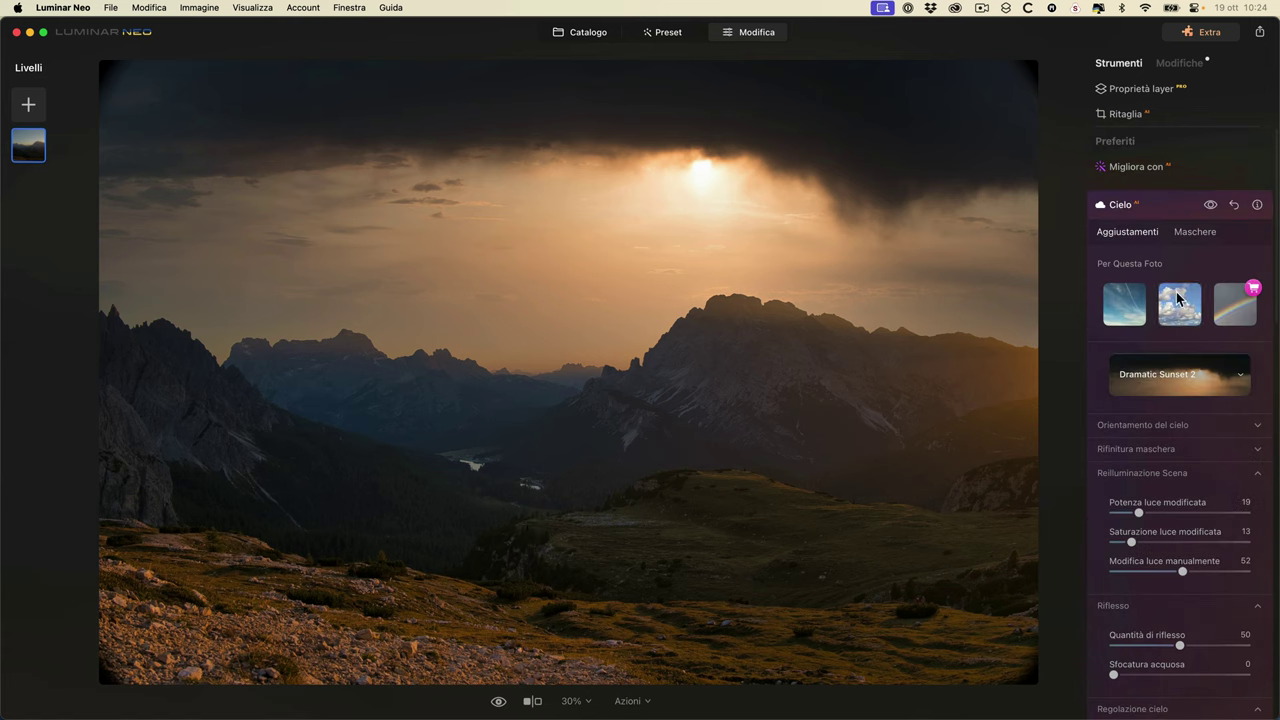
click(1209, 205)
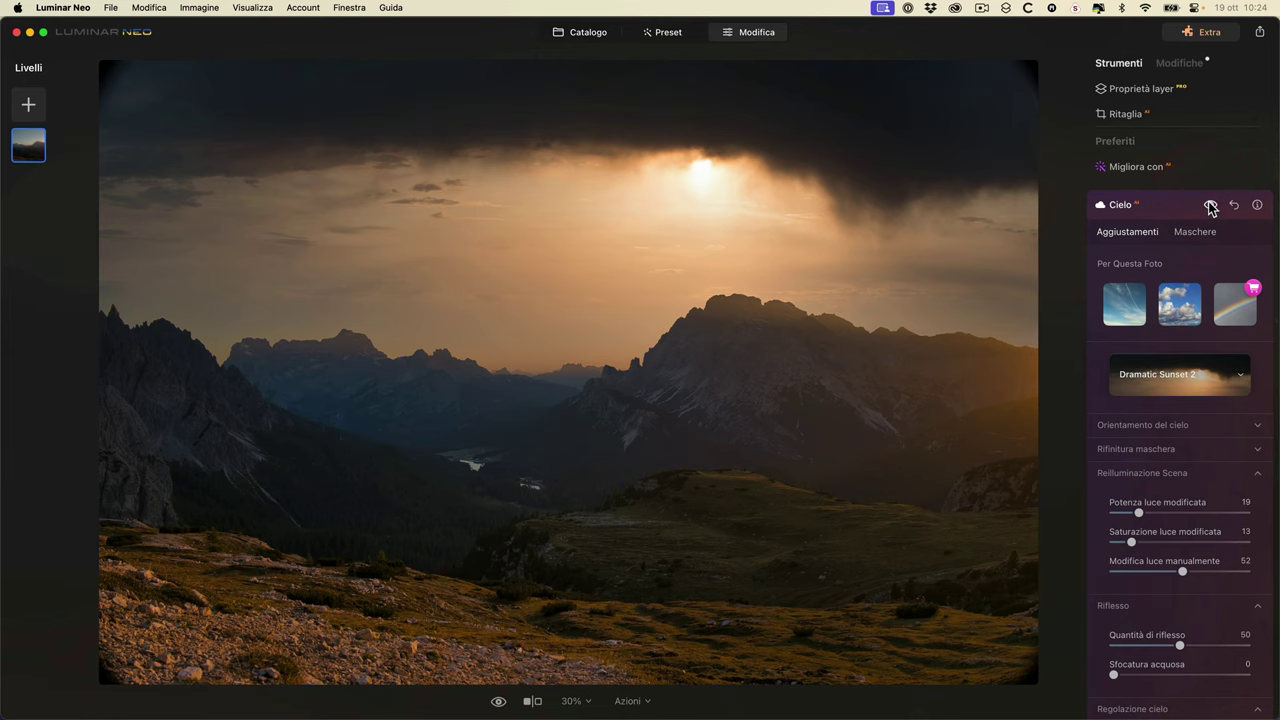
- Show the custom skies folder in Finder, move and enlarge its window, and select the parent Skies folder
click(1243, 378)
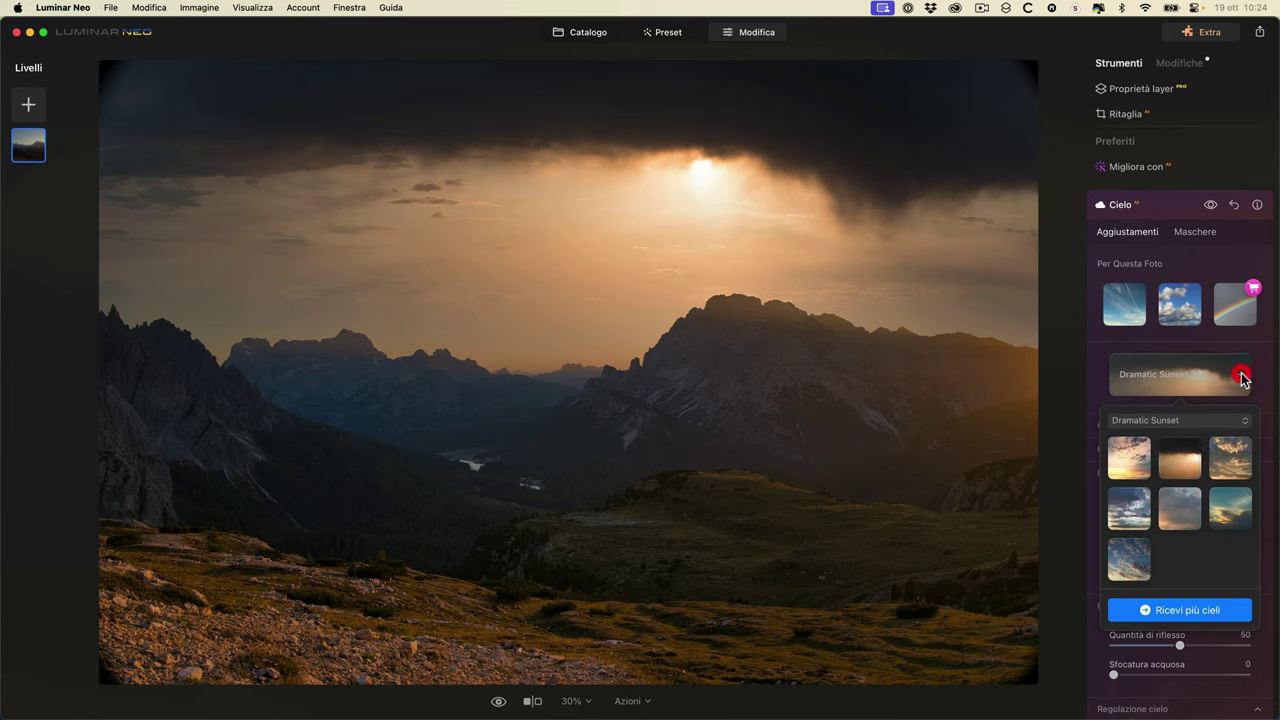
click(1153, 420)
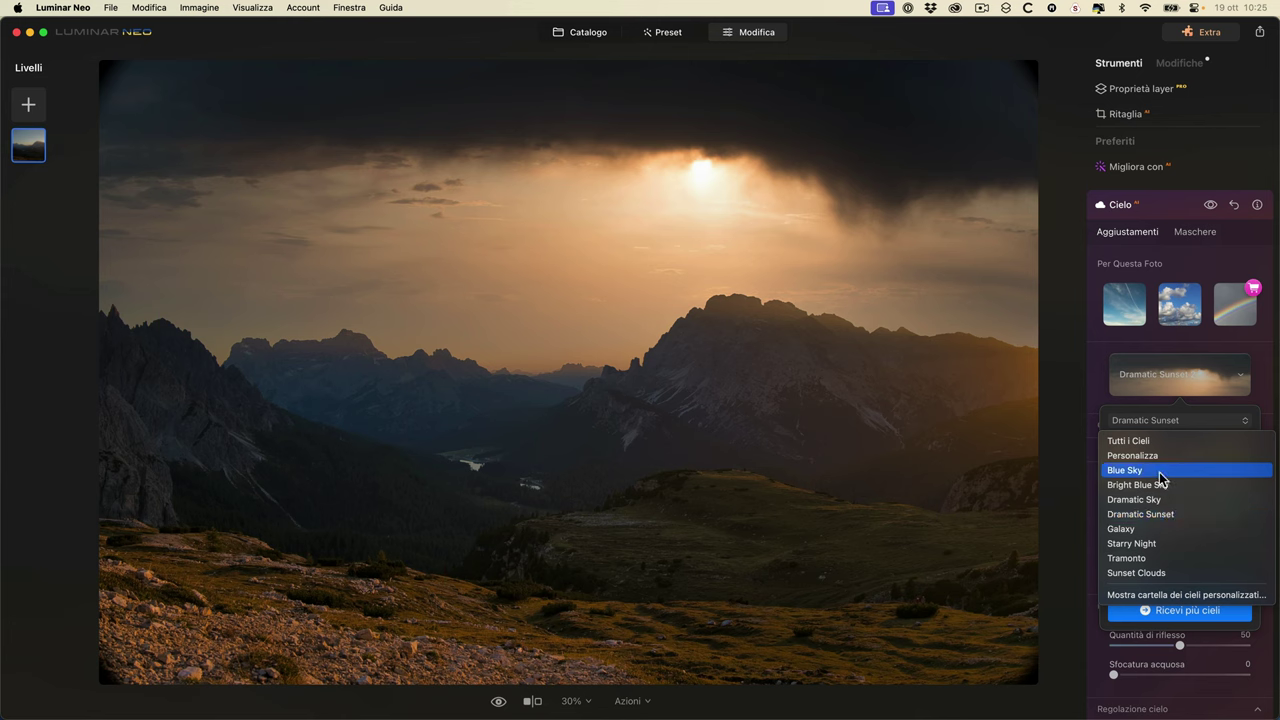
click(1220, 597)
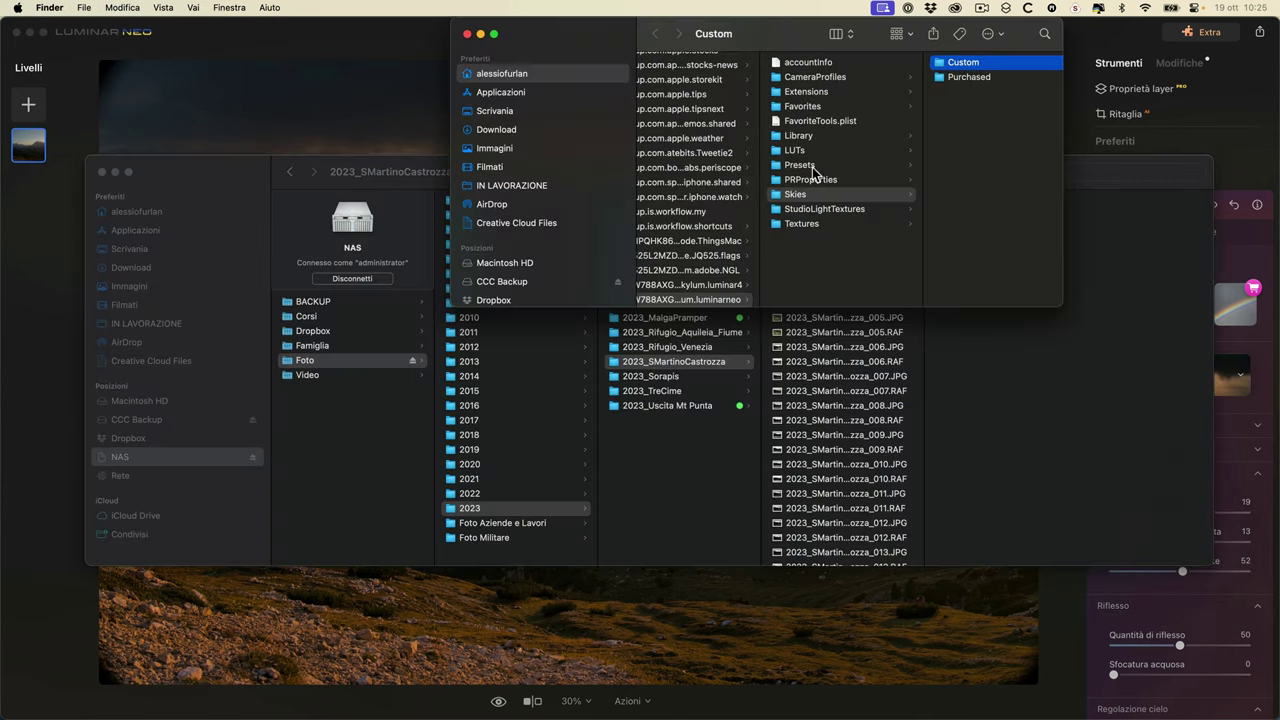
drag(790, 40, 701, 168)
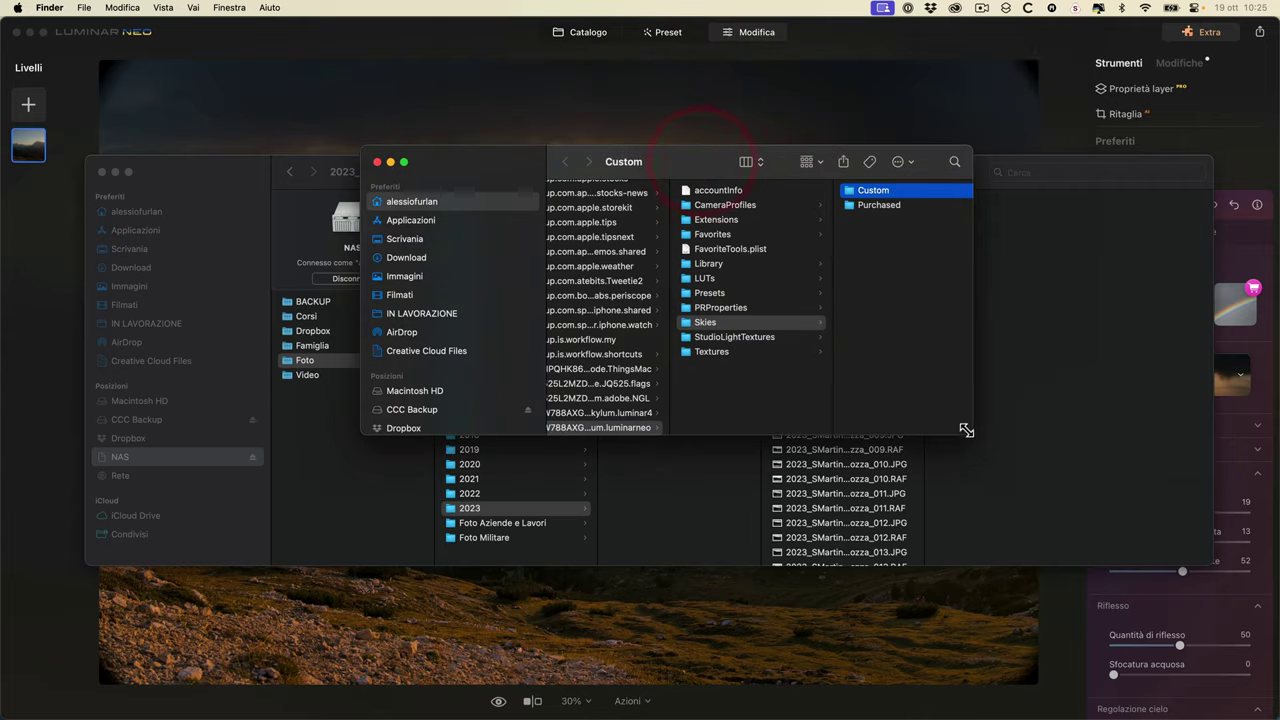
drag(965, 431, 1126, 566)
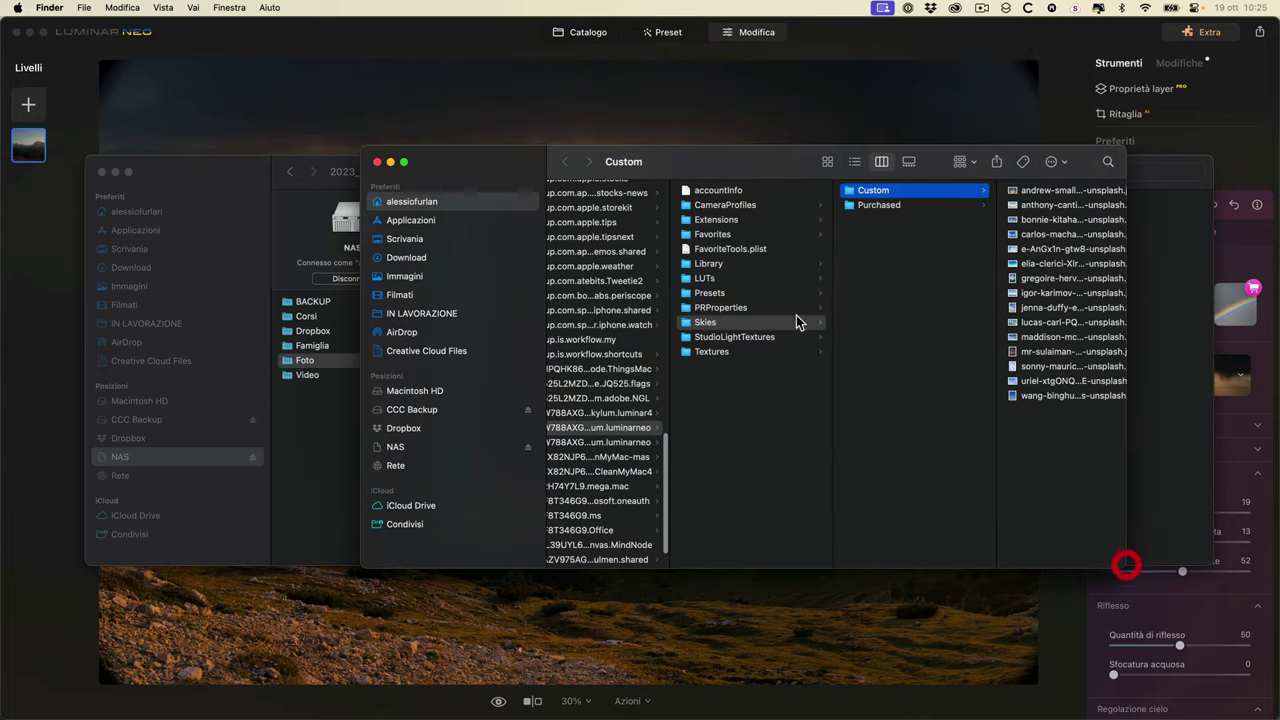
click(712, 323)
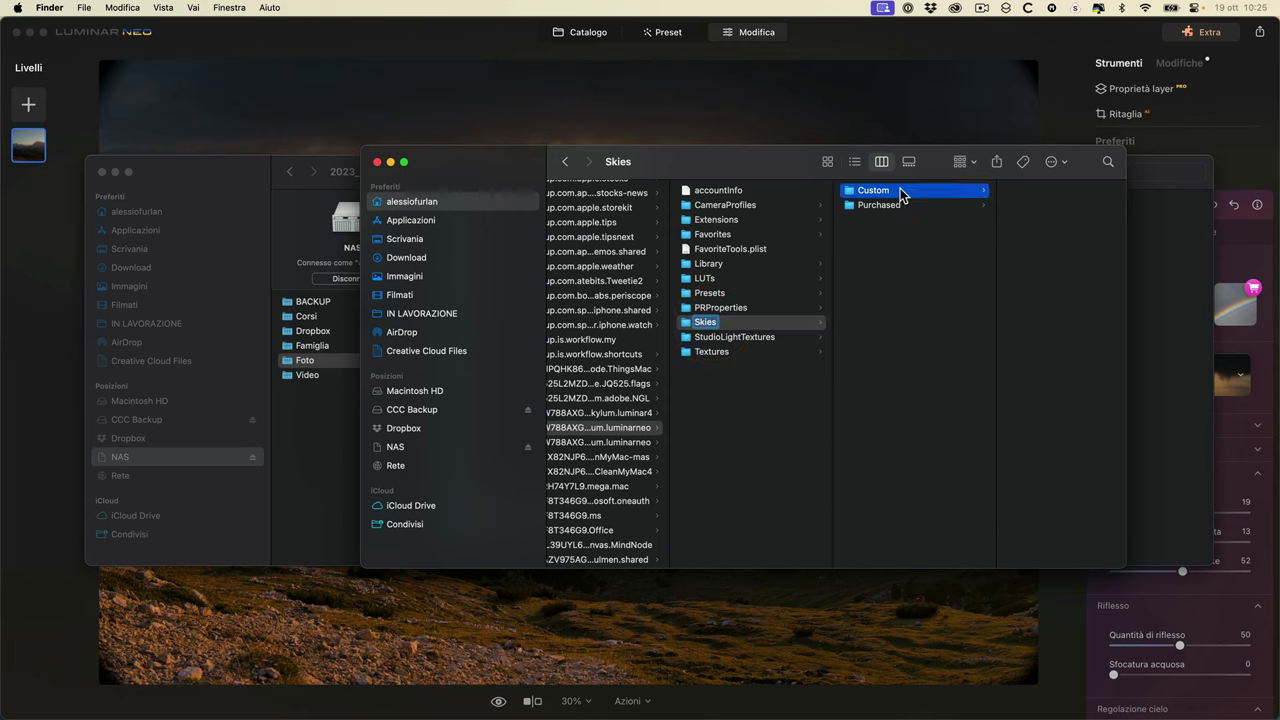
- Check the Purchased and Custom subfolders of Skies and preview the first six sky images in Custom
click(902, 196)
click(847, 206)
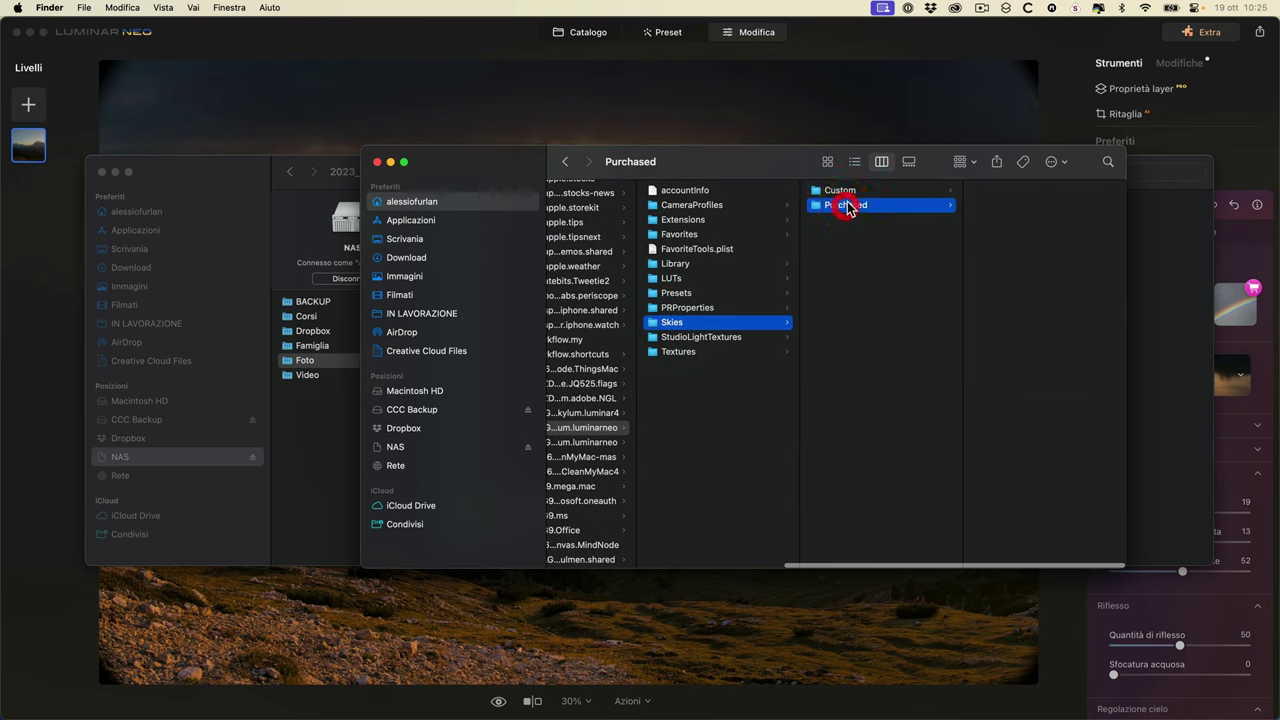
click(844, 190)
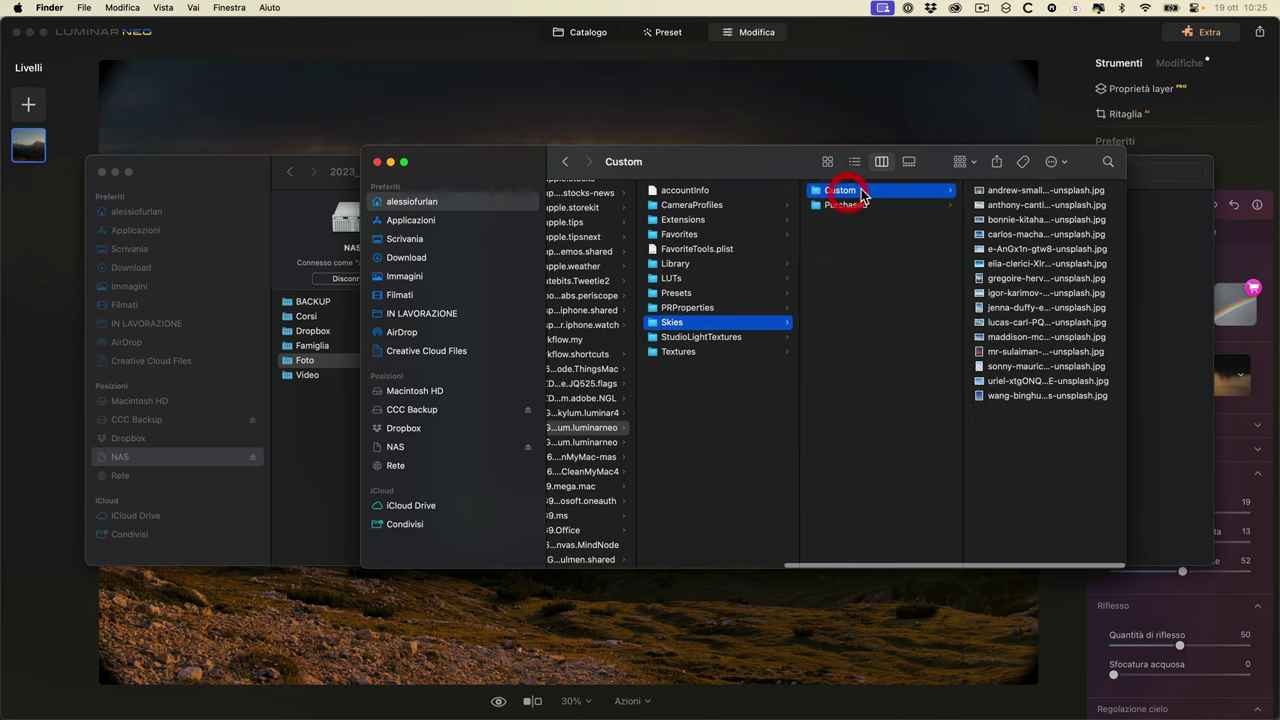
click(1030, 194)
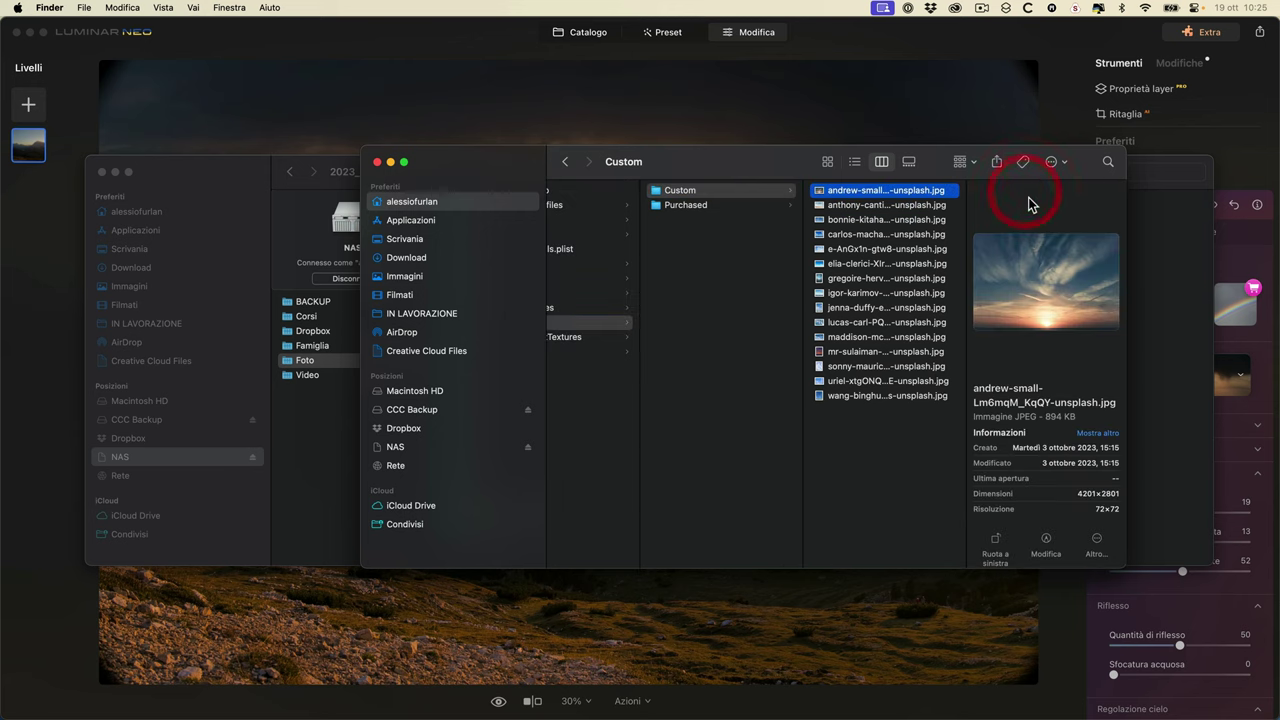
key(Down)
key(Down)
key(Down)
key(Down)
key(Down)
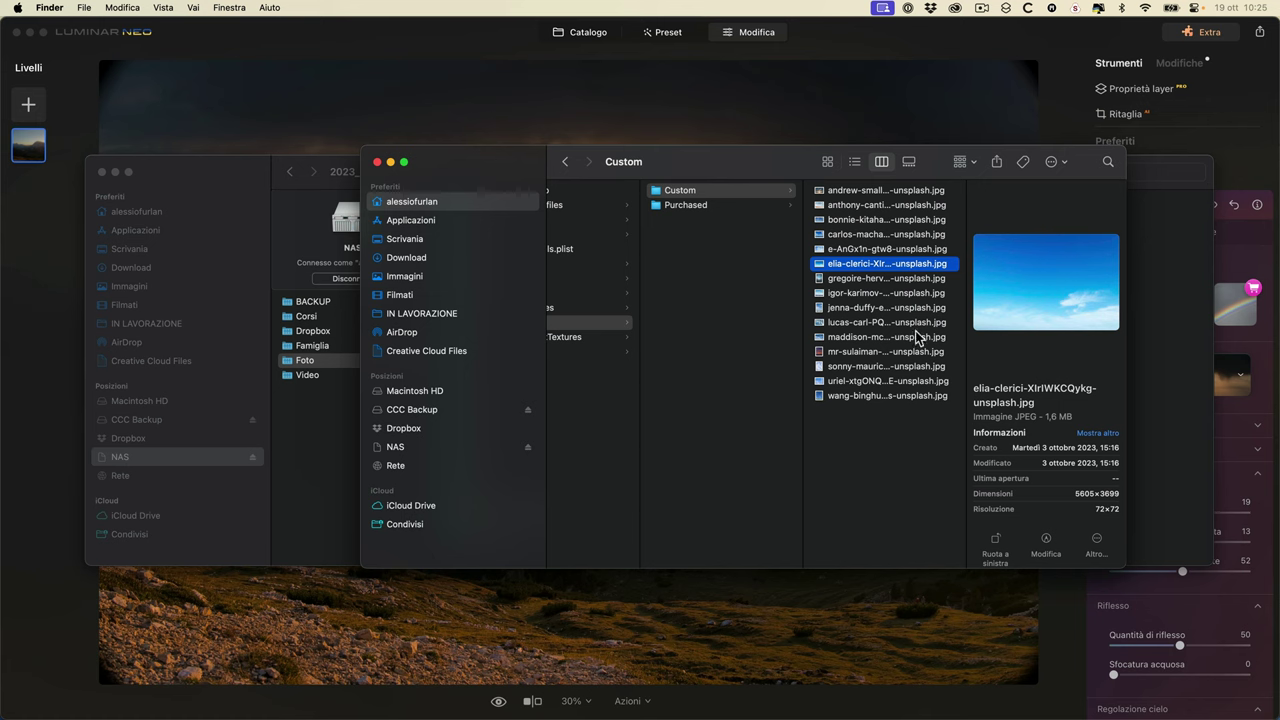
- Widen the file name column in the Custom folder and preview more of its sky images
drag(967, 334, 999, 334)
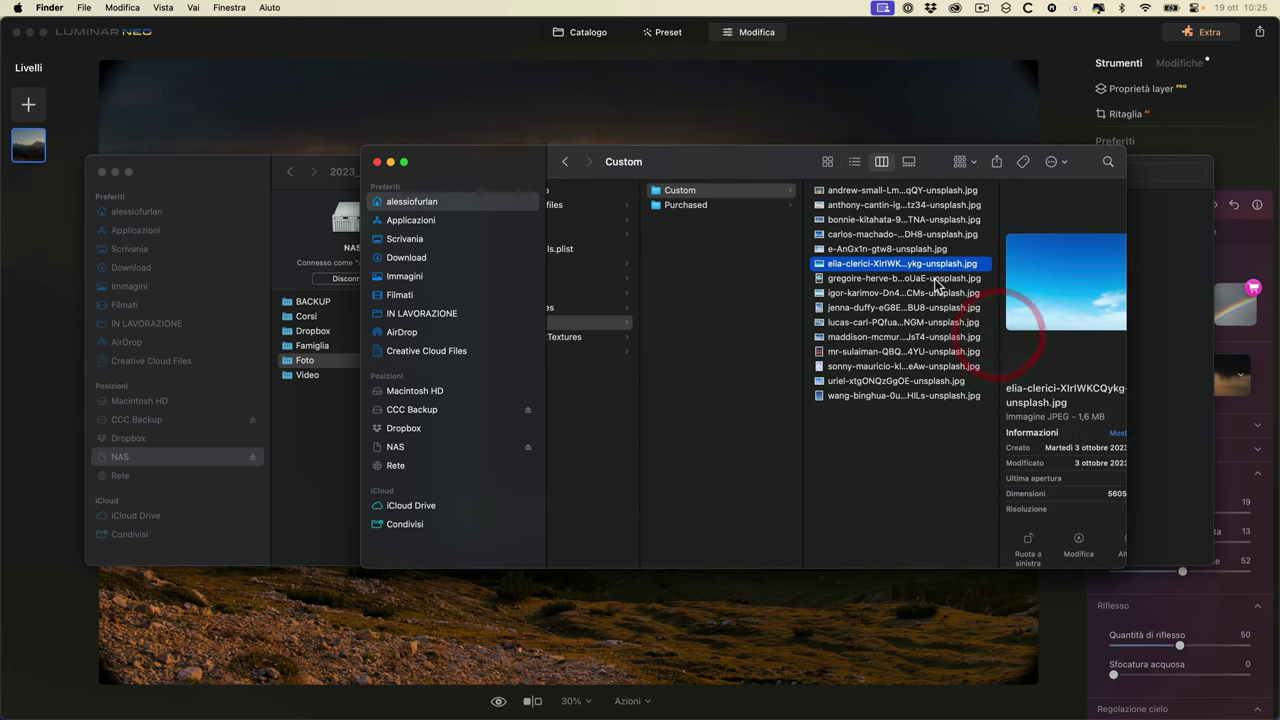
click(918, 280)
key(Down)
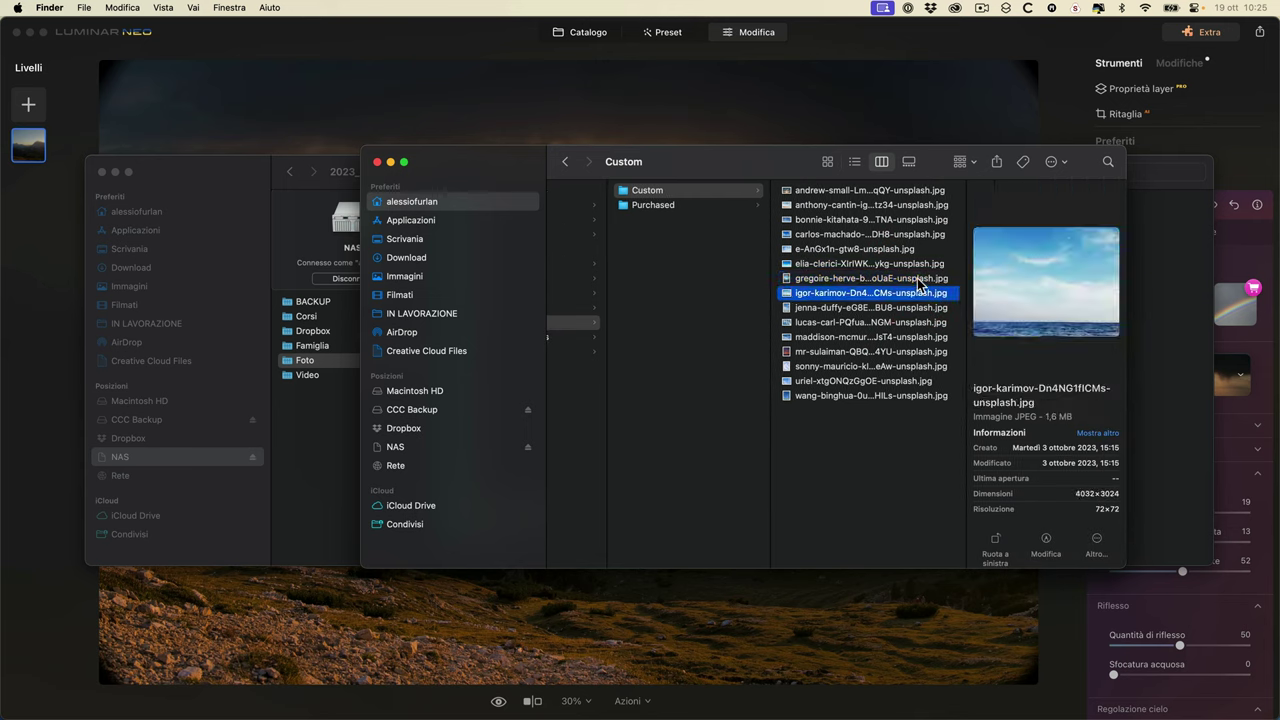
key(Down)
key(Down)
key(Down)
key(Down)
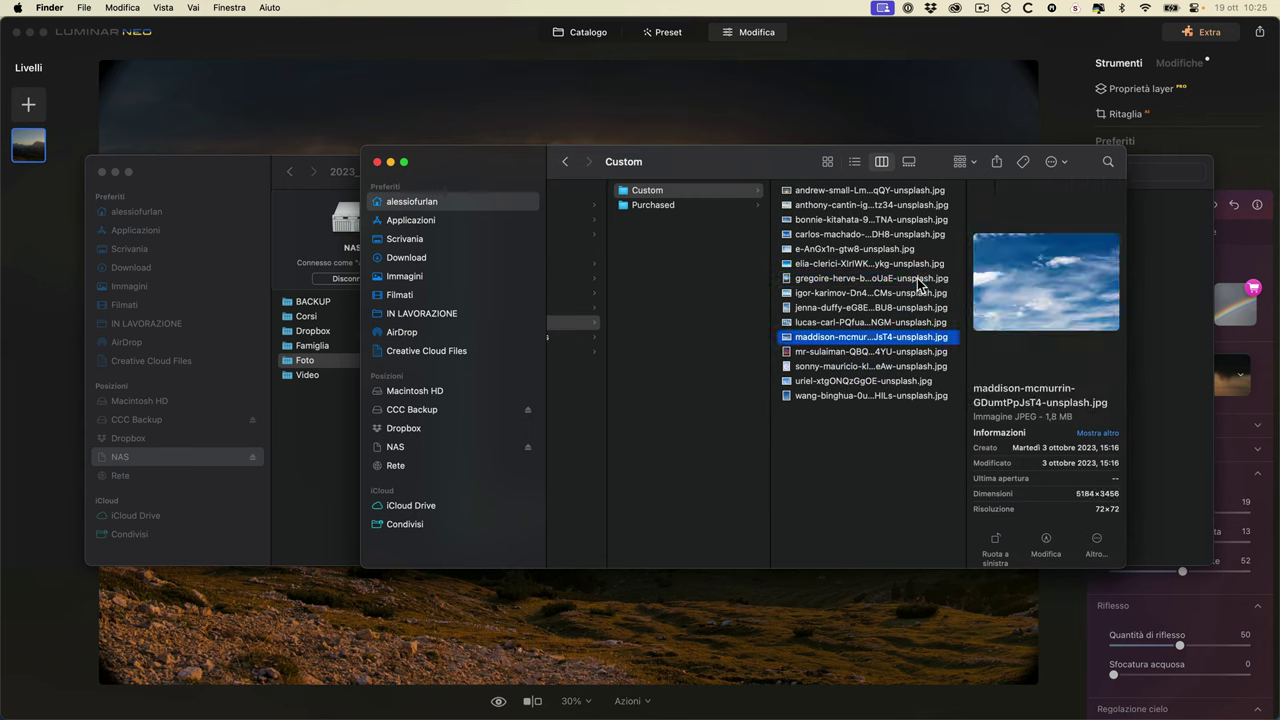
key(Up)
key(Up)
key(Up)
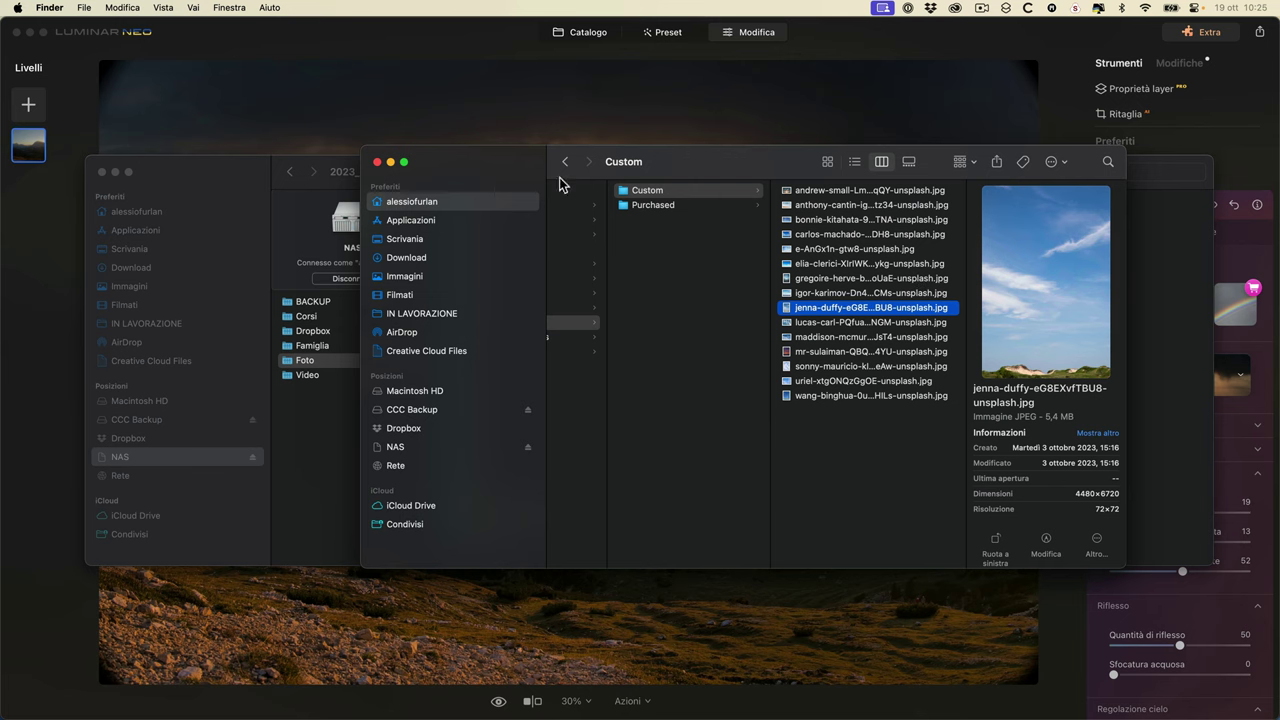
- Switch back to Luminar Neo and replace the sky with the custom sunset image from the Personalizza category
click(1008, 40)
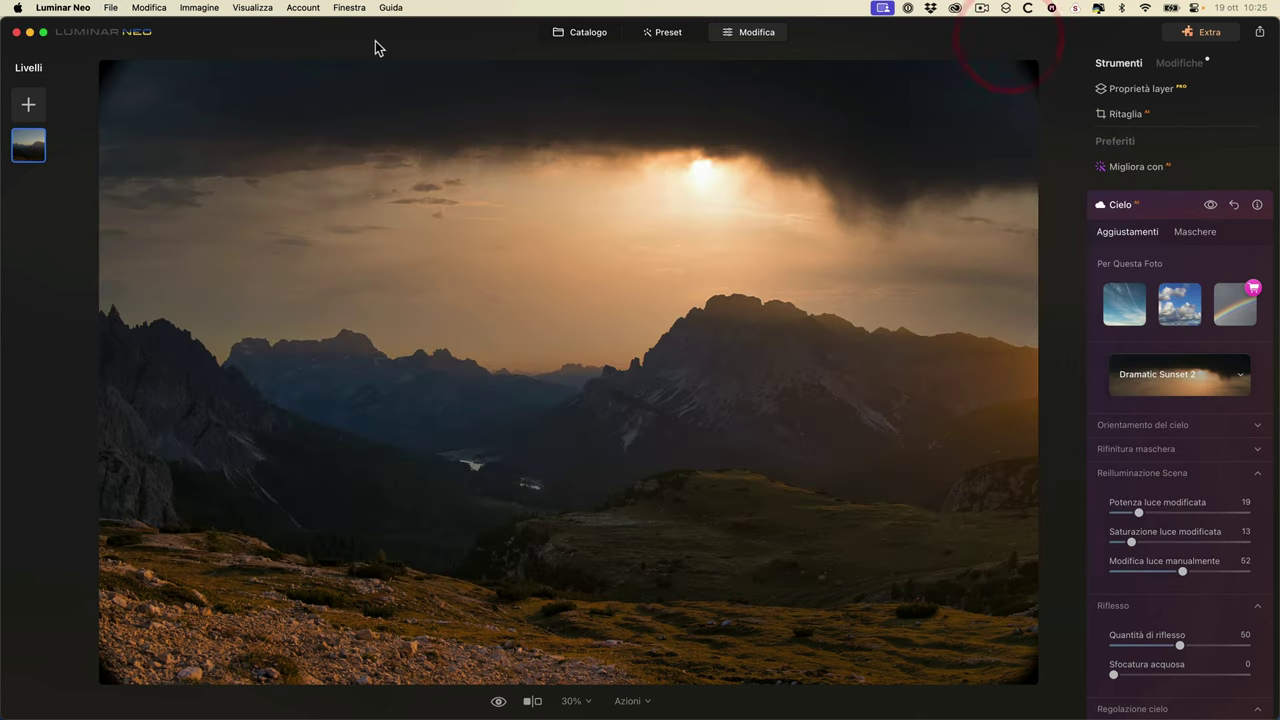
click(1236, 376)
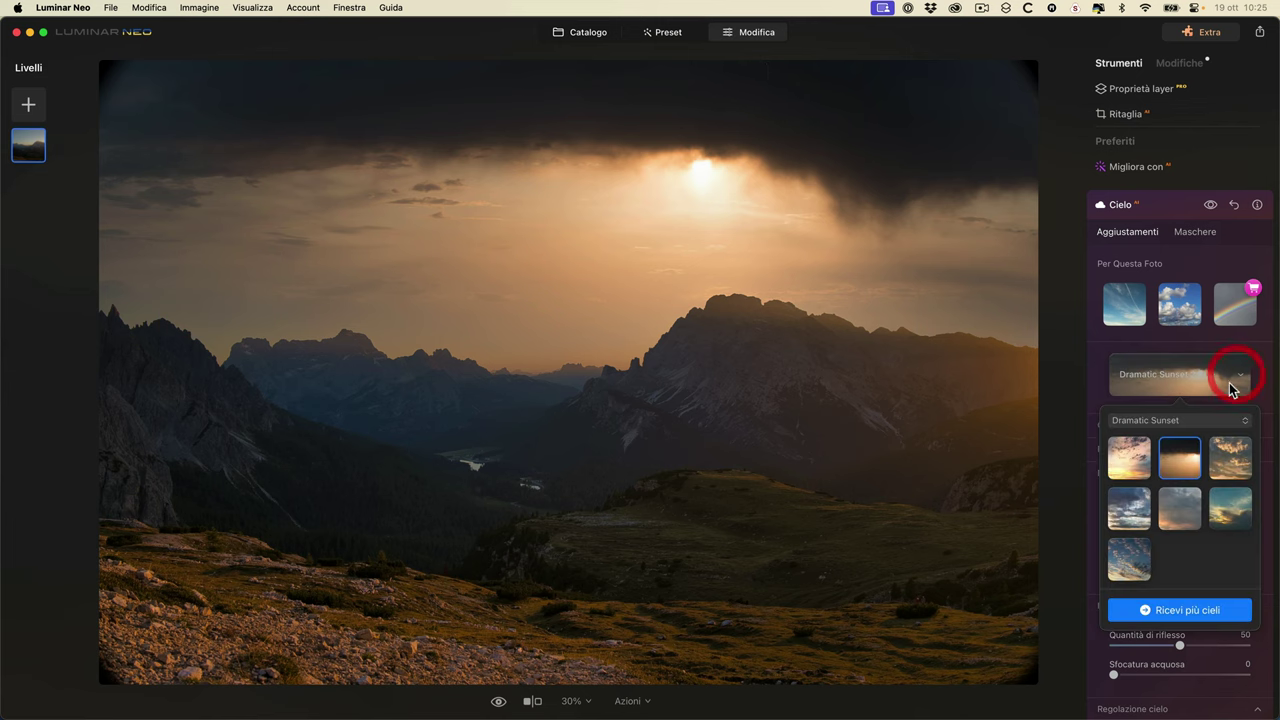
click(1160, 421)
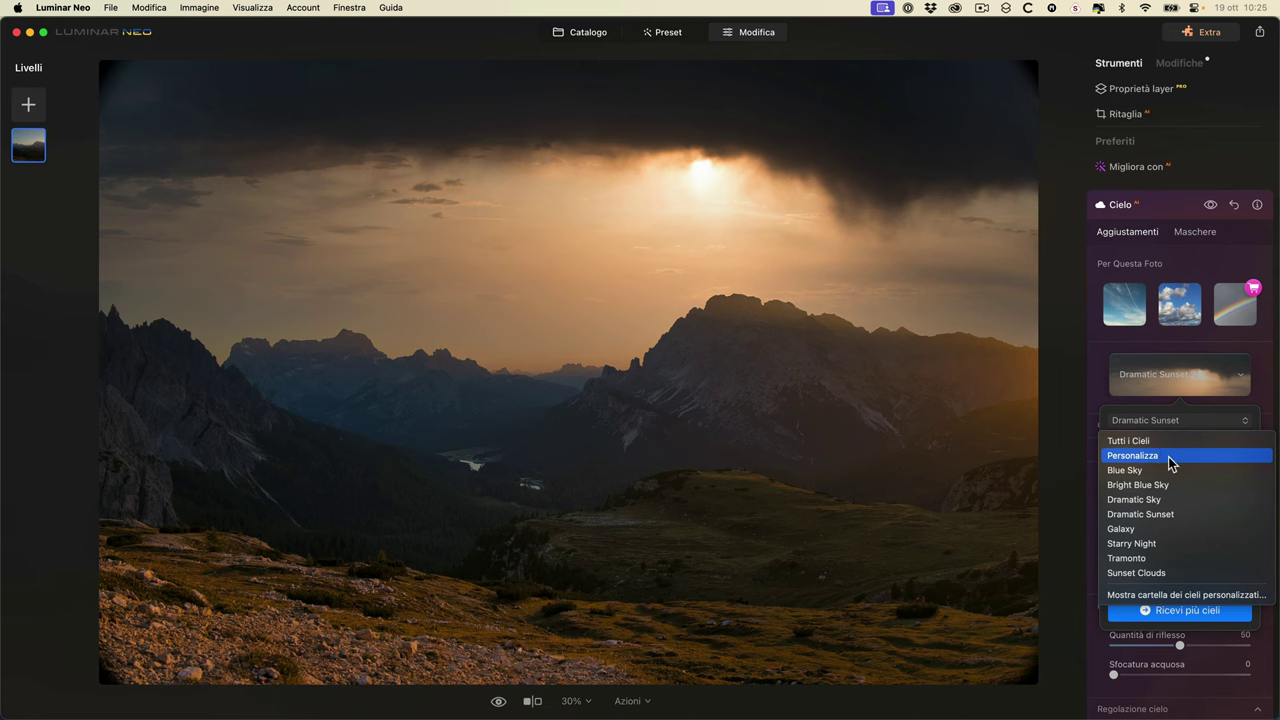
click(1174, 457)
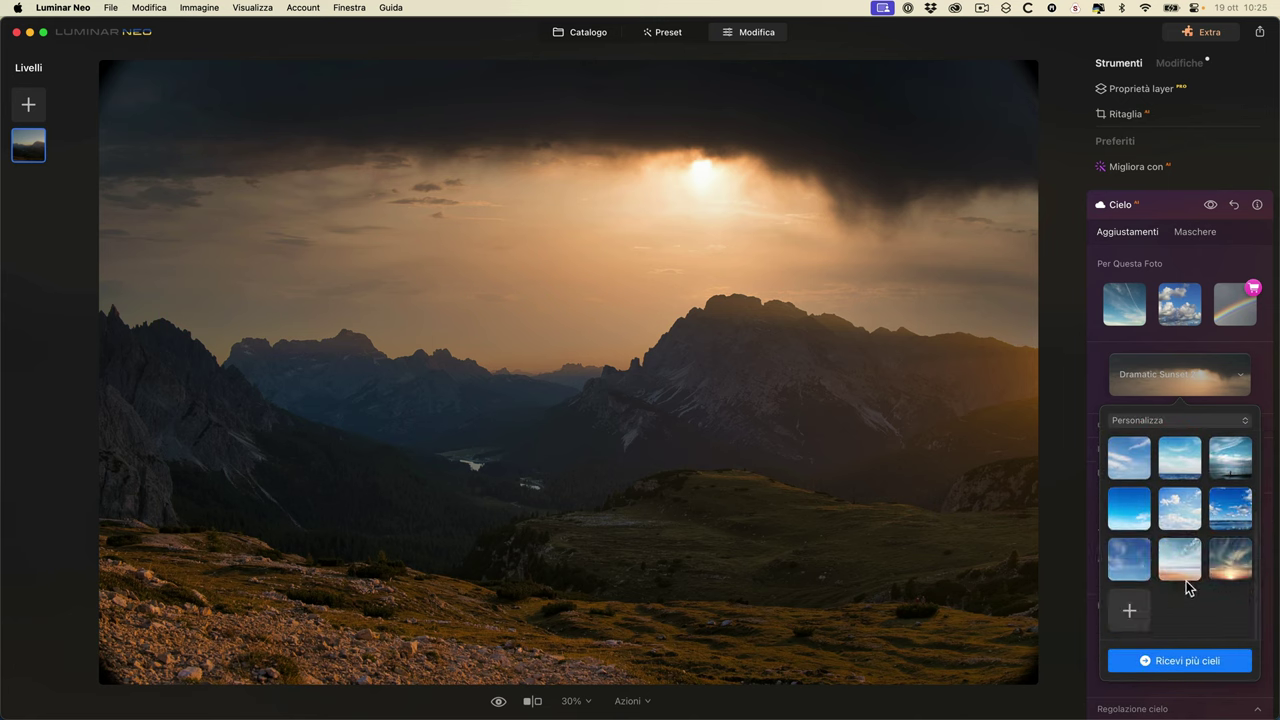
click(1231, 563)
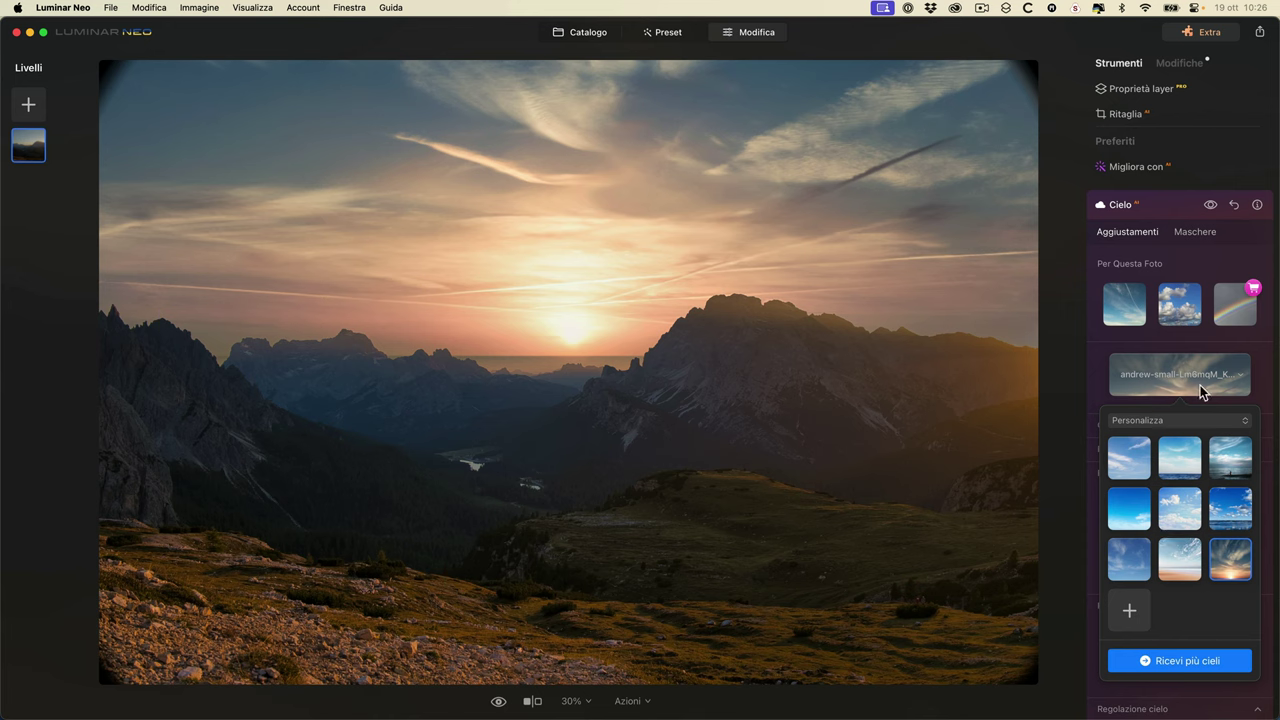
click(1257, 364)
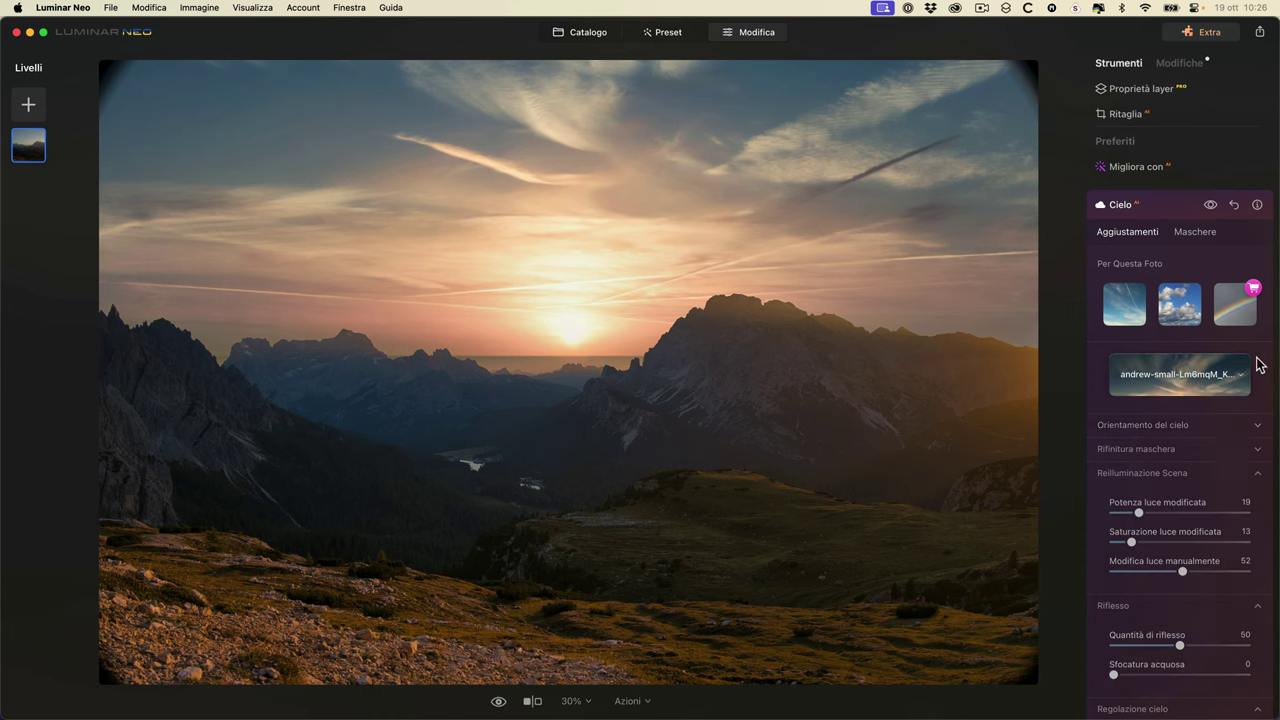
- Set the new sky's Posizione dell'orizzonte to -32 in Orientamento del cielo
click(1160, 428)
drag(1181, 404, 1156, 405)
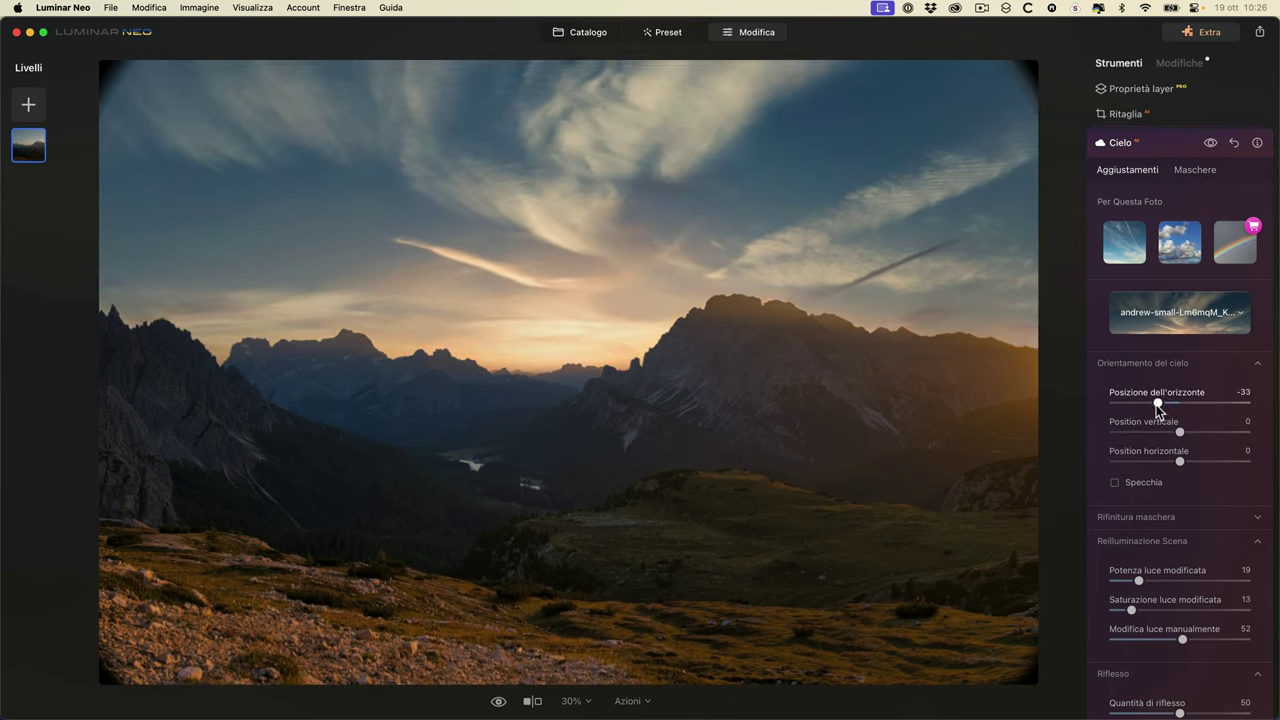
click(1156, 406)
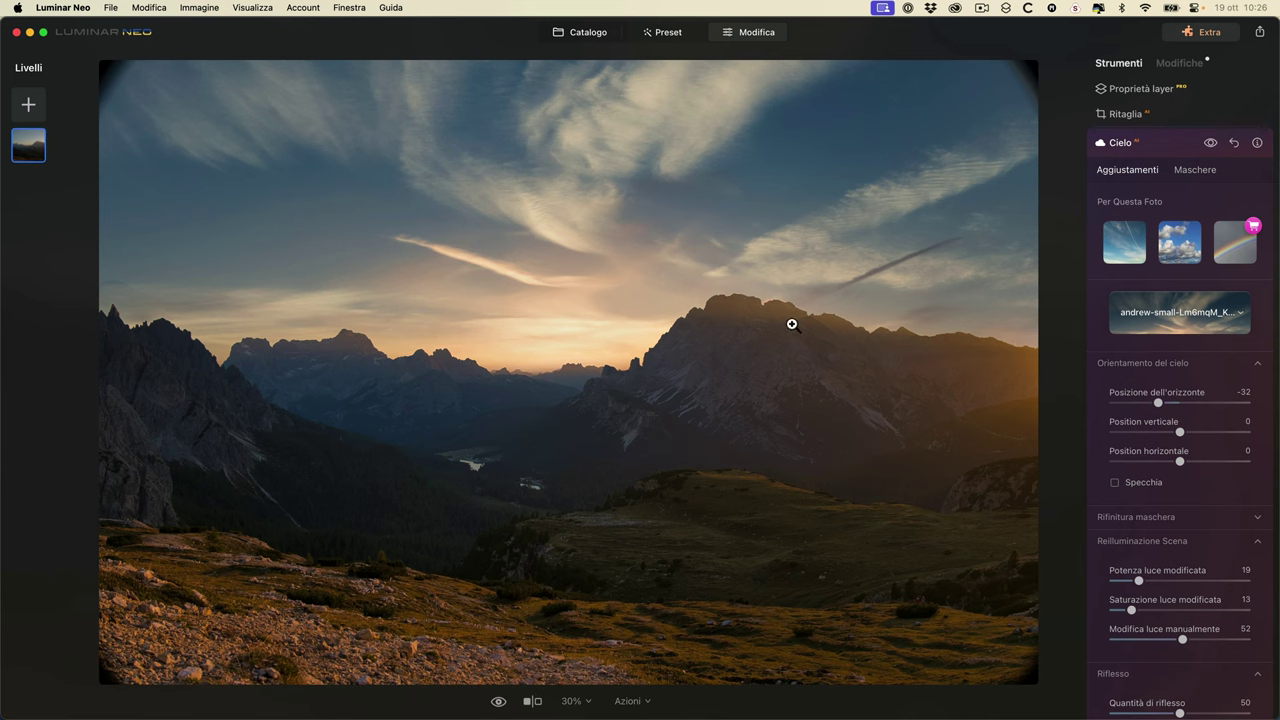
- Compare the photo with and without the Cielo adjustment and collapse the tool
click(1212, 144)
click(1212, 144)
click(1128, 144)
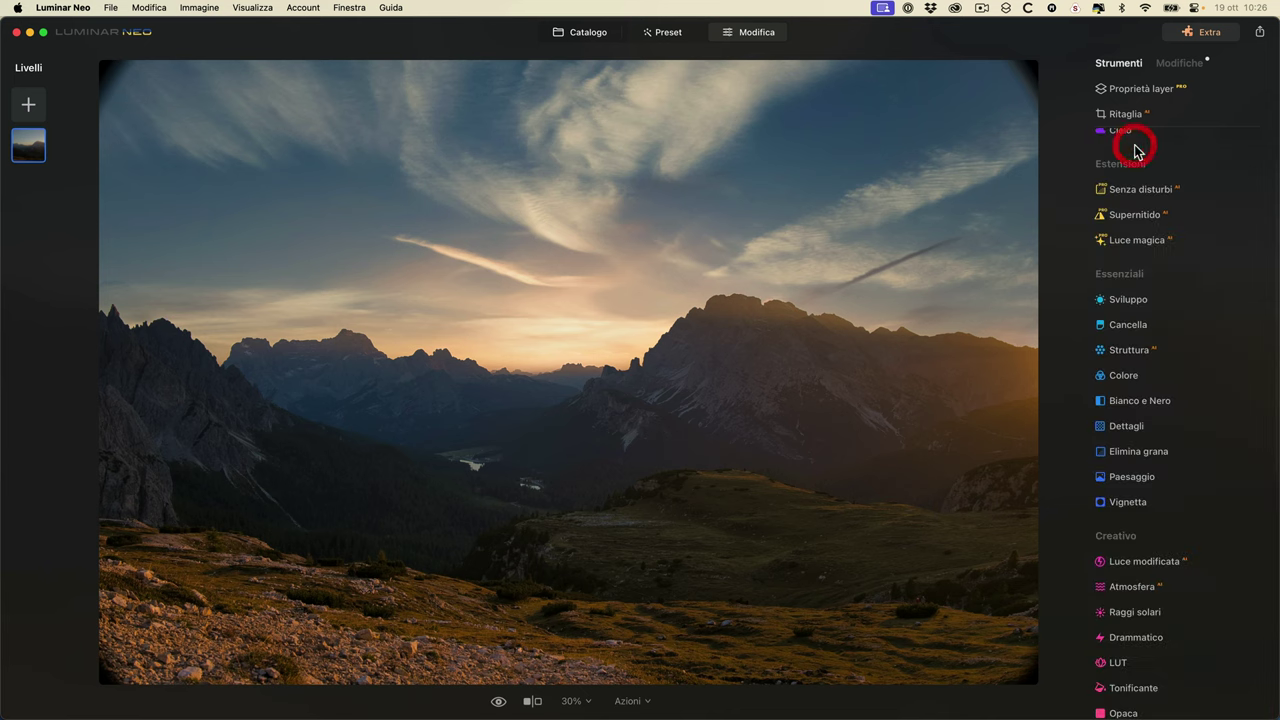
- Review the list of edits applied to the photo, and inspect the Cielo tool's settings for a new application
click(1186, 65)
click(1158, 91)
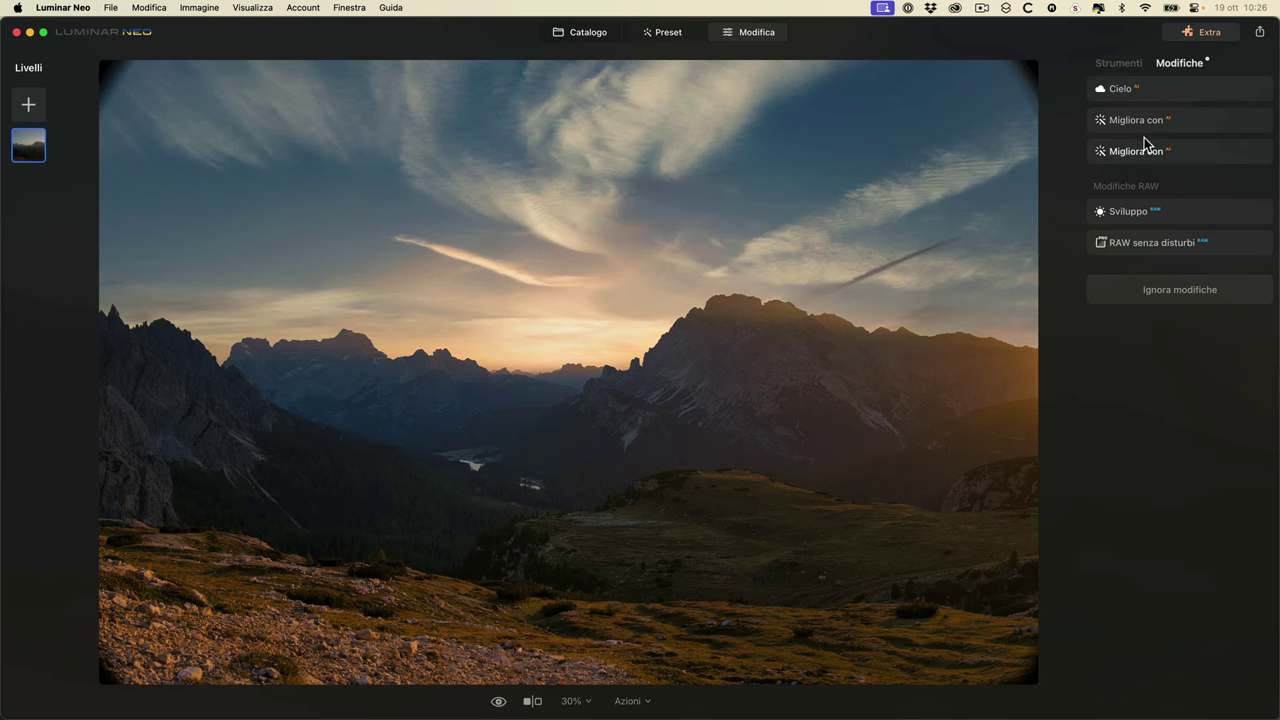
click(1120, 68)
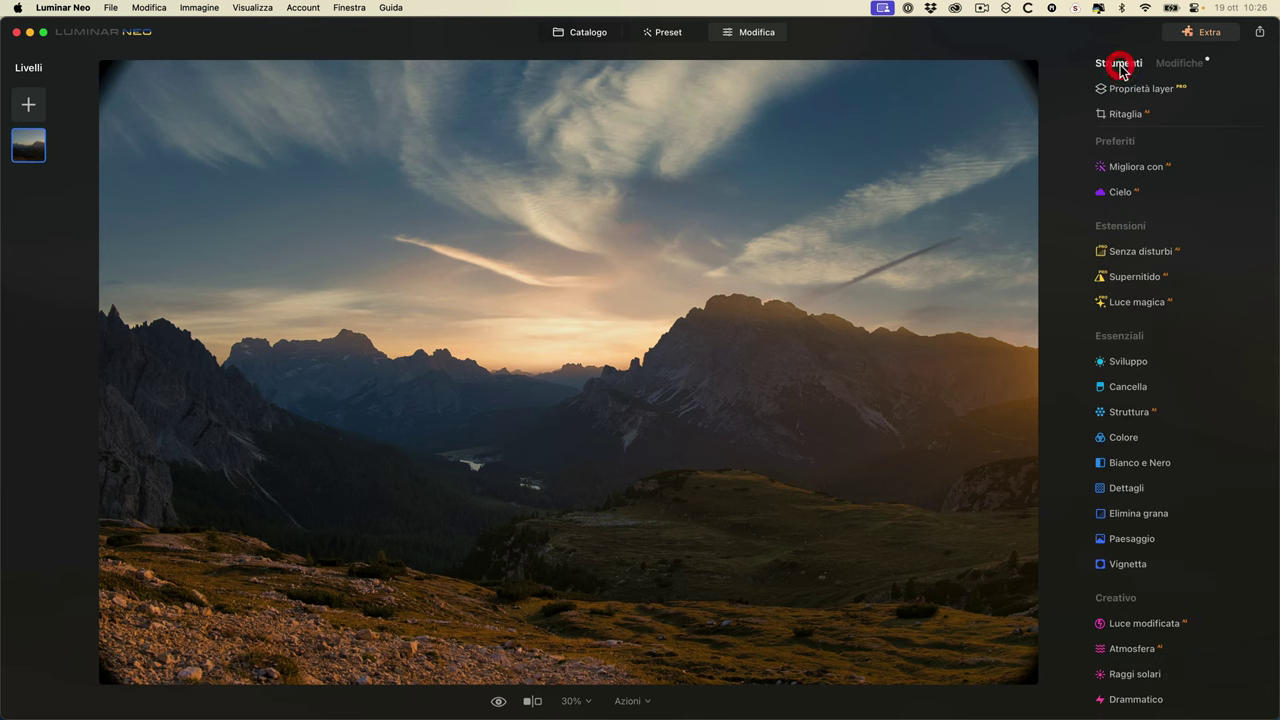
click(1122, 194)
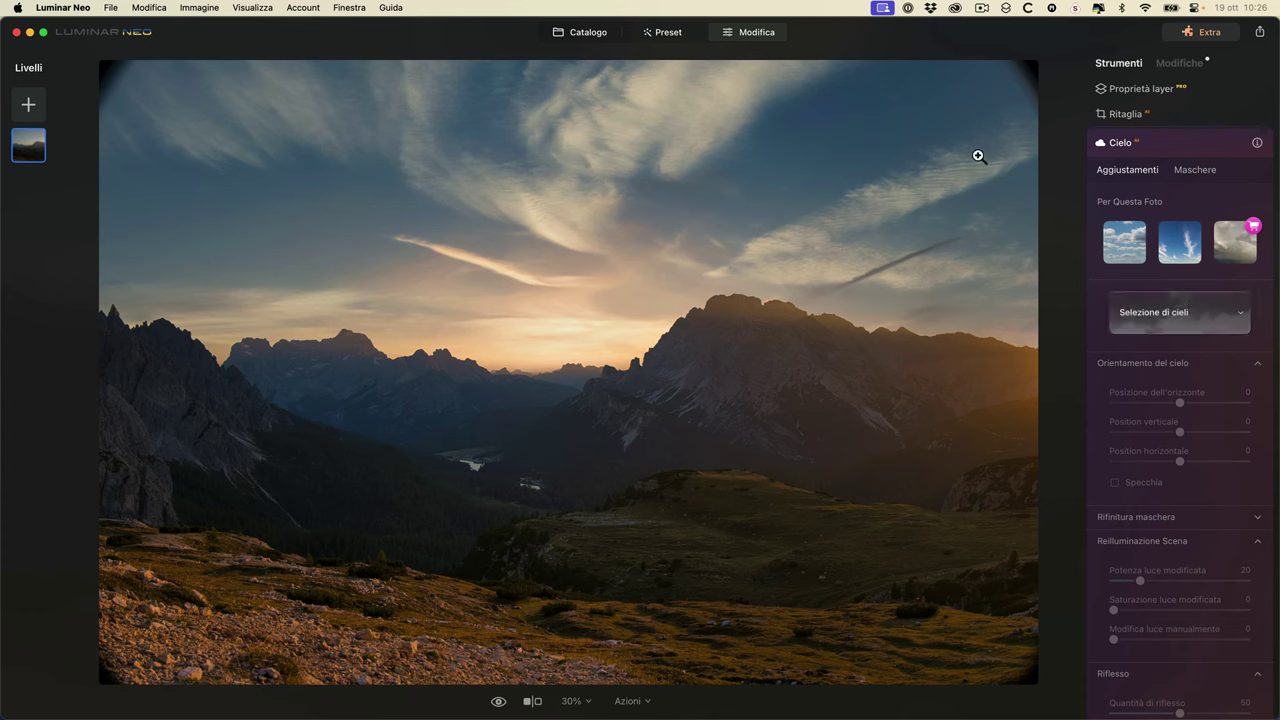
click(1178, 147)
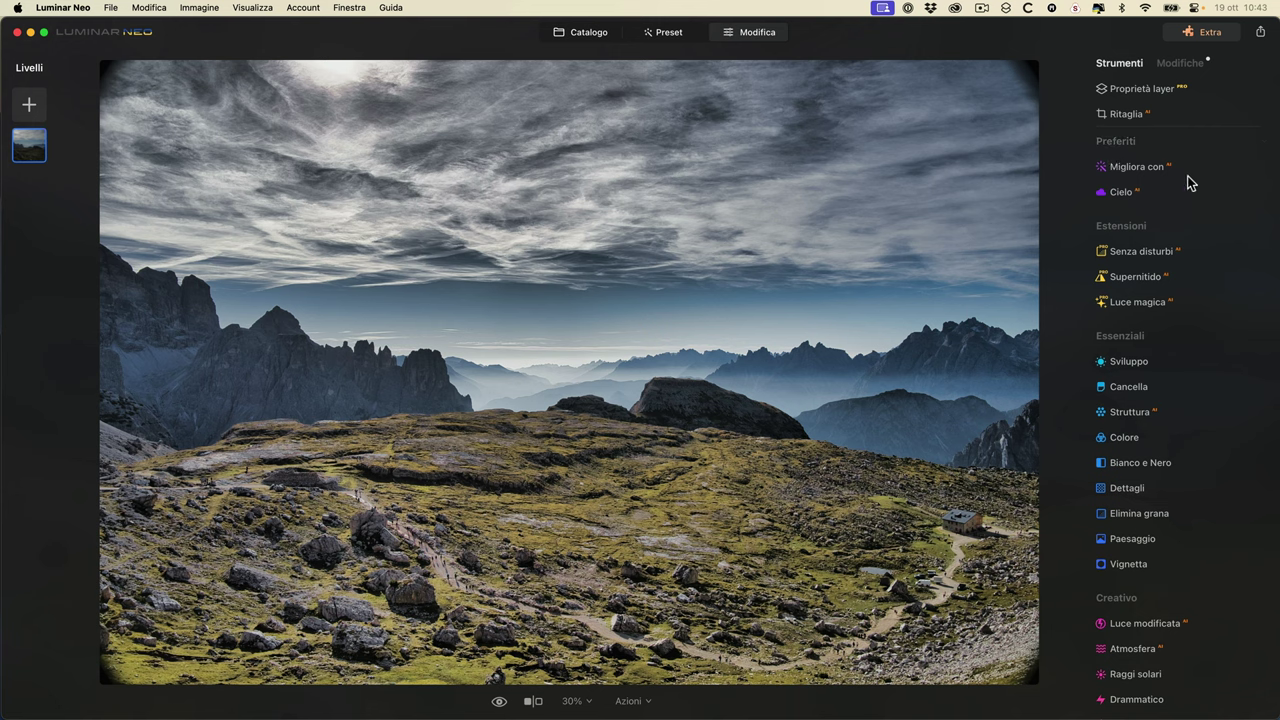
- Collapse the Preferiti tool group and look through the extensions available in Extra
click(1266, 145)
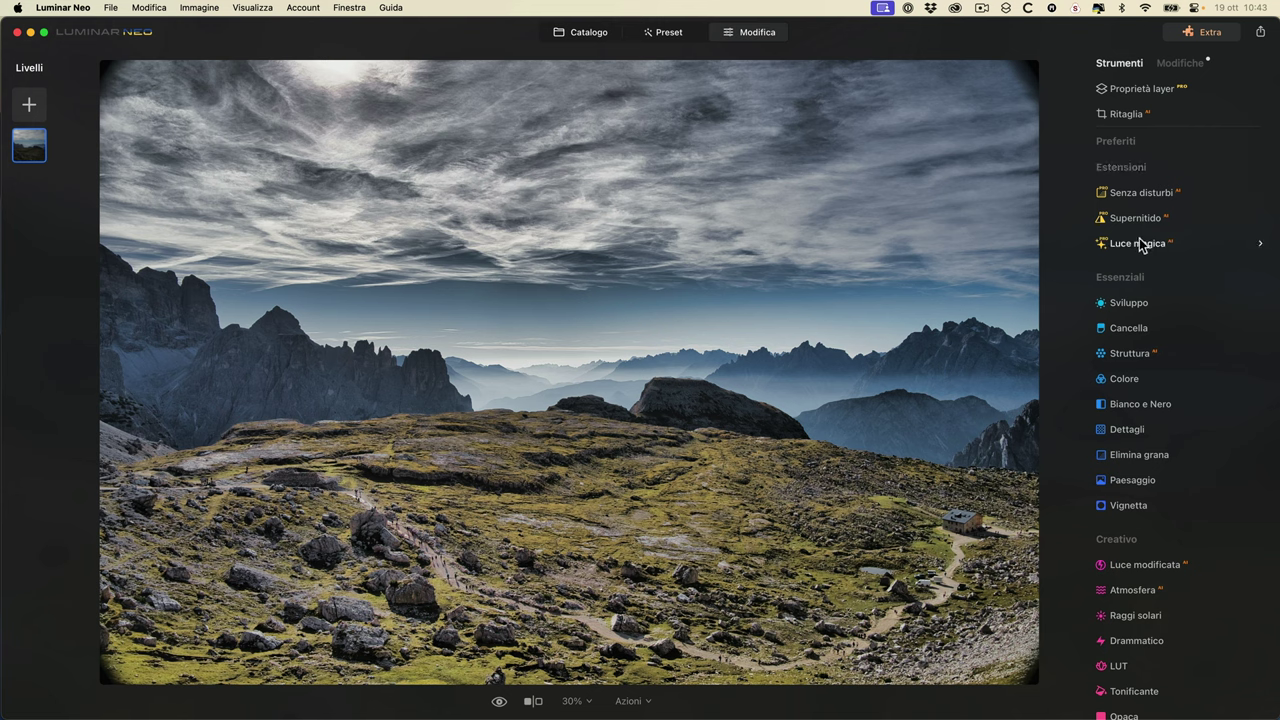
click(1191, 34)
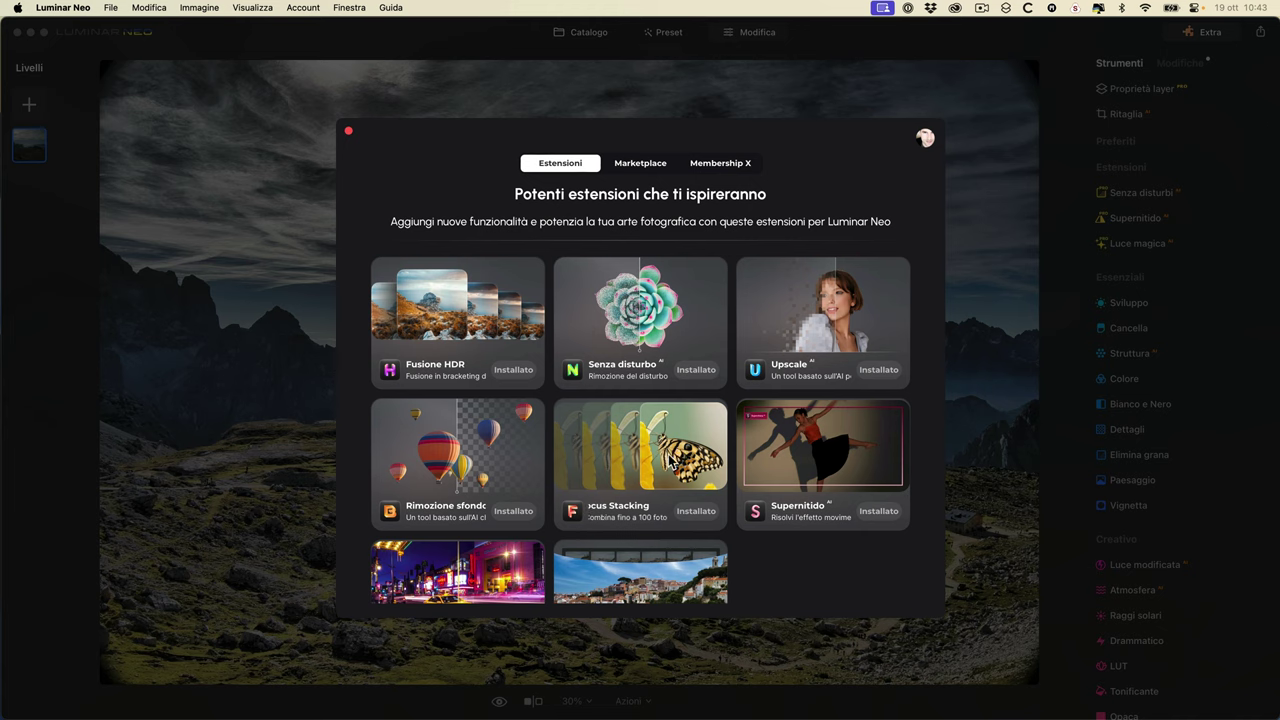
scroll(676, 458, down, 2)
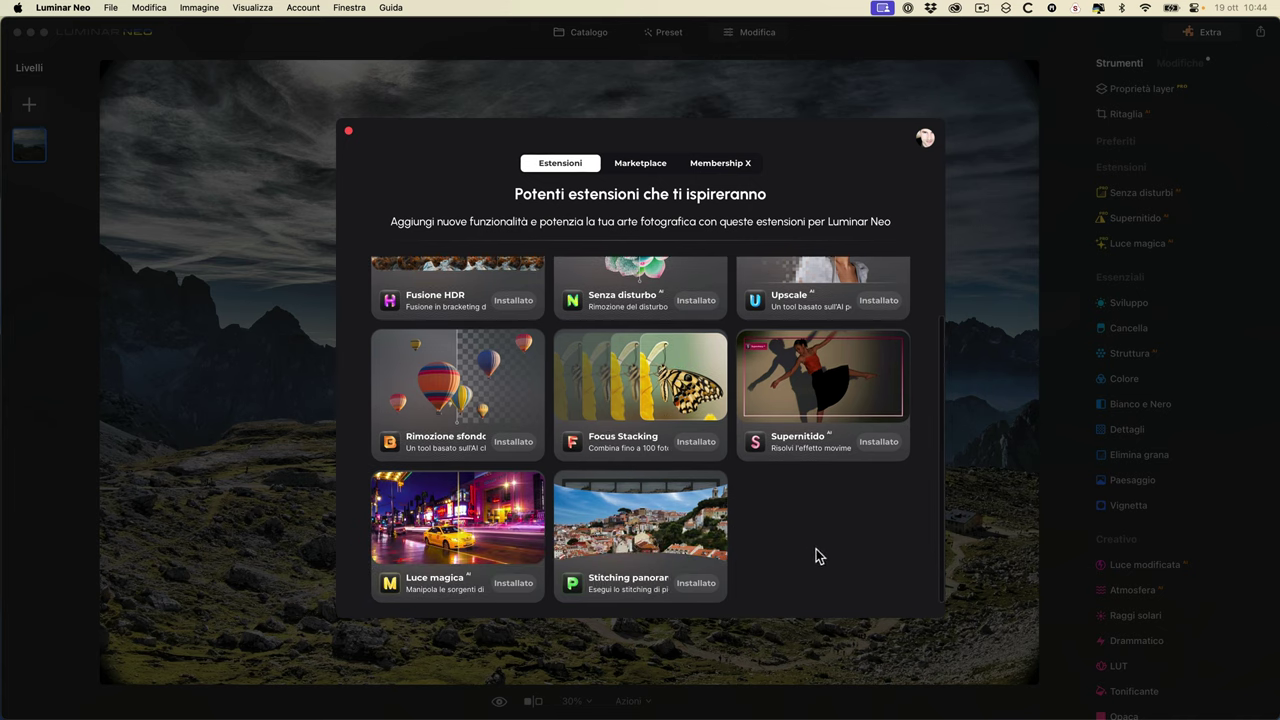
scroll(816, 549, up, 2)
scroll(815, 549, up, 3)
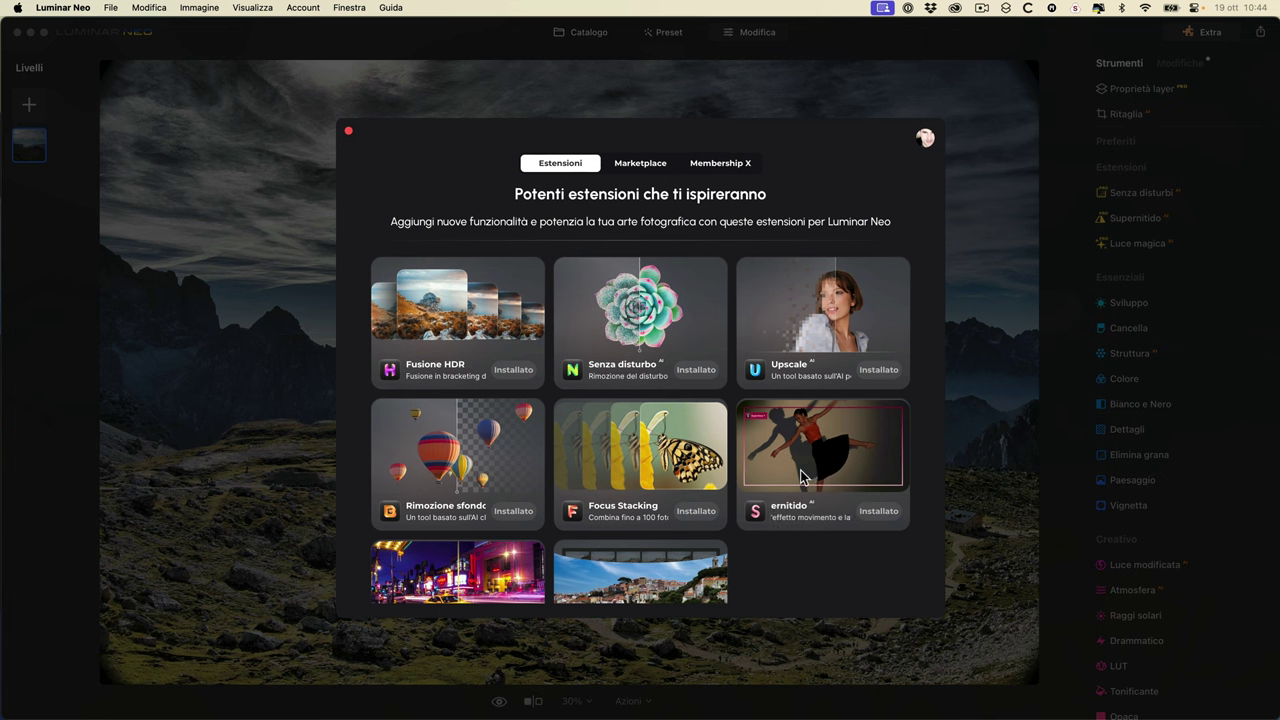
scroll(775, 478, down, 3)
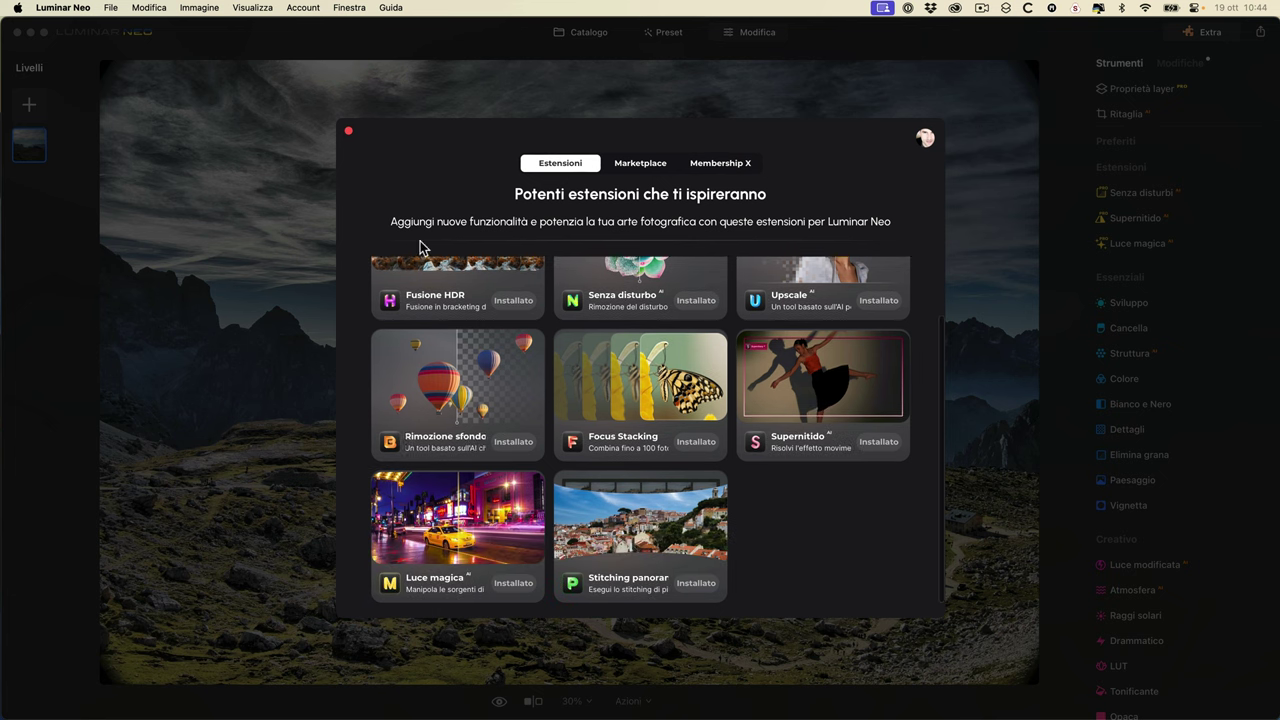
click(349, 132)
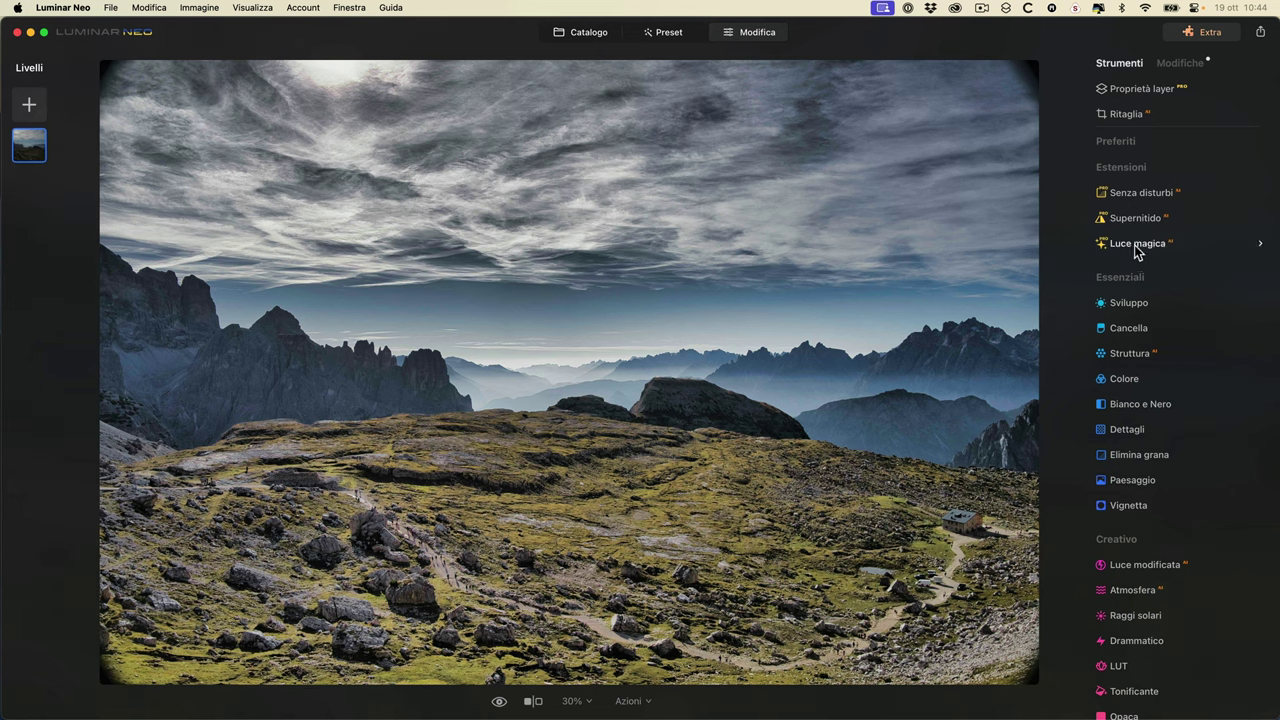
right_click(1144, 194)
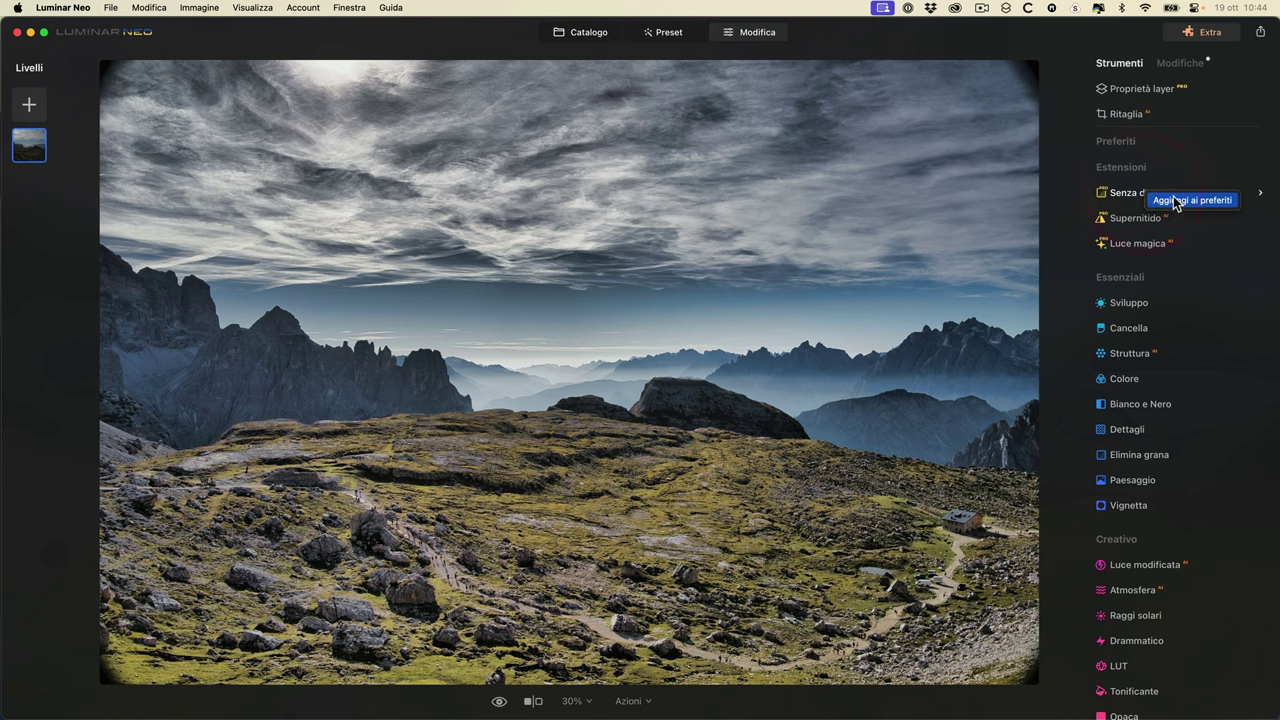
click(1122, 171)
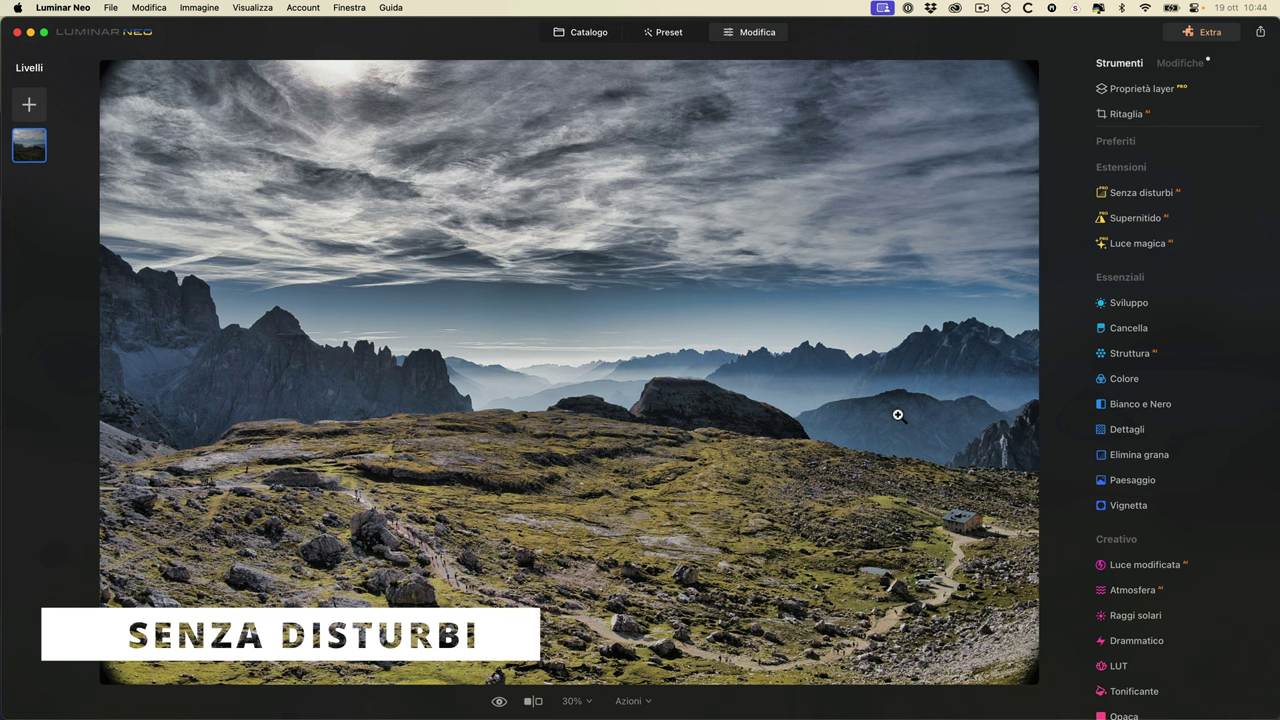
- Inspect the noise in the distant mountains at 200% and apply Senza disturbi with the Bassa setting
click(852, 390)
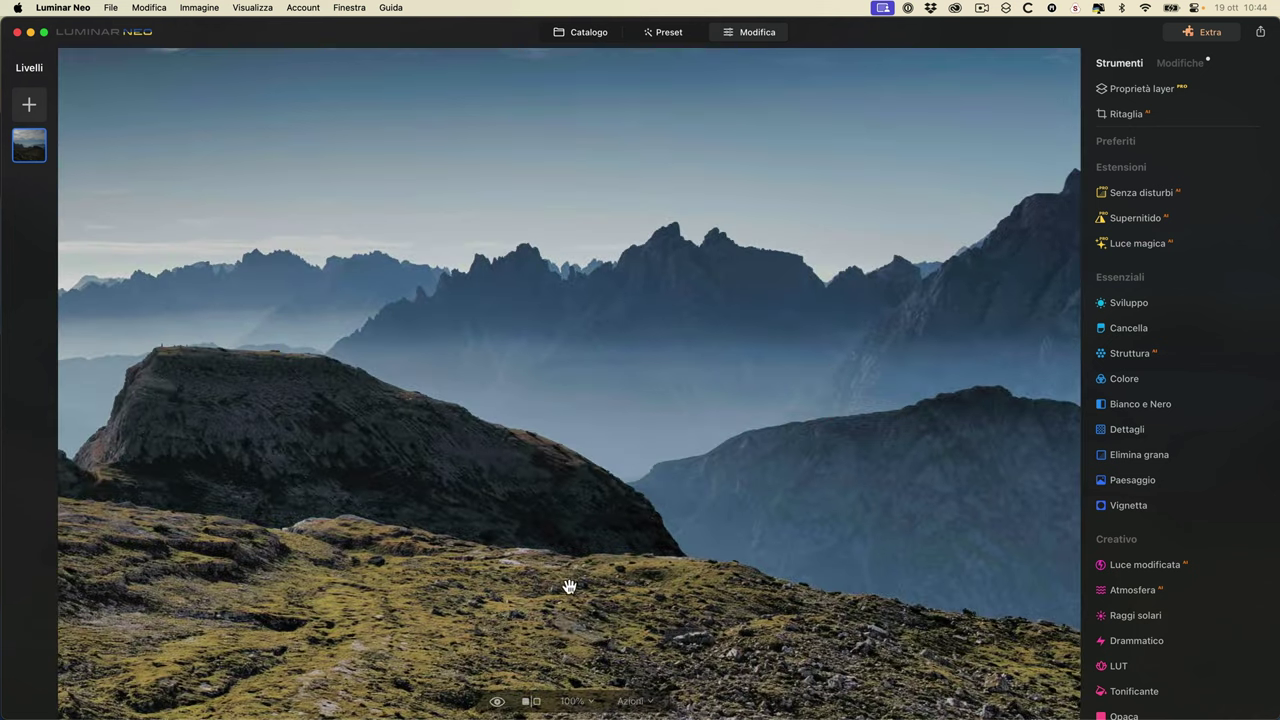
click(572, 702)
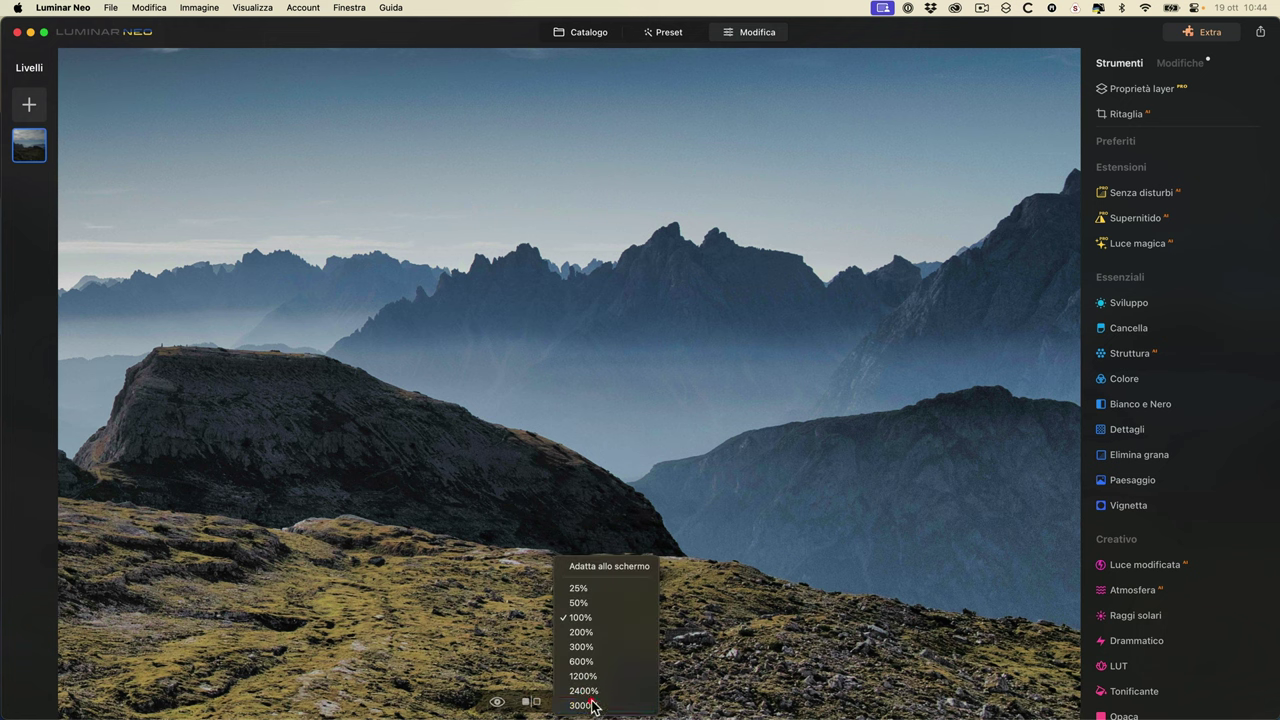
click(594, 631)
click(587, 352)
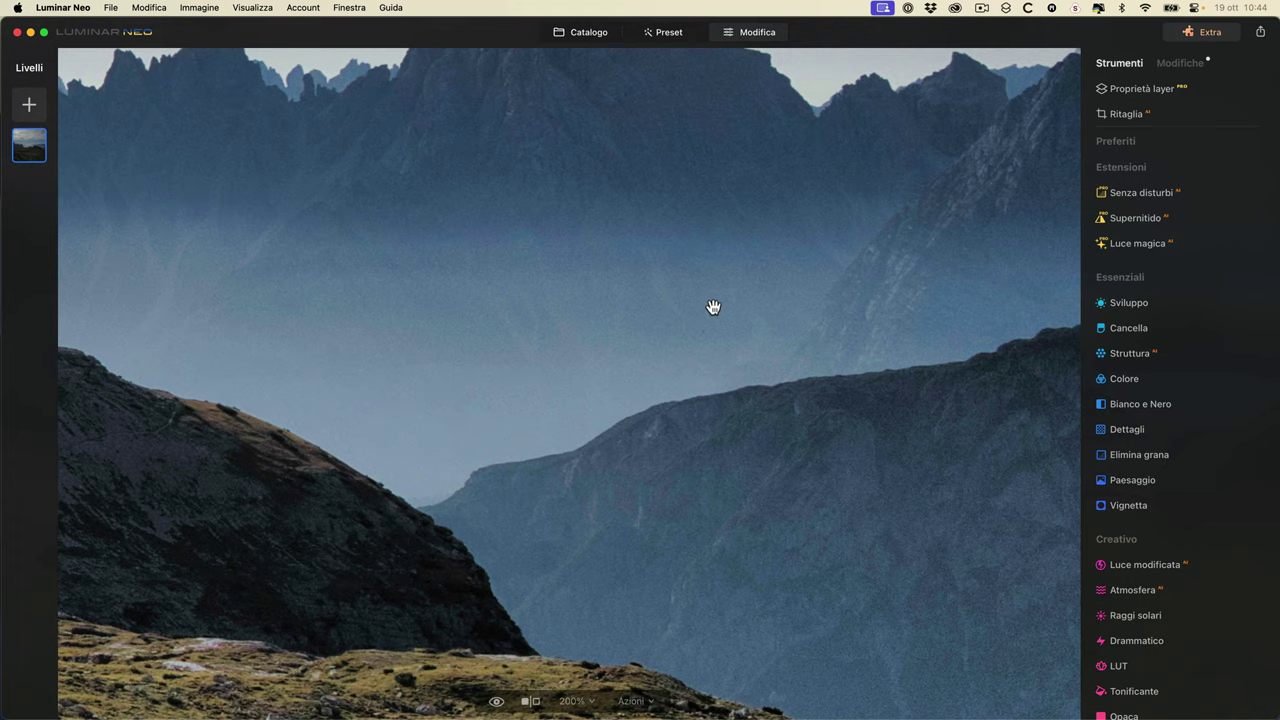
drag(684, 340, 714, 400)
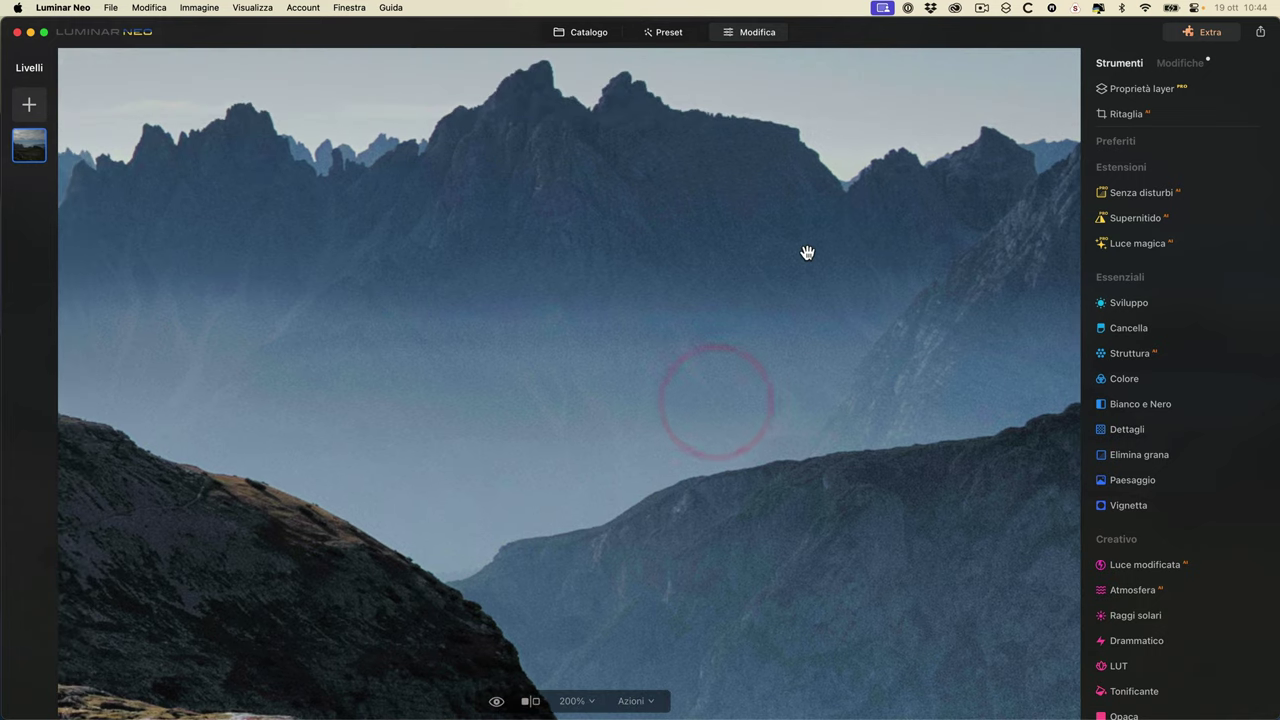
click(1144, 192)
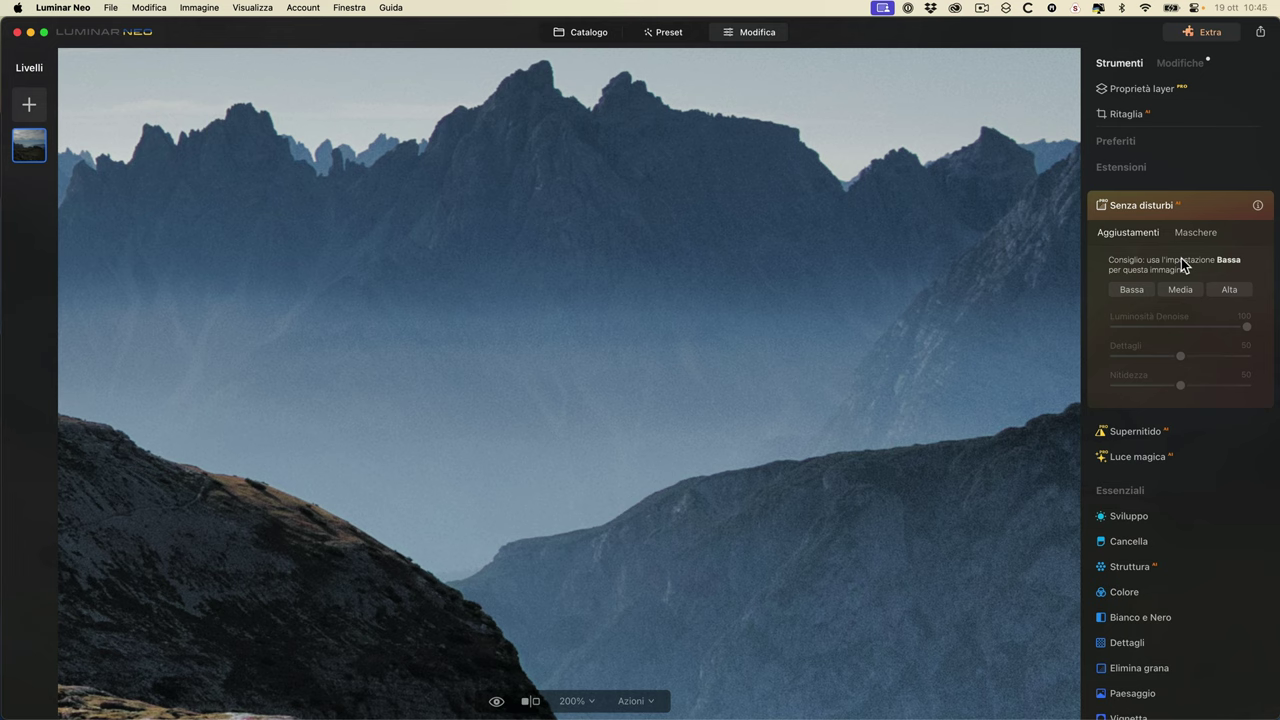
click(1133, 290)
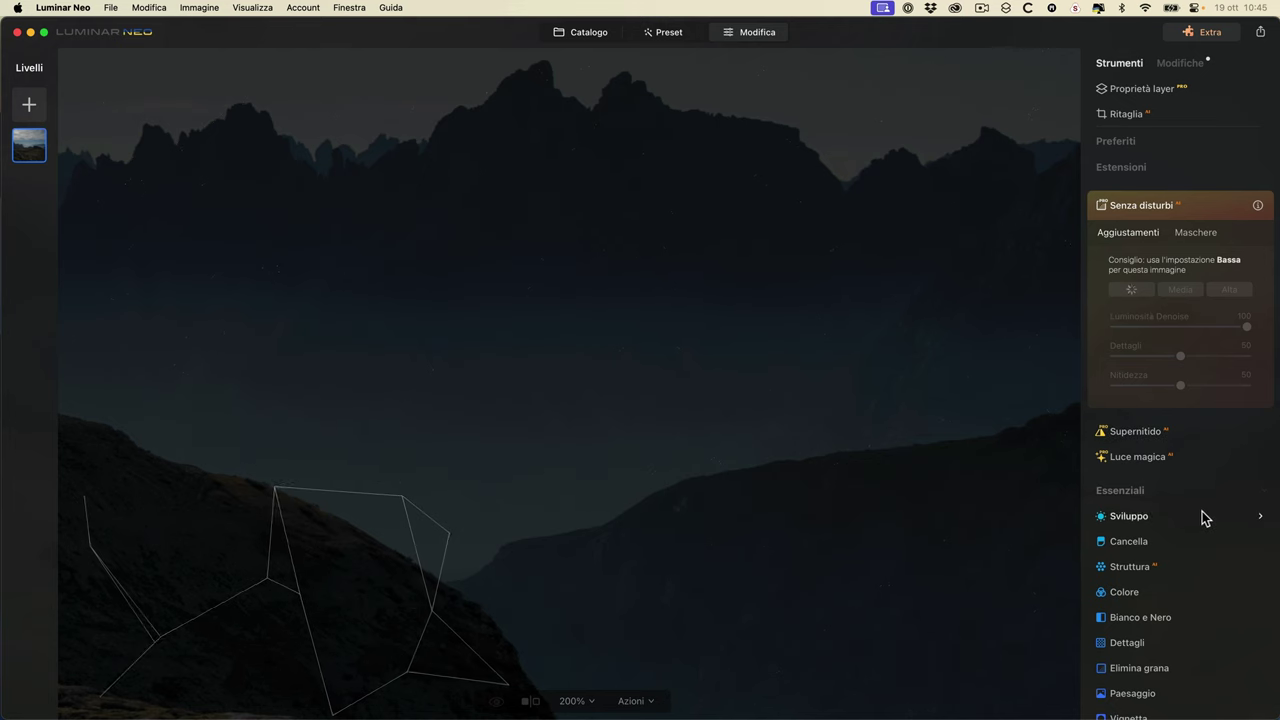
- Compare the distant mountains with and without the Senza disturbi noise reduction, and return to the whole photo
scroll(1203, 518, down, 1)
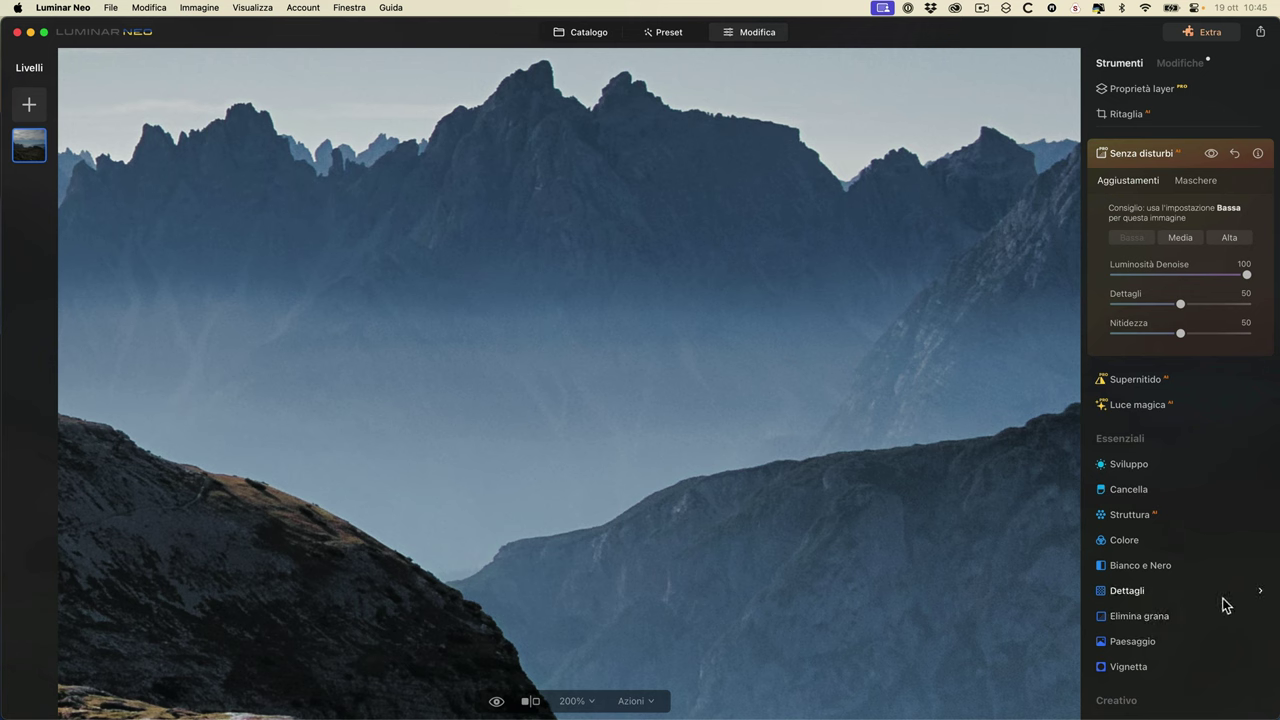
scroll(1229, 594, up, 1)
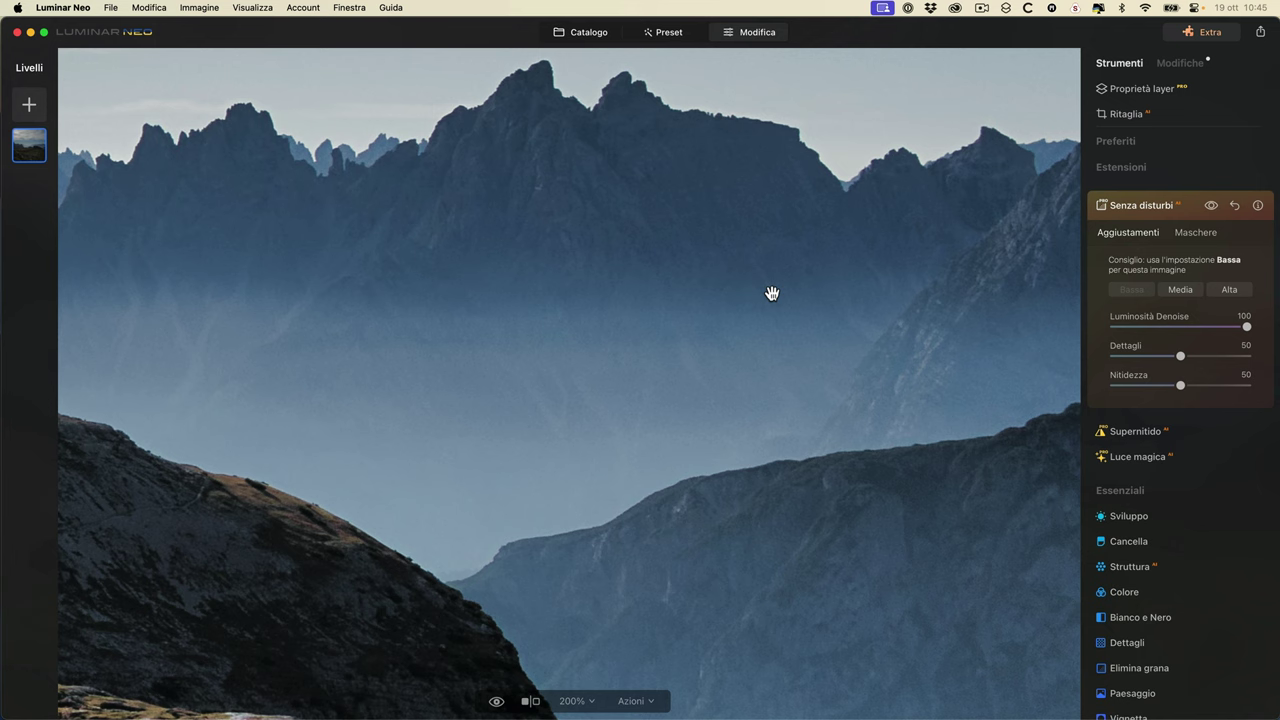
click(1211, 206)
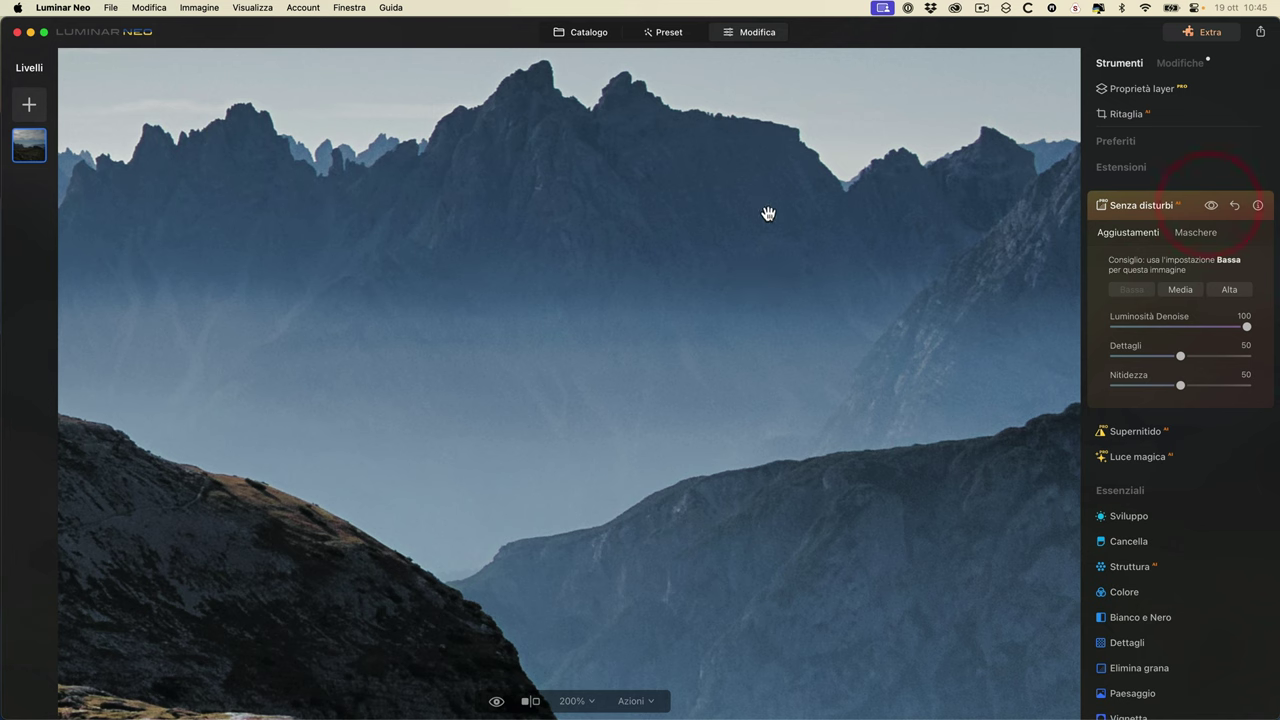
click(1211, 206)
click(700, 330)
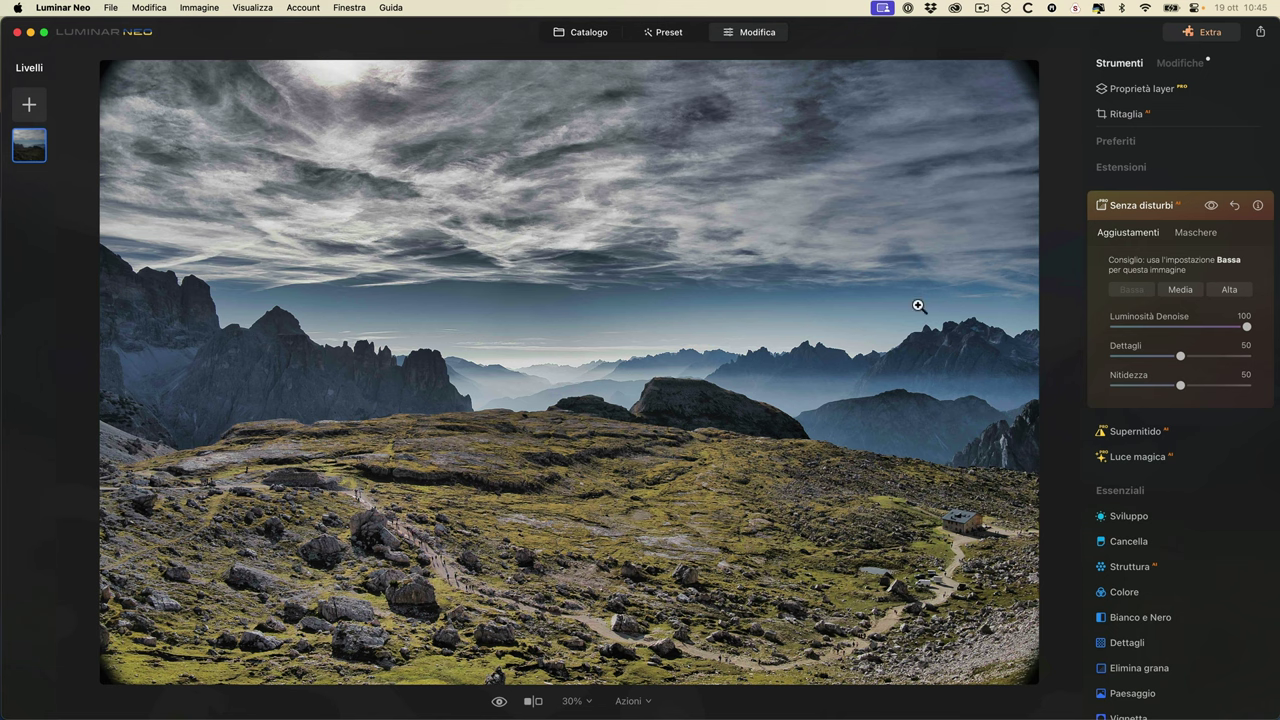
- Examine the hikers' trail, the hazy mountains and the rocky peaks in the noise-reduced photo at 100%
click(424, 571)
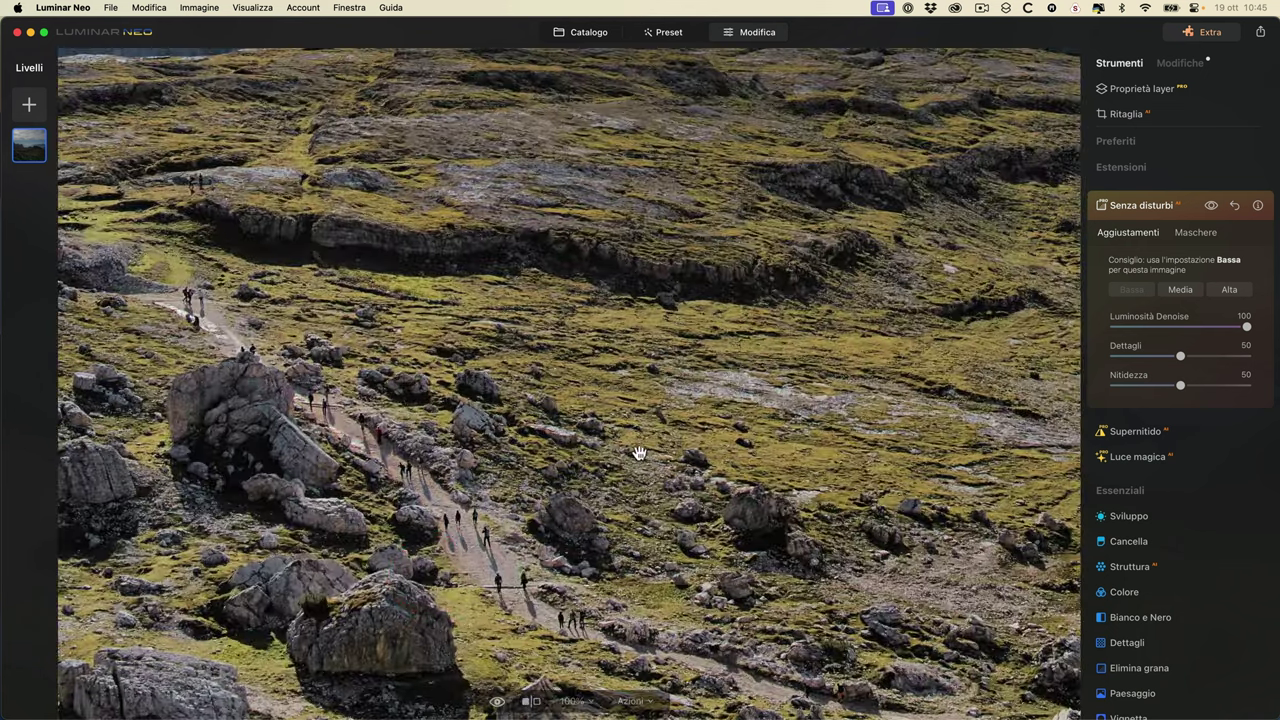
click(721, 379)
click(770, 395)
click(780, 397)
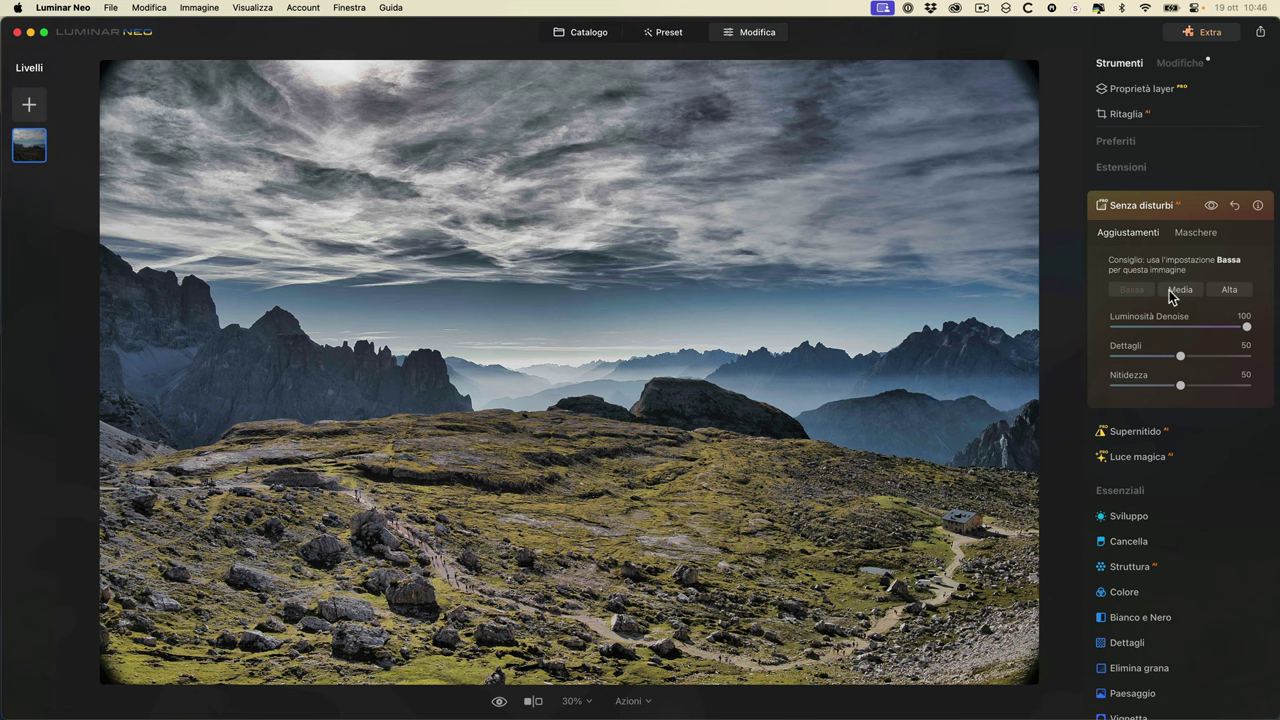
click(890, 382)
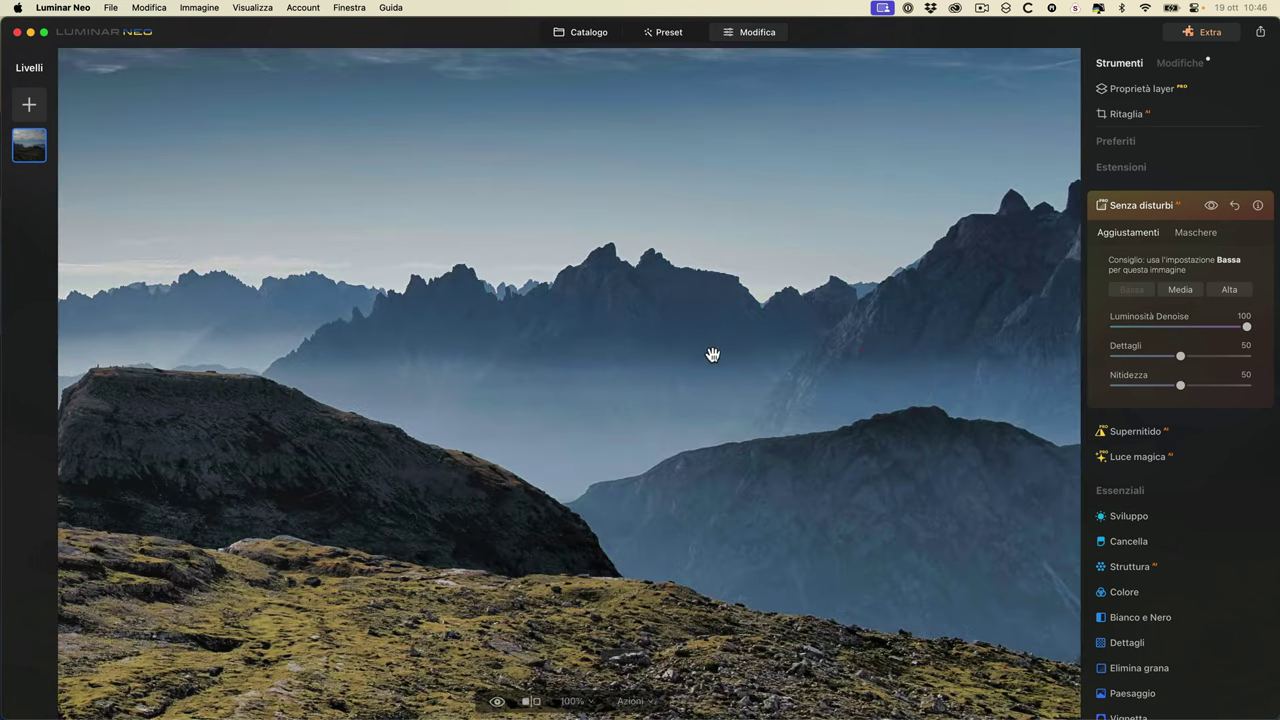
mouse_move(1248, 330)
mouse_down()
mouse_move(1105, 330)
mouse_move(1278, 330)
mouse_move(1229, 337)
mouse_up()
drag(566, 420, 1029, 389)
drag(420, 410, 829, 451)
drag(400, 300, 615, 372)
click(608, 372)
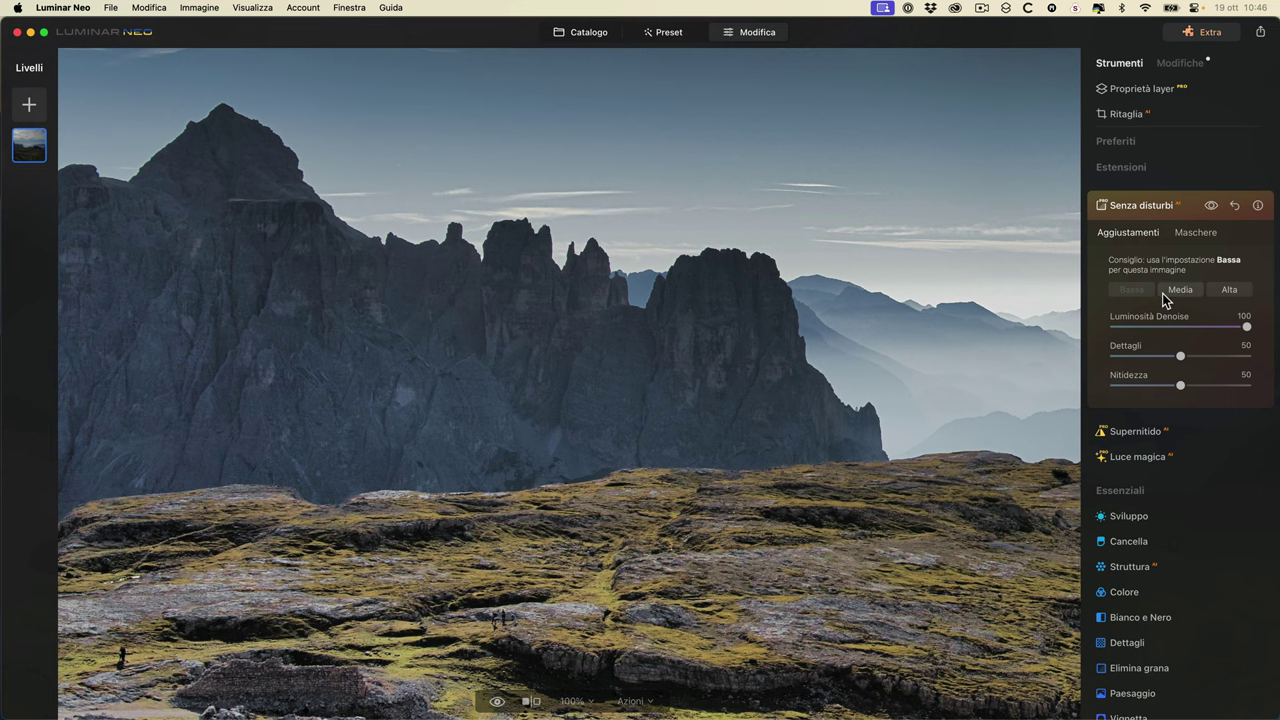
- Try the Alta setting of Senza disturbi against Bassa, checking the rocky peaks at 200%
click(1243, 292)
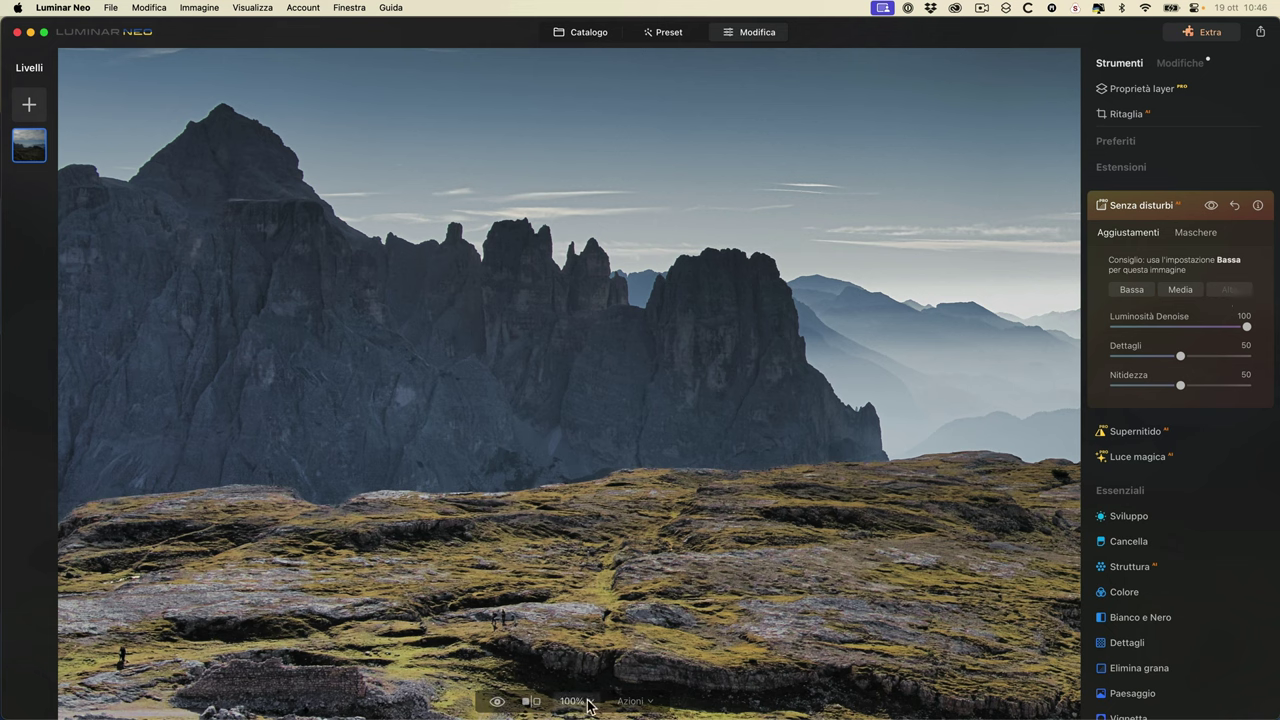
click(578, 701)
click(600, 632)
drag(745, 330, 542, 345)
click(1129, 289)
click(1229, 289)
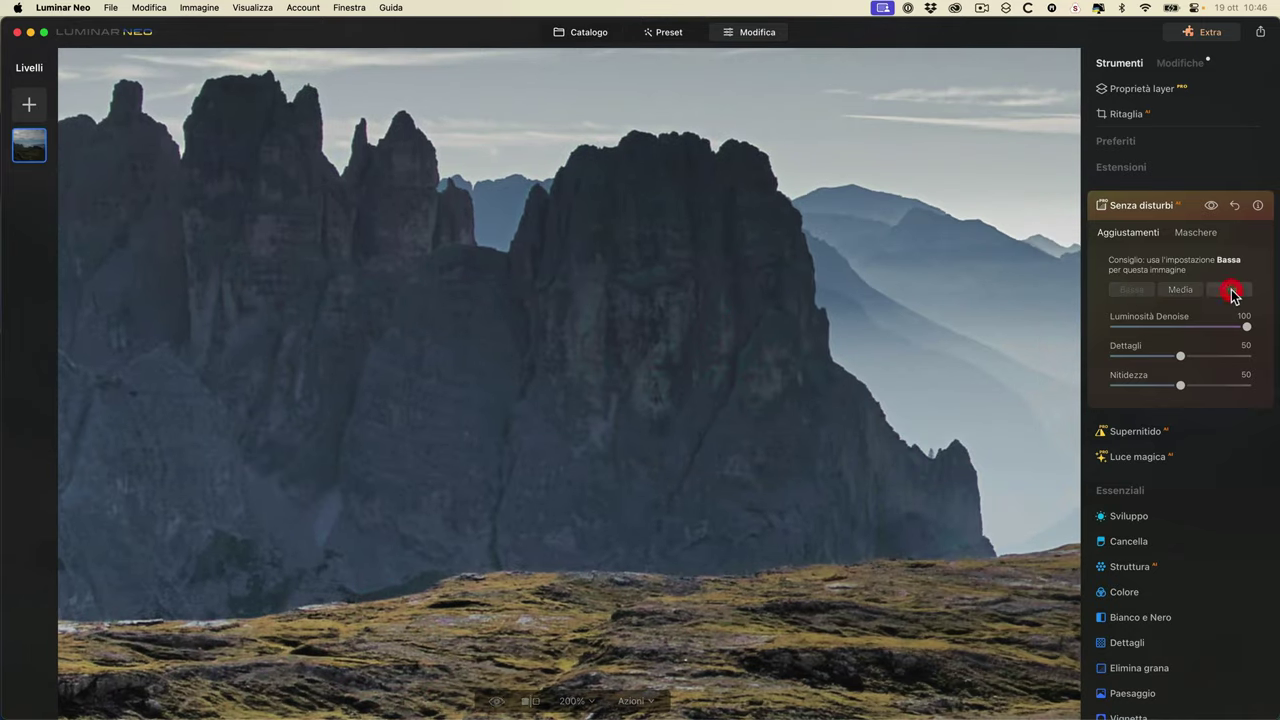
click(1214, 204)
click(651, 414)
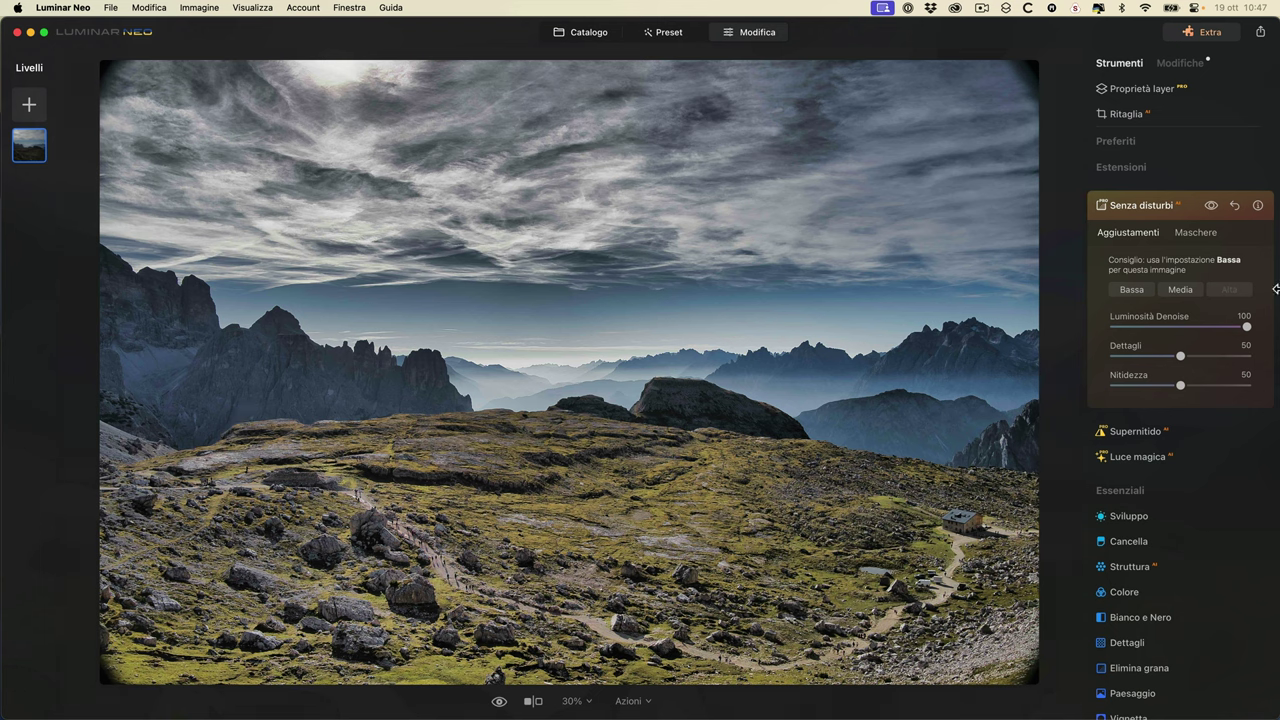
- Set Senza disturbi back to Bassa, compare the photo with and without it, and collapse the tool
click(1213, 205)
click(1213, 205)
click(1131, 289)
click(1212, 205)
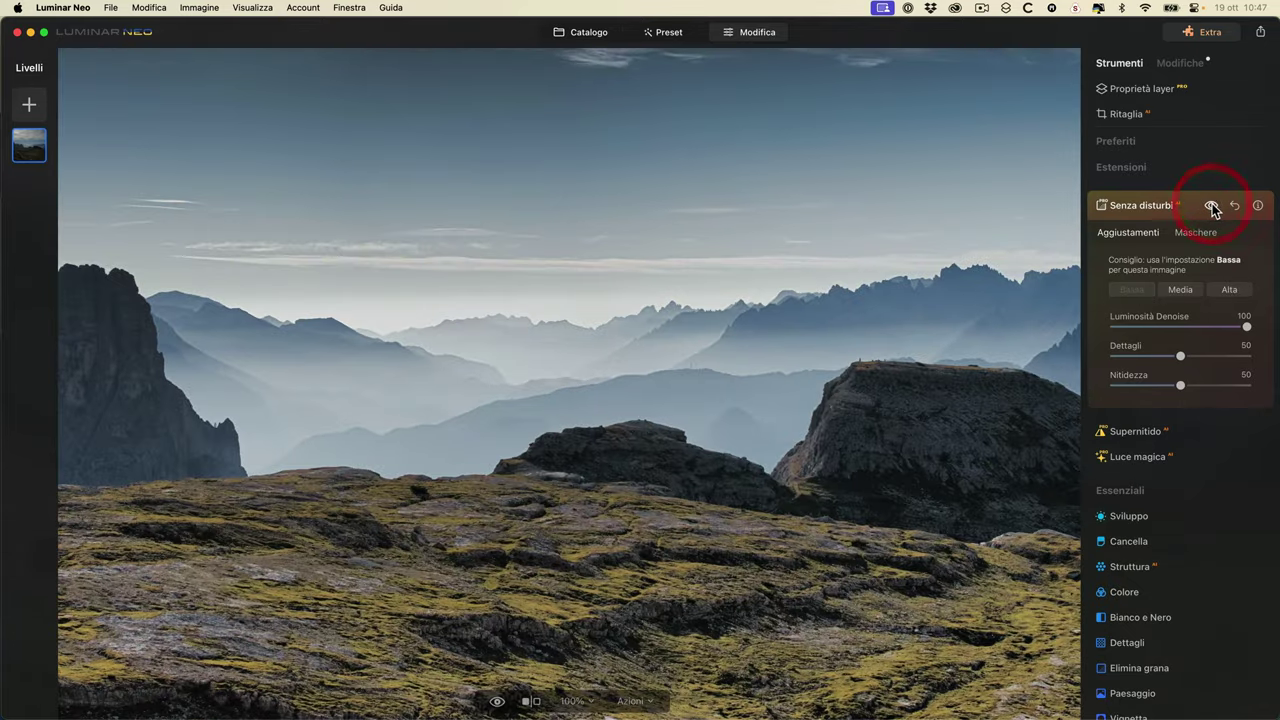
click(647, 421)
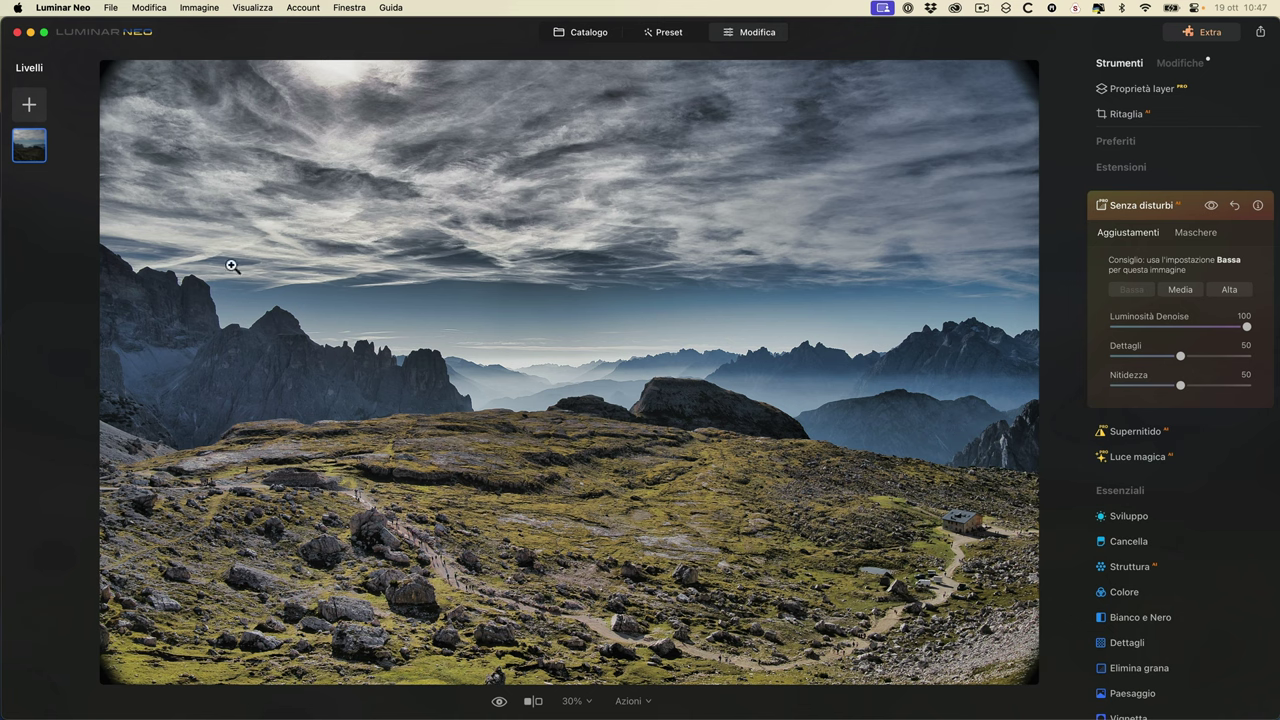
click(1141, 206)
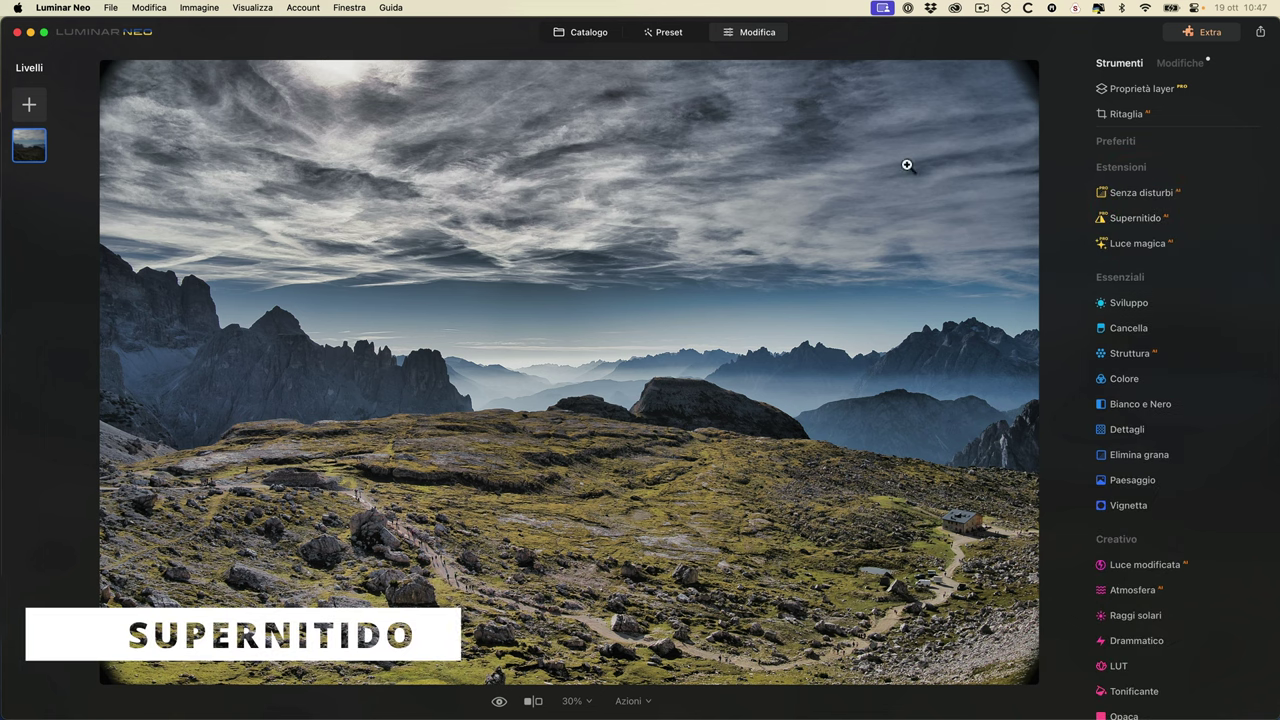
- Open the catalogue photo of the jagged ridge under a blue sky for editing and inspect its rock face at 100%
click(597, 32)
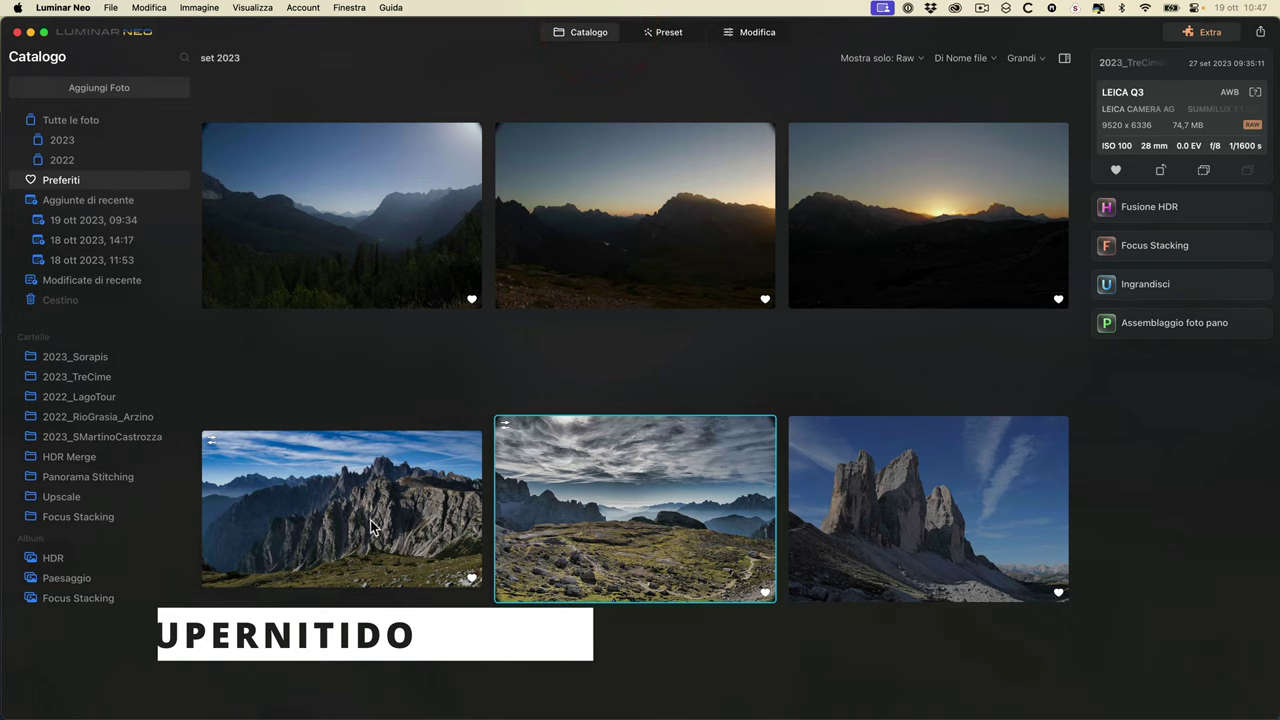
double_click(372, 527)
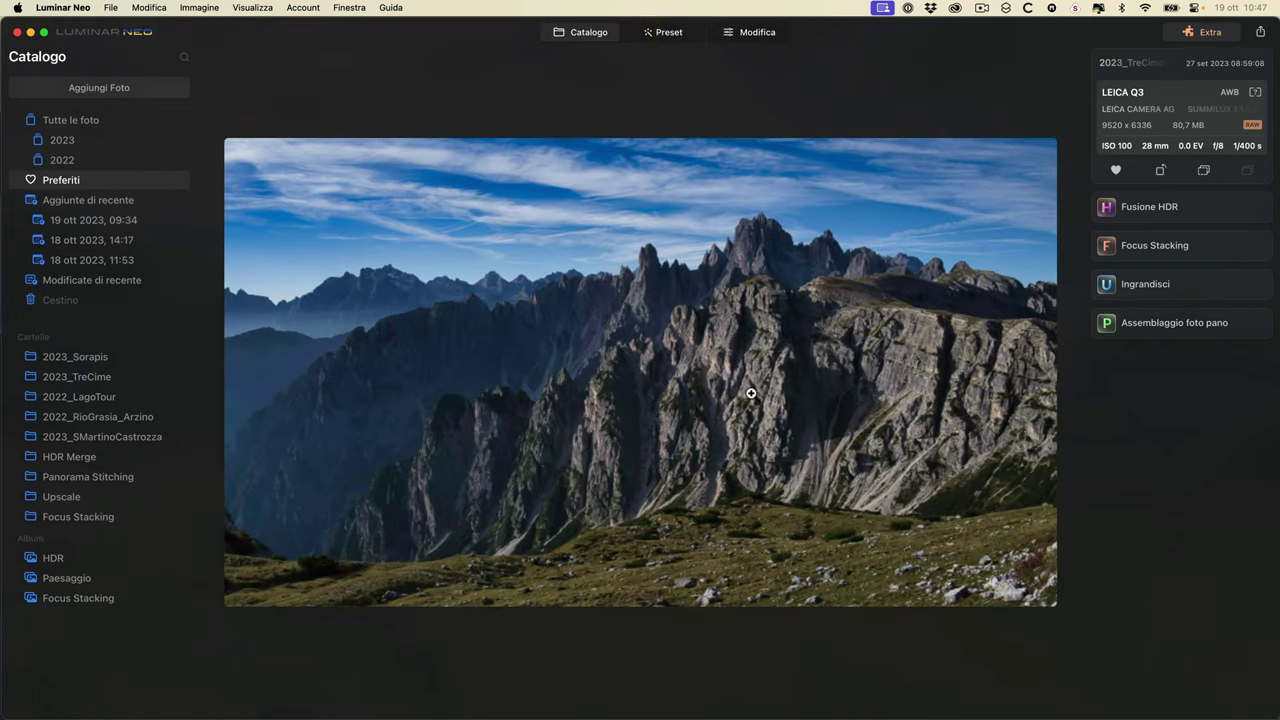
click(748, 35)
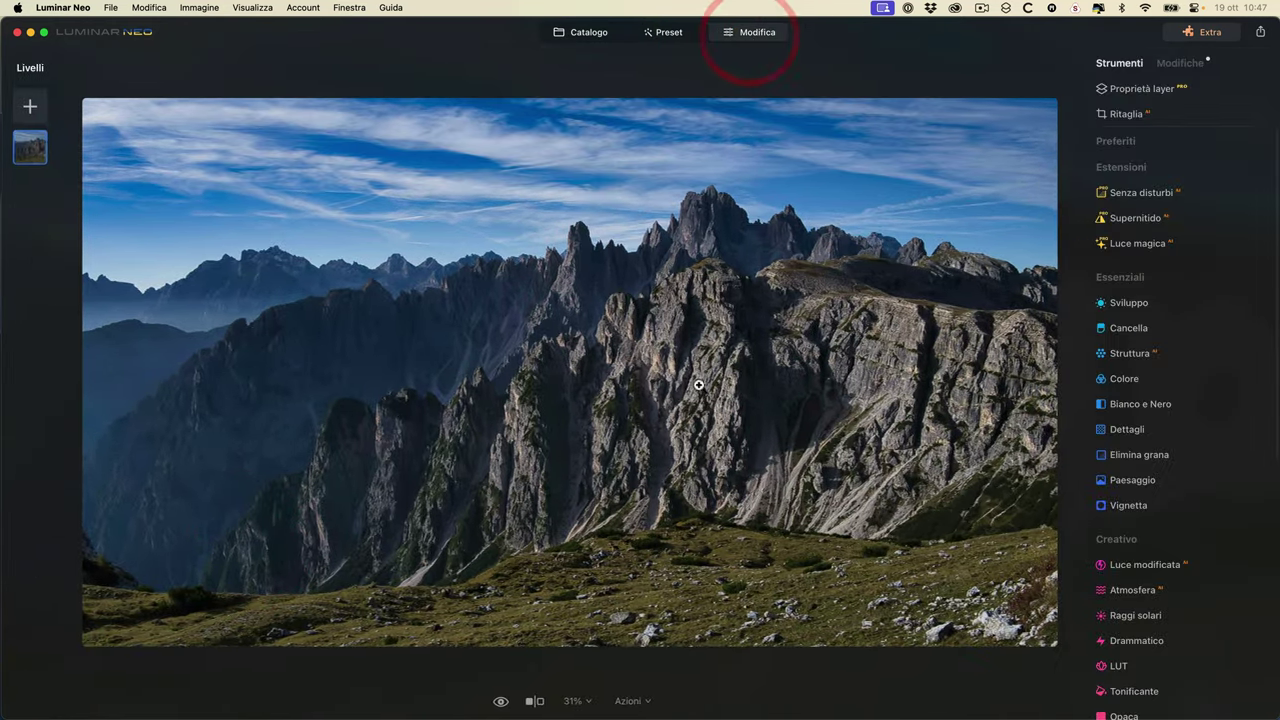
click(640, 441)
scroll(757, 437, up, 5)
drag(571, 594, 565, 452)
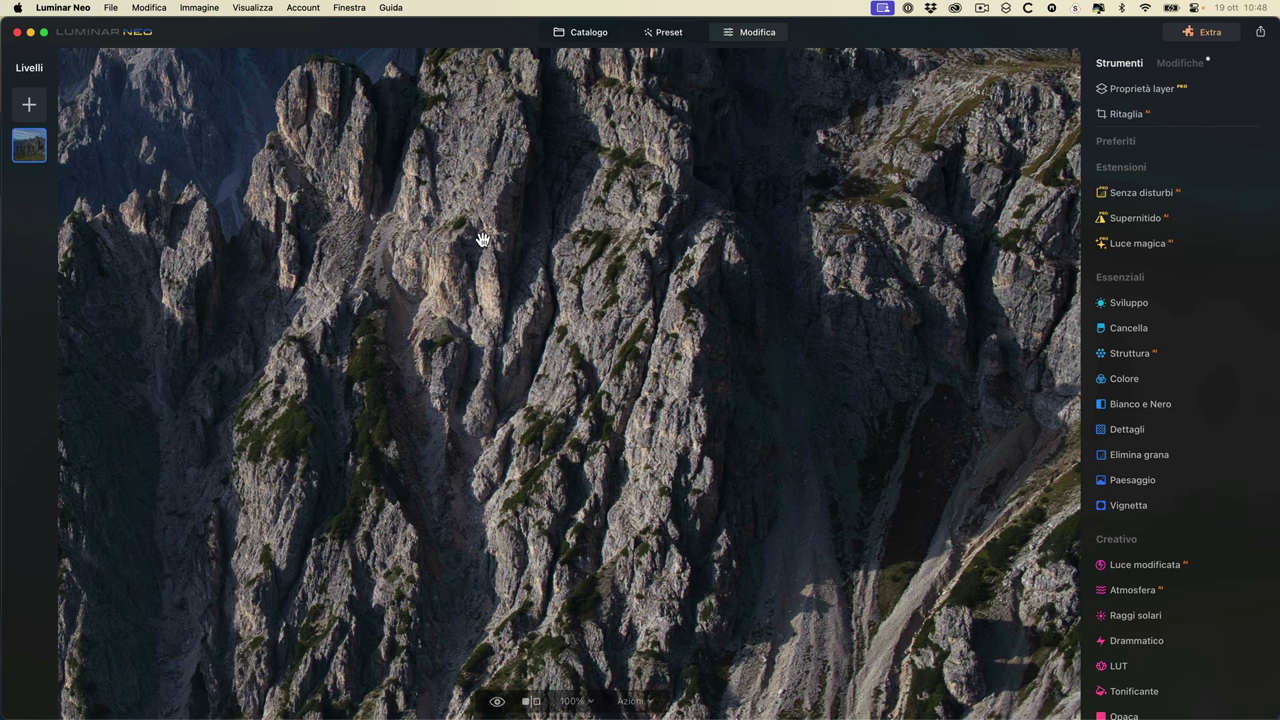
drag(497, 242, 503, 320)
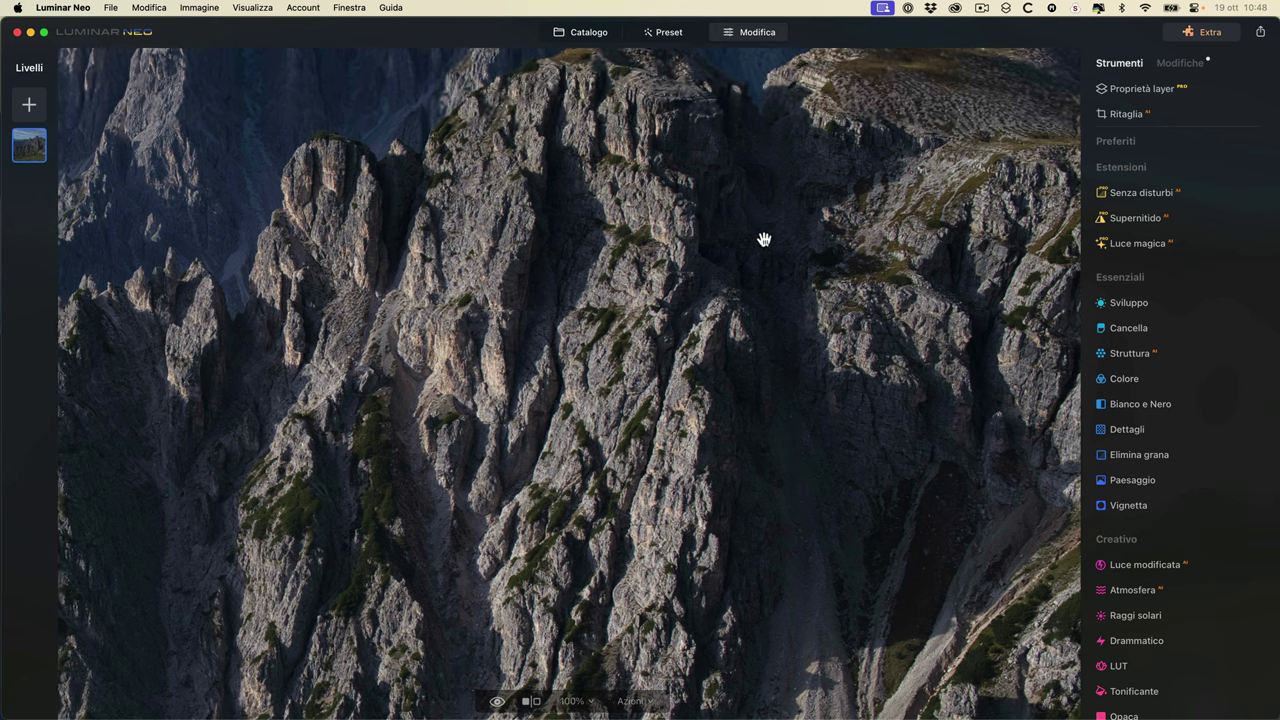
- Apply Supernitido to the rock face in Universale mode with the Bassa setting, keeping Miglioratore del viso off
click(1150, 220)
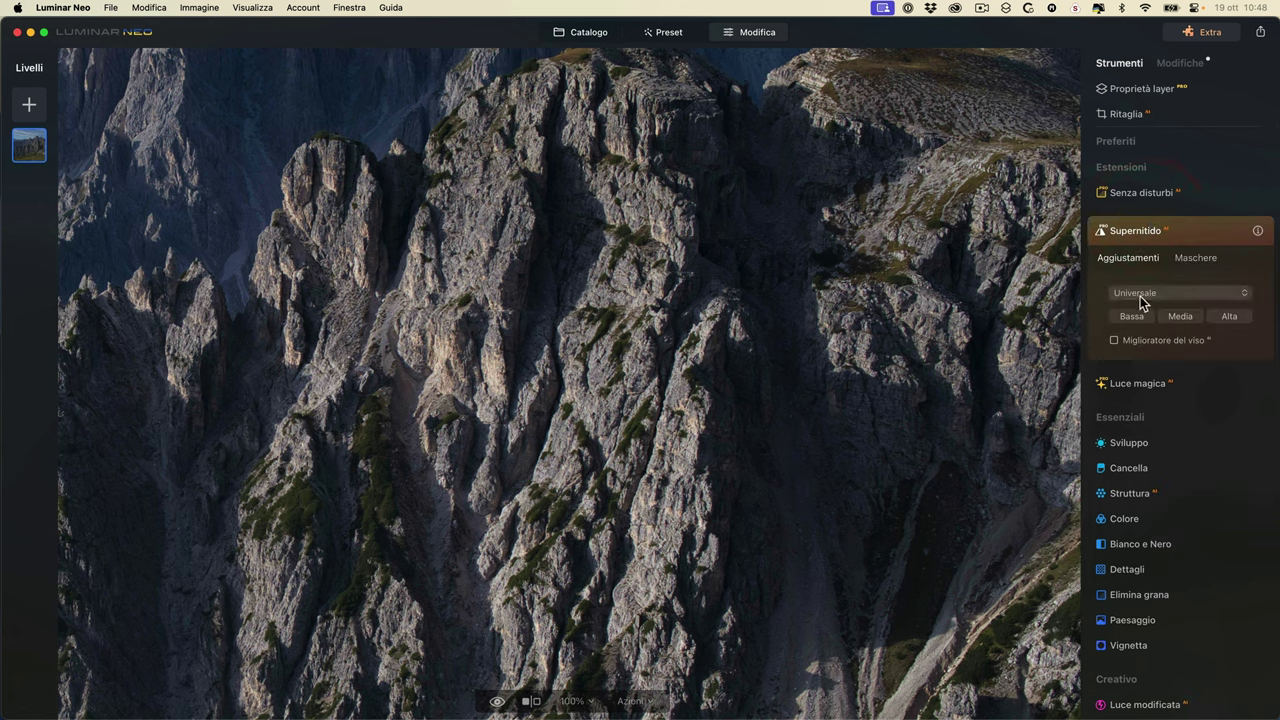
click(1224, 295)
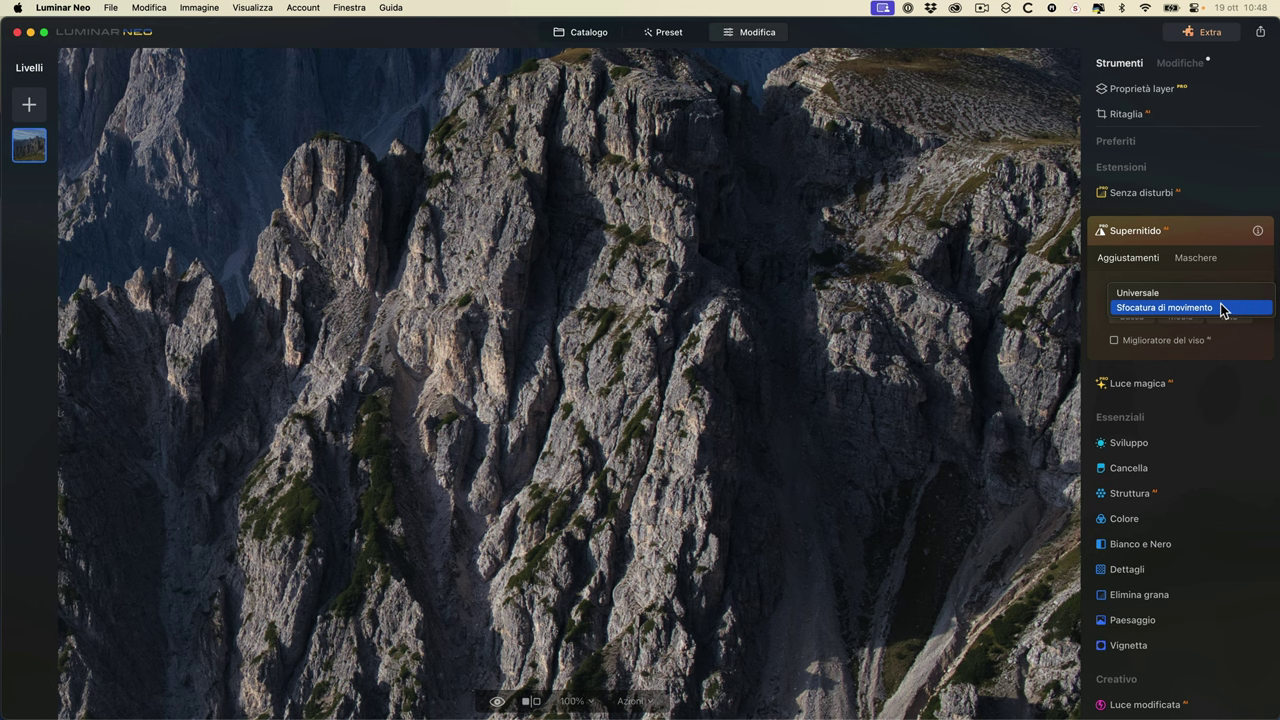
click(1221, 309)
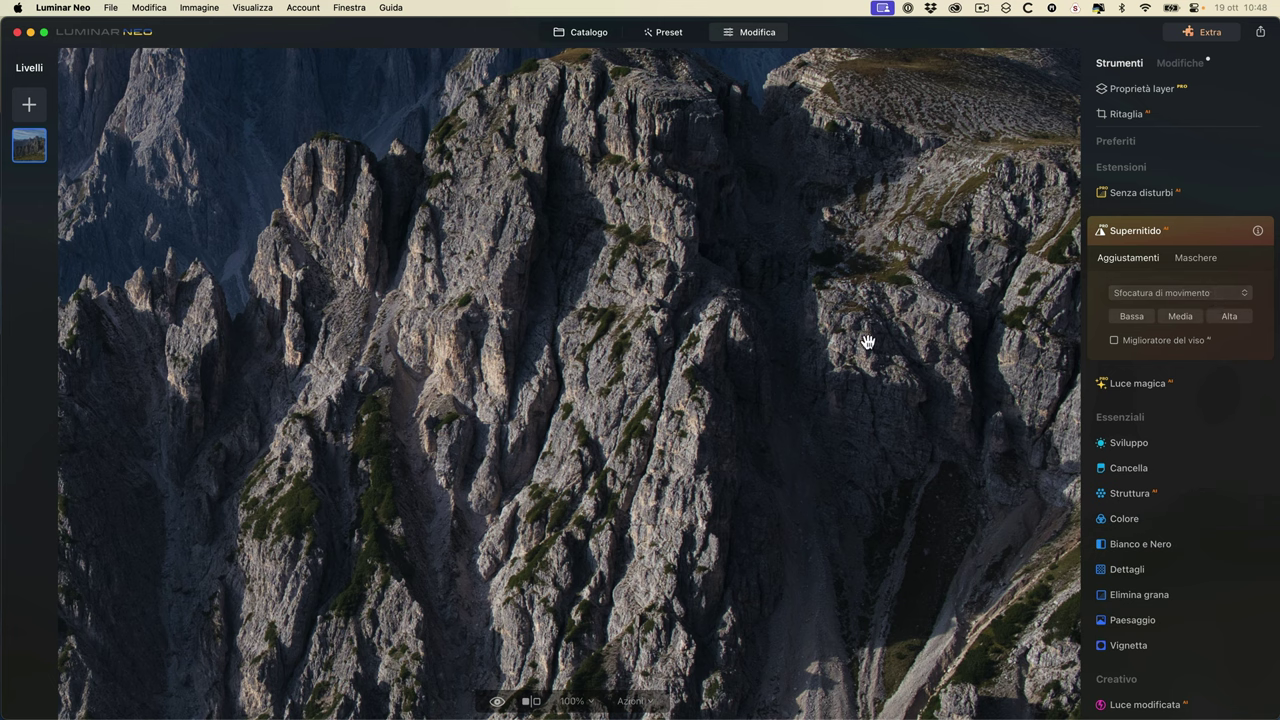
click(1154, 291)
click(1140, 278)
click(1115, 341)
click(1114, 340)
click(1130, 318)
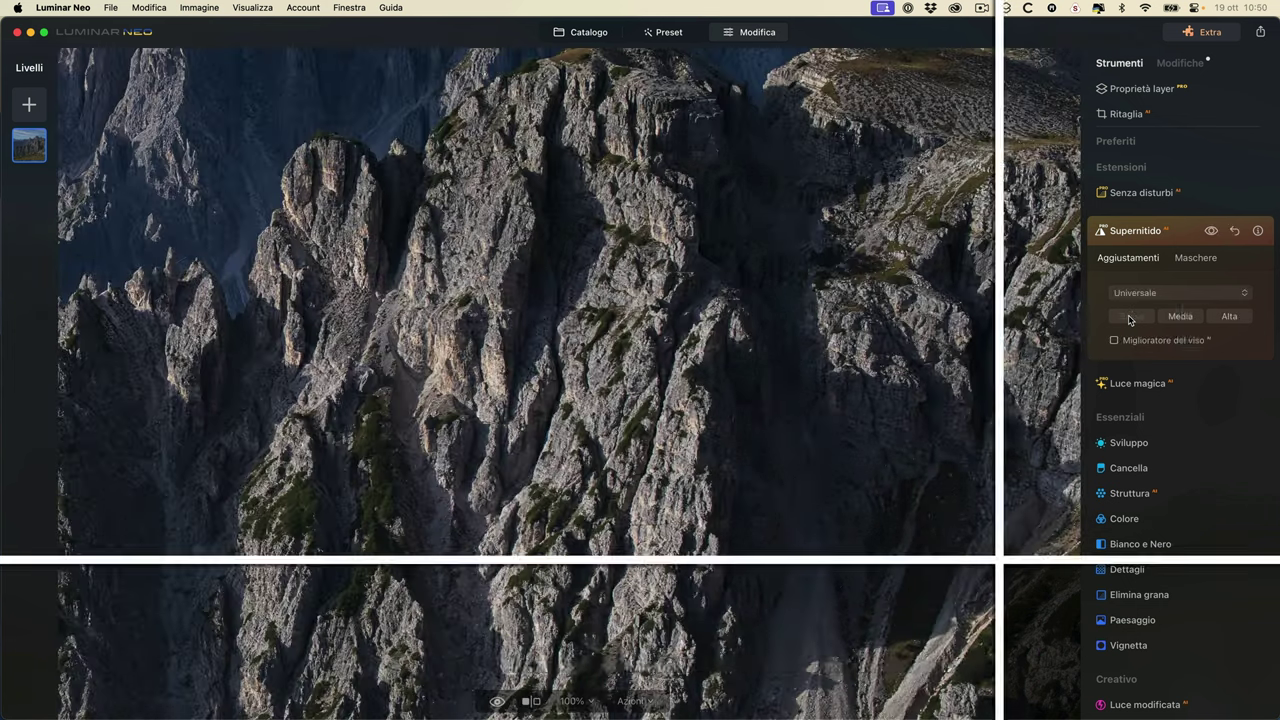
- Compare the rock wall and grassy plateau with and without the Supernitido sharpening
drag(846, 237, 698, 316)
click(698, 316)
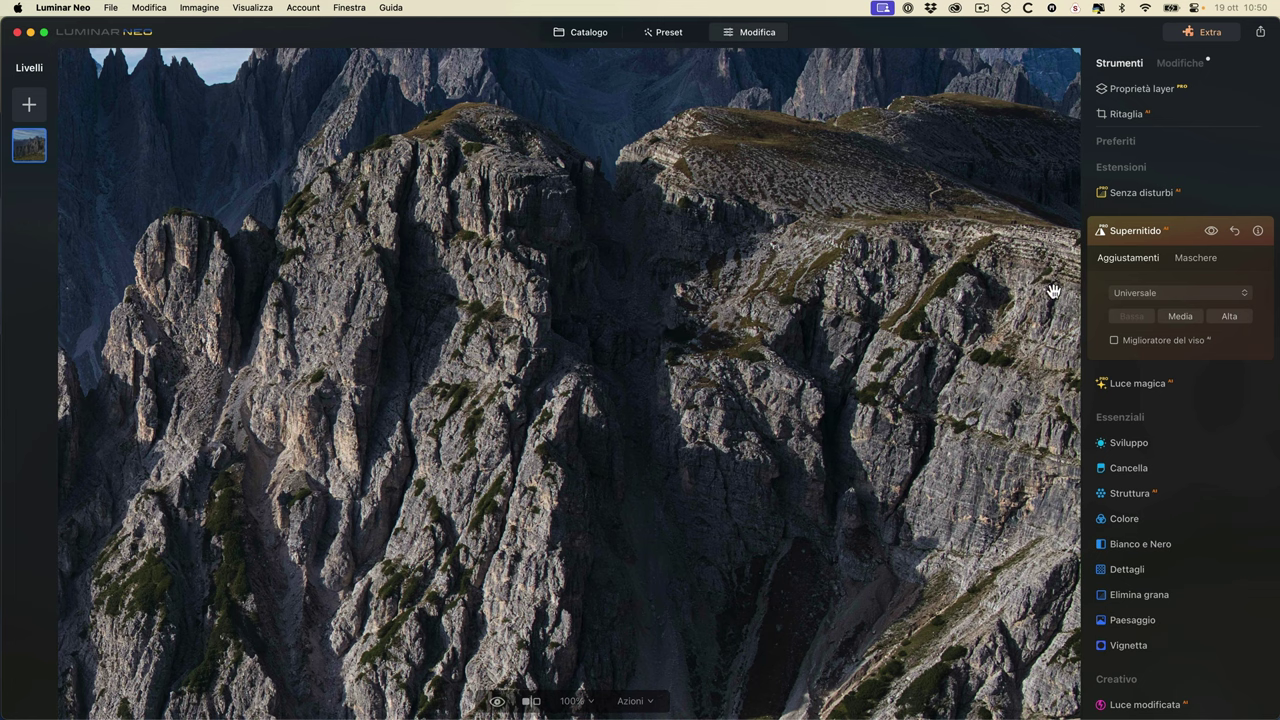
click(1214, 231)
click(1213, 232)
click(1211, 231)
click(1211, 231)
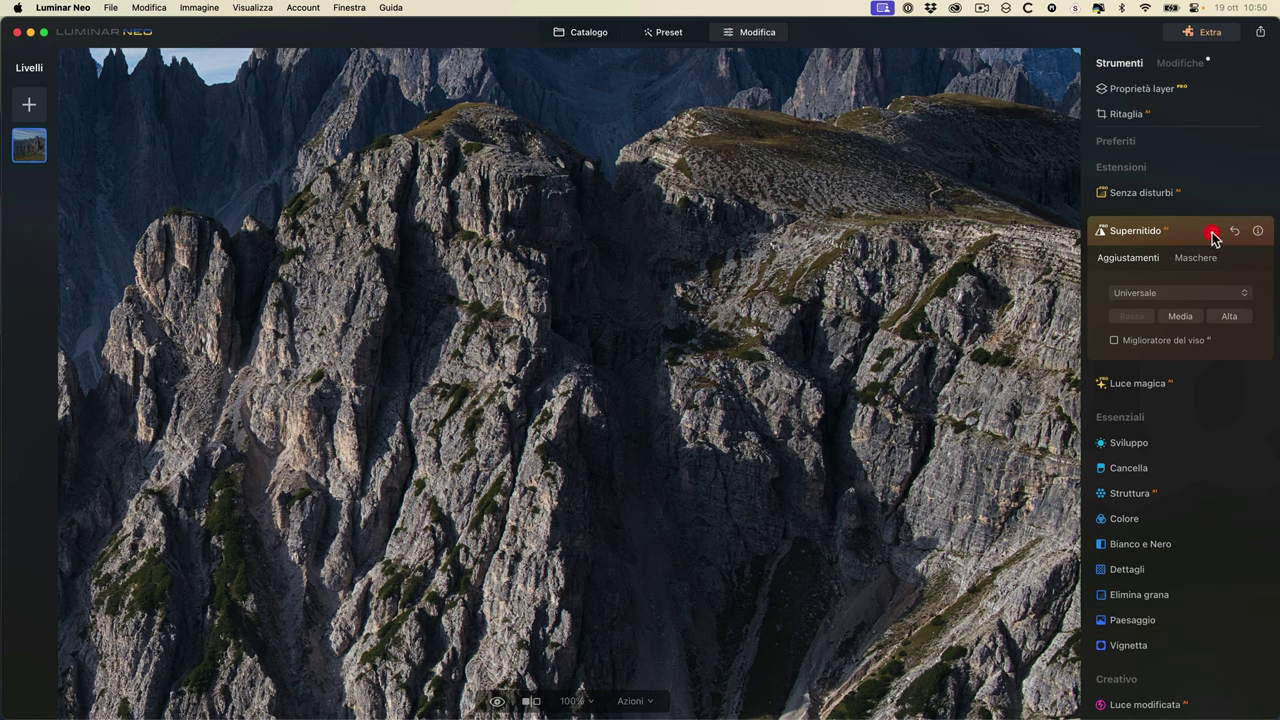
- Change Supernitido to the Alta setting, check its effect on the rock wall, and collapse the tool
click(1229, 317)
click(1210, 232)
click(1128, 230)
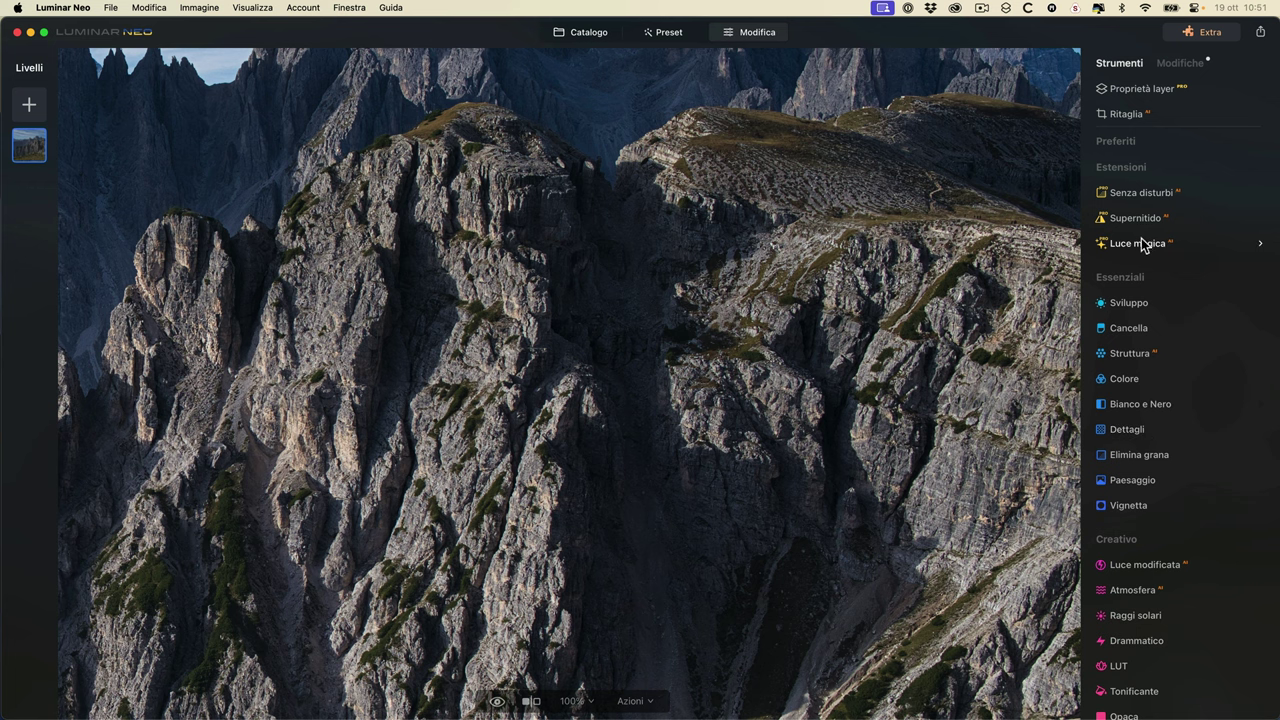
- Open the catalogue photo 2023_TreCimeLavaredo_084.DNG for editing
click(575, 32)
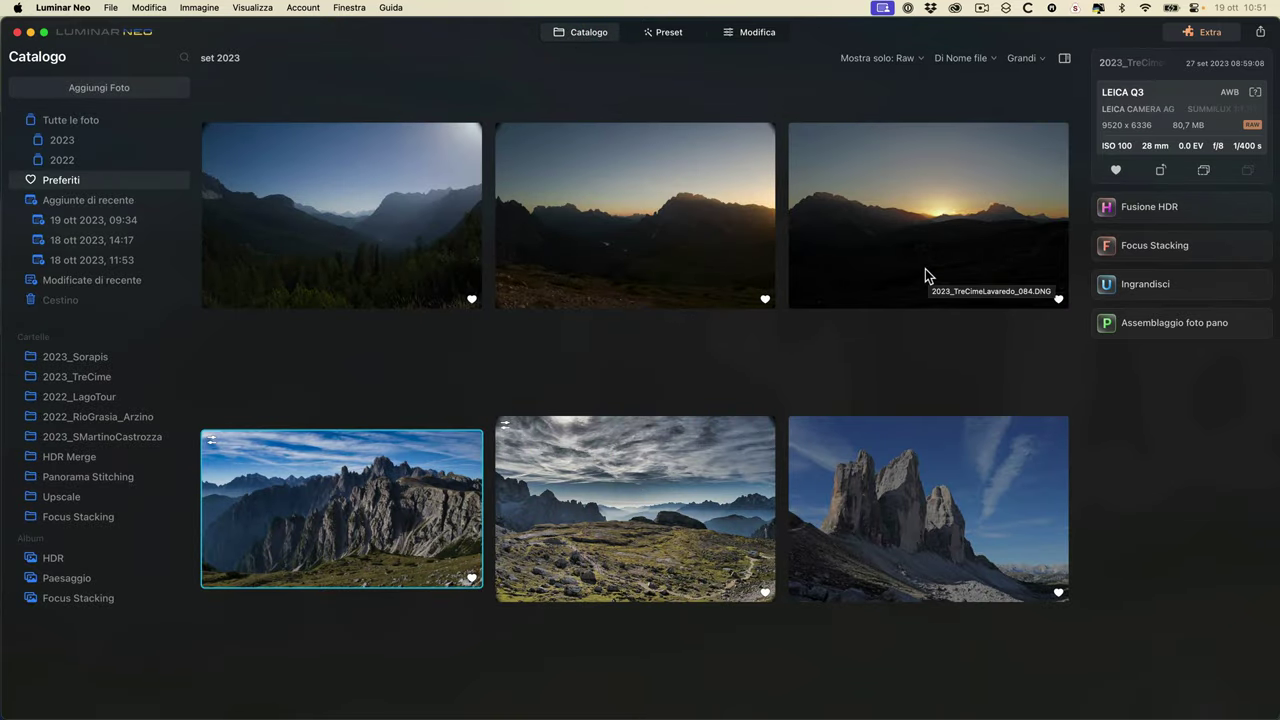
click(925, 284)
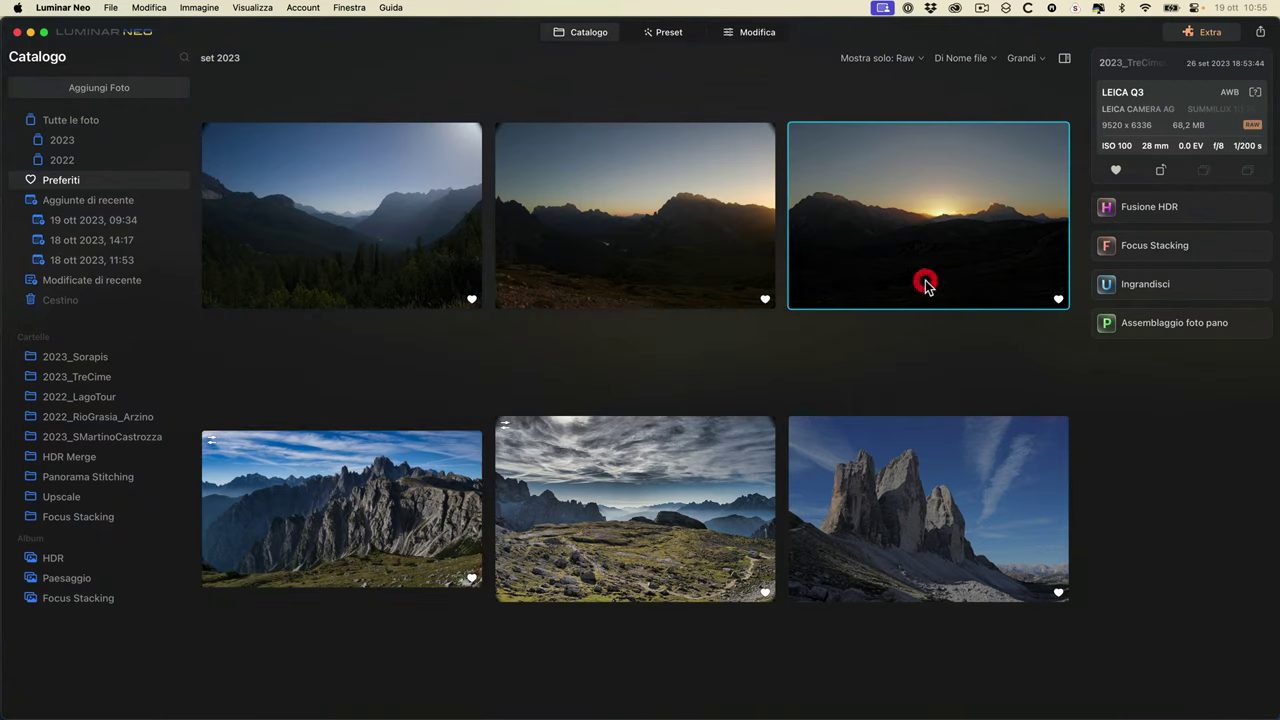
double_click(925, 284)
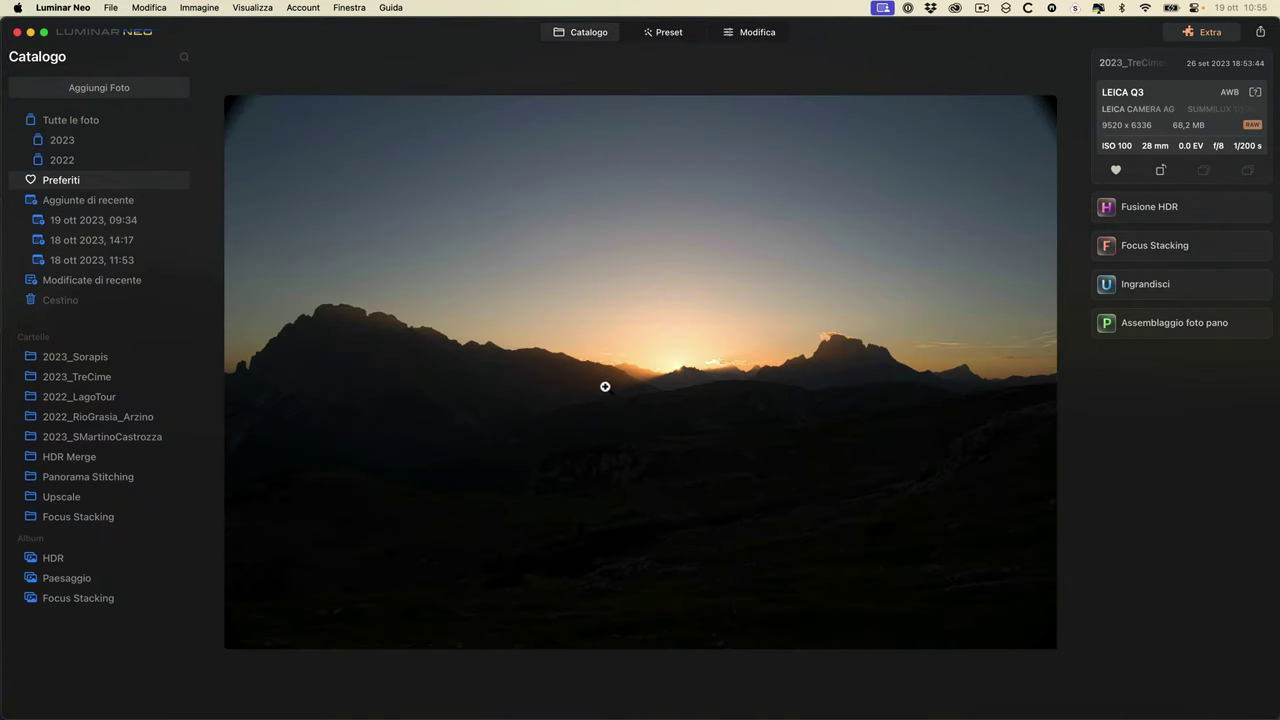
click(752, 34)
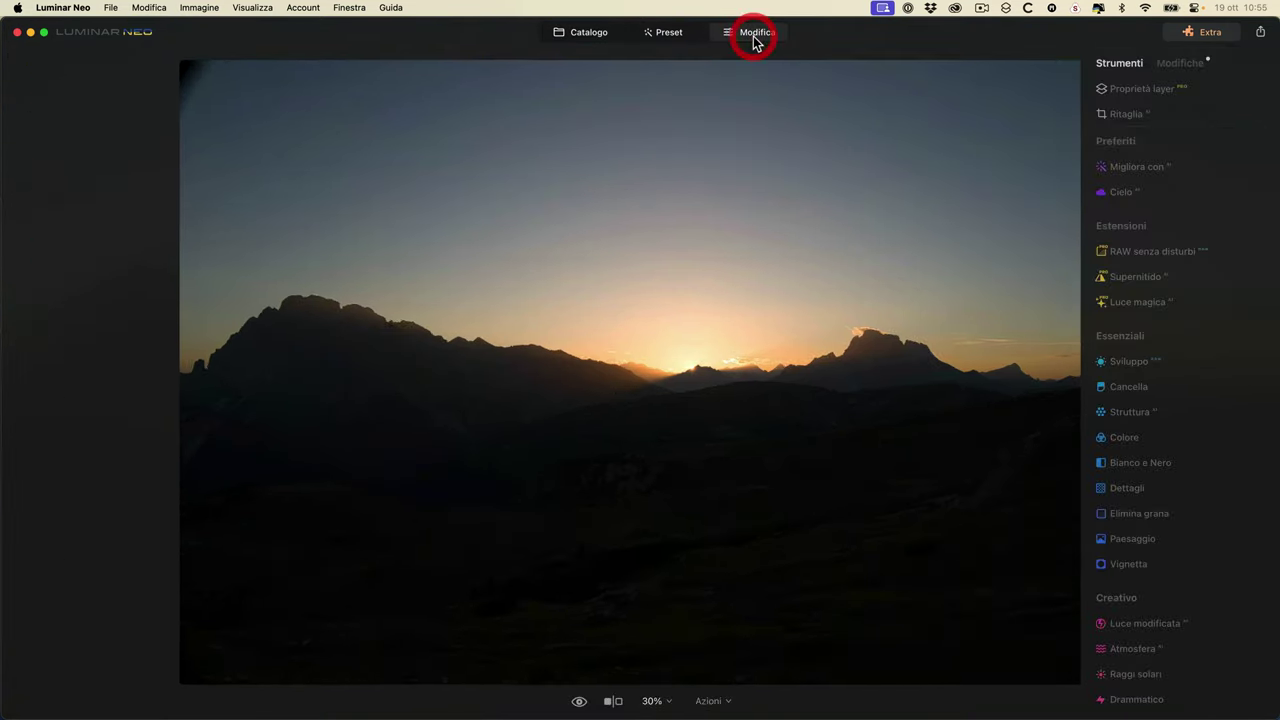
- Brighten the dark sunset landscape by setting Accento to 100 in Migliora con, and collapse the tool
click(1143, 177)
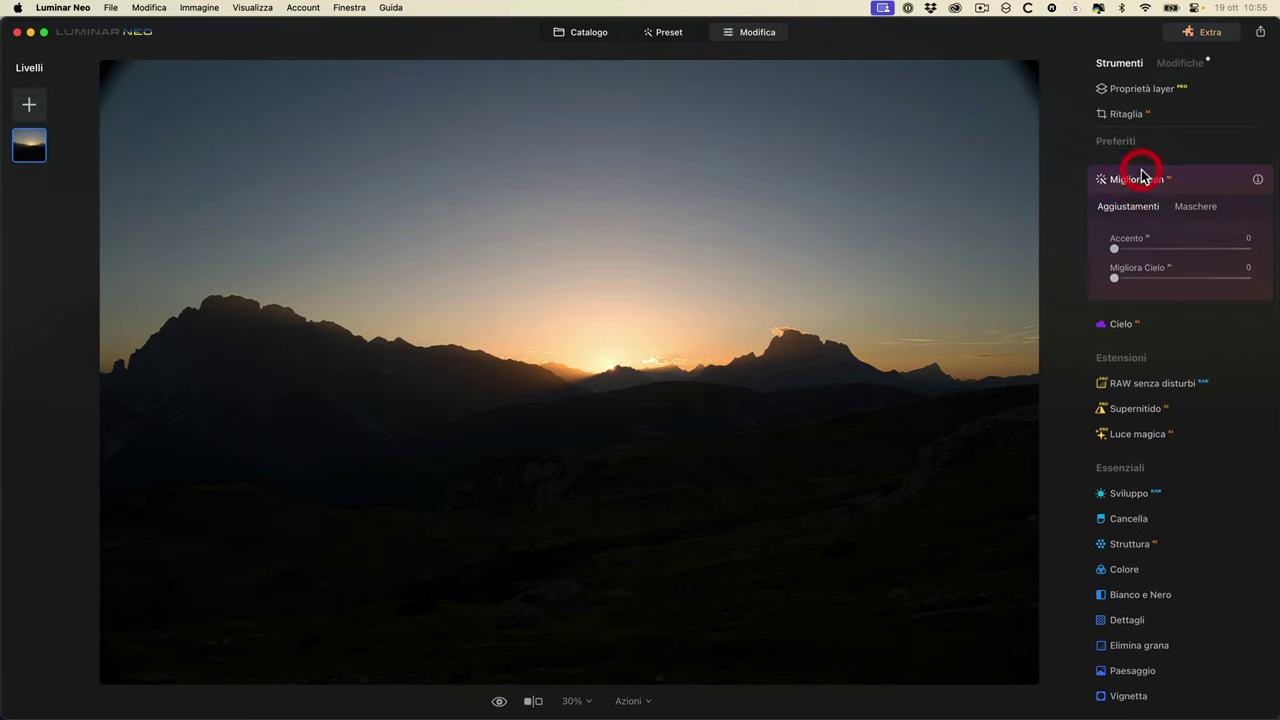
drag(1131, 251, 1278, 252)
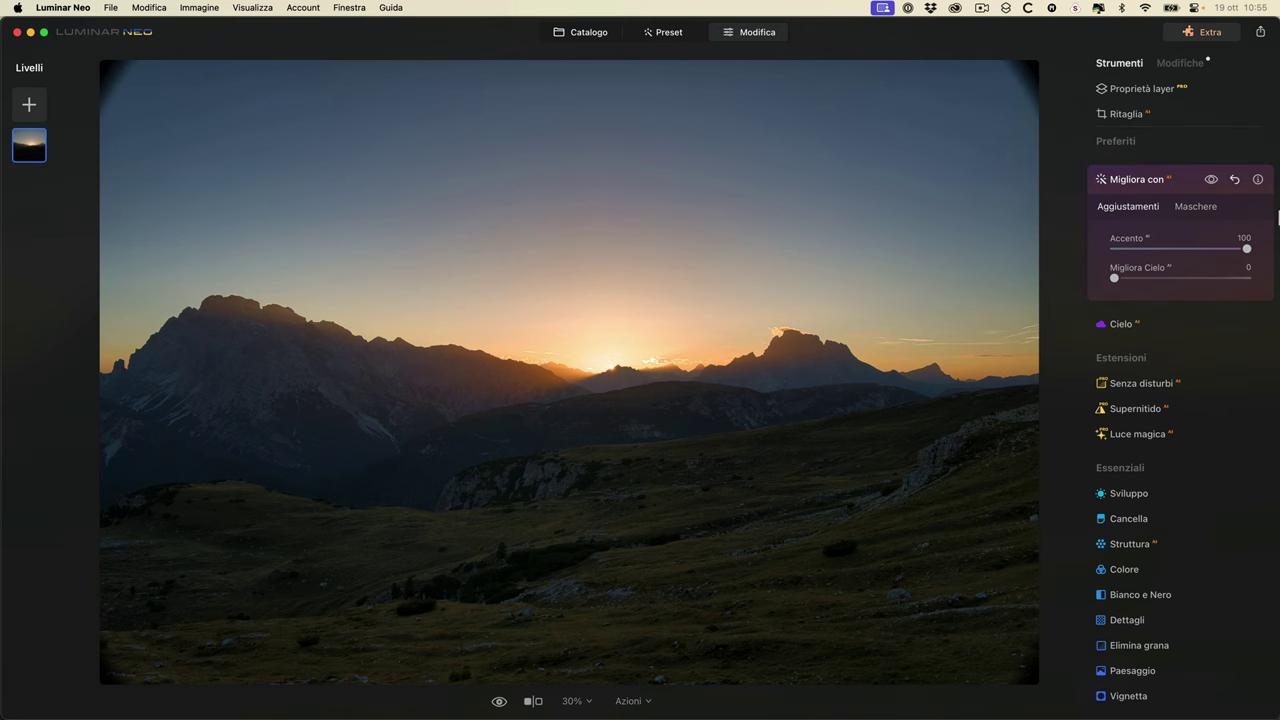
click(1148, 181)
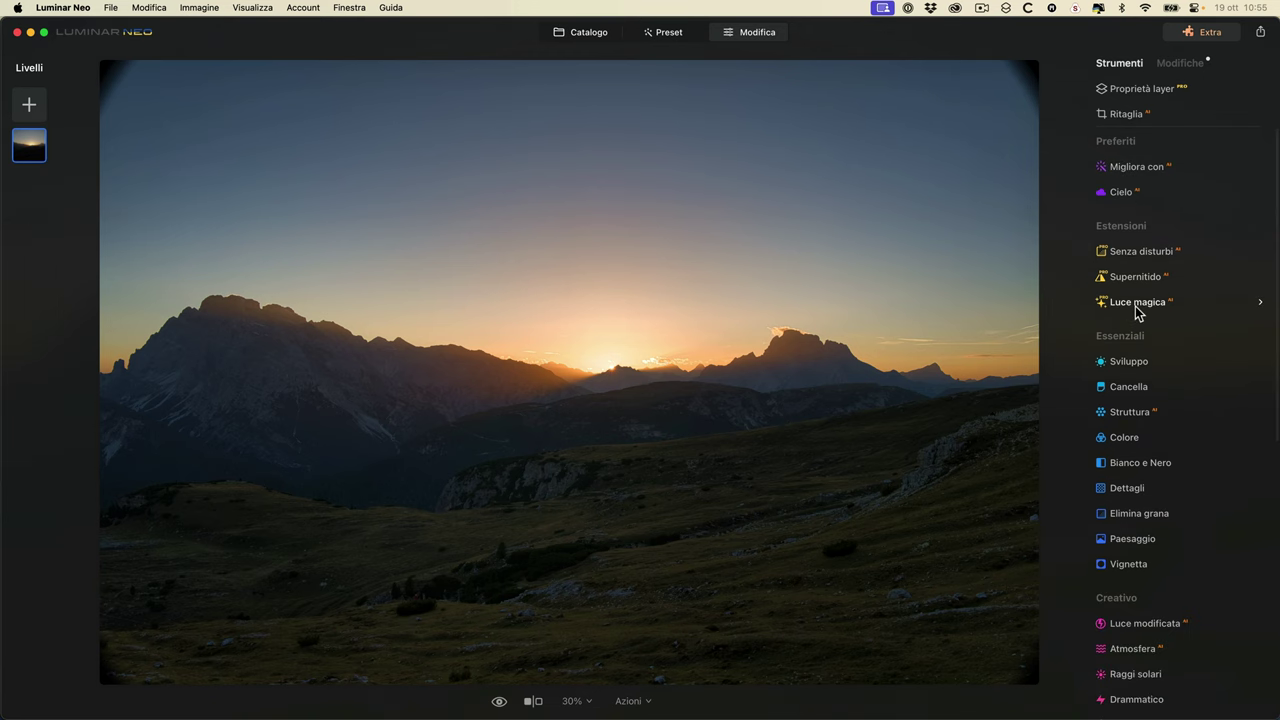
- Turn on the Luce magica effect for the sunset photo with Intensità at 50
click(609, 378)
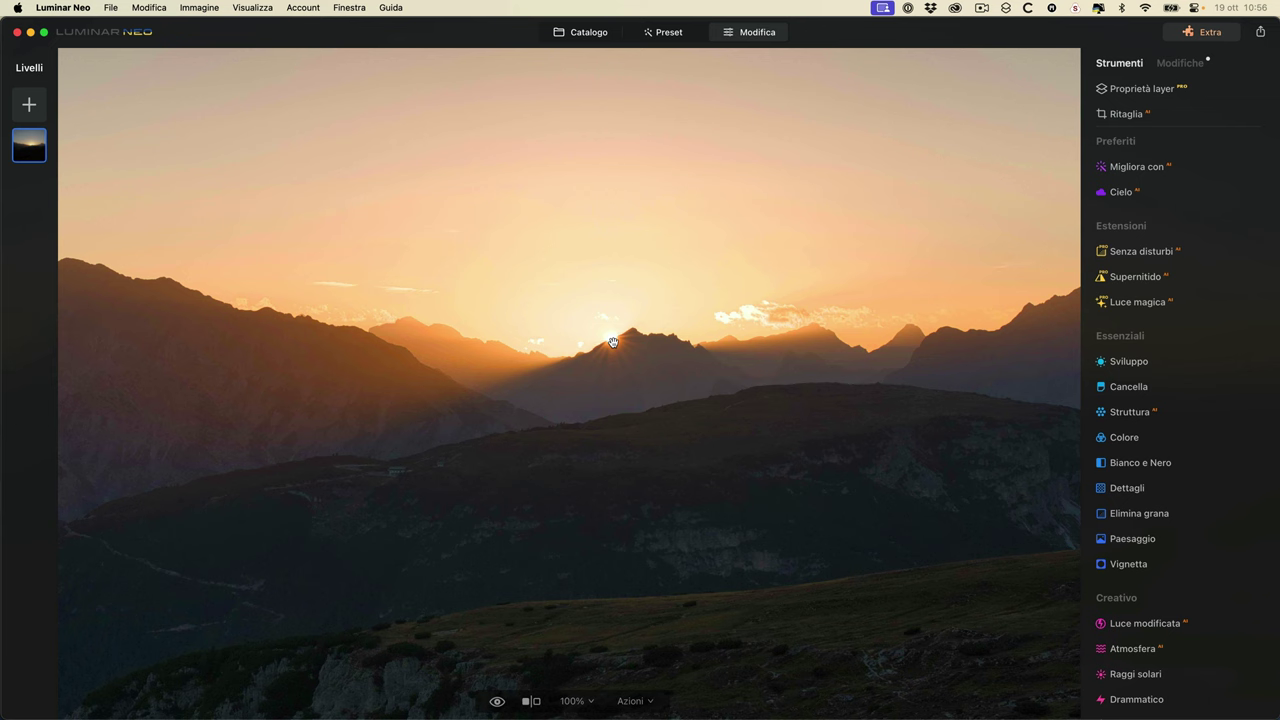
click(1137, 302)
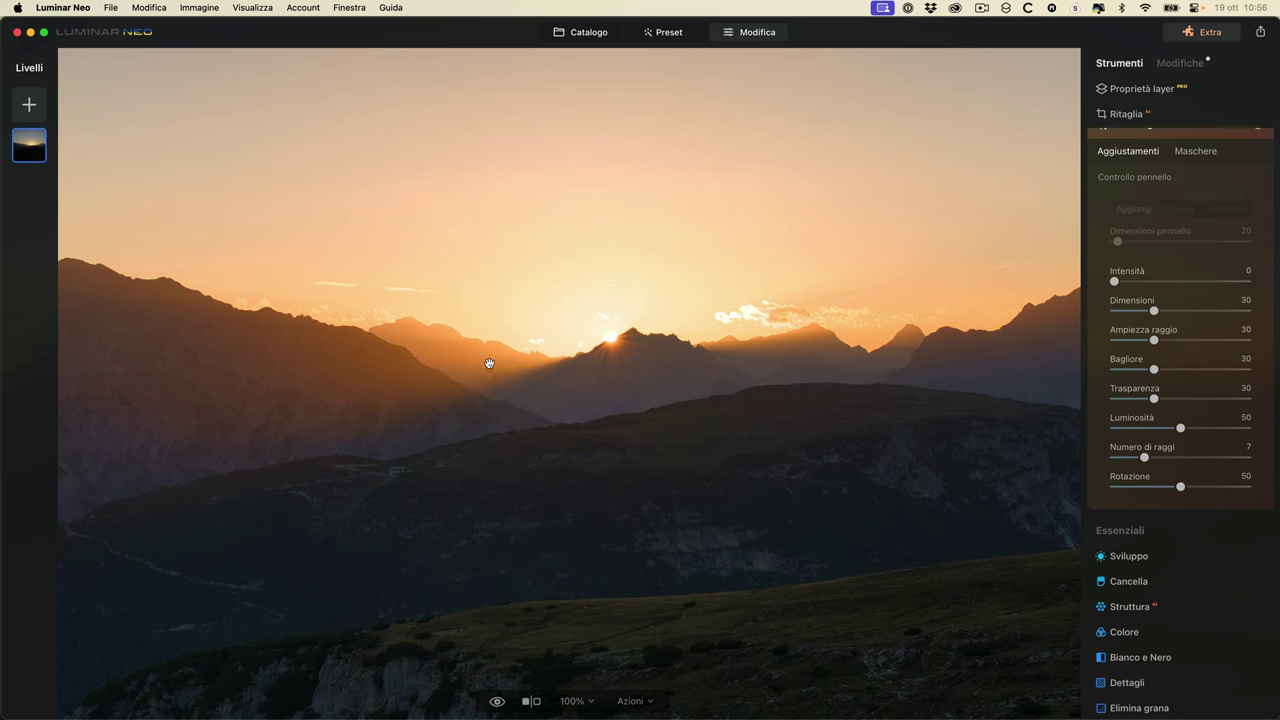
drag(629, 360, 620, 374)
click(622, 376)
drag(1114, 281, 1179, 294)
click(969, 317)
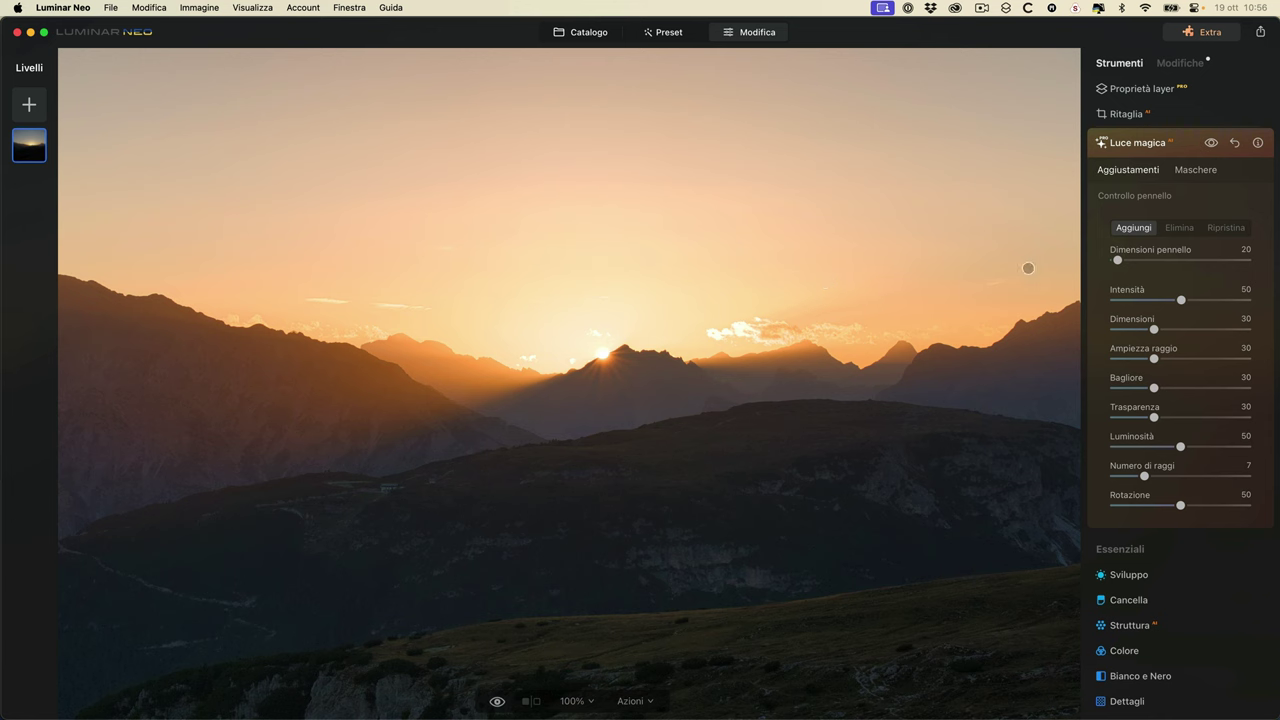
- Add a light star on the sun at the ridge with brush size 20, and set Intensità to 36
mouse_move(1117, 260)
mouse_down()
mouse_move(1188, 260)
mouse_move(1119, 260)
mouse_up()
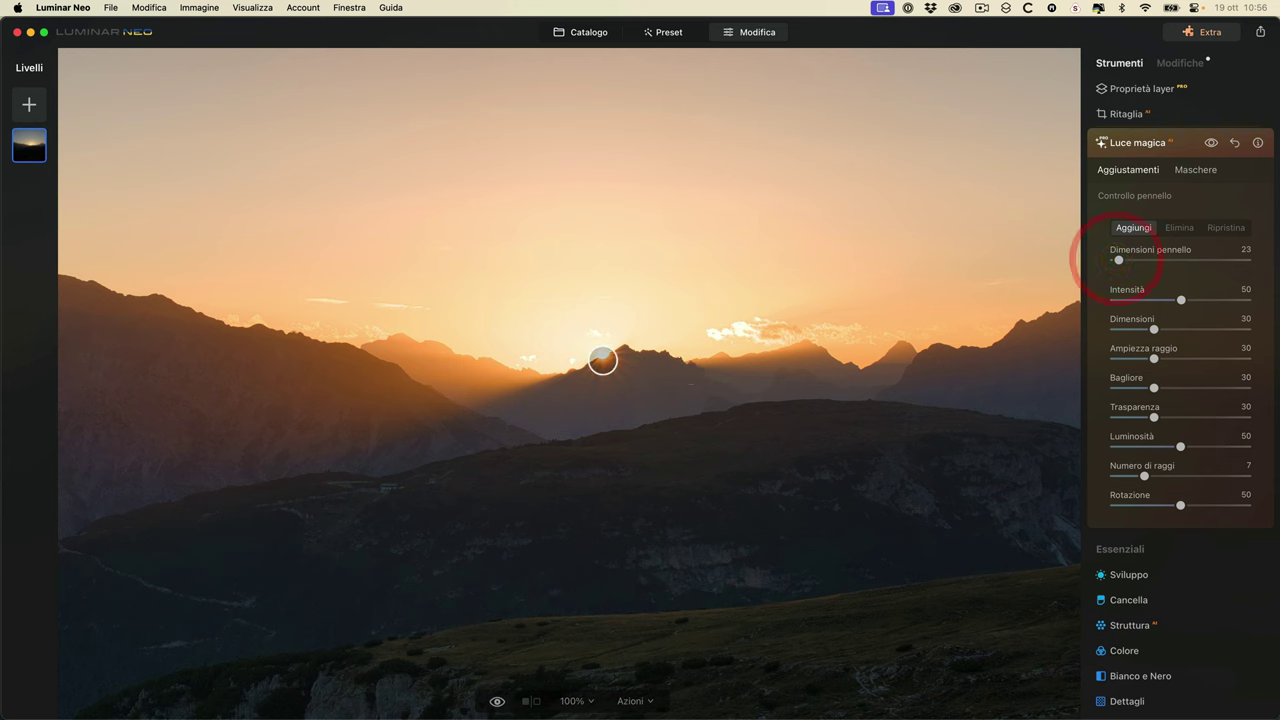
drag(1123, 265, 1121, 265)
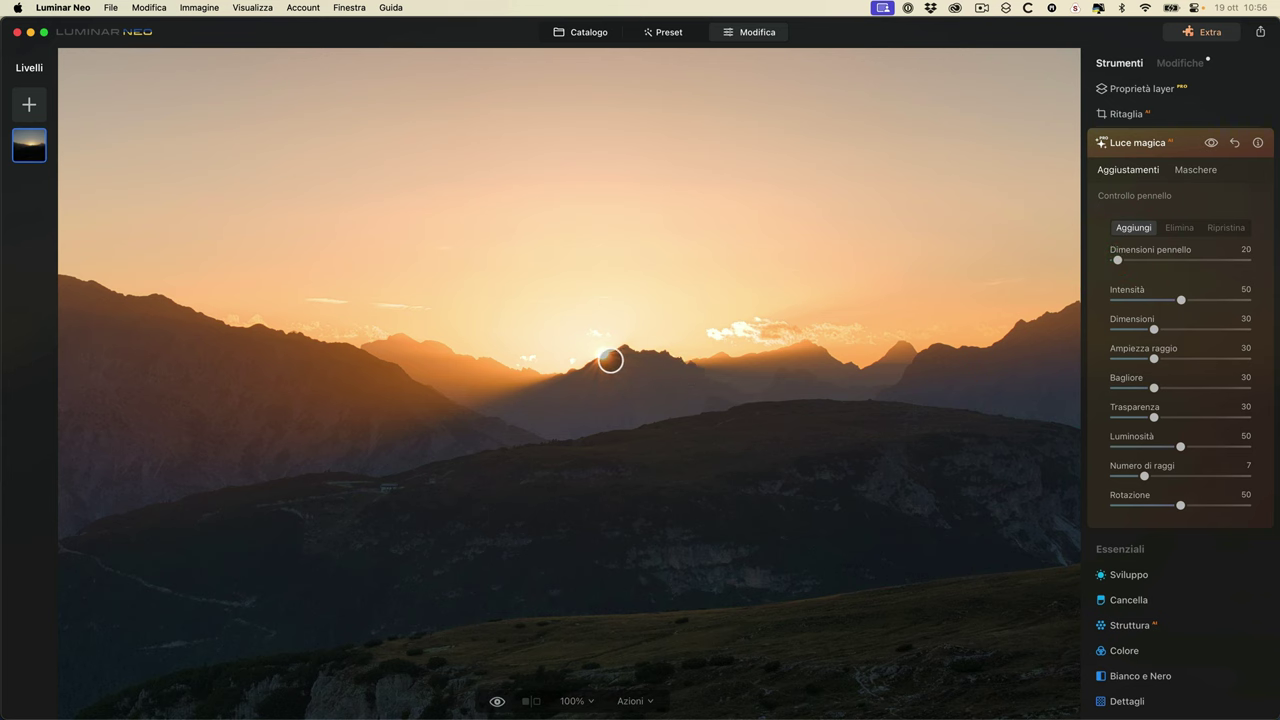
click(604, 354)
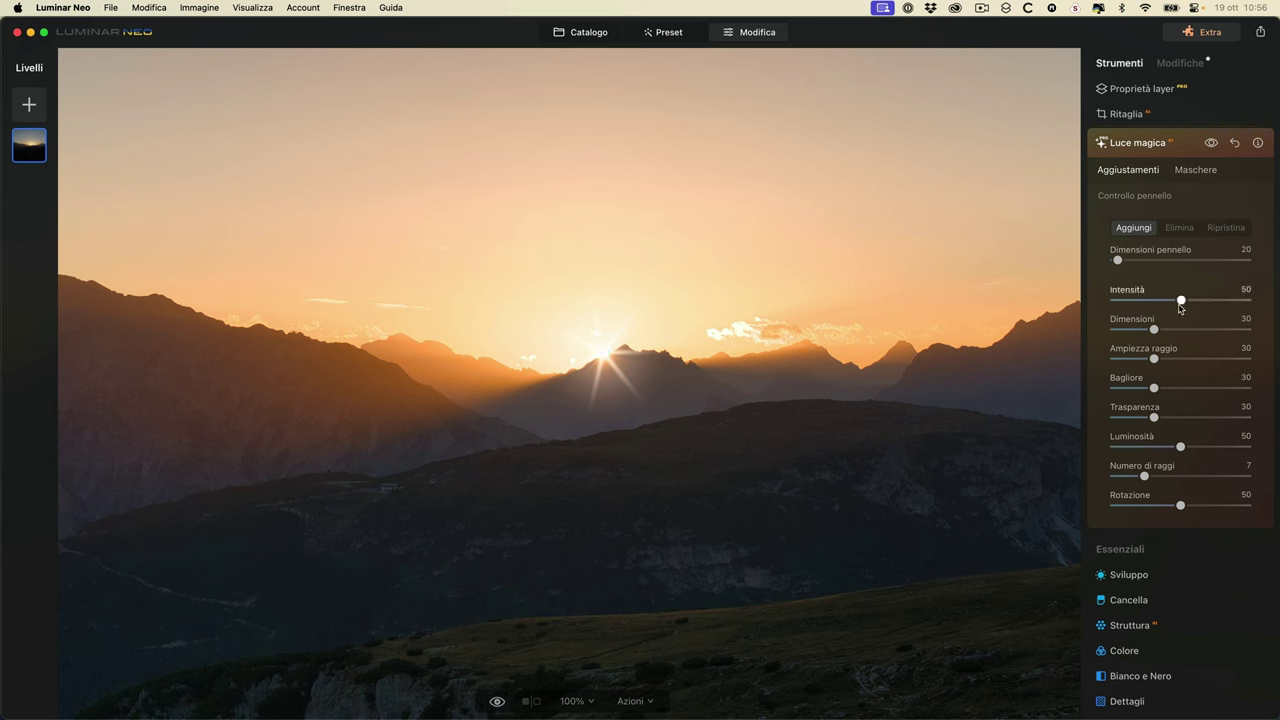
mouse_move(1181, 302)
mouse_down()
mouse_move(1124, 306)
mouse_move(1163, 302)
mouse_up()
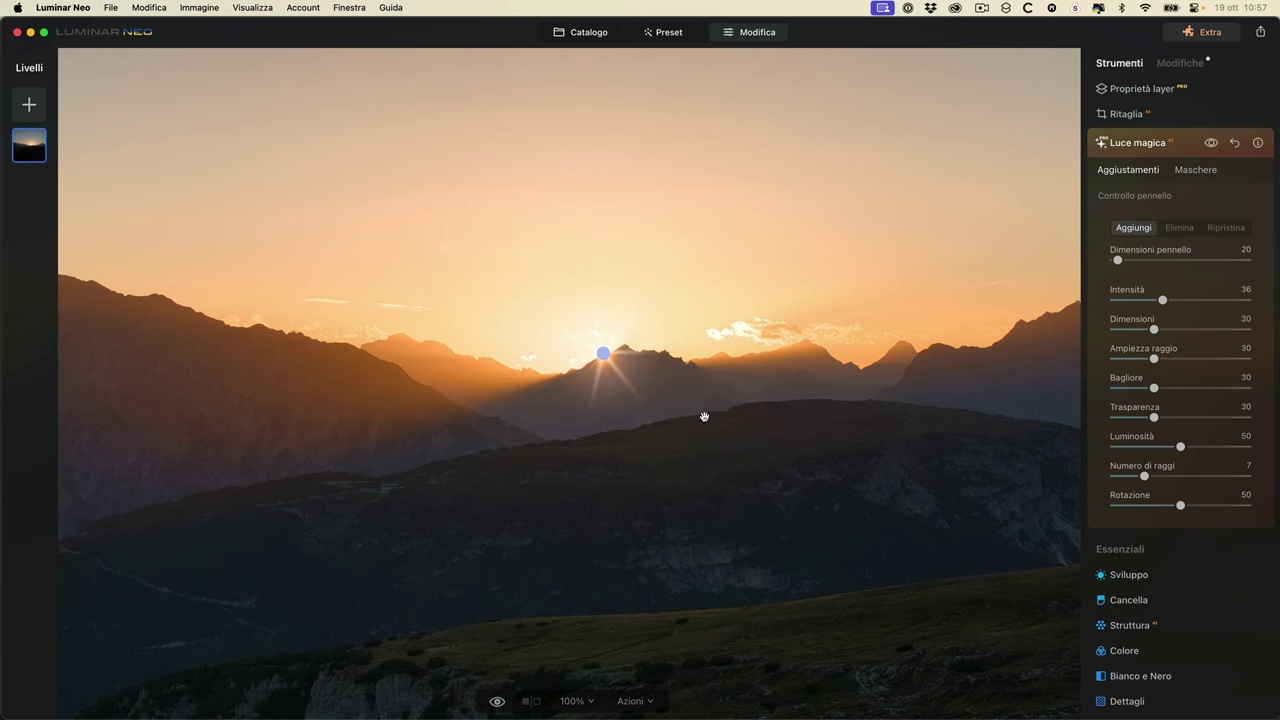
- Compare the whole sunset photo with and without the Luce magica star
key(super+0)
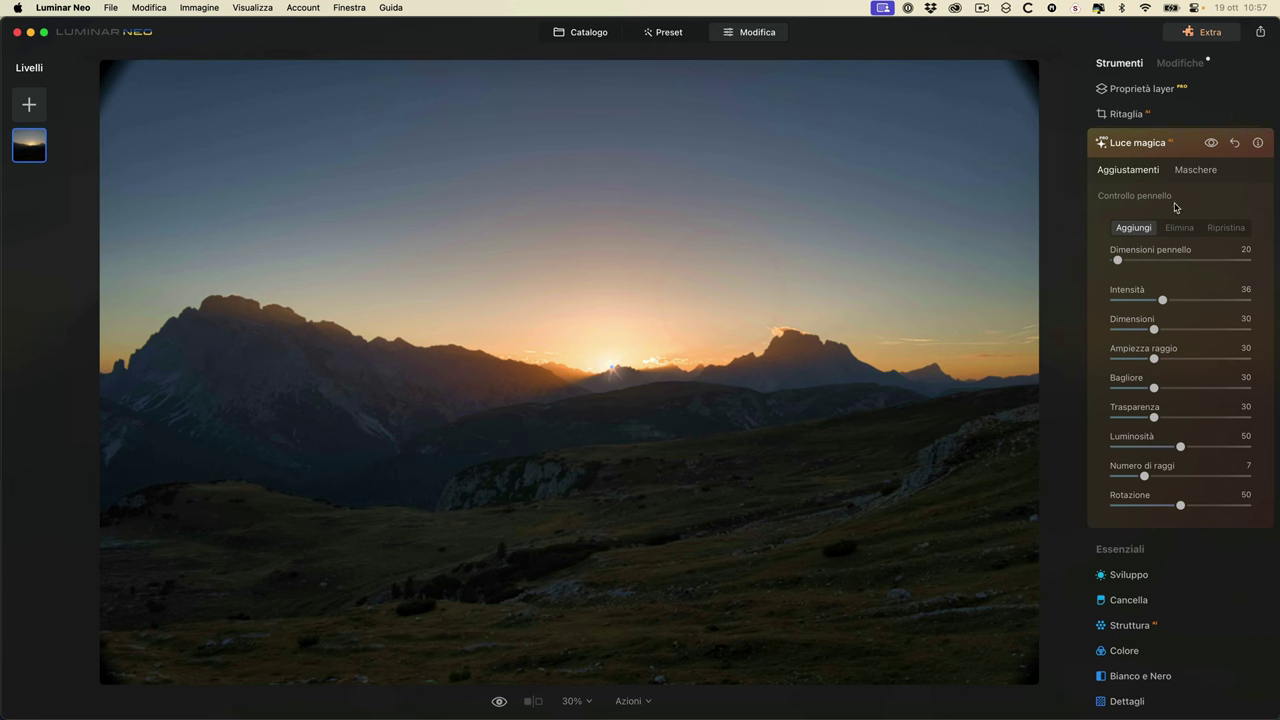
click(1211, 143)
click(1212, 143)
- Set the sun star's Trasparenza to 55 and its Luminosità to 70
drag(1155, 417, 1190, 421)
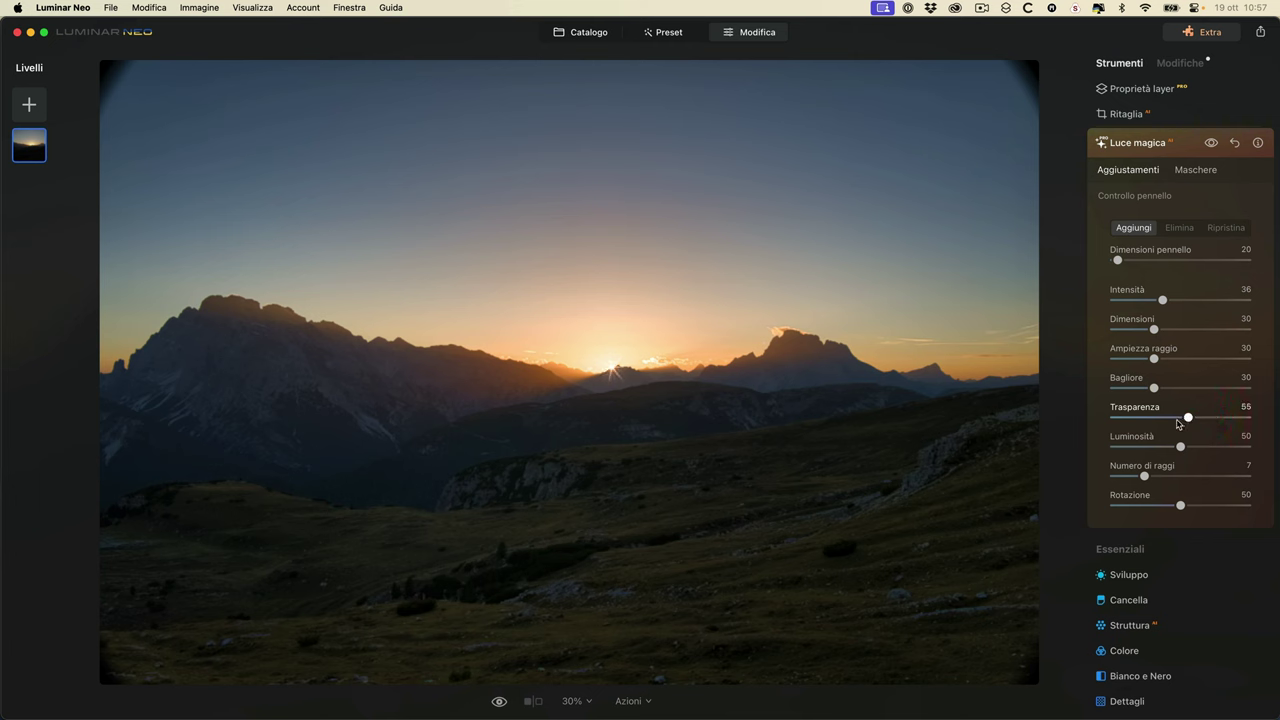
click(1207, 446)
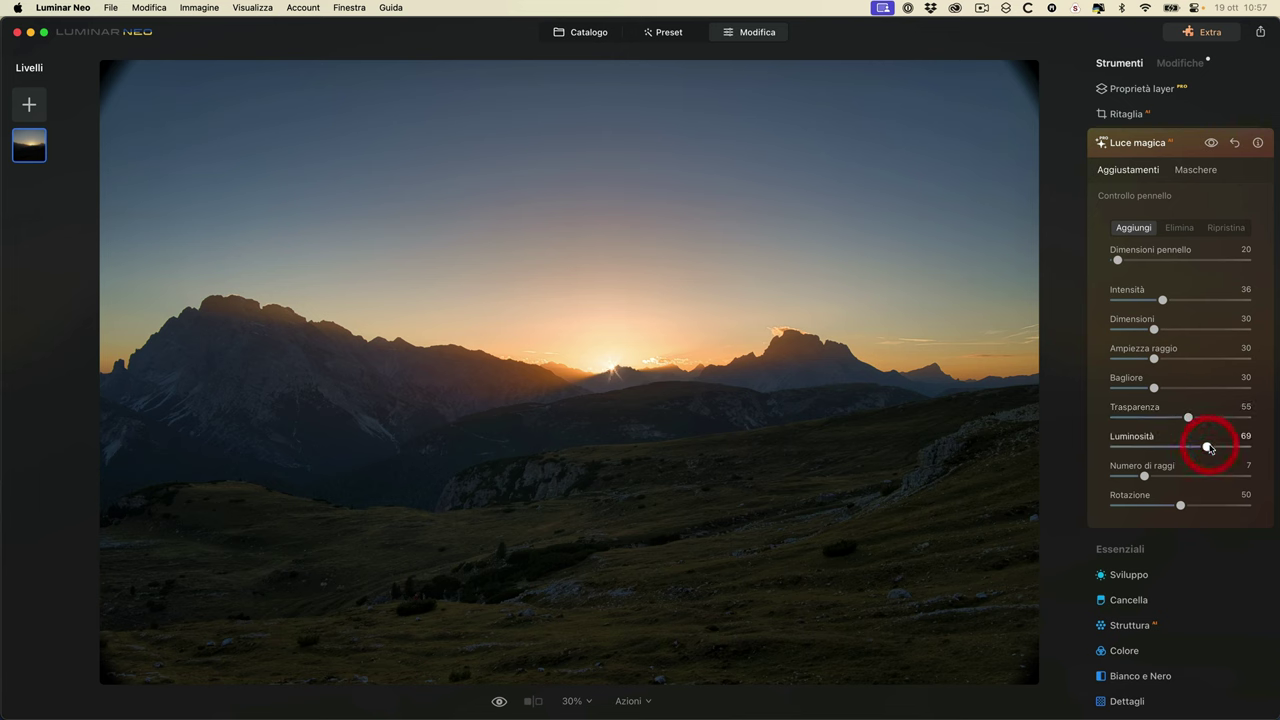
click(1130, 446)
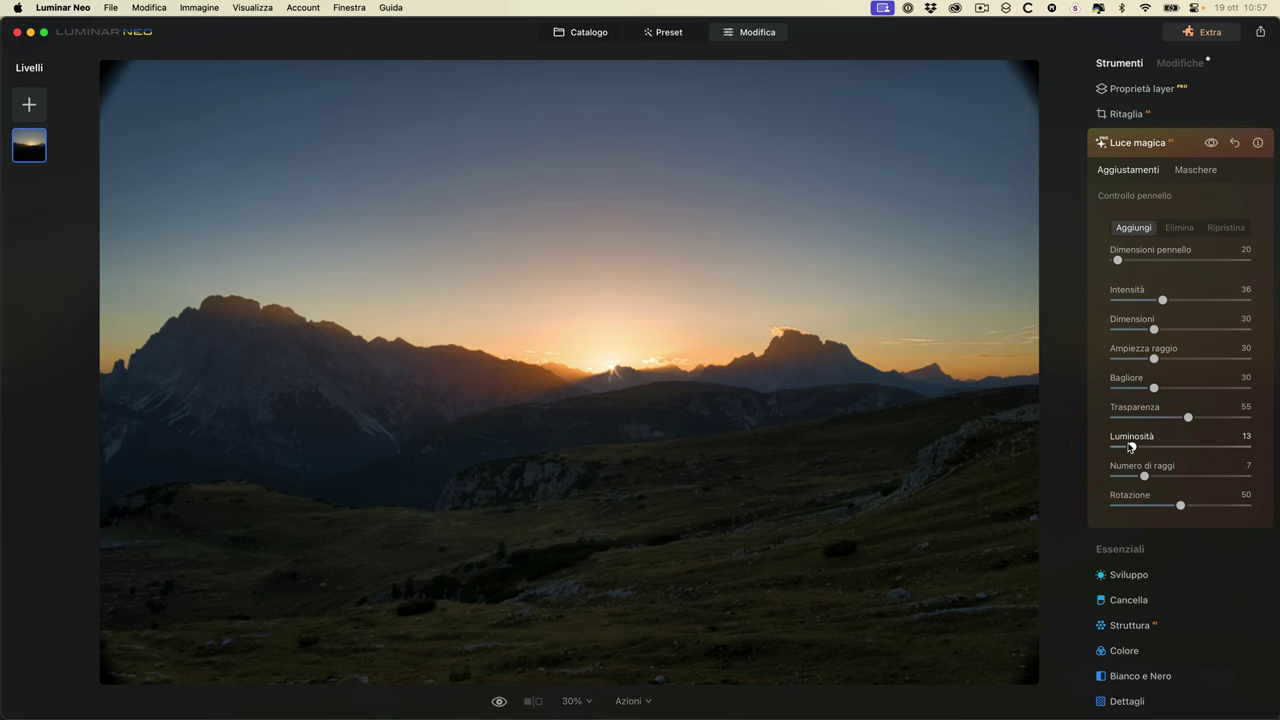
click(1206, 446)
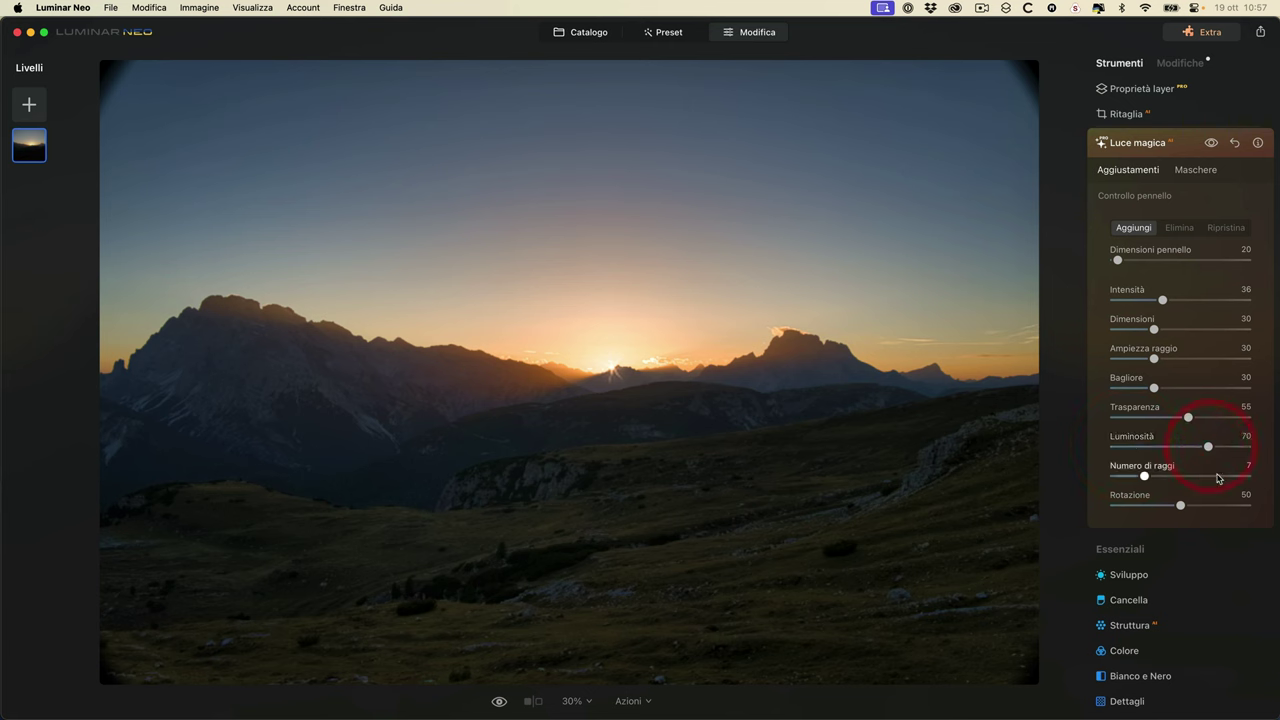
- Set the sun star's Numero di raggi to 8 and its Rotazione to 63
click(1213, 476)
drag(1151, 477, 1129, 480)
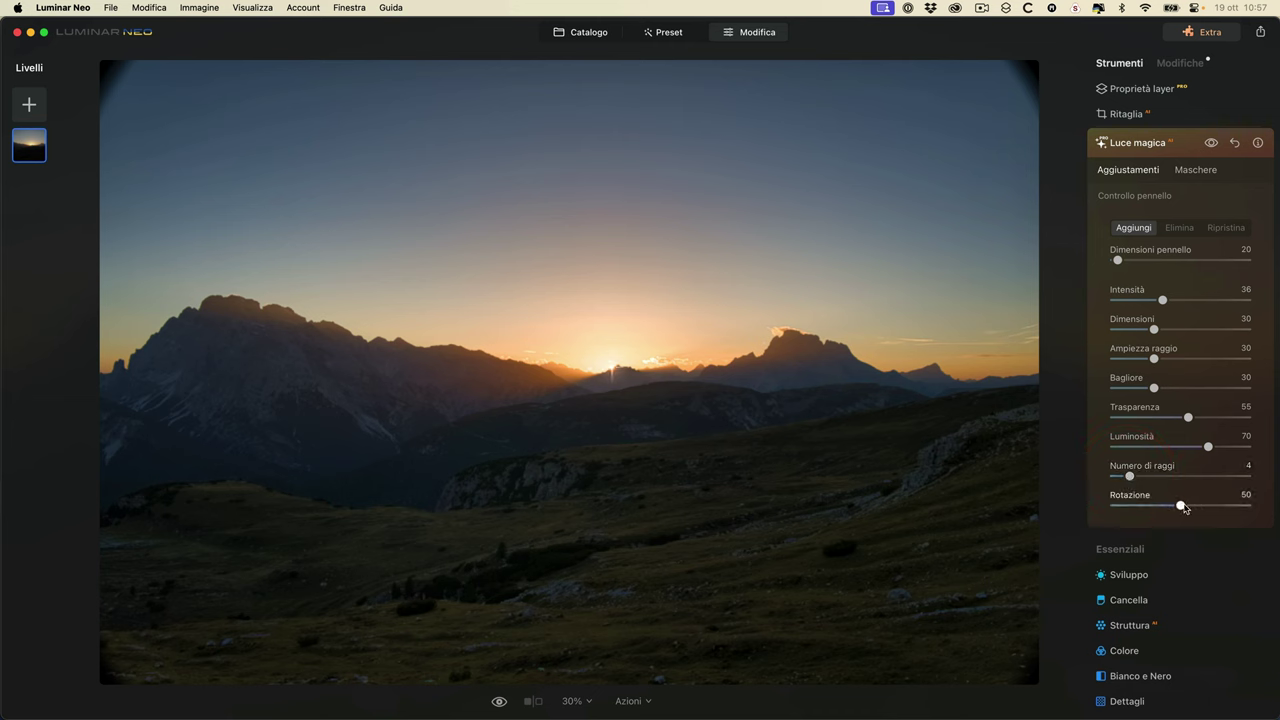
drag(1190, 507, 1201, 506)
drag(1131, 479, 1153, 477)
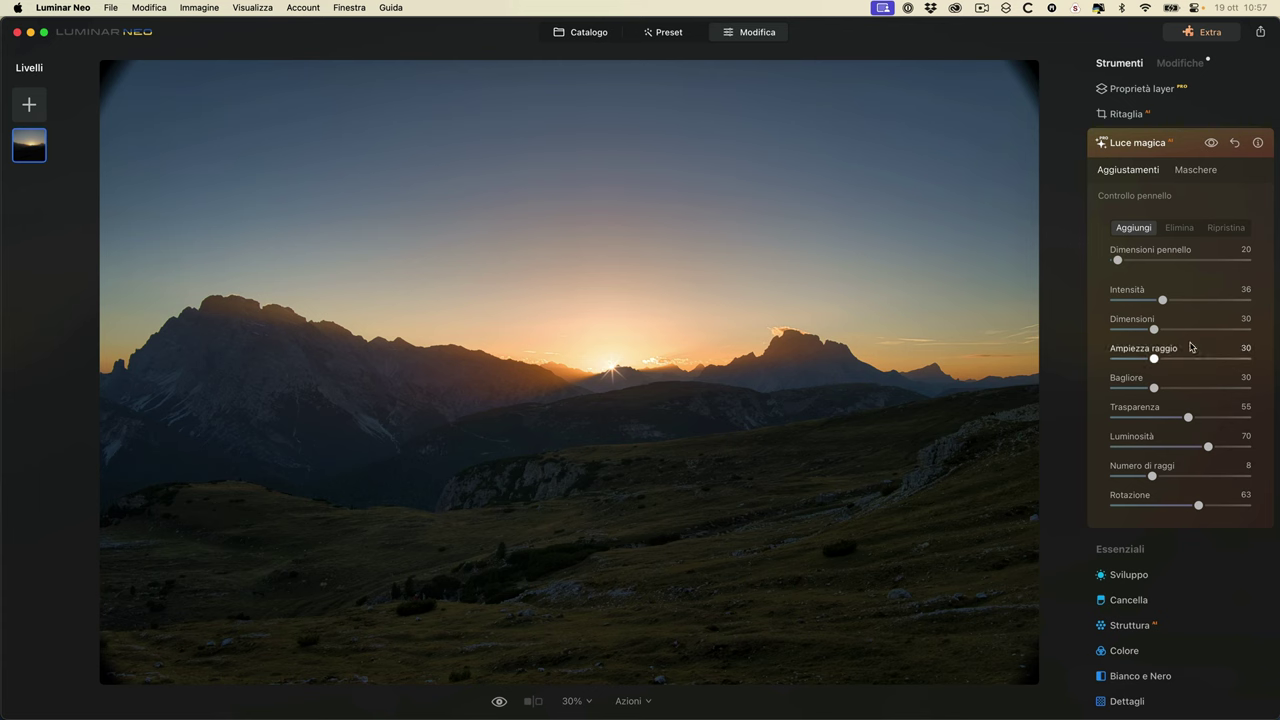
- Widen the star's rays by setting Ampiezza raggio to 55, and inspect the sun up close
click(1215, 359)
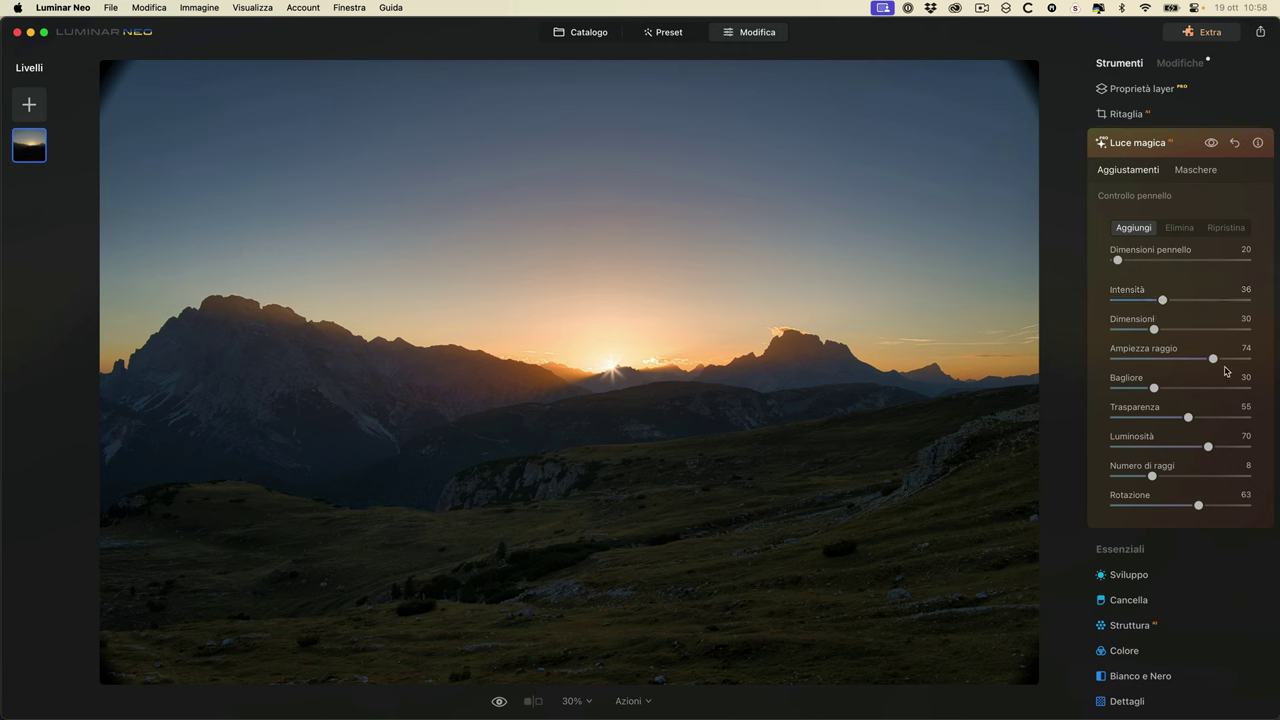
click(1188, 359)
scroll(522, 381, up, 5)
click(566, 369)
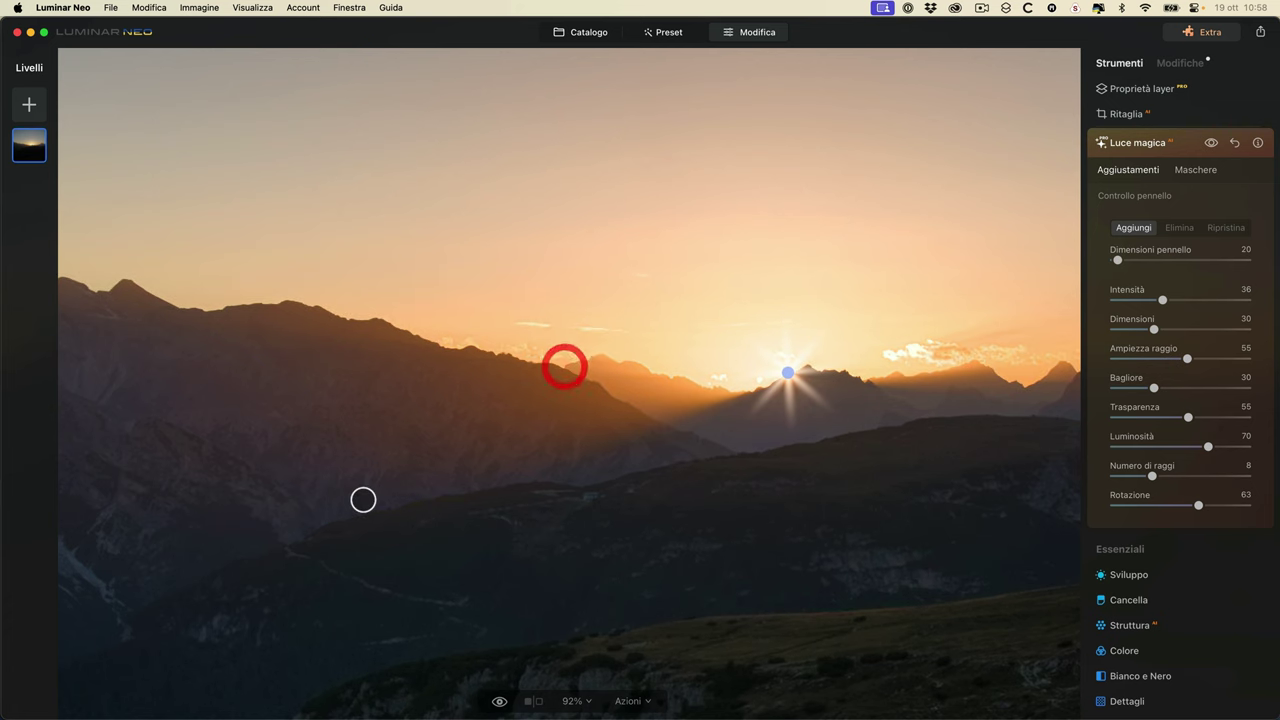
click(217, 305)
scroll(759, 556, down, 2)
scroll(759, 556, down, 6)
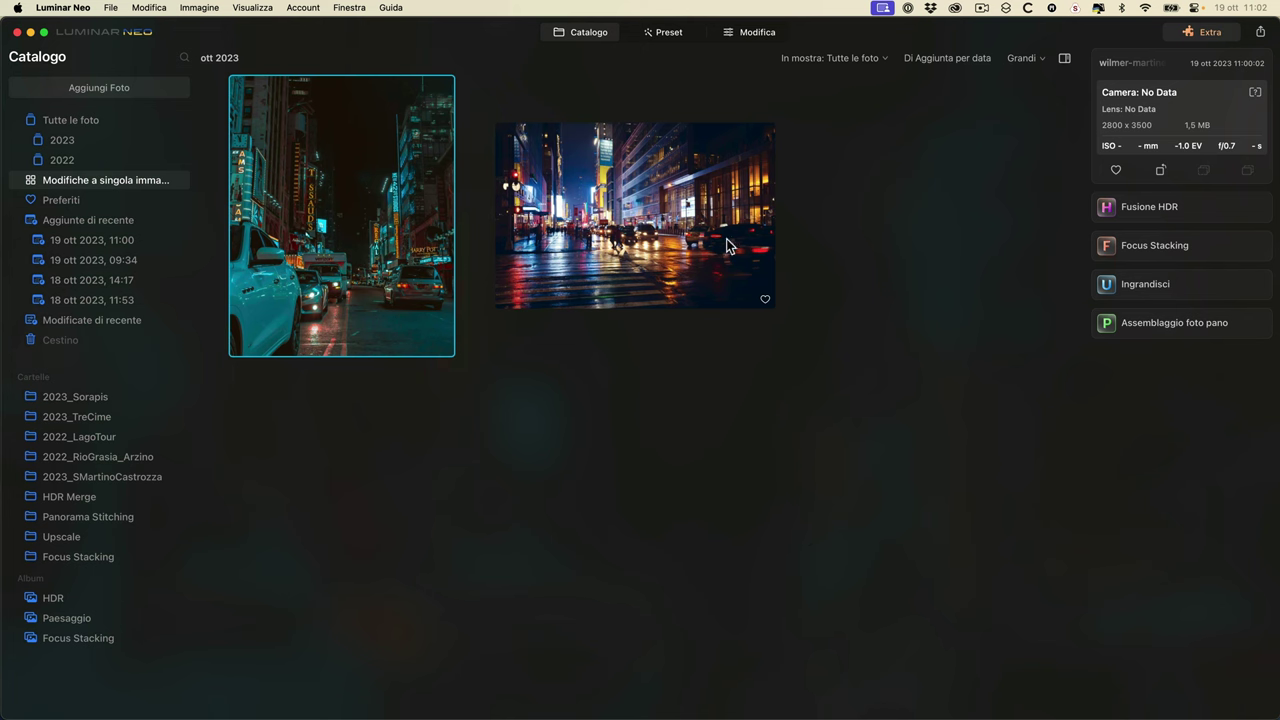
- Open the vertical night street photo with the teal-toned cars for editing and set Luce magica's Intensità to 91
double_click(350, 245)
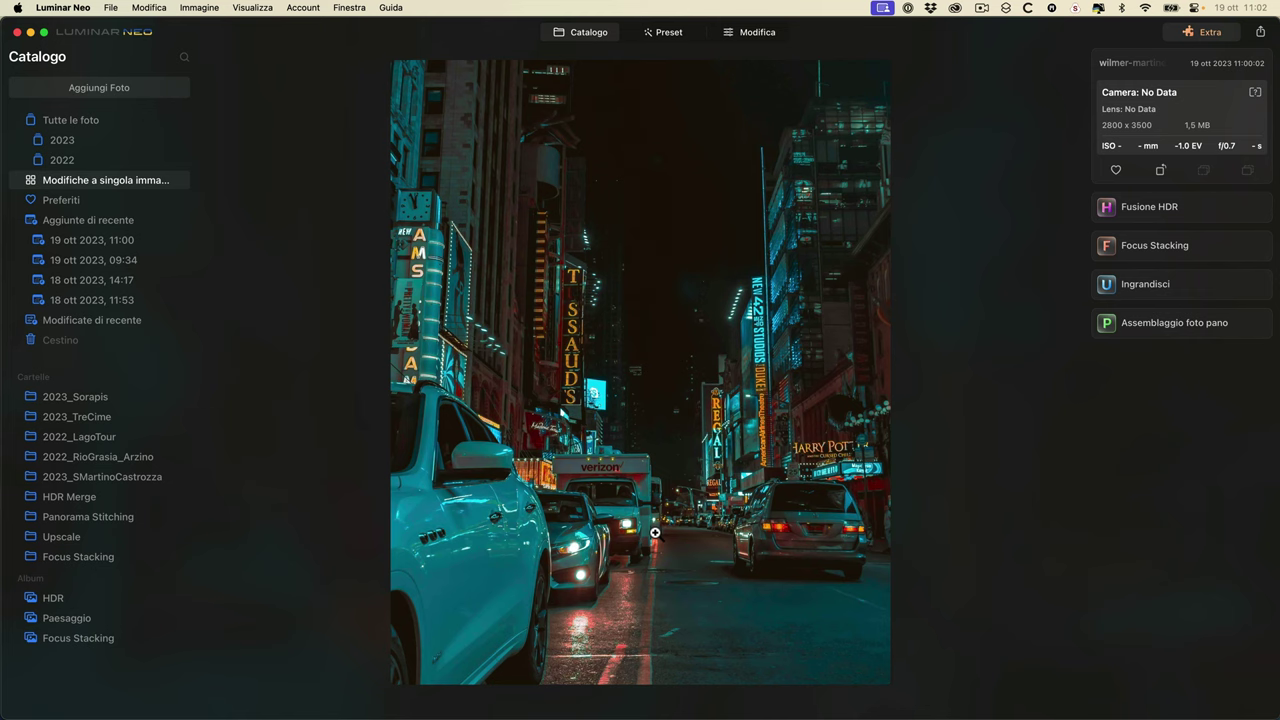
click(751, 32)
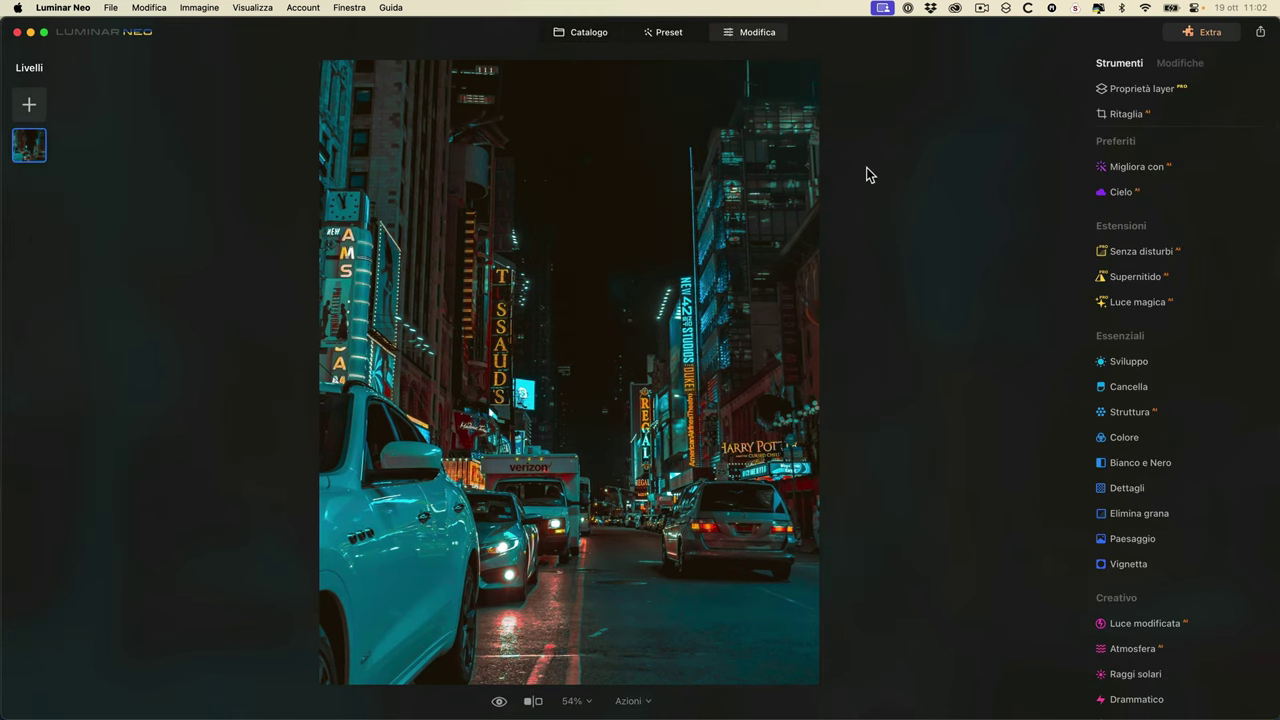
click(1157, 305)
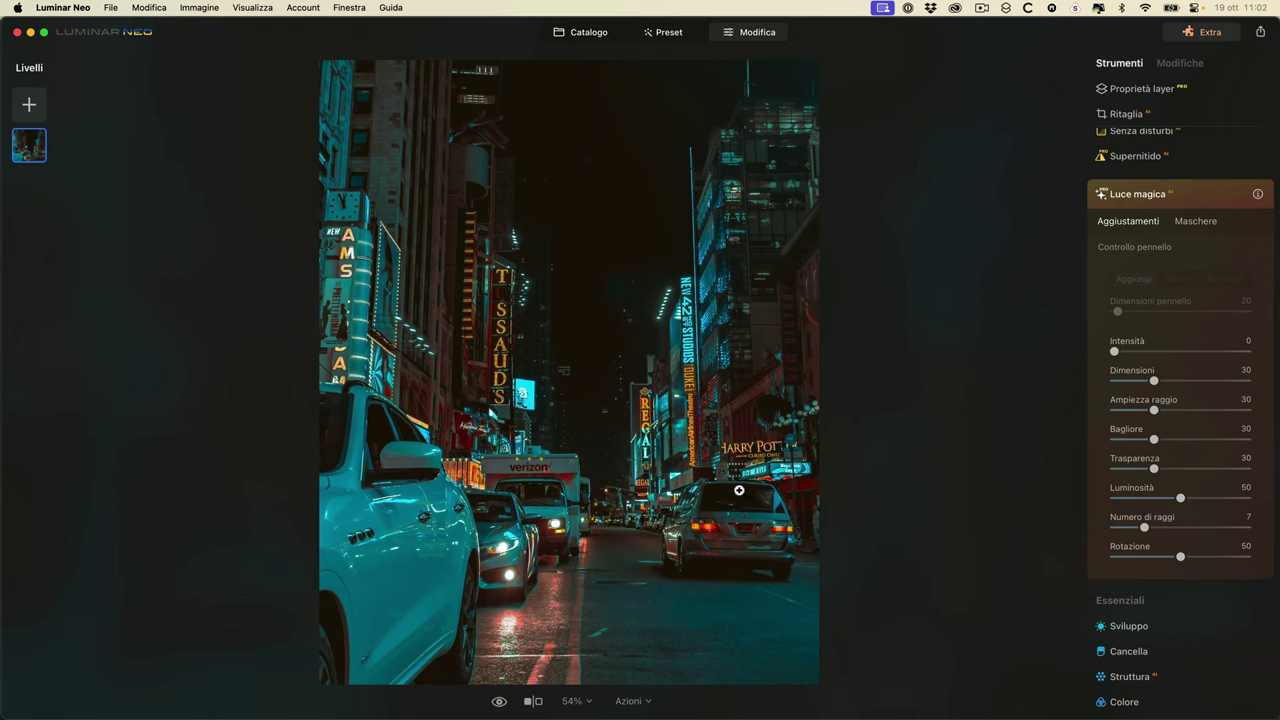
click(1186, 353)
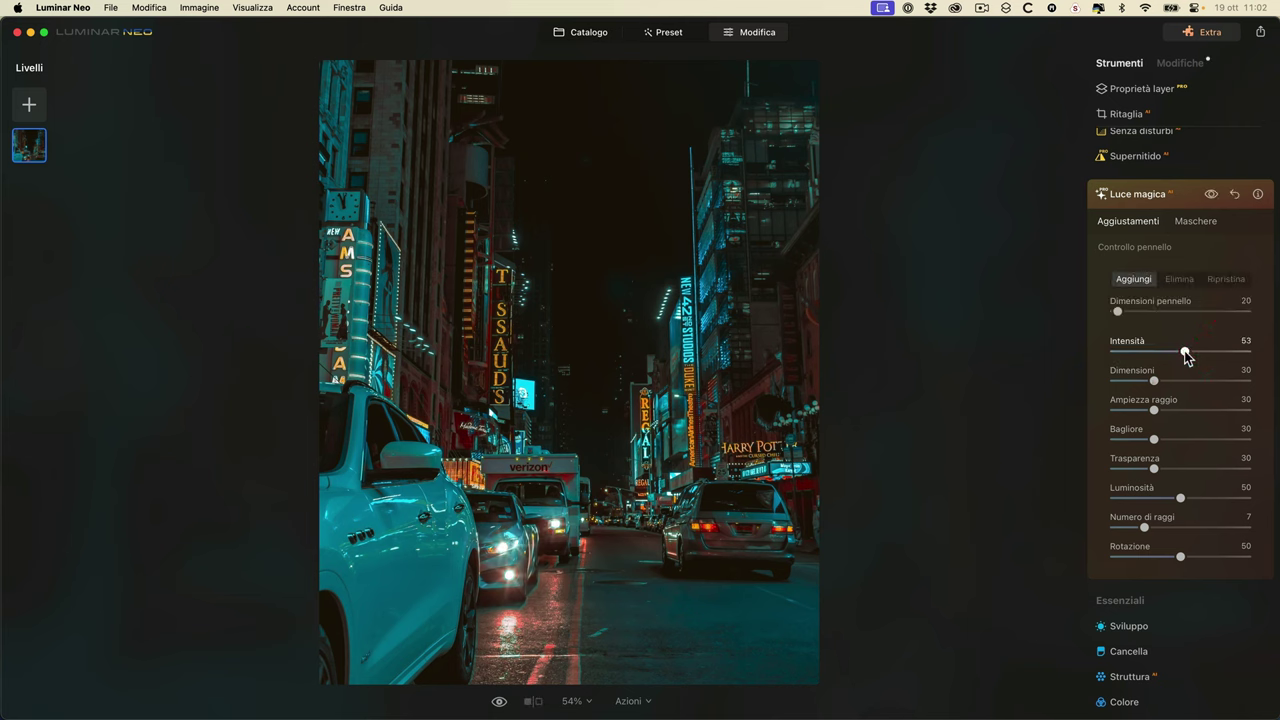
drag(1186, 353, 1230, 330)
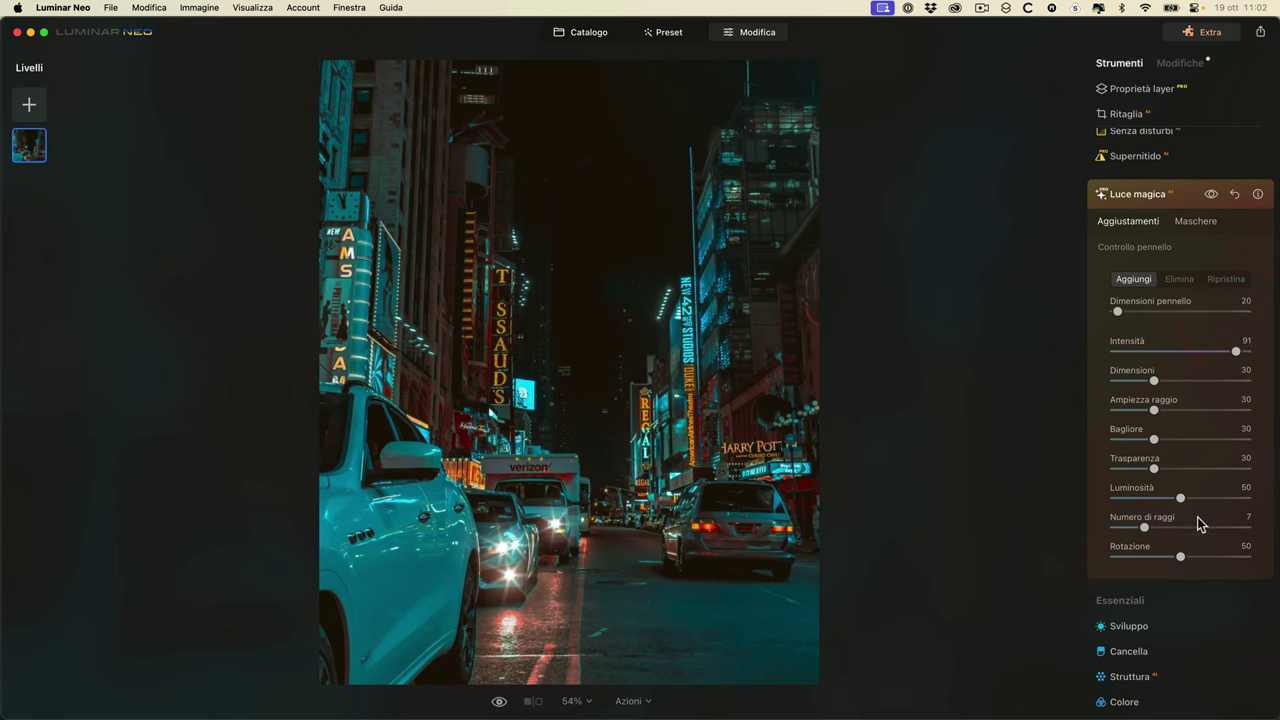
- Refine the headlight stars with Numero di raggi 8, Rotazione 63, Ampiezza raggio 61 and Bagliore 16
drag(1150, 527, 1196, 556)
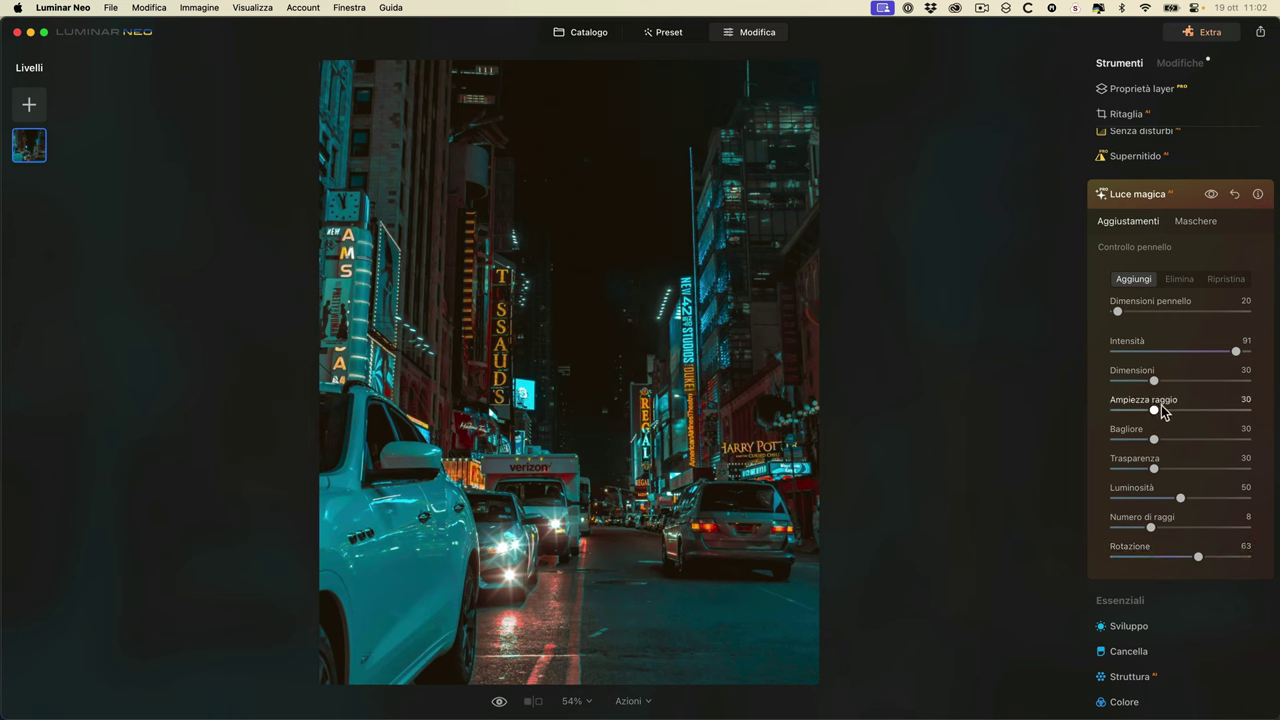
mouse_move(1158, 410)
mouse_down()
mouse_move(1195, 410)
mouse_move(1202, 438)
mouse_move(1143, 437)
mouse_up()
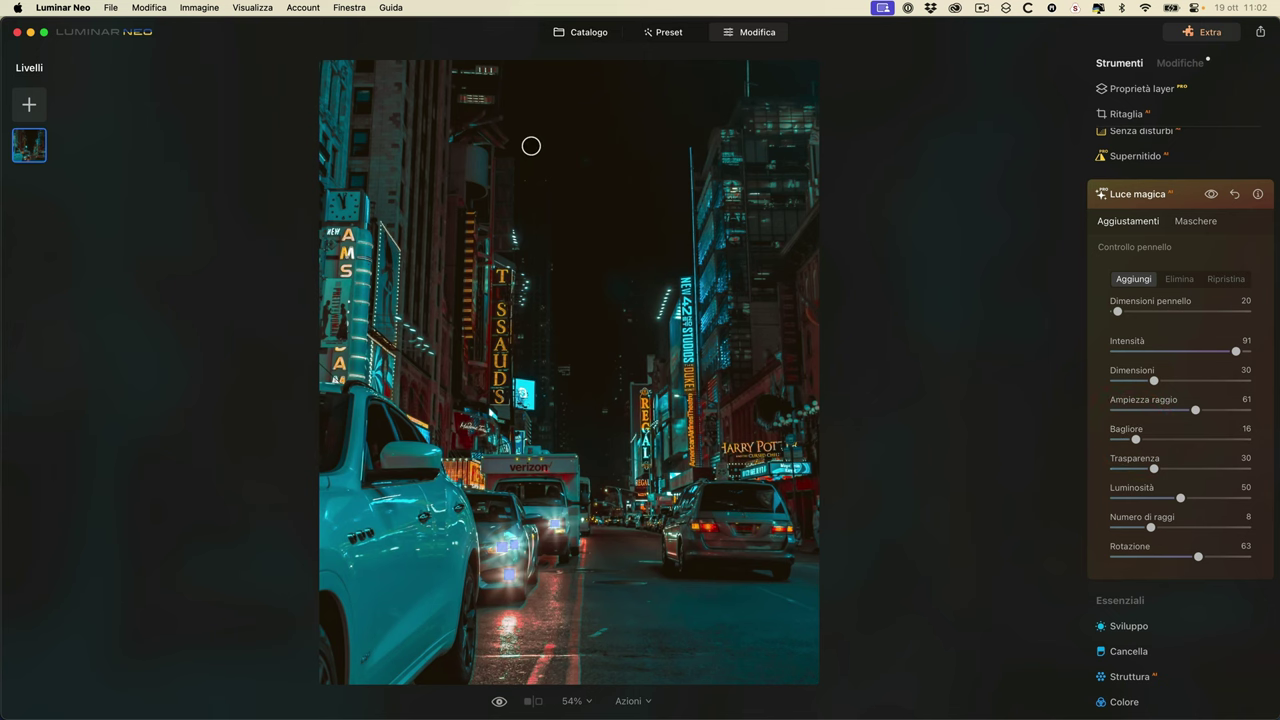
- Open the horizontal night photo of the wet crosswalk for editing and expand its Luce magica tool
click(575, 33)
click(624, 227)
double_click(624, 227)
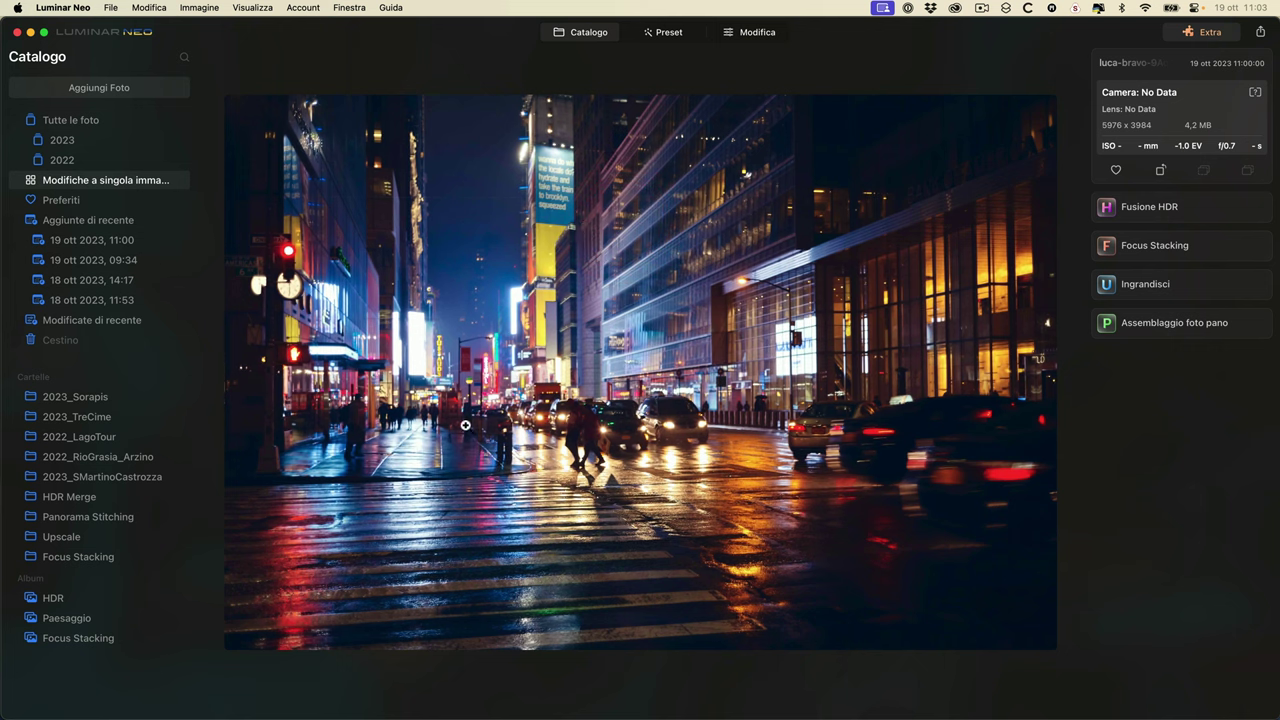
click(752, 32)
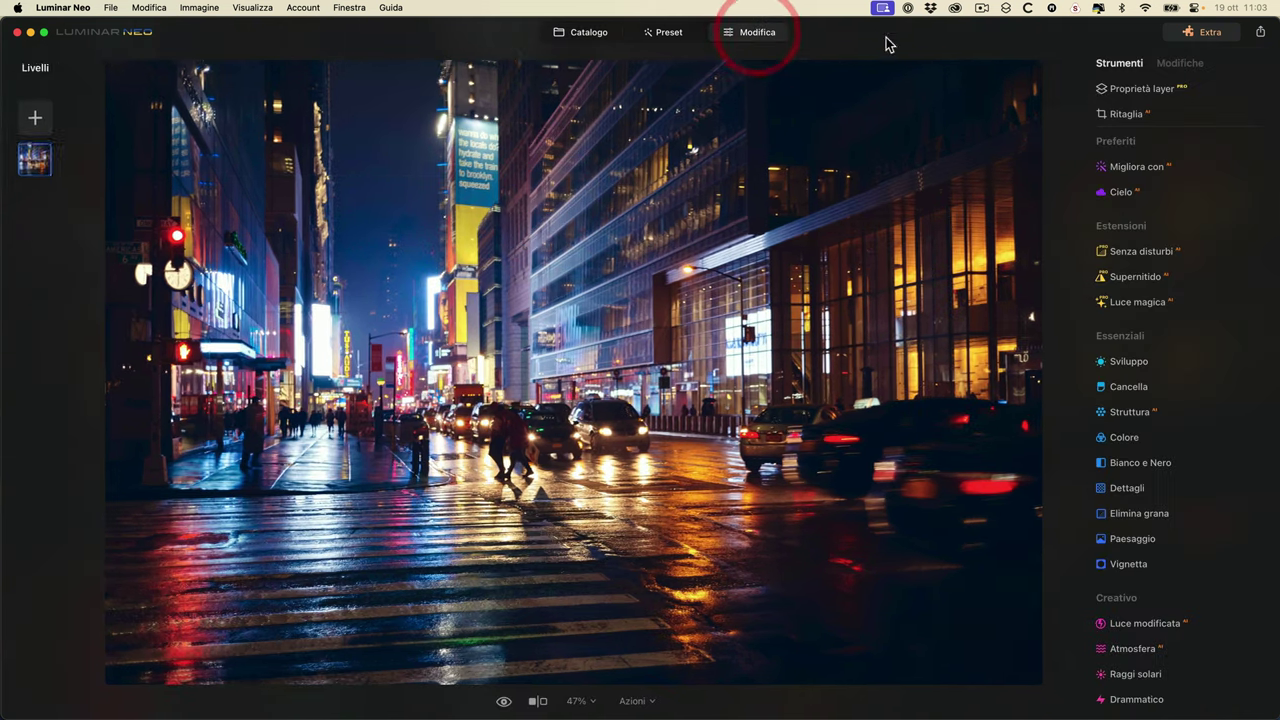
click(1148, 304)
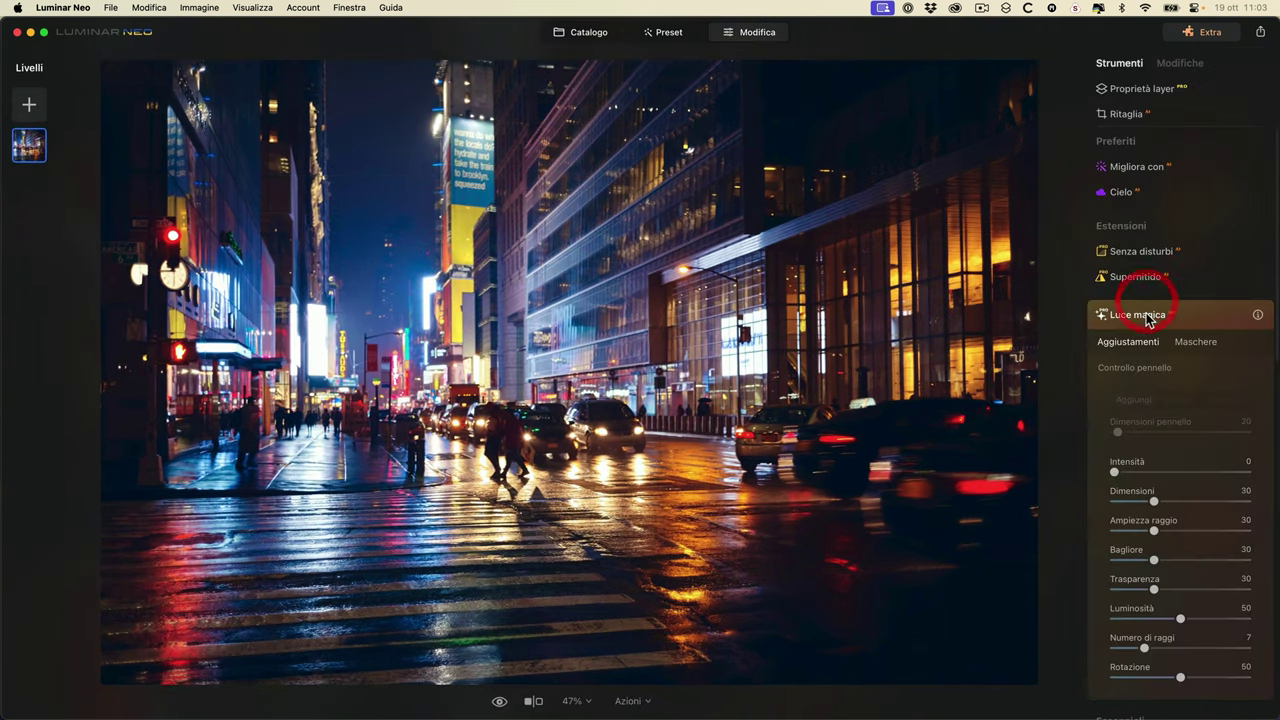
- Apply Luce magica to the crosswalk photo's lights, trying Intensità at 100 and settling on 78
click(1208, 474)
drag(1208, 474, 1256, 478)
click(320, 445)
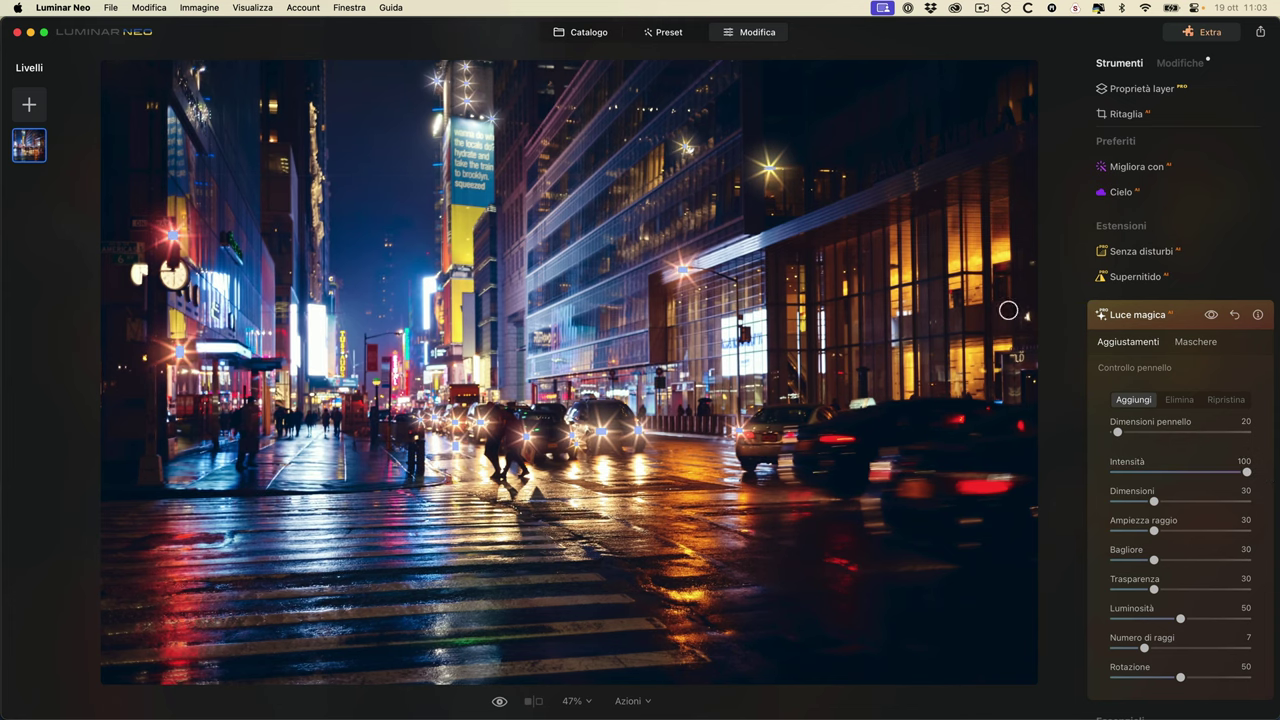
drag(1245, 471, 1212, 473)
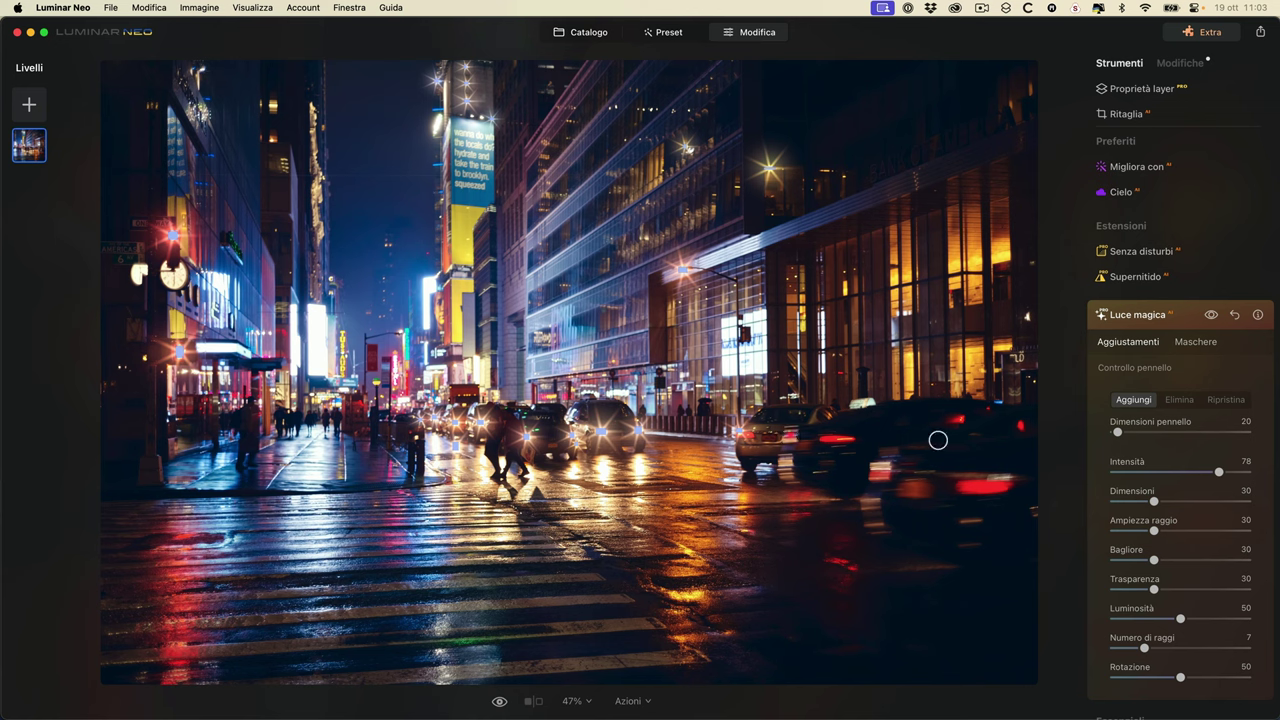
- Add light stars on the taxi's headlight and beside the lit building at the photo's edge, and set Dimensioni to 18
click(789, 434)
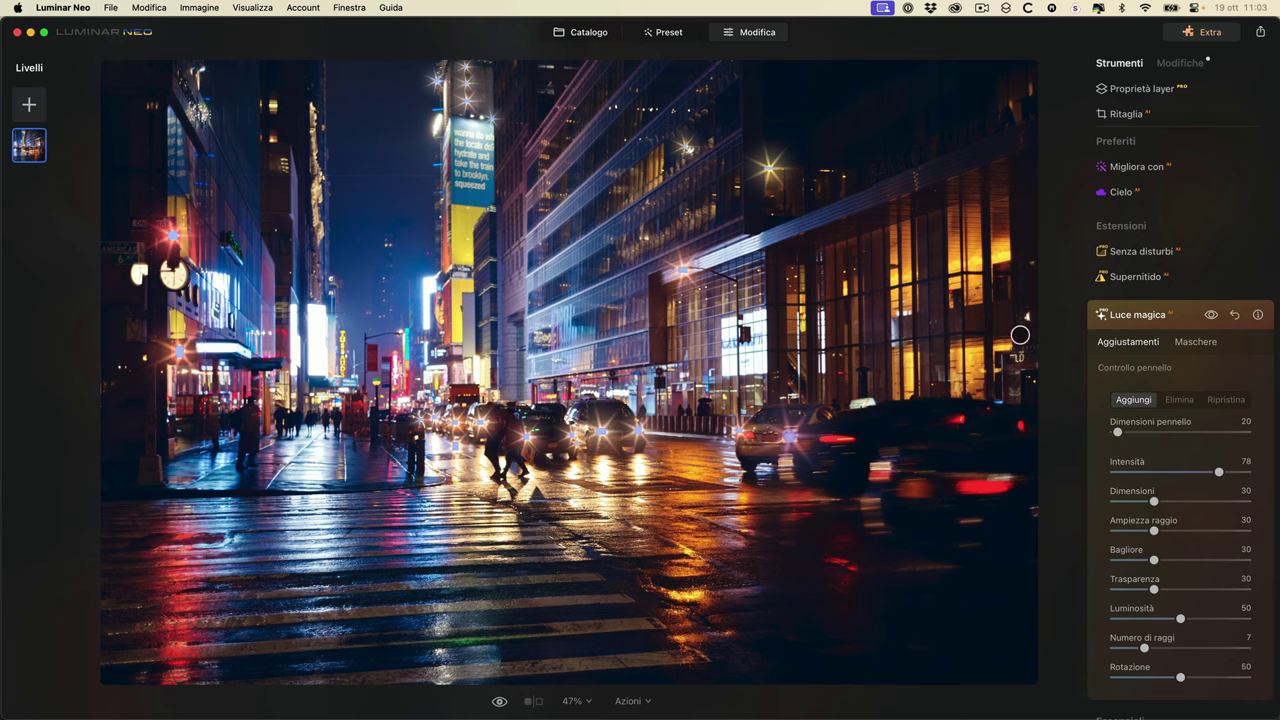
click(1025, 315)
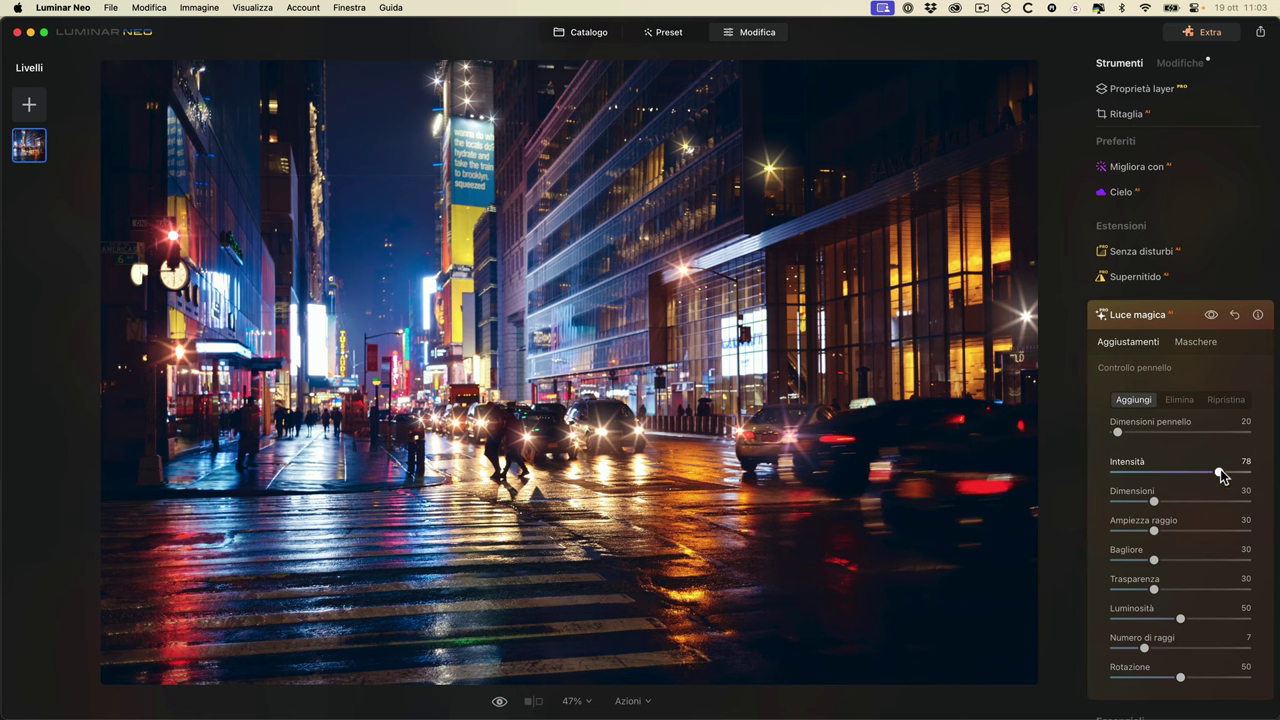
drag(1154, 502, 1137, 507)
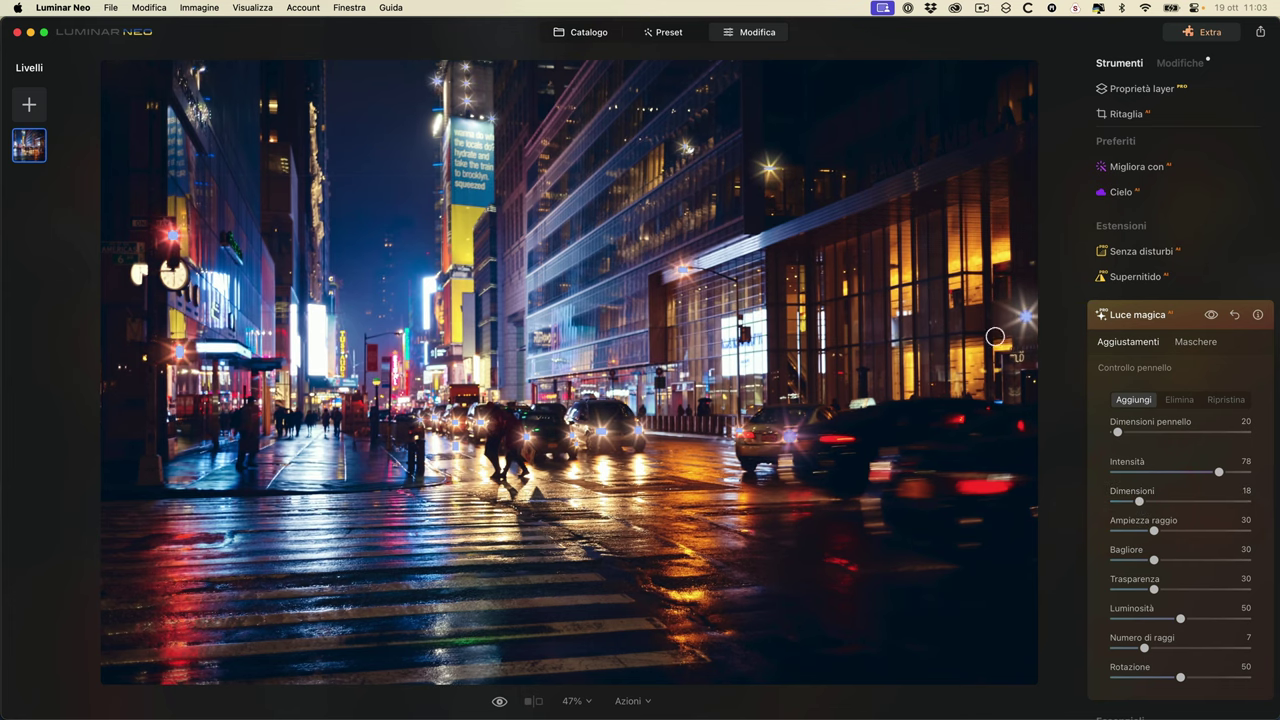
- Set the brush size to 10 and place two light stars in the dark sky between the skyscrapers
drag(1112, 431, 1114, 433)
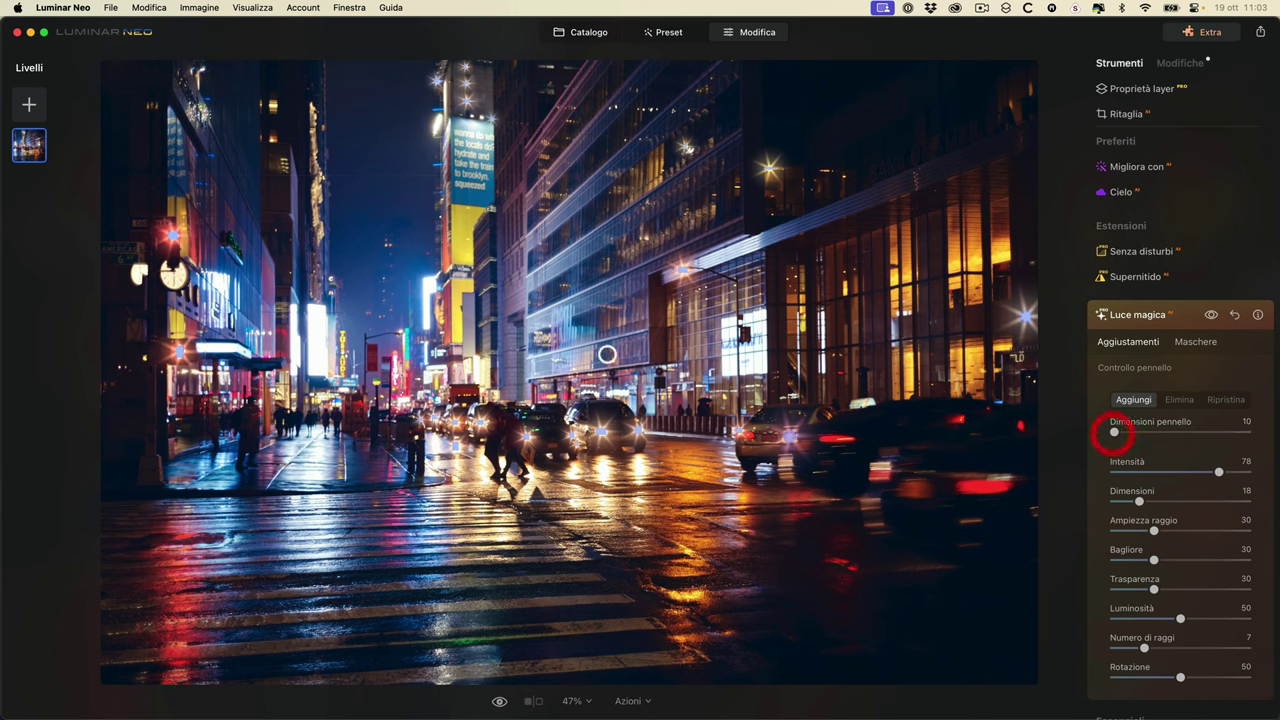
click(392, 247)
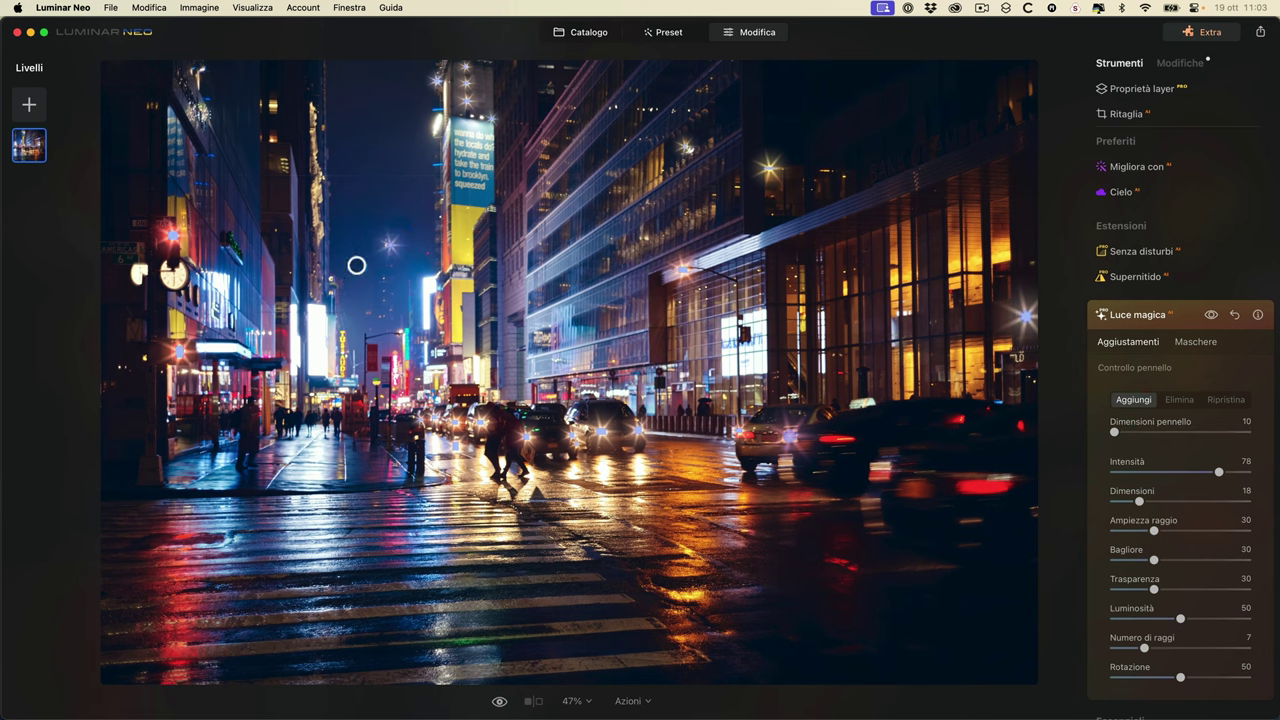
click(429, 256)
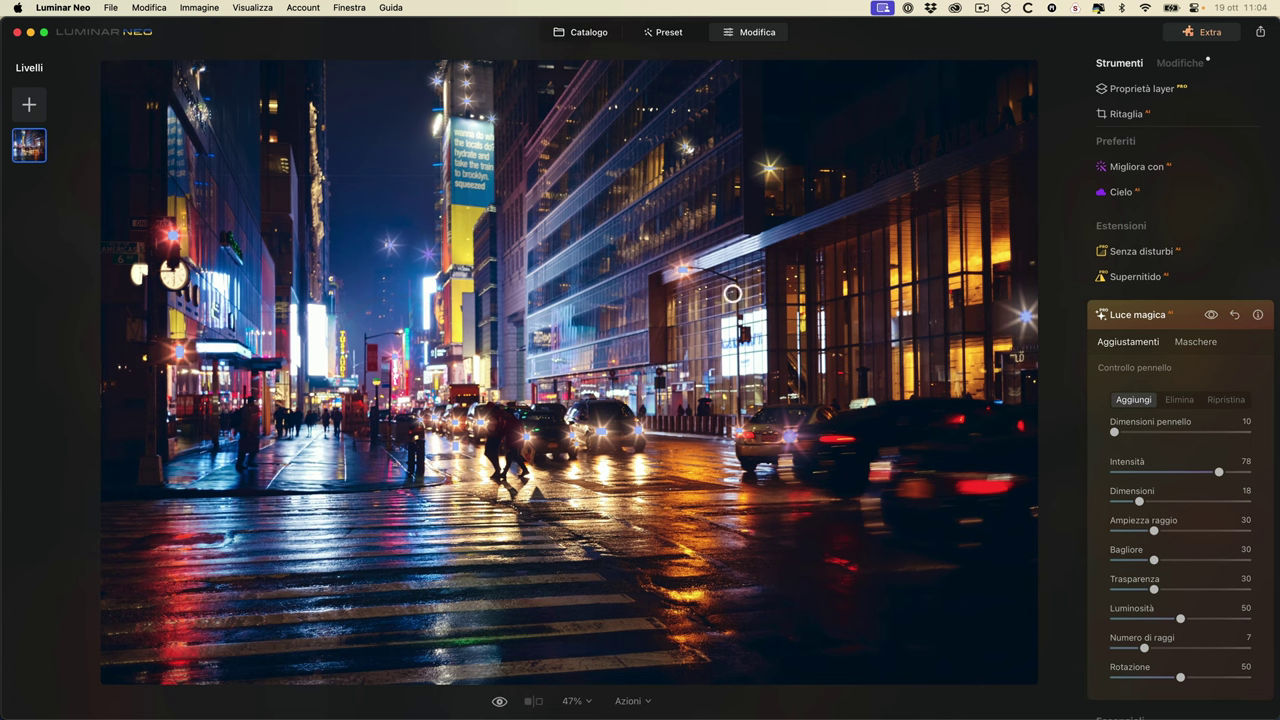
- Add one more light star near the traffic light in front of the lit building and collapse the Luce magica tool
click(724, 398)
click(1137, 318)
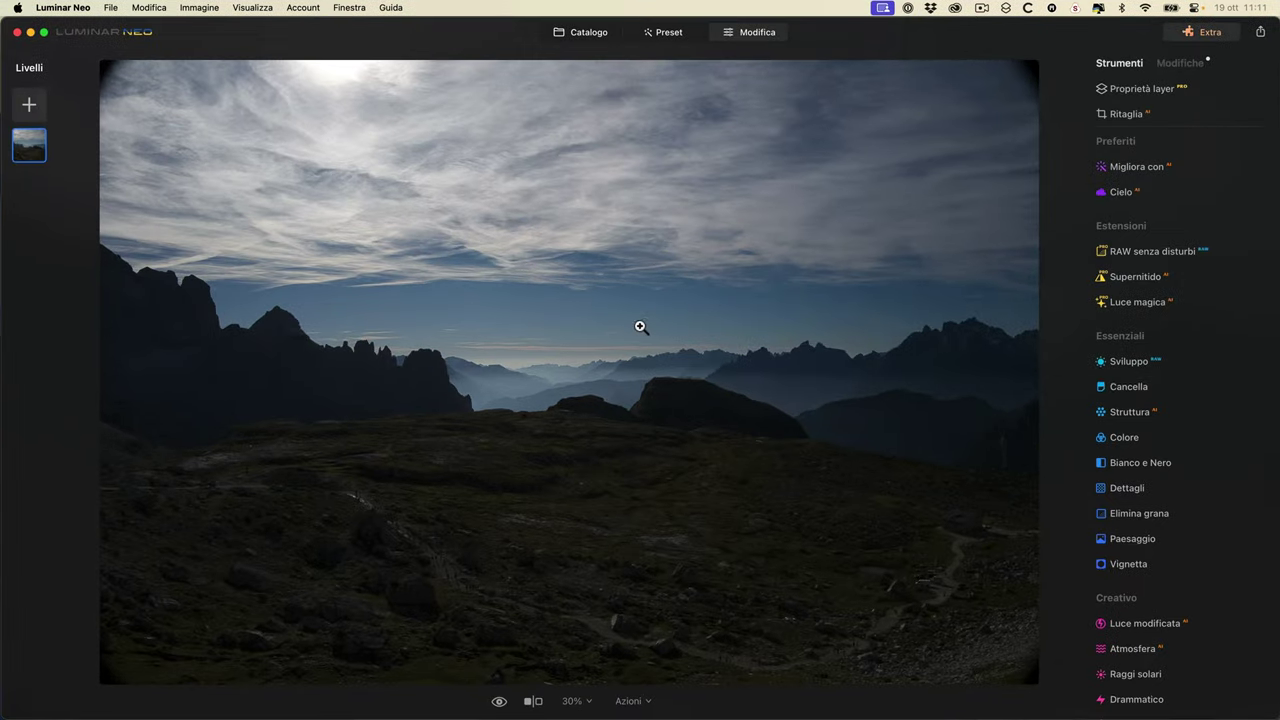
- Collapse the Preferiti and Estensioni tool groups, check the RAW edits applied to the mountain photo and collapse Sviluppo there
click(1264, 141)
click(1265, 168)
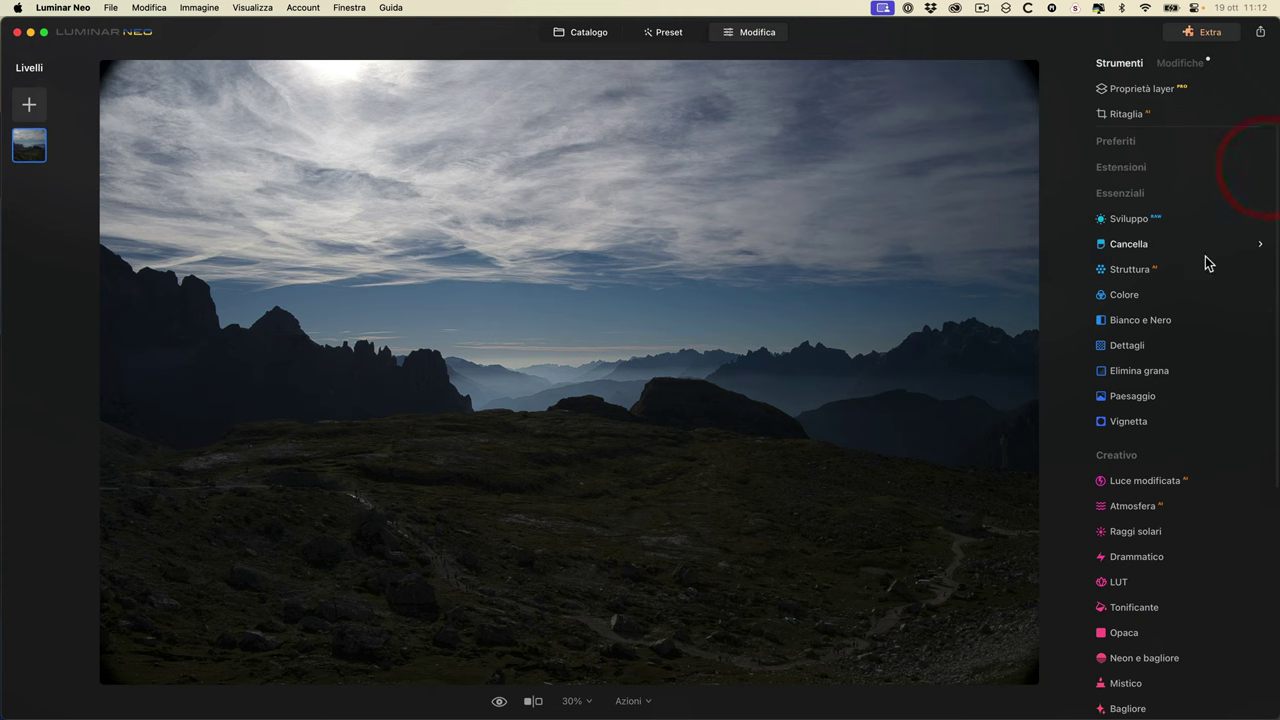
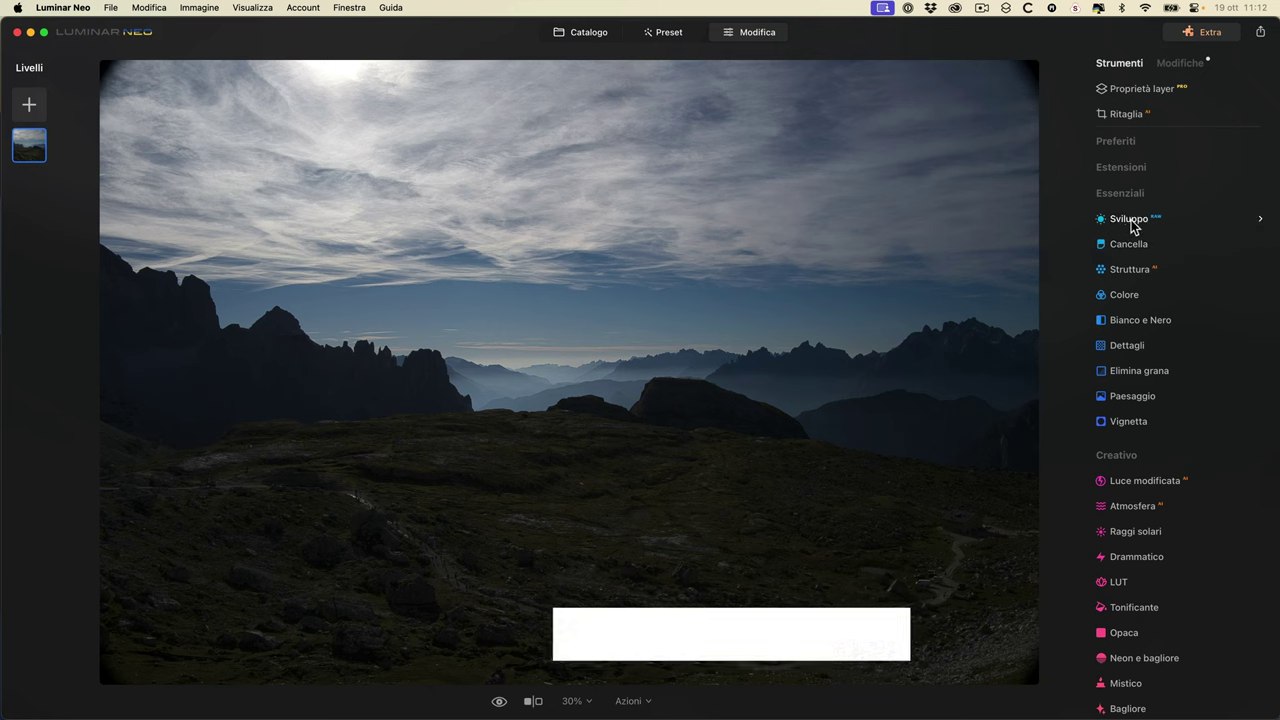
click(1180, 64)
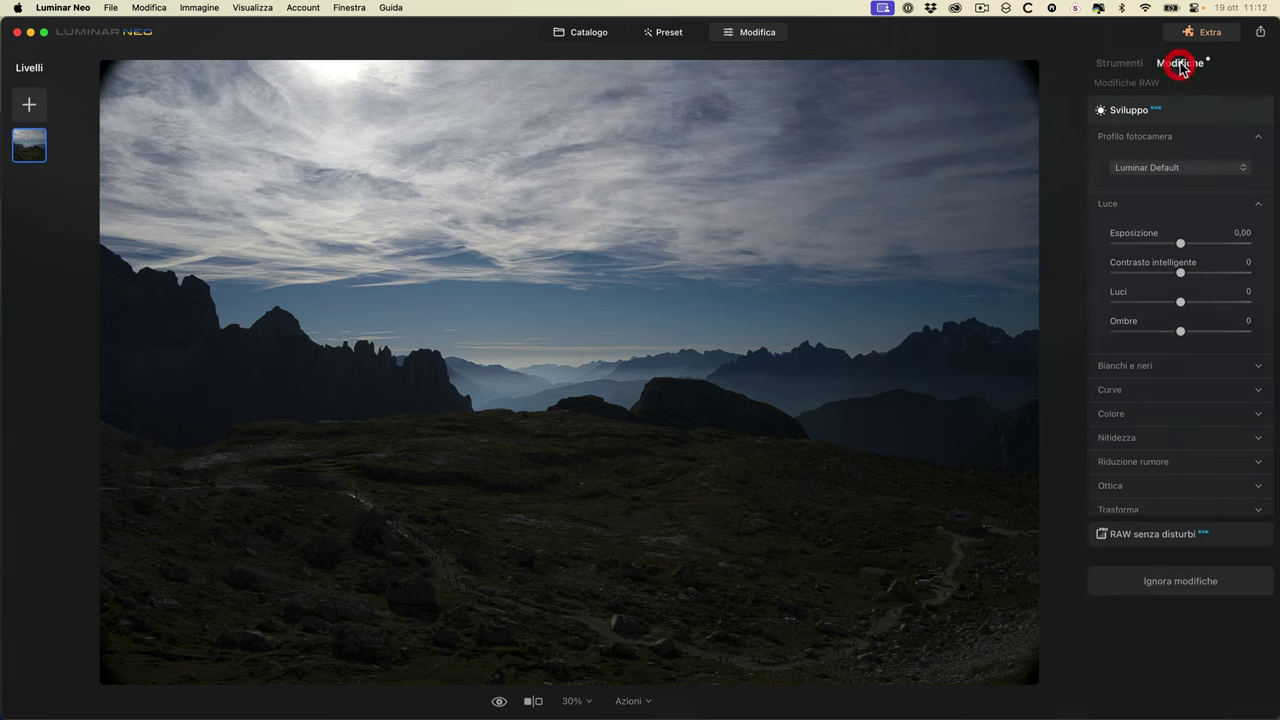
click(1120, 112)
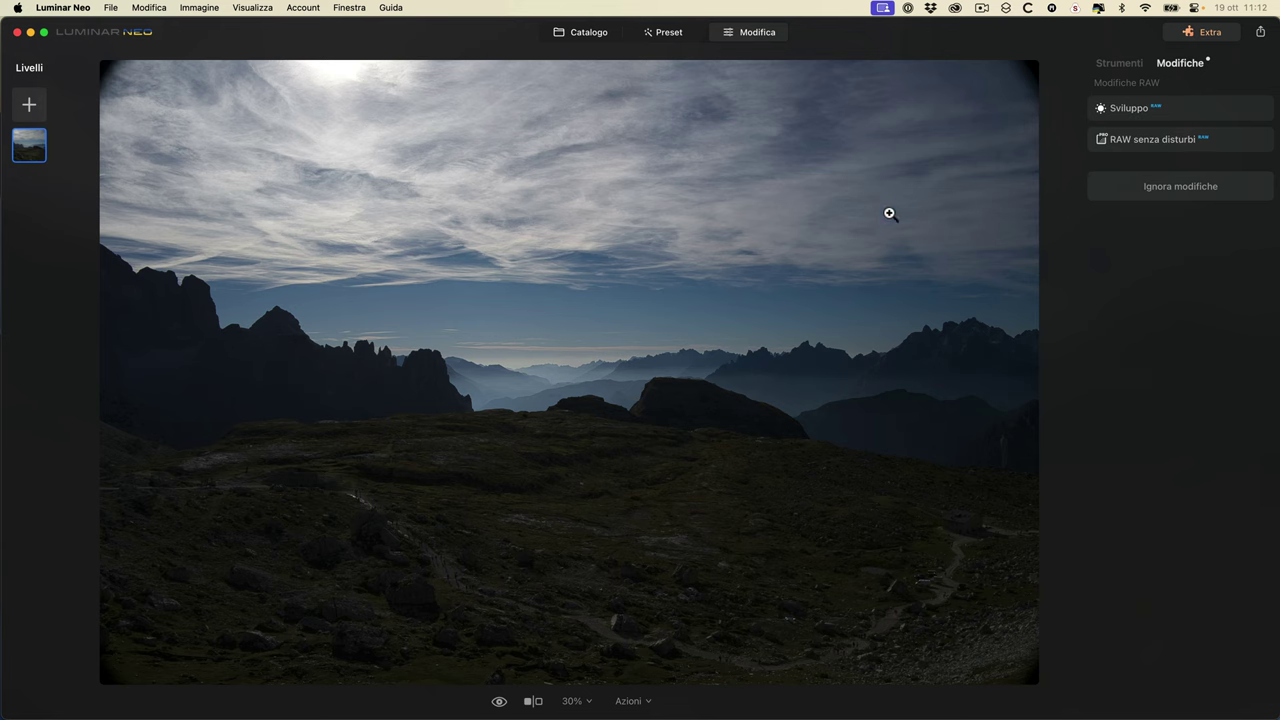
- Open the non-RAW hazy mountain photo from the catalogue for editing and look through its Sviluppo settings
click(585, 33)
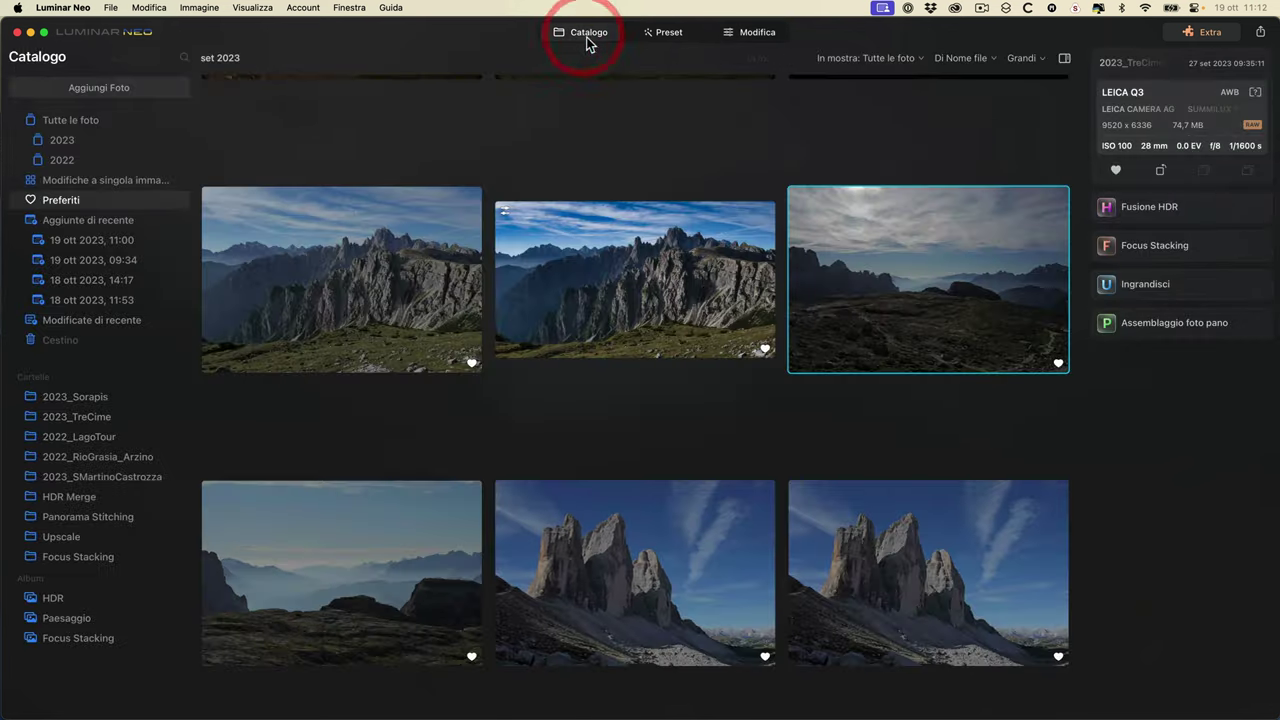
click(364, 560)
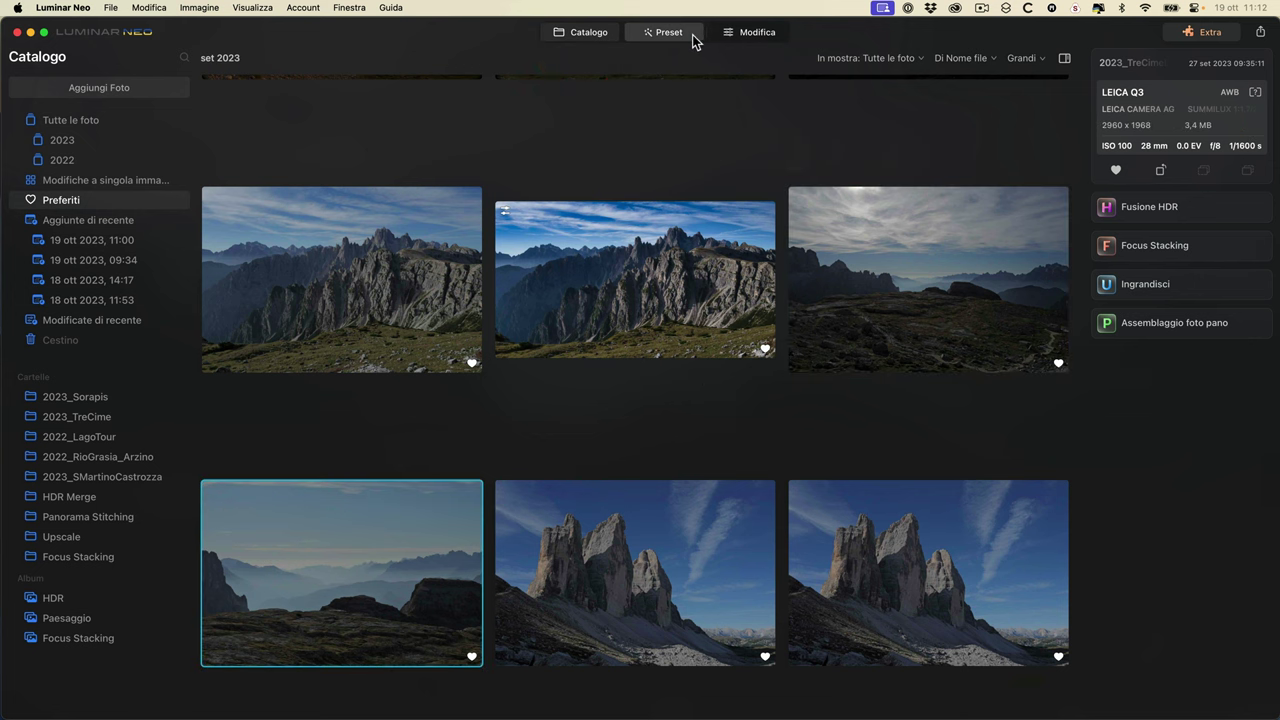
click(760, 33)
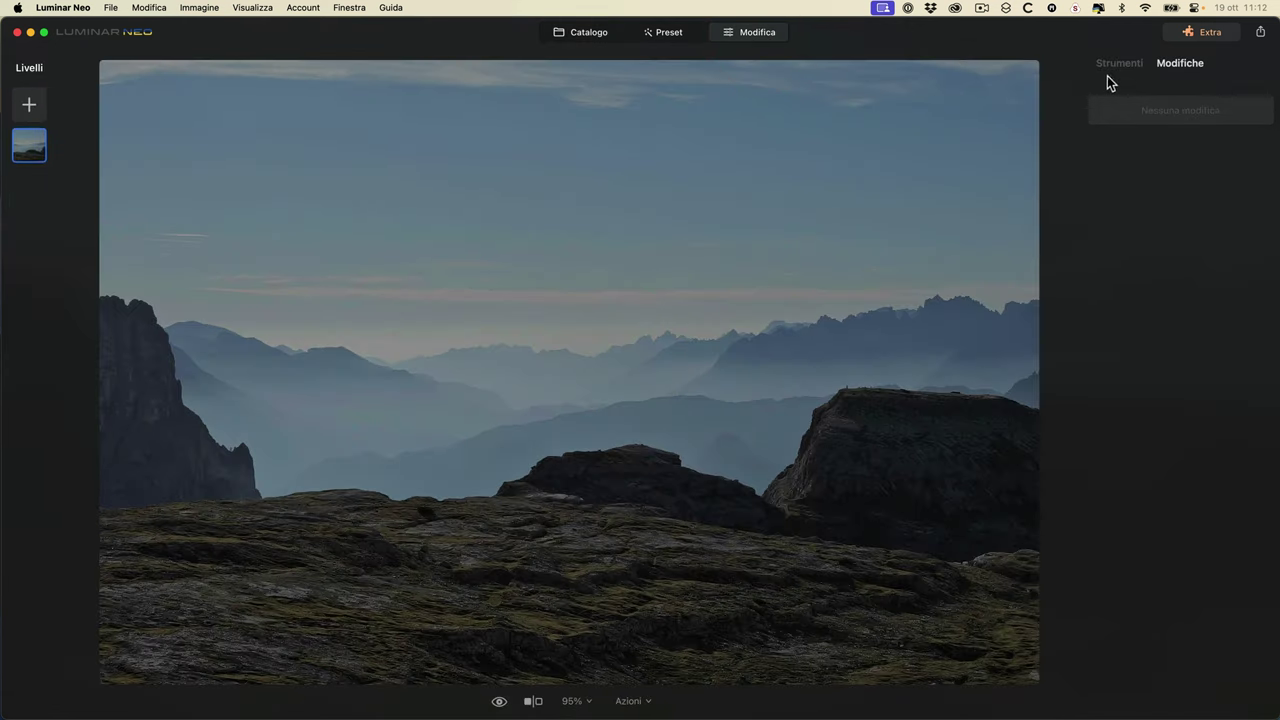
click(1117, 66)
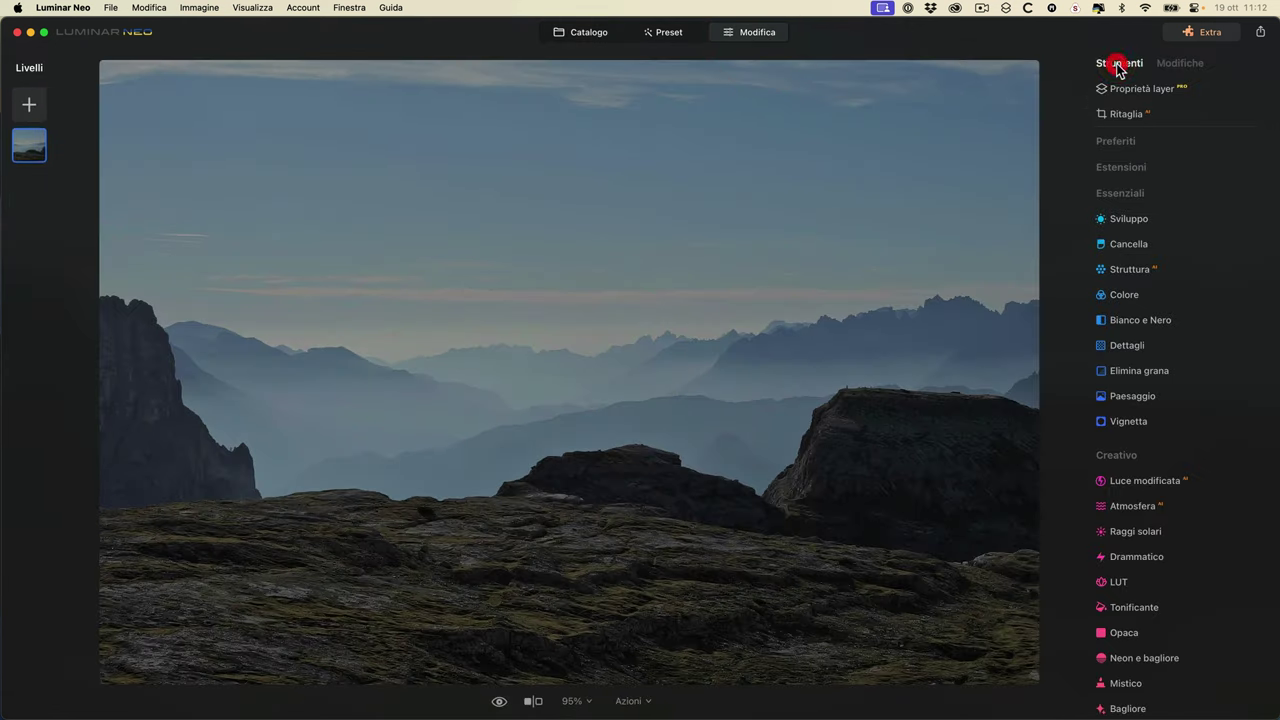
click(1156, 222)
scroll(1183, 584, down, 2)
scroll(1170, 540, up, 5)
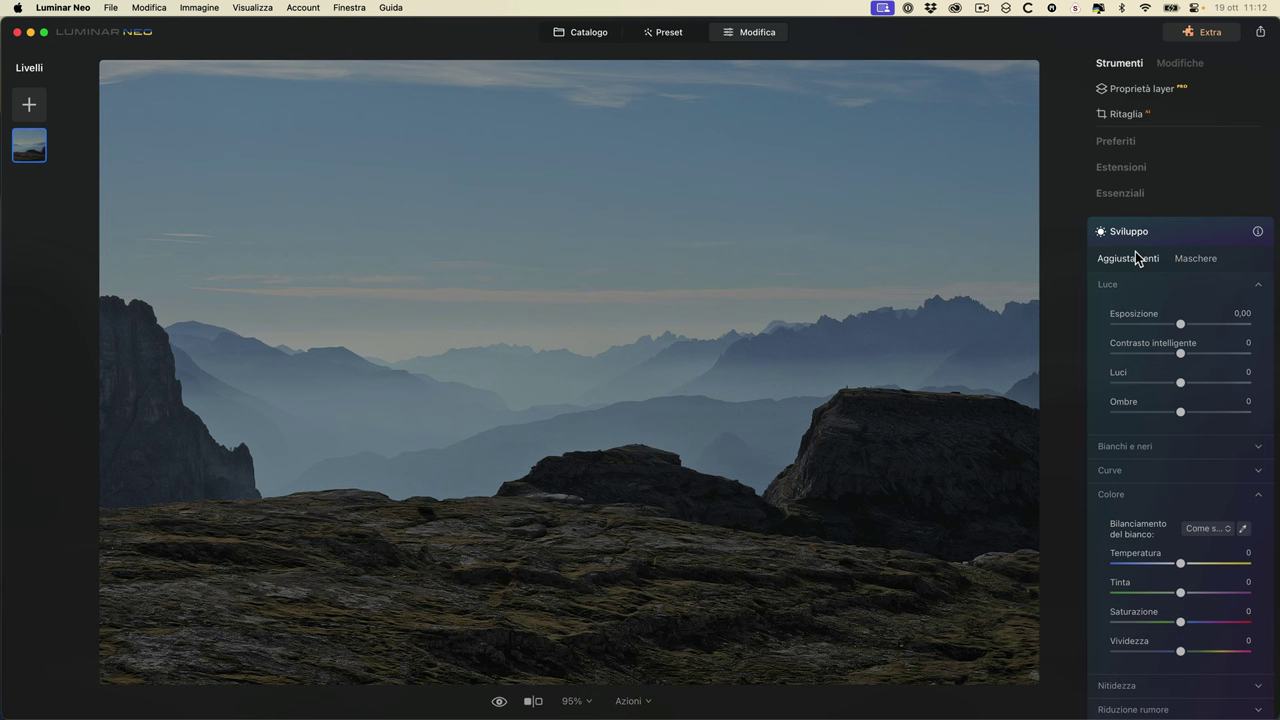
- Reopen the RAW mountain valley photo for editing and check its Sviluppo RAW tool and applied edits
click(582, 33)
double_click(986, 328)
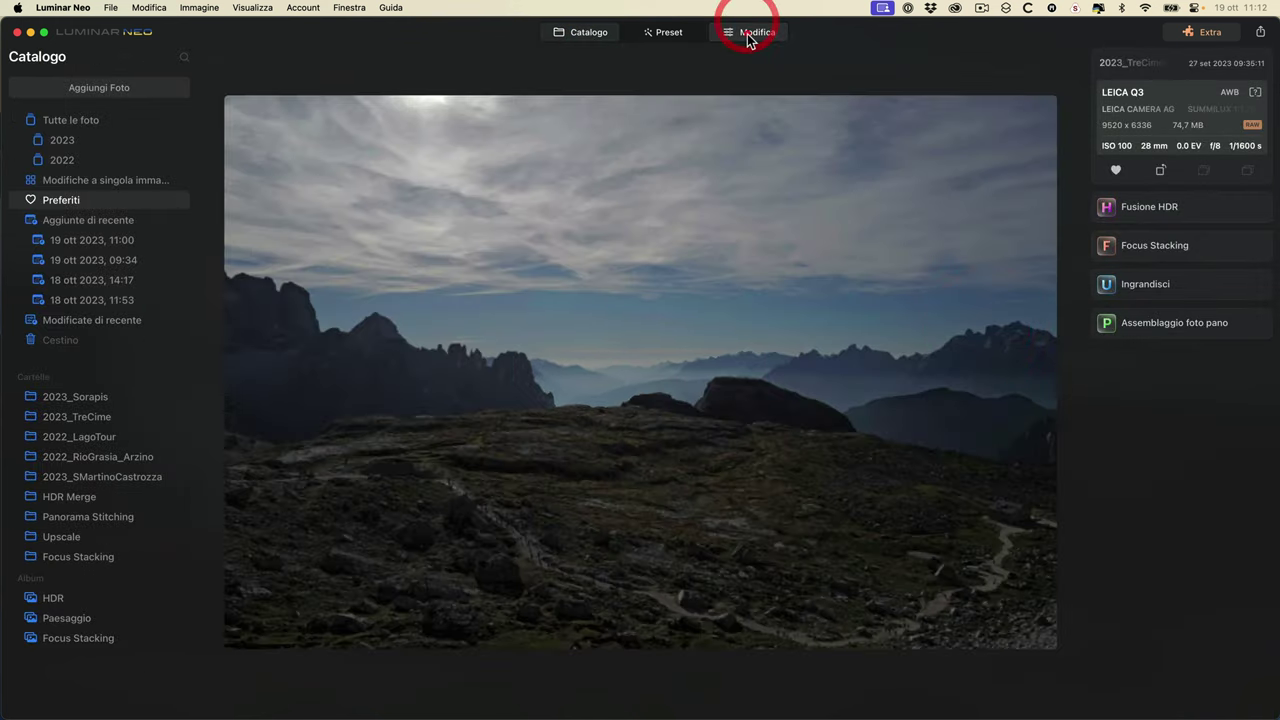
click(748, 35)
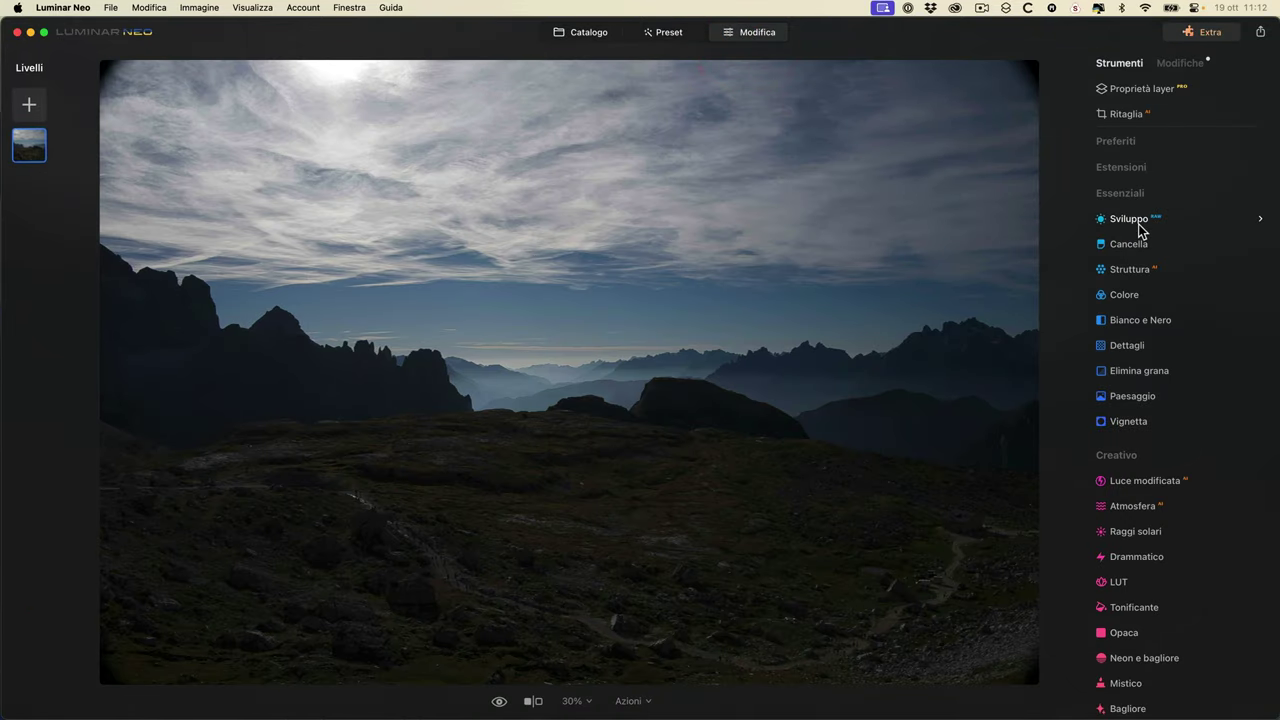
click(1138, 222)
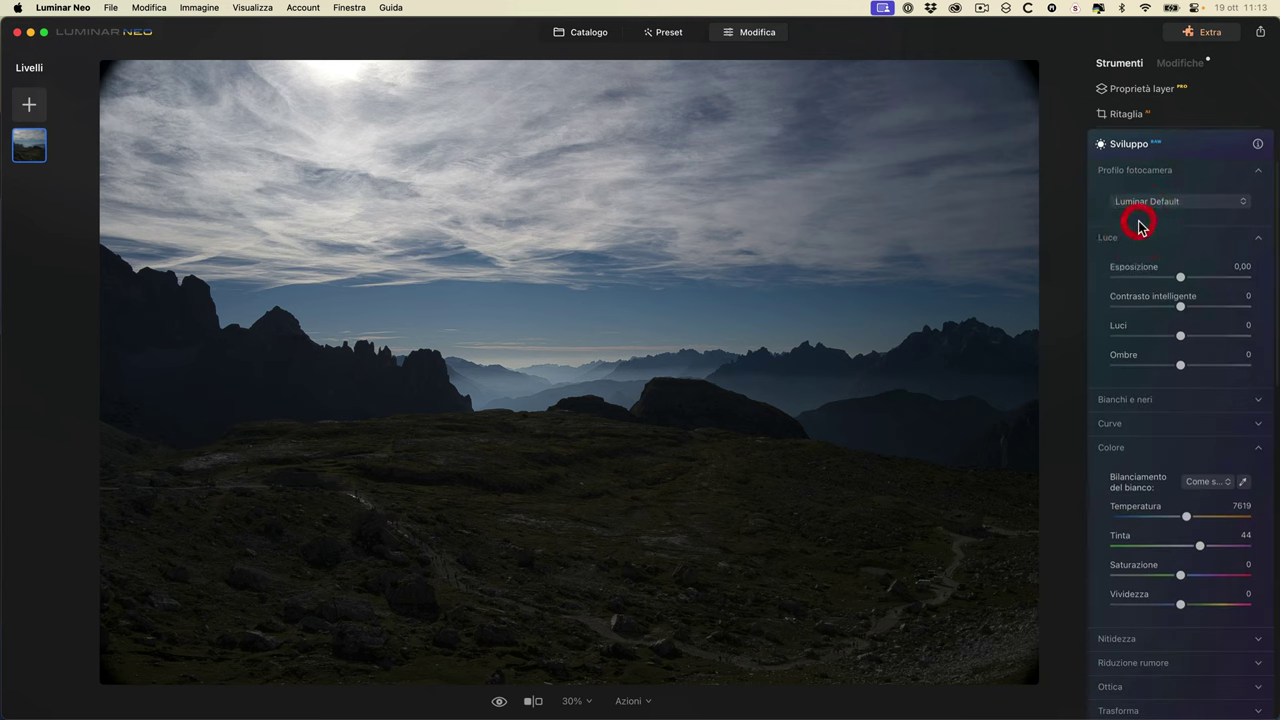
click(1136, 145)
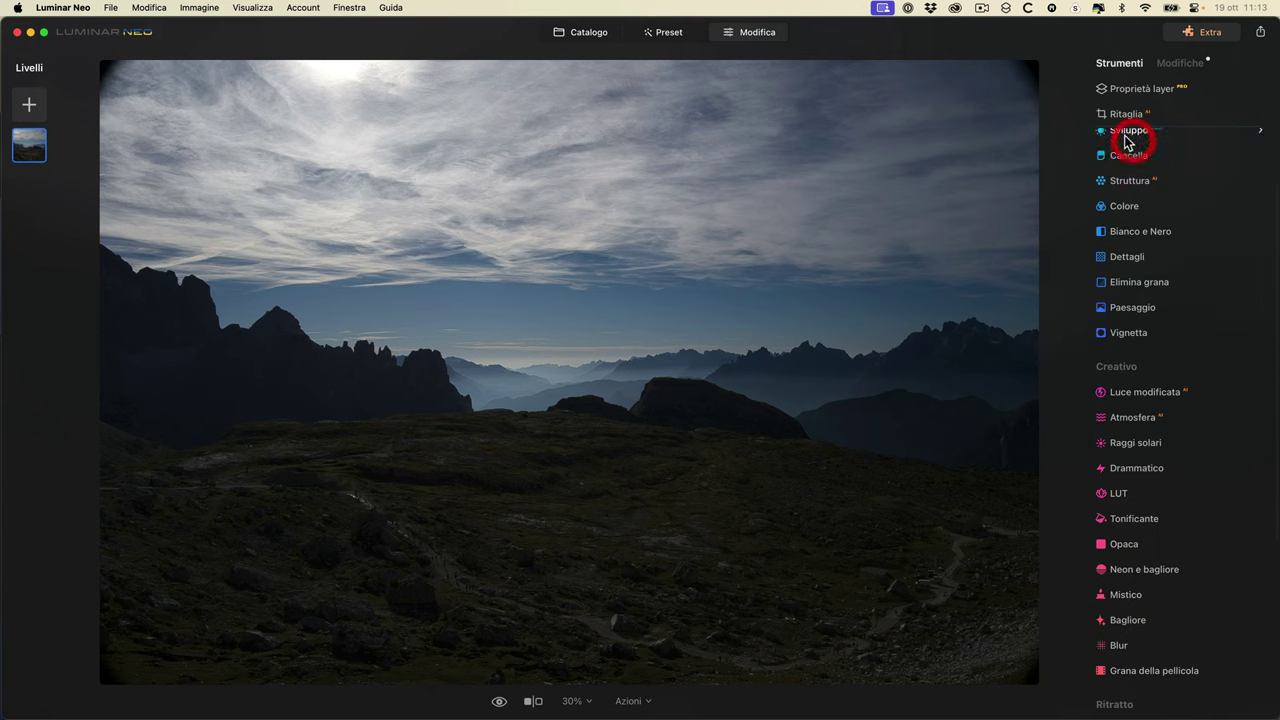
click(1183, 64)
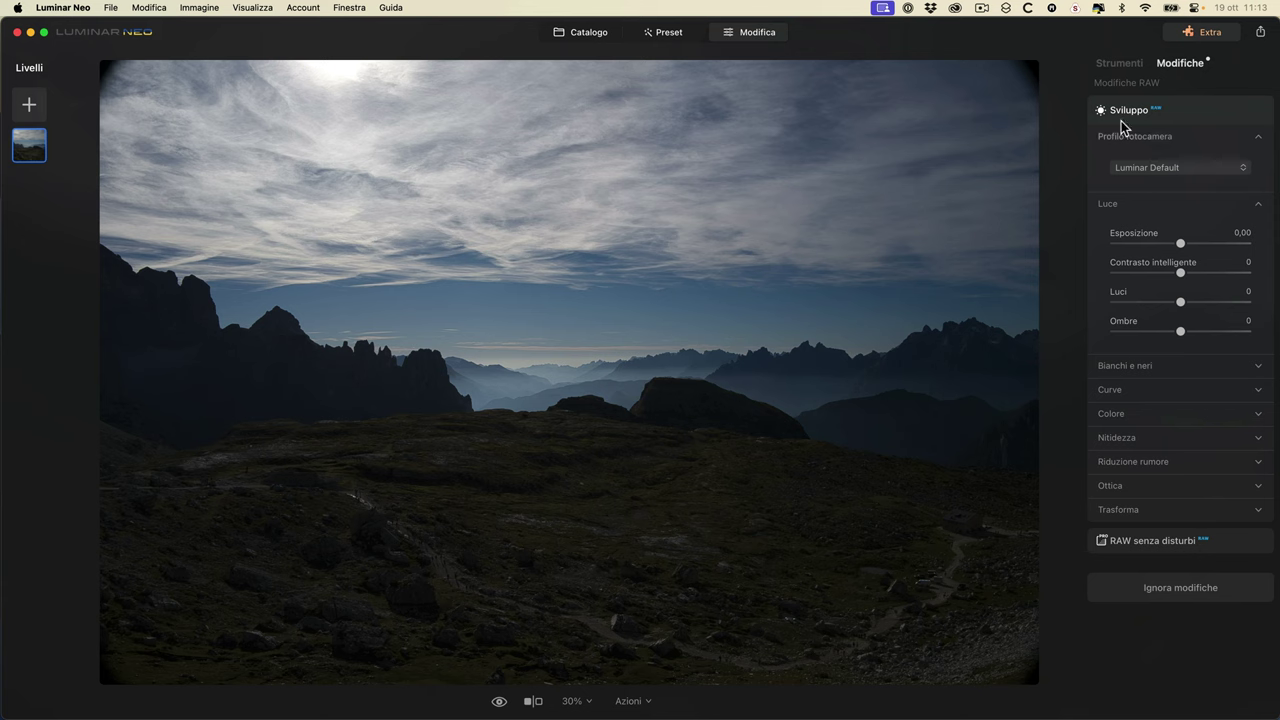
click(1120, 65)
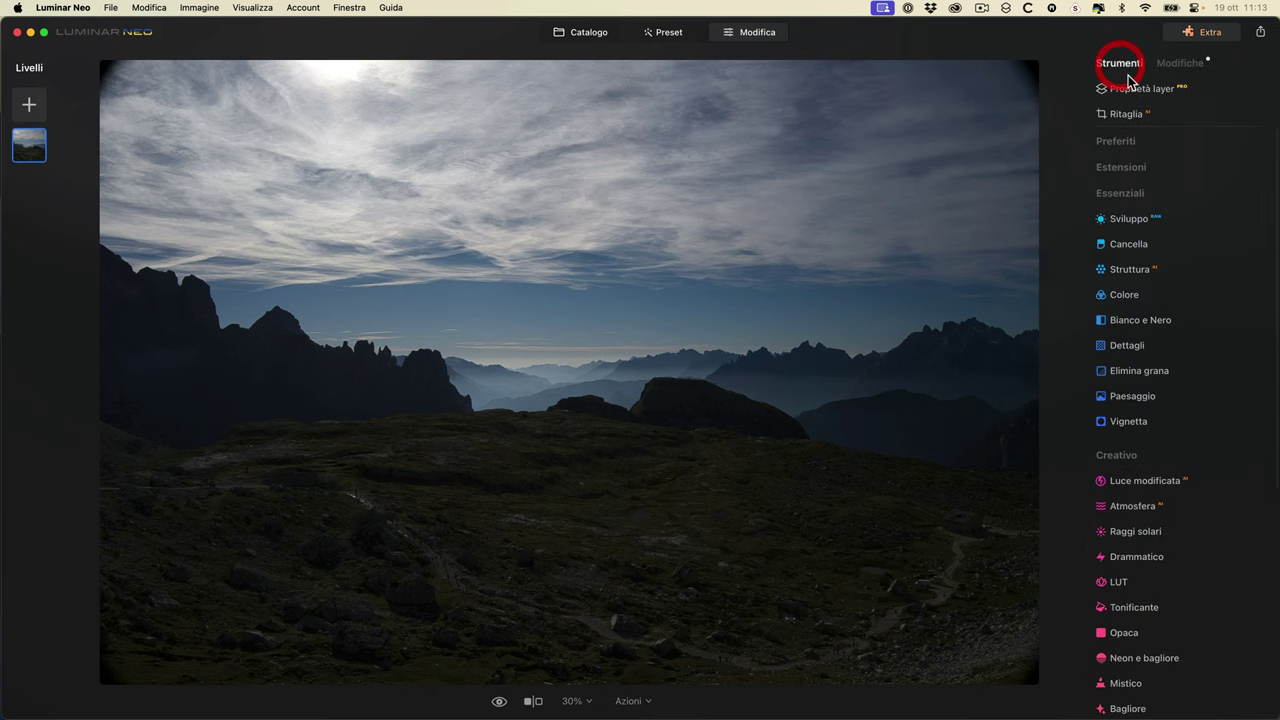
- Expand Sviluppo RAW and view the Profilo fotocamera options, keeping Luminar Default
click(1134, 217)
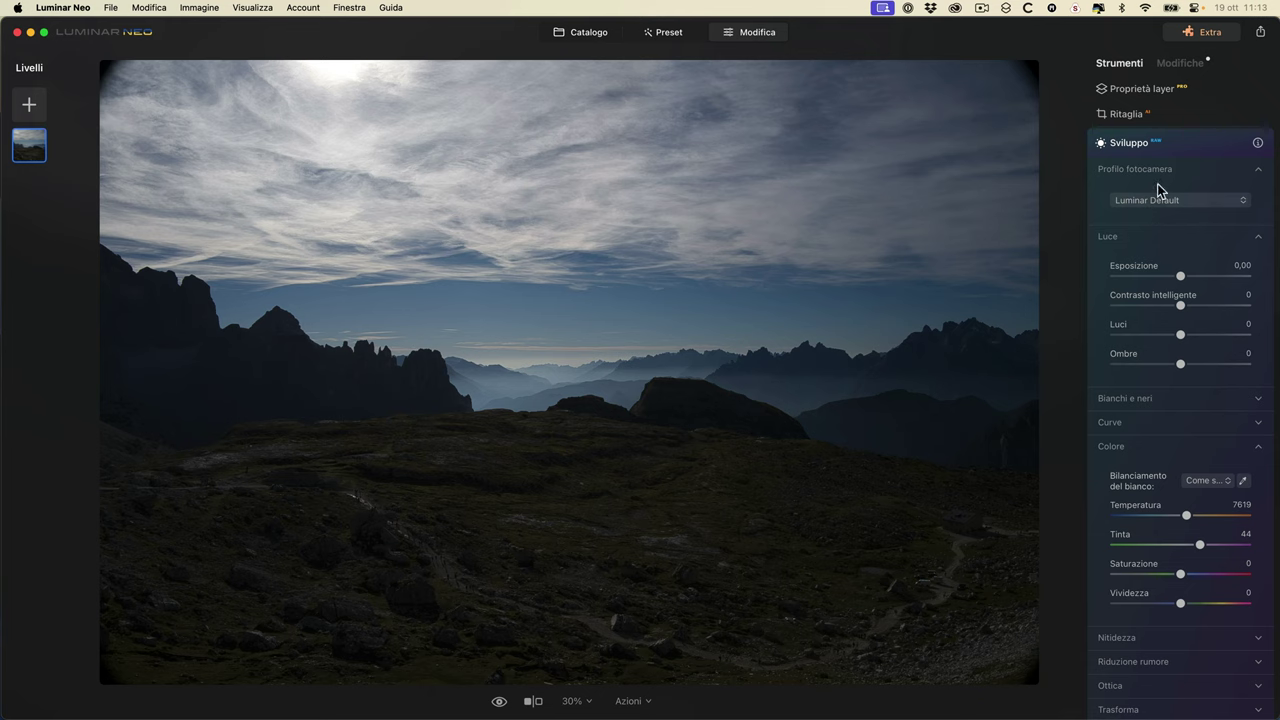
click(1172, 201)
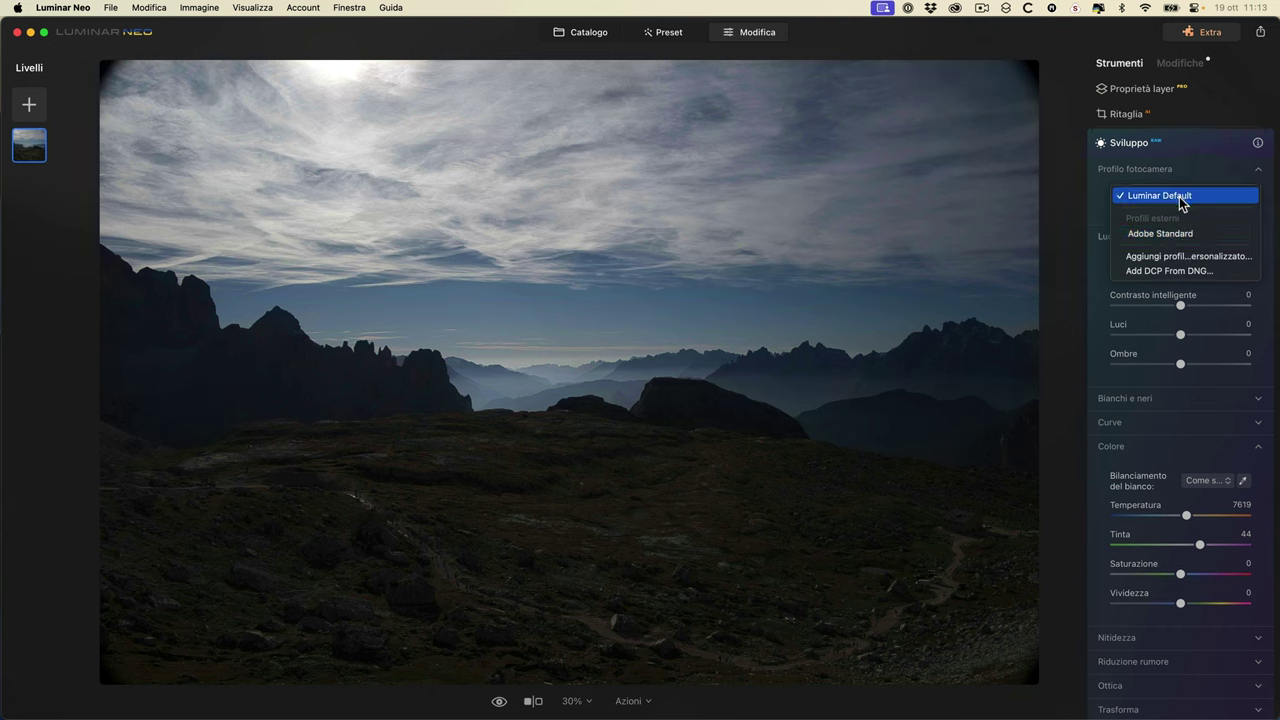
click(1204, 160)
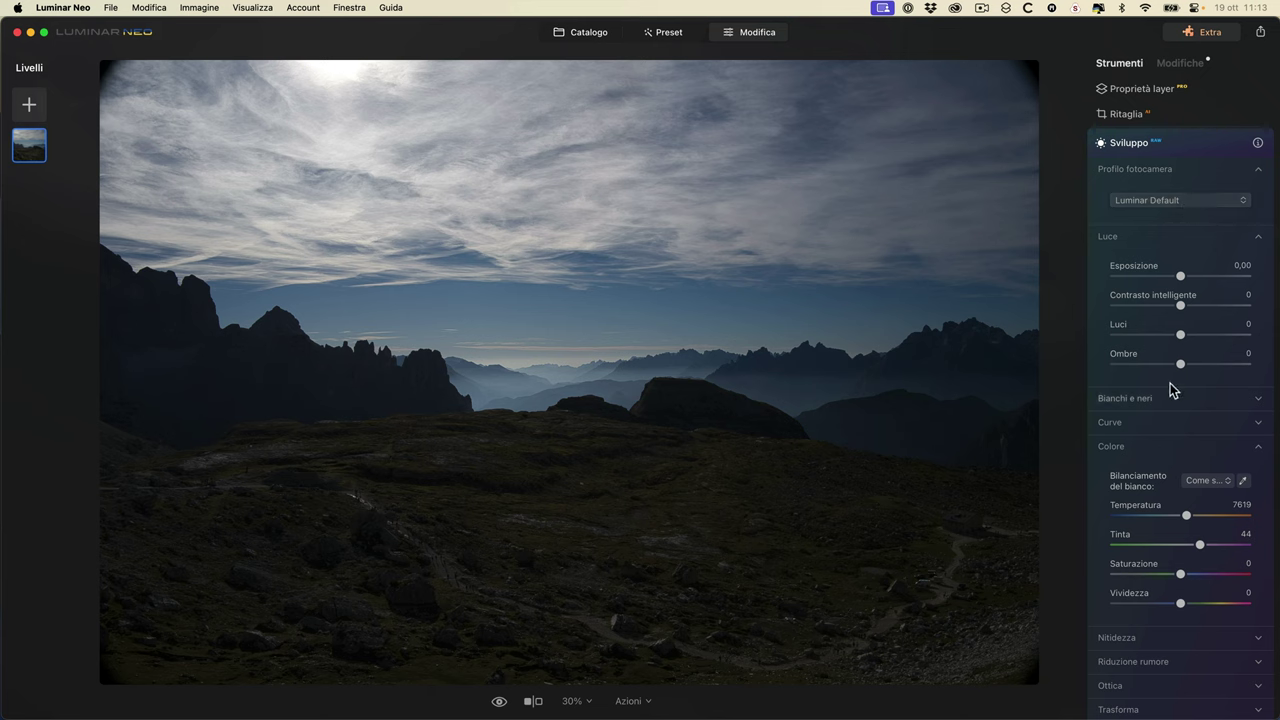
- Set Esposizione to 1,55, Contrasto intelligente to 16, Luci to -74 and Ombre to 11, and compare before and after
mouse_move(1184, 279)
mouse_down()
mouse_move(1201, 272)
mouse_move(1194, 302)
mouse_move(1181, 299)
mouse_move(1197, 306)
mouse_move(1183, 311)
mouse_move(1197, 277)
mouse_move(1211, 282)
mouse_move(1201, 277)
mouse_up()
drag(1180, 334, 1188, 365)
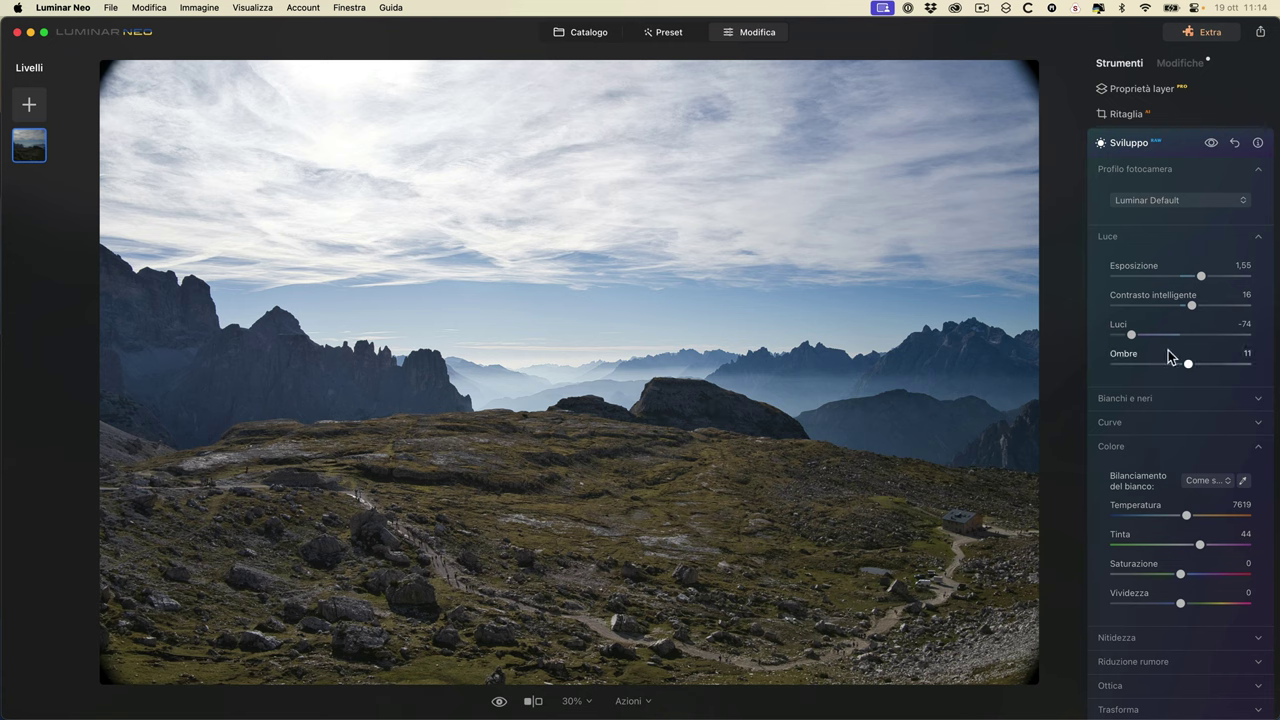
click(1210, 144)
click(1210, 144)
- Switch from Luce to Bianchi e neri, try Neri at 3 and Bianchi at -60, and reset Bianchi
click(1258, 237)
click(1257, 262)
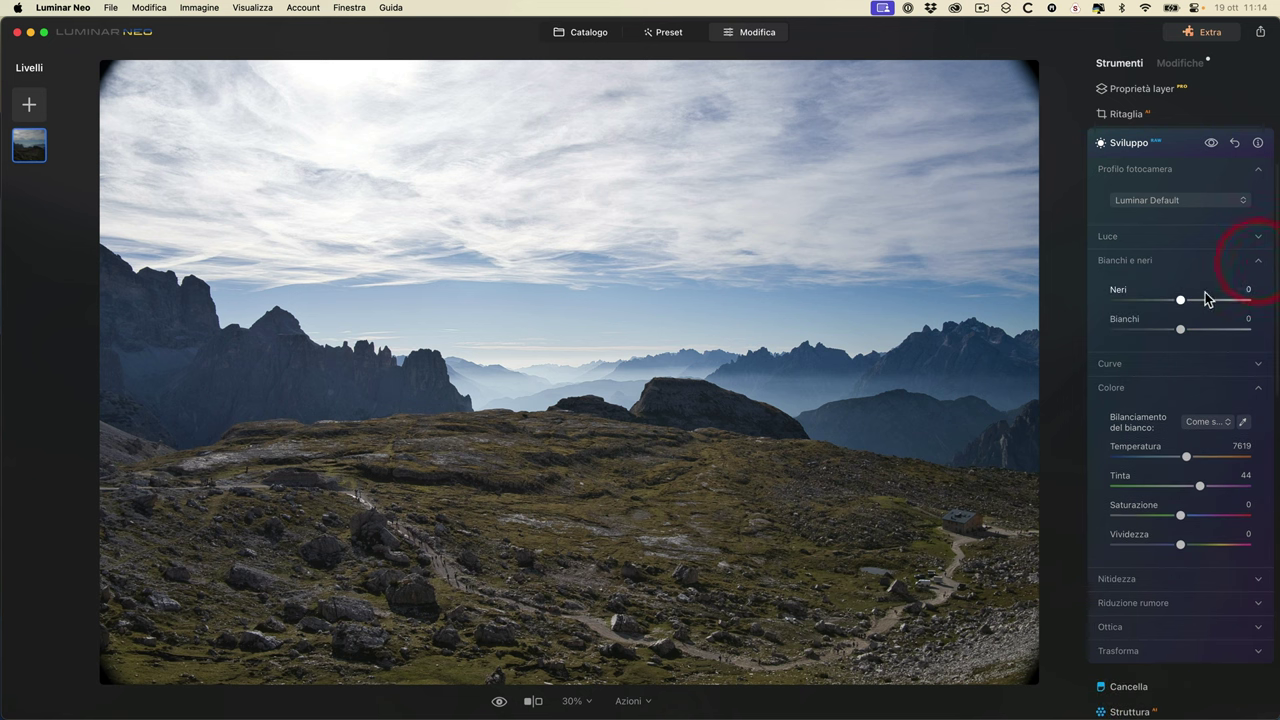
mouse_move(1181, 302)
mouse_down()
mouse_move(1223, 300)
mouse_move(1129, 300)
mouse_move(1265, 300)
mouse_move(1157, 296)
mouse_move(1205, 305)
mouse_move(1183, 300)
mouse_up()
double_click(1182, 305)
drag(1180, 299, 1141, 328)
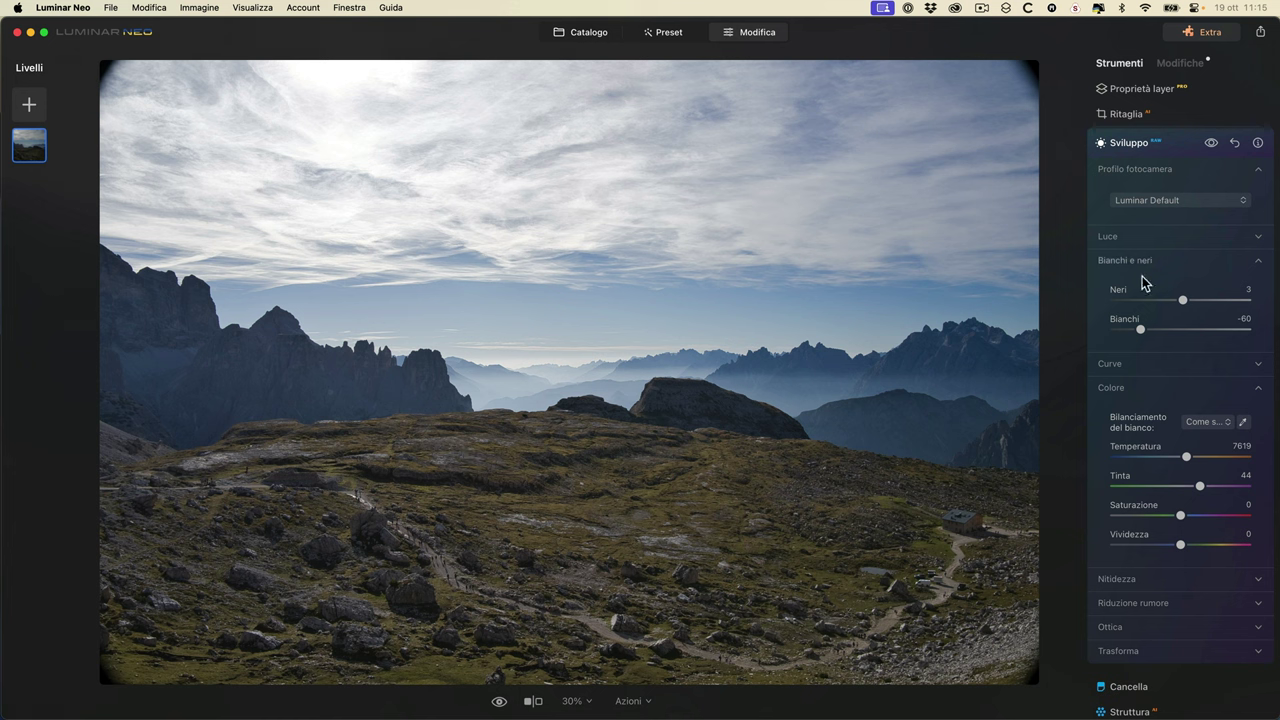
drag(1150, 329, 1180, 336)
double_click(1180, 331)
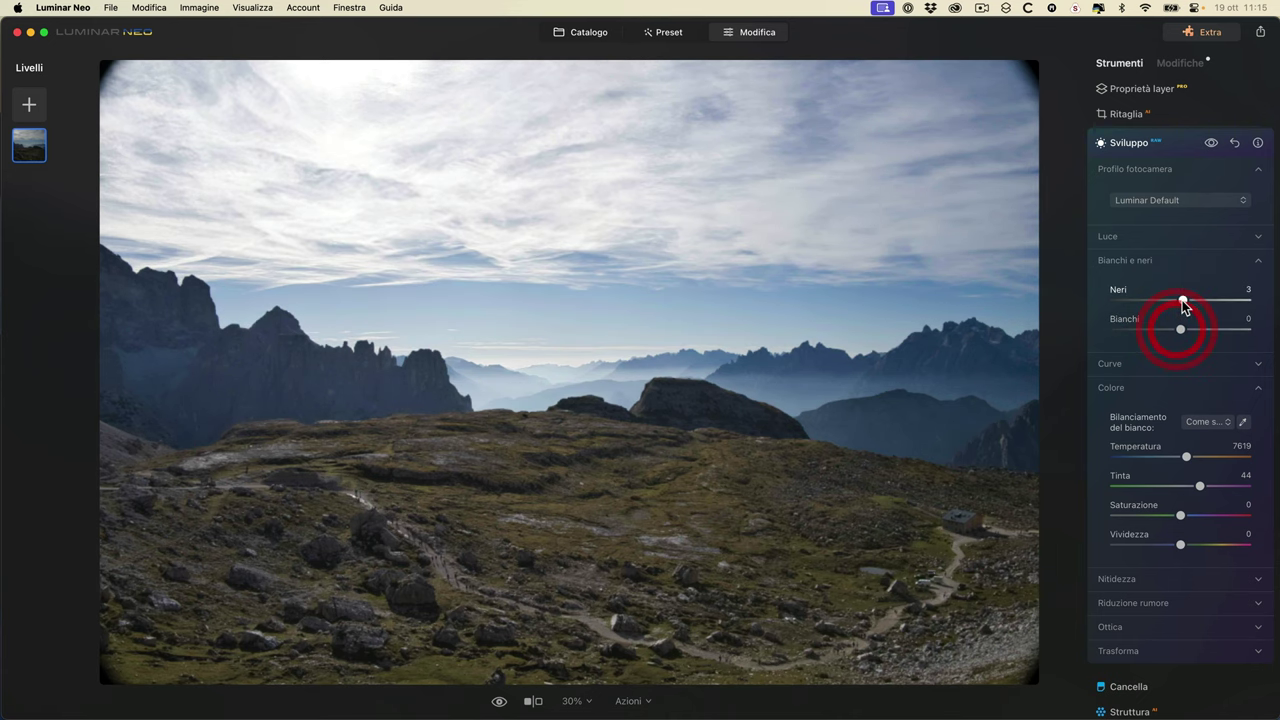
- Try Neri at -70 with Bianchi at 60, and reset both values to 0
drag(1174, 304, 1140, 305)
click(1138, 300)
click(1221, 329)
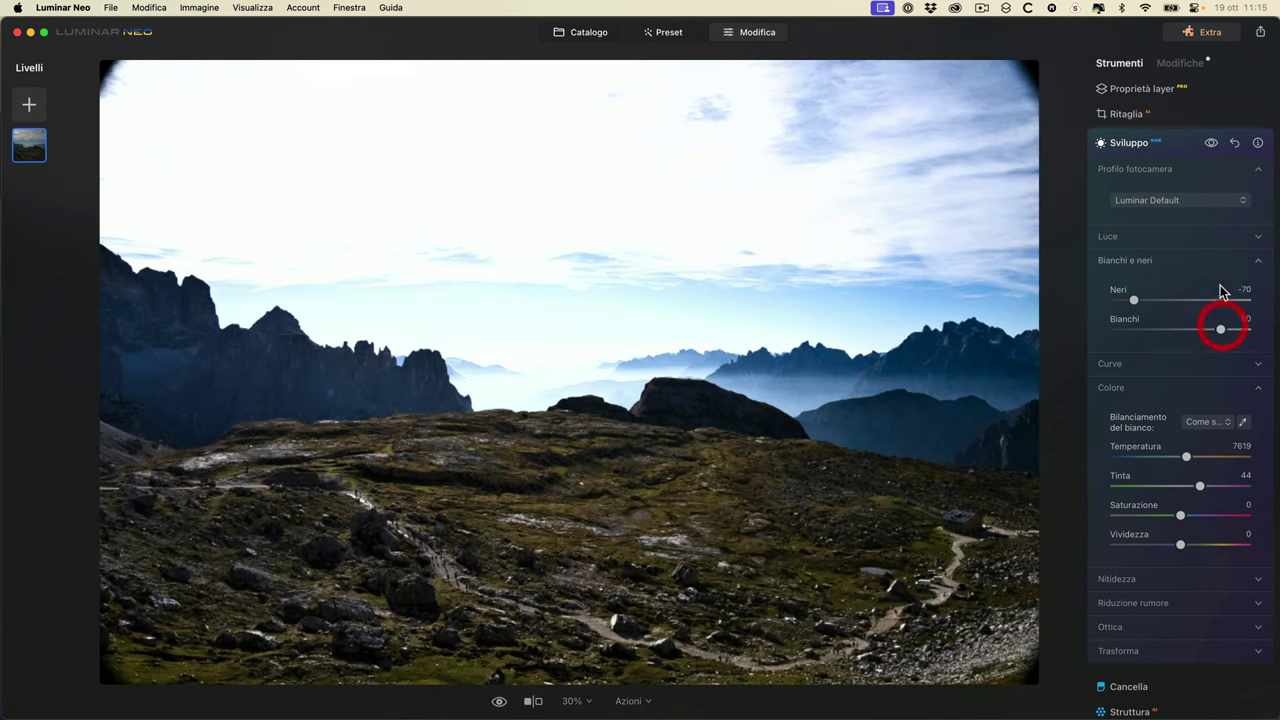
double_click(1133, 300)
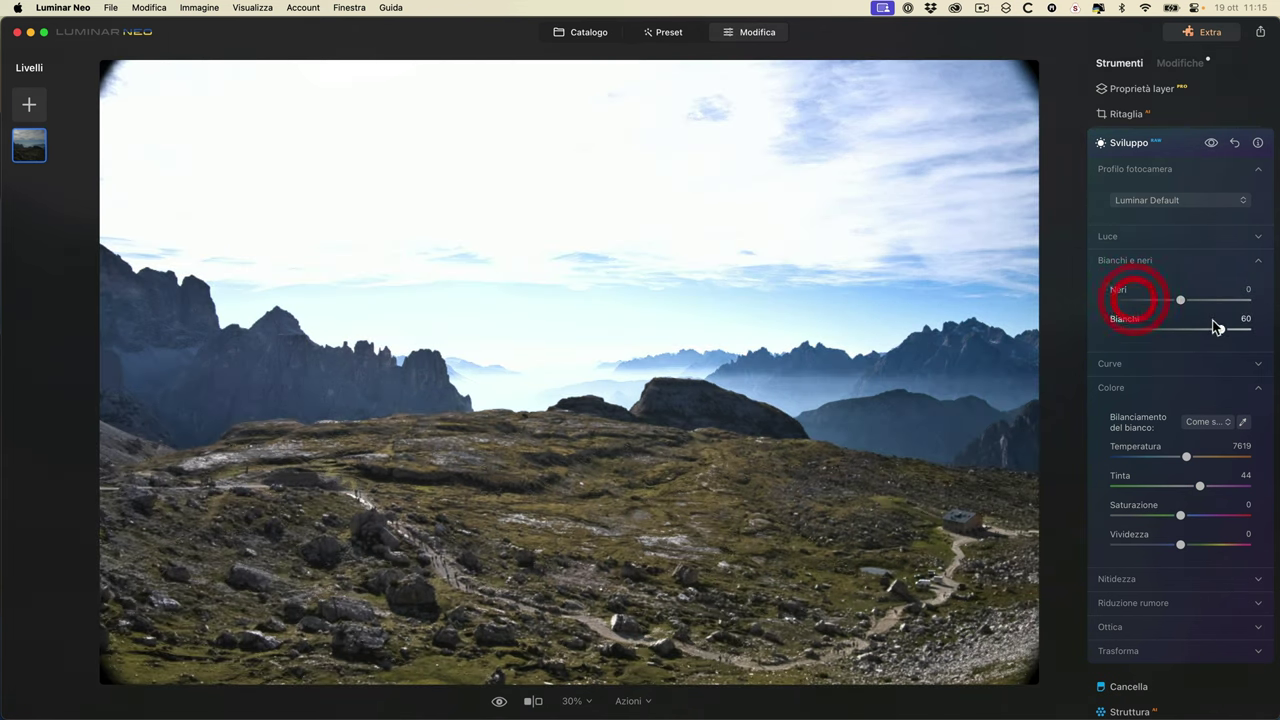
double_click(1221, 329)
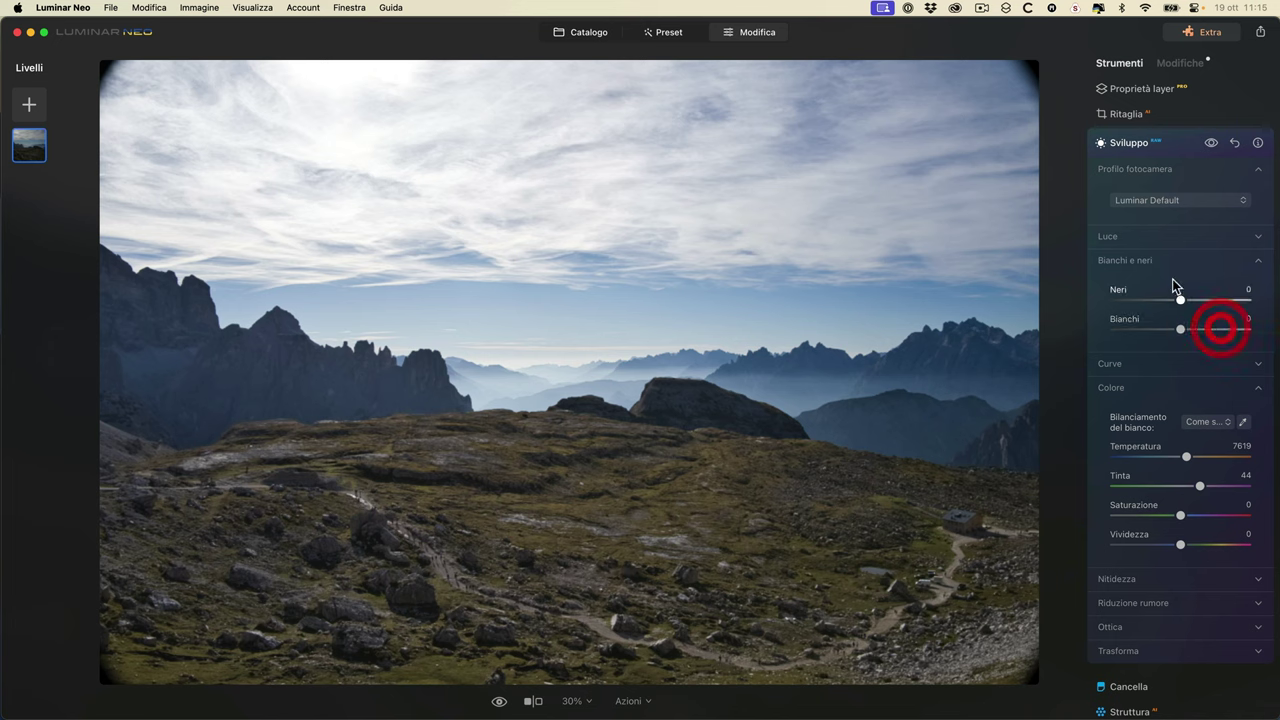
- Switch from Bianchi e neri to Curve and bend the combined curve into a strong S with darker shadows and brighter highlights
click(1258, 262)
click(1254, 287)
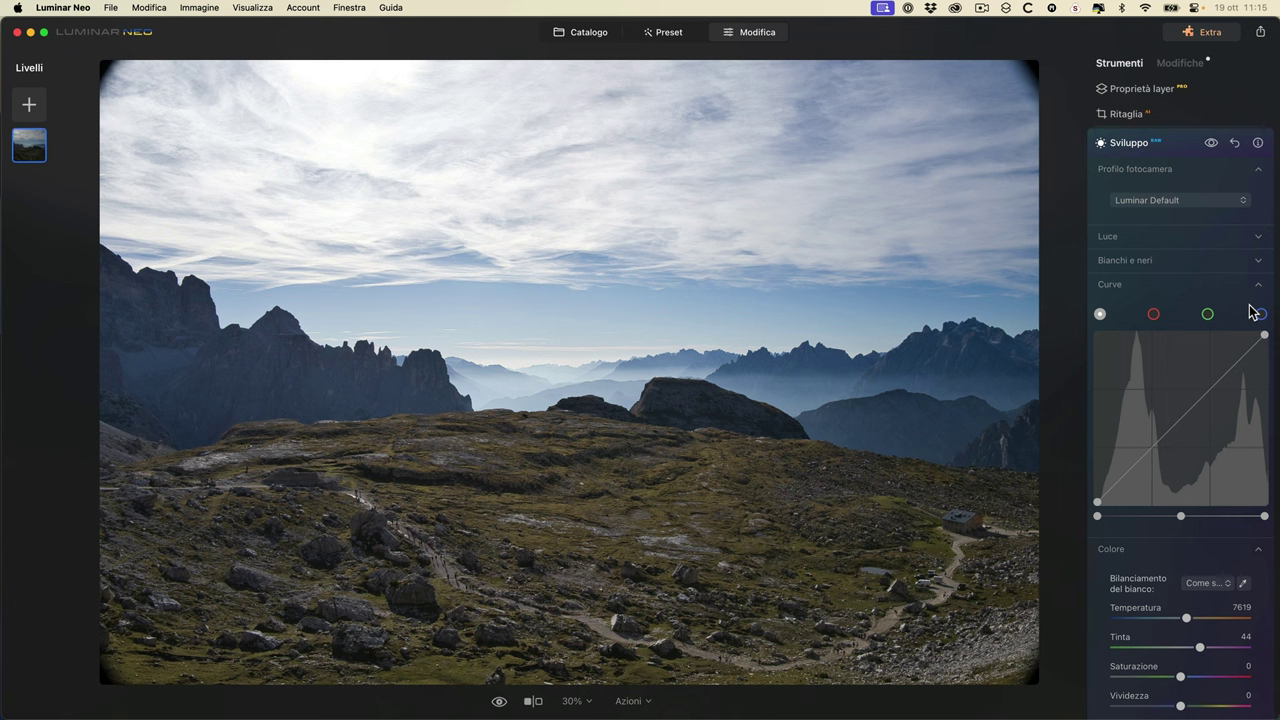
drag(1138, 463, 1145, 478)
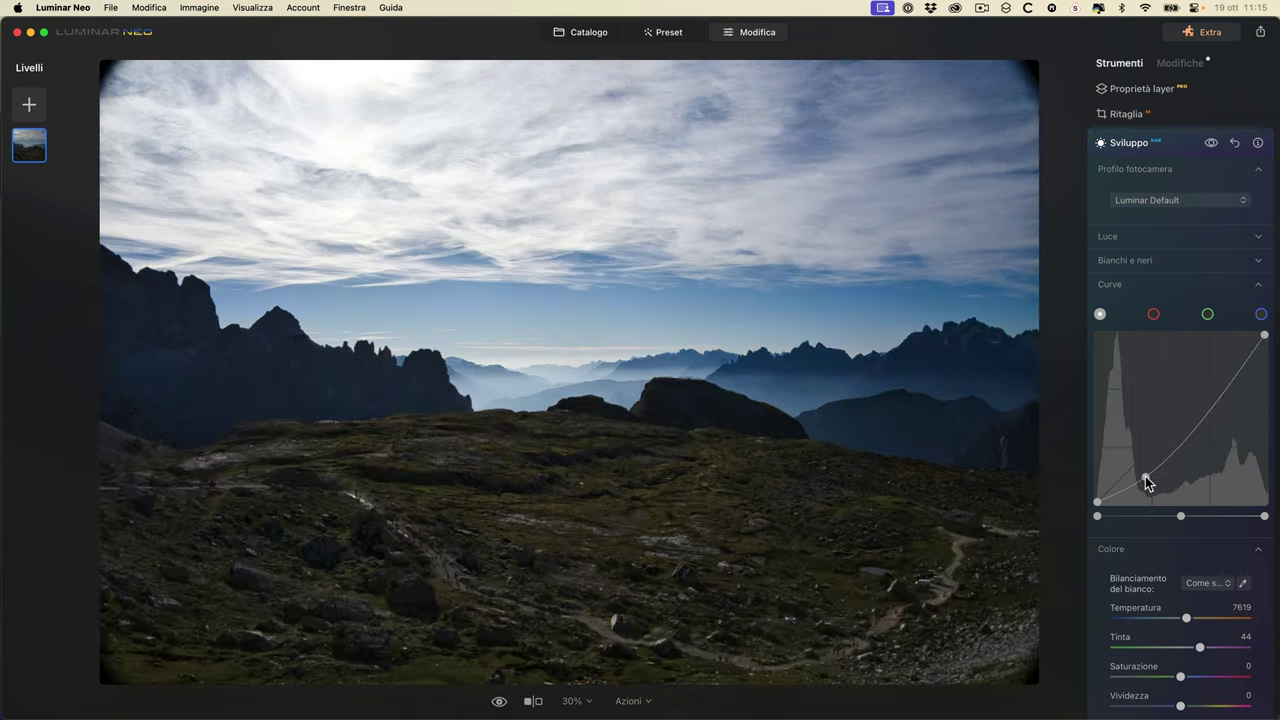
drag(1231, 386, 1212, 366)
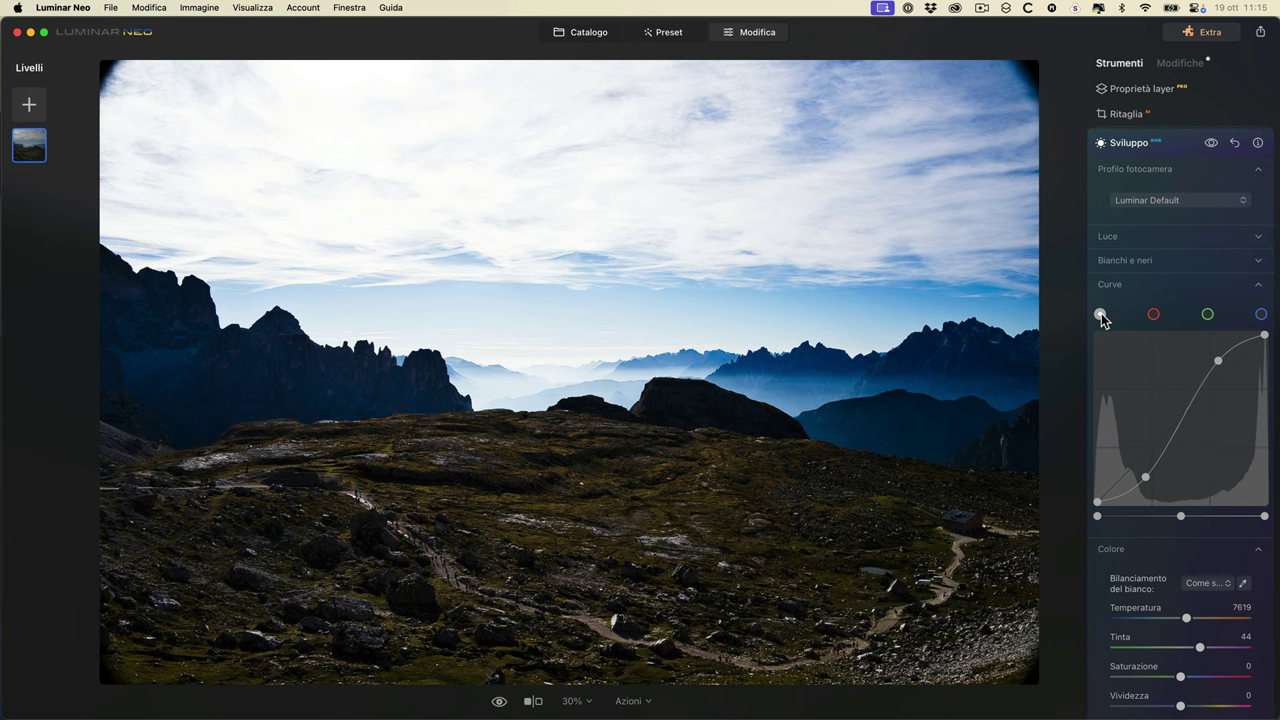
- Raise the red curve's midtones slightly and lower the midtones of the green and blue curves
click(1154, 315)
click(1183, 412)
click(1207, 314)
click(1185, 417)
click(1261, 314)
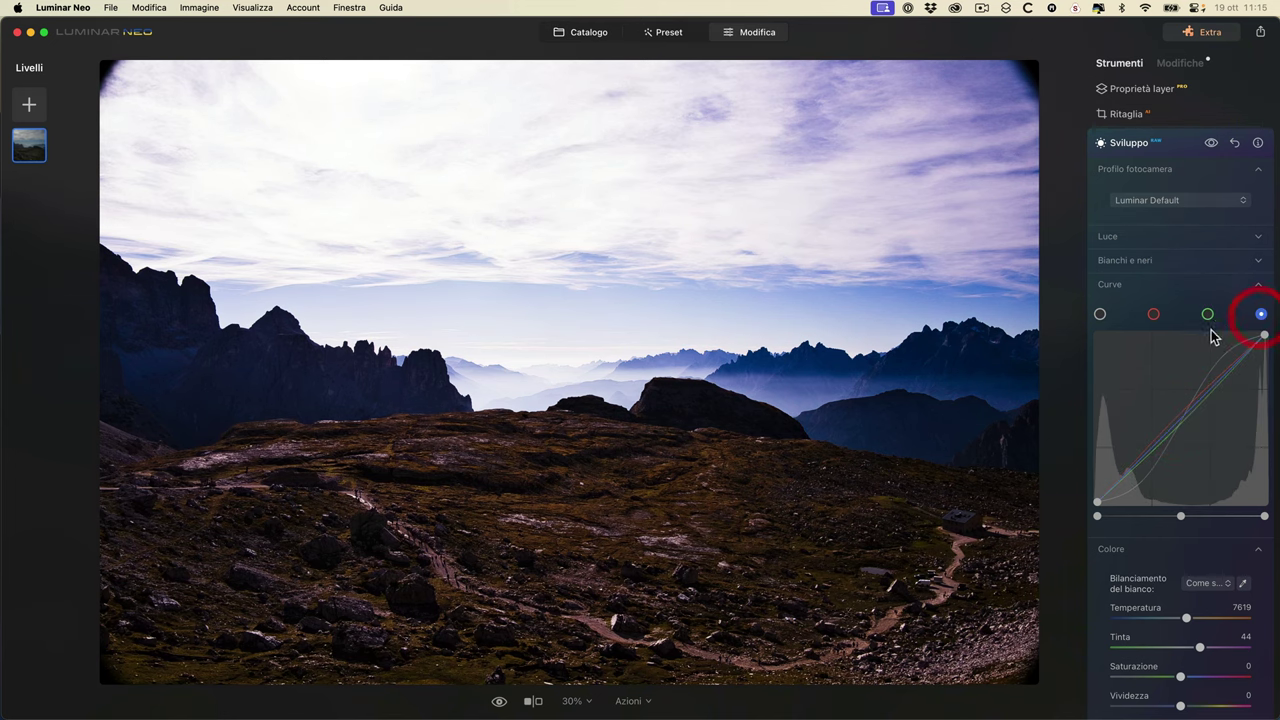
click(1187, 428)
- Remove the shadow and highlight points from the combined curve
click(1100, 314)
click(1150, 479)
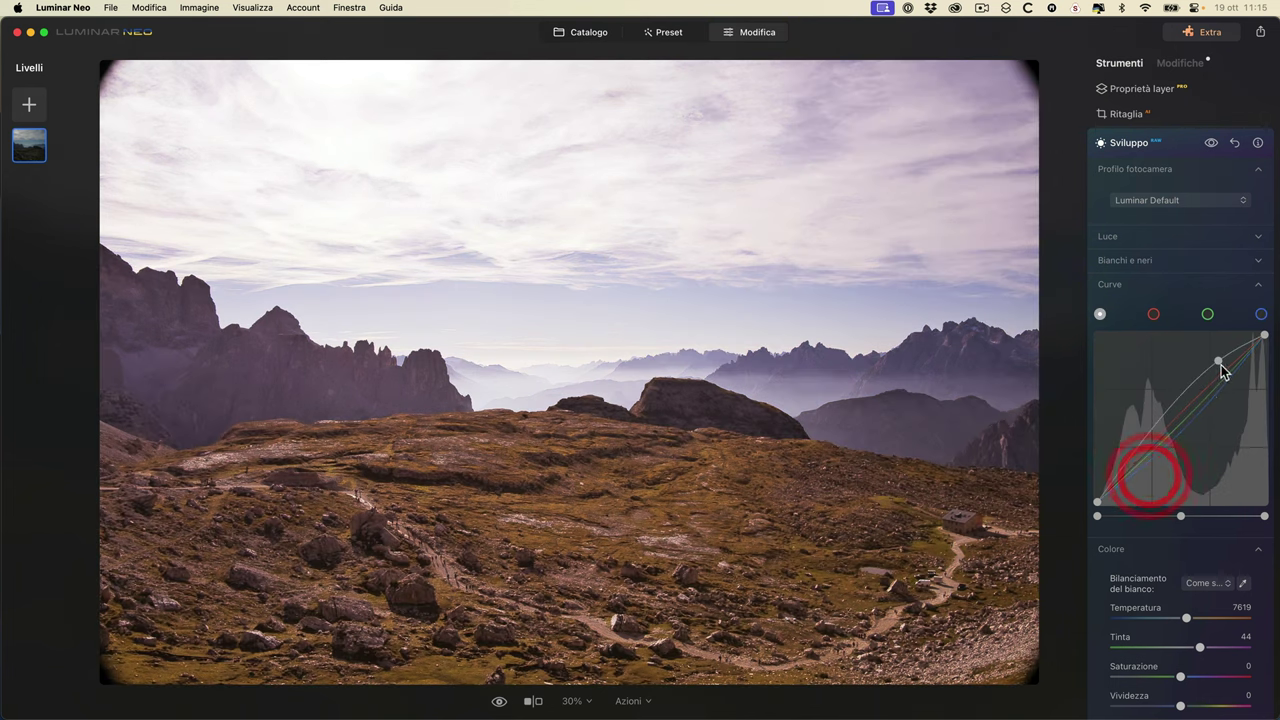
double_click(1218, 360)
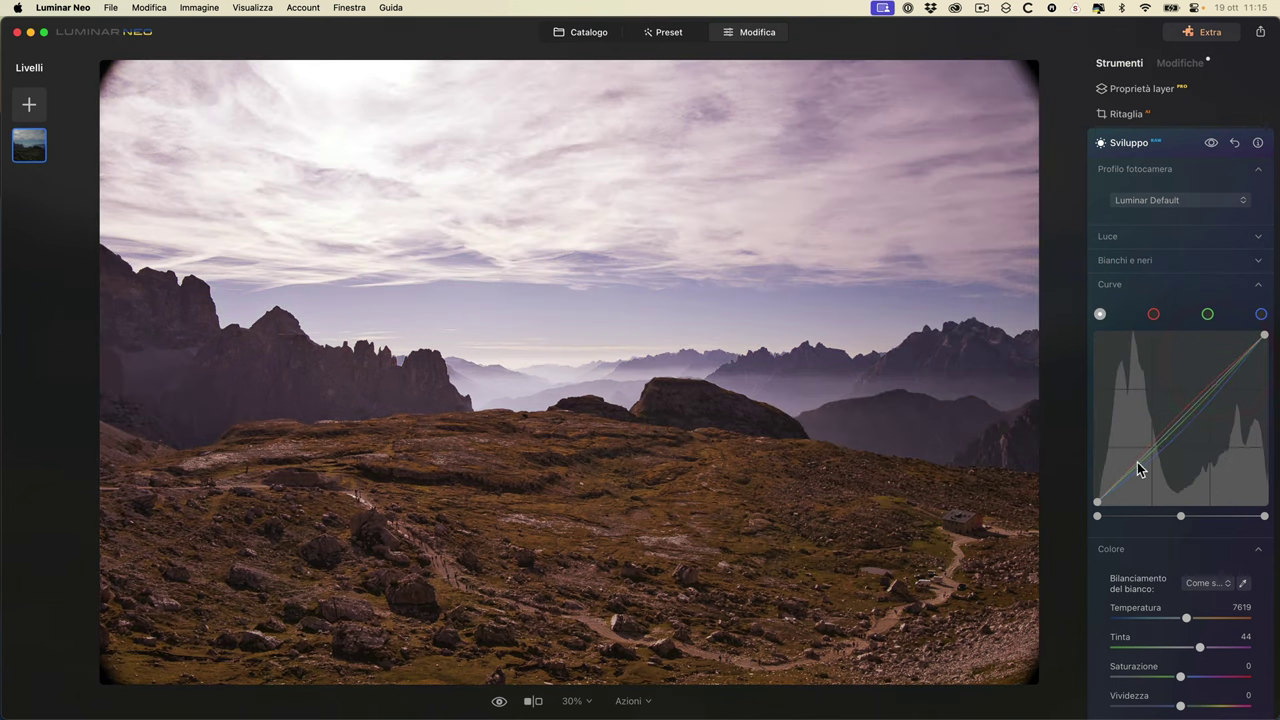
- Give the combined curve a gentle S shape, compare the Sviluppo result before and after, and collapse Curve
drag(1137, 462, 1143, 467)
drag(1200, 400, 1202, 391)
click(1202, 391)
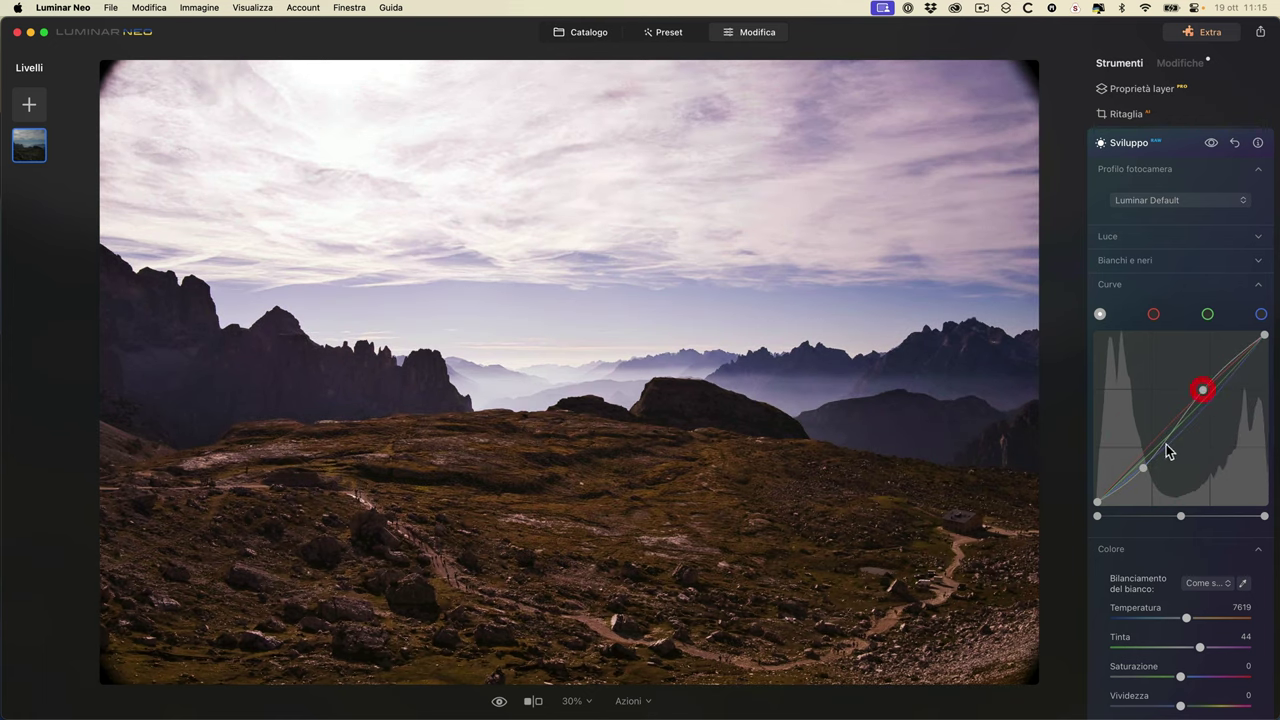
drag(1142, 468, 1138, 466)
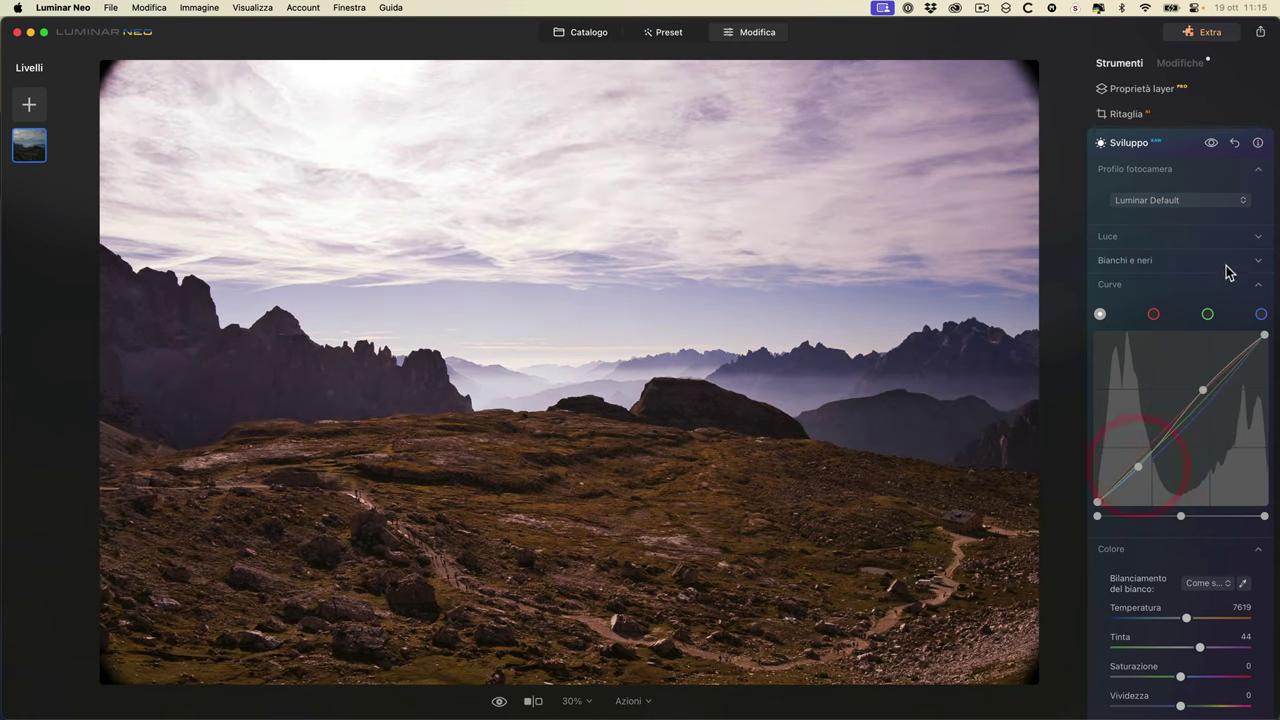
click(1211, 142)
click(1211, 142)
click(1260, 286)
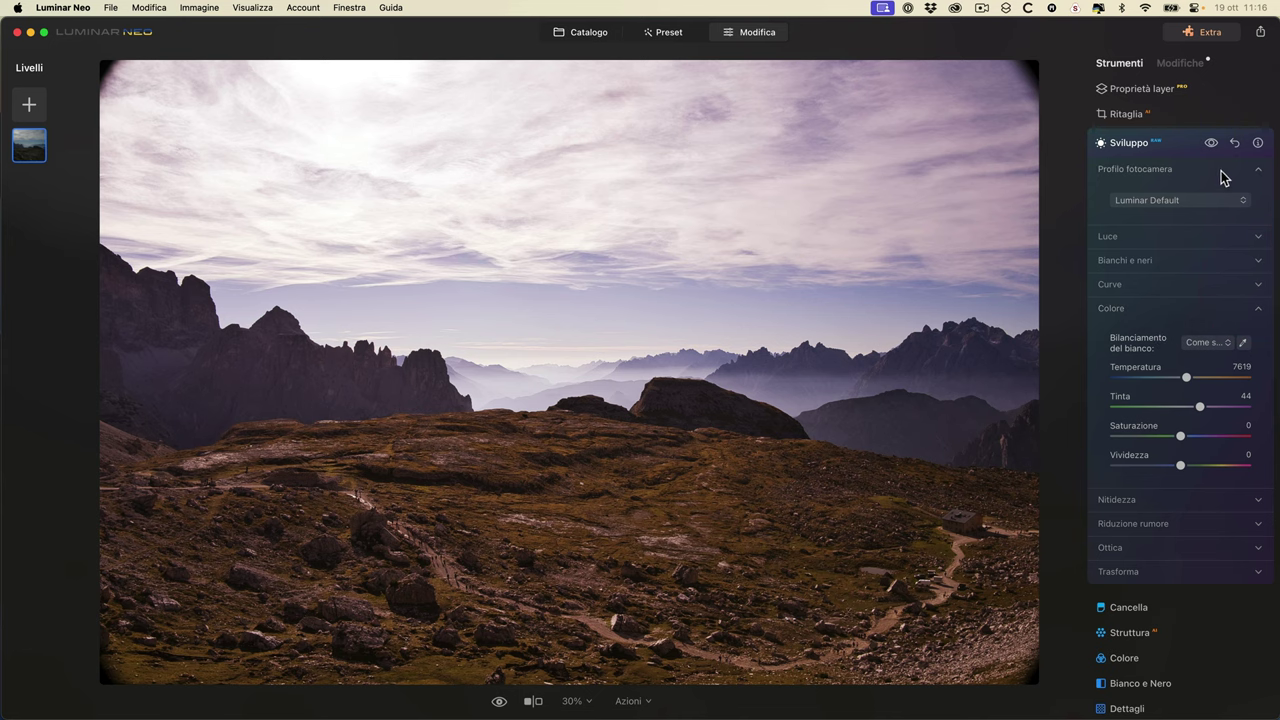
- Reset Sviluppo, then set Esposizione to 1,86 and Contrasto intelligente to about 13, lift Ombre slightly, and collapse Luce
click(1235, 143)
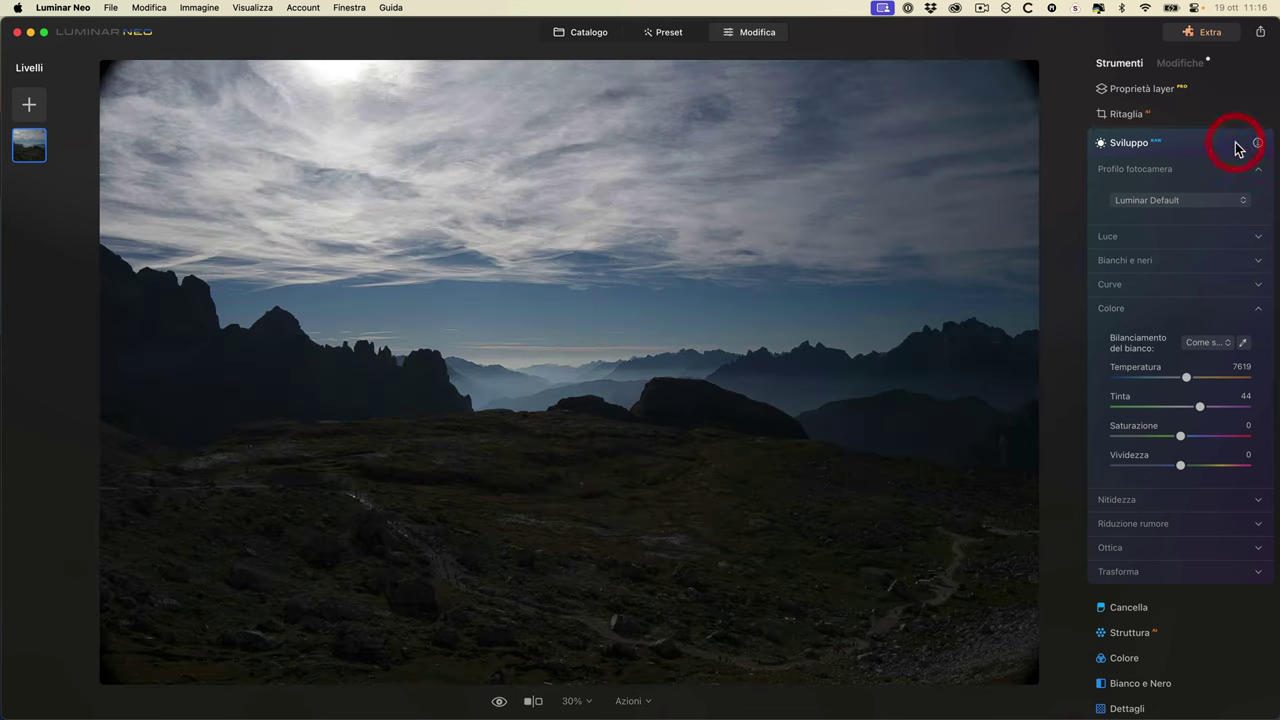
click(1259, 237)
drag(1181, 276, 1205, 277)
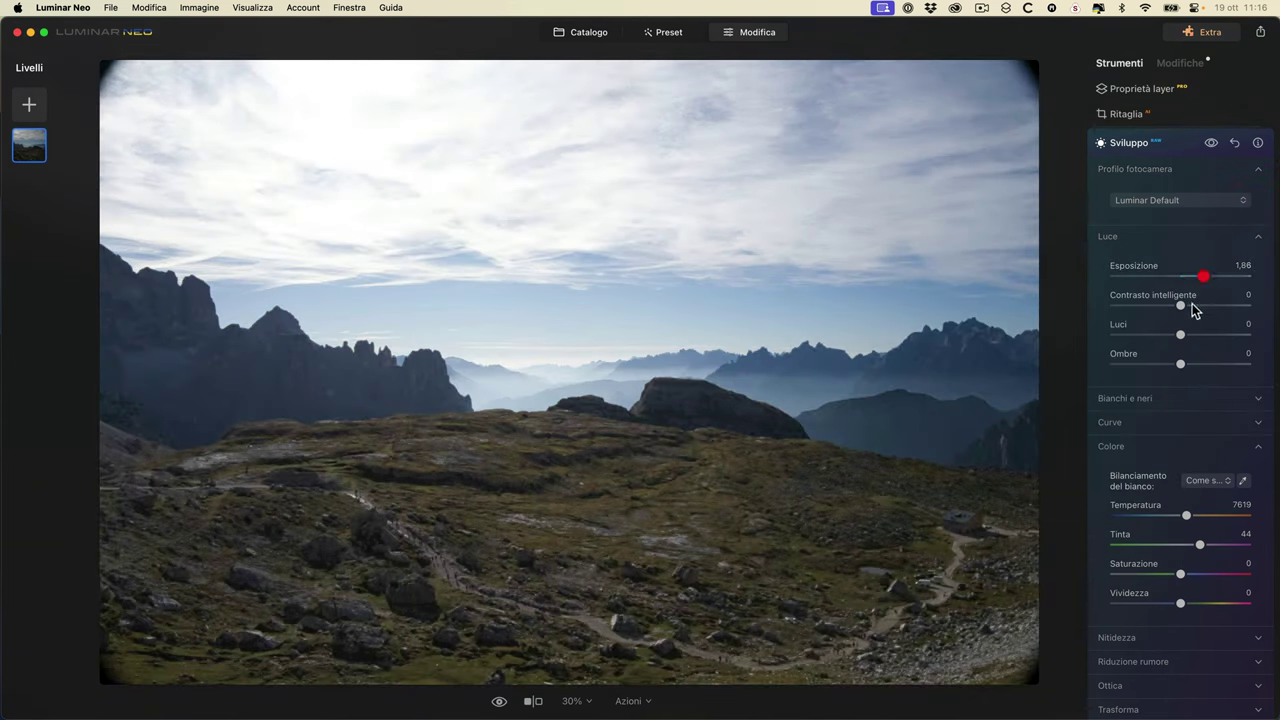
drag(1180, 364, 1204, 364)
drag(1180, 305, 1189, 305)
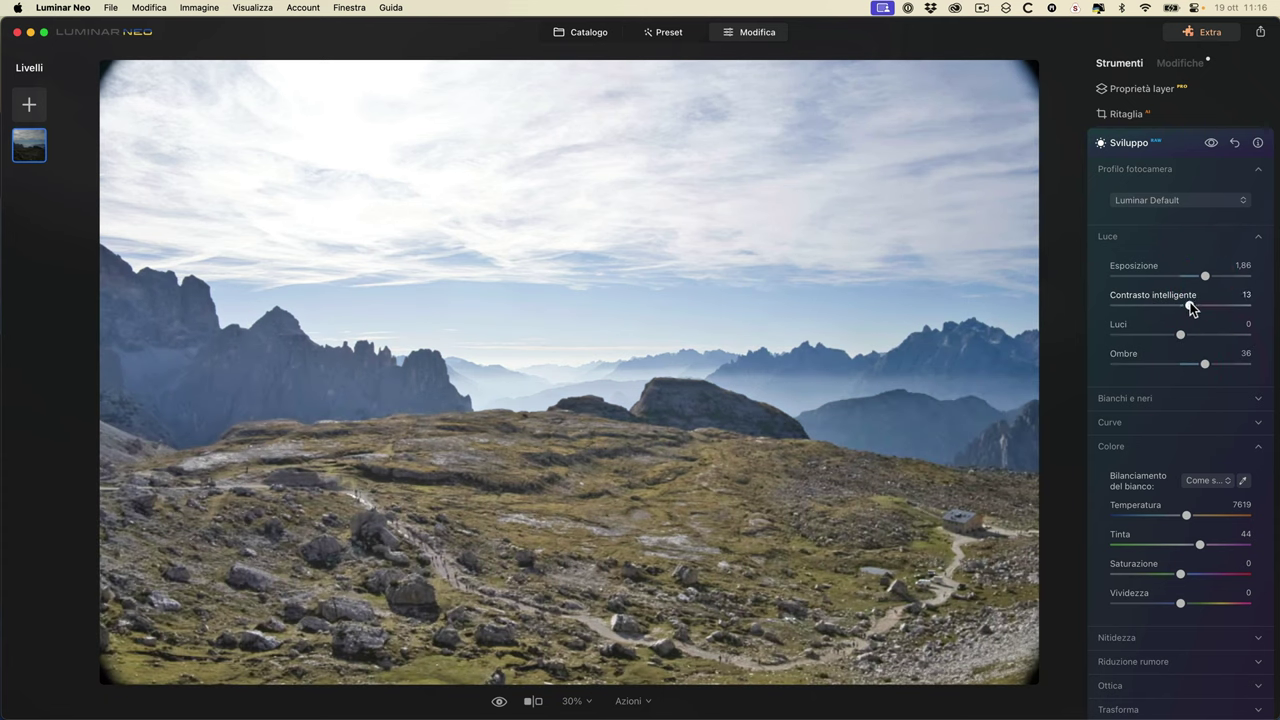
drag(1204, 364, 1186, 364)
click(1125, 237)
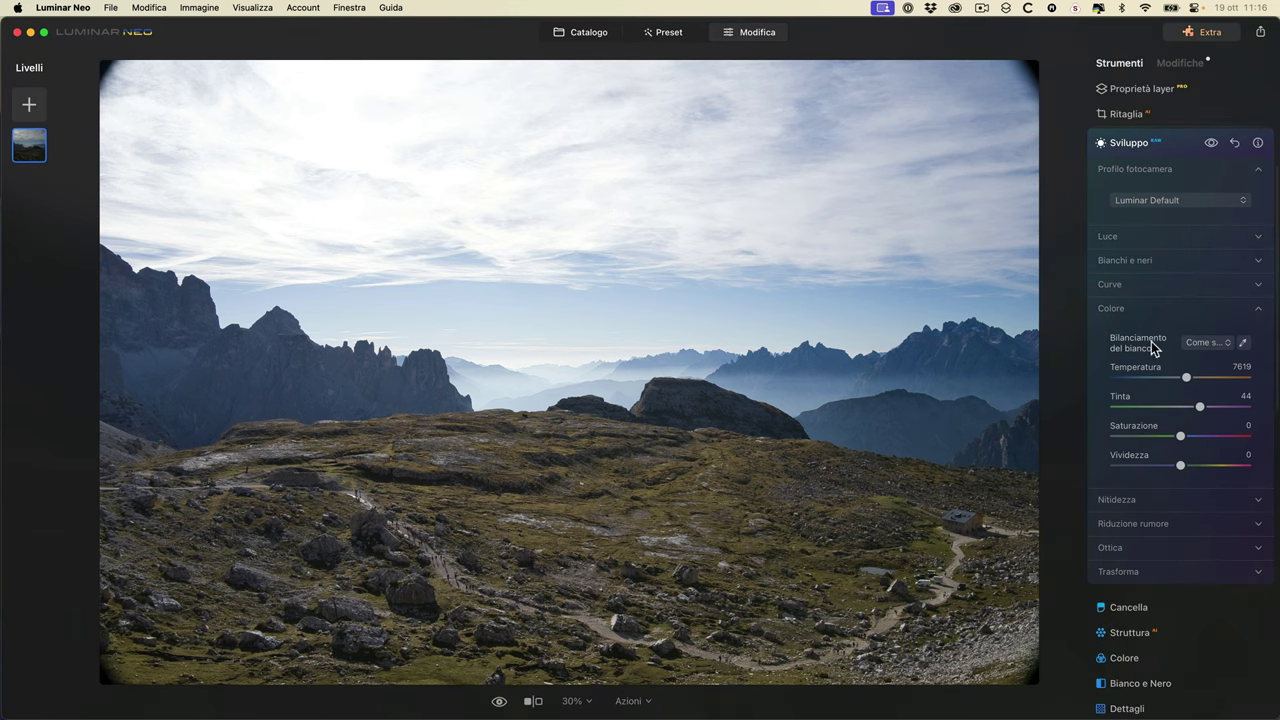
- Set the white balance preset to Luce del giorno
click(1212, 343)
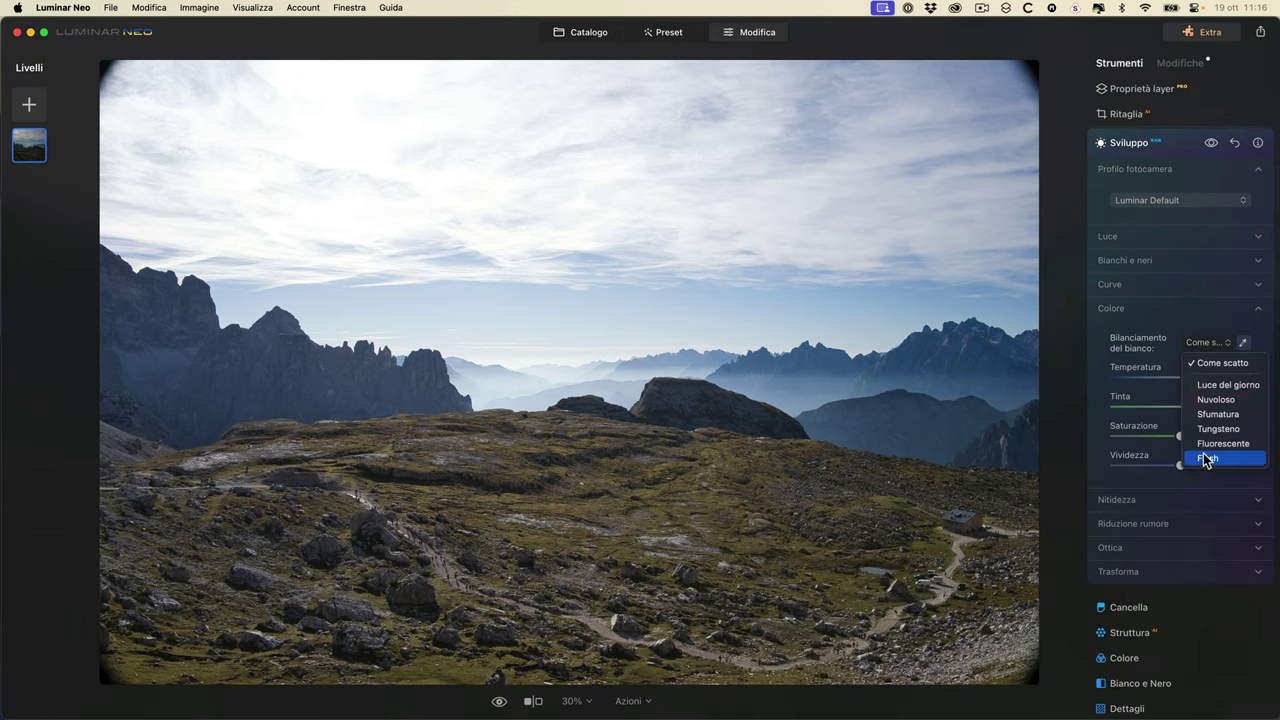
click(1226, 391)
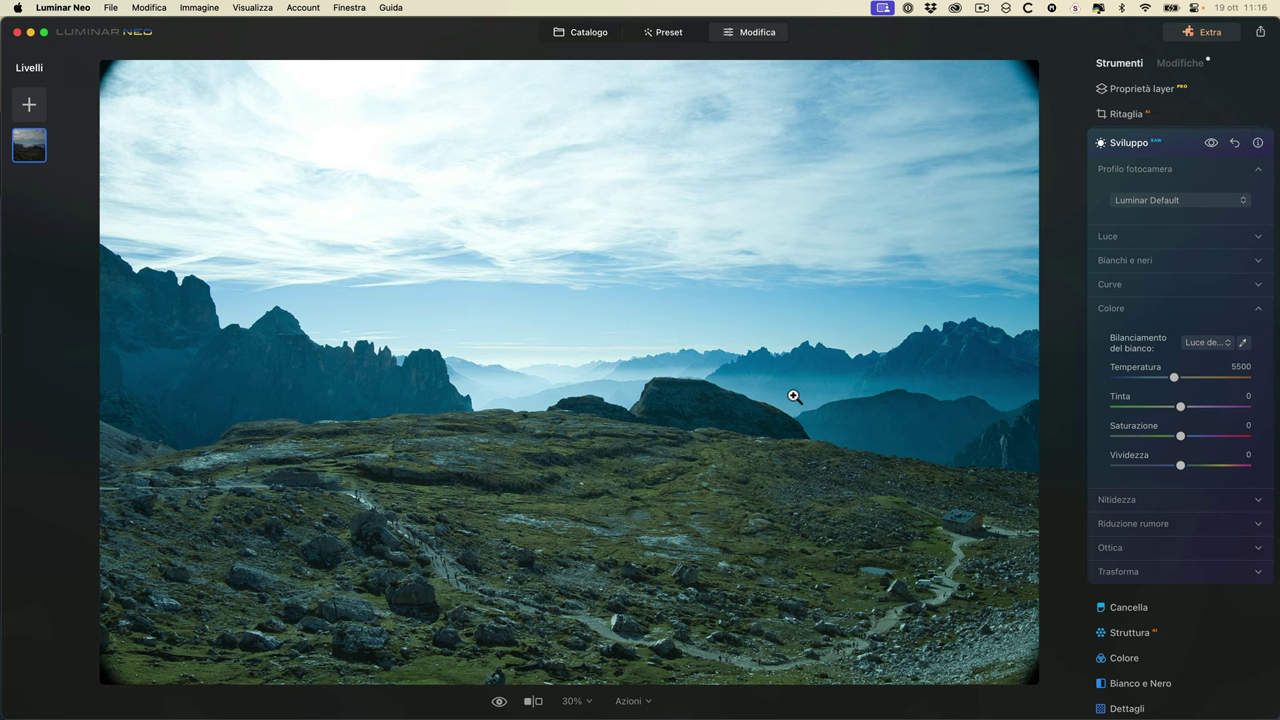
click(1211, 342)
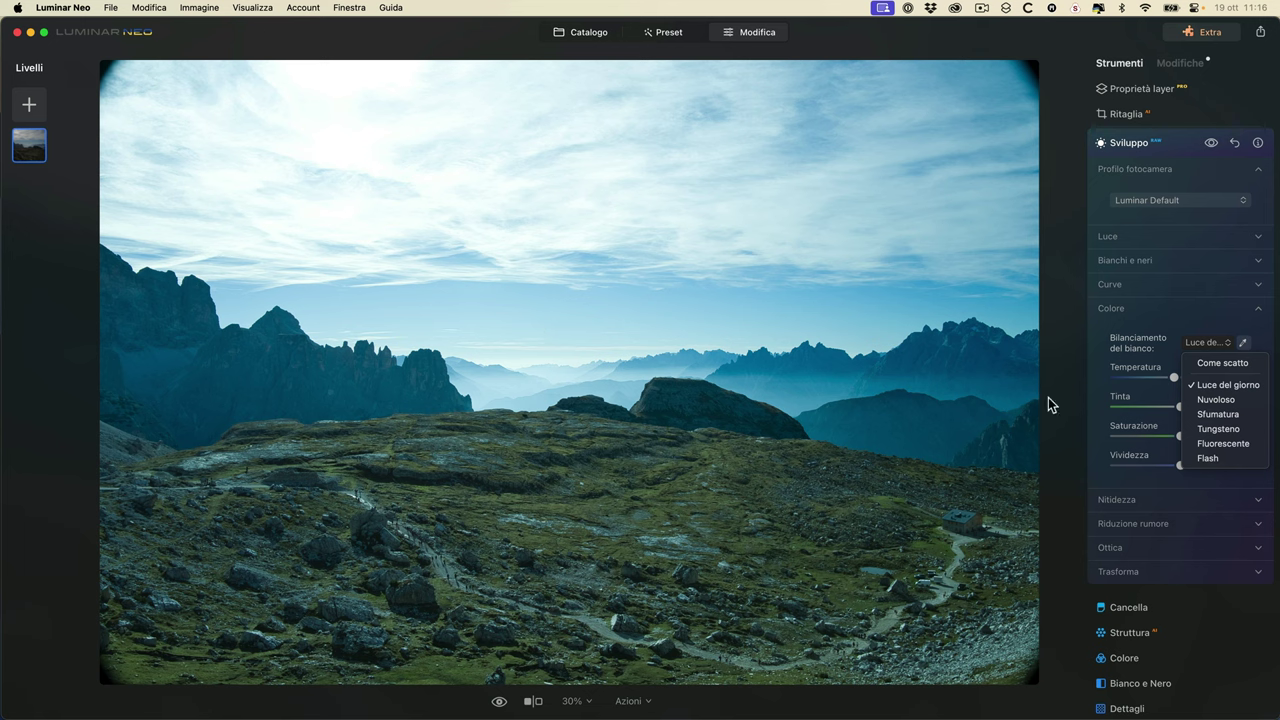
click(1237, 393)
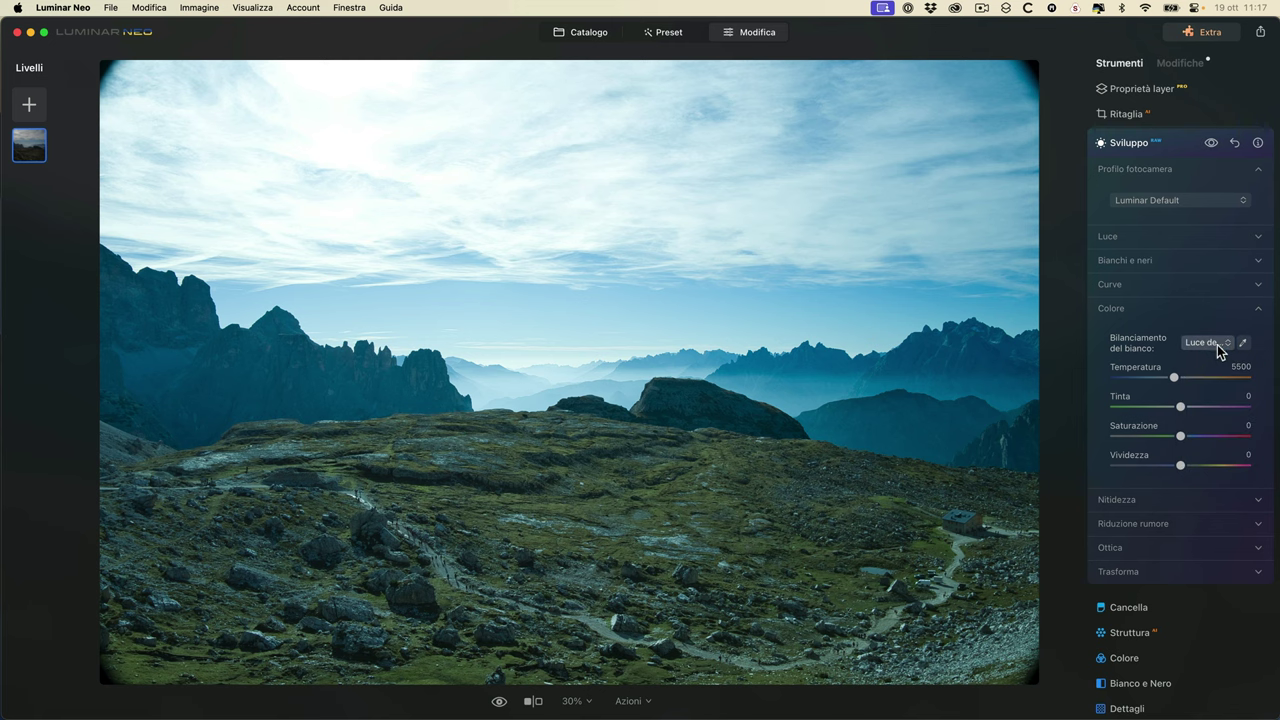
- Set Temperatura to 7619, then return the white balance to Come scatto
drag(1172, 377, 1175, 380)
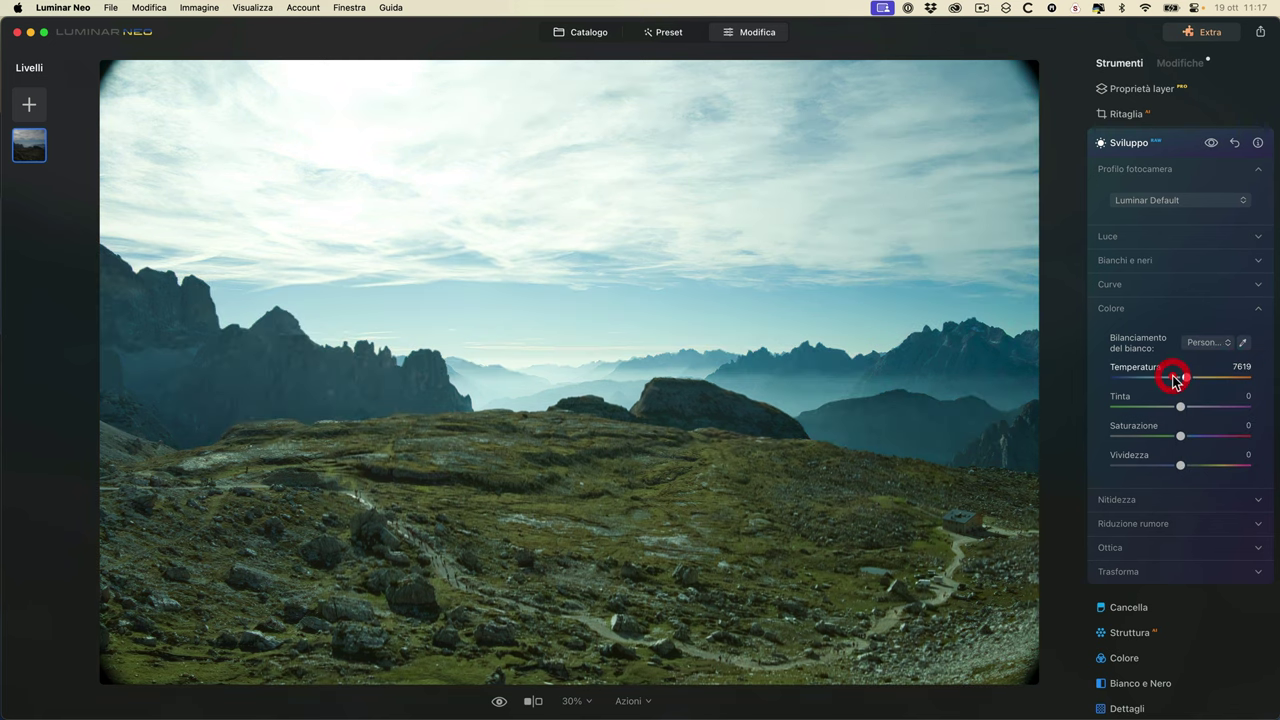
click(1205, 342)
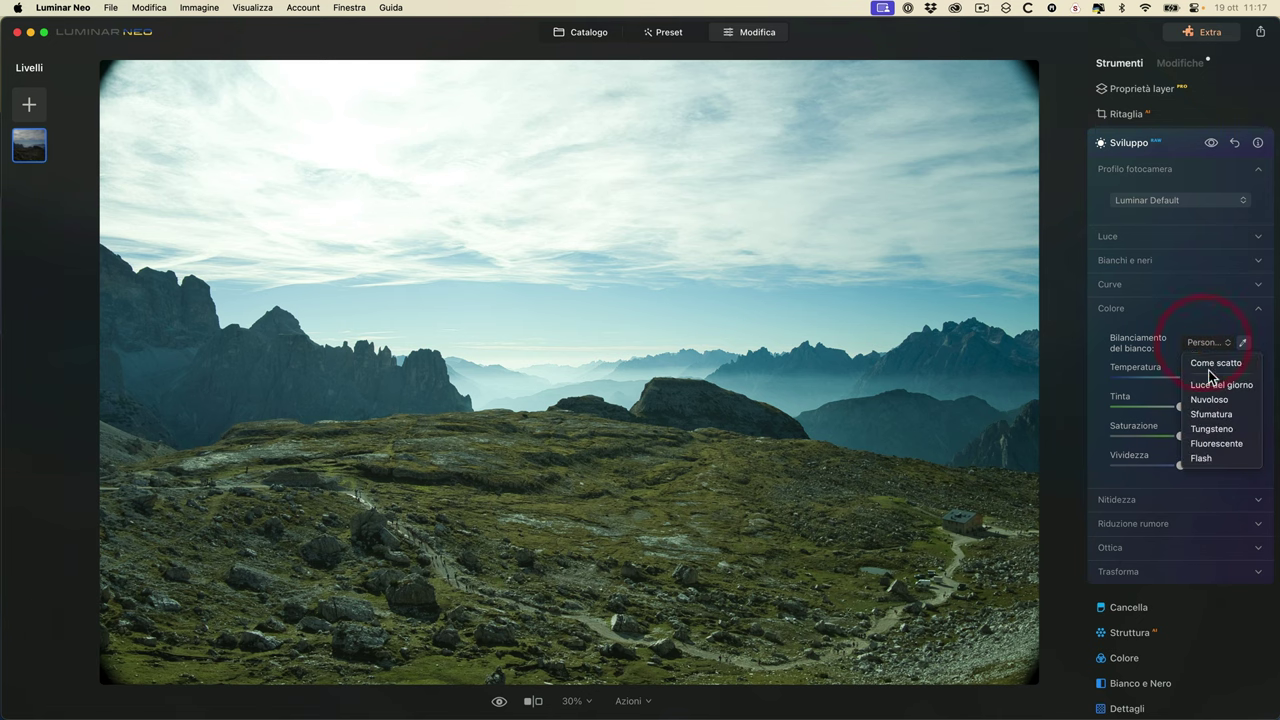
click(1208, 360)
- Warm Temperatura to 10773, and lower Saturazione to -2 and Vividezza to -3
mouse_move(1188, 376)
mouse_down()
mouse_move(1168, 377)
mouse_move(1198, 380)
mouse_up()
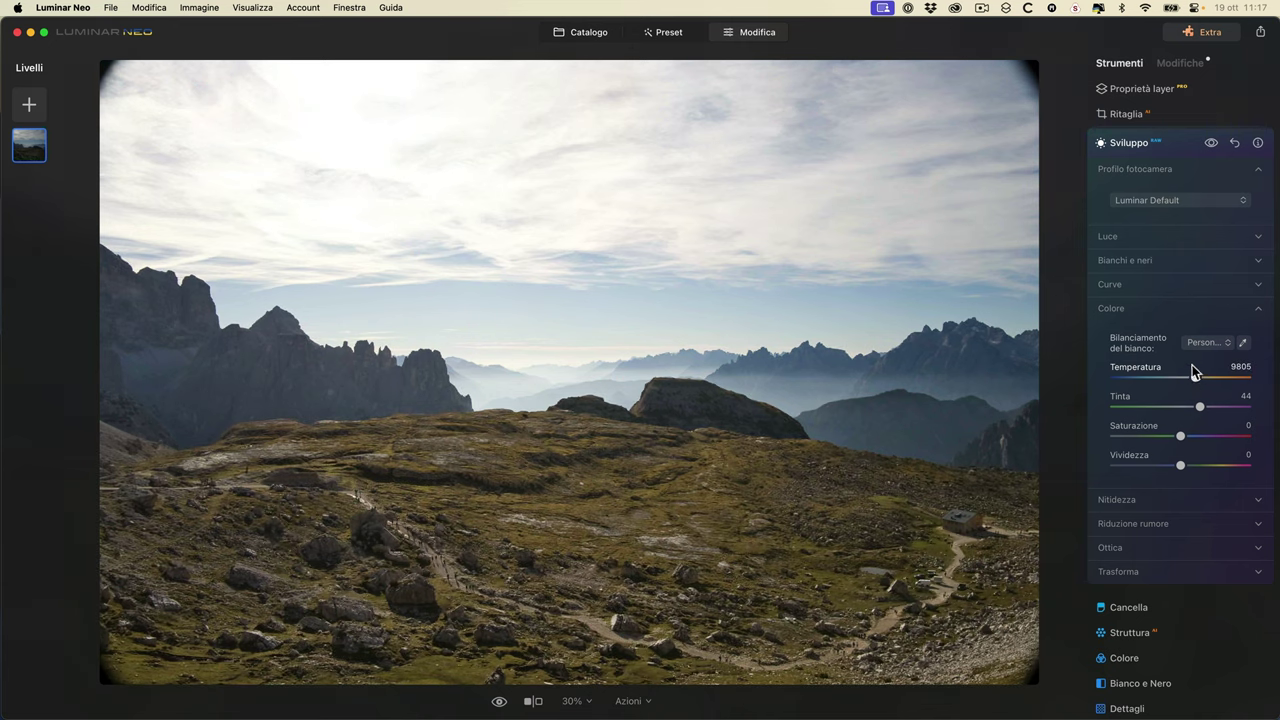
drag(1195, 376, 1198, 377)
mouse_move(1180, 436)
mouse_down()
mouse_move(1188, 466)
mouse_move(1174, 466)
mouse_move(1238, 456)
mouse_move(1176, 465)
mouse_move(1222, 473)
mouse_move(1127, 466)
mouse_move(1177, 467)
mouse_up()
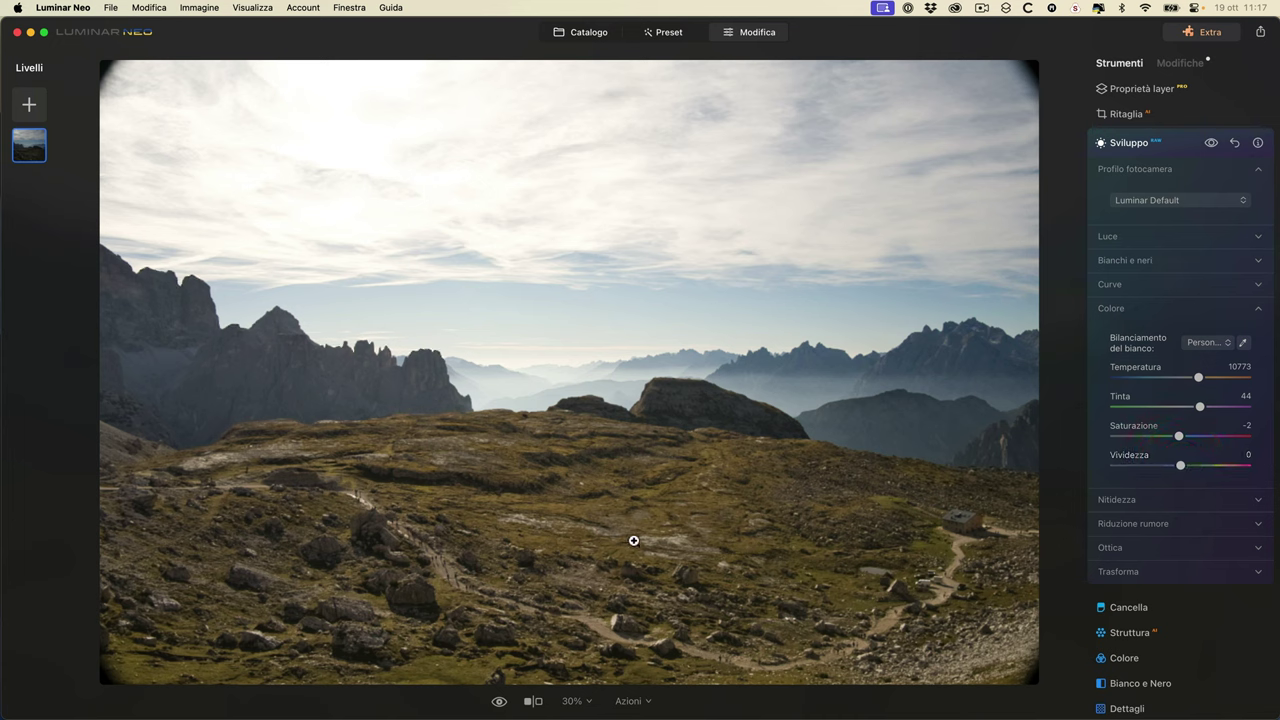
drag(1180, 467, 1177, 463)
- Sample a neutral target in the clouds with the white balance eyedropper, then restore the Come scatto preset
click(1244, 343)
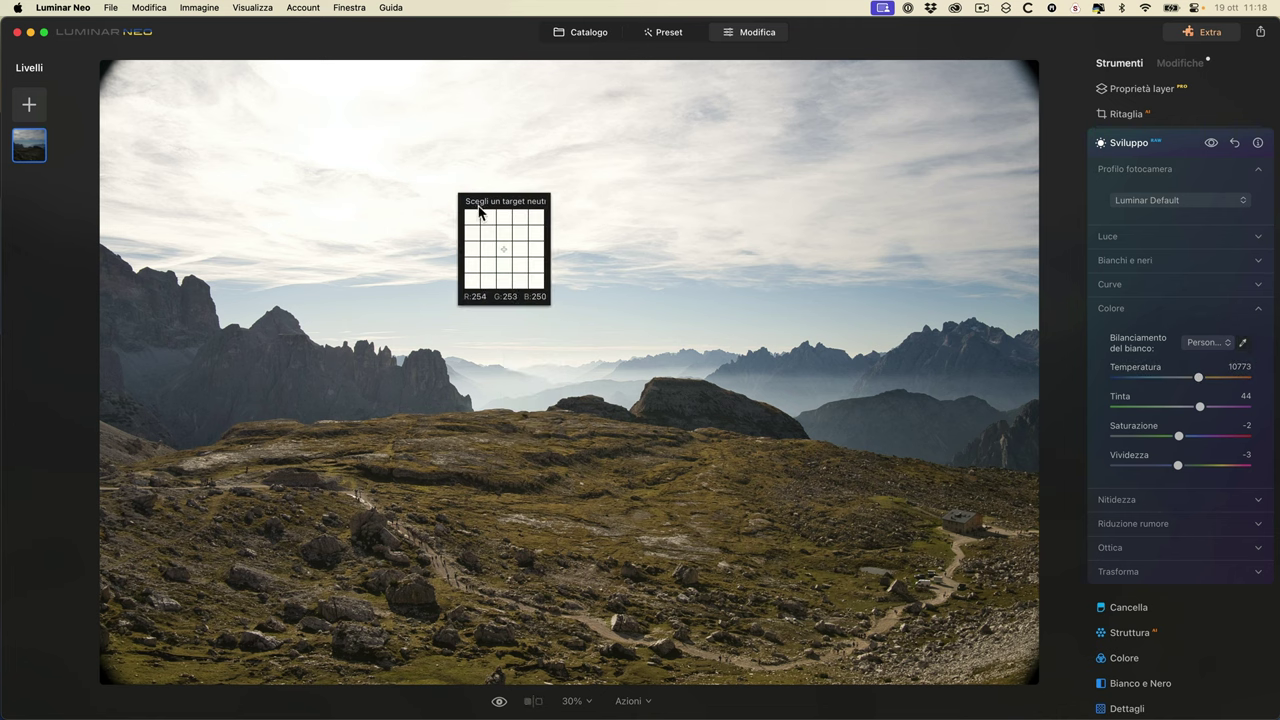
click(716, 243)
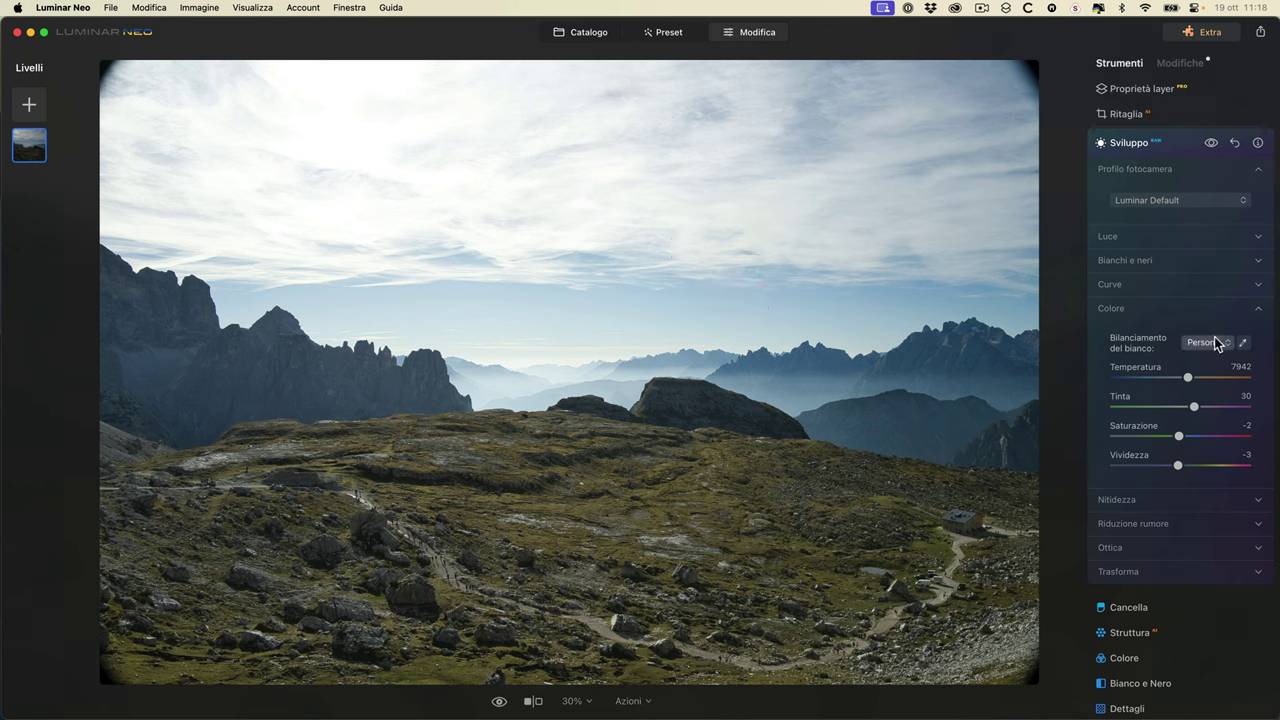
click(1212, 340)
click(1212, 359)
click(1186, 377)
click(1202, 405)
- Reset Saturazione and Vividezza to 0
drag(1179, 436, 1183, 437)
double_click(1183, 436)
double_click(1177, 465)
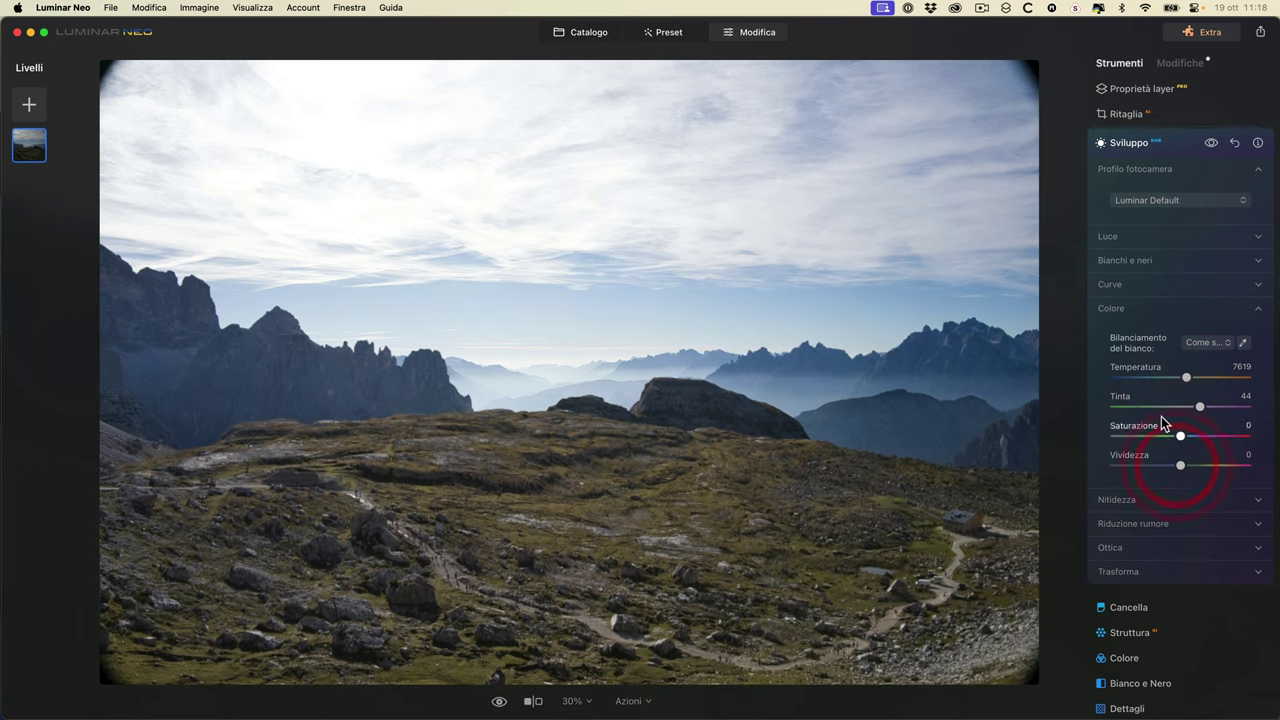
- Switch from Colore to Nitidezza, set Definizione to 31, and inspect the rocky path at 100%
click(1139, 309)
click(1130, 333)
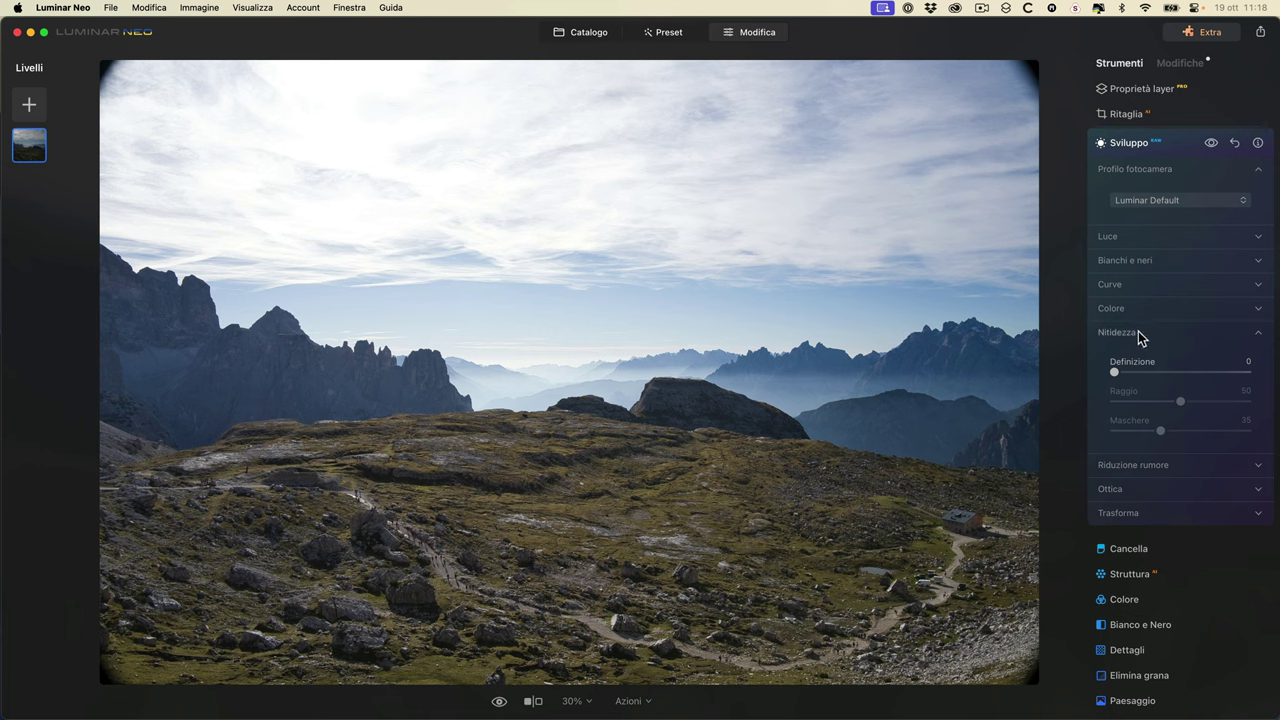
drag(1114, 371, 1157, 372)
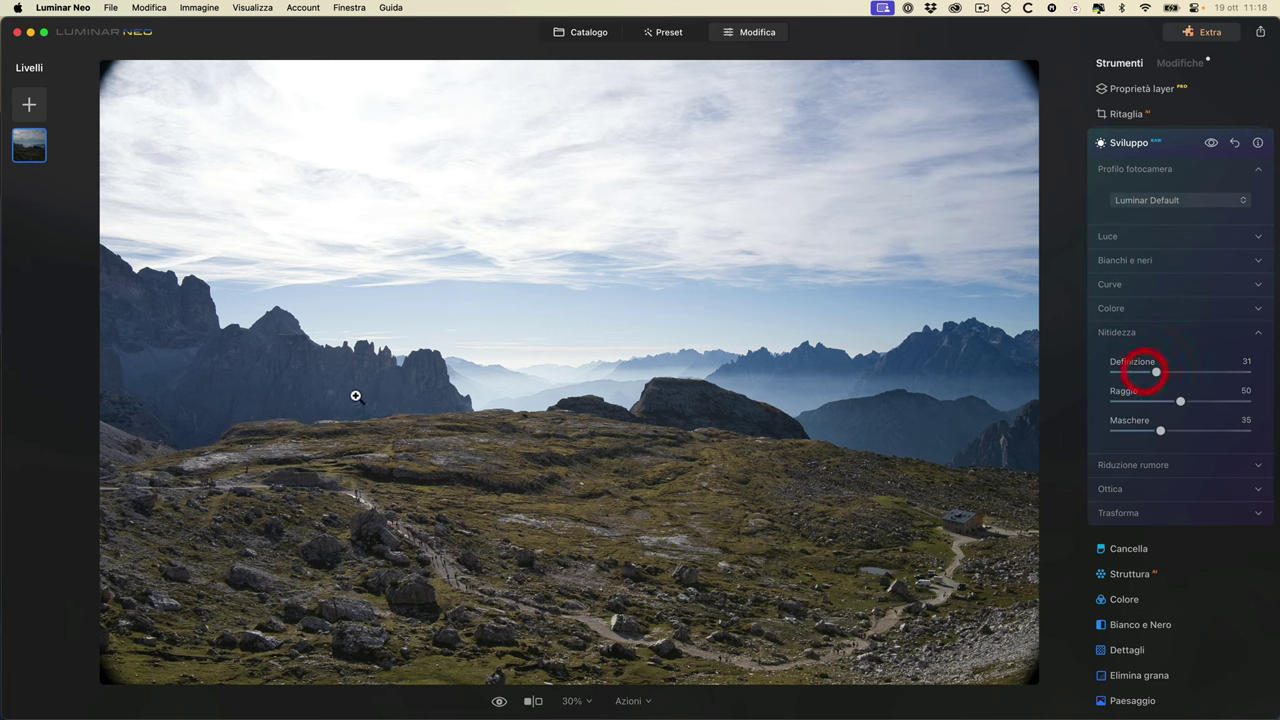
click(565, 535)
drag(646, 367, 720, 251)
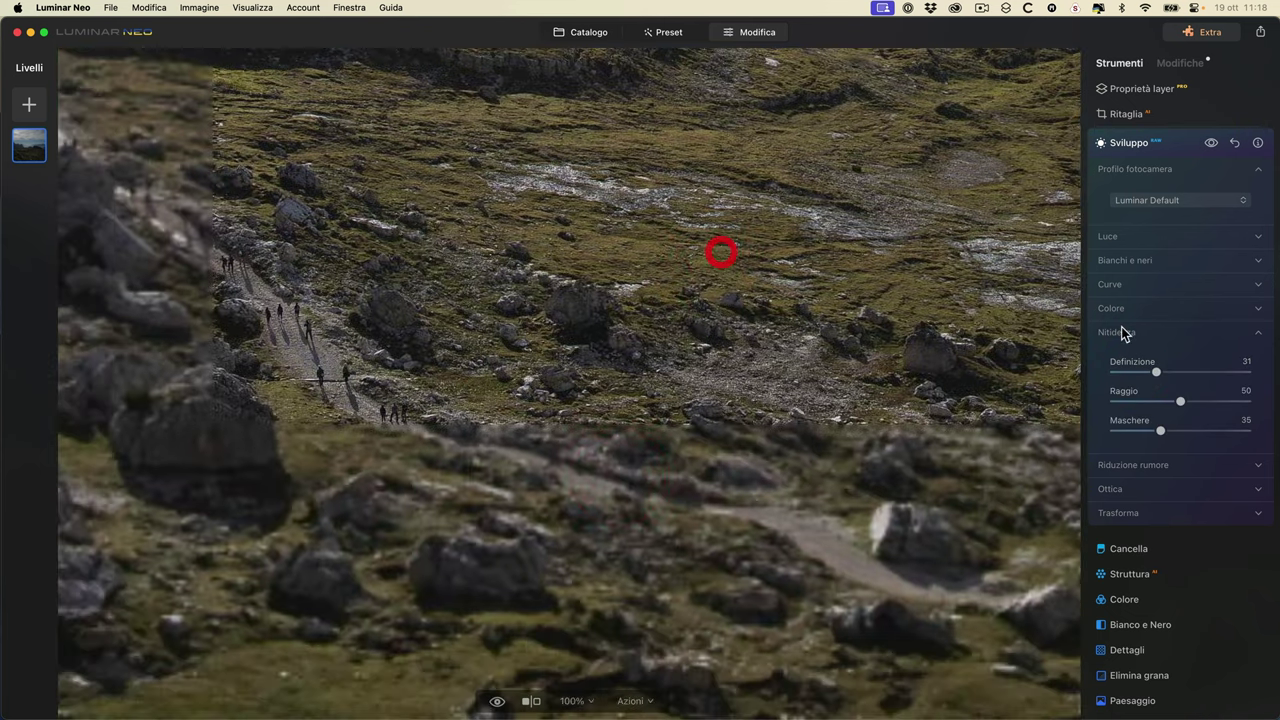
- Compare Definizione at several strengths between 0 and 43, reduce Raggio to 4, and leave Definizione at 20
drag(1156, 372, 1107, 371)
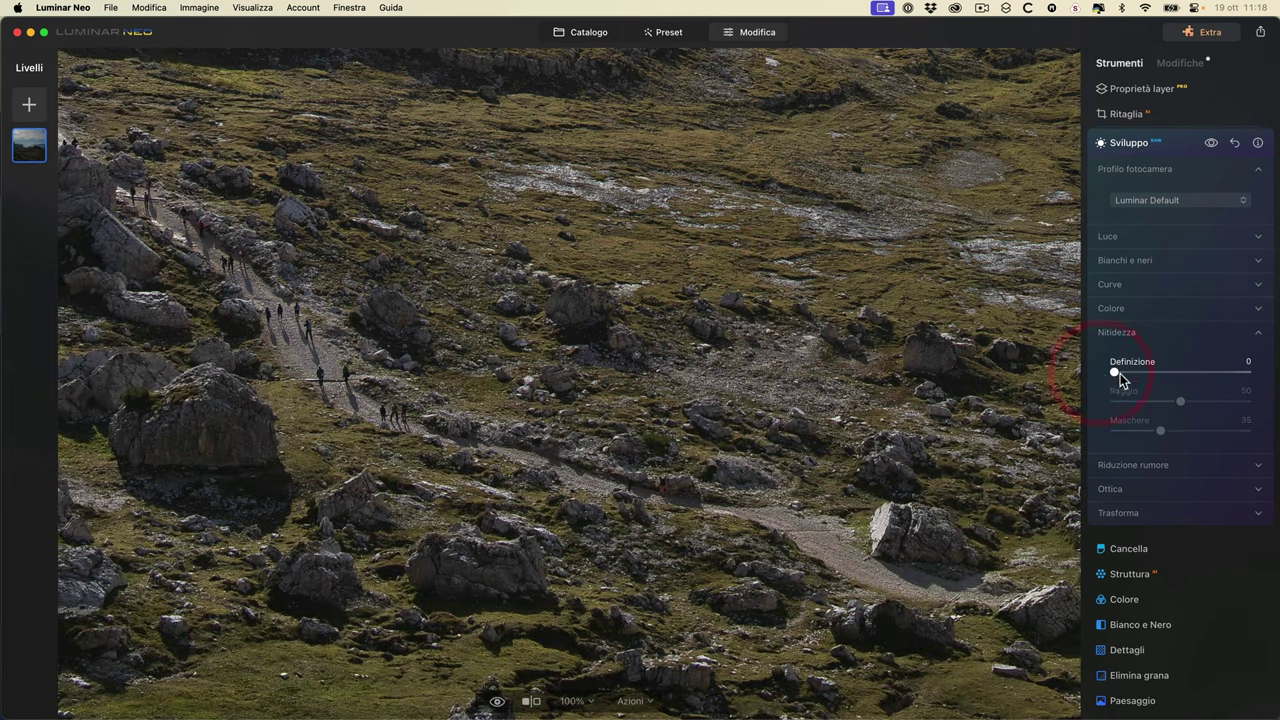
mouse_move(1115, 372)
mouse_down()
mouse_move(1180, 370)
mouse_move(1120, 374)
mouse_up()
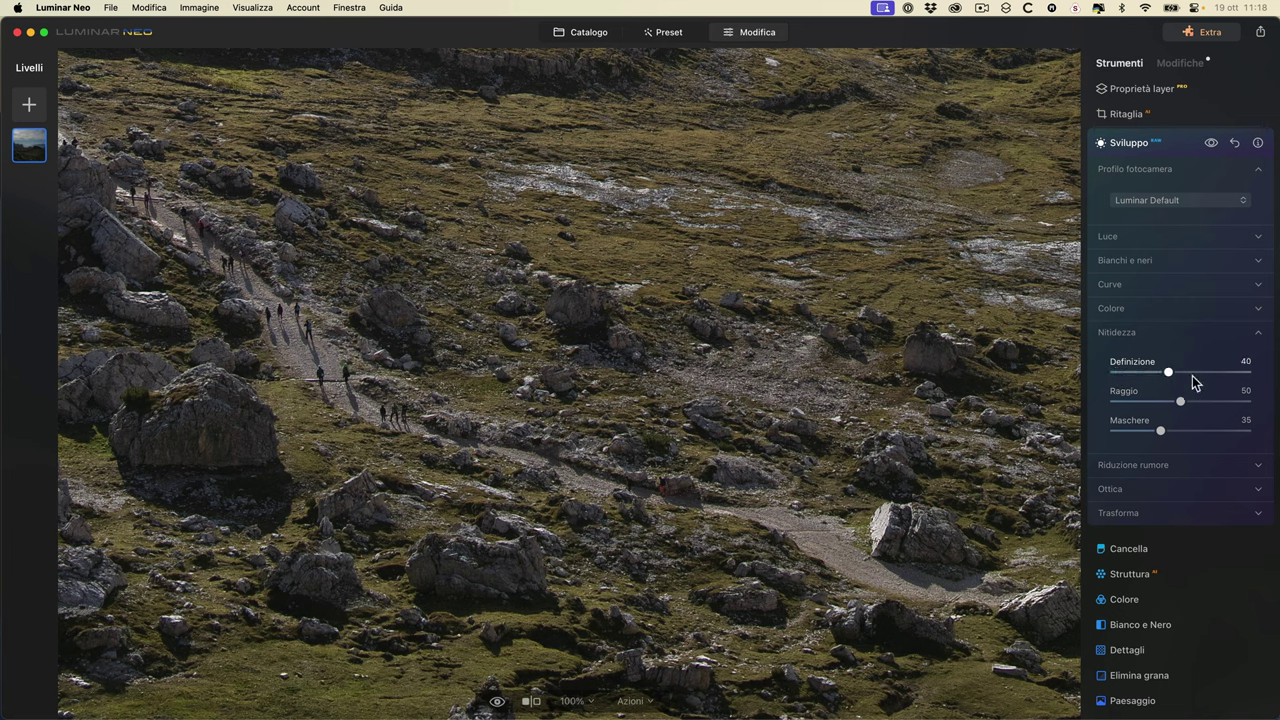
click(1180, 402)
drag(1180, 402, 1117, 400)
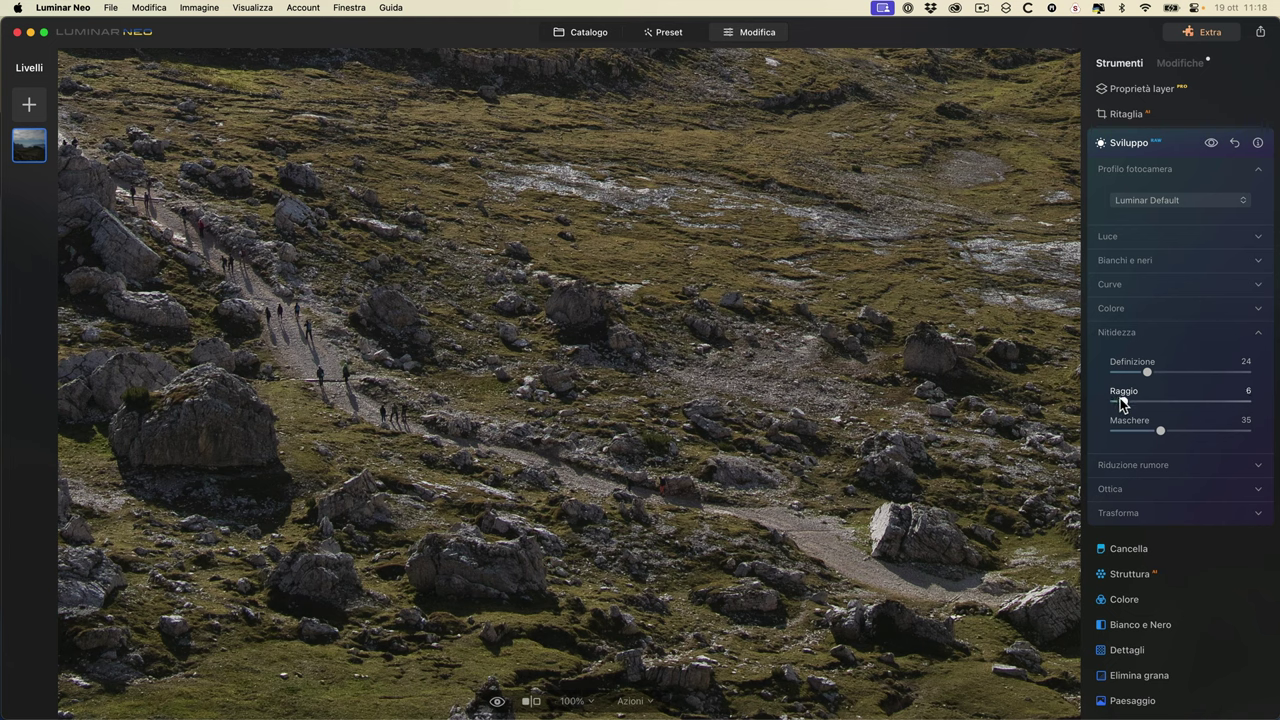
mouse_move(1120, 400)
mouse_down()
mouse_move(1266, 402)
mouse_move(1117, 400)
mouse_up()
drag(1148, 371, 1175, 376)
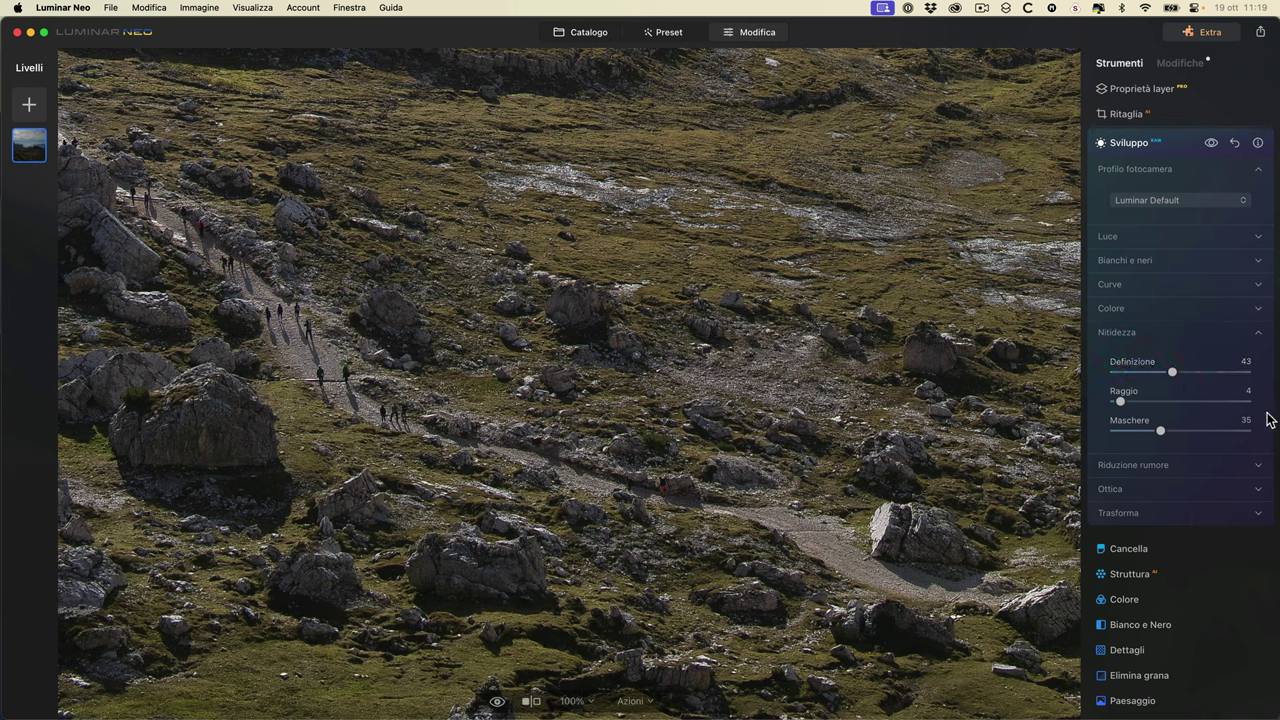
mouse_move(1174, 372)
mouse_down()
mouse_move(1129, 371)
mouse_move(1141, 372)
mouse_up()
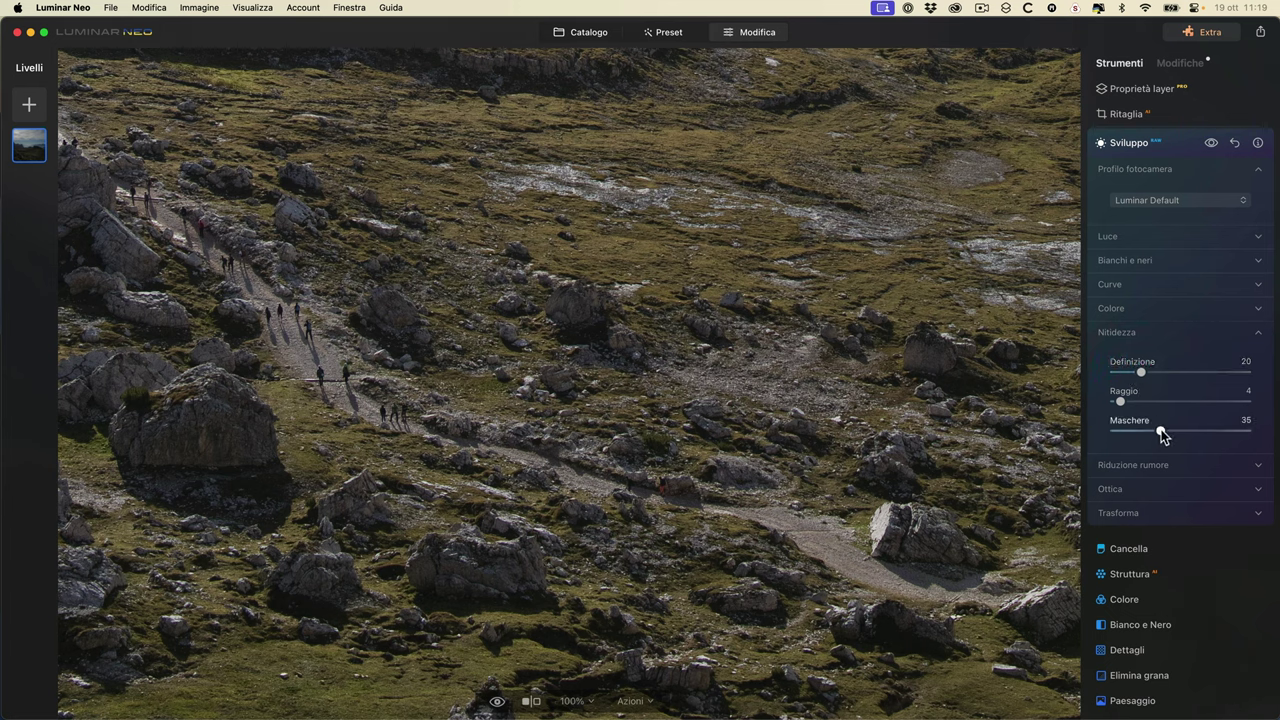
- Test extreme sharpening with Definizione 100, Raggio 76 and Maschere 60, then restore Maschere to 35
drag(1148, 371, 1247, 371)
mouse_move(1121, 402)
mouse_down()
mouse_move(1215, 401)
mouse_move(1121, 432)
mouse_move(1262, 434)
mouse_move(1193, 432)
mouse_up()
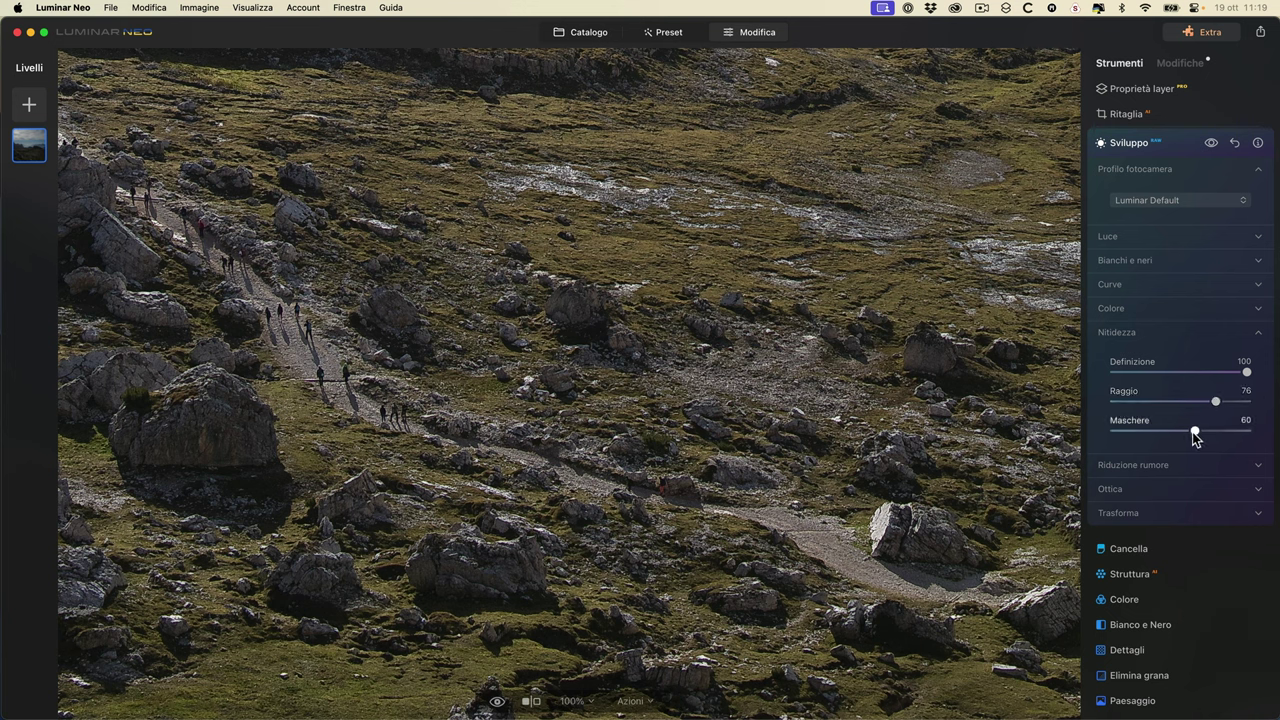
drag(1193, 432, 1180, 401)
- Set Definizione to 25 and Raggio to 1, then collapse Nitidezza
drag(1245, 373, 1121, 403)
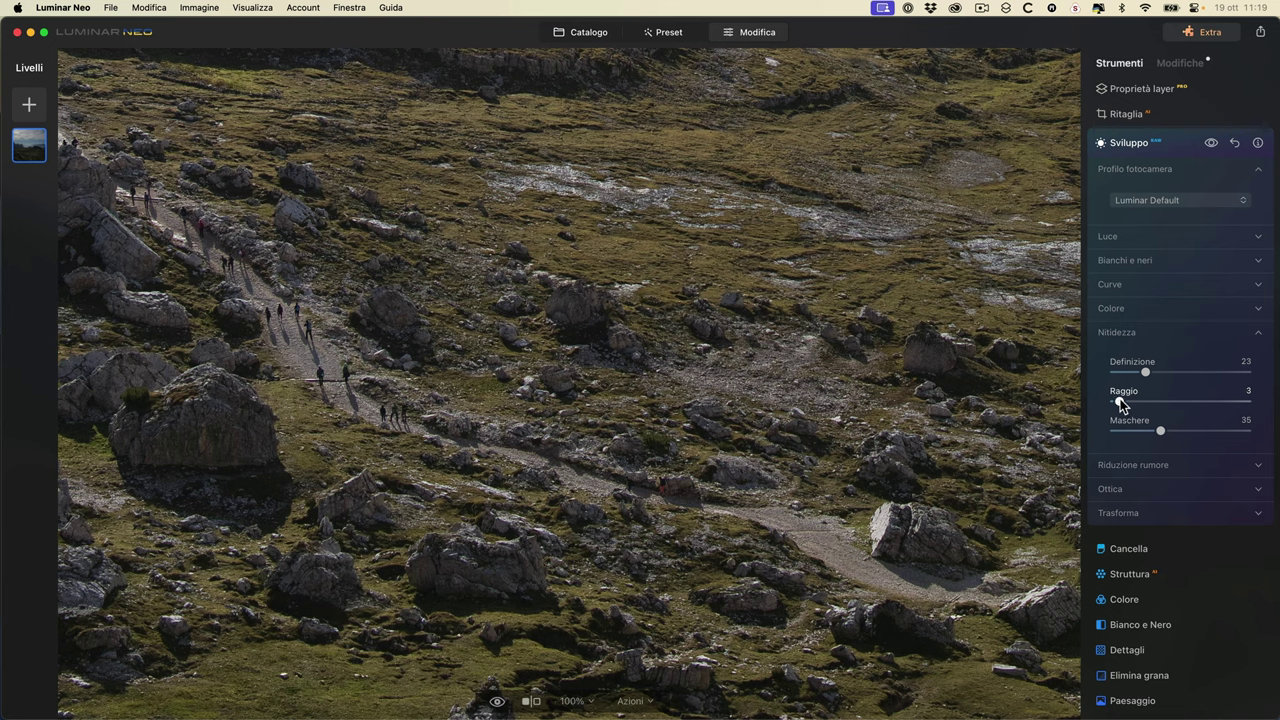
click(1117, 401)
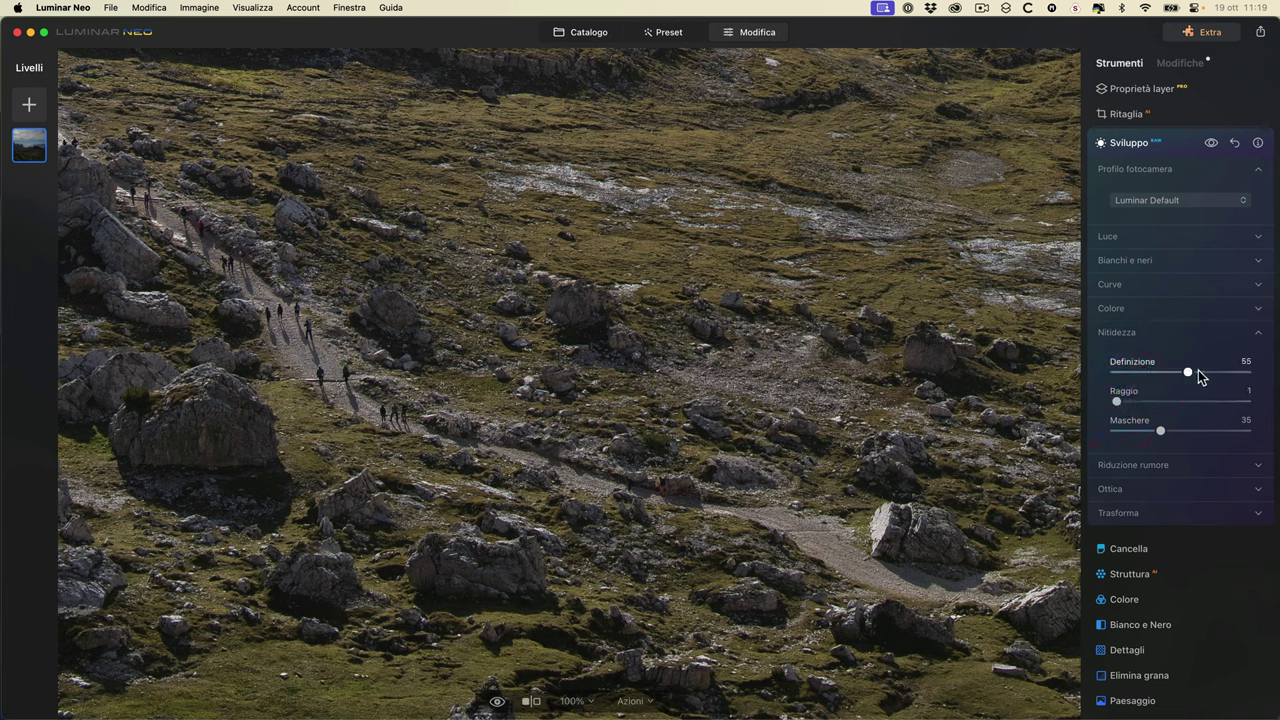
drag(1156, 371, 1148, 371)
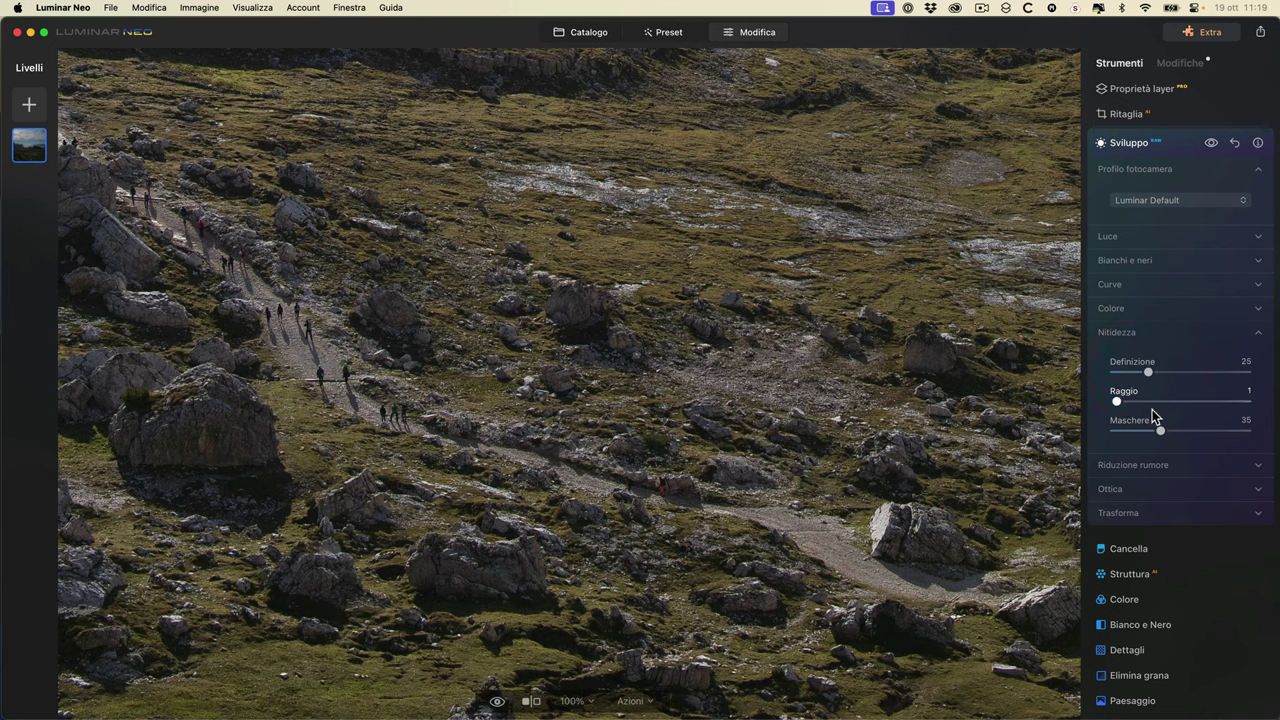
click(1126, 336)
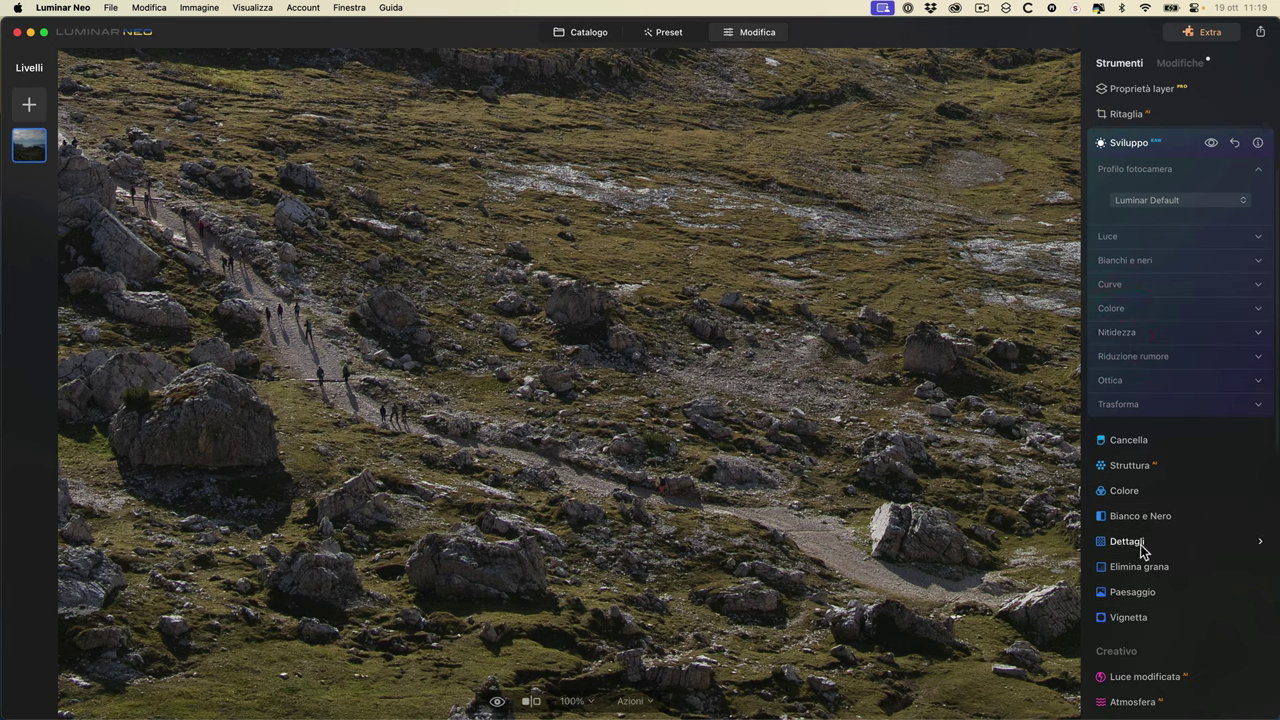
- Open Riduzione rumore, frame the hazy mountains at 200%, and set the Luminosità noise reduction to 95
click(1124, 357)
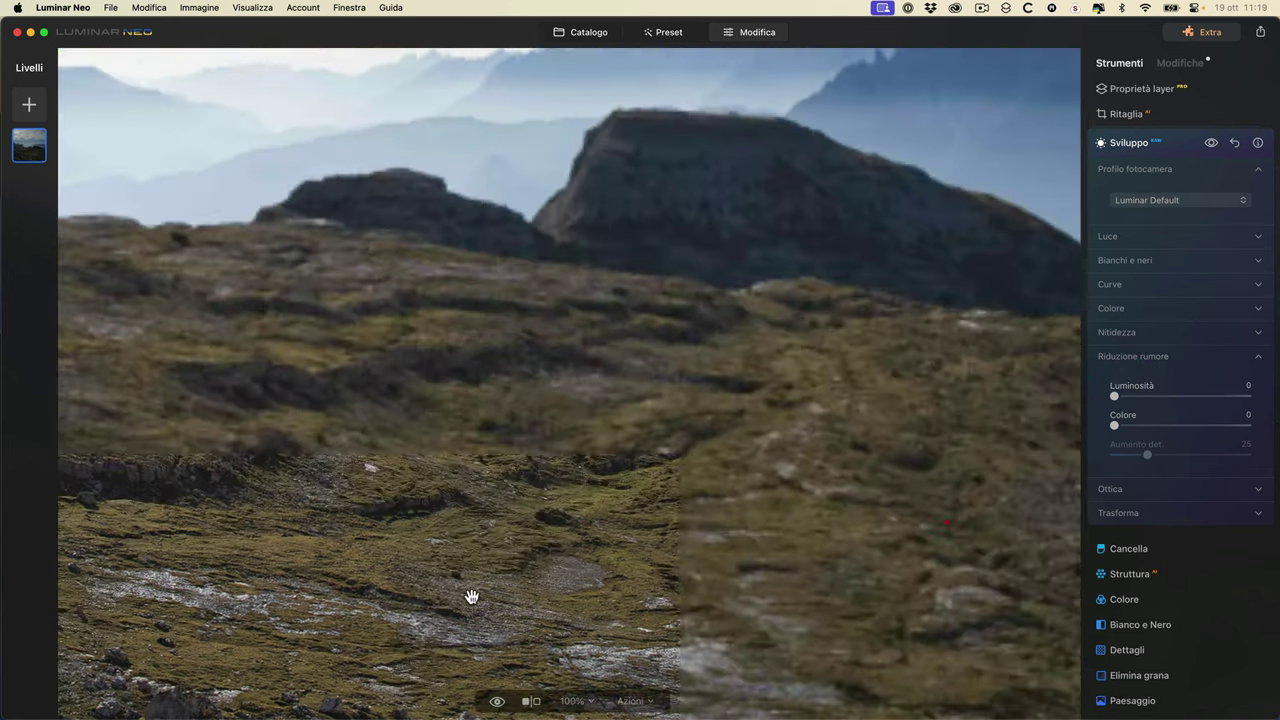
click(470, 600)
drag(615, 457, 589, 457)
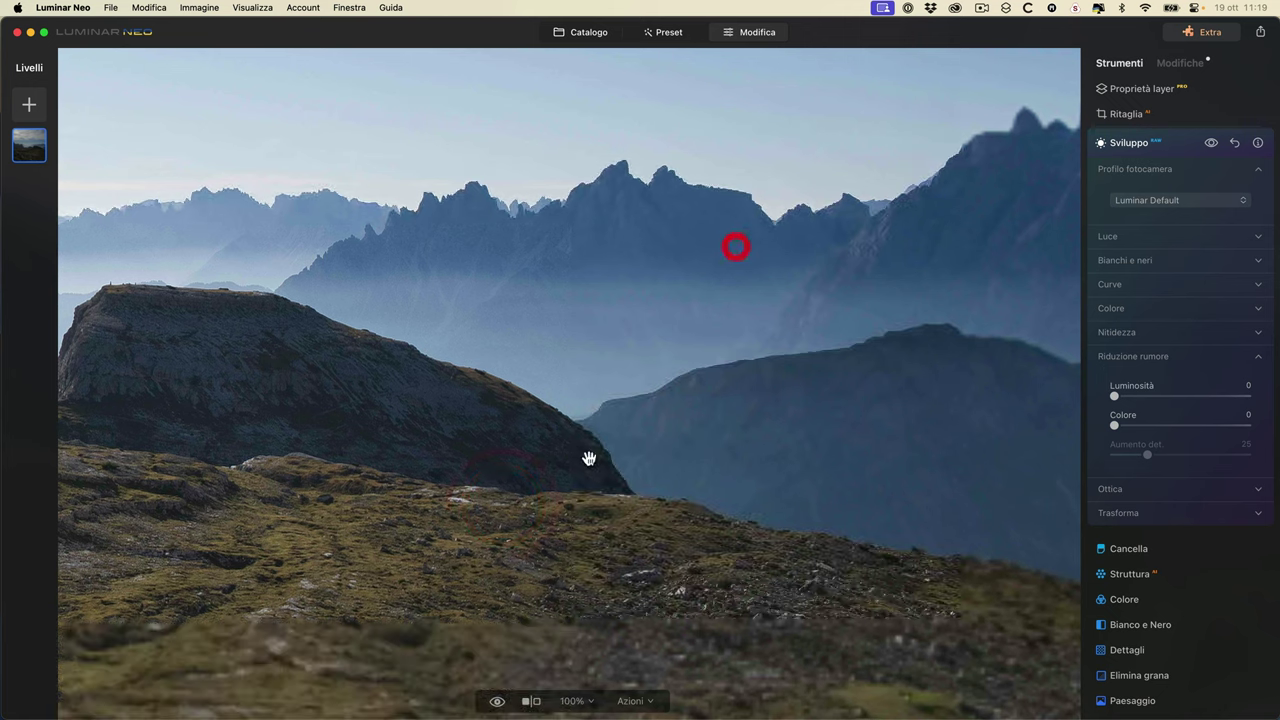
click(590, 703)
click(586, 630)
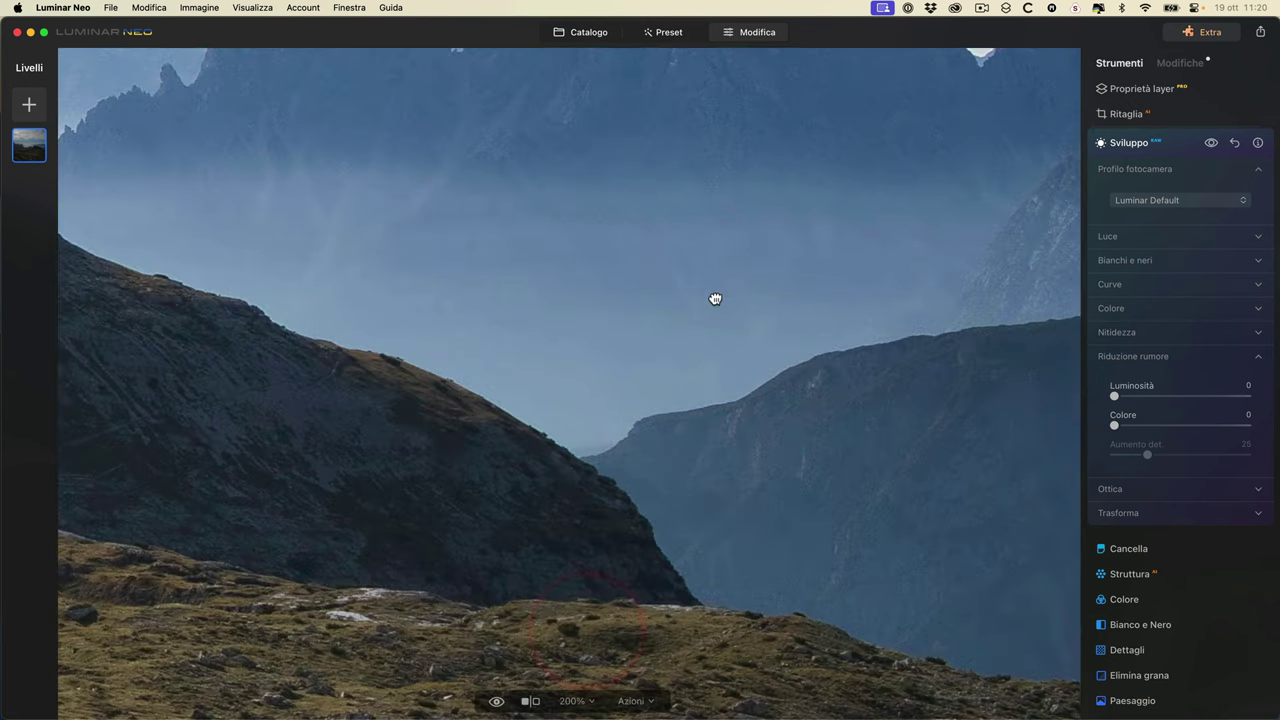
drag(715, 296, 591, 406)
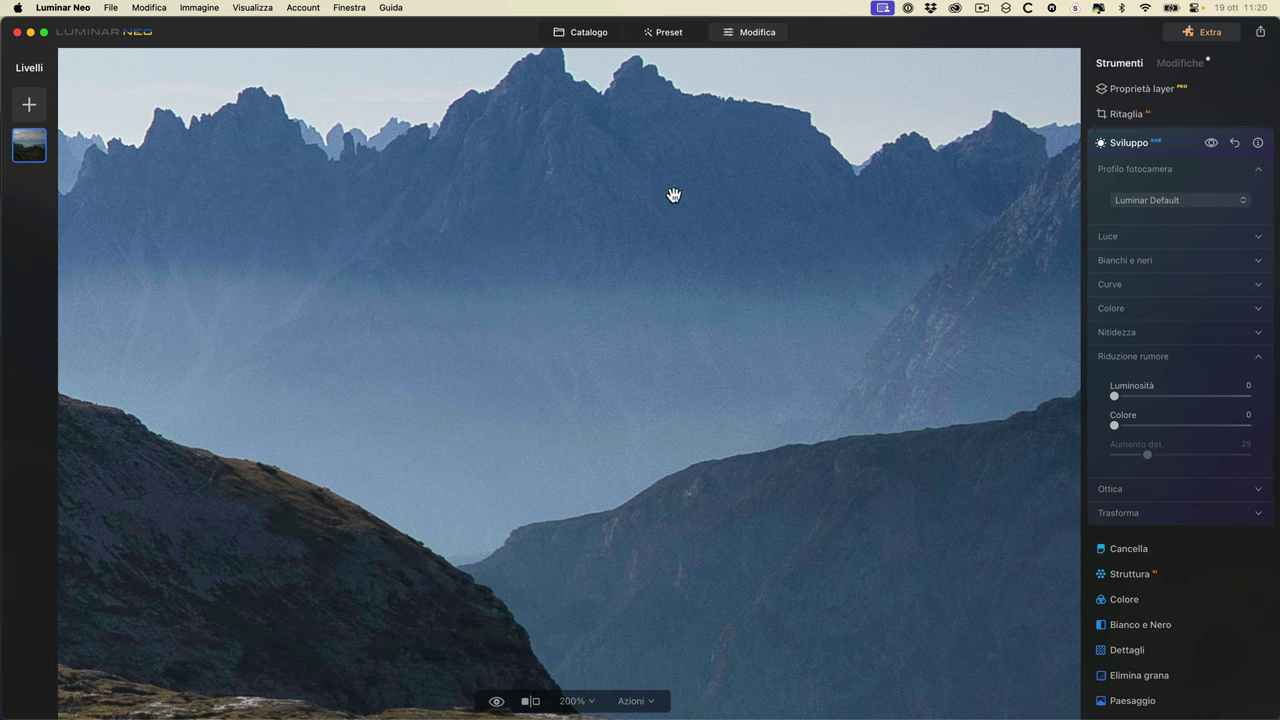
drag(1116, 395, 1241, 400)
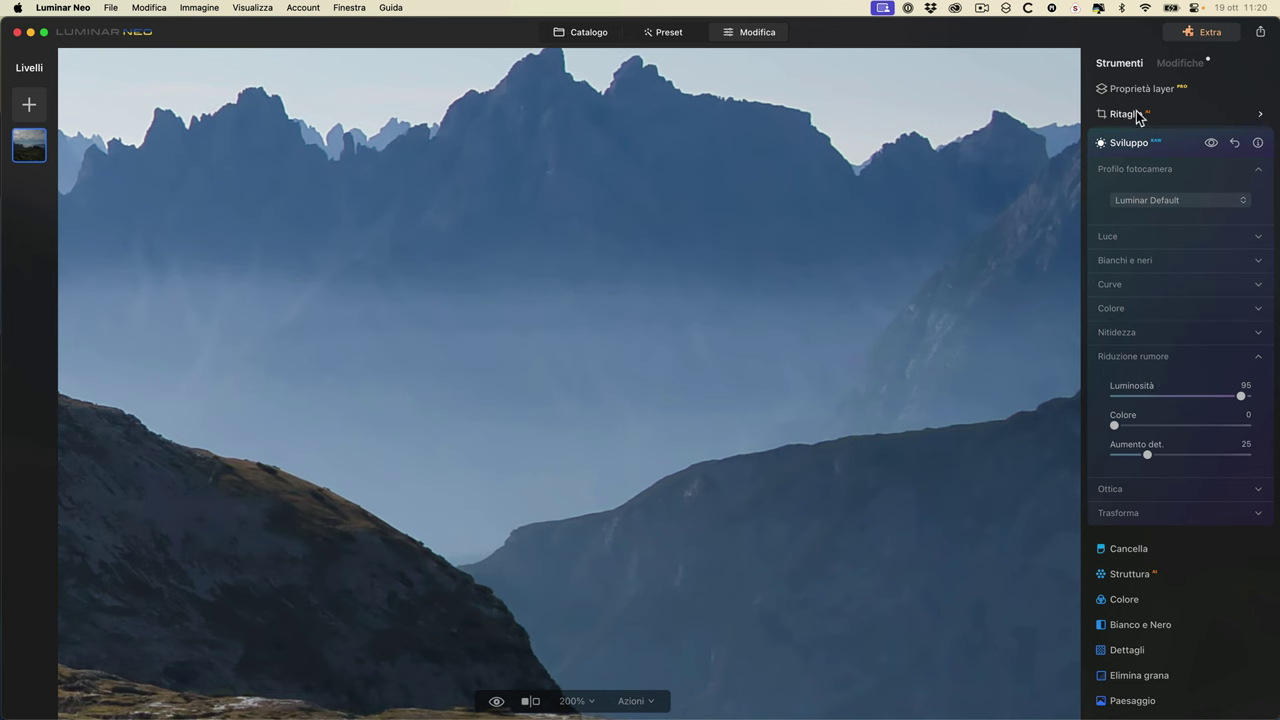
- Expand the Estensioni tool group to show the RAW senza disturbi extension
scroll(1146, 161, up, 3)
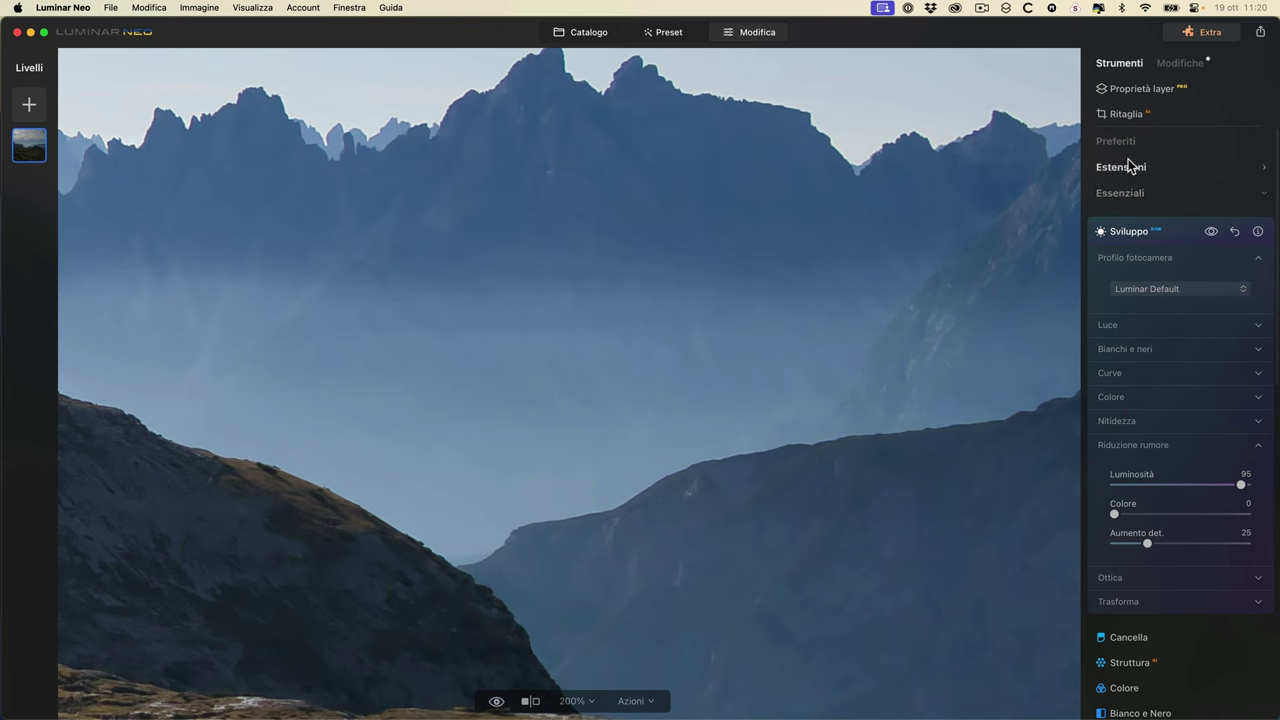
click(1266, 172)
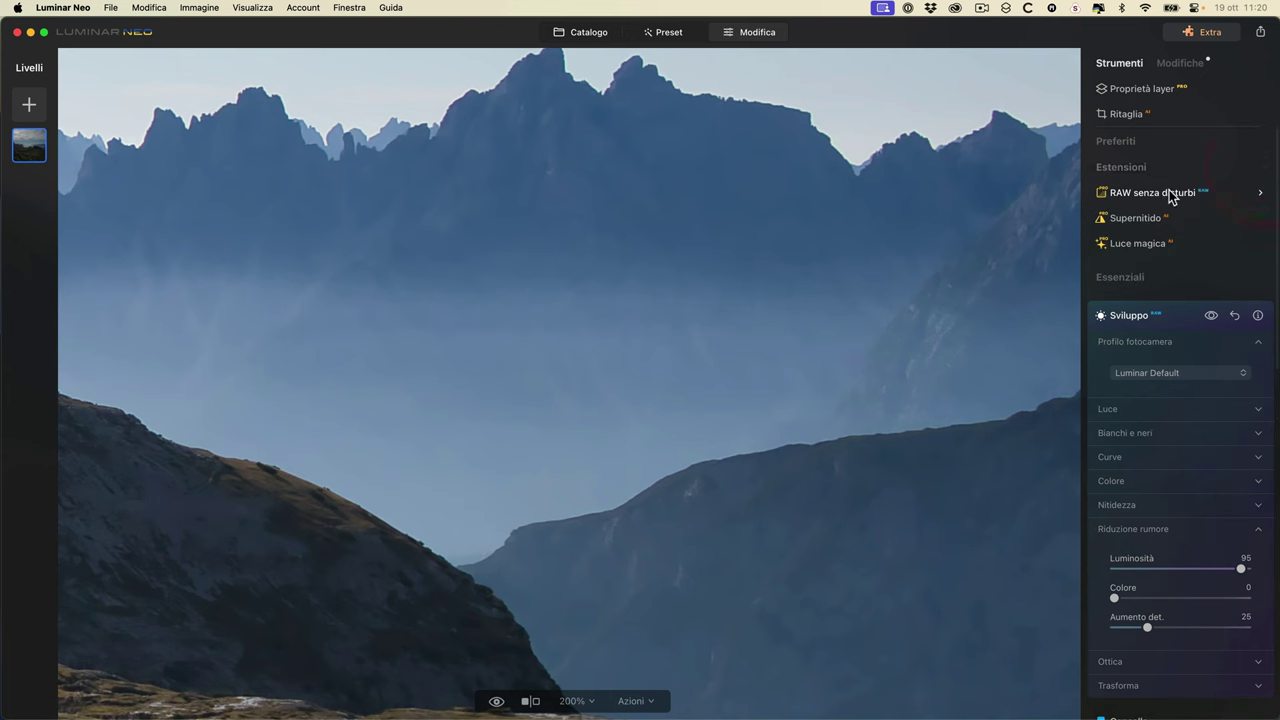
- Collapse the Estensioni group and lower the Luminosità noise reduction to 10
click(1266, 170)
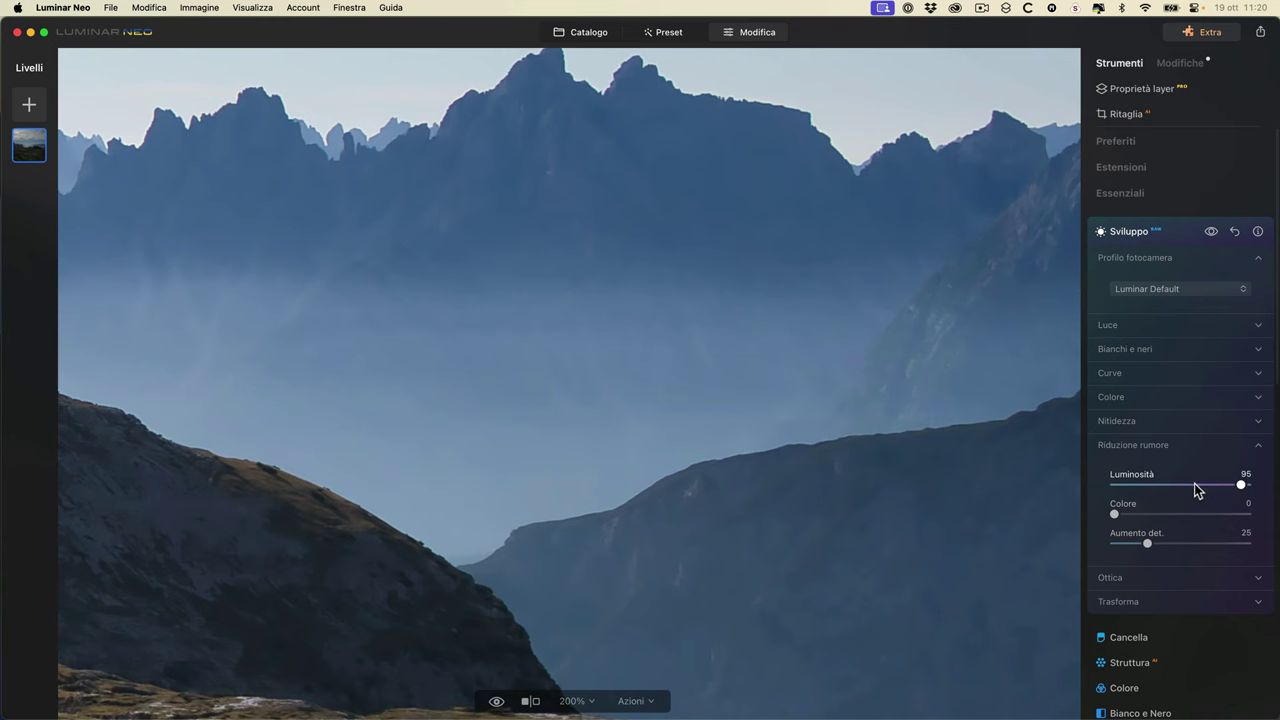
drag(1138, 491, 1135, 491)
click(1158, 491)
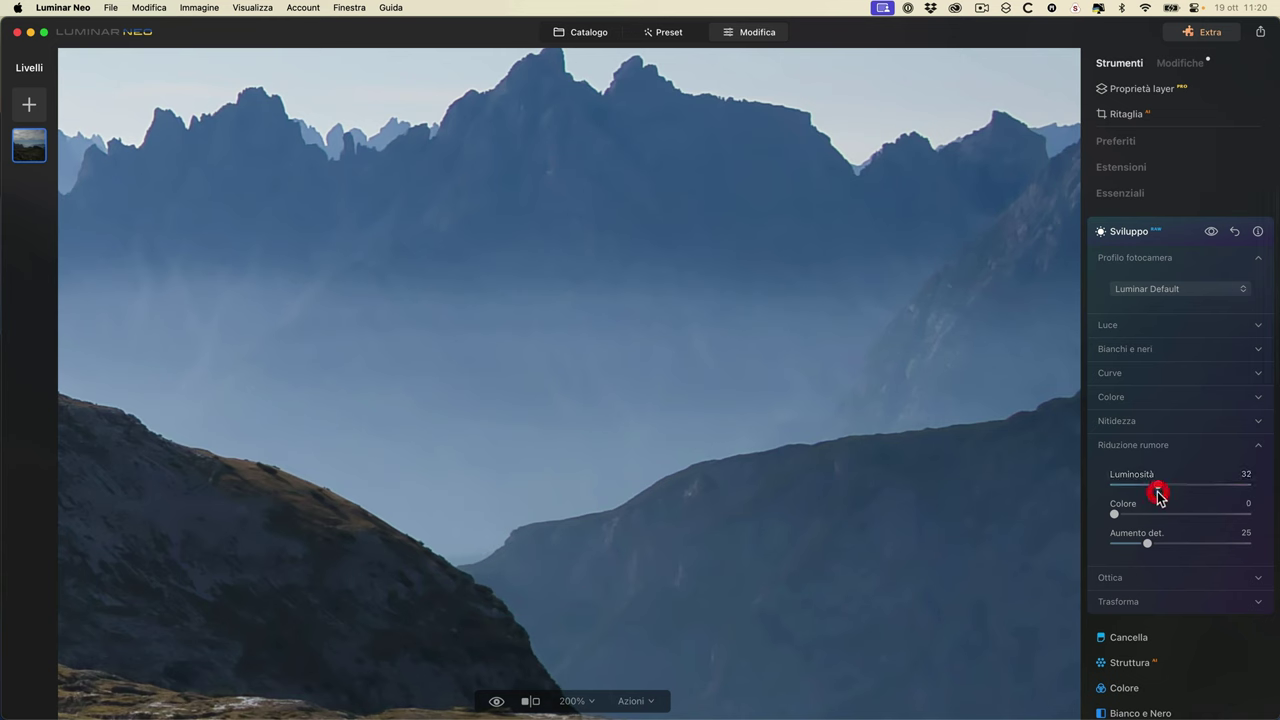
drag(1160, 489, 1133, 489)
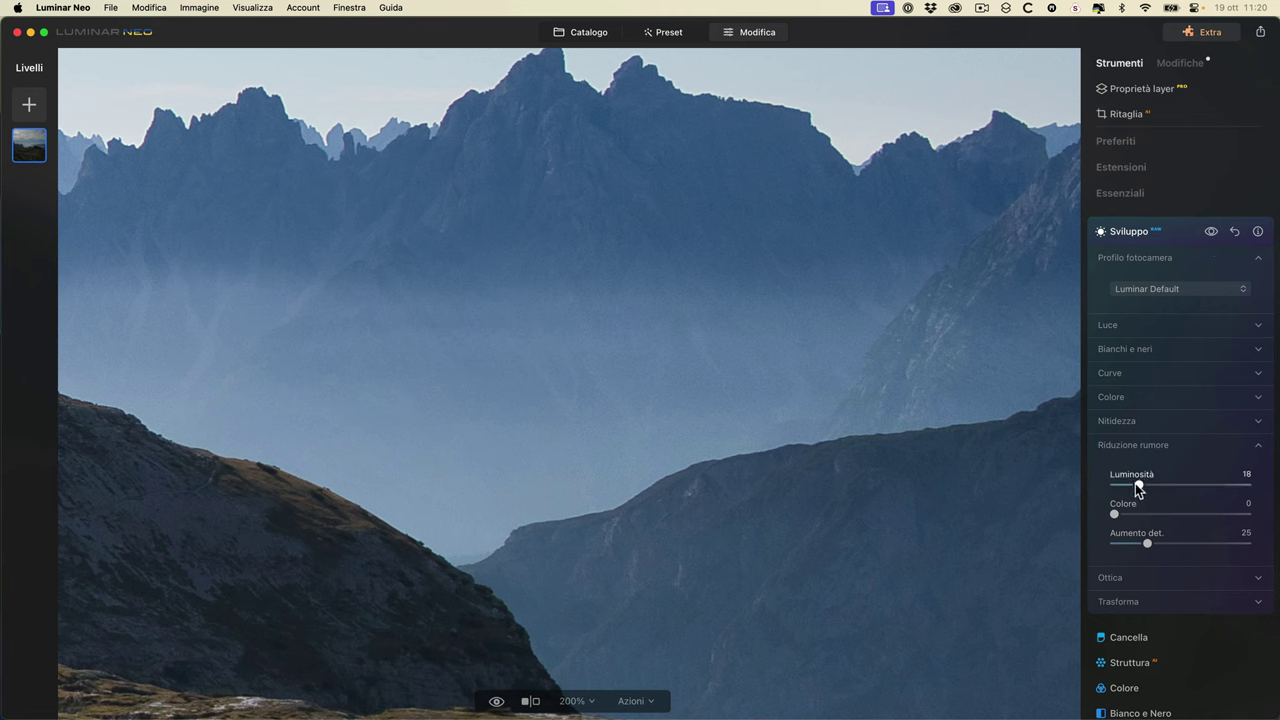
drag(1141, 487, 1209, 486)
mouse_move(1143, 515)
mouse_down()
mouse_move(1195, 515)
mouse_move(1109, 517)
mouse_move(1168, 529)
mouse_move(1191, 516)
mouse_move(1120, 517)
mouse_move(1130, 510)
mouse_up()
drag(1209, 485, 1128, 485)
- Frame the rocky slope above the hut, test the Colore noise reduction at 73, and return it to 0
drag(928, 523, 580, 188)
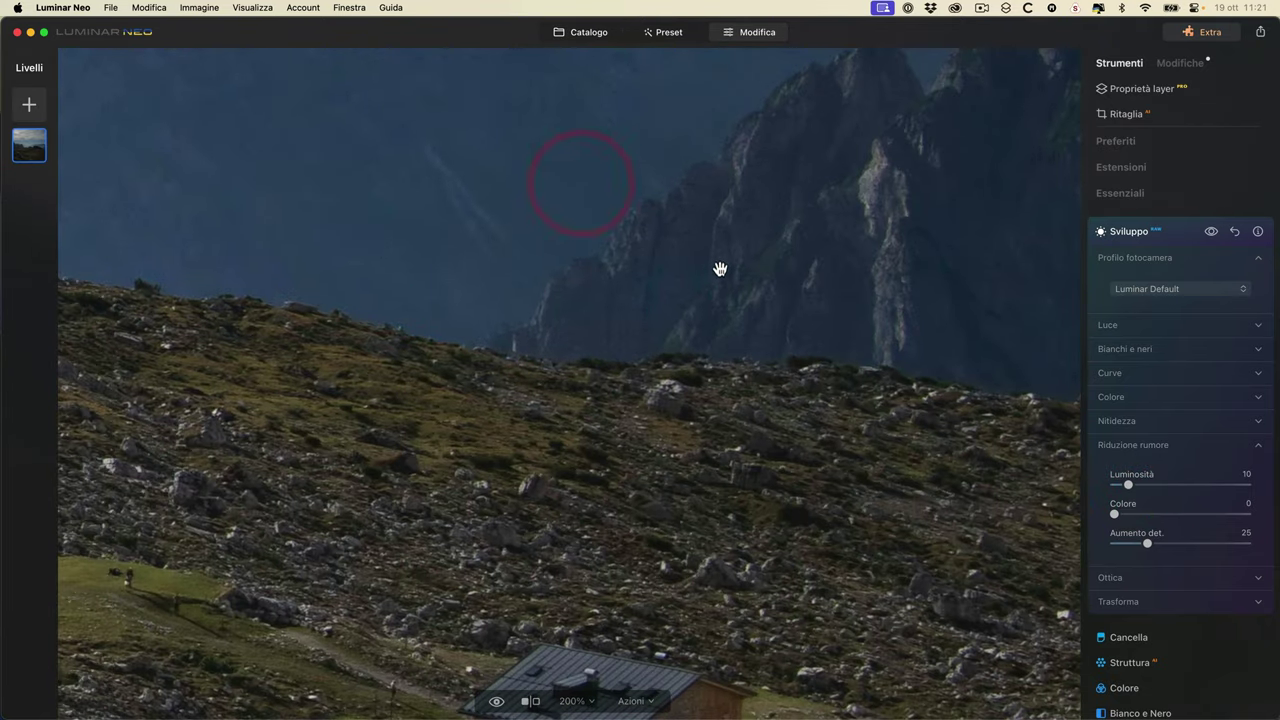
drag(713, 274, 634, 251)
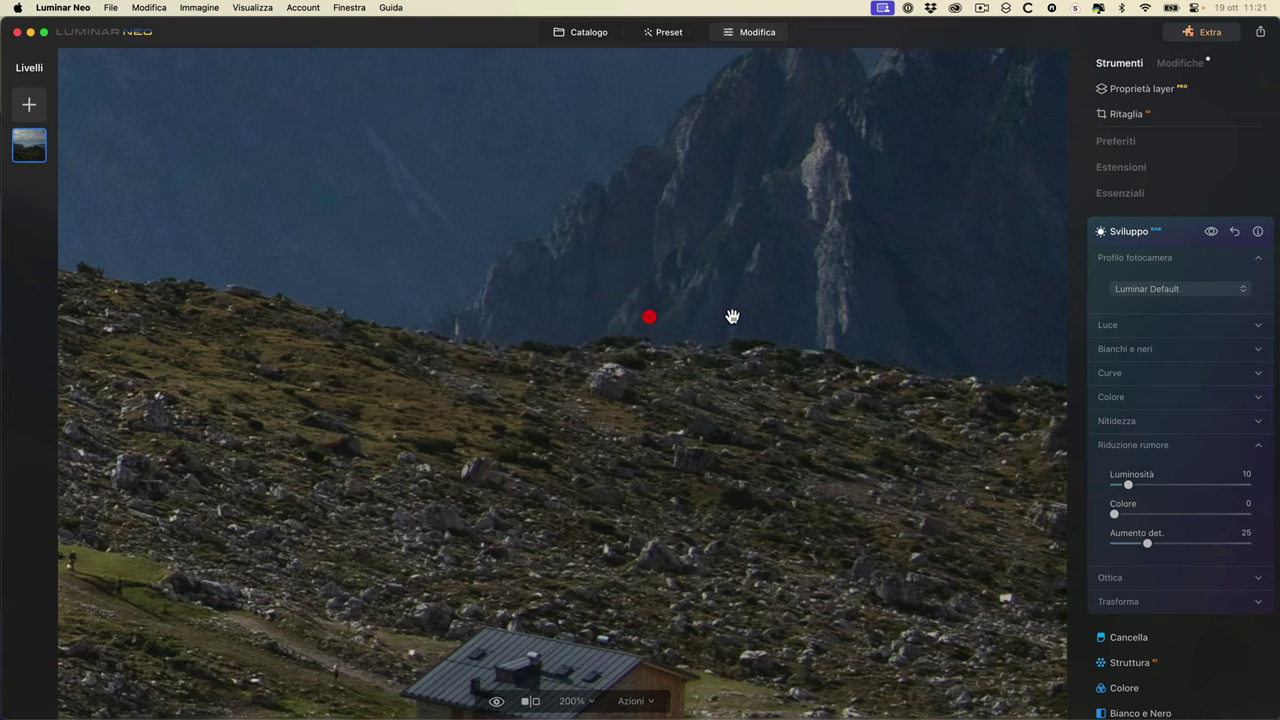
mouse_move(1116, 518)
mouse_down()
mouse_move(1266, 514)
mouse_move(1071, 523)
mouse_move(1249, 514)
mouse_move(1076, 518)
mouse_move(1216, 513)
mouse_up()
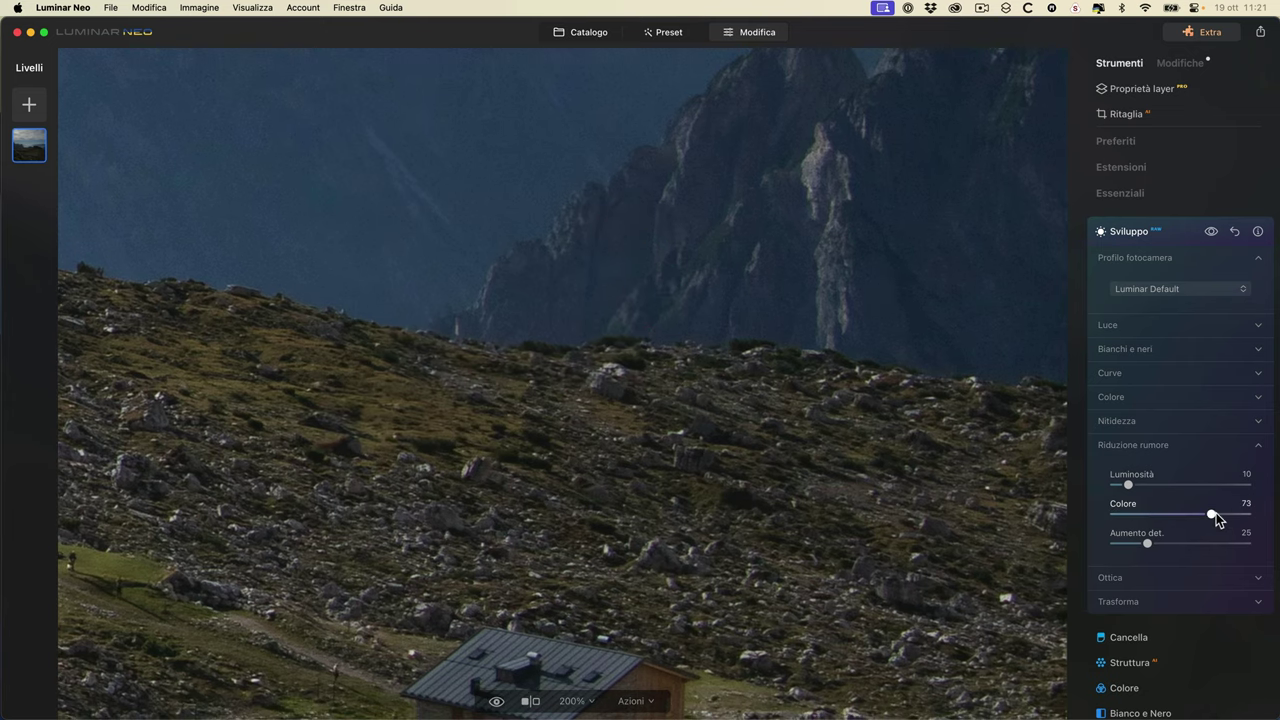
click(1061, 361)
drag(1179, 509, 1110, 508)
click(1104, 511)
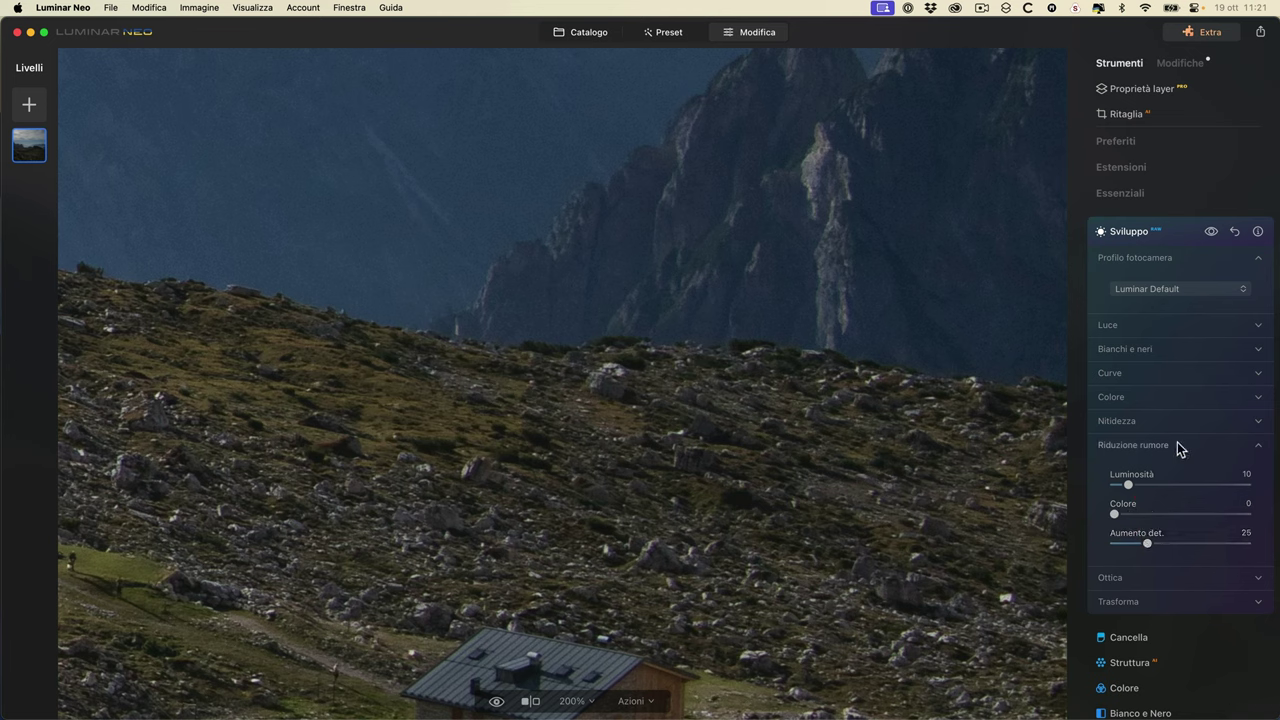
- Check the Nitidezza settings, then set Luminosità to 69 and Aumento det. to 0 with the hazy mountains framed
click(1256, 421)
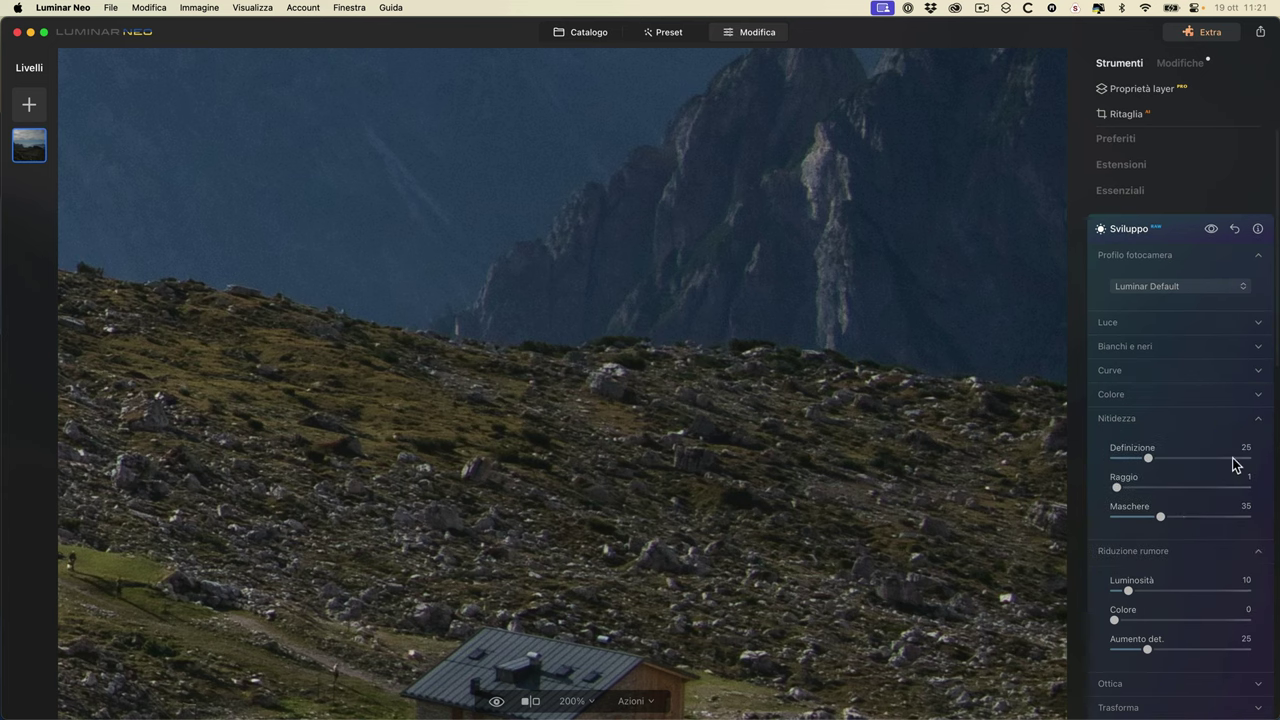
click(1257, 420)
drag(1146, 482, 1206, 482)
drag(626, 134, 815, 340)
drag(706, 229, 557, 157)
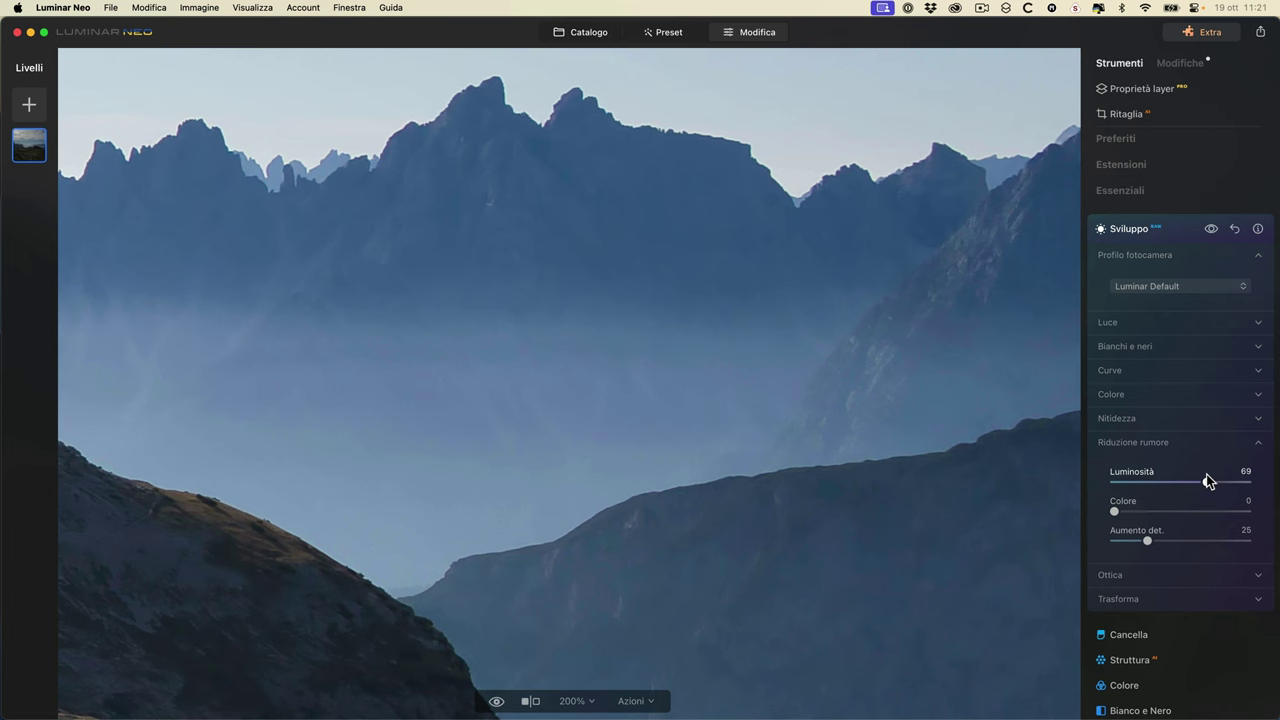
drag(1147, 540, 1103, 543)
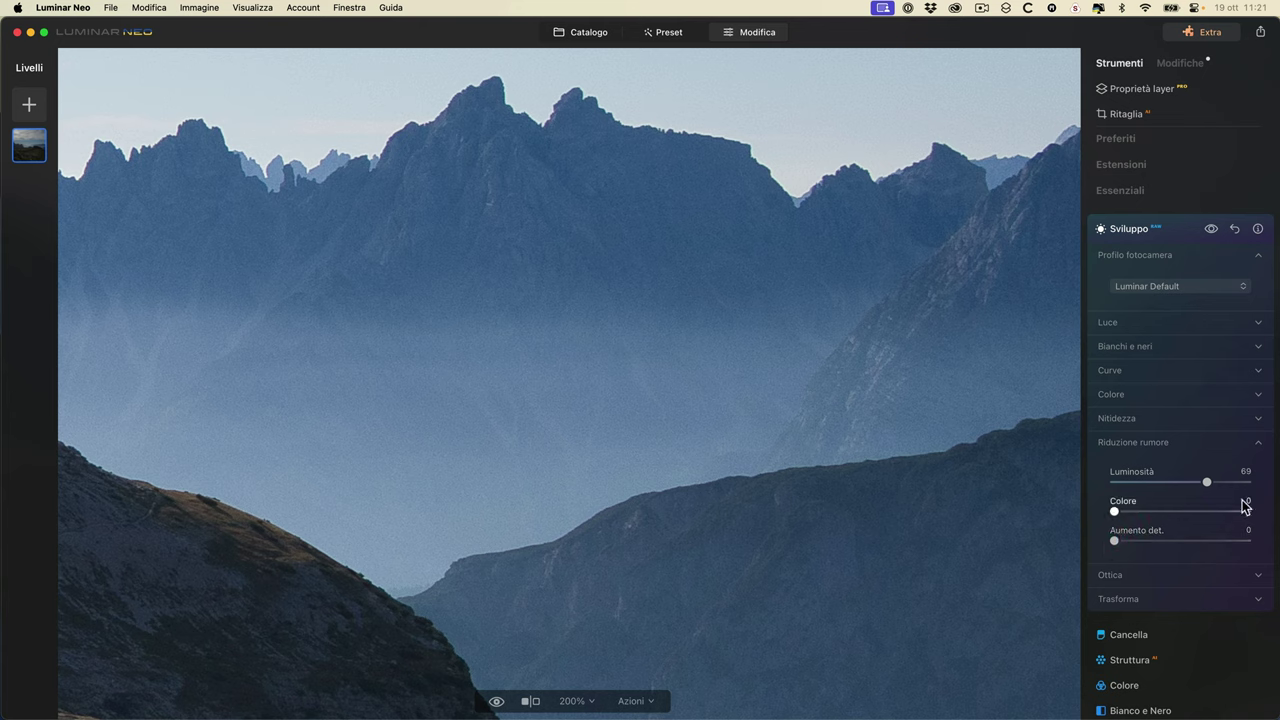
- Test the Luminosità noise reduction at 57, reset it to 0, and collapse Riduzione rumore
drag(1200, 484, 1115, 486)
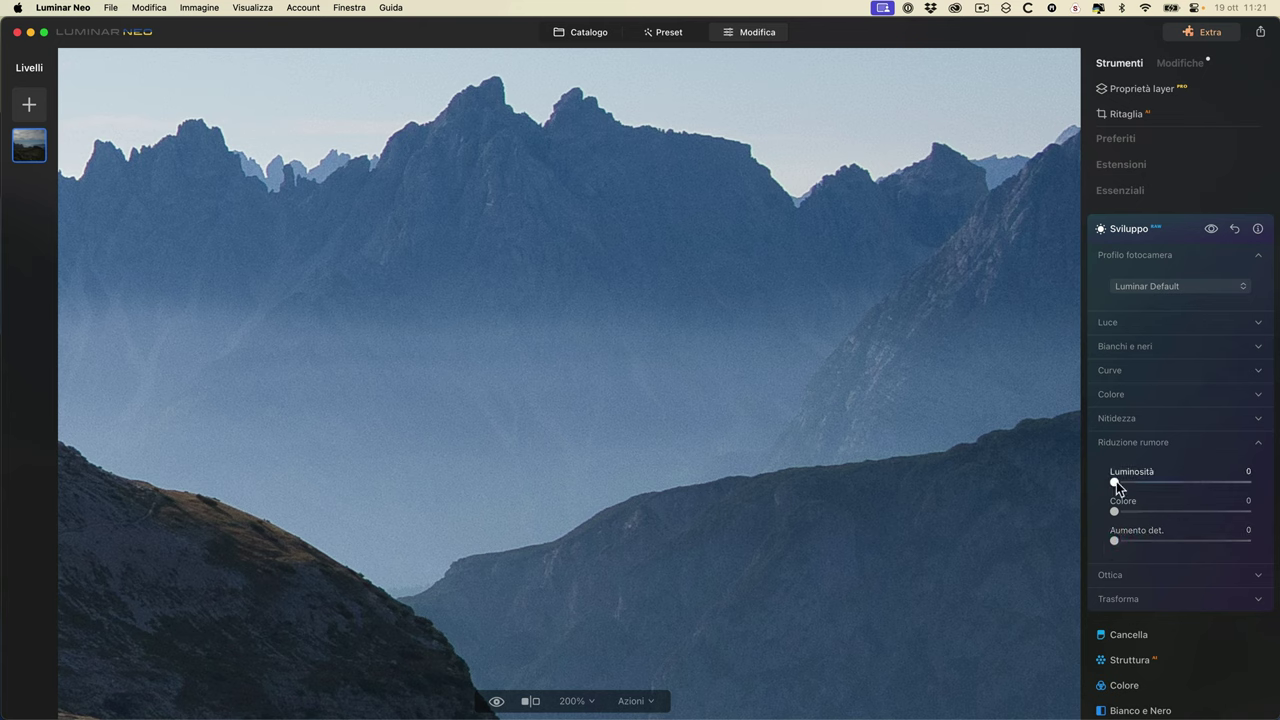
click(1190, 486)
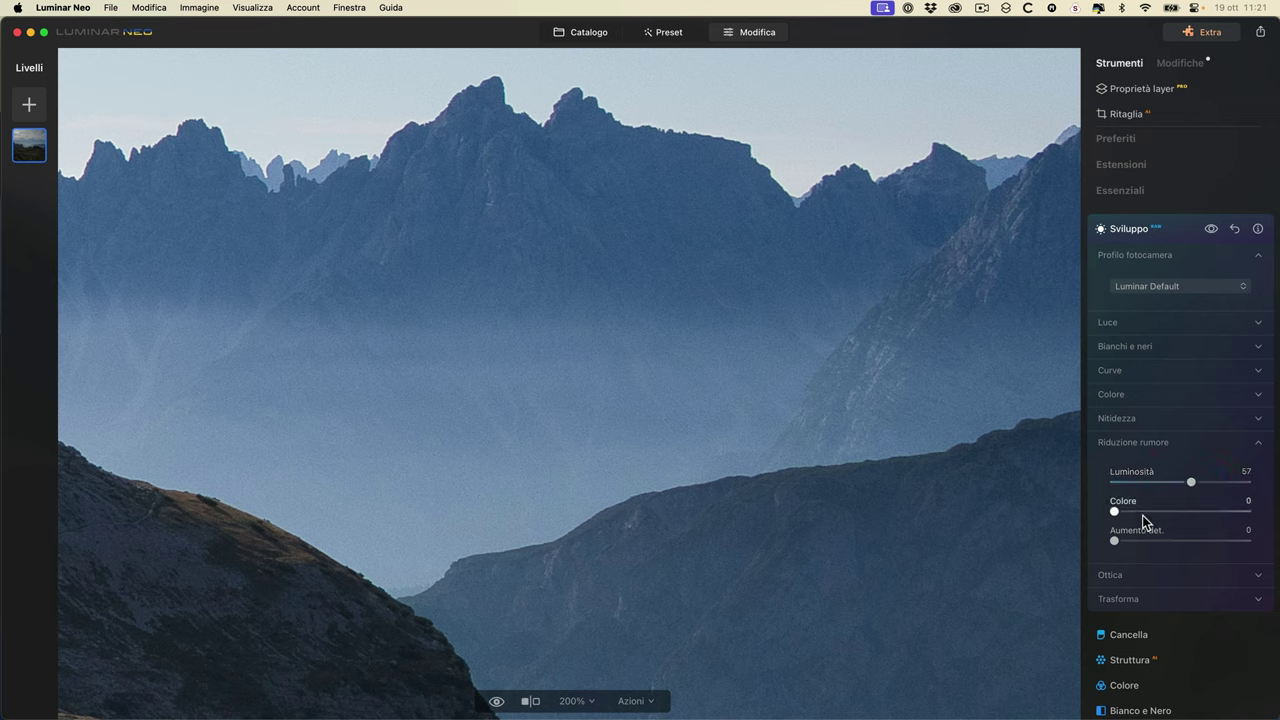
double_click(1191, 482)
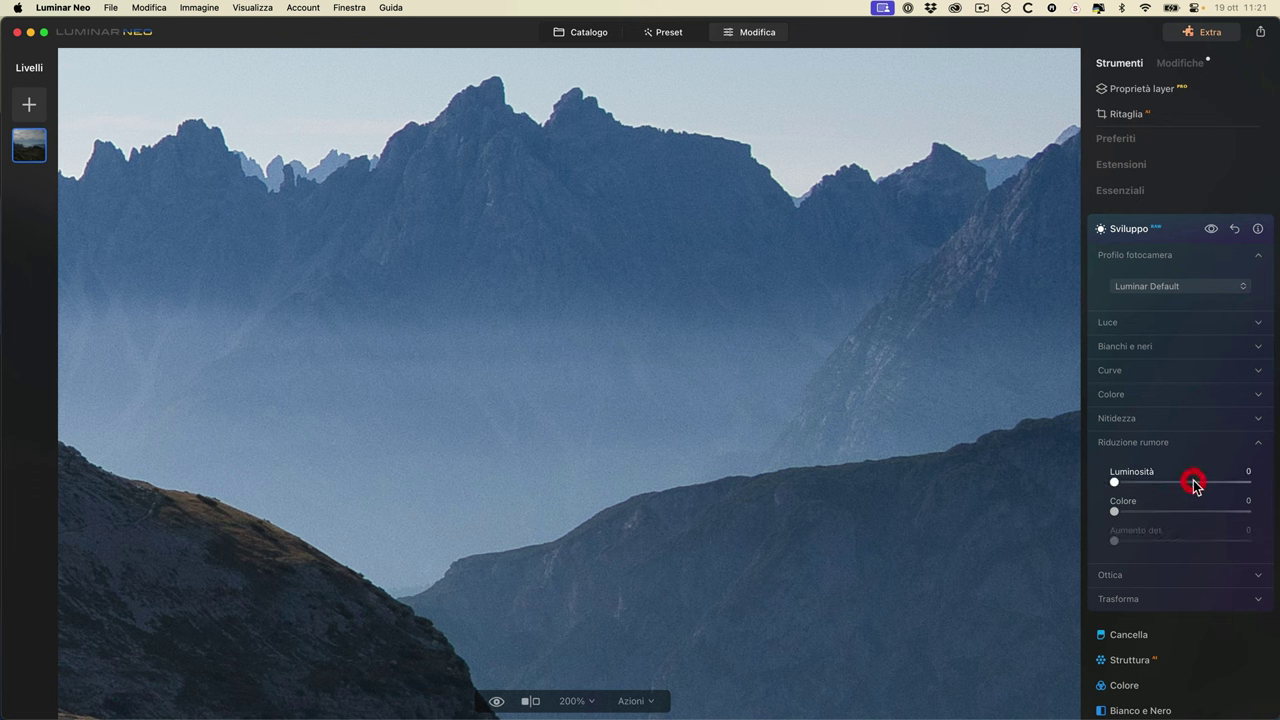
click(1156, 443)
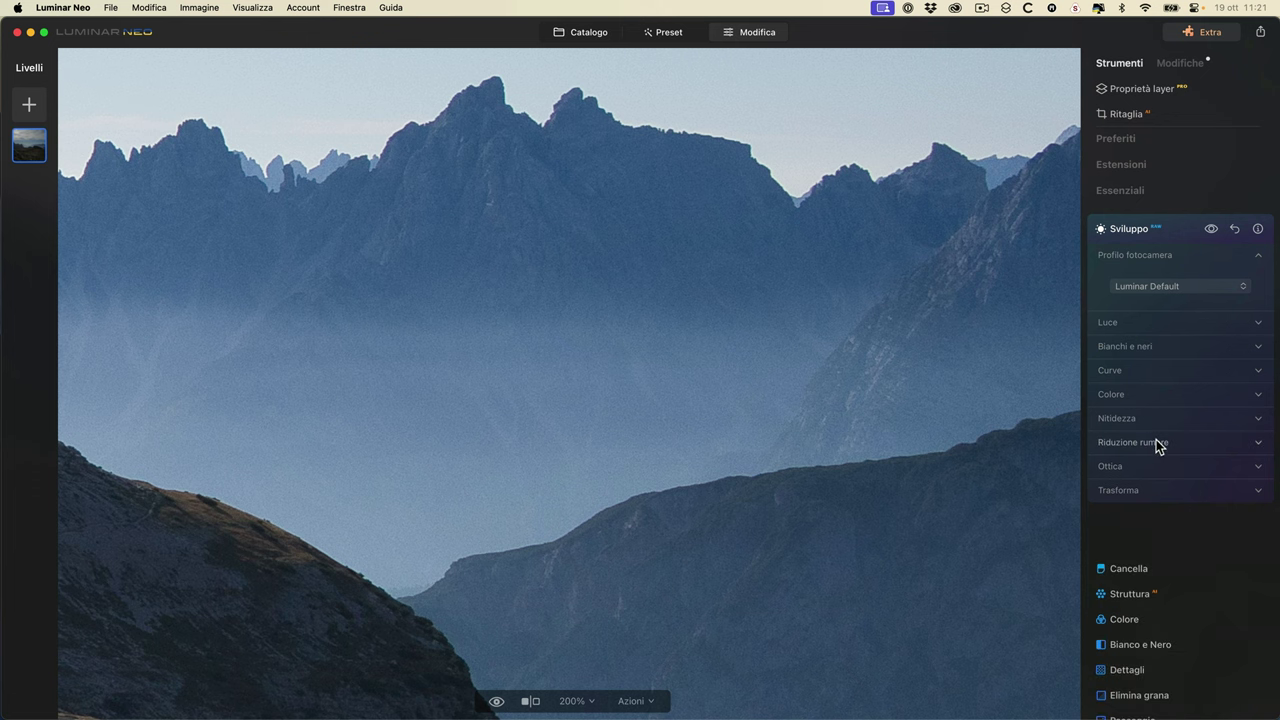
- Open Ottica, show the whole photo, and compare it with and without automatic distortion corrections, leaving them enabled
click(1148, 467)
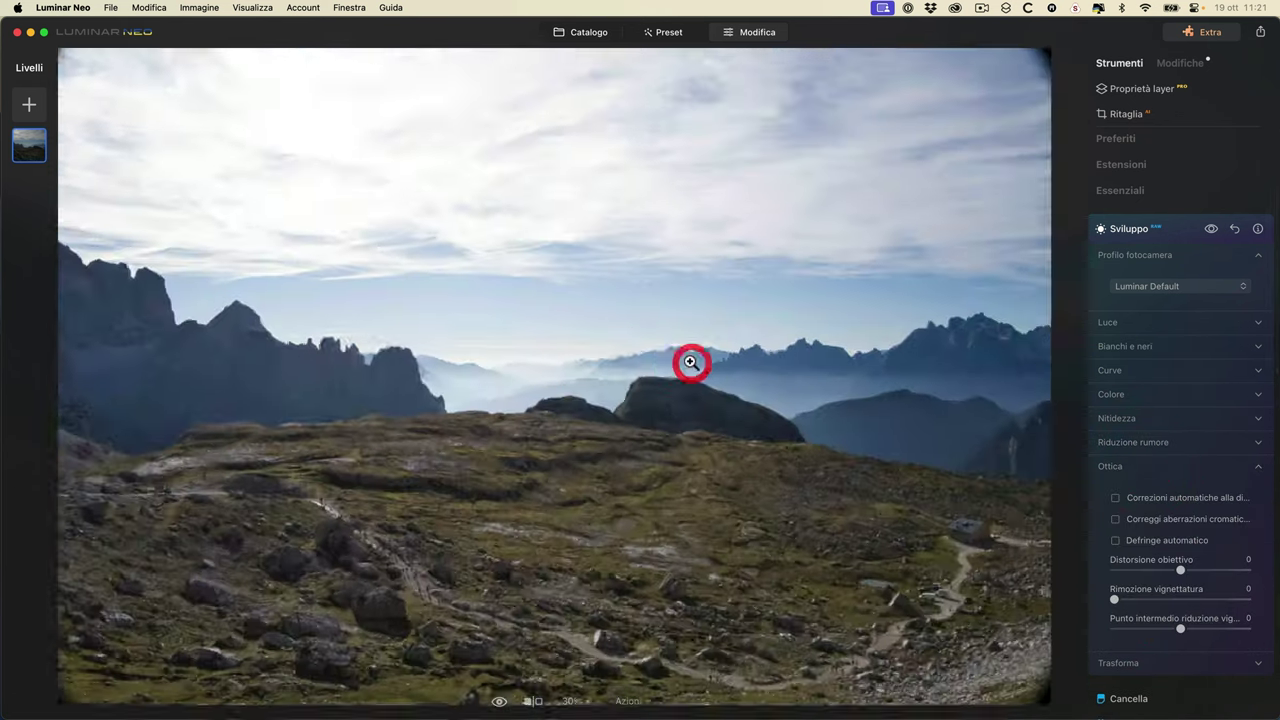
click(689, 361)
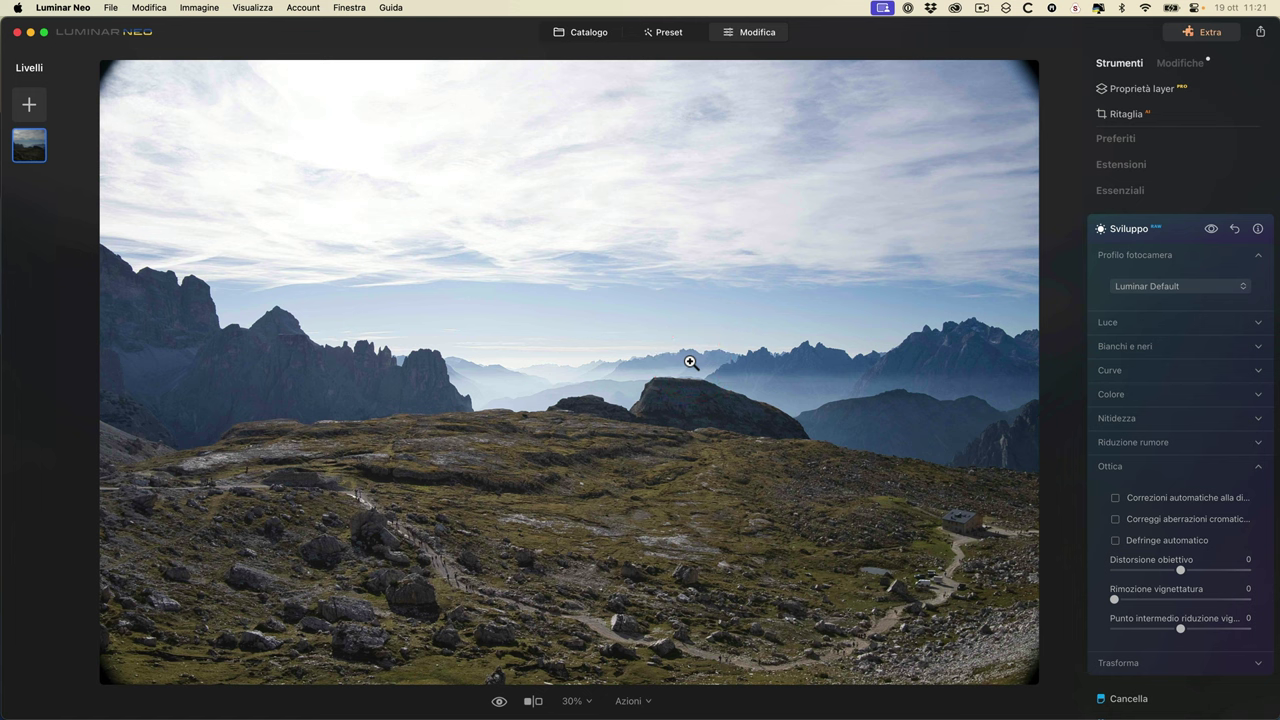
click(108, 68)
click(107, 66)
click(1117, 499)
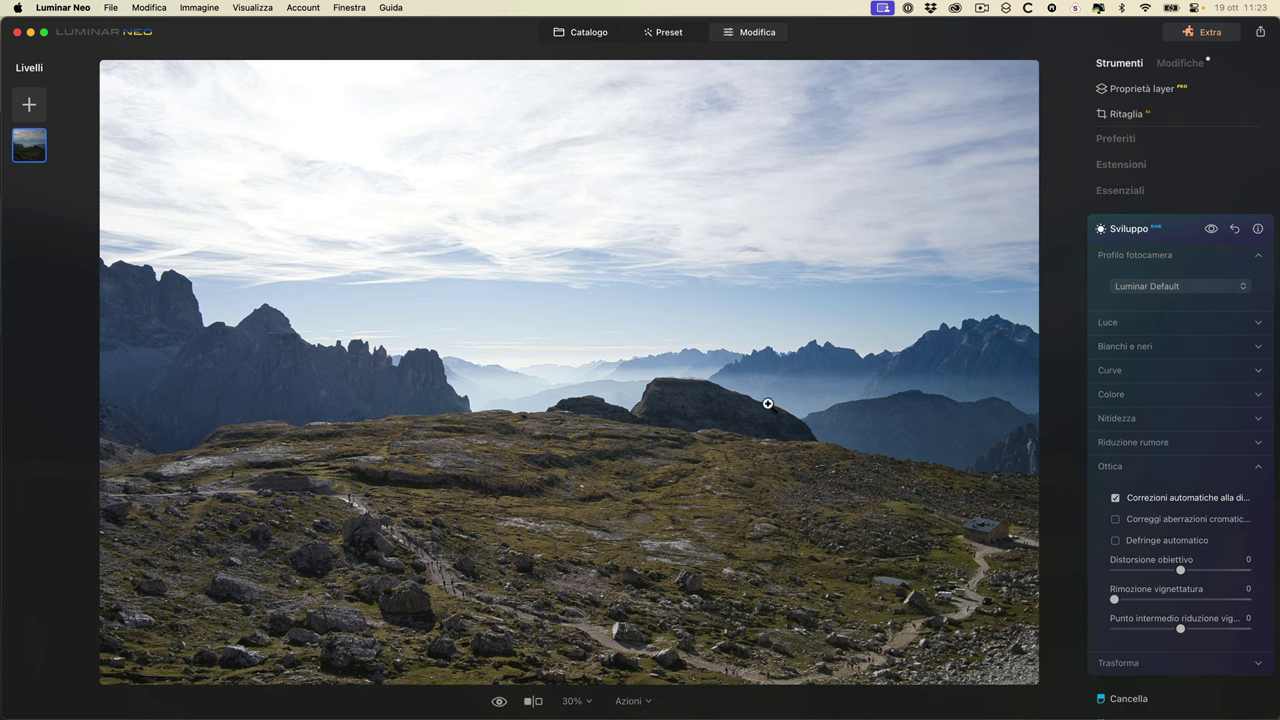
click(1114, 498)
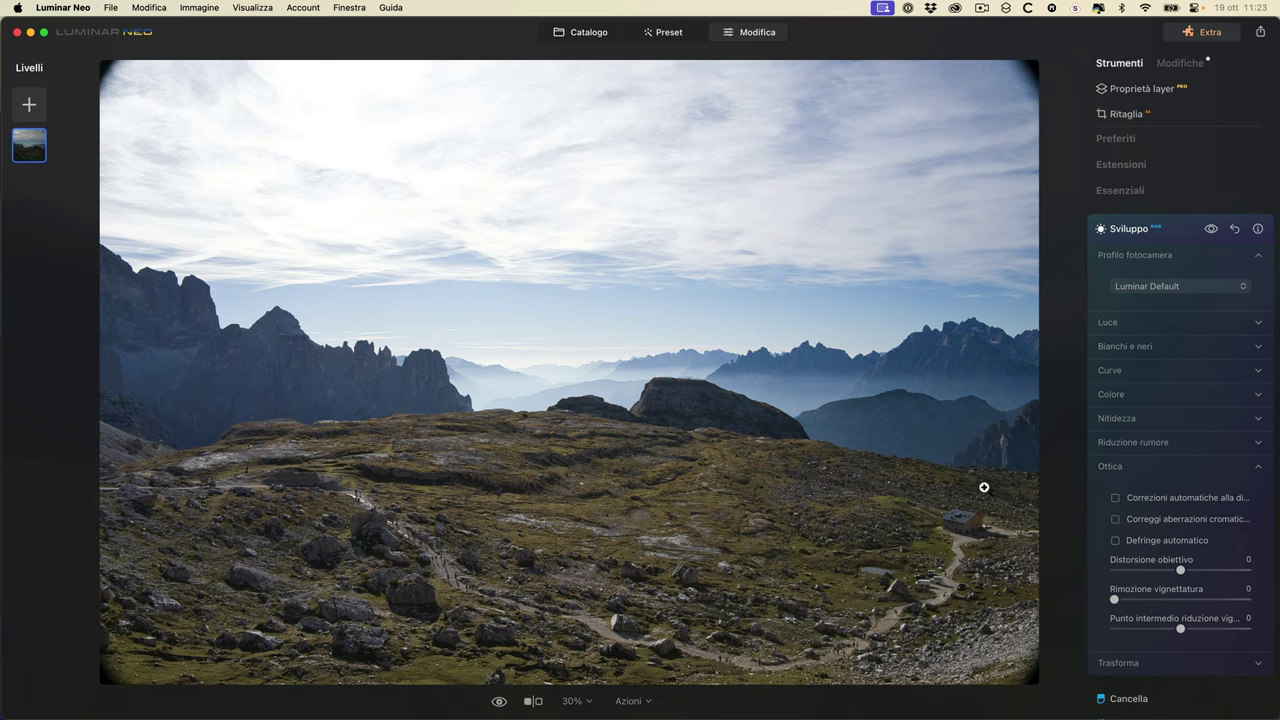
click(1114, 498)
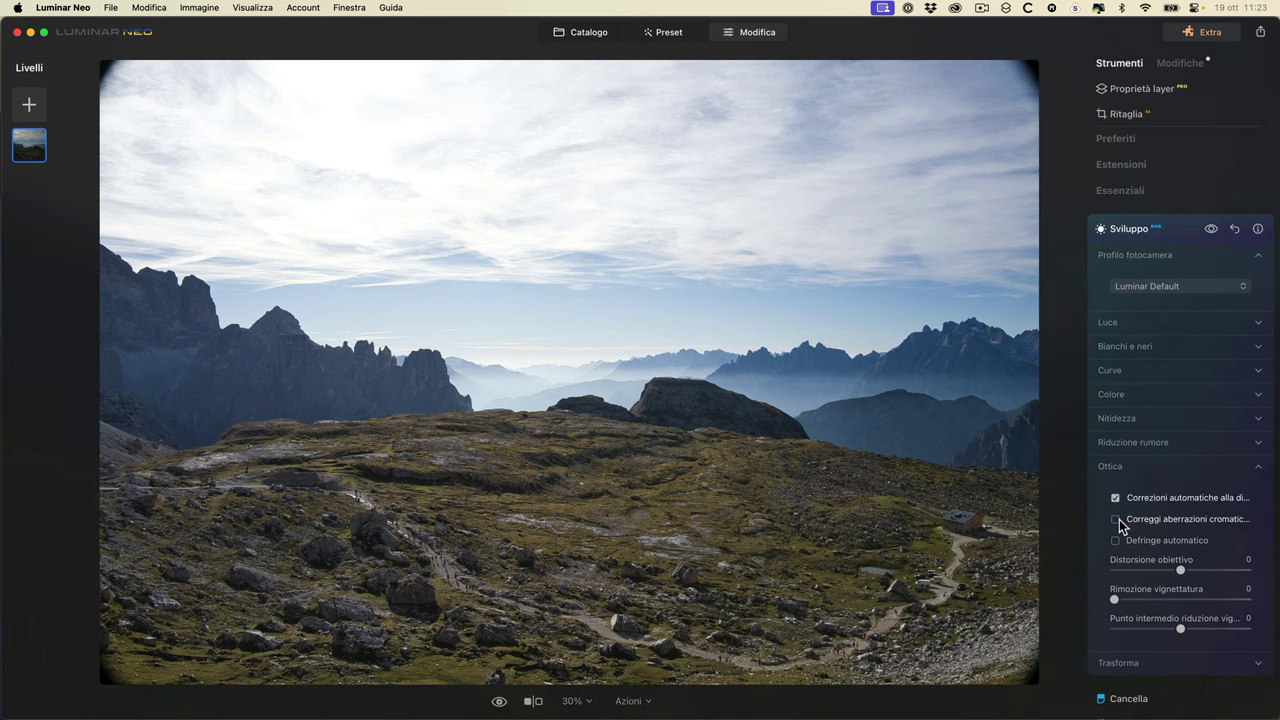
- Set Distorsione obiettivo to 9, Rimozione vignettatura to 200, and the vignetting reduction midpoint to -81
click(1177, 566)
mouse_move(1175, 572)
mouse_down()
mouse_move(1146, 570)
mouse_move(1197, 576)
mouse_up()
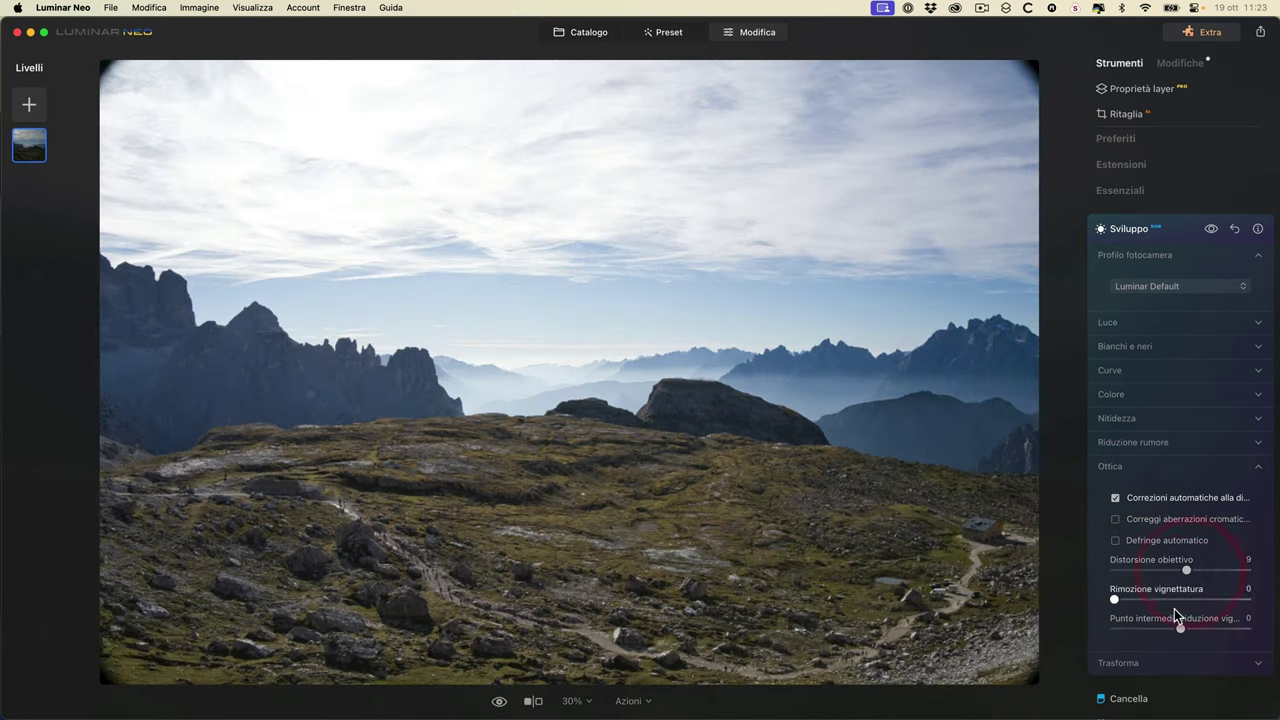
click(1183, 598)
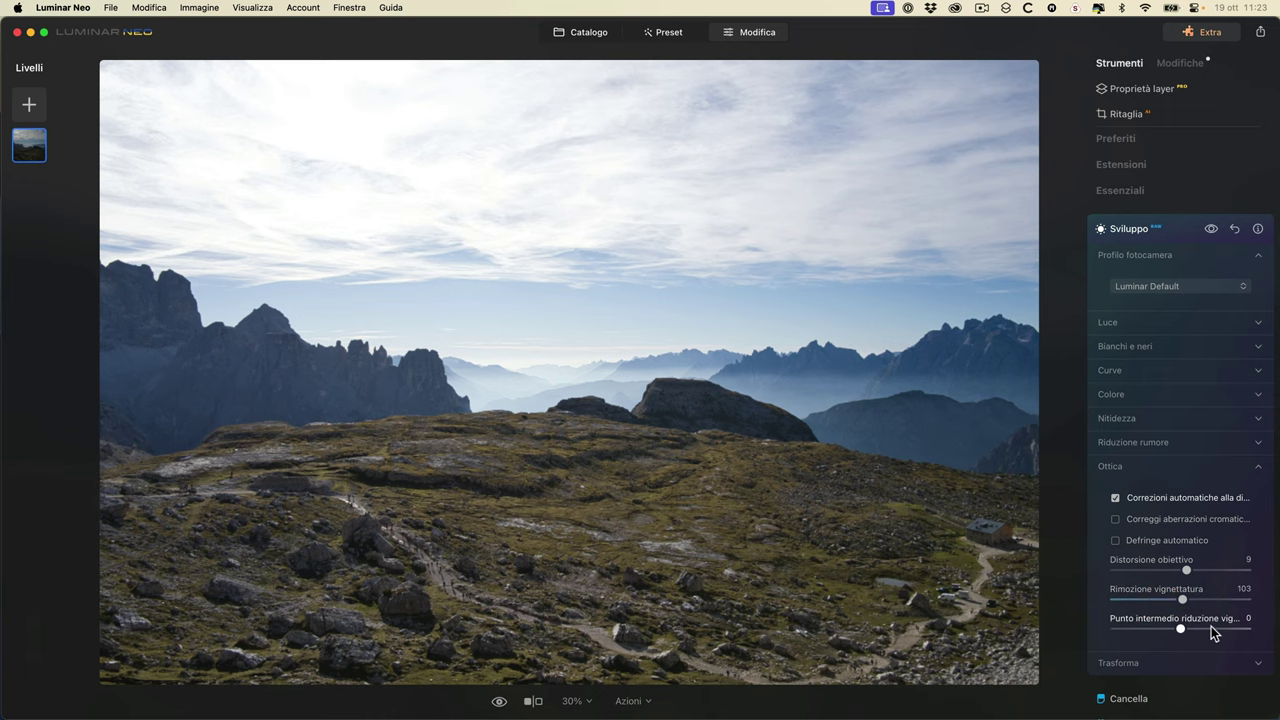
drag(1180, 628, 1278, 600)
click(1272, 600)
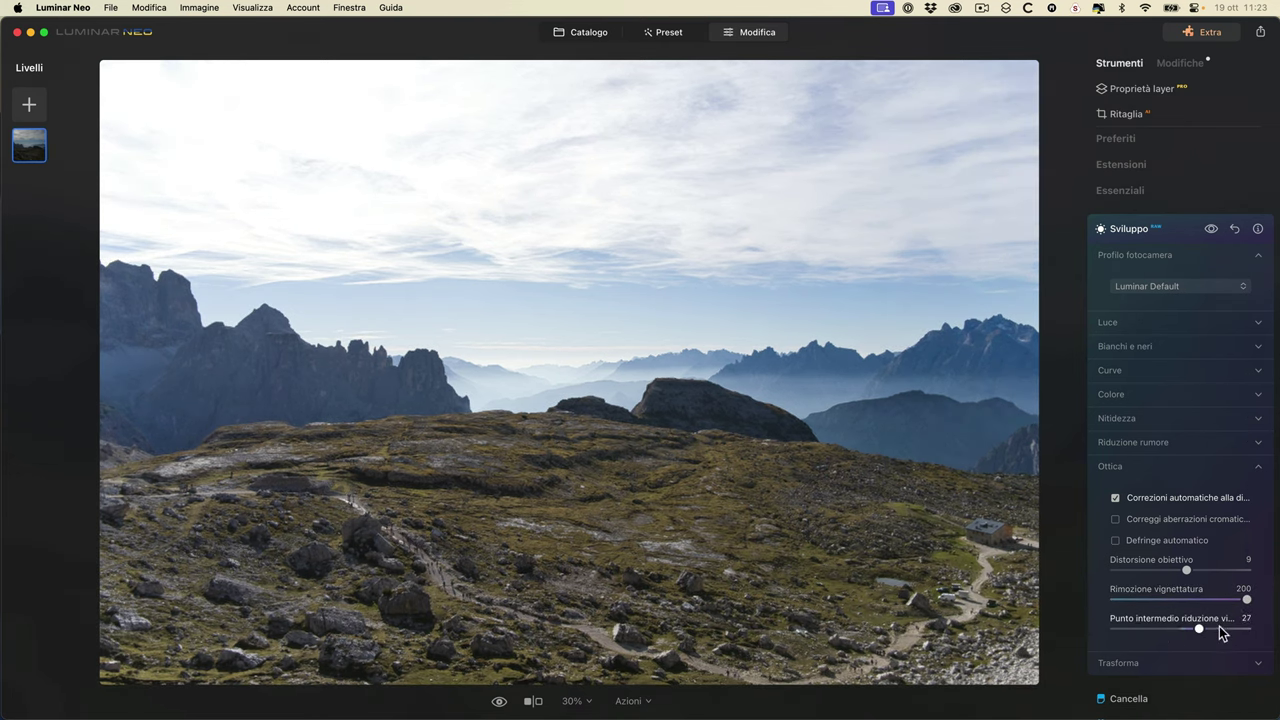
drag(1243, 629, 1126, 628)
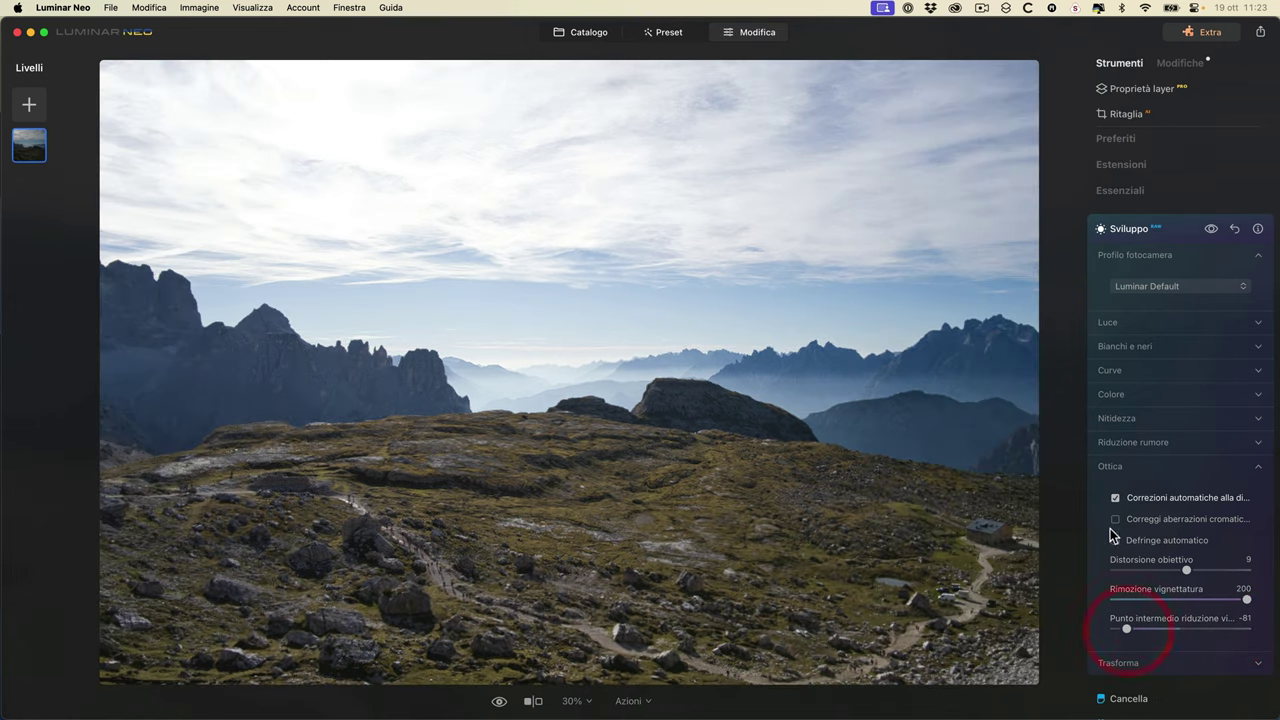
- Toggle chromatic aberration correction, Defringe automatico and automatic distortion corrections, leaving only the distortion corrections enabled
click(1116, 519)
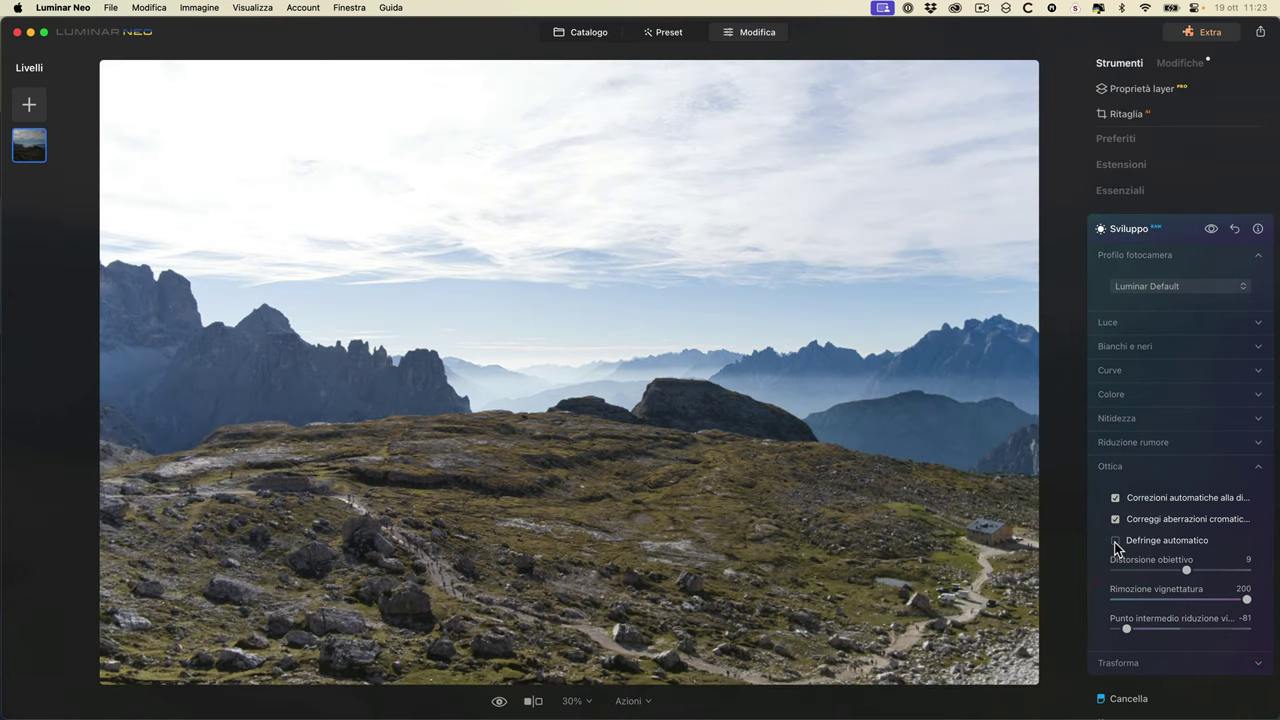
click(1114, 541)
click(1116, 541)
click(1115, 519)
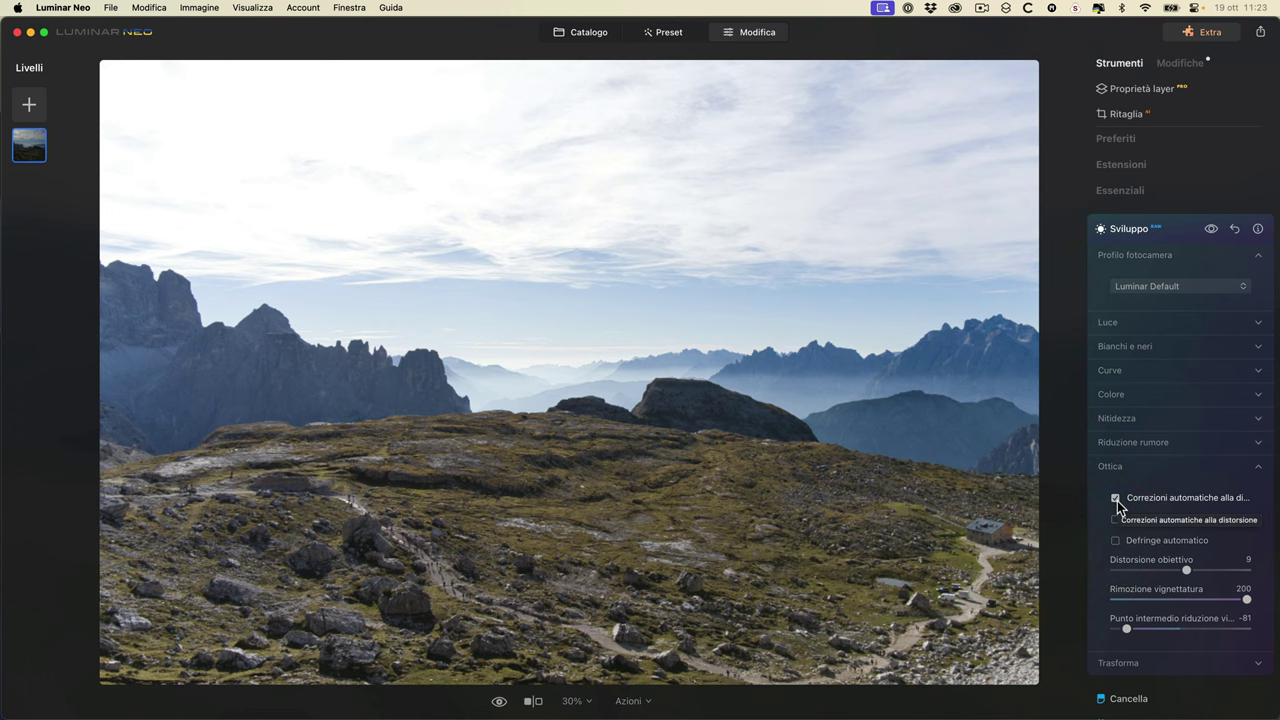
click(1116, 498)
click(1117, 499)
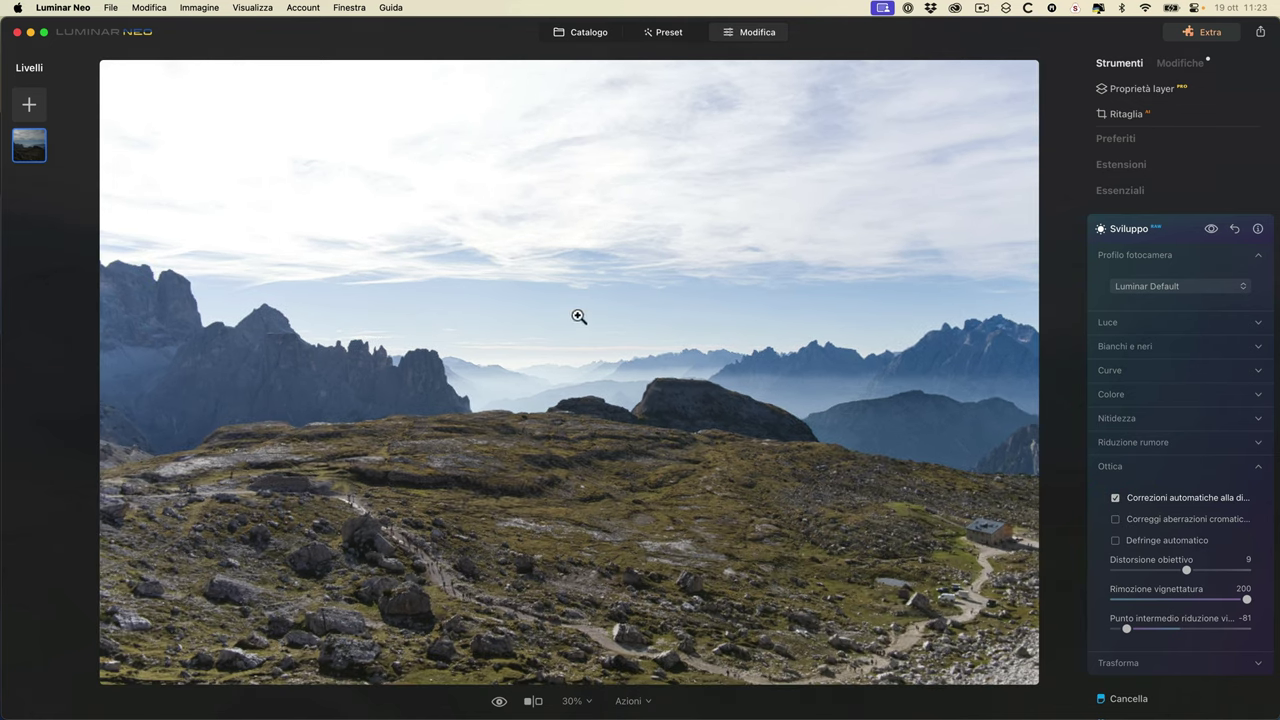
- Collapse Ottica, open Trasforma, and set Verticale to 71 and Orizzontale to -55
click(1130, 466)
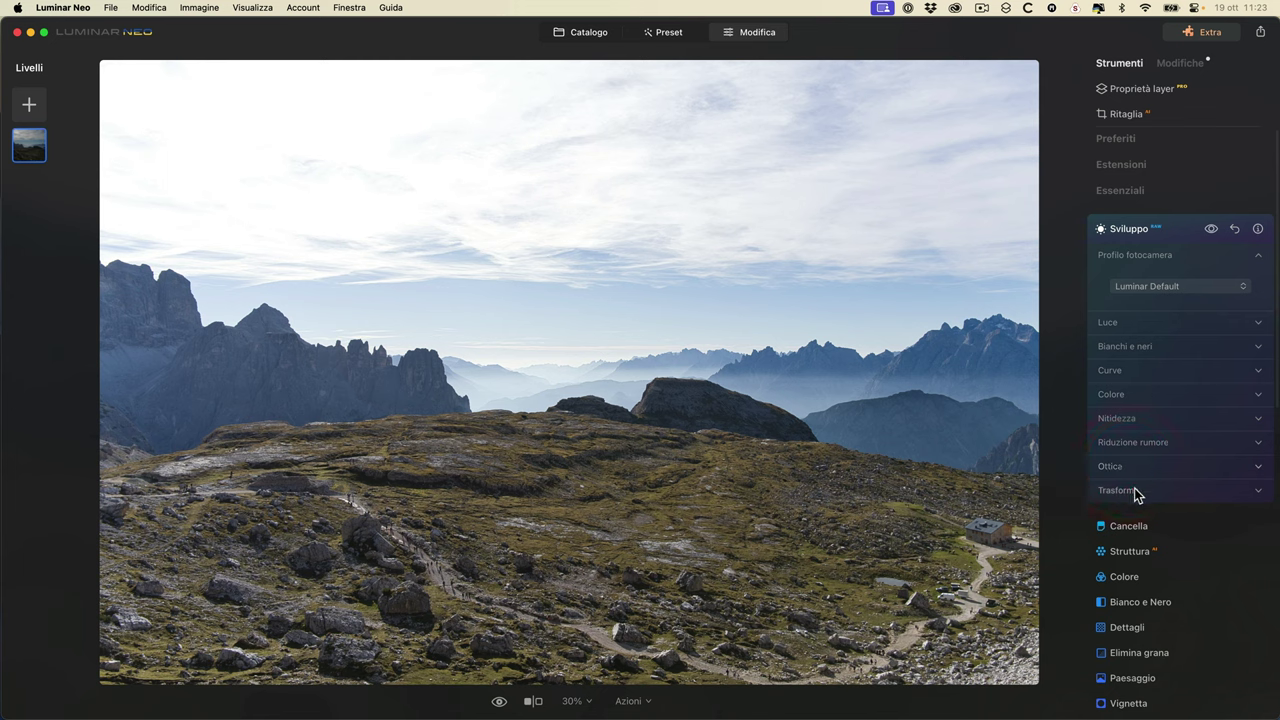
click(1134, 490)
drag(1186, 553, 1229, 553)
click(1208, 581)
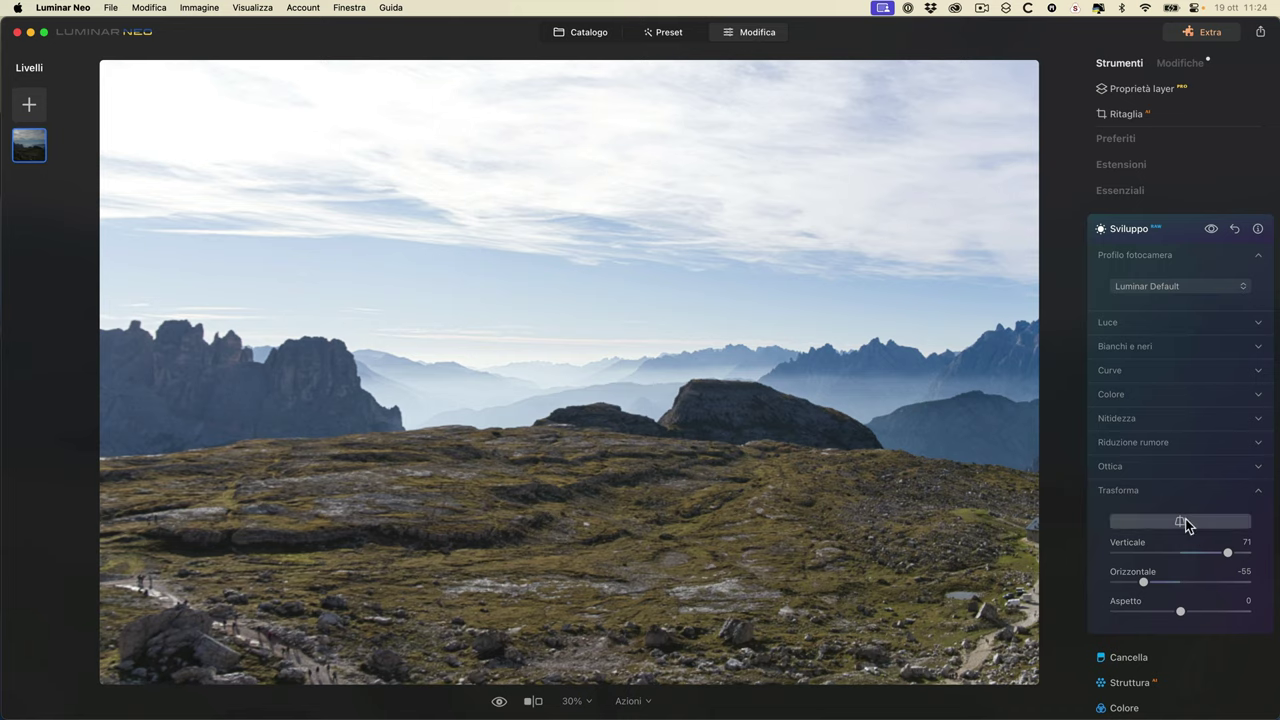
- Apply the automatic perspective correction in Trasforma, toggling it repeatedly to compare its effect on the photo
click(1184, 519)
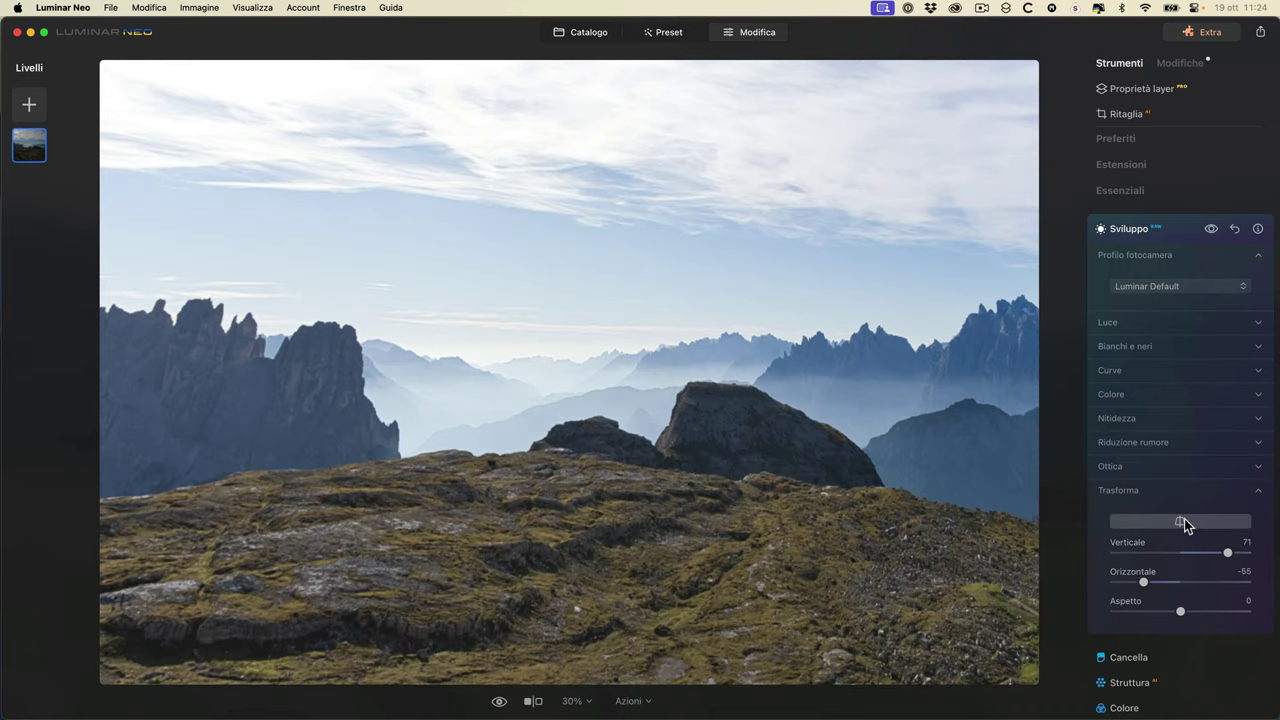
click(1184, 519)
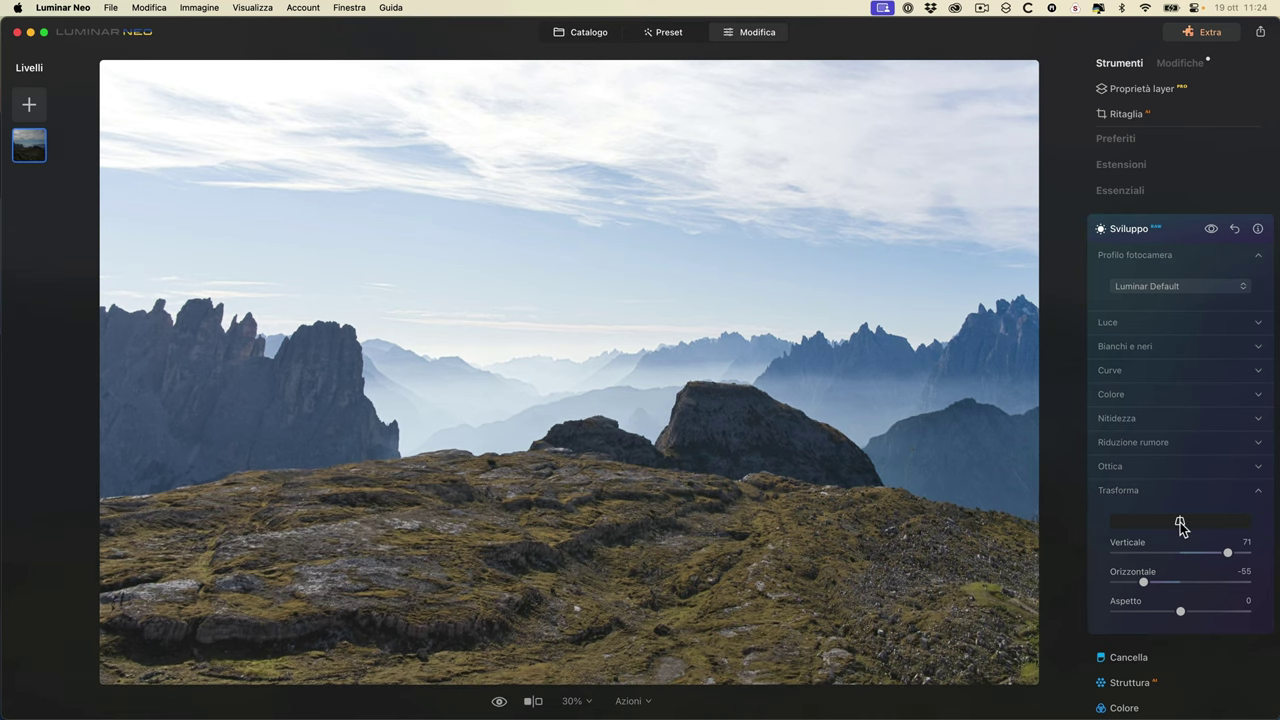
click(1181, 521)
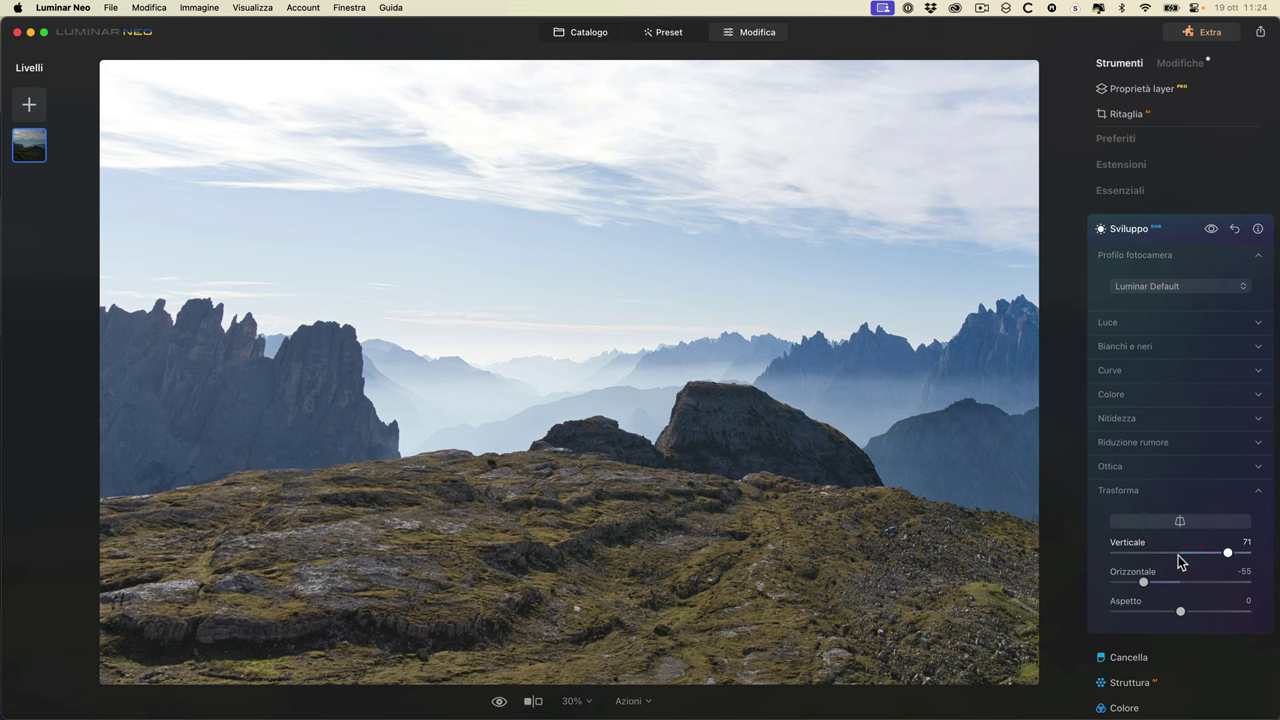
click(1182, 521)
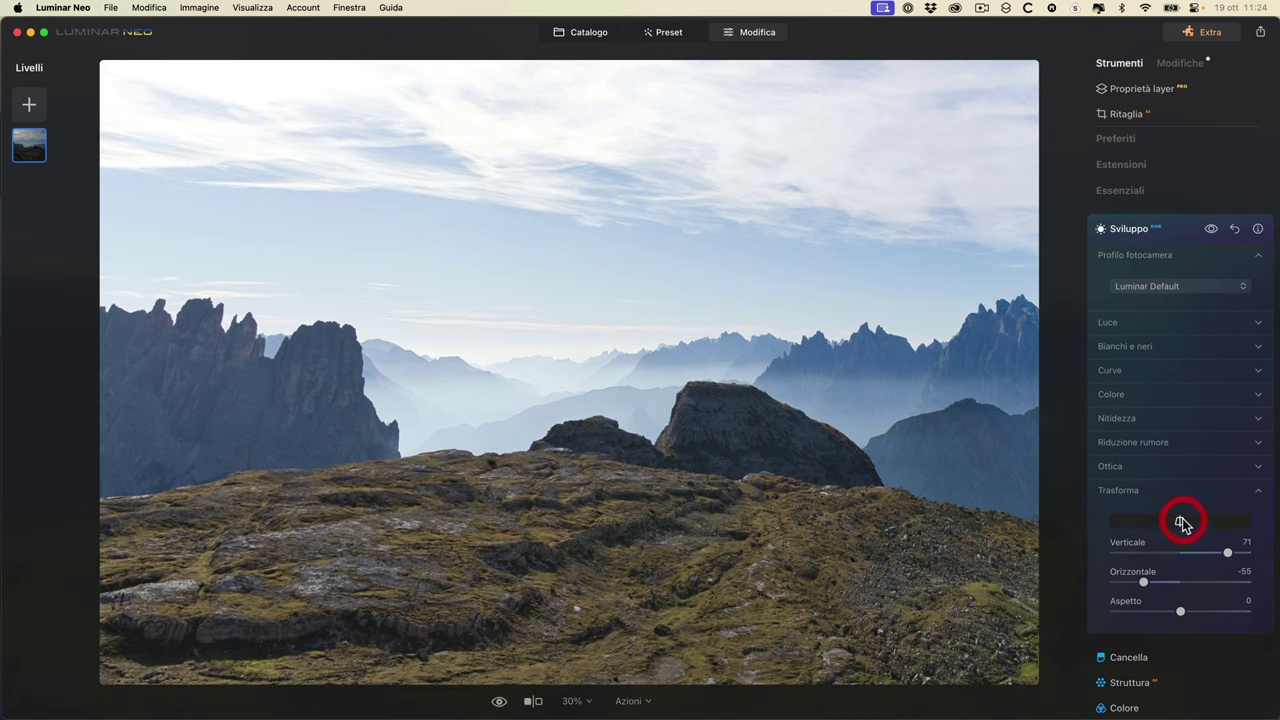
click(1182, 521)
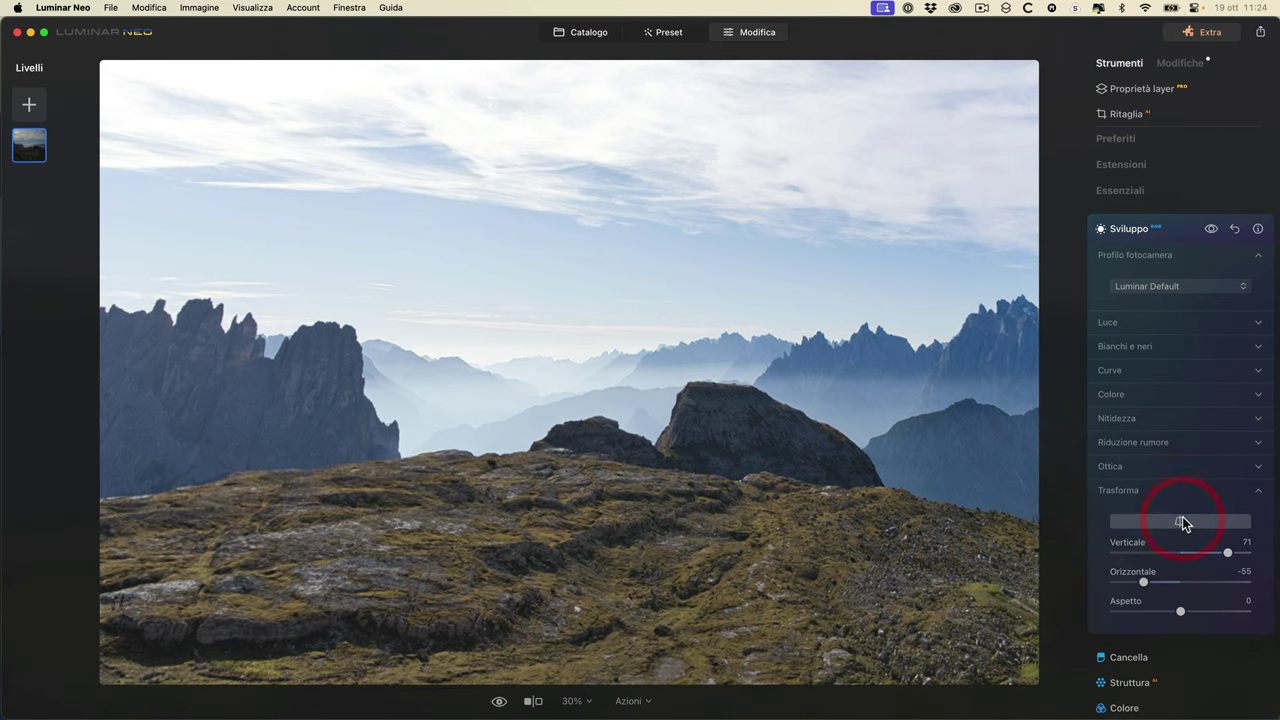
- Collapse Sviluppo and open the Cancella tool
click(1128, 228)
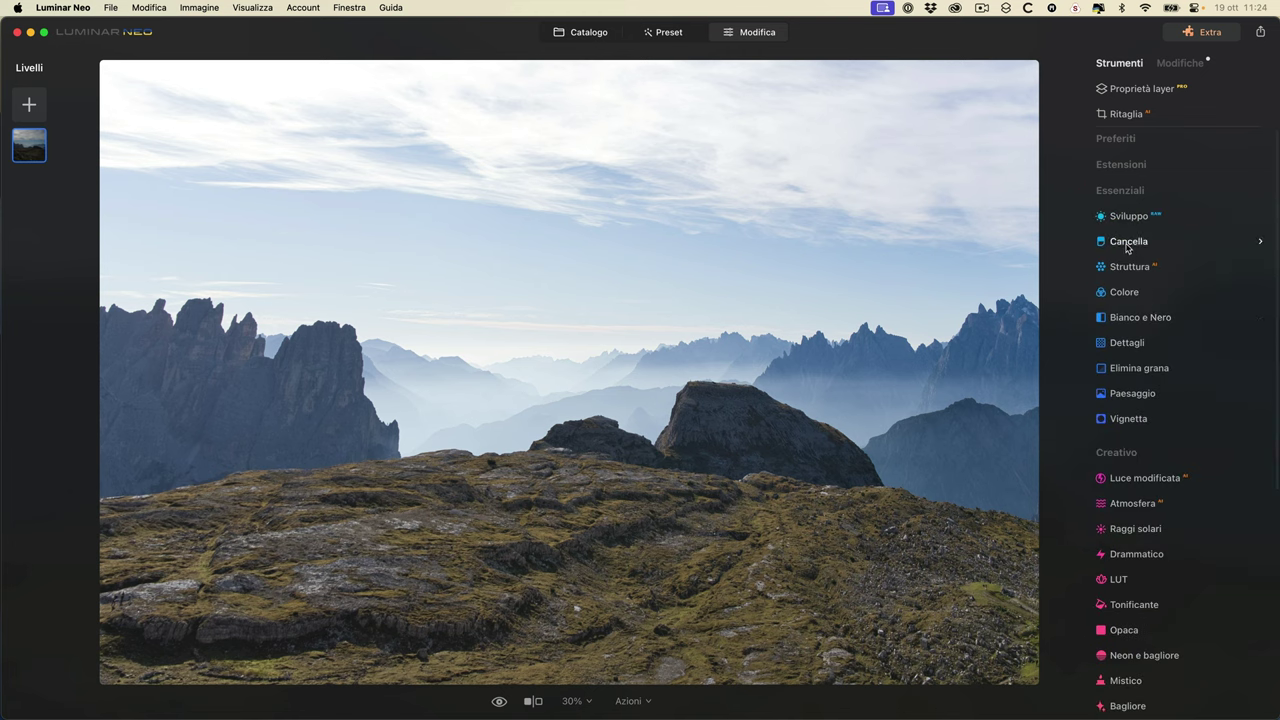
click(1129, 242)
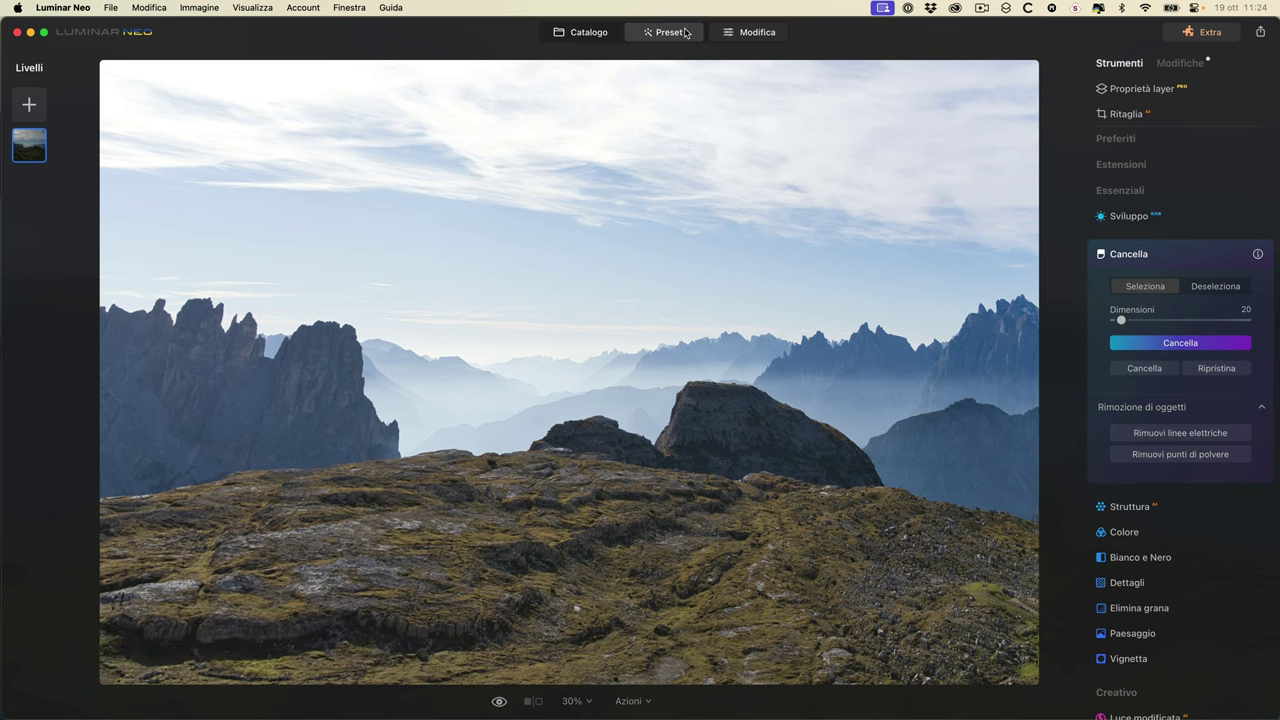
- Revert the mountain photo to its original state and raise its Esposizione in Sviluppo's Luce section
click(649, 705)
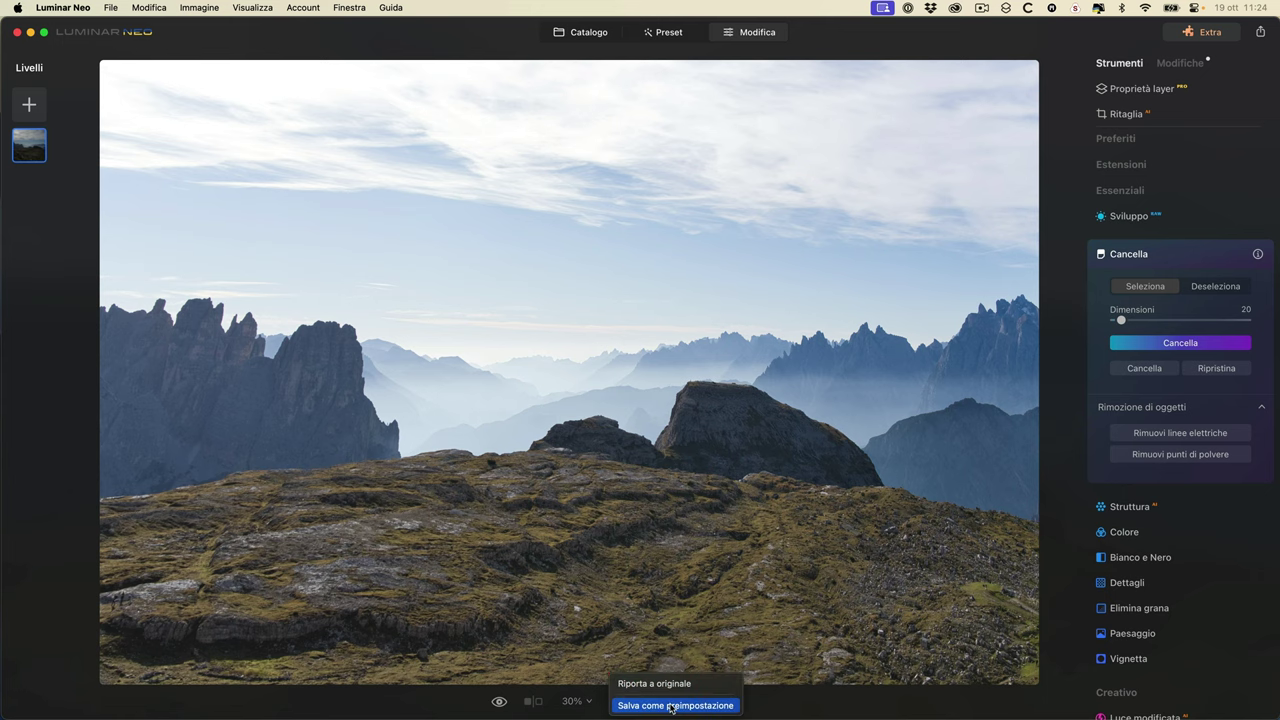
click(672, 685)
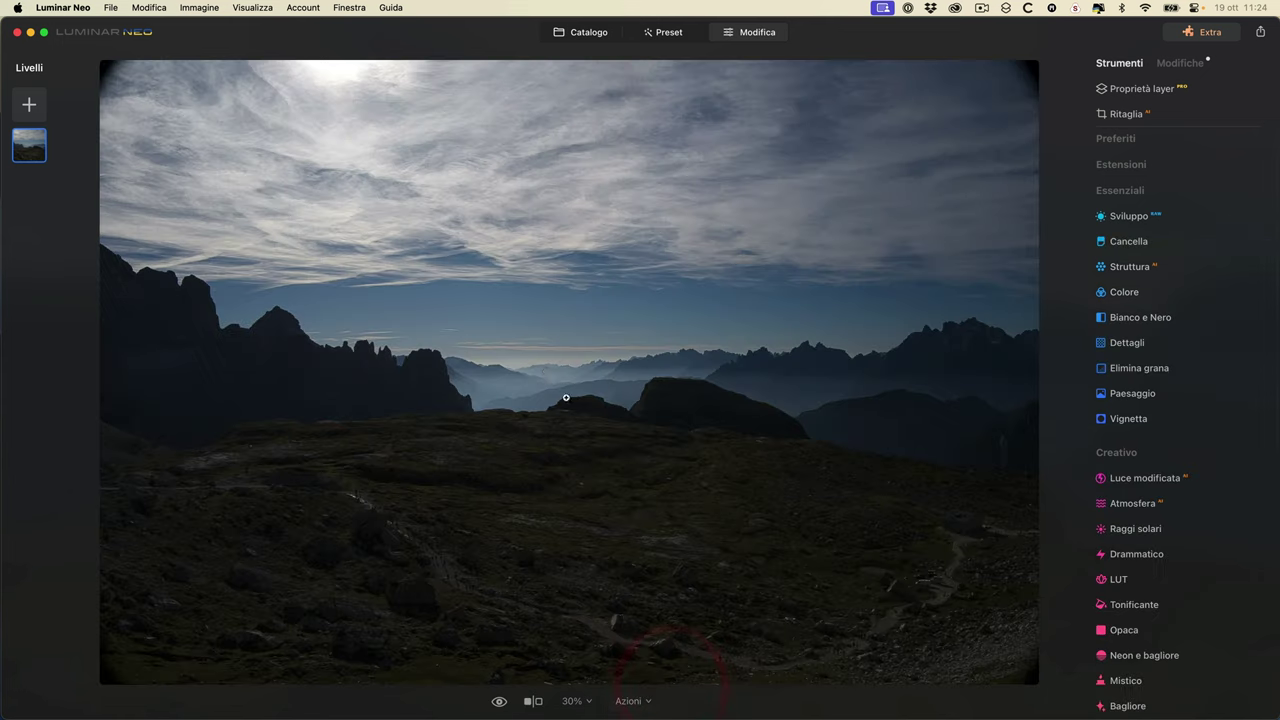
click(1130, 216)
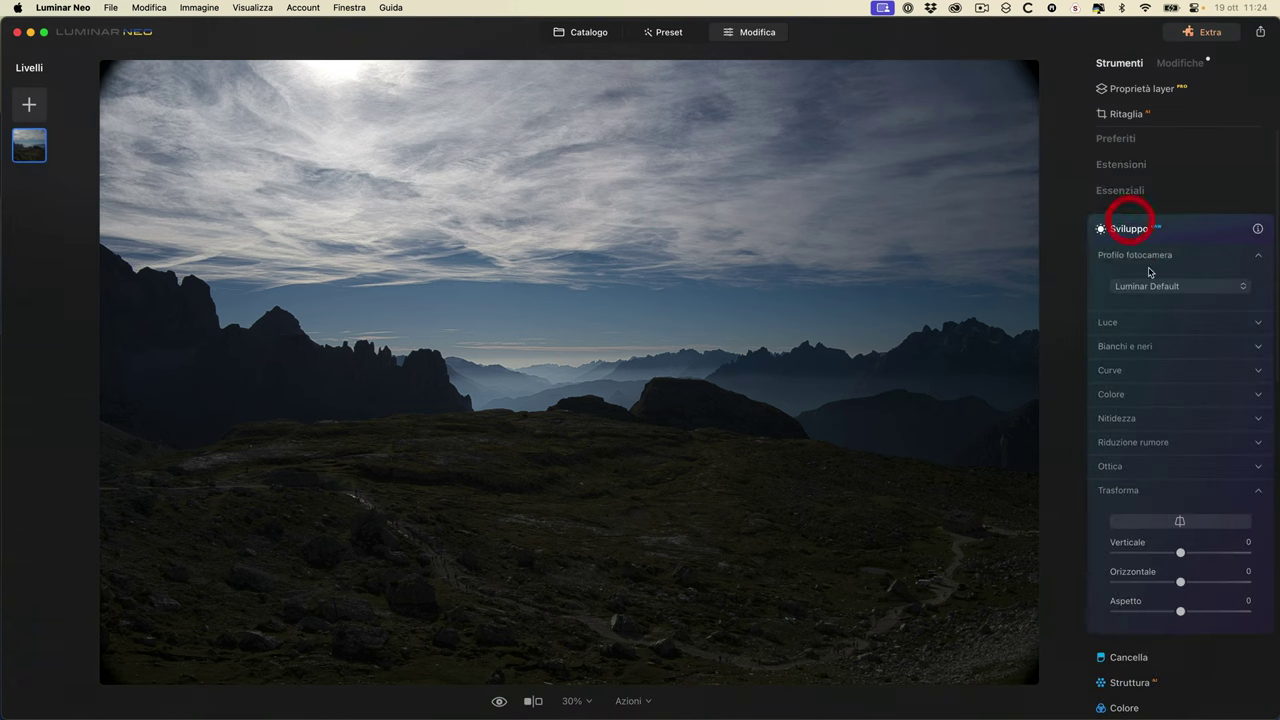
click(1146, 491)
click(1107, 322)
drag(1180, 363, 1210, 365)
click(1132, 229)
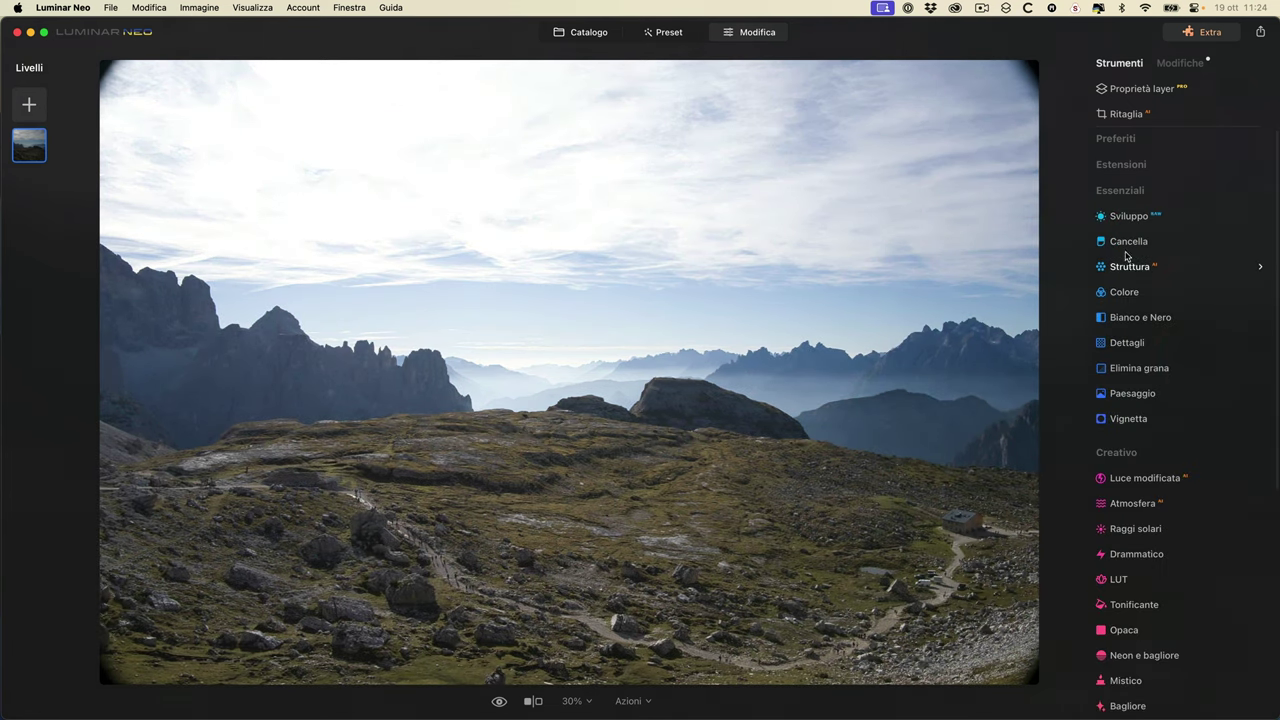
- Activate Cancella and examine the hikers along the mountain path at 200% zoom
click(1128, 241)
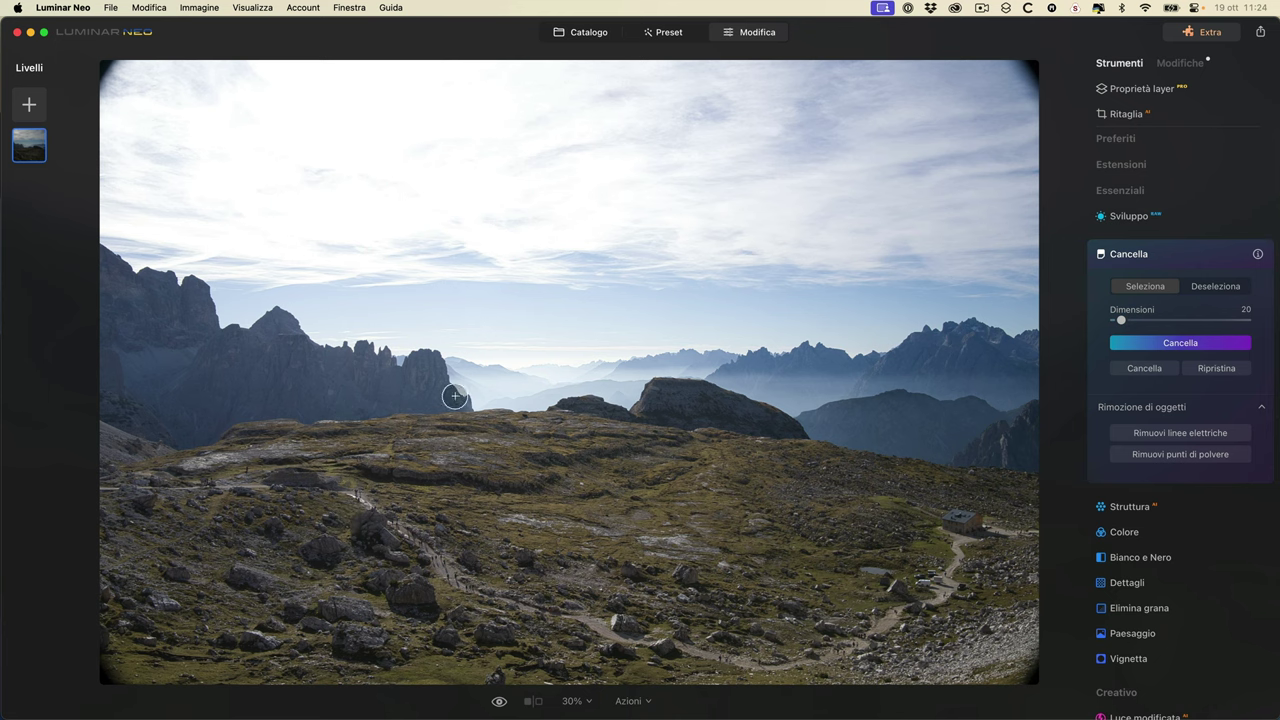
click(1124, 254)
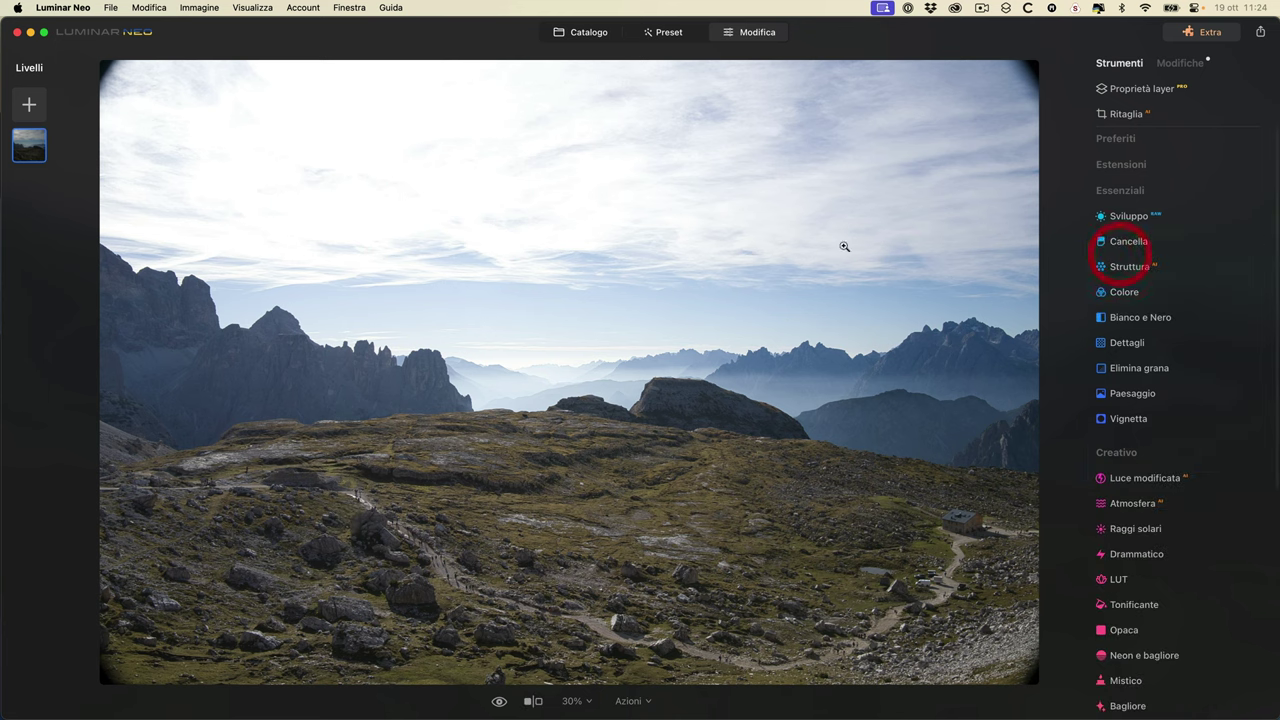
drag(296, 508, 302, 437)
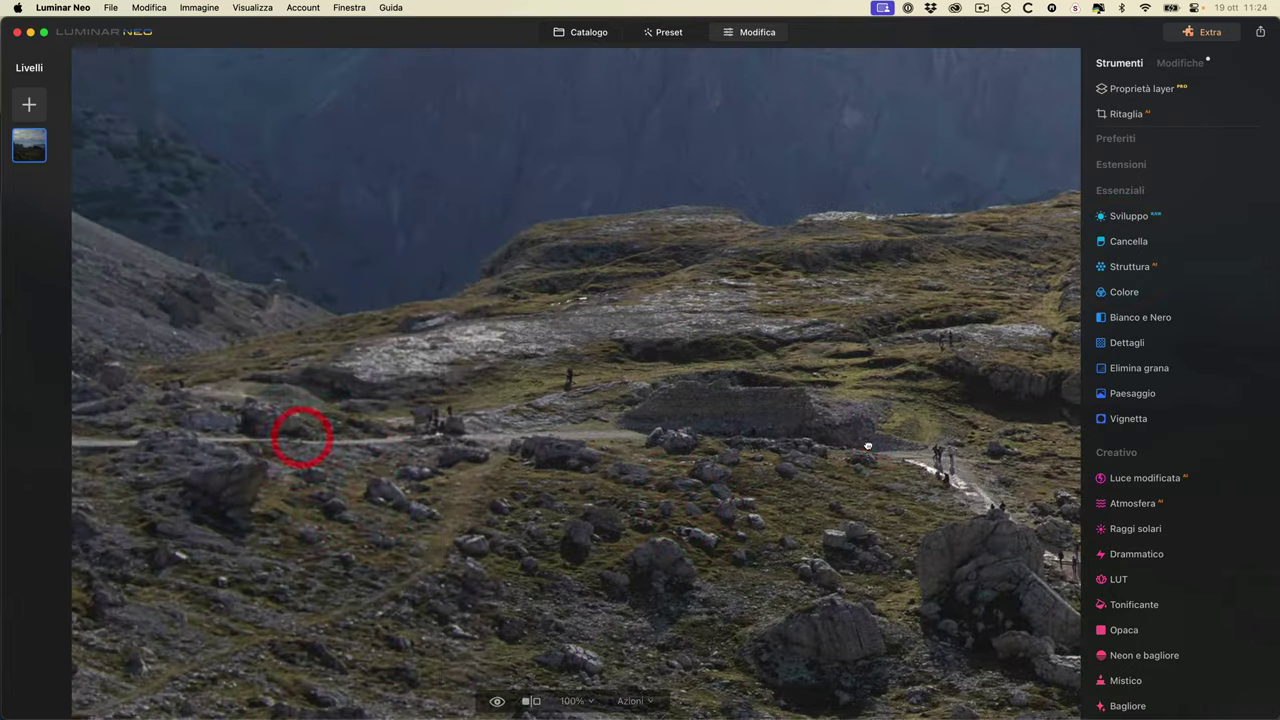
click(1128, 241)
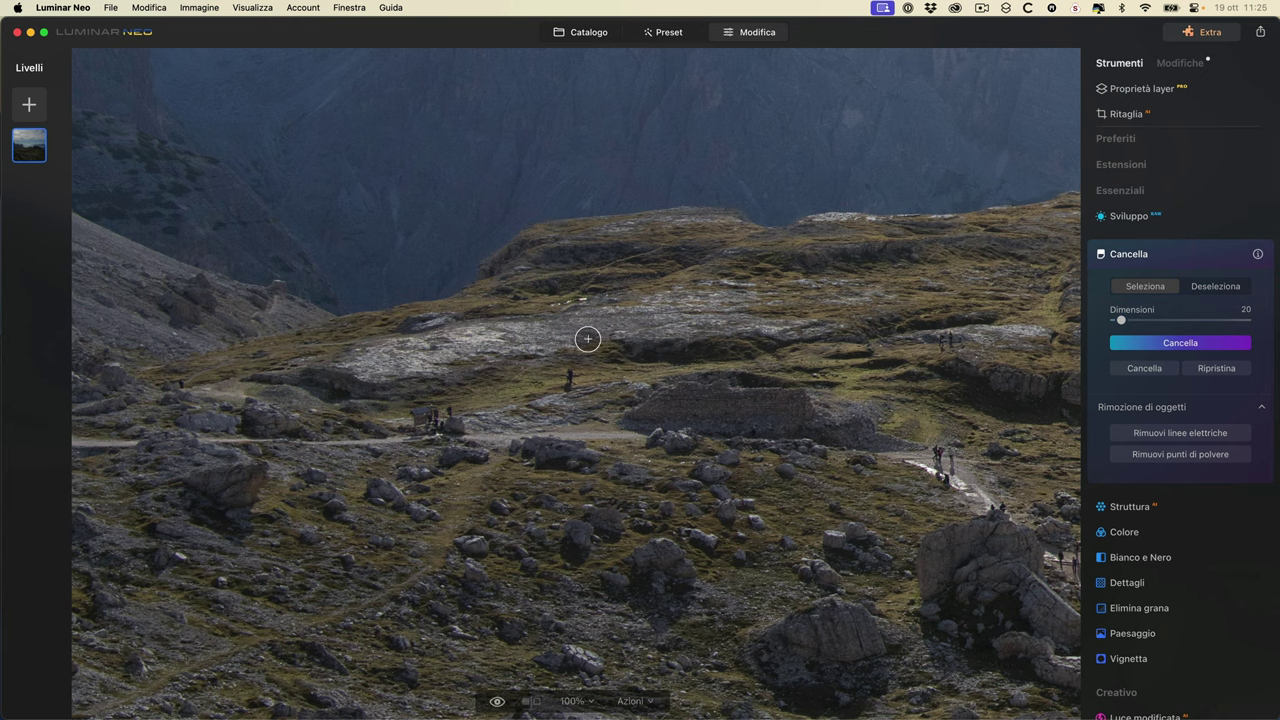
scroll(587, 340, left, 5)
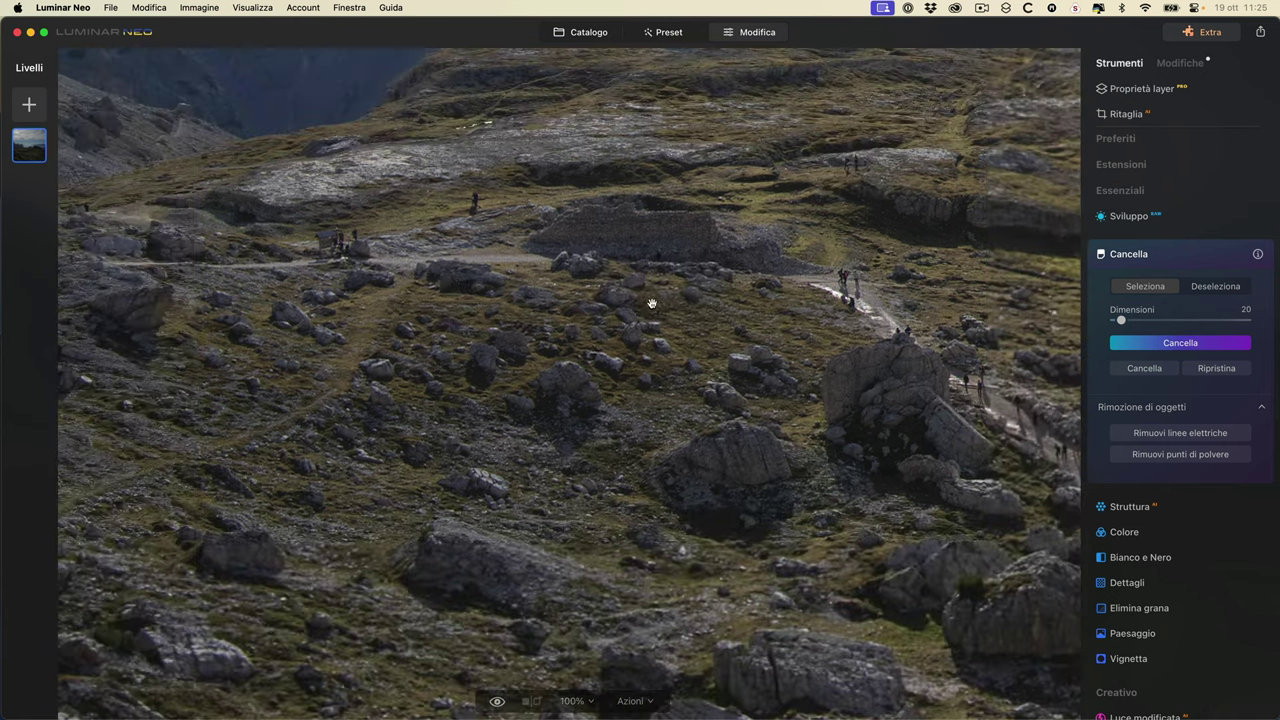
click(652, 305)
drag(404, 521, 862, 352)
click(574, 701)
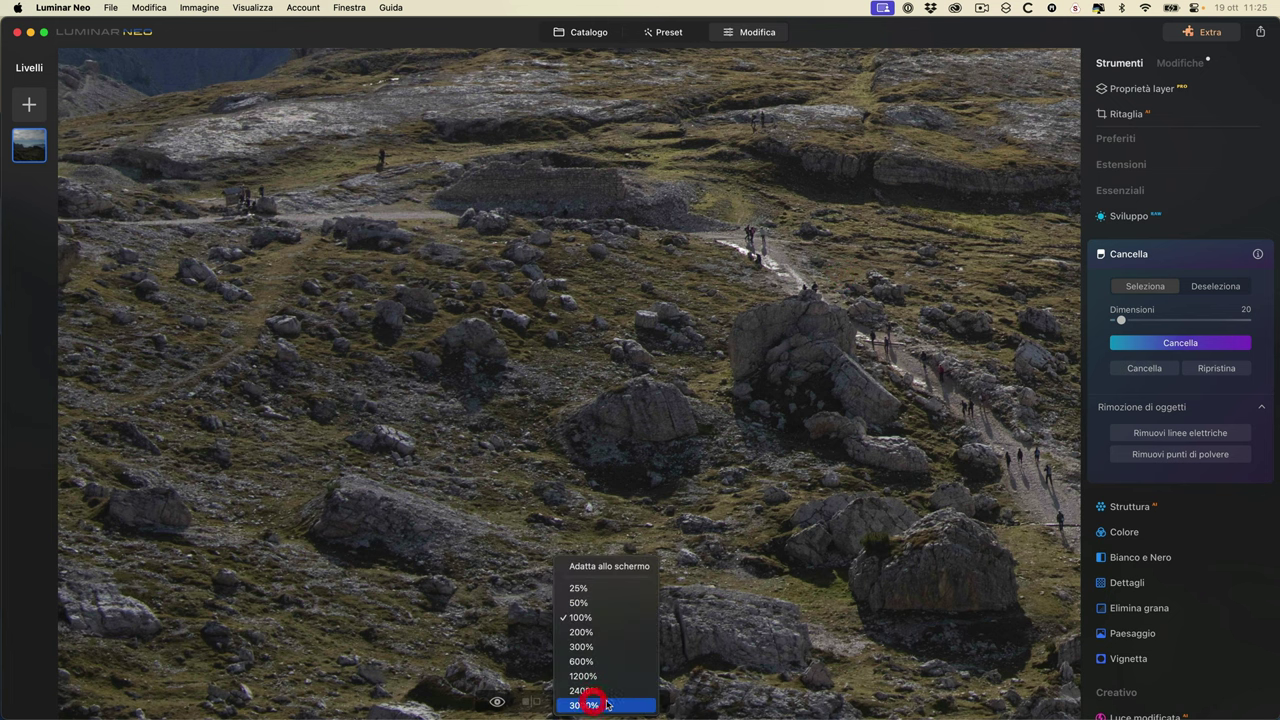
click(600, 631)
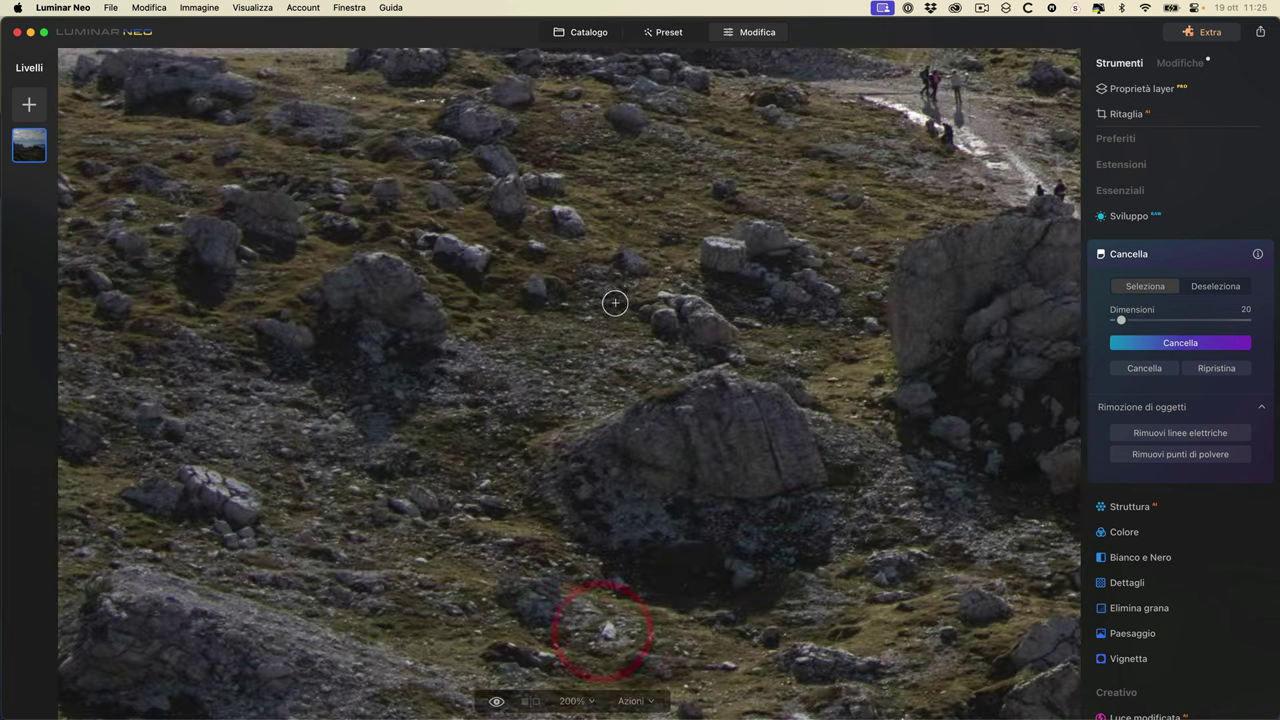
drag(619, 297, 732, 505)
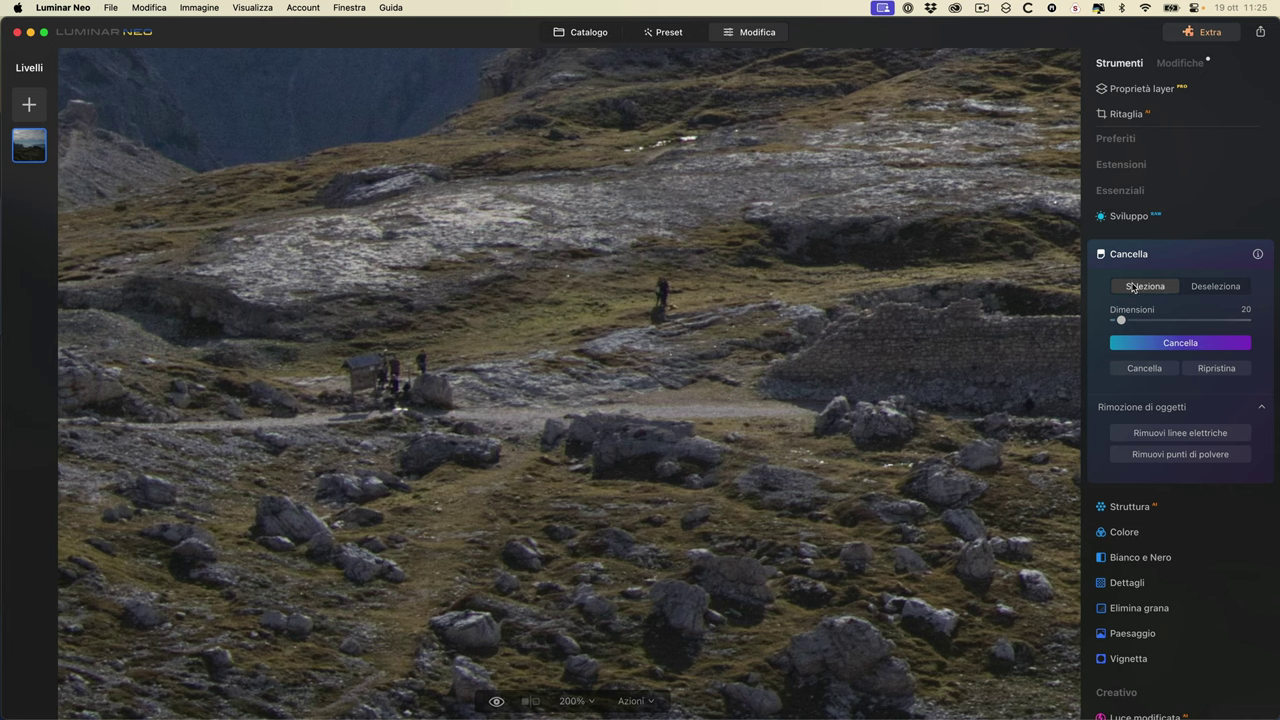
- Set the Cancella brush size to 27 and try erasing the lone hiker on the grassy slope, undoing the removal
mouse_move(1120, 321)
mouse_down()
mouse_move(1137, 337)
mouse_move(1191, 306)
mouse_move(1094, 311)
mouse_up()
mouse_move(1139, 311)
mouse_down()
mouse_move(1172, 318)
mouse_move(1146, 337)
mouse_up()
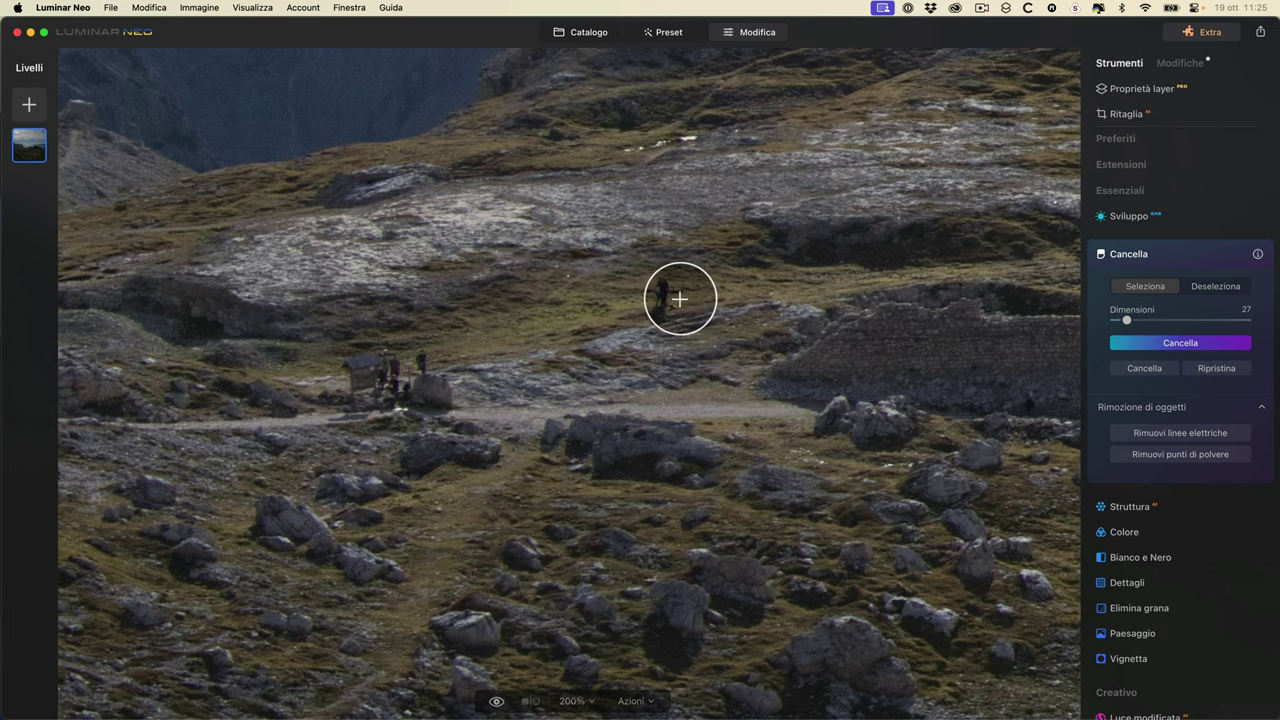
mouse_move(677, 297)
mouse_down()
mouse_move(677, 346)
mouse_move(679, 303)
mouse_move(686, 337)
mouse_up()
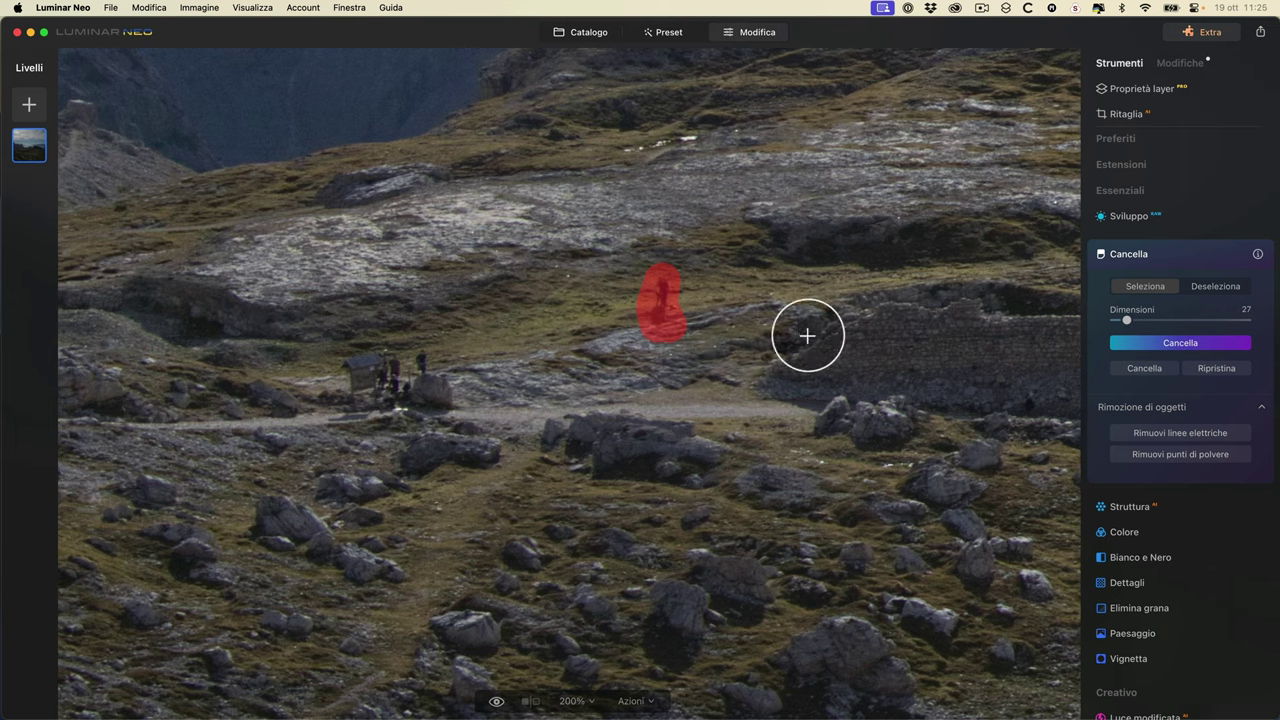
click(1185, 345)
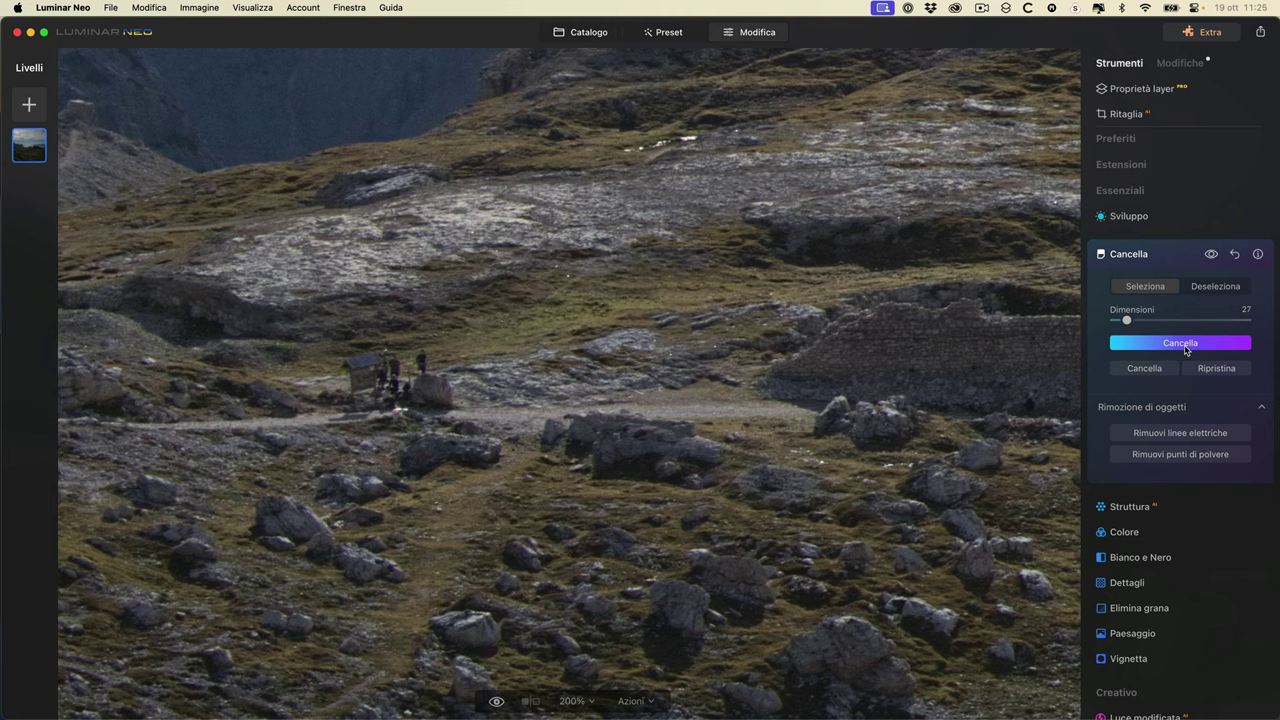
click(1234, 255)
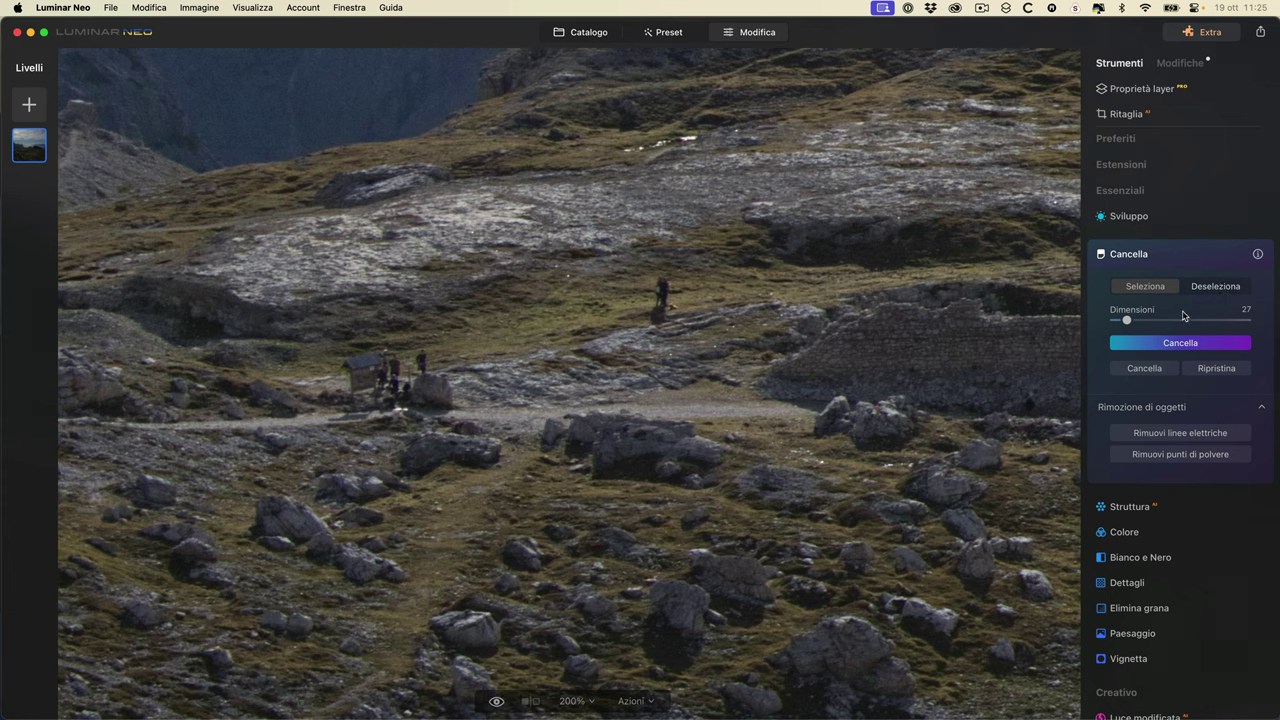
- Mask a wide area around the lone hiker, trim the excess with Deseleziona, erase it, and compare before and after
mouse_move(723, 298)
mouse_down()
mouse_move(634, 331)
mouse_move(686, 371)
mouse_move(754, 291)
mouse_move(744, 272)
mouse_up()
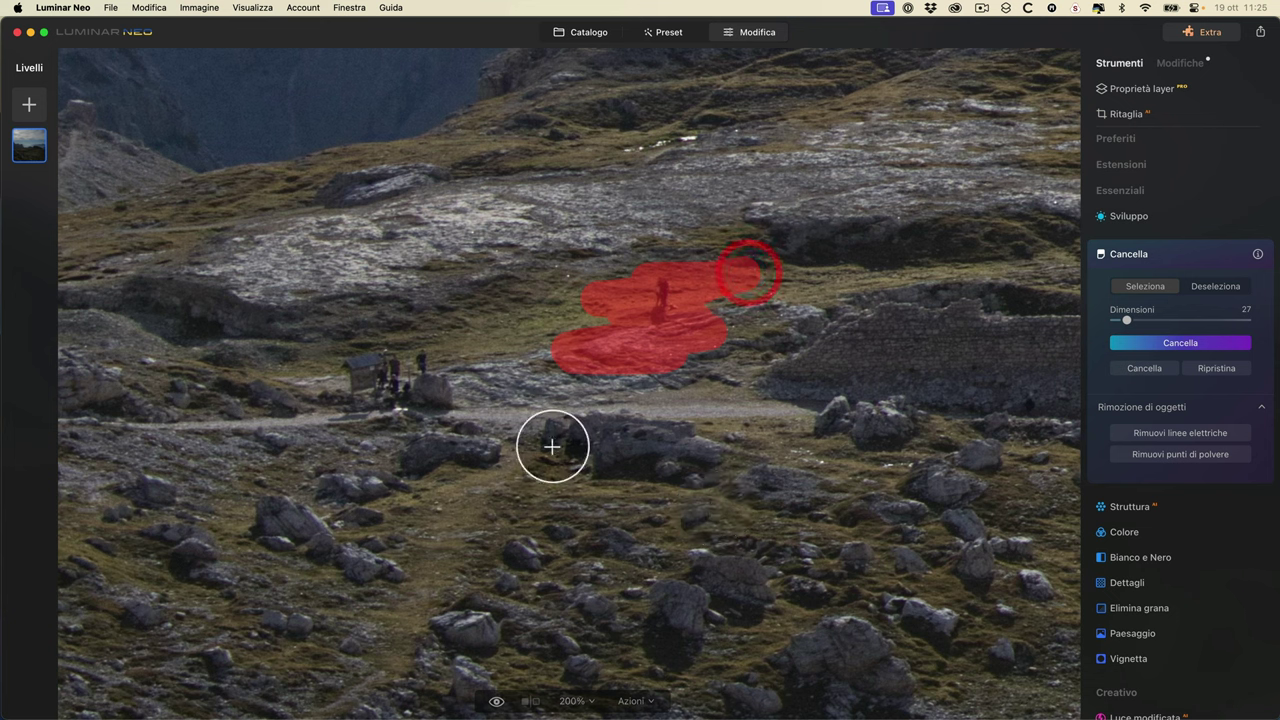
click(1224, 284)
mouse_move(620, 372)
mouse_down()
mouse_move(574, 354)
mouse_move(583, 294)
mouse_move(617, 320)
mouse_move(624, 286)
mouse_move(677, 403)
mouse_move(794, 317)
mouse_move(728, 258)
mouse_move(723, 343)
mouse_move(743, 263)
mouse_move(717, 271)
mouse_move(707, 362)
mouse_move(643, 363)
mouse_move(634, 289)
mouse_move(686, 274)
mouse_move(723, 285)
mouse_move(696, 287)
mouse_up()
click(1197, 343)
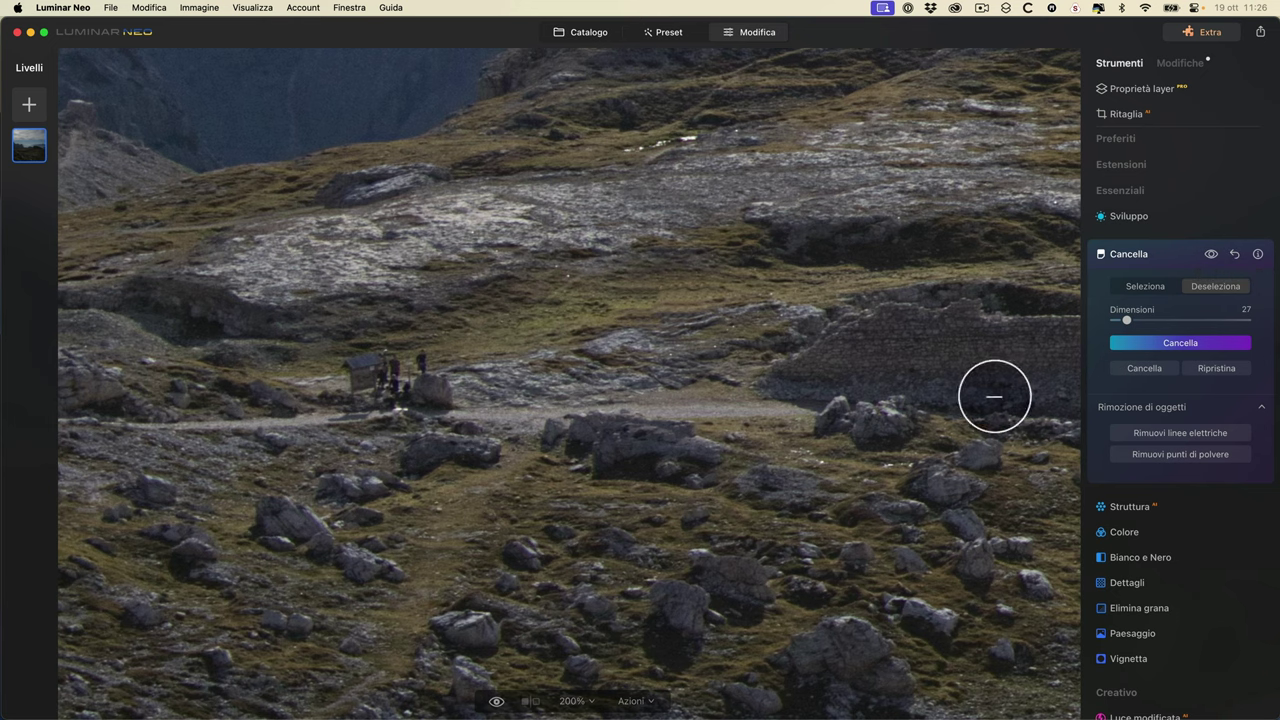
click(1210, 256)
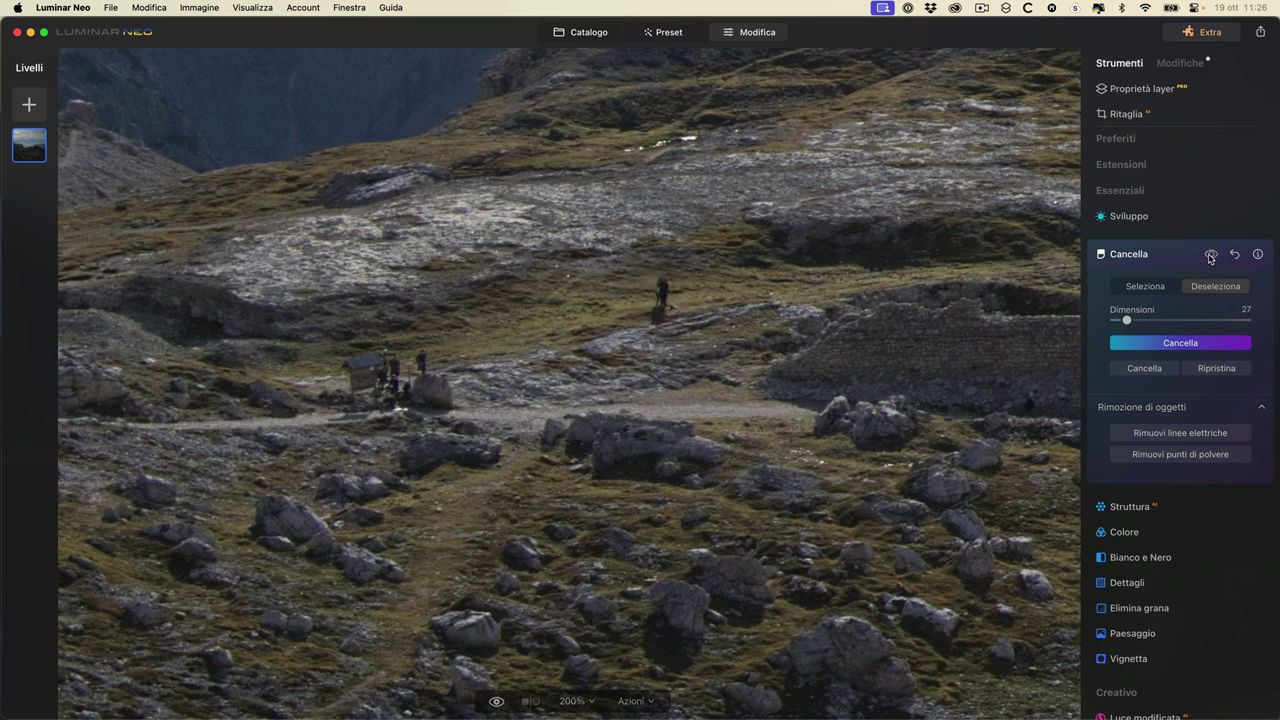
click(1210, 256)
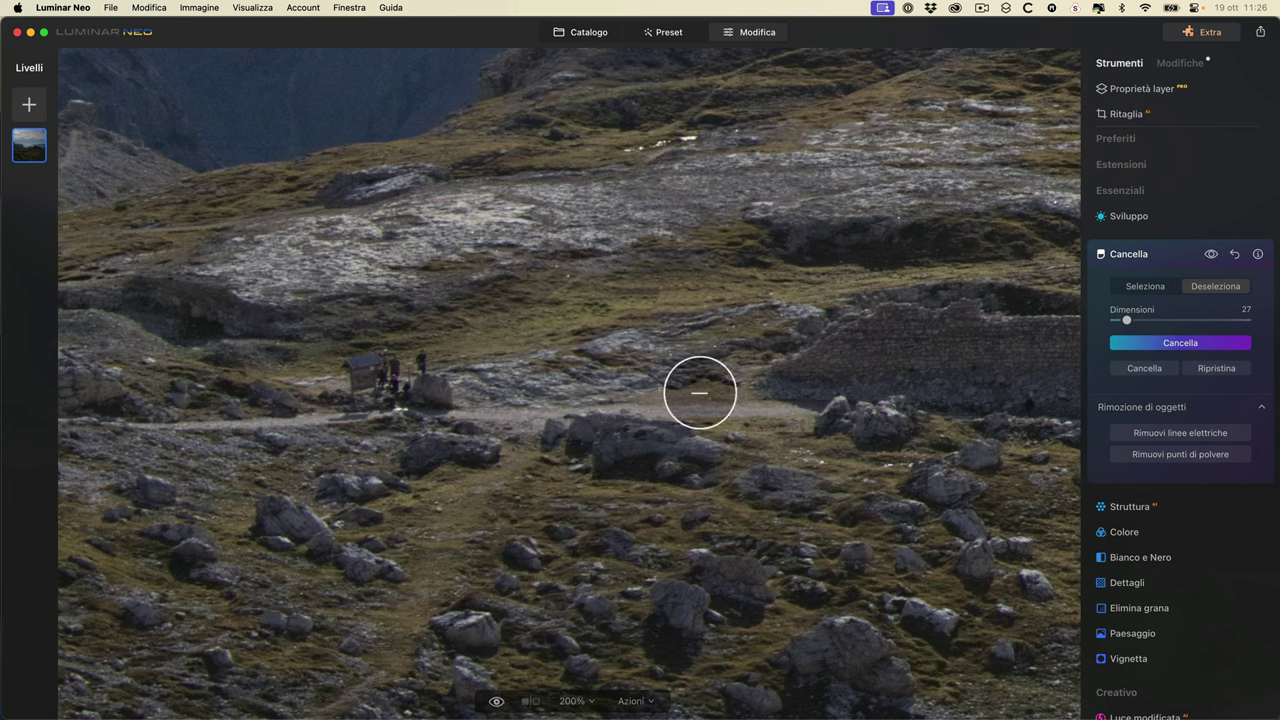
- Paint over the erased area and restore the lone hiker with Ripristina, closing Cancella with the whole photo in view
click(1217, 369)
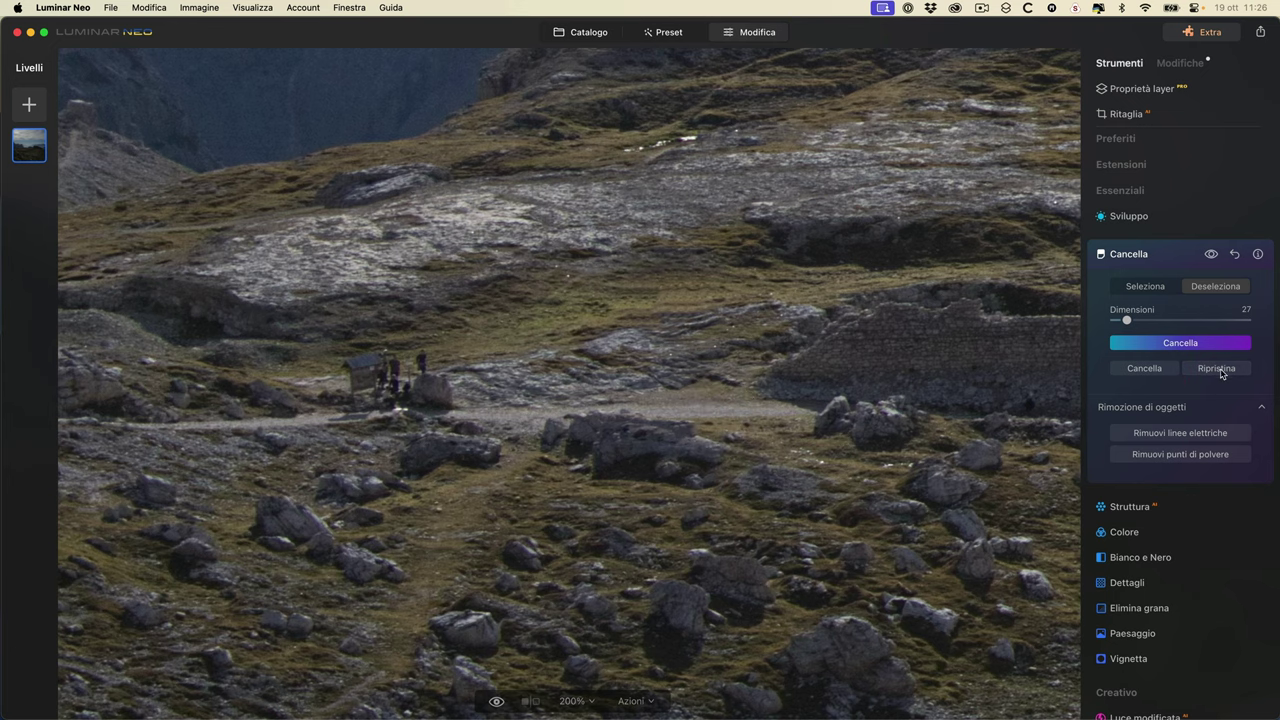
click(1145, 286)
mouse_move(638, 321)
mouse_down()
mouse_move(680, 314)
mouse_move(691, 326)
mouse_move(657, 366)
mouse_move(689, 351)
mouse_move(591, 317)
mouse_move(686, 286)
mouse_move(594, 334)
mouse_move(683, 294)
mouse_up()
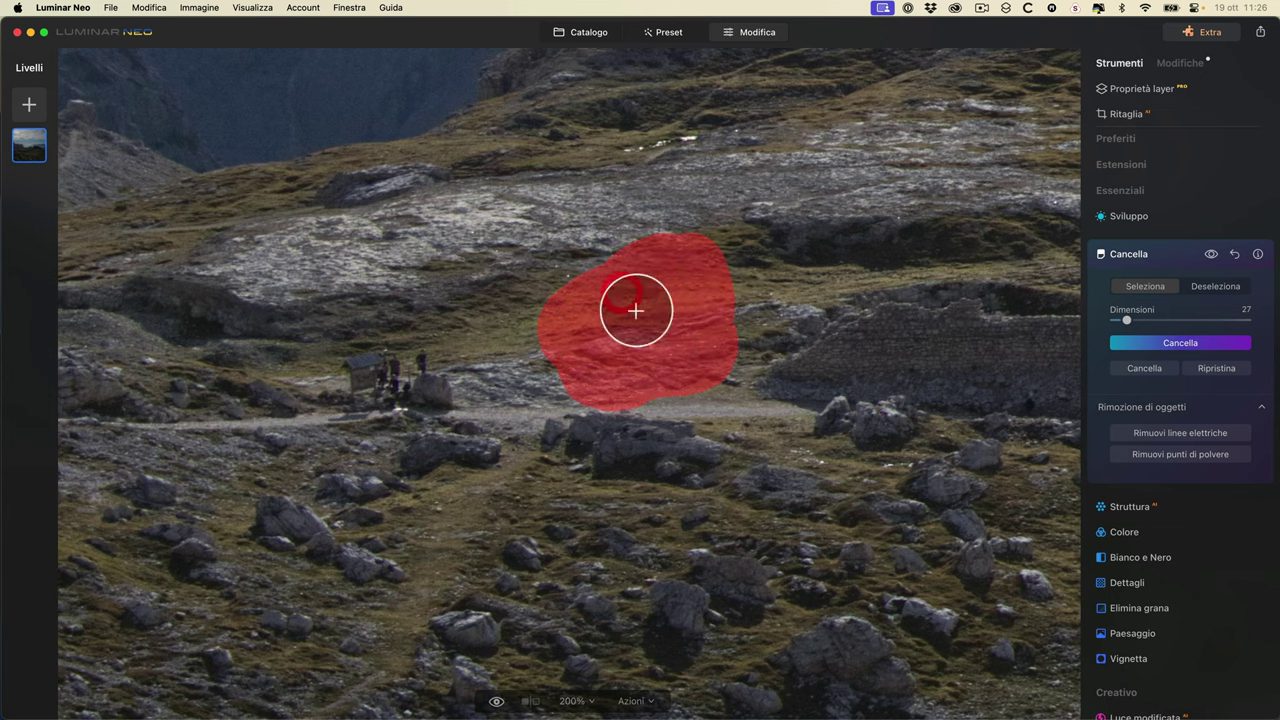
click(1226, 370)
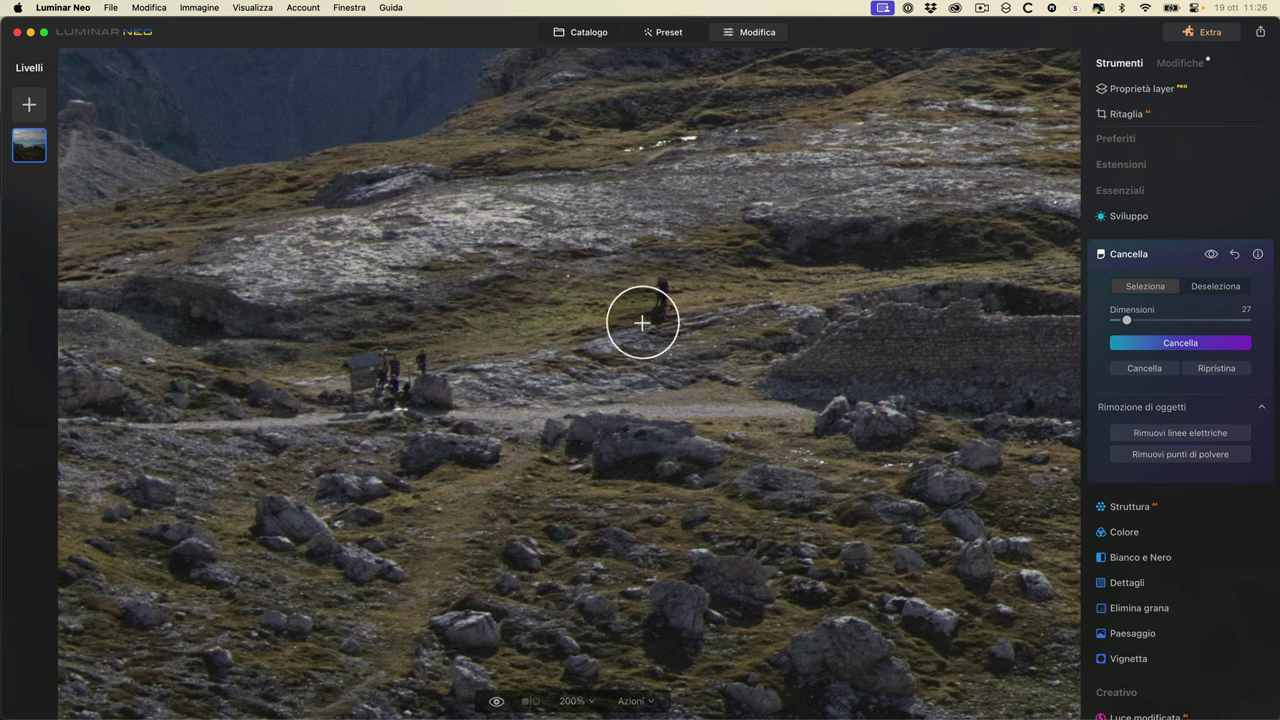
key(super+0)
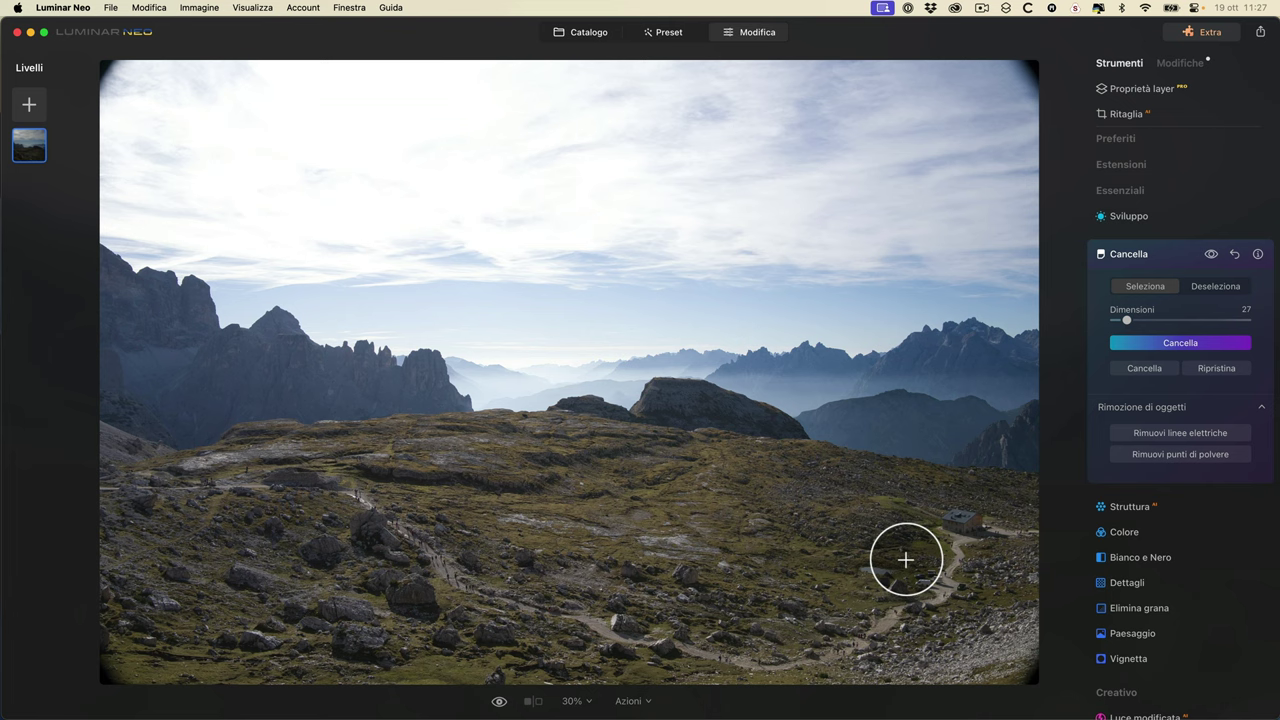
click(1155, 253)
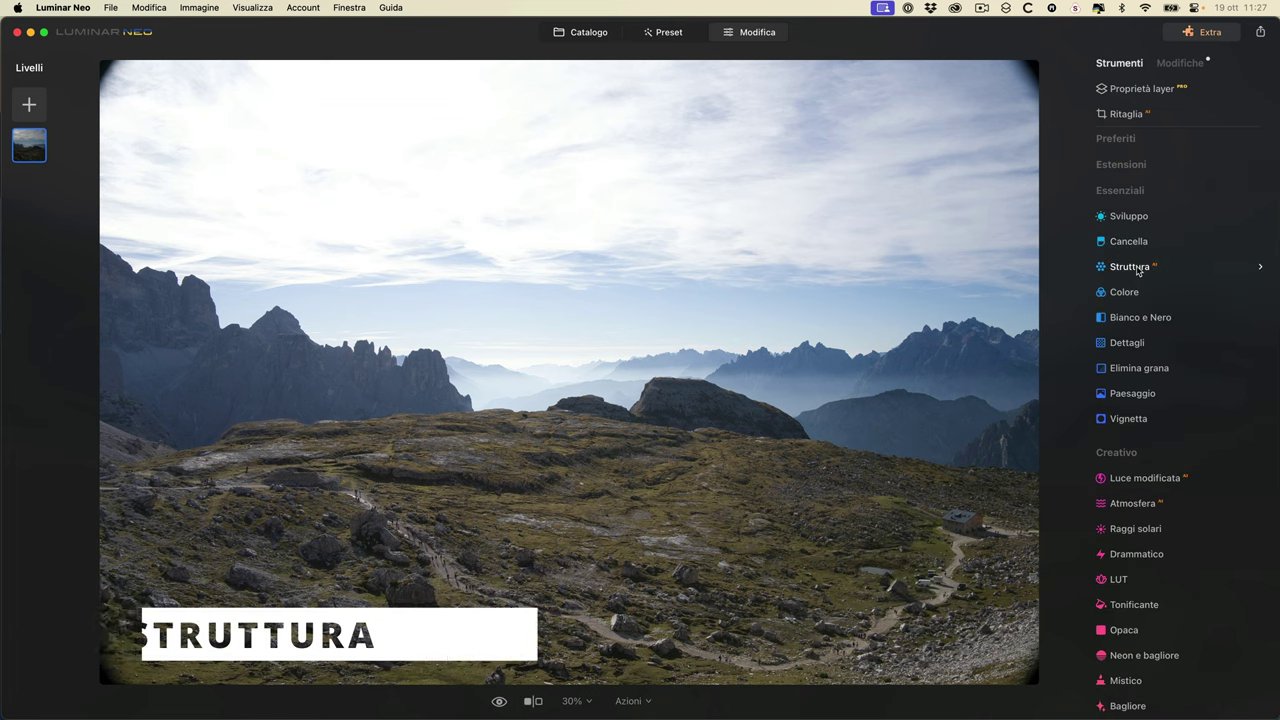
- Return to the catalog and open the photo of the three rock towers for editing in Modifica
click(565, 33)
scroll(870, 592, down, 1)
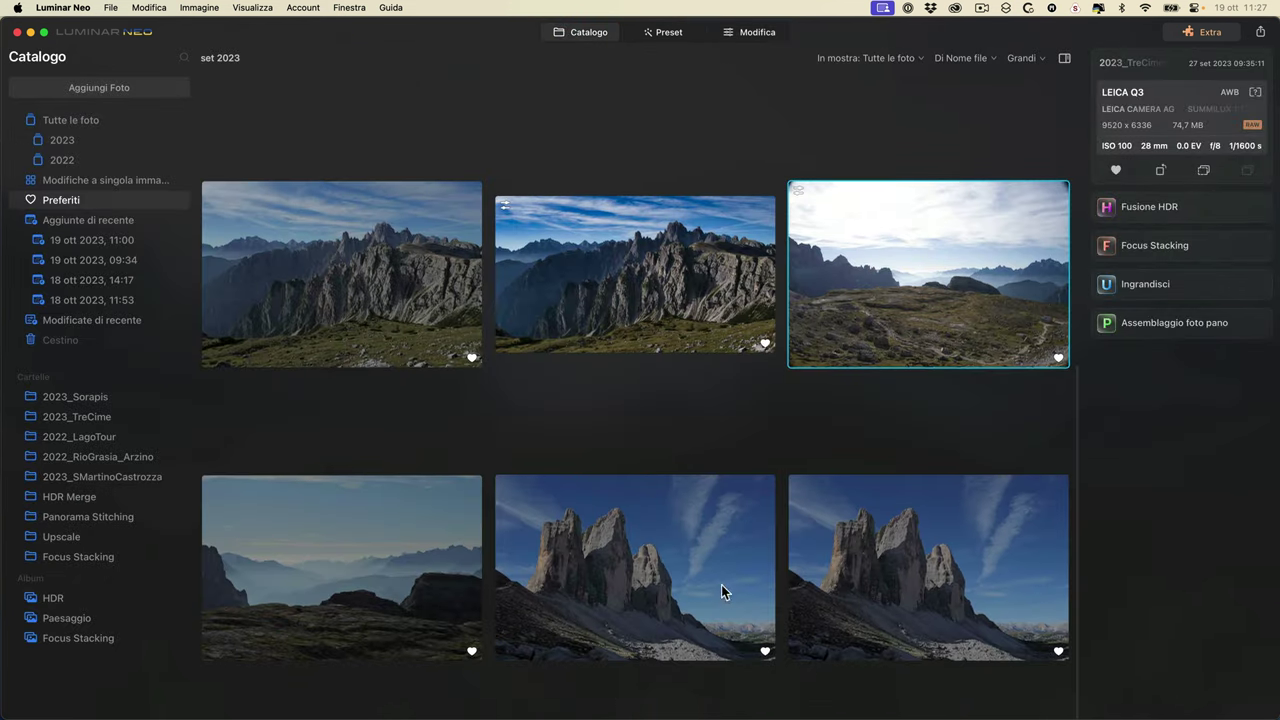
click(890, 58)
click(851, 100)
double_click(916, 535)
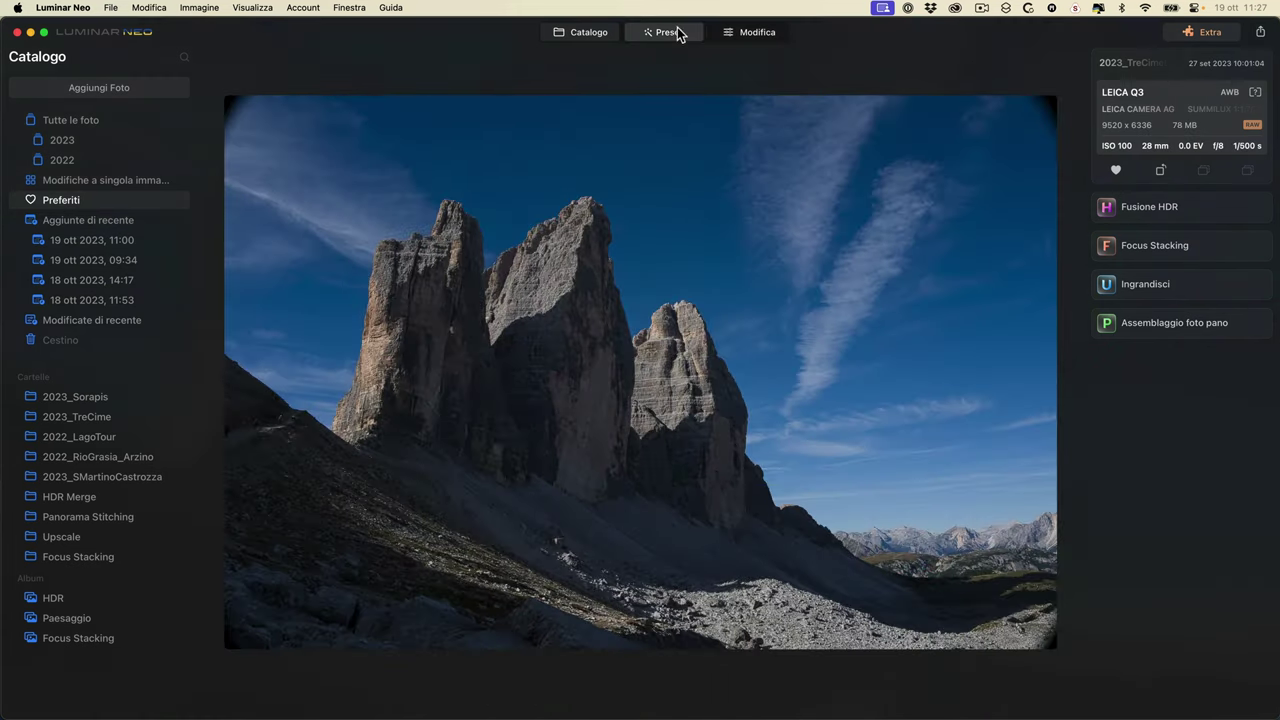
click(765, 33)
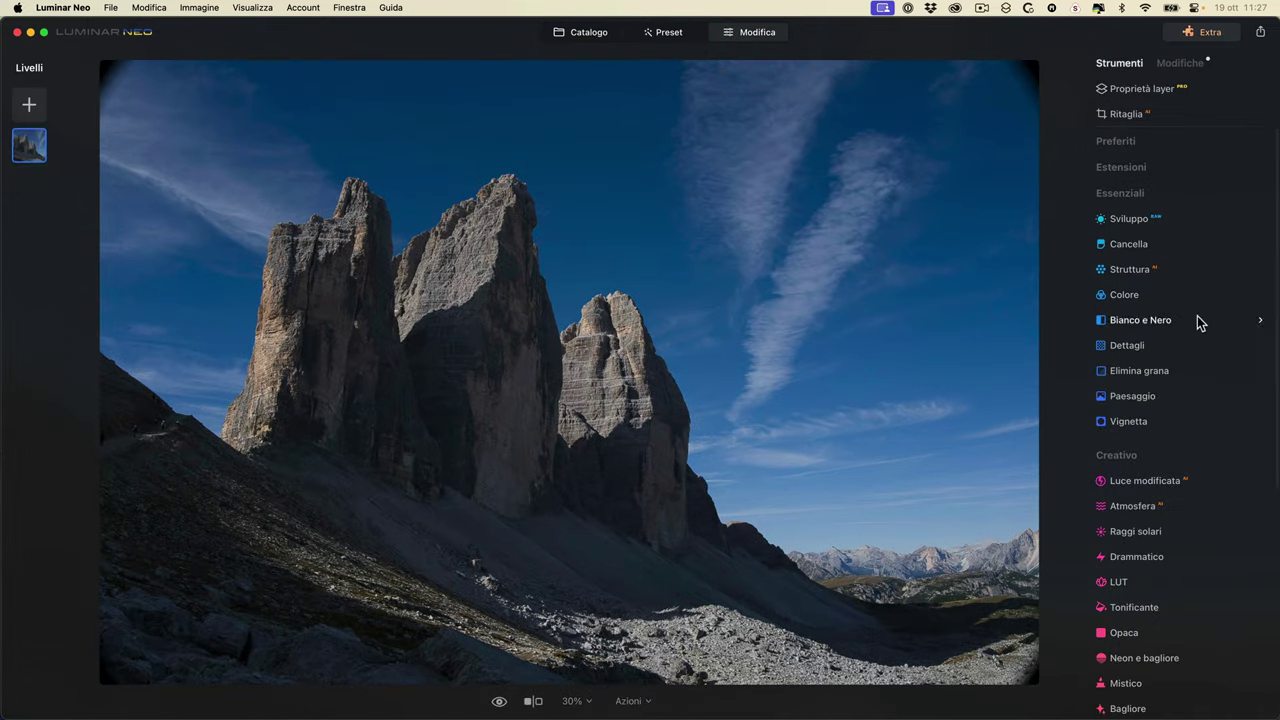
- Apply Struttura to the rock towers photo with Valore 63 and a strongly raised Aumento det., and briefly check Sviluppo
click(1168, 274)
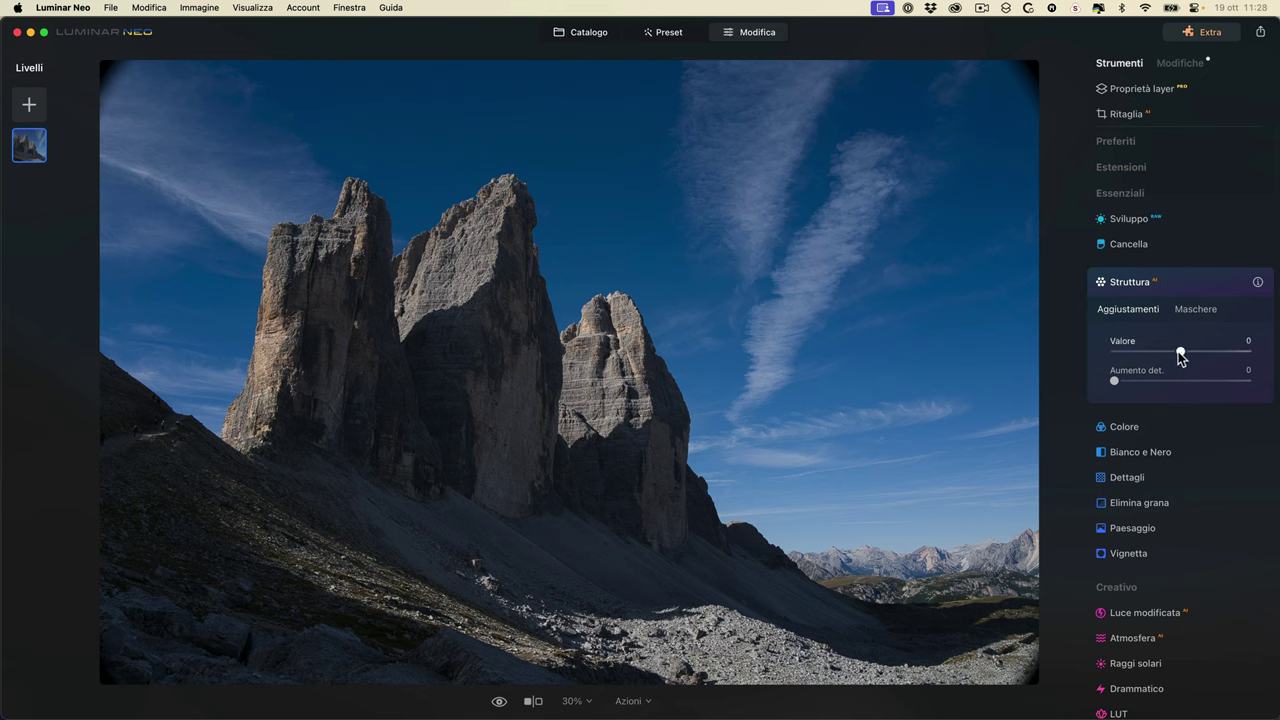
drag(1180, 352, 1222, 369)
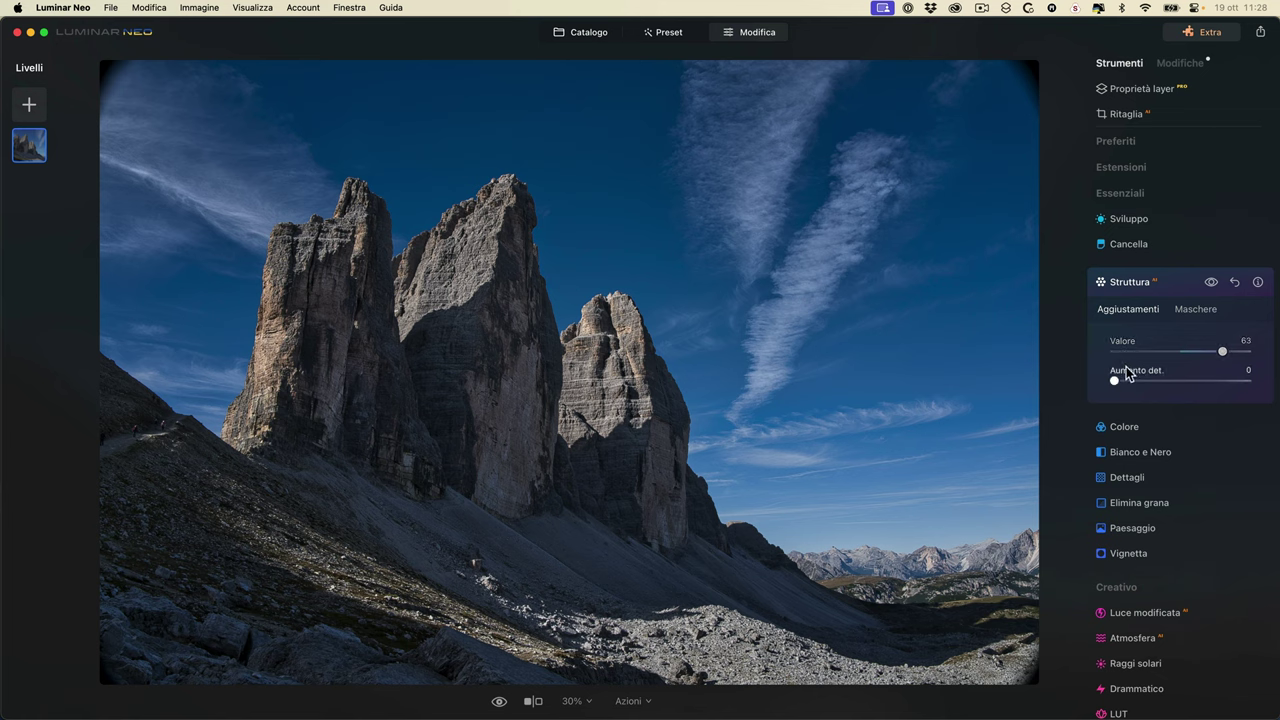
drag(1117, 382, 1218, 378)
drag(1140, 382, 1249, 380)
click(1130, 219)
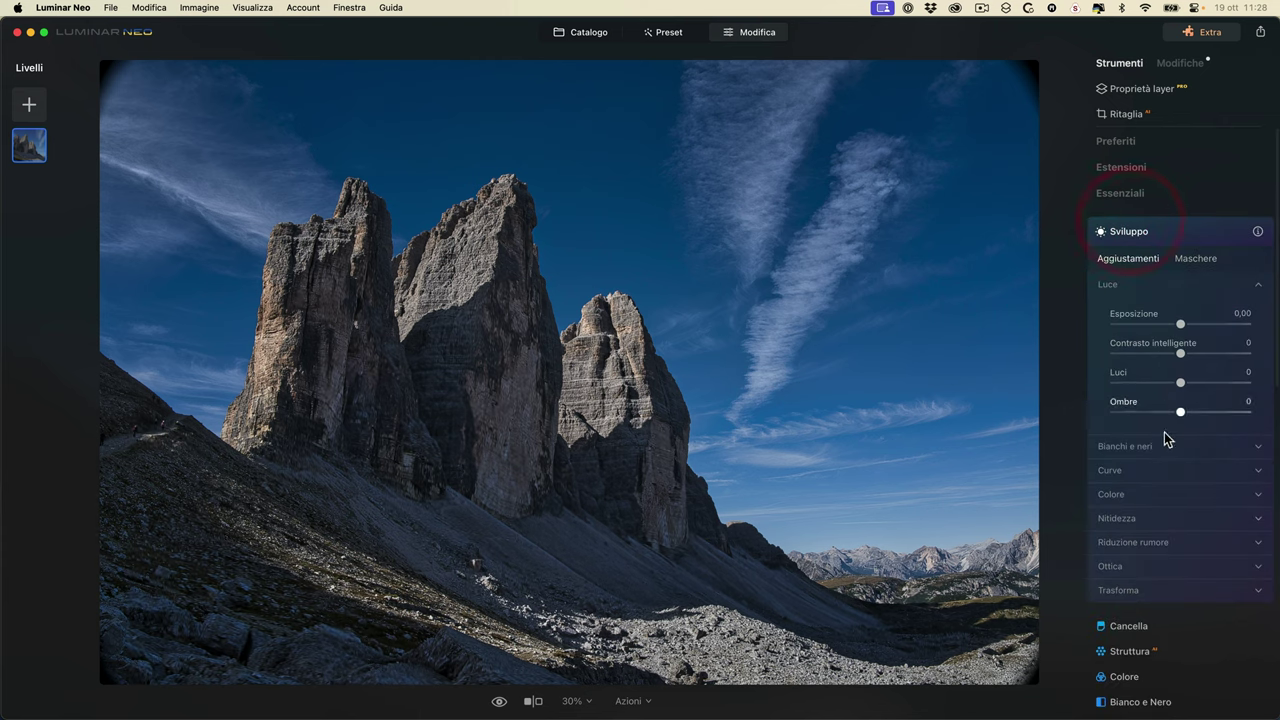
click(1129, 229)
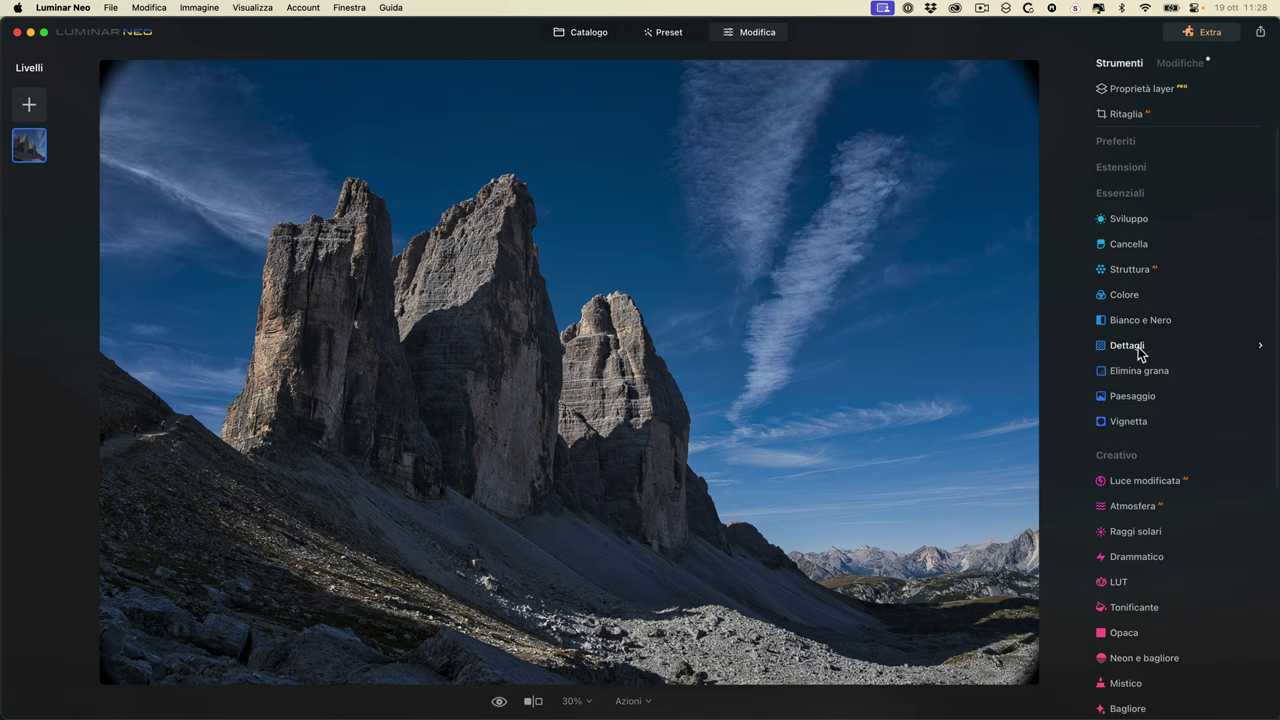
- Add a second Struttura adjustment with Valore 25 and Aumento det. 17, consulting the tool's description
click(1128, 274)
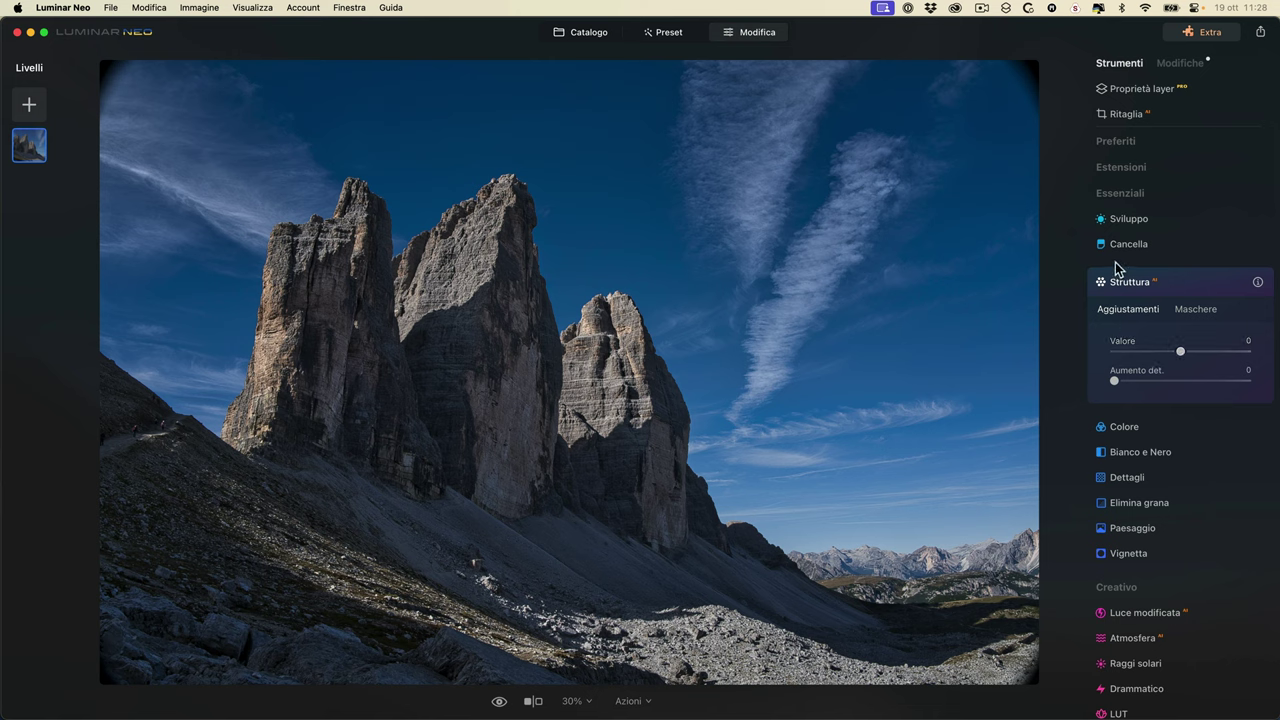
mouse_move(1179, 351)
mouse_down()
mouse_move(1156, 351)
mouse_move(1184, 352)
mouse_up()
drag(1115, 381, 1163, 382)
click(1163, 381)
click(1258, 284)
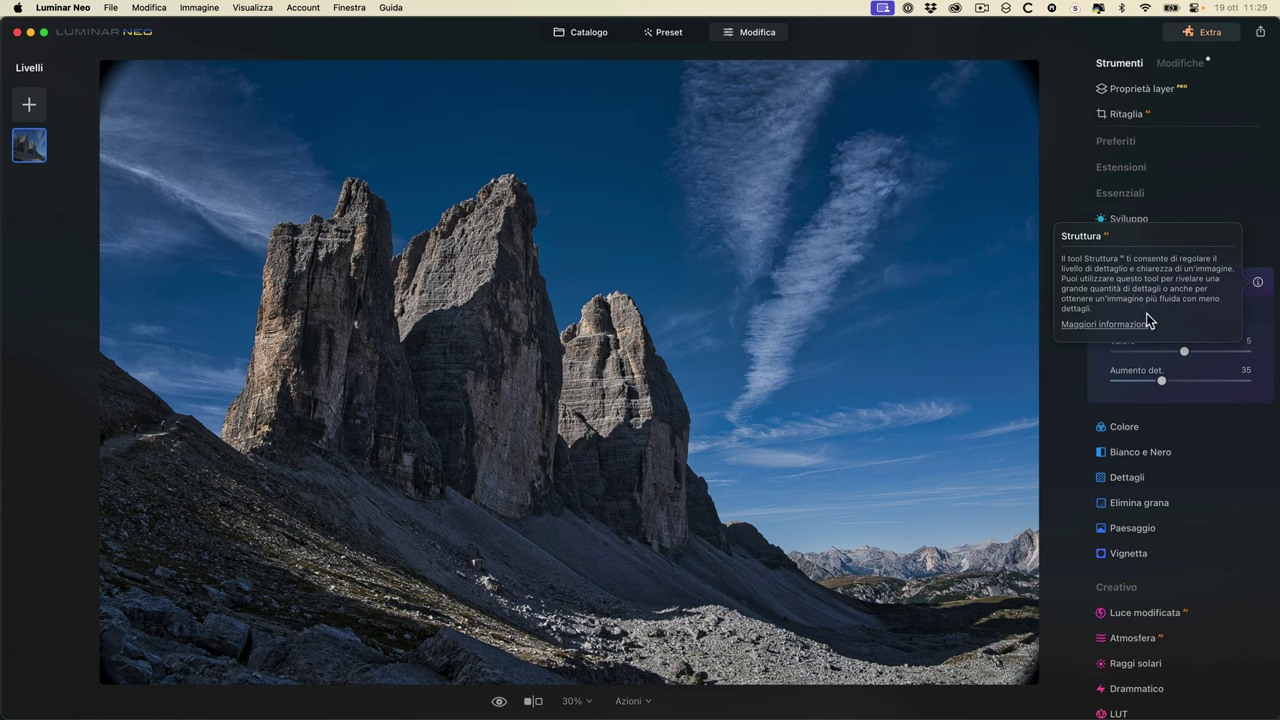
click(1257, 330)
drag(1160, 349, 1141, 379)
click(1137, 380)
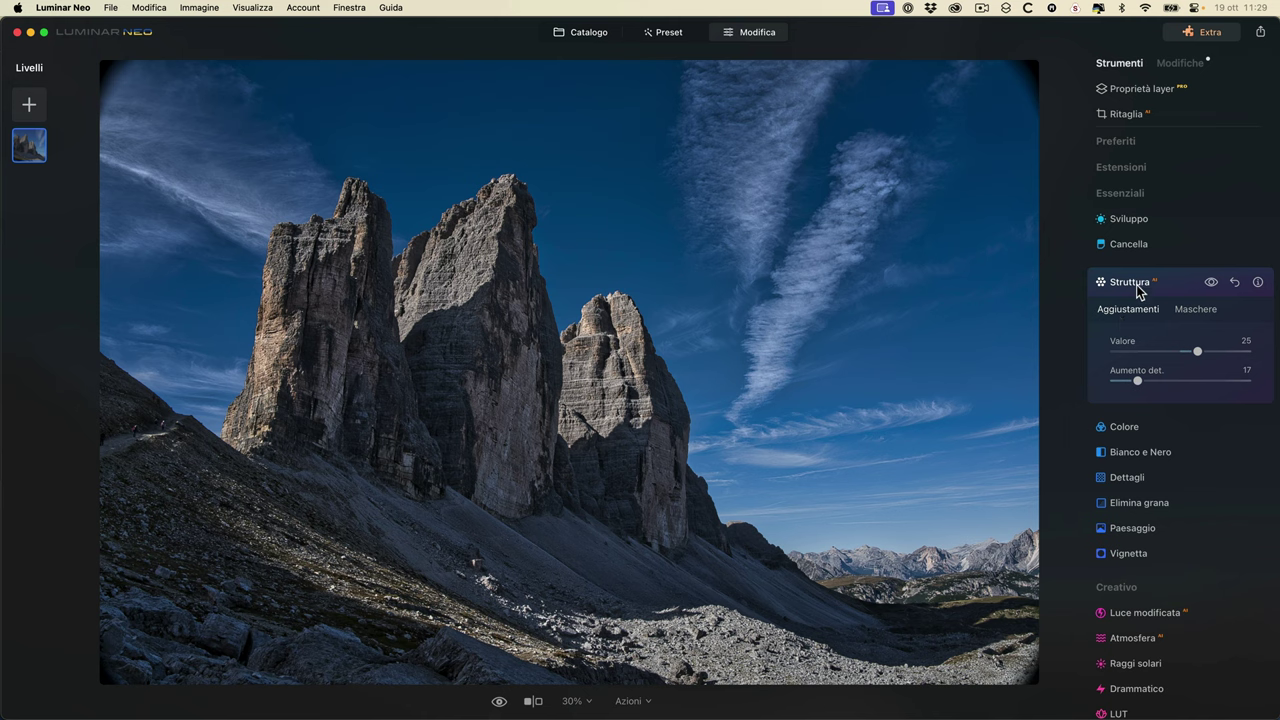
- Reset the second Struttura adjustment to zero, close it and open the Colore tool
click(1235, 283)
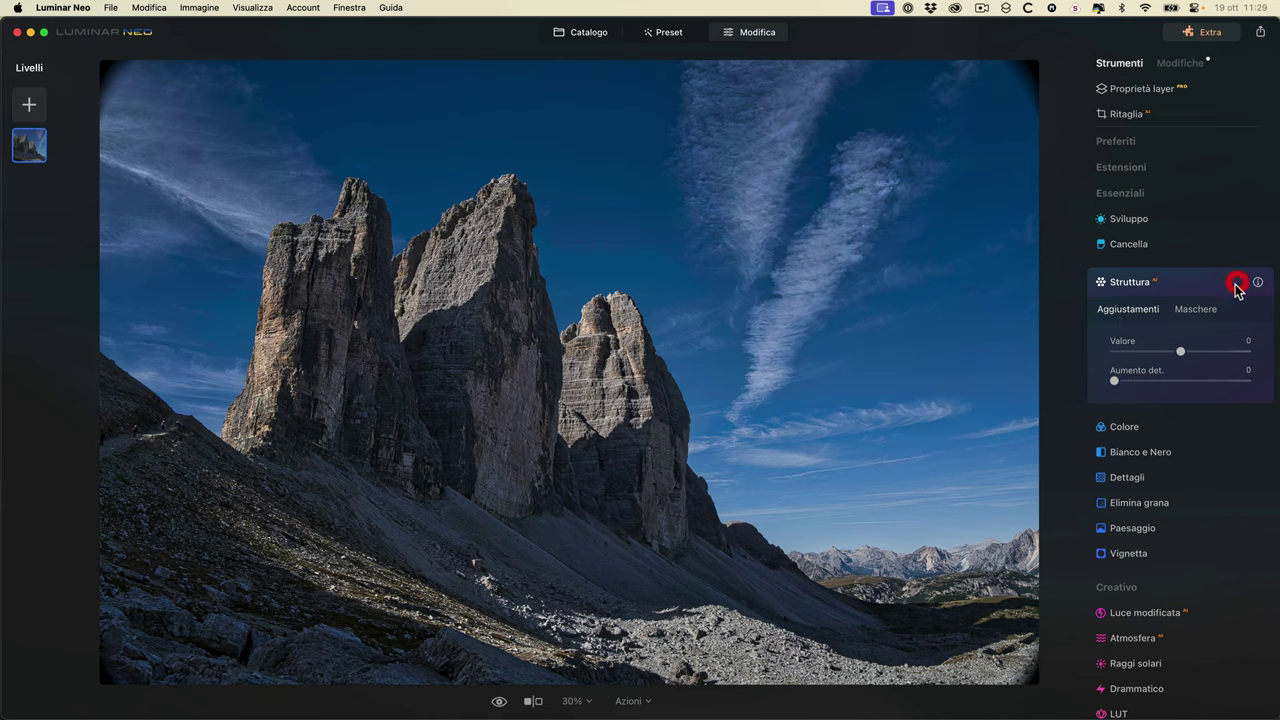
click(1134, 286)
click(1162, 298)
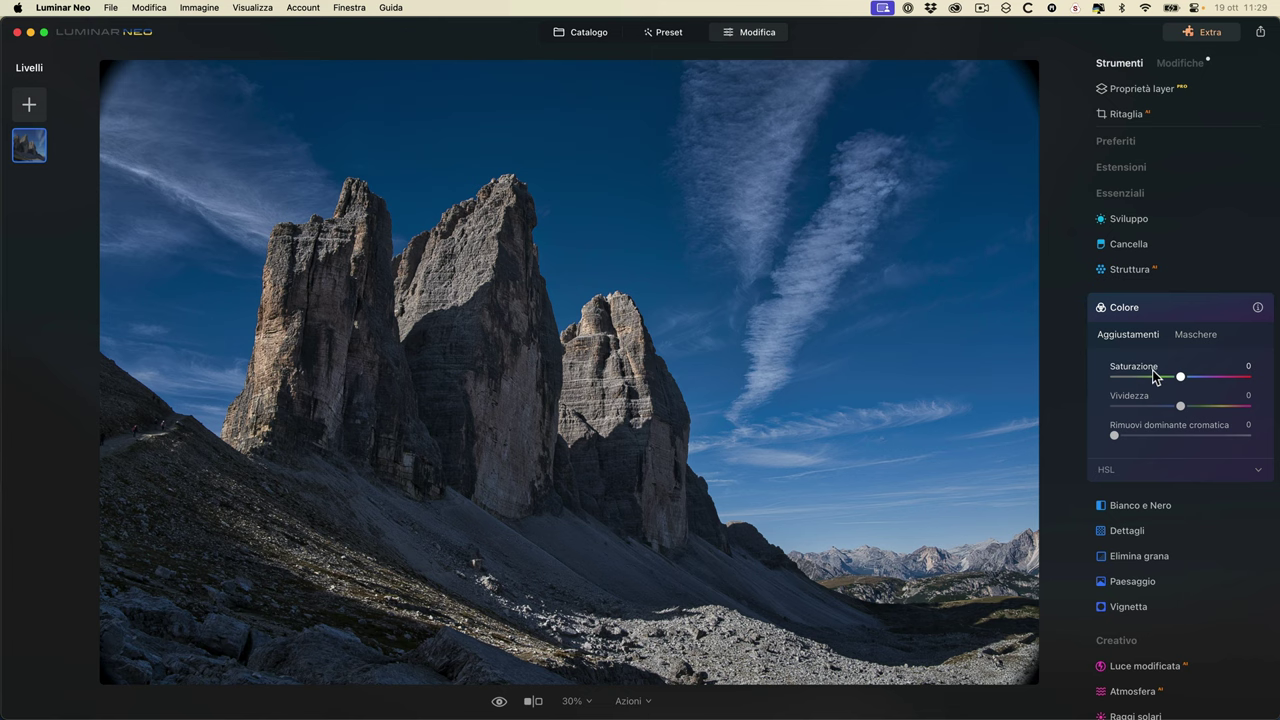
- Keep Saturazione at 0 in Colore, set Rimuovi dominante cromatica to 12, and compare the photo with and without the adjustment
mouse_move(1183, 380)
mouse_down()
mouse_move(1214, 374)
mouse_move(1171, 371)
mouse_move(1180, 376)
mouse_up()
drag(1115, 436, 889, 470)
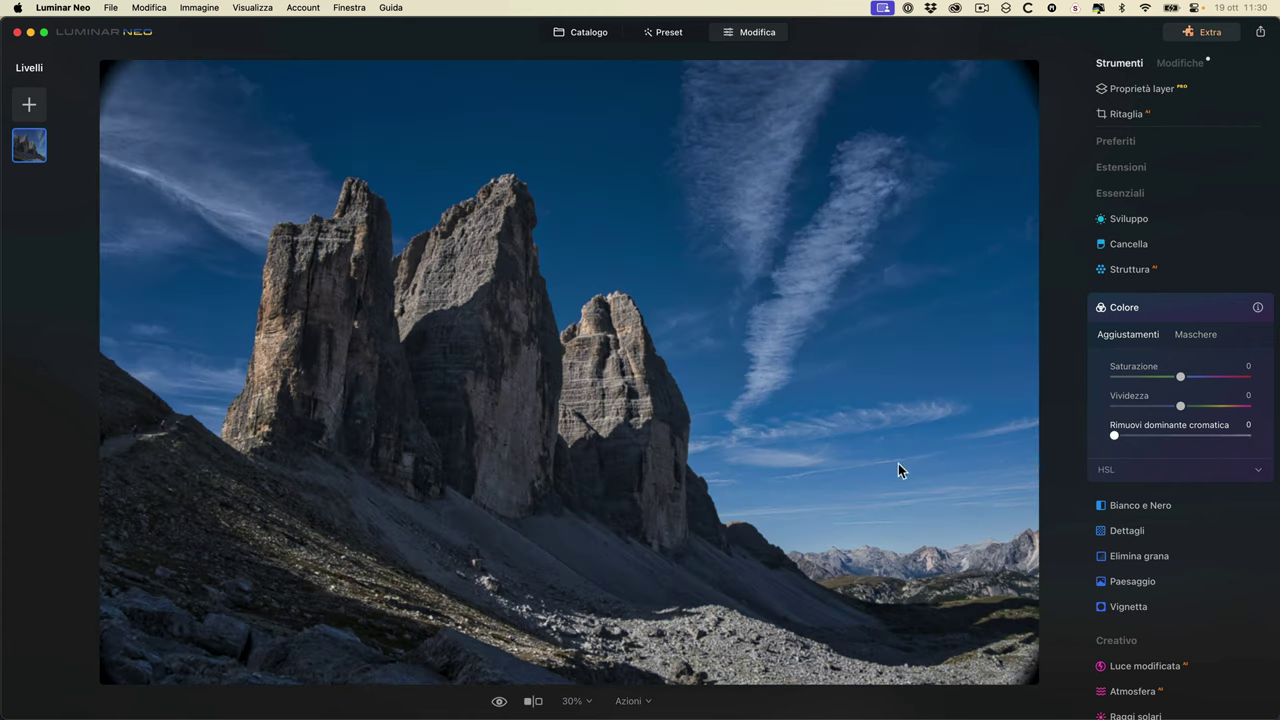
click(1102, 440)
drag(1116, 441, 1131, 432)
click(1110, 441)
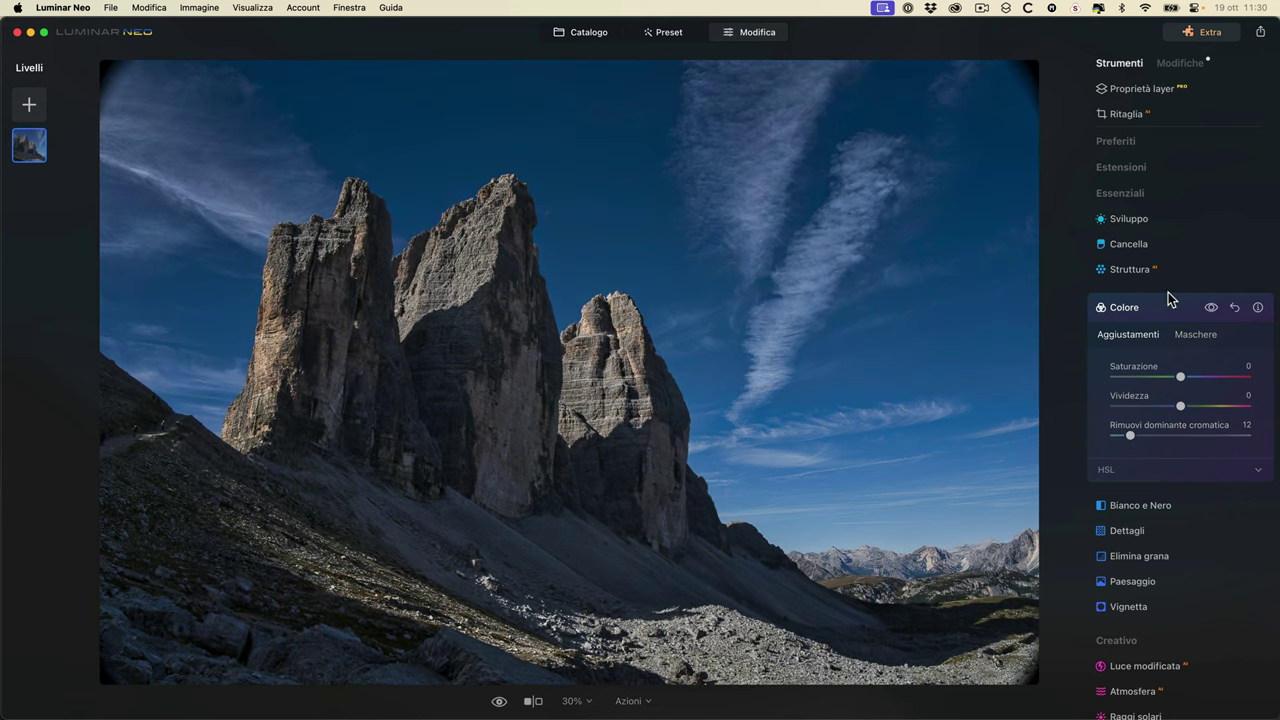
click(1212, 308)
click(1212, 308)
click(1212, 308)
click(1212, 308)
- Expand the HSL section of Colore and show the choices for its adjustment mode
click(1258, 475)
scroll(1220, 457, down, 5)
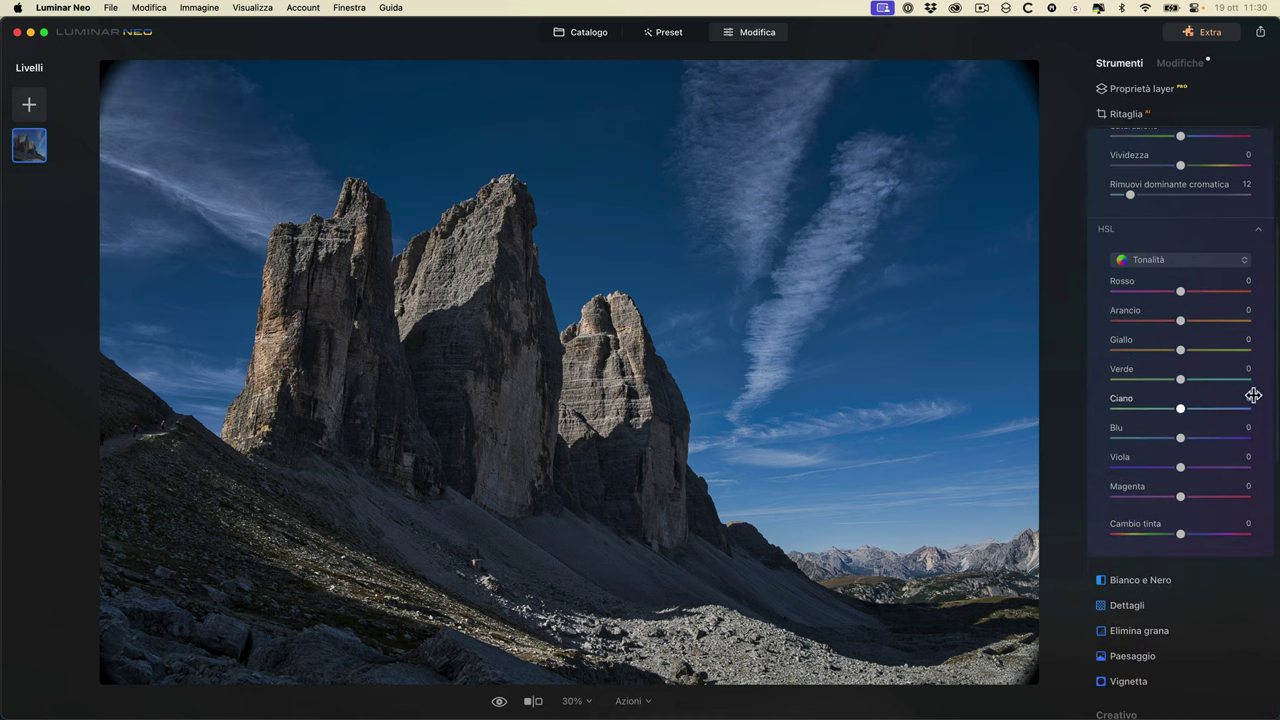
click(1172, 262)
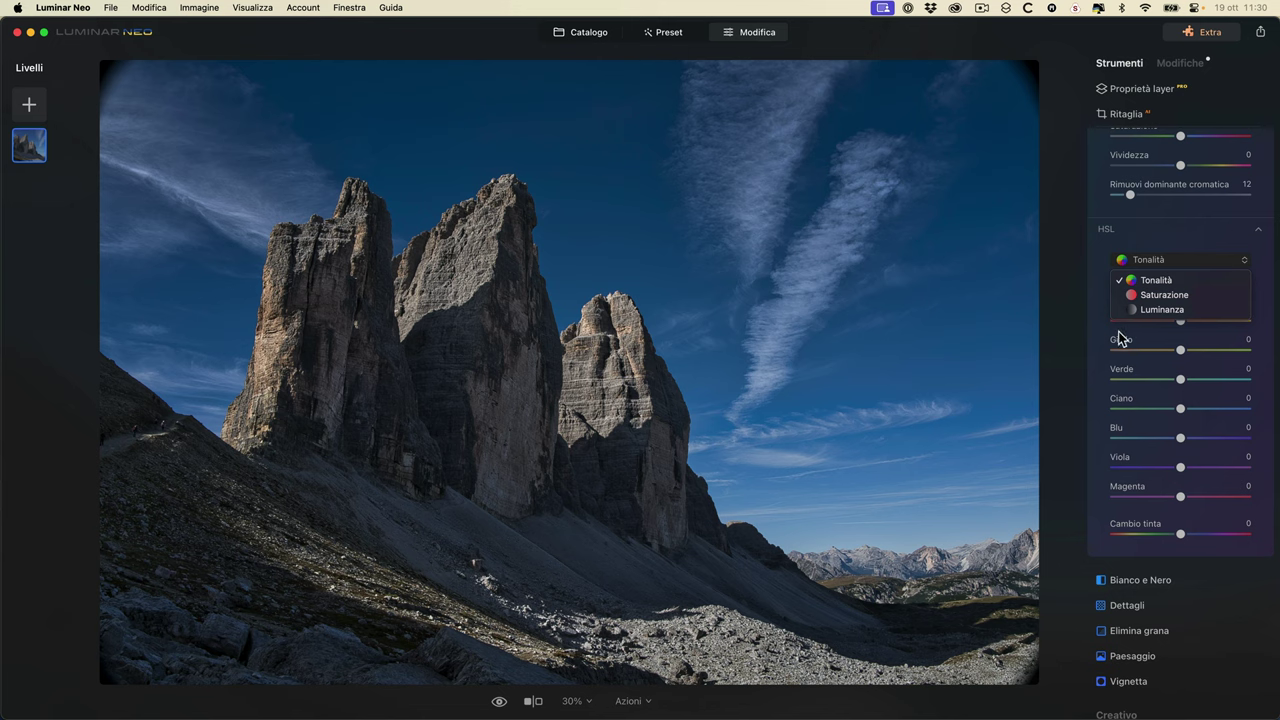
- Set the Colore tool's HSL Tonalità to Rosso -47, Arancio -61, Giallo -64, Verde -34, Ciano 32, Blu 25, Viola -28 and Magenta 12
click(1140, 281)
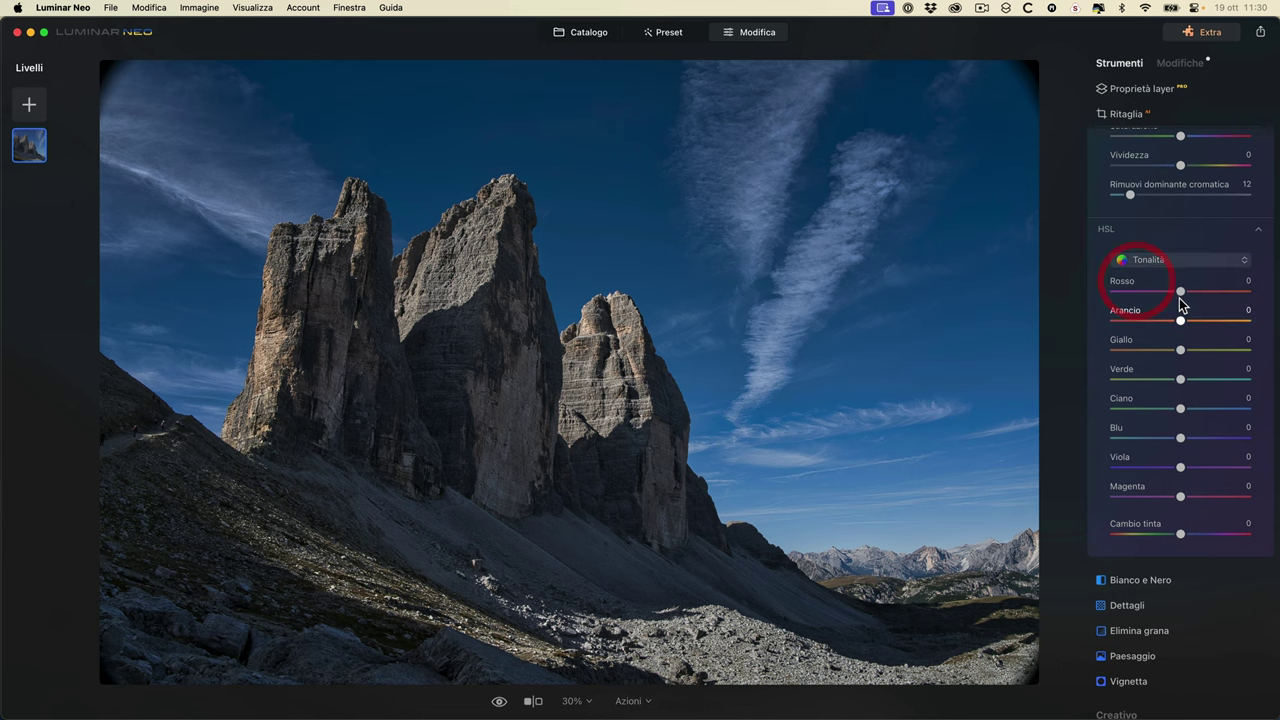
drag(1179, 292, 1152, 297)
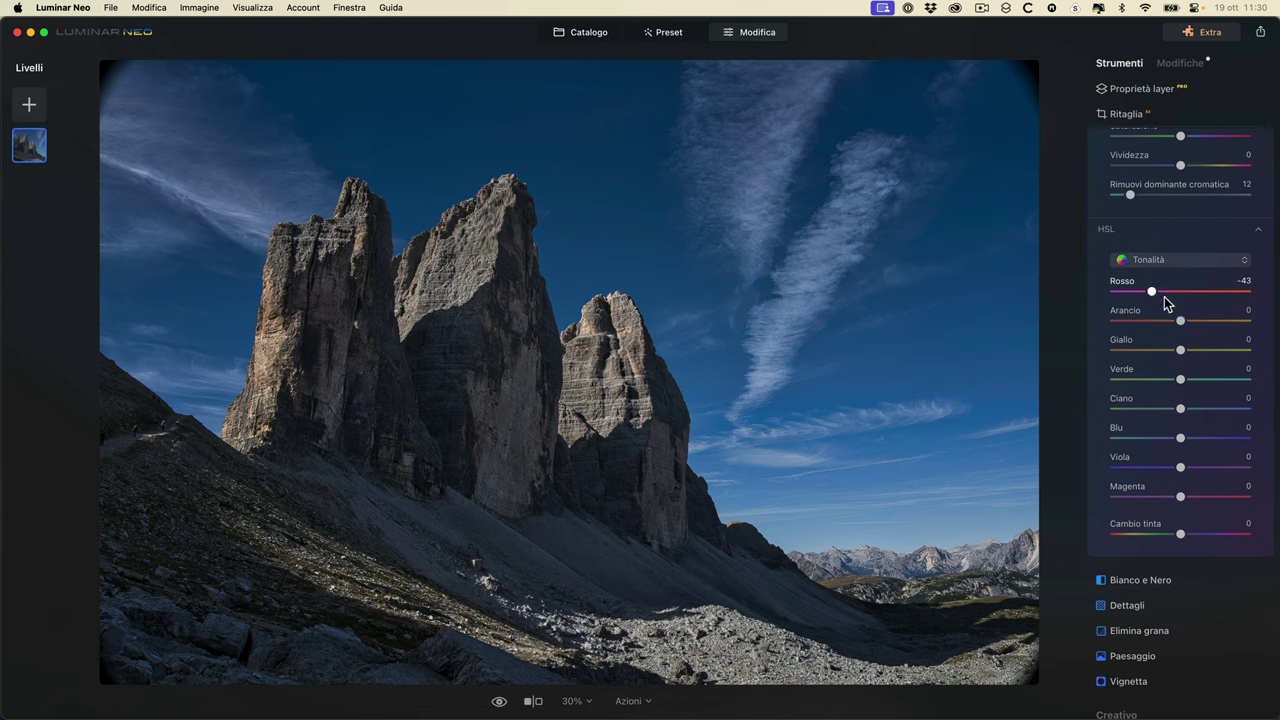
drag(1244, 294, 1144, 350)
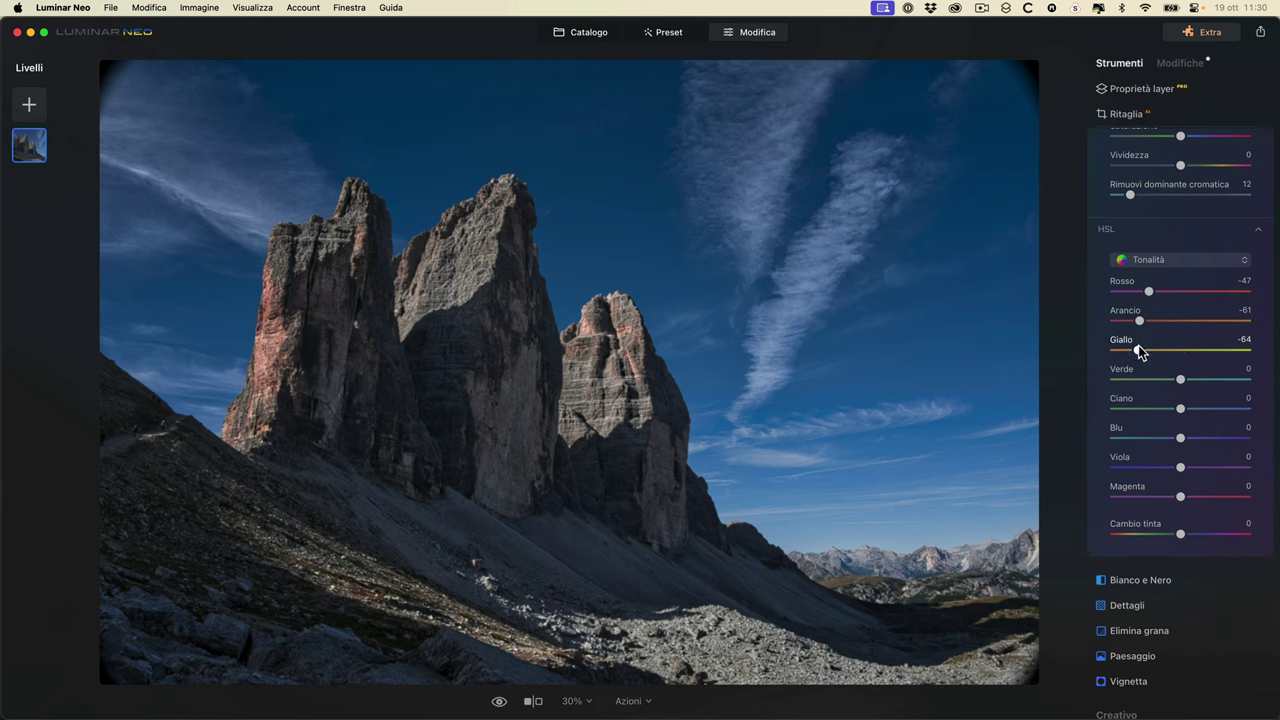
drag(1178, 382, 1180, 534)
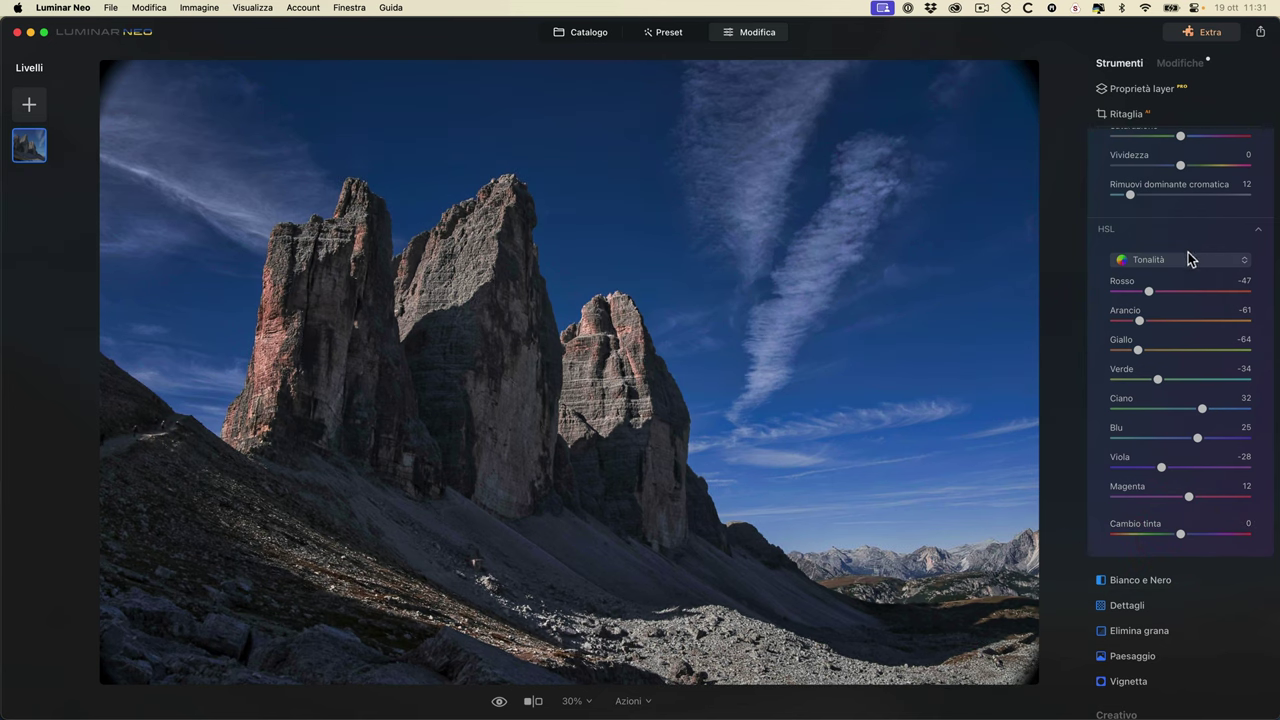
- Compare the photo with and without the Colore adjustments, both in full view and close up on the leftmost rock tower
scroll(1190, 255, up, 3)
click(1211, 199)
click(1211, 199)
click(1211, 199)
click(1211, 199)
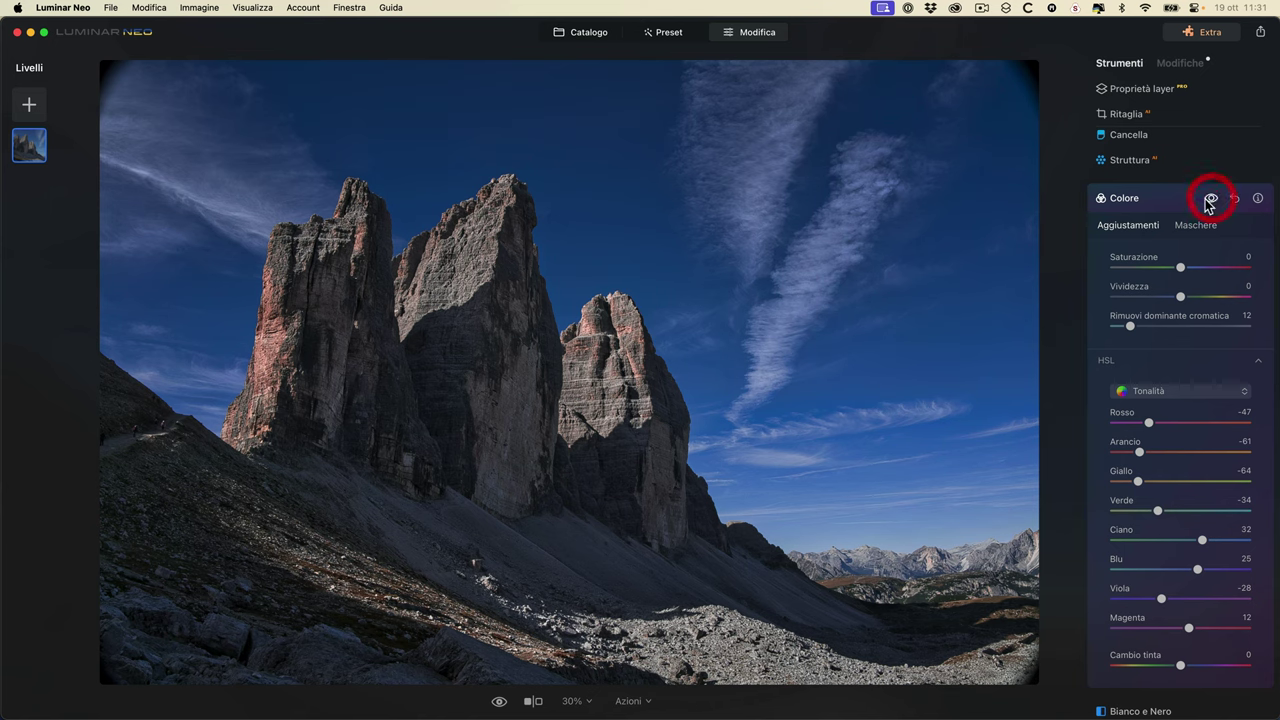
double_click(262, 333)
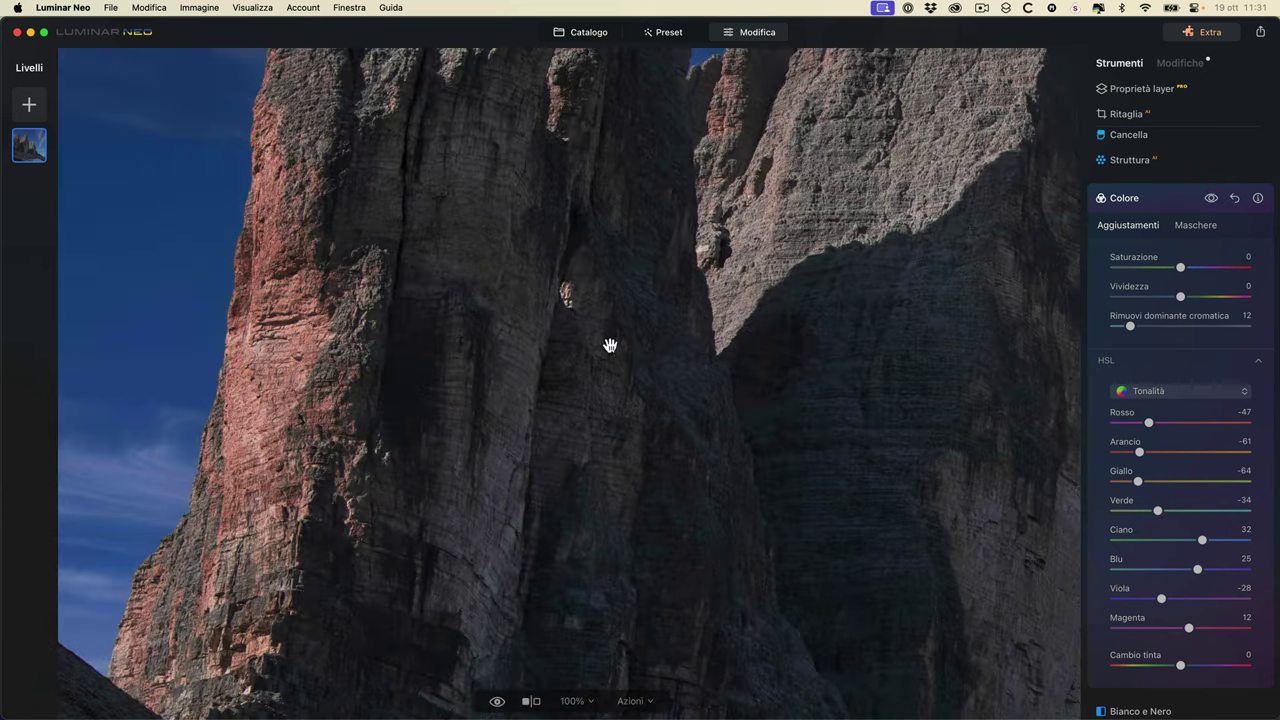
click(1211, 199)
click(1211, 199)
double_click(394, 400)
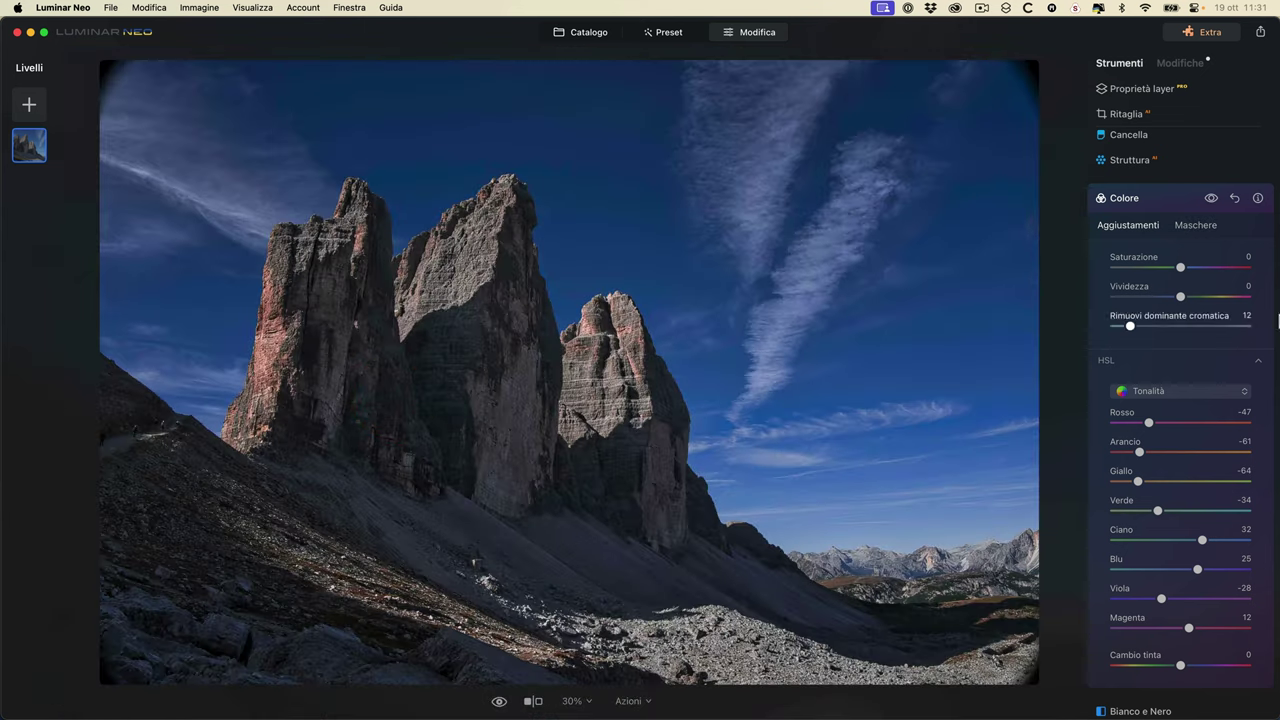
- Set the HSL Saturazione values to Rosso 28, Arancio 35 and Giallo 38
click(1155, 391)
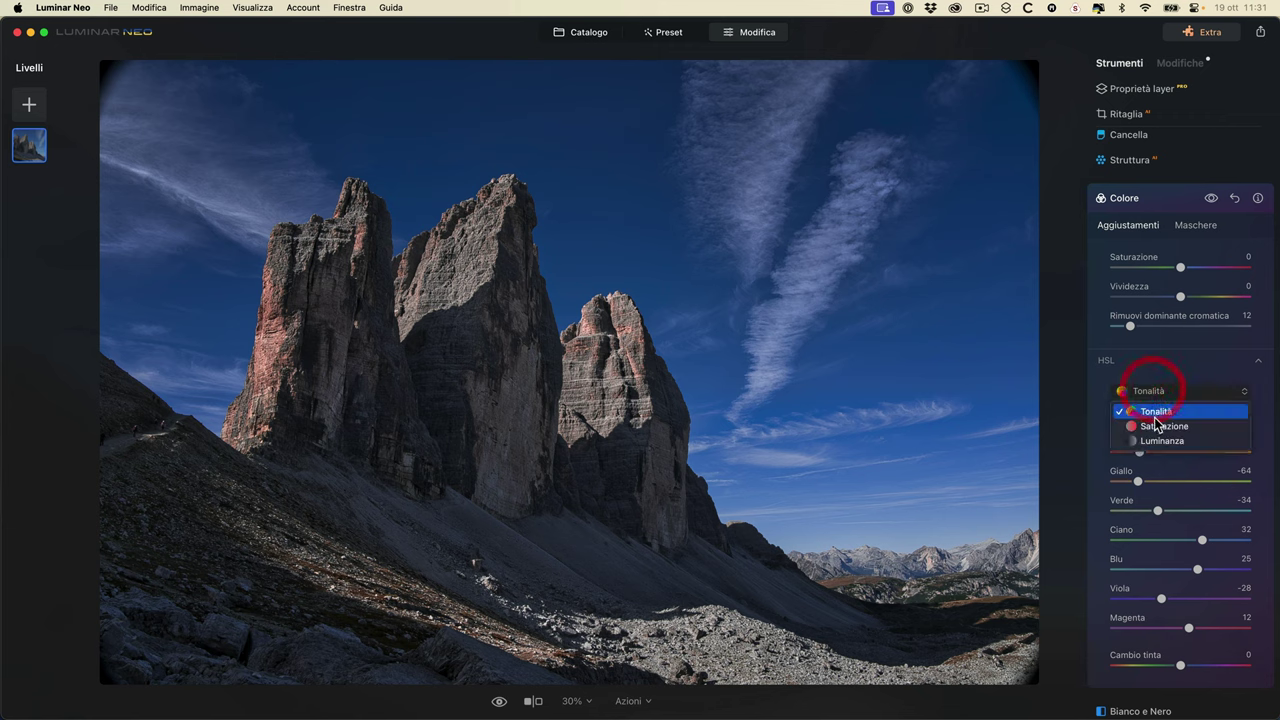
click(1157, 427)
drag(1181, 425, 1206, 483)
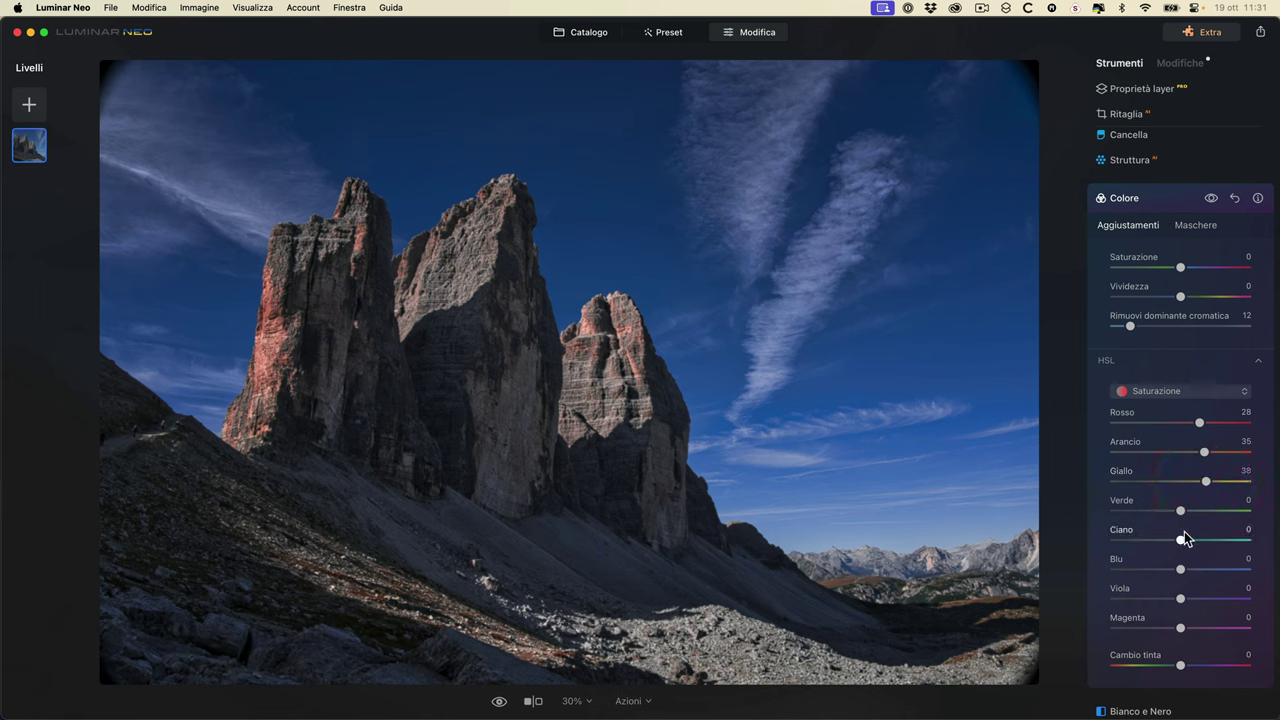
- Try out the HSL Luminanza adjustment for Rosso and restore it to 0
click(1172, 392)
click(1162, 440)
mouse_move(1182, 426)
mouse_down()
mouse_move(1245, 427)
mouse_move(1175, 432)
mouse_up()
double_click(1157, 410)
- Reset all adjustments of the Colore tool and collapse the tool
scroll(1136, 505, down, 3)
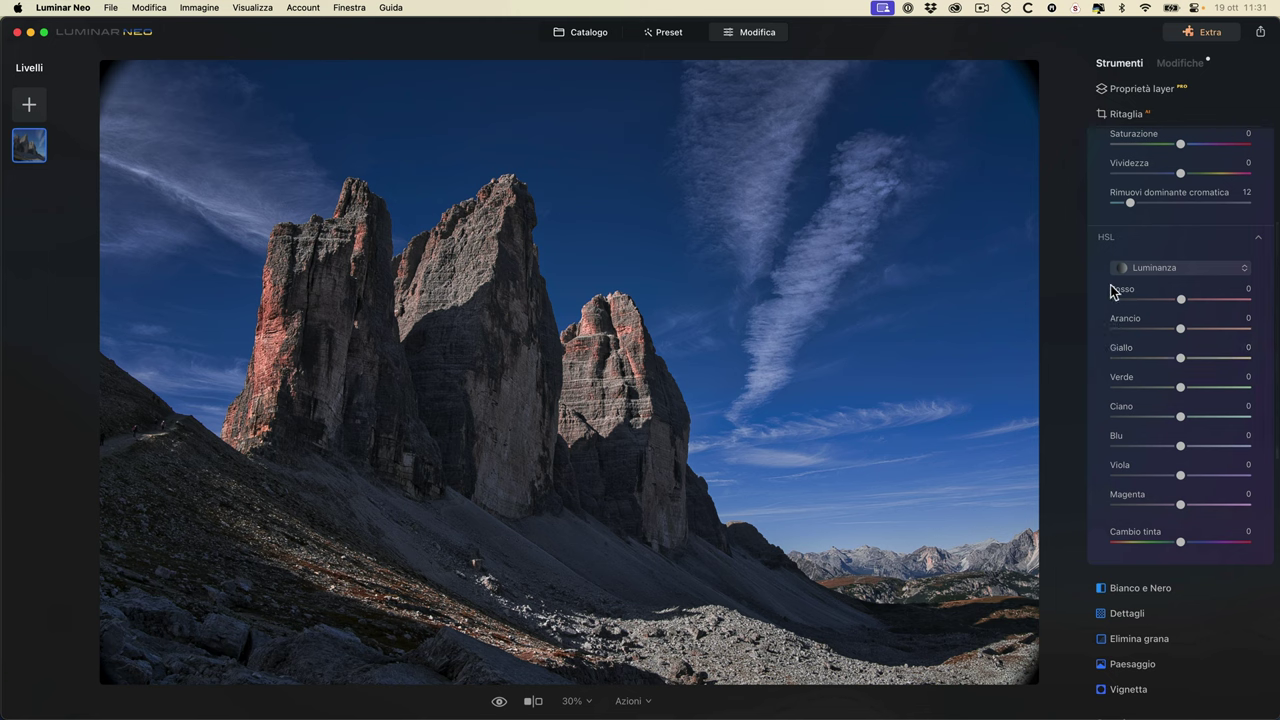
scroll(1167, 355, up, 2)
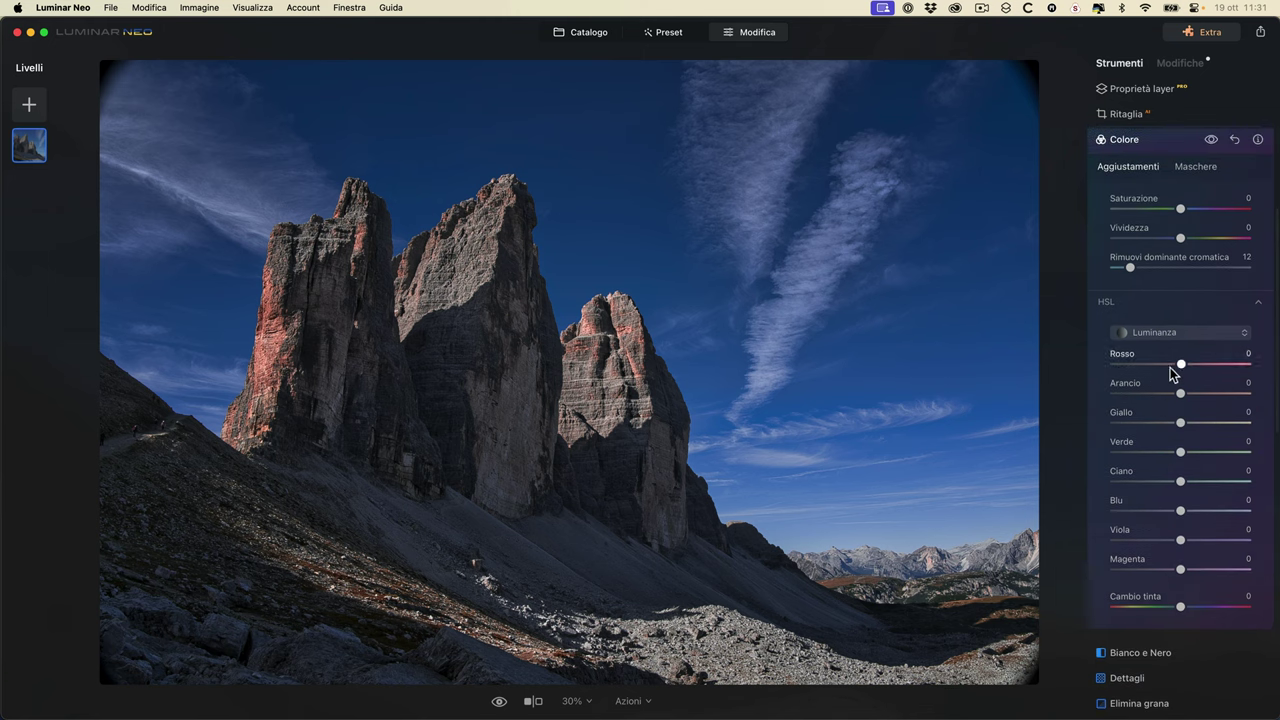
scroll(1172, 372, up, 4)
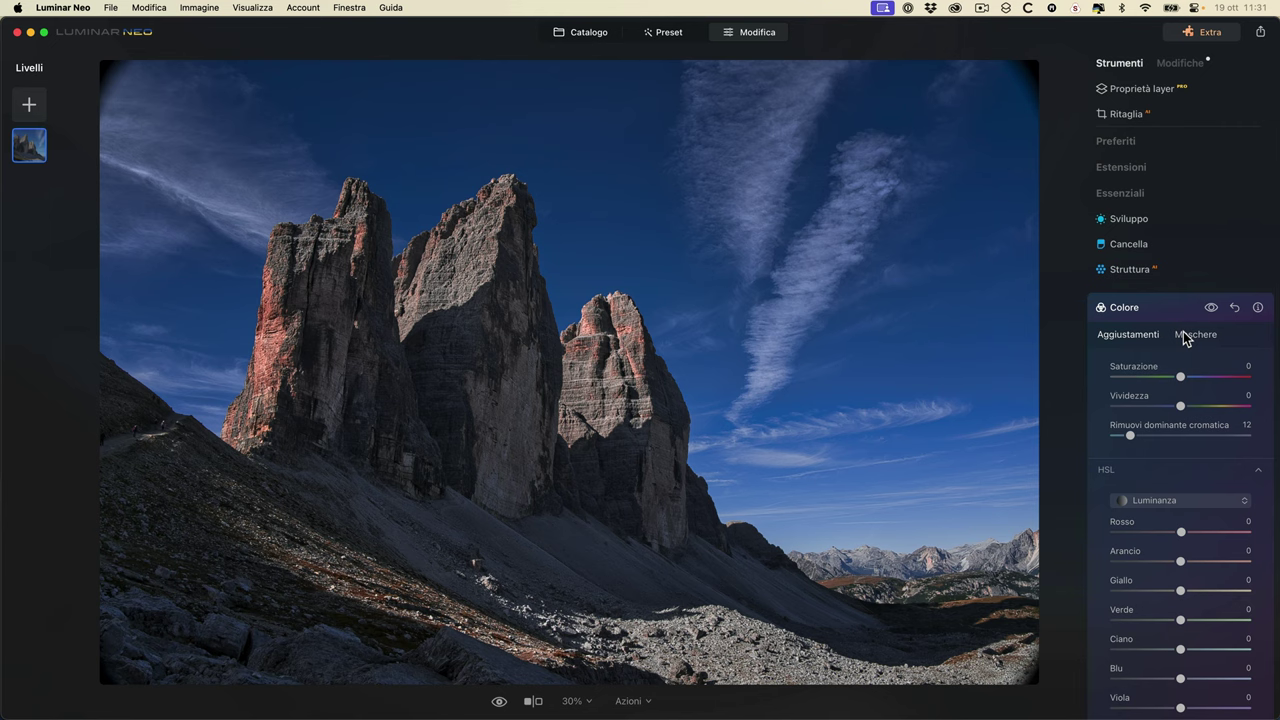
click(1234, 308)
click(1120, 236)
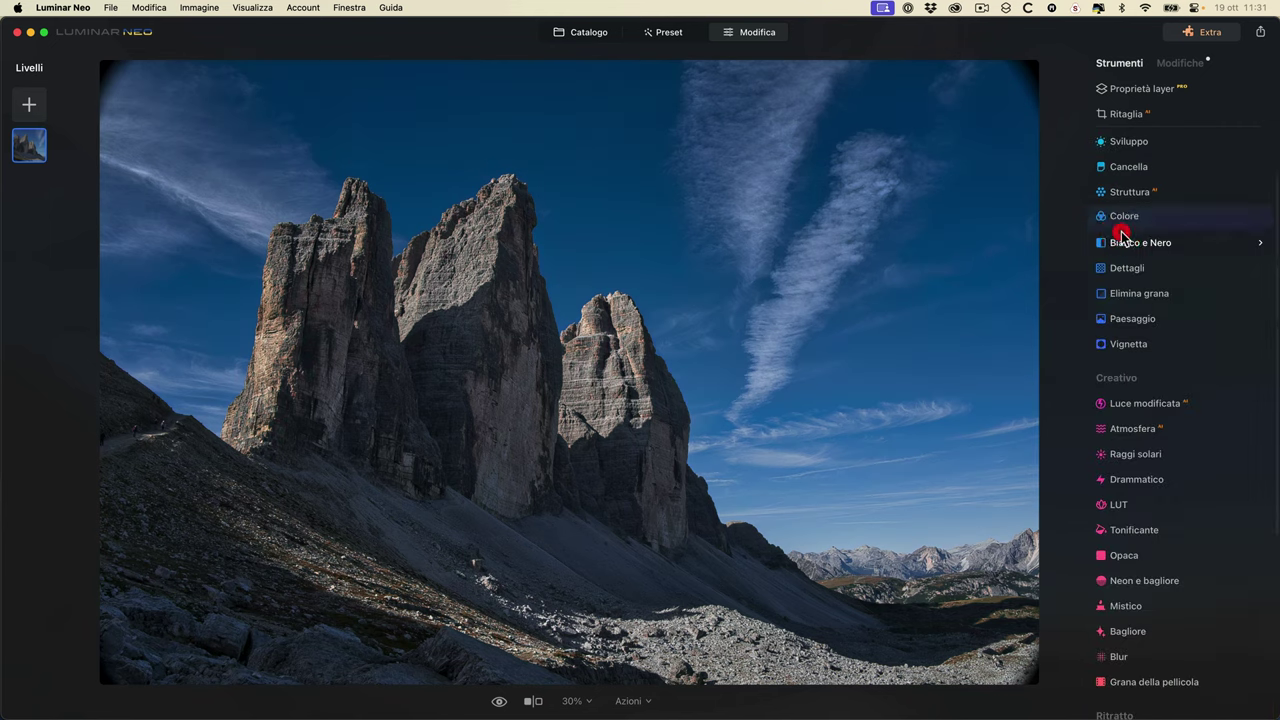
- Convert the photo to black and white with the Bianco e Nero tool, leaving Rosso luminance at 0
click(1201, 241)
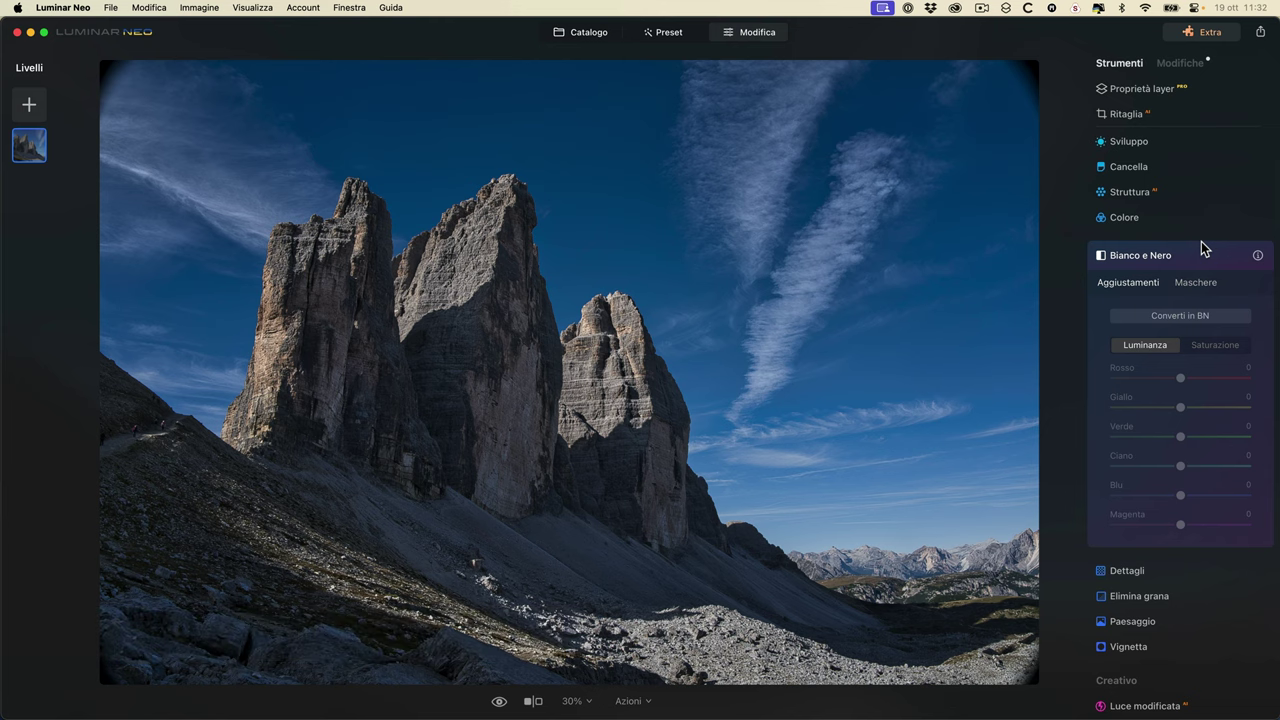
click(1177, 313)
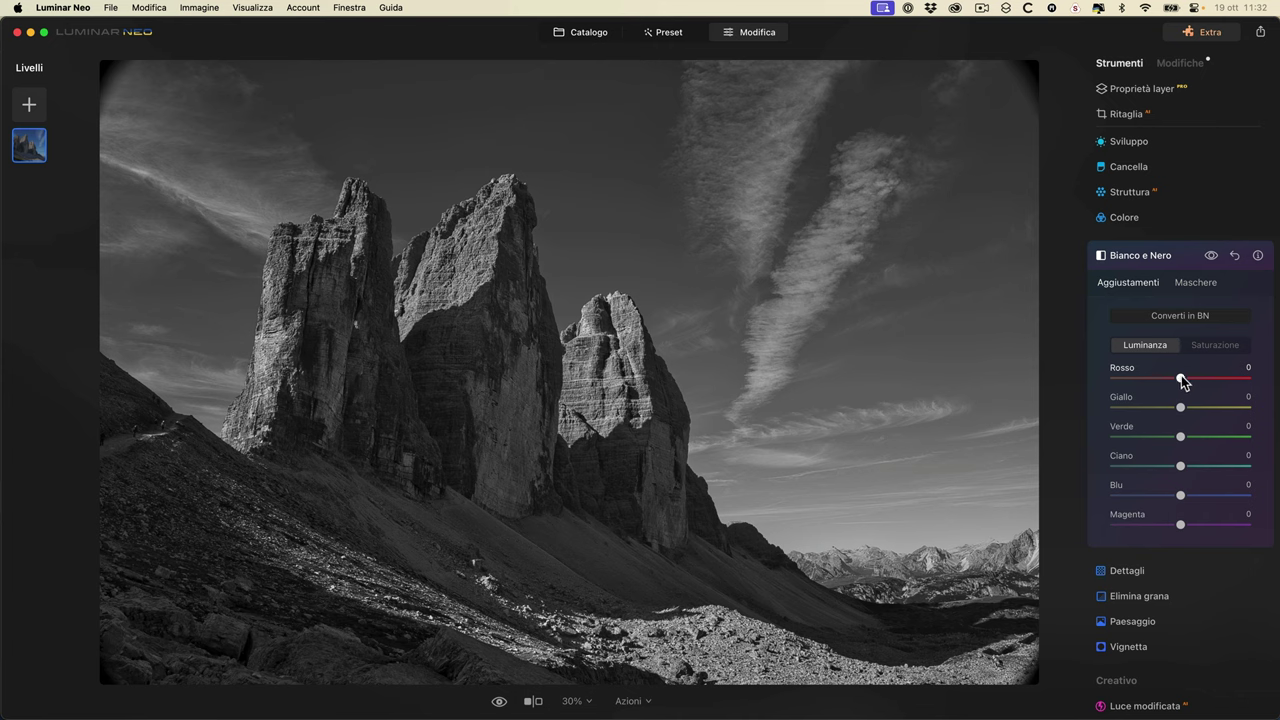
mouse_move(1178, 380)
mouse_down()
mouse_move(1129, 374)
mouse_move(1247, 374)
mouse_move(1111, 383)
mouse_move(1217, 378)
mouse_move(1112, 380)
mouse_move(1185, 385)
mouse_up()
- Compare the left rock tower close up in colour and black and white, and set the Rosso and Giallo luminance to -100
click(244, 345)
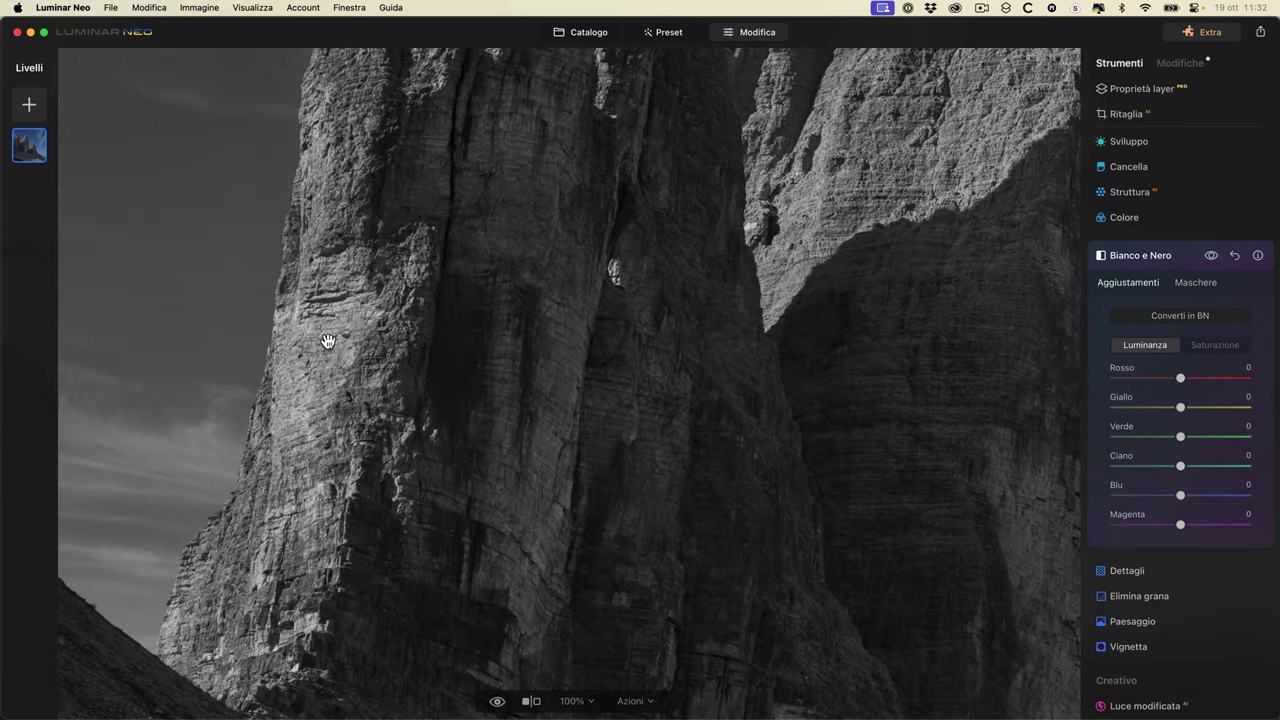
click(1211, 257)
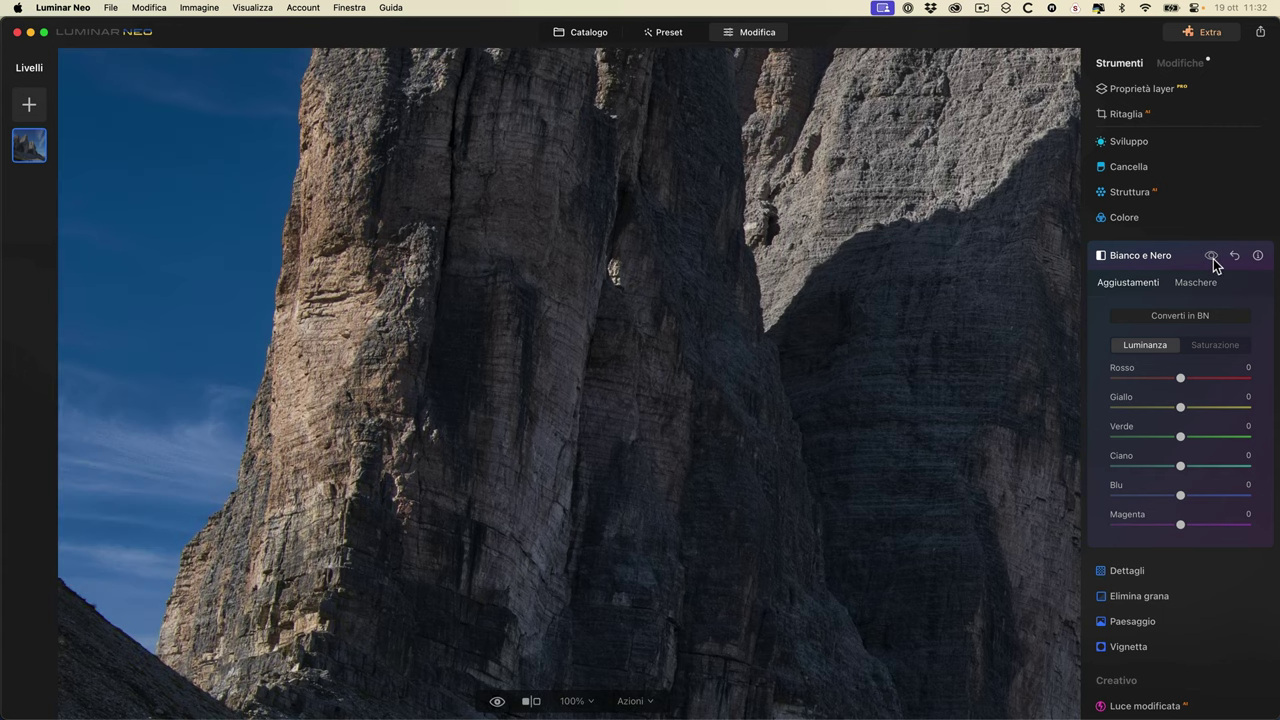
click(1211, 257)
drag(1190, 377, 1098, 414)
drag(1192, 374, 1070, 385)
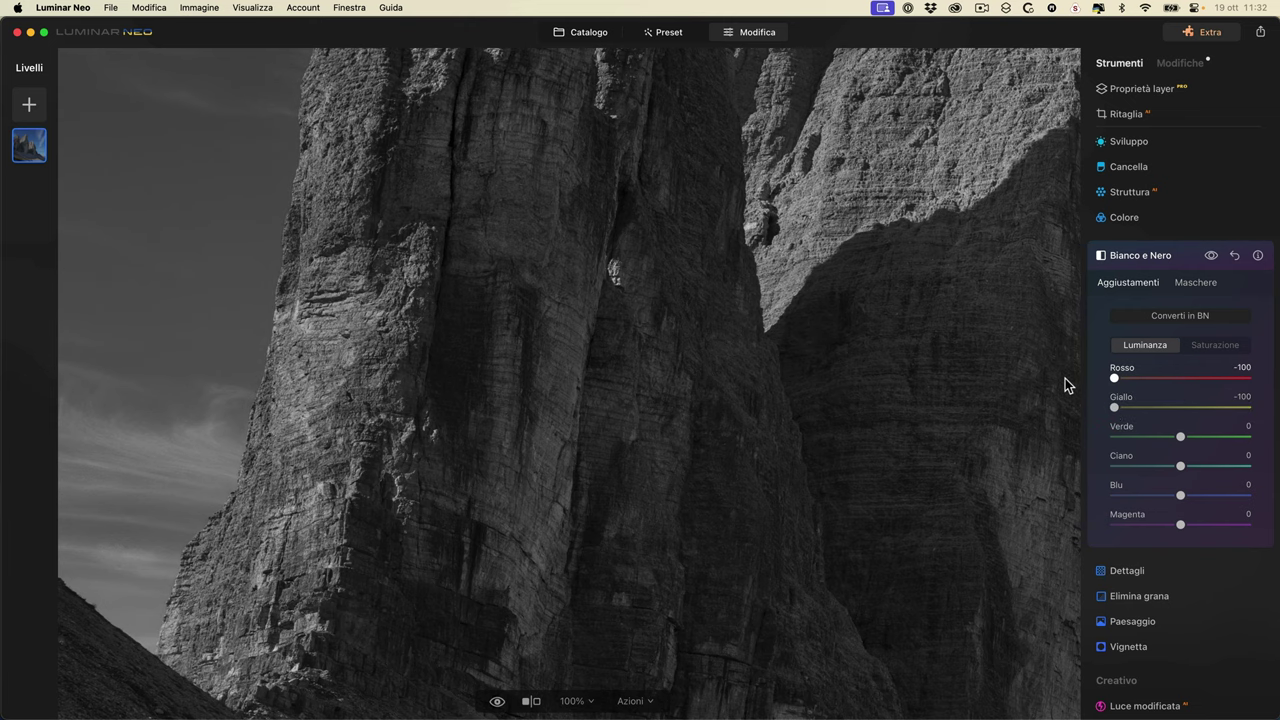
click(451, 305)
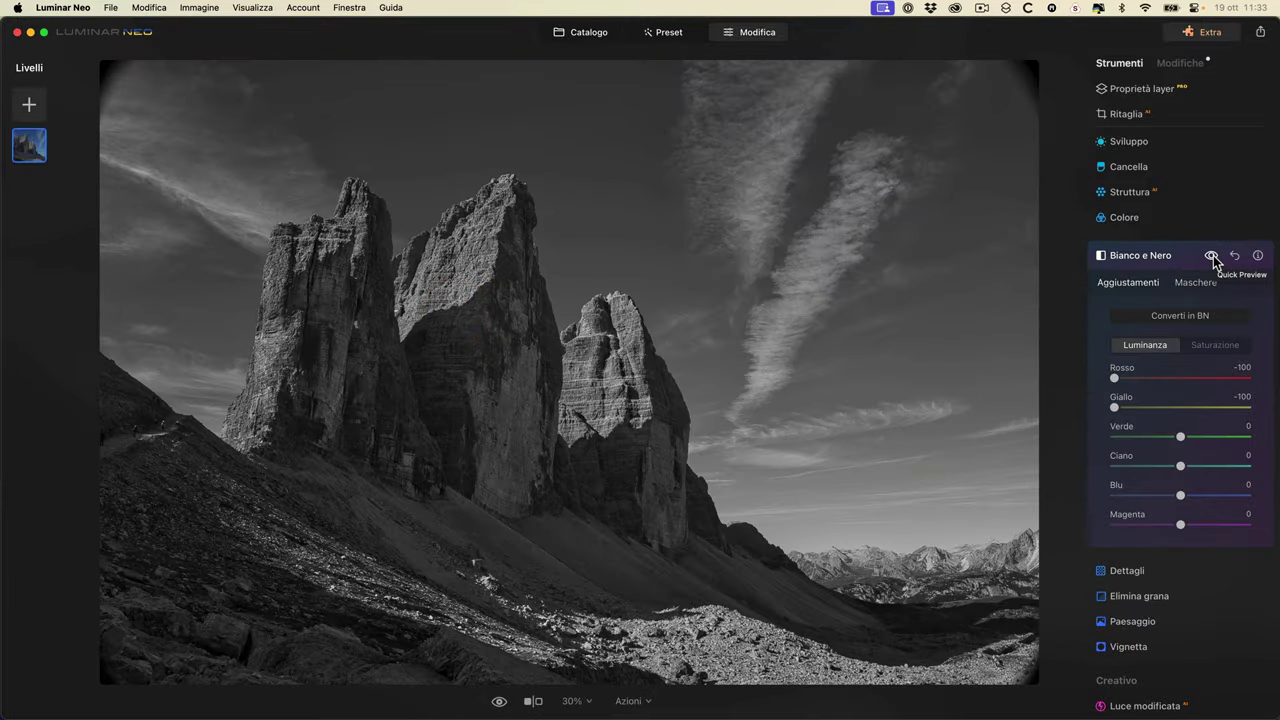
- Set the black-and-white luminance of Rosso to -88 and Verde to -3, and compare with the colour version
mouse_move(1115, 376)
mouse_down()
mouse_move(1234, 376)
mouse_move(1123, 376)
mouse_up()
drag(1180, 437, 1156, 438)
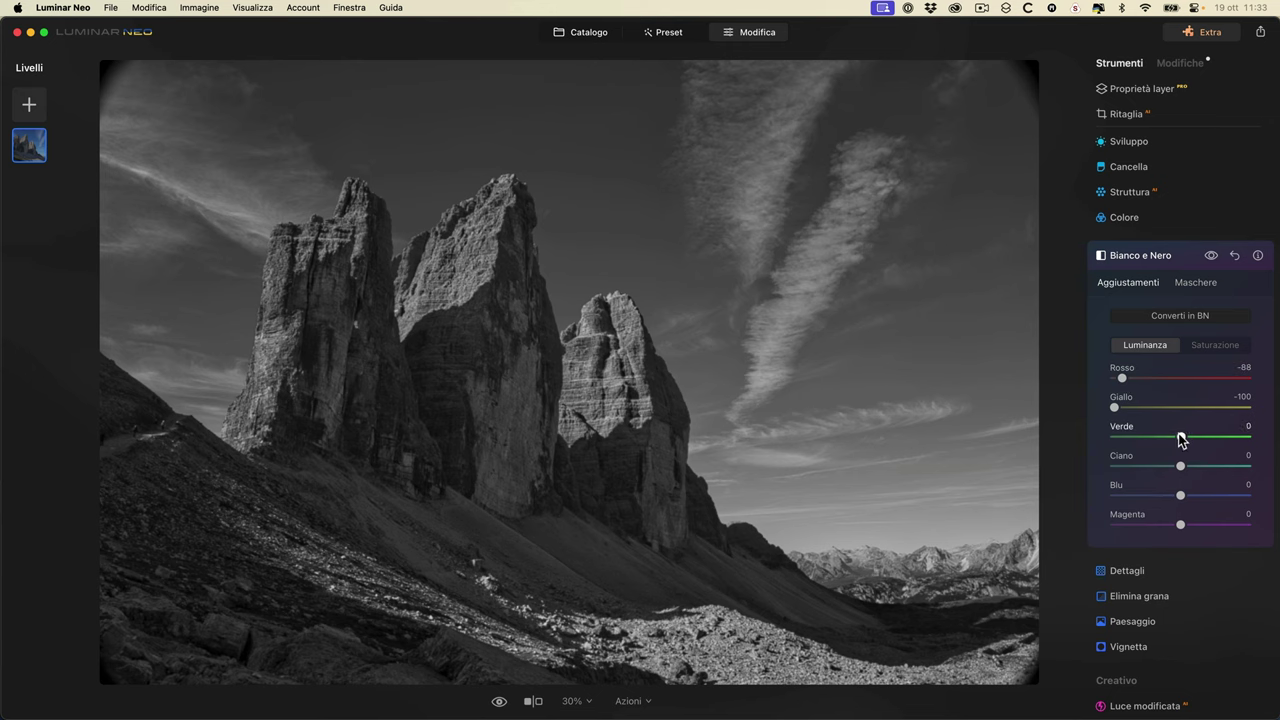
drag(1176, 440, 1178, 437)
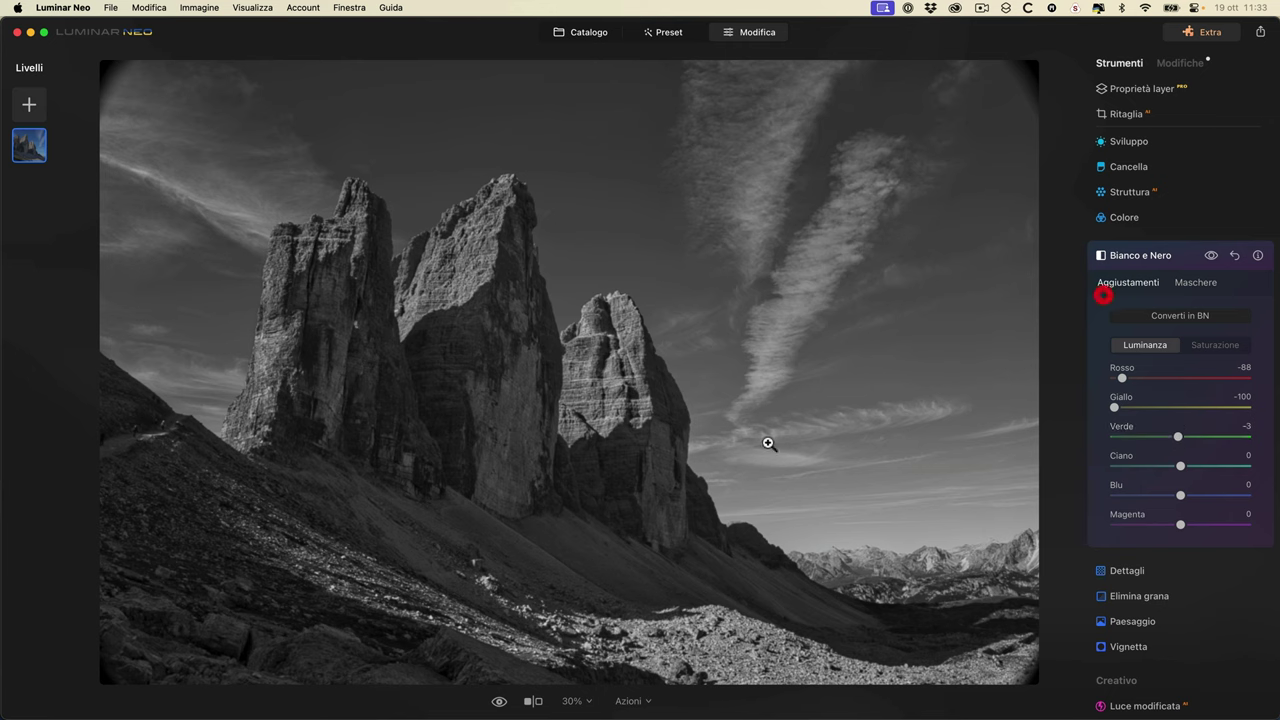
click(1211, 256)
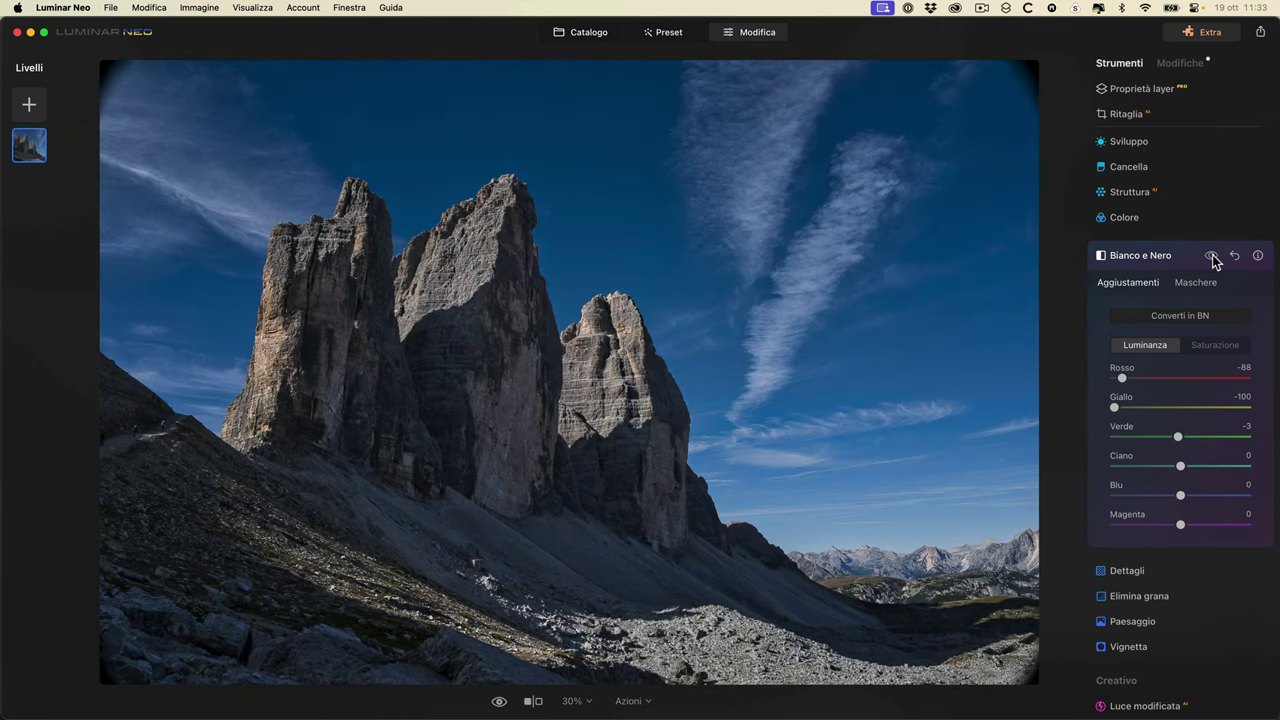
click(1211, 256)
- Set the black-and-white luminance to Blu -48, Verde 19 and Ciano -43, and check the distant mountains close up
drag(1181, 496, 1148, 493)
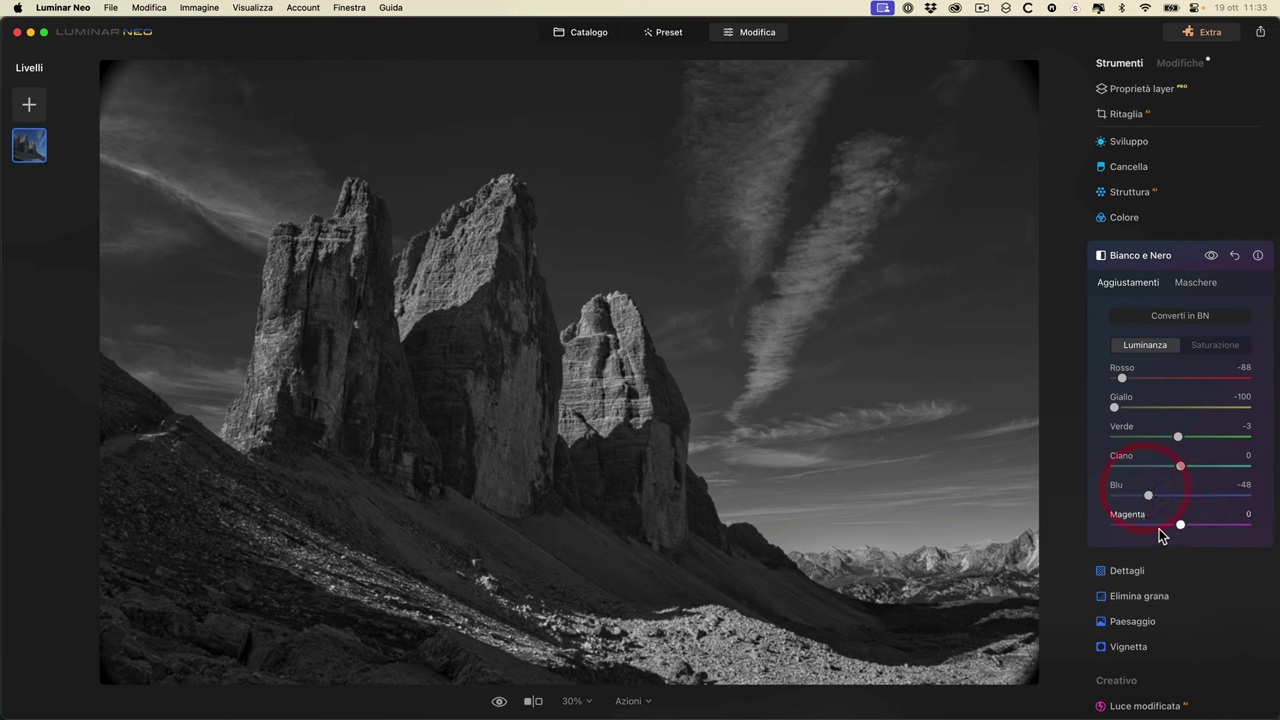
drag(1179, 437, 1275, 443)
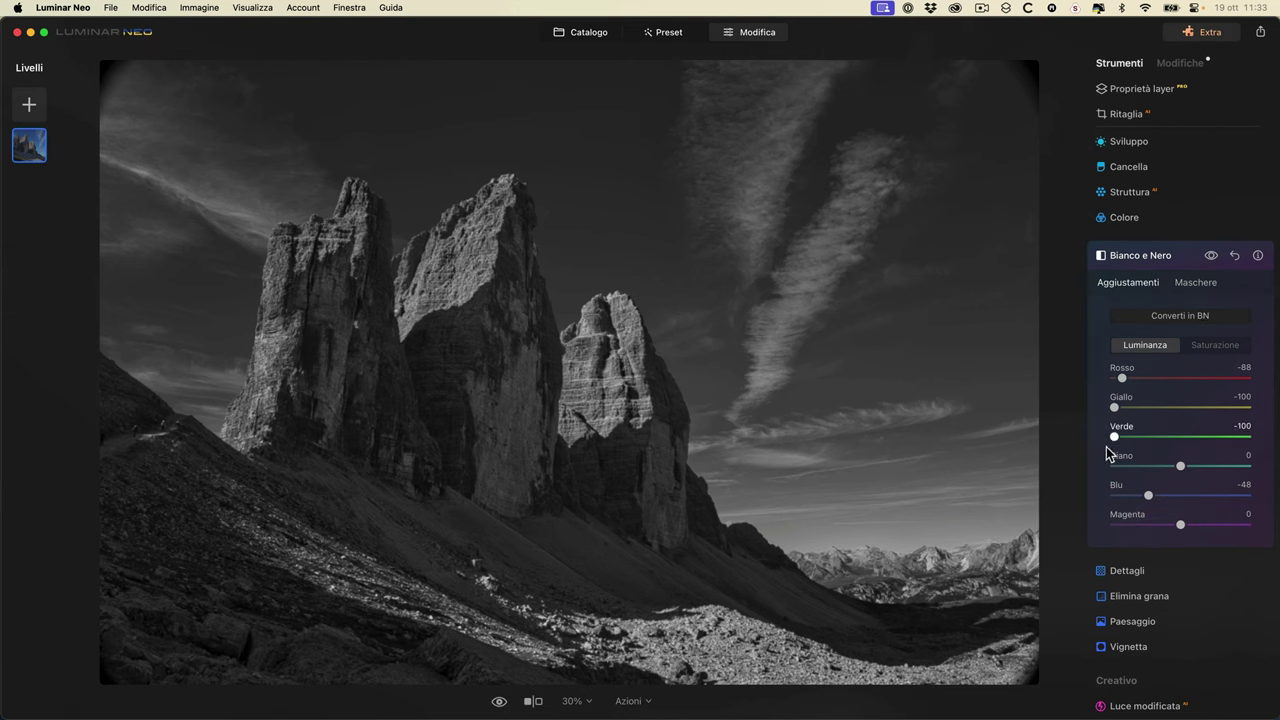
drag(1180, 465, 1193, 440)
drag(1115, 407, 1071, 400)
double_click(937, 608)
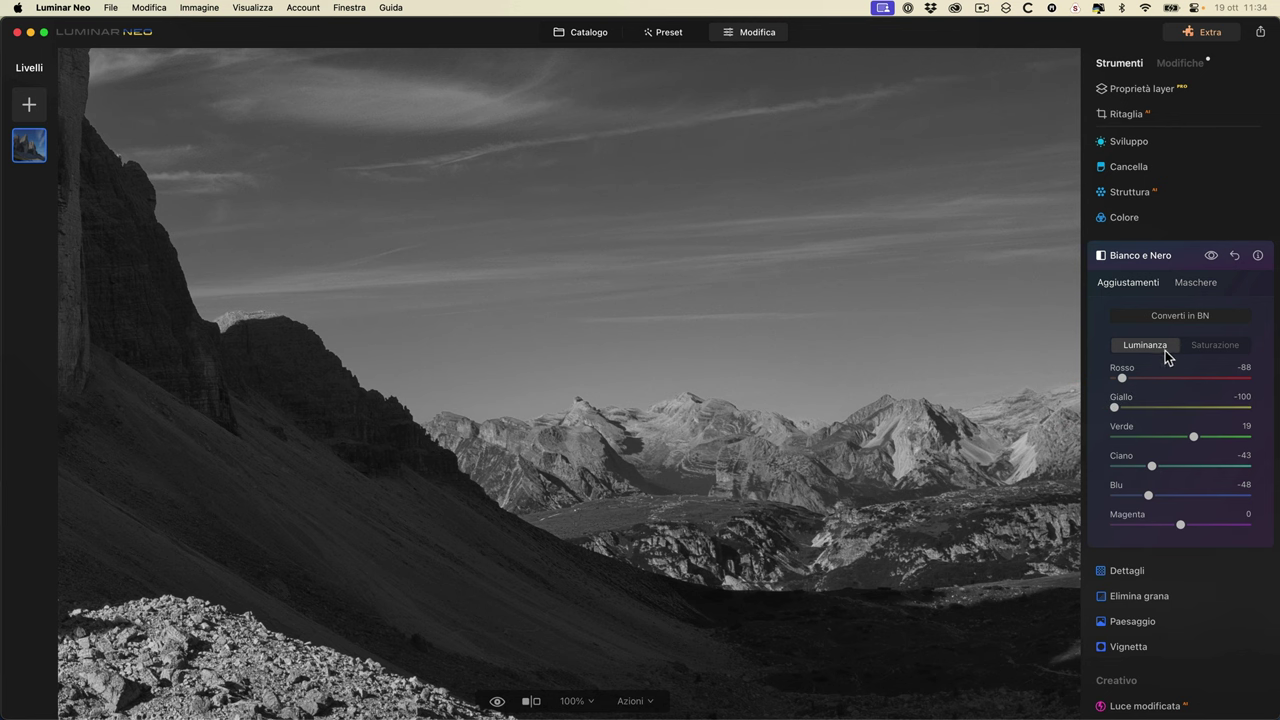
click(771, 375)
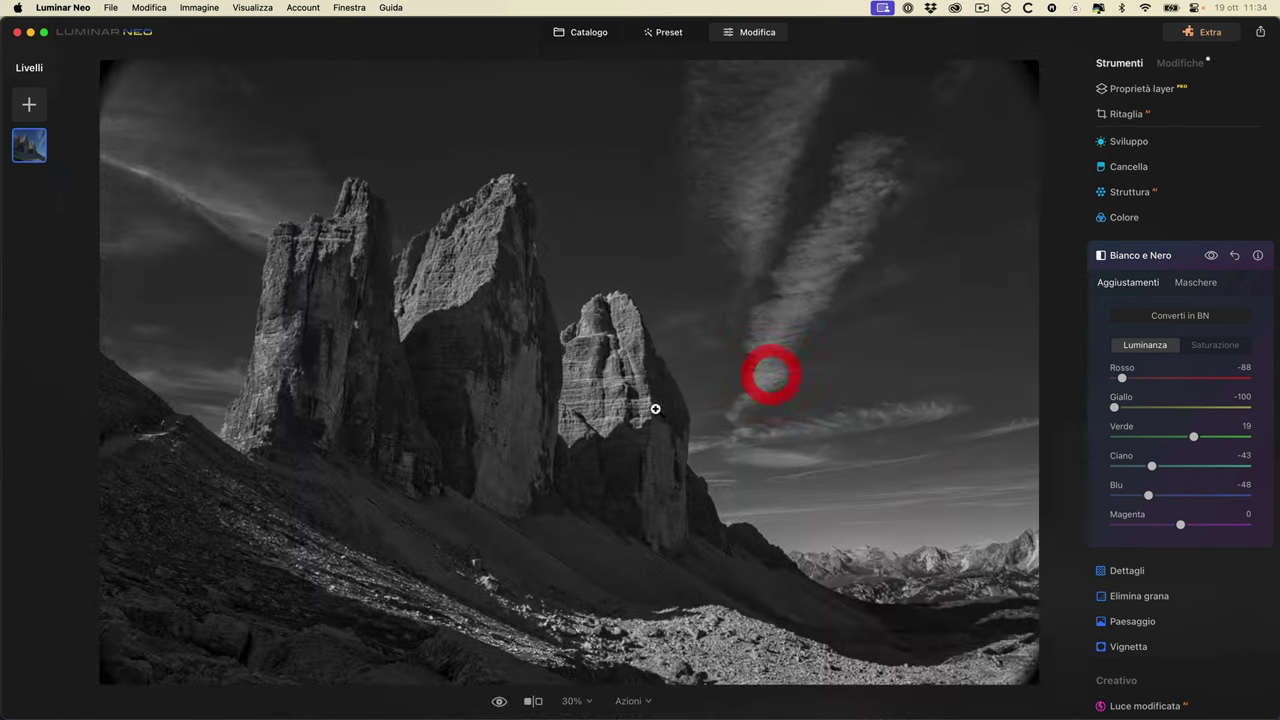
- Bring back colour through the Bianco e Nero saturation, trying Rosso 72 and Giallo 90 before reducing them to Rosso 20 and Giallo 13
click(1213, 349)
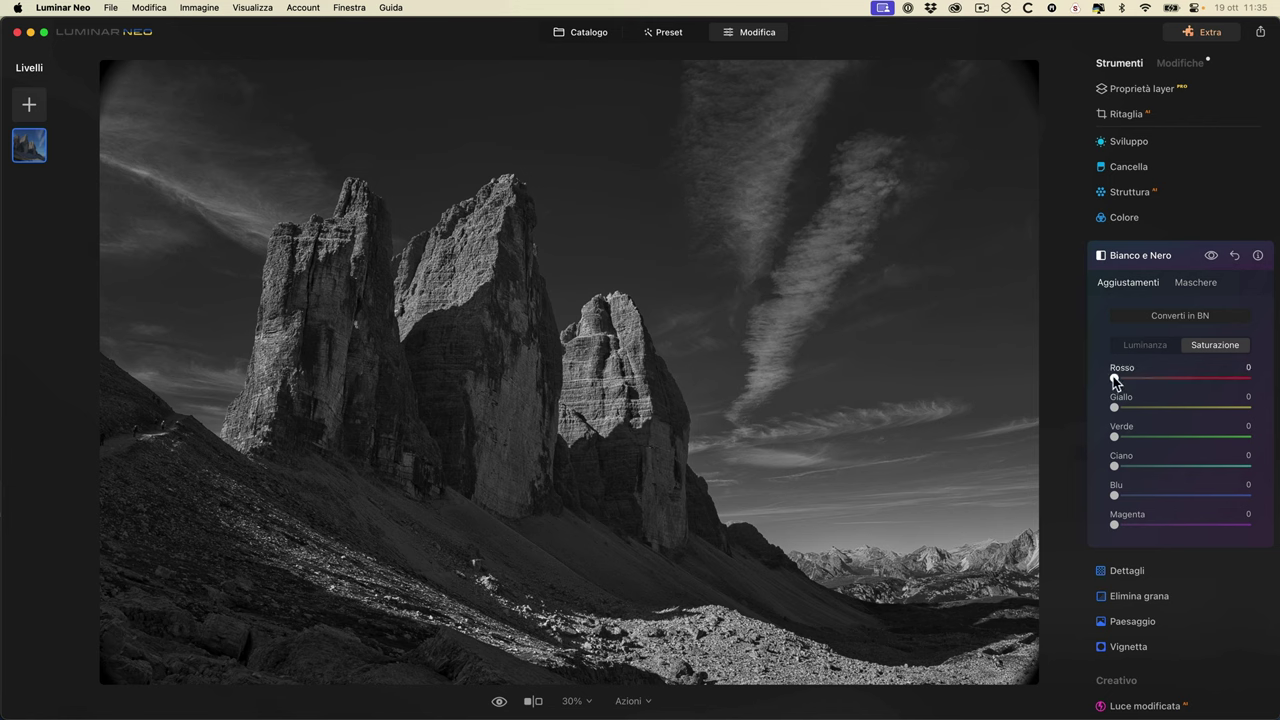
drag(1114, 378, 1211, 381)
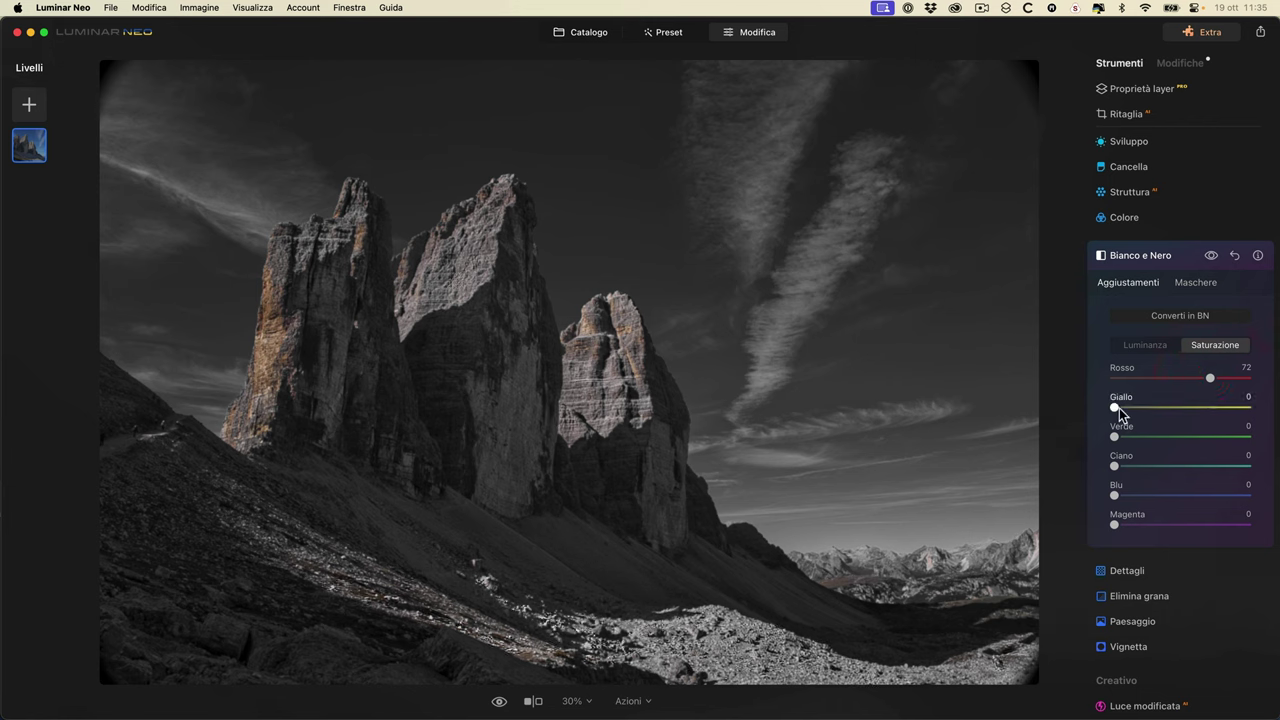
drag(1195, 410, 1240, 408)
mouse_move(1114, 495)
mouse_down()
mouse_move(1185, 490)
mouse_move(1097, 490)
mouse_up()
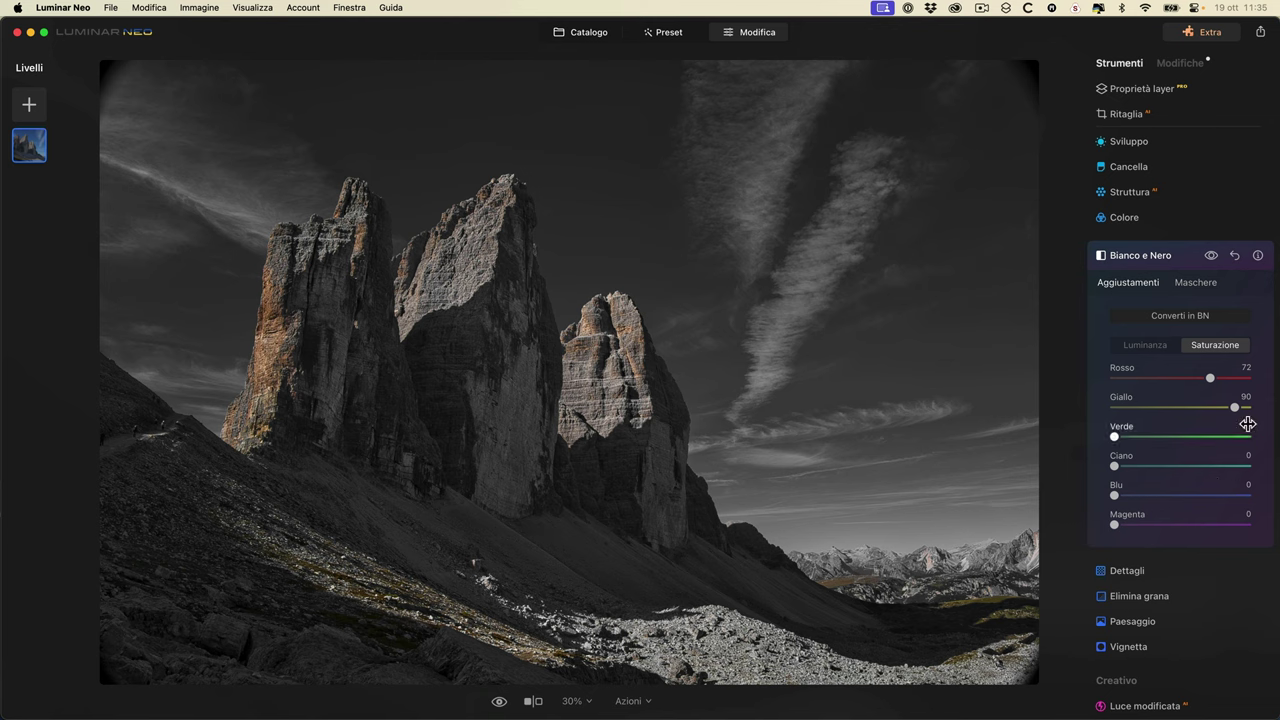
drag(1115, 409, 1132, 408)
drag(1200, 380, 1142, 381)
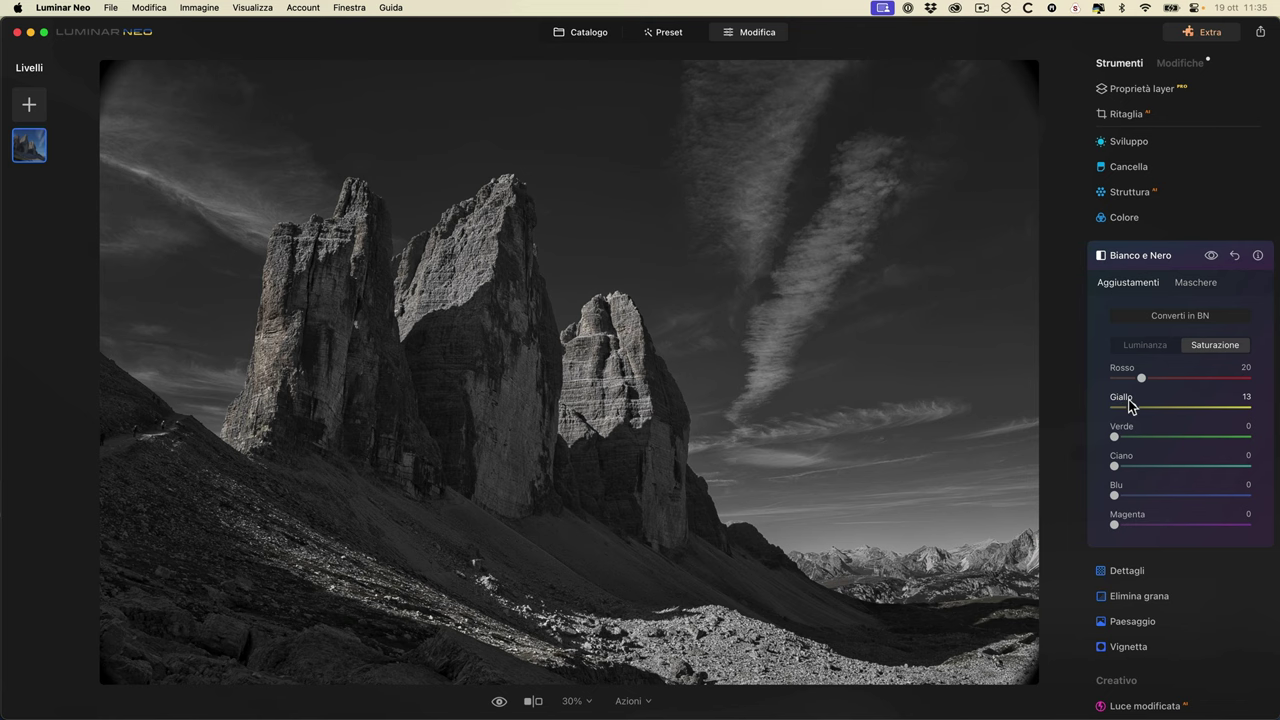
- Reset the Bianco e Nero tool to restore the colour photo and collapse the tool
click(1236, 257)
click(1164, 257)
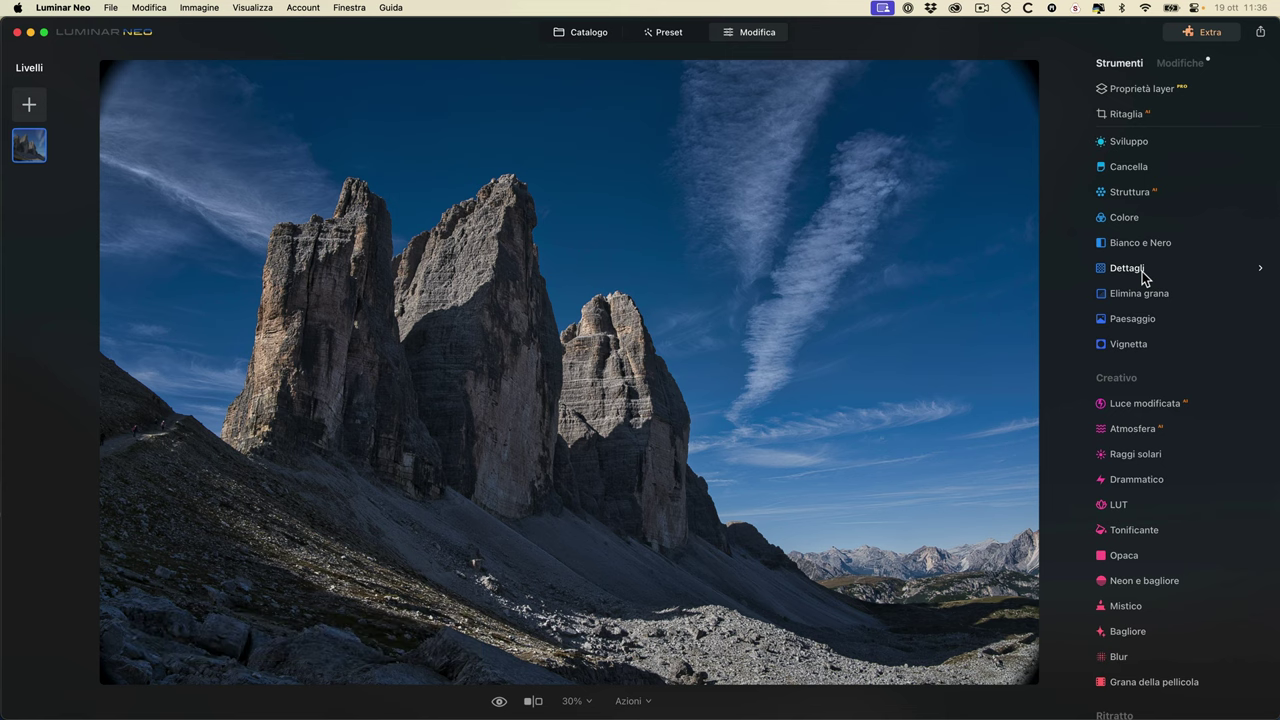
- Examine the controls of the Dettagli tool and the Nitidezza section of the Sviluppo tool
click(1143, 275)
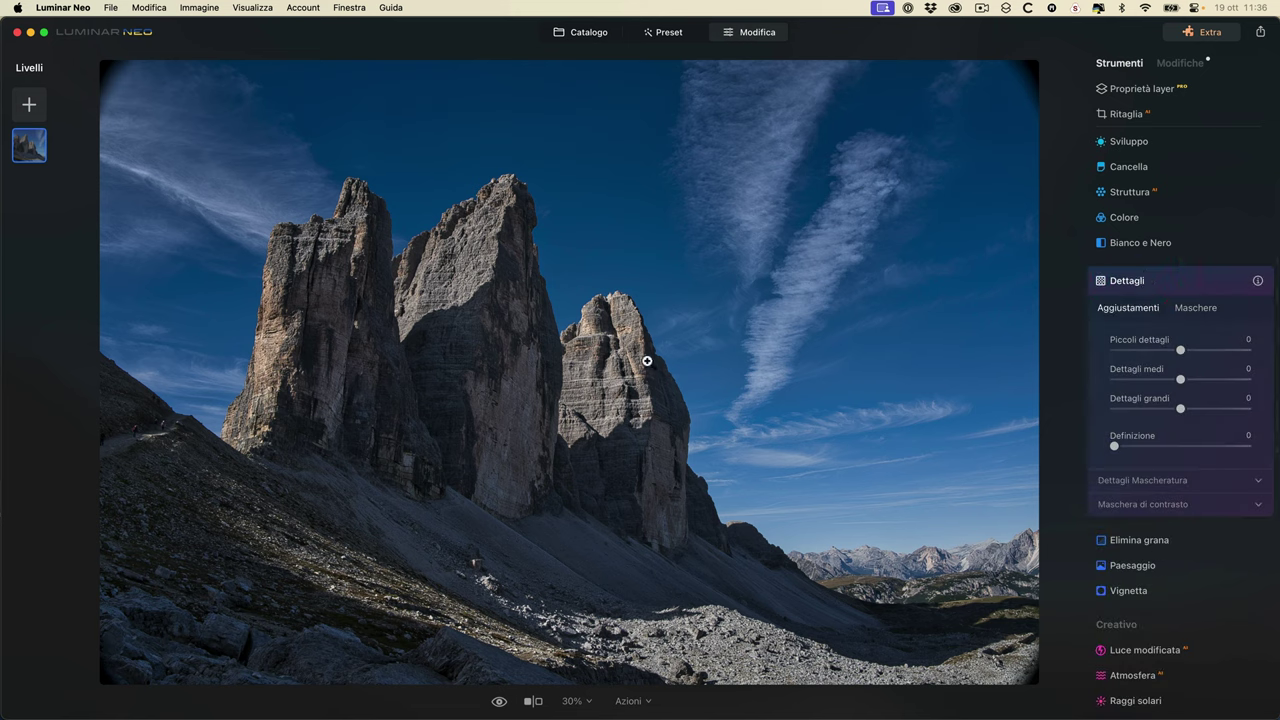
click(1134, 144)
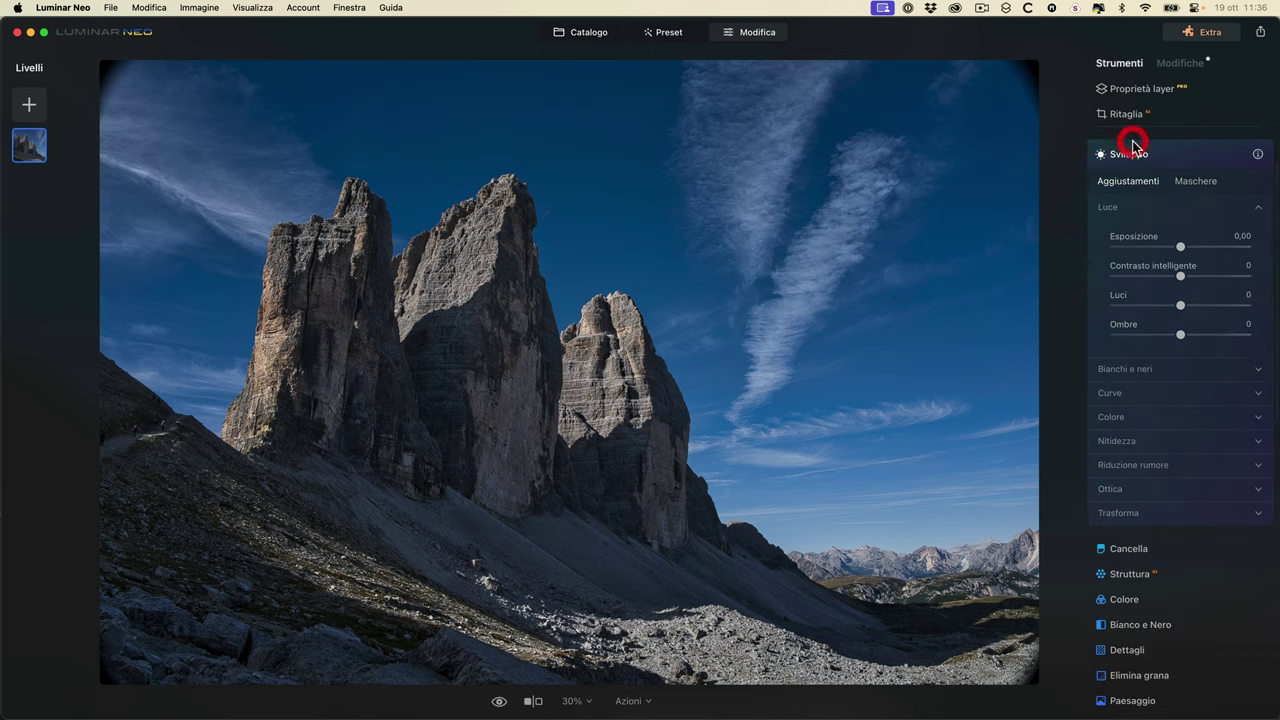
click(1143, 440)
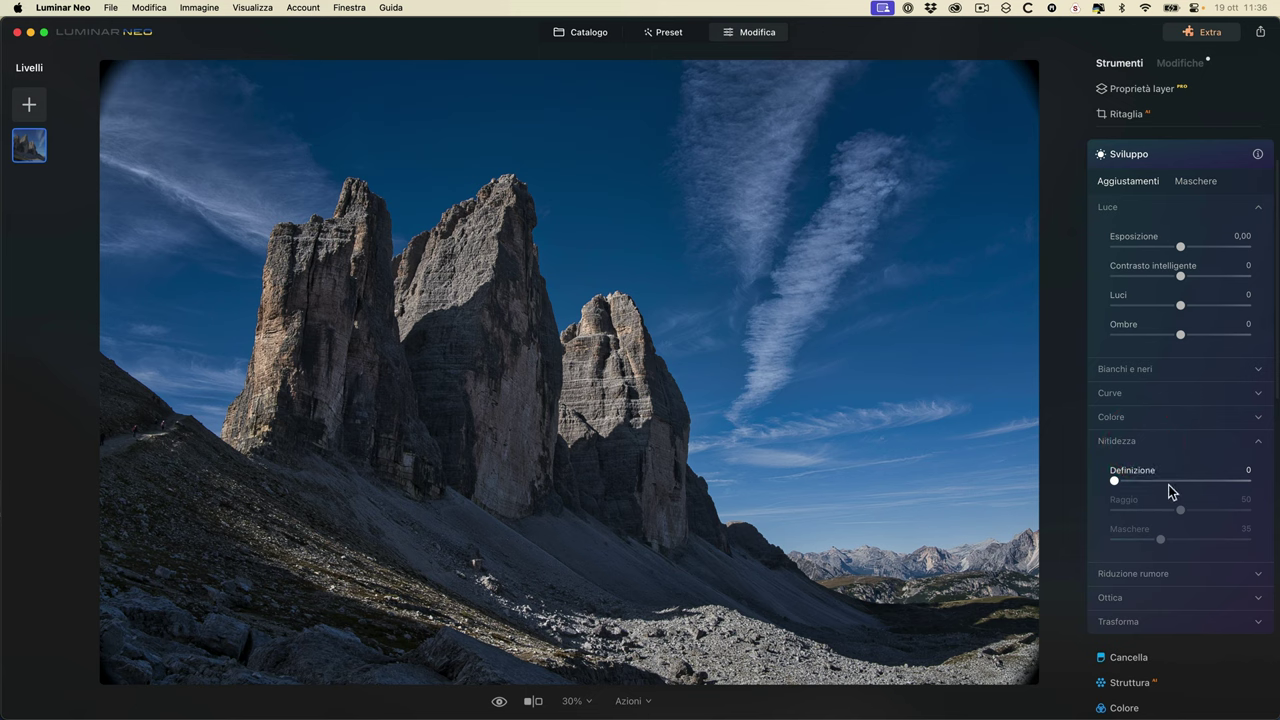
click(1127, 147)
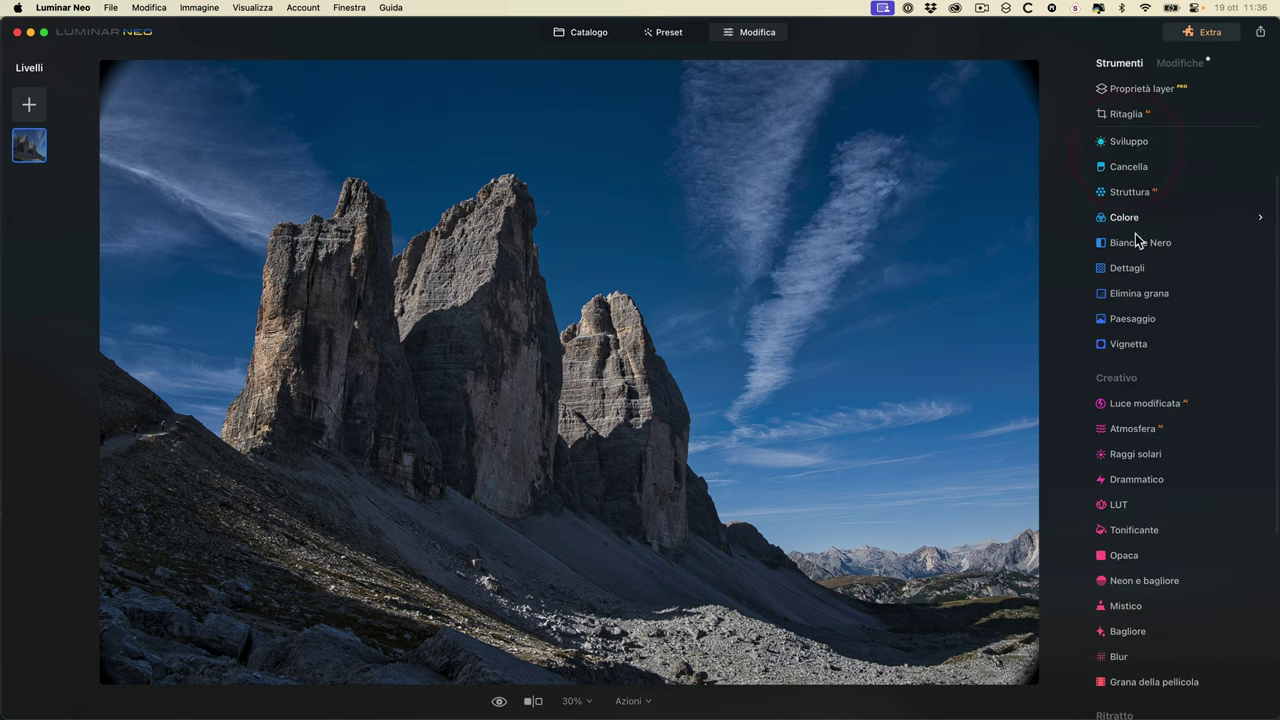
- Open the Dettagli tool and inspect the rock towers, scree and distant mountains at 100% magnification
click(1136, 275)
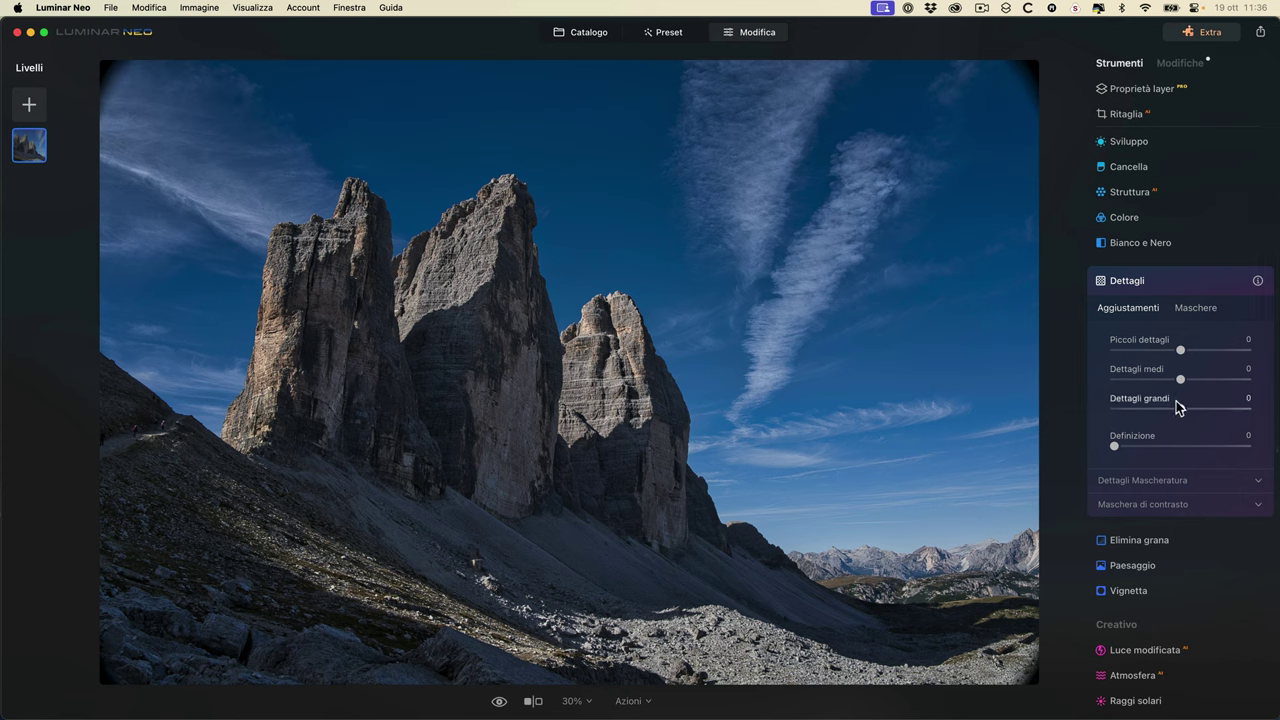
click(626, 380)
mouse_move(622, 392)
mouse_down()
mouse_move(734, 100)
mouse_move(763, 80)
mouse_up()
drag(571, 509, 729, 160)
drag(531, 433, 523, 431)
mouse_move(979, 532)
mouse_down()
mouse_move(334, 466)
mouse_move(265, 290)
mouse_up()
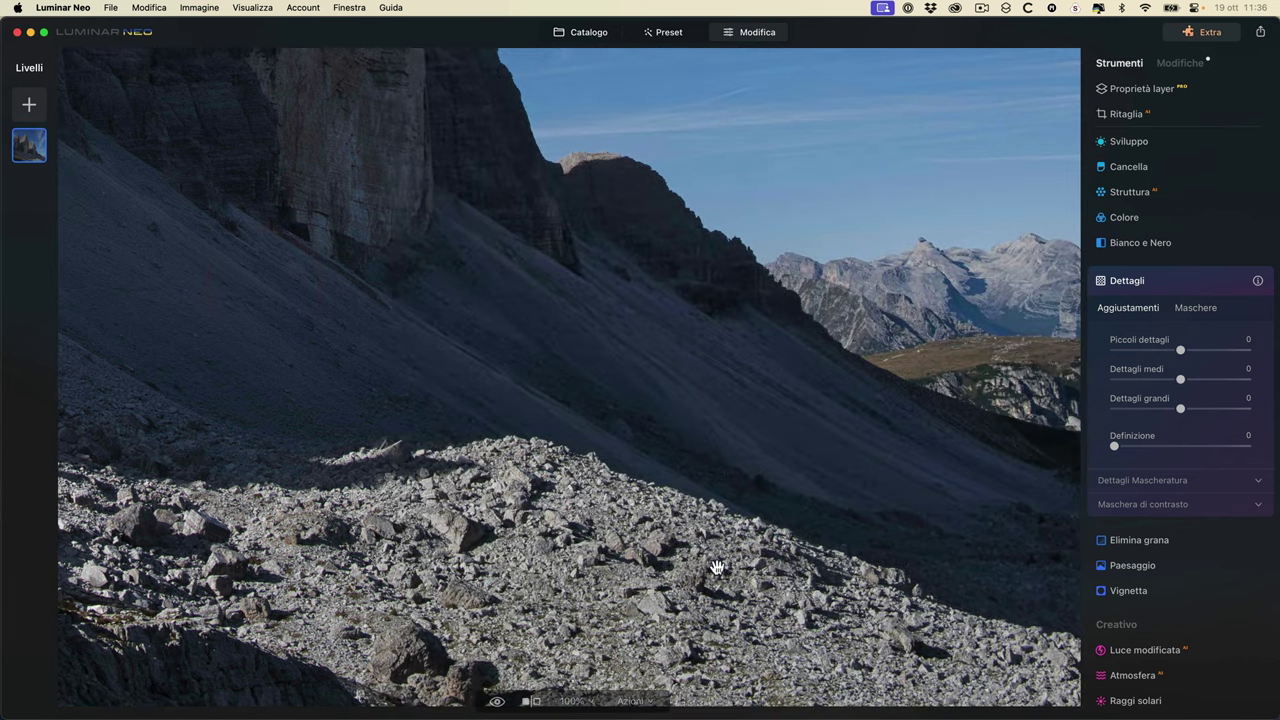
drag(580, 443, 1012, 678)
drag(735, 405, 731, 663)
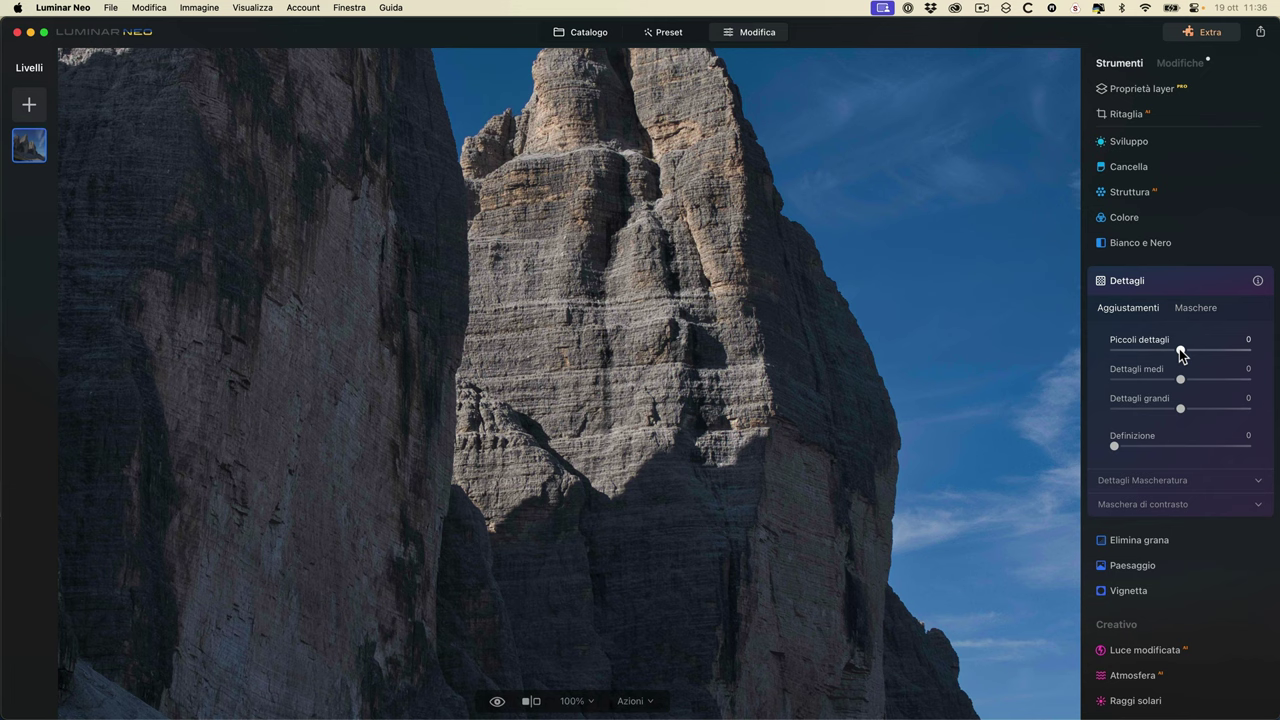
- Try Piccoli dettagli at 33, 25 and 70 on the rock face and scree, and return it to 0
mouse_move(1180, 352)
mouse_down()
mouse_move(1249, 352)
mouse_move(1171, 360)
mouse_move(1202, 357)
mouse_up()
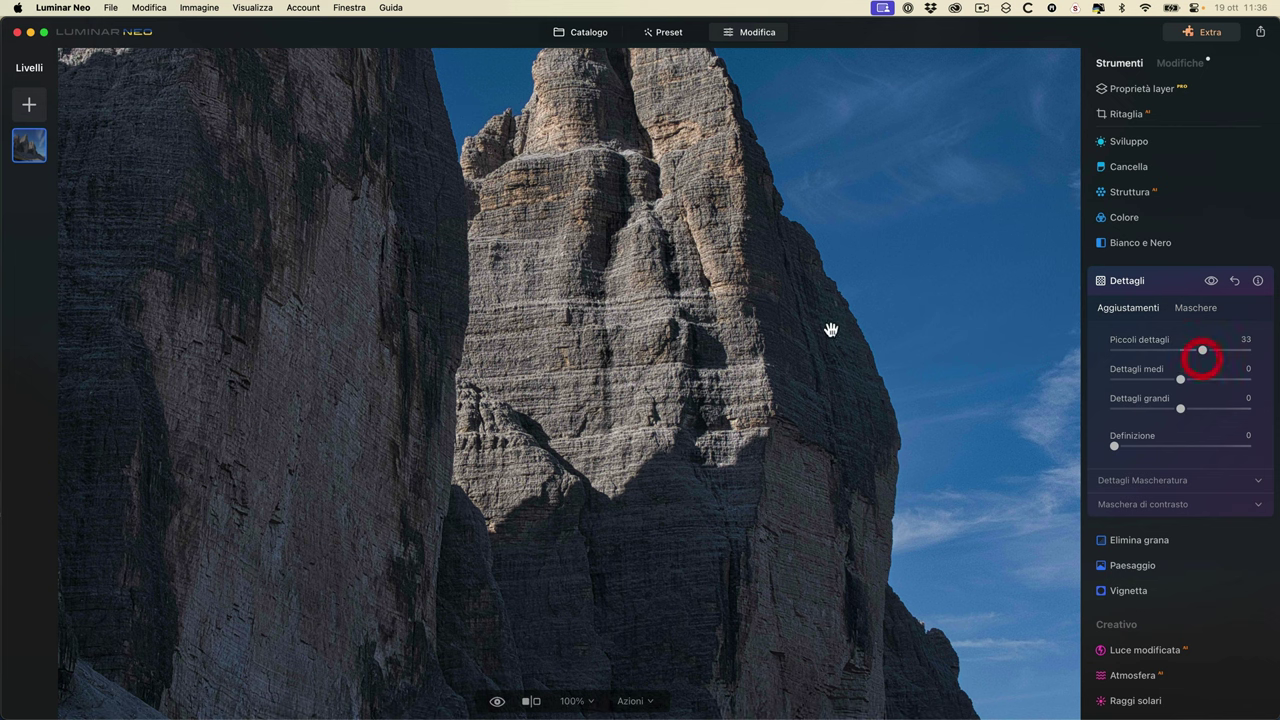
click(826, 338)
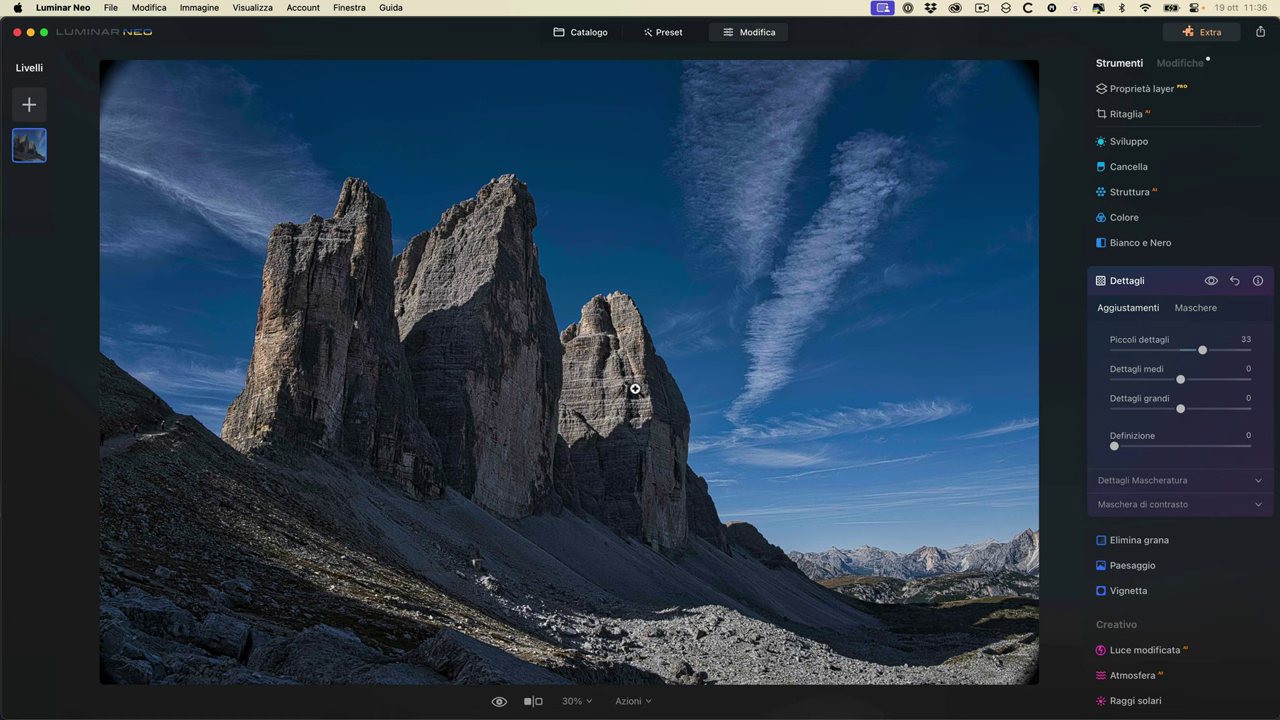
drag(1188, 352, 1197, 350)
click(693, 645)
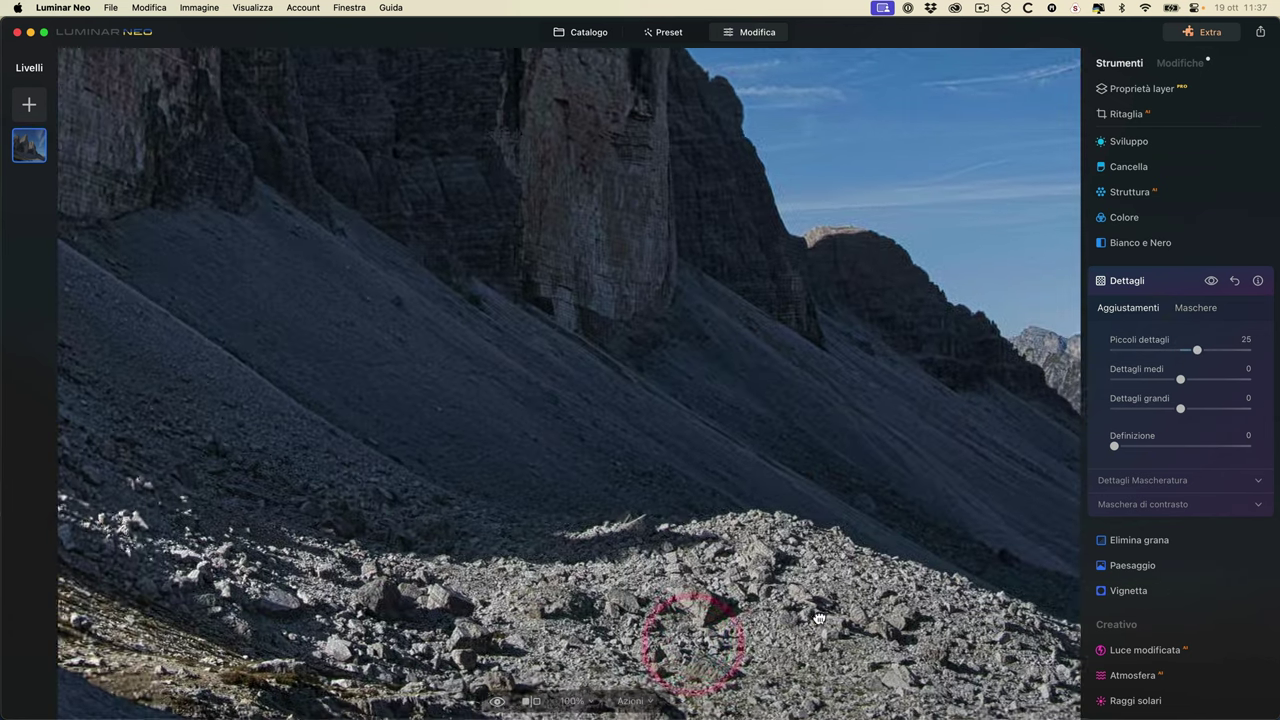
drag(660, 423, 608, 423)
mouse_move(1196, 350)
mouse_down()
mouse_move(1183, 352)
mouse_move(1222, 354)
mouse_move(1178, 350)
mouse_move(1229, 350)
mouse_up()
click(625, 385)
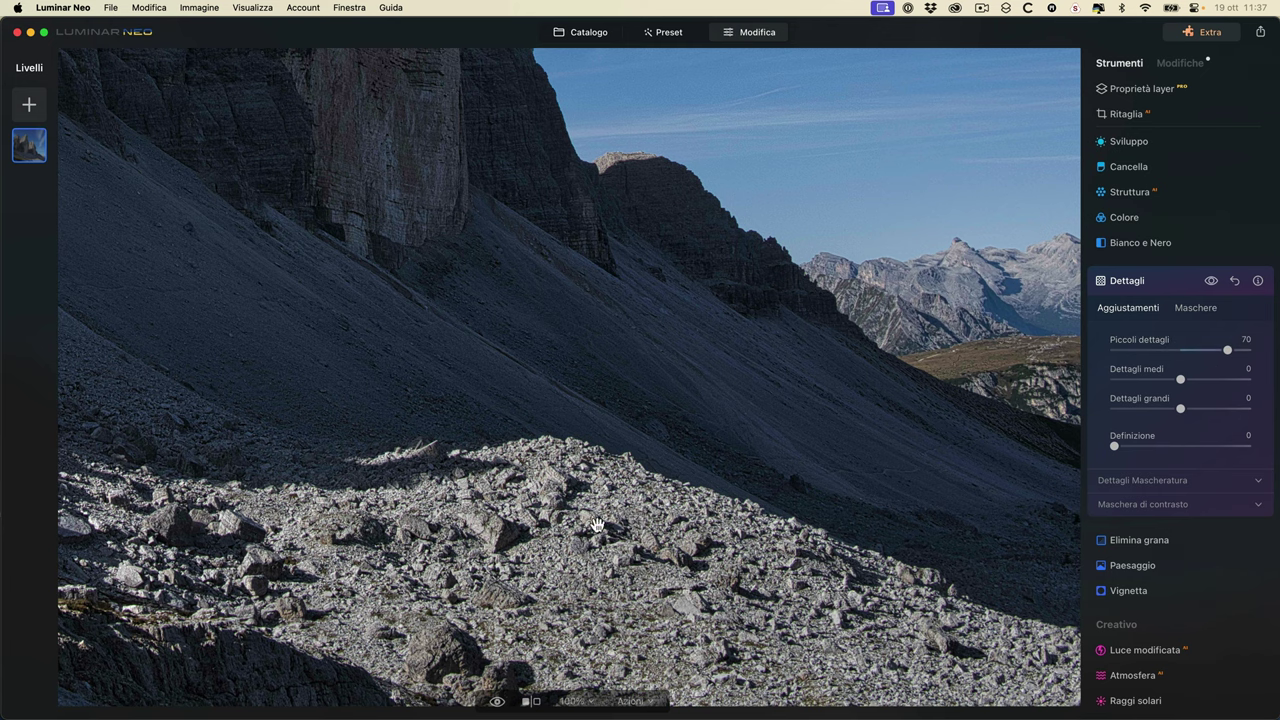
drag(1227, 350, 1181, 352)
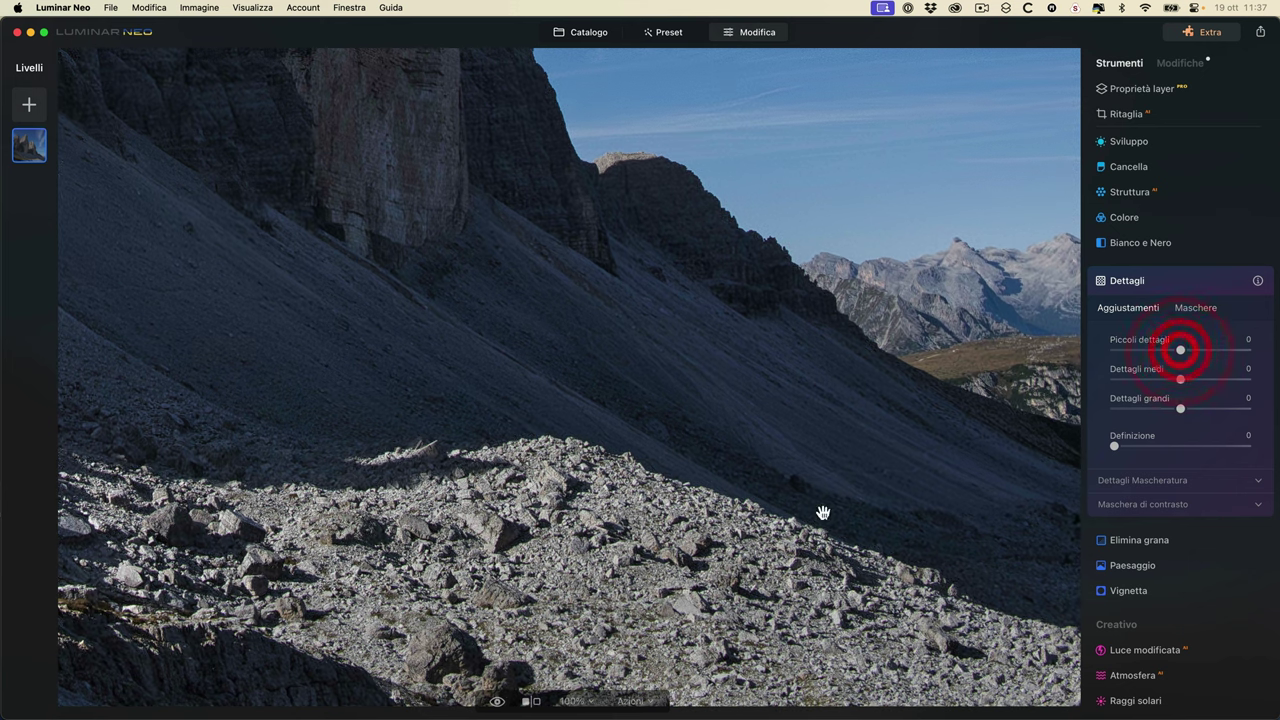
- Try Dettagli medi and Dettagli grandi at 100 one at a time, returning each to 0
drag(1181, 380, 1250, 382)
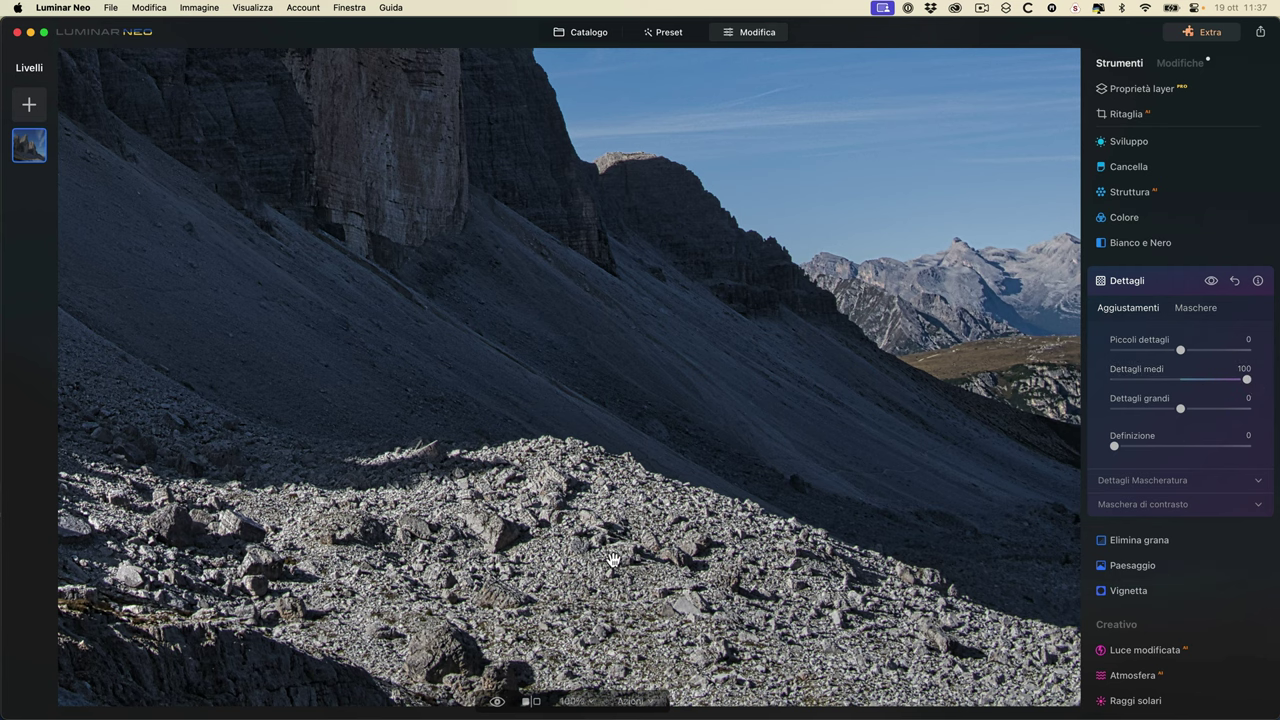
double_click(1247, 380)
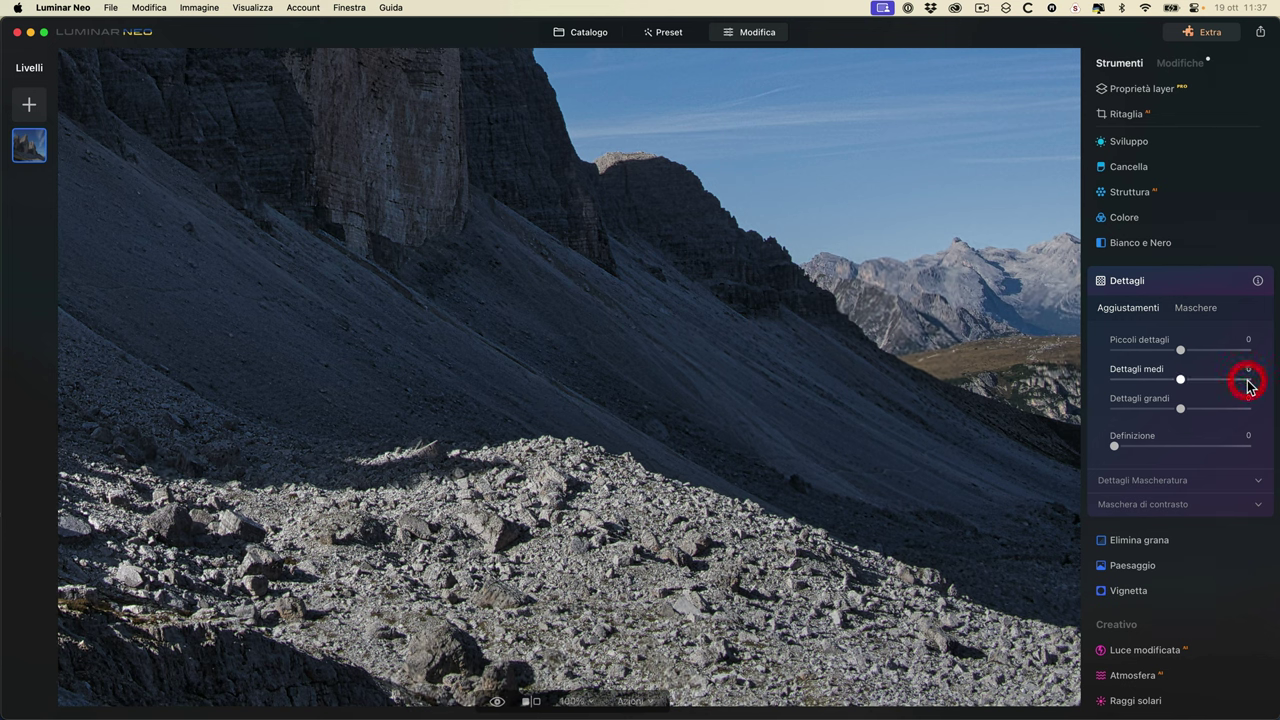
drag(1181, 410, 1261, 404)
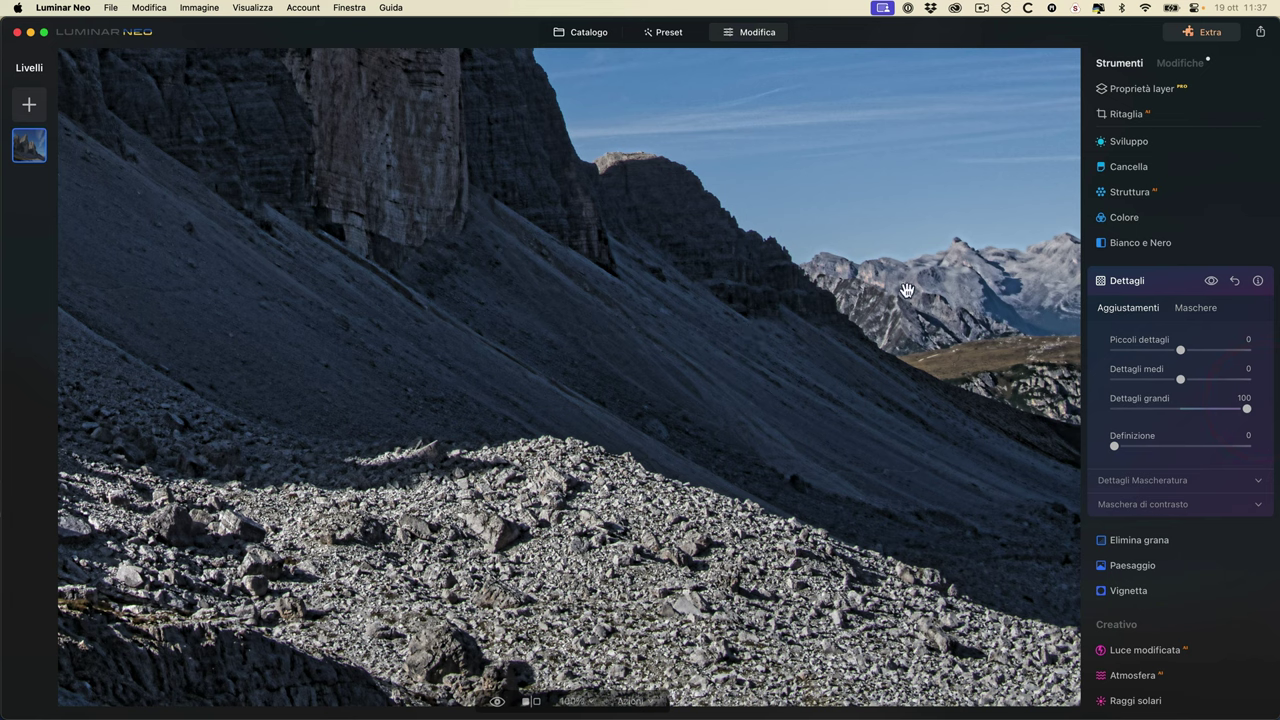
drag(1244, 409, 1181, 417)
double_click(1181, 411)
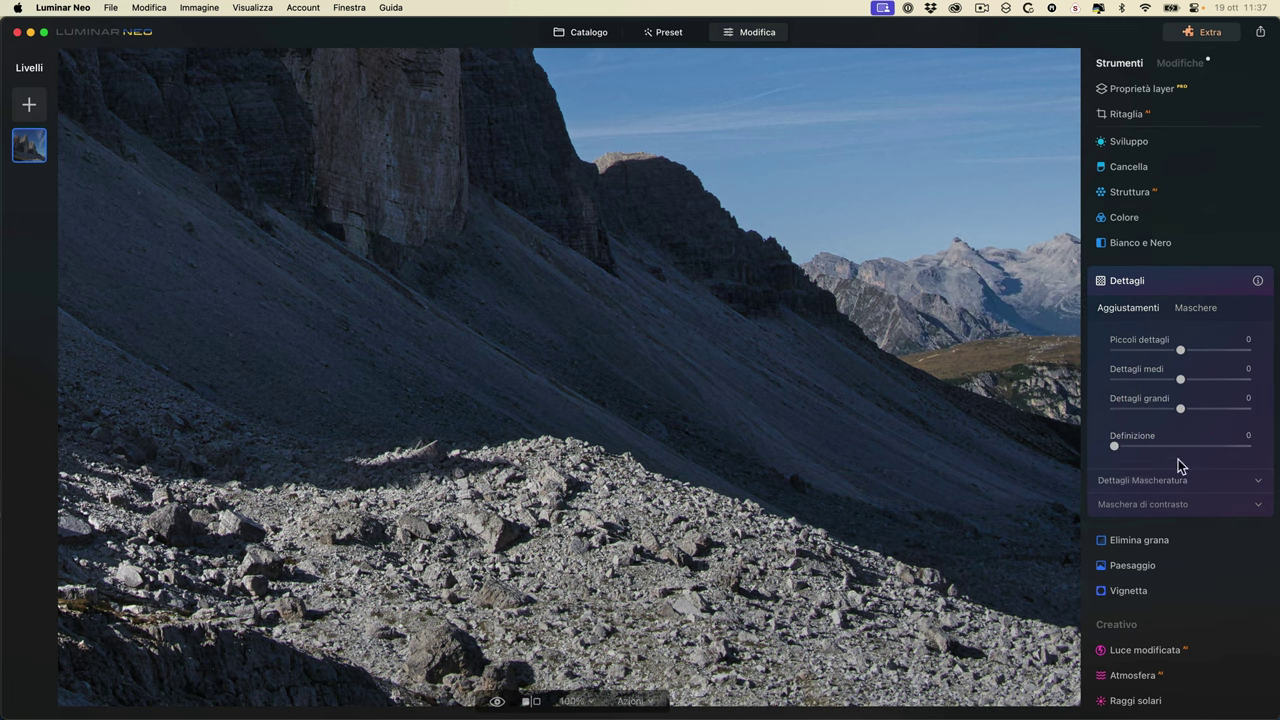
- Try Definizione 54 in the Dettagli tool, inspect the towers and distant mountains at 100%, and reset the tool
drag(1116, 452, 1187, 451)
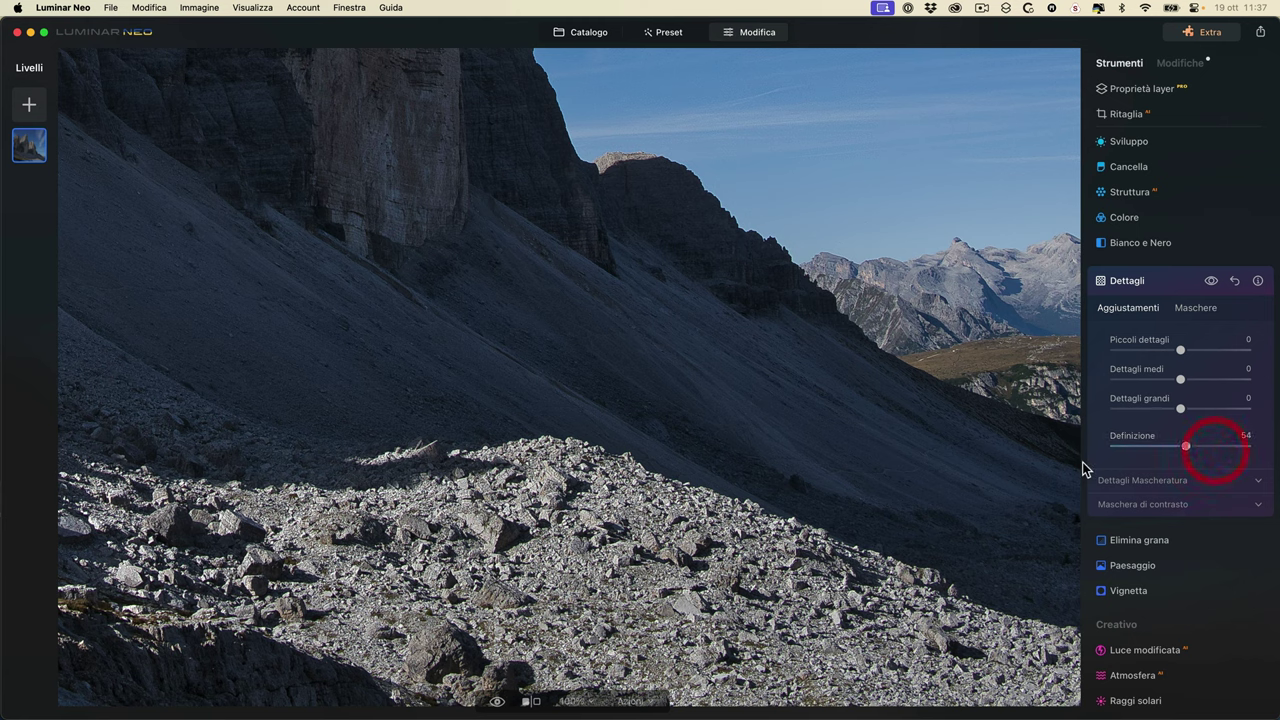
click(709, 425)
click(686, 449)
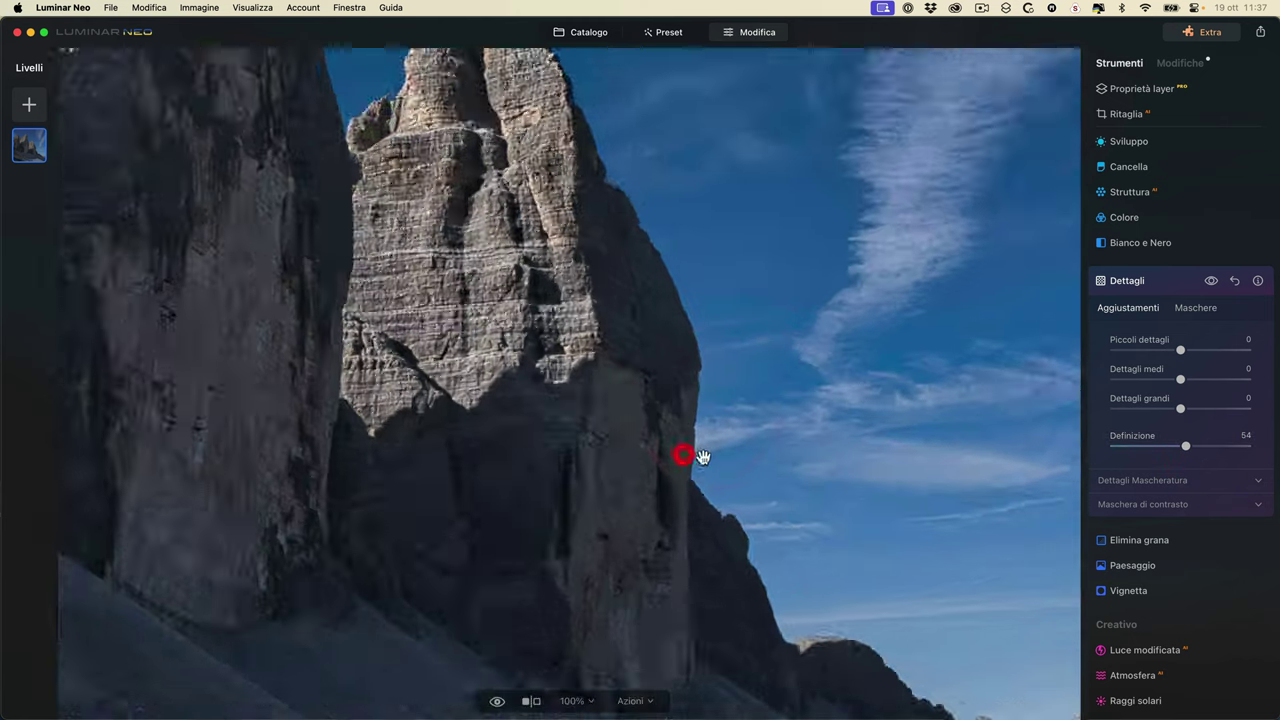
drag(791, 571, 630, 48)
click(630, 48)
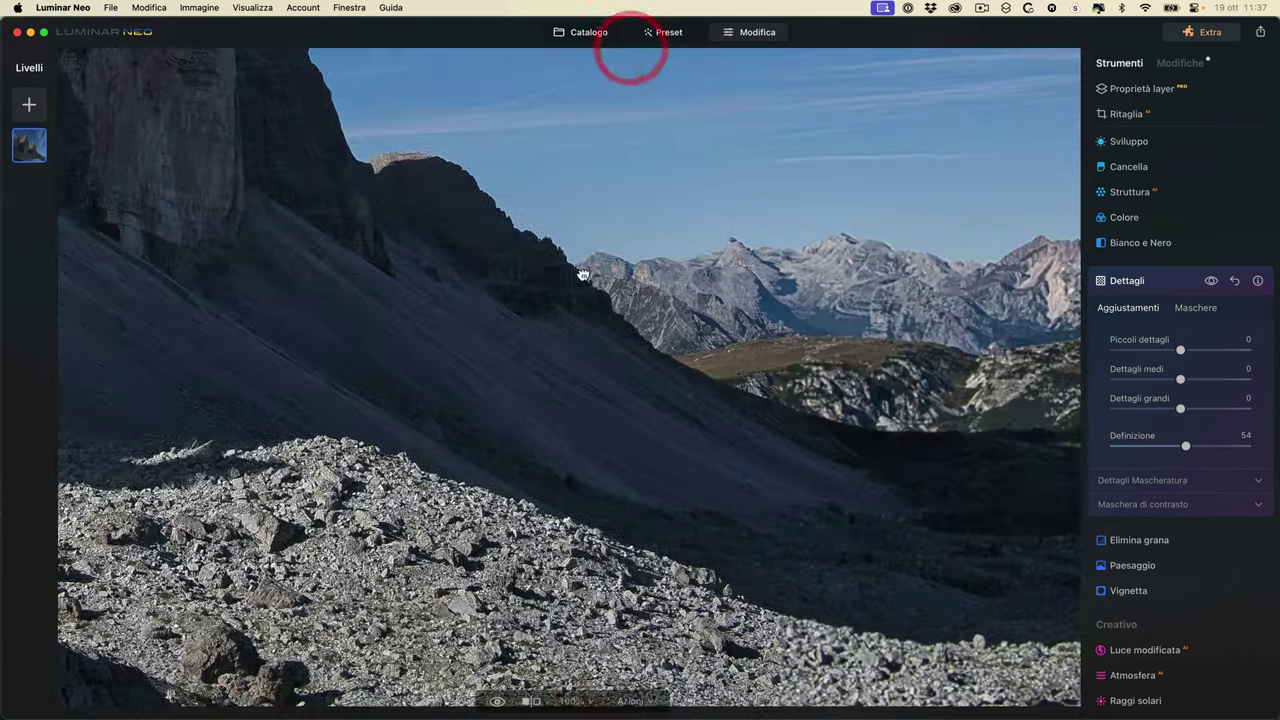
click(1258, 281)
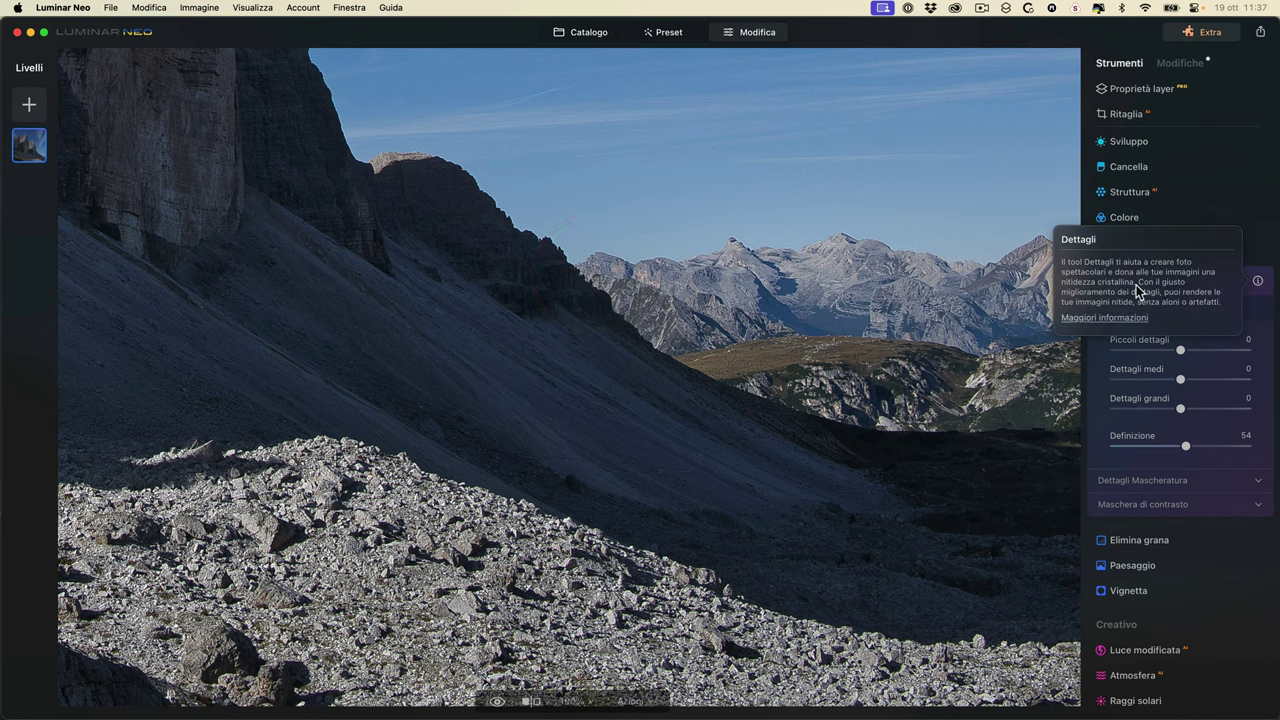
click(1213, 217)
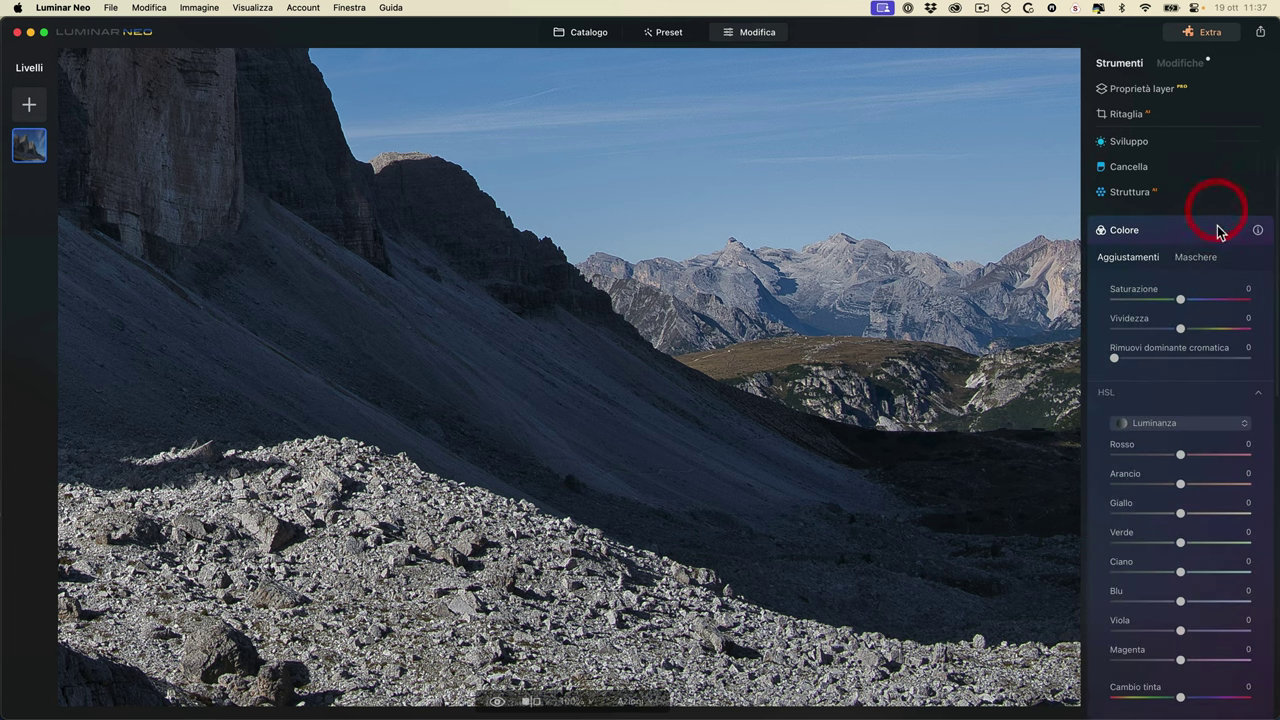
click(1190, 230)
click(1157, 279)
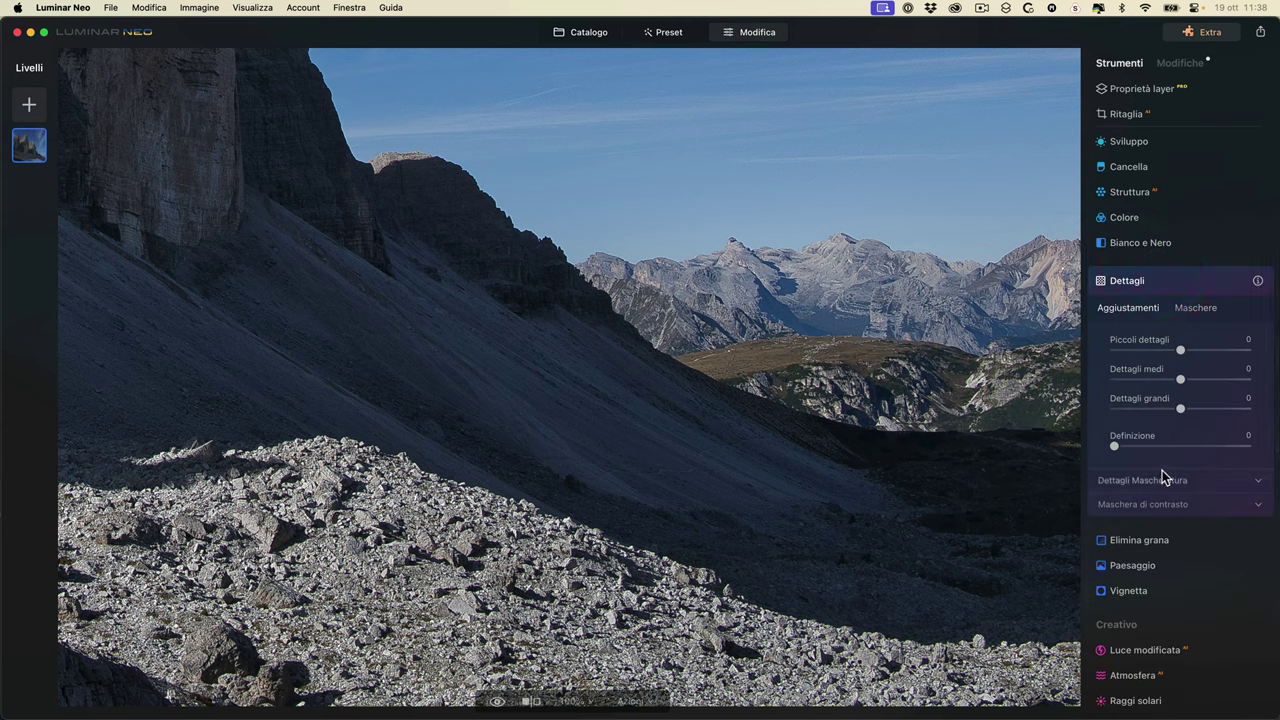
- Set Piccoli dettagli to 36, and under Dettagli Mascheratura set Protezione dei dettagli to 50 and Dettagli Mascheratura to 40
click(1238, 484)
scroll(1238, 492, down, 2)
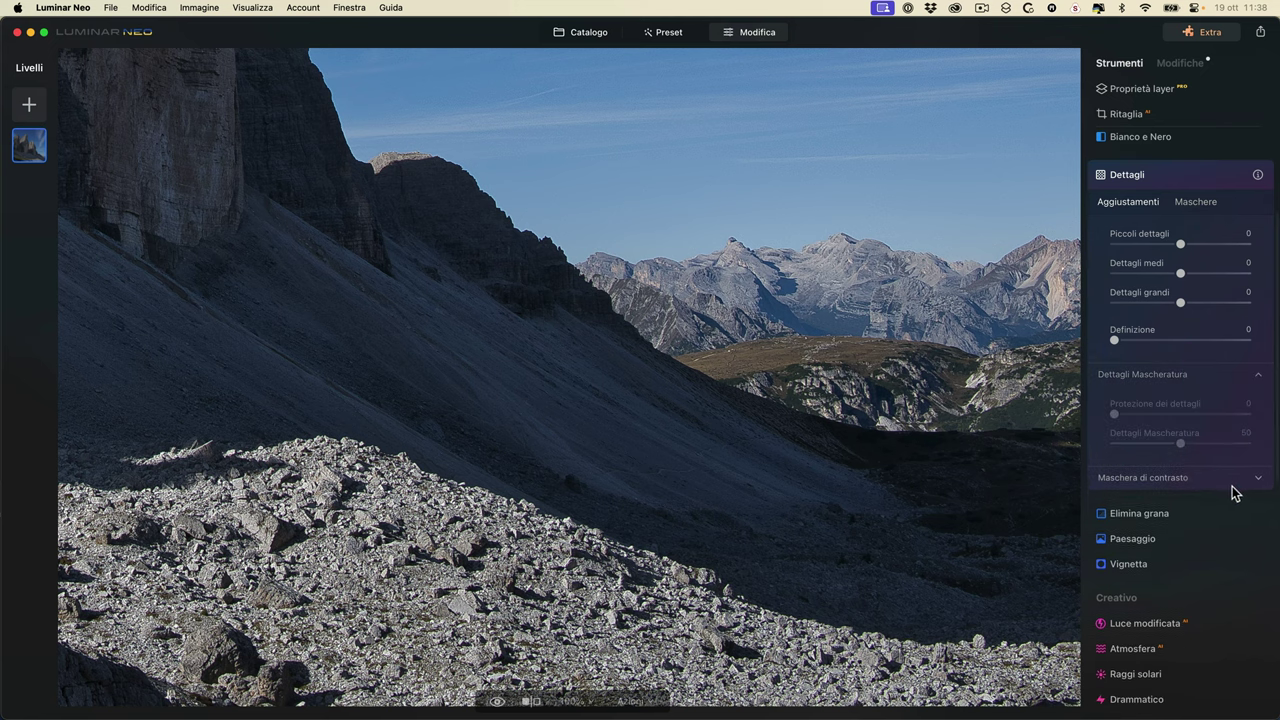
mouse_move(1181, 244)
mouse_down()
mouse_move(1209, 245)
mouse_move(1182, 269)
mouse_move(1197, 257)
mouse_up()
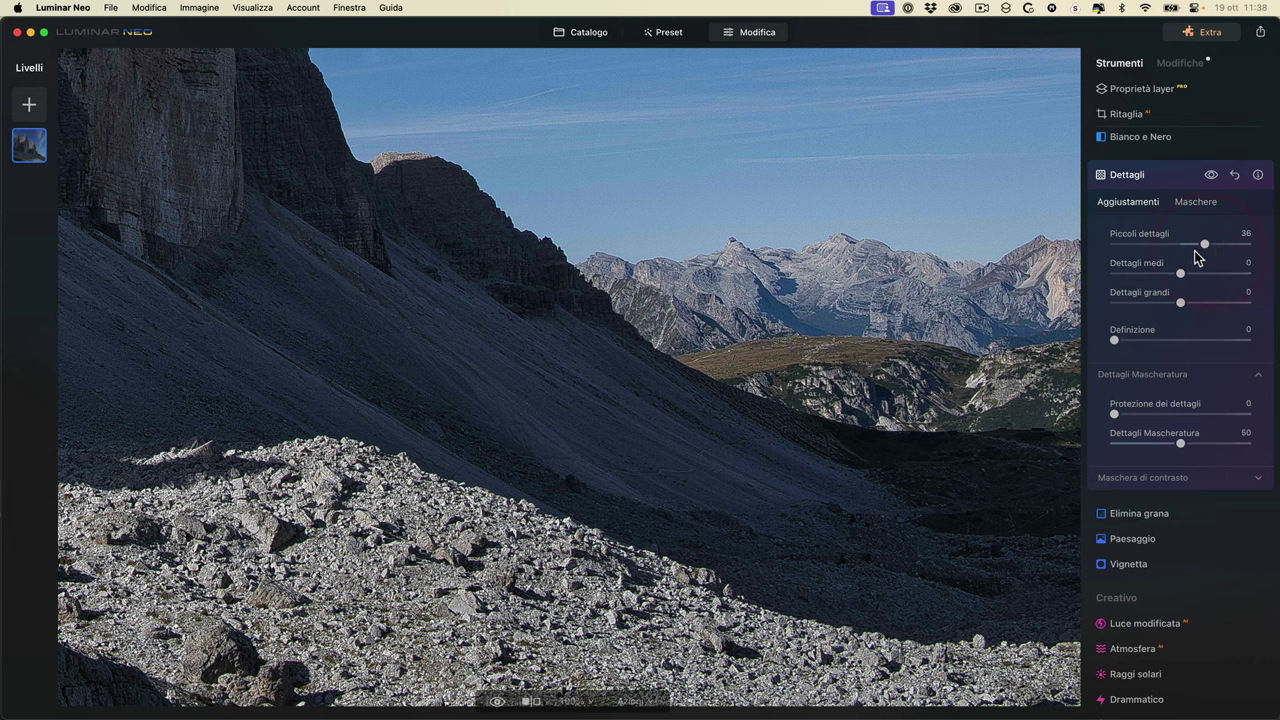
click(376, 361)
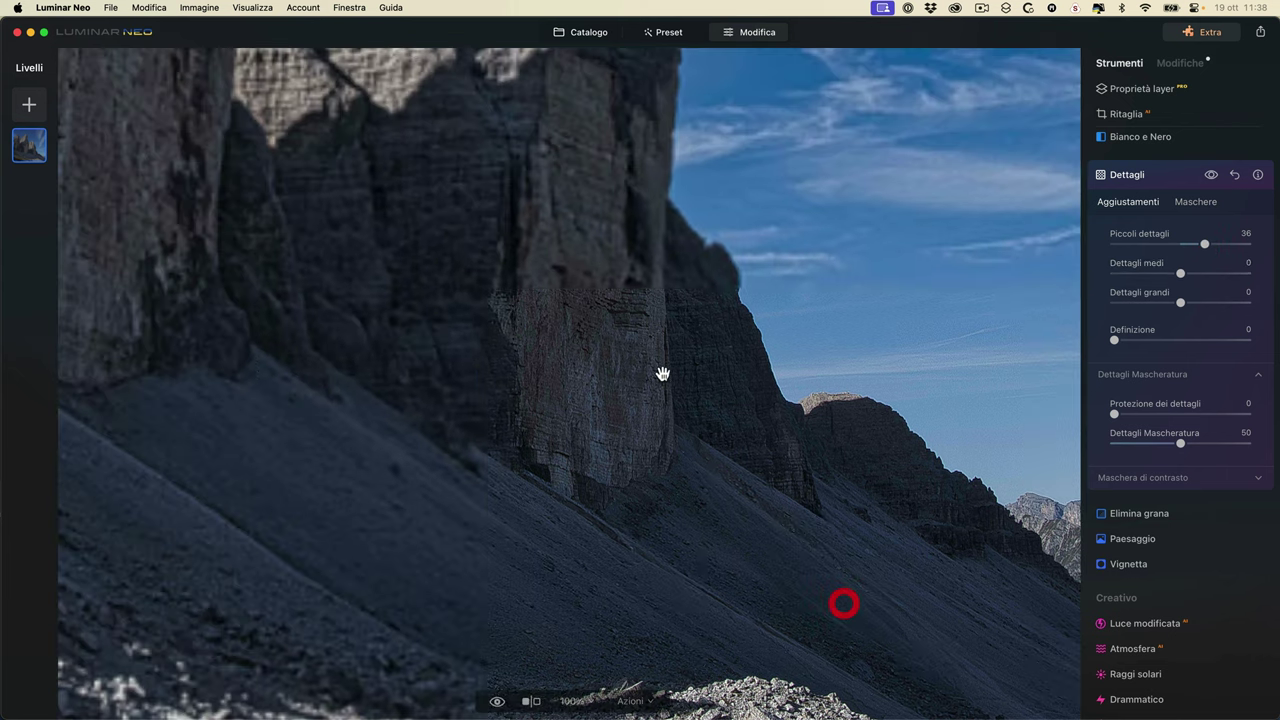
drag(680, 397, 677, 436)
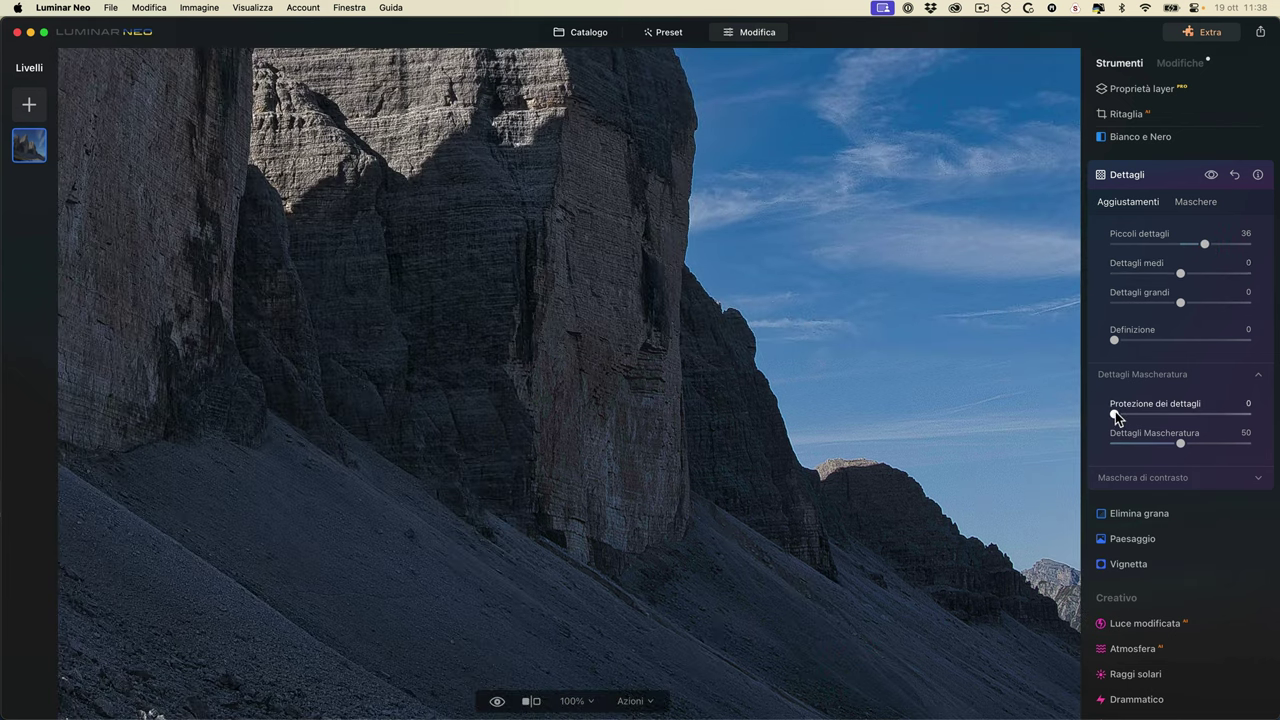
drag(1115, 411, 1167, 443)
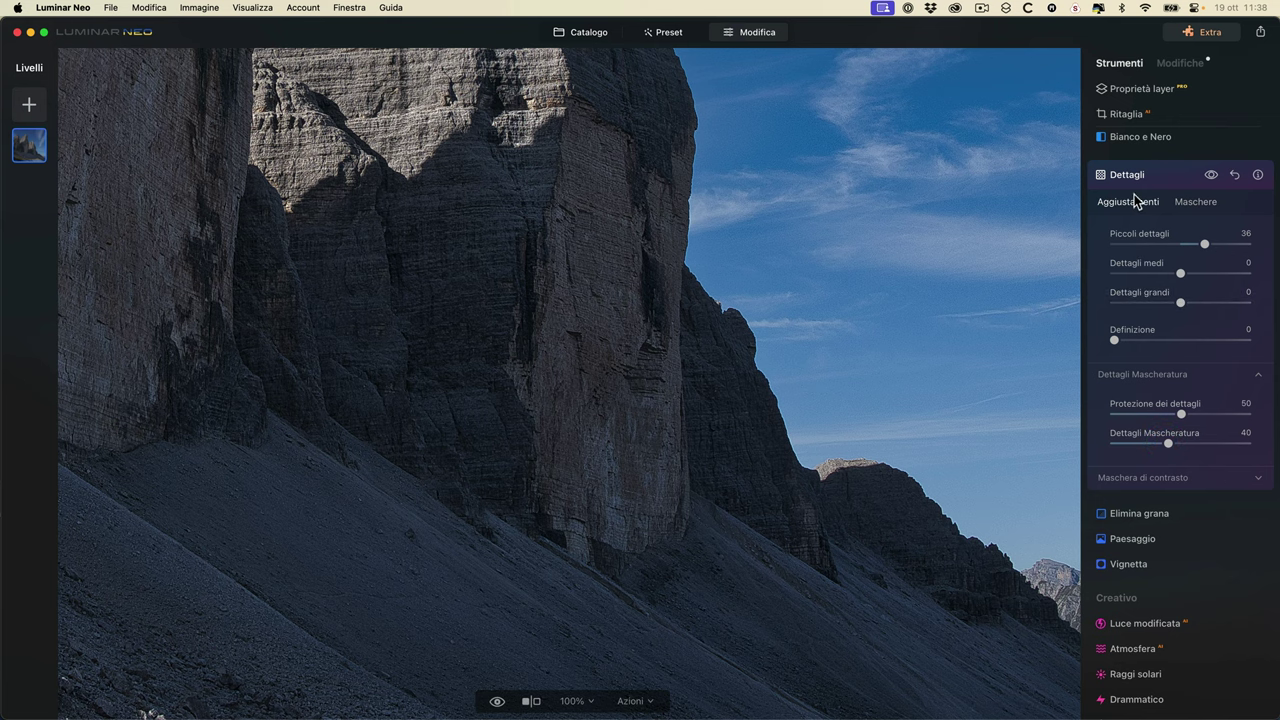
- Set Definizione to 51 and Maschere to 56 in the Nitidezza section of the Sviluppo tool
scroll(1132, 195, up, 4)
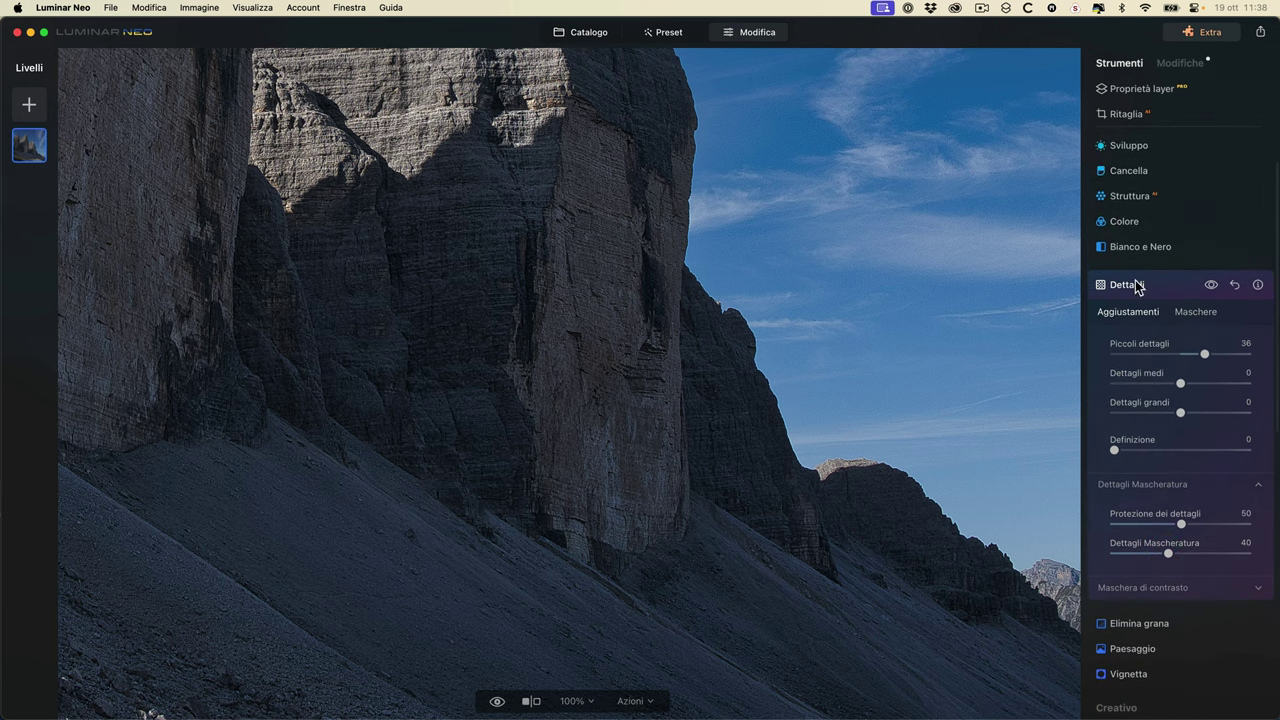
click(1134, 288)
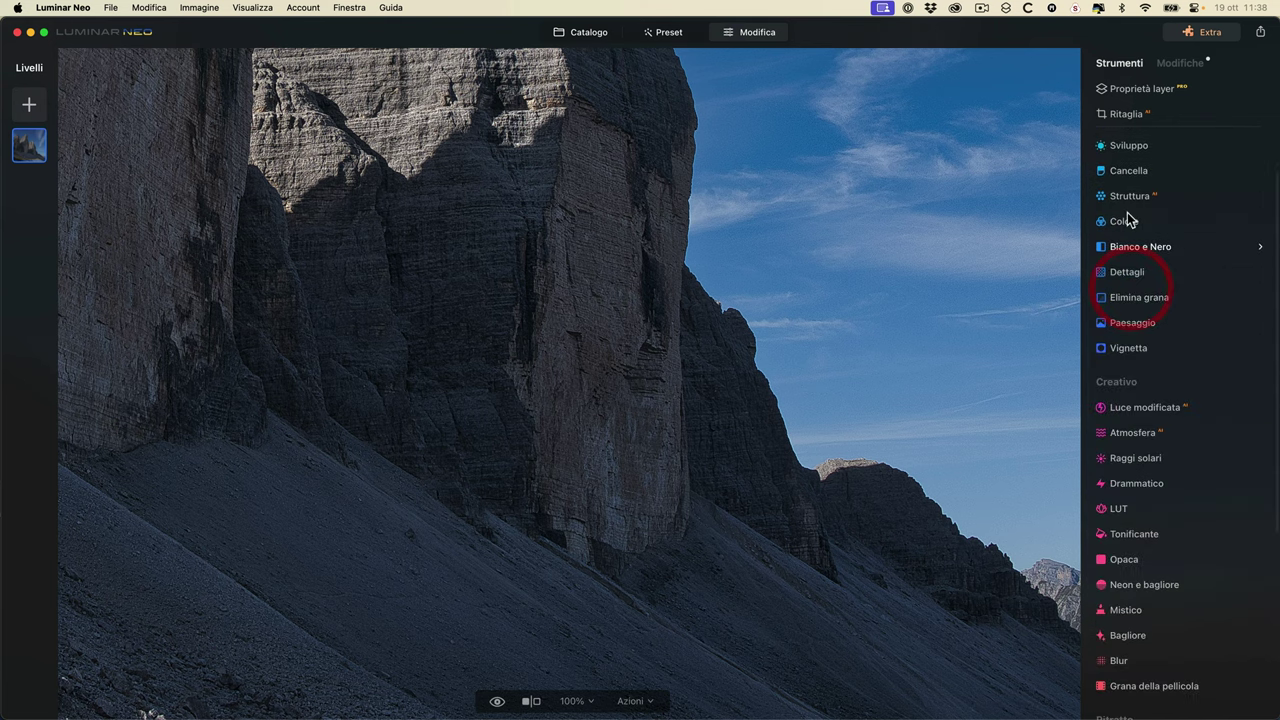
click(1134, 146)
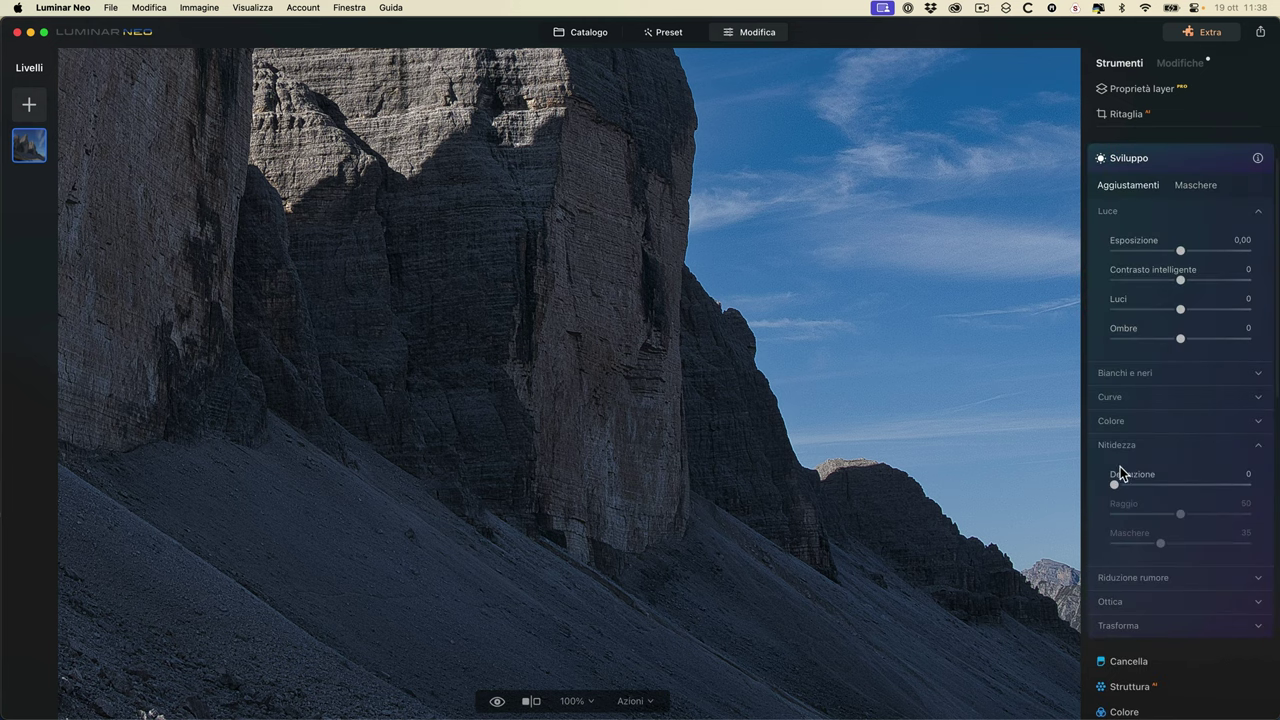
drag(1115, 485, 1183, 485)
drag(1184, 540, 1188, 543)
click(1188, 543)
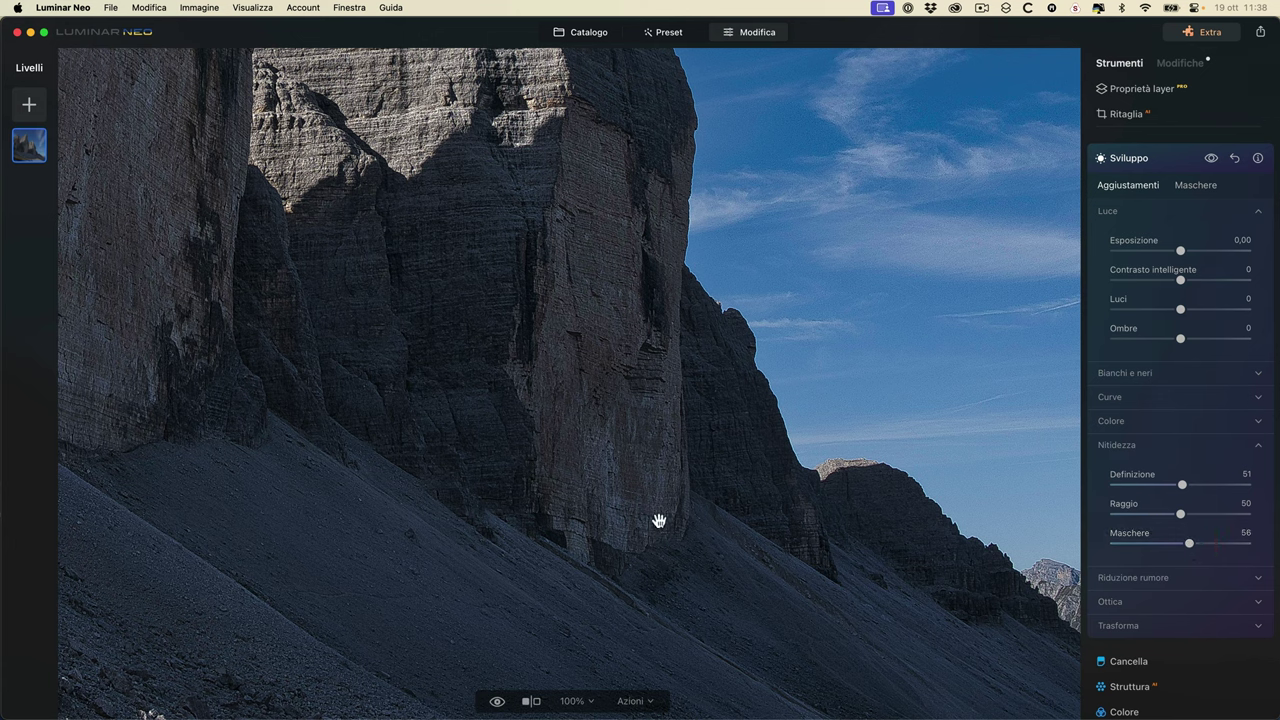
- Revert the photo to its original state, set Piccoli dettagli to 48 in the Dettagli tool and check the rock and scree
click(650, 701)
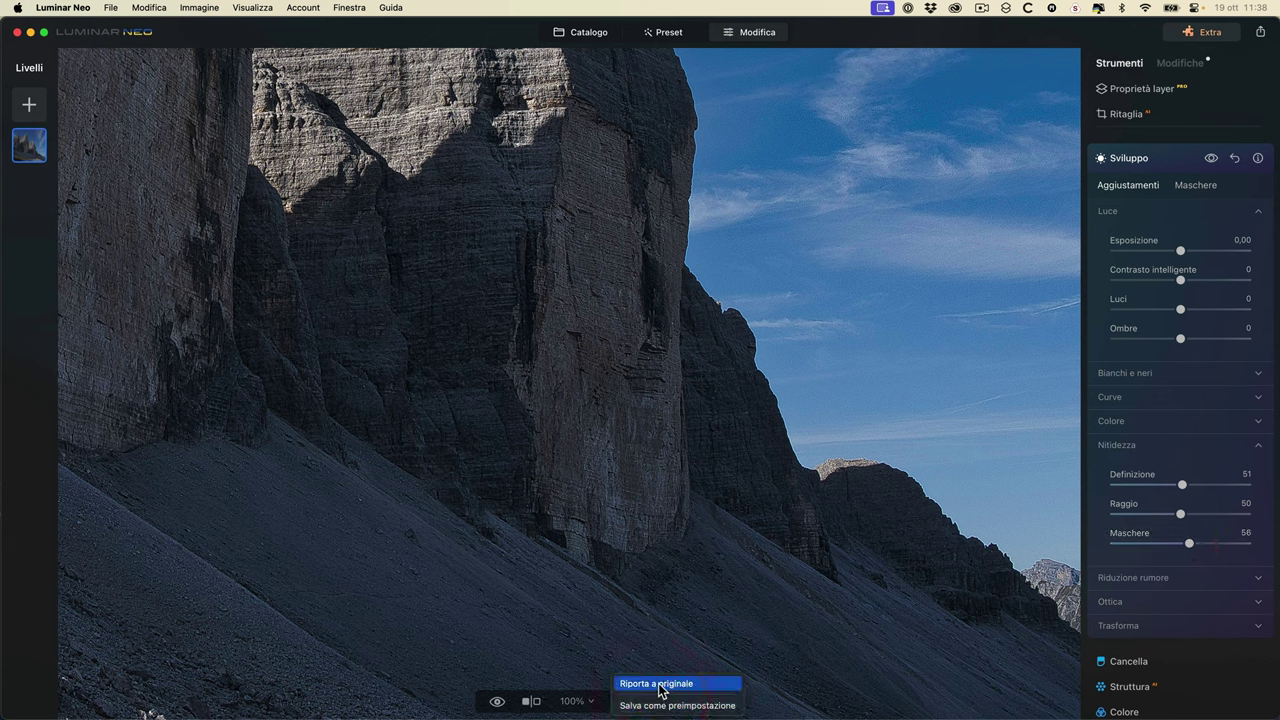
click(659, 685)
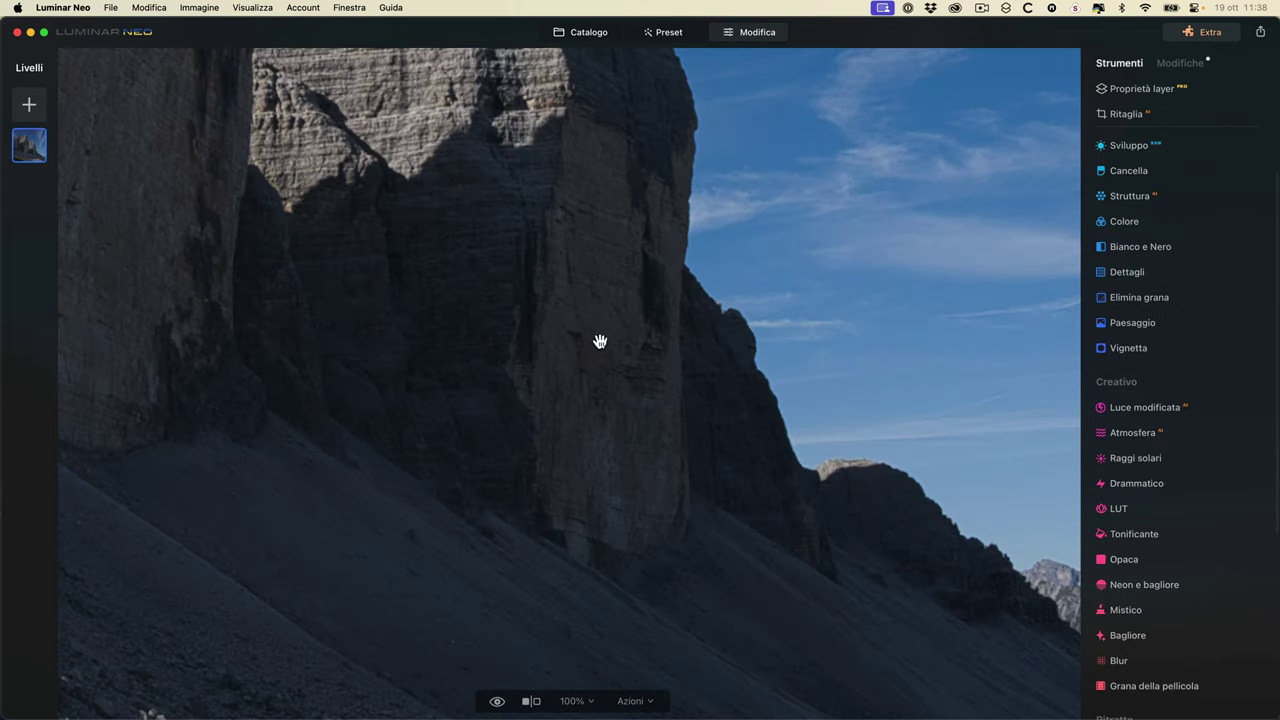
click(1142, 273)
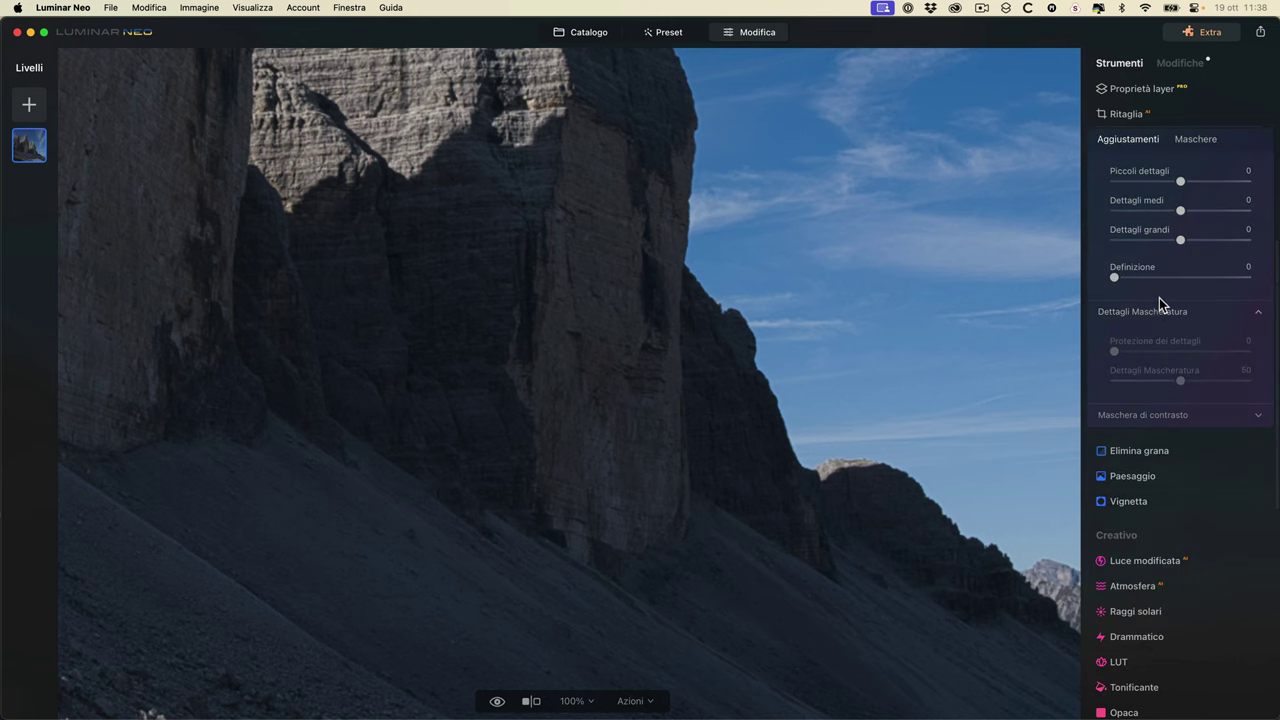
click(1180, 183)
drag(1184, 211, 1219, 208)
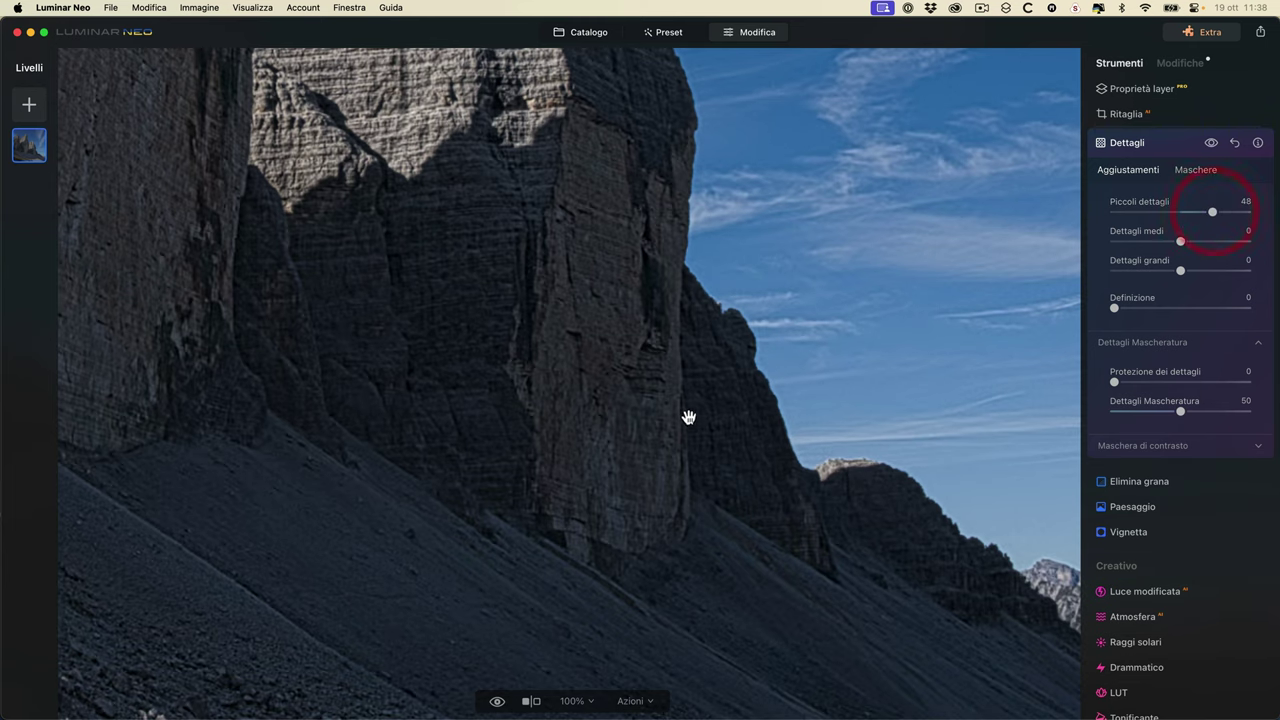
drag(671, 420, 760, 303)
click(729, 411)
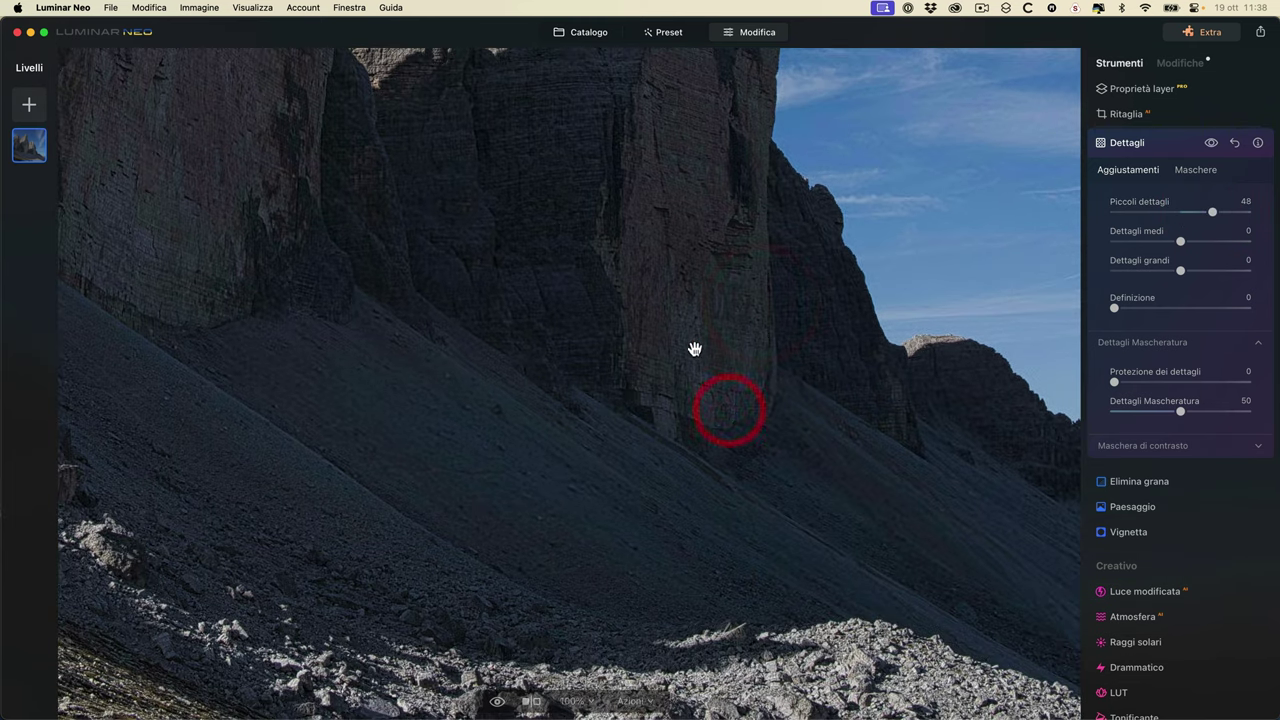
drag(764, 314, 763, 263)
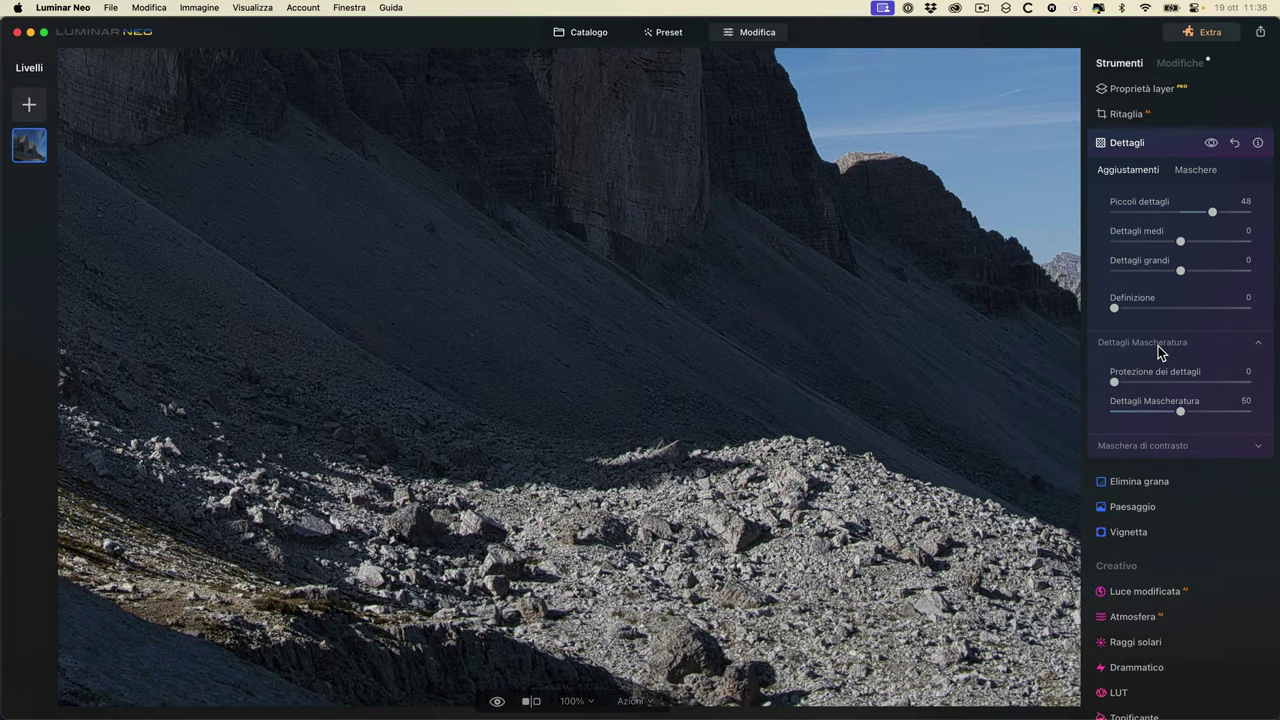
- Expand the Maschera di contrasto section of Dettagli and set Definizione to 54
click(1256, 447)
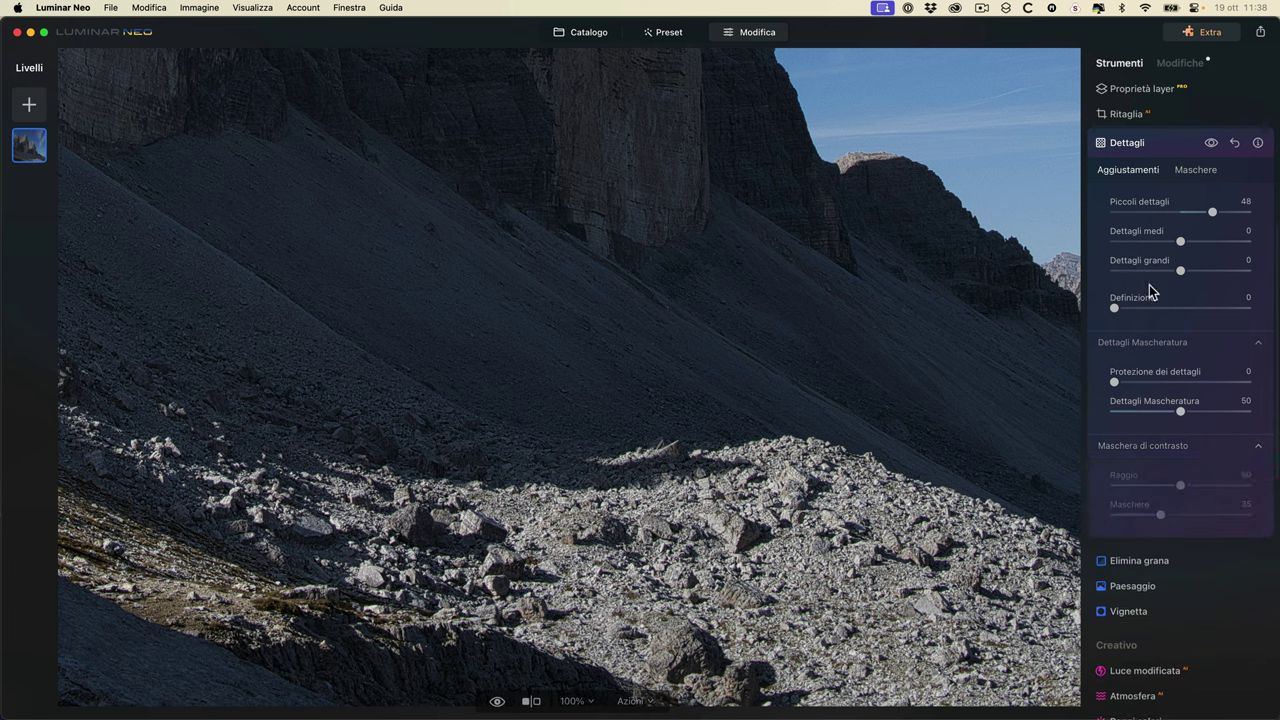
drag(1119, 308, 1184, 310)
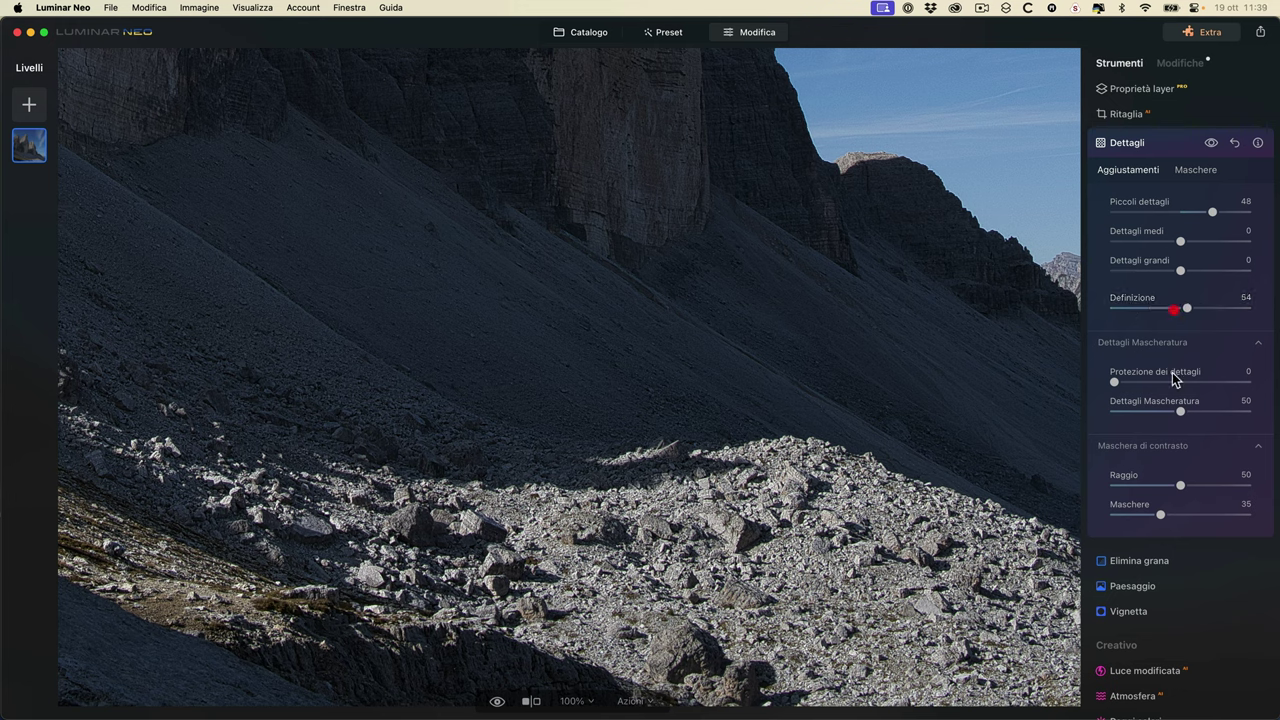
- Set Raggio to 59 and Maschere to 59 in the Maschera di contrasto section of Dettagli and check the whole photo
drag(1180, 485, 1224, 485)
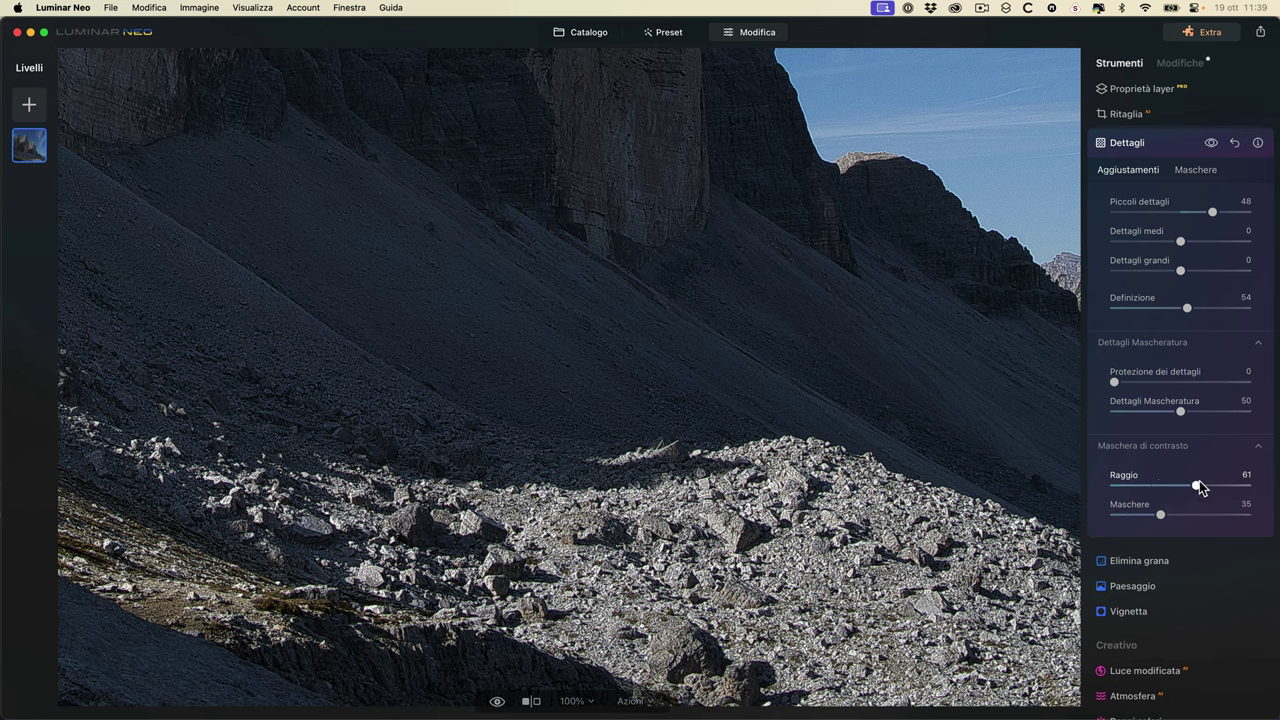
drag(1160, 516, 1192, 515)
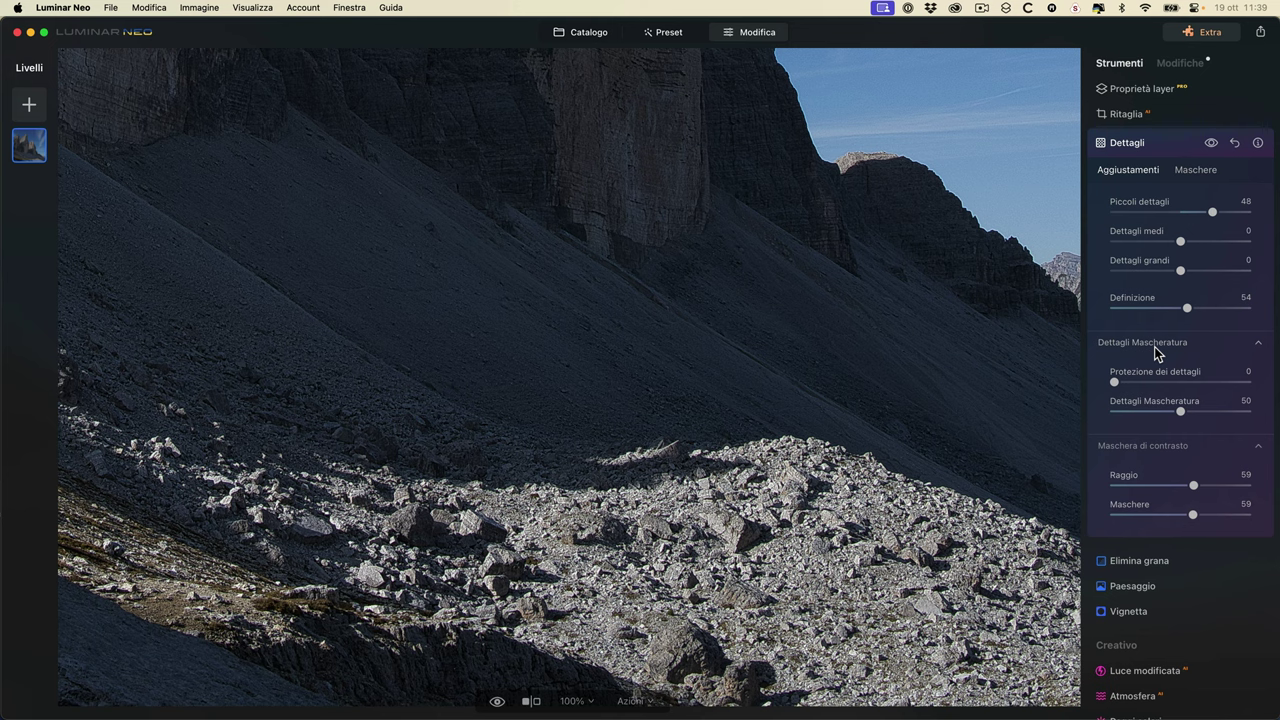
click(658, 322)
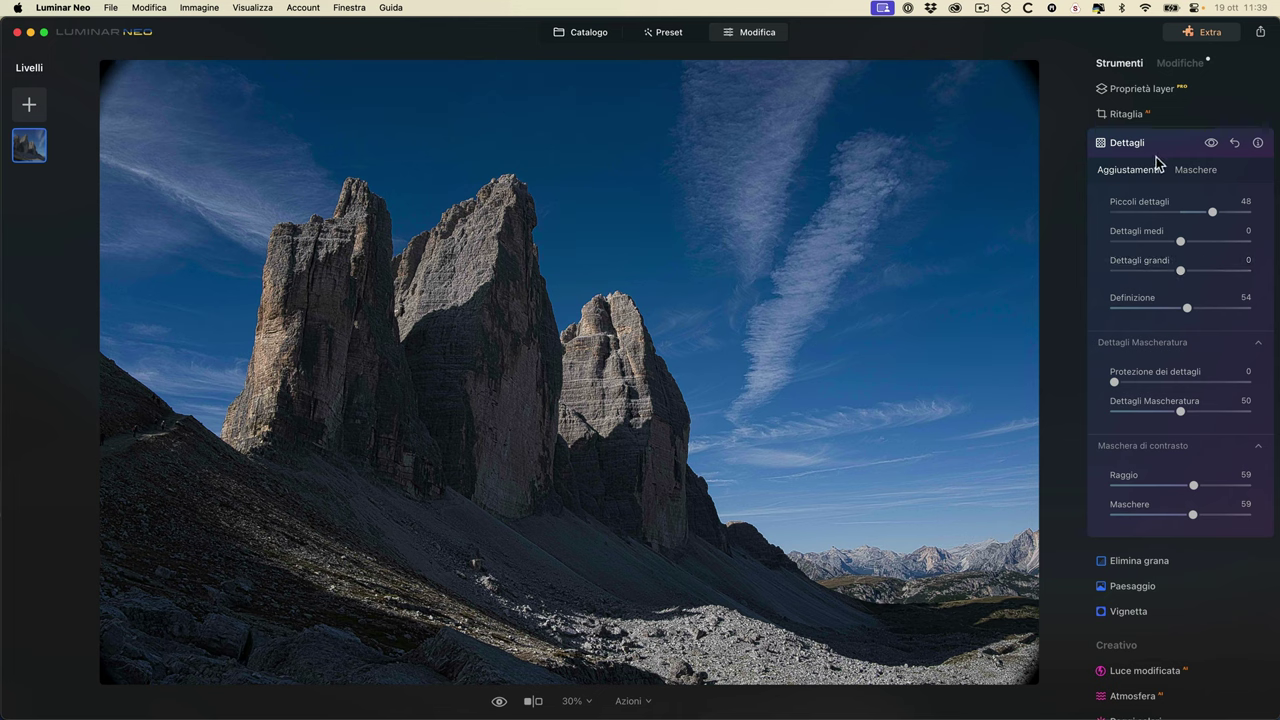
- Reset all adjustments of the Dettagli tool and close it
click(1236, 146)
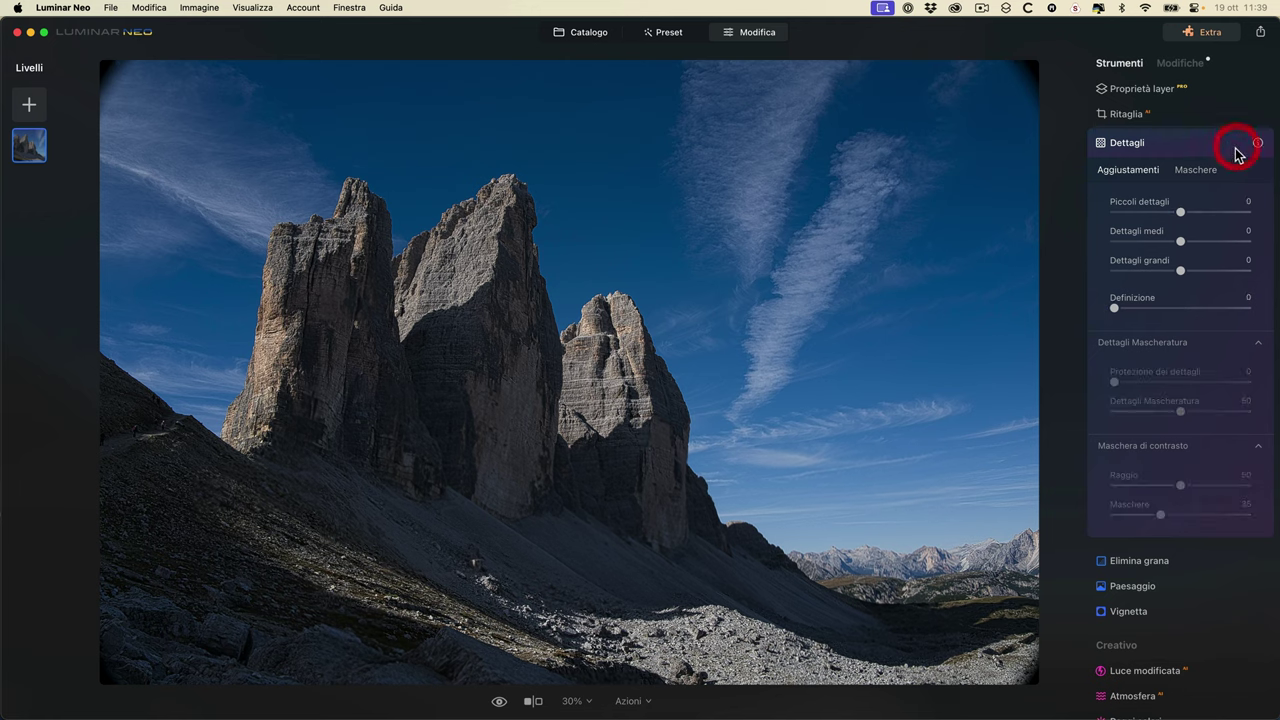
click(1133, 146)
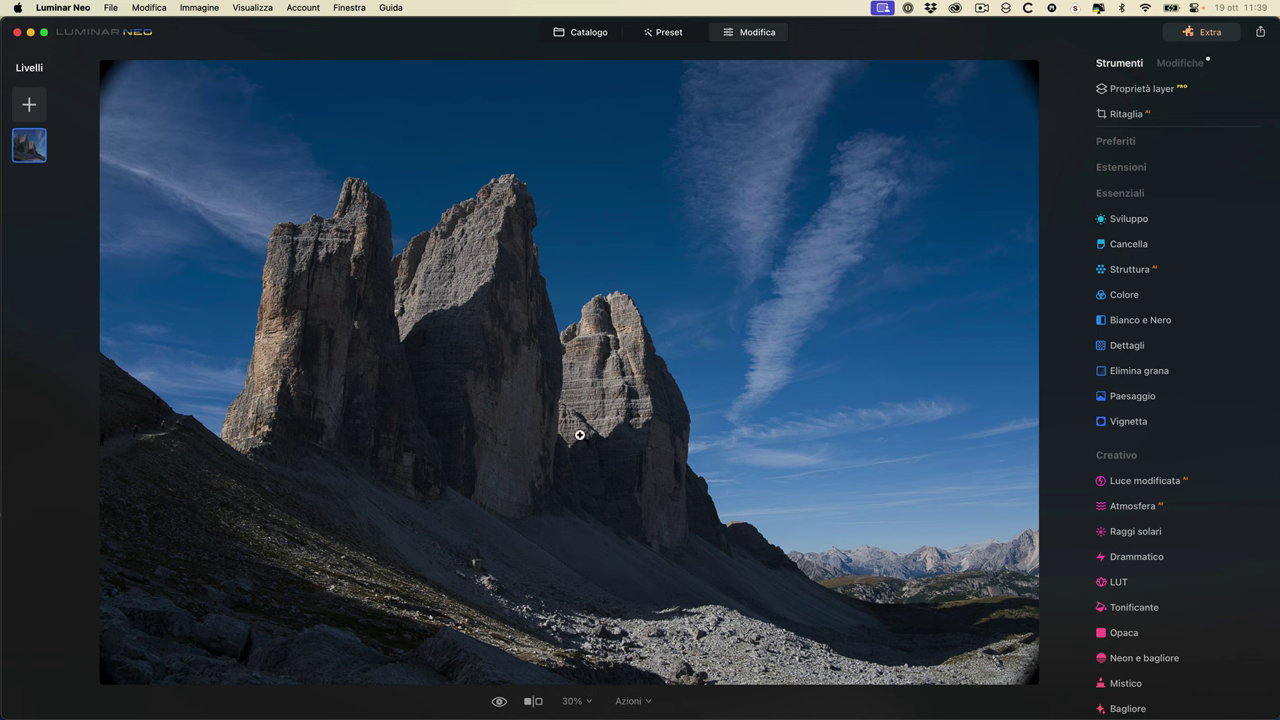
click(626, 470)
click(594, 357)
- Set Valore to 24 and Aumento det. to 28 in the Struttura tool and check the rock face at 100%
click(1132, 267)
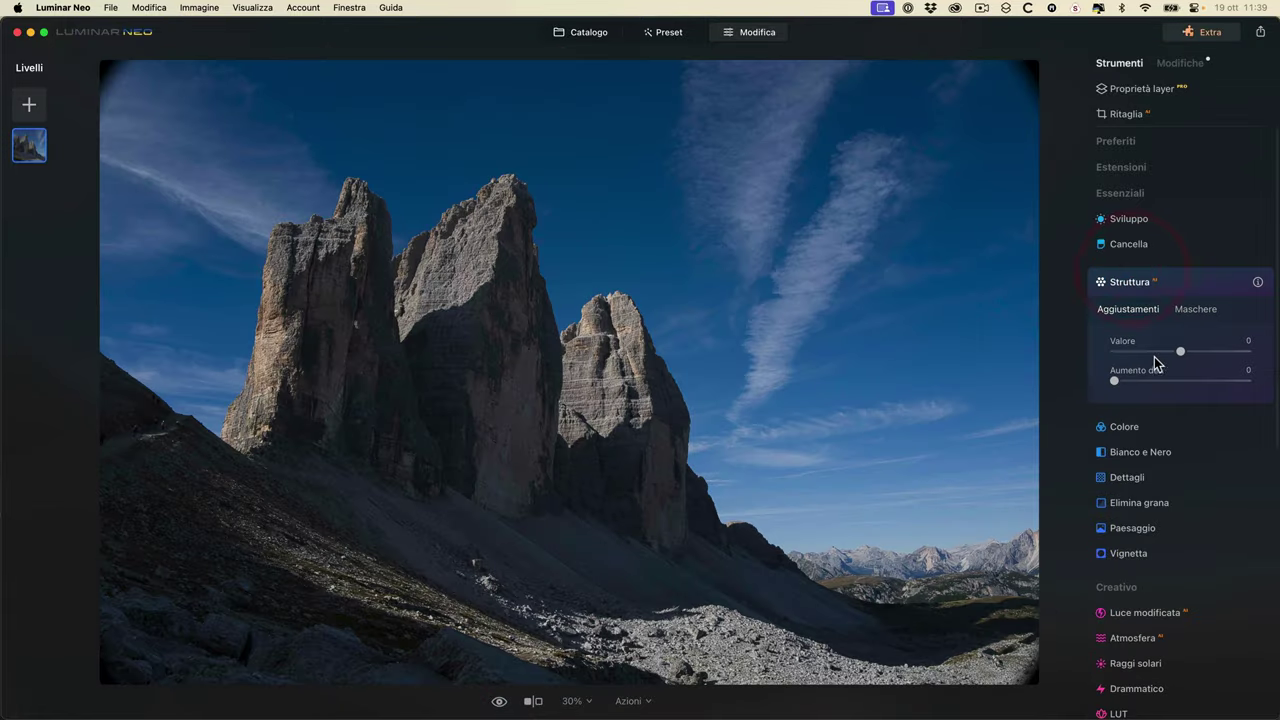
drag(1182, 352, 1199, 351)
drag(1116, 381, 1151, 383)
click(497, 372)
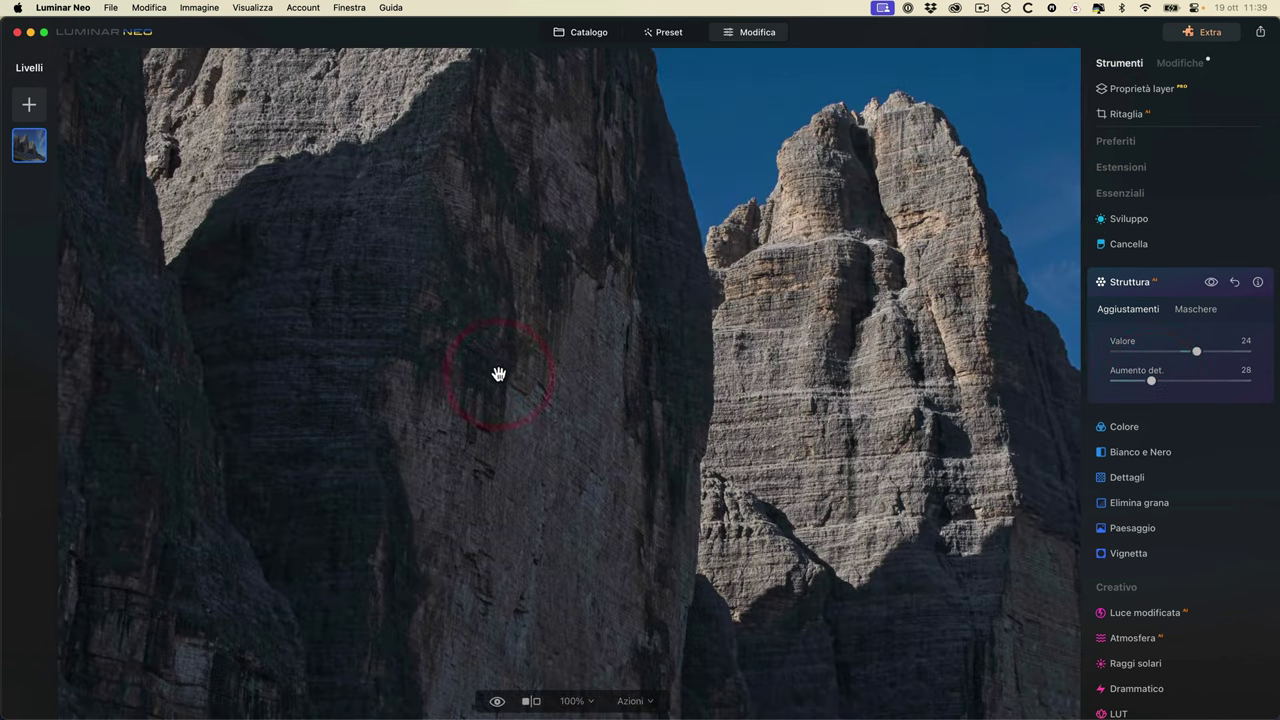
- Reset the Struttura adjustments and look over the Dettagli sliders again
click(1234, 282)
click(1138, 286)
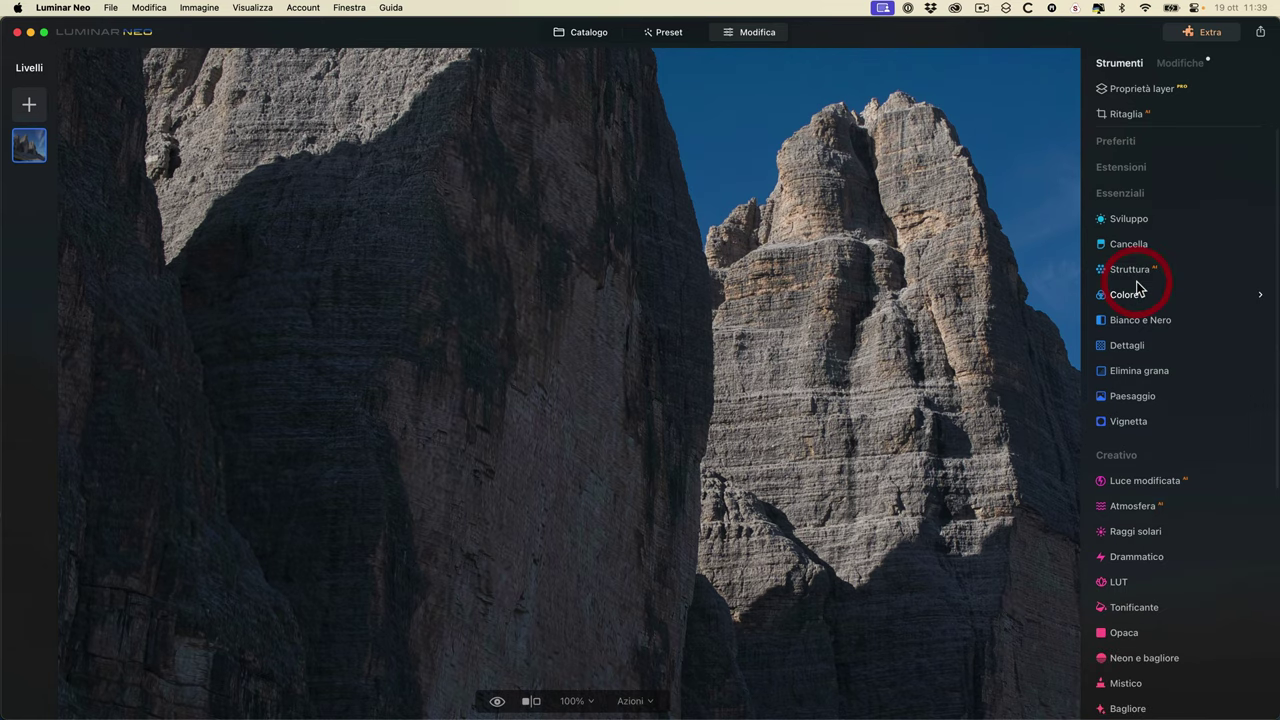
click(1136, 344)
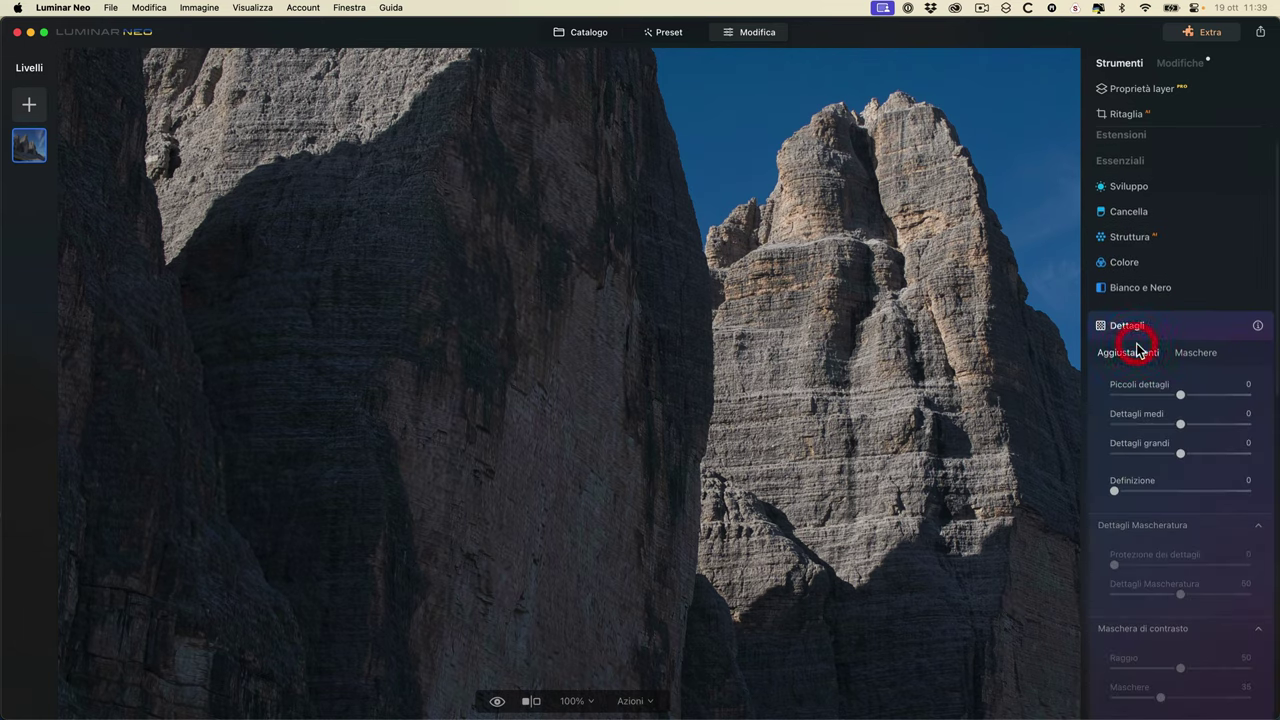
scroll(1192, 334, down, 2)
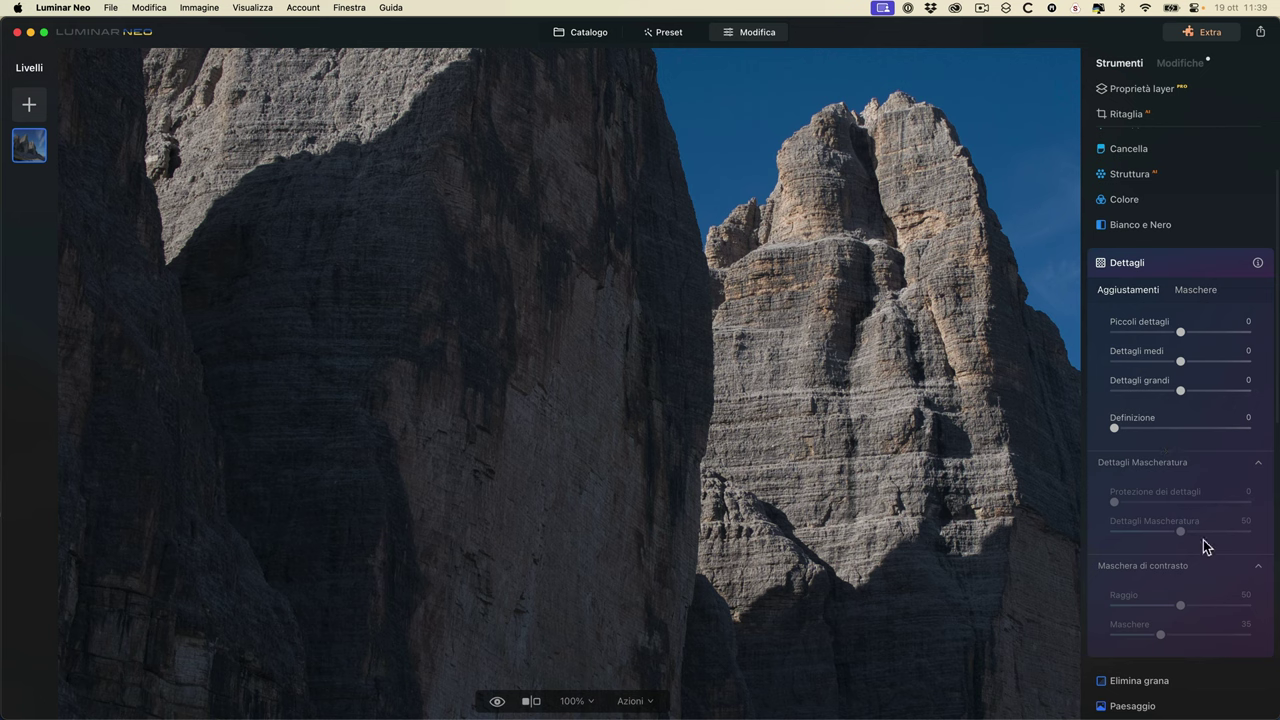
click(1143, 258)
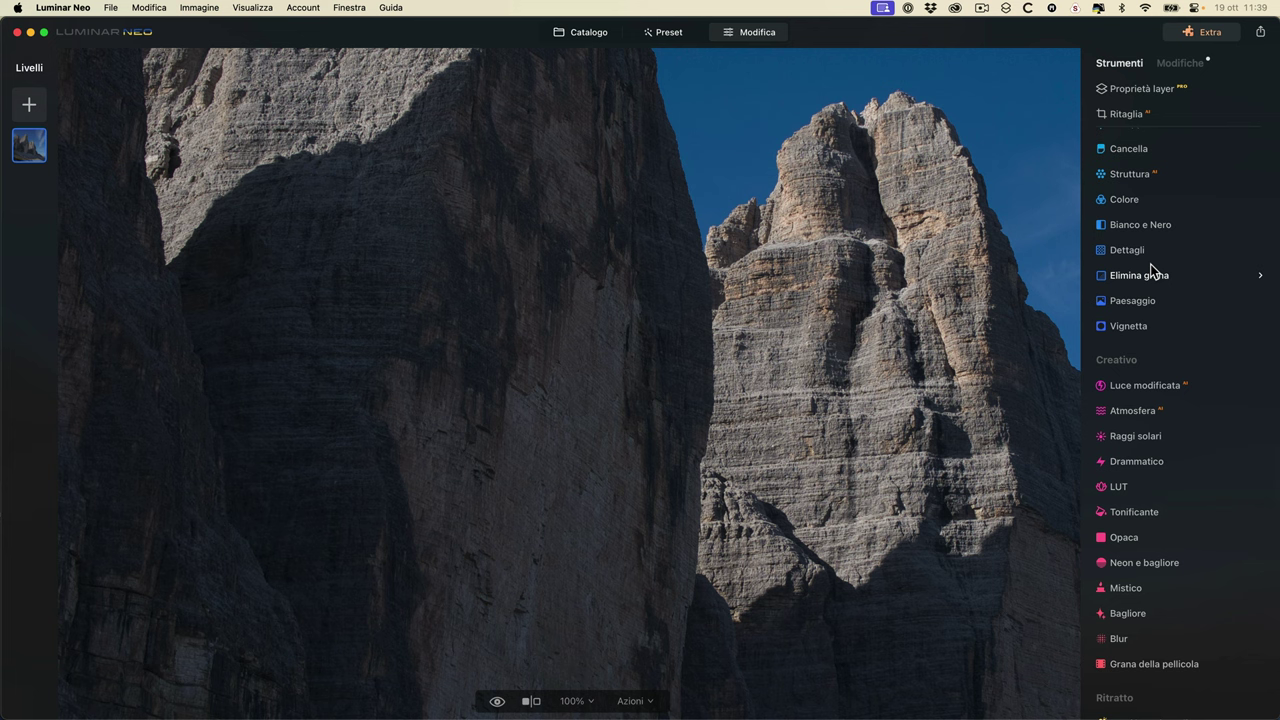
click(891, 322)
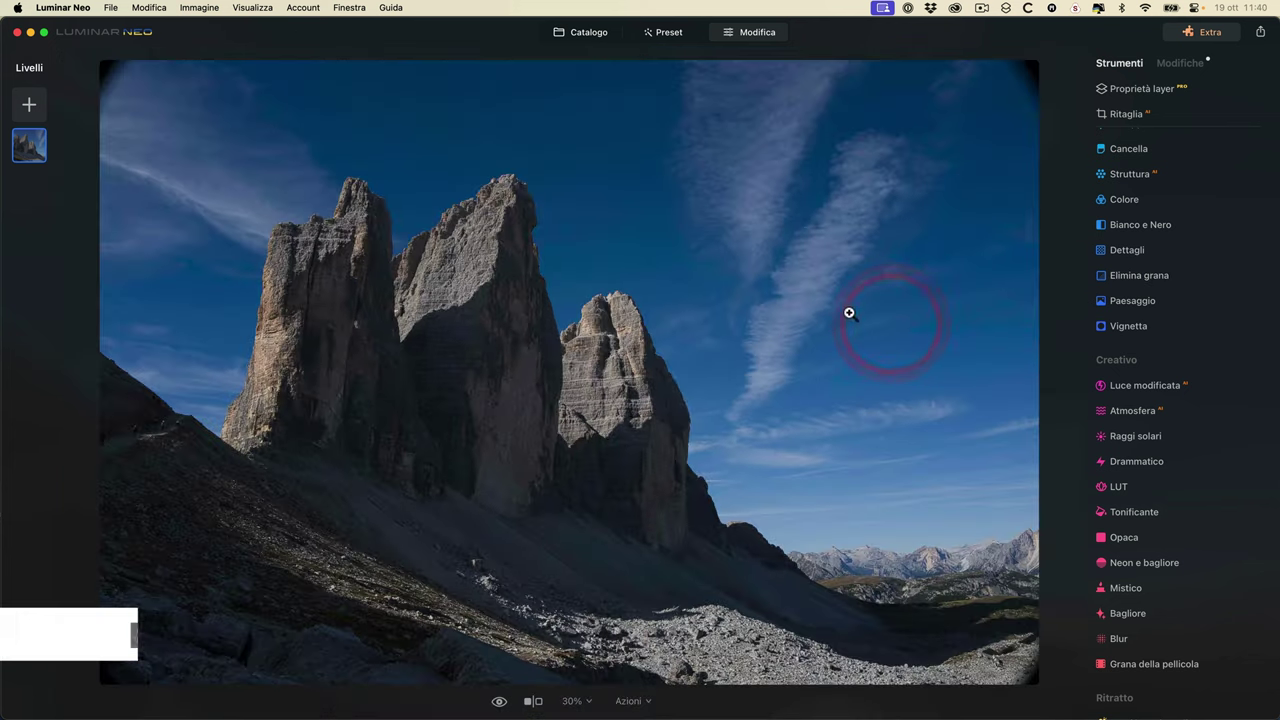
- Open the catalogue photo of the rocky meadow with misty mountains behind it for editing
click(572, 33)
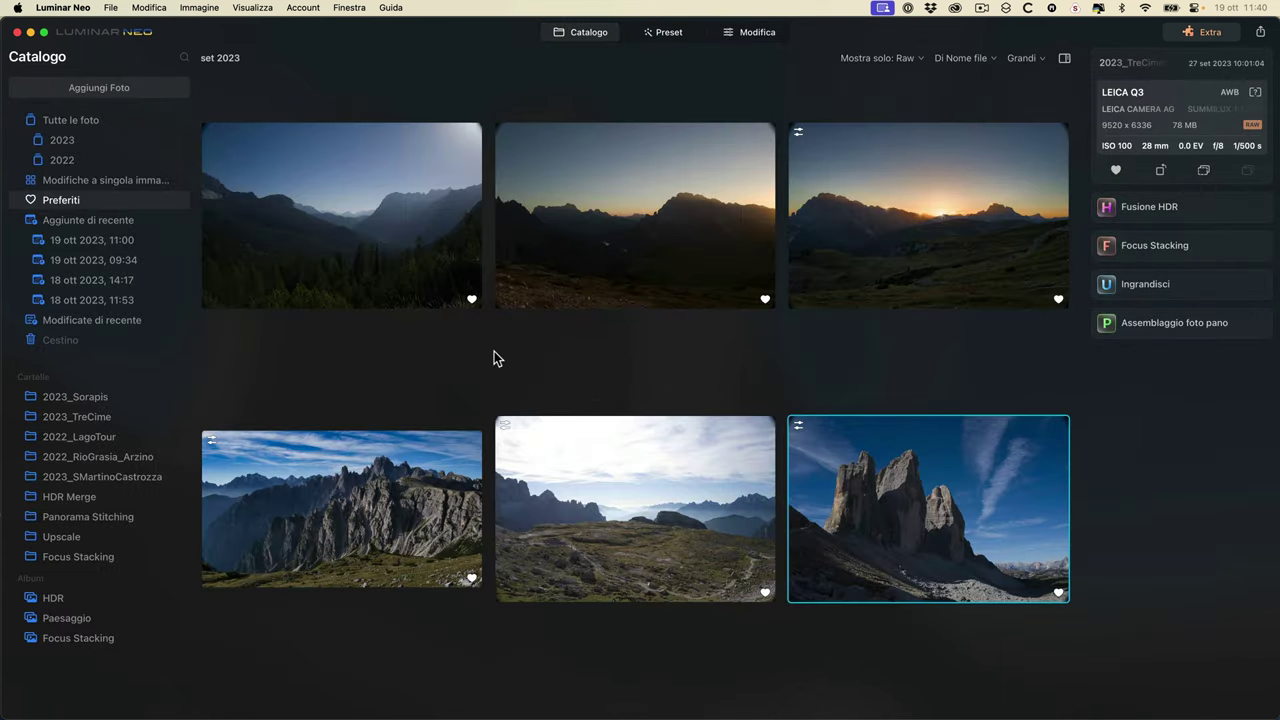
double_click(640, 511)
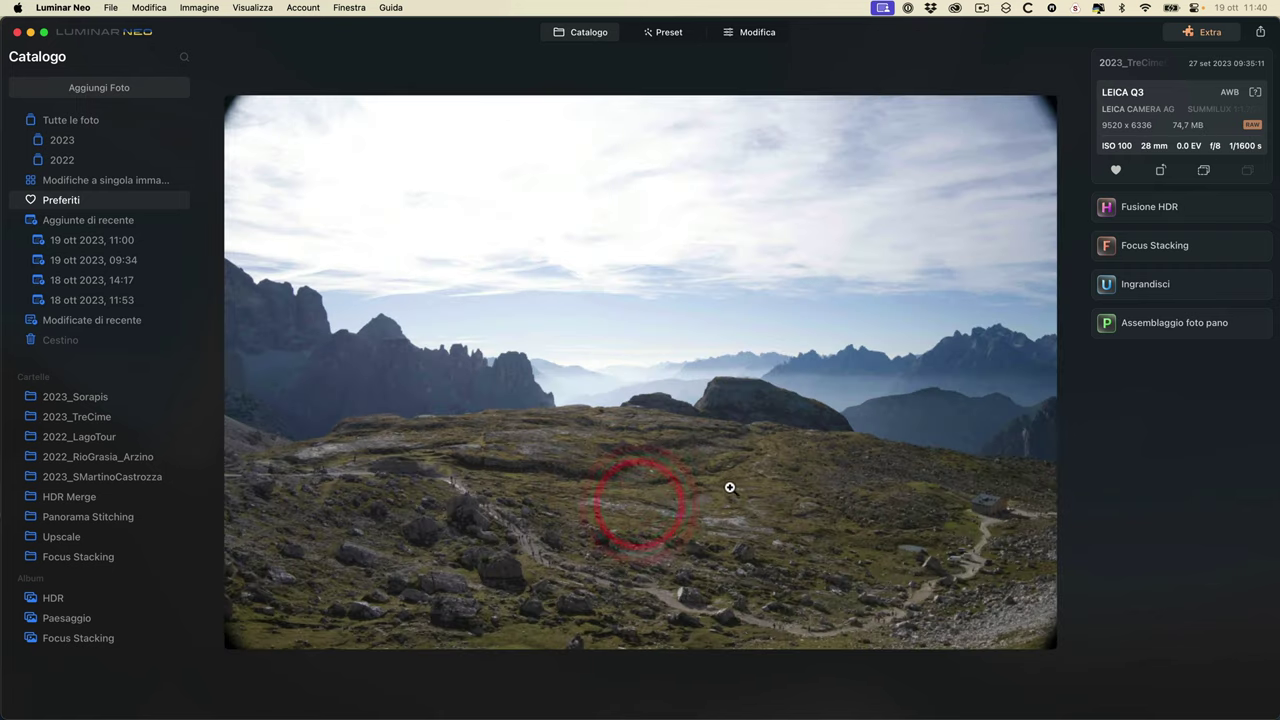
click(851, 418)
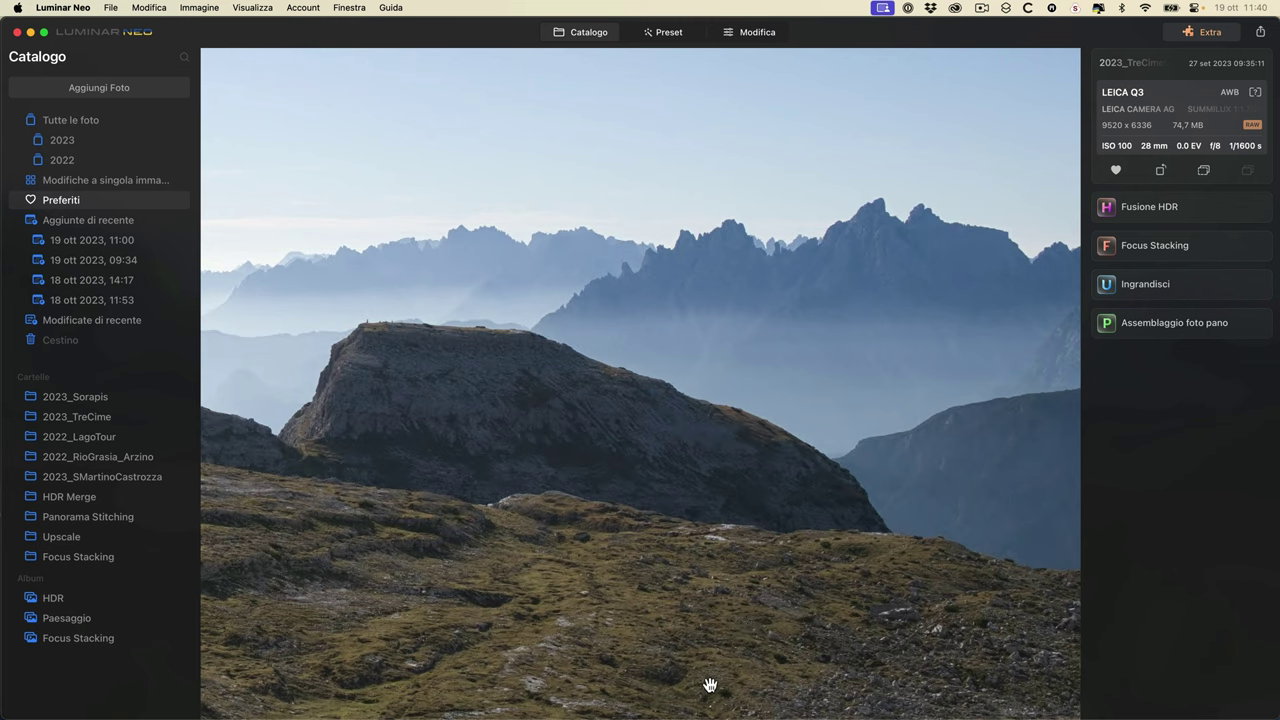
click(738, 33)
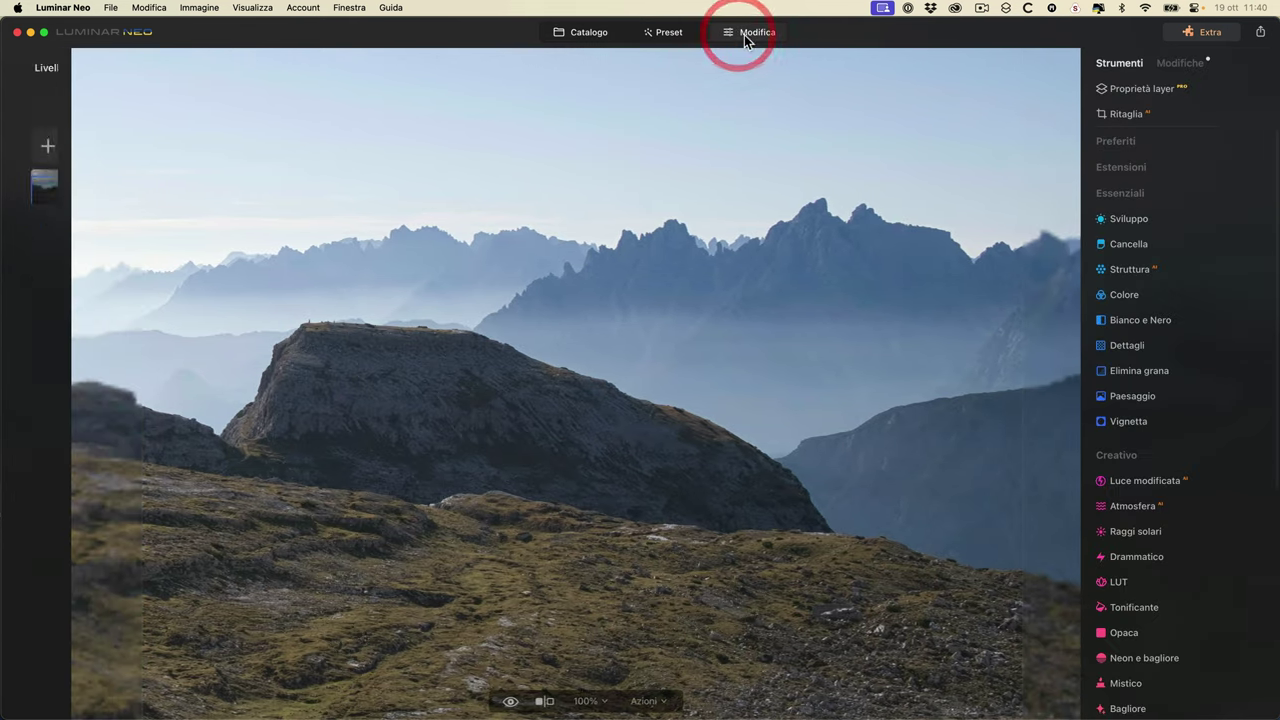
- Examine the hazy distant mountains at 200% magnification for noise
drag(831, 351, 711, 334)
click(714, 334)
click(805, 298)
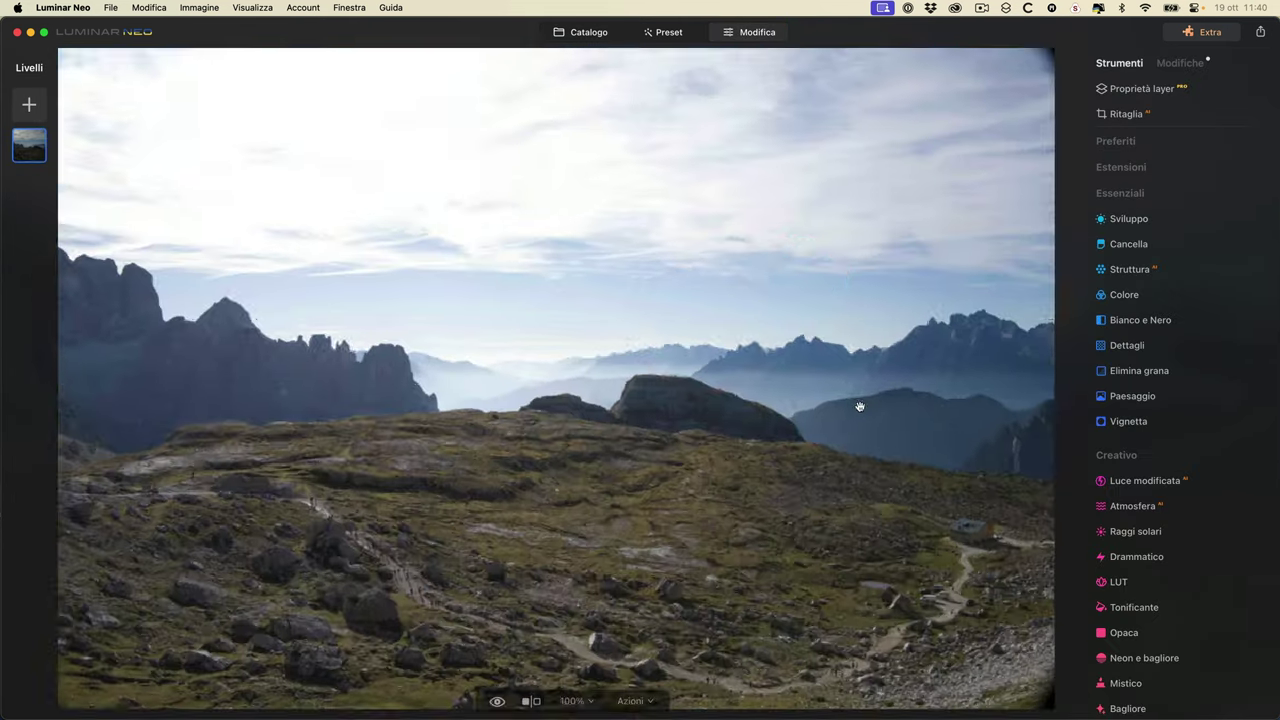
click(857, 403)
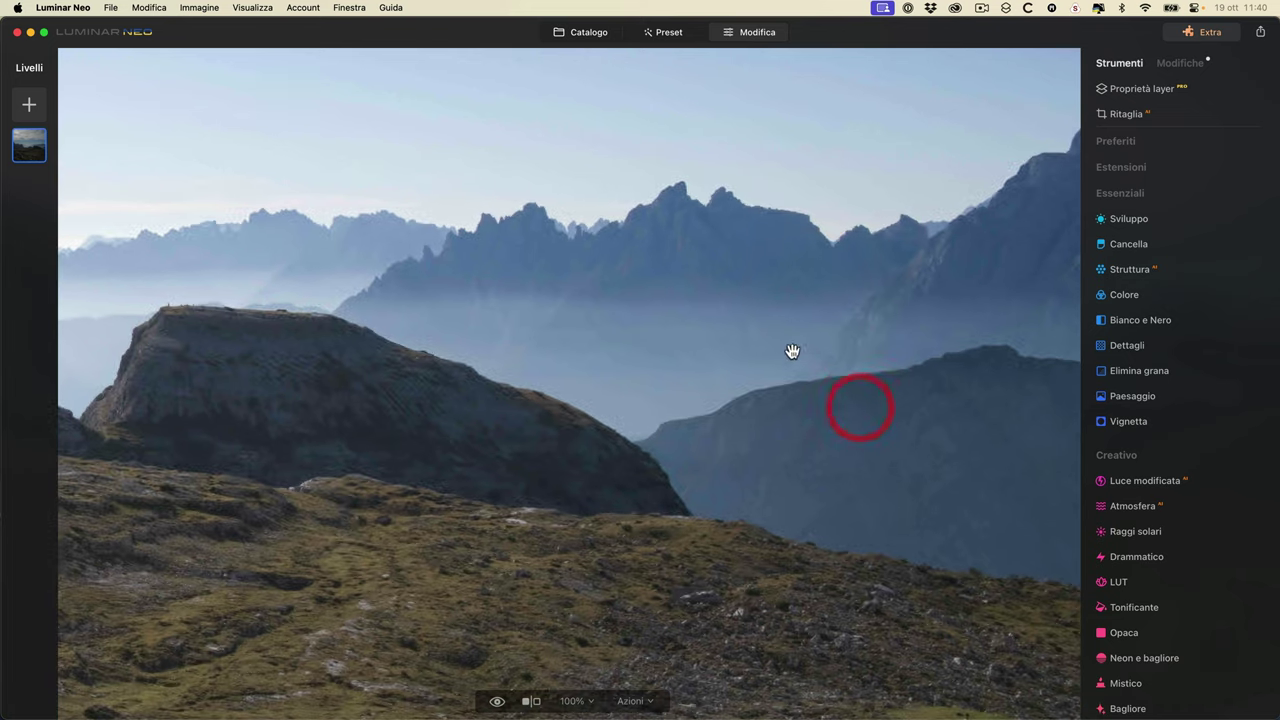
click(578, 701)
click(592, 632)
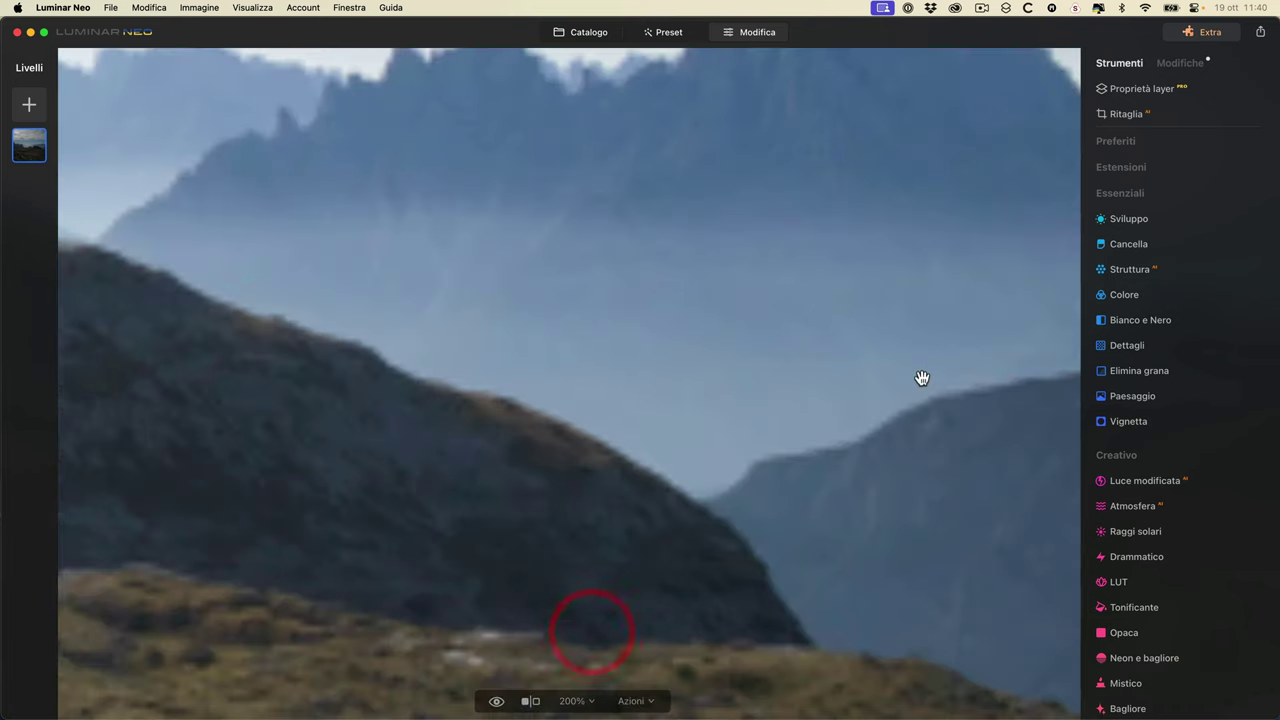
drag(920, 374, 563, 443)
click(517, 443)
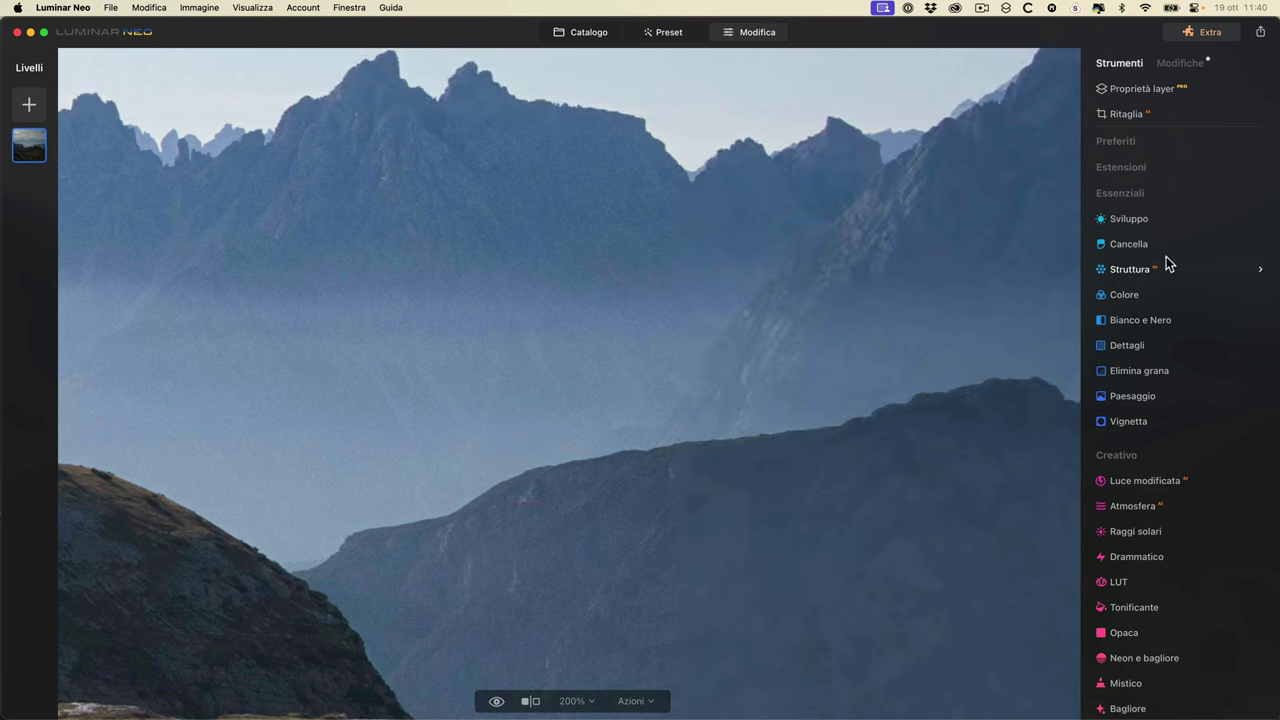
- Try strong Luminosità noise reduction with the Elimina grana tool and set the value back to 0
click(1158, 368)
scroll(1162, 378, down, 3)
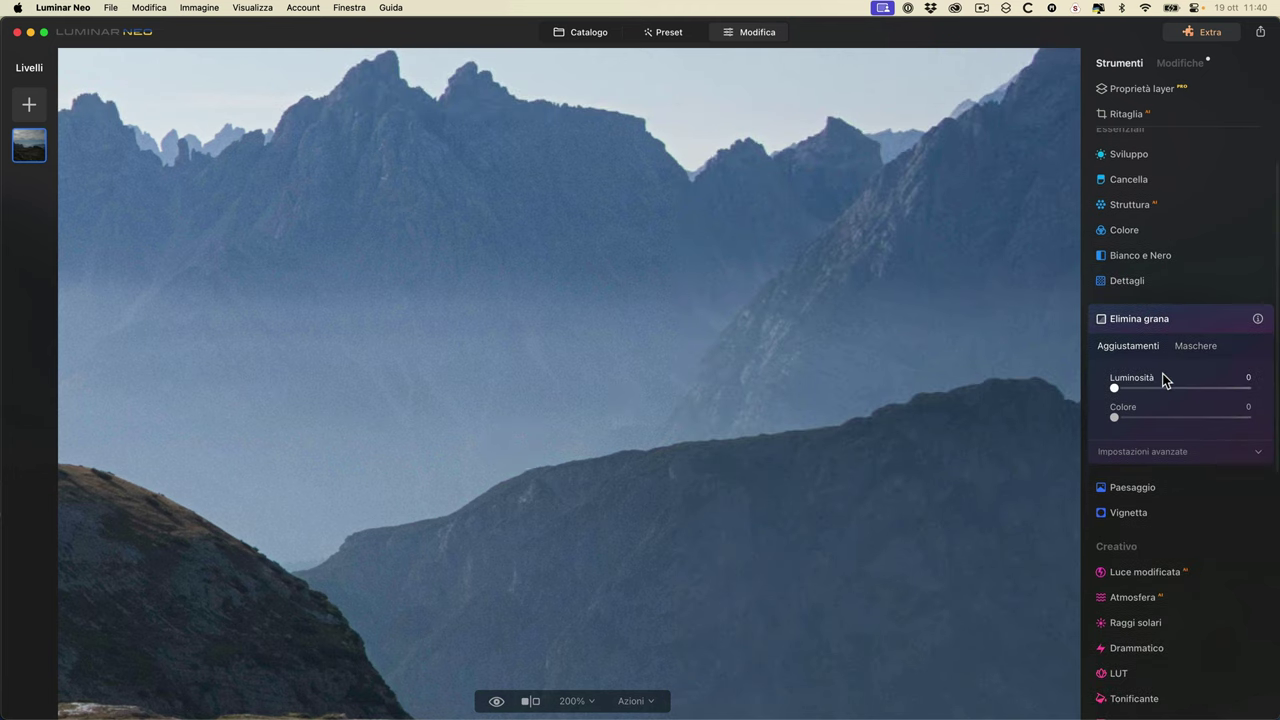
scroll(1156, 374, down, 1)
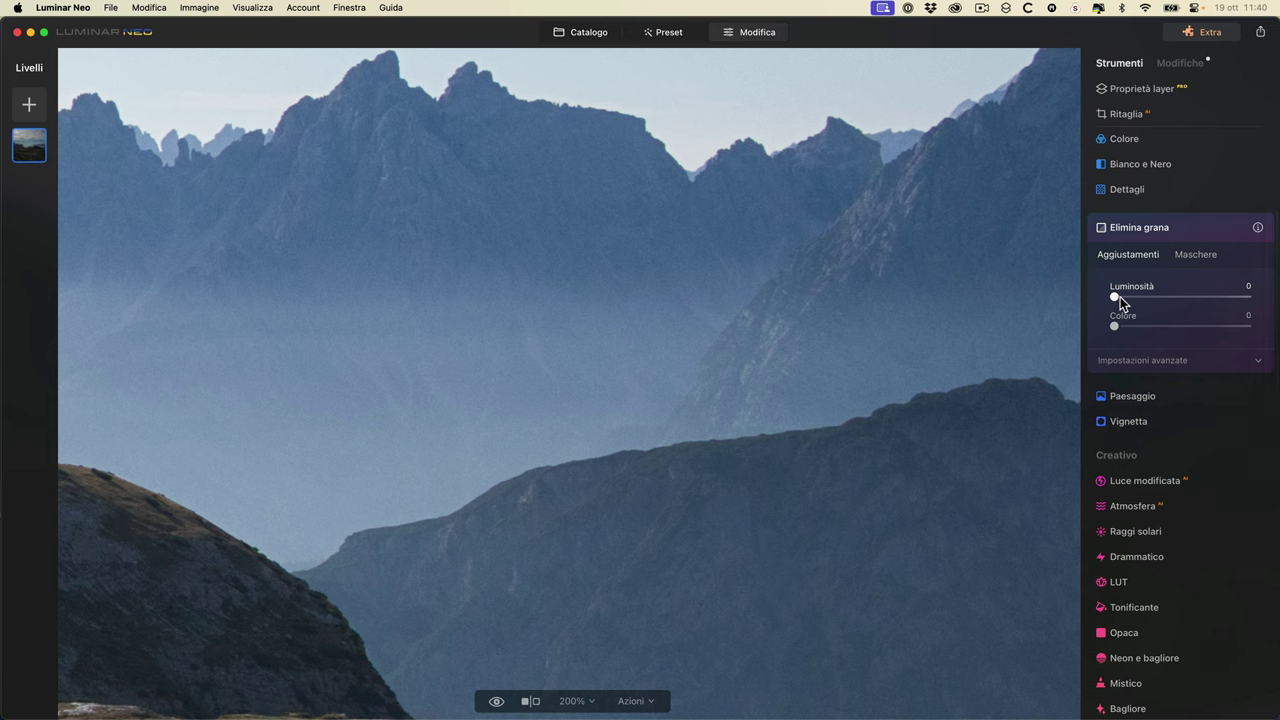
drag(1119, 296, 1232, 297)
drag(1097, 297, 1224, 293)
click(1108, 294)
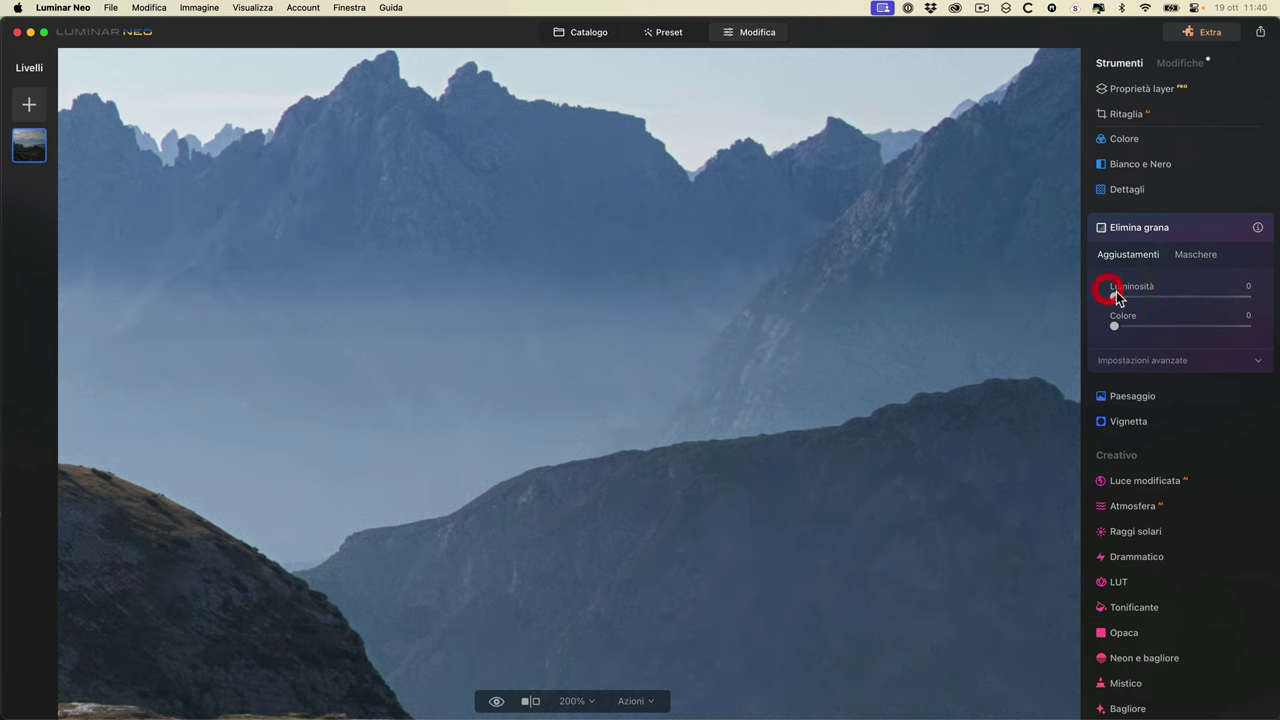
click(1147, 227)
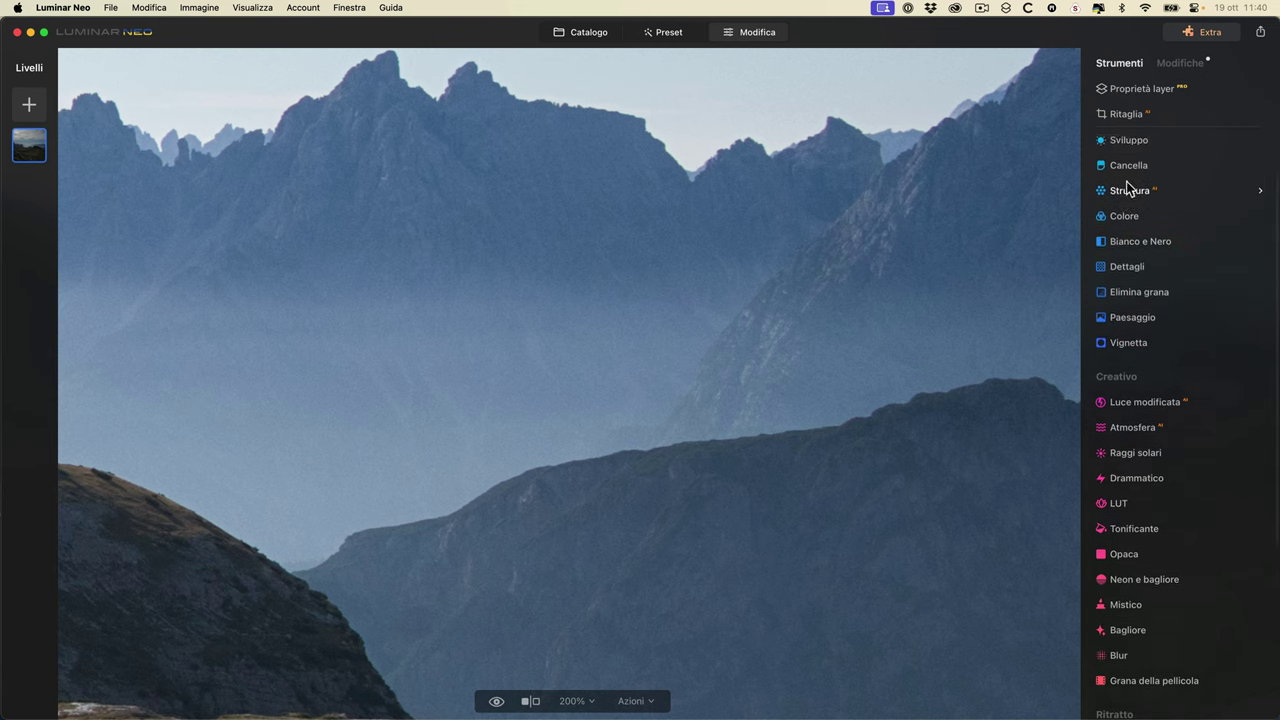
- Review the Luminosità, Colore and Aumento det. controls under Riduzione rumore in the Sviluppo tool
click(1127, 160)
scroll(1150, 443, down, 2)
click(1128, 396)
click(1139, 451)
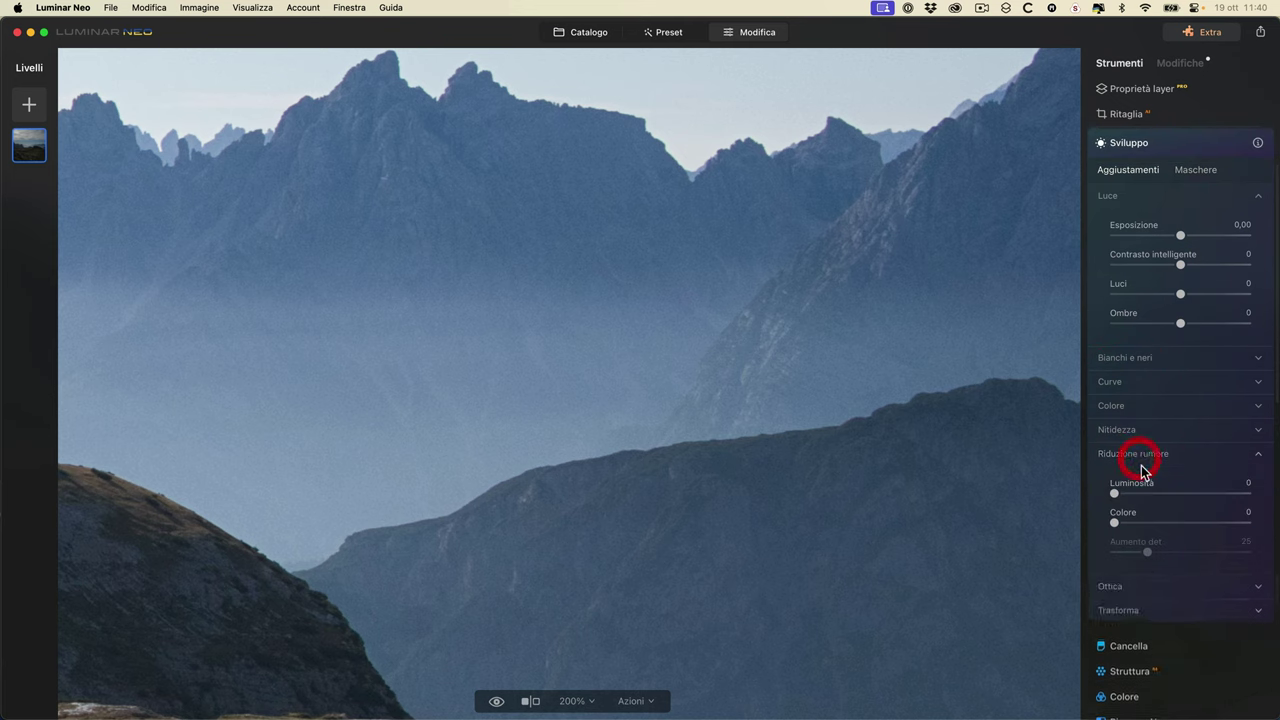
scroll(1136, 420, down, 2)
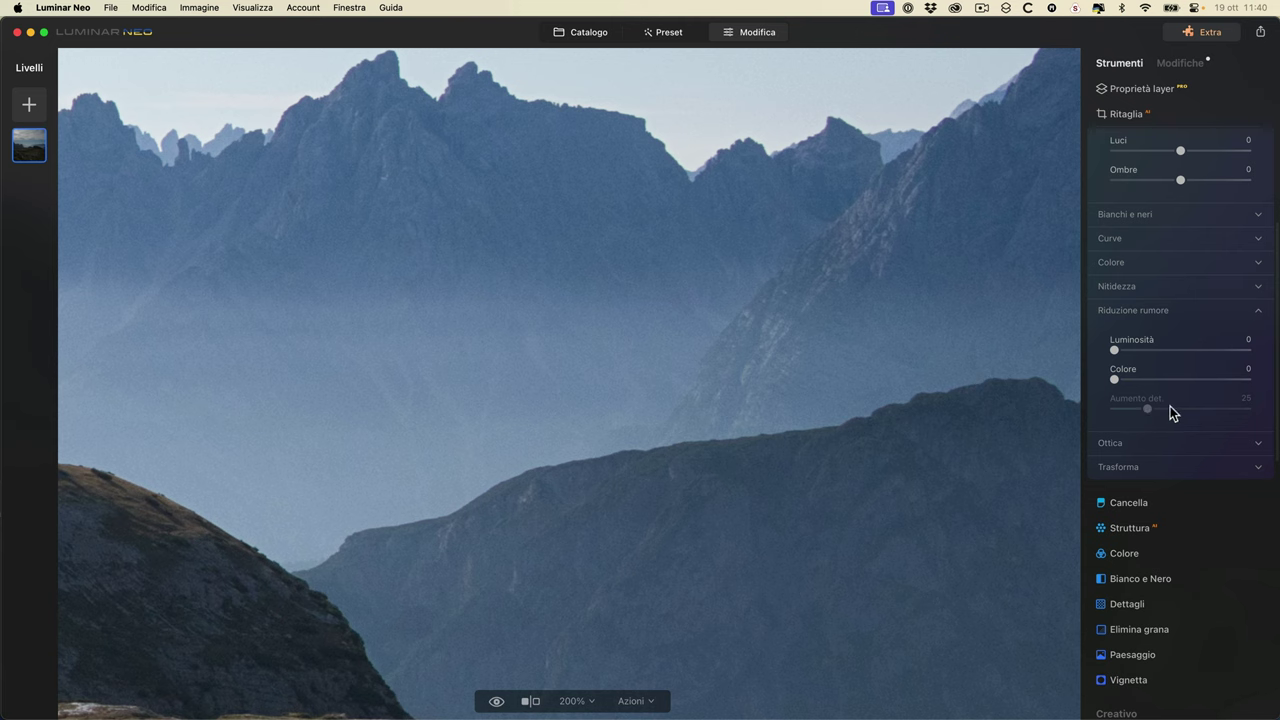
scroll(1154, 357, up, 3)
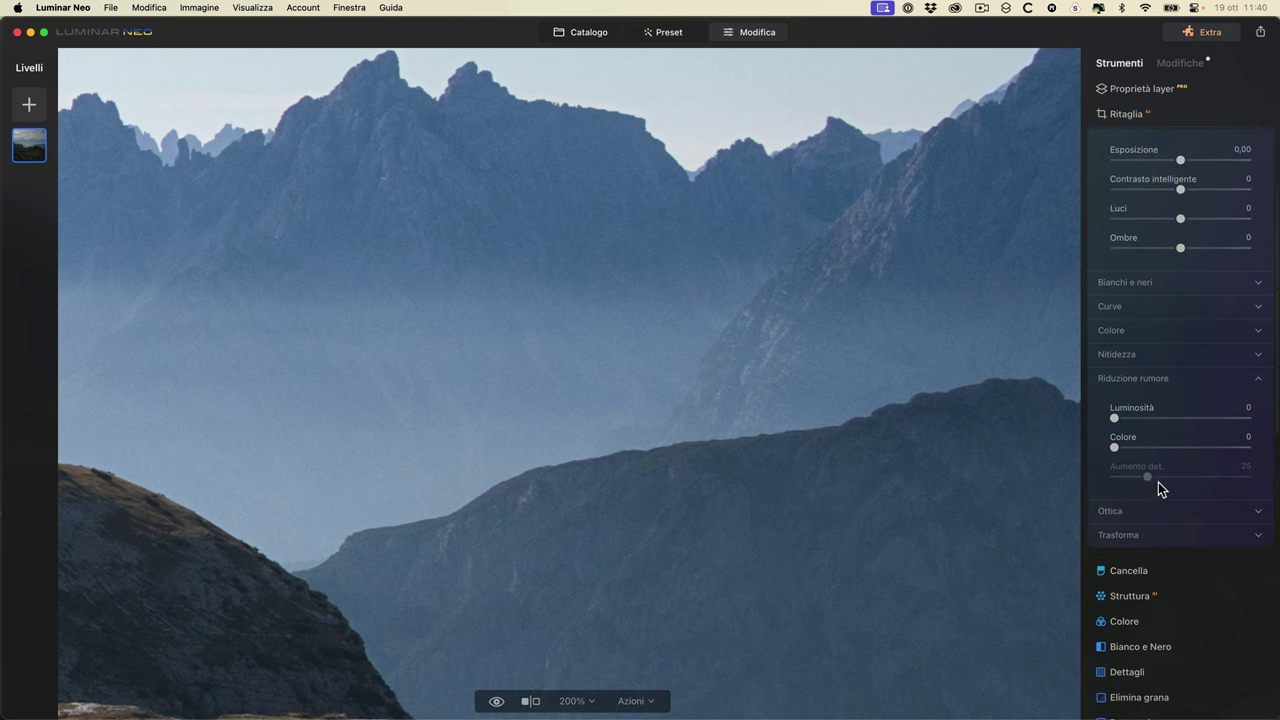
scroll(1149, 474, up, 3)
click(1126, 238)
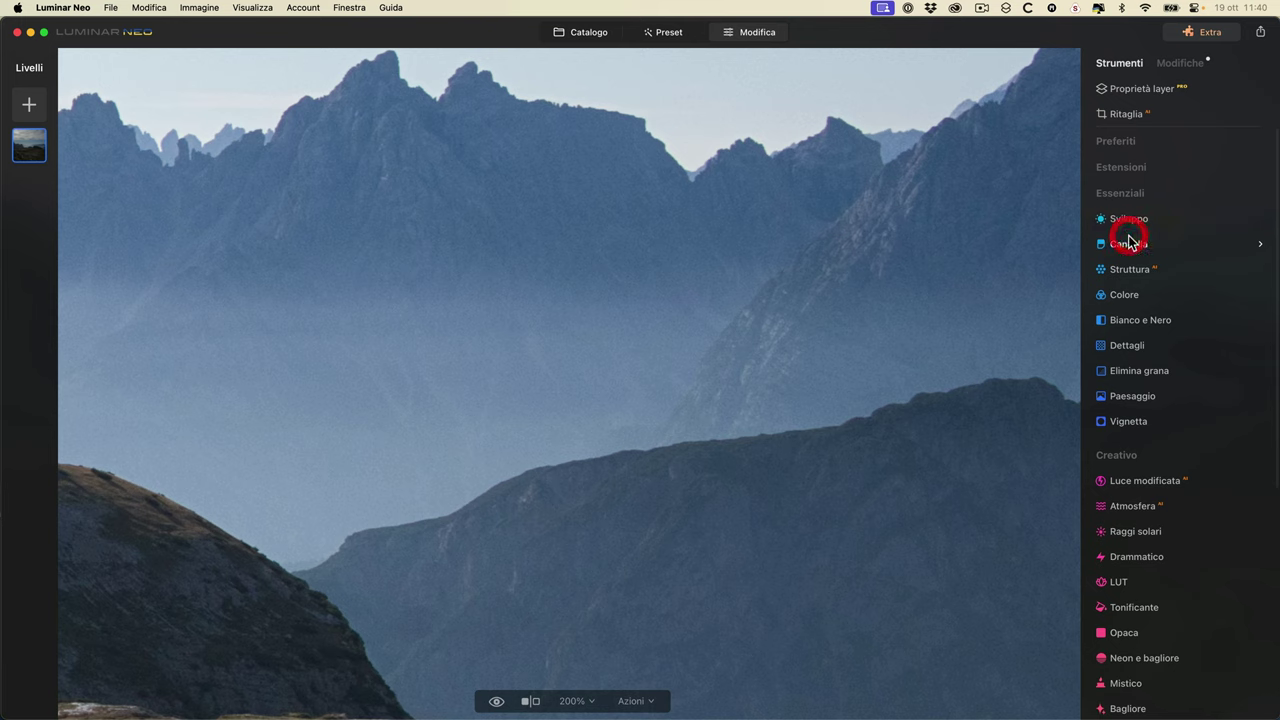
- Set Luminosità to 18, Colore to 8 and the advanced Aumento det. to 24 in the Elimina grana tool
click(1143, 368)
scroll(1148, 437, down, 2)
drag(1114, 390, 1178, 390)
drag(1114, 418, 1138, 390)
click(1262, 455)
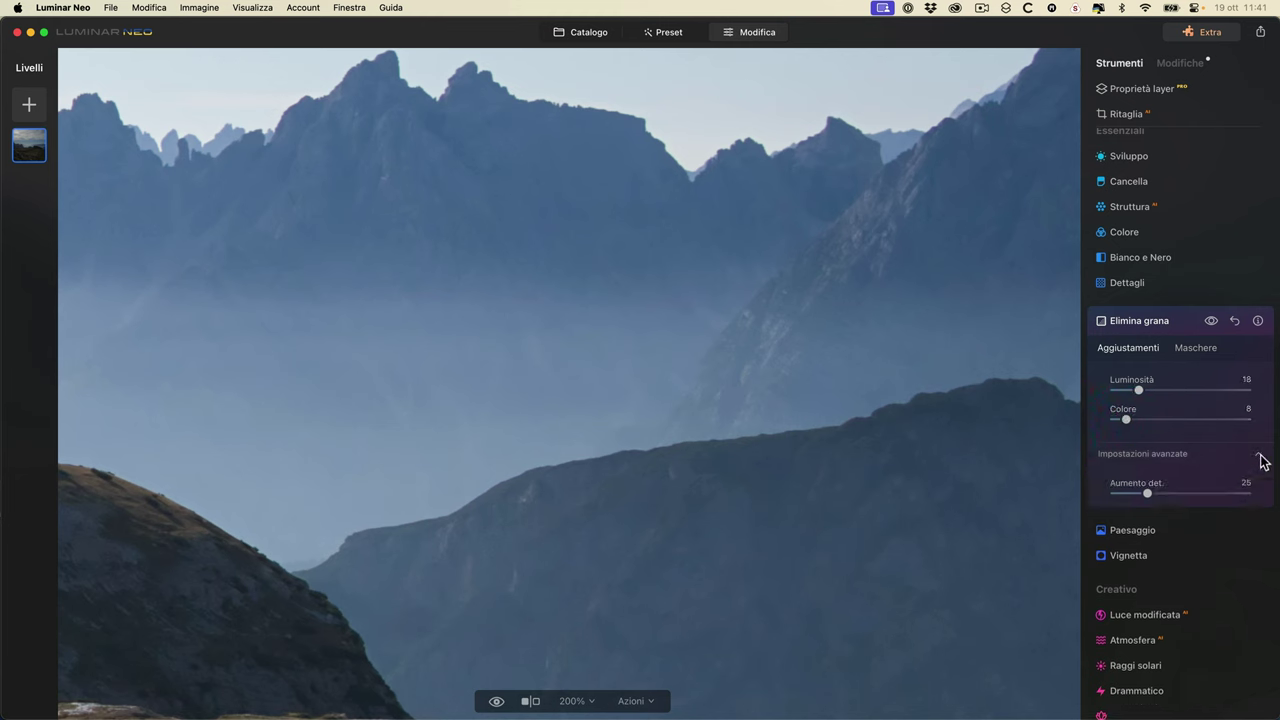
mouse_move(1150, 497)
mouse_down()
mouse_move(1257, 500)
mouse_move(1139, 494)
mouse_move(1148, 499)
mouse_up()
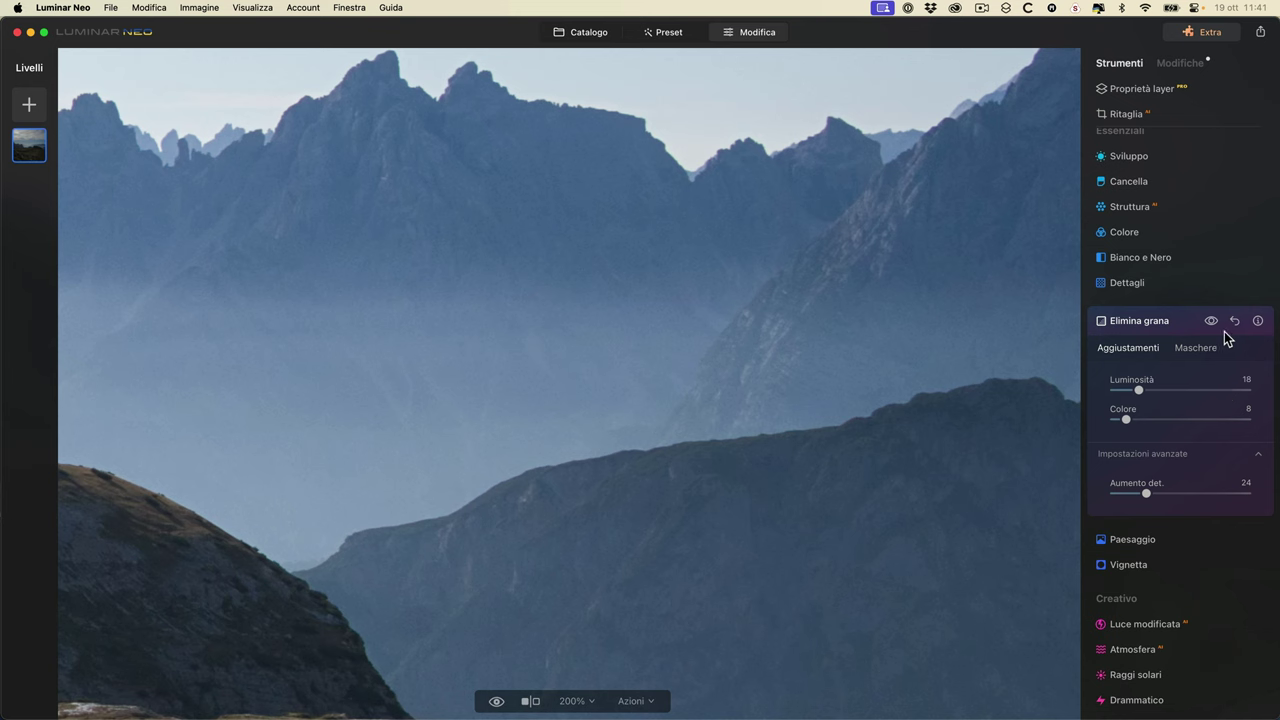
- Review the mask options of Elimina grana and compare the tool with the Riduzione rumore controls of Sviluppo
click(1195, 350)
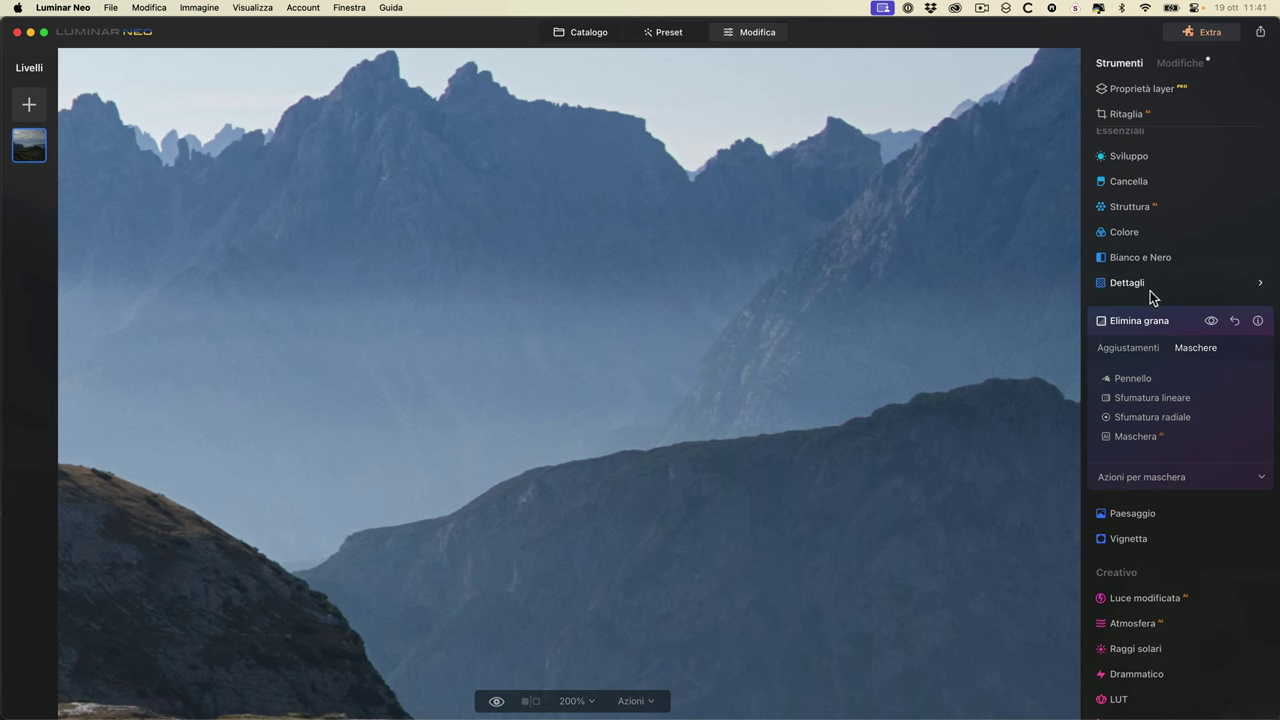
click(1127, 156)
scroll(1155, 330, down, 2)
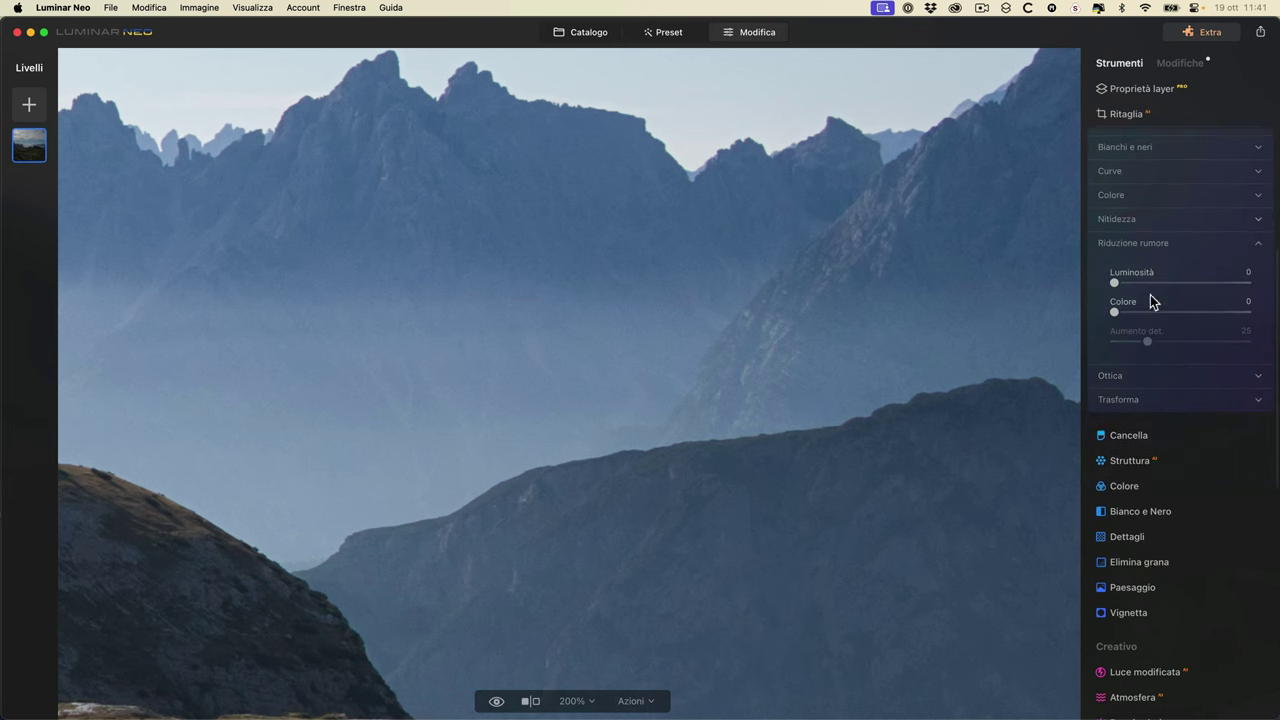
scroll(1200, 300, up, 5)
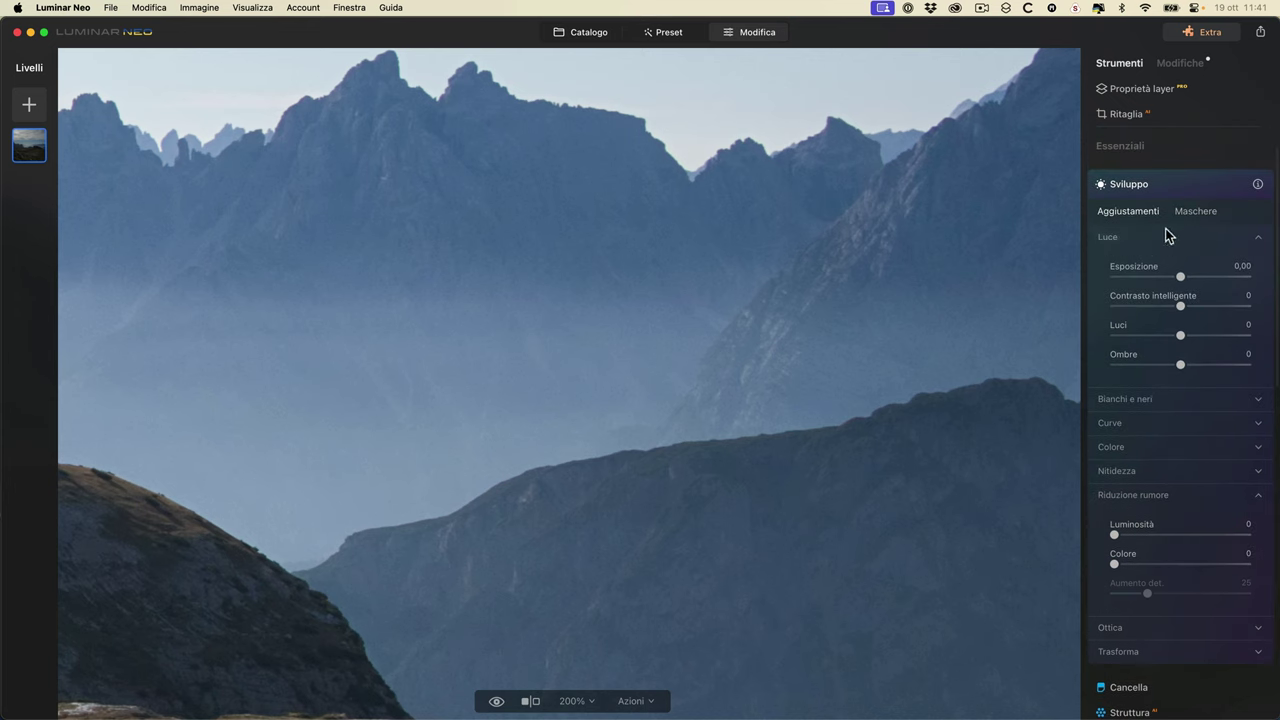
click(1145, 190)
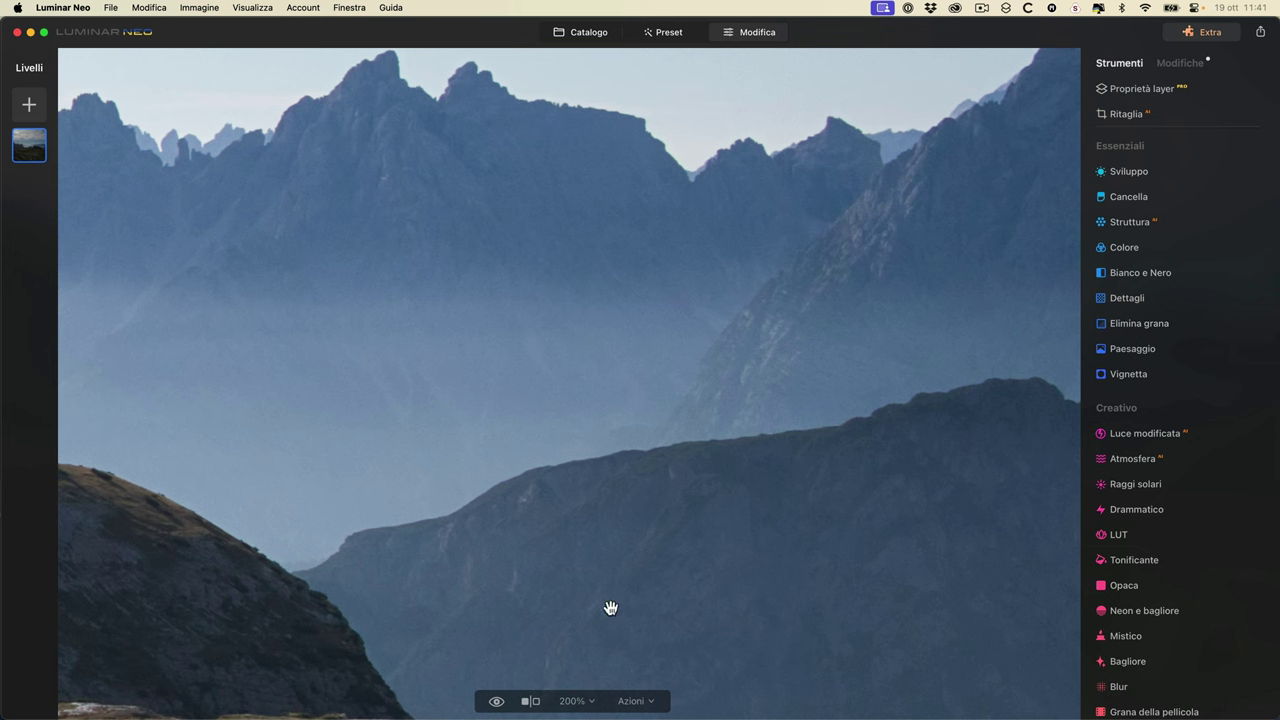
- Open the dark forest valley photo for editing and try Correzione Foschia in the Paesaggio tool, returning it to 0
click(582, 33)
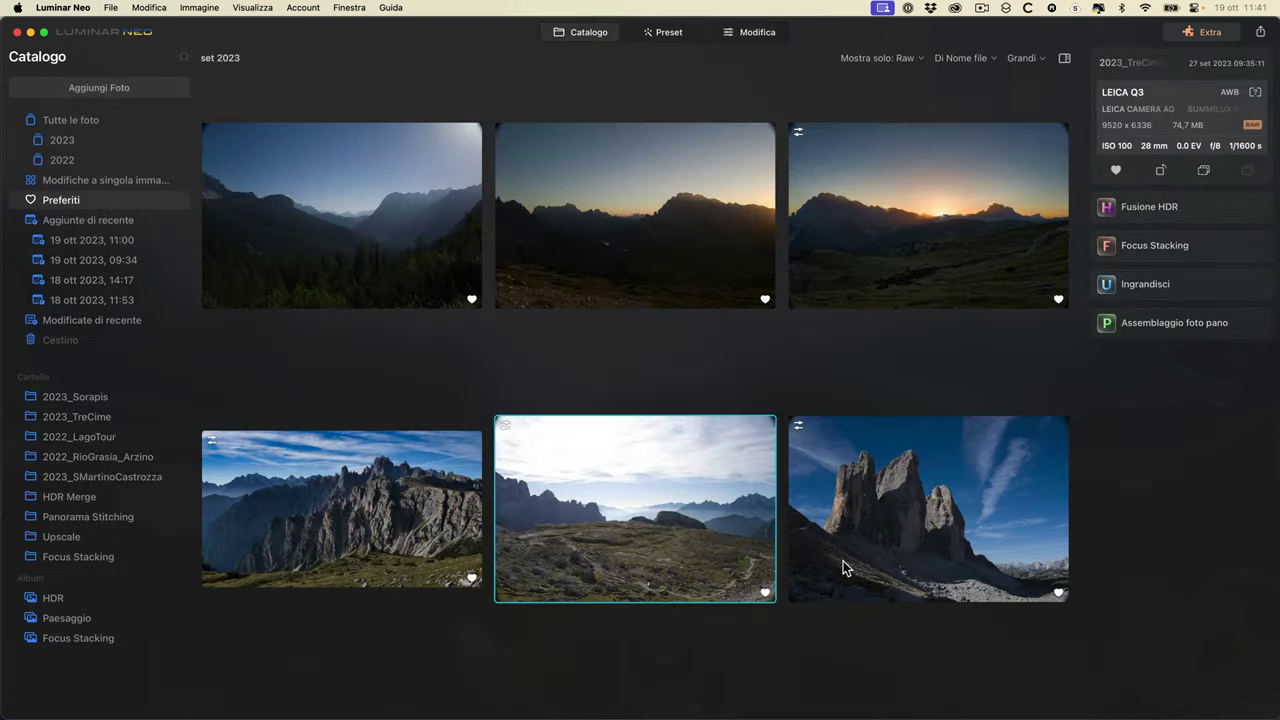
double_click(385, 264)
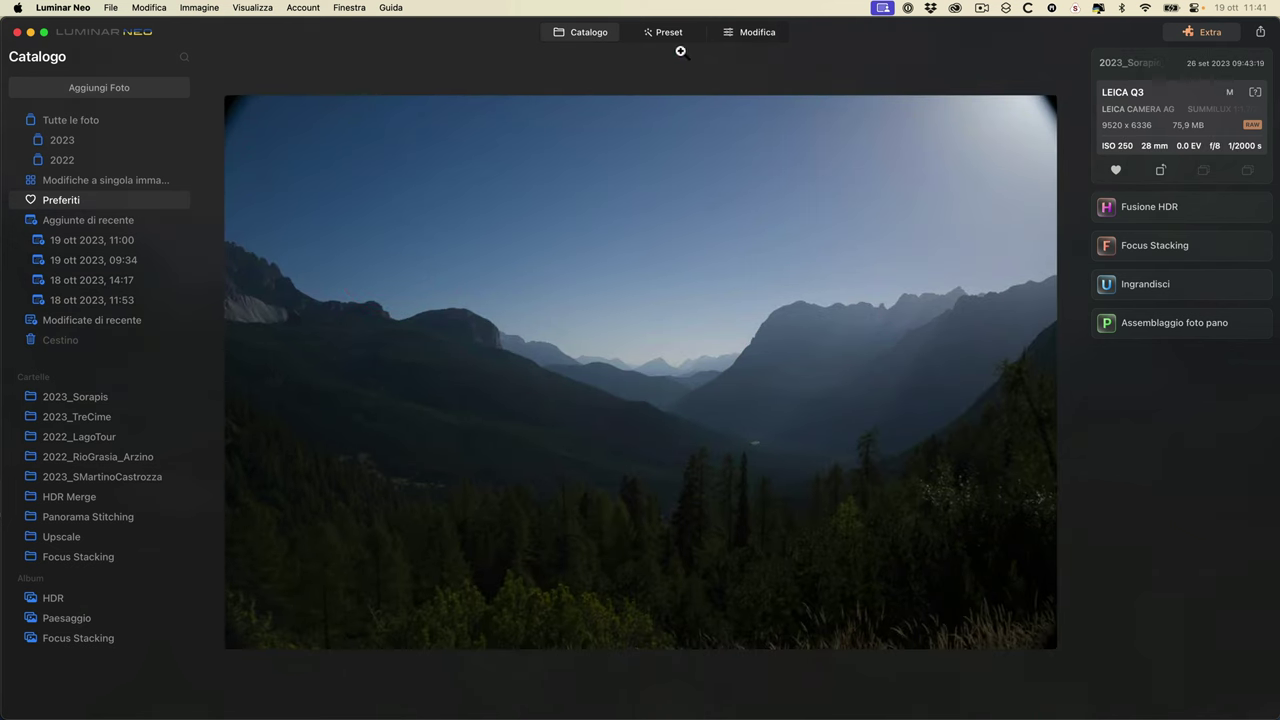
click(758, 33)
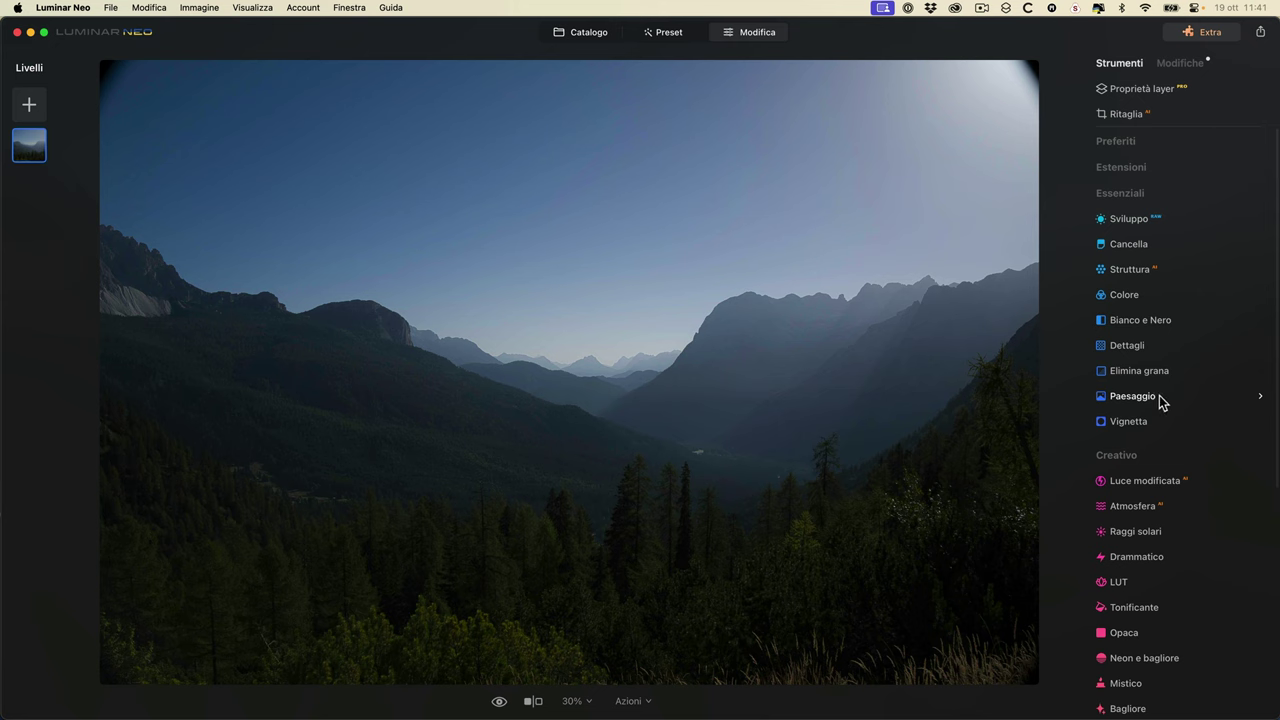
click(1158, 397)
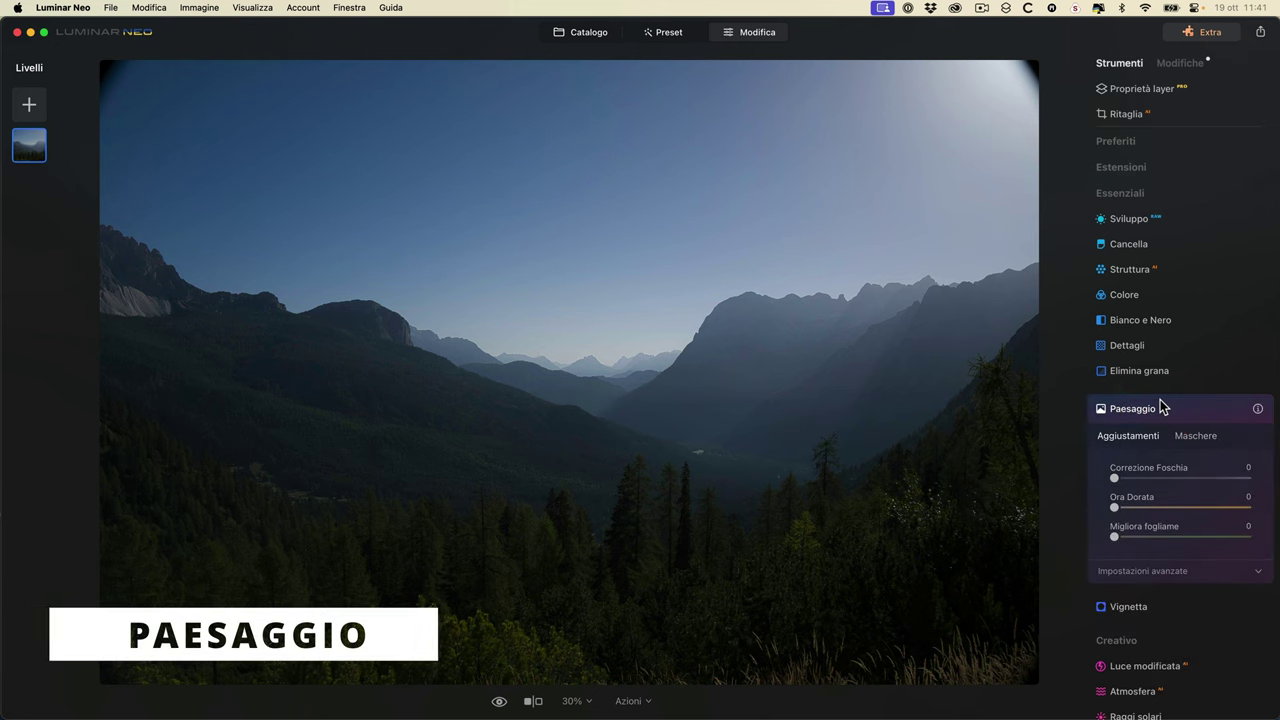
scroll(1160, 400, down, 3)
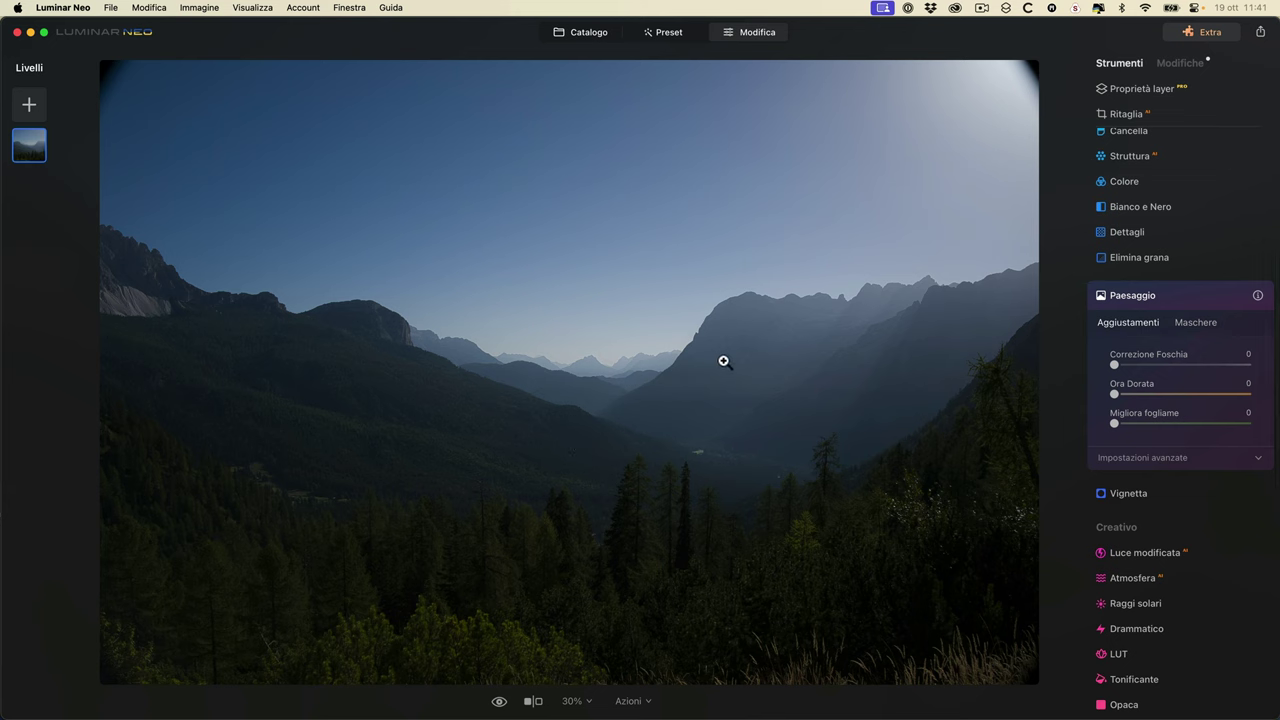
drag(1117, 363, 1090, 369)
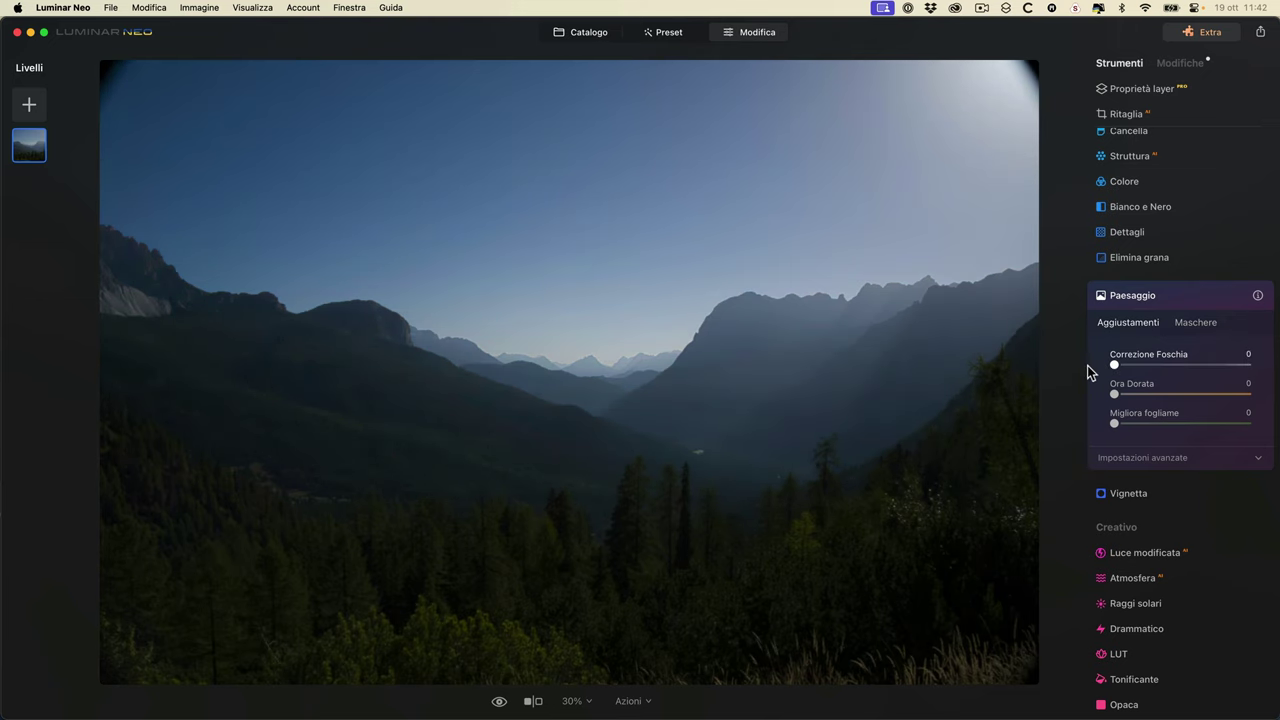
- Open the rocky ridge panorama for editing and set Correzione Foschia to 56 in the Paesaggio tool
click(601, 31)
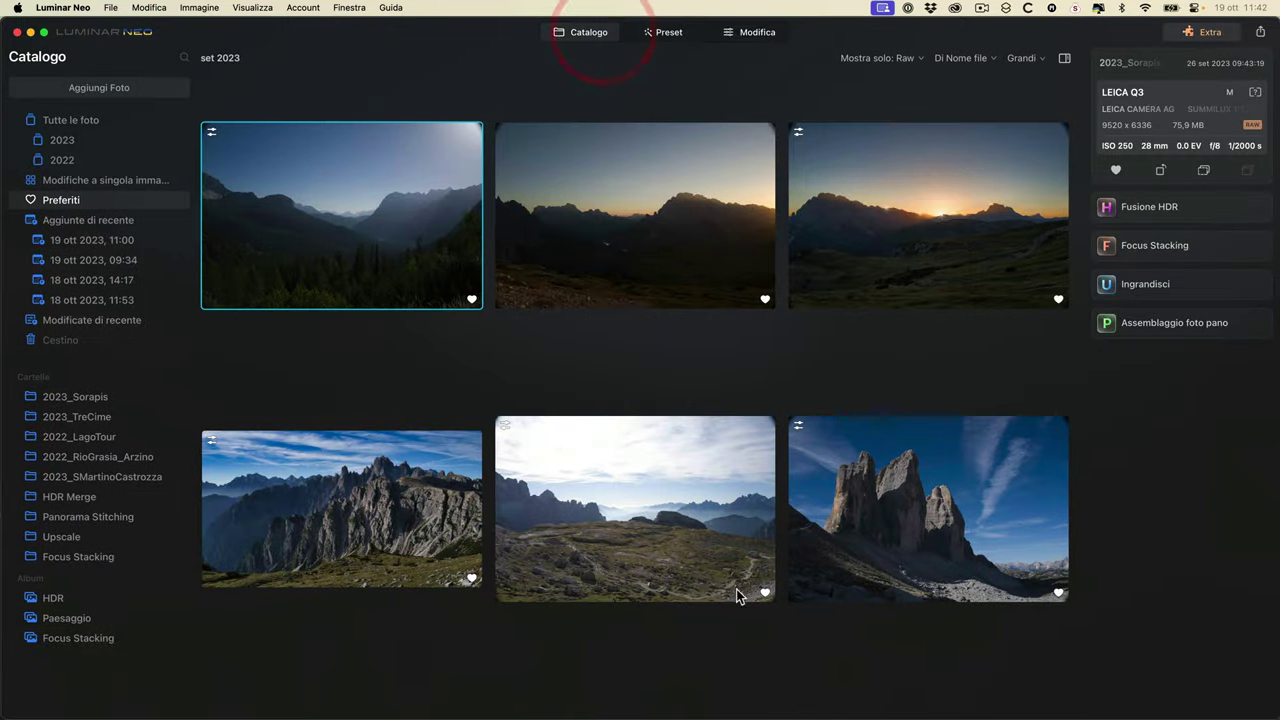
double_click(366, 528)
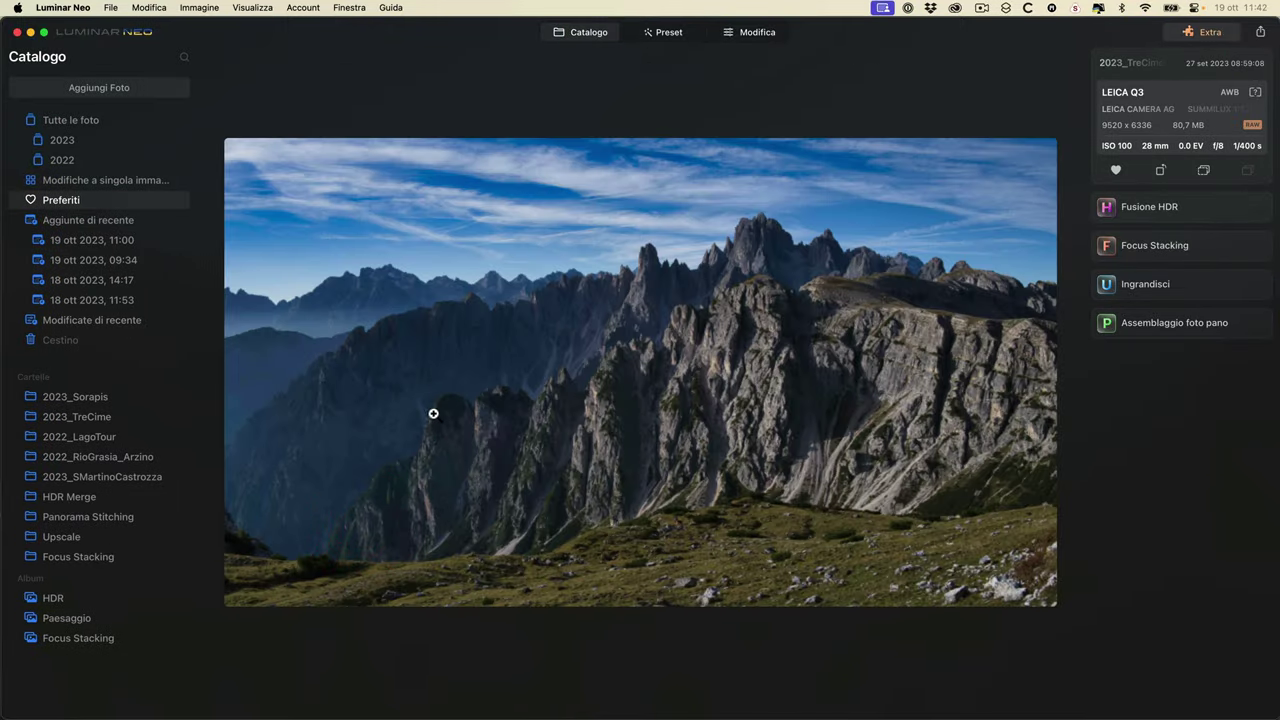
click(760, 33)
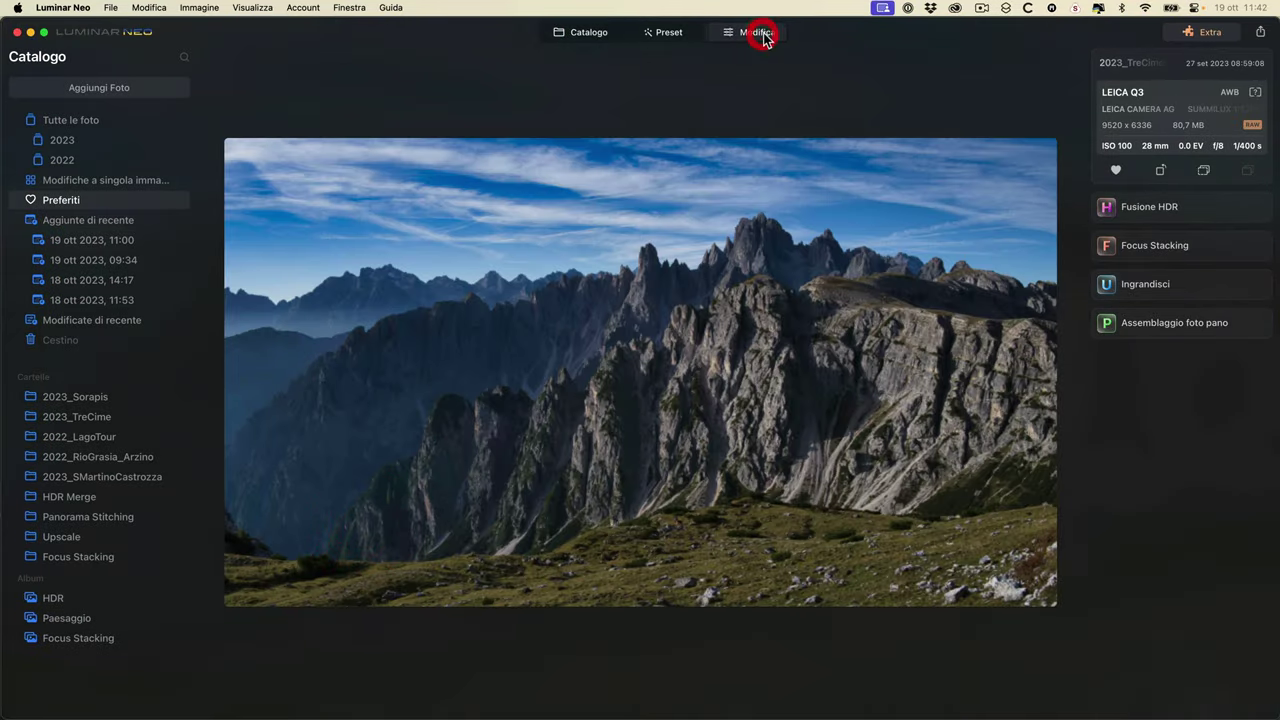
click(1140, 398)
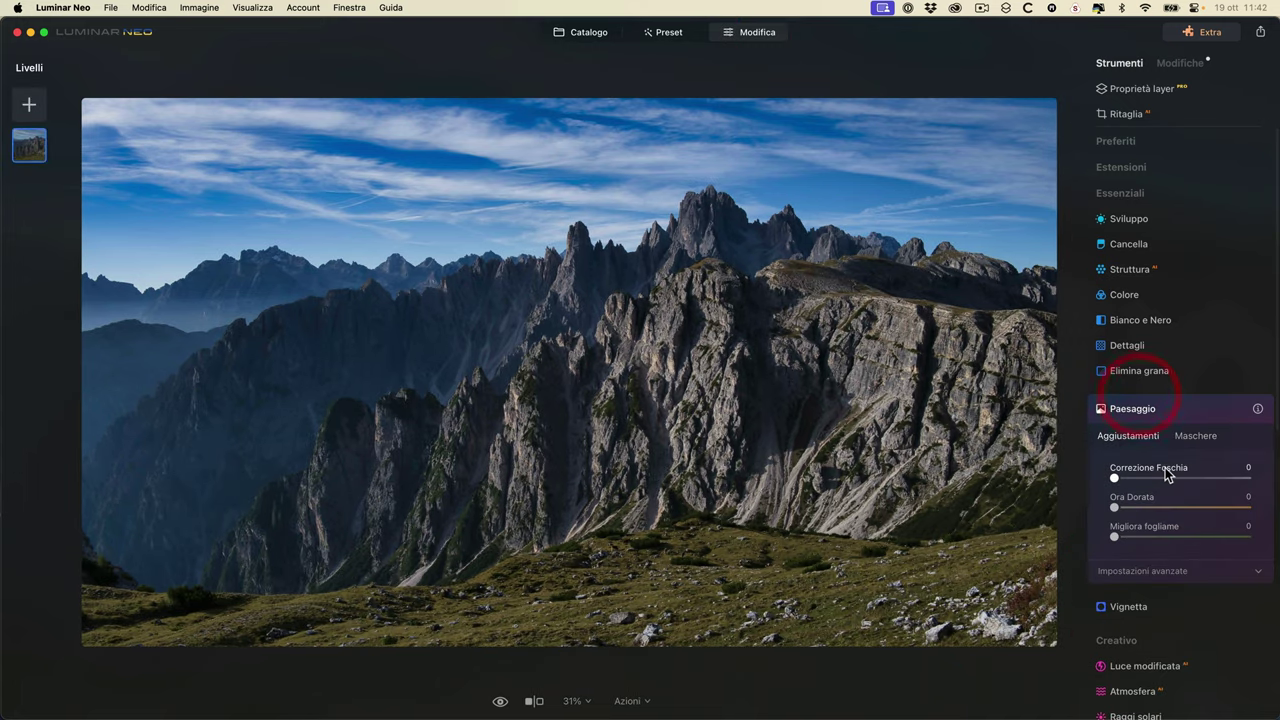
mouse_move(1116, 478)
mouse_down()
mouse_move(1247, 478)
mouse_move(1066, 476)
mouse_move(1201, 470)
mouse_move(1181, 477)
mouse_up()
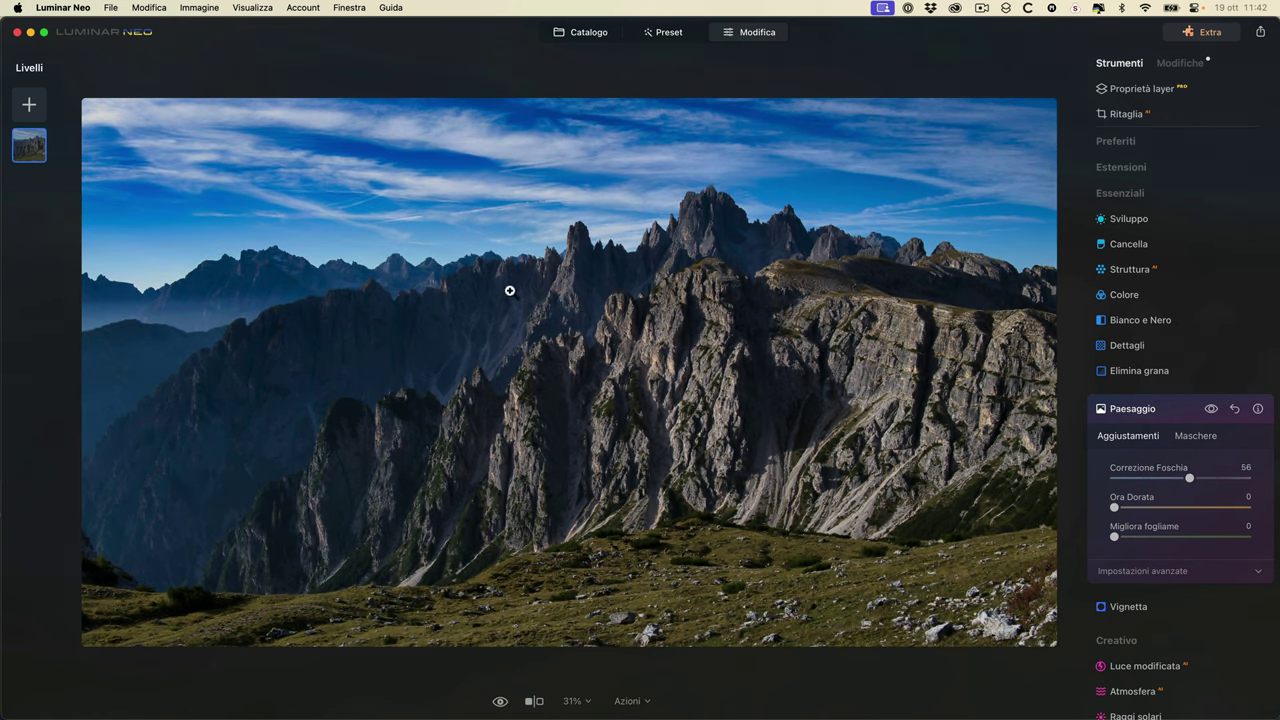
- Compare the ridge photo with and without the haze correction and set Ora Dorata to 16
click(1211, 409)
click(1211, 409)
click(1211, 409)
click(1211, 409)
click(1211, 409)
click(1211, 409)
click(1211, 409)
click(1211, 409)
click(1211, 409)
click(1211, 410)
mouse_move(1118, 510)
mouse_down()
mouse_move(1245, 512)
mouse_move(1140, 509)
mouse_up()
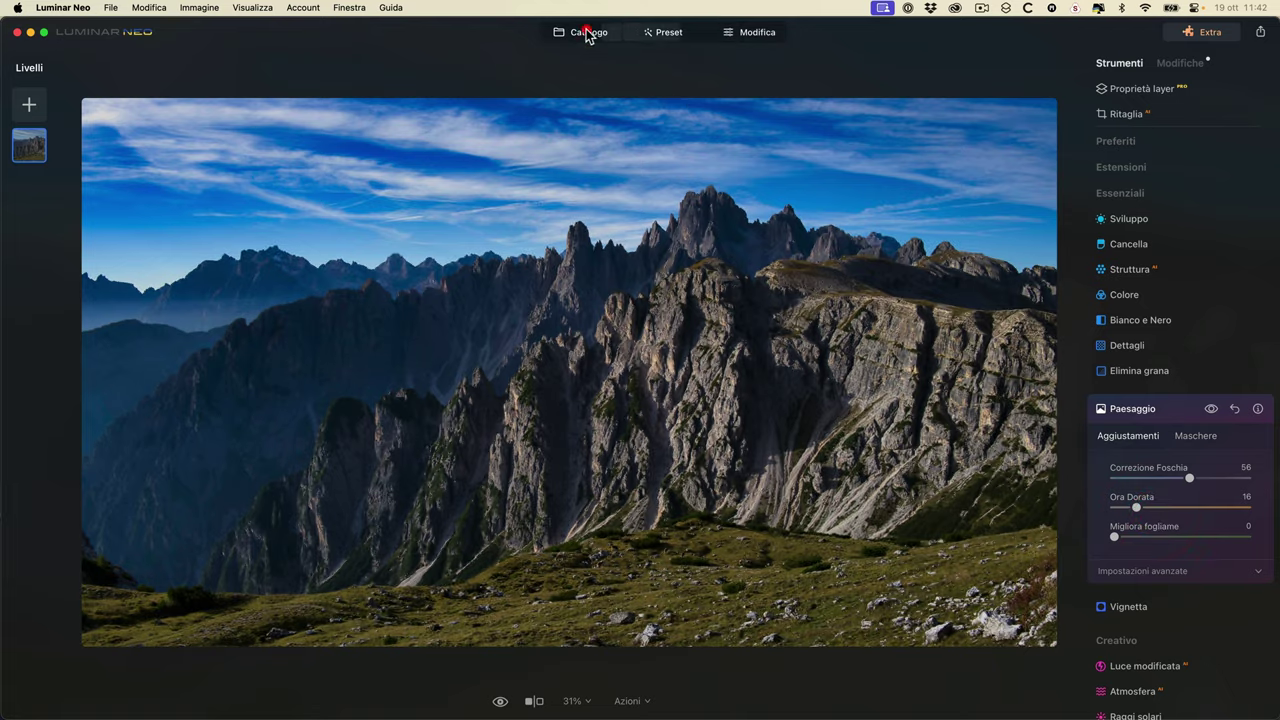
- Open the unedited sunset photo of the dark mountains and set Ora Dorata to 95 in the Paesaggio tool
click(588, 33)
double_click(658, 250)
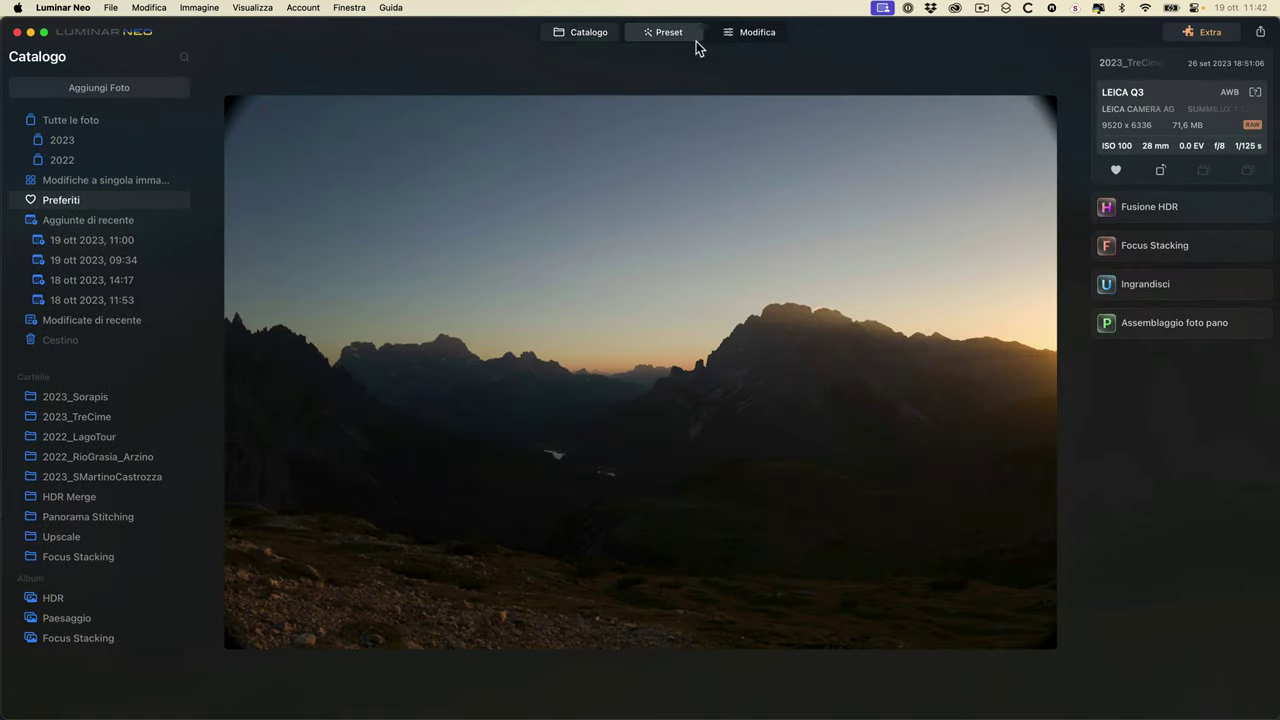
click(744, 33)
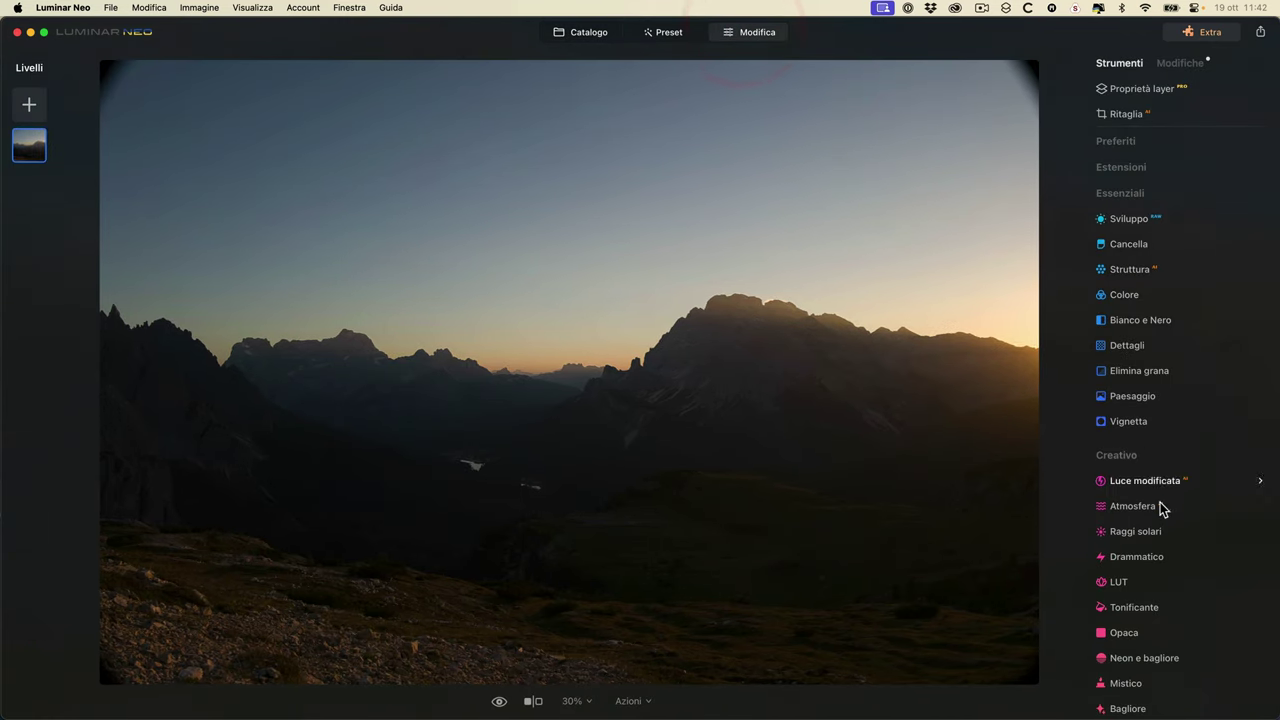
click(1129, 403)
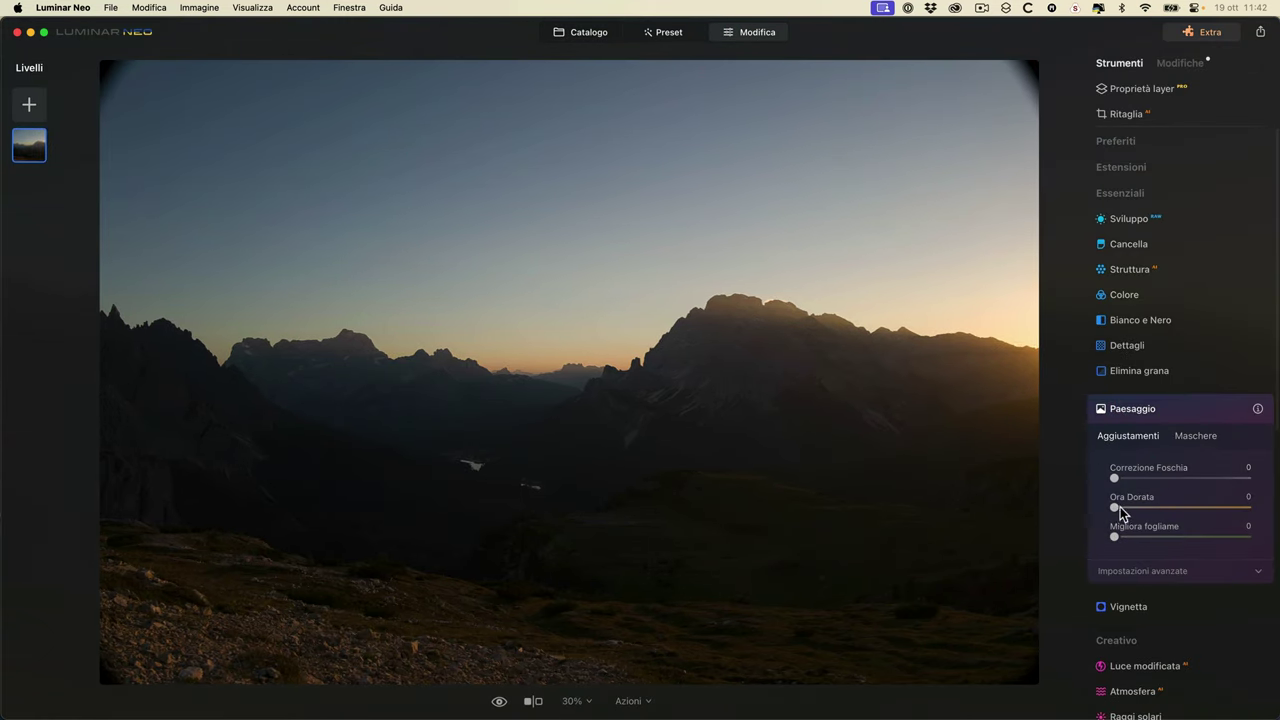
drag(1120, 507, 1243, 512)
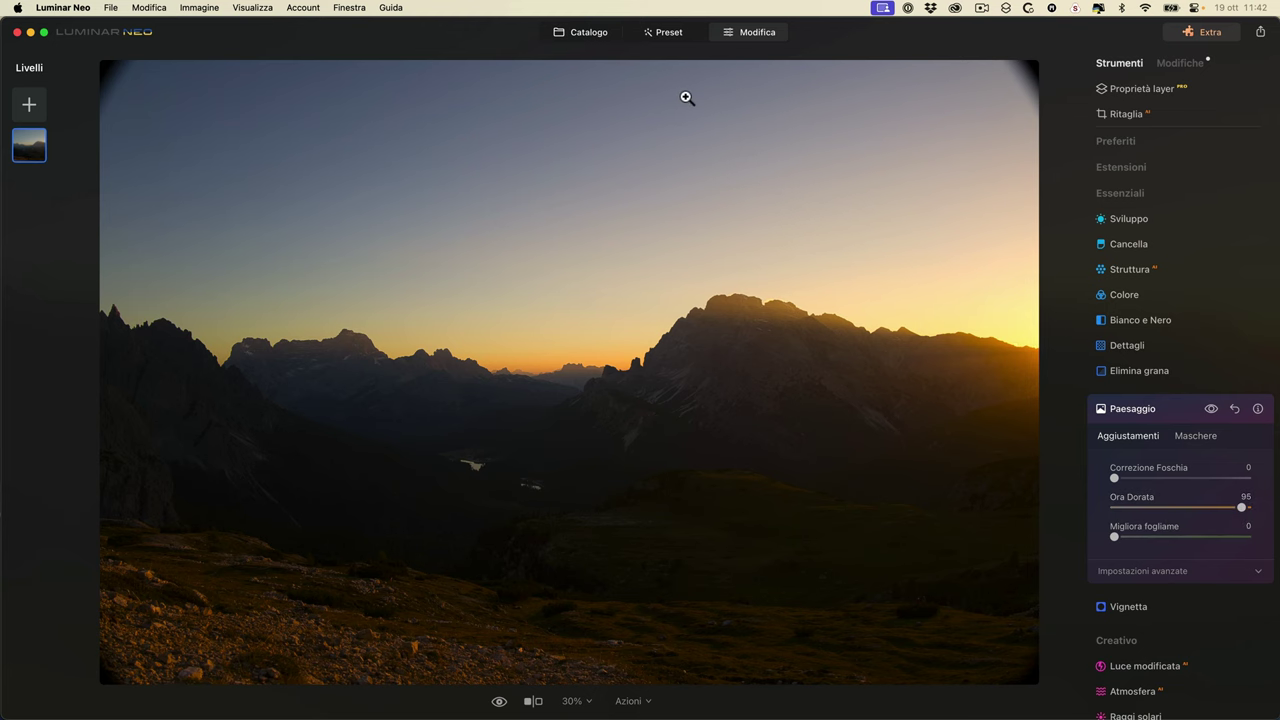
- Open the cloudy alpine meadow photo with the winding trail for editing in the Paesaggio tool
click(585, 33)
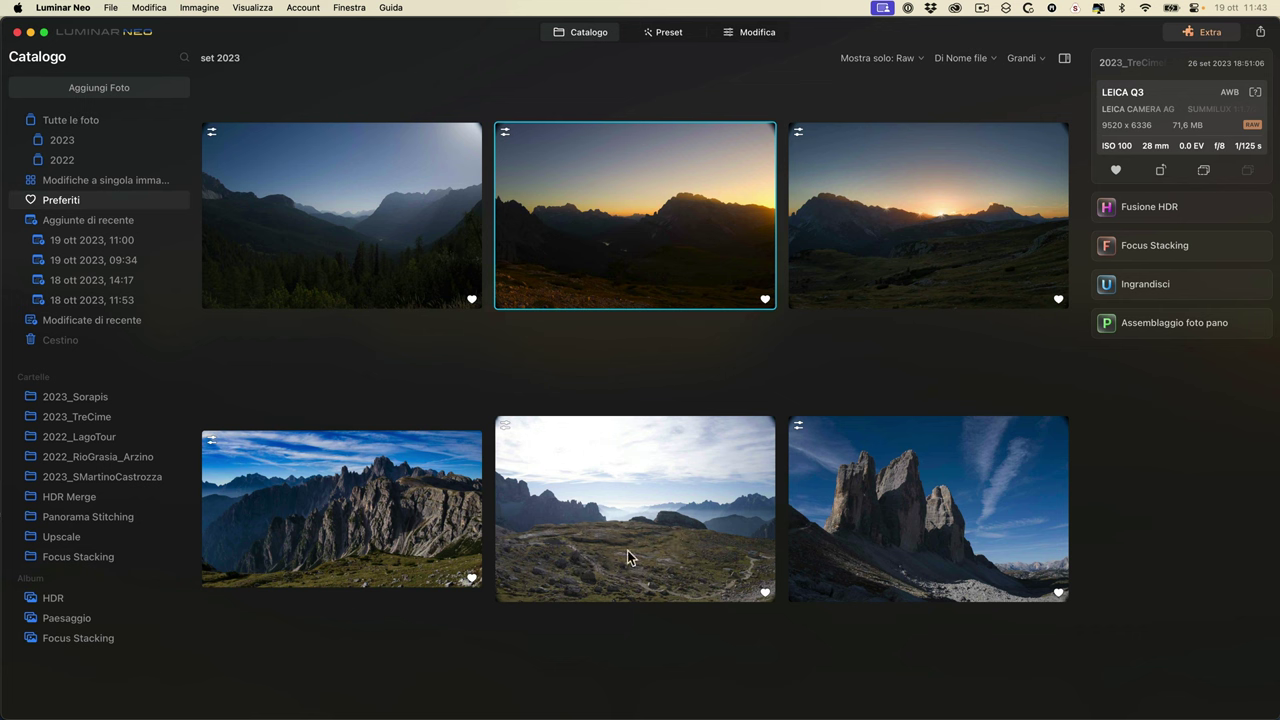
double_click(616, 552)
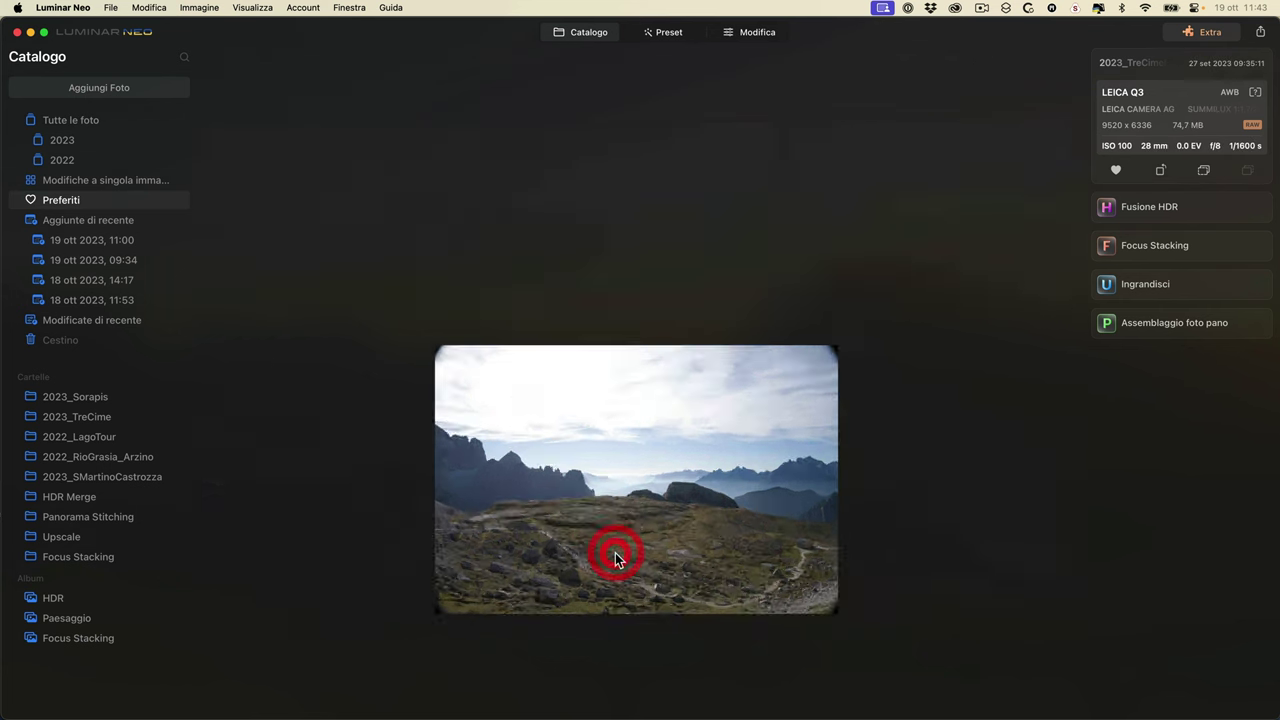
click(762, 33)
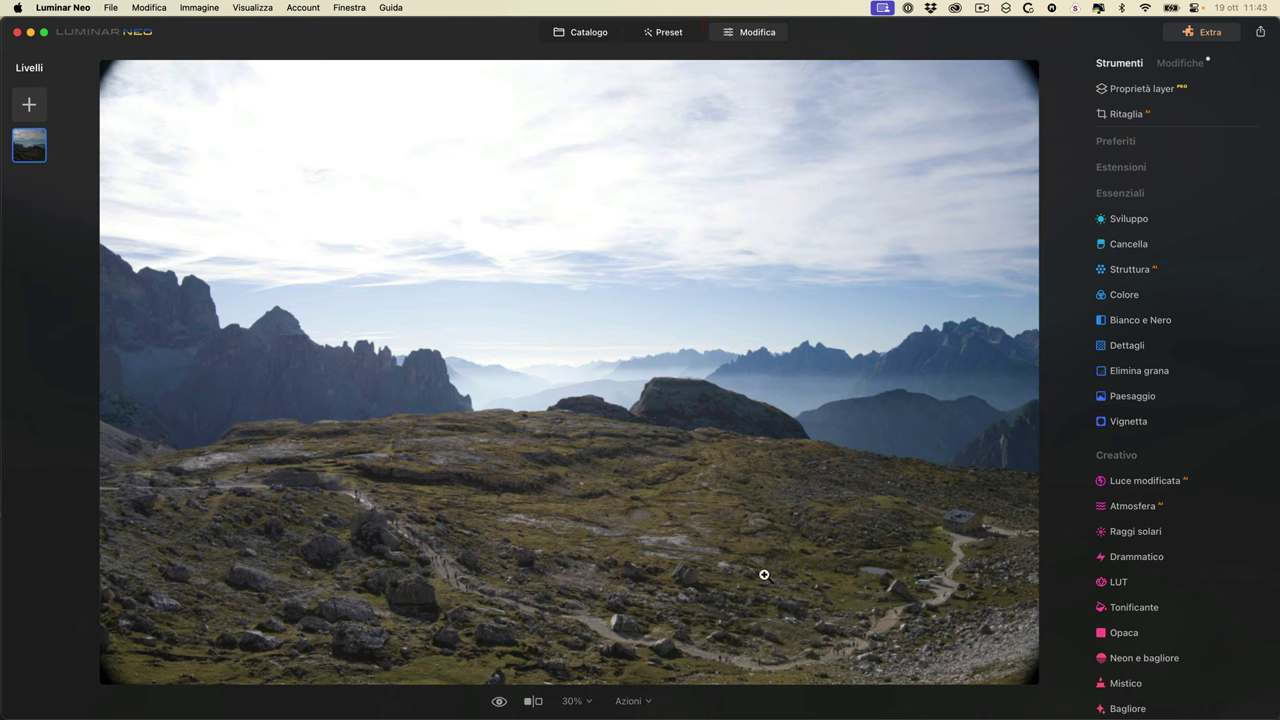
click(1130, 396)
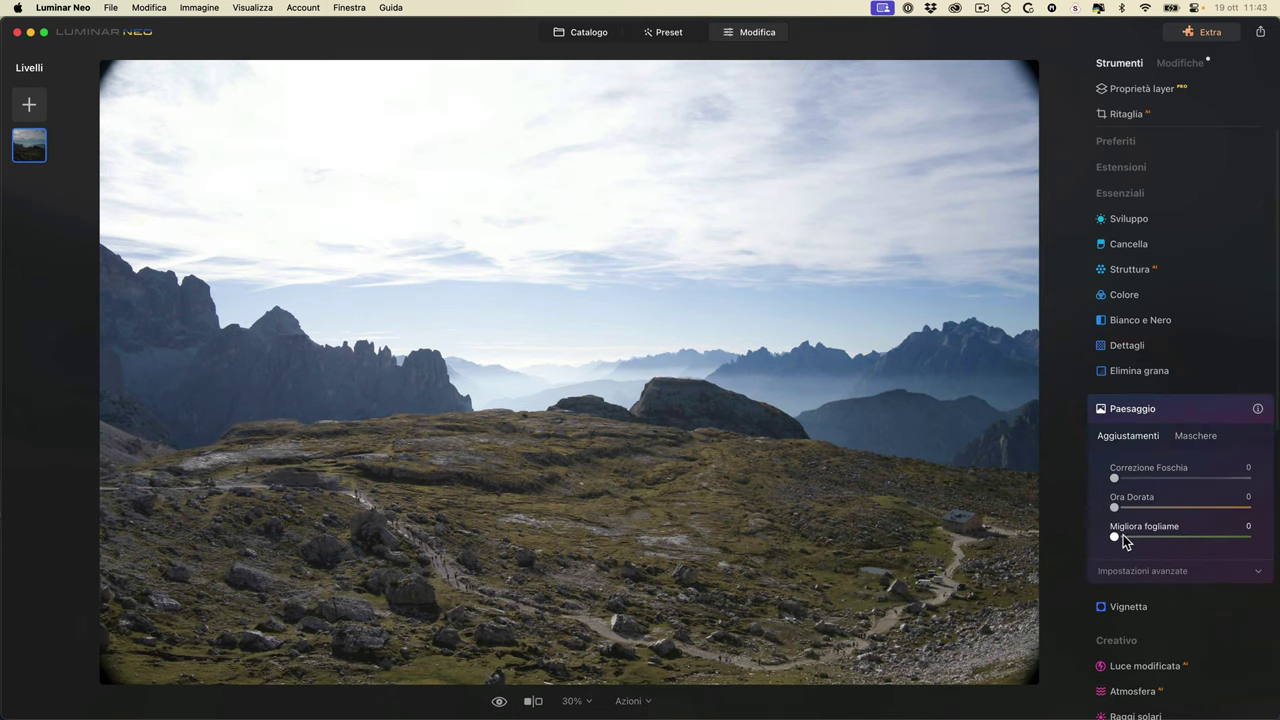
- Set Migliora fogliame to 96 and the advanced Tonalità del fogliame to -100 on the meadow photo
drag(1115, 537, 1256, 538)
mouse_move(1106, 537)
mouse_down()
mouse_move(1270, 537)
mouse_move(1062, 545)
mouse_move(1237, 532)
mouse_move(1091, 534)
mouse_up()
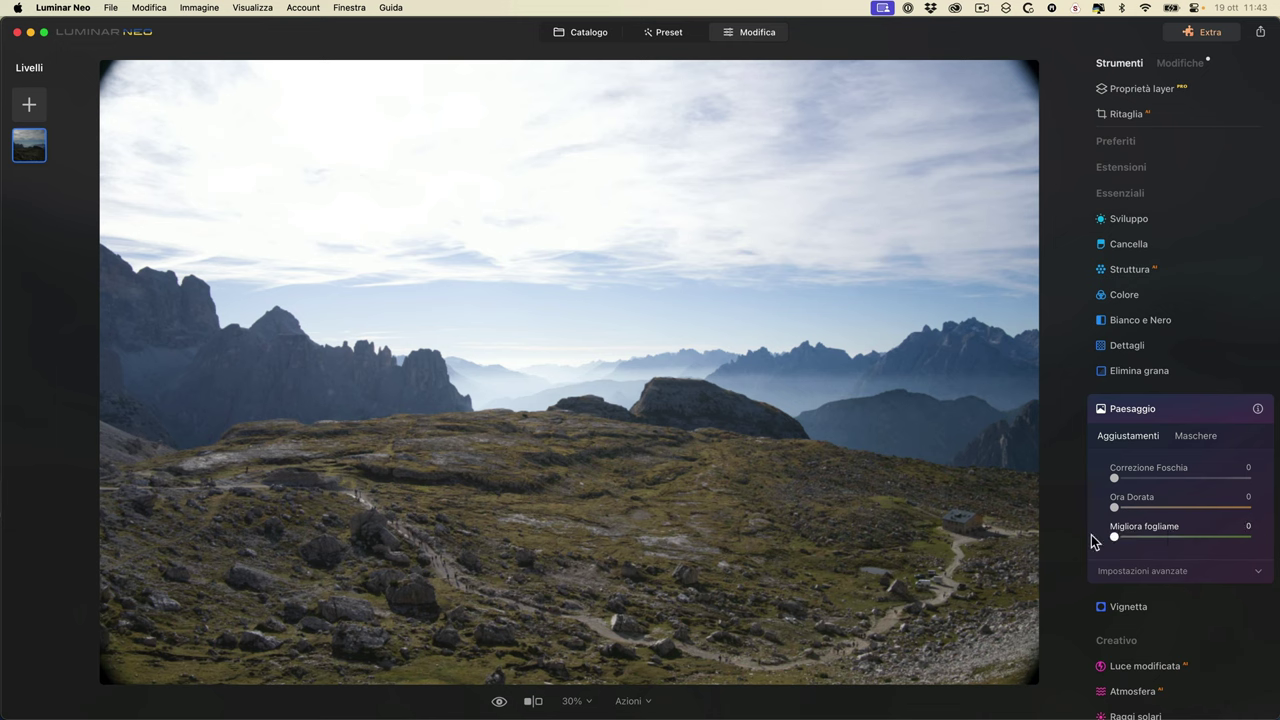
click(1262, 571)
drag(1129, 516, 1211, 516)
click(1211, 516)
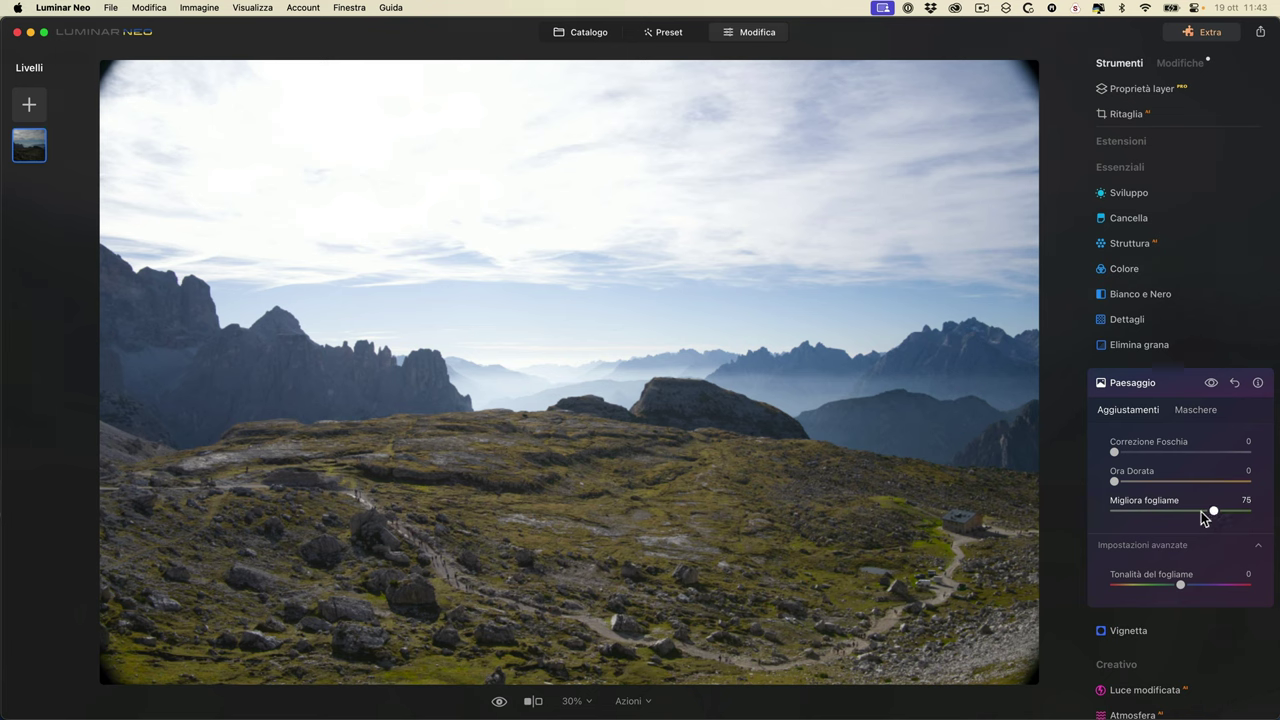
drag(1214, 512, 1229, 511)
drag(1180, 585, 1246, 585)
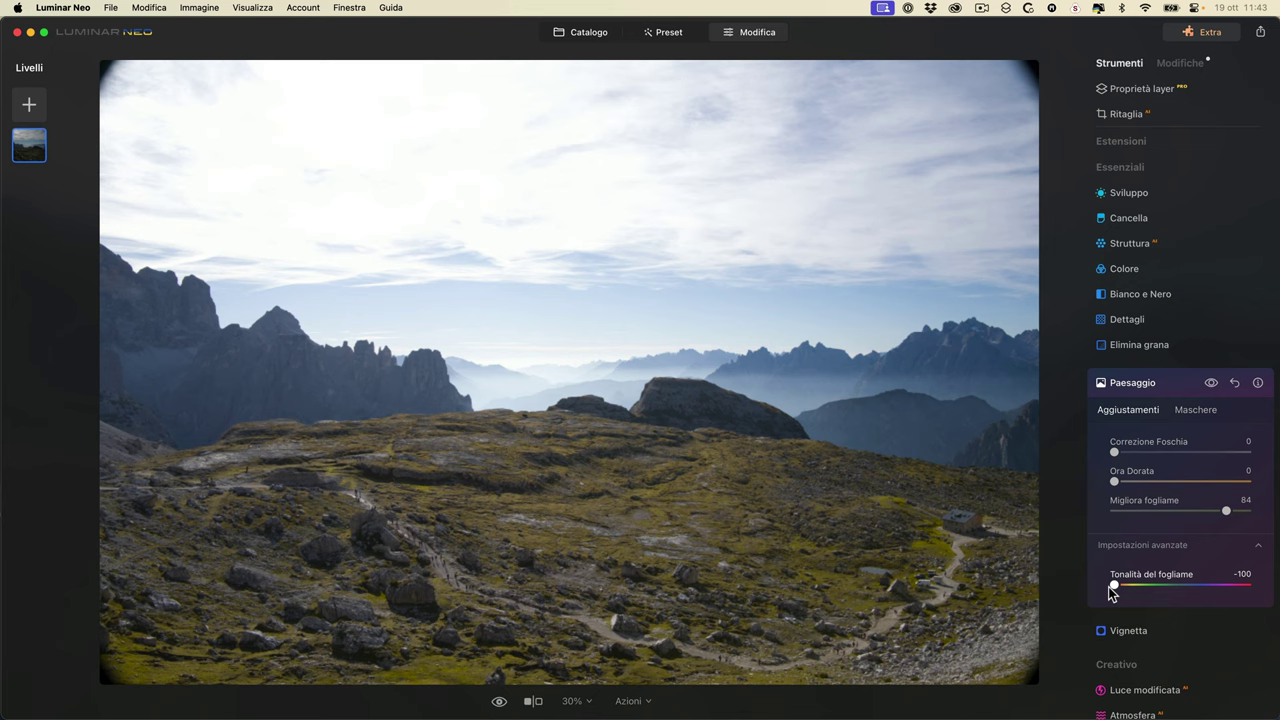
drag(1227, 511, 1243, 512)
- Set Ora Dorata to 46 and Correzione Foschia to 24, and compare the meadow photo with and without the Paesaggio edits
drag(1114, 481, 1147, 452)
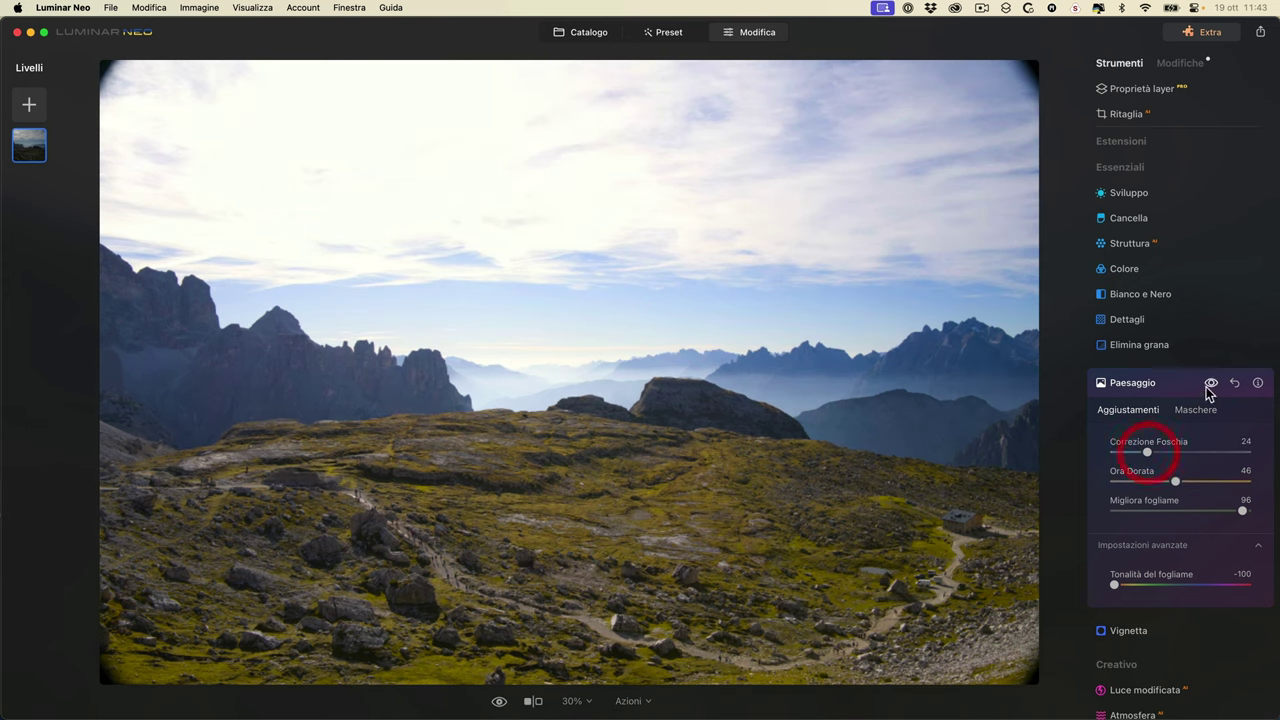
click(1211, 386)
click(1211, 386)
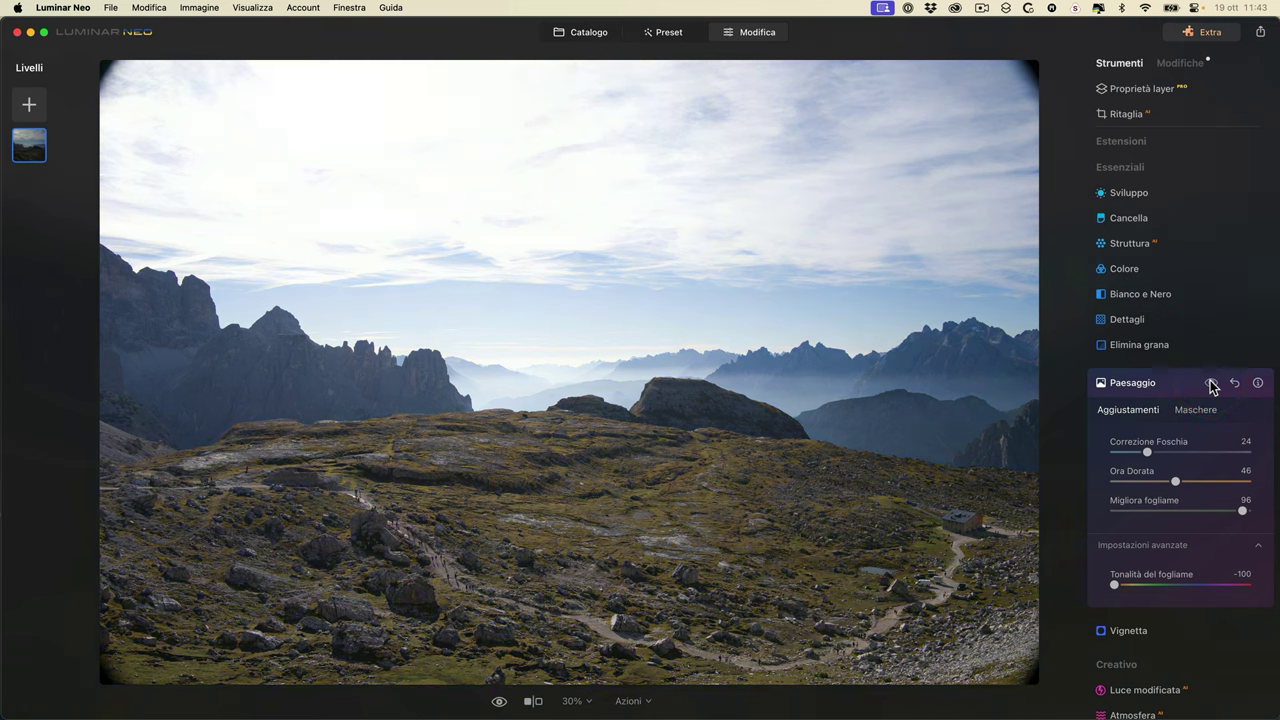
click(1211, 386)
click(1211, 385)
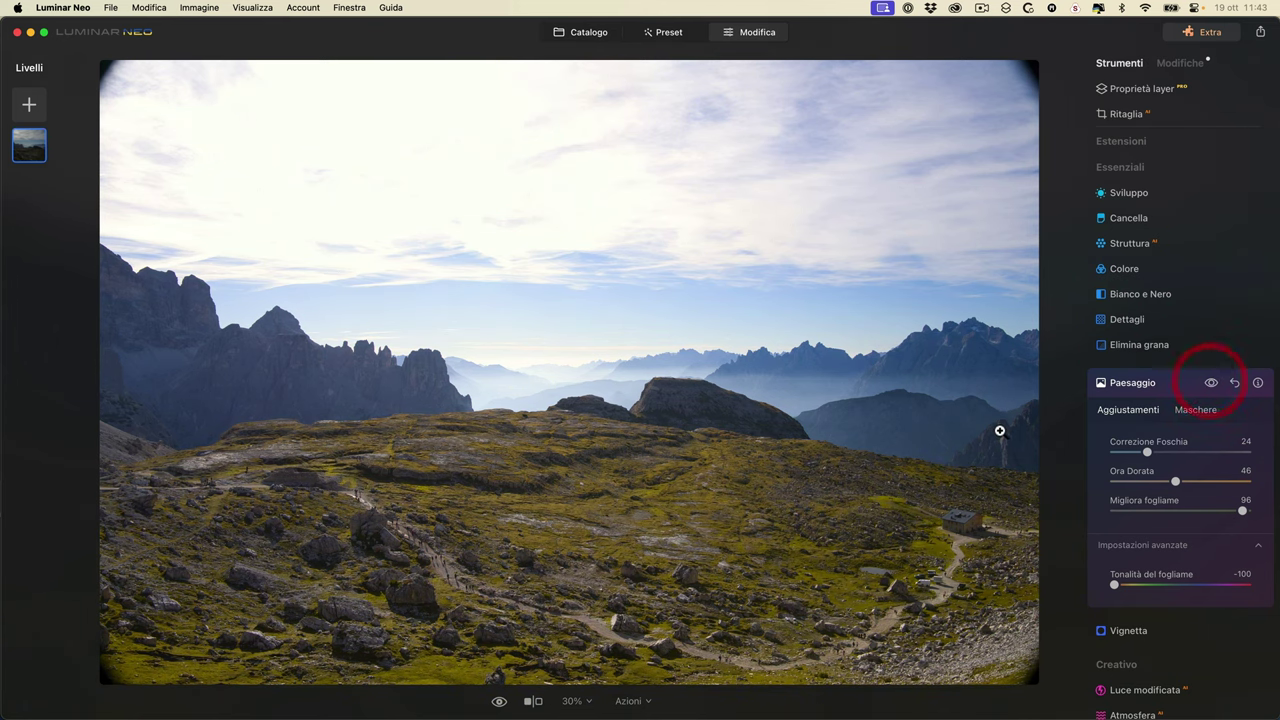
- Switch from Paesaggio to the Vignetta tool and set Valore to -84 and Dimensioni to 20
click(1127, 386)
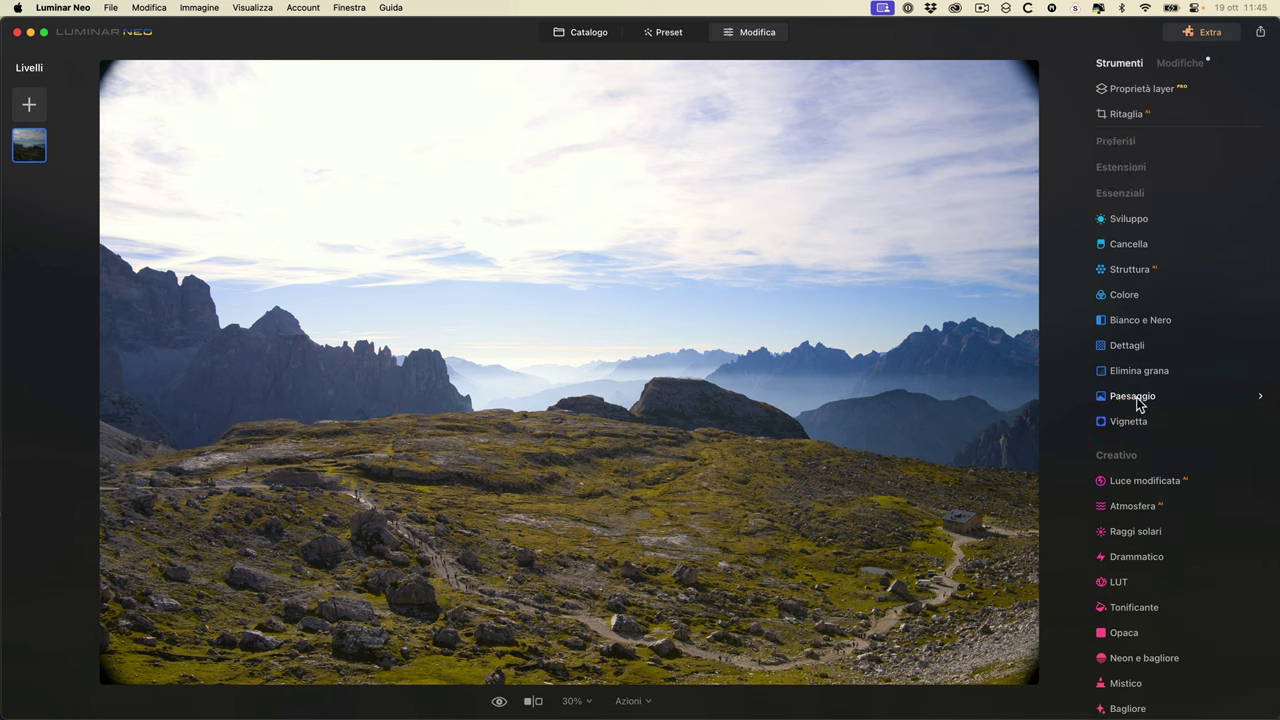
click(1133, 421)
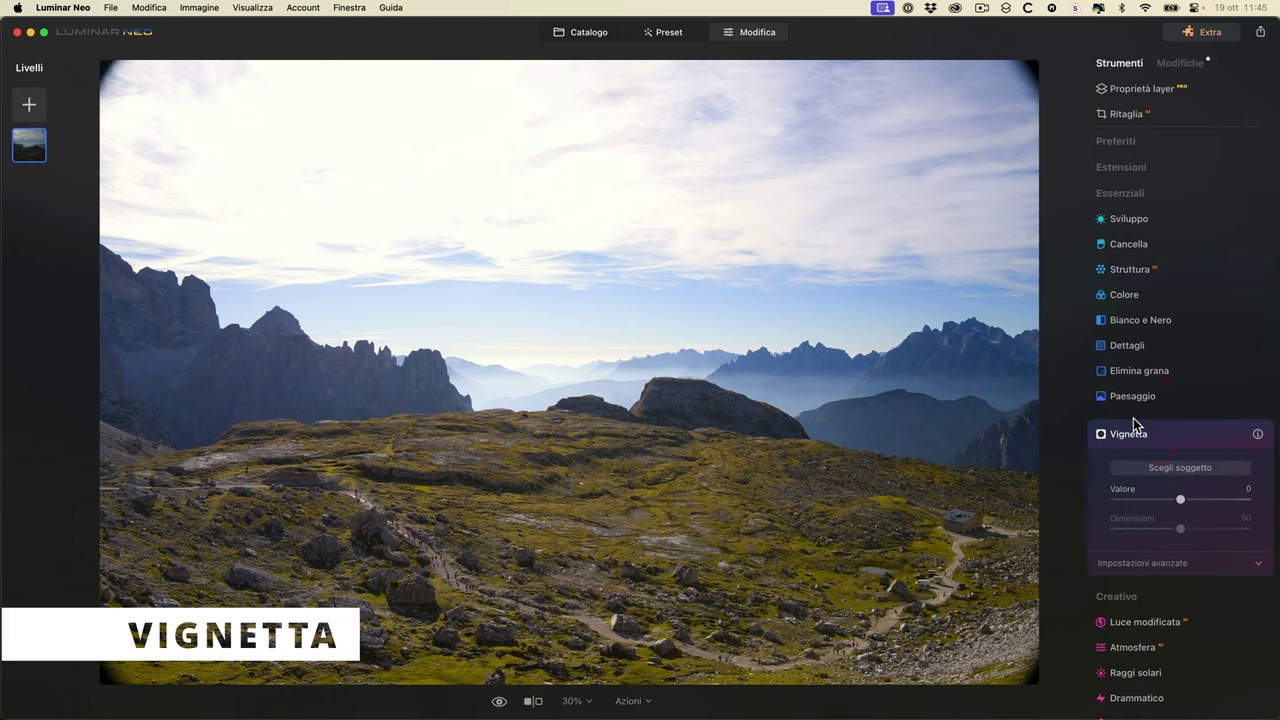
drag(1180, 499, 1145, 533)
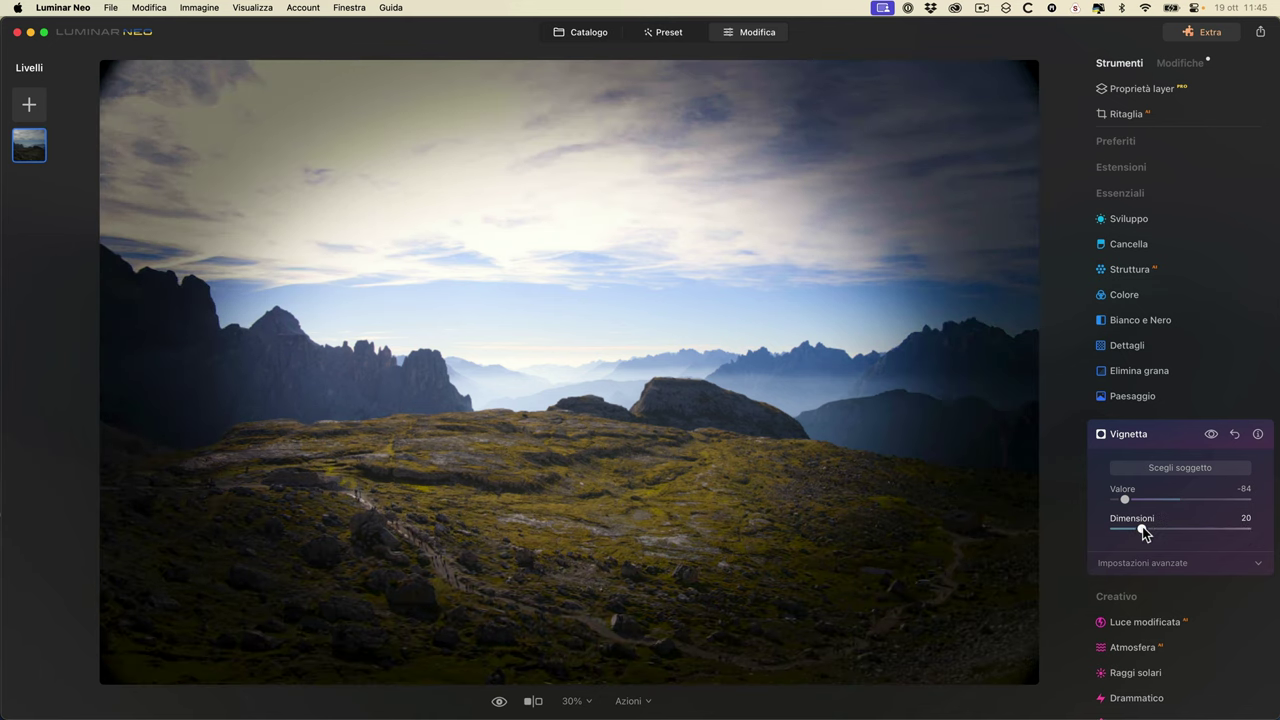
- Choose the vignette's subject point at several spots across the meadow photo, ending on the rocky outcrop near the horizon
click(1172, 466)
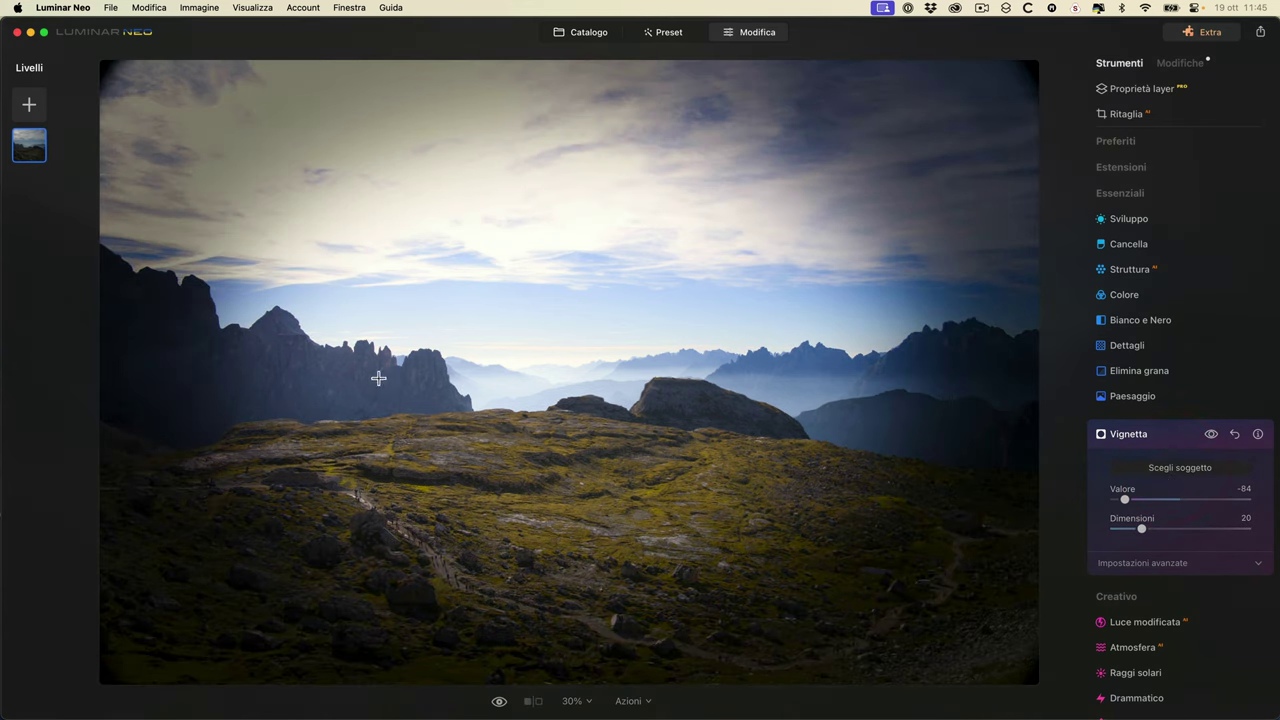
click(811, 437)
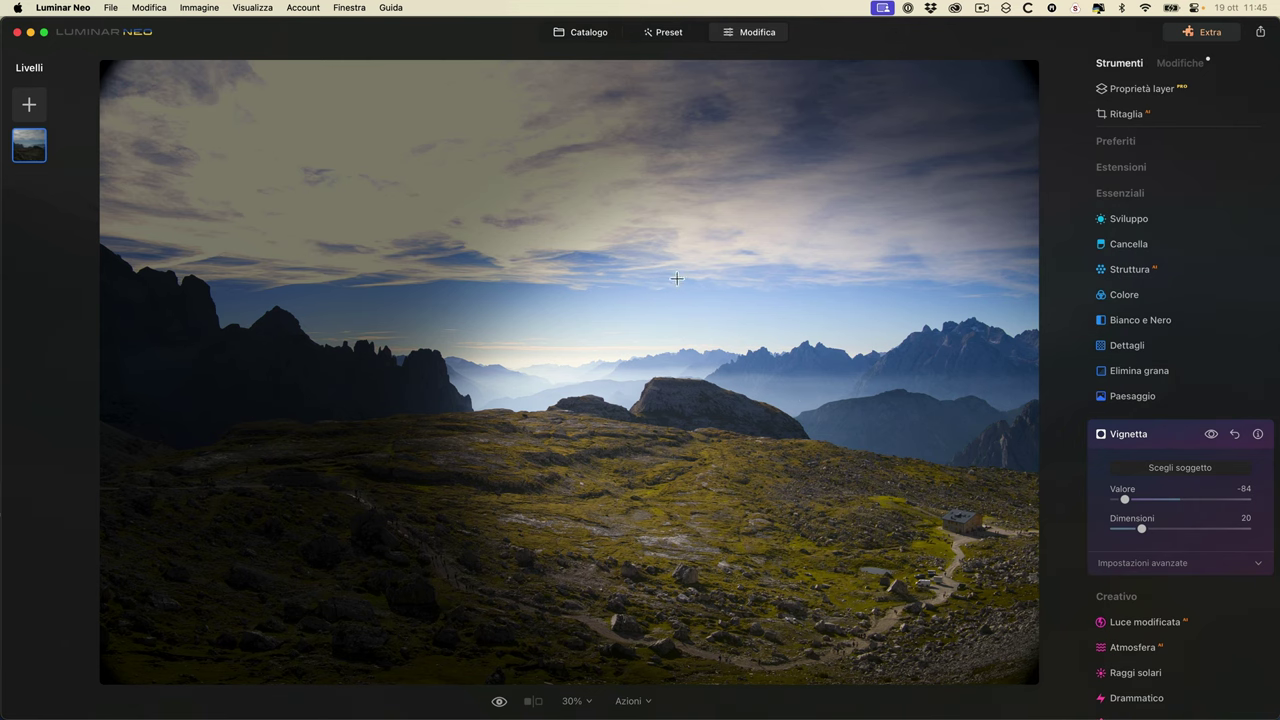
click(285, 391)
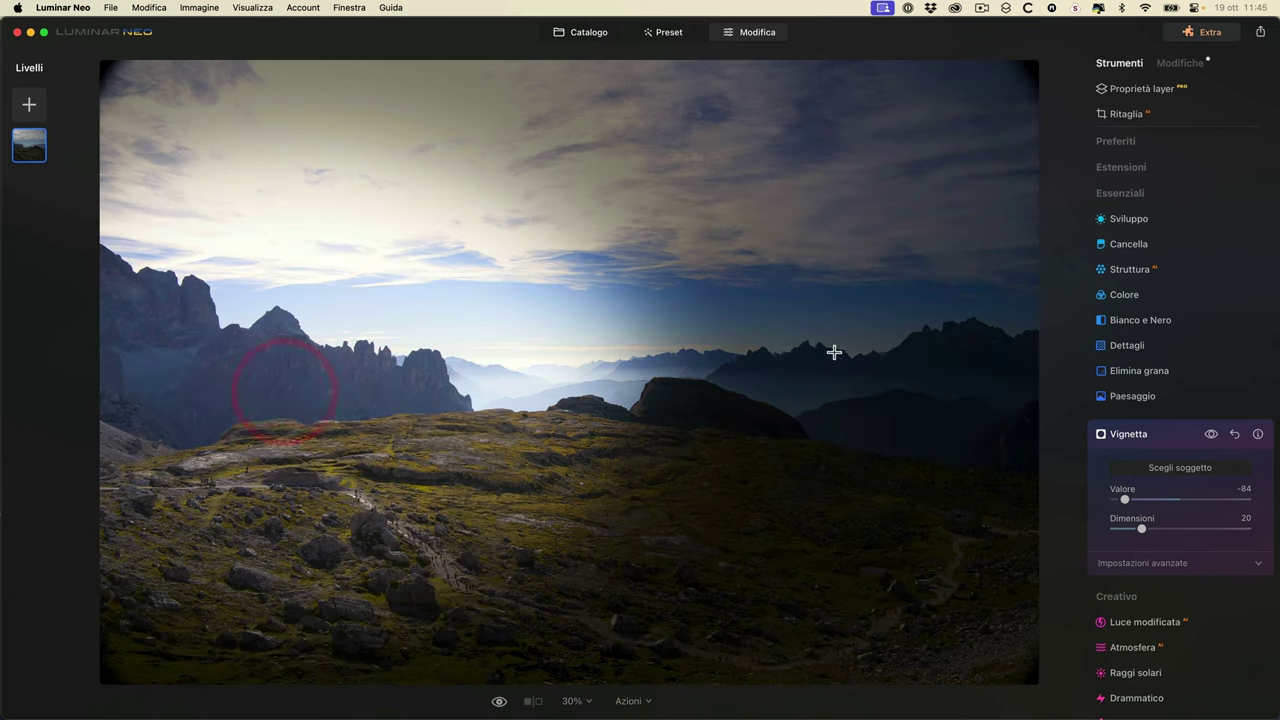
click(842, 362)
click(783, 468)
click(394, 474)
click(274, 390)
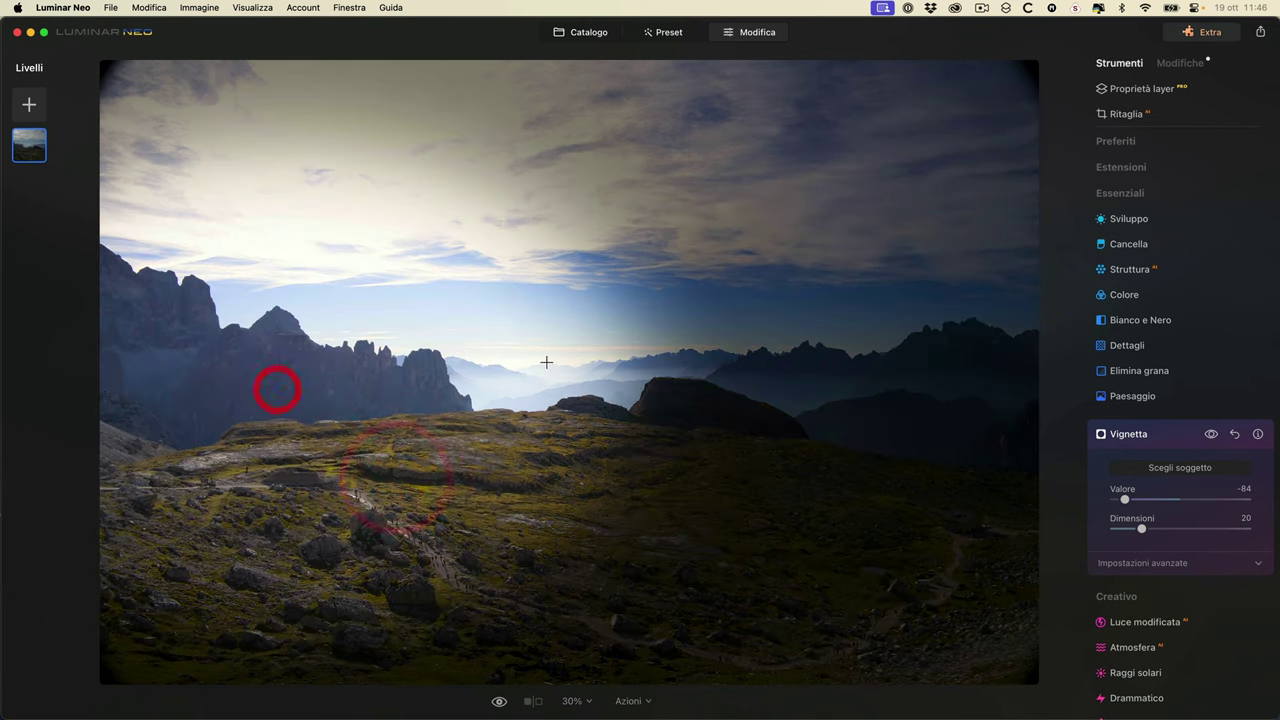
click(549, 362)
click(814, 417)
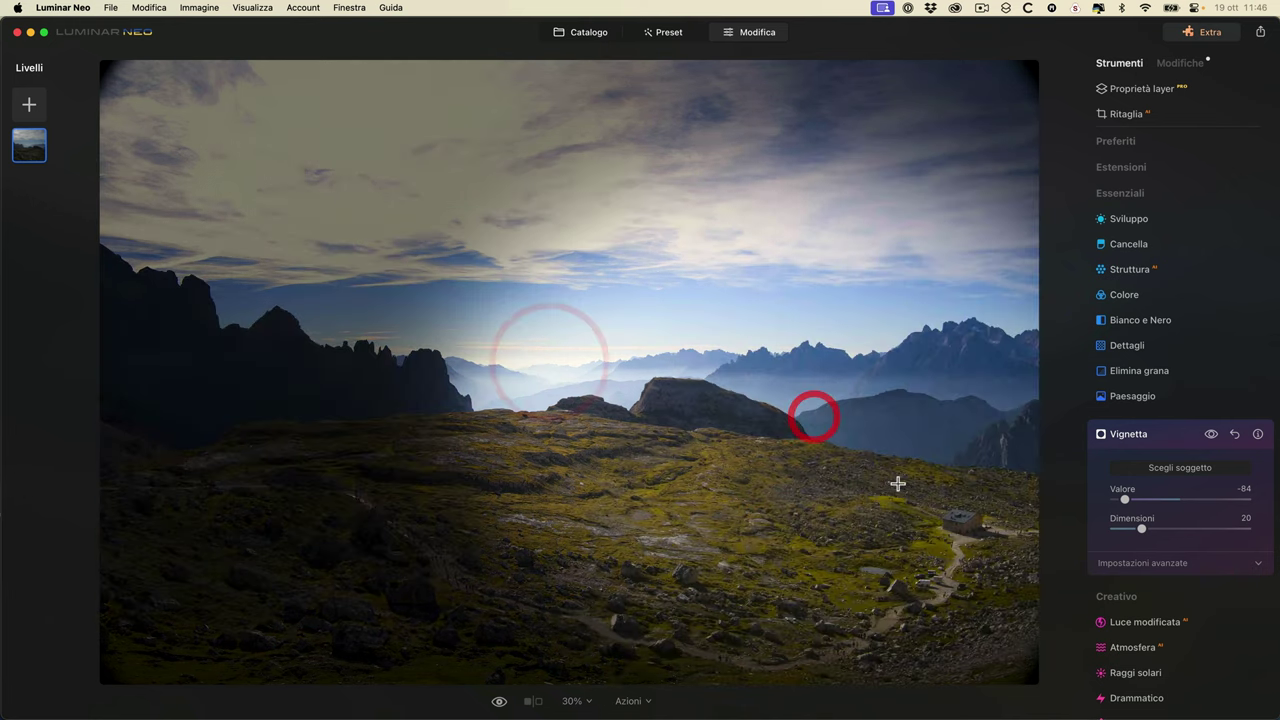
click(714, 405)
click(271, 383)
click(306, 480)
click(402, 555)
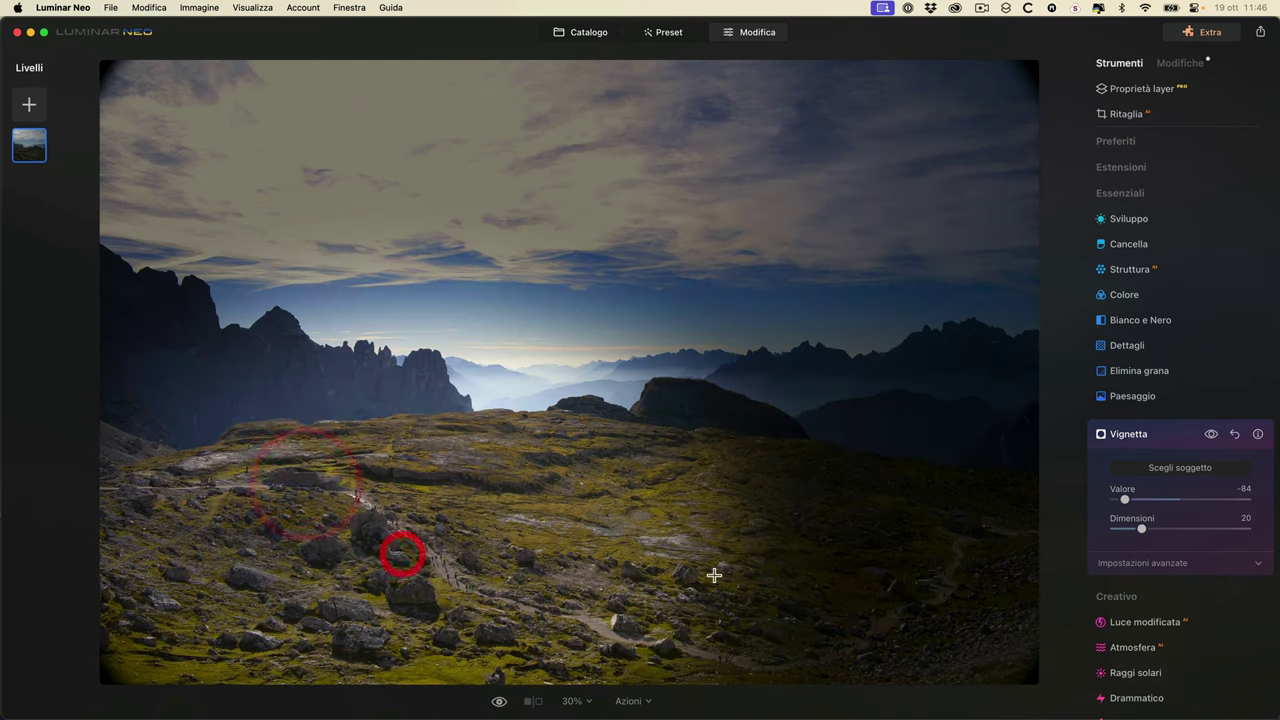
click(723, 572)
click(797, 457)
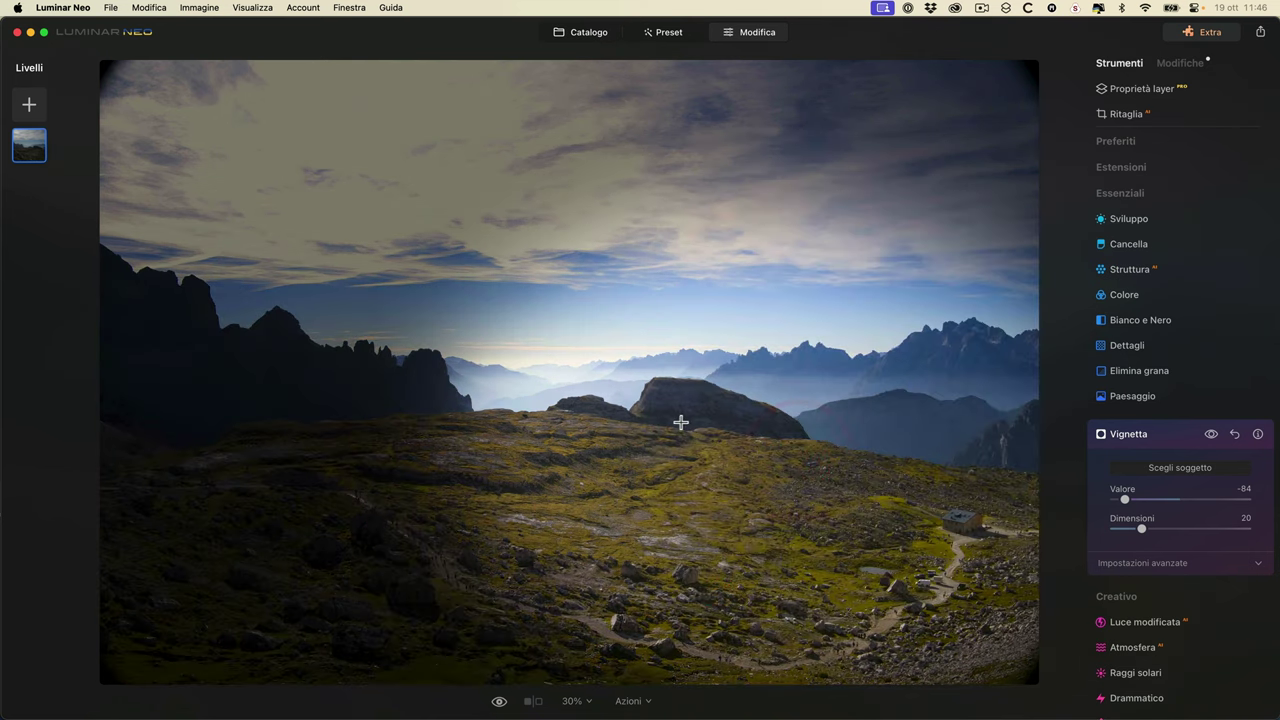
click(711, 418)
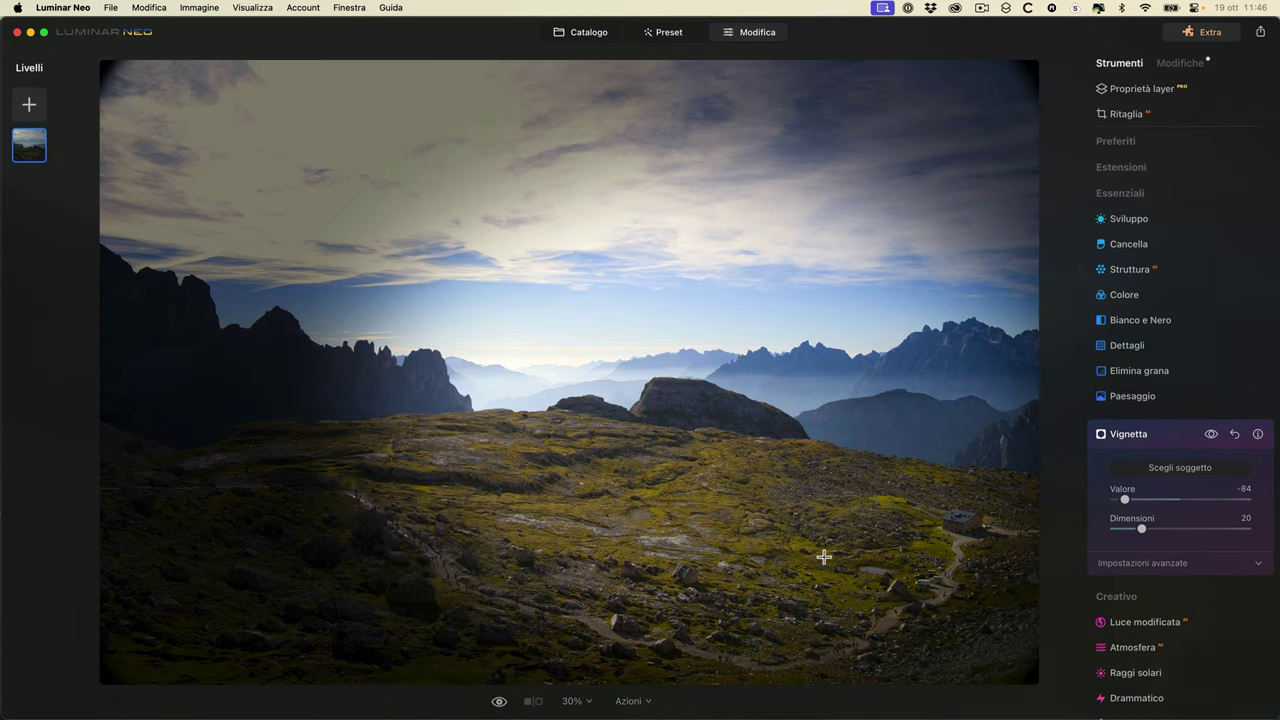
- Recentre the meadow vignette and set its advanced Rotondità to -45, Feathering to -100 and Luce interiore to 44
click(1259, 564)
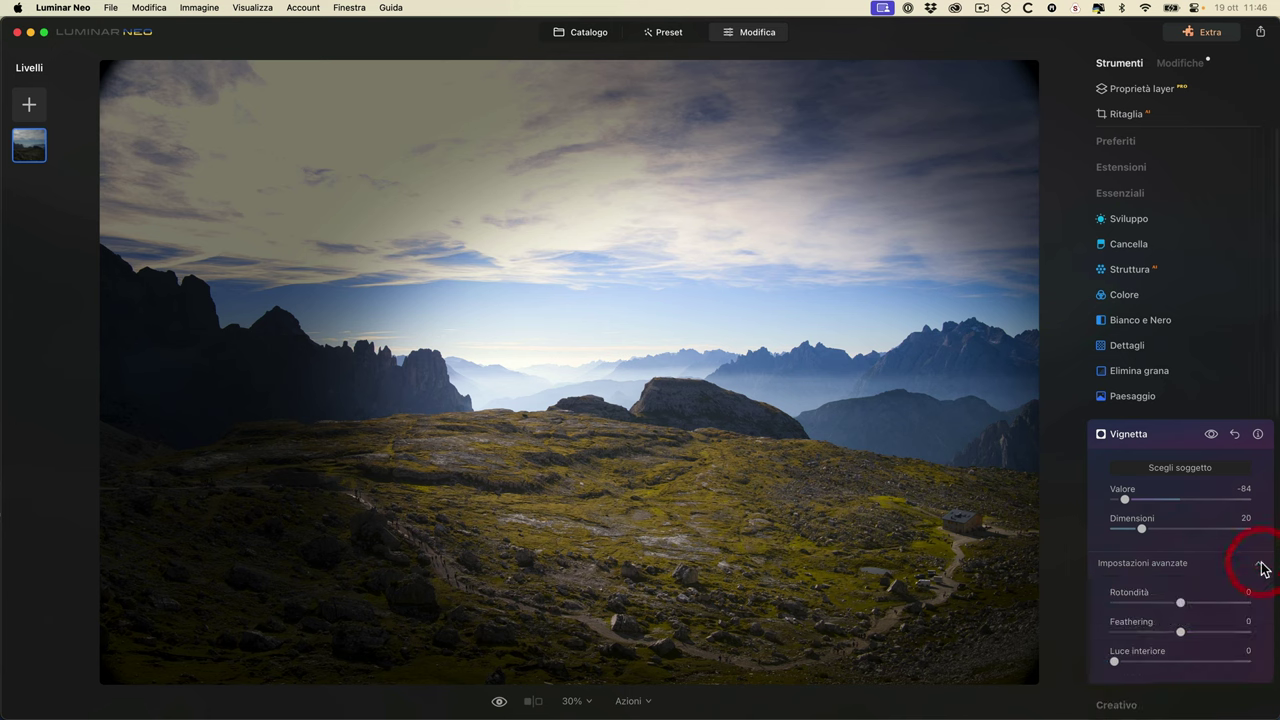
drag(1180, 602, 1073, 633)
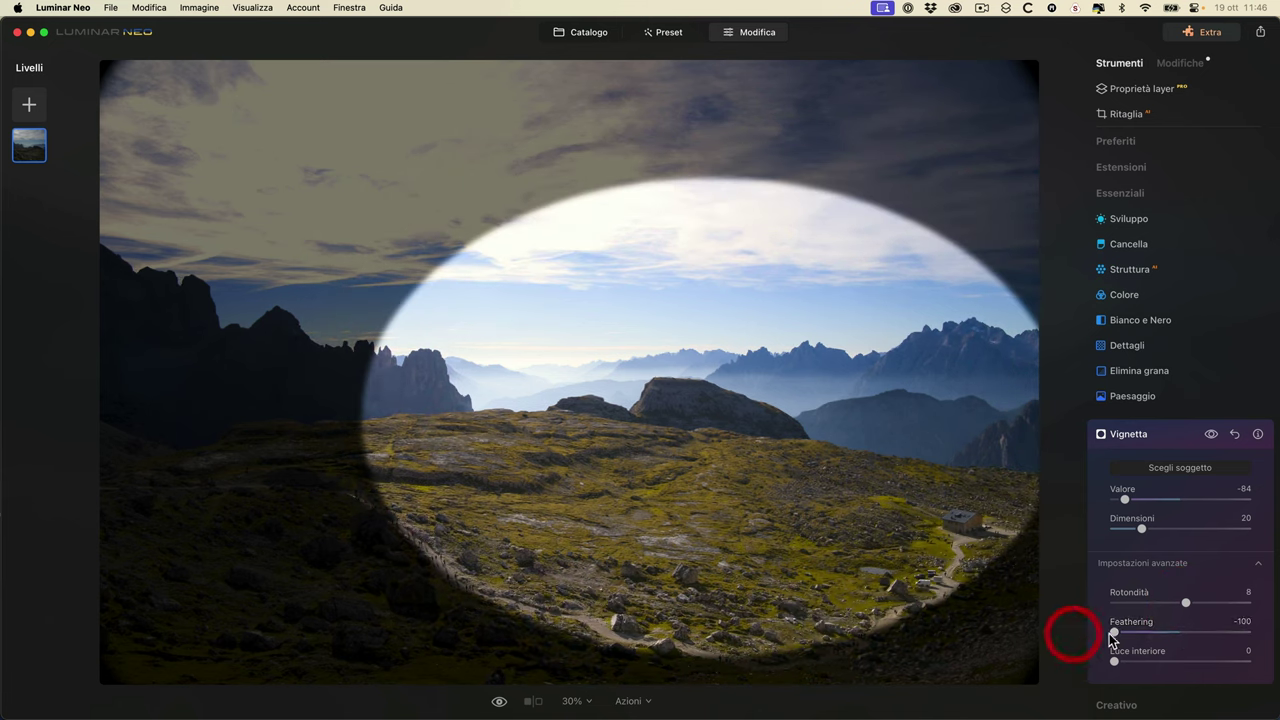
drag(1187, 605, 1145, 604)
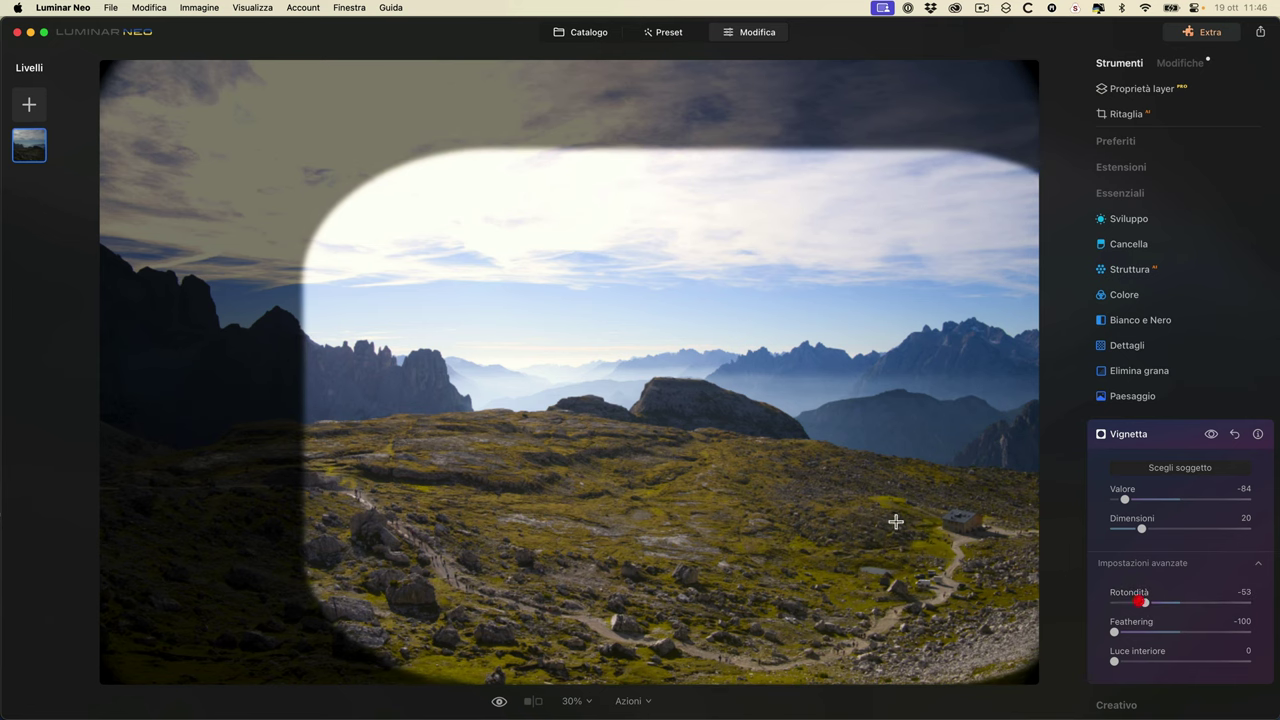
click(557, 374)
mouse_move(1141, 602)
mouse_down()
mouse_move(1206, 606)
mouse_move(1126, 614)
mouse_move(1149, 617)
mouse_up()
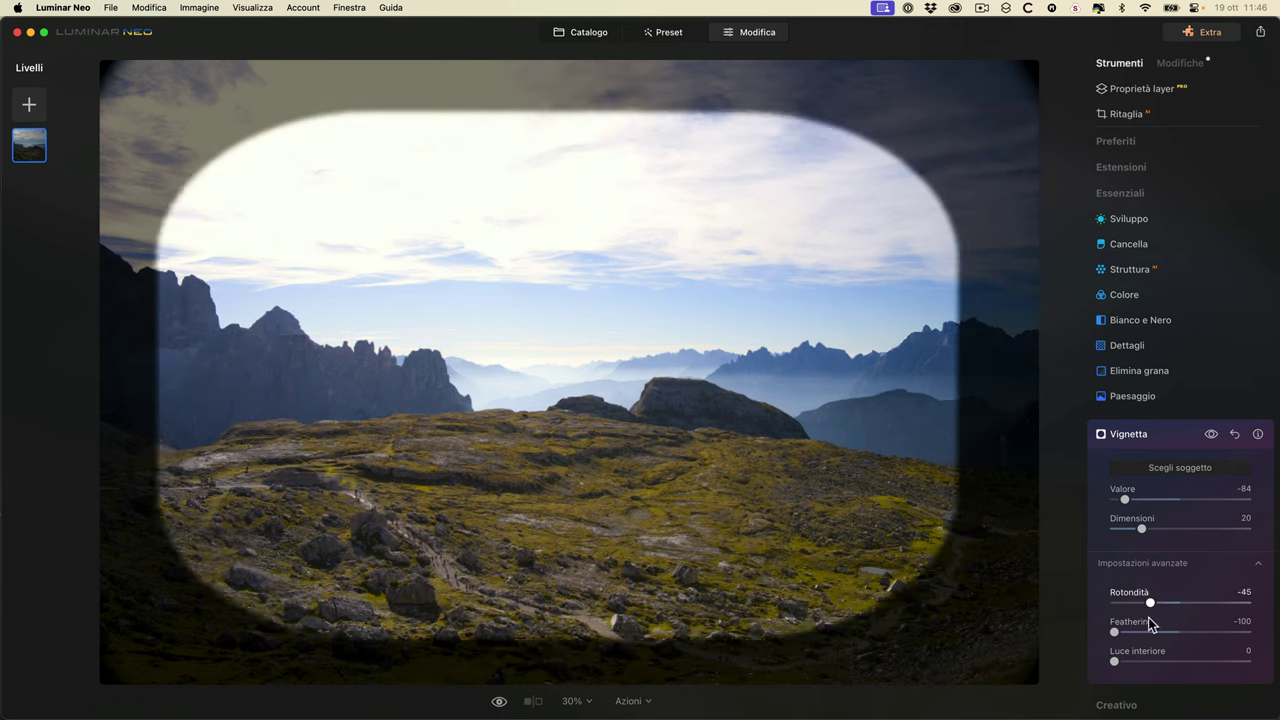
drag(1117, 660, 1153, 660)
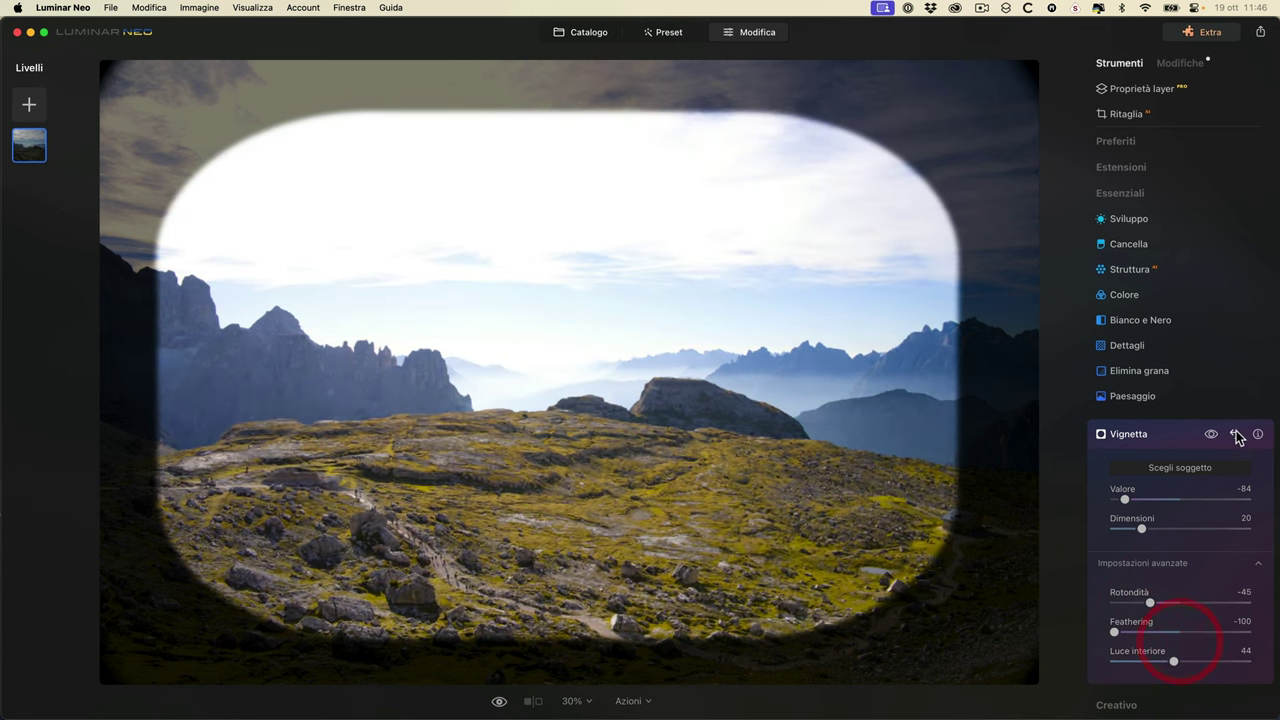
- Reset the meadow photo's Vignetta settings and open the photo of the three rock towers for editing
click(1234, 434)
click(578, 33)
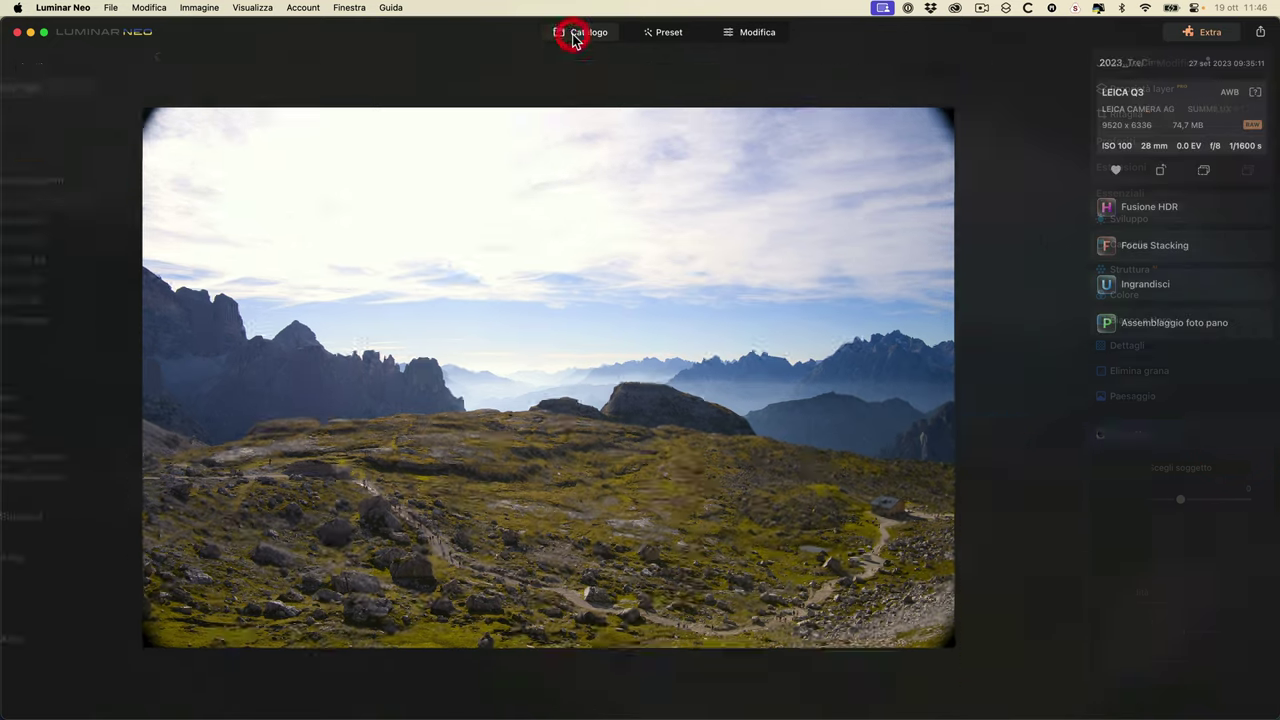
double_click(891, 514)
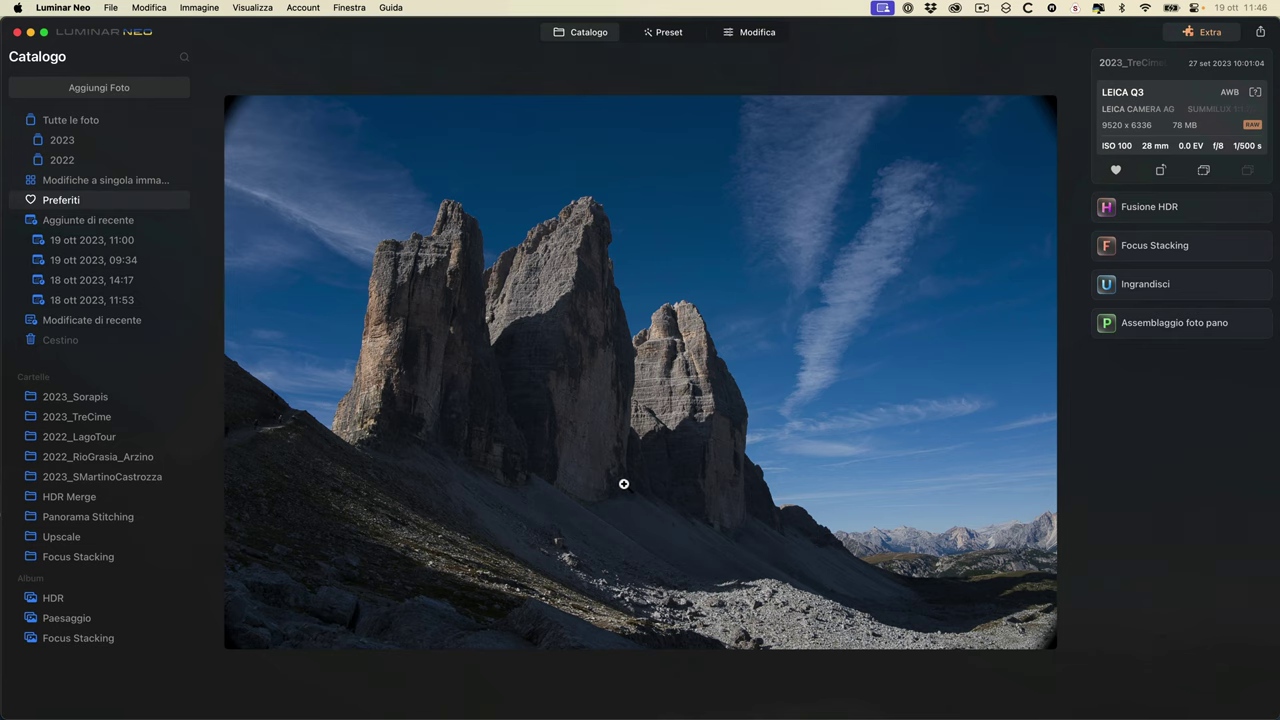
click(768, 33)
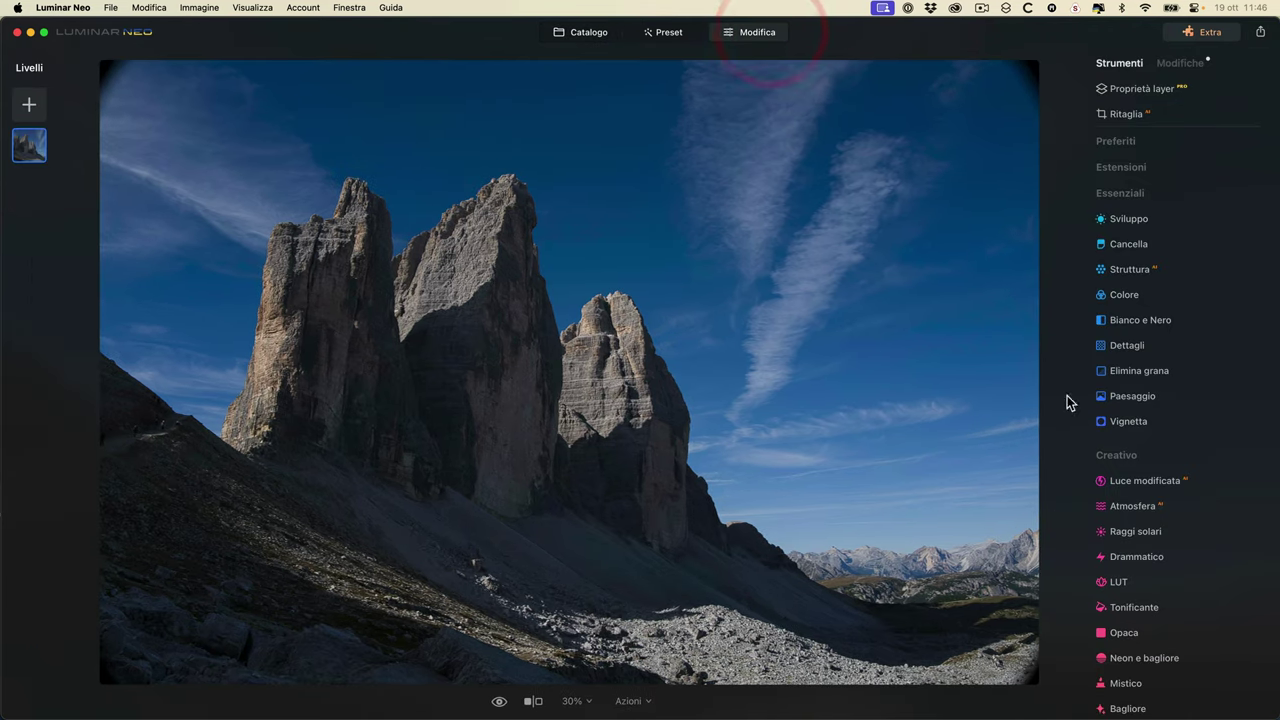
- Add a Vignetta with Valore -70 and Dimensioni 33, centred on the rock towers
click(1125, 423)
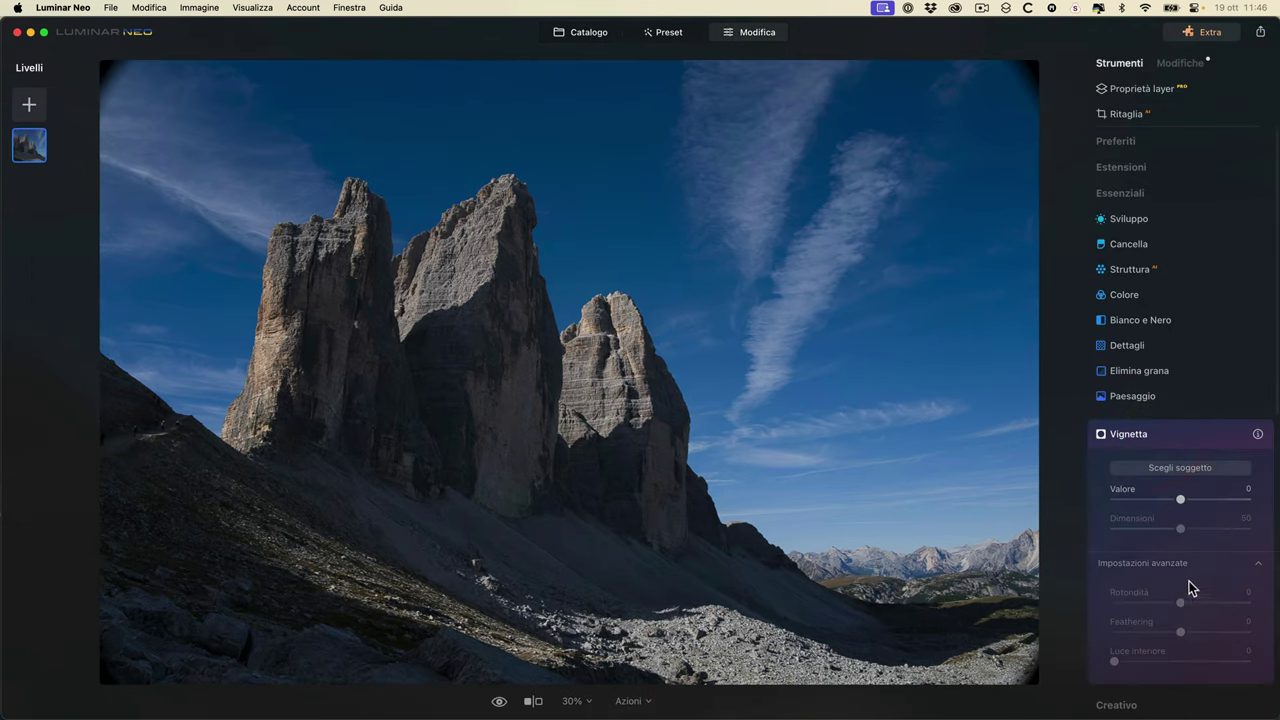
drag(1181, 499, 1160, 533)
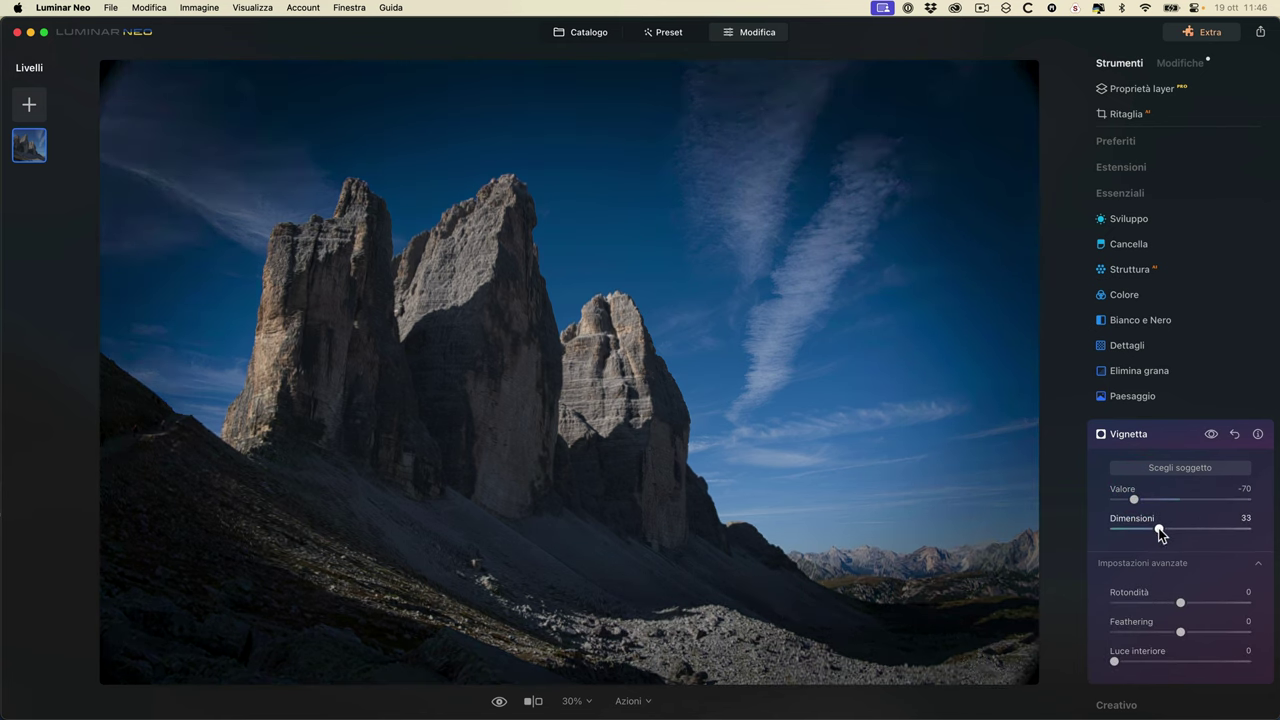
click(1189, 469)
click(421, 381)
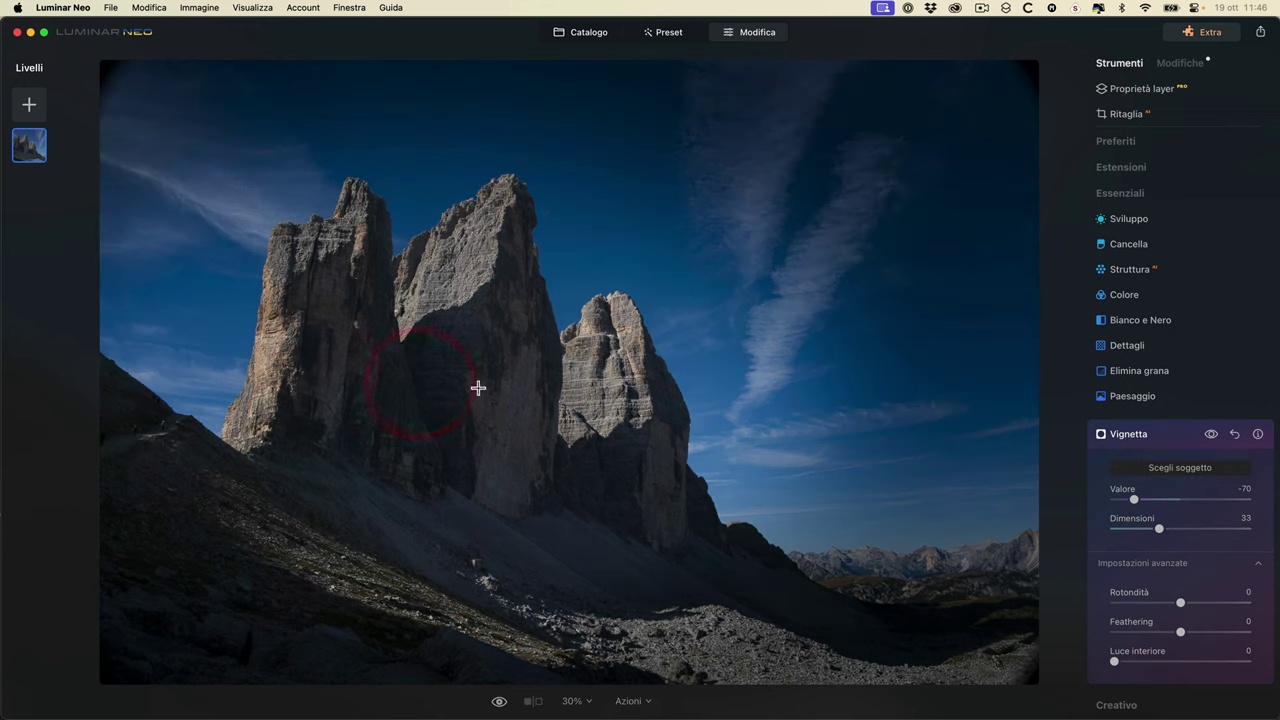
- Set the vignette's Rotondità to -22, Feathering to 39 and Luce interiore to 95, and compare the photo with and without it
scroll(1179, 622, down, 1)
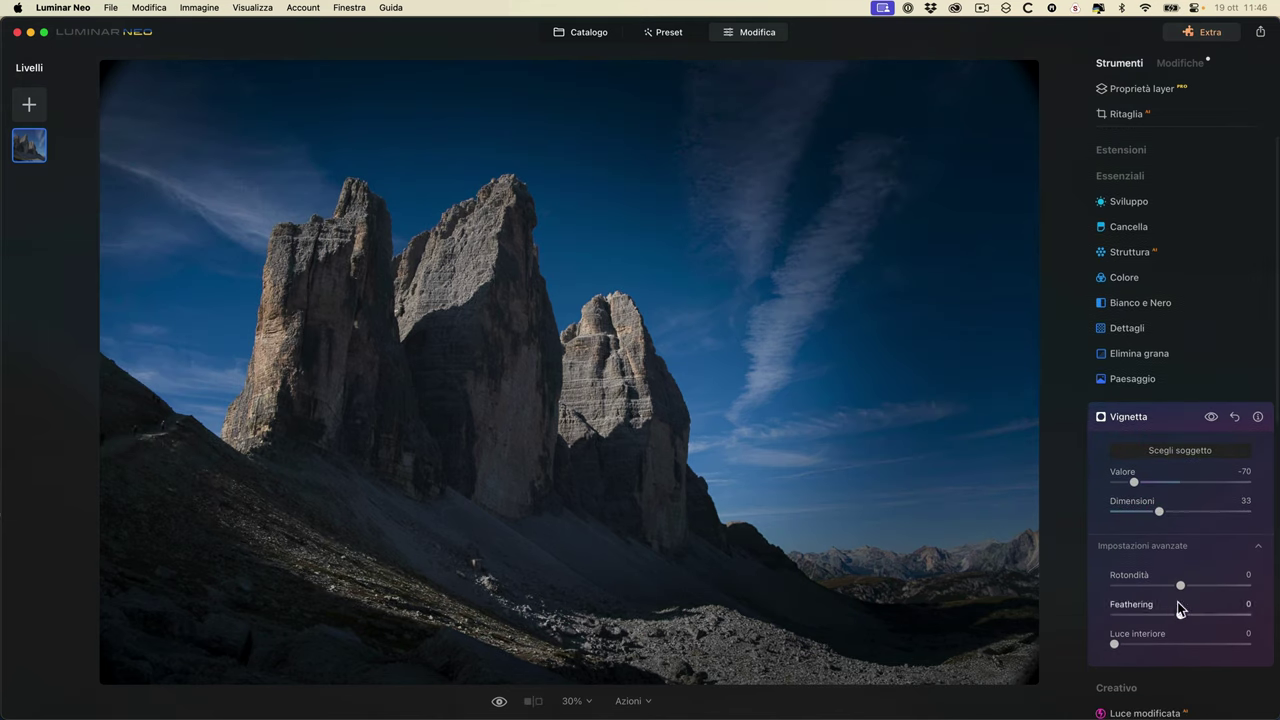
drag(1180, 585, 1207, 613)
drag(1114, 644, 1241, 644)
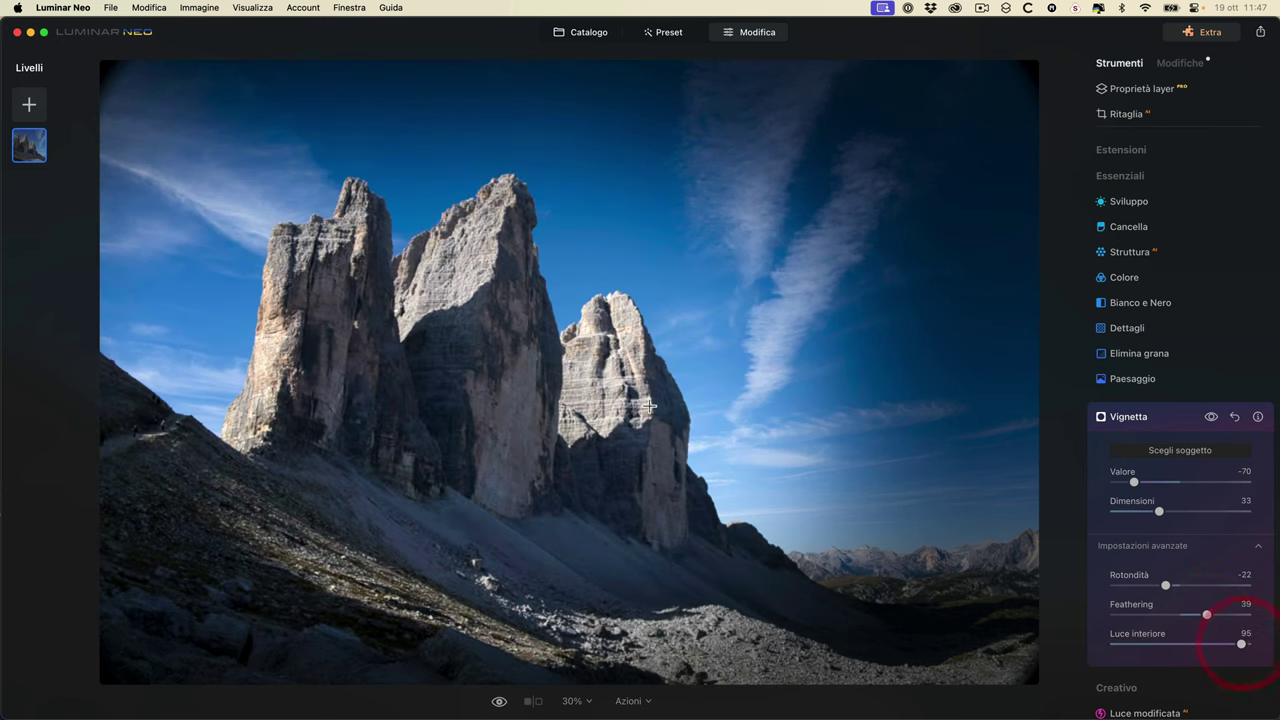
click(1211, 418)
click(1211, 418)
click(1211, 418)
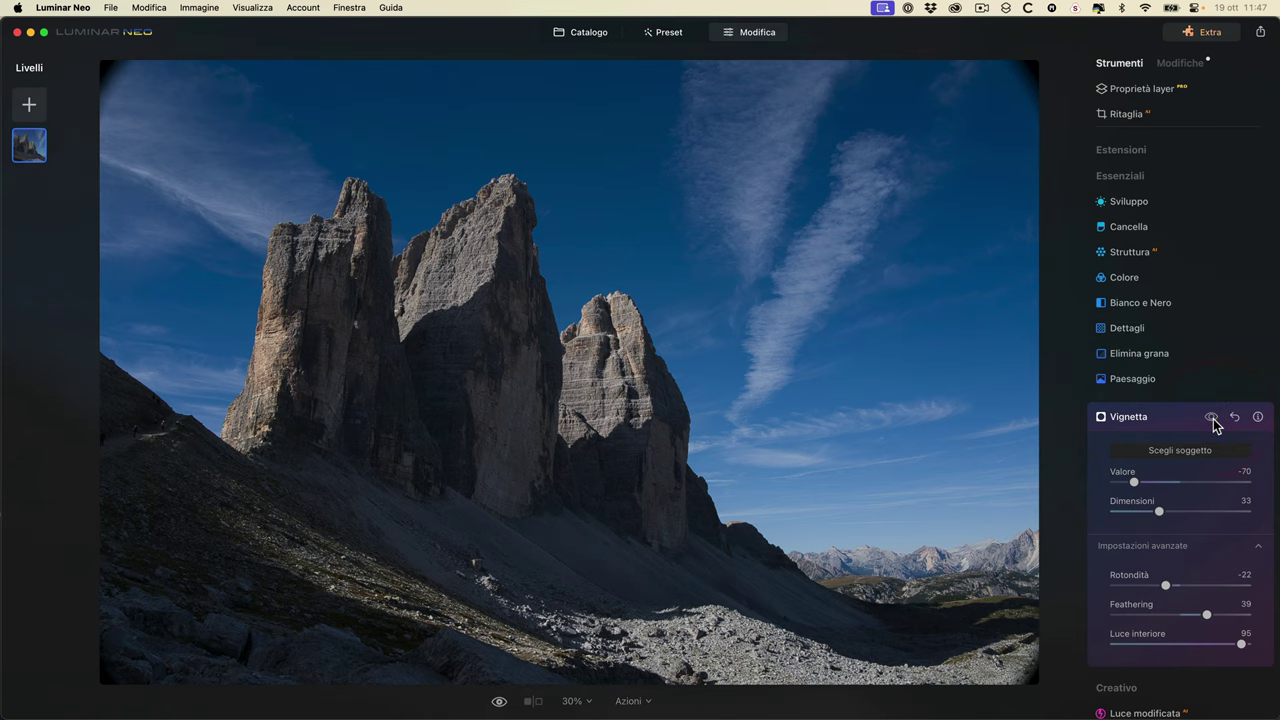
click(1211, 418)
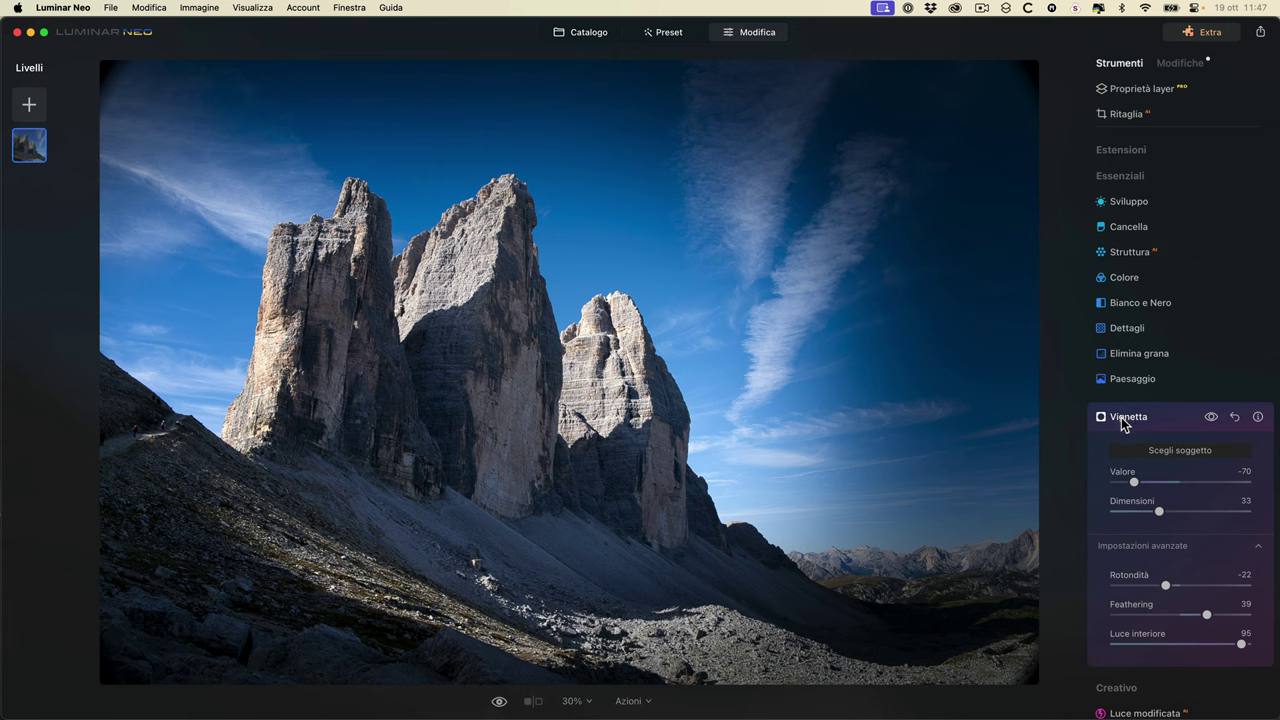
- Add a second Vignetta with Valore -88 and try several subject points, ending at the base of the rock towers
click(1126, 382)
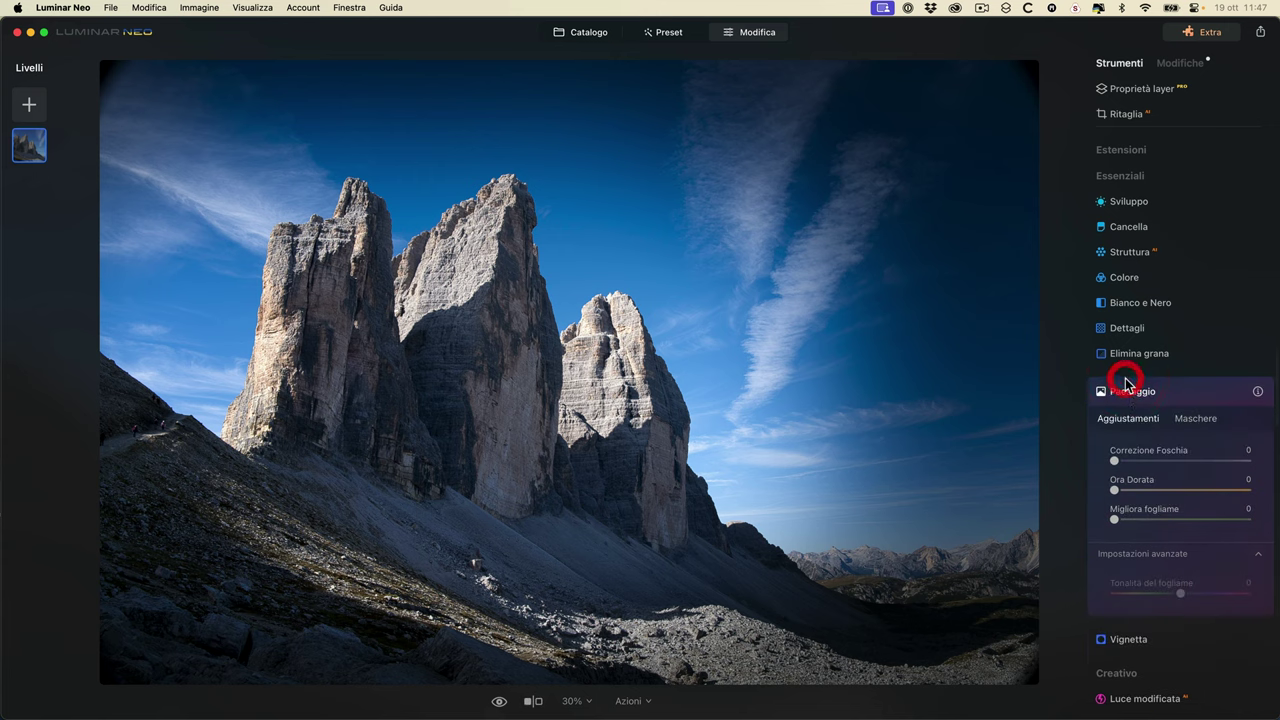
click(1140, 639)
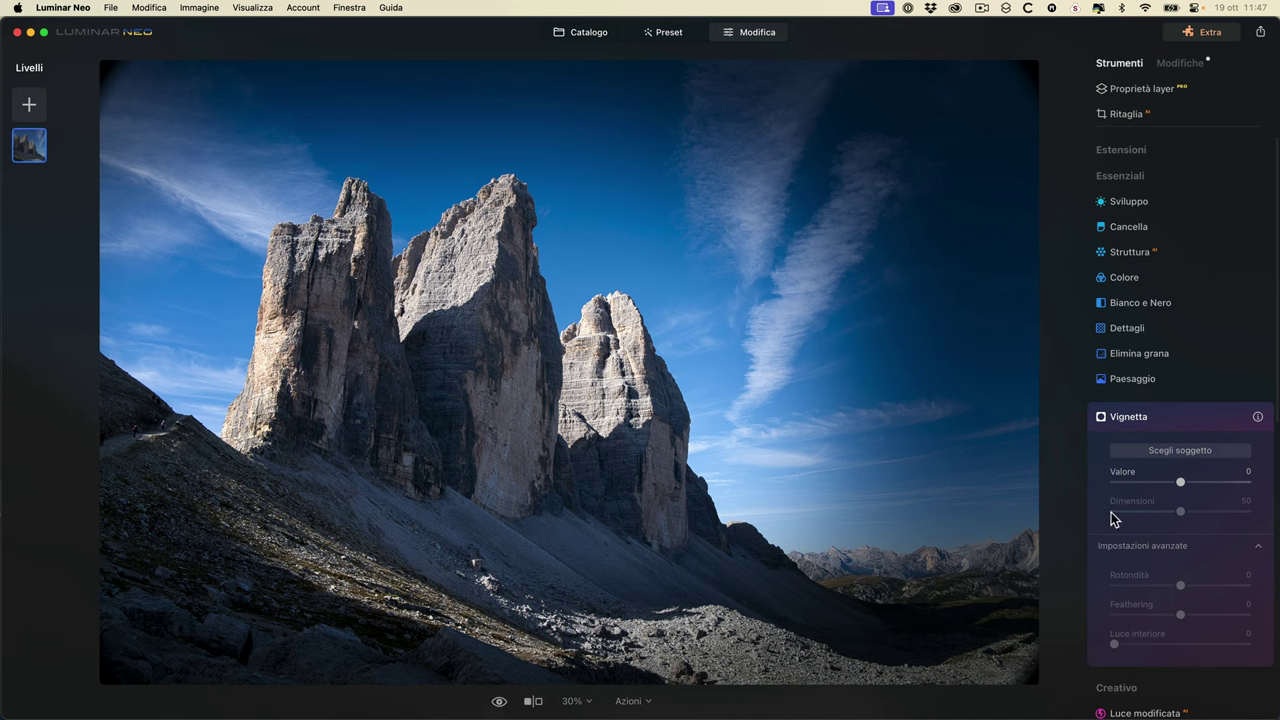
drag(1180, 482, 1122, 481)
click(1180, 450)
click(917, 200)
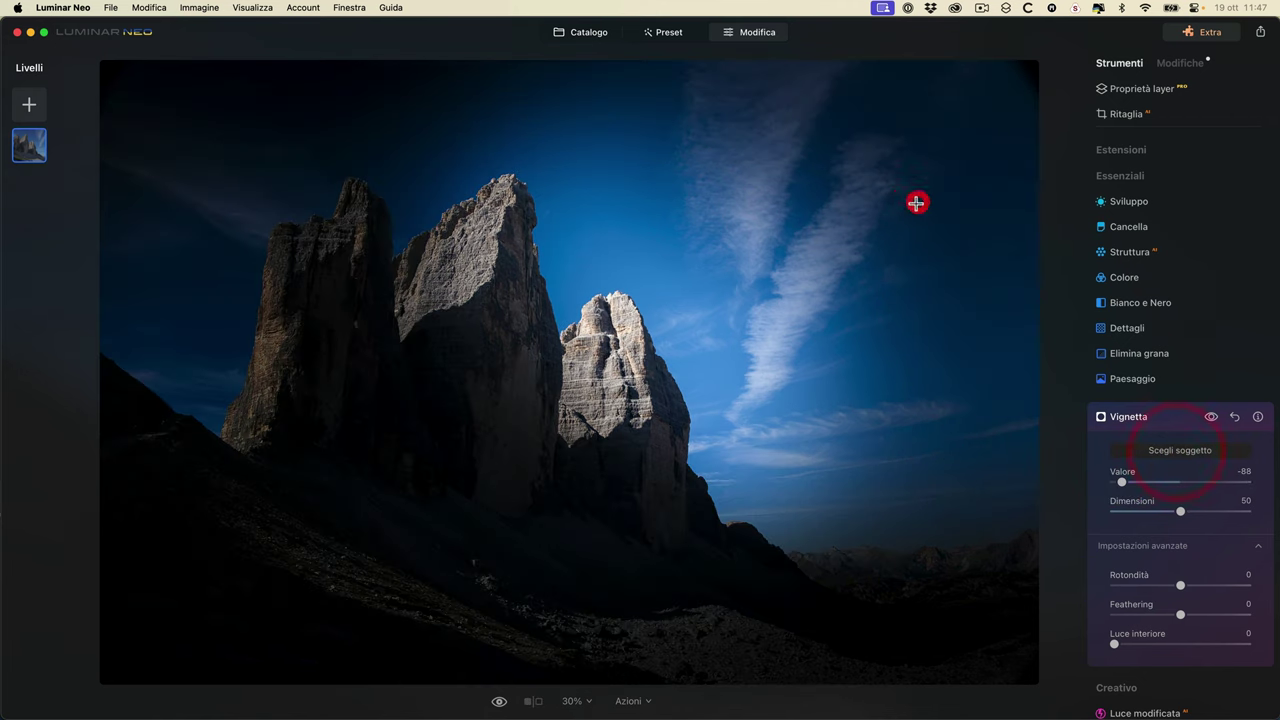
click(791, 407)
click(741, 469)
click(623, 509)
click(807, 534)
click(593, 497)
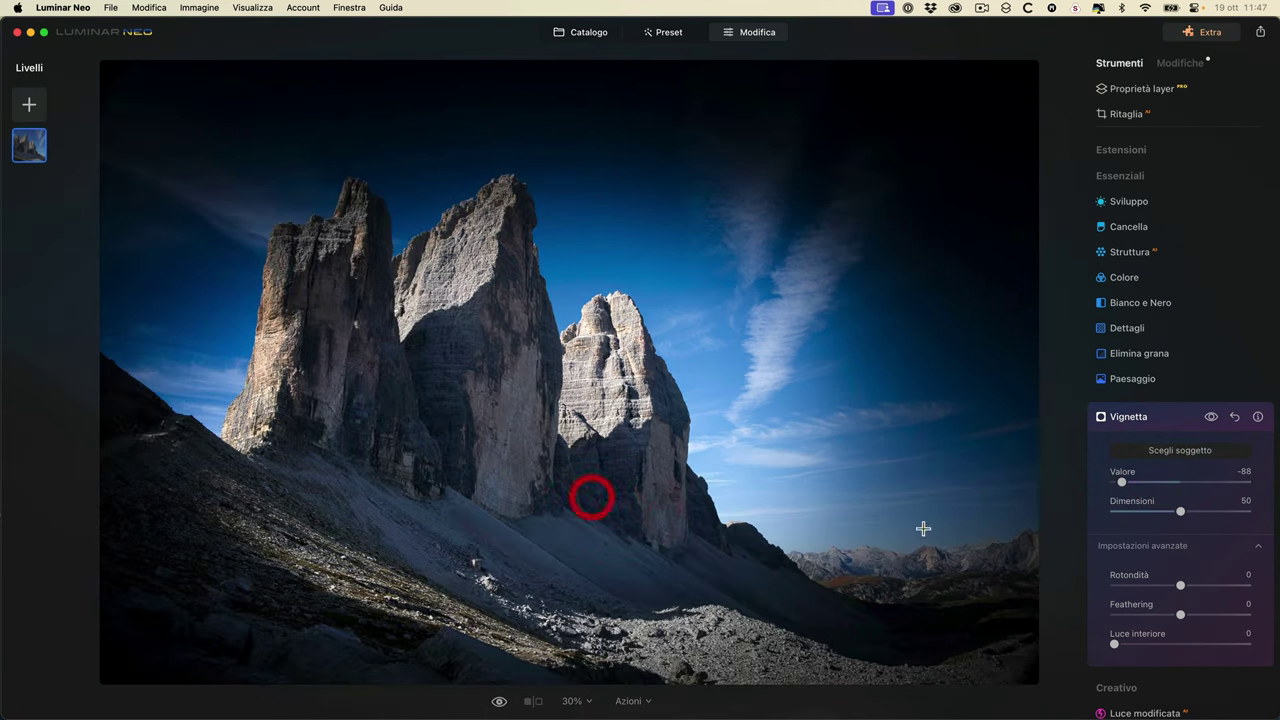
- Remove the newest Vignetta from the rock tower photo's applied edits and return to the list of tools
click(1180, 62)
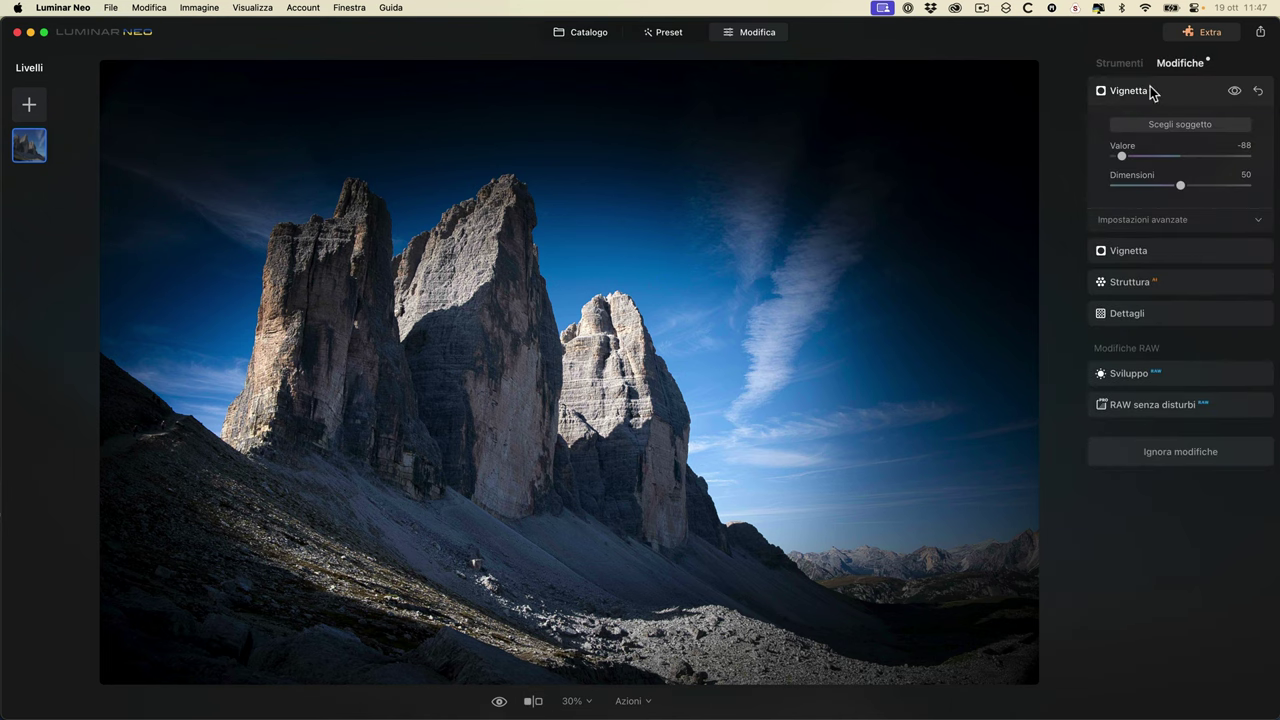
click(1258, 91)
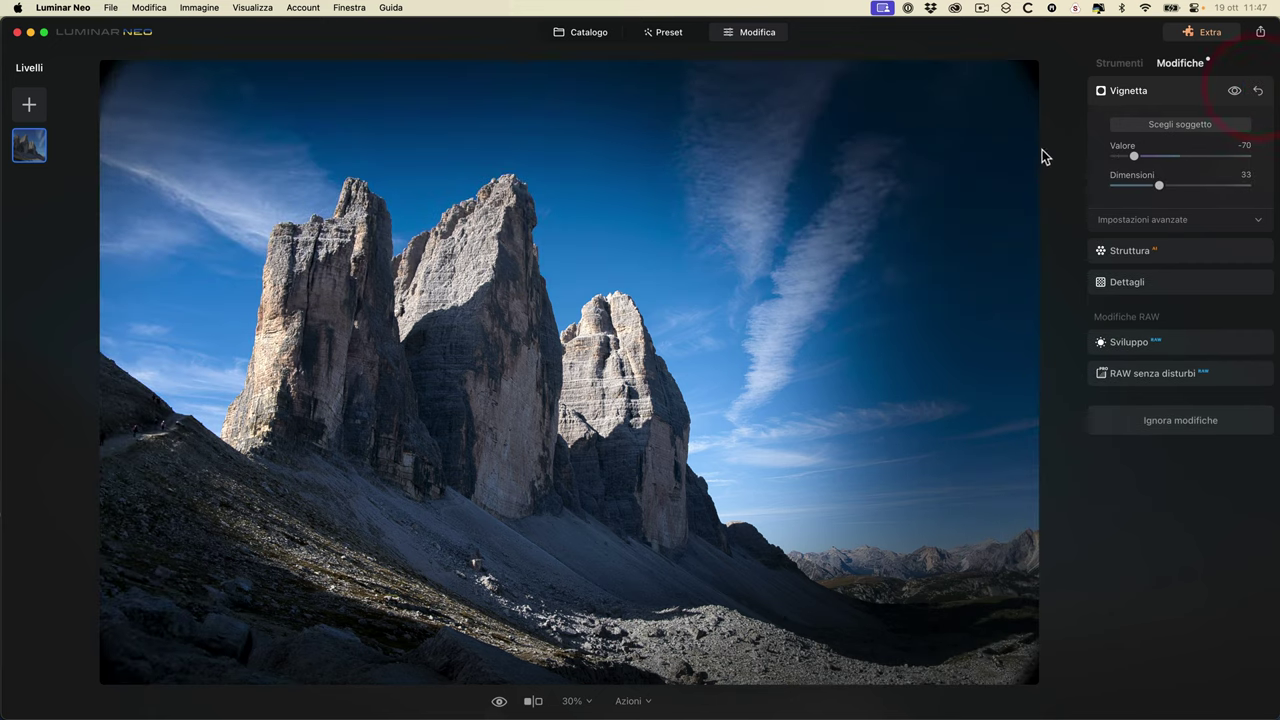
click(1120, 62)
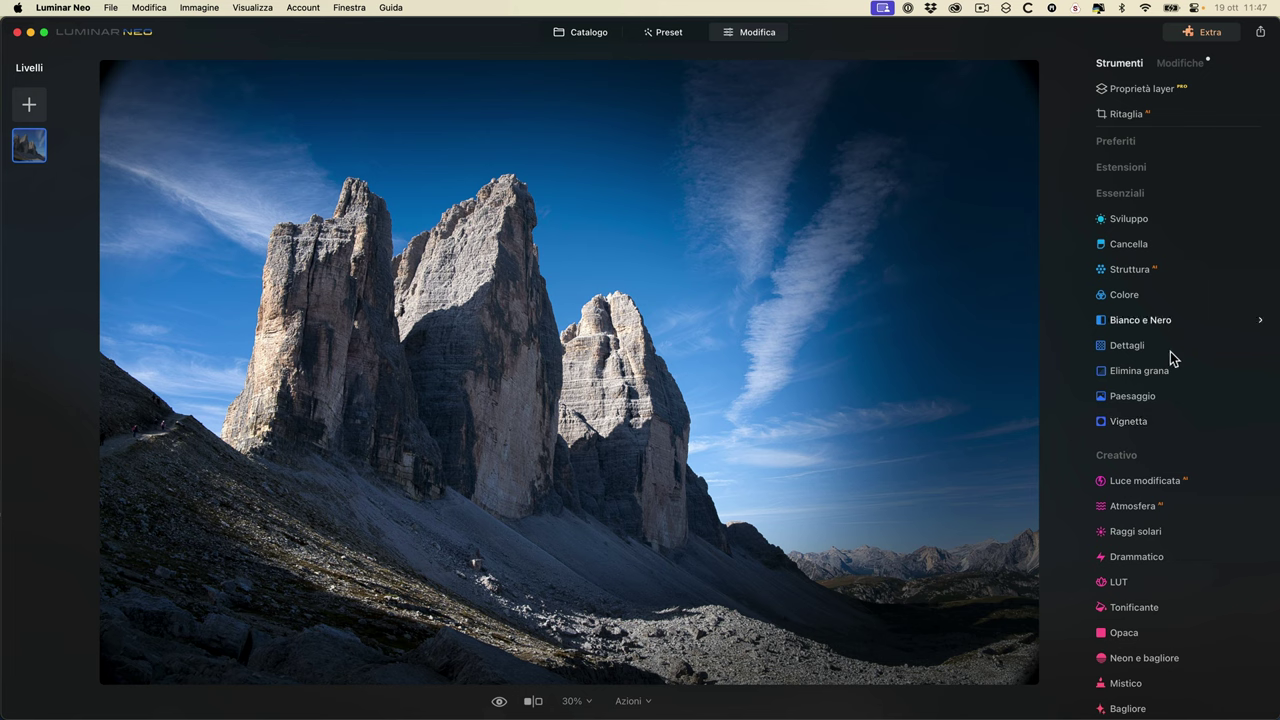
scroll(1194, 486, down, 5)
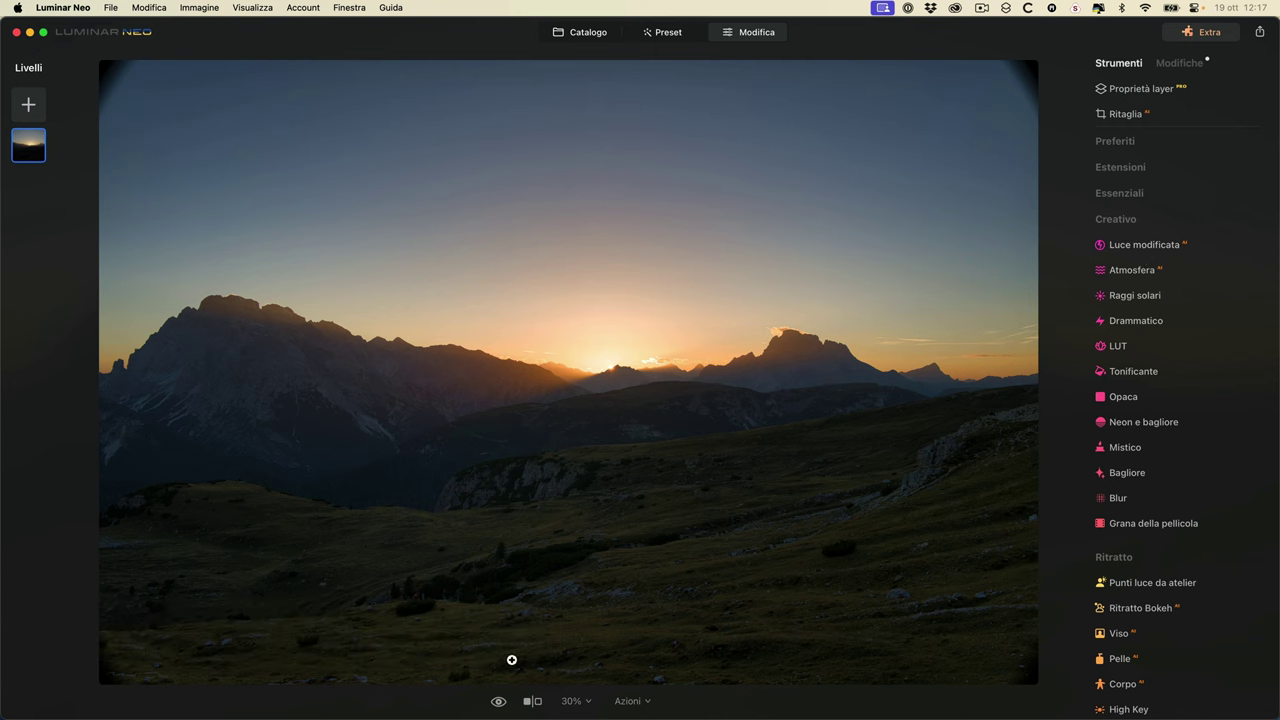
- Compare the sunset mountain photo repeatedly with and without its edits
click(499, 704)
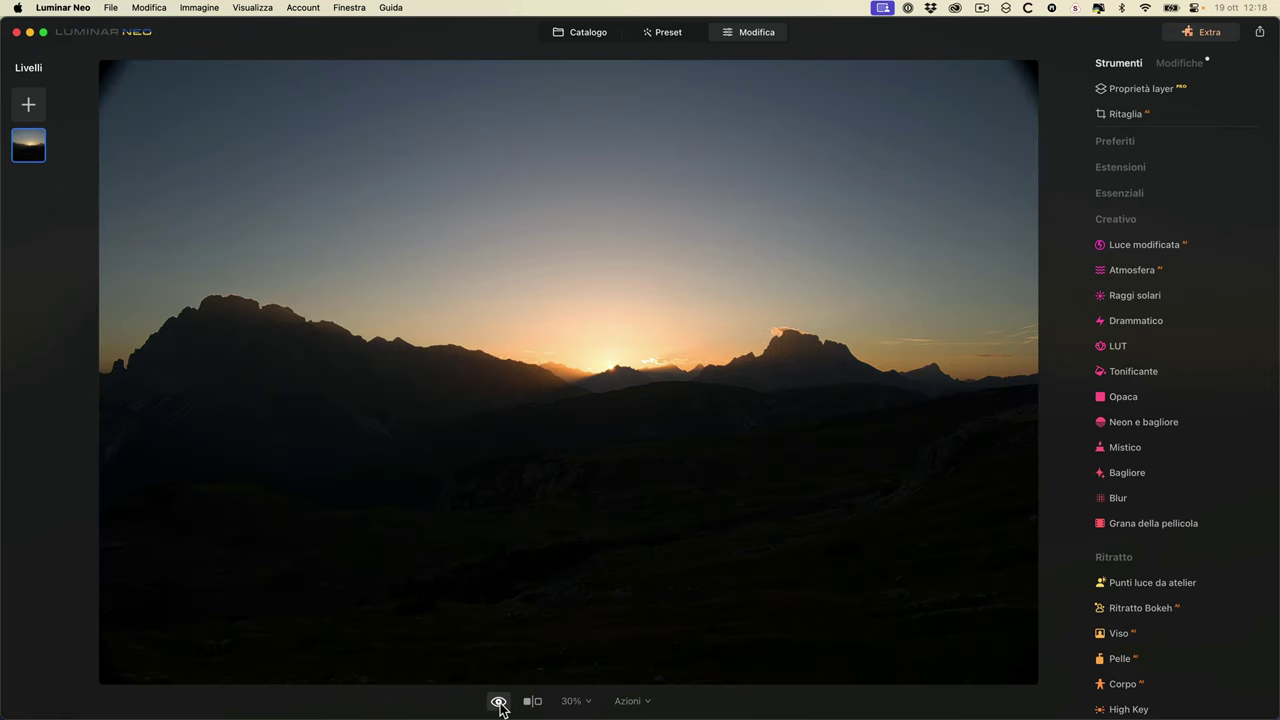
click(499, 704)
click(499, 704)
click(499, 704)
click(499, 704)
click(499, 704)
click(499, 704)
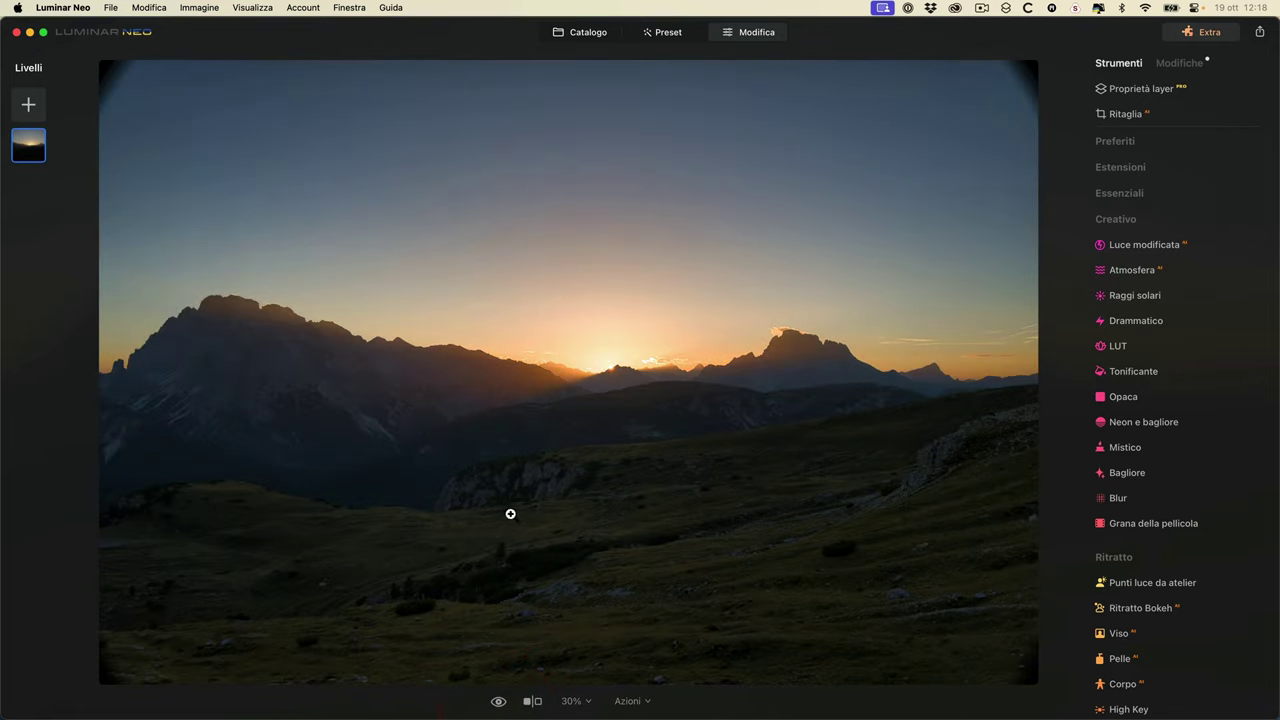
- Set Luminosità da vicino to 100 in the Luce modificata tool on the sunset mountain photo
click(1168, 245)
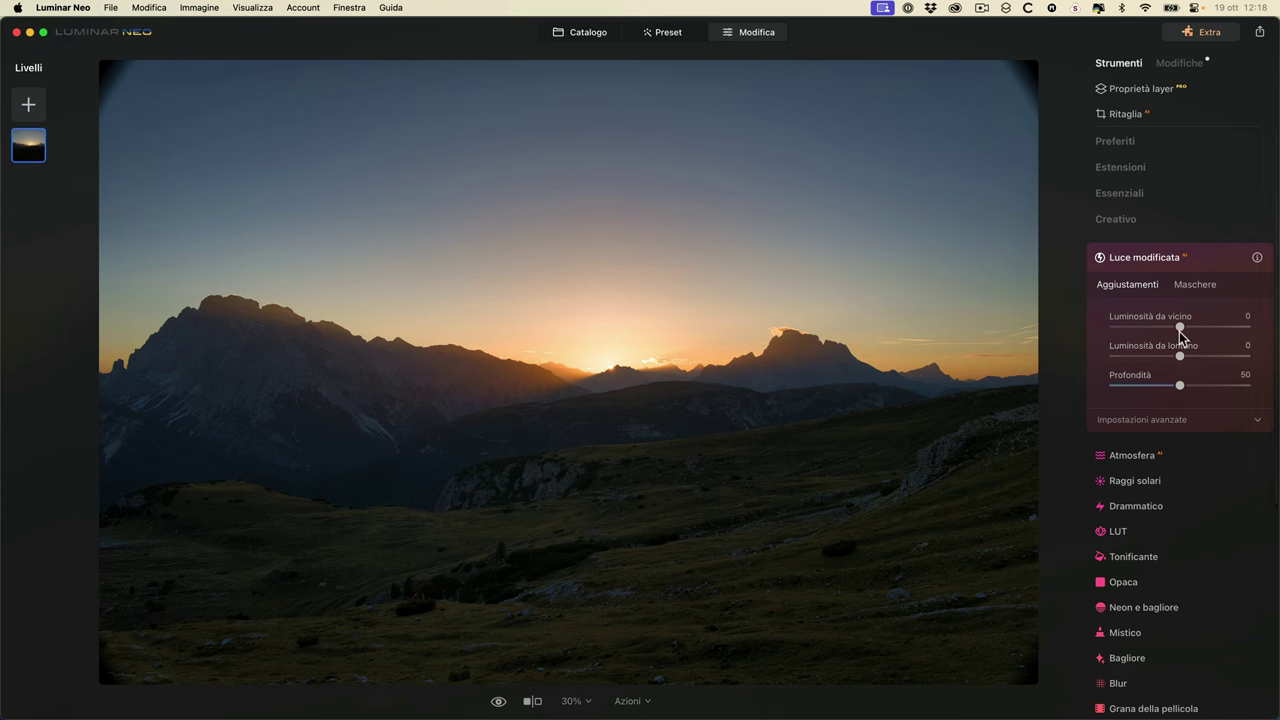
drag(1181, 328, 1260, 330)
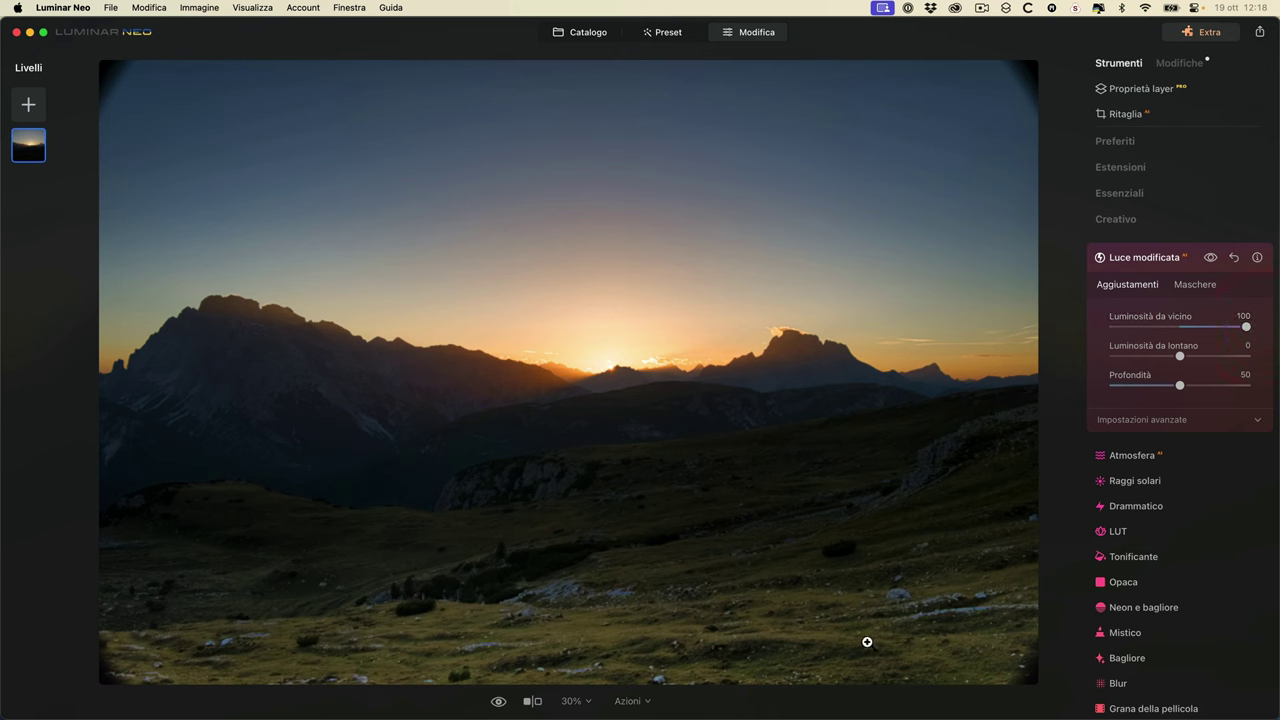
- Try Luce modificata with Luminosità da vicino 100, Luminosità da lontano -100 and Profondità about 54, and reset the tool
mouse_move(1246, 328)
mouse_down()
mouse_move(1023, 330)
mouse_move(1233, 328)
mouse_up()
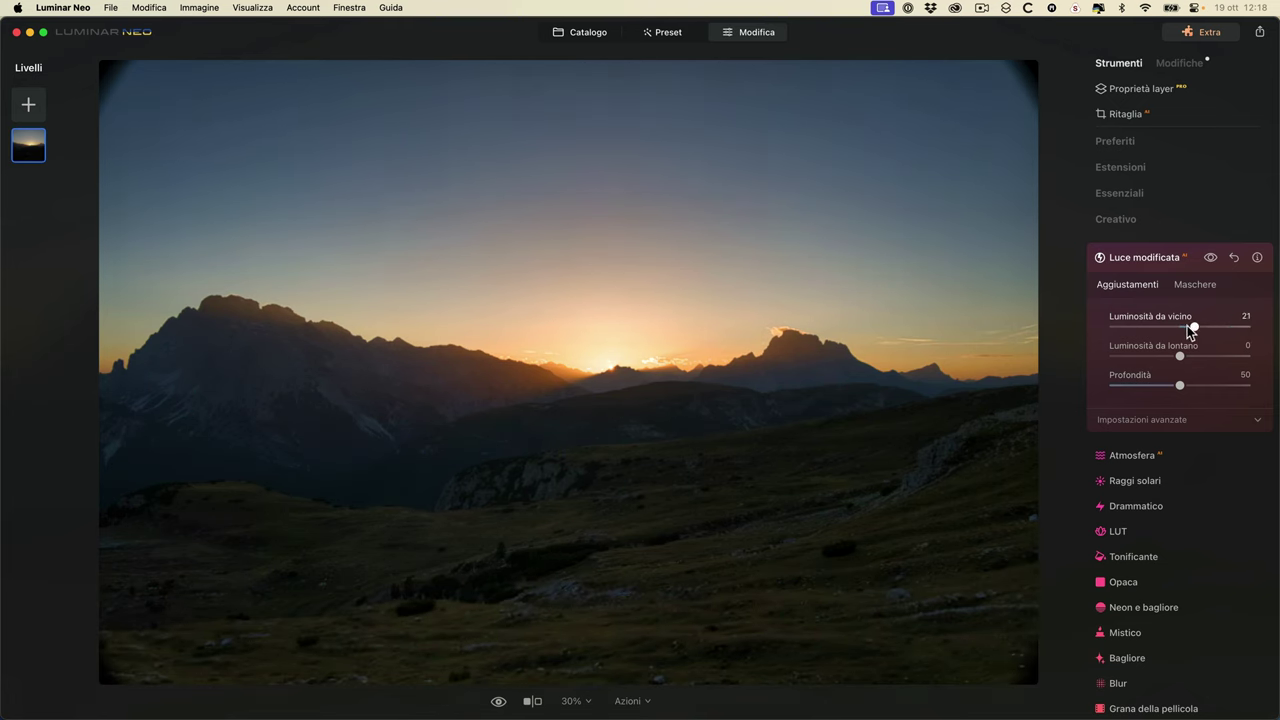
double_click(1180, 327)
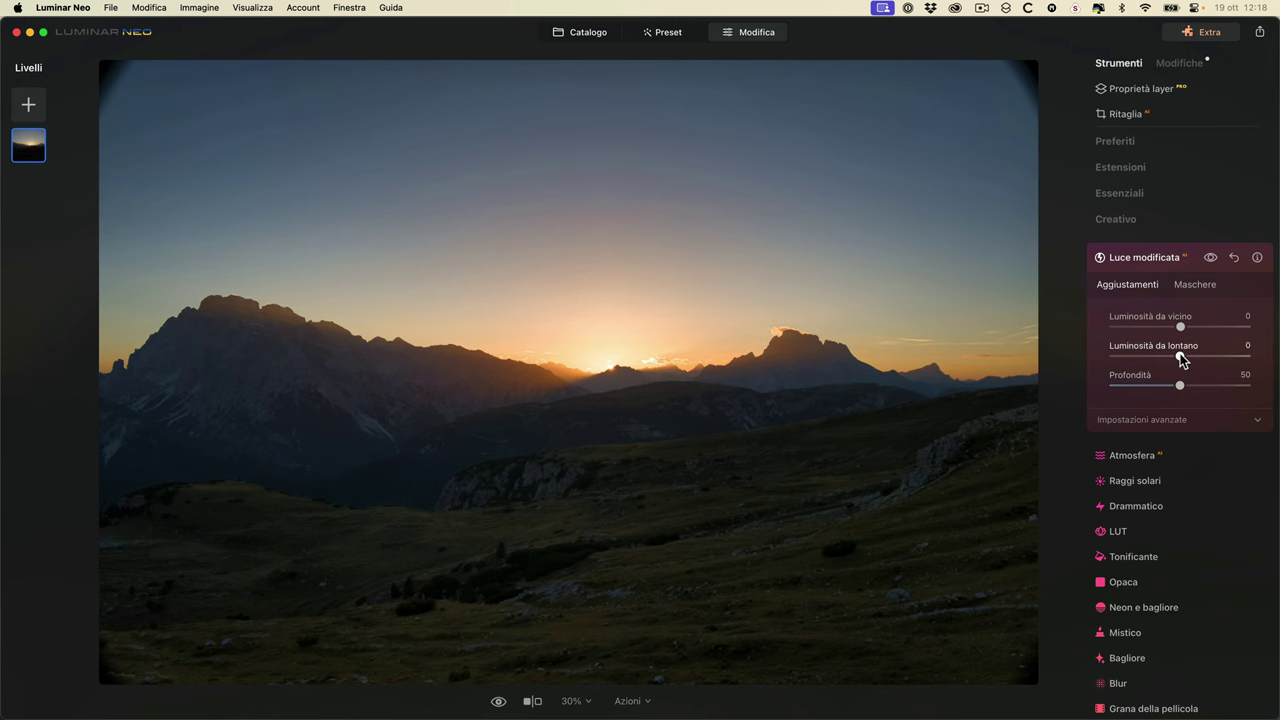
mouse_move(1181, 357)
mouse_down()
mouse_move(1277, 357)
mouse_move(1072, 356)
mouse_move(1251, 356)
mouse_move(1120, 358)
mouse_move(1217, 356)
mouse_move(1184, 357)
mouse_up()
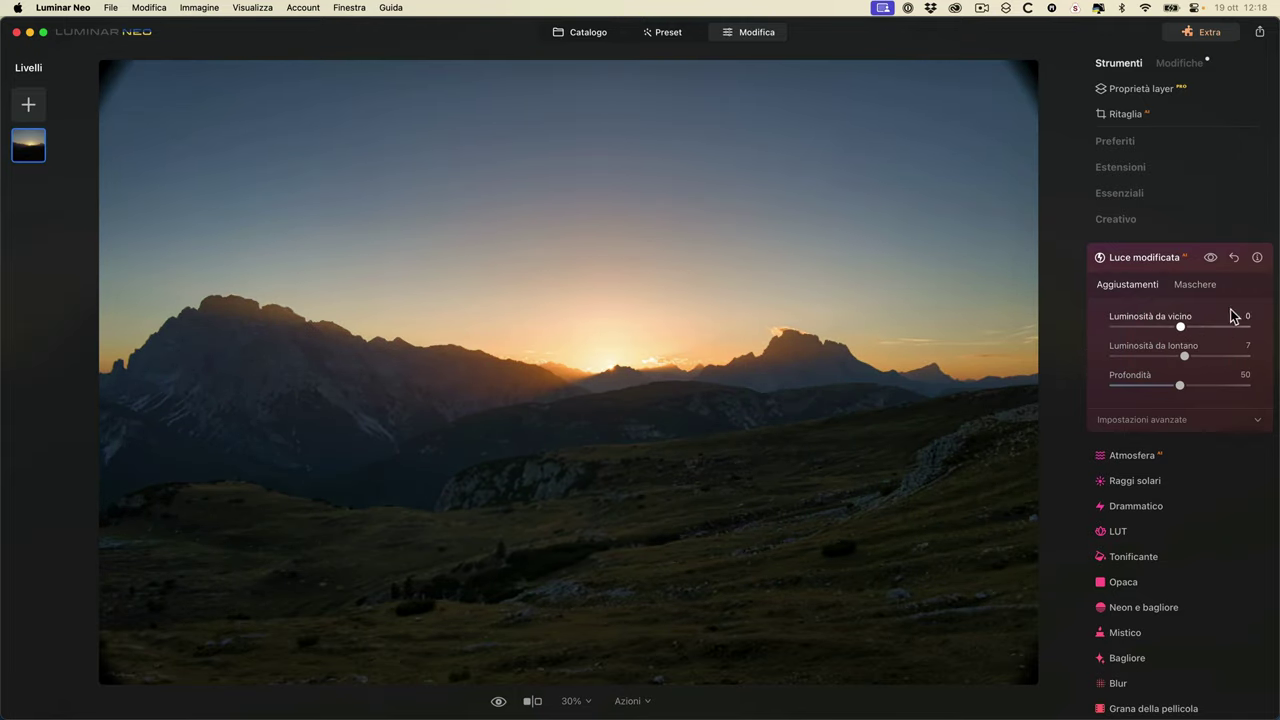
drag(1182, 326, 1255, 326)
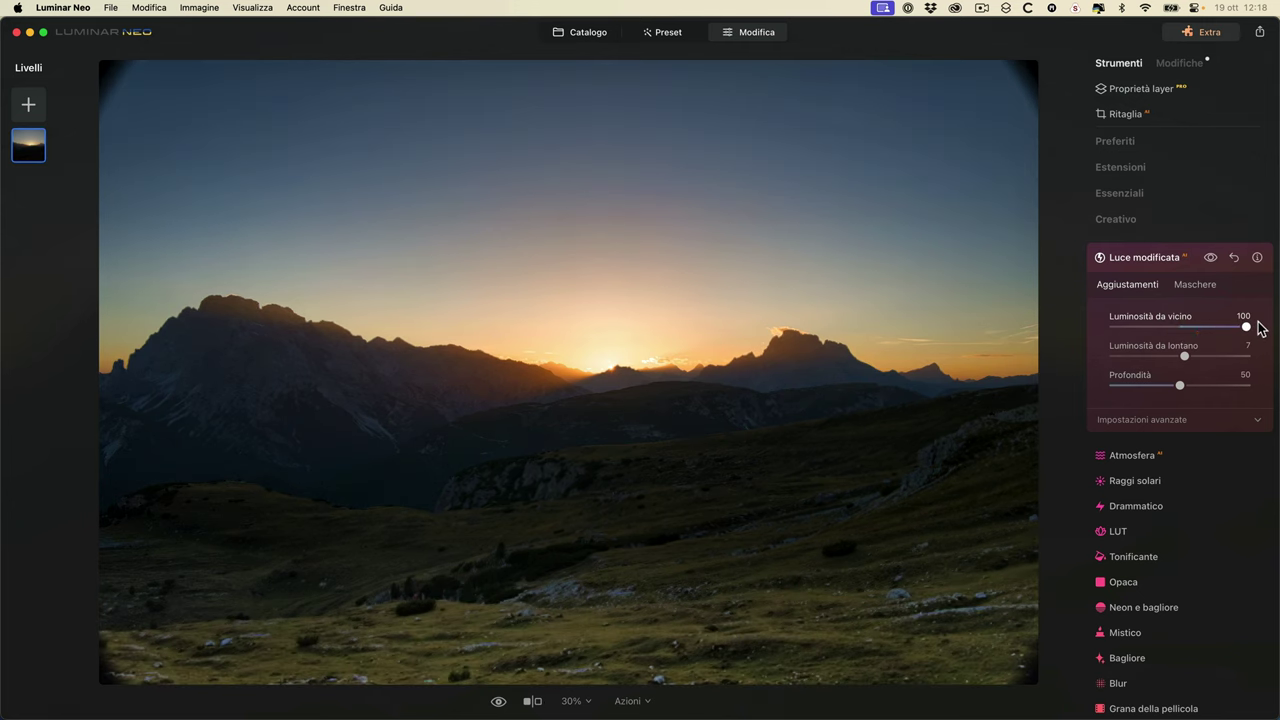
drag(1184, 356, 1082, 350)
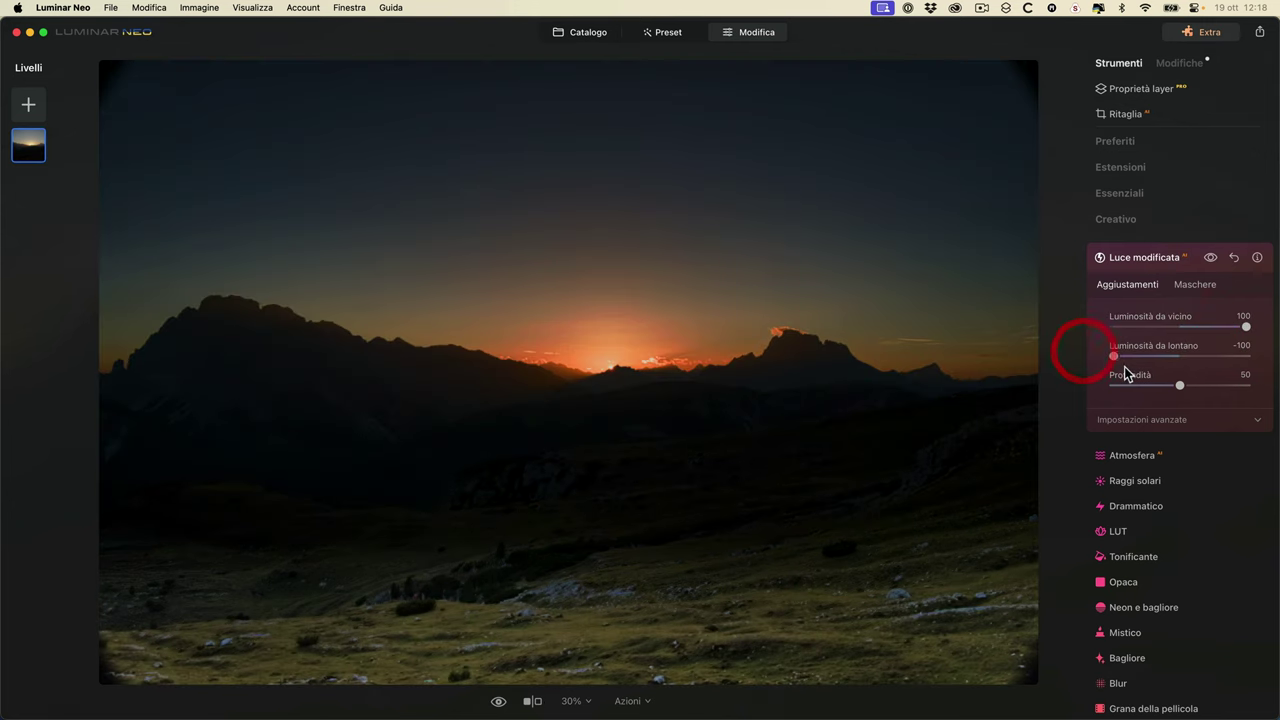
mouse_move(1181, 389)
mouse_down()
mouse_move(1258, 387)
mouse_move(1158, 388)
mouse_move(1227, 387)
mouse_move(1171, 385)
mouse_move(1192, 390)
mouse_up()
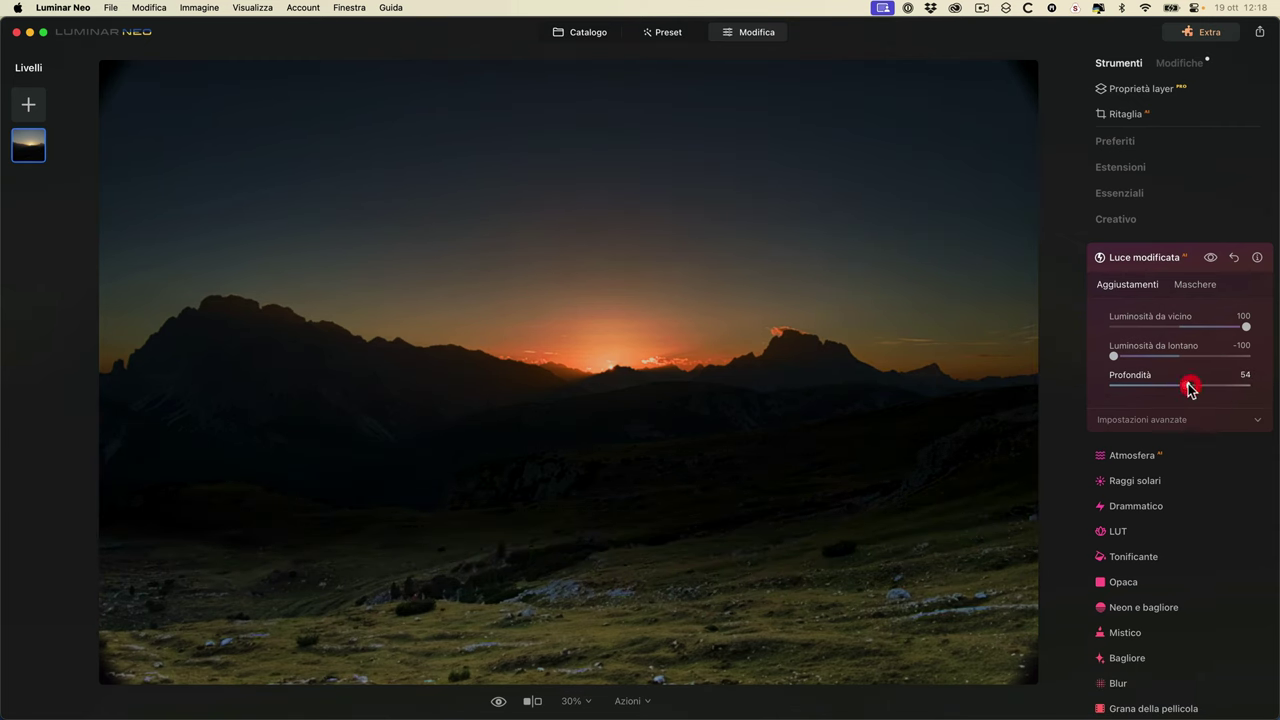
click(1234, 258)
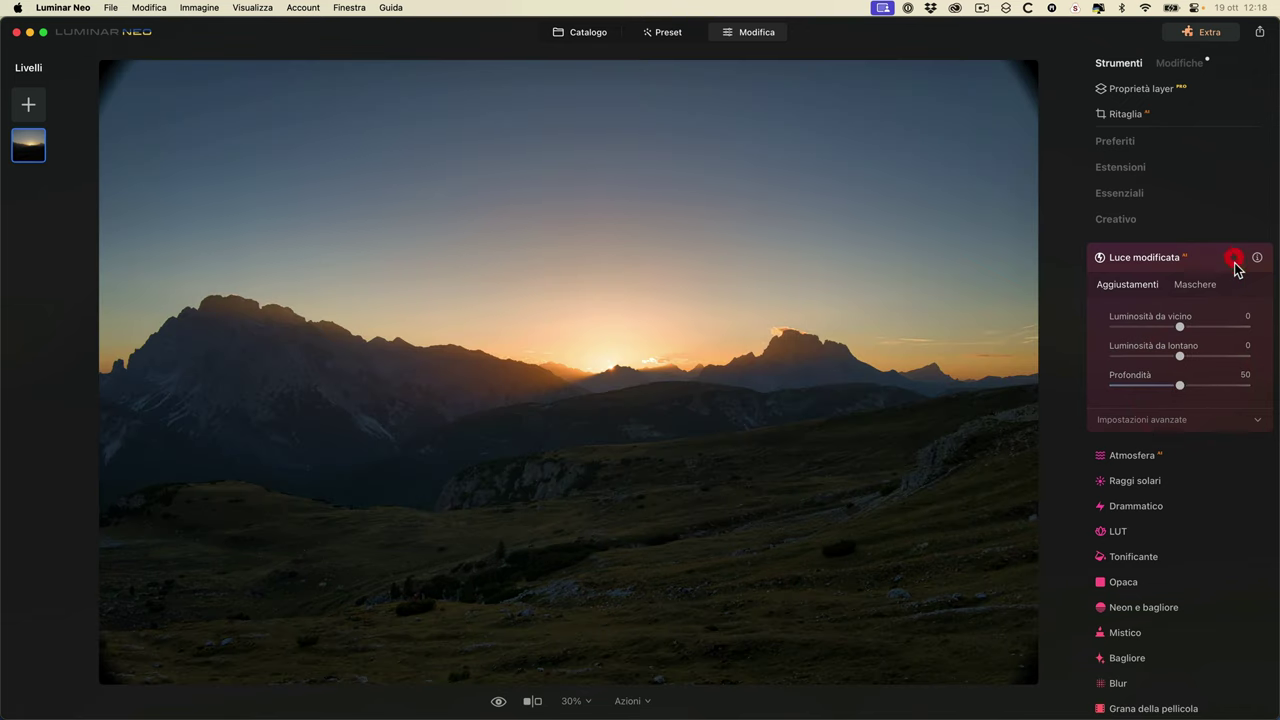
- Set Luminosità da vicino to 31, Luminosità da lontano to -12 and Profondità to 100, and compare the photo with and without Luce modificata
drag(1180, 326, 1203, 326)
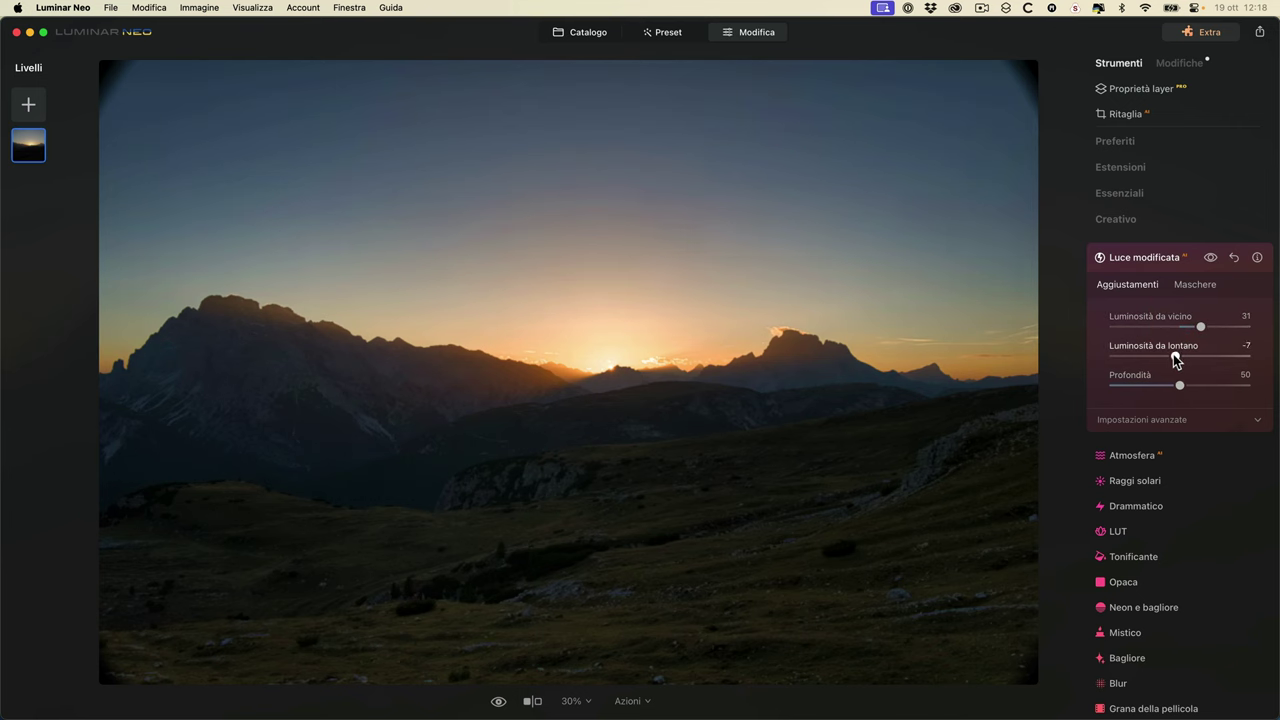
drag(1180, 385, 1248, 384)
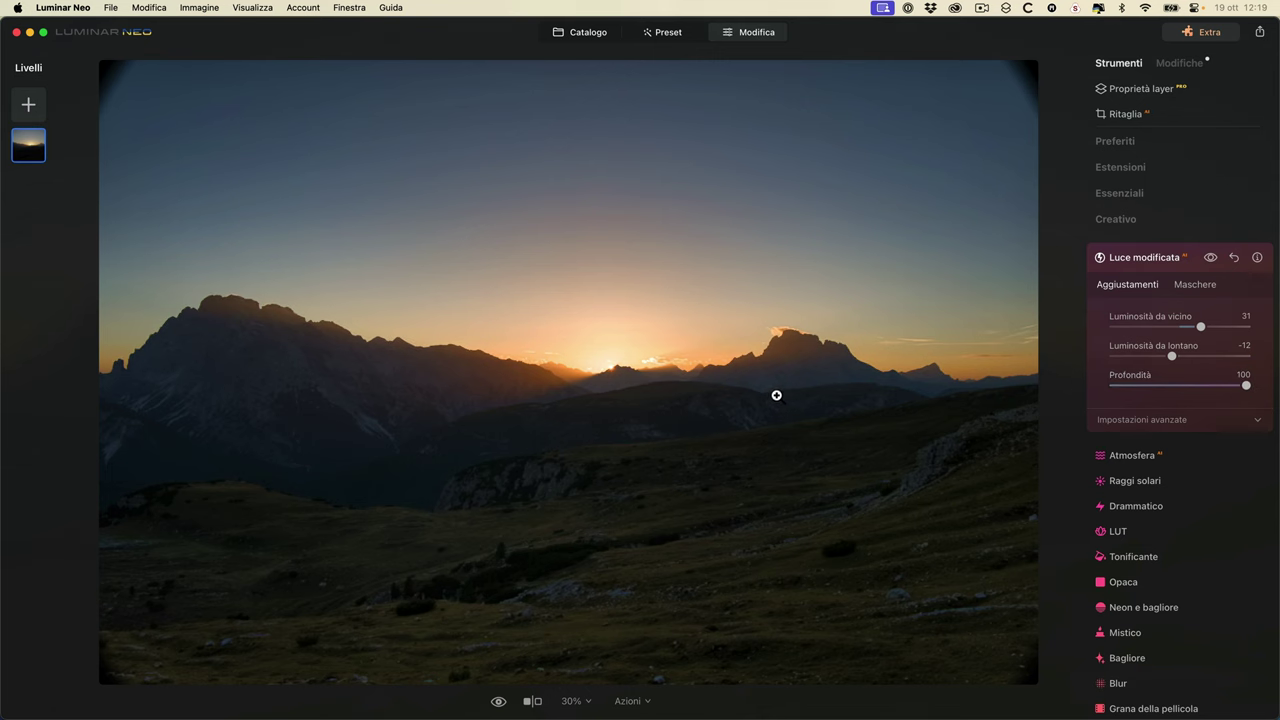
click(1211, 259)
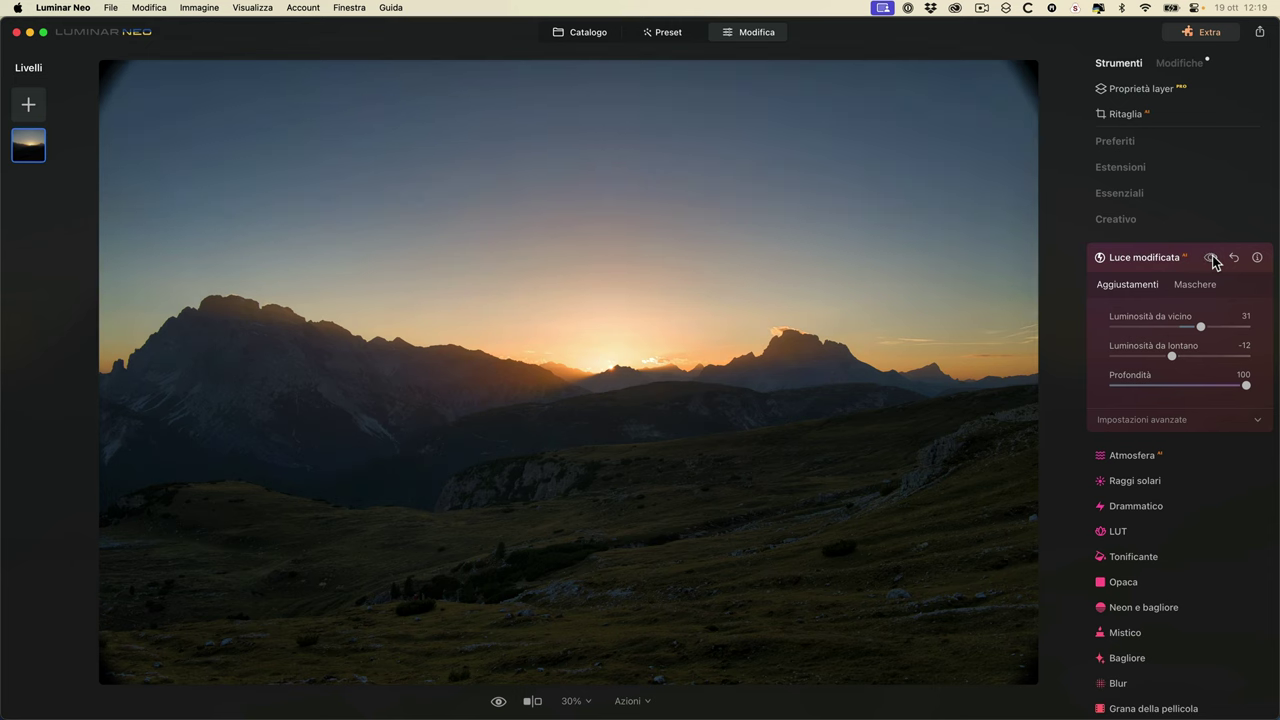
click(1211, 259)
click(1211, 259)
click(1211, 259)
click(1211, 259)
click(1211, 259)
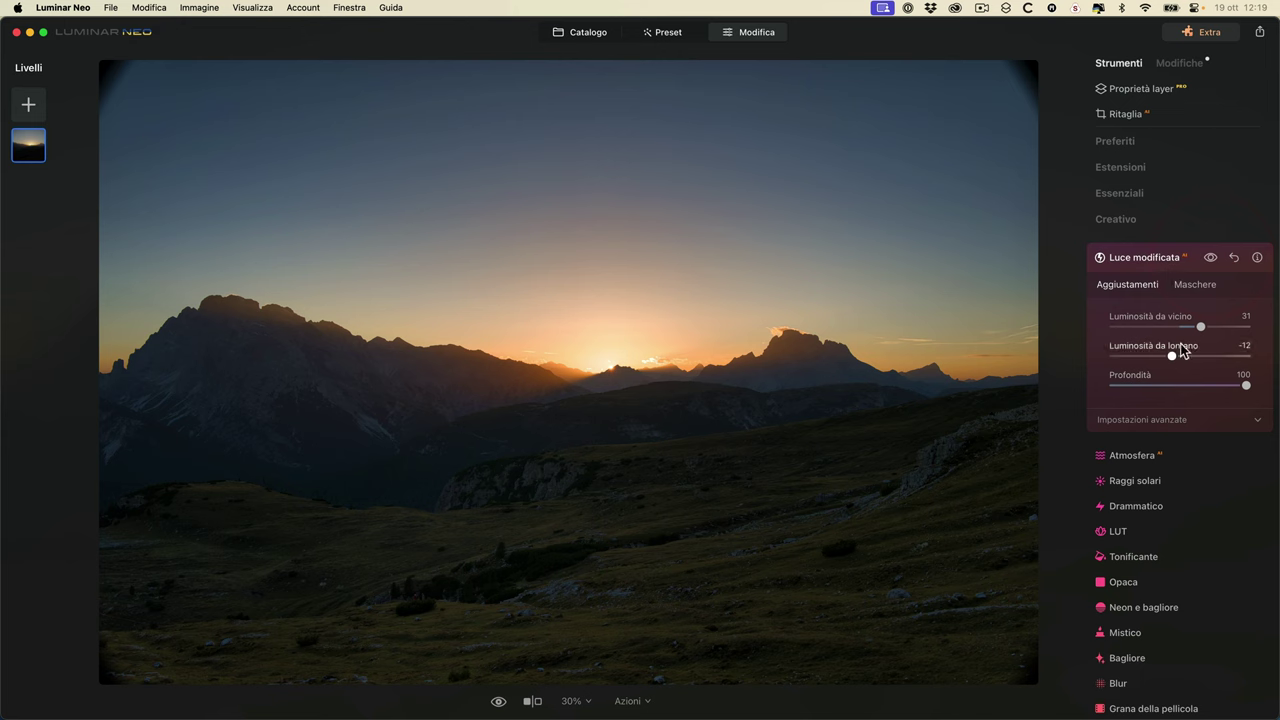
- Expand the advanced settings of Luce modificata and set Luminosità da lontano to -67 and Luminosità da vicino to 100
click(1255, 421)
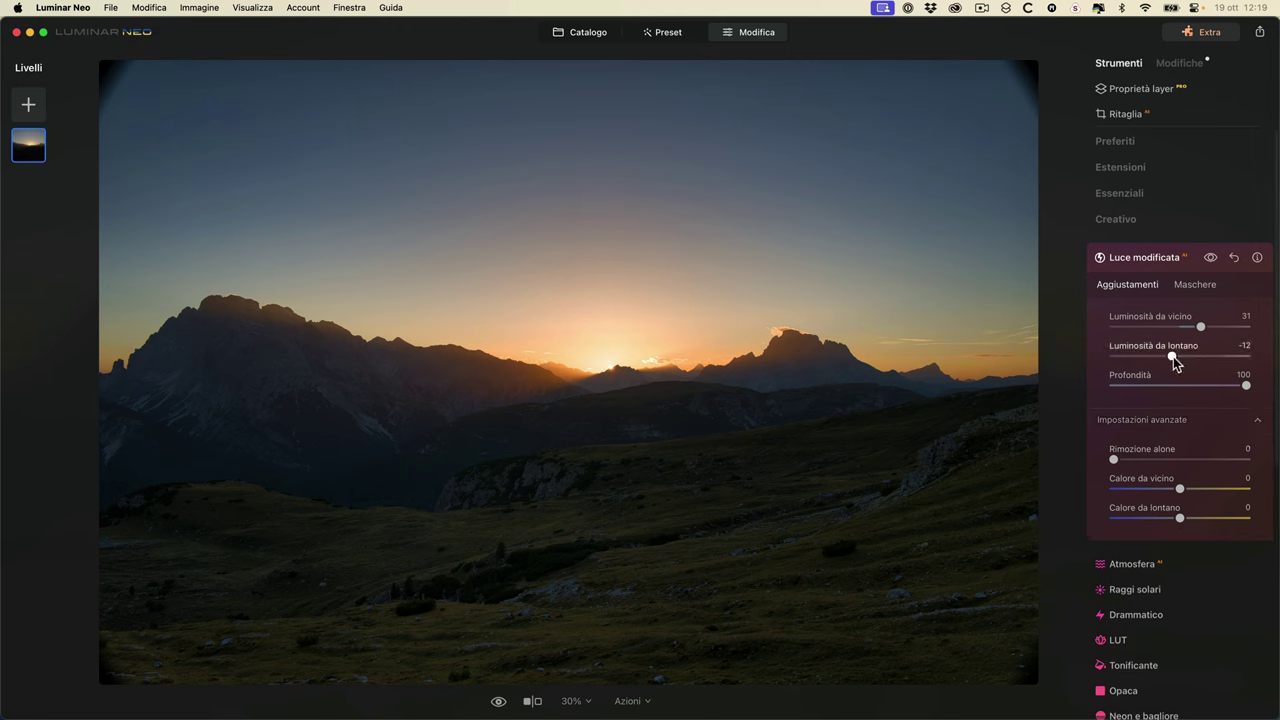
drag(1173, 356, 1135, 357)
drag(1202, 328, 1270, 324)
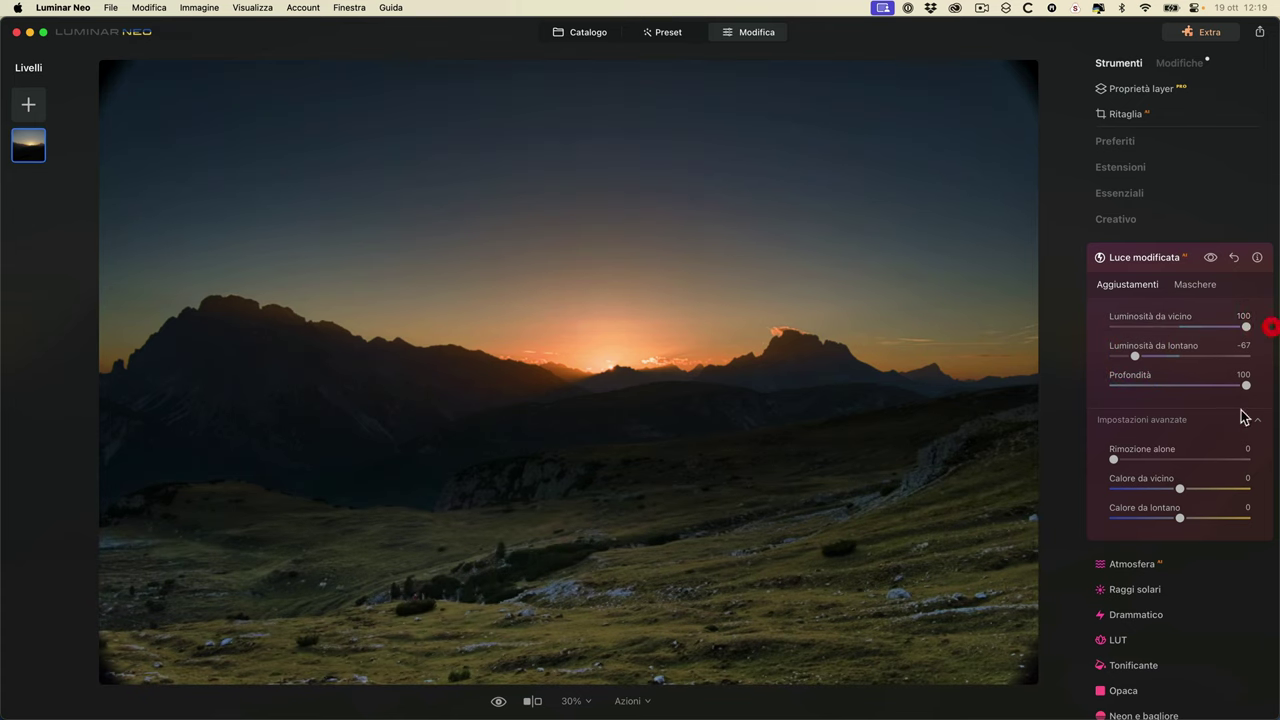
- Set Rimozione alone to 30, Calore da vicino to 50 and Calore da lontano to 14
drag(1108, 459, 1126, 462)
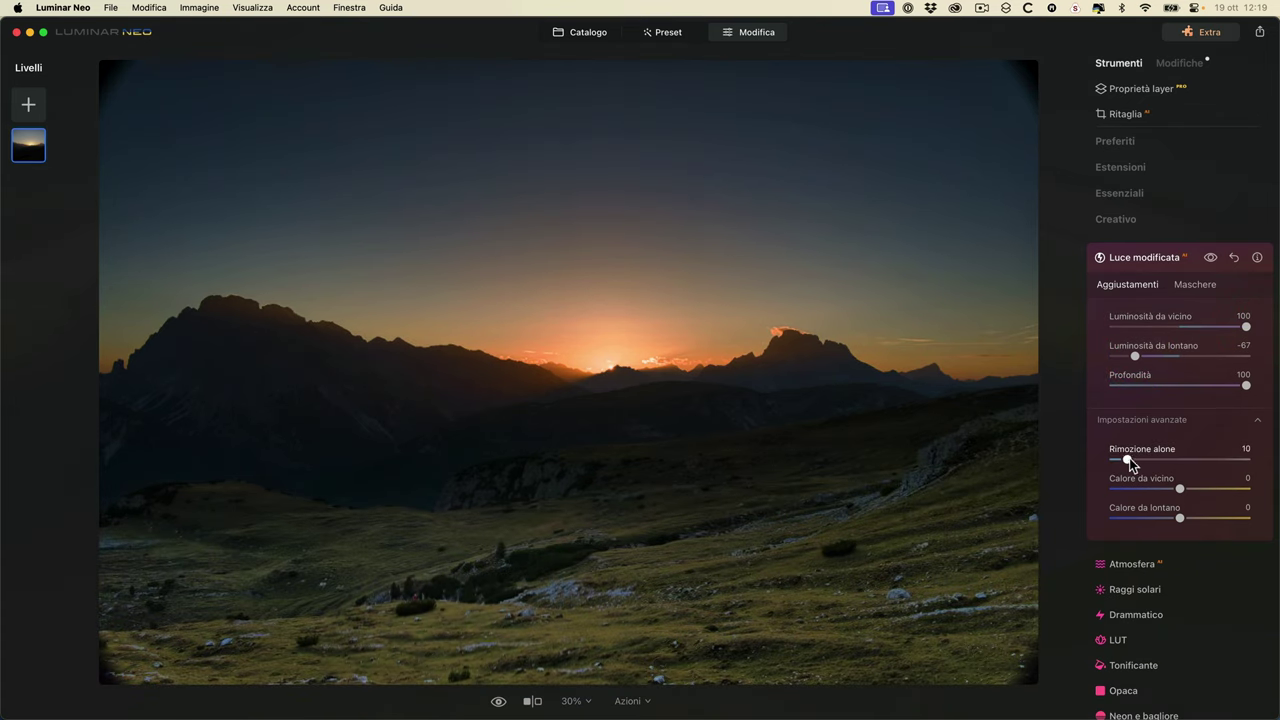
drag(1187, 492, 1278, 478)
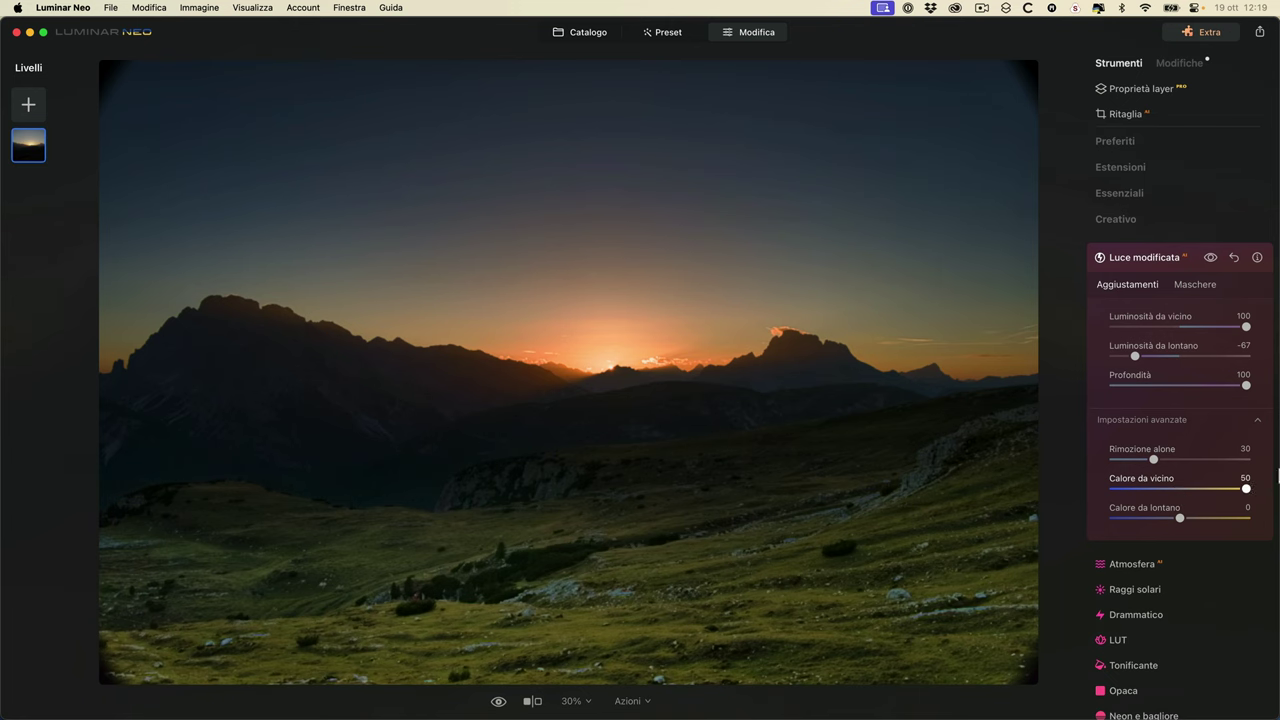
click(1255, 492)
mouse_move(1244, 518)
mouse_down()
mouse_move(1179, 519)
mouse_move(1257, 522)
mouse_up()
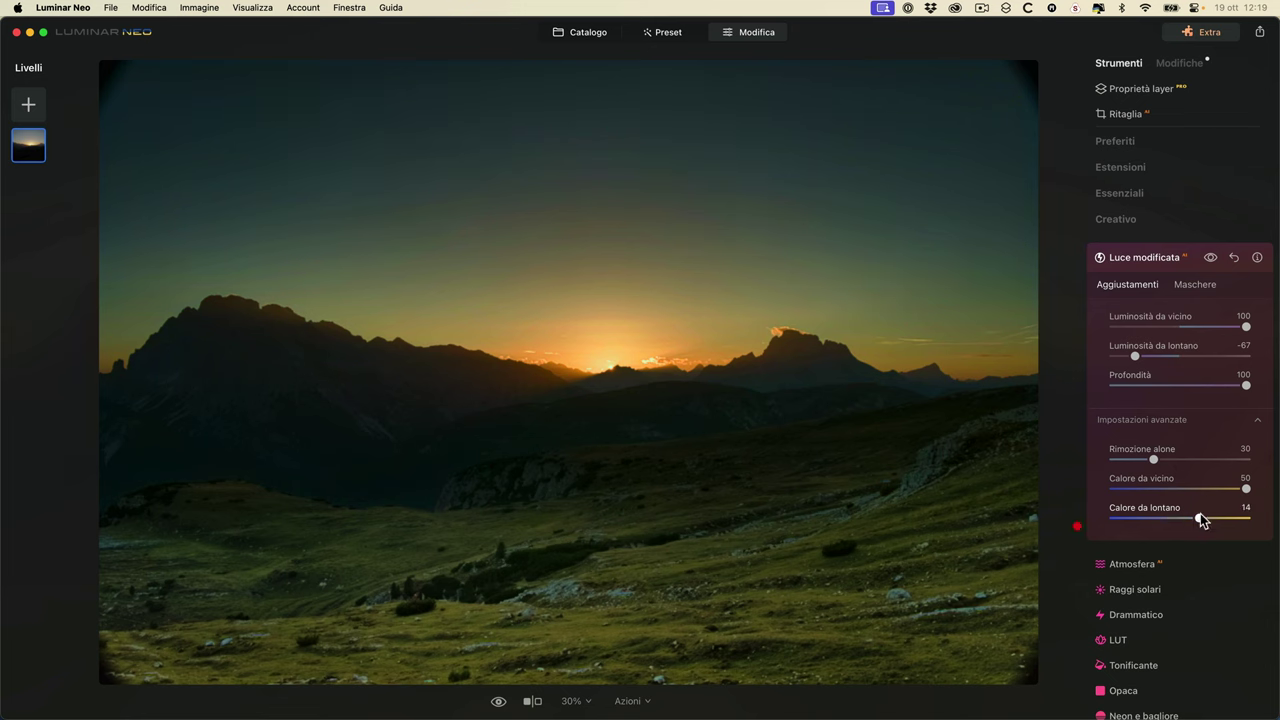
- Try Rimozione alone at 100 and 56, and return Rimozione alone, Calore da vicino and Calore da lontano to 0
drag(1151, 460, 1255, 462)
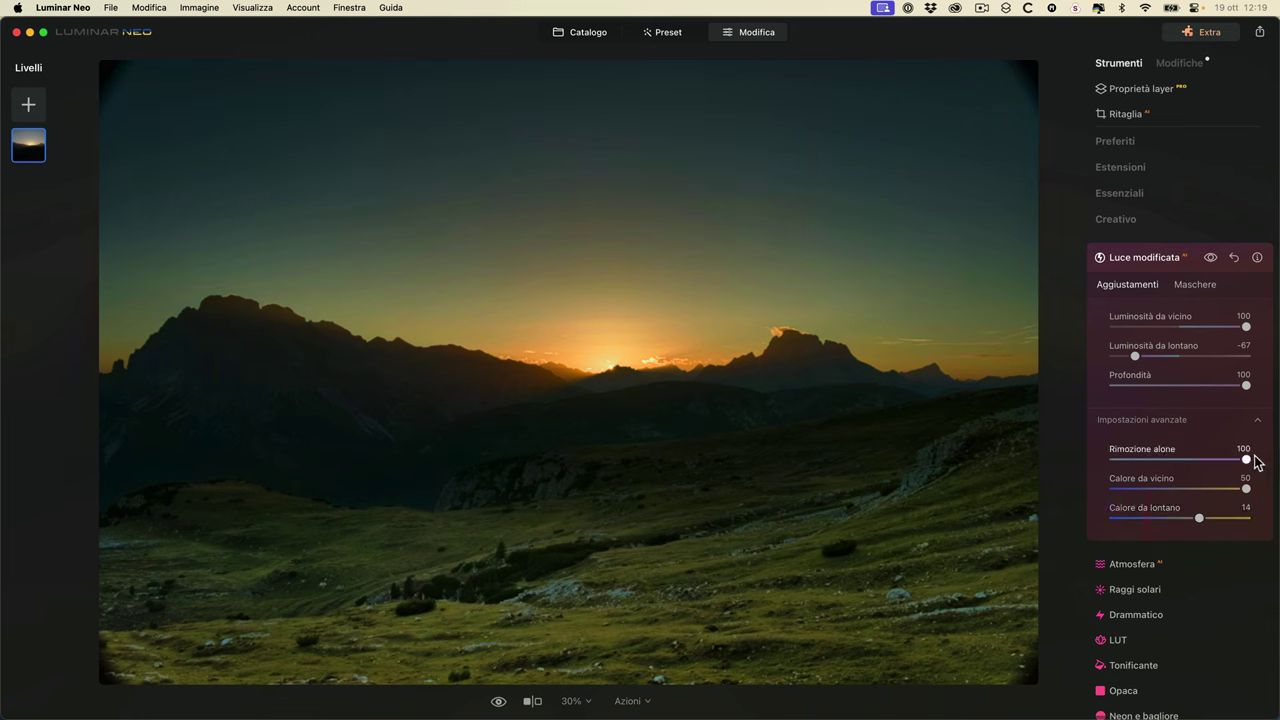
click(1188, 460)
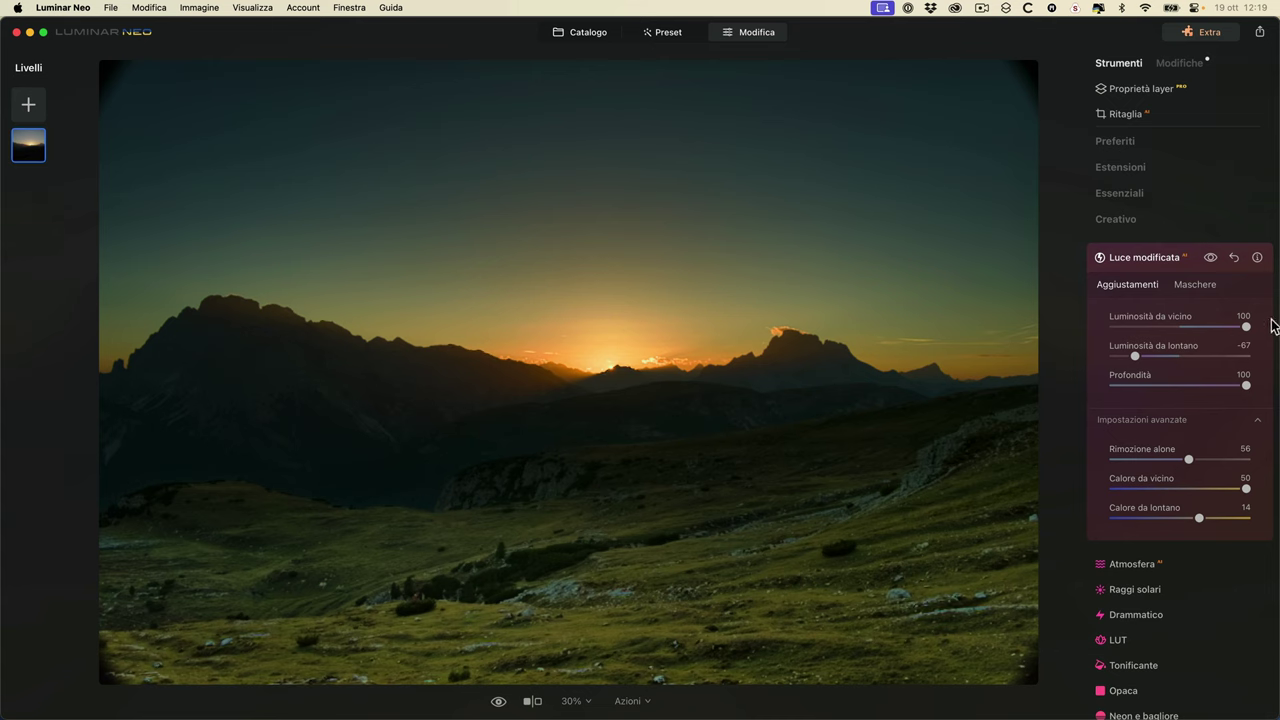
double_click(1189, 460)
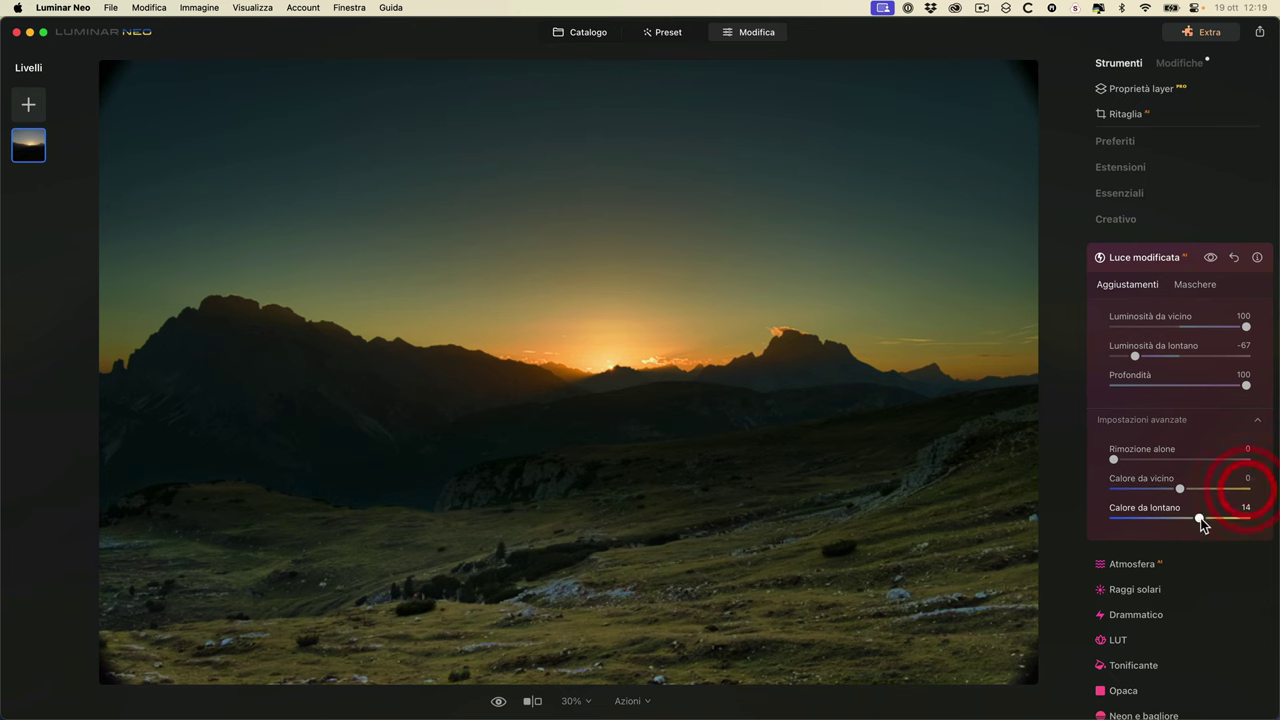
double_click(1199, 517)
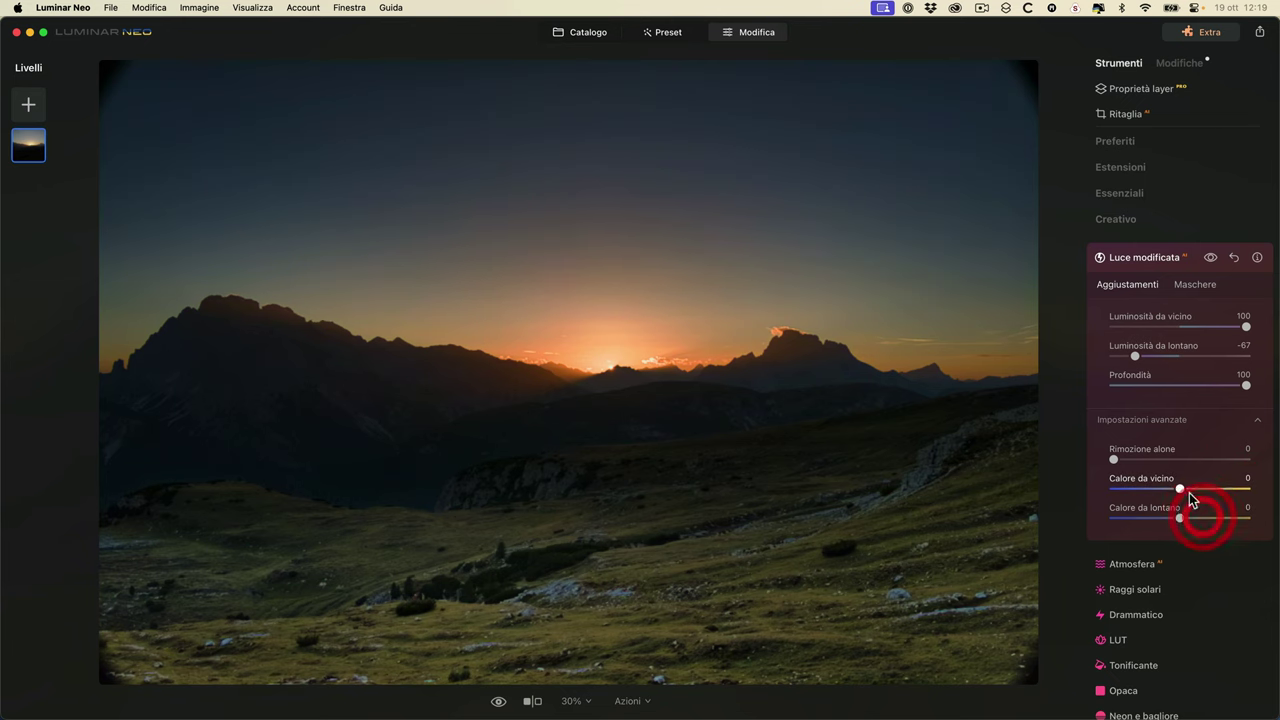
- Set Luminosità da lontano to -12 and Luminosità da vicino to 61, comparing the photo with and without Luce modificata
click(1211, 259)
click(1211, 259)
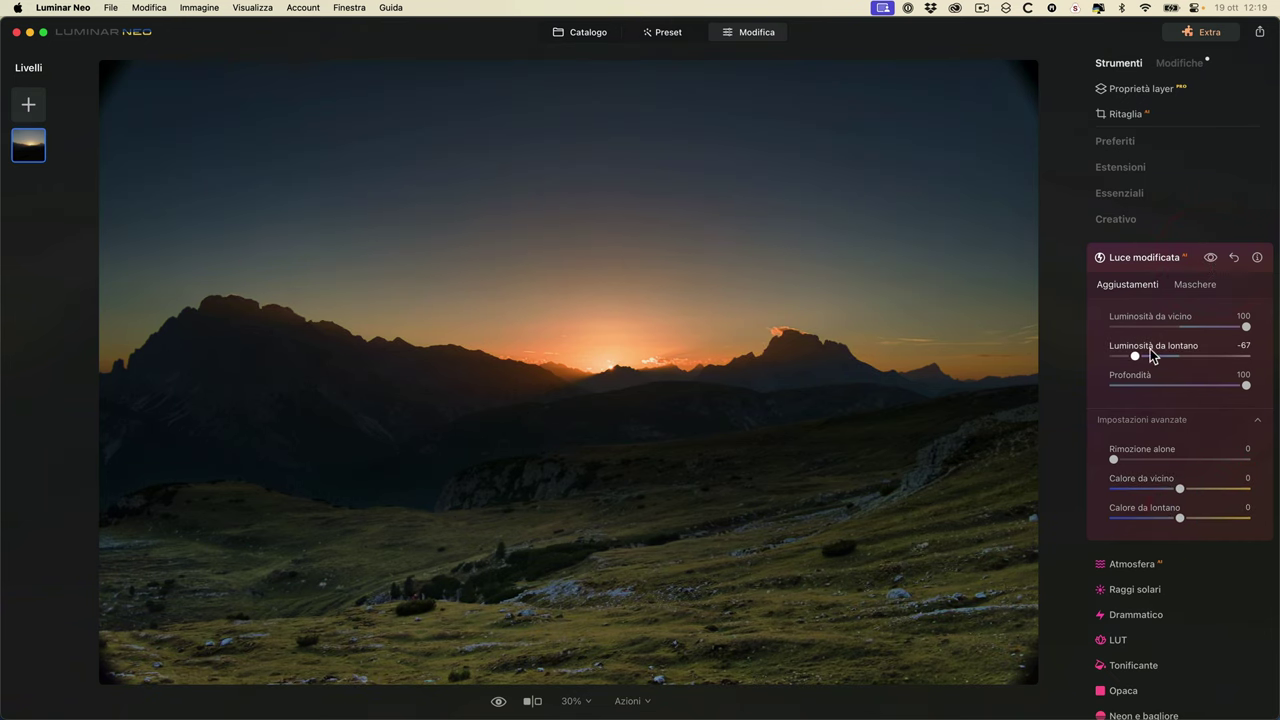
drag(1135, 357, 1165, 362)
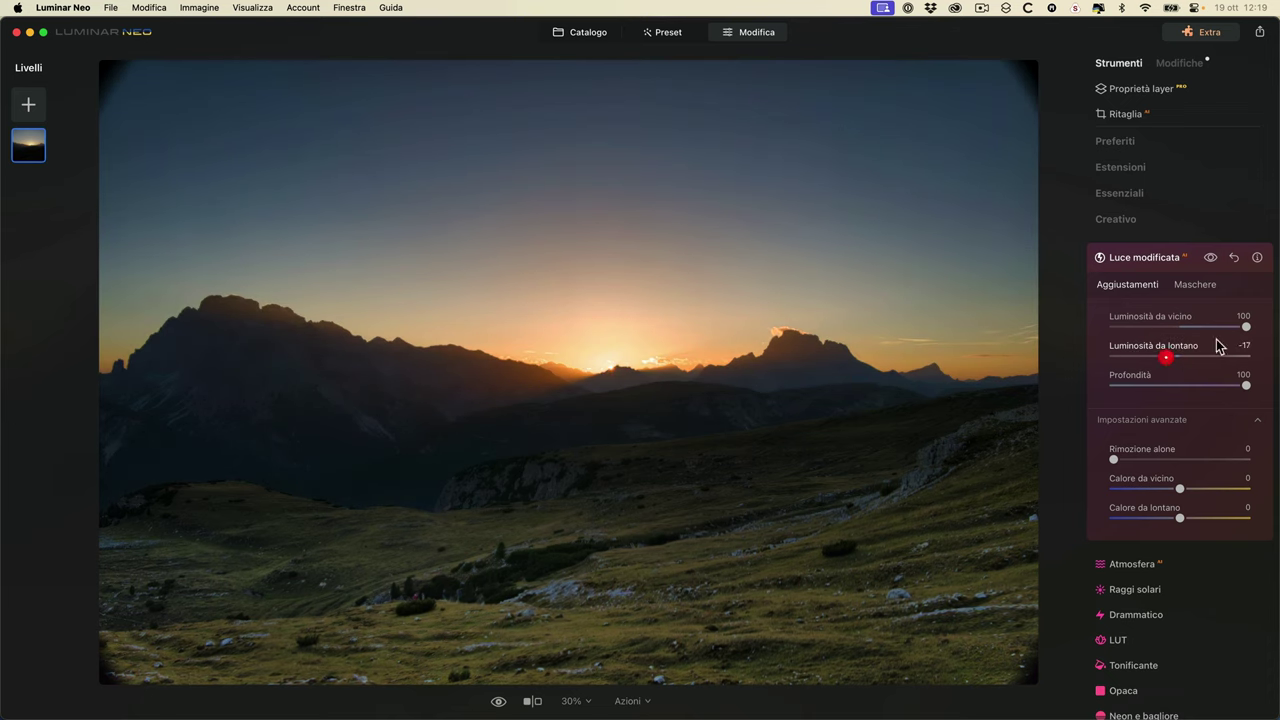
drag(1246, 327, 1176, 360)
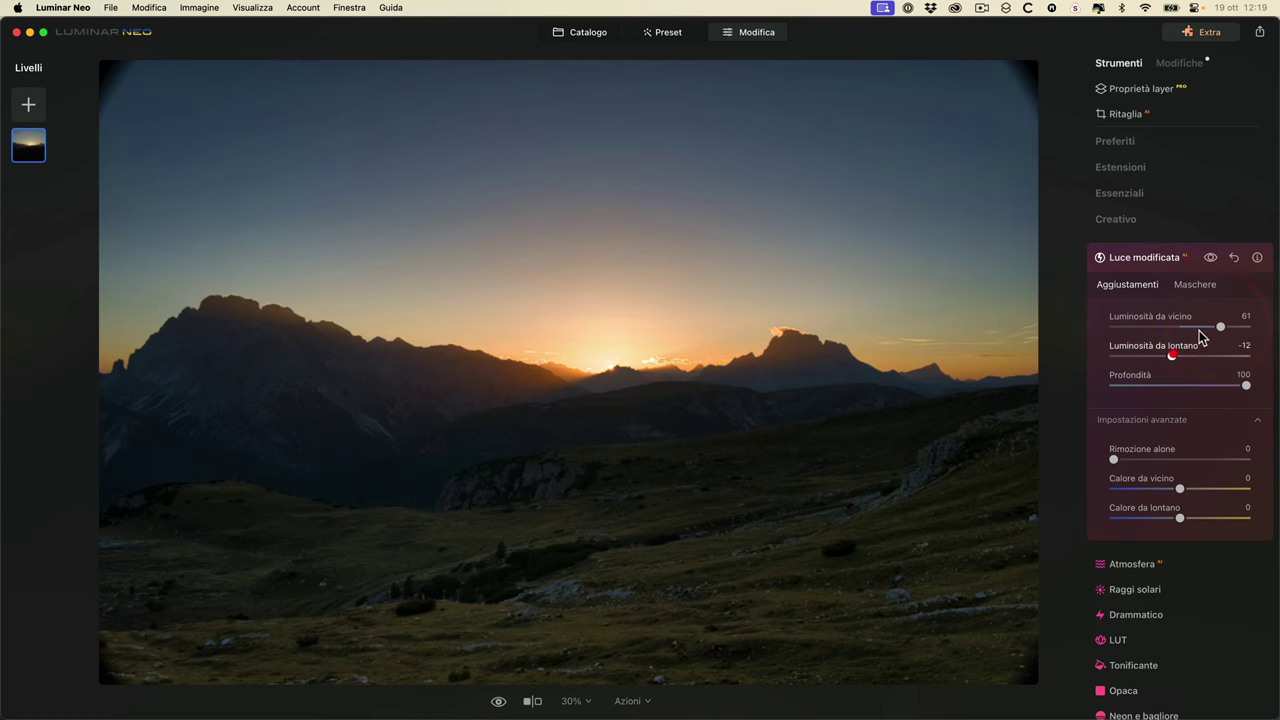
click(1210, 259)
click(1210, 259)
click(1210, 259)
click(1210, 259)
- Reset all Luce modificata settings on the sunset photo and open the Atmosfera tool
click(1236, 260)
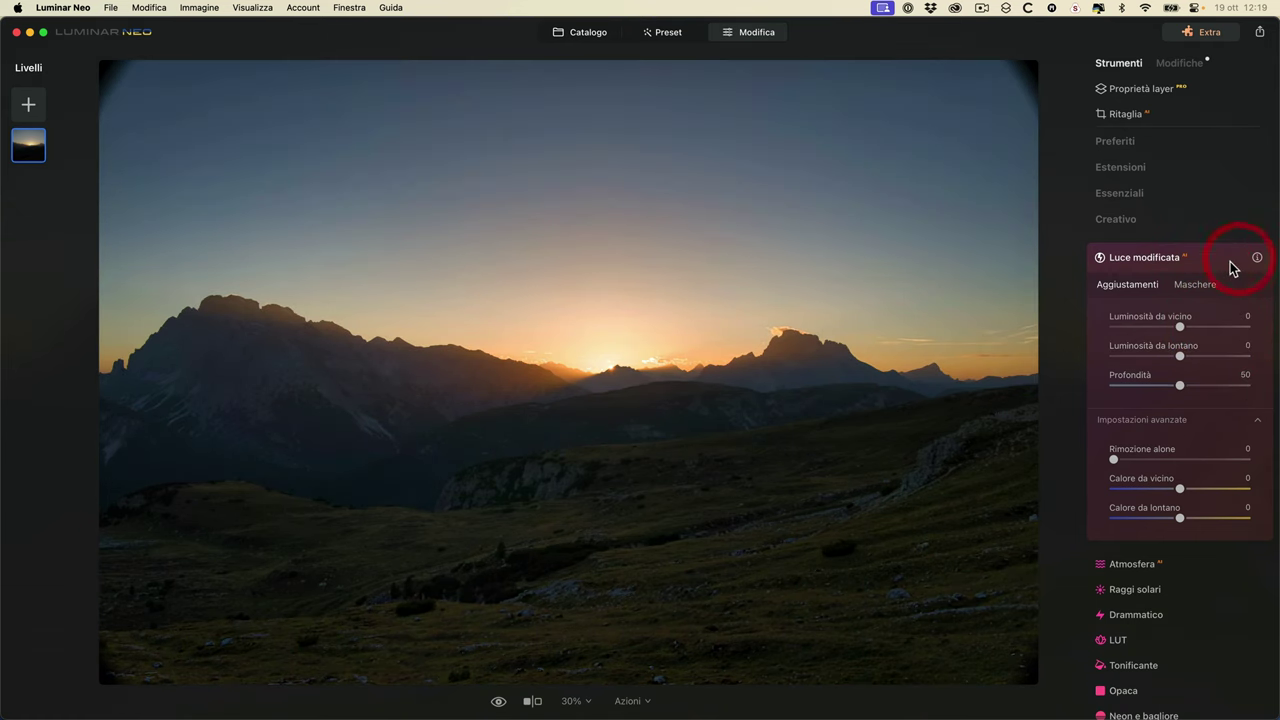
click(1166, 256)
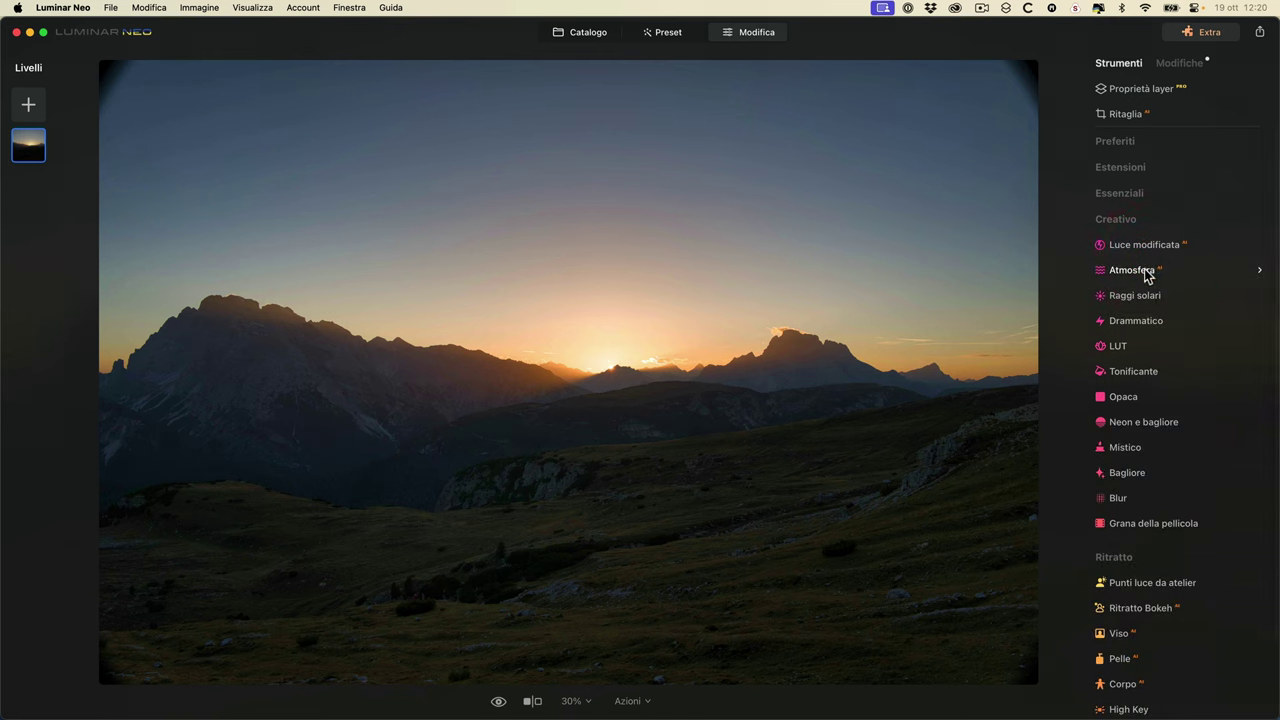
click(1144, 270)
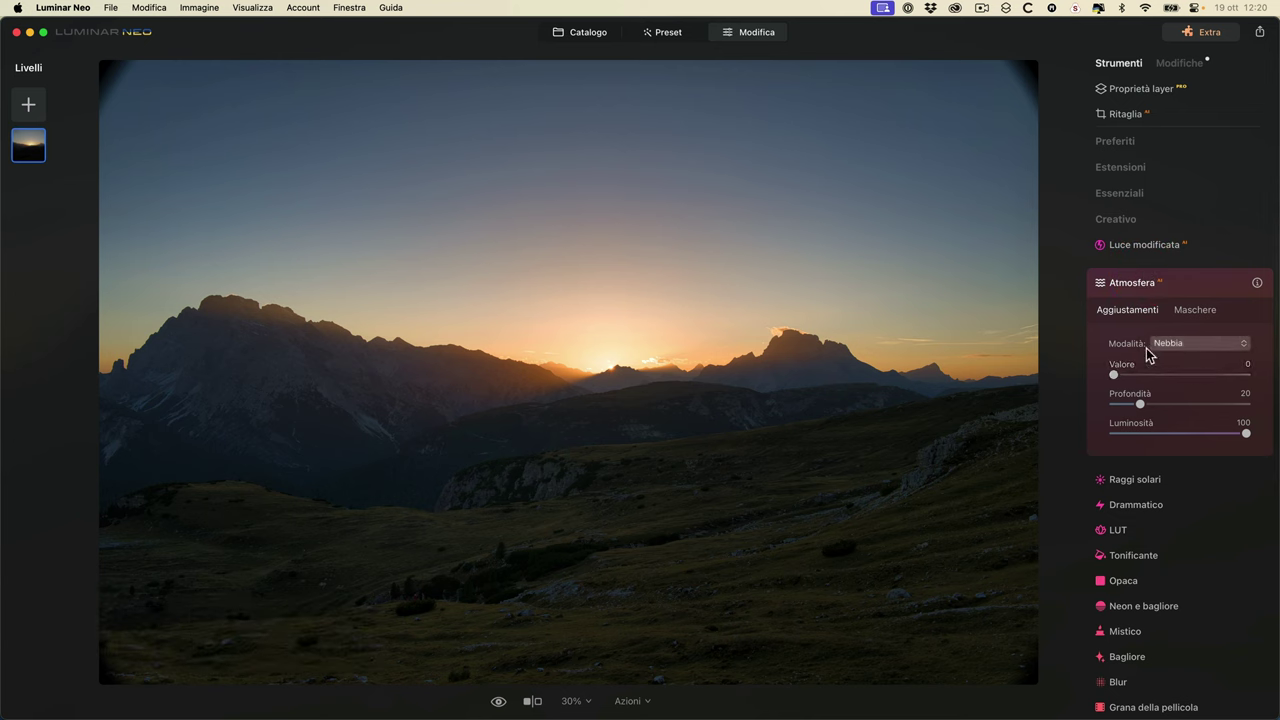
- Open the cloudy mountain plateau photo from the catalog for editing and open its Atmosfera tool
click(603, 35)
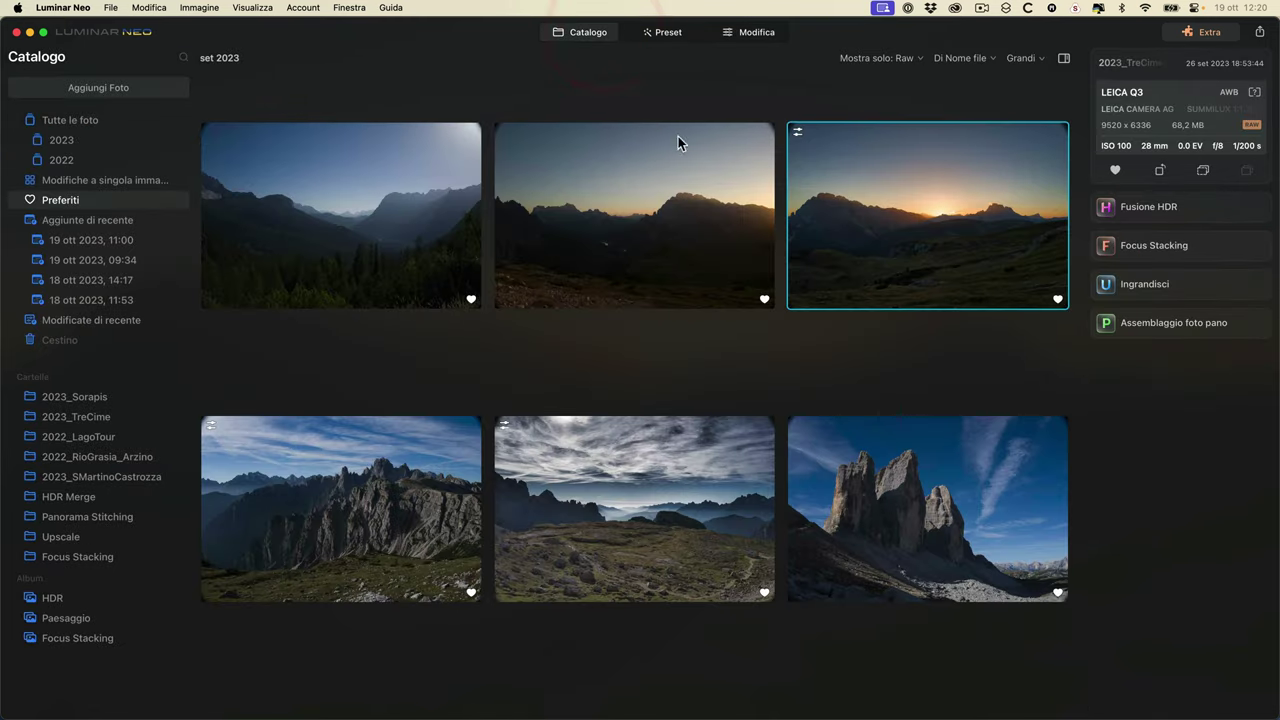
double_click(632, 517)
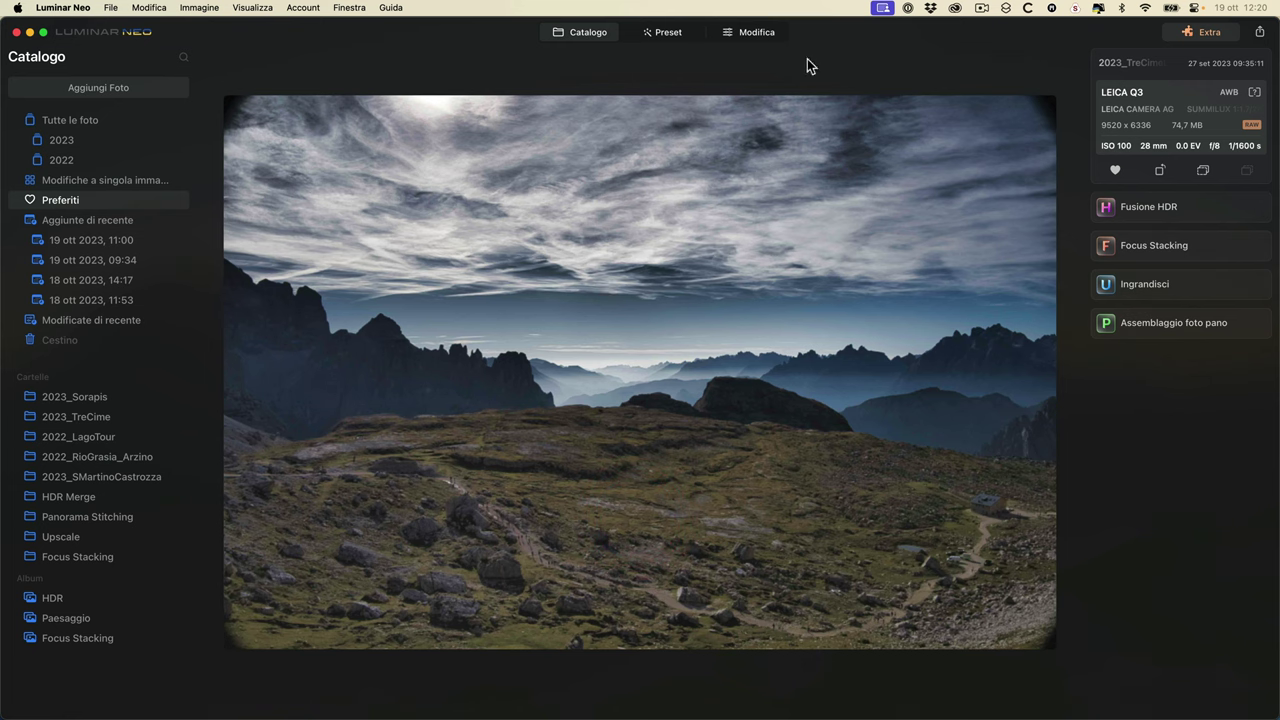
click(752, 32)
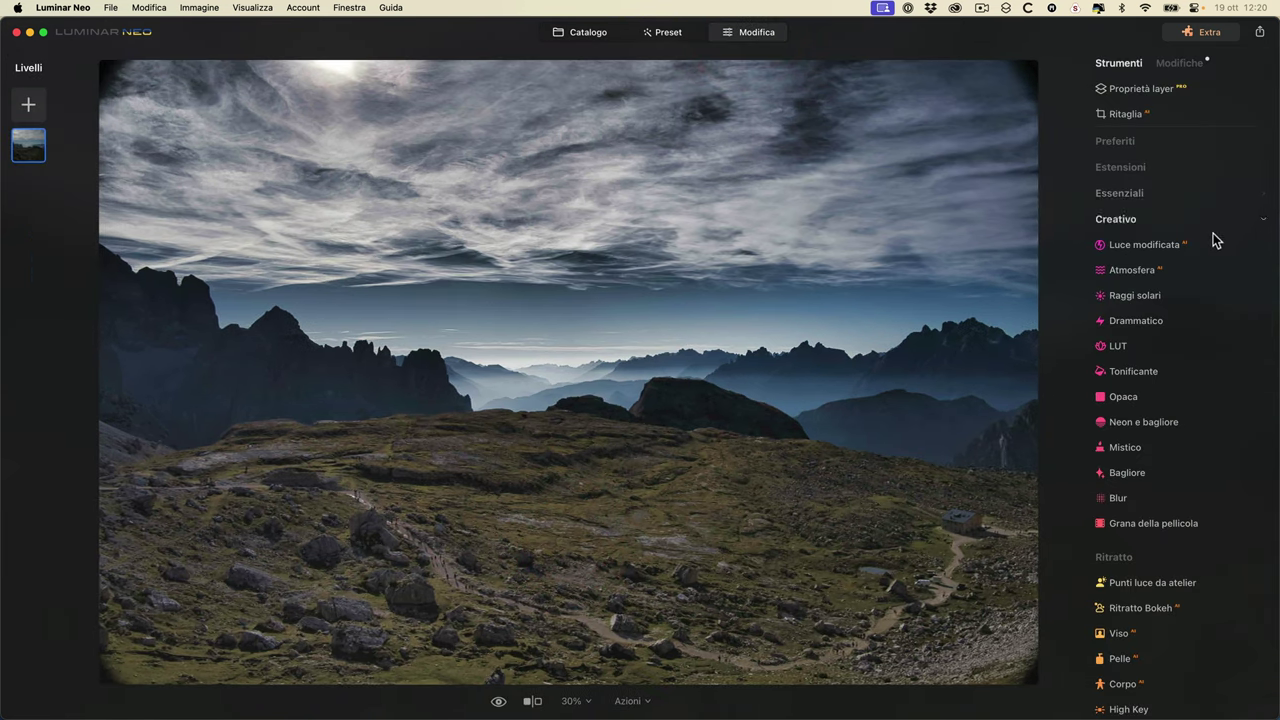
click(1140, 270)
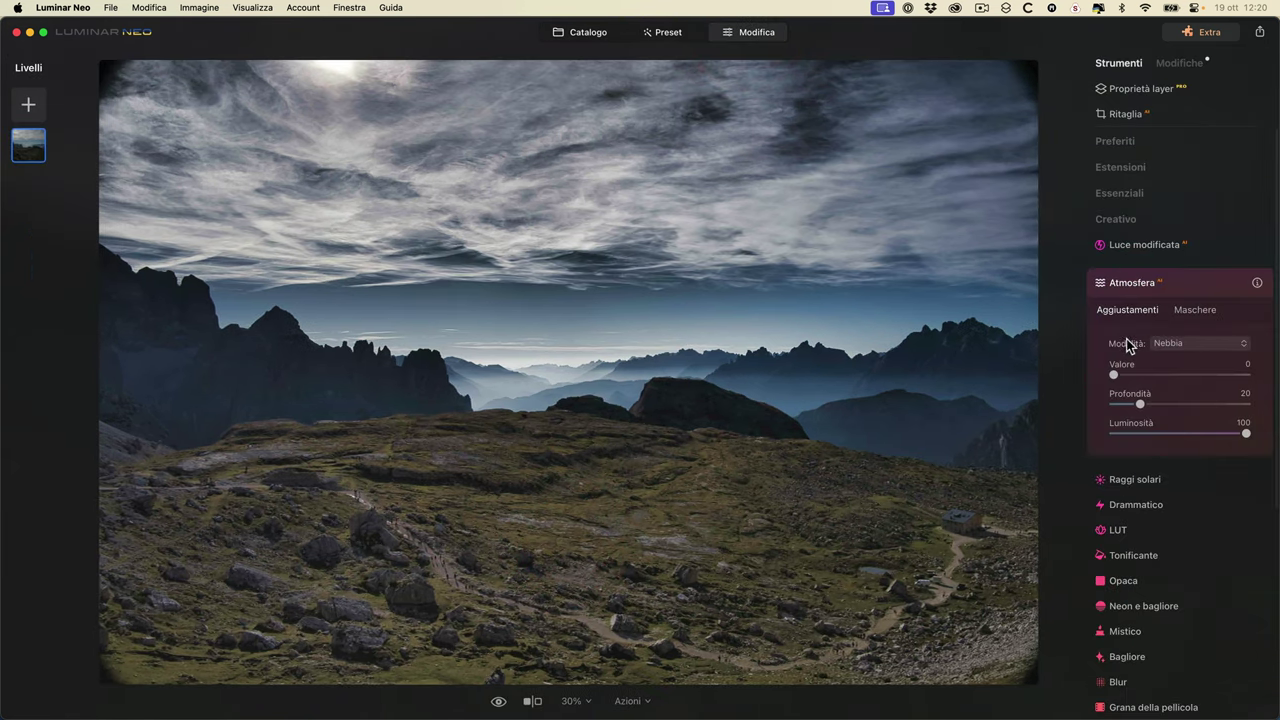
- Try the Nebbia mode of Atmosfera with an increased Valore, Profondità 27 and Luminosità 100
click(1225, 345)
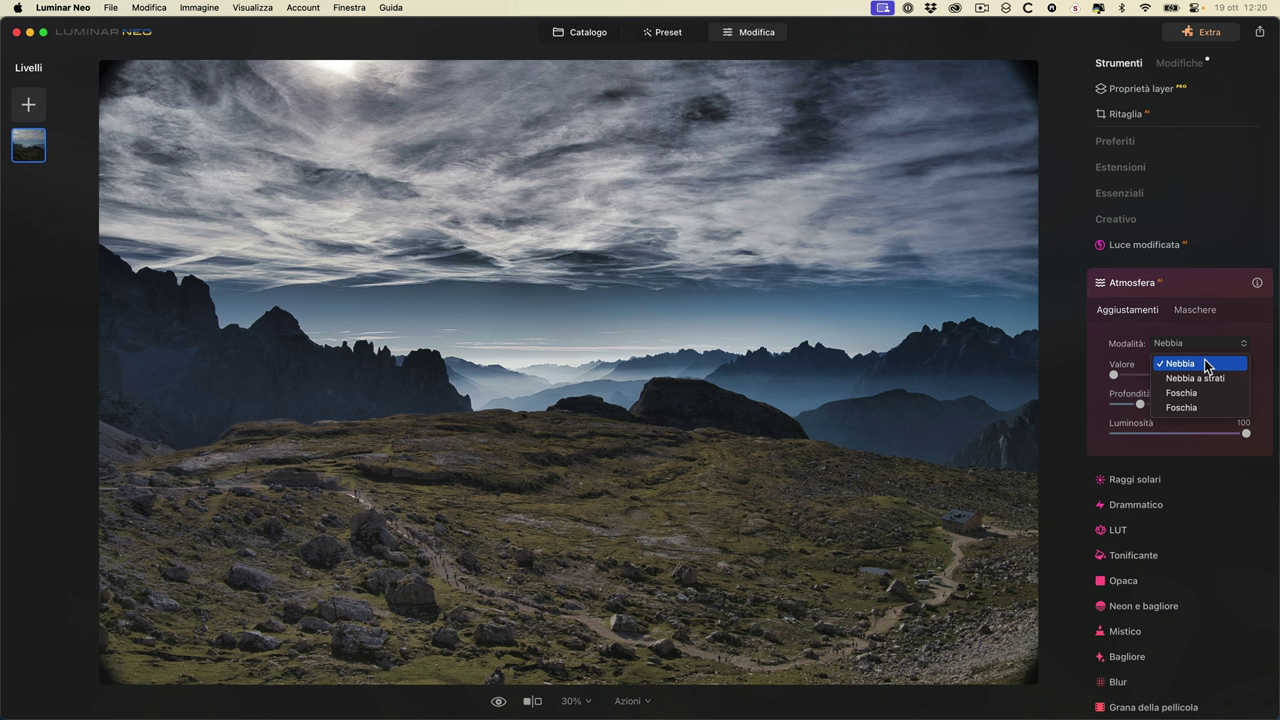
click(1165, 330)
drag(1115, 376, 1150, 405)
mouse_move(1240, 440)
mouse_down()
mouse_move(1152, 433)
mouse_move(1270, 434)
mouse_move(1256, 430)
mouse_up()
- Switch the Atmosfera mode to Nebbia a strati and set Valore to 90, Profondità to 31 and Luminosità to 81
click(1178, 345)
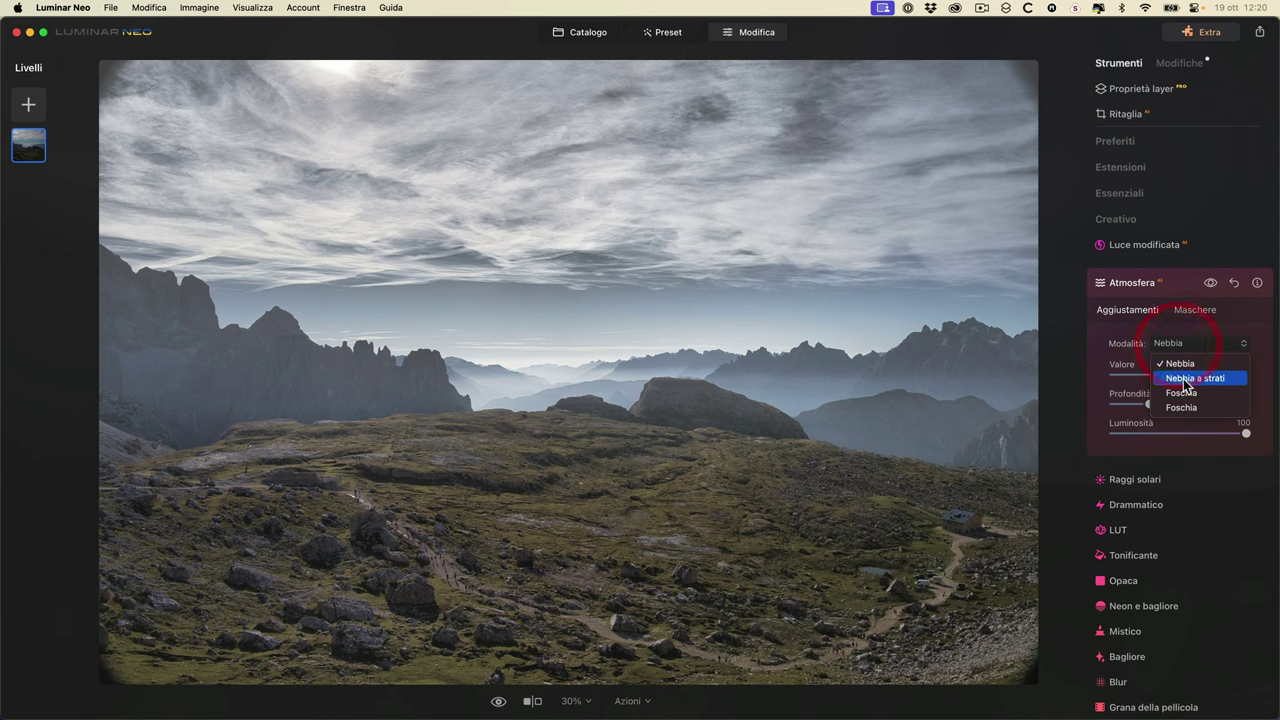
click(1185, 378)
drag(1186, 374, 1257, 377)
click(1011, 437)
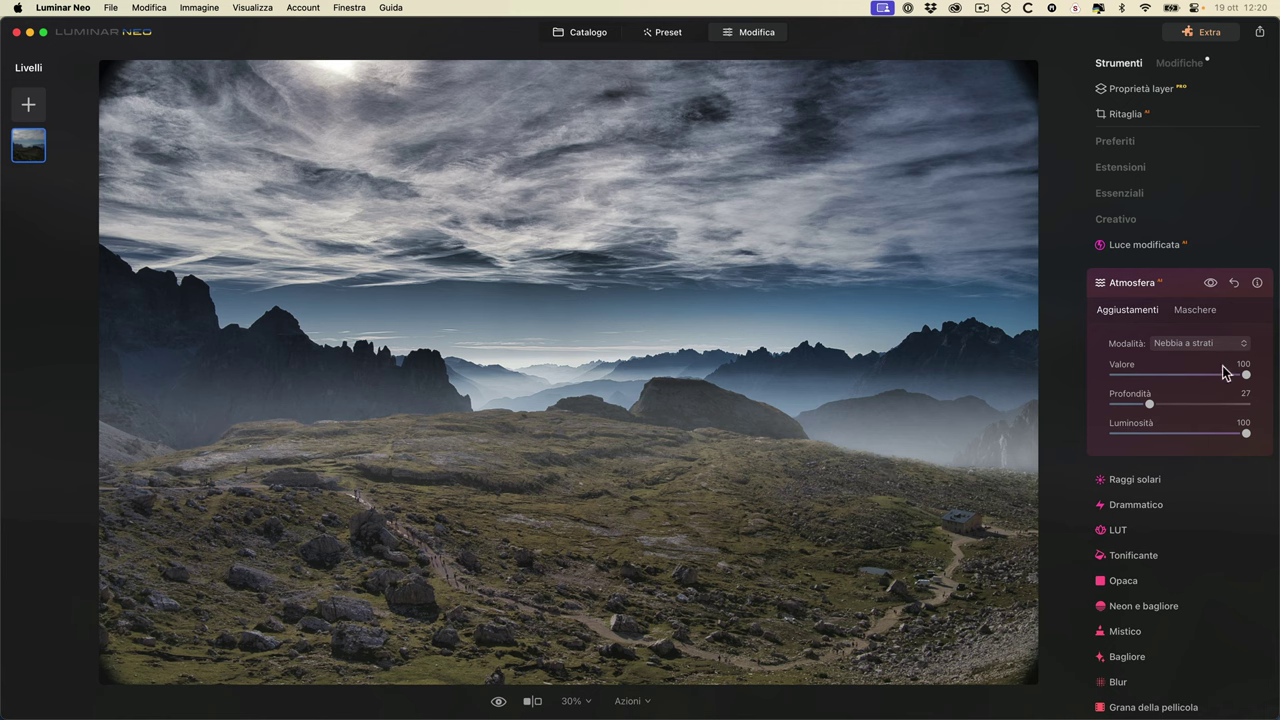
mouse_move(1249, 378)
mouse_down()
mouse_move(1157, 371)
mouse_move(1233, 373)
mouse_up()
mouse_move(1150, 403)
mouse_down()
mouse_move(1200, 406)
mouse_move(1157, 406)
mouse_up()
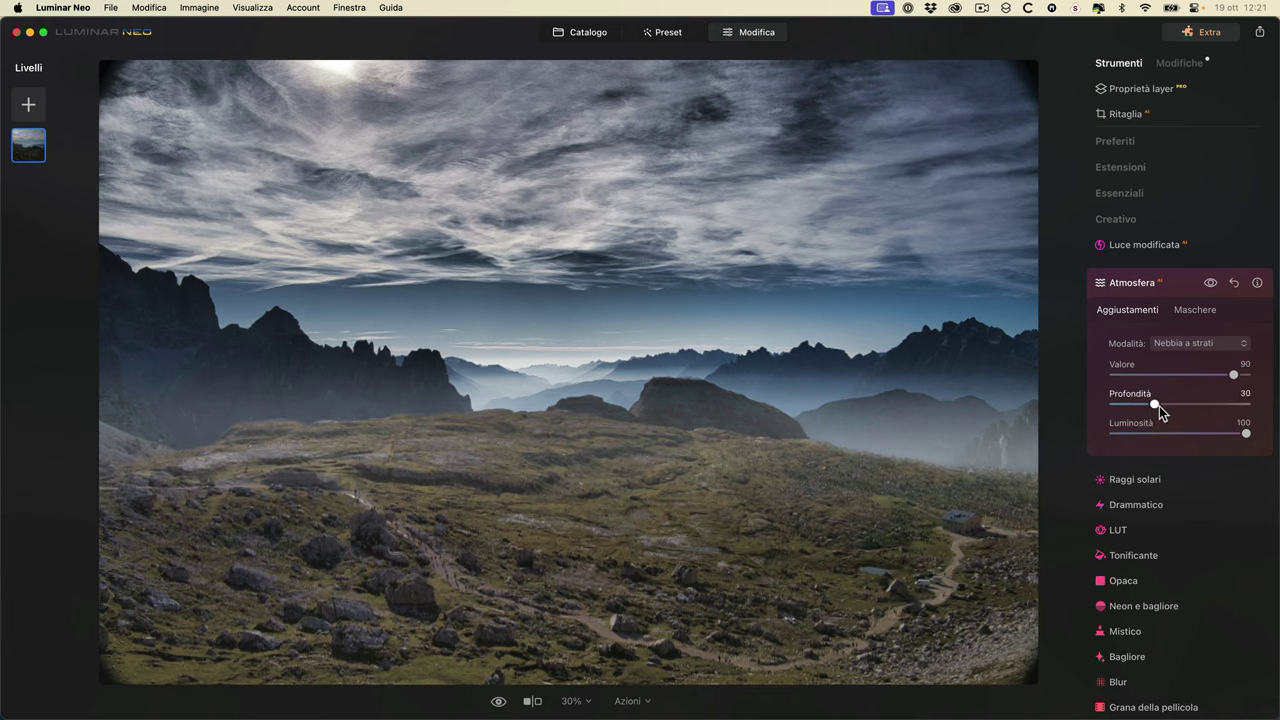
mouse_move(1240, 434)
mouse_down()
mouse_move(1192, 437)
mouse_move(1221, 432)
mouse_up()
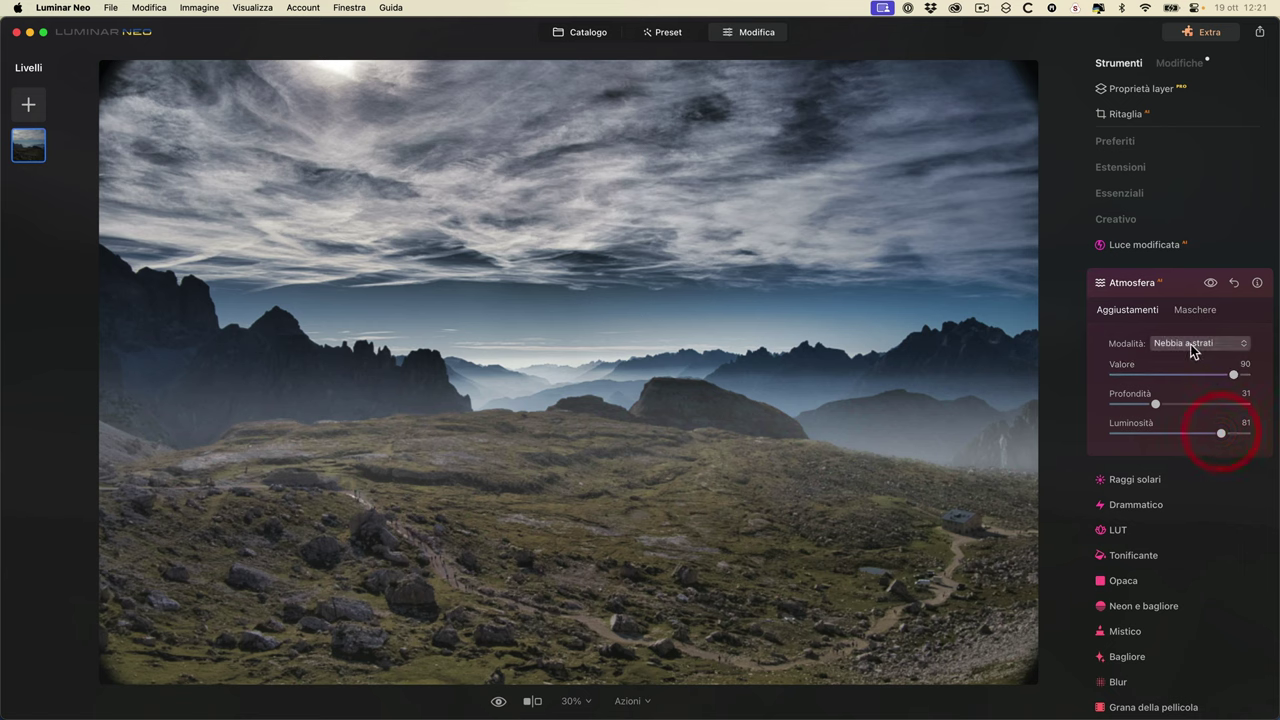
- Try the Foschia mode of Atmosfera with Valore 52, Profondità 30 and Luminosità 56
mouse_move(1230, 377)
mouse_down()
mouse_move(1166, 372)
mouse_move(1216, 377)
mouse_up()
click(1188, 343)
click(1190, 393)
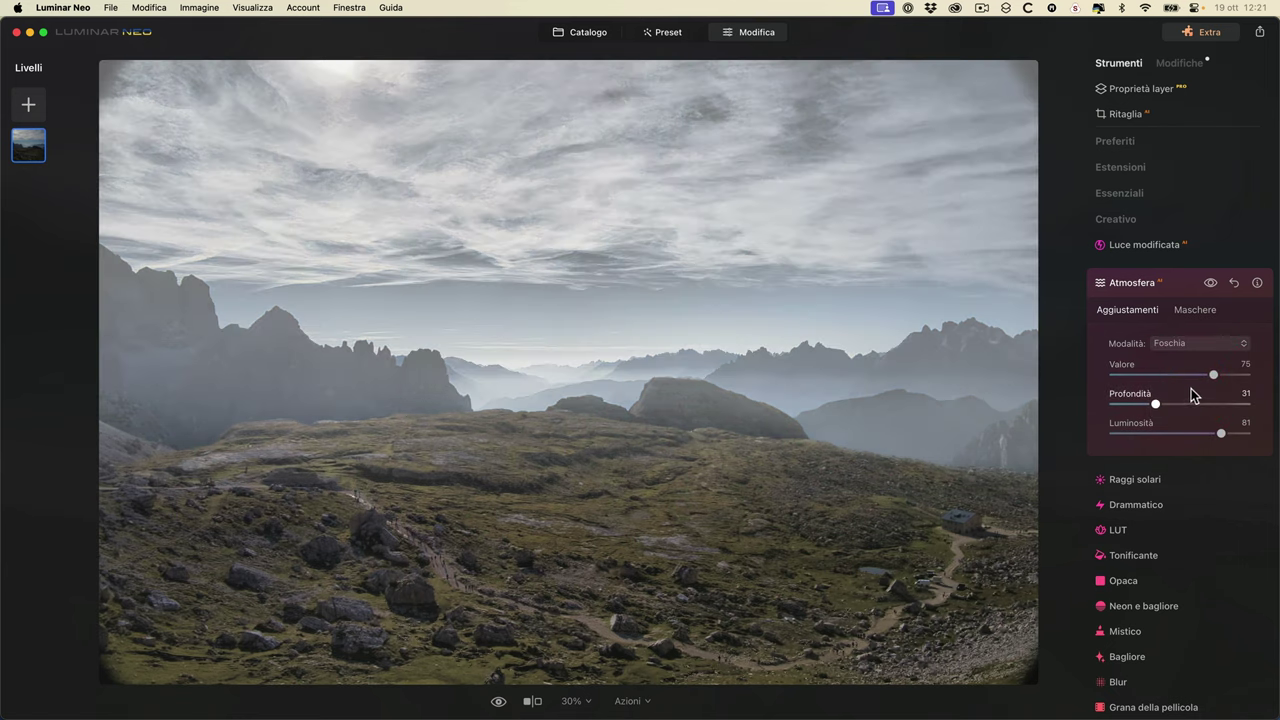
drag(1208, 378, 1153, 404)
drag(1214, 434, 1187, 432)
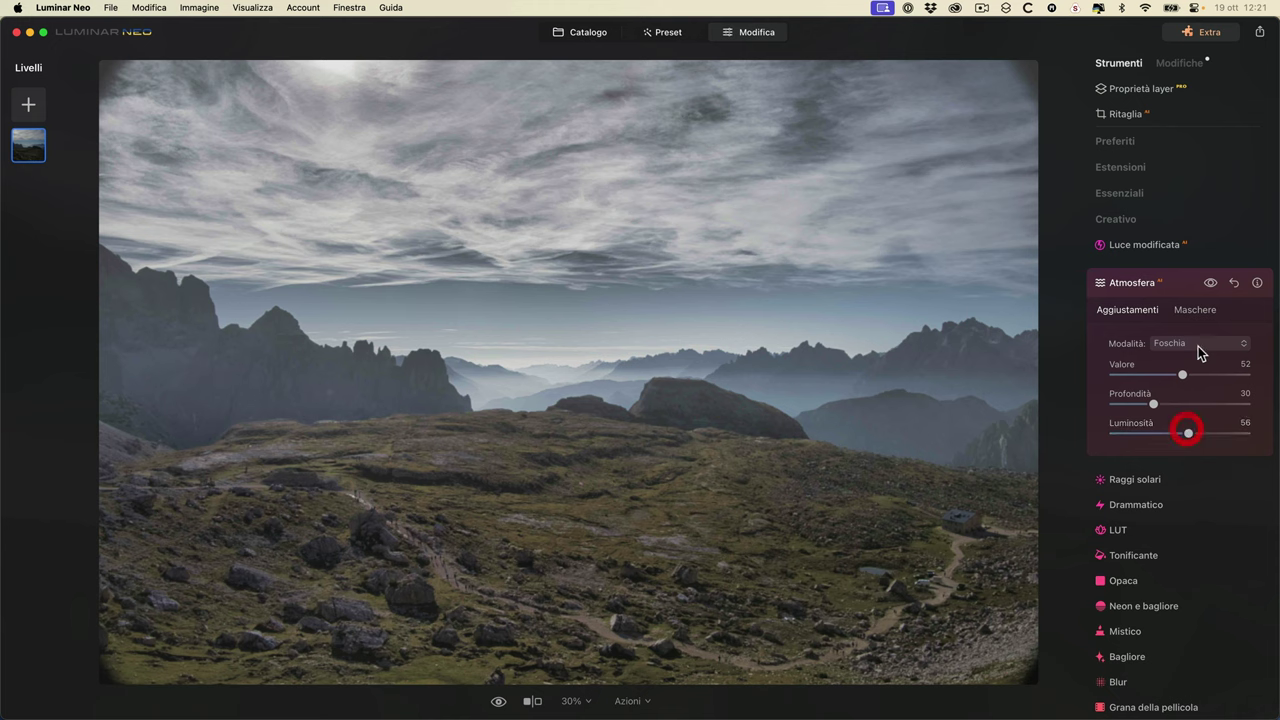
- Set Atmosfera's Profondità to 85 while alternating between the available haze modes
click(1195, 345)
click(1195, 408)
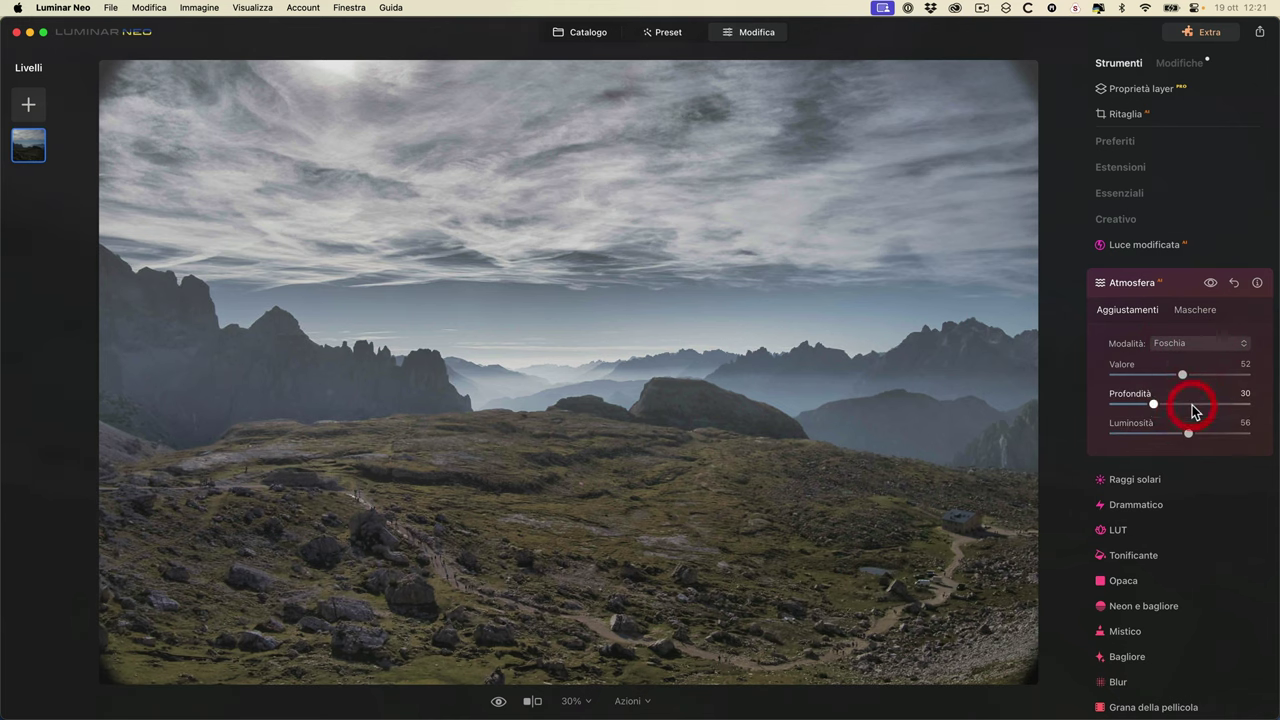
drag(1153, 408, 1199, 409)
click(1195, 343)
click(1184, 393)
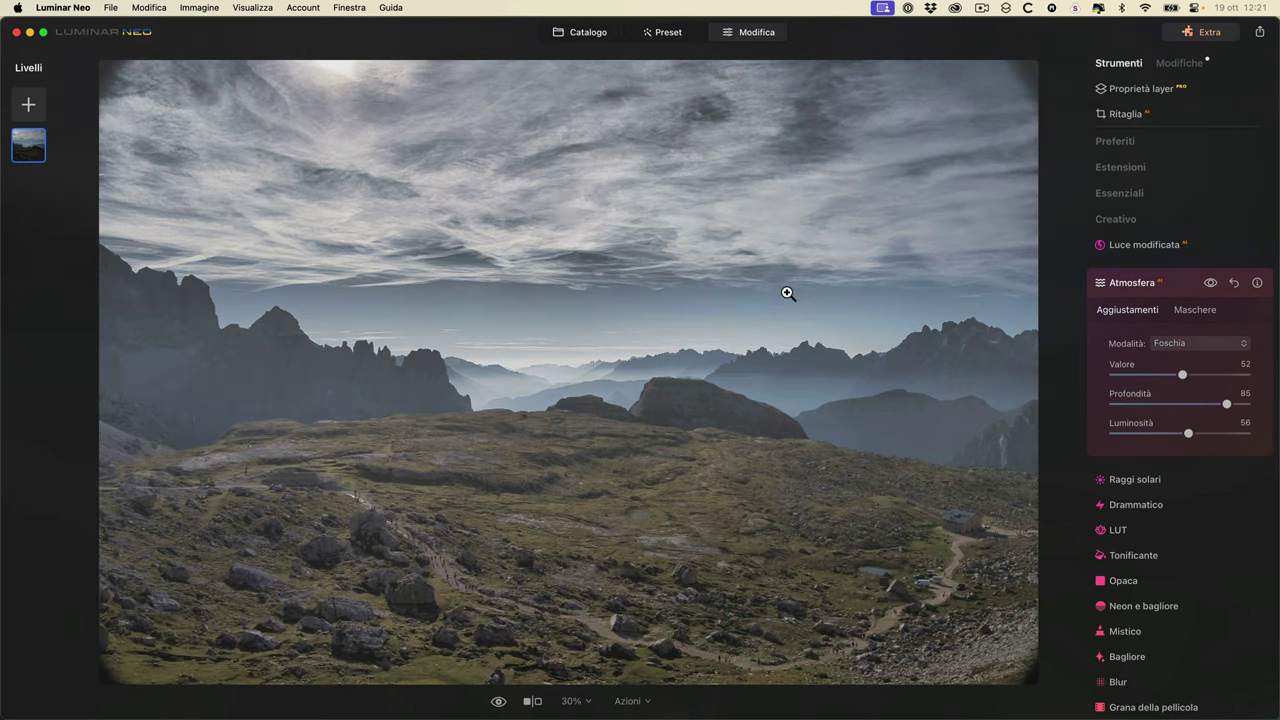
- Try the last haze mode of Atmosfera, raising Valore to 69
click(1174, 345)
click(1174, 410)
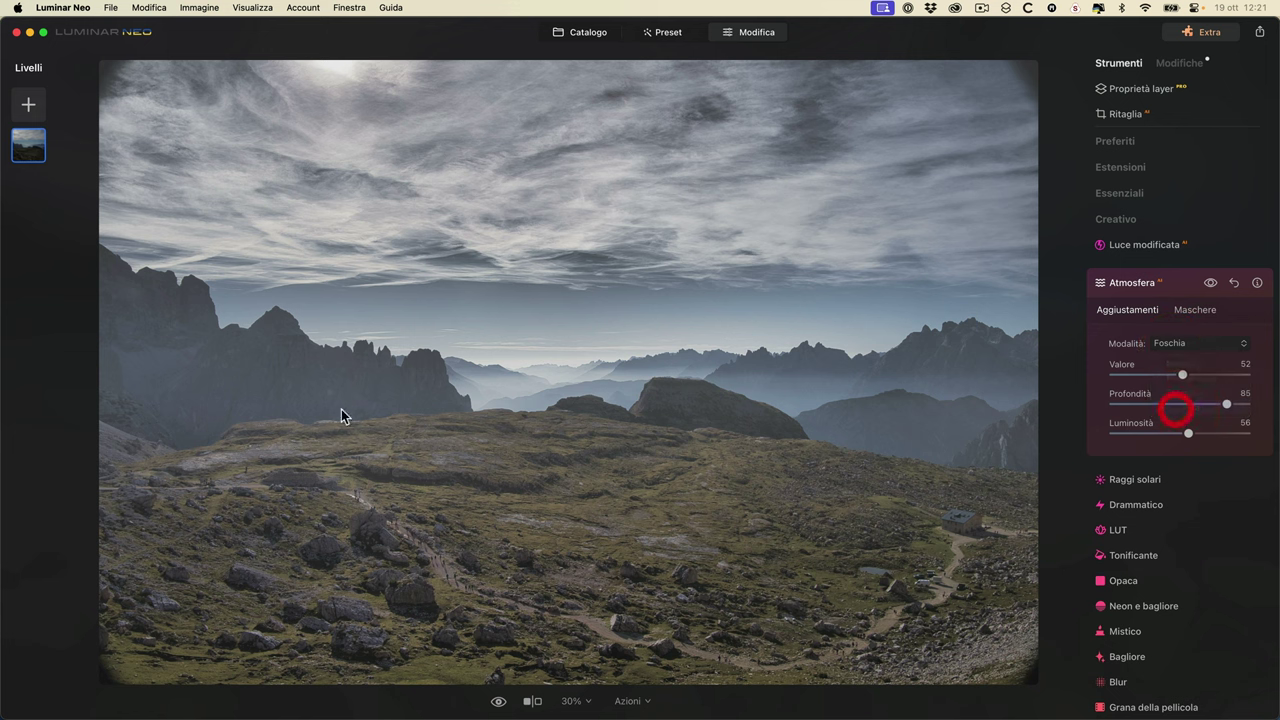
mouse_move(1182, 374)
mouse_down()
mouse_move(1211, 375)
mouse_move(1168, 376)
mouse_move(1223, 379)
mouse_move(1162, 375)
mouse_move(1176, 380)
mouse_up()
click(1179, 350)
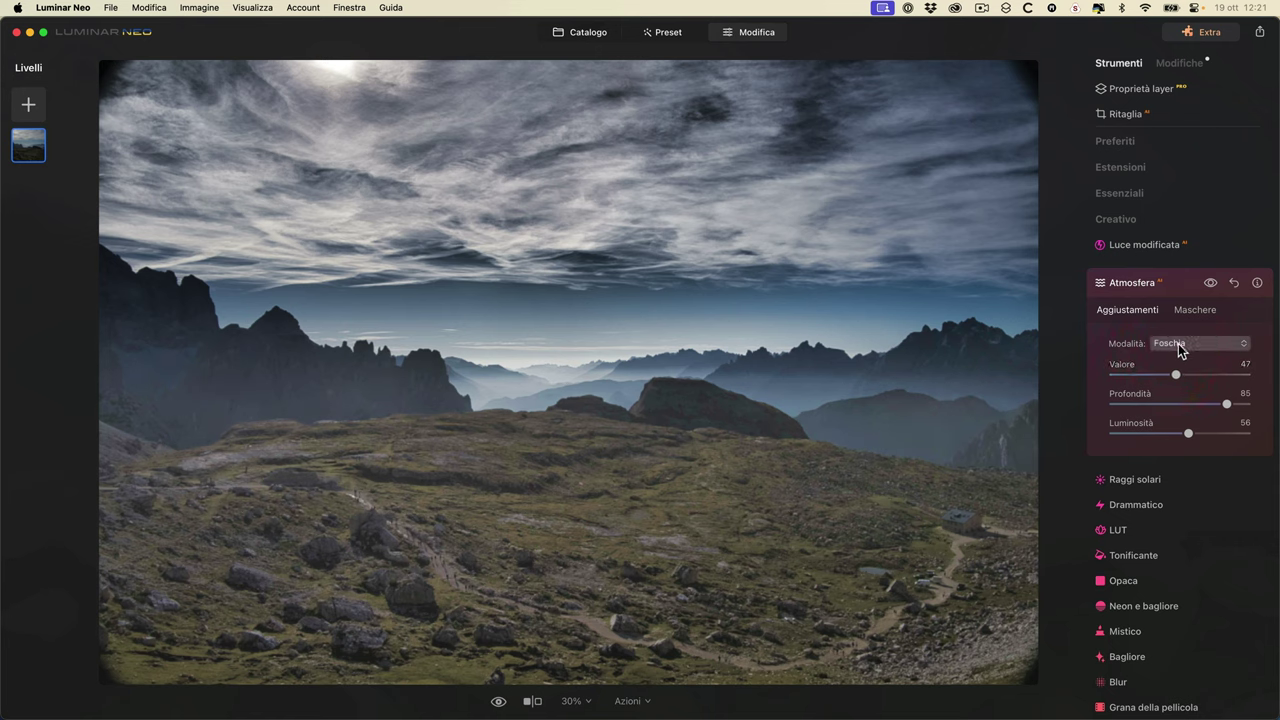
click(1118, 333)
drag(1178, 374, 1207, 376)
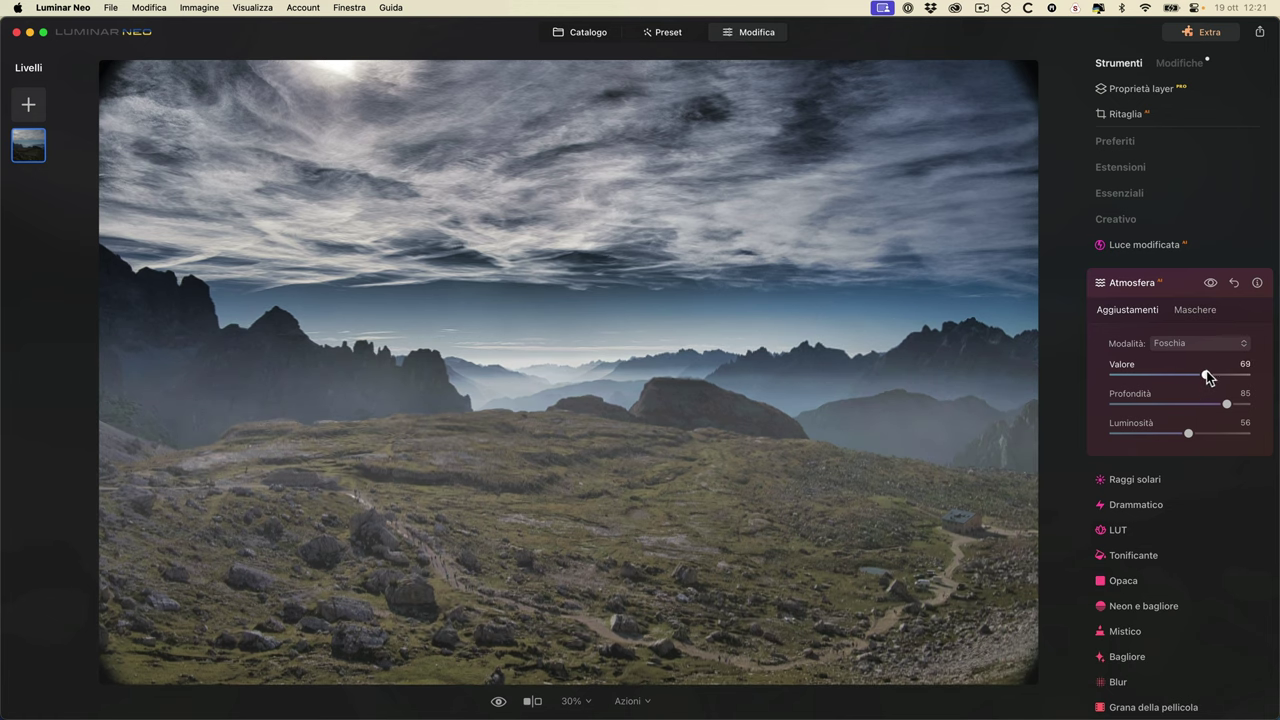
- Reset all Atmosfera settings on the cloudy plateau photo and collapse the tool
click(1234, 284)
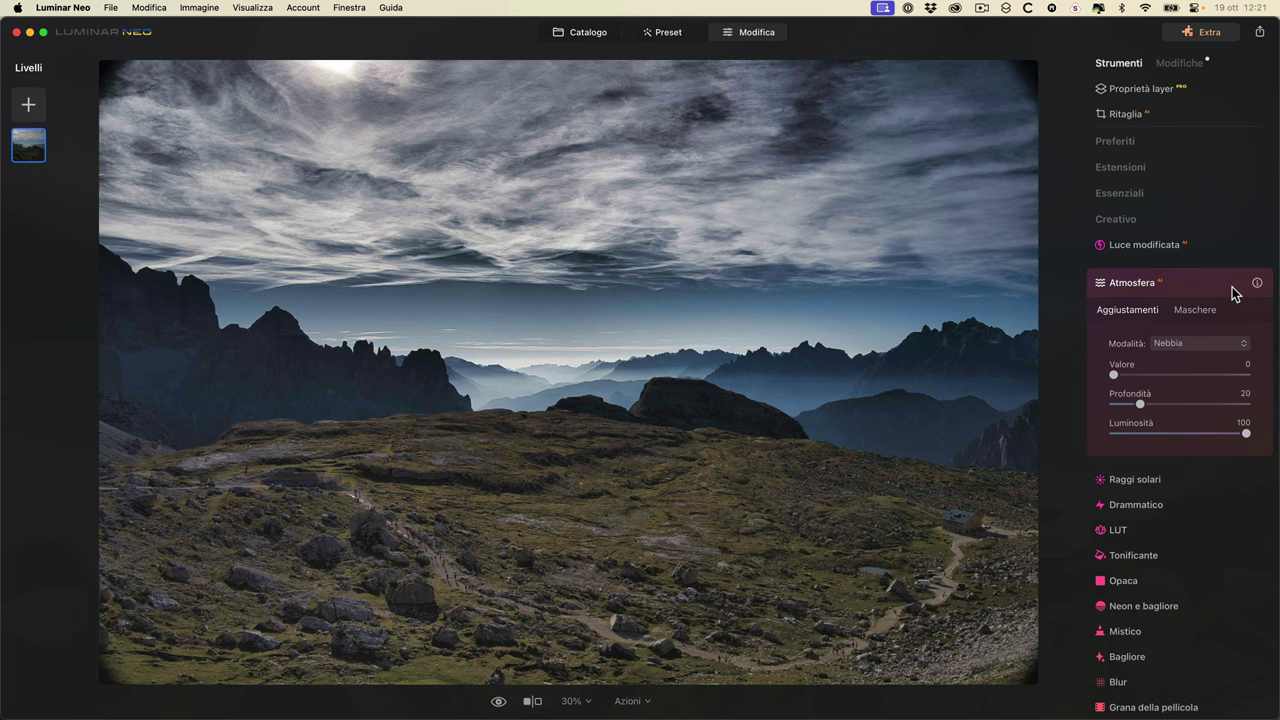
click(1134, 285)
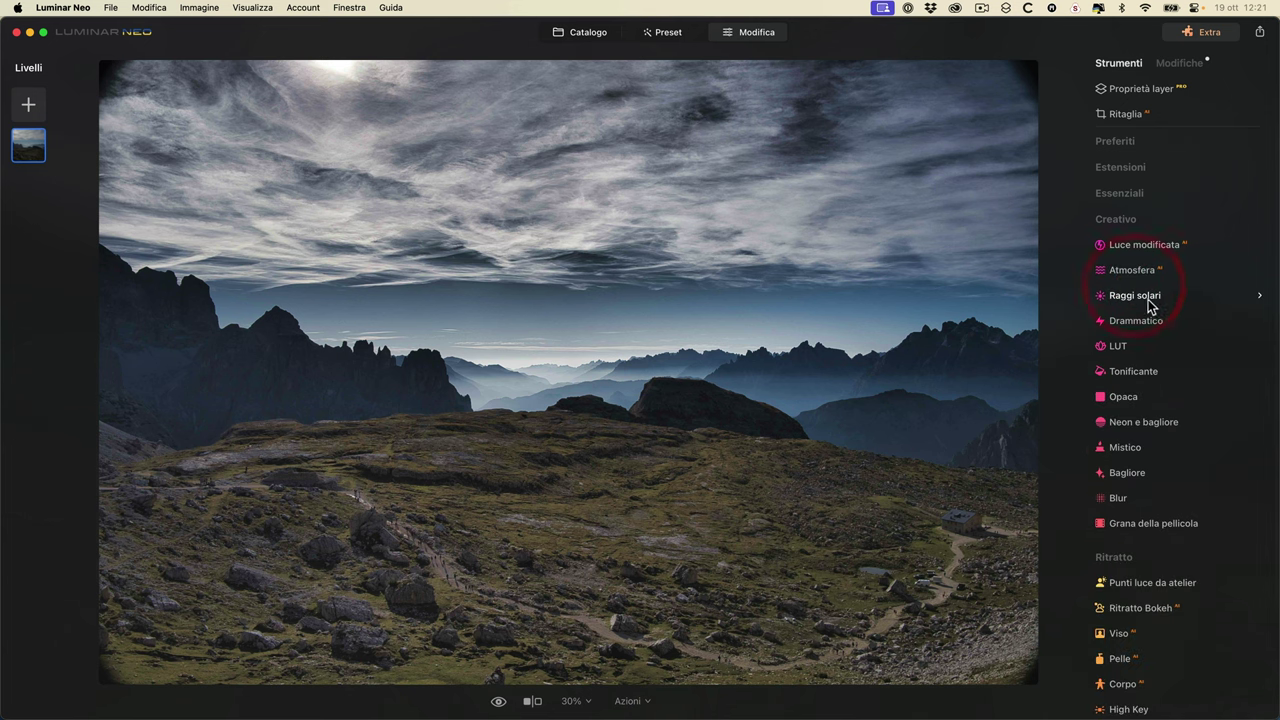
- Open the mountain sunset photo from the catalog for editing and open its Raggi solari tool
click(582, 30)
double_click(943, 238)
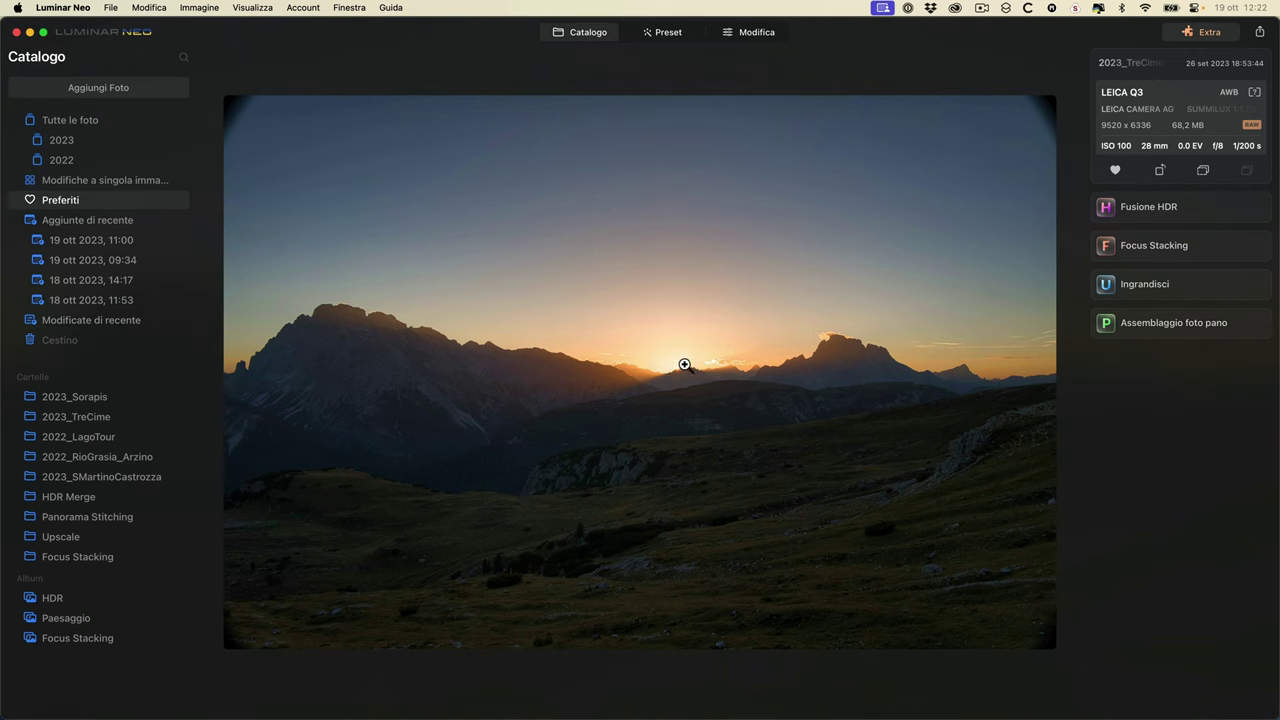
click(755, 34)
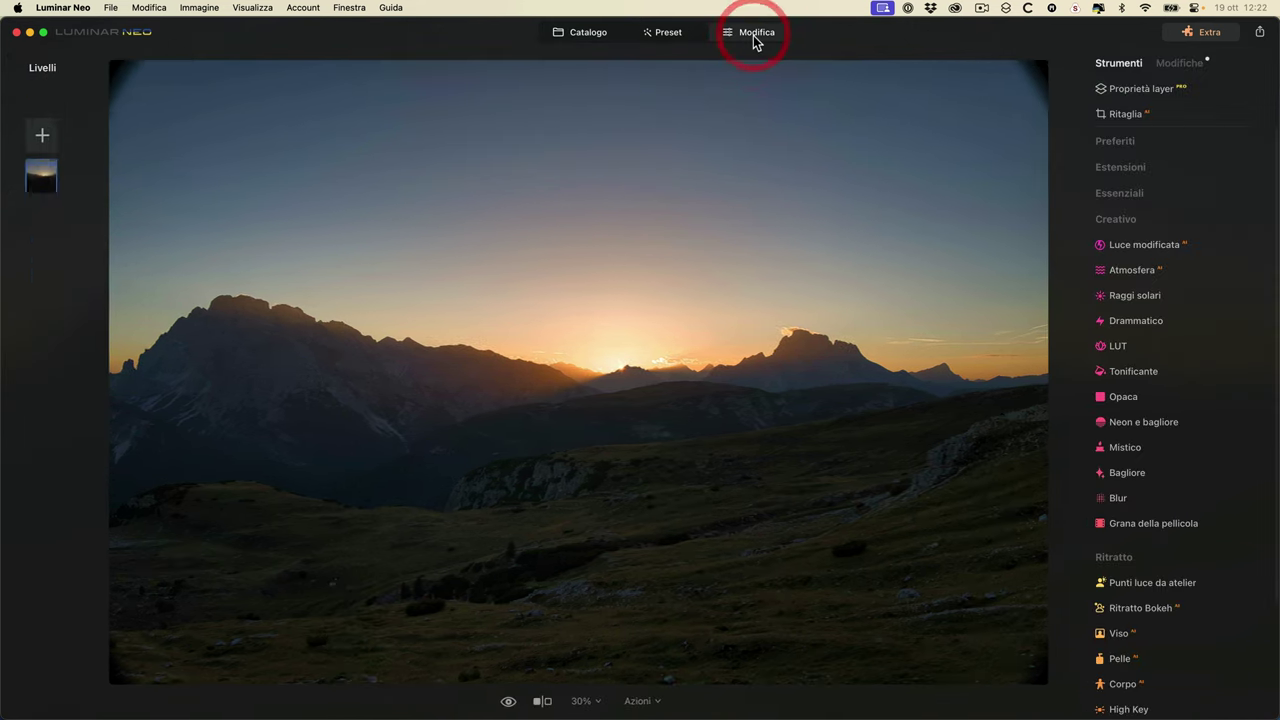
click(1162, 298)
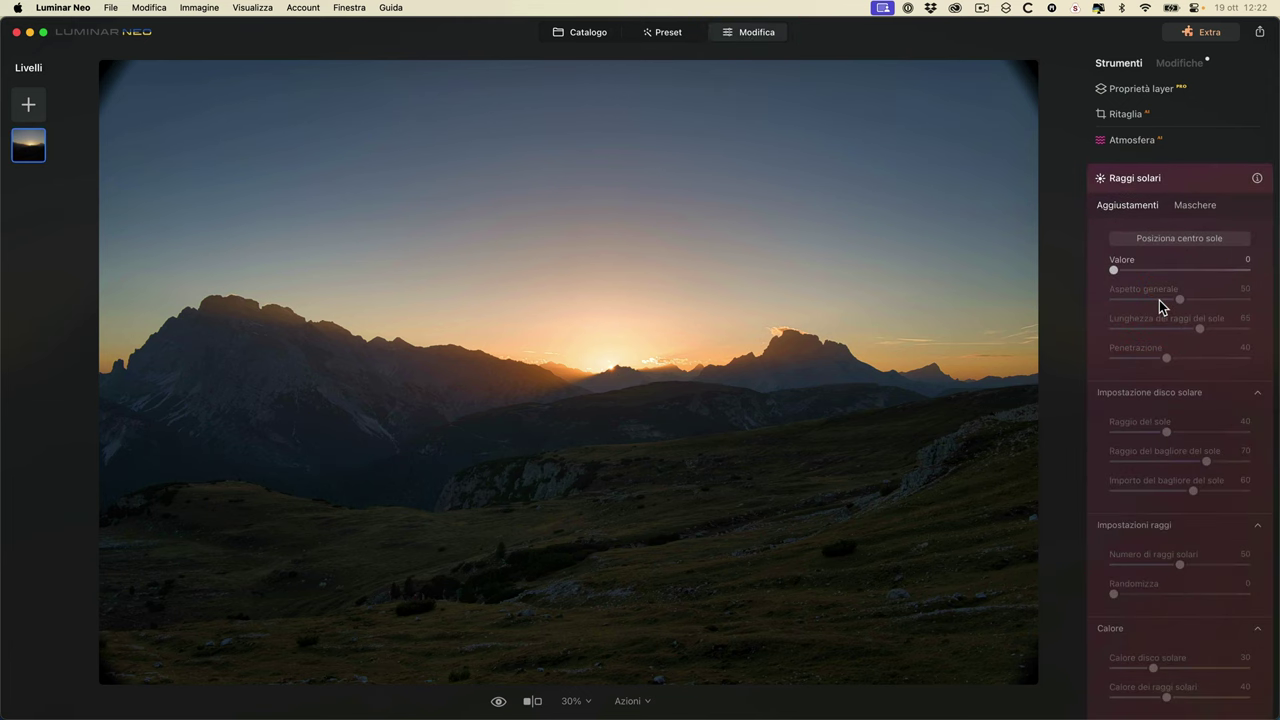
scroll(1155, 270, up, 3)
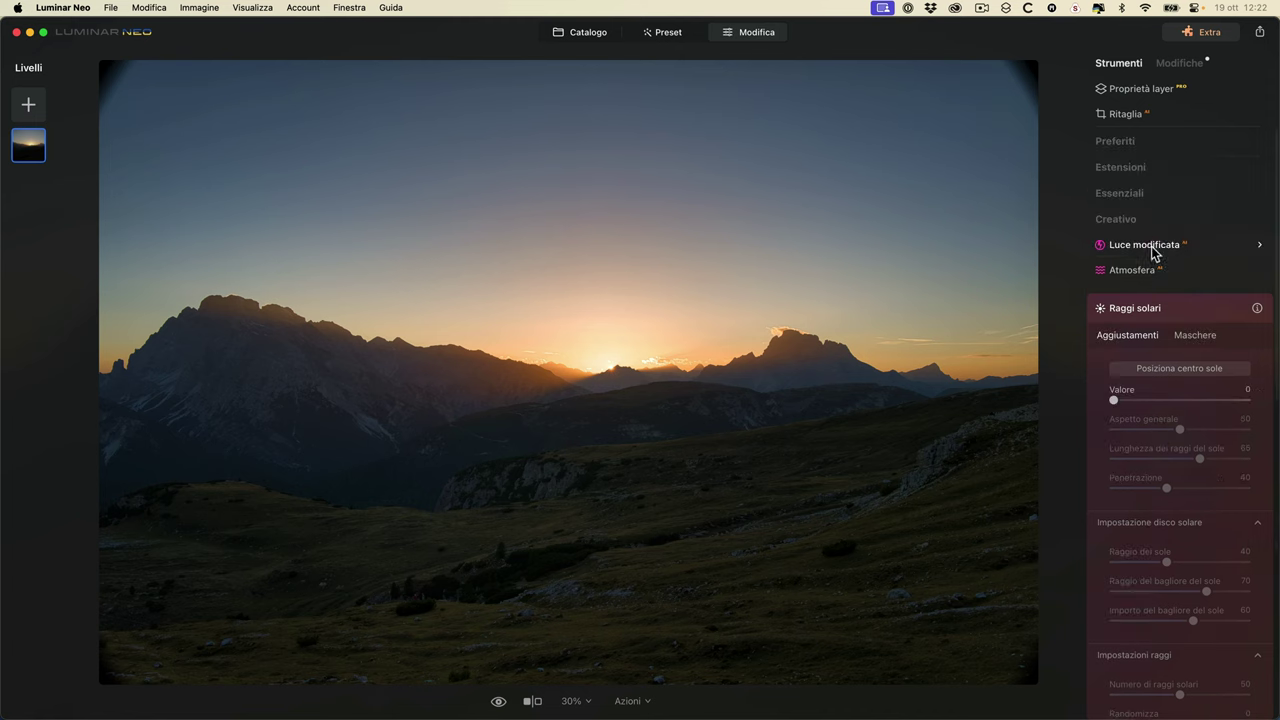
click(1124, 166)
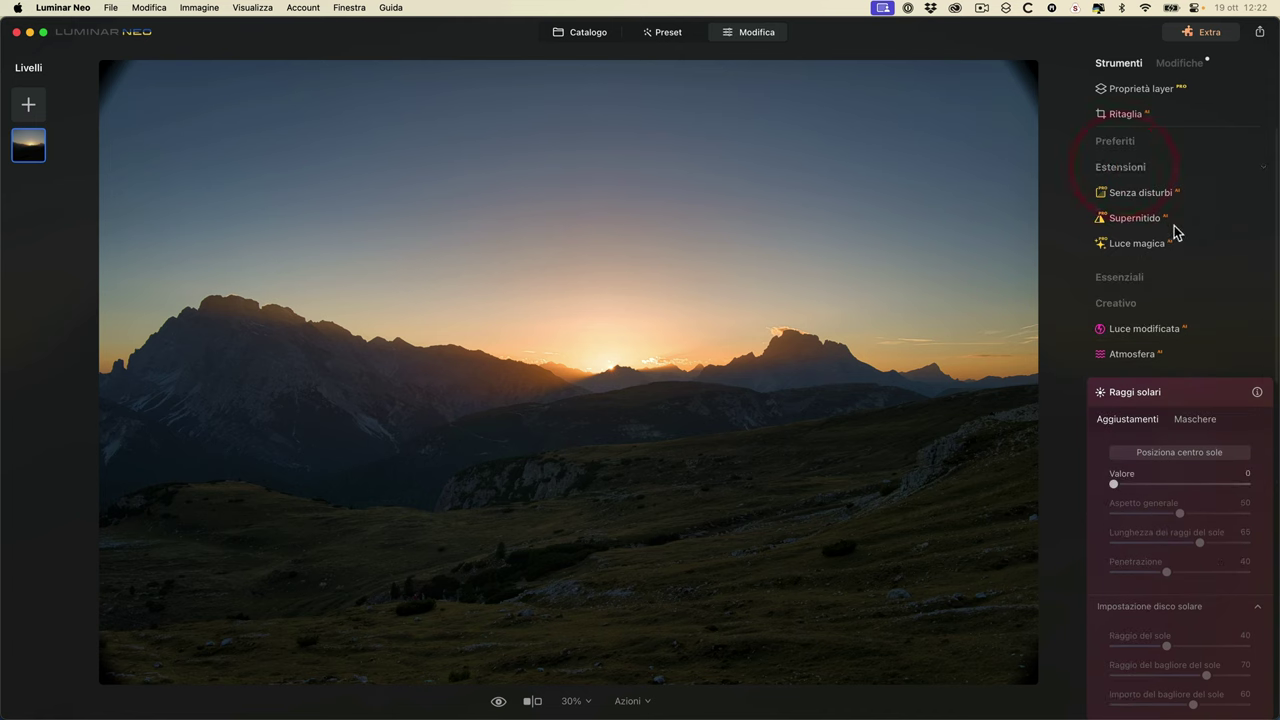
click(1141, 172)
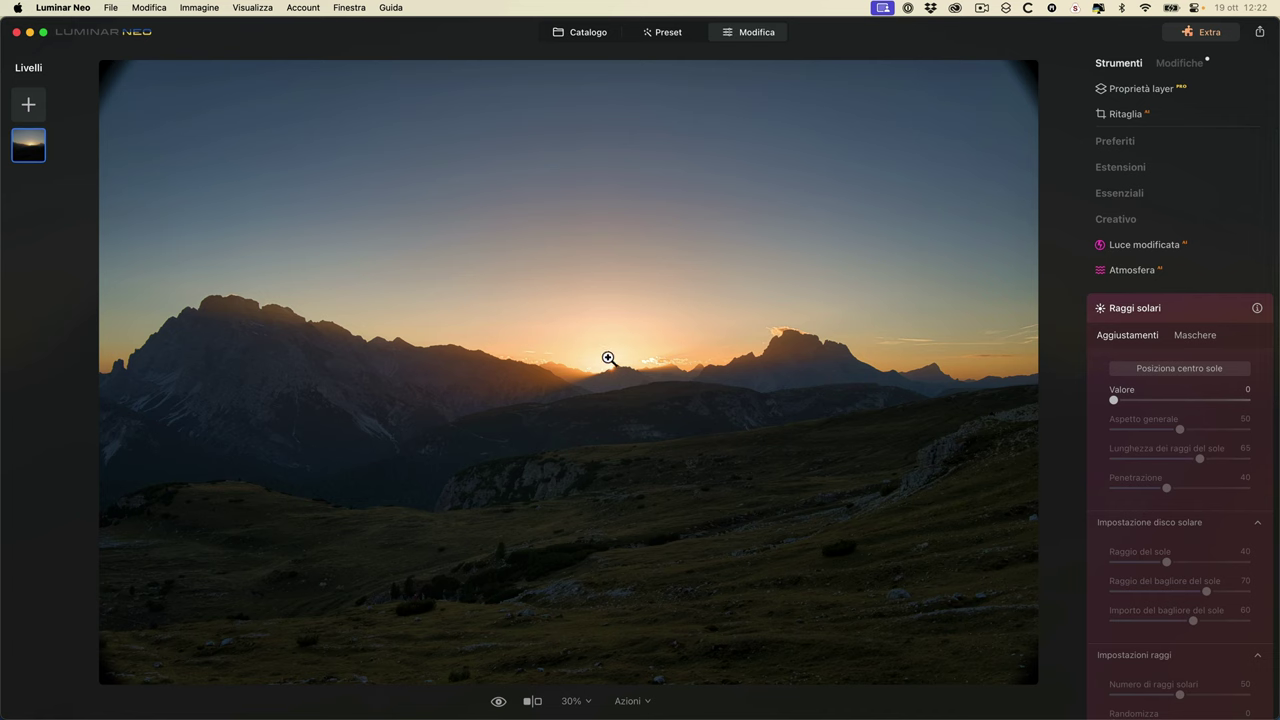
- Set the Raggi solari Valore to 46 and place the sun centre on the setting sun at the ridge
drag(1117, 403, 1178, 400)
scroll(1178, 400, down, 3)
click(1171, 397)
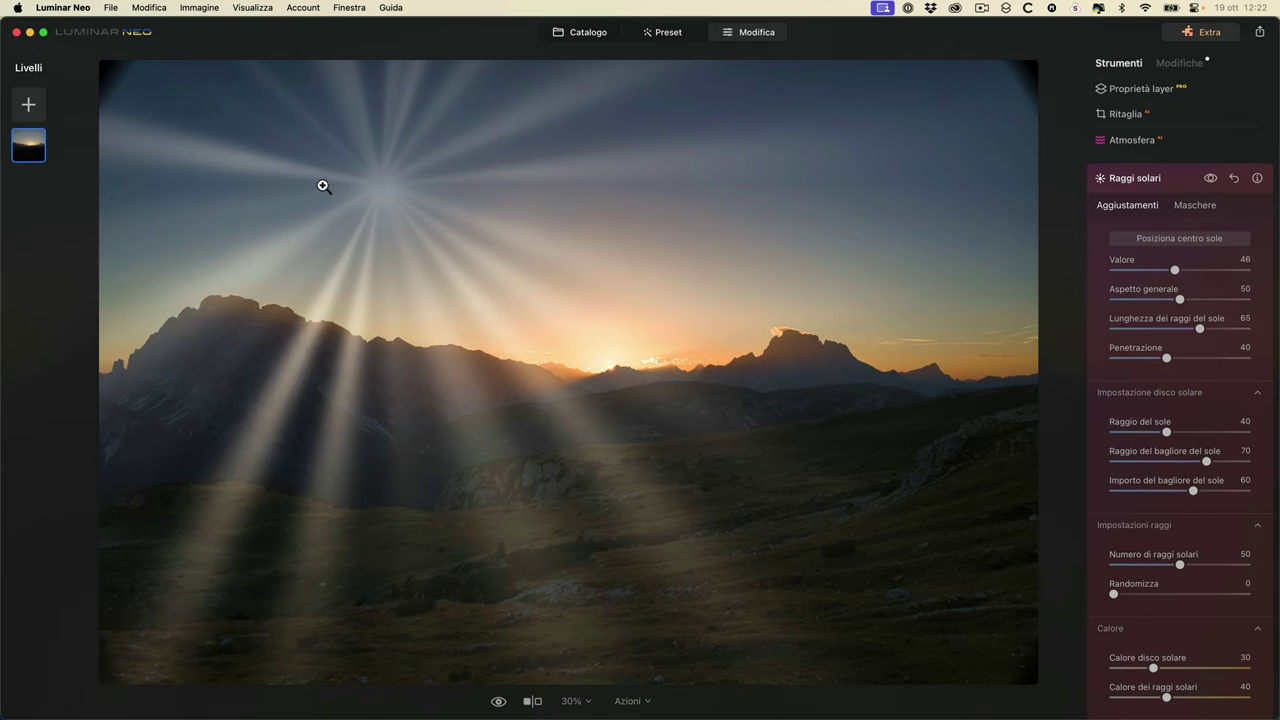
click(1209, 240)
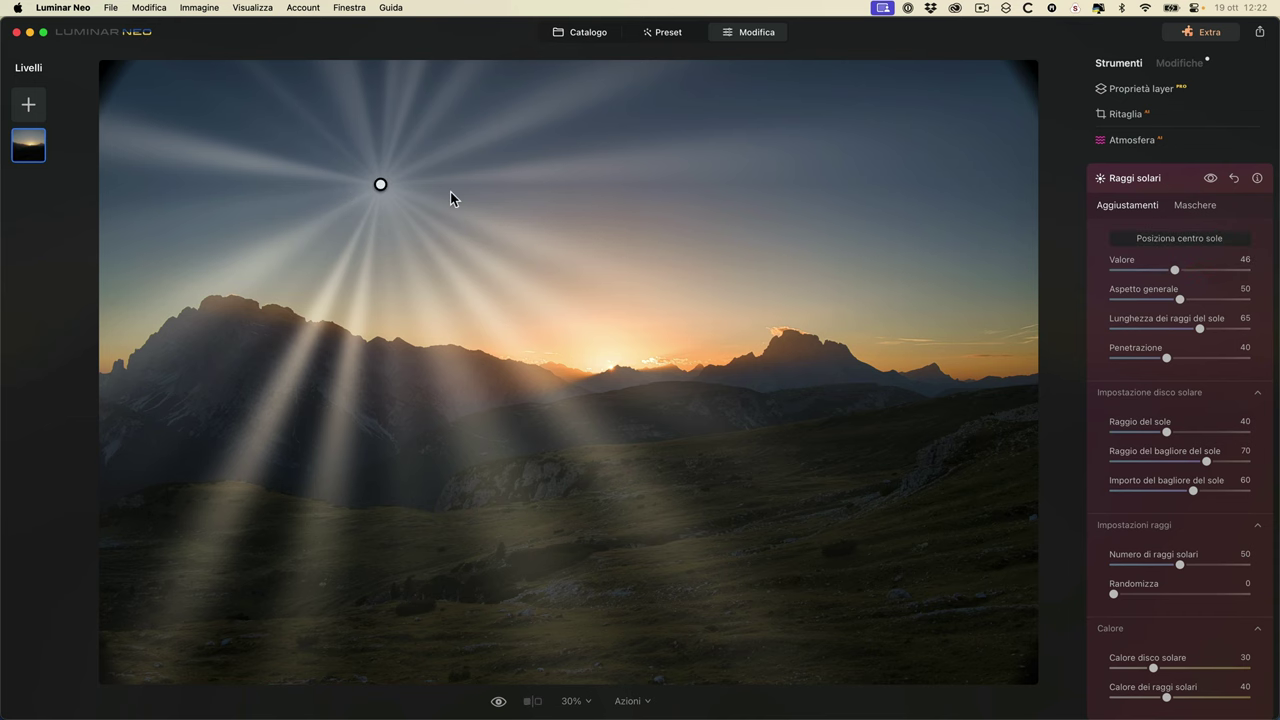
mouse_move(376, 184)
mouse_down()
mouse_move(543, 189)
mouse_move(700, 217)
mouse_move(686, 240)
mouse_move(751, 334)
mouse_move(760, 340)
mouse_move(751, 323)
mouse_move(786, 350)
mouse_move(777, 331)
mouse_move(789, 354)
mouse_move(791, 337)
mouse_move(859, 371)
mouse_move(763, 349)
mouse_move(766, 361)
mouse_move(766, 334)
mouse_move(776, 347)
mouse_move(660, 334)
mouse_move(614, 366)
mouse_up()
click(612, 369)
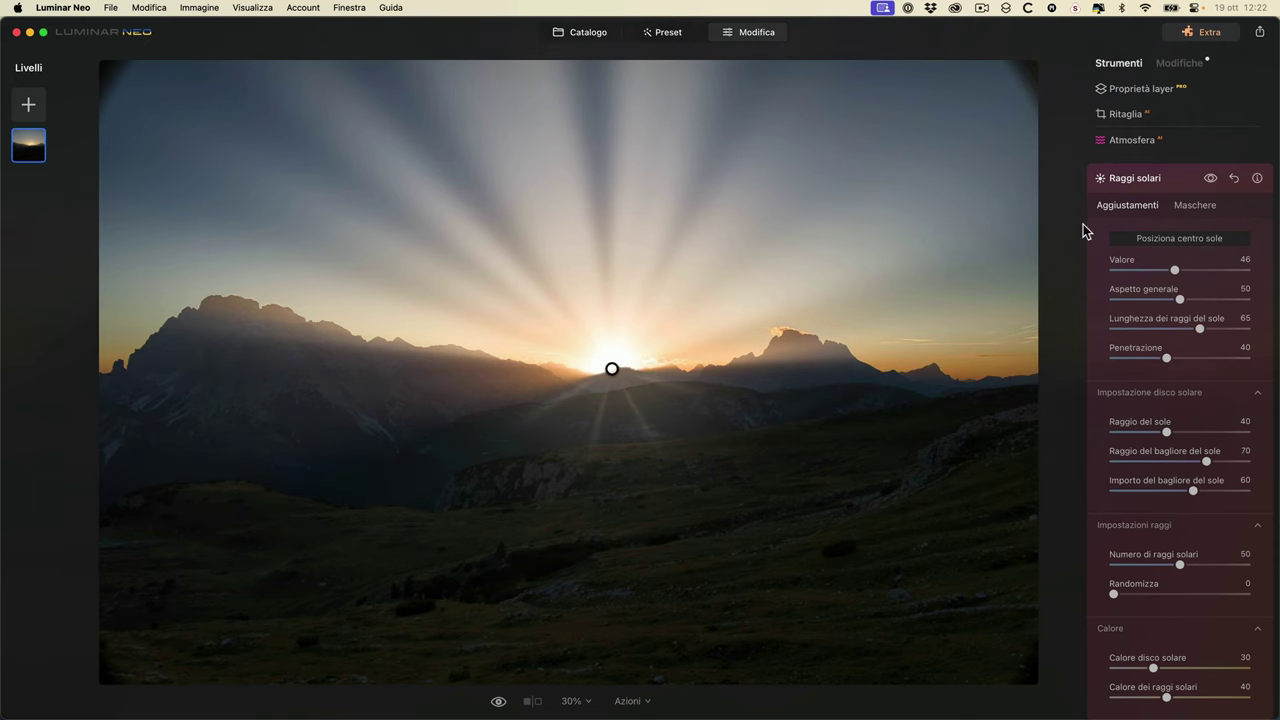
- Set Valore to 40, Aspetto generale to 30, Lunghezza dei raggi del sole to 70 and Penetrazione to 55, and fine-tune the sun centre
drag(1174, 270, 1154, 306)
drag(1200, 328, 1186, 358)
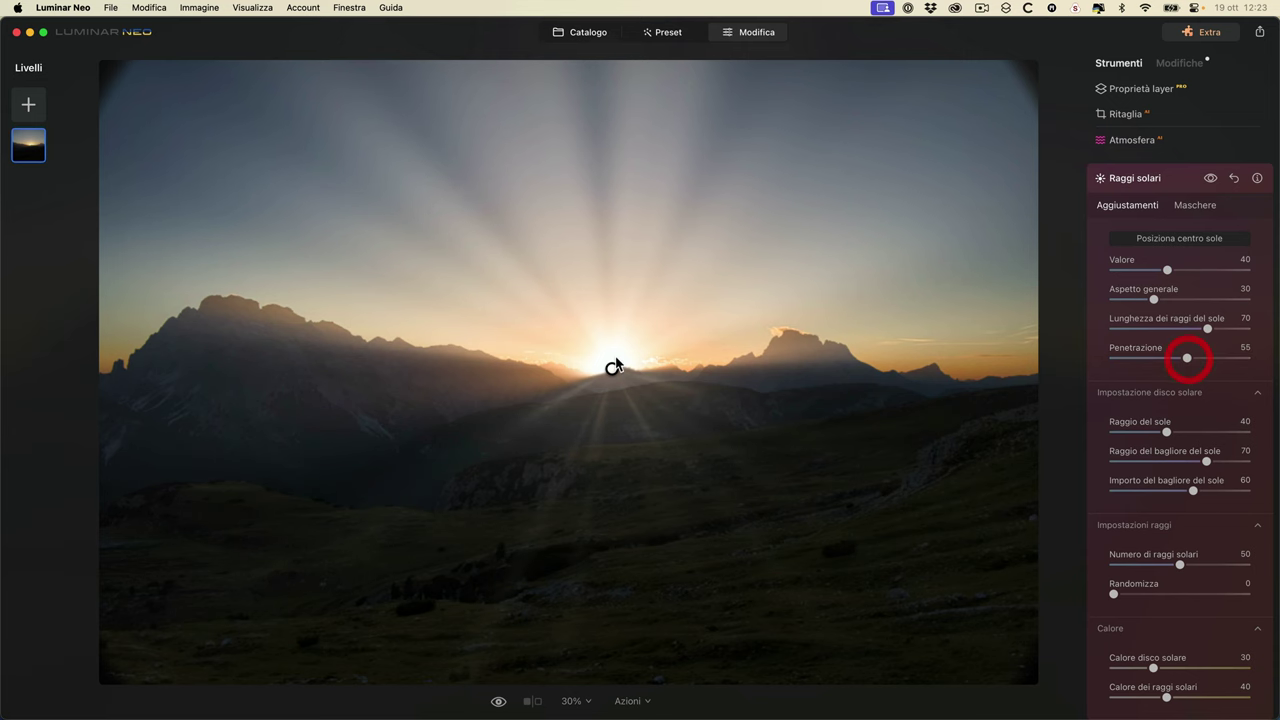
mouse_move(613, 368)
mouse_down()
mouse_move(754, 348)
mouse_move(779, 370)
mouse_move(769, 346)
mouse_move(609, 369)
mouse_up()
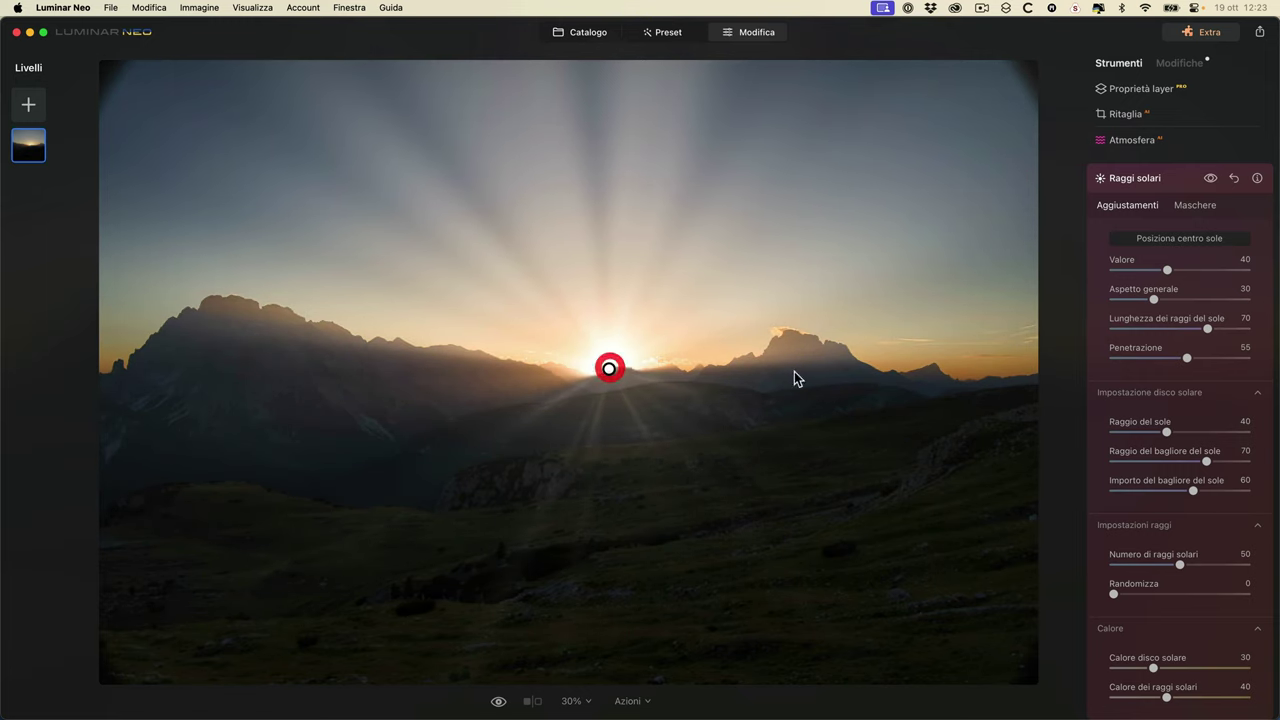
- Collapse the Impostazioni raggi and Calore sections of Raggi solari, leaving only Impostazione disco solare expanded
click(1256, 396)
click(1258, 418)
click(1258, 440)
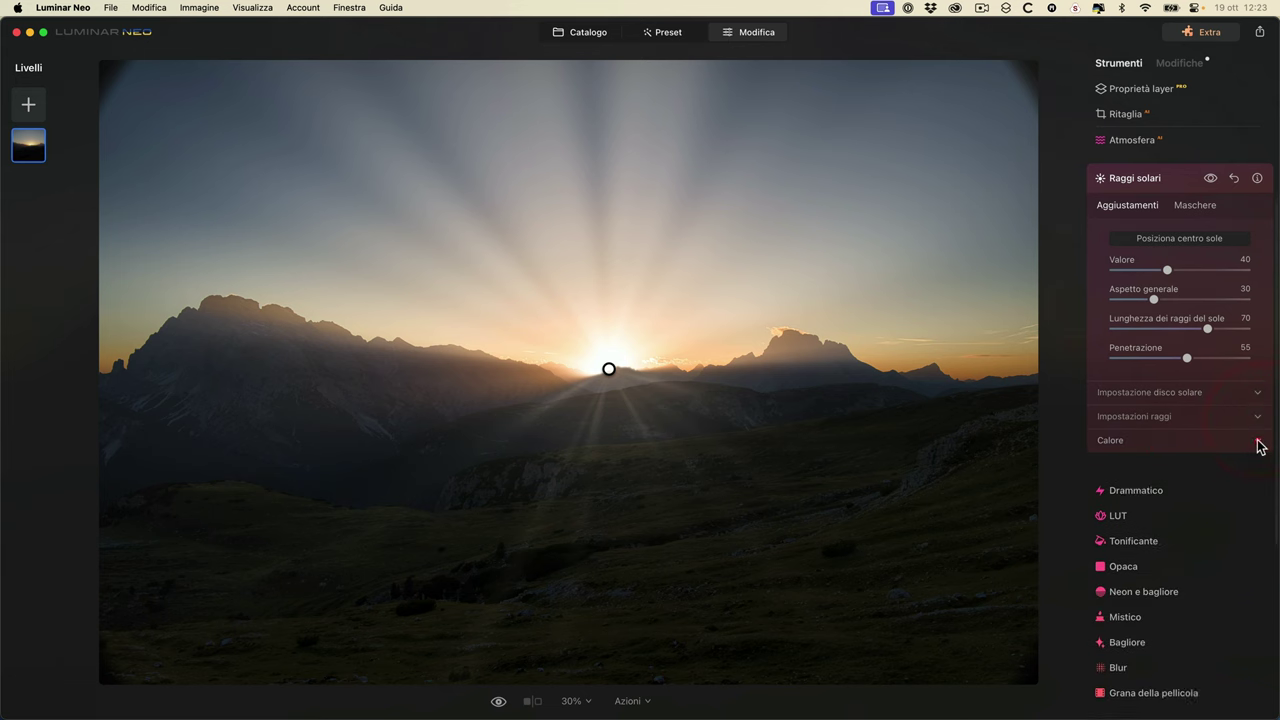
click(1258, 396)
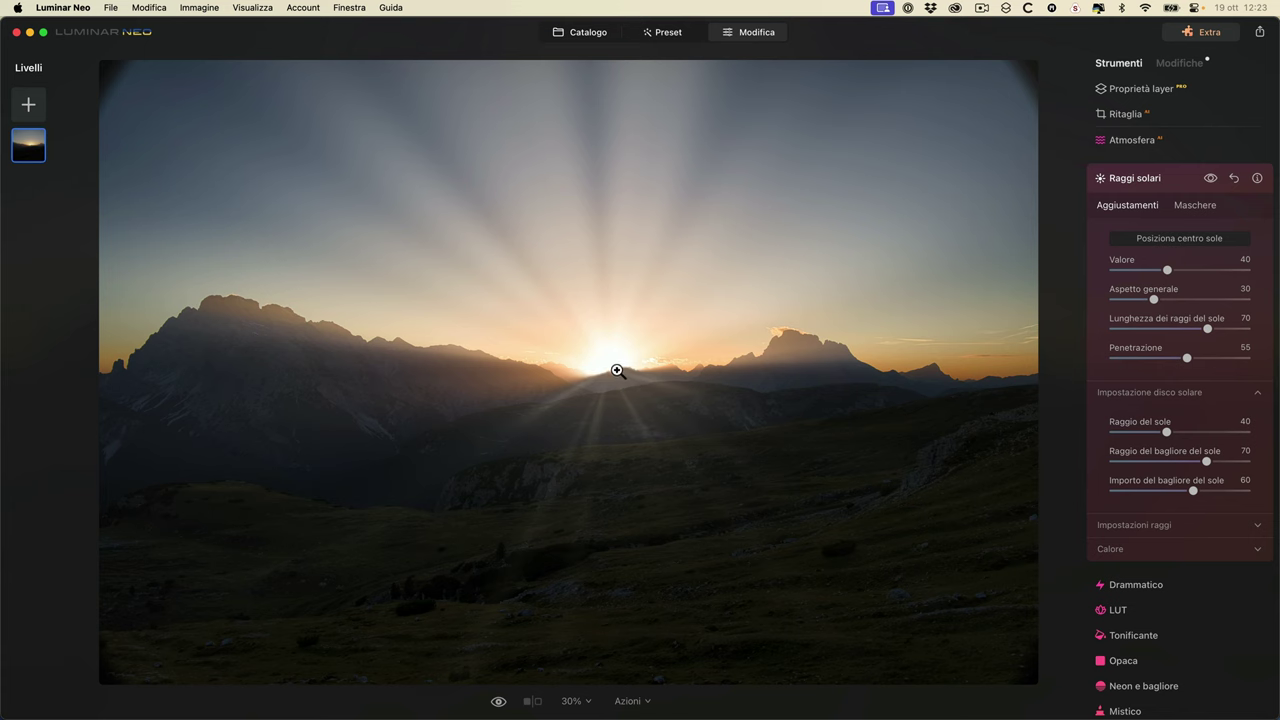
- Compare the sun area at 100% with and without Raggi solari, and nudge the sun centre closer to the peak
click(617, 371)
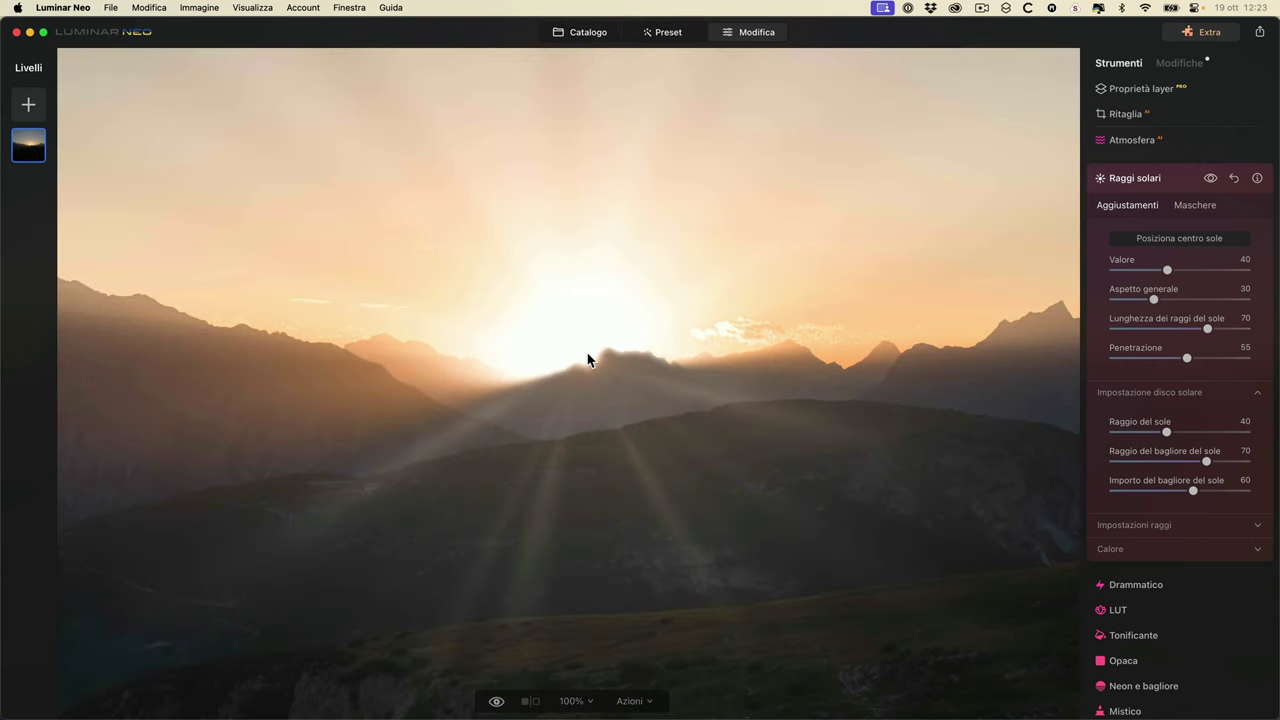
click(1210, 179)
click(1210, 179)
click(1172, 240)
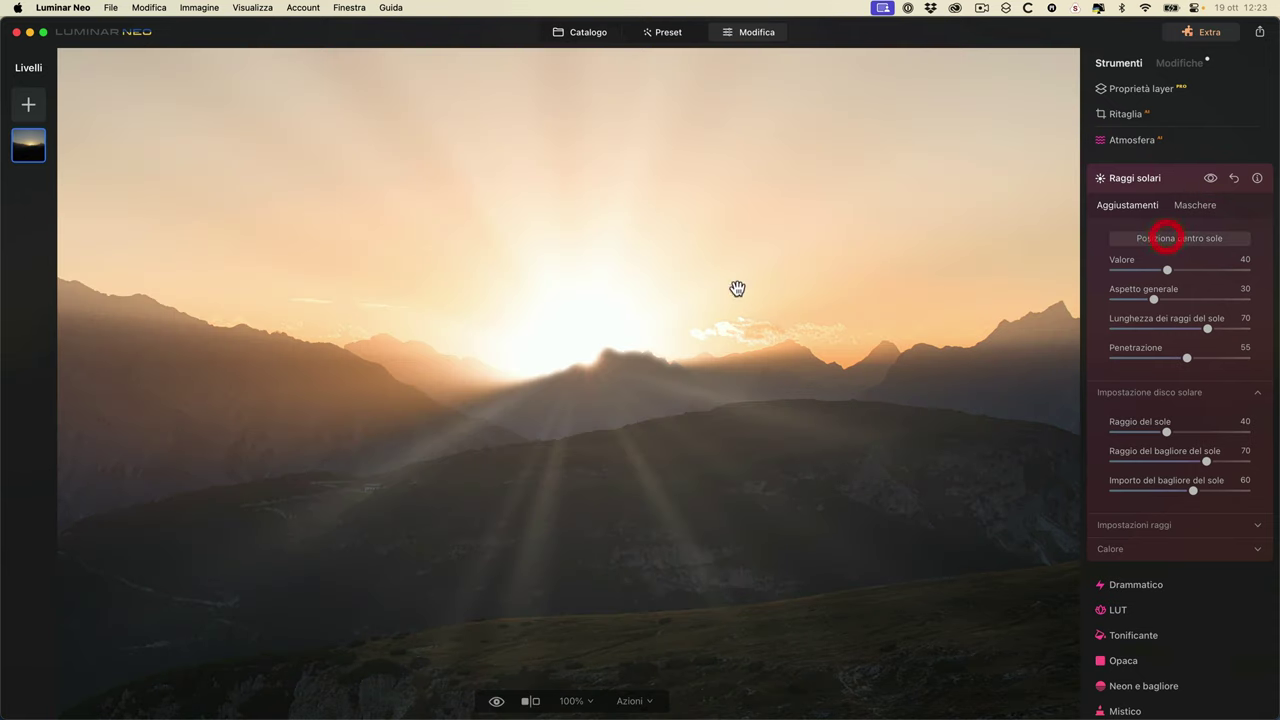
click(1170, 240)
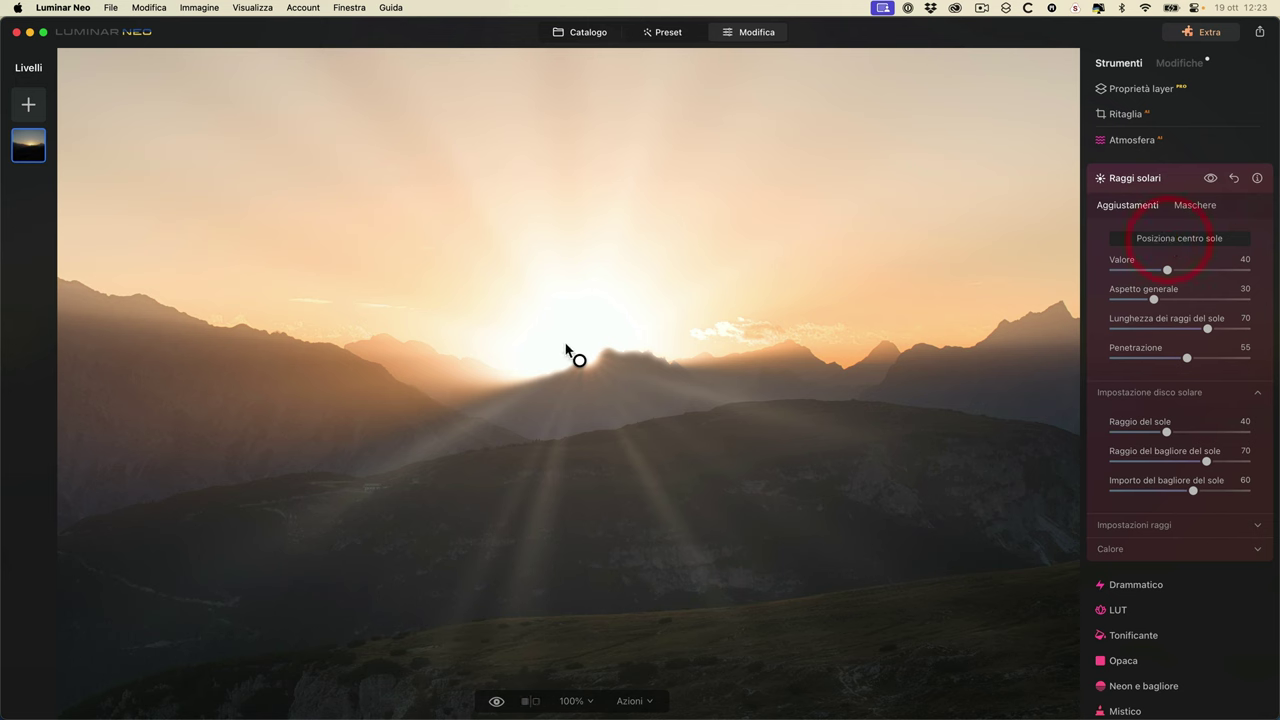
click(587, 356)
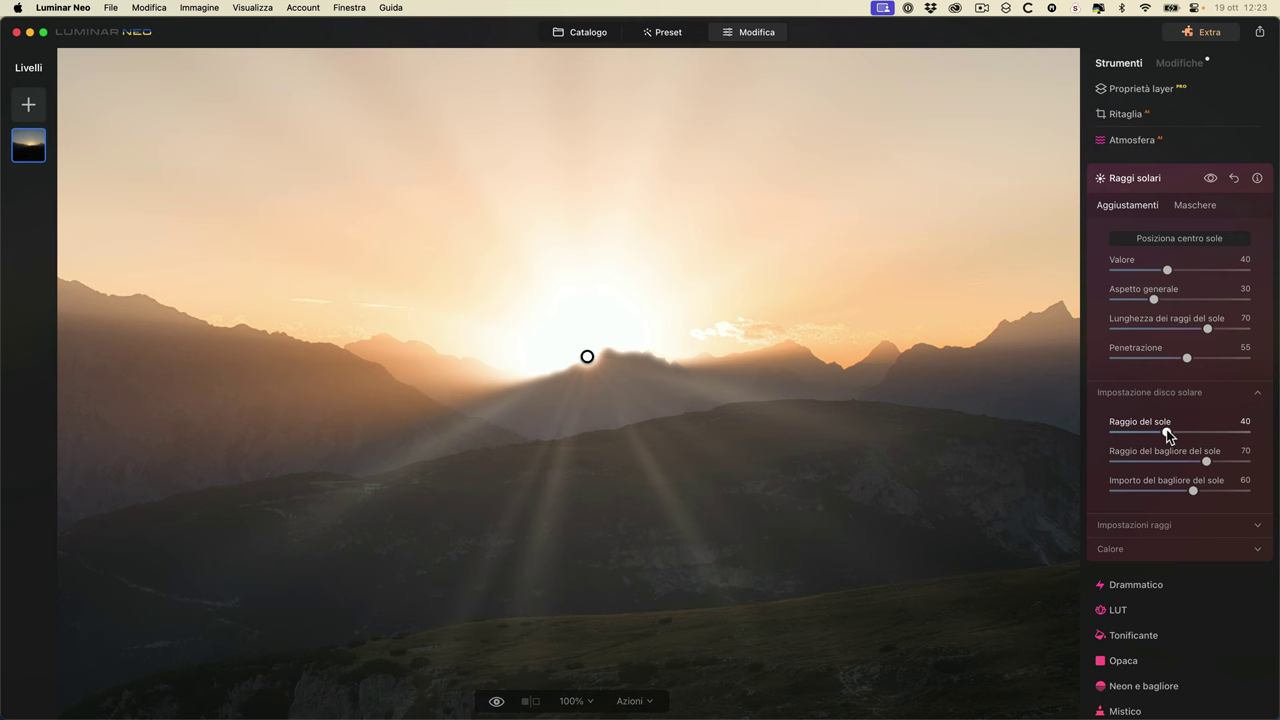
- Try a sun disc with Raggio del sole 9, Raggio del bagliore del sole 100 and Importo del bagliore del sole 78
drag(1119, 432, 1207, 432)
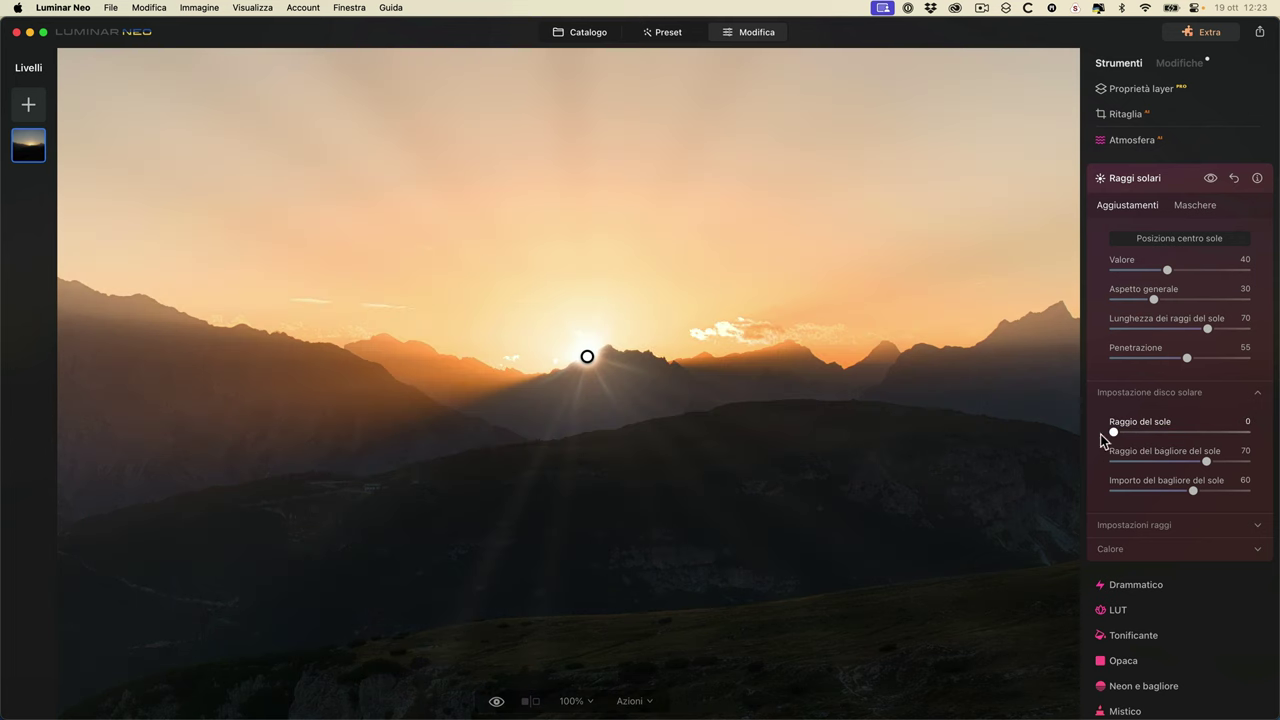
mouse_move(1103, 433)
mouse_down()
mouse_move(1151, 434)
mouse_move(1124, 433)
mouse_up()
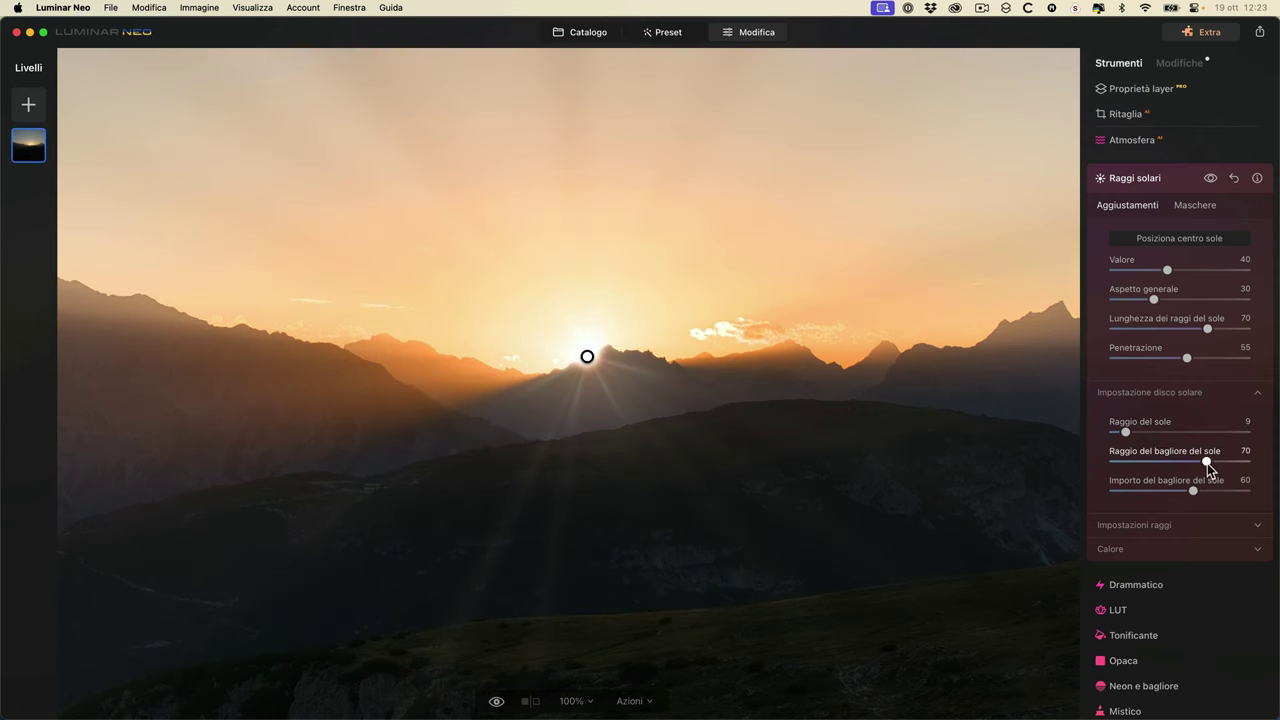
drag(1207, 463, 1220, 490)
click(1194, 491)
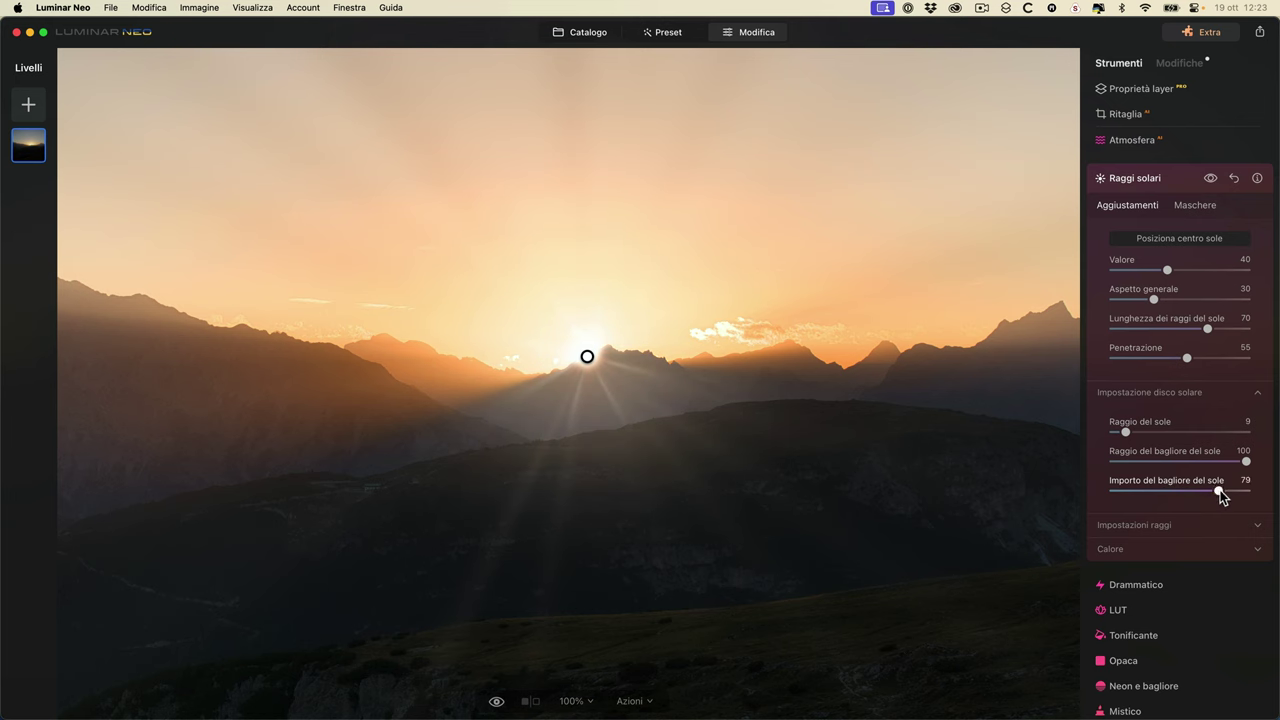
- Set Raggio del sole to 14, Raggio del bagliore del sole to 79 and Importo del bagliore del sole to 60
click(757, 370)
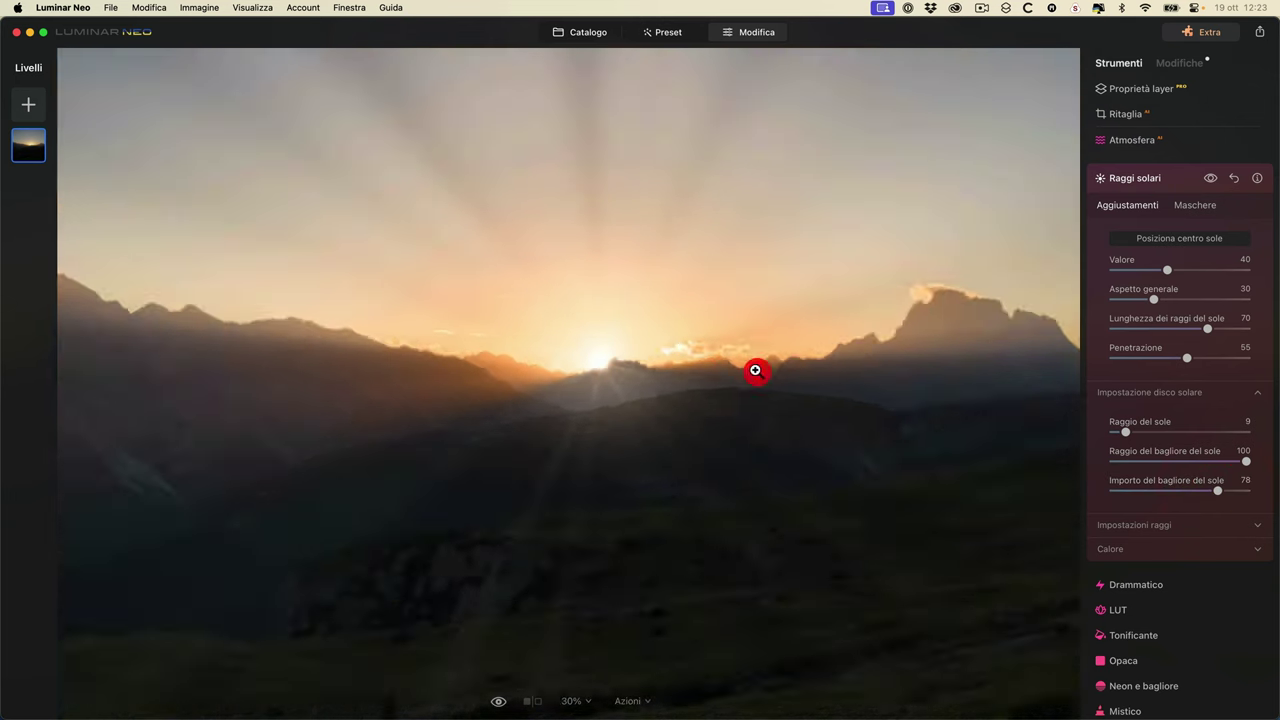
drag(1217, 491, 1204, 463)
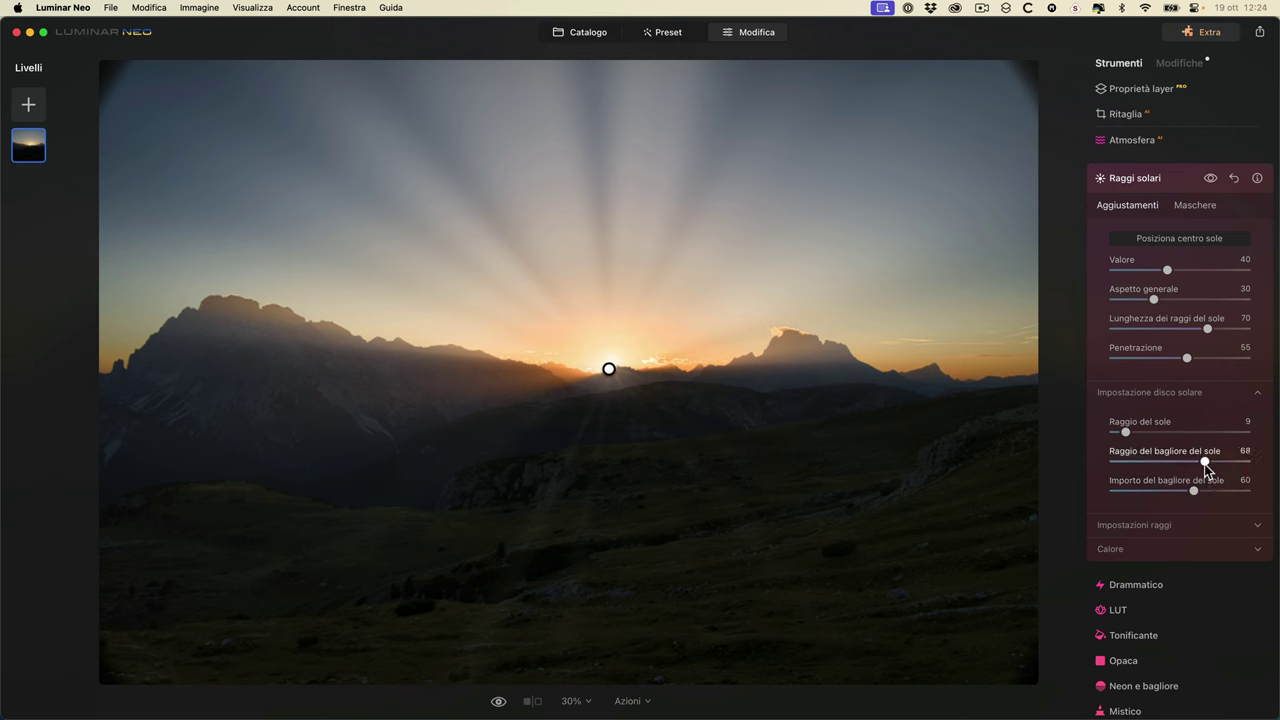
drag(1125, 432, 1135, 436)
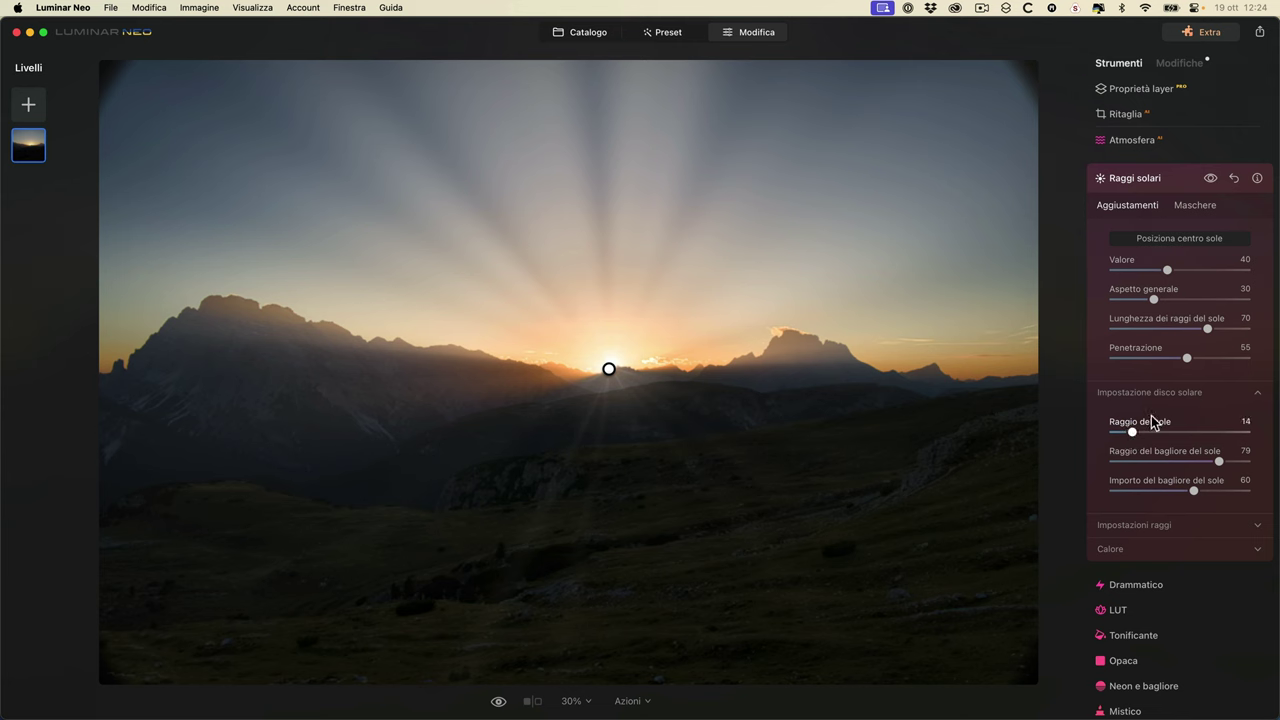
- Collapse the sun disc settings, expand Impostazioni raggi and set Numero di raggi solari to 17
click(1259, 394)
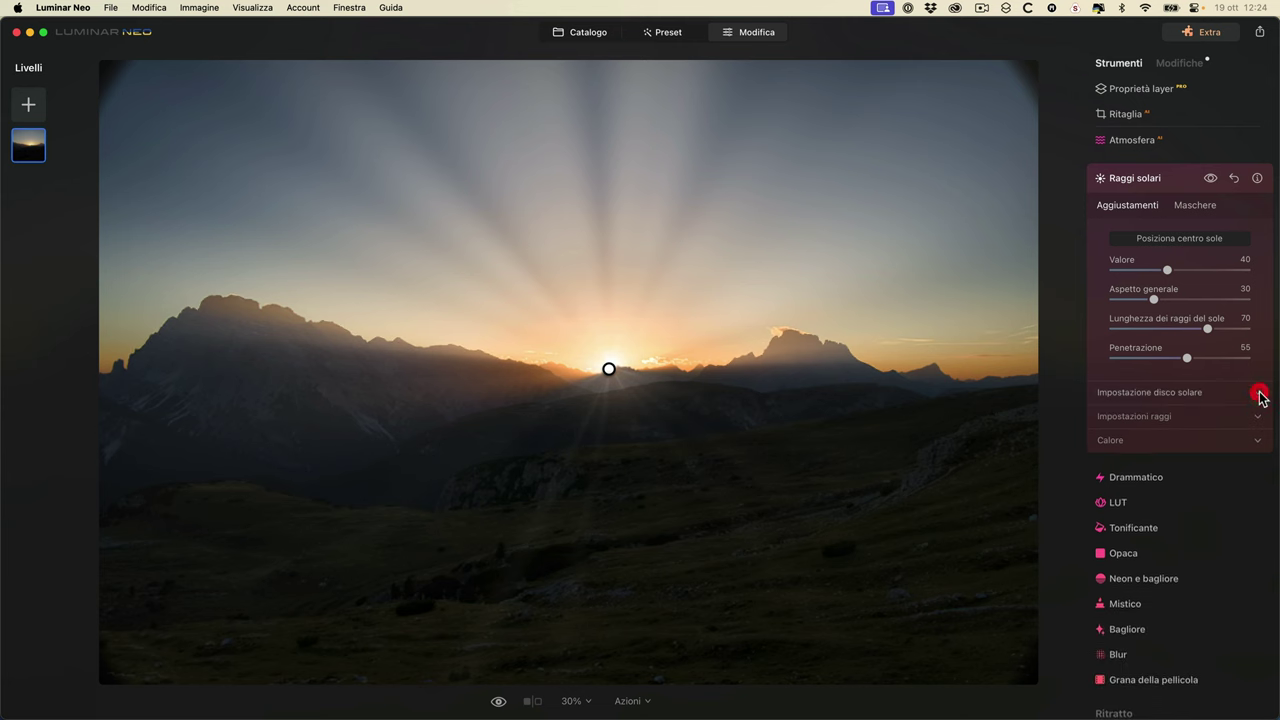
click(1259, 421)
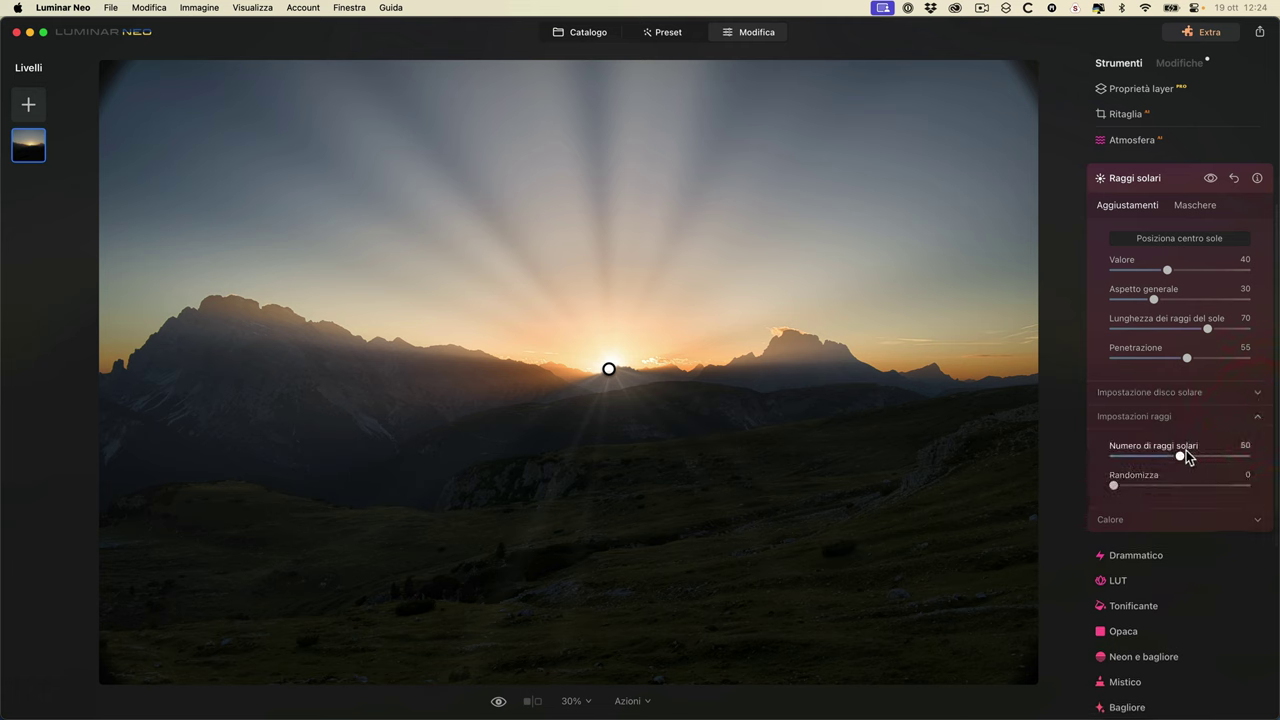
drag(1182, 457, 1112, 486)
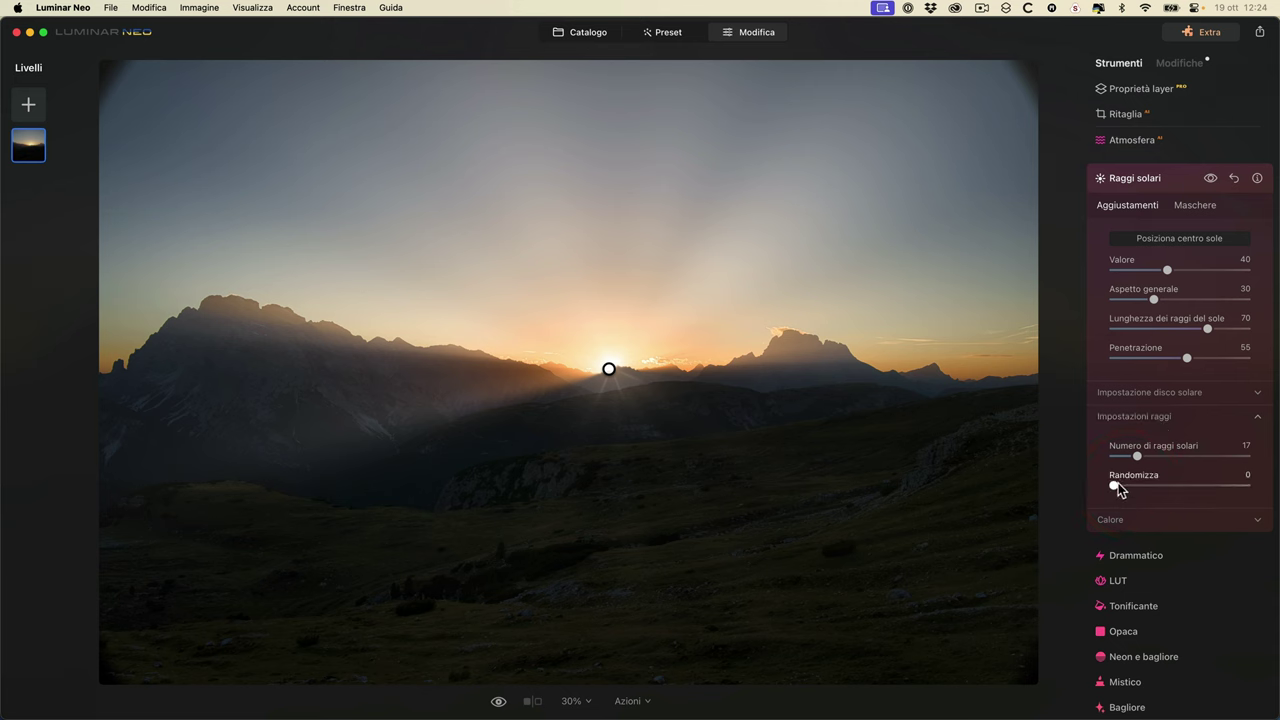
- Set Randomizza to 2, Calore disco solare to 44 and Calore dei raggi solari to 42 for the sunset's sun rays
drag(1114, 488, 1118, 489)
click(1118, 489)
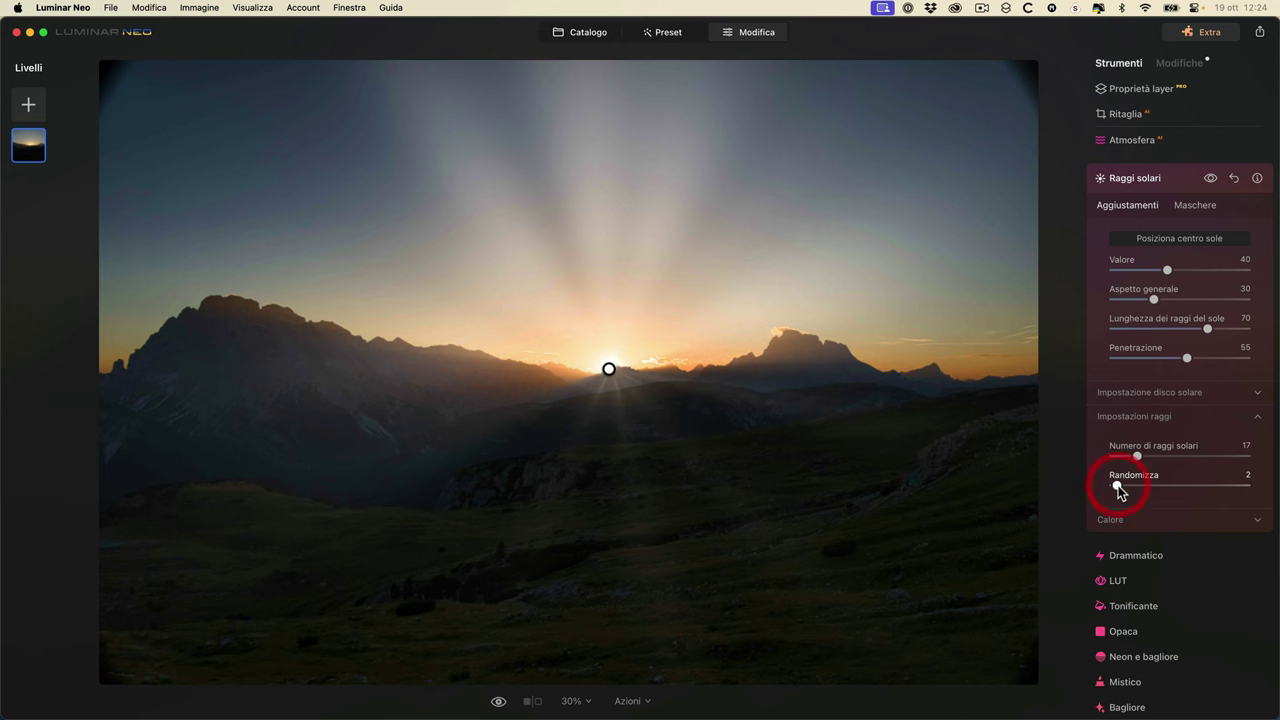
click(1257, 418)
click(1258, 445)
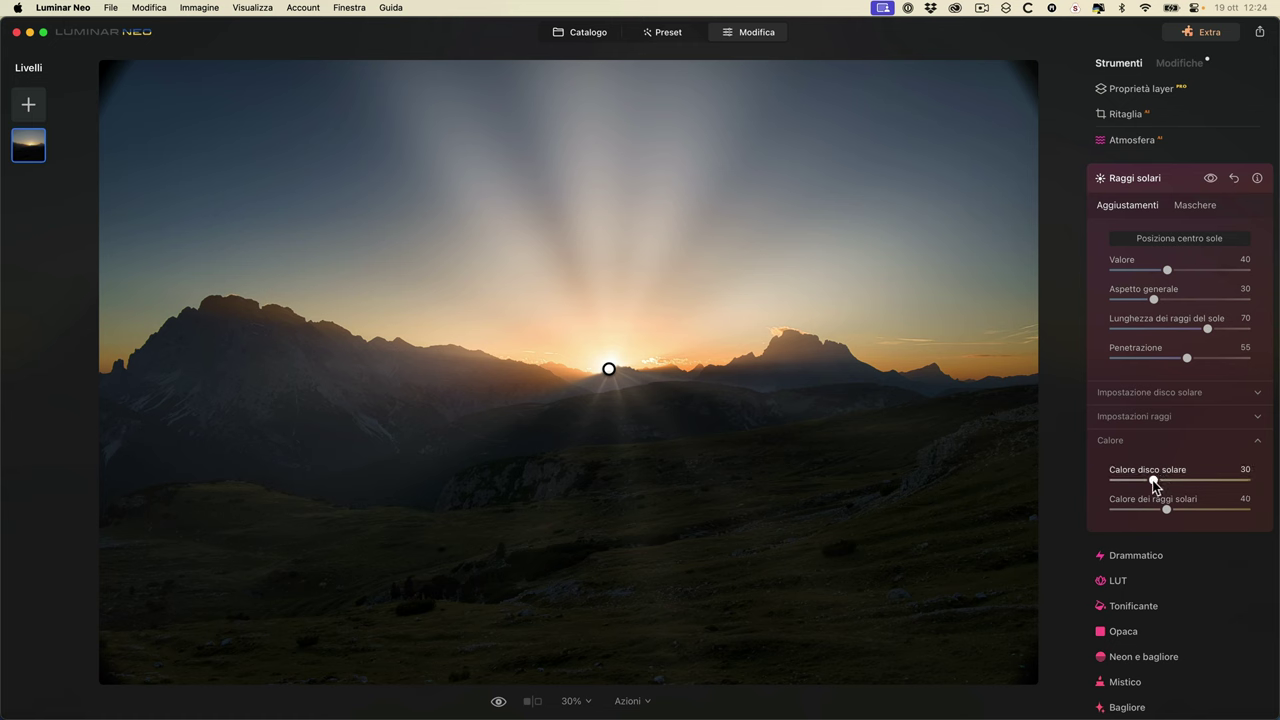
drag(1155, 481, 1276, 470)
drag(1183, 484, 1230, 513)
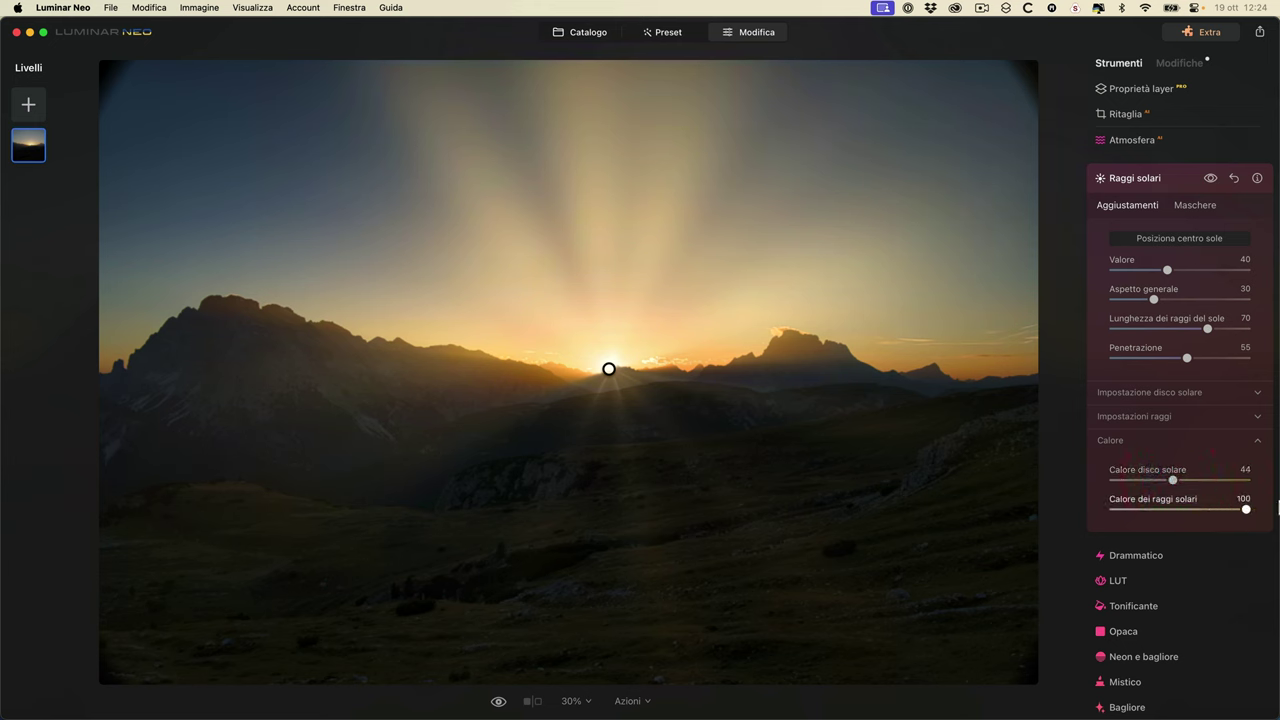
drag(1147, 511, 1171, 509)
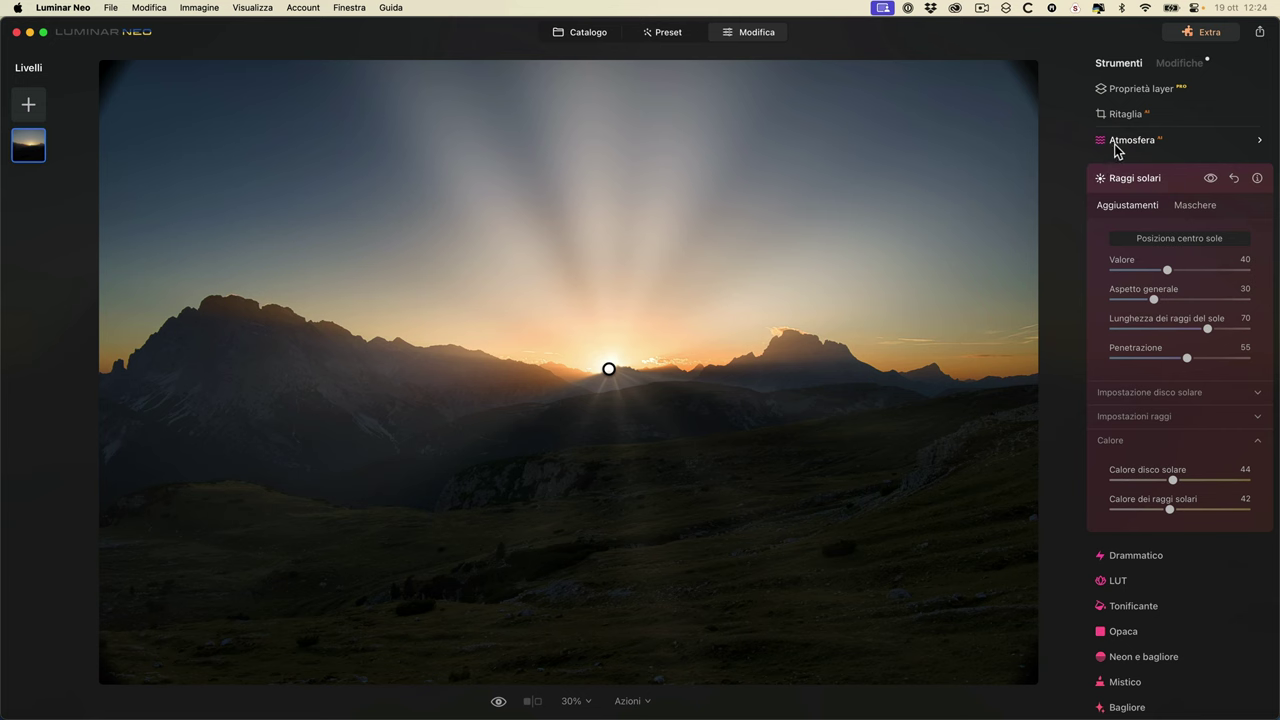
- Hide the sun centre marker and compare the sunset photo before and after the edits
click(498, 700)
click(1184, 236)
click(498, 702)
click(498, 703)
click(498, 703)
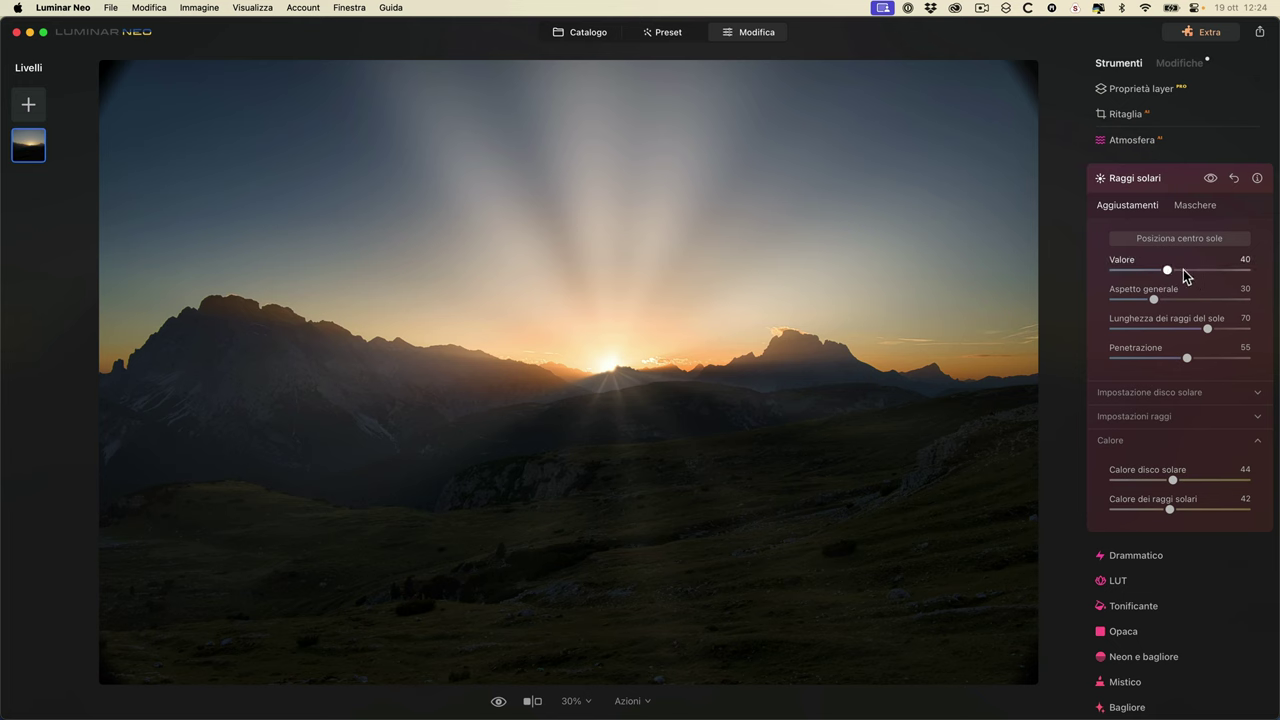
- Lower the Valore of Raggi solari to 9 and compare the sunset with and without the effect
drag(1158, 276, 1125, 272)
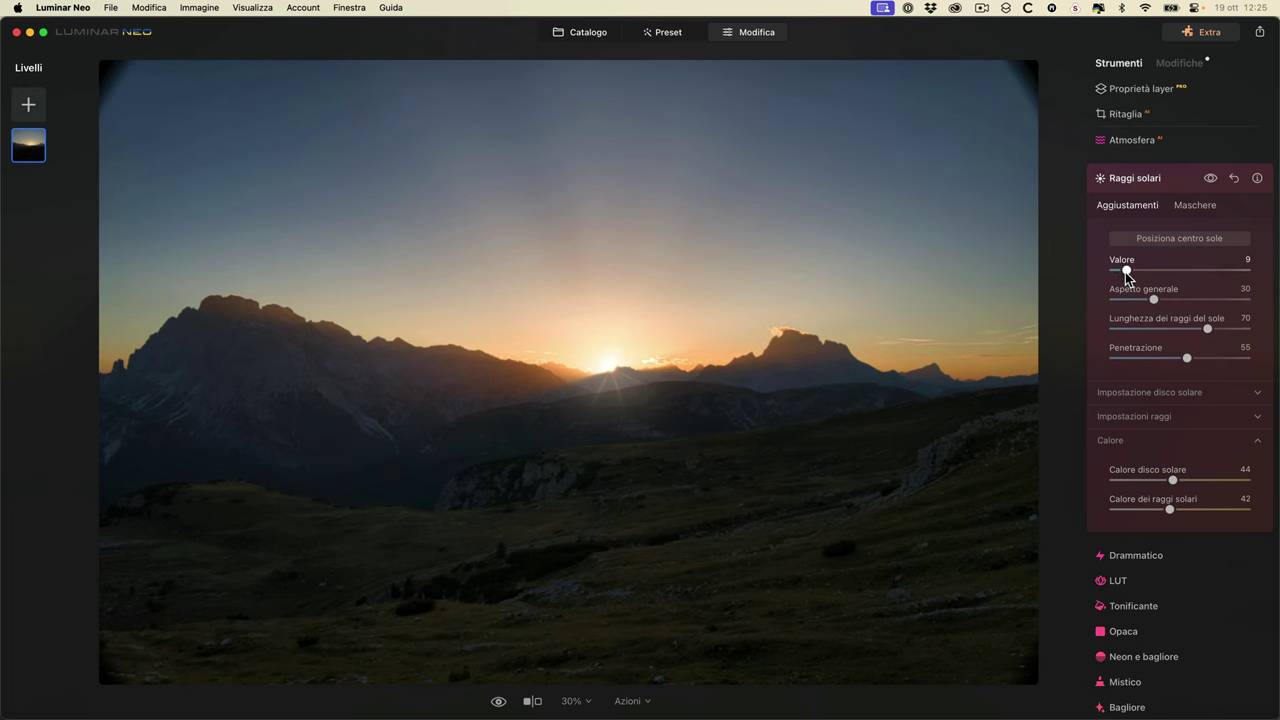
click(498, 703)
click(498, 703)
click(498, 703)
click(498, 703)
click(498, 703)
click(498, 703)
click(1211, 178)
click(1211, 178)
click(1211, 178)
click(1211, 178)
click(1211, 178)
click(1211, 178)
- Open the catalogue photo of the jagged rocky ridge under a streaked blue sky for editing
click(586, 34)
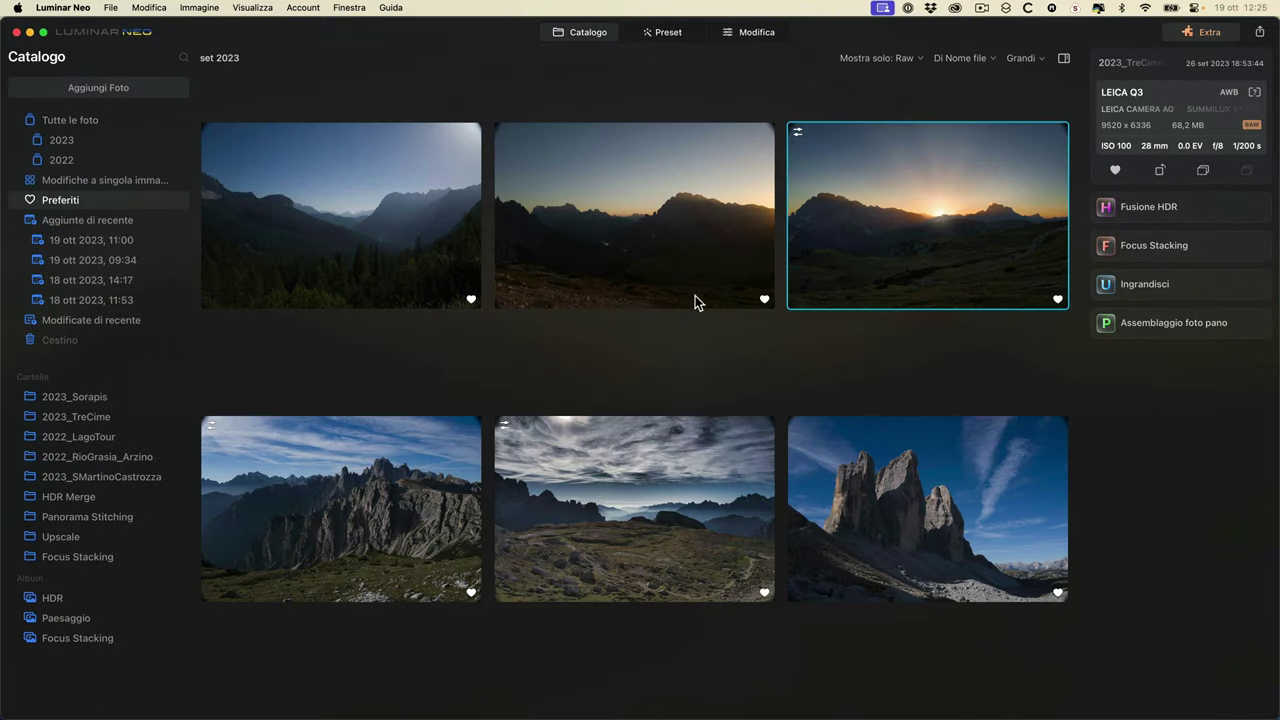
double_click(342, 509)
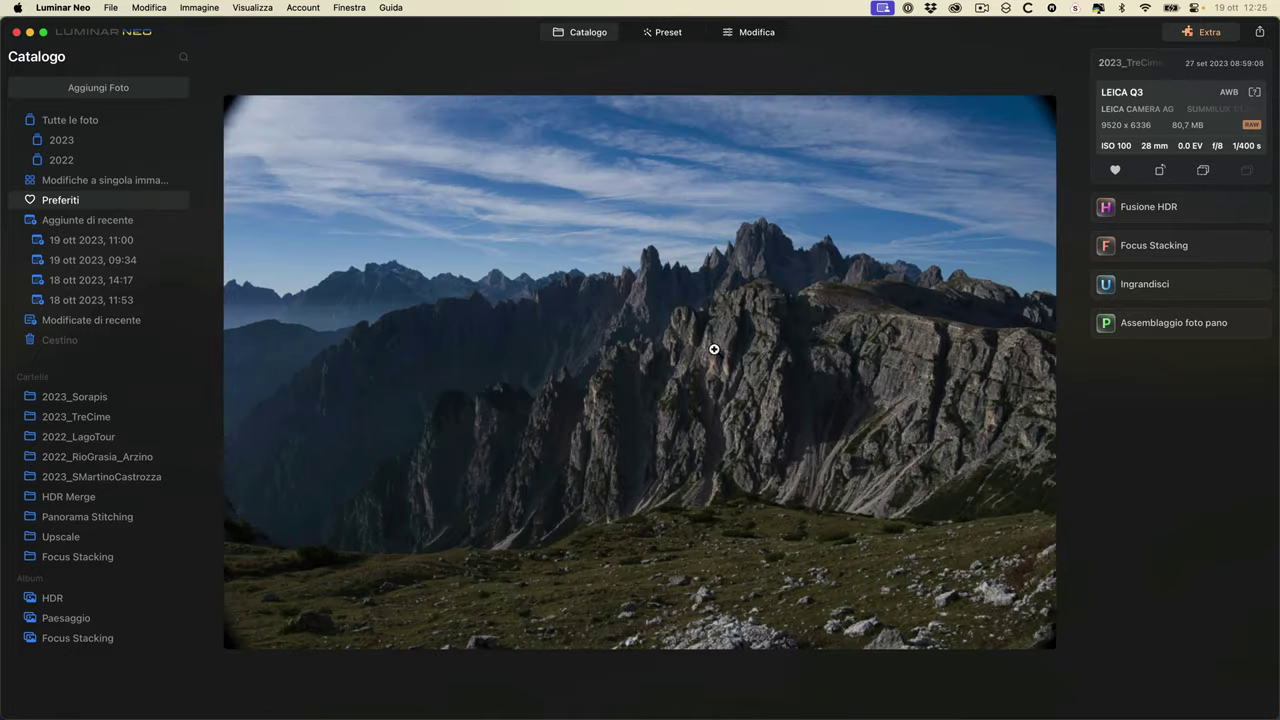
click(762, 33)
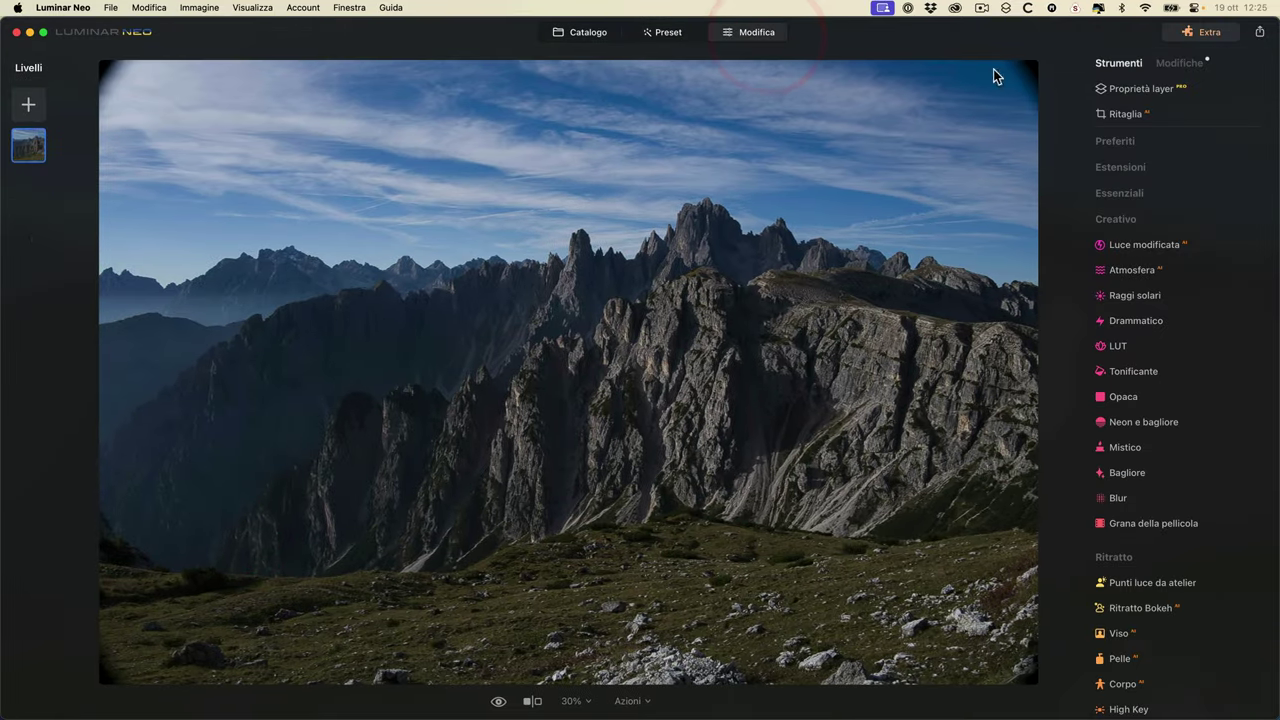
- Add Raggi solari with Valore 99 and place the sun centre just outside the photo's left edge, level with the distant peaks
click(1134, 295)
click(1179, 368)
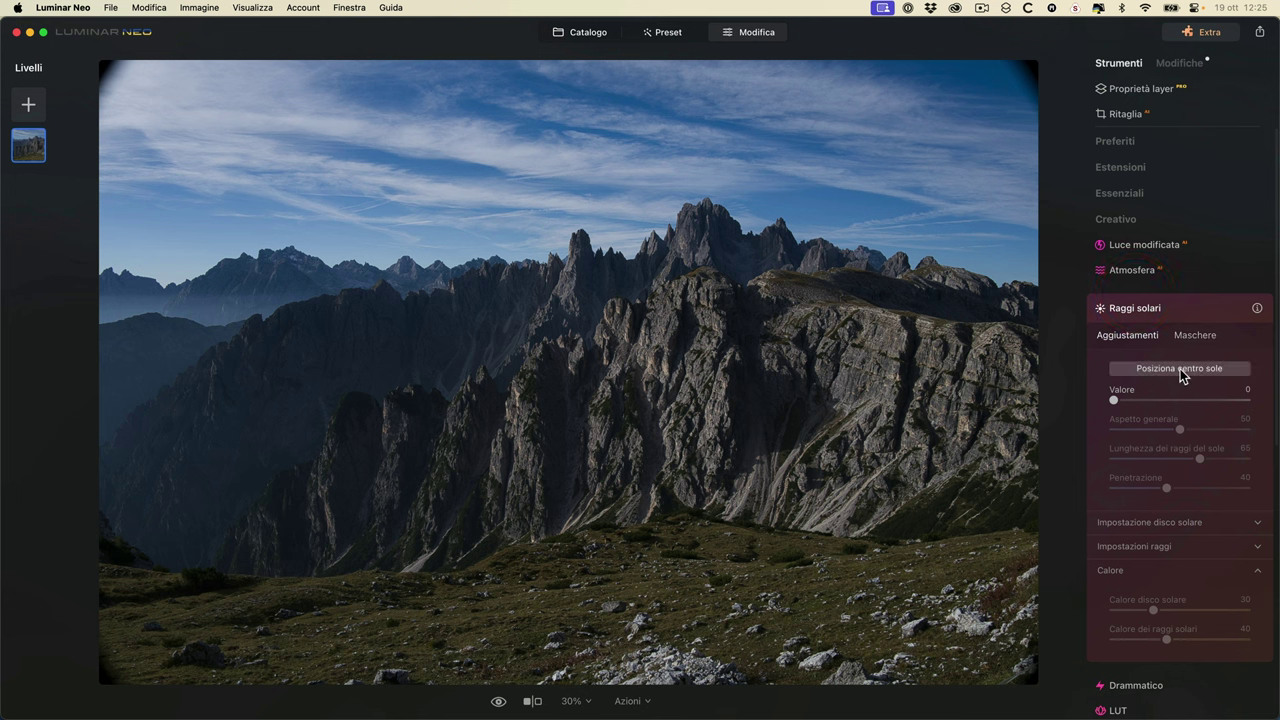
click(125, 321)
drag(1140, 416, 1245, 400)
drag(111, 318, 81, 265)
click(980, 372)
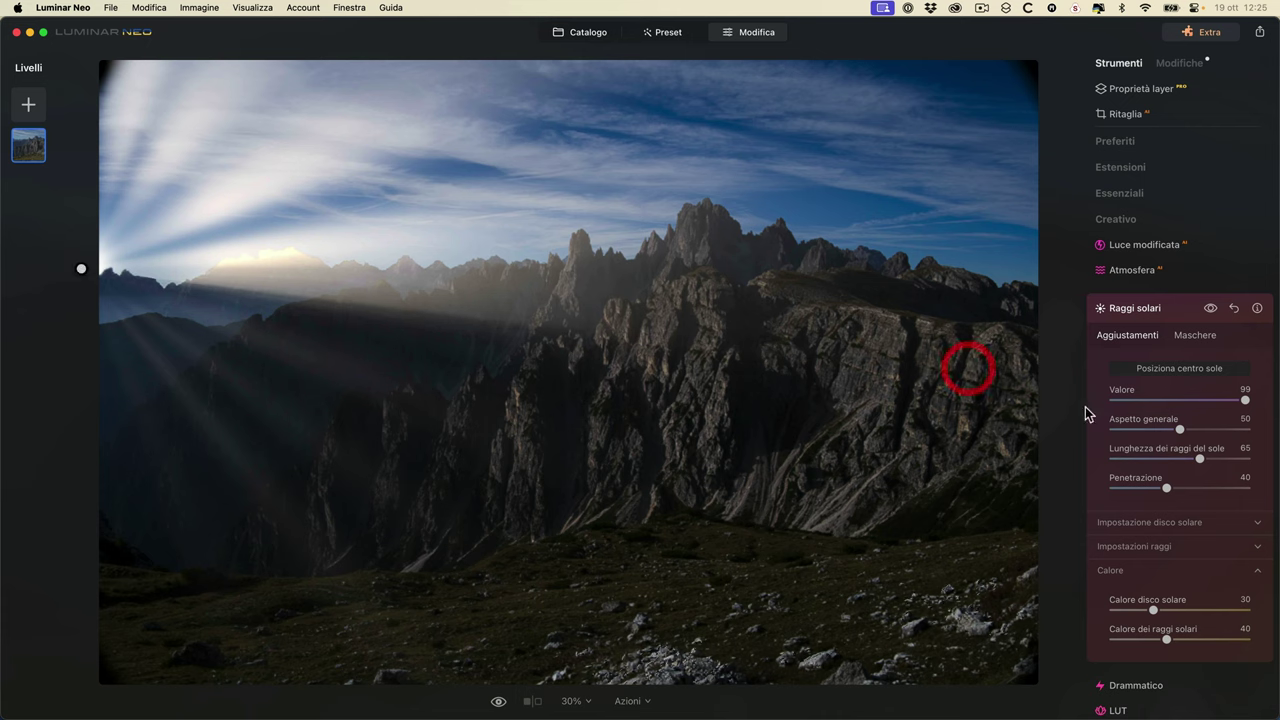
- Set Valore to 41 with Aspetto generale at its default of 50, and hide the sun centre marker
drag(1245, 400, 1152, 429)
double_click(1174, 428)
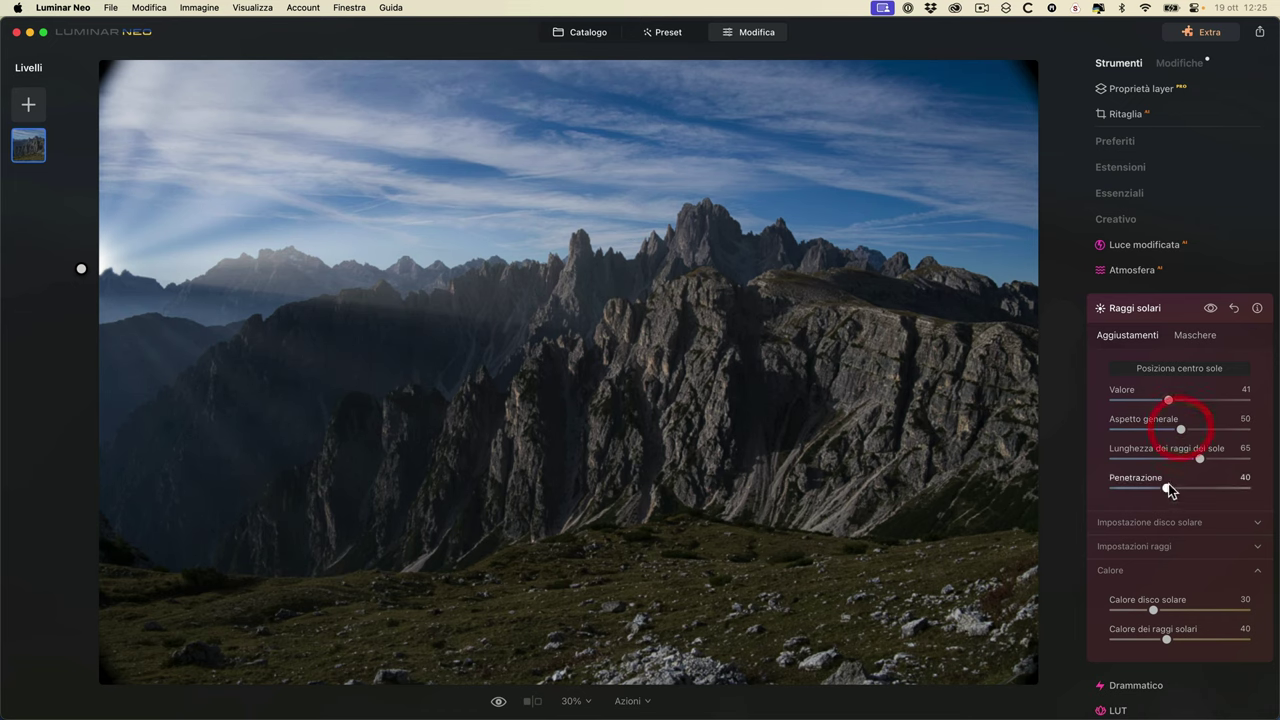
drag(1210, 309, 1211, 310)
click(1180, 368)
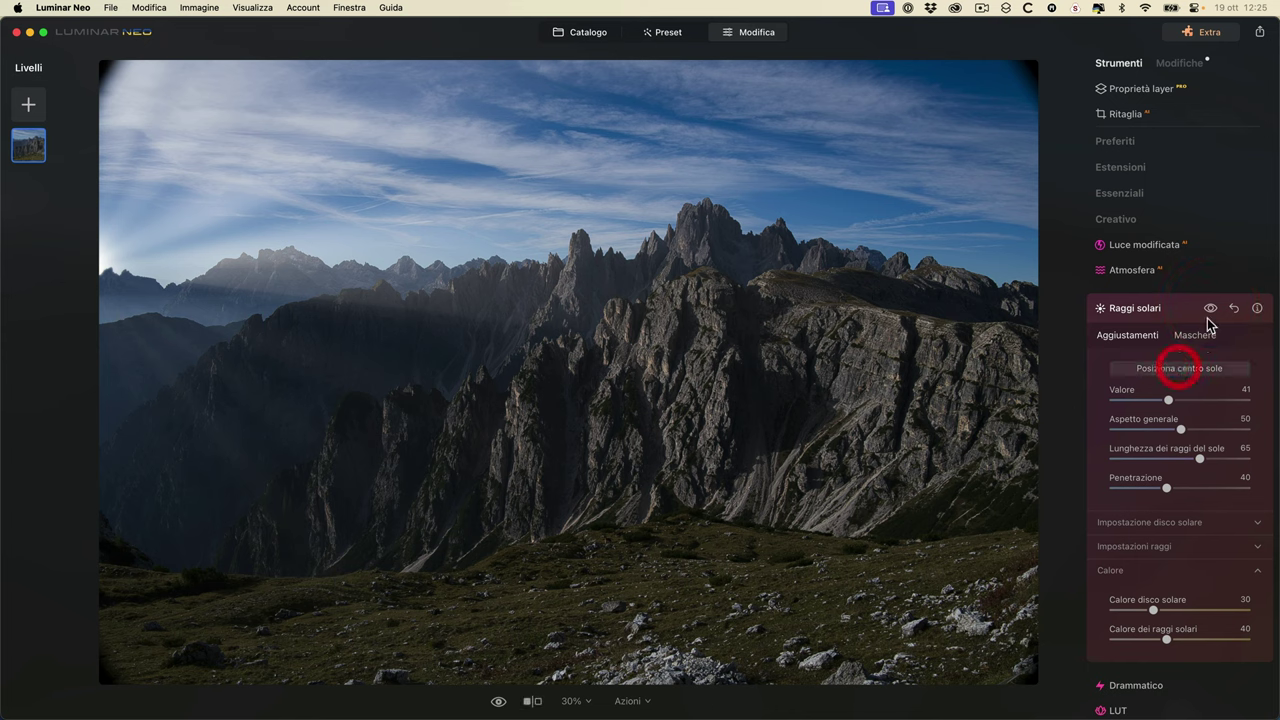
- Compare the ridge photo with and without Raggi solari, and collapse the tool's settings
click(1211, 309)
click(1211, 310)
click(1210, 310)
click(1211, 310)
click(1211, 311)
click(1211, 310)
click(1129, 318)
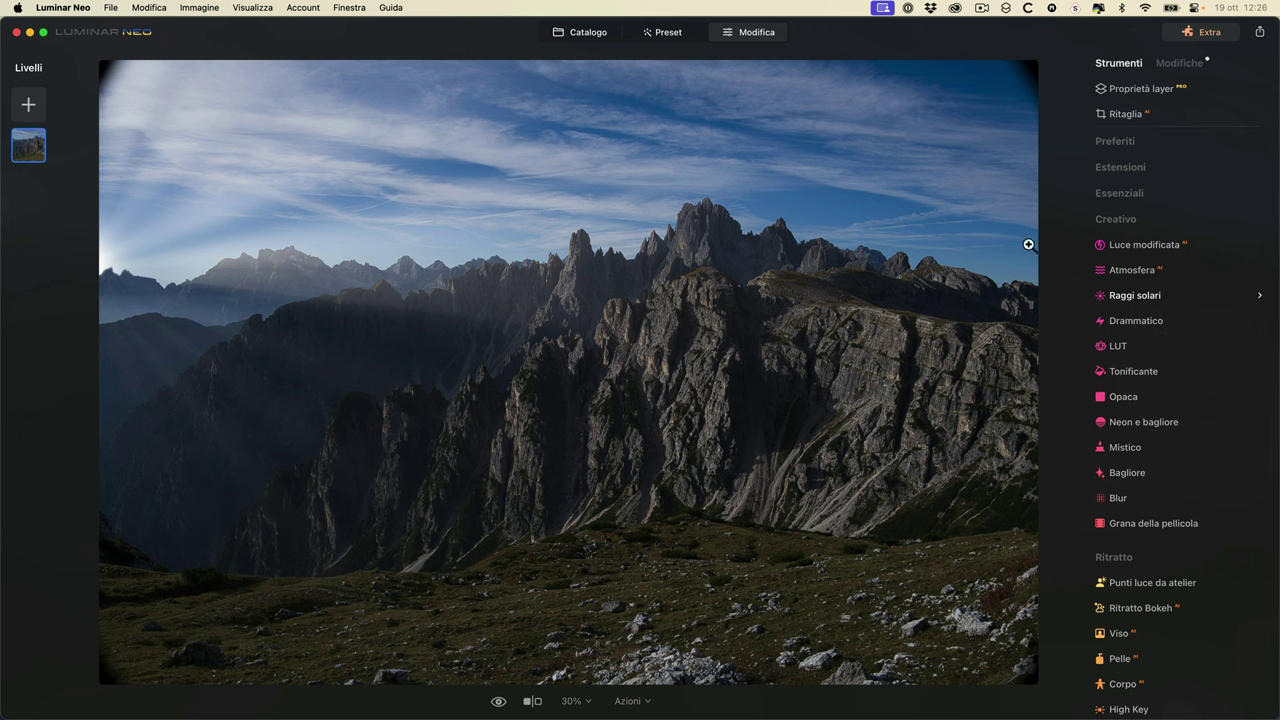
- Open the catalogue photo of the three rock towers for editing
click(584, 32)
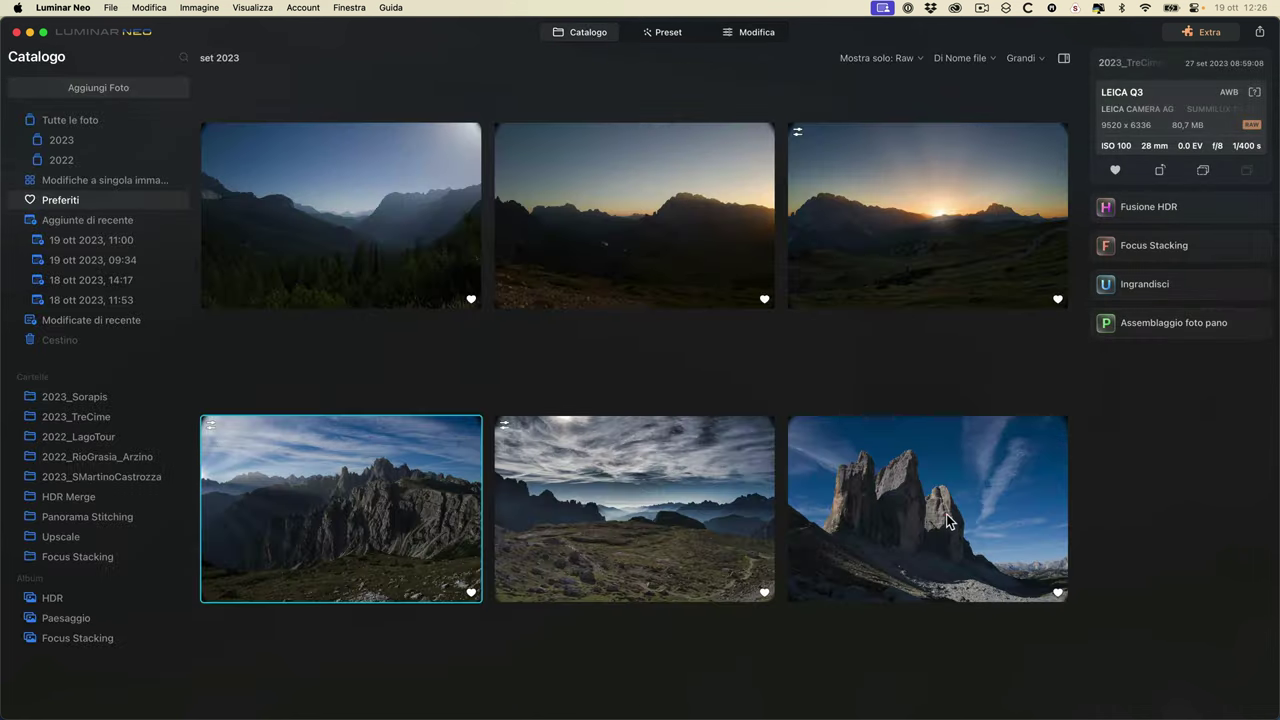
double_click(945, 517)
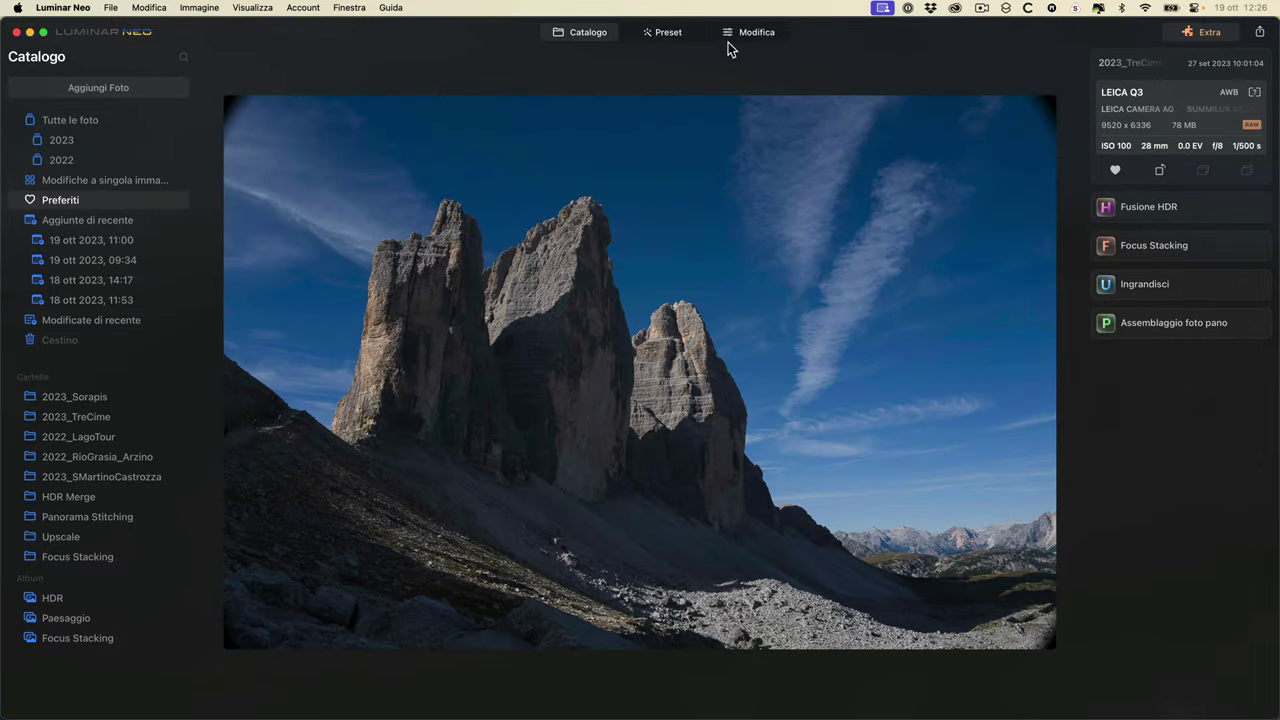
click(751, 33)
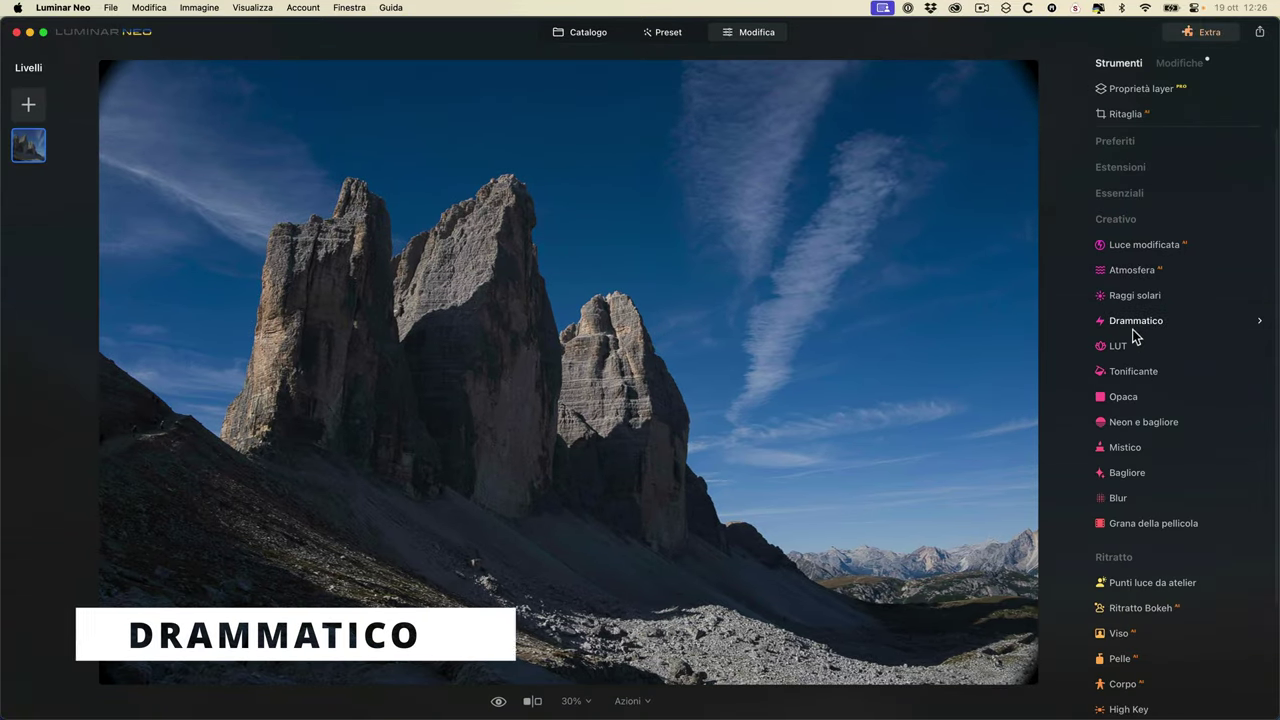
- Apply Drammatico to the rock towers with Valore 59, Contrasto locale 15, Luminosità 24 and Saturazione -6
click(1140, 321)
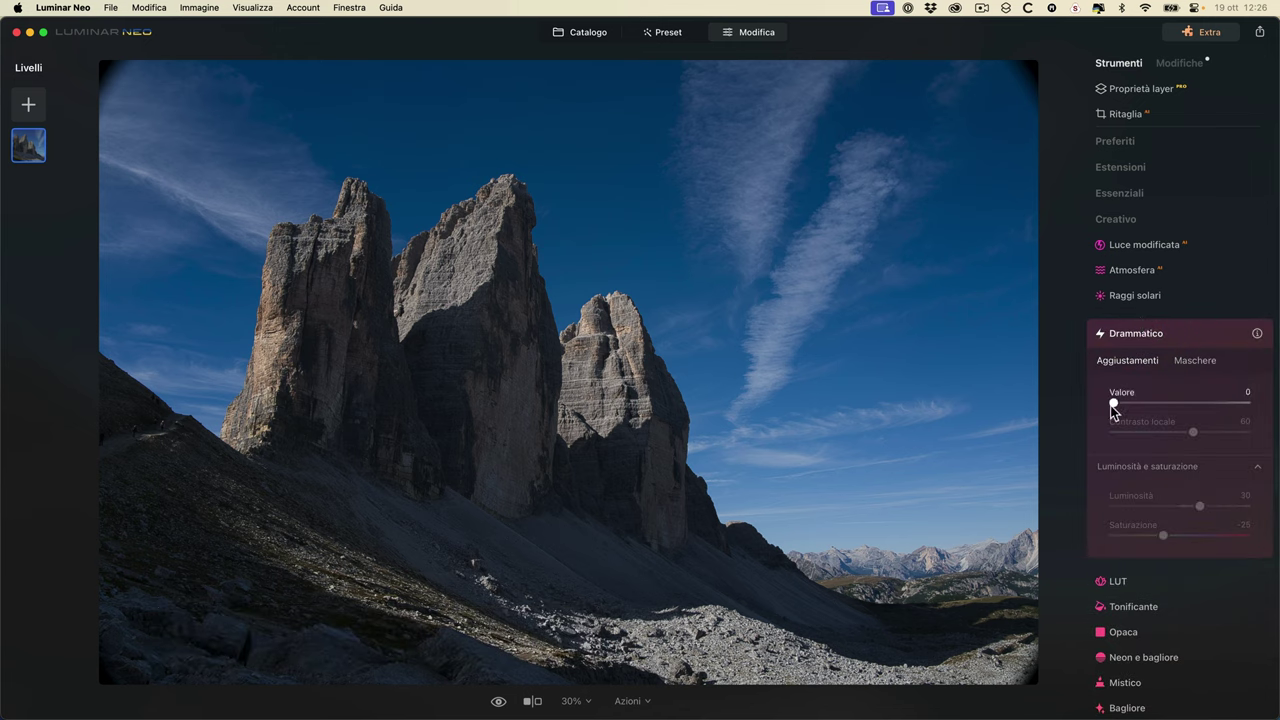
drag(1111, 404, 1202, 408)
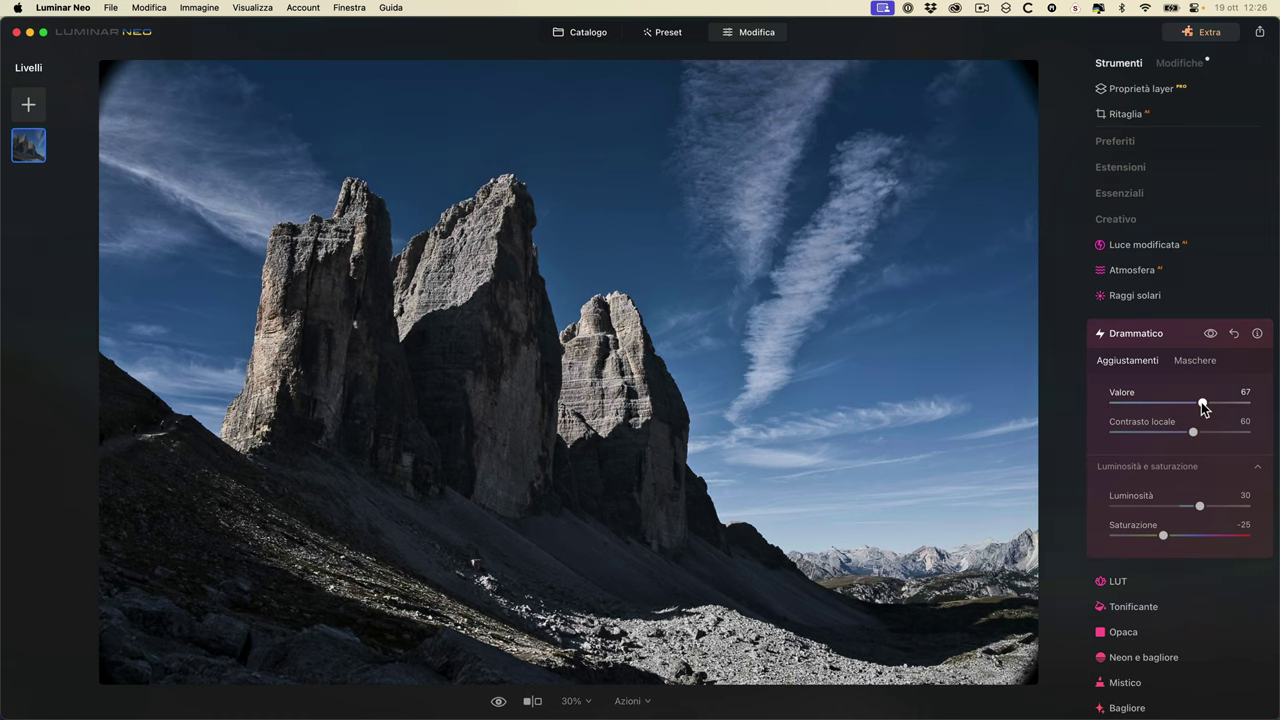
mouse_move(1206, 403)
mouse_down()
mouse_move(1131, 405)
mouse_move(1195, 400)
mouse_move(1125, 433)
mouse_move(1192, 430)
mouse_move(1114, 434)
mouse_move(1184, 432)
mouse_move(1134, 432)
mouse_move(1186, 403)
mouse_move(1211, 409)
mouse_move(1163, 409)
mouse_move(1195, 405)
mouse_up()
click(1187, 403)
click(1193, 405)
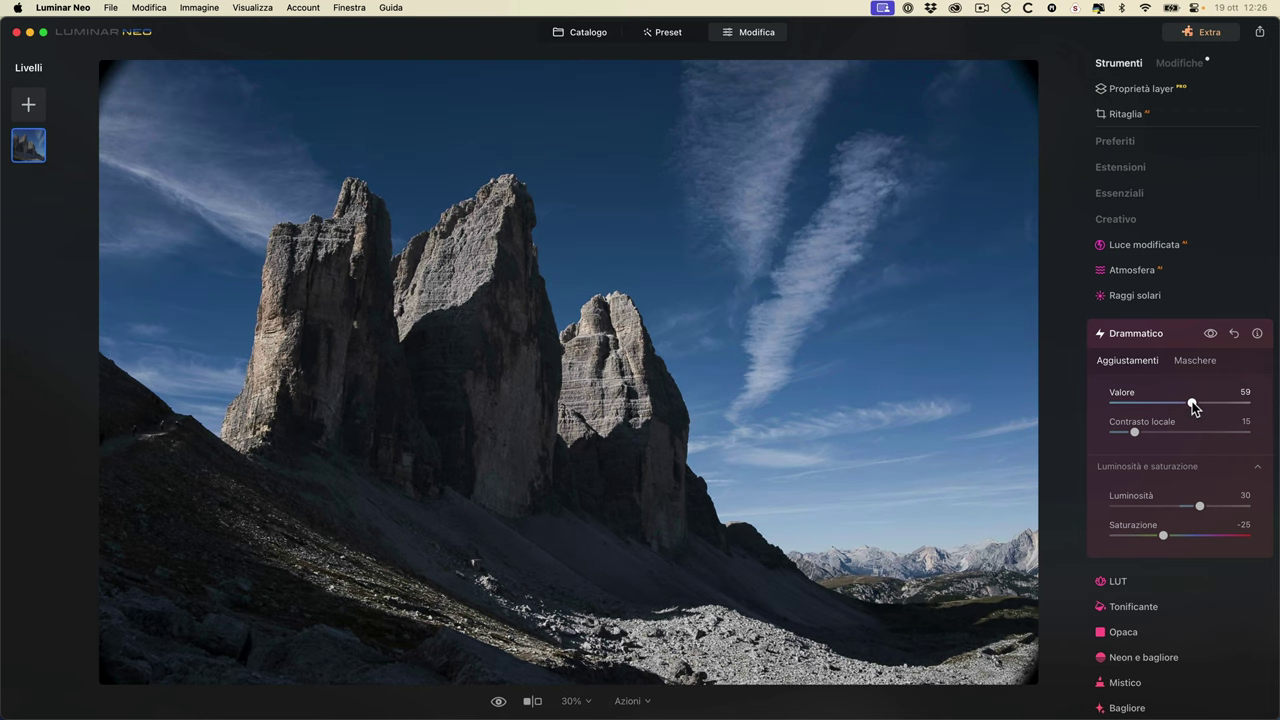
drag(1201, 508, 1175, 538)
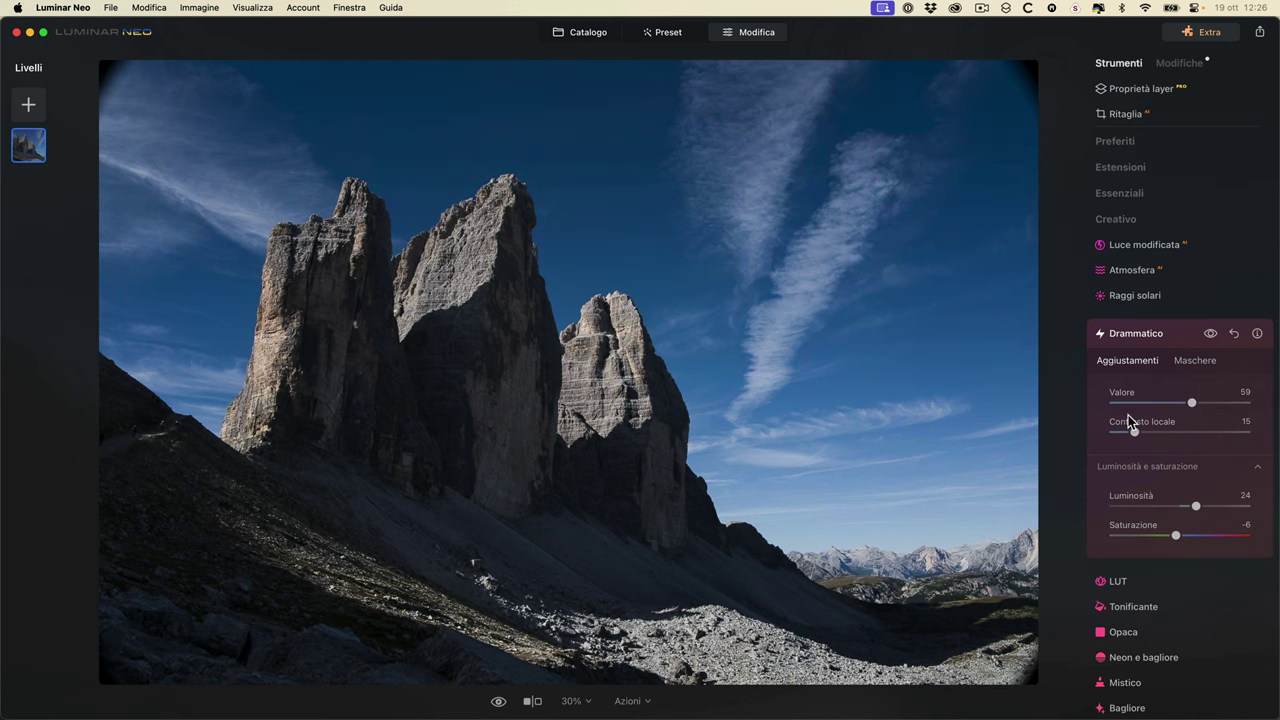
- Open the catalogue photo of the grassy plateau under dramatic clouds for editing
click(587, 36)
double_click(627, 540)
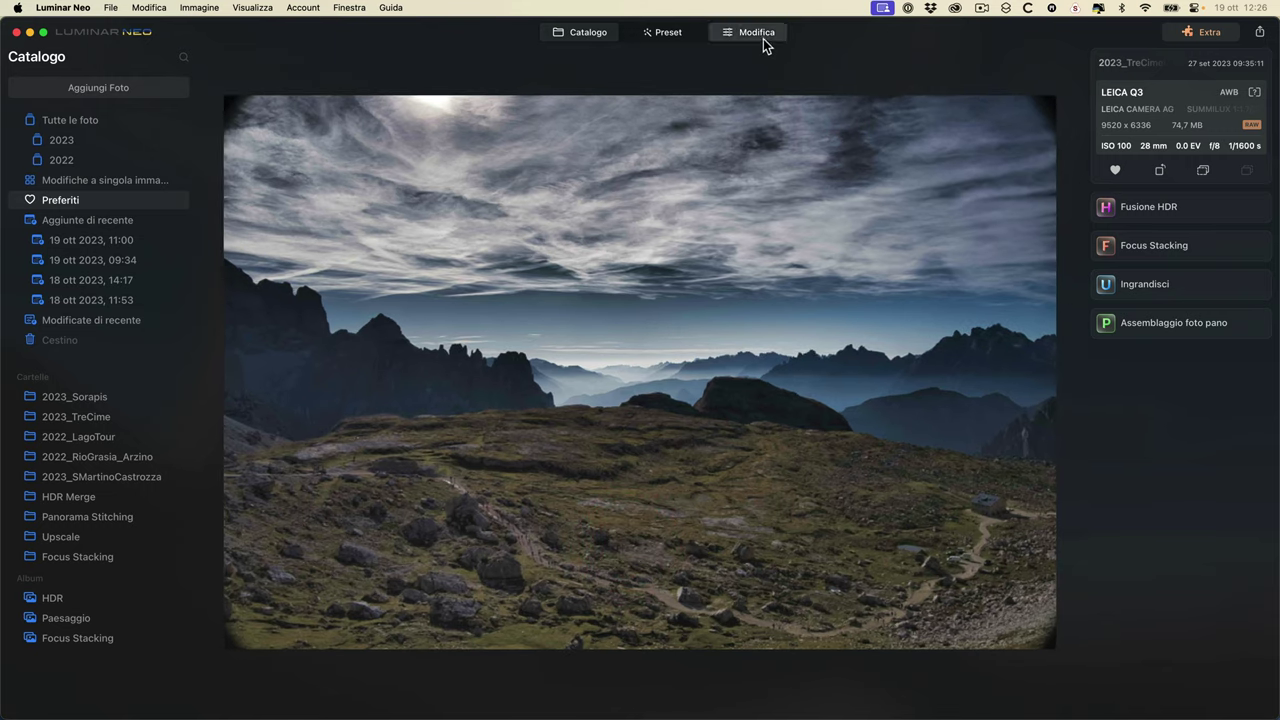
click(763, 39)
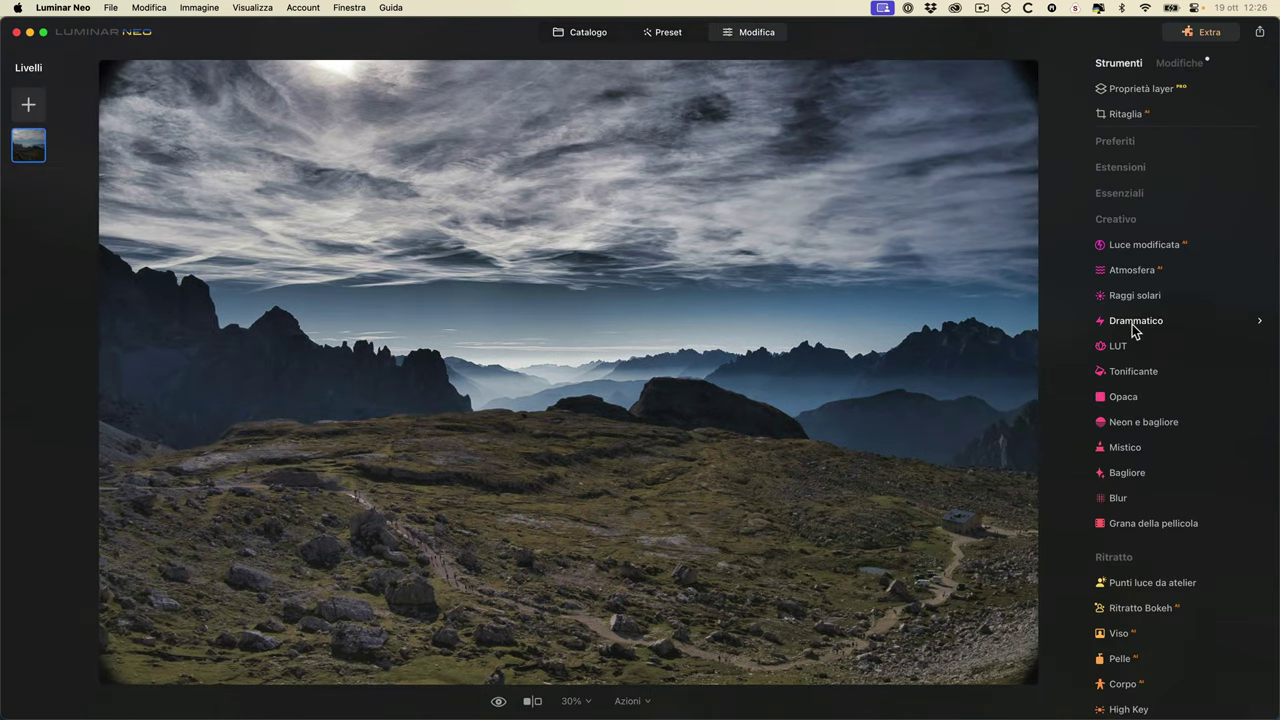
- Apply Drammatico to the cloudy plateau with Valore 28, Luminosità -33 and Saturazione -24
click(1134, 325)
drag(1117, 403, 1152, 404)
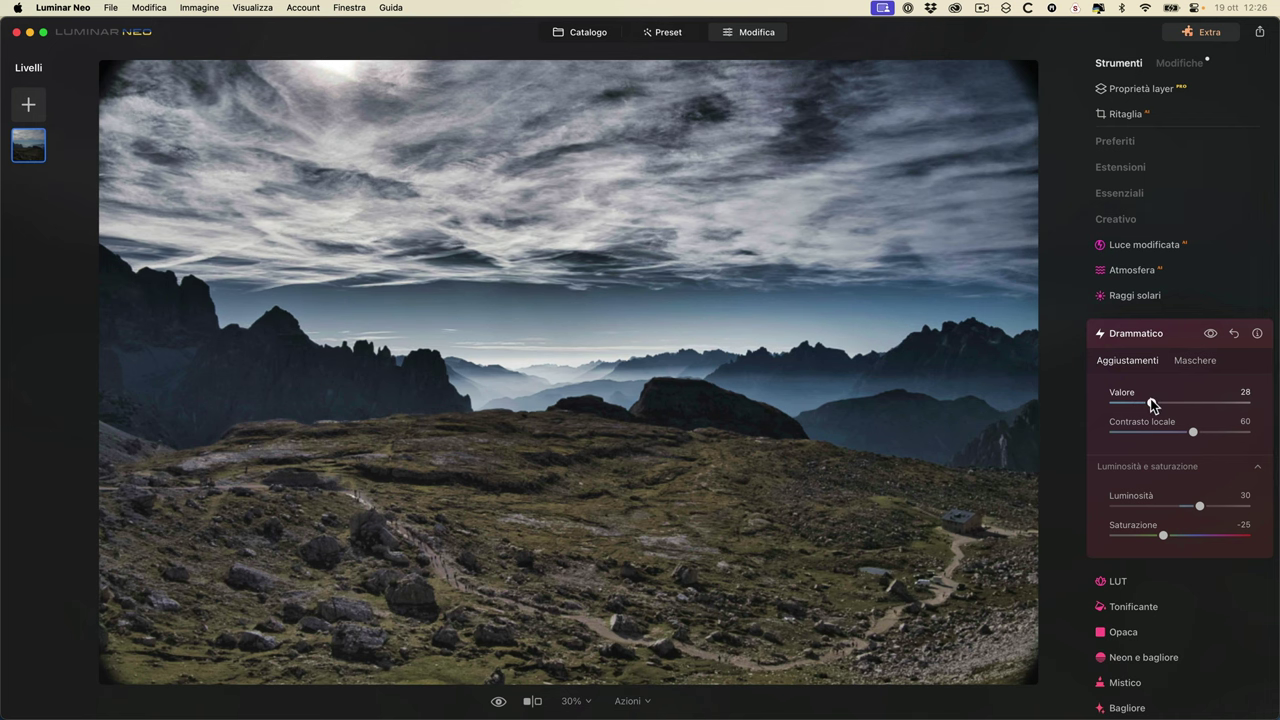
drag(1199, 505, 1165, 536)
- Compare the plateau photo with and without Drammatico, and collapse the tool's settings
click(1211, 334)
click(1211, 334)
click(1211, 334)
click(1211, 334)
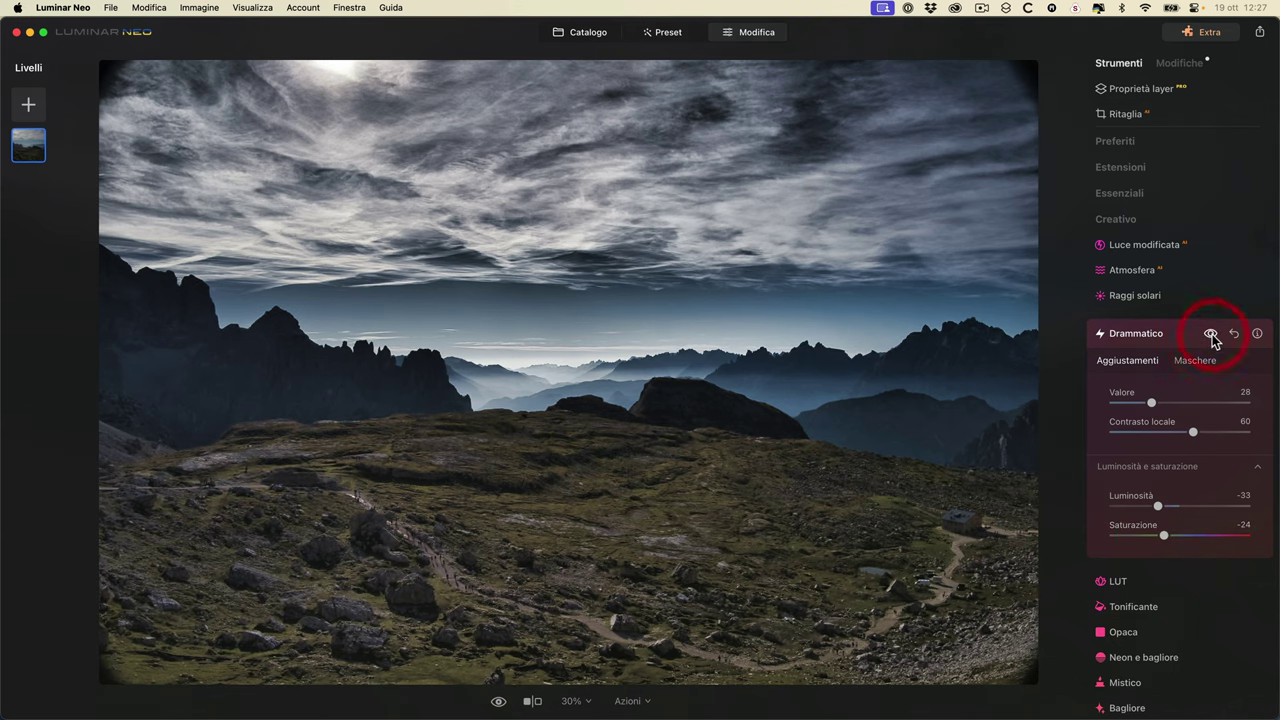
click(1243, 334)
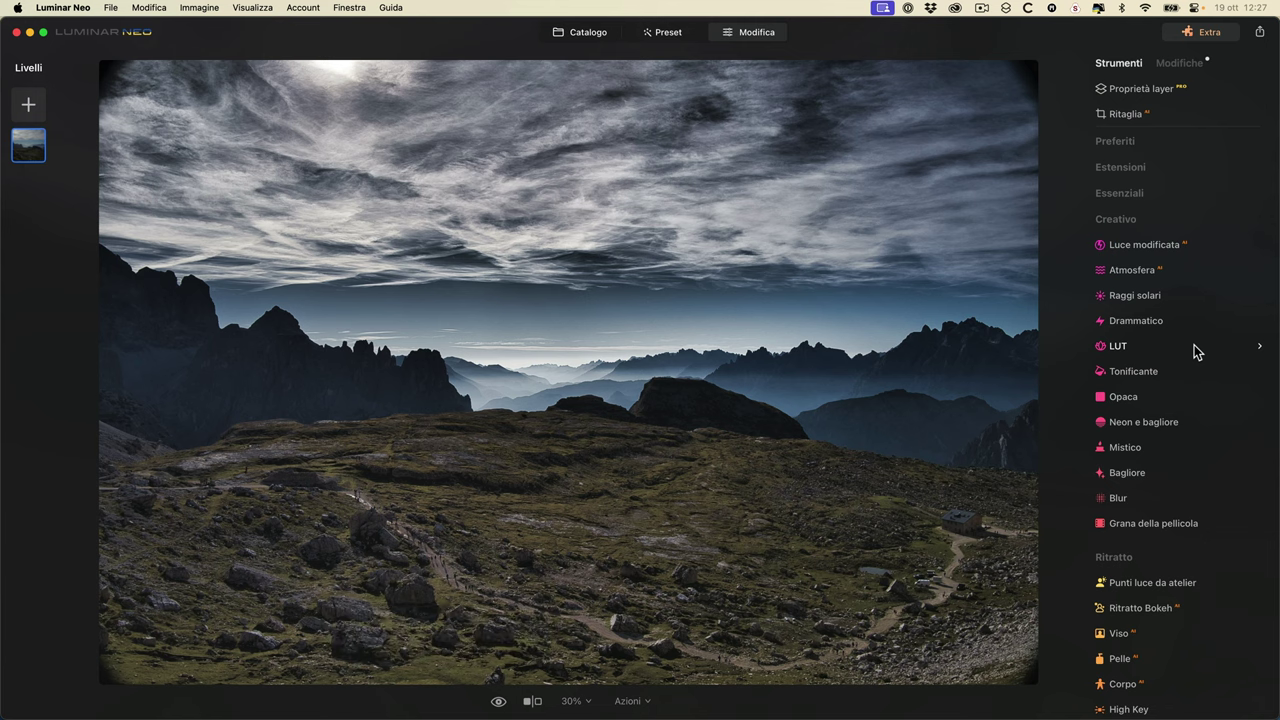
- Expand the LUT tool, look at the additional LUTs offered in the Marketplace and close the store window
click(1194, 345)
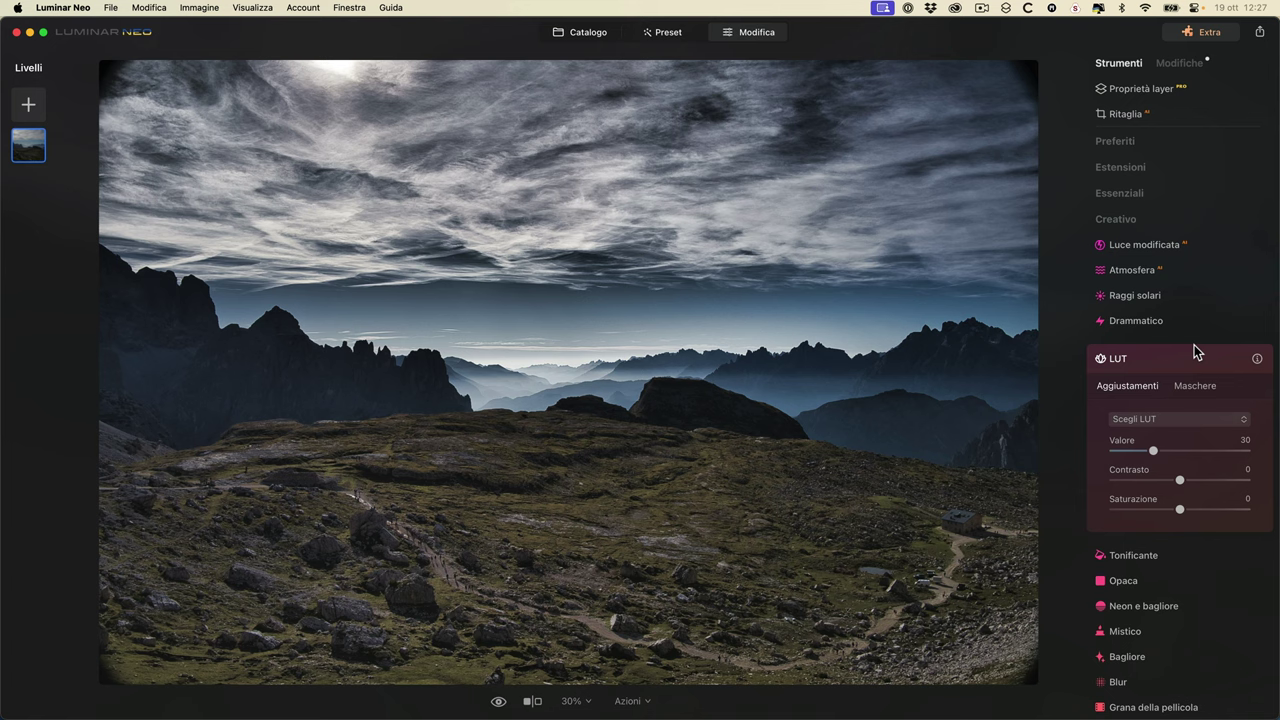
click(1204, 421)
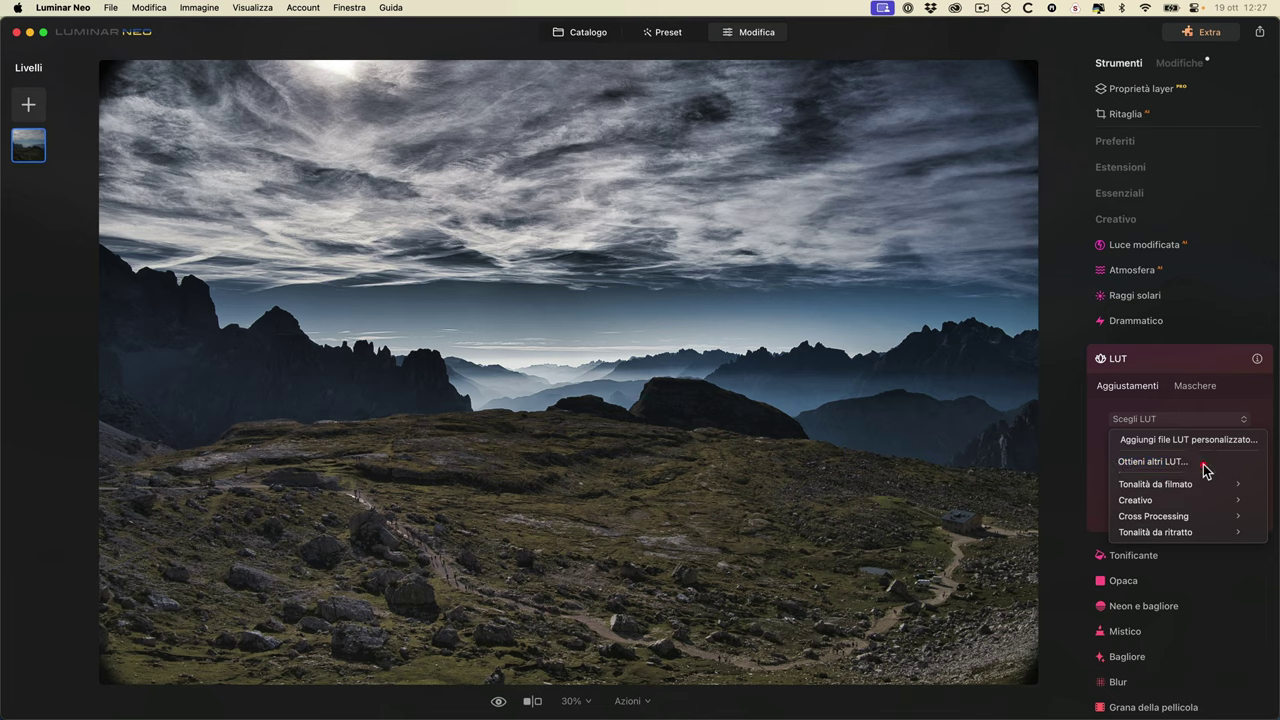
click(1203, 462)
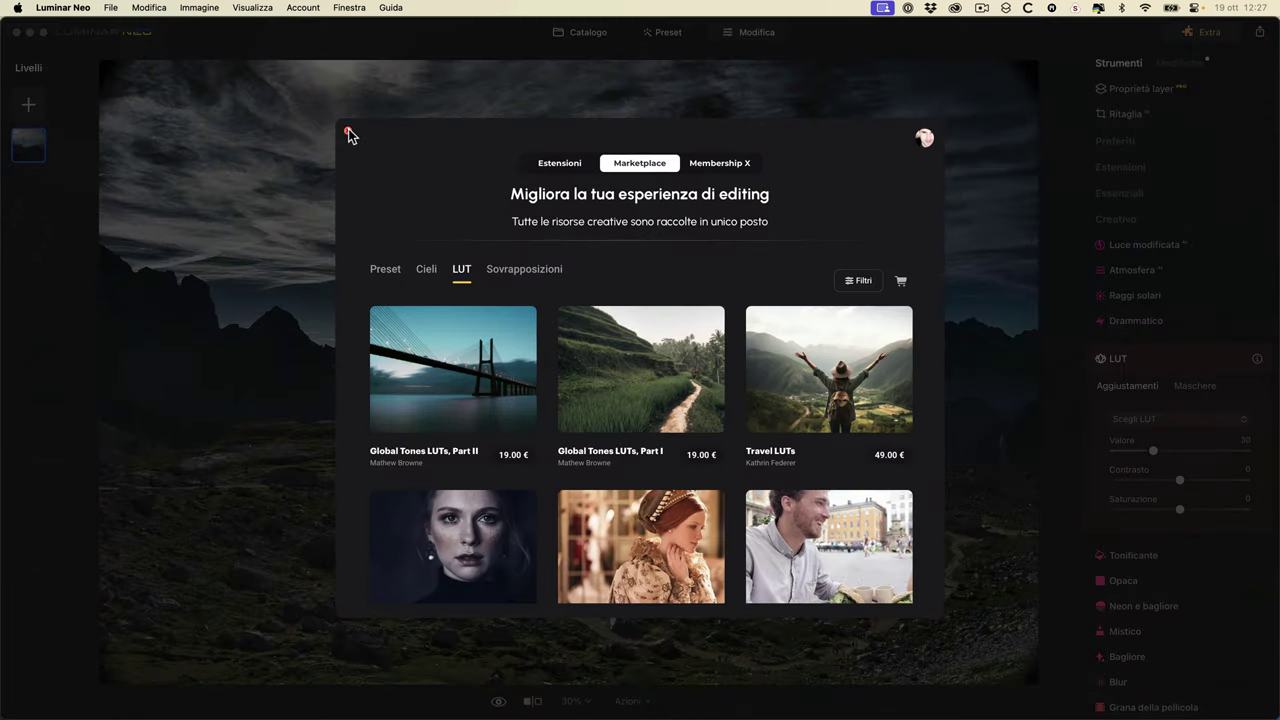
click(348, 133)
- Apply the Palm Springs LUT from Tonalità da filmato to the plateau photo with Valore 34
click(1150, 419)
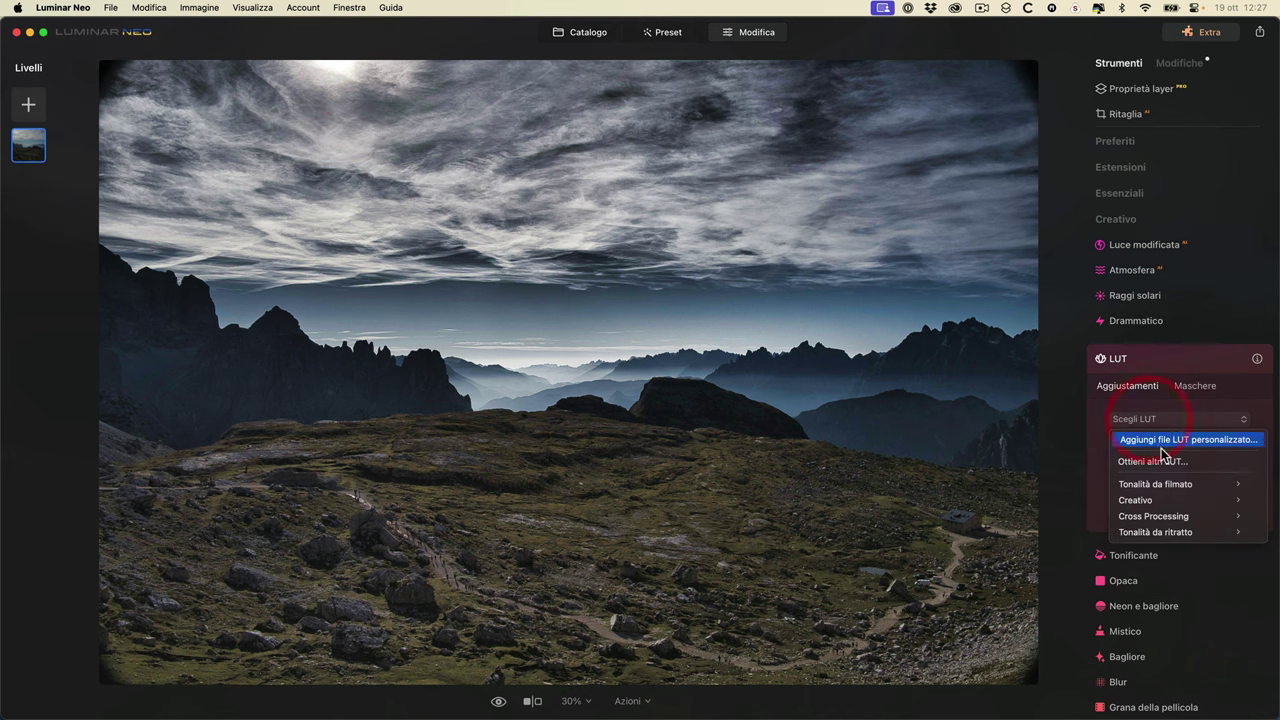
mouse_move(1172, 485)
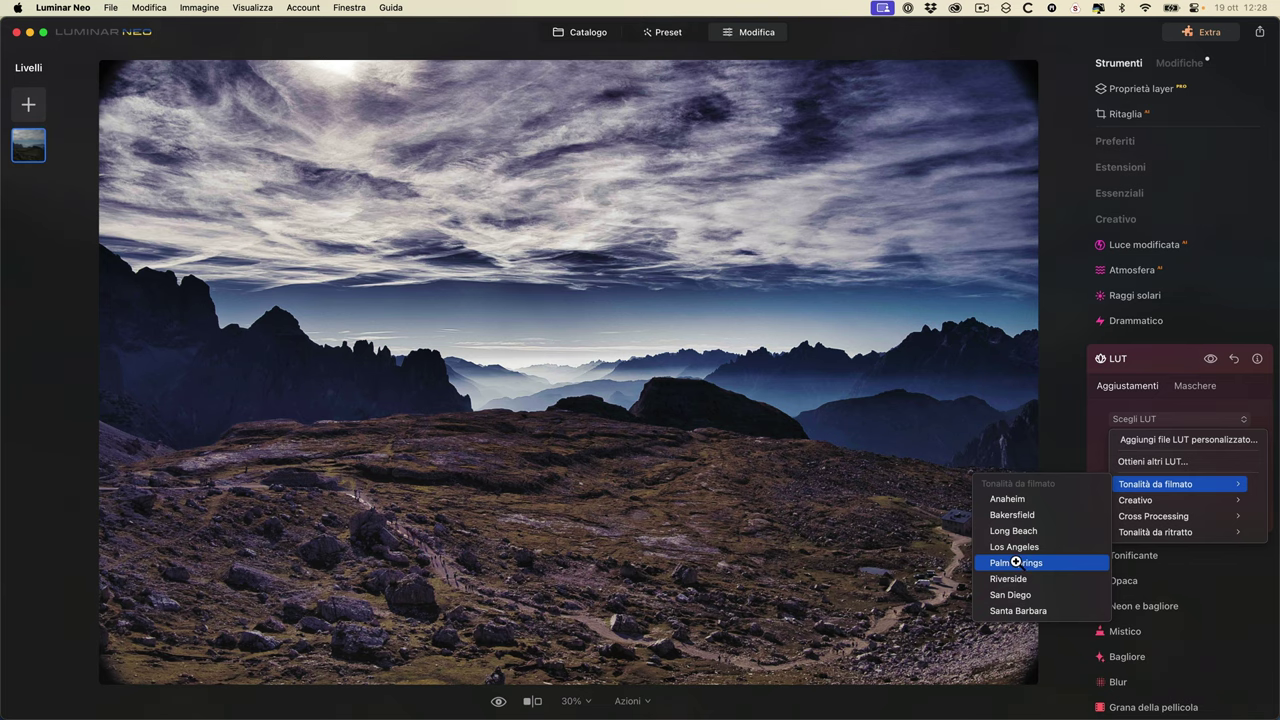
click(1016, 562)
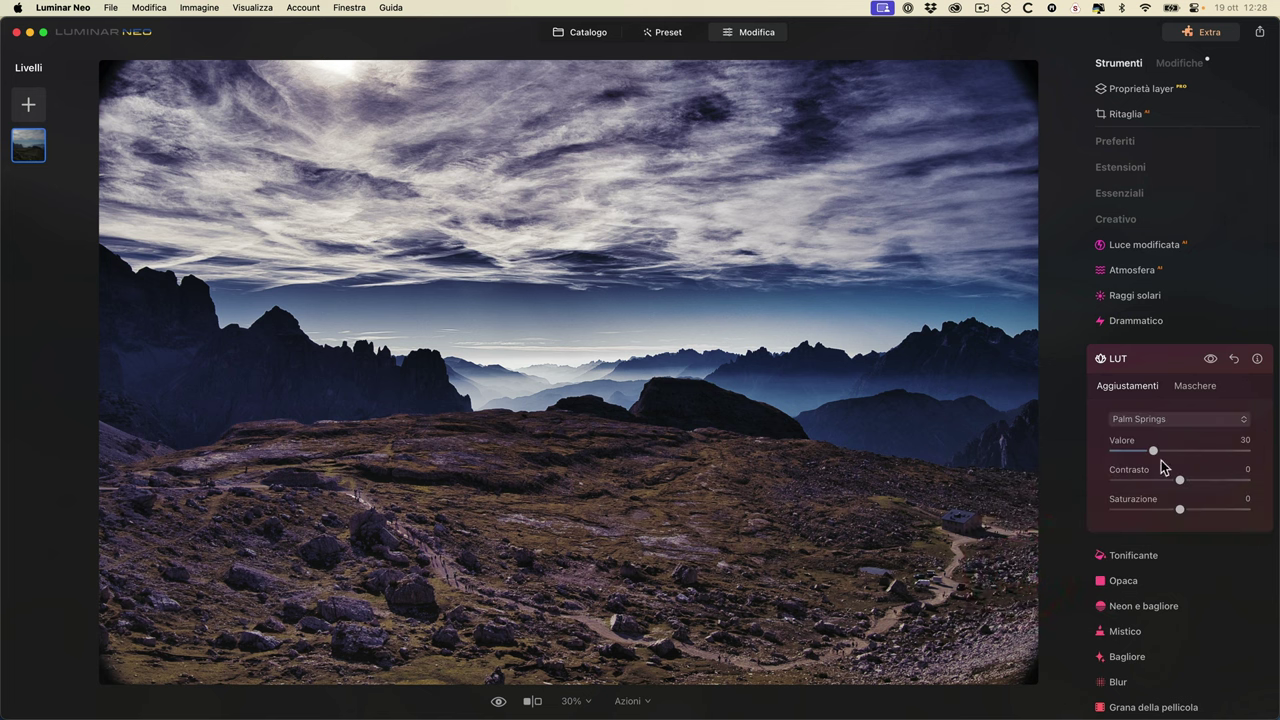
mouse_move(1152, 452)
mouse_down()
mouse_move(1246, 452)
mouse_move(1097, 457)
mouse_move(1257, 449)
mouse_move(1078, 452)
mouse_move(1128, 450)
mouse_up()
click(1158, 450)
- Set the LUT's Contrasto to -22 and Saturazione to 58
drag(1182, 484, 1137, 512)
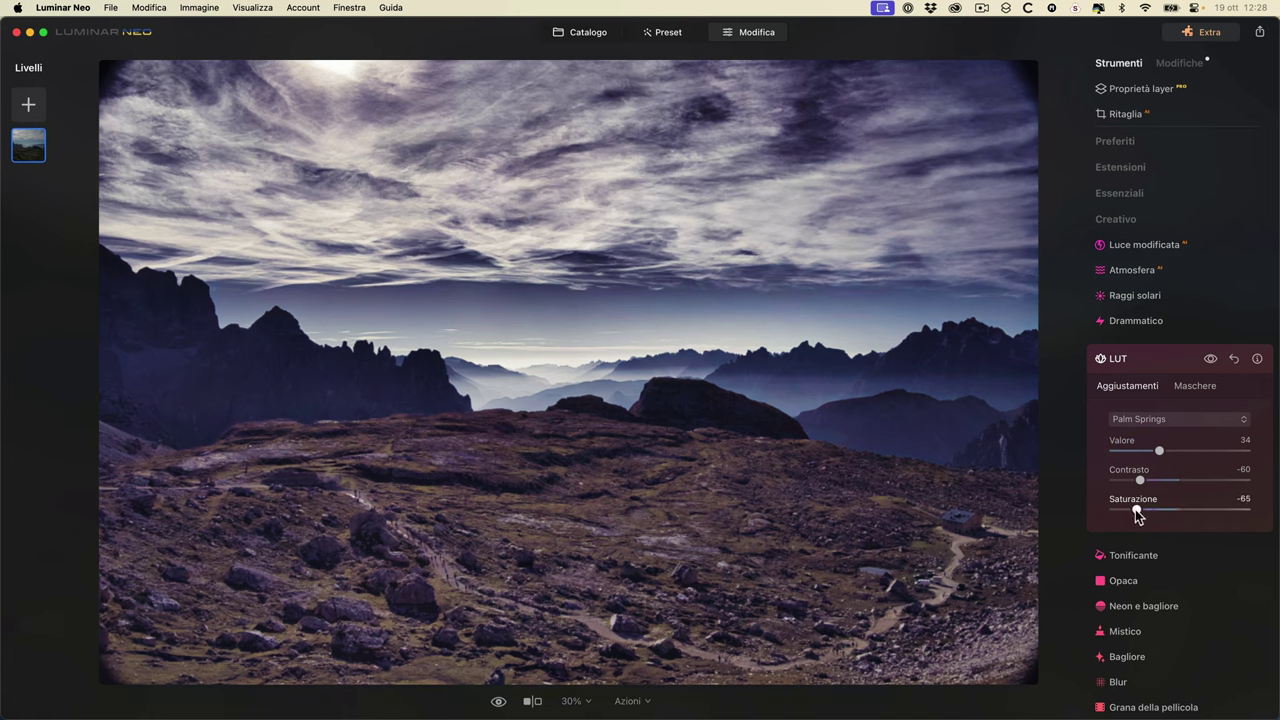
drag(1221, 512, 1219, 510)
mouse_move(1140, 480)
mouse_down()
mouse_move(1189, 480)
mouse_move(1163, 477)
mouse_up()
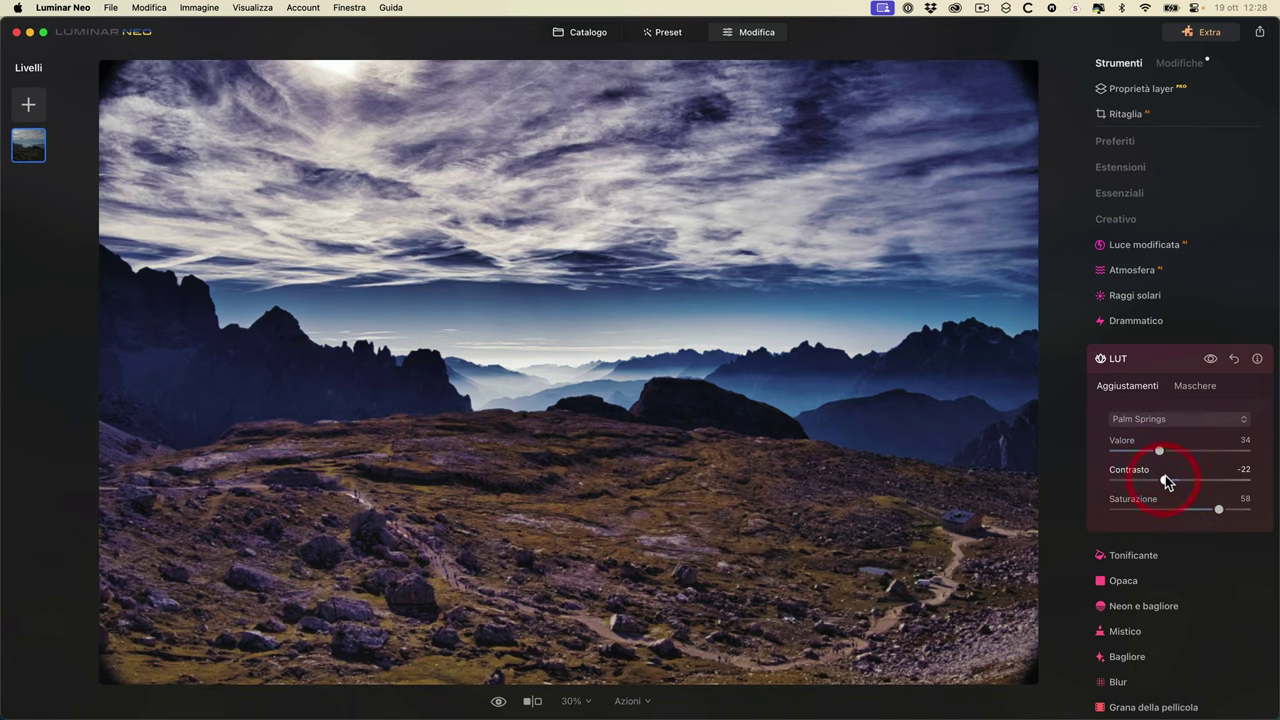
- Open the catalogue photo of the forested valley with the bright sky corner
click(602, 36)
double_click(360, 236)
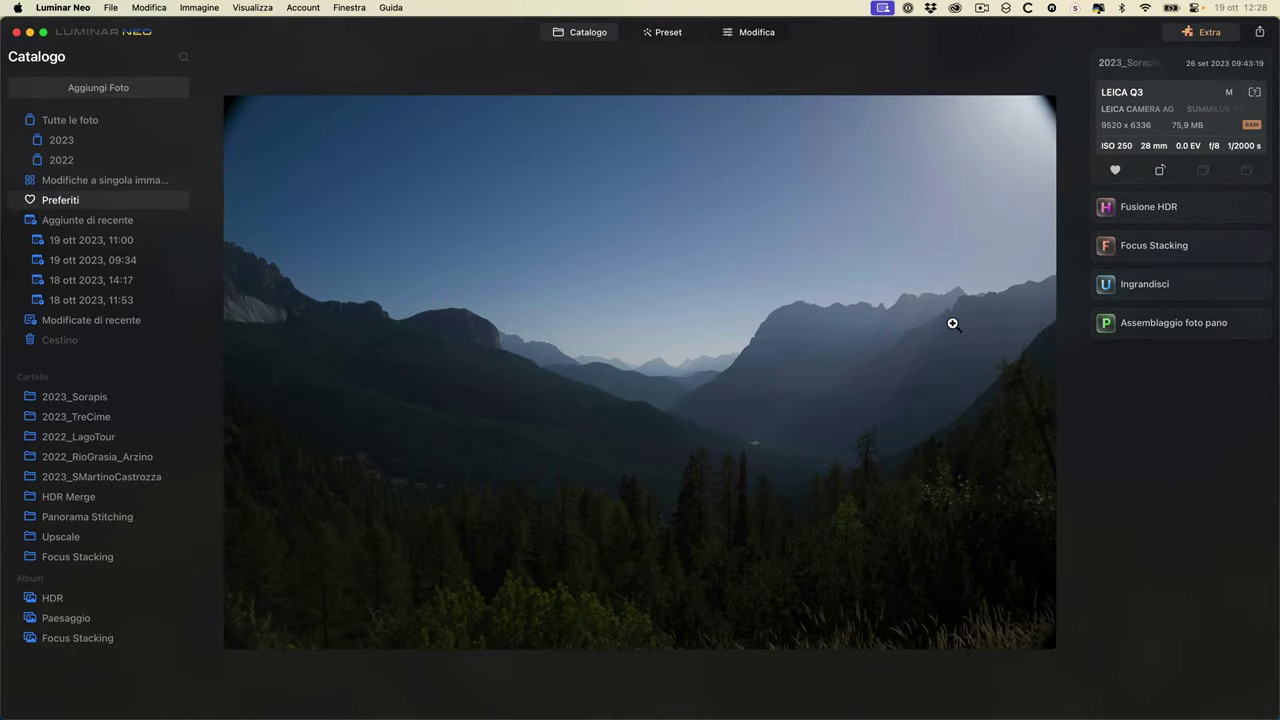
- Apply the Sepia LUT from the Creativo group to the forested valley photo
click(755, 40)
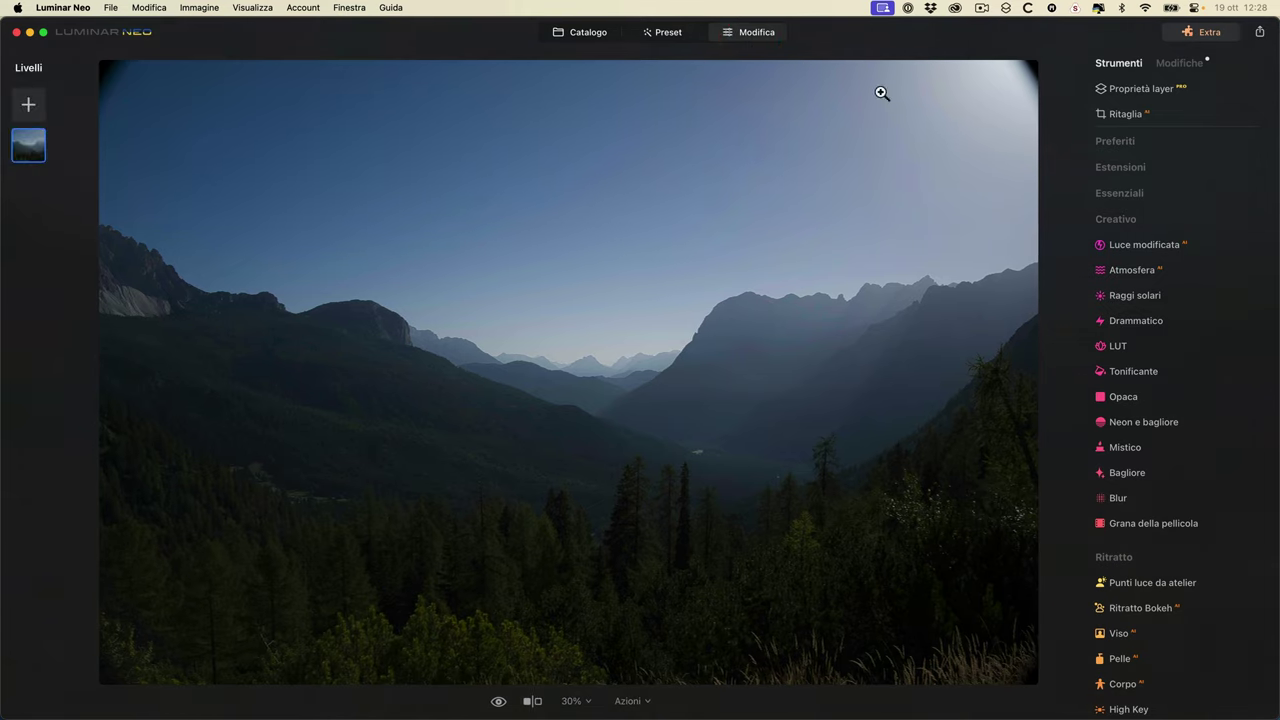
click(1140, 348)
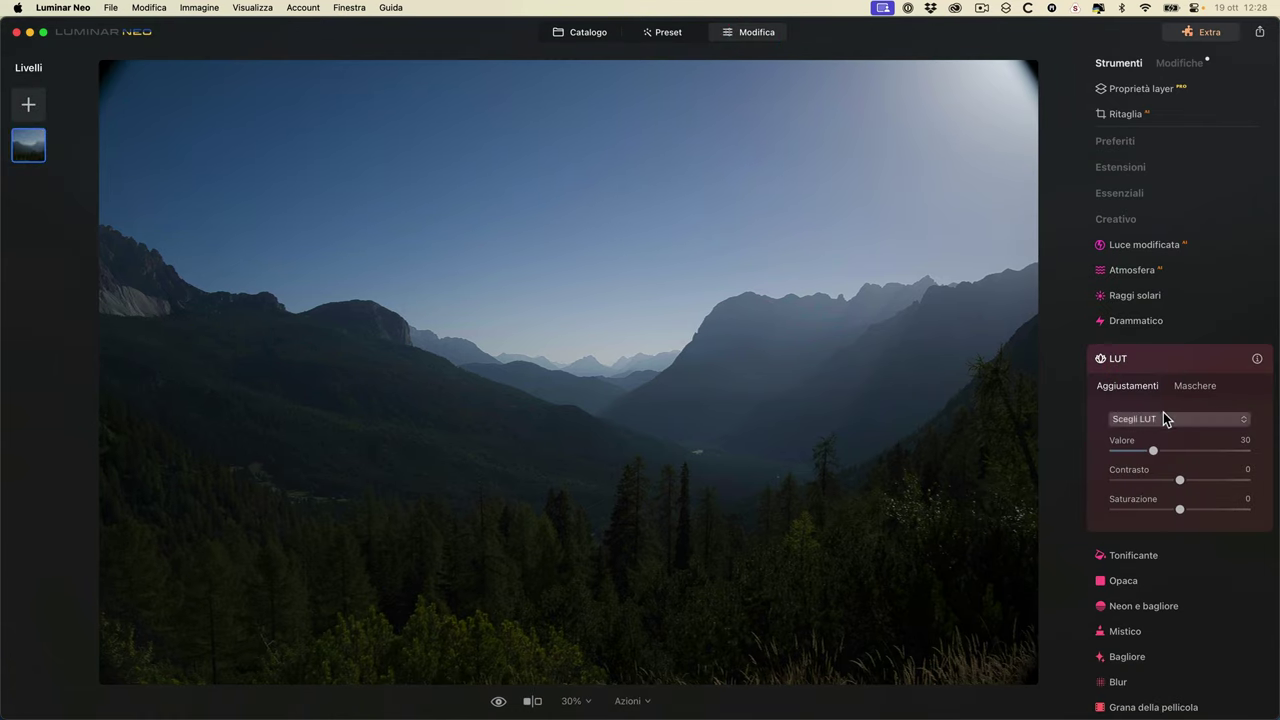
click(1163, 418)
mouse_move(1126, 490)
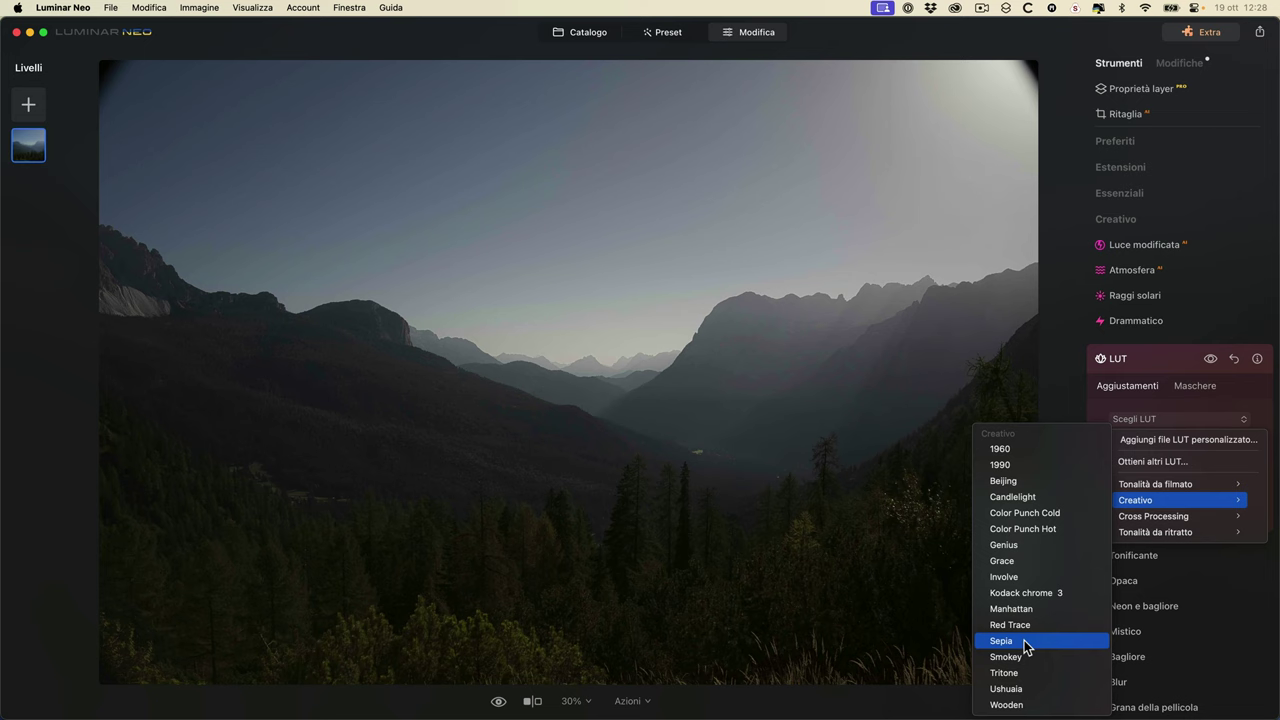
click(1024, 640)
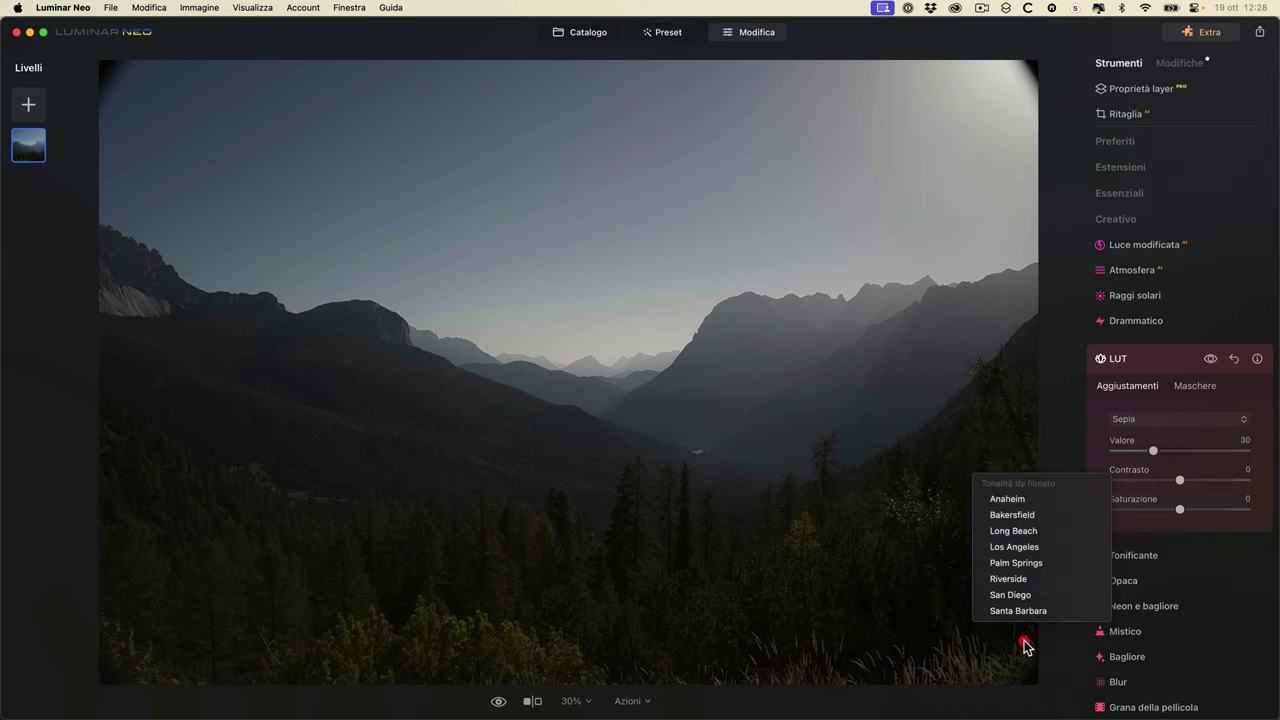
- Set the Sepia LUT's Valore to 56, Contrasto to 7 and Saturazione to 32, and compare the valley photo with and without it
click(1211, 358)
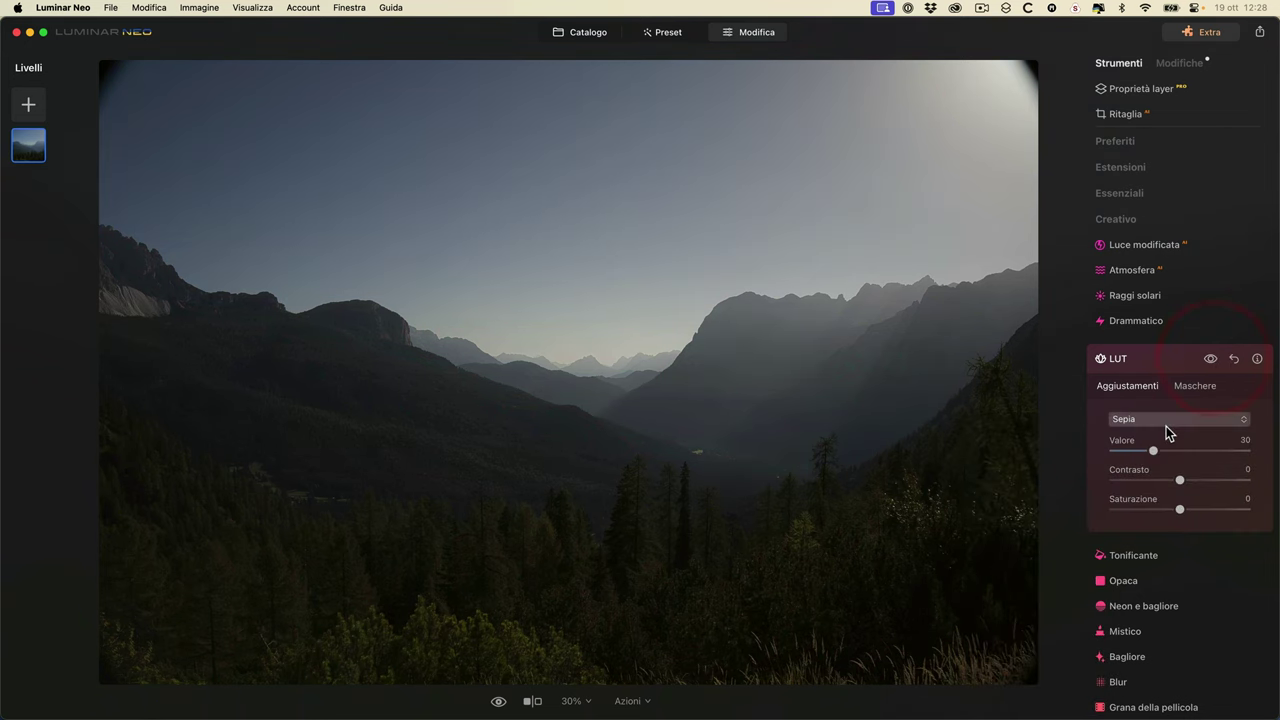
mouse_move(1154, 451)
mouse_down()
mouse_move(1186, 446)
mouse_move(1151, 451)
mouse_up()
click(1180, 481)
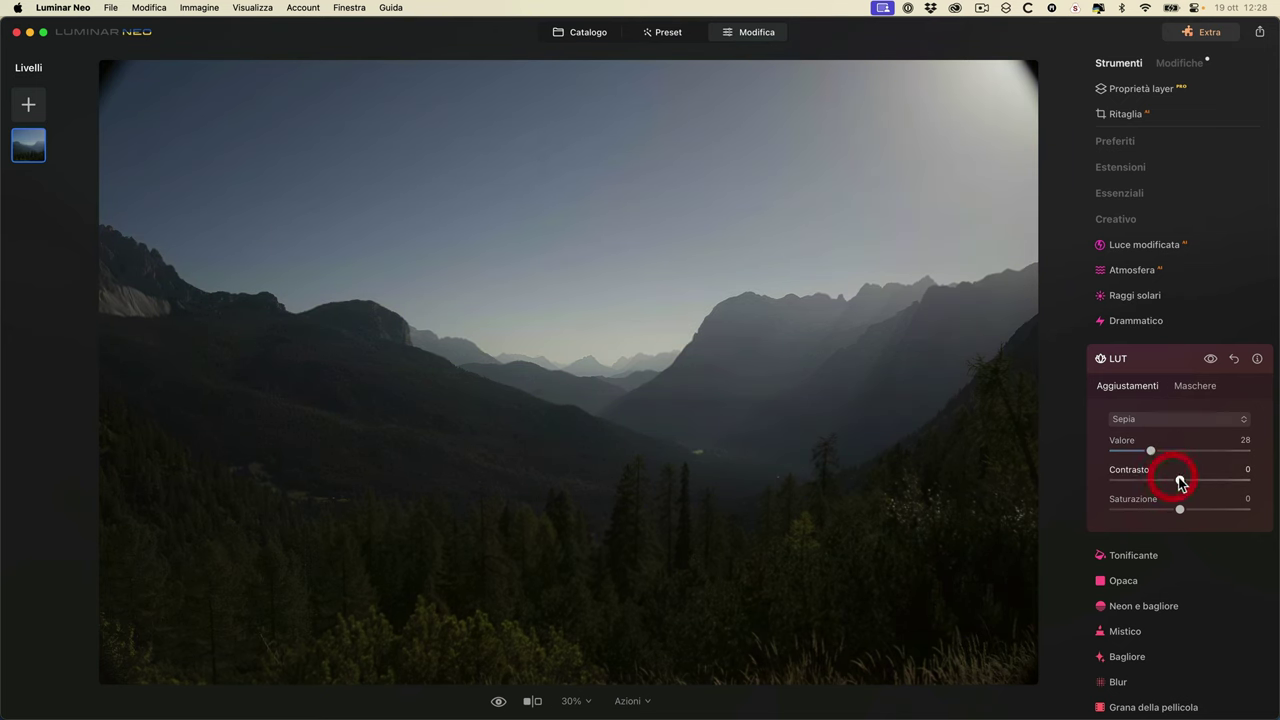
drag(1221, 478, 1199, 510)
drag(1153, 450, 1177, 451)
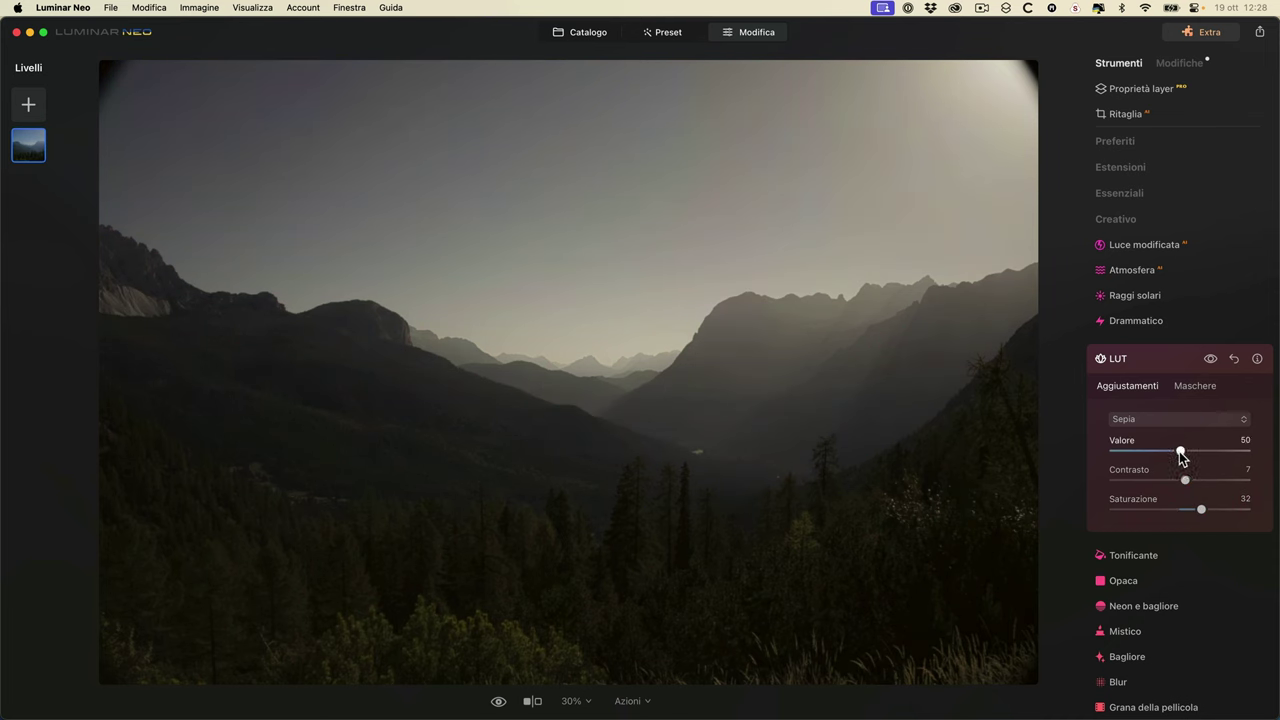
click(1209, 362)
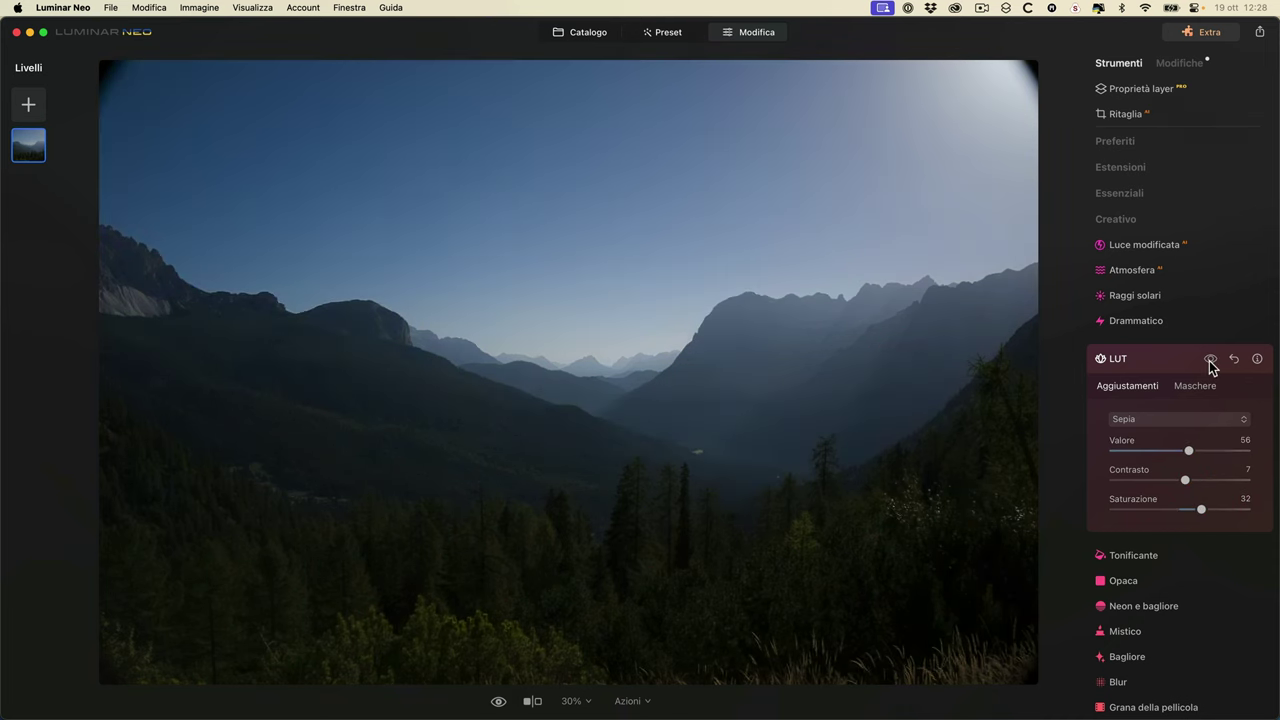
click(1210, 362)
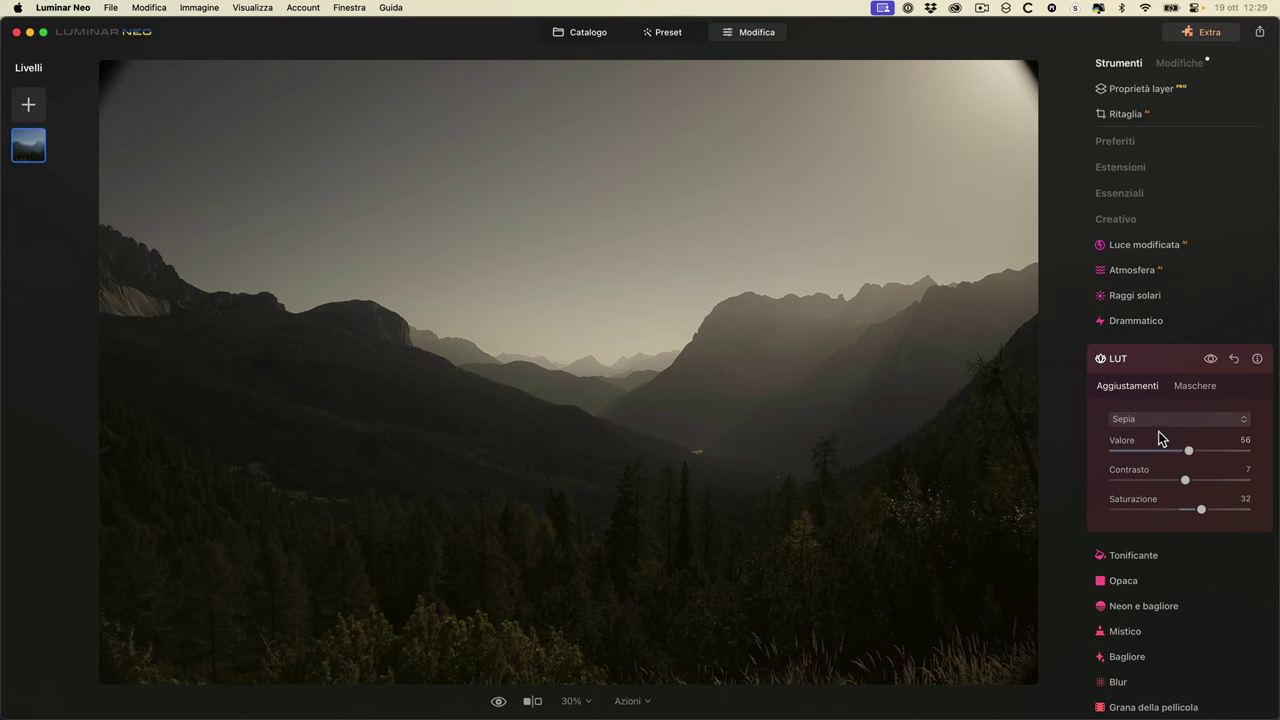
- Open the catalogue photo of the dark mountains with the sunset glow at the edge for editing
click(571, 33)
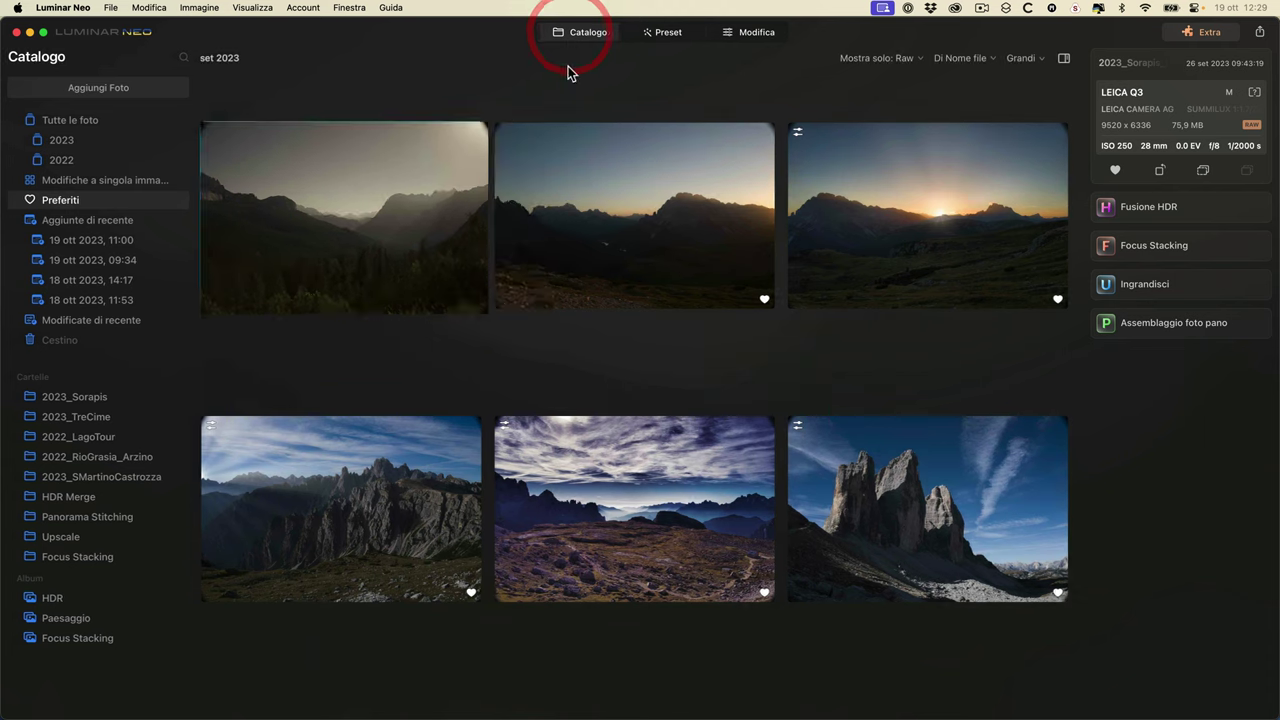
double_click(612, 255)
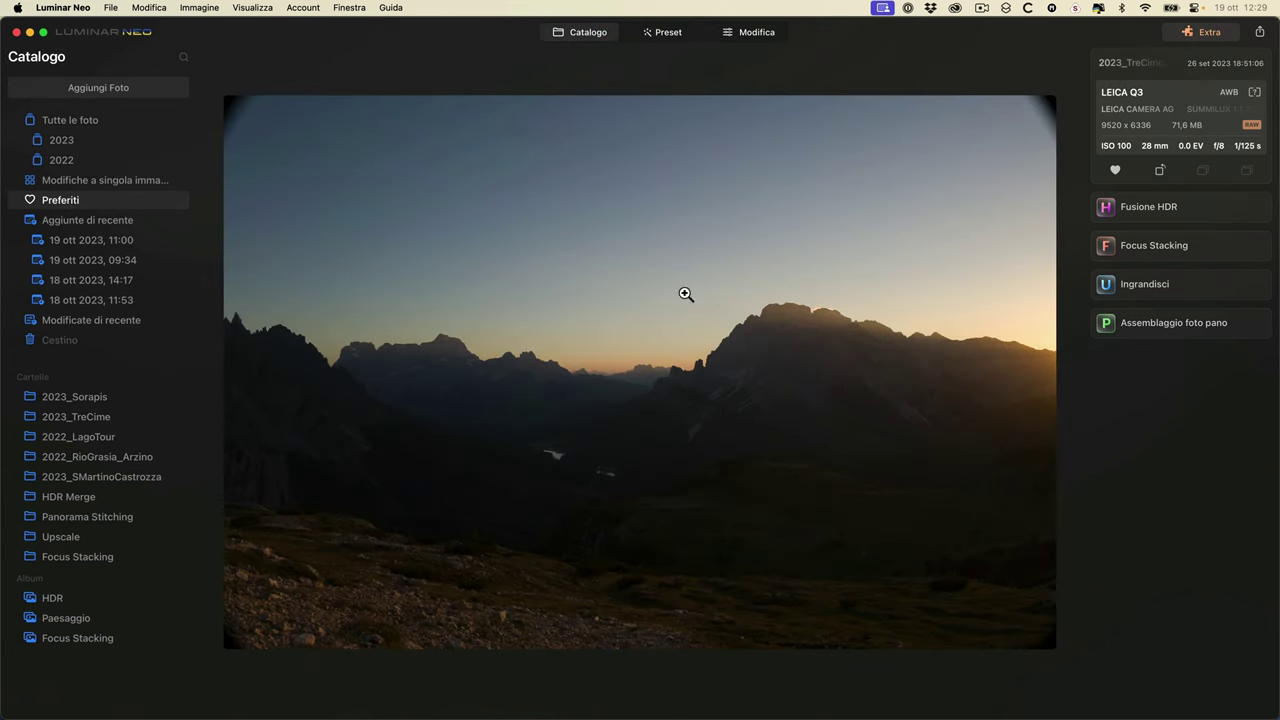
click(740, 32)
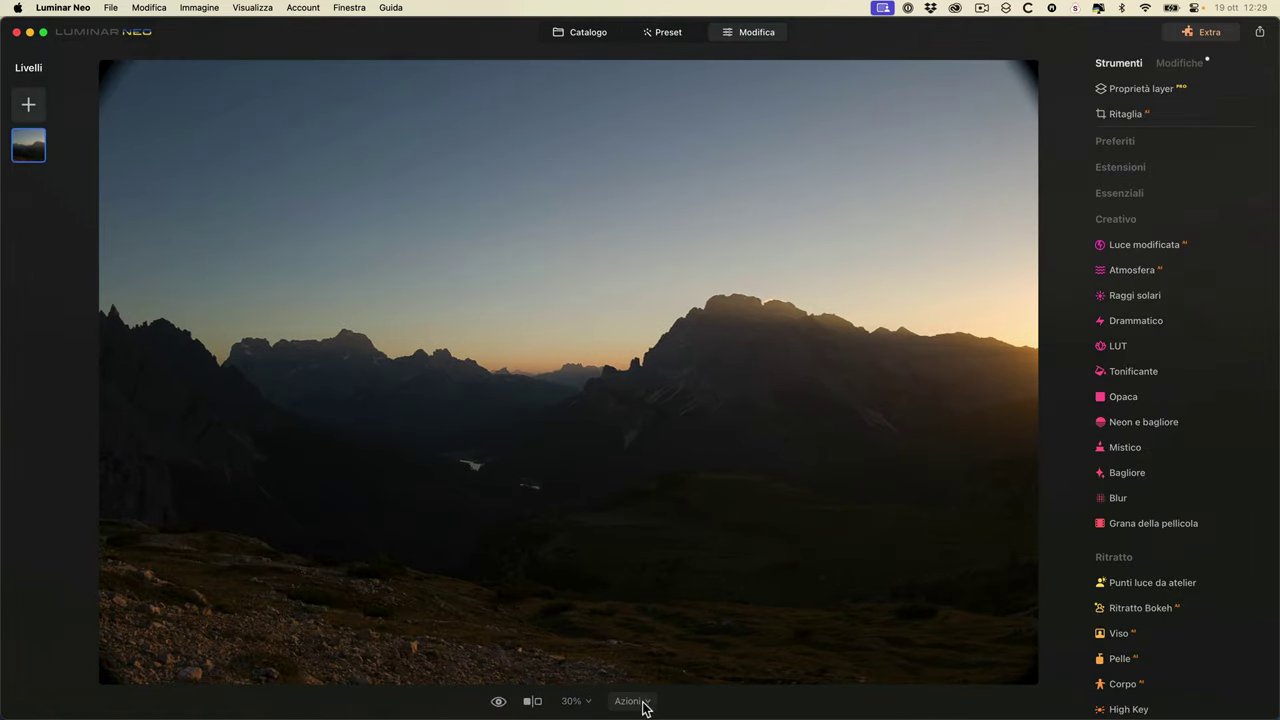
click(645, 701)
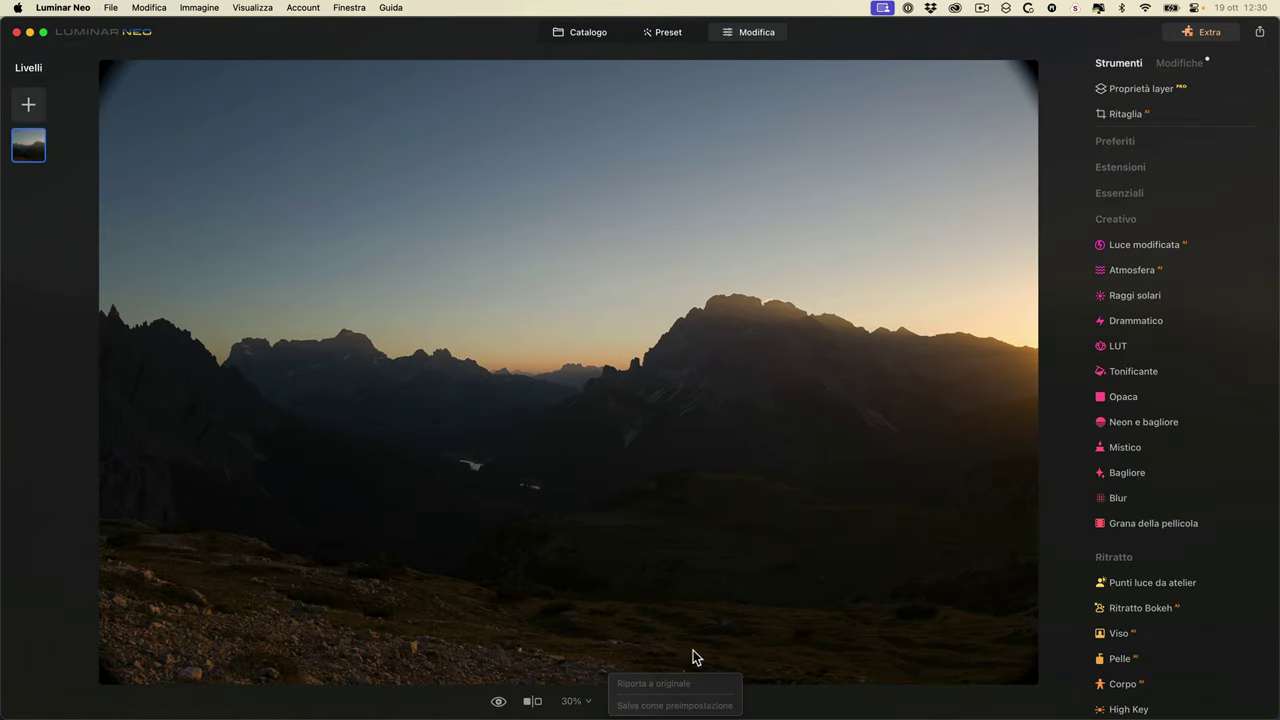
click(718, 119)
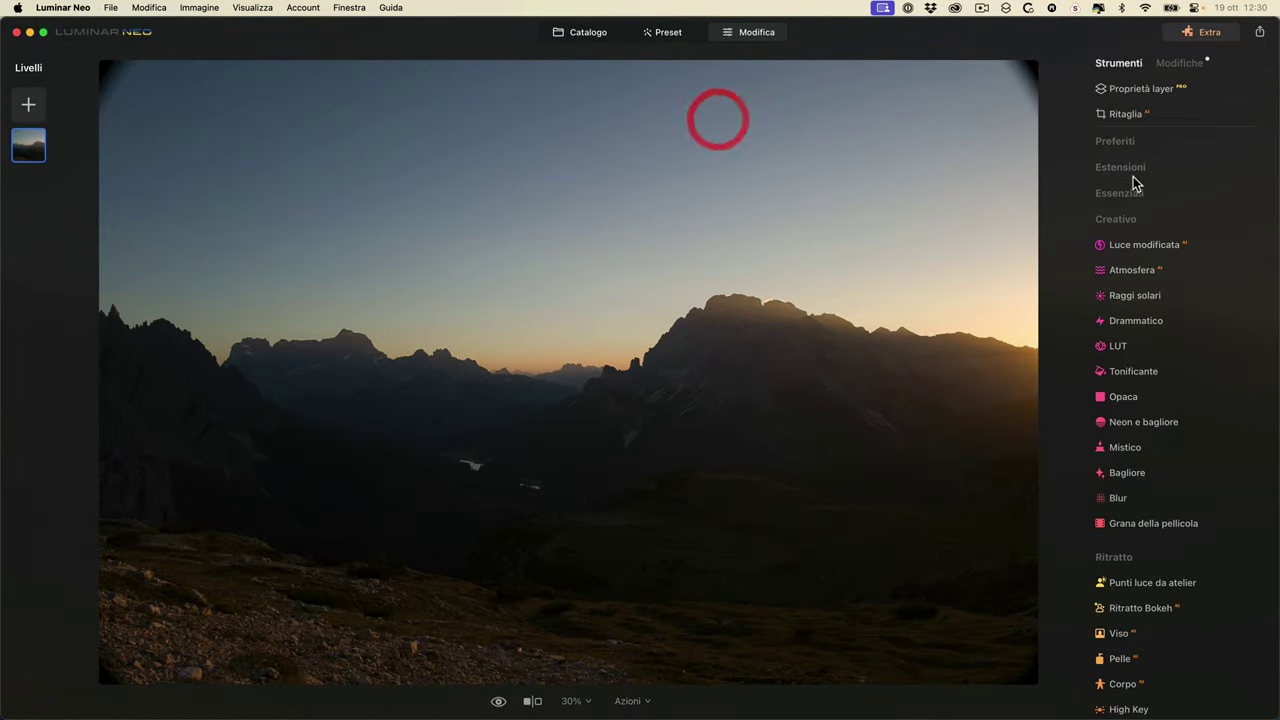
- Apply the Sepia LUT from the Creativo group to the sunset photo with Valore 38
click(1125, 346)
click(1177, 420)
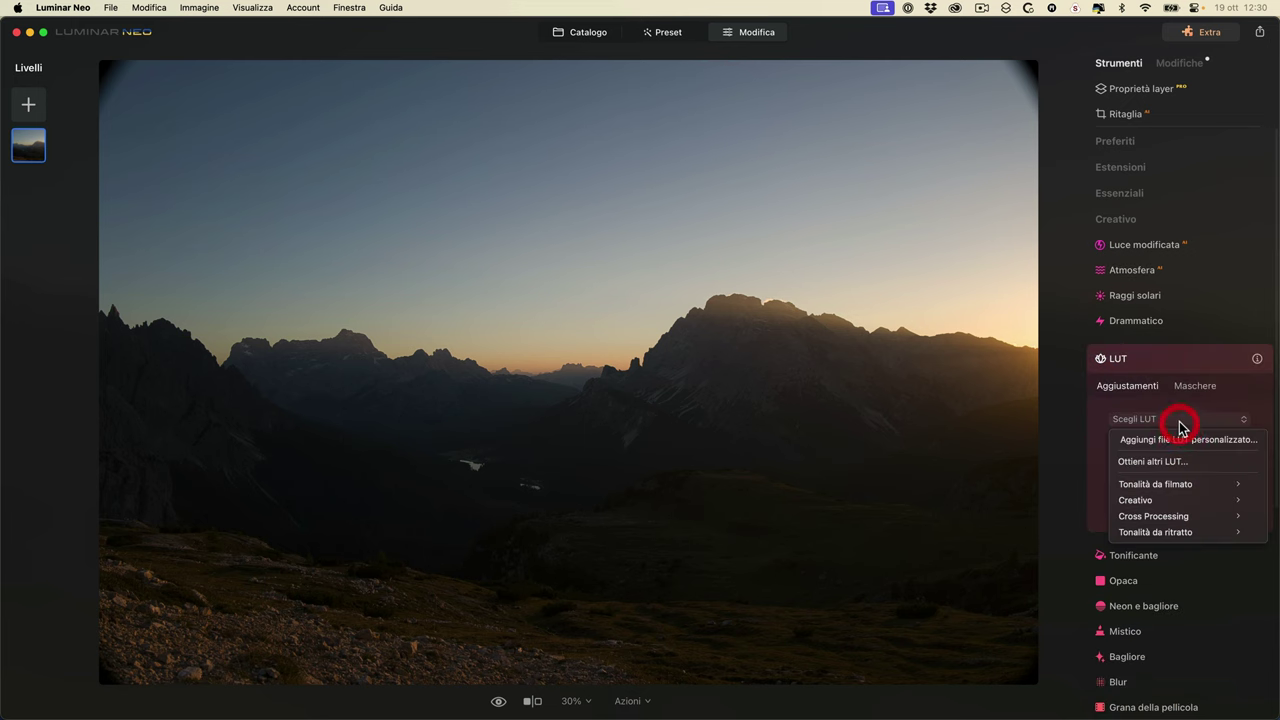
mouse_move(1150, 502)
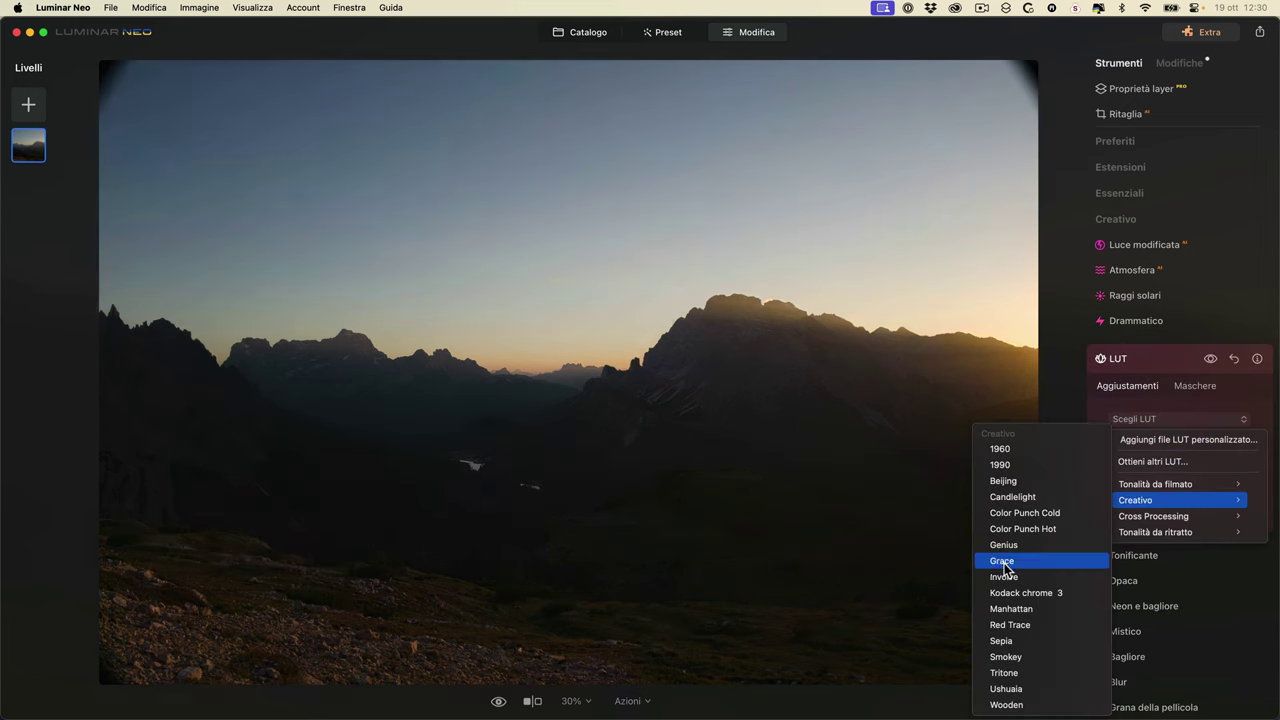
click(1026, 641)
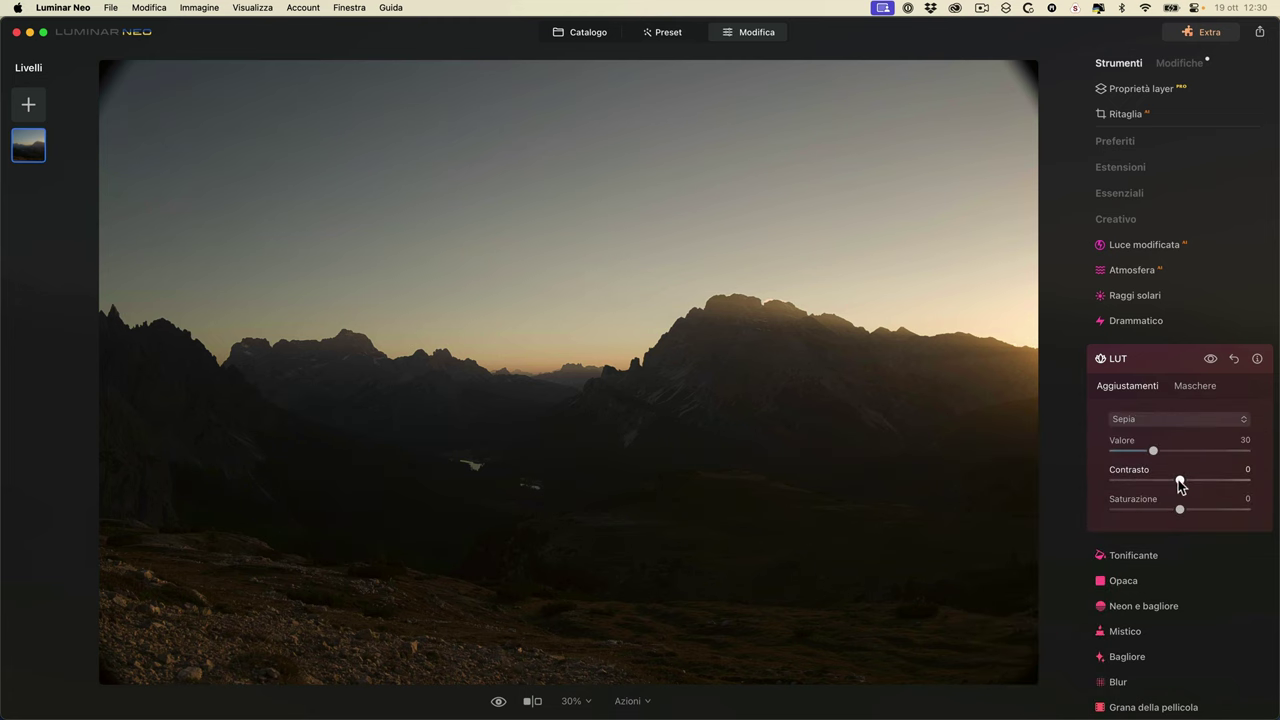
drag(1156, 452, 1158, 451)
click(1165, 447)
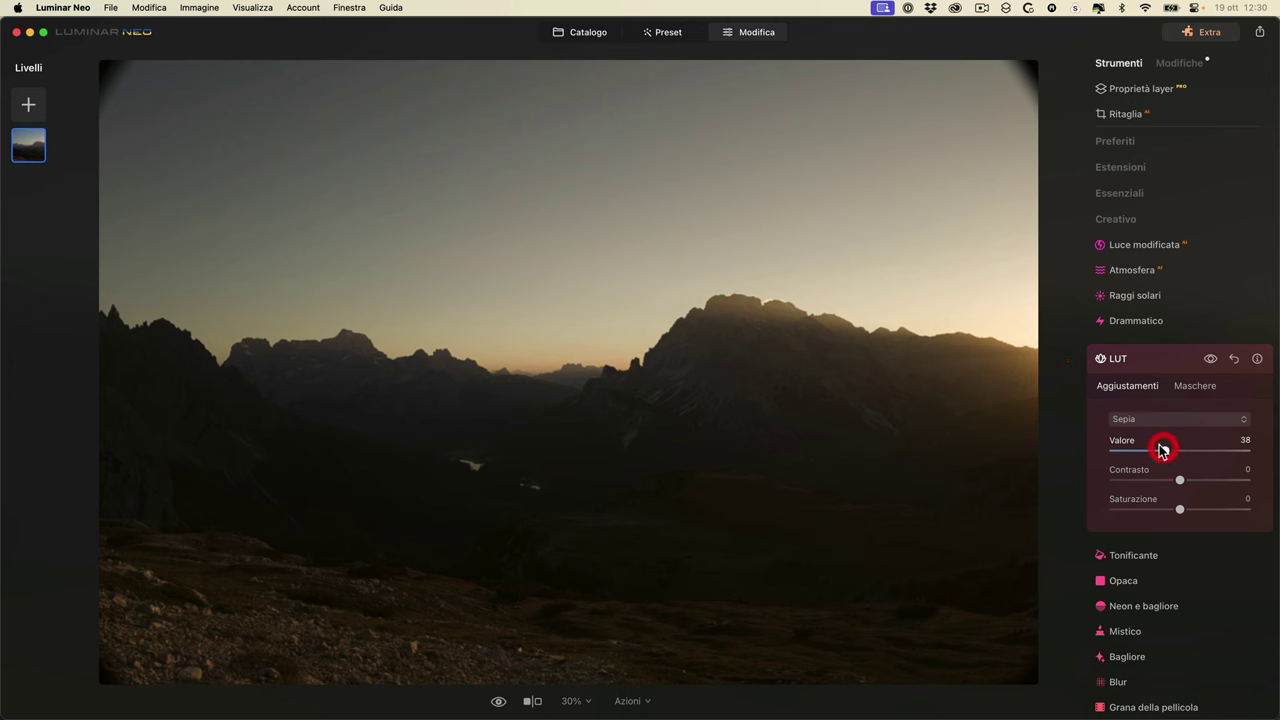
- Compare the valley photo before and after its LUT in the catalogue, and view the following sunset photo
click(587, 31)
double_click(344, 210)
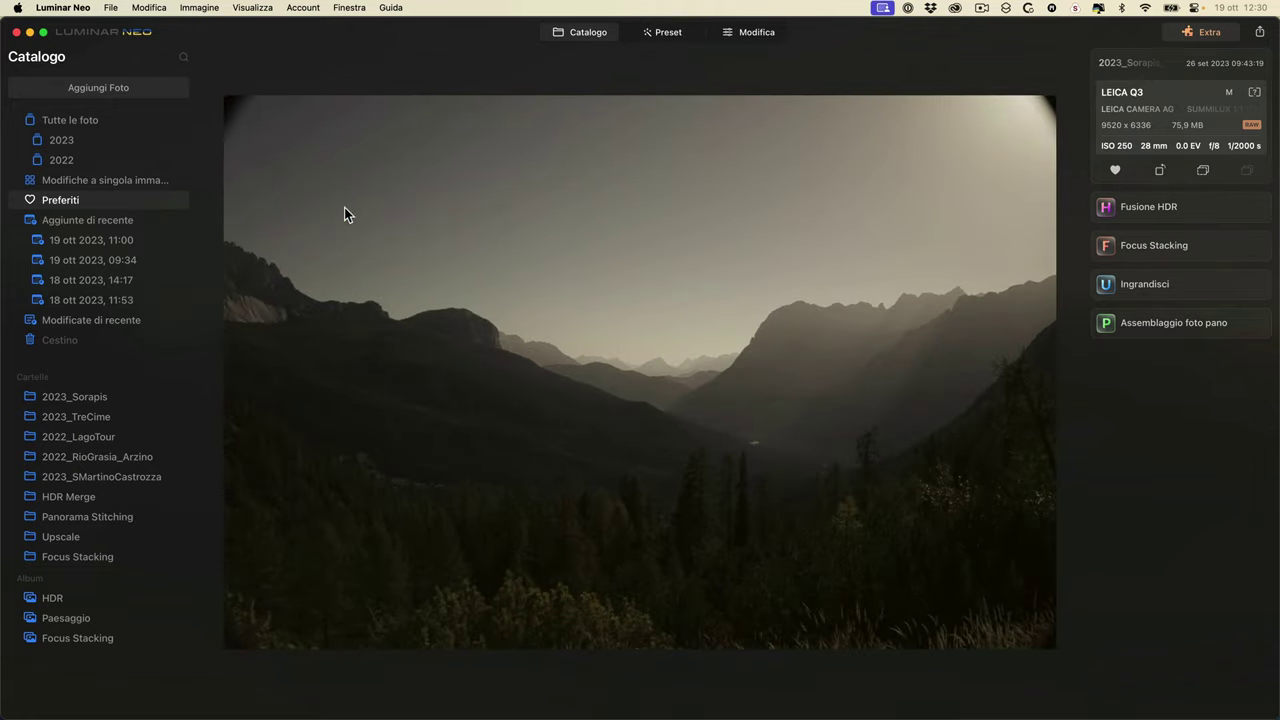
key(backslash)
key(backslash)
key(backslash)
key(backslash)
key(Right)
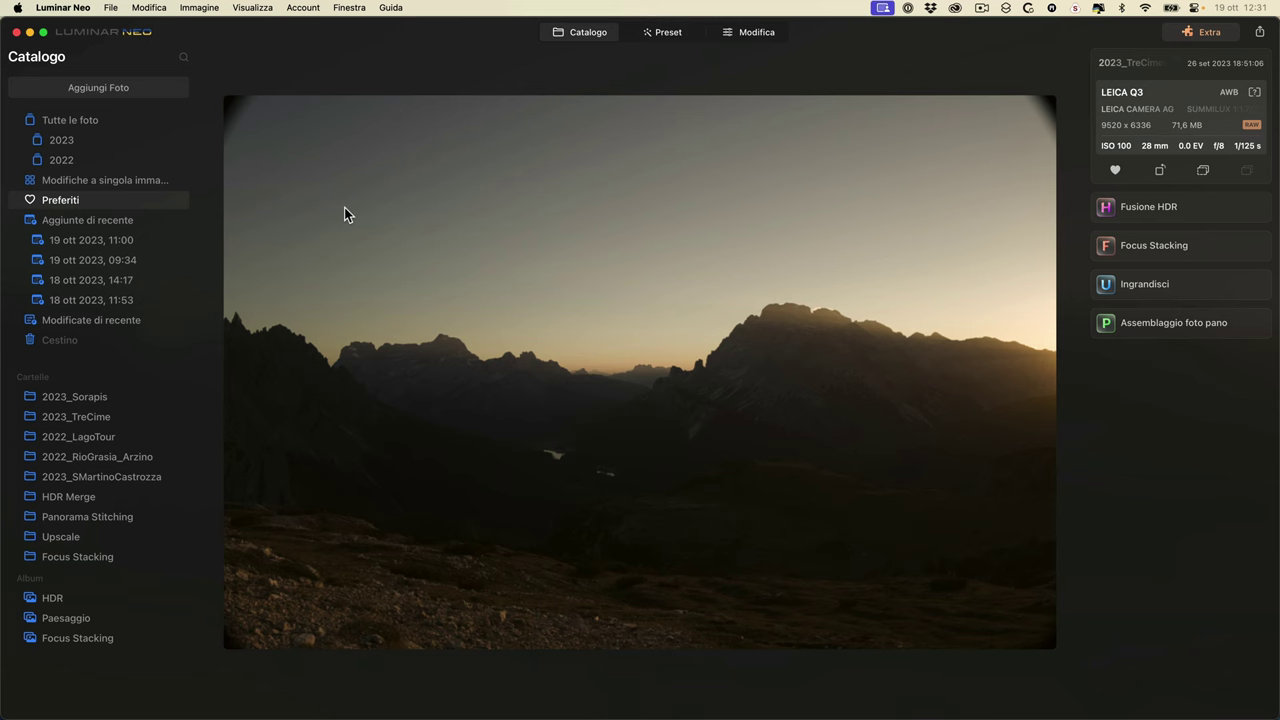
- Reopen the sunset photo for editing, look at the LUT tool's controls again and return to the catalogue
click(760, 40)
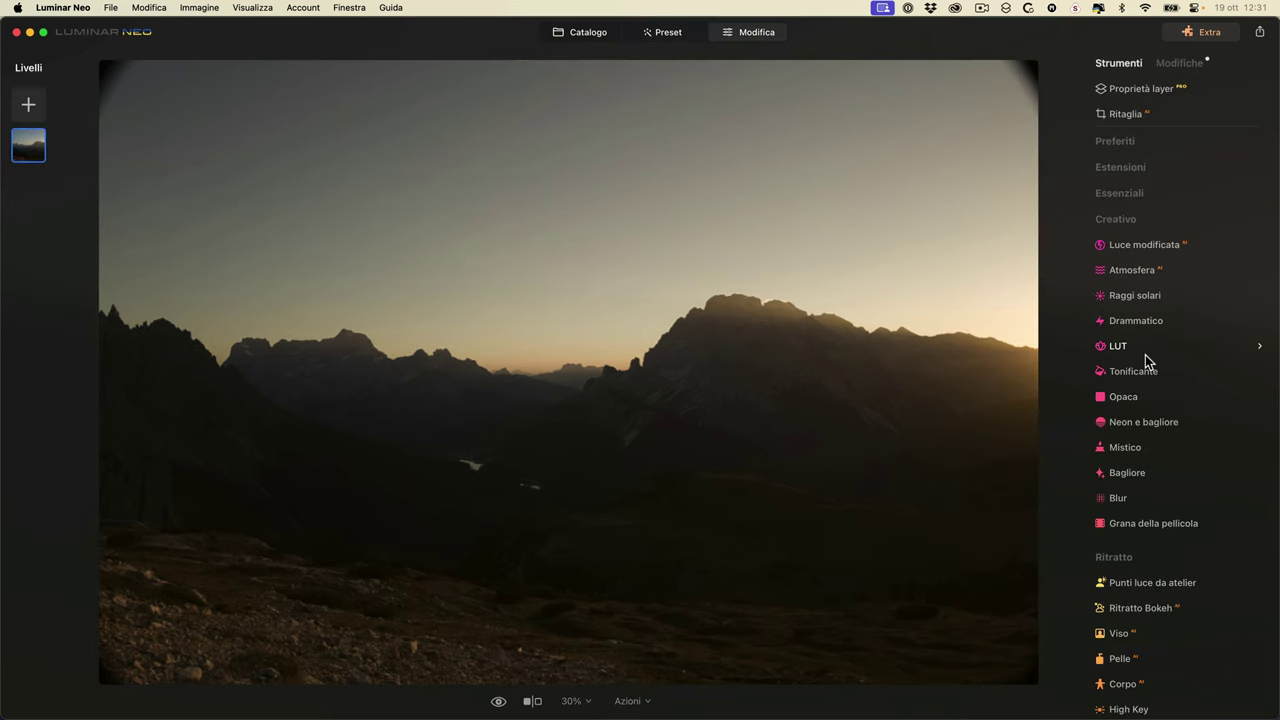
click(1147, 350)
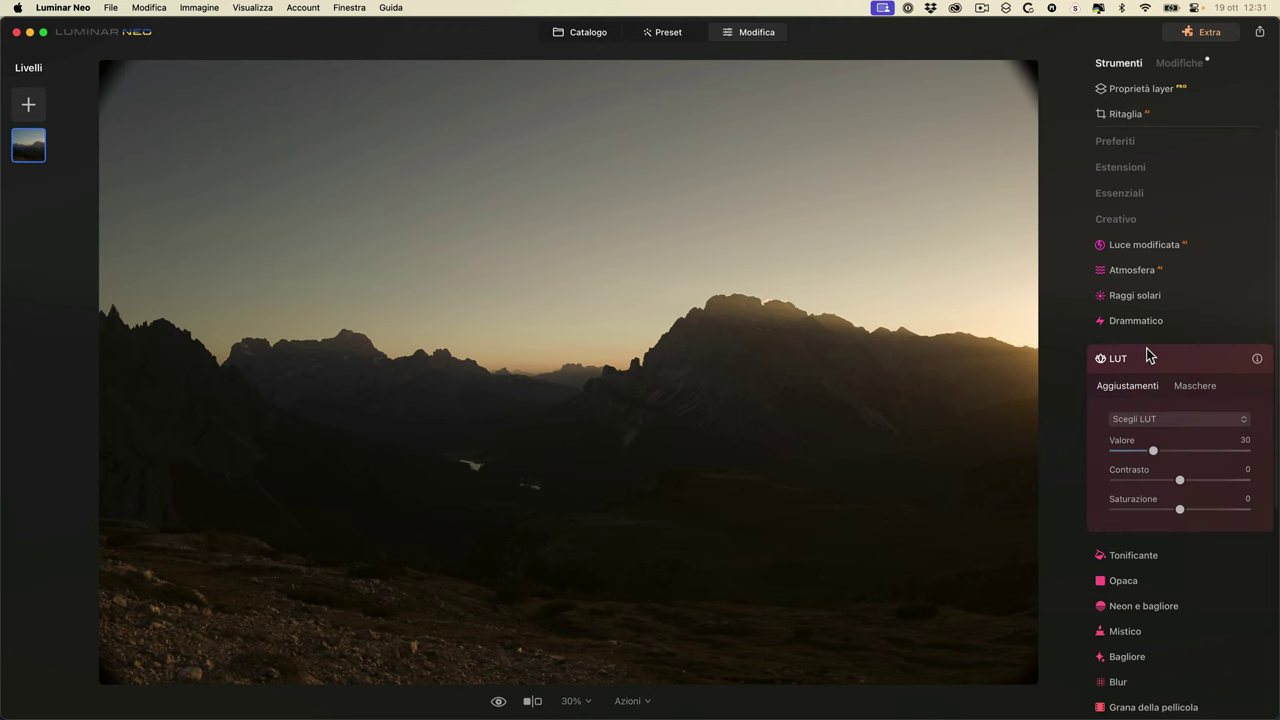
click(590, 35)
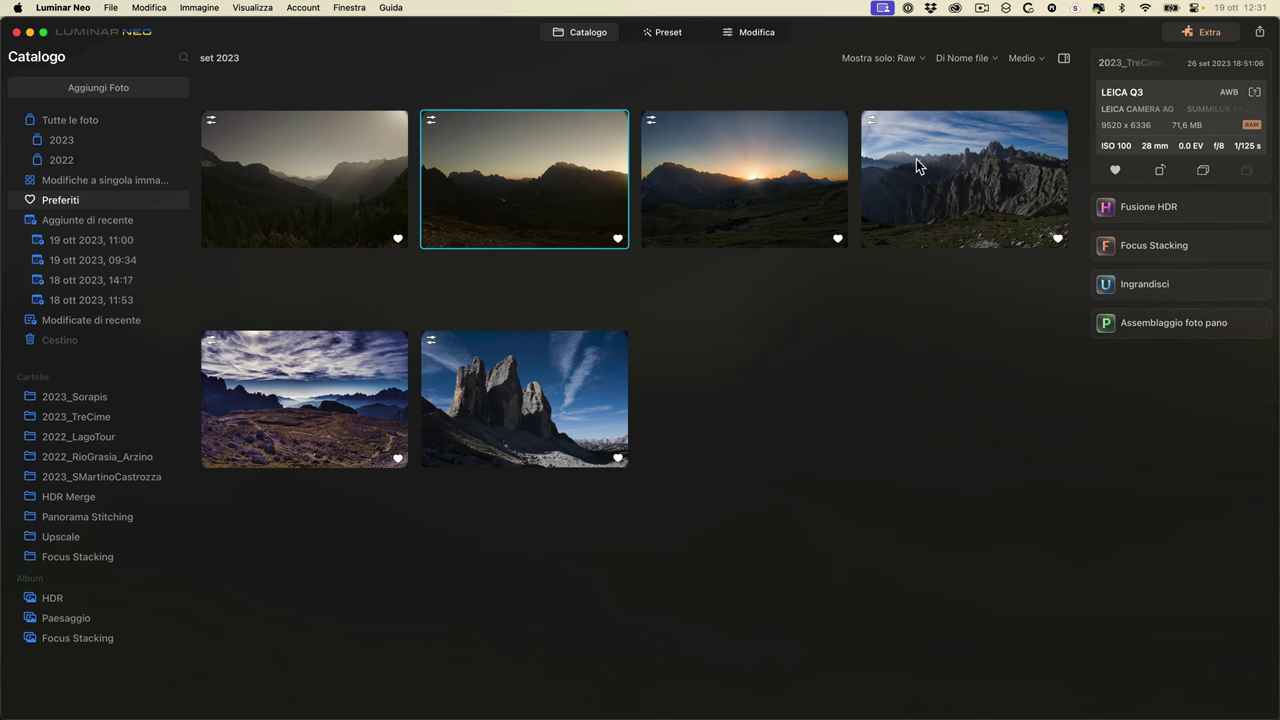
- Revert the forested valley photo and the sepia sunset photo to their originals from the catalogue
click(328, 210)
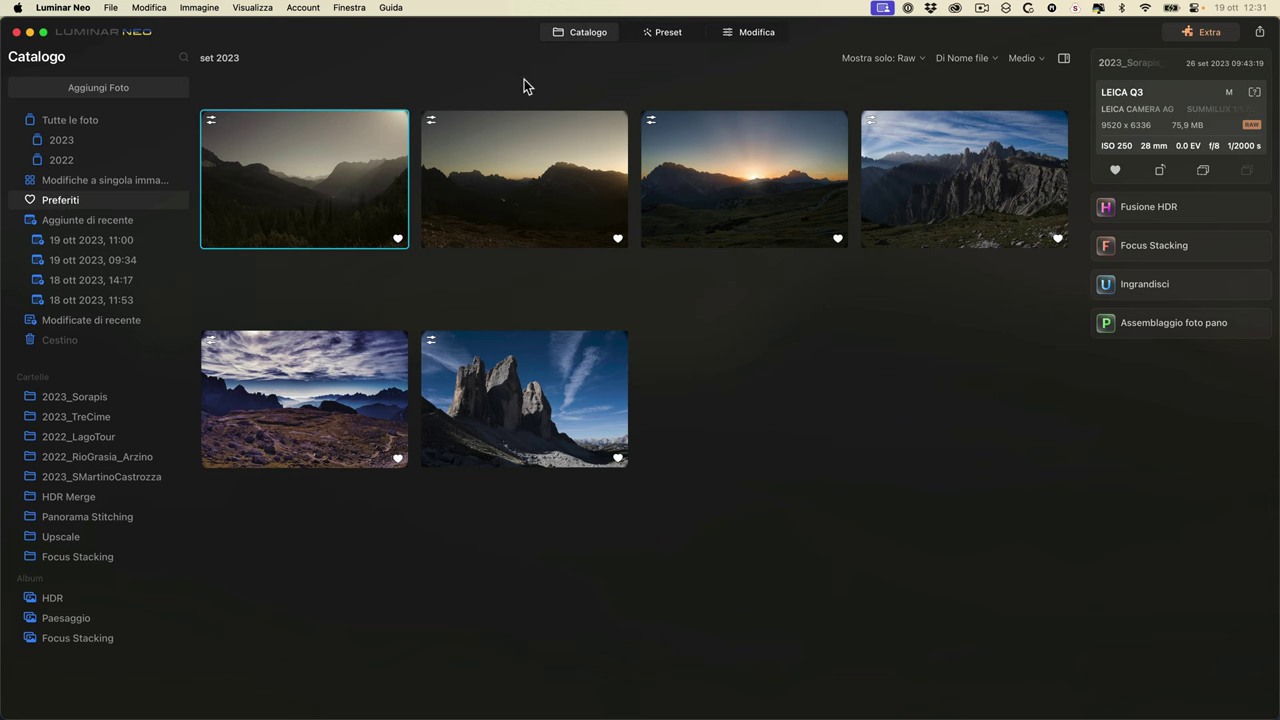
right_click(326, 162)
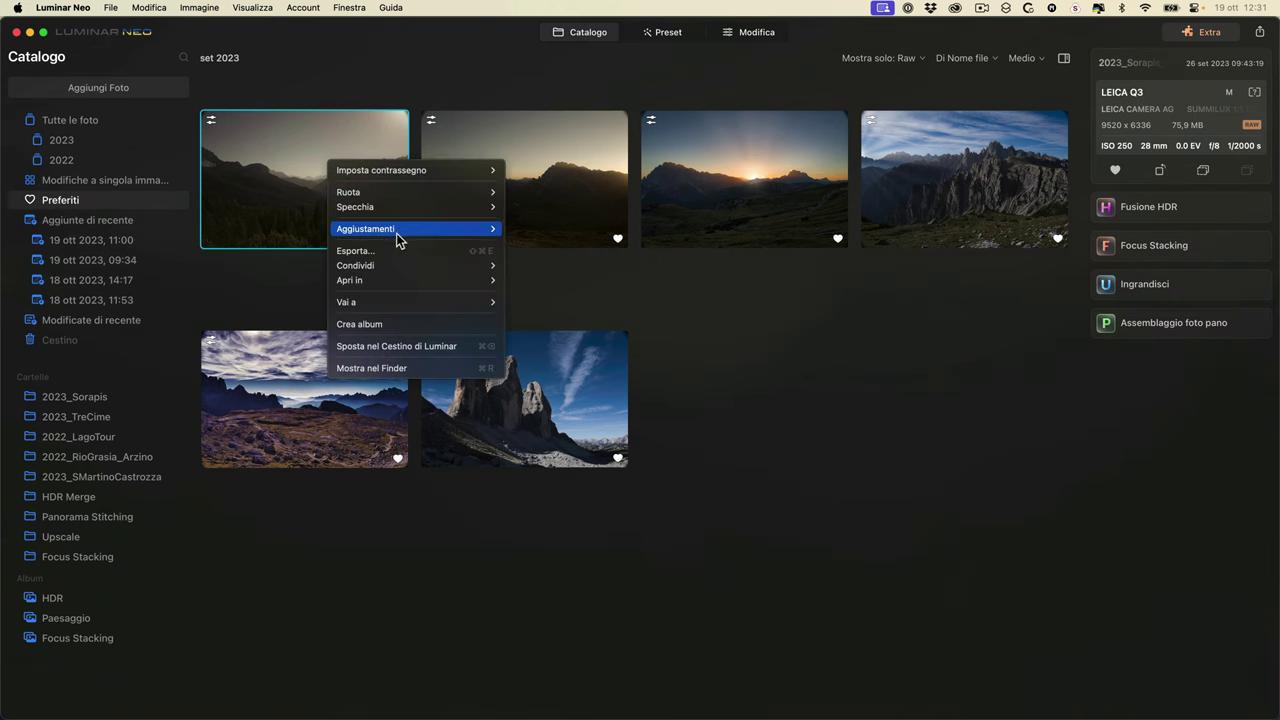
mouse_move(398, 237)
click(550, 286)
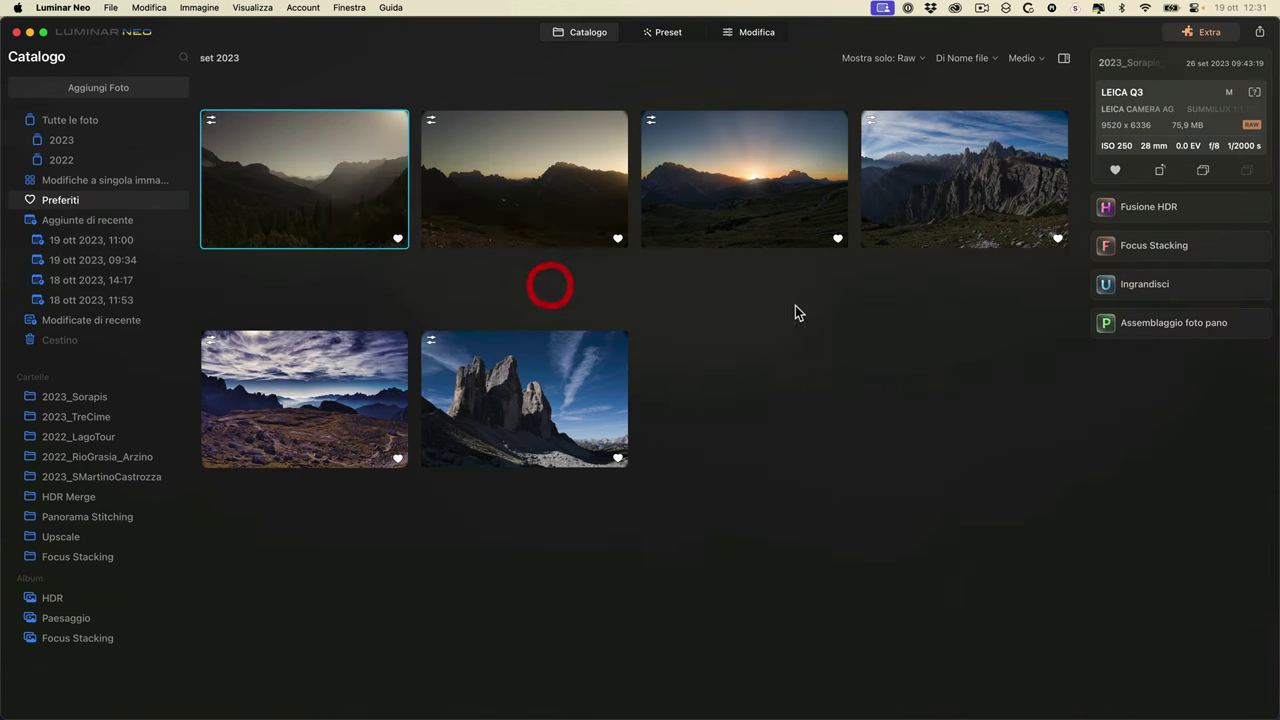
click(543, 197)
right_click(546, 198)
mouse_move(640, 264)
click(764, 322)
- Select the remaining four favourite photos together, revert their adjustments to the original and clear the selection
click(716, 172)
shift+click(543, 430)
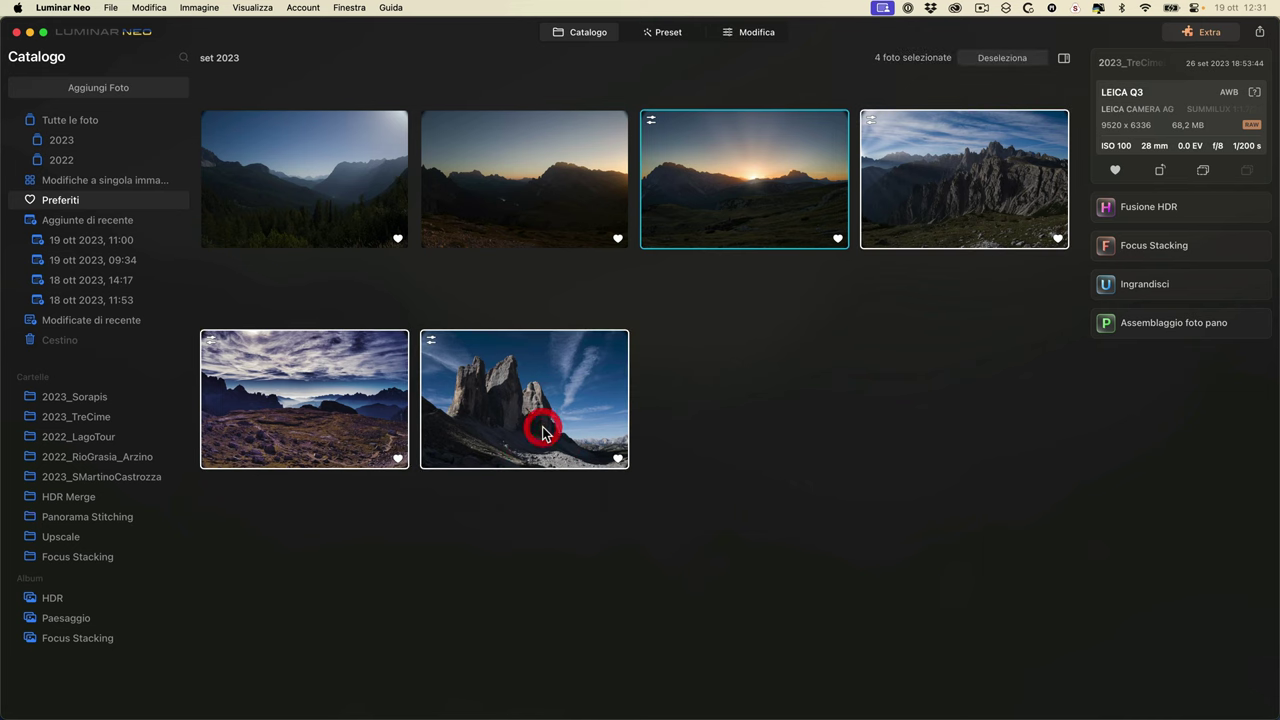
right_click(543, 432)
mouse_move(620, 494)
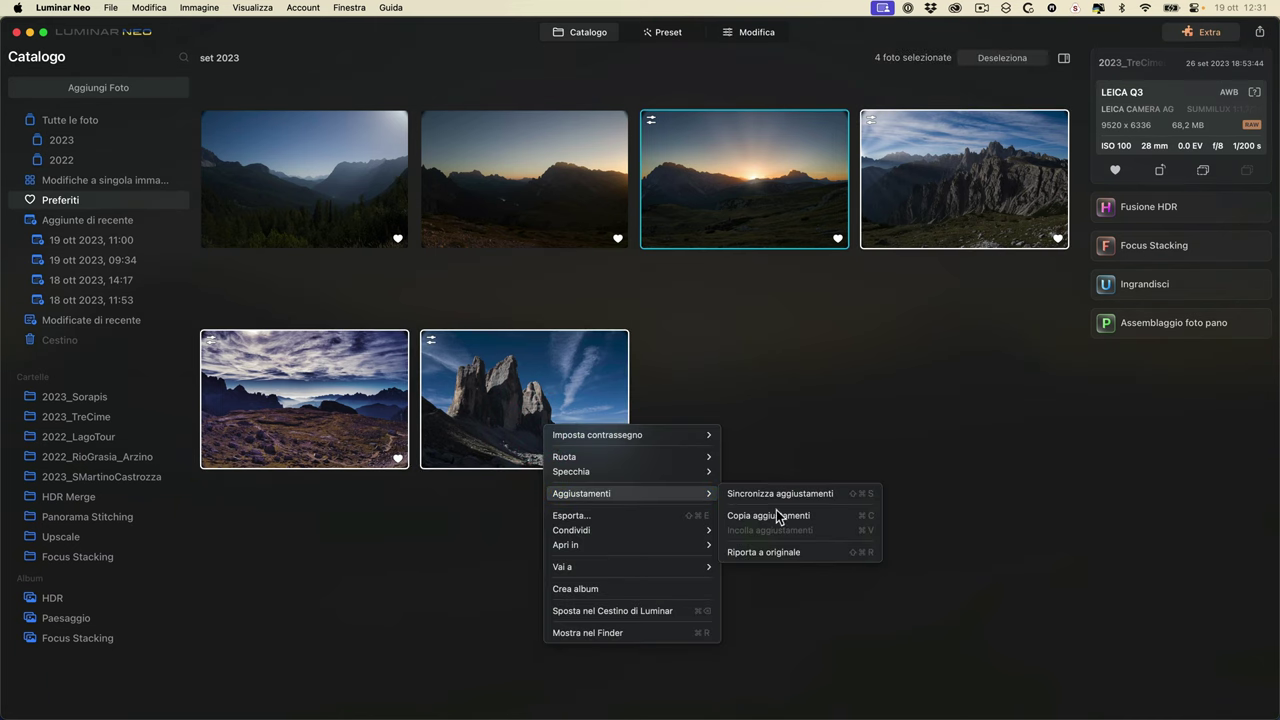
click(809, 553)
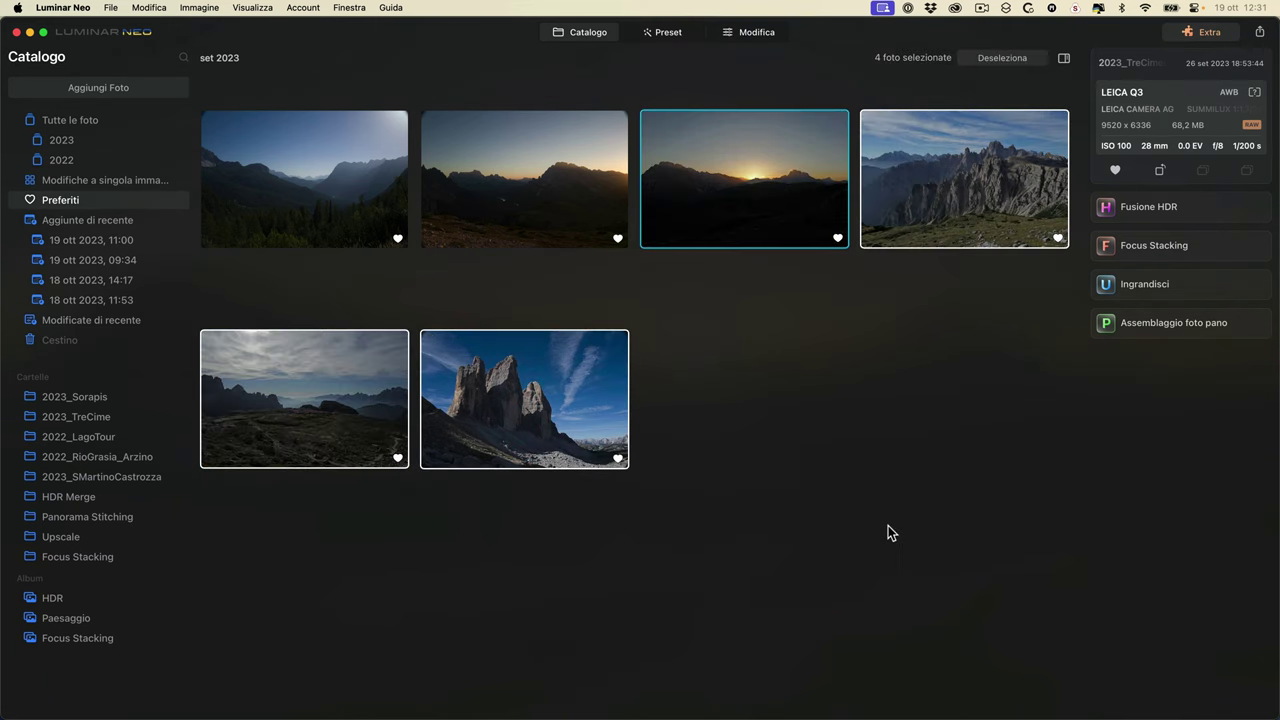
click(809, 368)
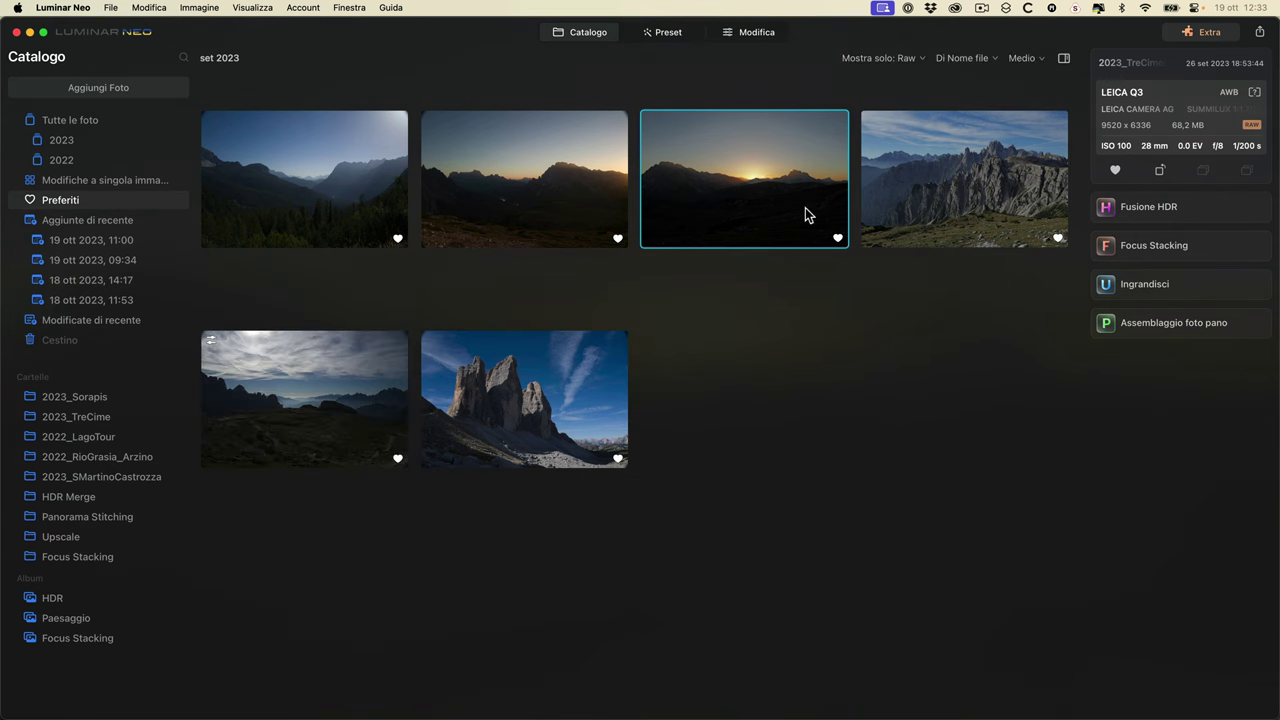
- Open the rocky ridge photo with streaked clouds for editing, and read the description of the Tonificante tool
double_click(947, 180)
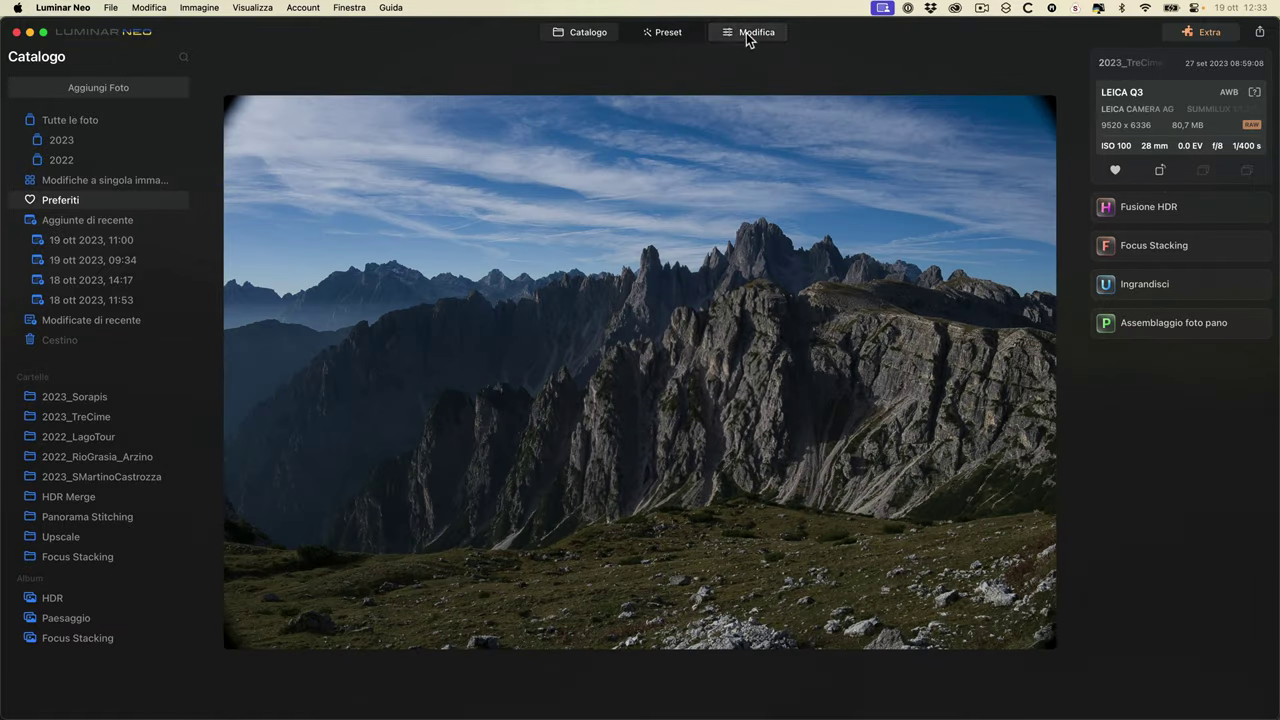
click(746, 32)
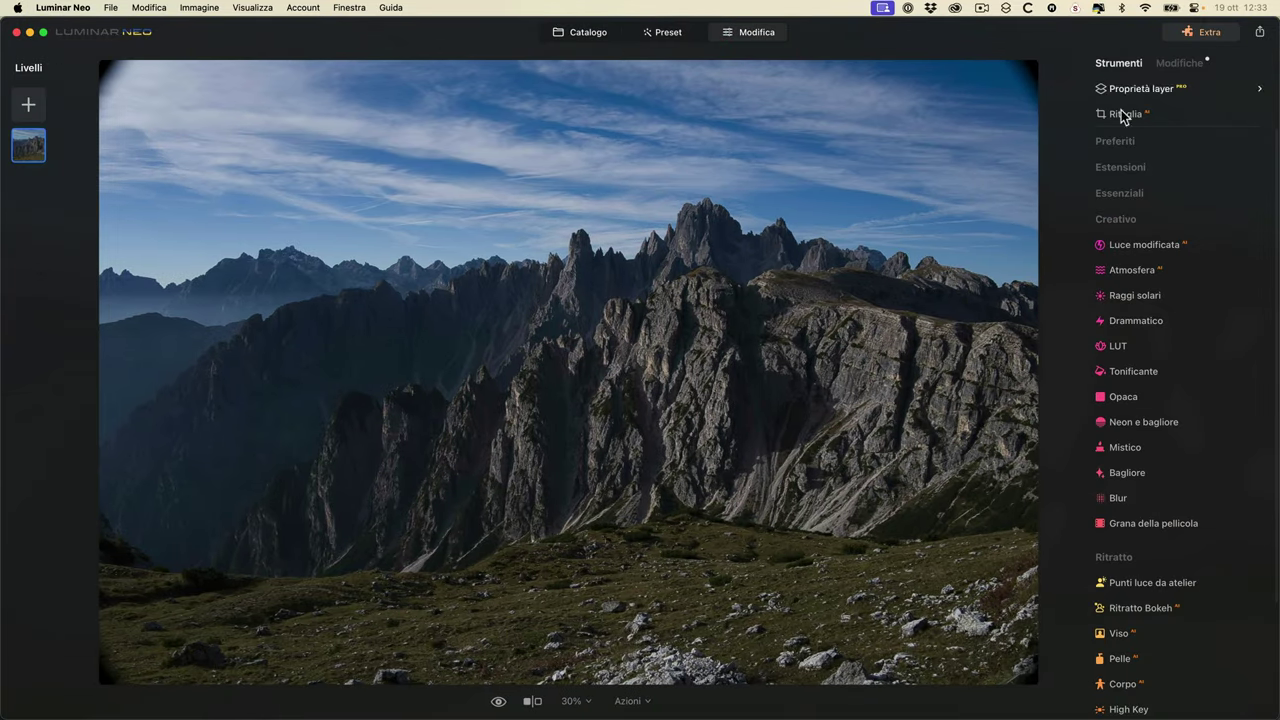
click(1140, 368)
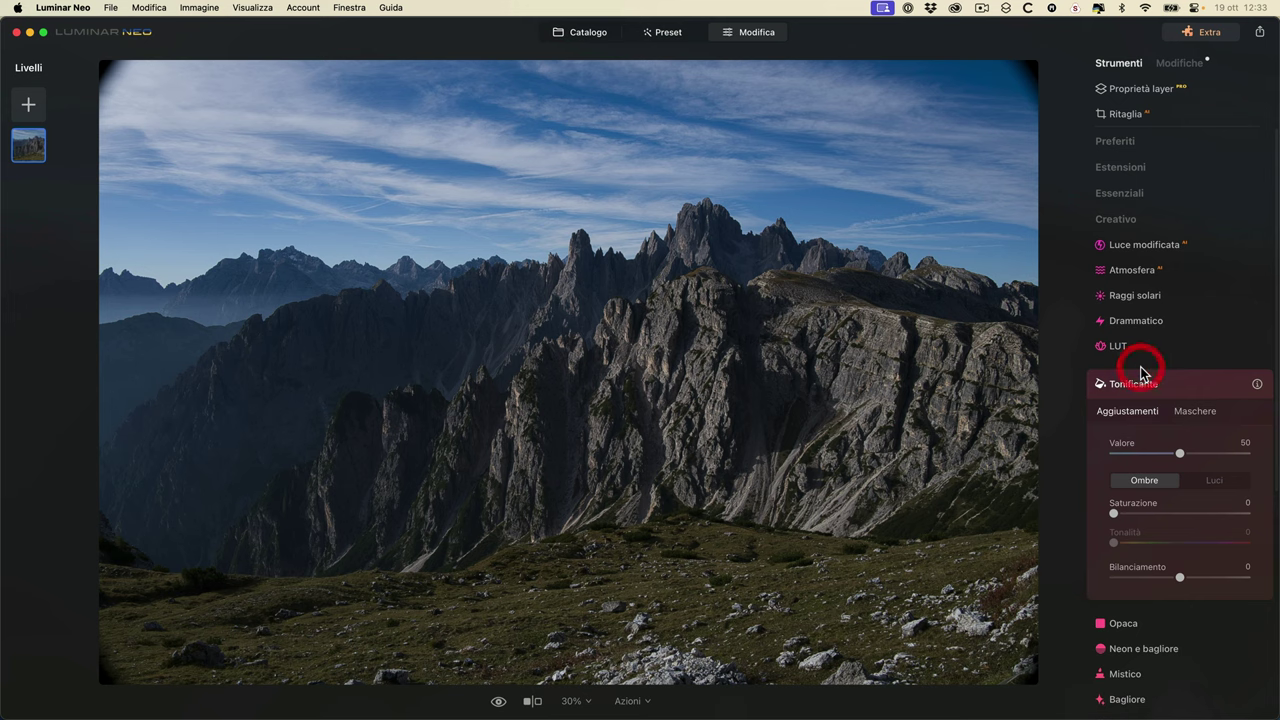
click(1256, 385)
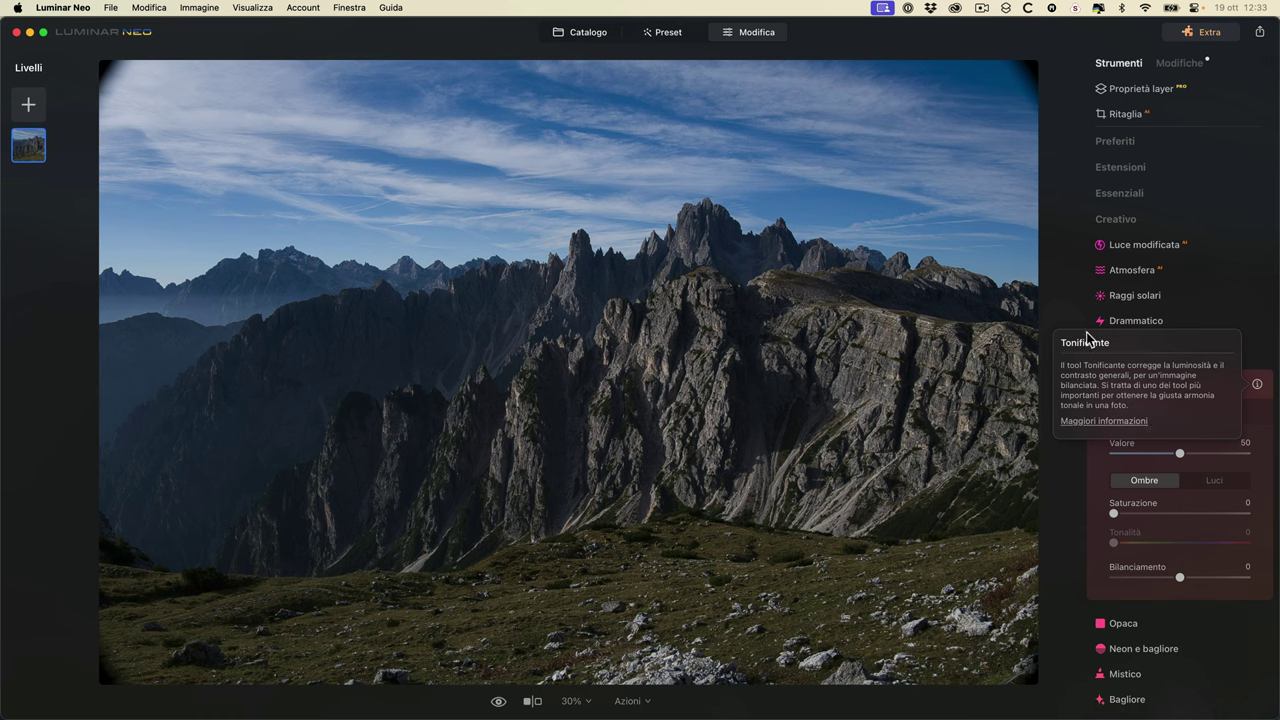
click(1262, 388)
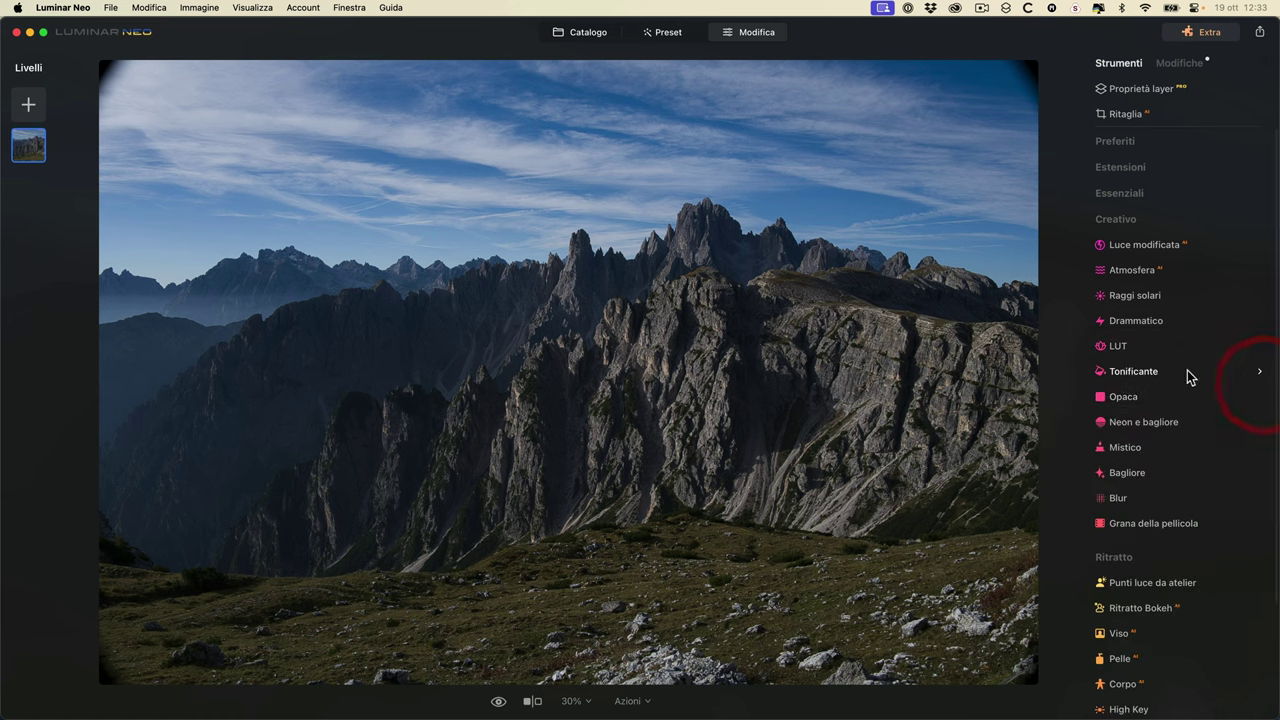
- Open the Tonificante tool and look at its separate controls for shadows (Ombre) and highlights (Luci)
click(1133, 378)
scroll(1160, 421, down, 5)
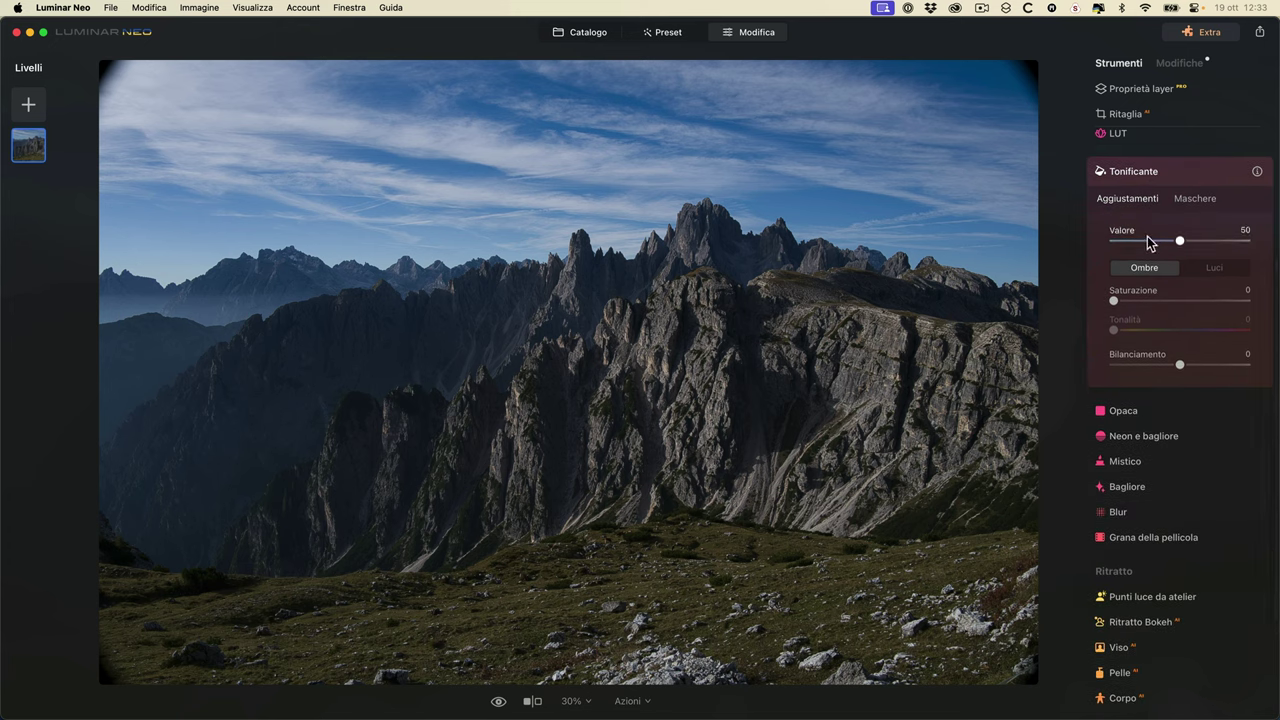
click(1217, 275)
click(1142, 270)
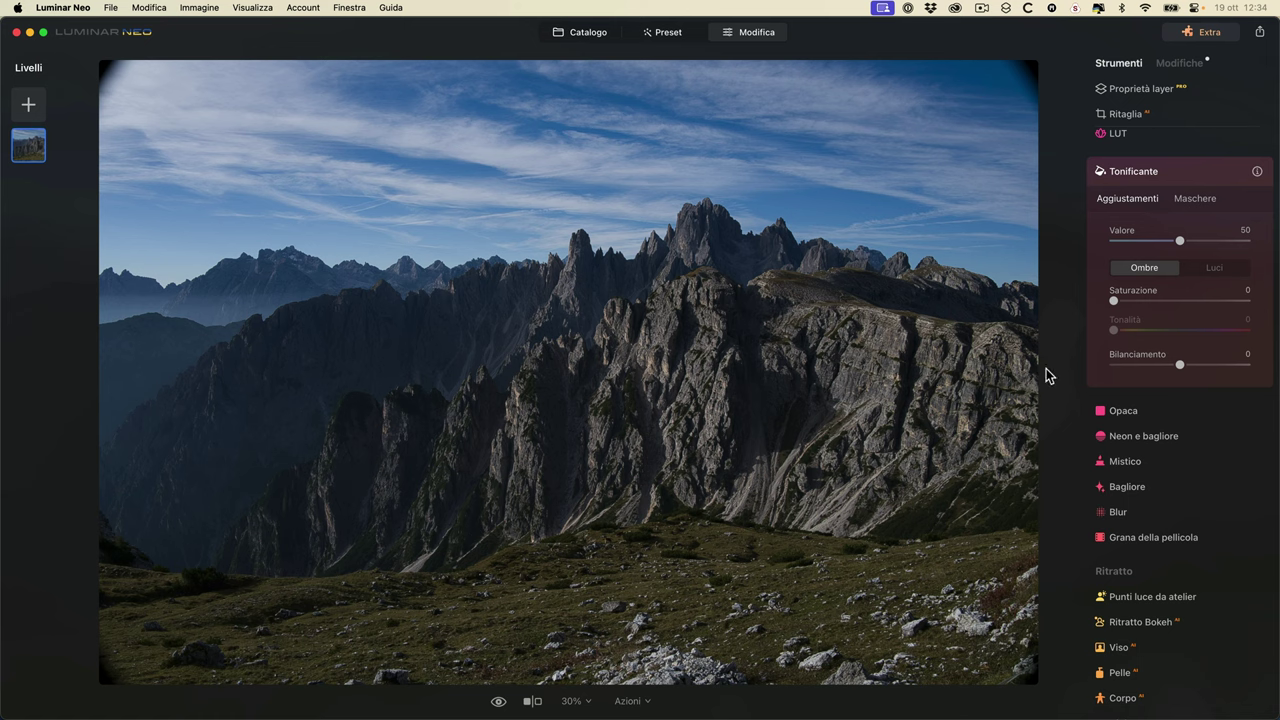
- Try a strong shadow tint with Saturazione at 93, test its Tonalità, and lower Saturazione to 4
drag(1112, 300, 1239, 304)
click(1239, 301)
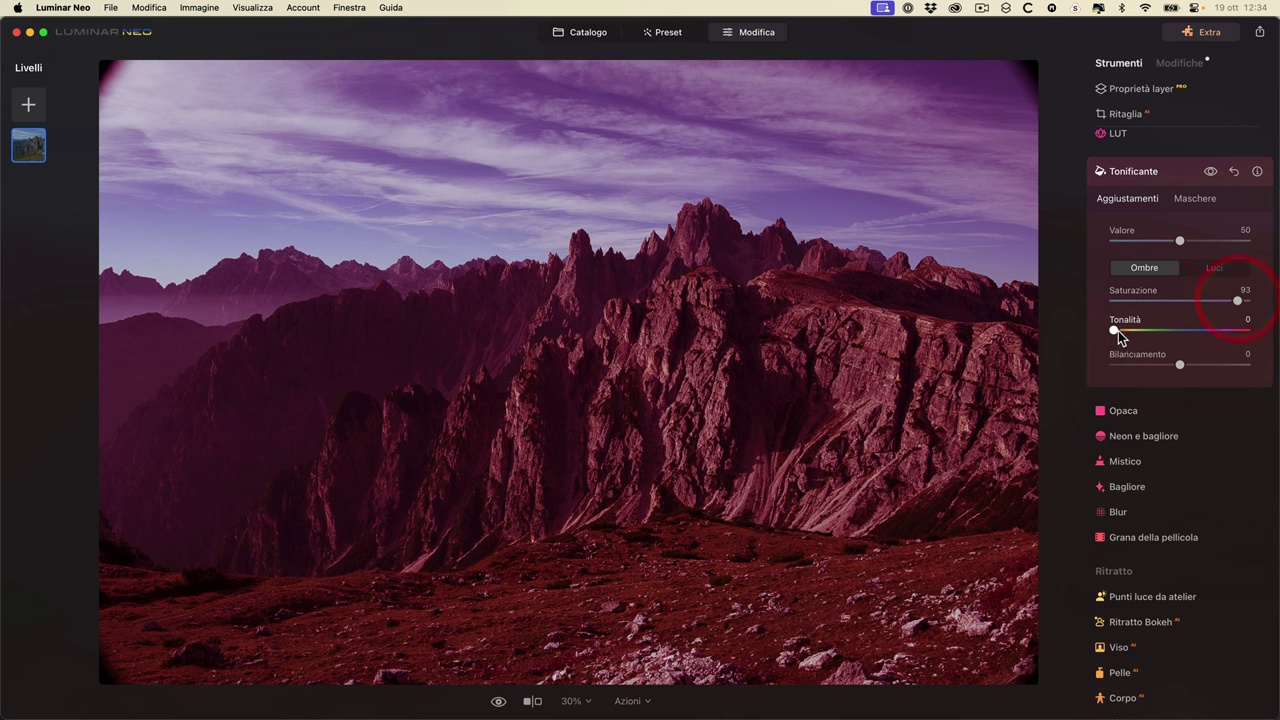
mouse_move(1117, 327)
mouse_down()
mouse_move(1230, 329)
mouse_move(1112, 333)
mouse_up()
drag(1237, 300, 1120, 298)
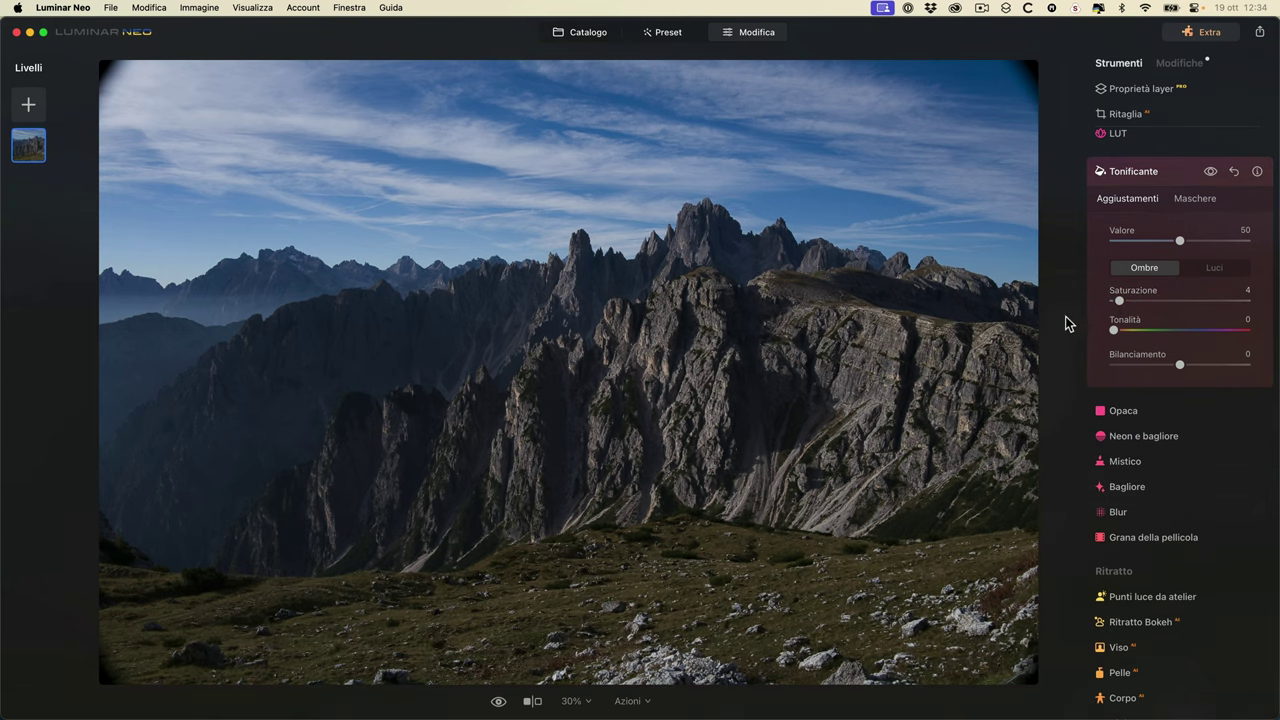
- Tone the shadows with Tonalità 3 and Saturazione 31, and compare the photo with and without the effect
mouse_move(1115, 333)
mouse_down()
mouse_move(1125, 336)
mouse_move(1113, 332)
mouse_move(1127, 301)
mouse_move(1156, 302)
mouse_up()
click(935, 323)
click(1210, 172)
click(1210, 172)
- Tone the highlights with Saturazione 62 and Tonalità 98, testing the overall Valore and leaving it at 50
click(1220, 270)
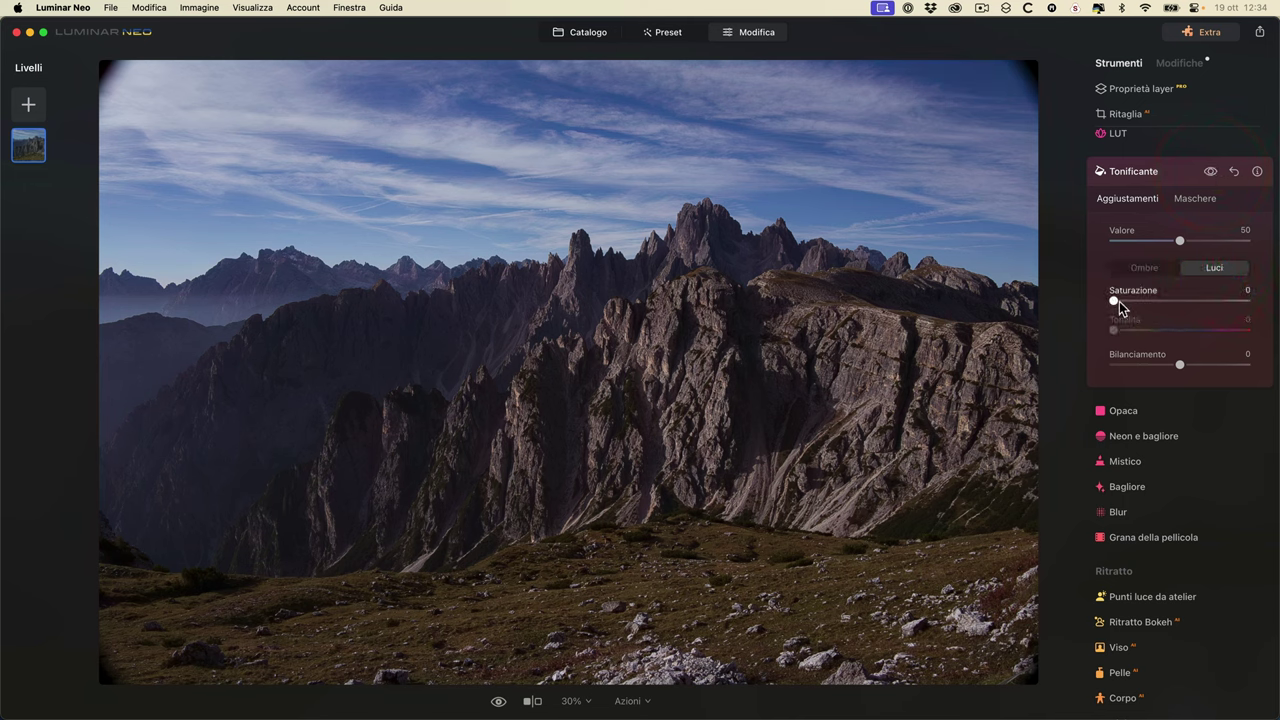
drag(1111, 300, 1196, 300)
mouse_move(1113, 331)
mouse_down()
mouse_move(1207, 331)
mouse_move(1131, 331)
mouse_move(1190, 333)
mouse_move(1153, 333)
mouse_up()
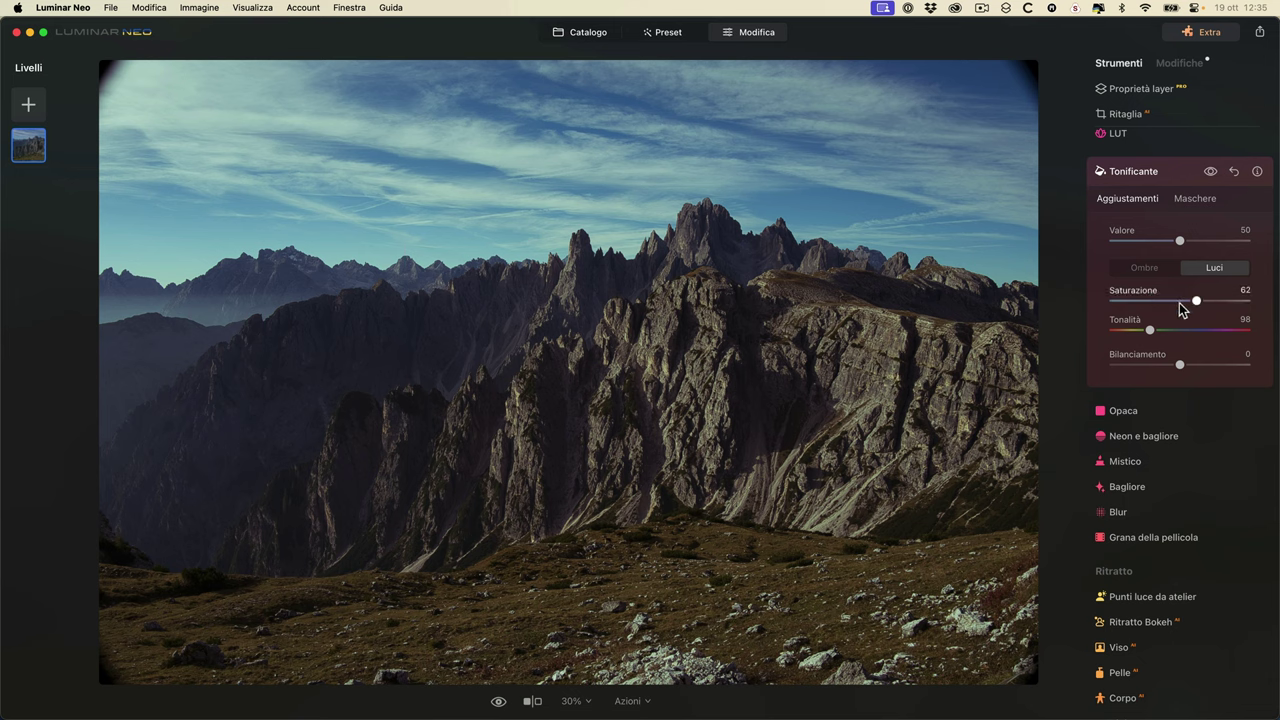
mouse_move(1180, 241)
mouse_down()
mouse_move(1114, 243)
mouse_move(1252, 240)
mouse_move(1127, 240)
mouse_move(1203, 237)
mouse_move(1176, 245)
mouse_up()
- Set the shadows to Saturazione 51 and Tonalità 0, and the highlights to Saturazione 50 and Tonalità 229
click(1157, 270)
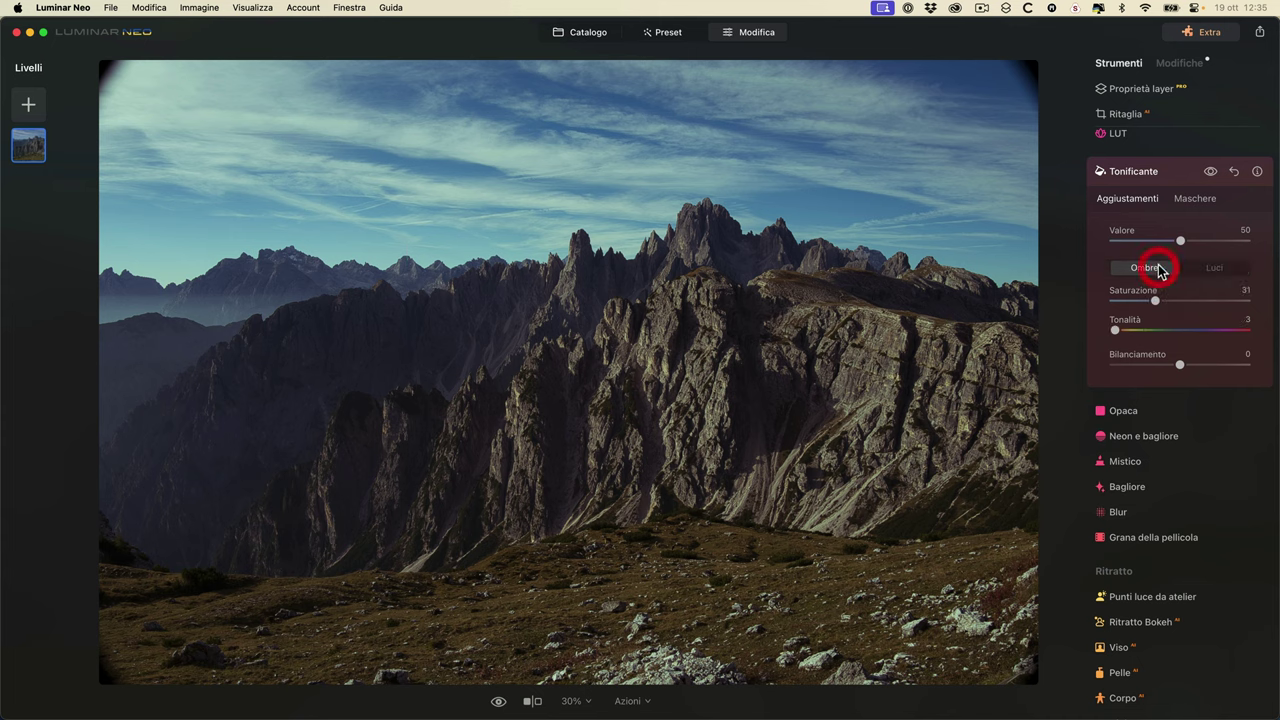
drag(1181, 296, 1183, 296)
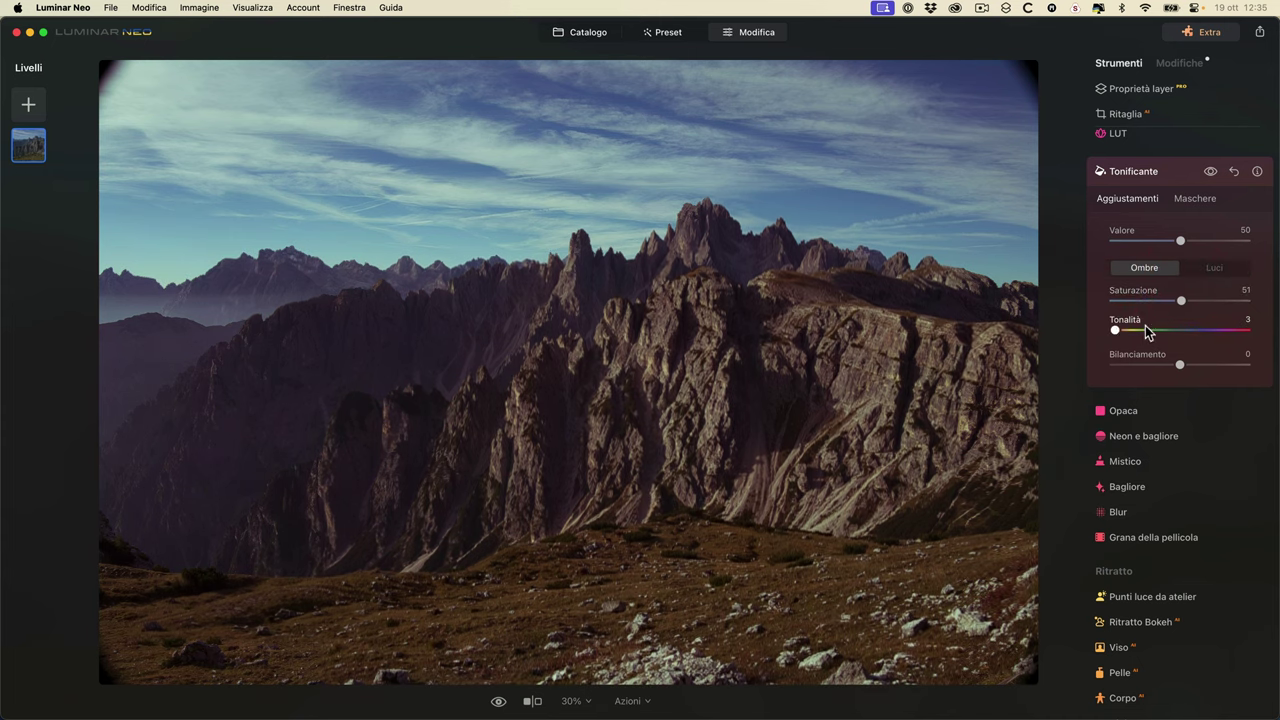
drag(1116, 330, 1113, 330)
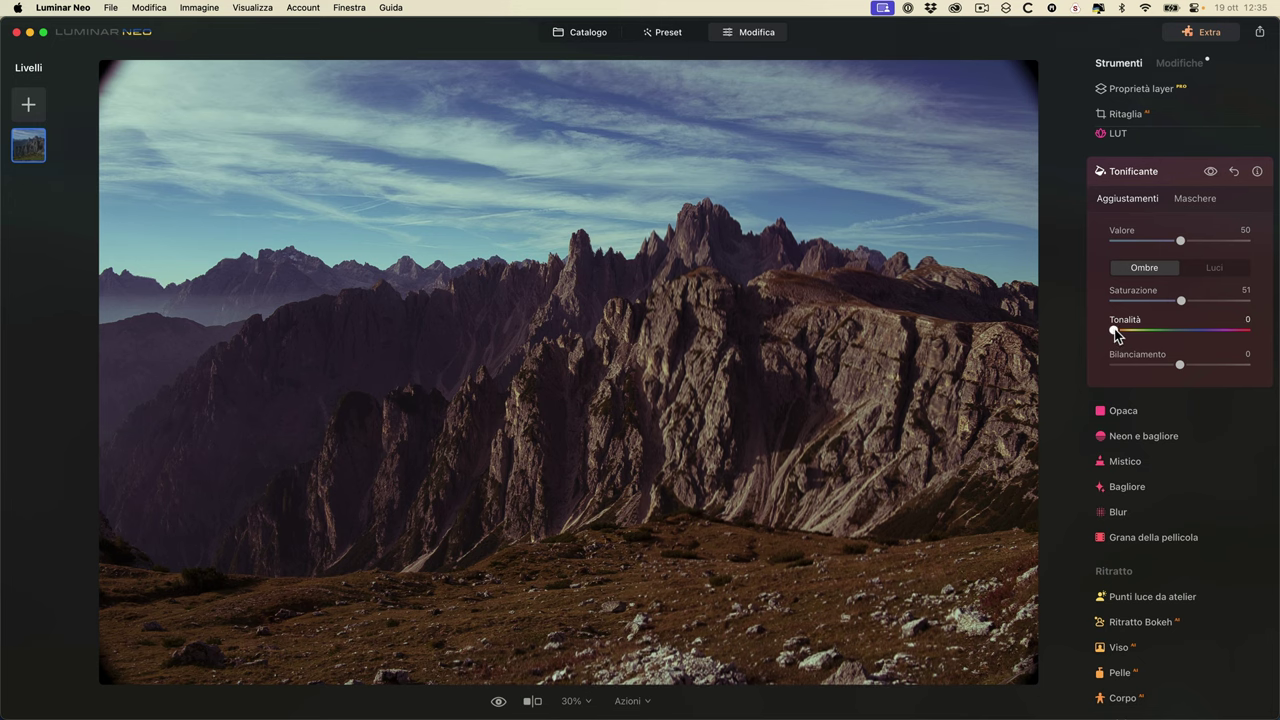
click(1208, 268)
mouse_move(1191, 303)
mouse_down()
mouse_move(1180, 301)
mouse_move(1197, 333)
mouse_up()
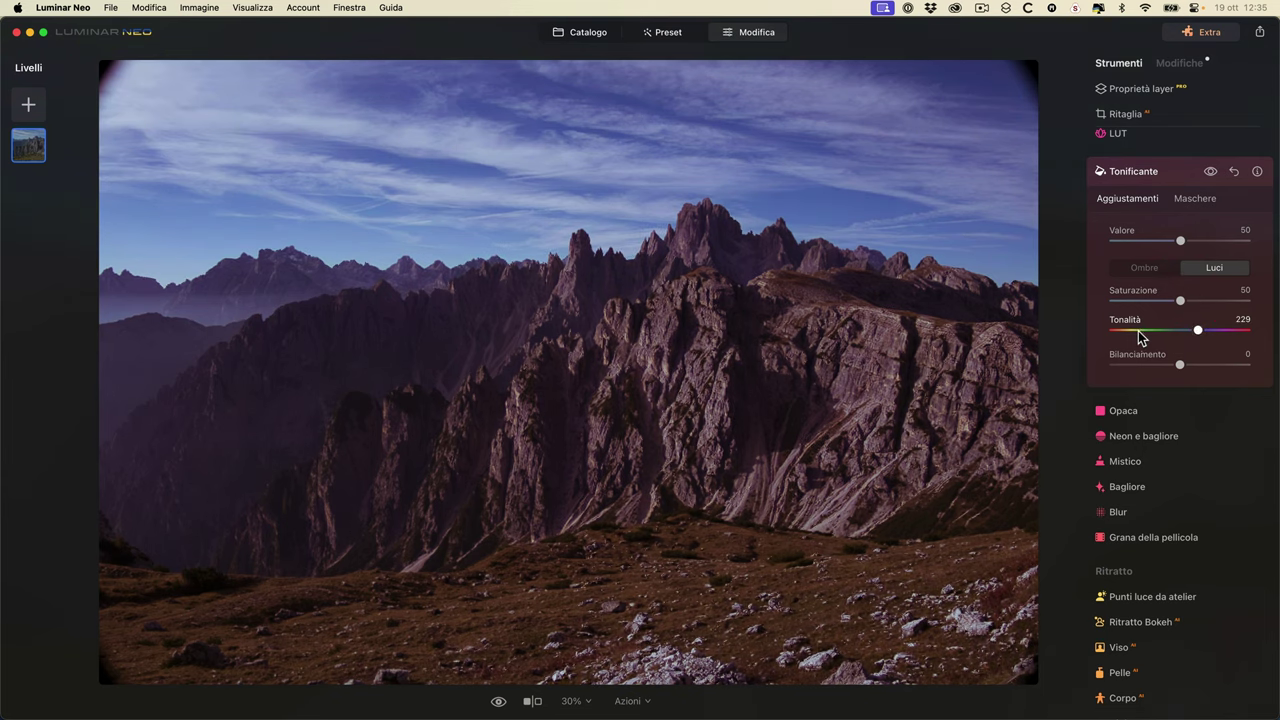
- Test the Bilanciamento between shadows and highlights at -100 and at 100, and bring it back to 7
drag(1181, 365, 1135, 370)
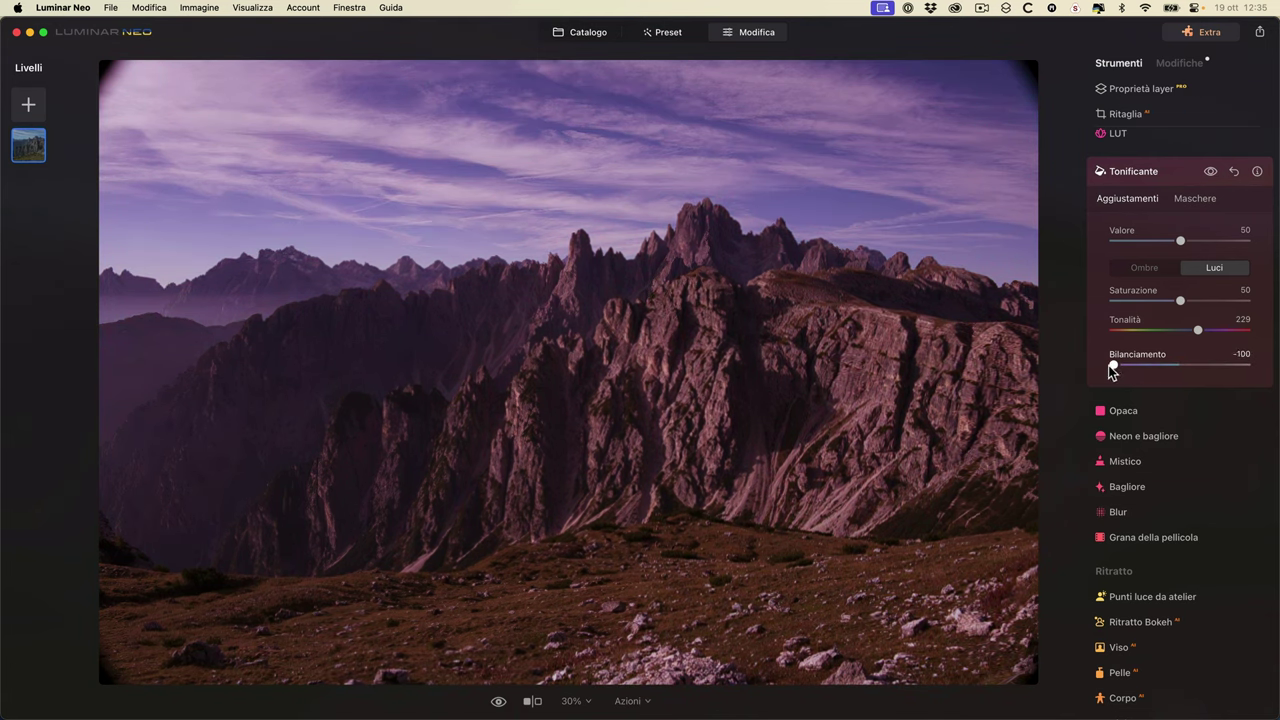
click(1110, 365)
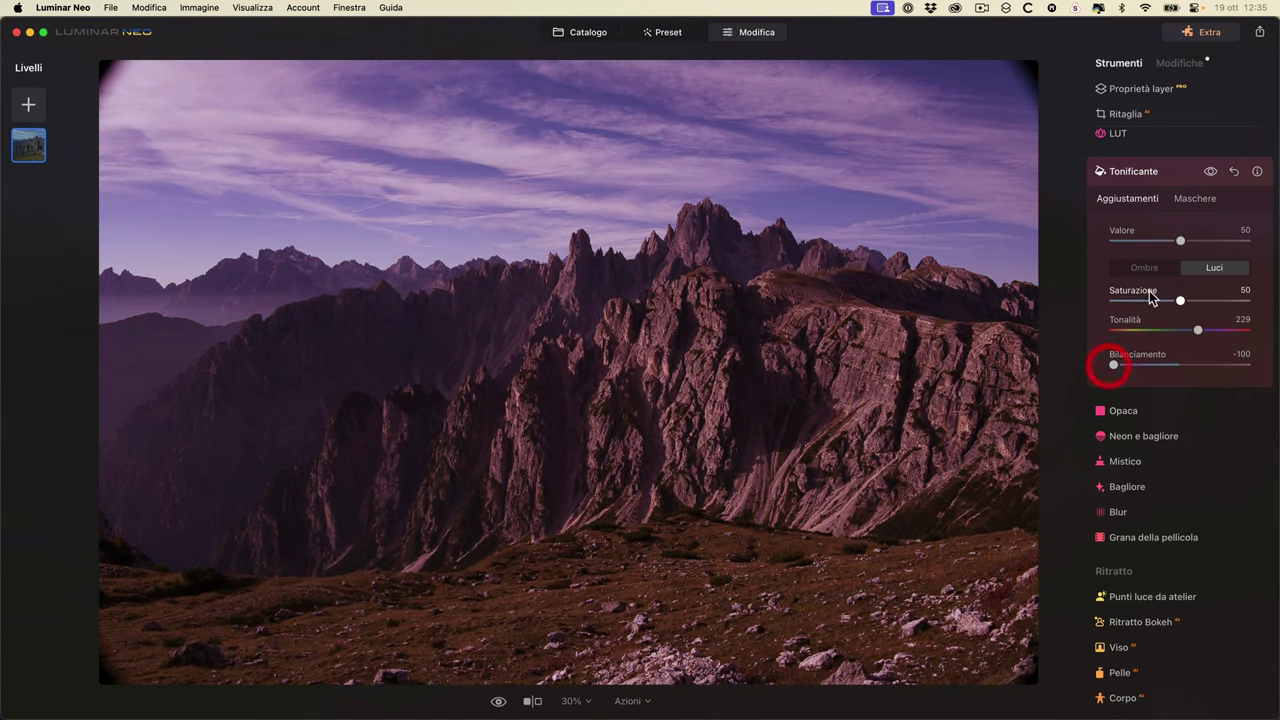
click(1144, 267)
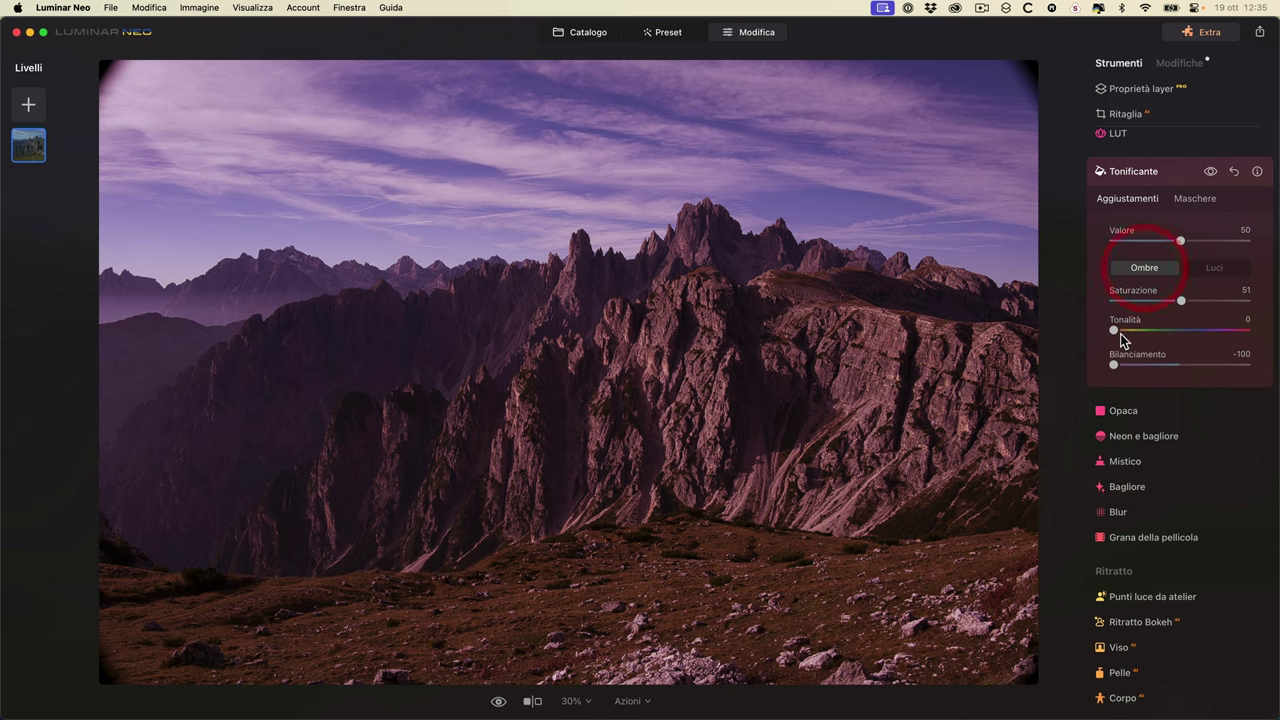
drag(1119, 365, 1270, 377)
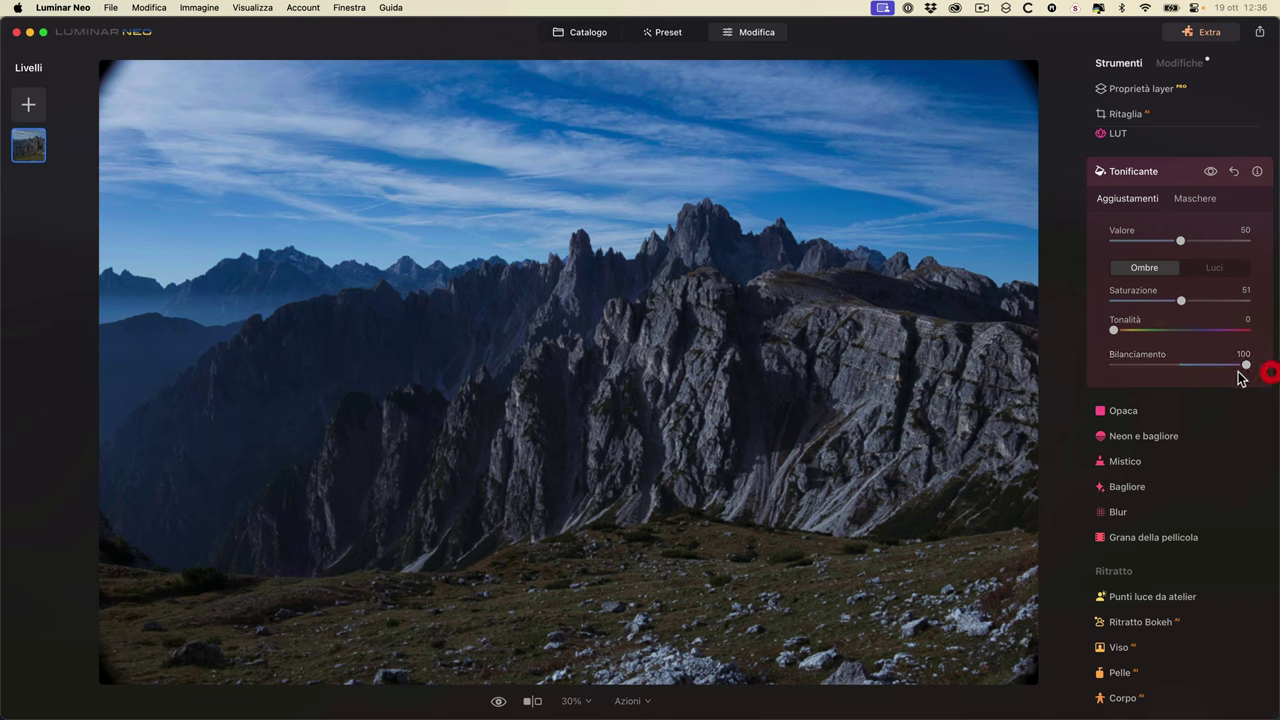
click(1208, 272)
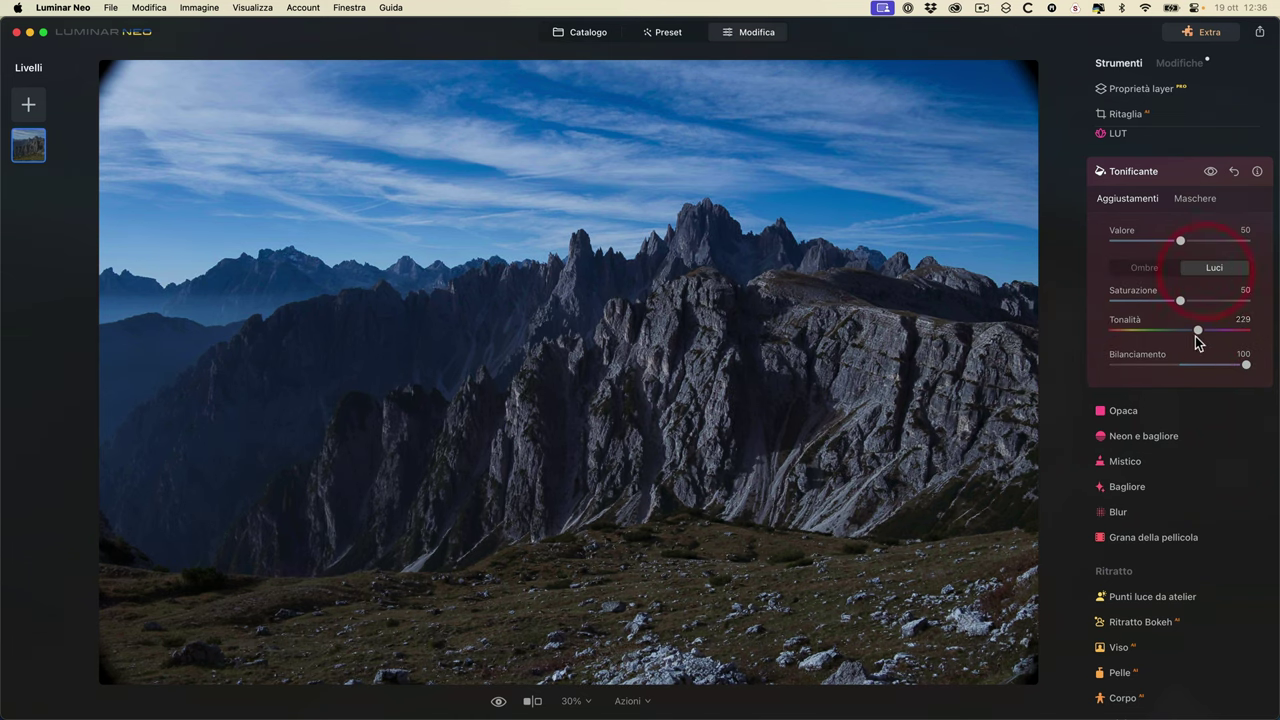
drag(1247, 369, 1184, 366)
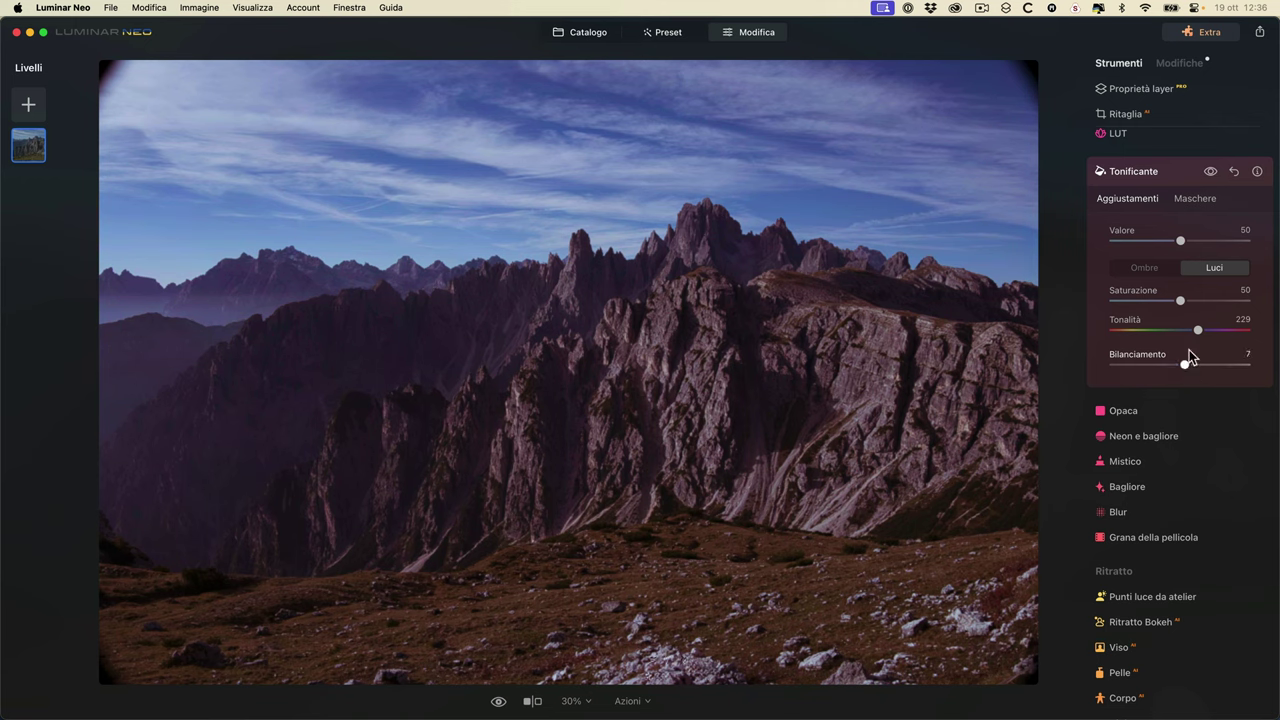
- Return Bilanciamento to 0, reset all Tonificante adjustments and close the tool
click(1141, 268)
click(1228, 267)
mouse_move(1177, 366)
mouse_down()
mouse_move(1158, 366)
mouse_move(1177, 366)
mouse_up()
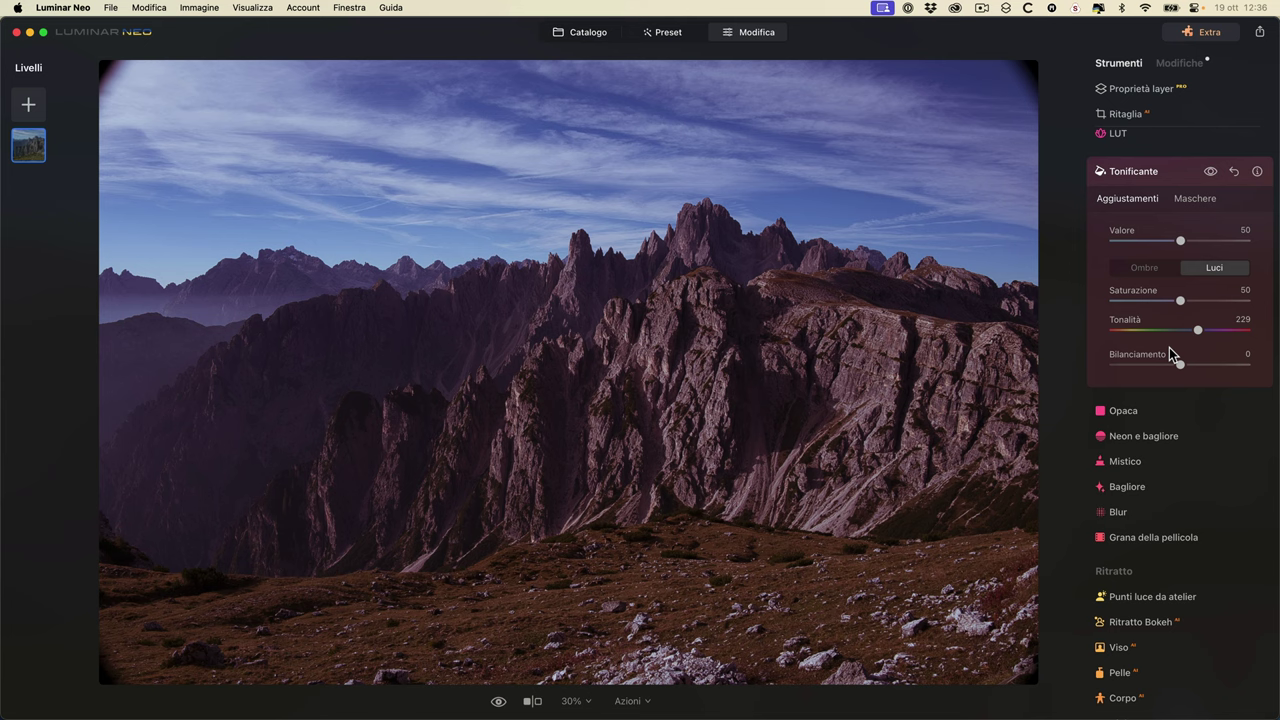
click(1234, 172)
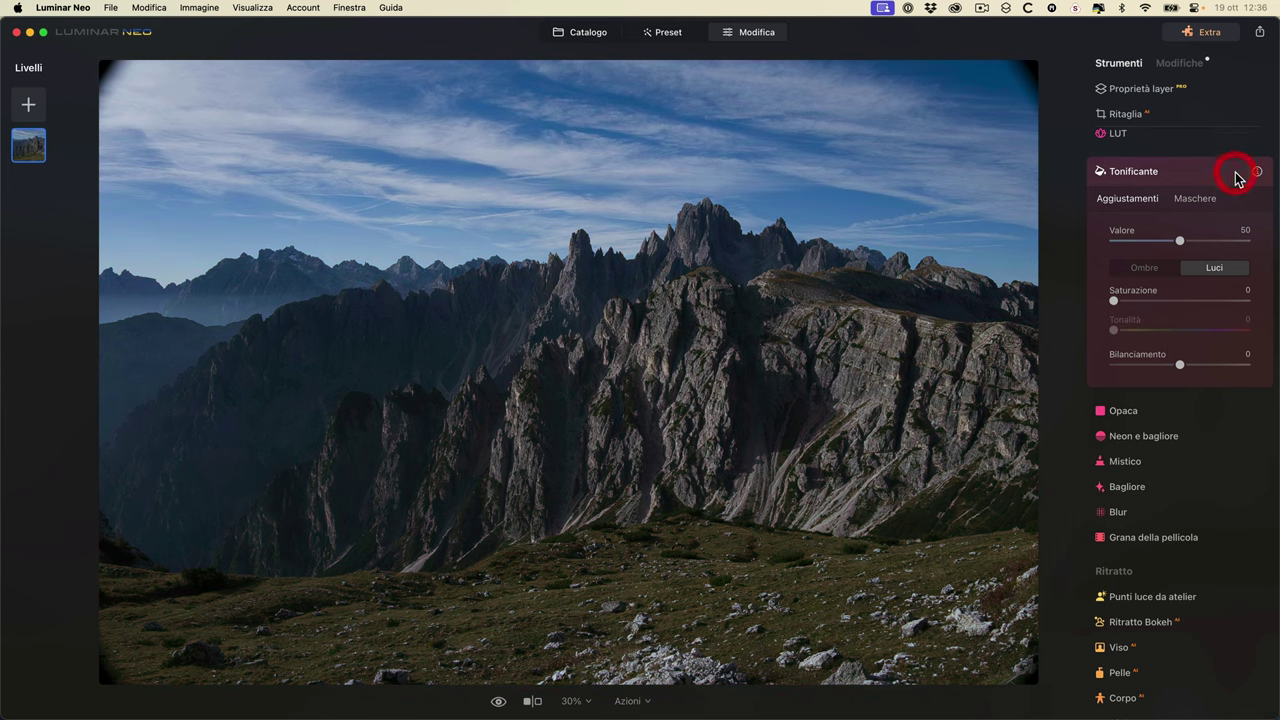
click(1179, 172)
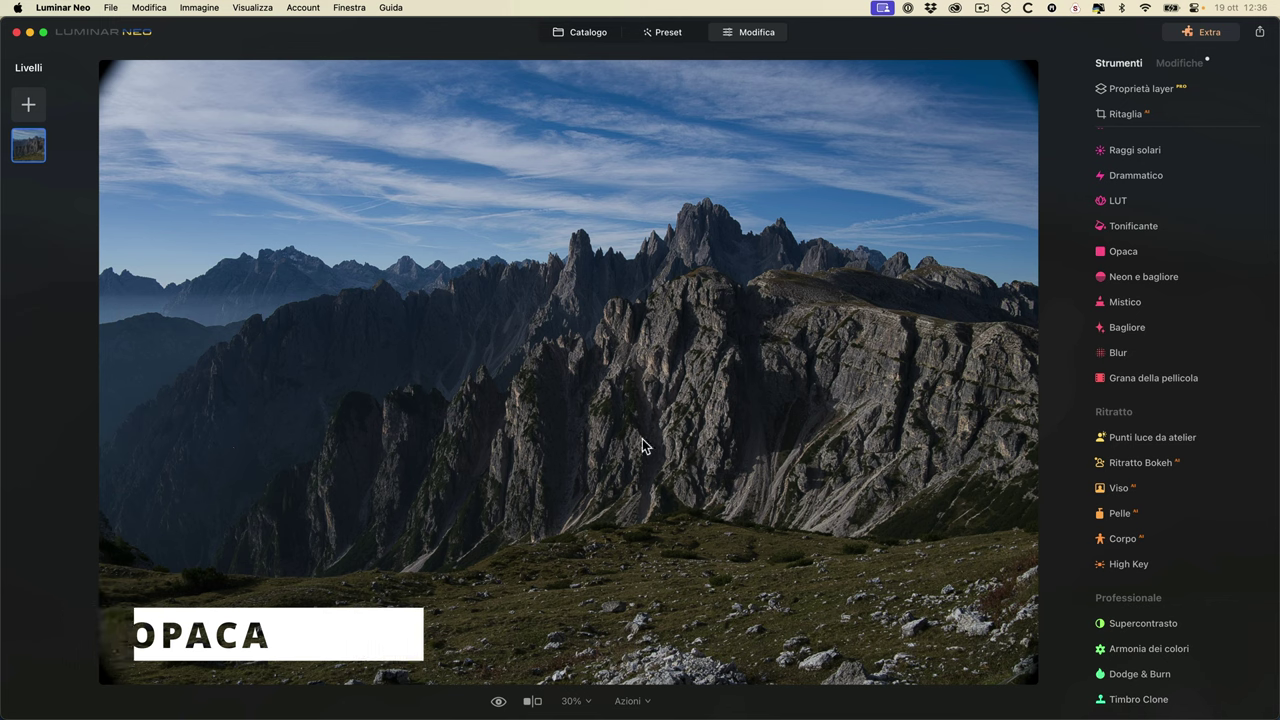
- Open the Opaca tool and examine the photo's dark rock faces and meadow at 100% magnification
click(1149, 258)
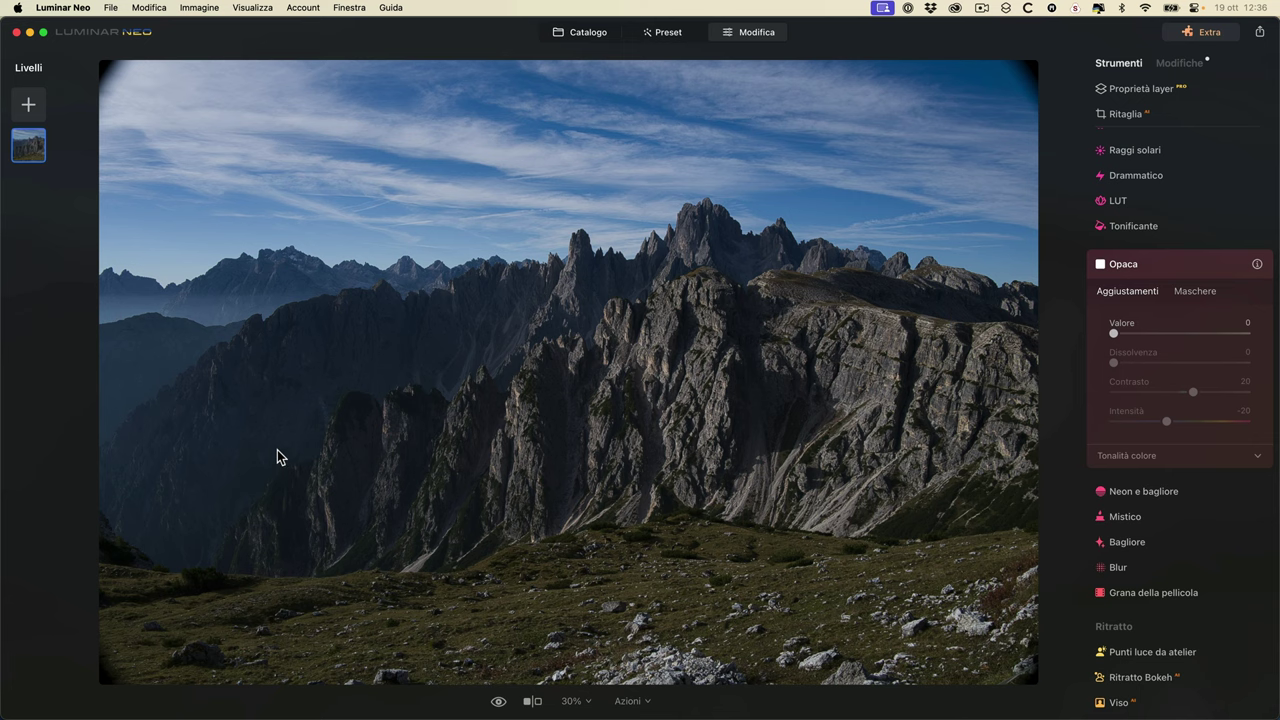
click(449, 460)
drag(449, 460, 948, 494)
drag(663, 370, 929, 134)
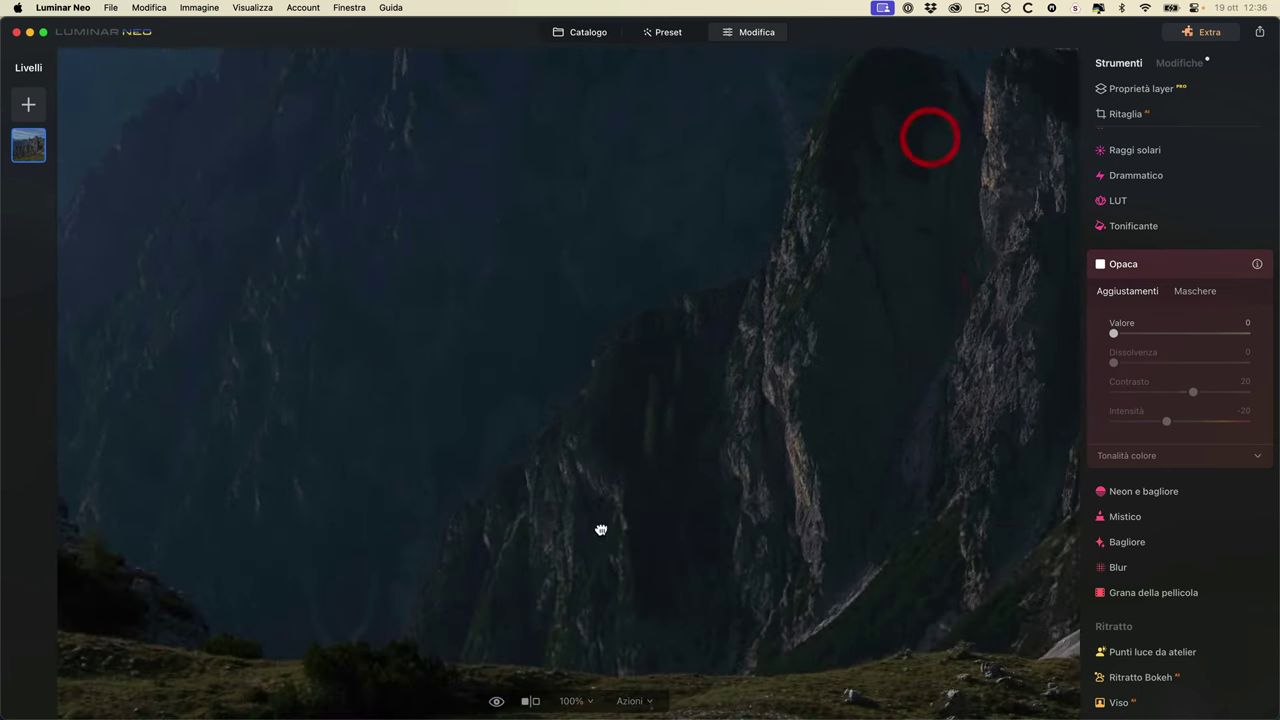
click(599, 526)
click(202, 597)
drag(202, 597, 343, 523)
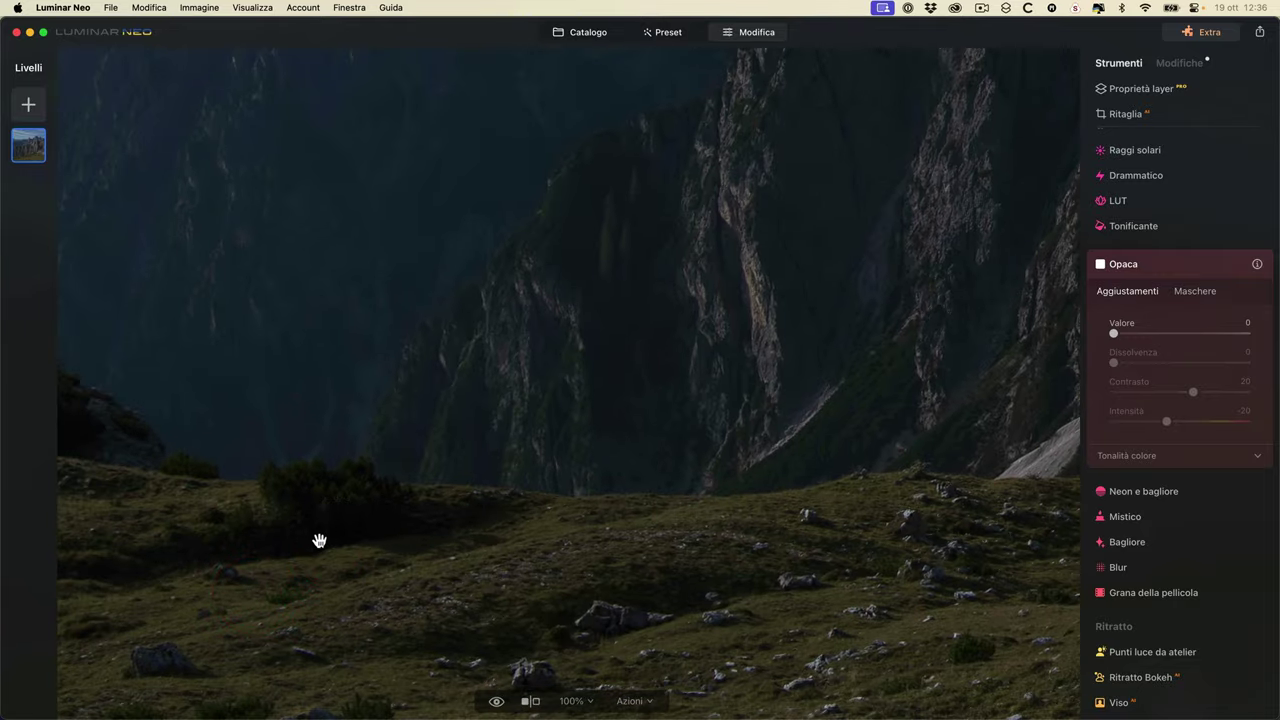
- Brighten the photo with the favourite Migliora con AI tool by setting Accento to 100, and inspect the detail
scroll(1156, 179, up, 3)
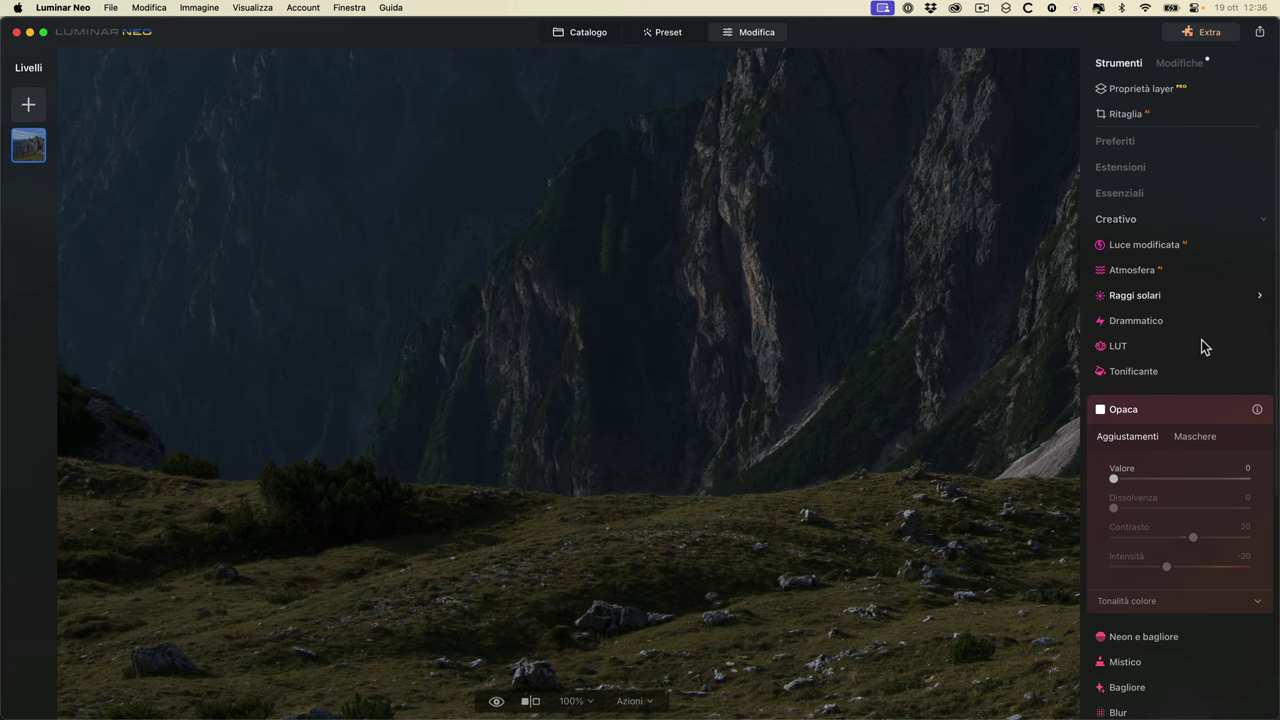
click(1124, 141)
click(1133, 166)
drag(1116, 249, 1255, 248)
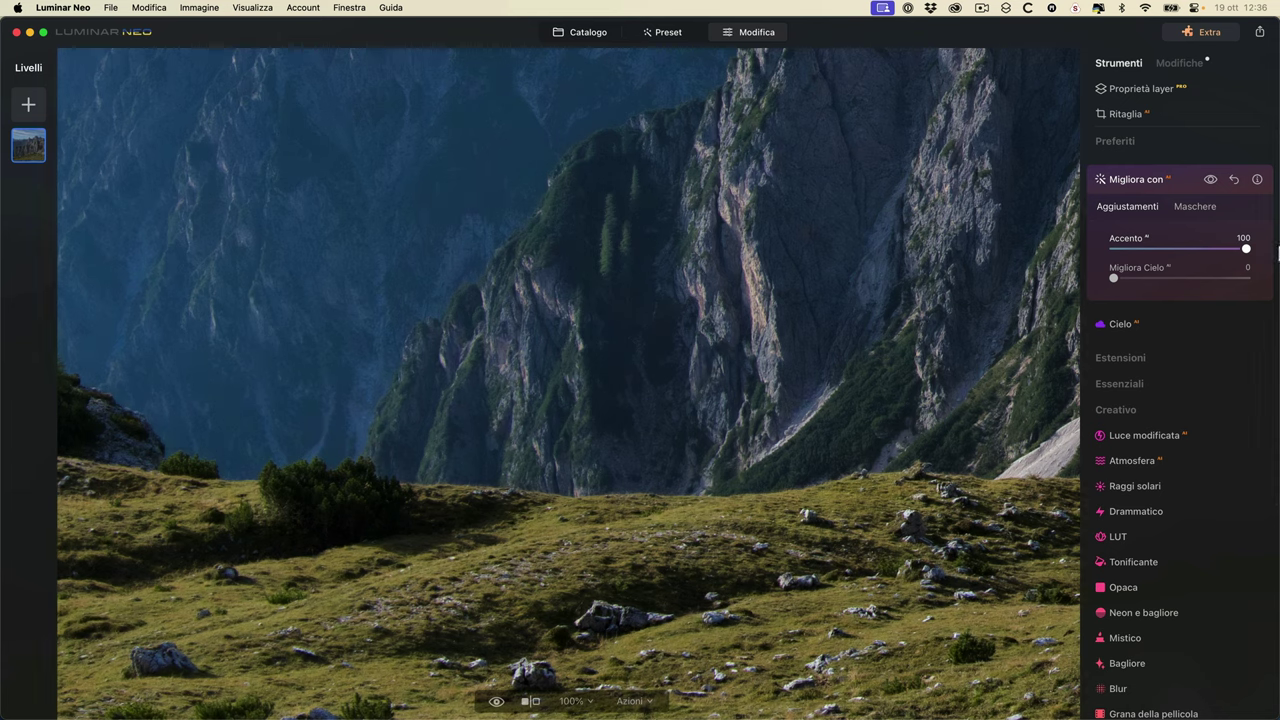
click(610, 318)
click(197, 583)
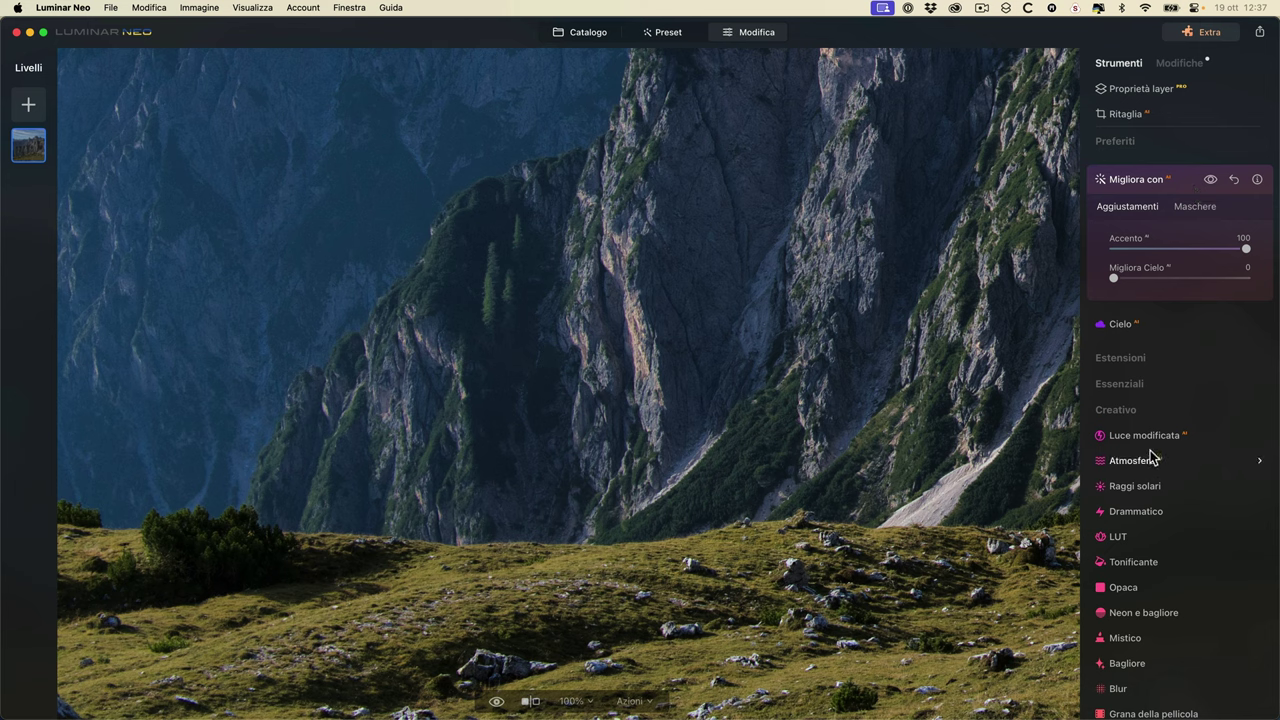
- Collapse the Preferiti group, apply the Opaca tool with Valore at 100 and view the whole photo
scroll(1150, 457, down, 2)
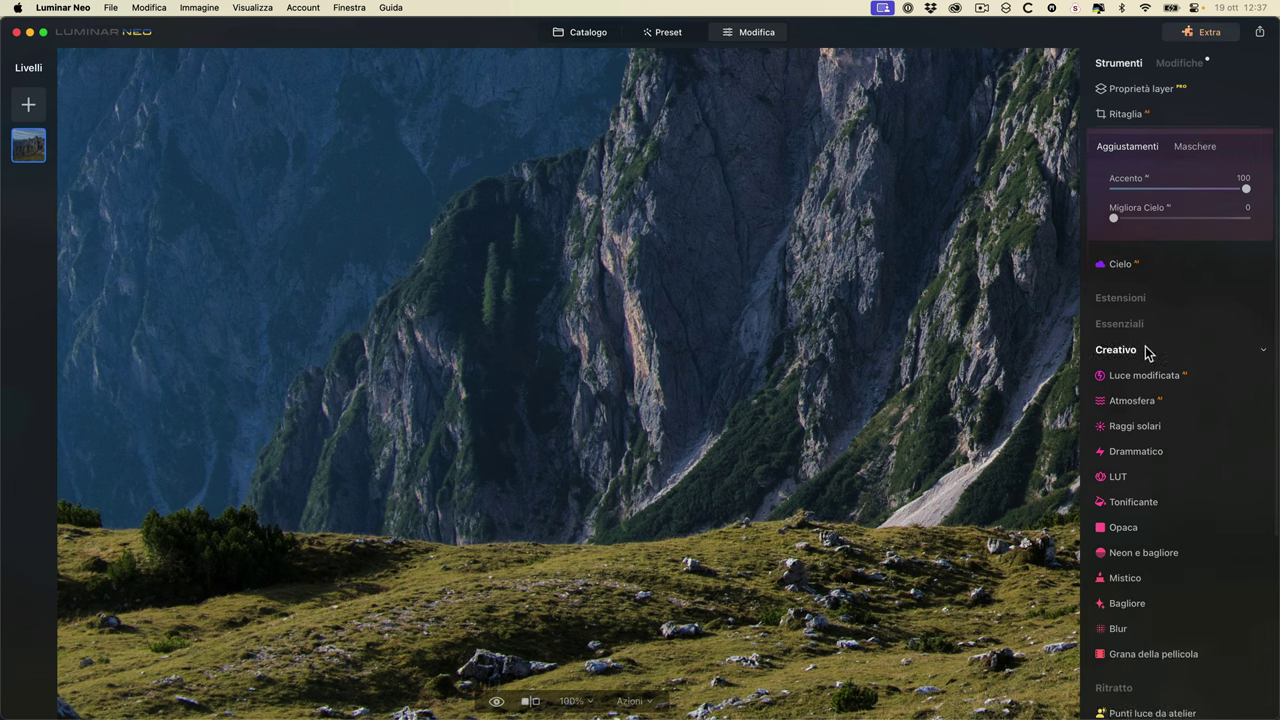
scroll(1148, 353, up, 2)
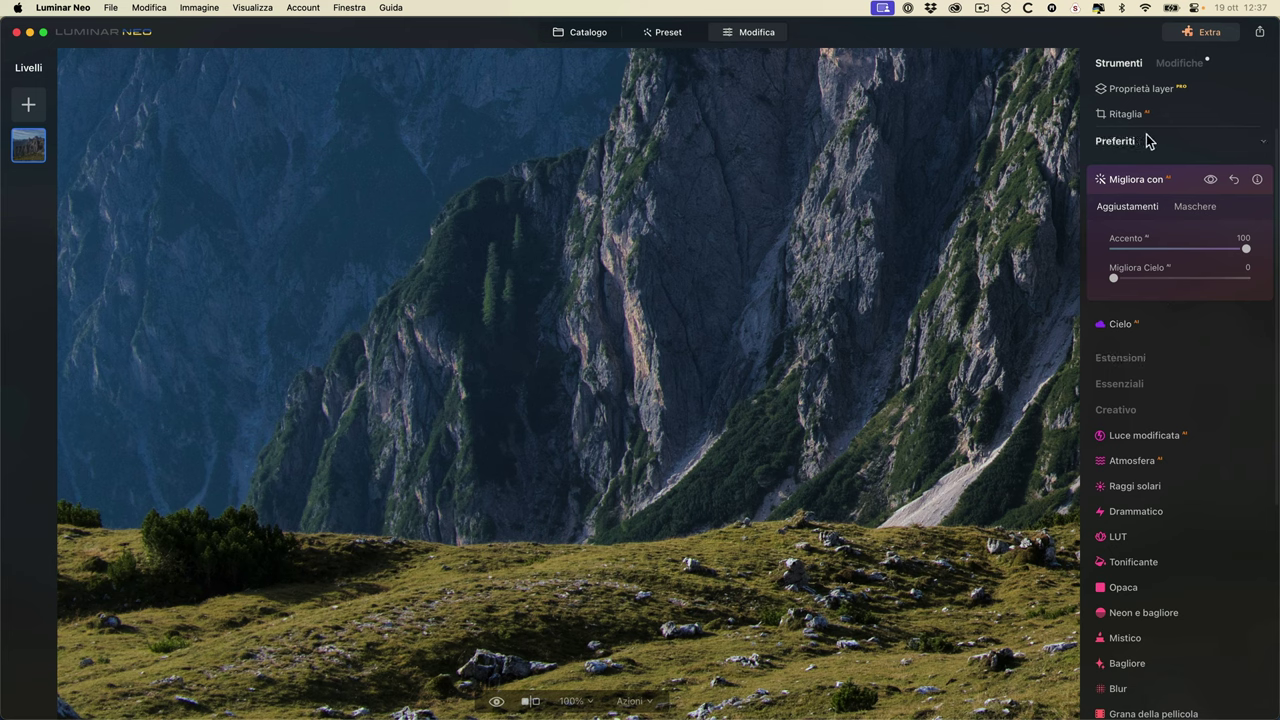
click(1262, 142)
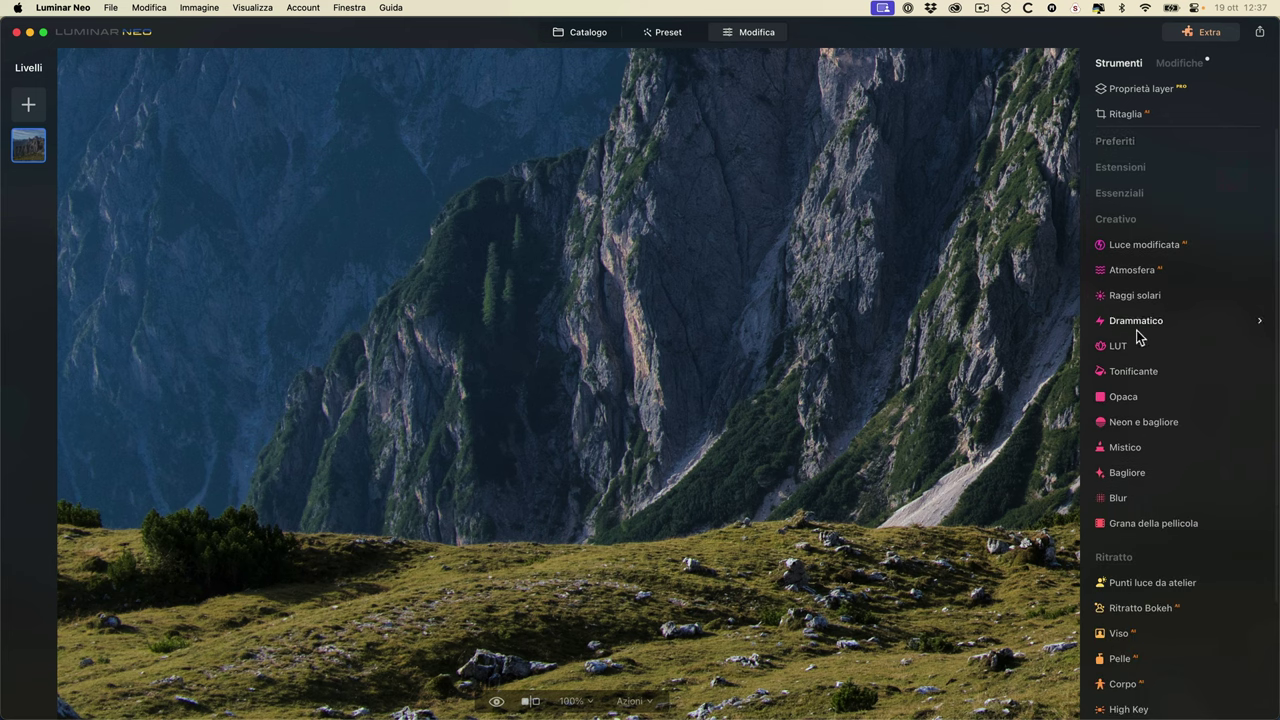
click(1123, 397)
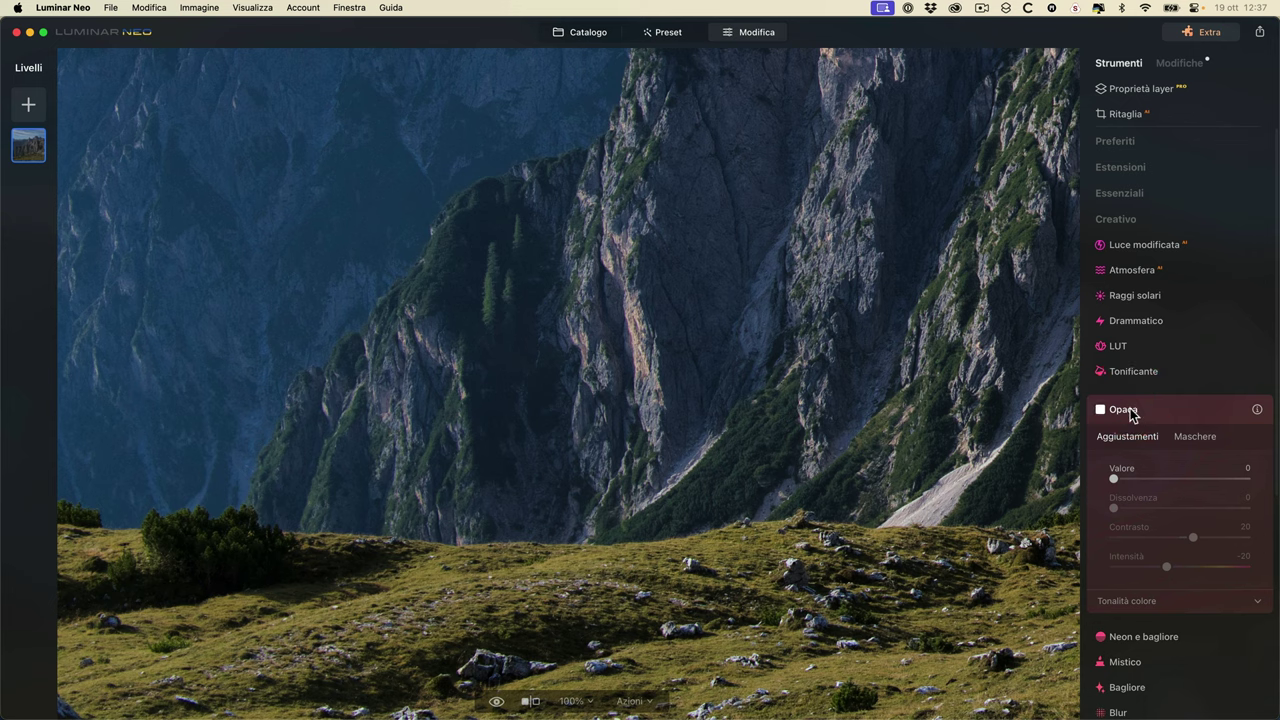
drag(1114, 299, 1276, 296)
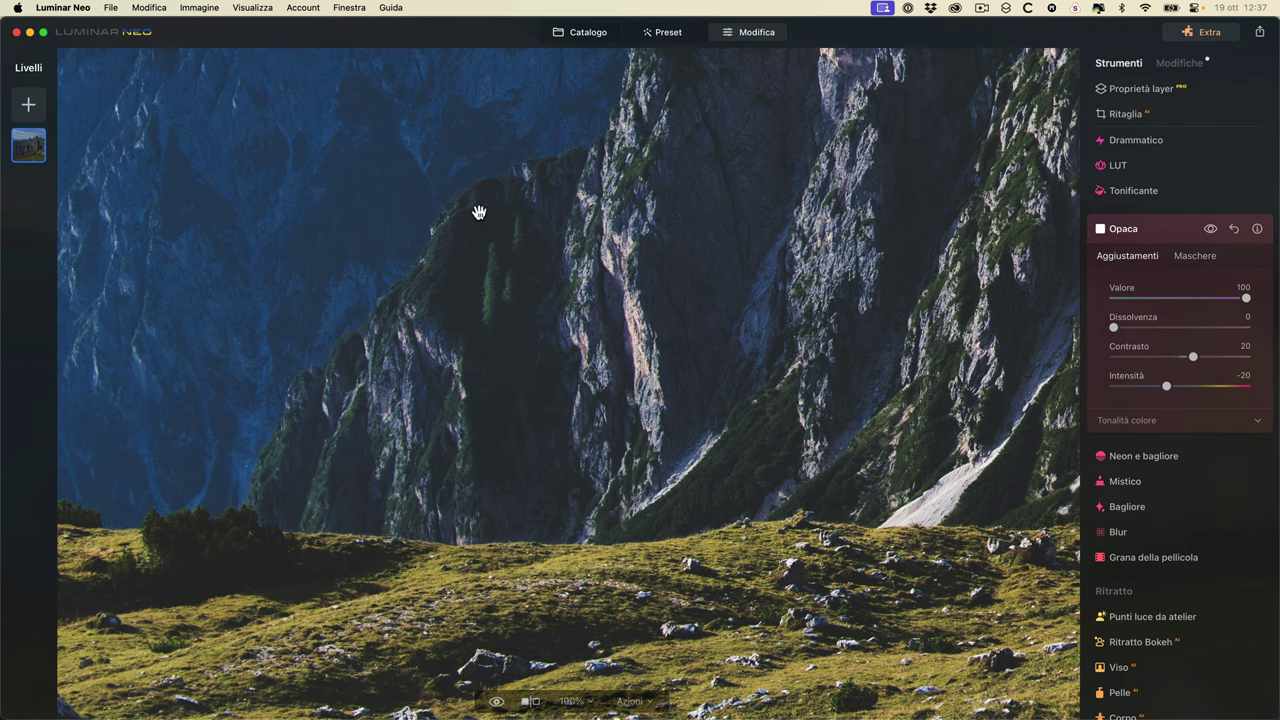
click(643, 332)
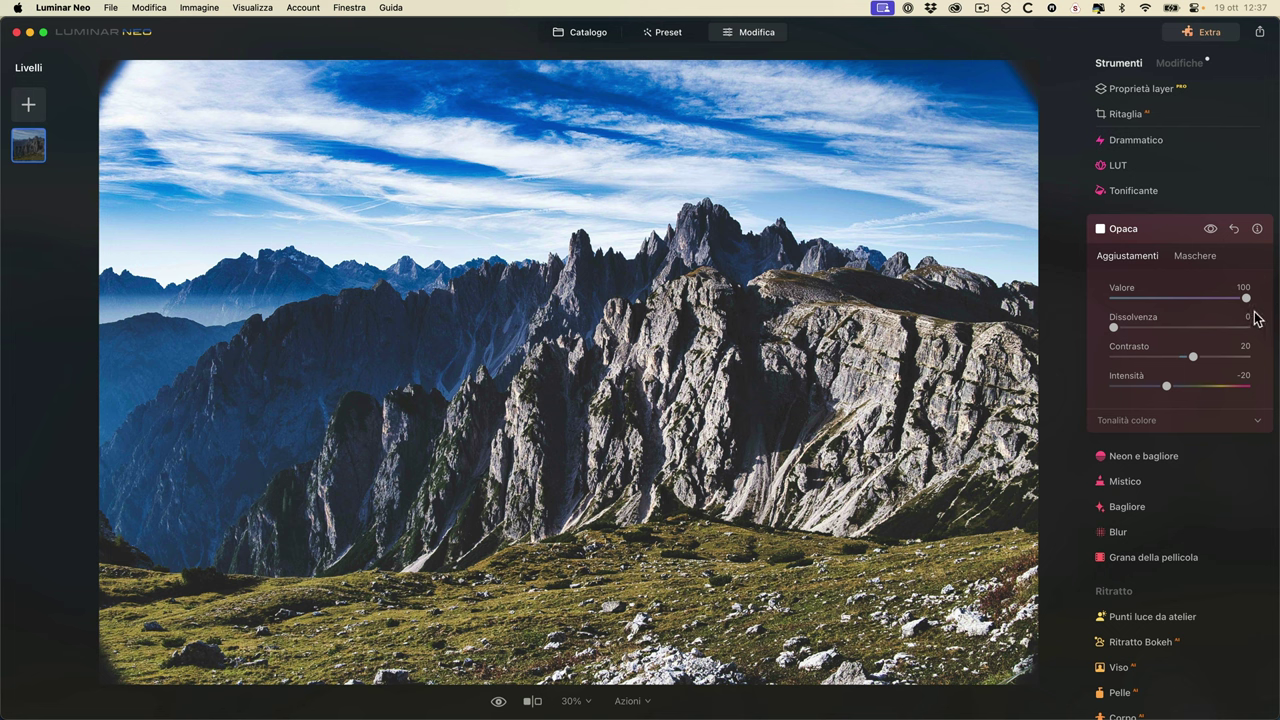
- Lower Opaca's Valore to 48 and raise its Dissolvenza to 48
drag(1246, 297, 1170, 298)
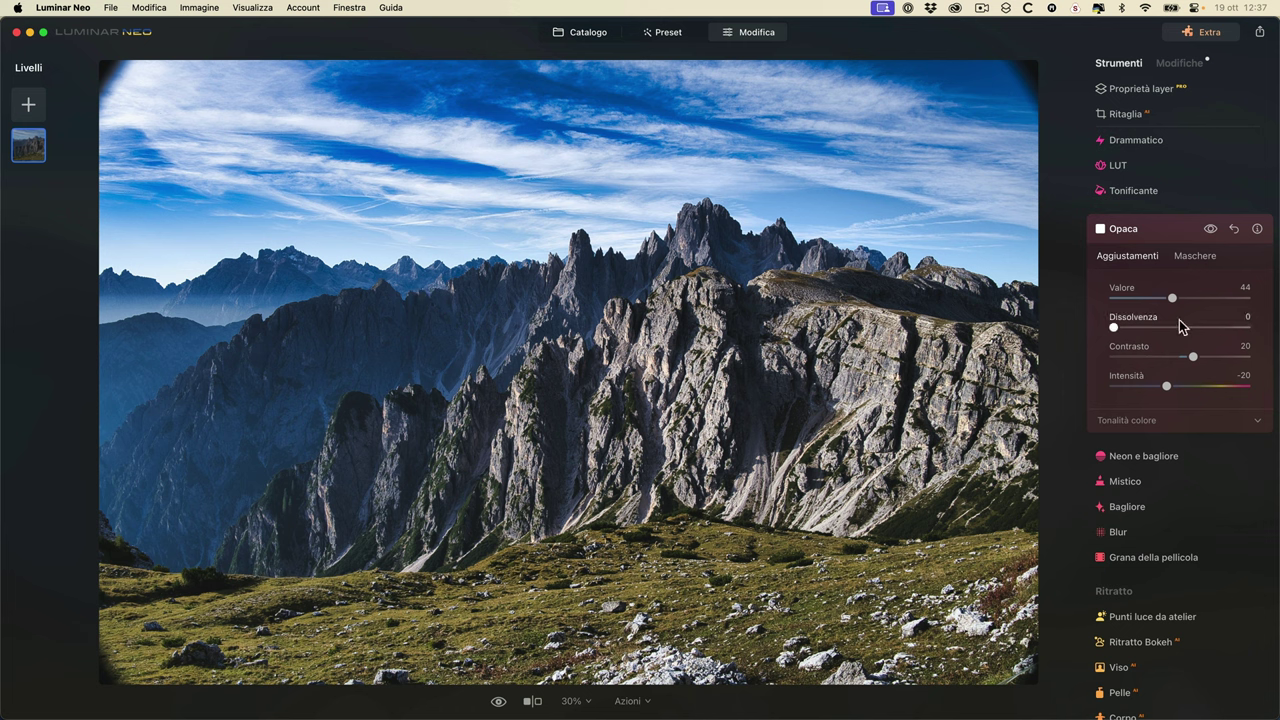
mouse_move(1172, 298)
mouse_down()
mouse_move(1208, 296)
mouse_move(1180, 296)
mouse_up()
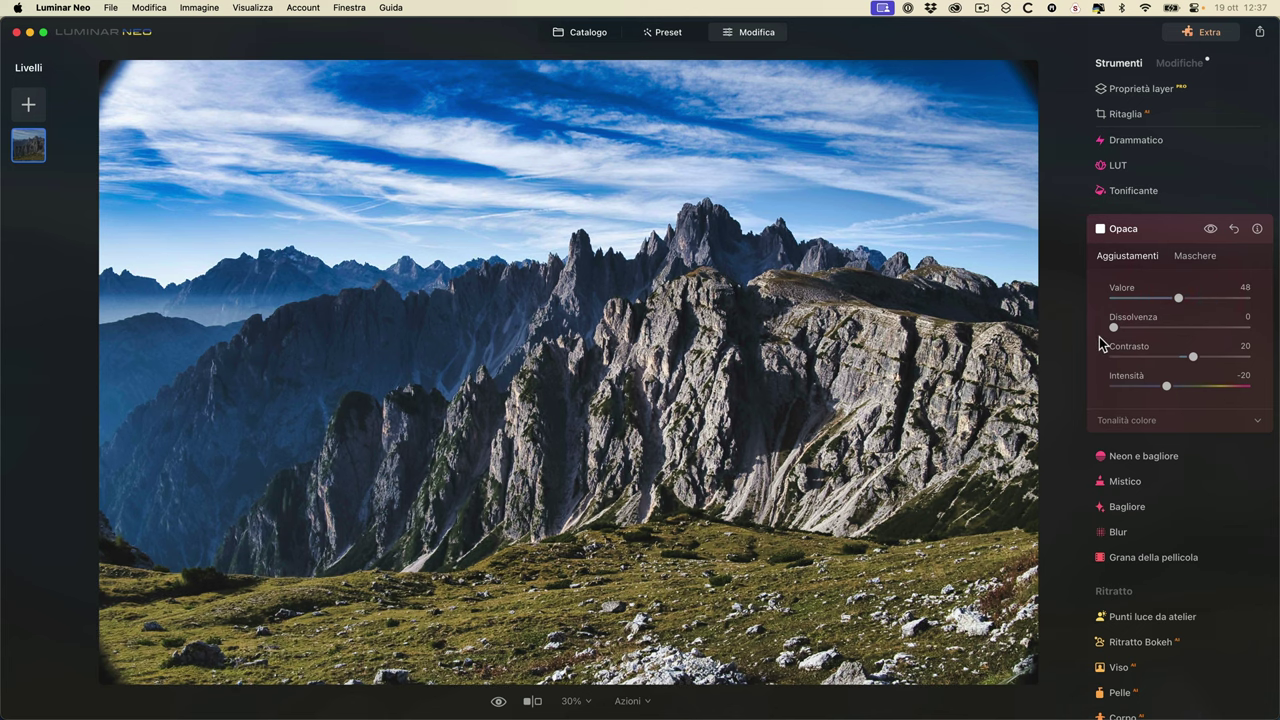
drag(1114, 328, 1072, 320)
drag(1114, 327, 1188, 350)
- Test Opaca with Valore 90 and Contrasto 12, and settle on Valore 58 and Contrasto 8
drag(1173, 299, 1234, 297)
mouse_move(1189, 357)
mouse_down()
mouse_move(1266, 347)
mouse_move(1189, 356)
mouse_up()
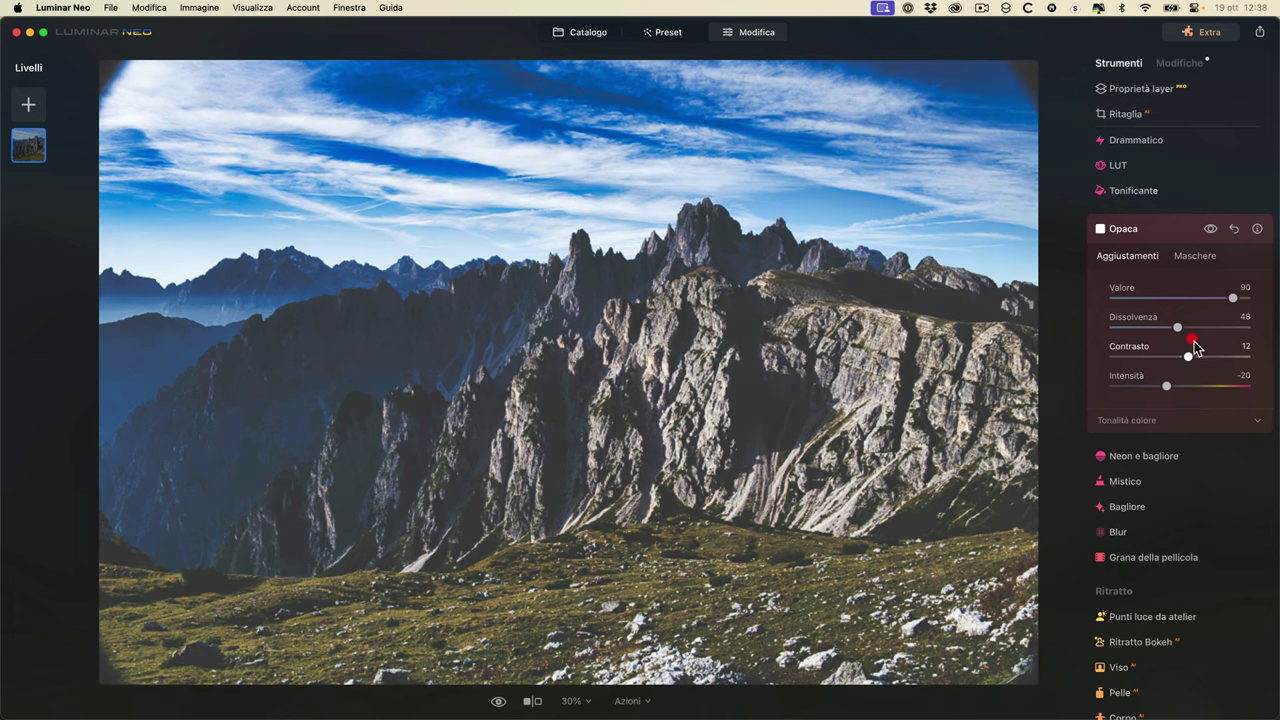
drag(1232, 298, 1190, 298)
drag(1171, 389, 1186, 357)
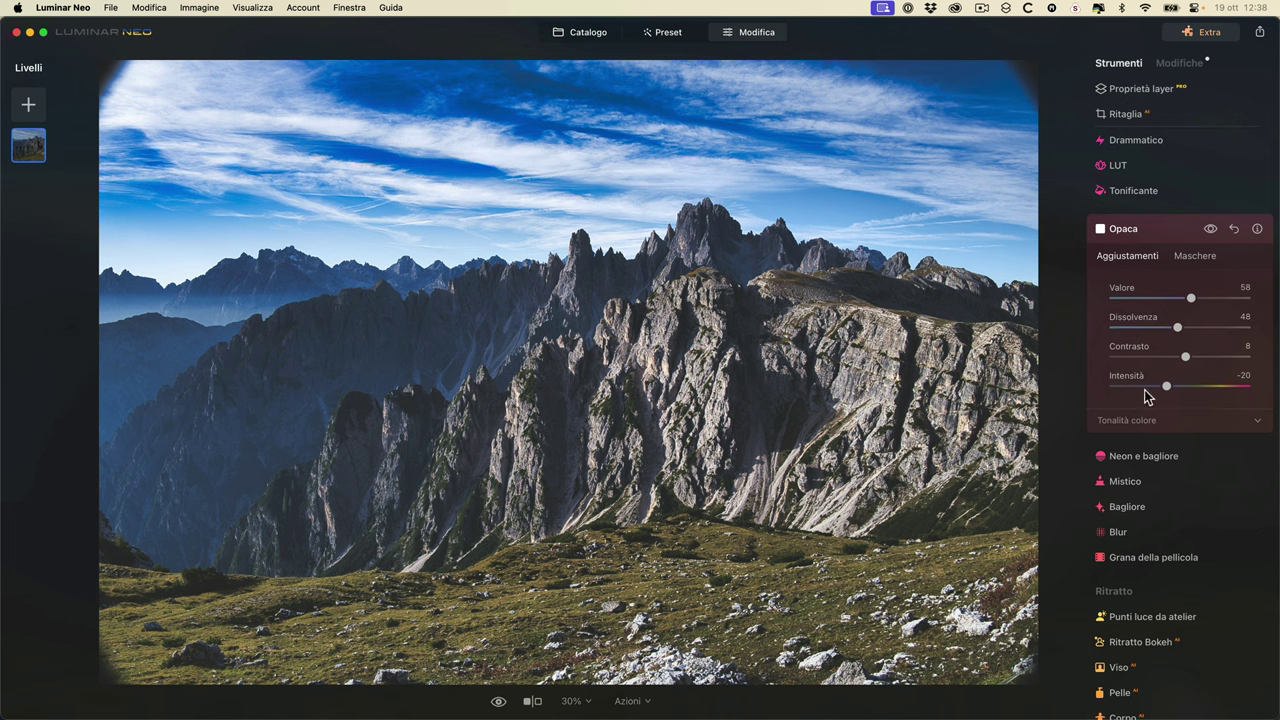
- Lower Opaca's Intensità to -64 and tint the photo through Tonalità colore with Range 41, Tonalità 99 and Saturazione 40
drag(1166, 387, 1137, 392)
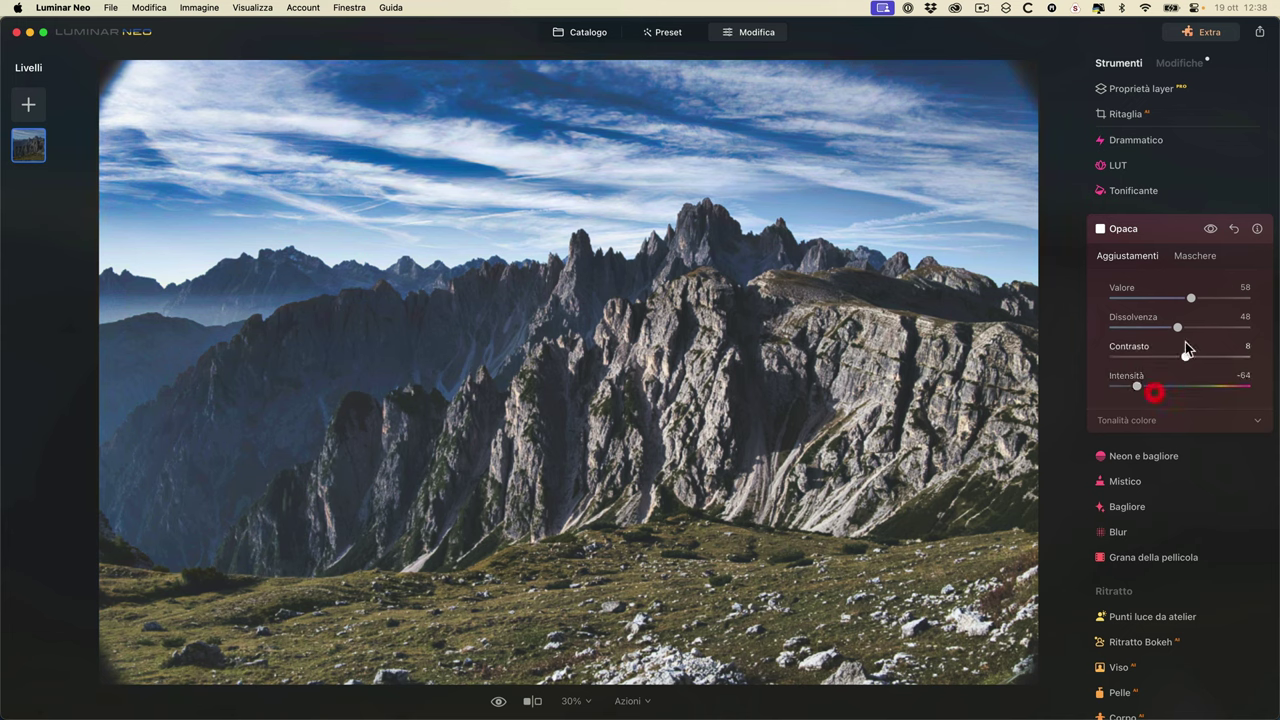
click(1258, 422)
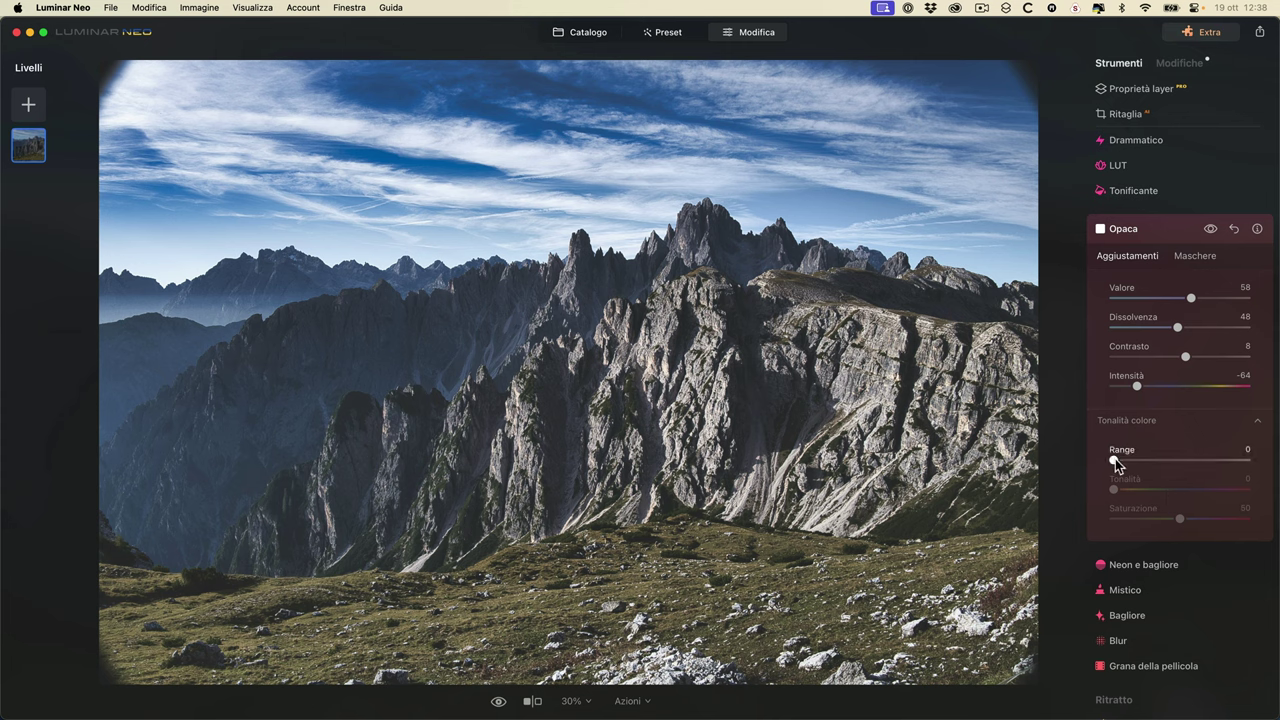
drag(1115, 458, 1173, 476)
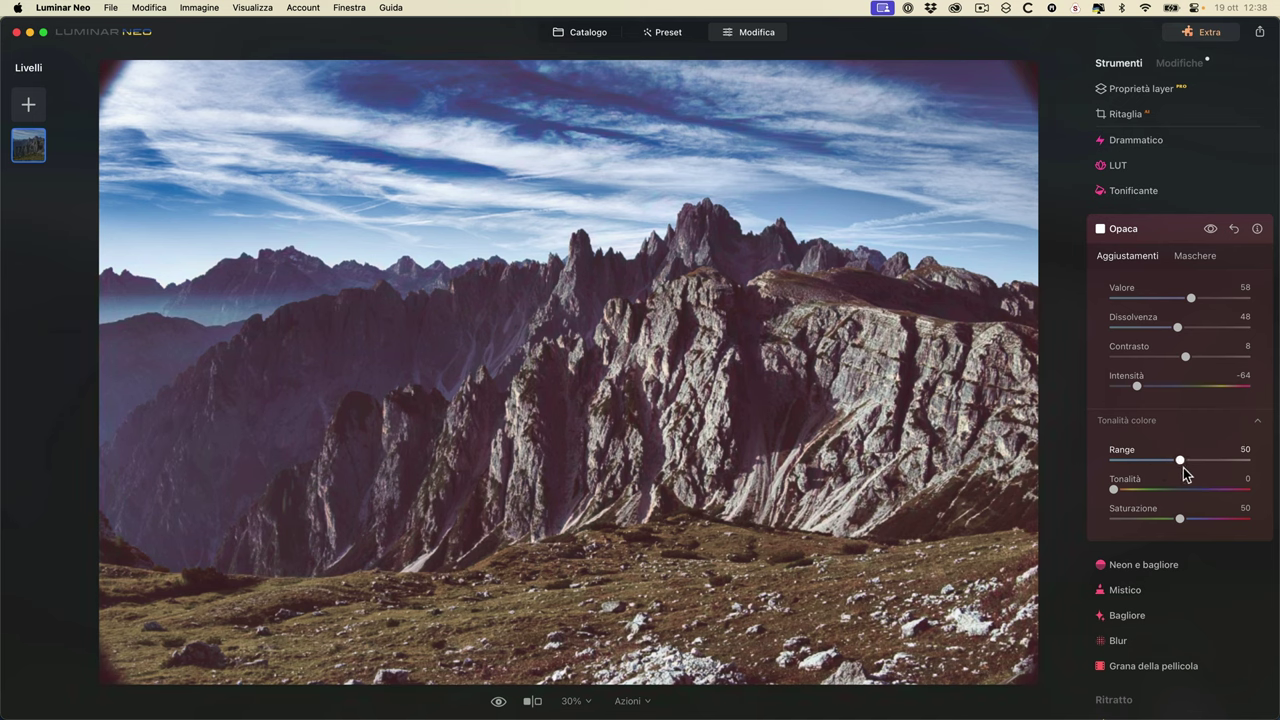
drag(1181, 466, 1134, 486)
drag(1226, 492, 1166, 520)
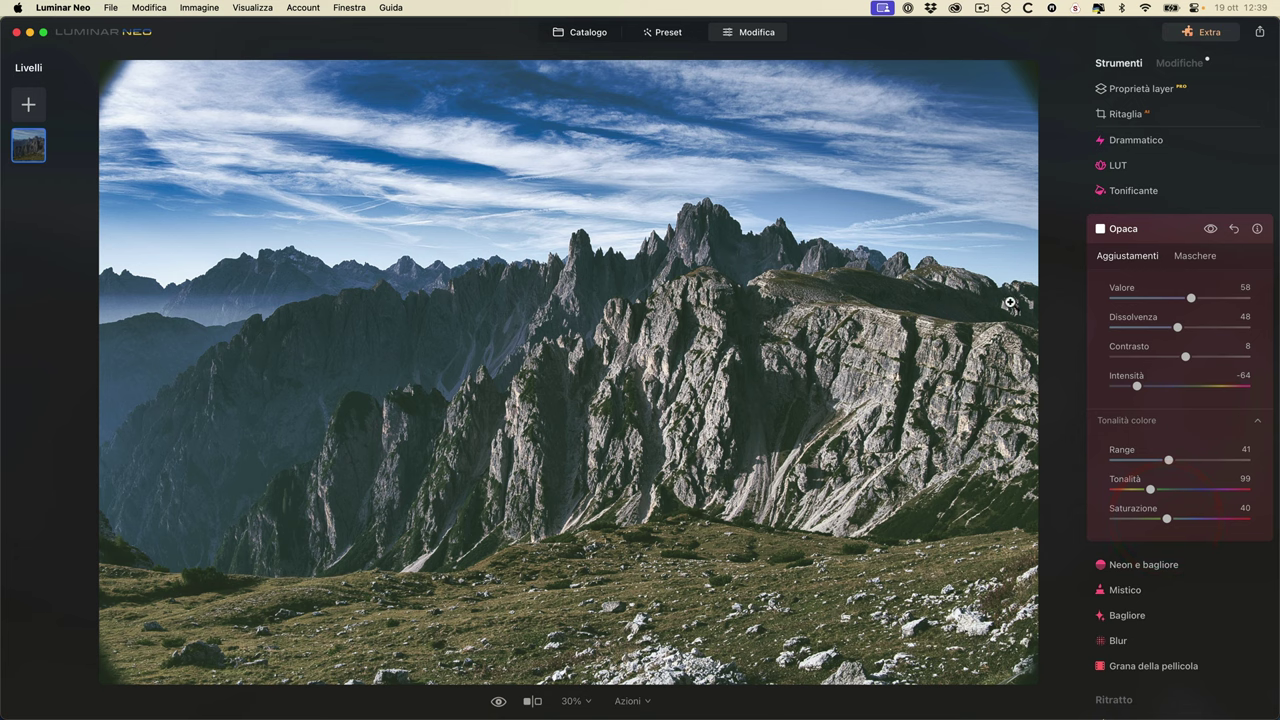
- Compare the photo with and without the Opaca effect, and look at the option for saving the edits as a preset
click(1211, 229)
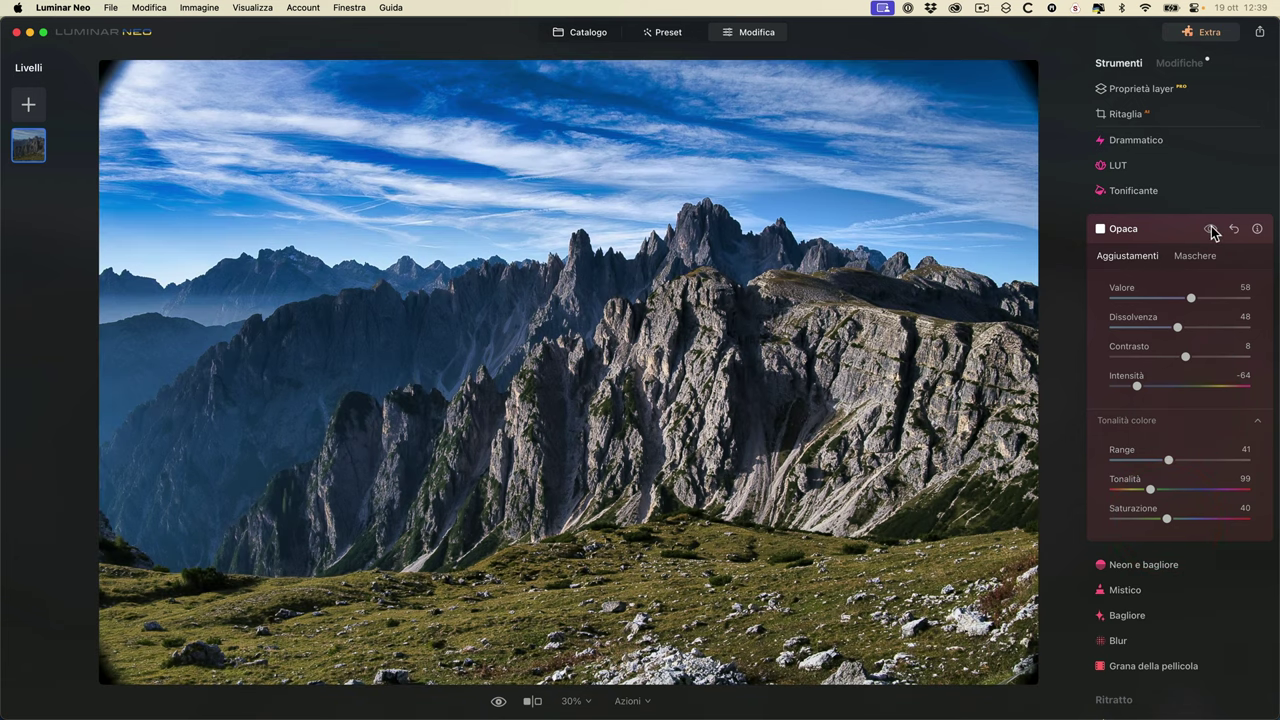
click(1211, 229)
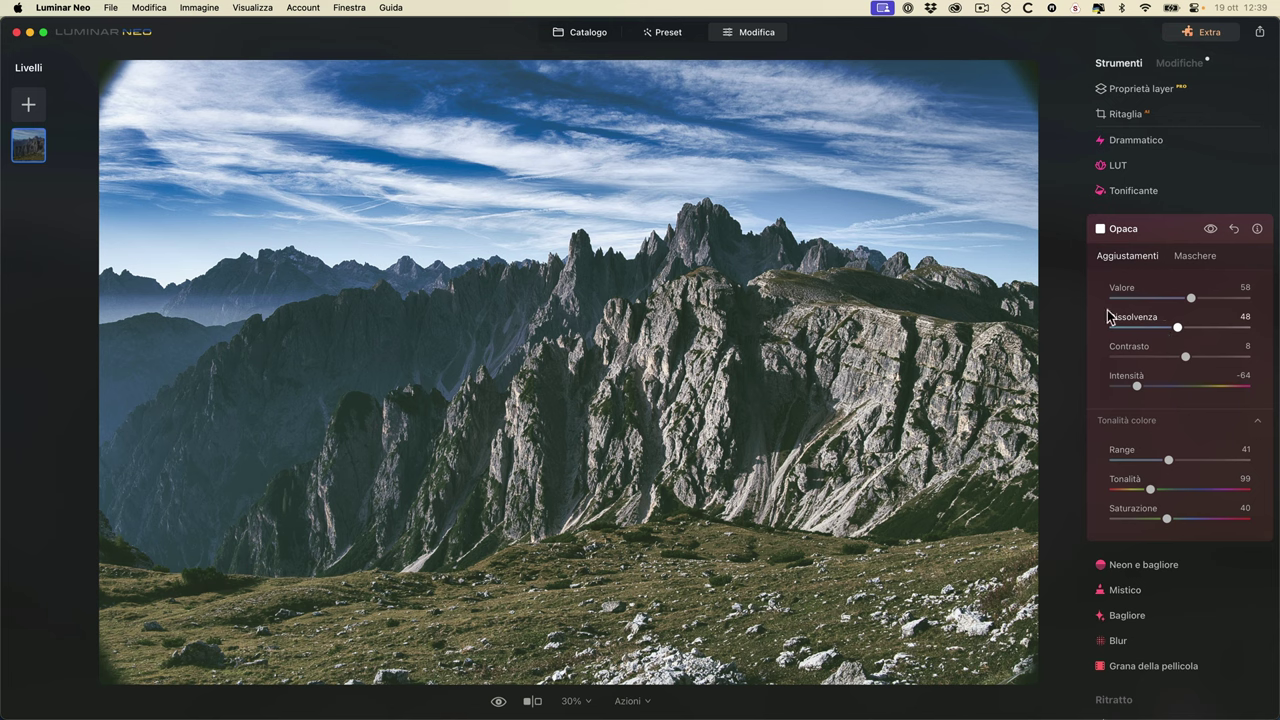
click(648, 702)
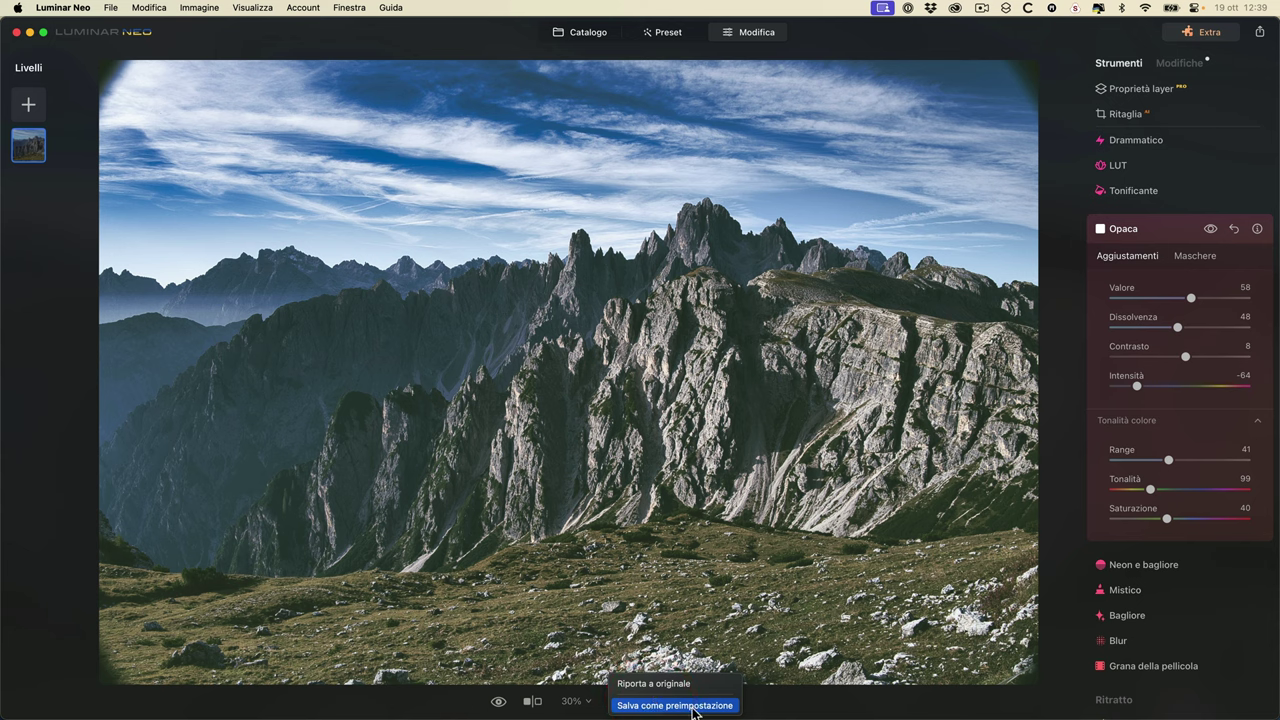
click(1172, 228)
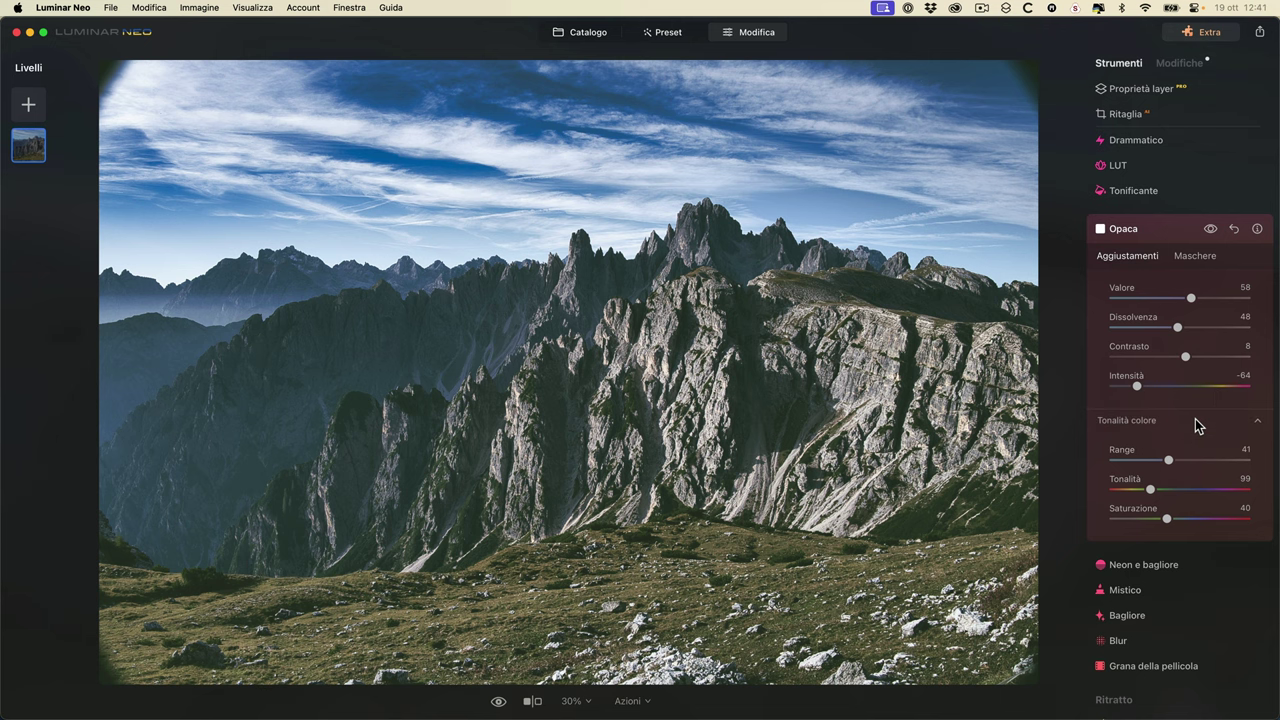
- Reset all Opaca adjustments on the ridge photo and open the catalogue photo of the three rock towers for editing
click(1236, 231)
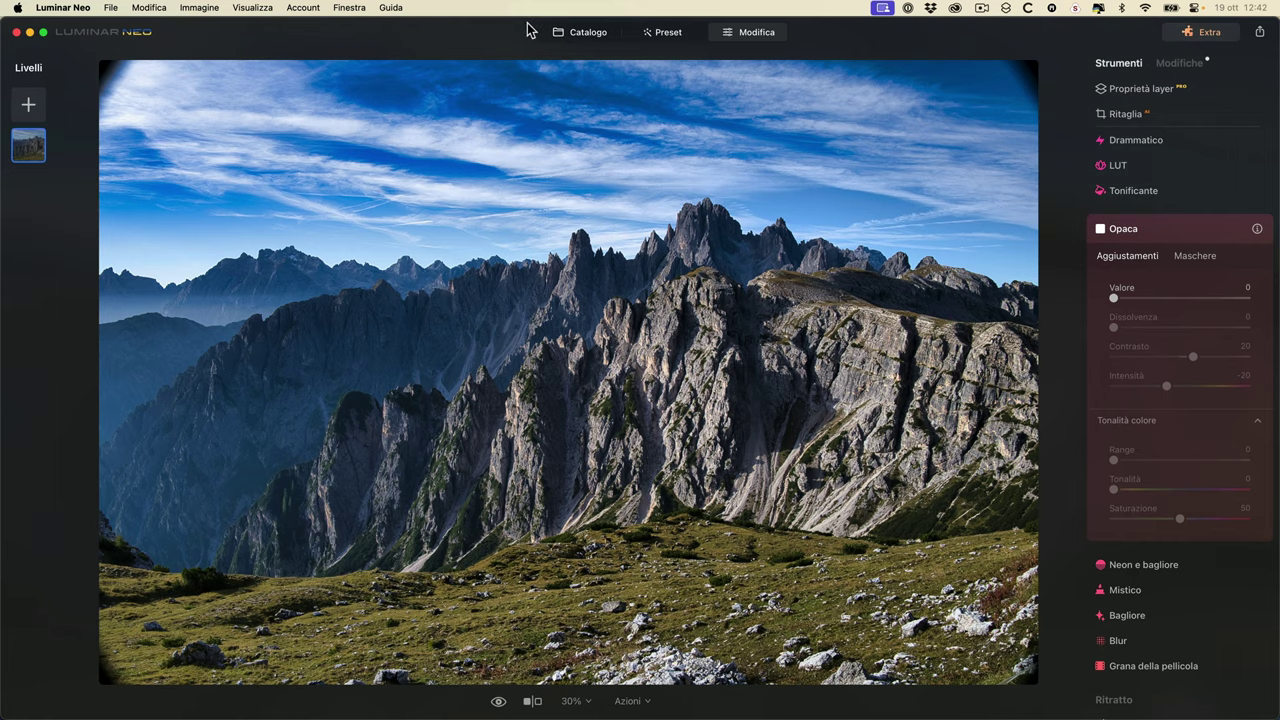
click(580, 34)
double_click(557, 430)
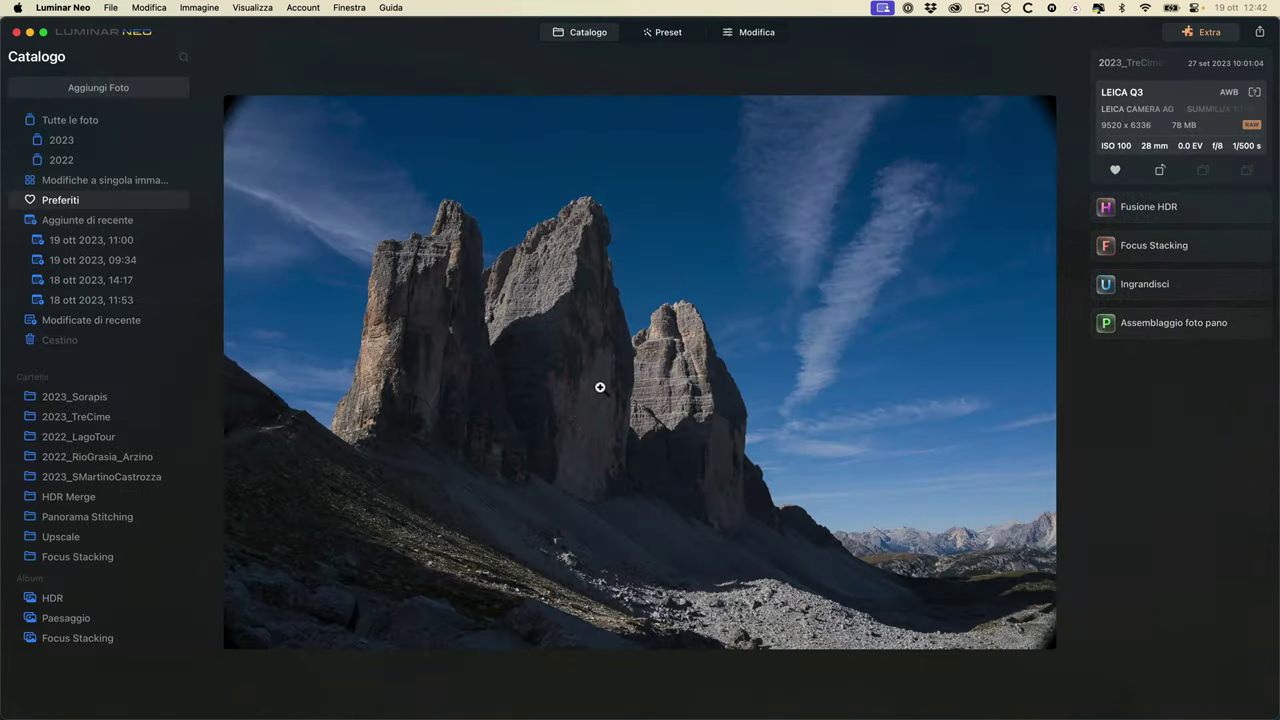
click(754, 31)
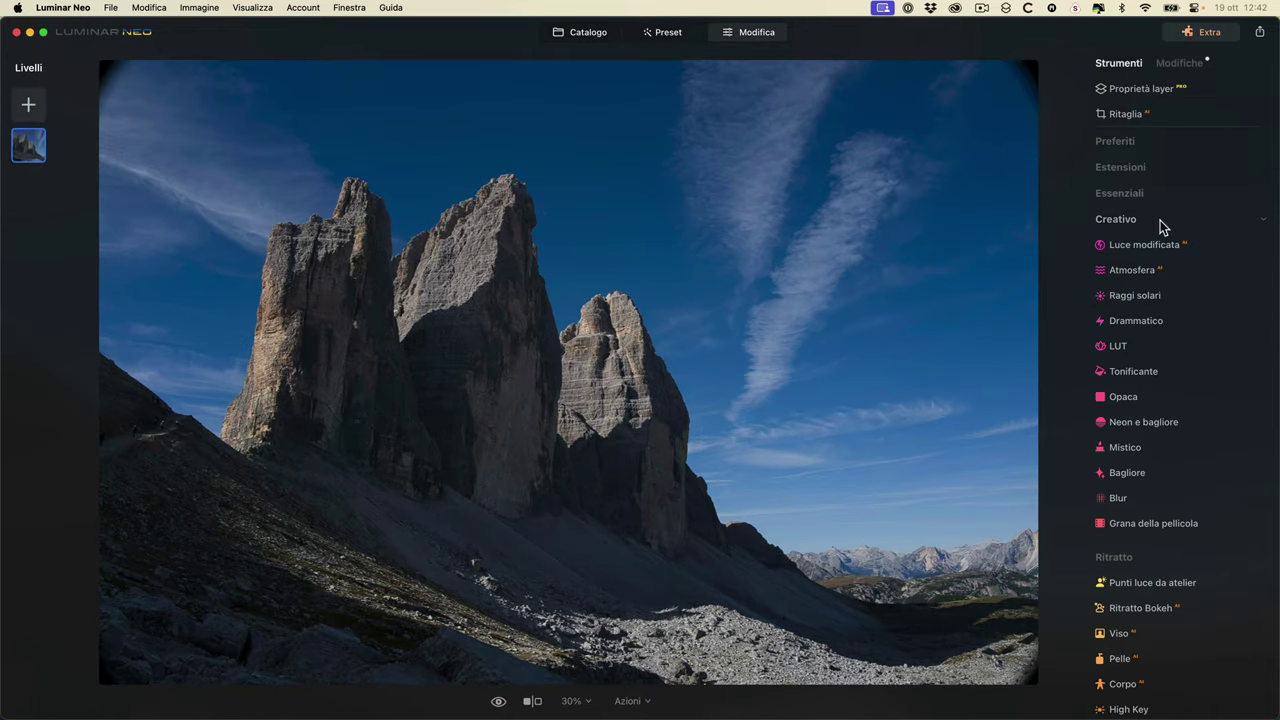
- Draw a neon line along the skyline of the rock peaks across the whole photo with the Neon e bagliore tool
click(1162, 423)
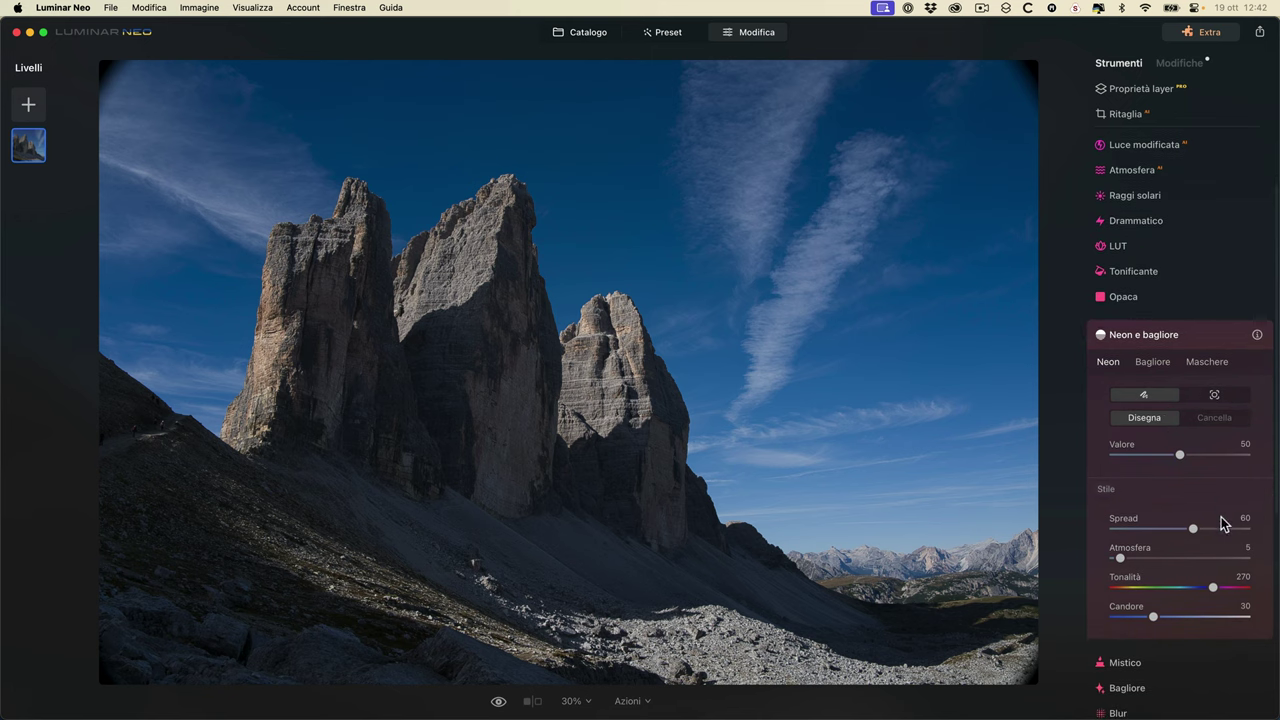
click(1143, 397)
mouse_move(111, 343)
mouse_down()
mouse_move(219, 435)
mouse_move(249, 369)
mouse_move(278, 223)
mouse_move(339, 205)
mouse_move(351, 178)
mouse_move(365, 180)
mouse_move(398, 220)
mouse_move(396, 254)
mouse_move(464, 196)
mouse_move(959, 596)
mouse_move(1043, 590)
mouse_up()
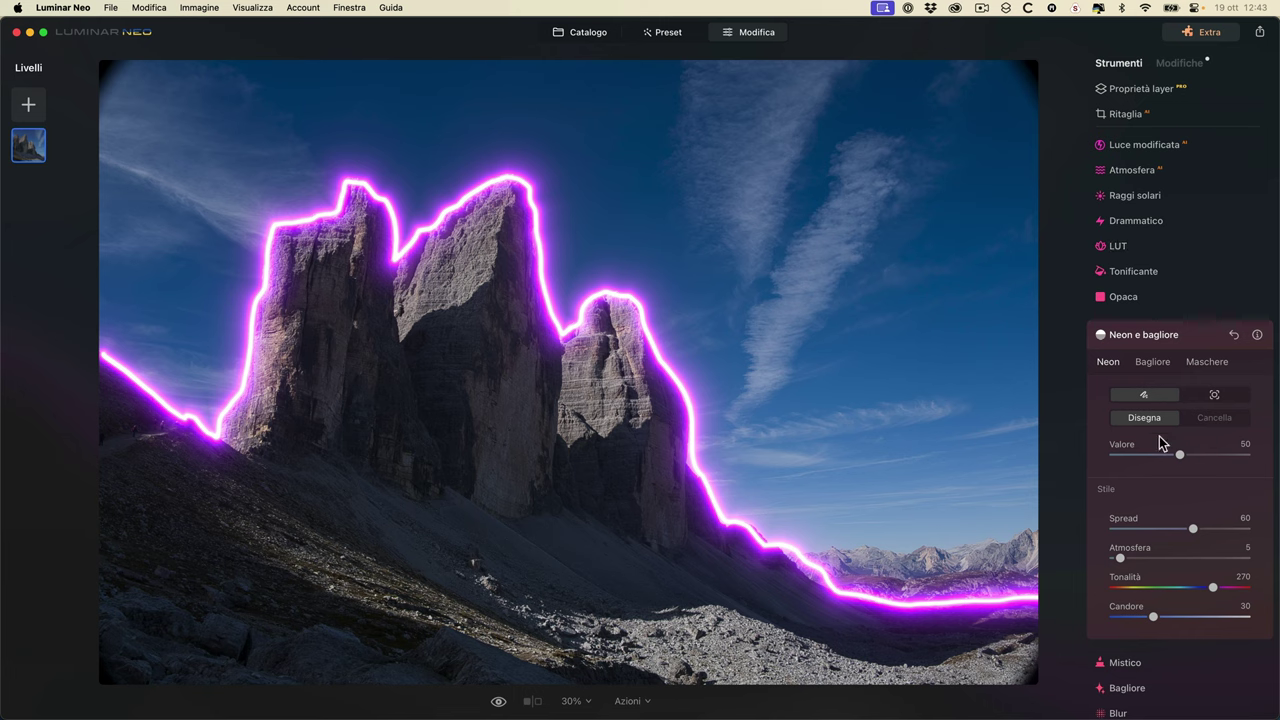
- Set the neon line's Spread to 53 and Atmosfera to 46
mouse_move(1181, 454)
mouse_down()
mouse_move(1132, 452)
mouse_move(1201, 450)
mouse_move(1175, 452)
mouse_up()
scroll(1164, 440, down, 3)
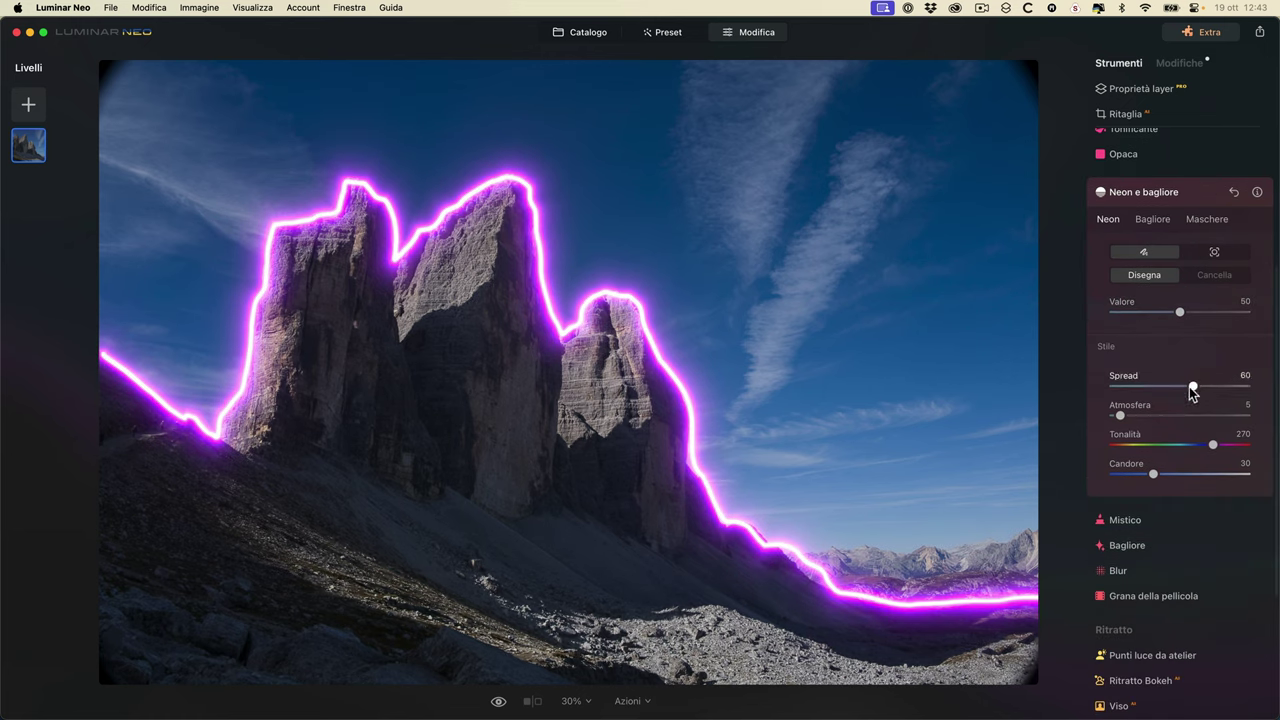
mouse_move(1167, 387)
mouse_down()
mouse_move(1134, 388)
mouse_move(1243, 386)
mouse_move(1173, 386)
mouse_move(1184, 388)
mouse_up()
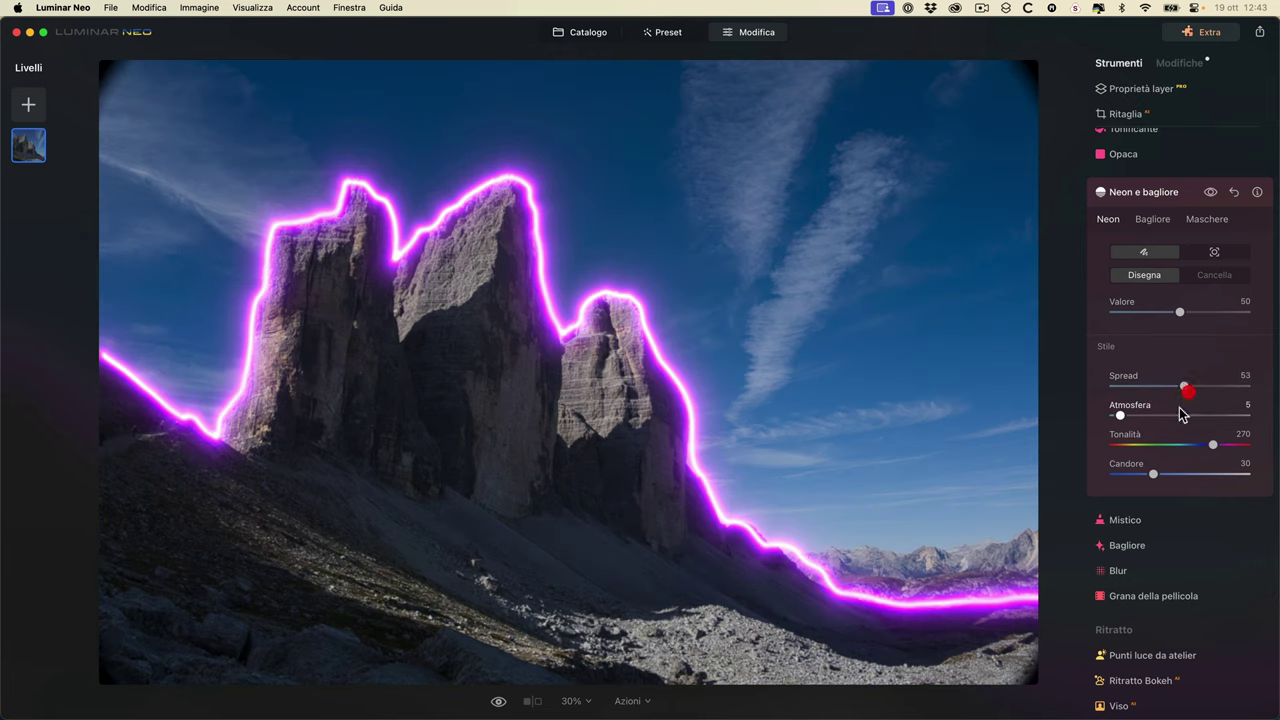
mouse_move(1120, 415)
mouse_down()
mouse_move(1246, 412)
mouse_move(1175, 416)
mouse_up()
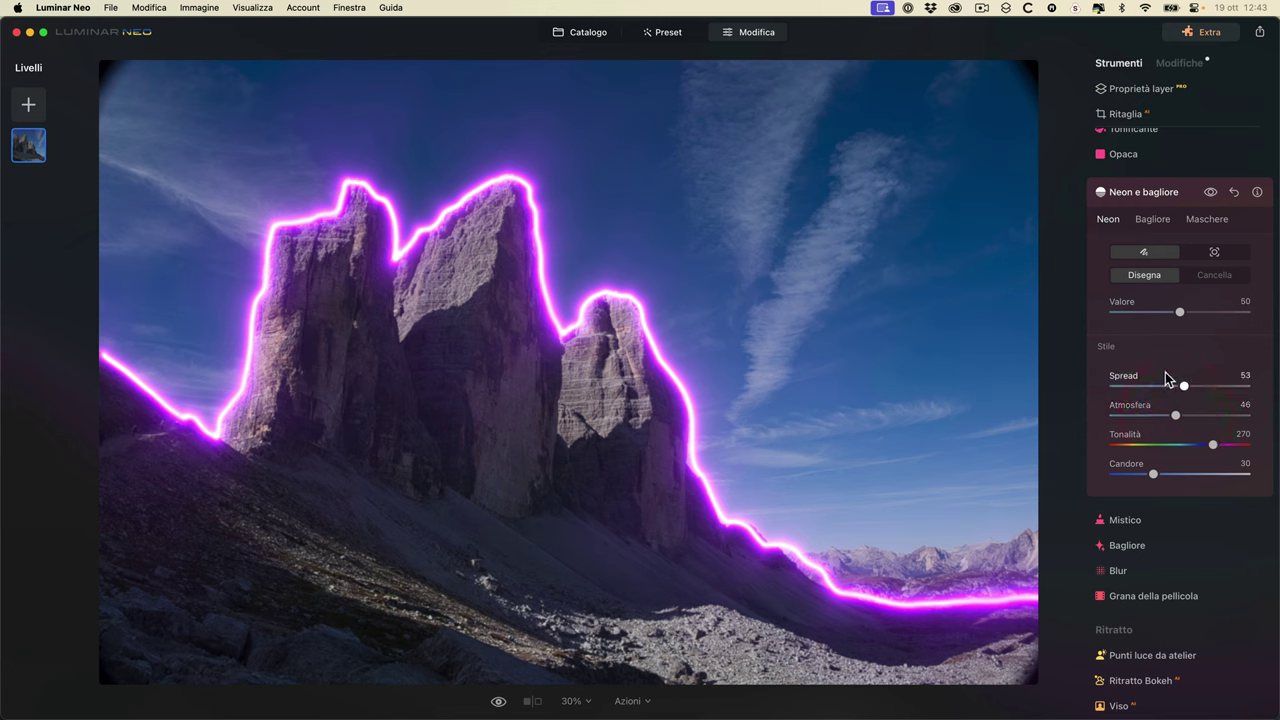
- Set the inner (Interno) Bagliore Valore of the neon effect to 28
click(1157, 221)
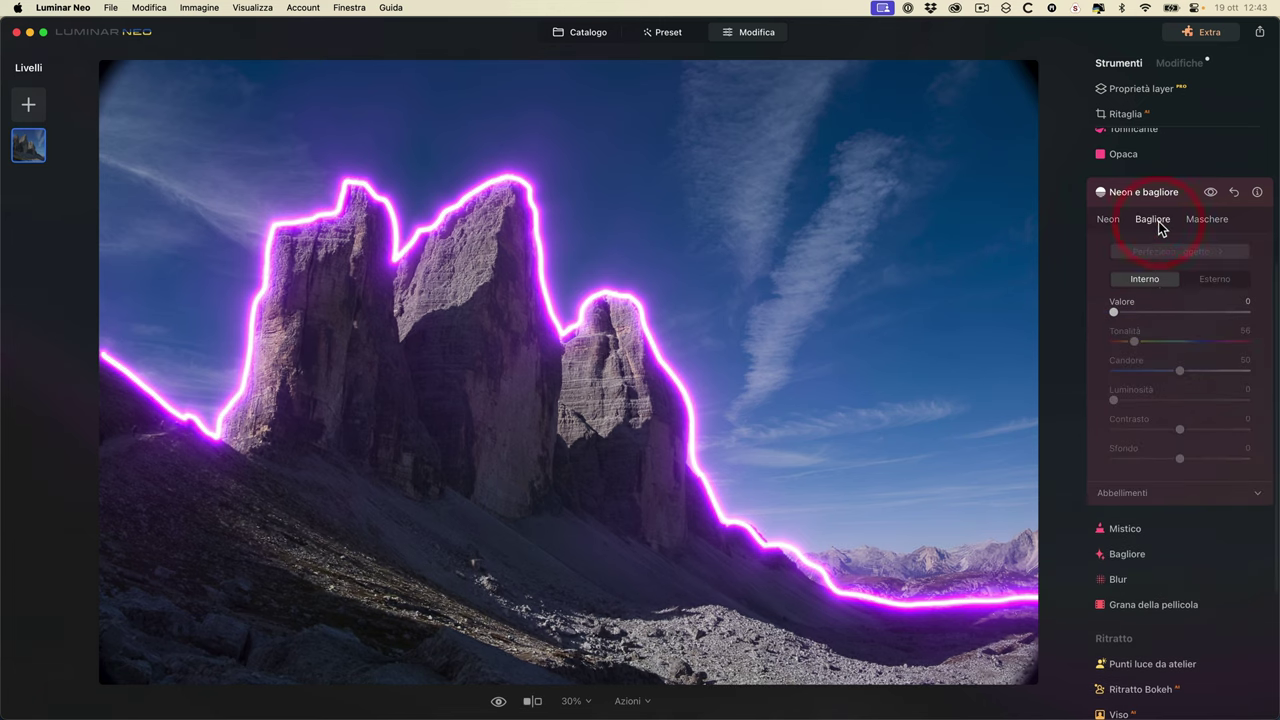
drag(1116, 312, 1169, 310)
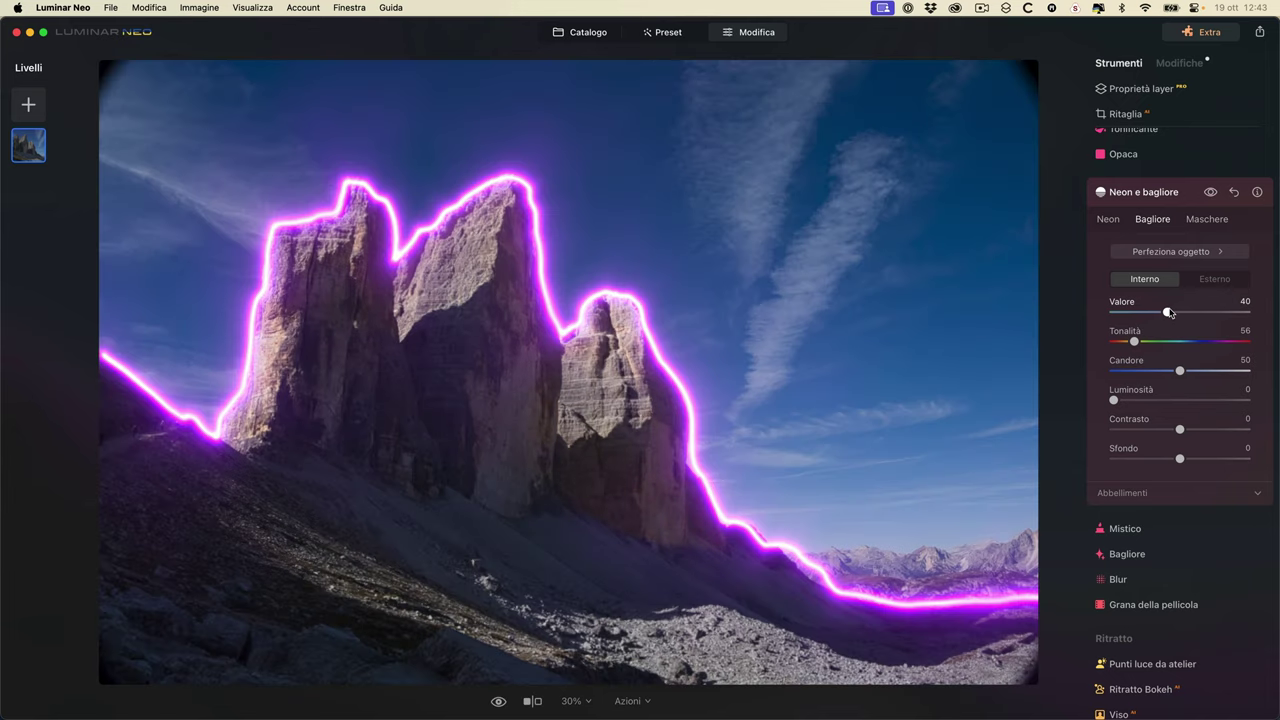
drag(1167, 316, 1150, 312)
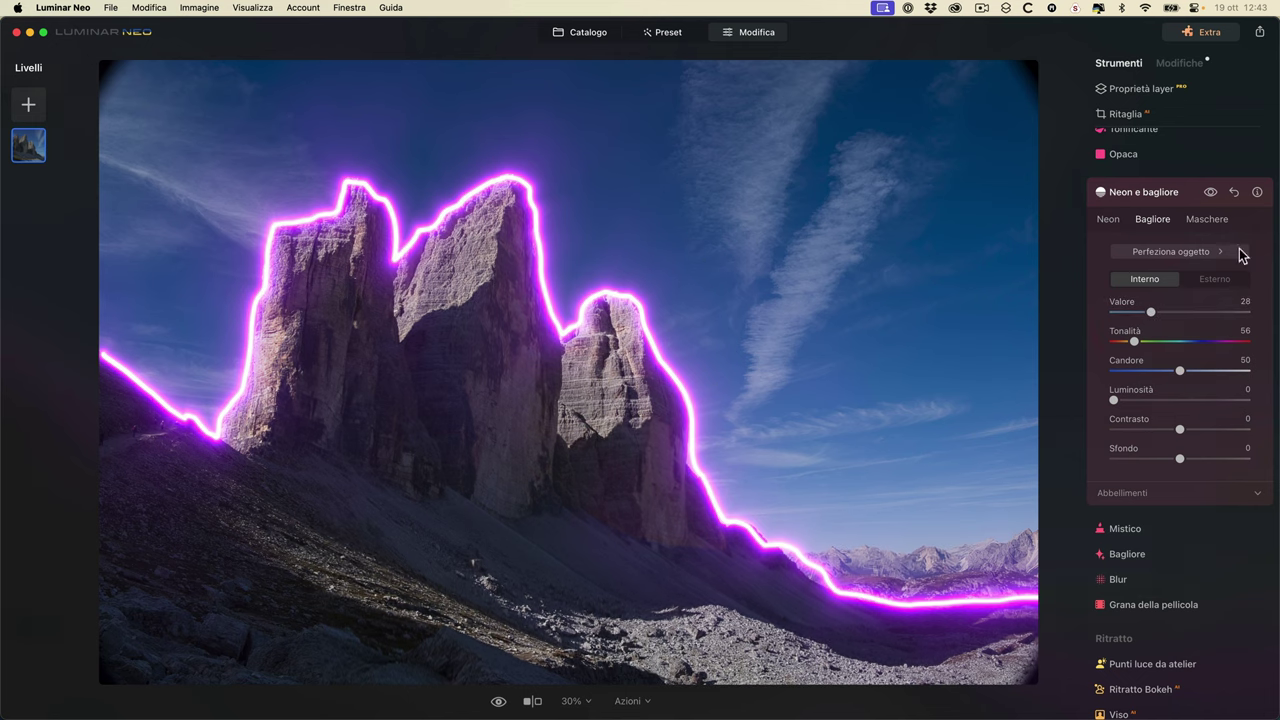
- Compare the photo with and without the Neon e bagliore effect
click(1210, 192)
click(1210, 192)
click(1210, 192)
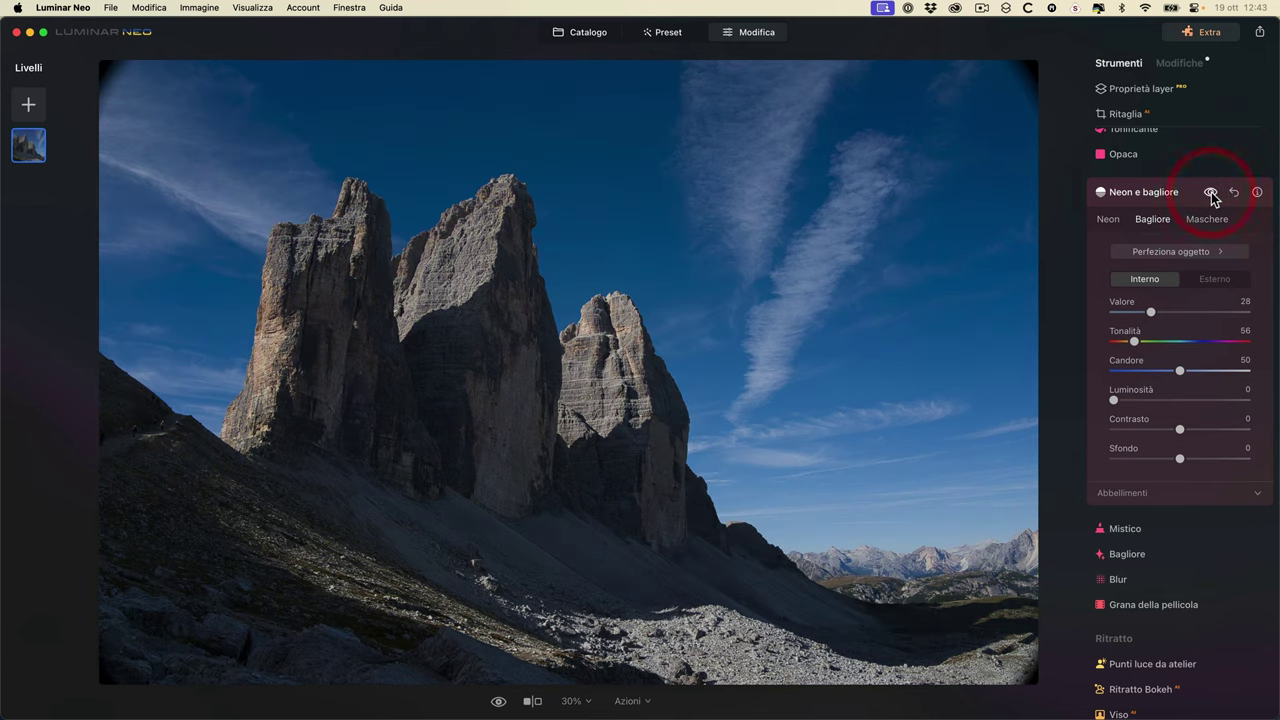
click(1210, 192)
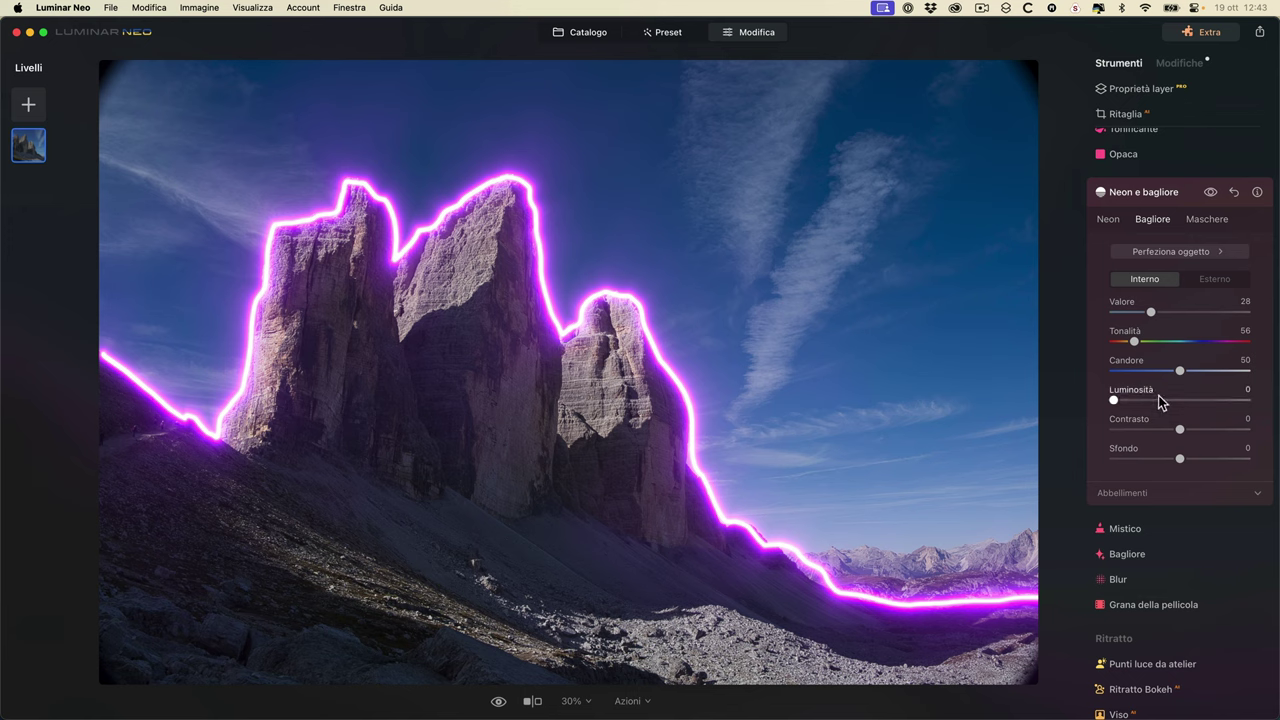
- Try refining the glow's object mask on the peaks with Perfeziona oggetto, setting the brush Dimensioni to 159
click(1186, 254)
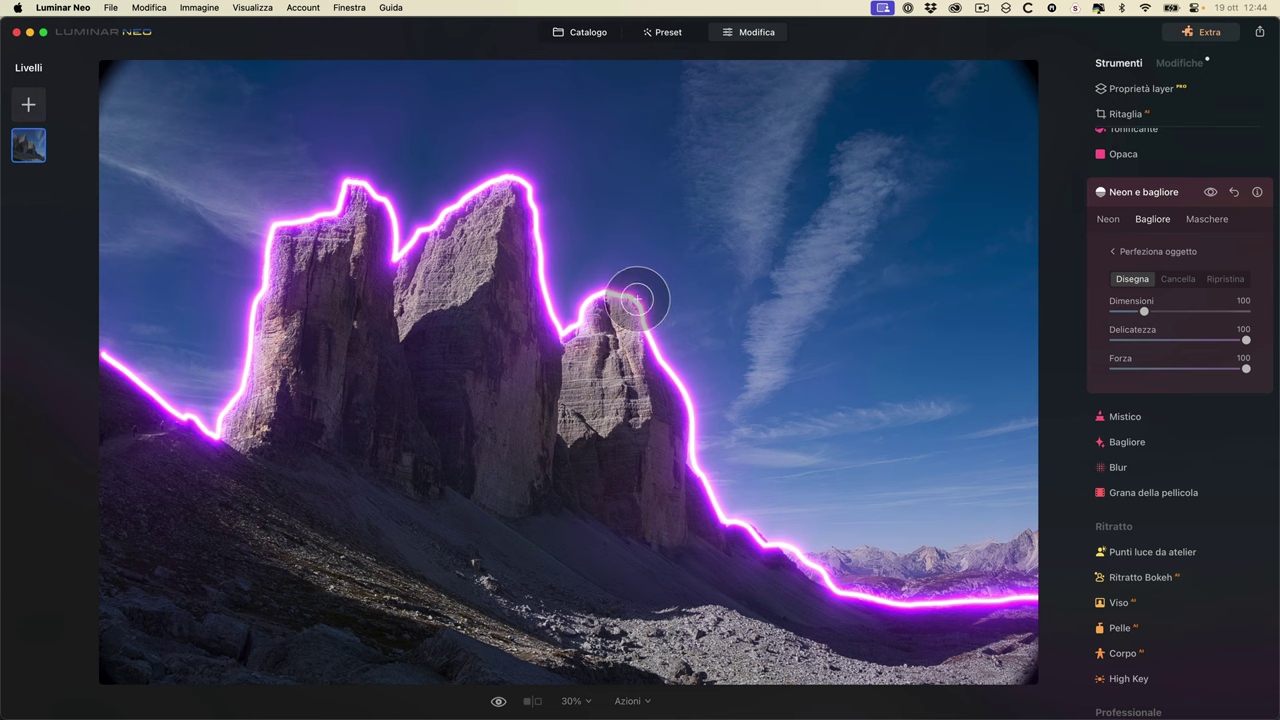
click(598, 346)
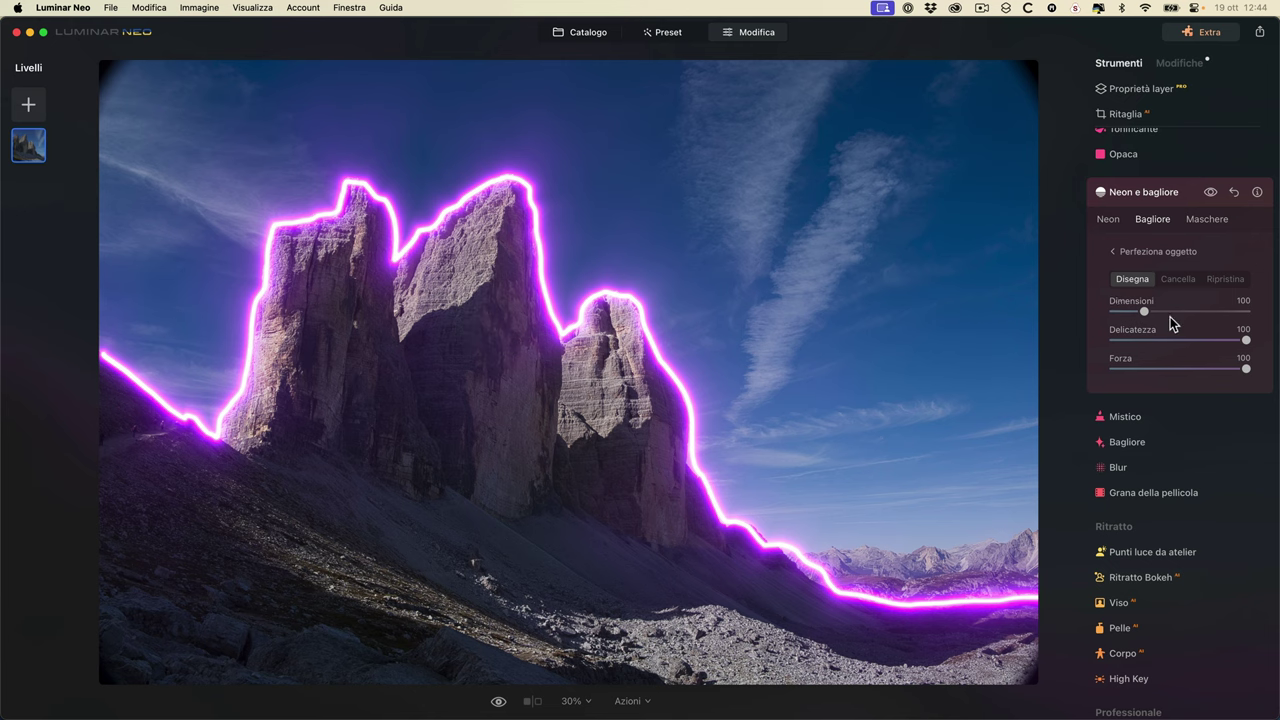
drag(1161, 312, 1165, 313)
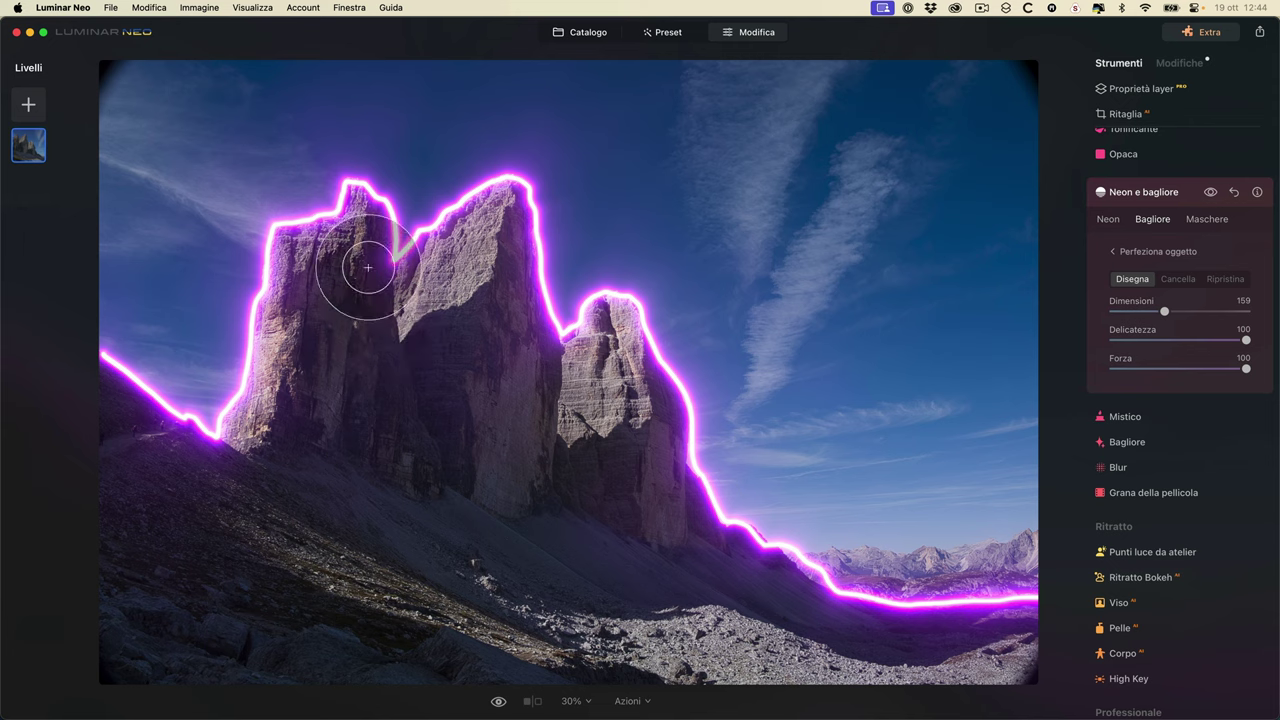
- Reset all Neon e bagliore adjustments and close the tool
click(1235, 193)
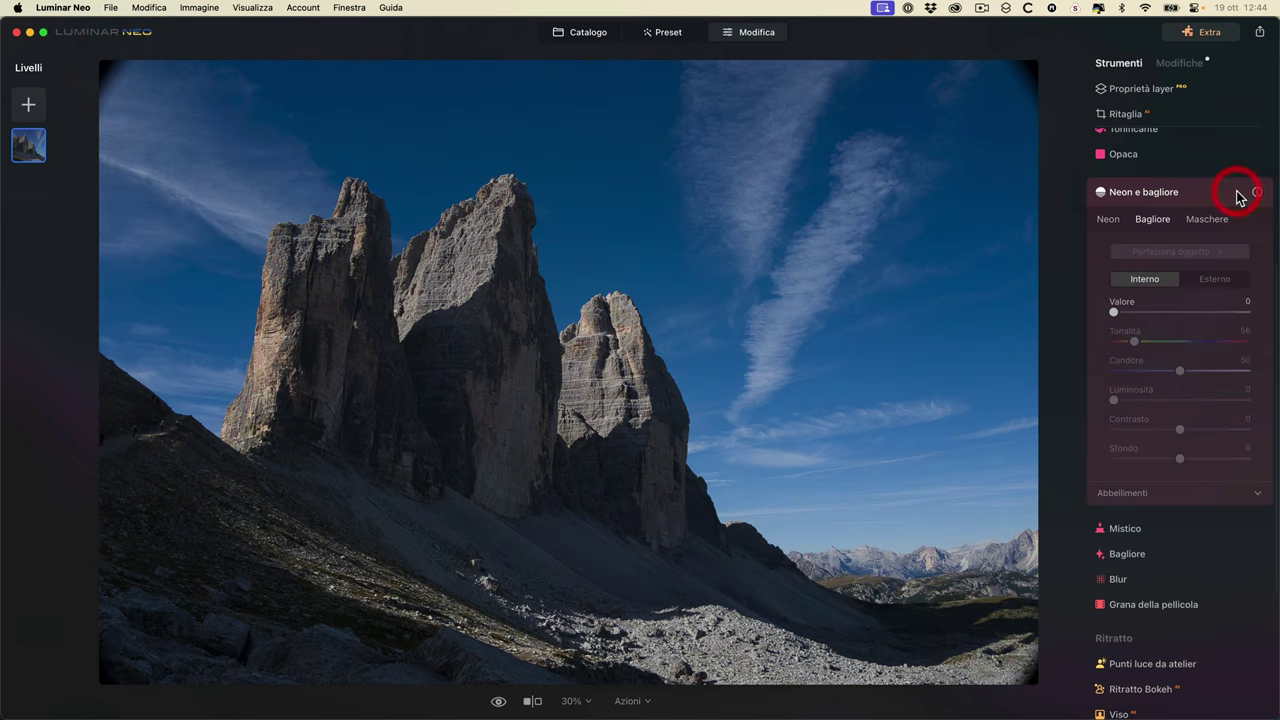
click(1183, 191)
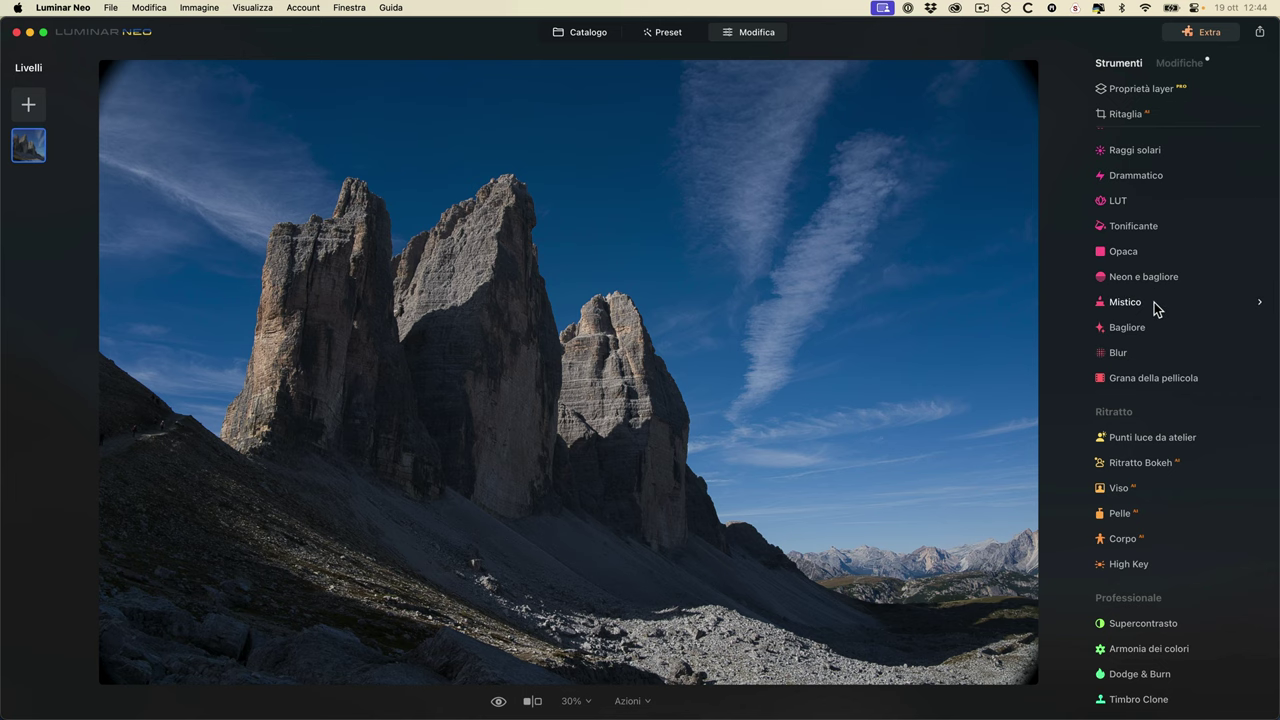
- Open the catalogue photo of the cloudy sky over the dark mountain plateau for editing
click(578, 33)
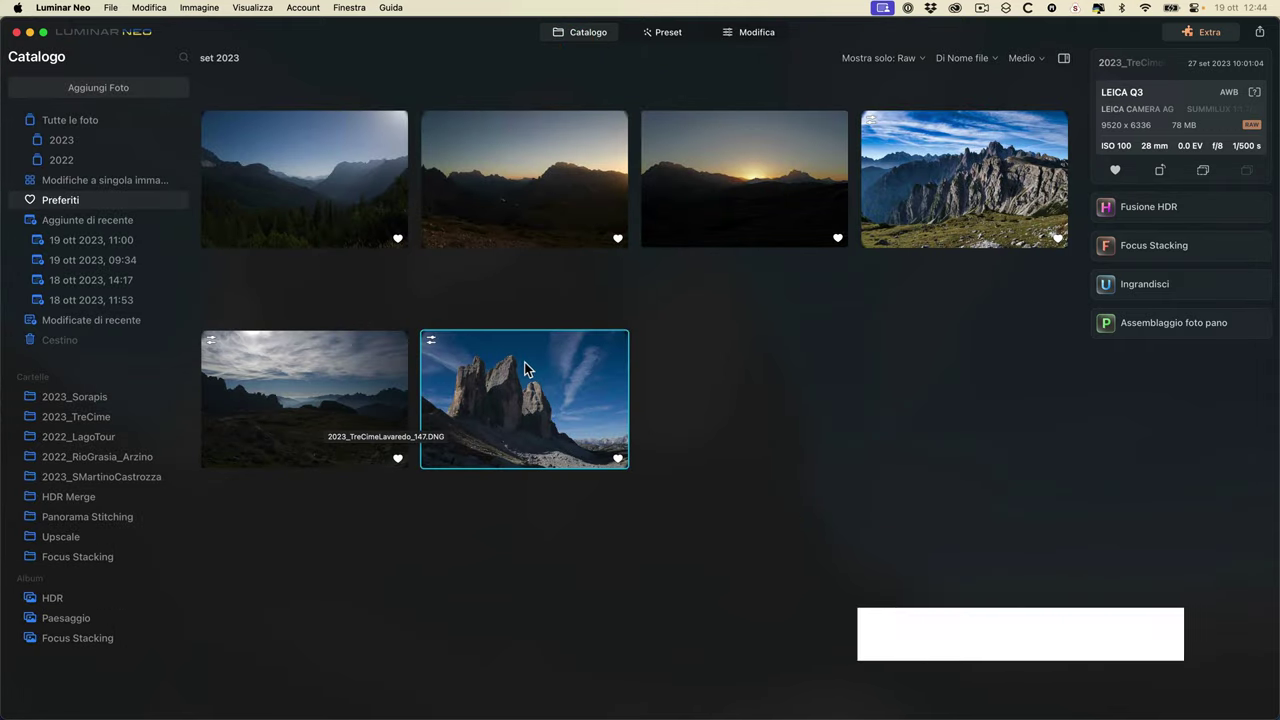
double_click(323, 409)
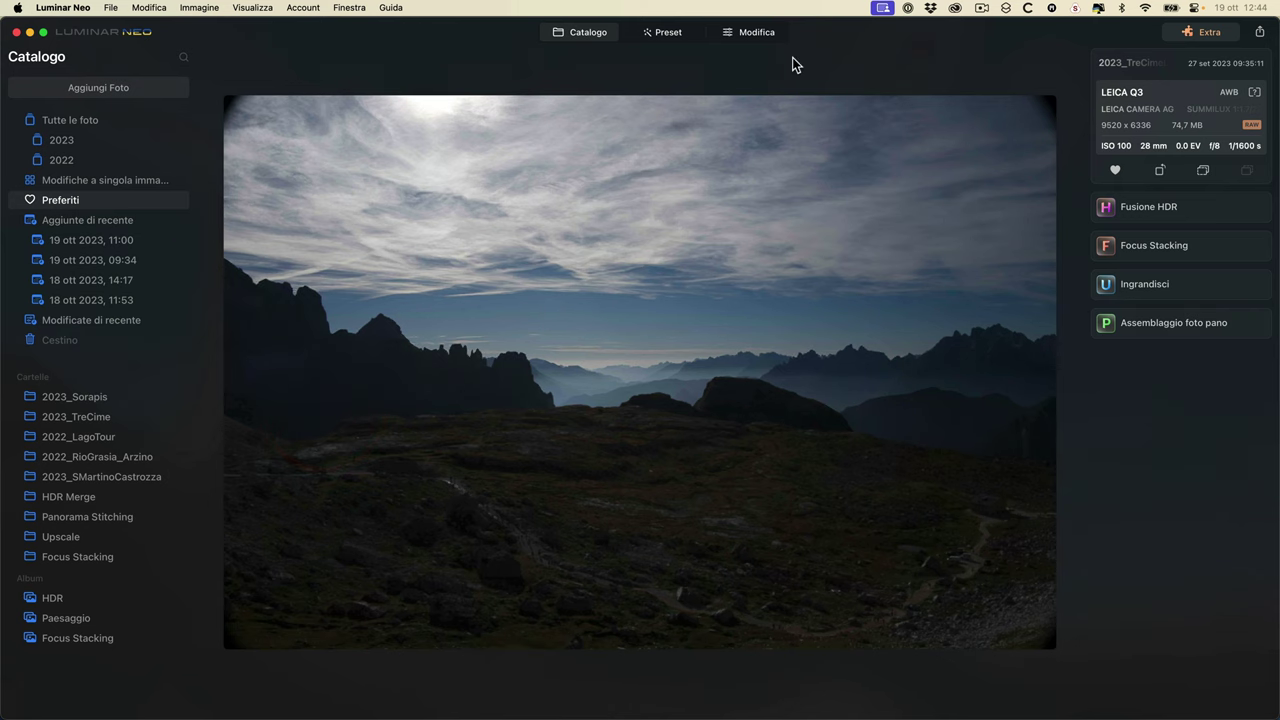
click(760, 32)
- Set Accento to 100 in the Migliora con AI tool and close it
click(1112, 142)
click(1123, 166)
drag(1113, 249, 1272, 250)
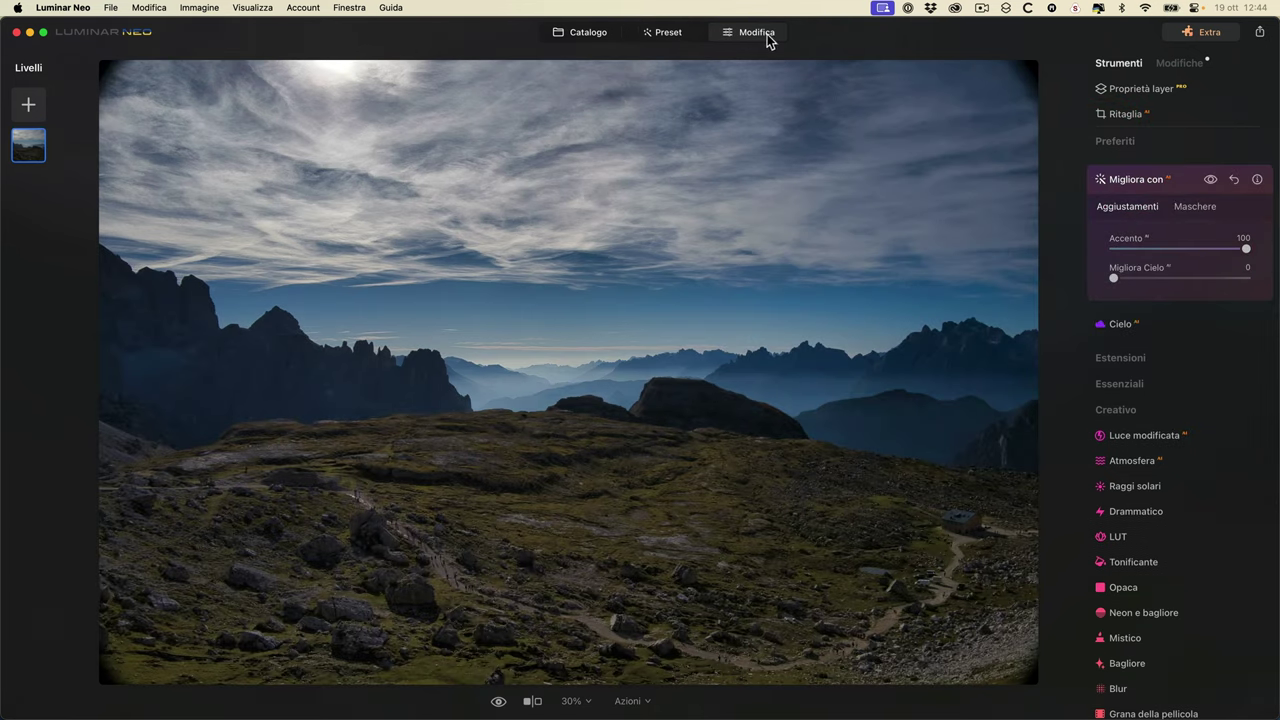
click(1147, 179)
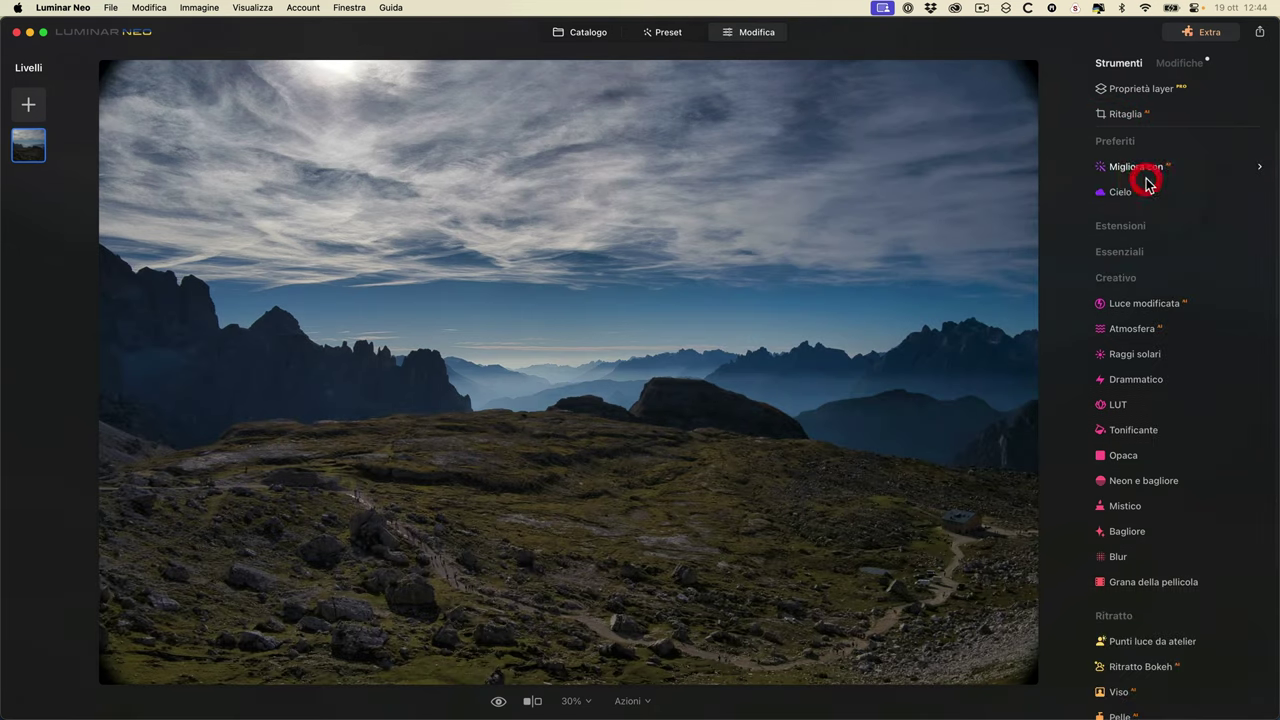
- Apply the Mistico effect to the photo with Valore 75 and Ombre 71
click(1128, 507)
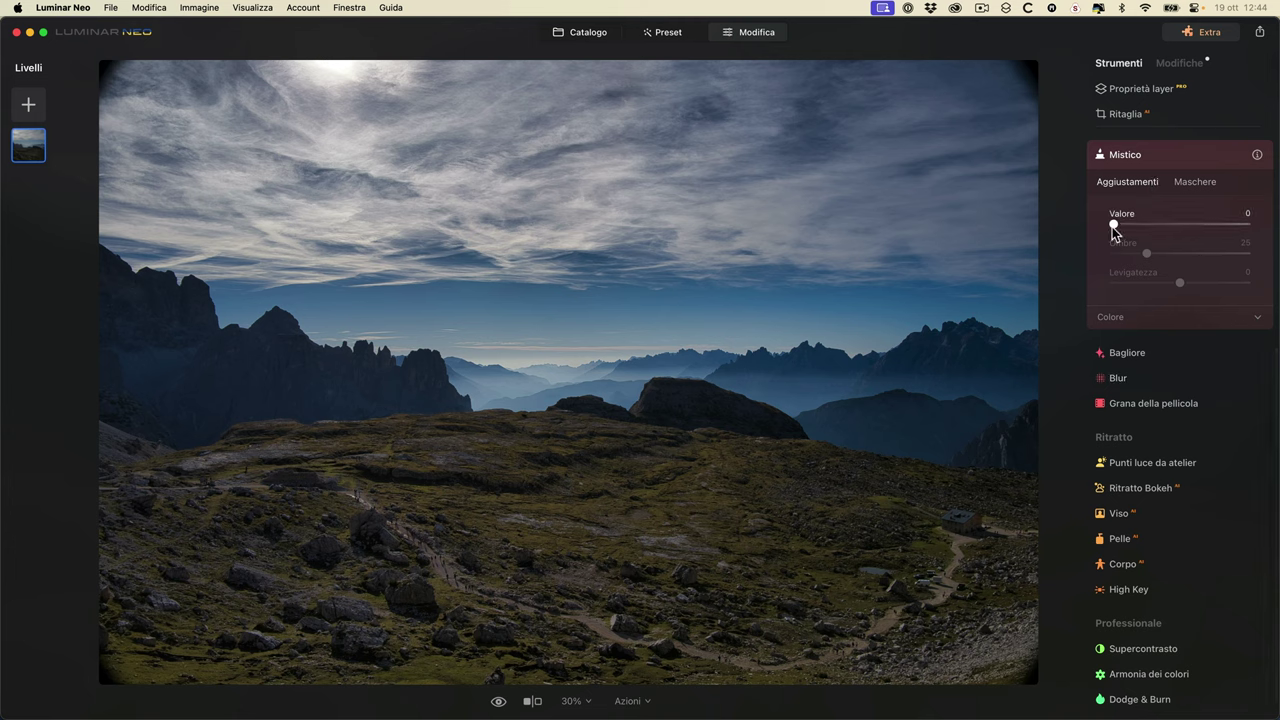
drag(1114, 224, 1018, 224)
drag(1114, 224, 1214, 224)
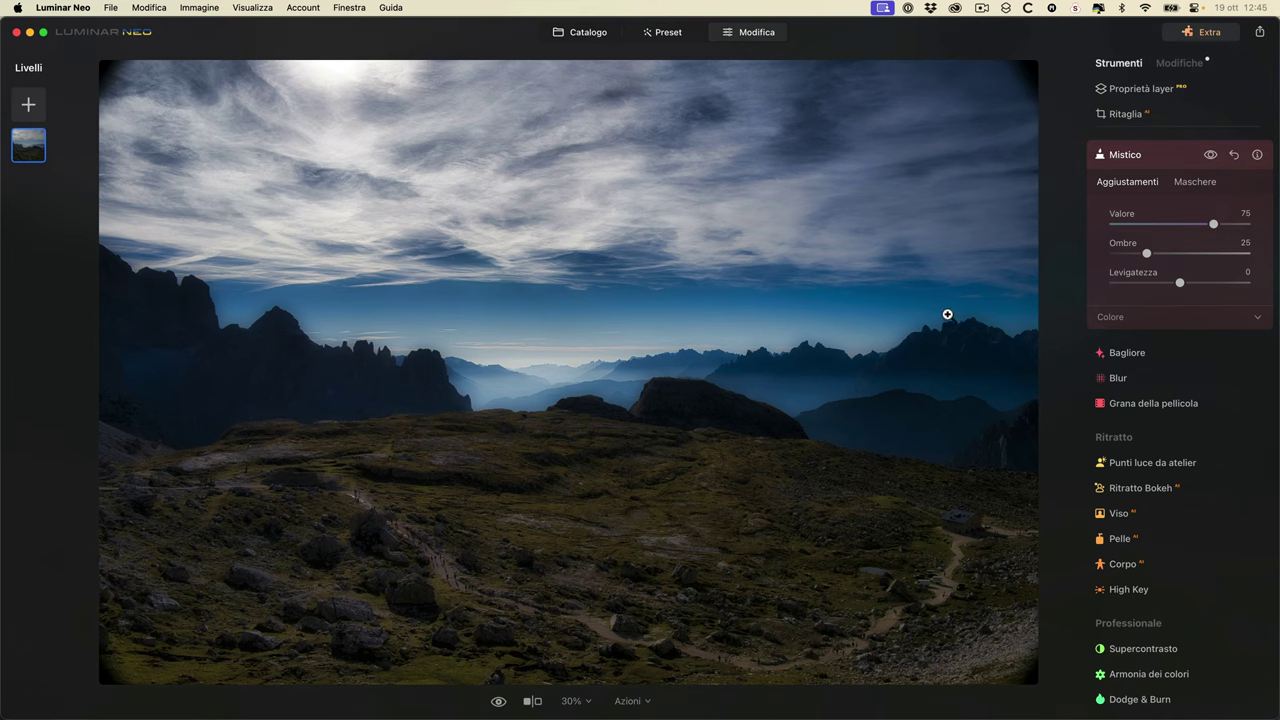
mouse_move(1153, 250)
mouse_down()
mouse_move(1208, 251)
mouse_move(1134, 251)
mouse_move(1208, 251)
mouse_move(1272, 284)
mouse_up()
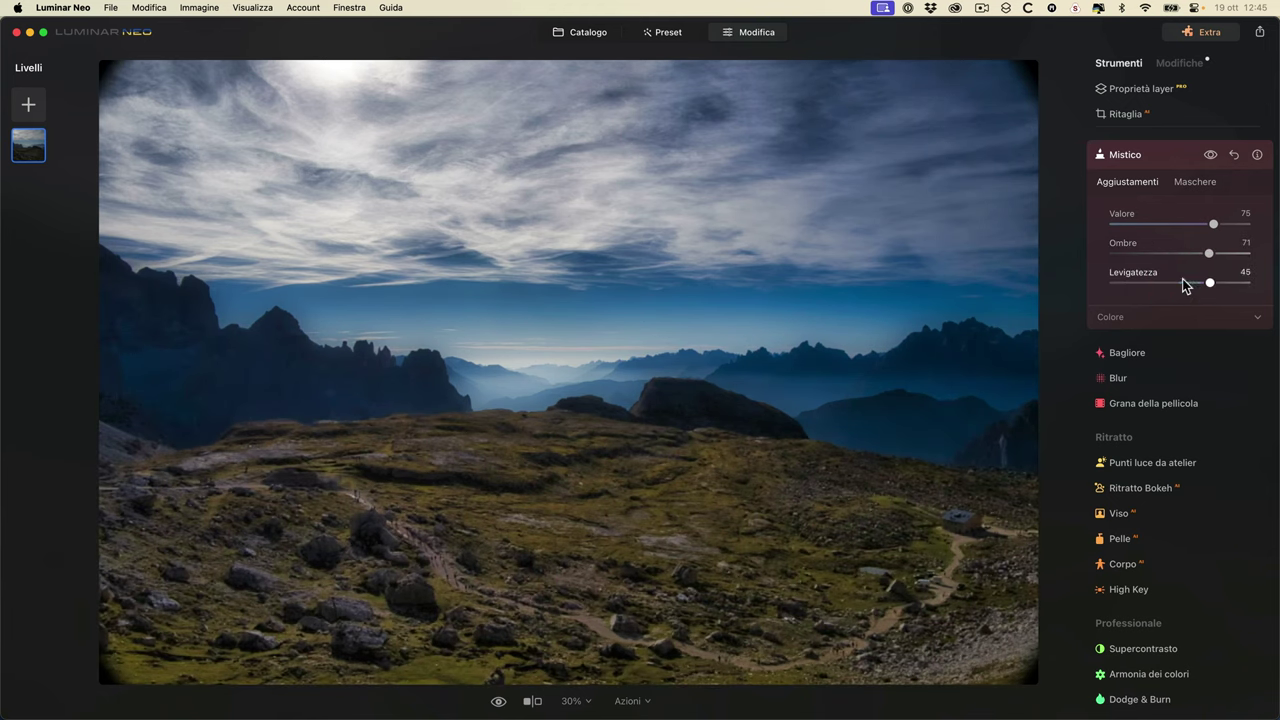
- Try the Mistico Levigatezza at -100 and 88, checking the distant mountains at 100% zoom, and settle on 100
drag(1182, 284, 1042, 292)
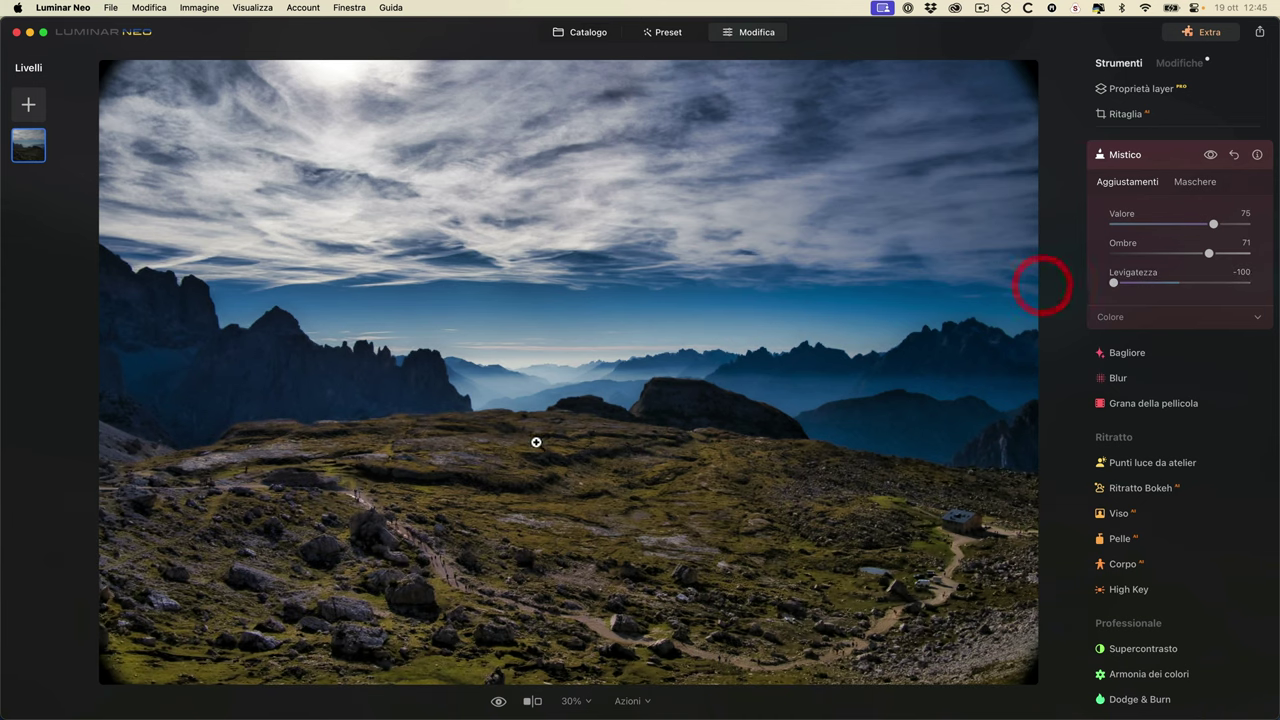
drag(1180, 283, 1269, 291)
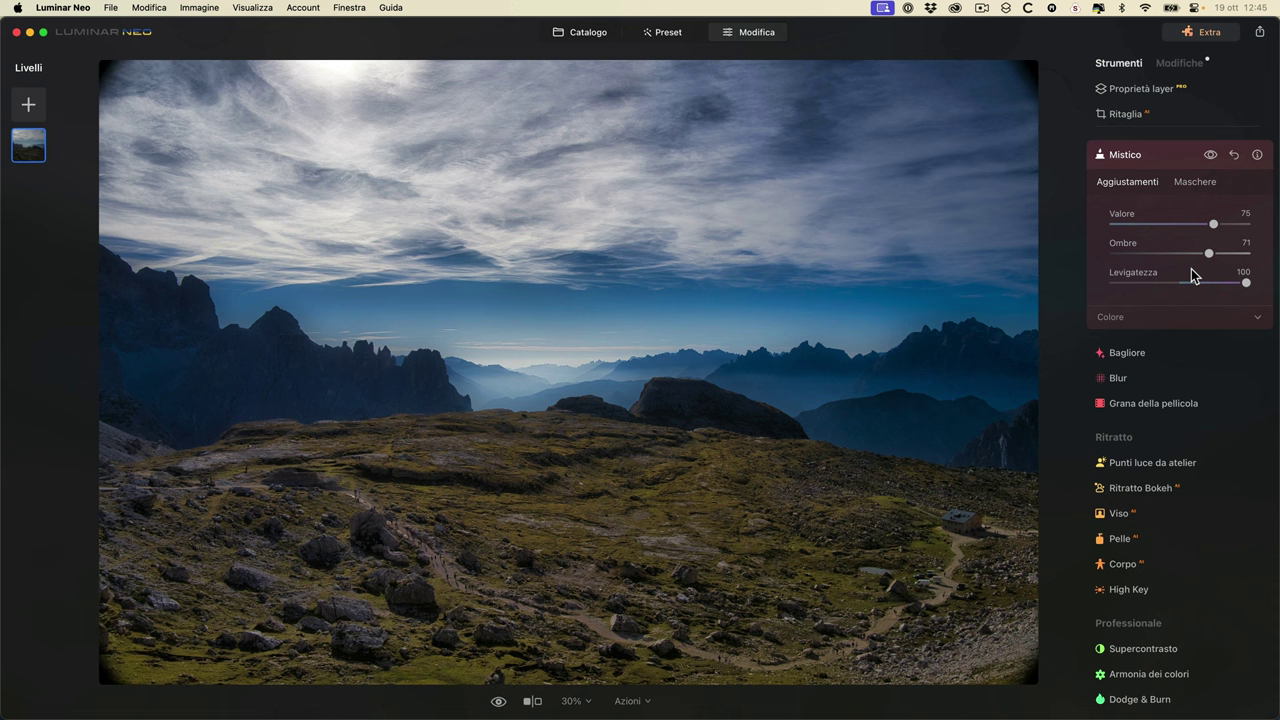
mouse_move(1244, 283)
mouse_down()
mouse_move(1163, 286)
mouse_move(1240, 283)
mouse_up()
click(901, 347)
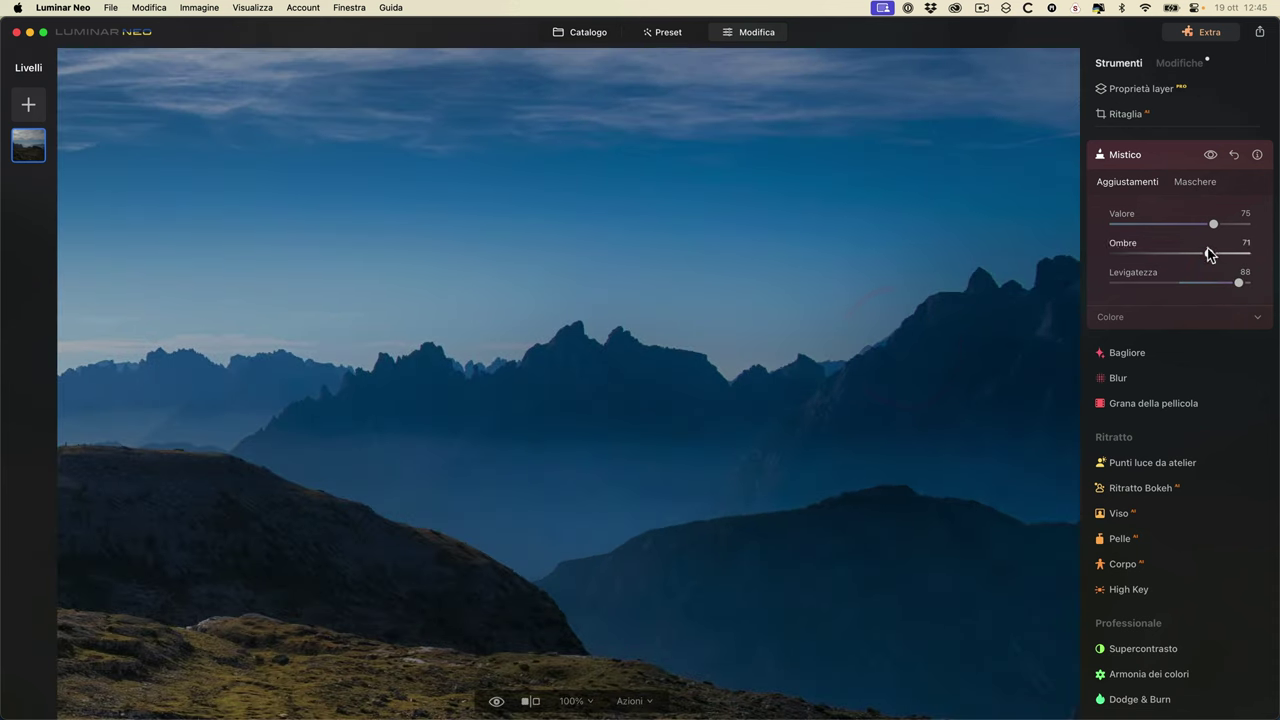
mouse_move(1238, 283)
mouse_down()
mouse_move(1084, 288)
mouse_move(1250, 283)
mouse_up()
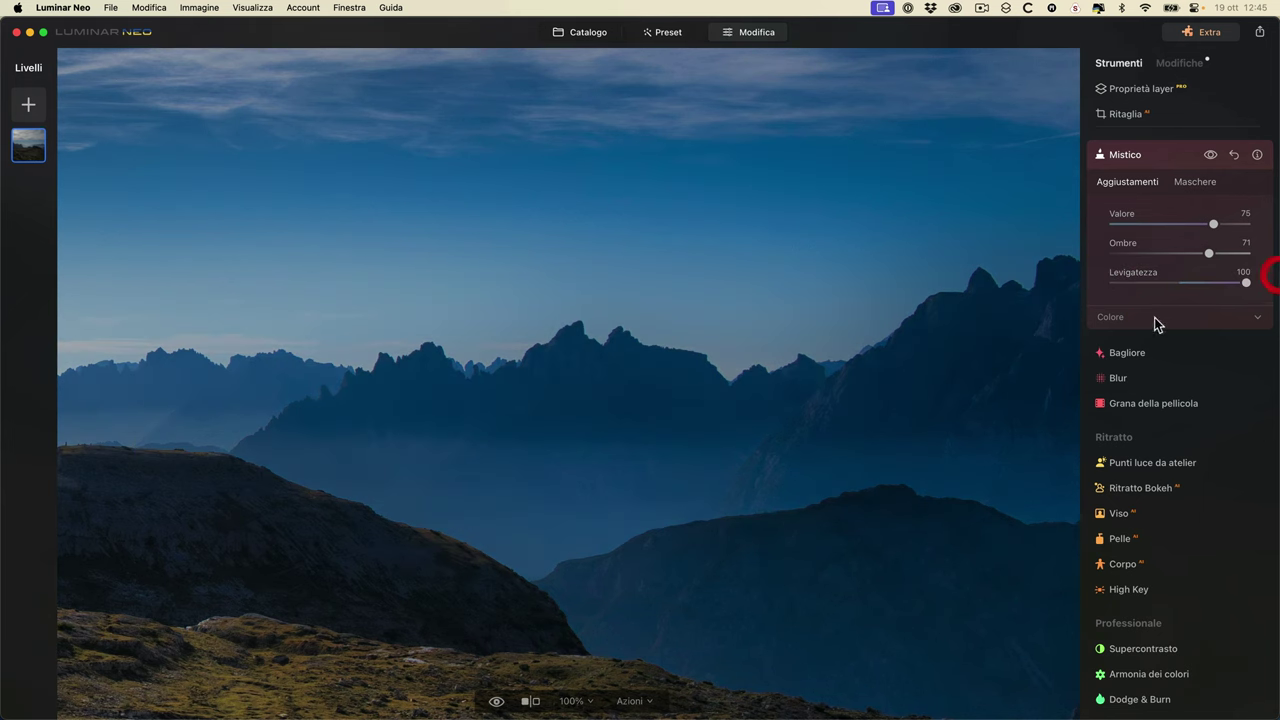
- Compare the whole photo with and without the Mistico effect
click(612, 326)
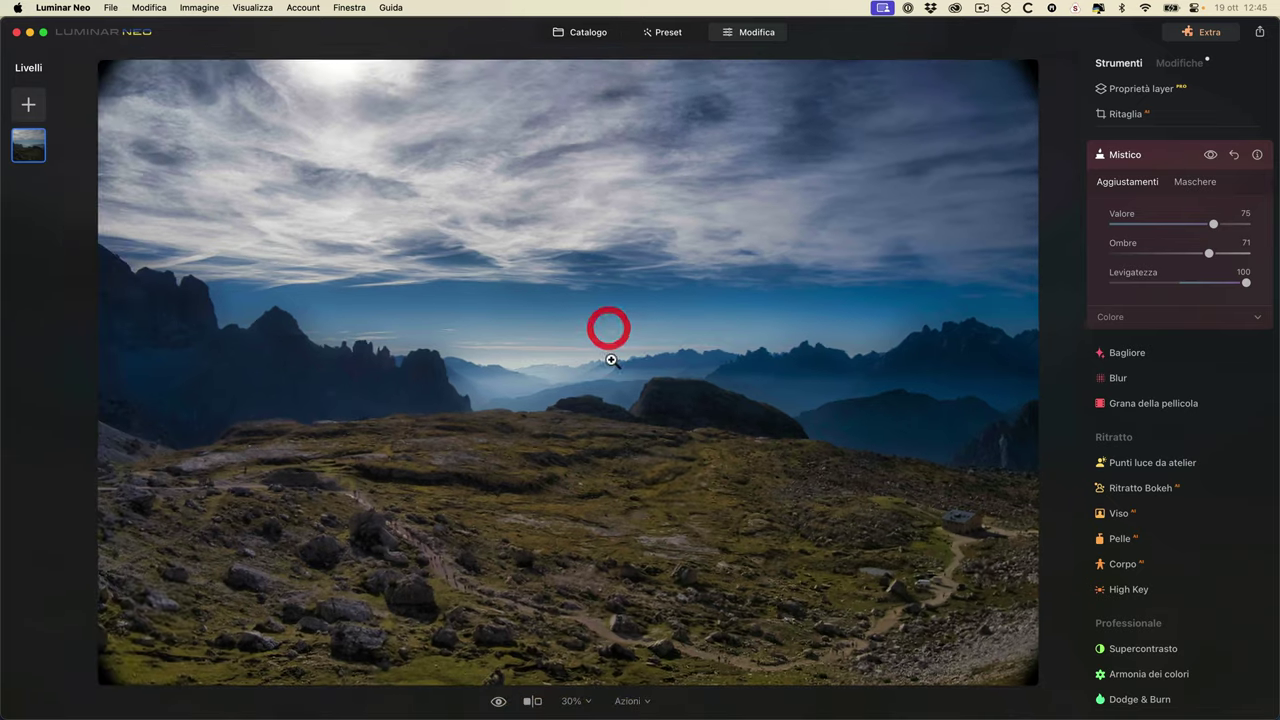
click(1210, 156)
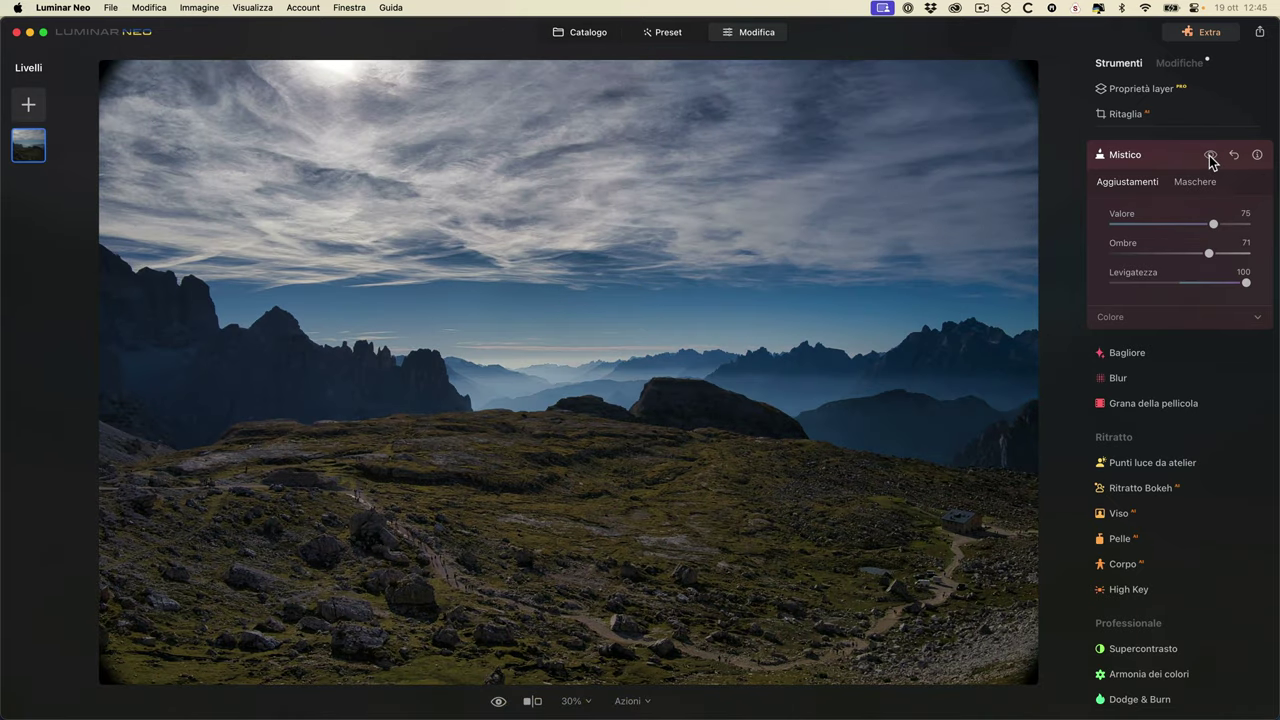
click(1210, 156)
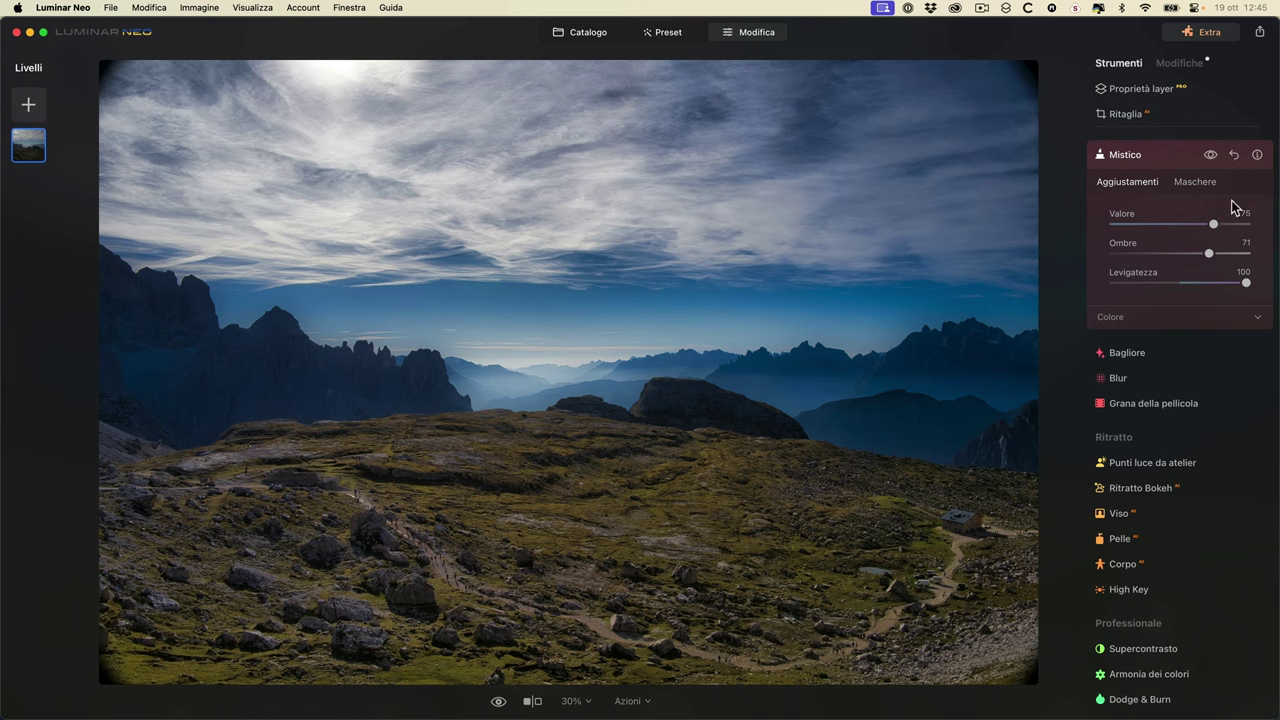
- Set Calore to 24 in the Mistico colour settings
click(1259, 318)
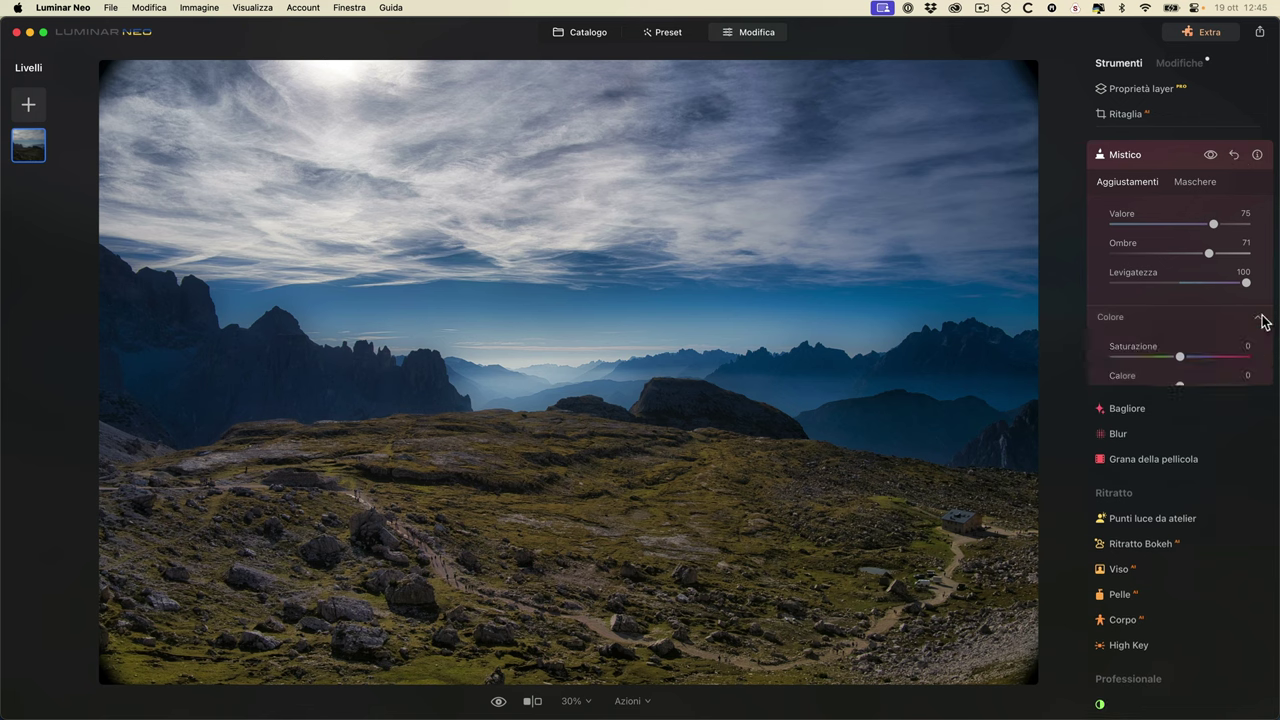
mouse_move(1180, 386)
mouse_down()
mouse_move(1222, 385)
mouse_move(1145, 385)
mouse_move(1230, 385)
mouse_move(1178, 384)
mouse_up()
double_click(1180, 385)
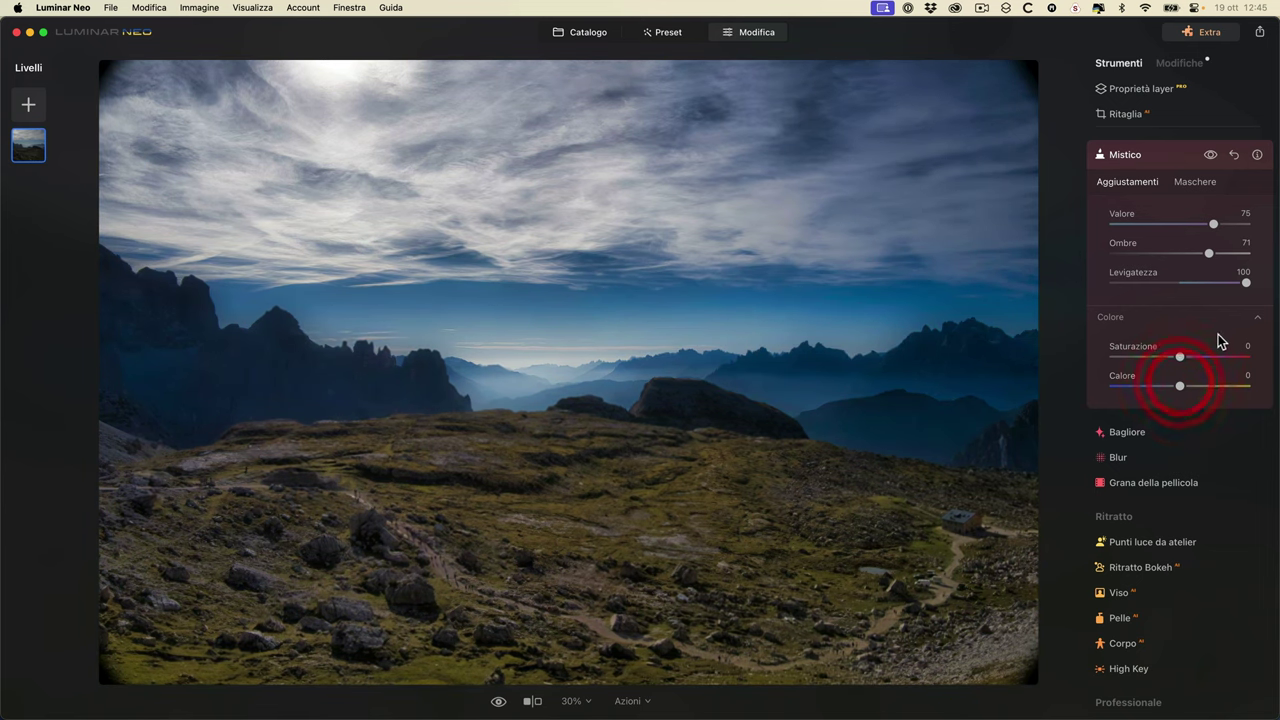
drag(1184, 385, 1197, 387)
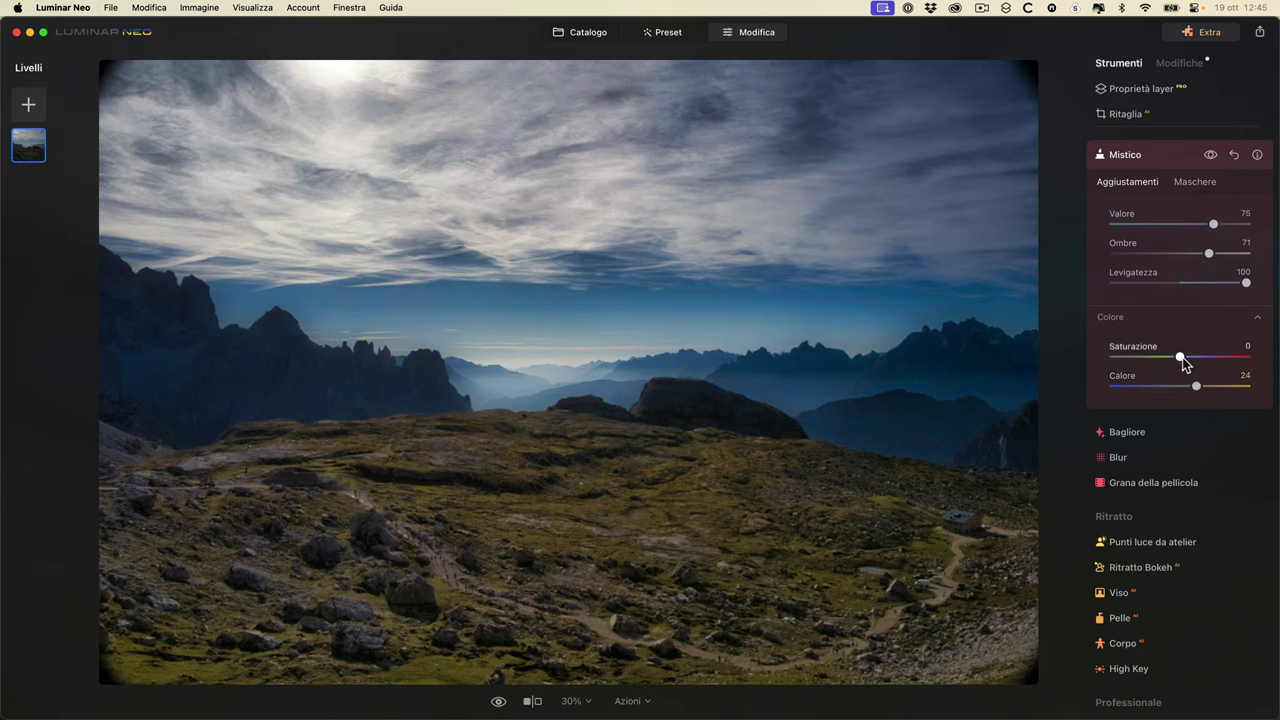
- Reset all Mistico adjustments and close the tool
click(1237, 155)
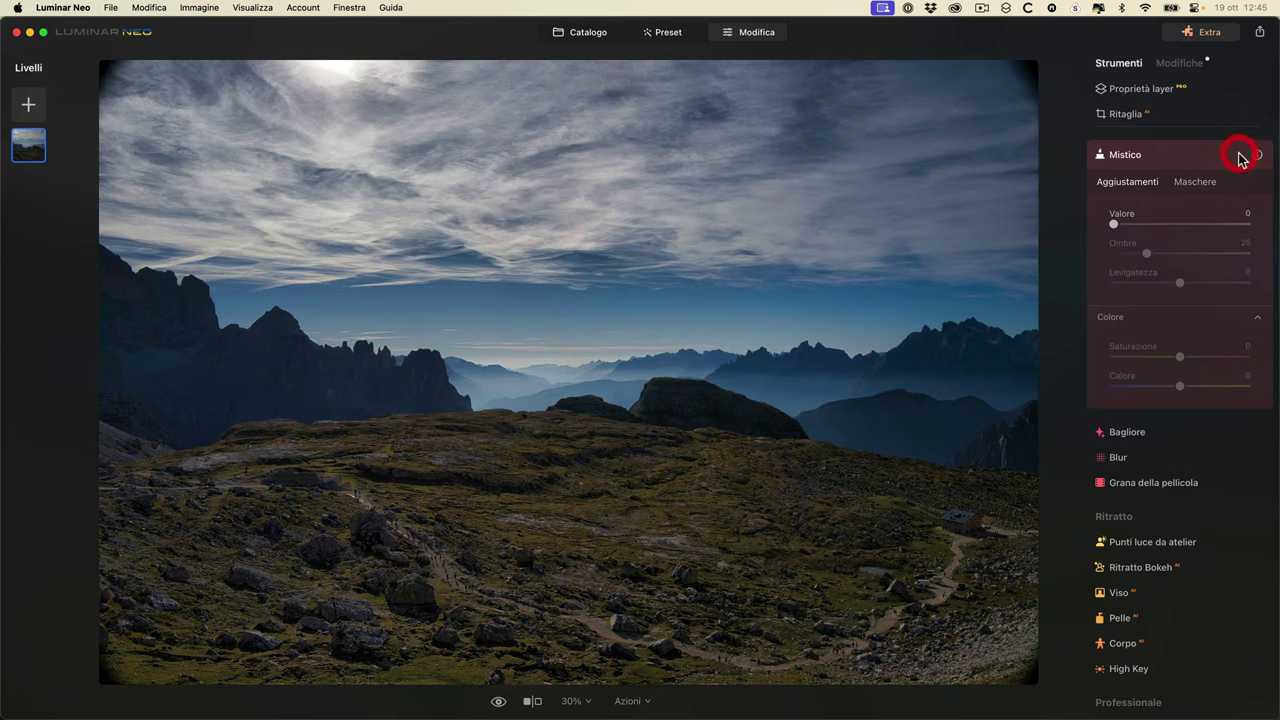
click(1172, 156)
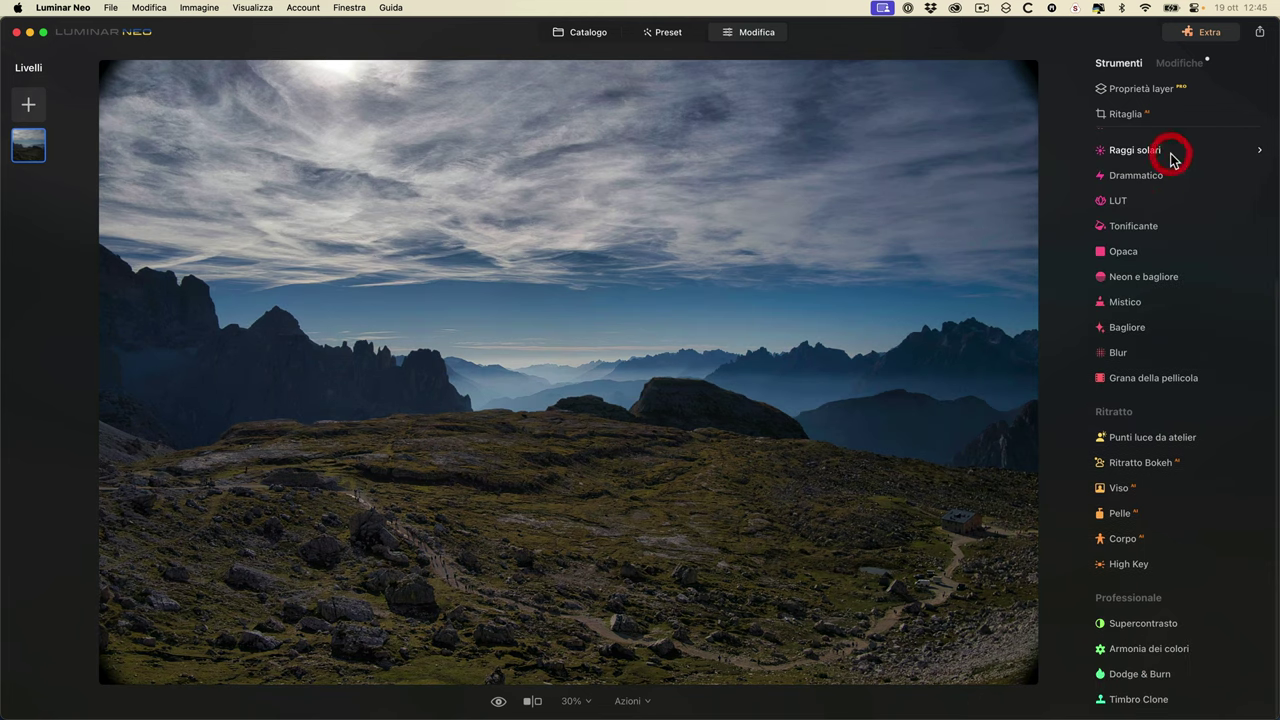
- Apply the Bagliore tool to the cloudy mountain photo with type Focus delicato and Valore 100
click(1145, 330)
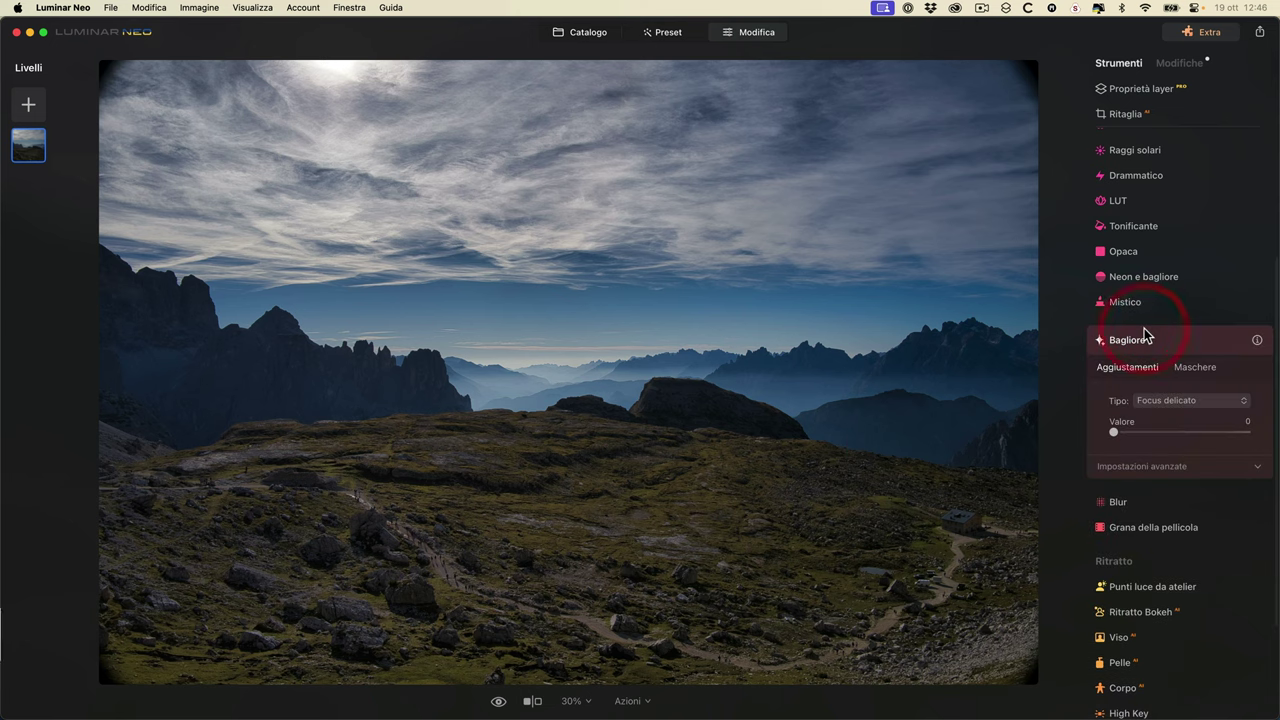
scroll(1150, 336, down, 2)
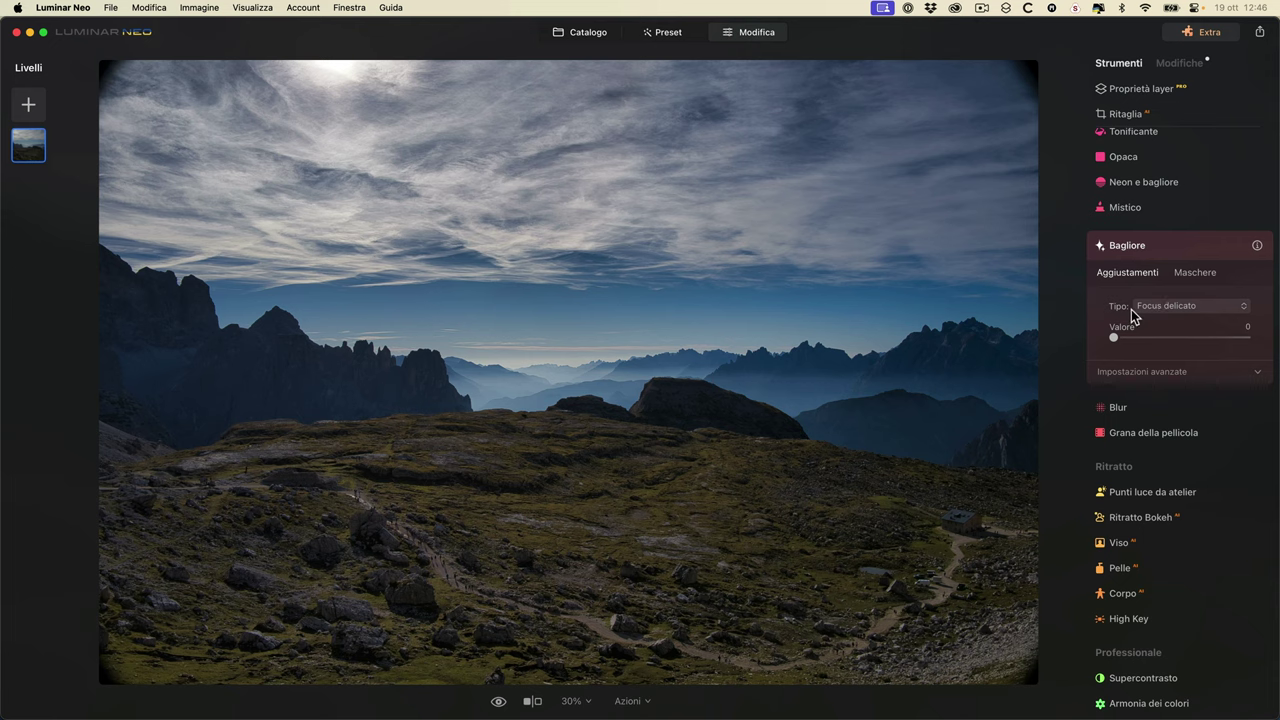
click(1232, 302)
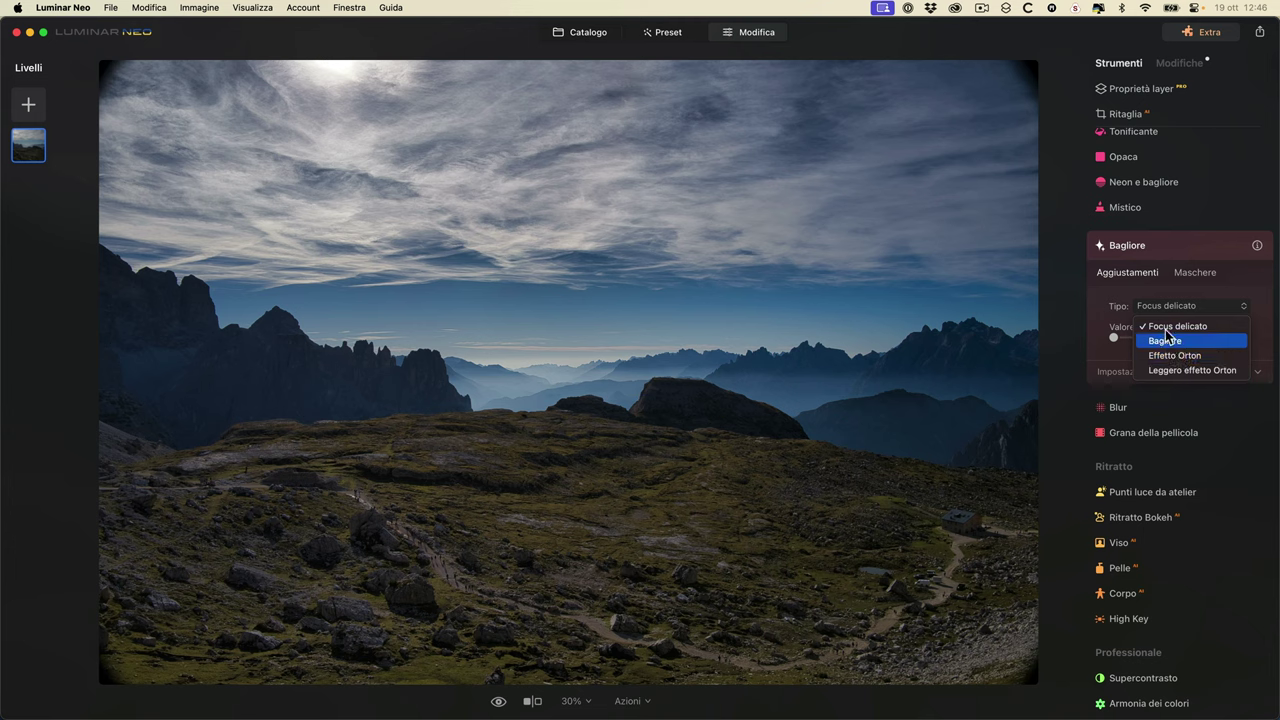
click(1115, 290)
drag(1117, 337, 1277, 338)
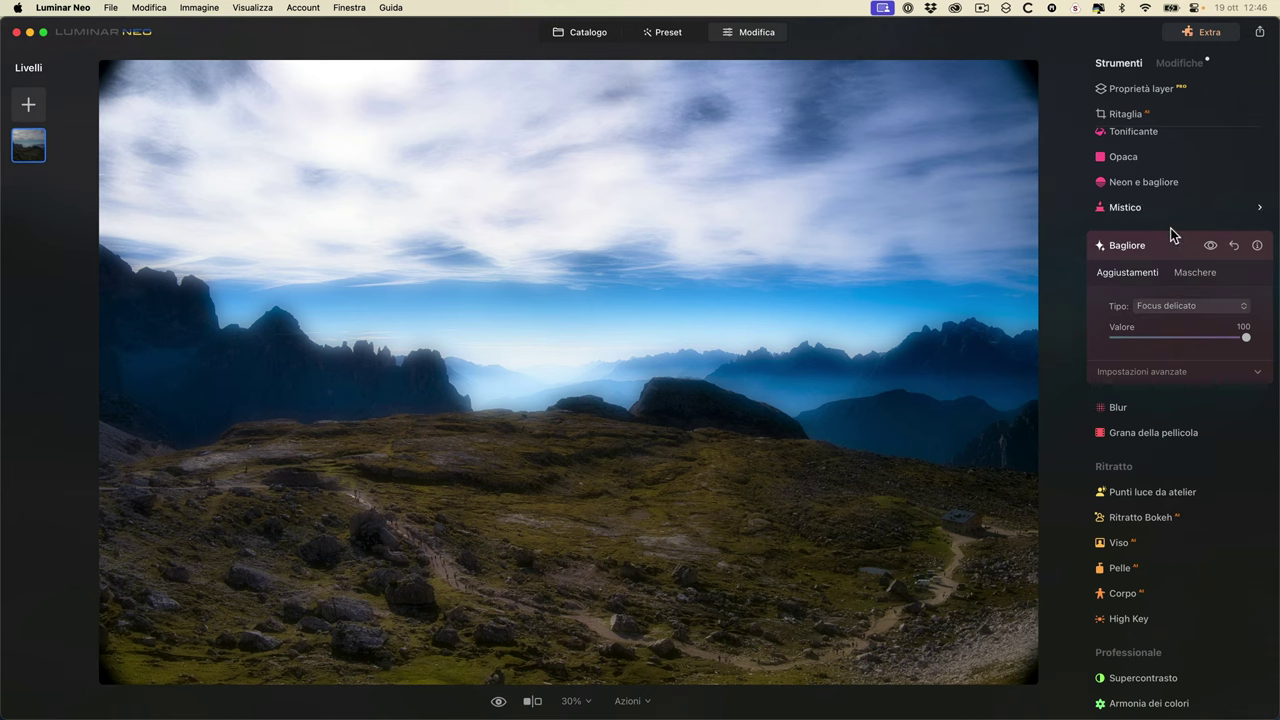
- Switch the glow type from Focus delicato to Bagliore with Valore at 100
click(1197, 308)
click(1194, 341)
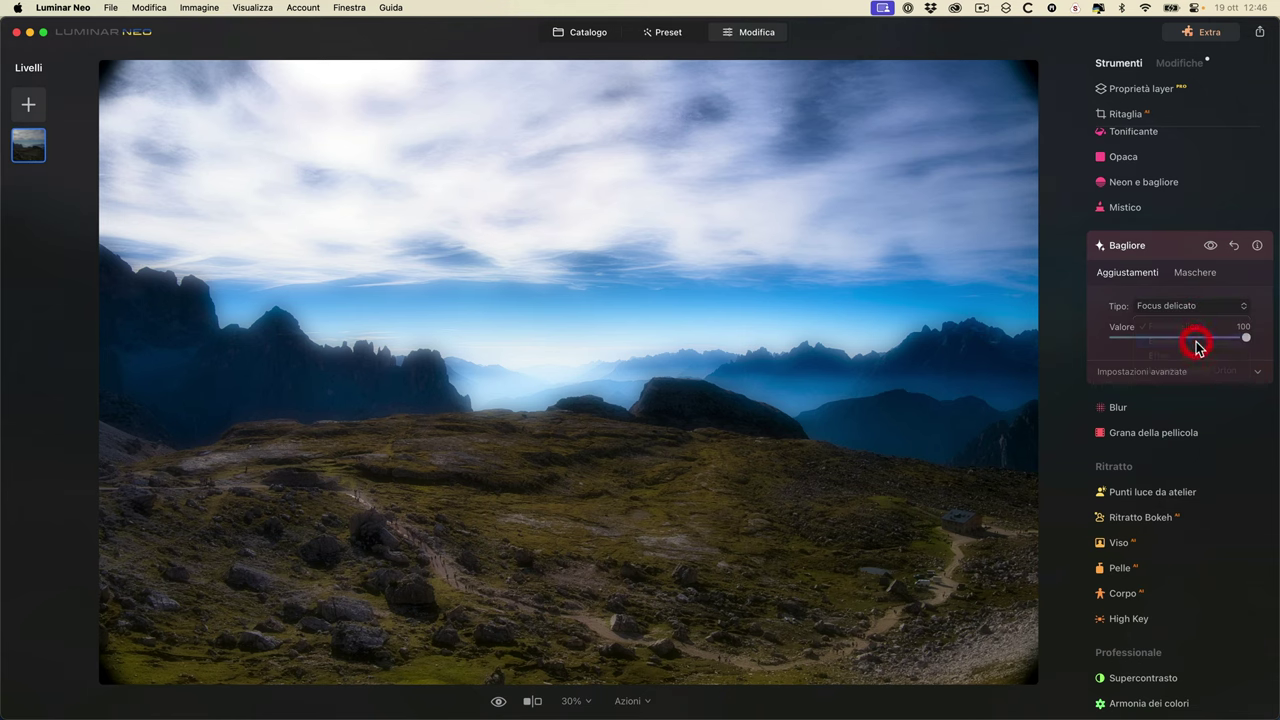
mouse_move(1255, 343)
mouse_down()
mouse_move(1154, 346)
mouse_move(1258, 338)
mouse_up()
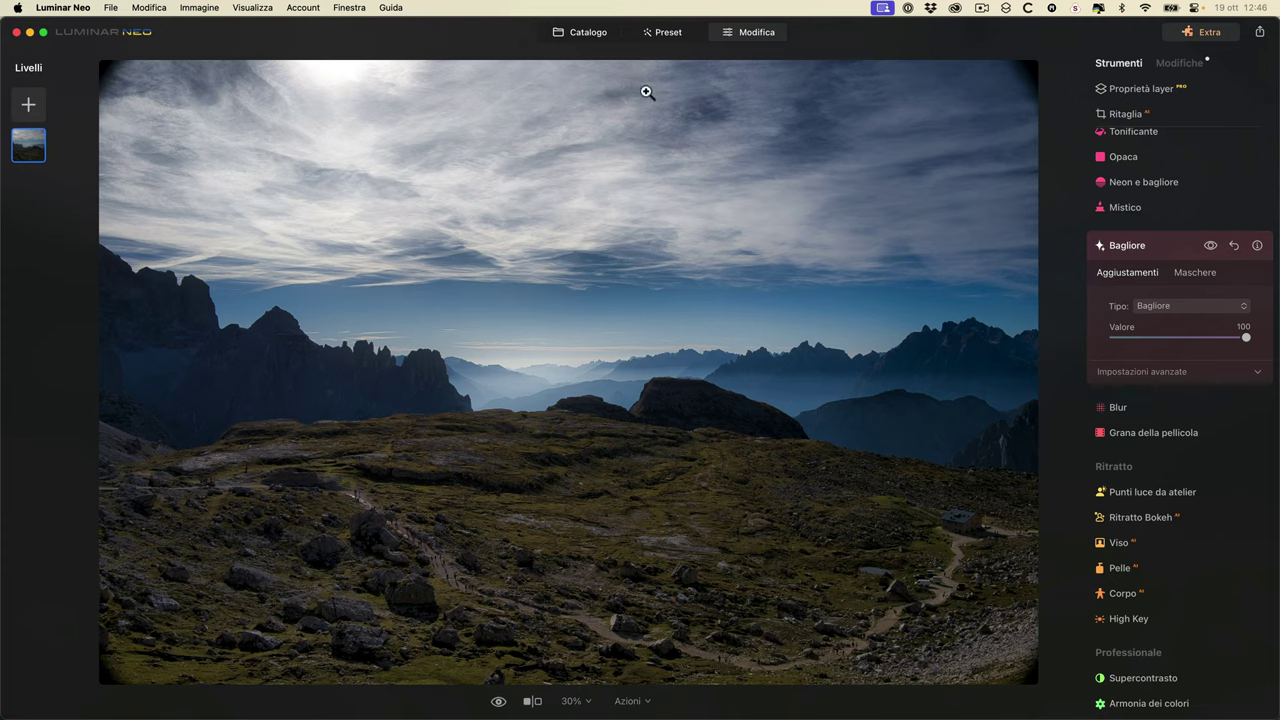
- Open the dark sunset photo with the sun on the horizon from the Preferiti catalogue for editing
click(580, 33)
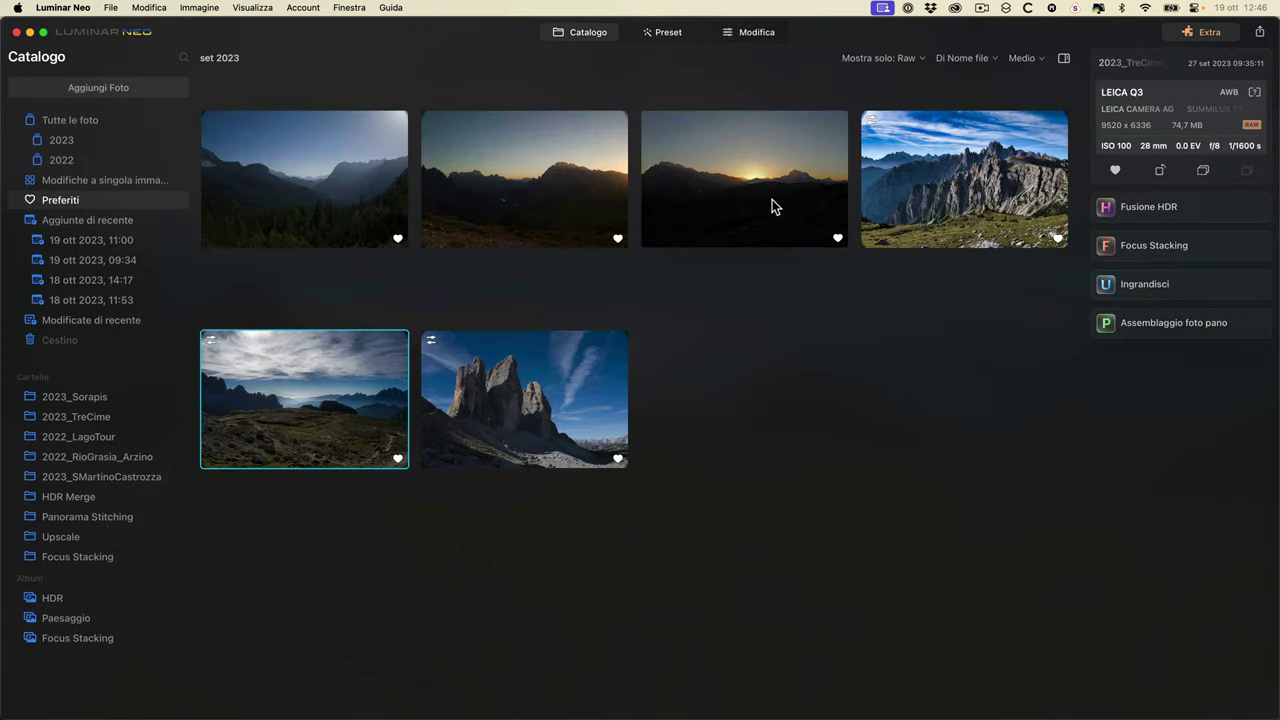
double_click(771, 206)
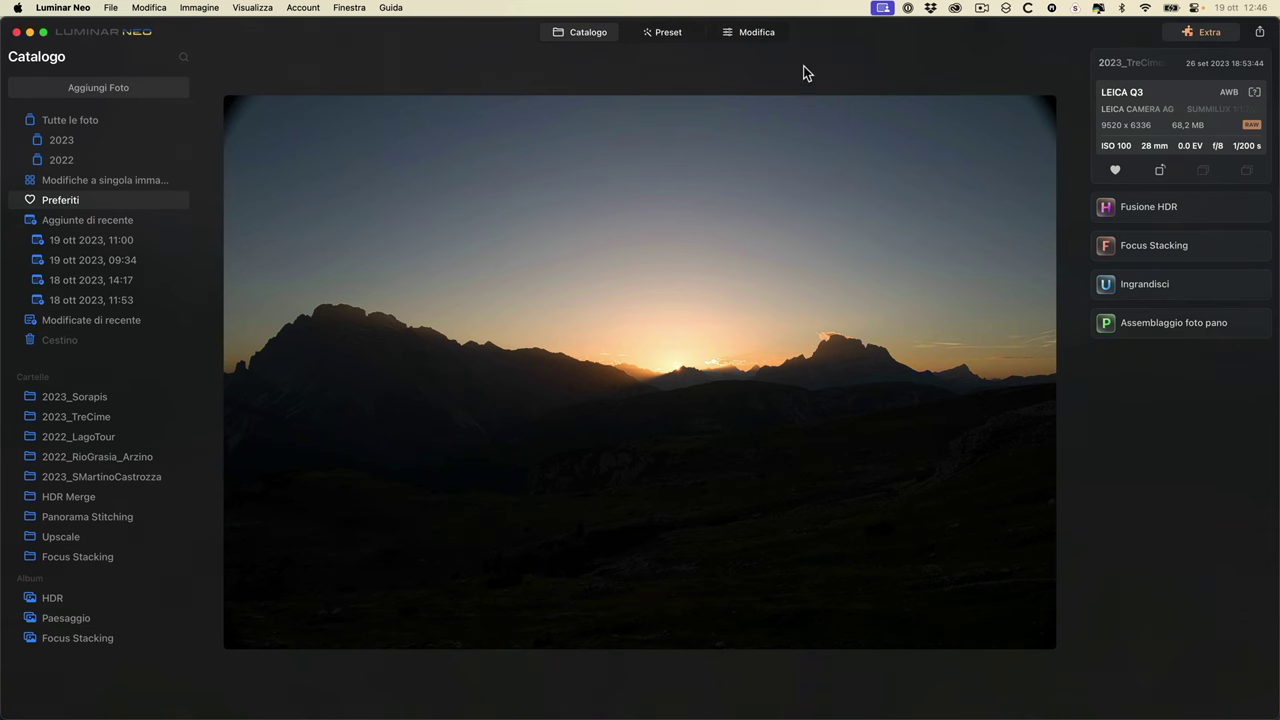
click(746, 33)
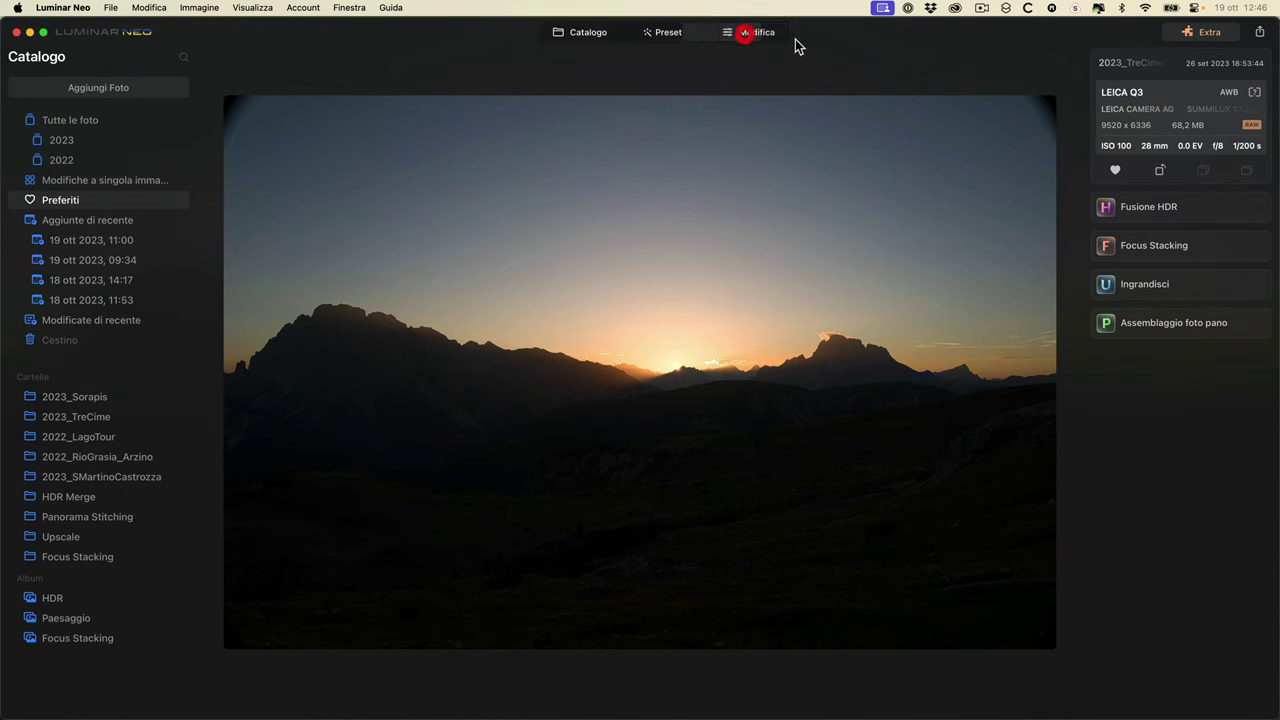
- Apply the Bagliore tool to the sunset photo with type Bagliore and Valore 100
click(1126, 530)
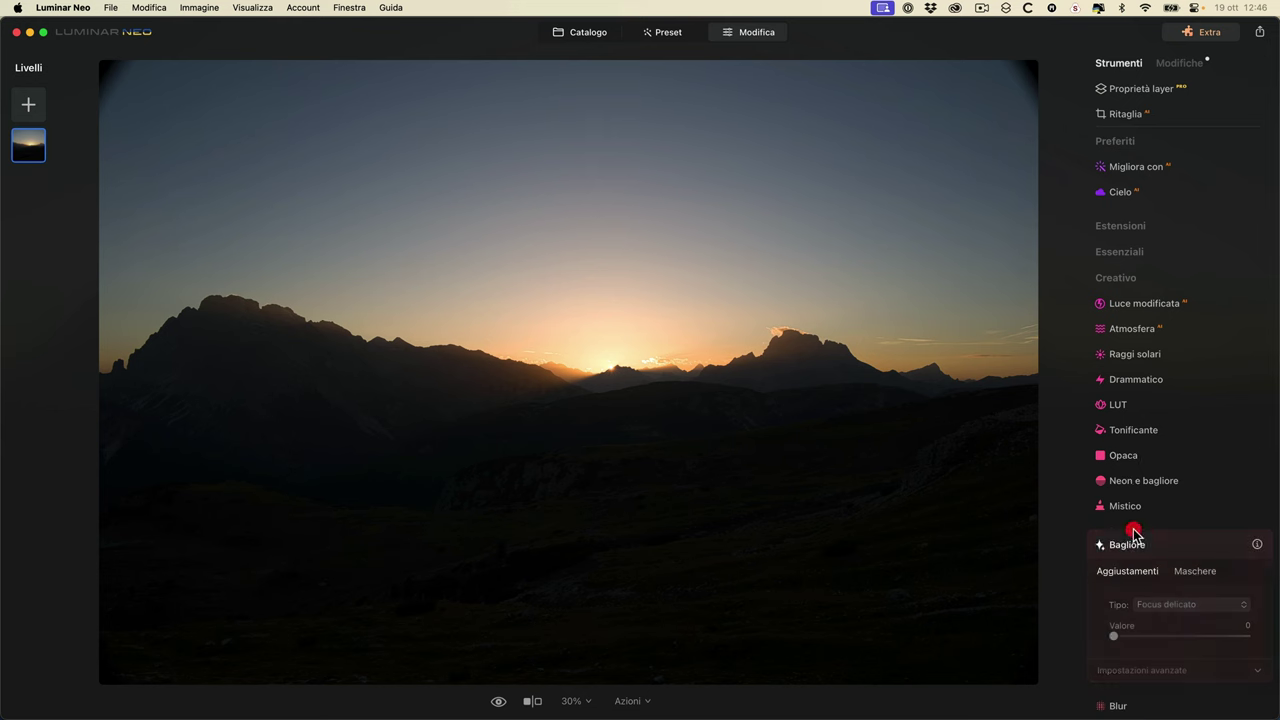
scroll(1203, 516, down, 5)
click(1205, 250)
click(1186, 289)
drag(1114, 283, 1276, 281)
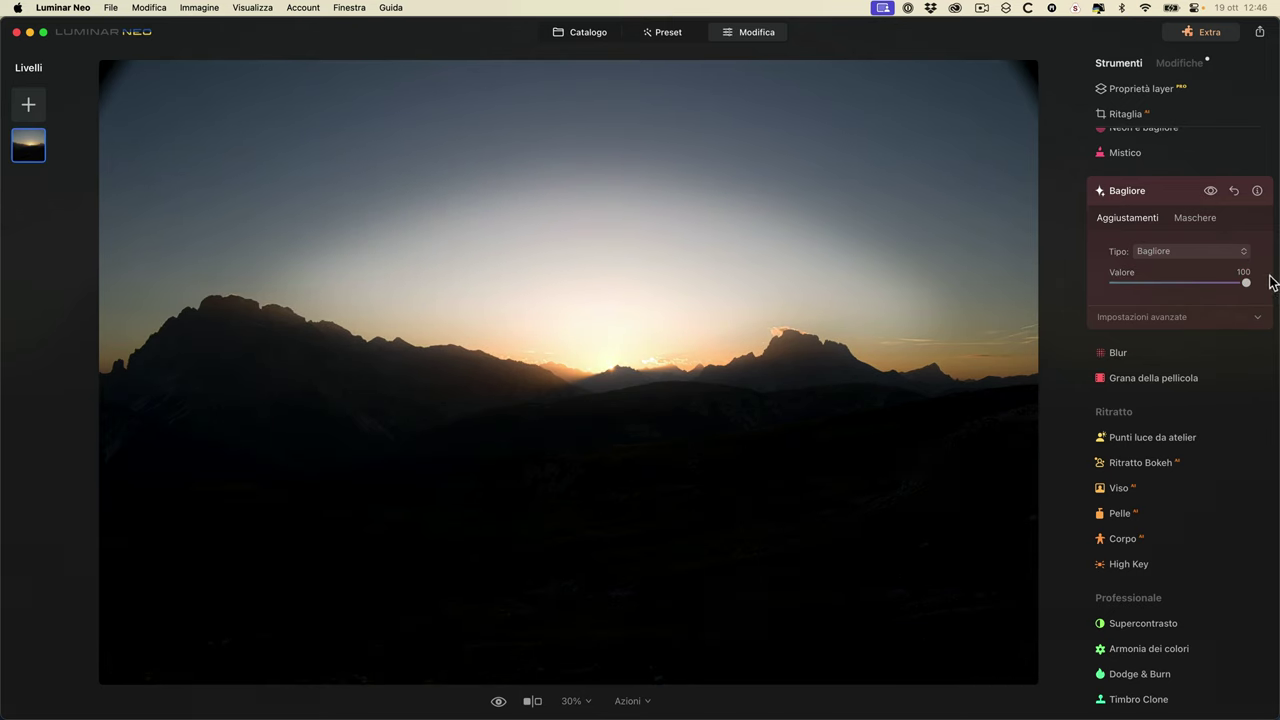
- In the advanced Bagliore settings, set Delicatezza to 75, Luminosità to -41, Contrasto to 17 and Calore to 66
click(1259, 320)
drag(1145, 348, 1213, 357)
drag(1180, 385, 1223, 440)
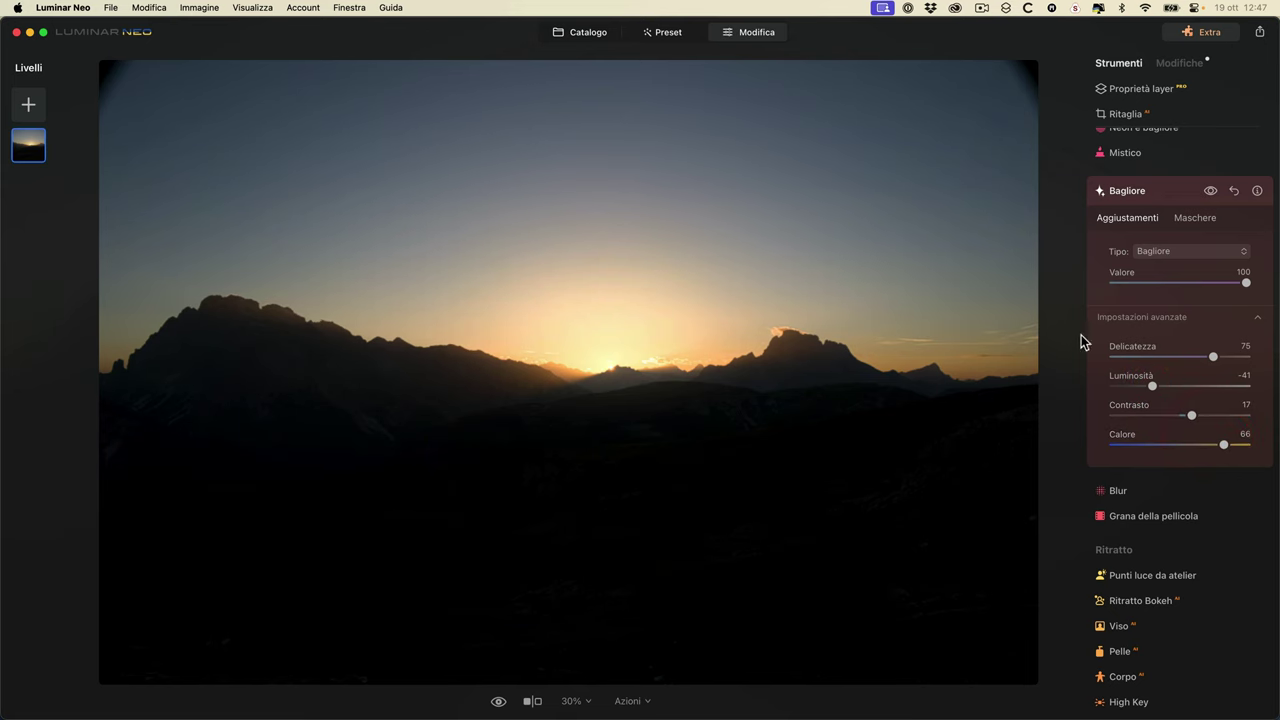
- Compare the sunset photo with and without the Bagliore effect
click(1210, 191)
click(1210, 191)
click(1210, 191)
click(1210, 191)
- Change the sunset photo's glow type to Effetto Orton and set its Valore to 68
click(1192, 252)
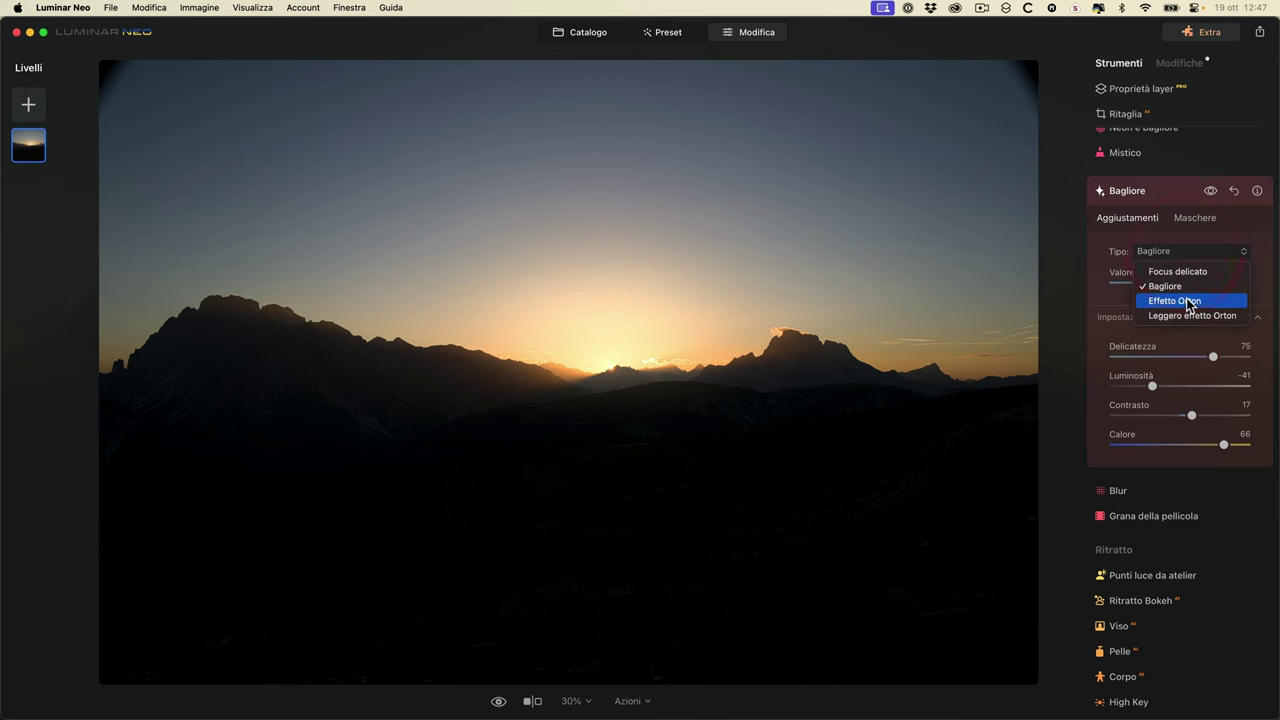
click(1188, 301)
drag(1246, 284, 1204, 282)
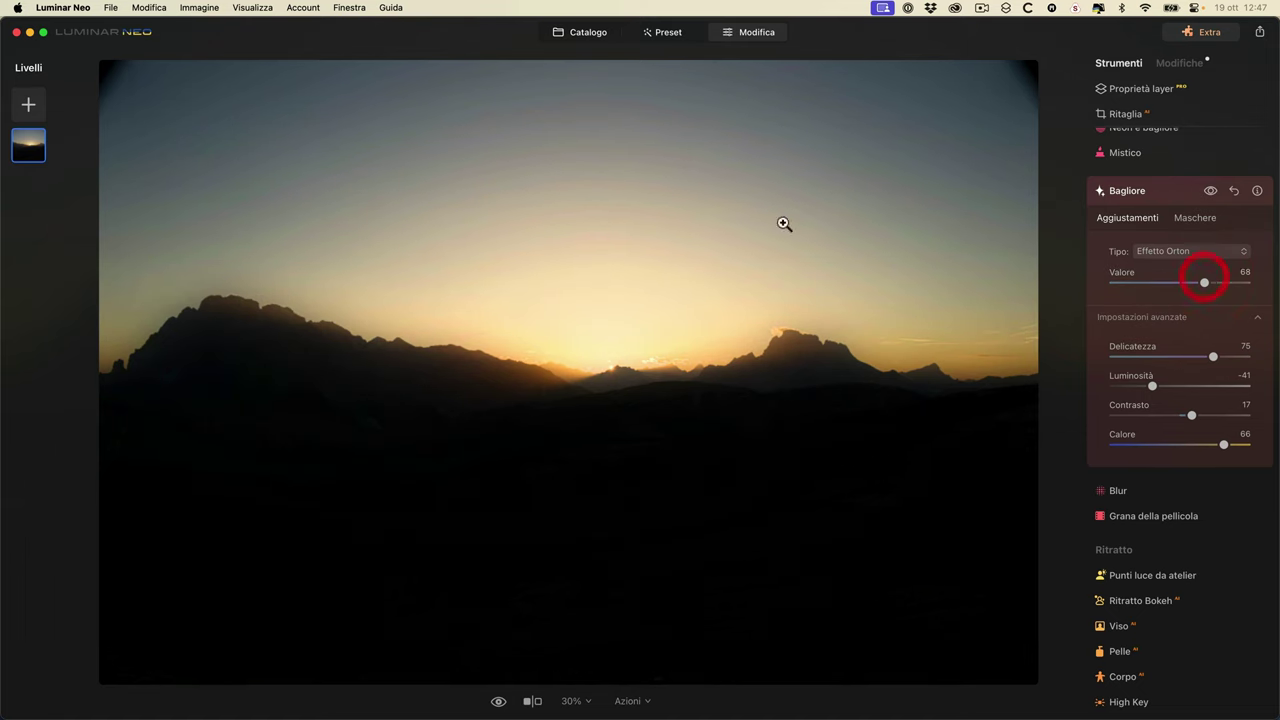
- Reopen the cloudy mountain photo with the grassy foreground from the catalogue for editing
click(572, 36)
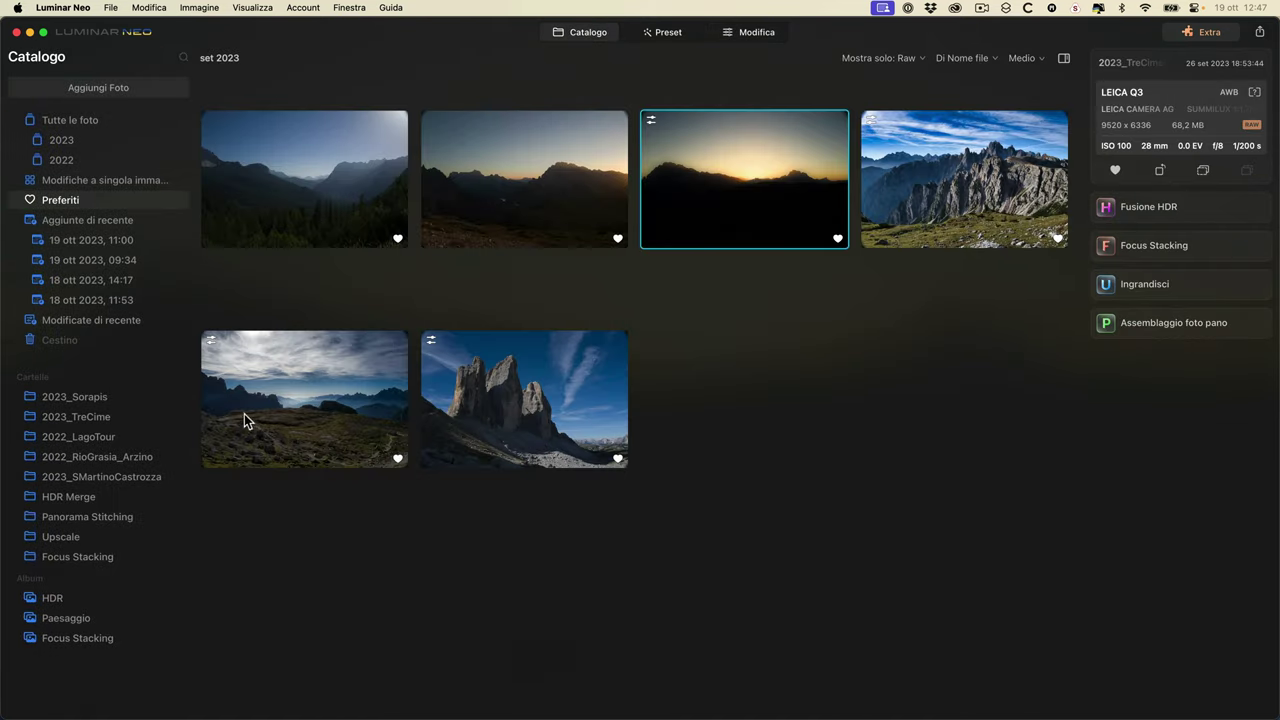
double_click(245, 418)
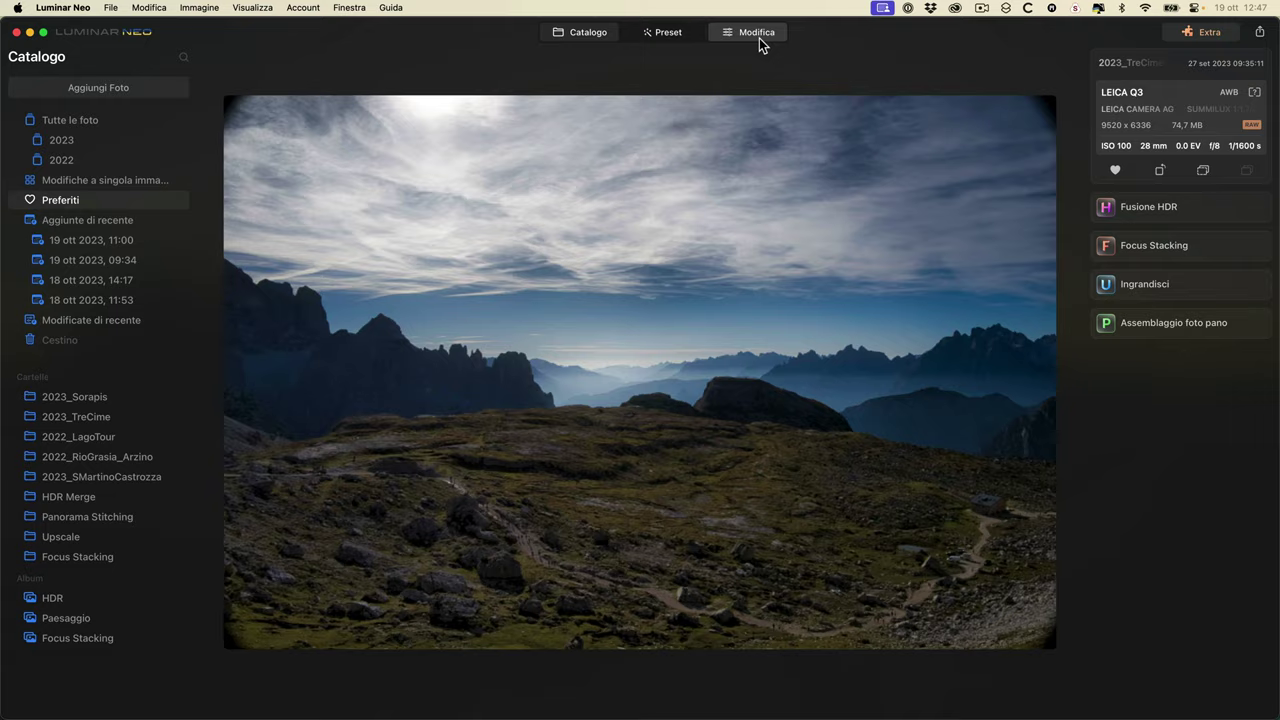
click(759, 36)
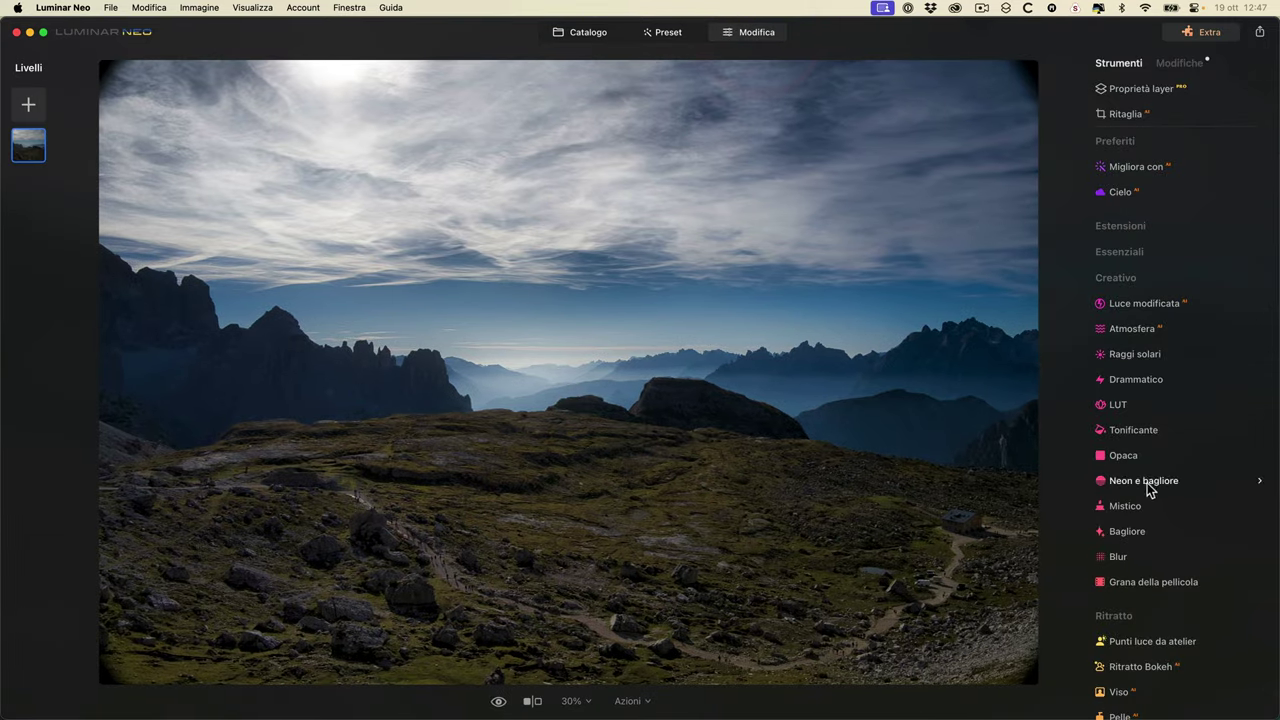
- Apply the Bagliore tool to the cloudy mountain photo with type Effetto Orton and Valore 59
click(1127, 530)
click(1210, 506)
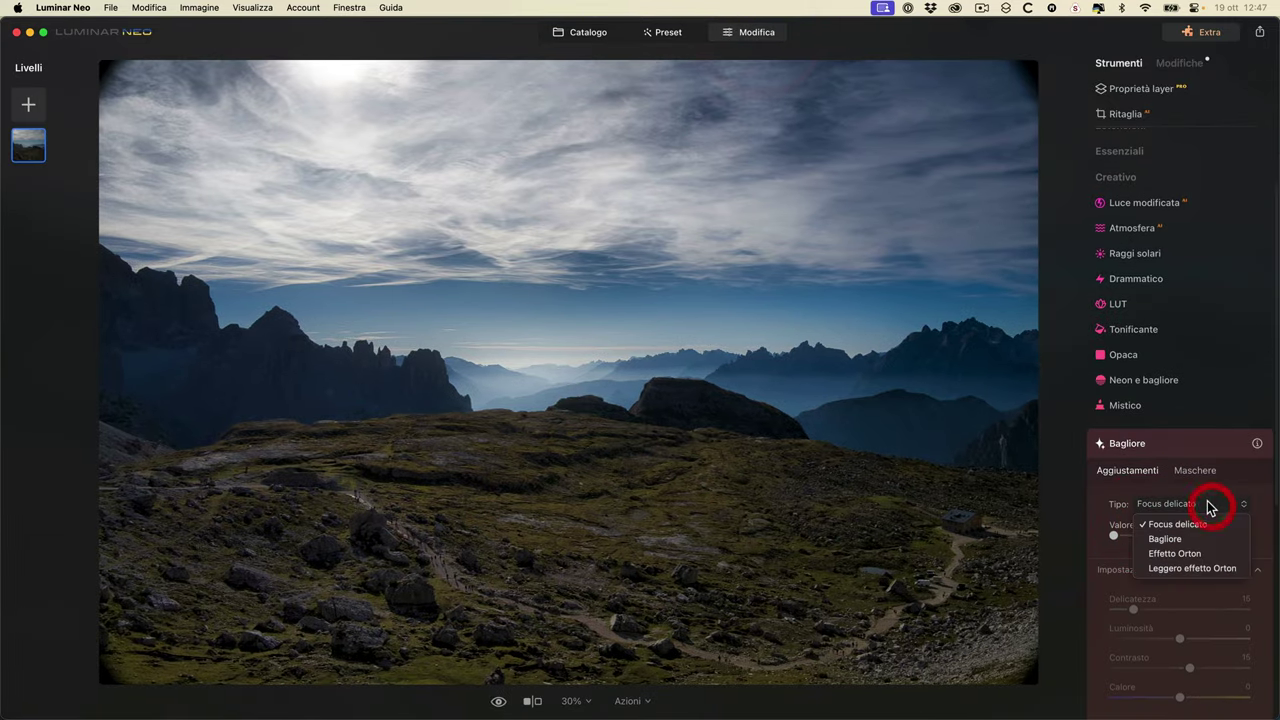
click(1198, 554)
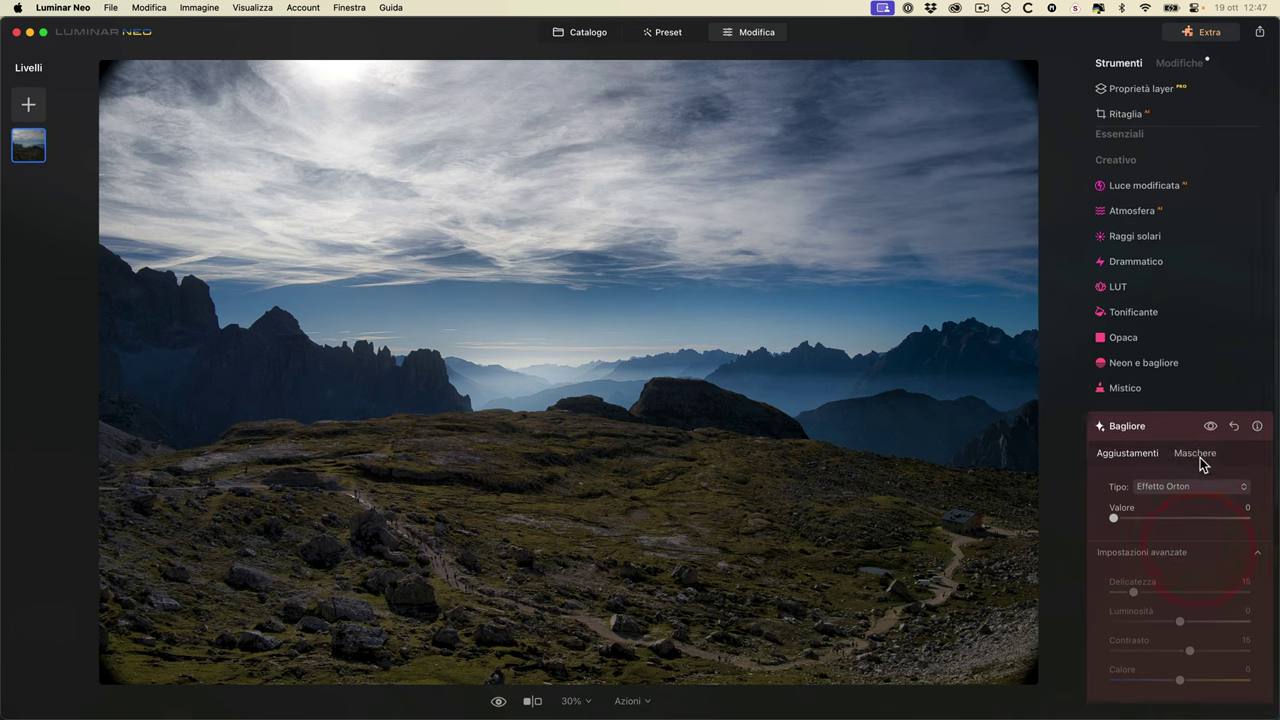
mouse_move(1115, 281)
mouse_down()
mouse_move(1221, 276)
mouse_move(1196, 277)
mouse_up()
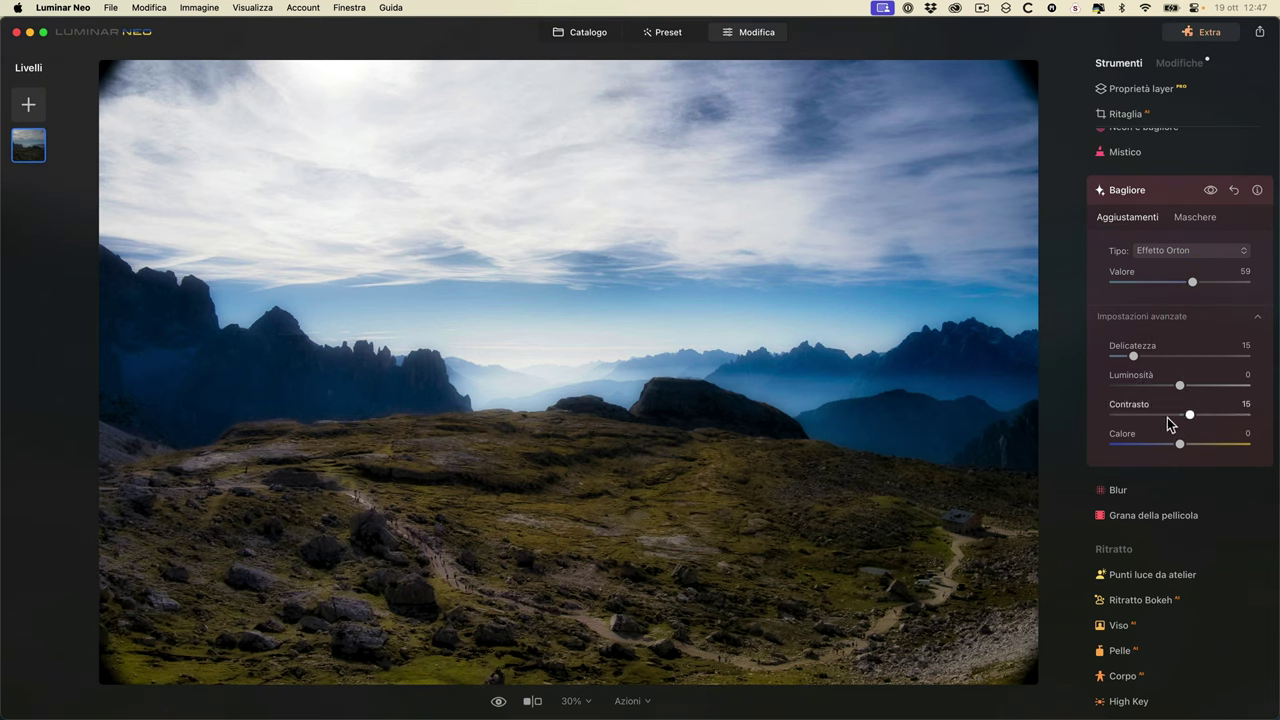
- Try the Leggero effetto Orton type with Valore at 73
click(1188, 251)
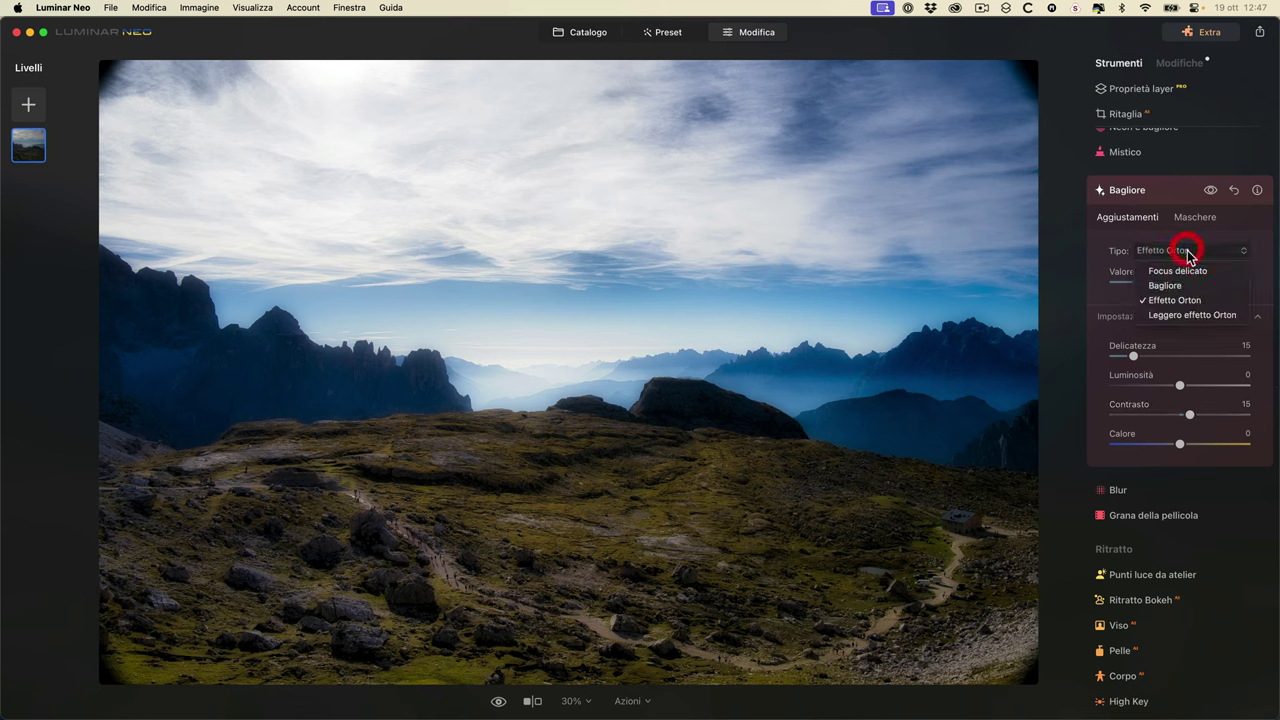
click(1205, 318)
mouse_move(1196, 285)
mouse_down()
mouse_move(1137, 286)
mouse_move(1193, 283)
mouse_up()
click(1212, 281)
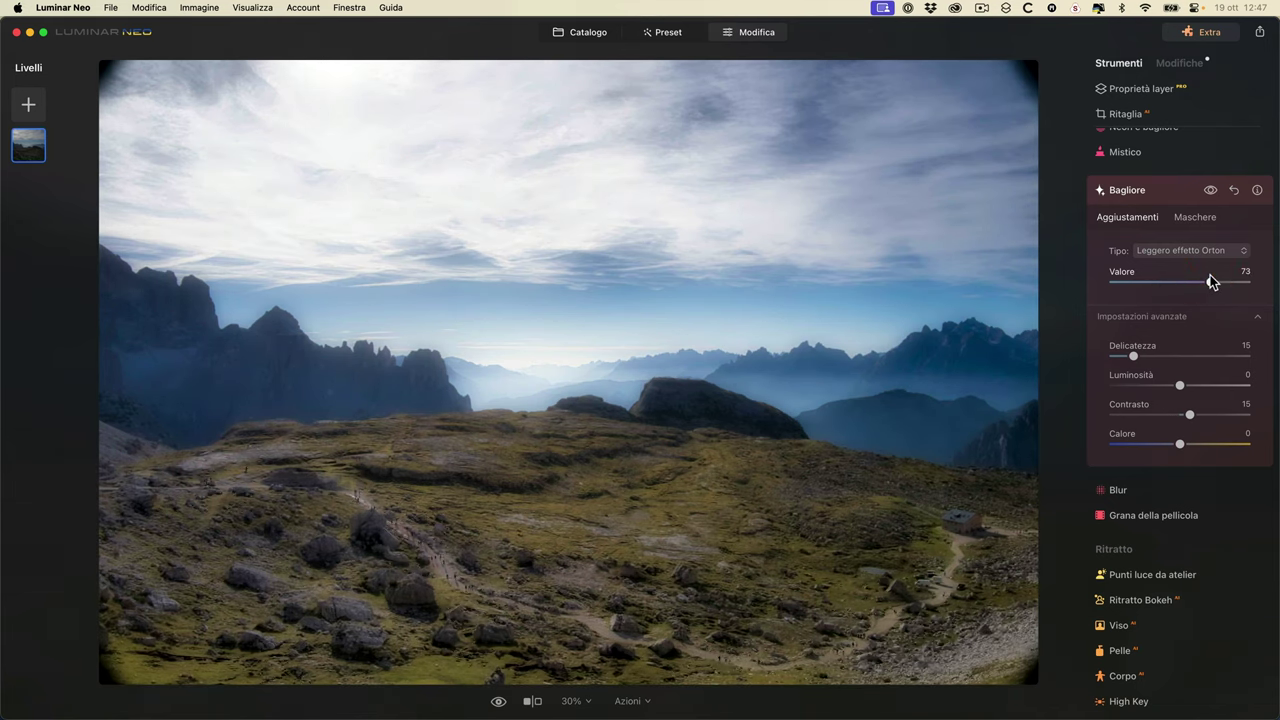
- Switch the glow type back to Effetto Orton and set Valore to 47
click(1190, 251)
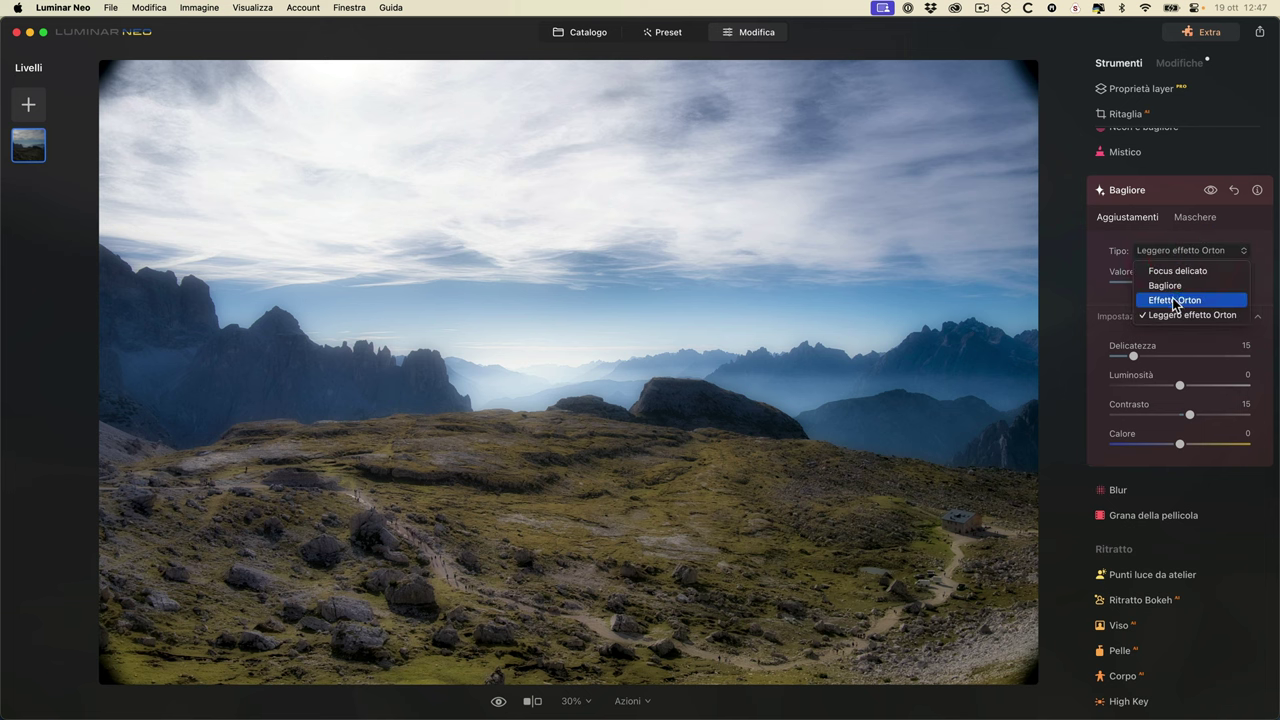
click(1177, 306)
drag(1112, 281, 1175, 288)
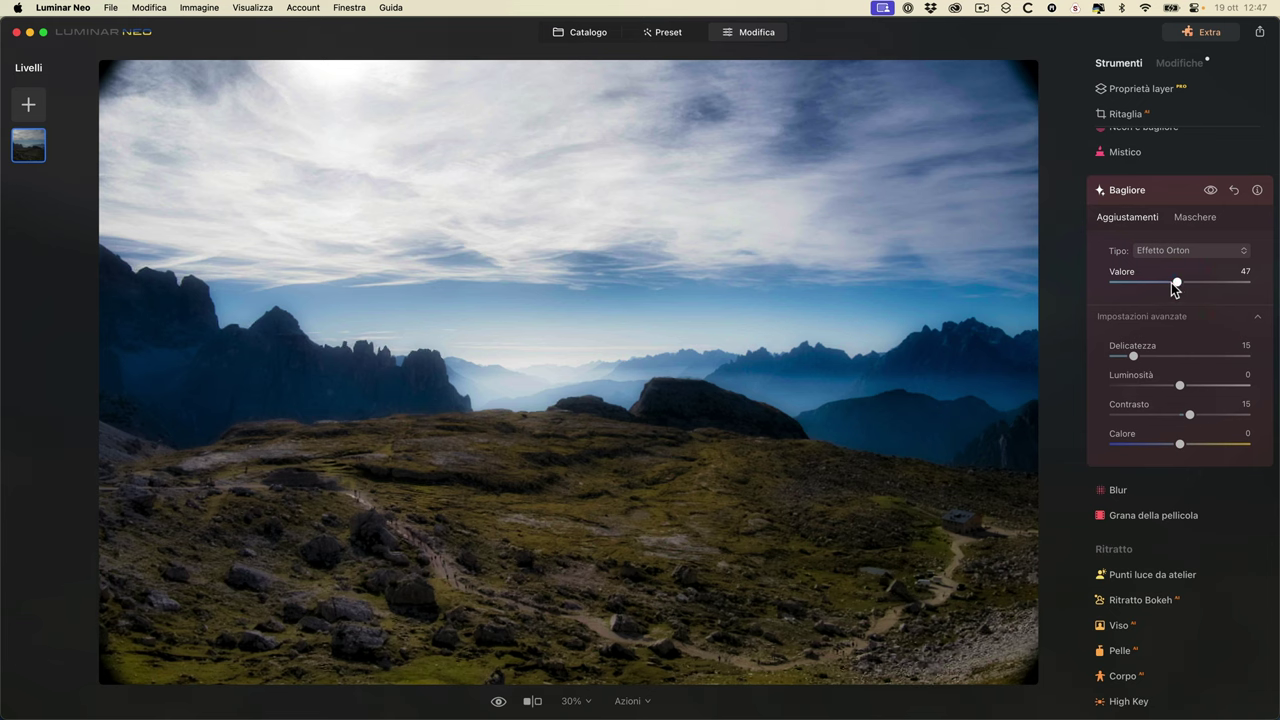
- Compare the cloudy mountain photo with and without the Effetto Orton glow
click(1210, 190)
click(1210, 190)
click(1210, 190)
click(1210, 190)
- Revert all edits on the cloudy mountain photo and return to the catalogue
click(647, 705)
click(650, 690)
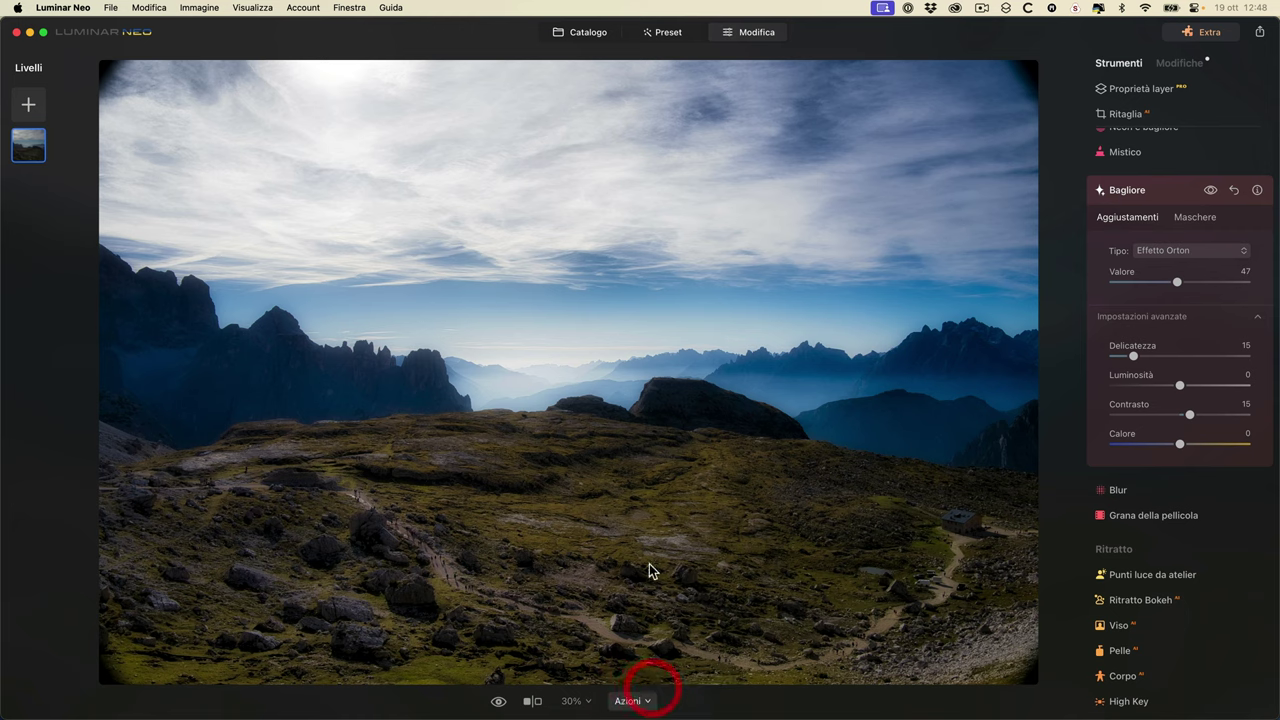
click(588, 36)
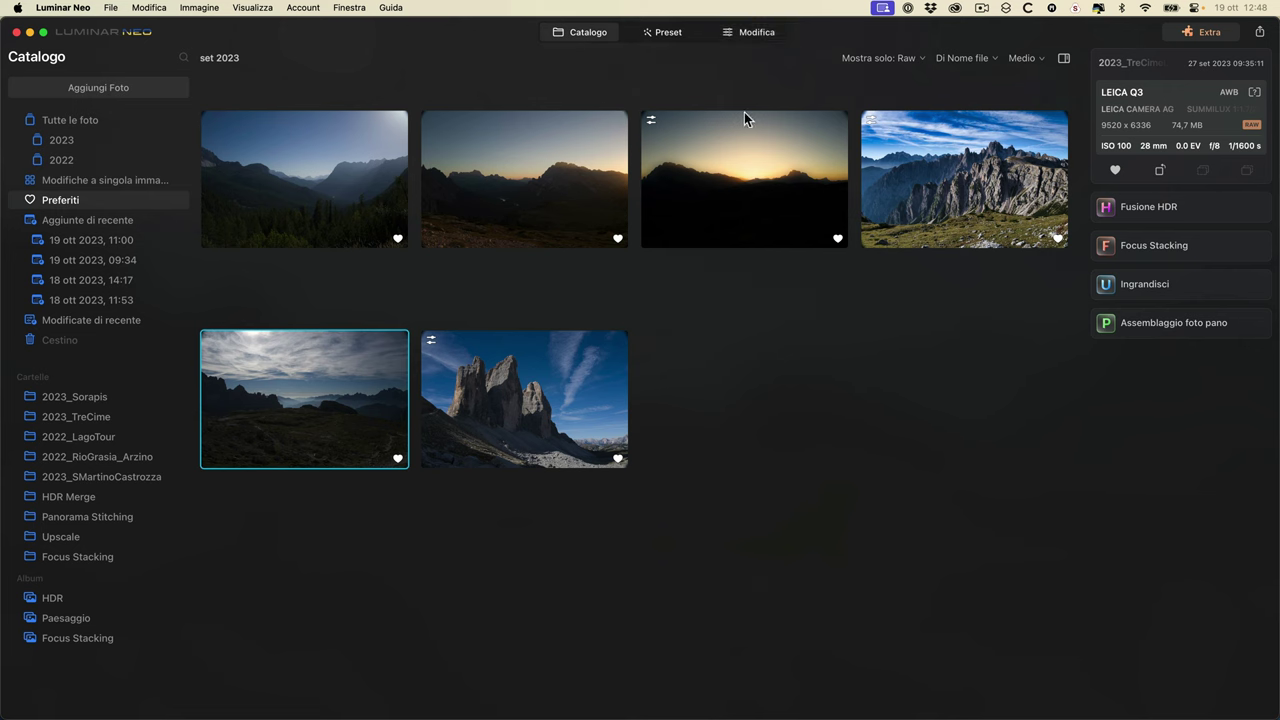
- Open the dusk valley photo with the rocky foreground for editing and apply a Gaussiano Blur with Valore 35
double_click(492, 192)
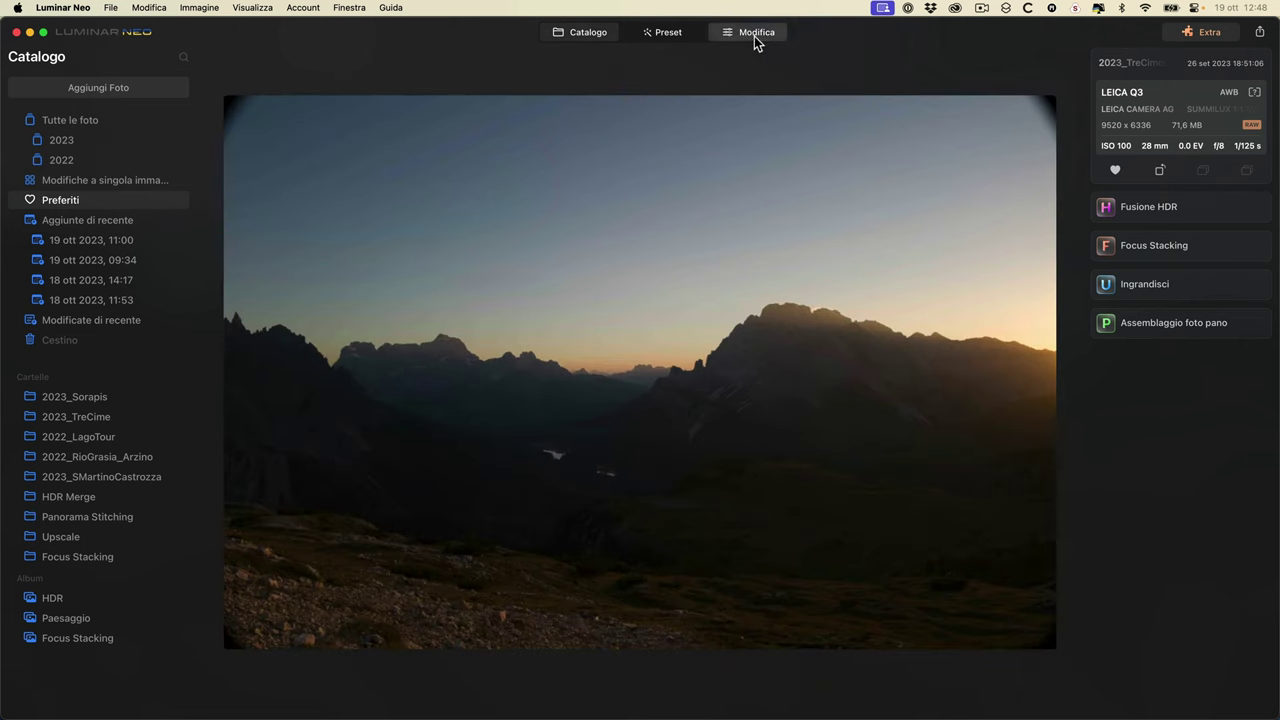
click(755, 34)
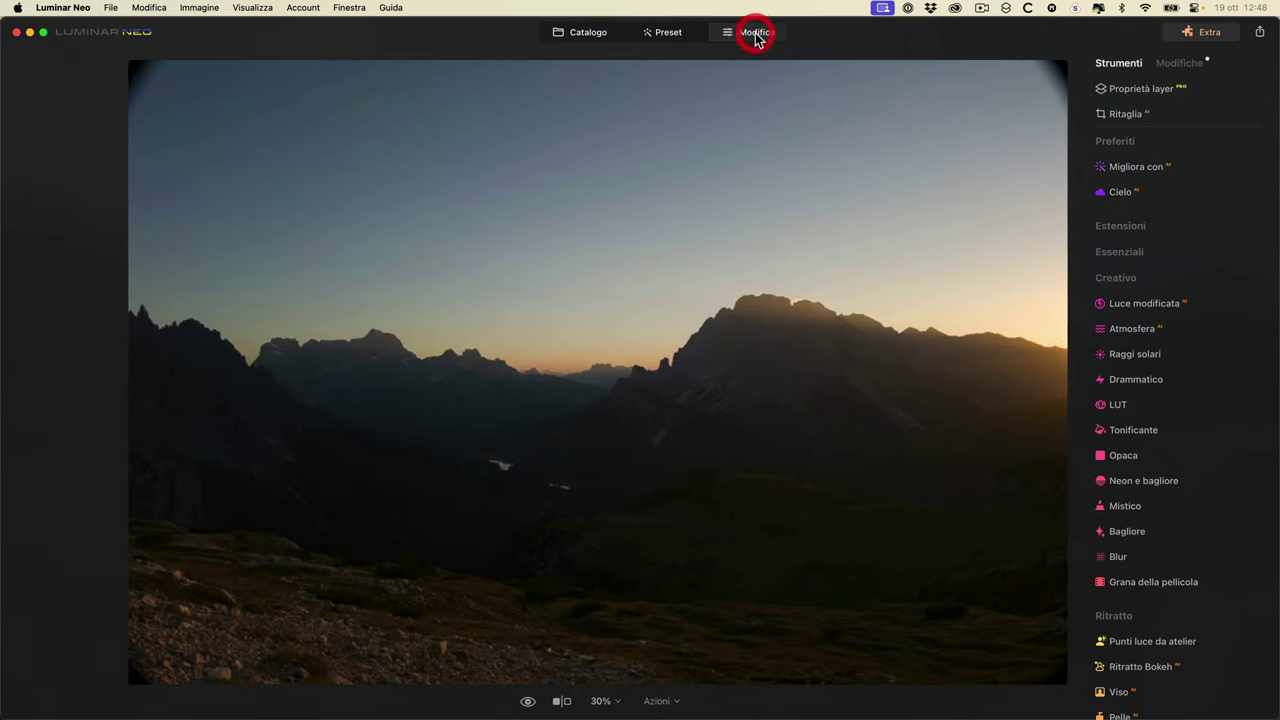
click(1151, 537)
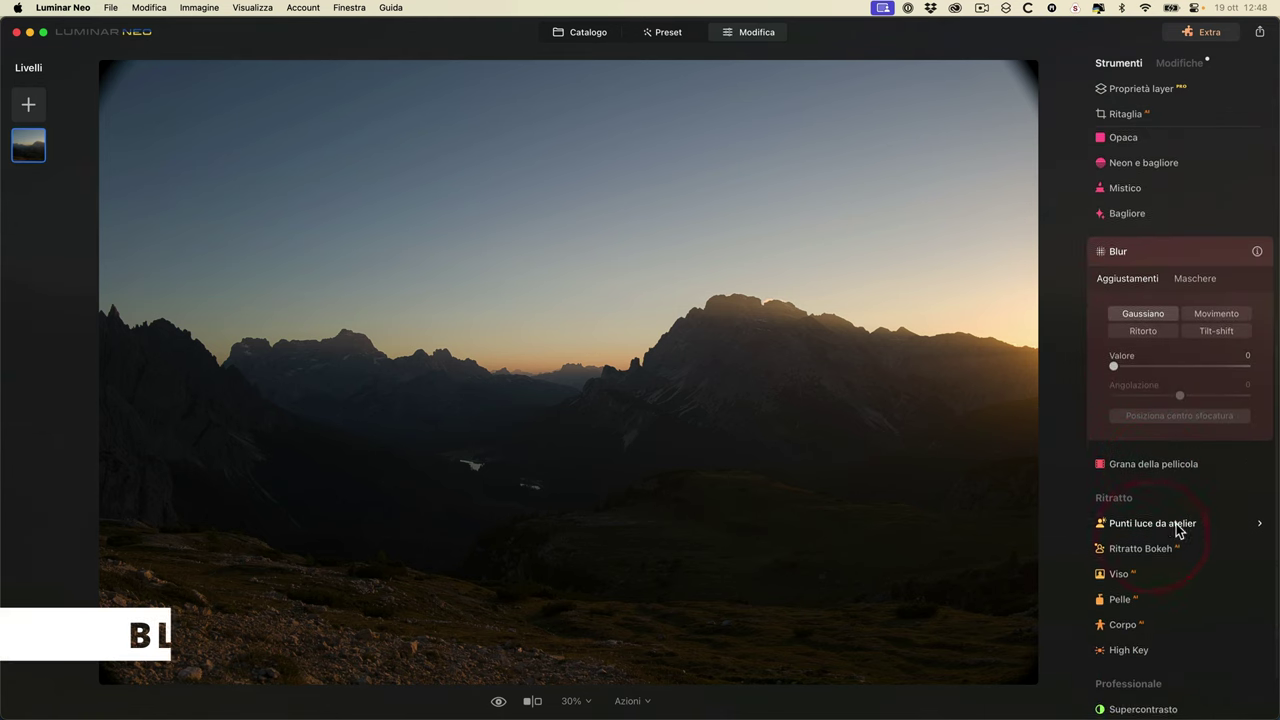
drag(1114, 348, 1160, 349)
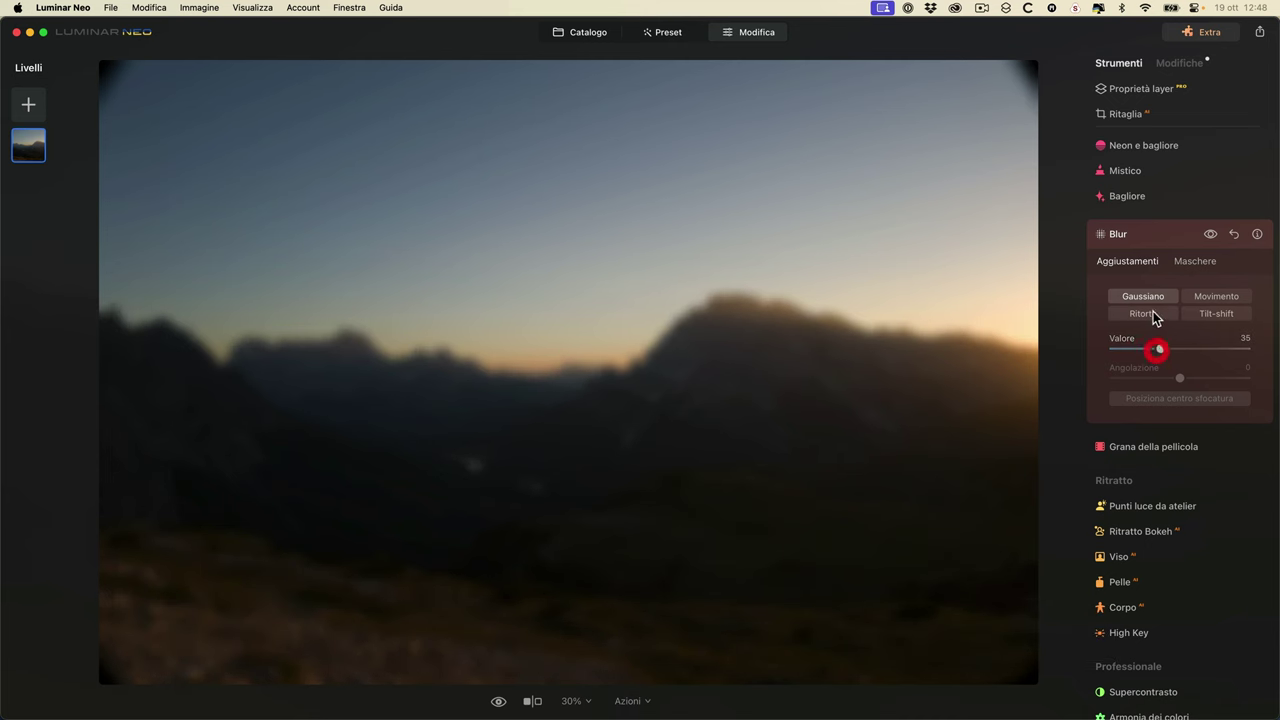
- Switch the blur type to Movimento and set Valore to 80 and Angolazione to -14
click(1214, 297)
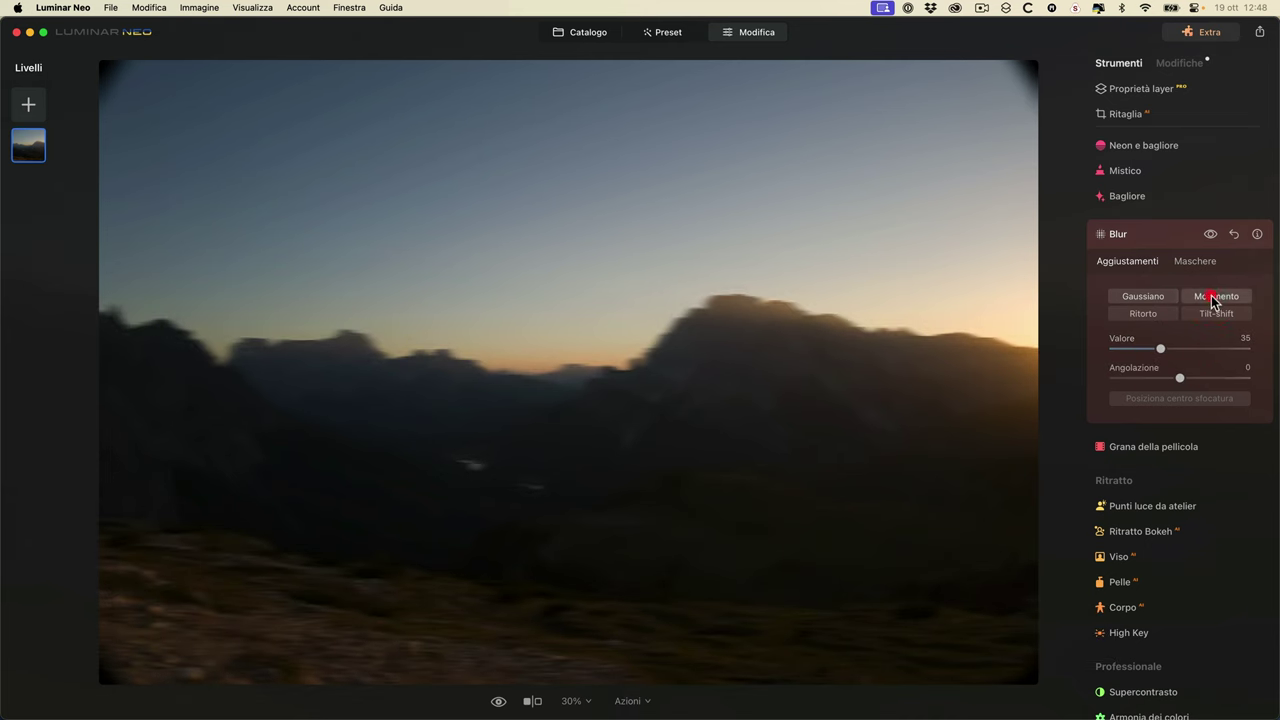
drag(1161, 352, 1169, 377)
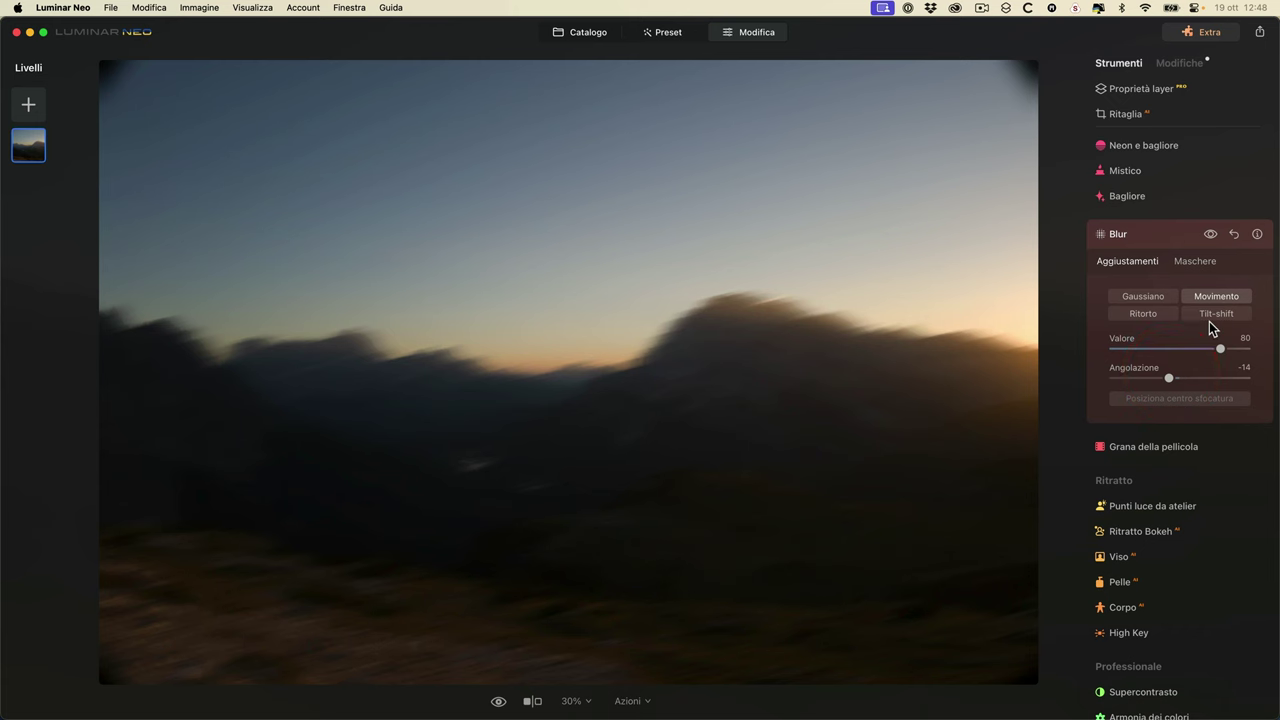
- Alternate between the Ritorto and Movimento blur types to compare them, and settle on Ritorto
click(1137, 316)
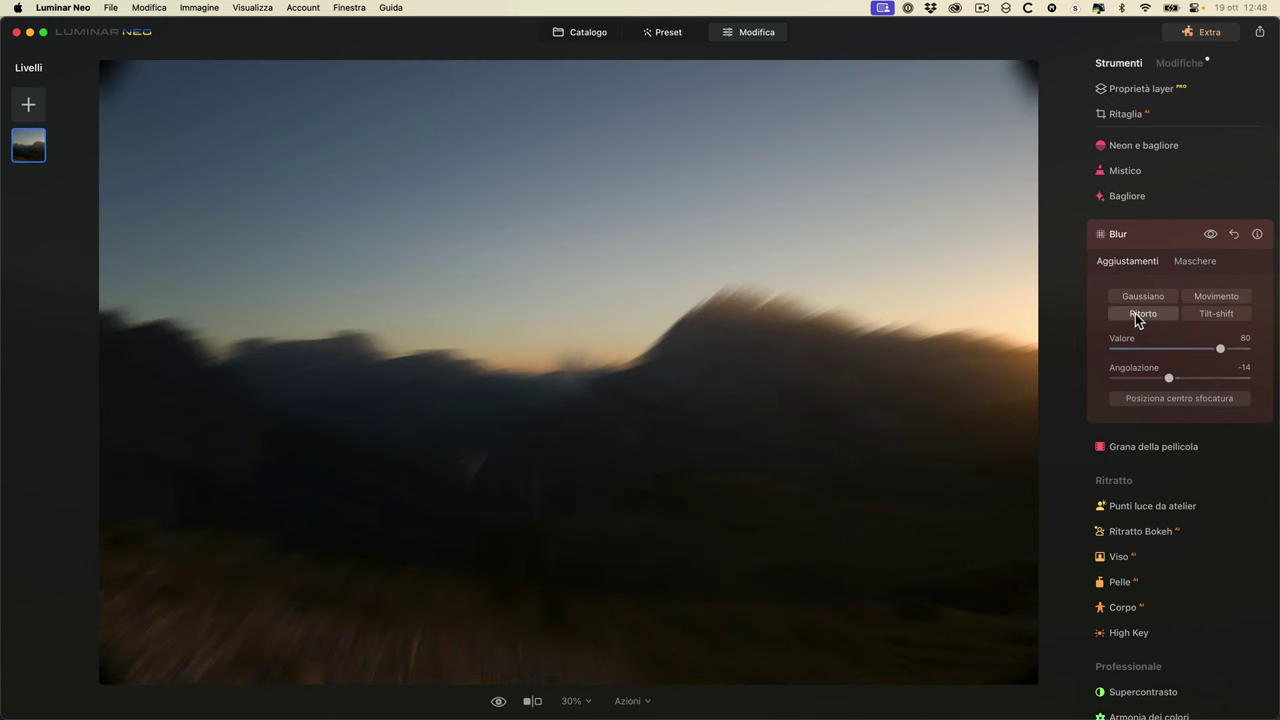
click(1203, 297)
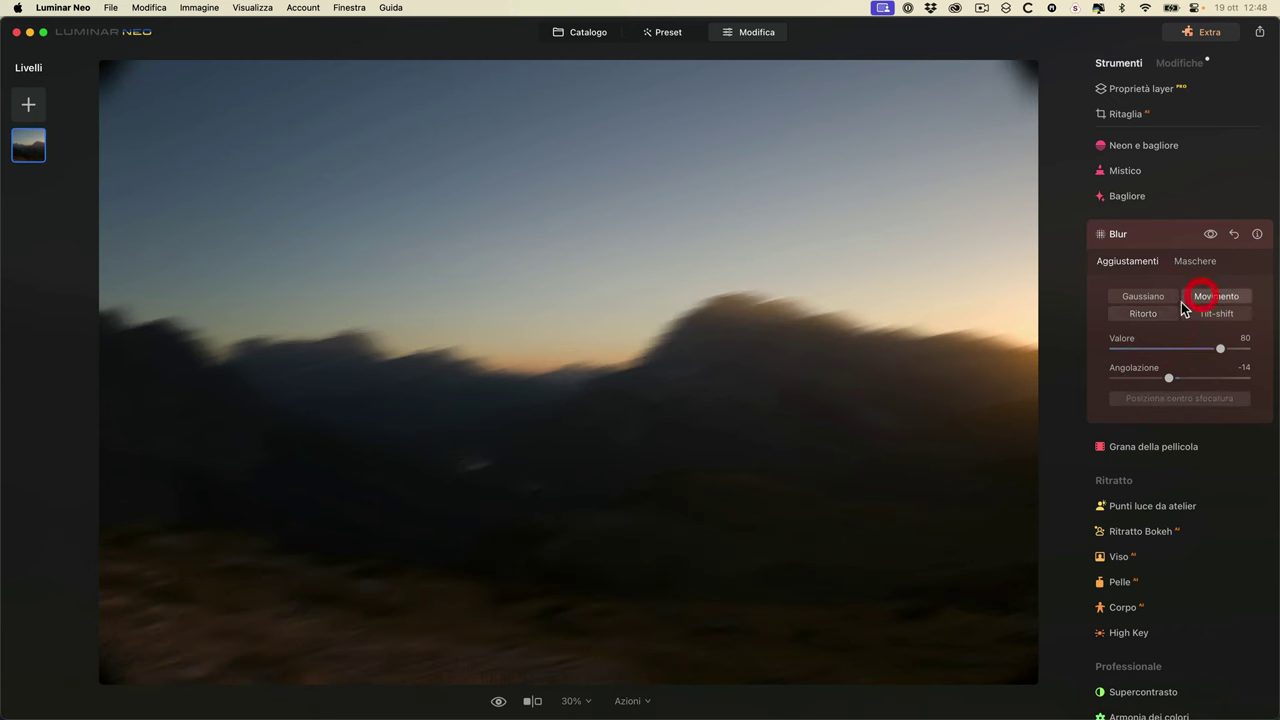
click(1152, 313)
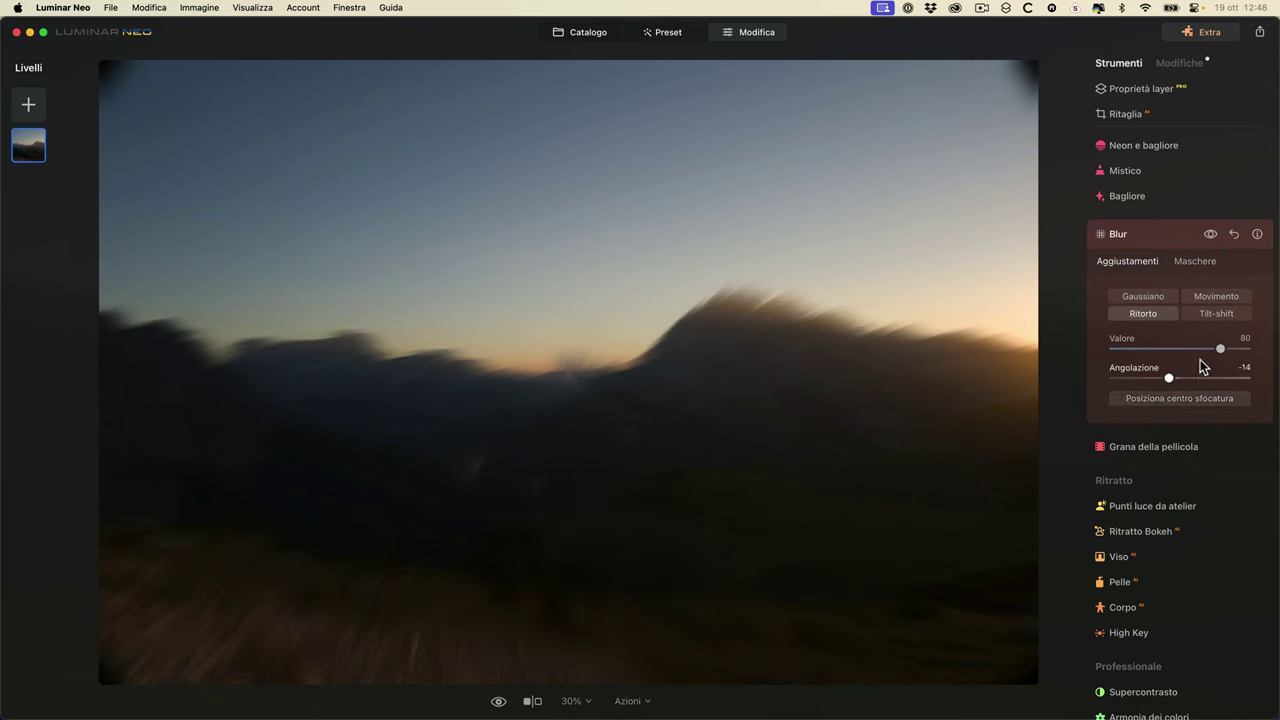
- Refine the Ritorto blur with Valore 33 and Angolazione -70, and move its centre onto the dark valley slope
drag(1219, 349, 1246, 346)
drag(1169, 382, 1127, 377)
click(1165, 401)
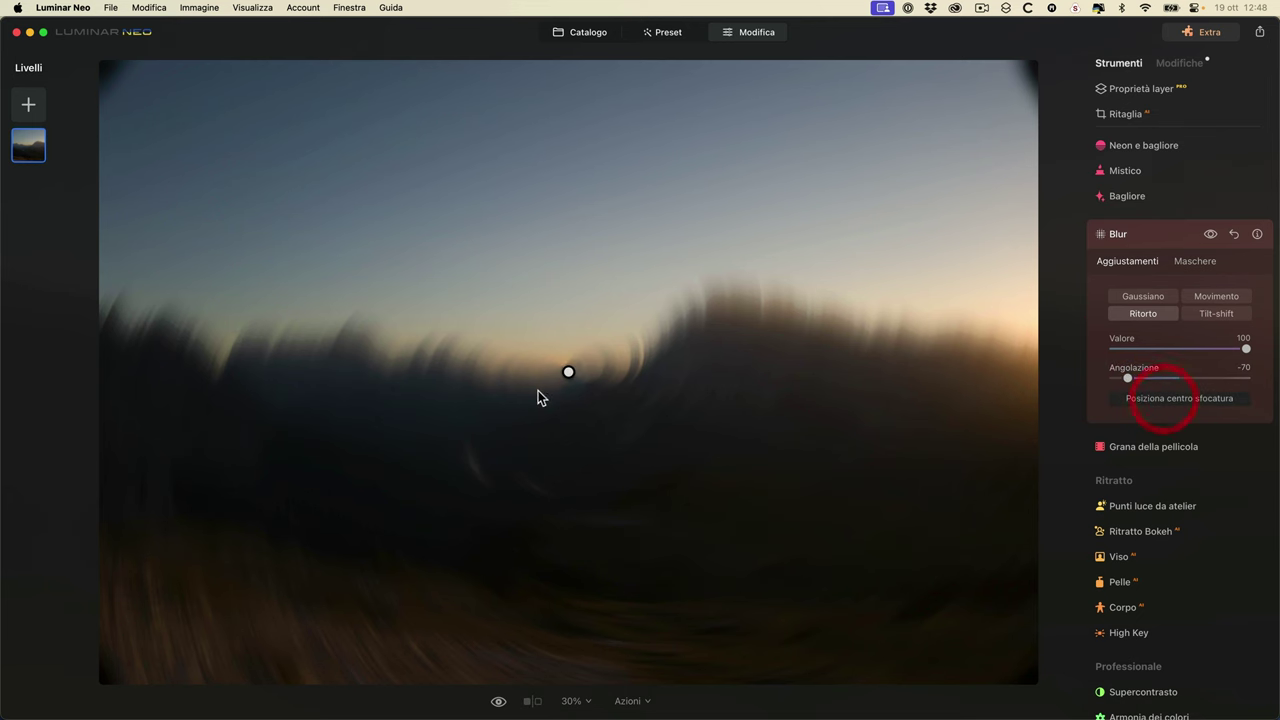
drag(571, 372, 421, 431)
click(671, 317)
drag(1246, 348, 1154, 352)
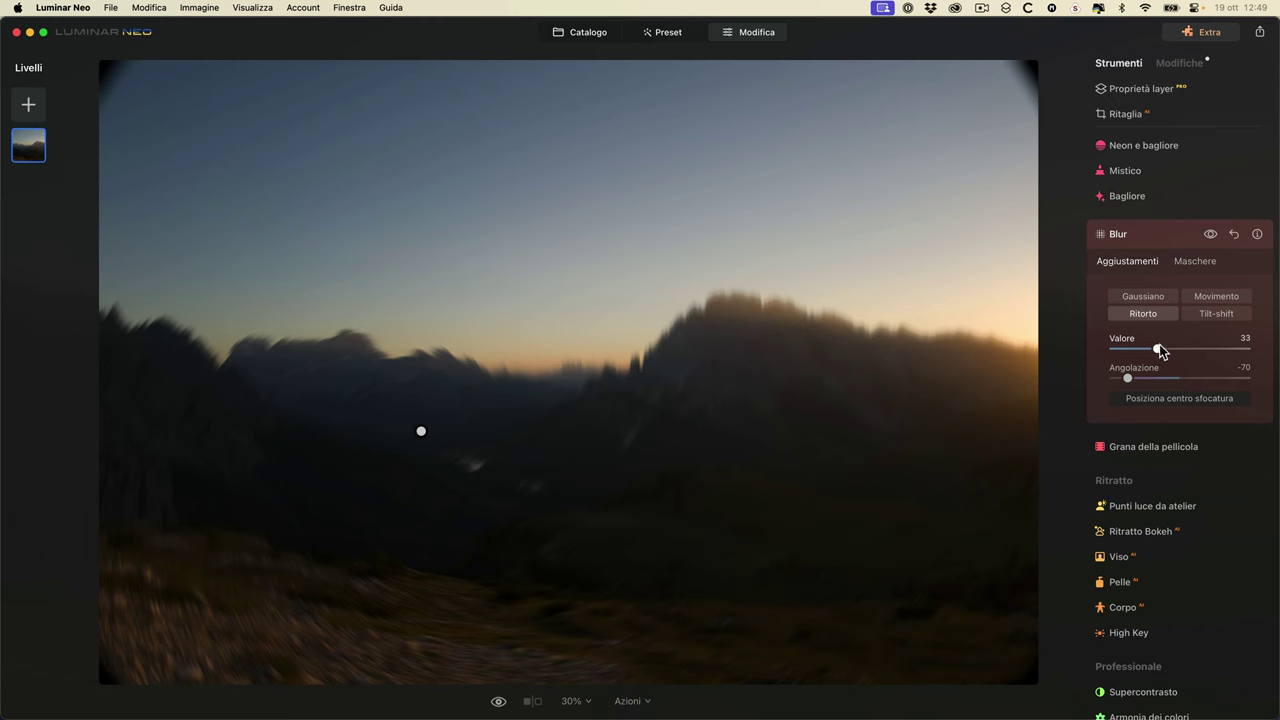
- Open the cloudy mountain photo from the catalogue for editing and apply Migliora con with Accento 100
click(597, 37)
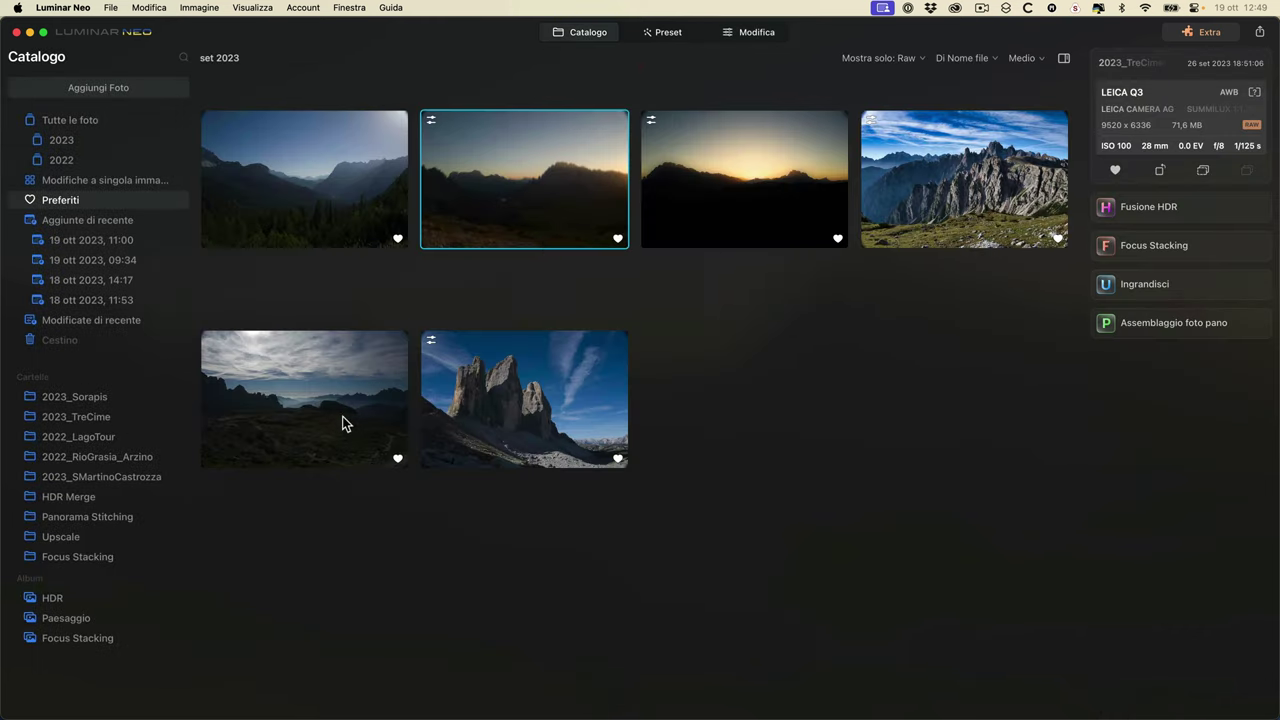
double_click(320, 412)
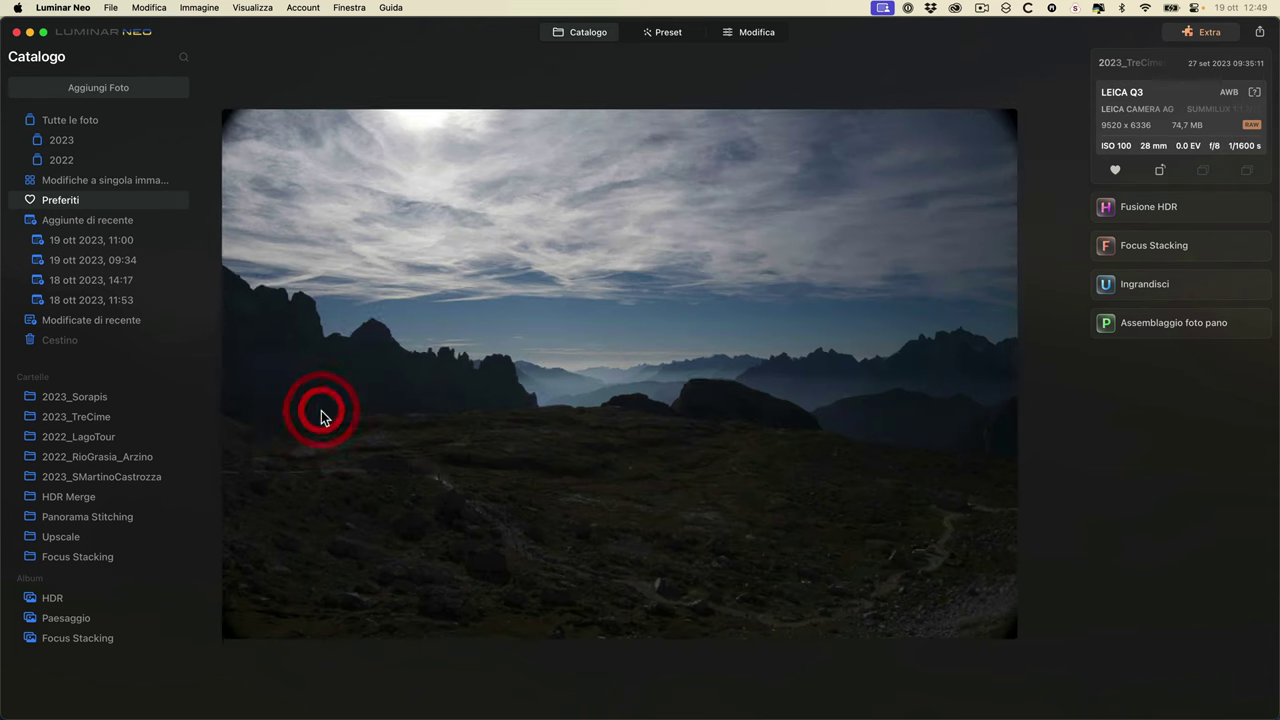
click(751, 32)
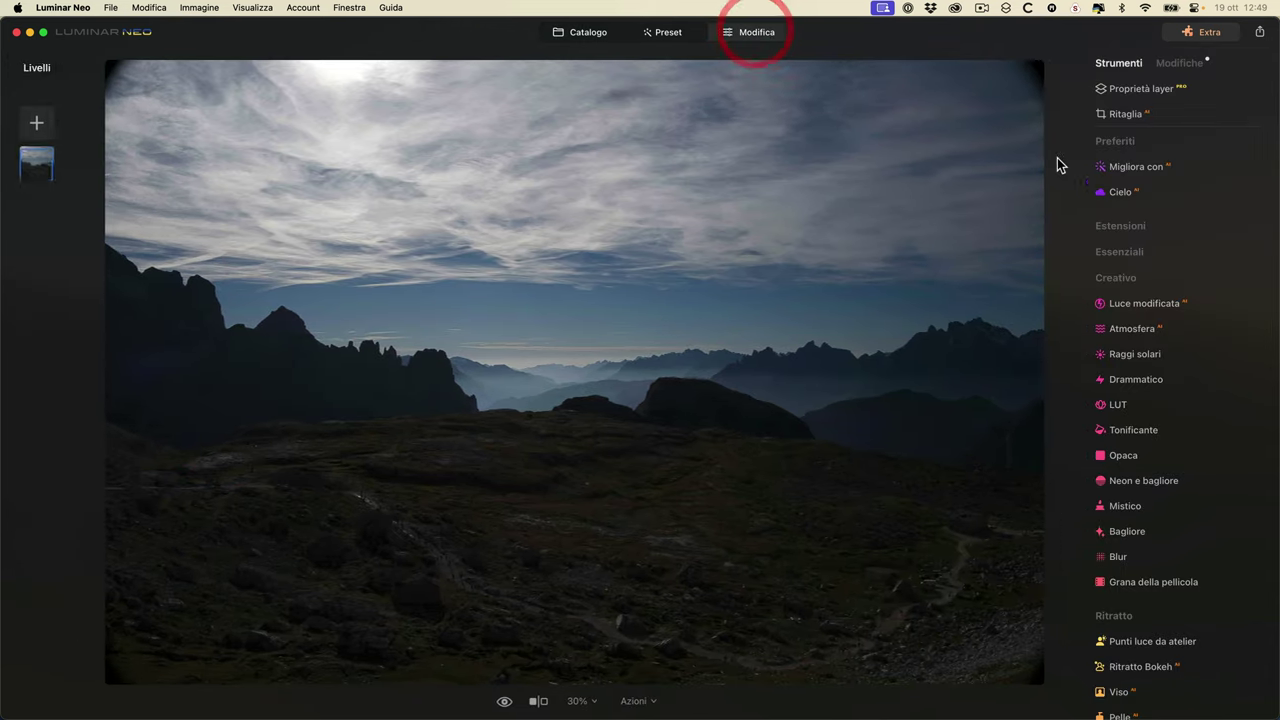
click(1130, 167)
drag(1115, 248, 1266, 249)
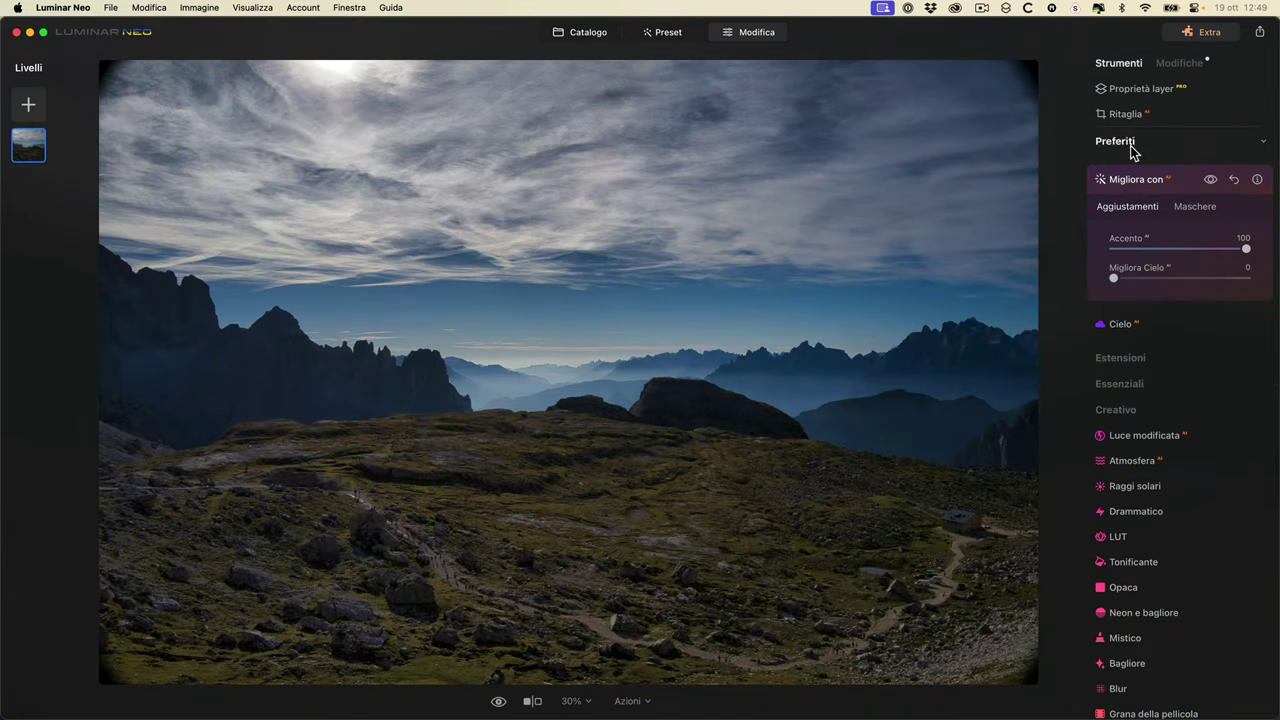
- Apply Migliora con a second time with Accento 99
click(1123, 323)
click(1127, 172)
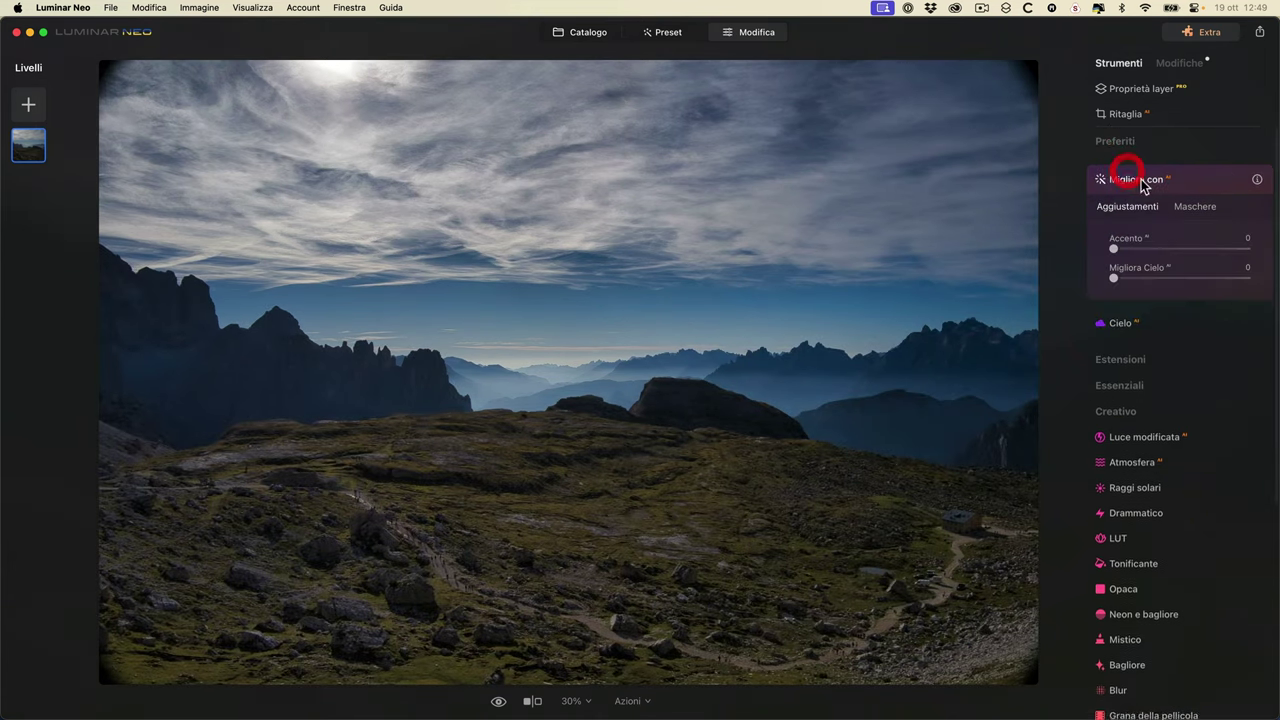
drag(1114, 248, 1248, 250)
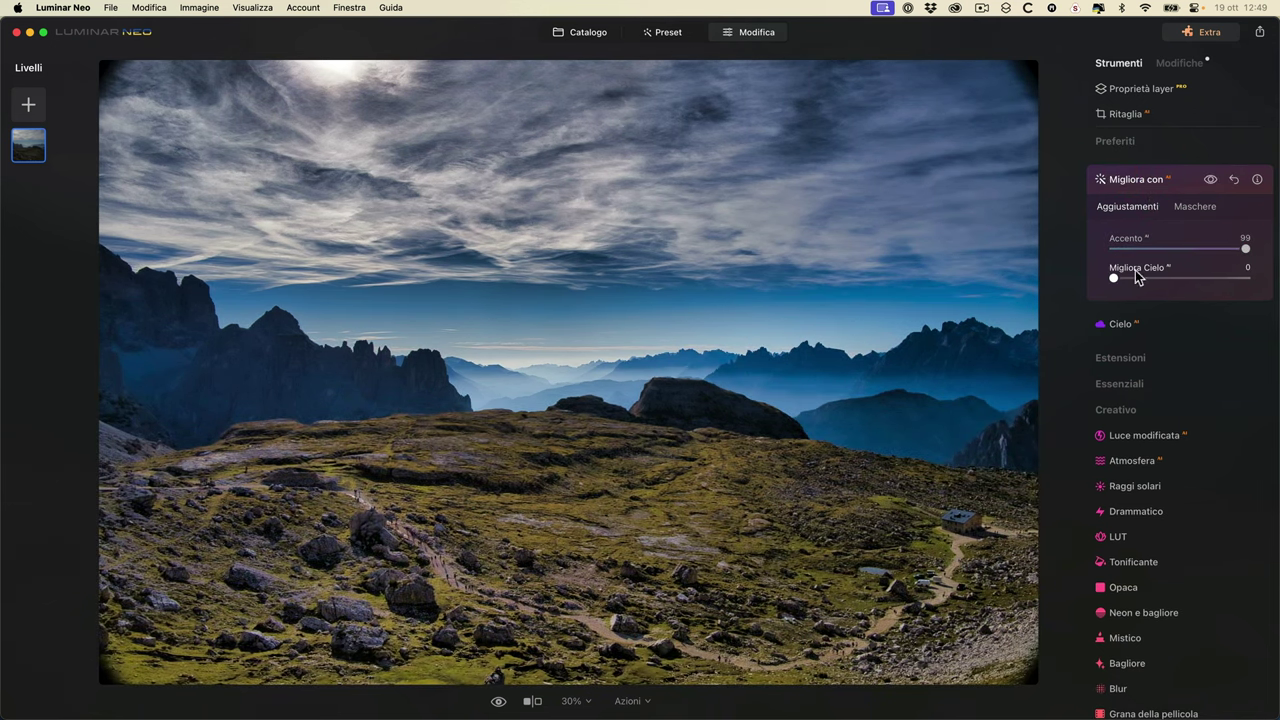
click(1128, 176)
- Try a Ritorto Blur on the cloudy mountain photo with Valore 74 and Angolazione 61
scroll(1150, 368, down, 4)
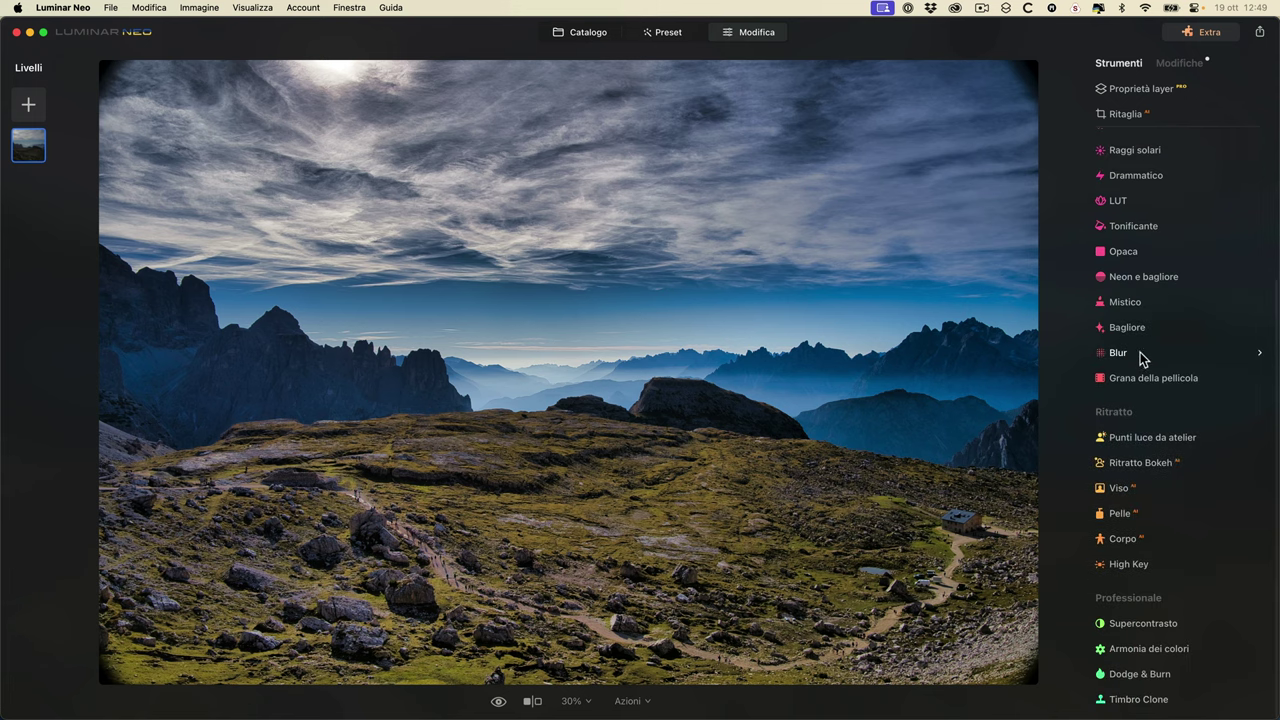
click(1143, 355)
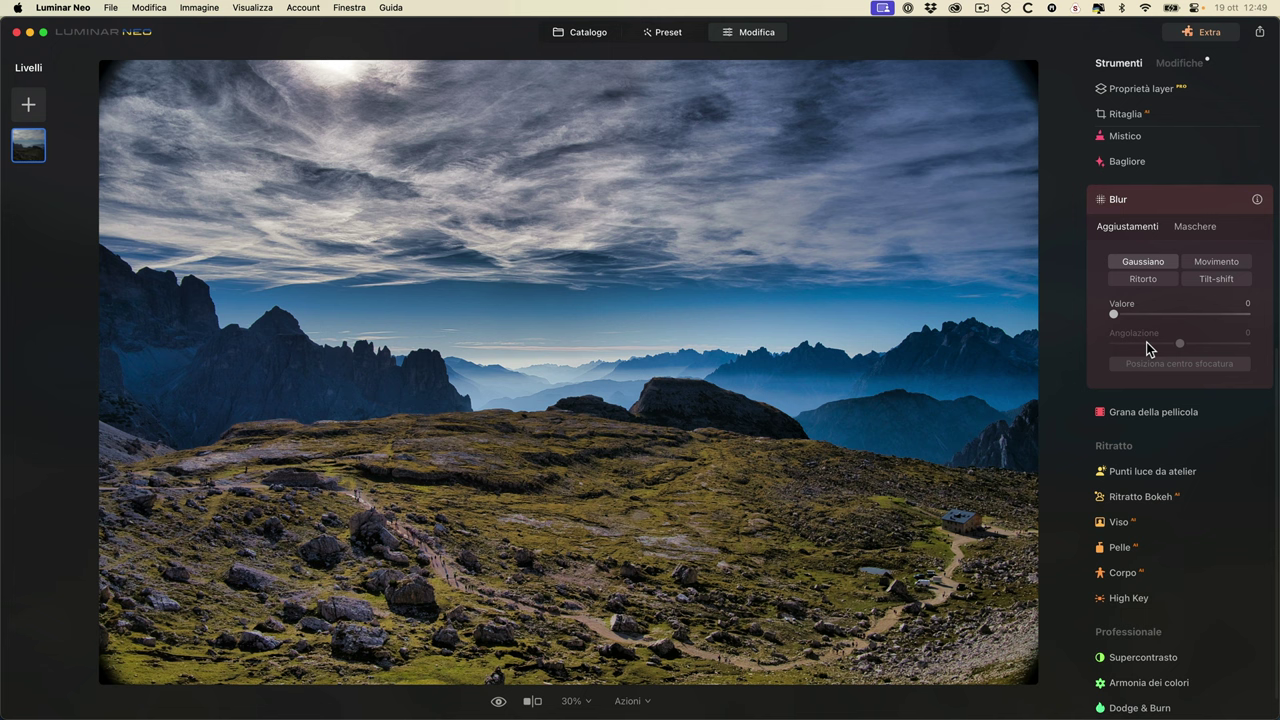
click(1155, 265)
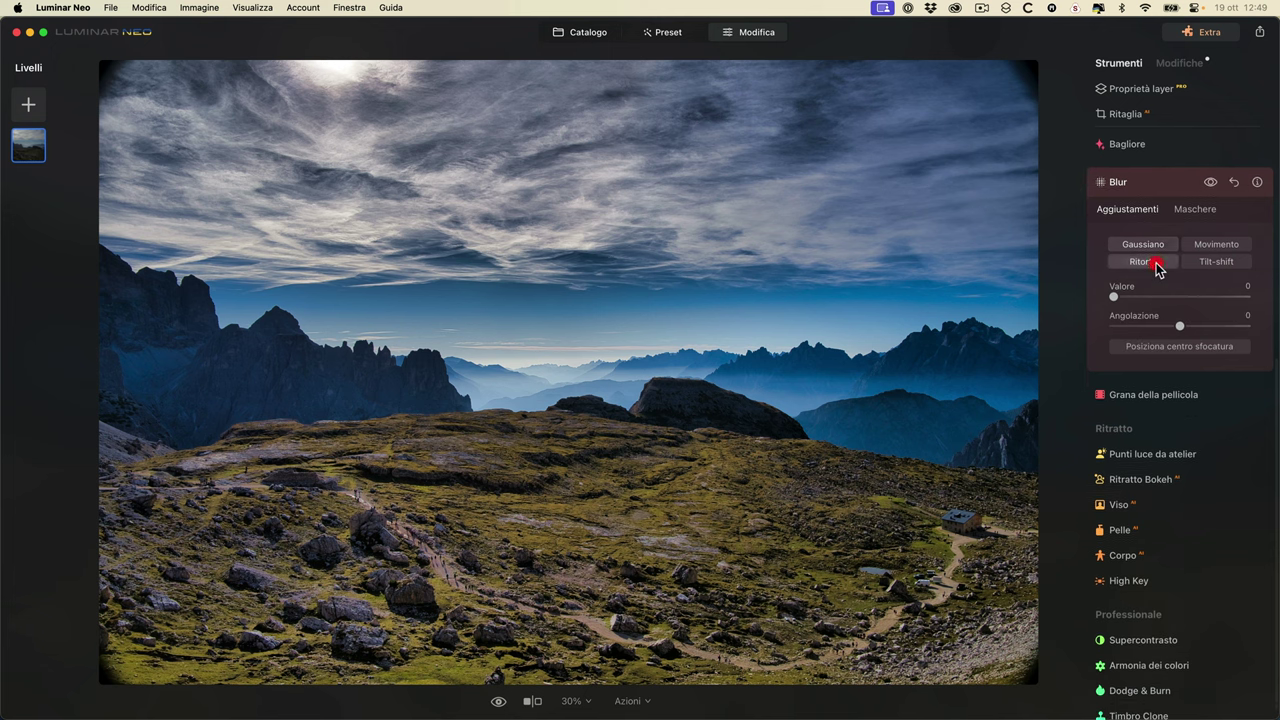
drag(1130, 298, 1210, 290)
drag(1178, 331, 1224, 327)
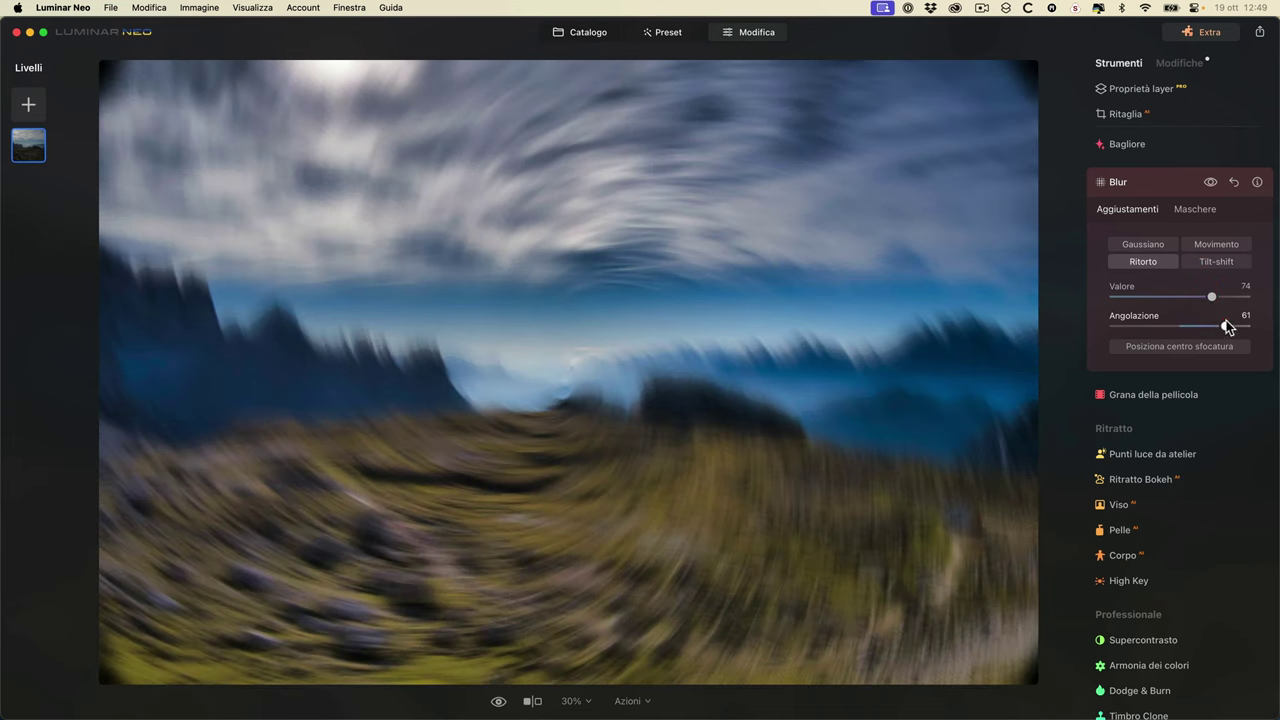
- Try the Ritorto blur centred on the grassy ridge with Valore 28 and Angolazione -42, and reset the Blur tool
click(1151, 347)
drag(565, 371, 324, 452)
drag(1226, 327, 1148, 327)
mouse_move(324, 452)
mouse_down()
mouse_move(337, 289)
mouse_move(267, 259)
mouse_move(429, 437)
mouse_move(417, 437)
mouse_up()
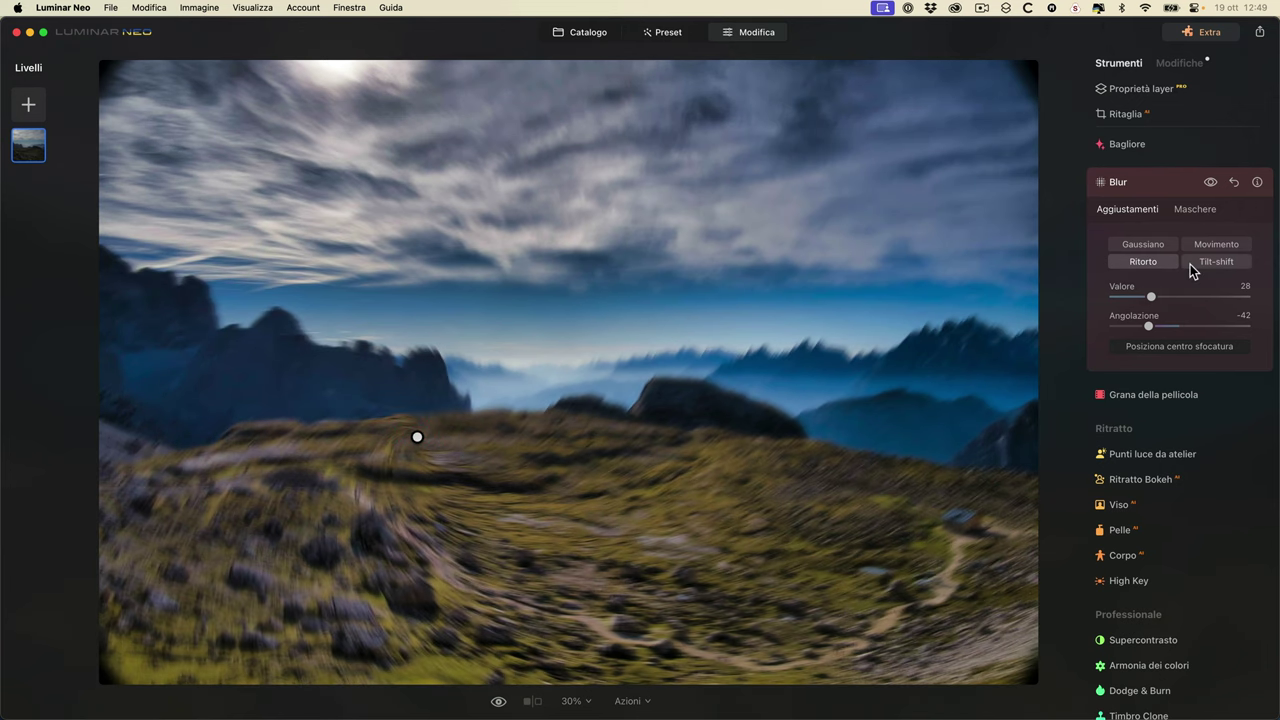
click(1234, 186)
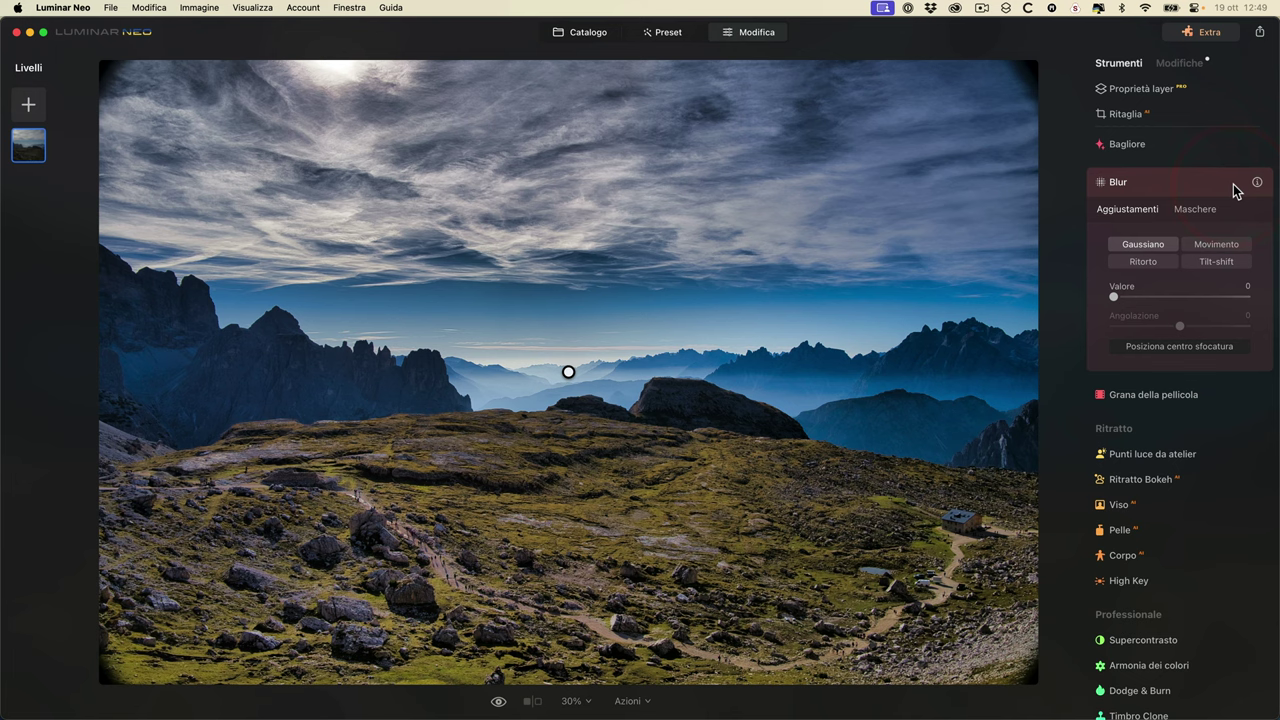
- Apply a Tilt-shift blur centred on the large dark boulder with Valore 39
click(1234, 266)
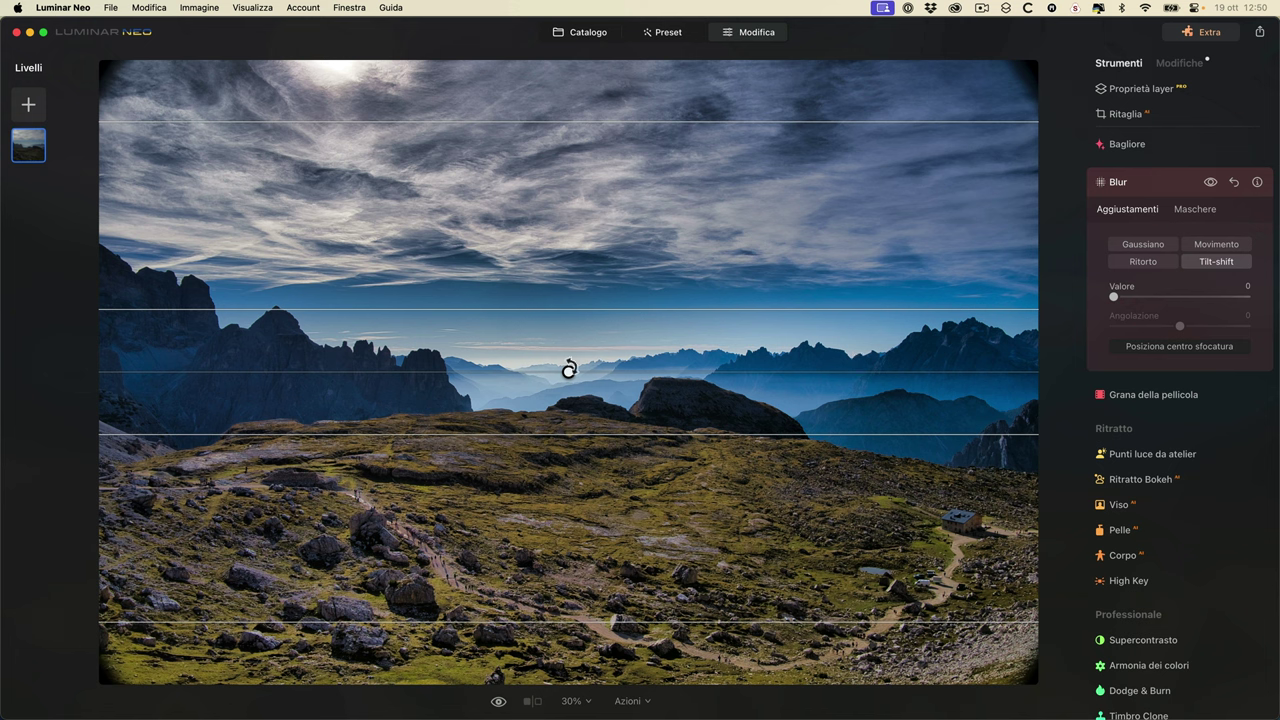
drag(566, 374, 691, 418)
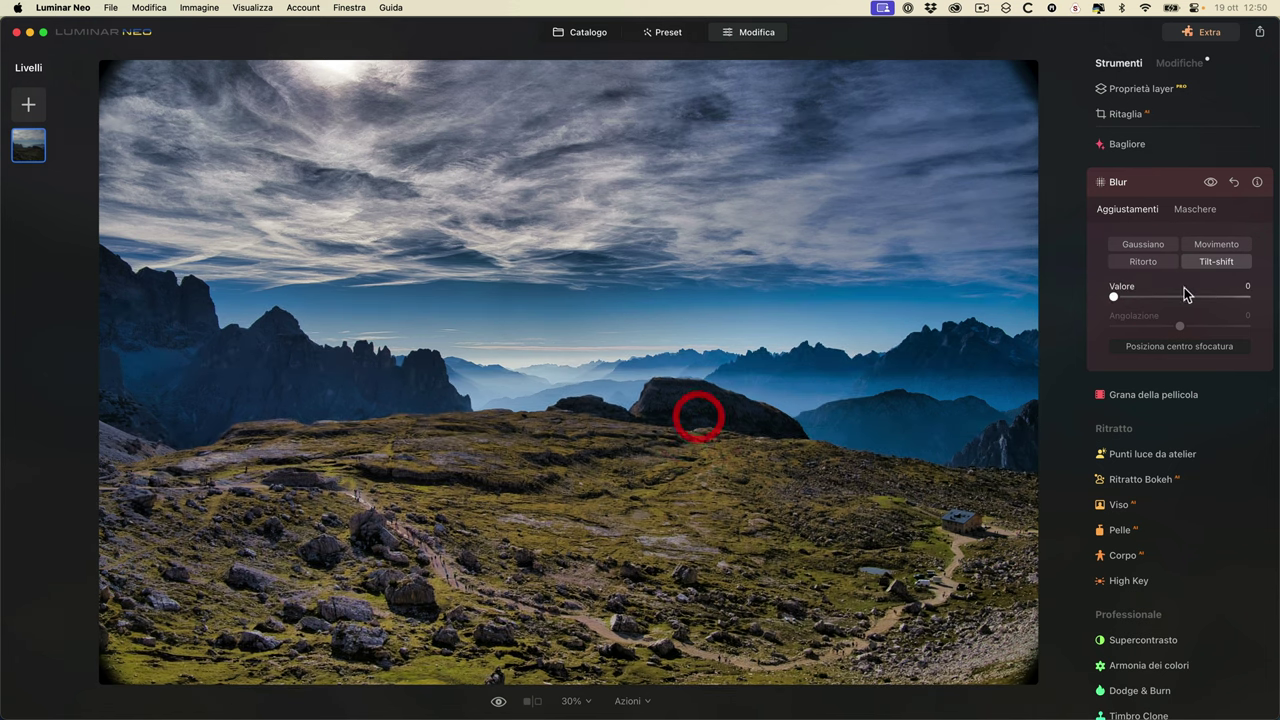
drag(1113, 297, 1166, 296)
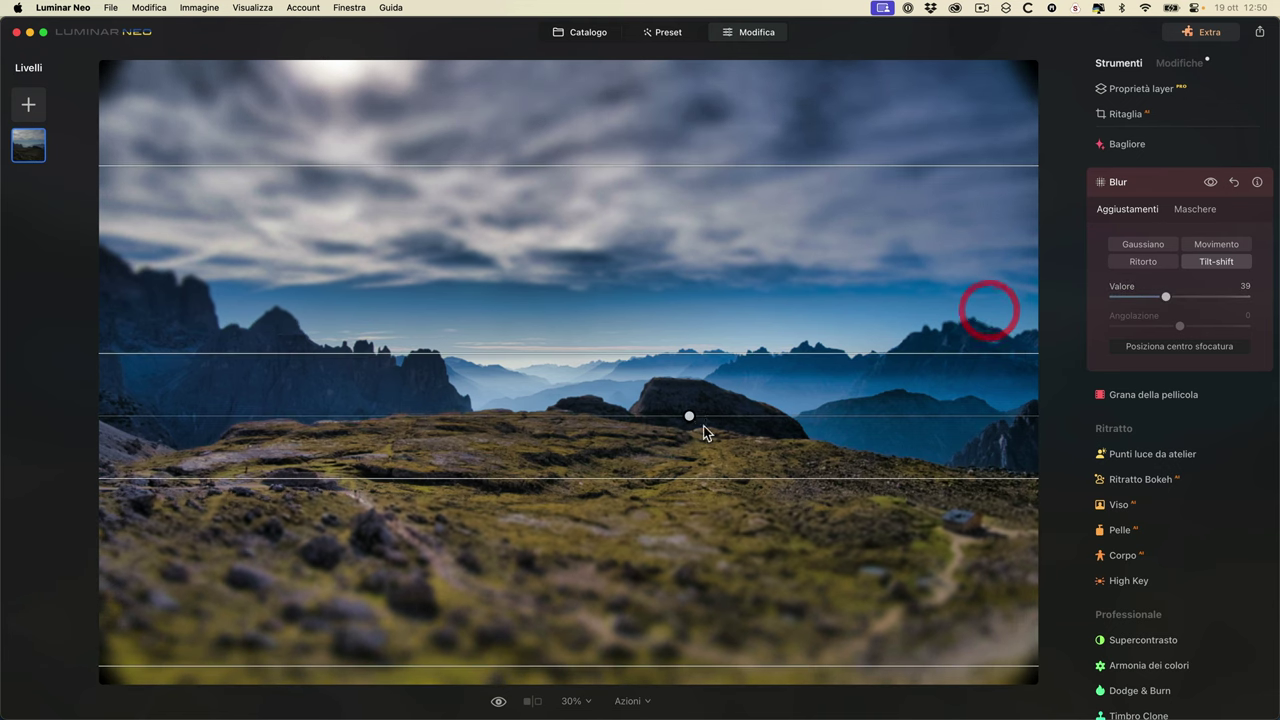
- Move the Tilt-shift centre close to the mountain hut, tilt the focus band and adjust the width of its transition
drag(632, 351, 632, 340)
drag(675, 166, 668, 236)
drag(689, 417, 913, 532)
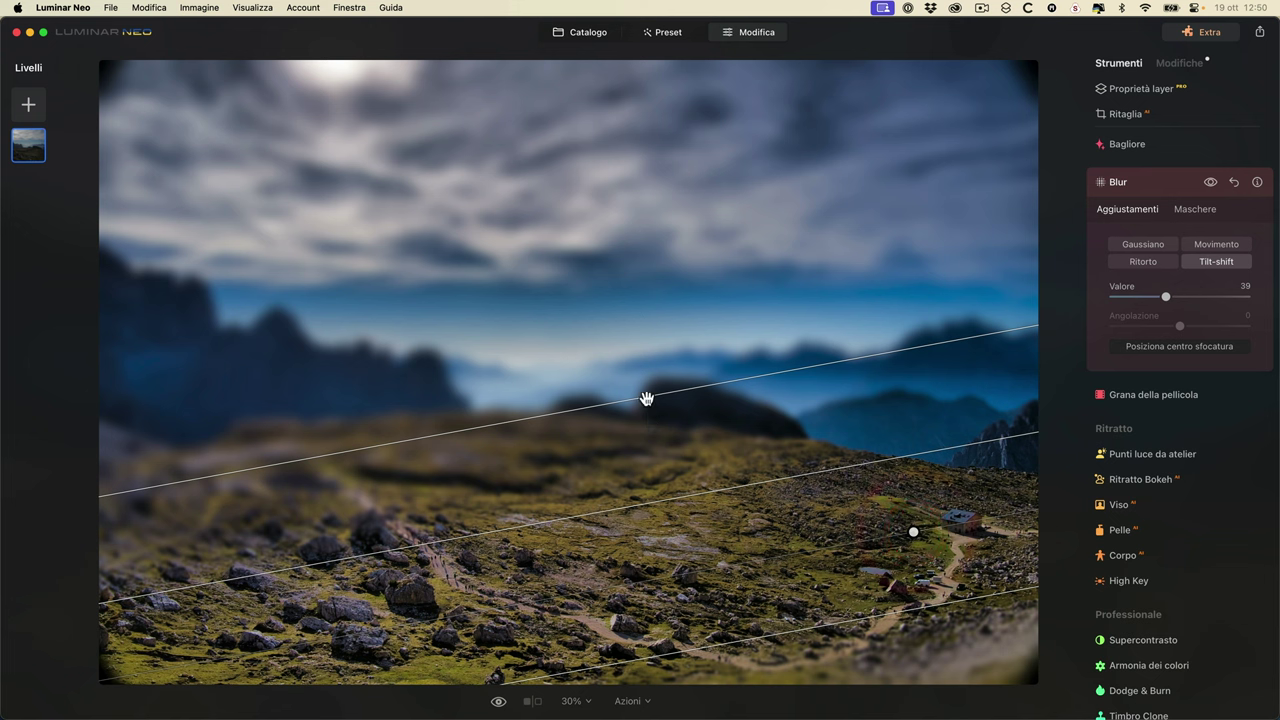
drag(656, 500, 662, 535)
drag(570, 410, 569, 403)
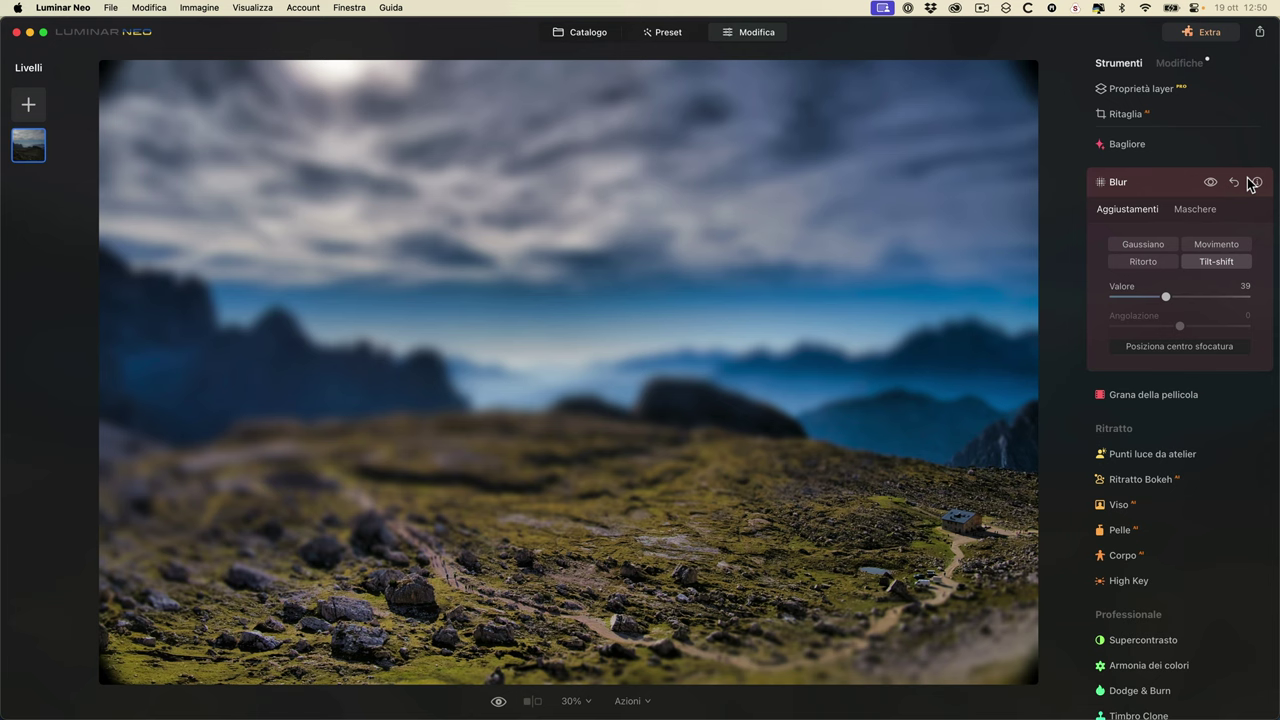
- Shift the Tilt-shift centre down onto the path below the hut and fine-tune the upper transition boundary
mouse_move(790, 482)
drag(911, 531, 938, 532)
drag(921, 407, 917, 386)
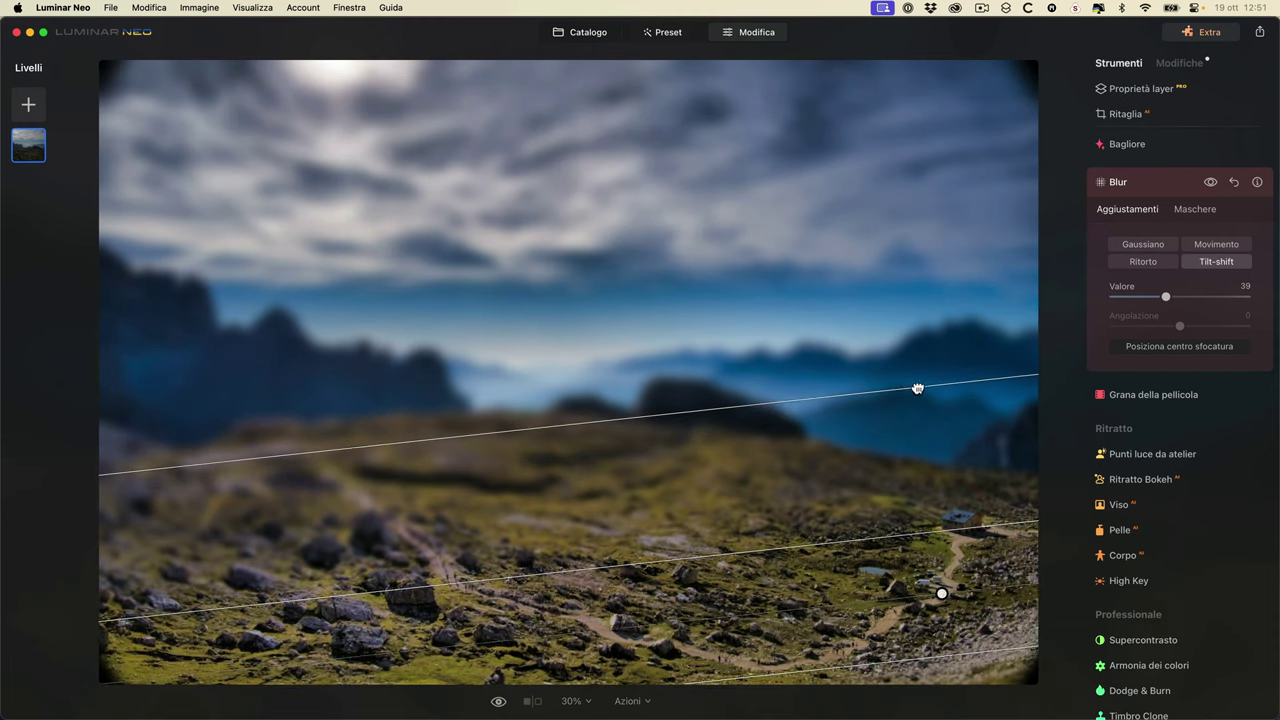
drag(941, 594, 937, 588)
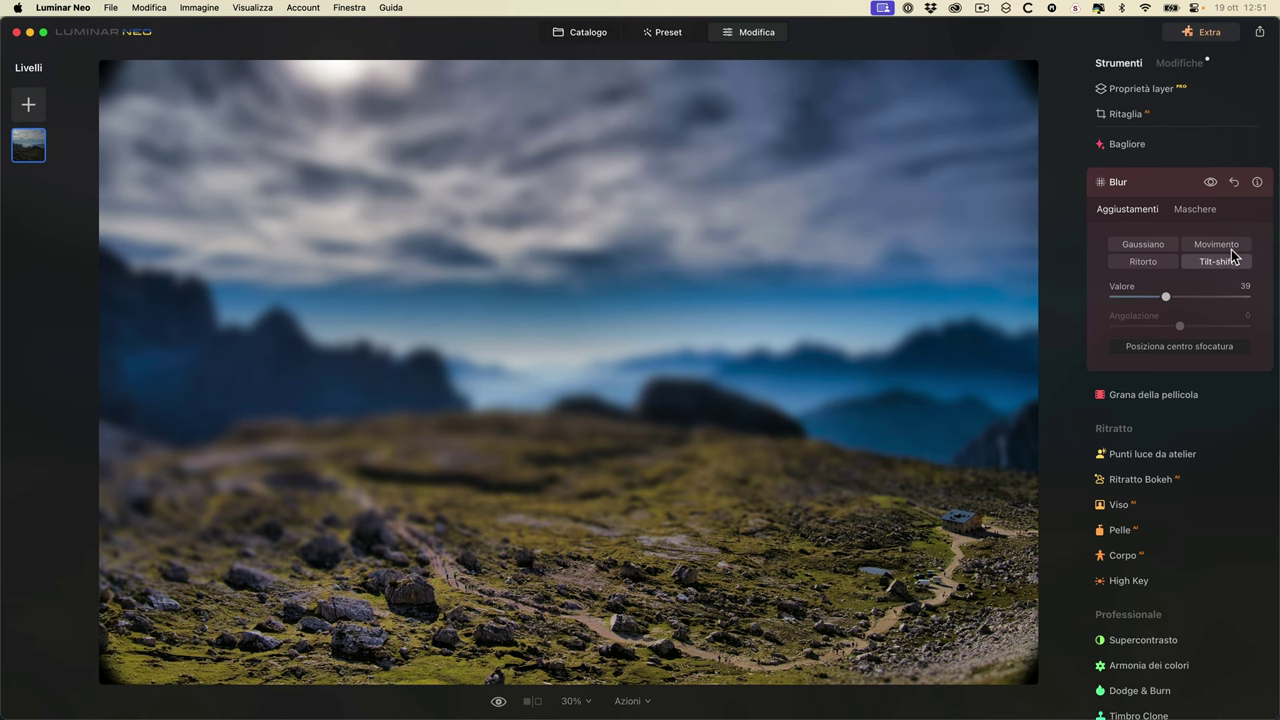
- Set Contrasto intelligente to 52 in Sviluppo and inspect the hut and parked vans at 100% zoom
scroll(1176, 180, up, 3)
scroll(1172, 196, up, 5)
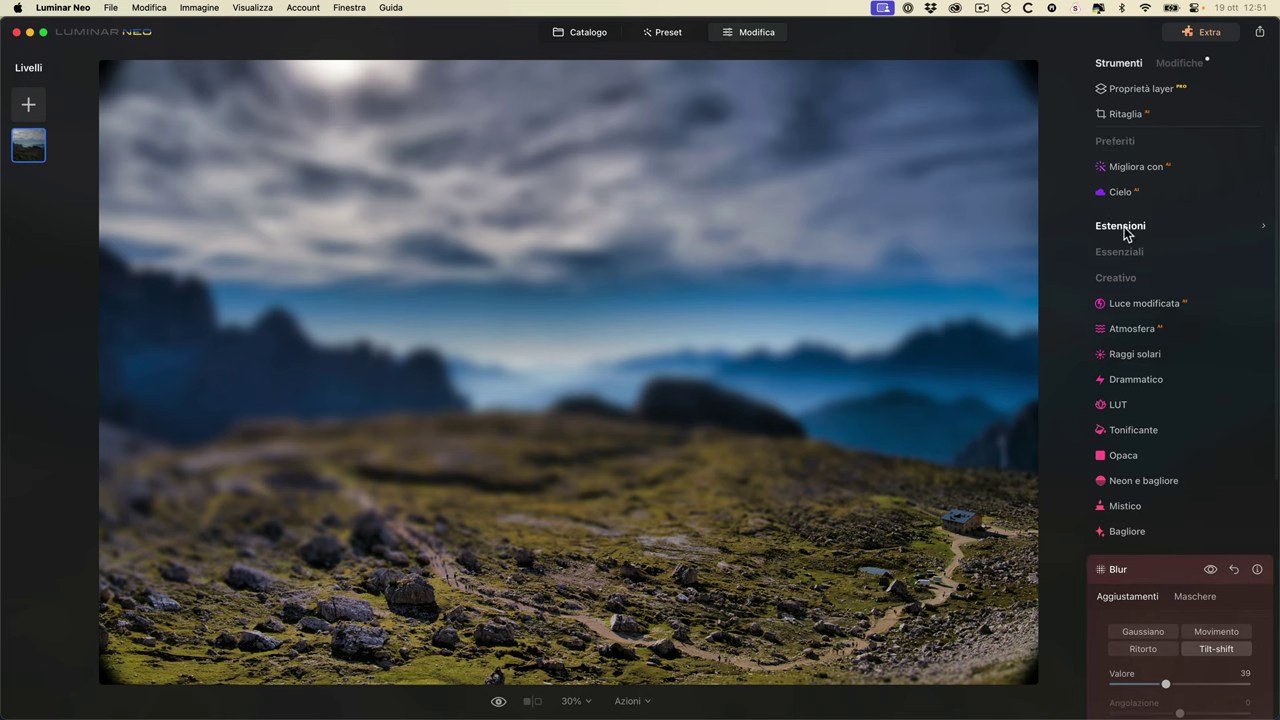
click(1123, 225)
click(1123, 225)
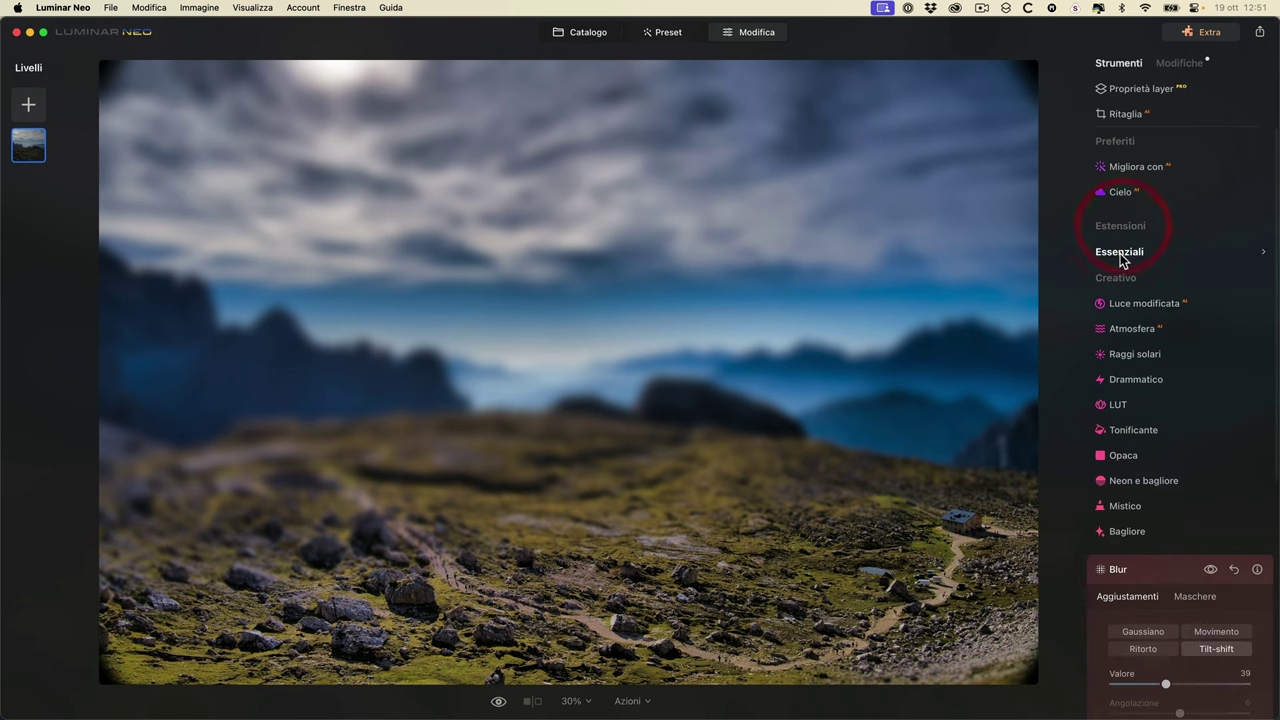
click(1120, 252)
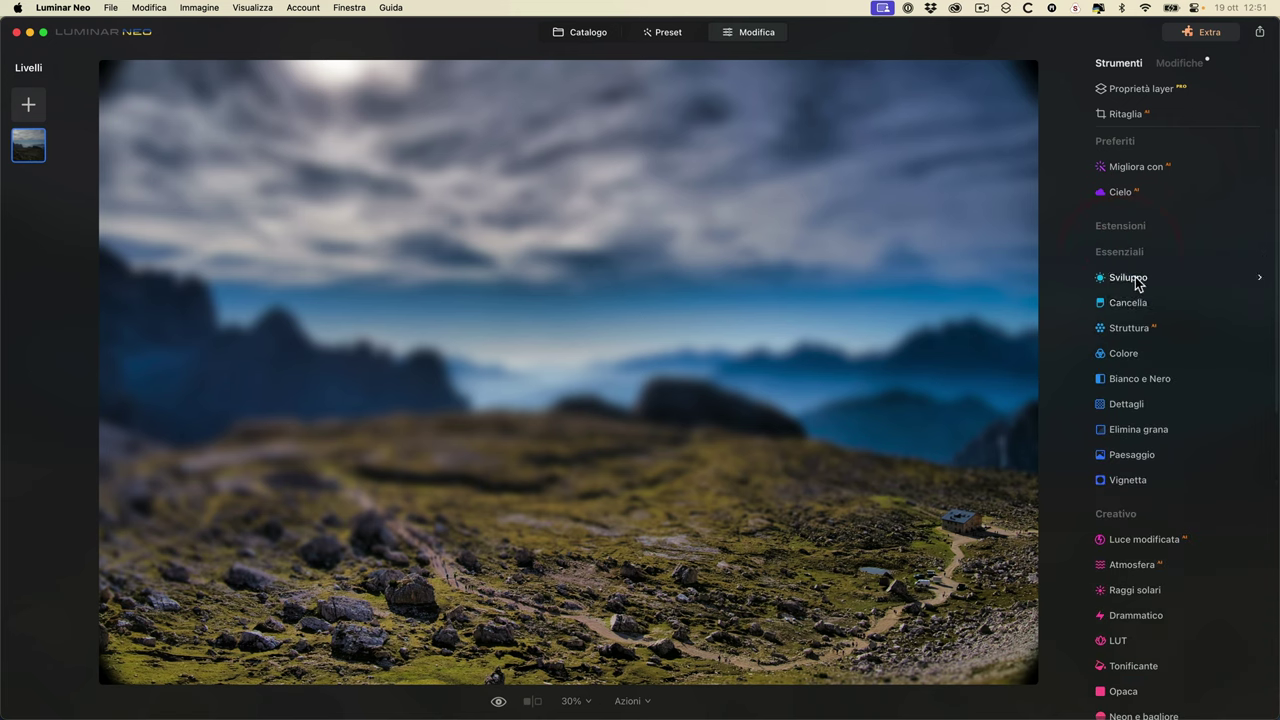
click(1137, 281)
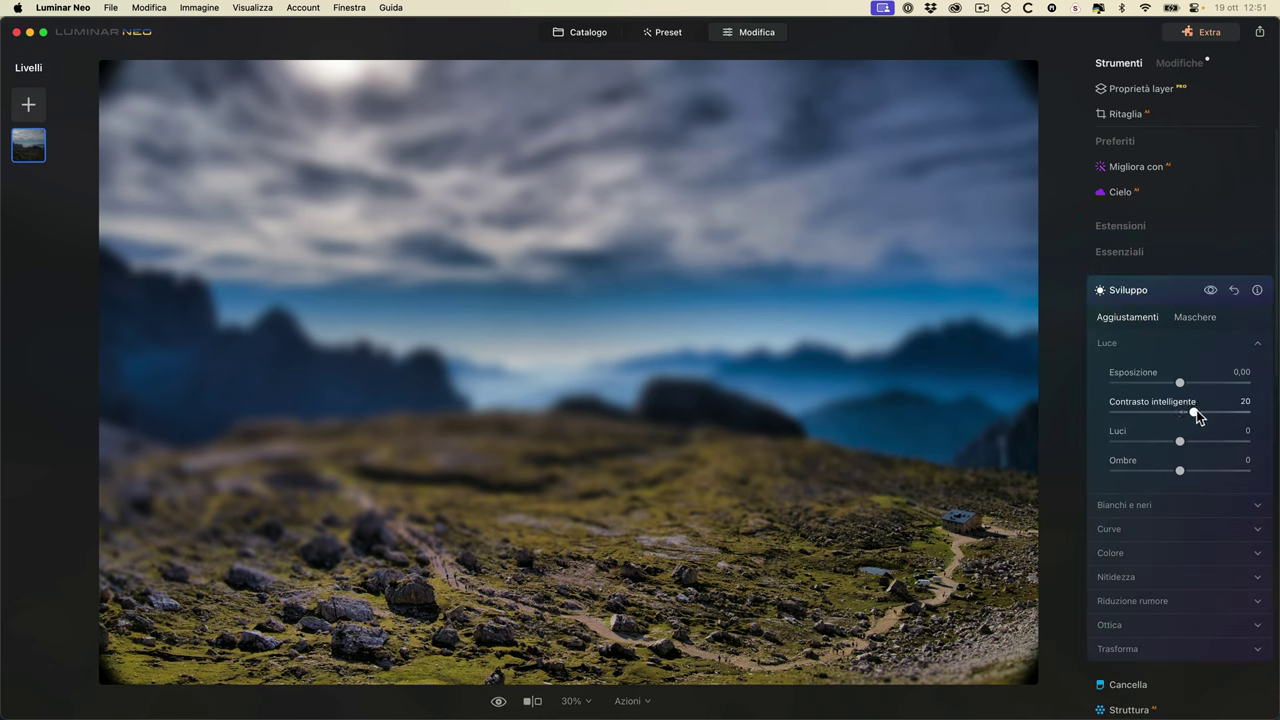
click(1214, 410)
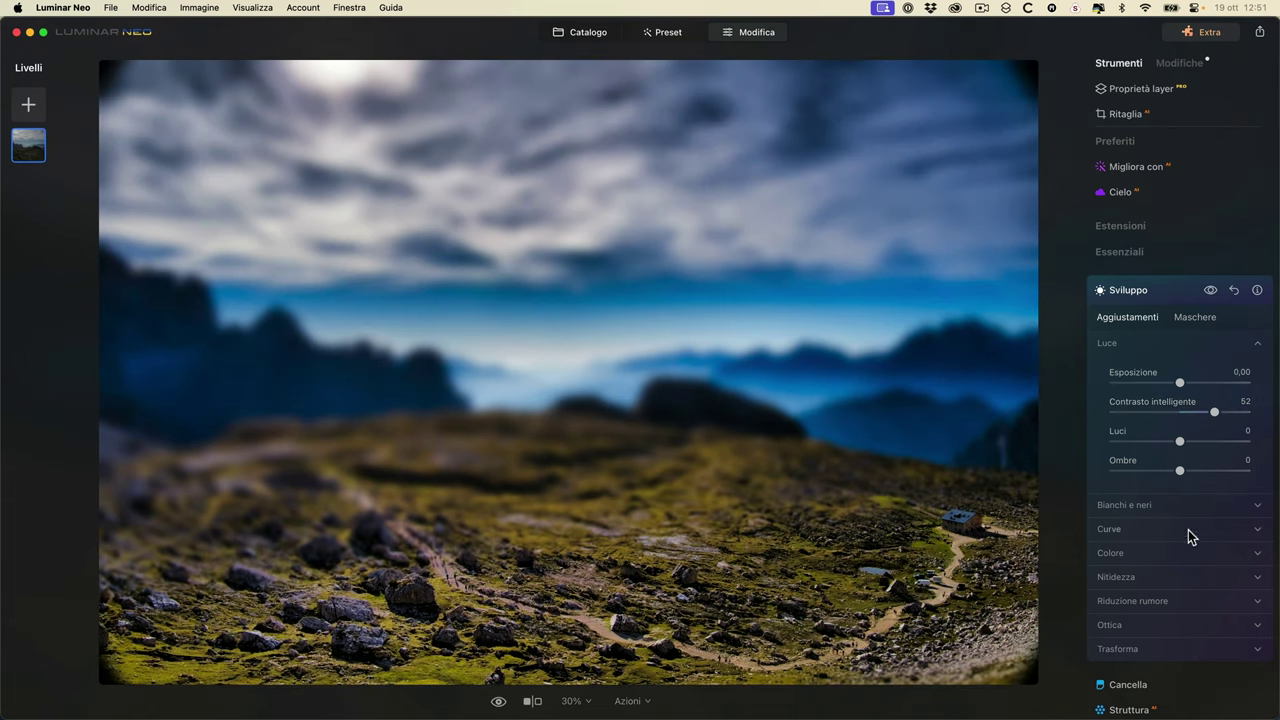
click(929, 581)
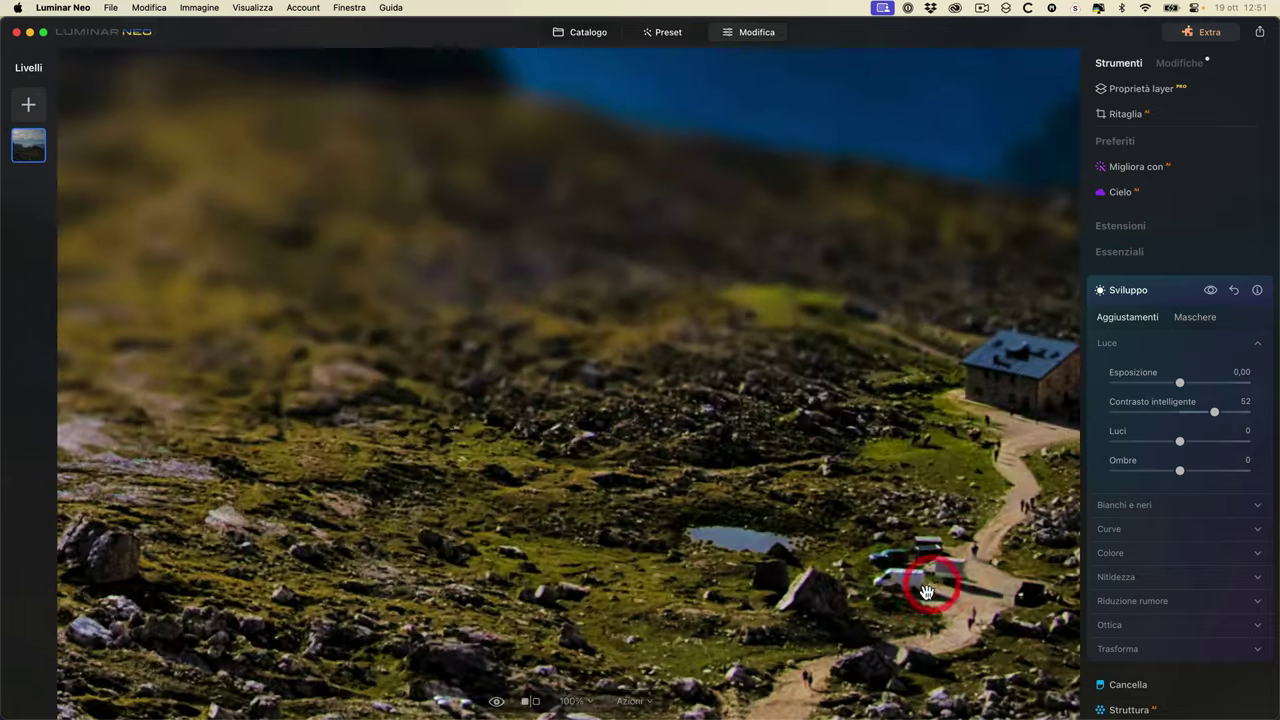
click(929, 589)
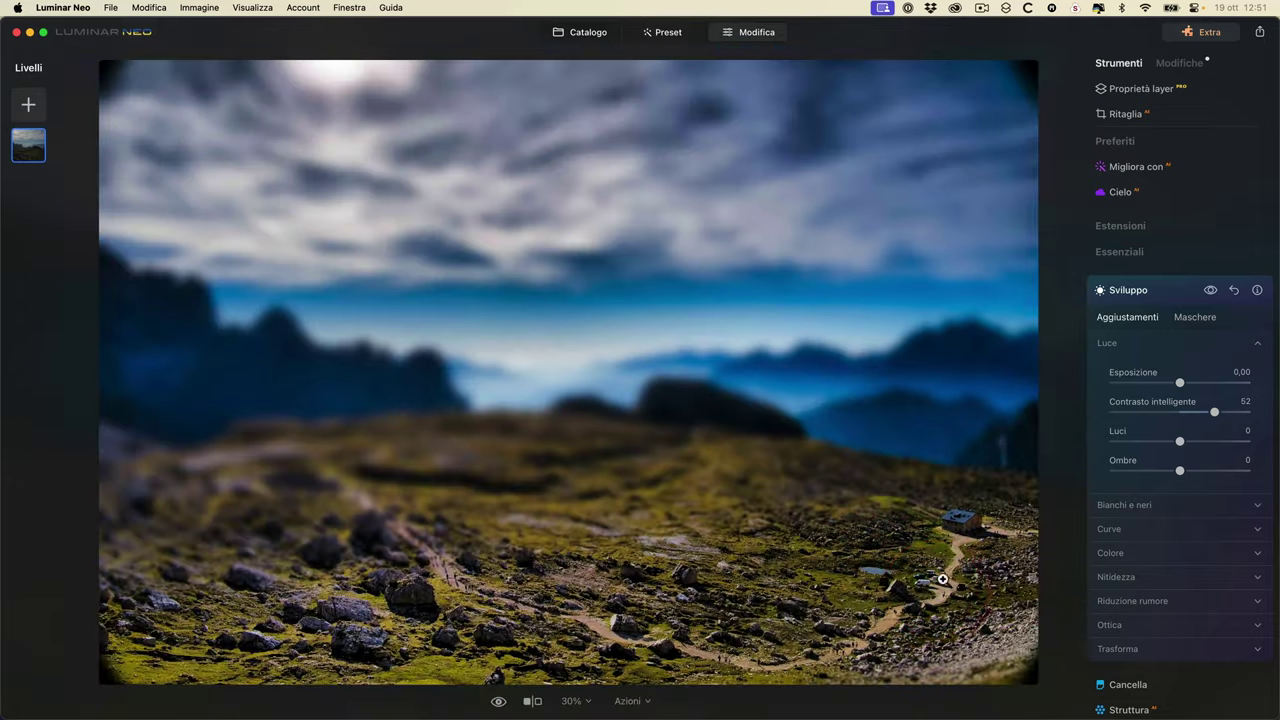
click(964, 596)
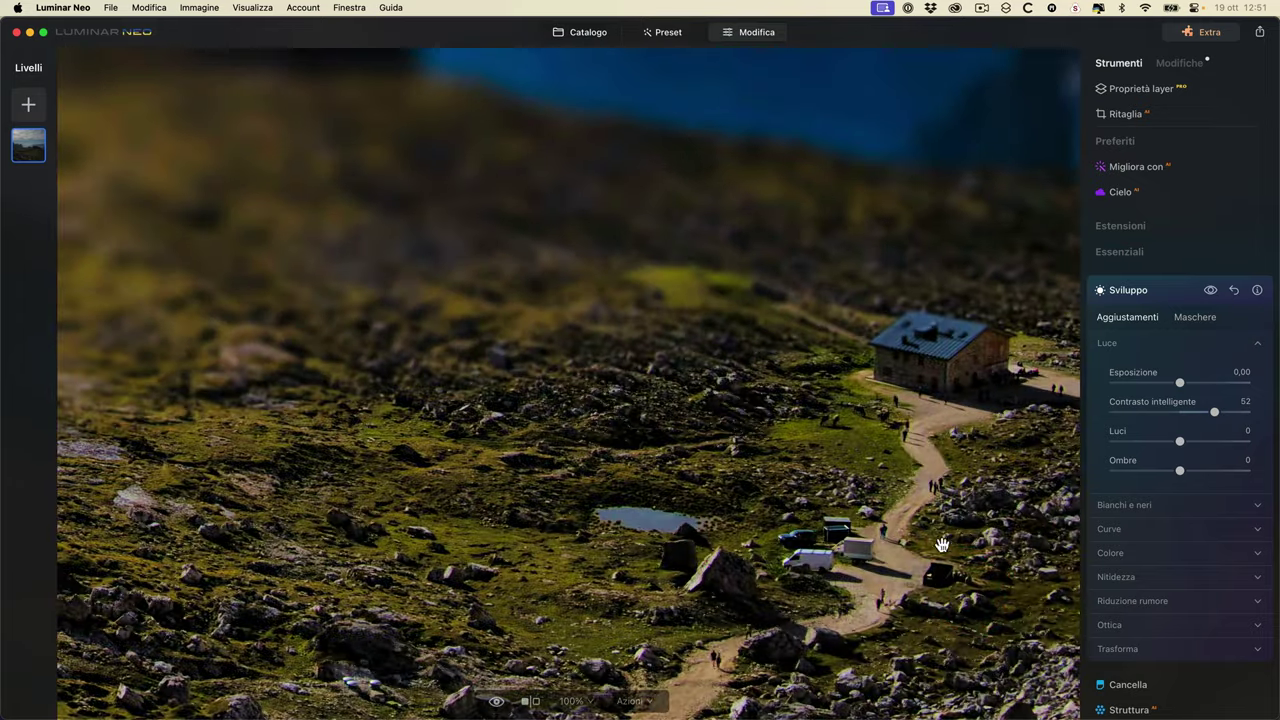
click(942, 545)
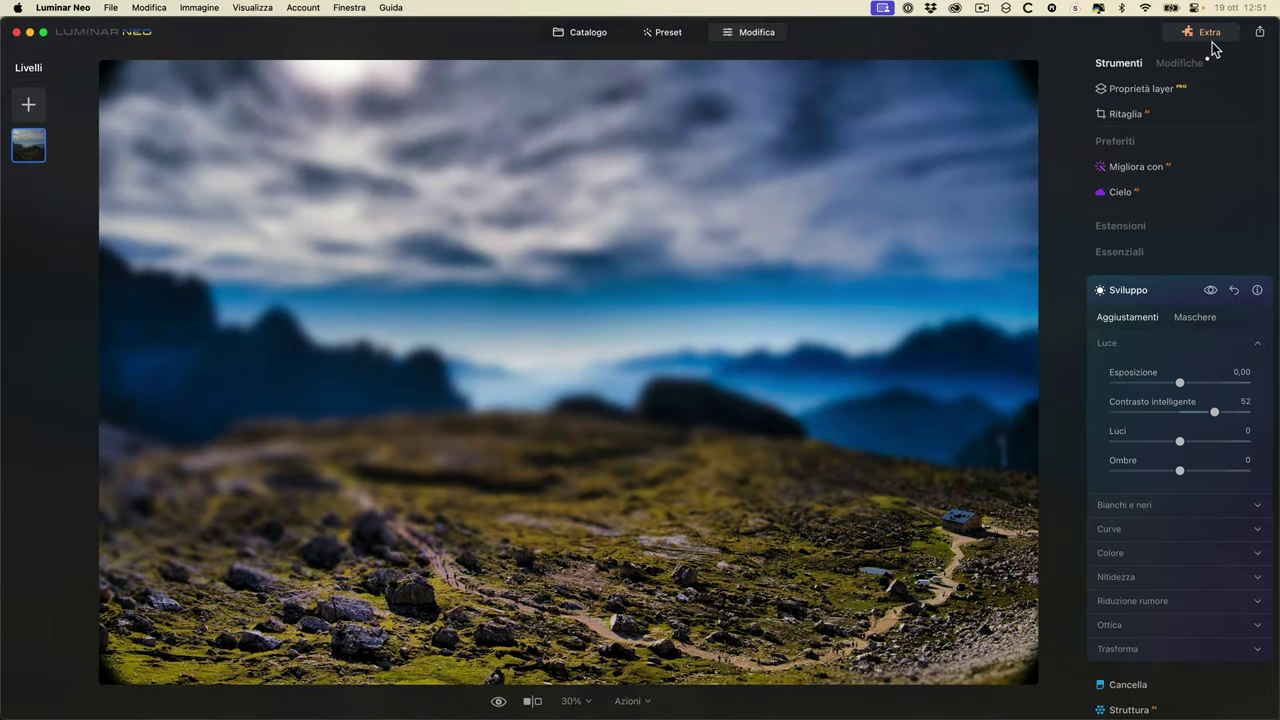
click(1127, 291)
scroll(1145, 430, down, 10)
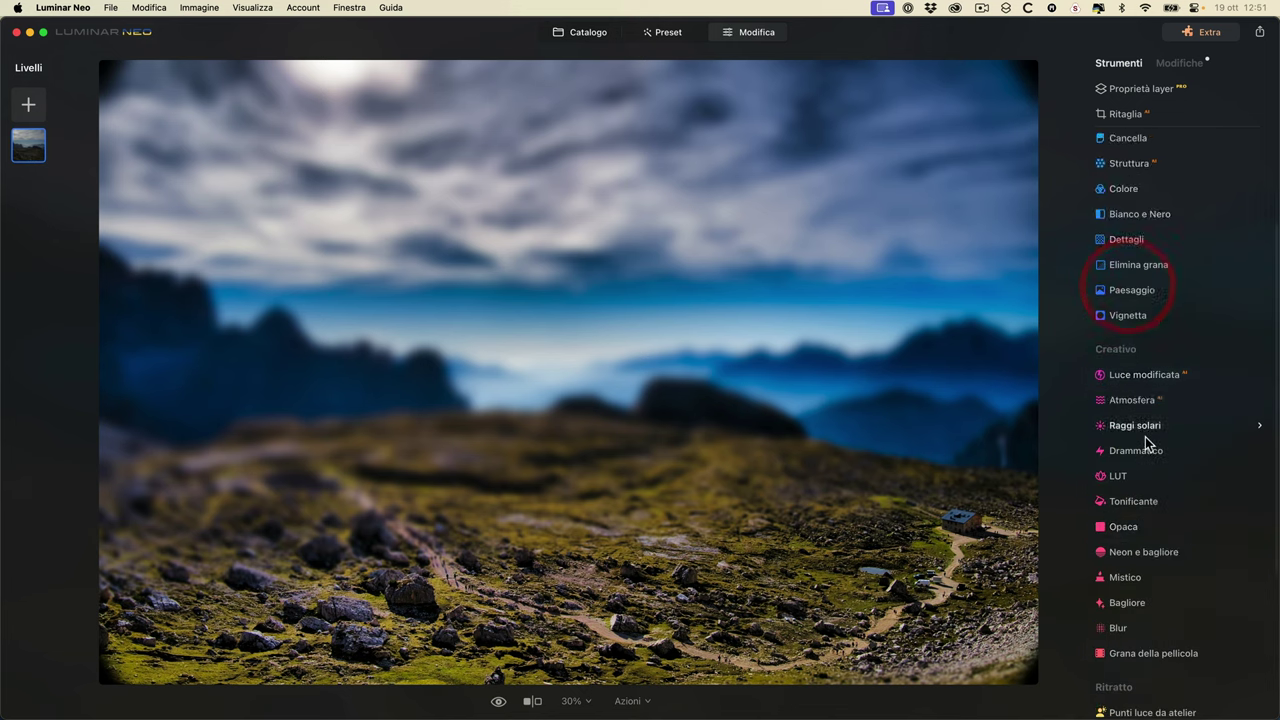
click(1147, 395)
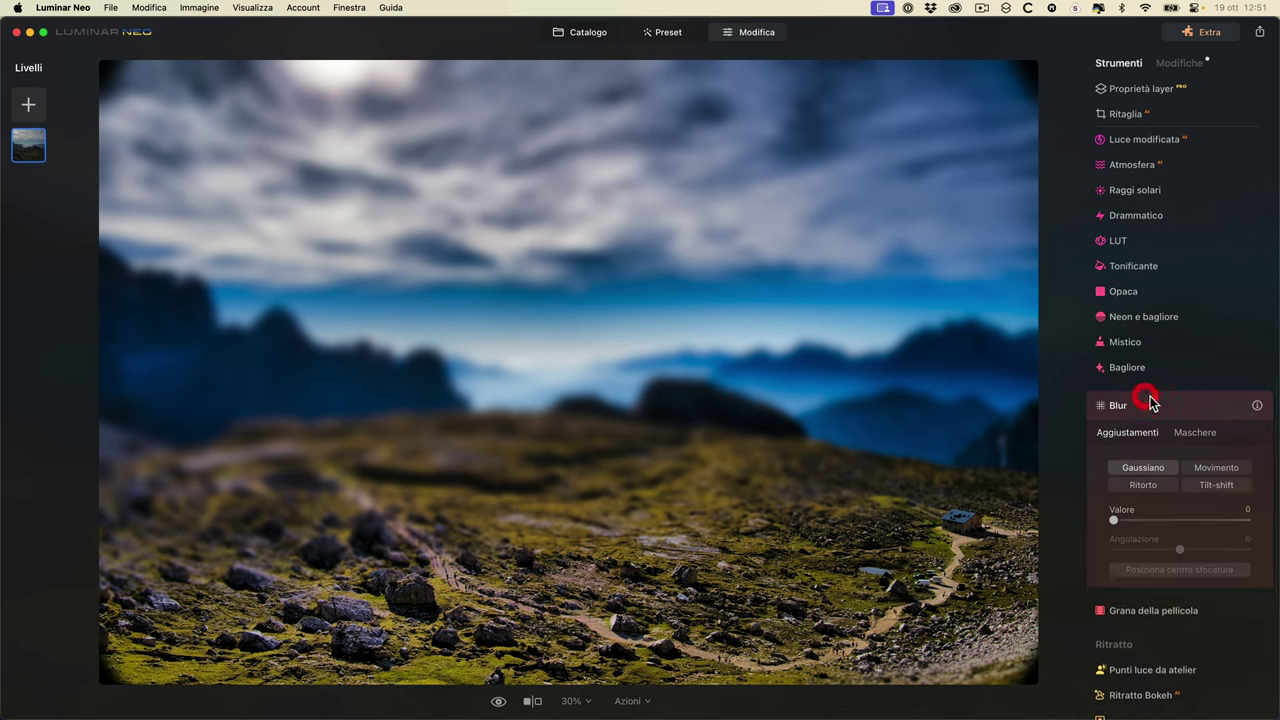
click(1158, 400)
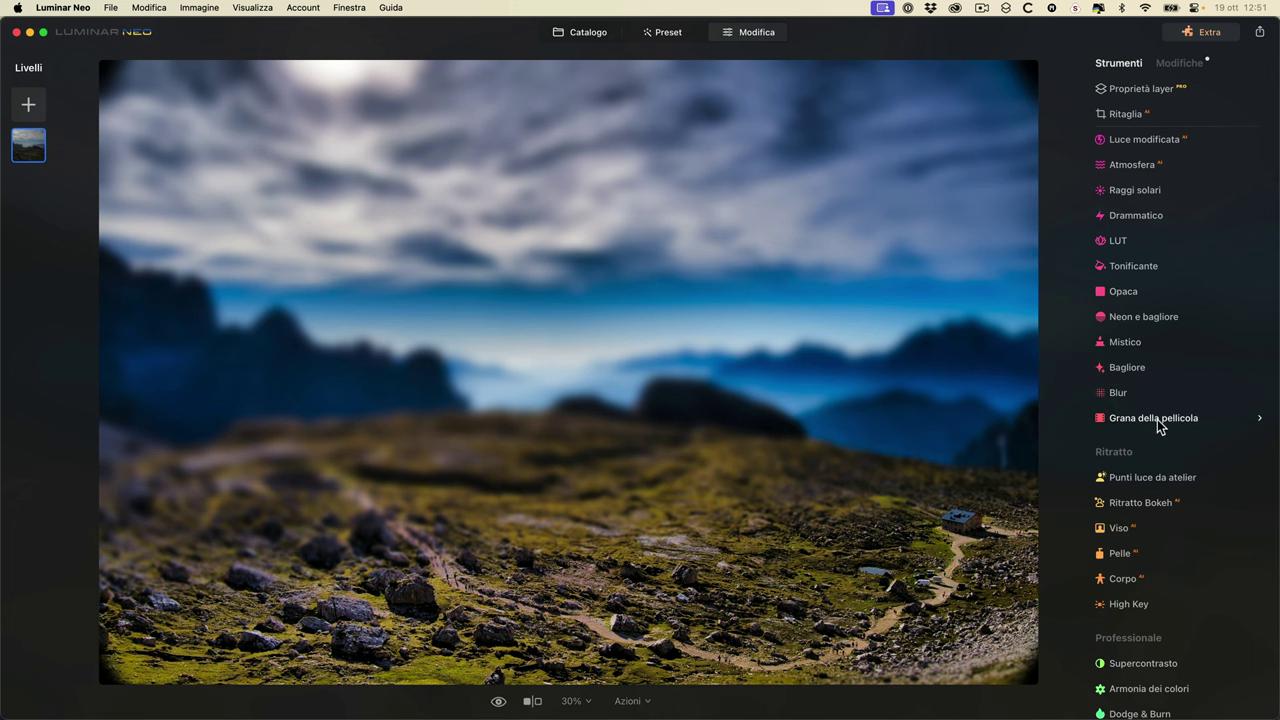
- Return to the catalogue and open the photo of the three rock towers under the blue sky
click(580, 32)
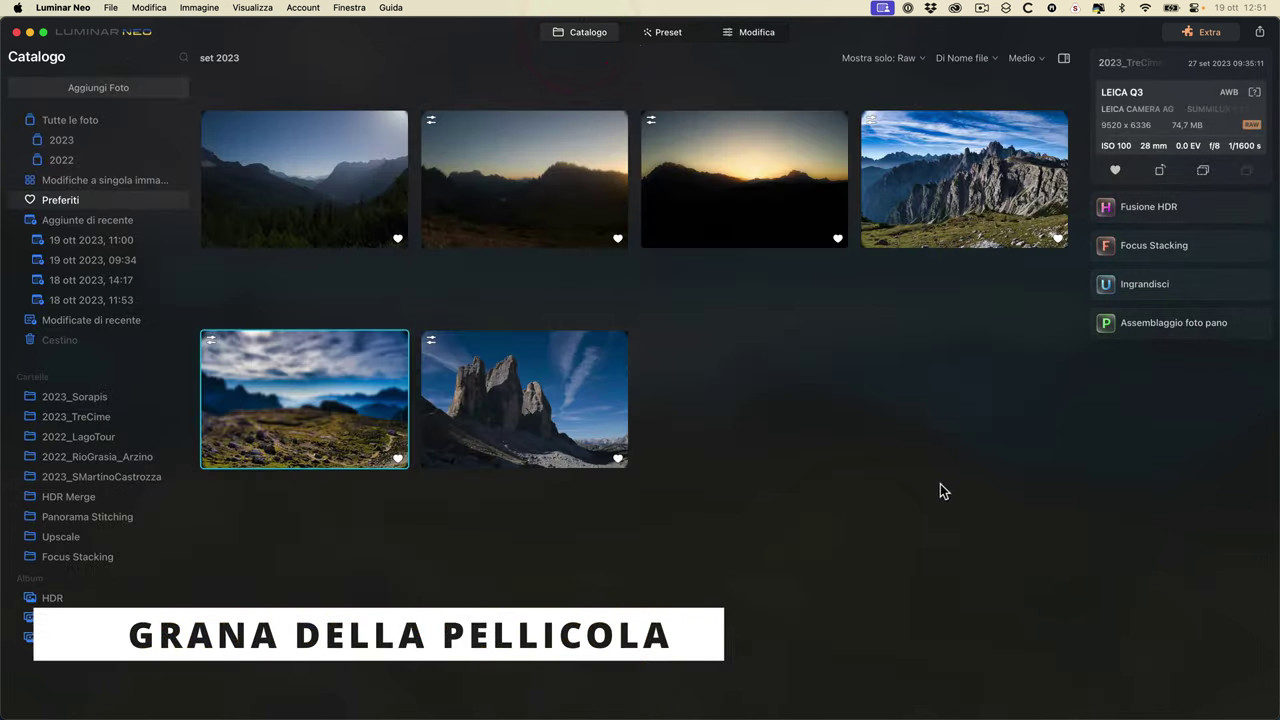
double_click(503, 428)
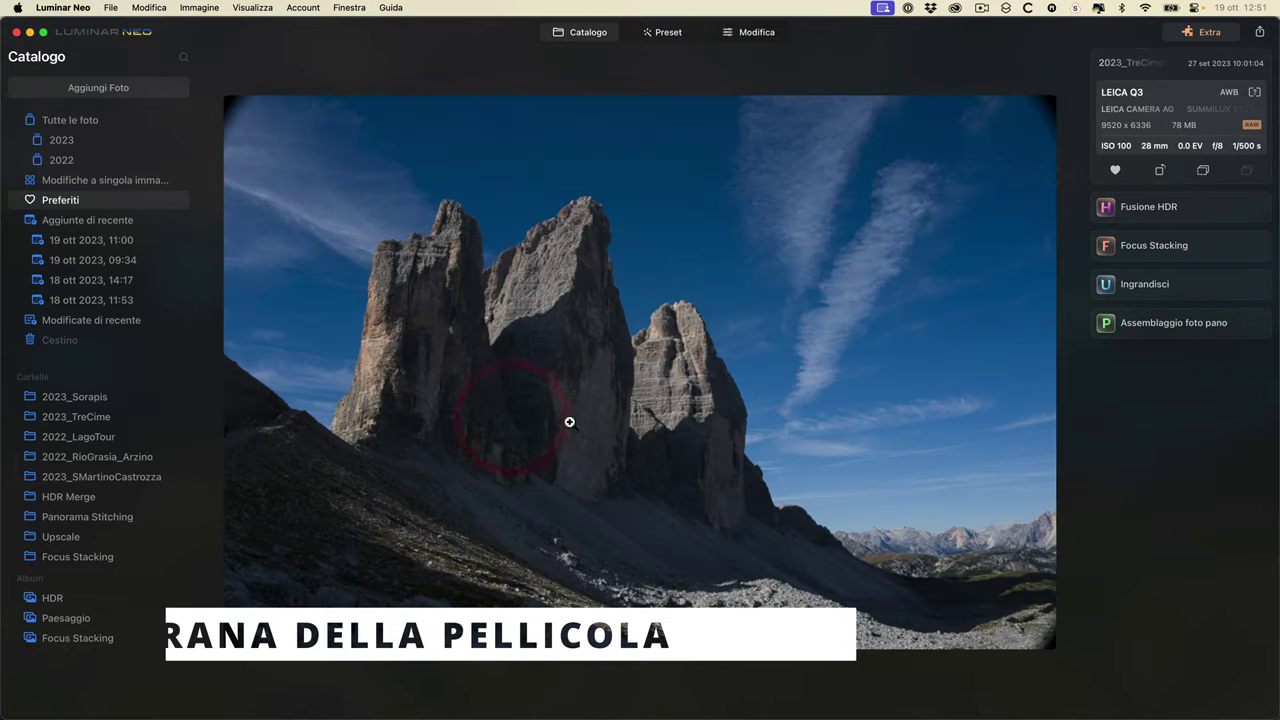
- Open the three rock towers photo for editing and apply Grana della pellicola with Valore at 48
click(741, 34)
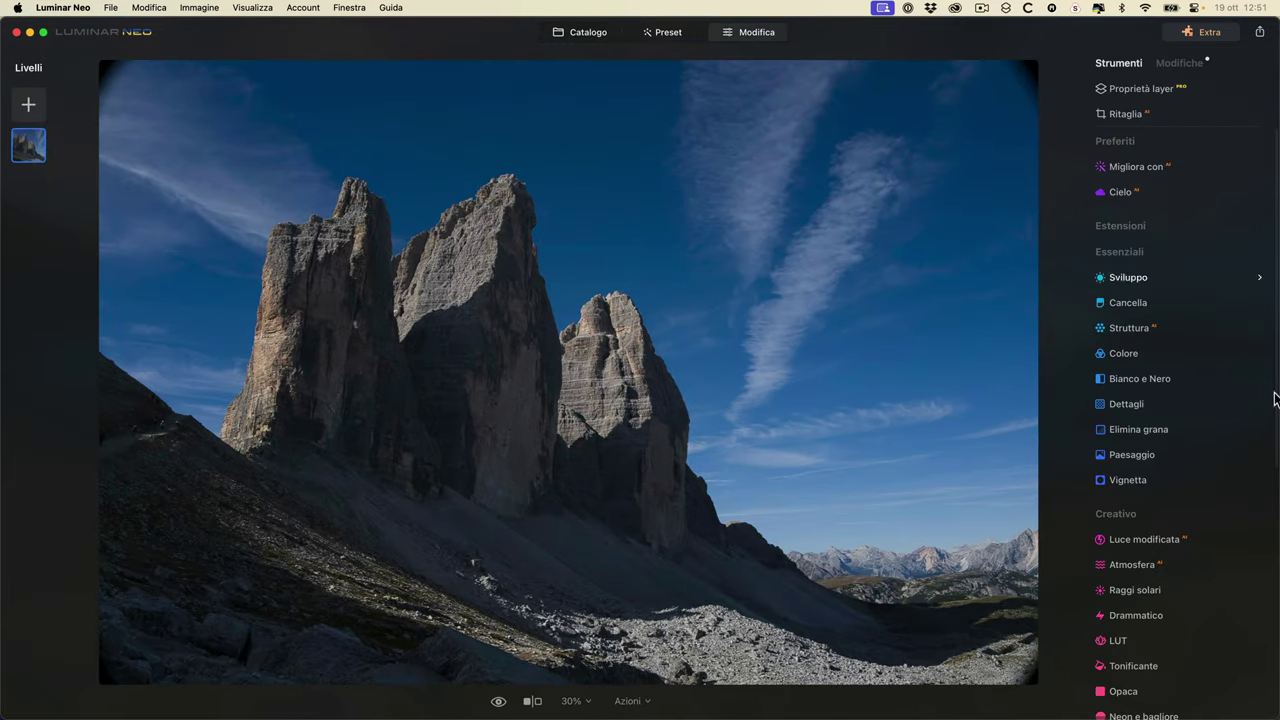
scroll(1186, 634, down, 5)
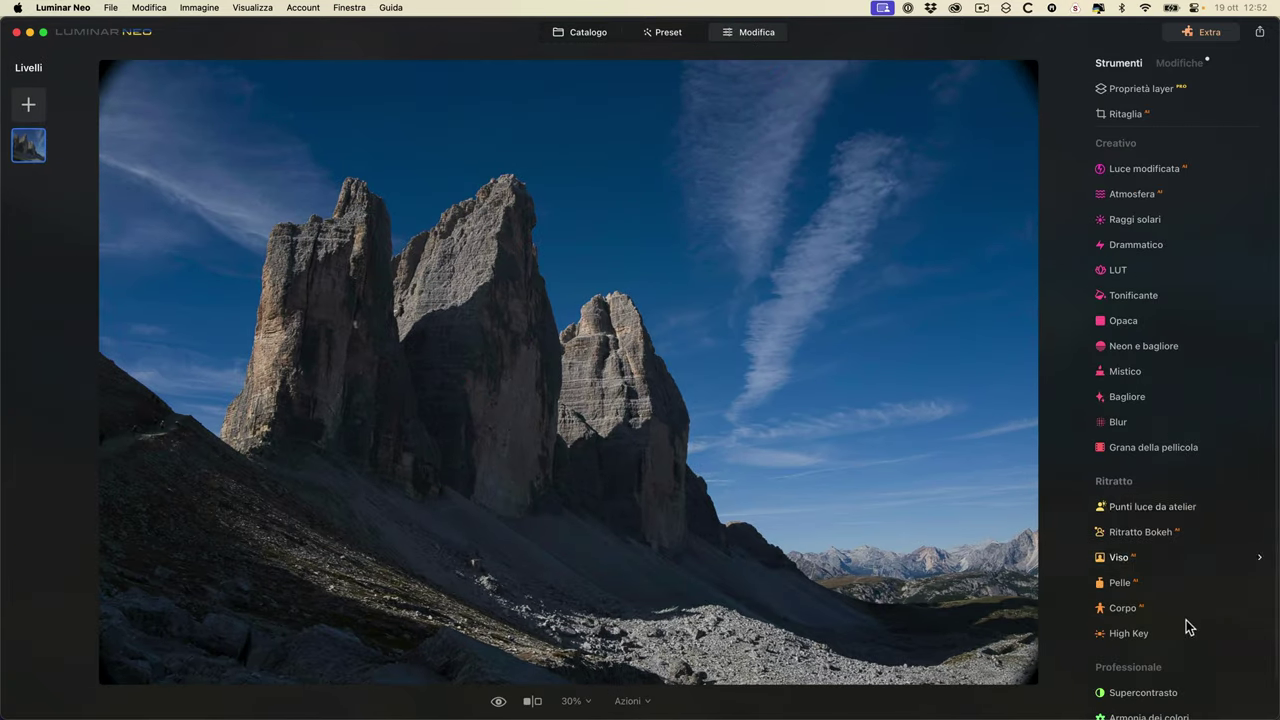
click(1152, 451)
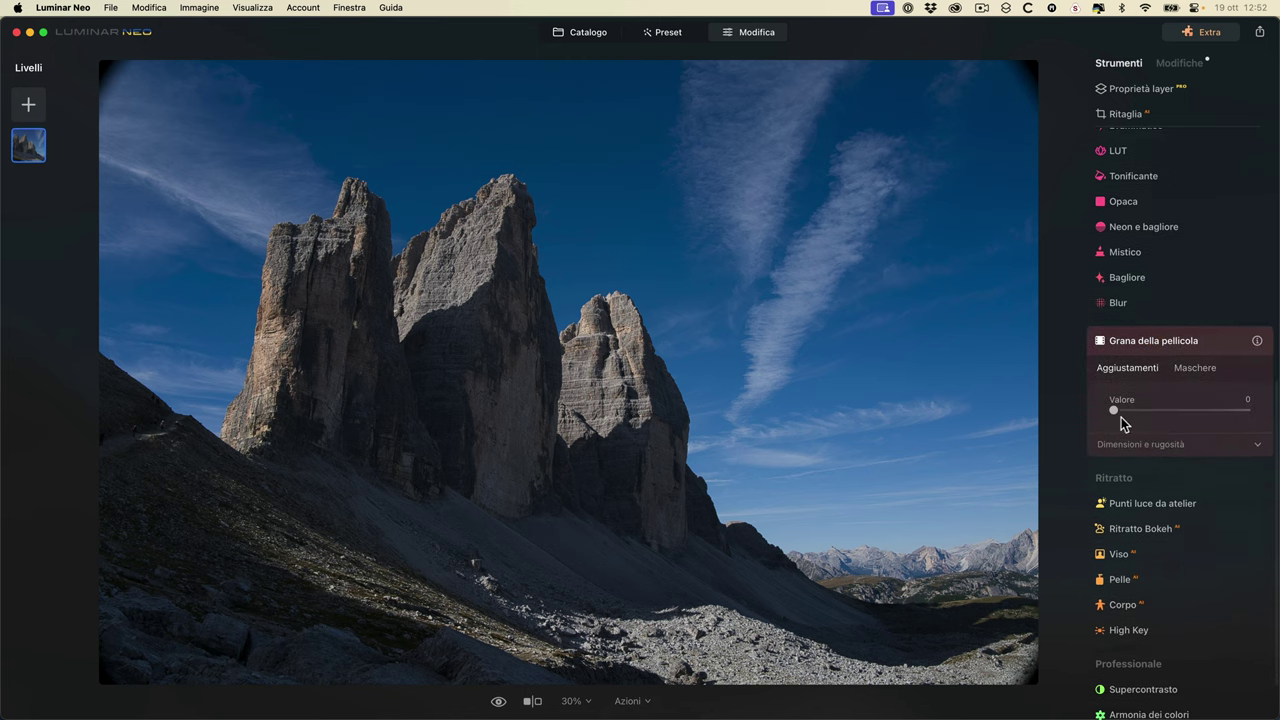
drag(1116, 414, 1177, 409)
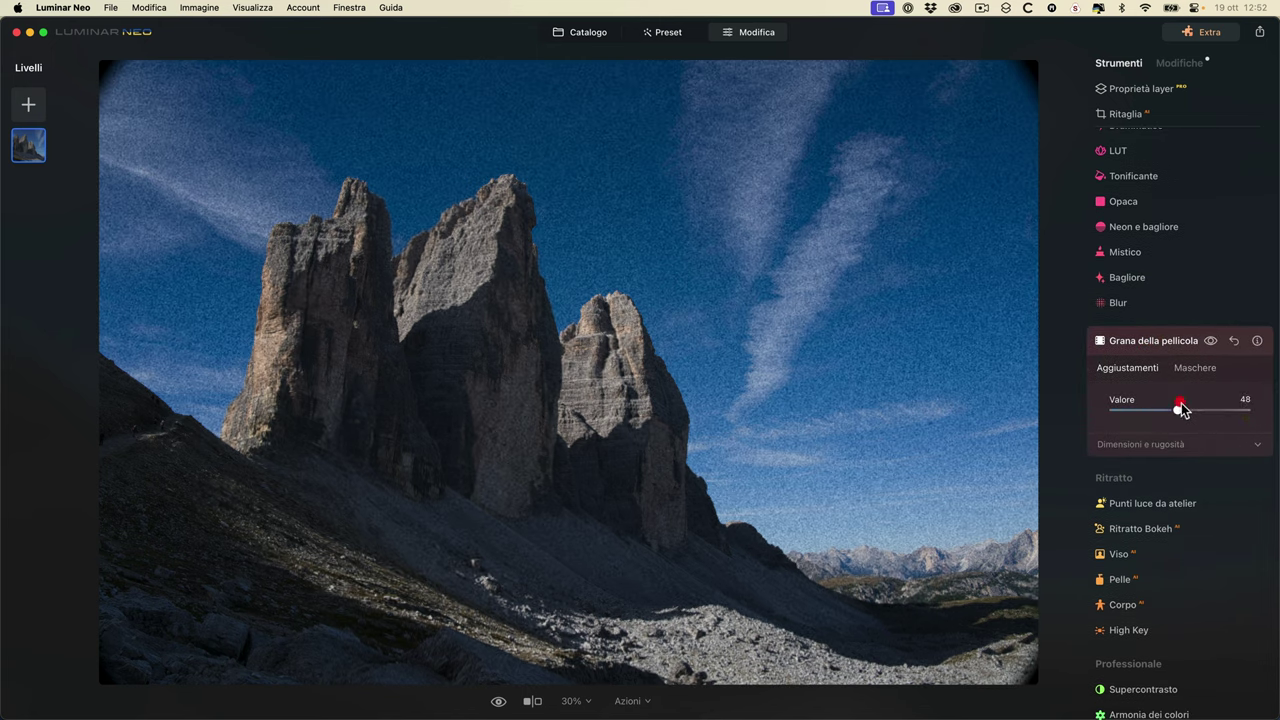
- Try different grain Dimensioni and Ruvidezza values, ending with Dimensioni at 19 and Ruvidezza at 14
click(1259, 446)
click(1207, 481)
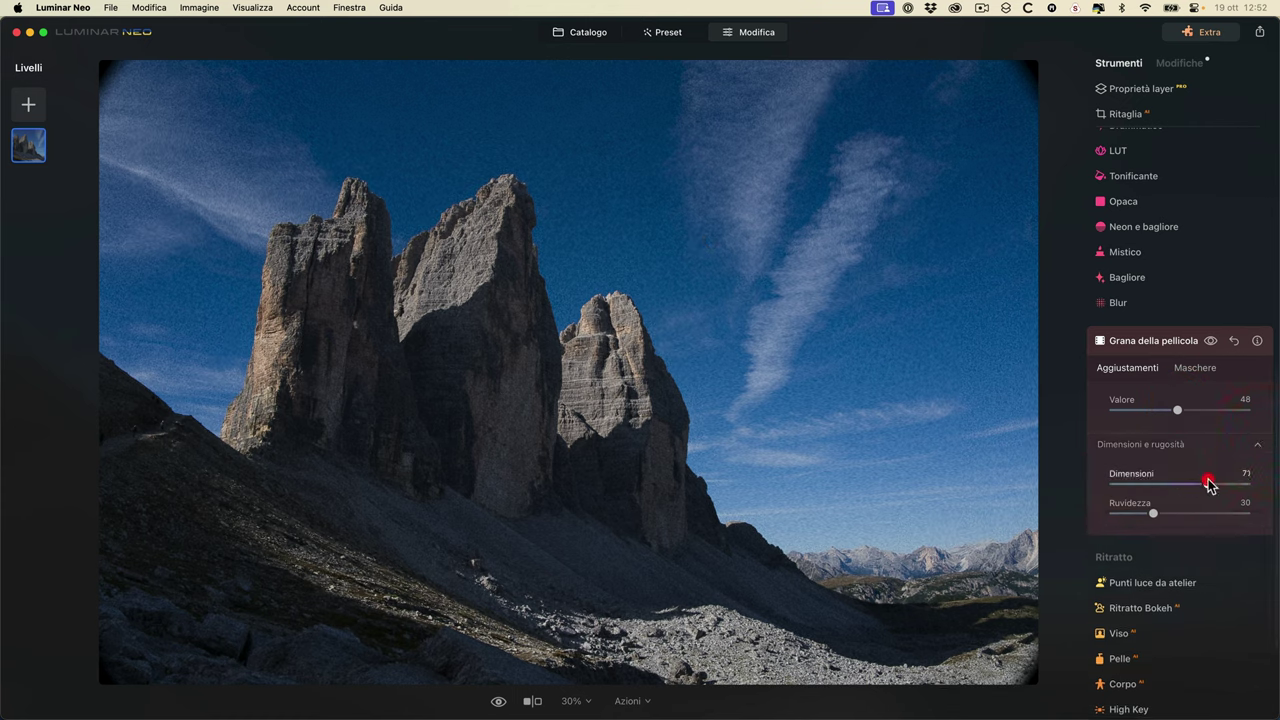
click(1140, 484)
click(1198, 514)
click(1131, 513)
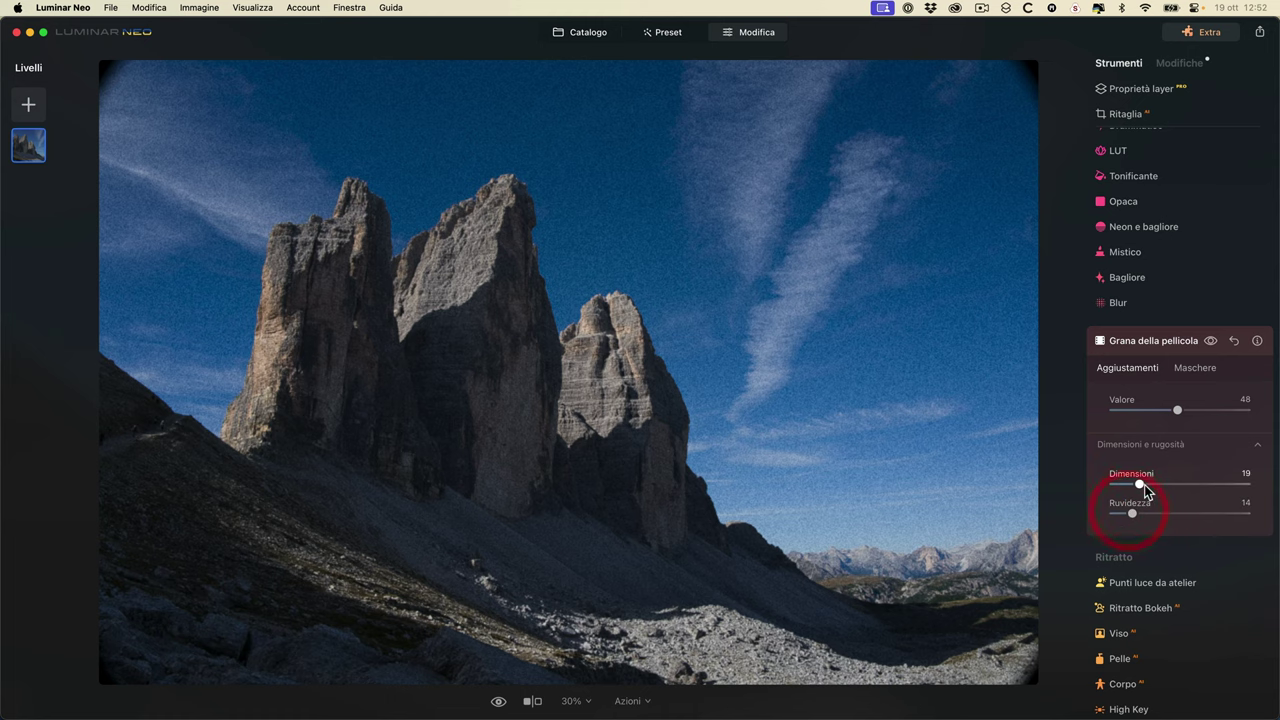
- Try lower grain Valore settings and reset all Grana della pellicola adjustments
click(1165, 410)
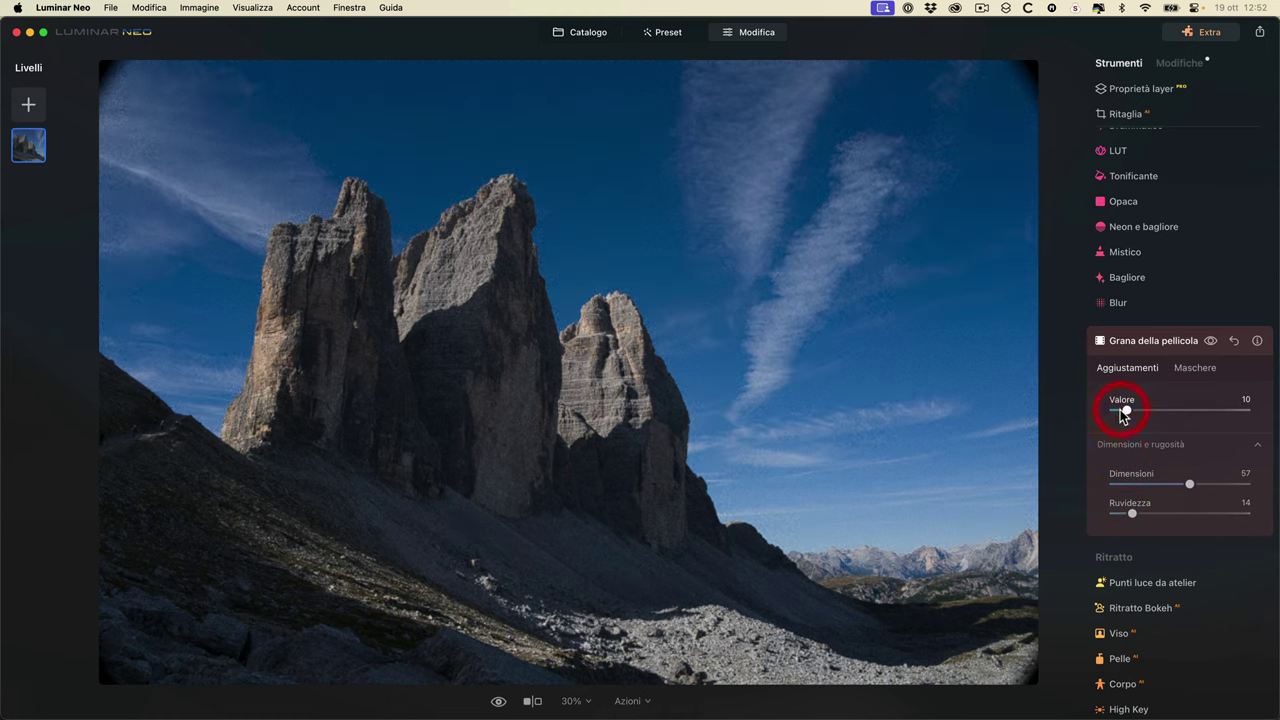
drag(1120, 409, 1140, 405)
click(1237, 342)
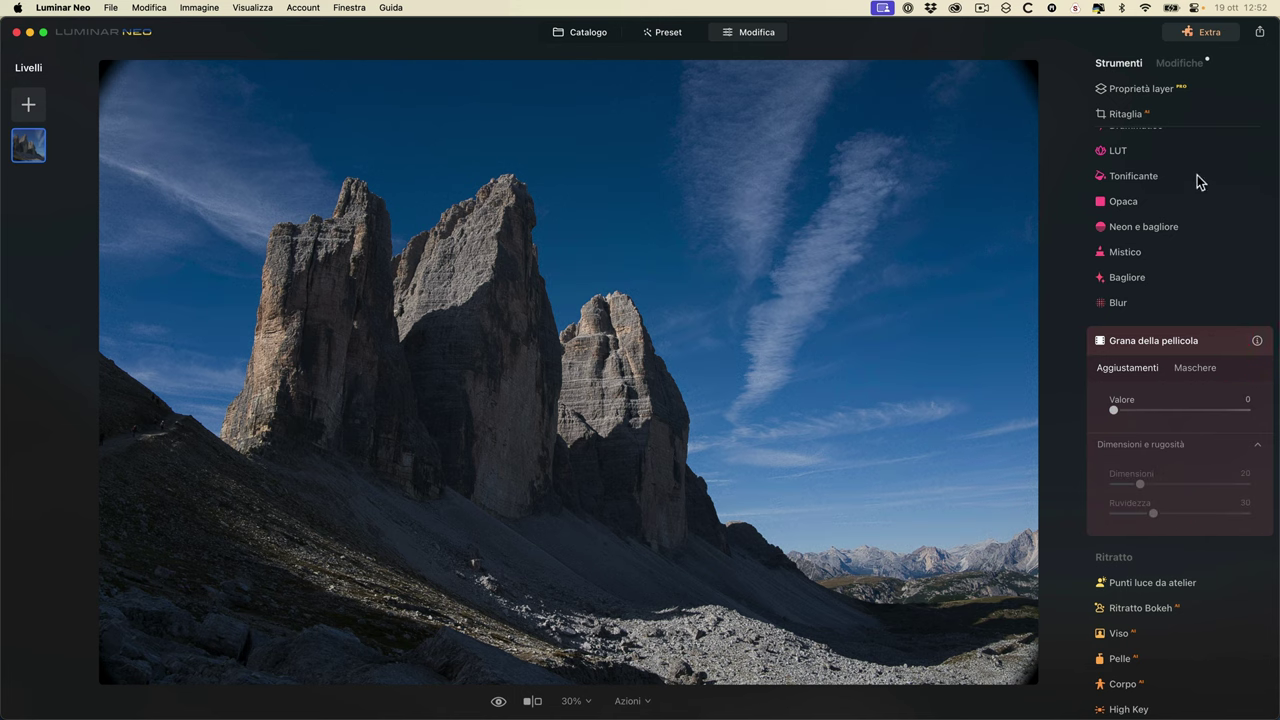
- Set Accento in Migliora con AI to 96 on the rock towers photo
scroll(1113, 165, up, 5)
click(1135, 183)
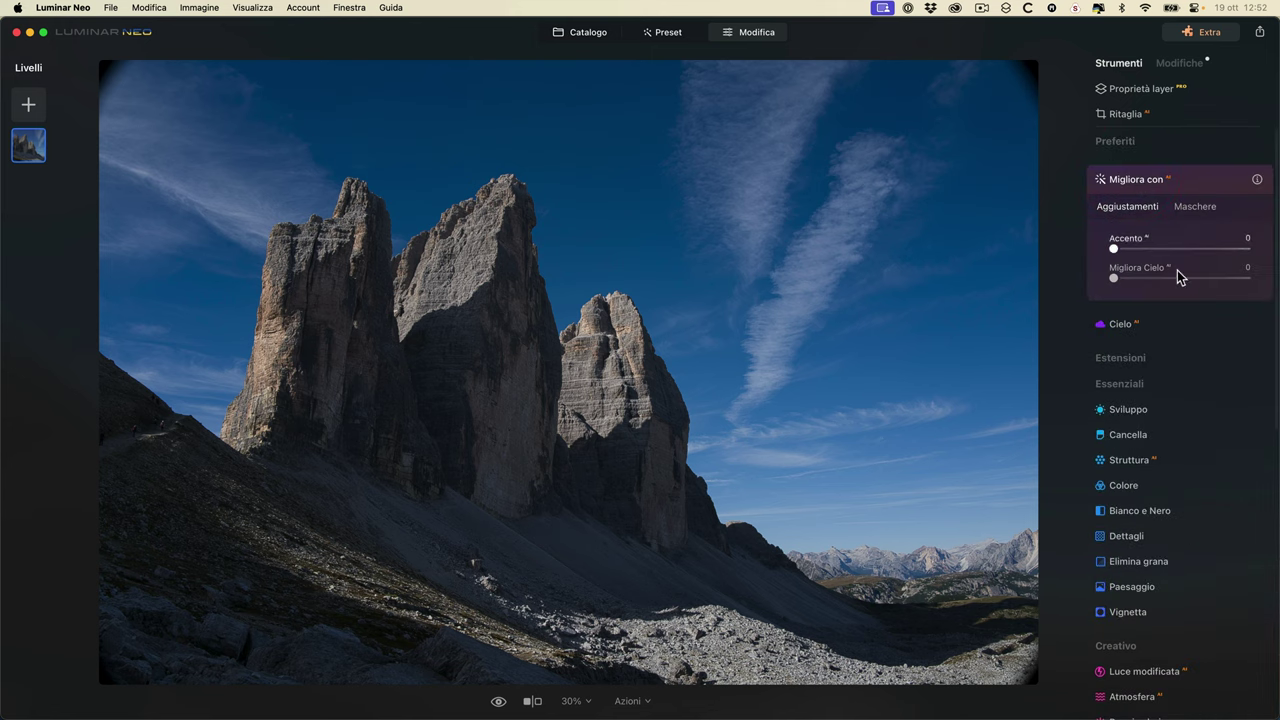
drag(1122, 251, 1244, 251)
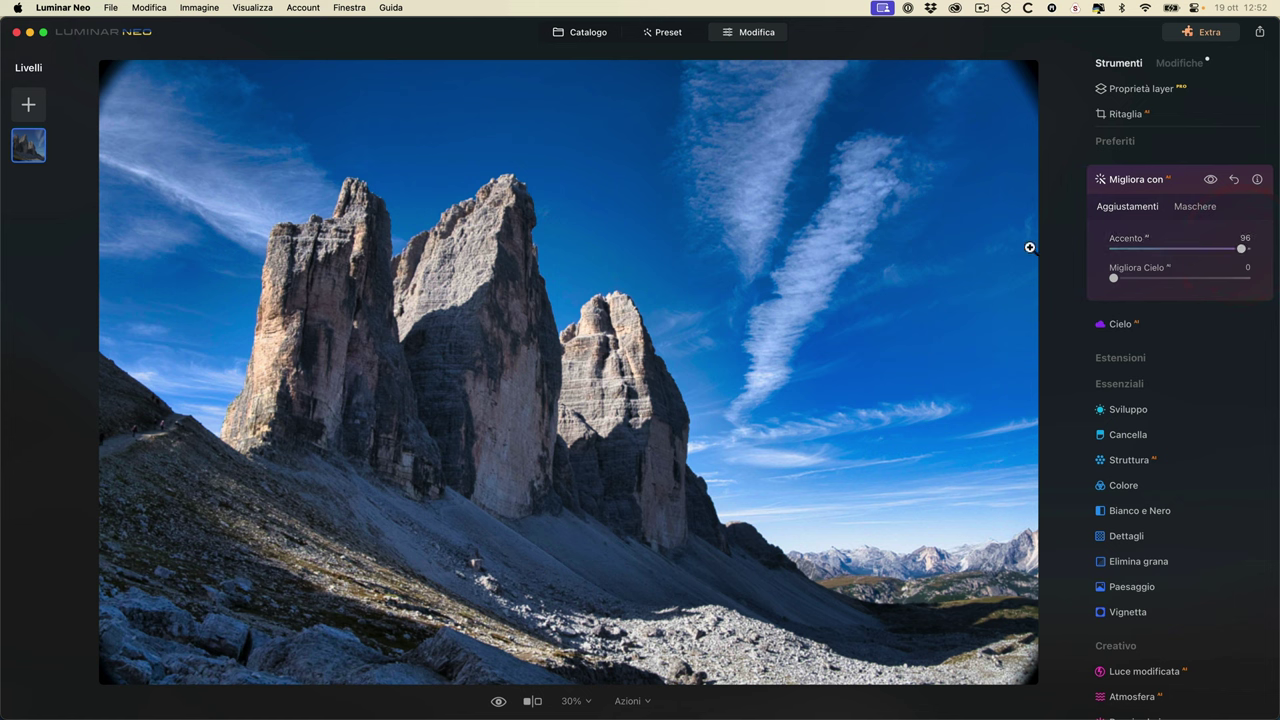
- Apply Grana della pellicola to the enhanced photo with Valore at 30
scroll(1165, 540, down, 10)
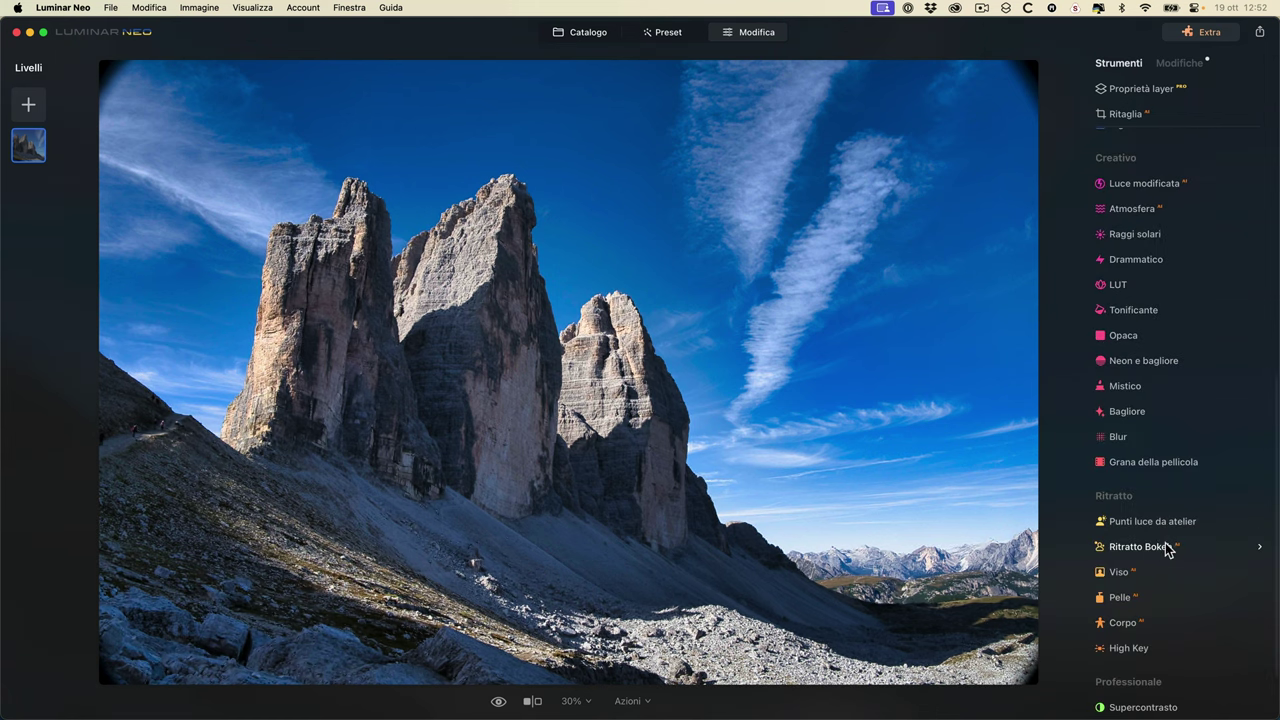
click(1153, 462)
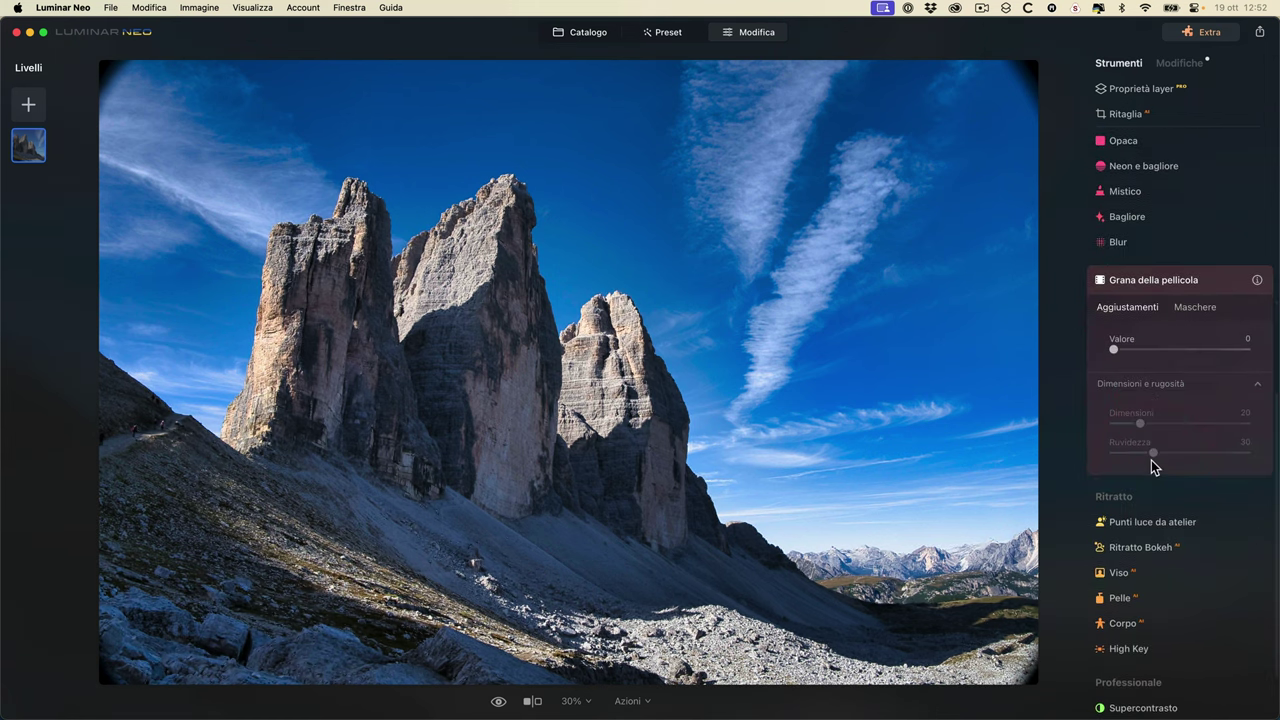
drag(1114, 348, 1156, 355)
click(1150, 350)
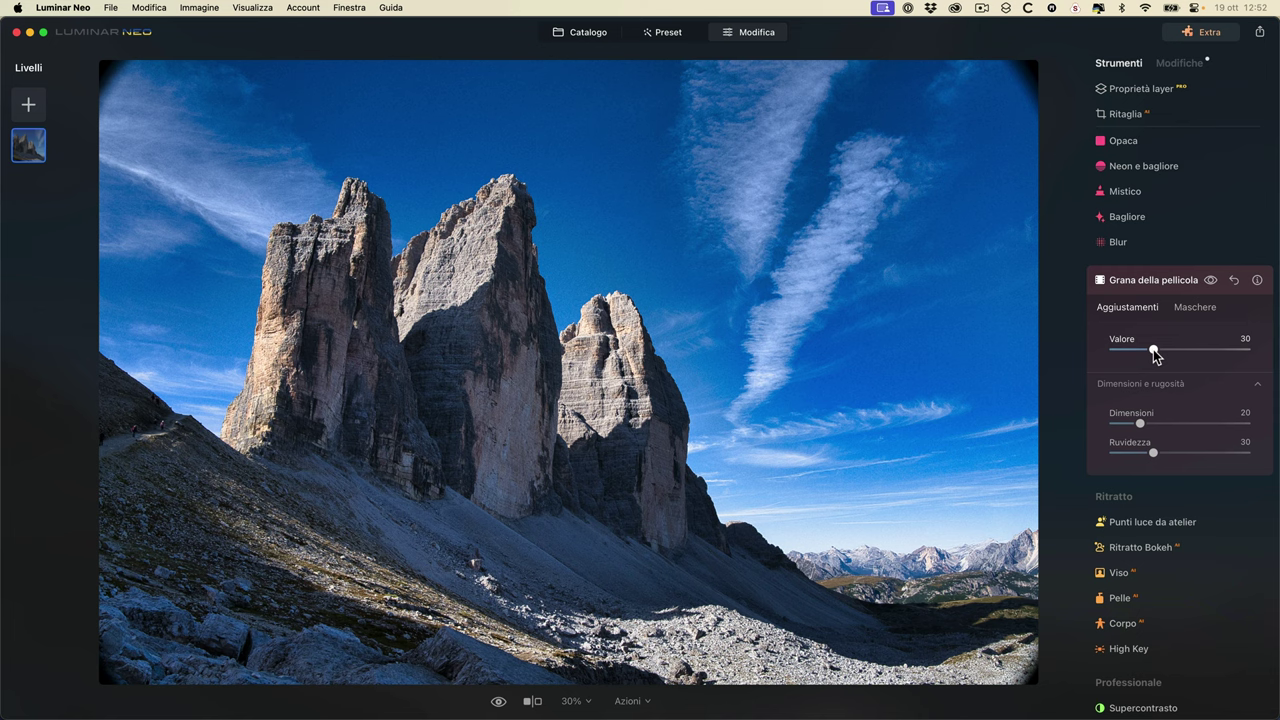
- Inspect the grain on the rock peaks and sky at 100% zoom and collapse the Grana della pellicola settings
click(586, 206)
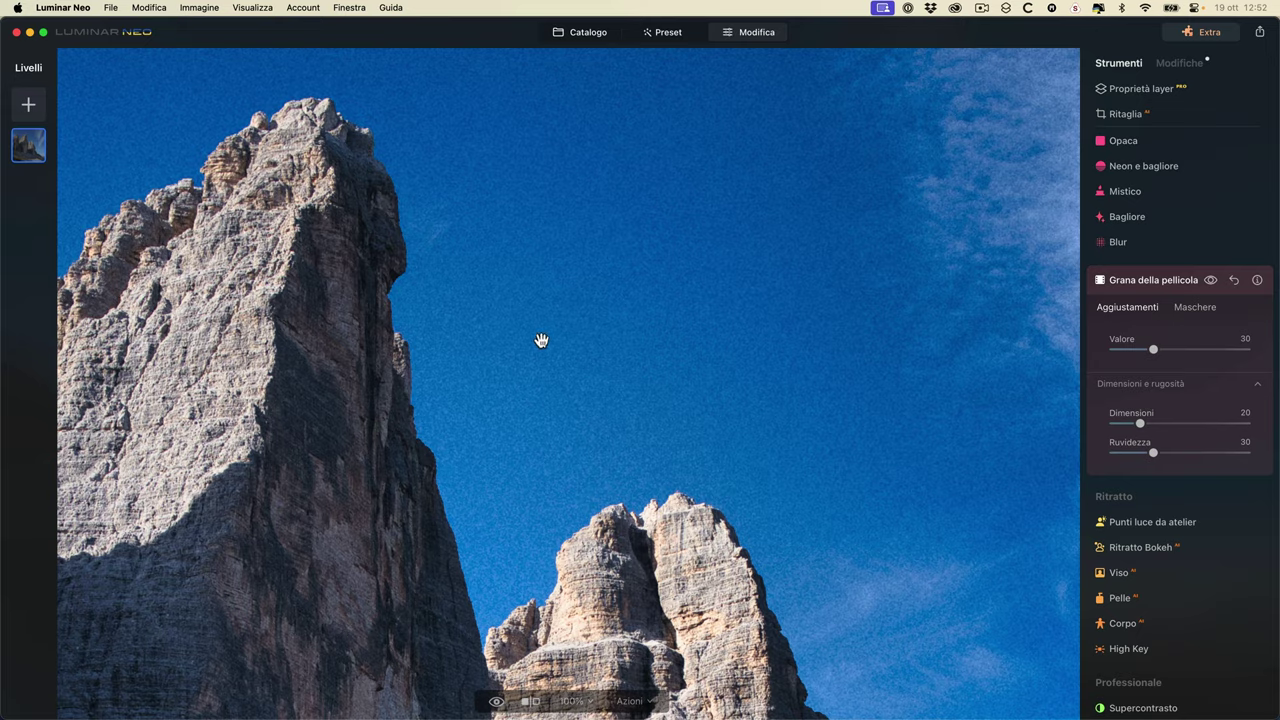
click(493, 402)
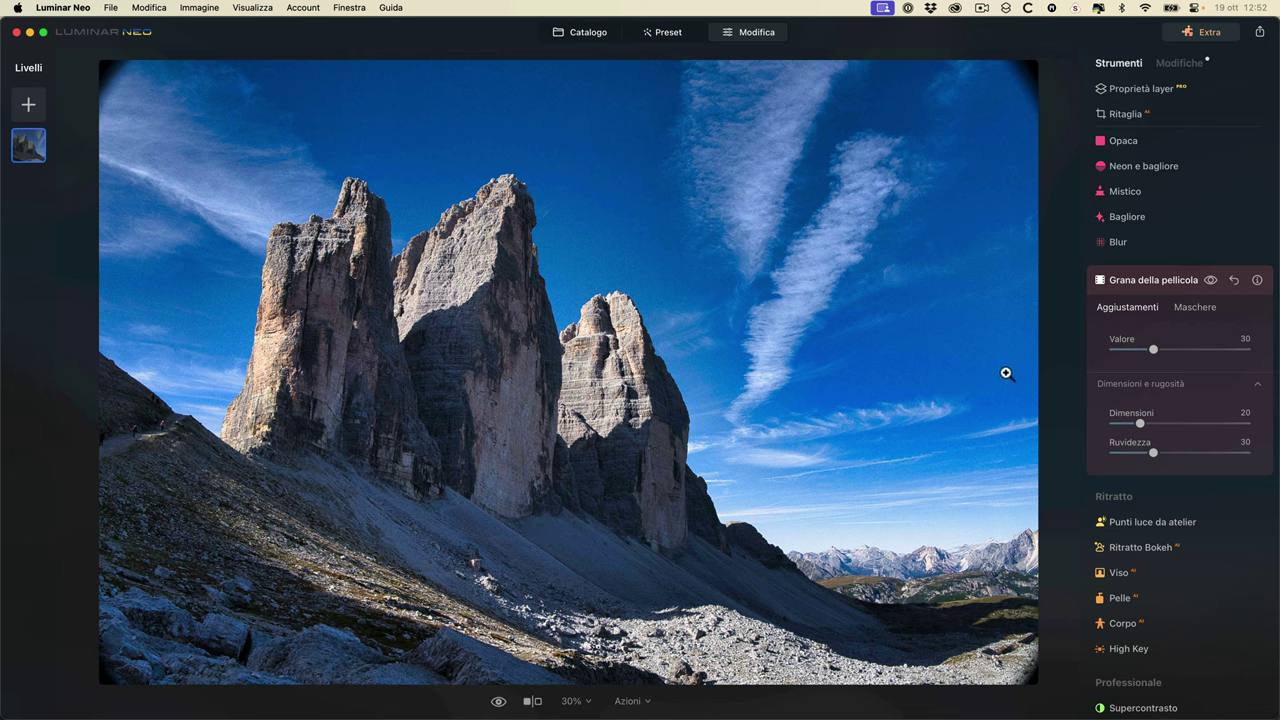
scroll(1138, 258, up, 3)
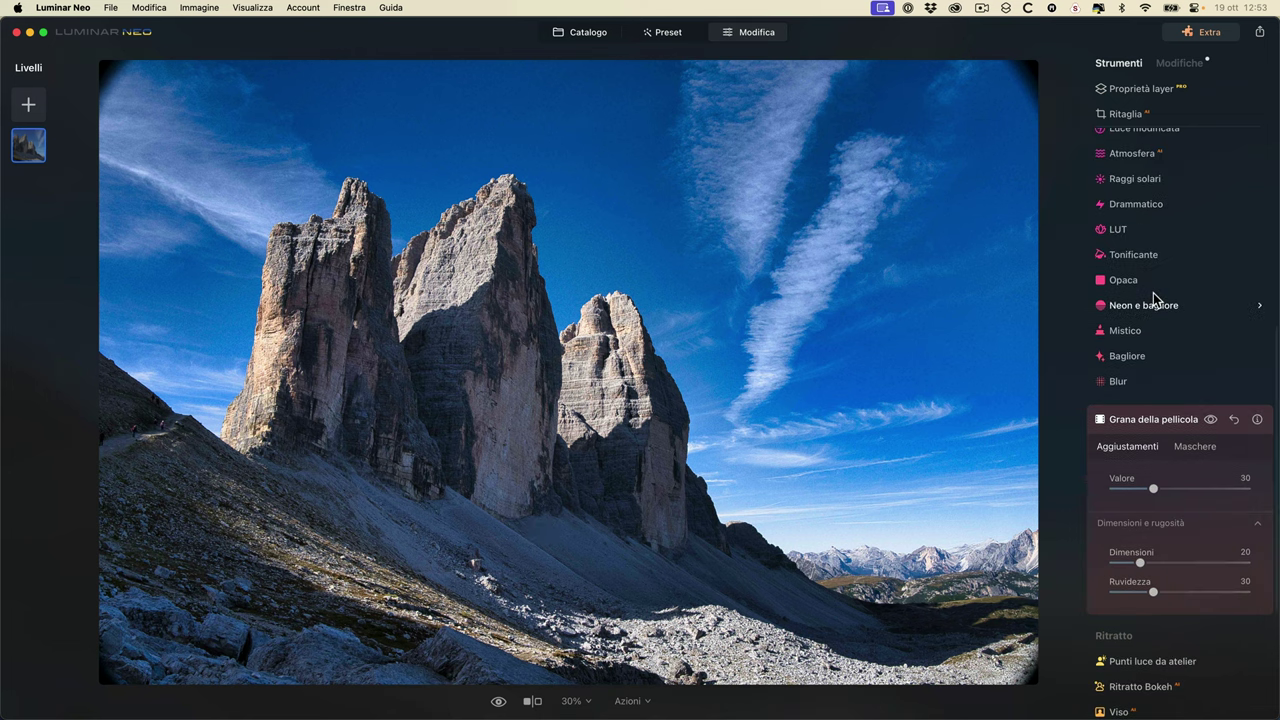
scroll(1153, 299, up, 5)
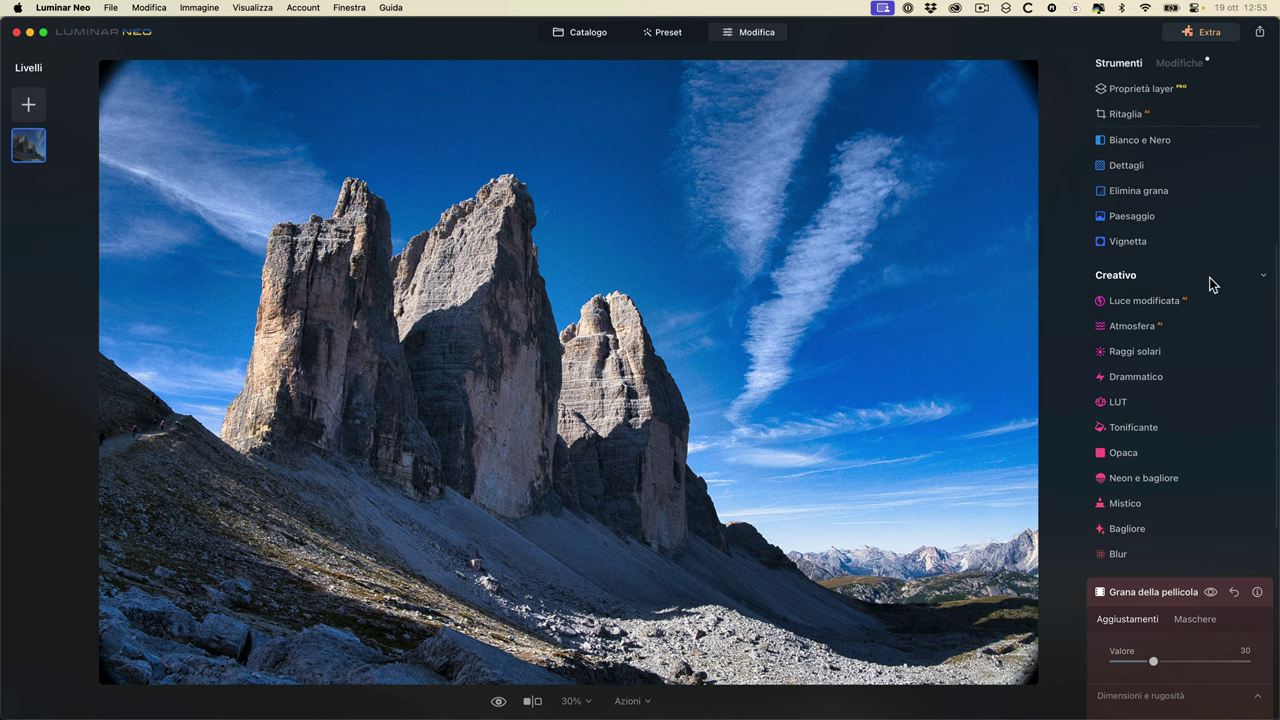
click(1138, 592)
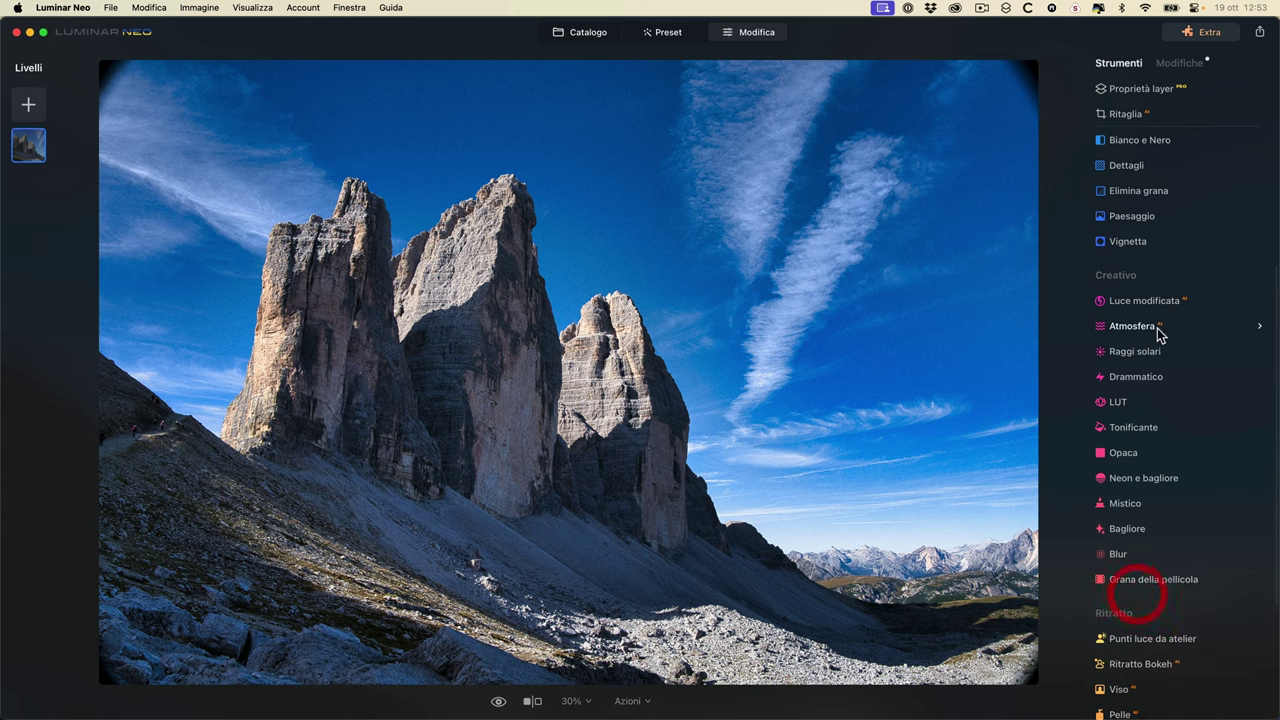
scroll(1171, 234, down, 1)
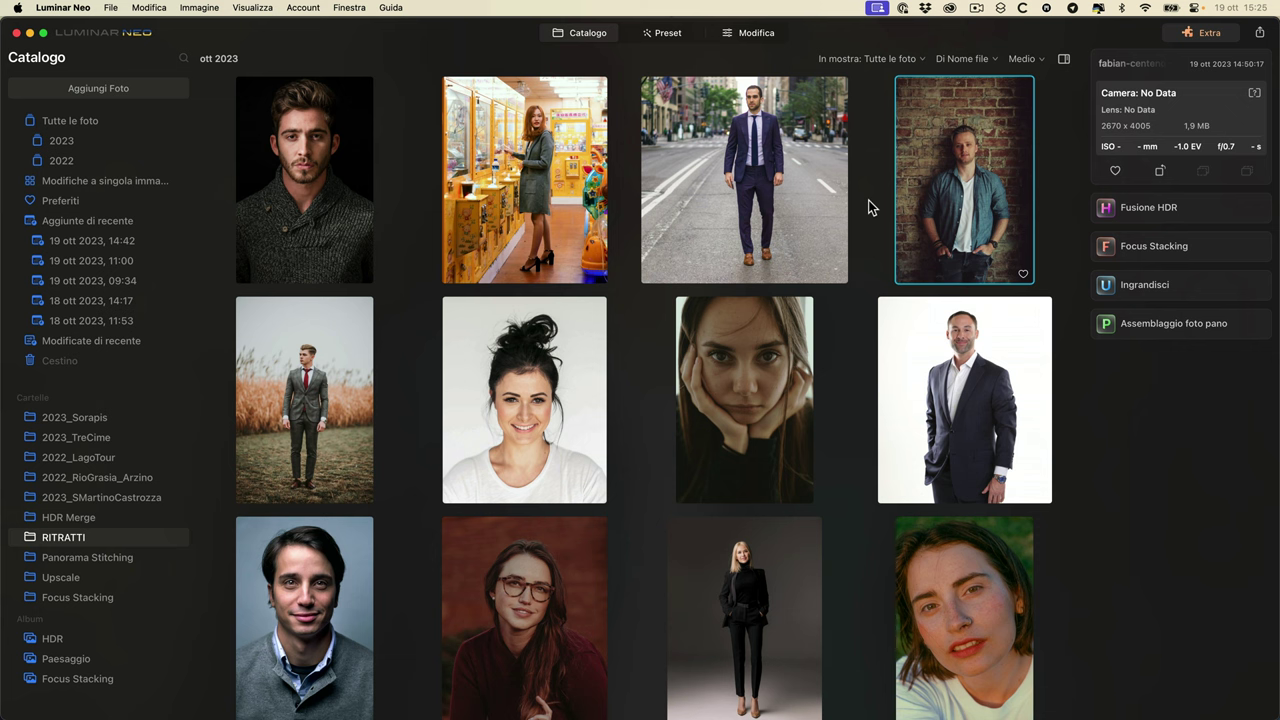
- Open the RITRATTI portrait of the man in the denim shirt against the brick wall for editing
double_click(750, 384)
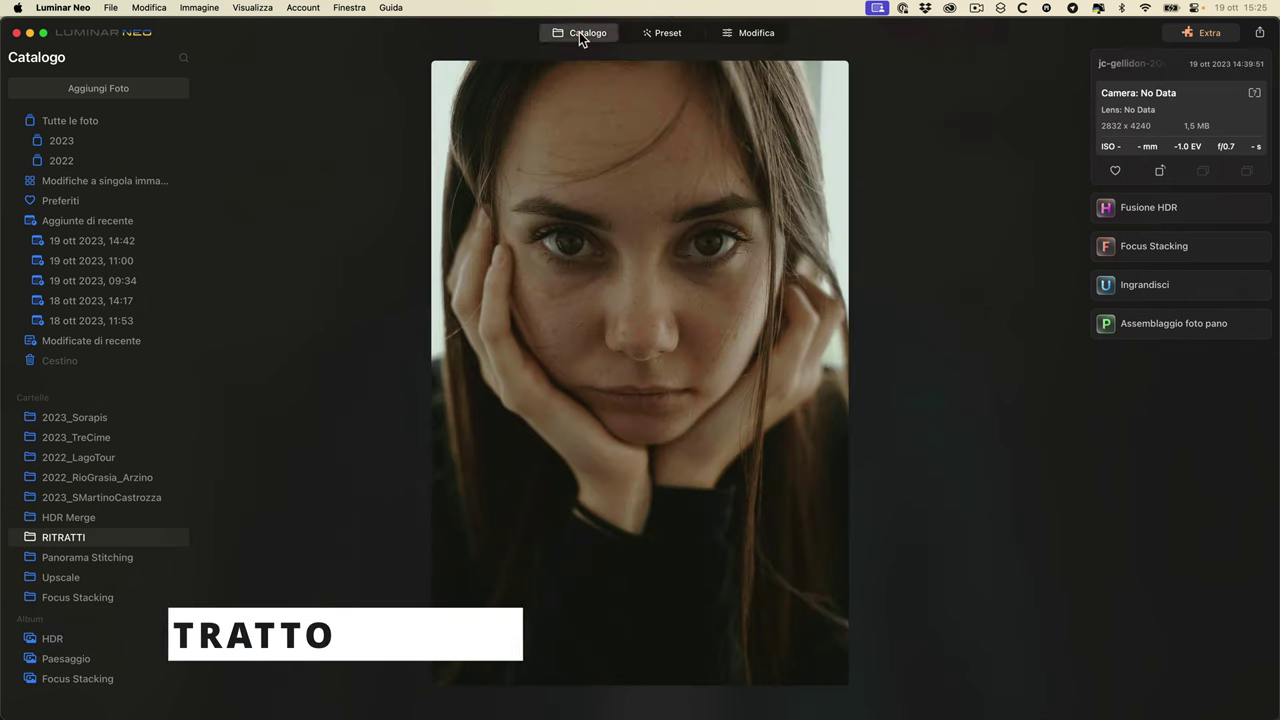
click(581, 32)
double_click(963, 208)
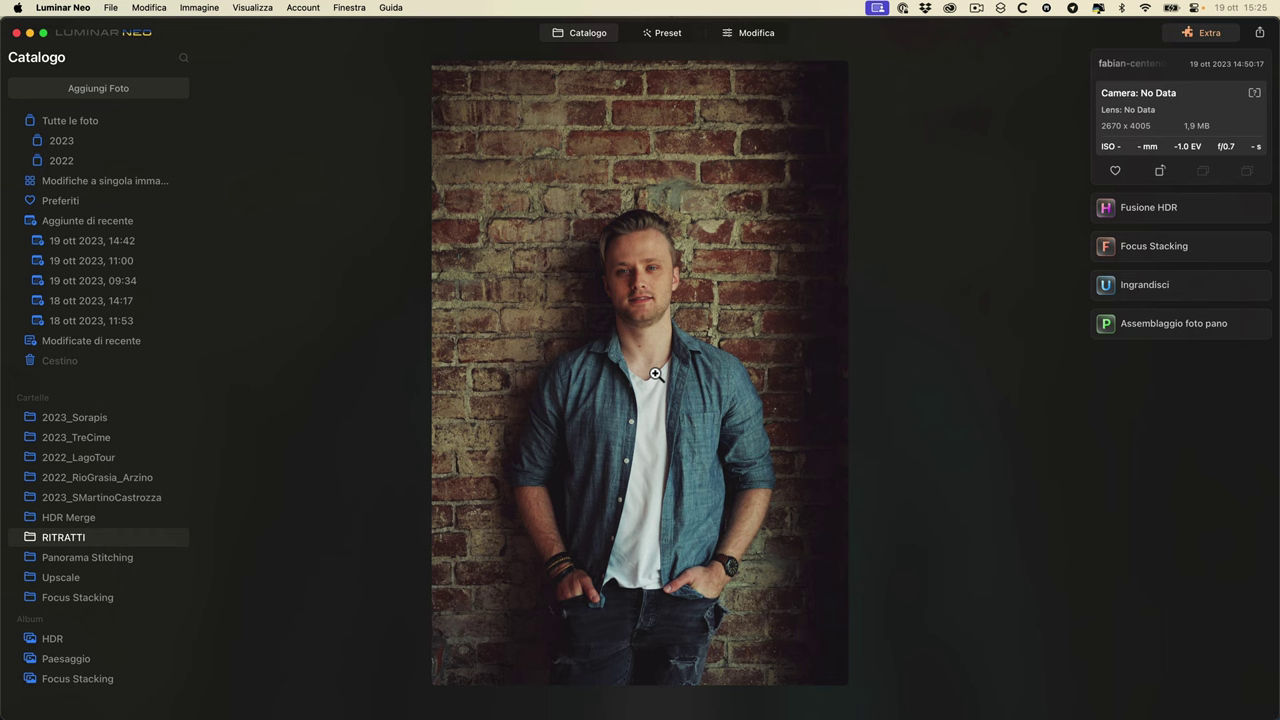
click(741, 34)
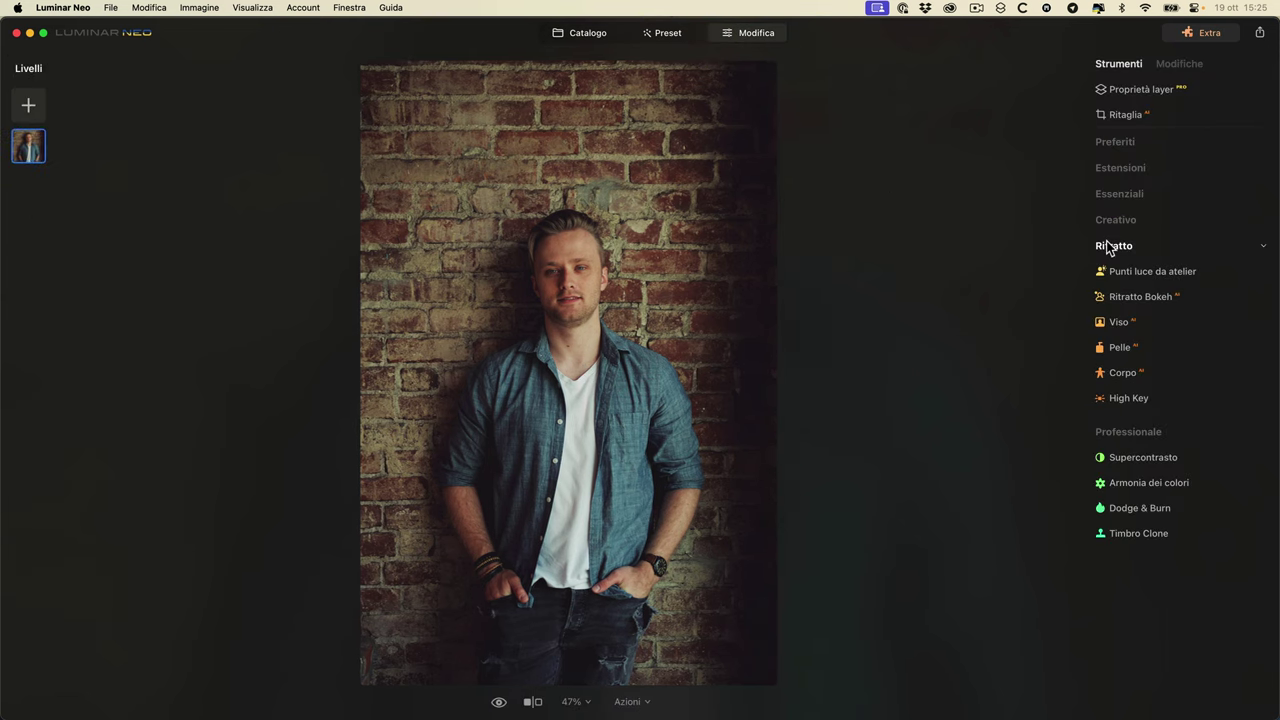
- Place a Punti luce da atelier light on the brick wall beside the man's face
click(1158, 273)
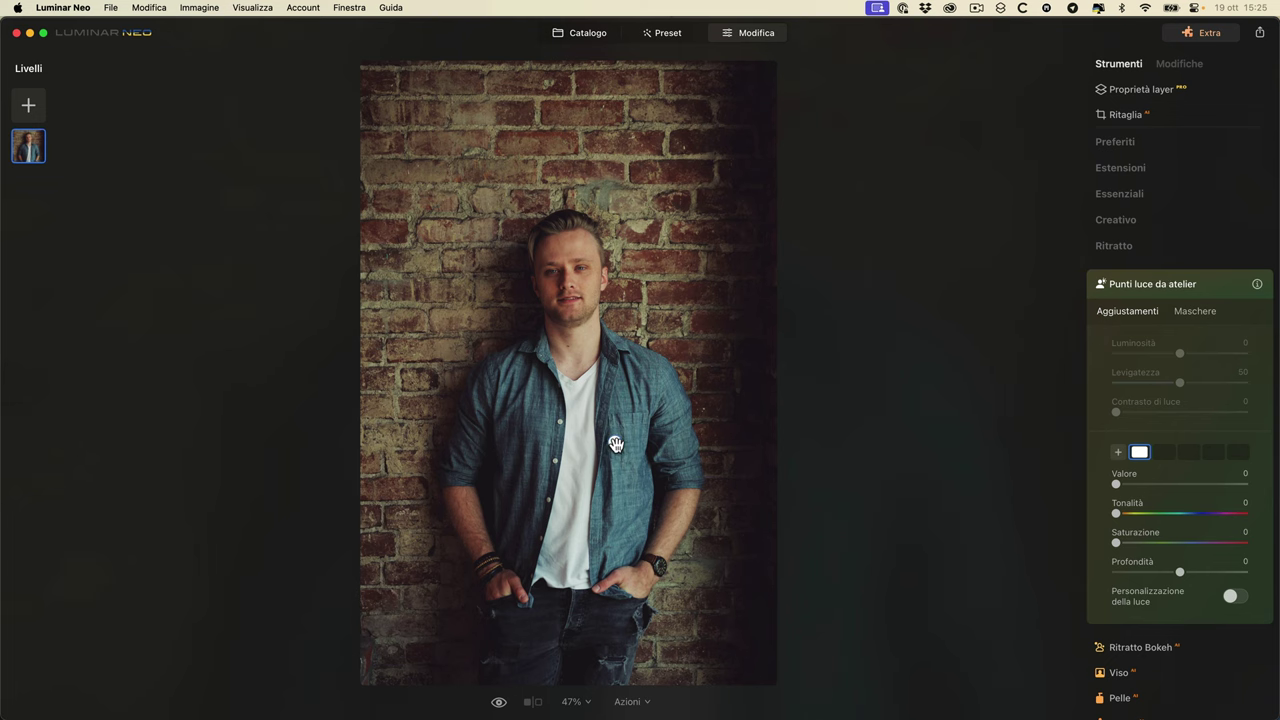
drag(615, 442, 690, 267)
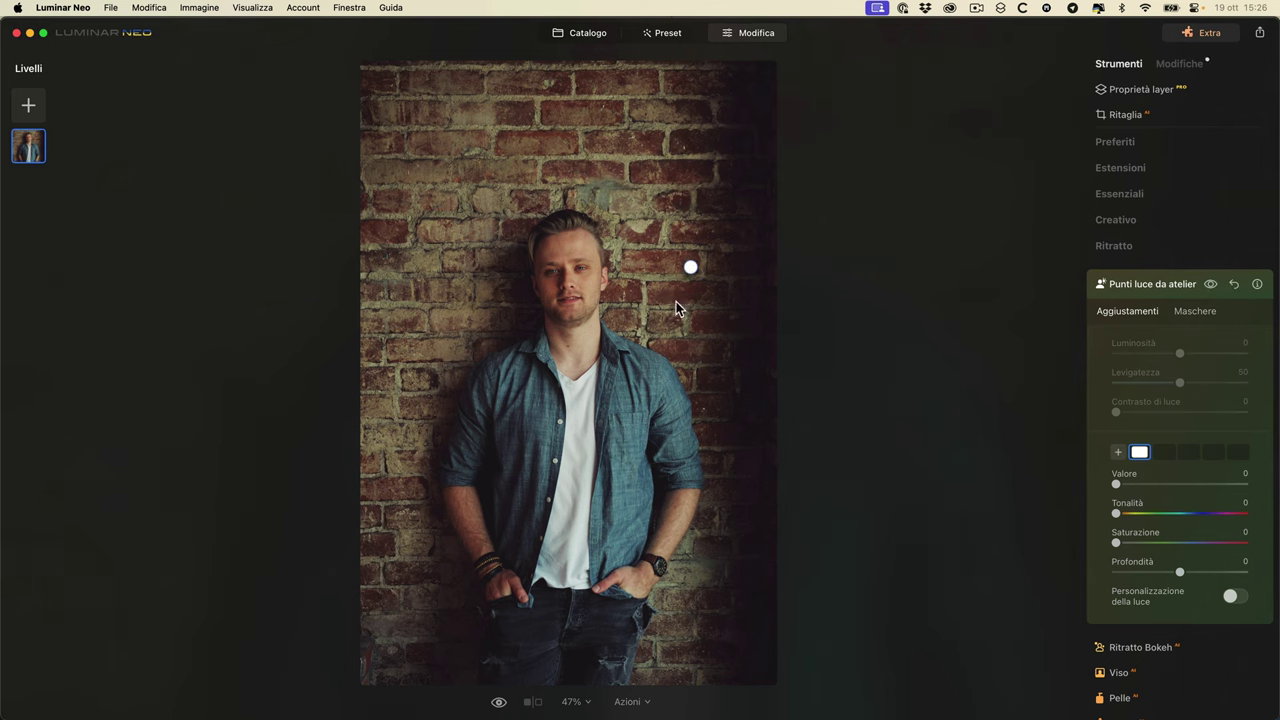
drag(689, 267, 696, 271)
- Set the studio light's Valore to 40 and try moving it farther from the man, beyond the photo's edge
drag(1119, 483, 1167, 481)
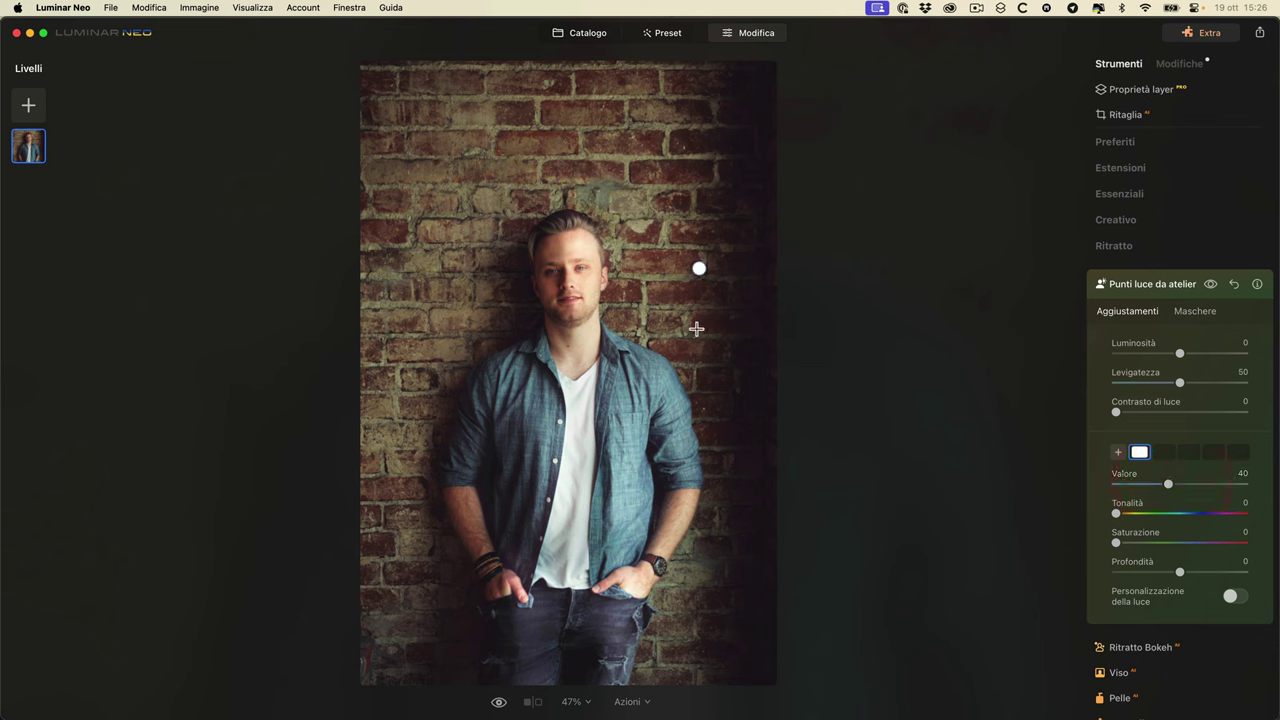
drag(697, 271, 866, 295)
click(725, 299)
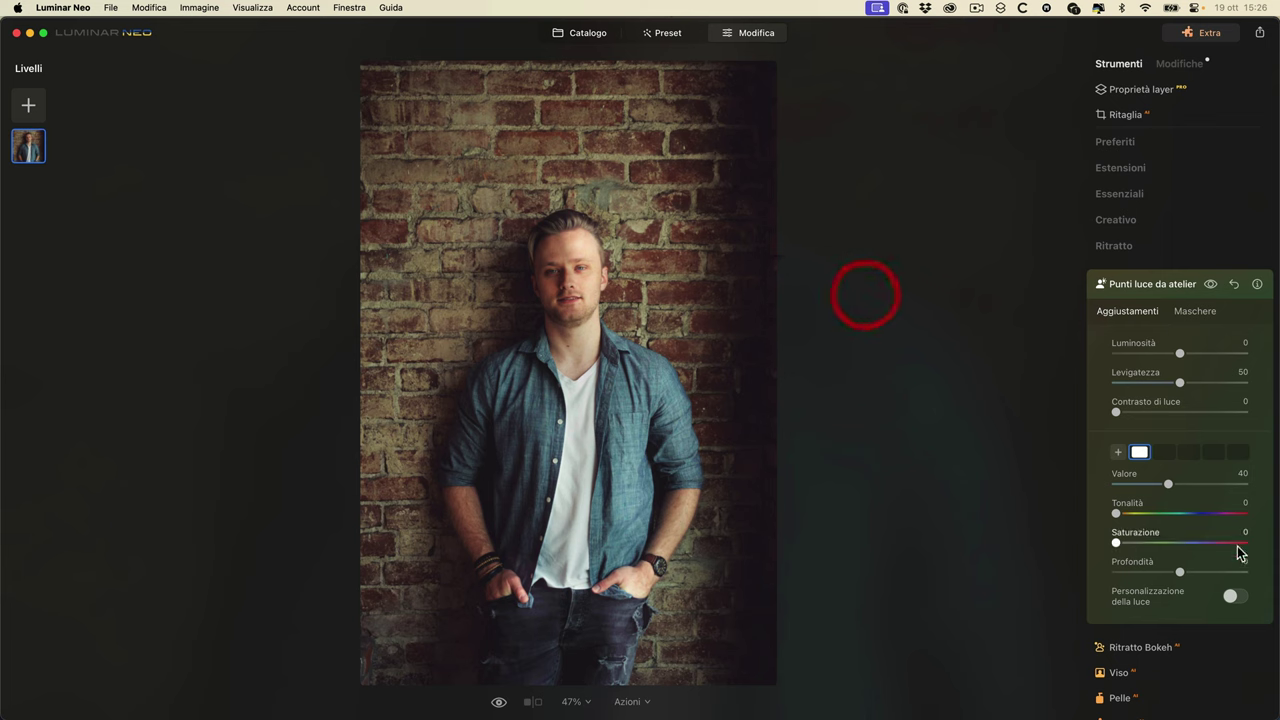
- Set the light's Valore to 51 and Tonalità to 186, trying higher Saturazione before returning it to 0
mouse_move(1173, 485)
mouse_down()
mouse_move(1200, 488)
mouse_move(1168, 490)
mouse_move(1182, 488)
mouse_up()
drag(1116, 514, 1107, 548)
drag(1216, 543, 1098, 540)
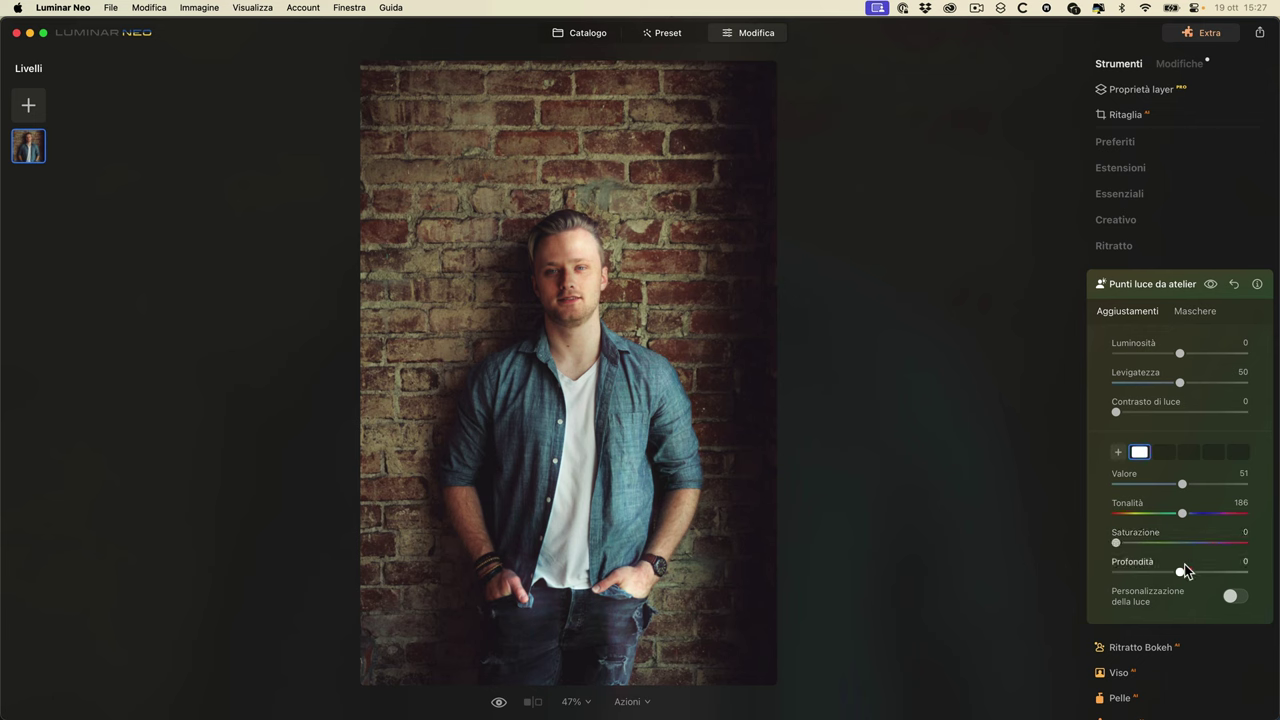
- Set the light's Profondità to -47, reposition it closer to the man and compare the photo with and without the effect
drag(1180, 570, 1149, 571)
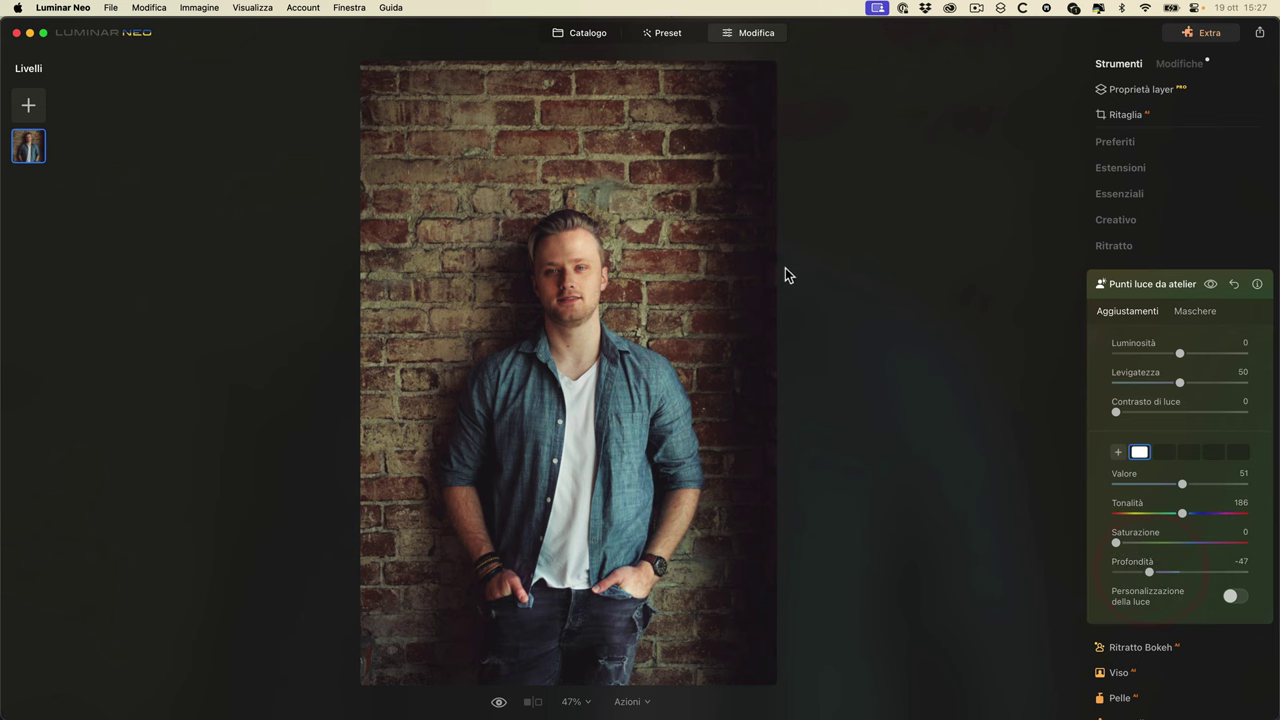
mouse_move(774, 249)
mouse_down()
mouse_move(709, 240)
mouse_move(714, 294)
mouse_move(726, 171)
mouse_move(709, 183)
mouse_move(726, 177)
mouse_move(736, 278)
mouse_move(737, 240)
mouse_move(729, 249)
mouse_up()
click(1211, 285)
click(1211, 285)
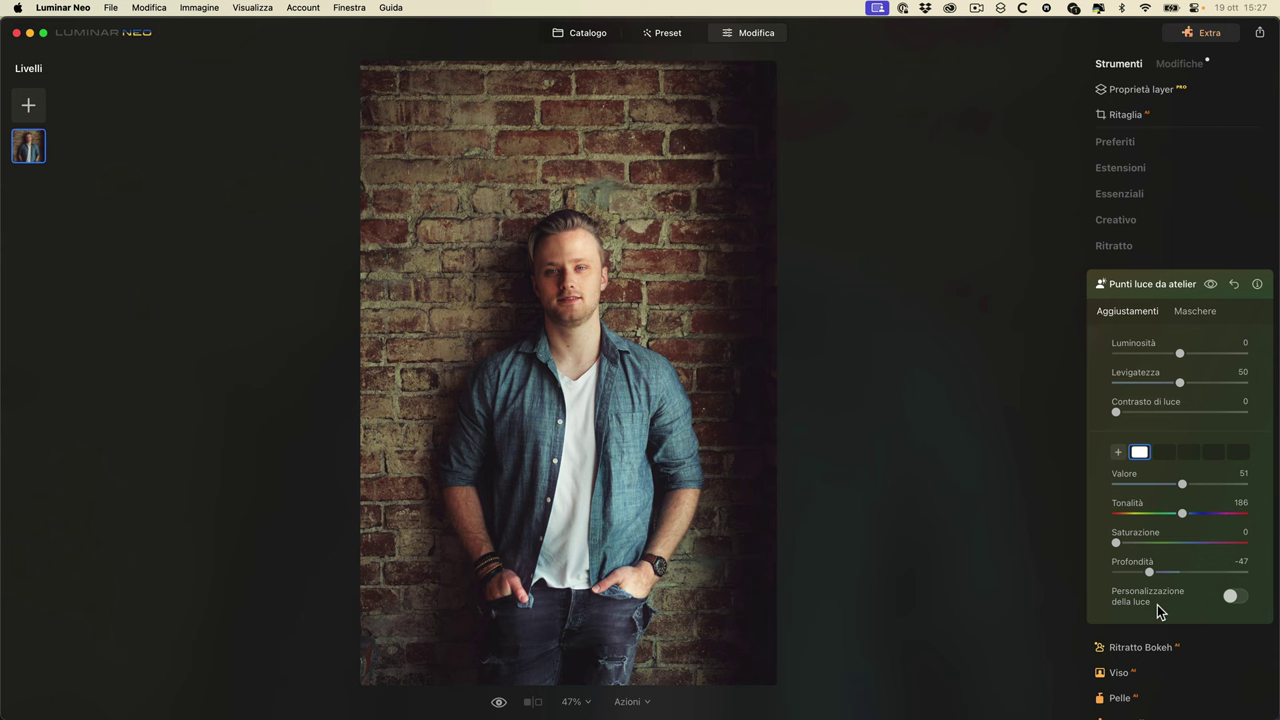
- Enable Personalizzazione della luce for the studio light and compare the photo with and without the effect
click(1232, 597)
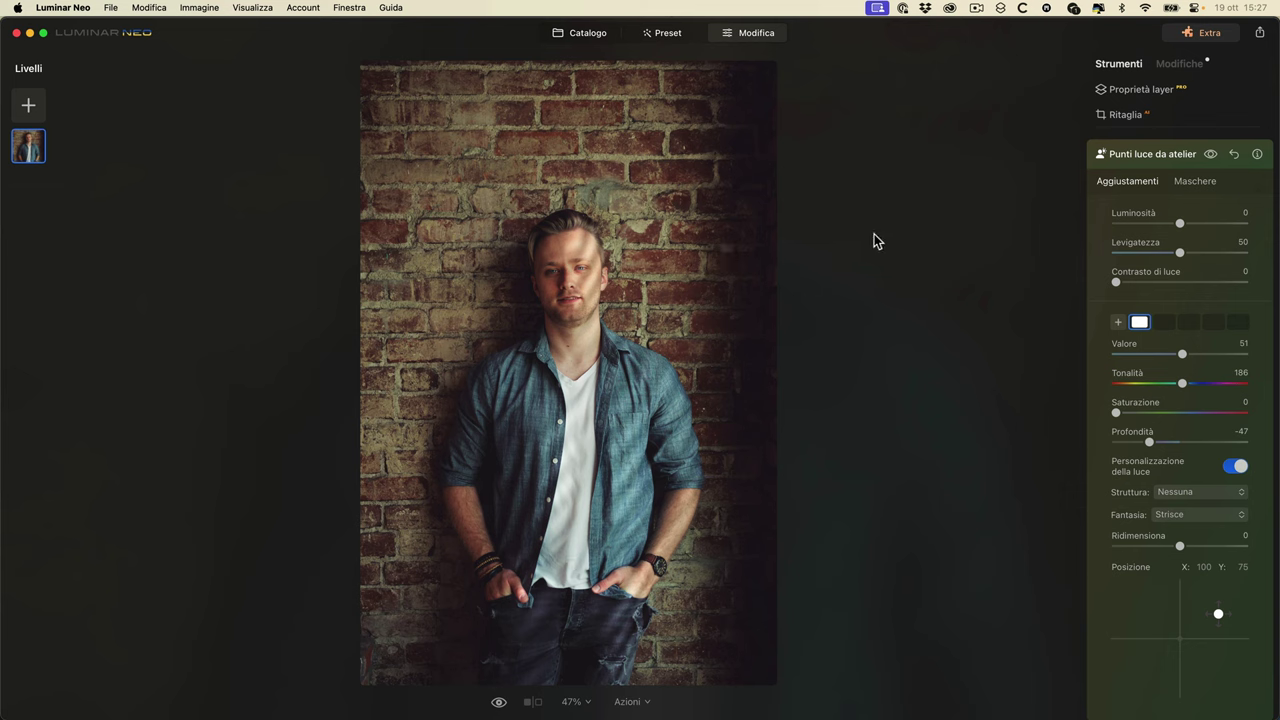
click(1210, 155)
click(1211, 157)
- Shift the light pattern's Posizione horizontally to X 126, keeping Y at 75
scroll(1167, 467, down, 3)
scroll(1167, 467, down, 3)
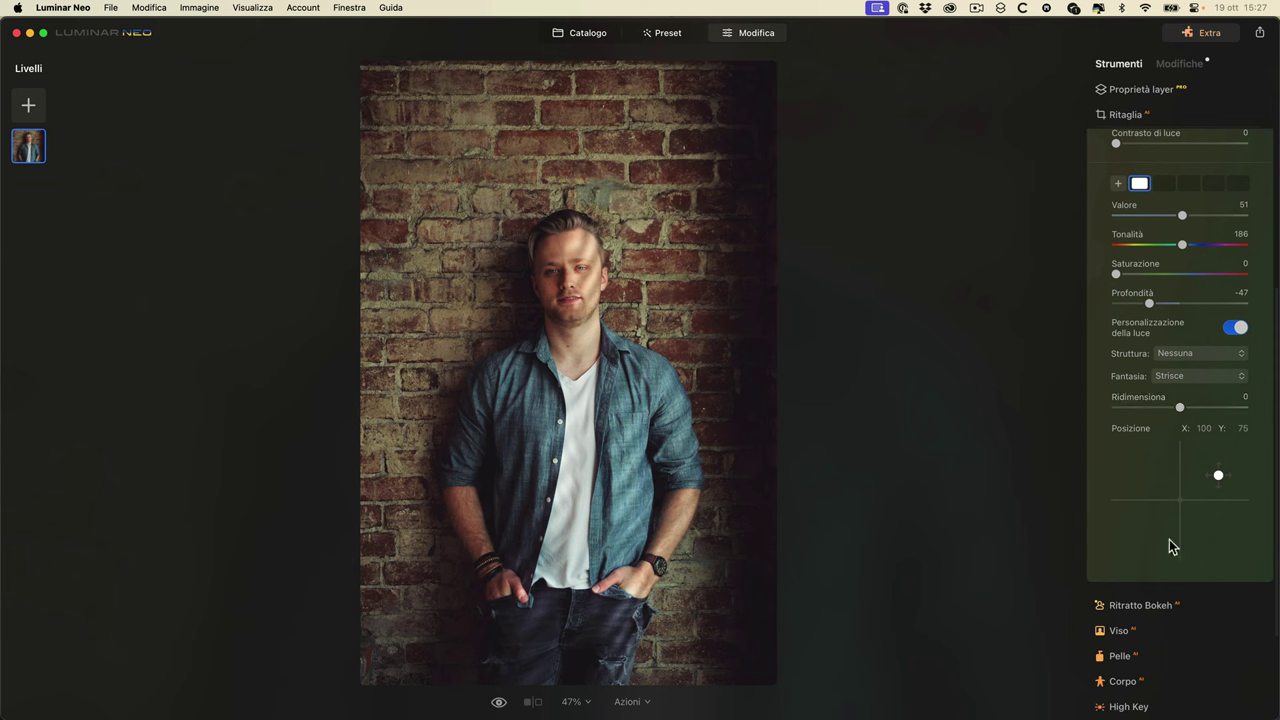
mouse_move(1216, 477)
mouse_down()
mouse_move(1223, 492)
mouse_move(1189, 527)
mouse_move(1166, 527)
mouse_move(1154, 492)
mouse_move(1157, 514)
mouse_move(1211, 523)
mouse_move(1228, 476)
mouse_up()
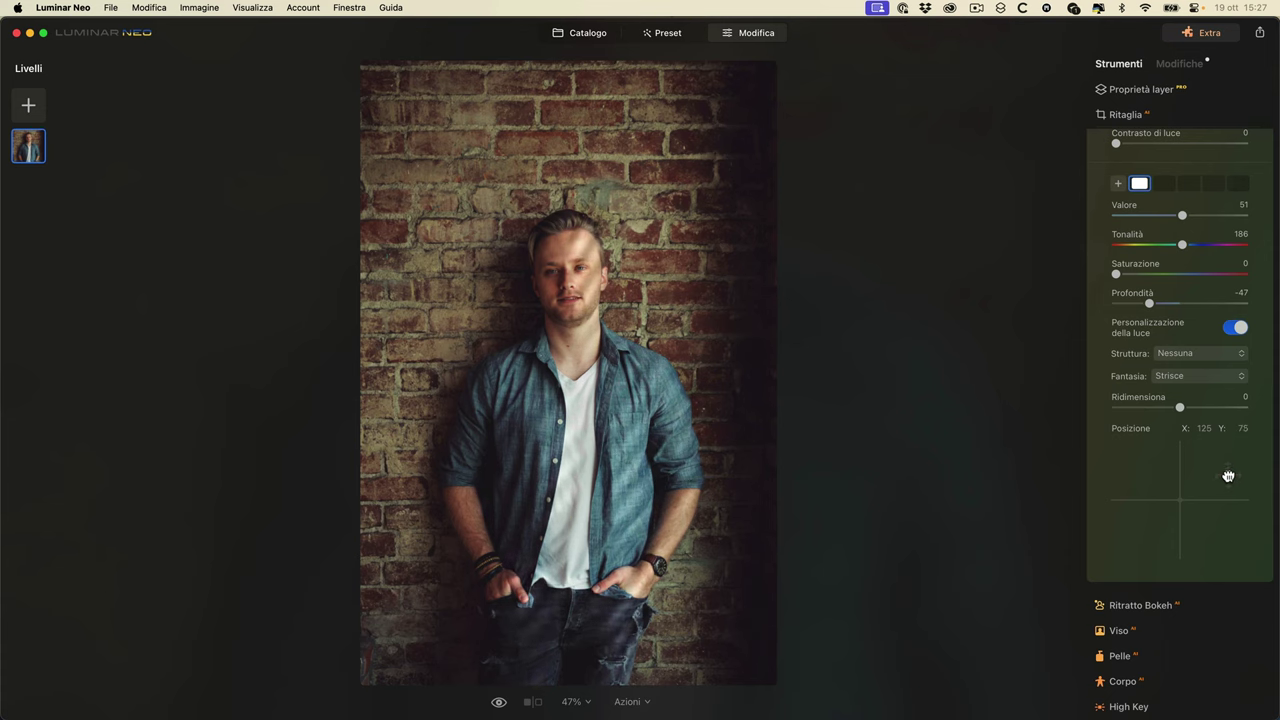
- Set the light pattern's Ridimensiona to -2 and change its Fantasia to Pois
drag(1178, 411, 1177, 412)
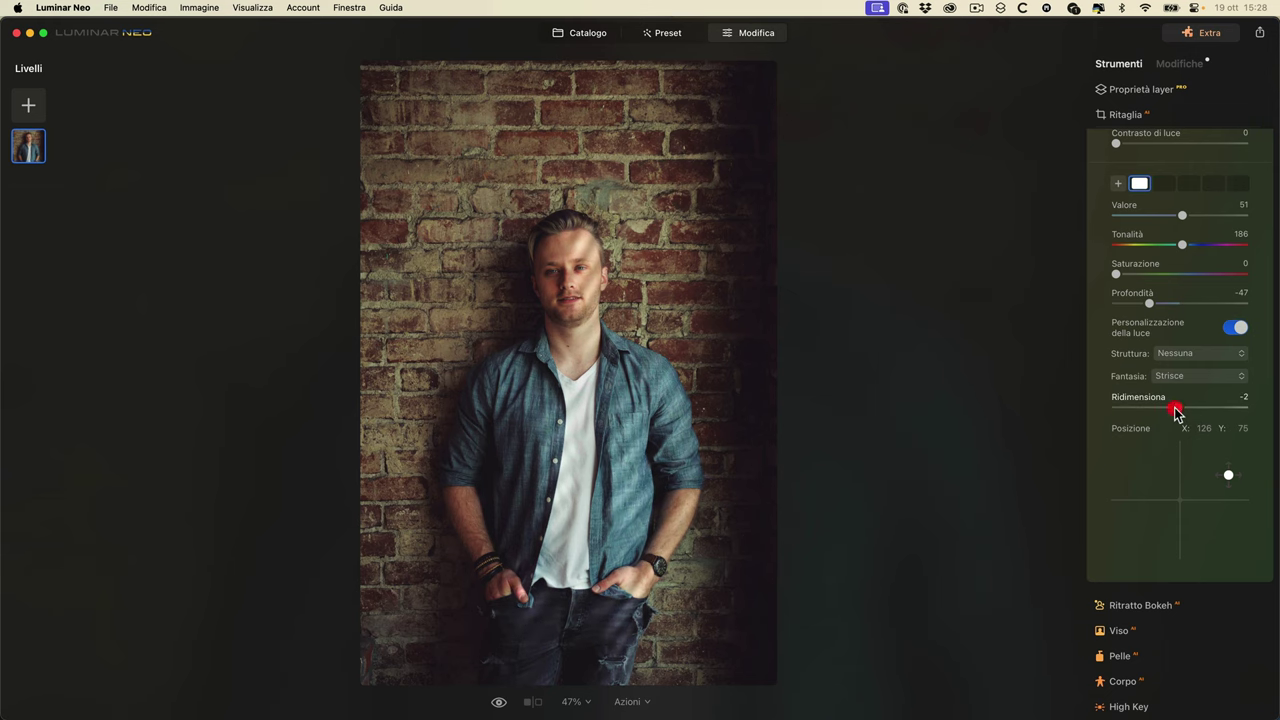
click(1171, 376)
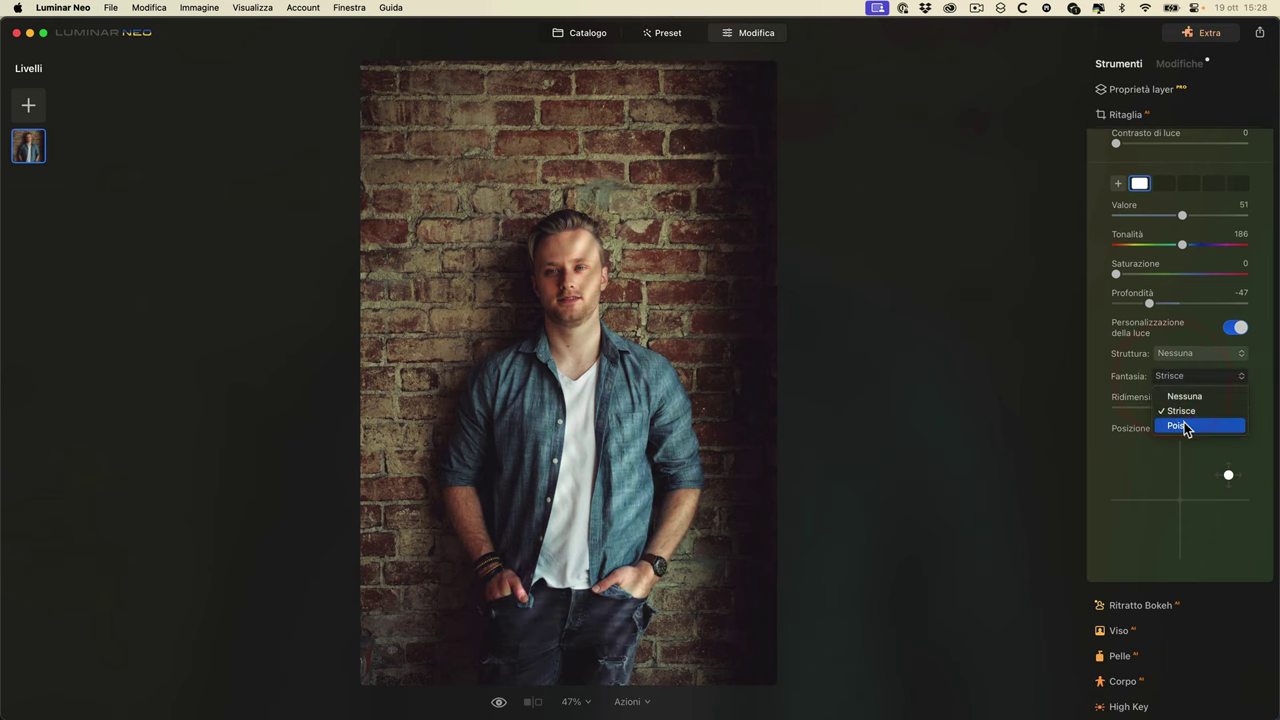
click(1182, 426)
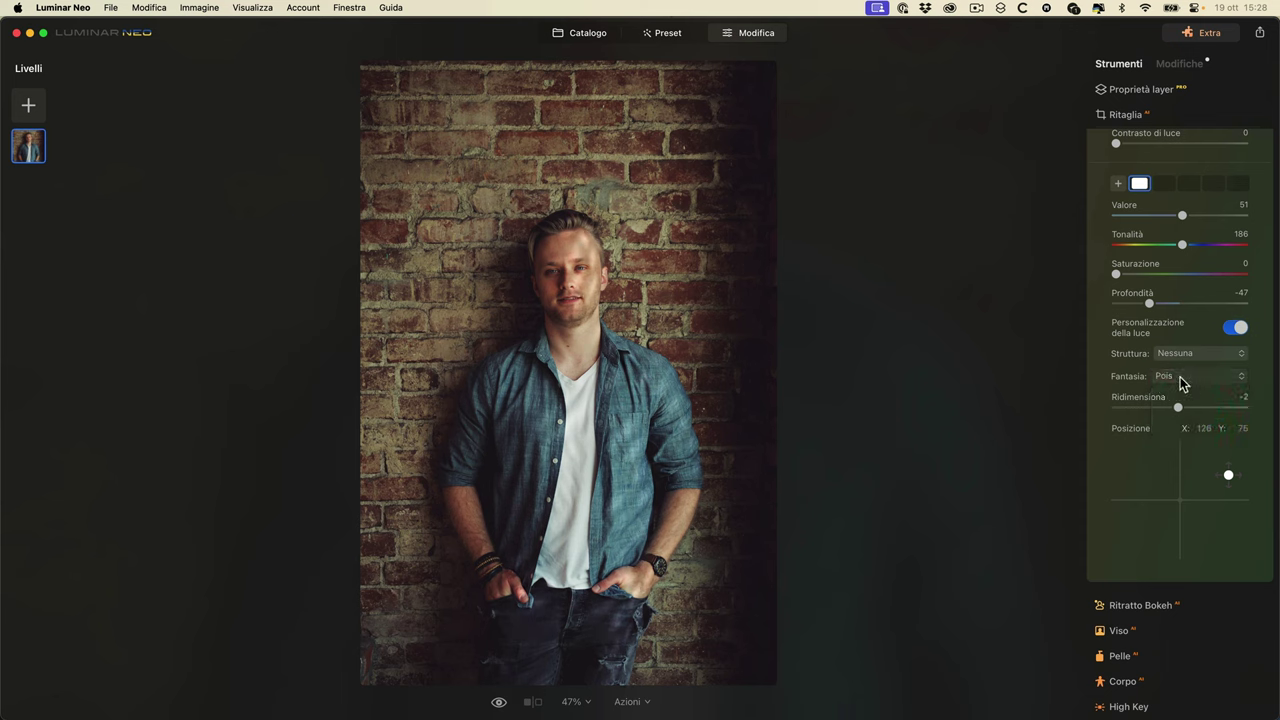
- Change the studio light's Fantasia to Strisce and its Struttura to Tree Shadow
click(1180, 377)
click(1187, 411)
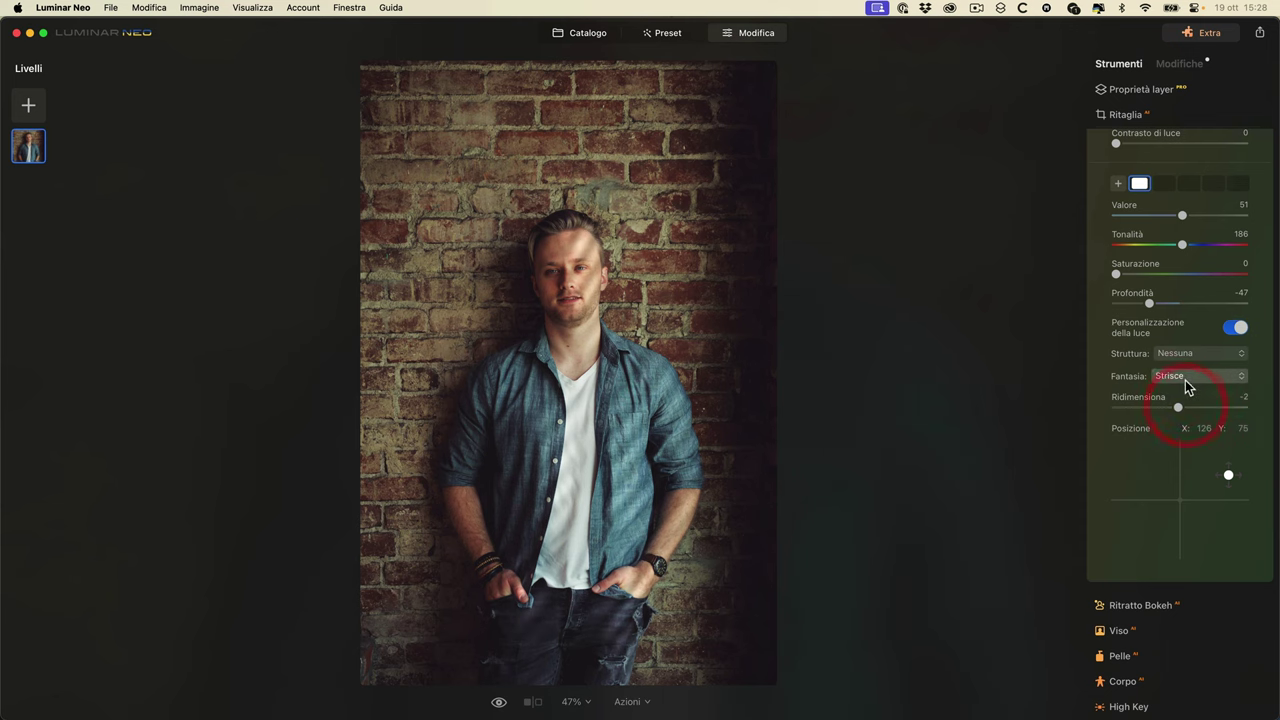
click(1183, 356)
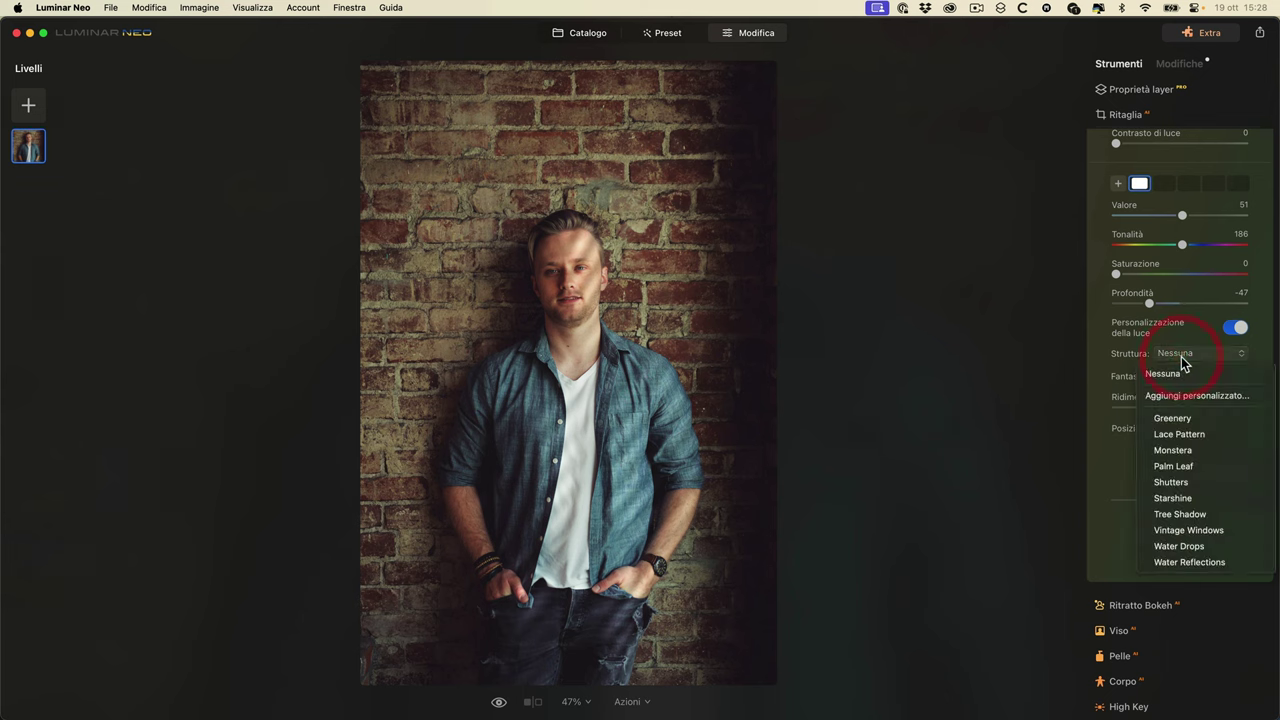
click(1191, 516)
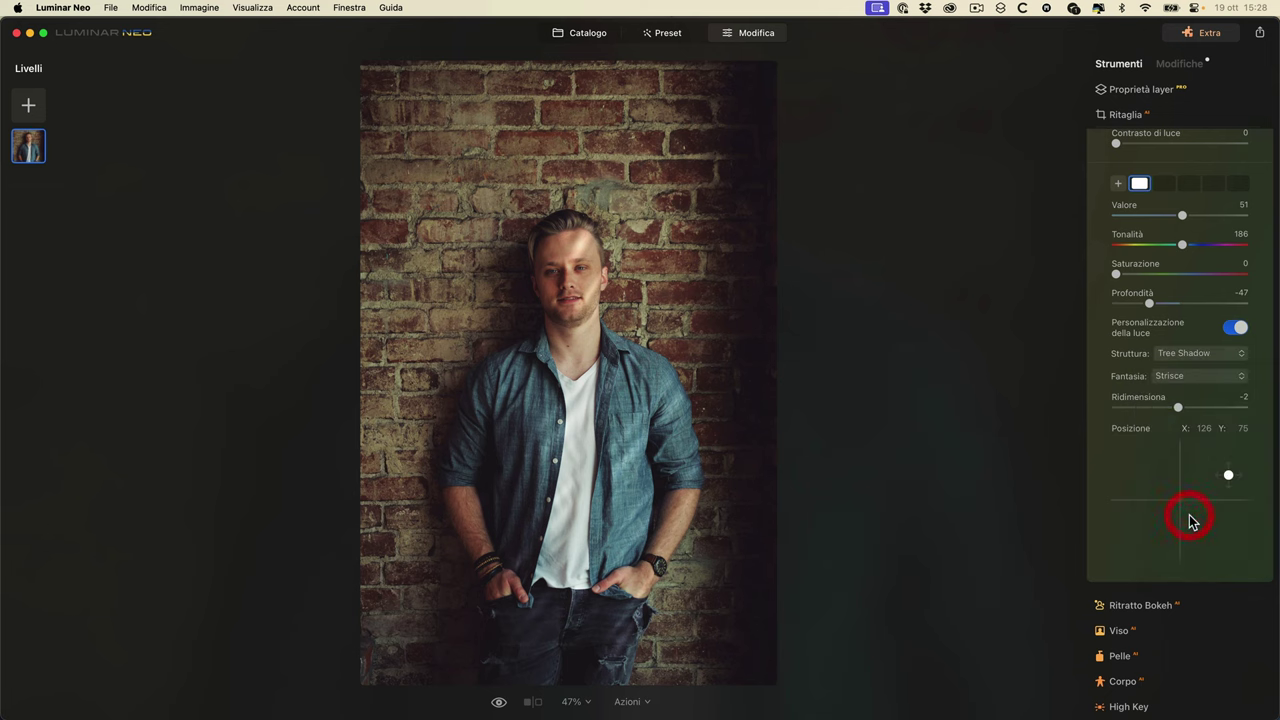
- Nudge the light pattern's Posizione to X 122, Y 74 and compare the photo with and without the effect
drag(1229, 472, 1227, 475)
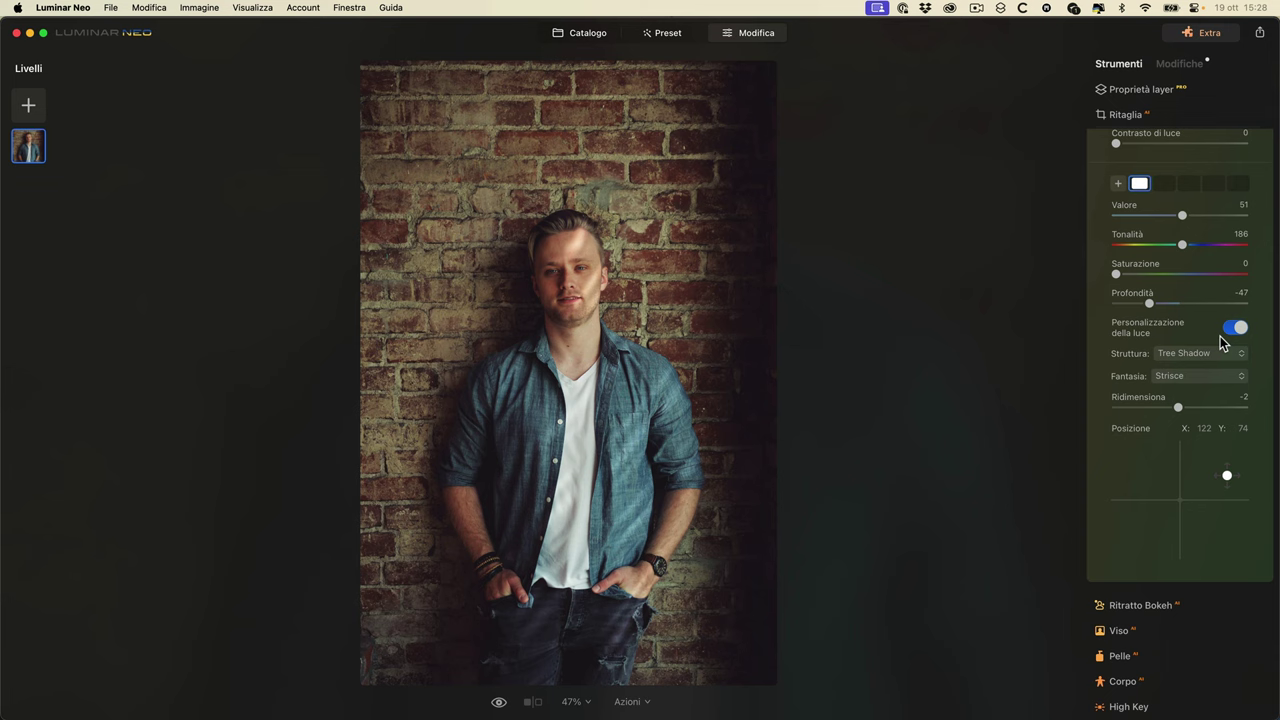
scroll(1214, 286, up, 5)
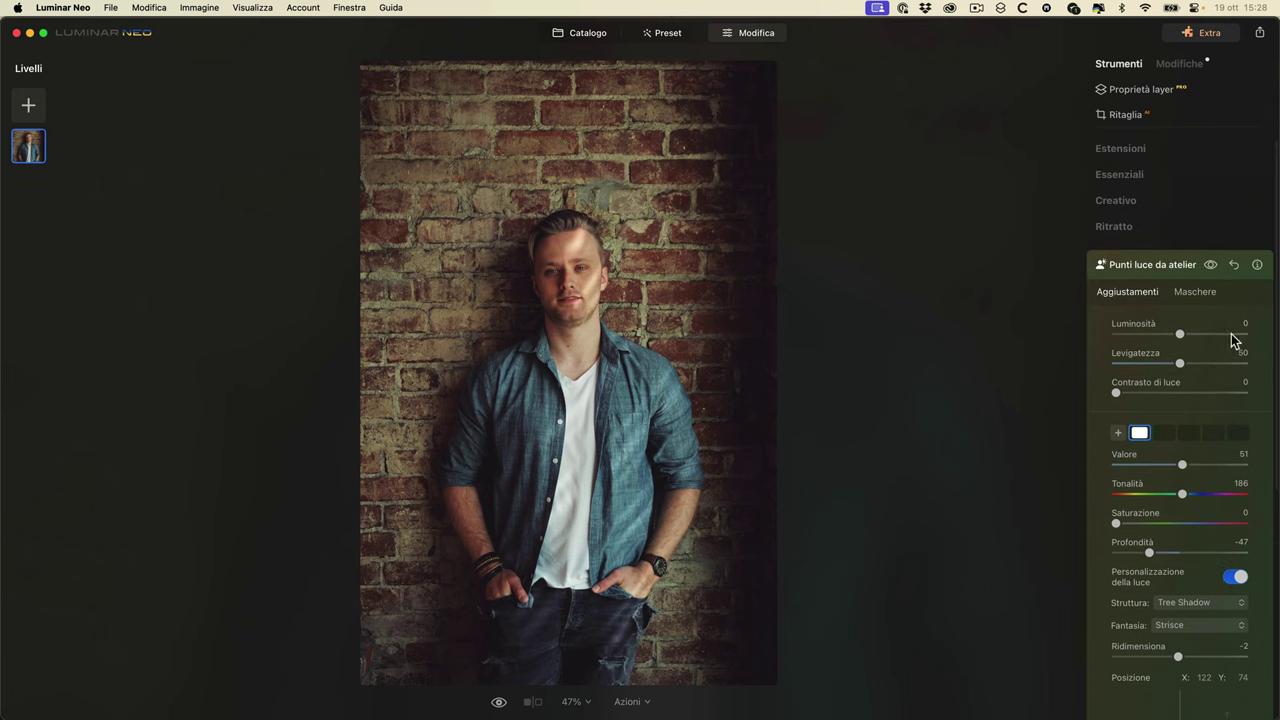
click(1211, 266)
click(1211, 266)
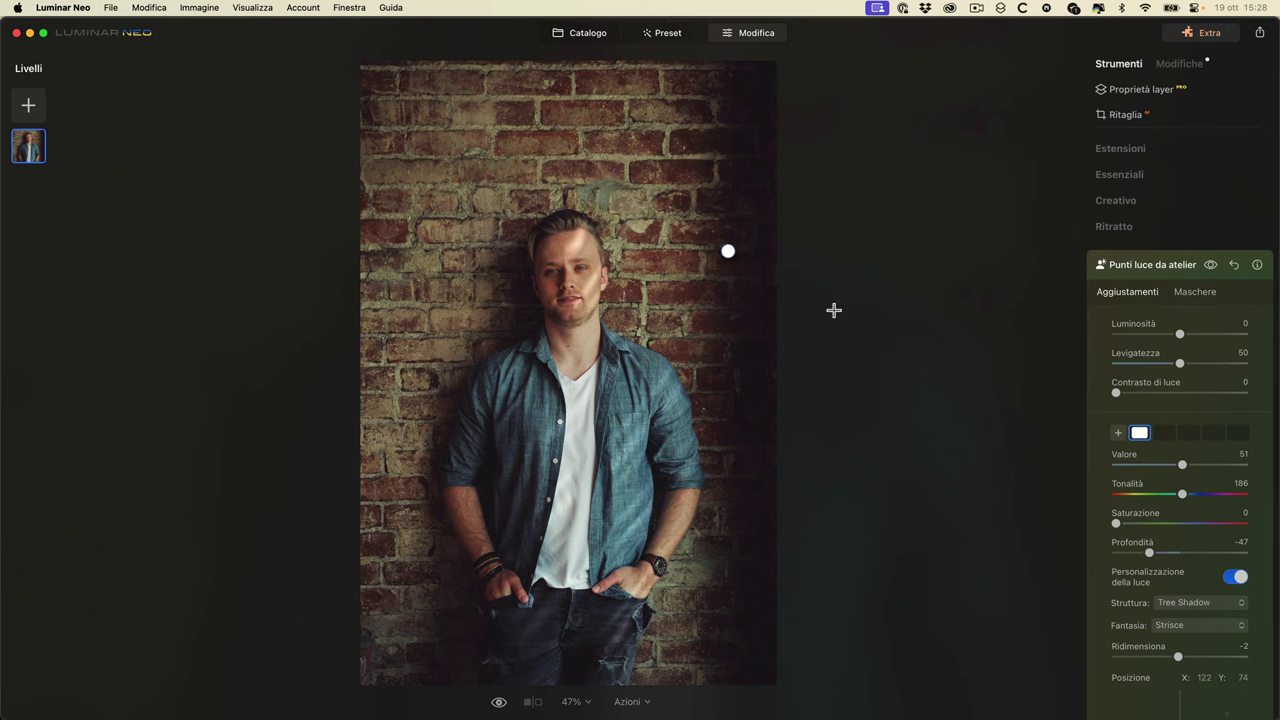
- Set Luminosità to -33, Levigatezza to 56 and Contrasto di luce to 8, and compare the photo with and without the effect
mouse_move(1181, 335)
mouse_down()
mouse_move(1151, 333)
mouse_move(1196, 334)
mouse_move(1158, 335)
mouse_up()
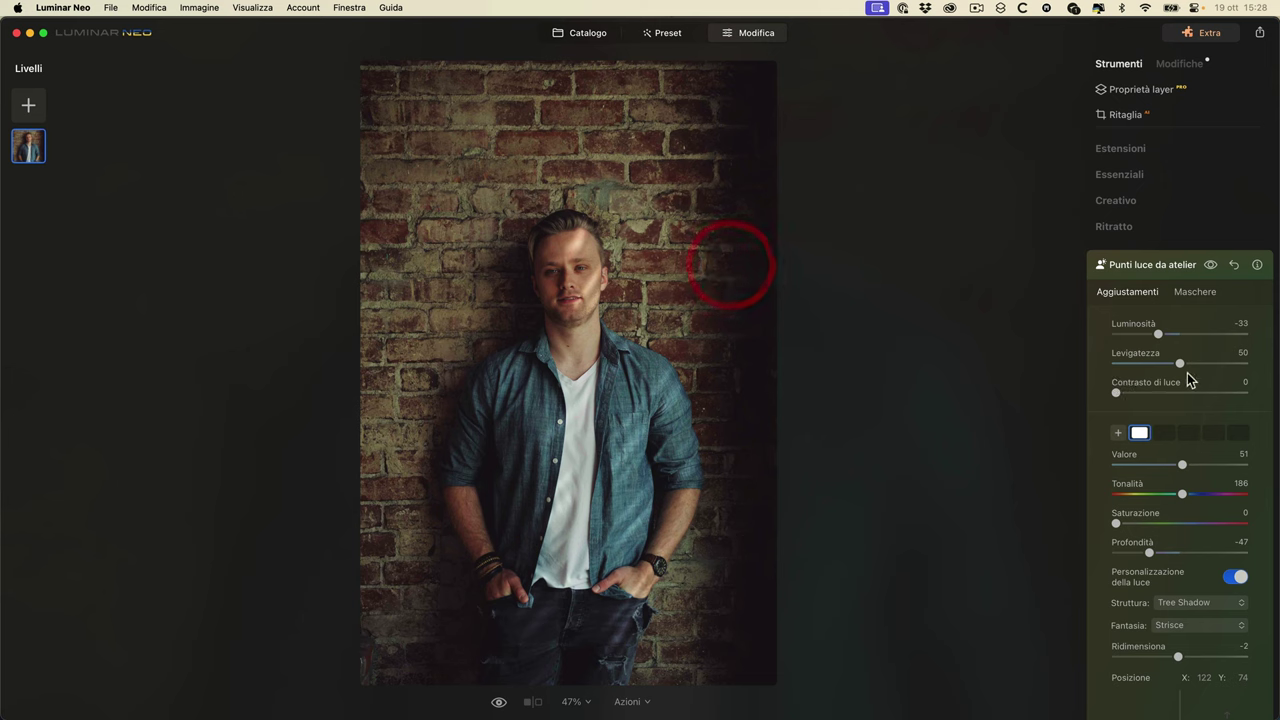
mouse_move(1178, 362)
mouse_down()
mouse_move(1133, 363)
mouse_move(1190, 363)
mouse_move(1087, 364)
mouse_move(1189, 363)
mouse_up()
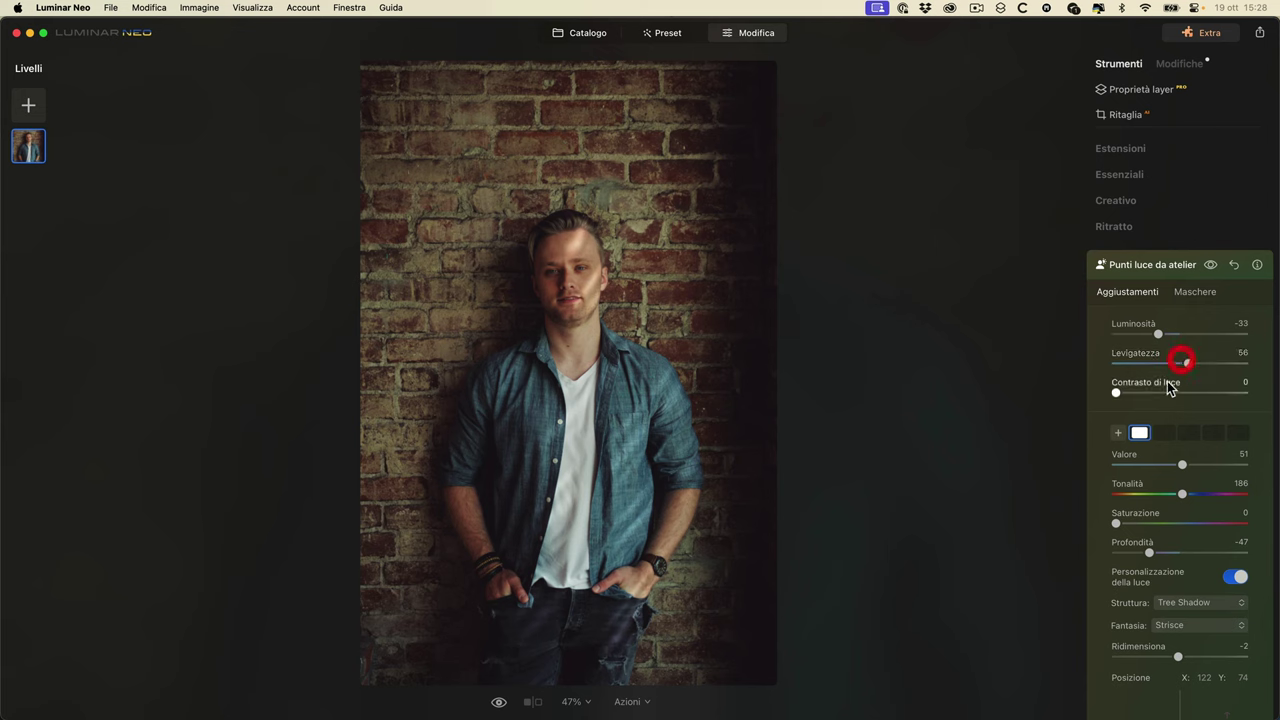
mouse_move(1115, 392)
mouse_down()
mouse_move(1154, 389)
mouse_move(1116, 389)
mouse_move(1127, 390)
mouse_up()
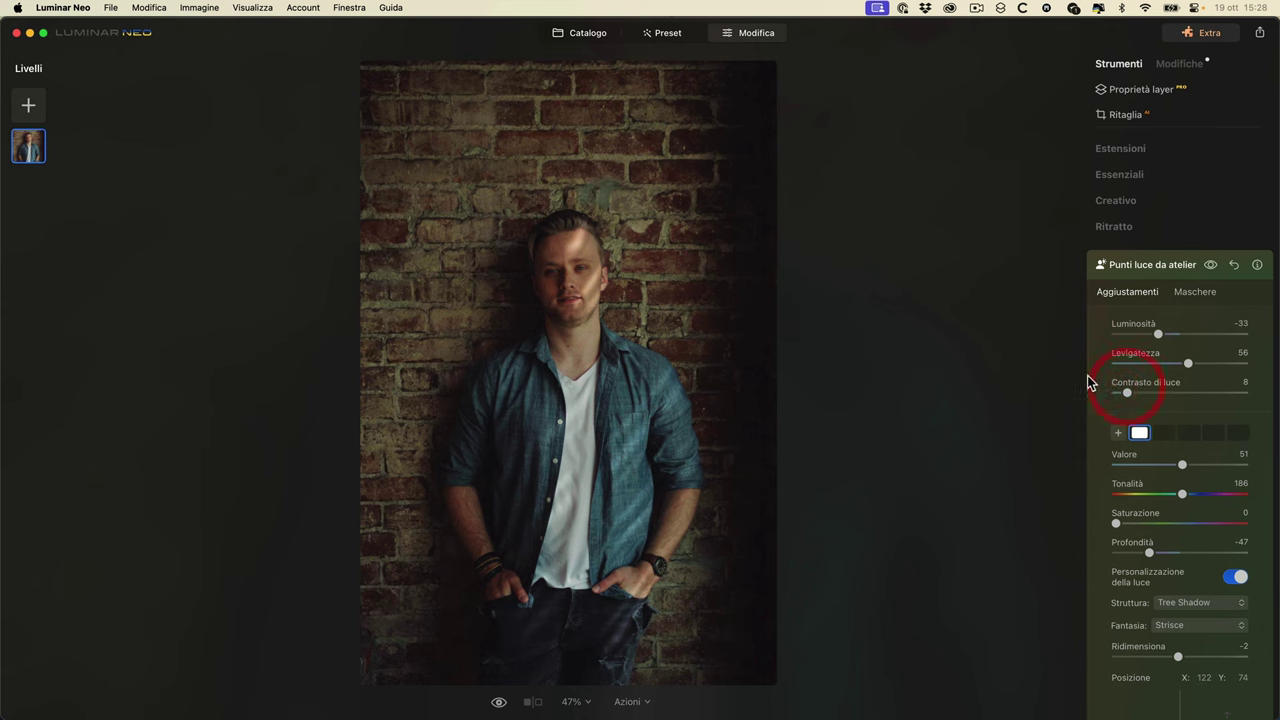
click(1210, 266)
click(1210, 266)
click(1209, 267)
- Try a second studio light with Valore 32 at several spots on the brick wall left of the man, and remove it
scroll(1230, 453, down, 2)
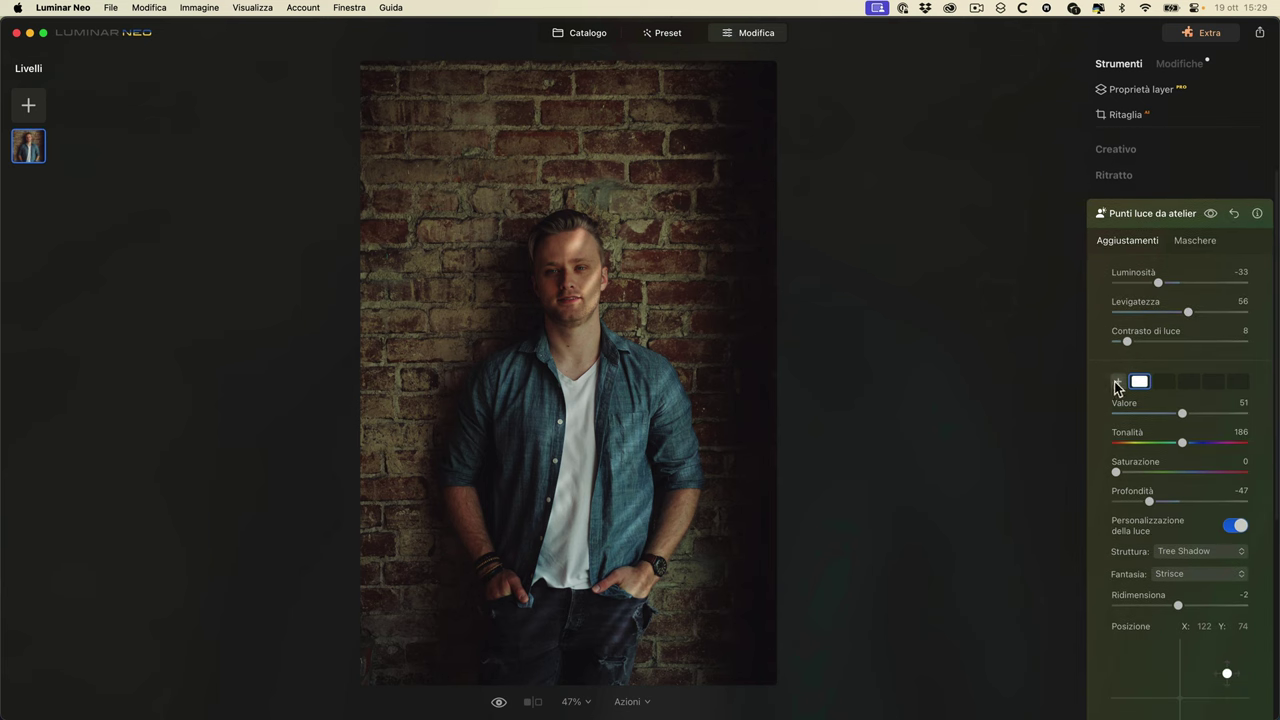
click(1117, 384)
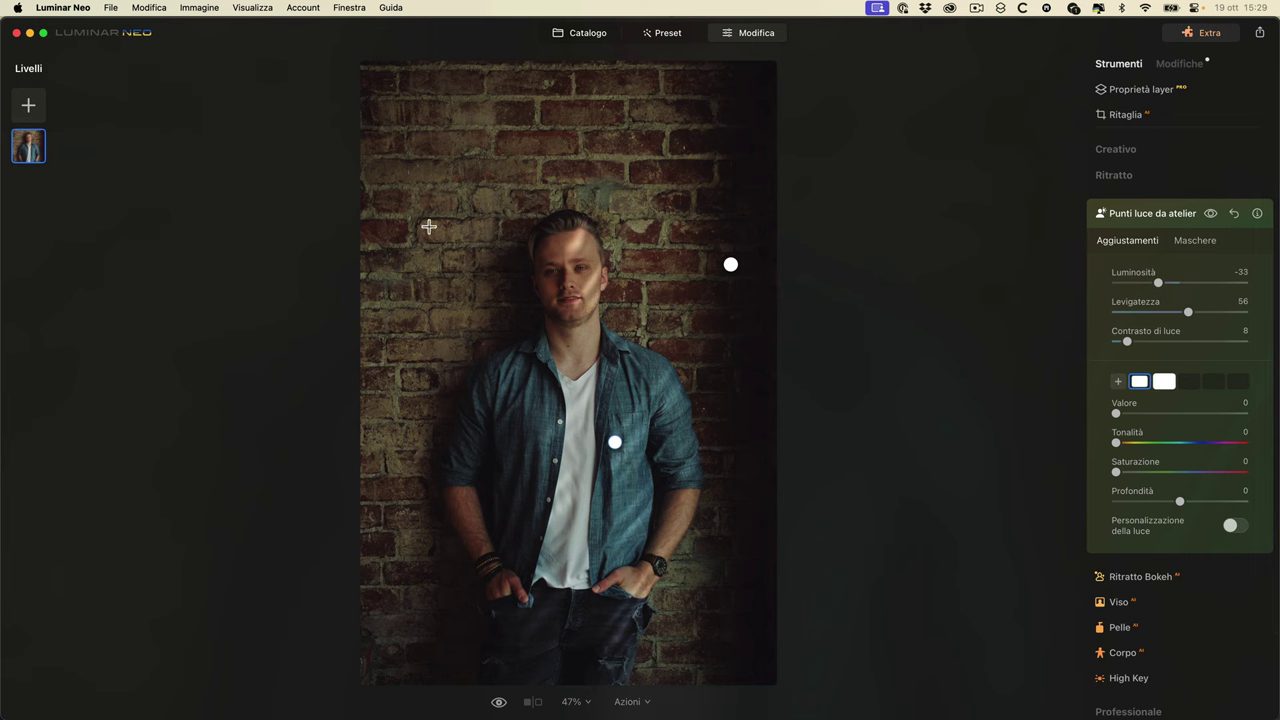
drag(616, 443, 420, 220)
drag(1118, 413, 1151, 404)
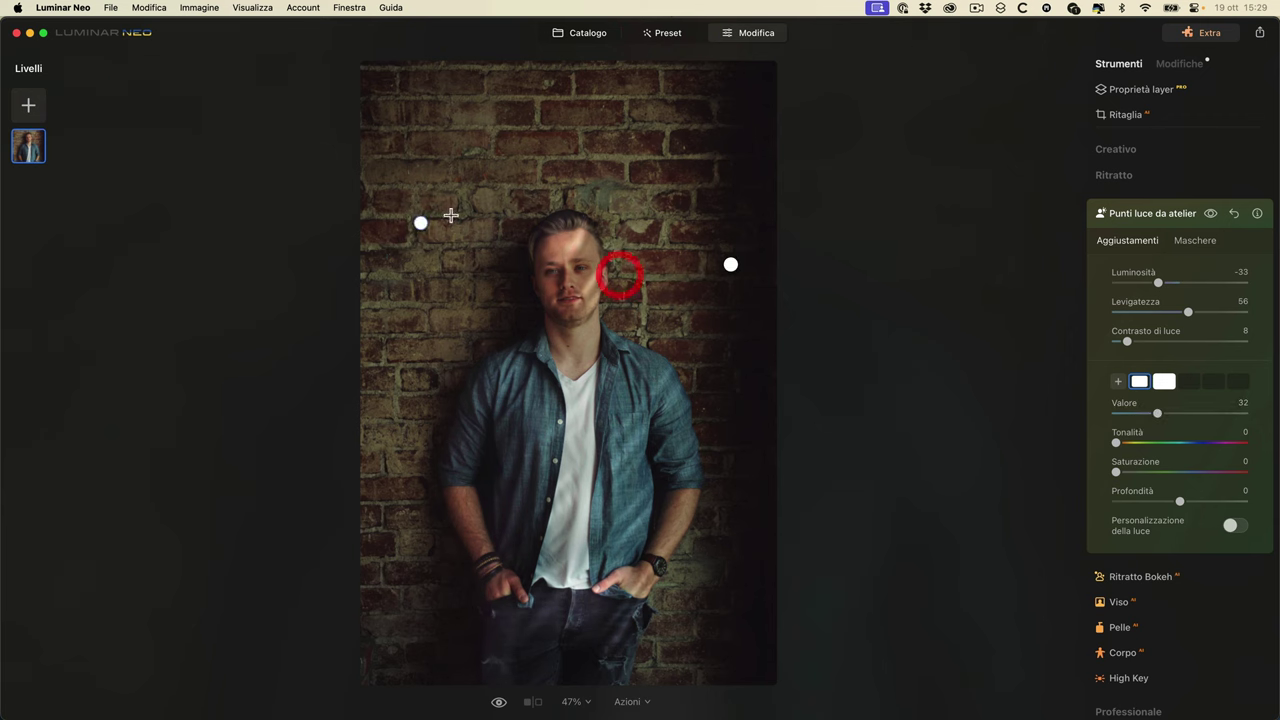
drag(420, 221, 399, 261)
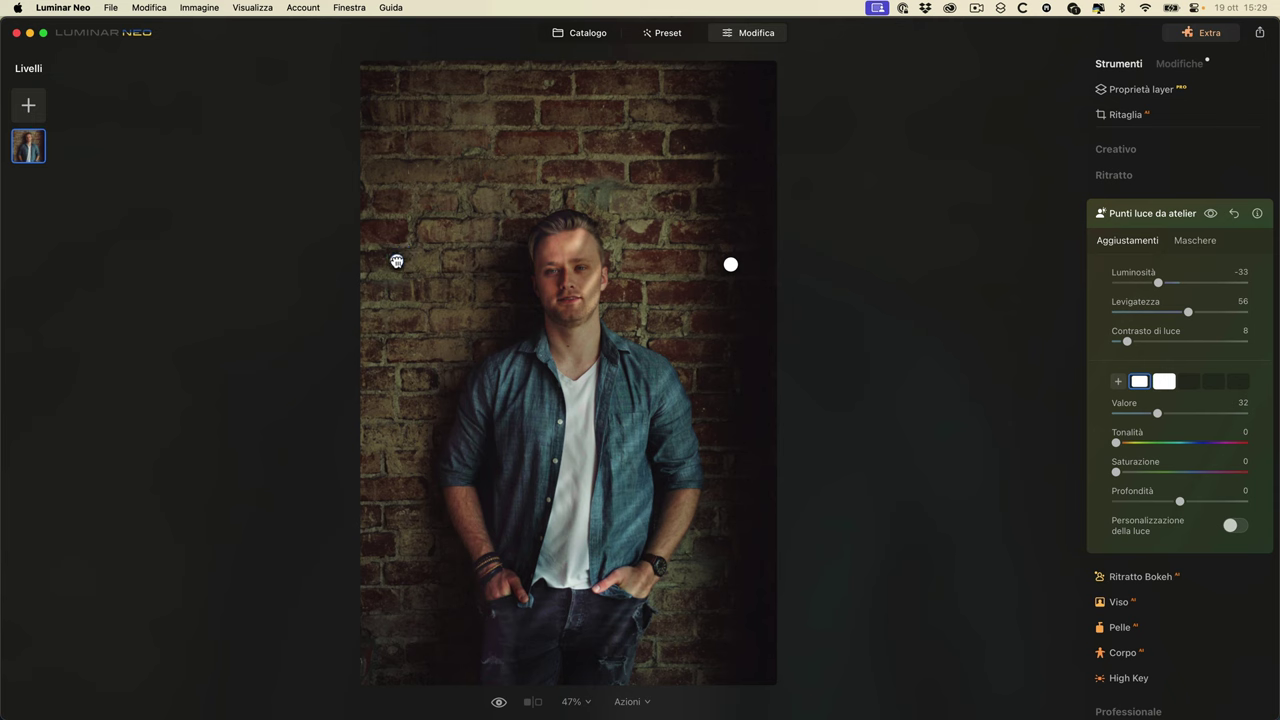
drag(384, 269, 391, 206)
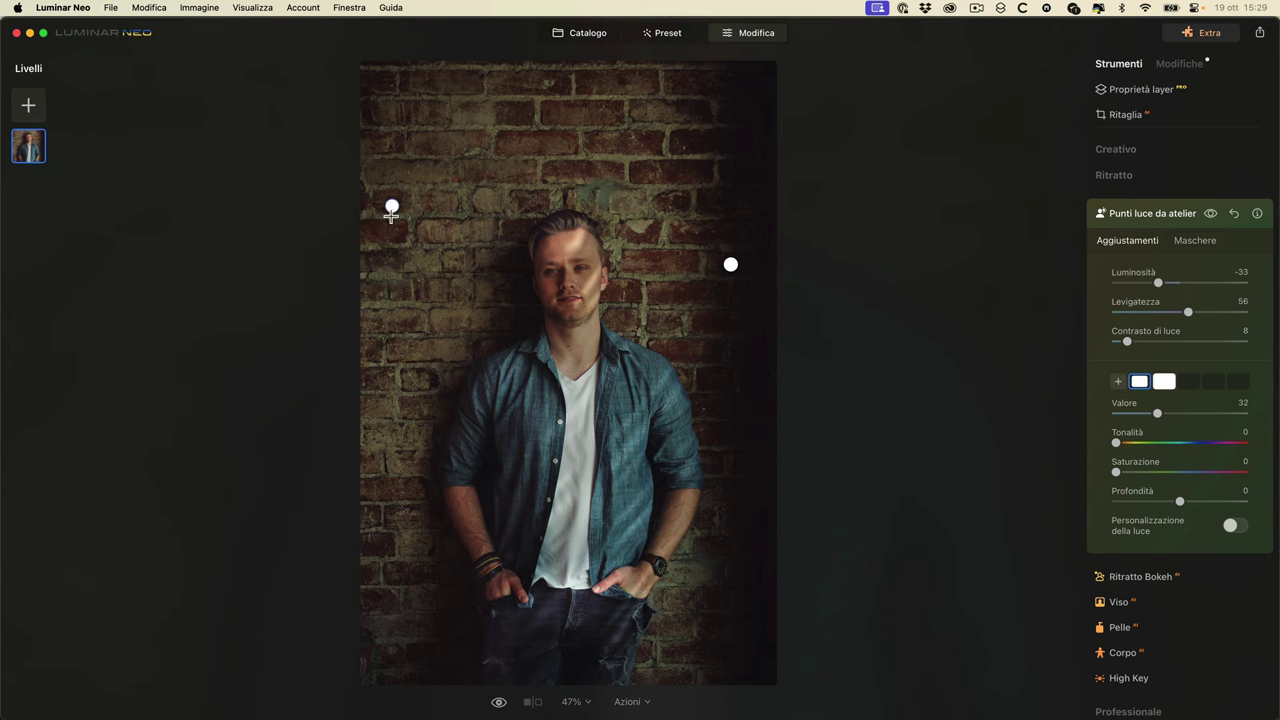
right_click(392, 207)
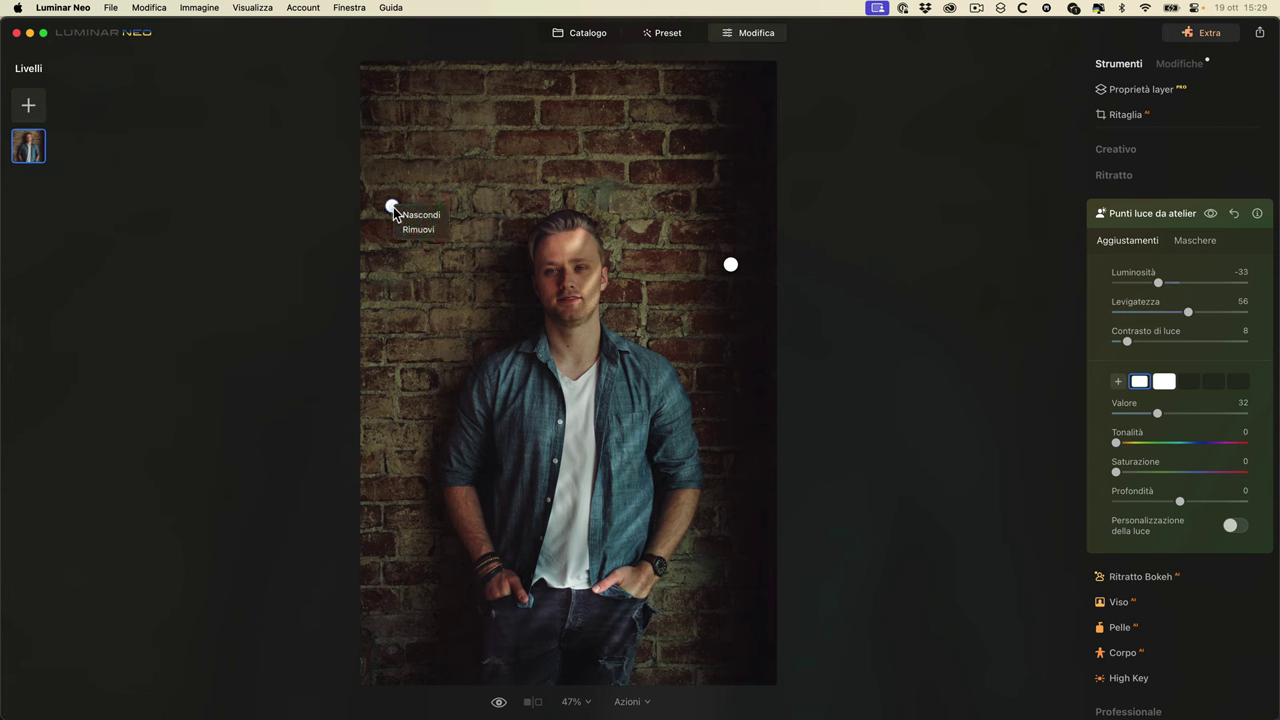
click(418, 229)
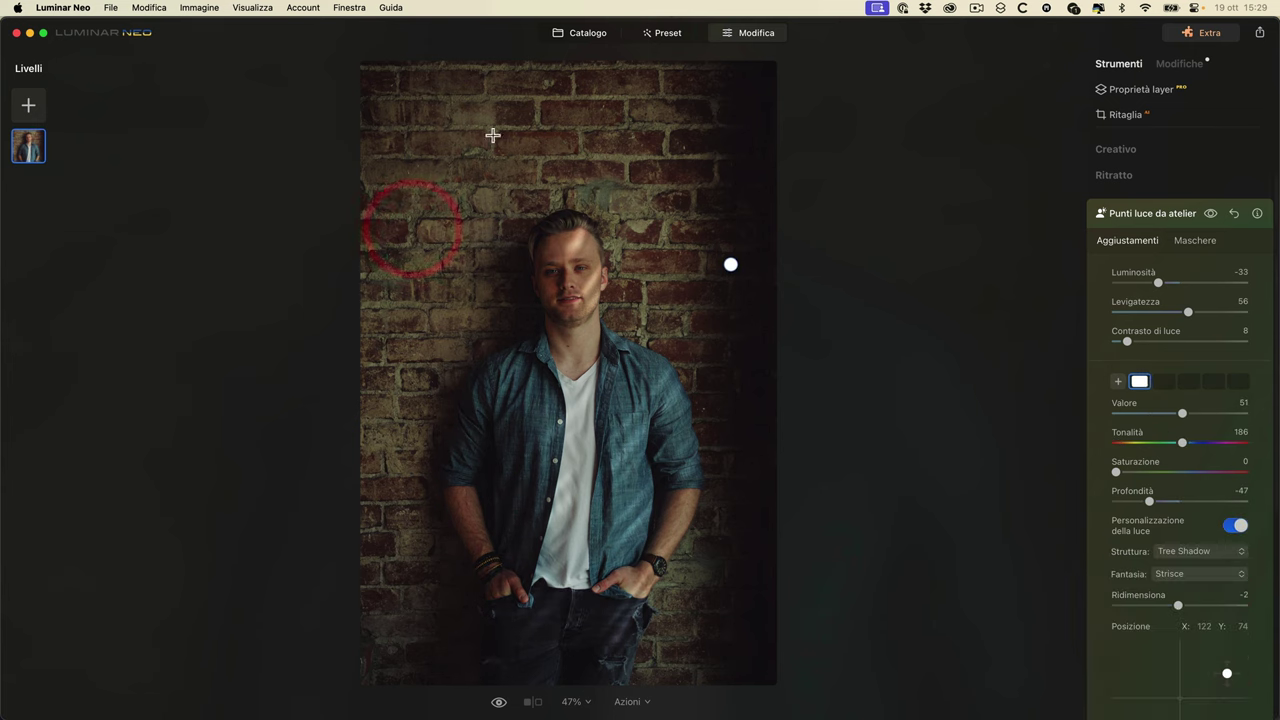
- Compare the edited portrait with the original and collapse the Punti luce da atelier tool
scroll(1120, 480, down, 2)
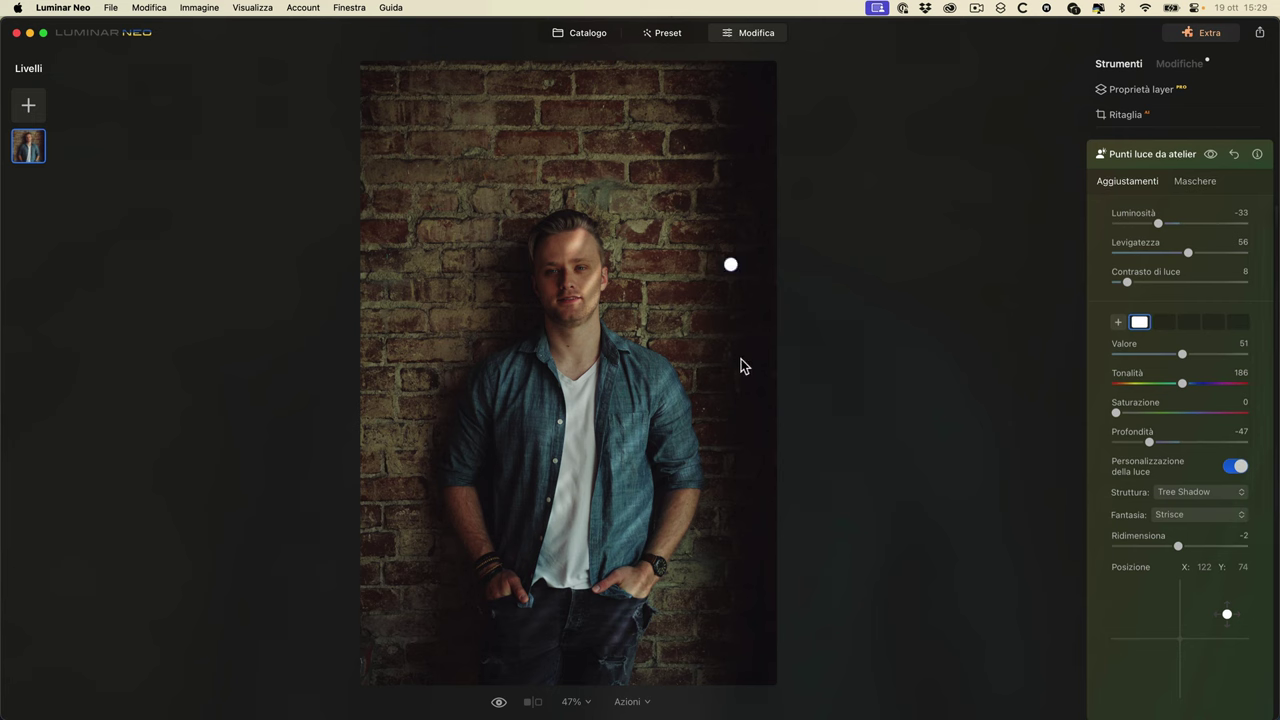
click(498, 701)
click(1128, 153)
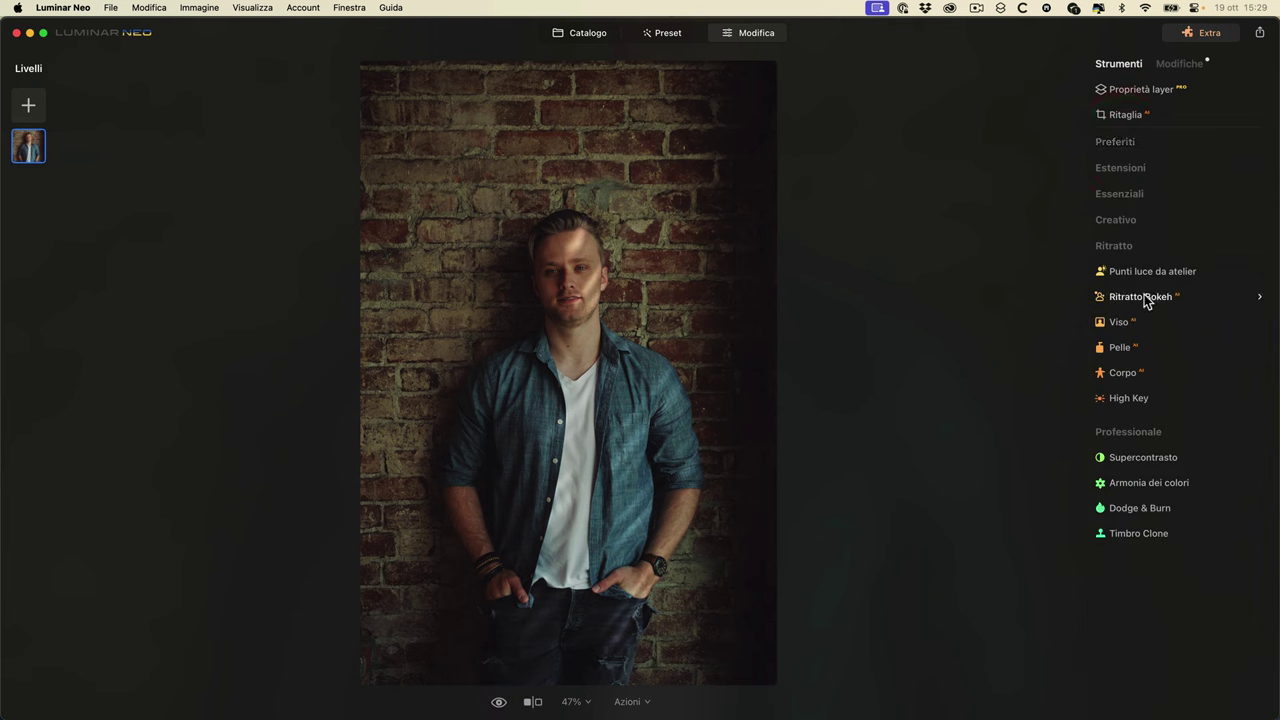
- Open the catalogue photo of the woman in the grey coat beside the yellow arcade machines for editing
click(588, 33)
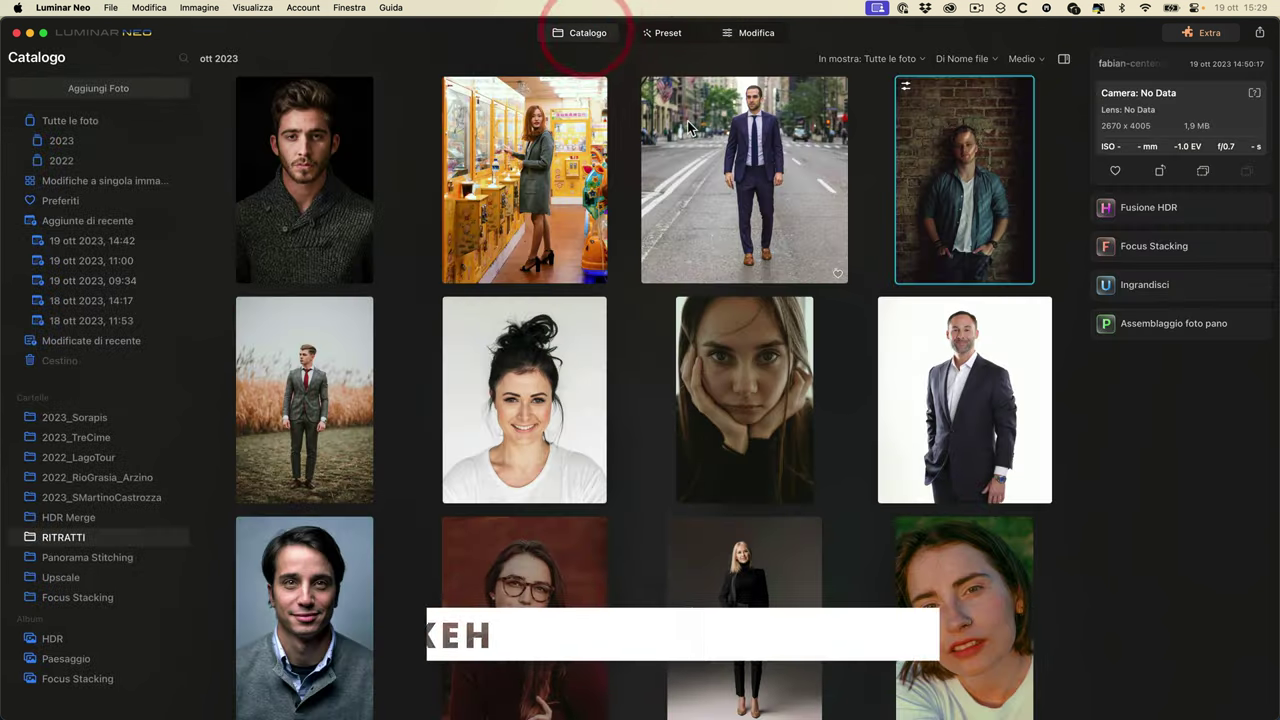
scroll(652, 565, down, 1)
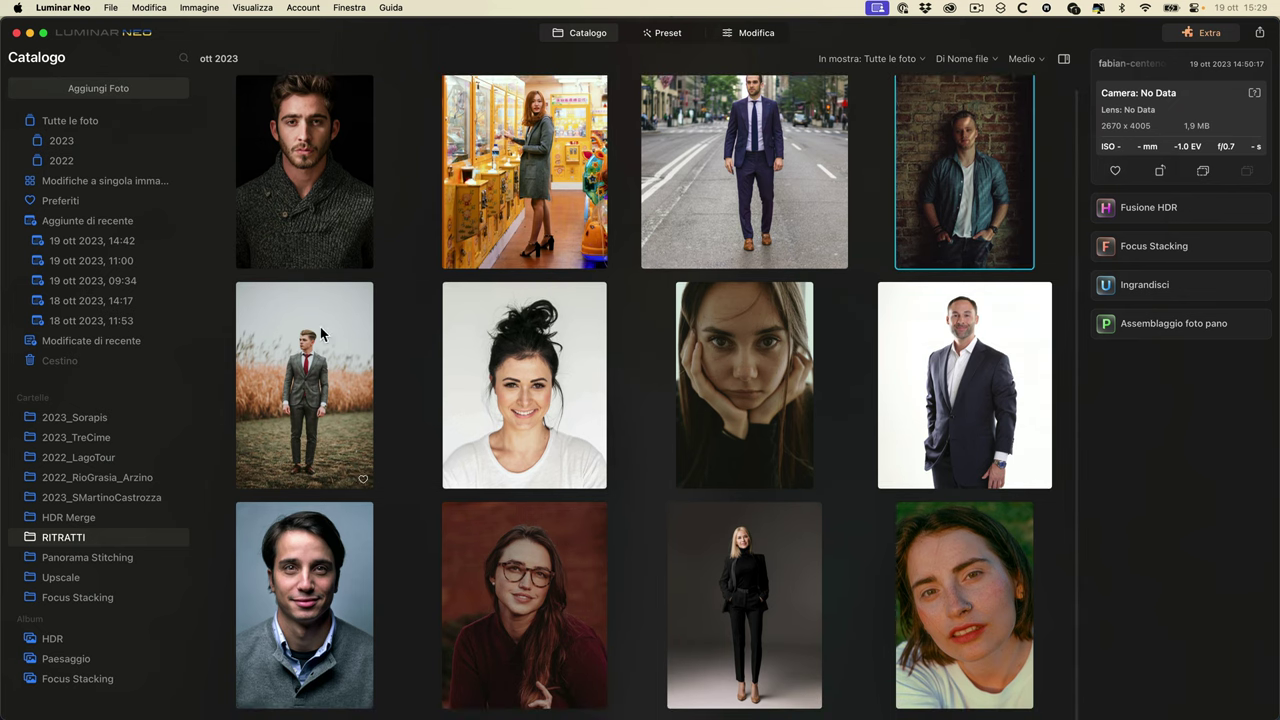
double_click(548, 130)
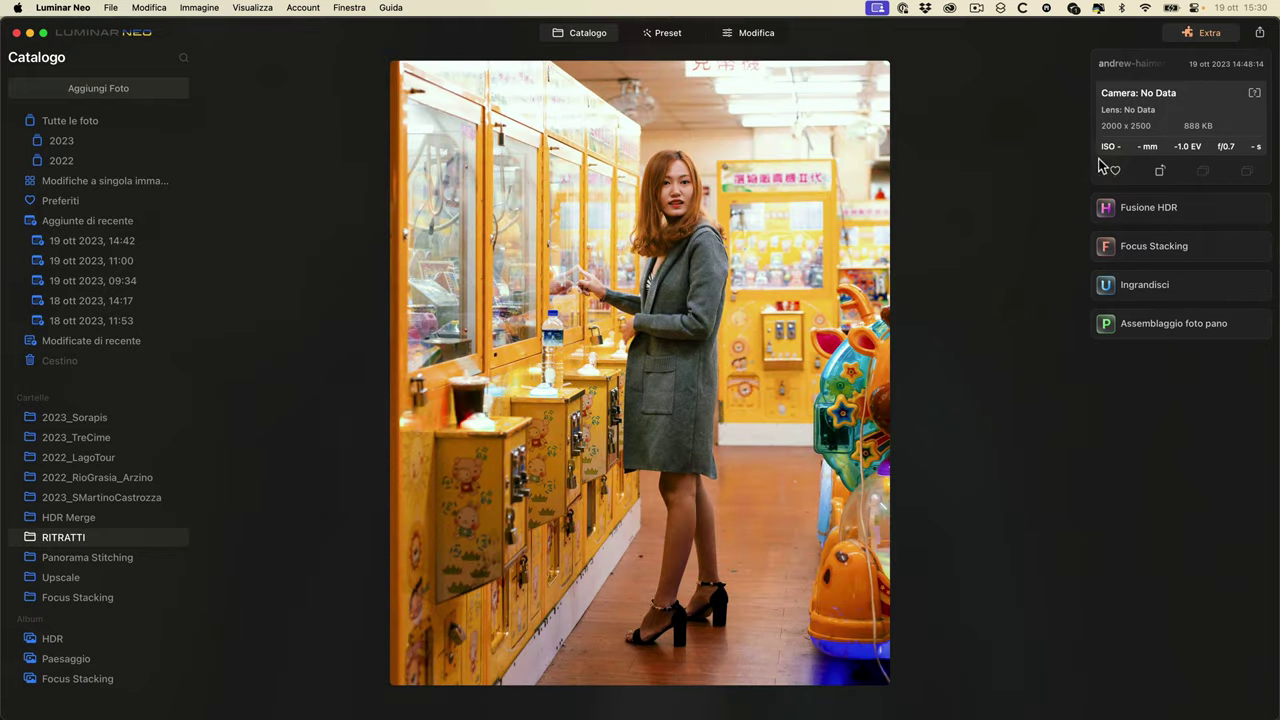
click(743, 36)
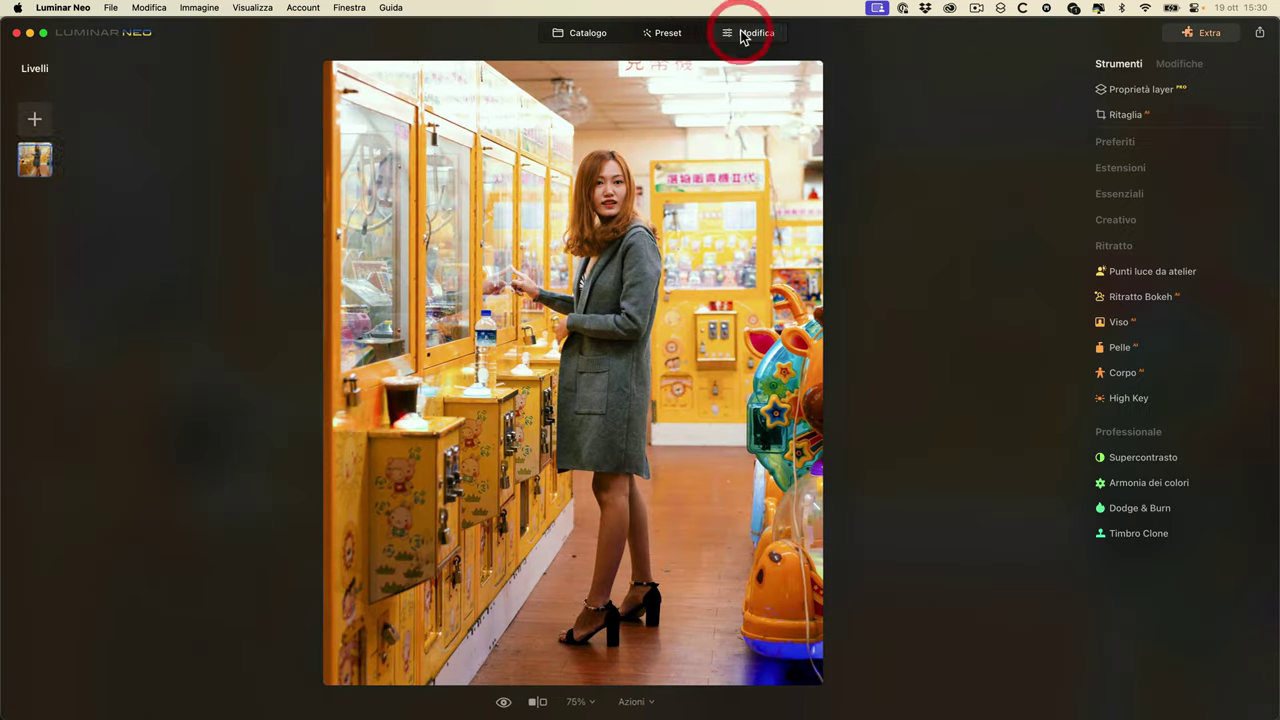
- Crop the photo with Ritaglia, trying a wide Arbitrario frame and applying a 1:1 (quadrato) one around the woman's upper body
click(1112, 116)
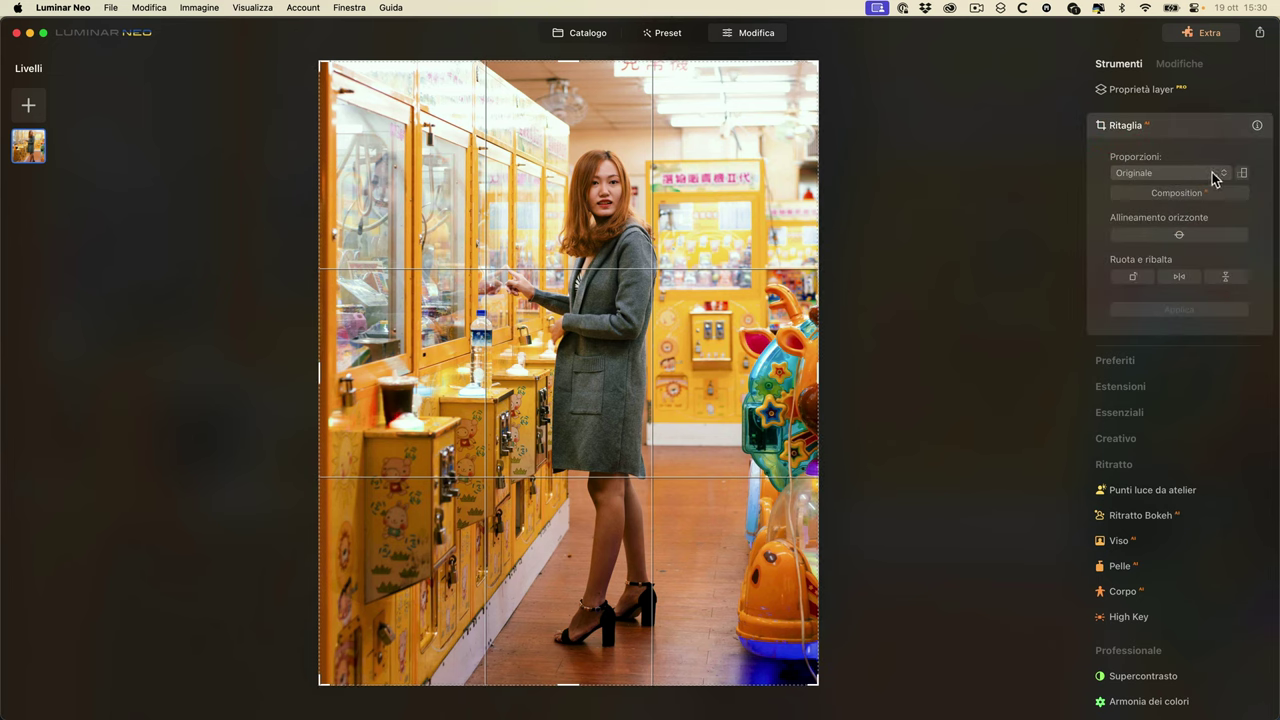
click(1215, 177)
click(1171, 154)
drag(815, 61, 771, 405)
drag(585, 337, 510, 700)
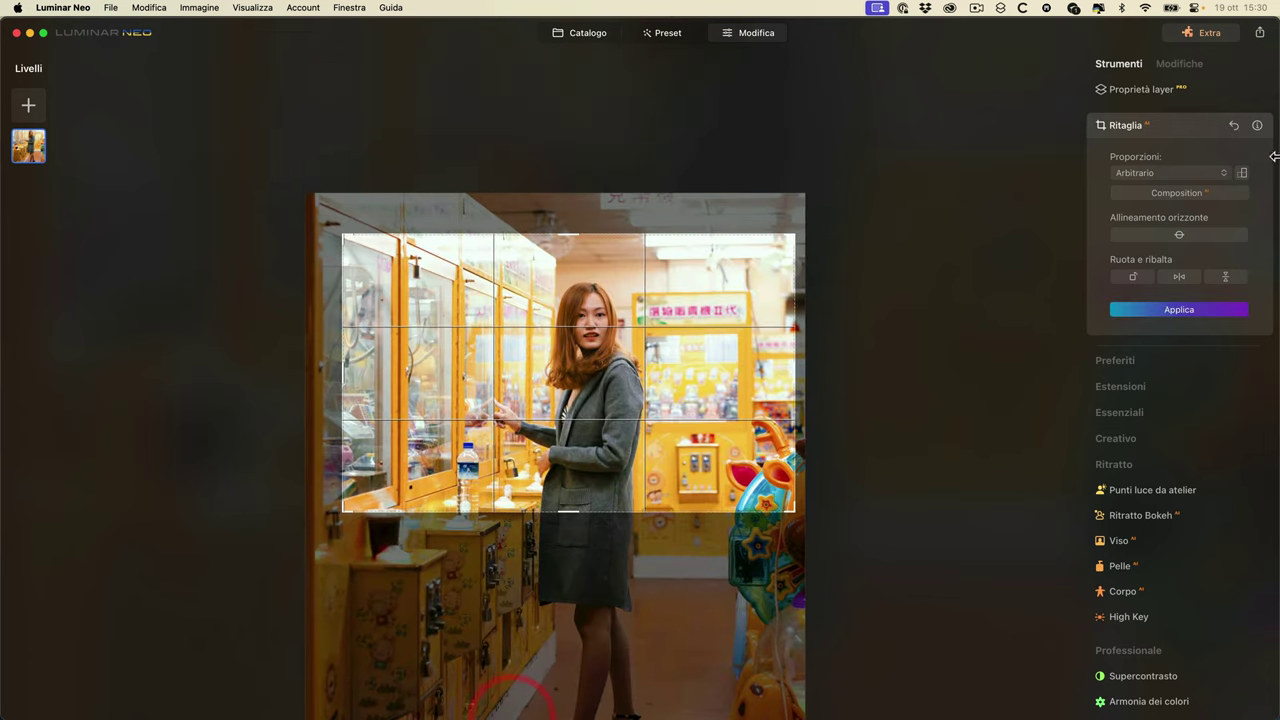
click(1170, 173)
click(1147, 230)
drag(818, 122, 600, 318)
drag(591, 437, 507, 628)
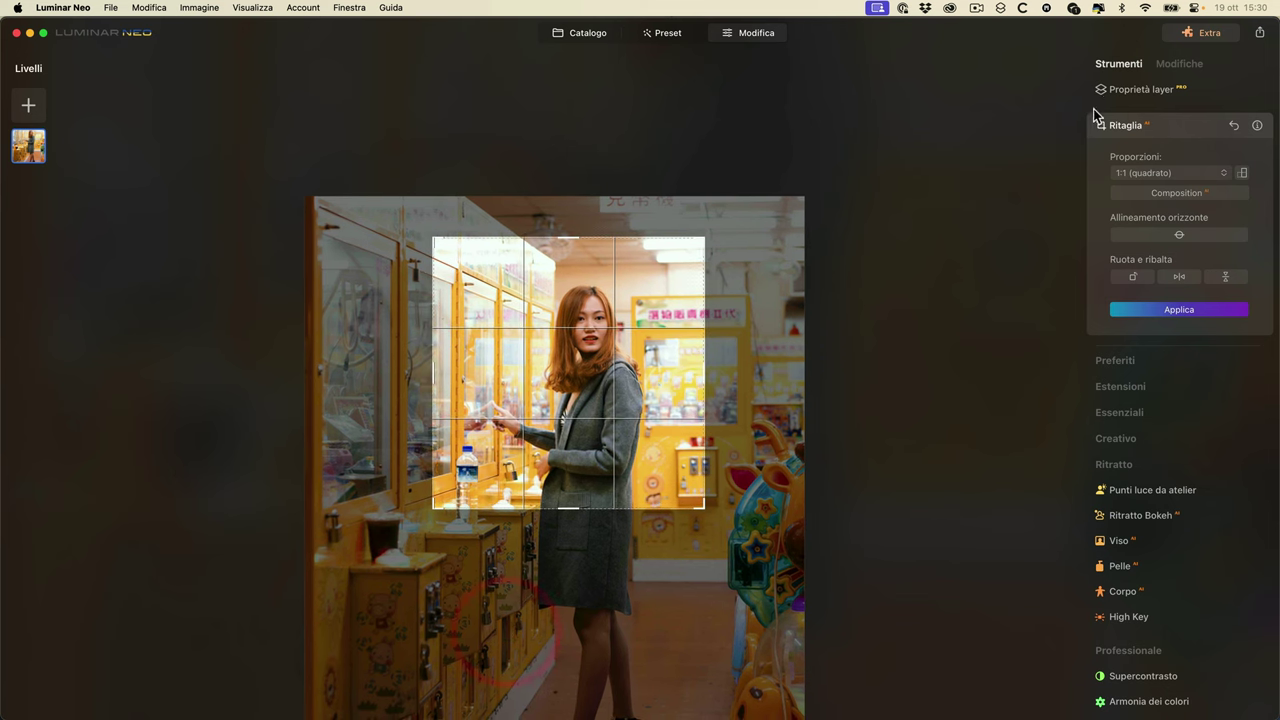
click(1200, 309)
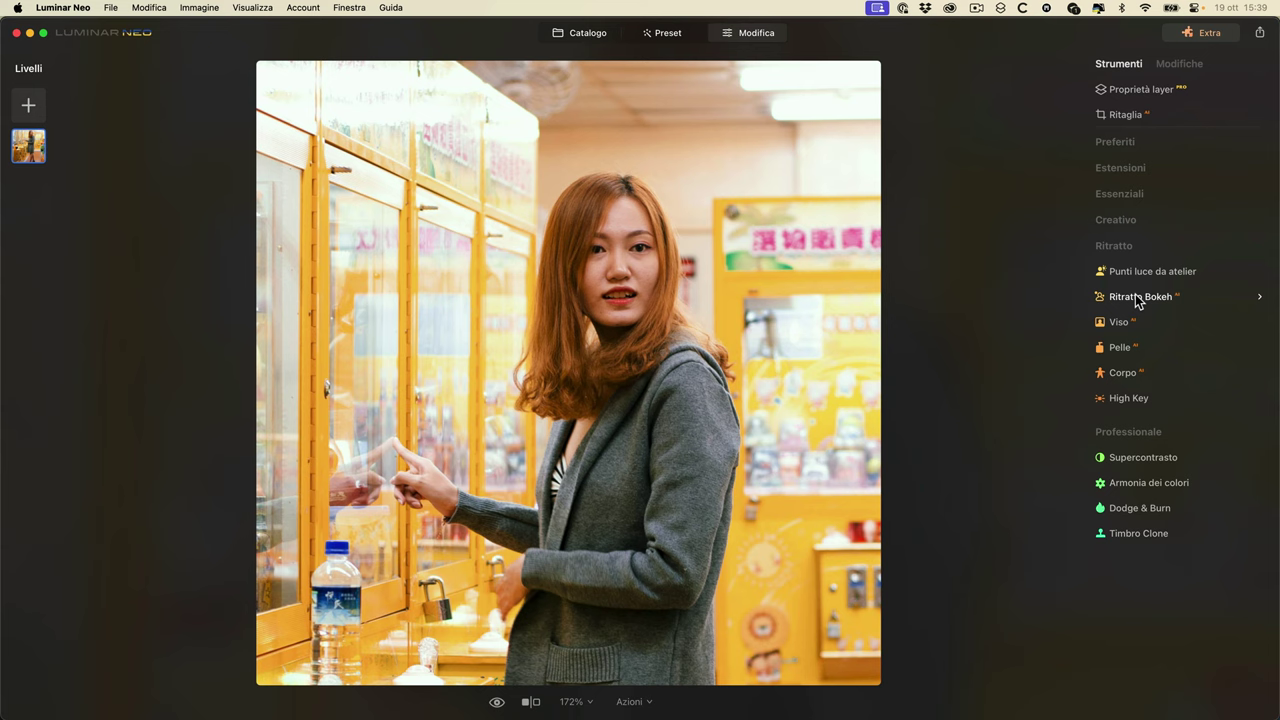
- Blur the background with Ritratto Bokeh at Valore 100, reduce it to 21 and compare the photo with and without the effect
click(1138, 297)
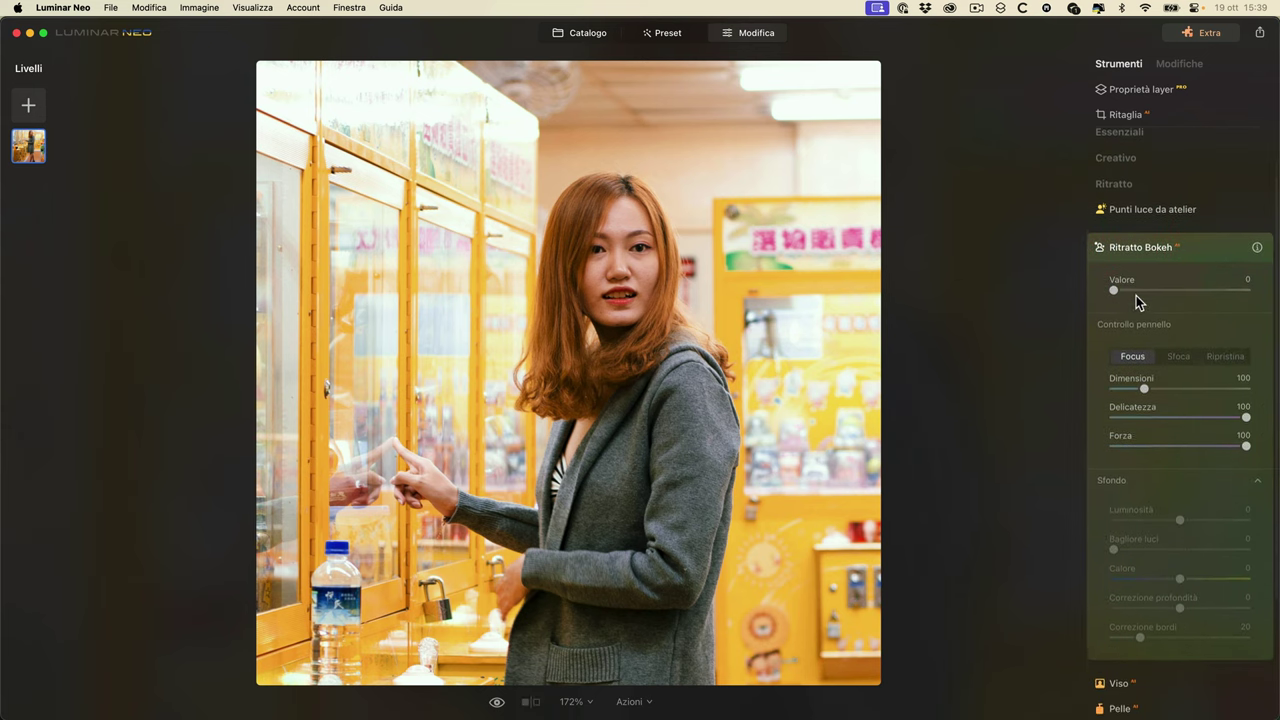
drag(1114, 281, 1250, 282)
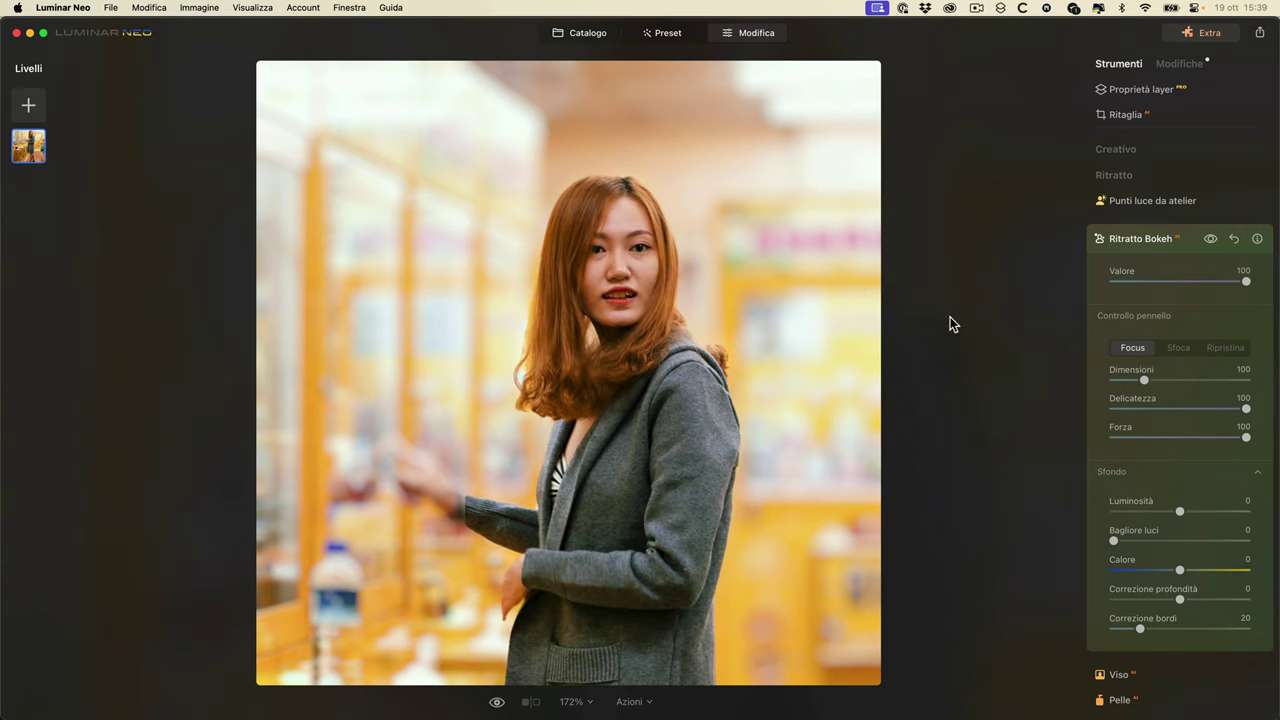
drag(1246, 281, 1141, 281)
click(1209, 240)
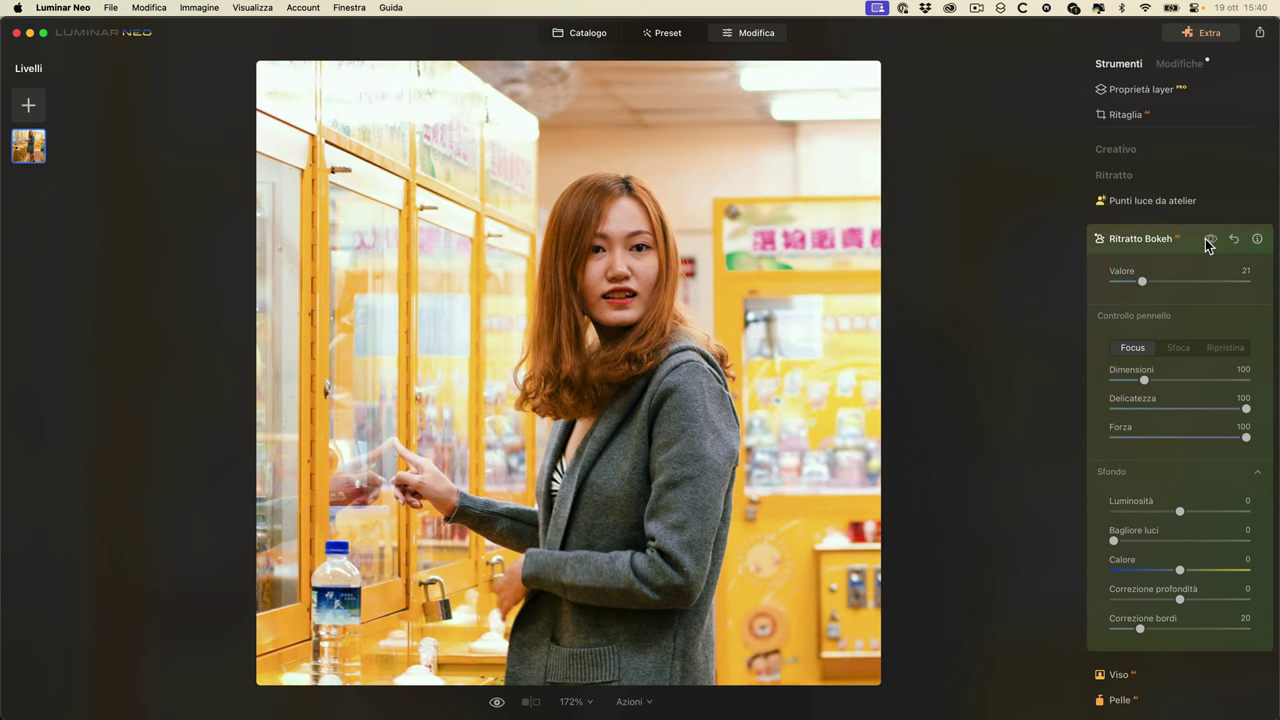
click(1209, 241)
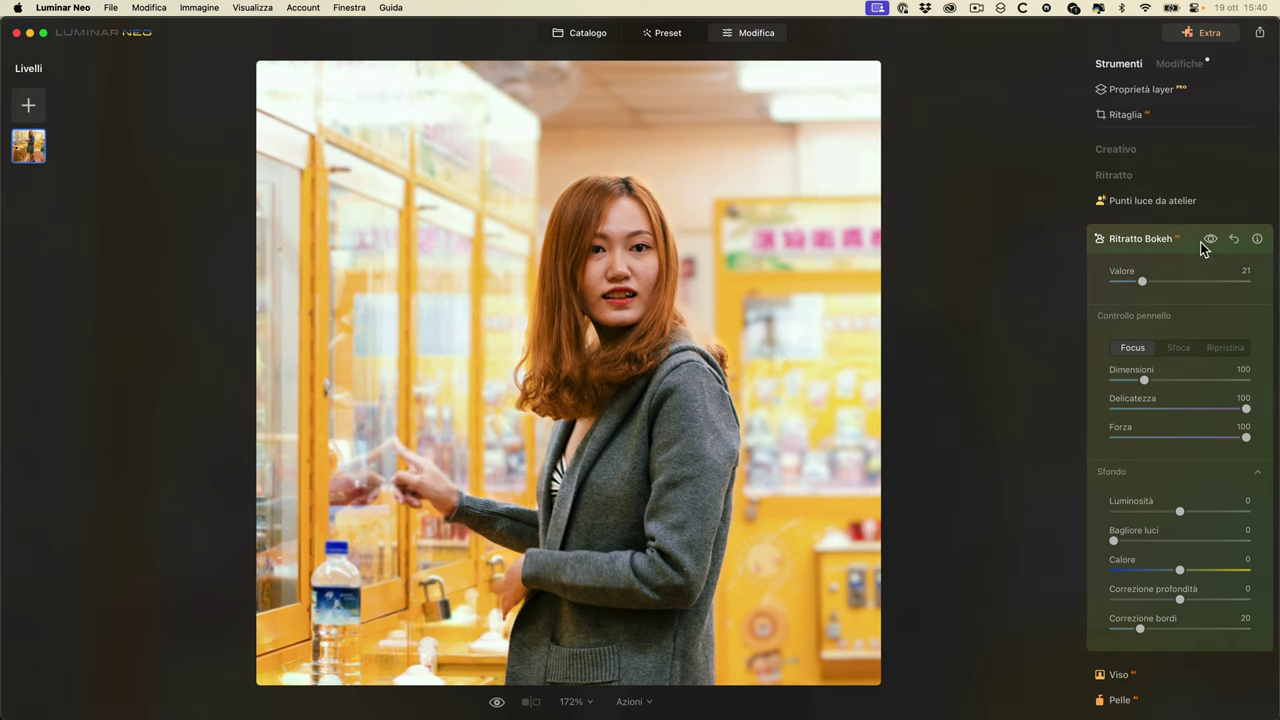
- Raise the Ritratto Bokeh Valore to 100, check the mask around the woman's hand and compare with and without the effect
click(1262, 282)
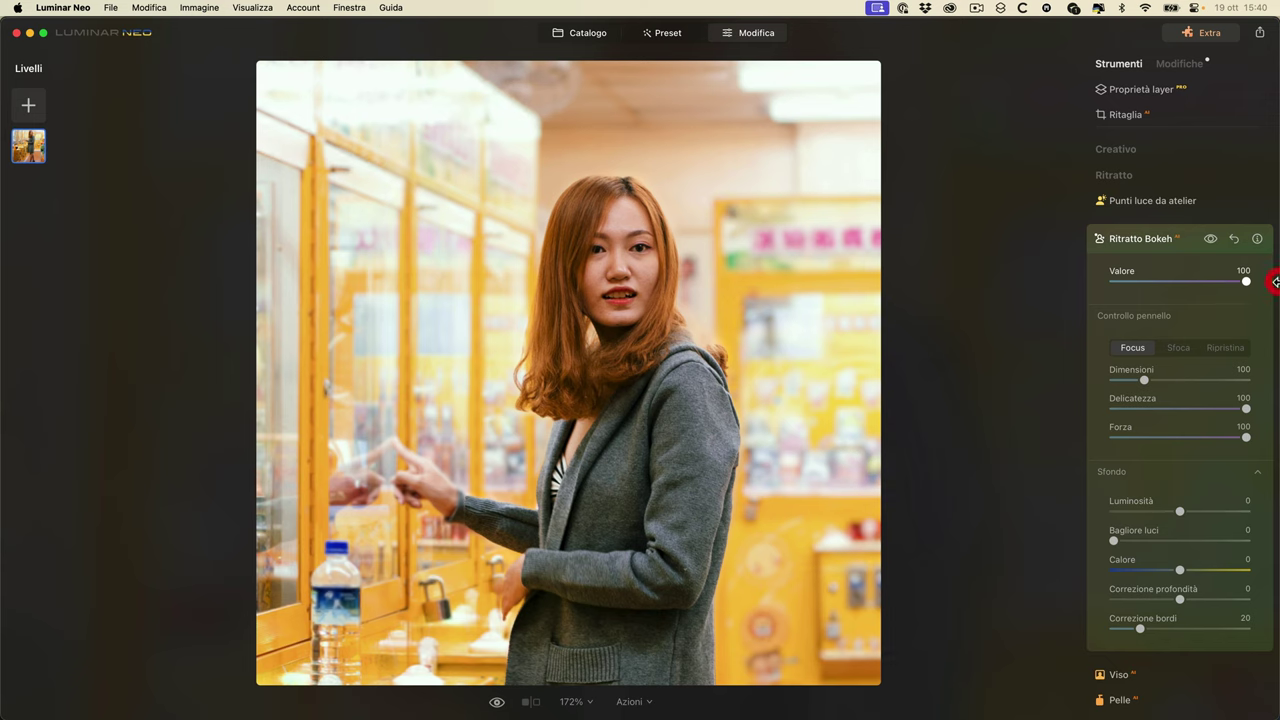
click(423, 500)
click(451, 466)
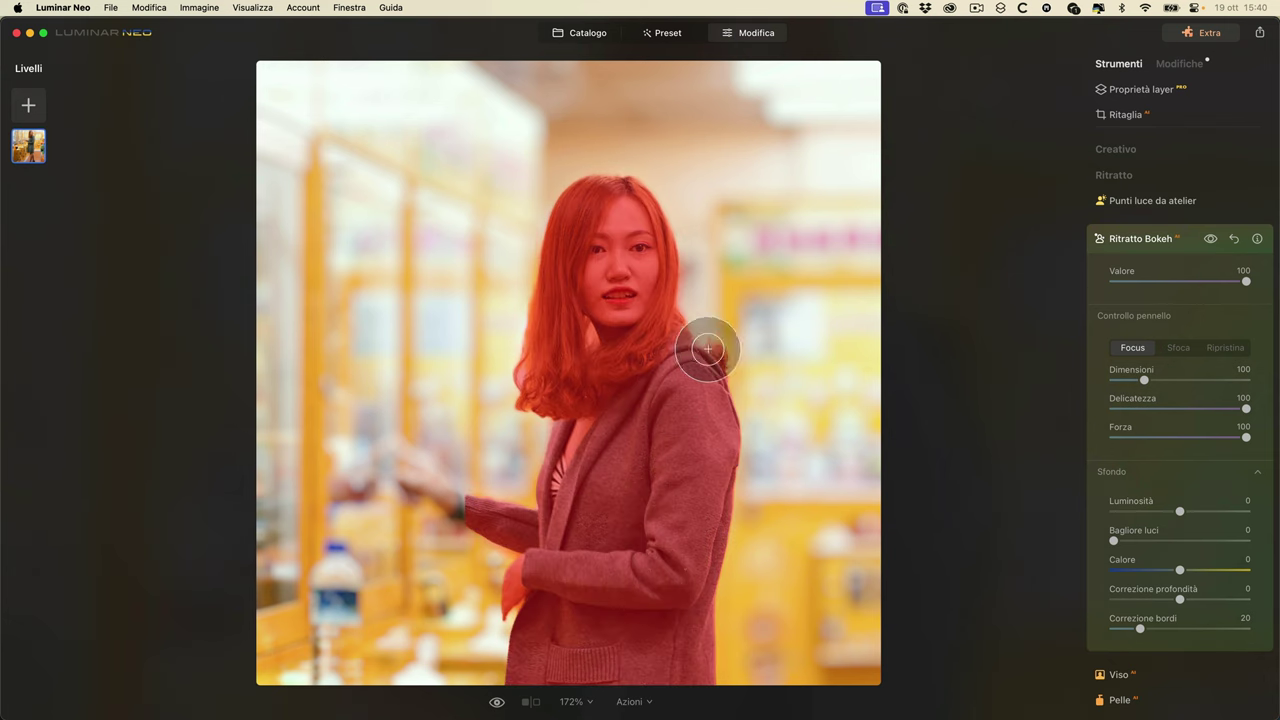
click(1210, 240)
click(1210, 240)
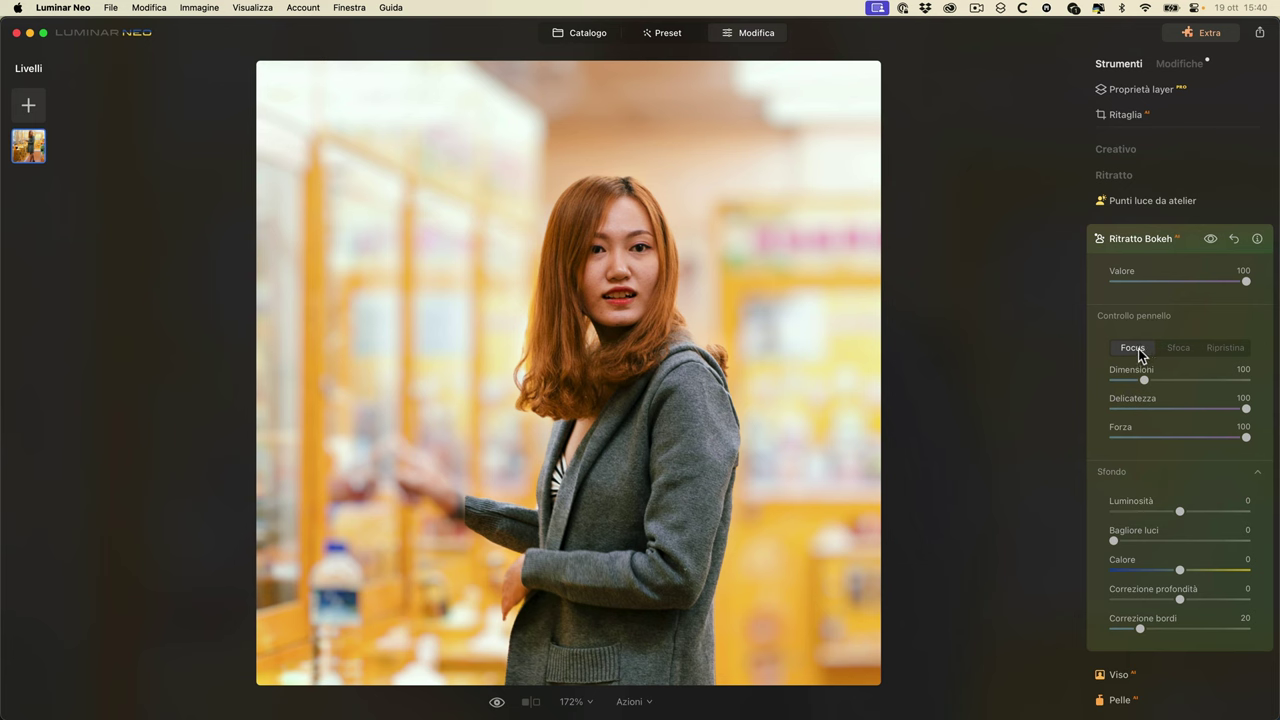
- Choose the Focus brush for the Ritratto Bokeh mask and set its Dimensioni to 169, with Delicatezza and Forza at 100
click(1178, 348)
click(1228, 348)
click(1124, 348)
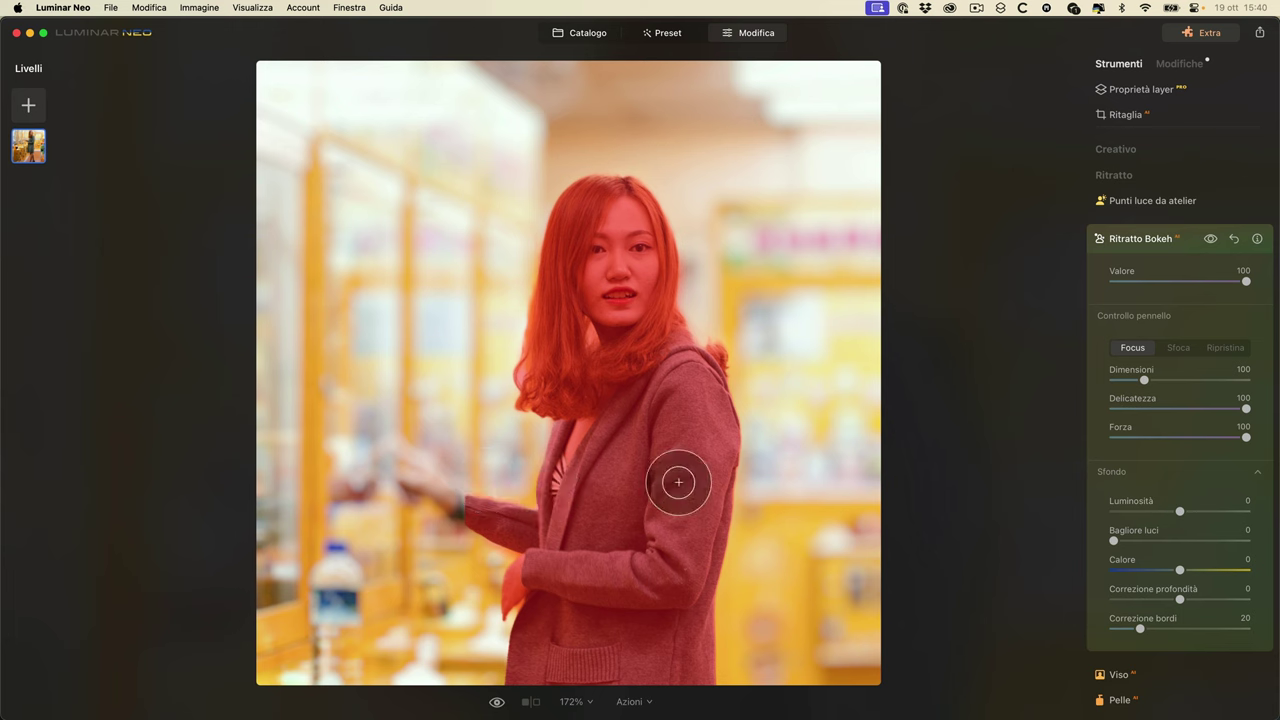
drag(1146, 379, 1167, 380)
mouse_move(1248, 409)
mouse_down()
mouse_move(1143, 409)
mouse_move(1250, 409)
mouse_move(1127, 437)
mouse_move(1250, 437)
mouse_up()
mouse_move(403, 499)
mouse_down()
mouse_move(471, 507)
mouse_move(485, 557)
mouse_move(378, 536)
mouse_move(463, 531)
mouse_move(441, 532)
mouse_move(515, 564)
mouse_move(418, 522)
mouse_move(507, 526)
mouse_up()
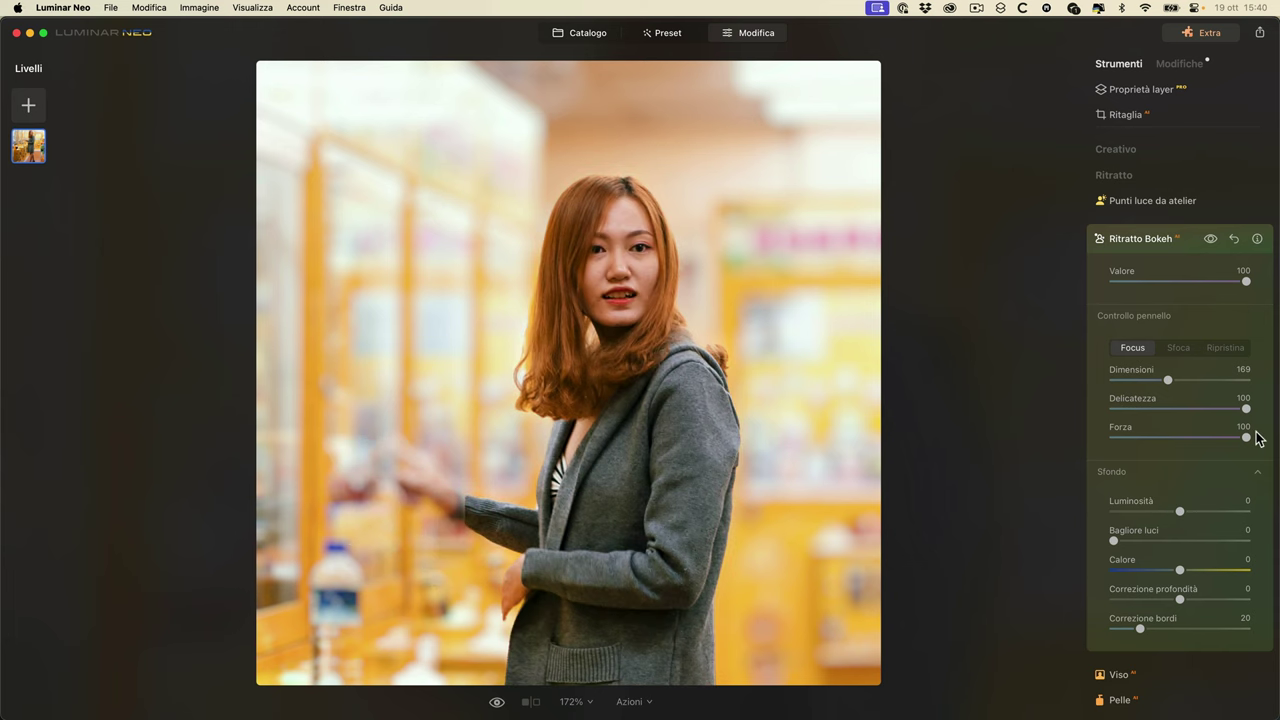
- Paint the woman's pointing hand and cuff into focus with a Dimensioni 31 brush, trying Forza 70 and finishing at 100
drag(1143, 380, 1120, 380)
click(581, 702)
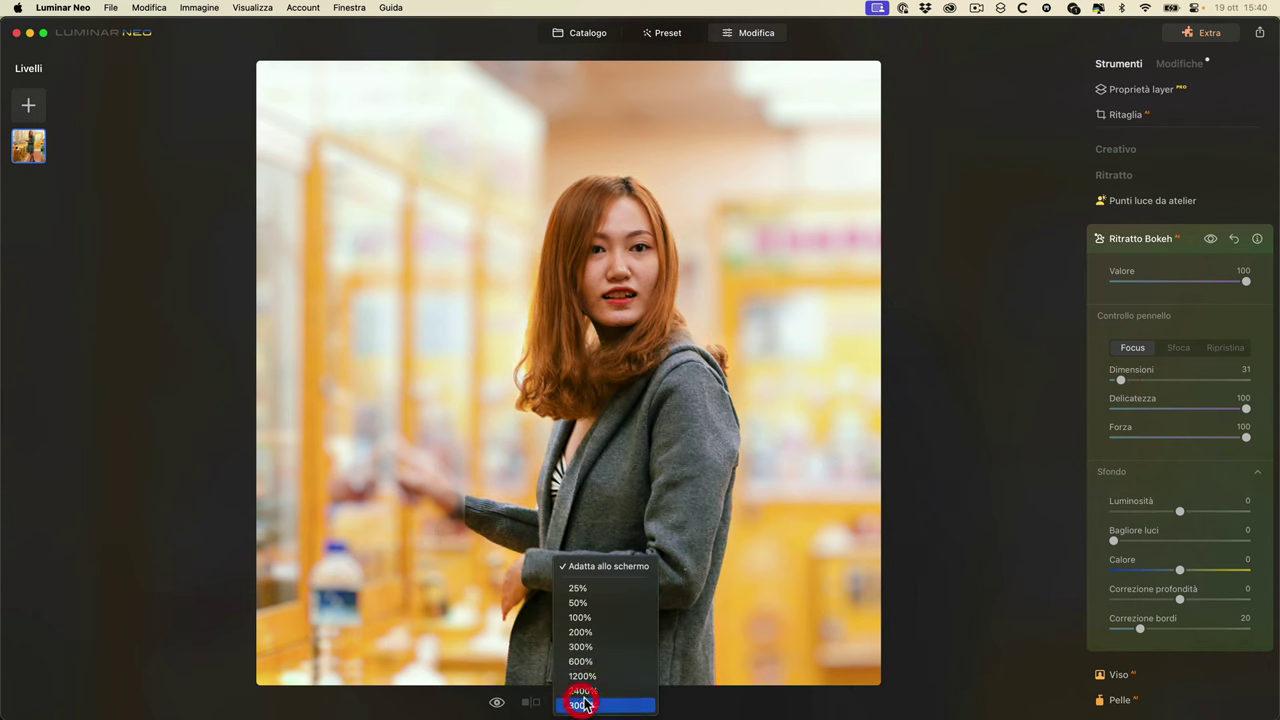
click(588, 641)
scroll(797, 417, down, 5)
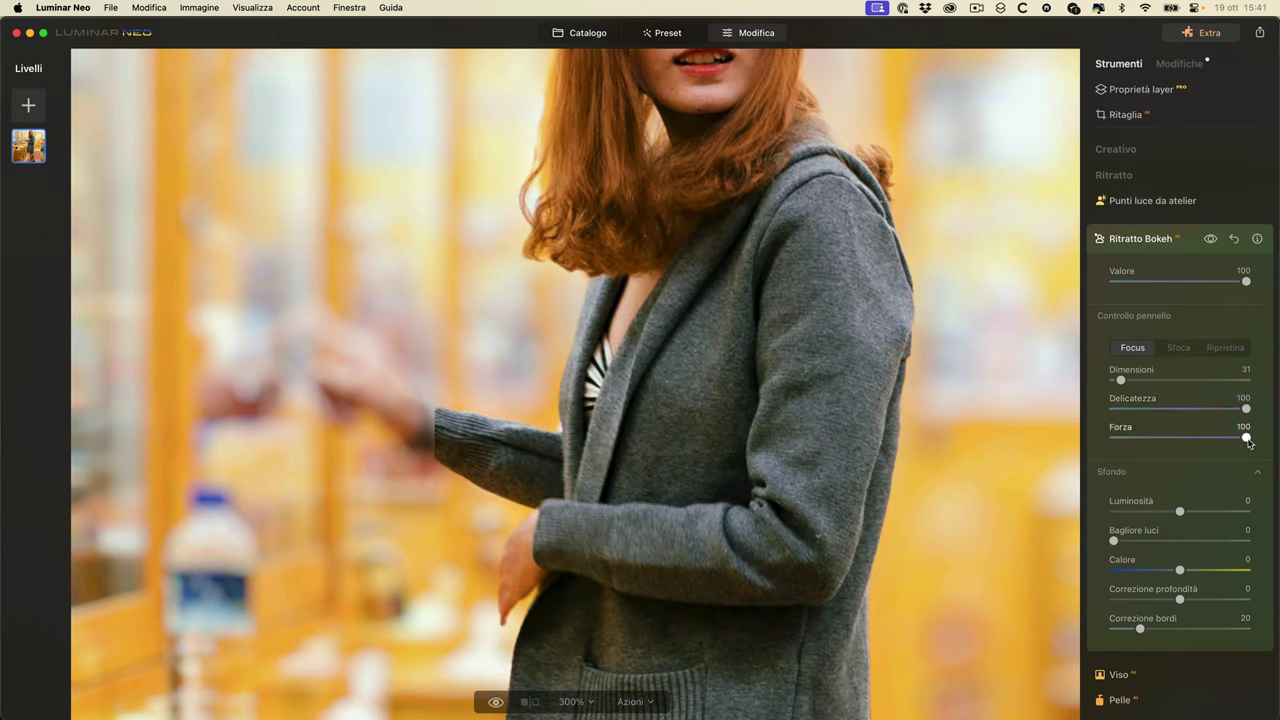
drag(1253, 447, 1214, 447)
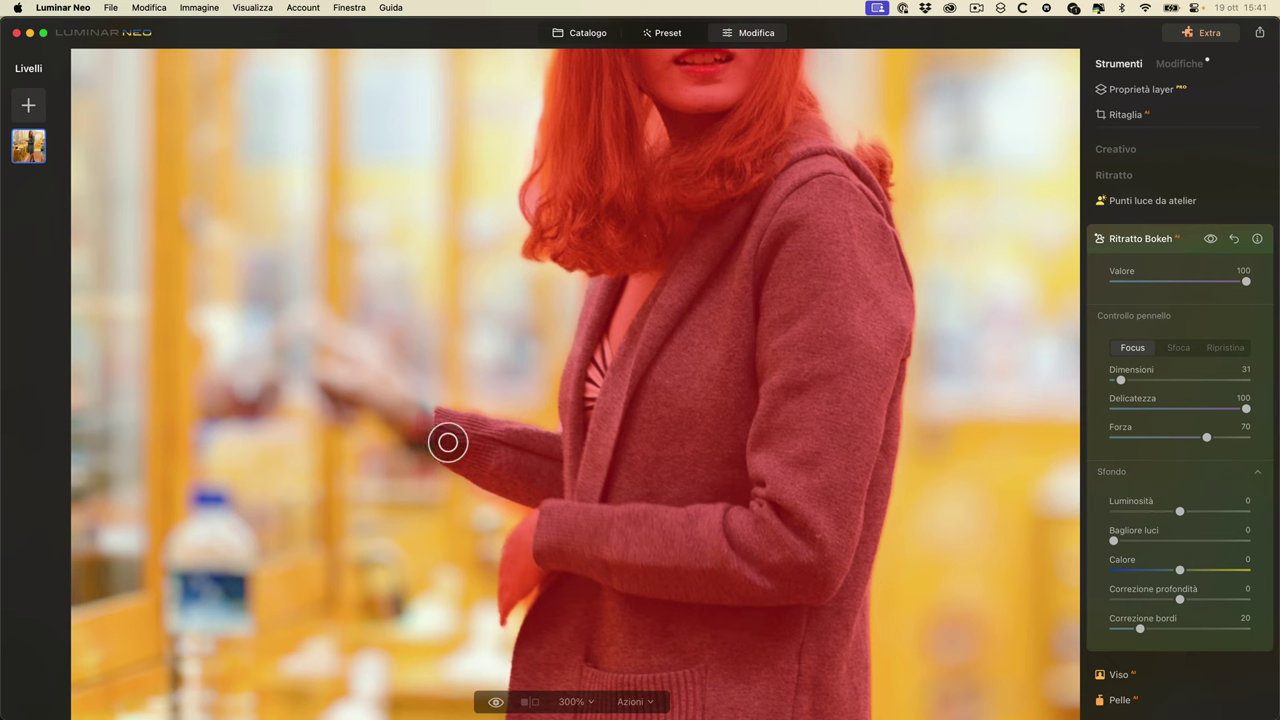
mouse_move(434, 434)
mouse_down()
mouse_move(389, 417)
mouse_move(423, 451)
mouse_move(440, 431)
mouse_move(389, 391)
mouse_move(351, 401)
mouse_move(323, 357)
mouse_move(346, 360)
mouse_move(395, 407)
mouse_move(374, 391)
mouse_move(474, 431)
mouse_up()
drag(1207, 440, 1250, 440)
mouse_move(418, 410)
mouse_down()
mouse_move(380, 369)
mouse_move(340, 363)
mouse_move(329, 323)
mouse_move(340, 417)
mouse_move(391, 391)
mouse_move(374, 411)
mouse_move(379, 365)
mouse_move(317, 349)
mouse_move(346, 417)
mouse_move(419, 388)
mouse_move(329, 346)
mouse_move(317, 311)
mouse_move(318, 345)
mouse_up()
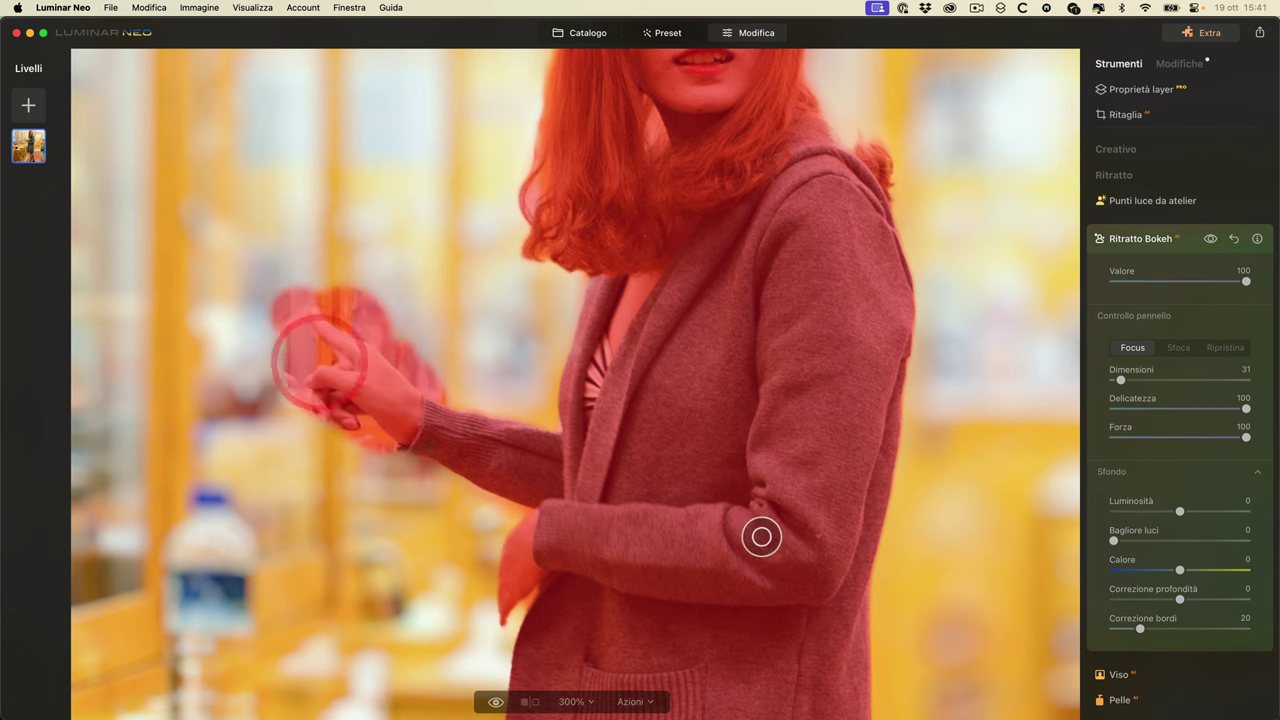
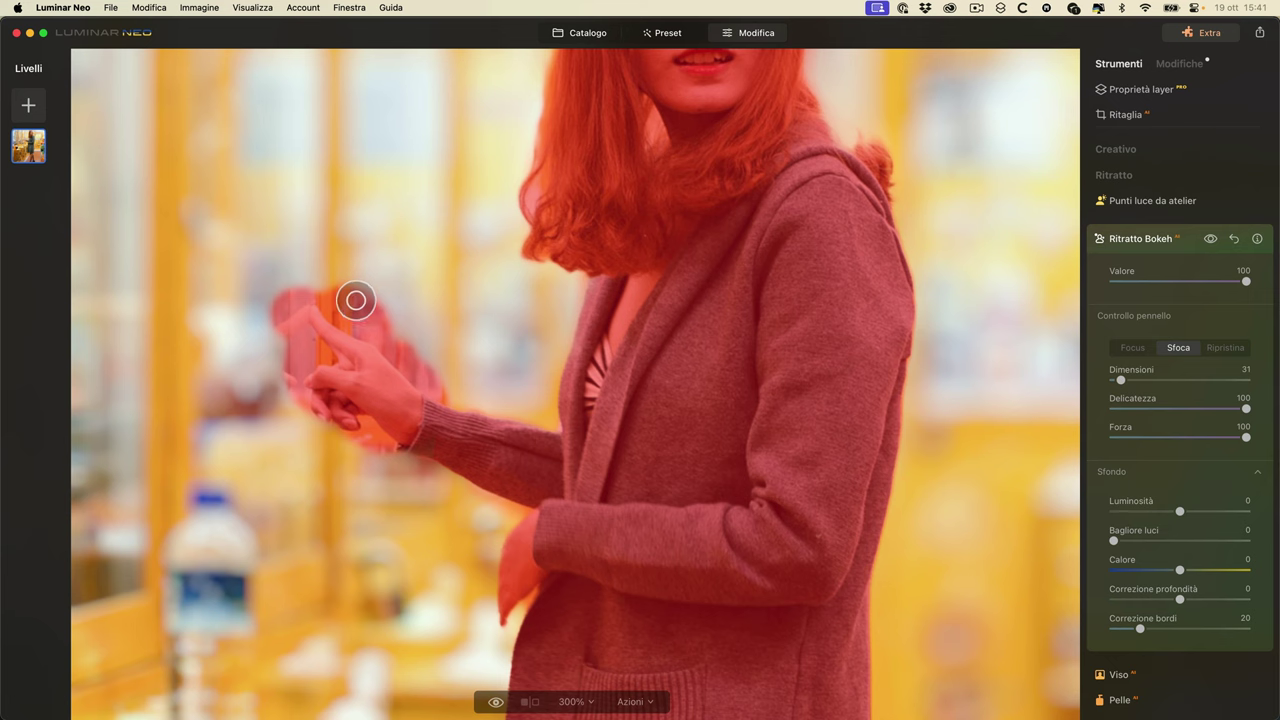
- Remove the excess focus mask around the woman's pointing hand with the Sfoca brush, undoing a stray stroke
mouse_move(405, 345)
mouse_down()
mouse_move(457, 403)
mouse_move(342, 310)
mouse_move(309, 303)
mouse_move(306, 314)
mouse_move(329, 360)
mouse_move(297, 366)
mouse_move(283, 323)
mouse_move(314, 417)
mouse_move(349, 446)
mouse_move(409, 457)
mouse_move(440, 480)
mouse_move(379, 461)
mouse_move(257, 486)
mouse_up()
key(super+z)
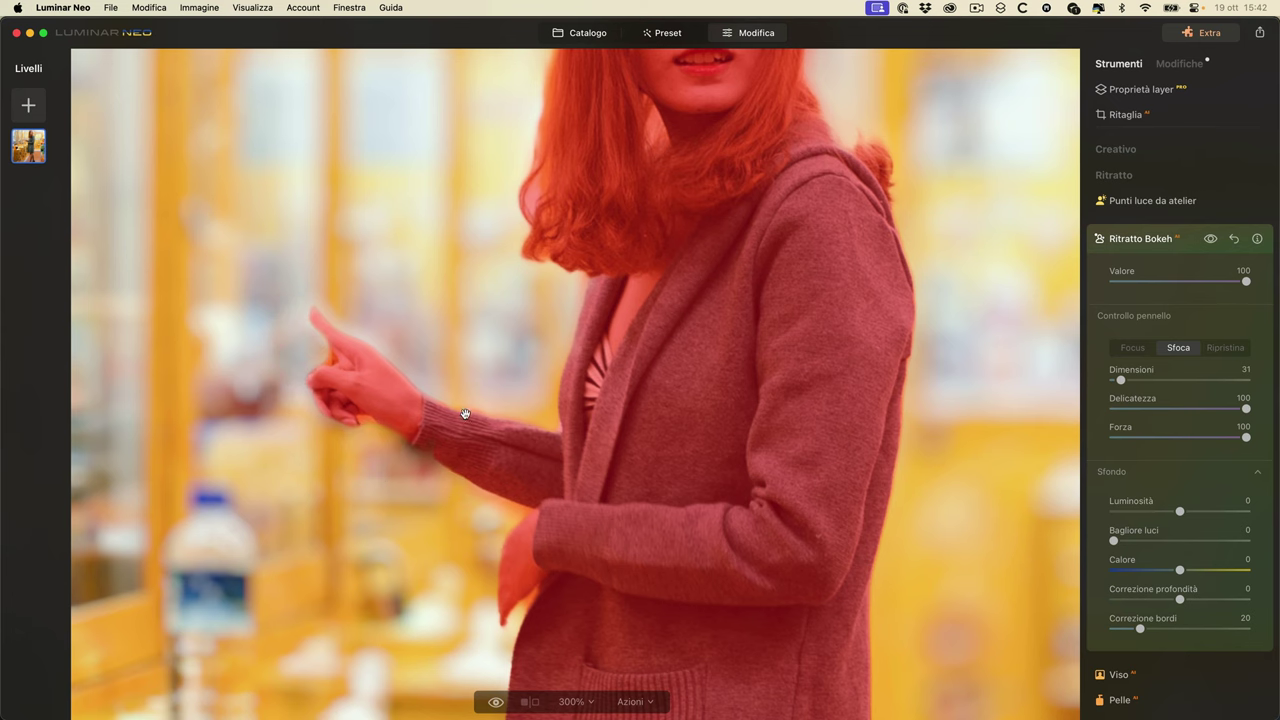
key(super+0)
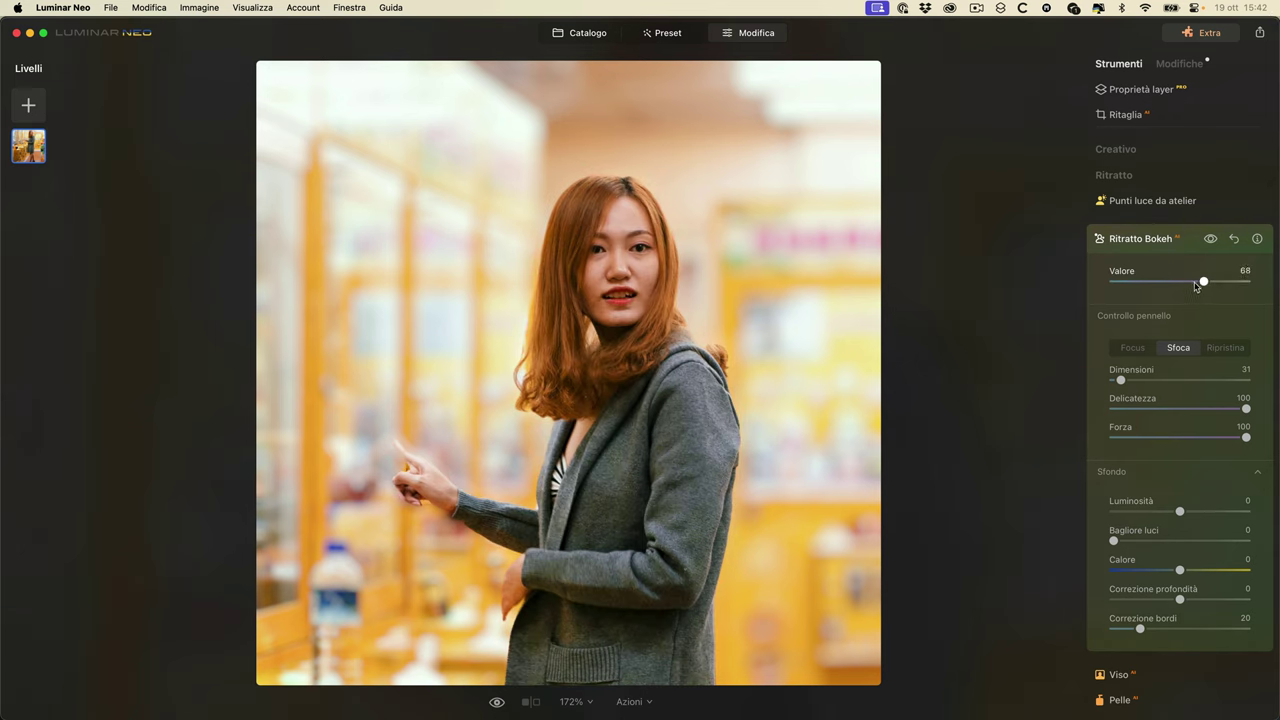
- Reduce the Ritratto Bokeh Valore to 30, after trying 17, and compare the photo with and without the effect
drag(1179, 282, 1146, 282)
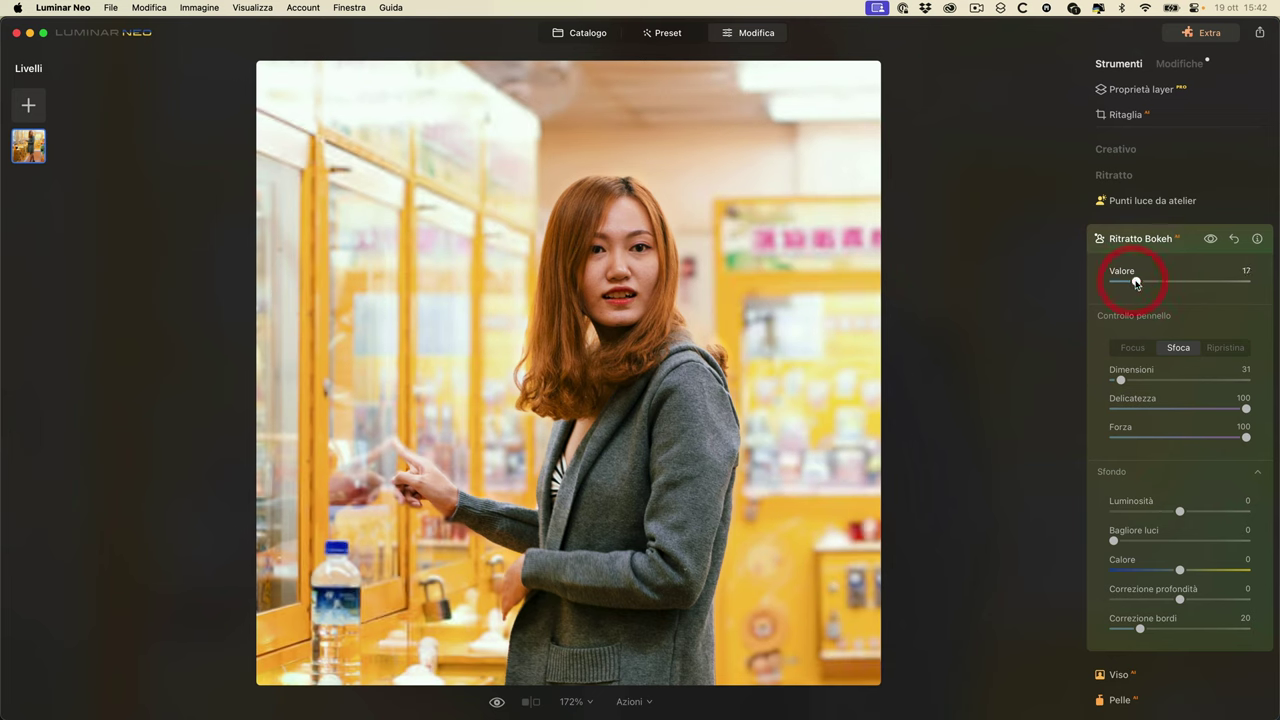
click(1209, 240)
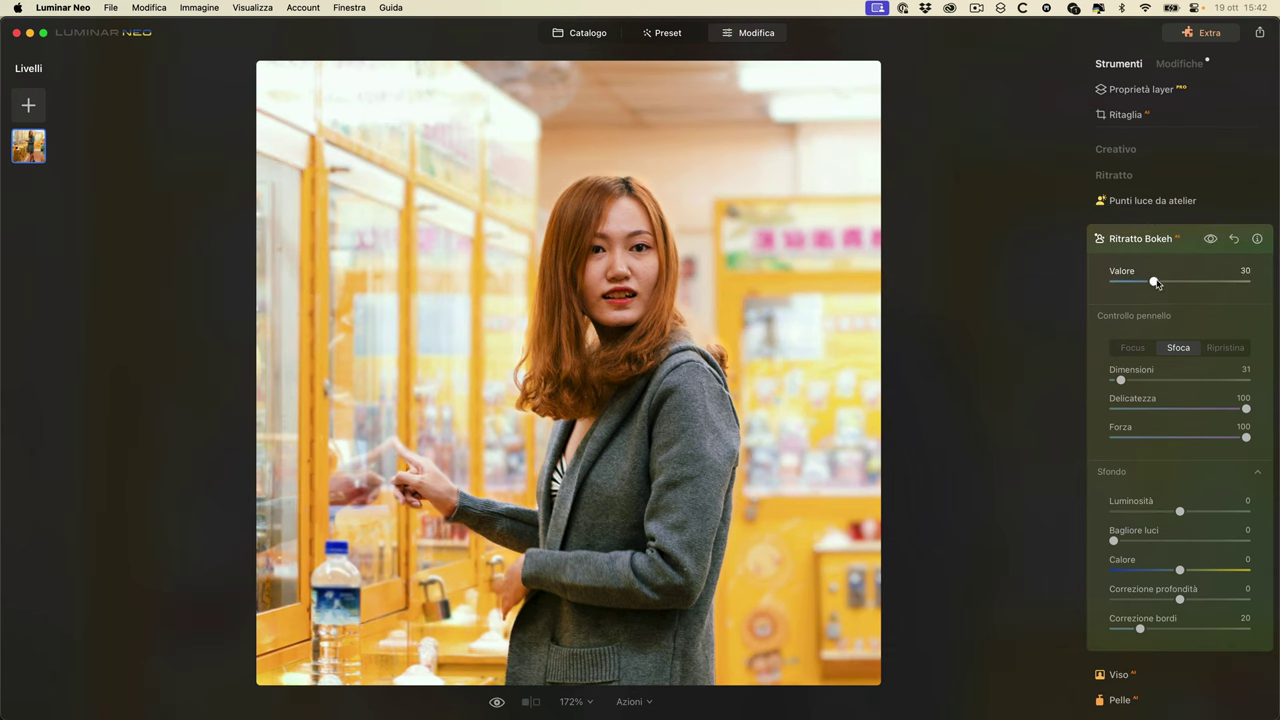
click(1209, 240)
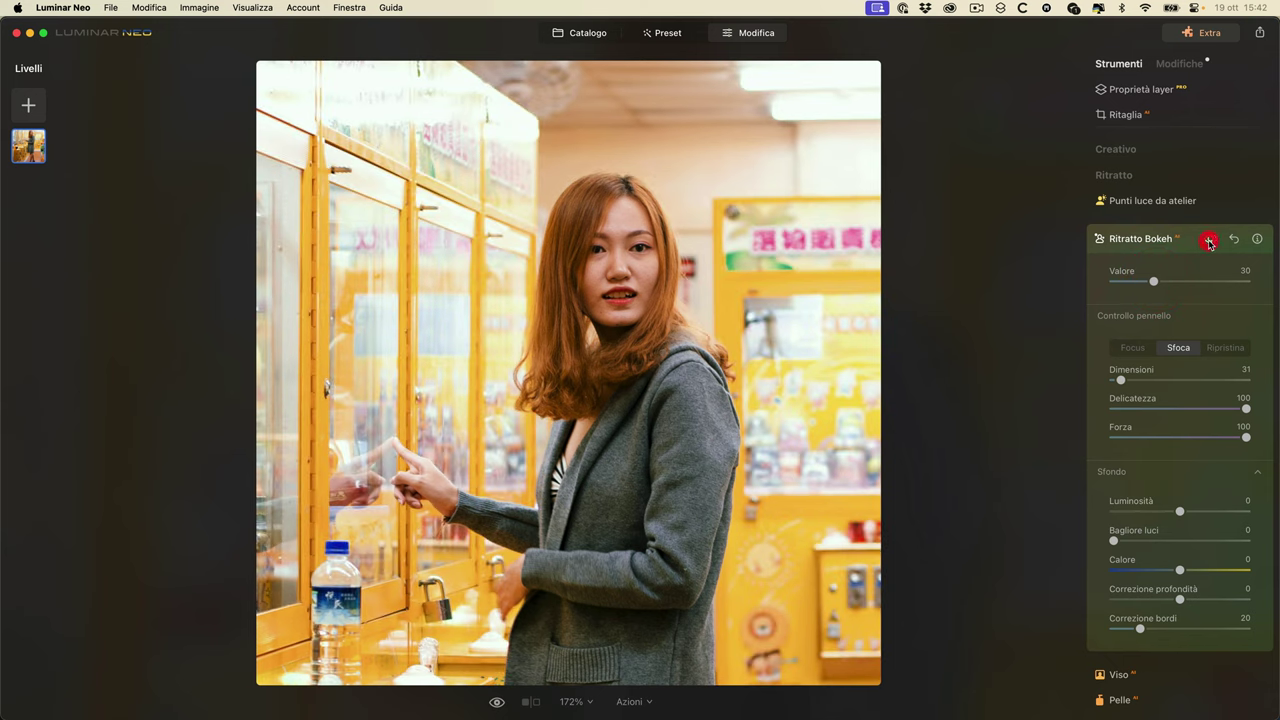
click(1209, 241)
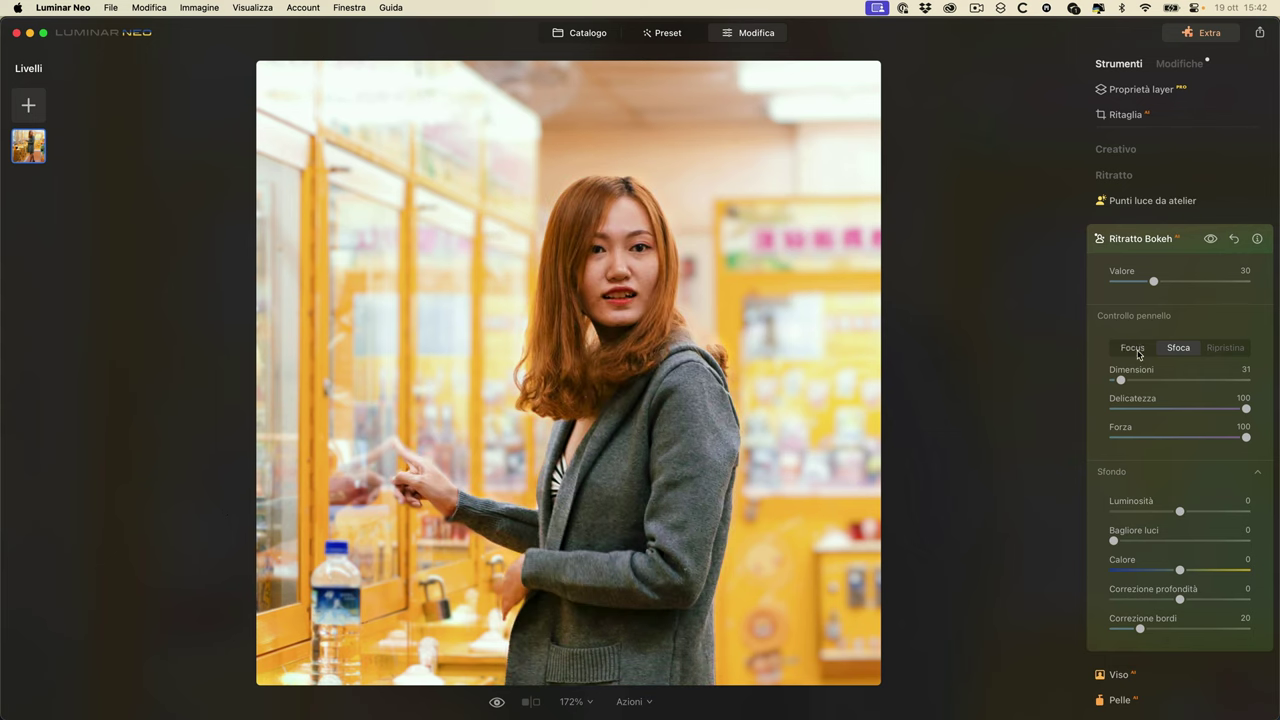
- Bring the yellow machines around the woman's hand back into focus with a Dimensioni 212, Forza 60 Focus brush and compare the effect
mouse_move(1120, 381)
mouse_down()
mouse_move(1200, 381)
mouse_move(1171, 381)
mouse_move(1182, 381)
mouse_up()
drag(1246, 440, 1192, 437)
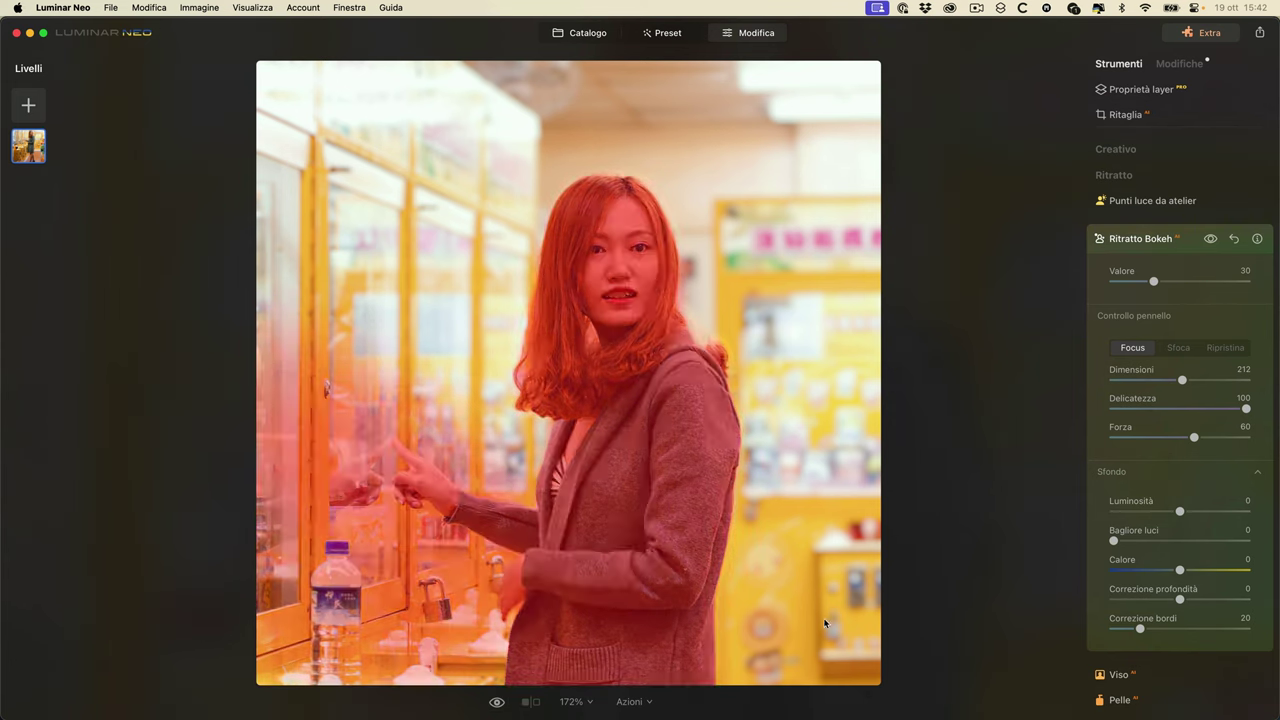
drag(824, 623, 686, 600)
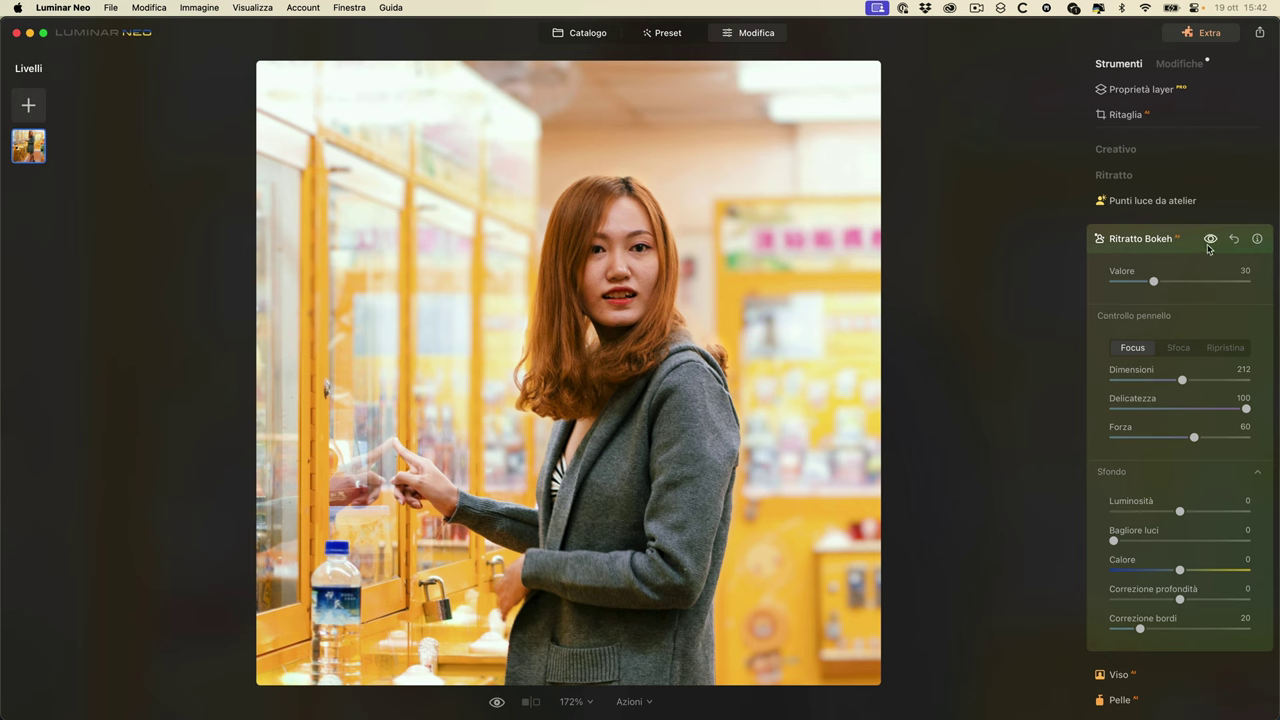
click(1210, 240)
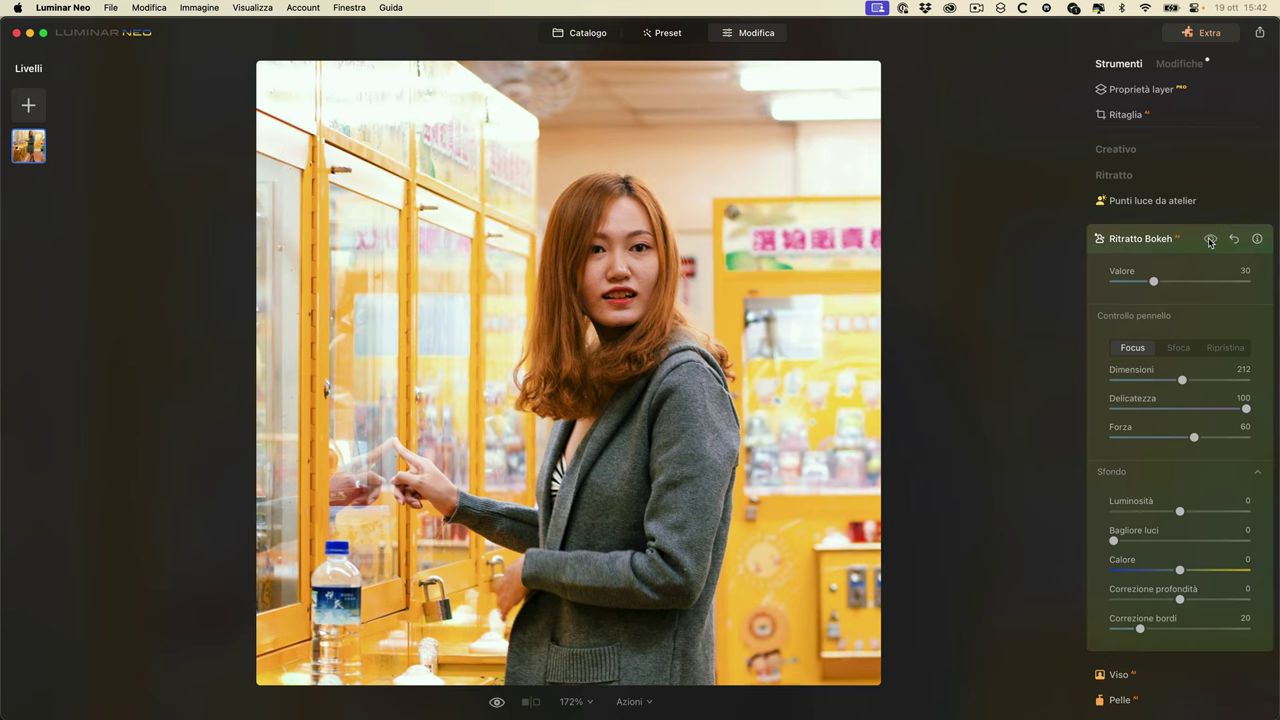
click(1210, 241)
click(1210, 240)
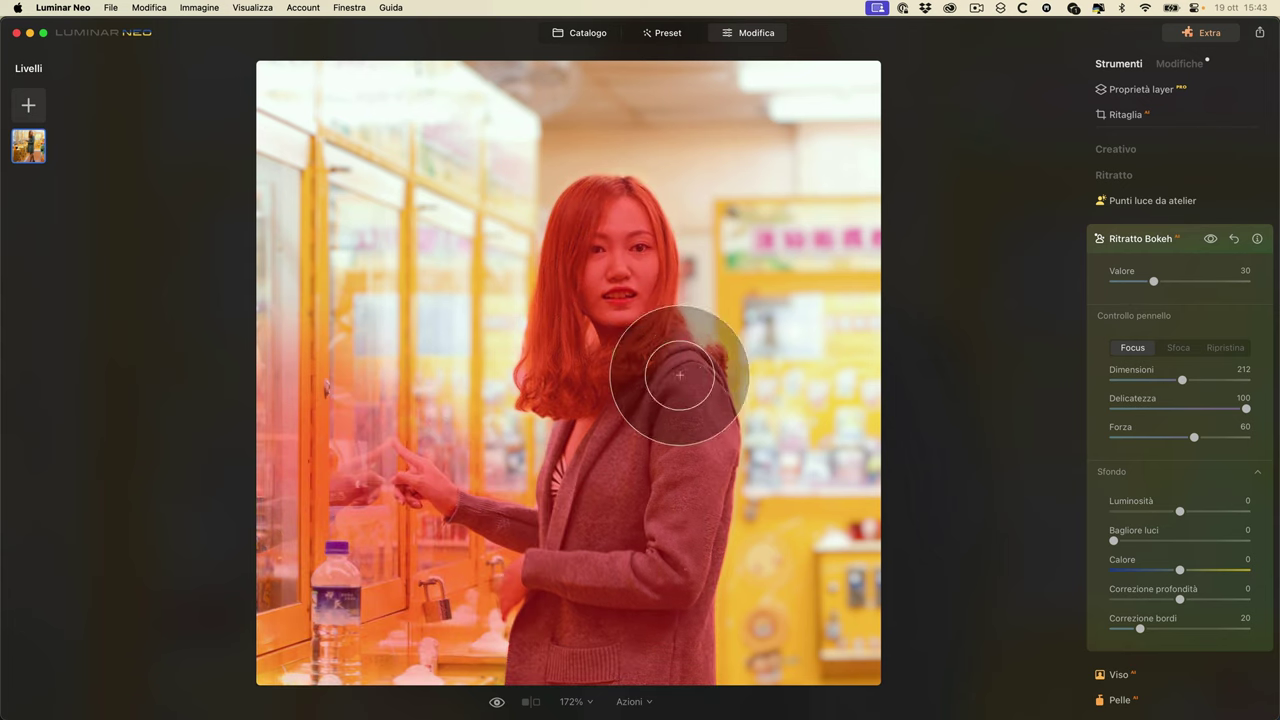
- Set the Focus brush's Dimensioni to 50 and toggle Ritratto Bokeh to check the background blur
drag(1183, 381, 1127, 381)
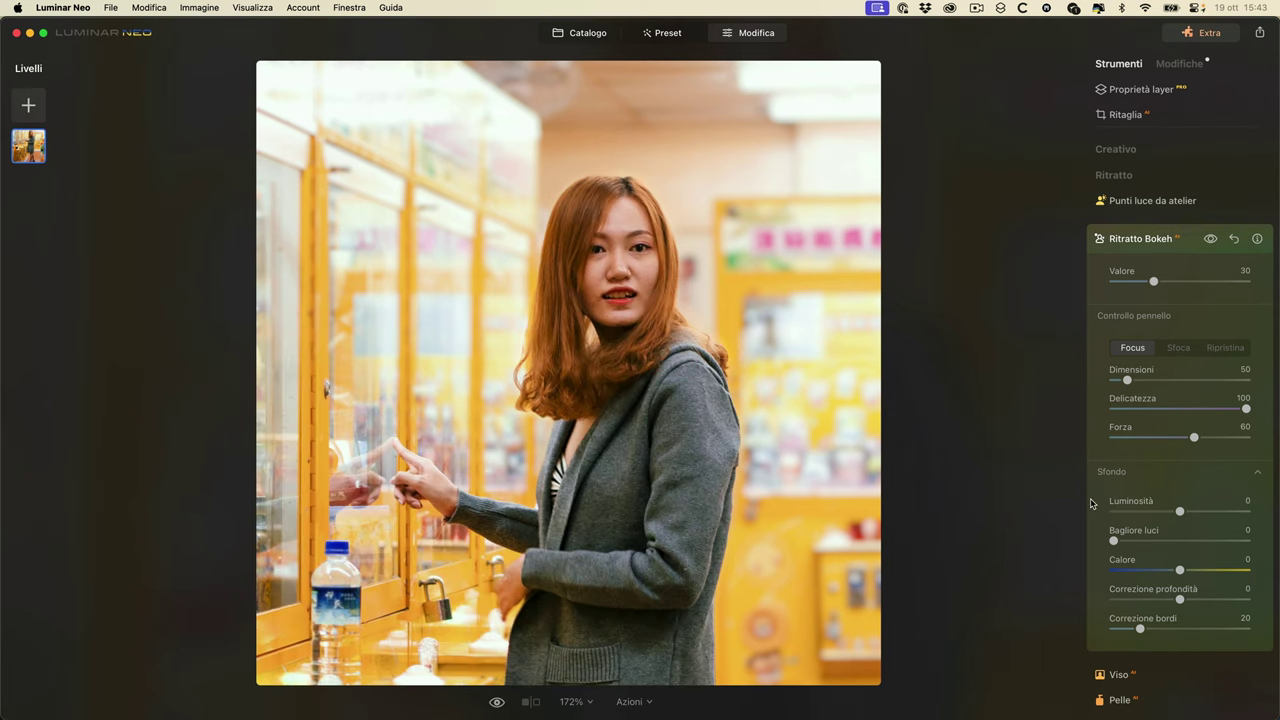
click(1210, 239)
click(1210, 239)
click(1210, 239)
- Adjust the Sfondo settings: Luminosità -10, Bagliore luci 51, Calore 55 and Correzione profondità 24, after trying depth correction at 100
click(1258, 476)
click(1258, 476)
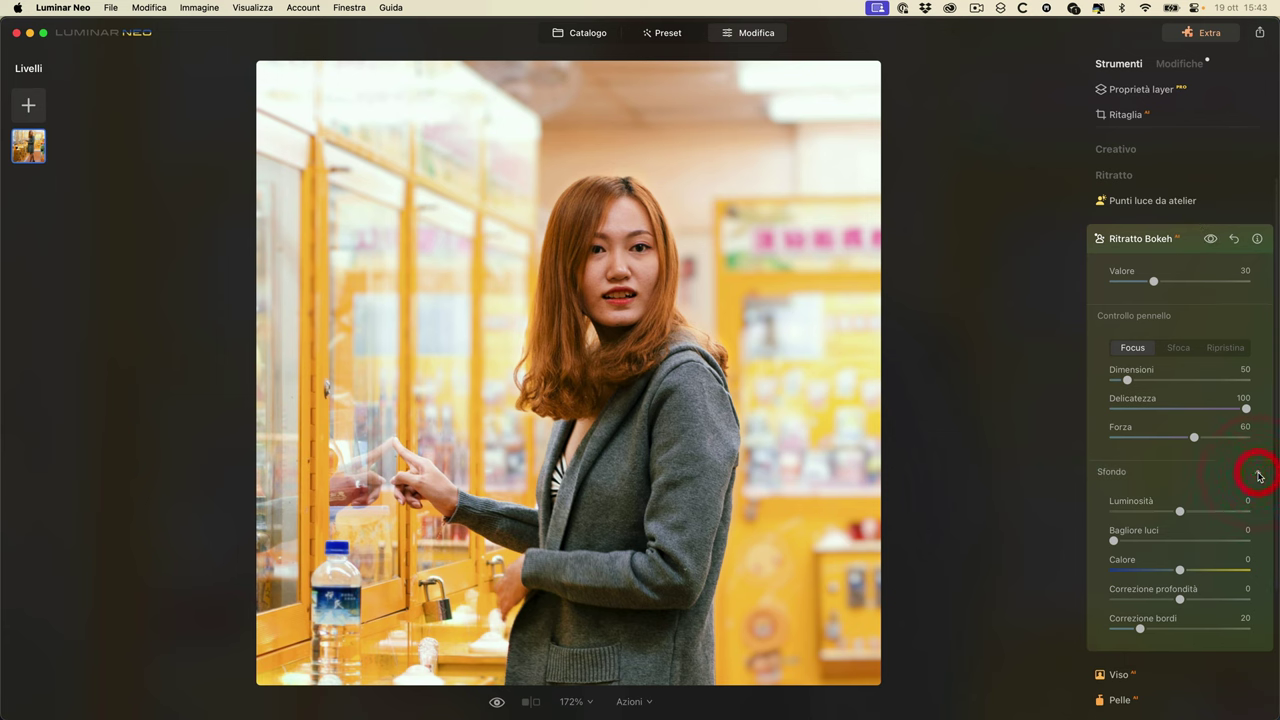
mouse_move(1181, 515)
mouse_down()
mouse_move(1203, 511)
mouse_move(1172, 537)
mouse_move(1220, 536)
mouse_move(1181, 536)
mouse_up()
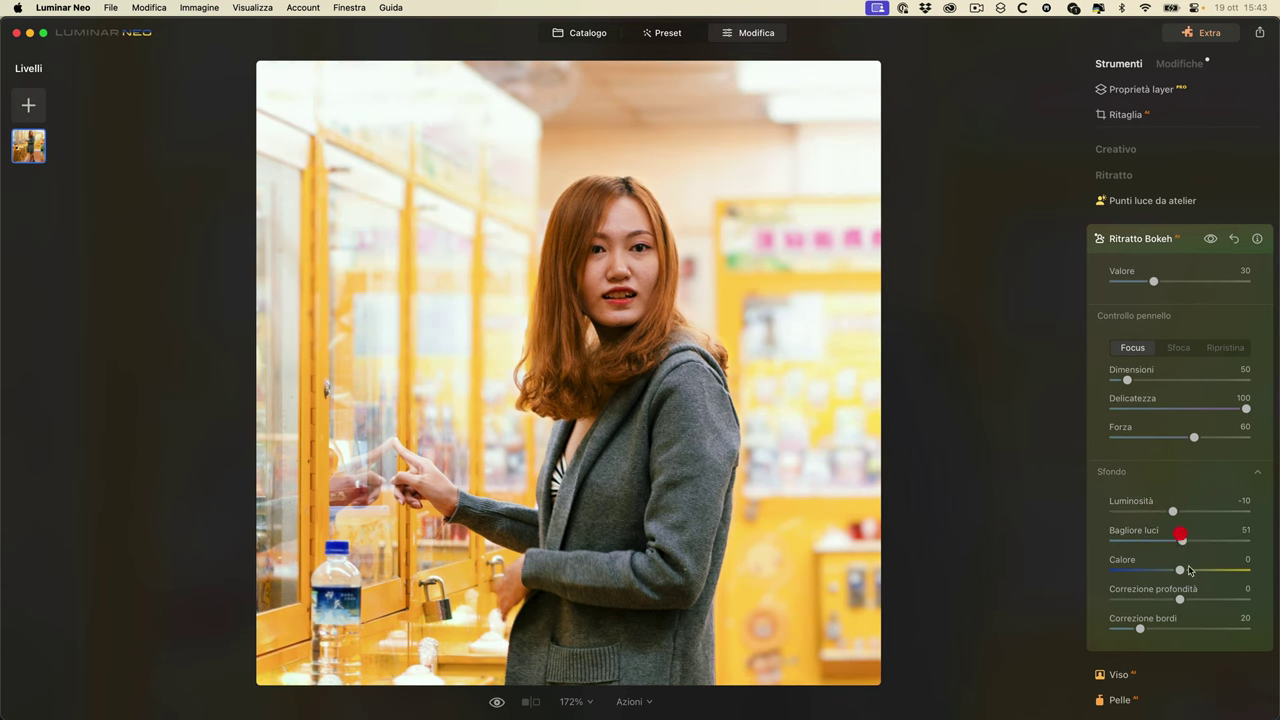
drag(1233, 568, 1263, 597)
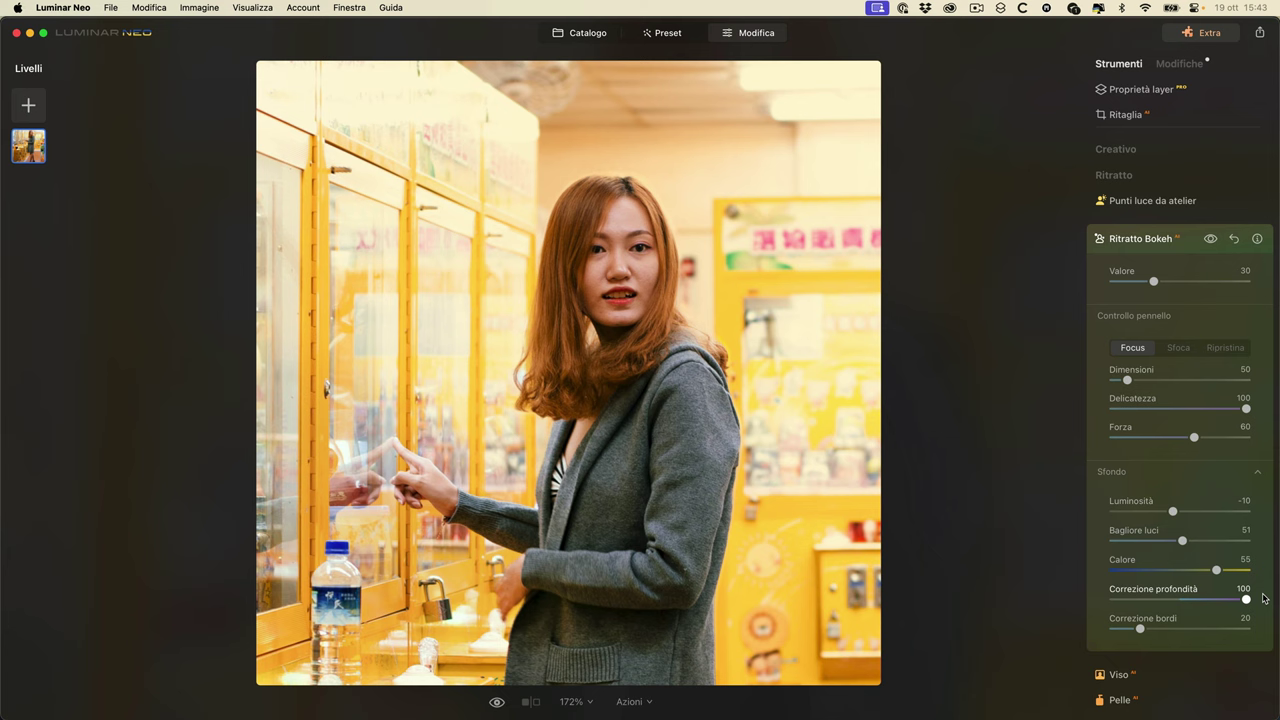
drag(1126, 608, 1204, 603)
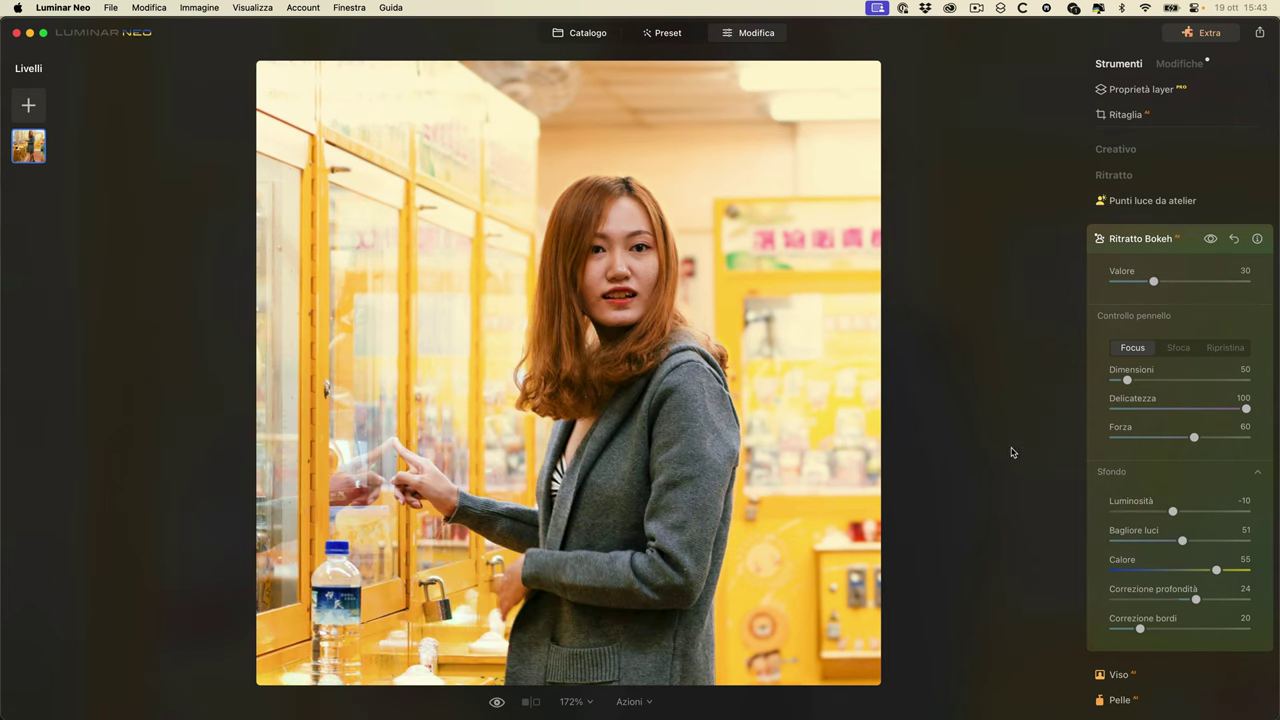
- Try Correzione bordi at 100, 34 and 74, set it to 0, compare the effect and close Ritratto Bokeh
click(1262, 626)
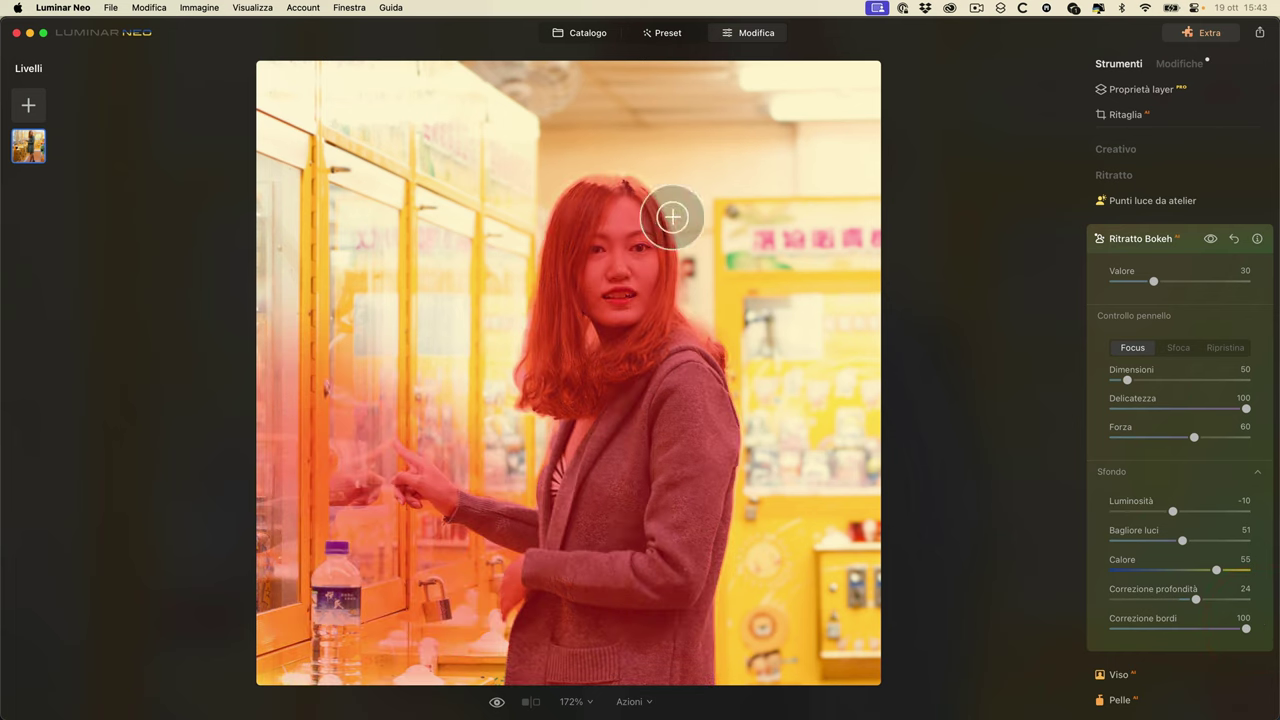
click(1111, 642)
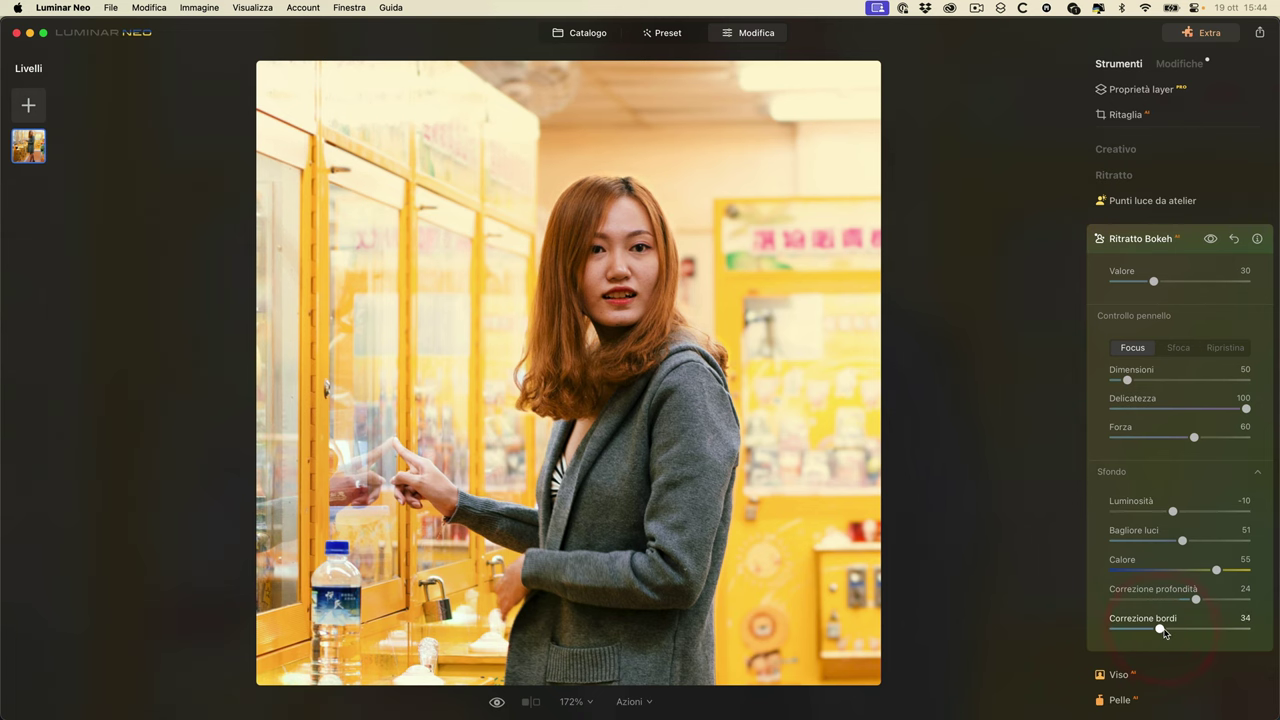
drag(1195, 630, 1212, 628)
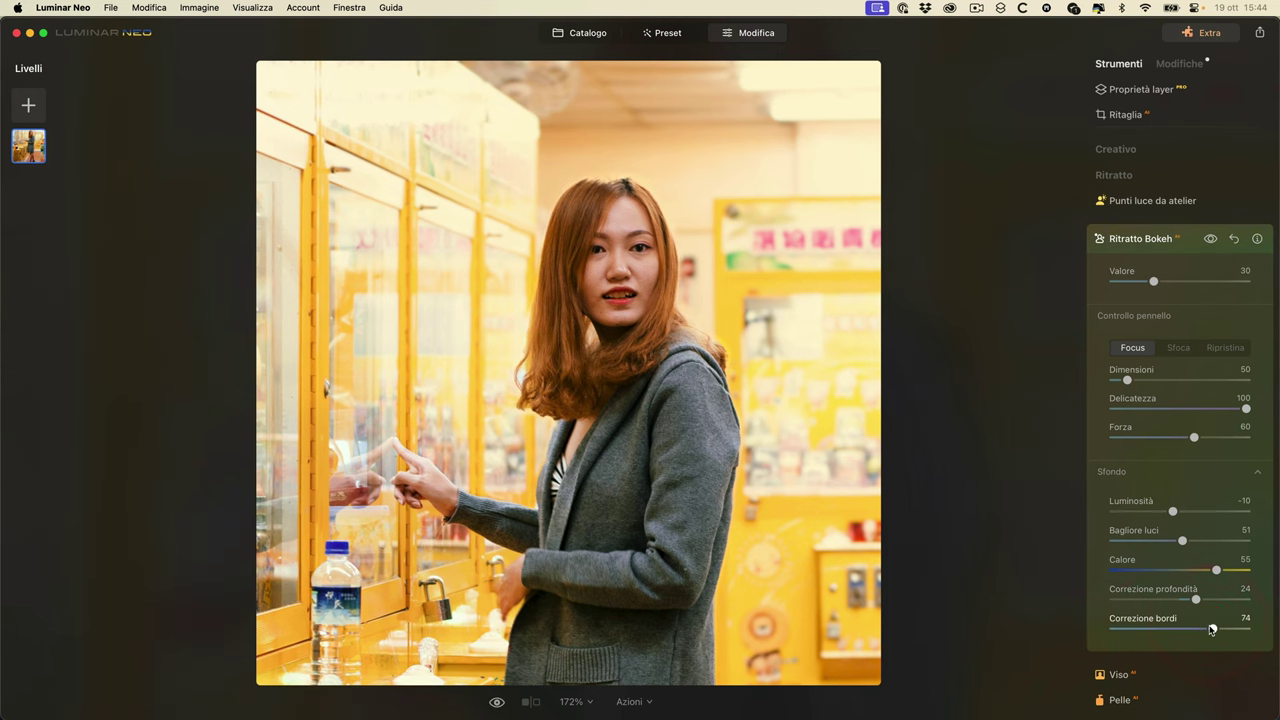
click(1095, 633)
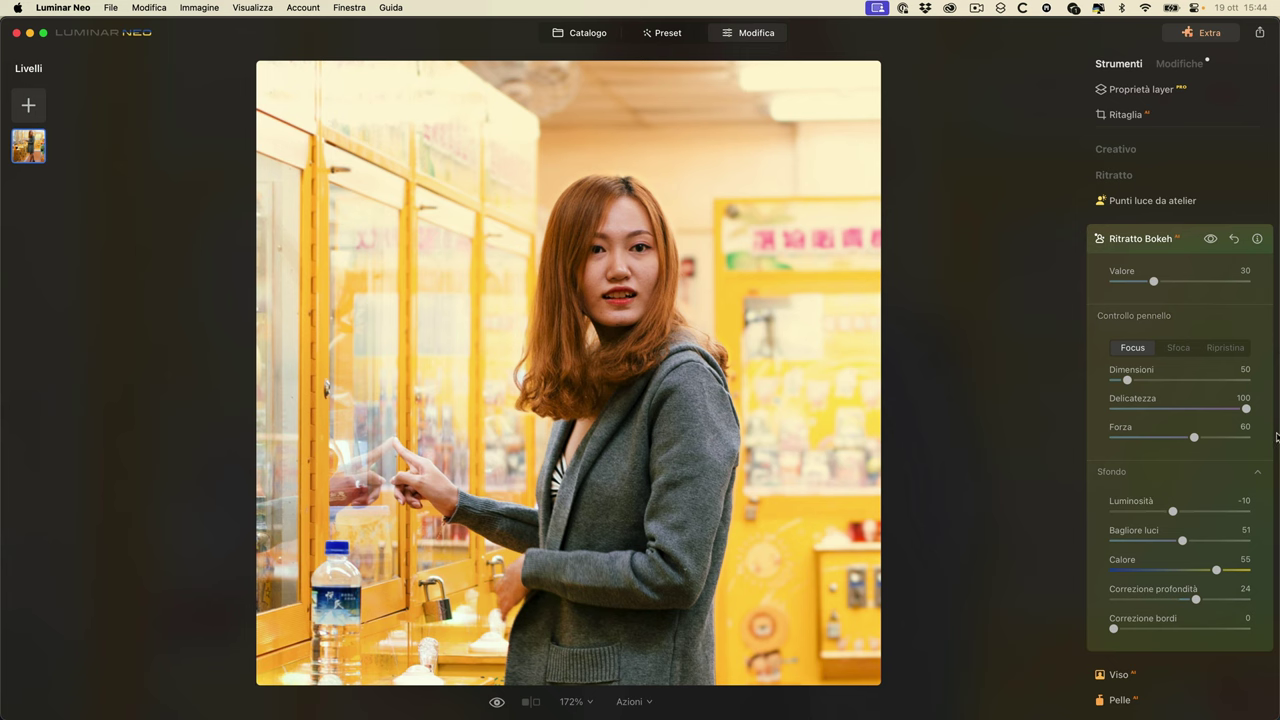
click(1210, 240)
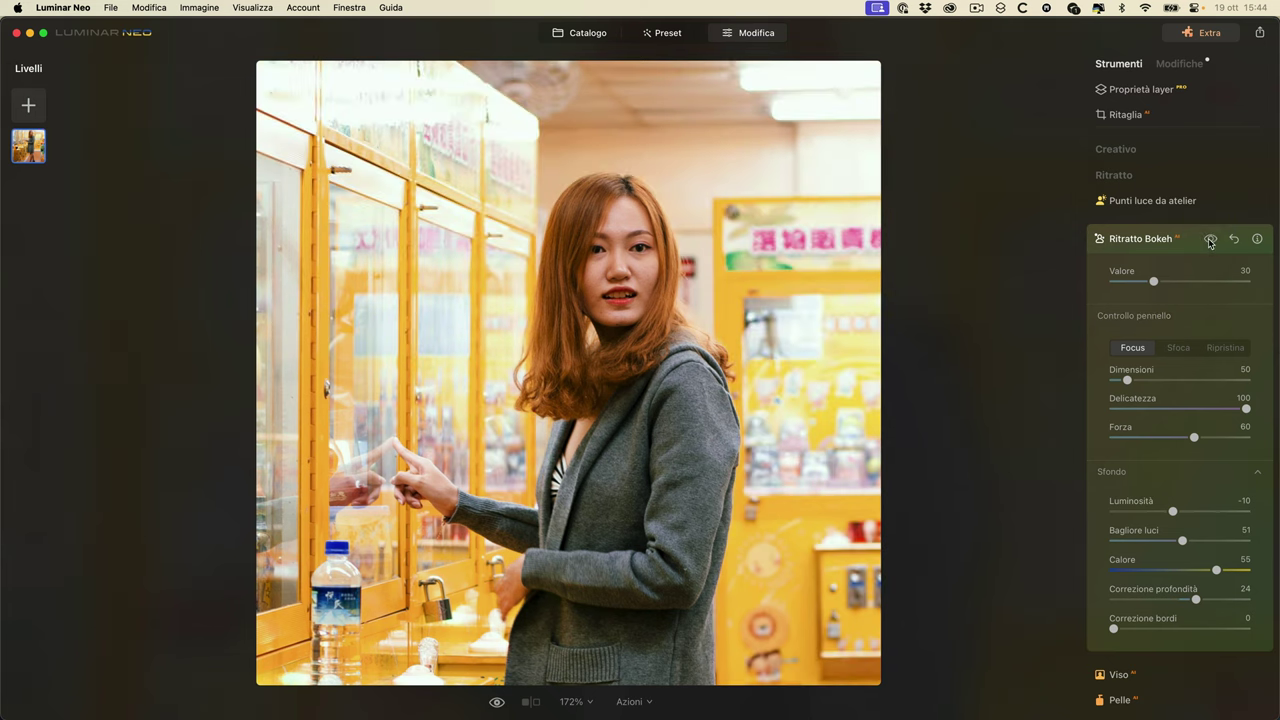
click(1210, 240)
click(1155, 238)
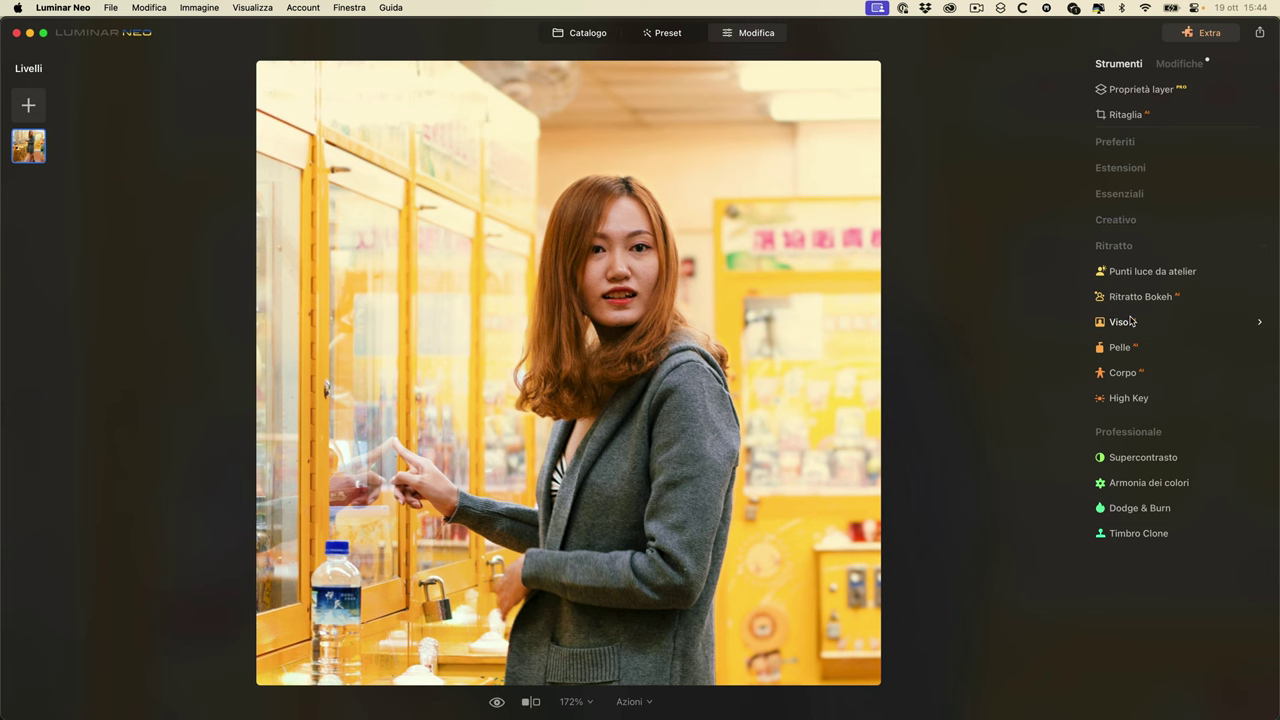
- Pick the catalogue portrait of the bearded man in the dark knit sweater, inspect his face and open the photo for editing
click(582, 33)
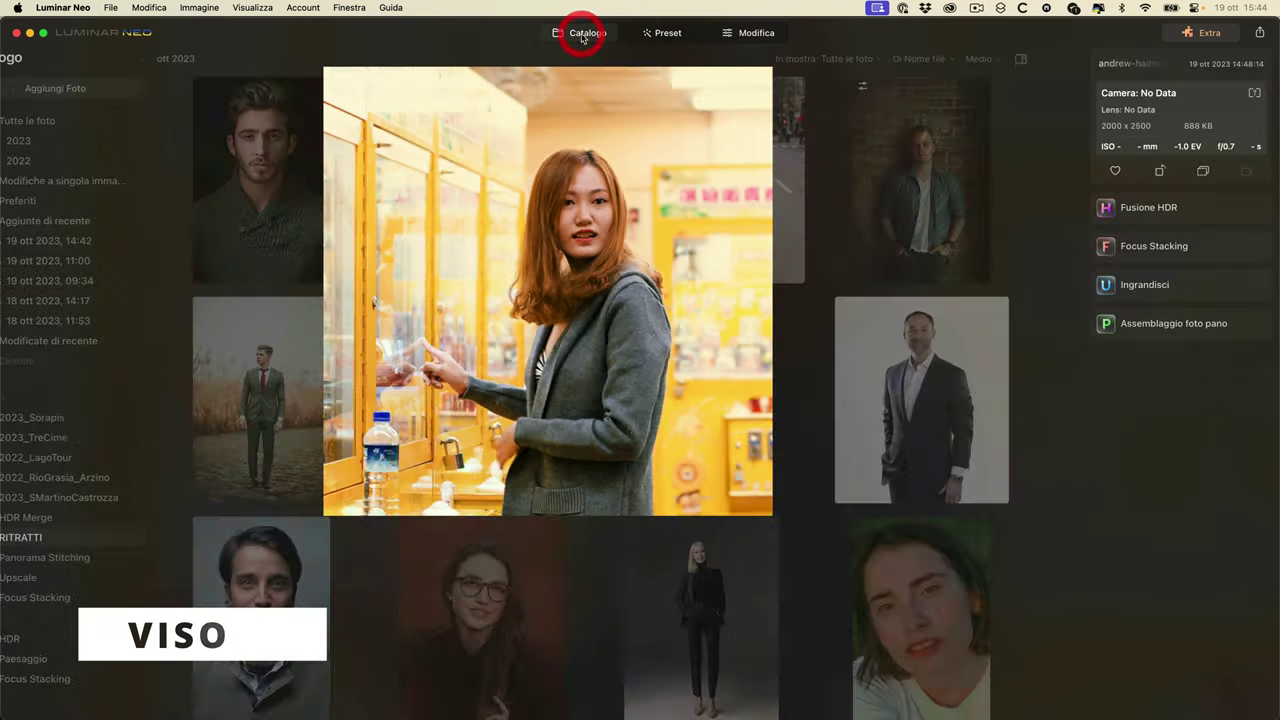
double_click(284, 165)
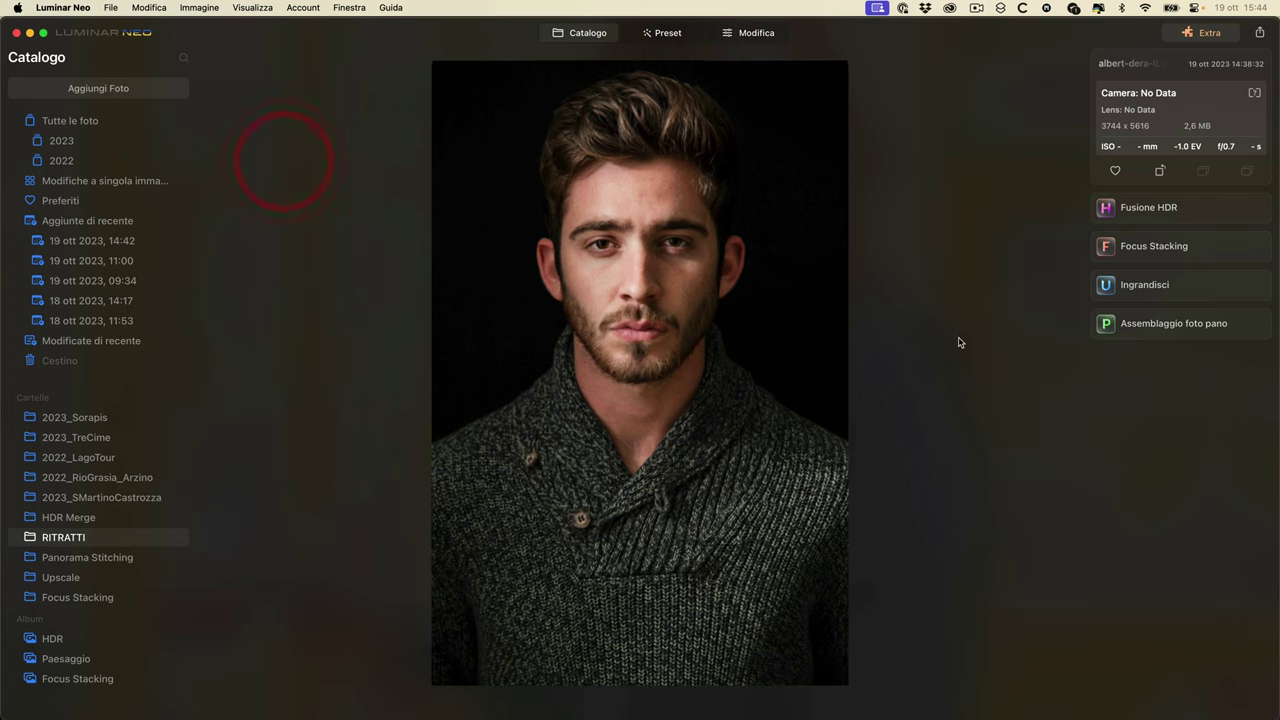
click(637, 231)
drag(623, 229, 595, 365)
click(620, 290)
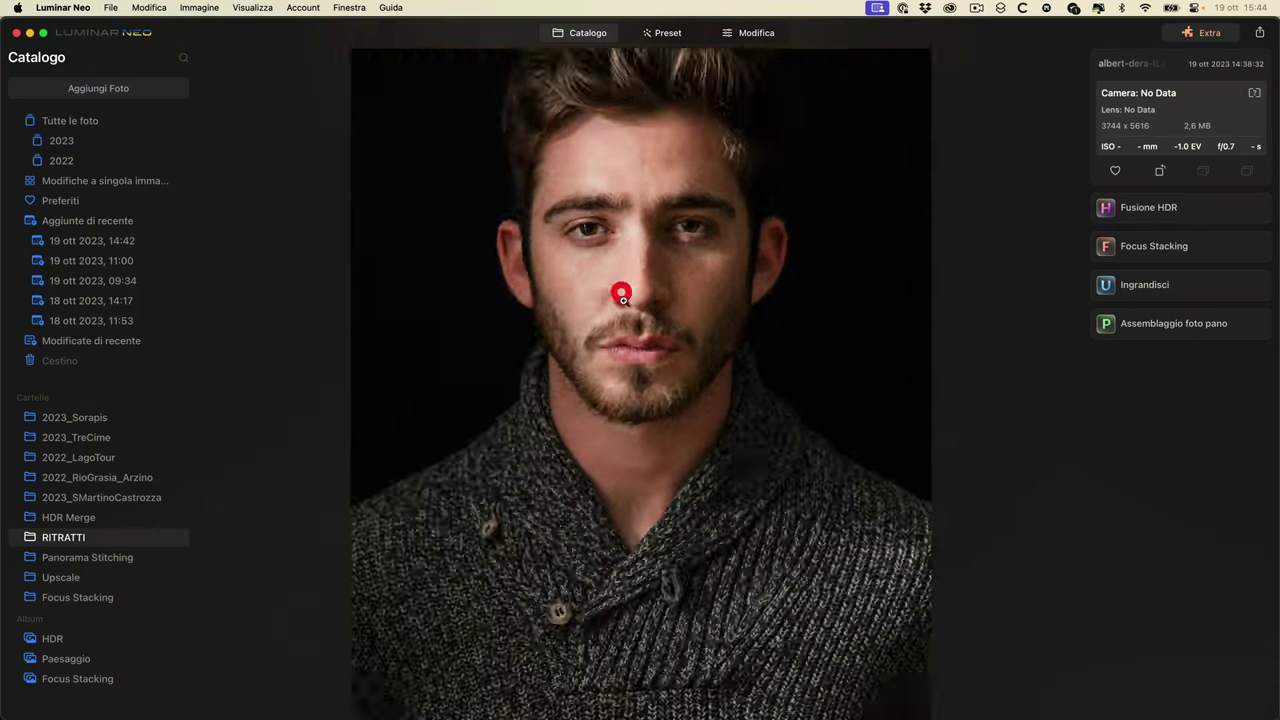
click(771, 34)
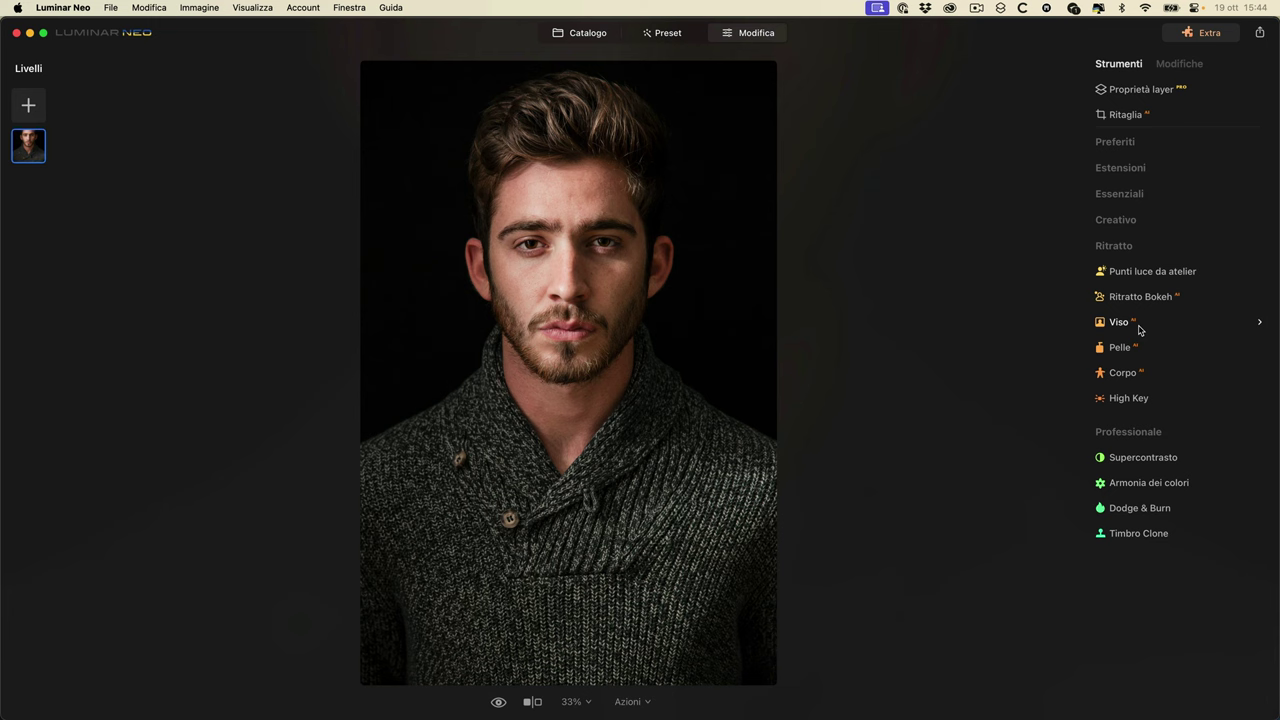
- Open the Viso tool, leave Illumina viso at 0 and slim the man's face with Assottiglia viso at 72
click(1120, 322)
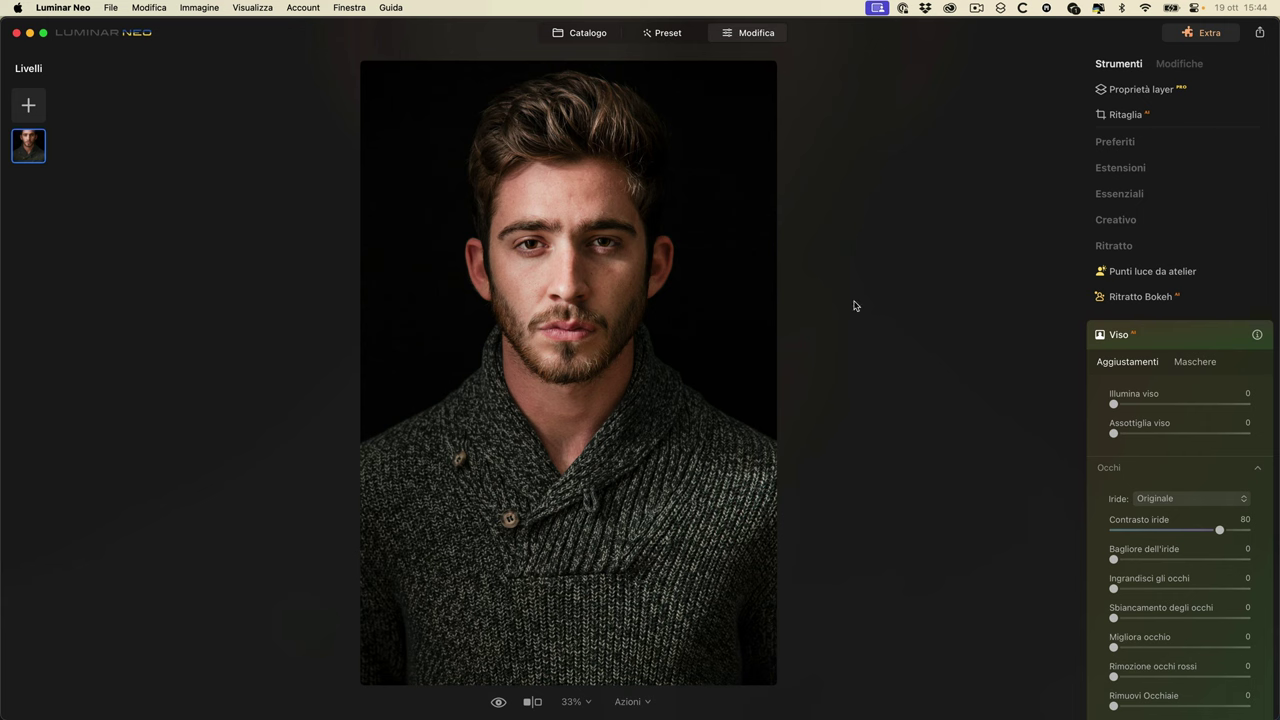
mouse_move(1118, 409)
mouse_down()
mouse_move(1222, 401)
mouse_move(1123, 396)
mouse_move(1225, 396)
mouse_move(1110, 397)
mouse_up()
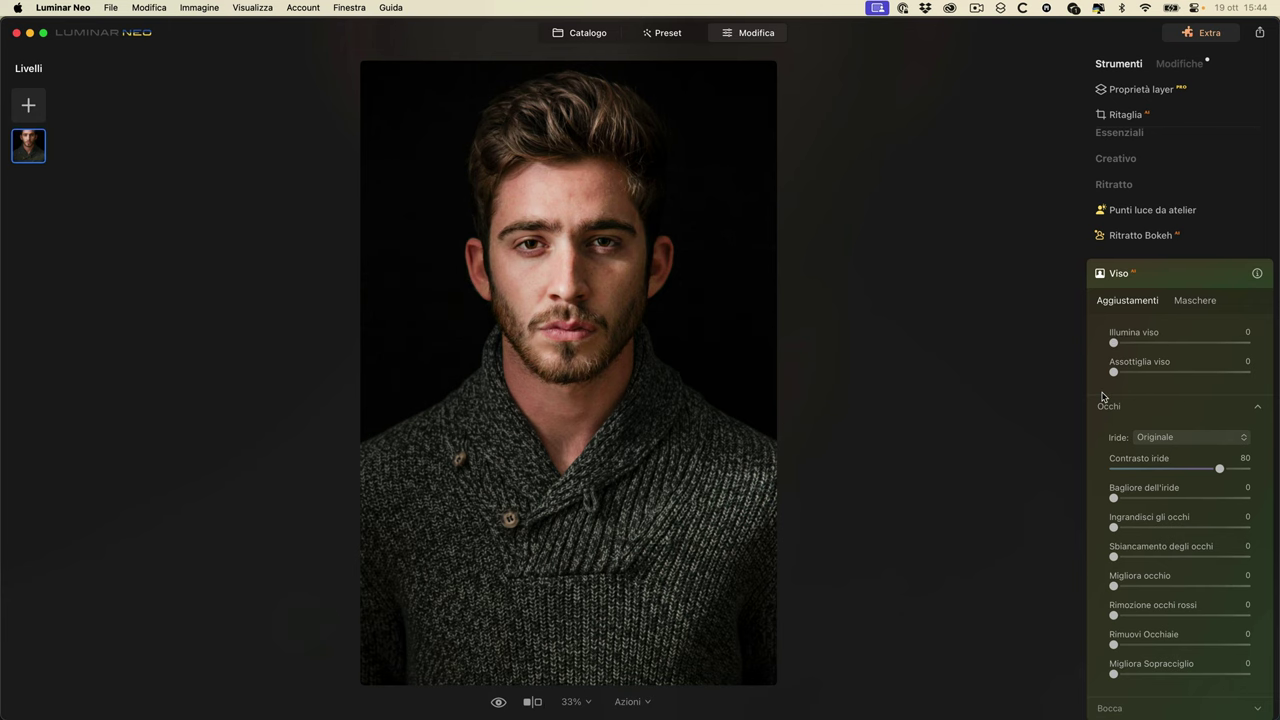
drag(1116, 374, 1210, 367)
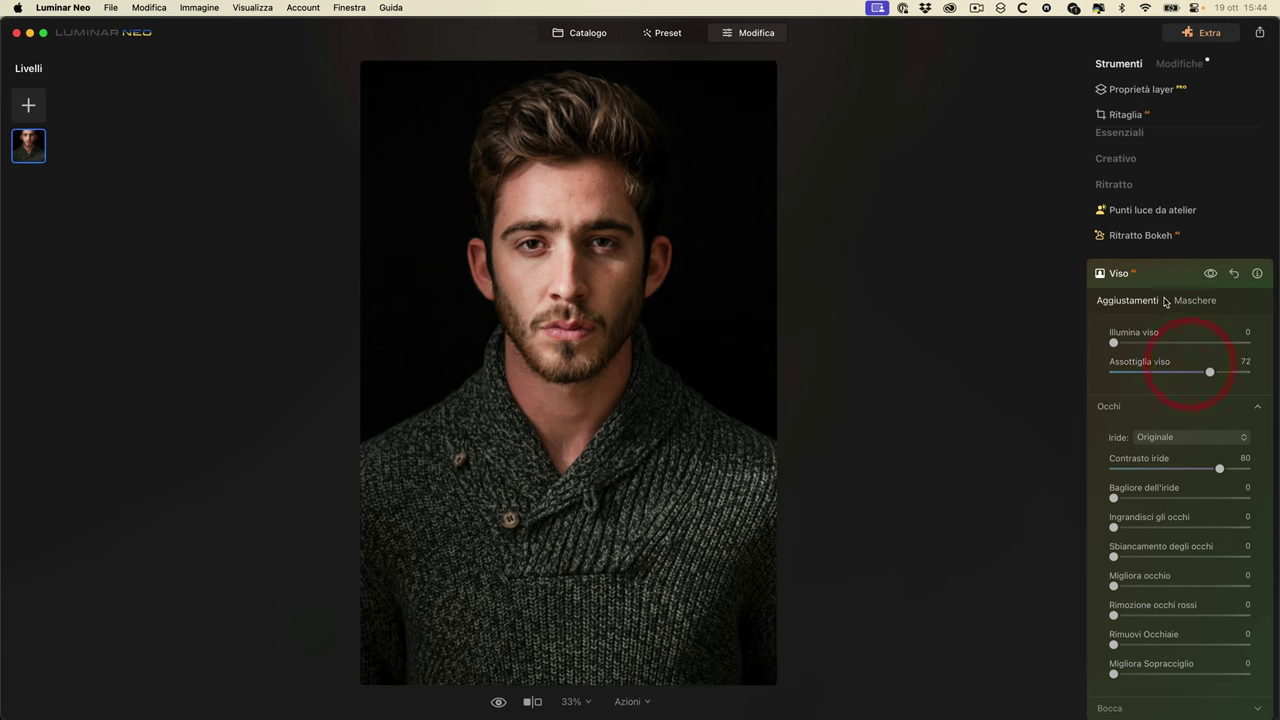
- Compare the man's portrait with and without the Viso adjustment
click(1210, 274)
click(1210, 274)
click(1210, 274)
click(1210, 274)
- Change the man's iris colour to Blu in the Viso eye settings and check the result on the face
scroll(1173, 386, down, 2)
drag(557, 249, 631, 274)
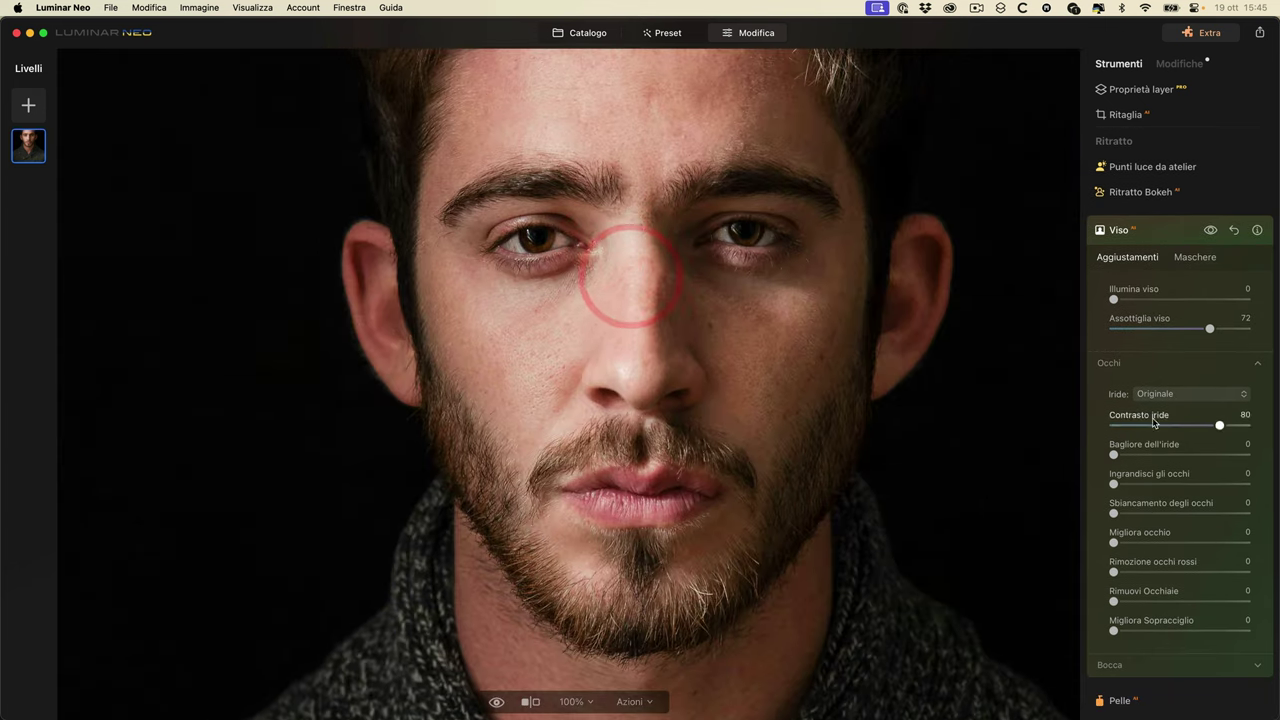
click(1190, 395)
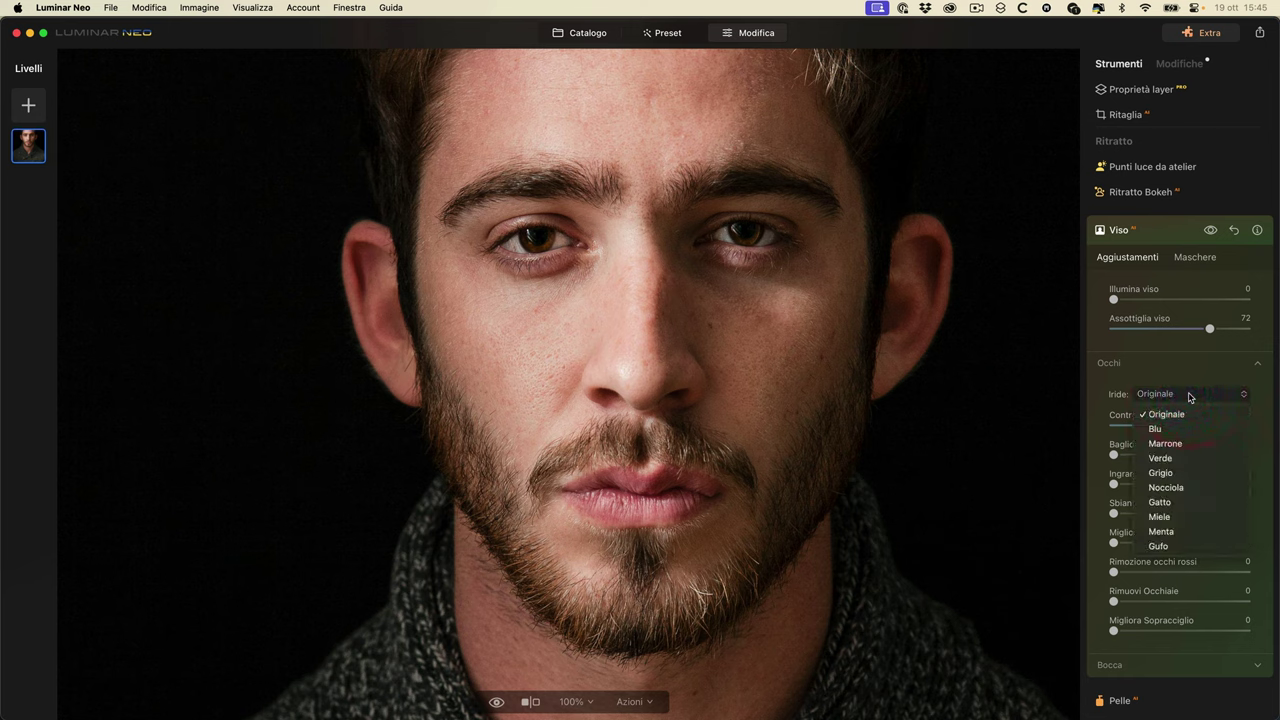
click(1186, 429)
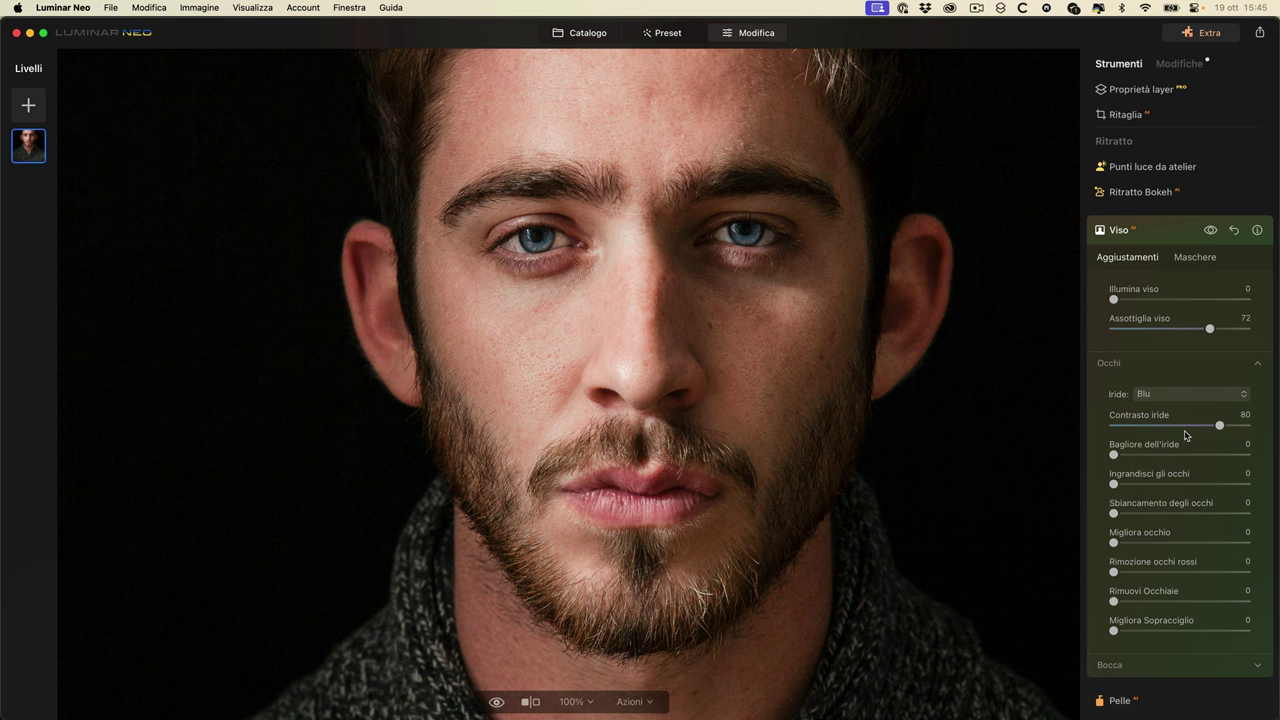
click(607, 290)
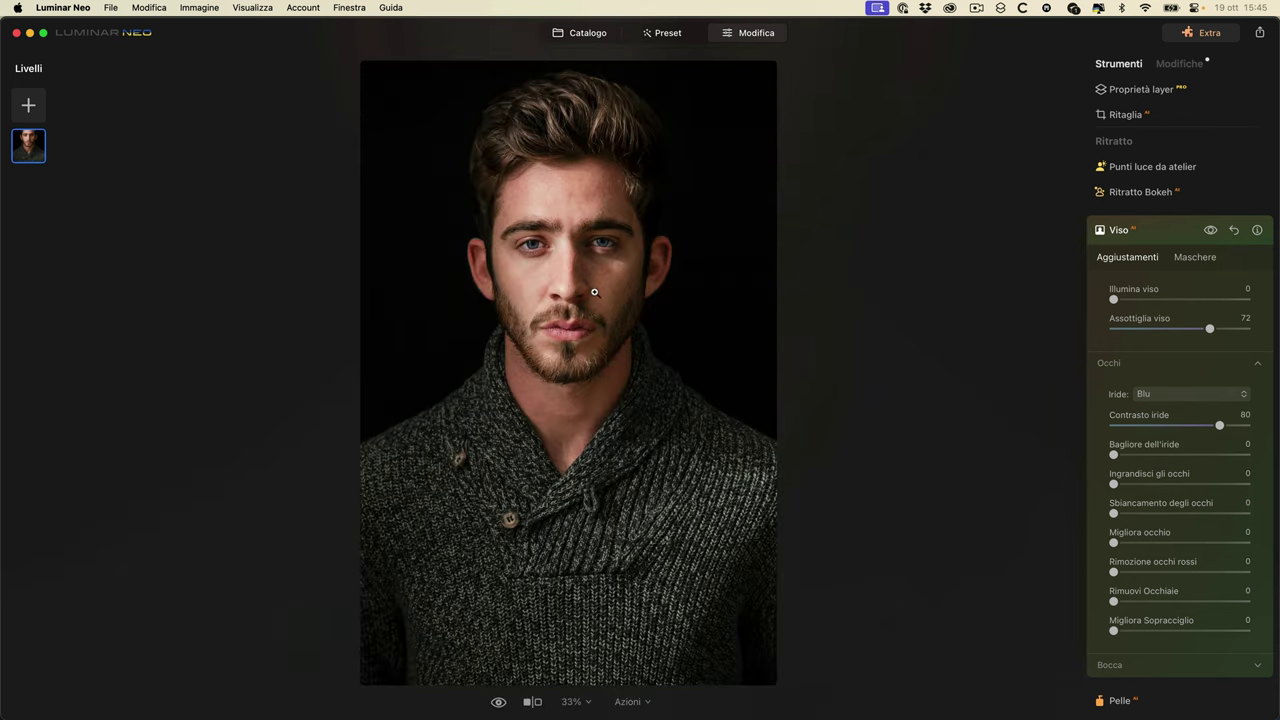
- Try the Bagliore dell'iride adjustment on the man's eyes and return it to 0
drag(580, 251, 691, 349)
drag(1166, 455, 1009, 451)
drag(1118, 452, 1003, 471)
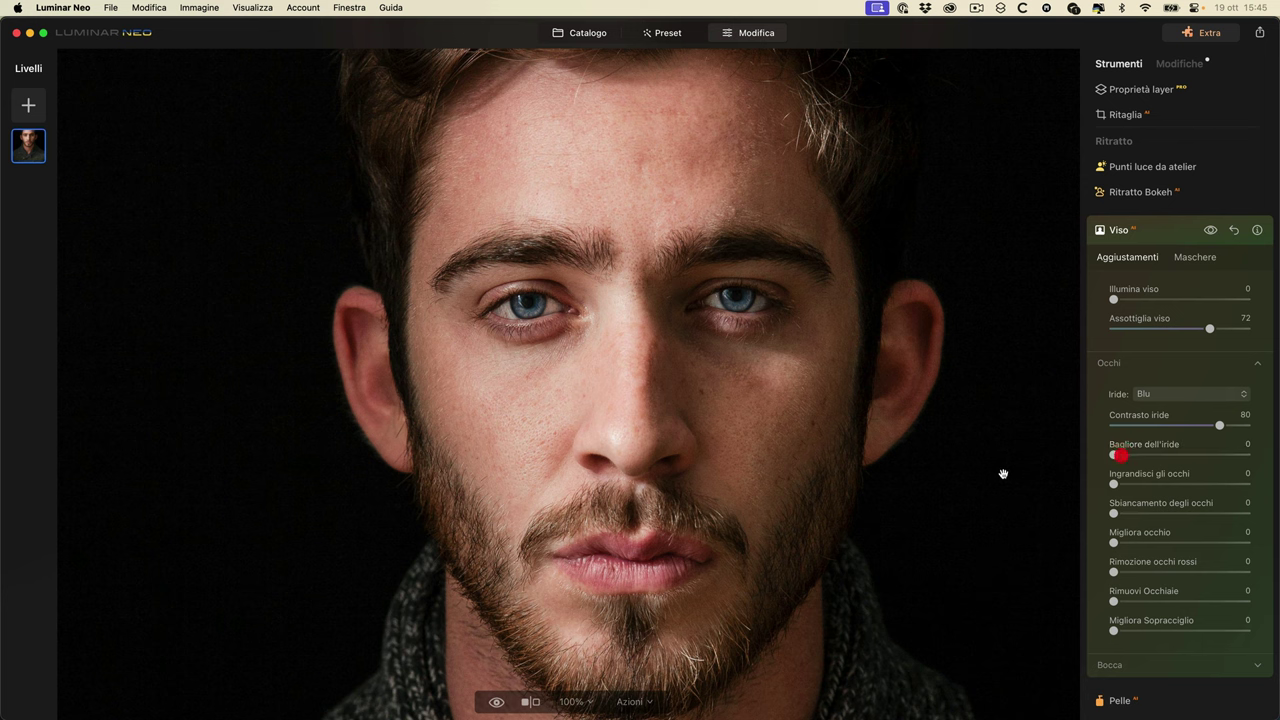
click(727, 453)
- Try enlarging the man's eyes with Ingrandisci gli occhi at 100 and 43, and reset it to 0
drag(1115, 486, 1278, 478)
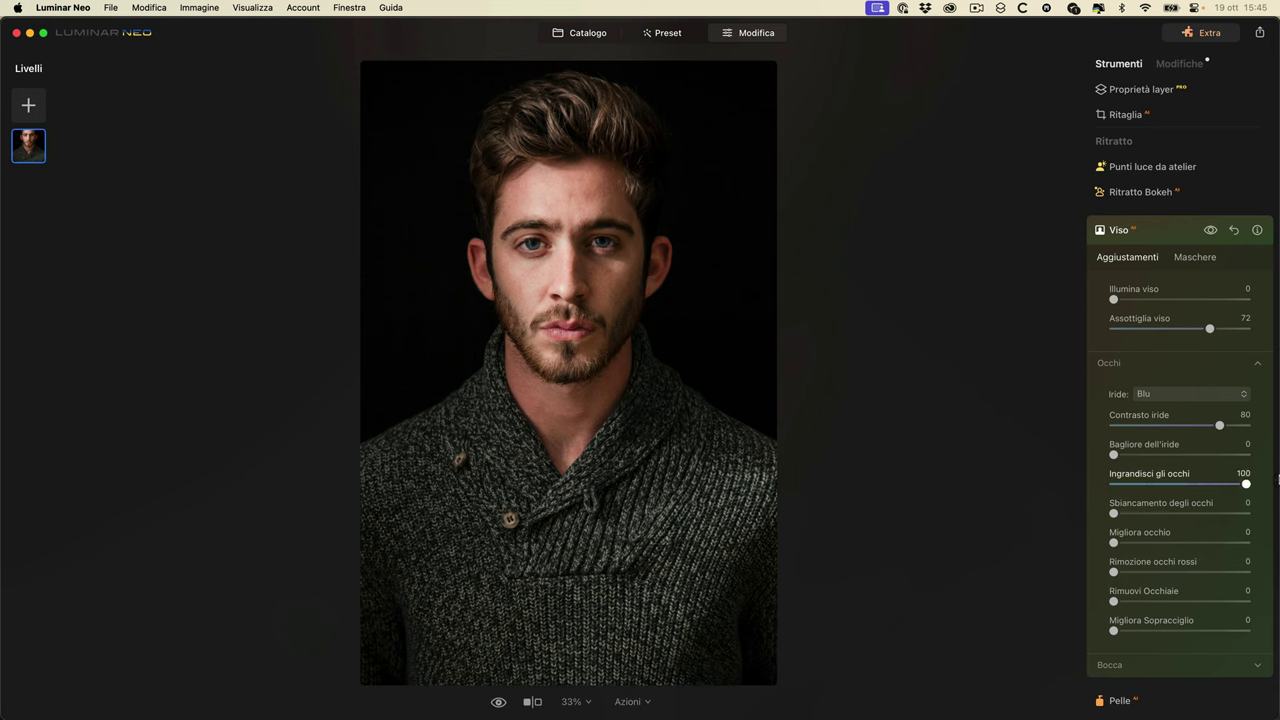
drag(1112, 479, 1163, 482)
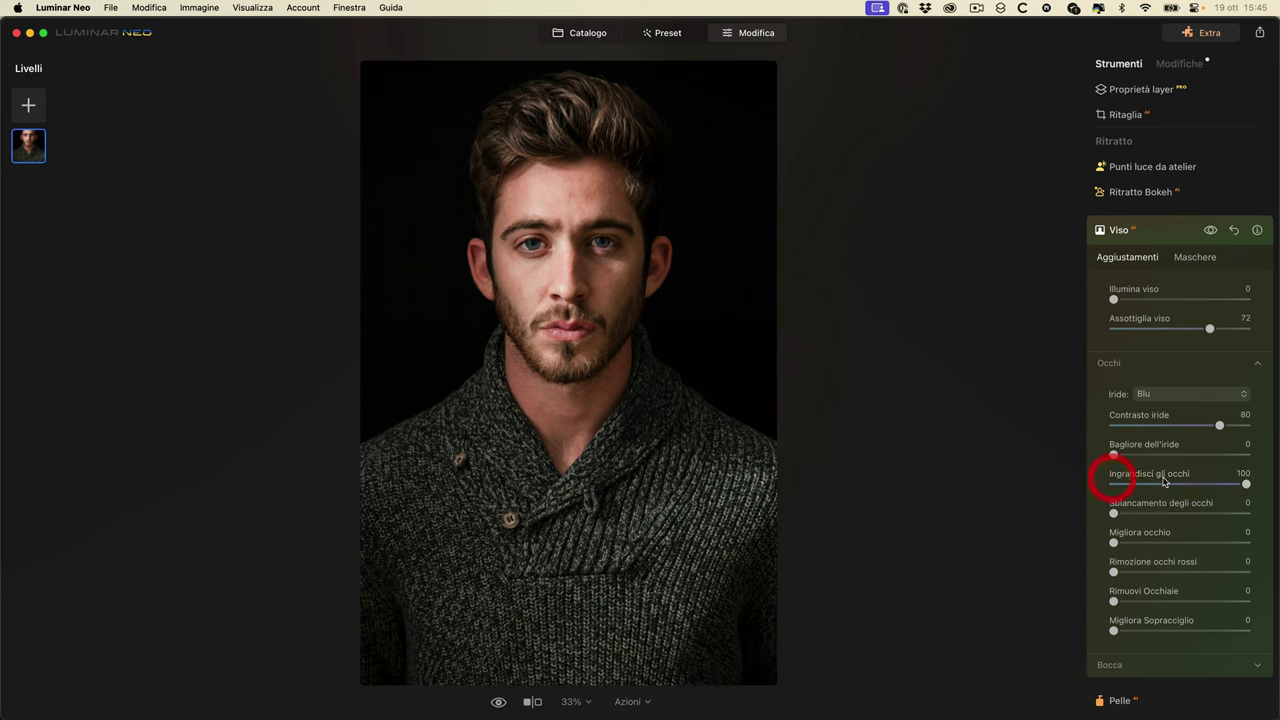
drag(1247, 490, 1171, 487)
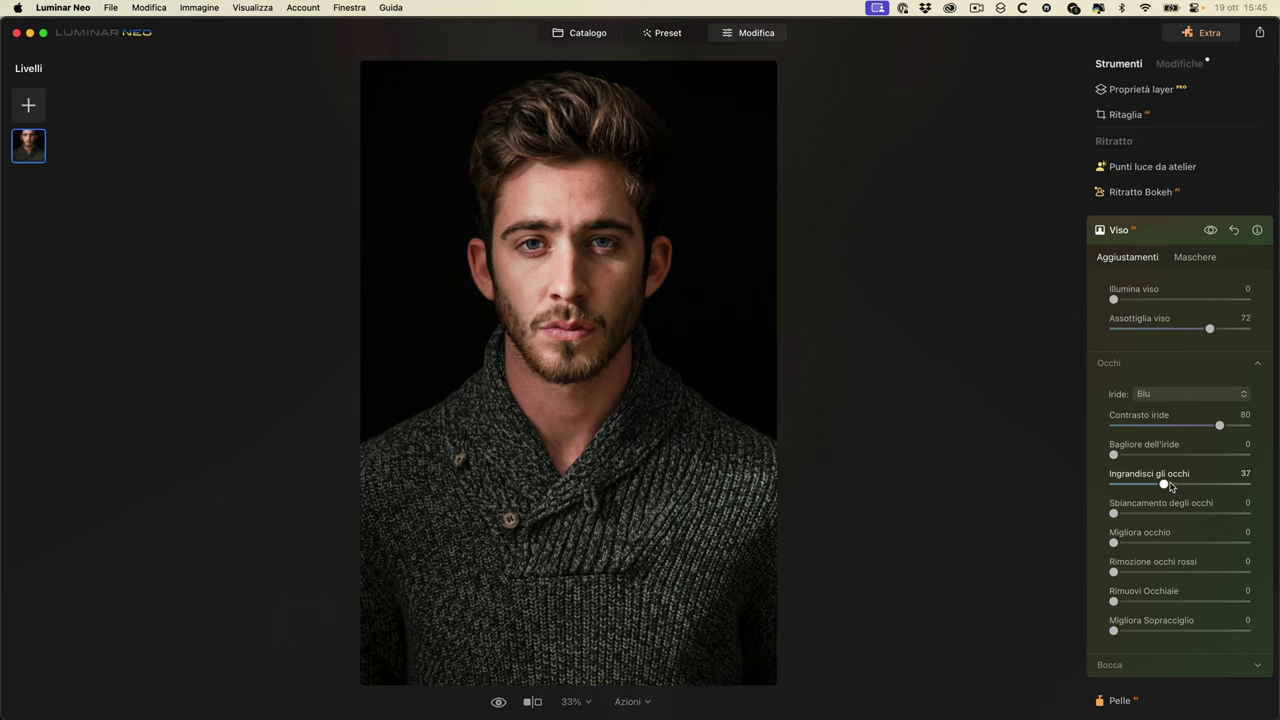
click(1172, 485)
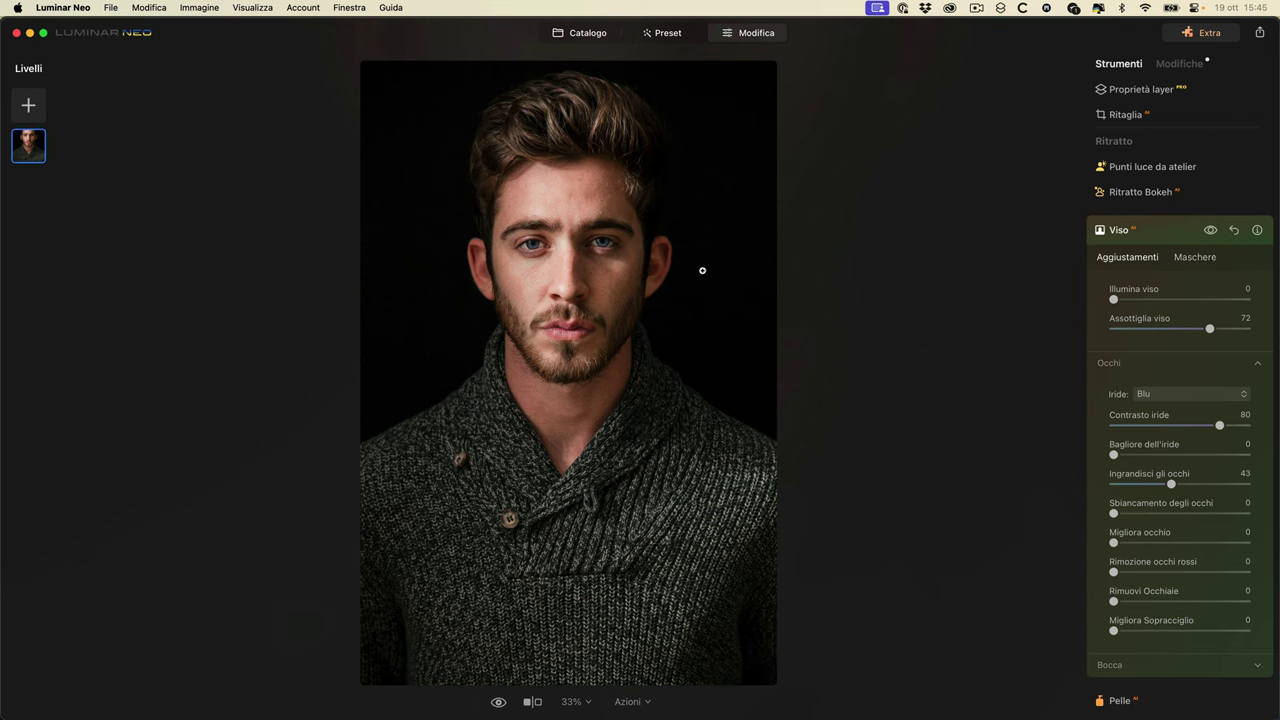
drag(1172, 486, 1117, 486)
- Set Sbiancamento degli occhi to 52 and Migliora occhio to 51, after trying Migliora occhio at 100
click(577, 250)
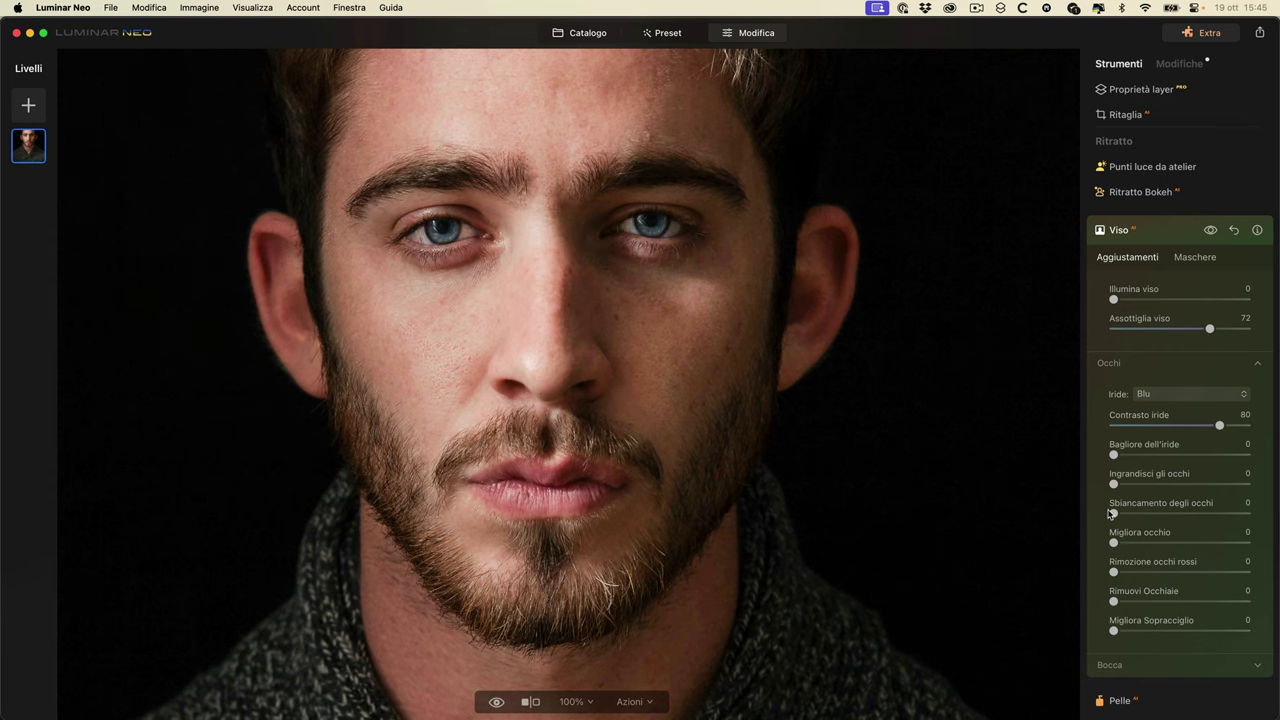
mouse_move(1114, 513)
mouse_down()
mouse_move(1278, 504)
mouse_move(1083, 510)
mouse_move(1237, 507)
mouse_move(1125, 508)
mouse_move(1187, 504)
mouse_up()
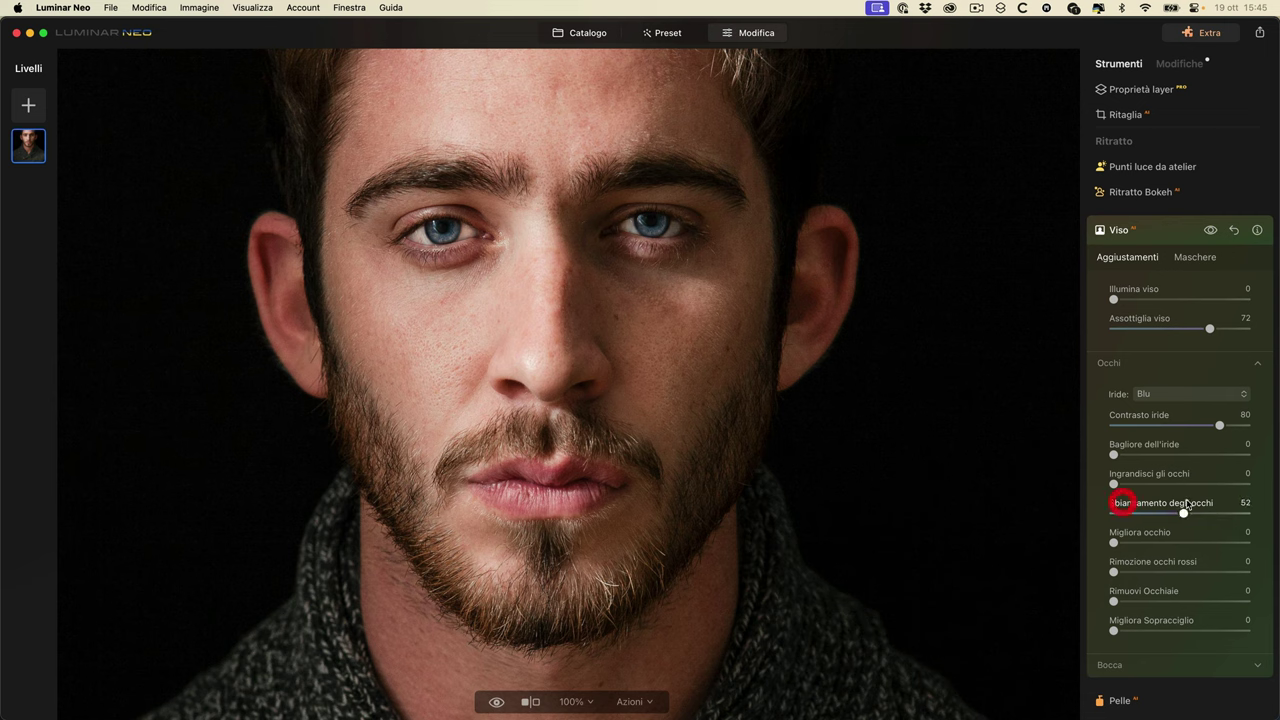
drag(1113, 543, 1278, 536)
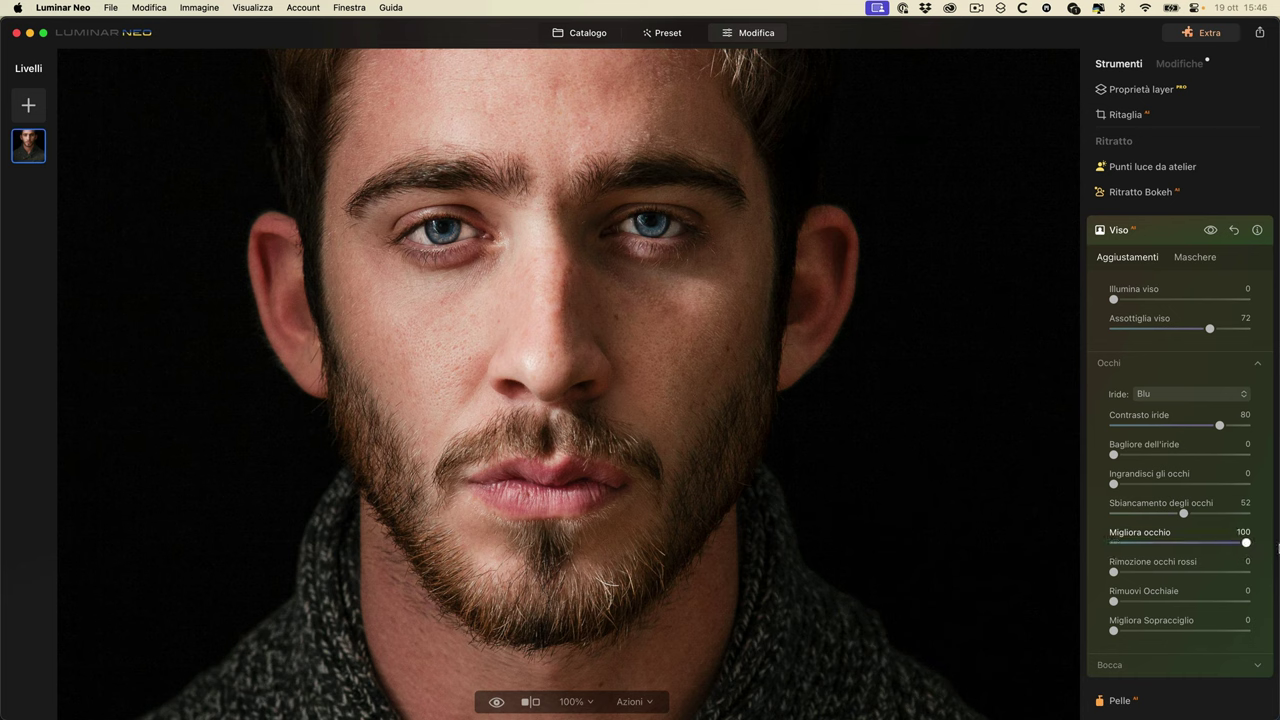
drag(1246, 543, 1182, 557)
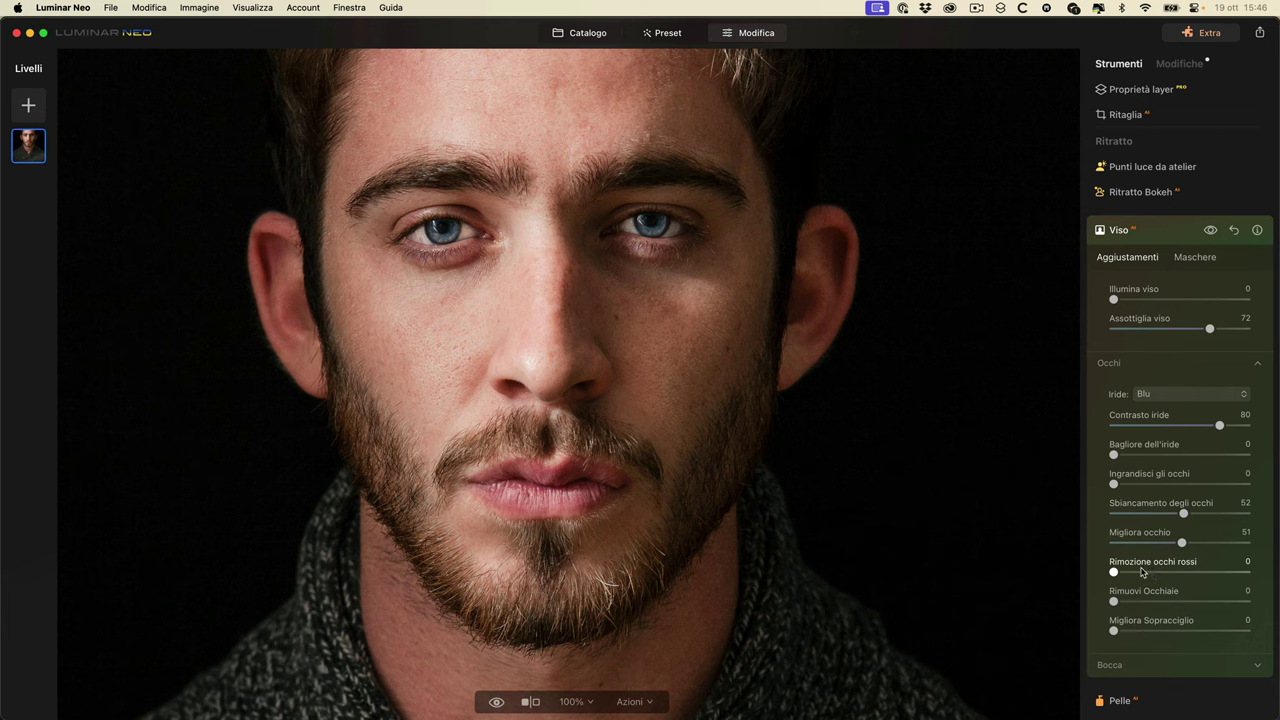
click(1070, 576)
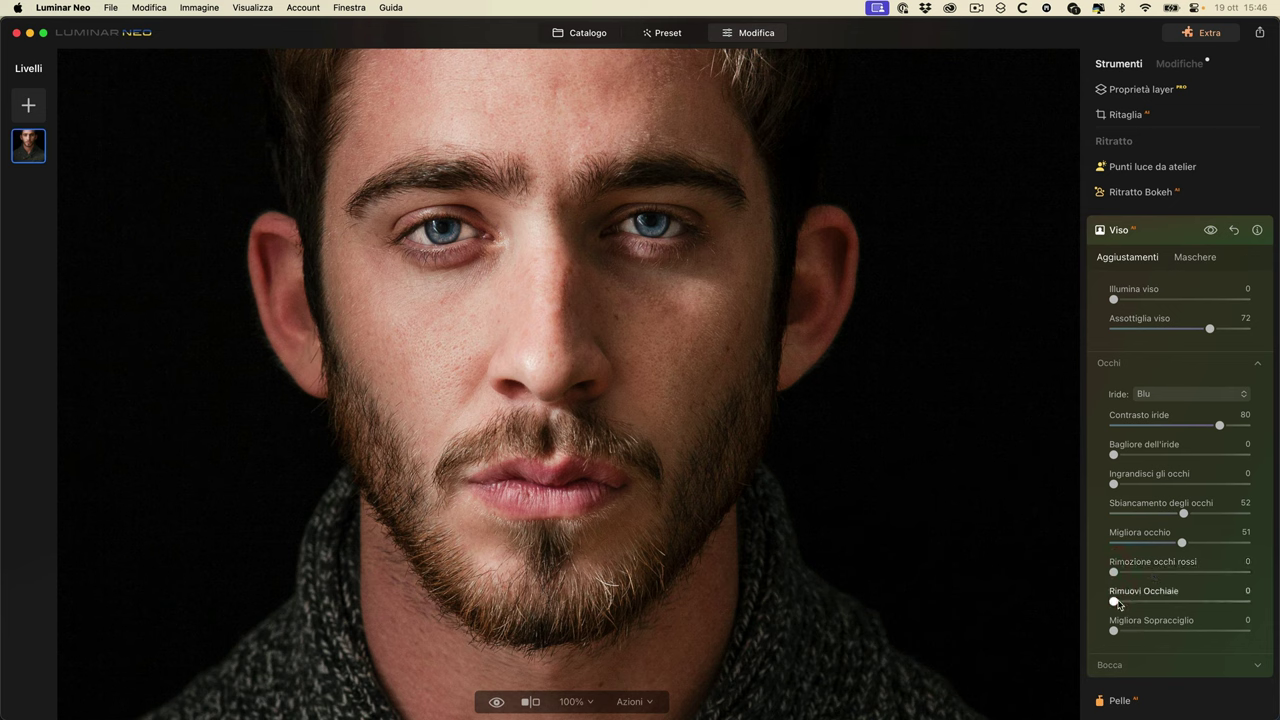
- Set Rimuovi Occhiaie to 100 and Migliora Sopracciglio to 8 on the man's face
drag(1127, 601, 1245, 601)
click(657, 413)
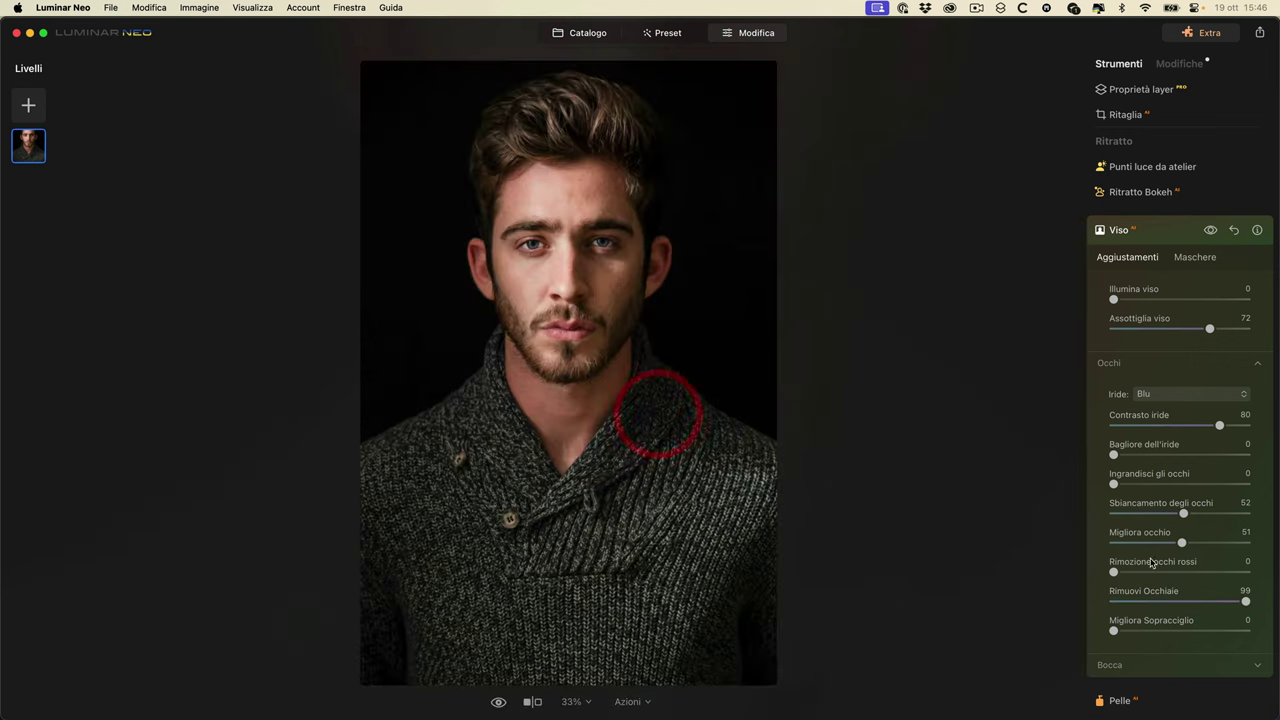
drag(1245, 601, 1278, 600)
click(1274, 594)
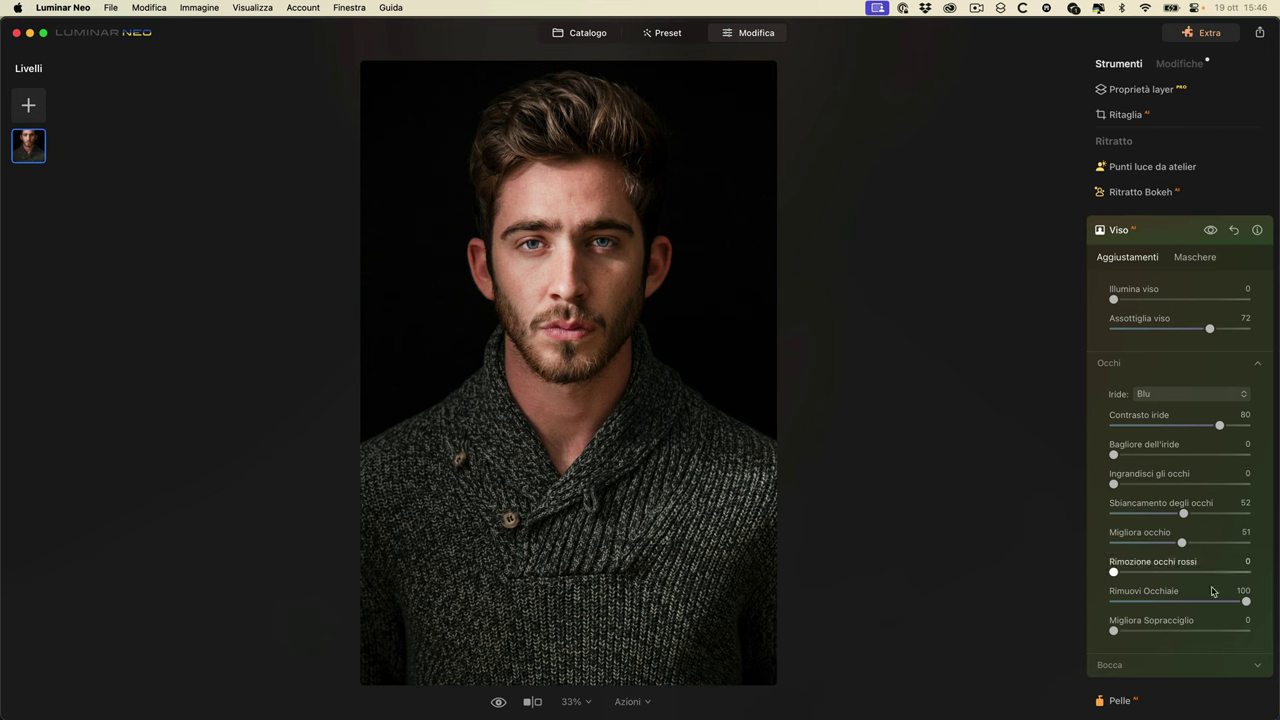
drag(1115, 634, 1161, 633)
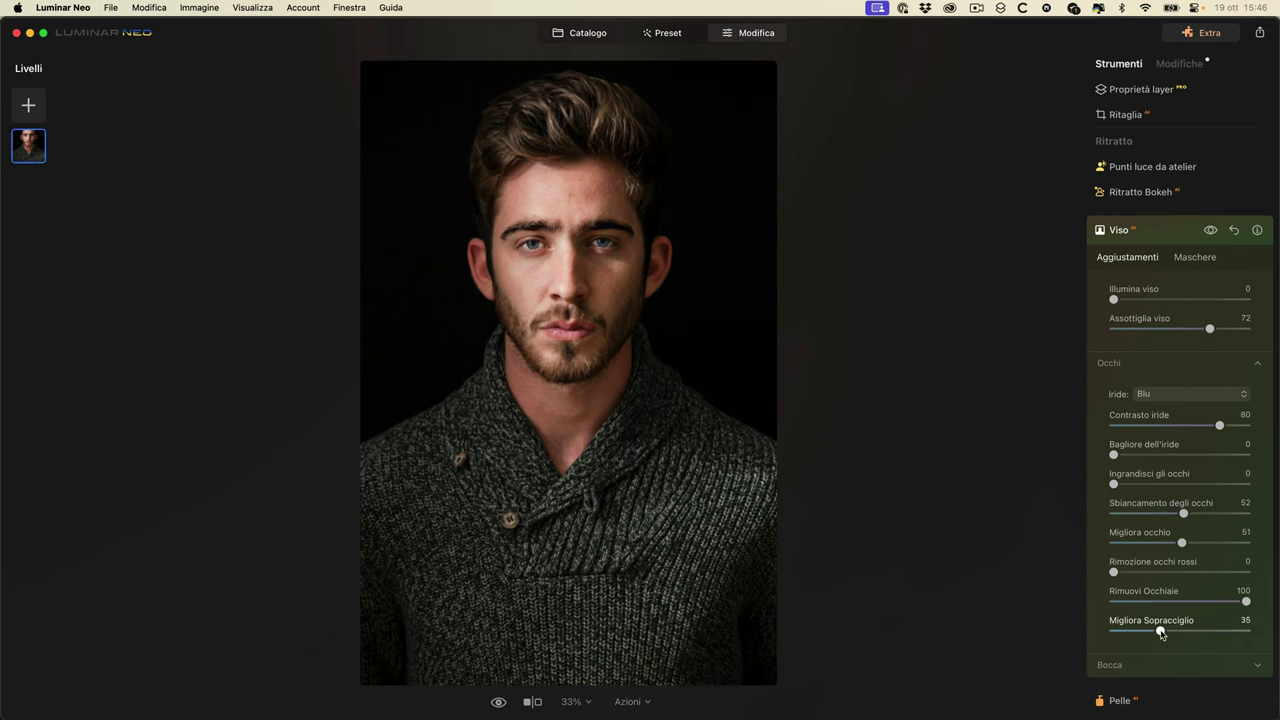
click(1127, 637)
- In the Bocca settings, set Saturazione delle labbra to 19 and Oscuramento delle labbra to 73, keeping Rossore alle labbra at 0
click(1256, 666)
scroll(1250, 600, down, 5)
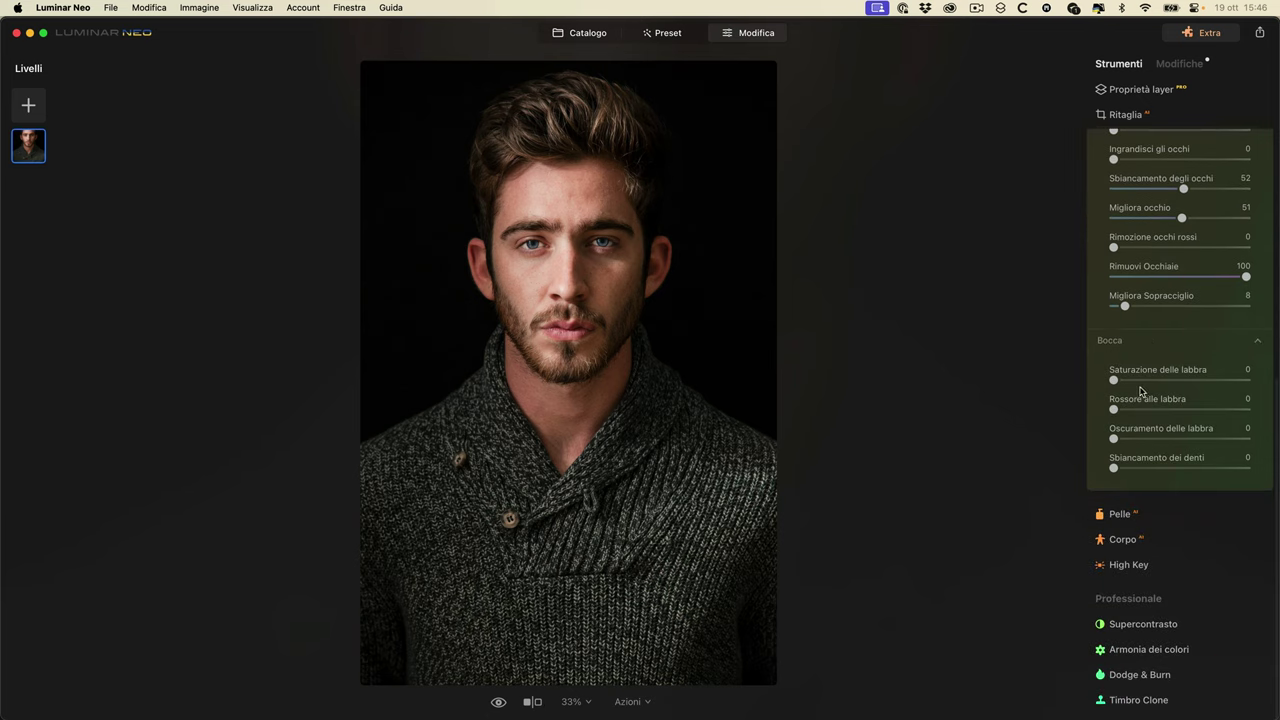
drag(1114, 381, 1185, 375)
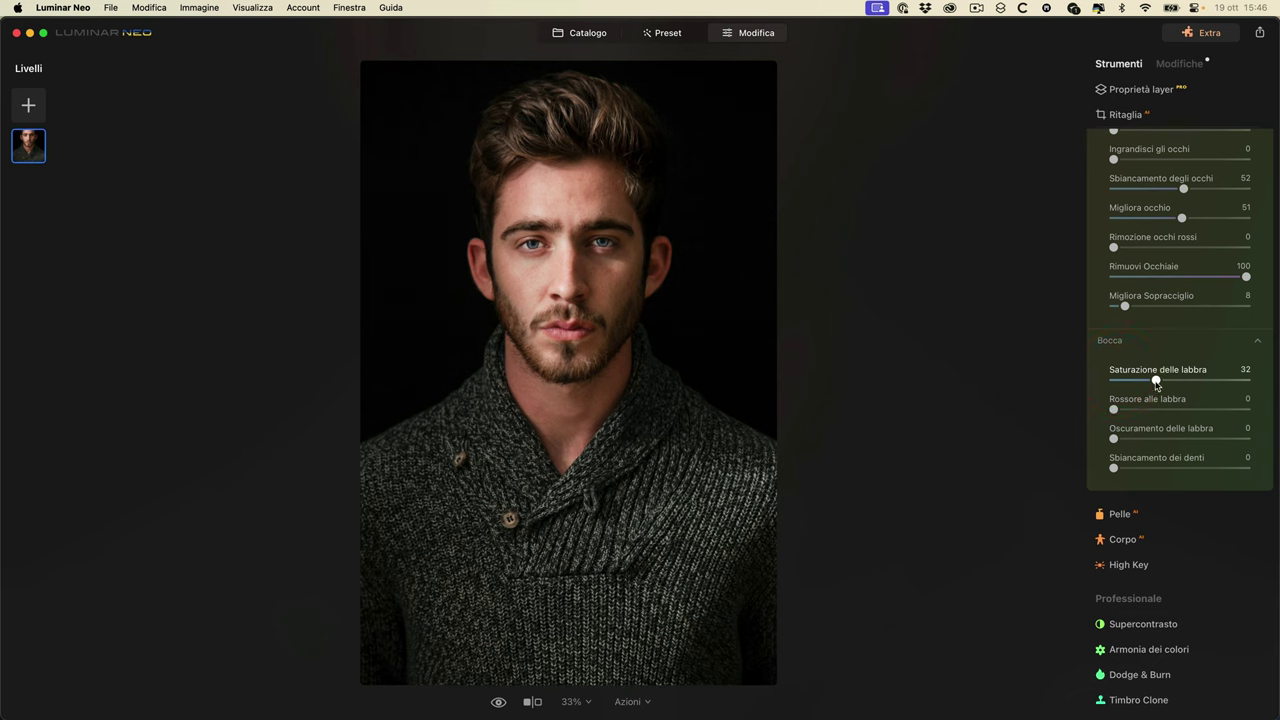
drag(1124, 410, 1134, 384)
drag(1113, 438, 1212, 430)
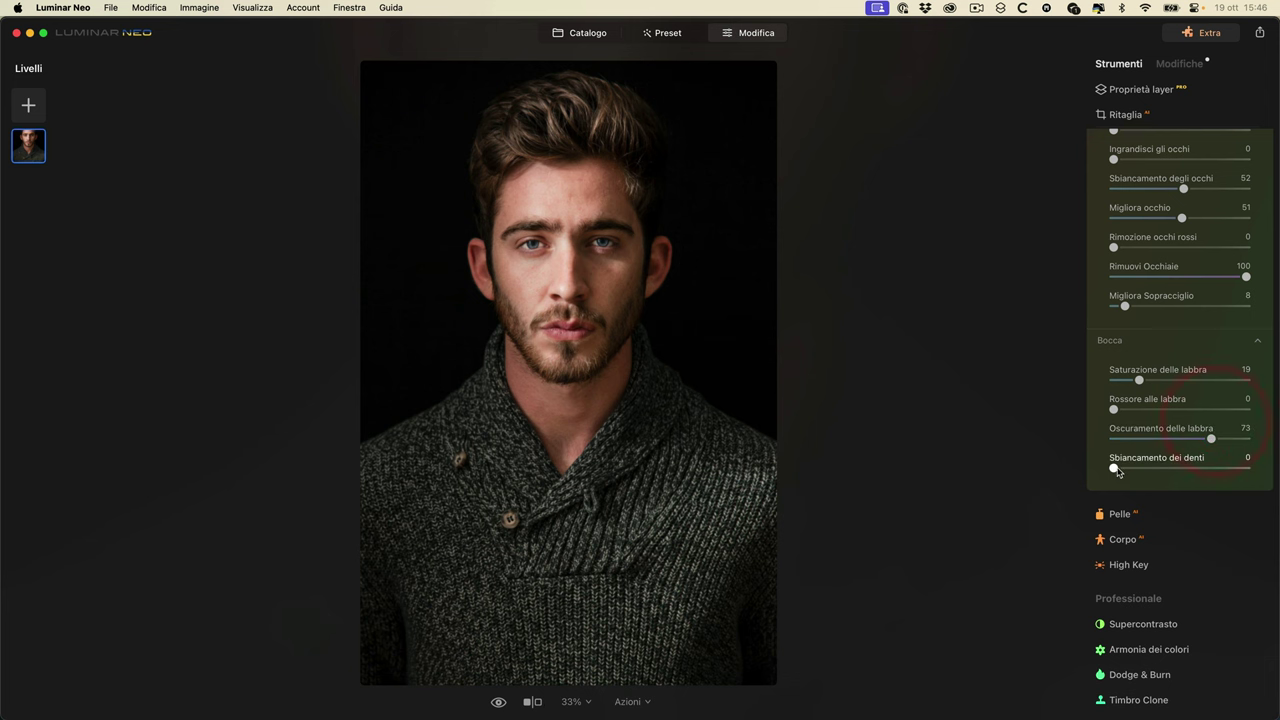
- Open the catalogue close-up of the short-haired woman in the white T-shirt for editing and start the Viso tool
click(571, 34)
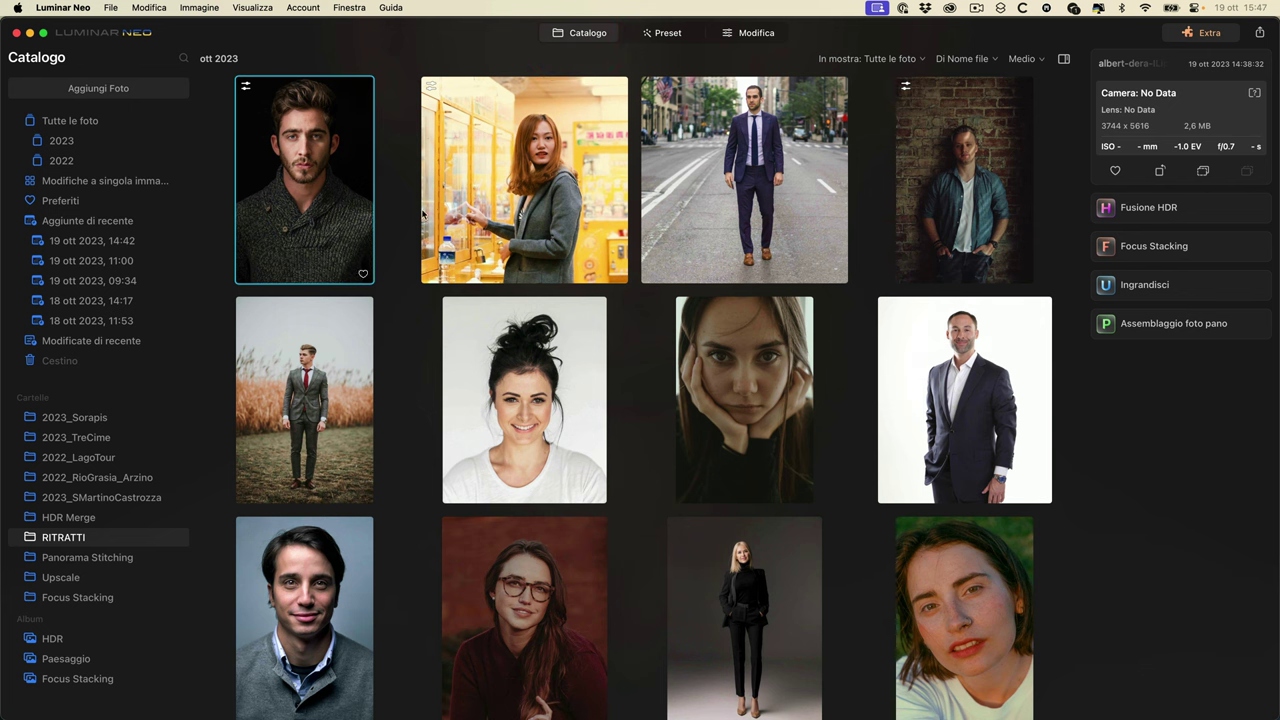
scroll(921, 583, down, 1)
double_click(958, 620)
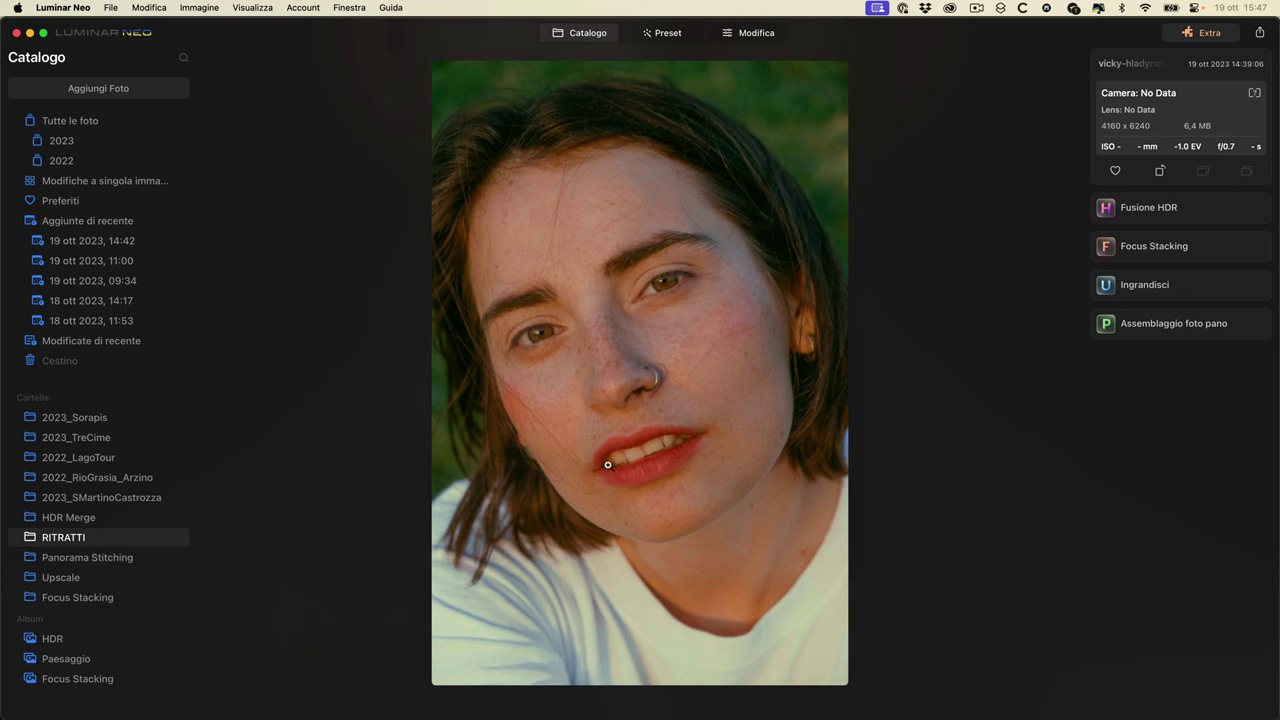
click(750, 33)
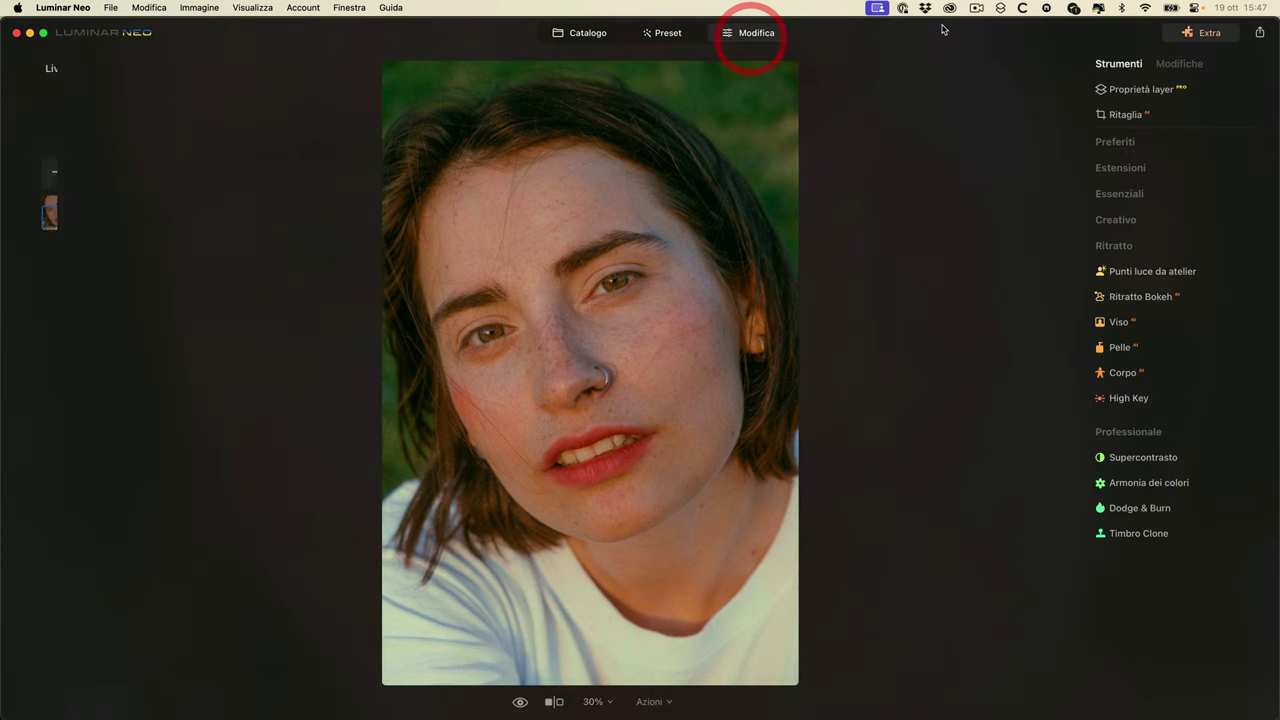
click(1125, 323)
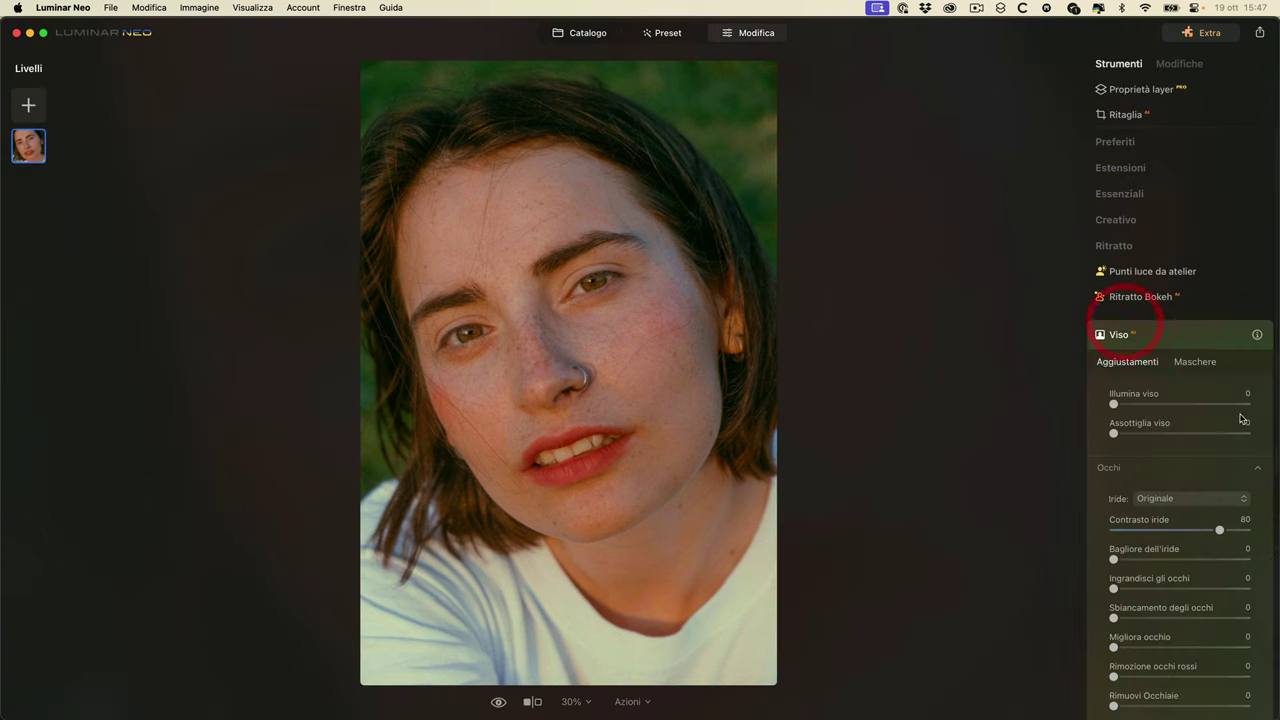
- Whiten the woman's teeth with Sbiancamento dei denti at 79 after trying 100, and leave the lip adjustments at 0
scroll(1150, 420, down, 5)
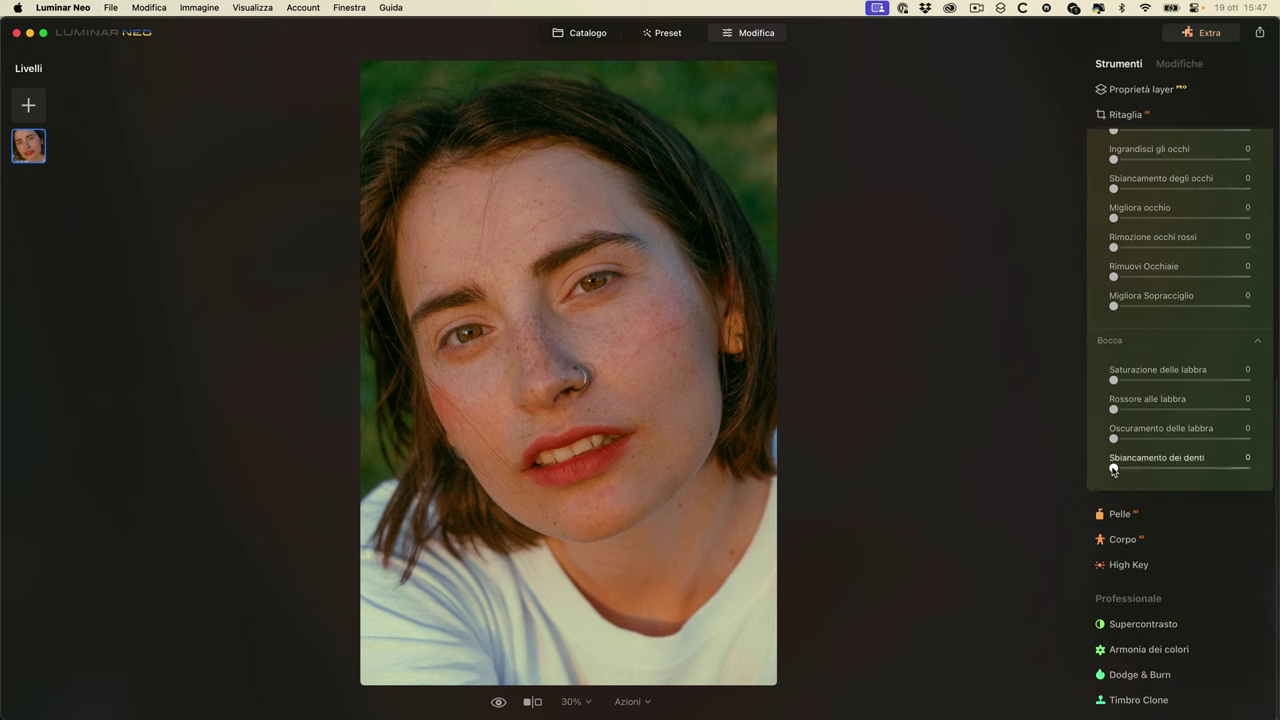
scroll(1115, 470, up, 5)
drag(1113, 697, 1188, 697)
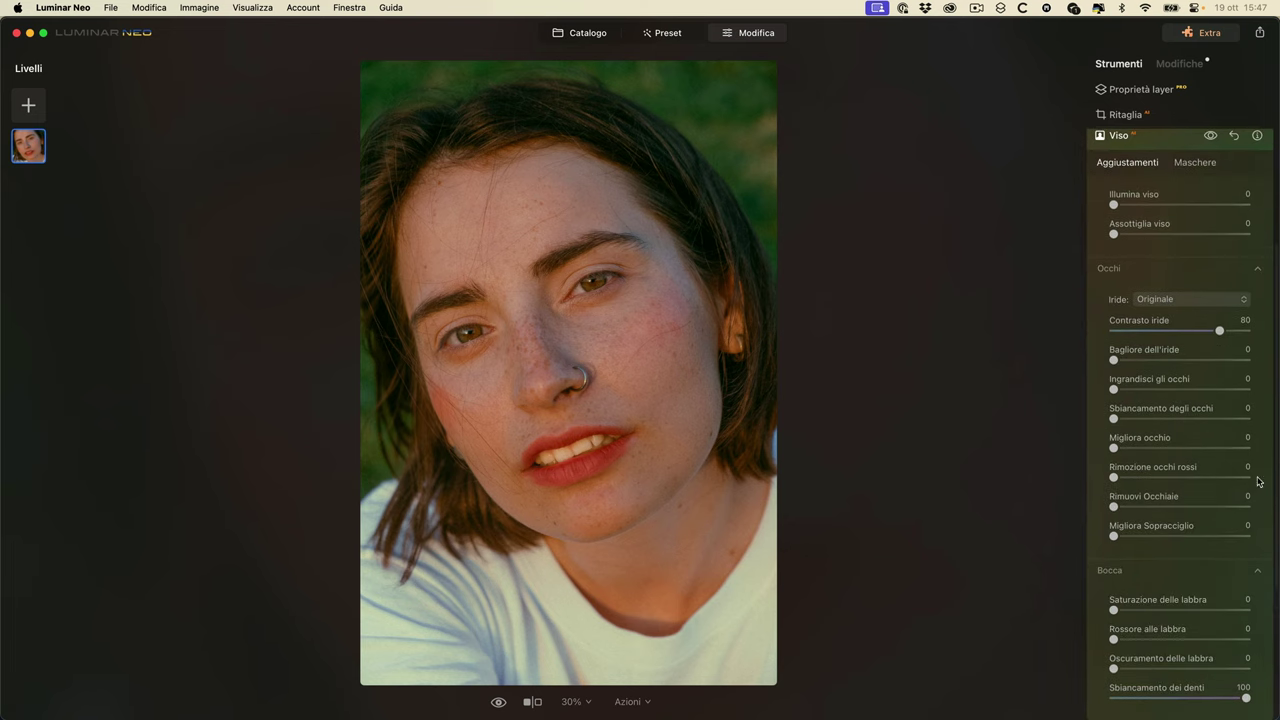
scroll(1189, 520, down, 5)
drag(1188, 474, 1218, 468)
drag(1113, 409, 1110, 436)
mouse_move(1113, 380)
mouse_down()
mouse_move(1248, 378)
mouse_move(1094, 381)
mouse_up()
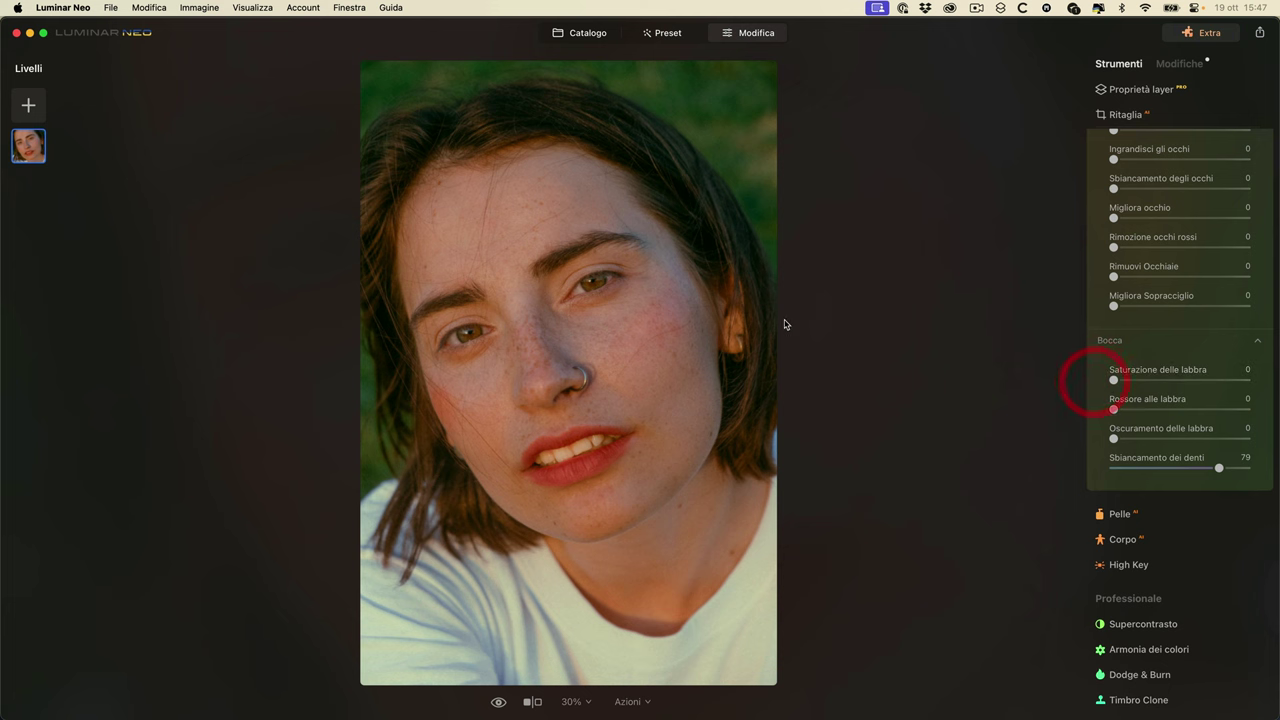
click(629, 304)
- Return to the catalogue and reopen the bearded man's portrait for editing
click(578, 33)
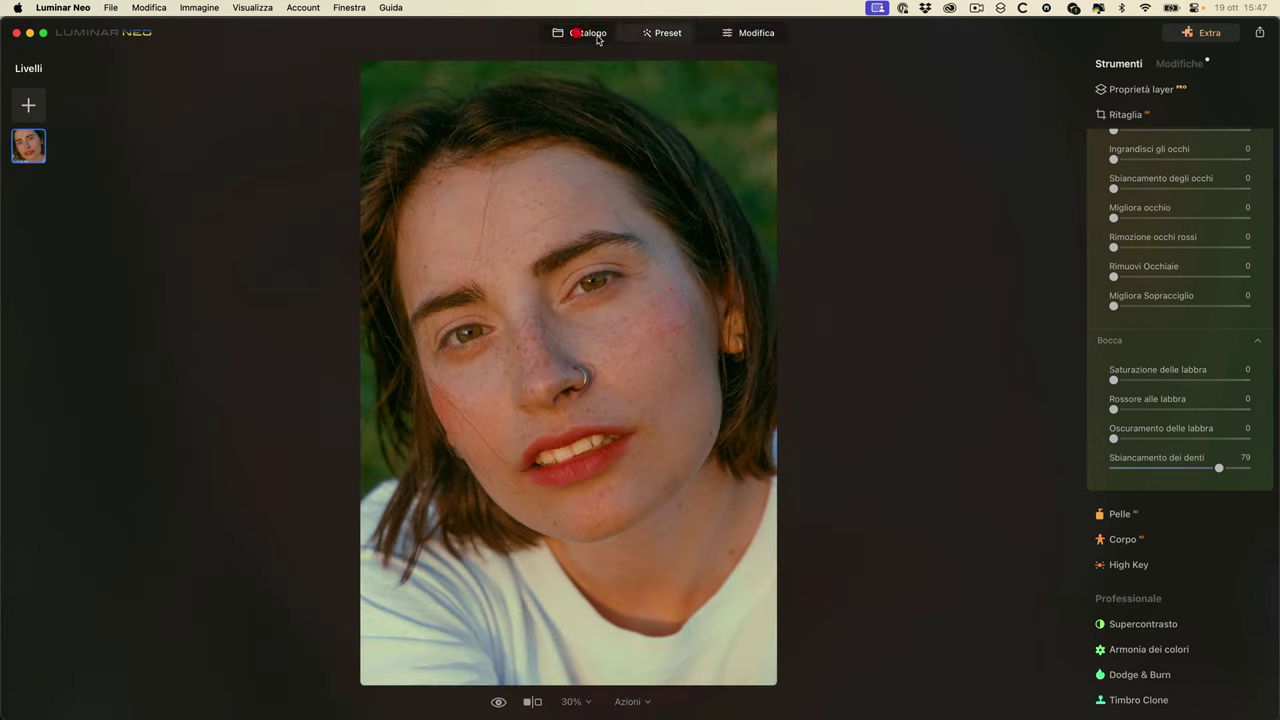
double_click(335, 173)
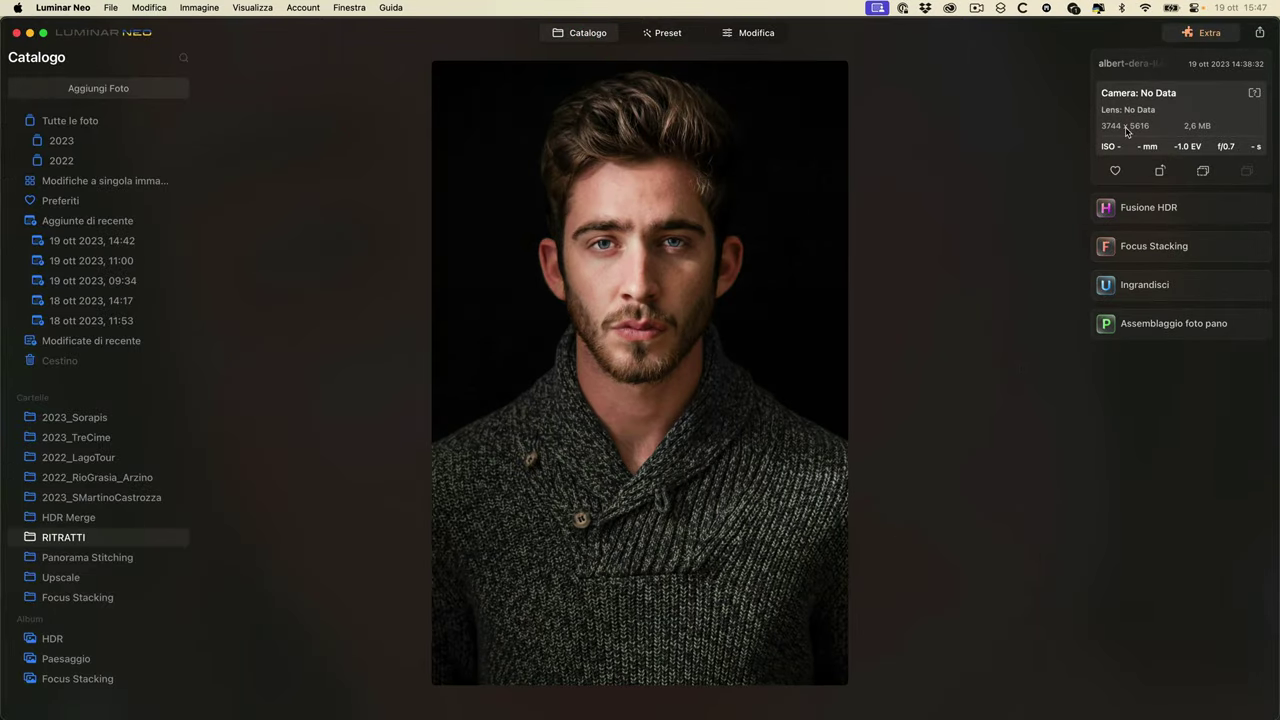
click(765, 33)
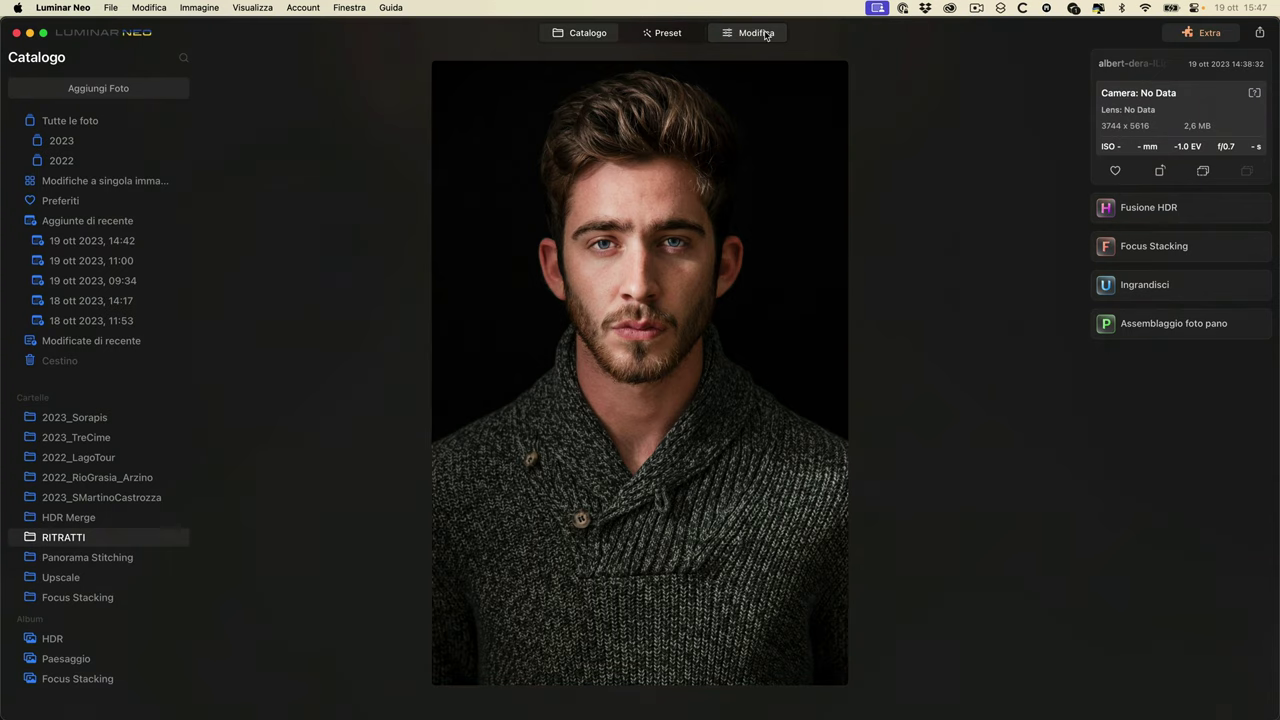
- Compare the man's portrait before and after all the edits
click(499, 702)
click(499, 702)
click(499, 702)
click(499, 702)
click(499, 702)
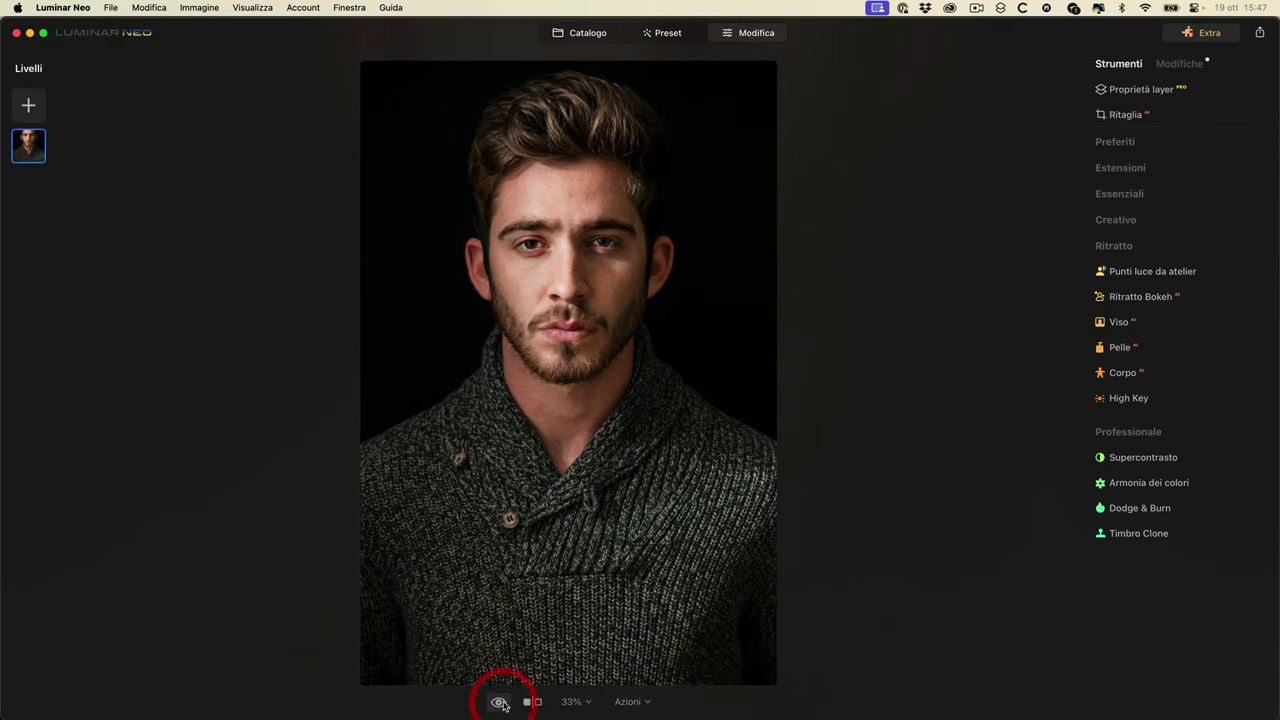
click(499, 702)
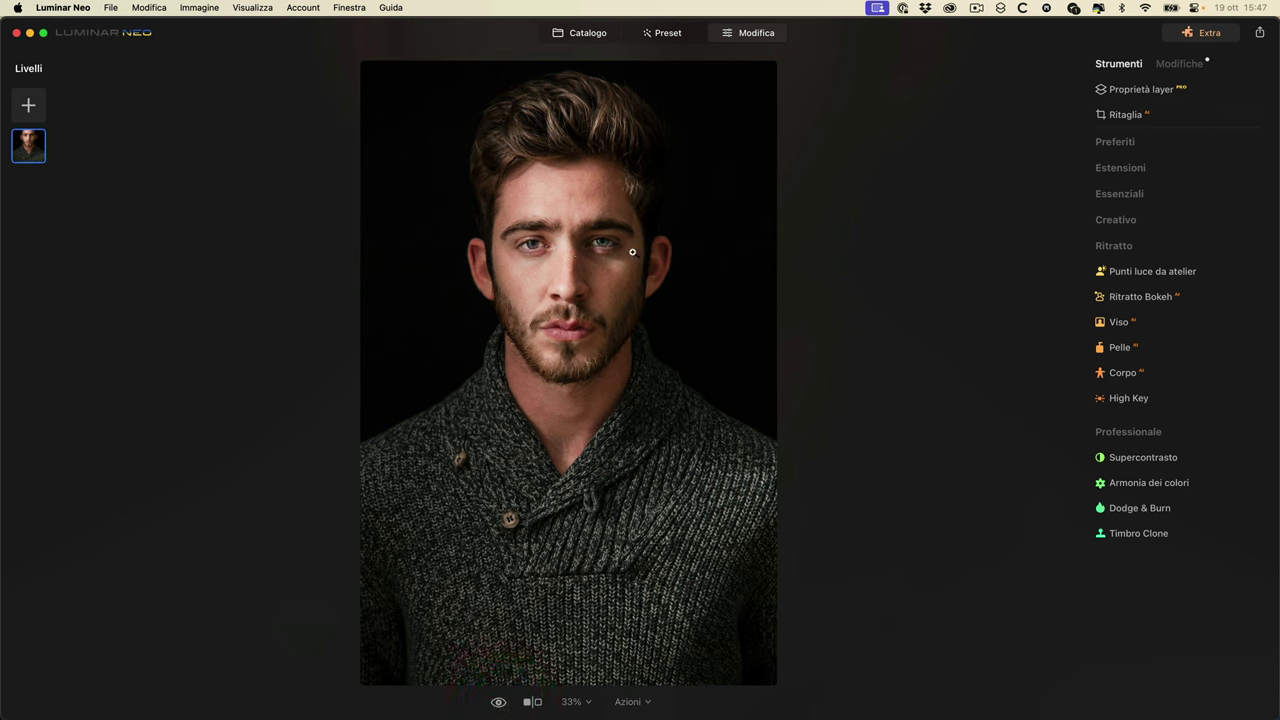
- Open the Pelle tool and enable Rimozione difetti della pelle while viewing the man's face at 100%
click(1131, 347)
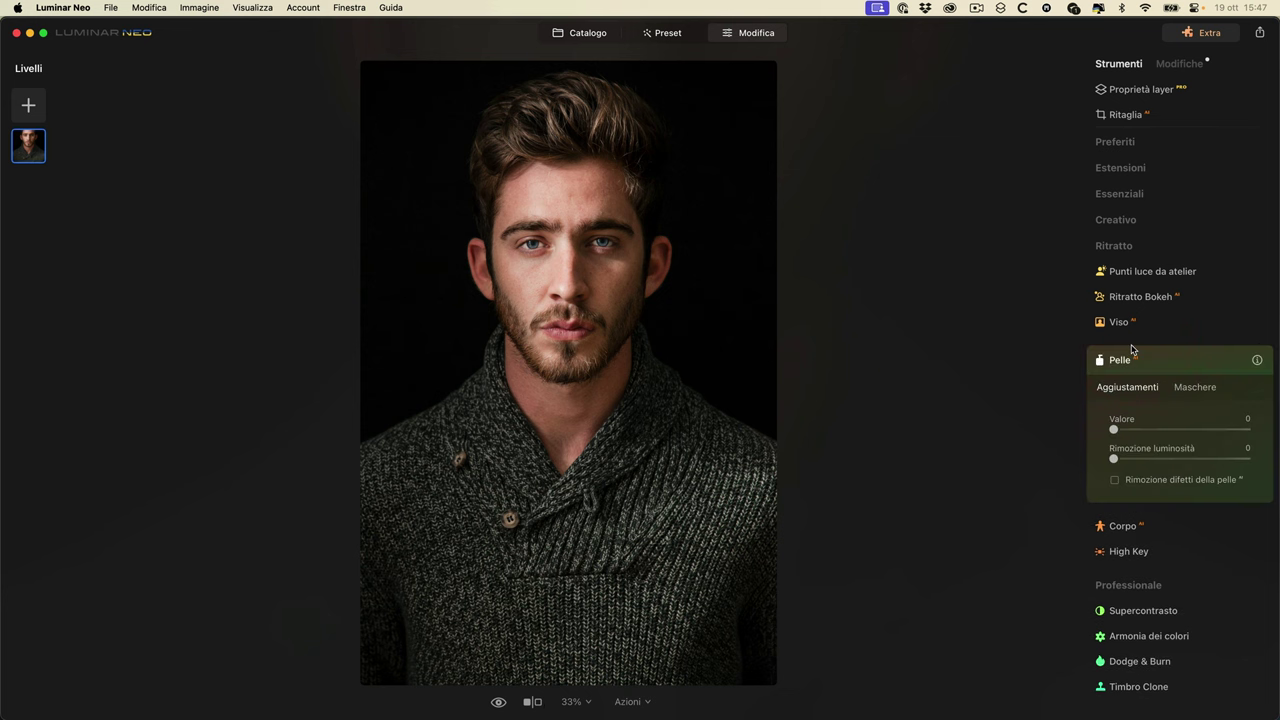
click(584, 266)
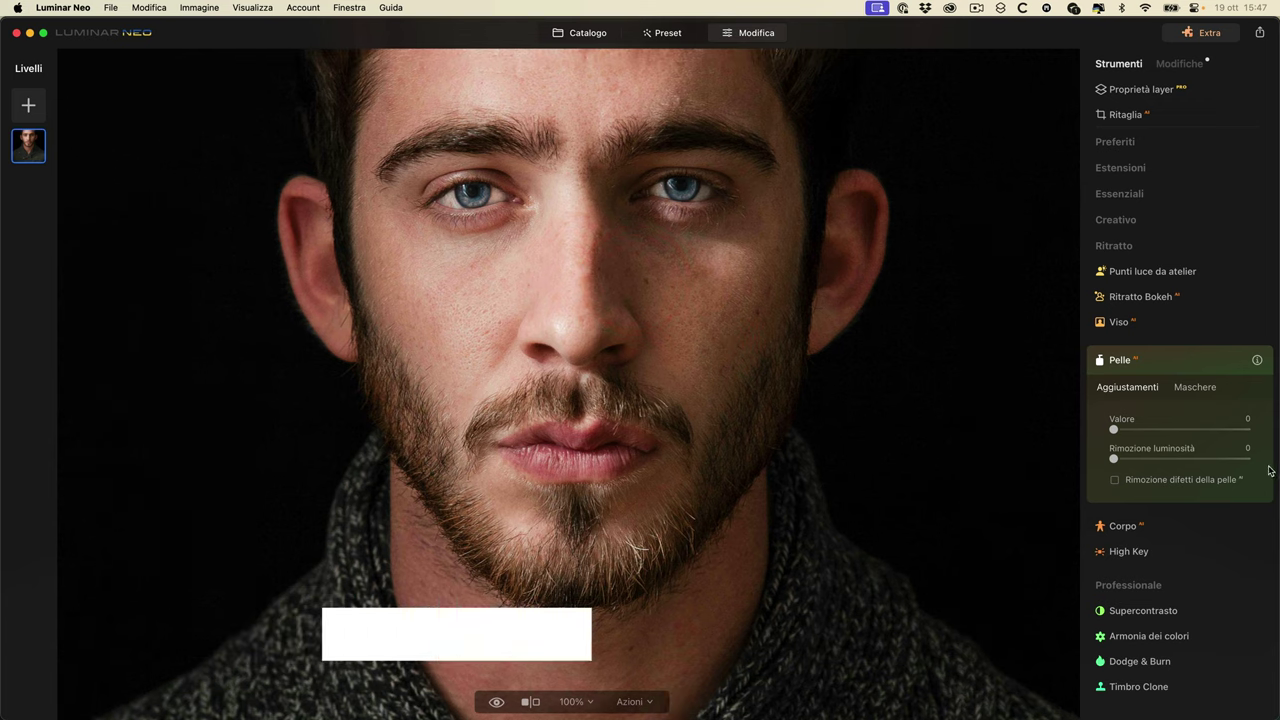
click(1115, 481)
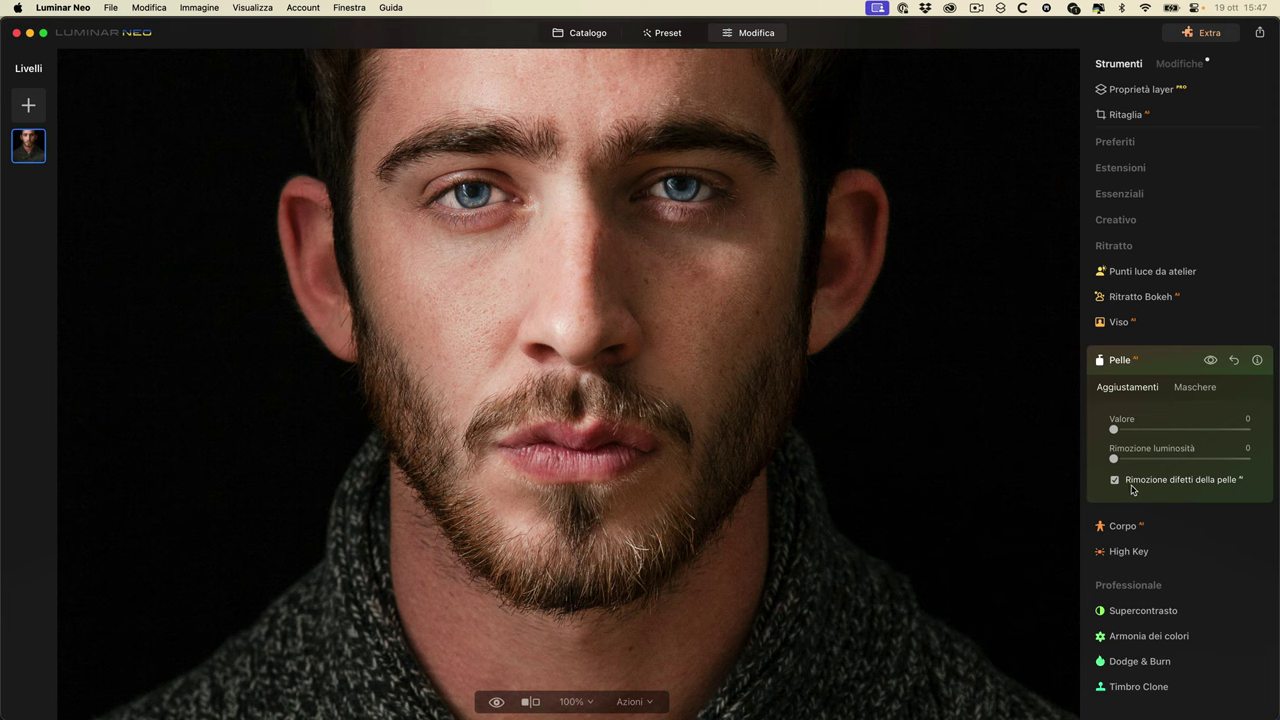
- Set Pelle's Valore to 62 on the man's face and toggle Rimozione difetti della pelle to compare, leaving it enabled
click(1115, 480)
drag(1114, 429, 1198, 430)
click(1114, 480)
click(1115, 480)
click(1115, 480)
click(1116, 482)
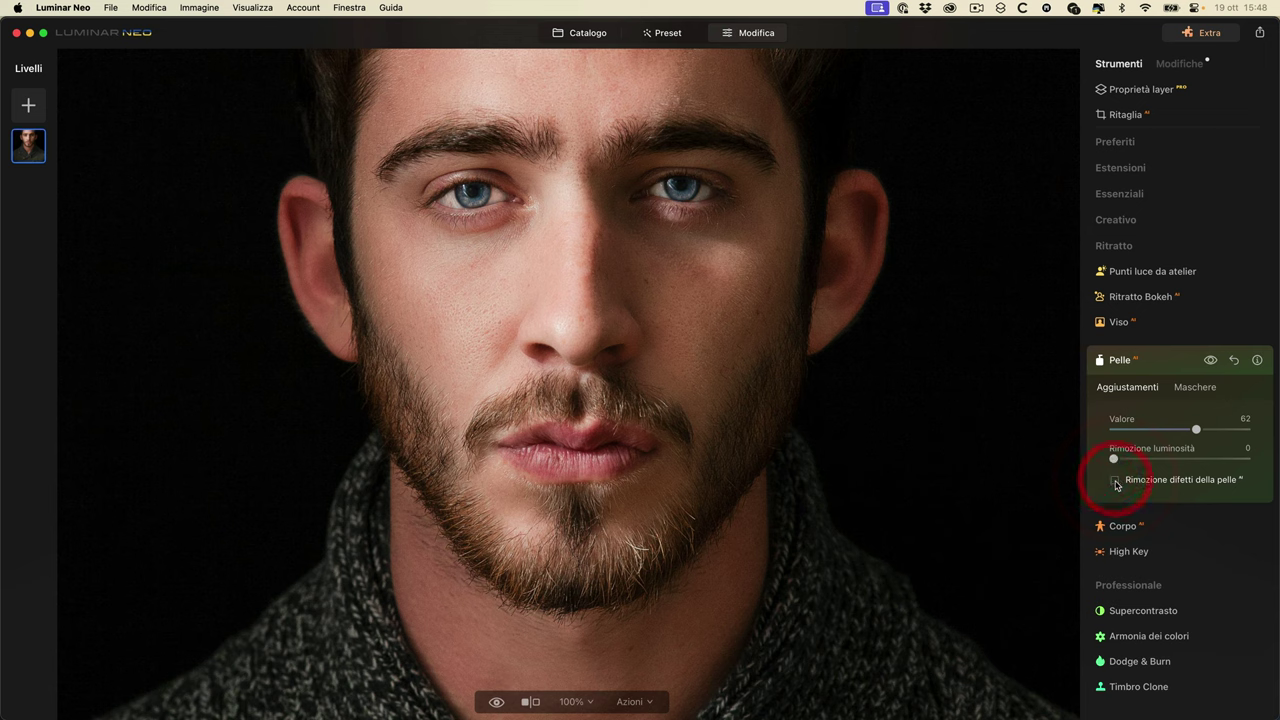
click(1115, 481)
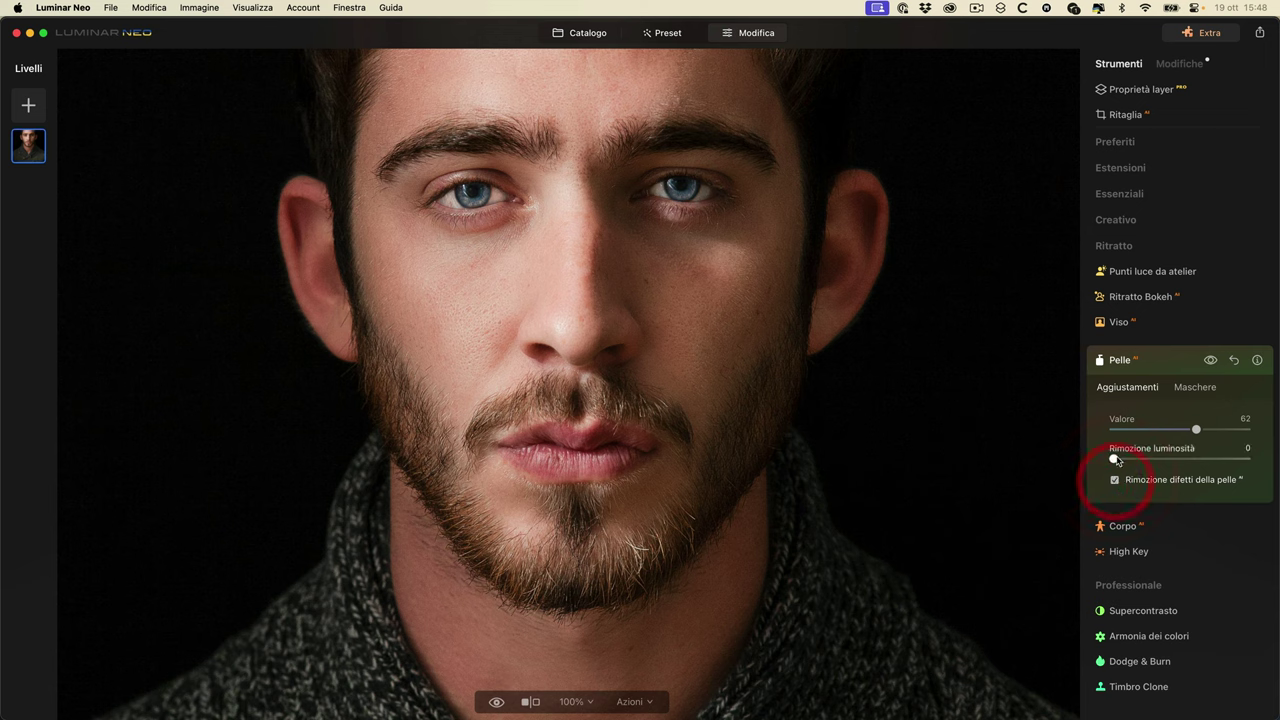
- Try Rimozione luminosità at 100 on the man's skin, view the whole portrait, and return the setting to 0
drag(1113, 458, 1257, 466)
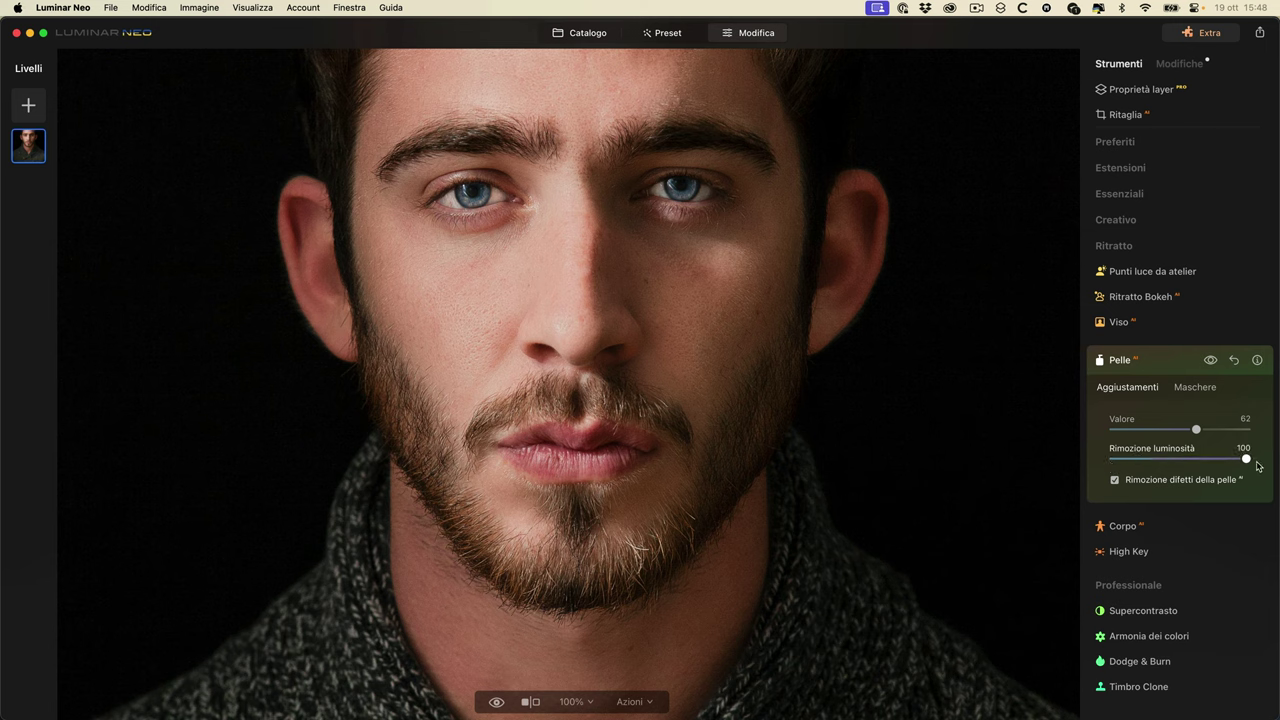
click(1247, 458)
click(608, 327)
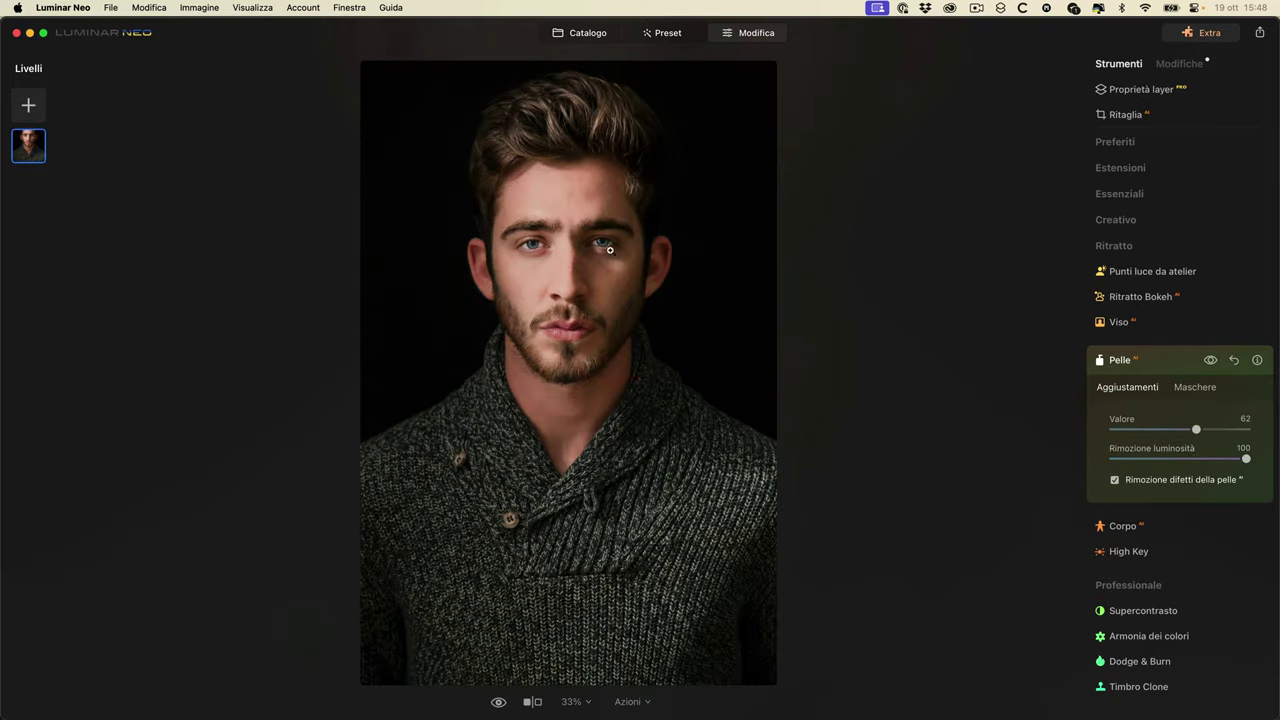
drag(1245, 458, 1080, 460)
- Open the portrait of the woman resting her face in her hands for editing and show the Pelle tool
click(585, 33)
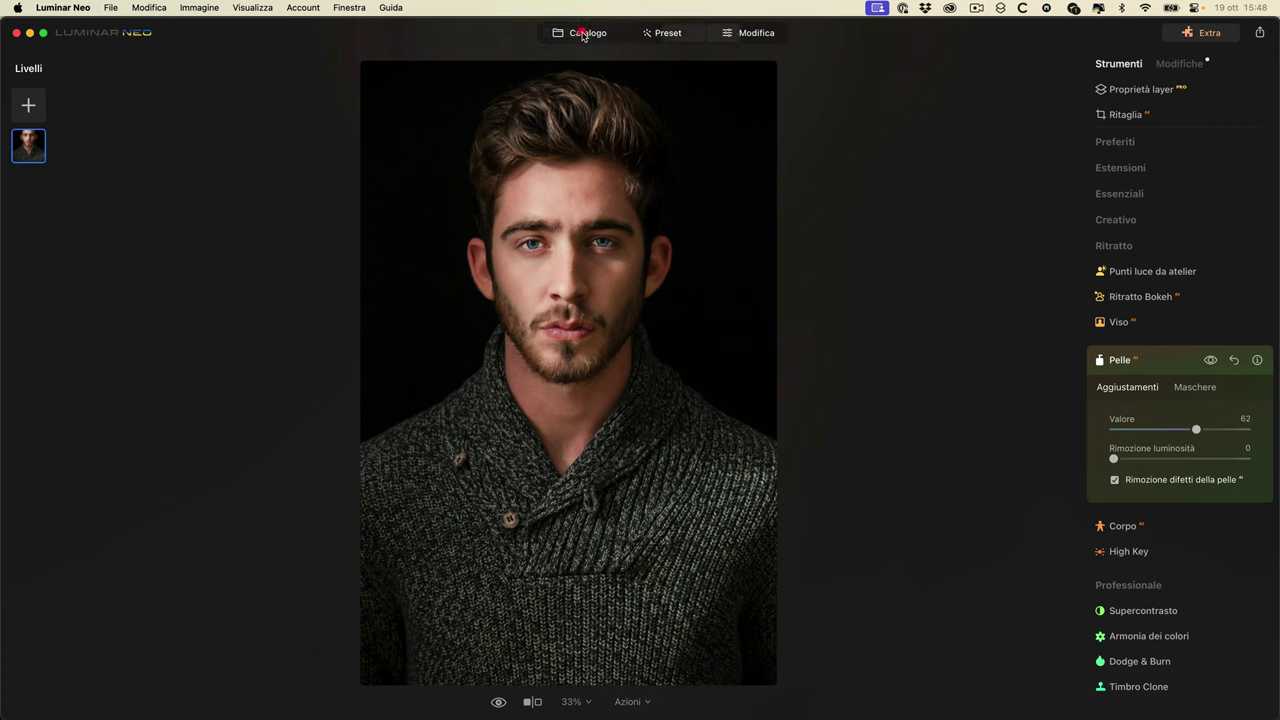
double_click(764, 340)
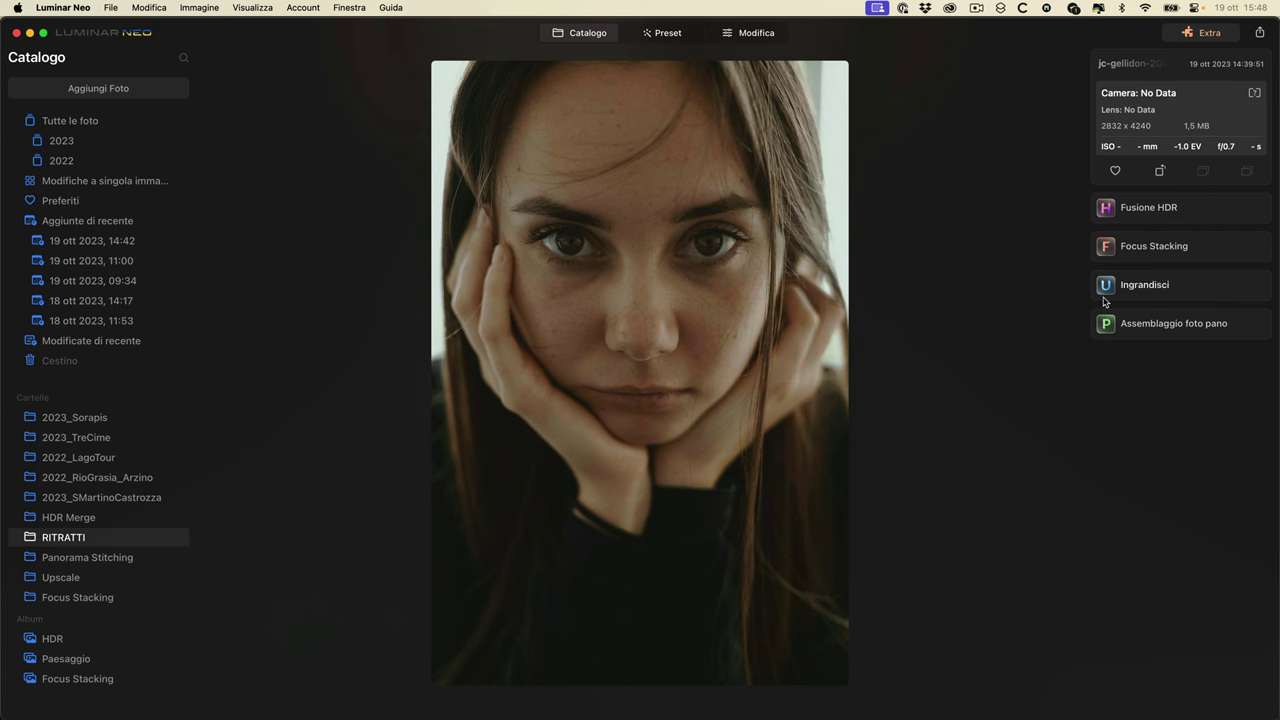
click(766, 30)
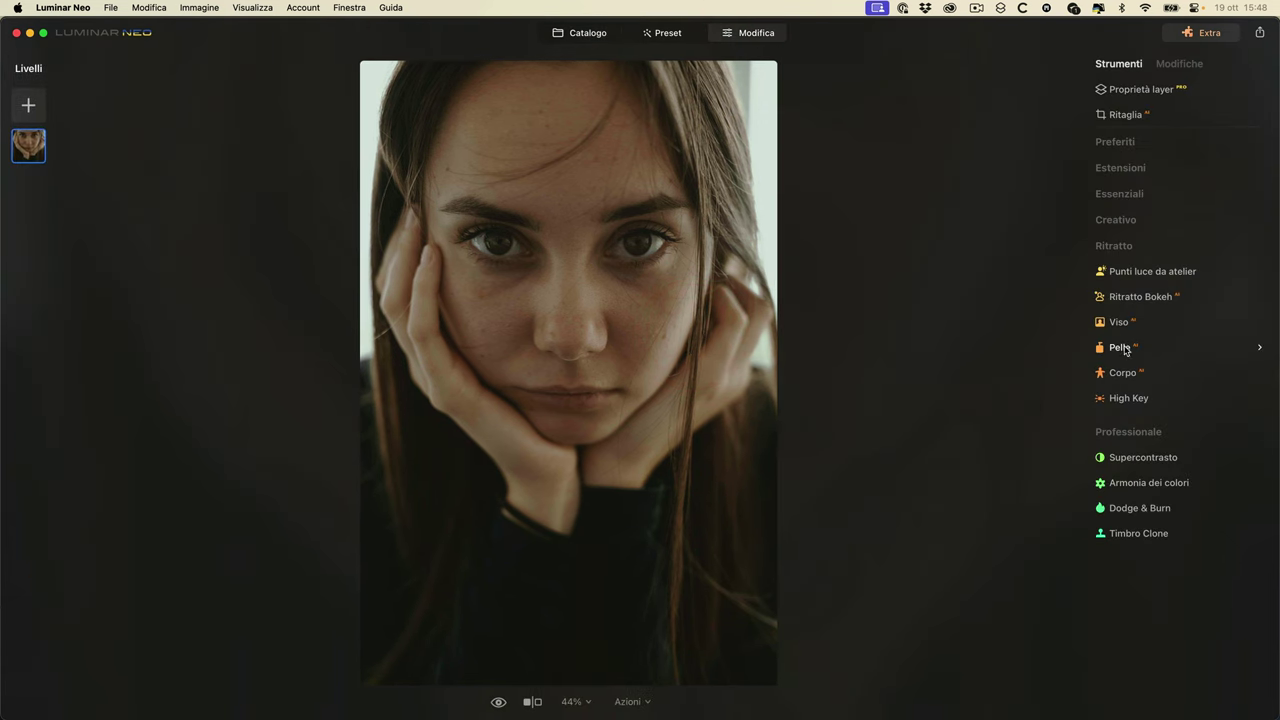
click(1120, 347)
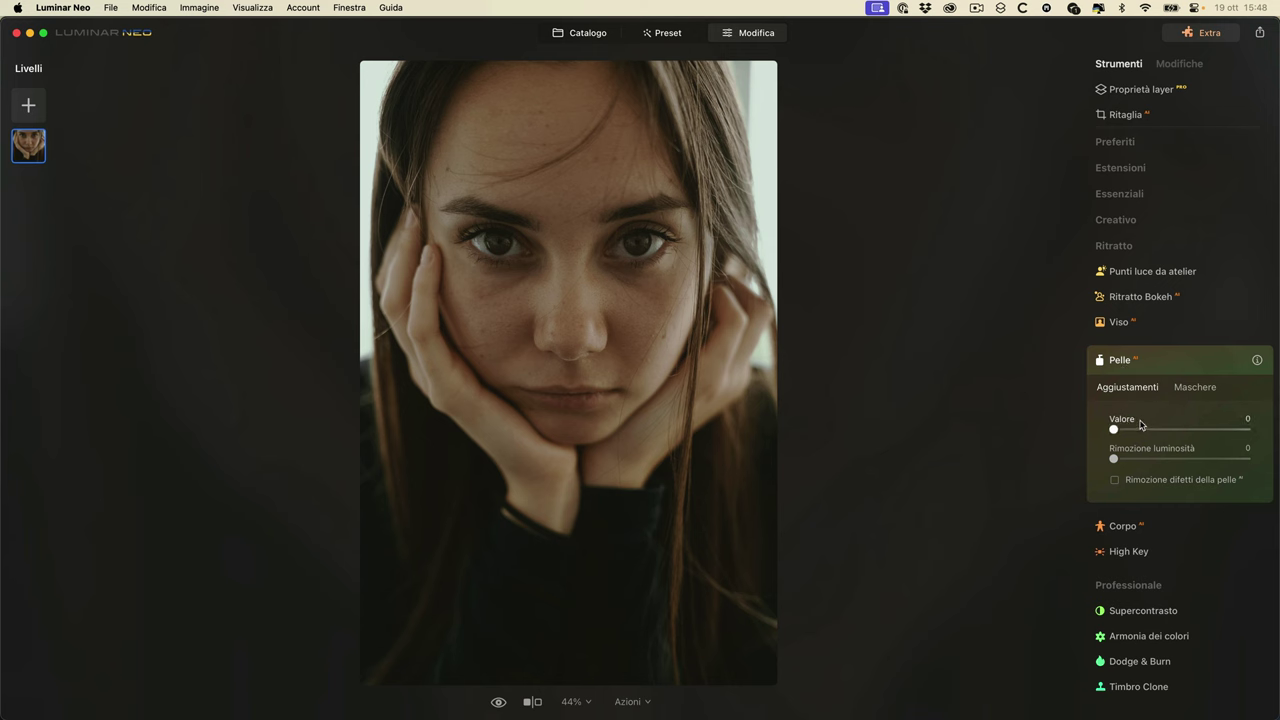
- Smooth the woman's skin with Pelle's Valore at 77 and enable Rimozione difetti della pelle
drag(1118, 430, 1183, 431)
click(1115, 480)
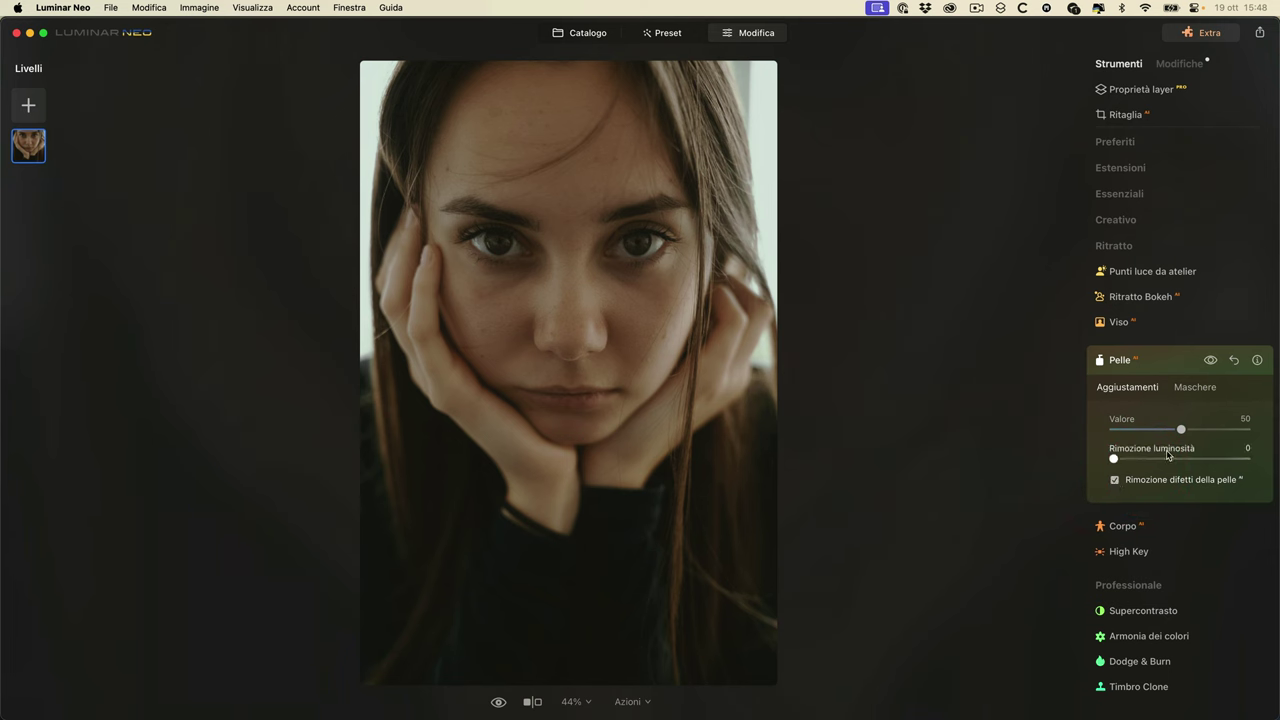
drag(1182, 429, 1216, 429)
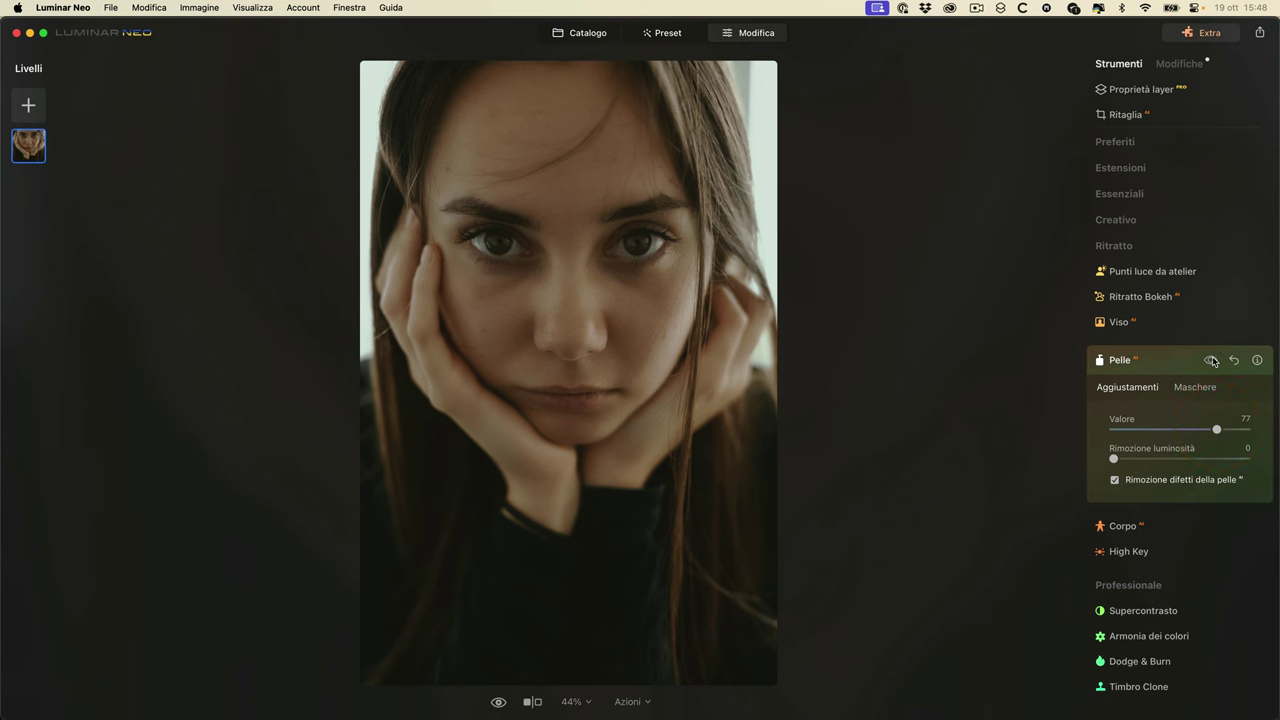
- Compare the woman's skin with and without Pelle and its defect removal, and raise Rimozione luminosità
click(1212, 360)
click(1212, 360)
click(1212, 360)
click(1115, 481)
drag(1114, 458, 1151, 458)
- Return to the catalogue and open the portrait of the man against the brick wall for editing
click(582, 33)
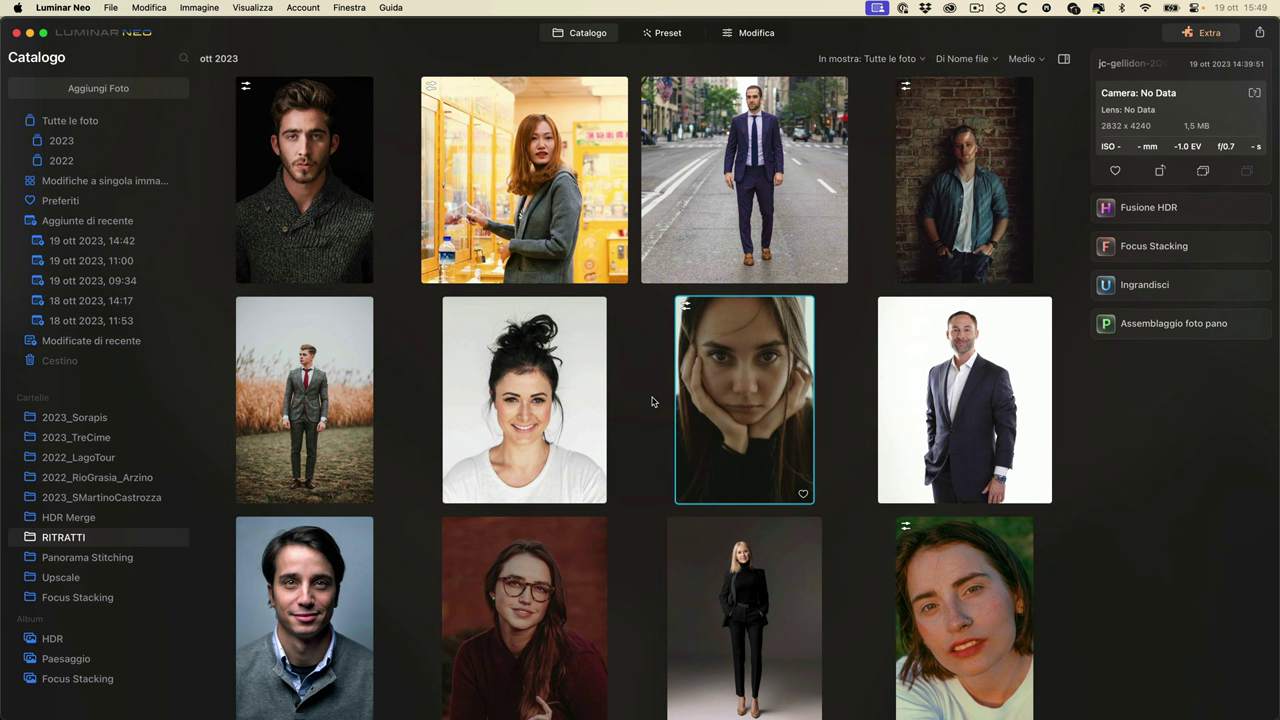
double_click(963, 228)
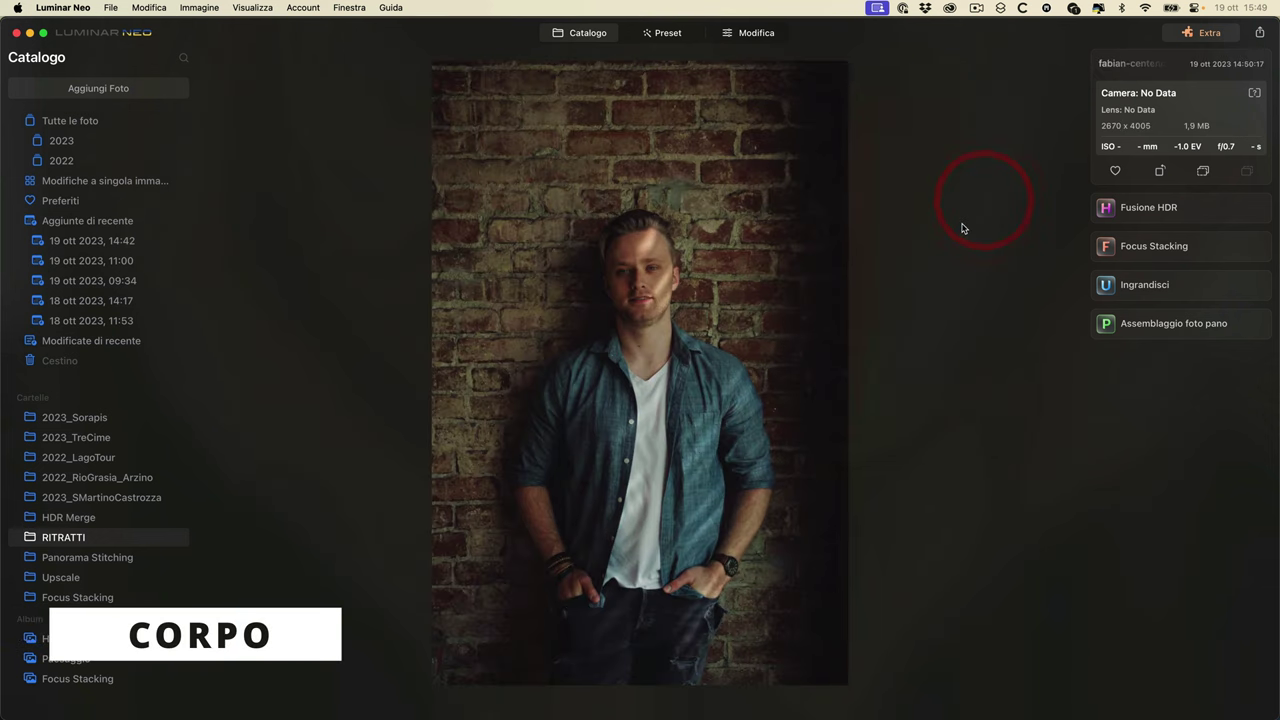
click(770, 34)
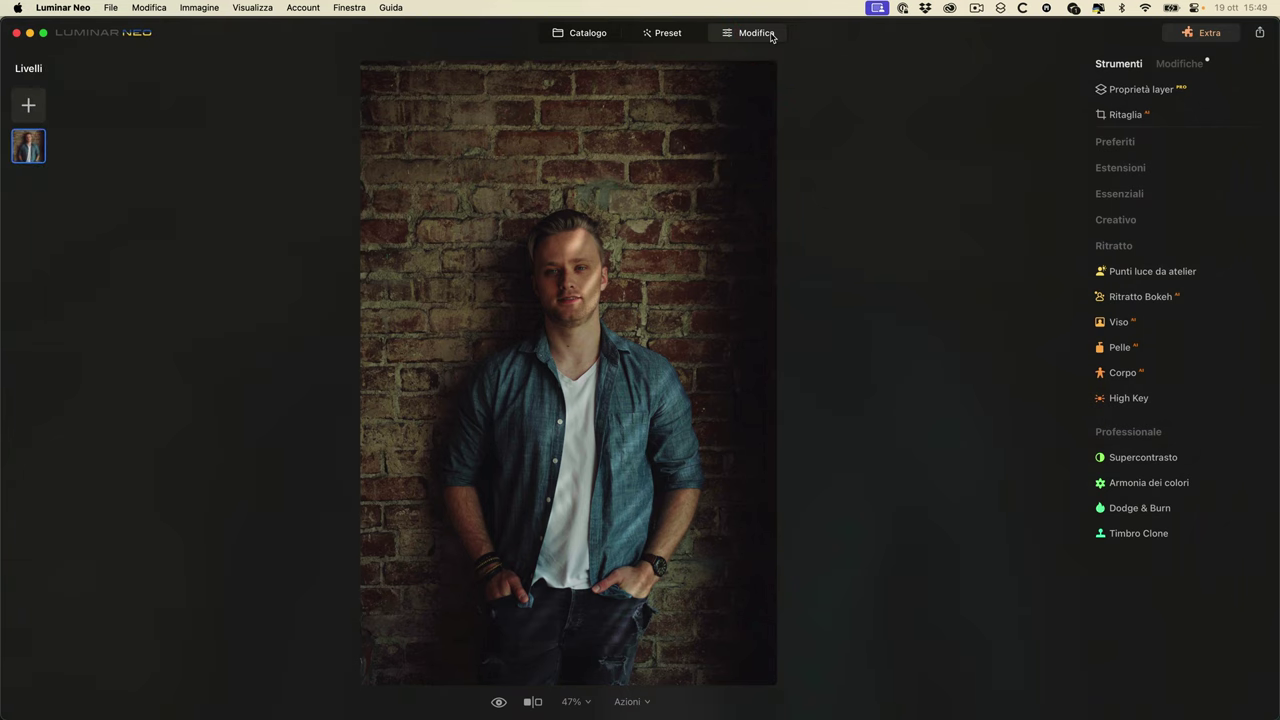
- Slim the face of the man against the brick wall with Viso's Assottiglia viso at 91
click(1117, 322)
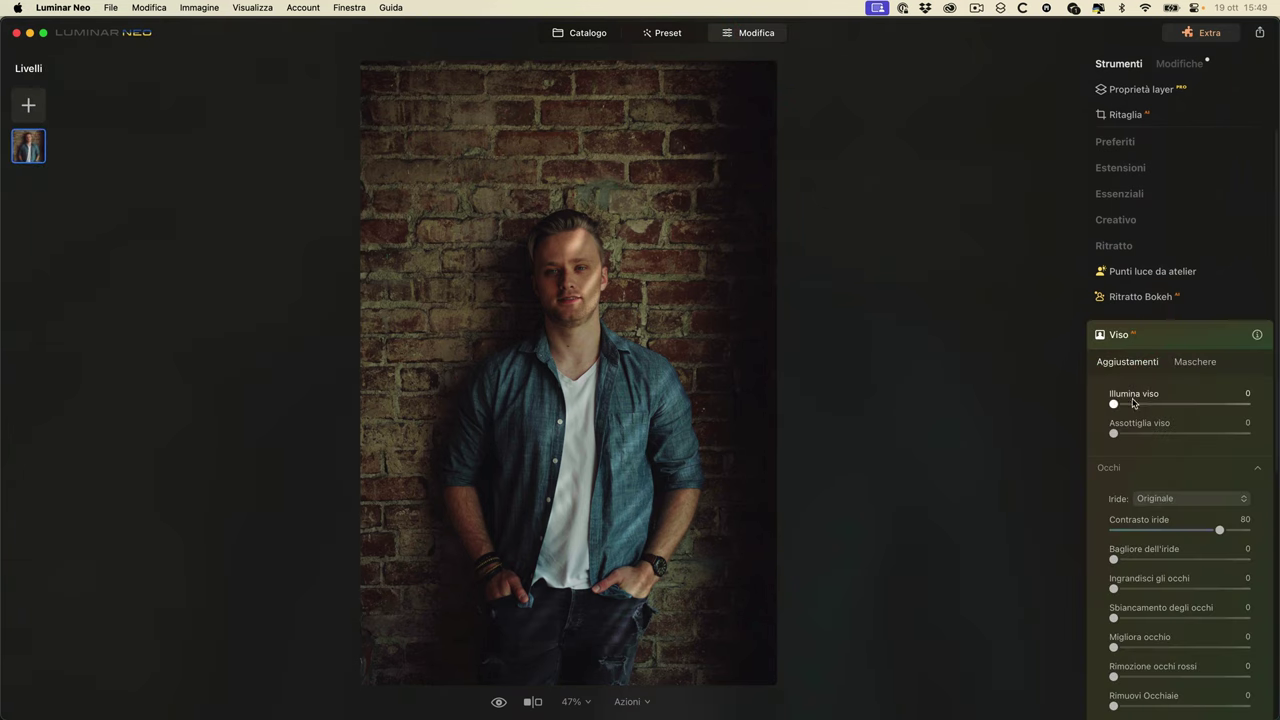
drag(1113, 435, 1236, 242)
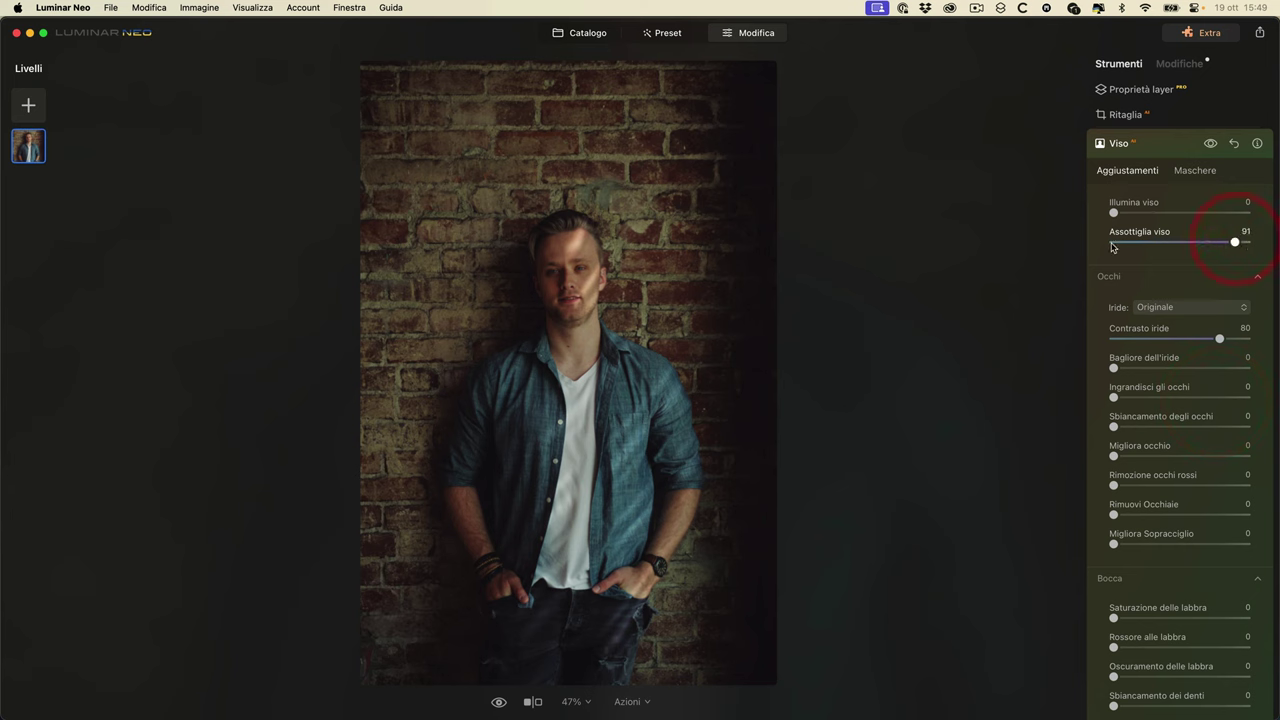
click(1116, 146)
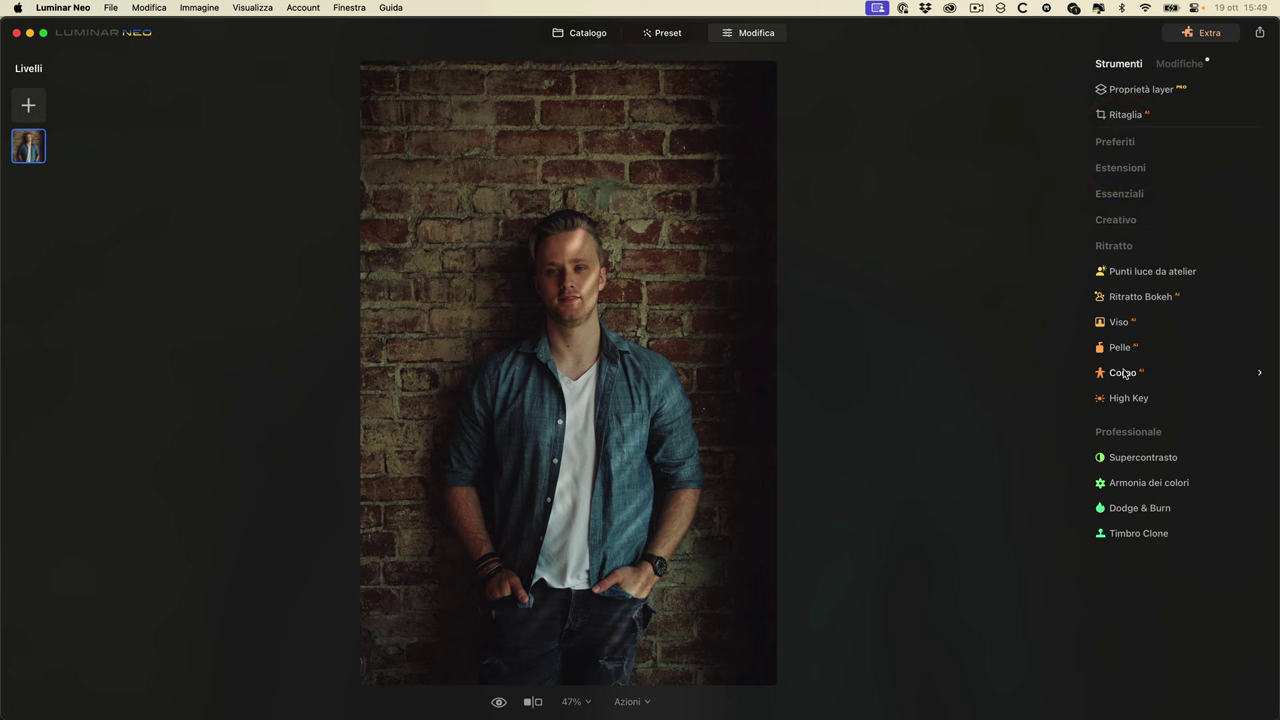
- Slim the man's body with Corpo using Forma 37 and Addome 39, and compare it before and after
click(1123, 373)
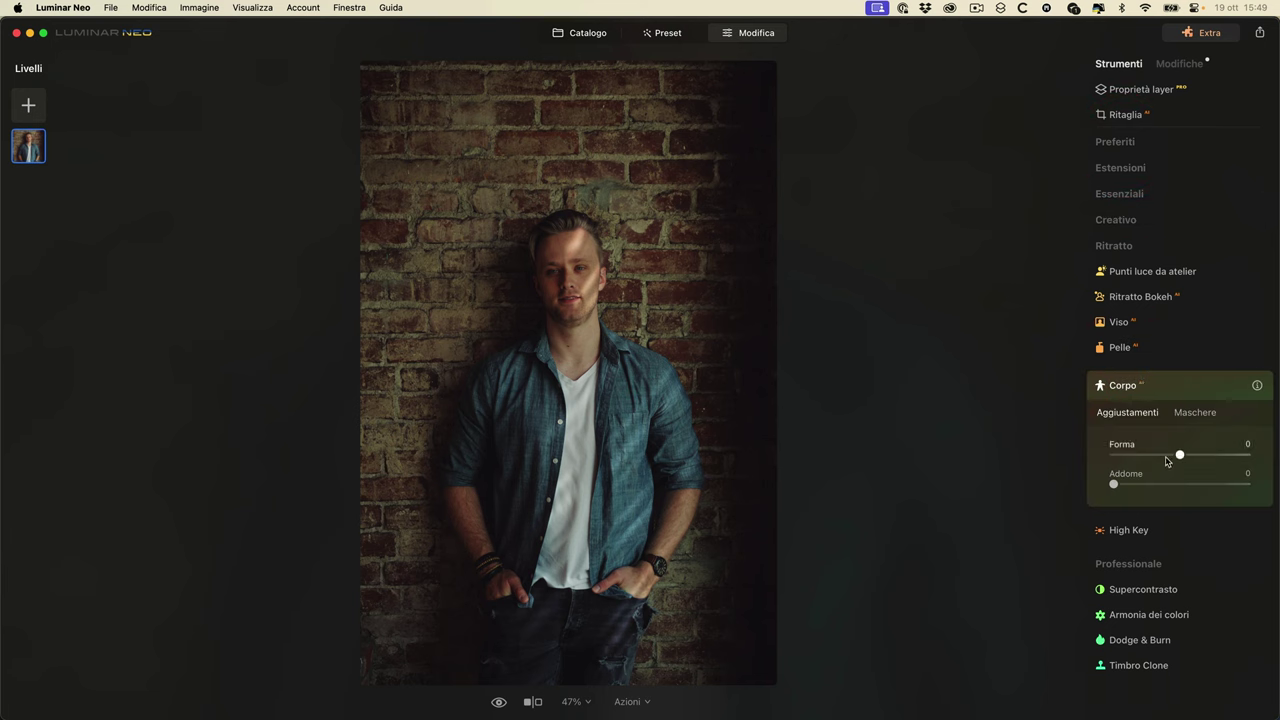
mouse_move(1182, 457)
mouse_down()
mouse_move(1242, 456)
mouse_move(1065, 458)
mouse_move(1246, 452)
mouse_move(1051, 460)
mouse_move(1205, 457)
mouse_up()
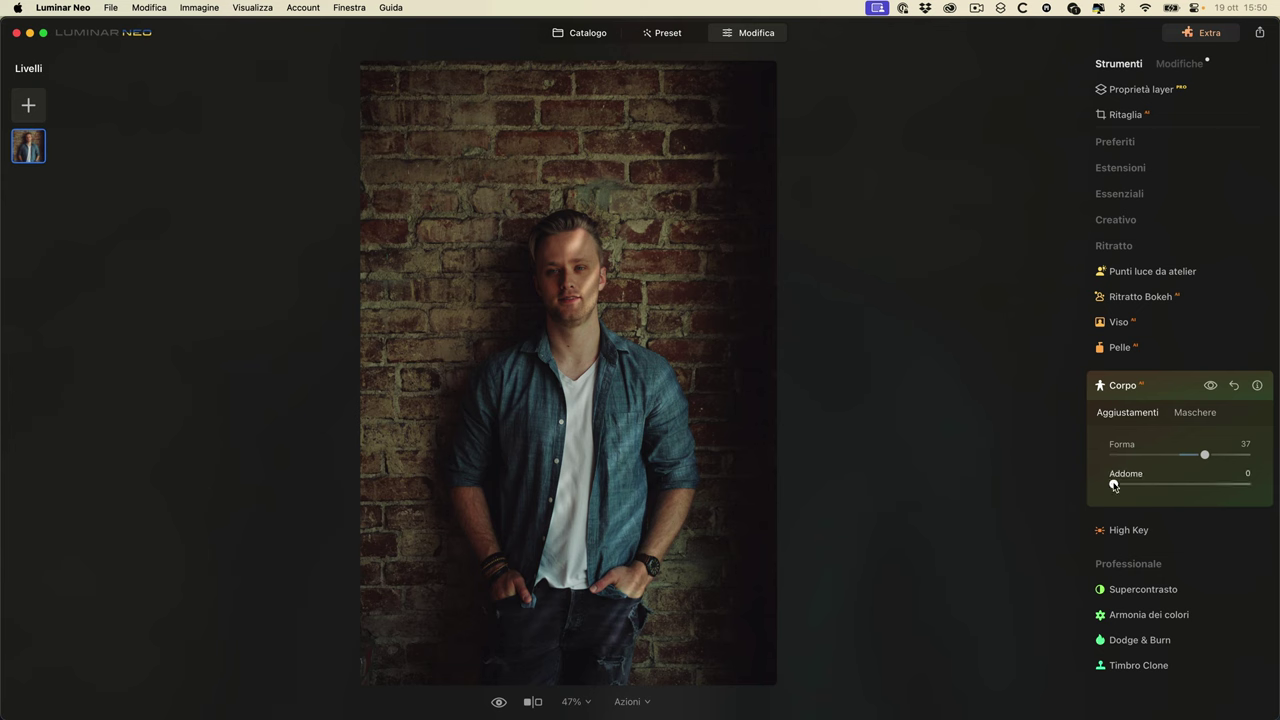
drag(1118, 484, 1166, 478)
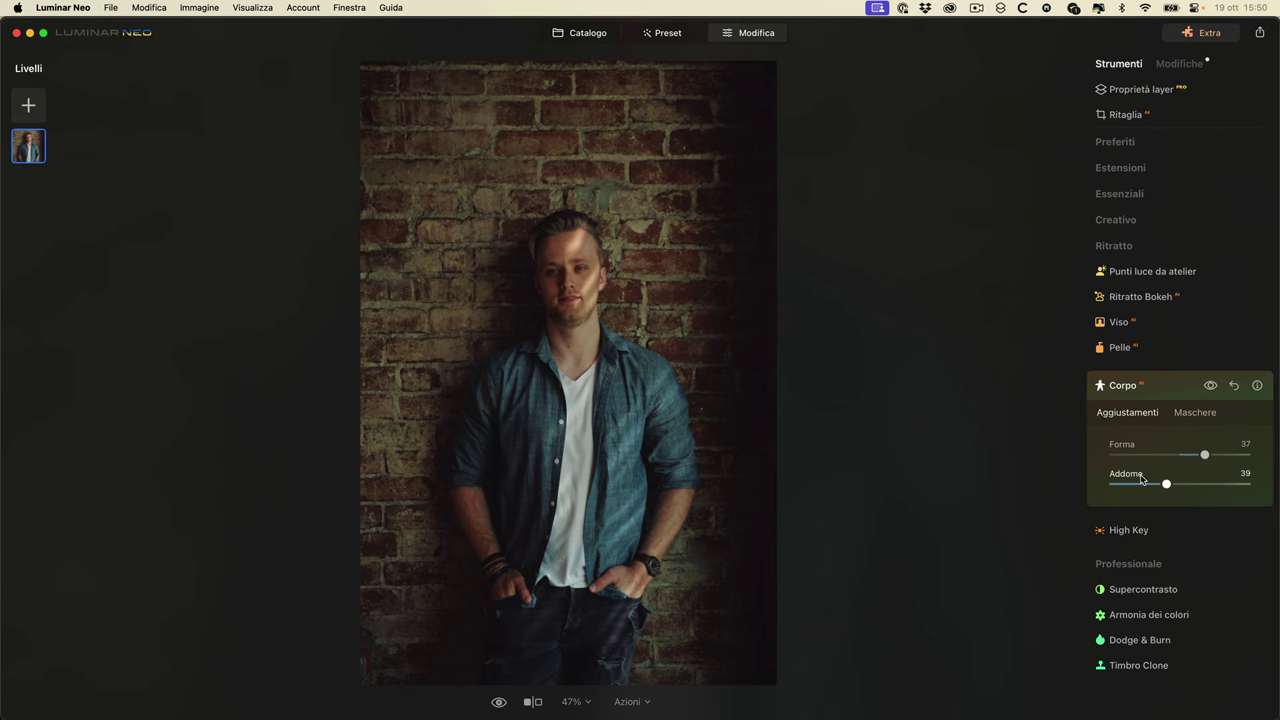
click(1211, 386)
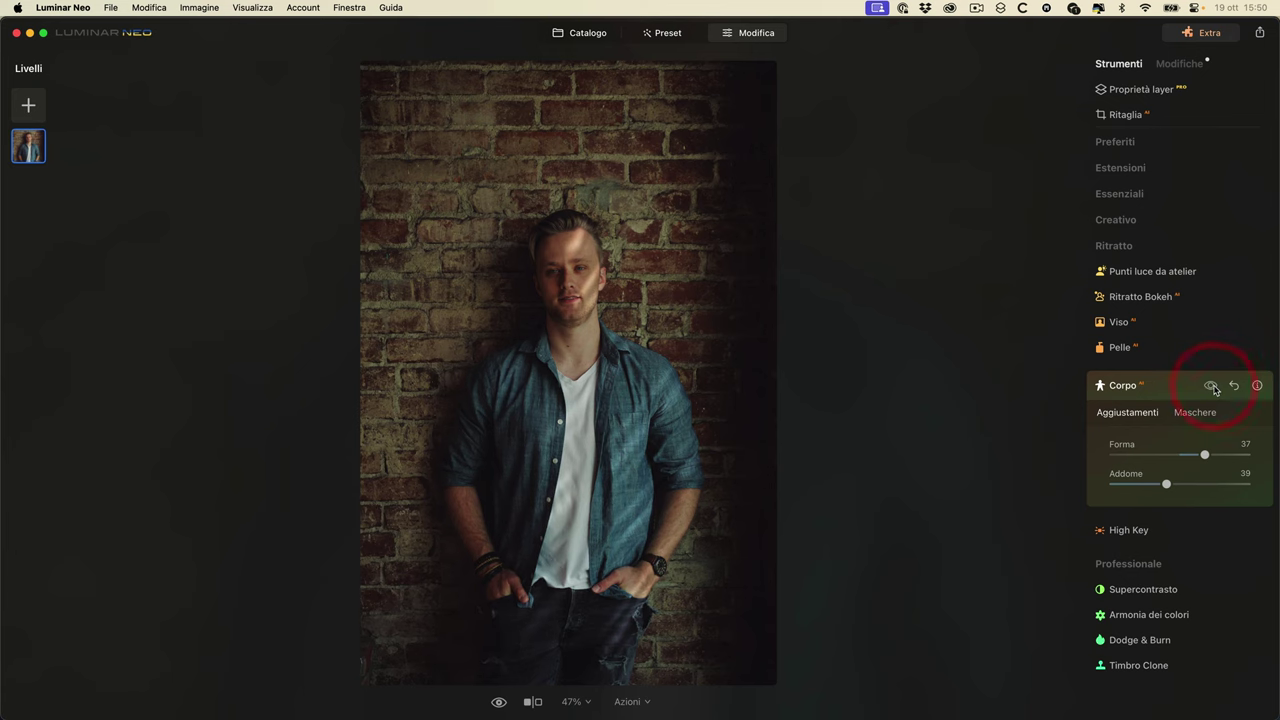
click(1213, 388)
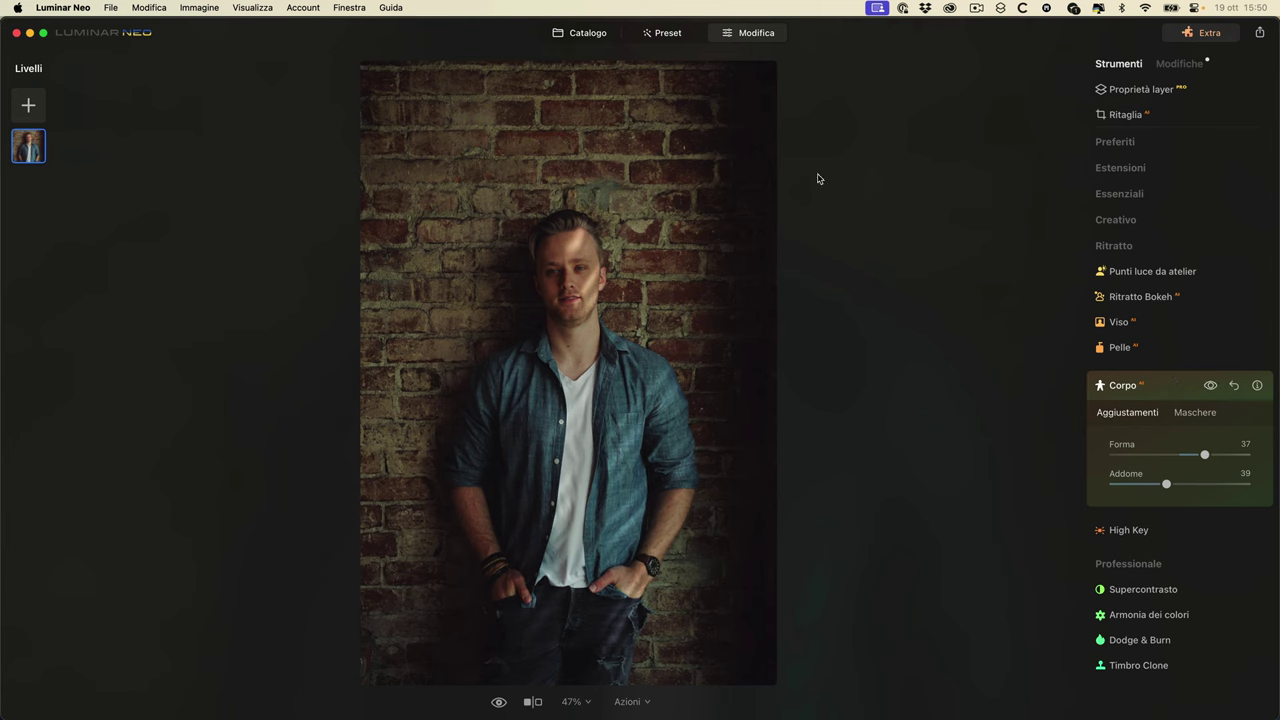
- Return to the catalogue and open the photo of the man in the grey suit in the field for editing
click(582, 34)
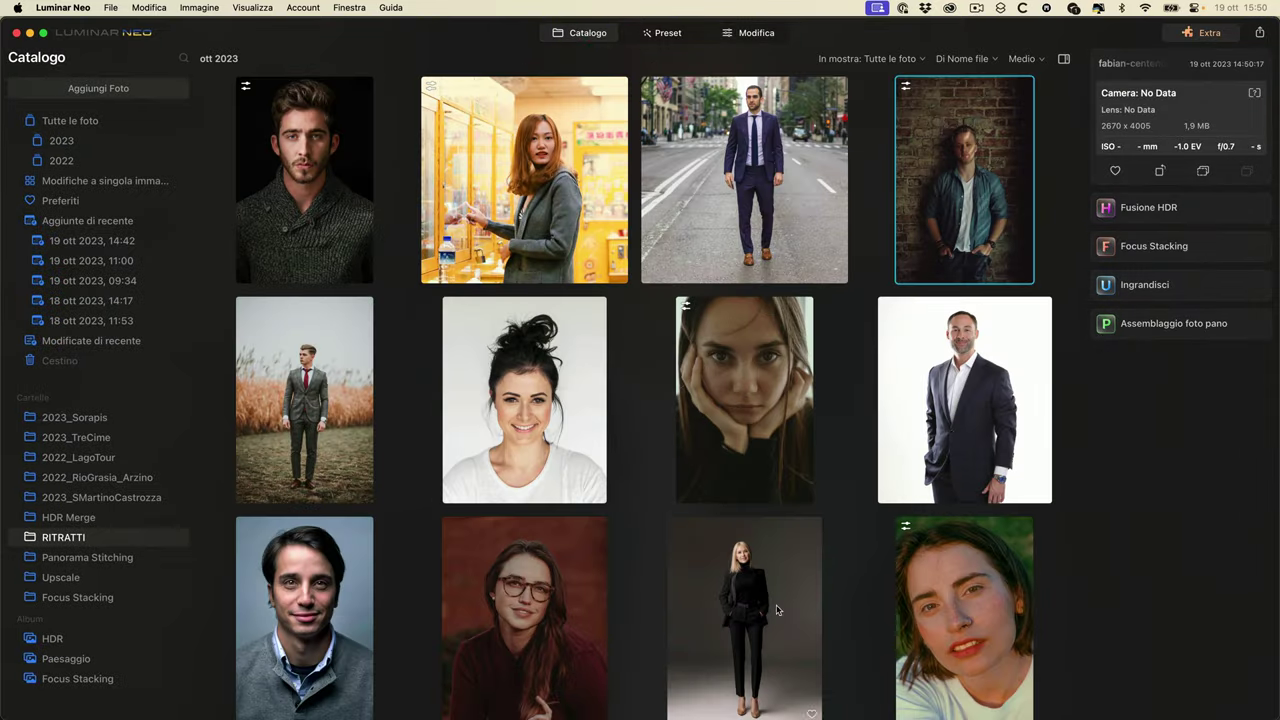
double_click(313, 422)
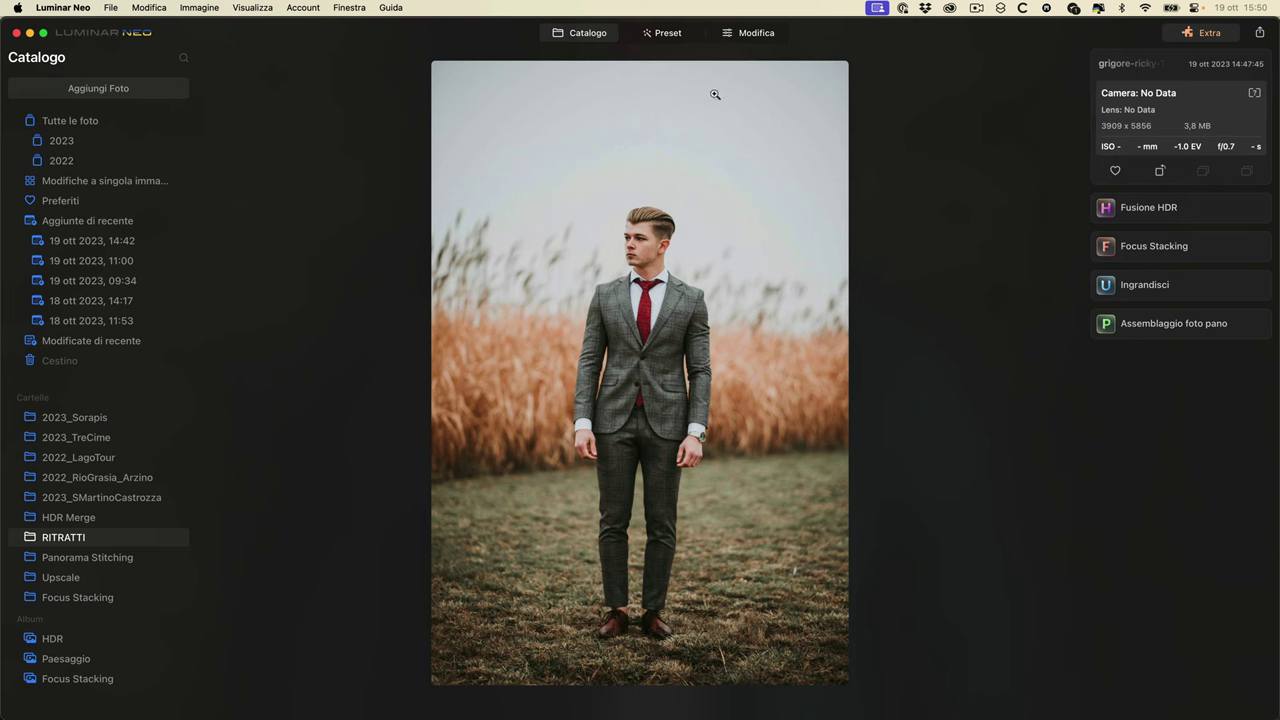
click(754, 36)
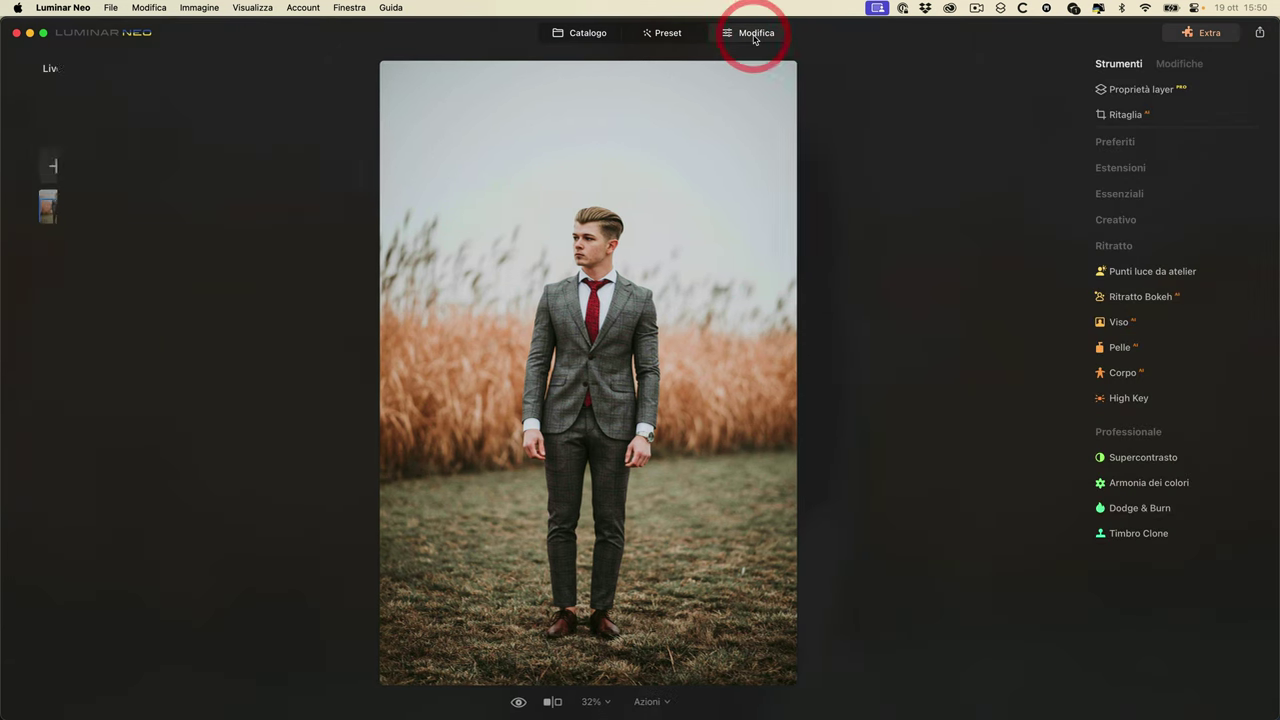
- Slim the body of the man in the grey suit with Corpo's Forma at 44 and raise Addome slightly
click(1126, 374)
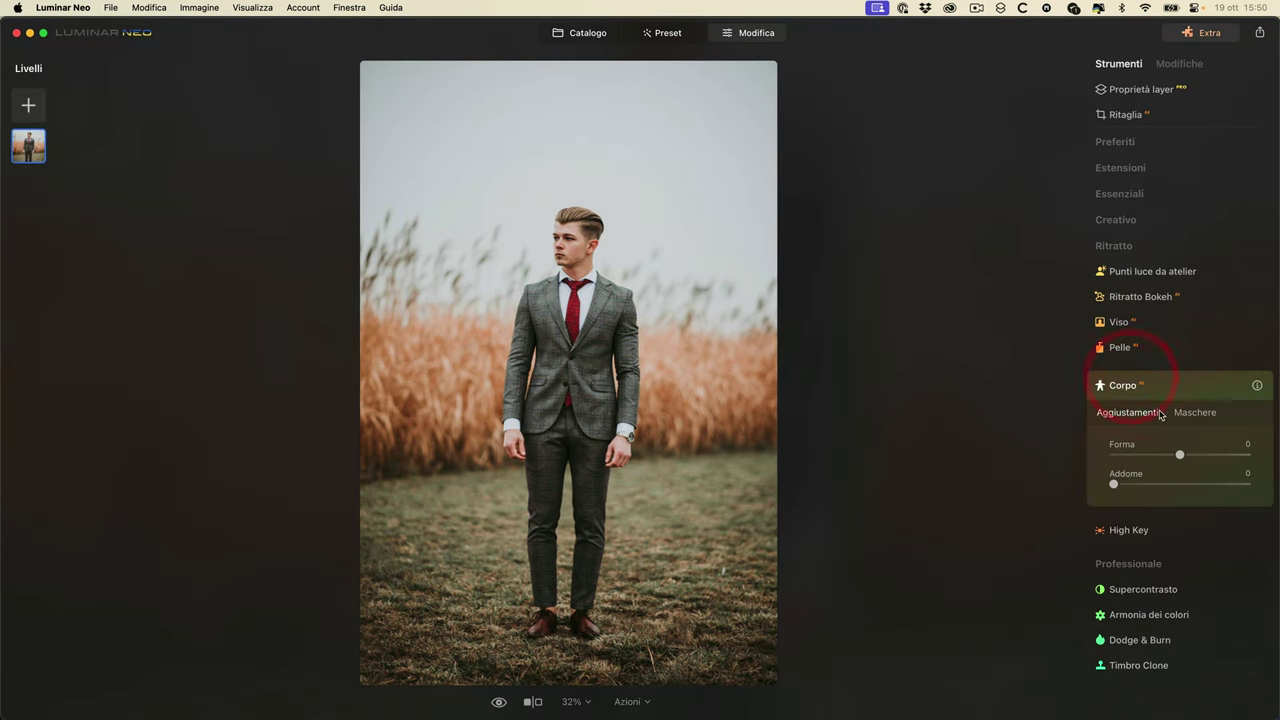
drag(1181, 456, 1209, 455)
click(1154, 466)
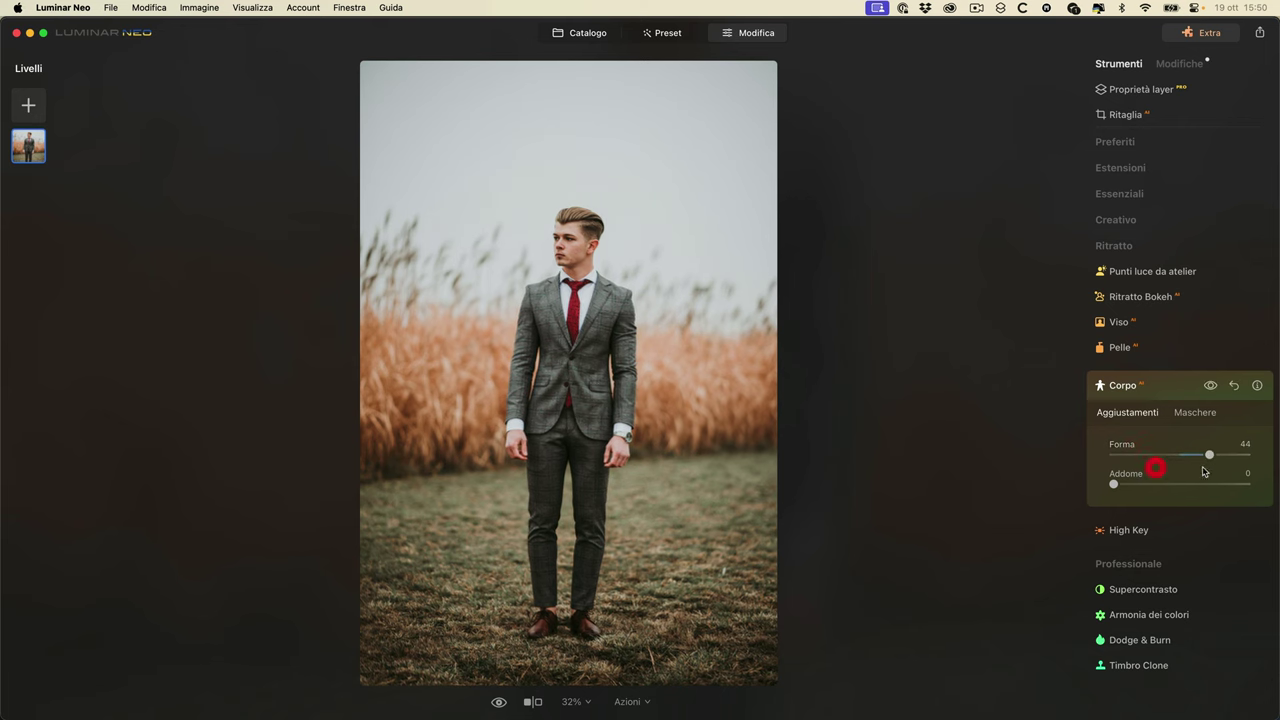
drag(1115, 486, 1138, 484)
- Compare the man in the grey suit with and without the Corpo adjustments
click(1211, 386)
click(1211, 386)
click(1211, 386)
click(1211, 386)
click(1211, 386)
- Return to the catalogue and open the photo of the man in the blue suit on the city street for editing
click(580, 33)
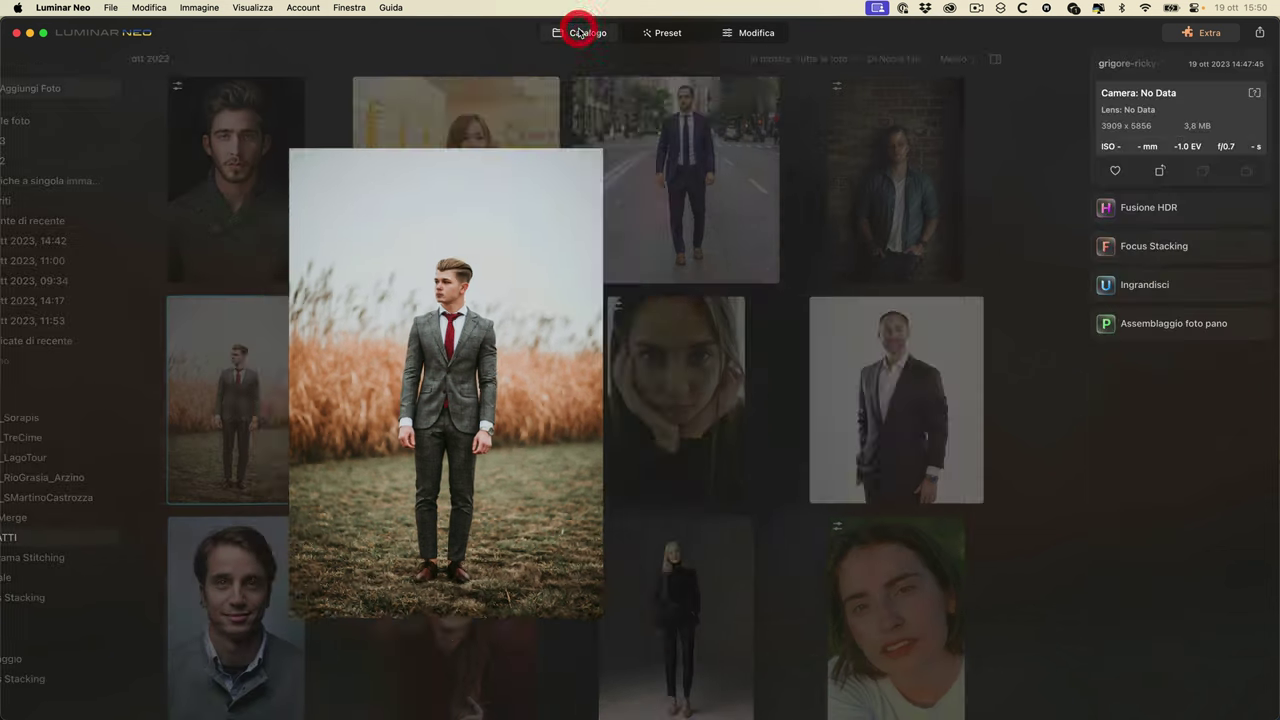
scroll(672, 654, down, 1)
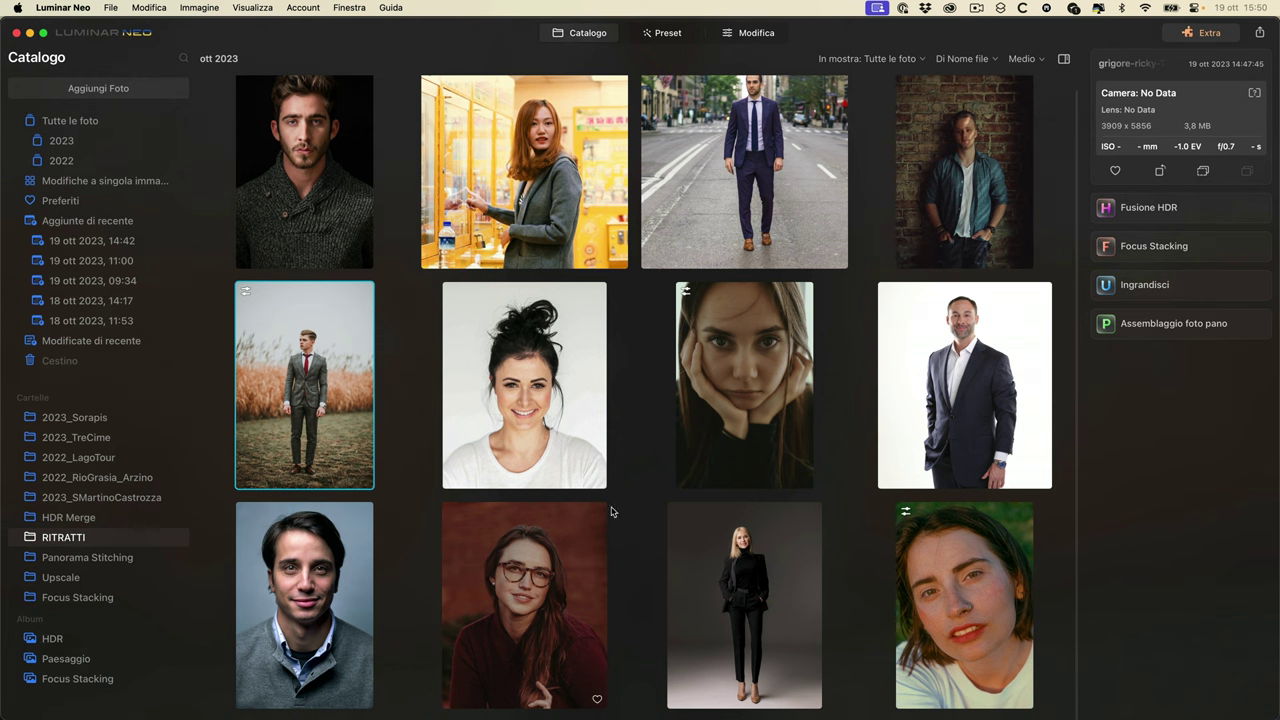
scroll(612, 512, up, 1)
double_click(762, 148)
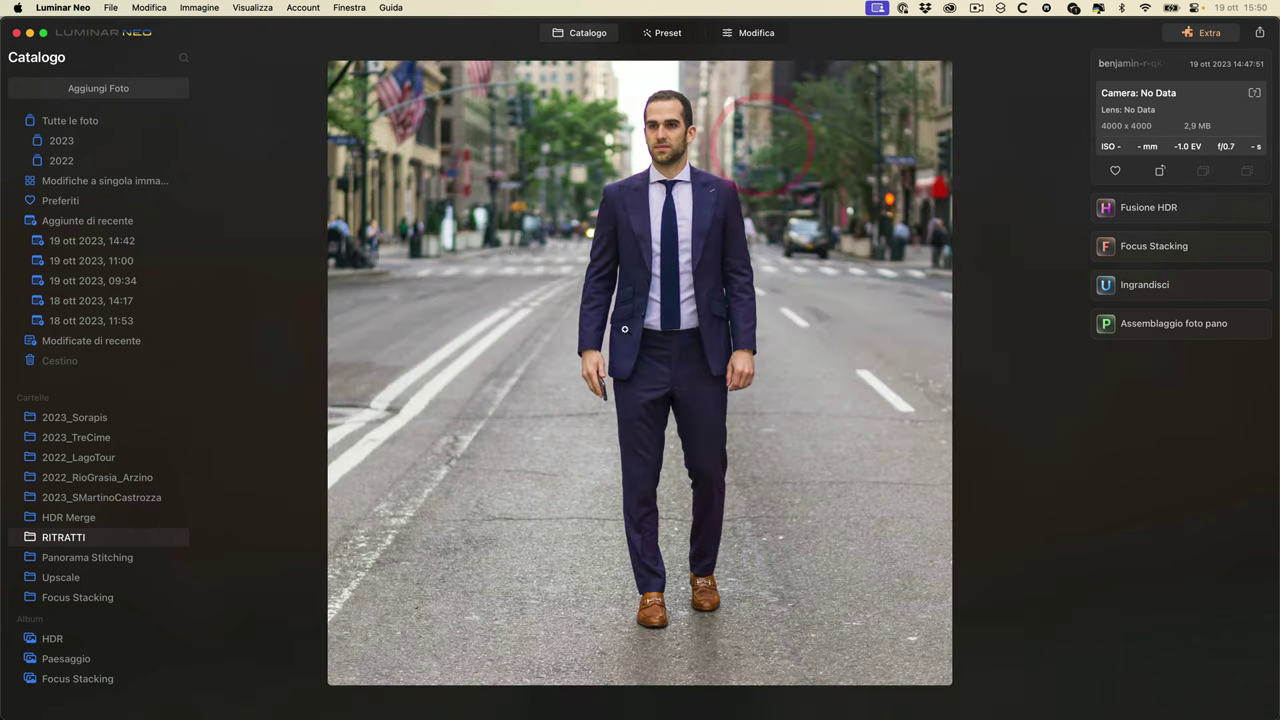
click(754, 33)
- Slim the body of the man in the blue suit with Corpo using Forma 62 and Addome 23
click(1124, 382)
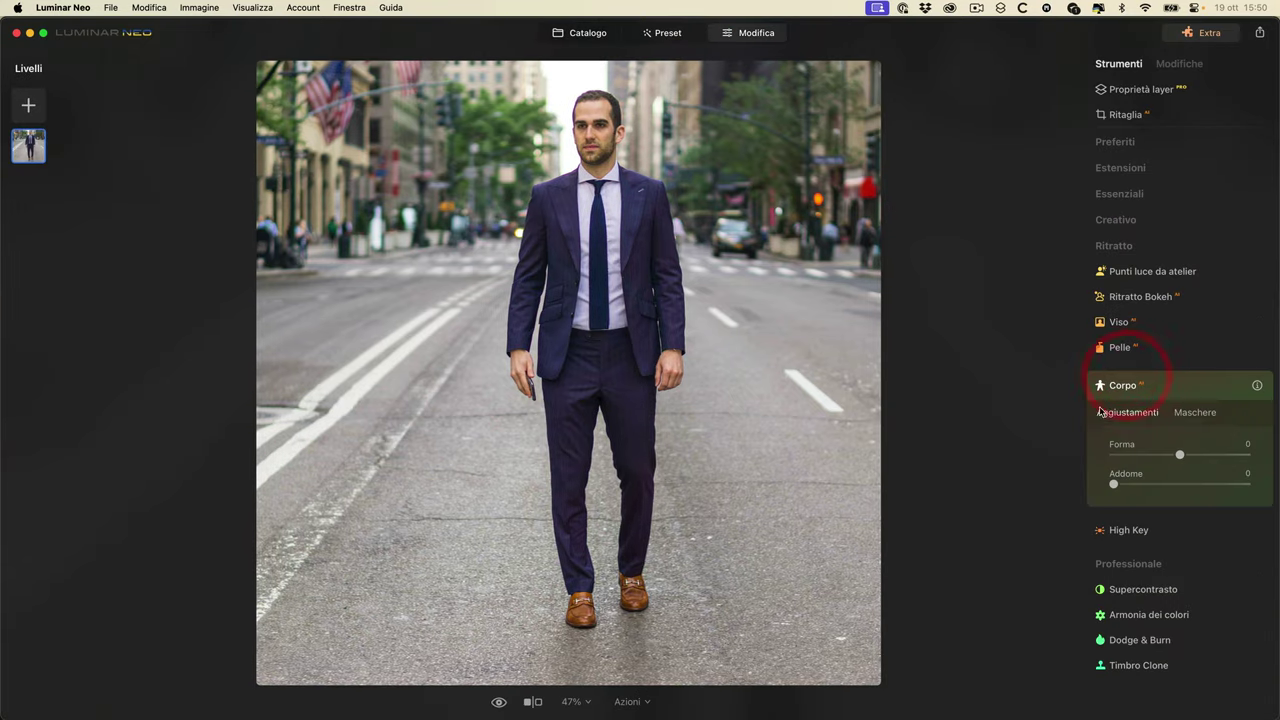
drag(1189, 455, 1215, 454)
drag(1113, 484, 1144, 484)
mouse_move(1213, 454)
mouse_down()
mouse_move(1189, 457)
mouse_move(1221, 457)
mouse_up()
click(951, 434)
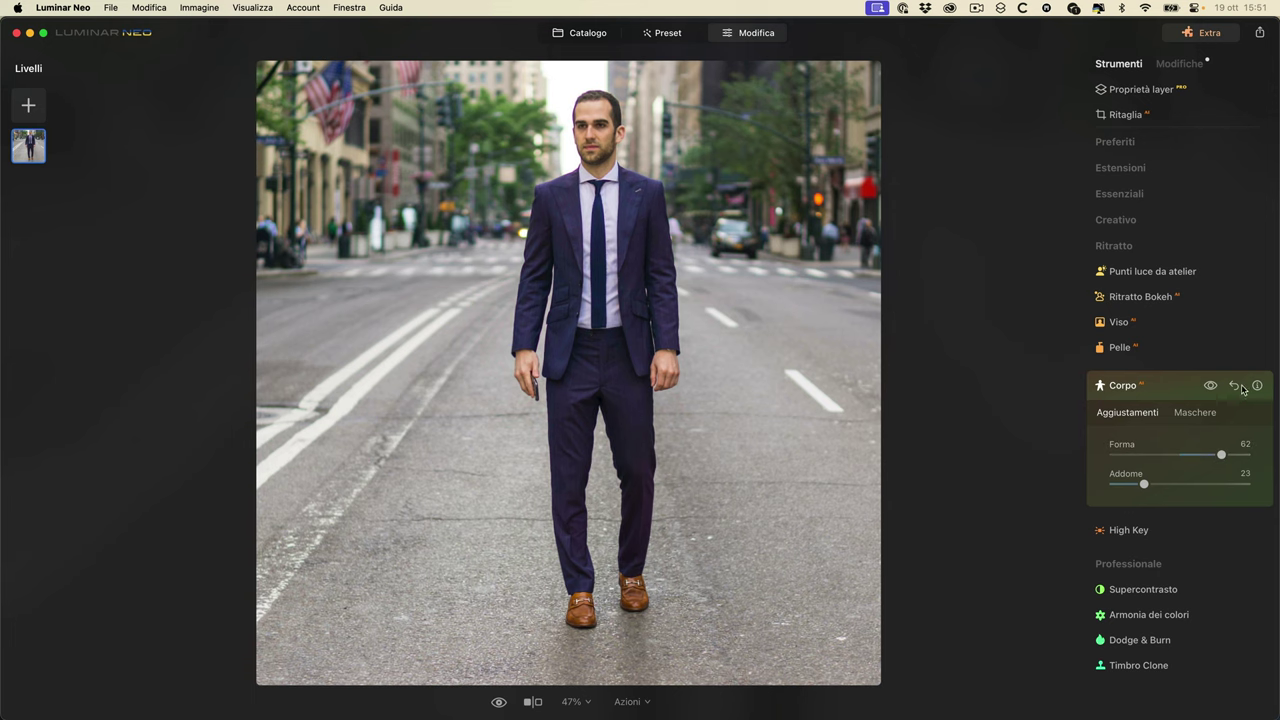
- Compare the man in the blue suit with and without the Corpo adjustments
click(1210, 386)
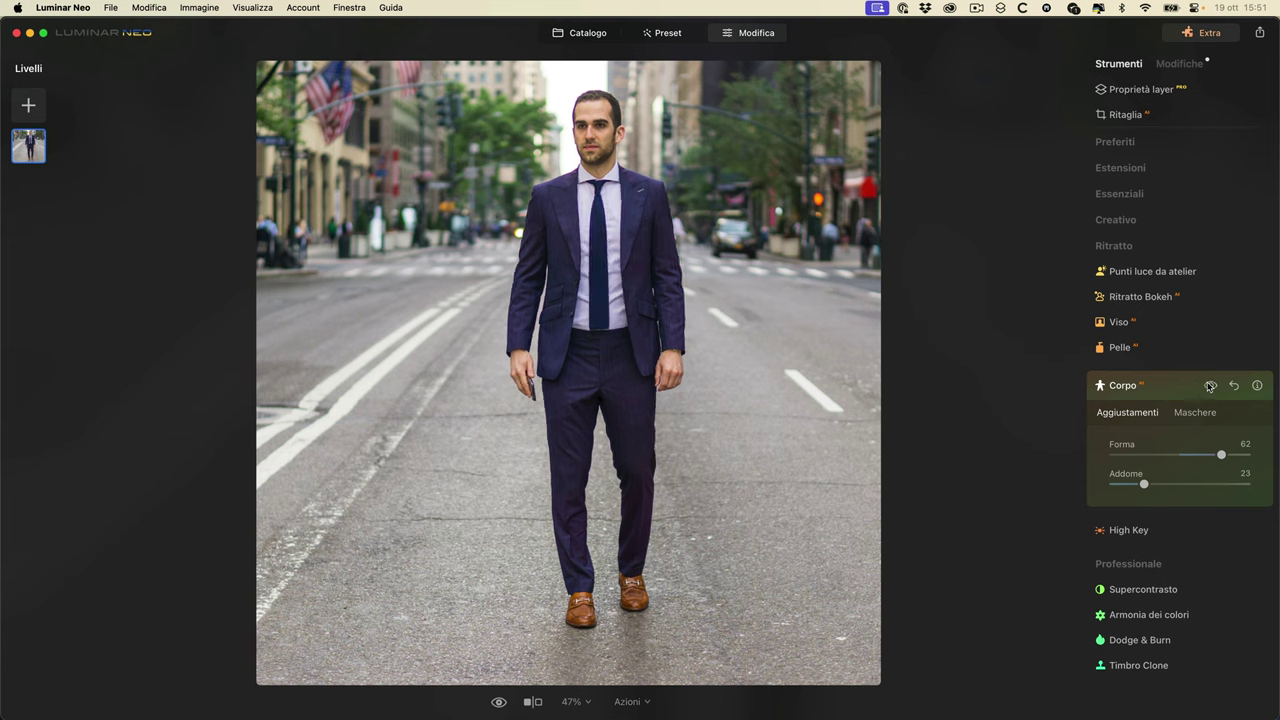
click(1210, 386)
click(1210, 386)
click(1210, 386)
- Set Viso's Assottiglia viso to 80 and Ingrandisci gli occhi to 40 on the man in the blue suit, after trying the maximum eye enlargement
click(1117, 320)
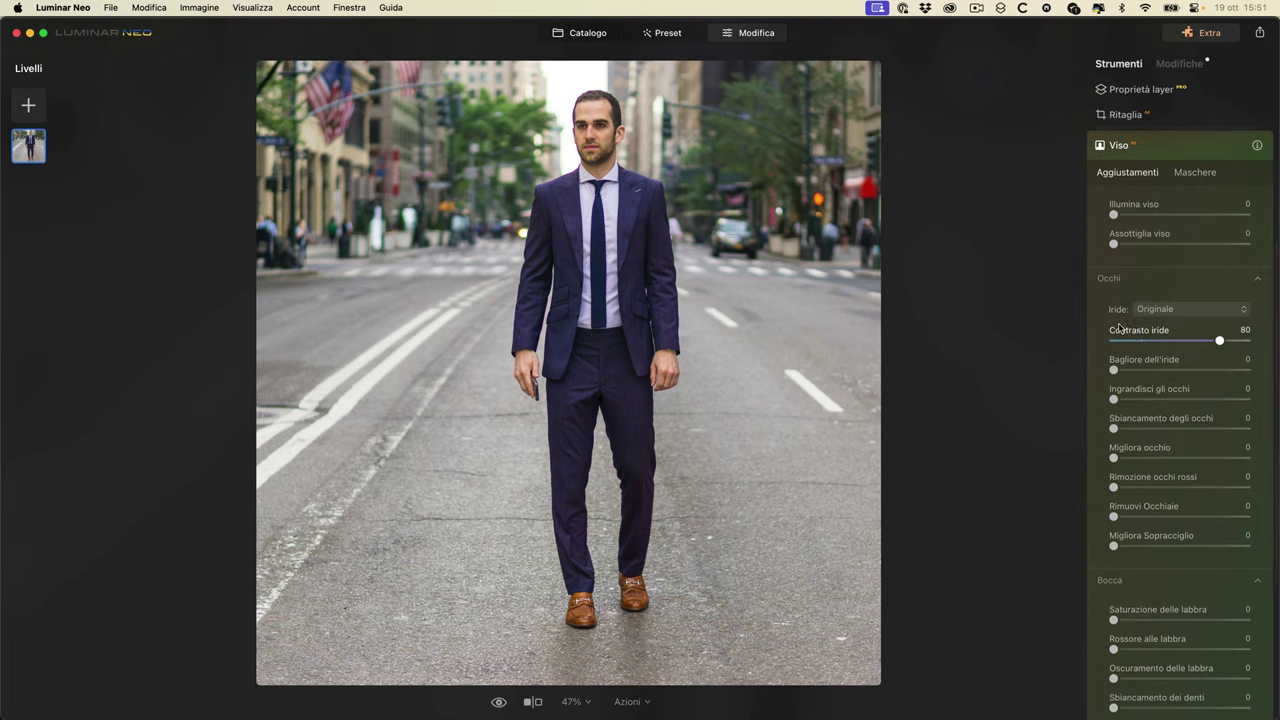
drag(1114, 243, 1220, 243)
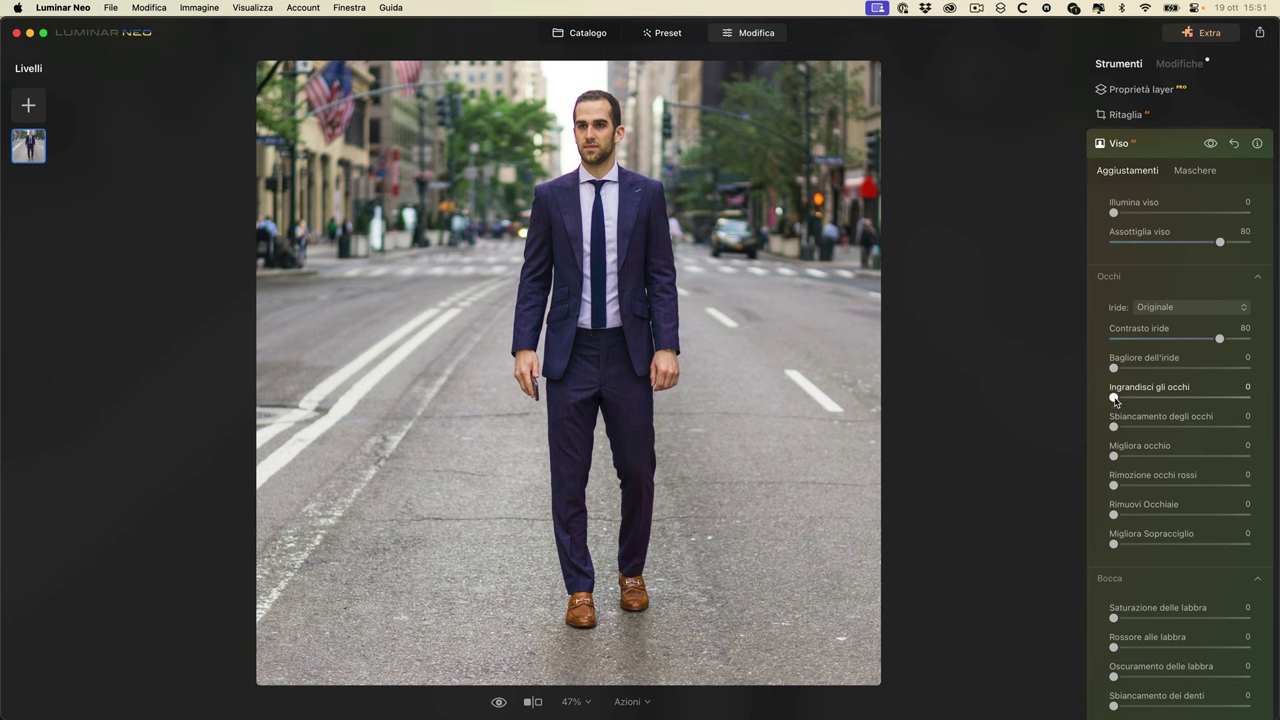
drag(1115, 400, 1250, 397)
key(super+z)
key(super+shift+z)
key(super+z)
key(super+shift+z)
key(super+z)
mouse_move(1150, 376)
mouse_down()
mouse_move(1187, 387)
mouse_move(1166, 390)
mouse_up()
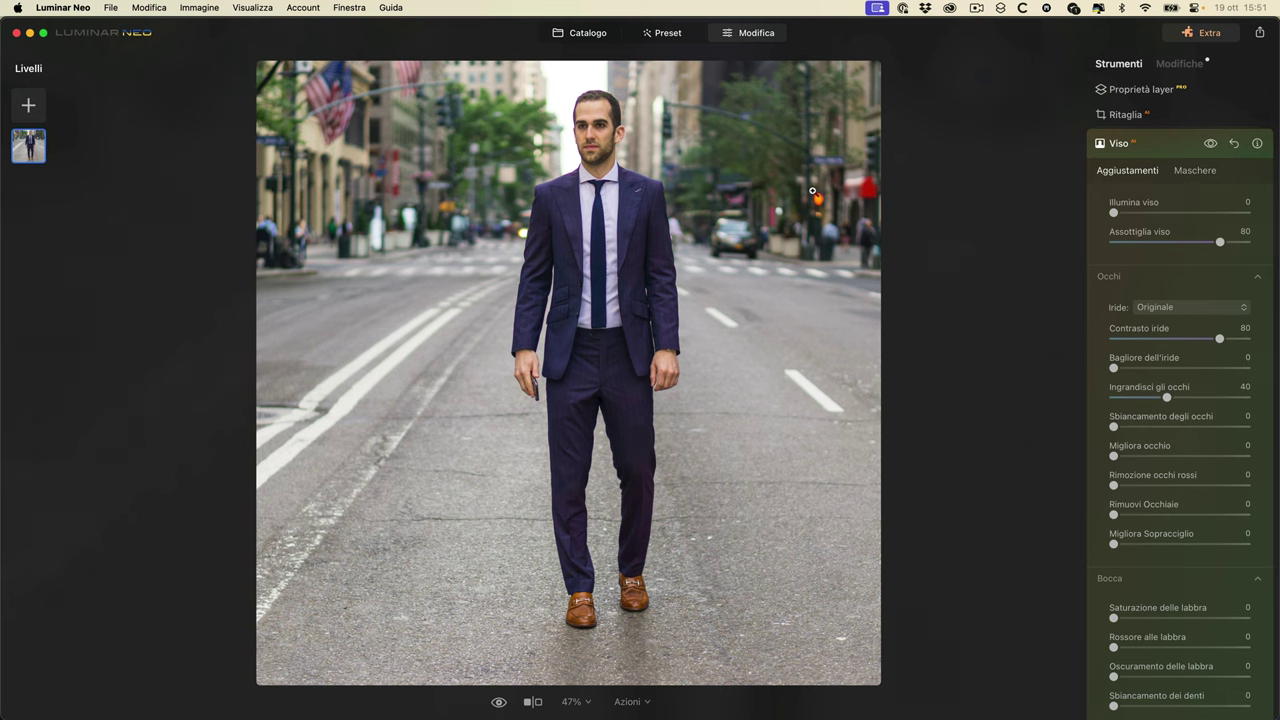
- Compare the man in the blue suit with and without Viso, and then with and without all edits
click(1210, 144)
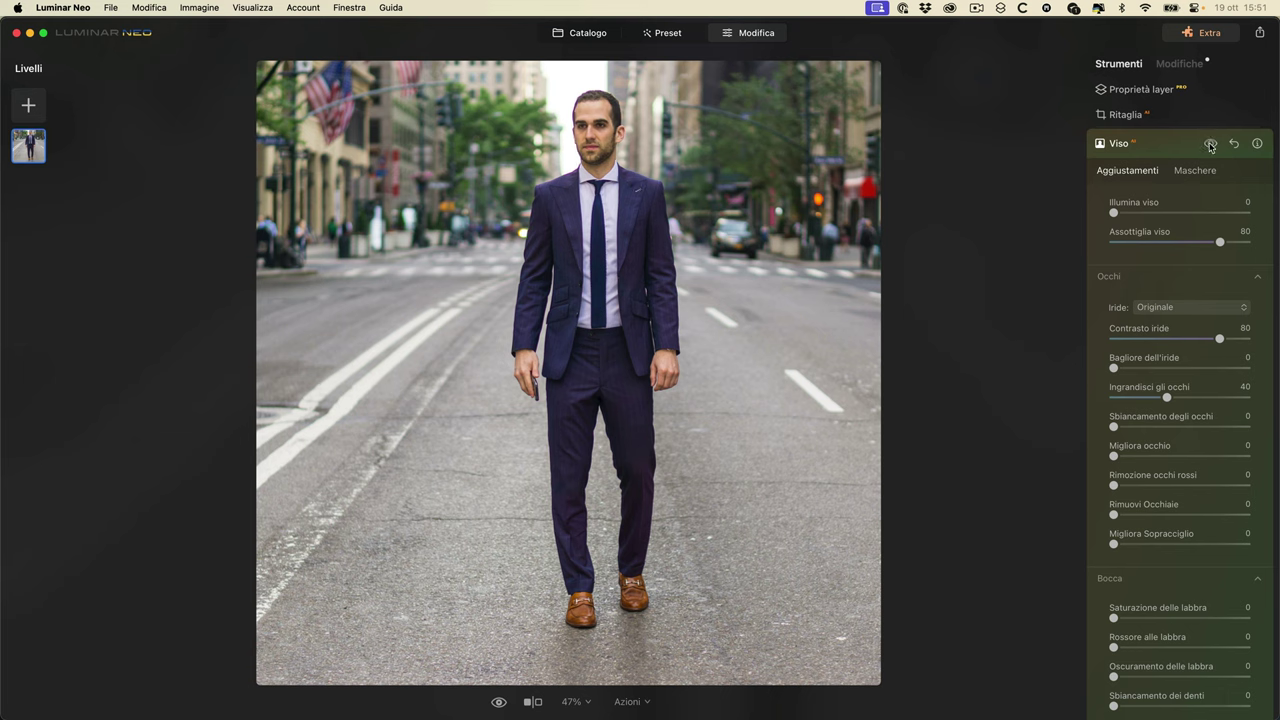
click(1115, 143)
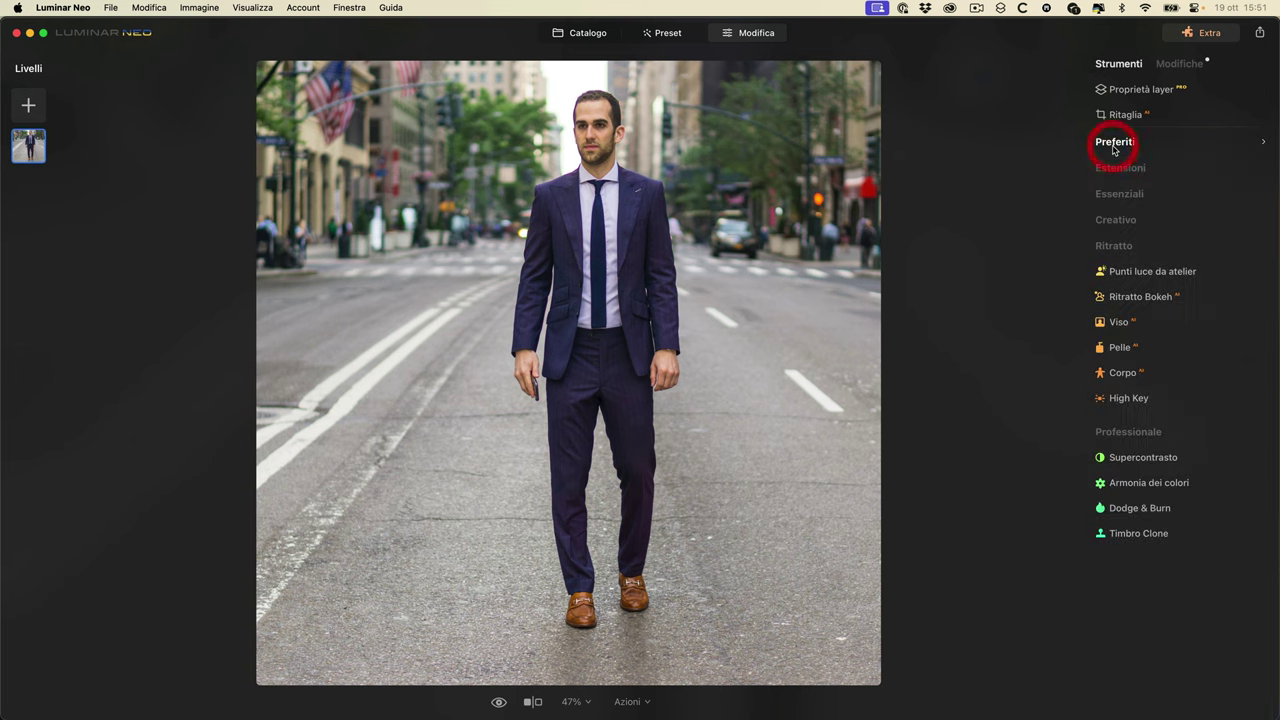
click(497, 704)
click(497, 704)
click(497, 704)
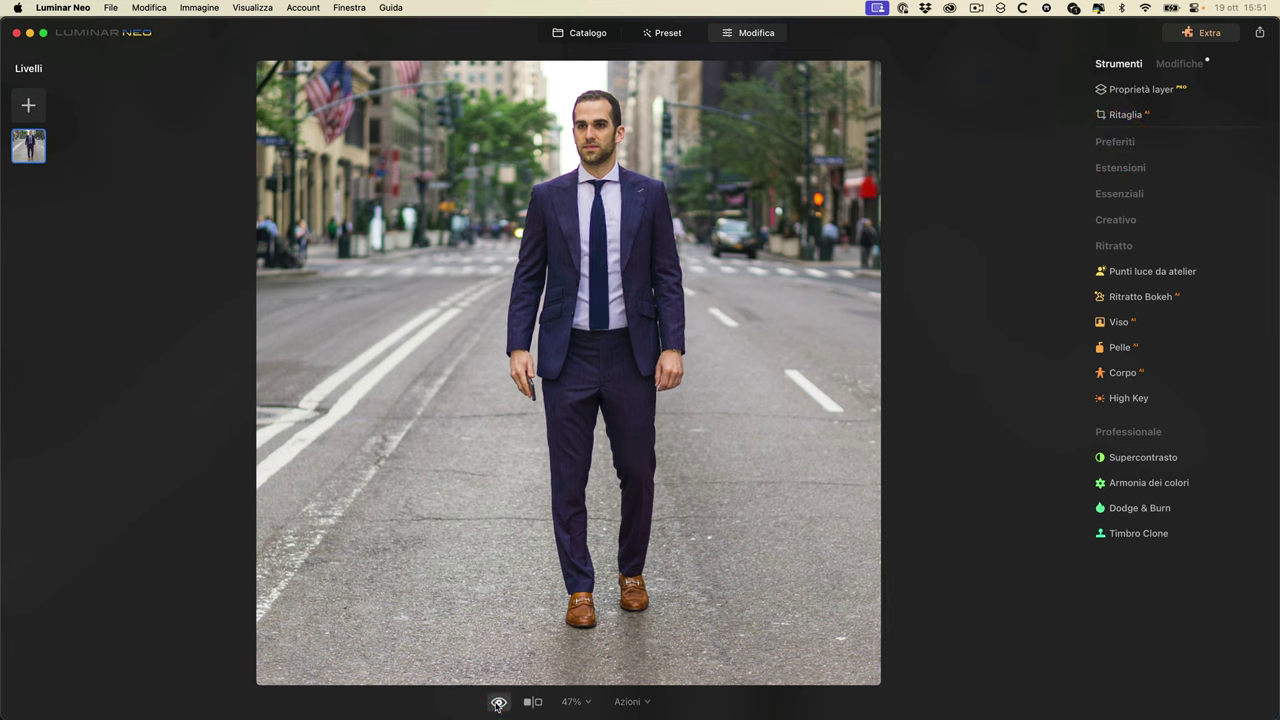
click(497, 704)
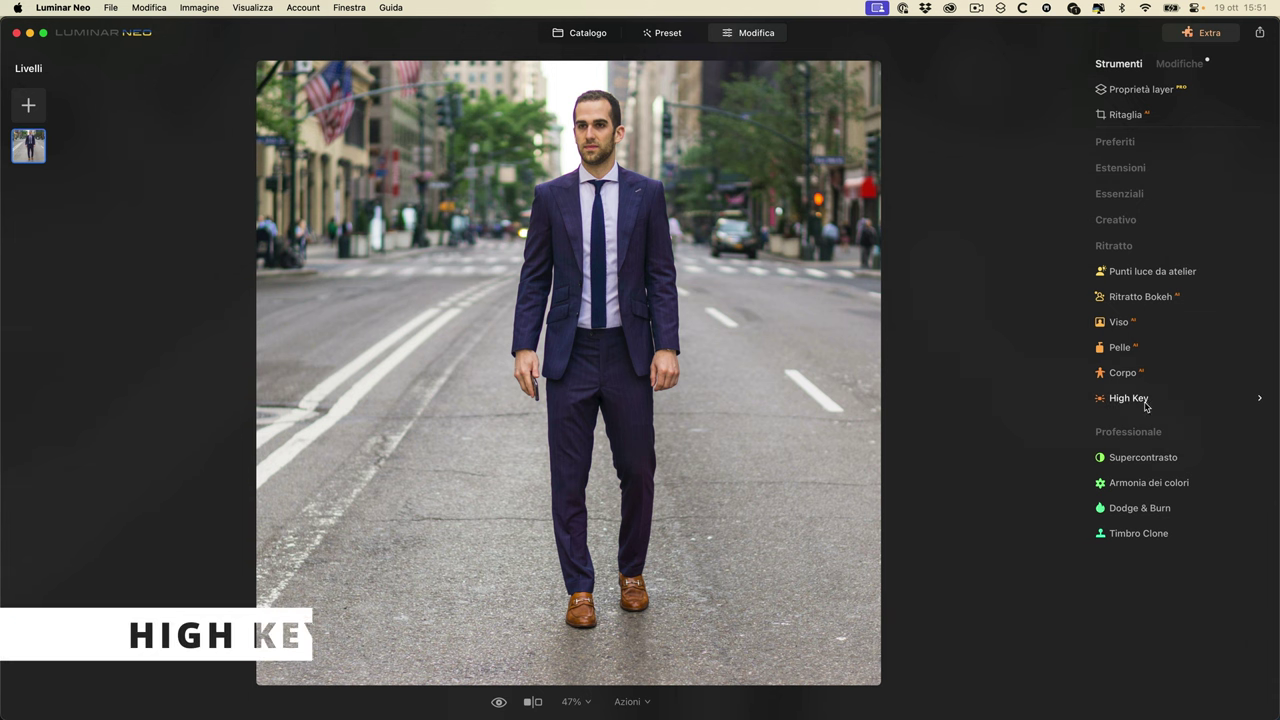
- Return to the catalogue and open the portrait of the smiling woman in the white T-shirt for editing
click(598, 34)
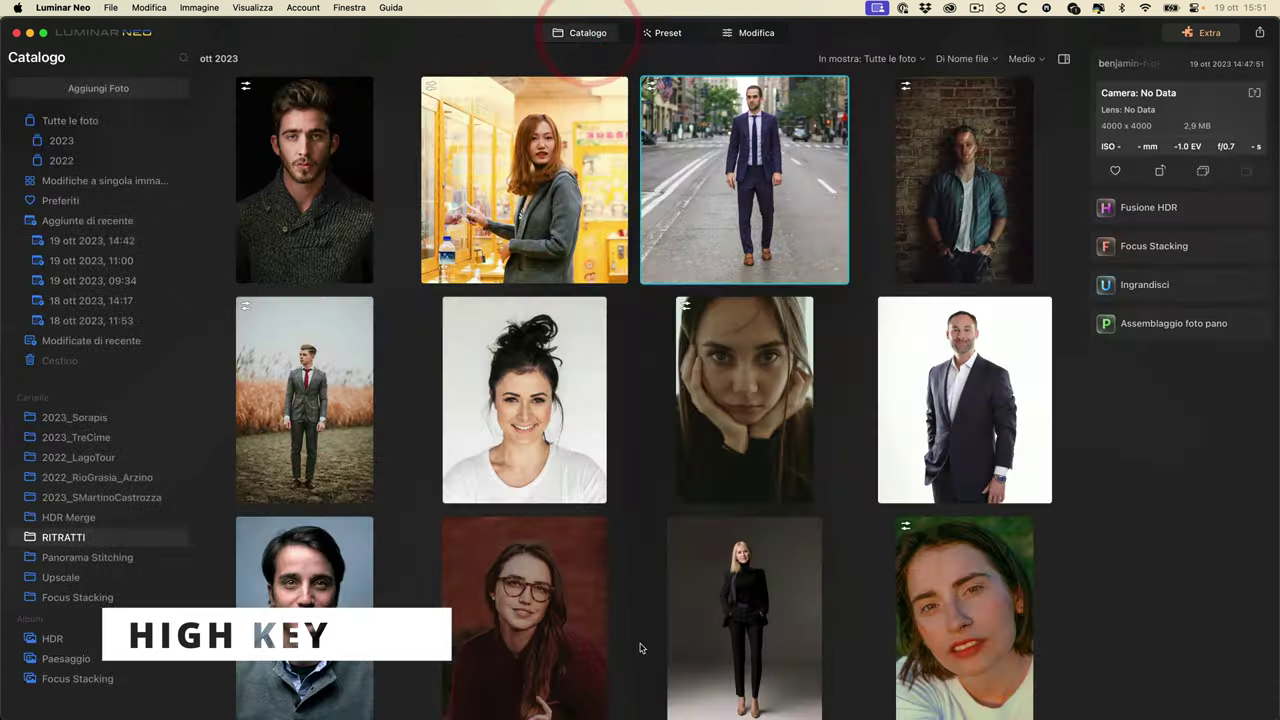
scroll(628, 485, down, 1)
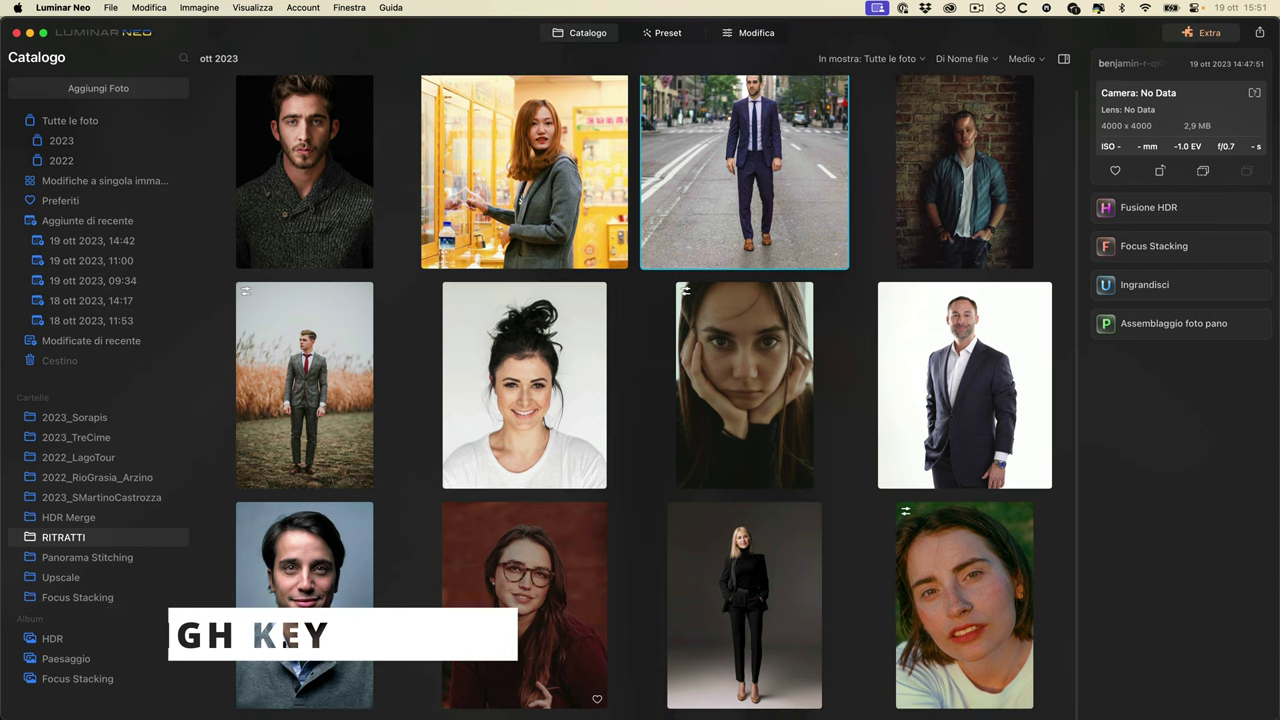
double_click(556, 452)
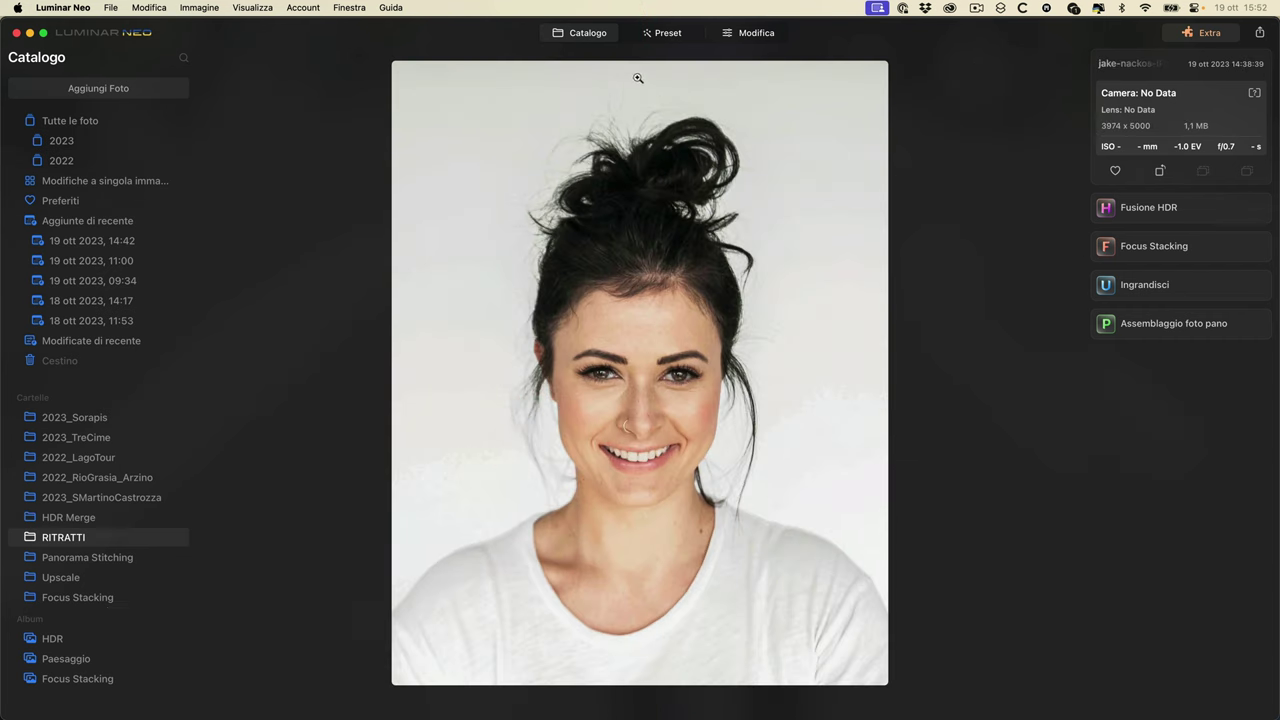
click(766, 34)
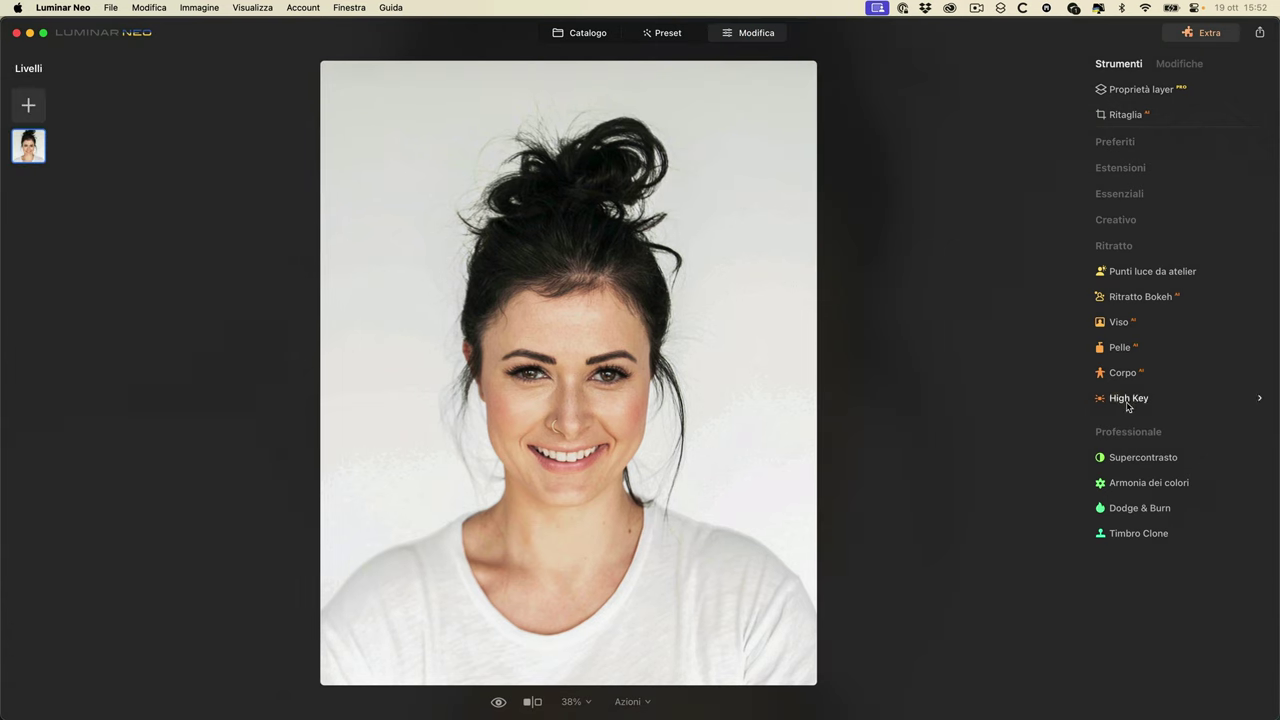
- Apply High Key to the smiling woman with Valore 60, High Key standard 100, High Key dinamico 82 and Neri 46, and compare the result
click(1127, 400)
drag(1113, 480, 1253, 510)
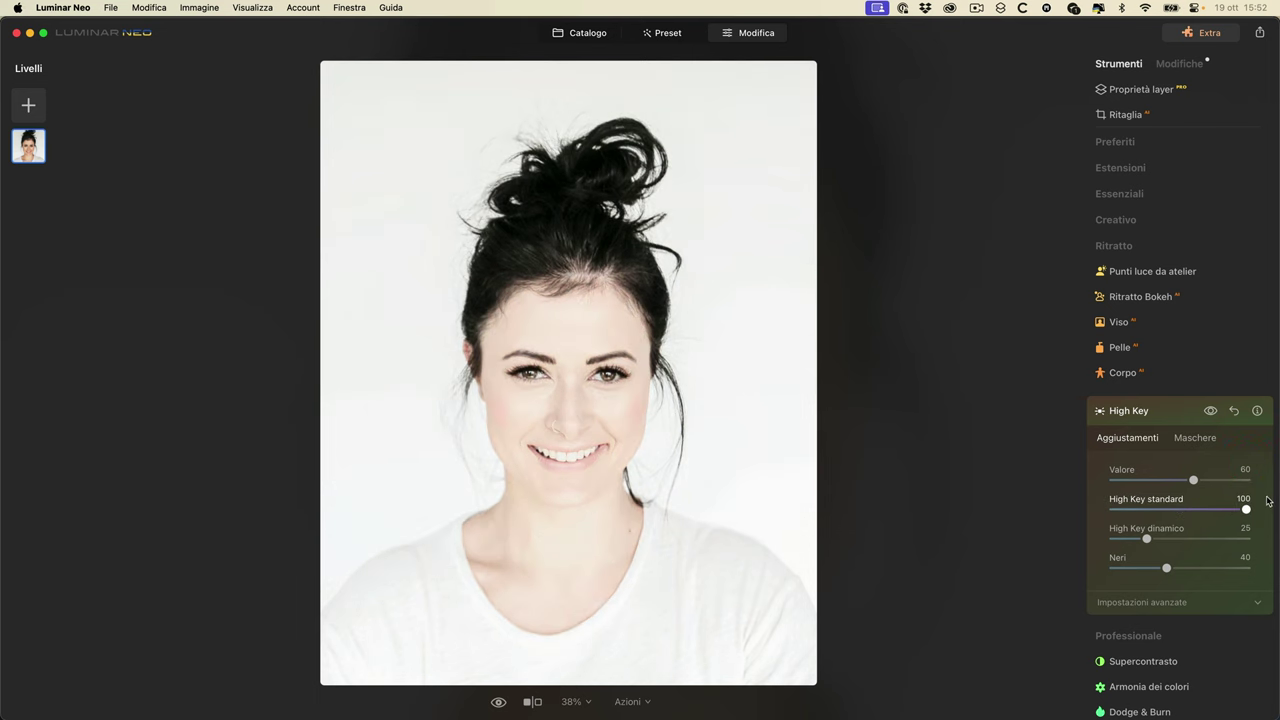
drag(1148, 538, 1223, 537)
mouse_move(1166, 567)
mouse_down()
mouse_move(1138, 570)
mouse_move(1203, 569)
mouse_move(1175, 568)
mouse_up()
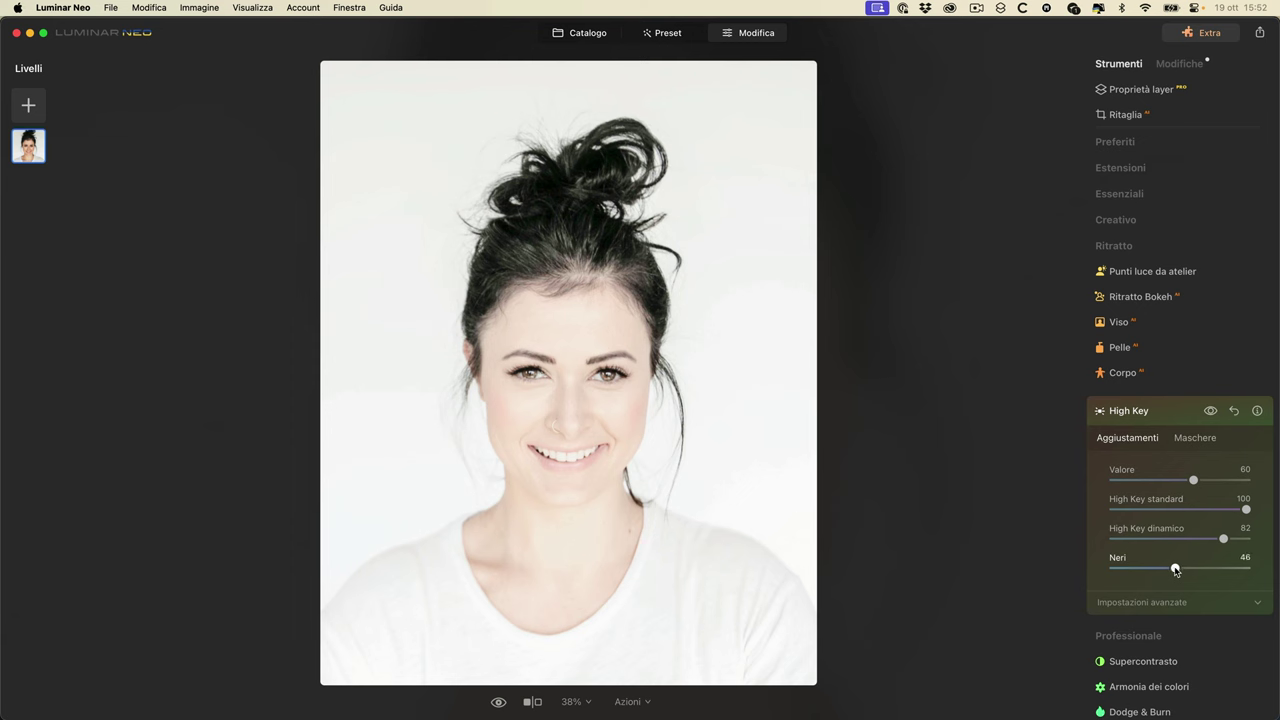
click(1210, 412)
click(1210, 412)
- Set High Key's advanced Bagliore to 47, Contrasto to 69 and Saturazione to 47, and compare the portrait with and without High Key
click(1195, 603)
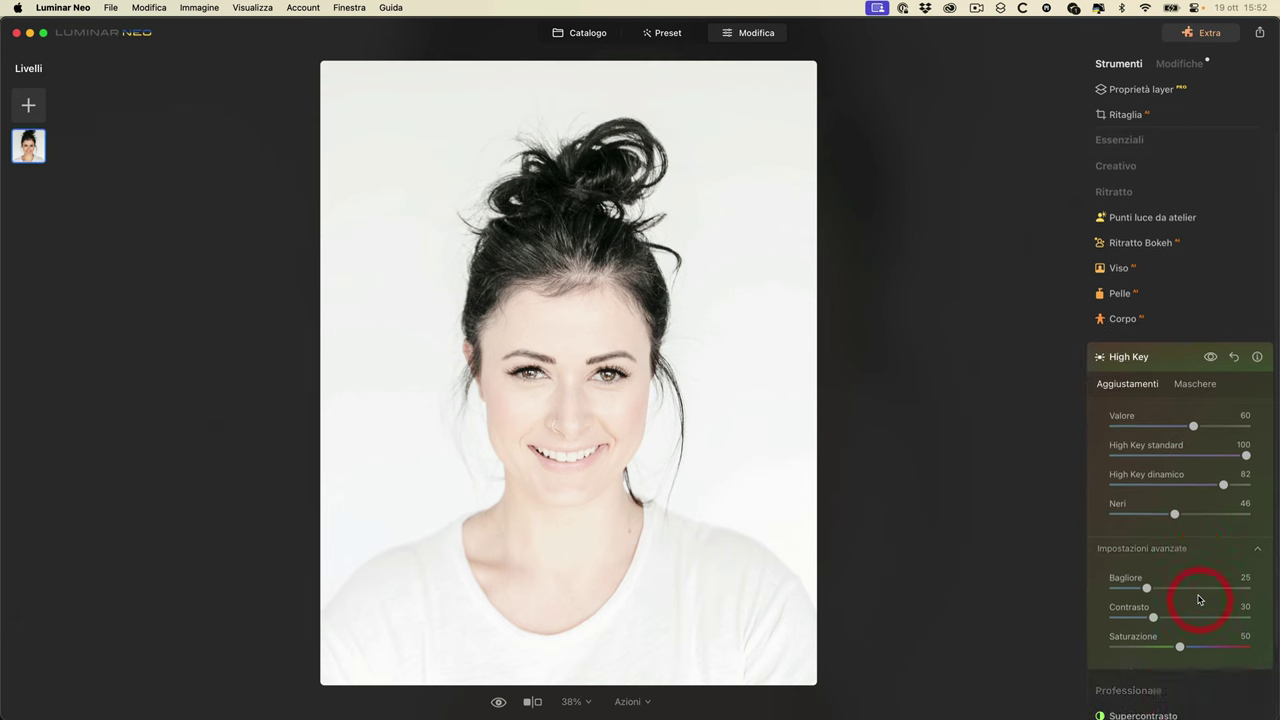
drag(1147, 496, 1176, 555)
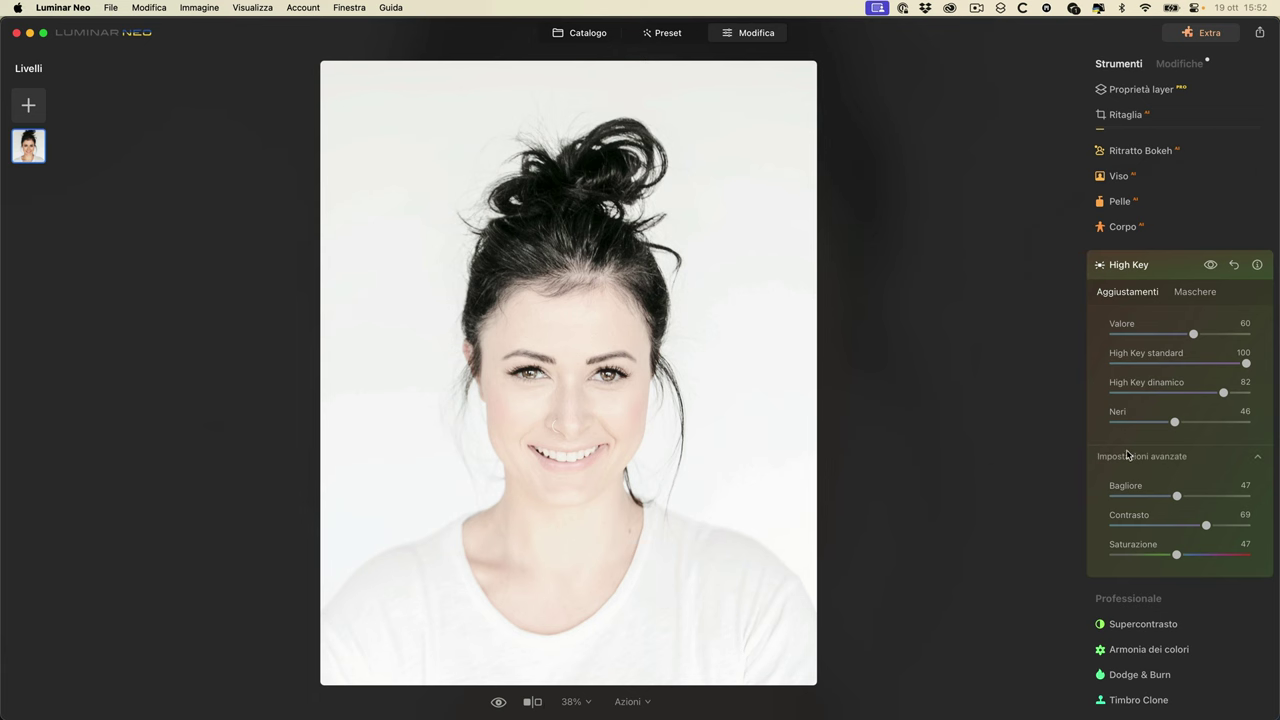
click(1210, 265)
click(1210, 265)
click(1211, 265)
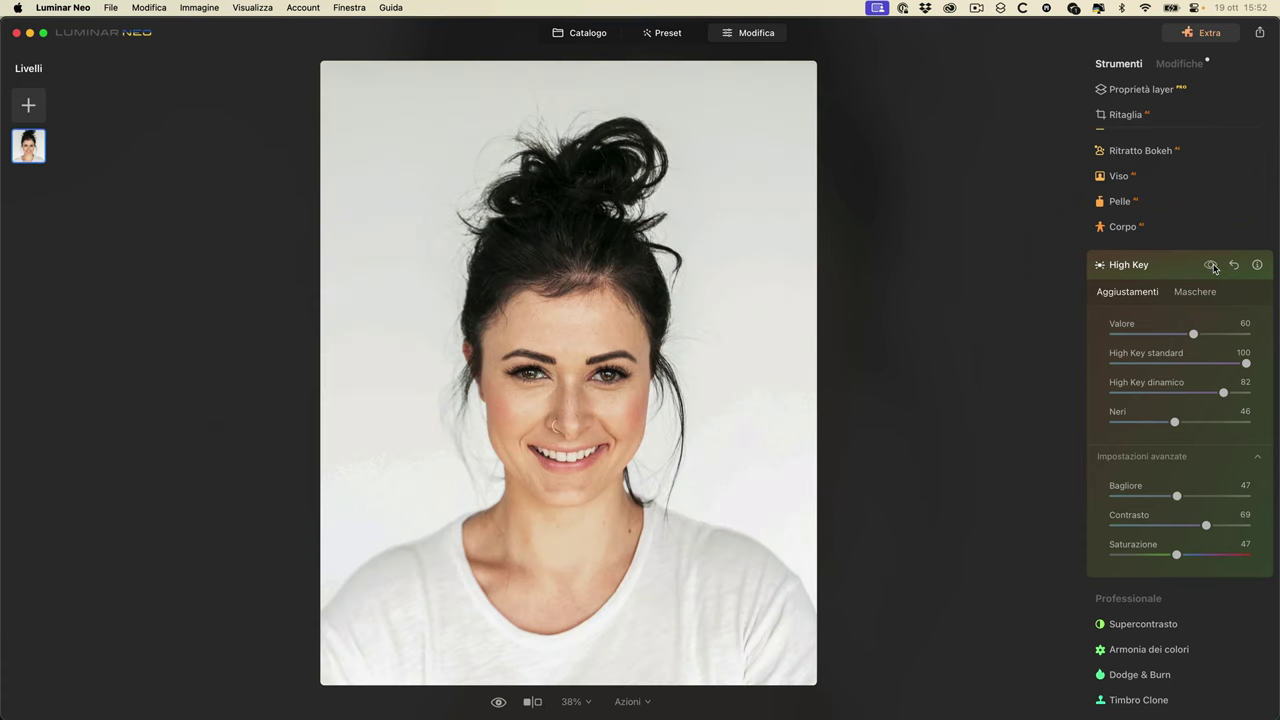
click(1212, 267)
click(1130, 265)
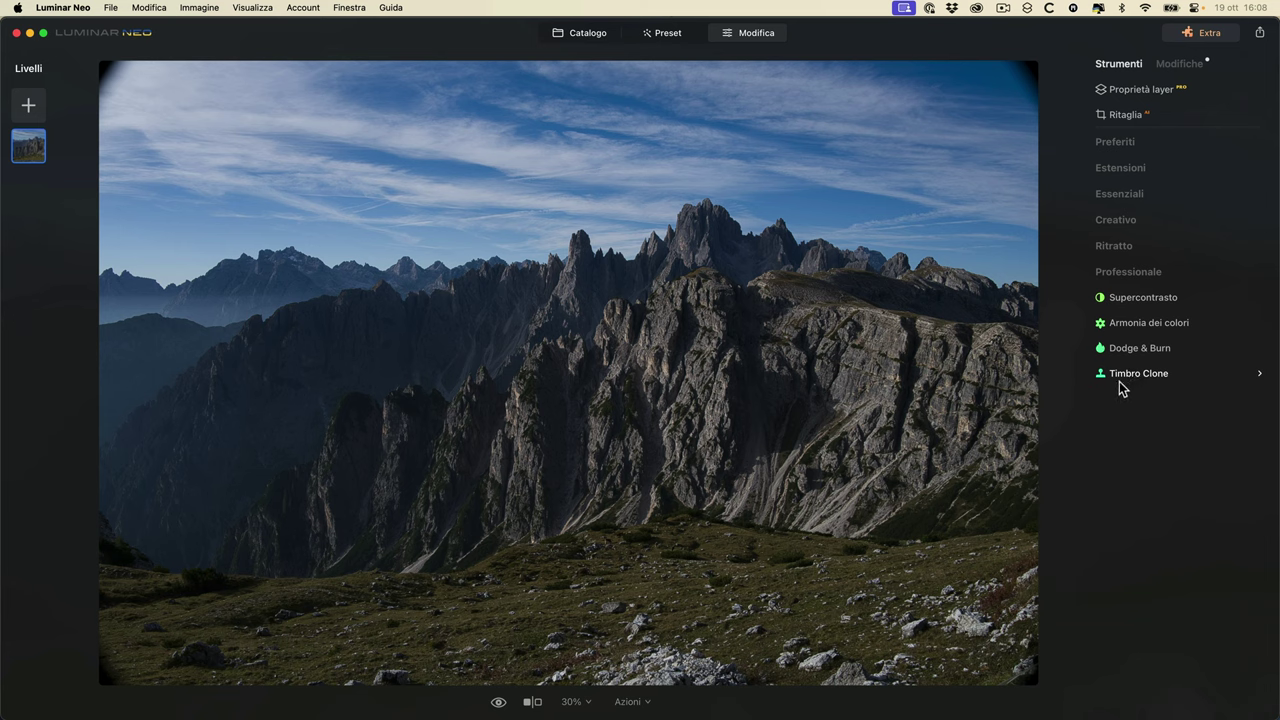
- Open Supercontrasto on the mountain landscape, try Contrasto alte luci at 100, reset it, and compare both versions by undoing and redoing
click(1142, 297)
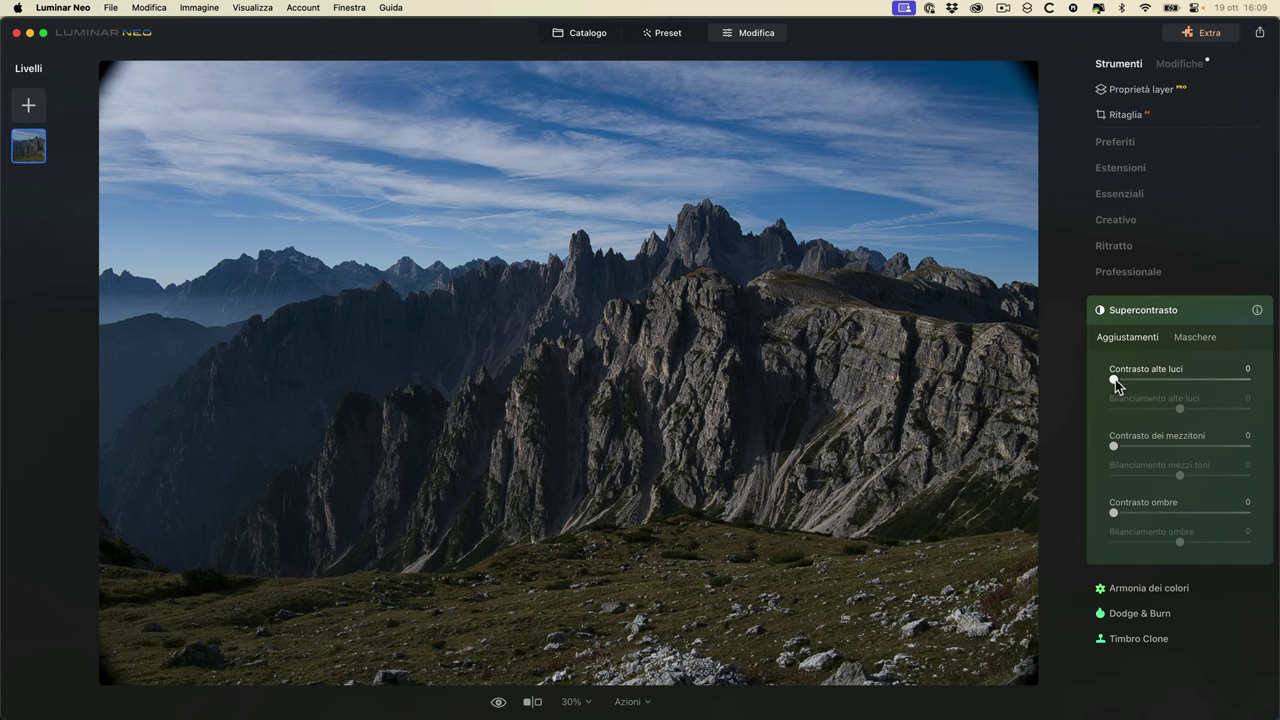
drag(1116, 379, 1268, 381)
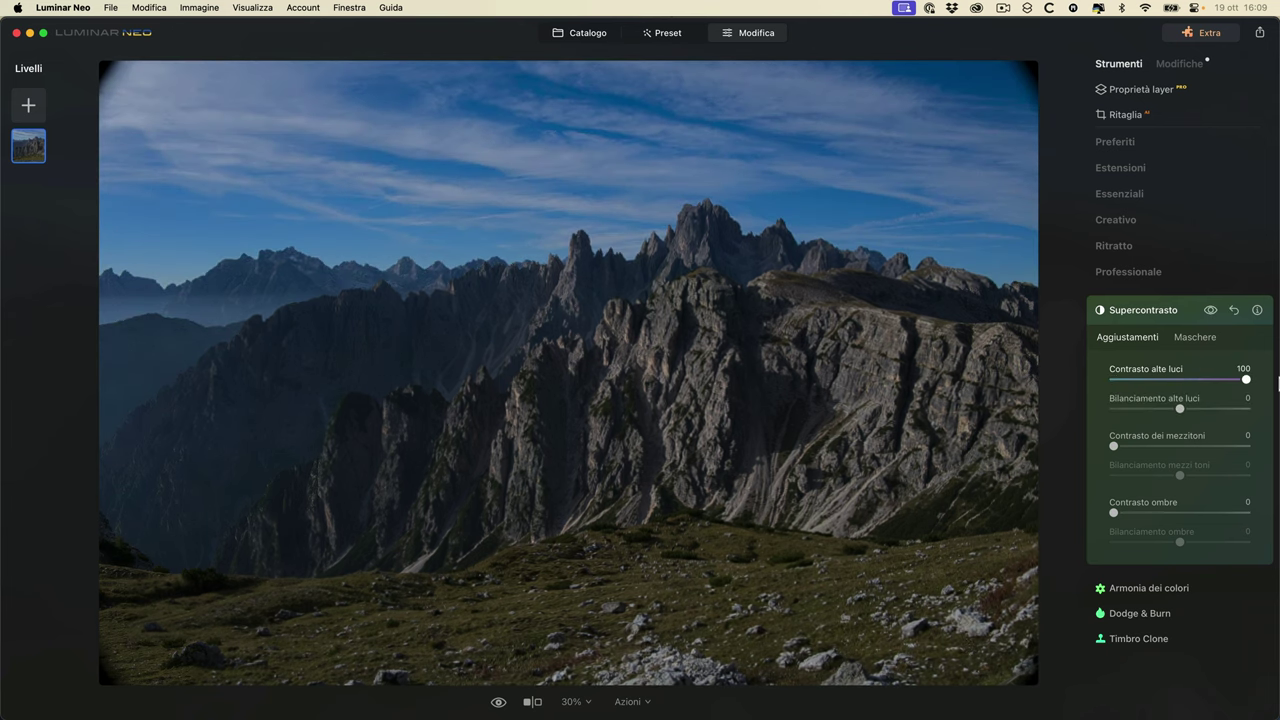
click(1063, 380)
double_click(1246, 379)
key(super+z)
key(super+shift+z)
key(super+z)
key(super+shift+z)
- Set Supercontrasto's Contrasto alte luci to 79 and Bilanciamento alte luci to -70, after trying stronger values
drag(1113, 380, 1078, 406)
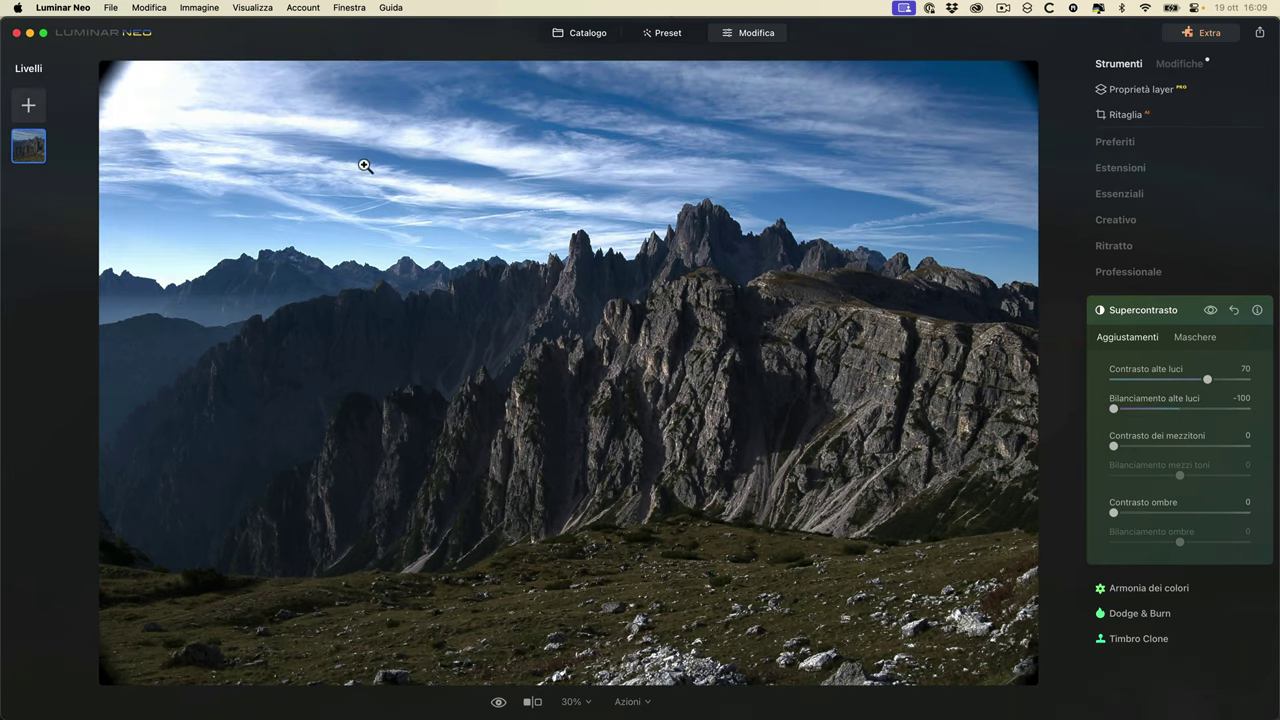
drag(1114, 409, 1234, 379)
drag(1154, 407, 1129, 409)
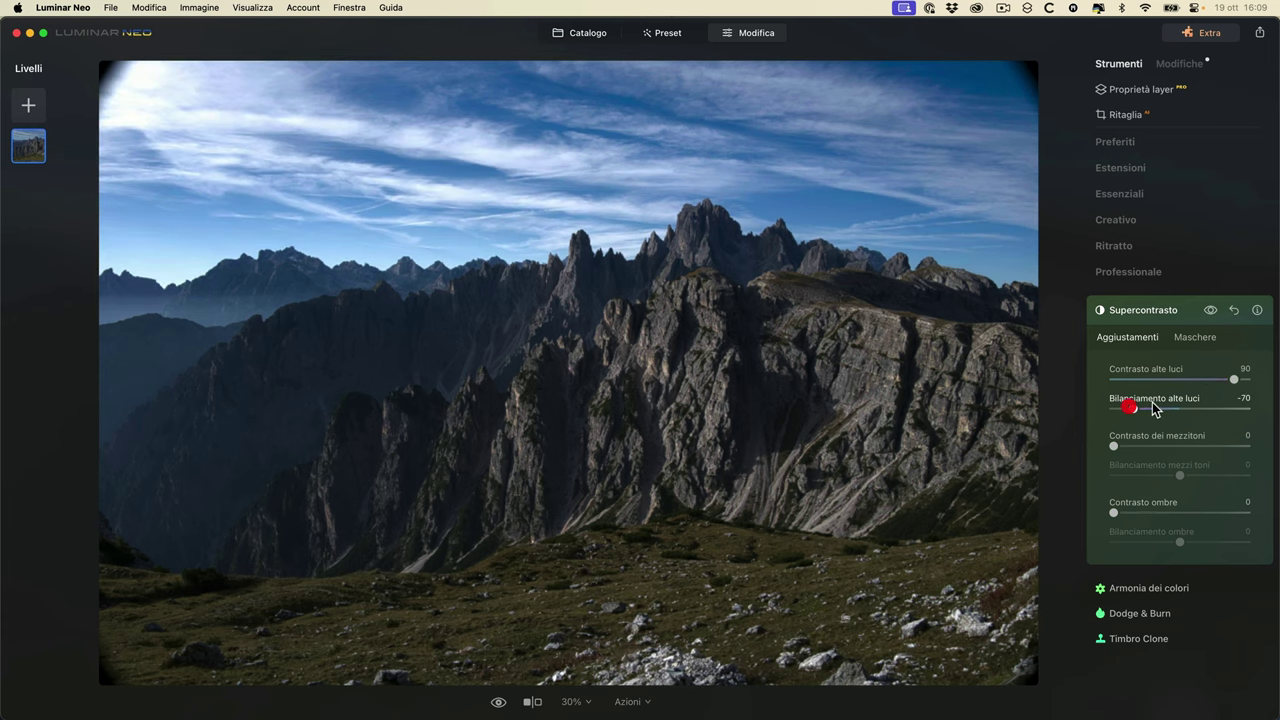
drag(1234, 378, 1224, 386)
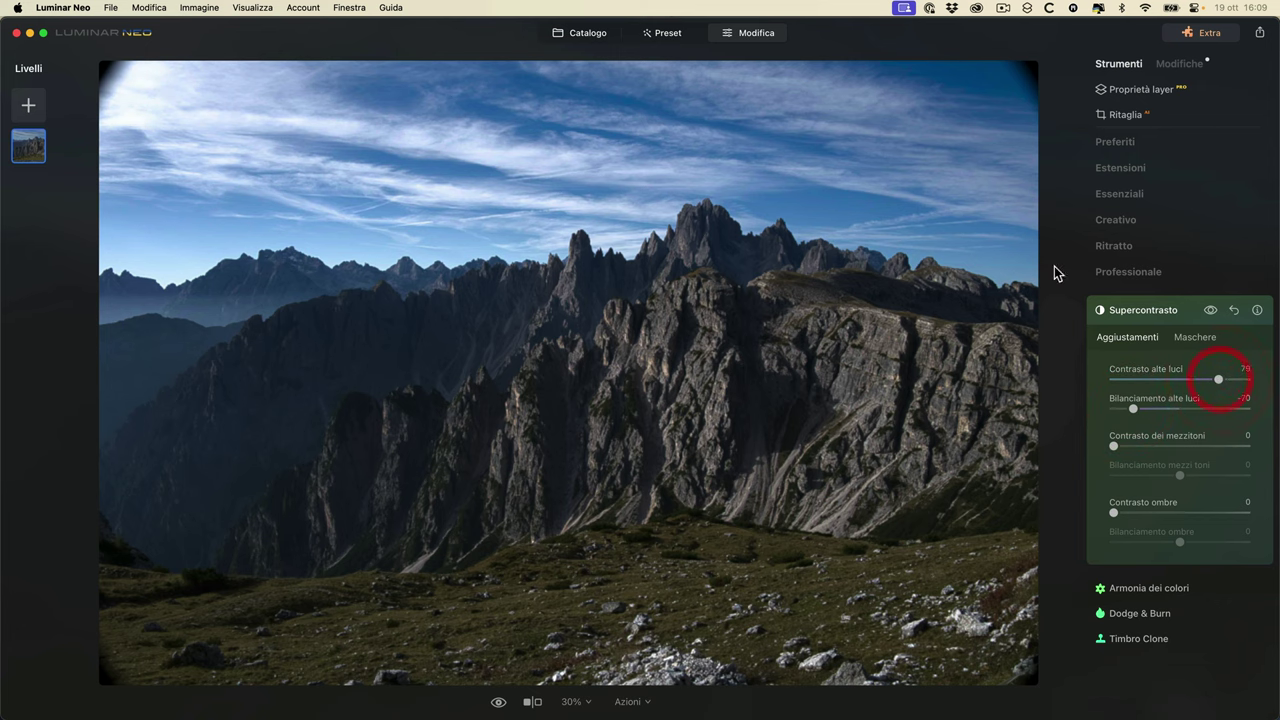
- Compare the whole mountain landscape repeatedly with and without the Supercontrasto highlight adjustments
click(1210, 311)
click(1210, 311)
click(1210, 311)
click(1210, 311)
click(1210, 311)
click(1210, 311)
click(1210, 311)
click(1210, 311)
click(1210, 311)
click(1210, 311)
- Examine the foreground meadow and rocks up close with and without the highlight contrast
double_click(668, 670)
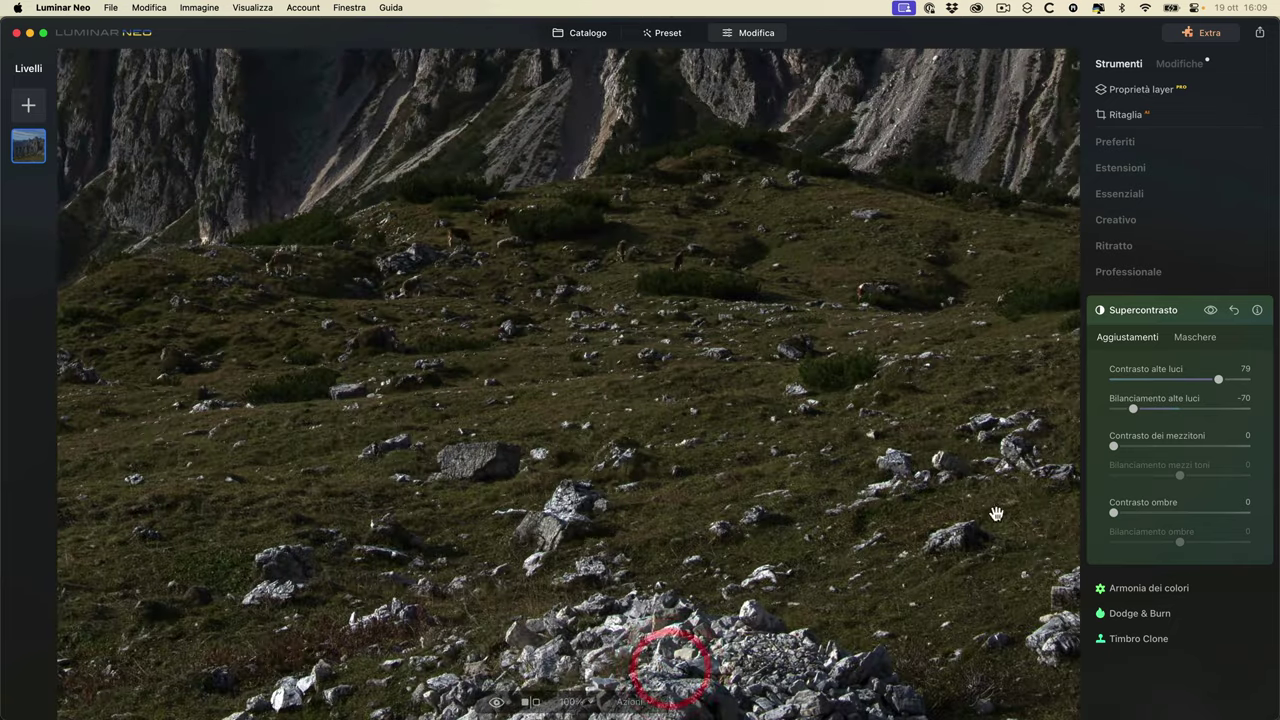
click(1210, 311)
click(1210, 311)
click(1210, 311)
click(1210, 311)
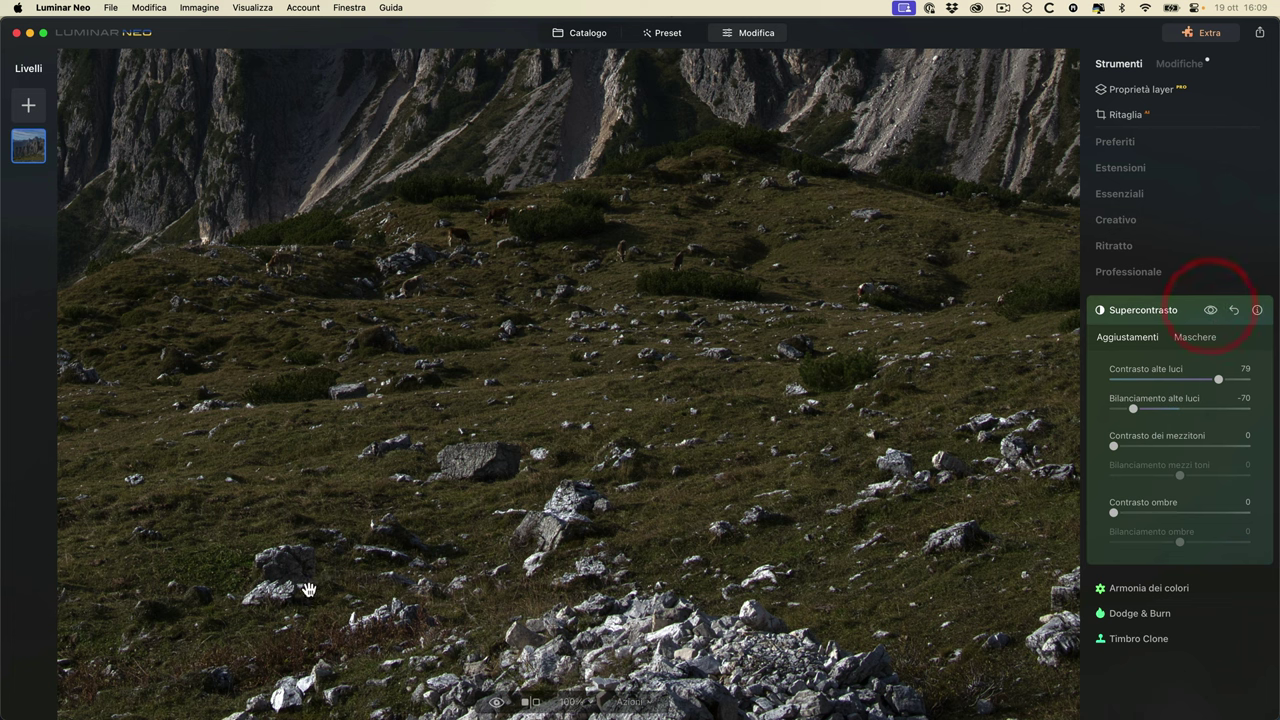
click(558, 515)
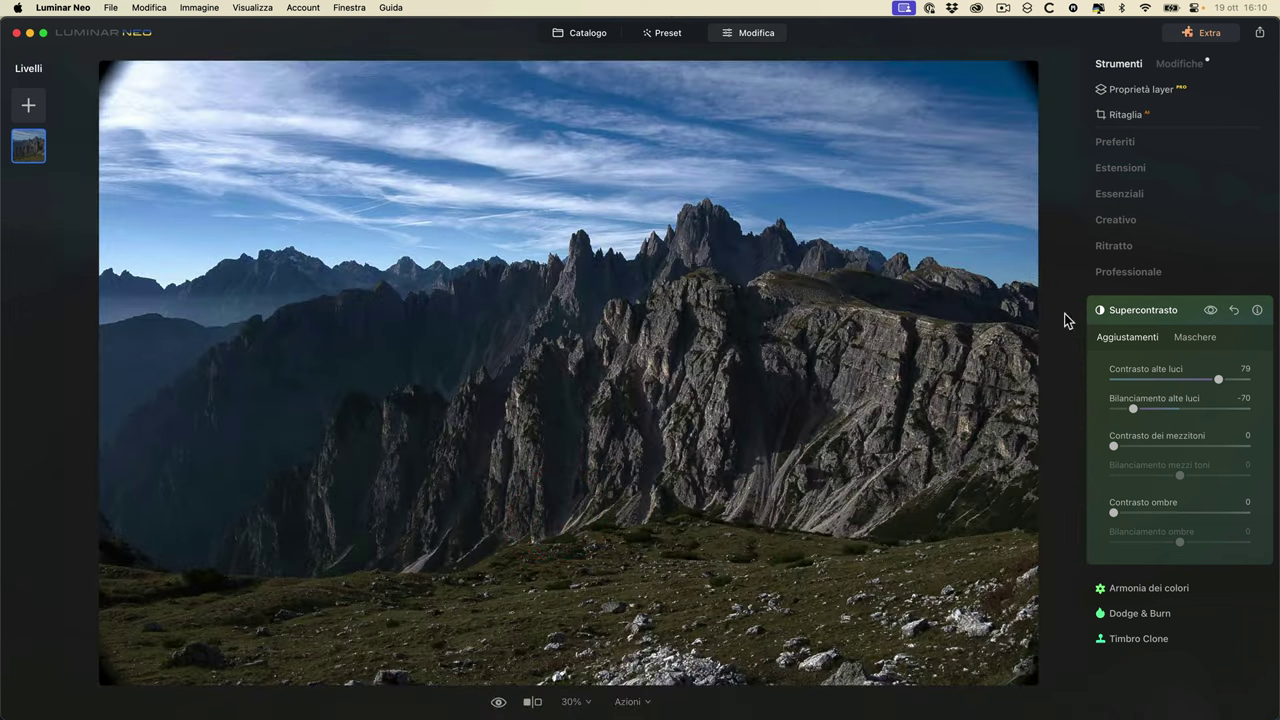
- Reset Supercontrasto, try Contrasto dei mezzitoni at 100 with a shifted Bilanciamento mezzi toni, and restore the midtone contrast to its default
click(1233, 311)
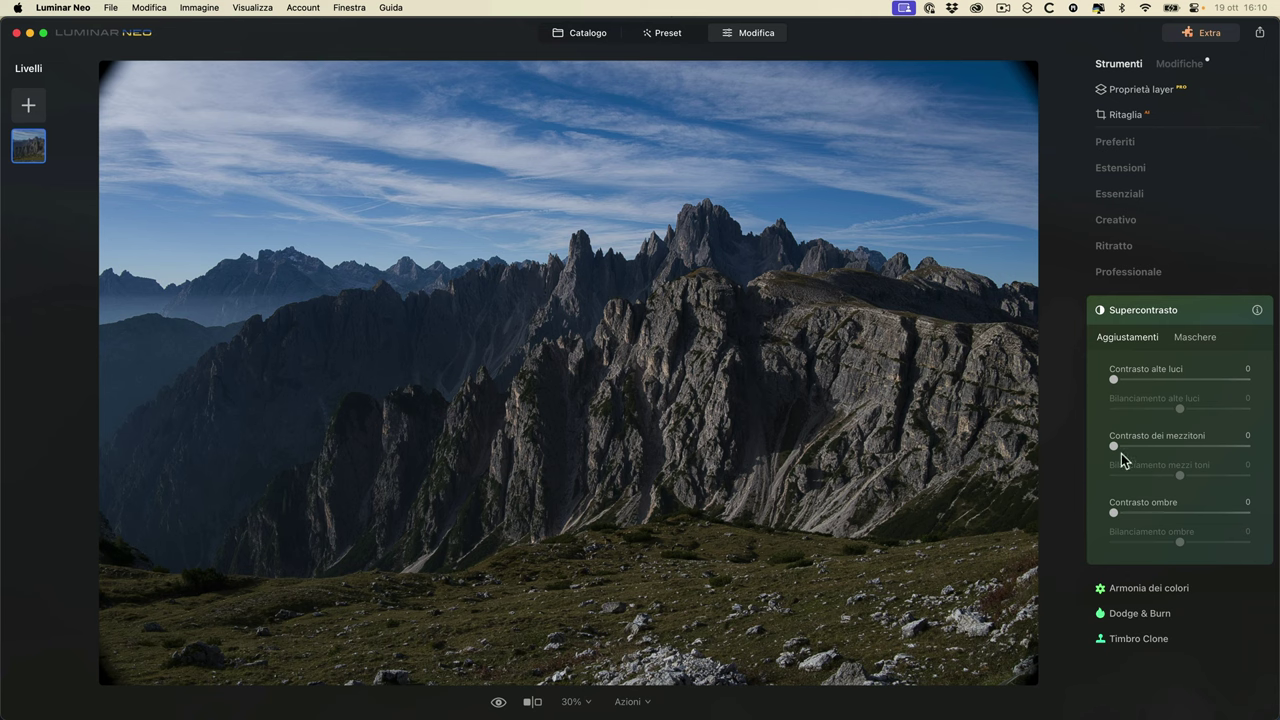
drag(1117, 447, 1257, 445)
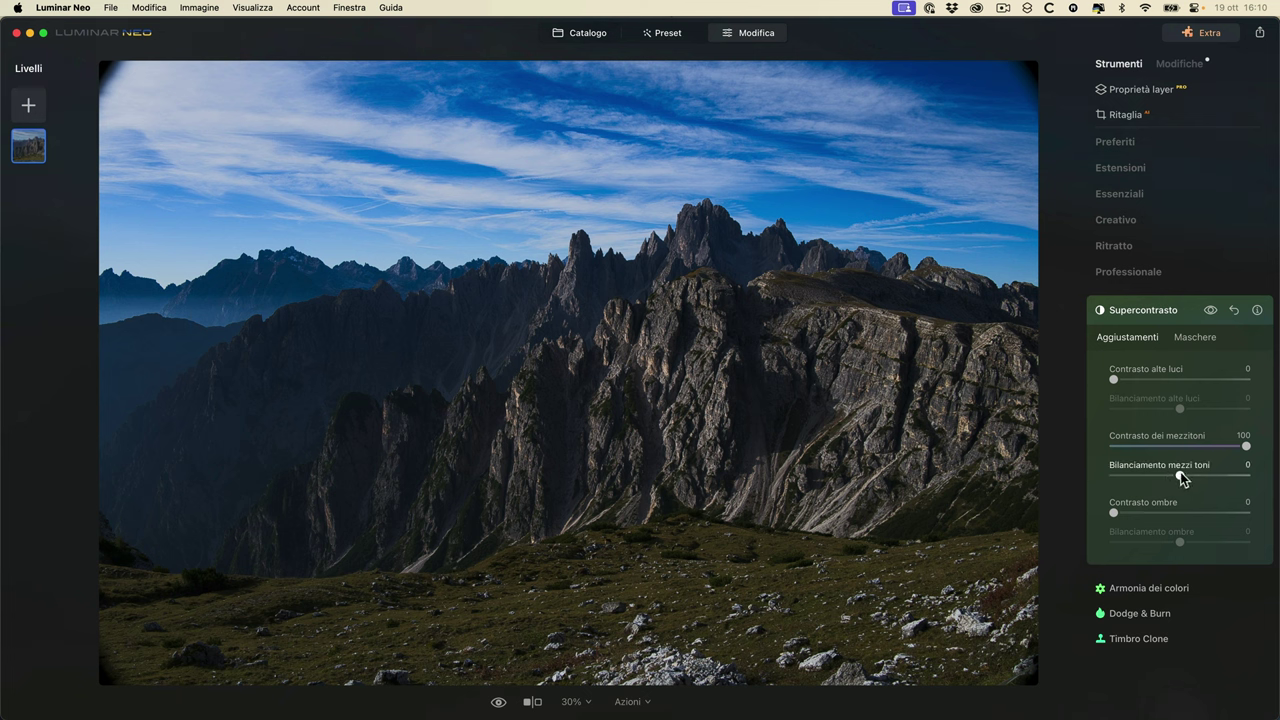
mouse_move(1181, 477)
mouse_down()
mouse_move(1098, 490)
mouse_move(1244, 470)
mouse_move(1123, 480)
mouse_move(1175, 475)
mouse_up()
double_click(1247, 447)
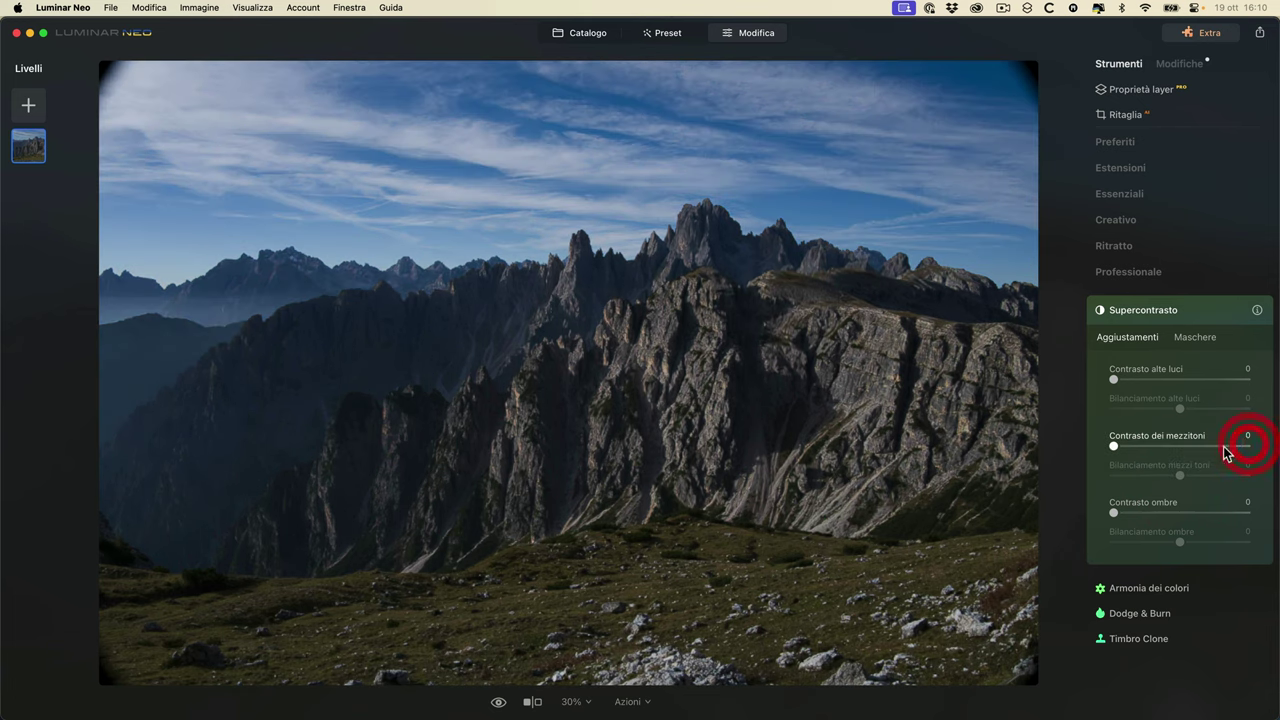
- Set Contrasto dei mezzitoni to 52 and Bilanciamento mezzi toni to -57 on the mountain landscape
drag(1114, 447, 1143, 475)
click(1126, 478)
click(1185, 445)
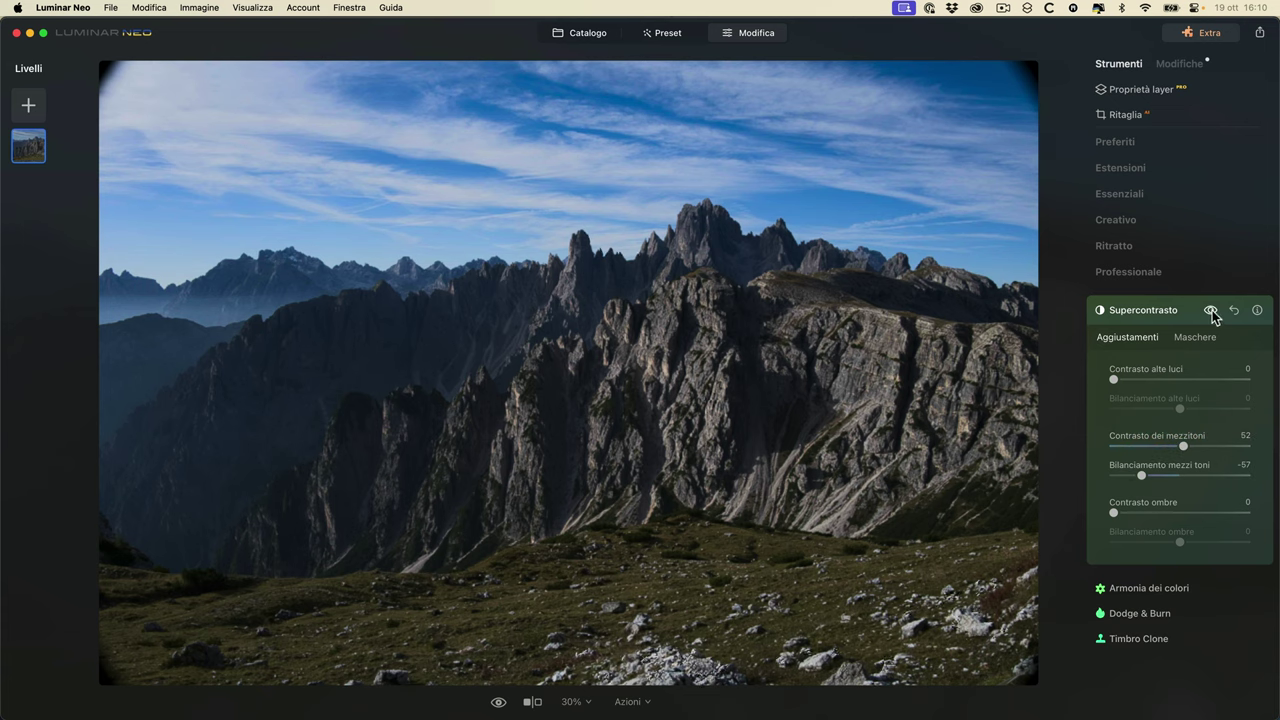
- Compare the mountain landscape repeatedly with and without the midtone contrast adjustments
click(1211, 312)
click(1211, 312)
click(1211, 312)
click(1211, 312)
click(1211, 312)
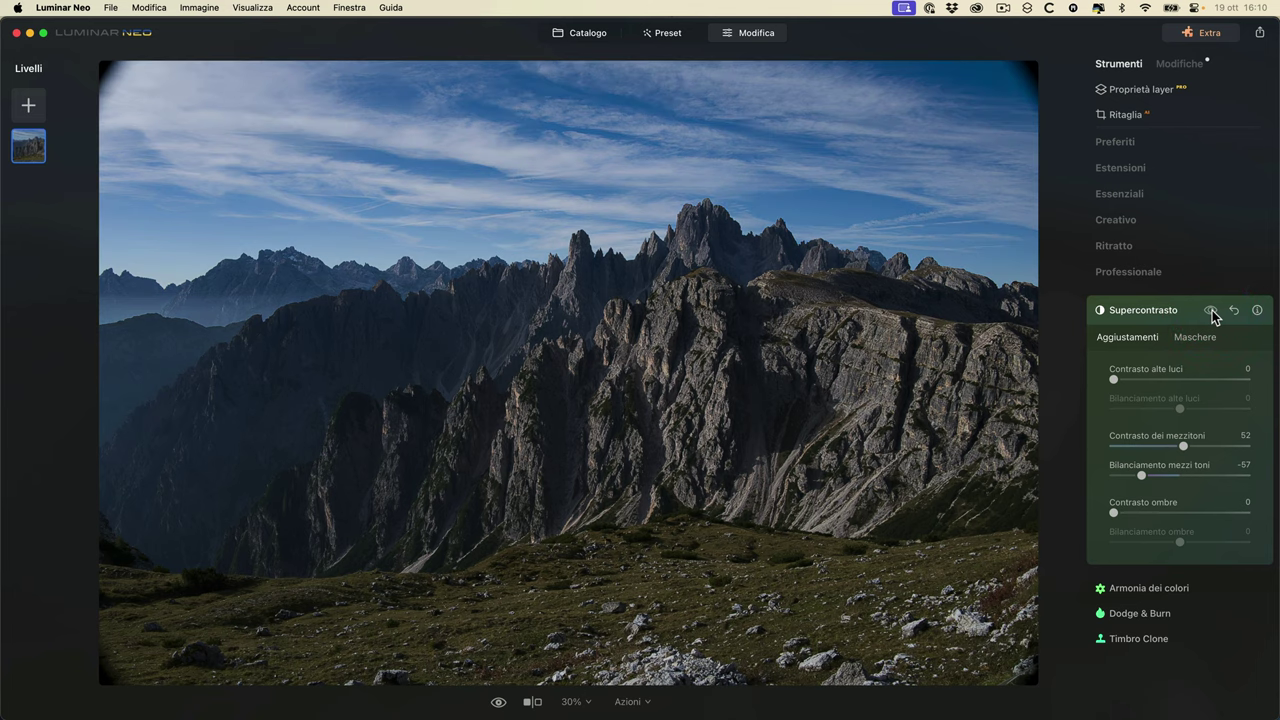
click(1211, 312)
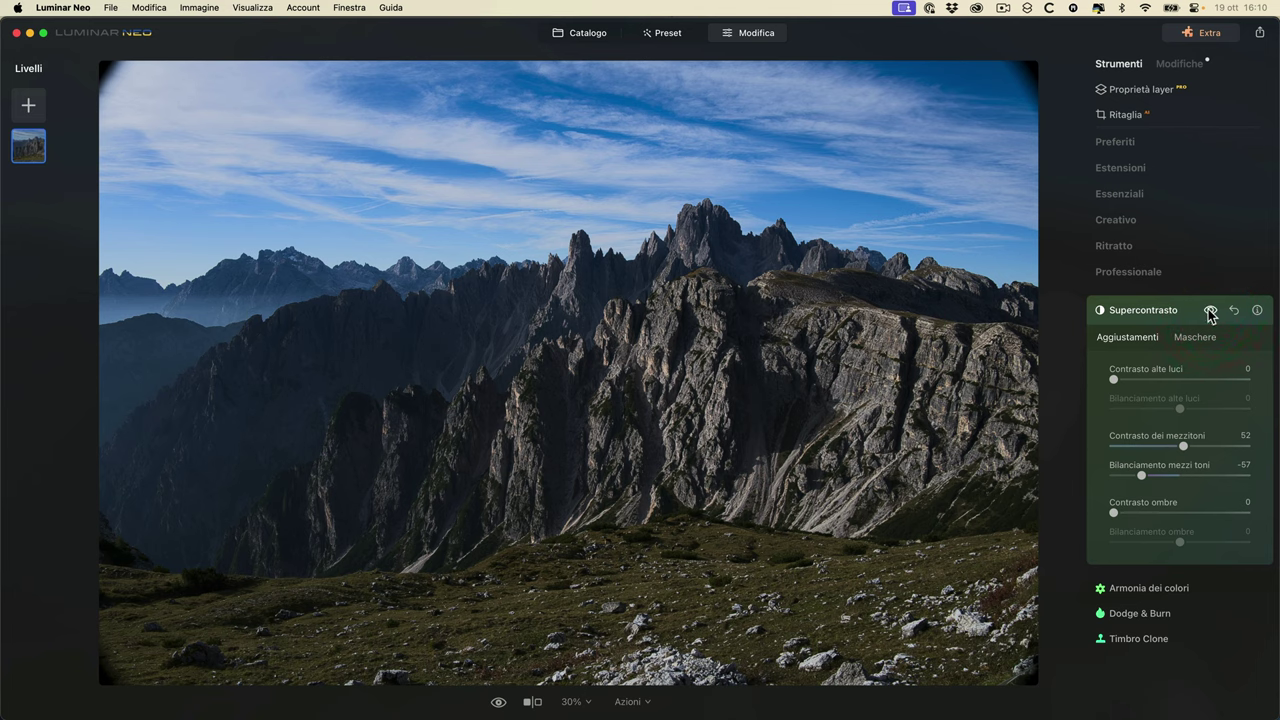
click(1211, 312)
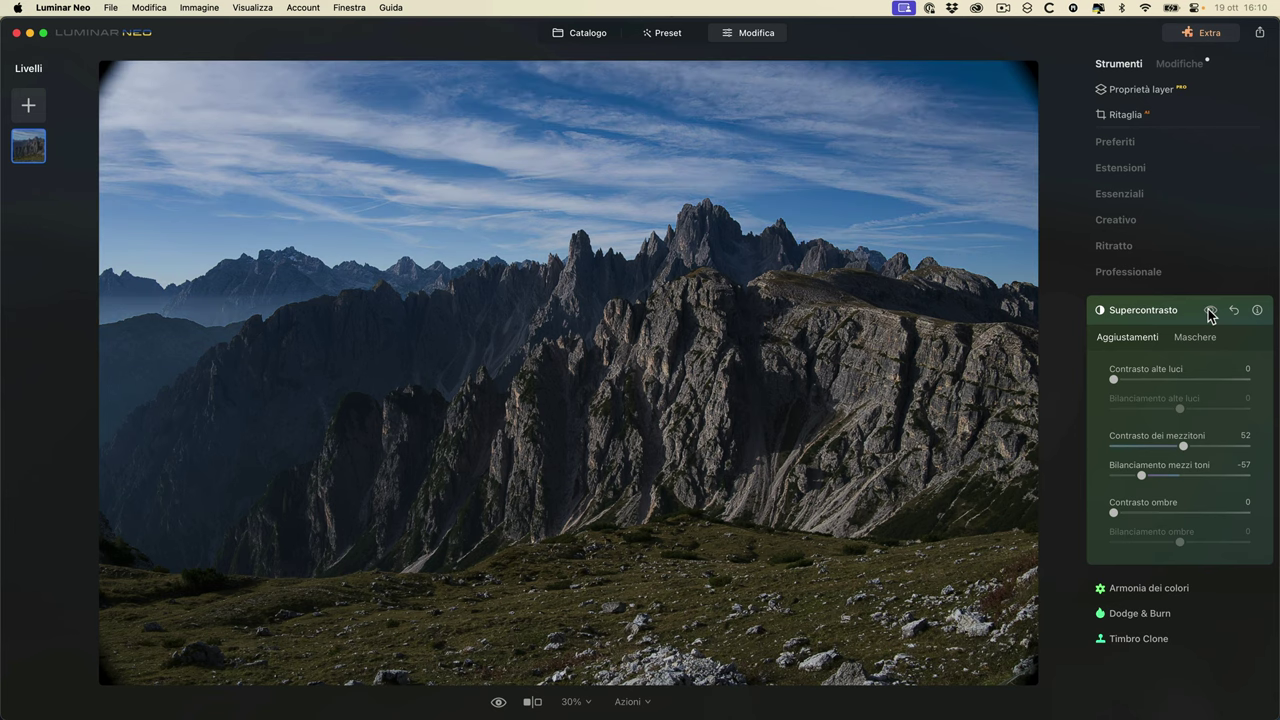
click(1211, 312)
click(1211, 312)
click(1211, 312)
click(1211, 312)
click(1211, 312)
click(1211, 312)
click(1211, 312)
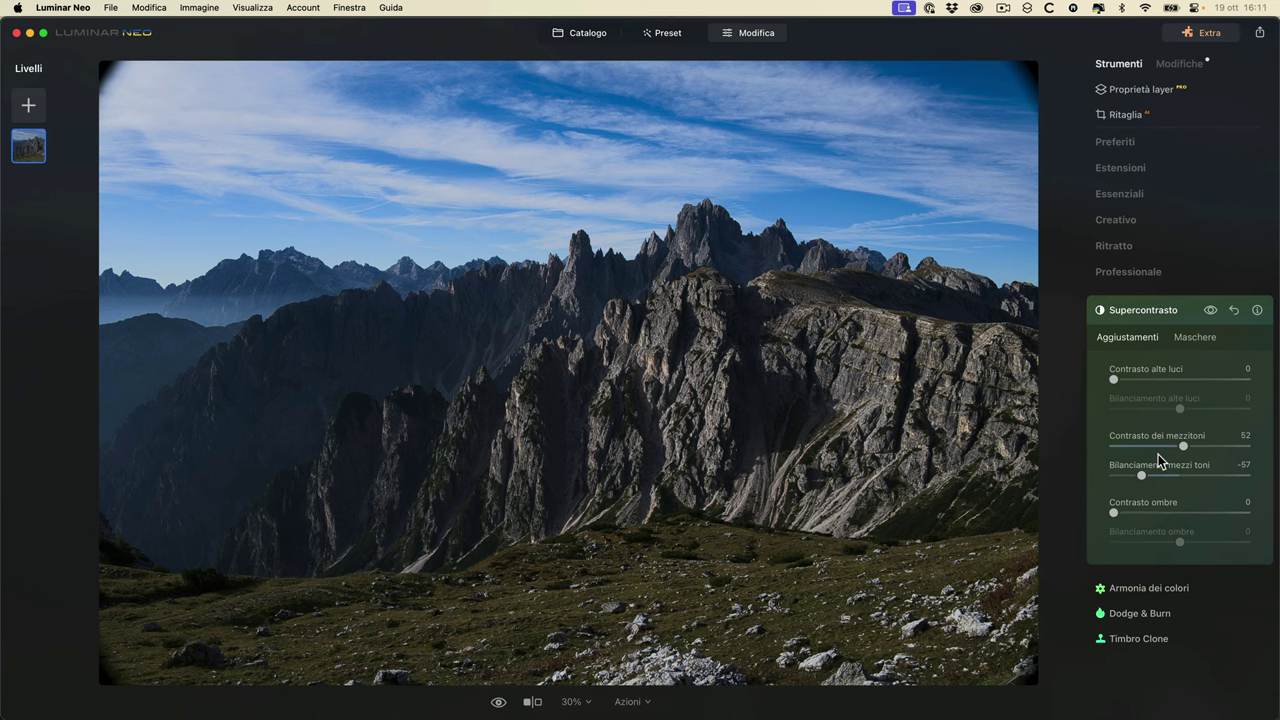
- Reset Supercontrasto, then set Contrasto ombre to 66 and Bilanciamento ombre to 18 on the mountain landscape
click(1236, 312)
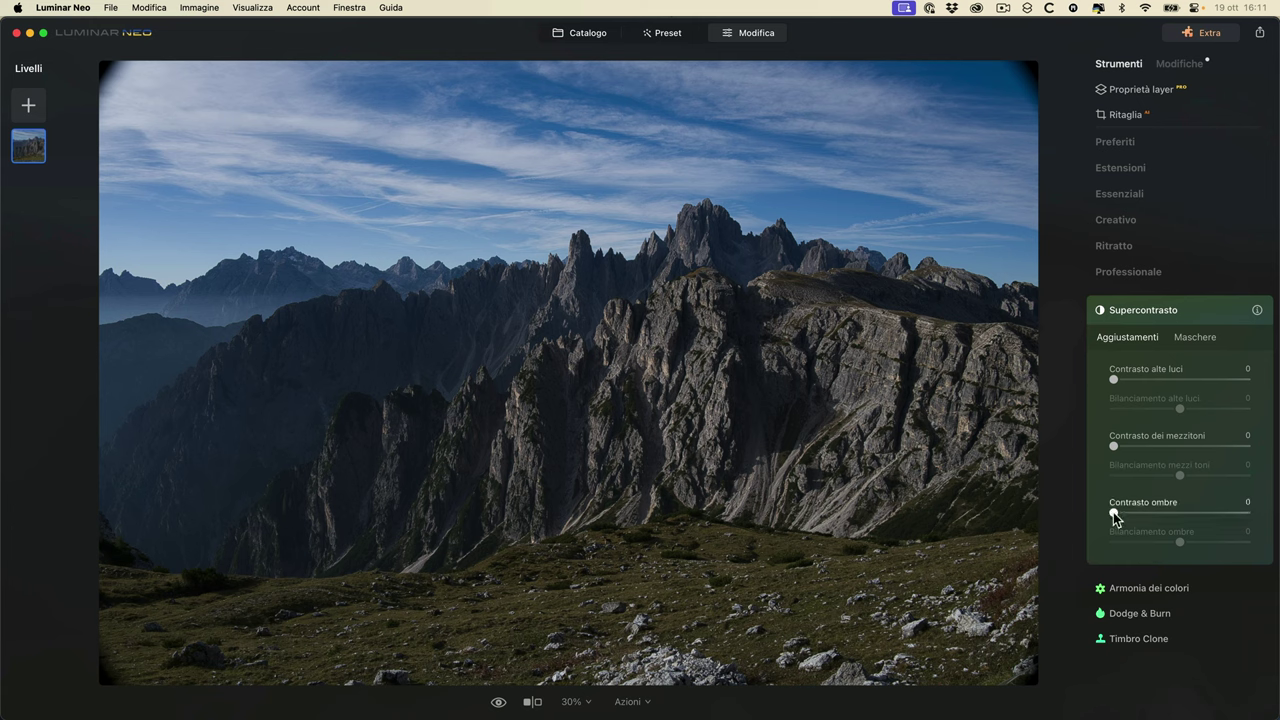
drag(1114, 517, 1278, 508)
click(1194, 571)
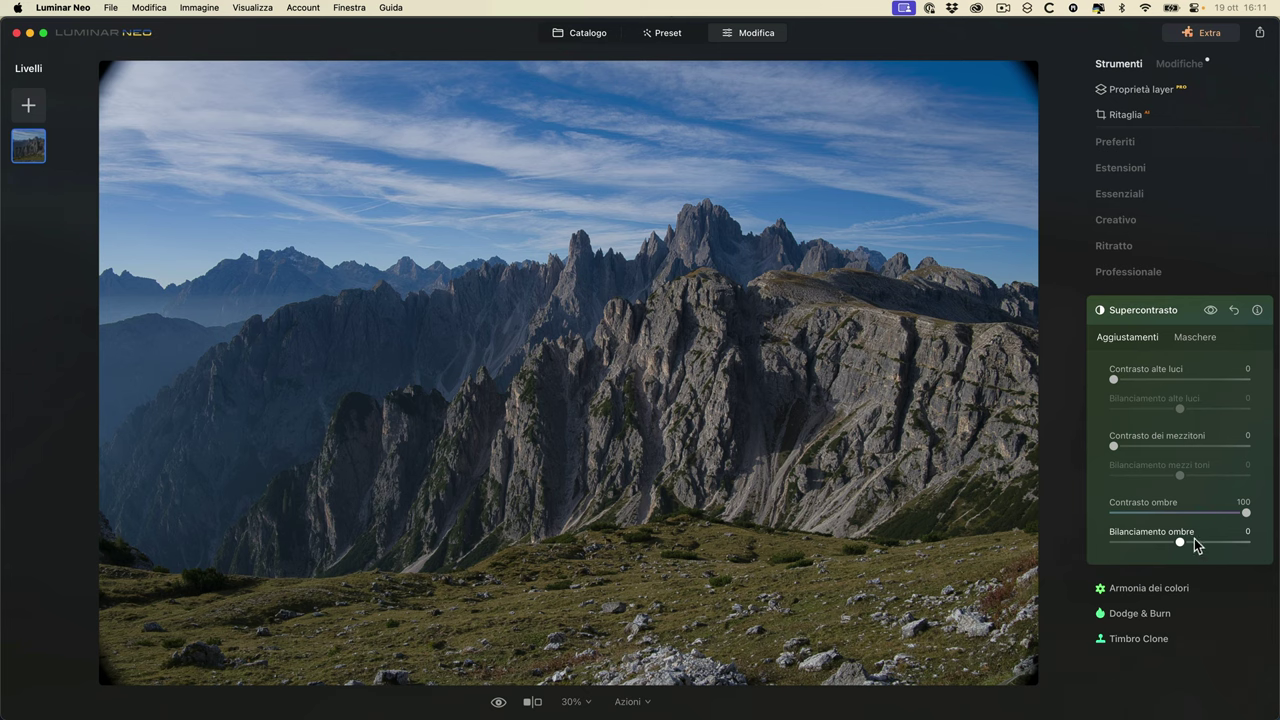
drag(1246, 512, 1273, 515)
mouse_move(1179, 540)
mouse_down()
mouse_move(1118, 543)
mouse_move(1222, 536)
mouse_move(1177, 542)
mouse_move(1191, 542)
mouse_up()
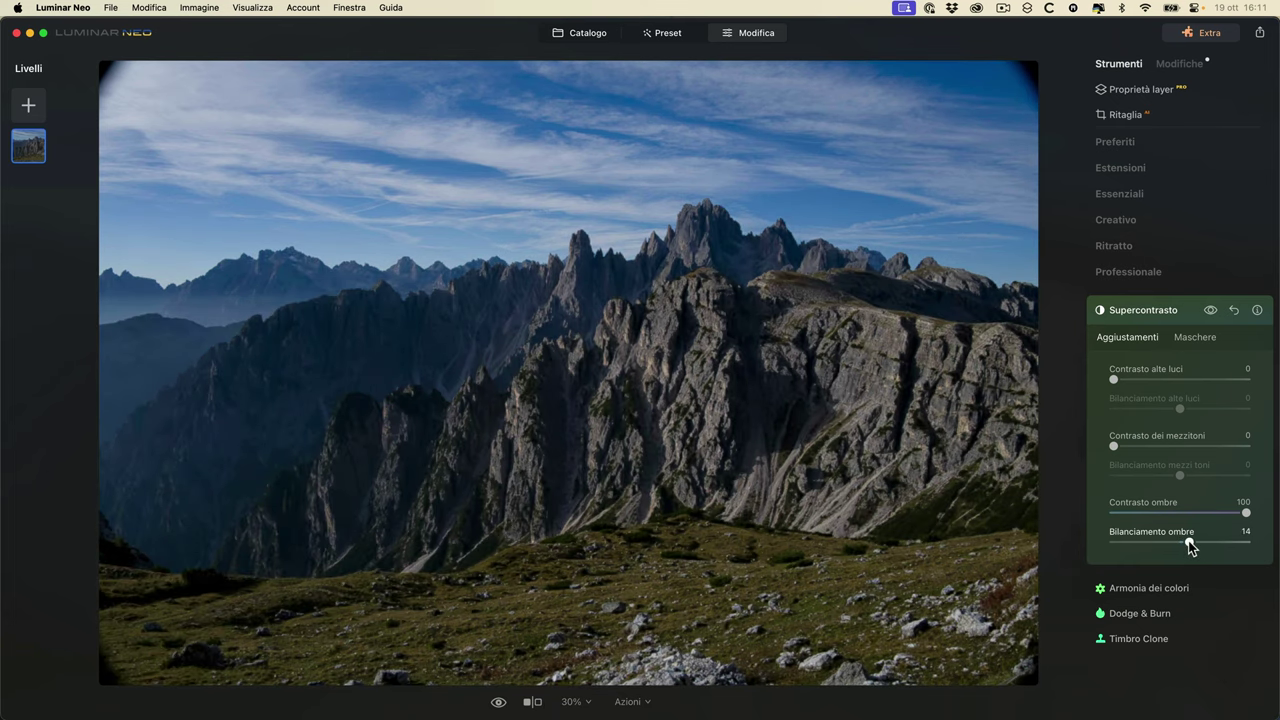
click(1193, 546)
drag(1244, 512, 1202, 512)
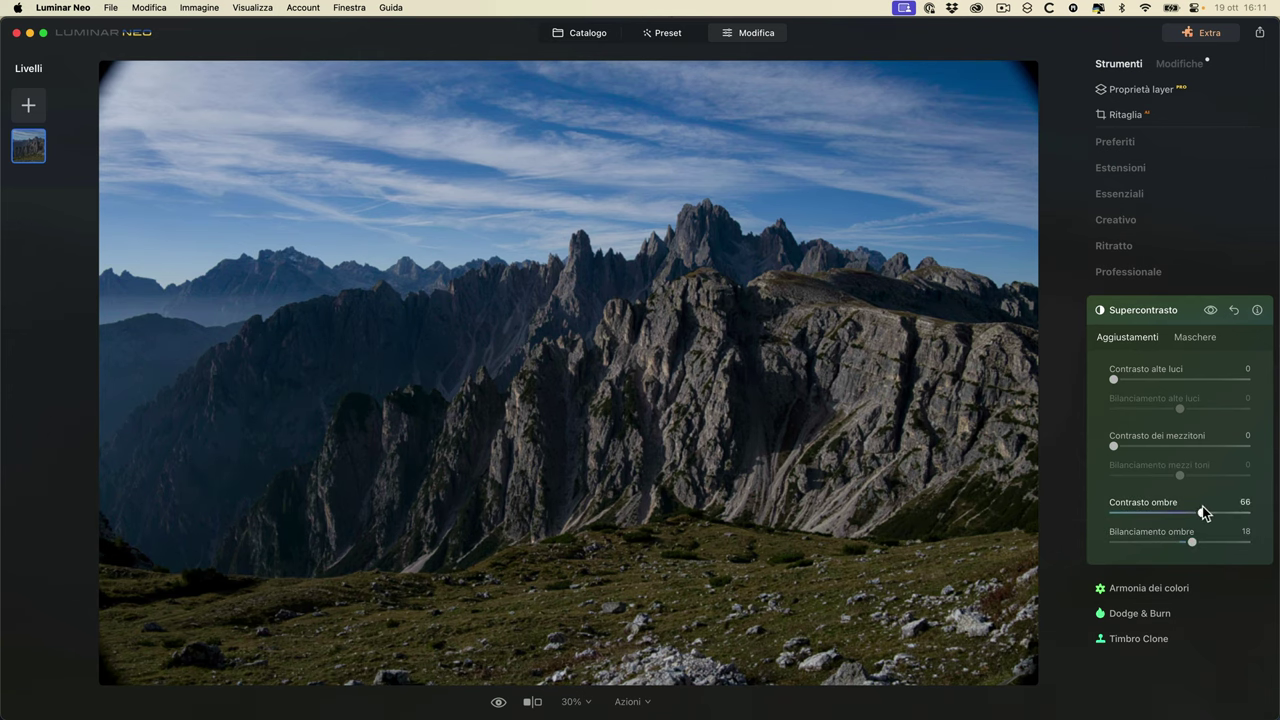
- Compare the mountain landscape with and without the shadow contrast adjustments
click(1212, 311)
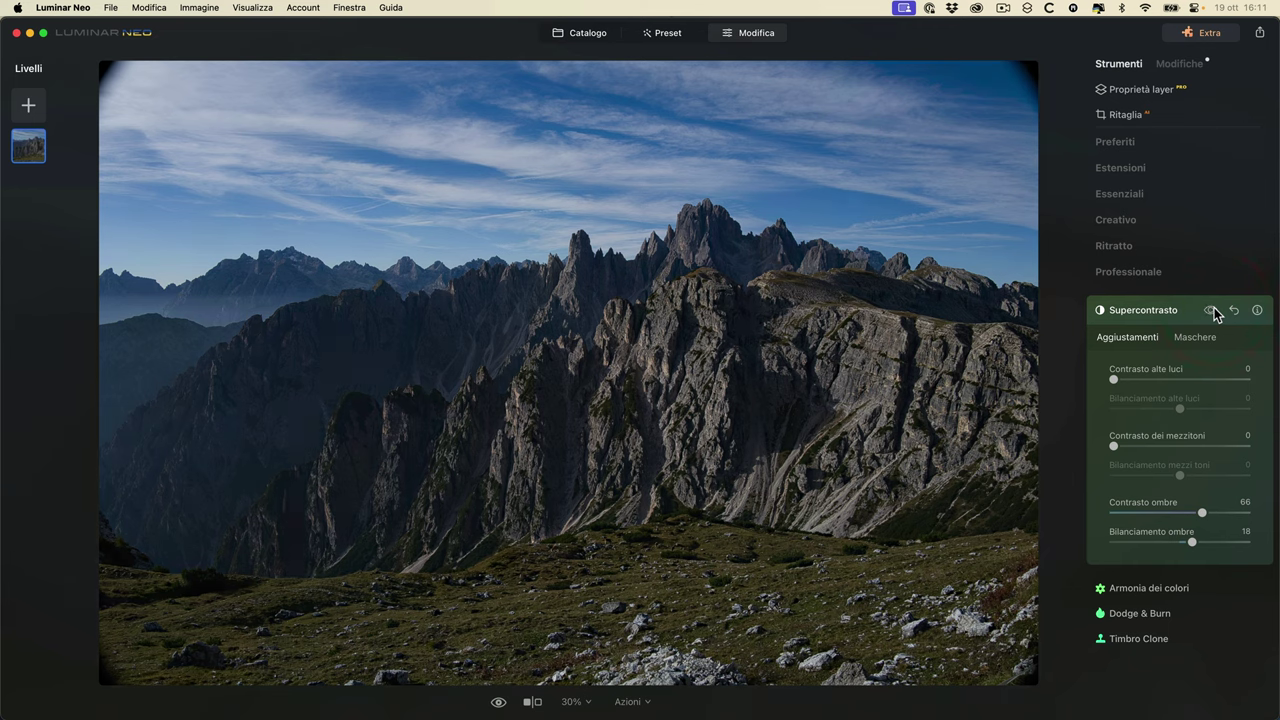
click(1211, 311)
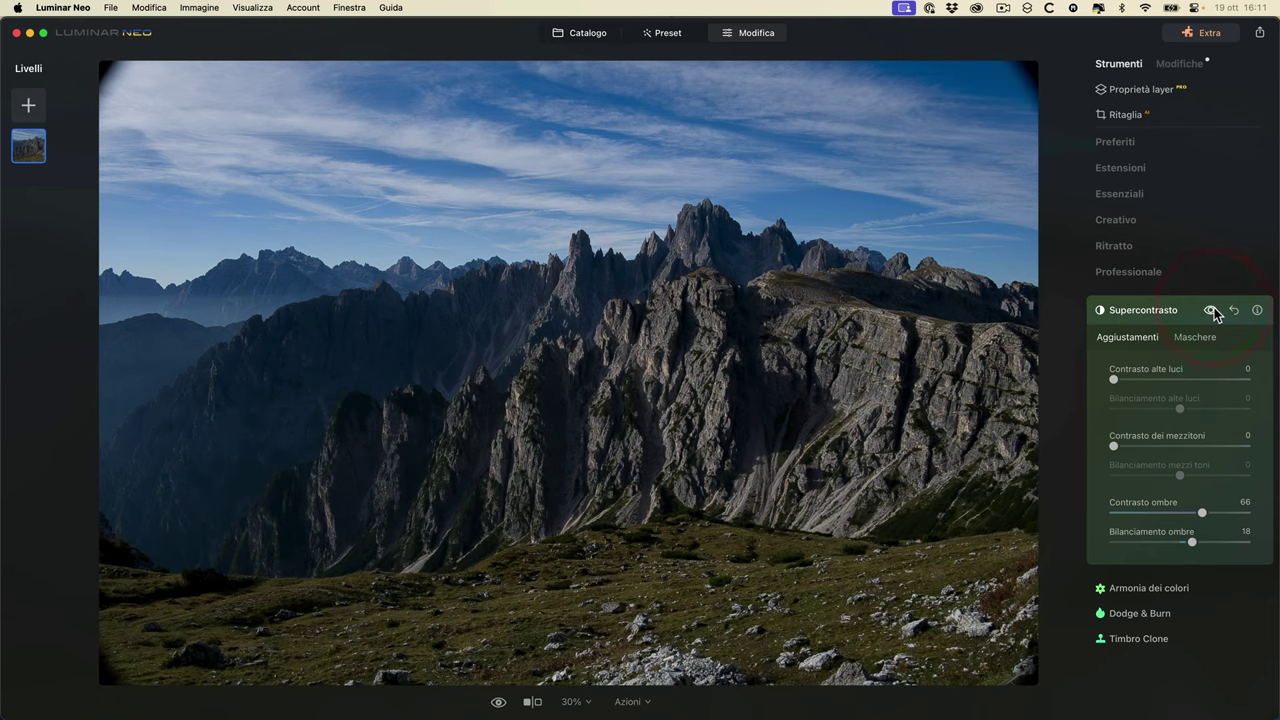
click(1211, 311)
click(1211, 311)
- Open the dark valley photo with the cloudy sky from the catalog for editing and bring up Supercontrasto
click(583, 36)
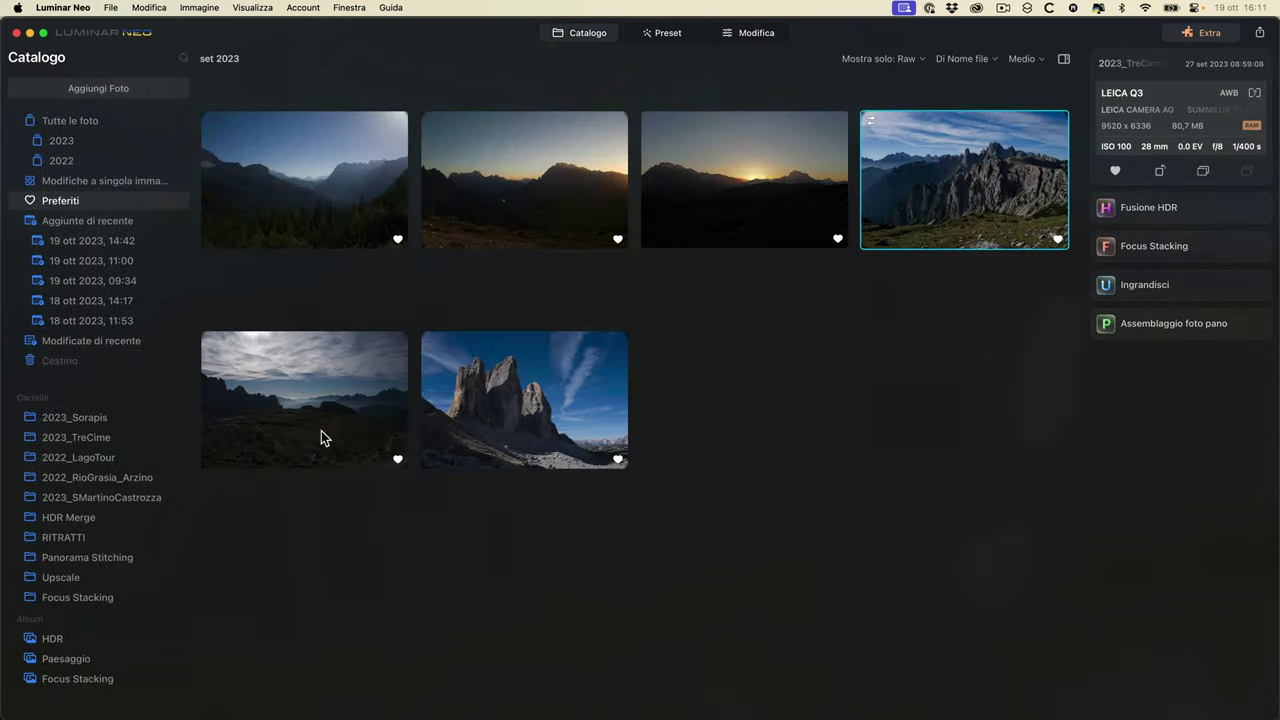
double_click(322, 435)
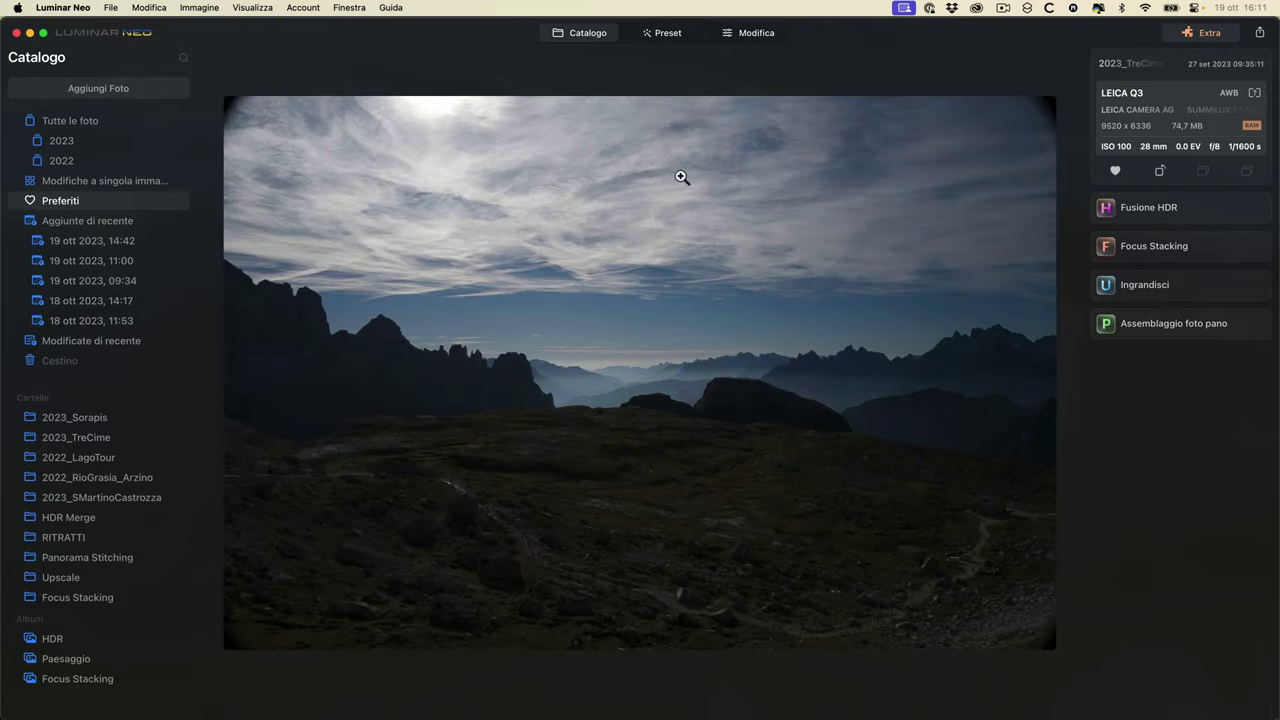
click(750, 40)
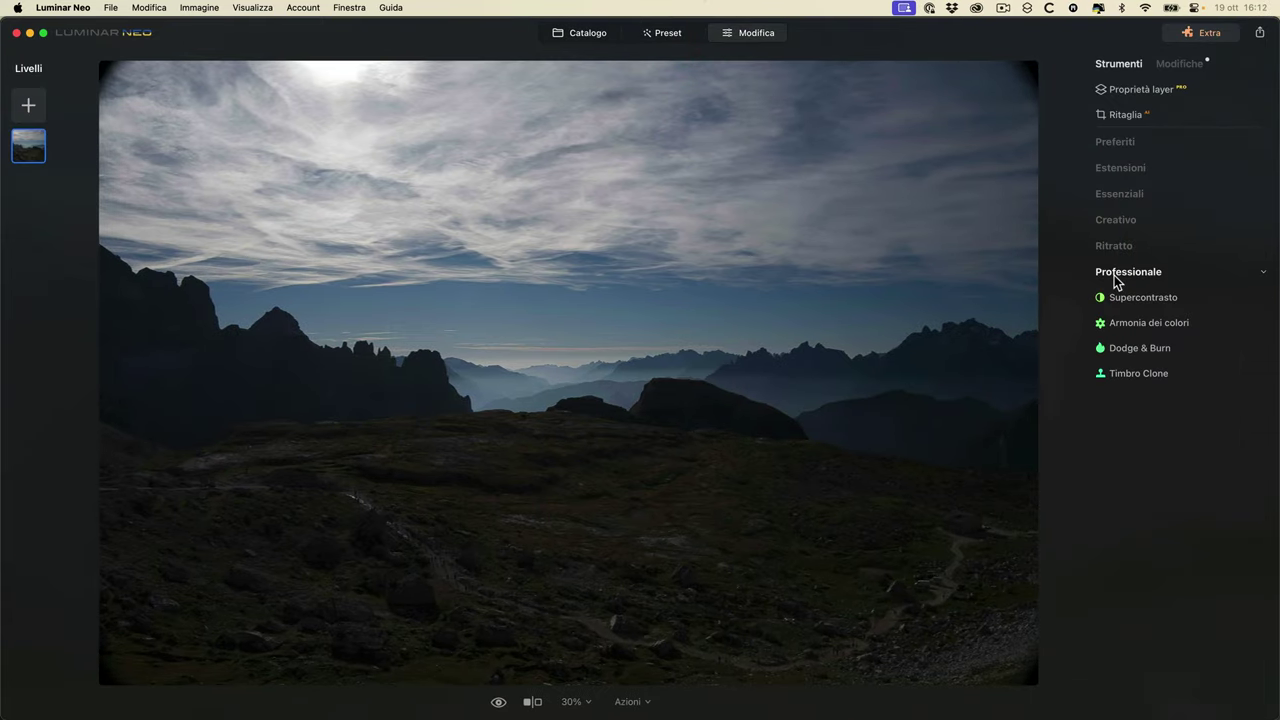
click(1121, 300)
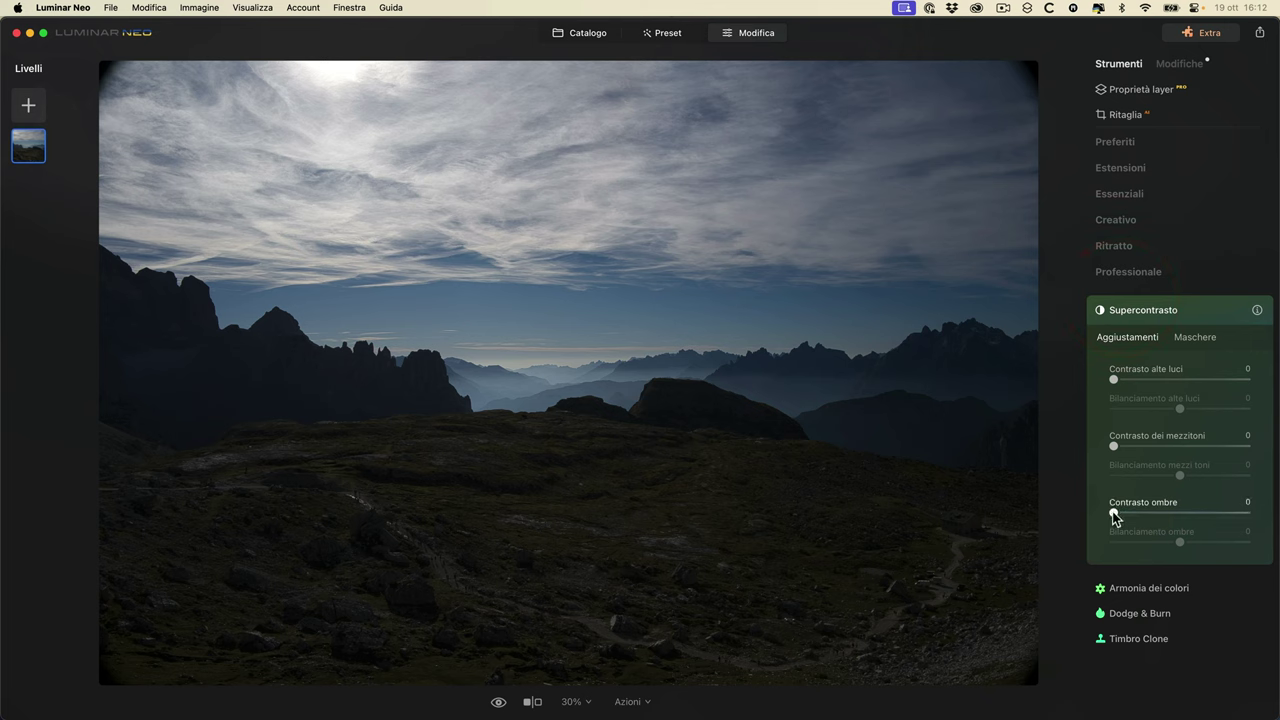
- Set Contrasto ombre to 100 and Bilanciamento ombre to -74 on the valley photo, and compare it with and without the effect
drag(1114, 513, 1279, 512)
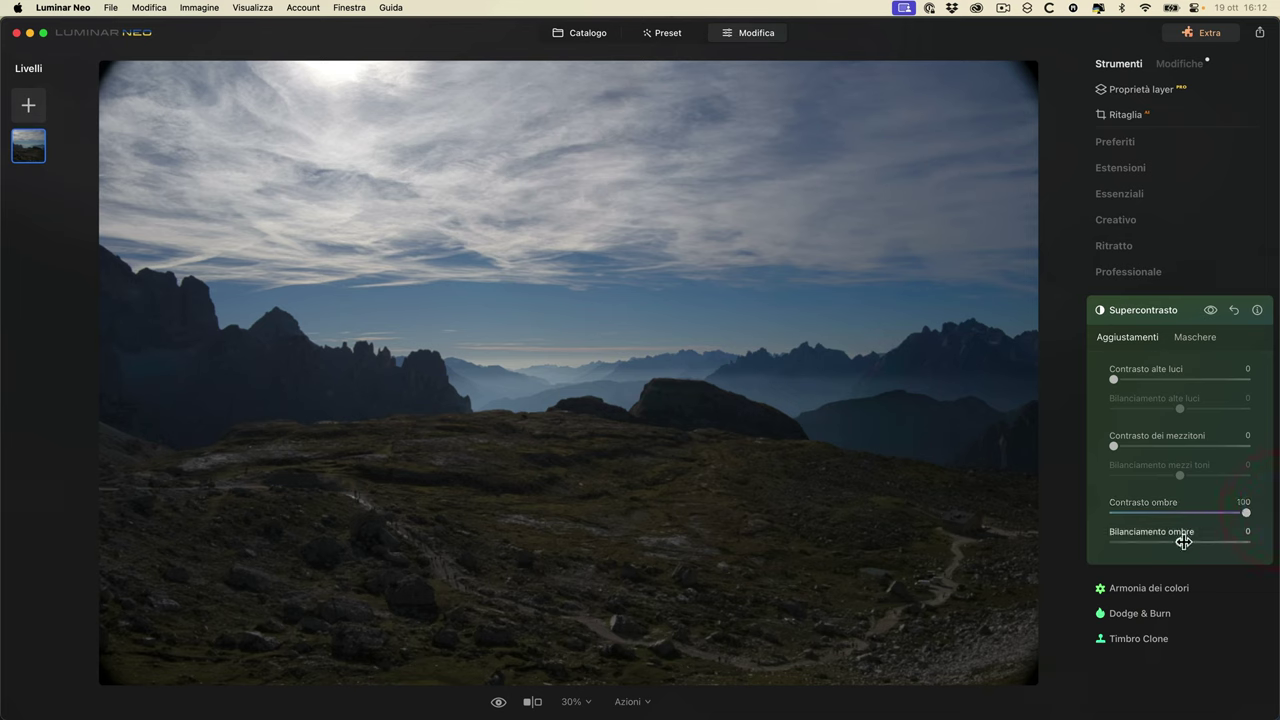
drag(1181, 543, 1130, 541)
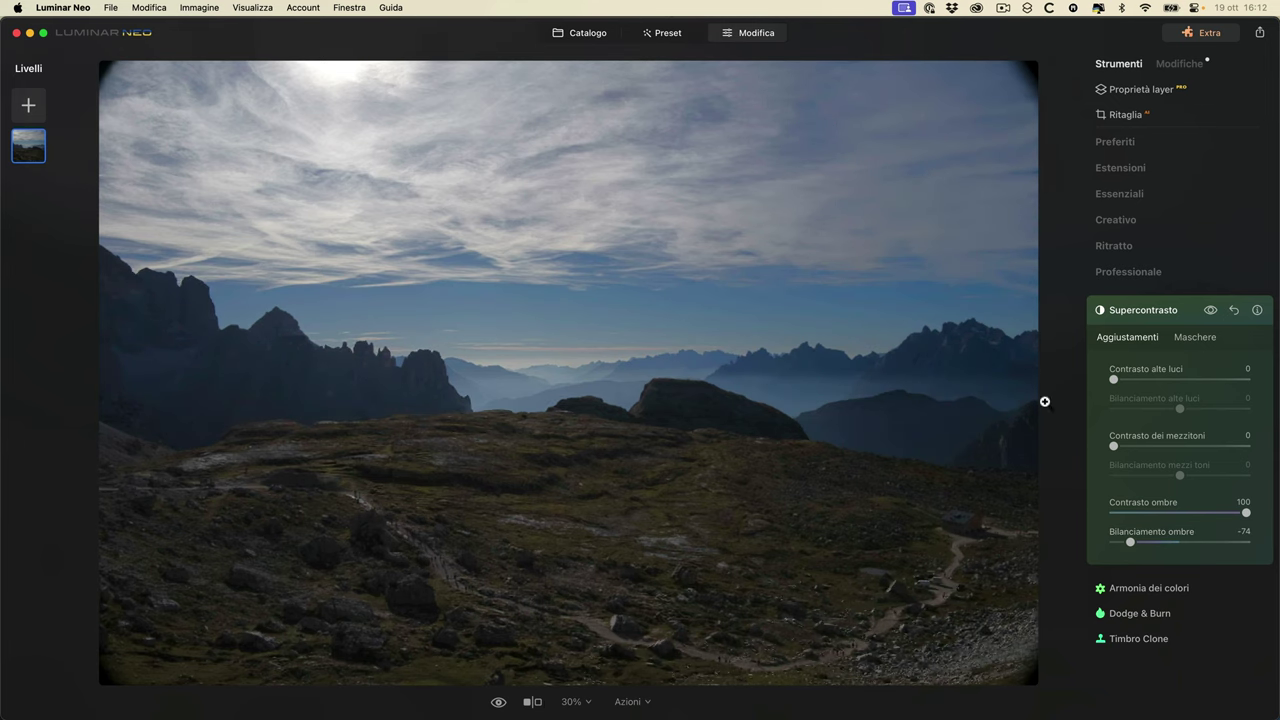
click(1209, 311)
click(1209, 311)
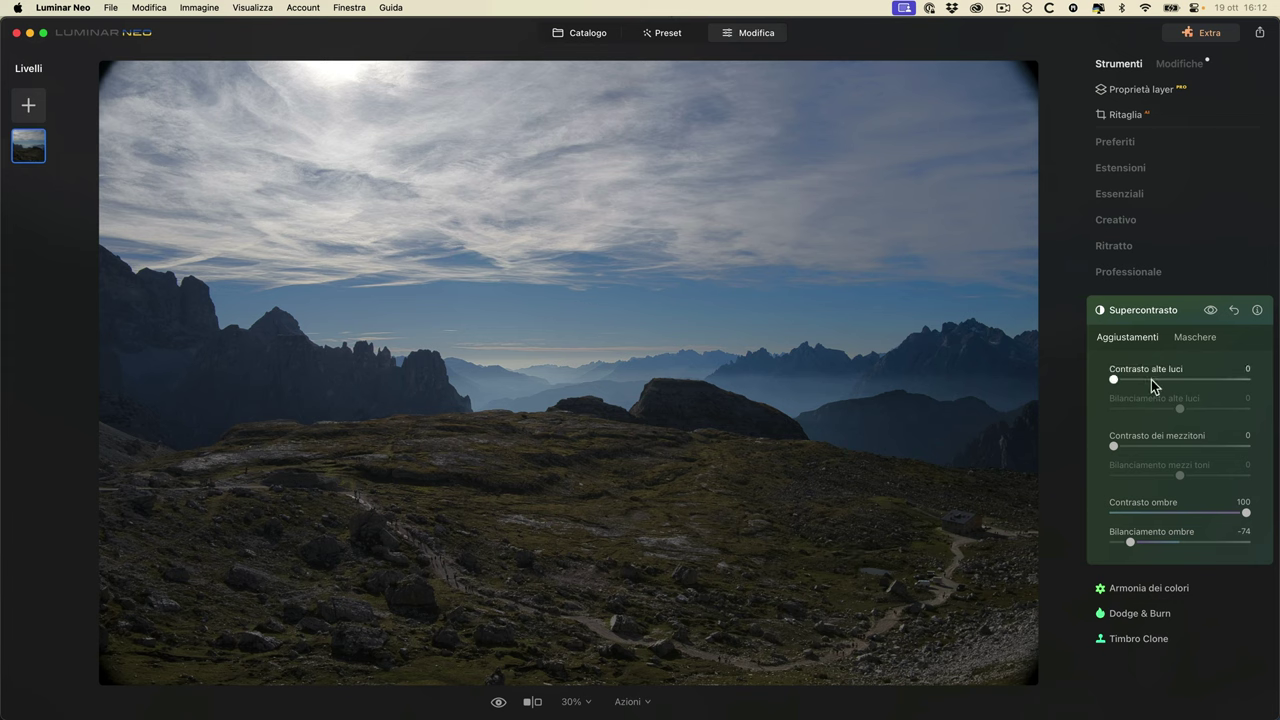
- Set Contrasto alte luci to 64 and Bilanciamento alte luci to 28, and compare the valley photo with and without Supercontrasto
drag(1115, 381, 1198, 411)
click(1210, 311)
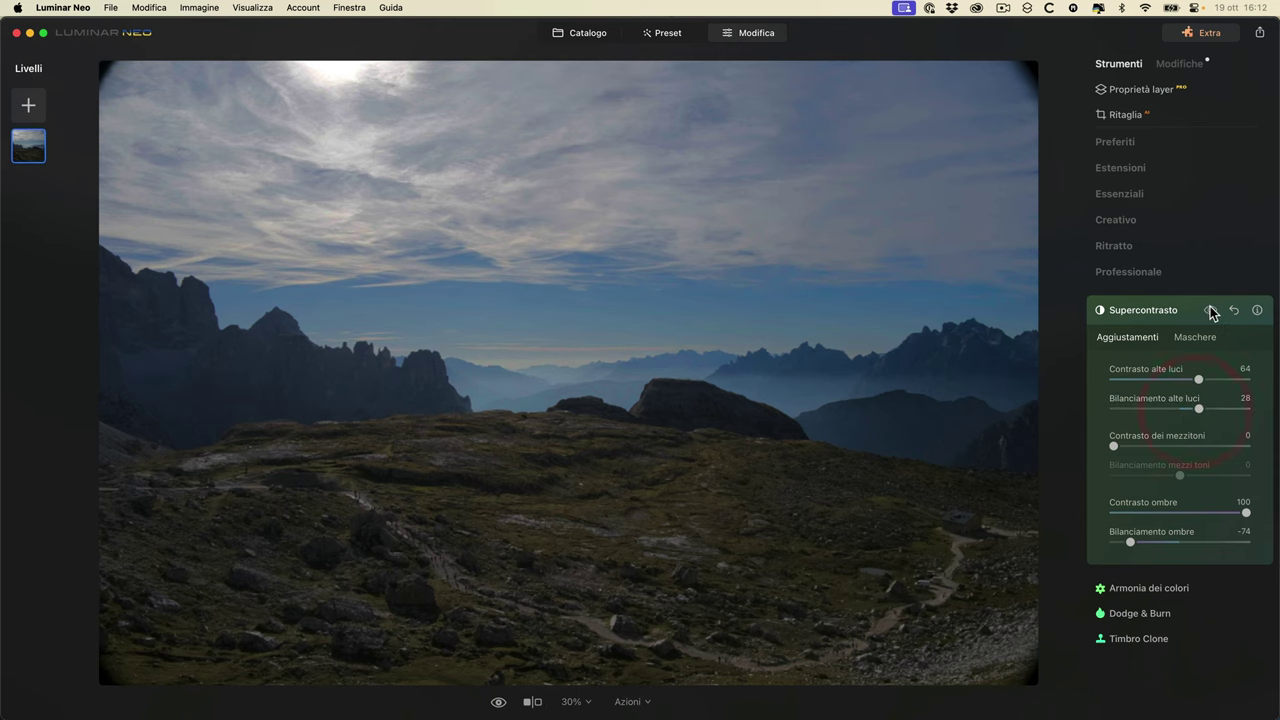
click(1211, 311)
click(1210, 311)
click(1210, 311)
click(1210, 311)
click(1211, 311)
- Leave Supercontrasto and set Accento AI to 100 in Migliora con AI on the valley photo
mouse_move(1115, 446)
mouse_down()
mouse_move(1271, 429)
mouse_move(1186, 423)
mouse_move(1117, 441)
mouse_up()
click(1125, 146)
click(1138, 170)
drag(1115, 248, 1268, 251)
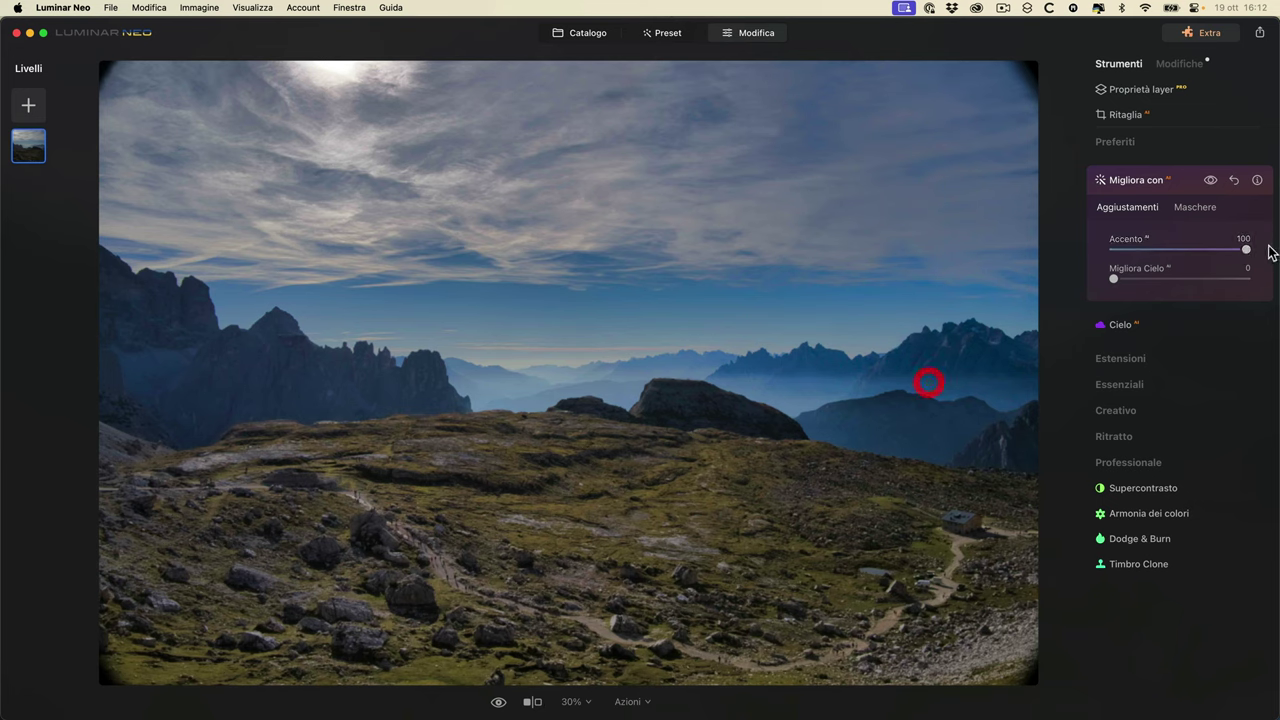
- Compare the valley photo before and after the edits in a split view, sweeping the divider across the image
click(532, 701)
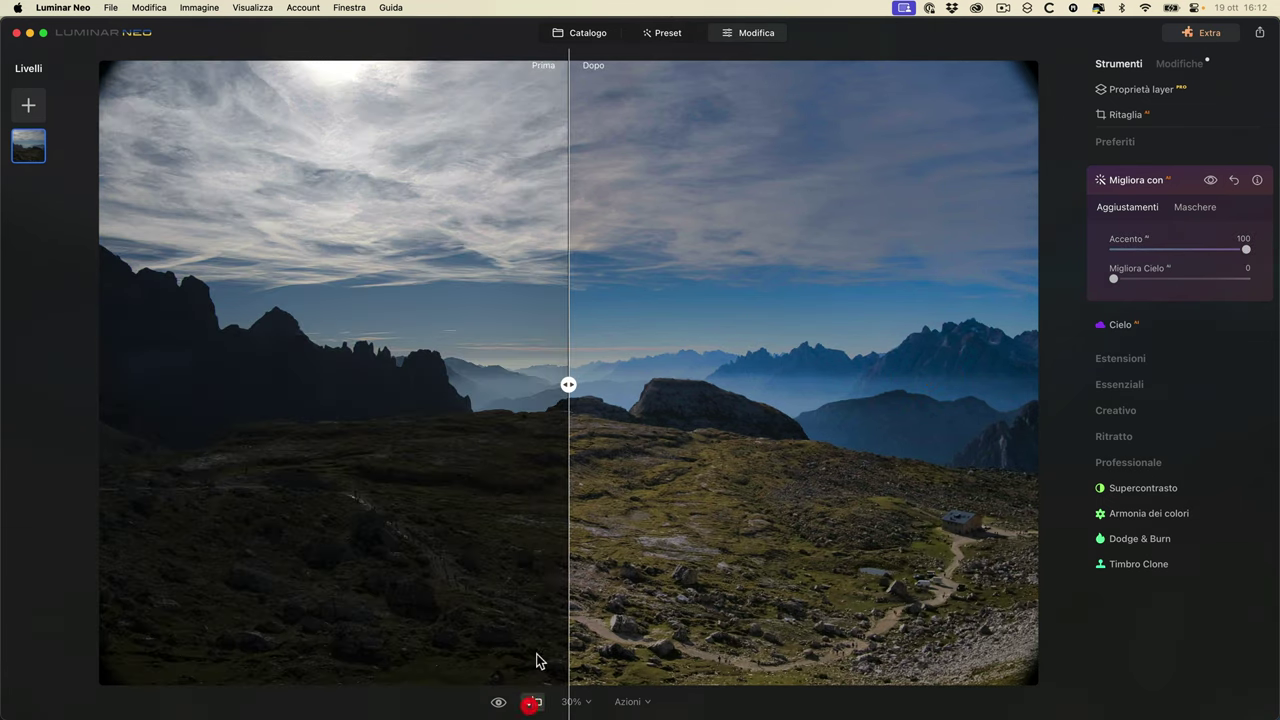
drag(583, 385, 346, 385)
drag(146, 361, 452, 310)
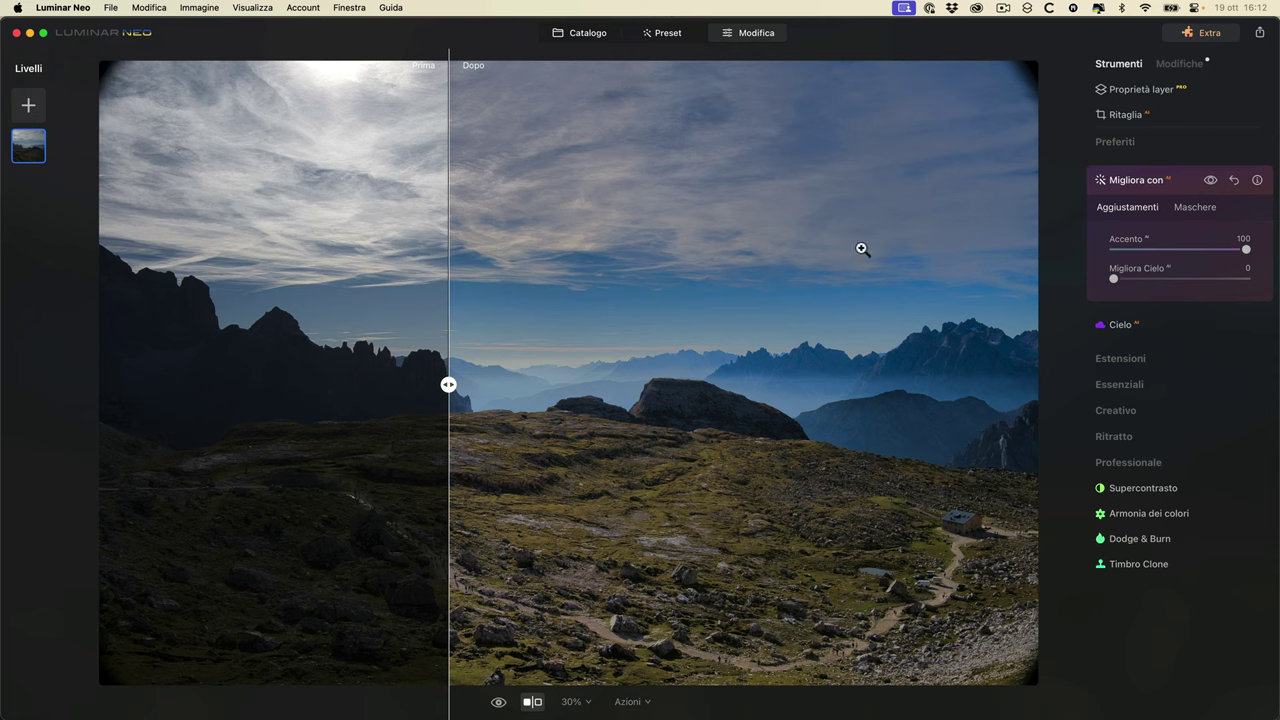
- Revert the valley photo to its original state and leave the before/after split view
click(1240, 181)
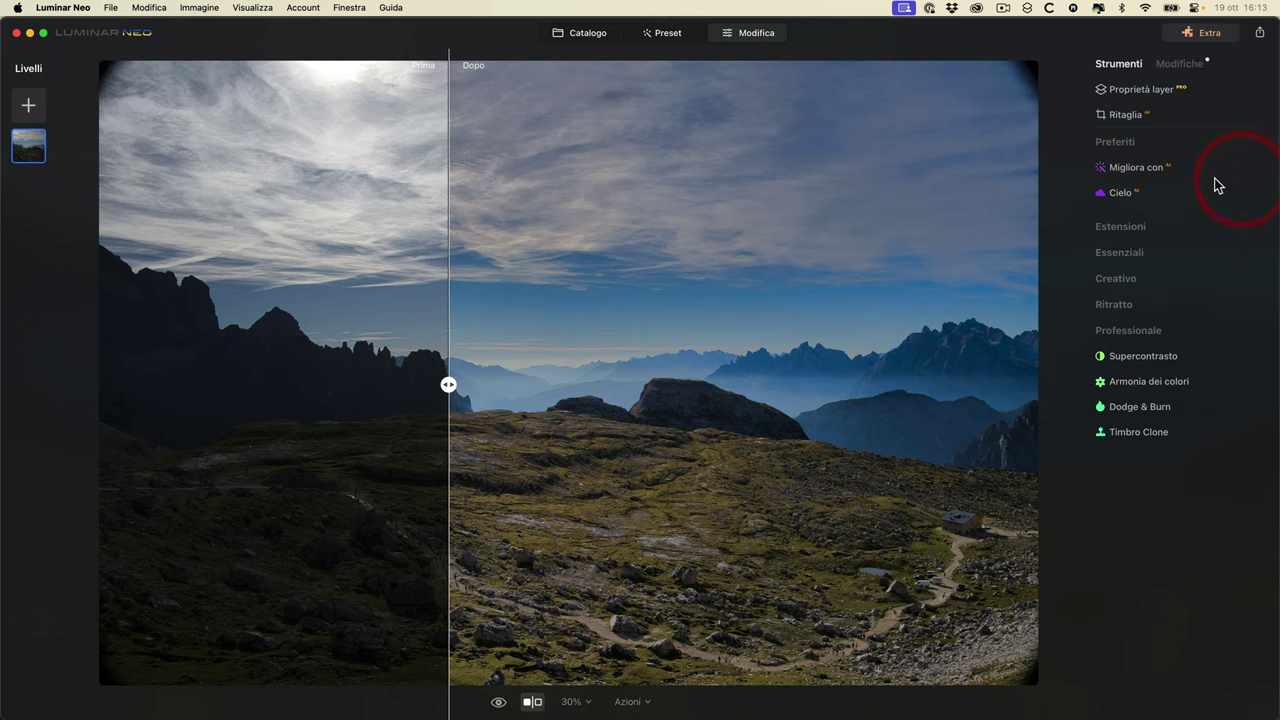
click(637, 703)
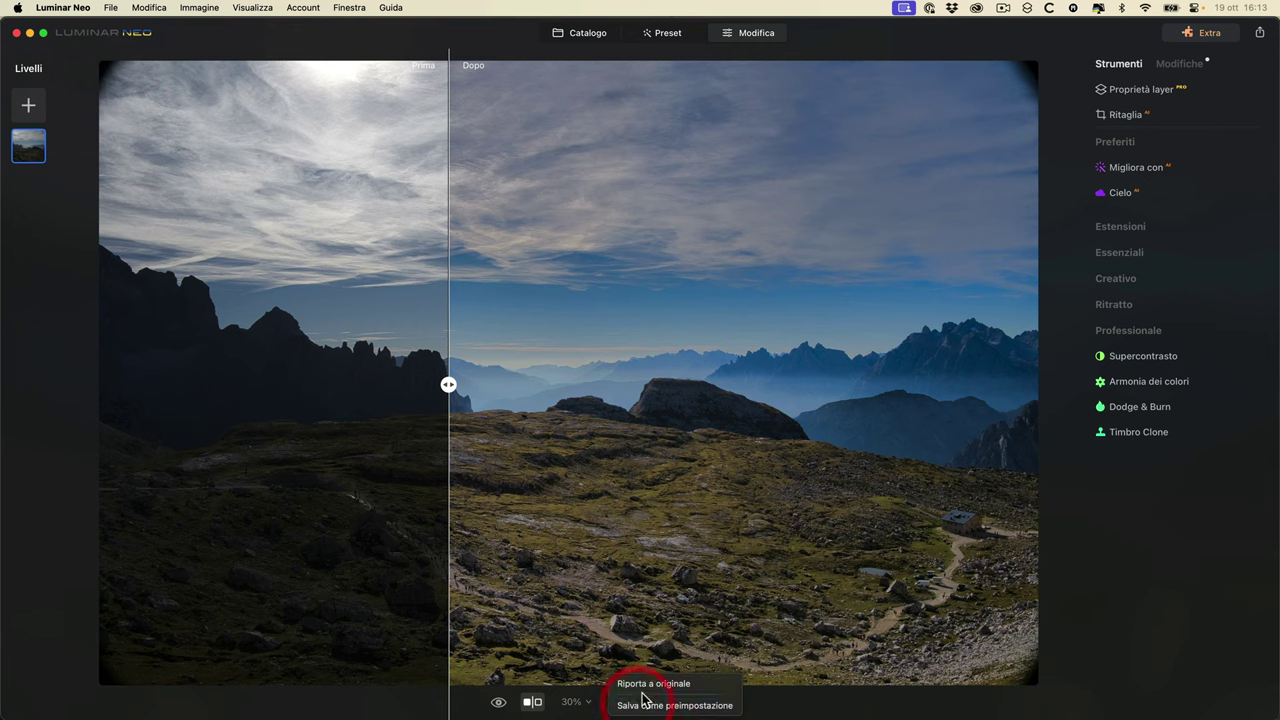
click(642, 684)
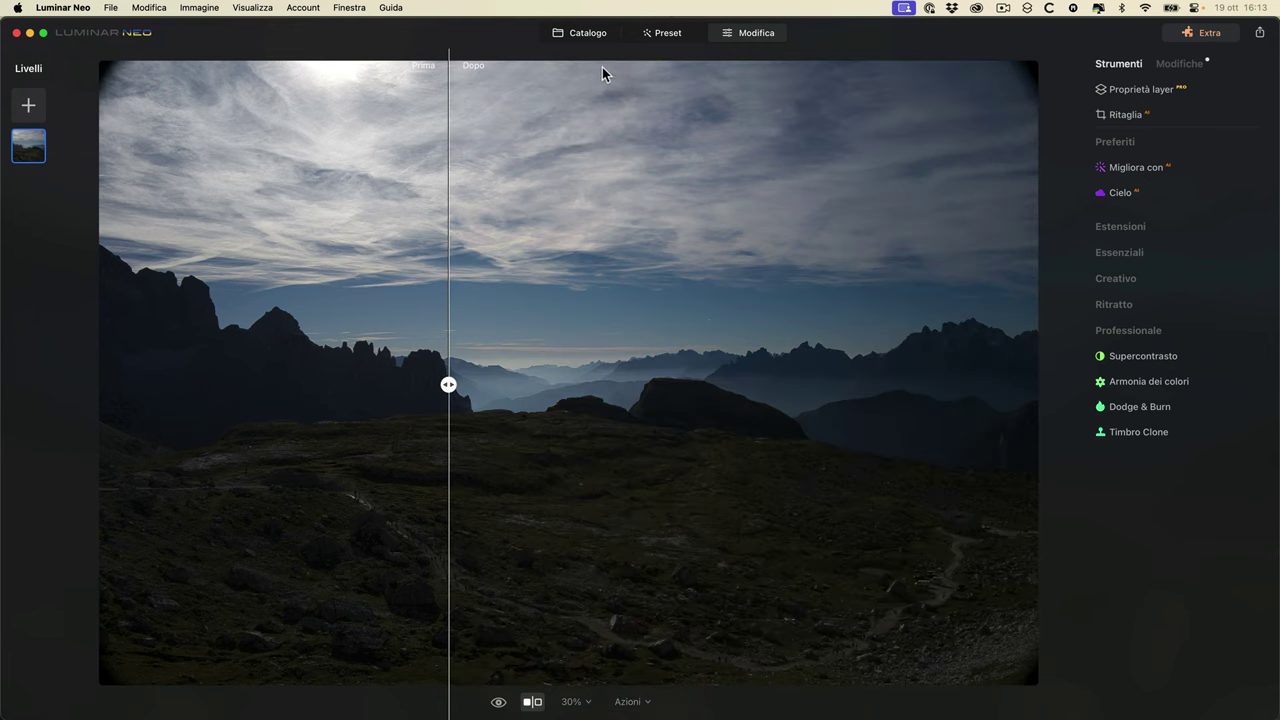
click(532, 701)
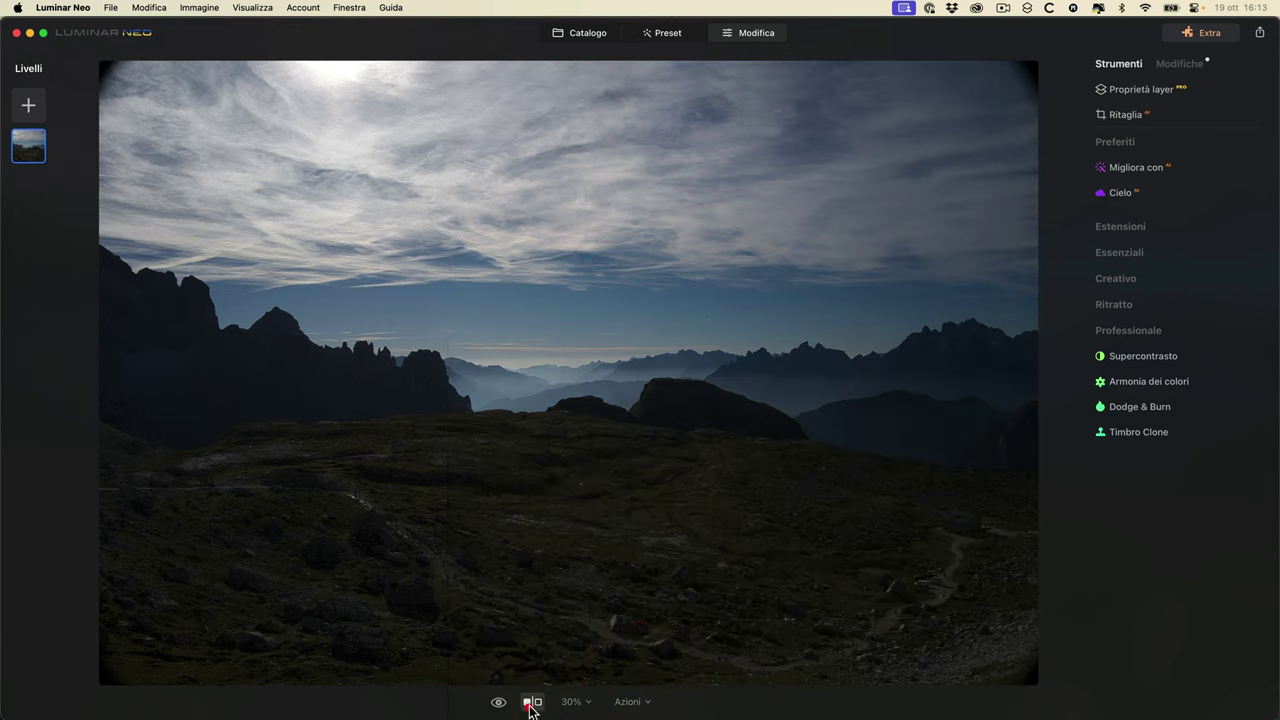
- Switch back to the mountain landscape with the rocky peaks for editing and revert it to its original state
click(1159, 381)
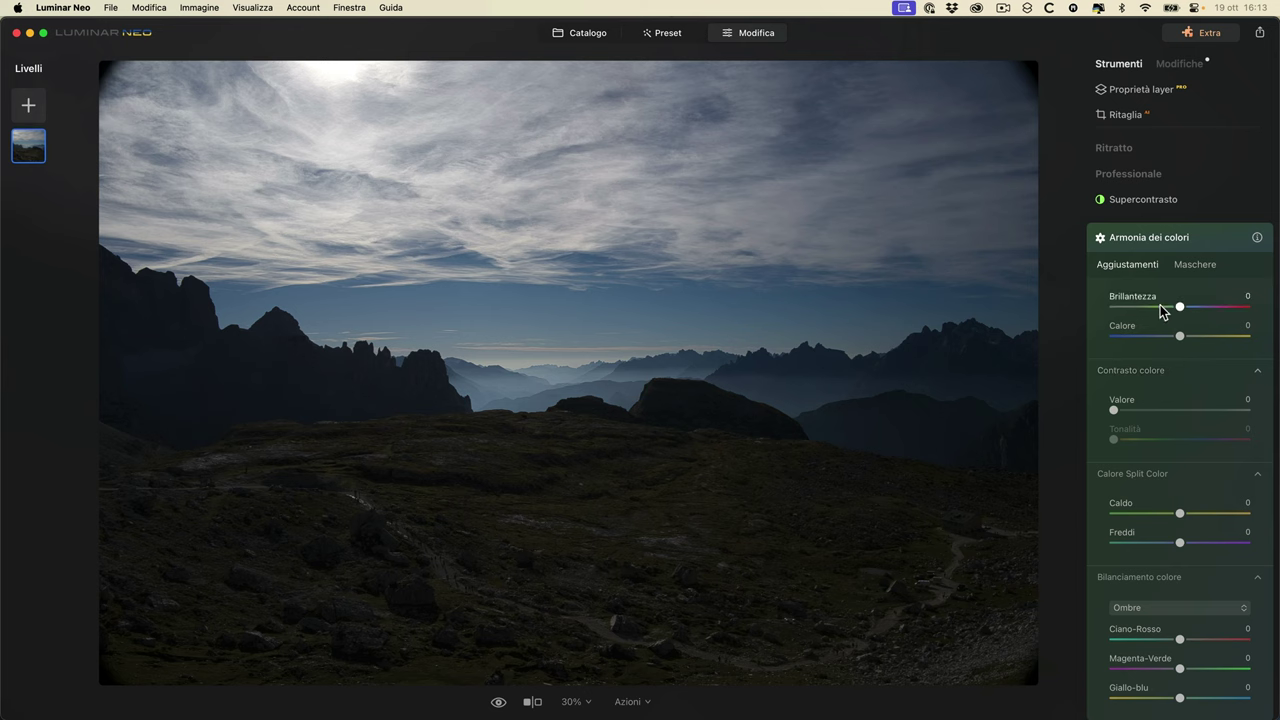
click(571, 35)
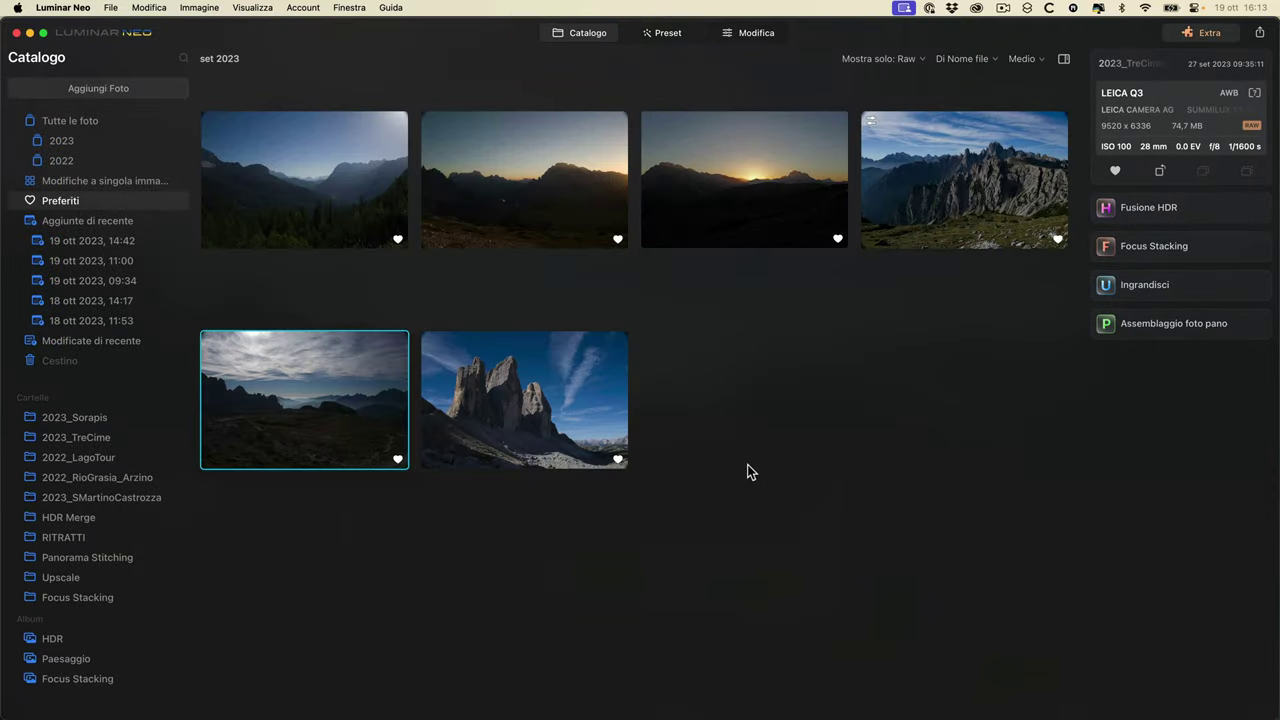
double_click(959, 194)
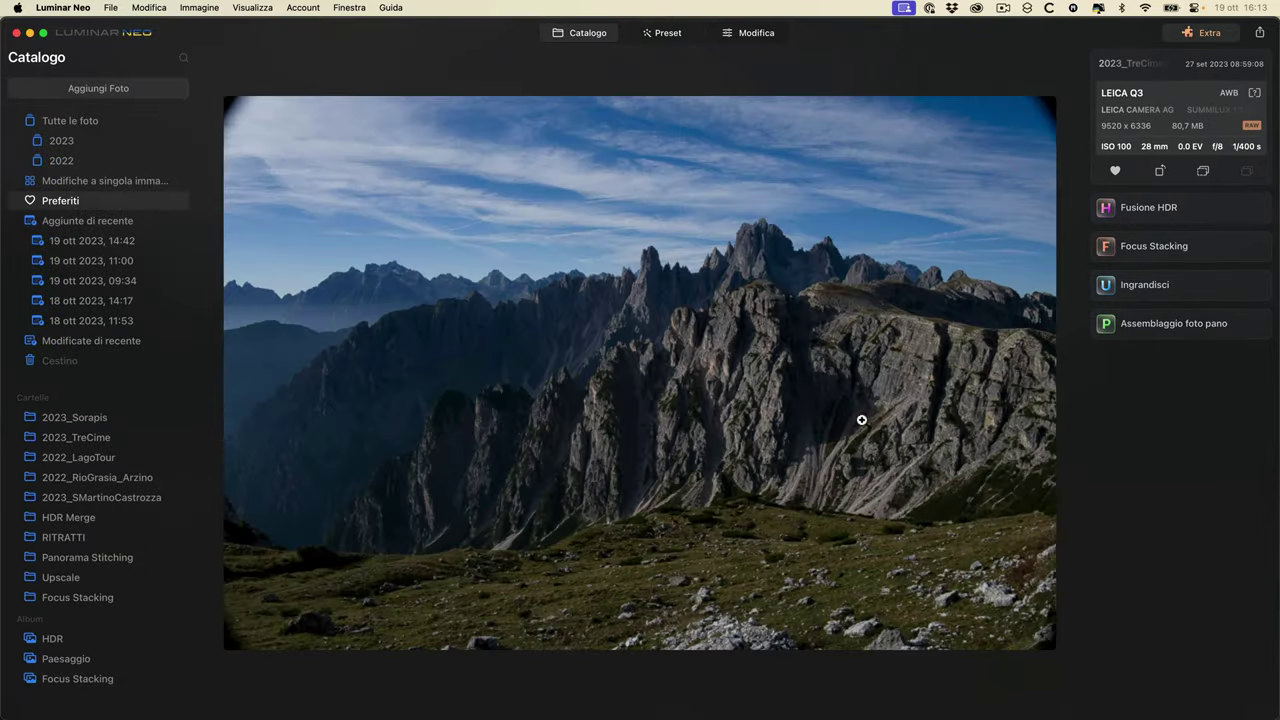
click(745, 33)
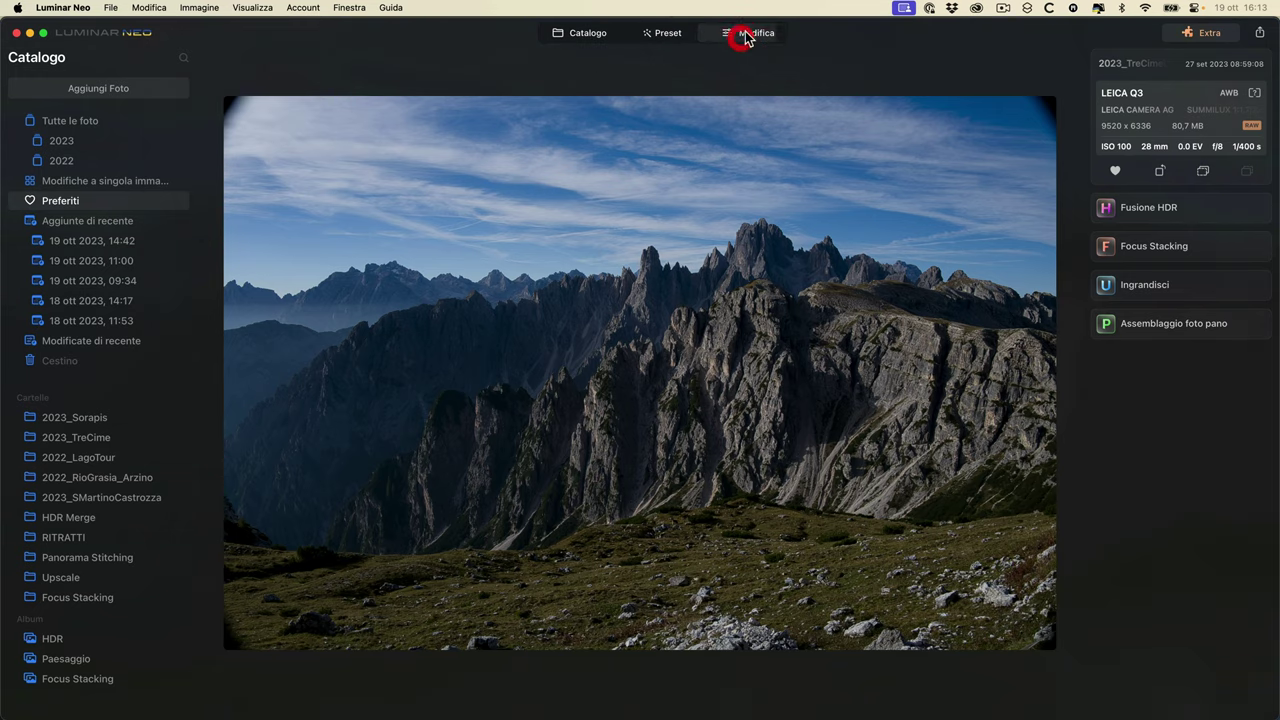
click(640, 701)
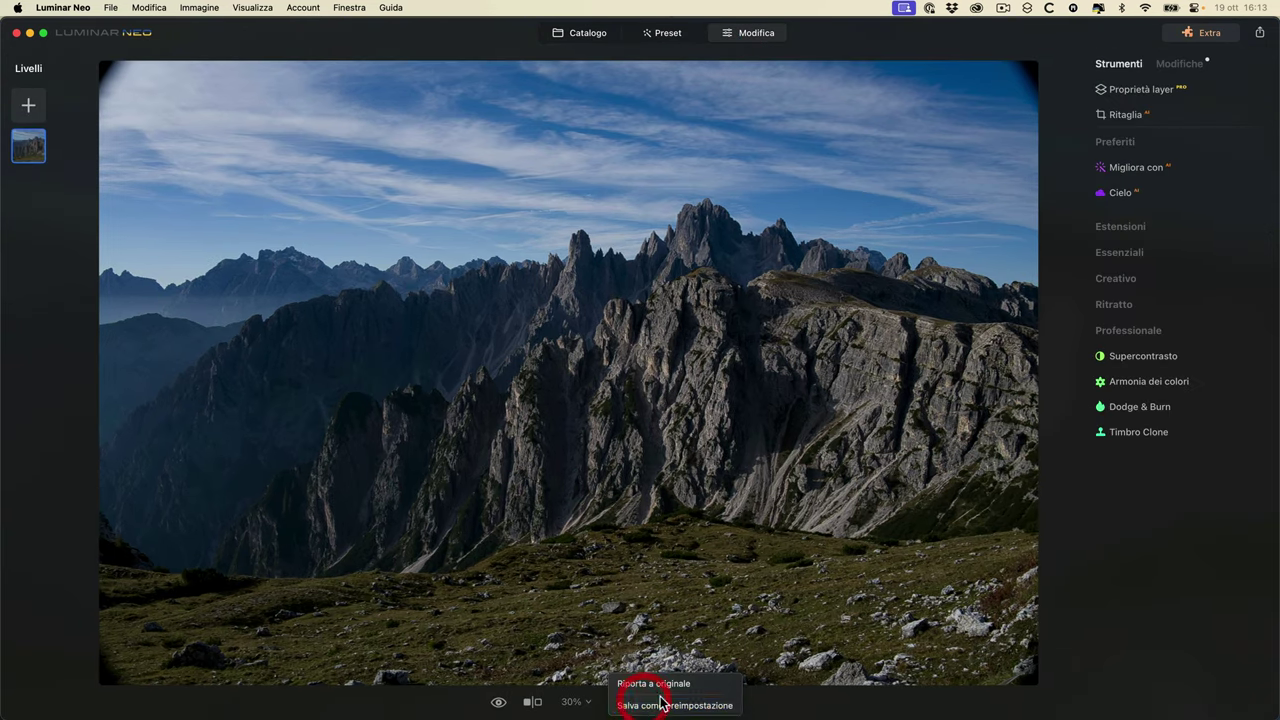
click(664, 686)
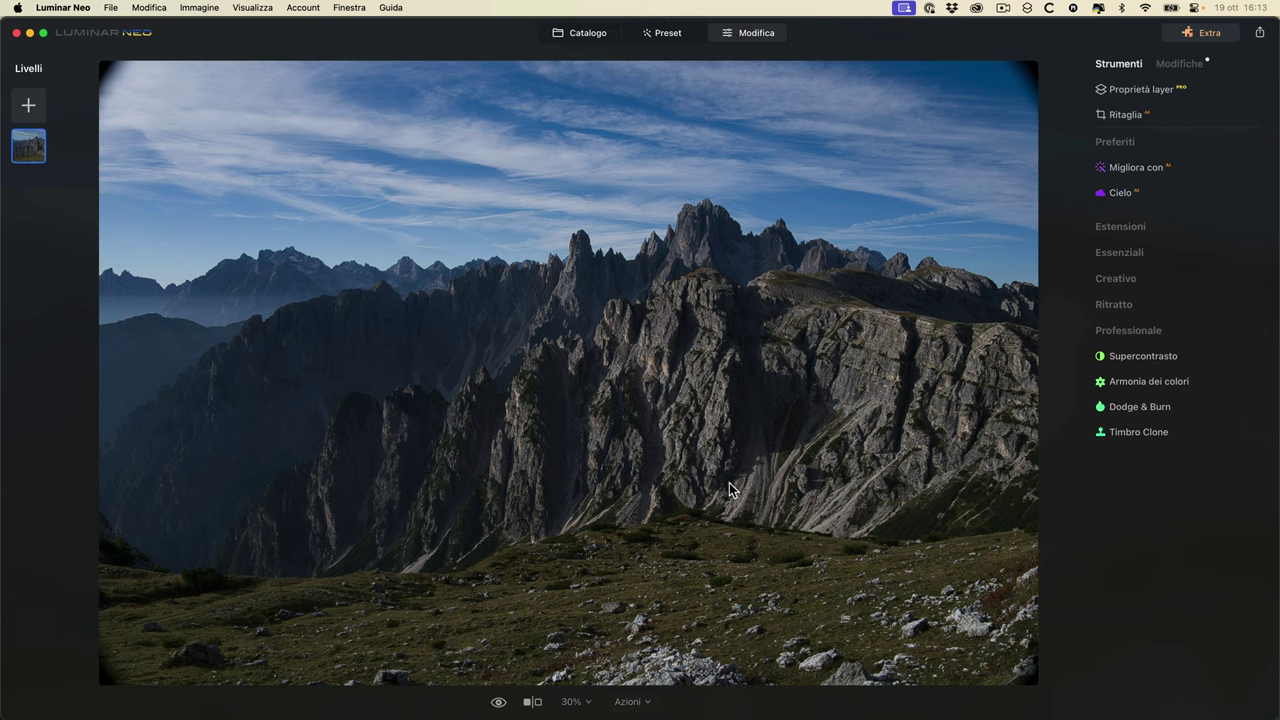
- Open Armonia dei colori and collapse its Contrasto colore, Calore Split Color and Bilanciamento colore sections
click(1263, 146)
click(1167, 322)
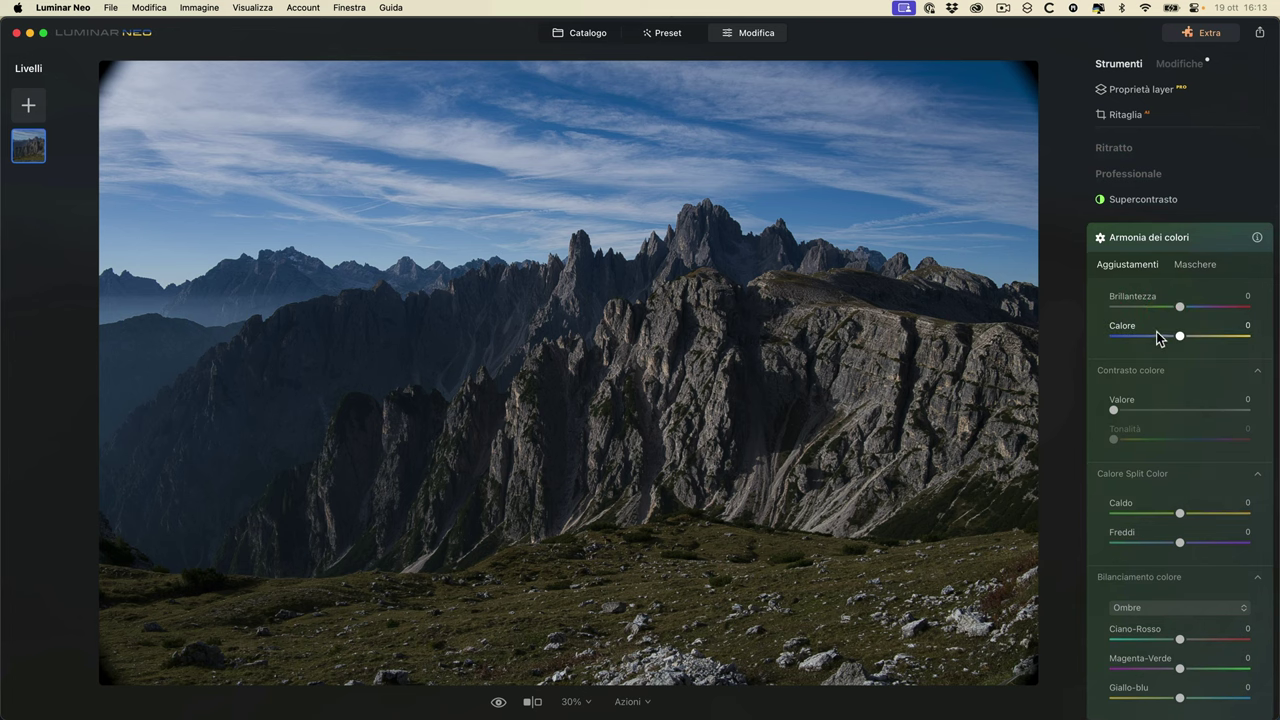
click(1257, 371)
click(1257, 400)
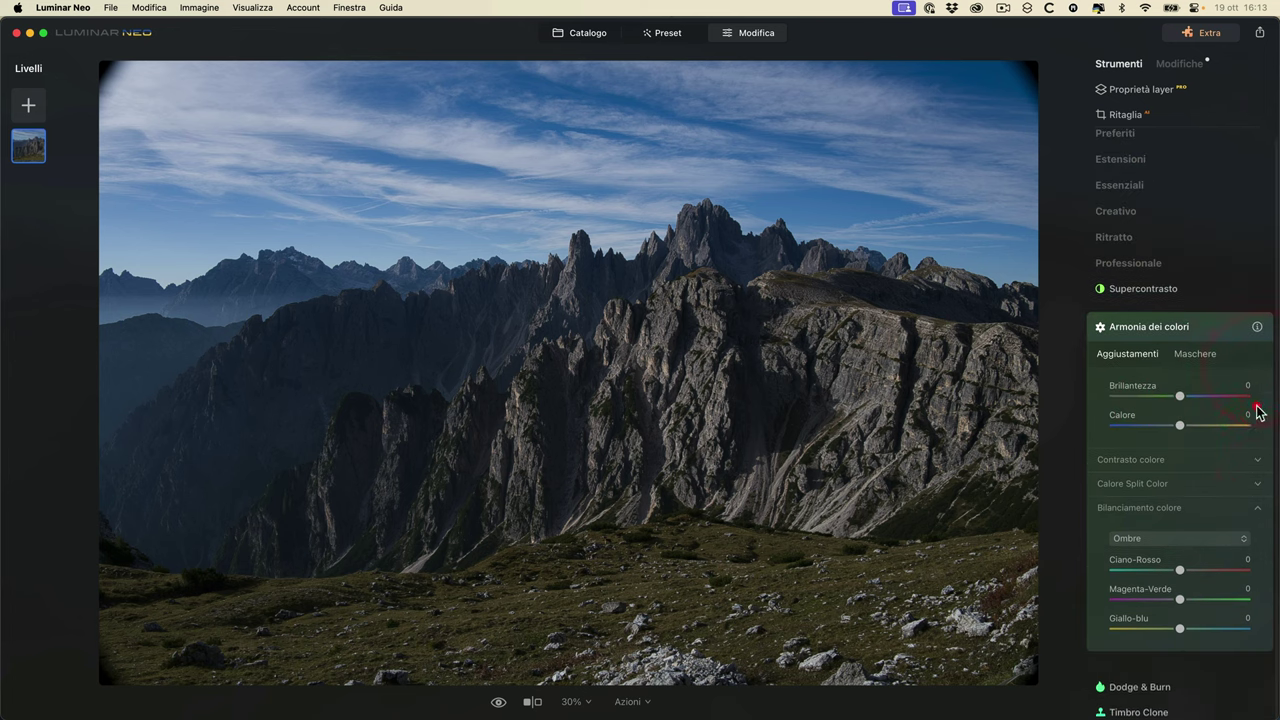
click(1258, 512)
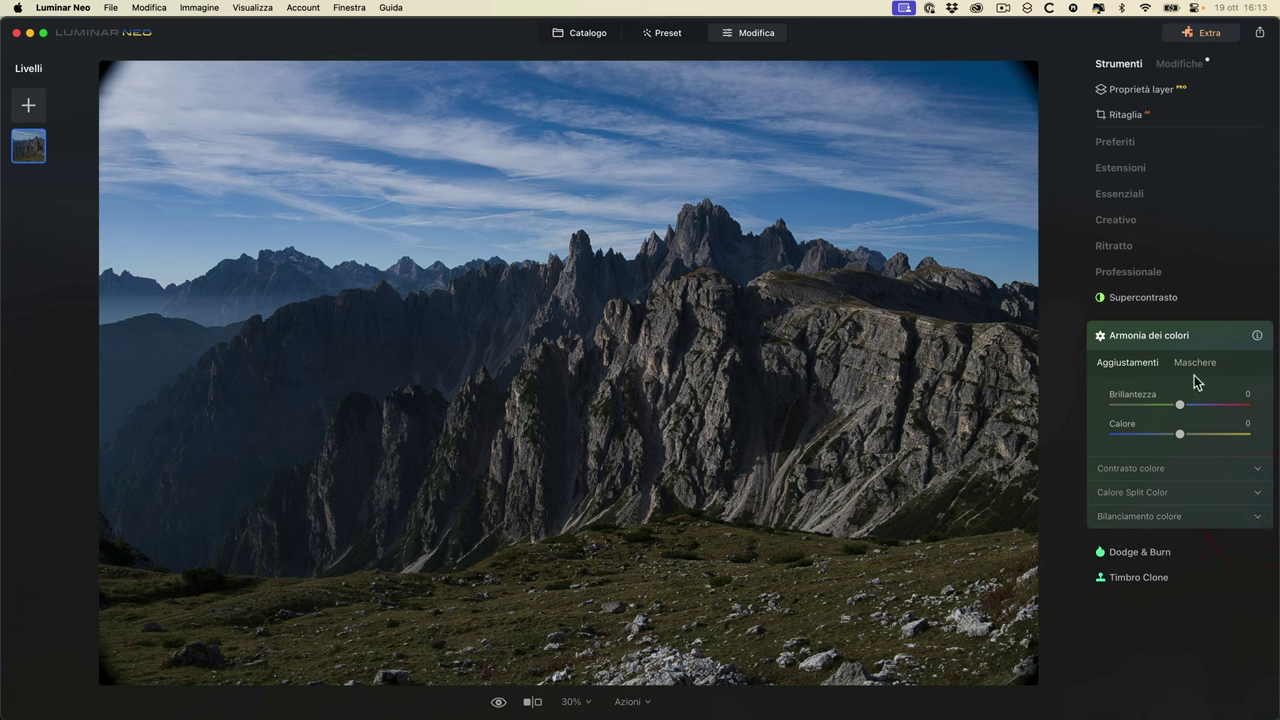
- Try Brillantezza at both extremes on the mountain landscape, ending at -100, with Calore at -7
mouse_move(1180, 405)
mouse_down()
mouse_move(1247, 410)
mouse_move(1078, 403)
mouse_up()
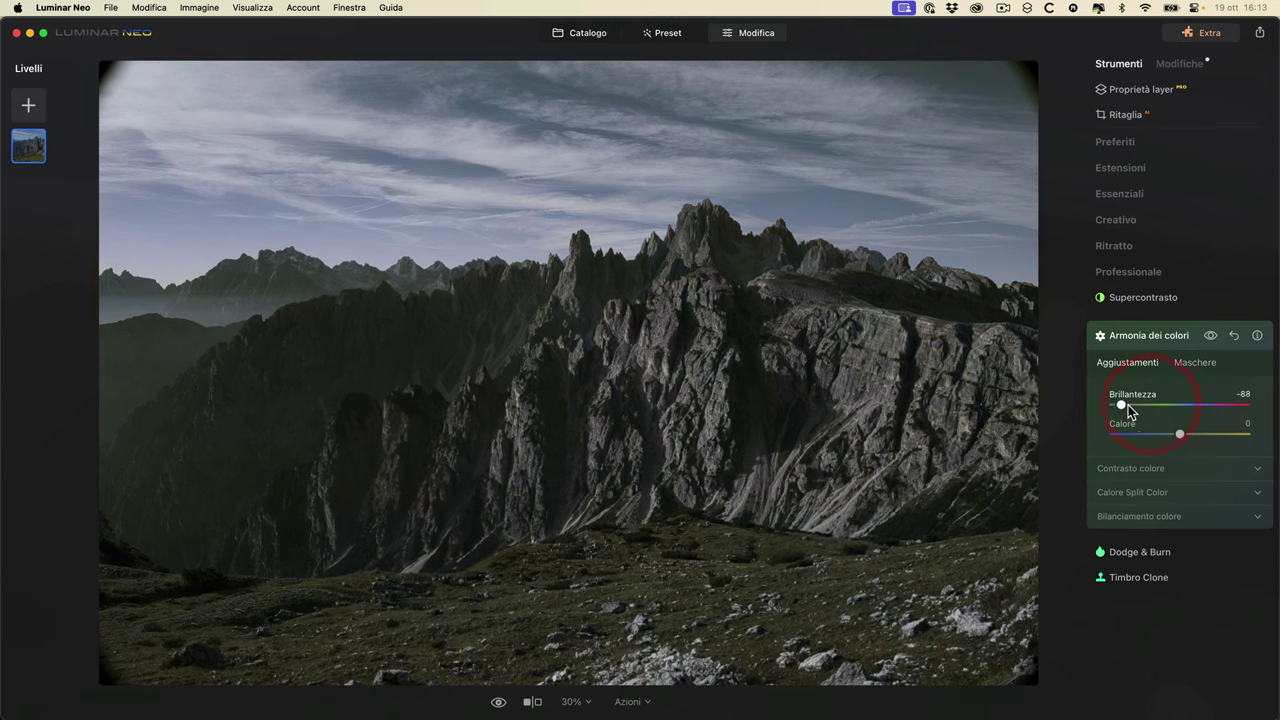
mouse_move(1174, 408)
mouse_down()
mouse_move(1125, 407)
mouse_move(1191, 404)
mouse_move(1170, 407)
mouse_up()
drag(1154, 408, 1180, 440)
drag(1159, 405, 1268, 405)
mouse_move(1183, 435)
mouse_down()
mouse_move(1258, 436)
mouse_move(1063, 450)
mouse_move(1274, 437)
mouse_move(1132, 437)
mouse_move(1175, 434)
mouse_up()
drag(1246, 404, 1090, 409)
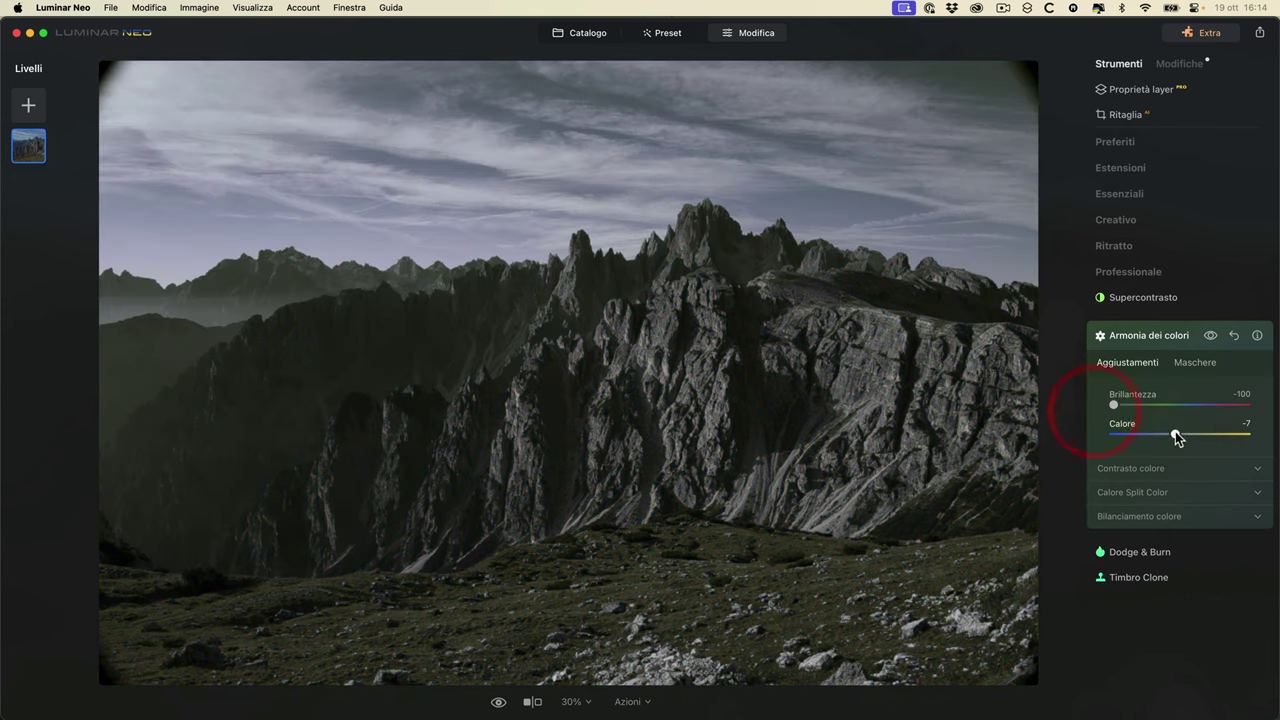
- Try Calore at 53 with Brillantezza at -77, preview the effect, and reset Armonia dei colori
drag(1216, 433, 1090, 438)
drag(1112, 435, 1139, 432)
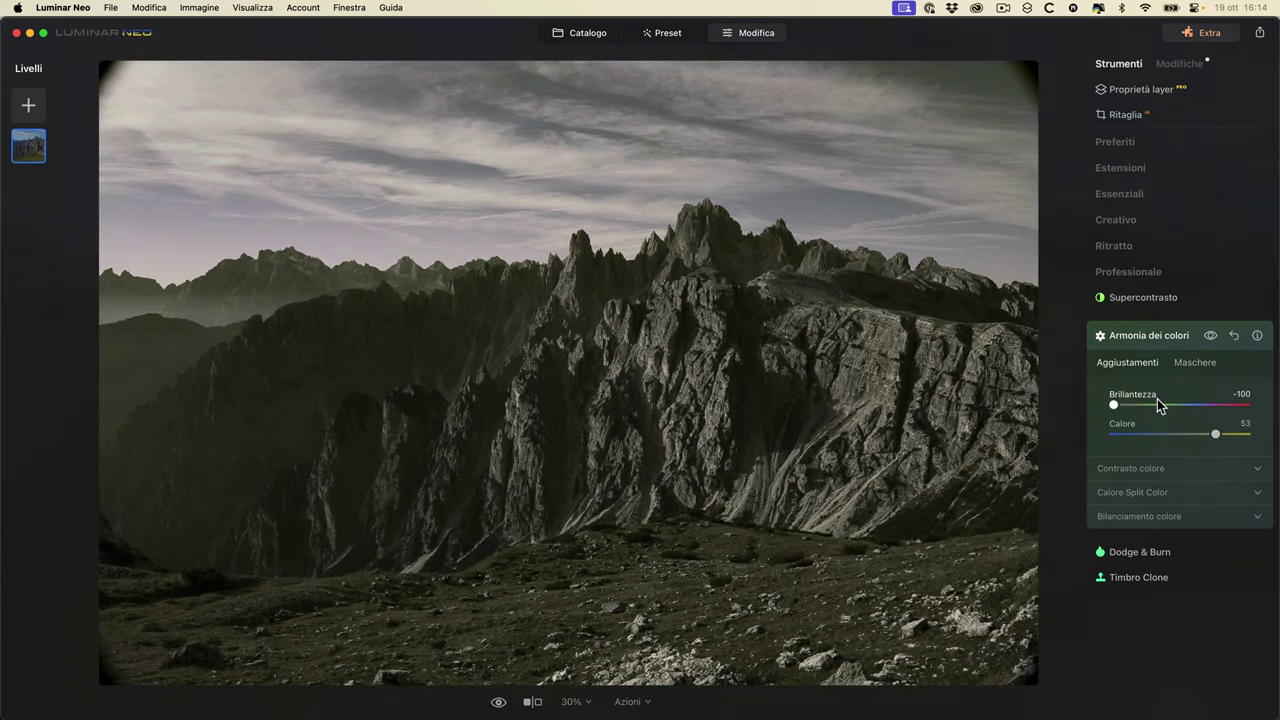
drag(1116, 406, 1131, 403)
drag(1209, 340, 1208, 340)
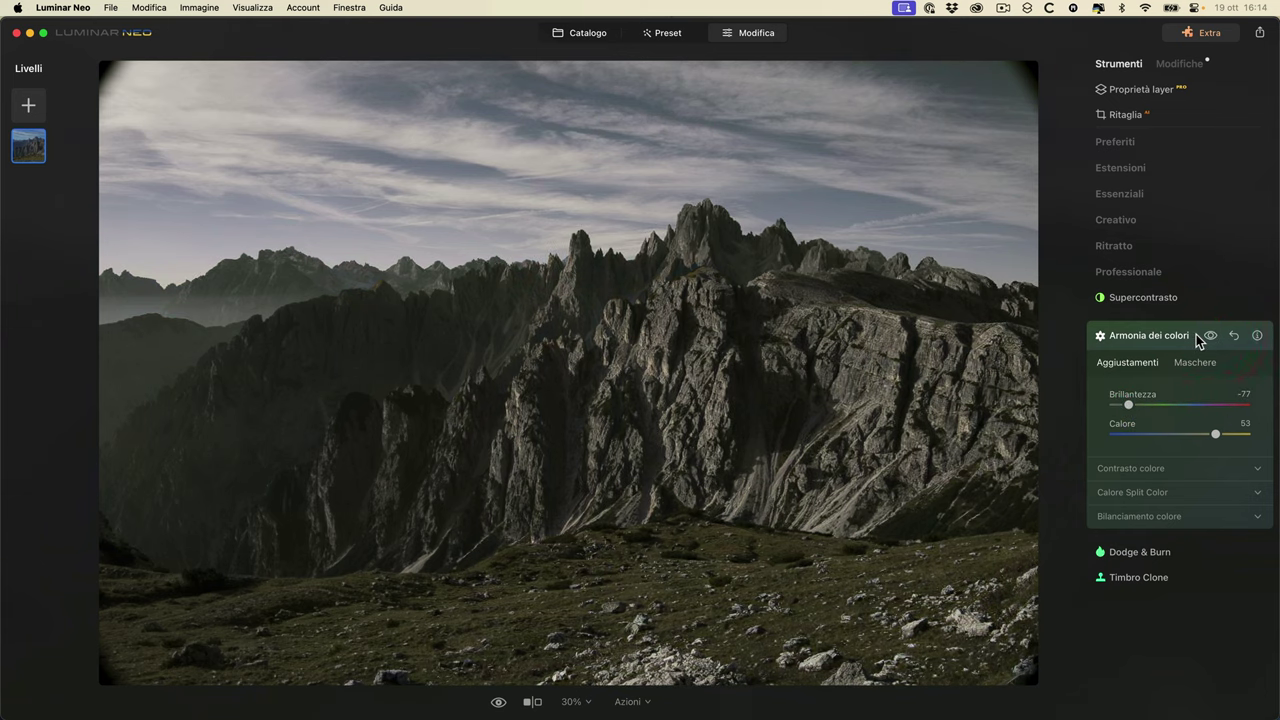
click(1236, 340)
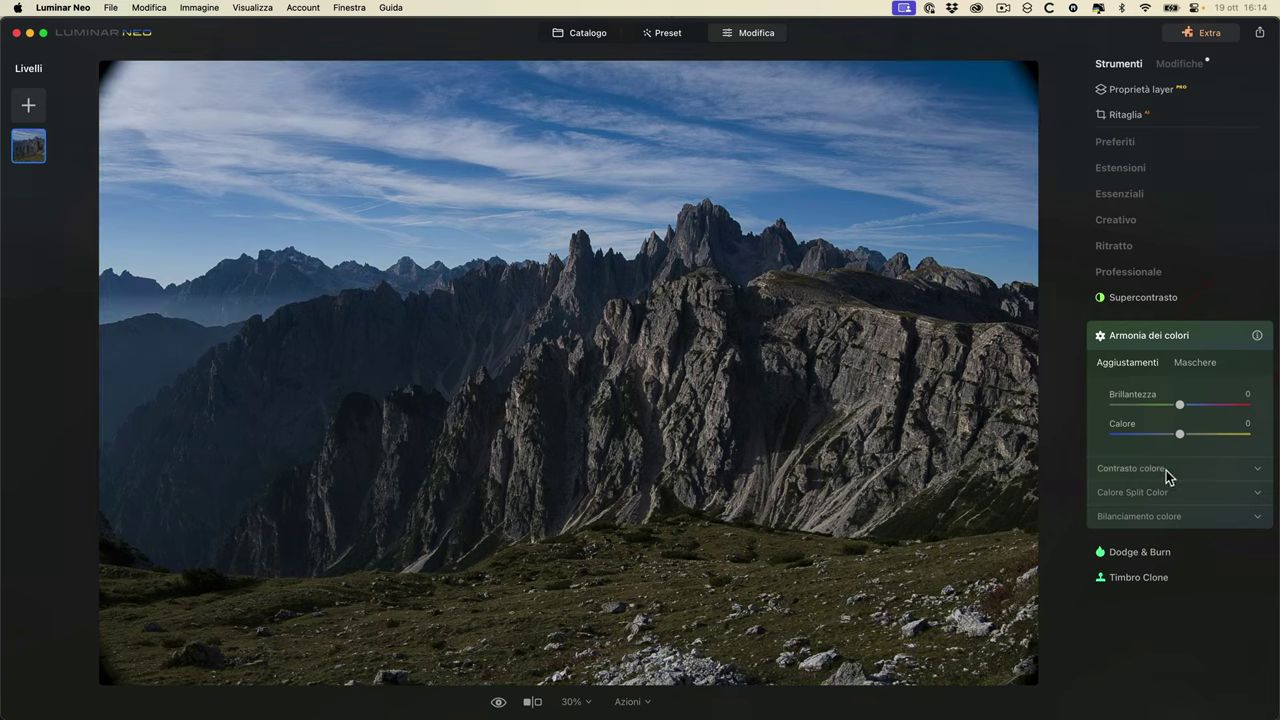
- Expand Contrasto colore and try Valore at 63 with Tonalità at 197 on the mountain landscape
click(1257, 470)
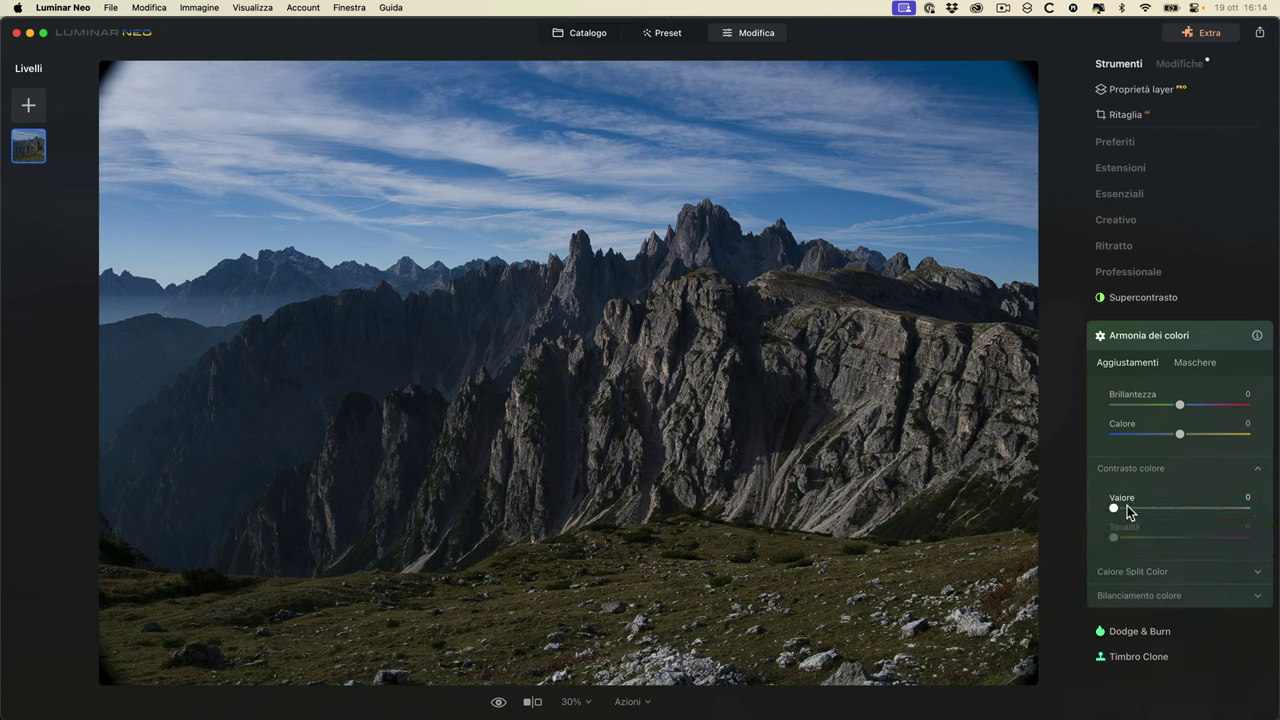
drag(1114, 505, 1203, 500)
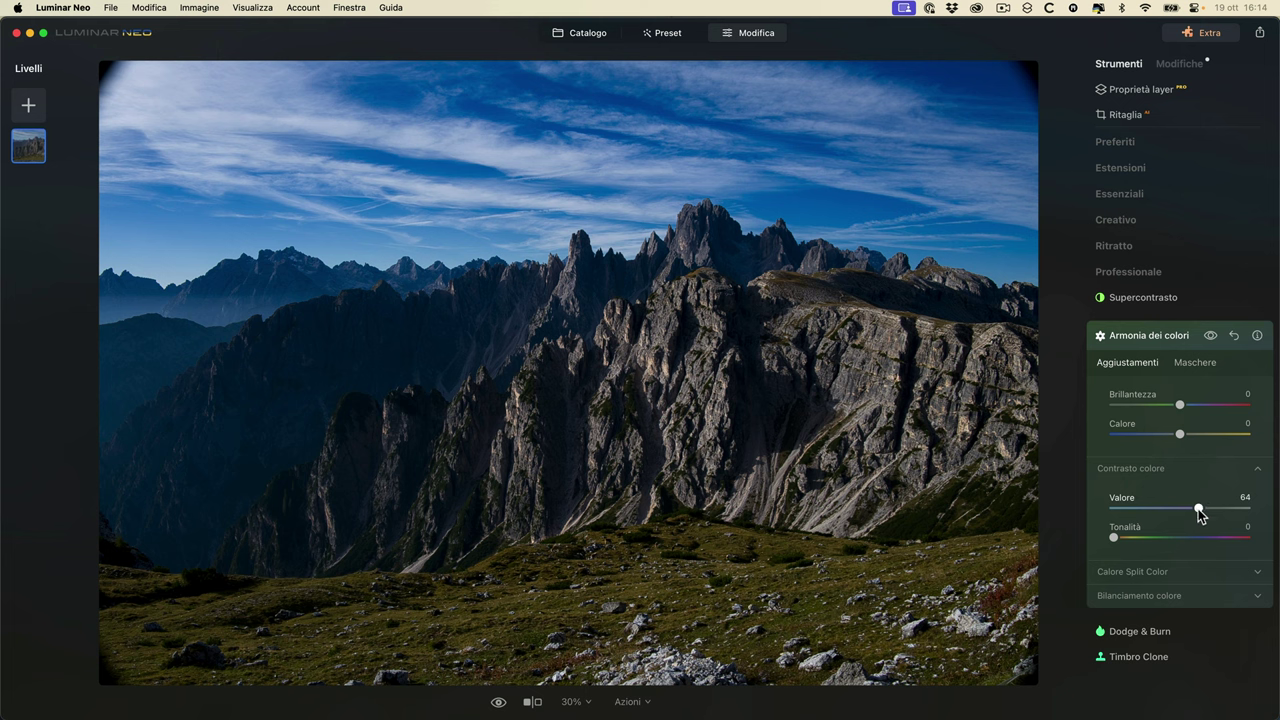
mouse_move(1205, 512)
mouse_down()
mouse_move(1150, 512)
mouse_move(1219, 513)
mouse_move(1180, 510)
mouse_move(1198, 509)
mouse_up()
drag(1114, 538, 1186, 537)
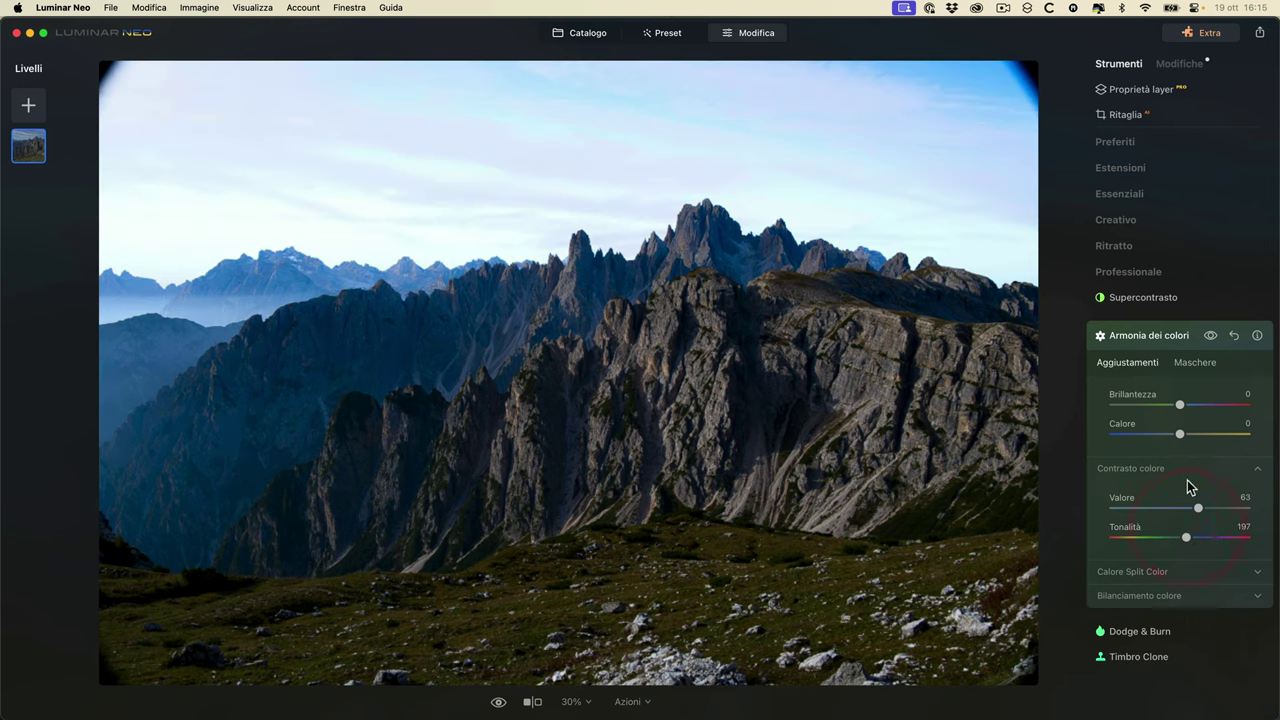
- Try Contrasto colore with Tonalità at 61 and Valore at 57, reset Valore to 0, and collapse the section
drag(1188, 538, 1185, 512)
mouse_move(1189, 506)
mouse_down()
mouse_move(1172, 508)
mouse_move(1235, 500)
mouse_move(1162, 508)
mouse_move(1189, 508)
mouse_up()
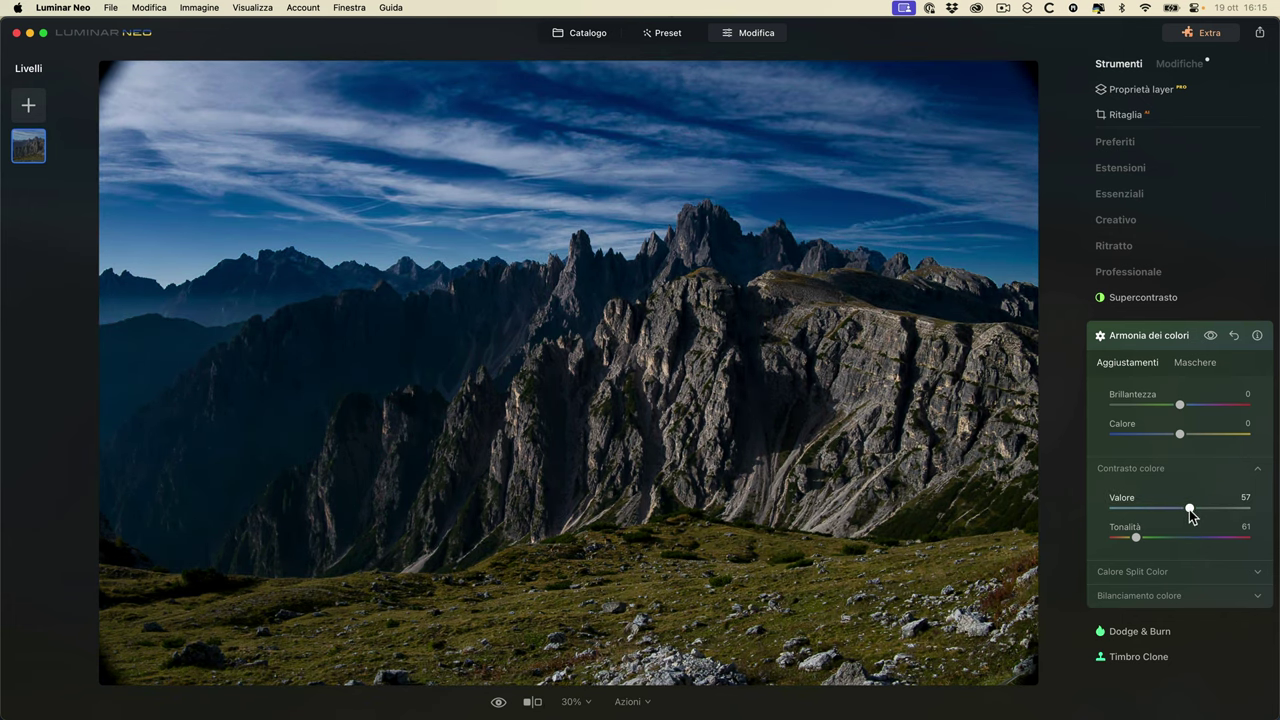
double_click(1189, 508)
click(1135, 537)
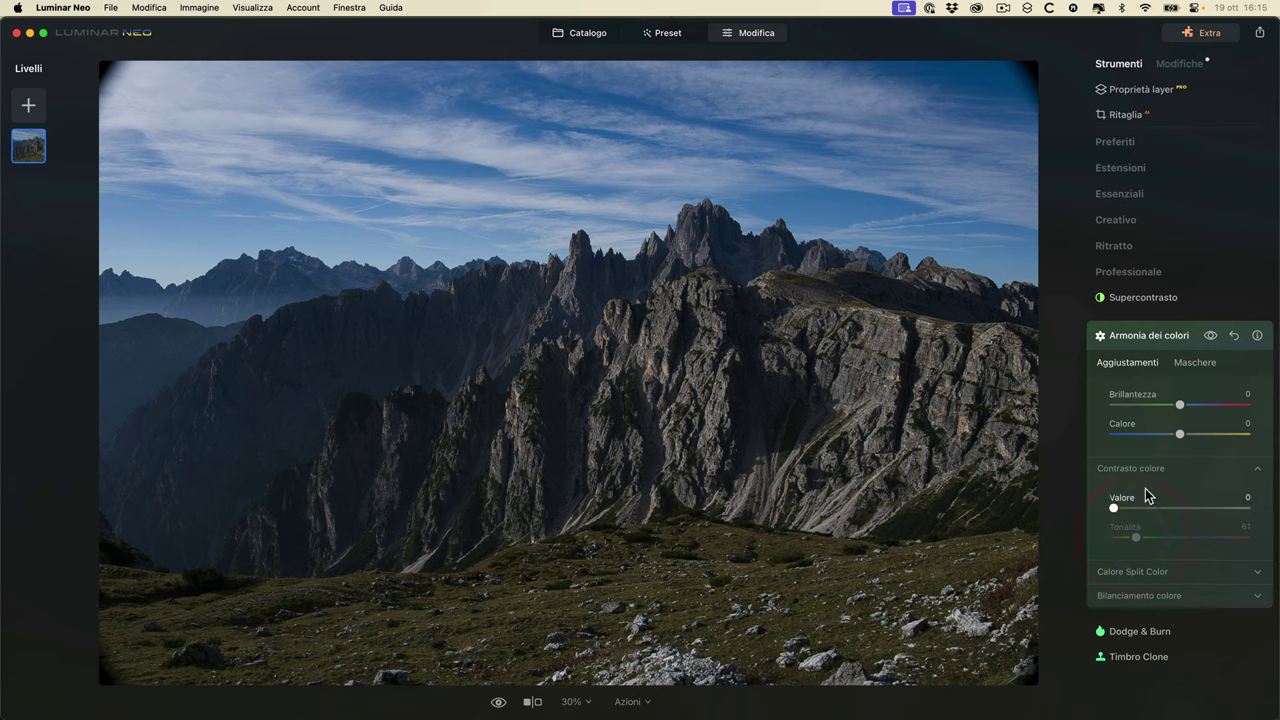
click(1259, 469)
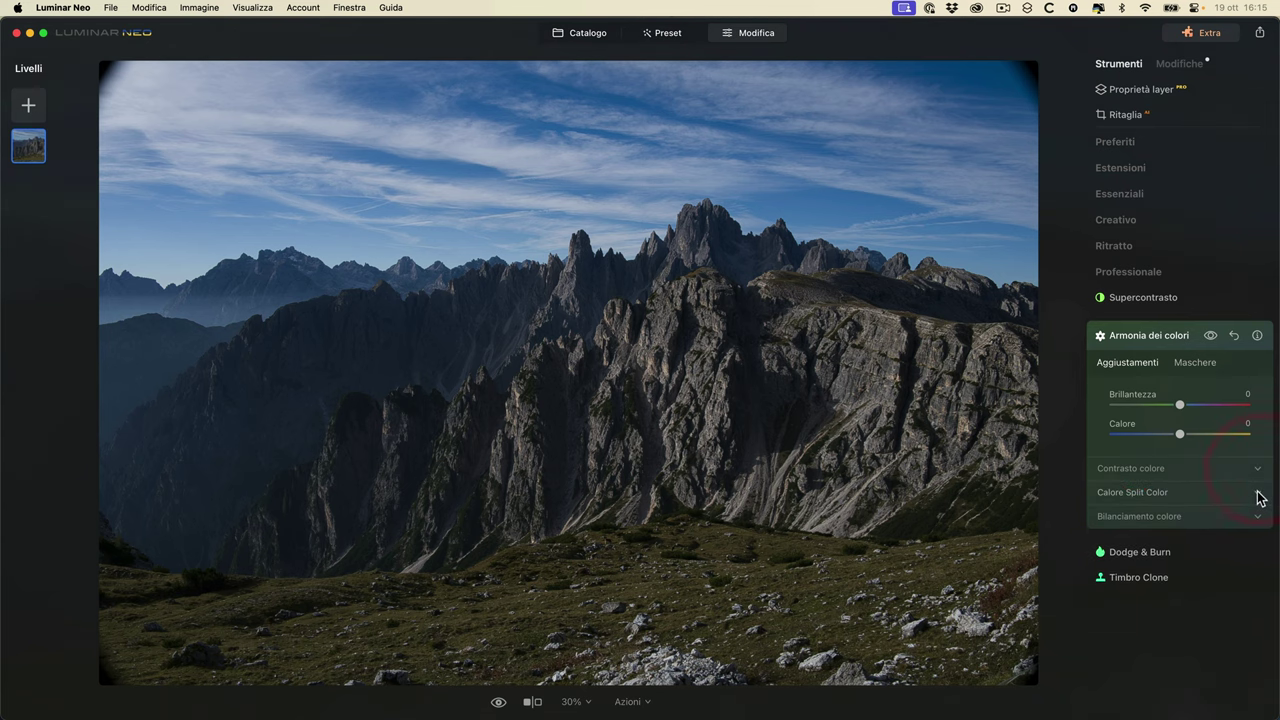
- Expand Calore Split Color, try different Caldo and Freddi amounts, and reset both to 0
click(1258, 493)
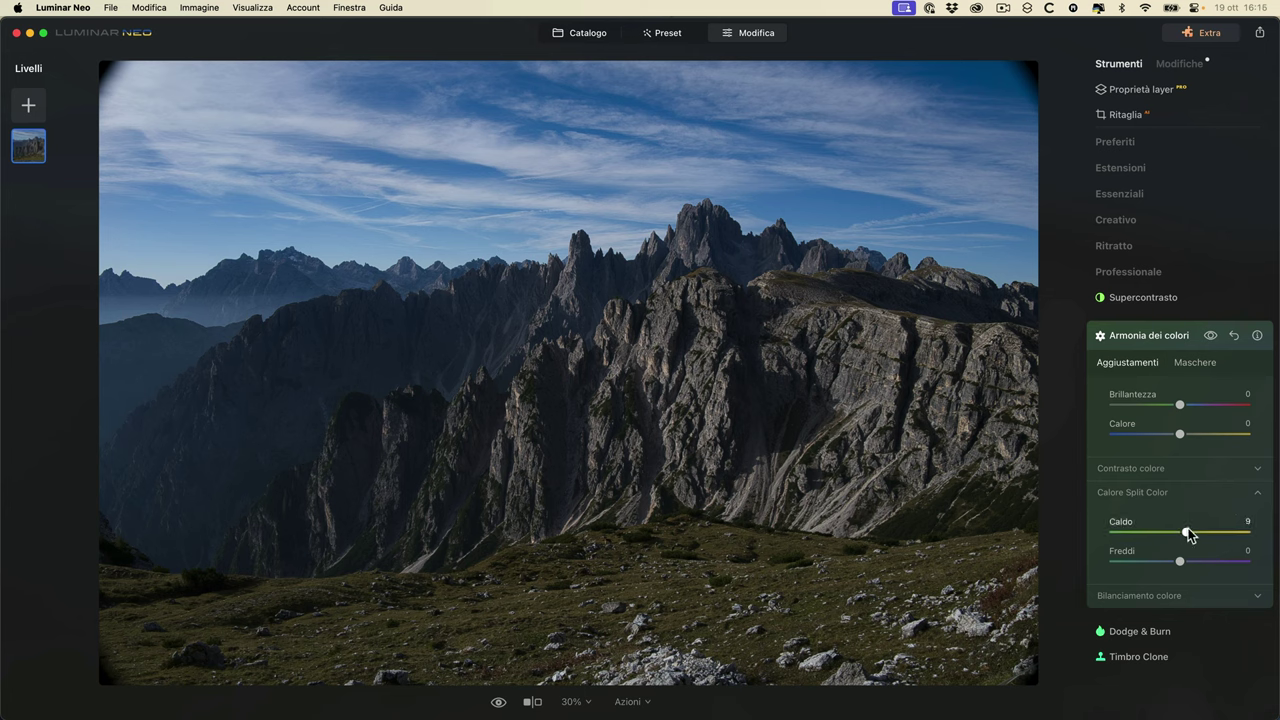
drag(1262, 531, 1183, 560)
double_click(1183, 560)
mouse_move(1184, 529)
mouse_down()
mouse_move(1239, 533)
mouse_move(1191, 540)
mouse_up()
double_click(1177, 532)
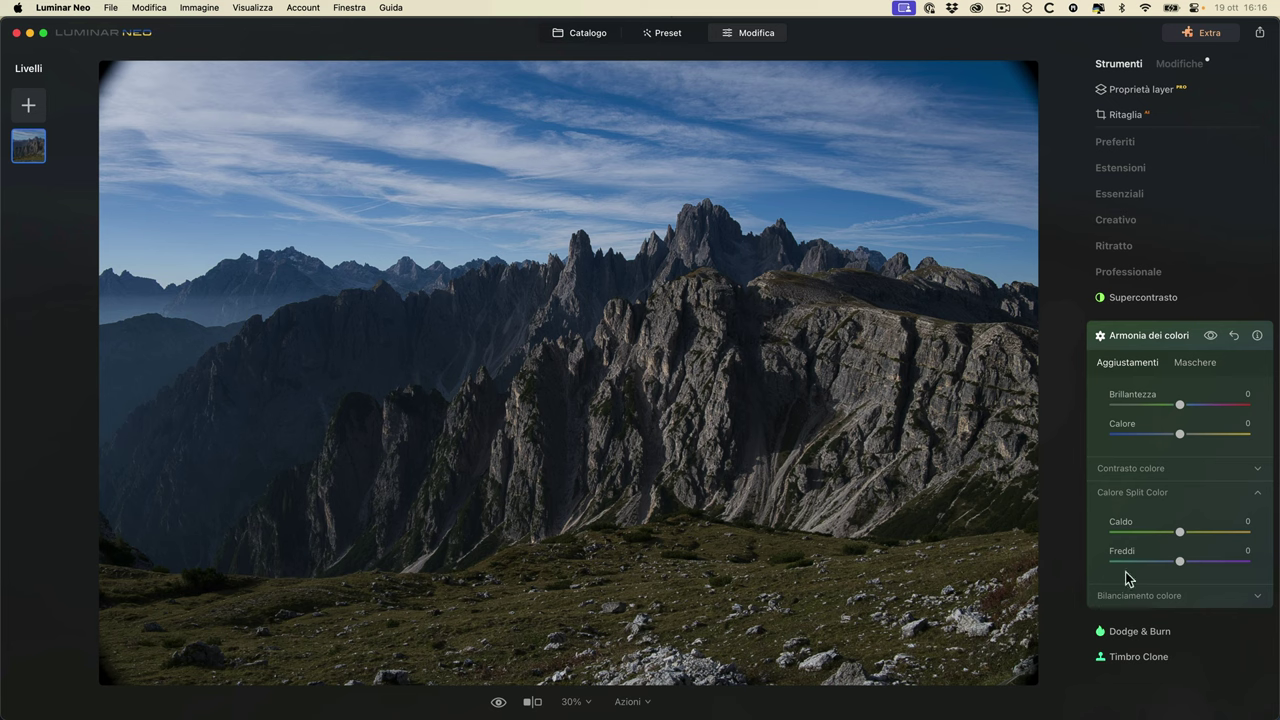
- Try Caldo in both directions, reset it to 0, and set Freddi to 4
drag(1179, 538, 1169, 538)
click(1222, 536)
double_click(1222, 536)
mouse_move(1180, 561)
mouse_down()
mouse_move(1116, 560)
mouse_move(1246, 558)
mouse_move(1124, 565)
mouse_move(1182, 563)
mouse_up()
- Check the description of Armonia dei colori, reset Caldo and Freddi to 0, and collapse Calore Split Color
click(1257, 335)
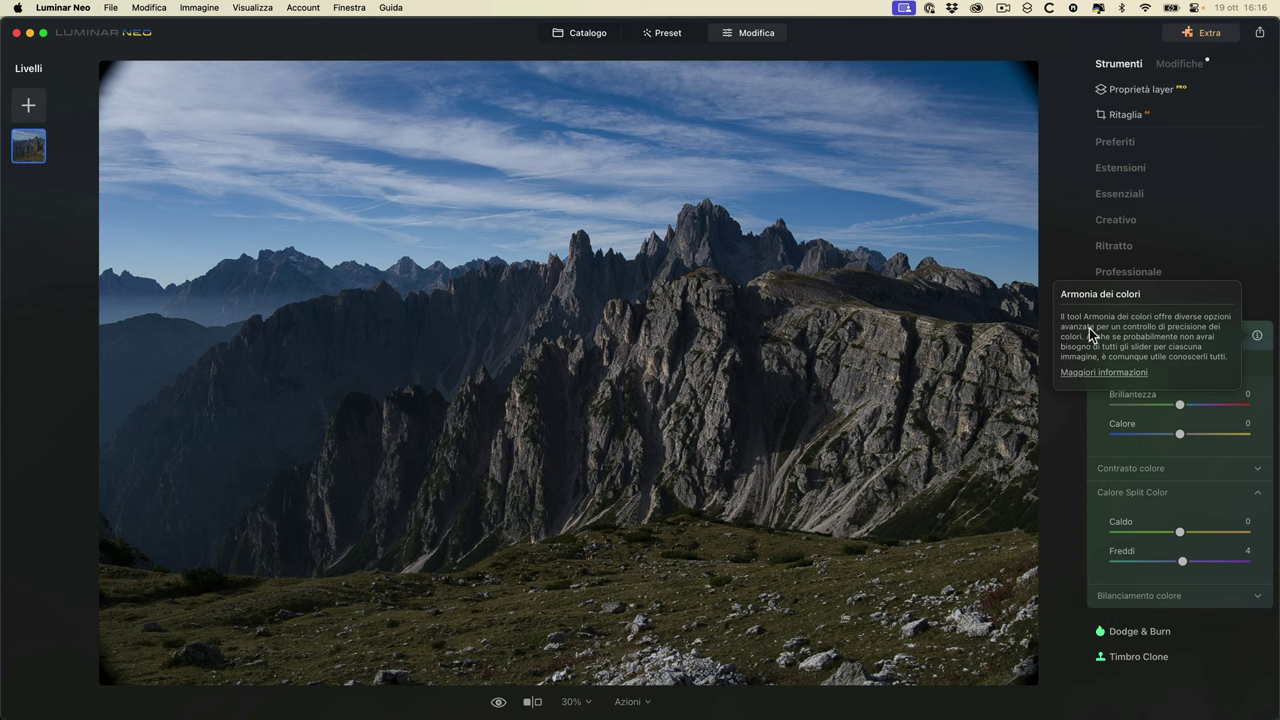
click(1257, 336)
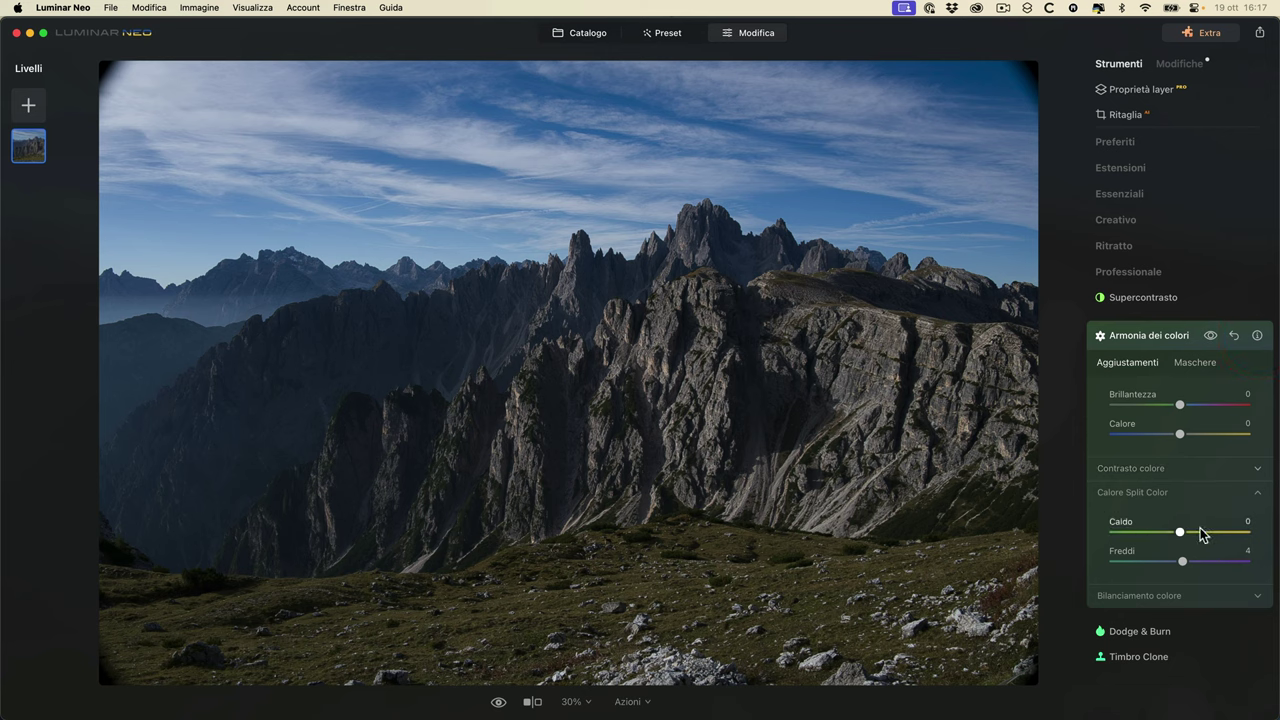
double_click(1180, 532)
double_click(1182, 561)
click(1258, 497)
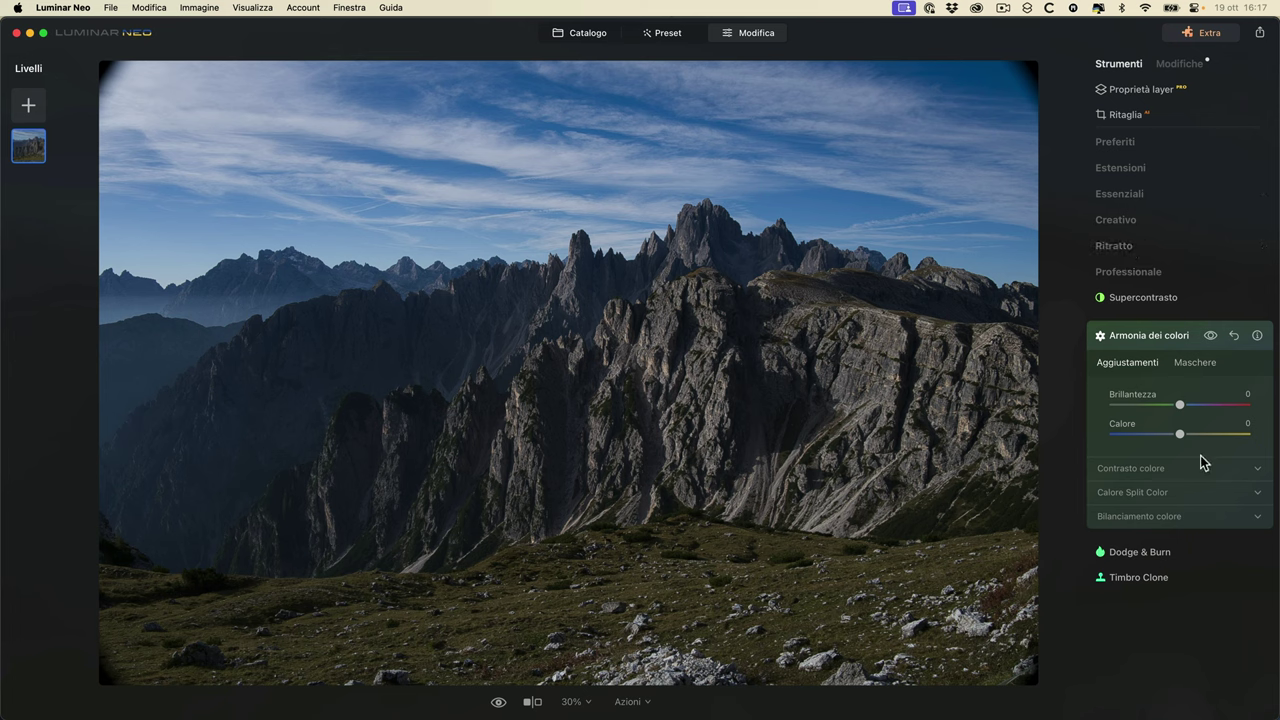
- Expand Bilanciamento colore and show its tonal range choices: Ombre, Mezzitoni and Luci
click(1256, 516)
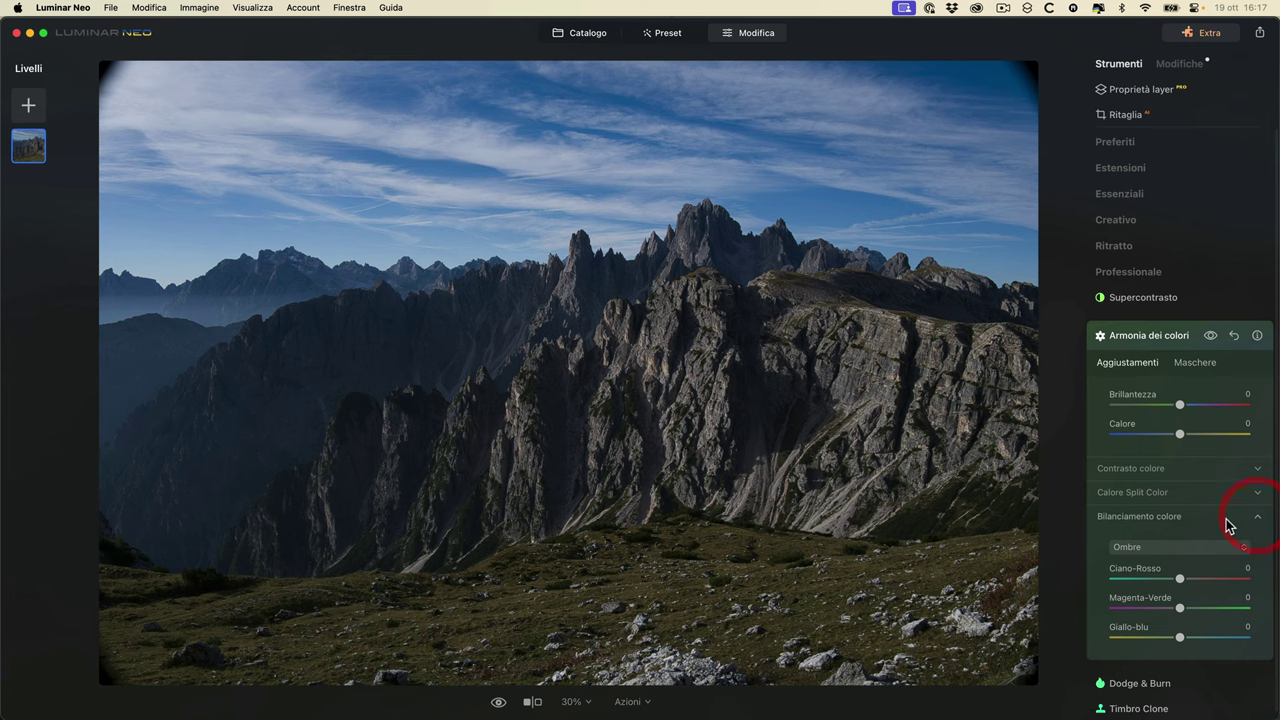
click(1168, 536)
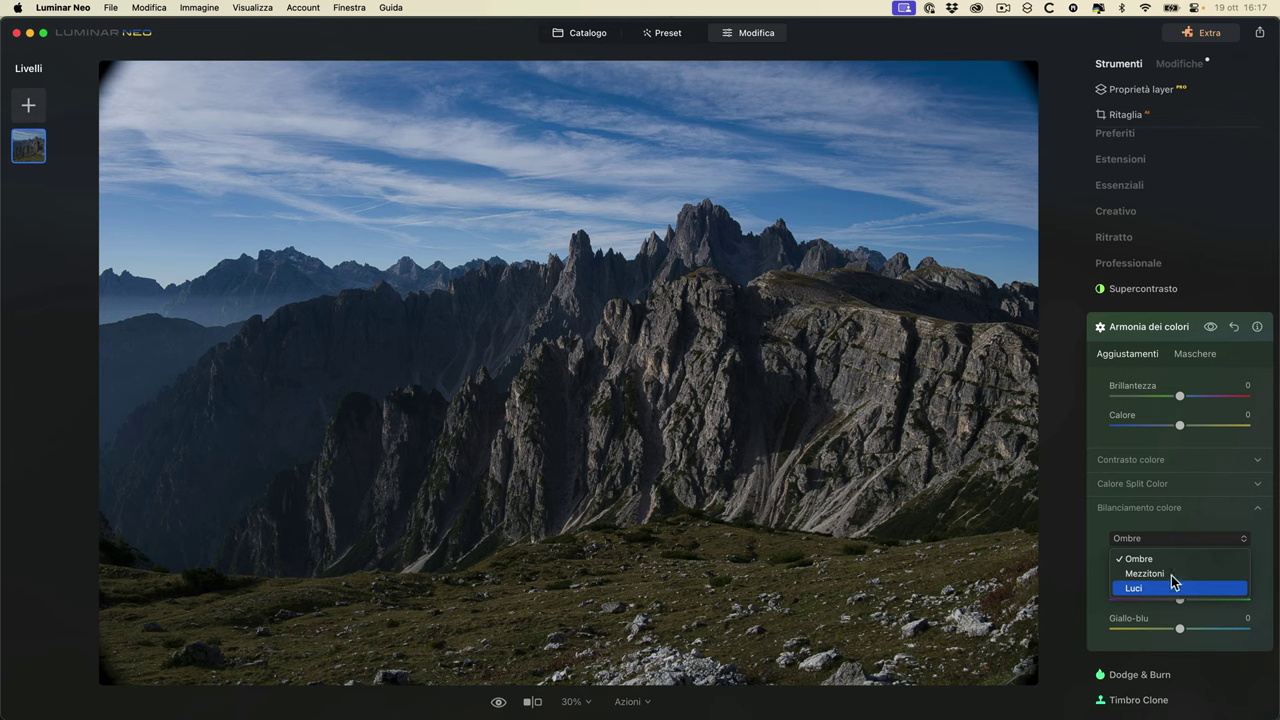
- Try a Ciano-Rosso color balance of 41 on the Ombre range and reset the slider
click(1174, 560)
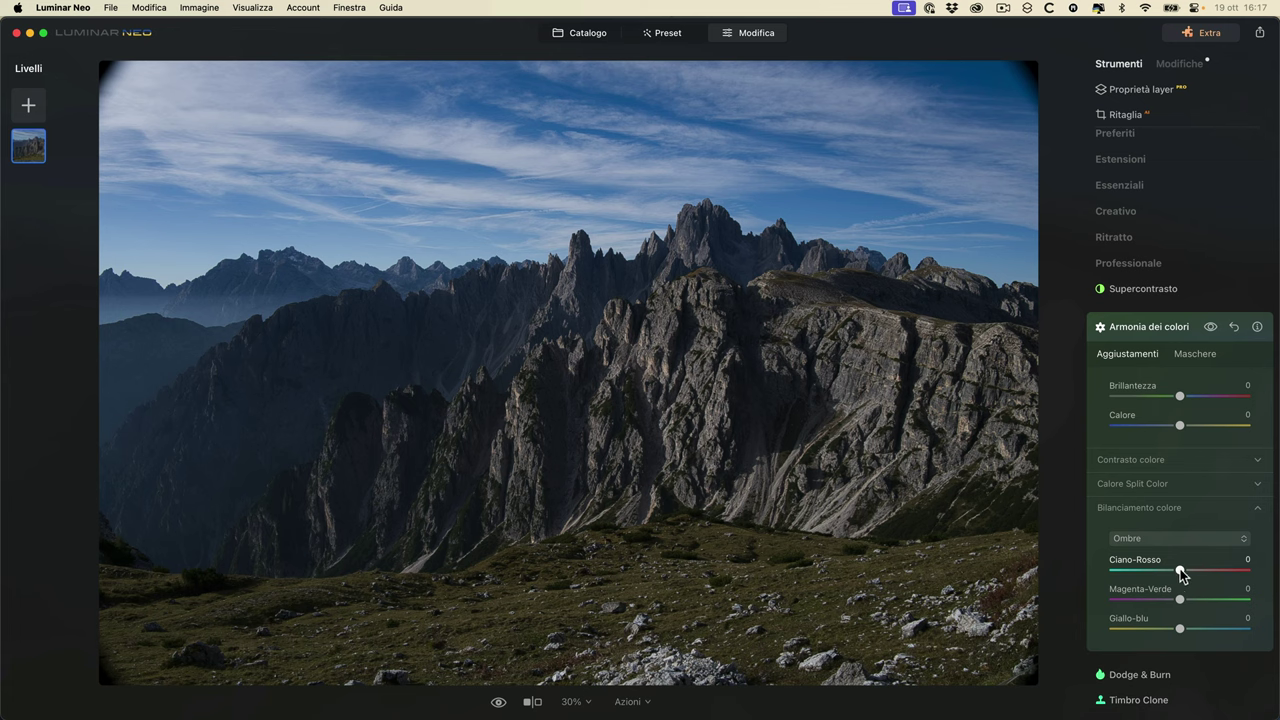
drag(1180, 570, 1208, 568)
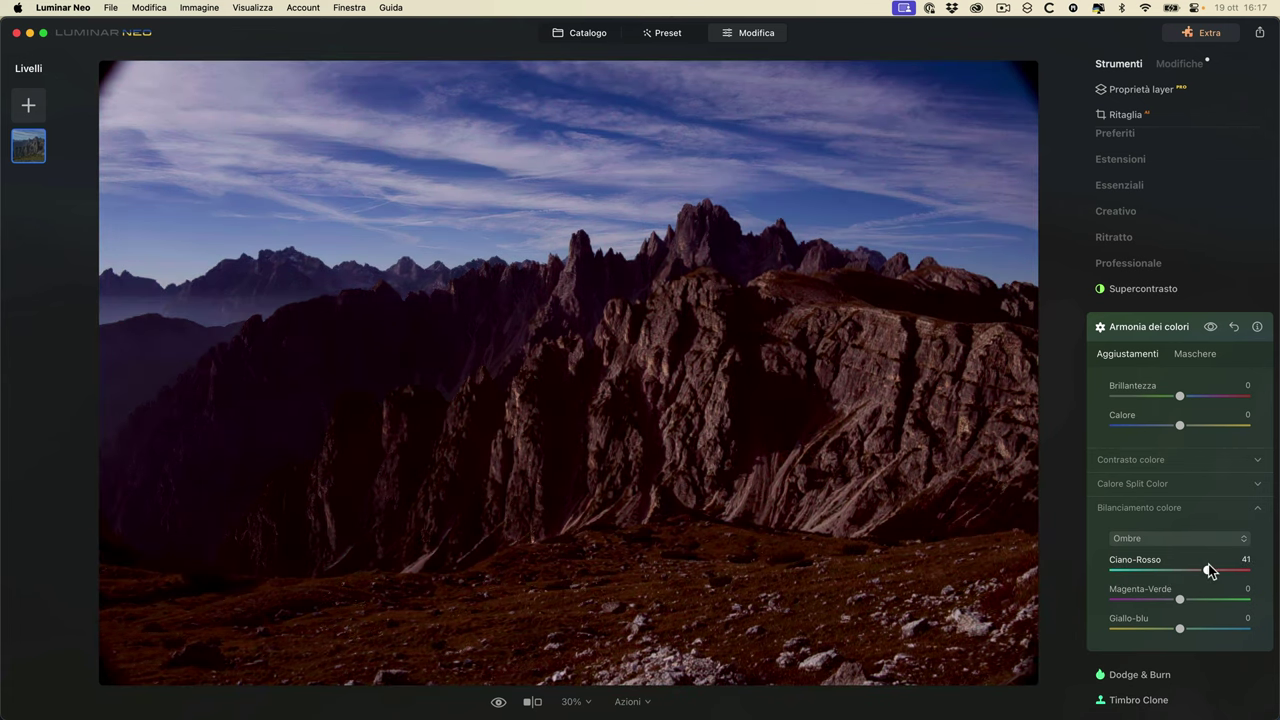
double_click(1208, 568)
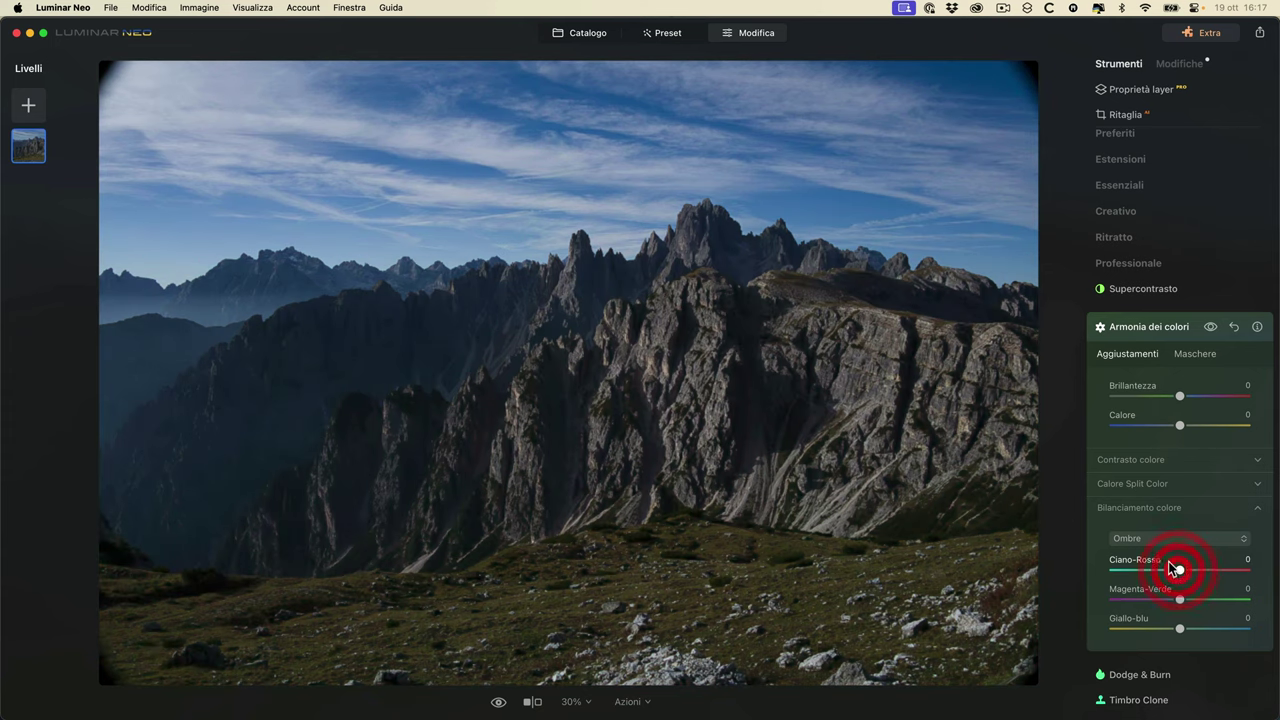
- Try shifting Ciano-Rosso toward red on the Mezzitoni and Luci ranges, resetting the slider
click(1141, 537)
click(1140, 573)
drag(1159, 569, 1190, 568)
click(1156, 533)
click(1138, 588)
mouse_move(1174, 572)
mouse_down()
mouse_move(1125, 566)
mouse_move(1225, 557)
mouse_move(1194, 566)
mouse_up()
double_click(1180, 569)
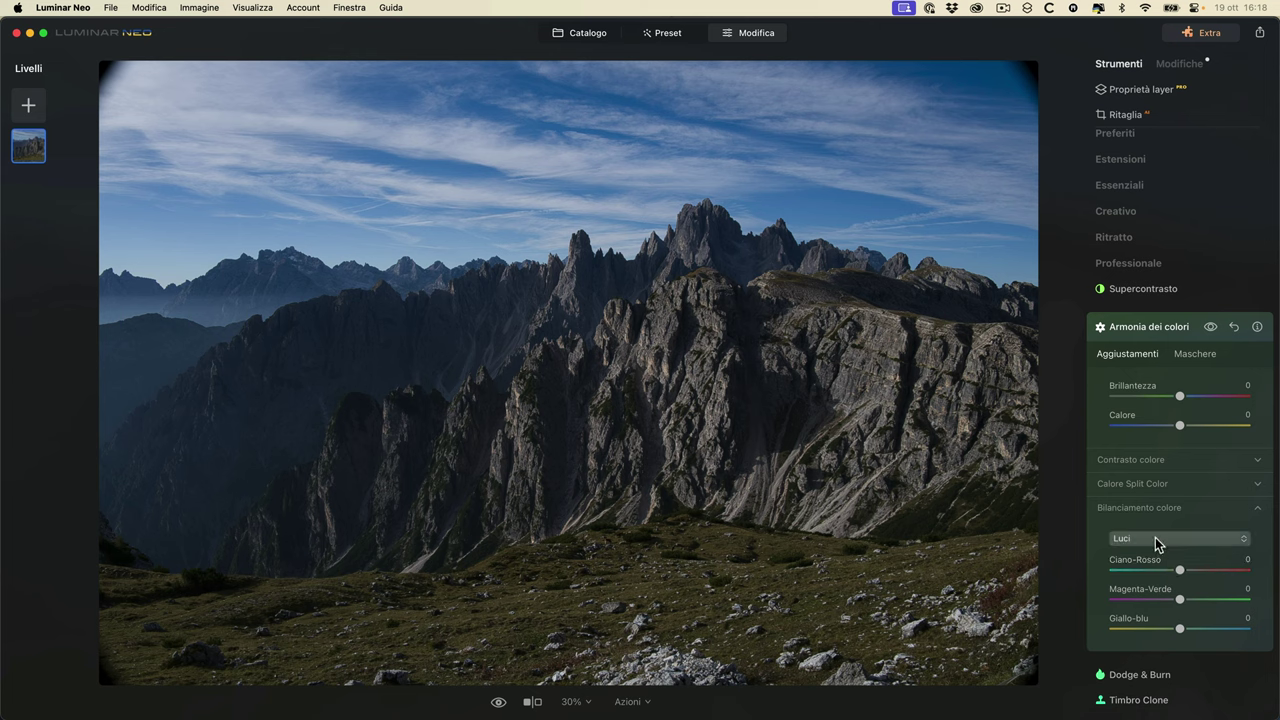
- For the Ombre range, shift Ciano-Rosso toward red and Magenta-Verde slightly toward magenta, and set Giallo-blu to -8
click(1155, 537)
click(1165, 530)
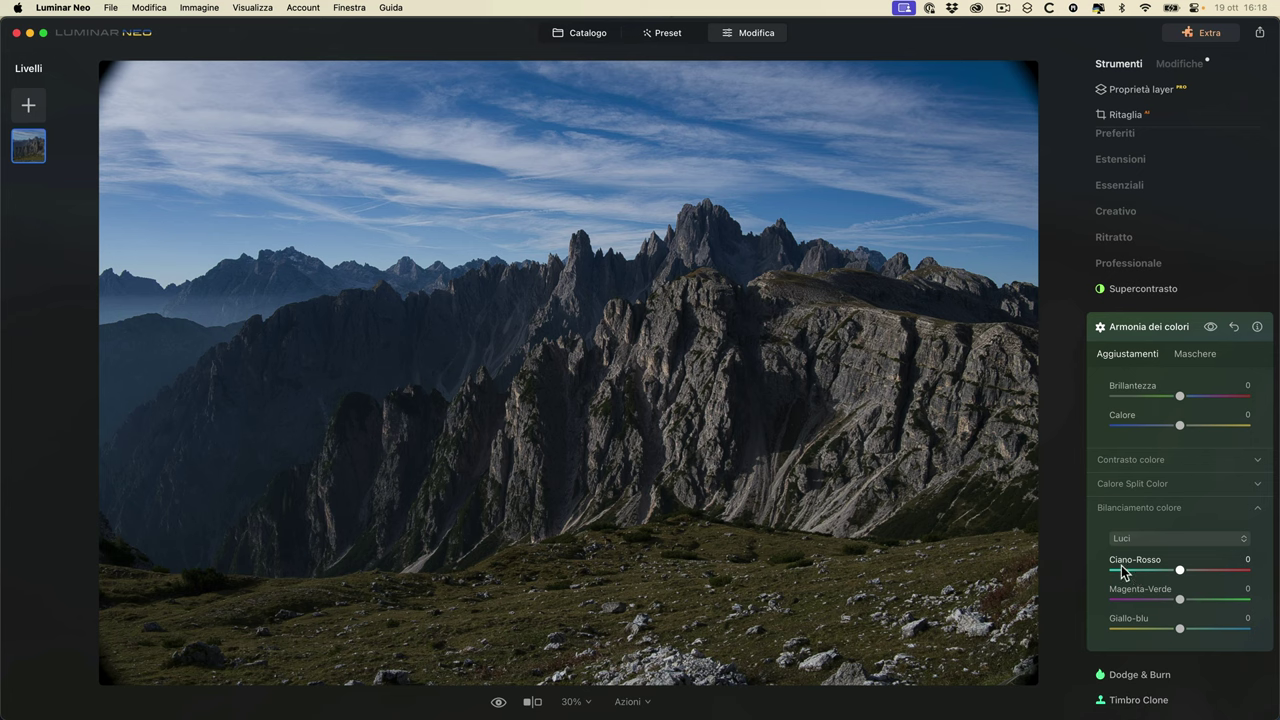
click(1166, 538)
click(1163, 558)
drag(1180, 569, 1175, 627)
- For the Luci range, set Ciano-Rosso to 23, Magenta-Verde to 12 and Giallo-blu to 22
click(1151, 540)
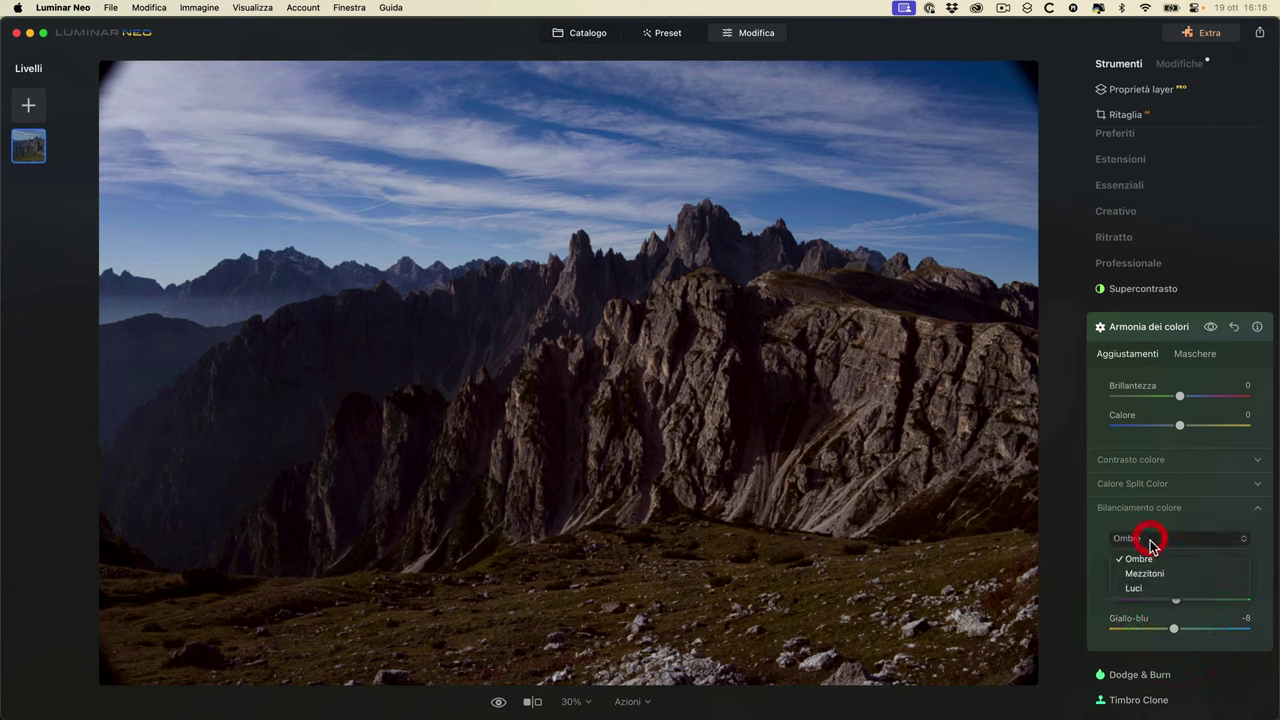
click(1145, 588)
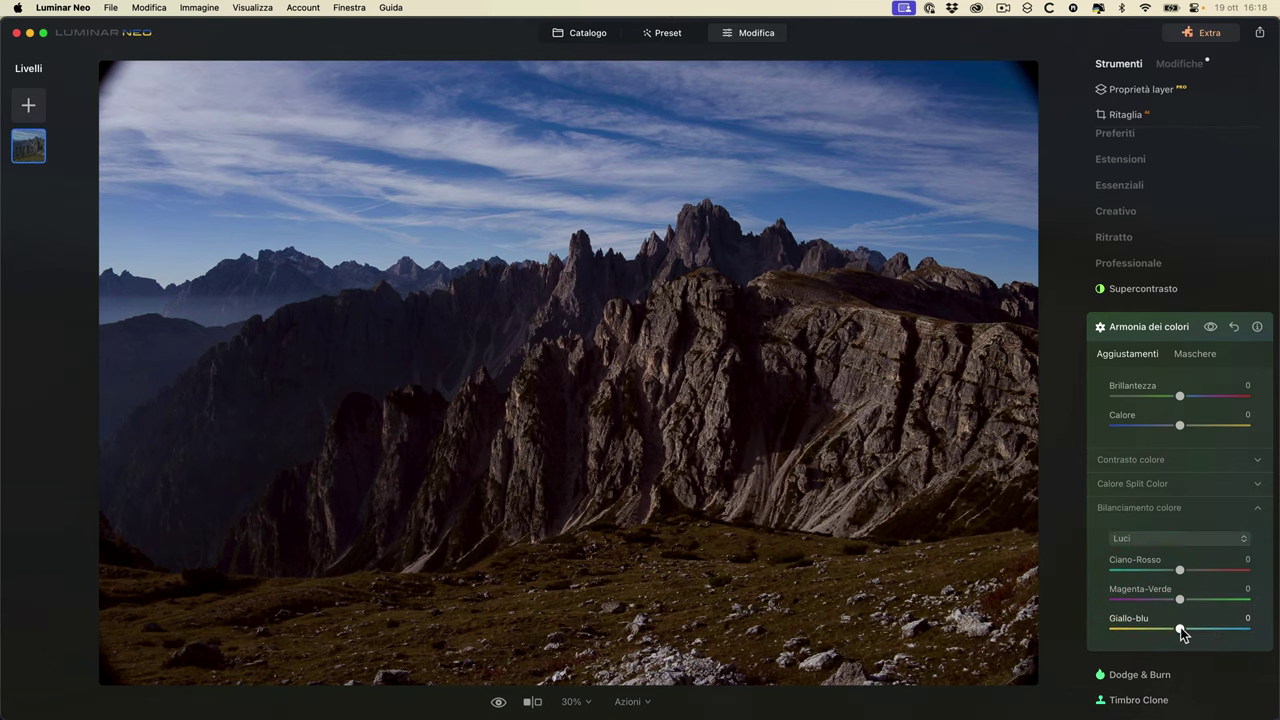
drag(1196, 632, 1195, 567)
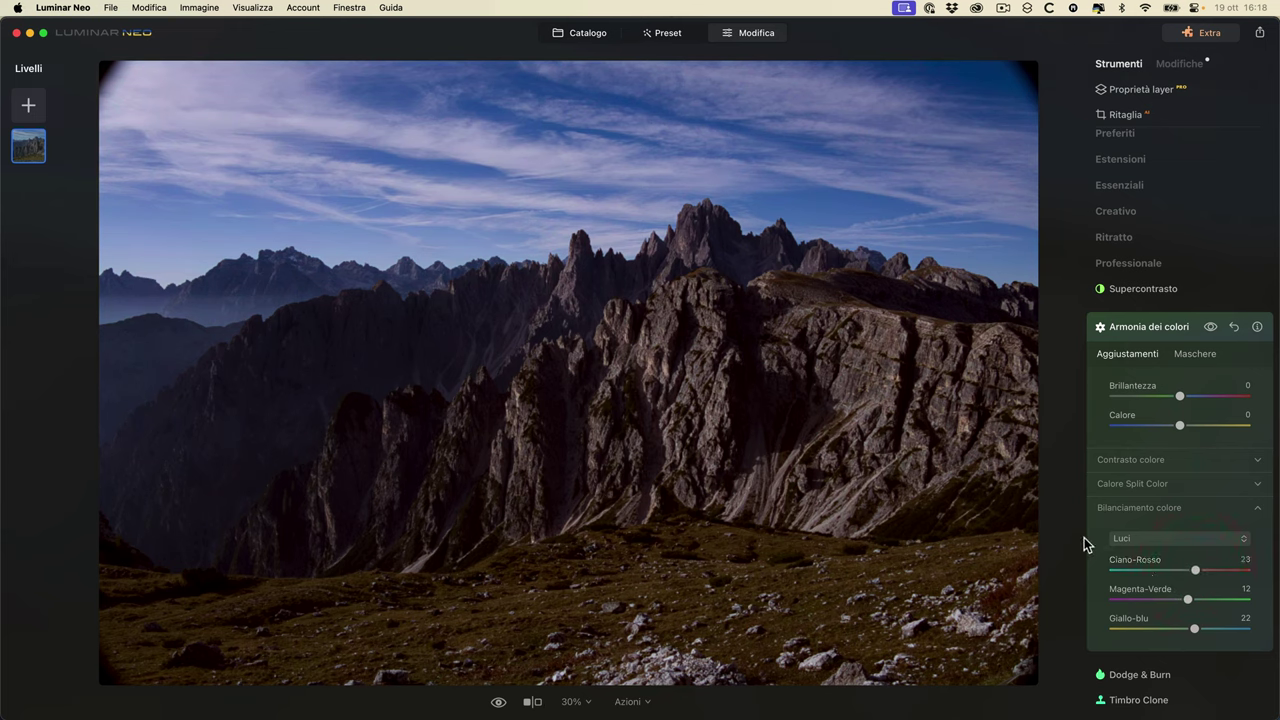
- Compare the photo with Armonia dei colori off and on, and try a small Brillantezza change, resetting it
click(1210, 328)
click(1210, 328)
mouse_move(1180, 396)
mouse_down()
mouse_move(1232, 396)
mouse_move(1069, 403)
mouse_move(1182, 396)
mouse_up()
double_click(1180, 397)
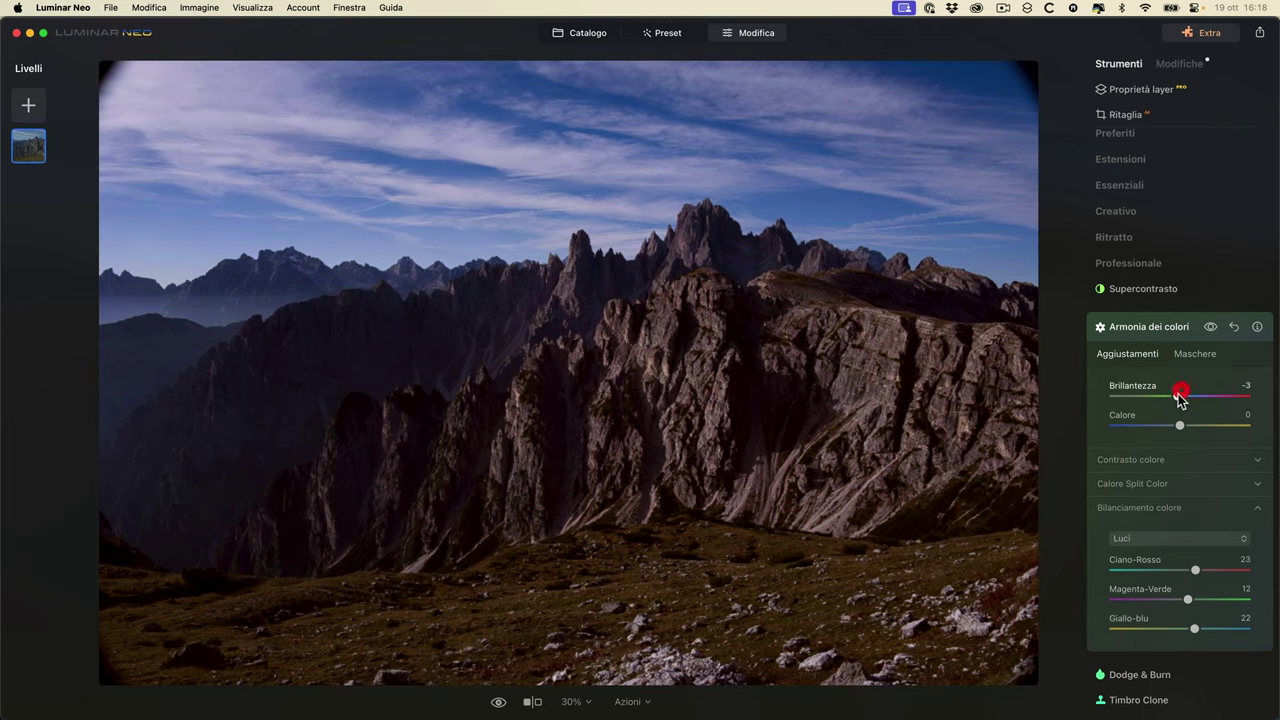
- Collapse the Bilanciamento colore section and close the Armonia dei colori tool
click(644, 701)
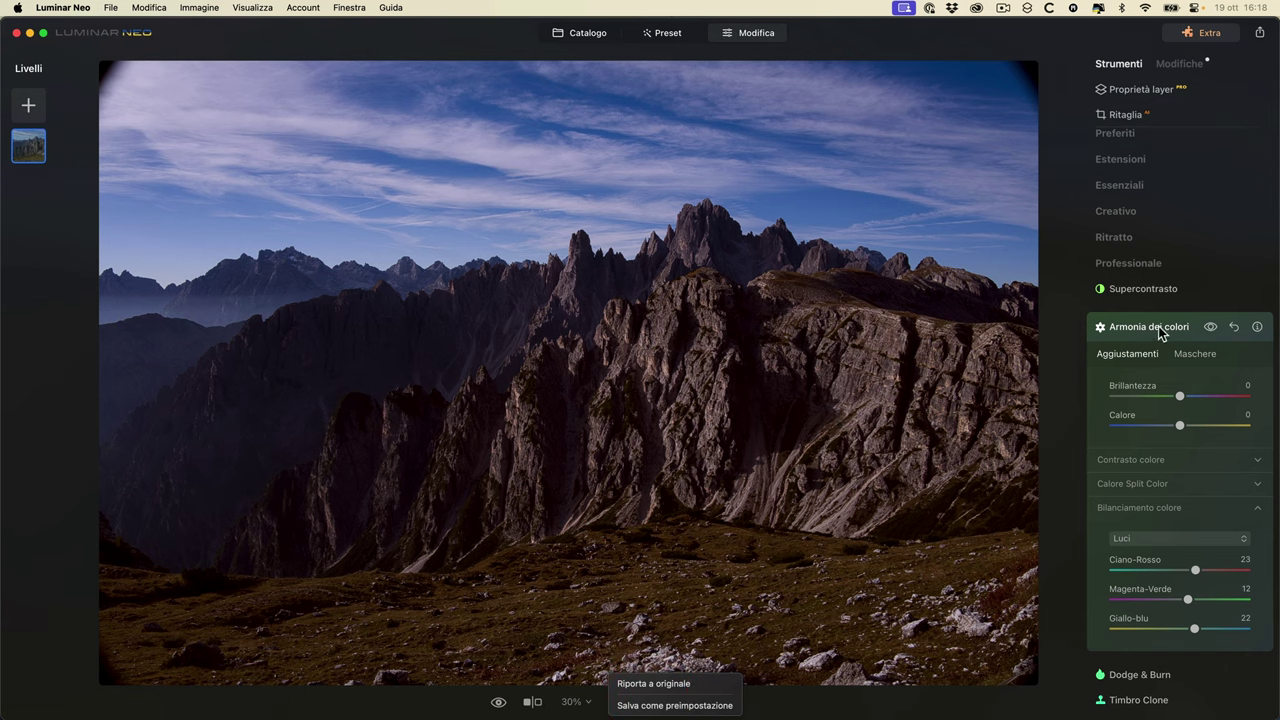
click(1146, 508)
click(1143, 509)
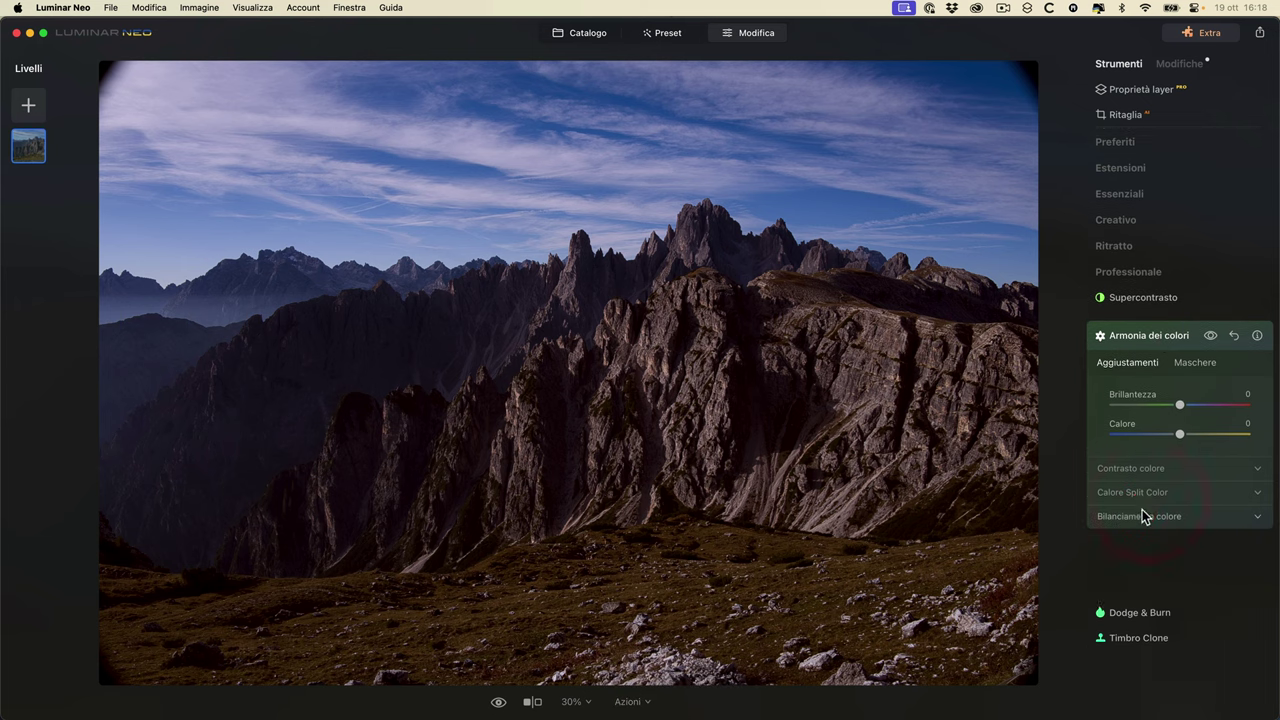
click(1137, 338)
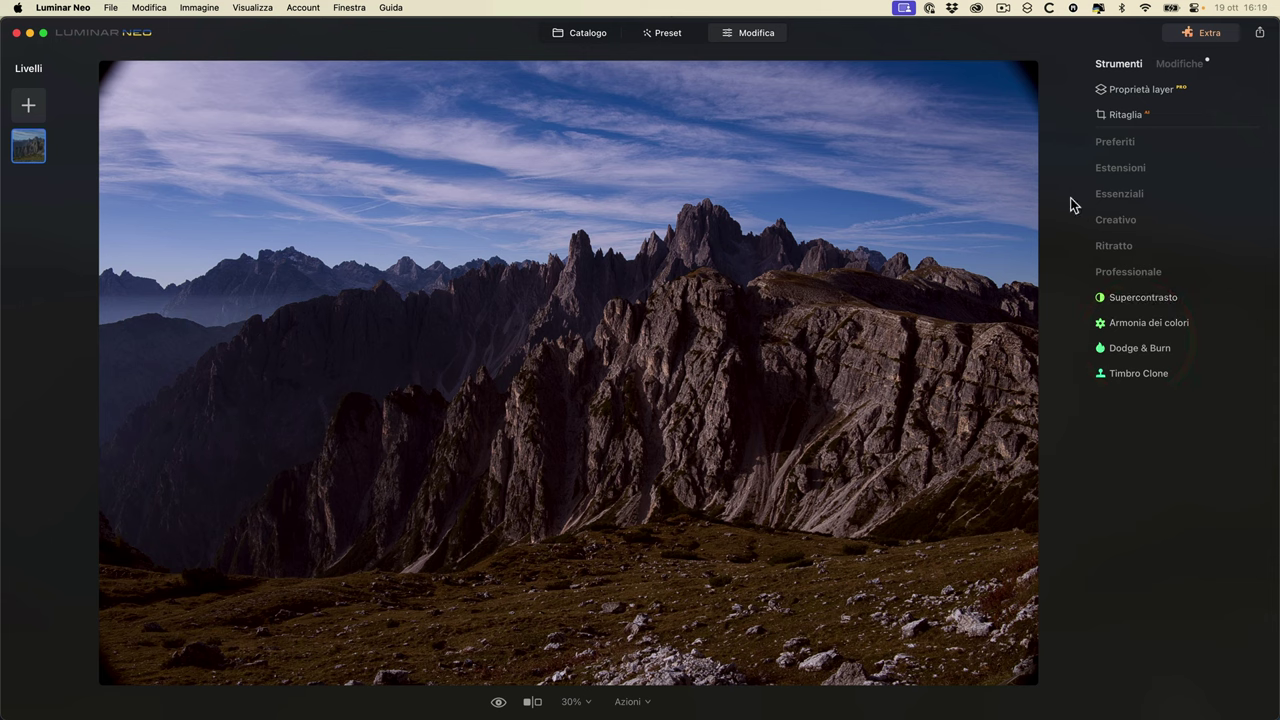
click(1150, 274)
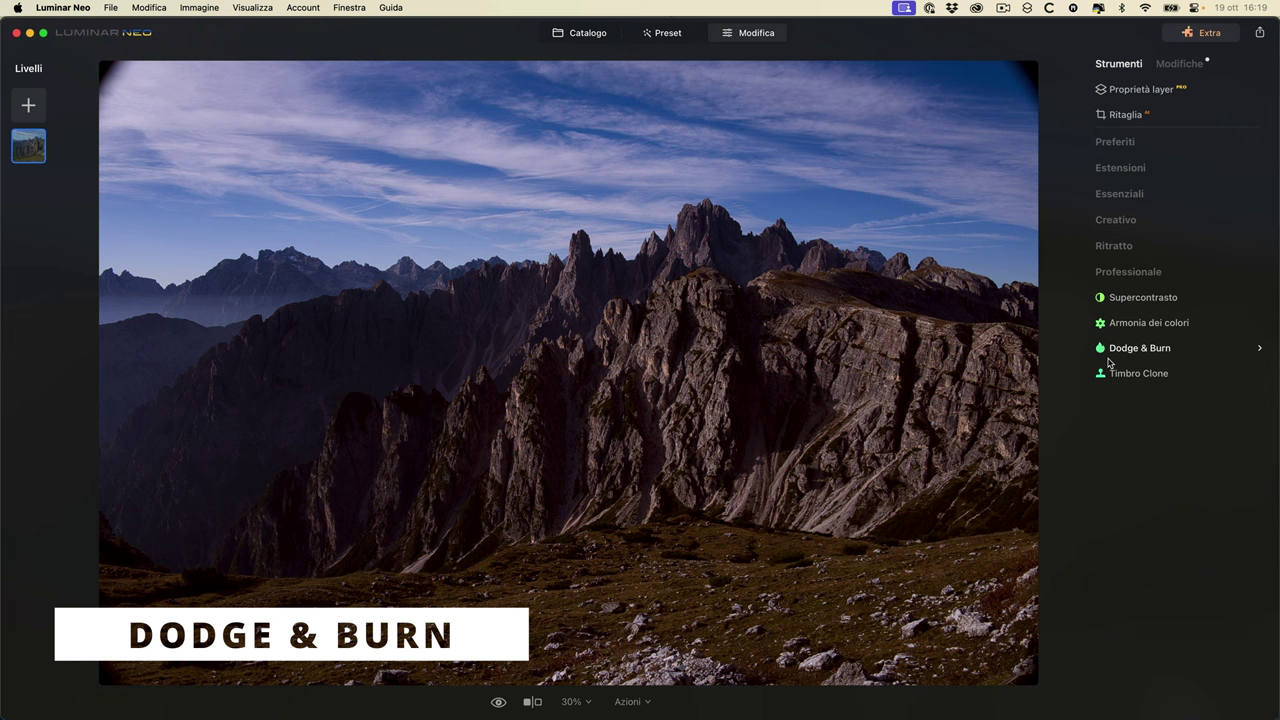
- Switch from the current photo to the catalog's photo of the three rock towers and open it for editing
click(594, 34)
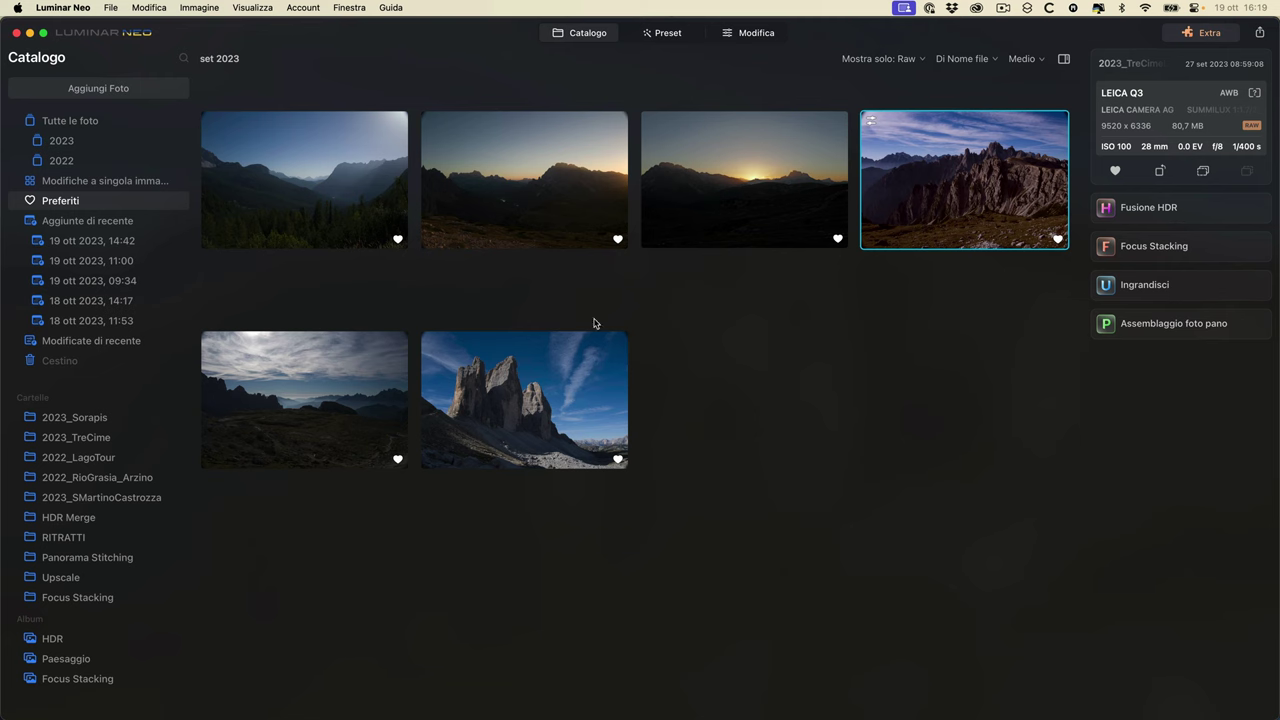
double_click(511, 404)
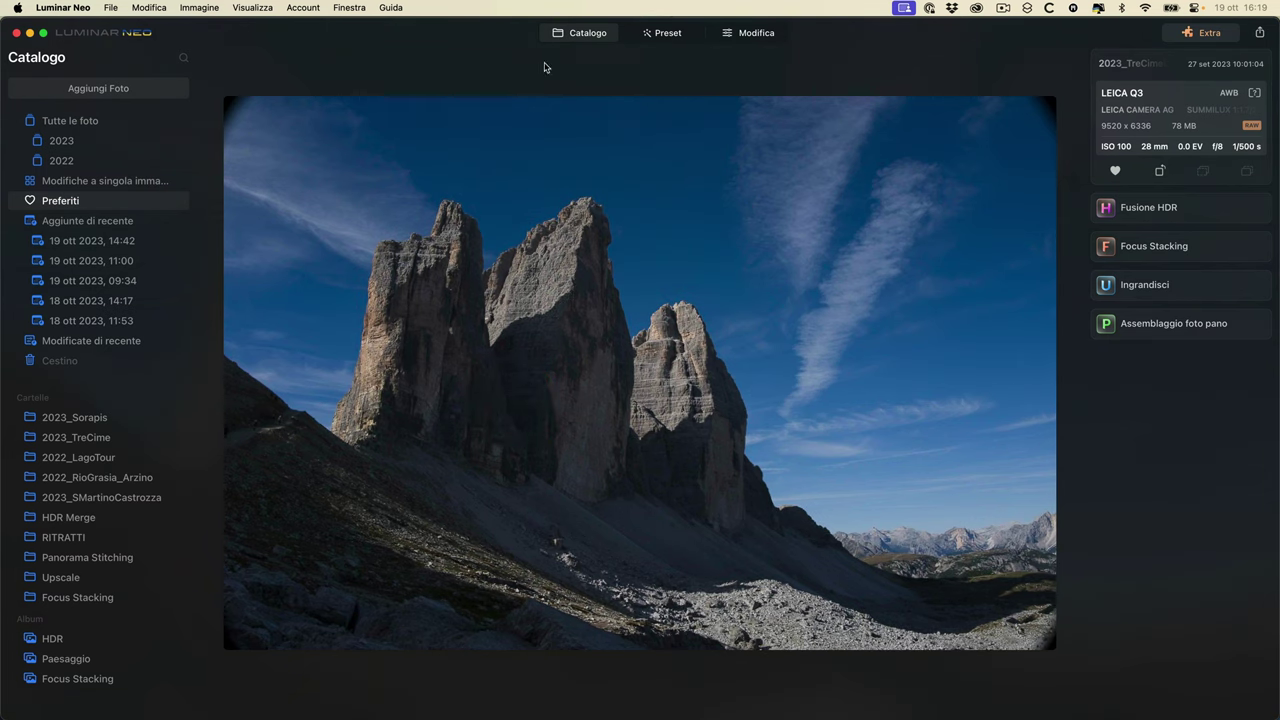
click(760, 34)
click(648, 704)
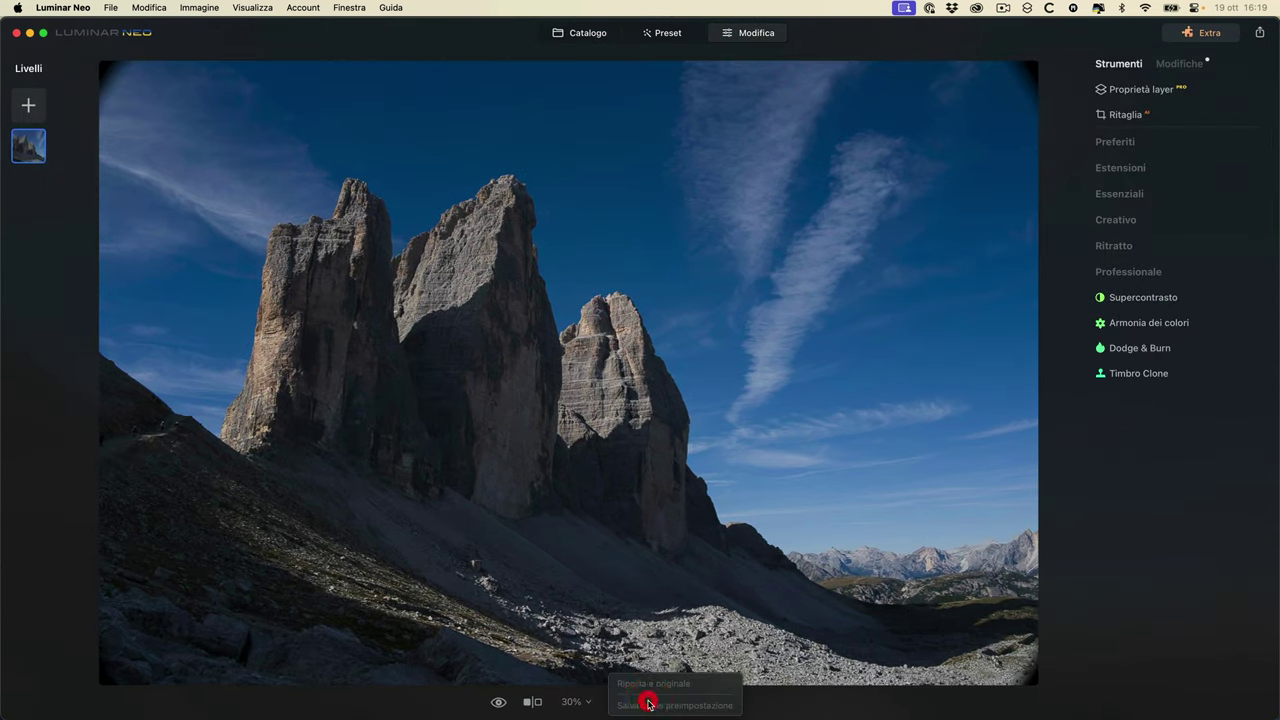
- Open Dodge & Burn and set the Più chiaro brush to Dimensioni 228, Delicatezza 100 and Forza 10
click(1135, 350)
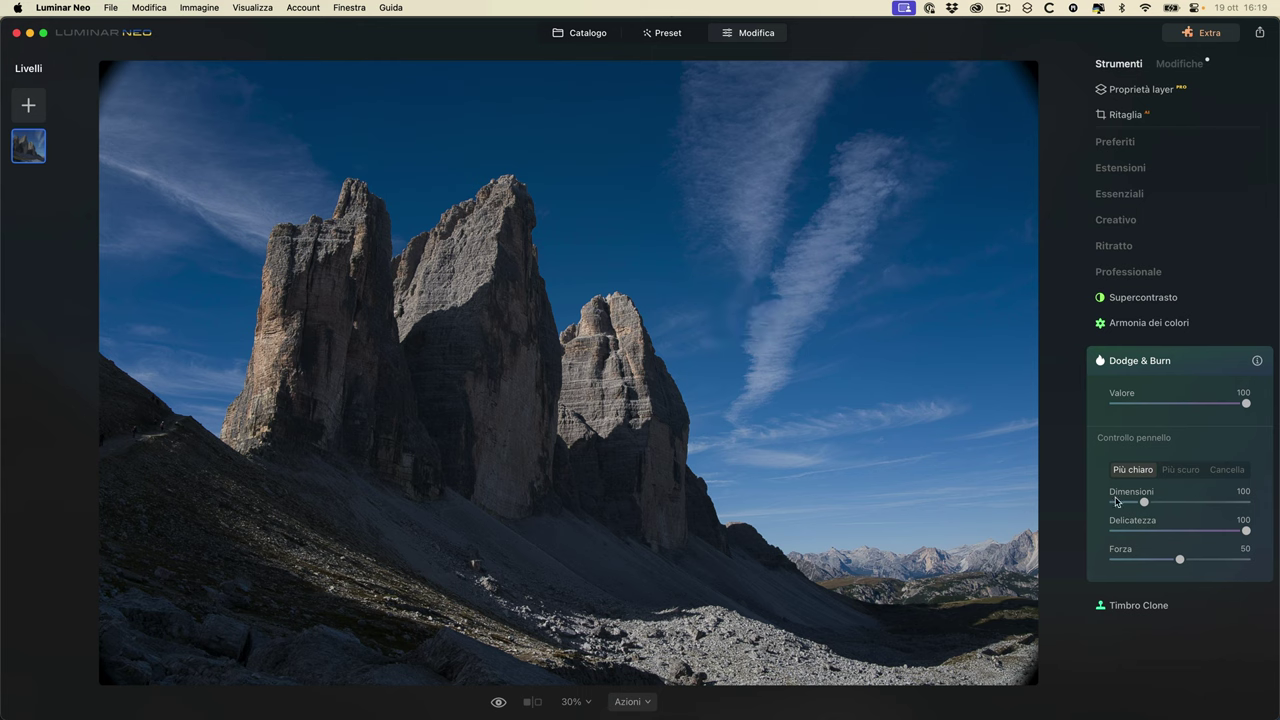
drag(1155, 507, 1172, 505)
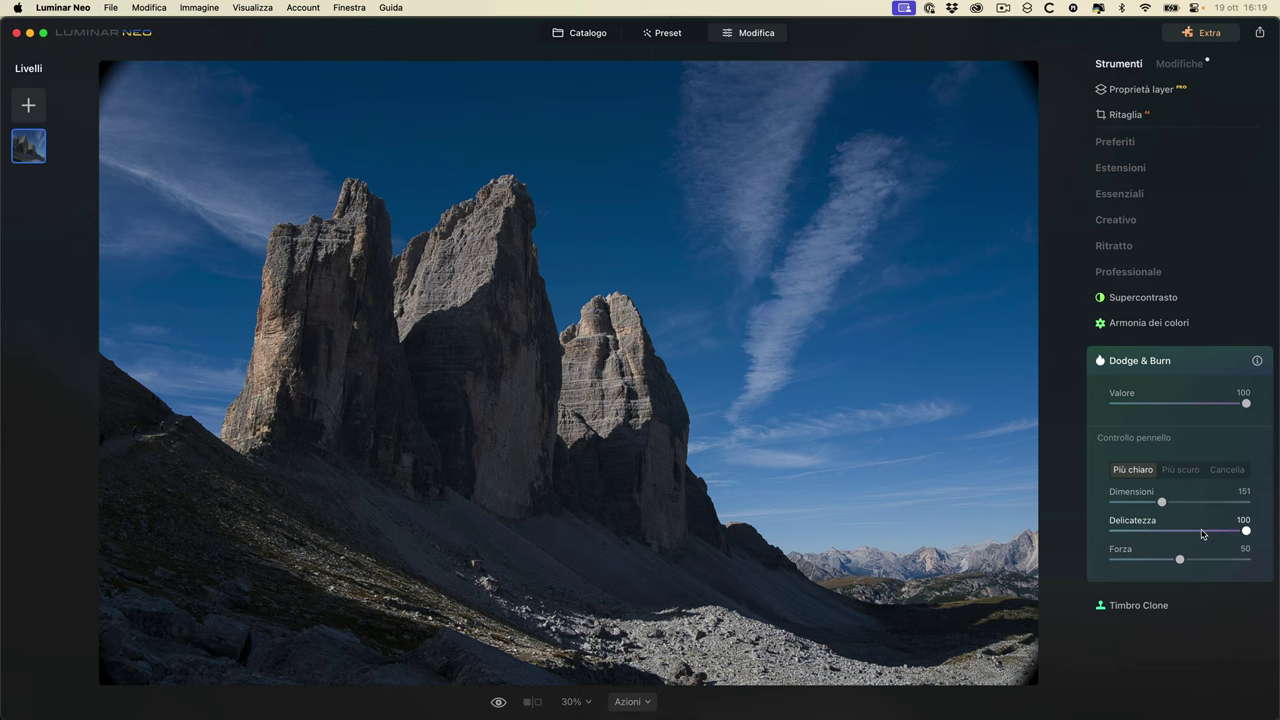
mouse_move(1248, 531)
mouse_down()
mouse_move(1214, 522)
mouse_move(1249, 530)
mouse_up()
mouse_move(1180, 559)
mouse_down()
mouse_move(1191, 559)
mouse_move(1173, 560)
mouse_up()
drag(1161, 501, 1188, 501)
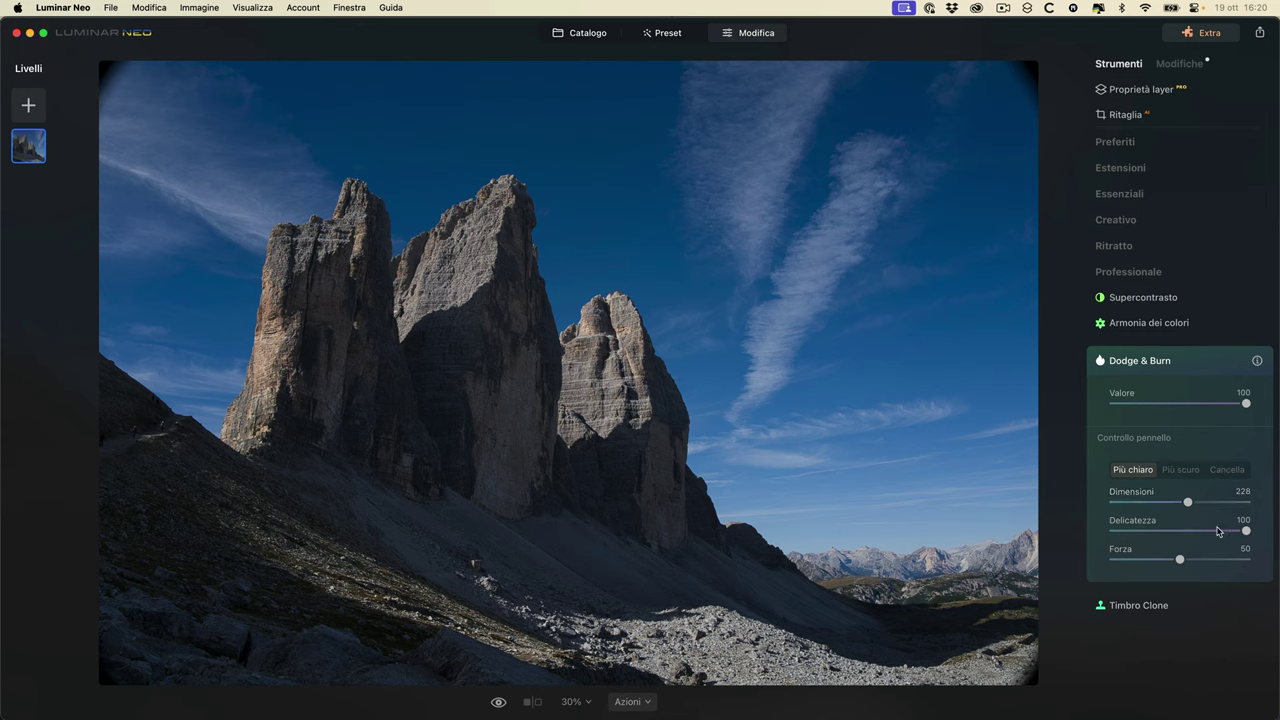
drag(1246, 535, 1246, 531)
drag(1182, 560, 1127, 560)
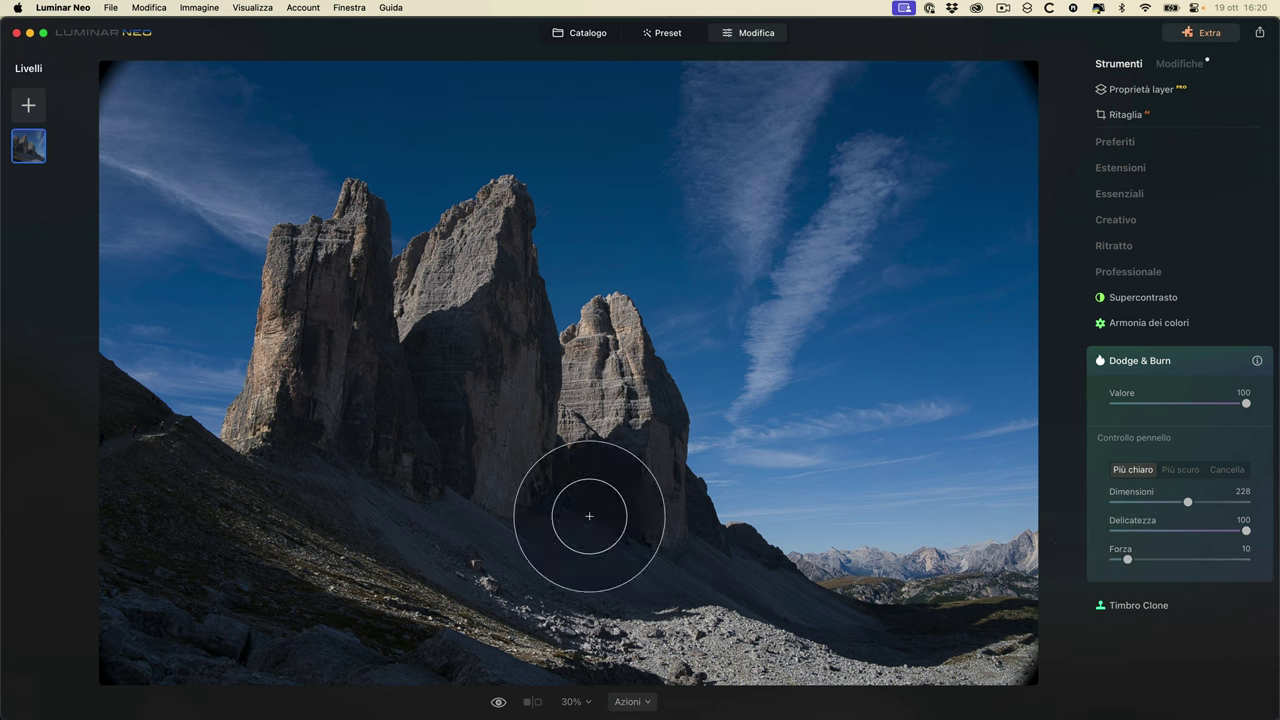
- Lighten the slope on the photo's left side and the middle tower's shaded face, comparing with the effect hidden
mouse_move(151, 486)
mouse_down()
mouse_move(253, 620)
mouse_move(106, 446)
mouse_up()
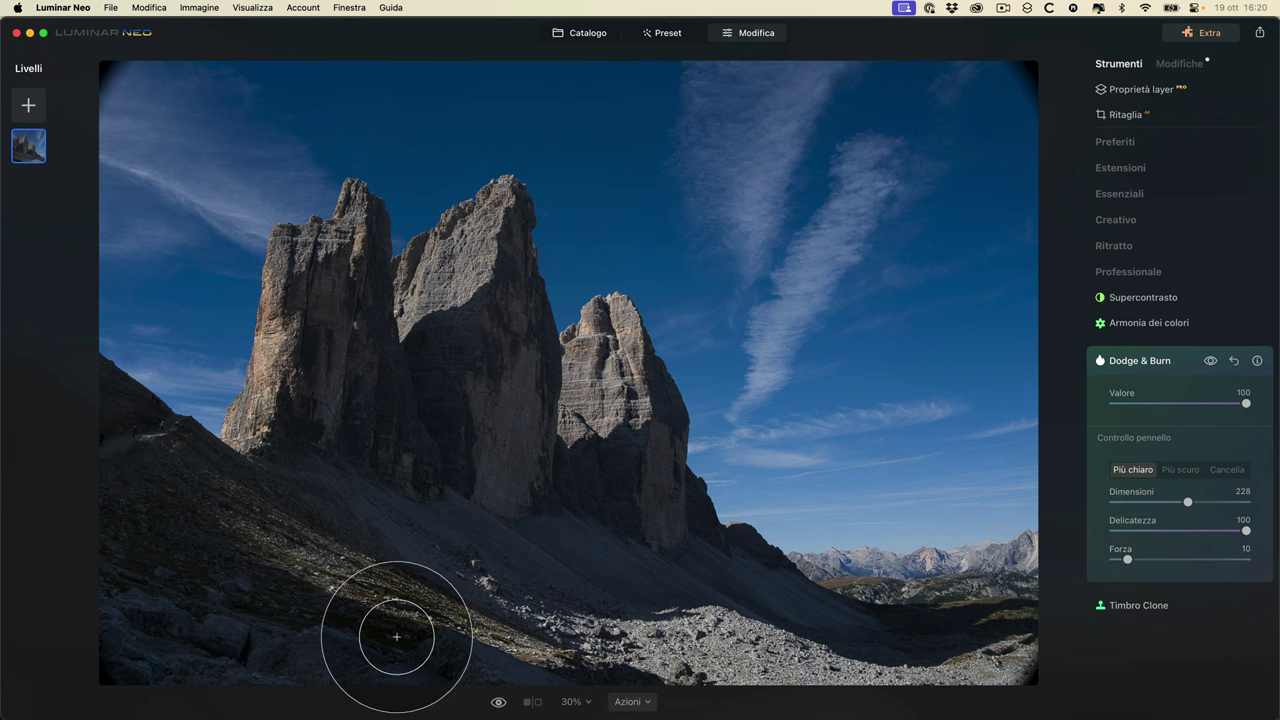
click(1212, 361)
mouse_move(410, 345)
mouse_down()
mouse_move(458, 352)
mouse_move(309, 309)
mouse_move(506, 297)
mouse_move(329, 340)
mouse_move(478, 329)
mouse_move(286, 357)
mouse_move(501, 478)
mouse_up()
click(1210, 361)
click(1210, 361)
click(1210, 361)
click(1210, 361)
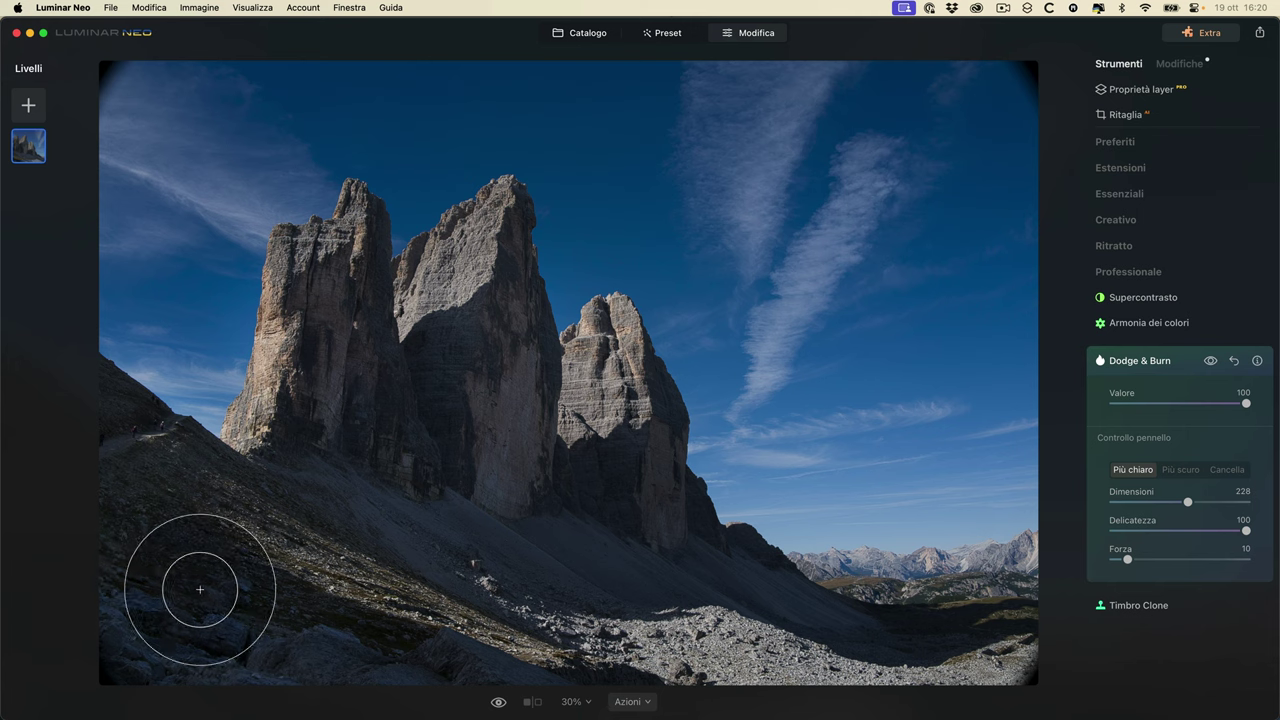
- Lighten the rocks along the photo's lower-left edge and compare with the Dodge & Burn effect hidden
click(451, 716)
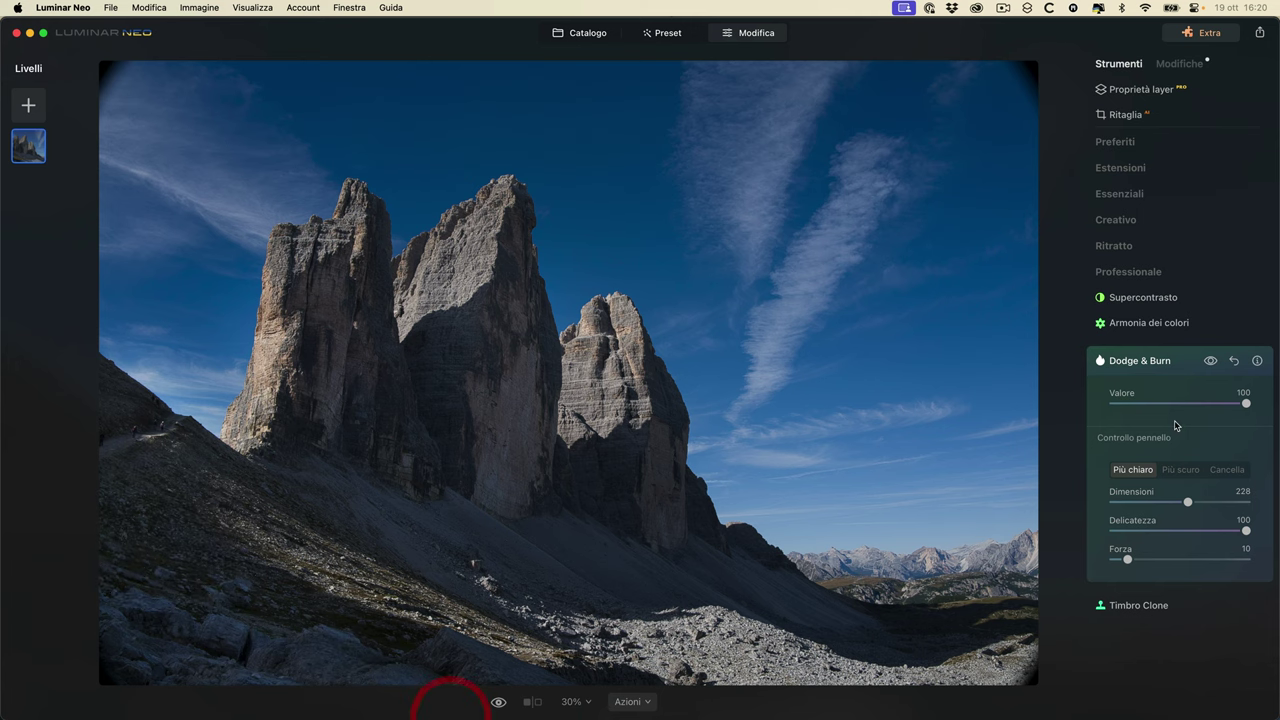
click(1209, 362)
click(1210, 361)
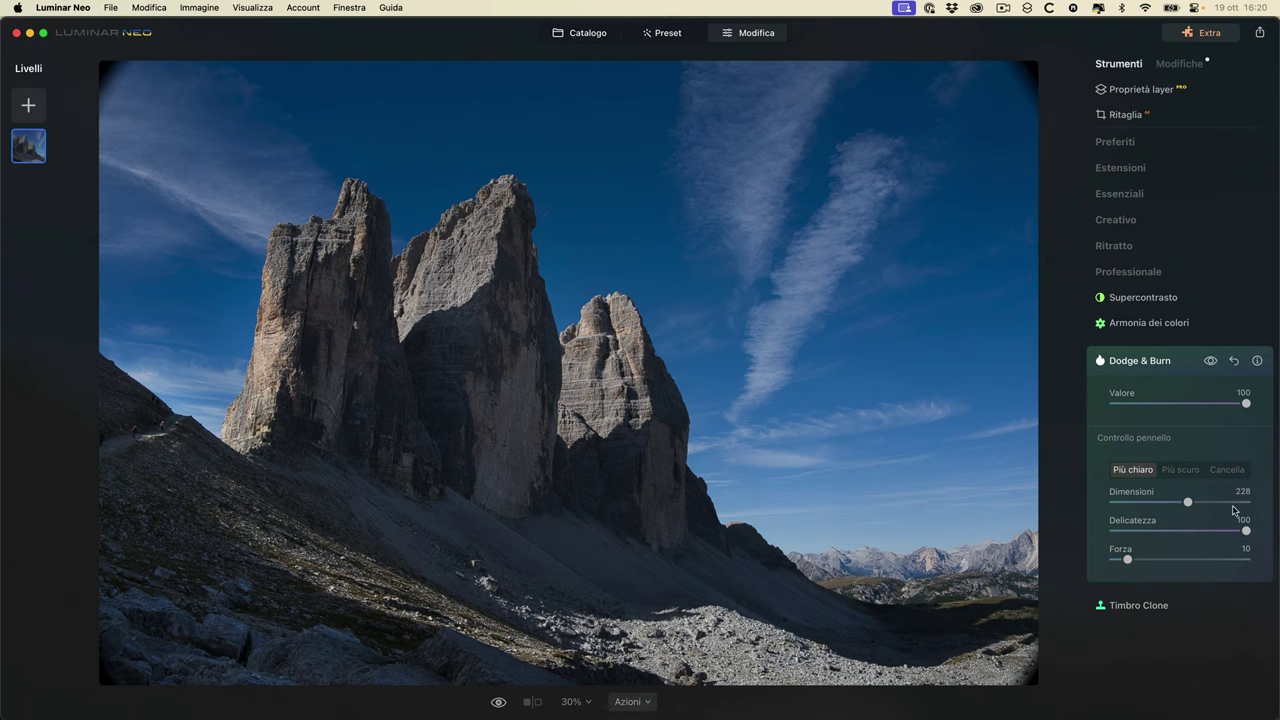
- Raise the lightening brush's Forza to 20, lighten the right-hand rock tower, and check the effect
drag(1130, 561, 1139, 559)
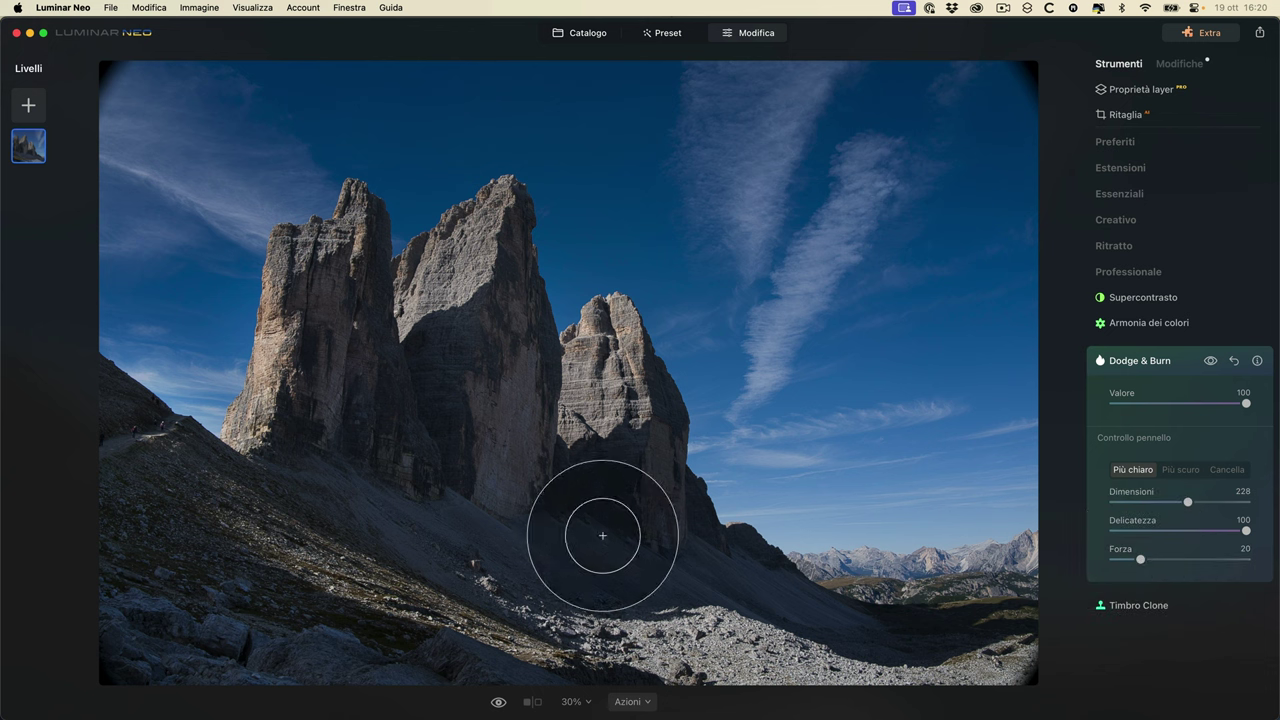
mouse_move(604, 430)
mouse_down()
mouse_move(796, 591)
mouse_move(903, 633)
mouse_move(647, 489)
mouse_move(555, 491)
mouse_move(526, 524)
mouse_move(889, 613)
mouse_move(653, 429)
mouse_move(614, 371)
mouse_up()
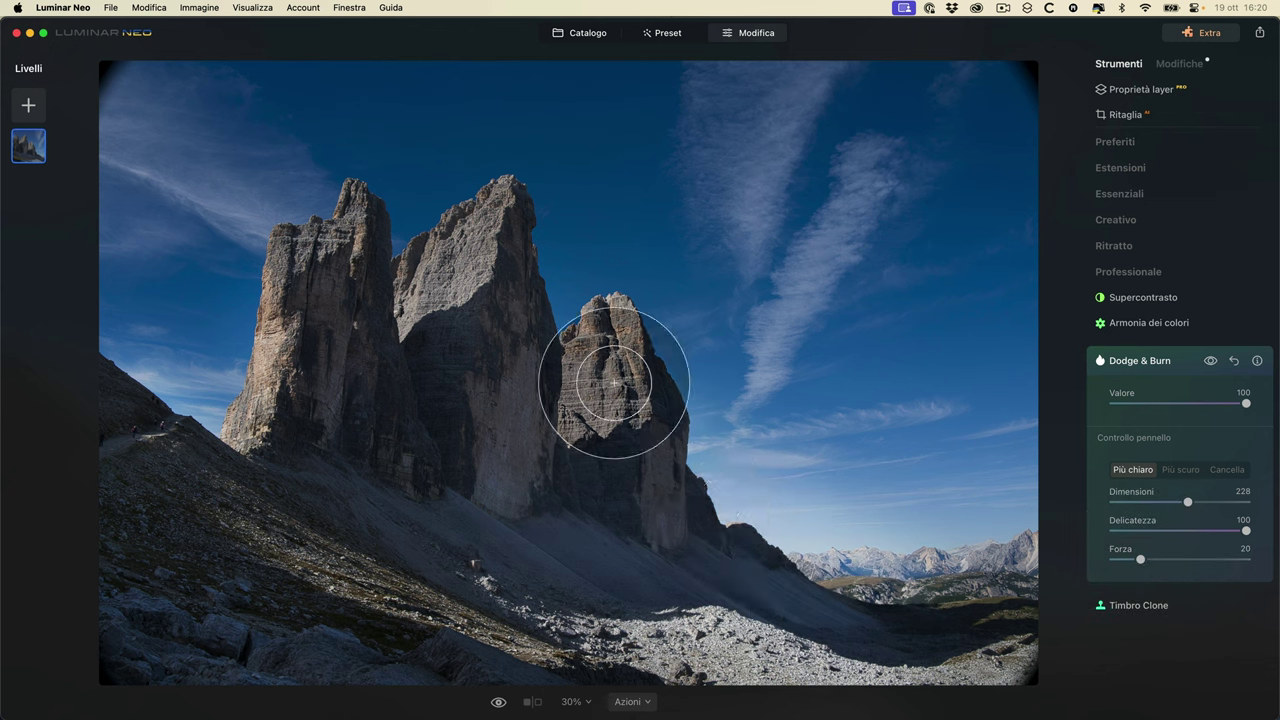
click(1209, 361)
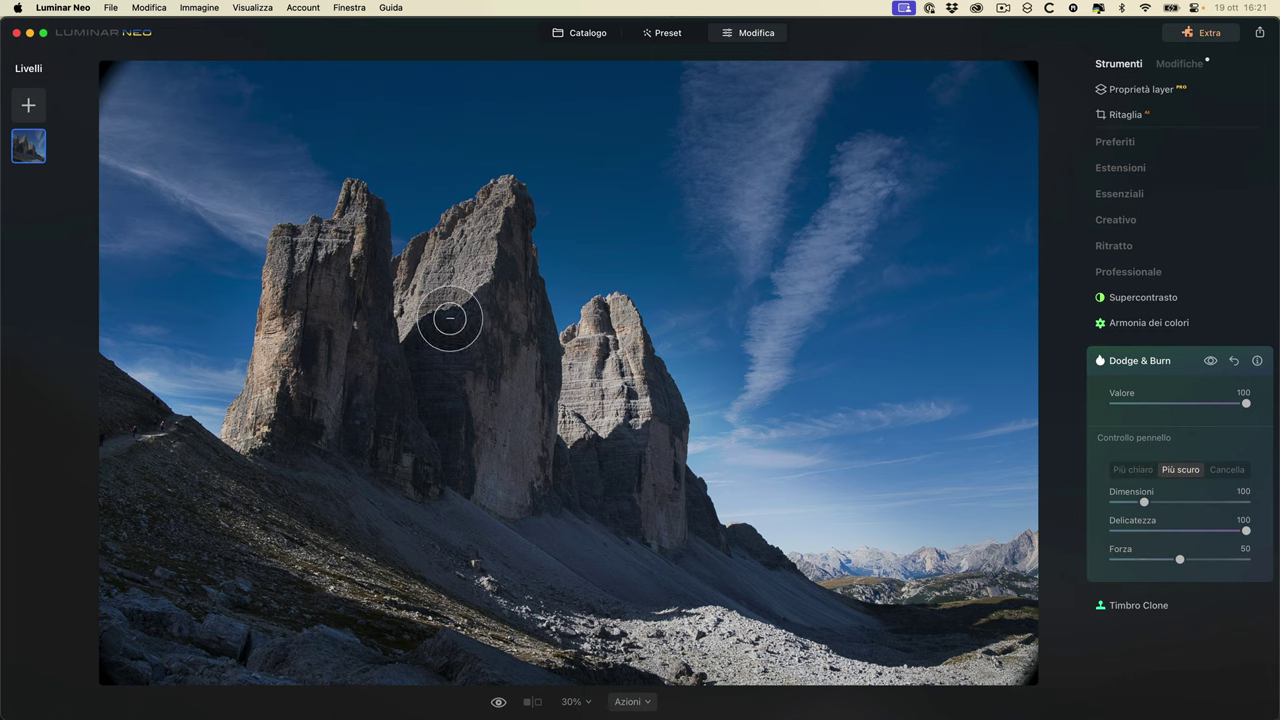
- Set the Più scuro brush to Dimensioni 133 and Forza 20, and darken the upper parts of the middle and left towers
drag(1180, 561, 1140, 559)
mouse_move(1151, 510)
mouse_down()
mouse_move(1144, 502)
mouse_move(1156, 503)
mouse_up()
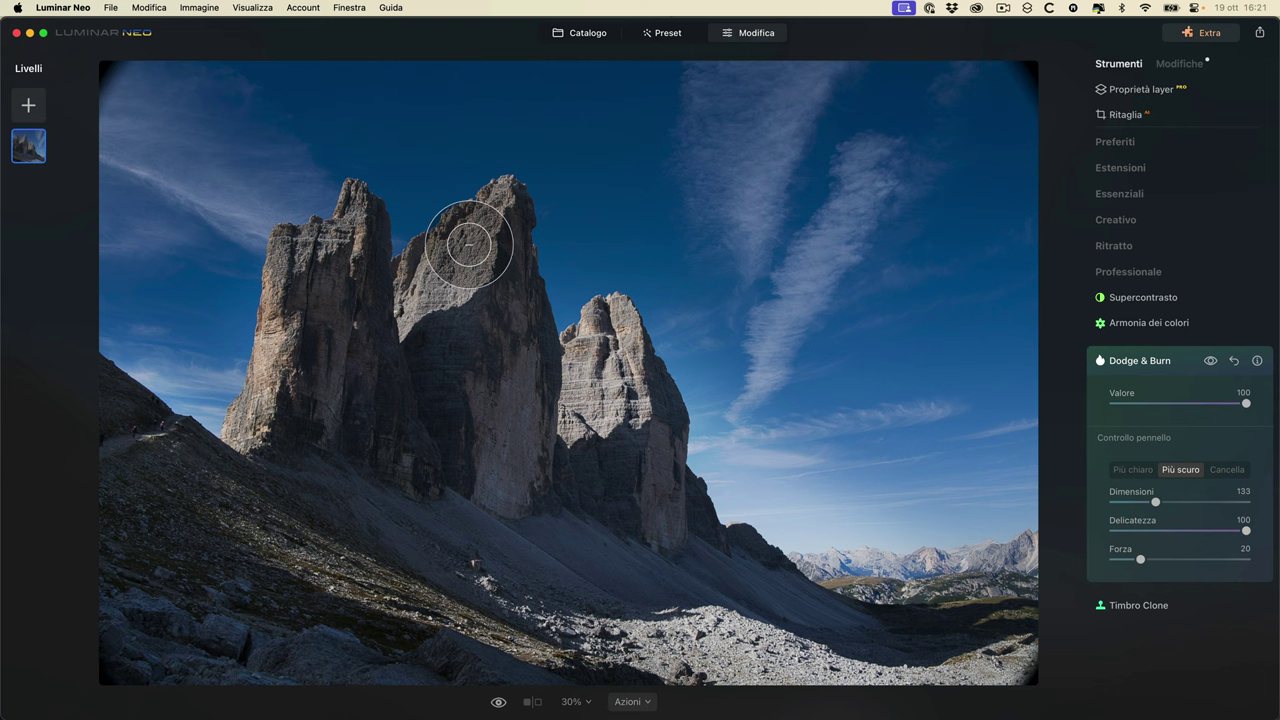
mouse_move(407, 300)
mouse_down()
mouse_move(509, 206)
mouse_move(389, 314)
mouse_move(618, 361)
mouse_move(634, 407)
mouse_move(586, 406)
mouse_move(634, 371)
mouse_move(446, 374)
mouse_move(359, 248)
mouse_up()
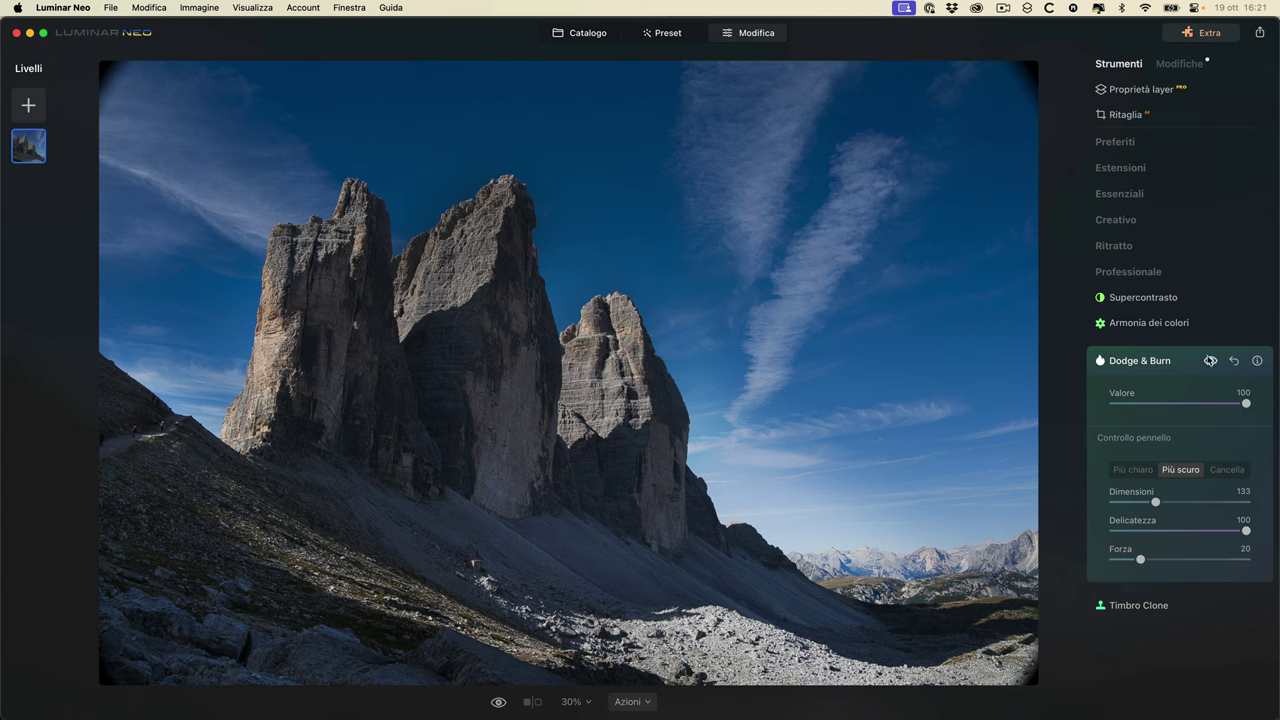
- Compare the photo with Dodge & Burn off and on, and darken the middle tower's summit further
click(1209, 361)
click(1209, 361)
click(1209, 361)
click(1209, 361)
click(1209, 361)
mouse_move(441, 251)
mouse_down()
mouse_move(417, 251)
mouse_move(394, 297)
mouse_move(466, 223)
mouse_move(509, 226)
mouse_up()
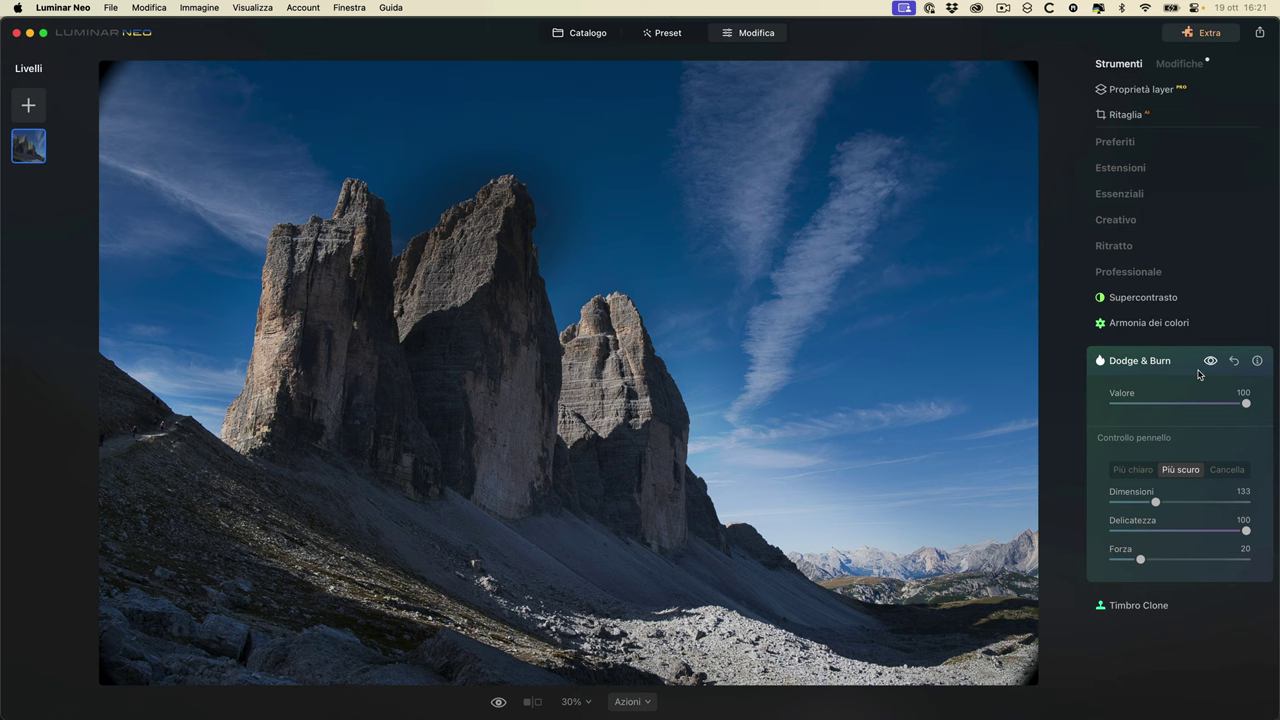
click(1209, 362)
- Erase the excess darkening around the middle tower with a Cancella brush of Dimensioni 110, trying Forza 13 and 100, and compare the result
mouse_move(1146, 503)
mouse_down()
mouse_move(1170, 503)
mouse_move(1147, 503)
mouse_up()
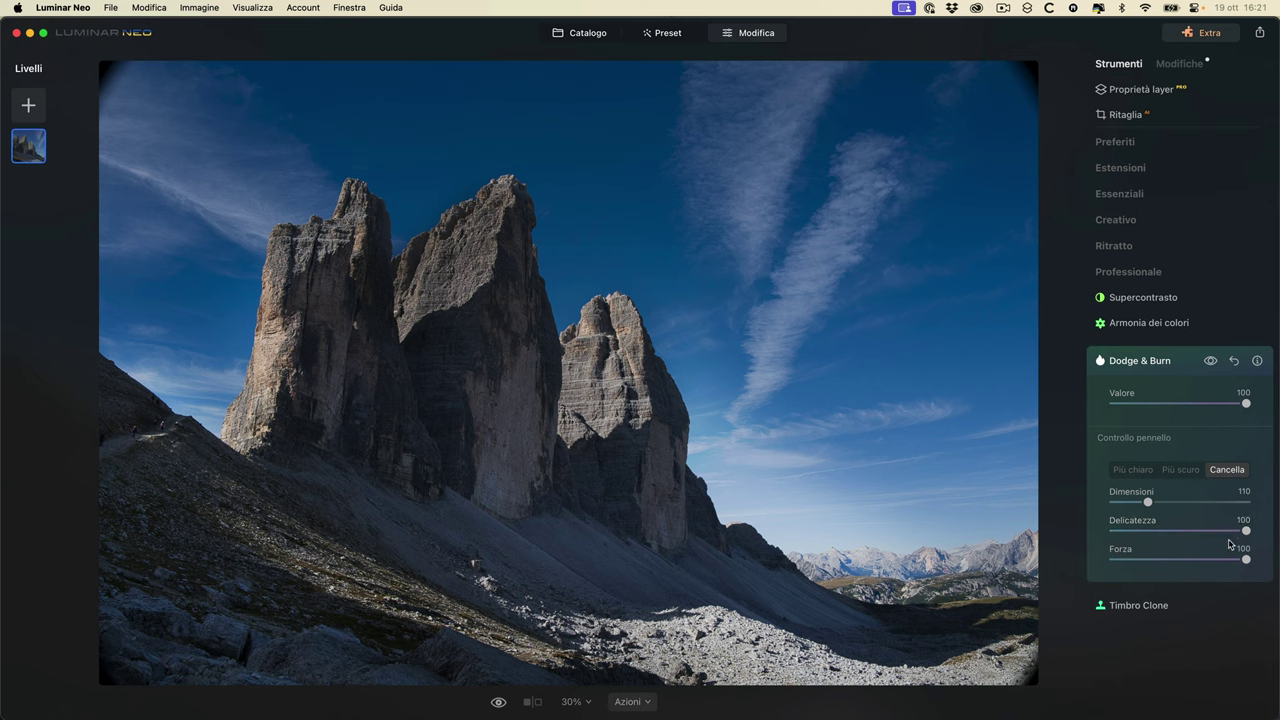
drag(1191, 566, 1137, 561)
click(1210, 362)
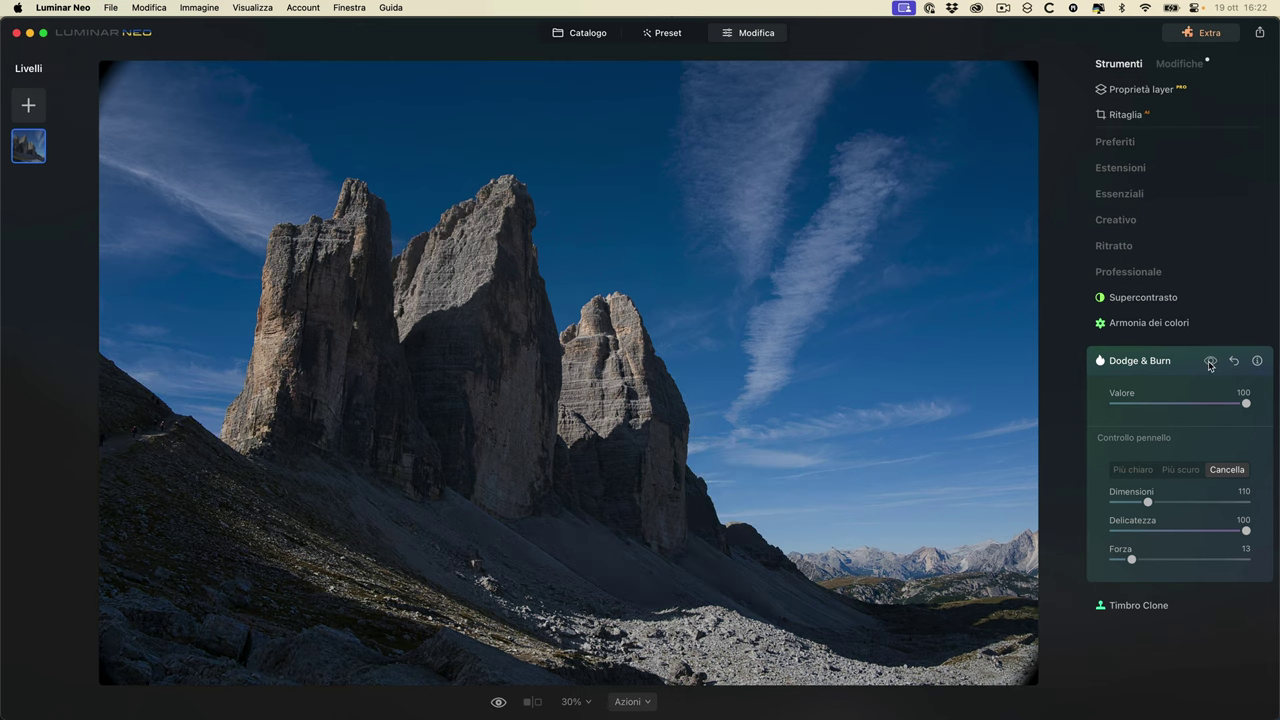
click(1210, 362)
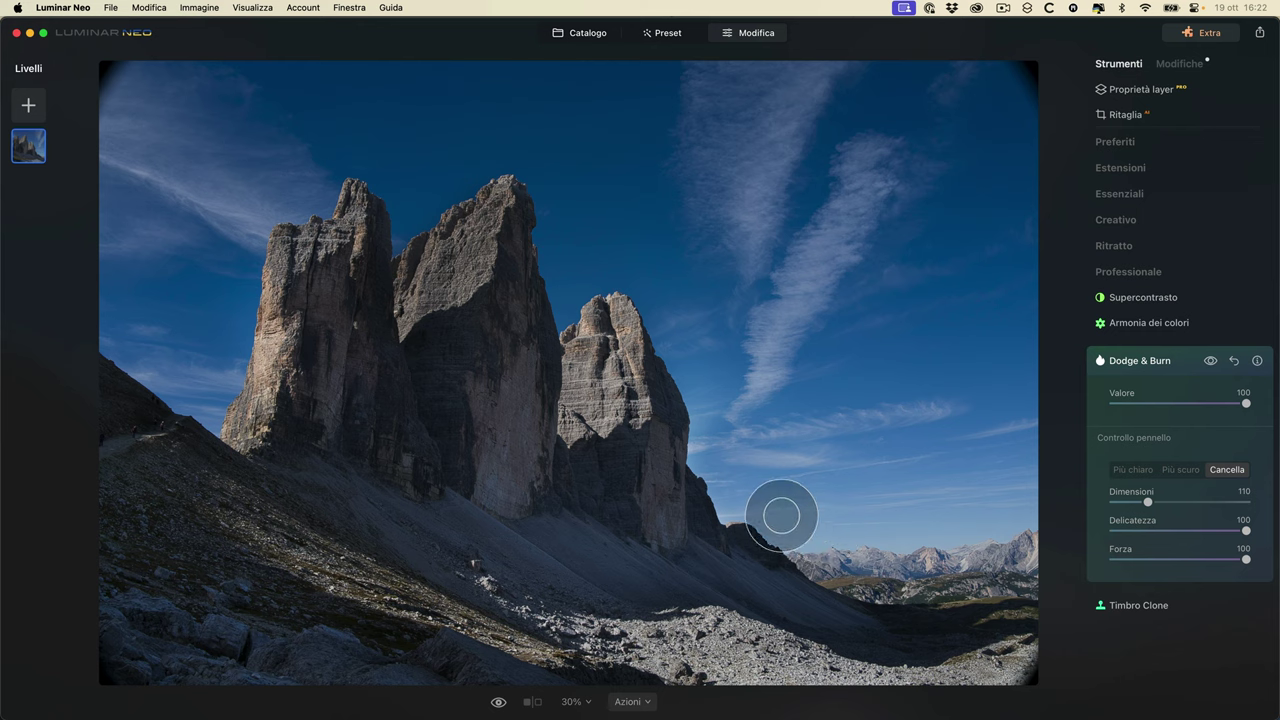
click(1209, 362)
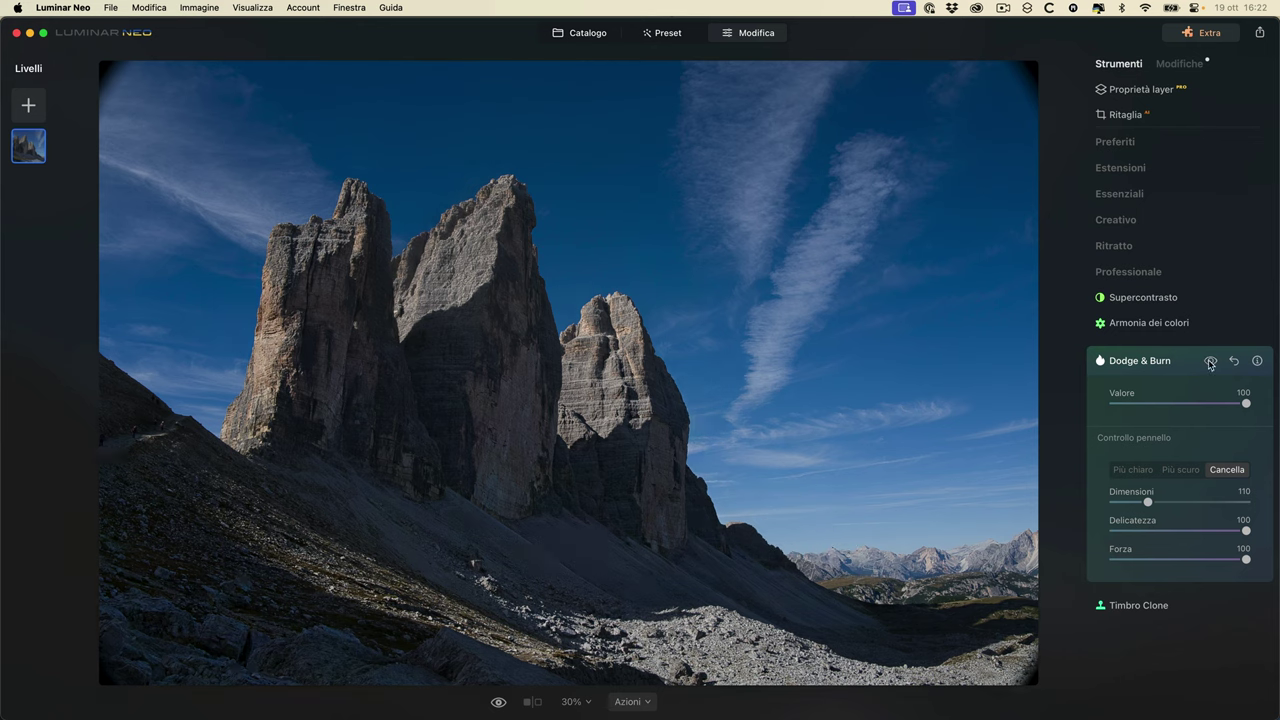
click(1209, 363)
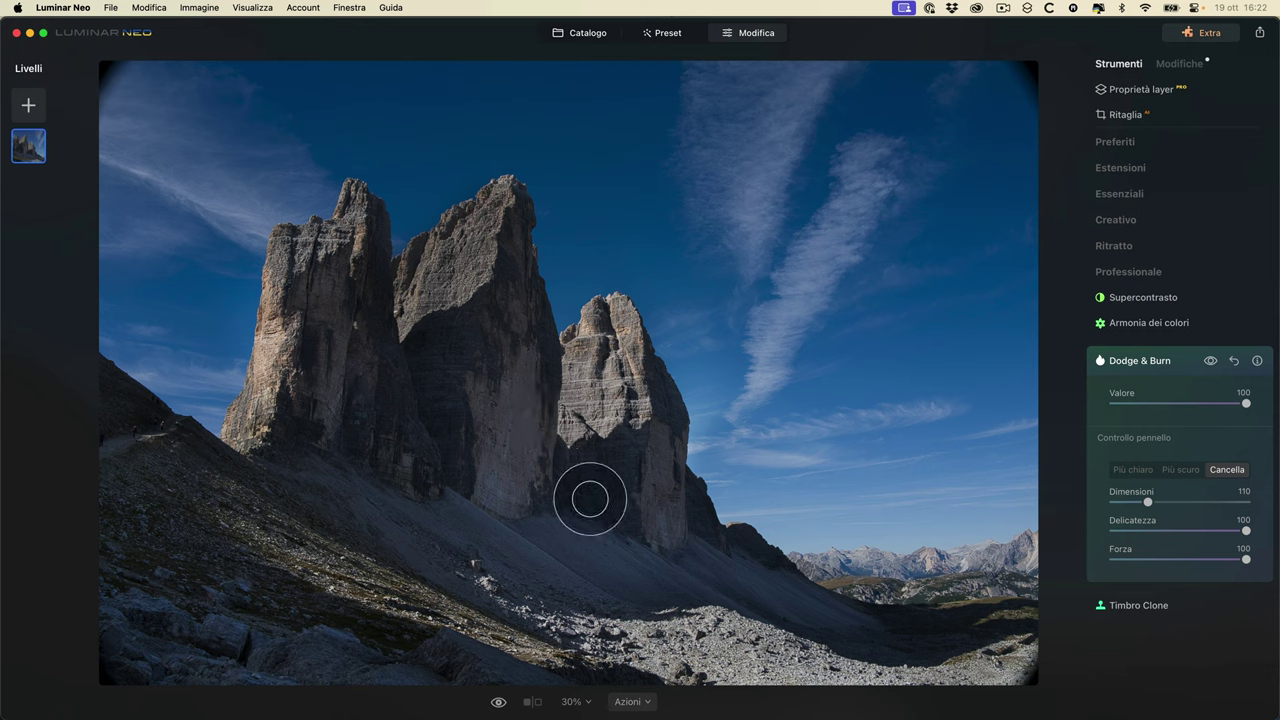
- Review the Valore amount and the Più chiaro and Più scuro brush settings, and close Dodge & Burn
mouse_move(1246, 403)
mouse_down()
mouse_move(1111, 403)
mouse_move(1278, 408)
mouse_move(1095, 408)
mouse_move(1248, 404)
mouse_up()
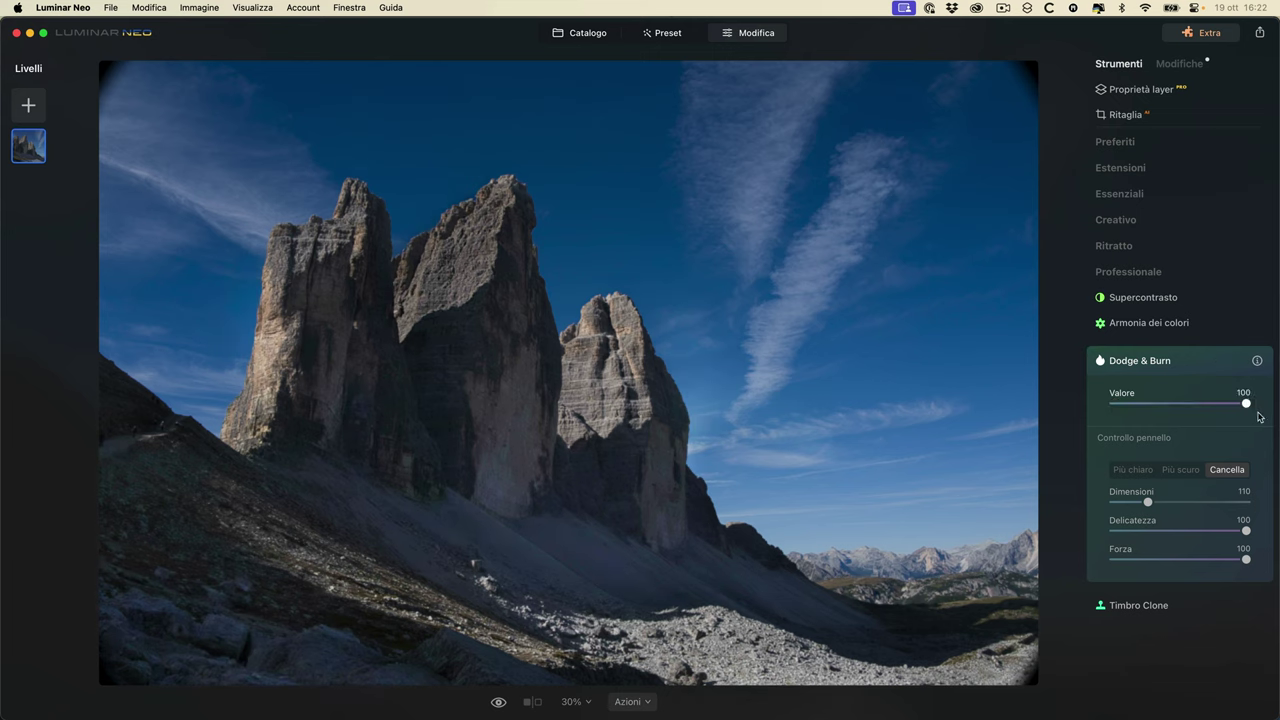
click(1128, 470)
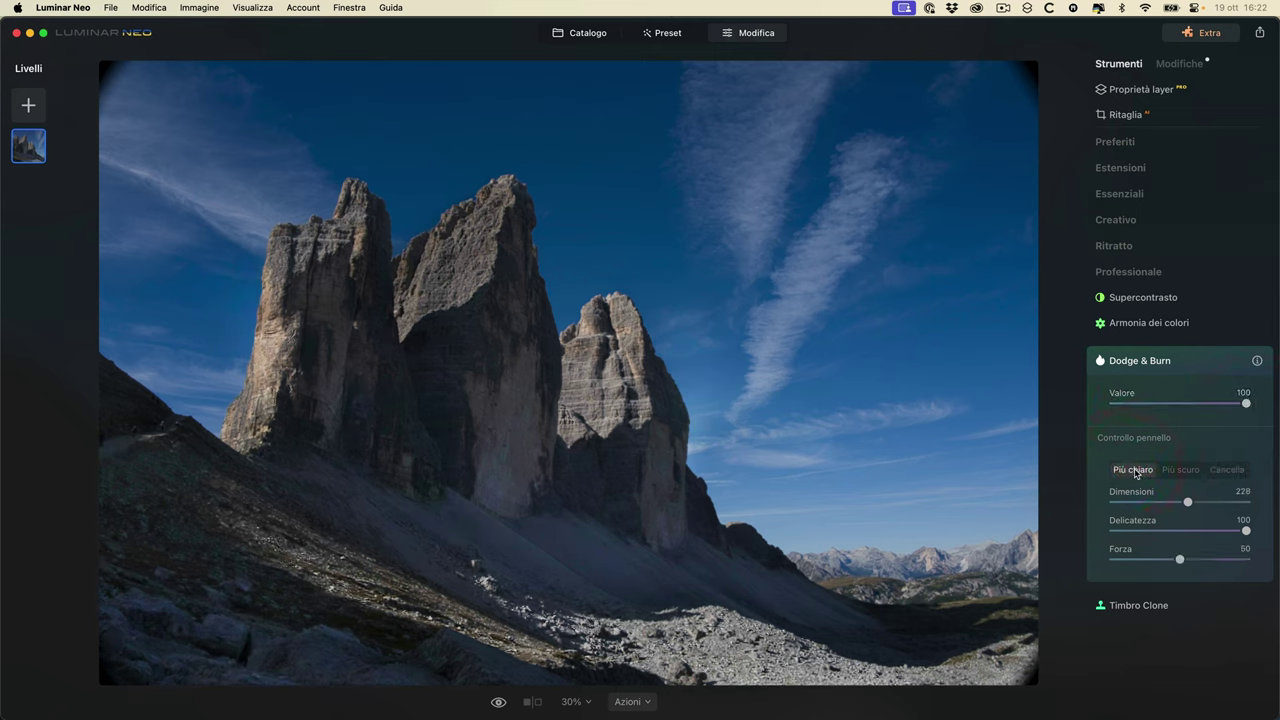
click(1175, 470)
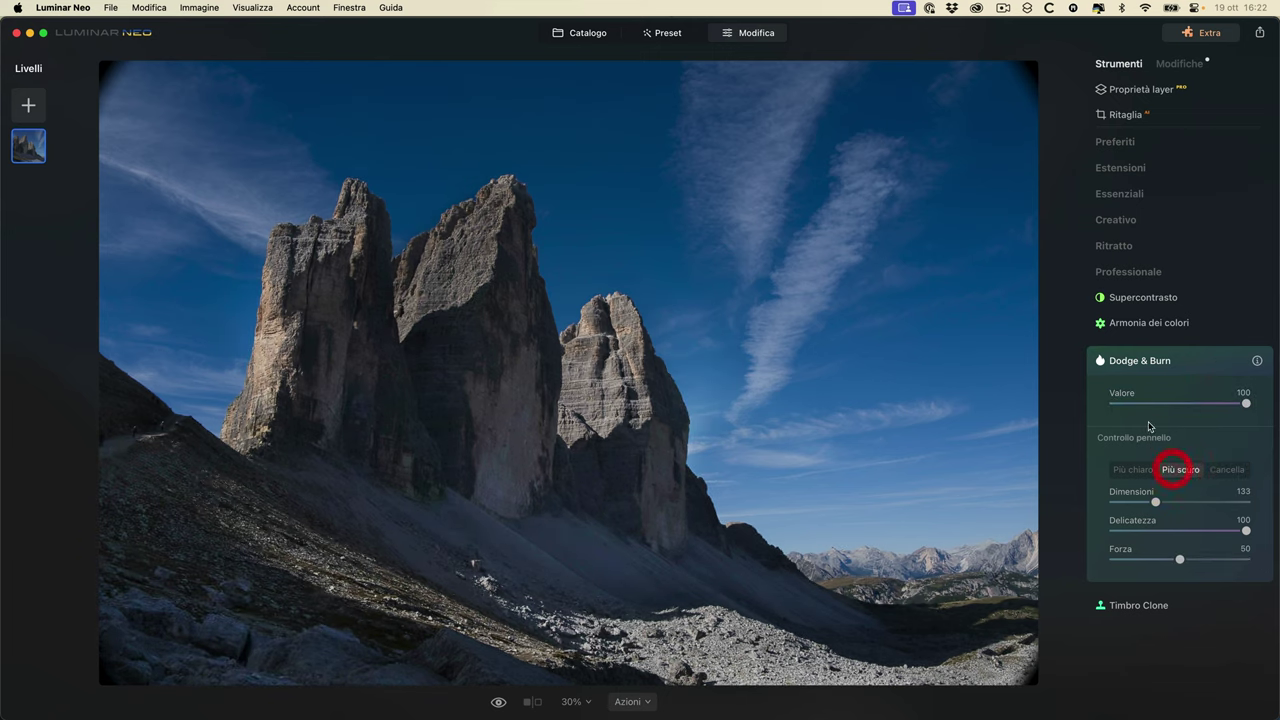
click(1159, 362)
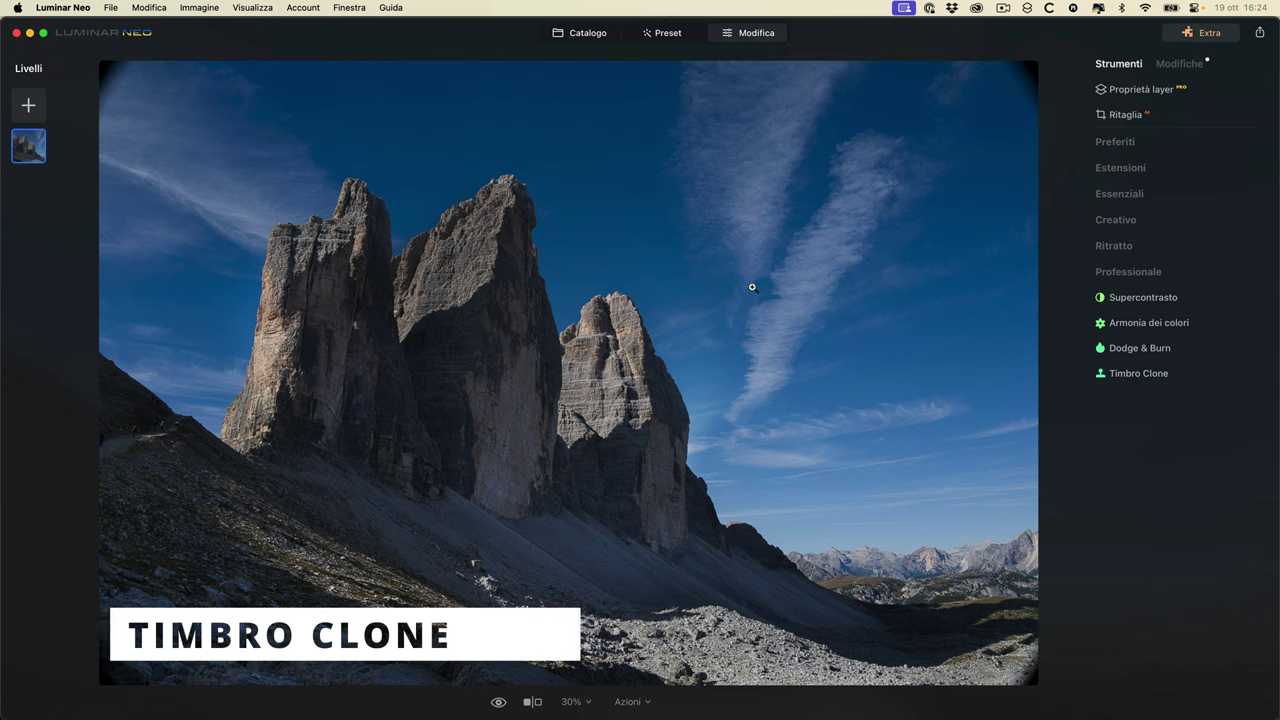
- Open the cloudy grassy plateau photo from the catalog and inspect the hikers along the path at full magnification
click(577, 33)
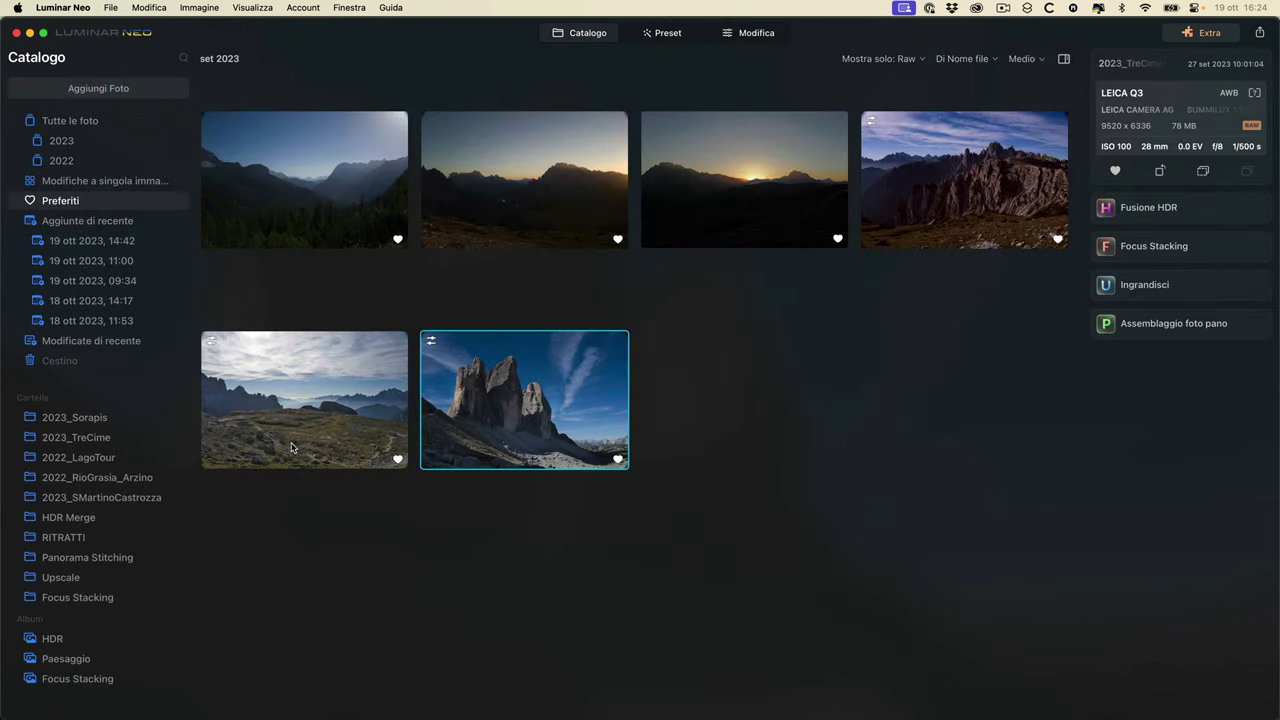
double_click(291, 447)
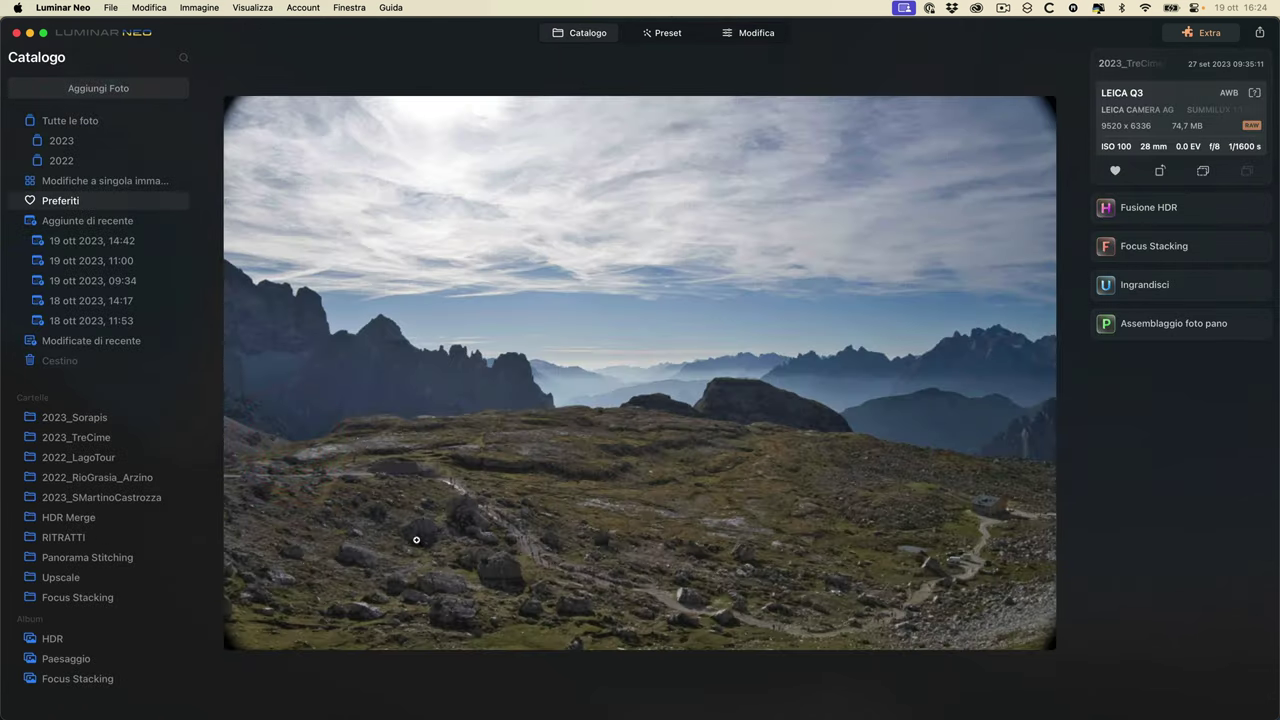
click(345, 474)
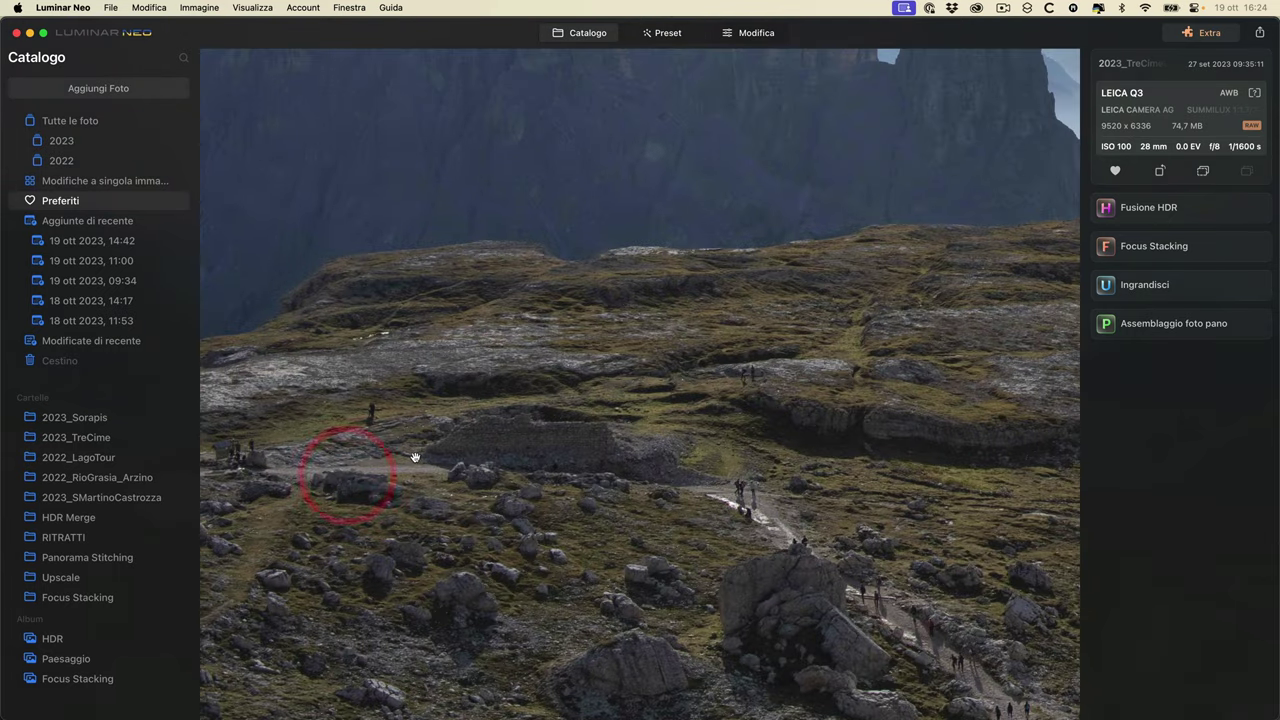
drag(666, 490, 722, 494)
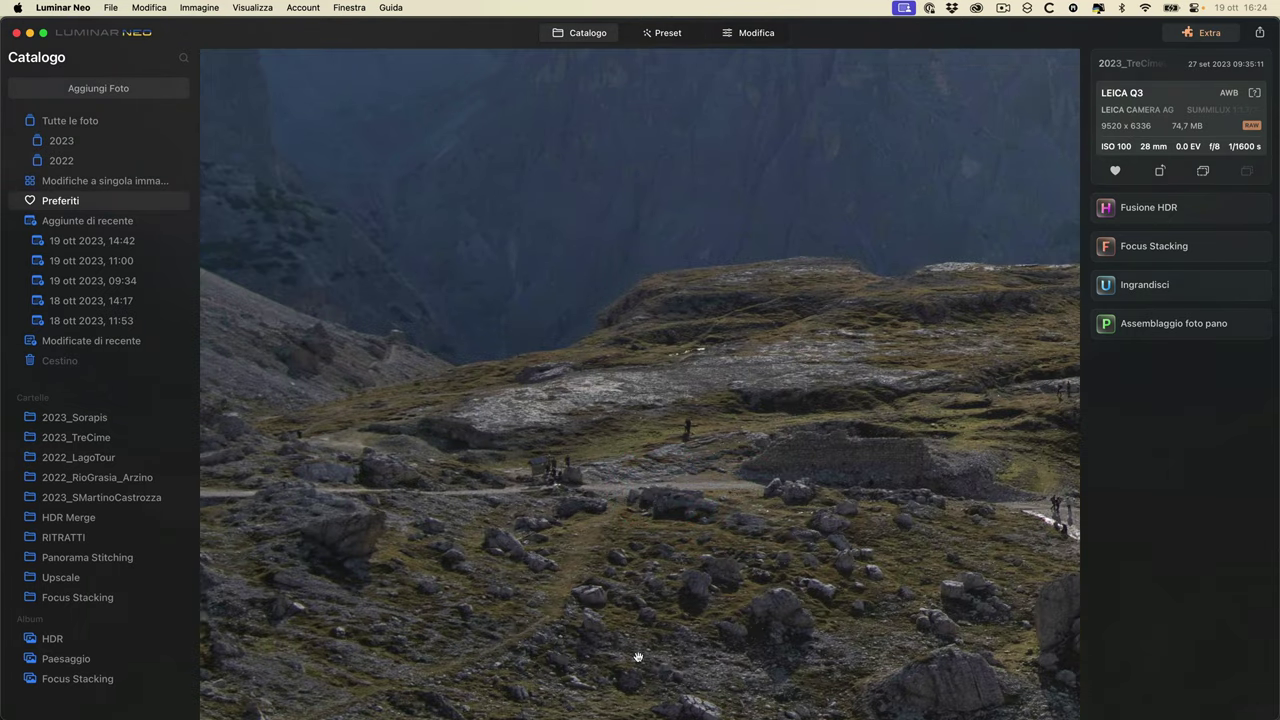
- Bring the plateau photo into editing and magnify it to 200% around the lone hiker above the path
click(745, 33)
click(594, 703)
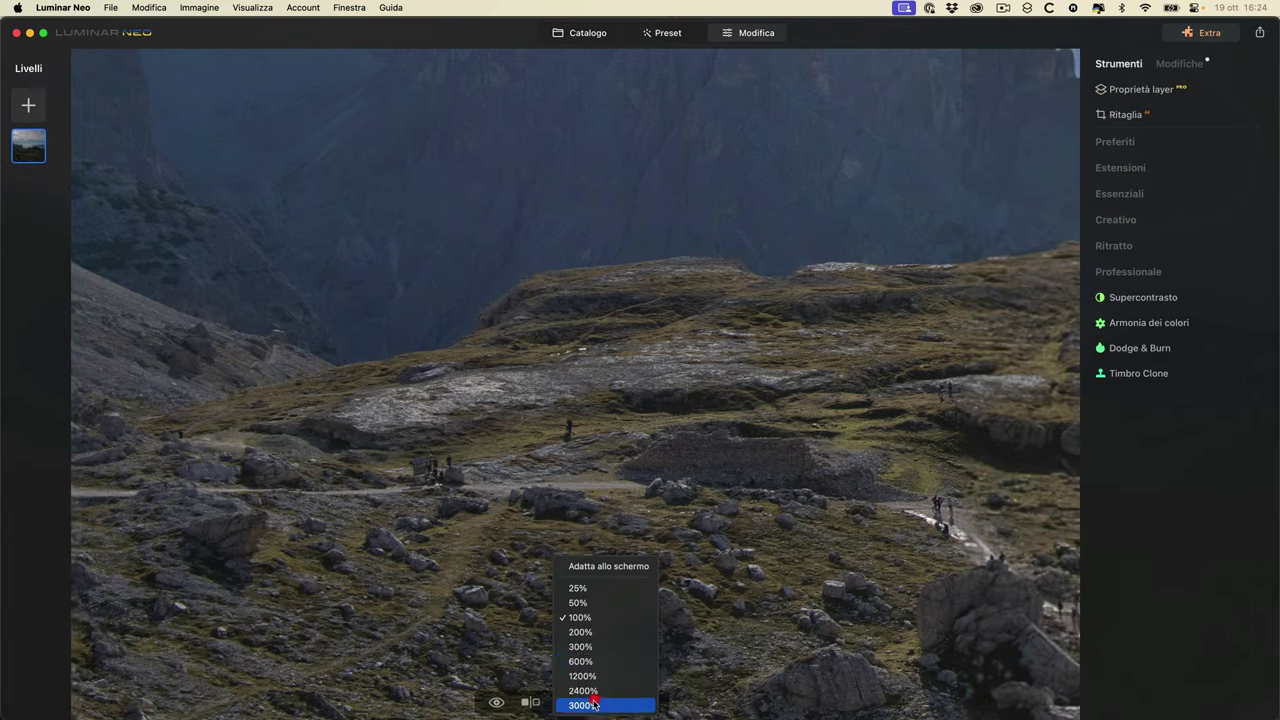
click(582, 632)
drag(602, 538, 685, 449)
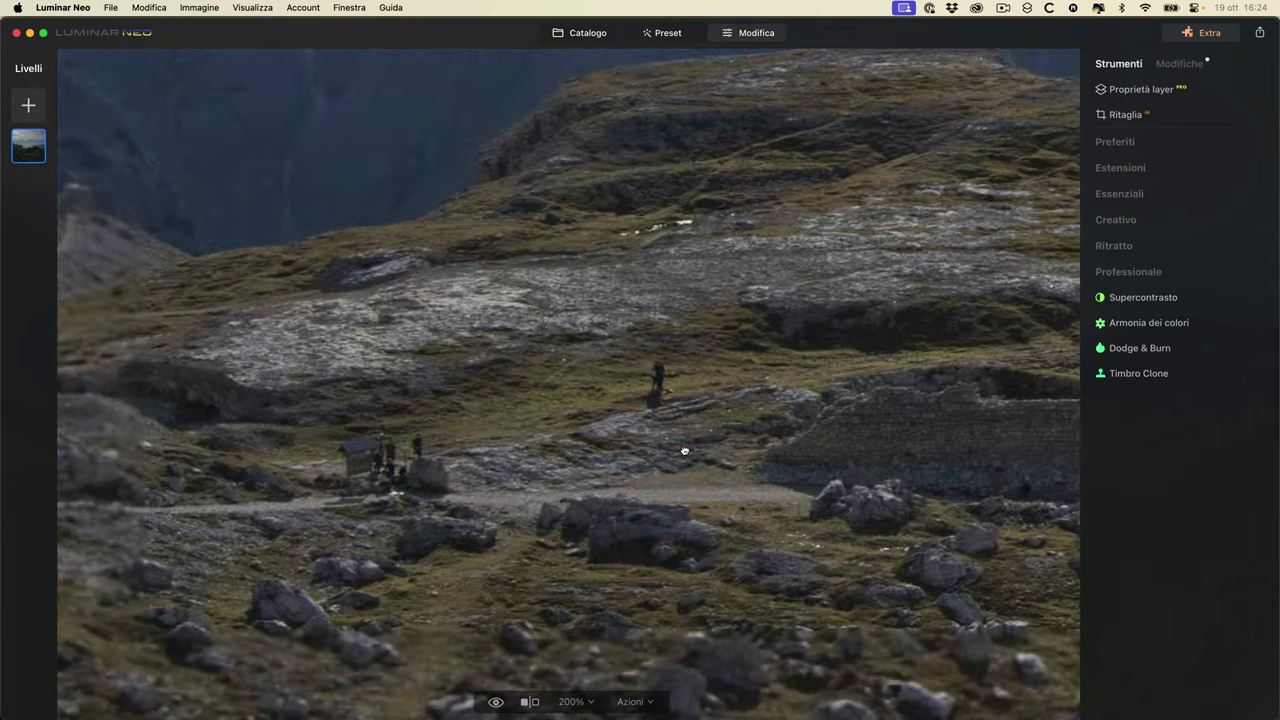
drag(663, 402, 657, 406)
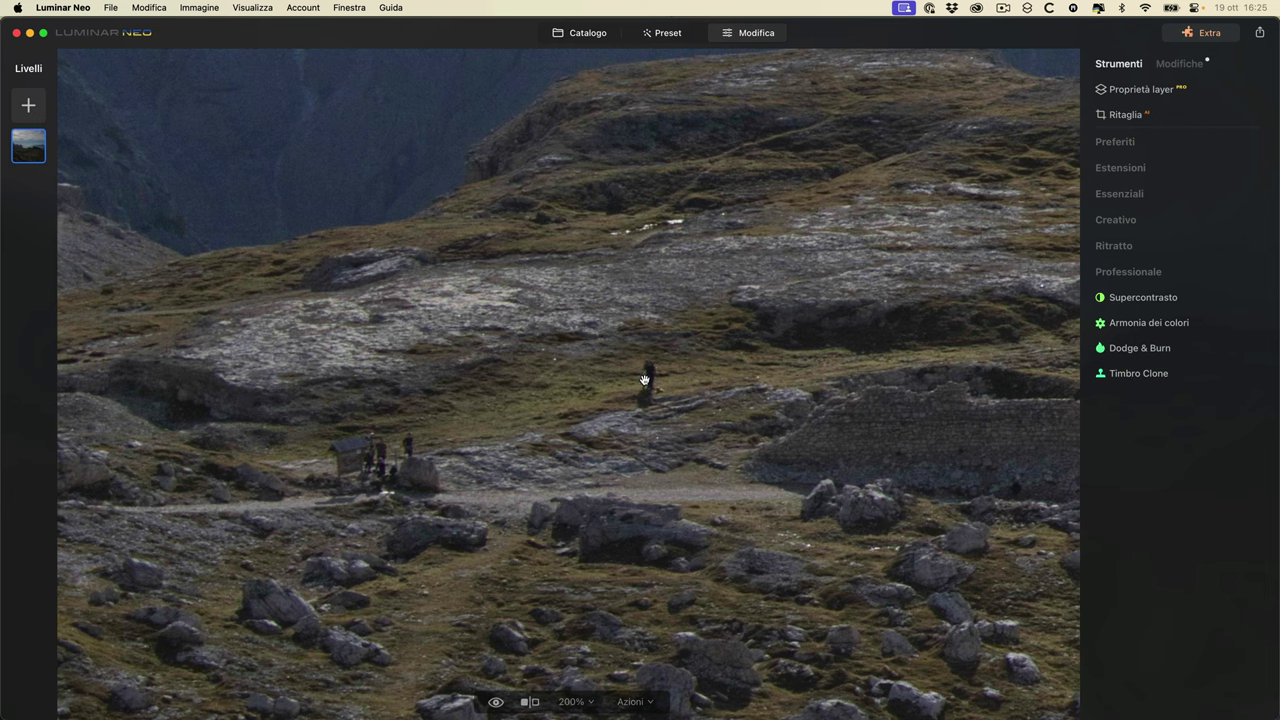
- Remove the lone hiker with the Essenziali Cancella tool using a brush of Dimensioni 20
click(1137, 194)
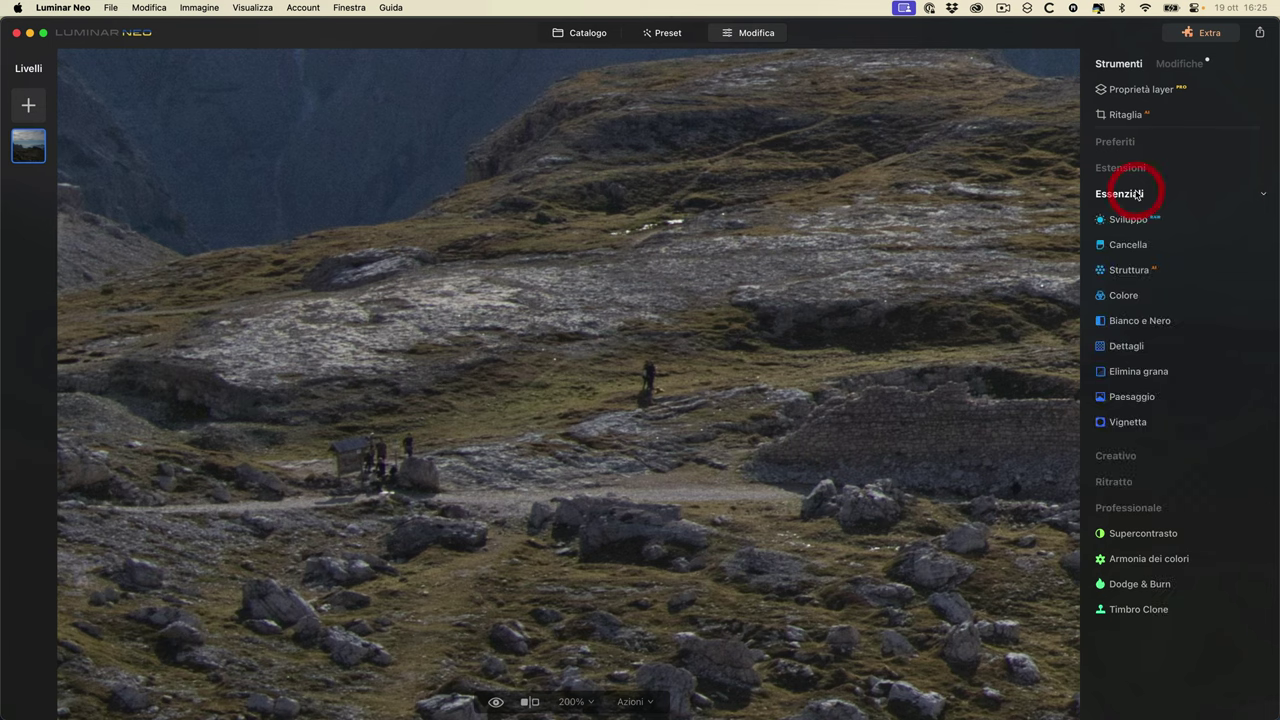
click(1130, 245)
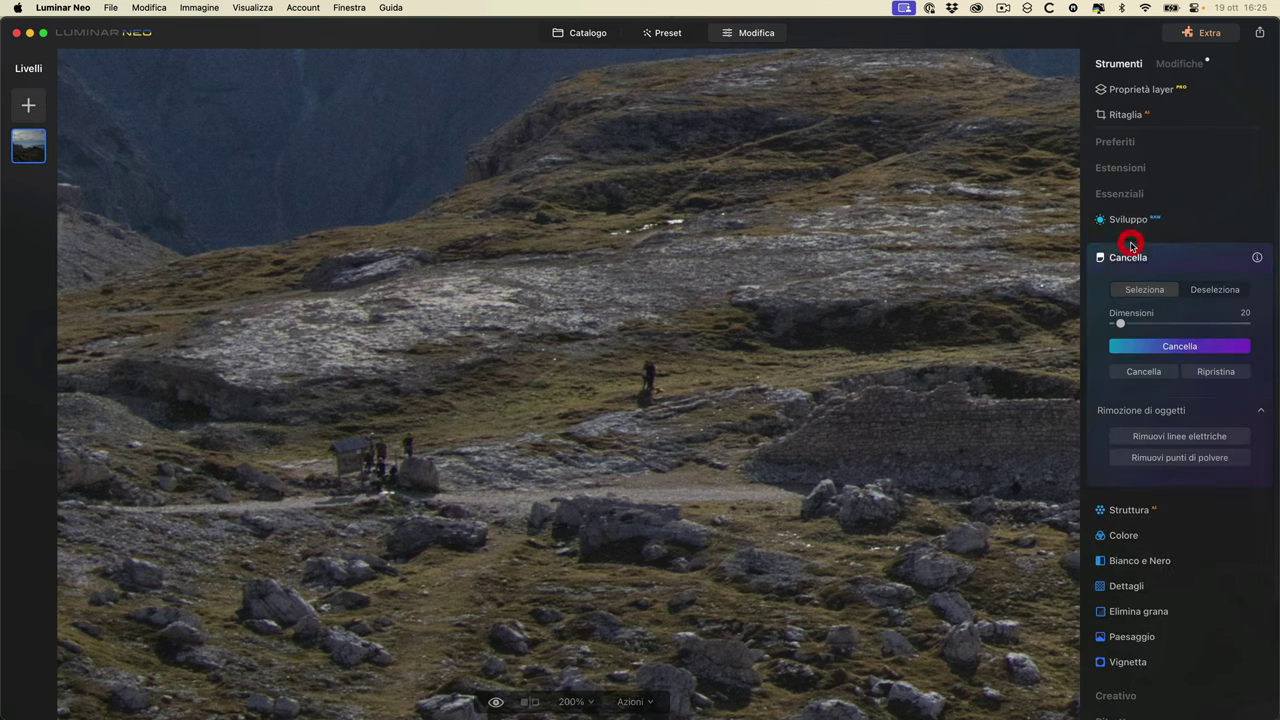
mouse_move(580, 358)
mouse_down()
mouse_move(709, 380)
mouse_move(634, 374)
mouse_move(678, 407)
mouse_up()
click(1180, 346)
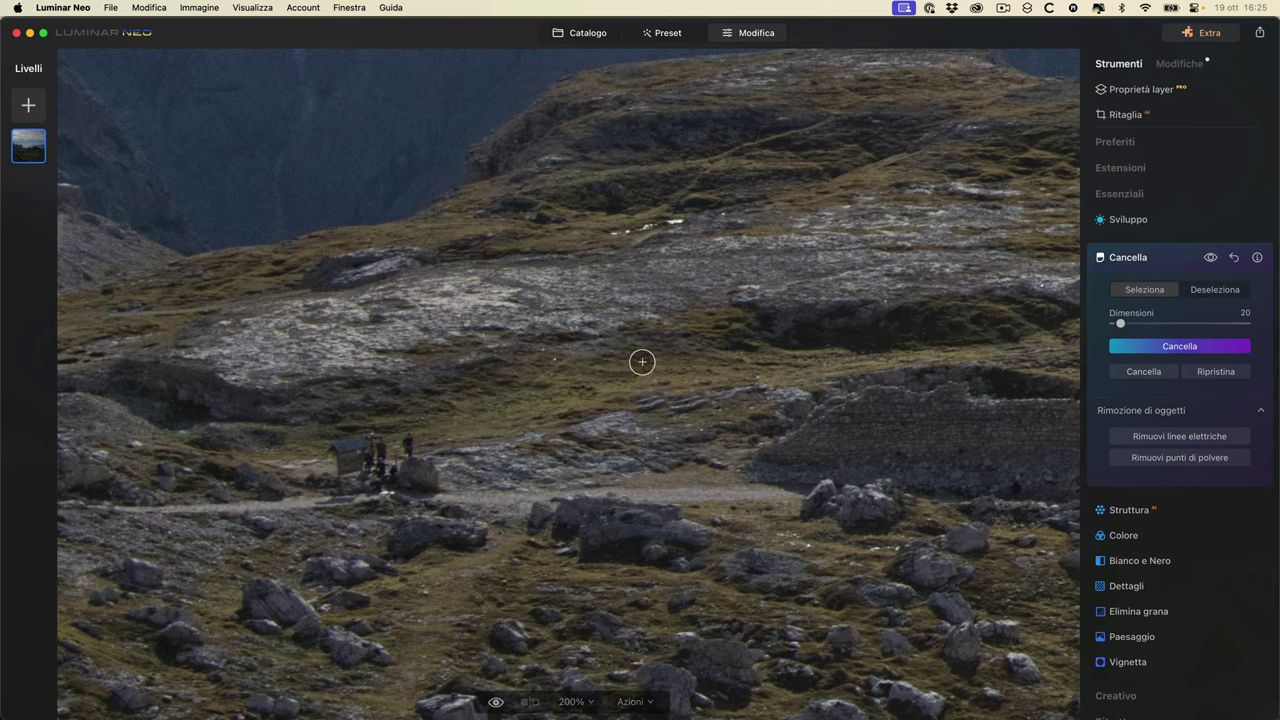
- Reset the Cancella removal of the hiker and close the Essenziali tools
click(1233, 258)
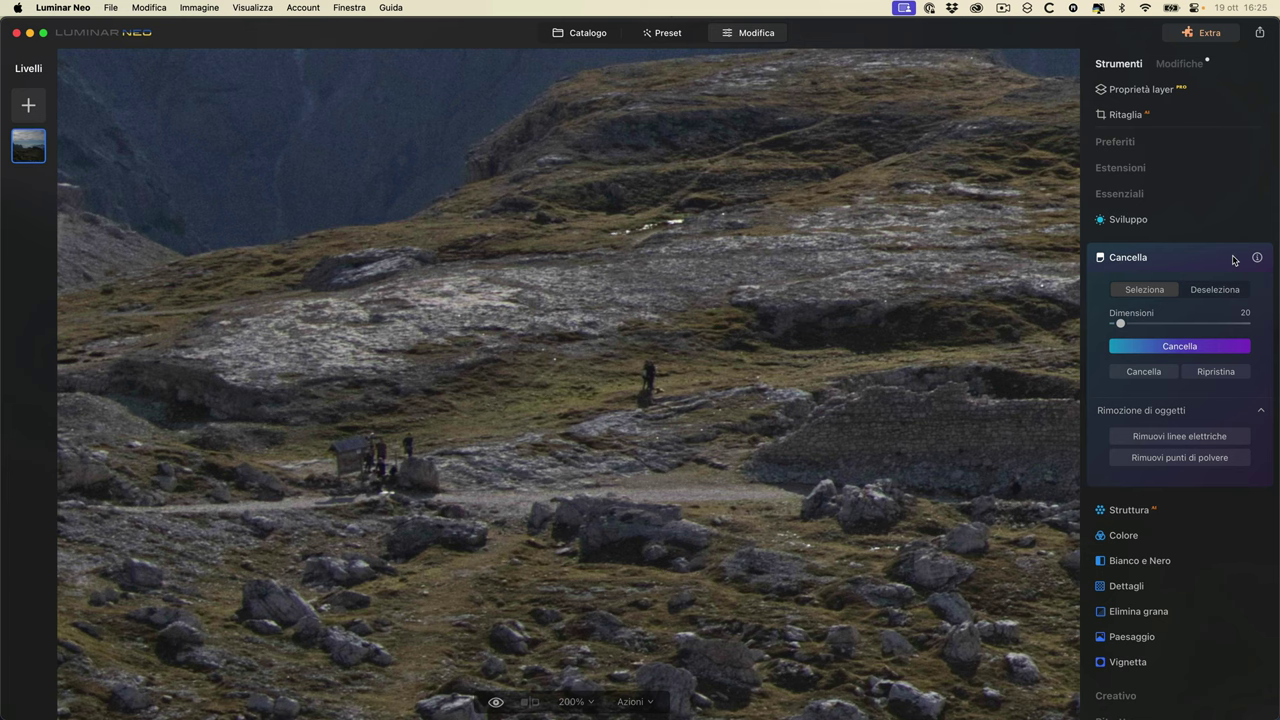
click(1142, 259)
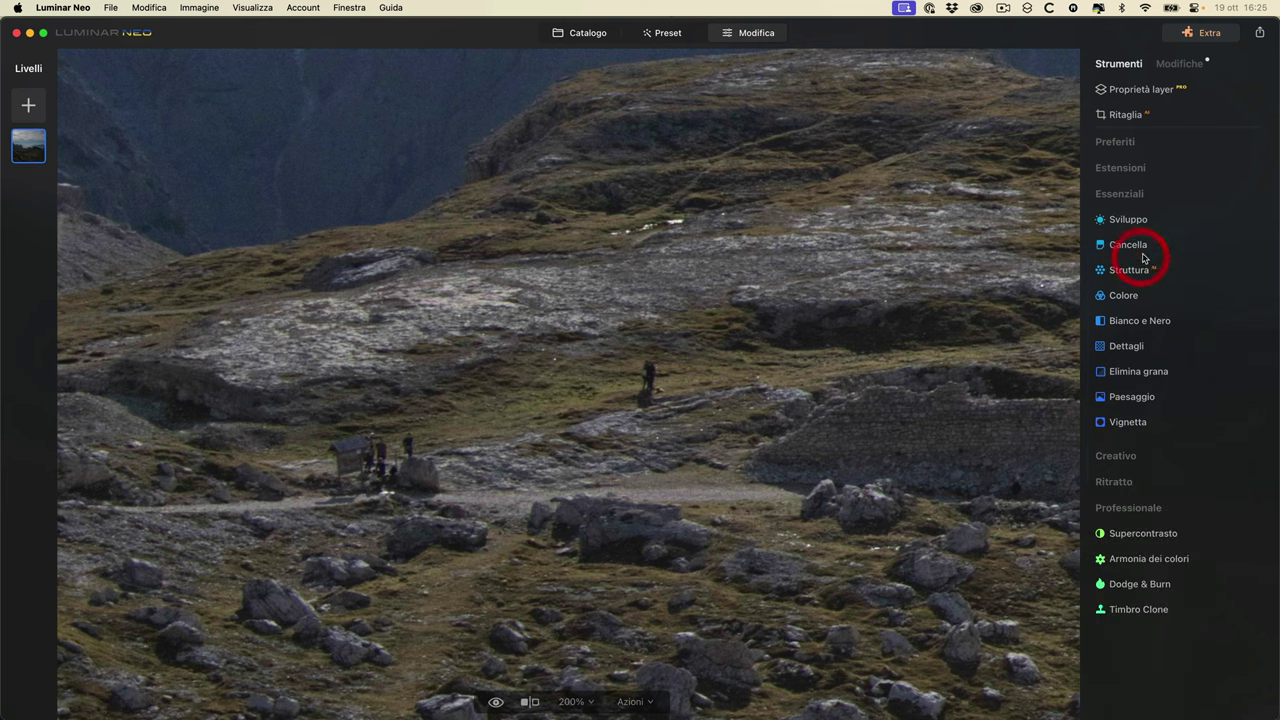
click(1260, 196)
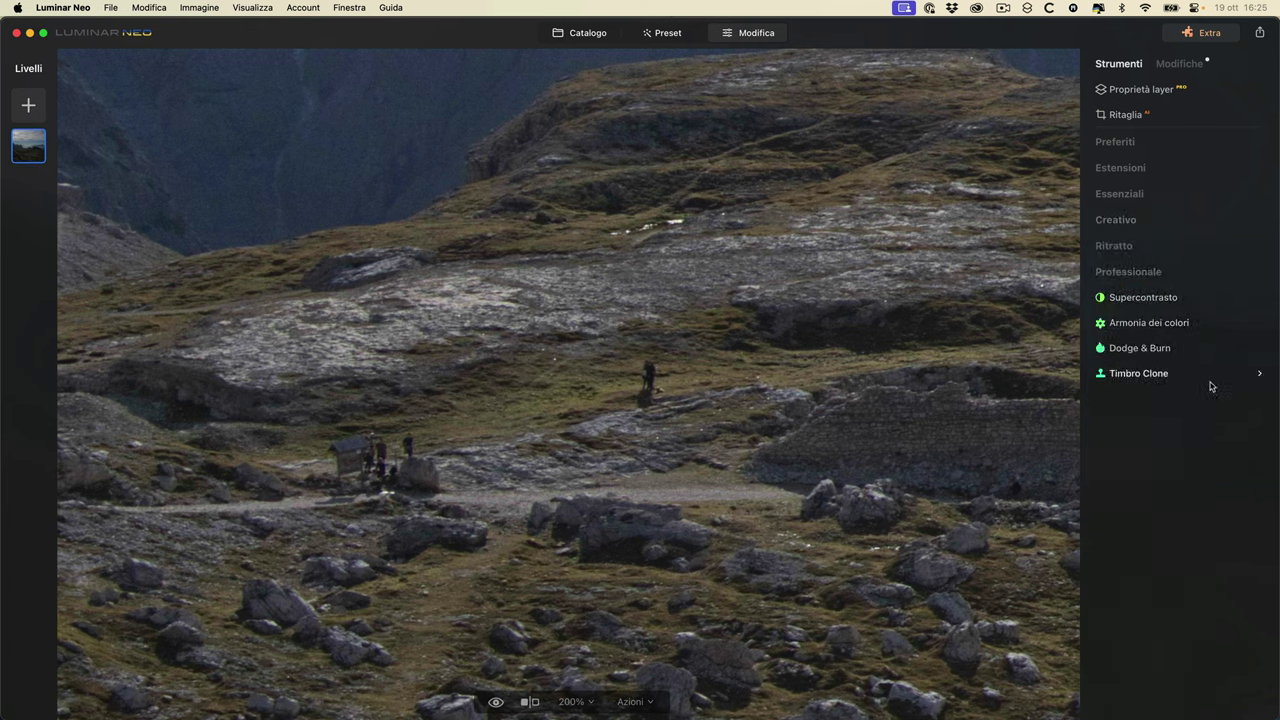
- Start Timbro Clone and set its brush to Dimensioni 86 with Delicatezza and Forza at 100
click(1261, 376)
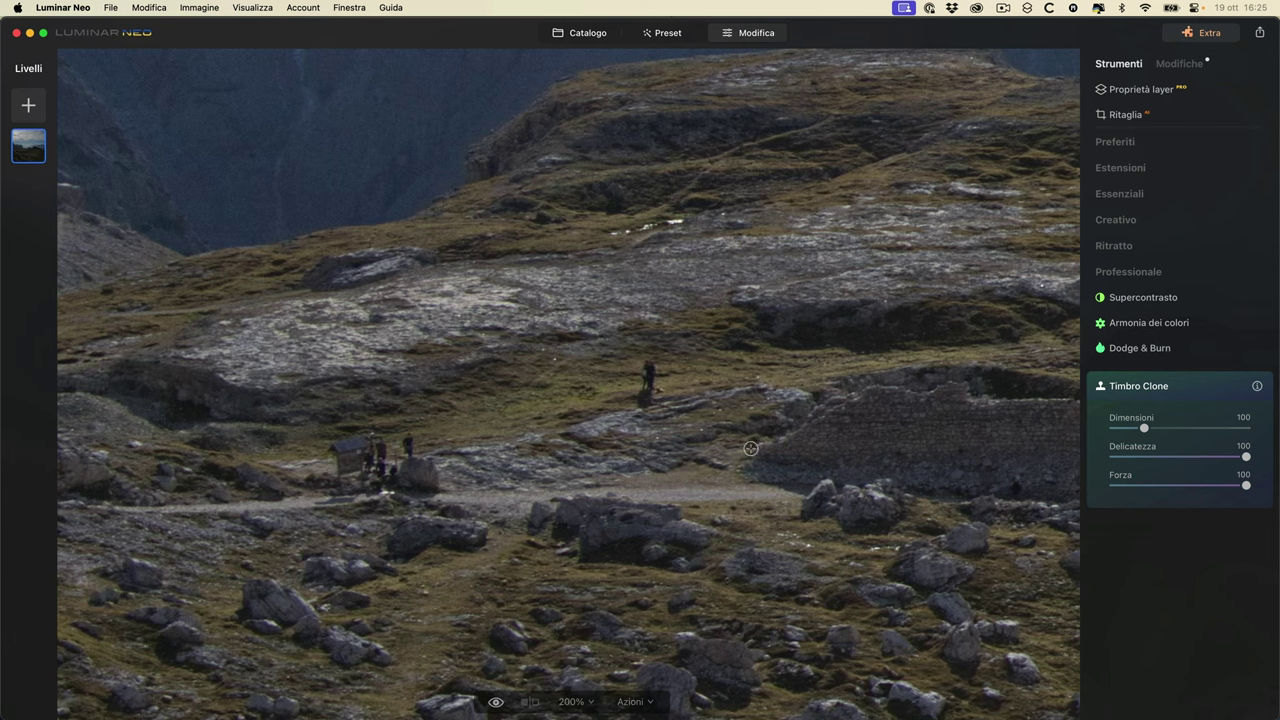
mouse_move(1145, 428)
mouse_down()
mouse_move(1194, 423)
mouse_move(1162, 427)
mouse_up()
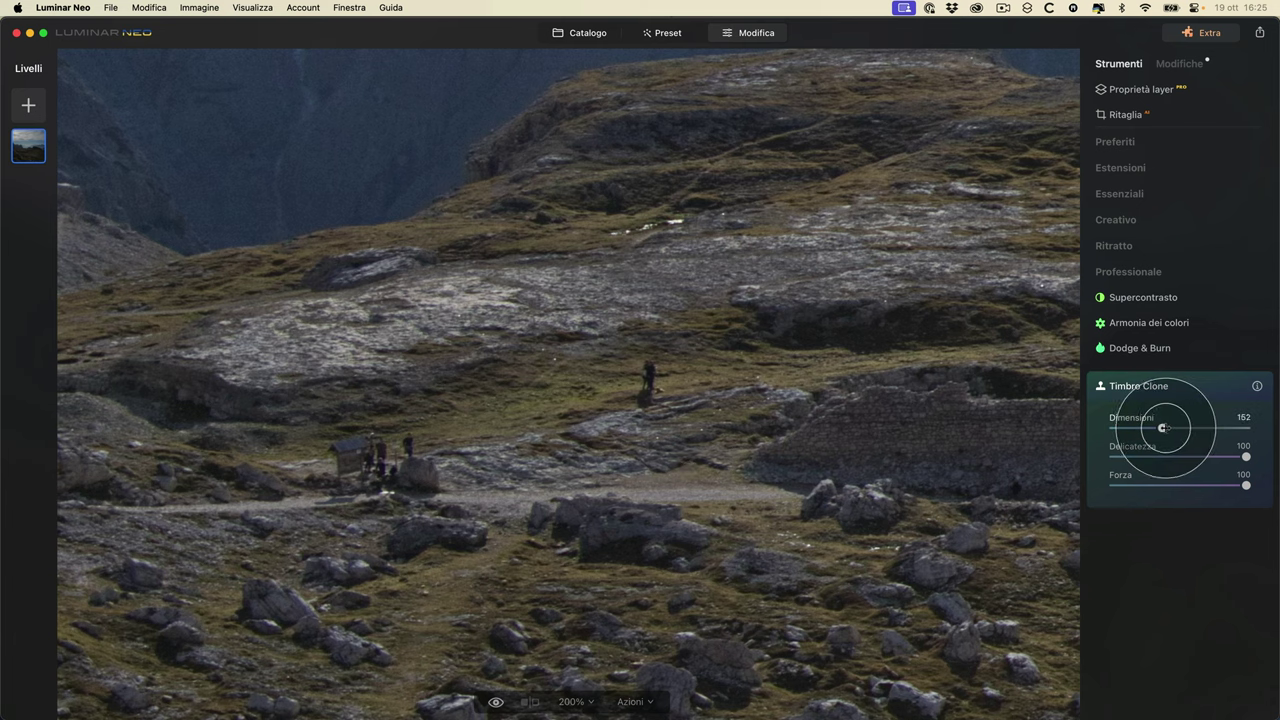
mouse_move(1246, 456)
mouse_down()
mouse_move(1146, 455)
mouse_move(1250, 455)
mouse_move(1240, 448)
mouse_up()
drag(1161, 428, 1139, 428)
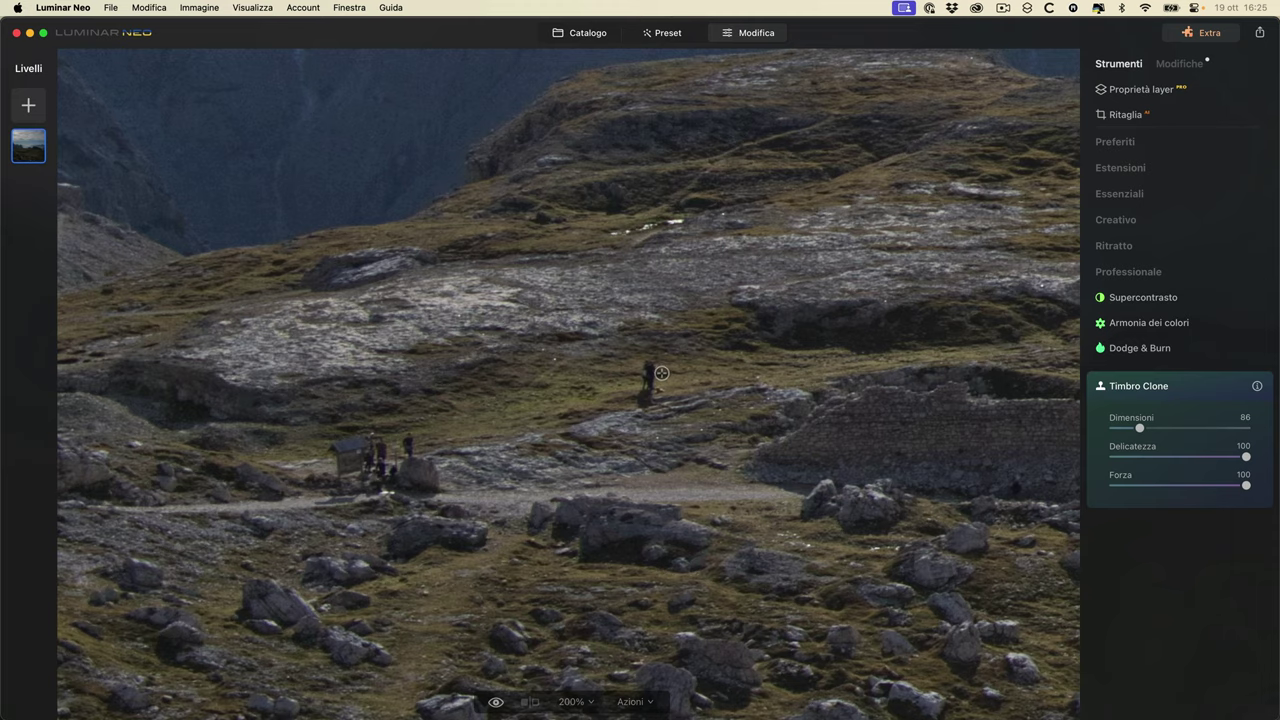
- View the whole photo and return to 200% magnification around the lone hiker
key(super+0)
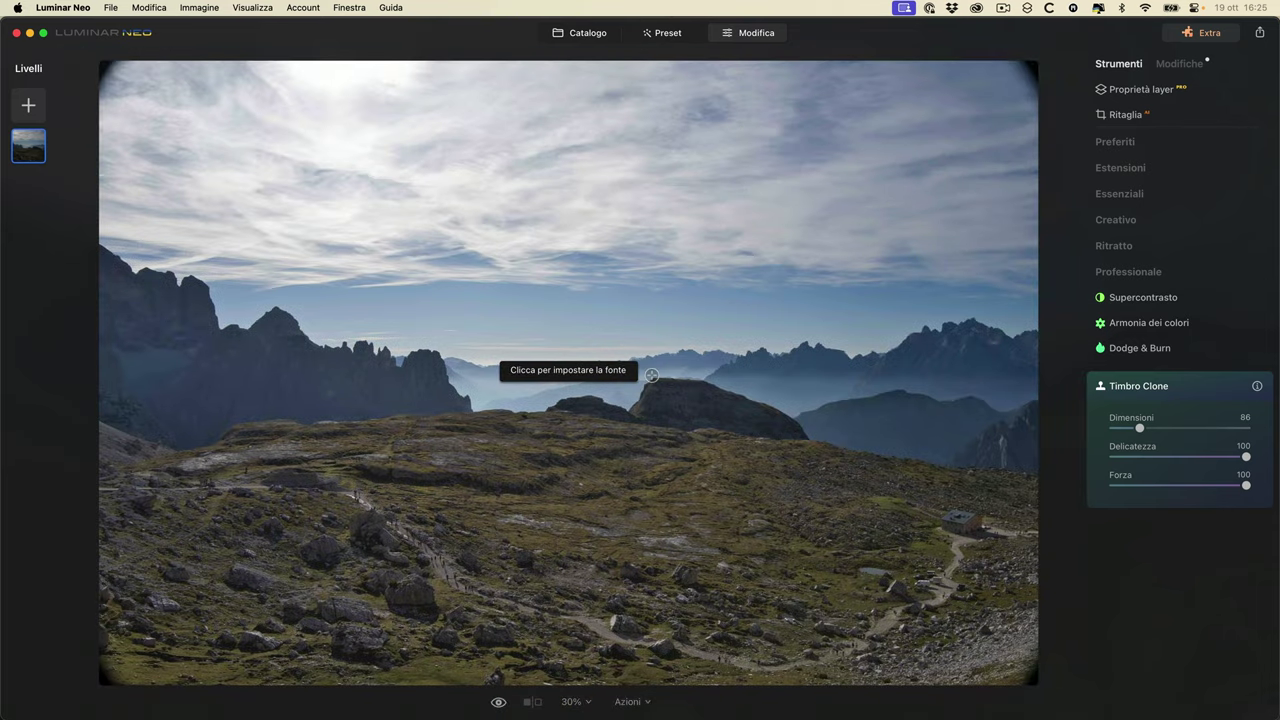
click(229, 468)
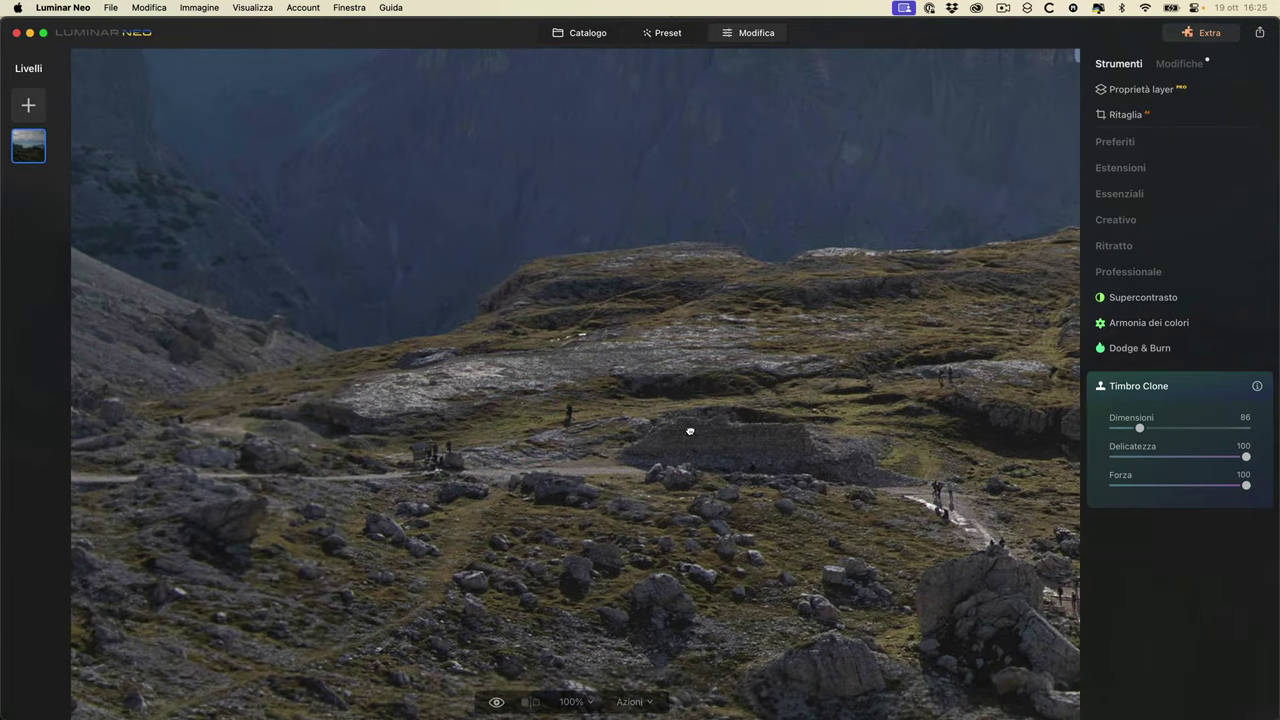
click(720, 431)
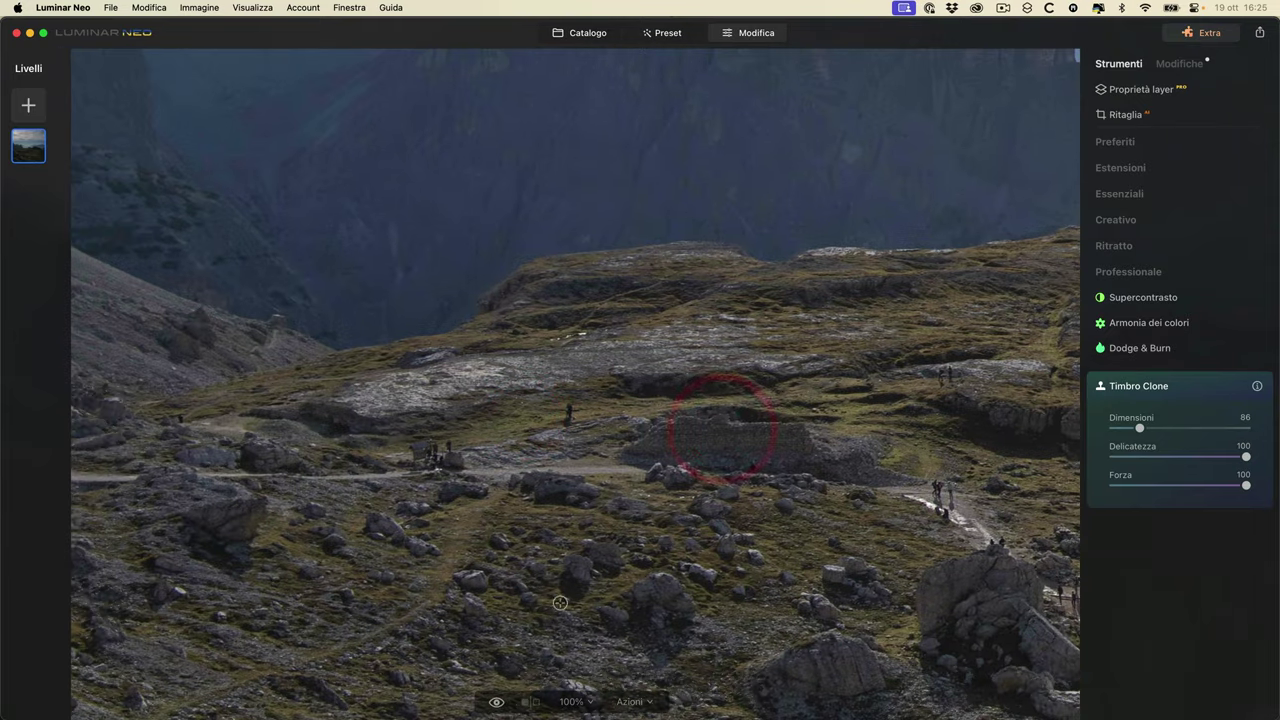
click(578, 701)
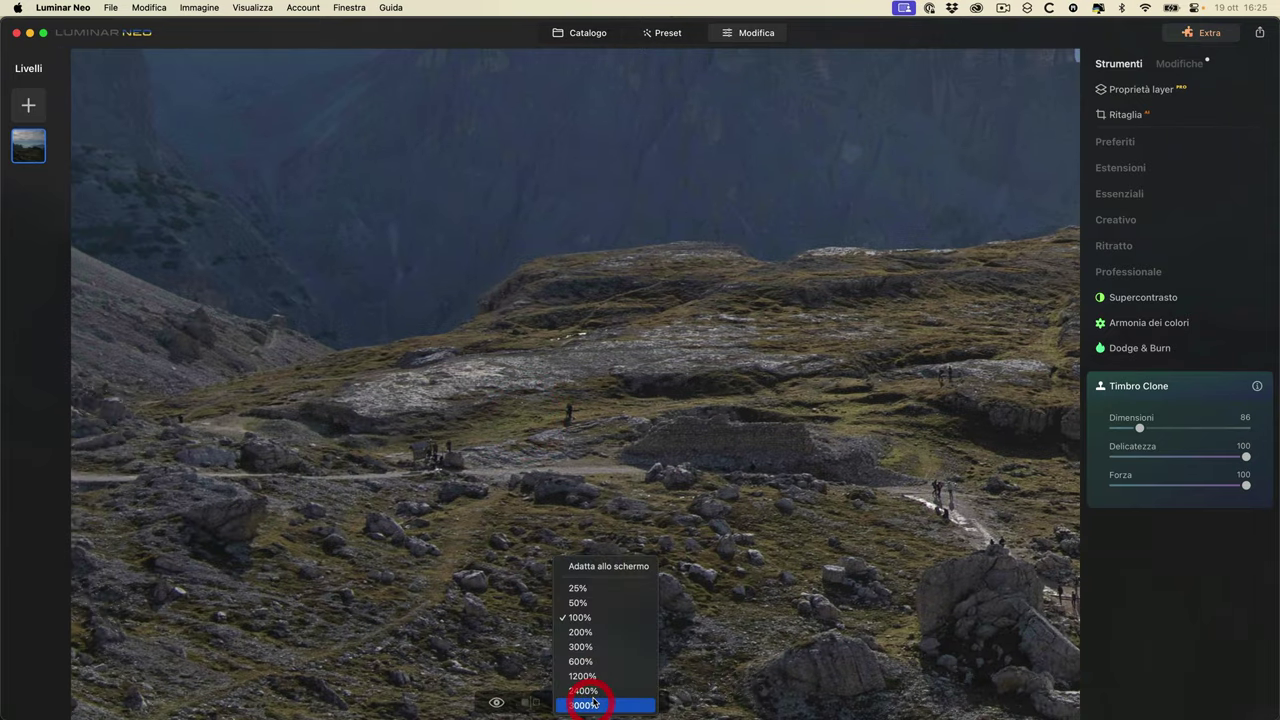
click(597, 631)
scroll(594, 429, down, 3)
scroll(594, 429, left, 2)
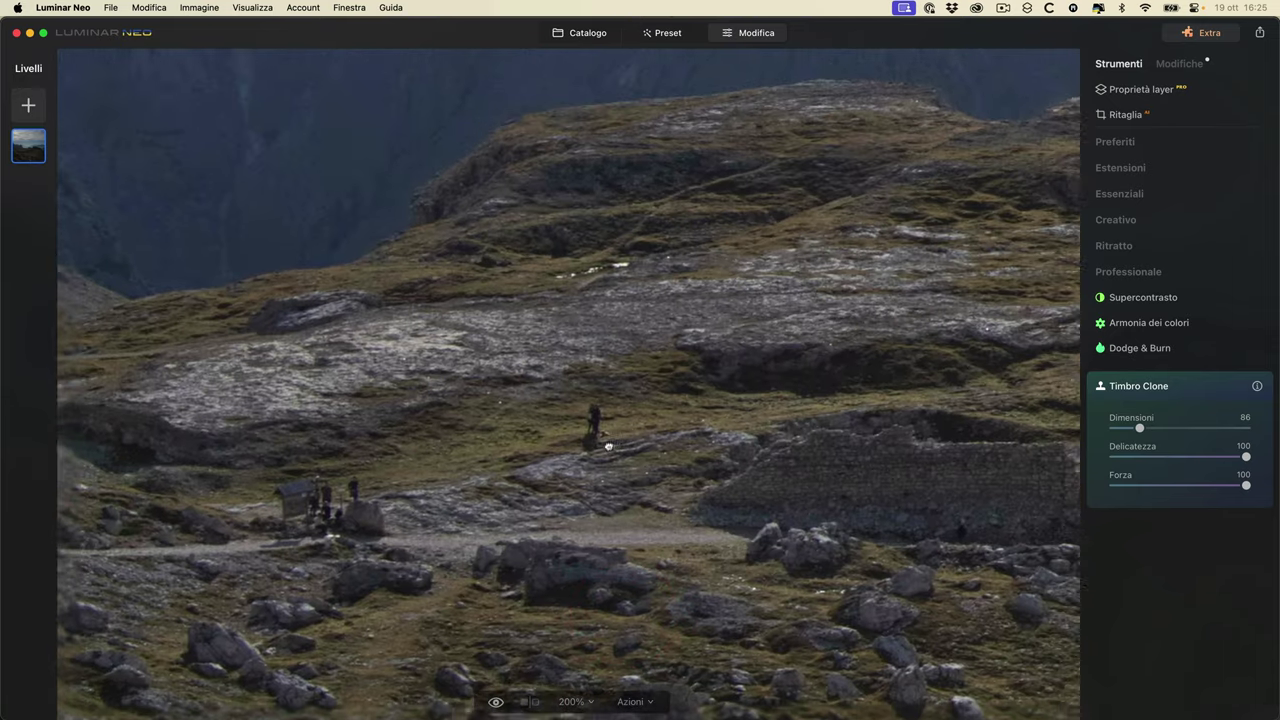
scroll(653, 407, right, 2)
click(610, 392)
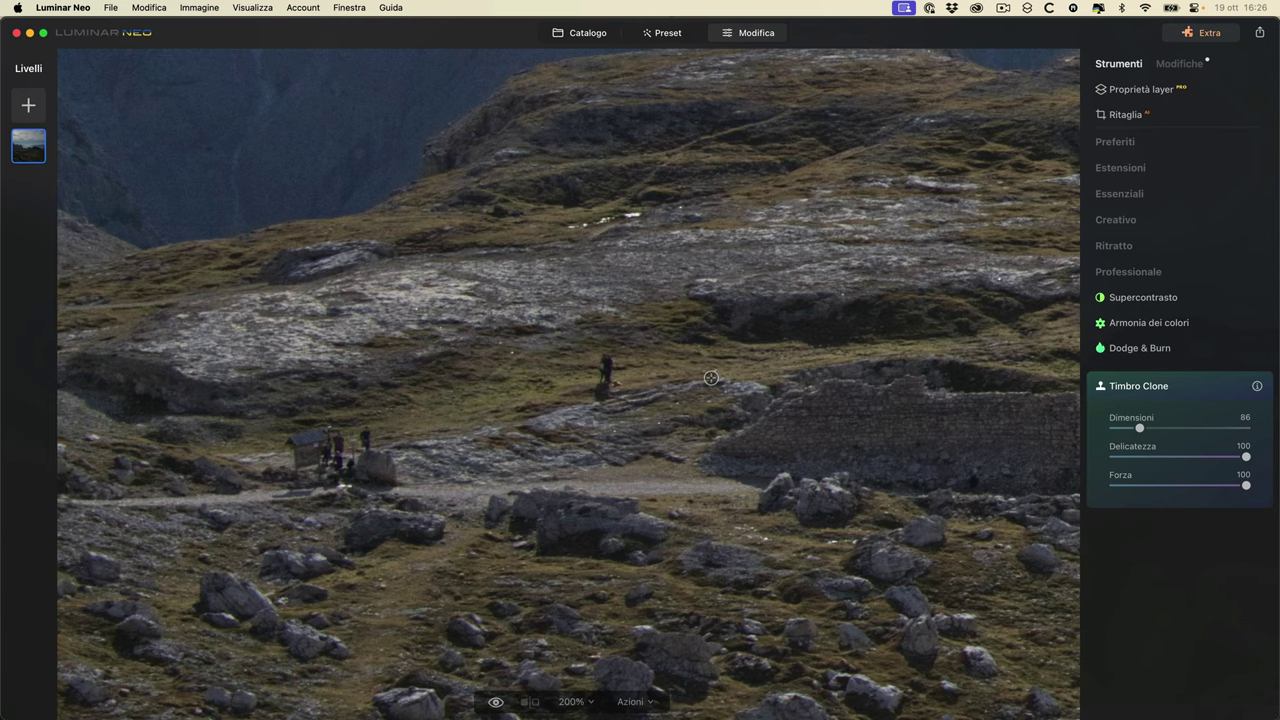
- Try cloning the grass beside the lone hiker over the figure, and look again at the Essenziali tools for comparison
alt+click(682, 360)
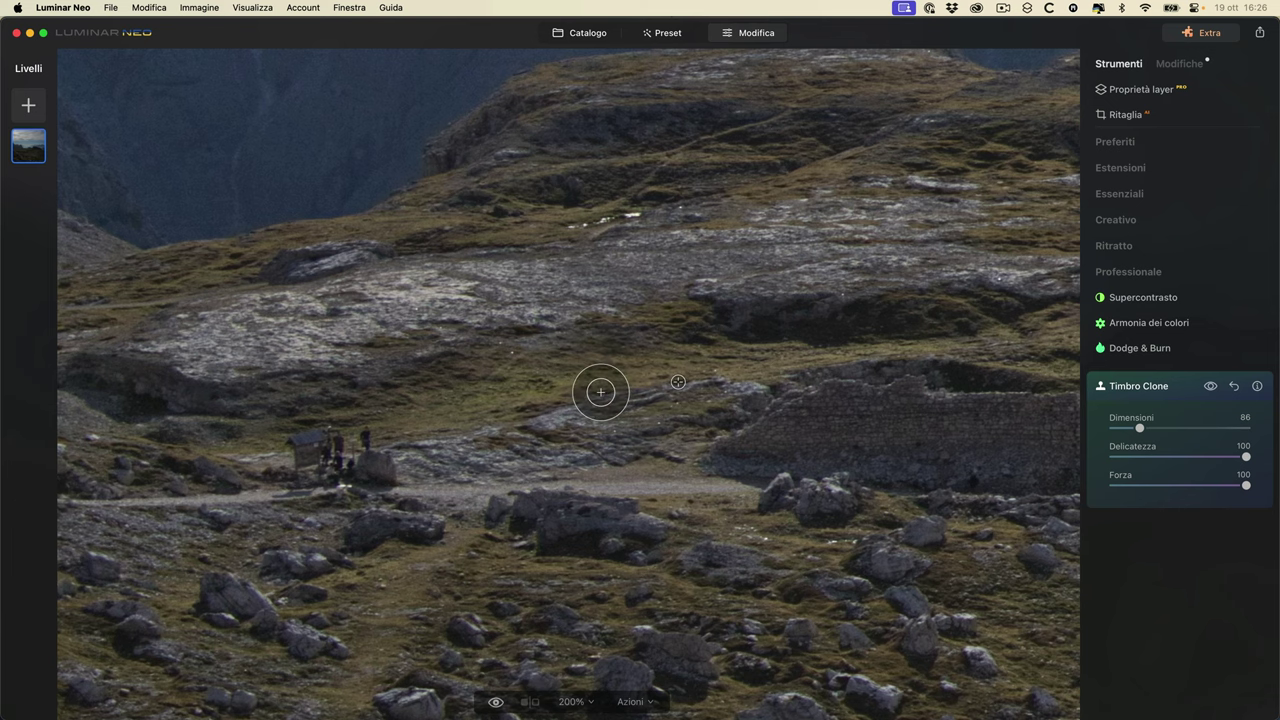
click(1125, 195)
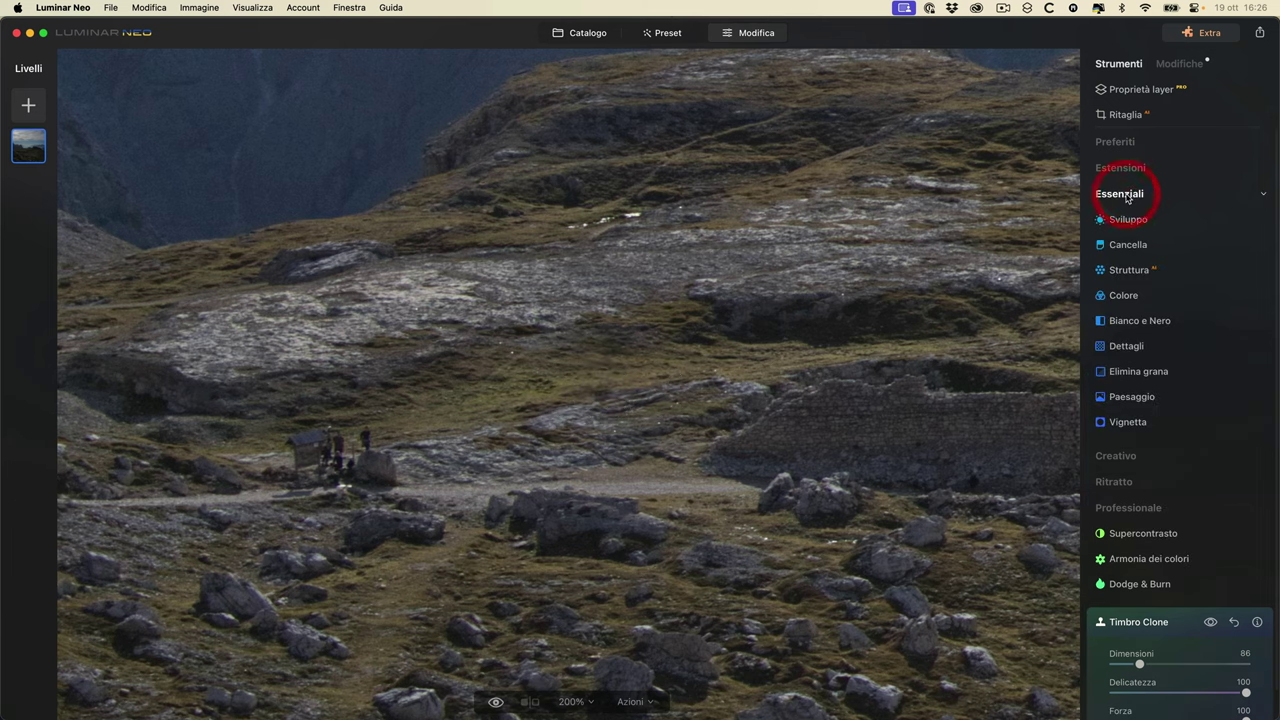
click(1122, 194)
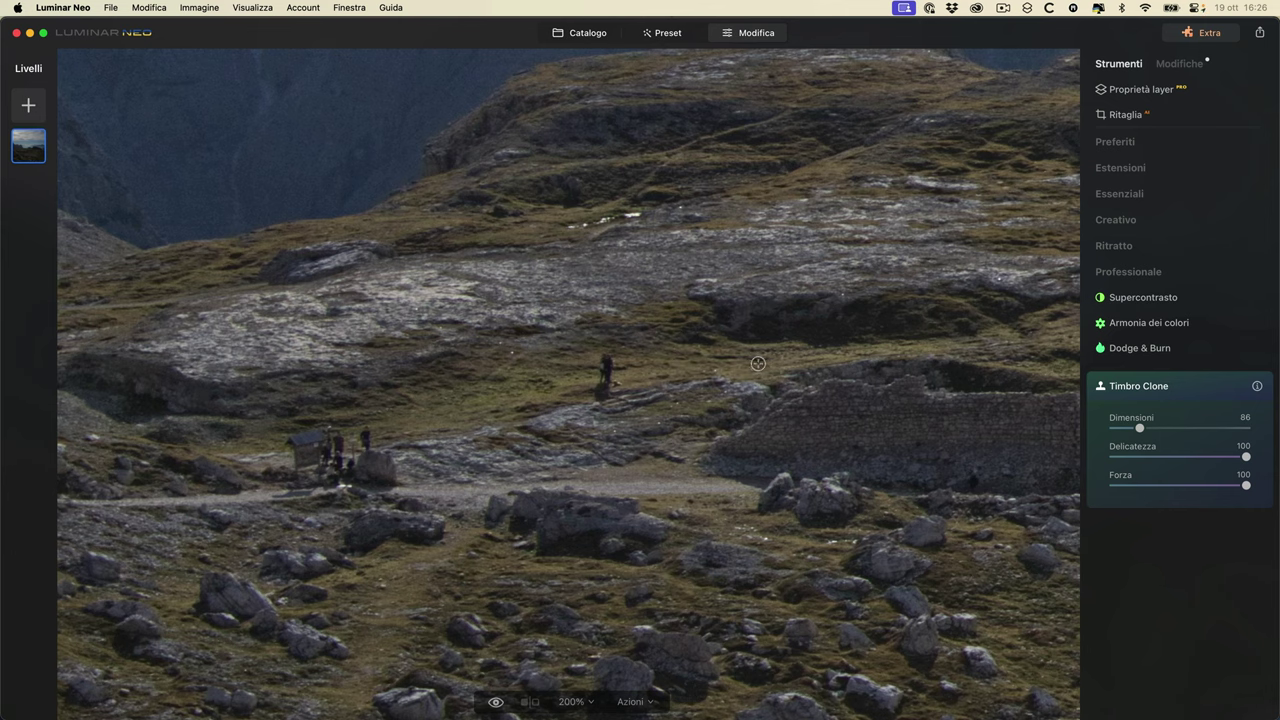
- Sample the grass beside the lone hiker and clone it over the figure, undoing the first pass and repeating it
alt+click(707, 360)
click(603, 360)
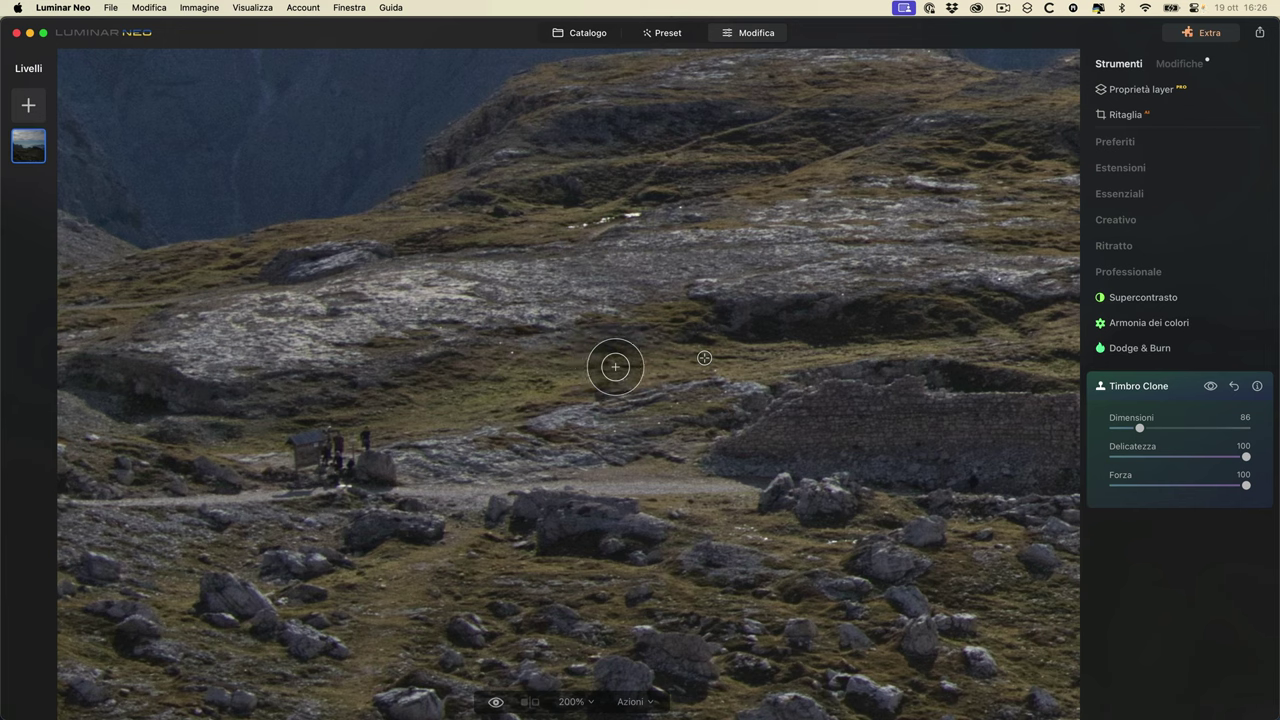
key(super+z)
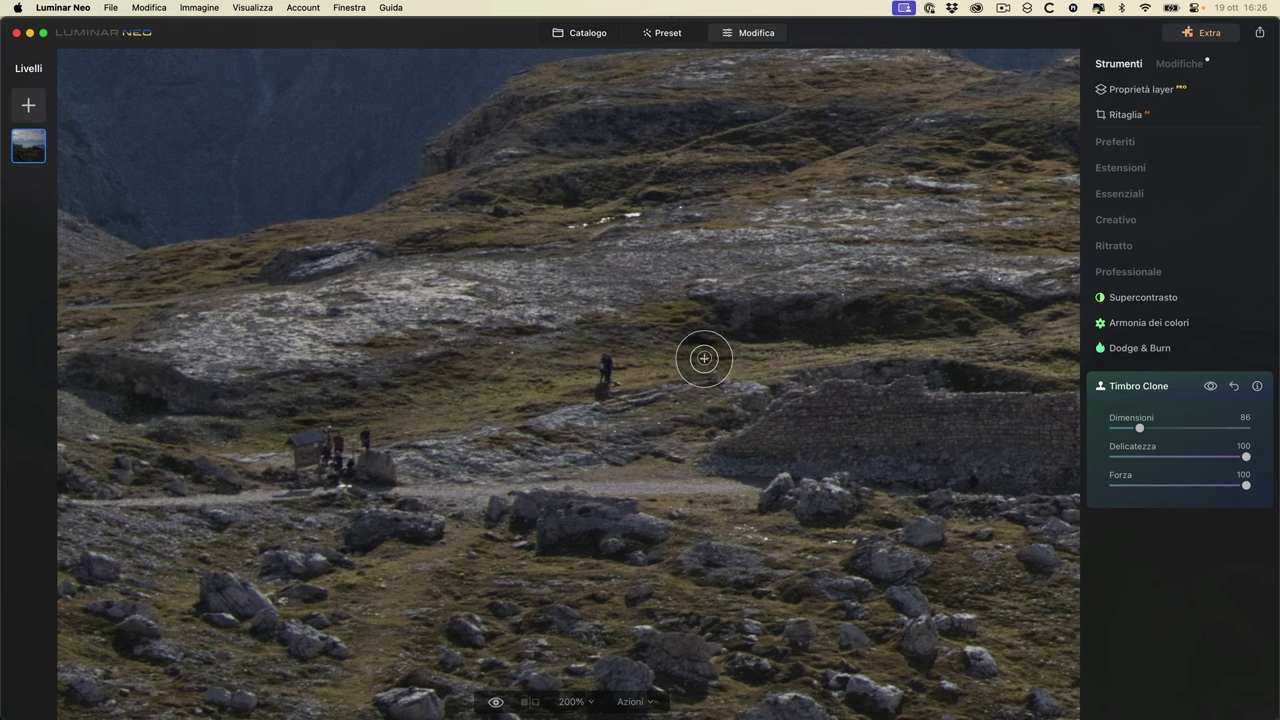
click(605, 365)
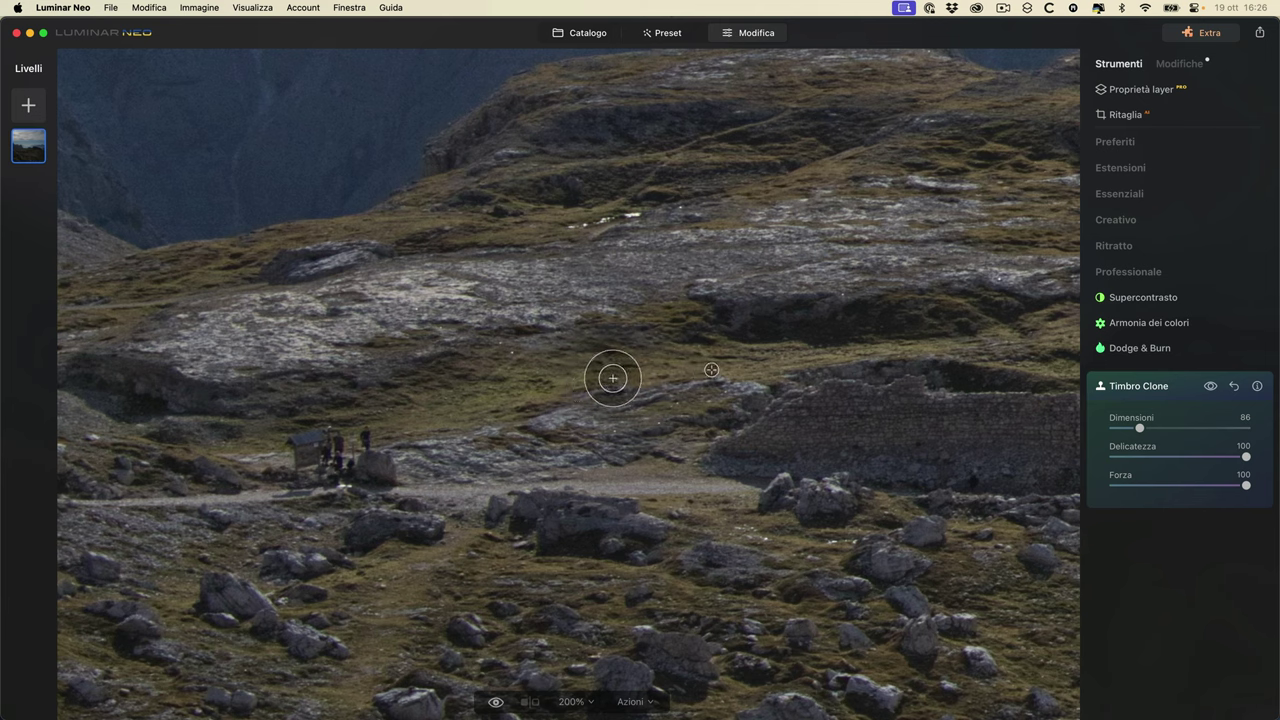
click(723, 435)
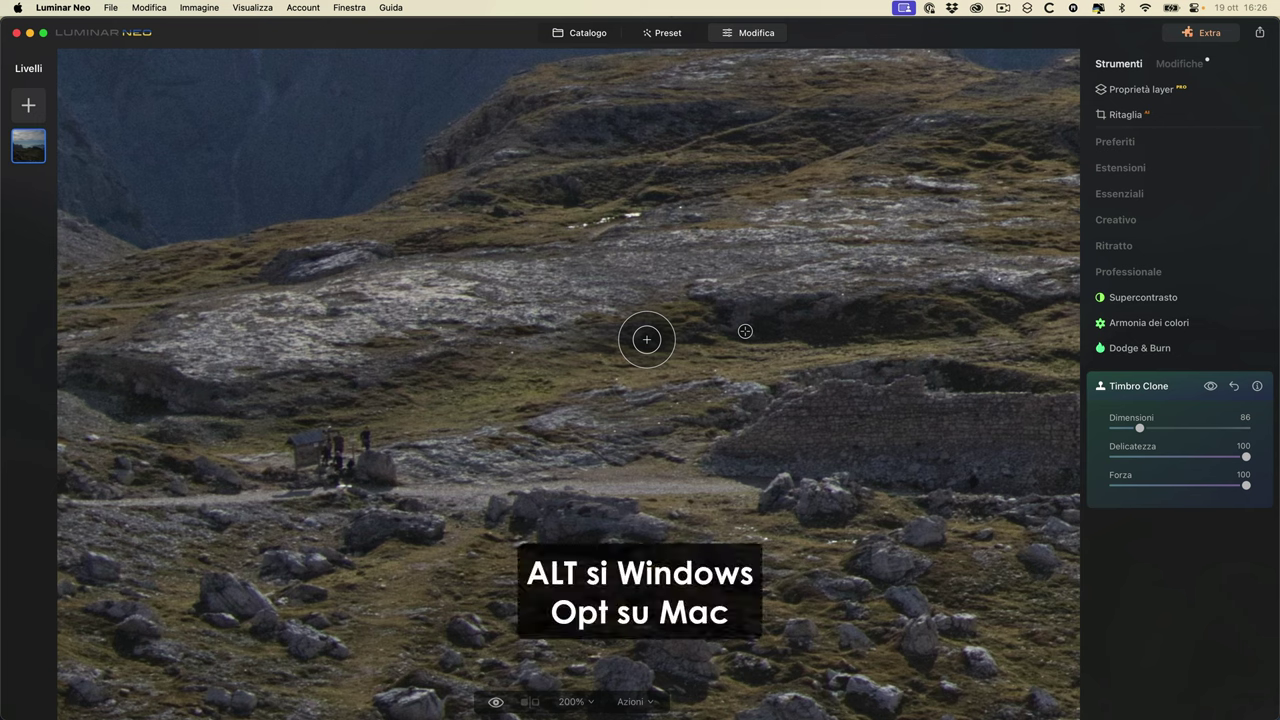
- Clone the surrounding ground over the hikers and signboard beside the path, undoing the first pass and resampling nearby terrain for cleaner coverage
mouse_move(334, 466)
mouse_down()
mouse_move(291, 414)
mouse_move(377, 485)
mouse_move(320, 463)
mouse_up()
key(super+z)
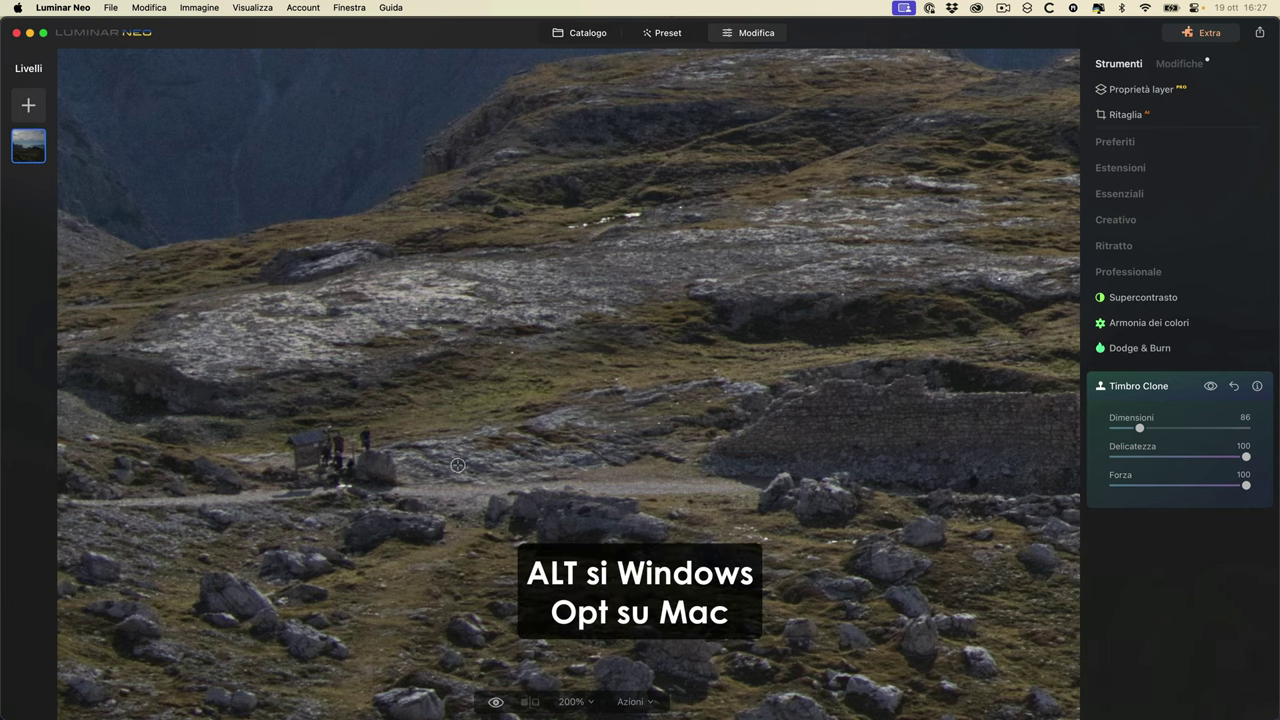
alt+click(132, 465)
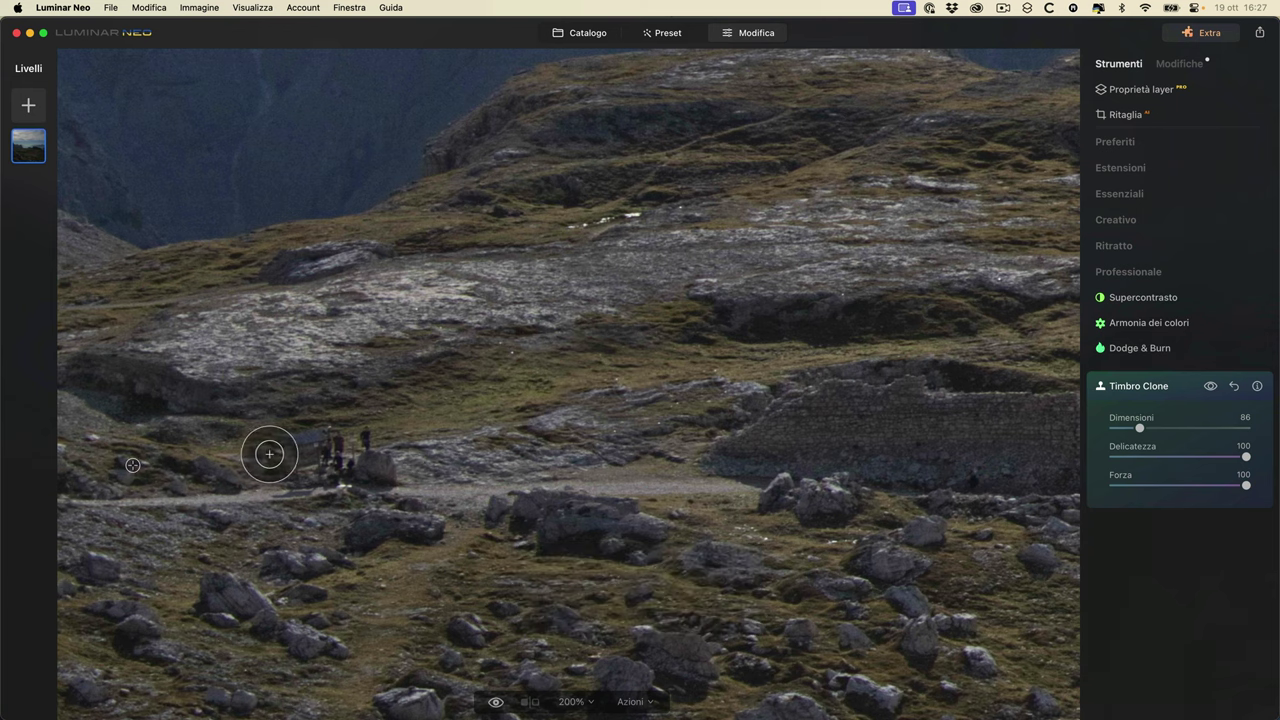
mouse_move(305, 453)
mouse_down()
mouse_move(375, 445)
mouse_move(375, 426)
mouse_move(400, 467)
mouse_up()
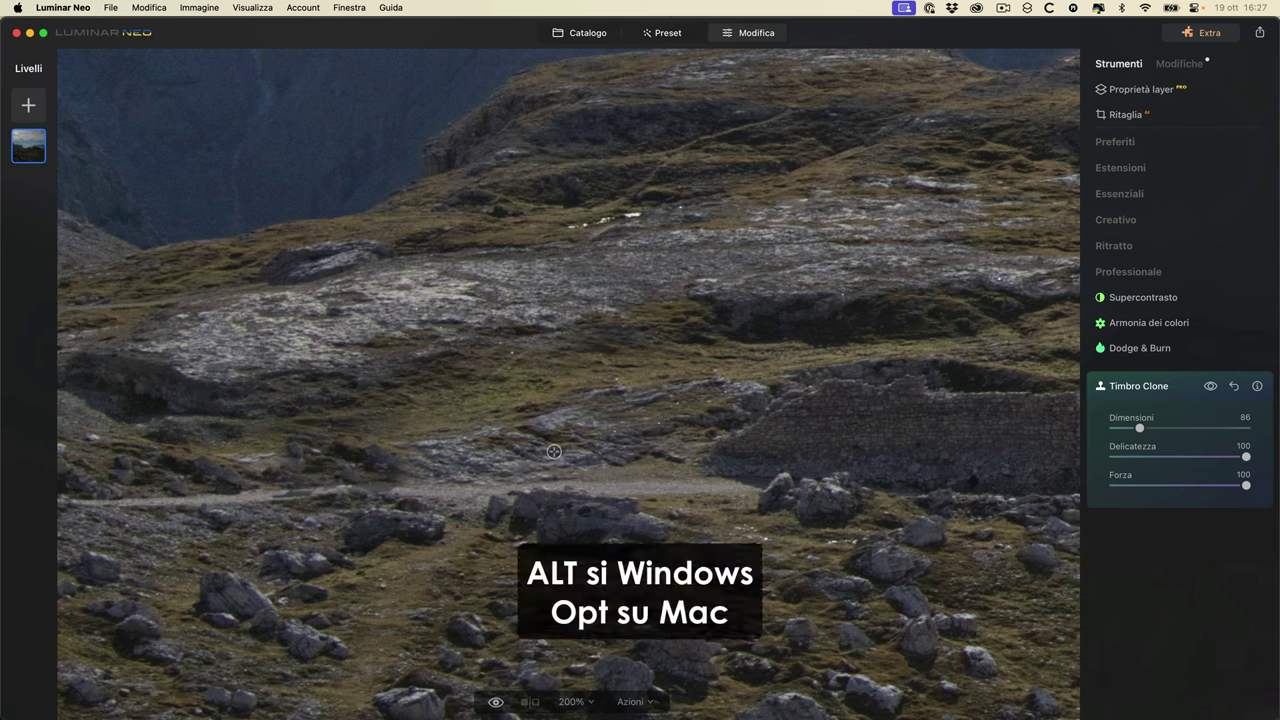
alt+click(553, 451)
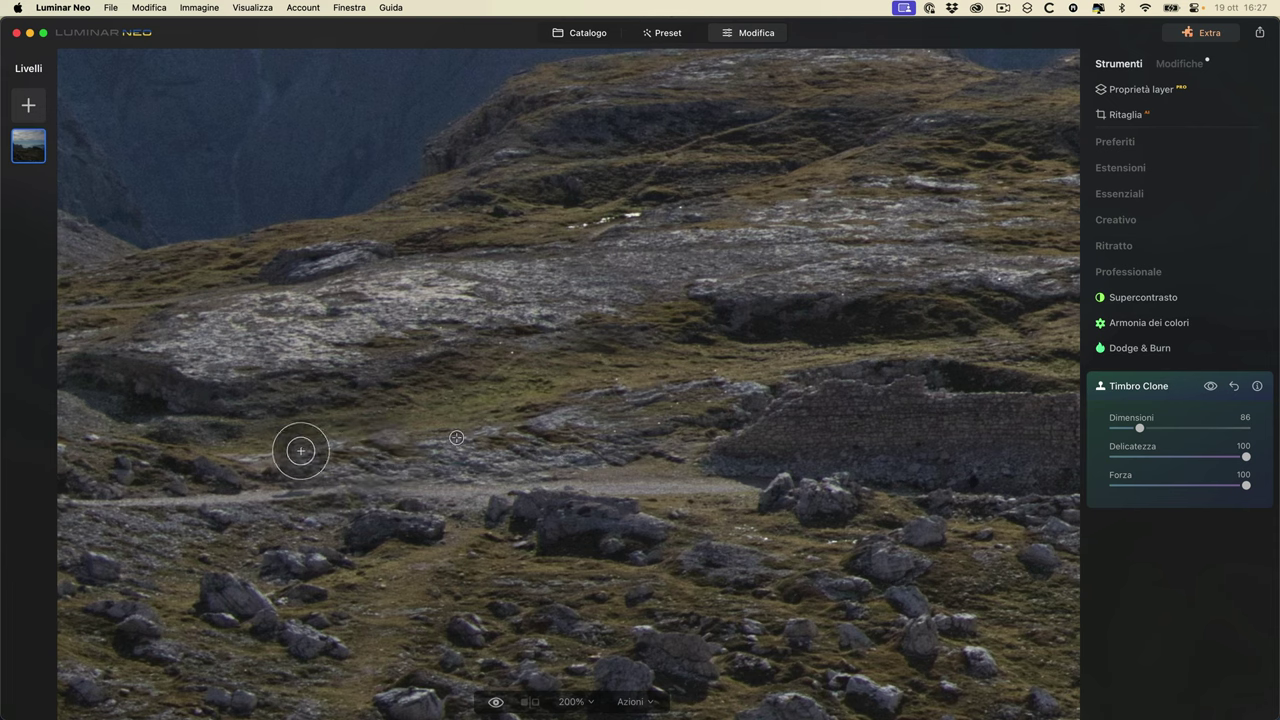
click(406, 557)
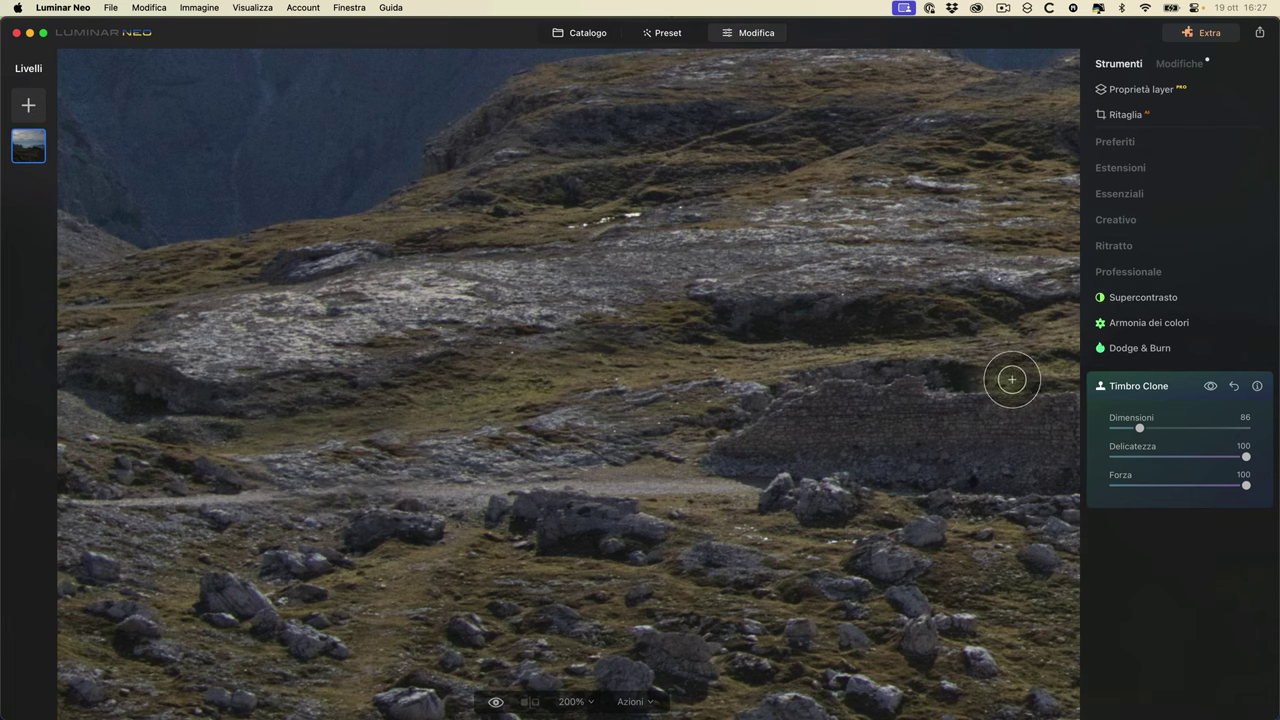
- Compare the photo with and without Timbro Clone, look over the Essenziali tools, and close Timbro Clone
click(1210, 388)
click(1210, 388)
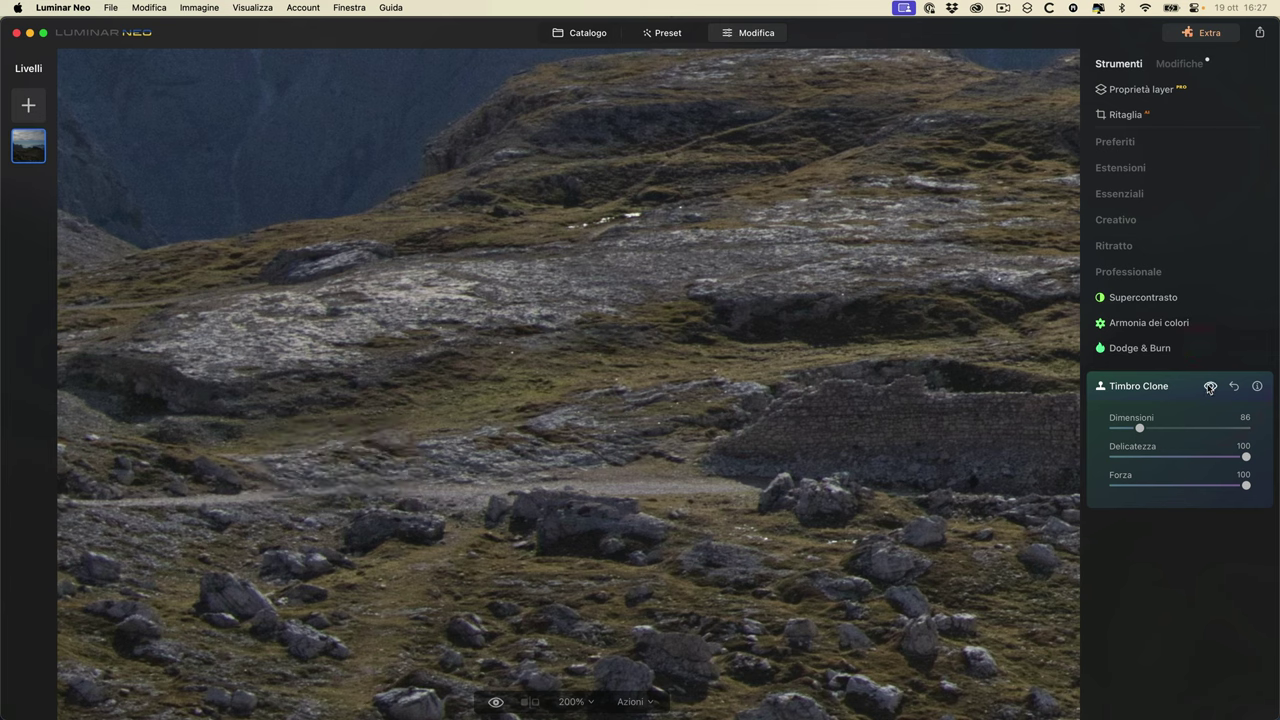
click(1148, 199)
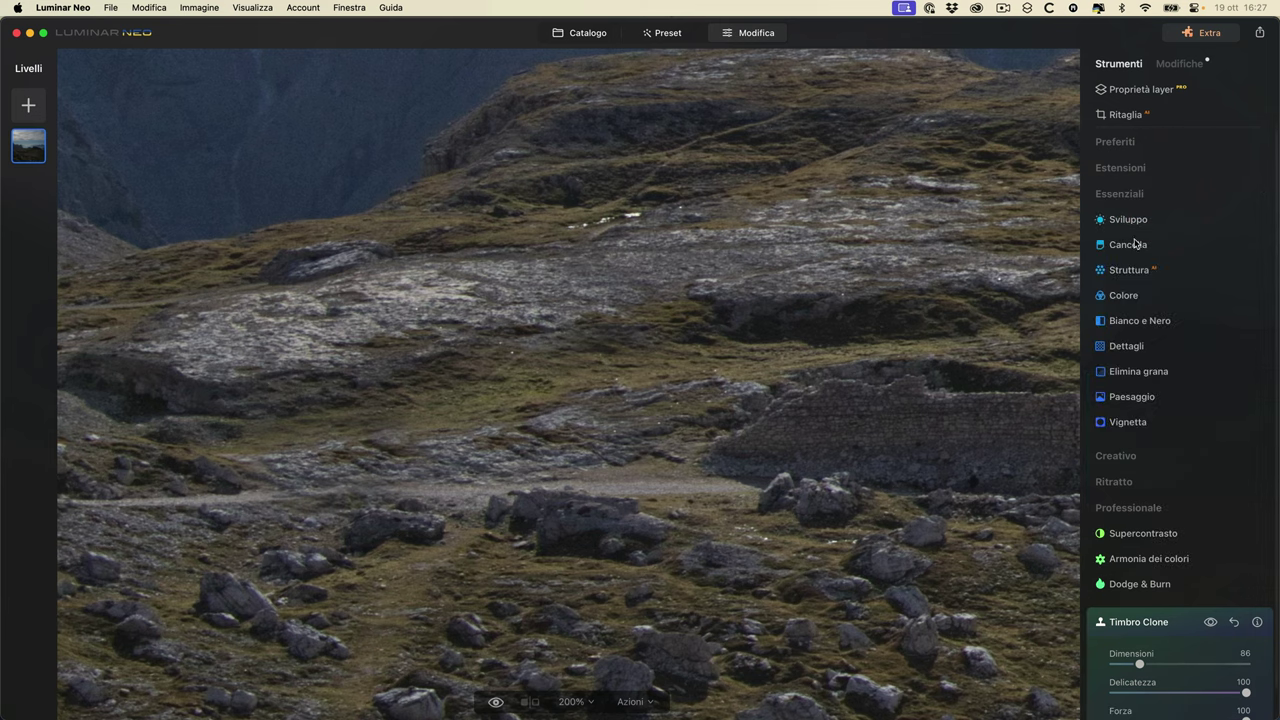
click(1136, 196)
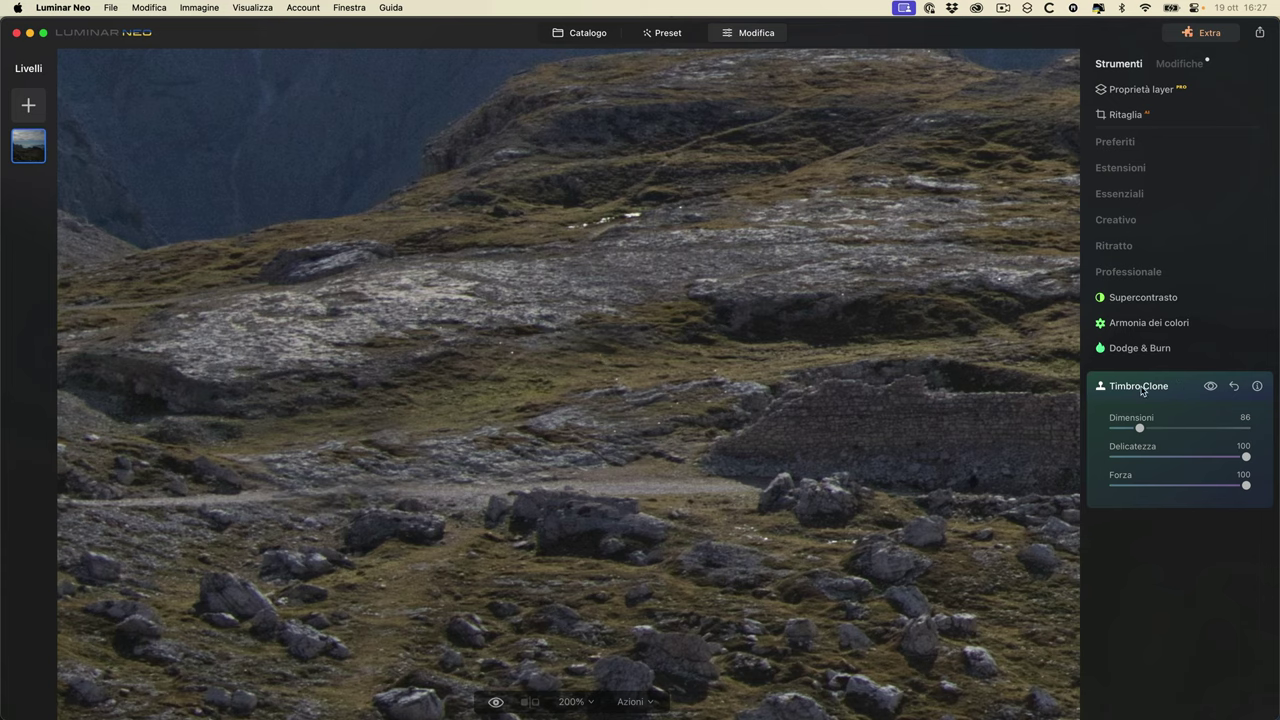
click(1140, 388)
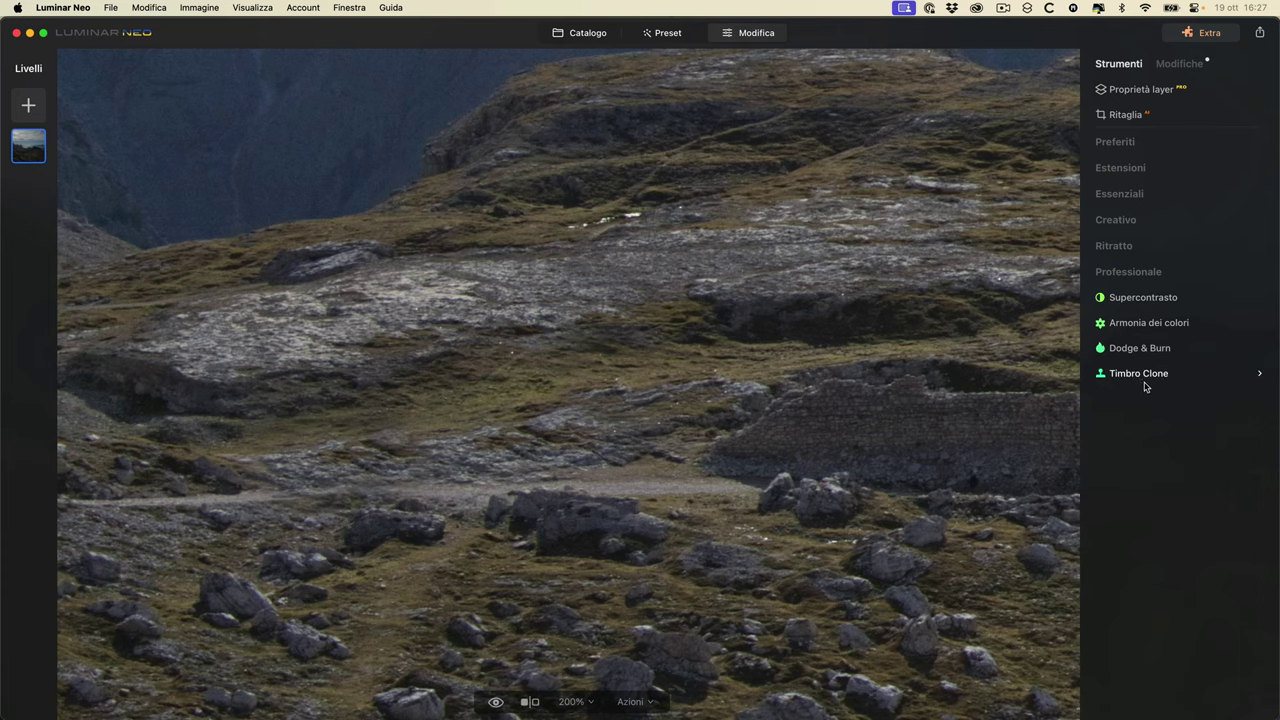
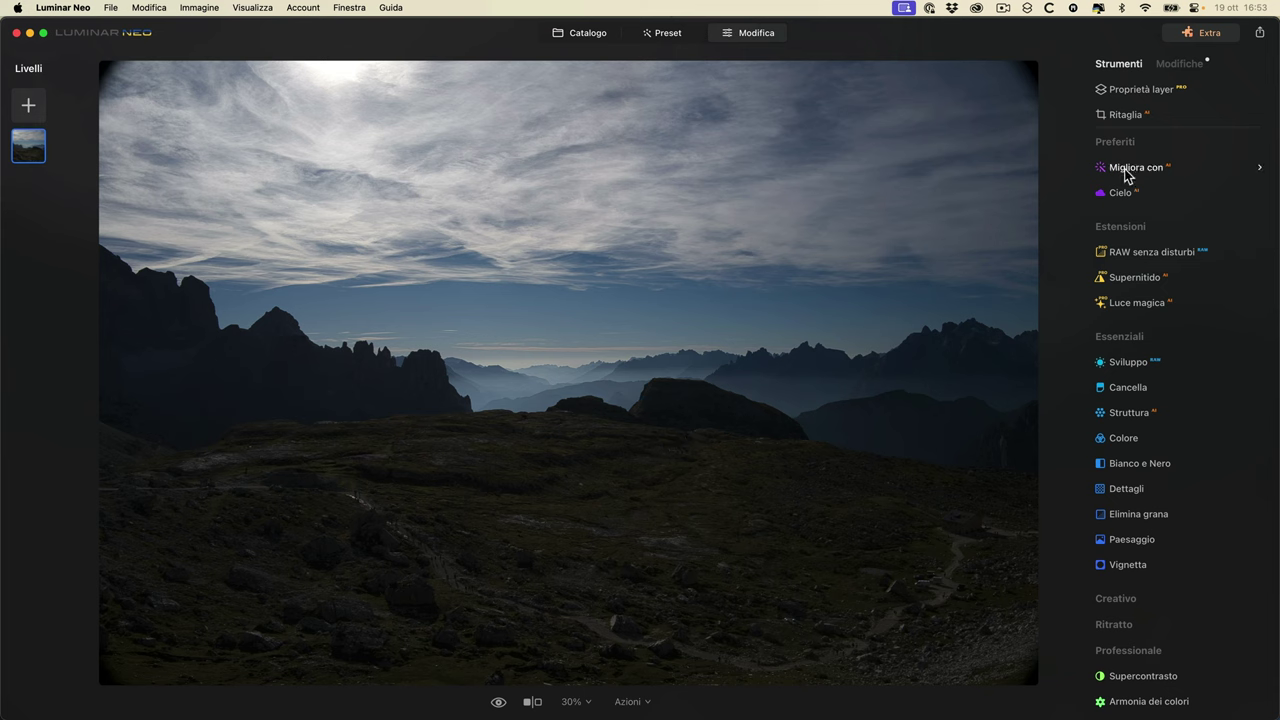
- Examine the Aggiustamenti and the masking options of Migliora con AI on the dark mountain landscape
click(1125, 170)
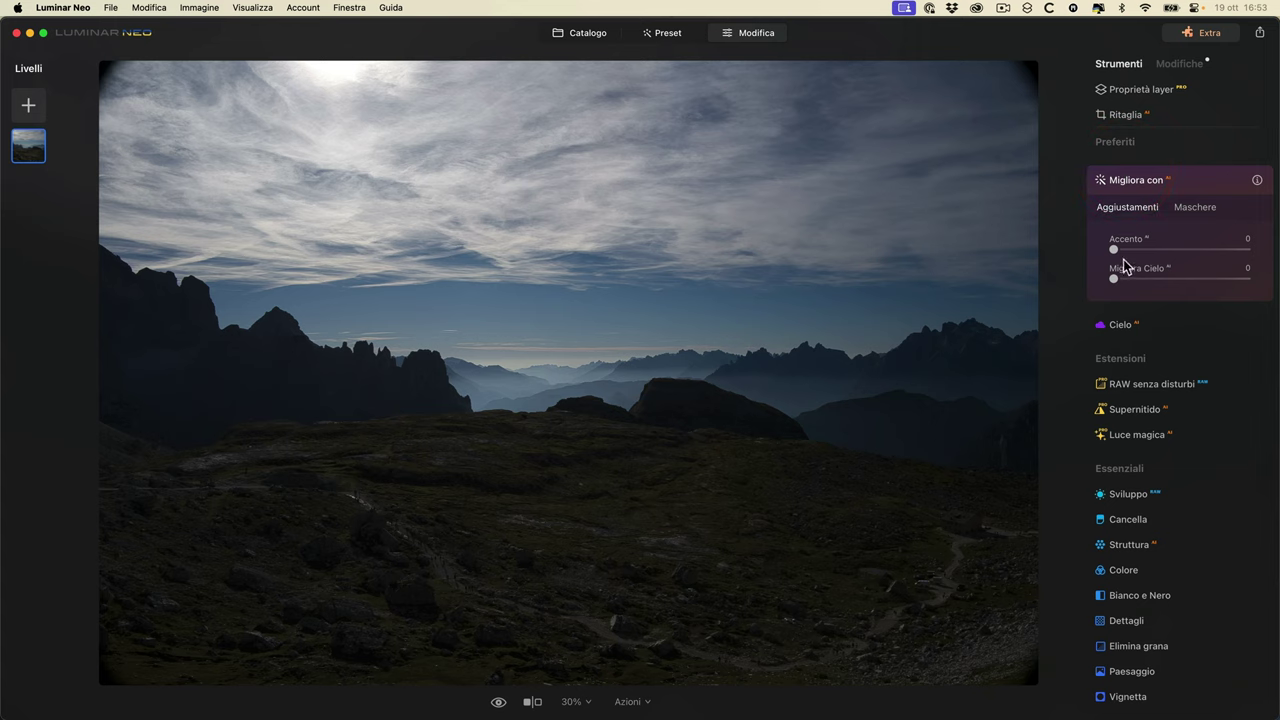
mouse_move(1117, 253)
mouse_down()
mouse_move(1197, 251)
mouse_move(1111, 250)
mouse_up()
click(1207, 210)
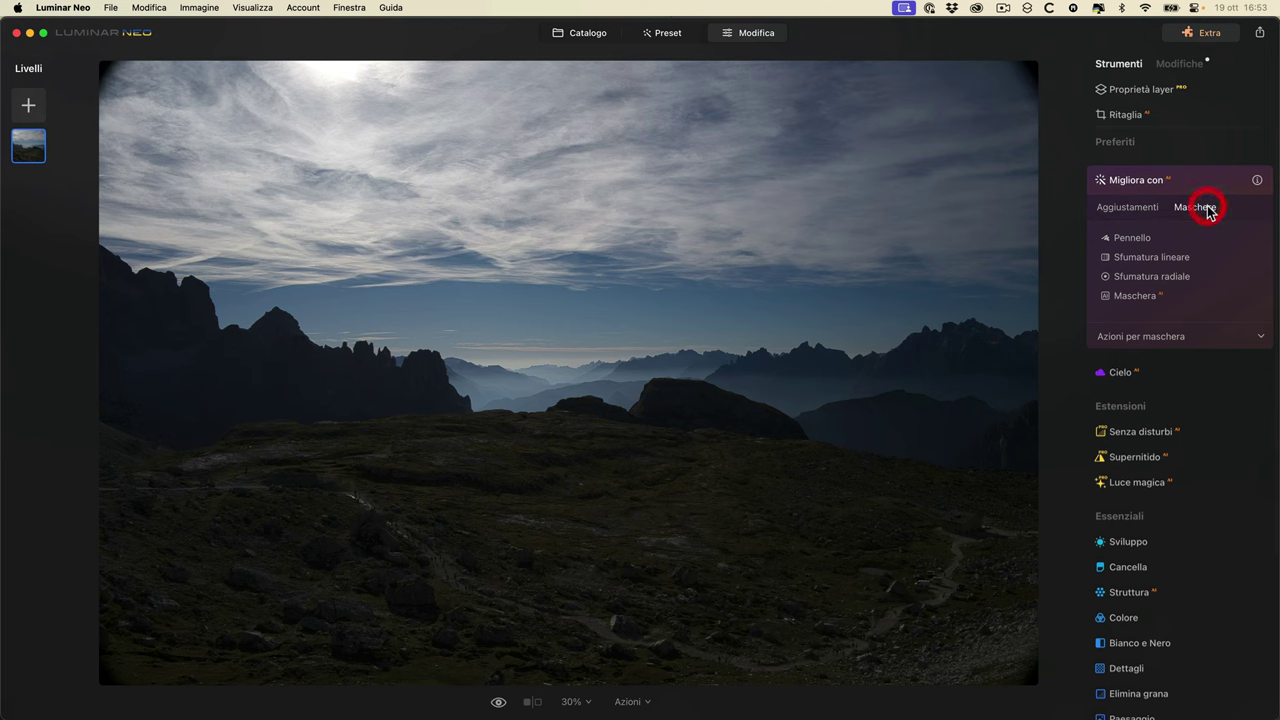
click(1125, 208)
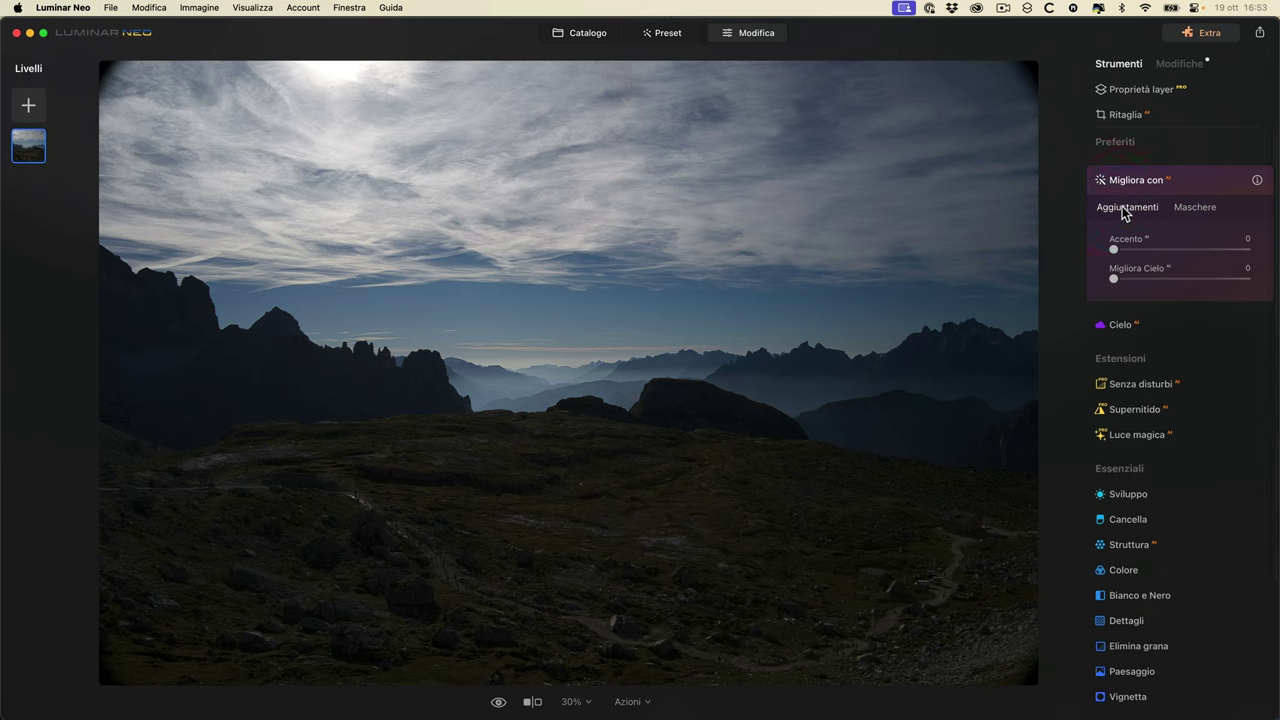
- Look through the Cielo and Sviluppo tool settings, including the RAW Sviluppo adjustments among the applied edits
click(1122, 325)
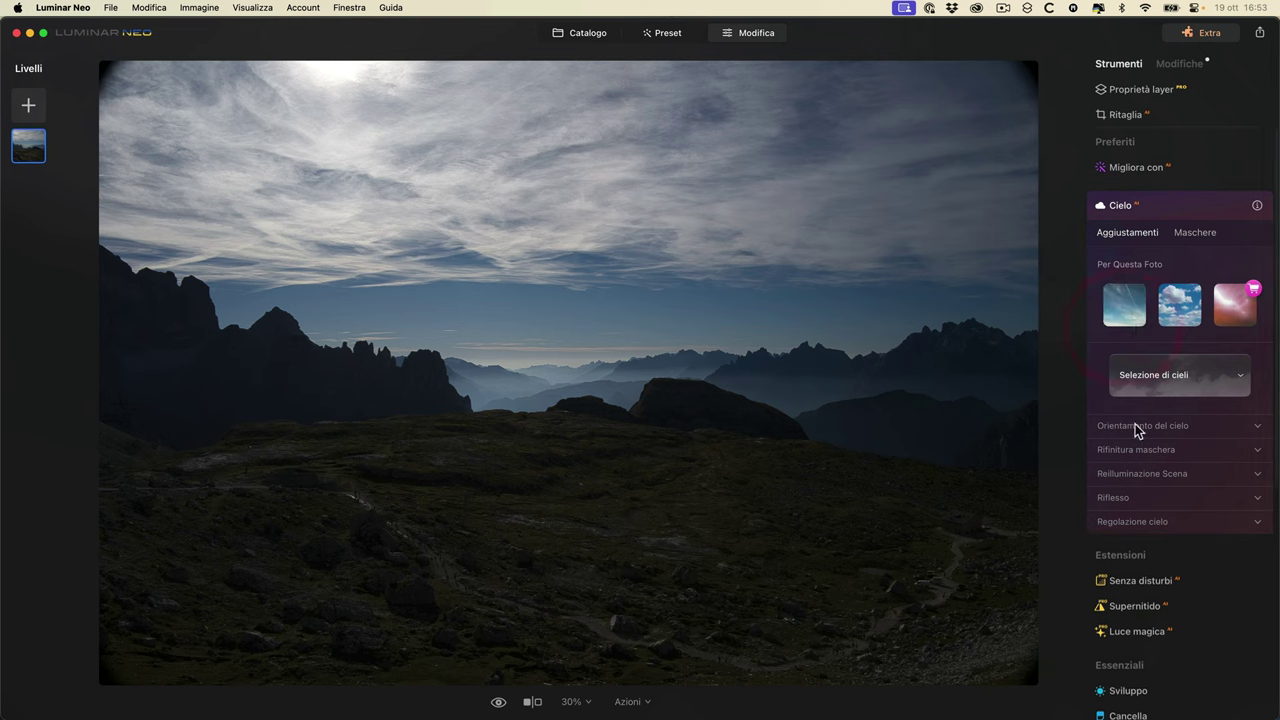
scroll(1130, 588, down, 5)
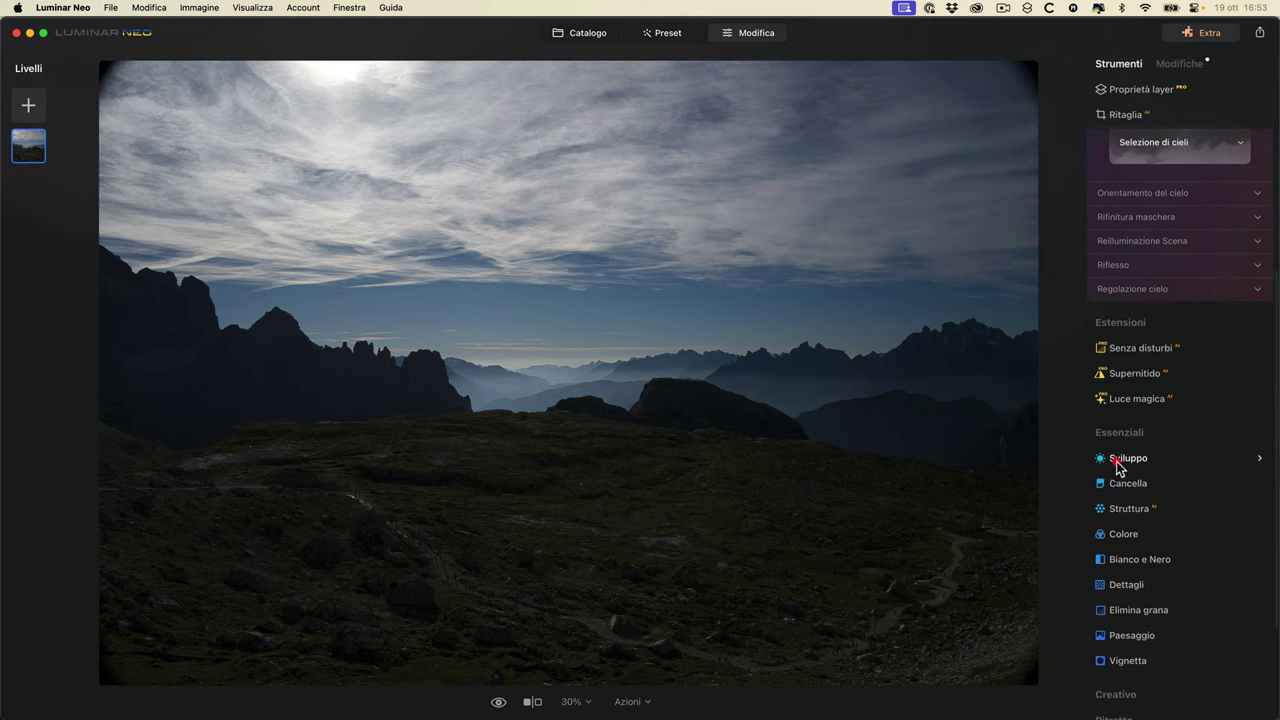
click(1117, 462)
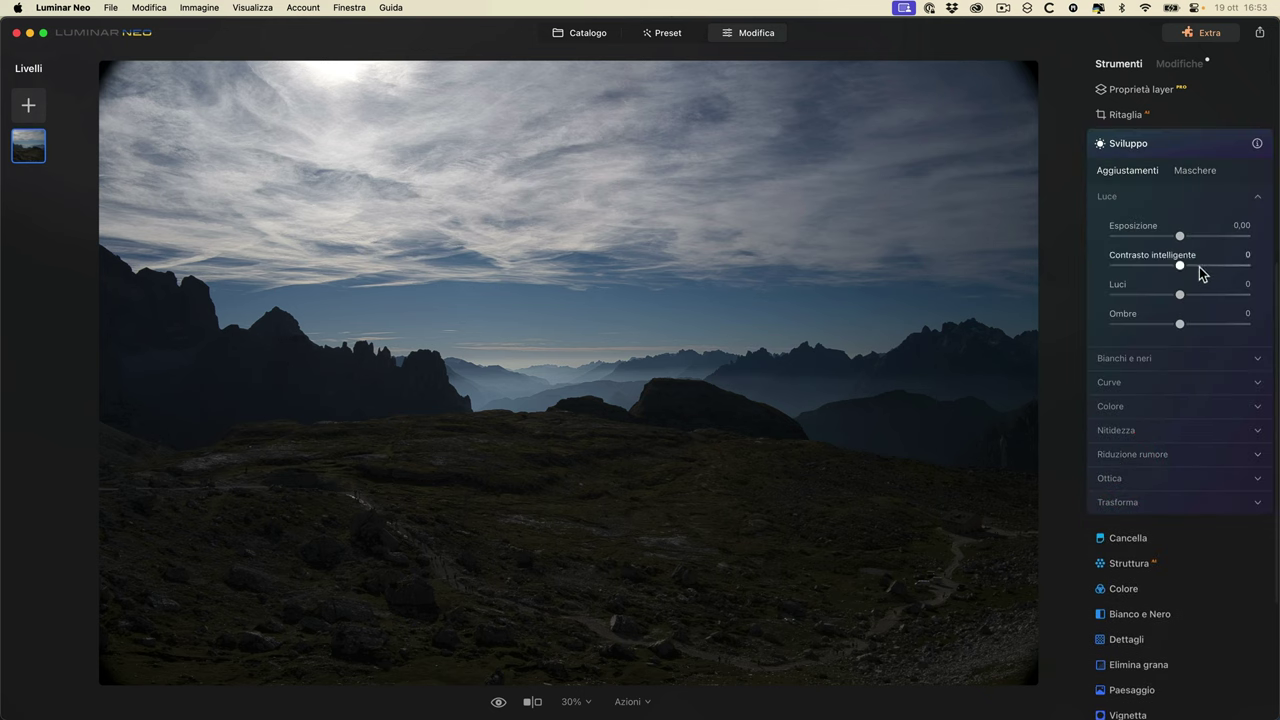
click(1180, 63)
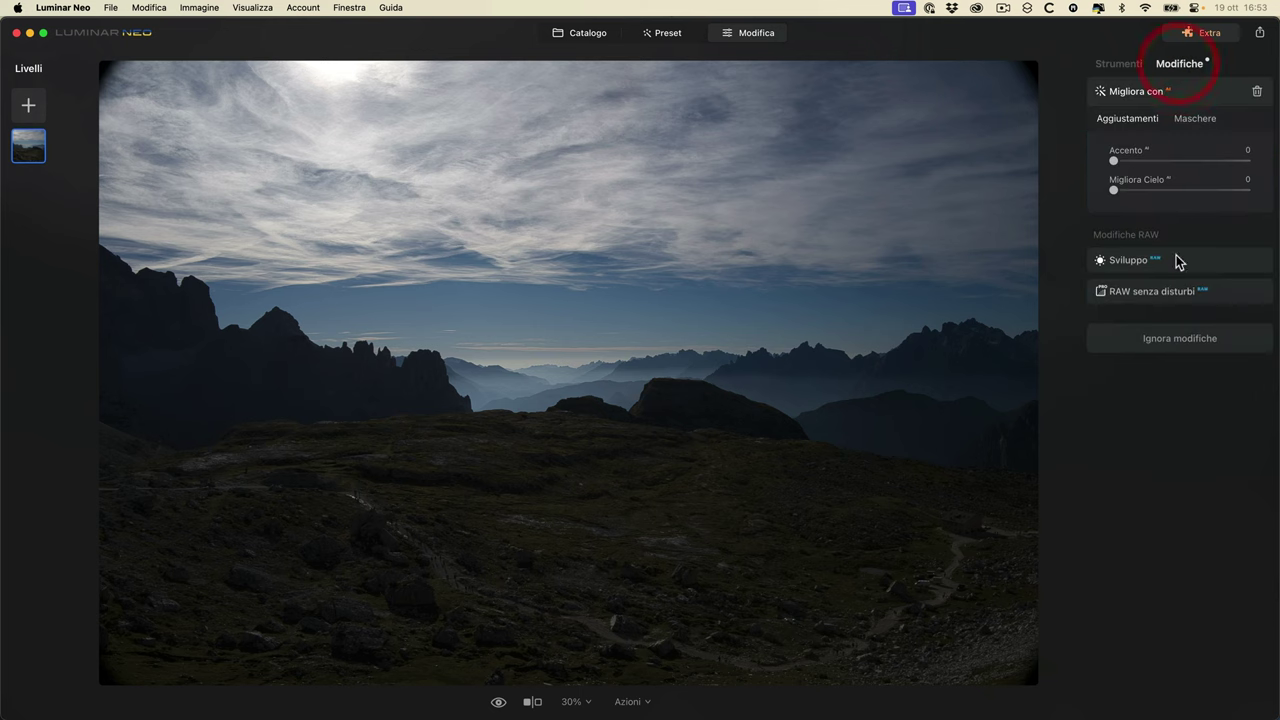
click(1141, 260)
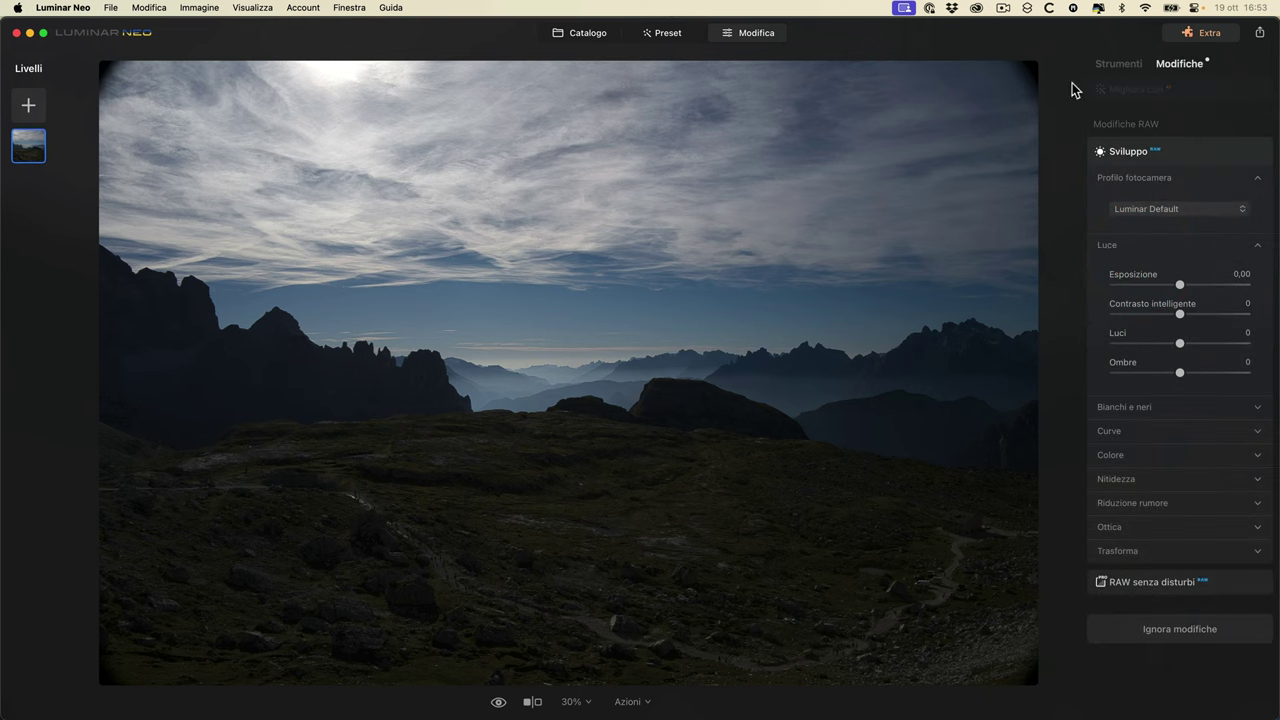
click(1114, 64)
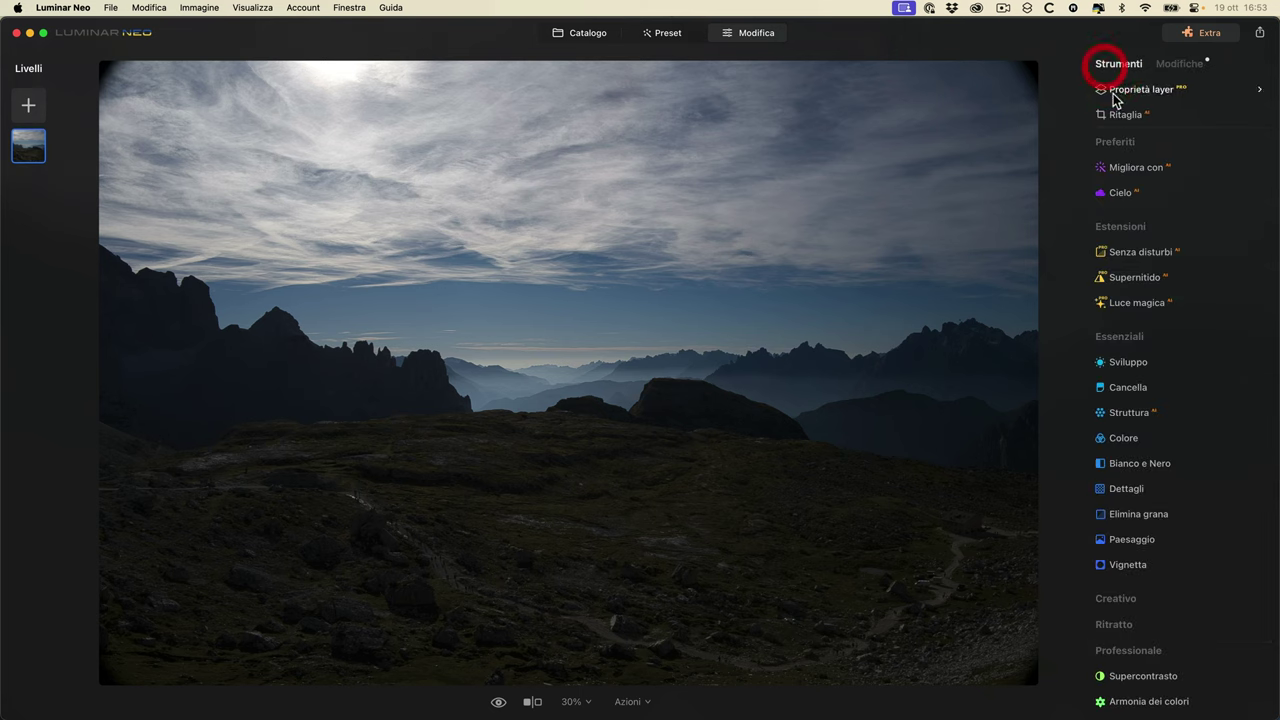
- Review the remaining Essenziali and Professionale tools, including the brush settings of Timbro Clone and Dodge & Burn
click(1122, 414)
click(1128, 420)
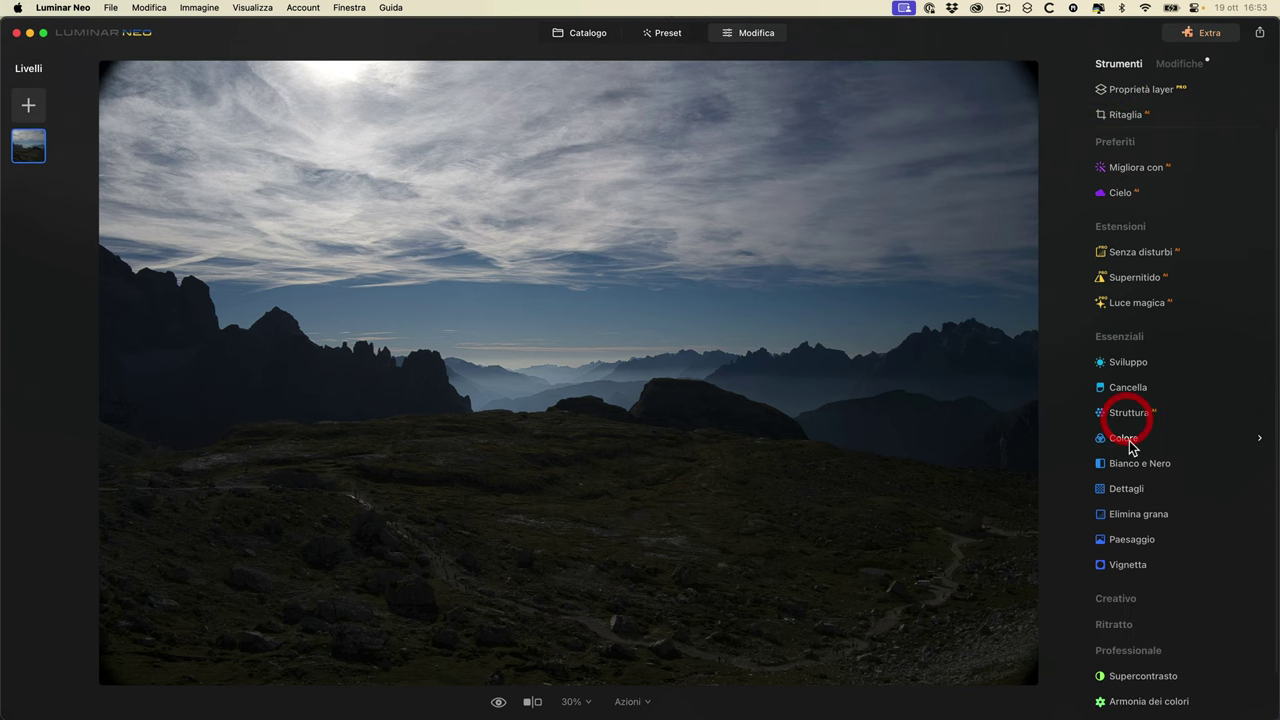
click(1131, 489)
click(1130, 485)
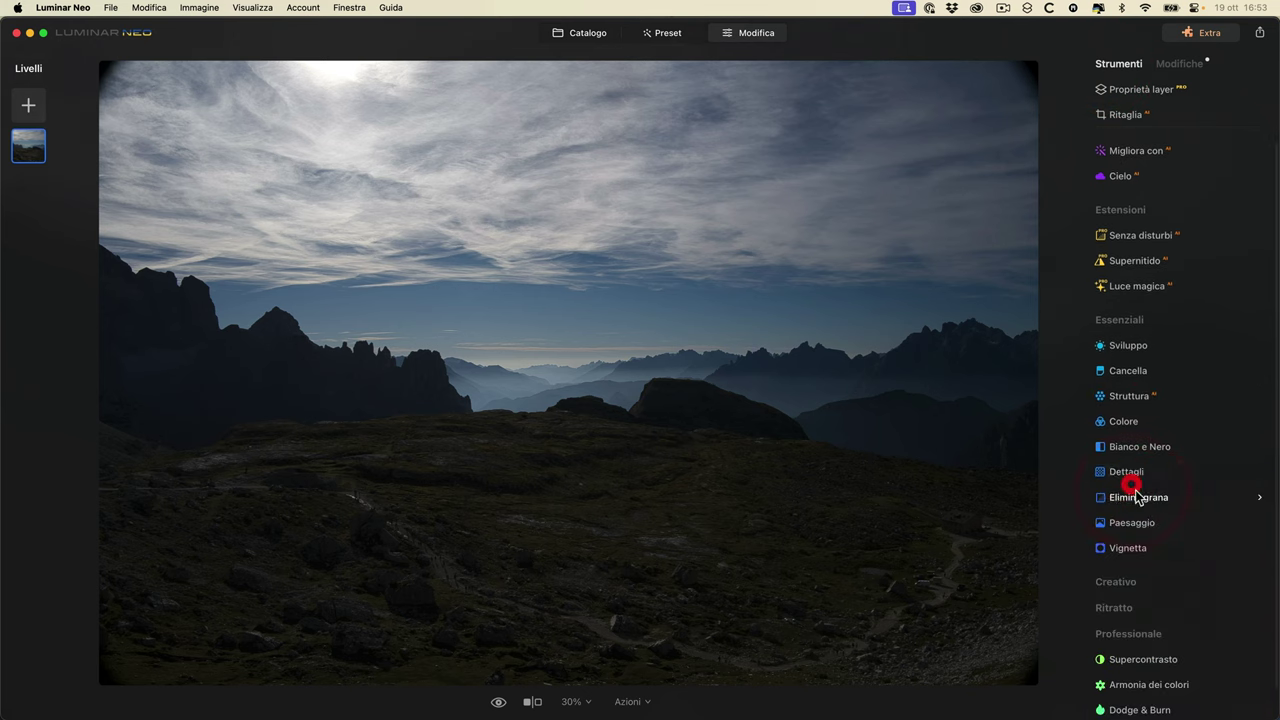
click(1139, 502)
click(1134, 508)
scroll(1142, 545, down, 1)
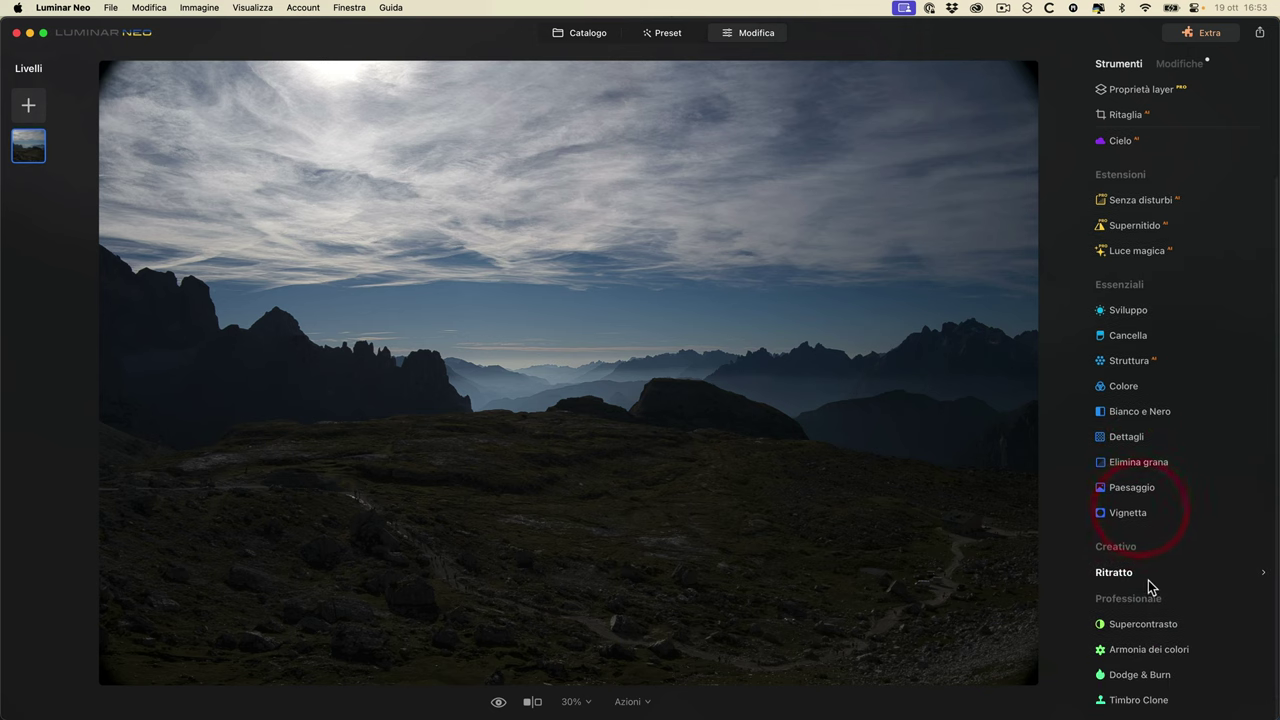
click(1150, 699)
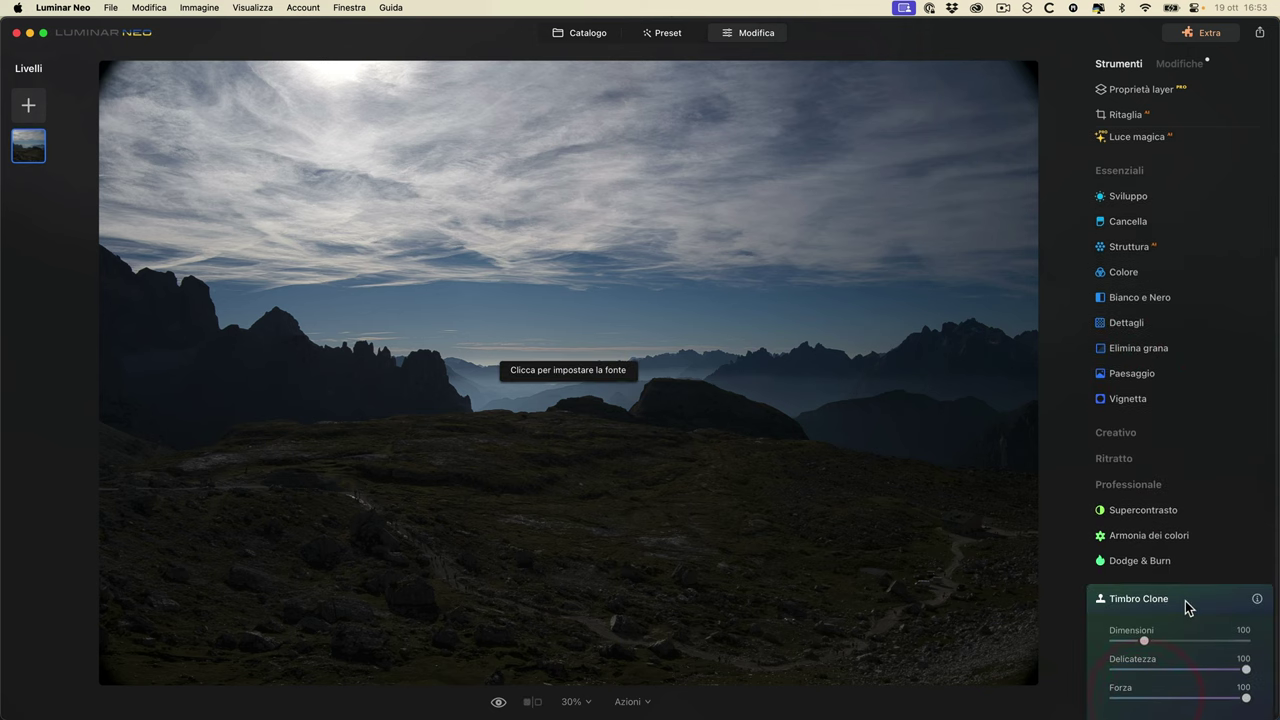
click(1154, 566)
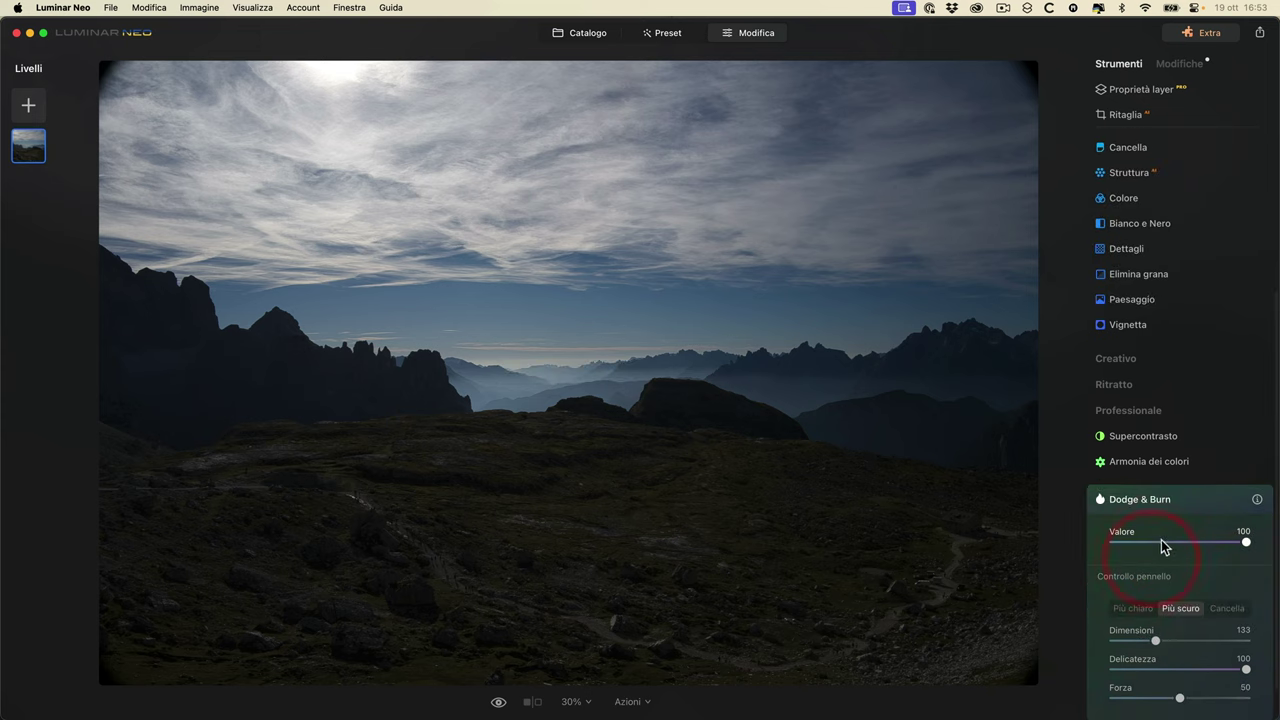
click(1129, 494)
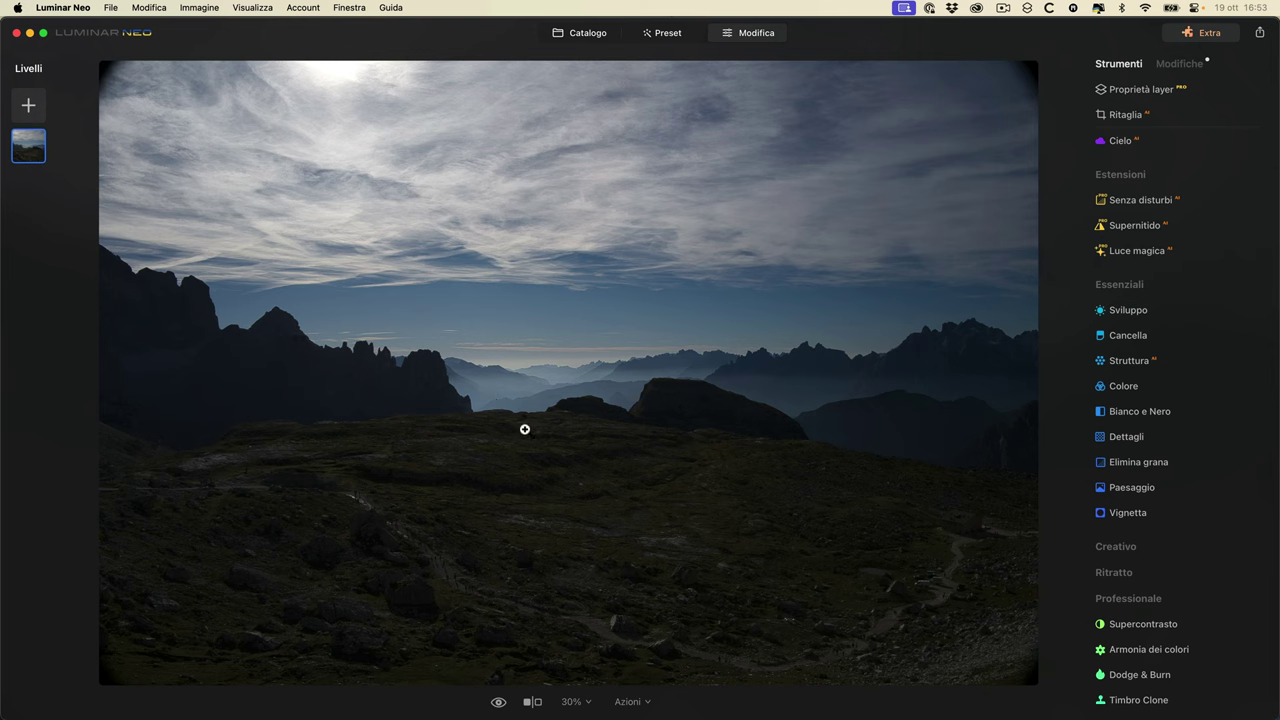
- Set Struttura AI to Valore 100 and Aumento det. 29, and compare the photo with and without it
click(1126, 362)
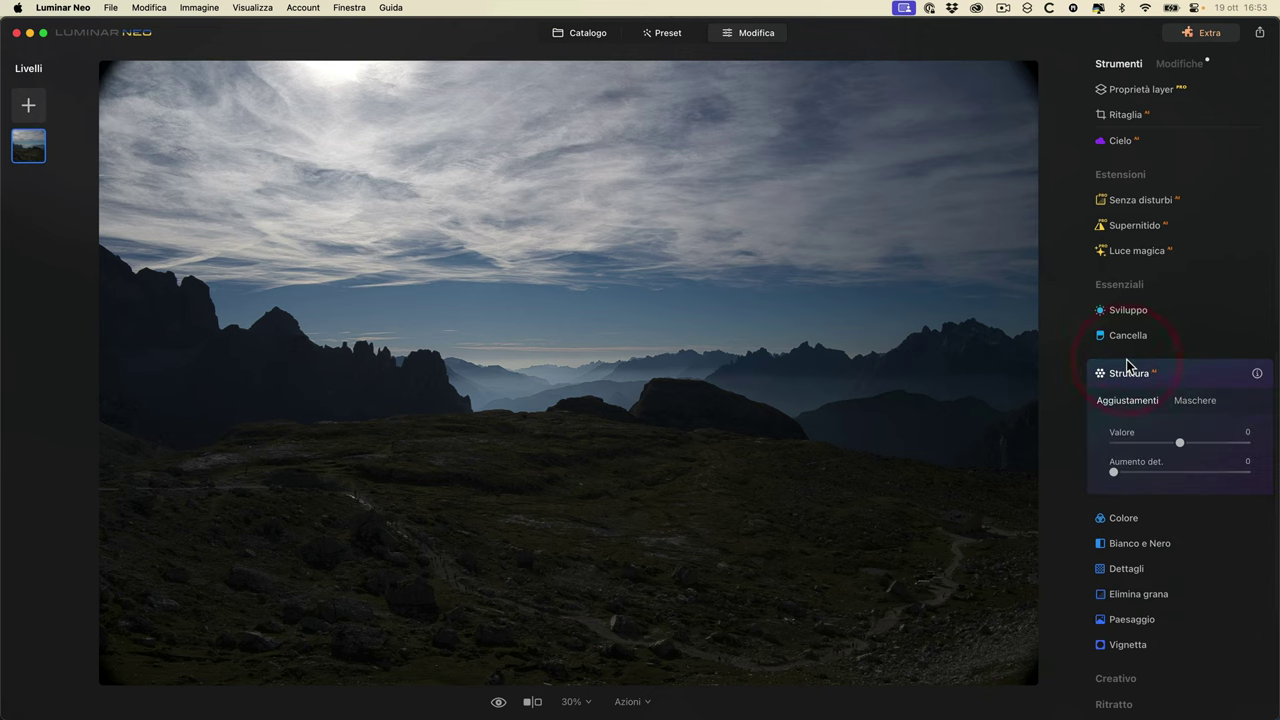
drag(1183, 443, 1266, 449)
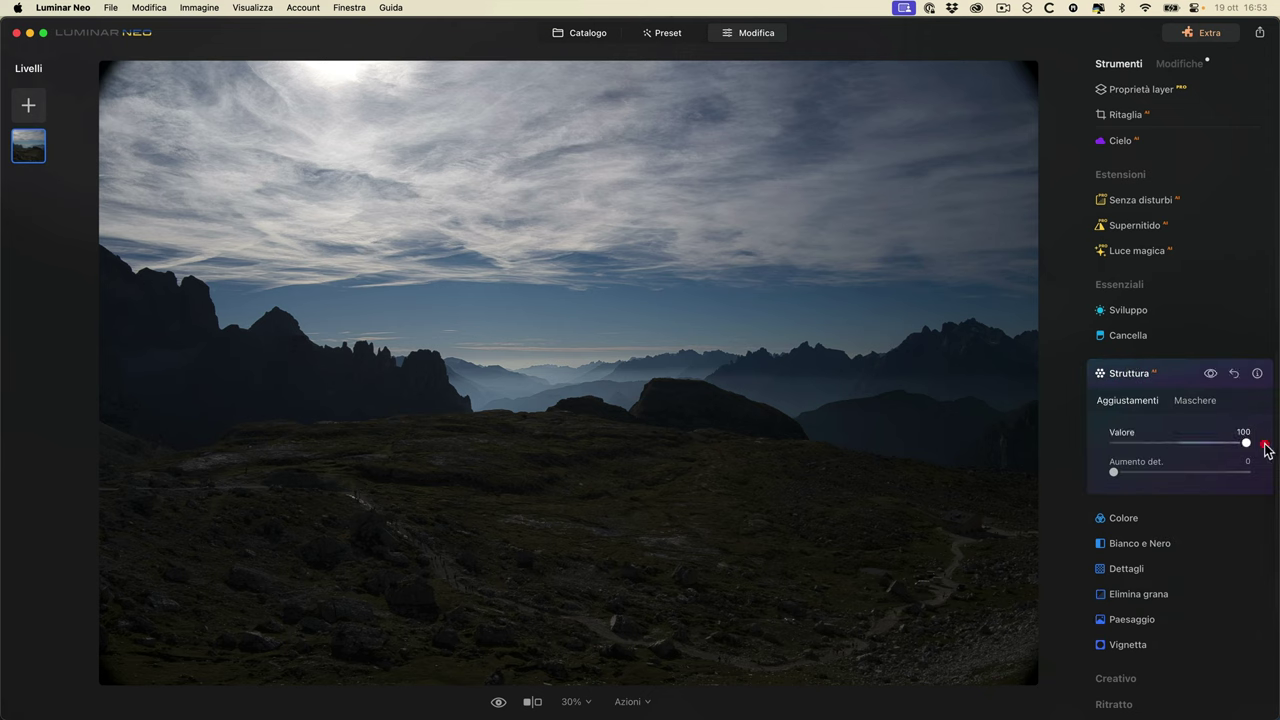
drag(1113, 471, 1152, 476)
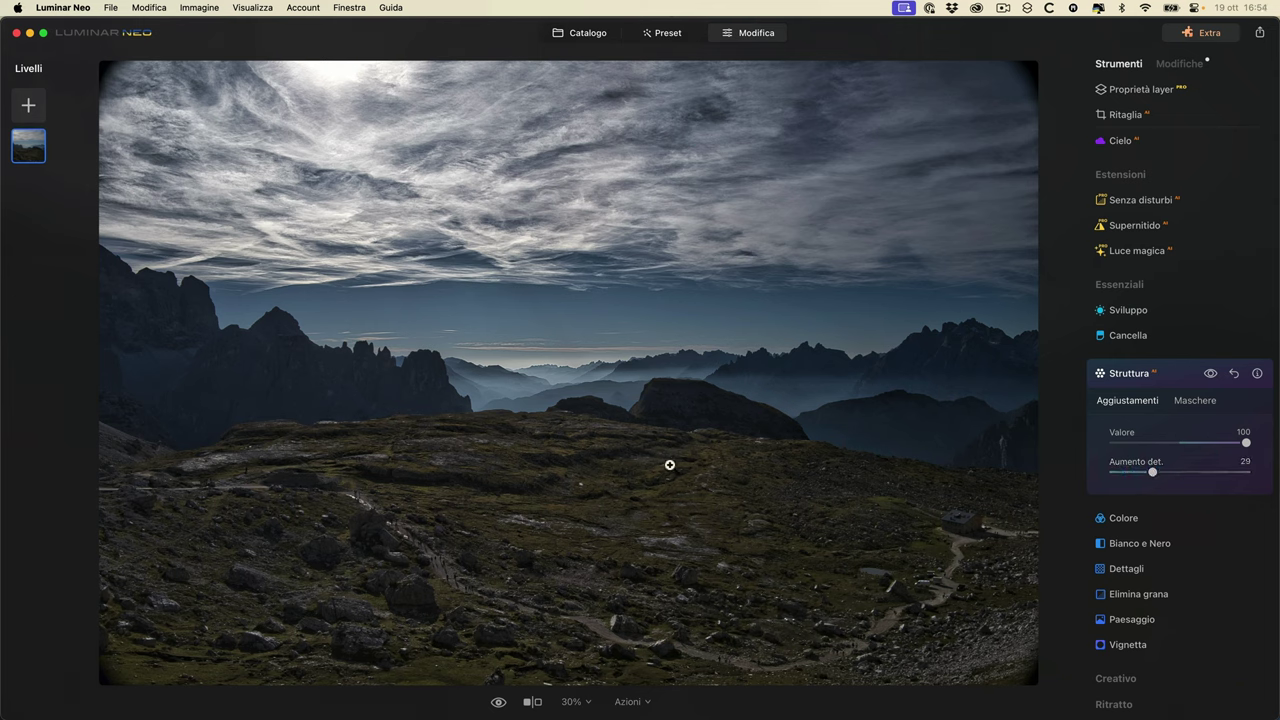
click(1210, 375)
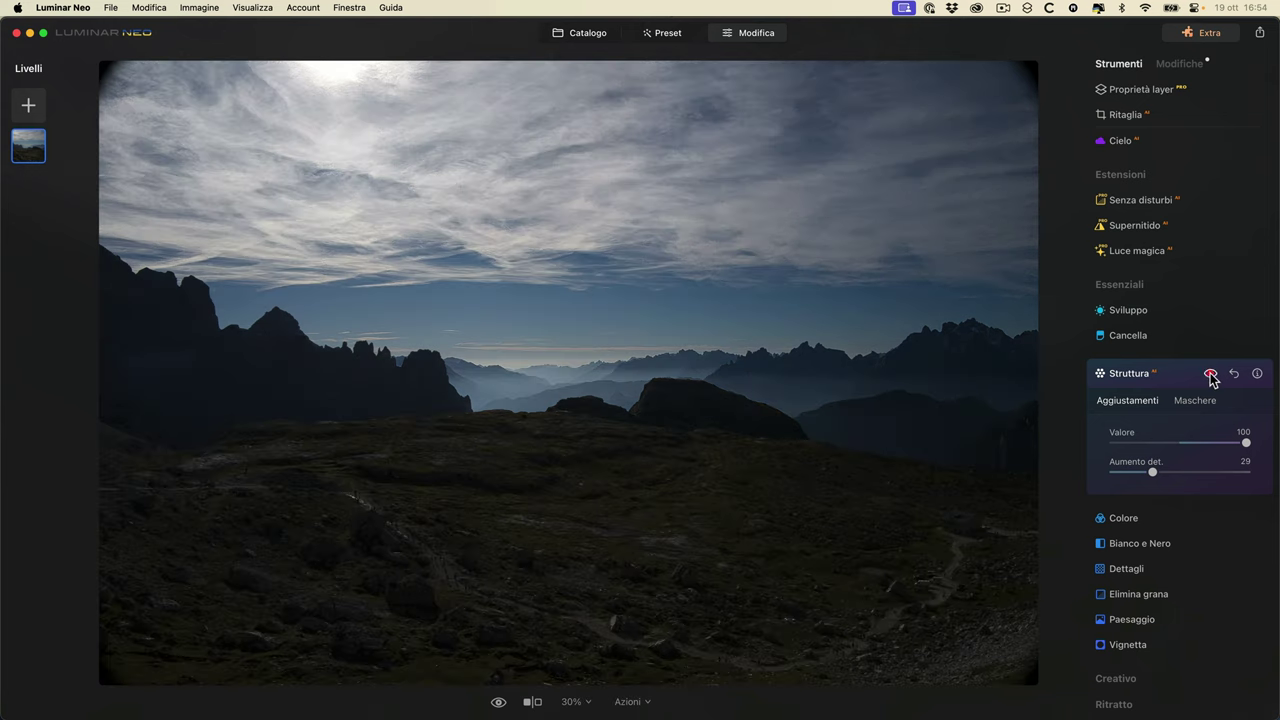
click(1210, 375)
click(1210, 375)
click(1210, 375)
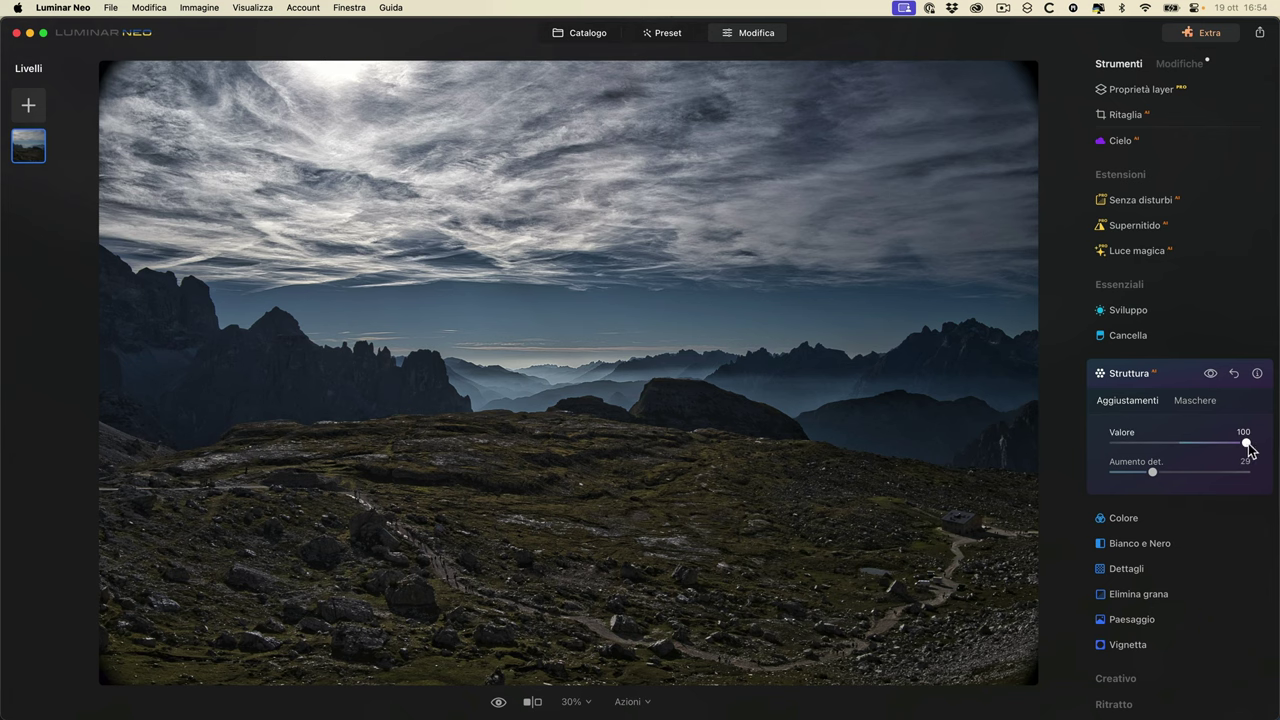
- Paint a Struttura mask over the rocky foreground using Pennello at Dimensioni 206, Delicatezza 100 and Forza 100, and compare before and after
click(1205, 401)
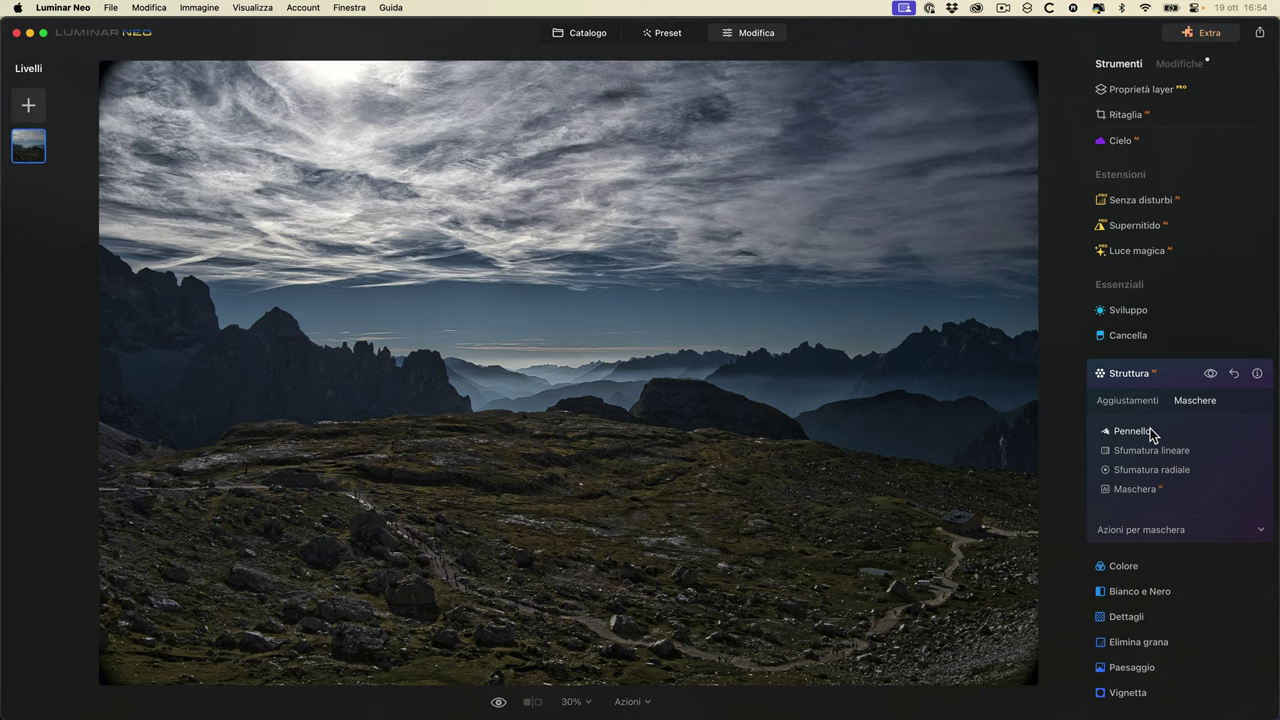
click(1140, 430)
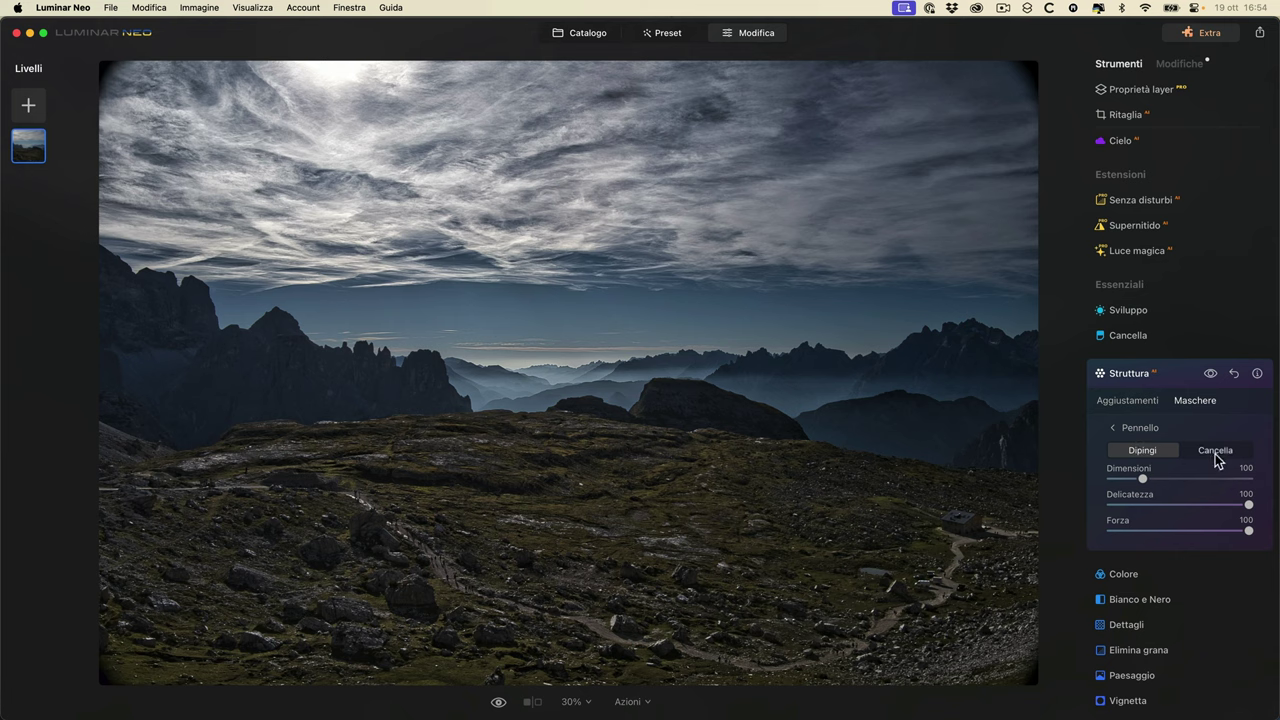
drag(1147, 479, 1180, 479)
mouse_move(1249, 505)
mouse_down()
mouse_move(1188, 505)
mouse_move(1254, 506)
mouse_move(1250, 530)
mouse_move(1262, 529)
mouse_up()
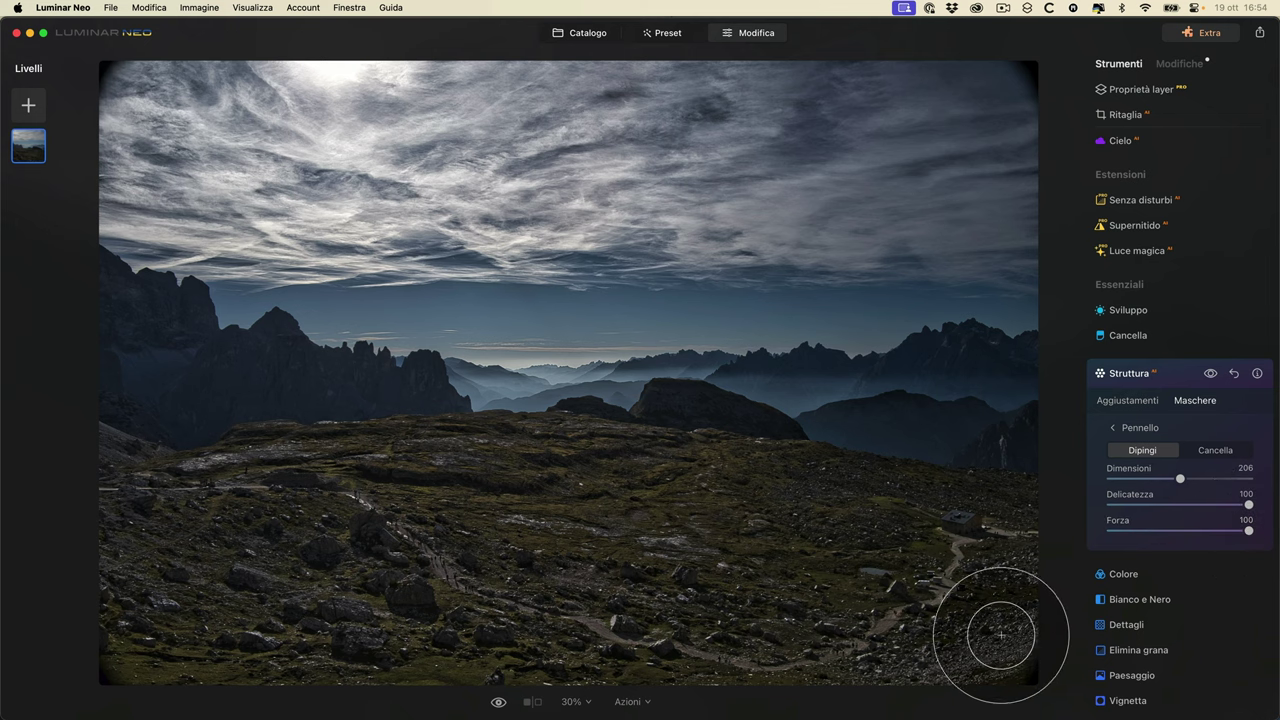
mouse_move(971, 629)
mouse_down()
mouse_move(864, 647)
mouse_move(1004, 647)
mouse_move(486, 658)
mouse_move(116, 635)
mouse_move(583, 634)
mouse_move(864, 602)
mouse_move(1016, 558)
mouse_move(9, 563)
mouse_move(904, 558)
mouse_move(1045, 533)
mouse_move(601, 526)
mouse_move(0, 474)
mouse_move(672, 520)
mouse_move(946, 504)
mouse_move(977, 495)
mouse_move(640, 508)
mouse_move(872, 498)
mouse_move(996, 471)
mouse_move(1015, 447)
mouse_move(939, 433)
mouse_move(769, 449)
mouse_move(384, 445)
mouse_move(100, 408)
mouse_move(126, 394)
mouse_move(109, 385)
mouse_move(112, 371)
mouse_move(265, 416)
mouse_move(409, 433)
mouse_move(629, 443)
mouse_move(936, 420)
mouse_move(996, 548)
mouse_move(1011, 663)
mouse_move(1002, 673)
mouse_move(364, 578)
mouse_up()
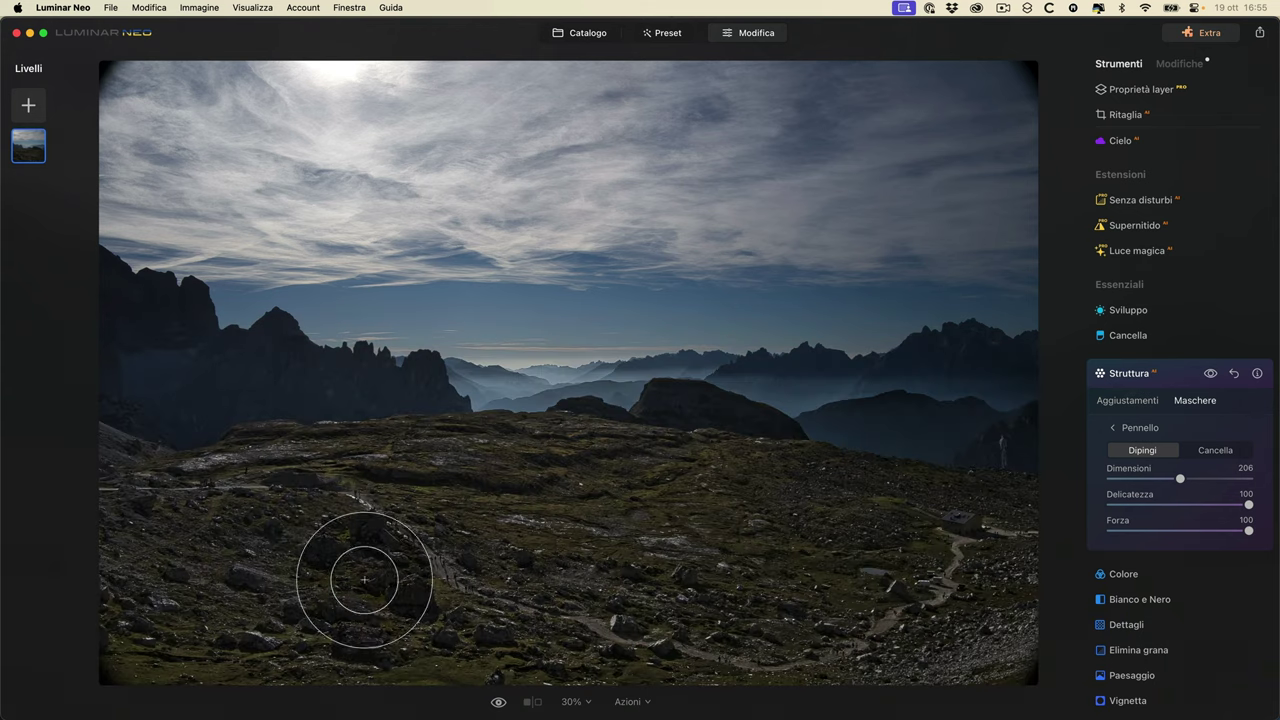
click(1210, 374)
click(1210, 374)
click(1210, 374)
click(1210, 374)
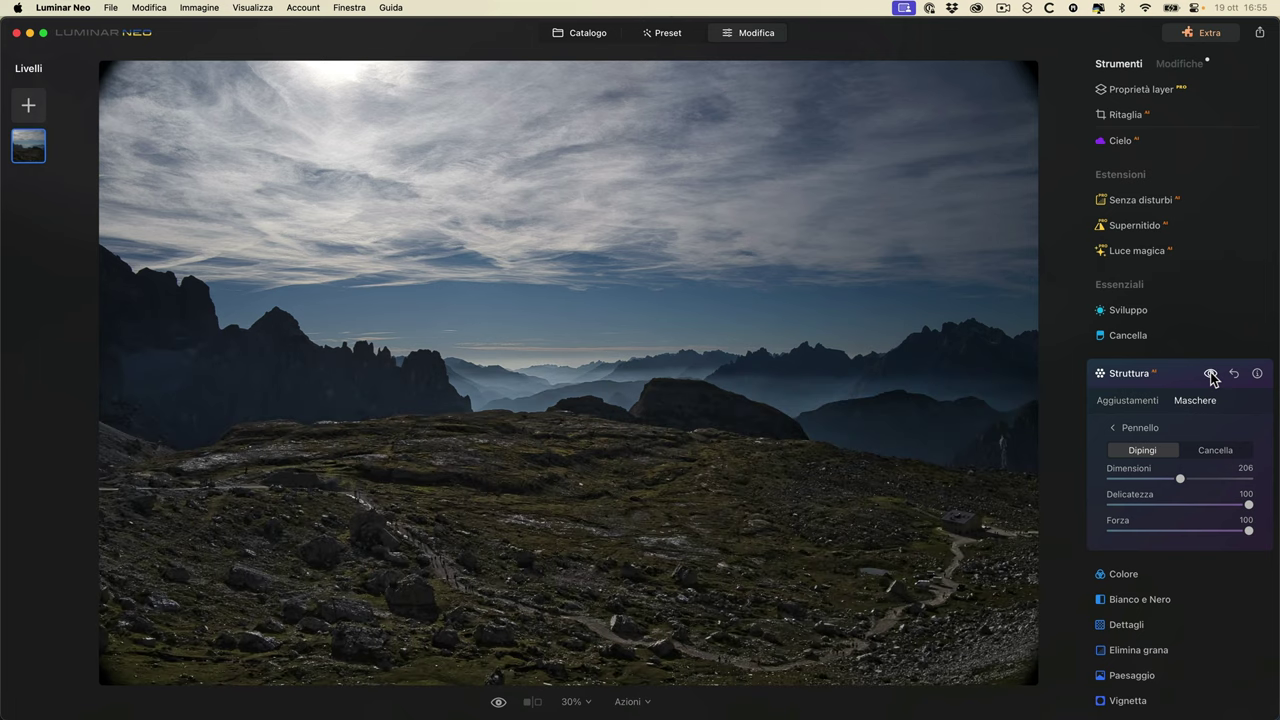
- Erase the Struttura mask along the mountain horizon with the brush's Cancella mode, and compare the photo with and without the effect
click(1210, 374)
click(1210, 374)
click(1210, 374)
click(1210, 374)
click(1215, 447)
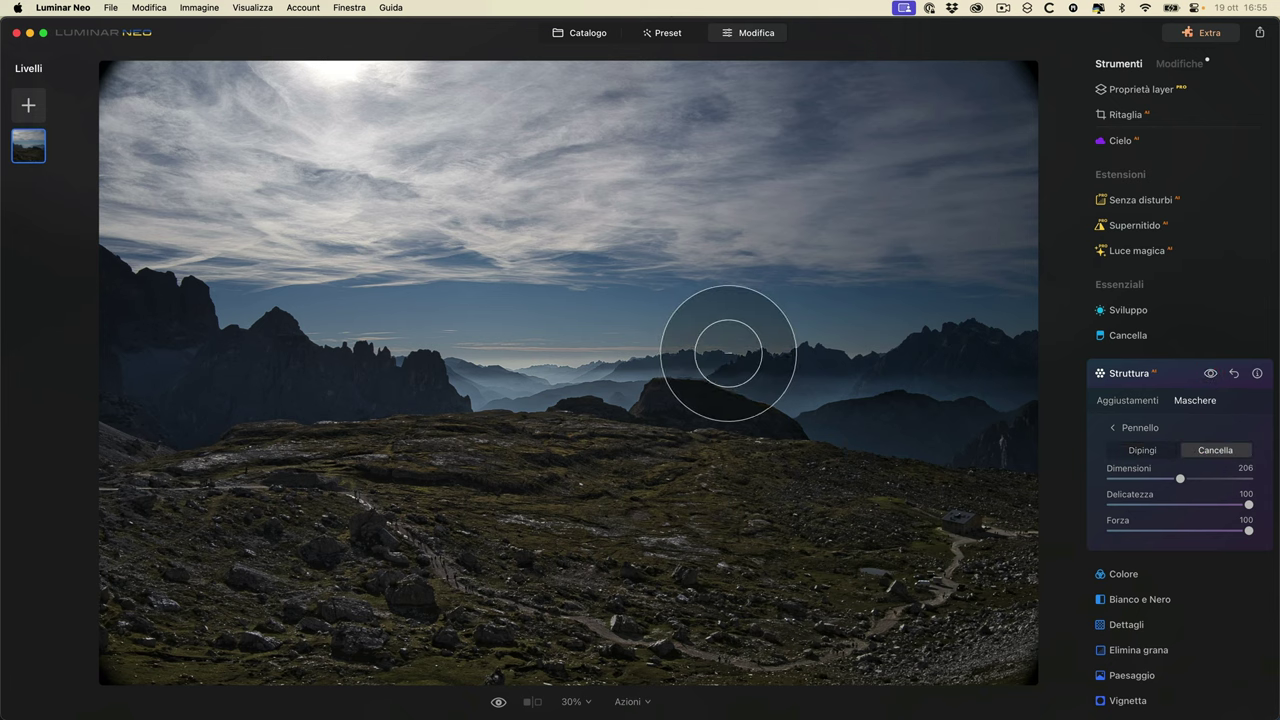
mouse_move(688, 331)
mouse_down()
mouse_move(247, 316)
mouse_move(421, 336)
mouse_move(102, 342)
mouse_up()
drag(594, 349, 980, 380)
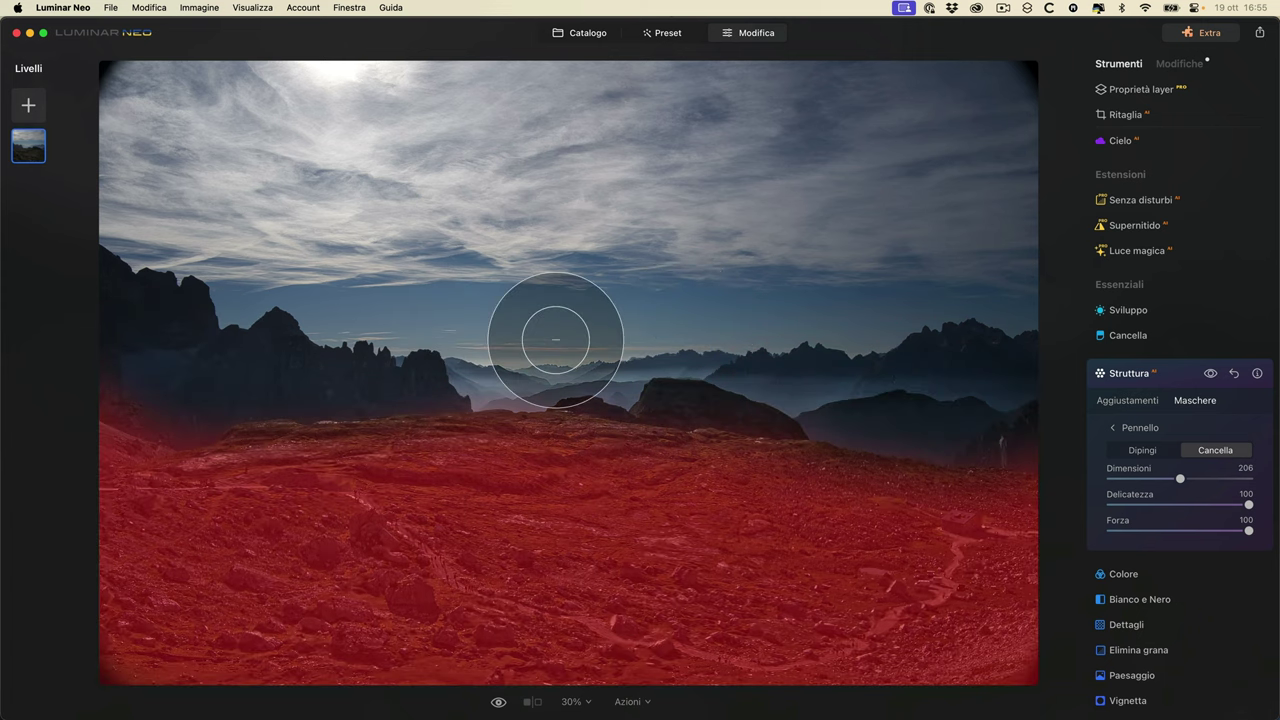
mouse_move(309, 349)
mouse_down()
mouse_move(127, 336)
mouse_move(147, 368)
mouse_move(221, 369)
mouse_move(334, 330)
mouse_move(129, 371)
mouse_move(154, 382)
mouse_move(438, 359)
mouse_move(936, 385)
mouse_up()
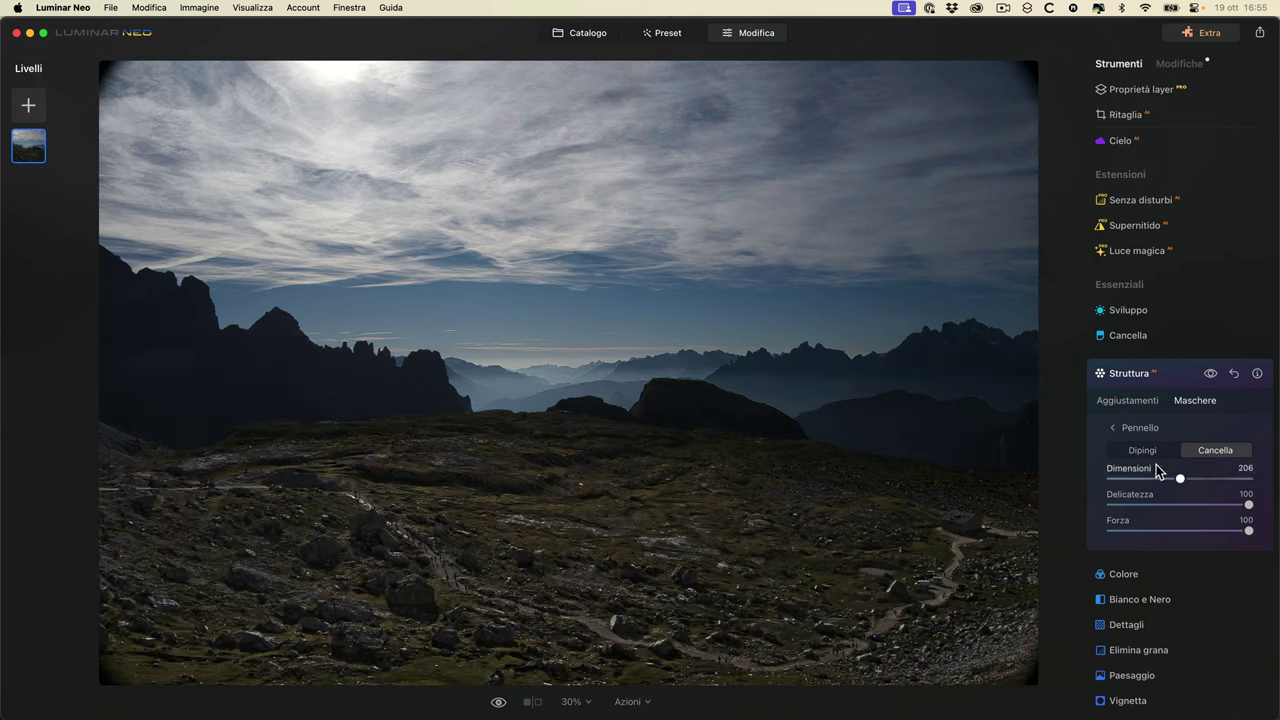
click(1148, 450)
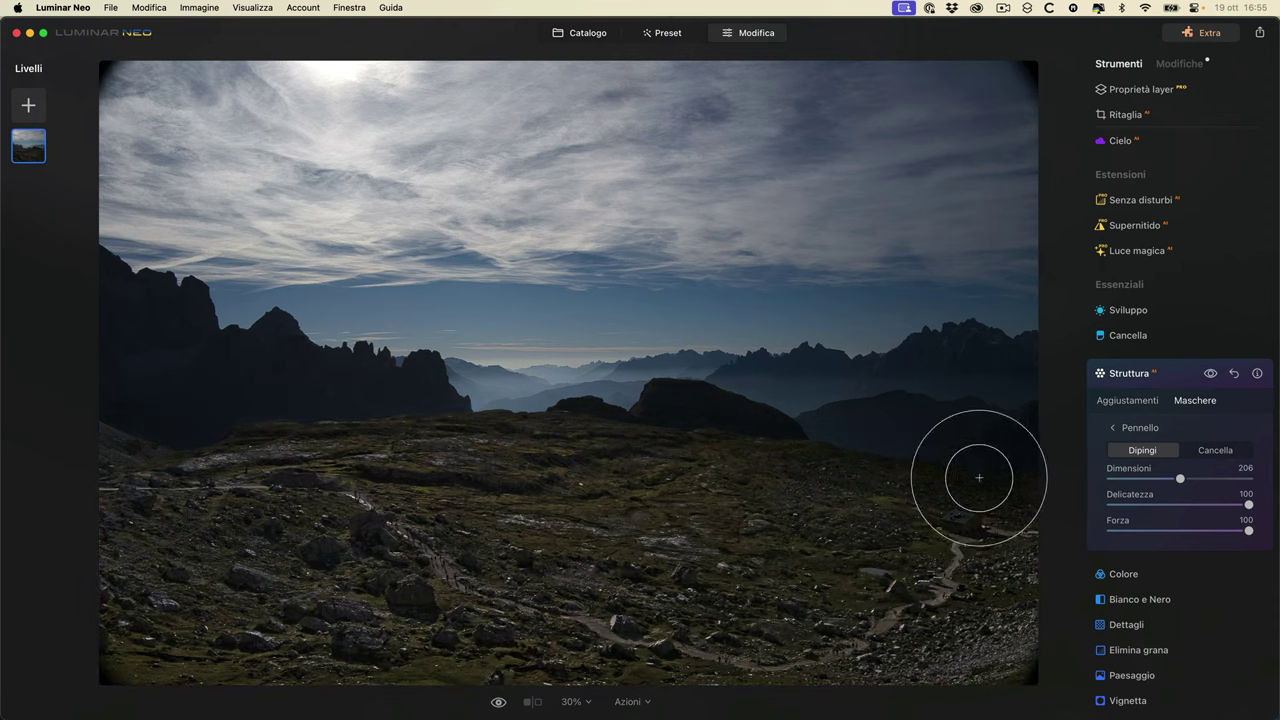
click(1211, 374)
click(1211, 374)
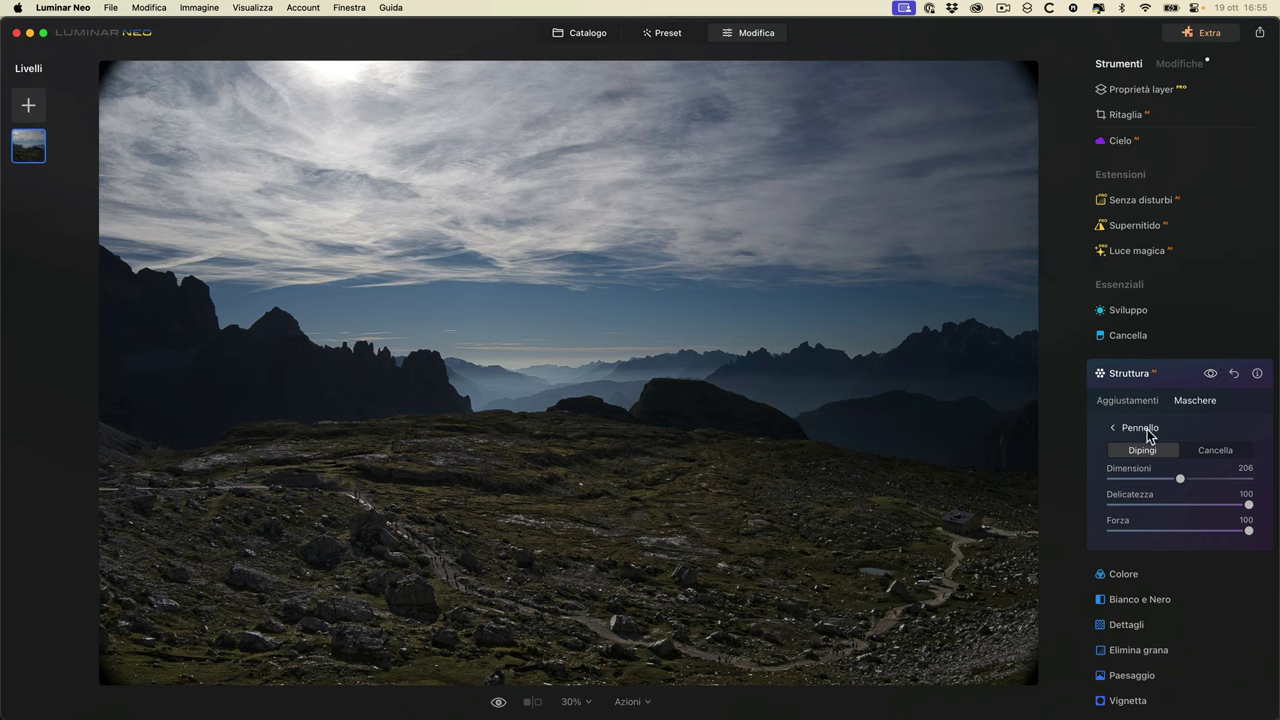
- Display the Struttura mask overlay on the photo and invert the mask from the foreground to the sky and mountains
click(1114, 430)
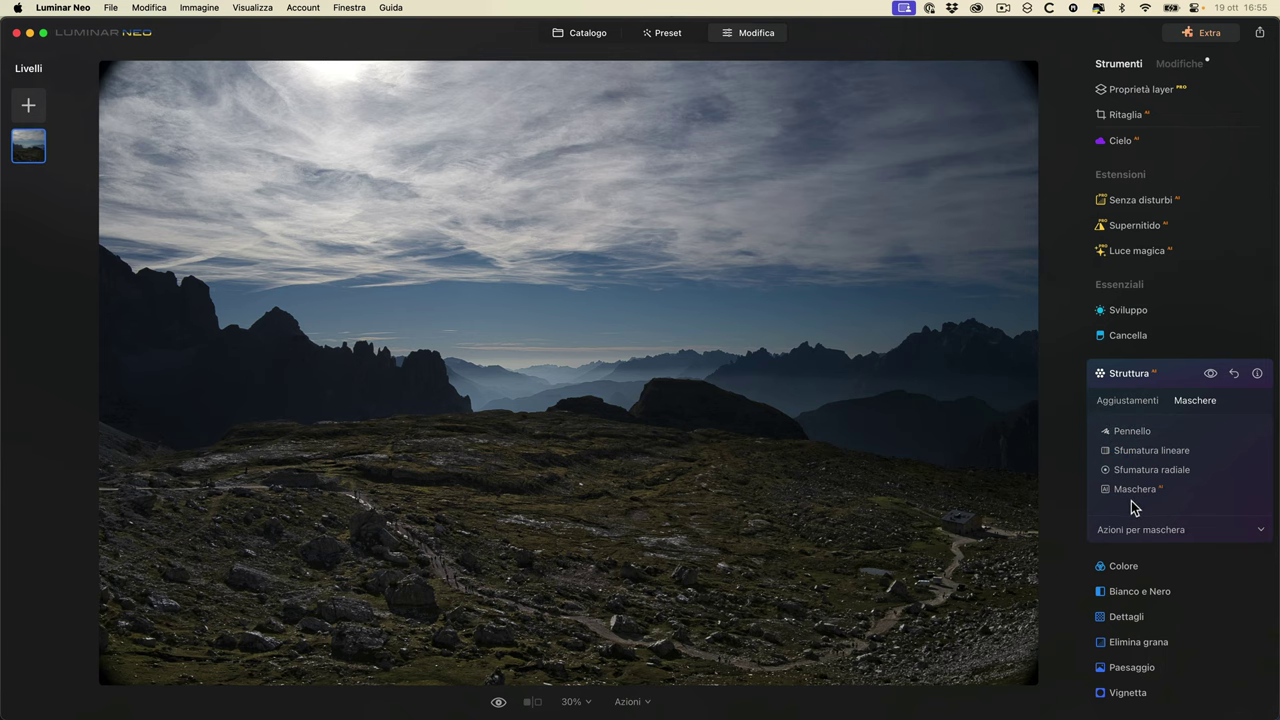
click(1210, 373)
click(1210, 373)
click(1262, 532)
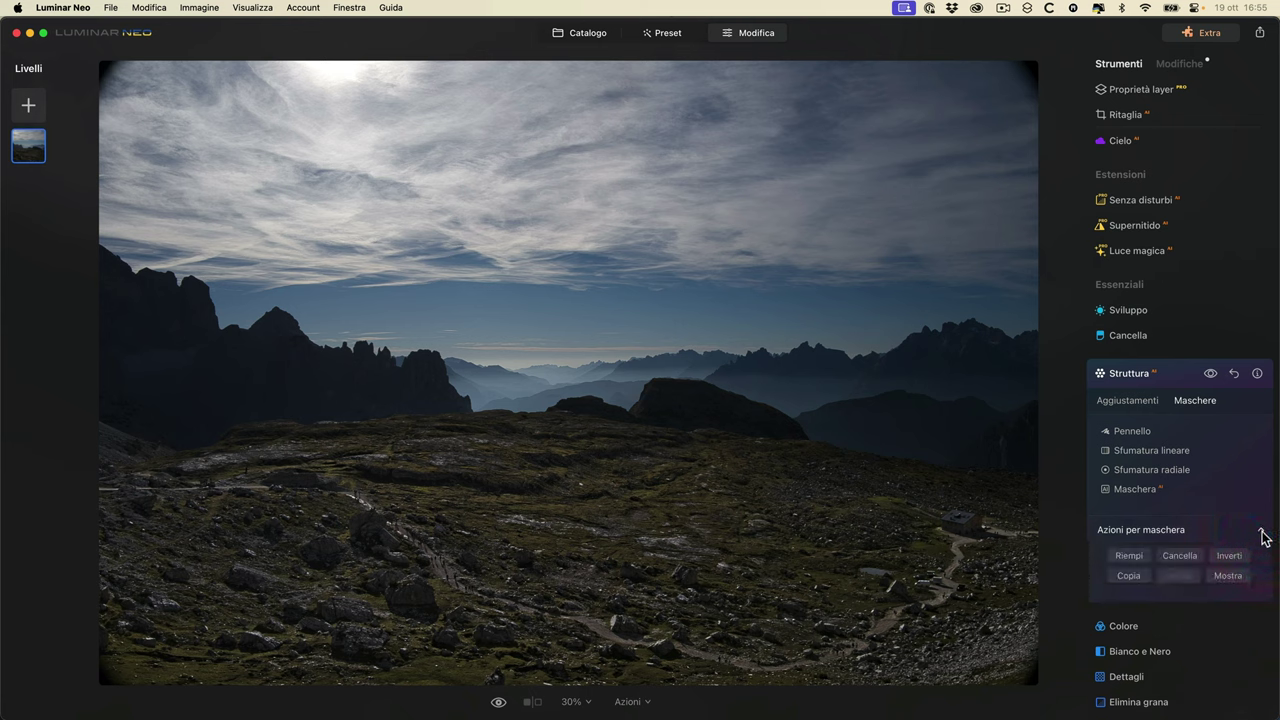
click(1227, 576)
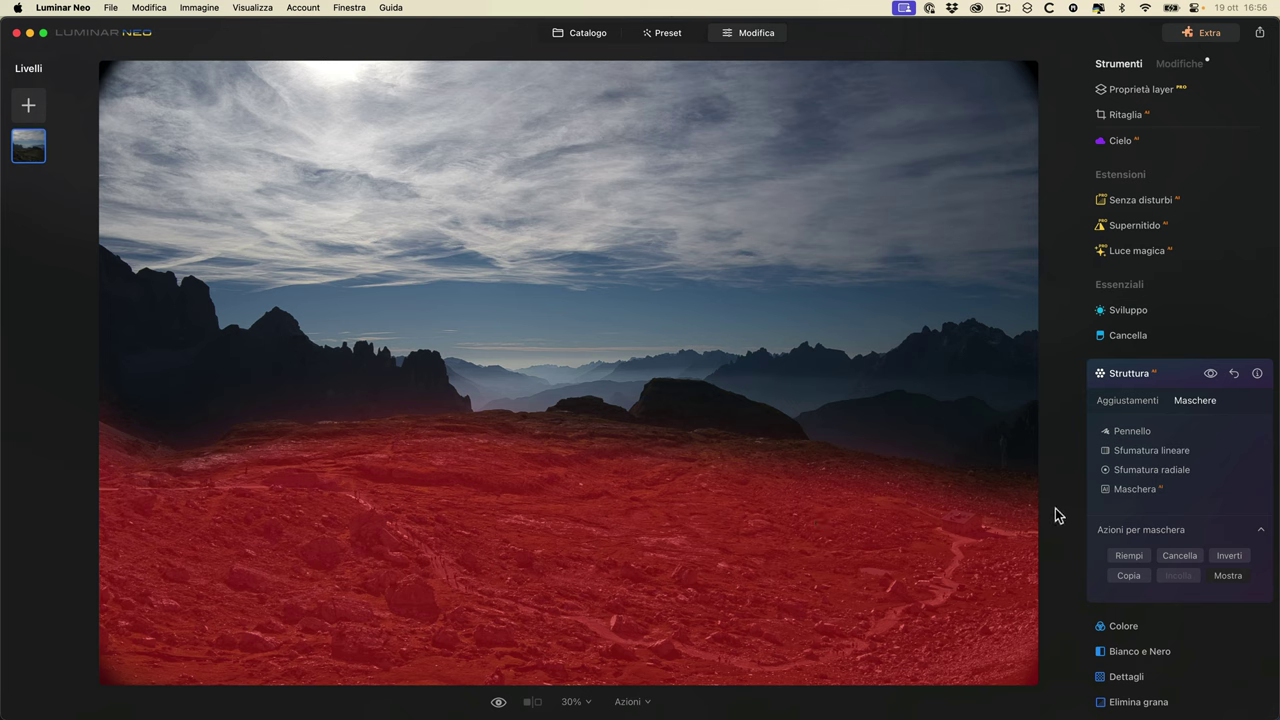
click(1229, 560)
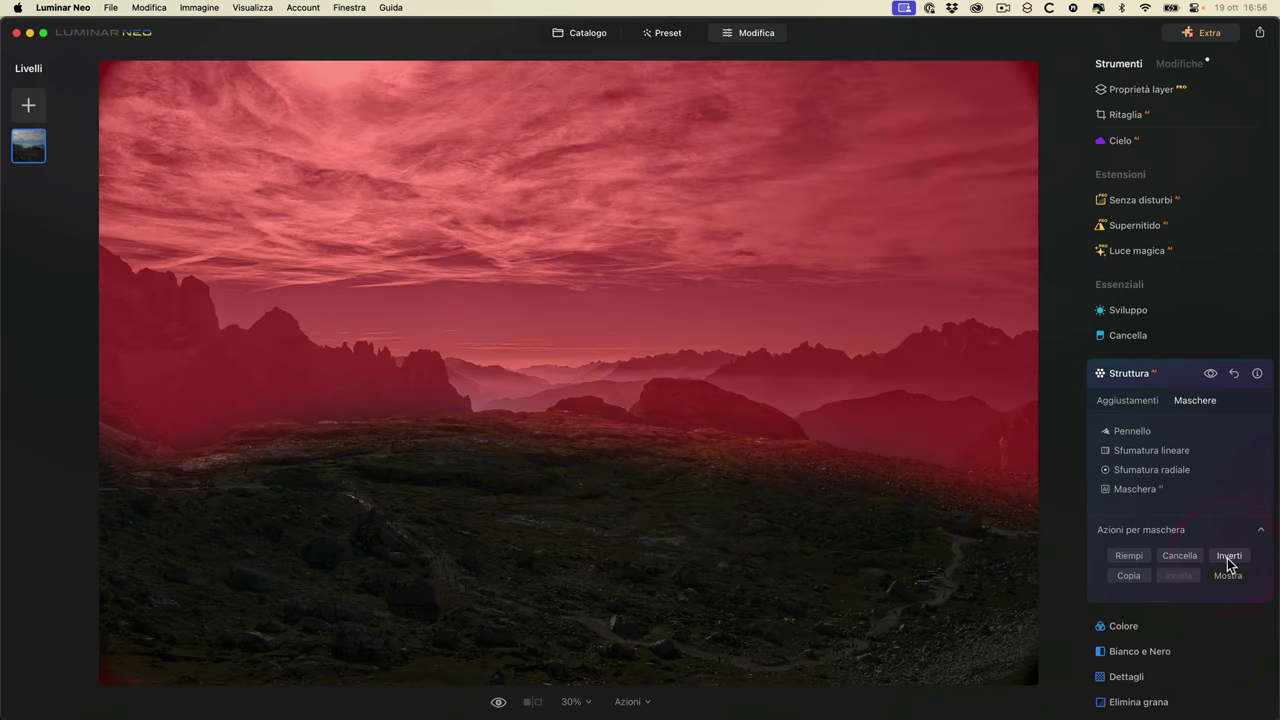
- Compare the photo with and without Struttura on the inverted mask, and check the affected area with the mask overlay
click(1210, 374)
click(1210, 374)
click(1210, 374)
click(1228, 575)
click(1210, 374)
click(1210, 374)
click(1210, 374)
click(1210, 374)
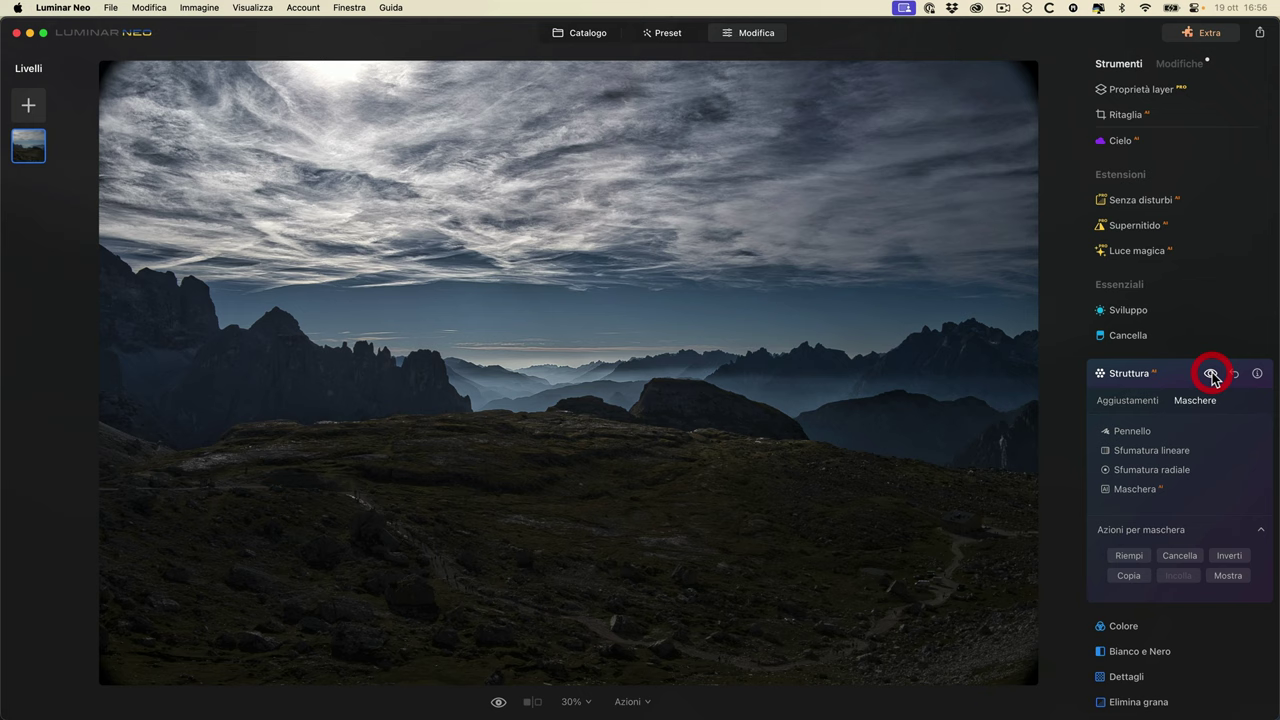
click(1226, 575)
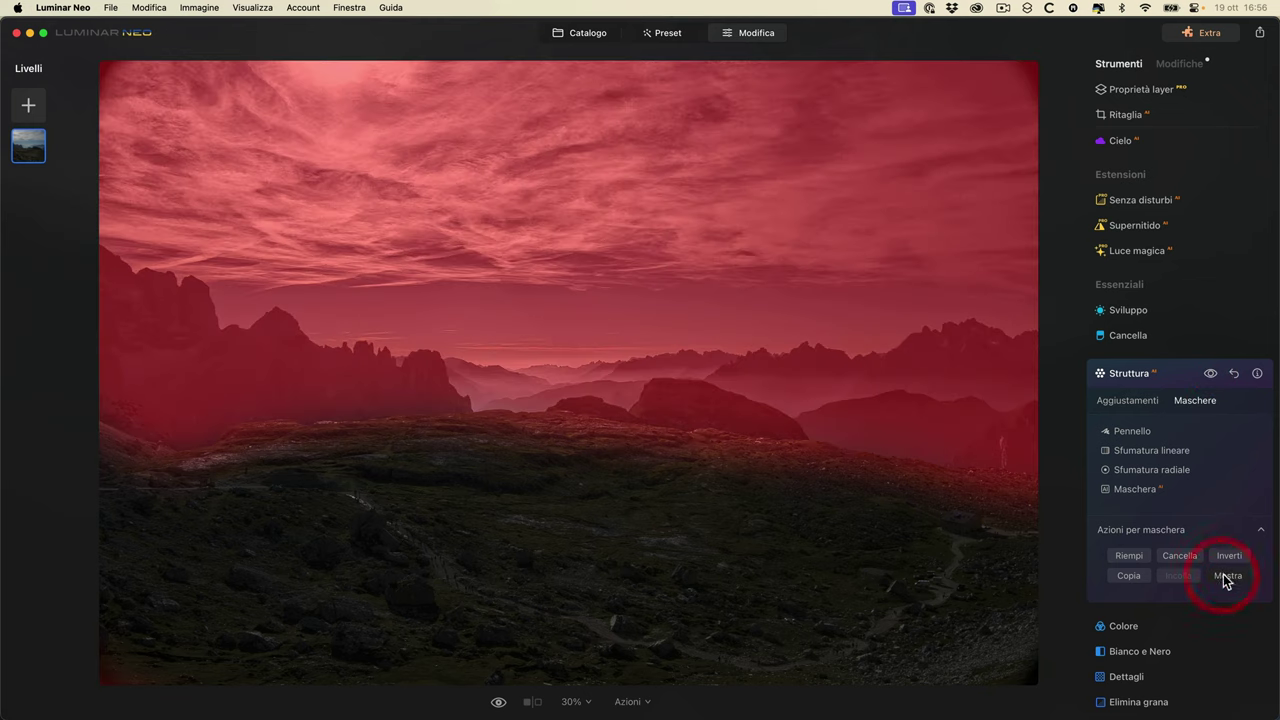
- Try the Copia and Riempi mask actions on the Struttura mask, and clear the mask completely
click(1136, 576)
click(1121, 556)
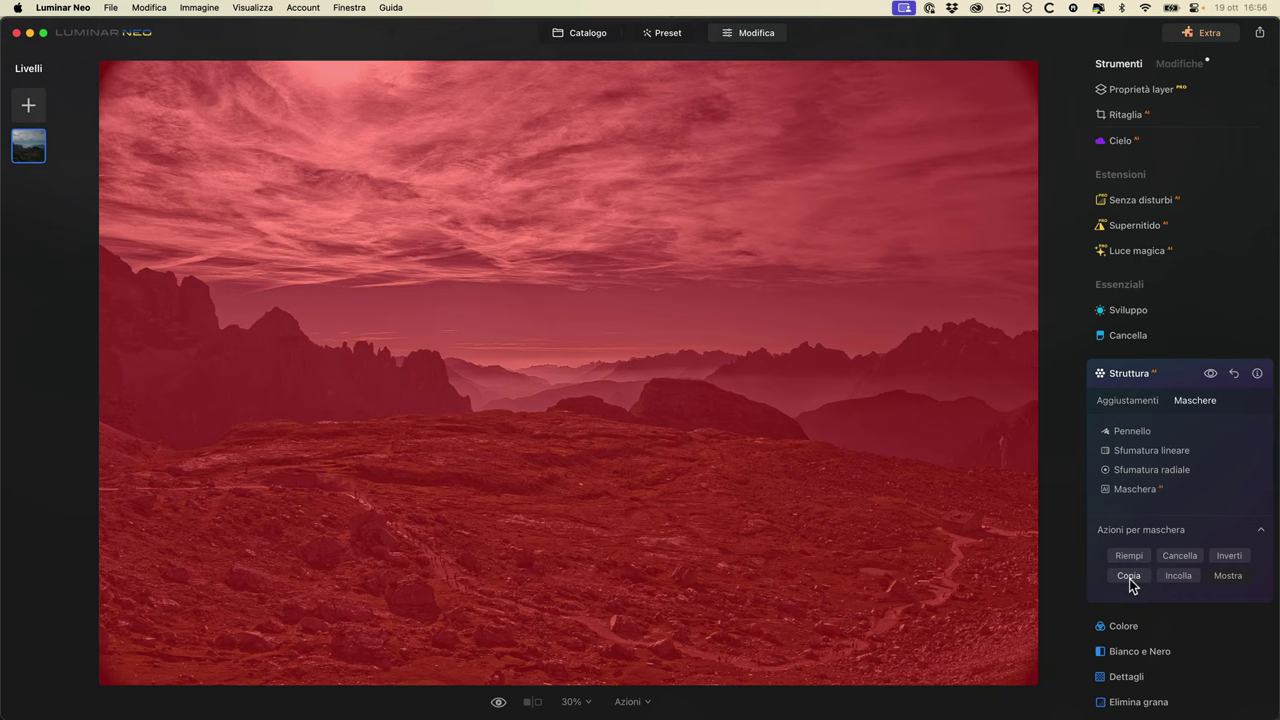
click(1179, 556)
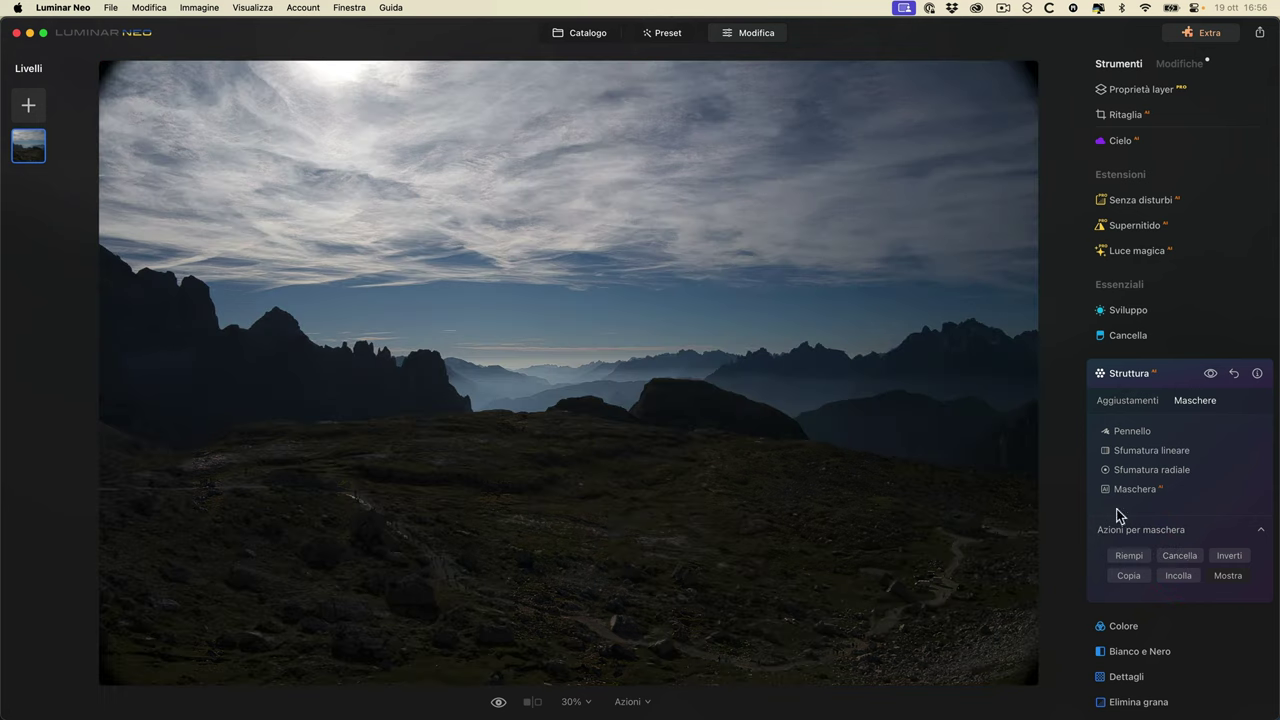
- Mask the lower part of the photo with a Sfumatura lineare, widening its transition up into the clouds, and compare before and after
click(1144, 450)
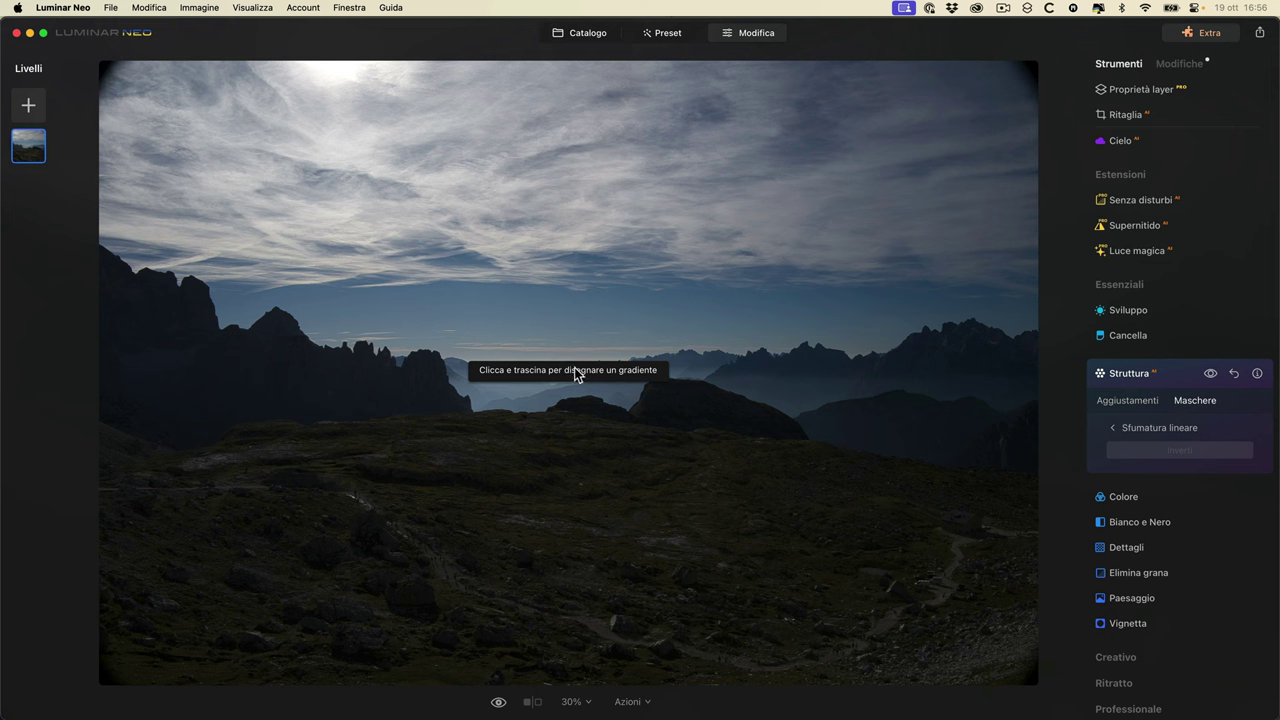
mouse_move(587, 575)
mouse_down()
mouse_move(574, 337)
mouse_move(583, 186)
mouse_move(587, 501)
mouse_up()
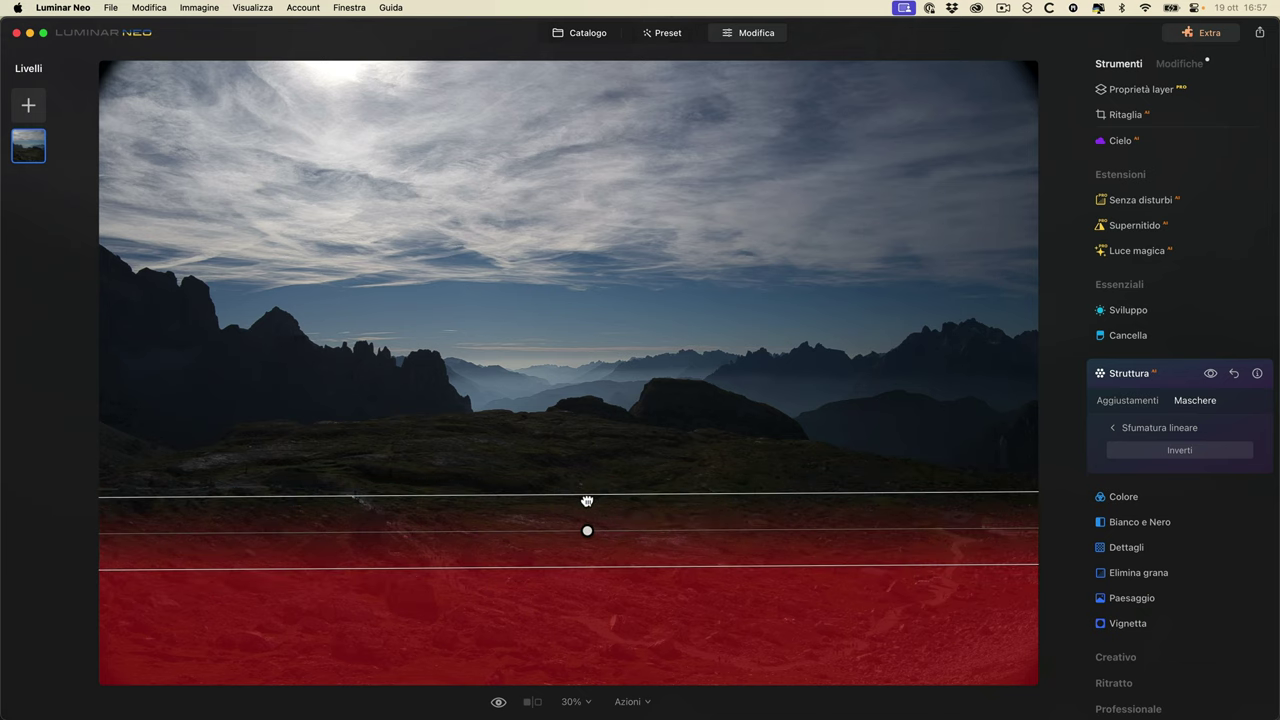
drag(587, 501, 582, 211)
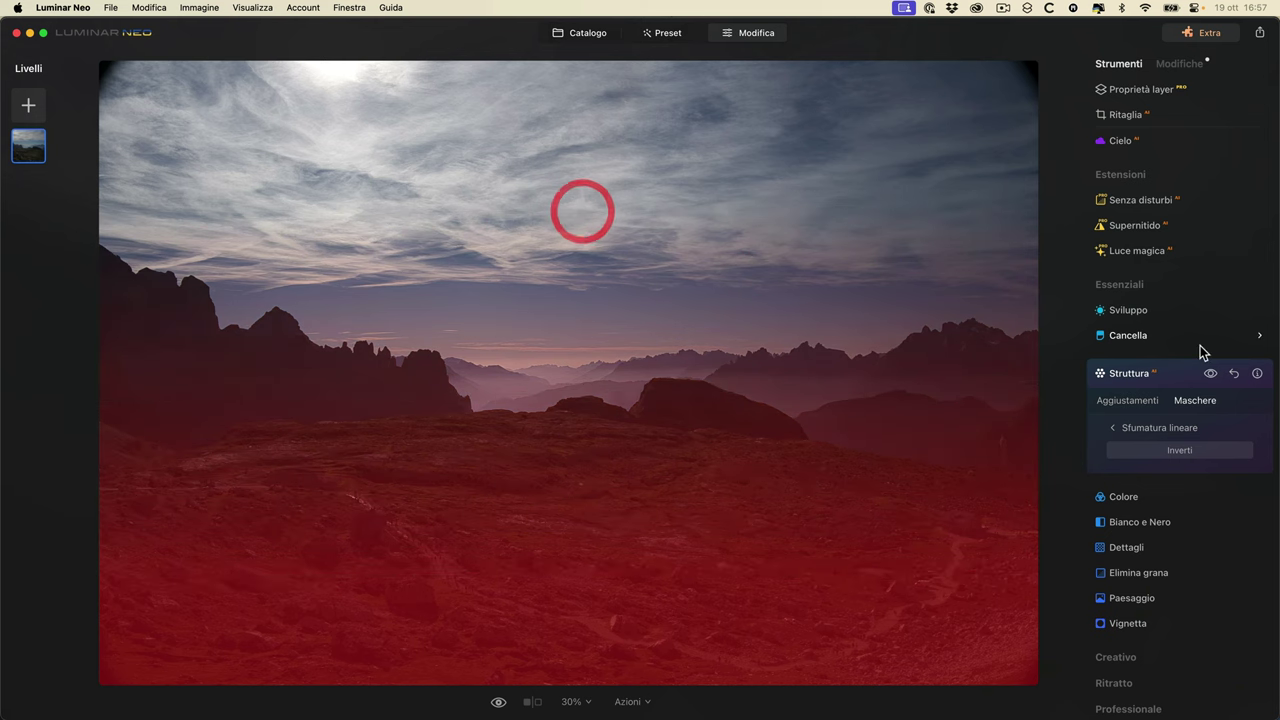
click(1127, 400)
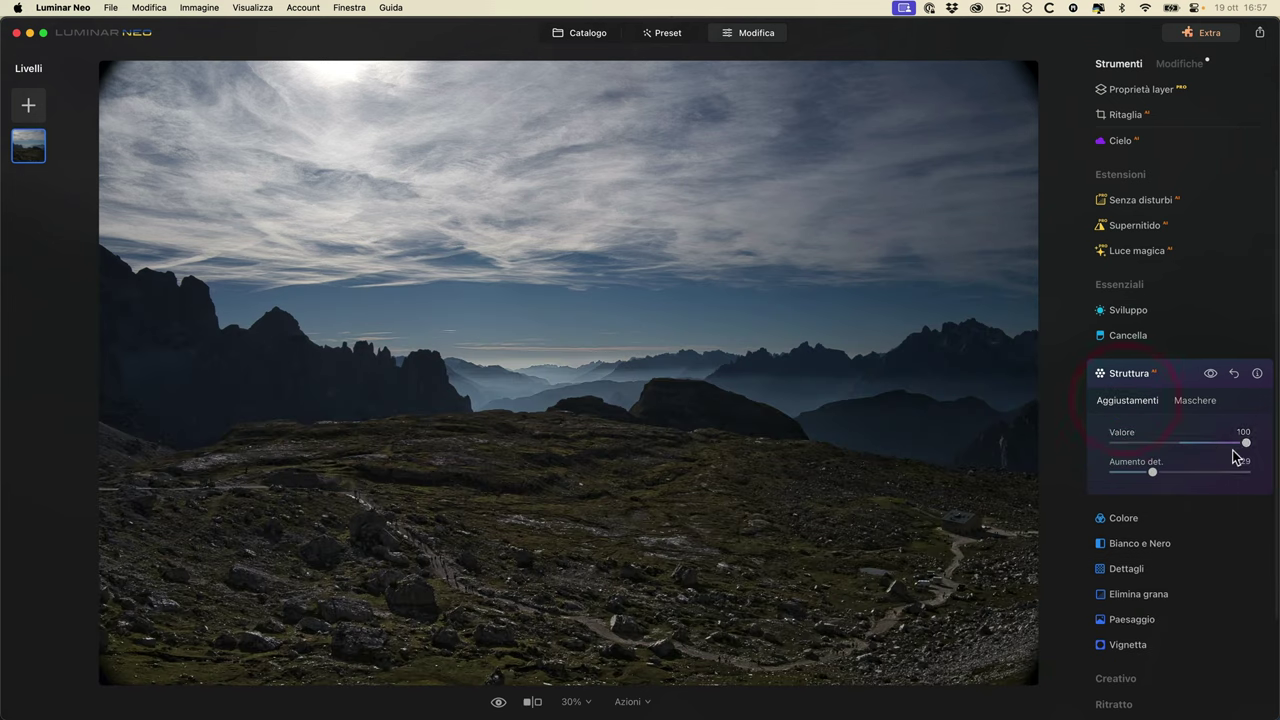
click(1210, 374)
click(1210, 374)
click(1210, 374)
click(1210, 374)
click(1210, 374)
click(1210, 374)
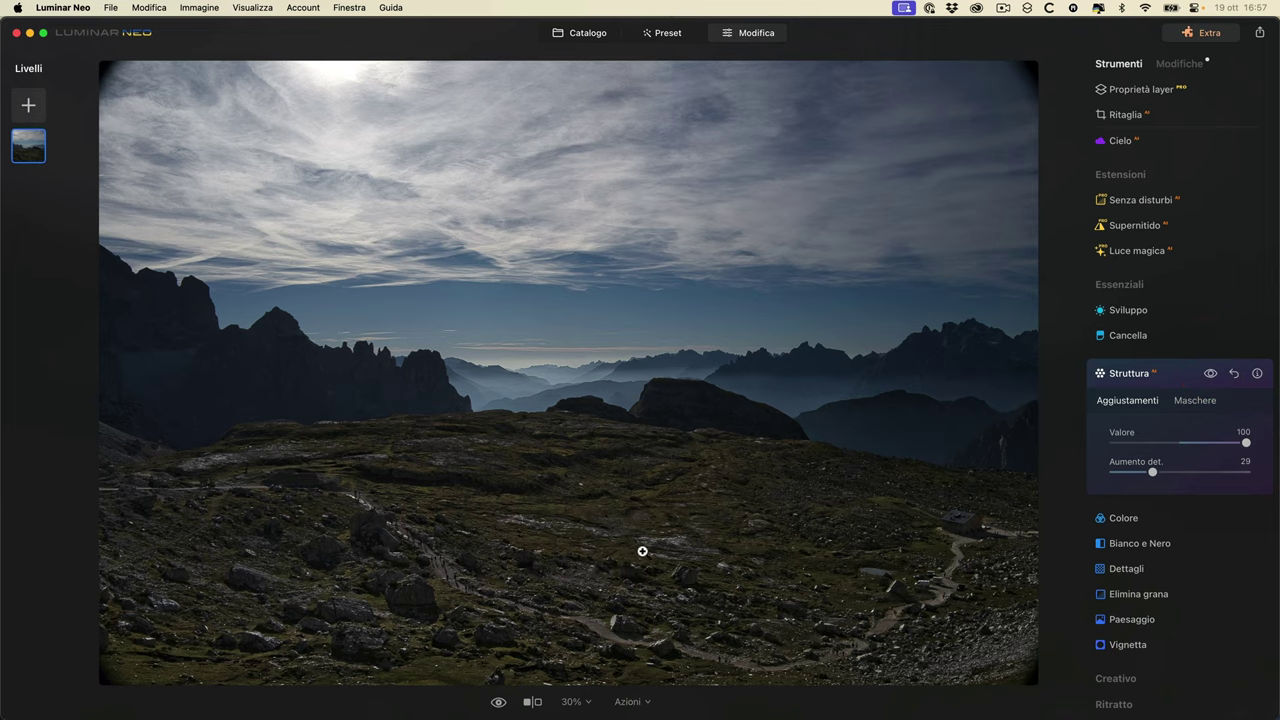
- Clear the linear gradient mask from Struttura with the mask actions
click(1196, 404)
click(1113, 427)
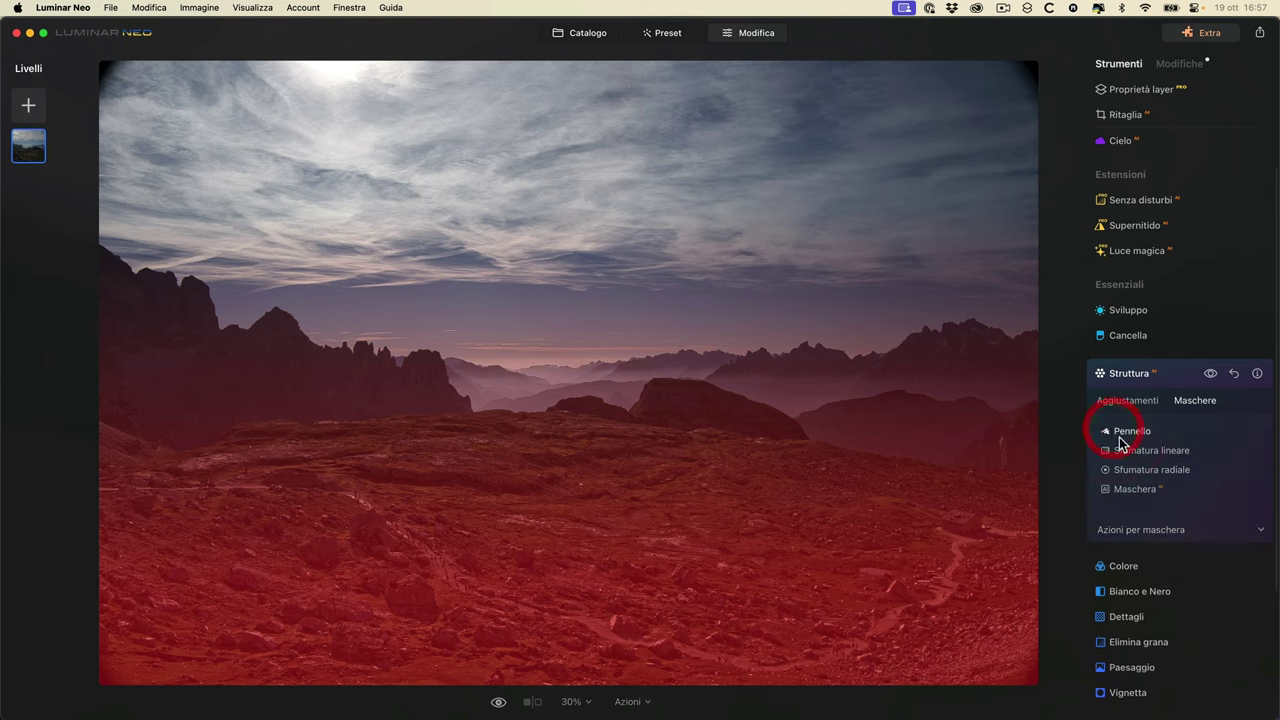
click(1266, 535)
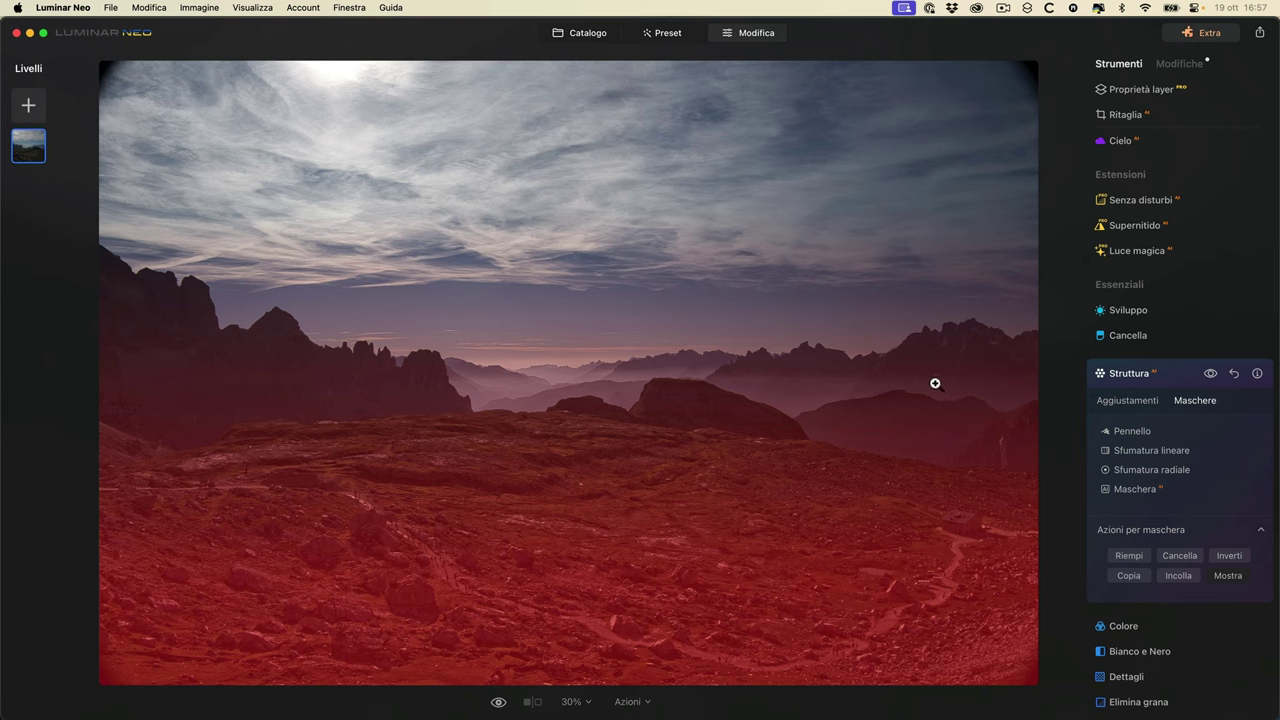
click(1183, 558)
- Draw a Sfumatura radiale centred on the grassy plateau, shape it into a wide ellipse, and compare before and after
click(1160, 471)
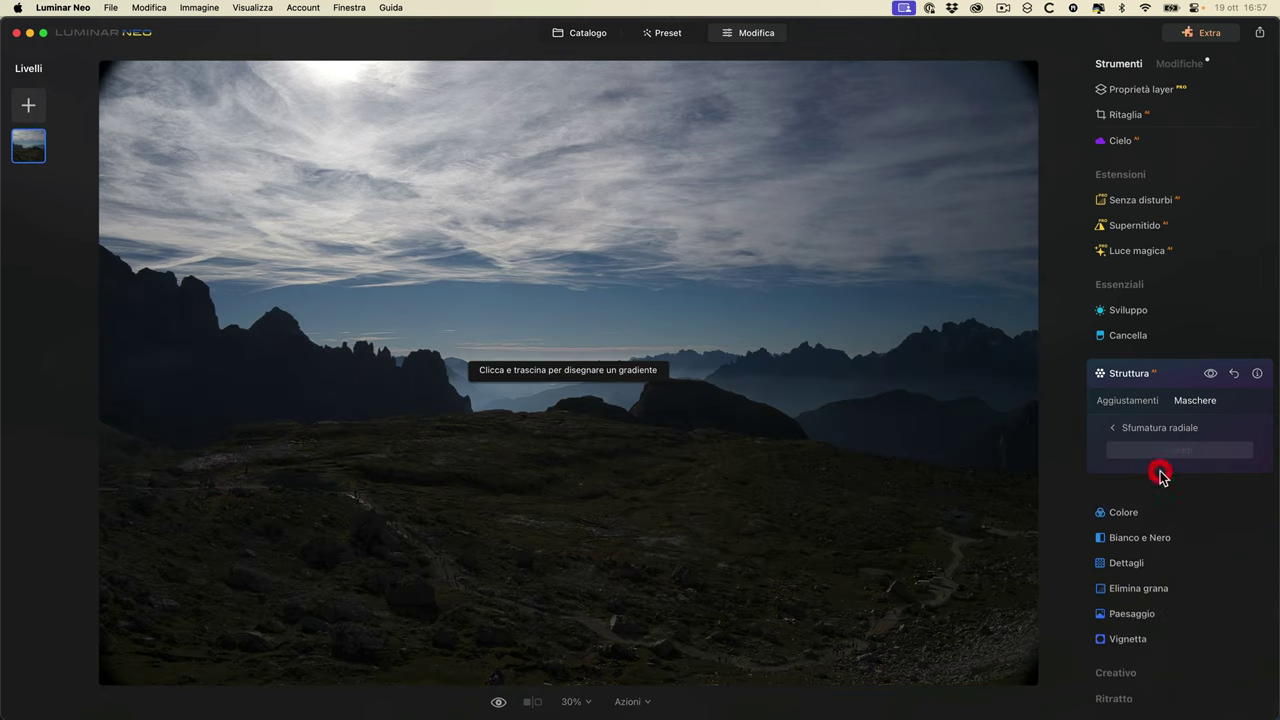
click(566, 464)
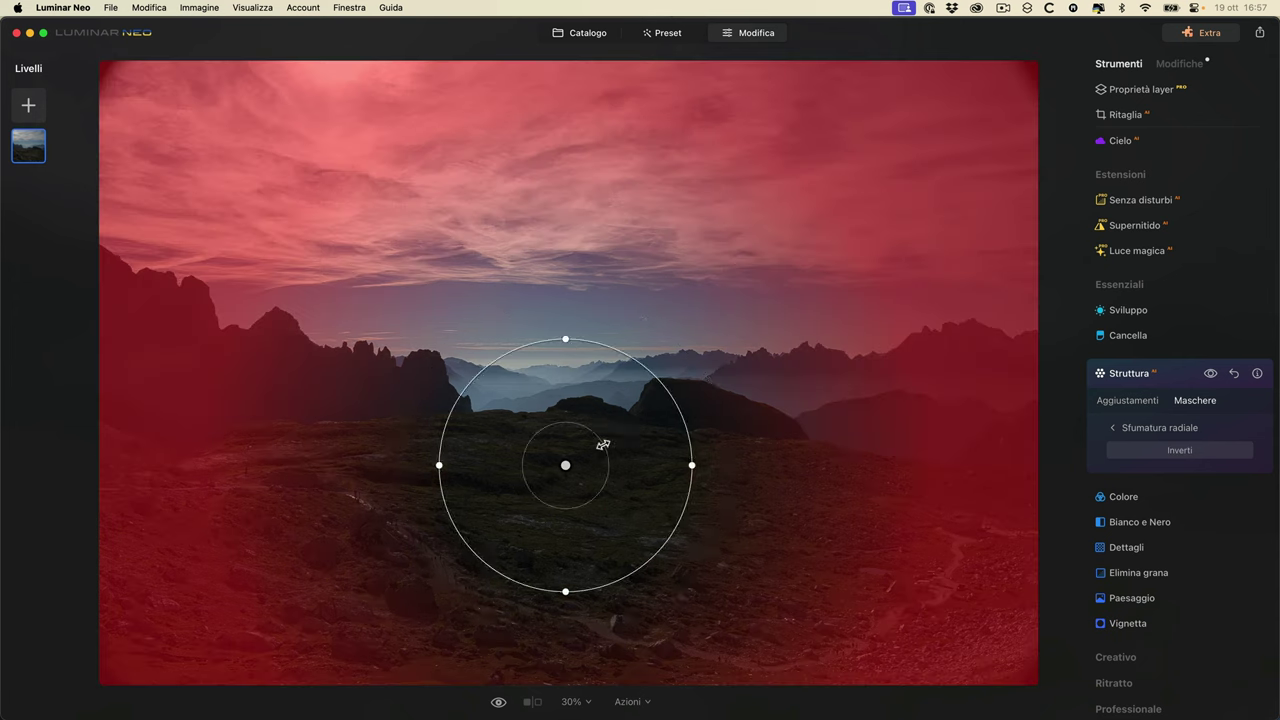
drag(603, 444, 666, 437)
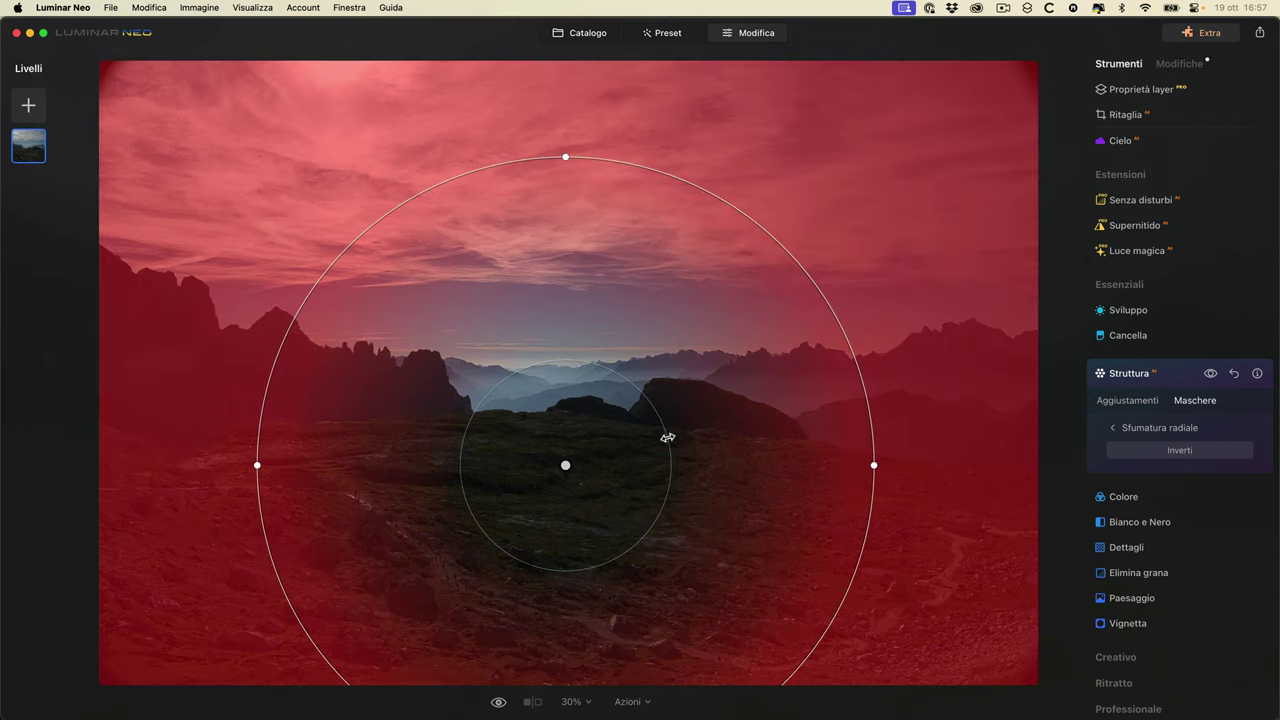
drag(874, 456, 1060, 440)
drag(568, 155, 566, 286)
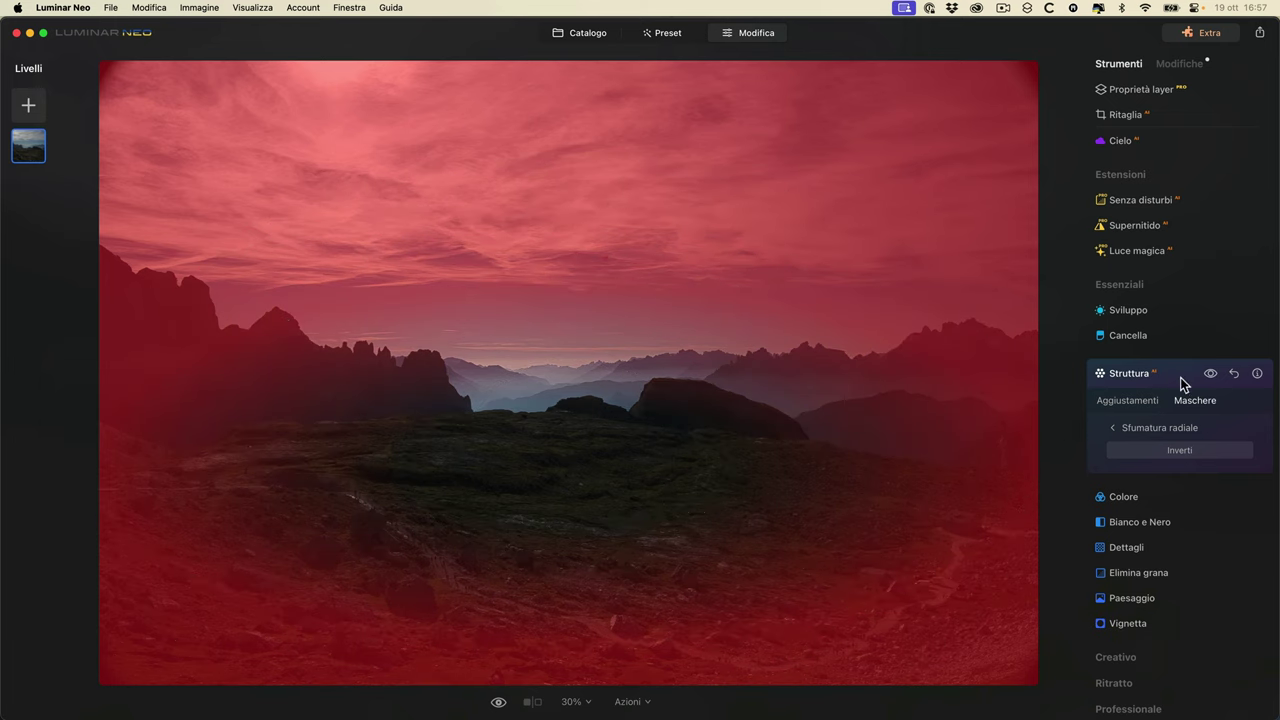
click(1118, 408)
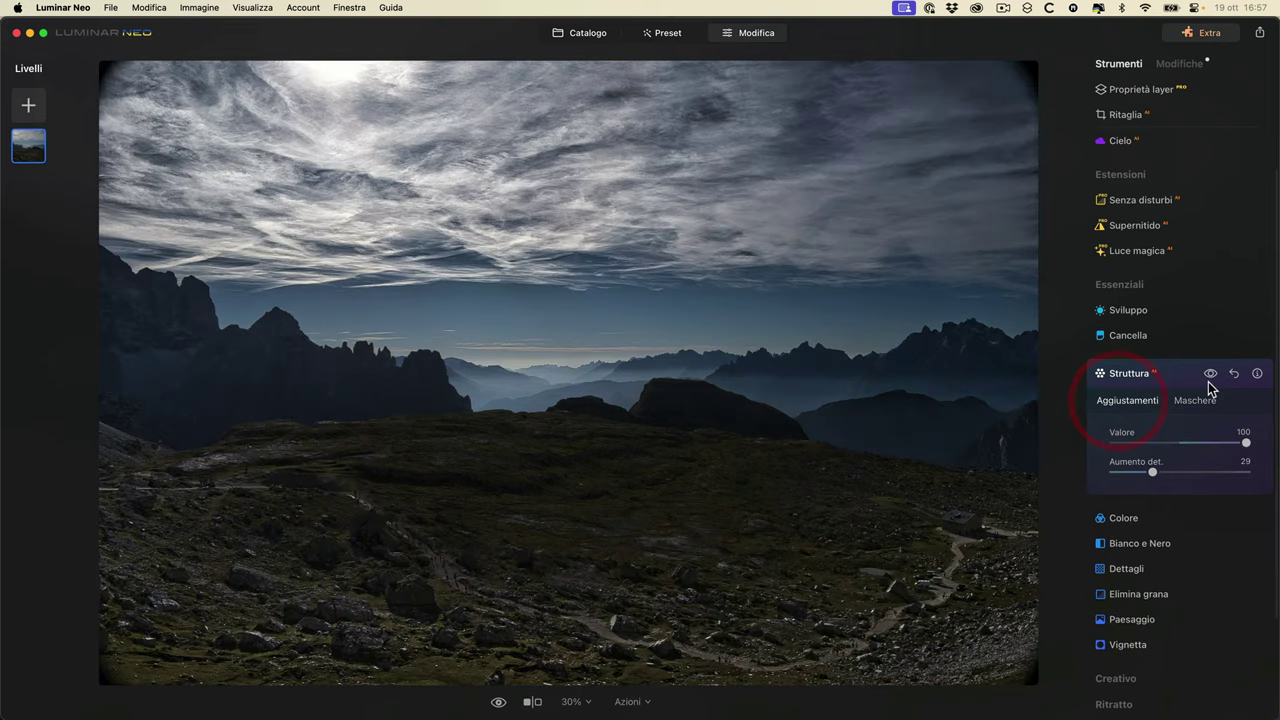
click(1210, 375)
click(1210, 377)
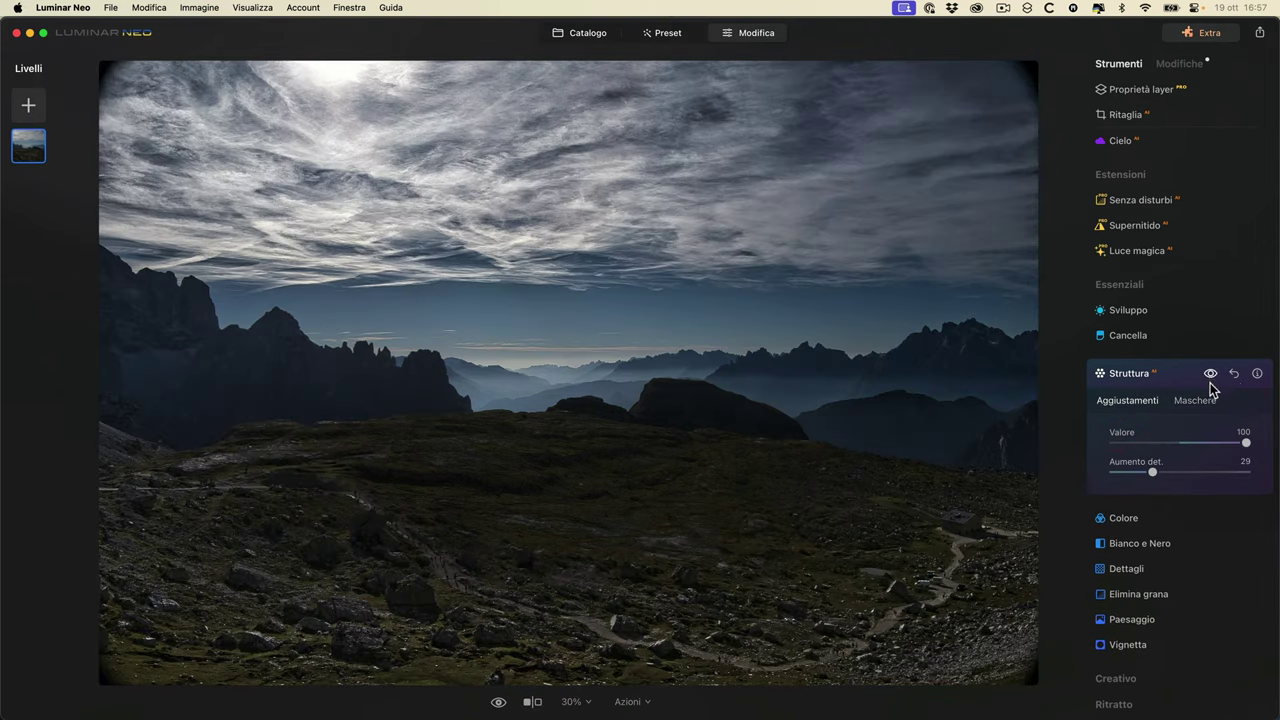
- Invert the radial mask so Struttura affects the central plateau, and compare the photo with and without the effect
click(1203, 400)
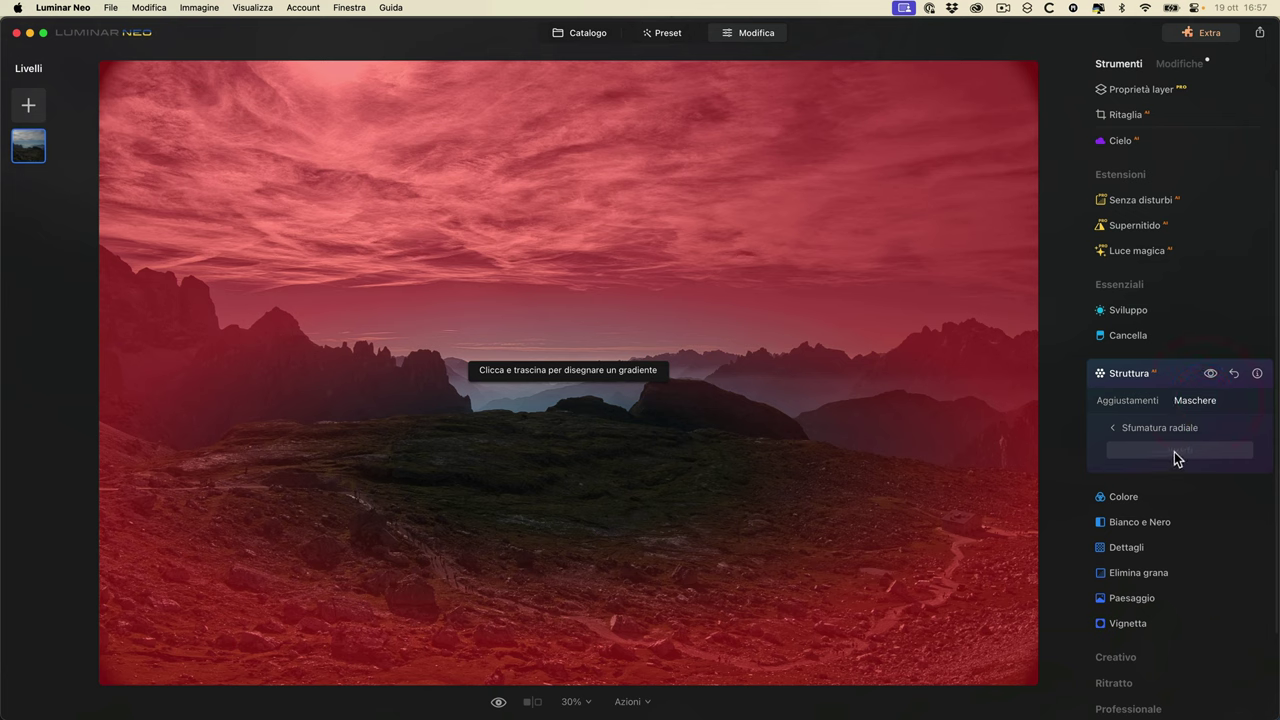
click(1114, 428)
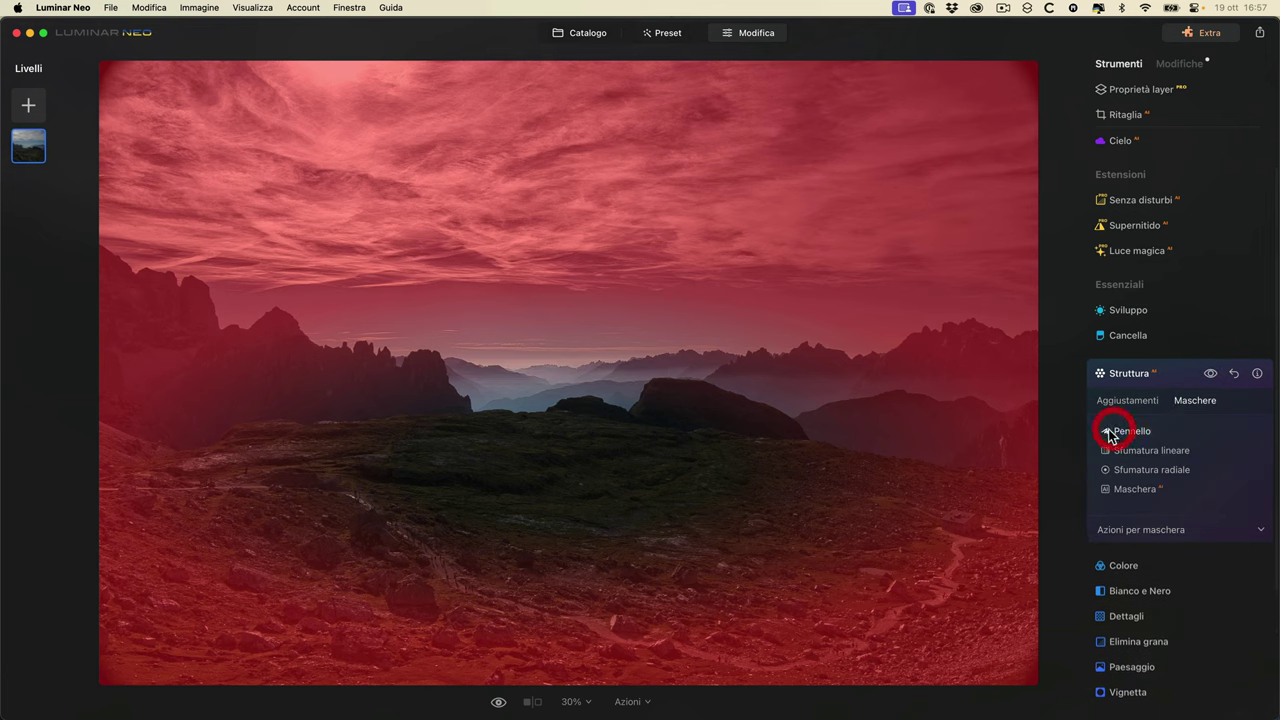
click(1260, 530)
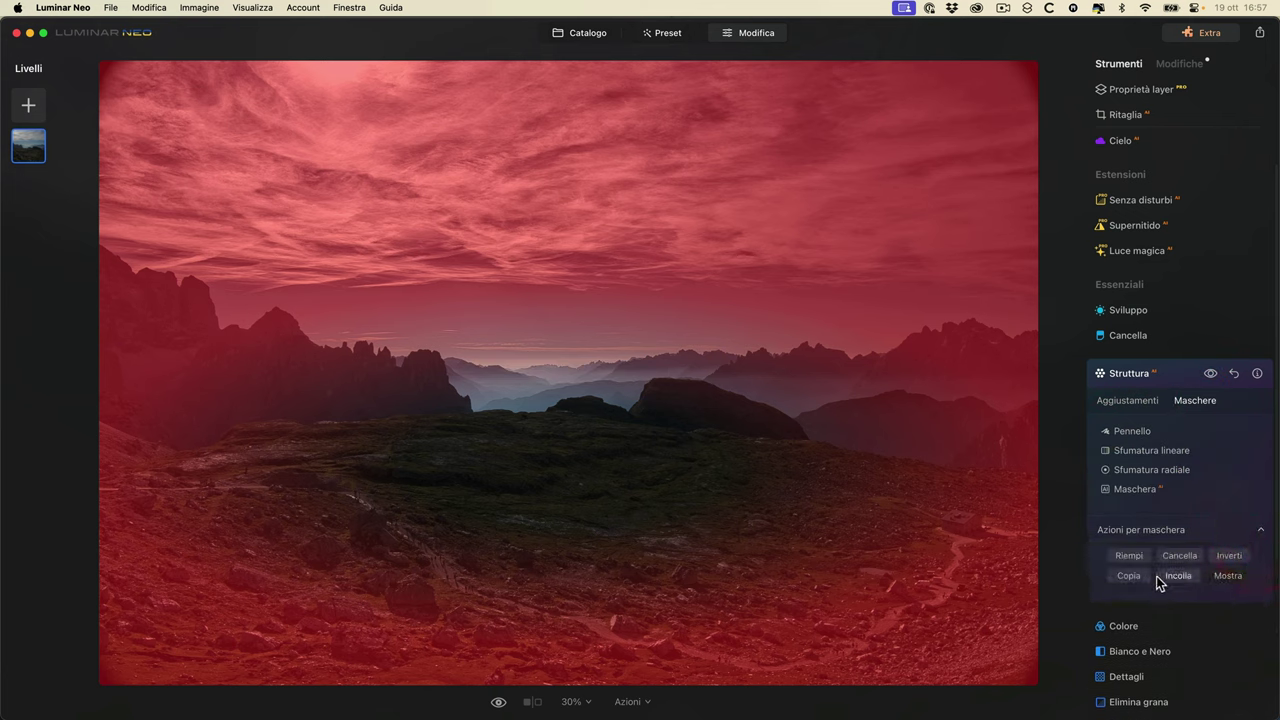
click(1229, 556)
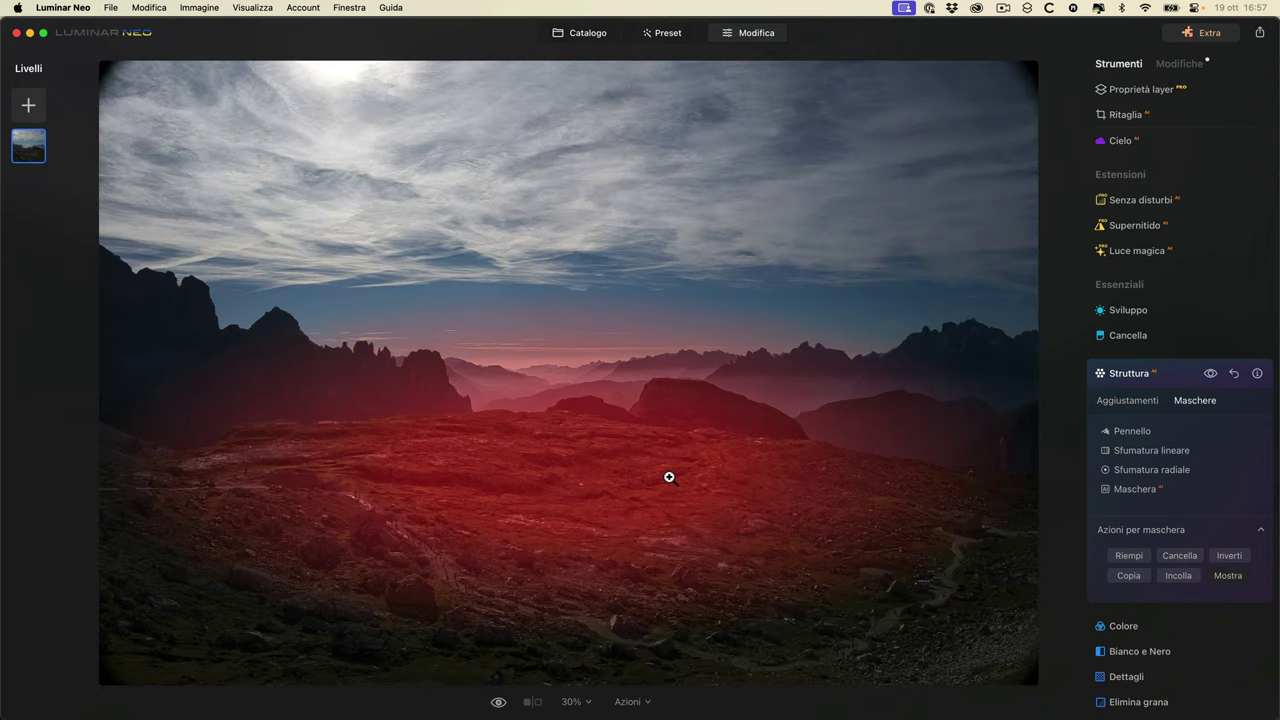
click(1148, 401)
click(1209, 373)
click(1210, 374)
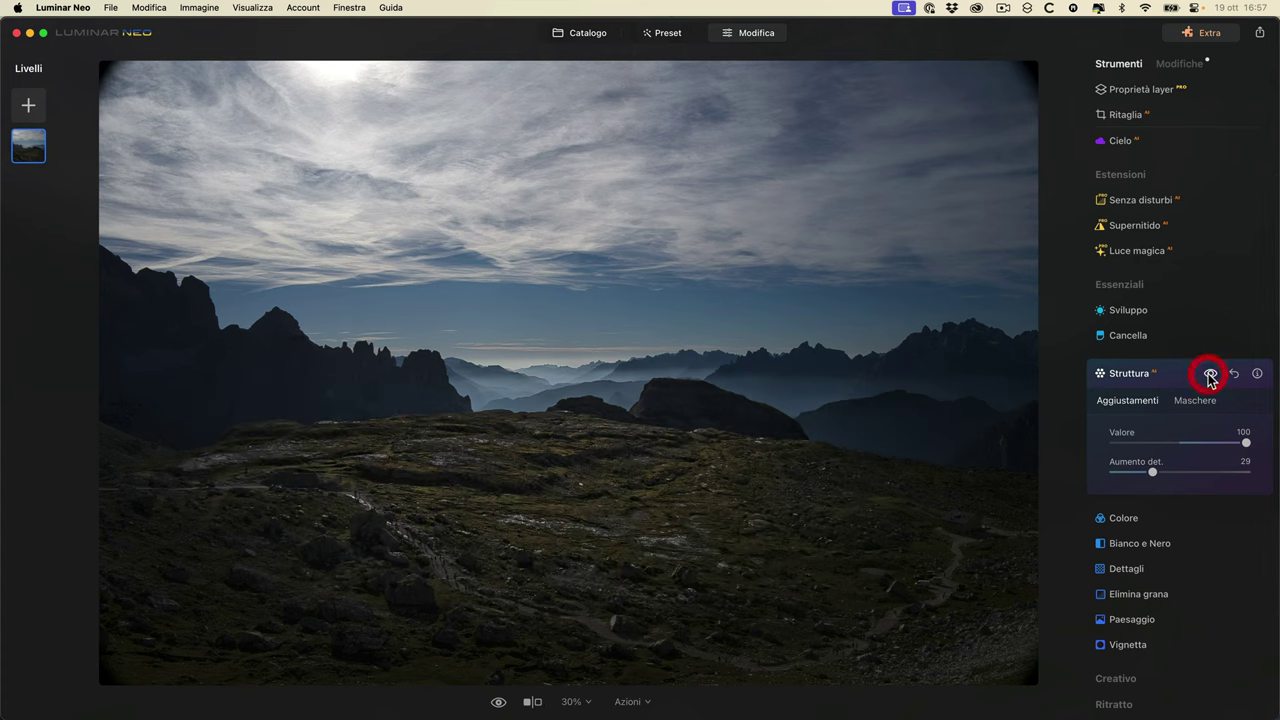
- Set Struttura's Aumento det. to 49 for the radially masked area
click(1210, 374)
click(1210, 374)
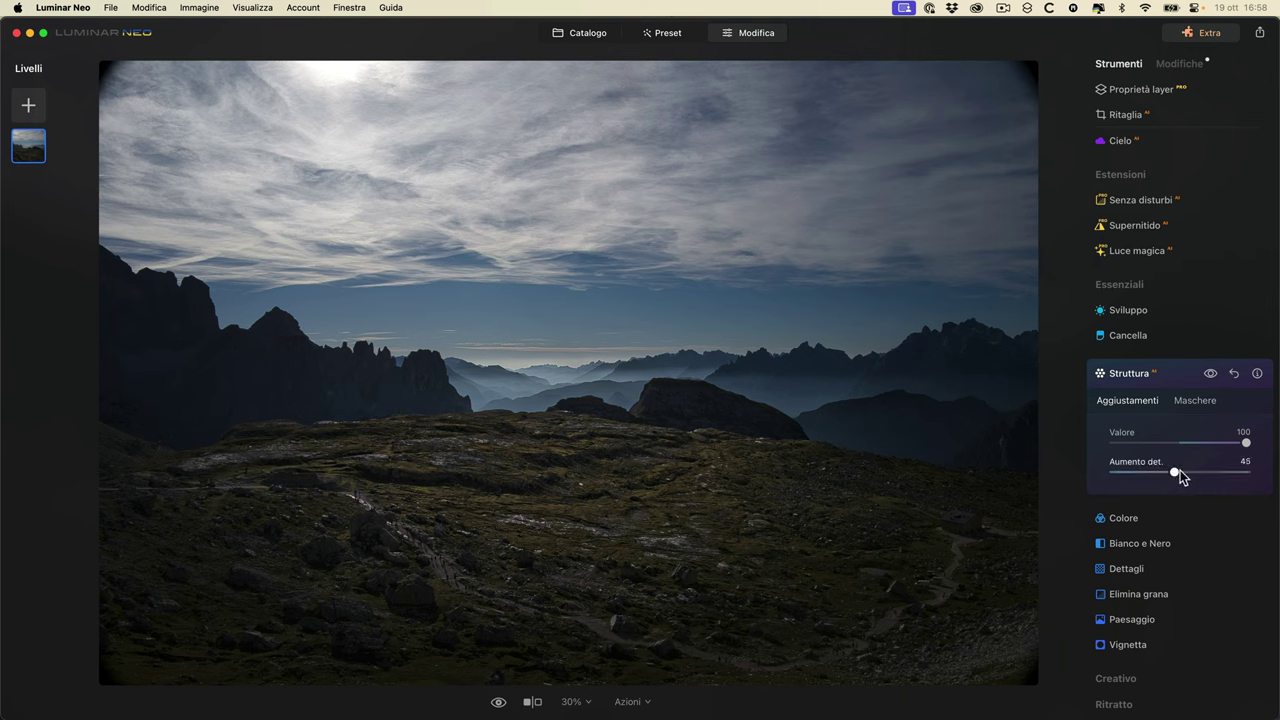
drag(1197, 478, 1166, 477)
click(1178, 474)
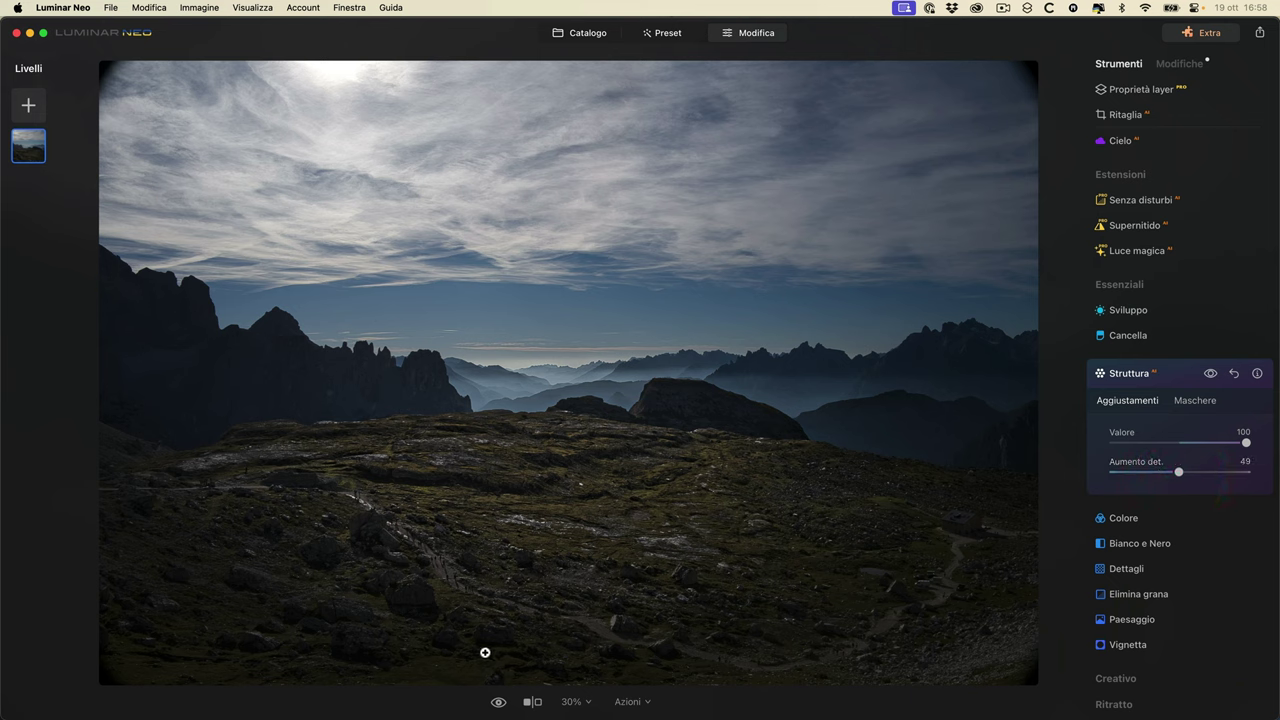
- Clear the radial gradient mask from Struttura with the mask actions
click(1195, 401)
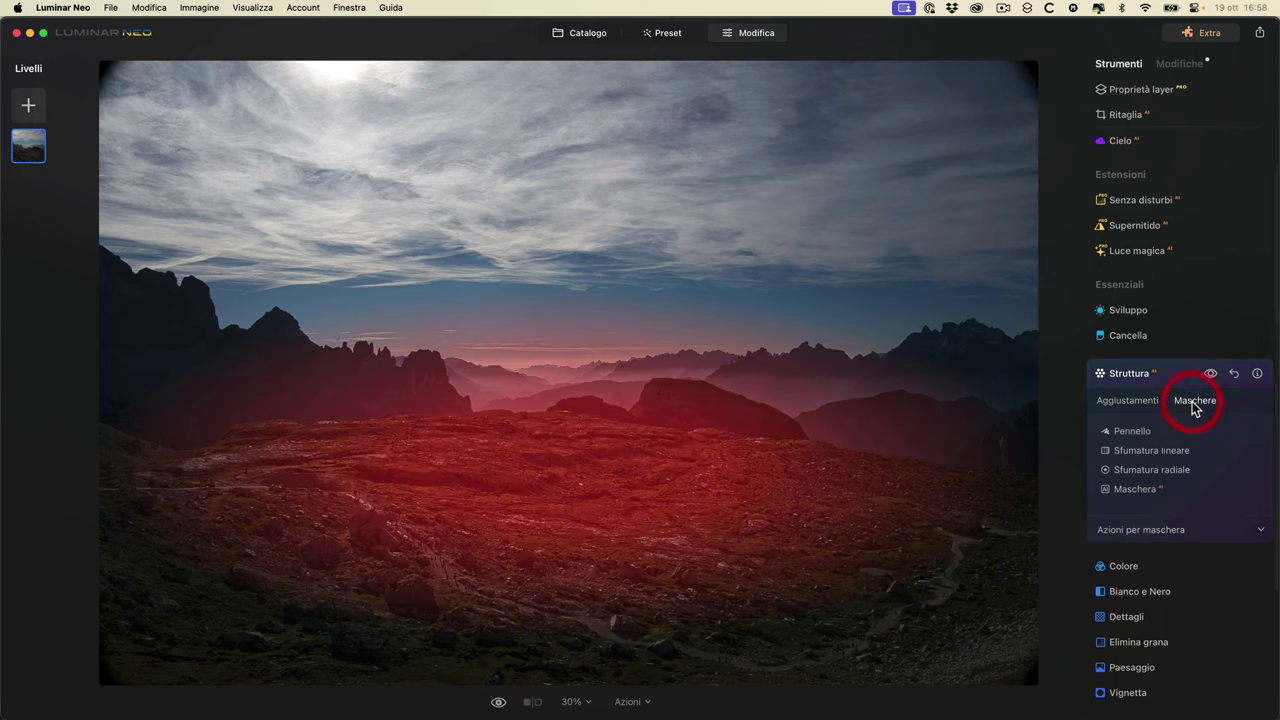
click(1260, 530)
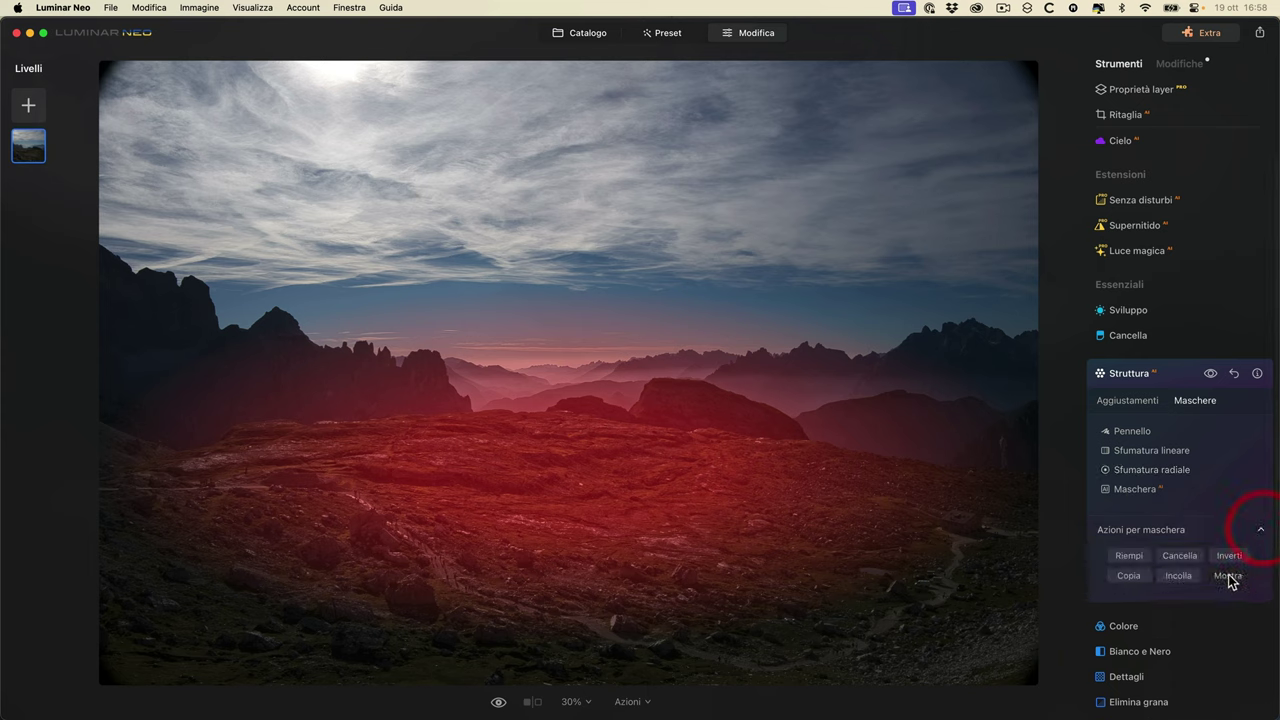
click(1190, 556)
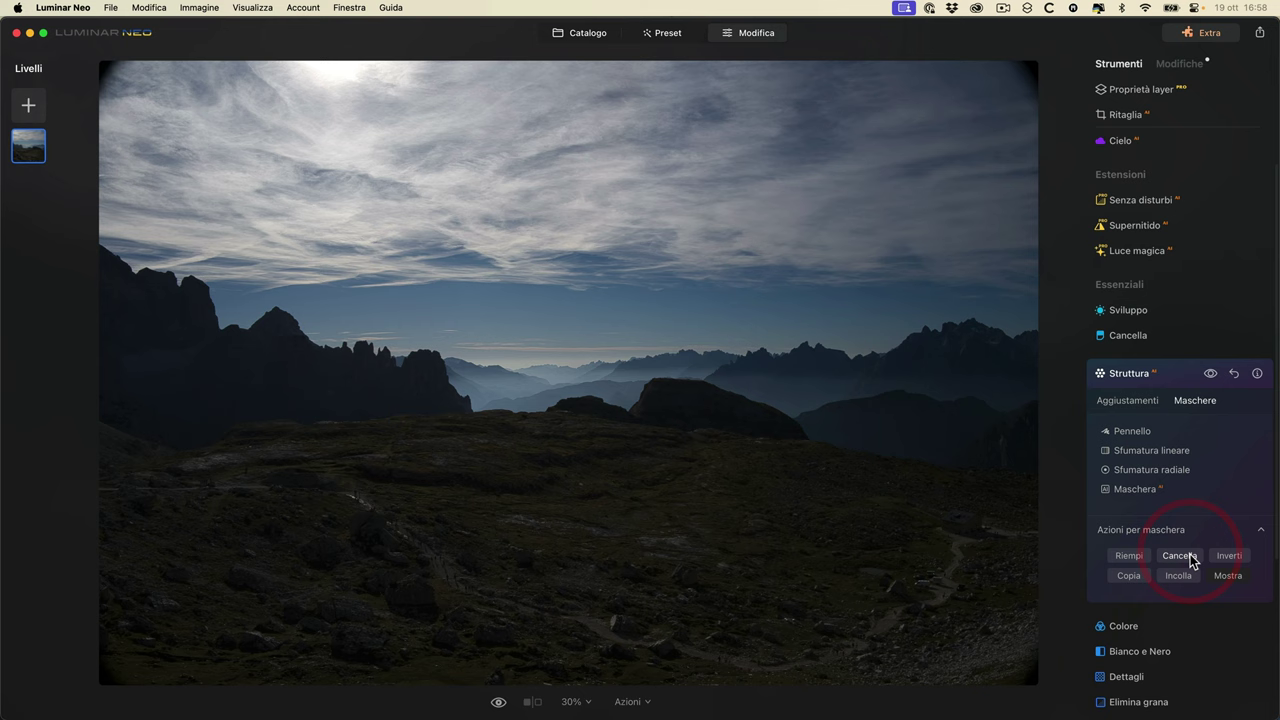
- Limit Struttura to the Cielo area with the AI mask, and compare the photo with and without the effect
click(1135, 489)
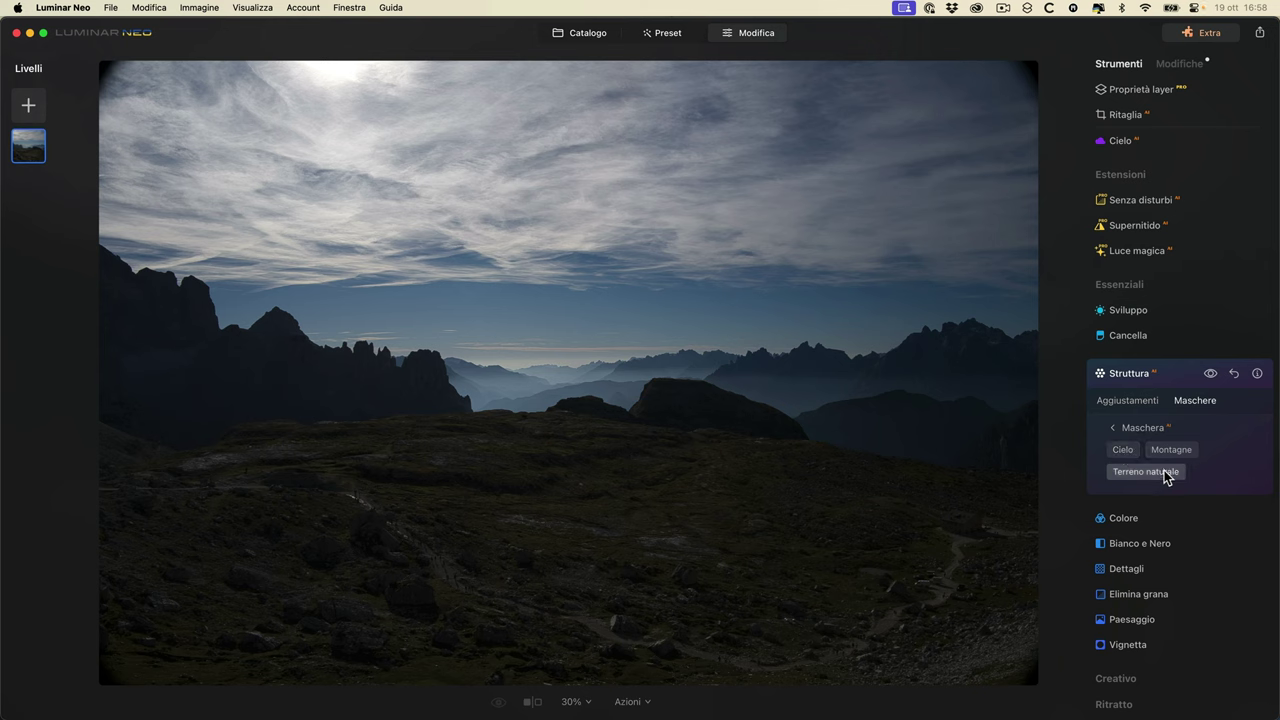
click(1124, 450)
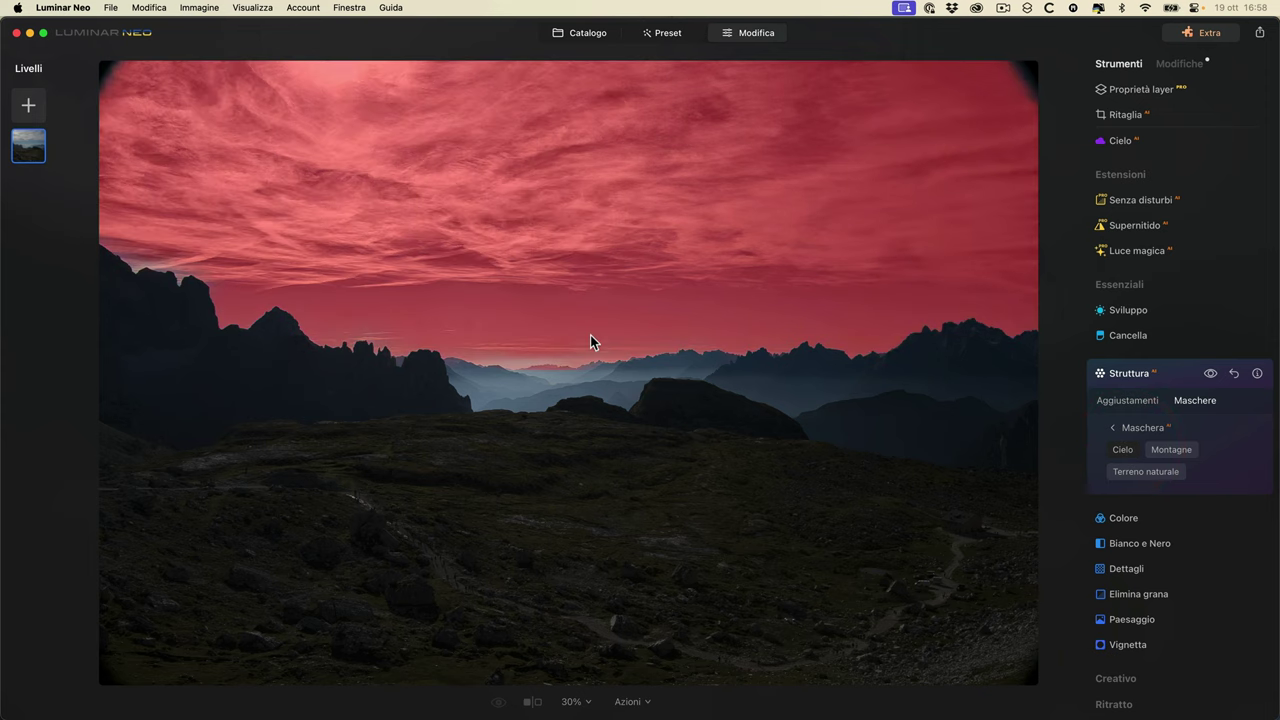
click(1112, 401)
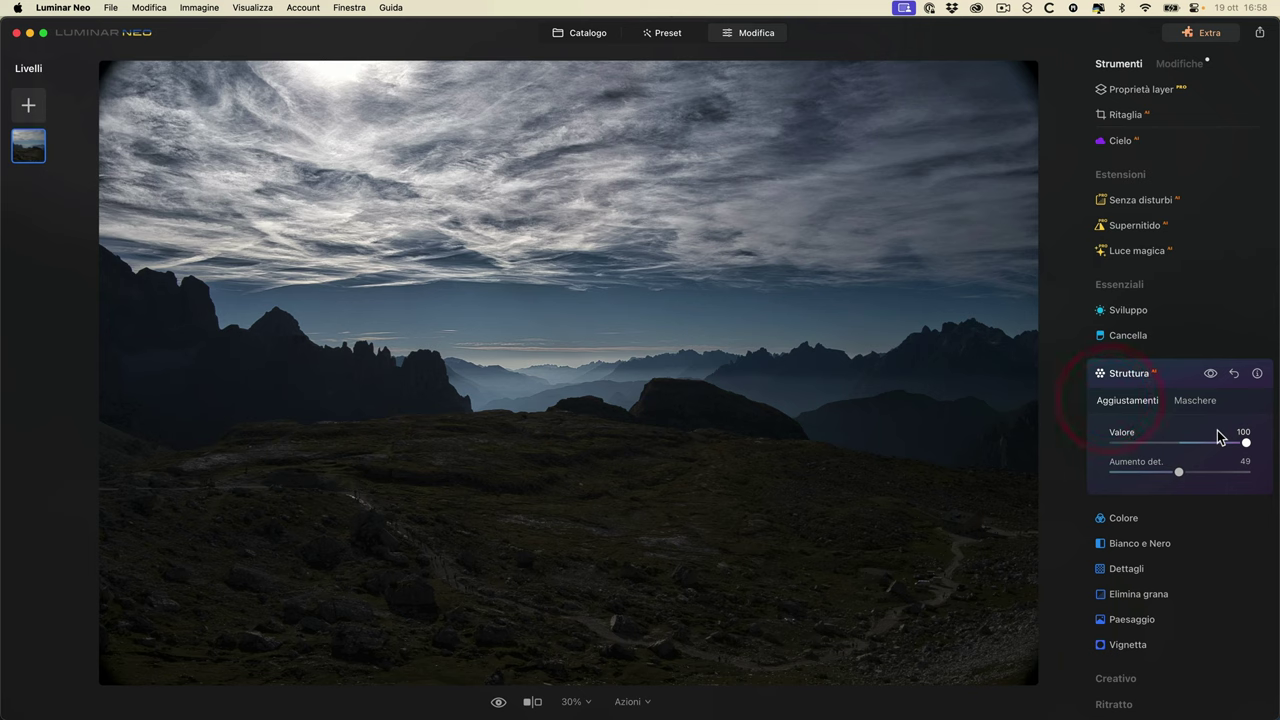
click(1211, 374)
click(1211, 374)
- Switch Struttura's AI mask from Cielo to Montagne, and compare the mountains with and without the effect
click(1195, 405)
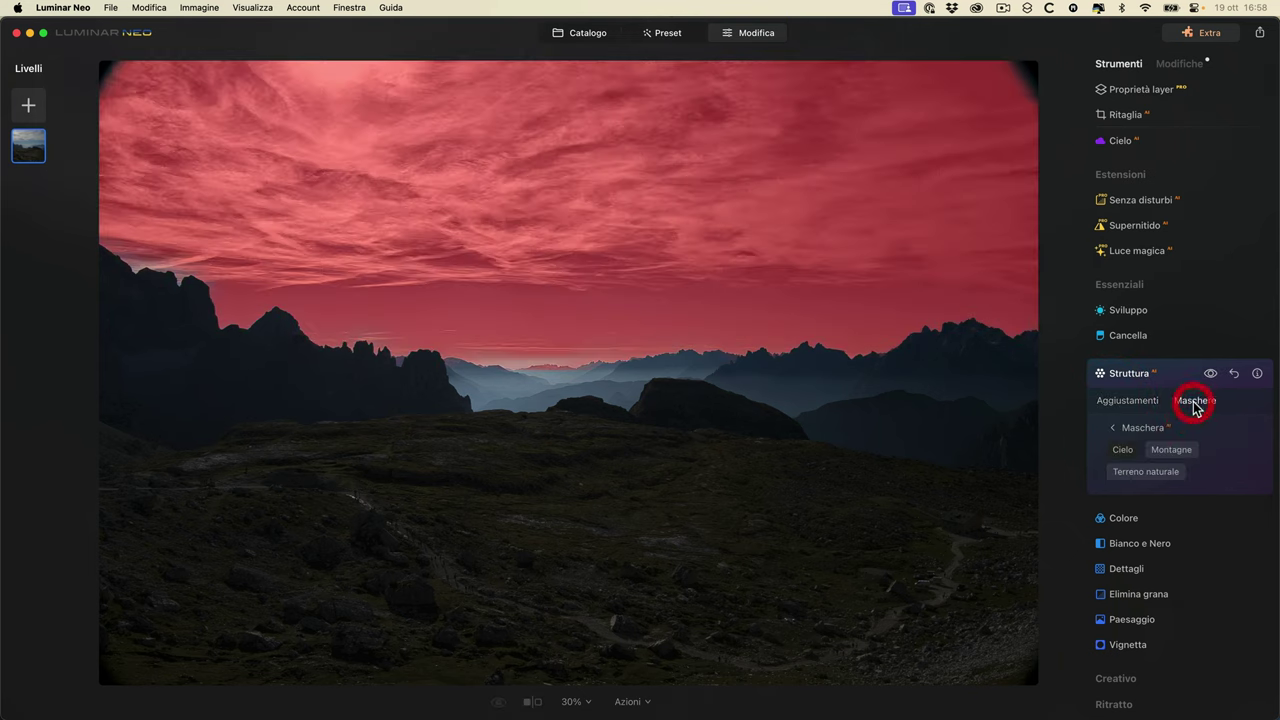
click(1160, 455)
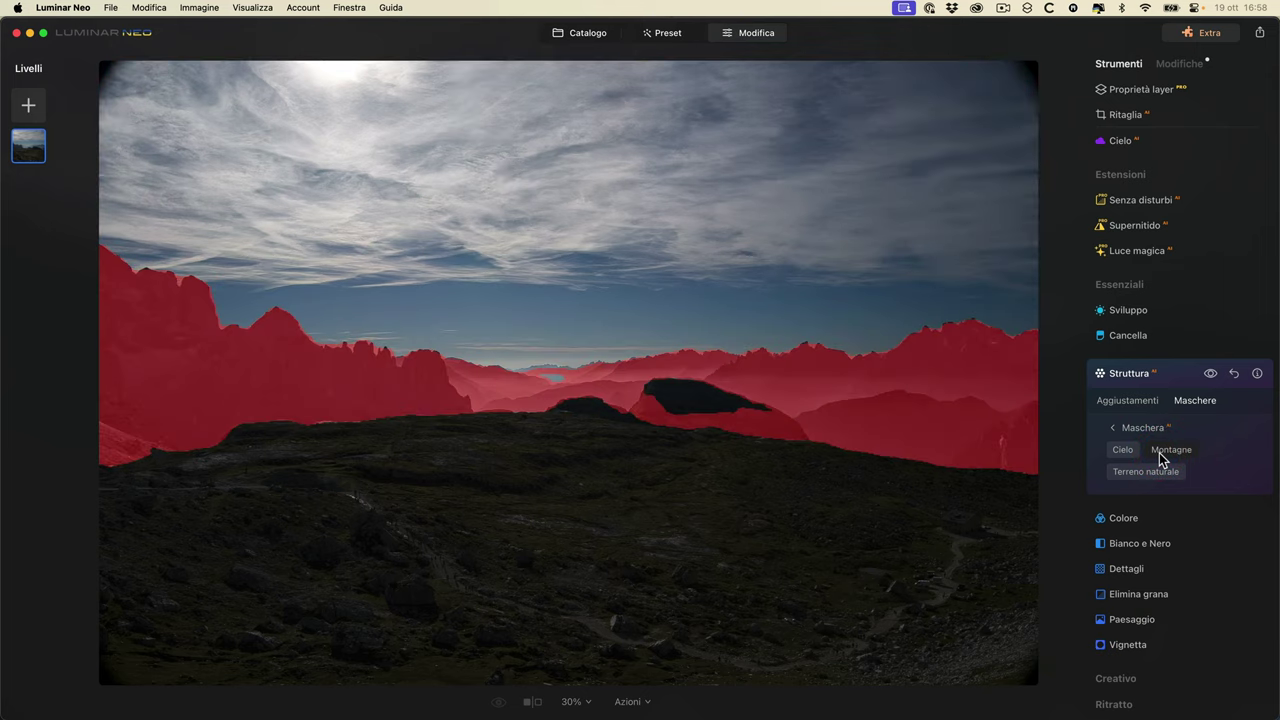
click(1127, 400)
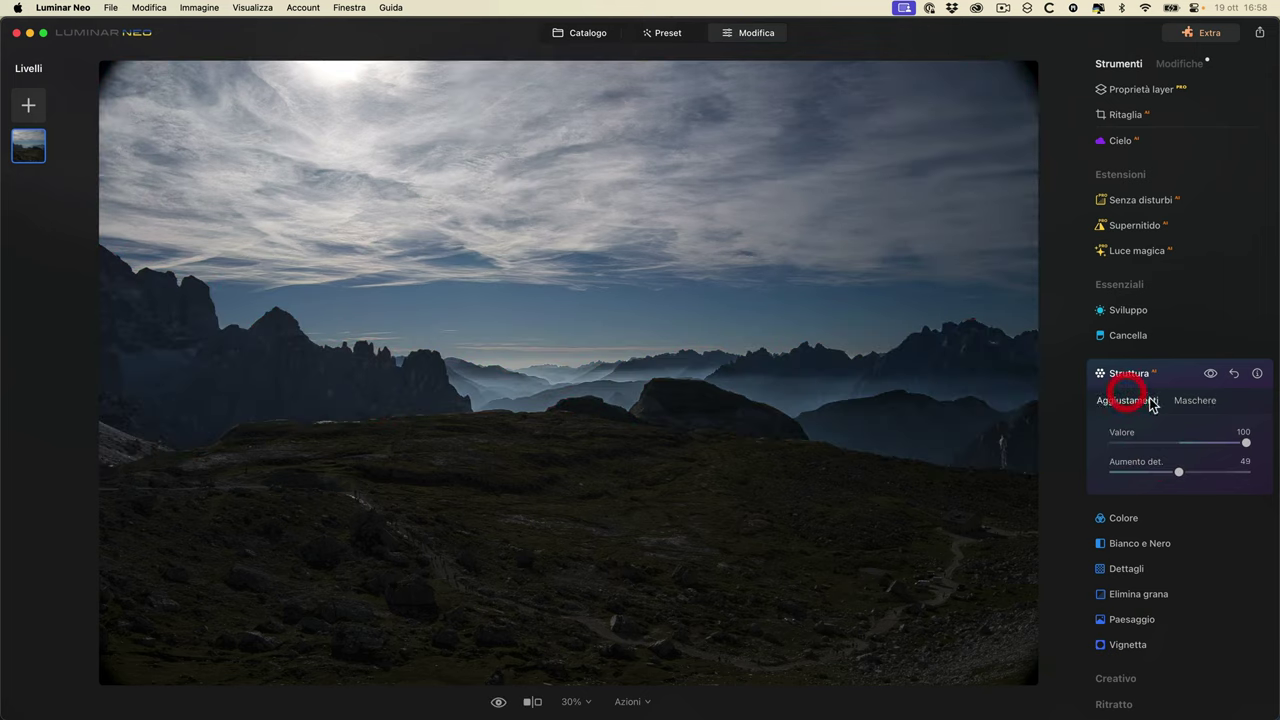
click(1210, 373)
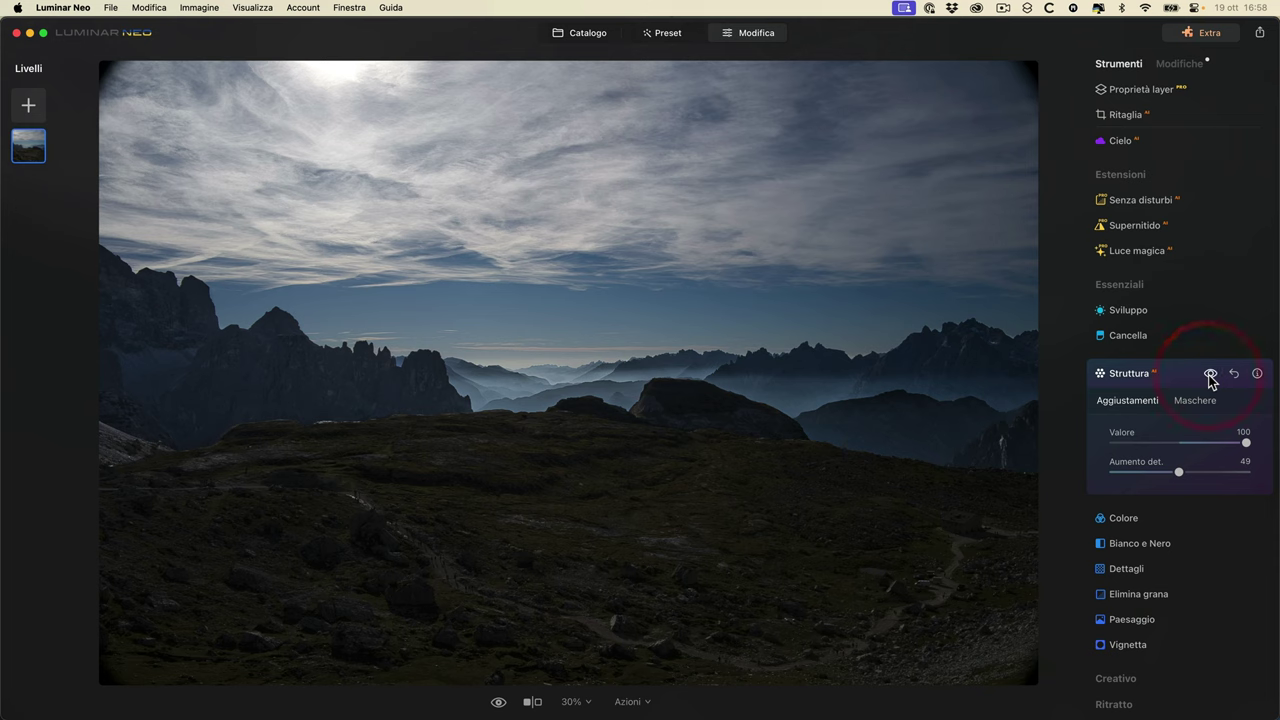
click(1210, 375)
- Combine Terreno naturale and Montagne in Struttura's AI mask, and compare the photo with and without the effect
click(1195, 401)
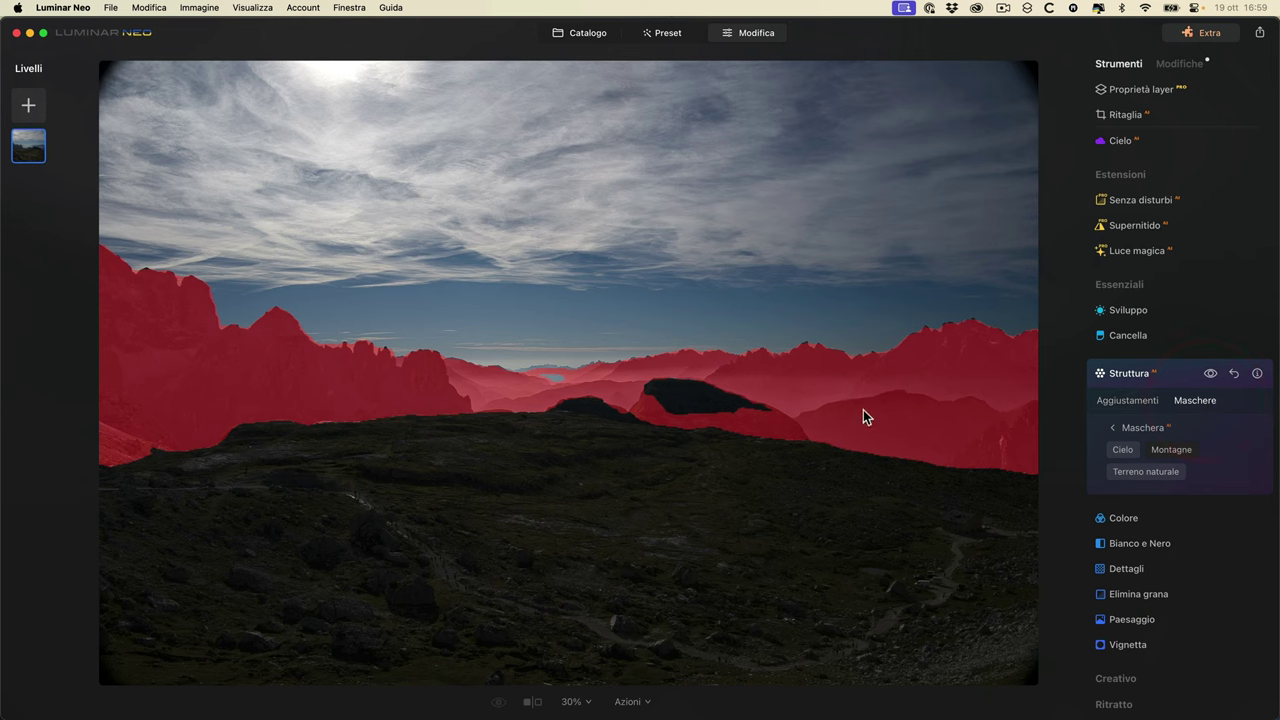
click(1160, 452)
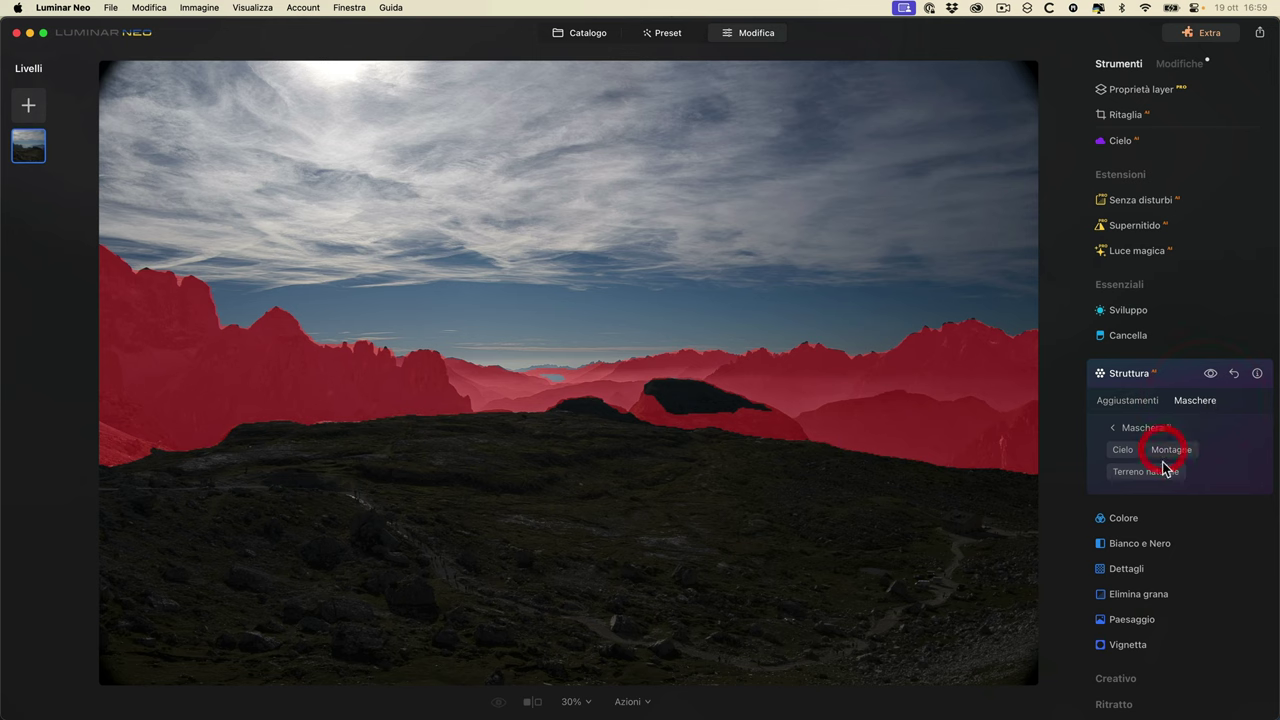
click(1162, 472)
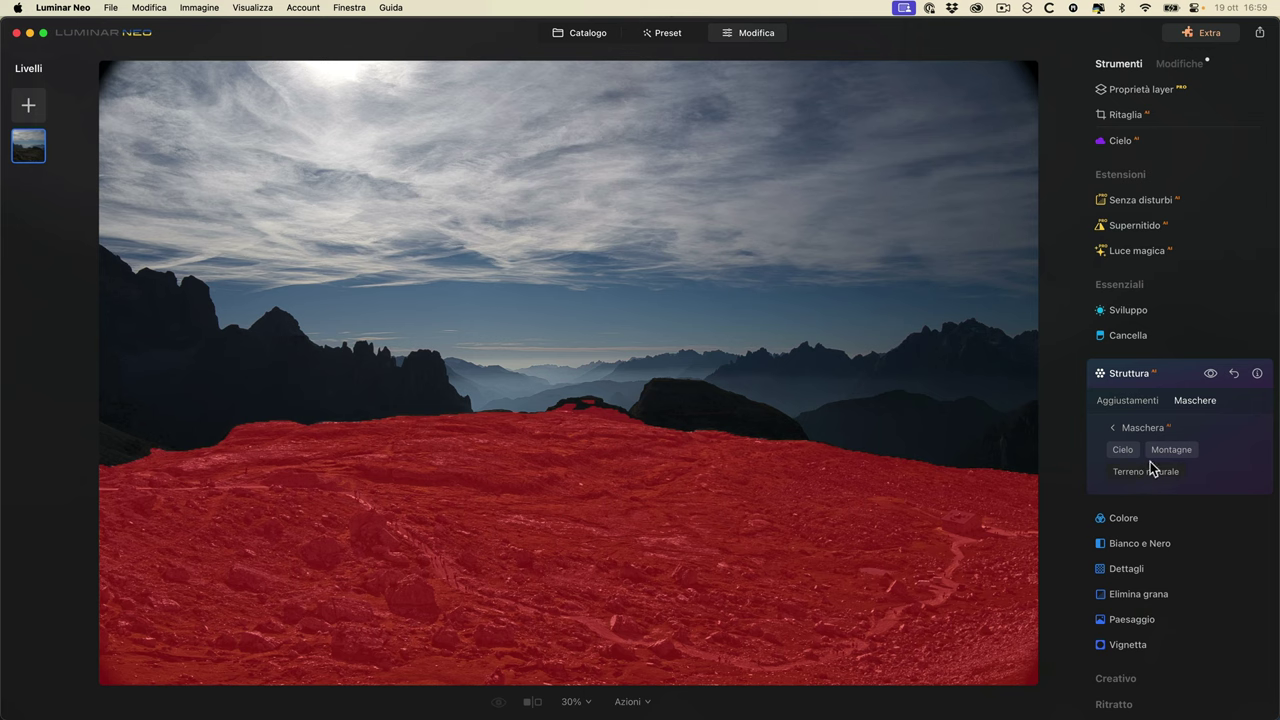
click(1160, 450)
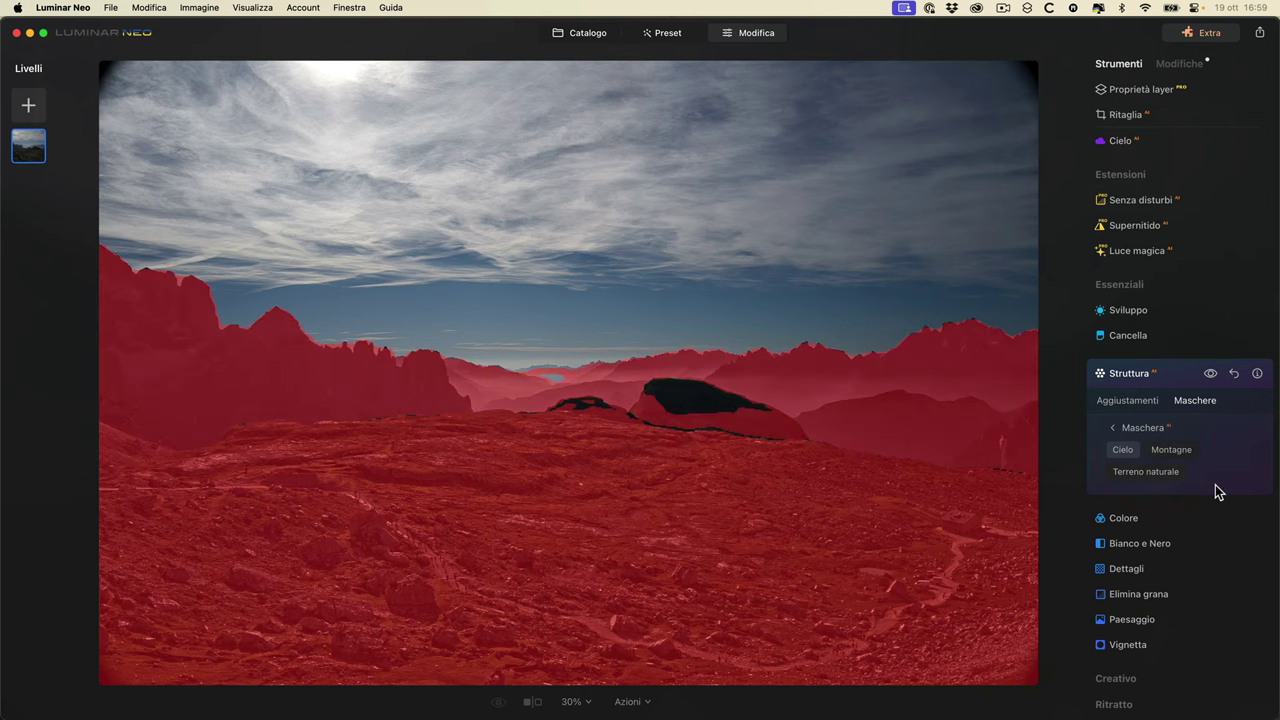
click(1127, 400)
click(1210, 373)
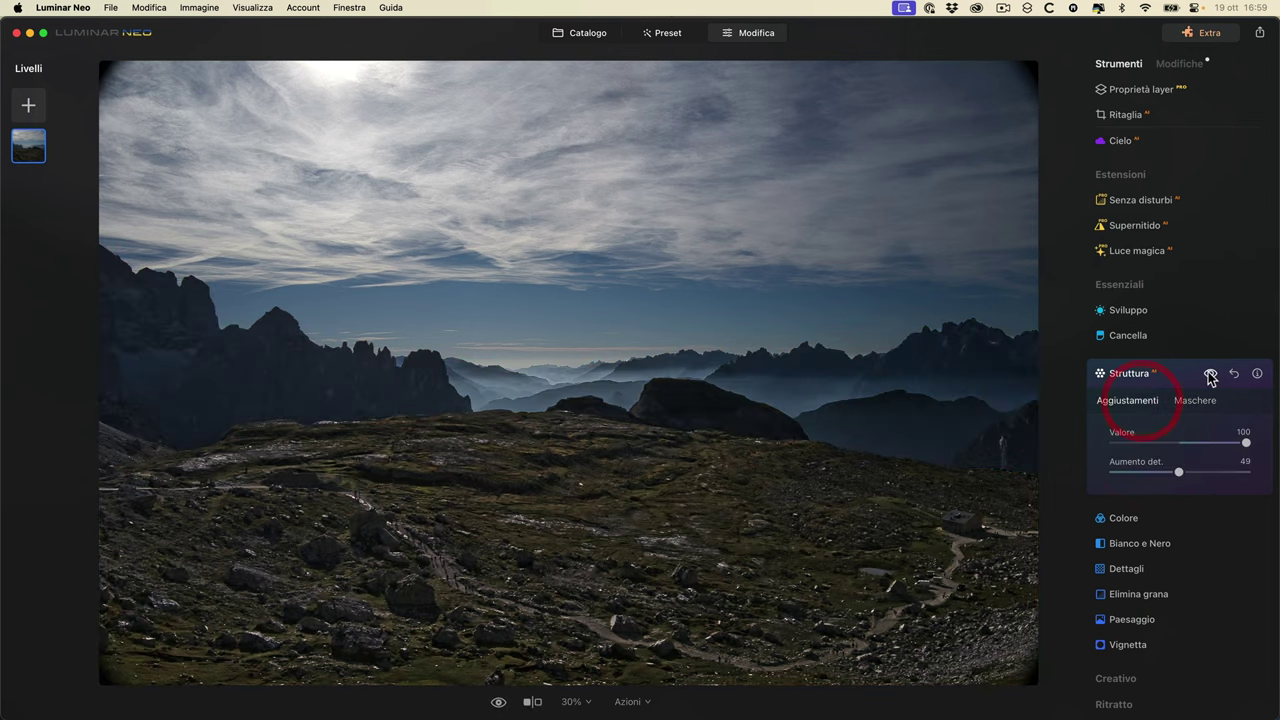
click(1210, 374)
click(1210, 374)
click(1210, 374)
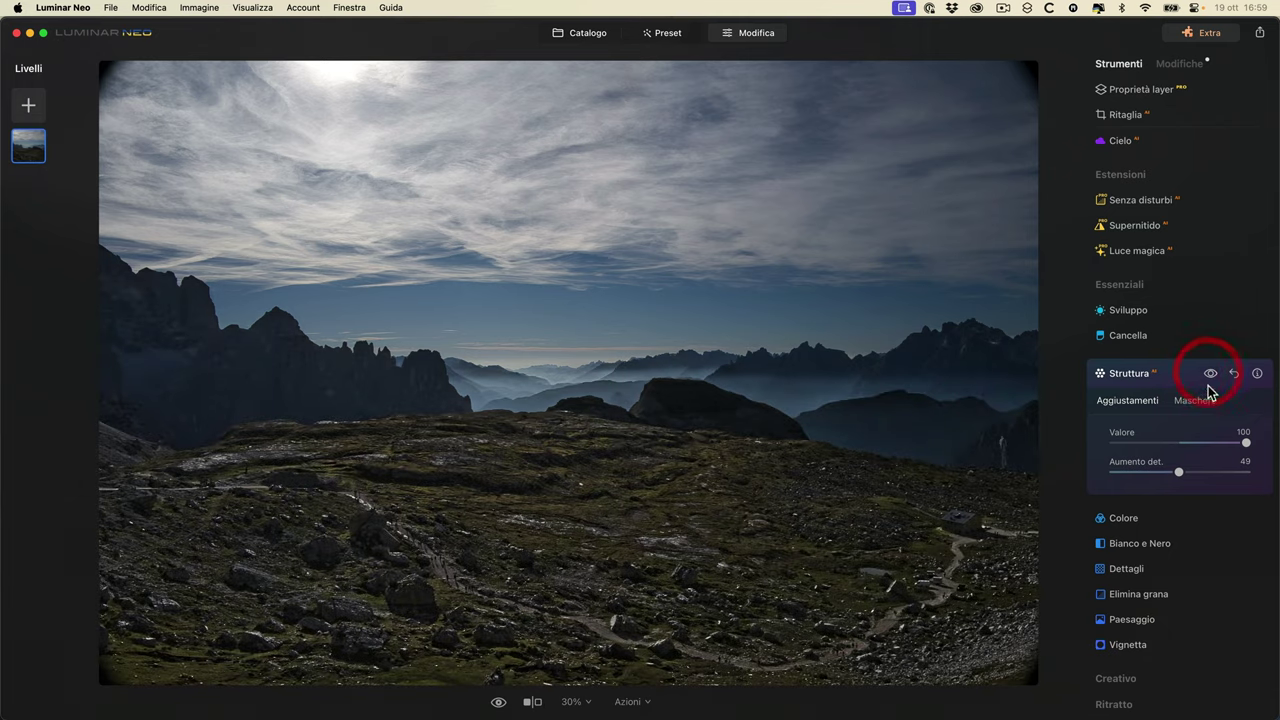
- Remove Terreno naturale from the AI mask and paint the unmasked central rock and ridge edge with a size 93 Pennello
click(1203, 401)
click(1158, 473)
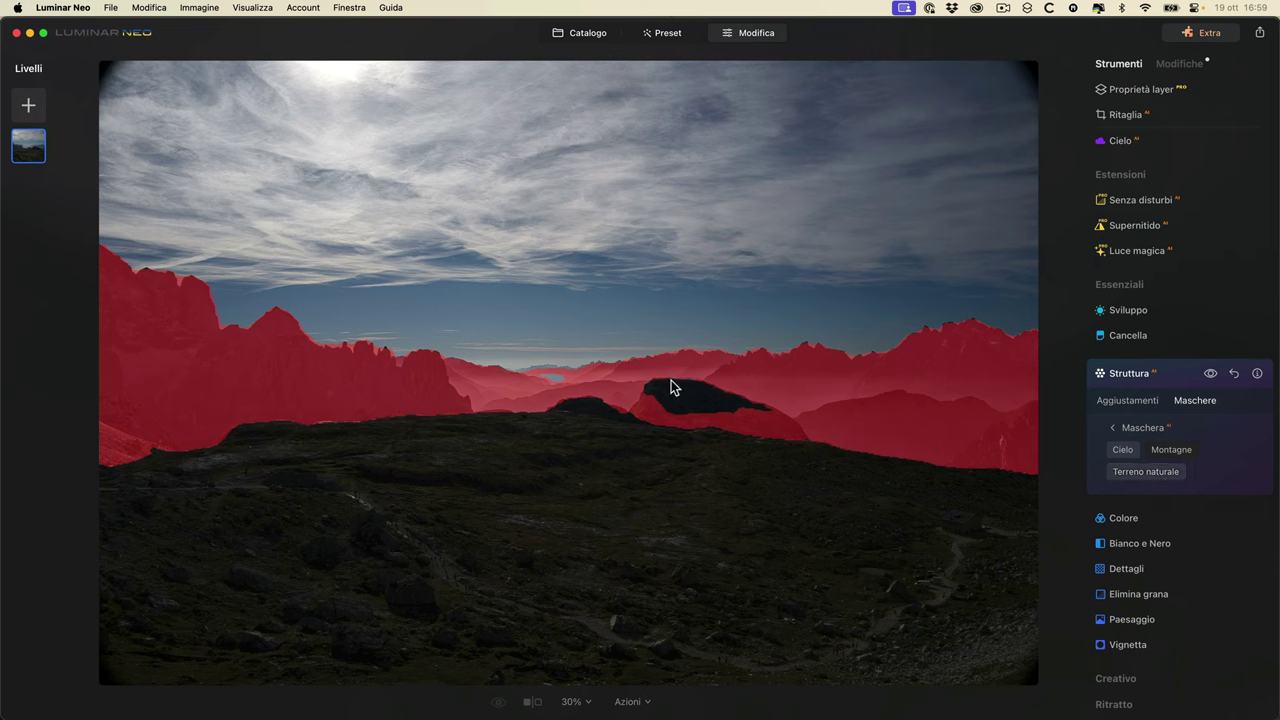
click(1116, 430)
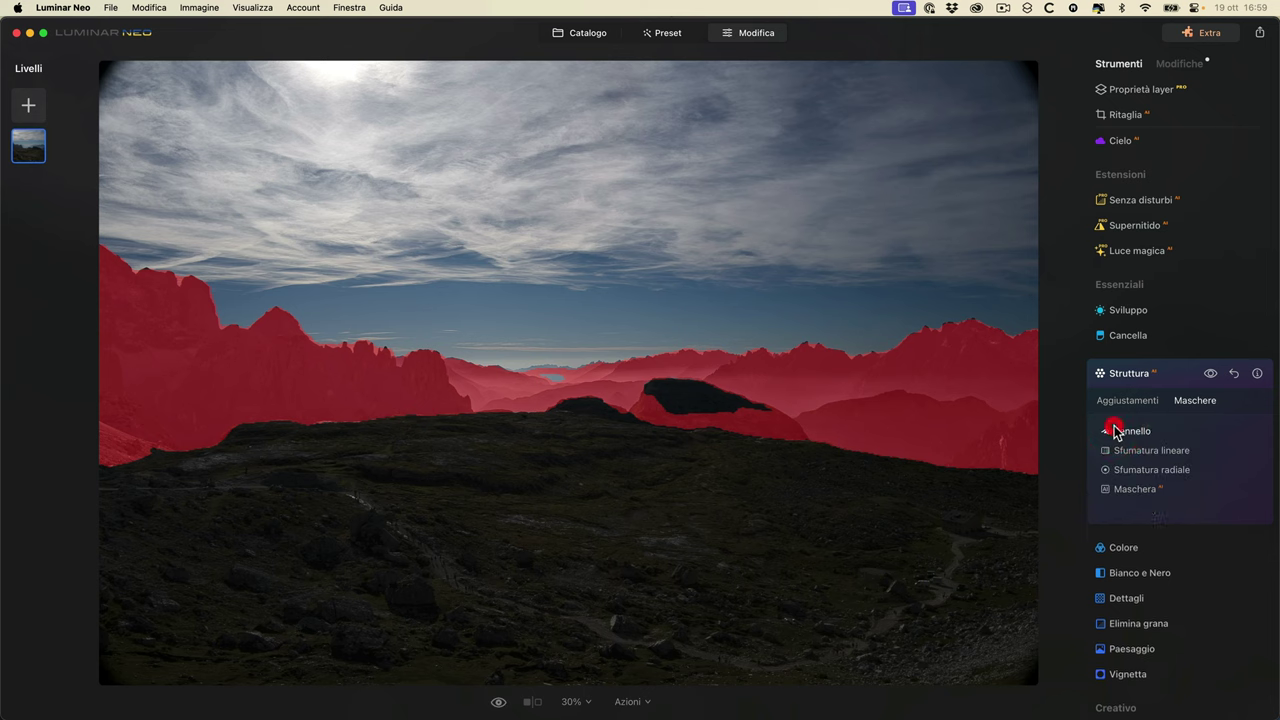
click(1120, 437)
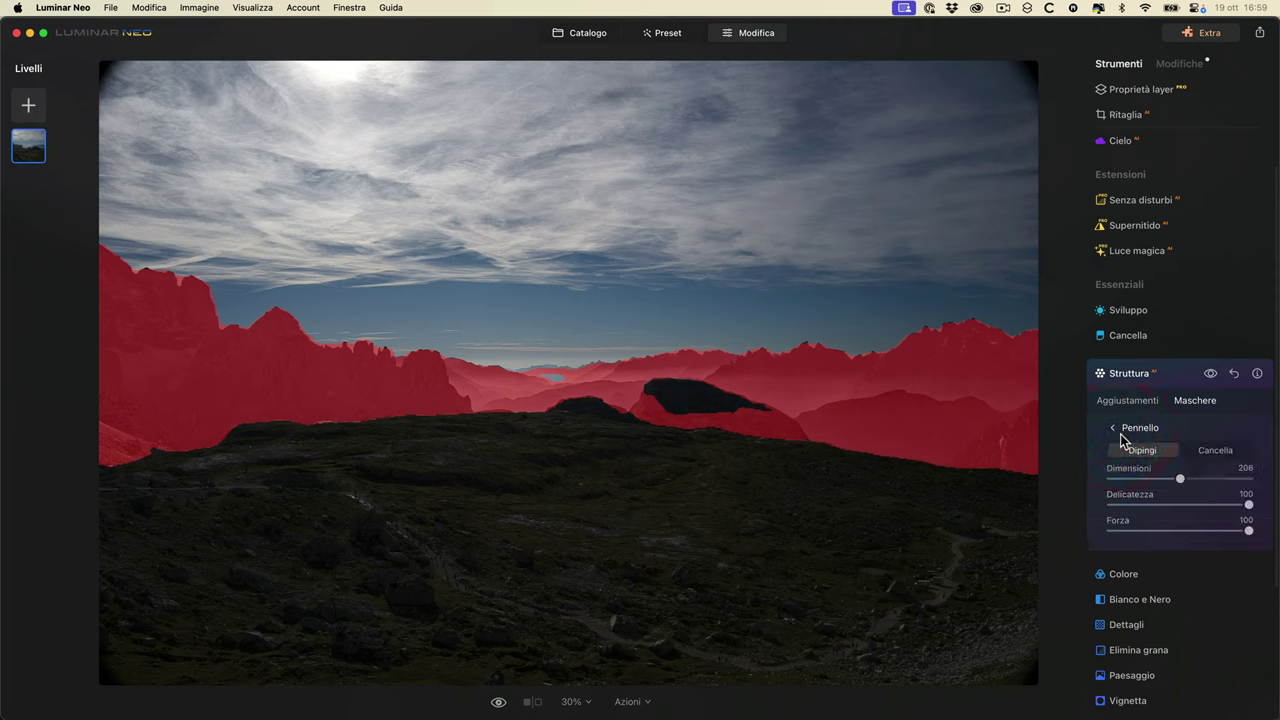
drag(1183, 480, 1140, 479)
mouse_move(787, 407)
mouse_down()
mouse_move(500, 378)
mouse_move(617, 375)
mouse_move(351, 386)
mouse_move(362, 376)
mouse_move(346, 375)
mouse_move(322, 394)
mouse_move(125, 426)
mouse_move(272, 401)
mouse_move(615, 395)
mouse_move(955, 422)
mouse_move(1030, 414)
mouse_move(1048, 378)
mouse_move(1039, 359)
mouse_move(991, 347)
mouse_move(389, 386)
mouse_move(651, 397)
mouse_move(168, 371)
mouse_up()
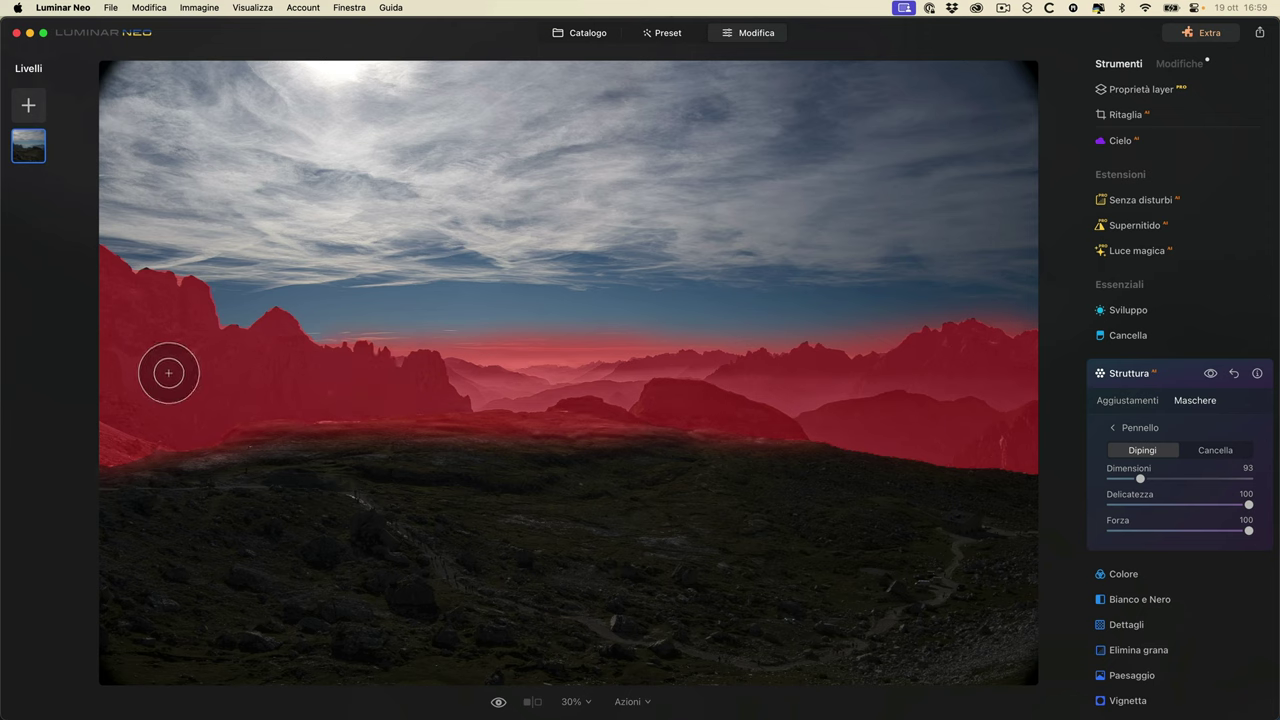
- Compare the photo with and without Struttura on the brushed mountain mask
click(1120, 400)
click(1210, 374)
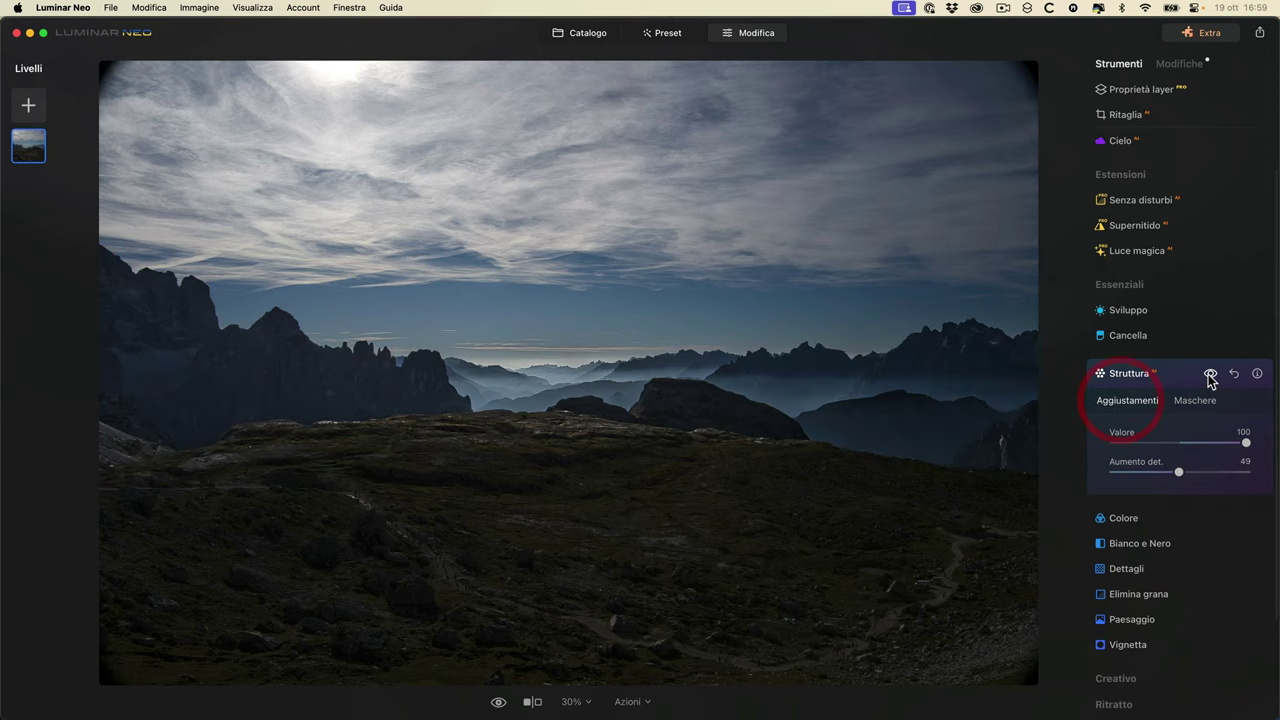
click(1210, 374)
click(1210, 374)
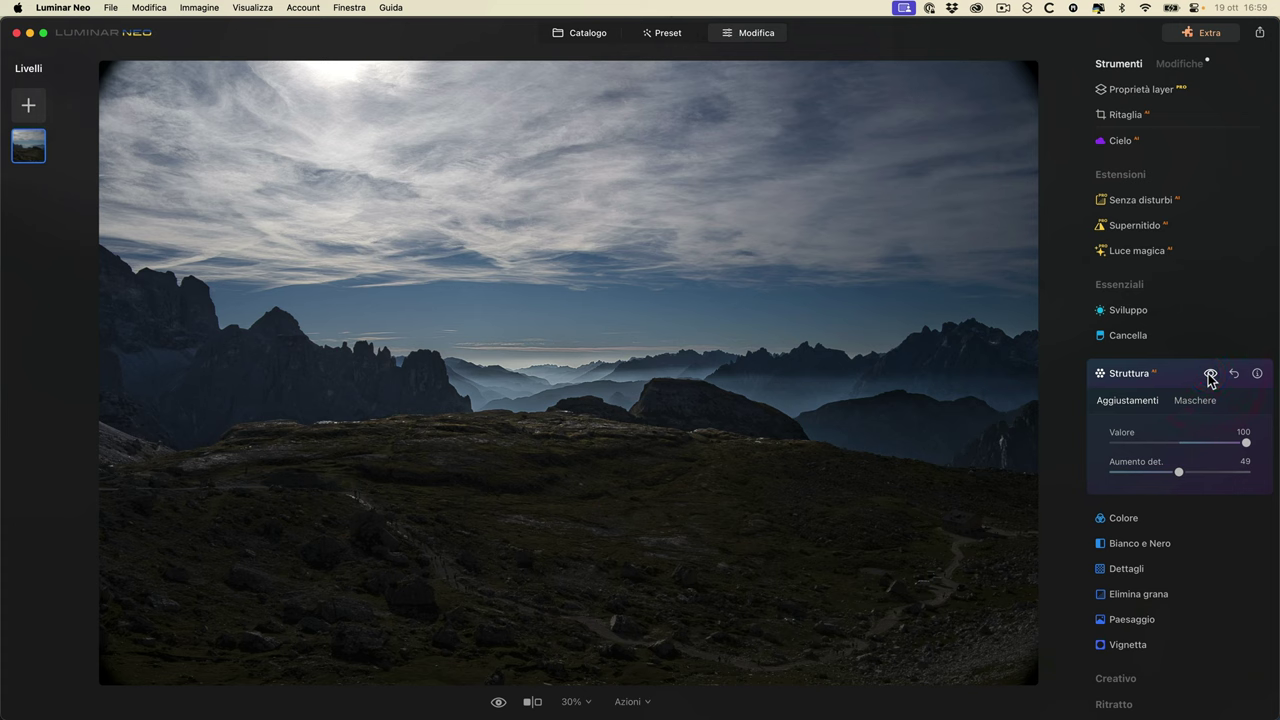
- Clear the combined AI and brush mask from Struttura with the mask actions
click(1196, 401)
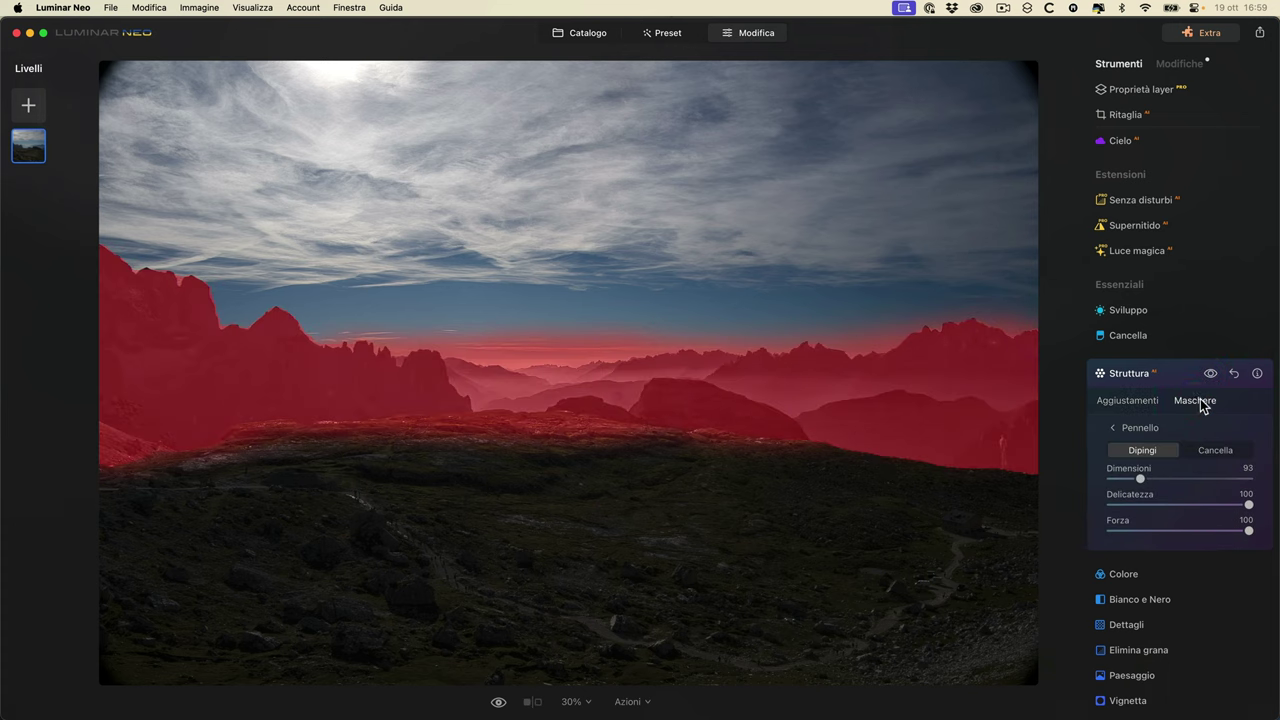
click(1115, 428)
click(1261, 532)
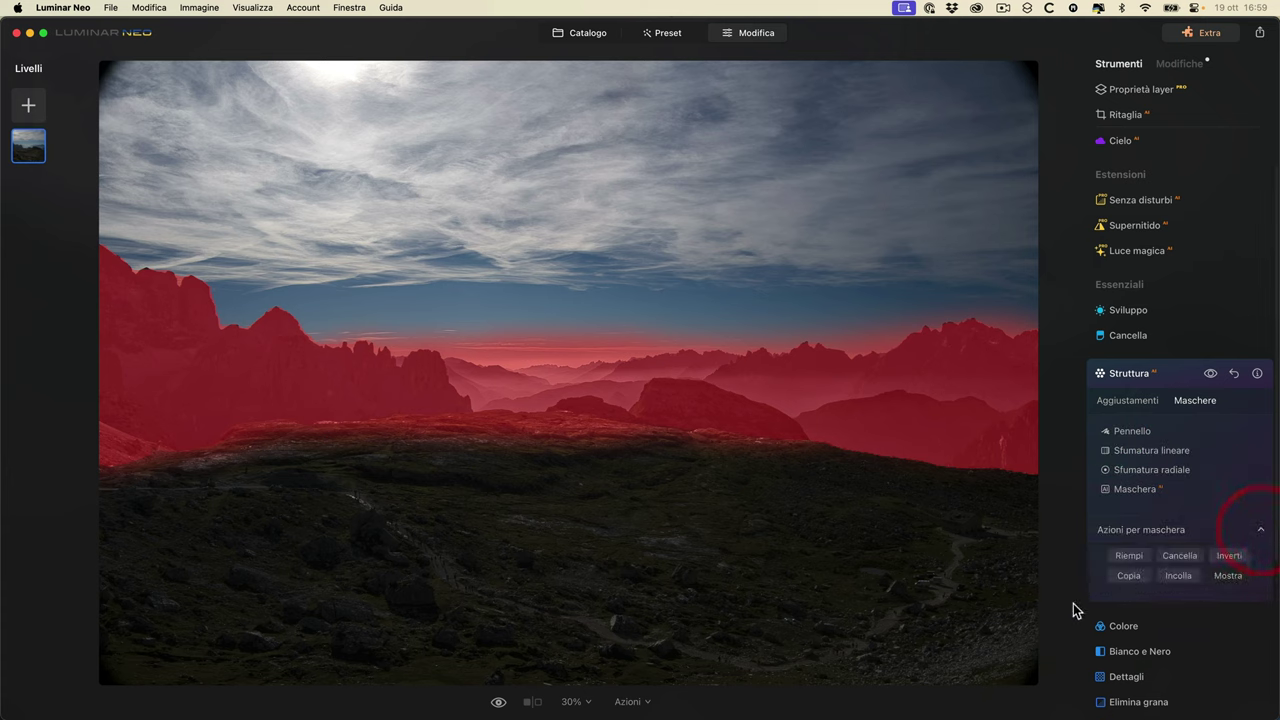
click(1171, 558)
click(1128, 576)
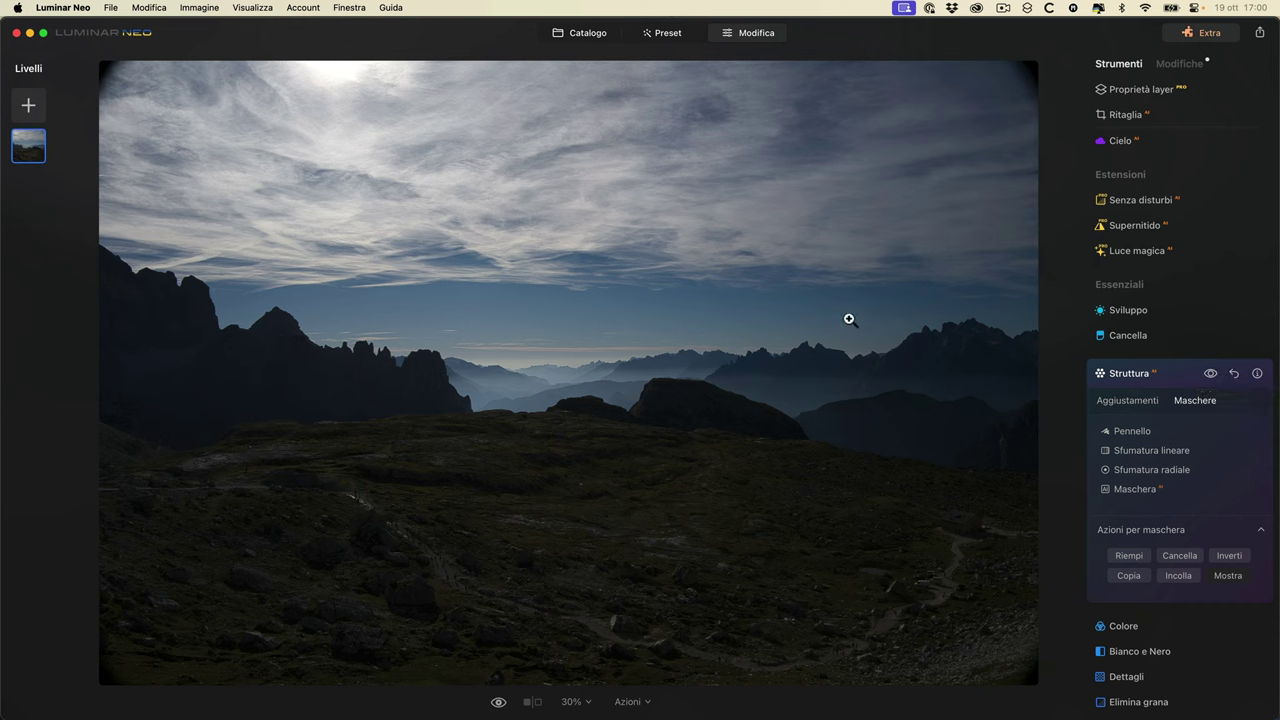
- Show the mask options of Proprietà layer and look through the installed Luminar Neo extensions
click(1141, 92)
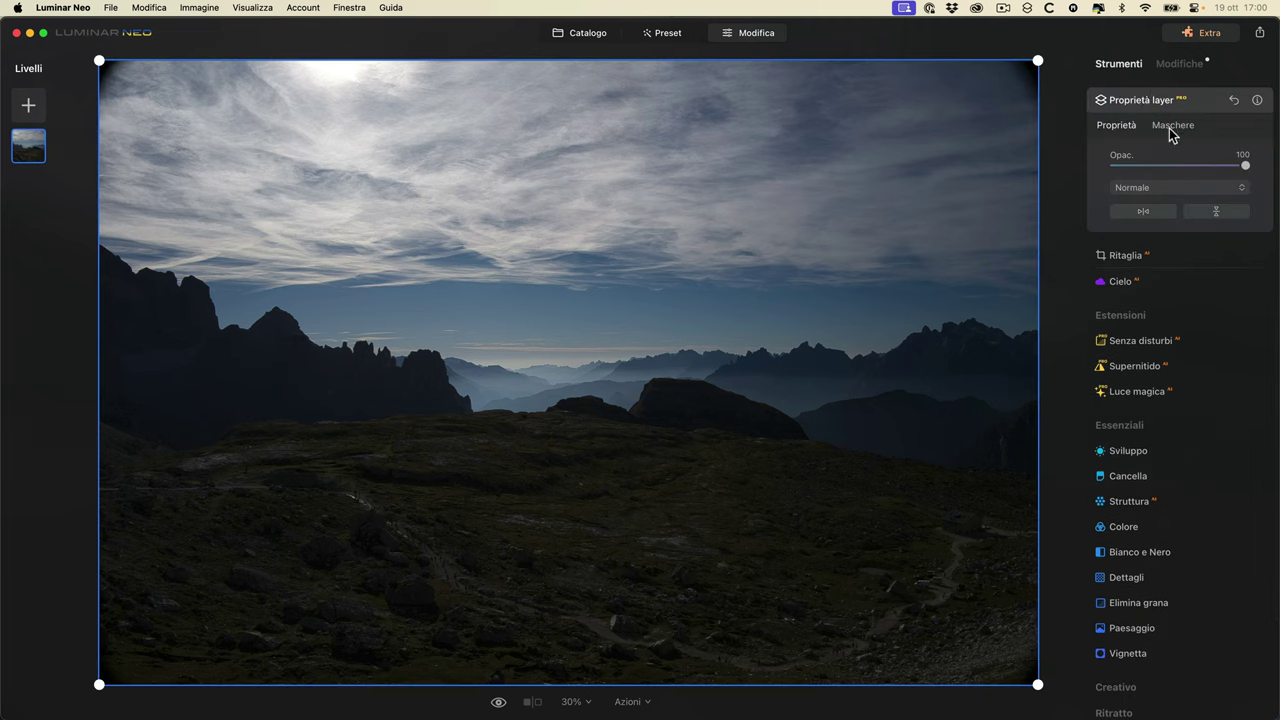
click(1171, 127)
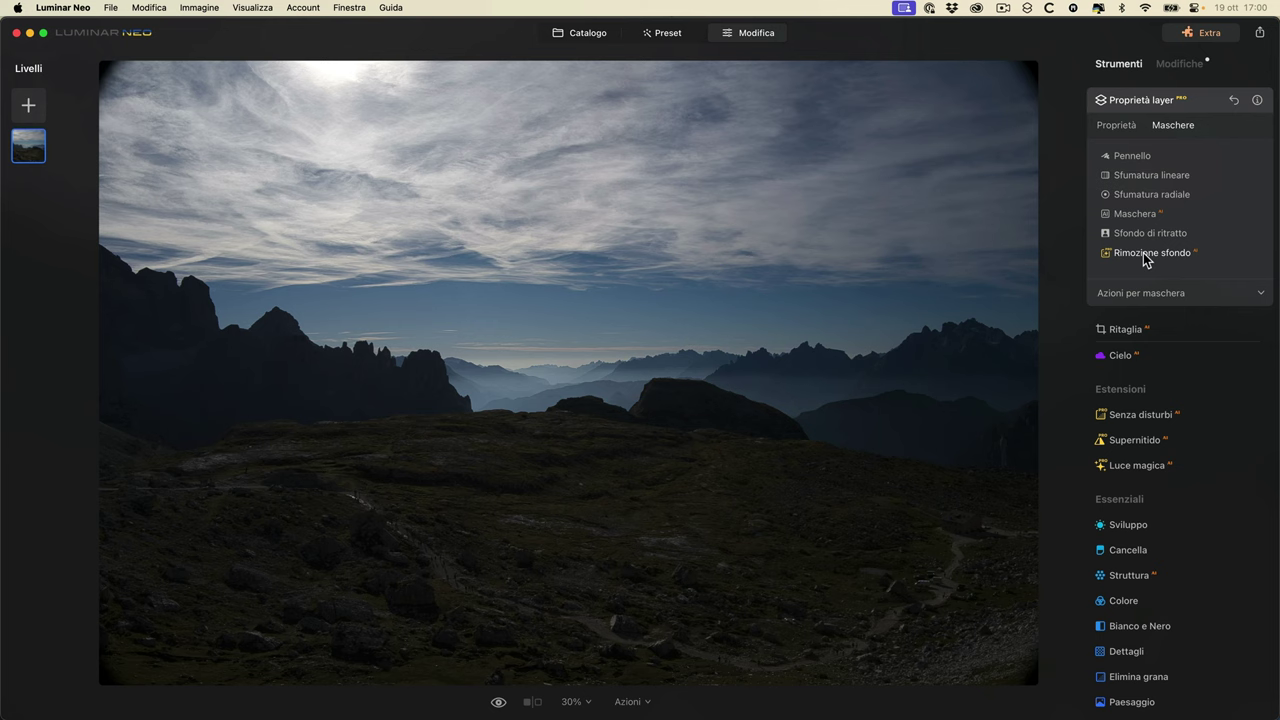
click(1209, 38)
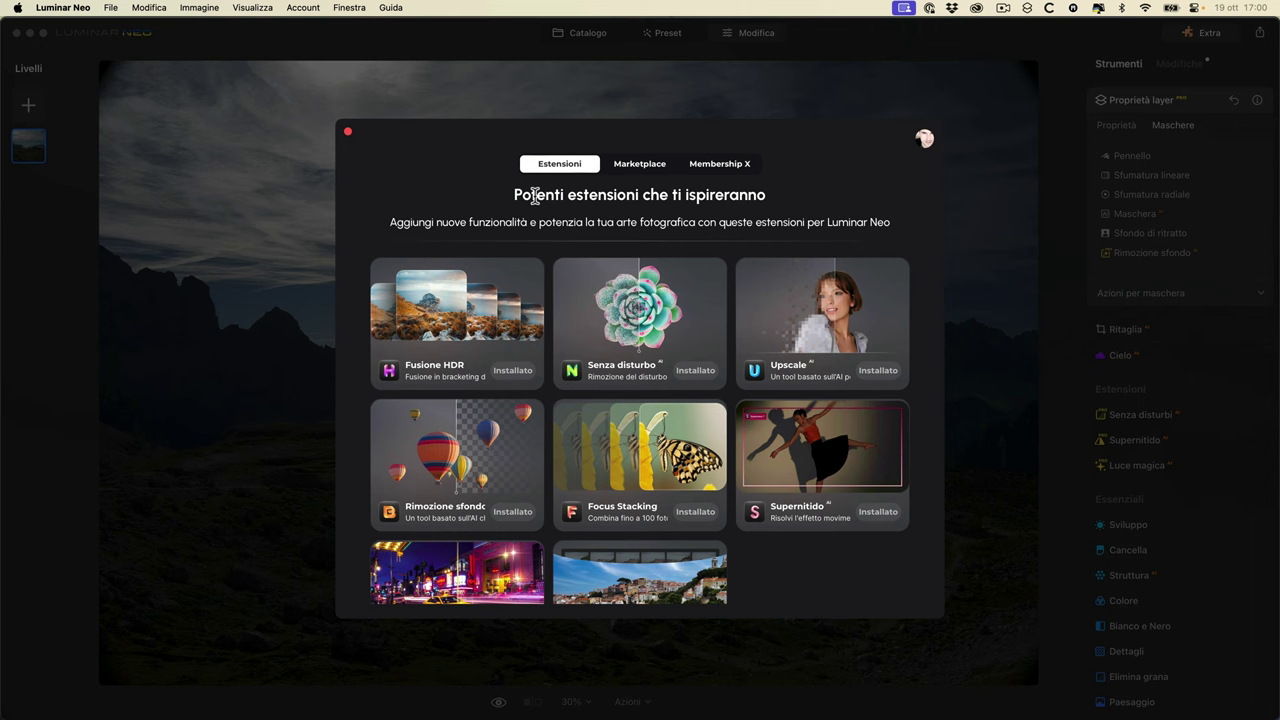
scroll(504, 403, down, 2)
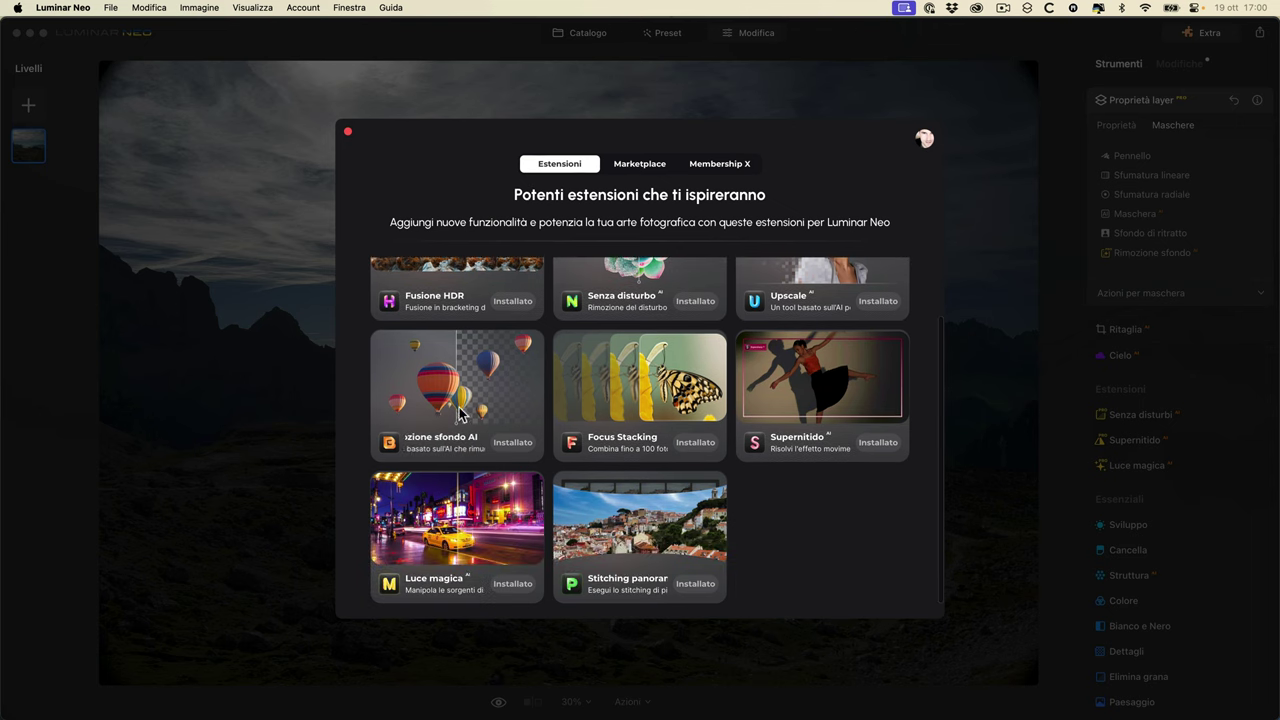
click(348, 131)
- Remove the layer's background with Rimozione sfondo, keeping only the Montagne area
click(1158, 253)
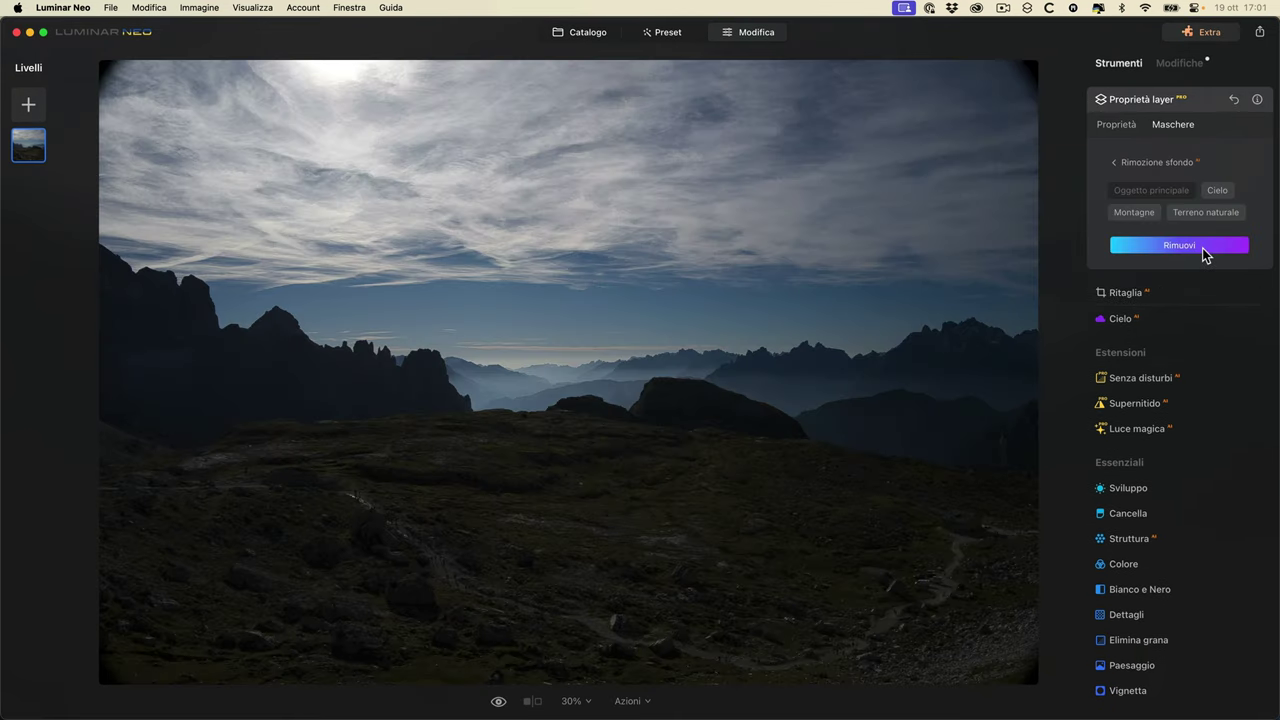
click(1142, 213)
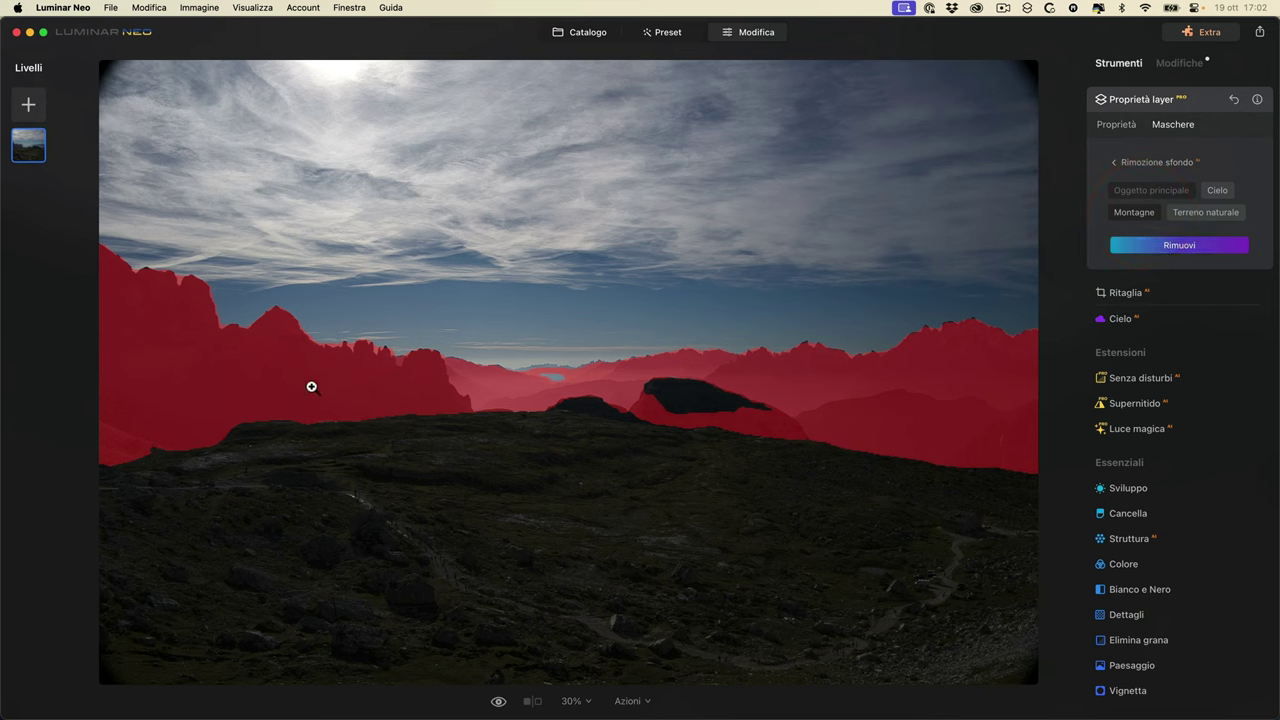
click(1158, 249)
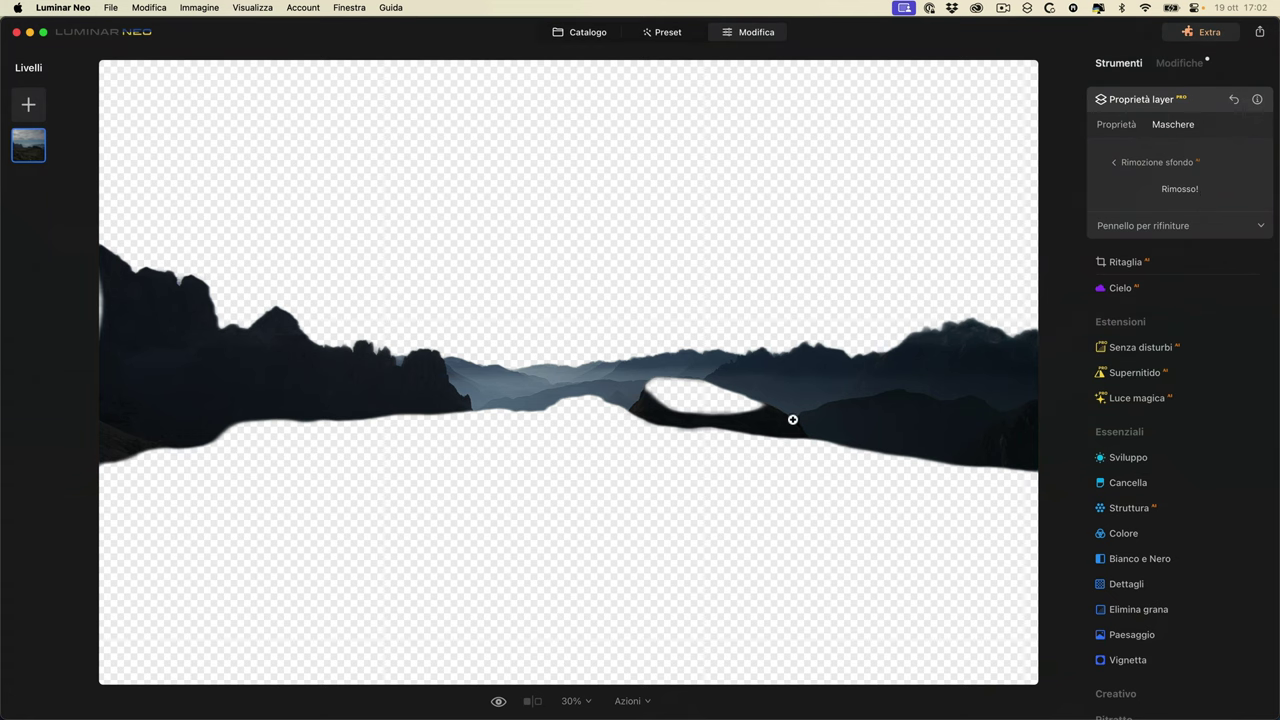
- Refine the cutout with a size 150 brush, painting Transizione above the right-hand peaks and Oggetto over the central horizon
click(1261, 226)
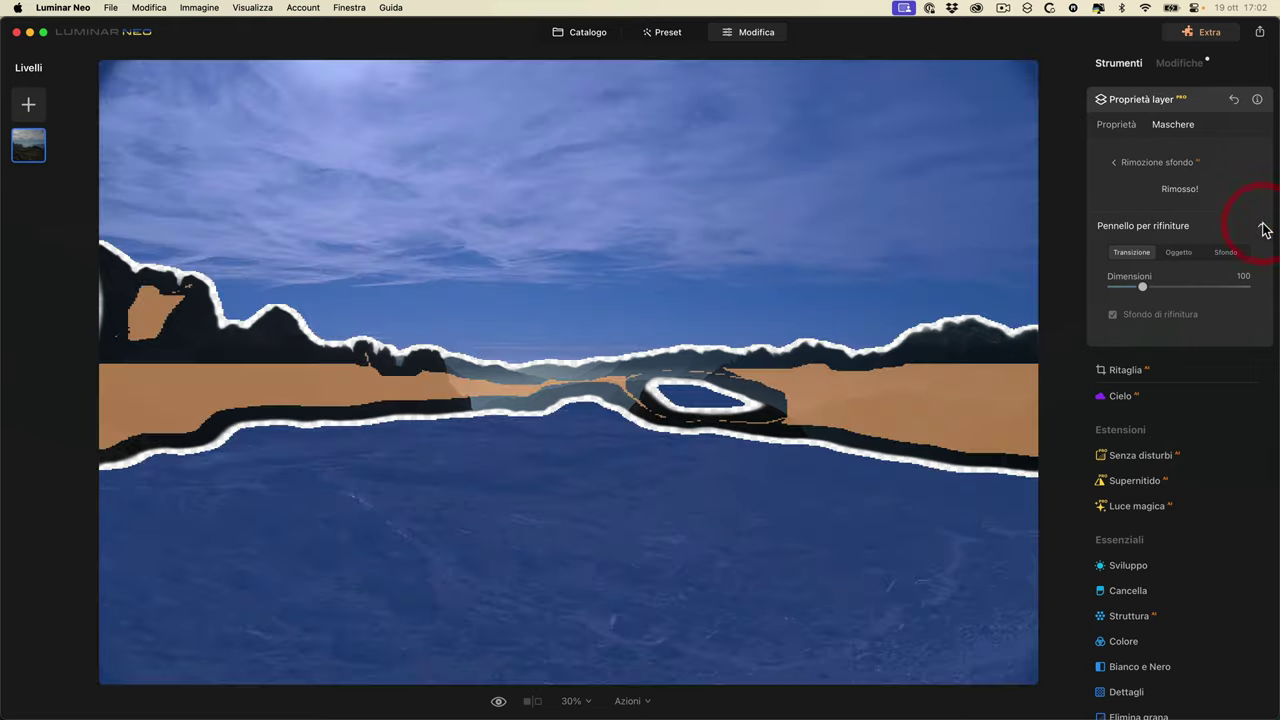
mouse_move(1142, 287)
mouse_down()
mouse_move(1185, 286)
mouse_move(1158, 286)
mouse_up()
mouse_move(994, 286)
mouse_down()
mouse_move(805, 310)
mouse_move(894, 286)
mouse_up()
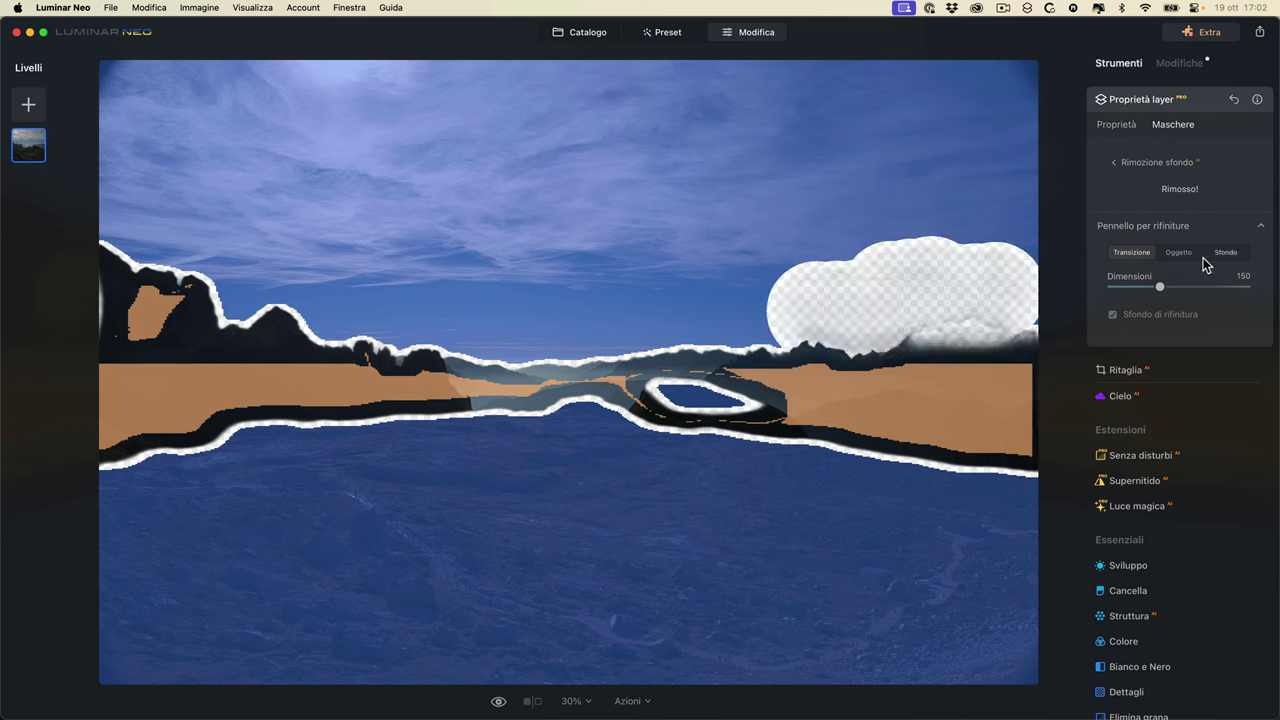
click(1178, 252)
drag(605, 328, 716, 308)
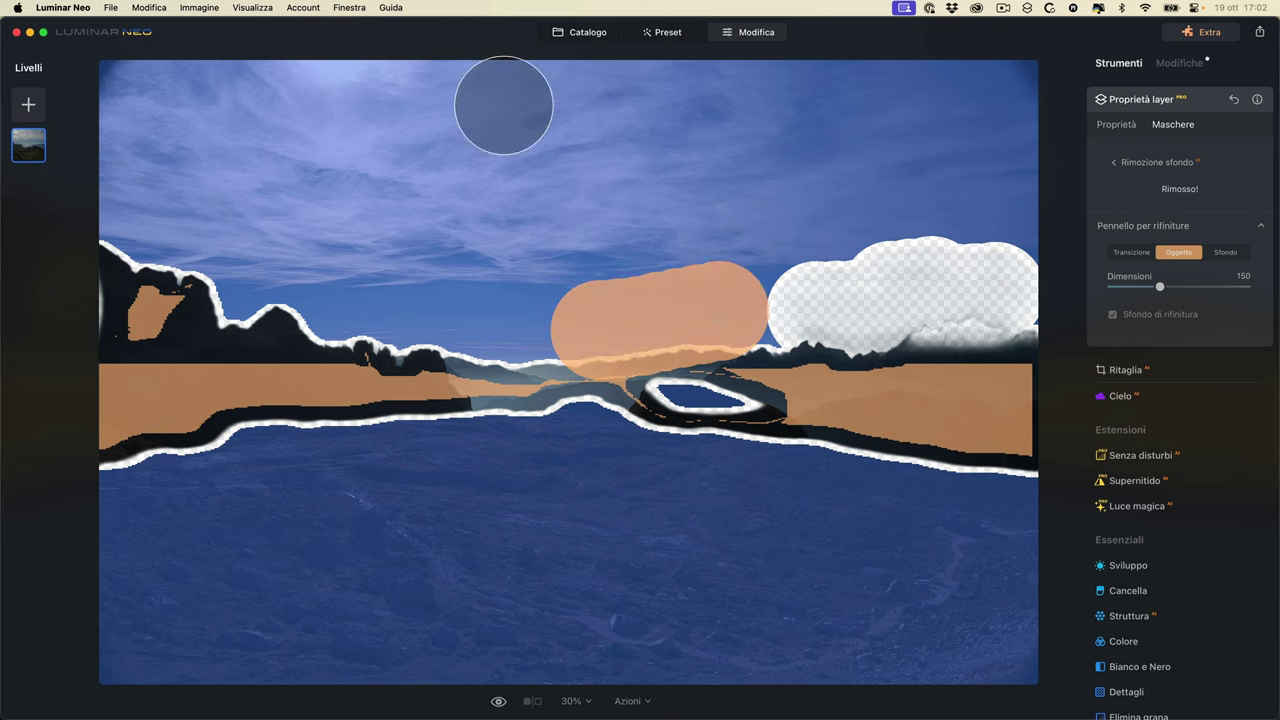
- Paint with the Sfondo refinement brush over the horizon between the left-hand peaks and the centre, then reset Proprietà layer
click(1225, 252)
drag(394, 330, 556, 348)
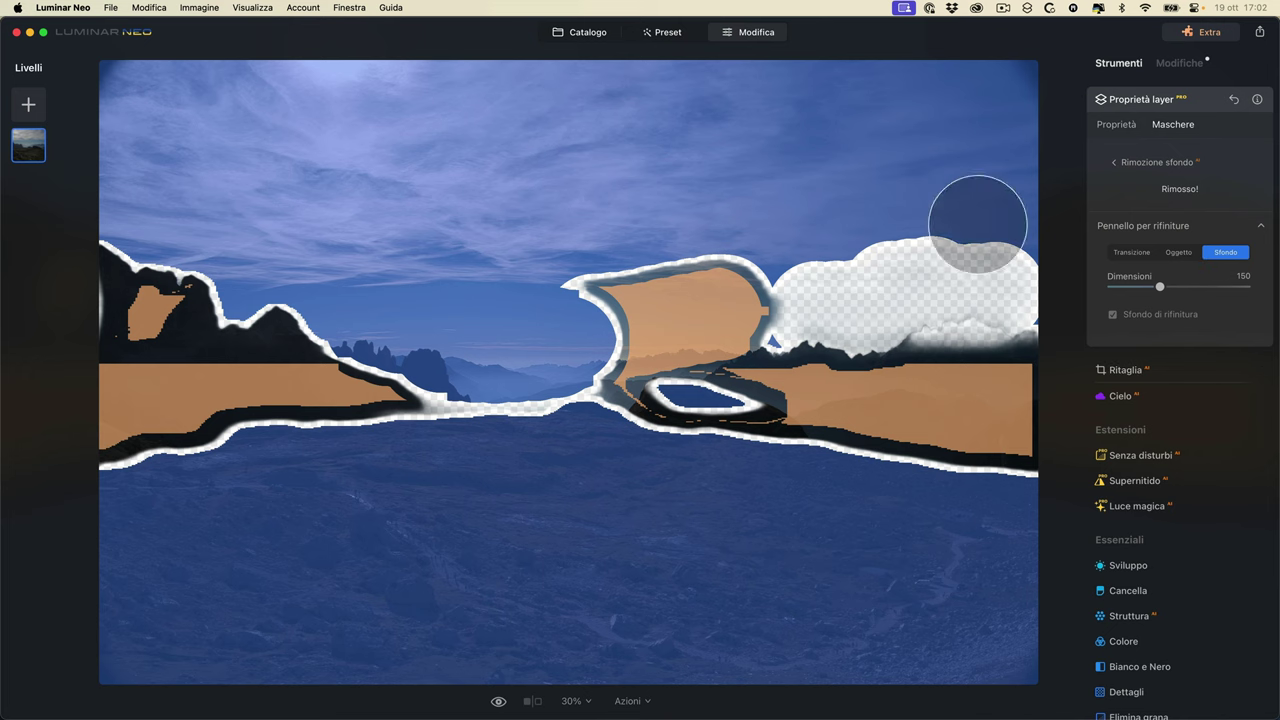
click(1234, 99)
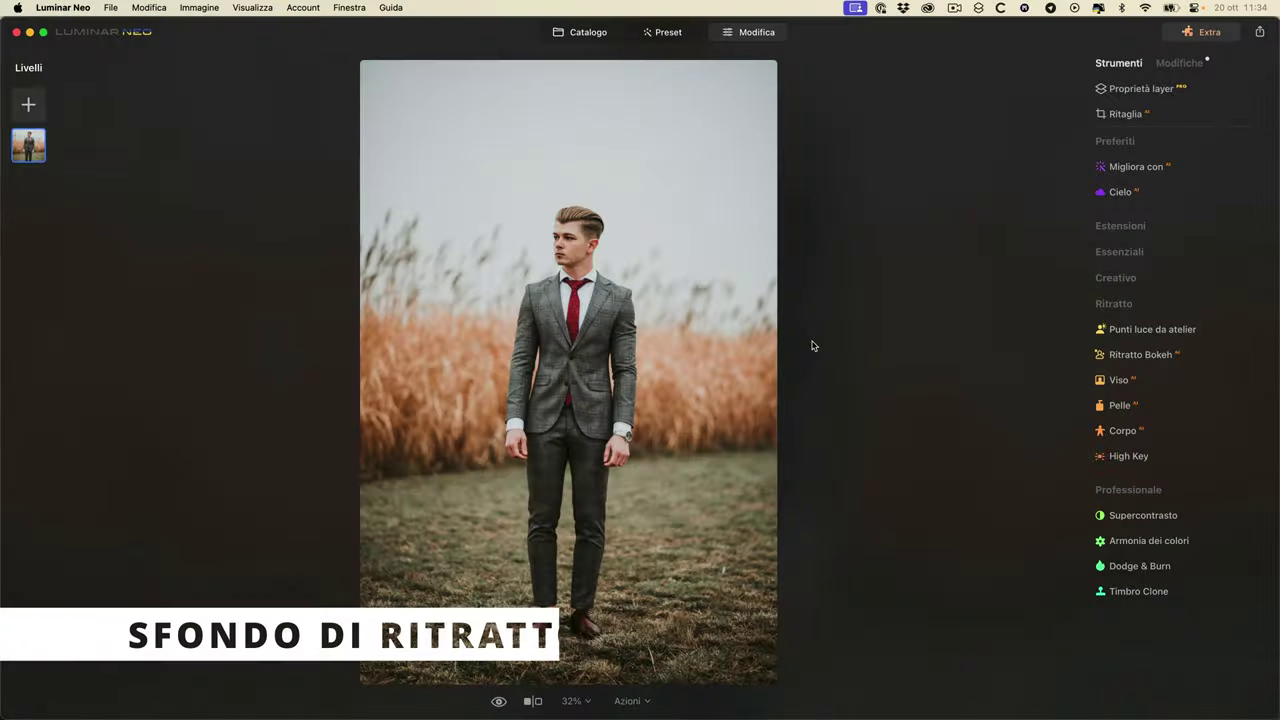
- Remove the background behind the man in the suit using the Sfondo di ritratto mask of Proprietà layer
click(1143, 90)
click(1172, 124)
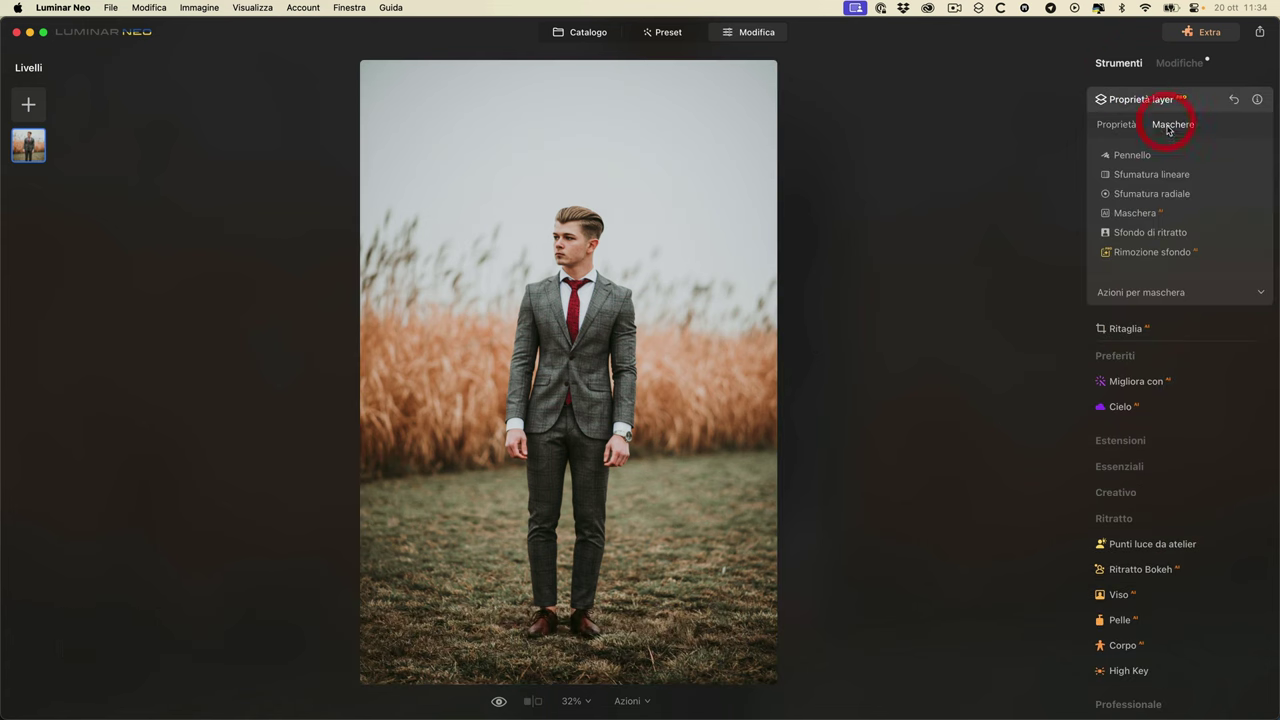
click(1184, 232)
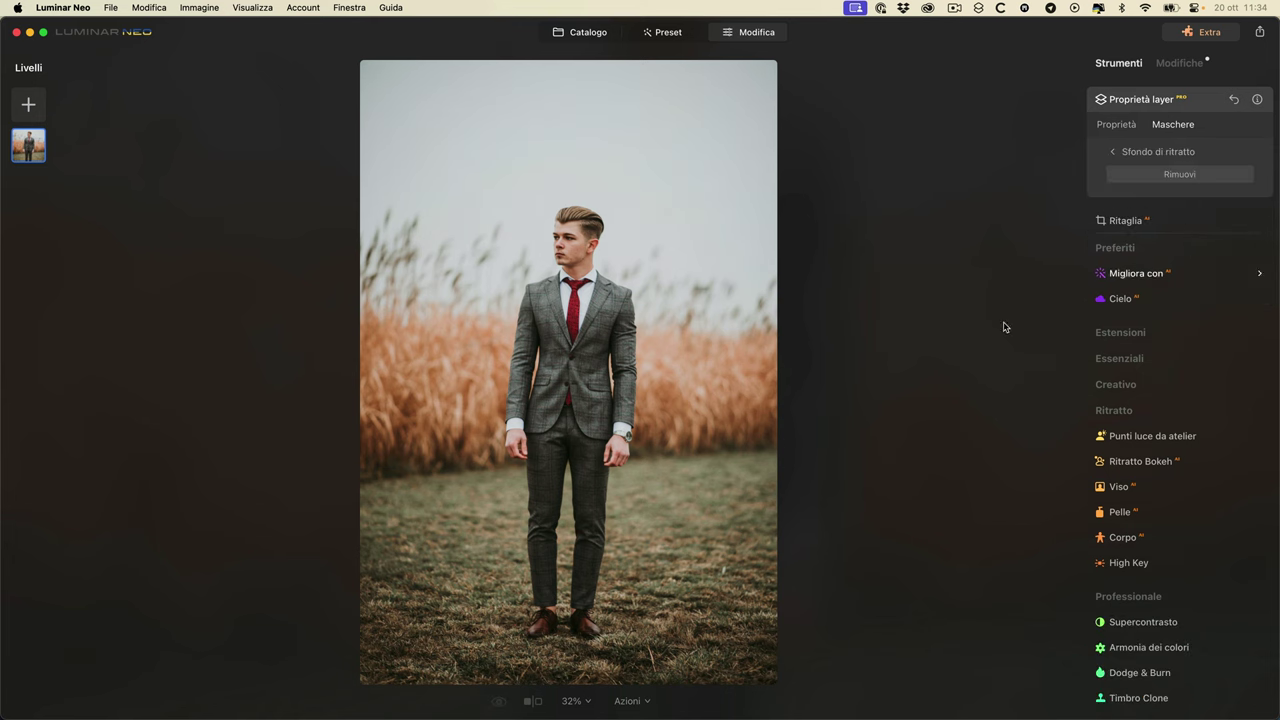
click(1196, 176)
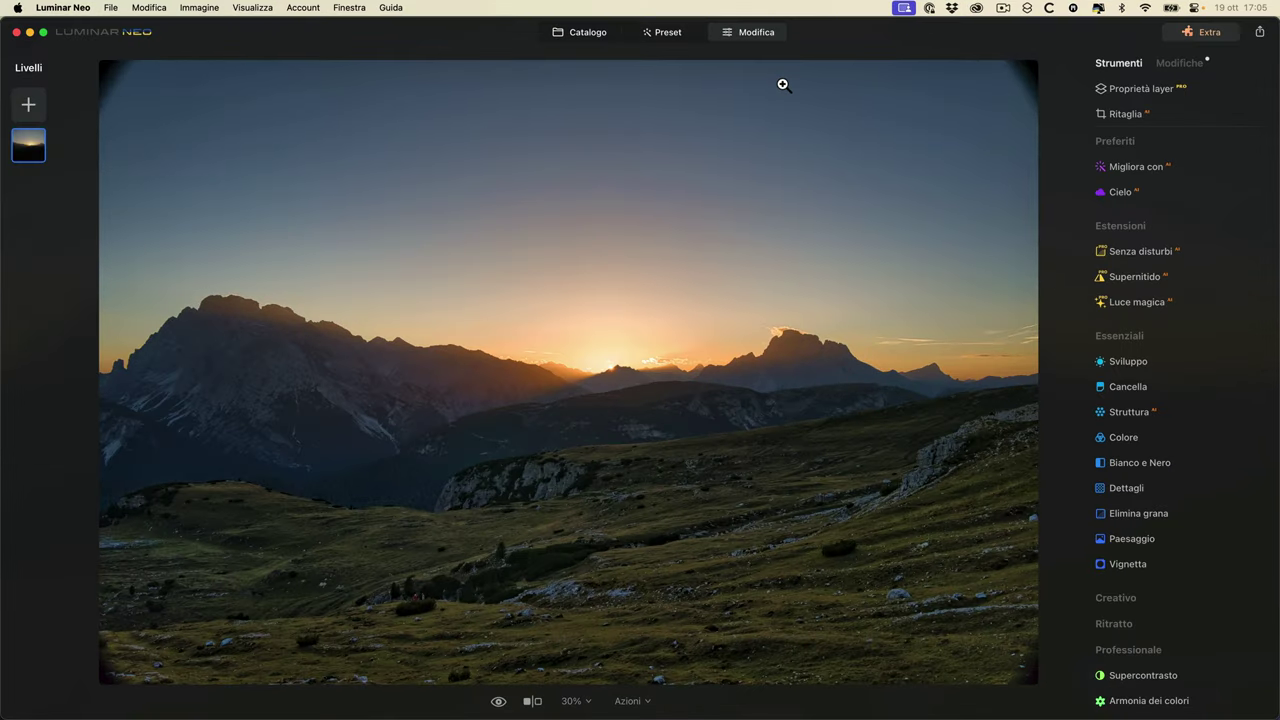
- Add two Bokeh polvere di stelle overlays as layers above the sunset mountain photo, the second one with the red-orange light
click(25, 149)
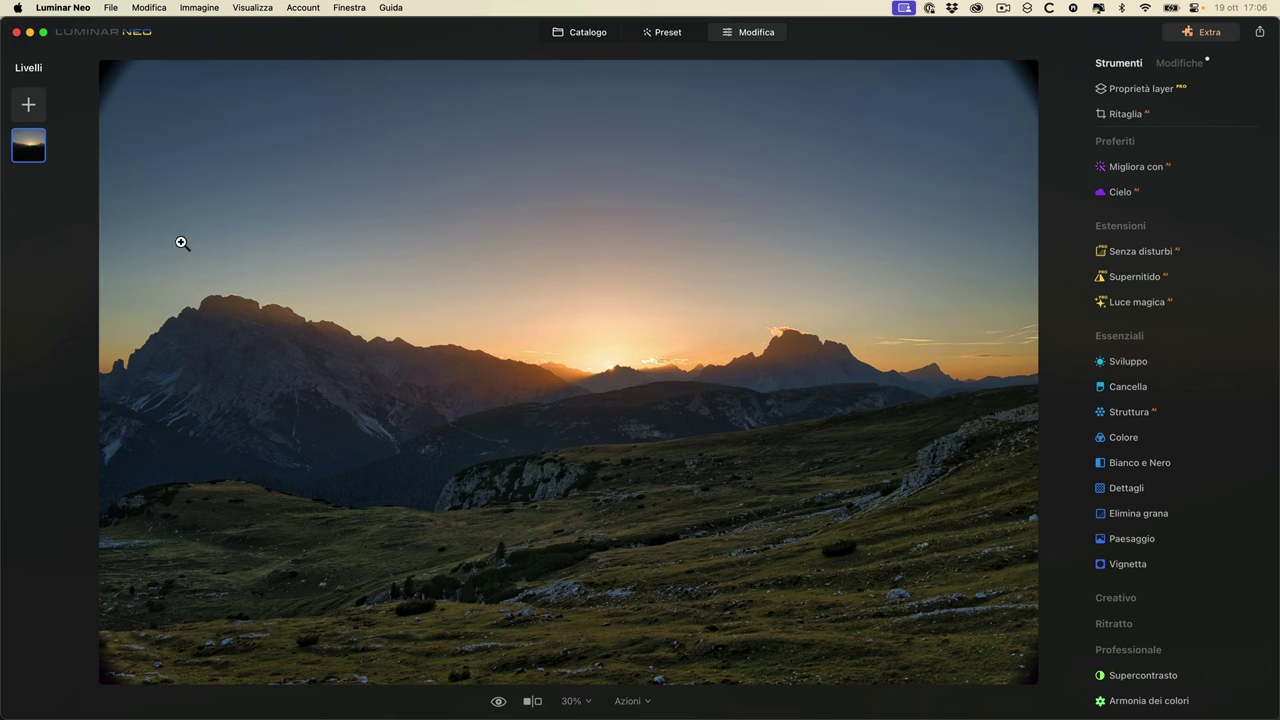
click(27, 111)
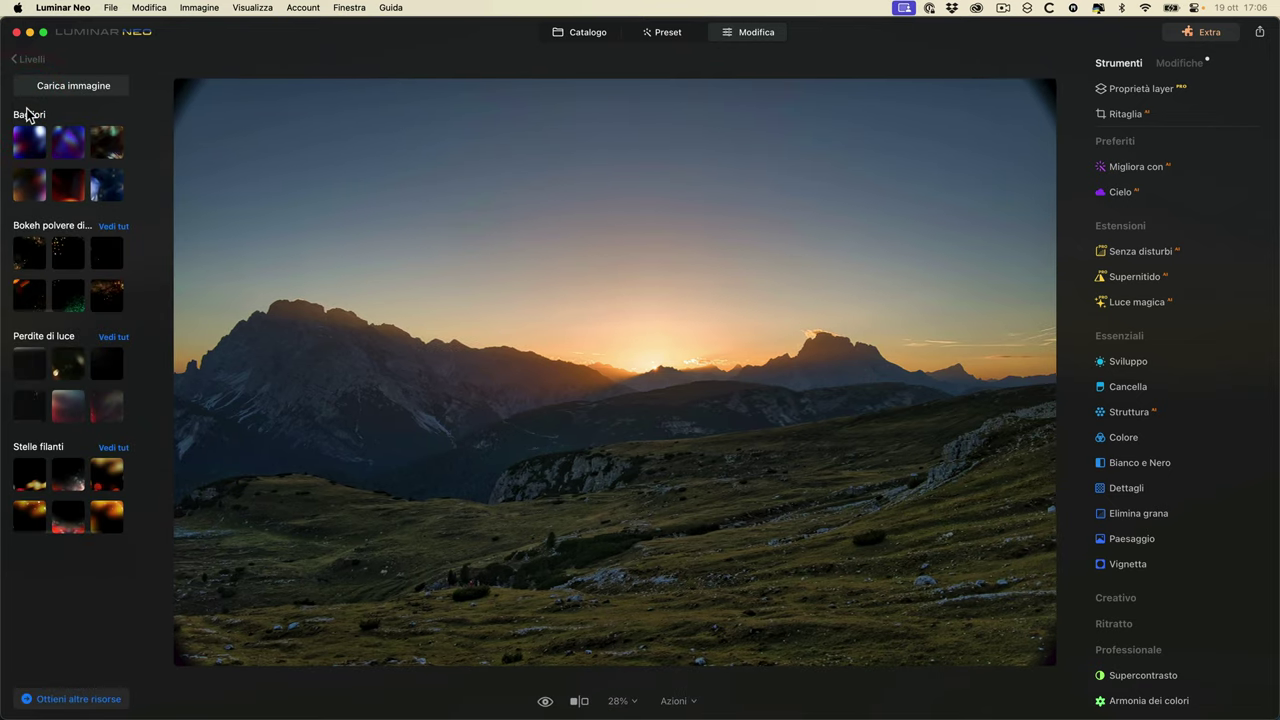
click(112, 227)
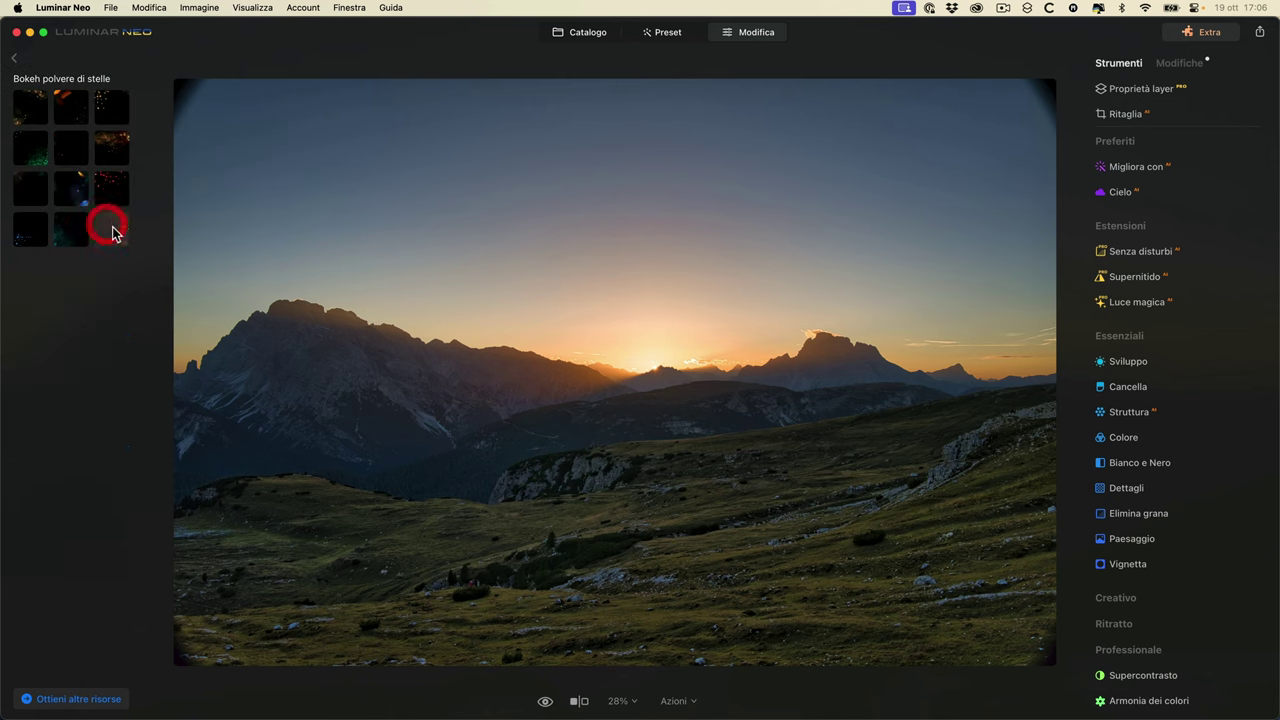
click(113, 103)
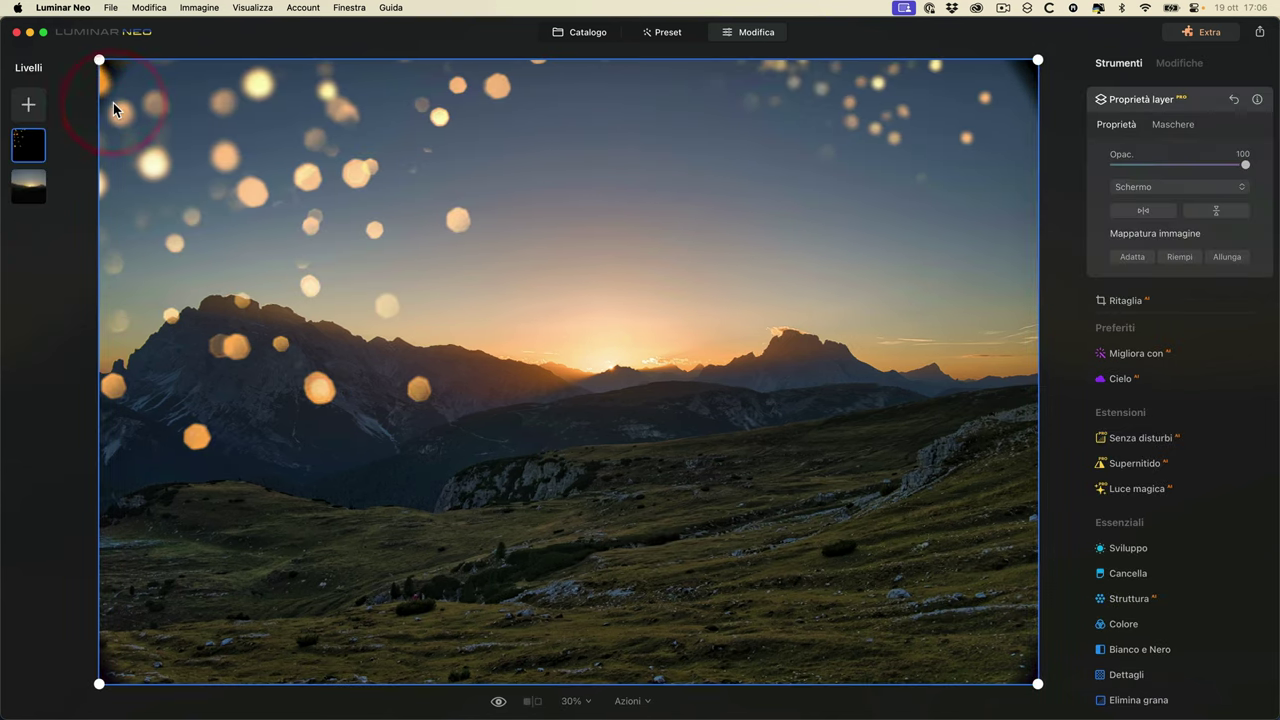
click(28, 104)
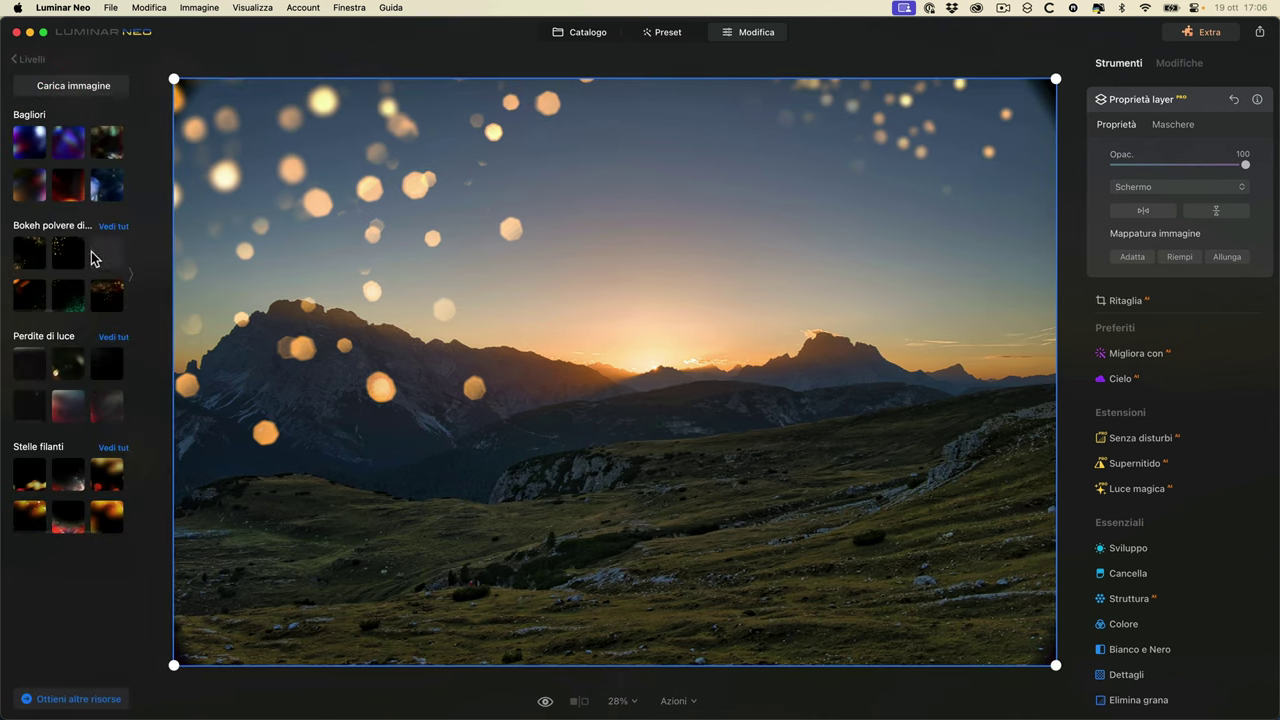
click(30, 288)
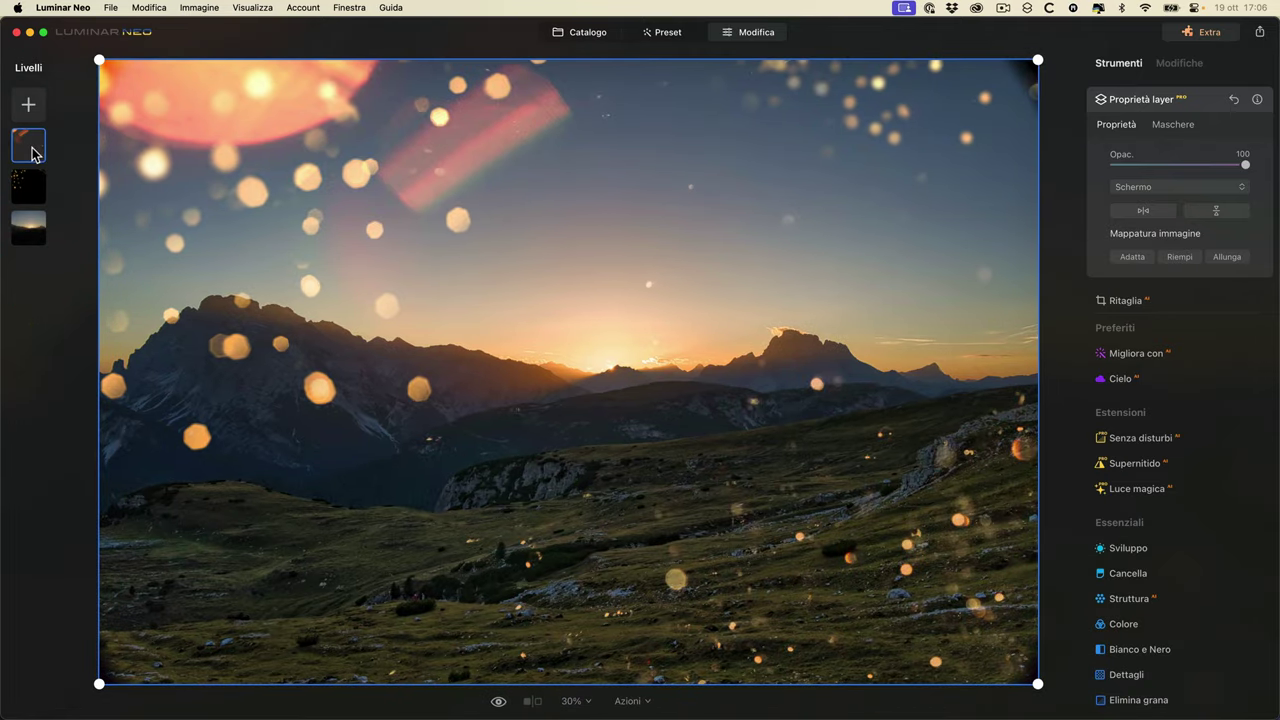
- Hide the red-orange bokeh layer, show it again, and remove it from the layer stack
right_click(31, 152)
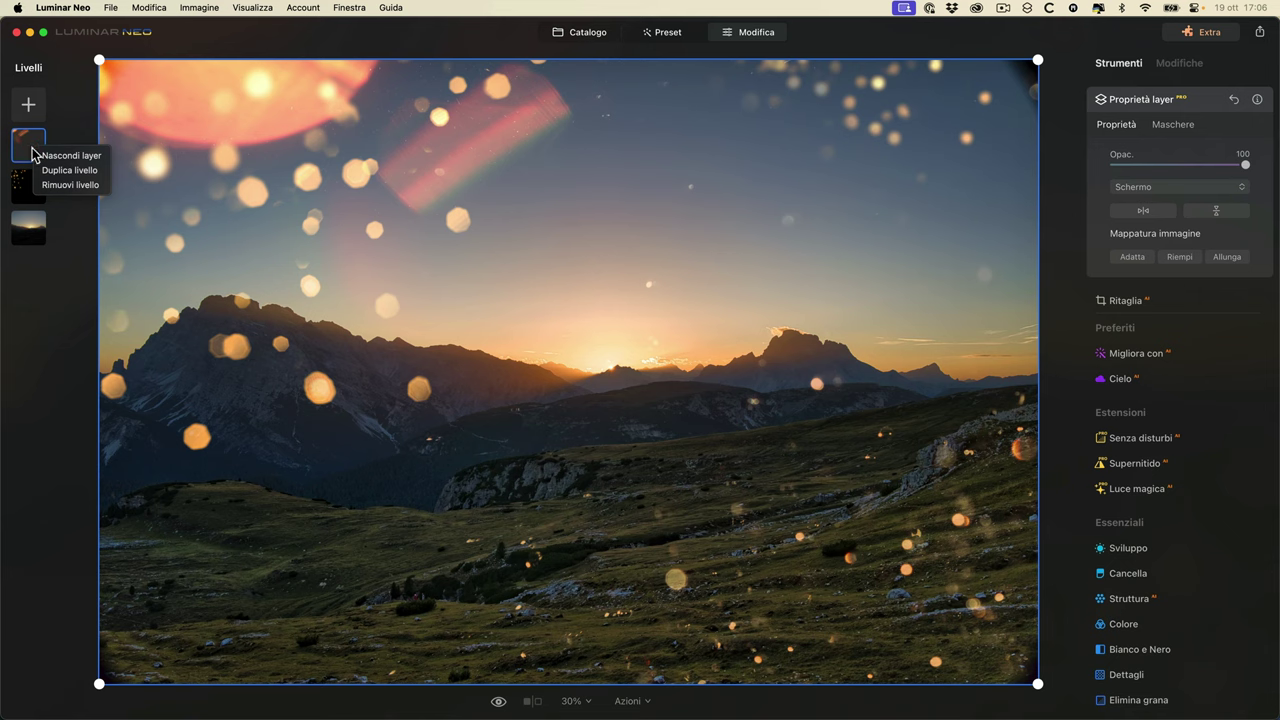
click(46, 155)
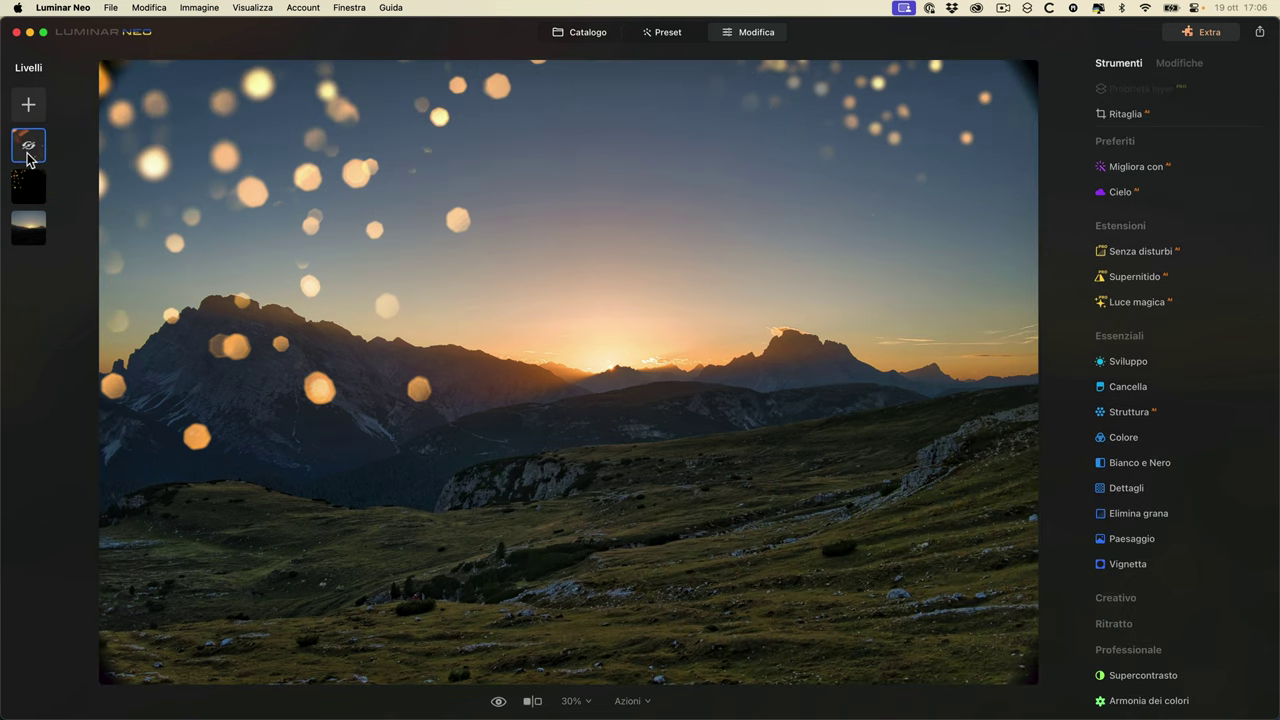
right_click(31, 155)
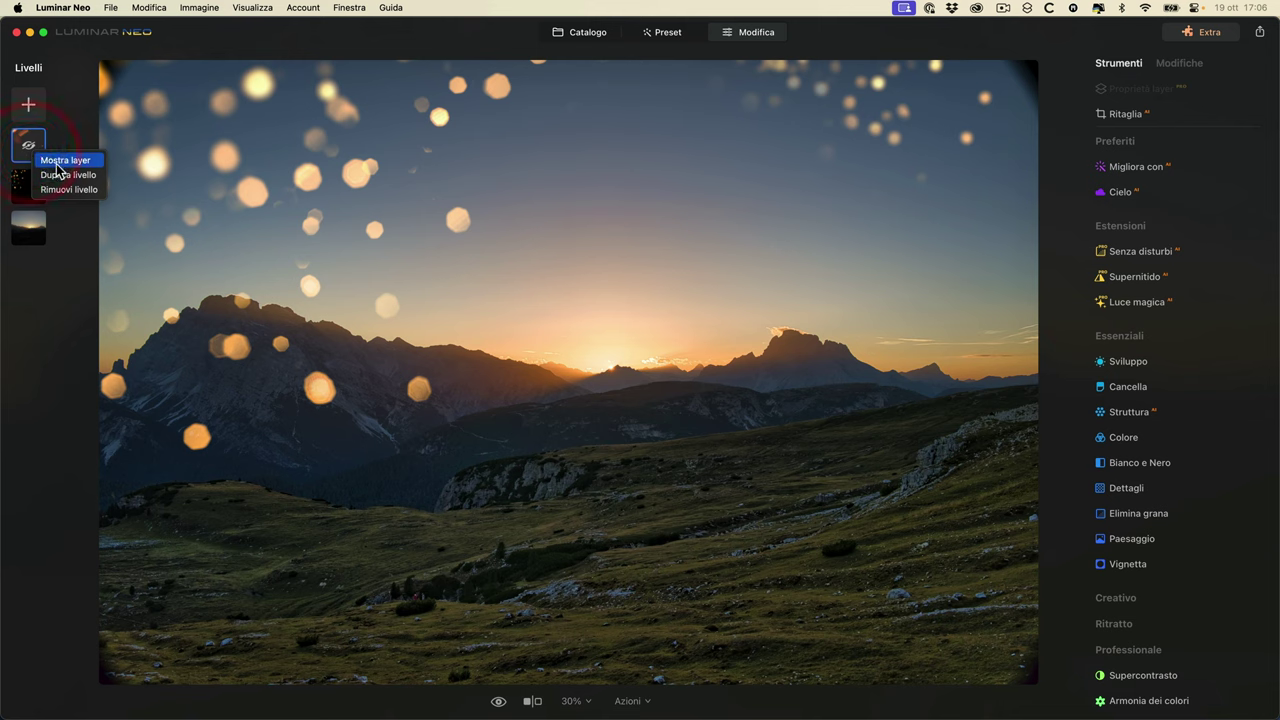
click(46, 160)
right_click(44, 158)
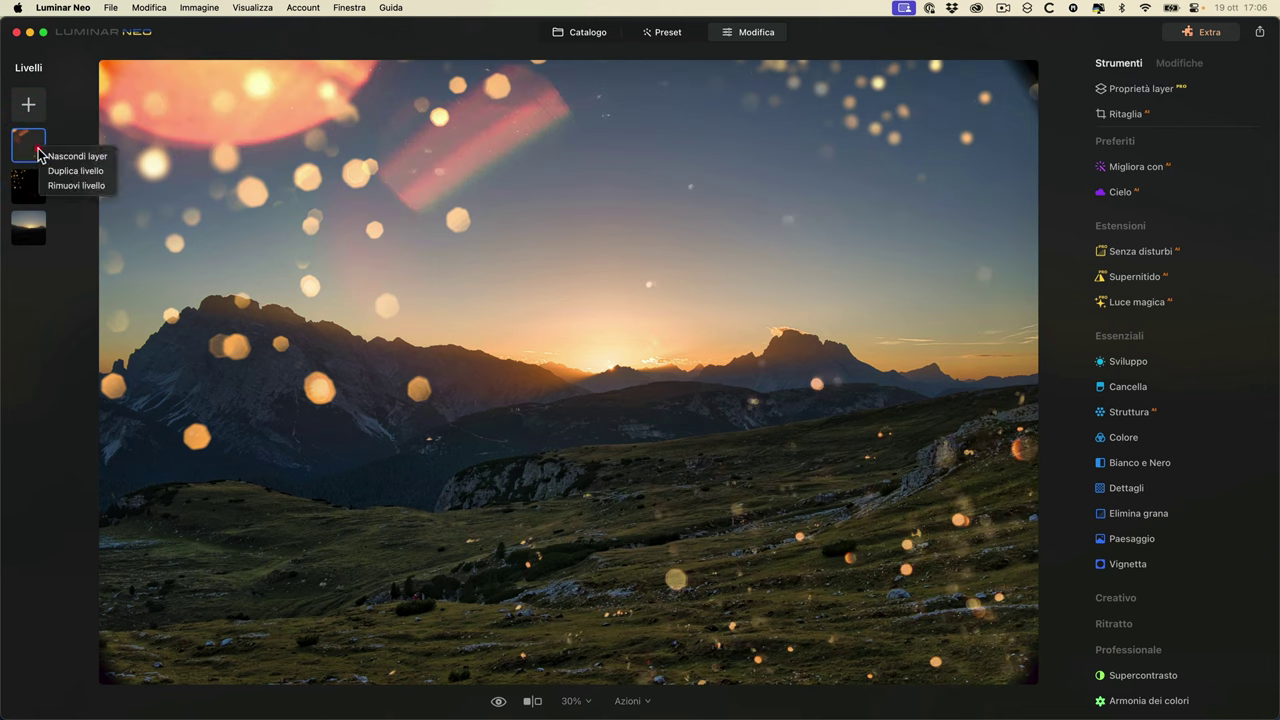
click(90, 186)
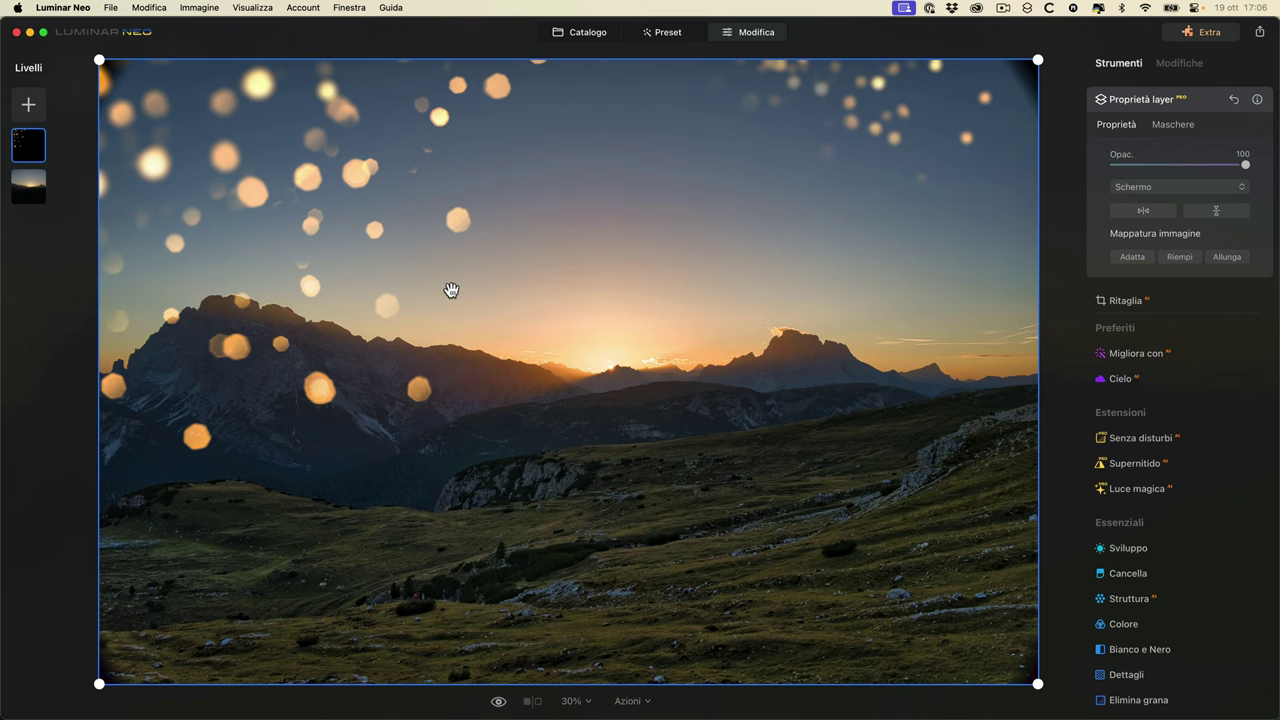
- Try resizing the remaining bokeh layer slightly from its lower-left corner and look through the editing tools available for it
mouse_move(99, 681)
mouse_down()
mouse_move(254, 580)
mouse_move(97, 661)
mouse_up()
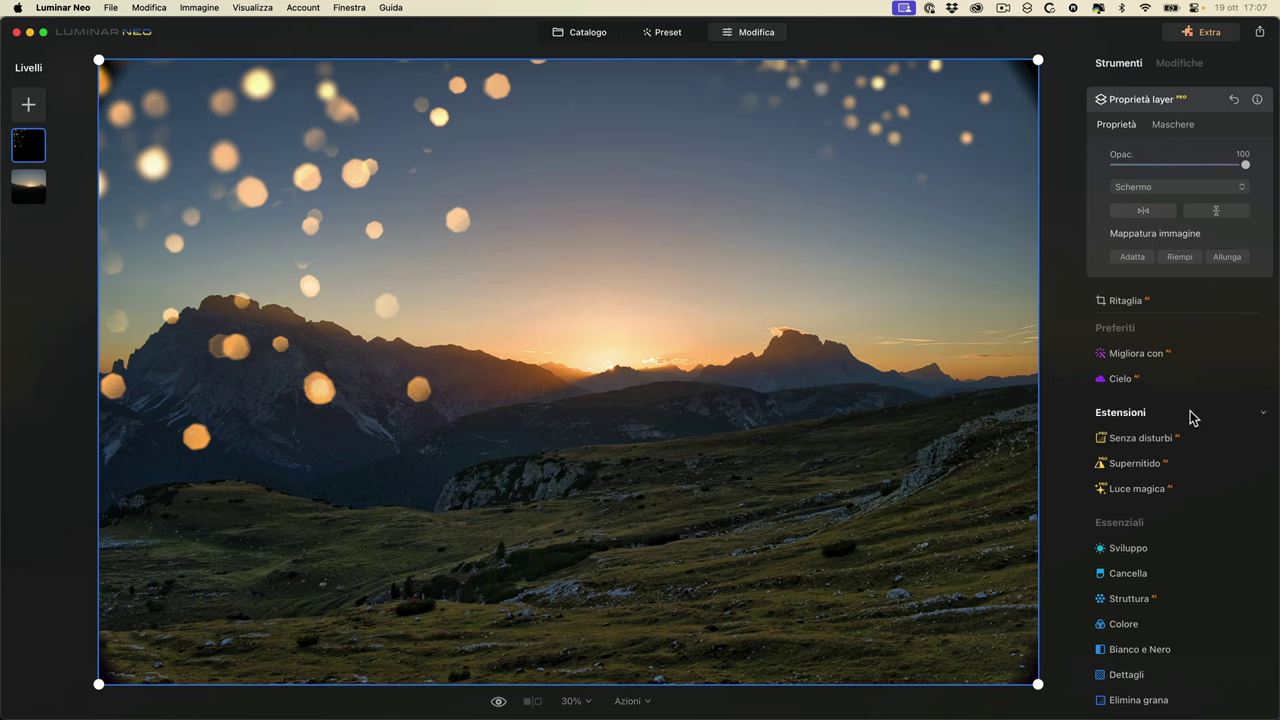
scroll(1163, 491, down, 5)
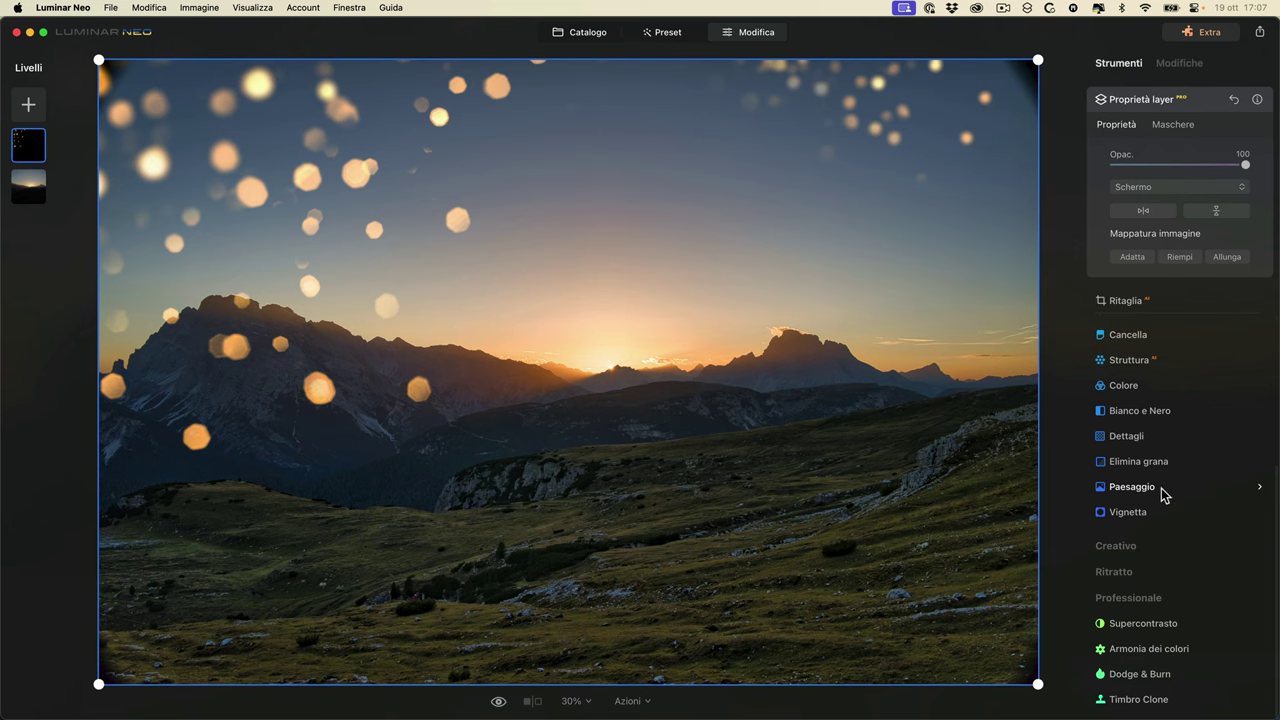
scroll(1163, 491, up, 5)
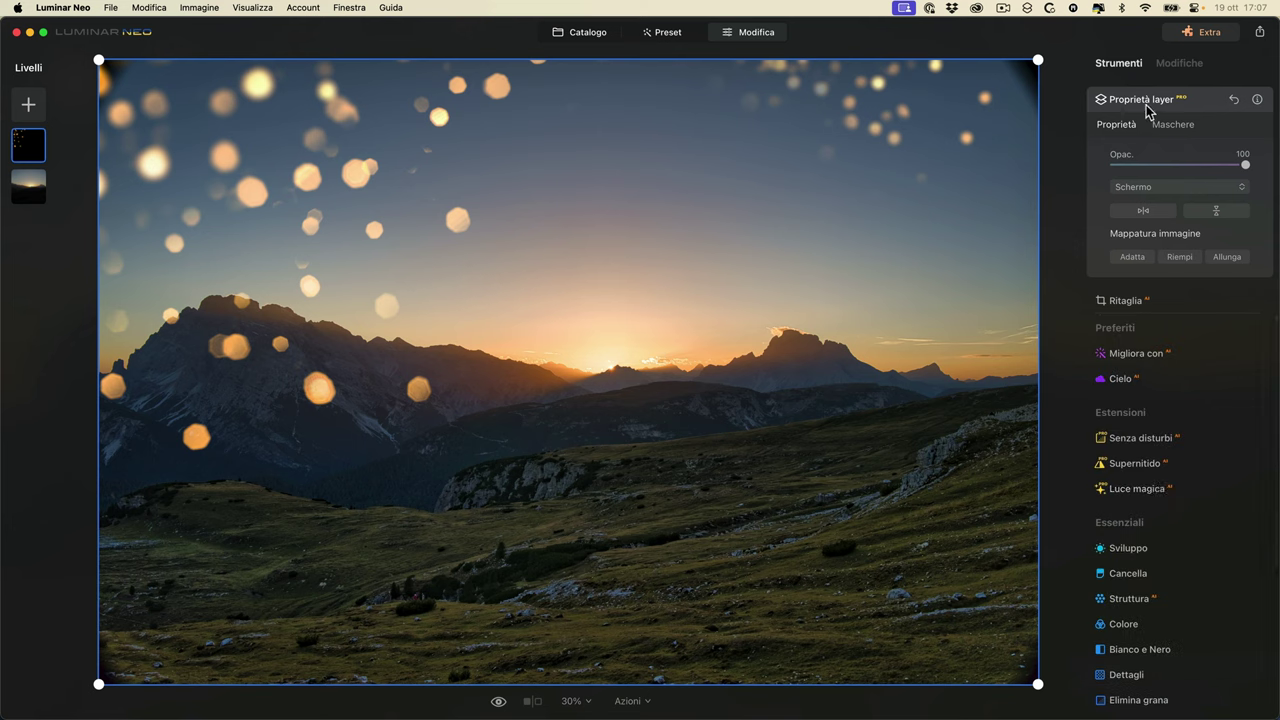
- Try the Più chiaro blend mode on the bokeh layer, then return it to Schermo at 100 opacity
mouse_move(1245, 165)
mouse_down()
mouse_move(1148, 162)
mouse_move(1250, 164)
mouse_up()
click(1197, 188)
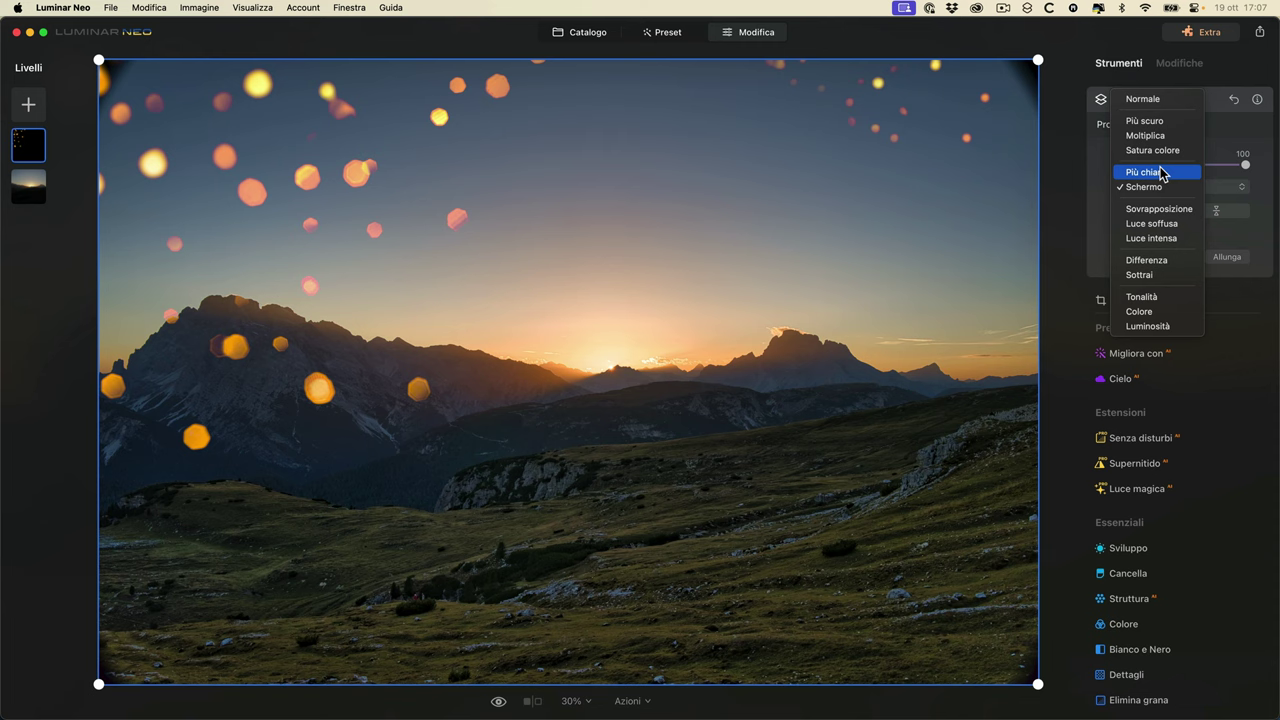
click(1160, 172)
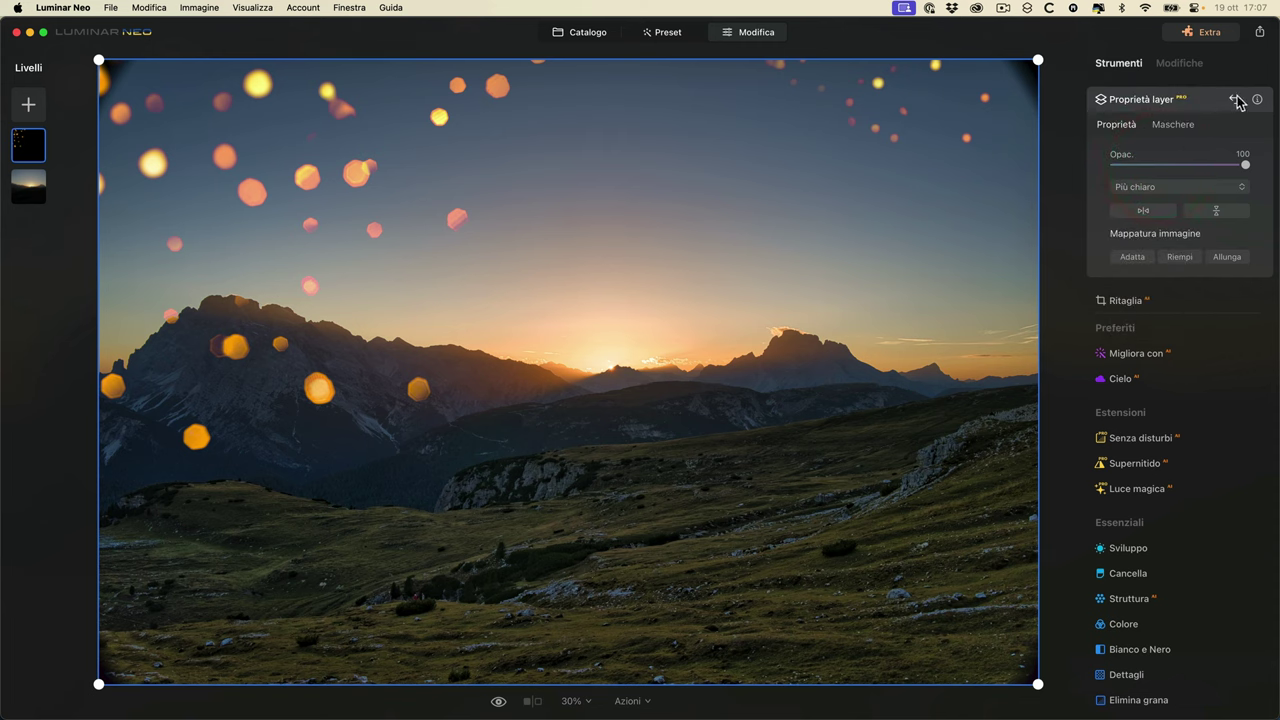
click(1169, 187)
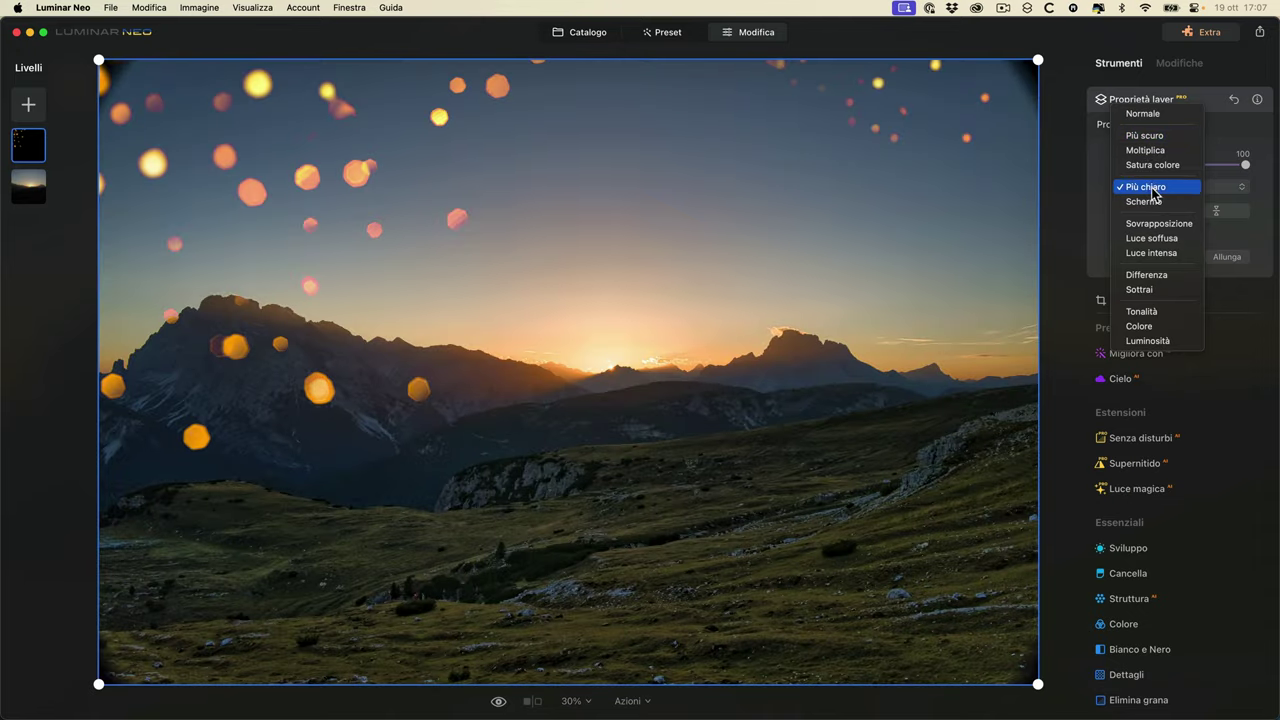
click(1148, 201)
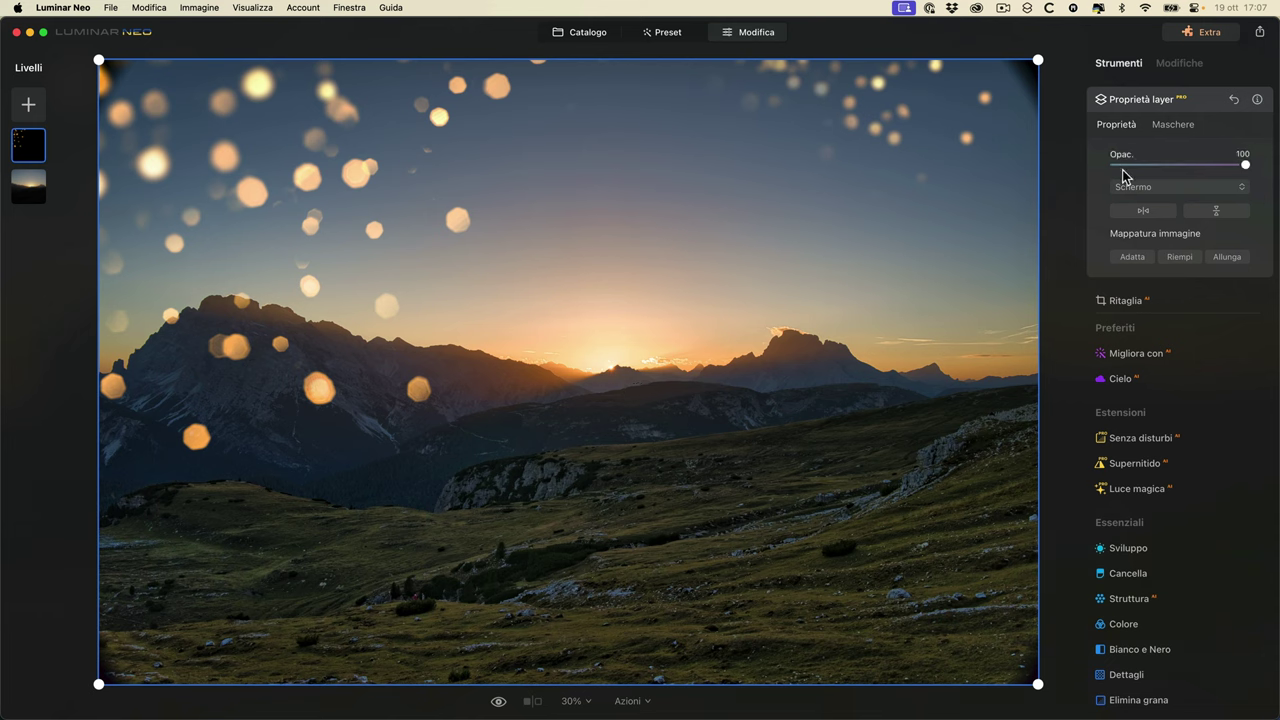
- Try flipping the bokeh layer horizontally and shrinking it, then map it back over the photo with Adatta and Riempi
click(1143, 215)
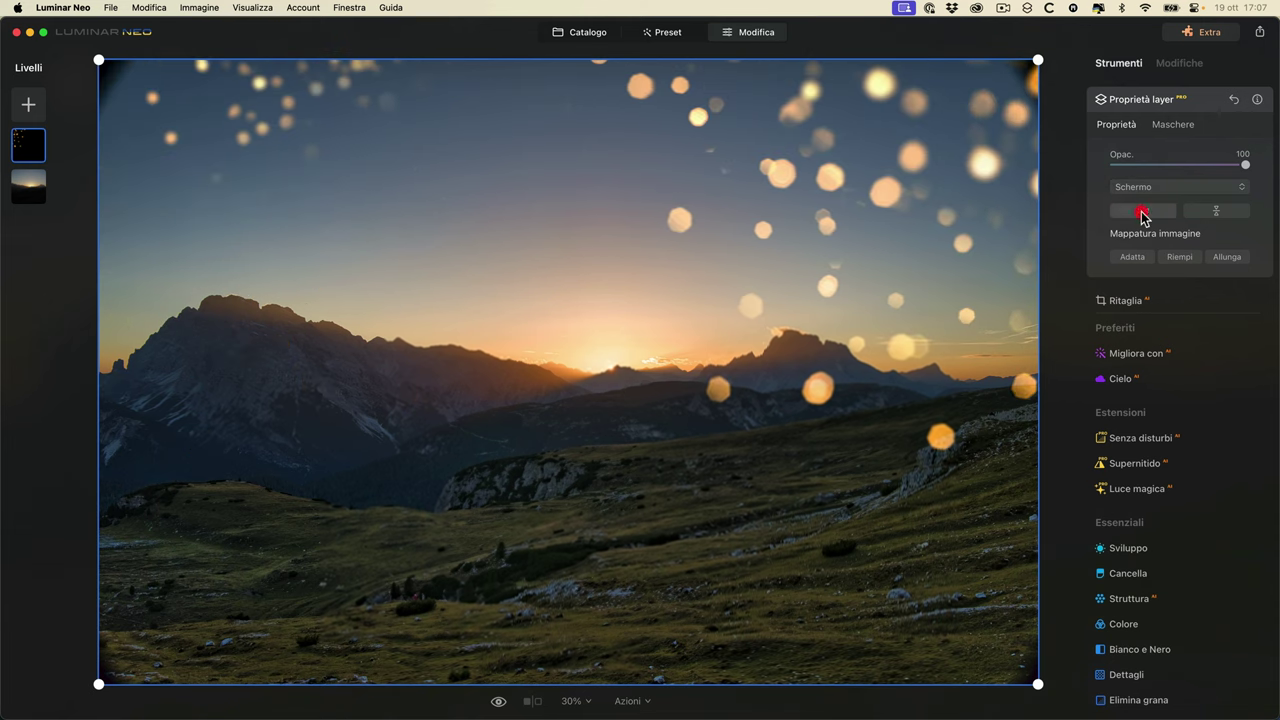
click(1143, 215)
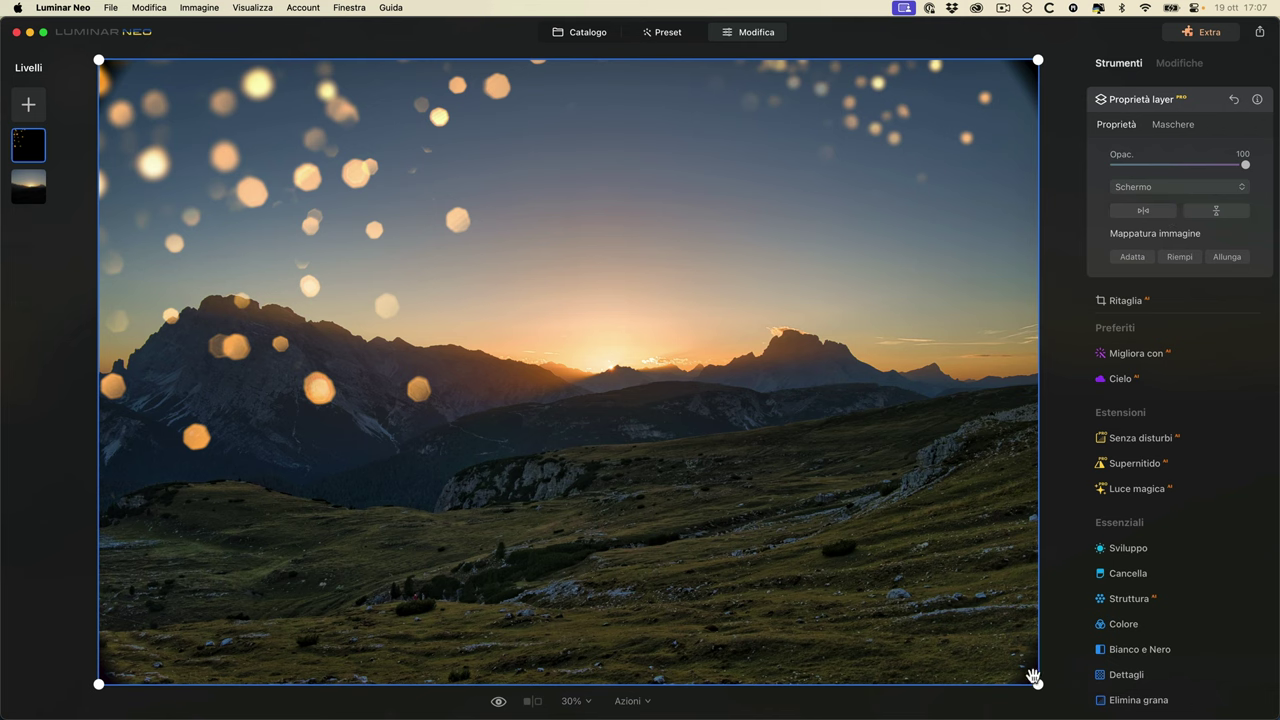
drag(1038, 685, 746, 486)
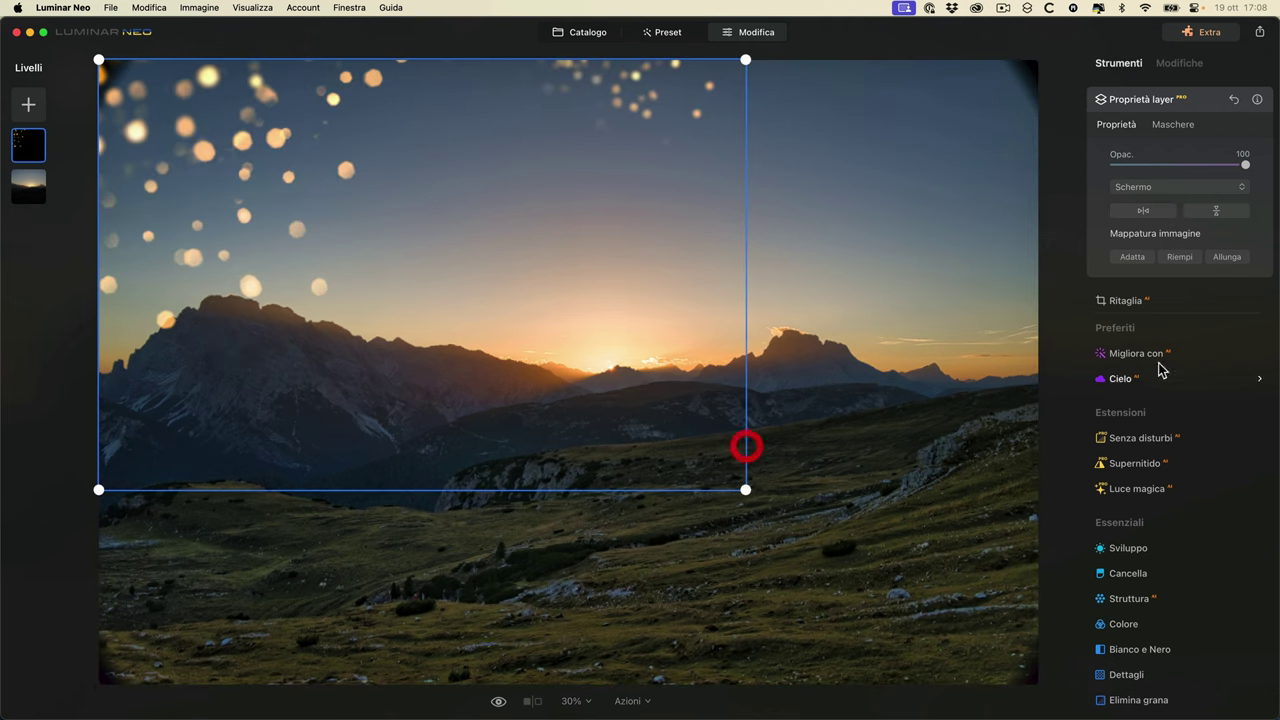
click(1138, 258)
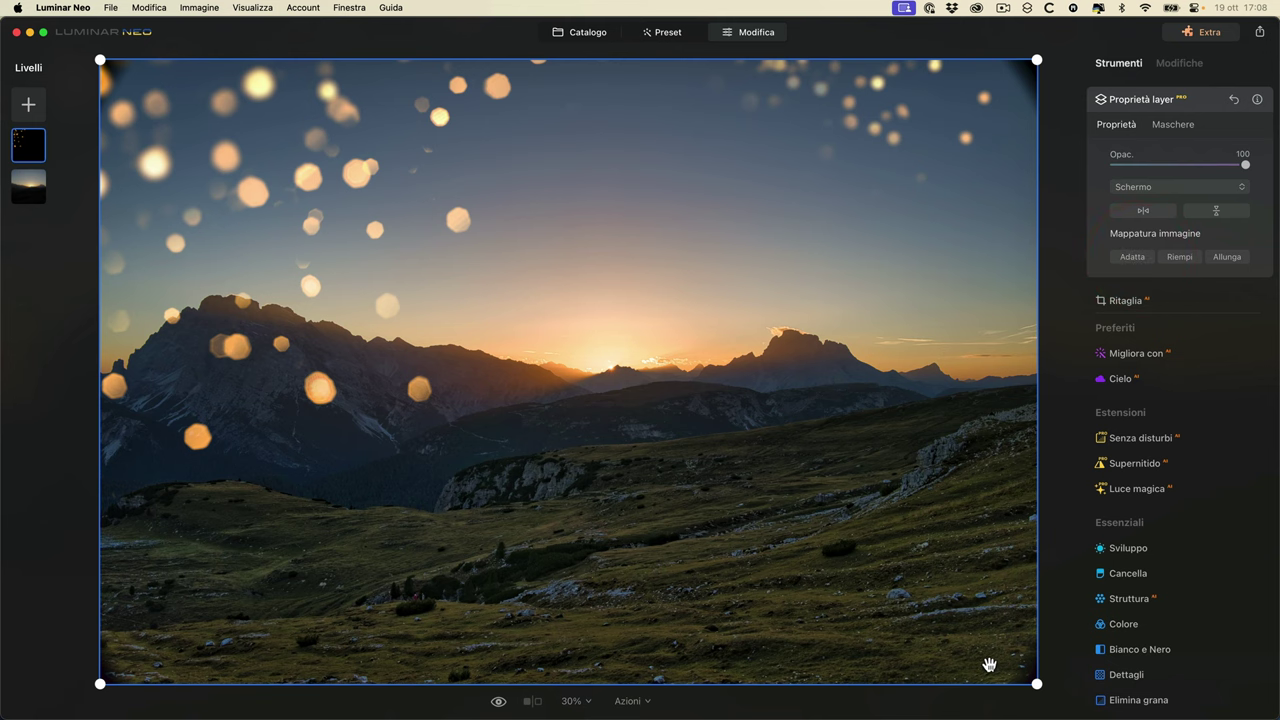
click(1176, 257)
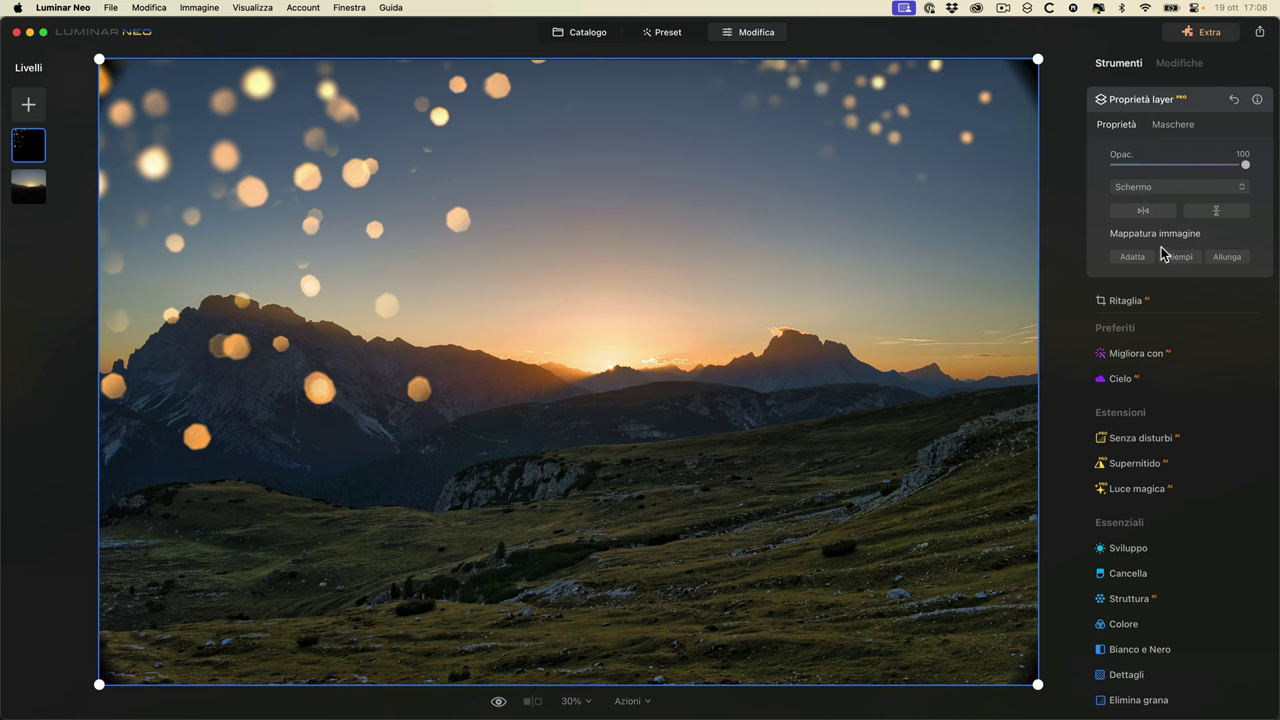
- Keep the bokeh layer's opacity at 100 and check its mask options before returning to its properties
mouse_move(1243, 166)
mouse_down()
mouse_move(1171, 171)
mouse_move(1266, 166)
mouse_up()
click(1173, 125)
click(1112, 127)
- Look through the Sovrapposizioni overlays offered in the Marketplace among the additional layer resources, then close it
click(29, 105)
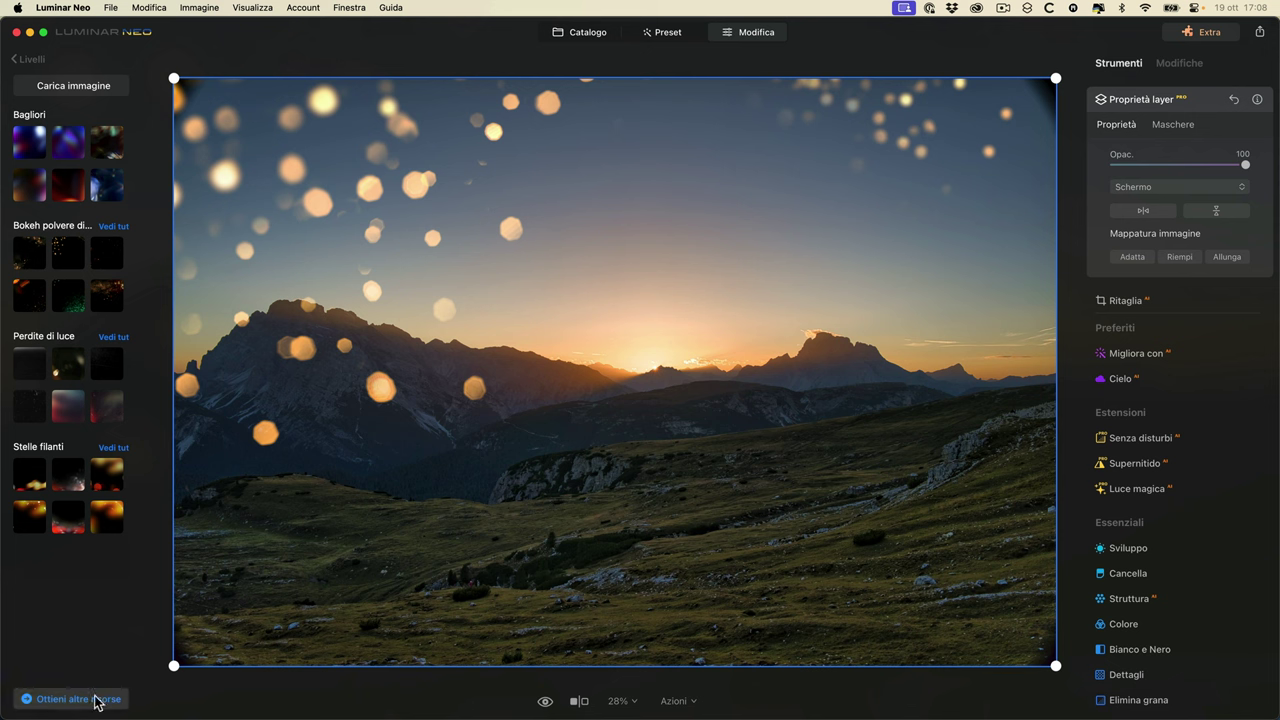
click(63, 698)
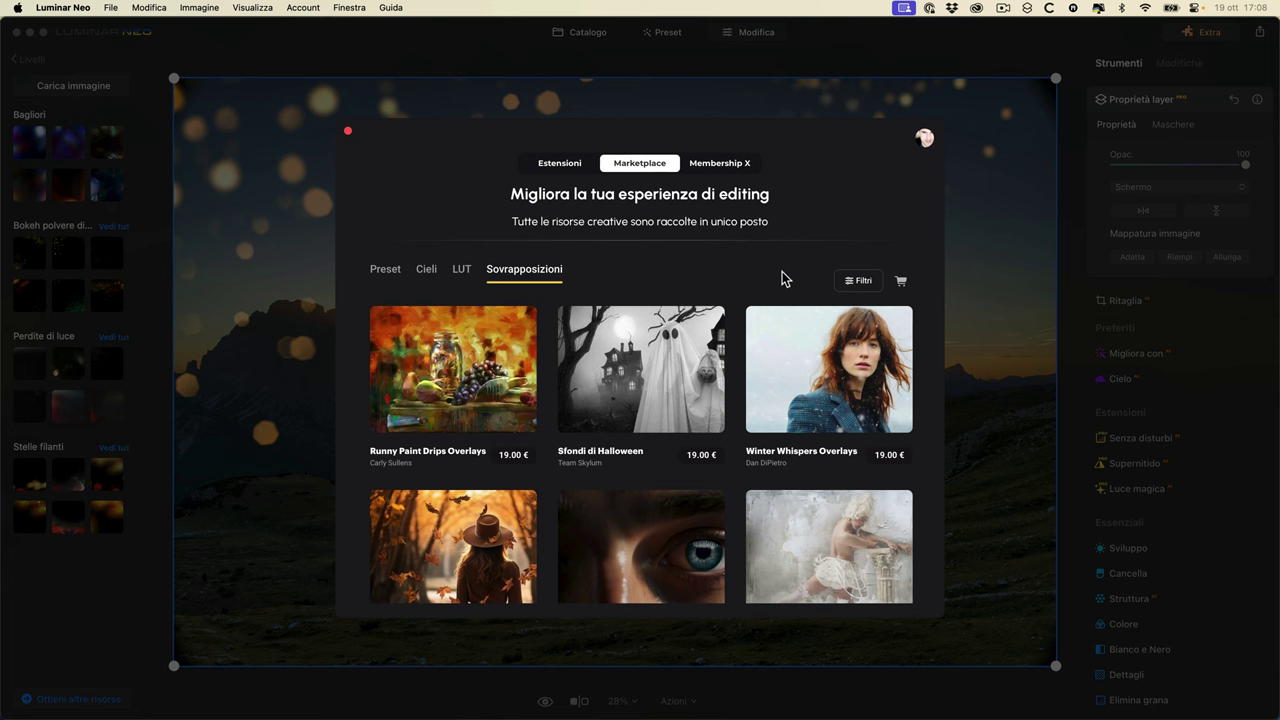
scroll(745, 380, down, 3)
scroll(745, 380, up, 3)
click(348, 133)
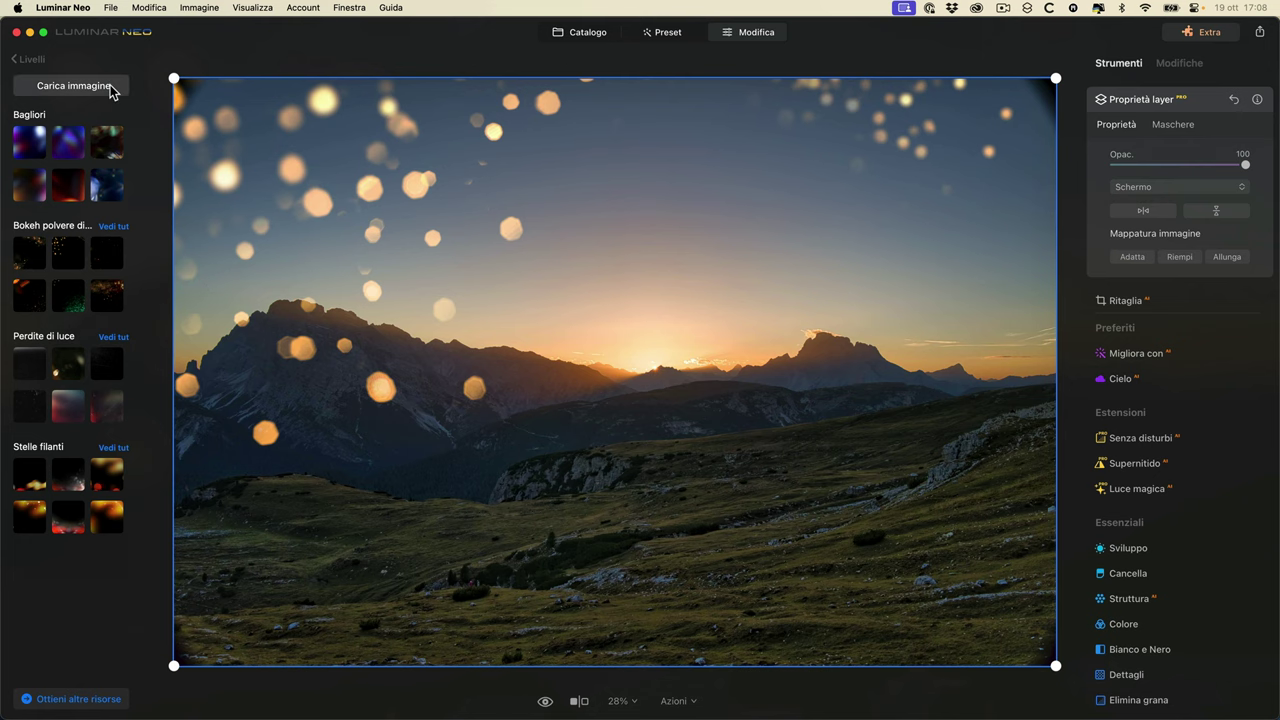
- Remove the bokeh layer so only the sunset mountain photo remains
click(14, 59)
right_click(26, 146)
click(48, 180)
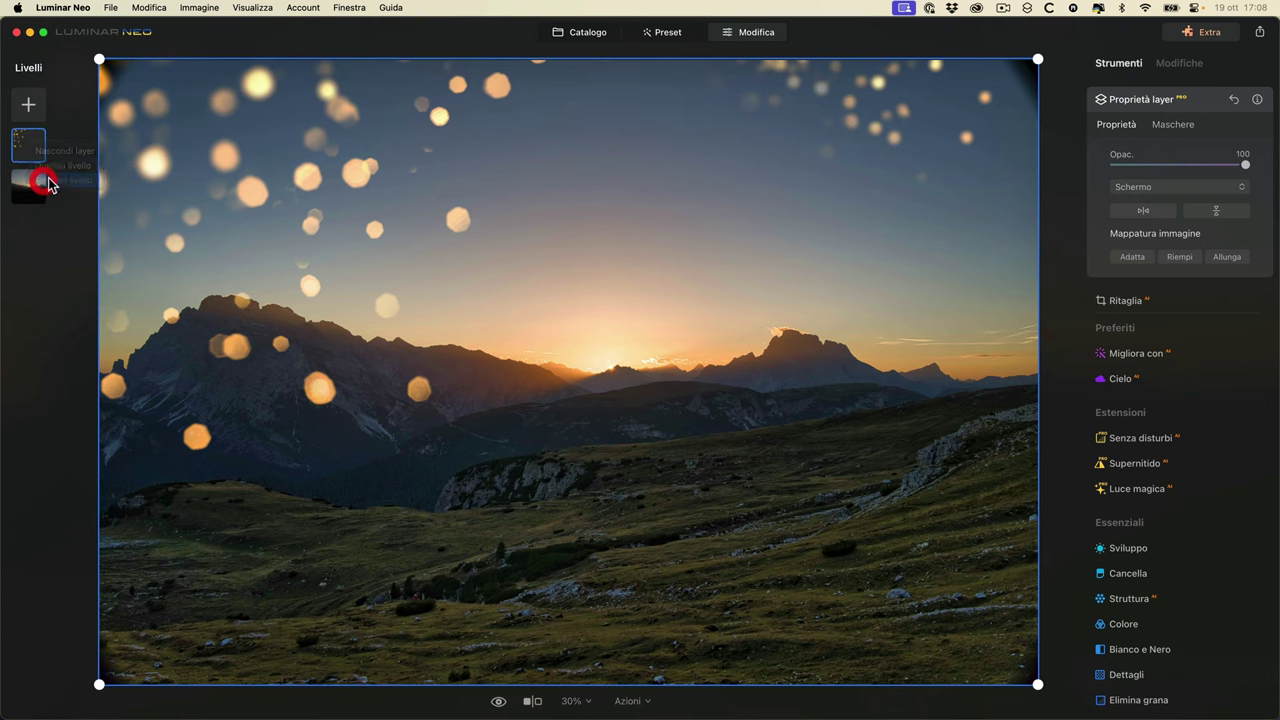
- Start loading a custom layer image and open the Cieli folder on the Scrivania
click(30, 106)
click(75, 86)
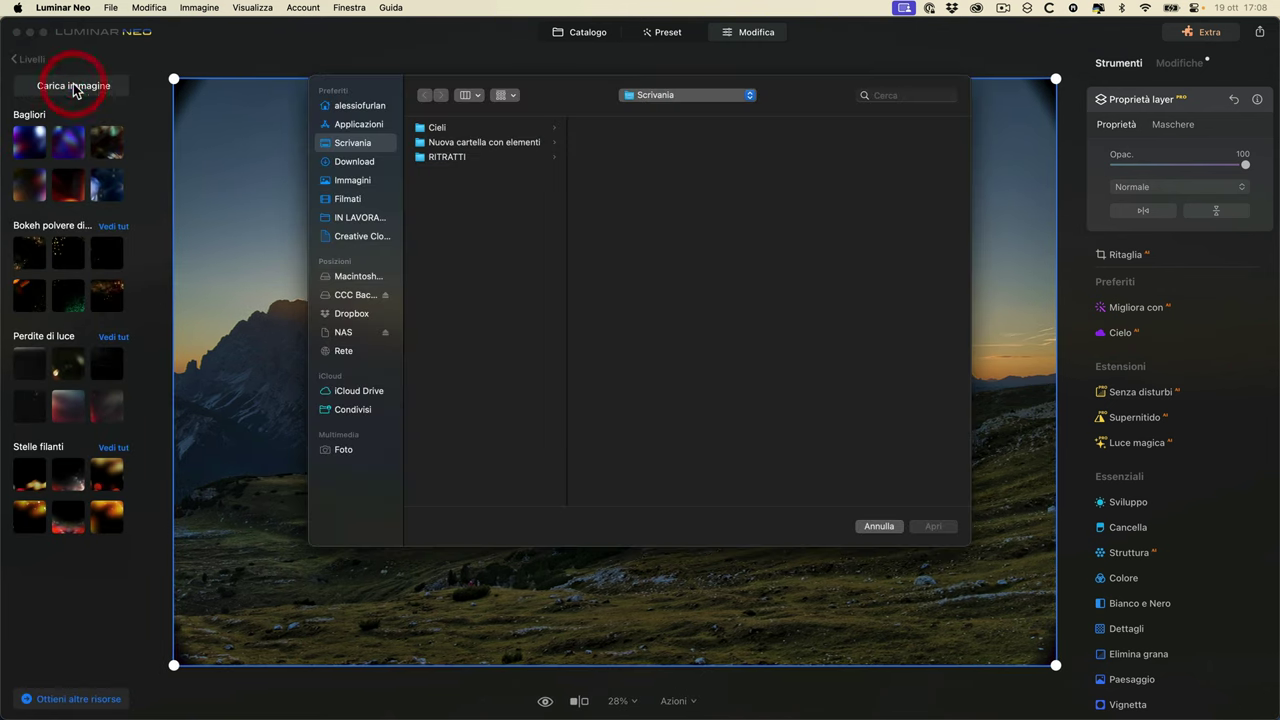
click(456, 128)
click(623, 128)
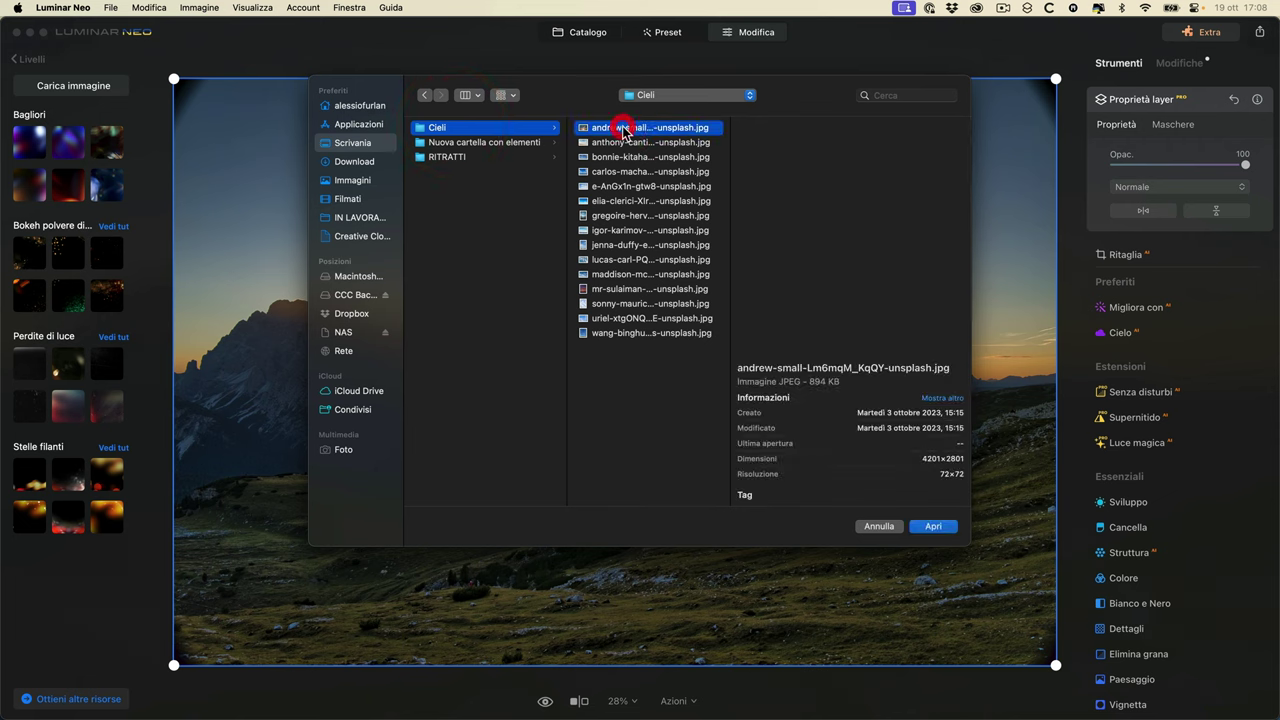
- Preview the sky photos in the Cieli folder to compare candidates for the new layer
key(Down)
key(Down)
key(Down)
key(Down)
key(Down)
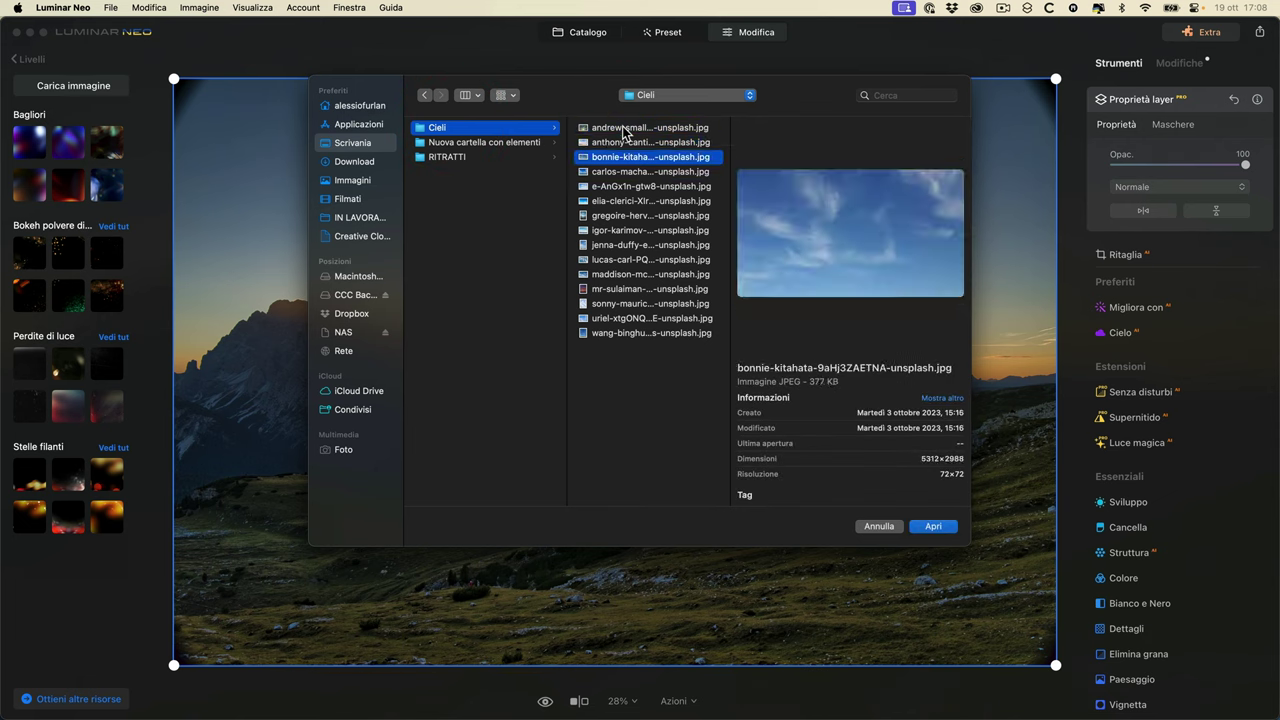
key(Down)
key(Down)
key(Down)
key(Down)
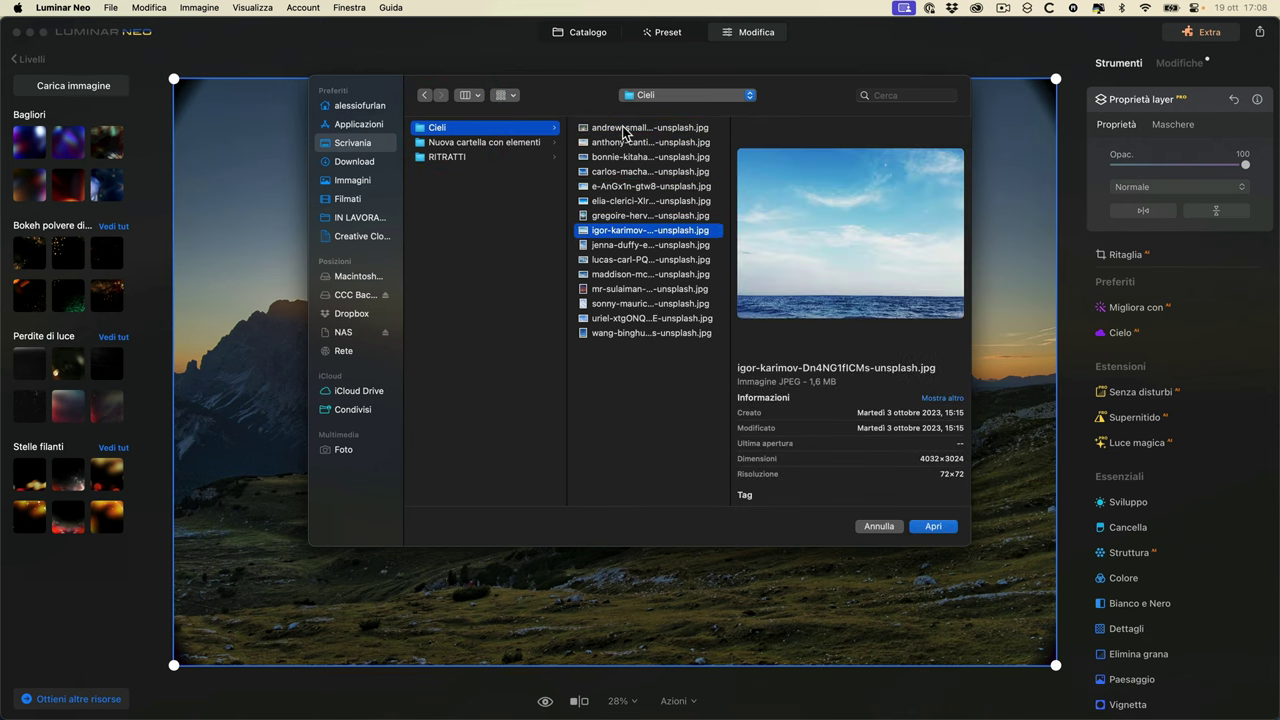
key(Down)
key(Down)
key(Down)
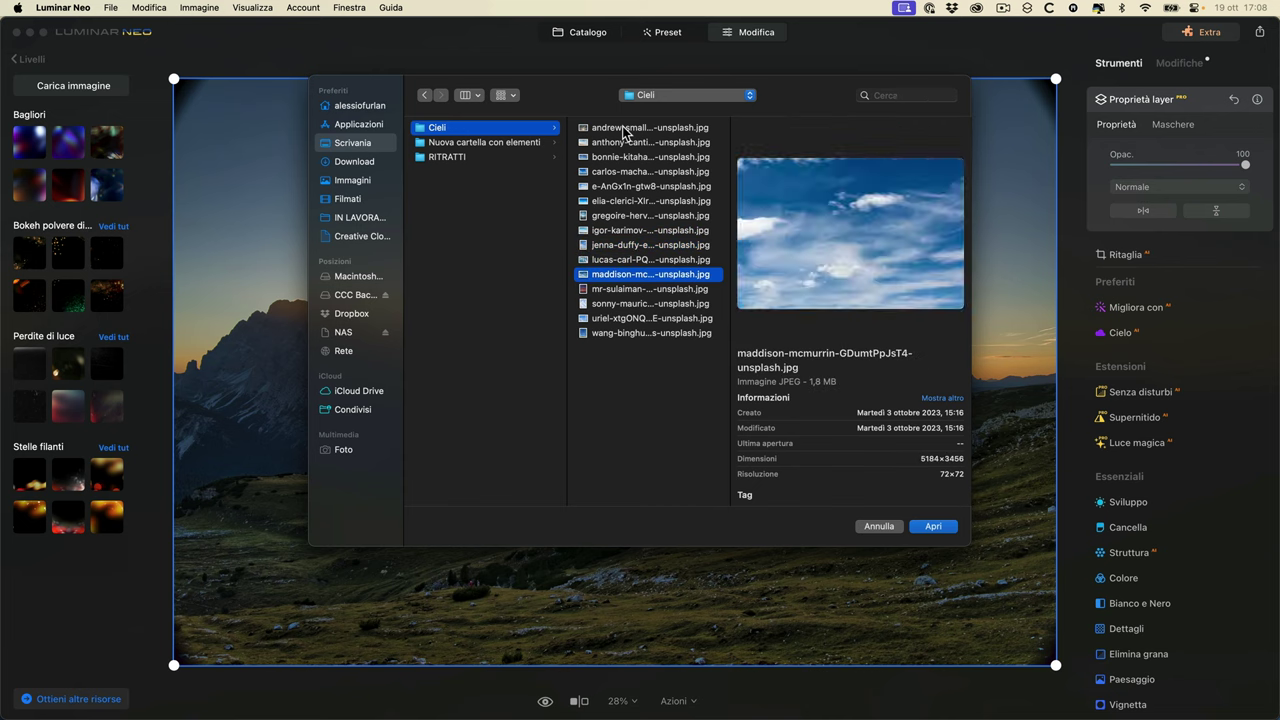
key(Down)
key(Down)
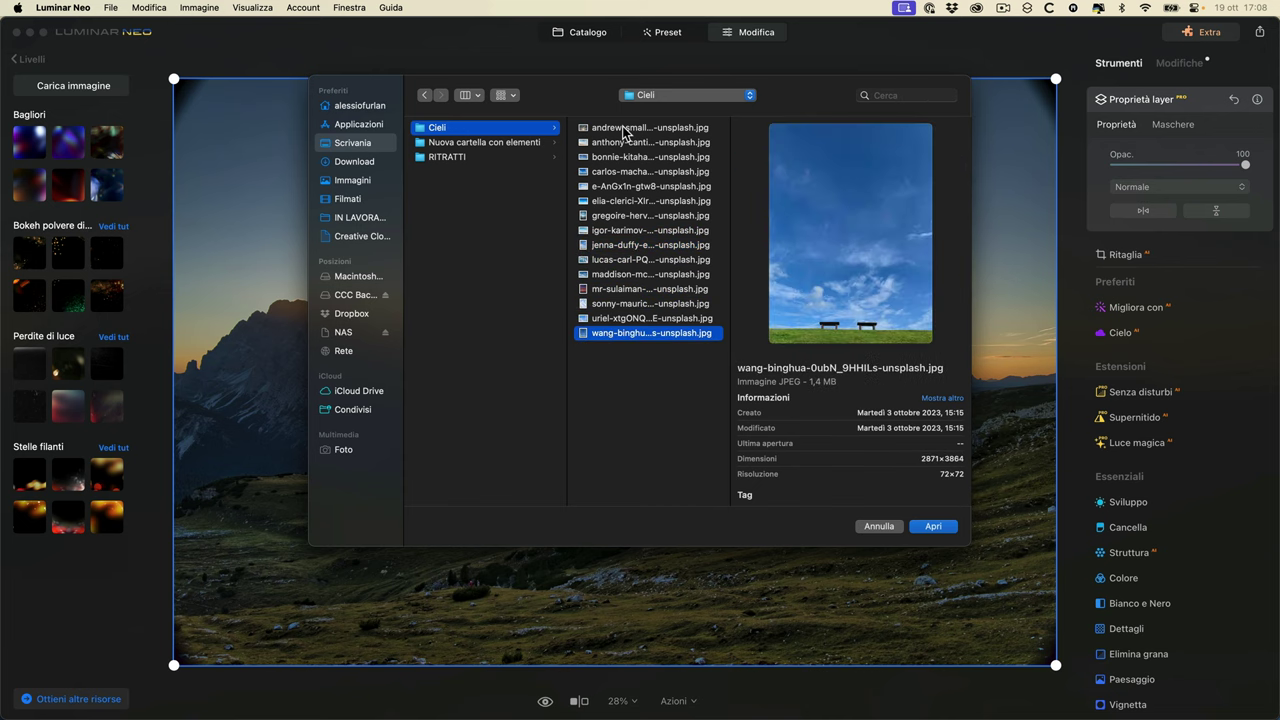
key(Up)
key(Up)
key(Up)
key(Up)
key(Up)
key(Up)
key(Up)
key(Up)
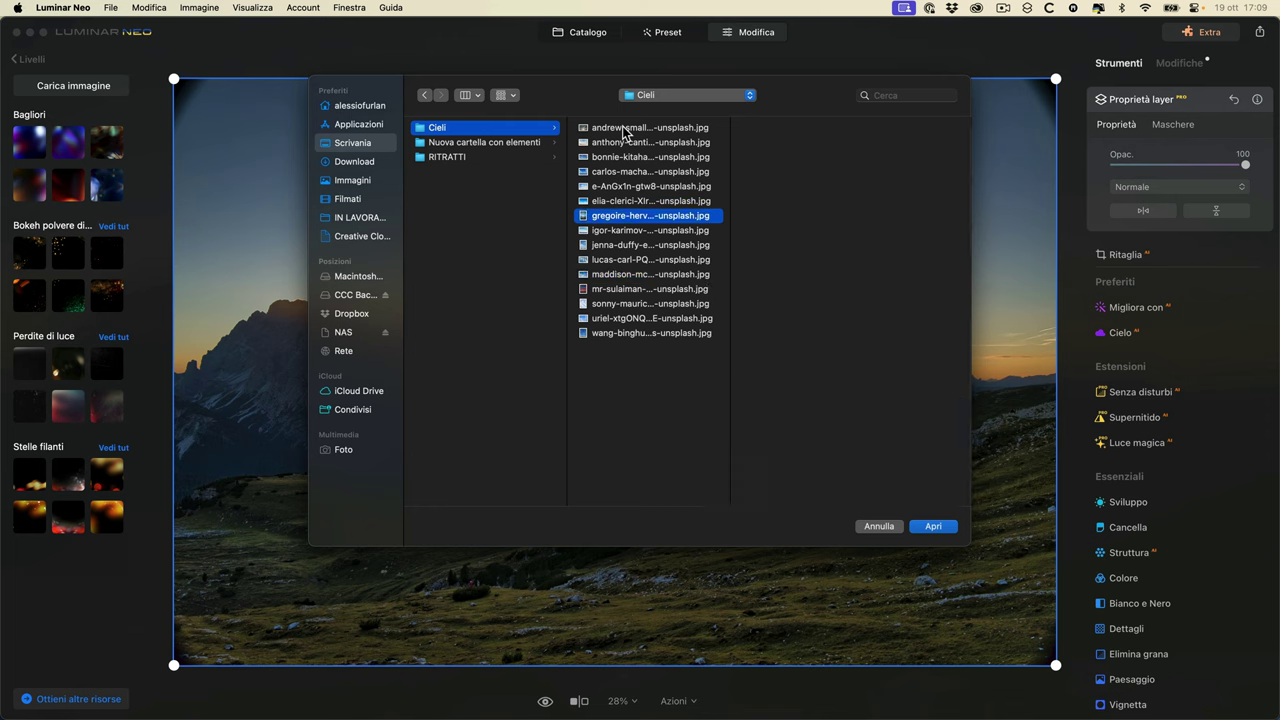
key(Up)
key(Down)
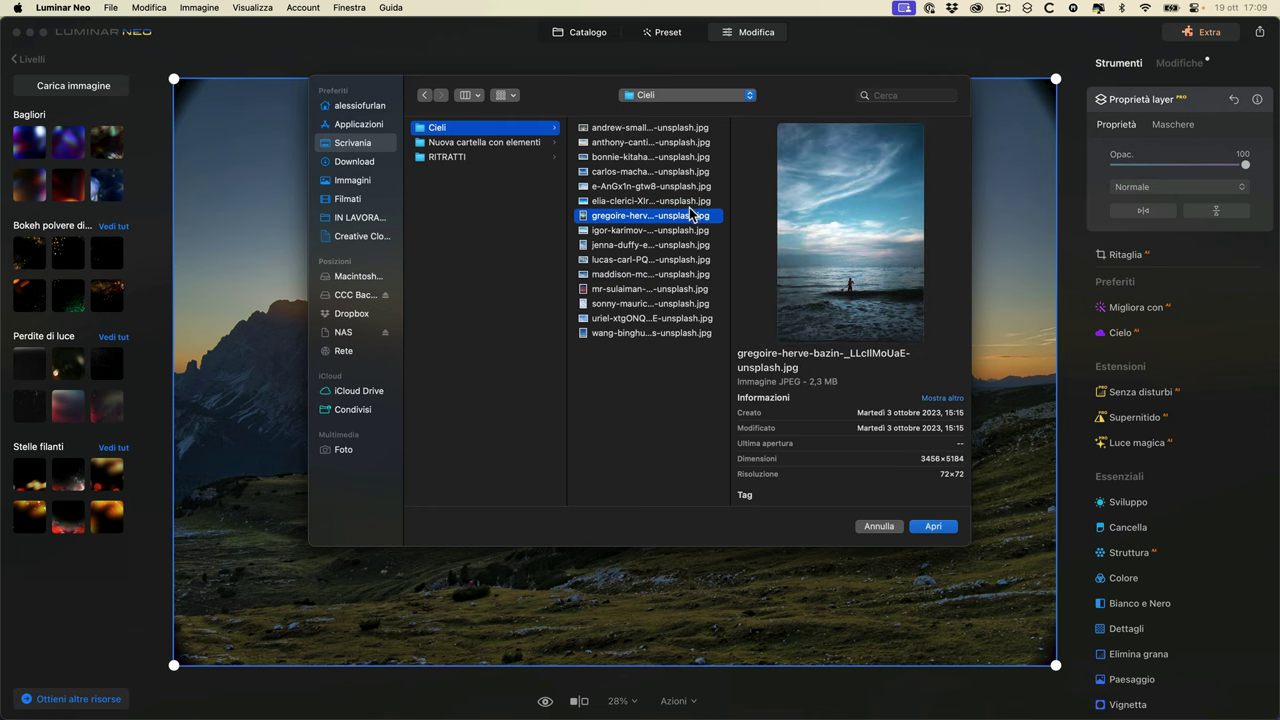
key(Up)
key(Up)
key(Up)
key(Up)
key(Up)
key(Up)
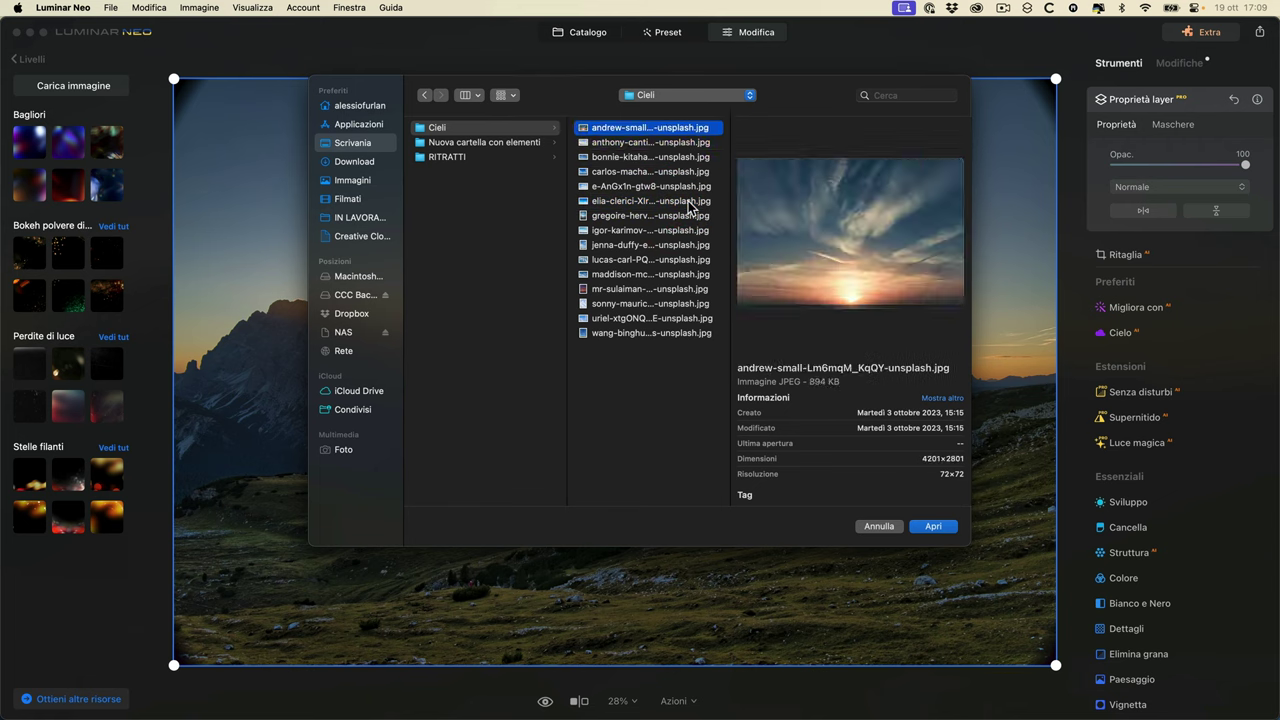
- Load the photo of white clouds in a blue sky above the sea and add it as a layer over the mountains
key(Down)
key(Down)
key(Down)
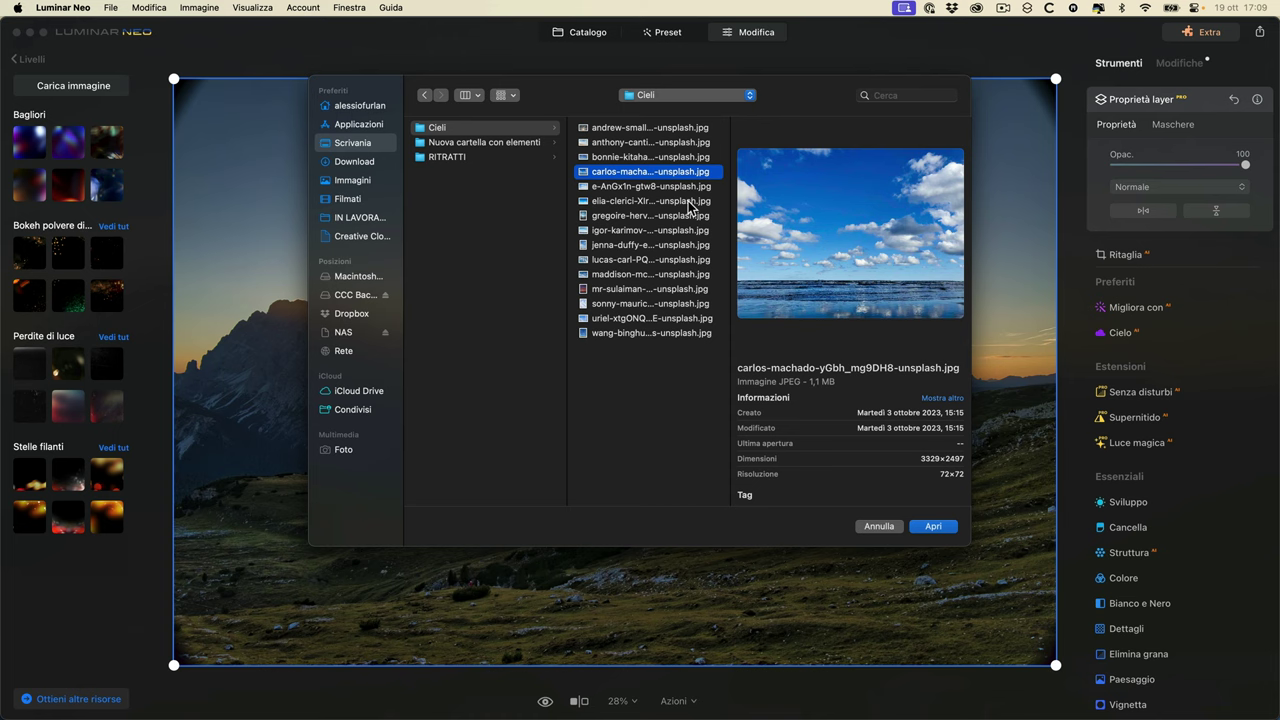
click(933, 526)
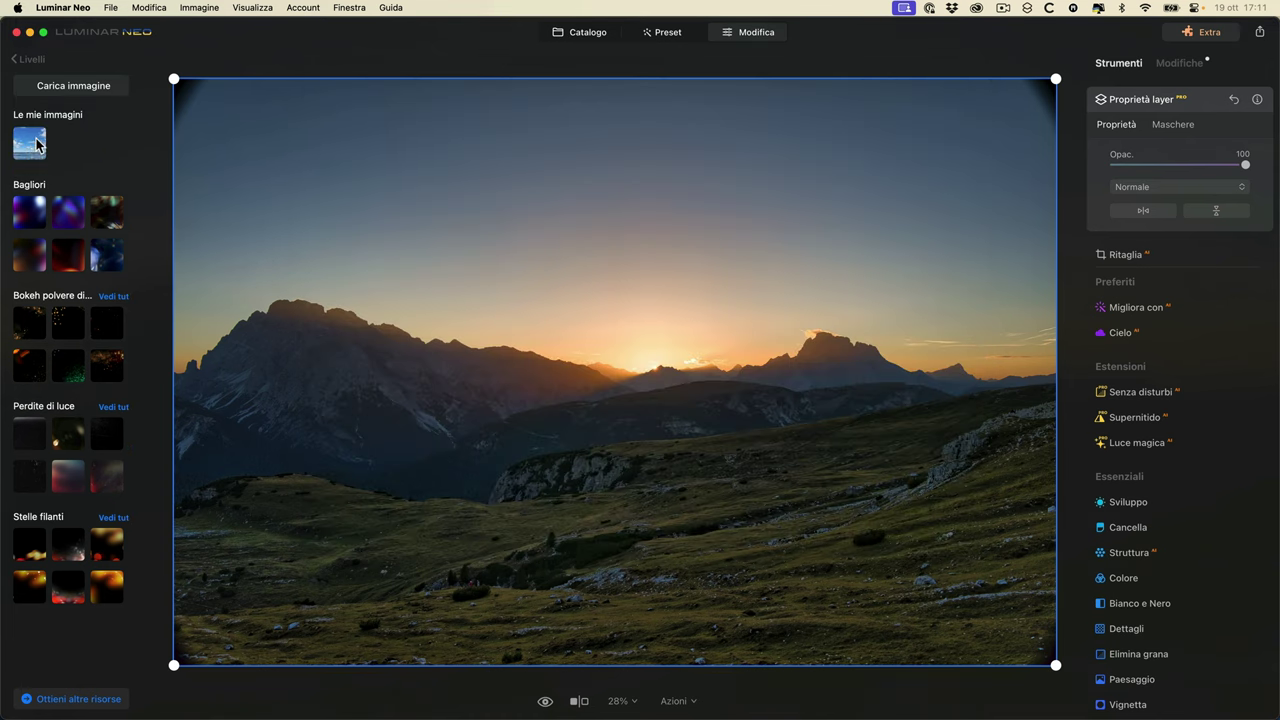
click(30, 145)
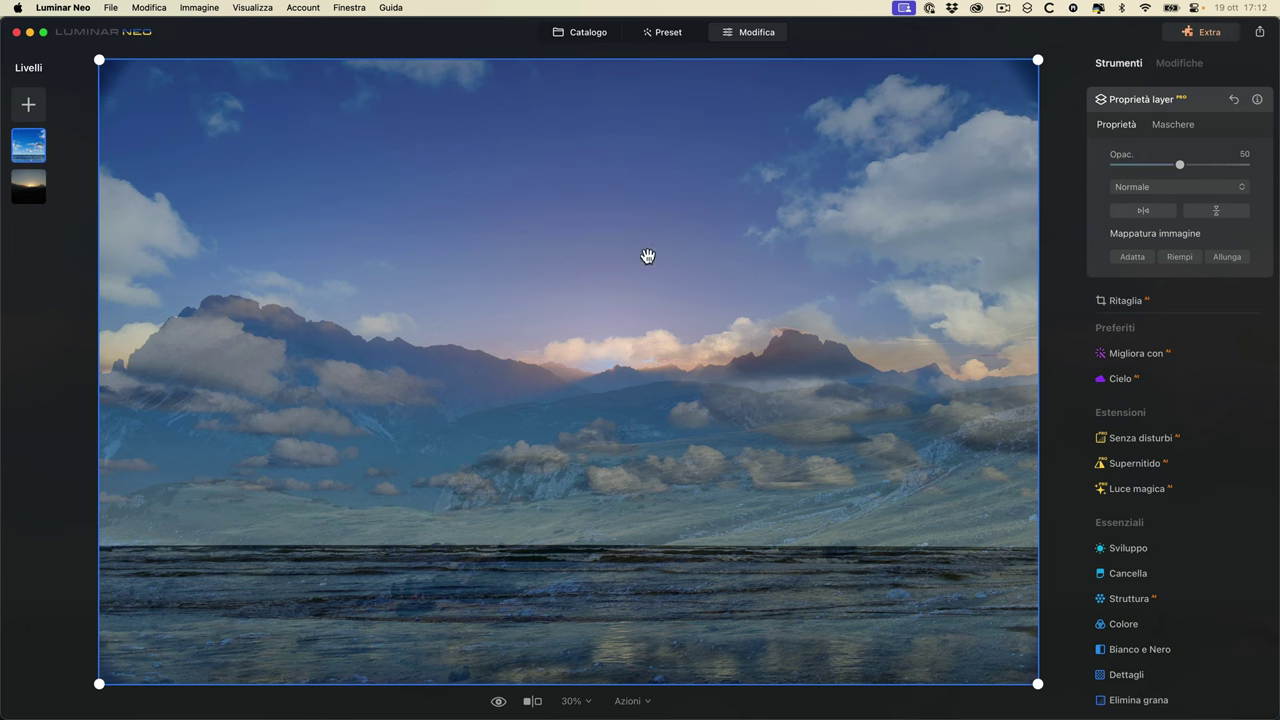
- Raise the sky layer's opacity to 100 and return it to 50, then hide the layer and show it again
drag(1185, 164, 1278, 170)
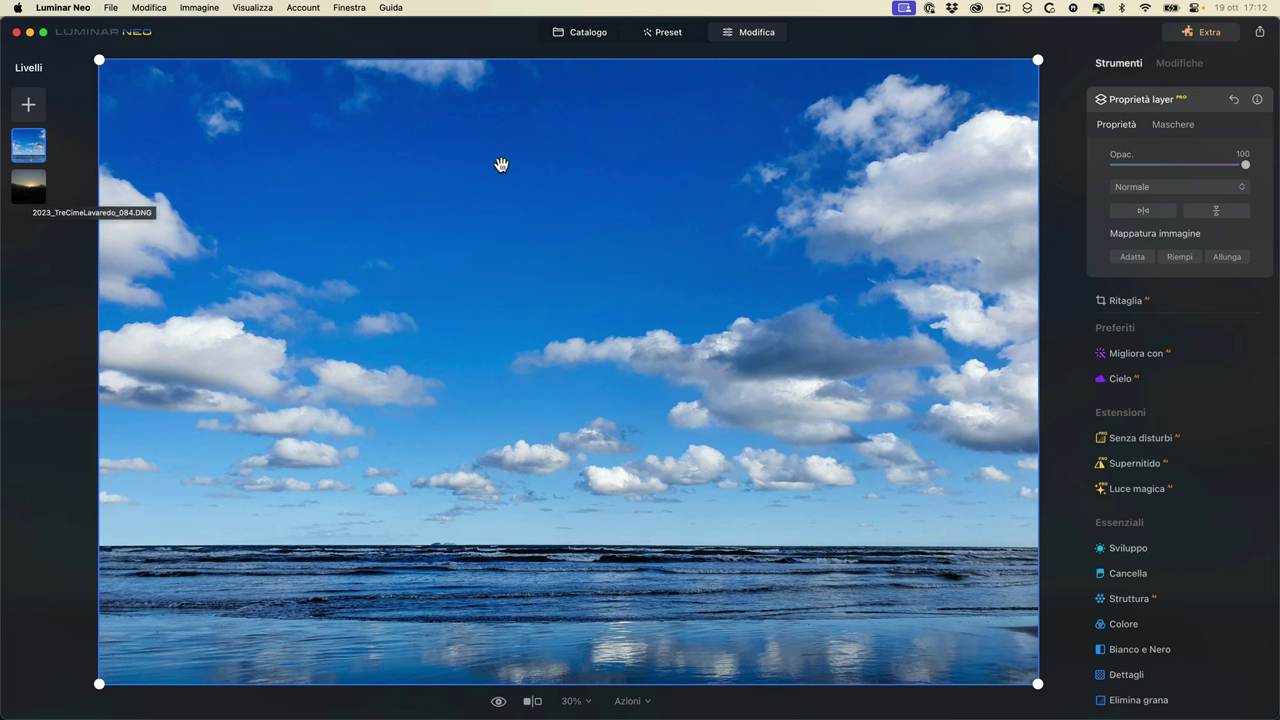
drag(1246, 166, 1178, 168)
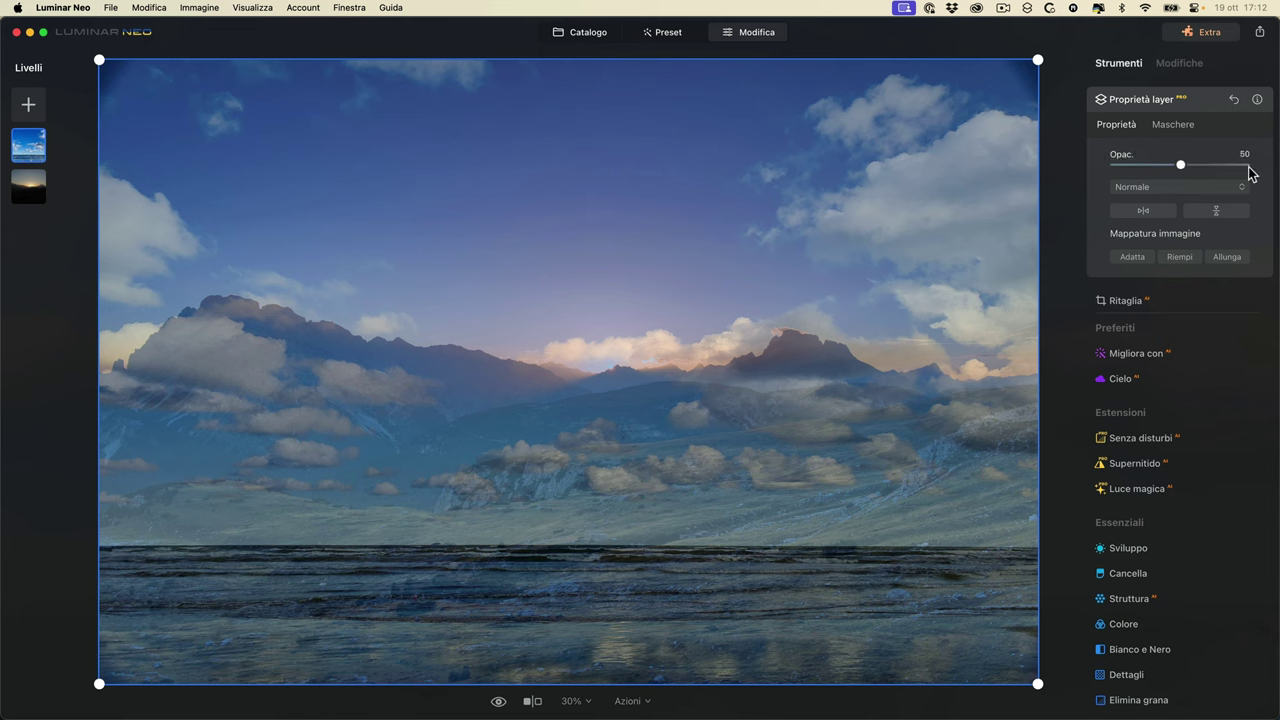
right_click(8, 145)
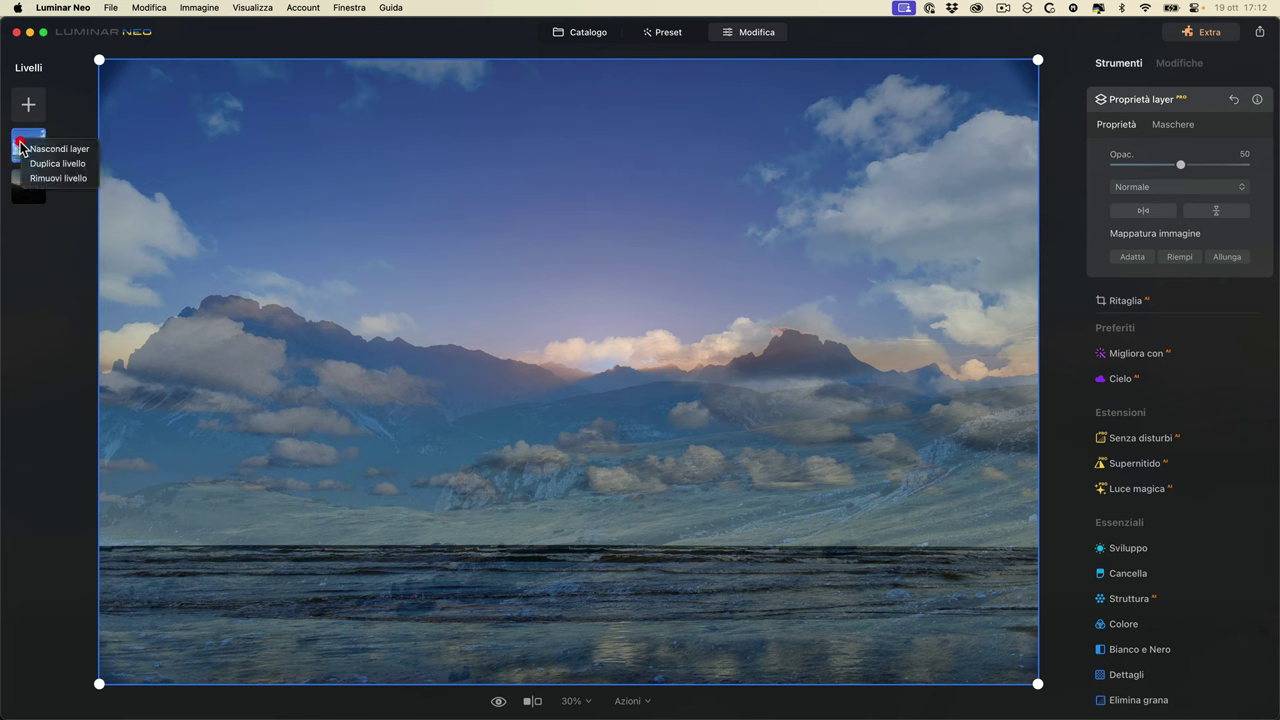
click(42, 148)
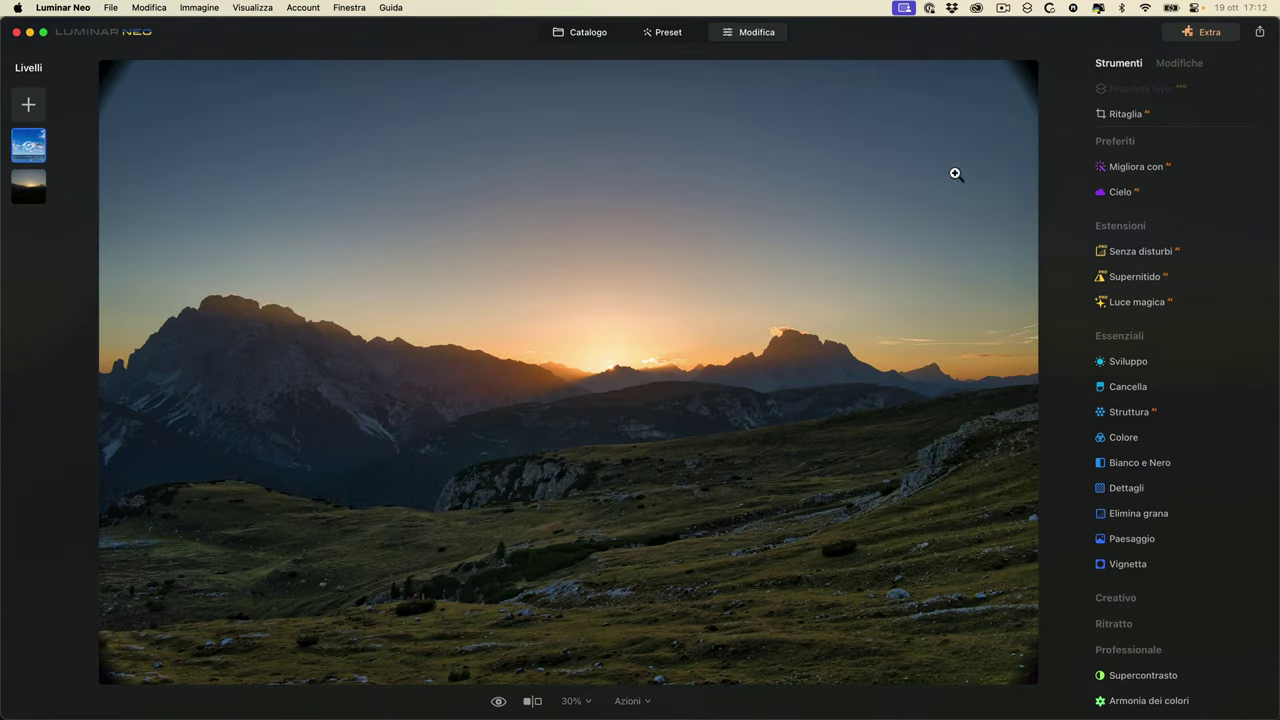
right_click(33, 155)
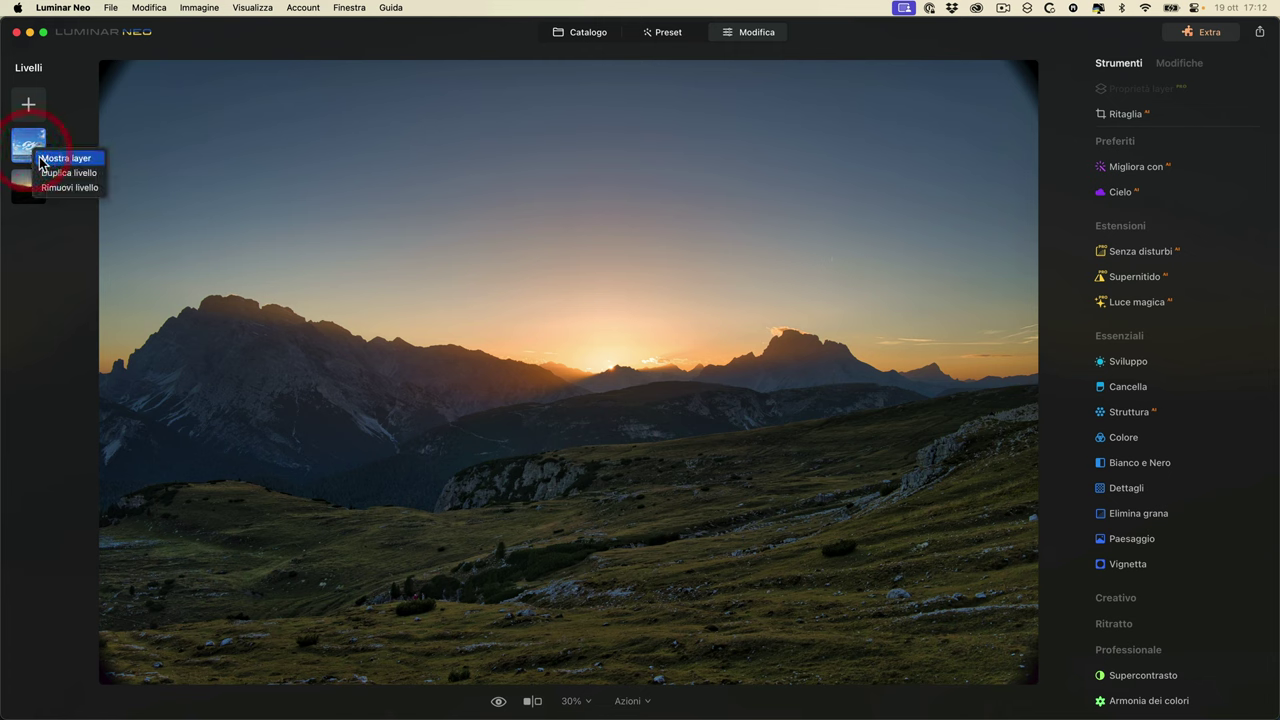
click(45, 157)
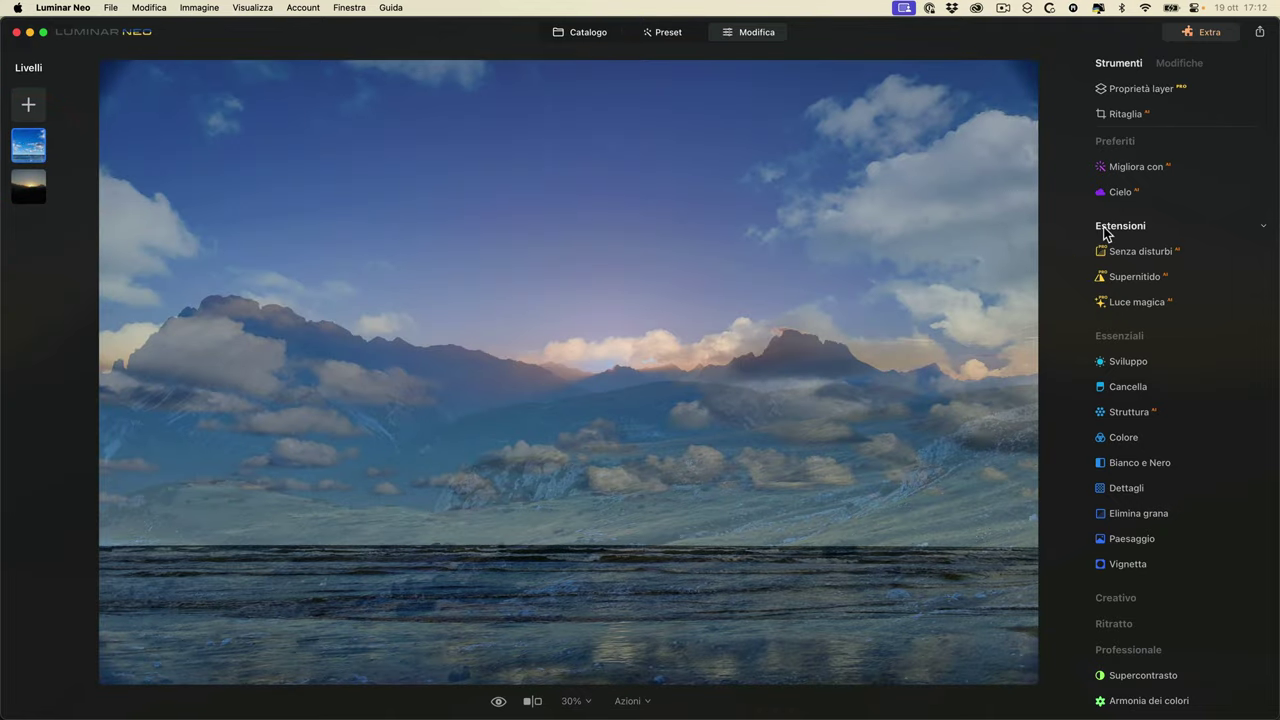
- Flip the sky layer vertically in its layer properties
click(1122, 88)
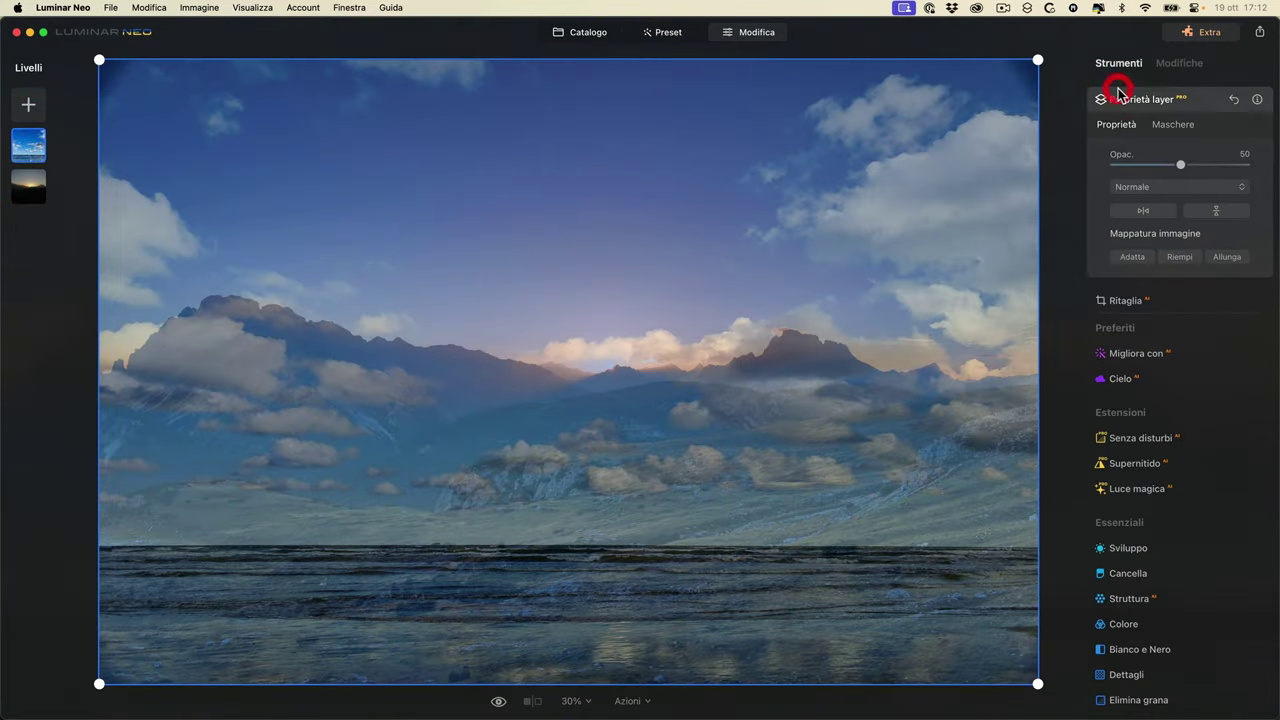
click(1212, 211)
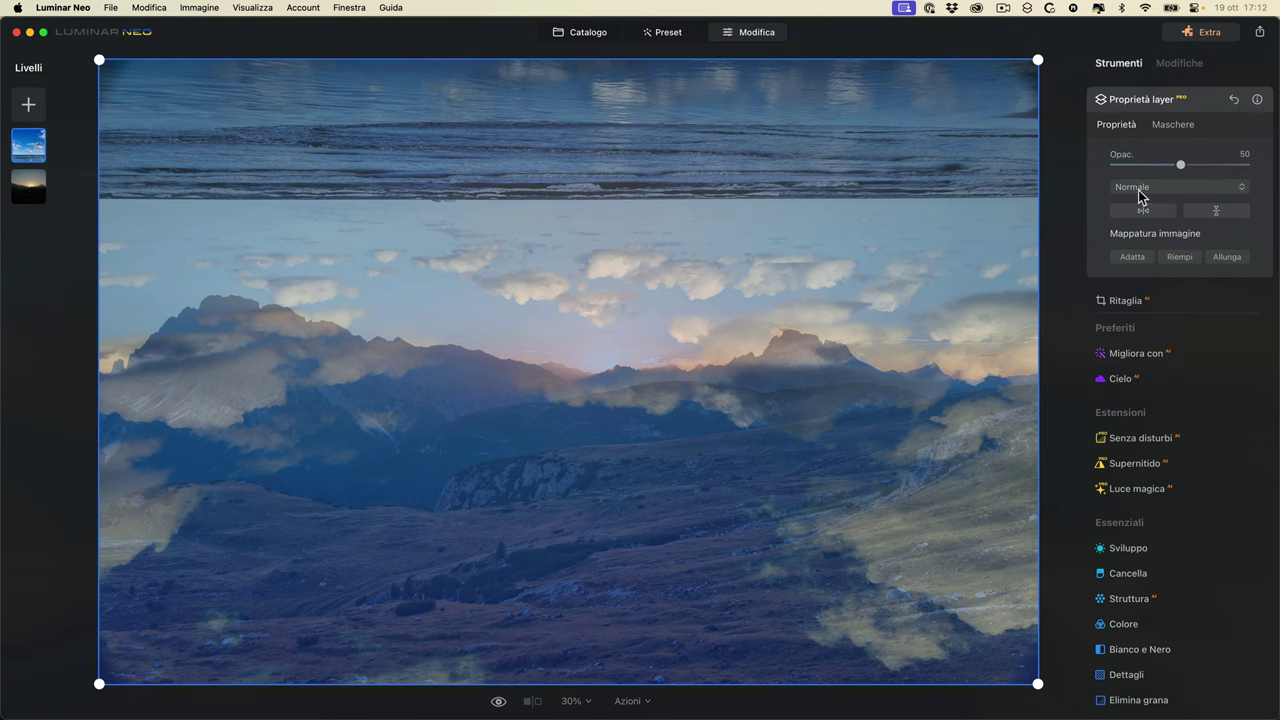
- Mask the sky layer with the Pennello at size 139, painting it in across the sky area above the mountains
click(1178, 126)
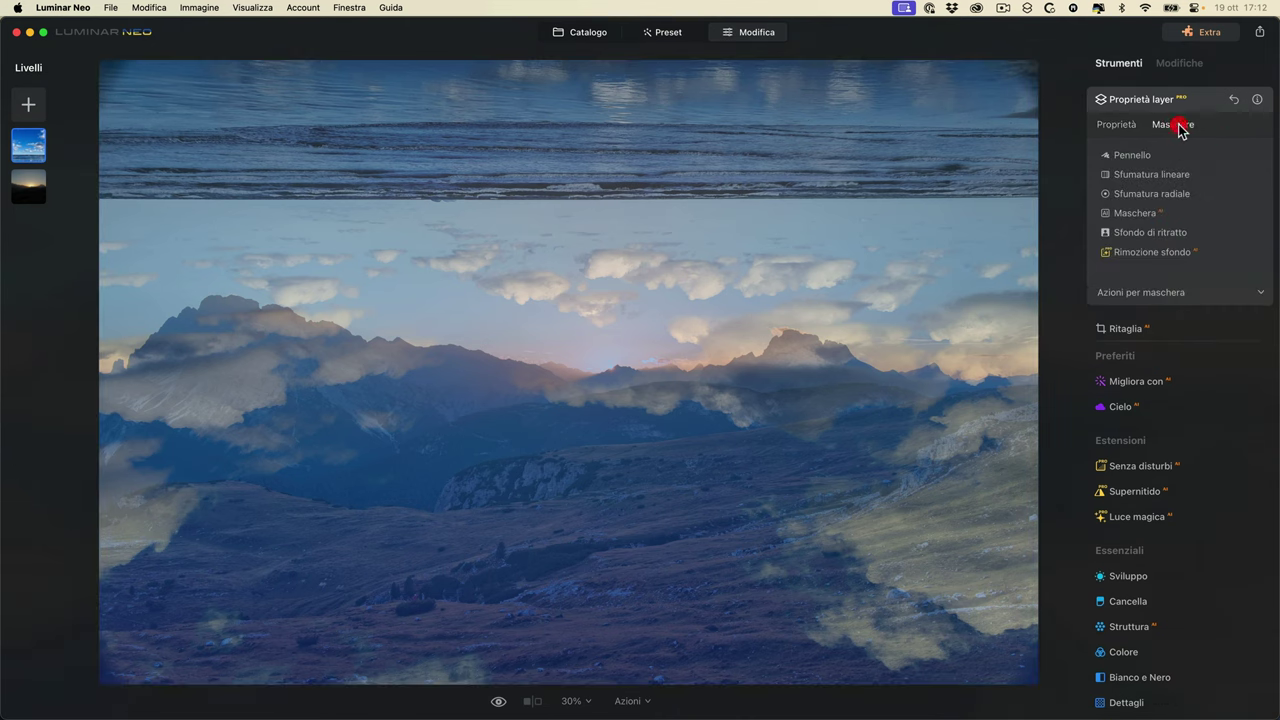
click(1136, 156)
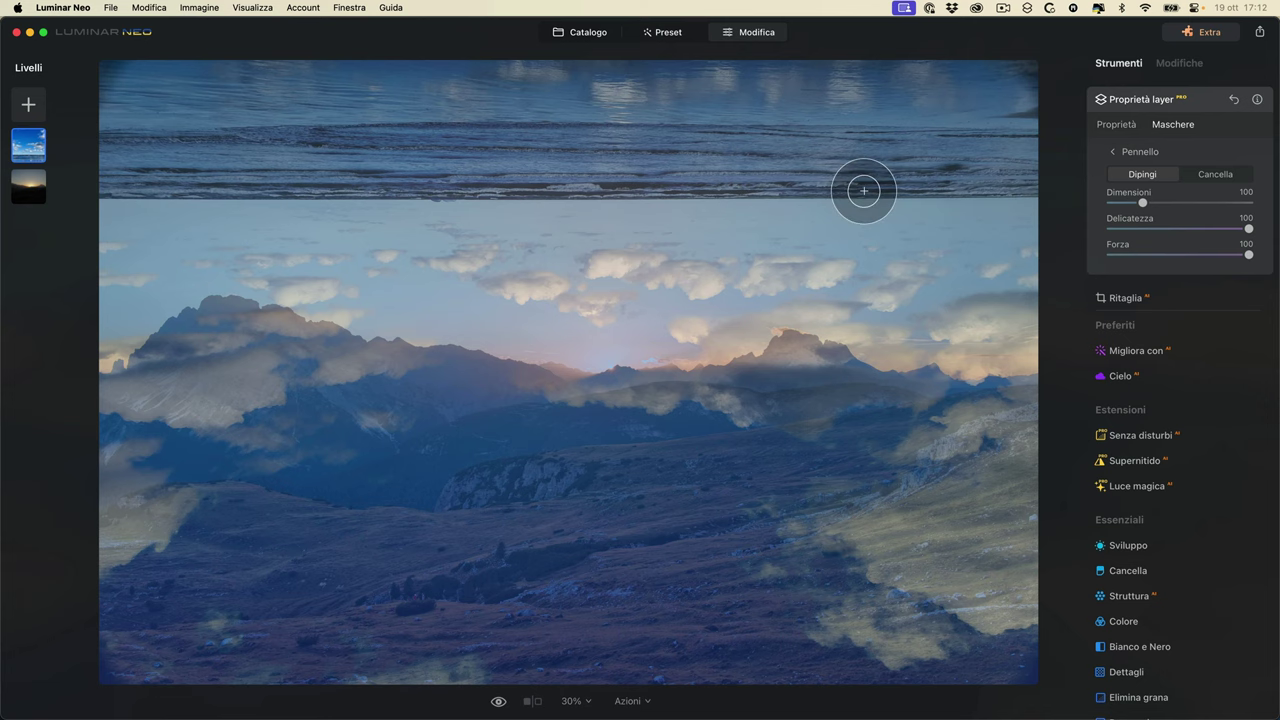
drag(1148, 205, 1162, 204)
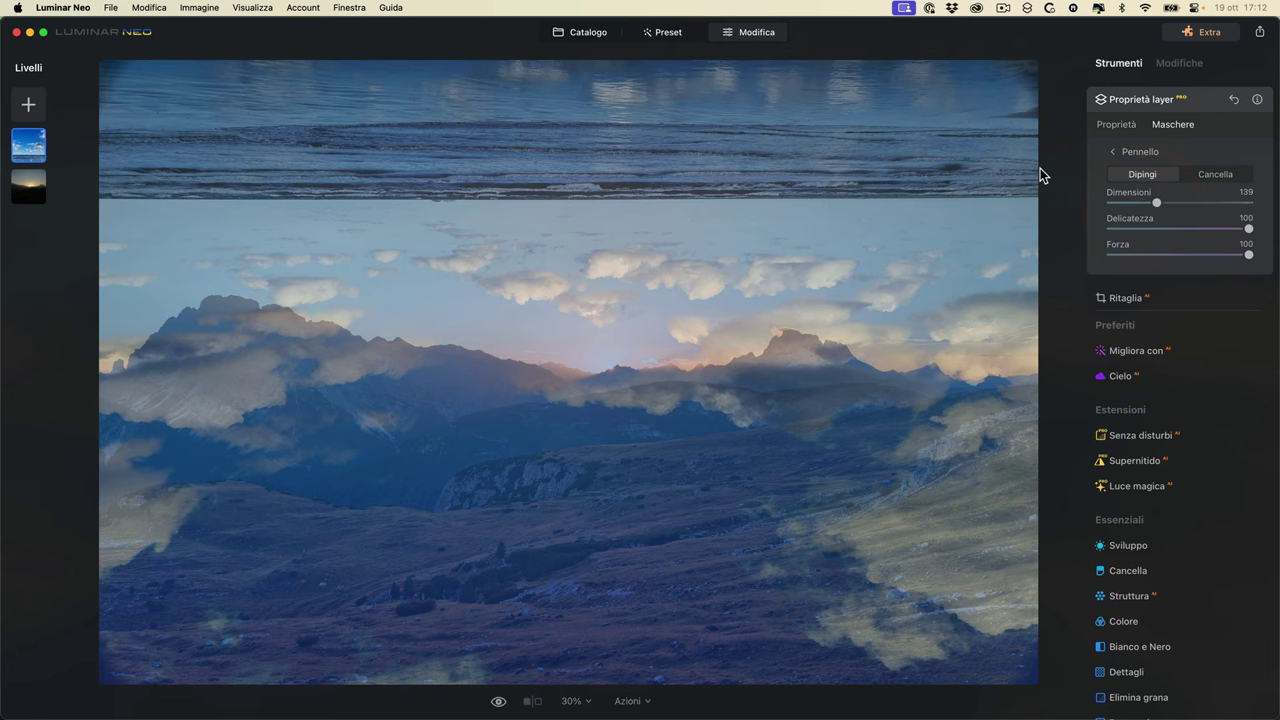
mouse_move(1020, 78)
mouse_down()
mouse_move(137, 74)
mouse_move(189, 100)
mouse_move(957, 100)
mouse_move(985, 145)
mouse_up()
mouse_move(756, 167)
mouse_down()
mouse_move(120, 163)
mouse_move(94, 176)
mouse_move(1031, 176)
mouse_move(1110, 190)
mouse_move(575, 226)
mouse_move(175, 215)
mouse_move(109, 187)
mouse_move(132, 48)
mouse_move(748, 173)
mouse_move(845, 150)
mouse_up()
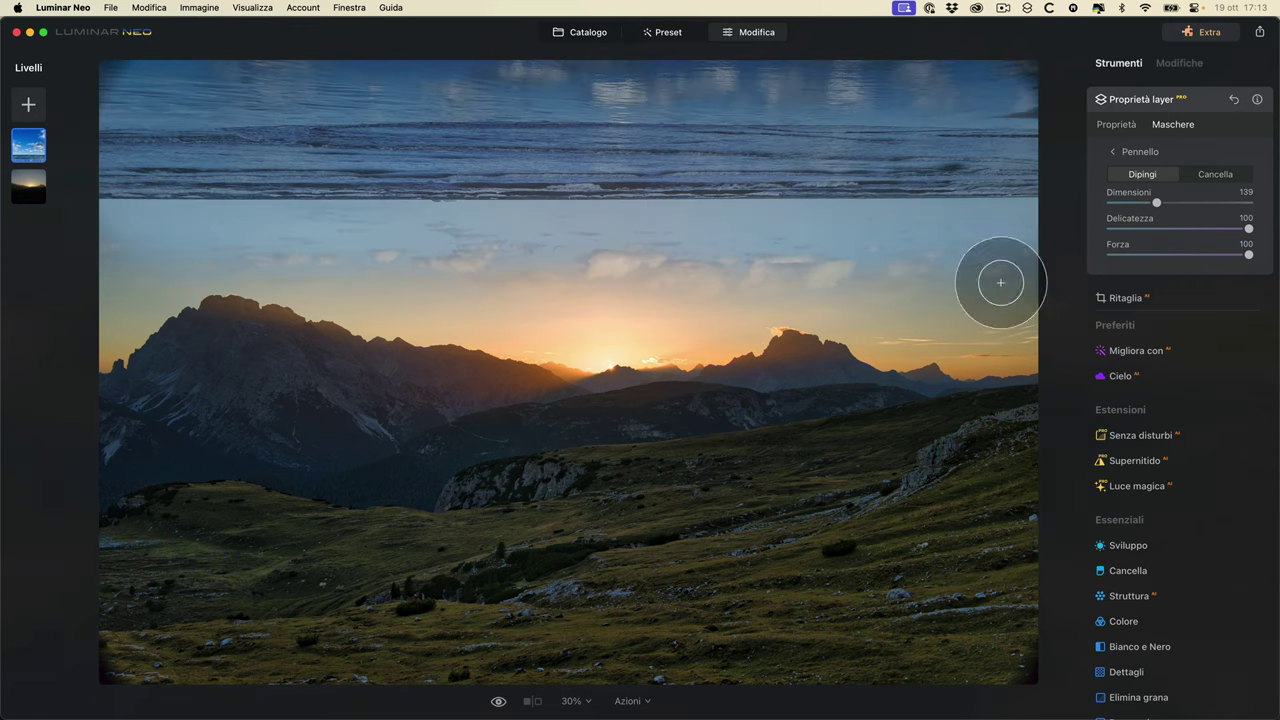
mouse_move(987, 237)
mouse_down()
mouse_move(966, 286)
mouse_move(729, 251)
mouse_move(587, 265)
mouse_move(276, 231)
mouse_move(129, 237)
mouse_move(75, 301)
mouse_move(211, 246)
mouse_move(587, 297)
mouse_move(814, 246)
mouse_move(977, 314)
mouse_move(1040, 285)
mouse_up()
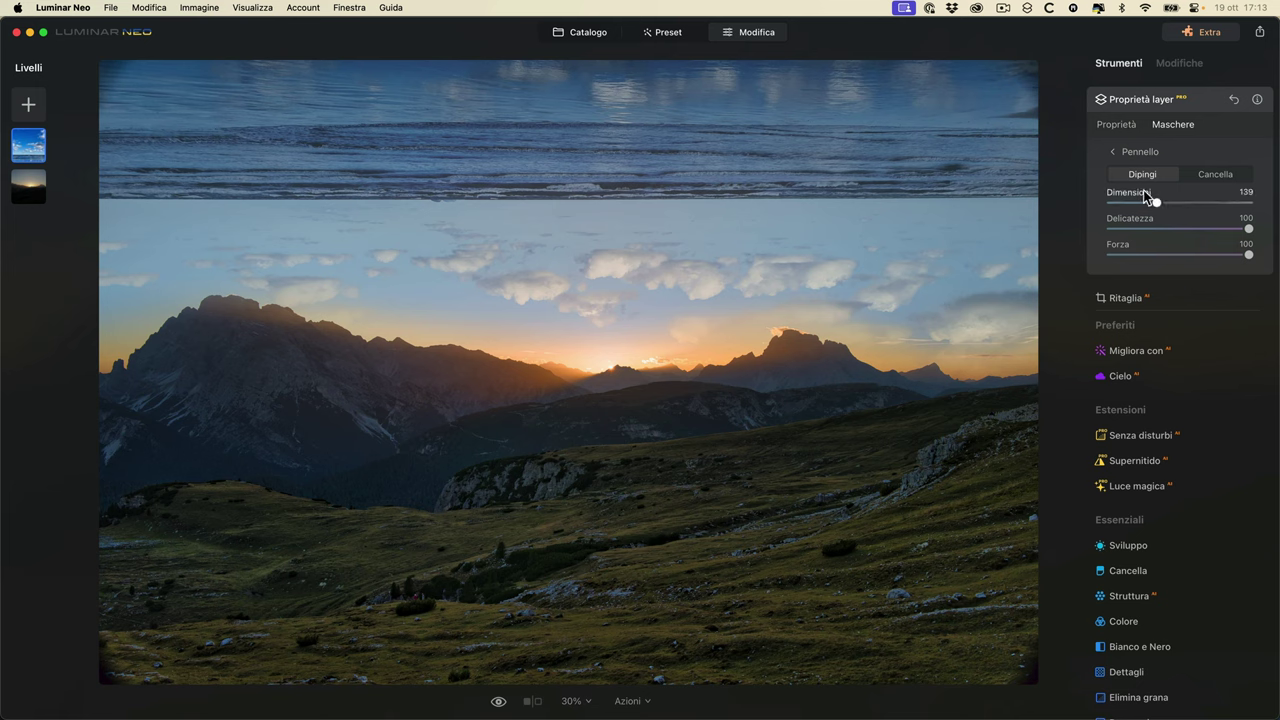
- Examine the Sfumatura lineare mask option on the sky layer, then return to its properties
click(1116, 154)
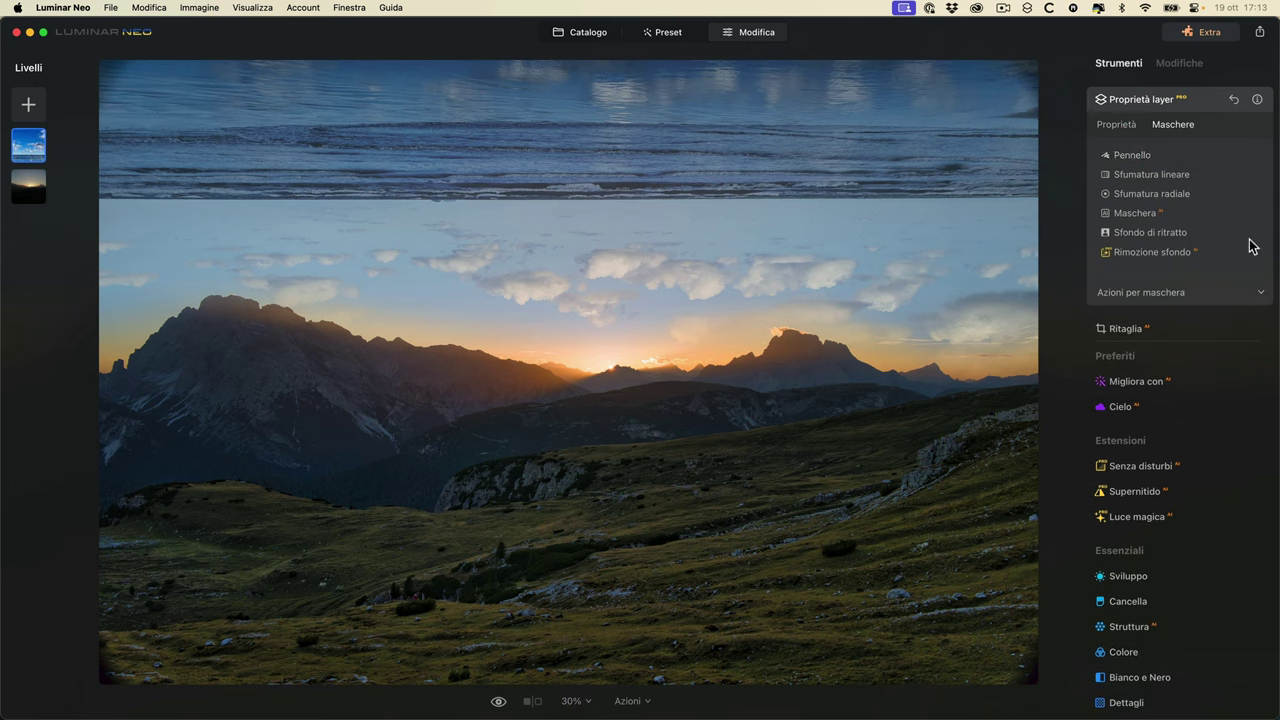
click(1165, 176)
drag(590, 163, 587, 399)
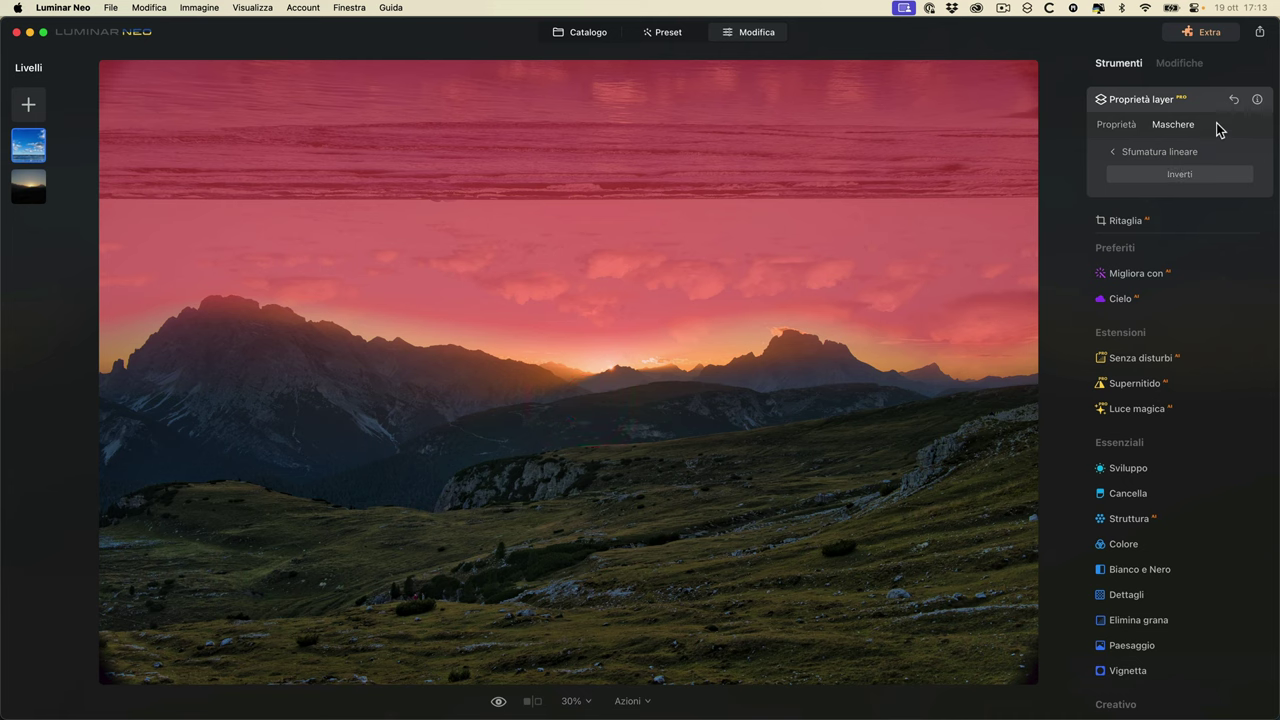
click(1113, 126)
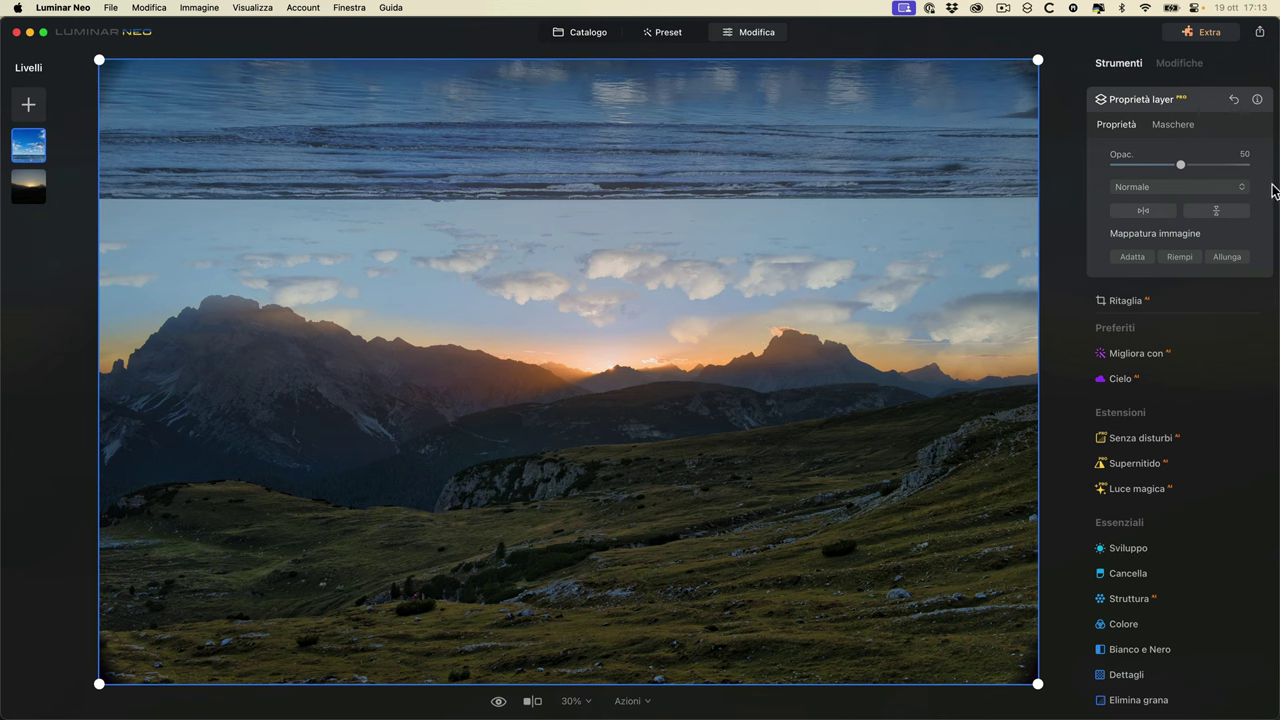
- Set the sky layer to 51 opacity with the Sovrapposizione blend mode, and enlarge it slightly beyond the photo's lower right corner
mouse_move(1180, 166)
mouse_down()
mouse_move(1277, 163)
mouse_move(1181, 164)
mouse_up()
click(1152, 188)
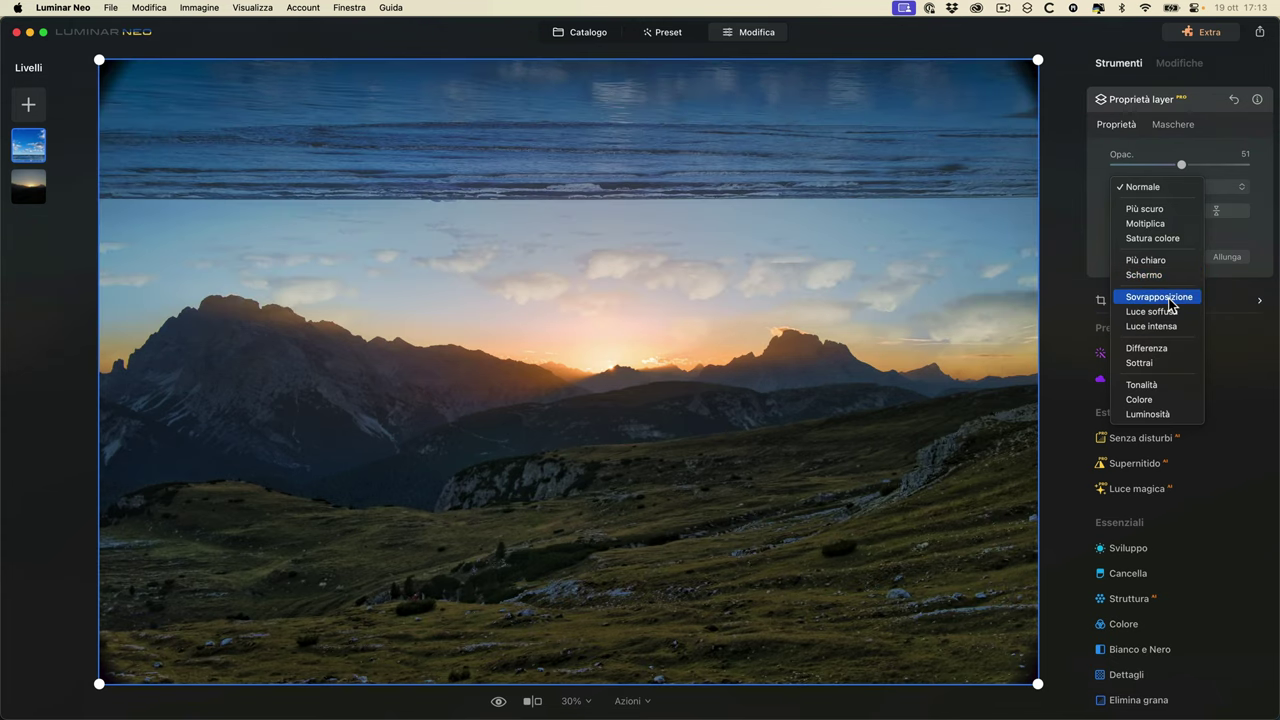
click(1168, 297)
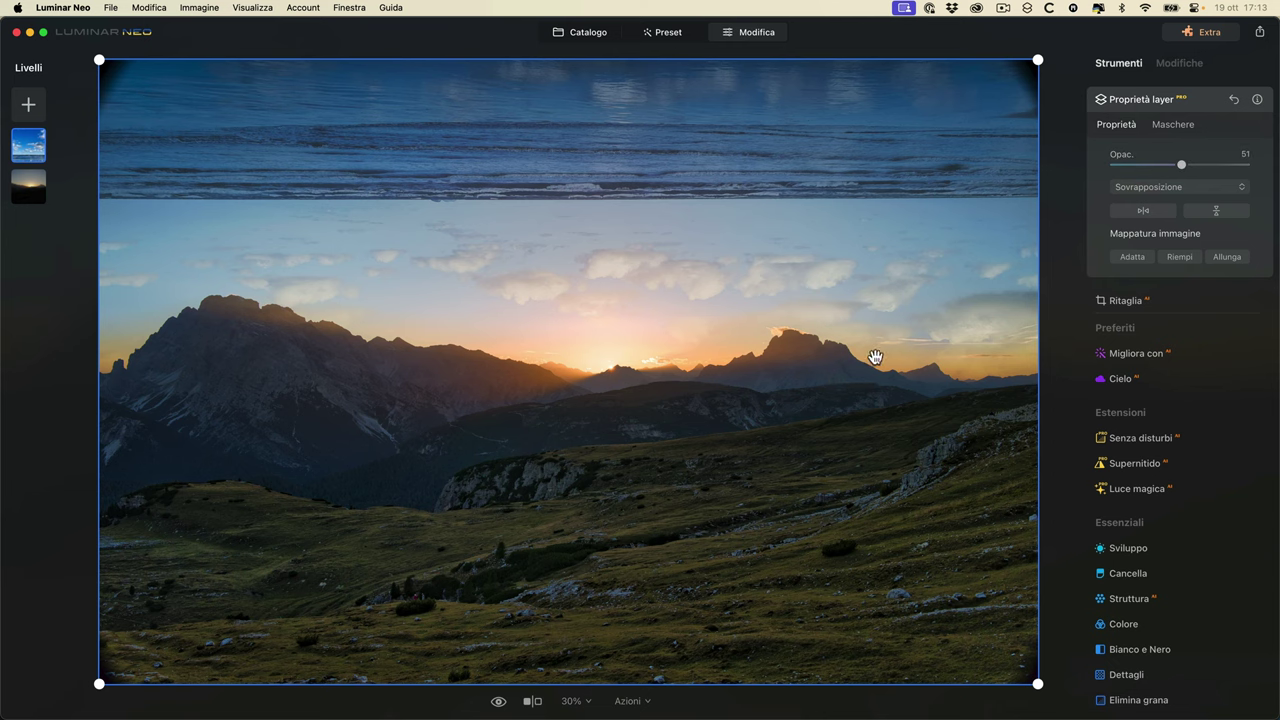
mouse_move(1038, 685)
mouse_down()
mouse_move(994, 677)
mouse_move(1102, 708)
mouse_move(1046, 688)
mouse_up()
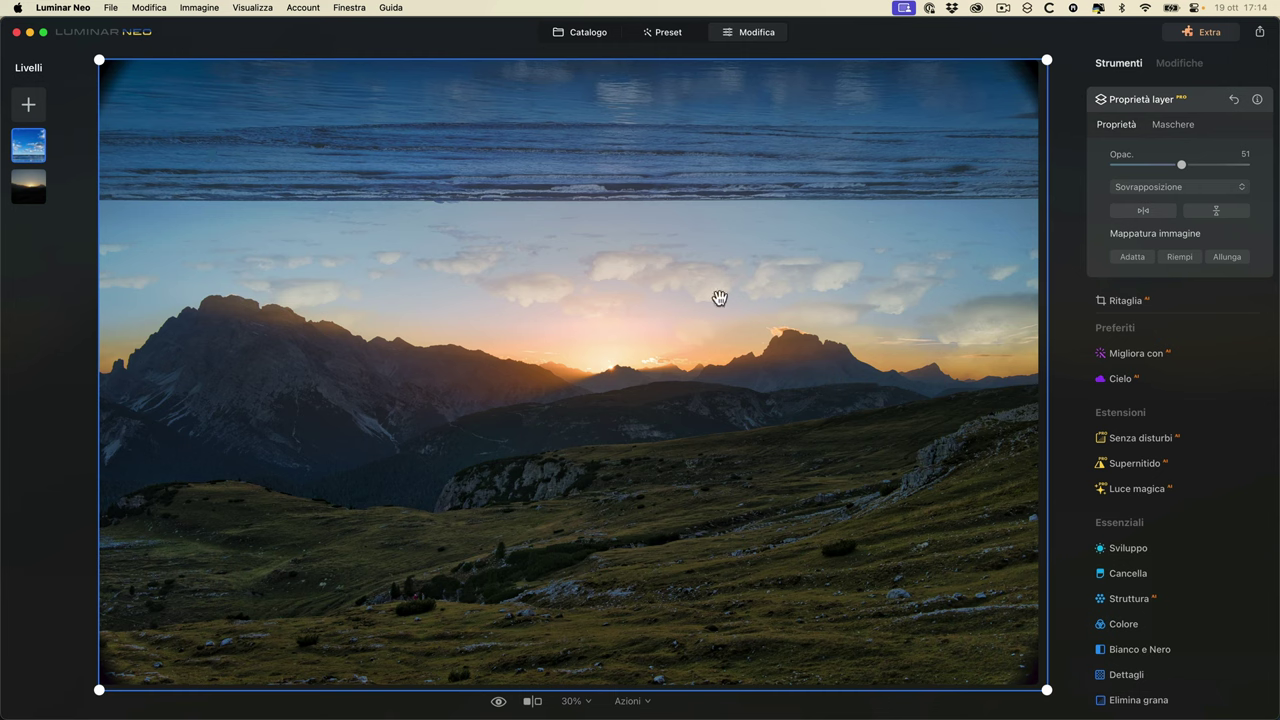
- Add the middle overlay in the first row of the Bokeh polvere collection as a new layer on top
click(29, 108)
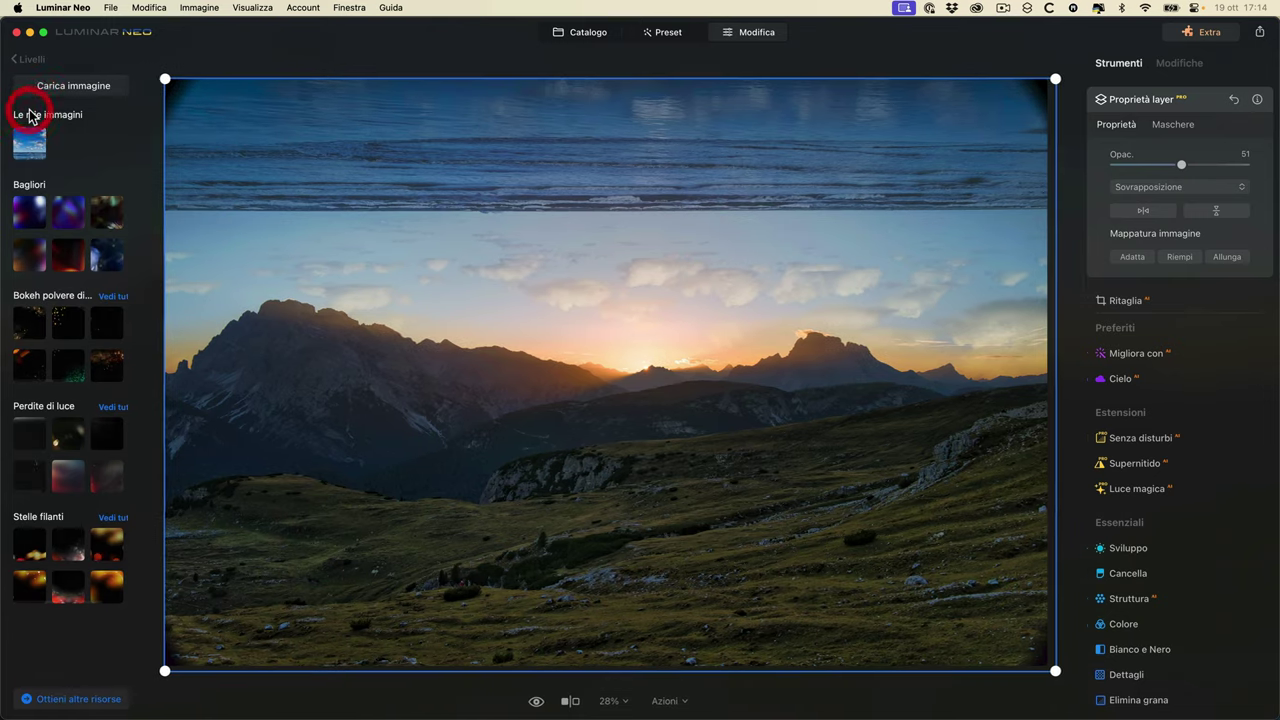
click(75, 328)
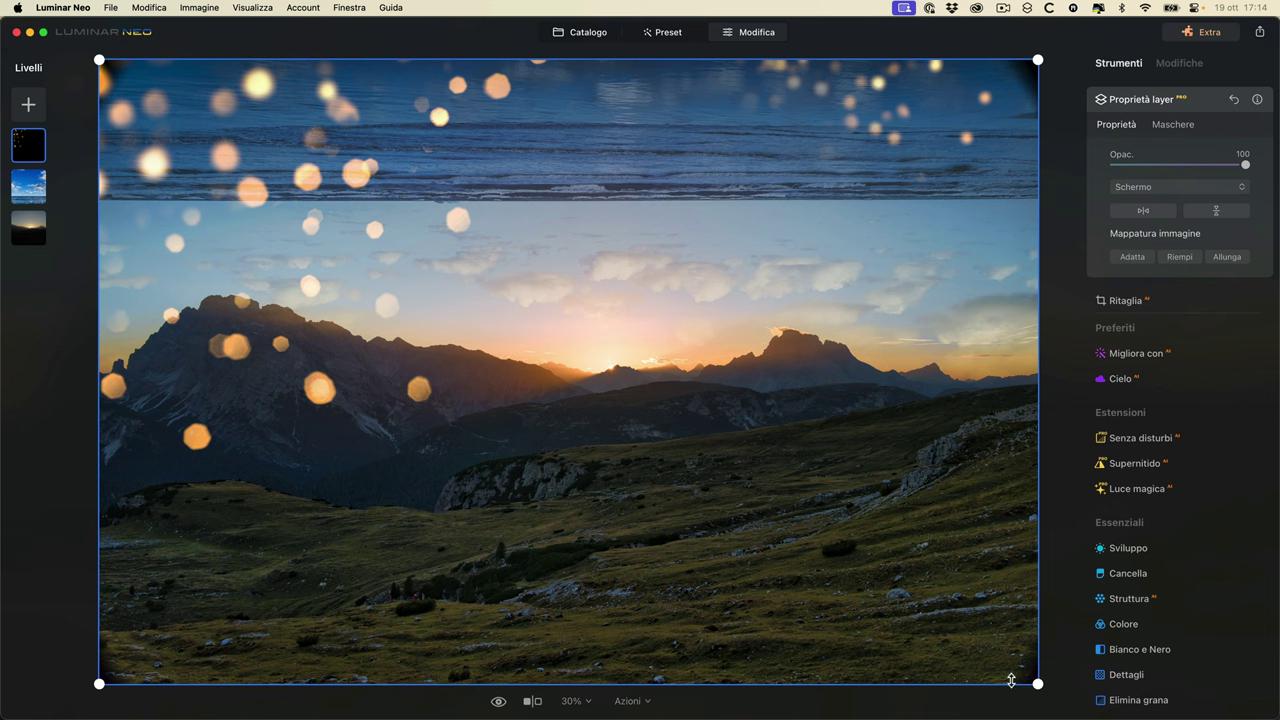
mouse_move(1037, 684)
mouse_down()
mouse_move(749, 531)
mouse_move(961, 628)
mouse_move(1037, 684)
mouse_up()
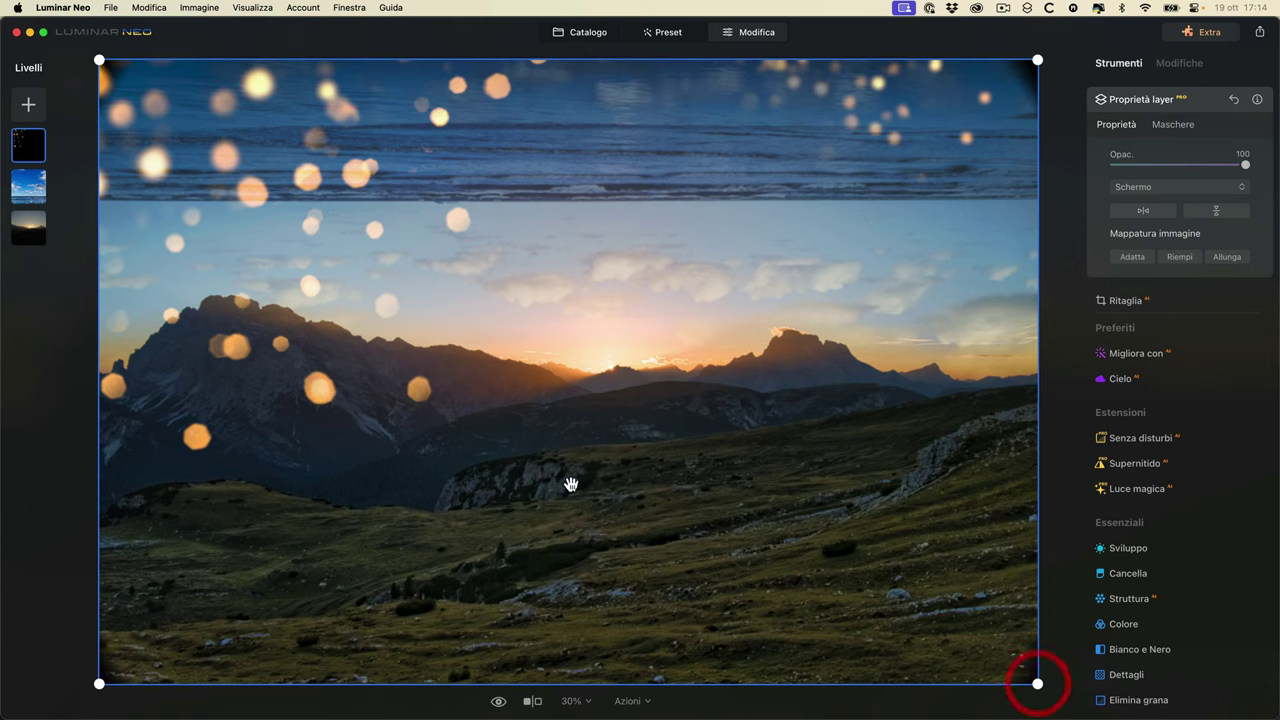
- Remove the sky layer and the bokeh overlay layer, leaving only the base mountain photo
click(26, 190)
right_click(26, 190)
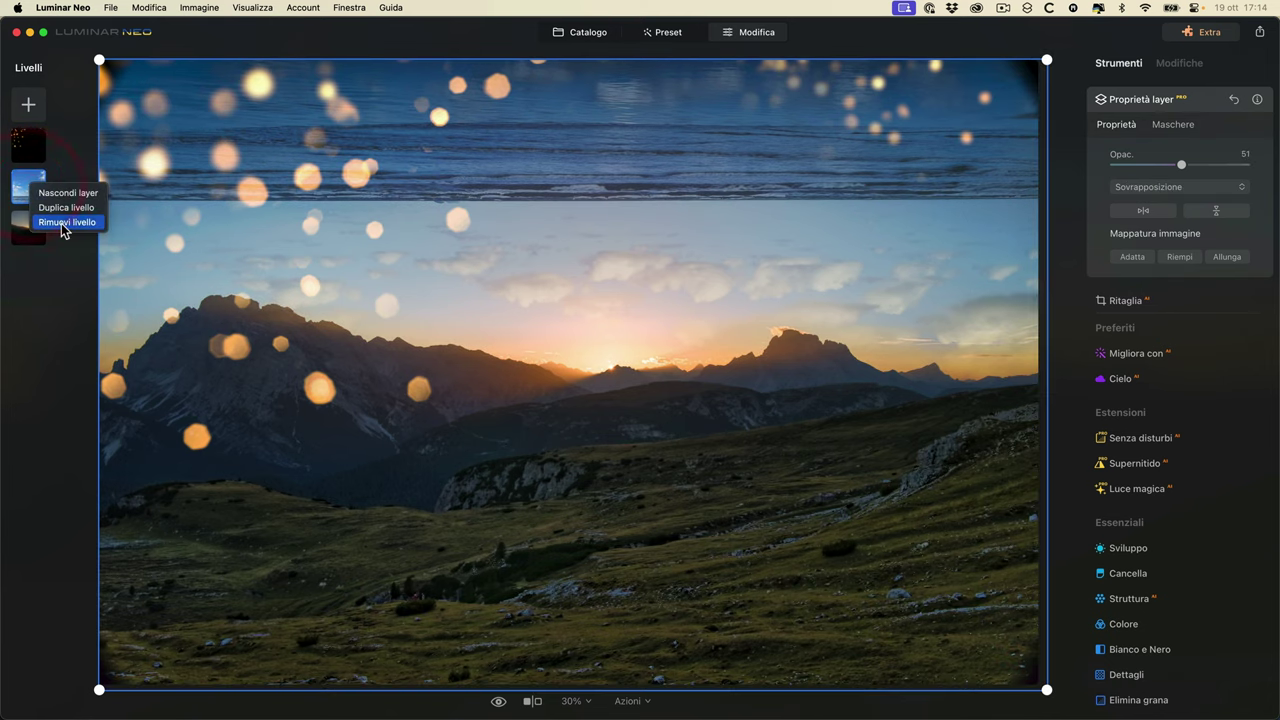
click(62, 223)
right_click(28, 148)
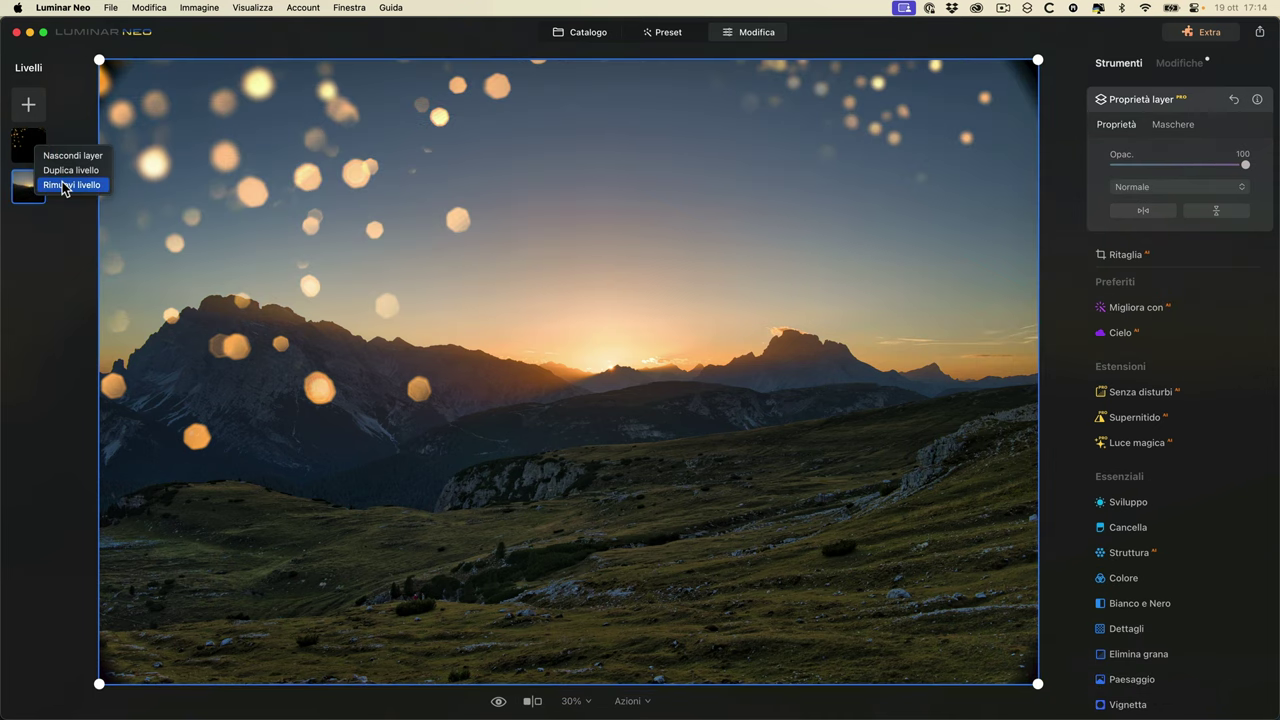
click(64, 186)
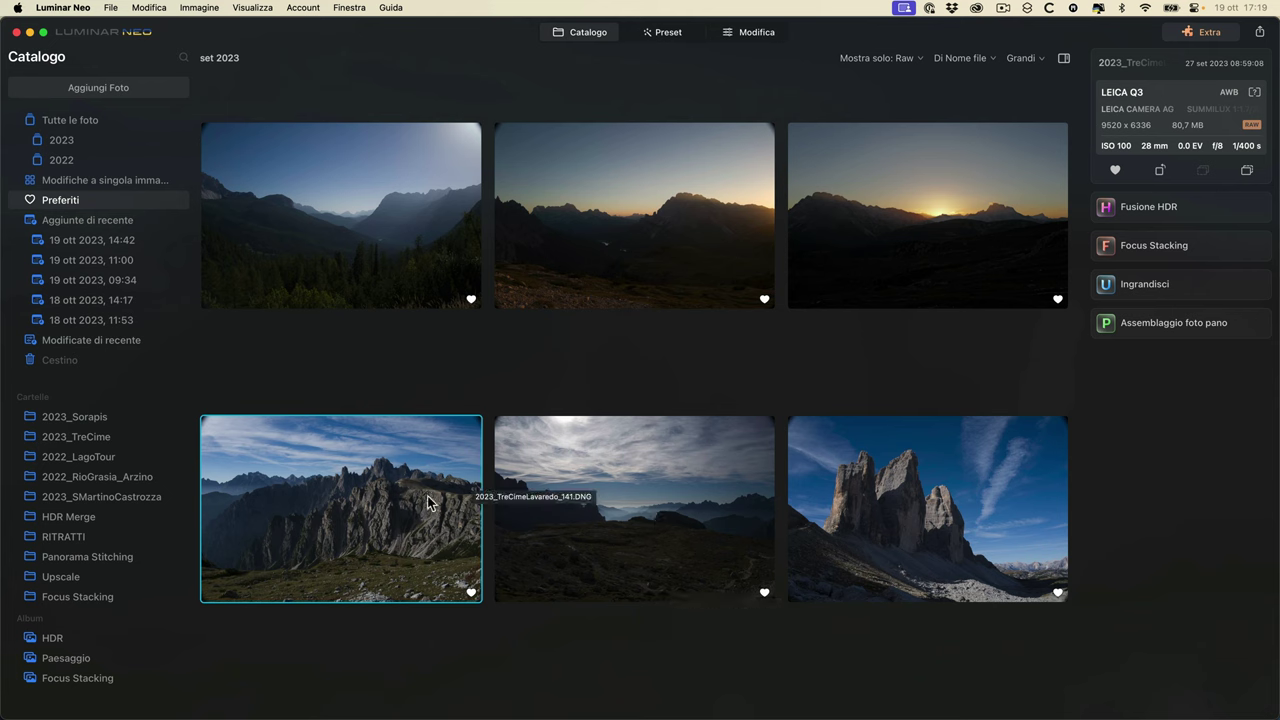
- Open the rocky ridge photo 2023_TreCimeLavaredo_141.DNG and apply the Tocco piacevole preset from the Paesaggi collection
double_click(330, 512)
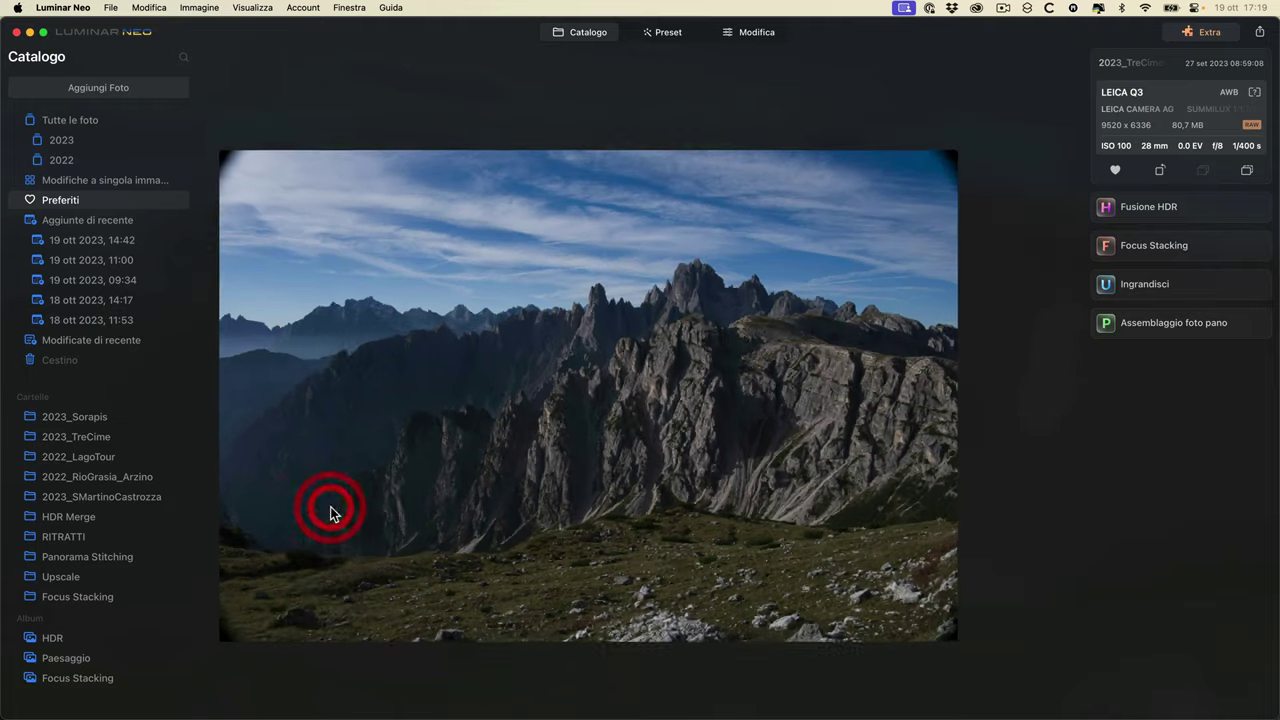
click(660, 34)
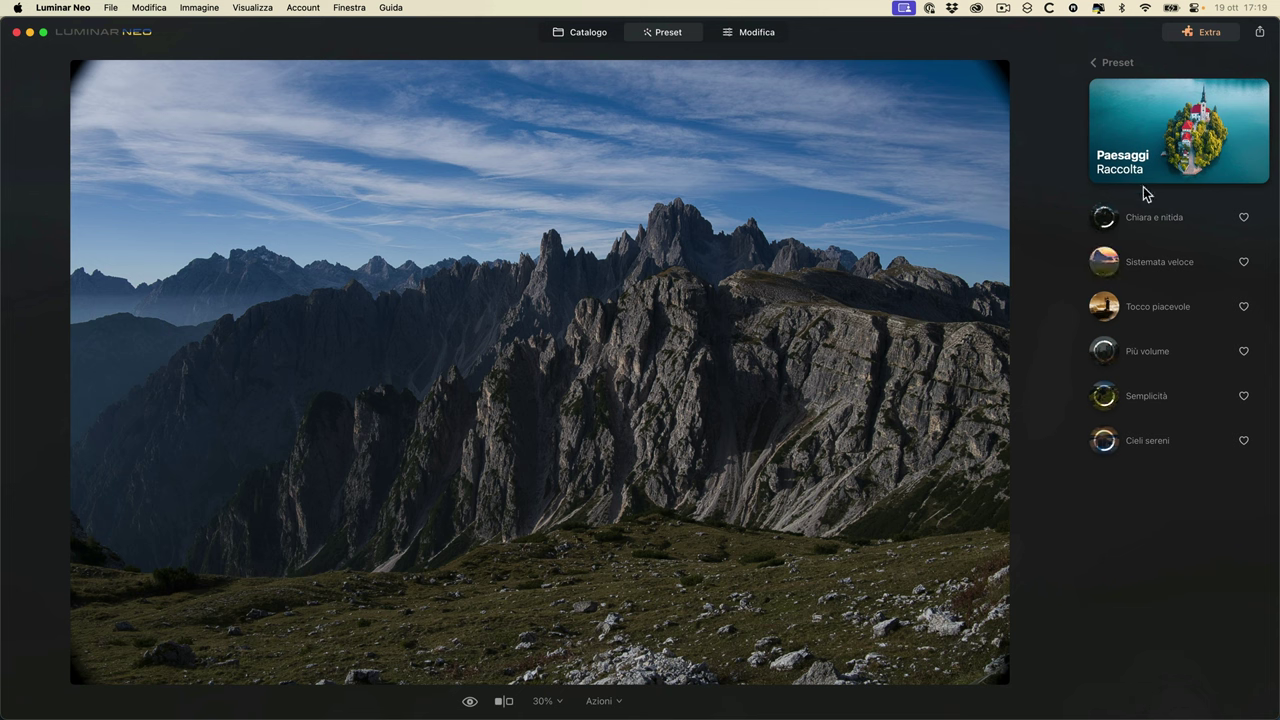
click(1150, 307)
click(1150, 303)
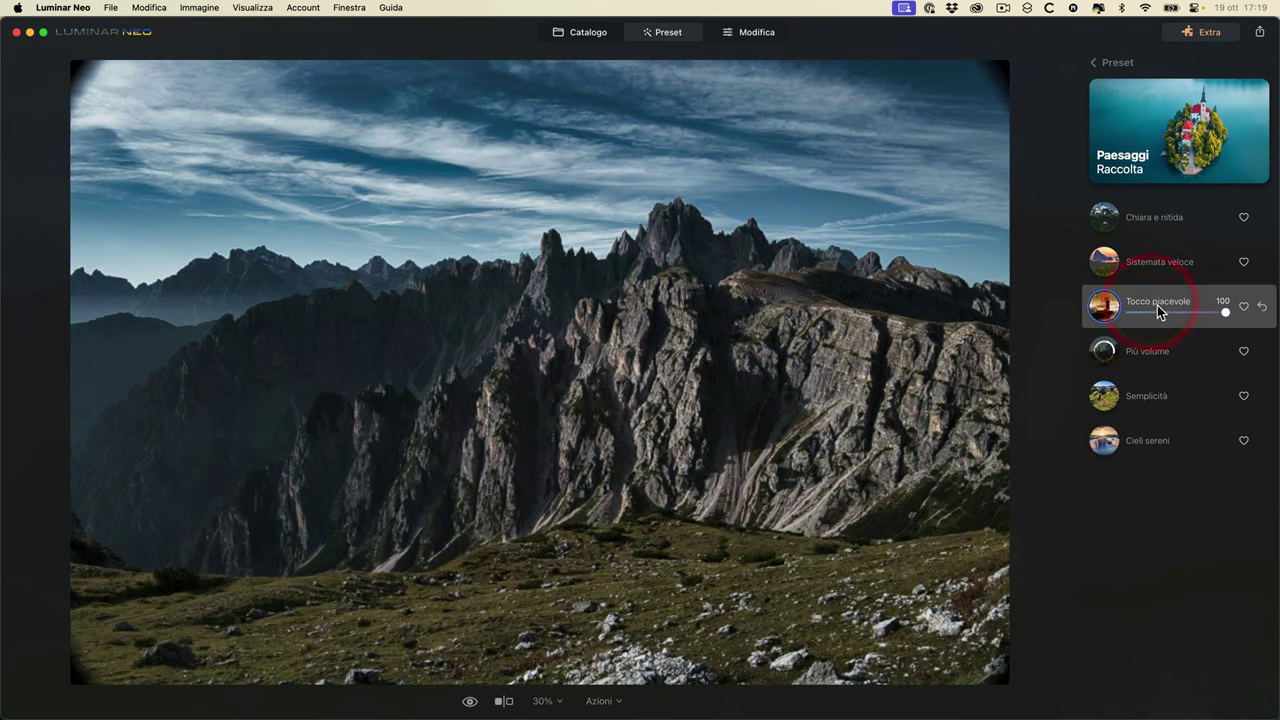
- Compare the ridge photo with its original and review the edits applied by the preset, then return to the catalogue
click(469, 701)
click(734, 34)
click(1193, 64)
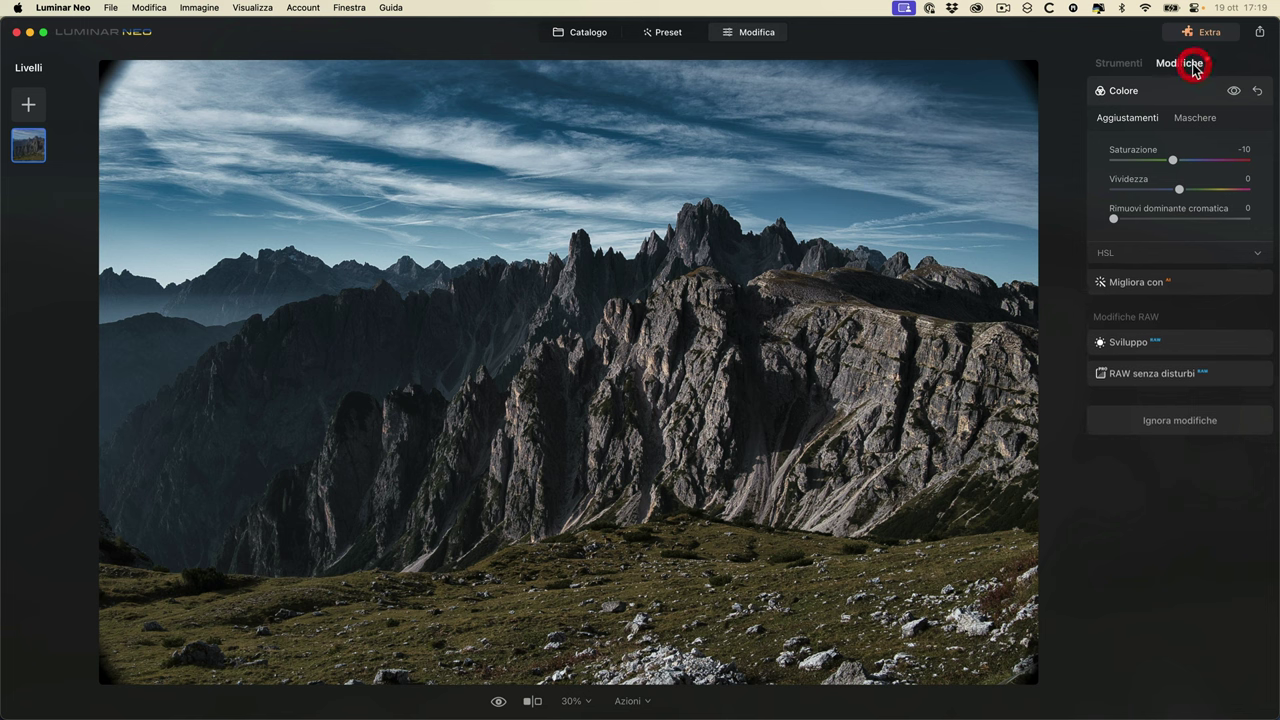
click(570, 34)
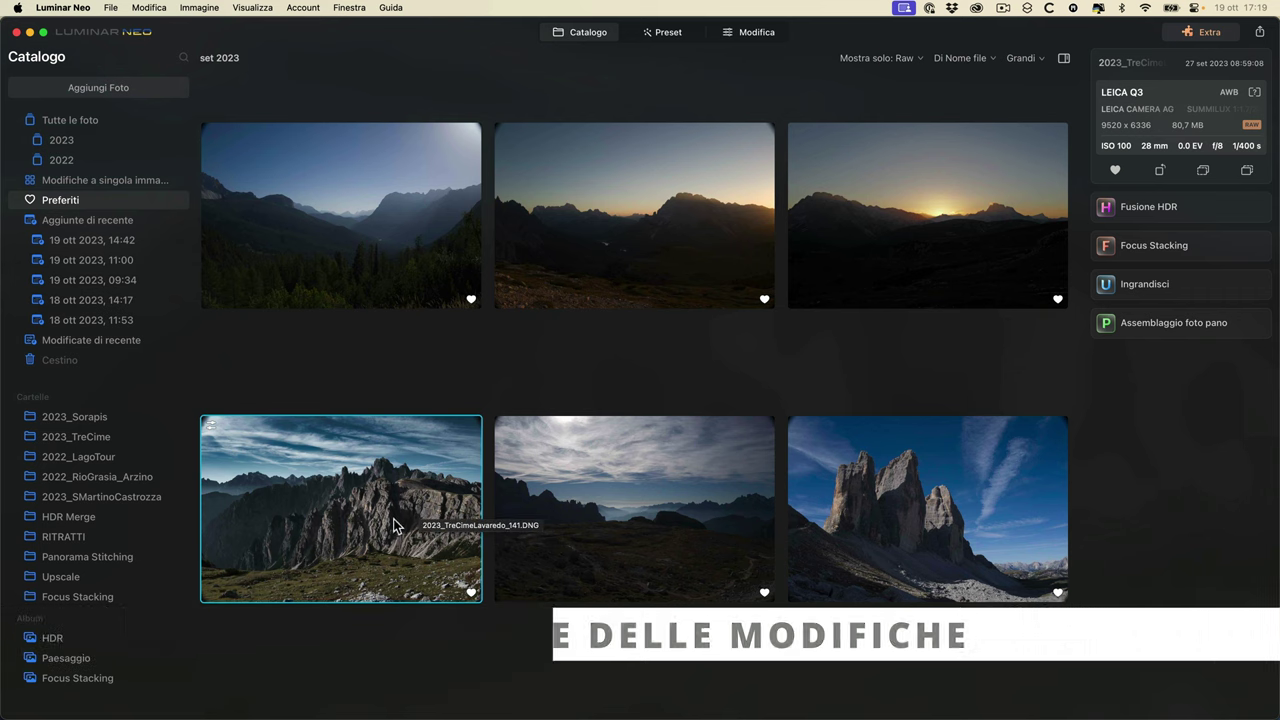
- Copy the adjustments of the rocky ridge photo 2023_TreCimeLavaredo_141.DNG in the catalogue
click(964, 485)
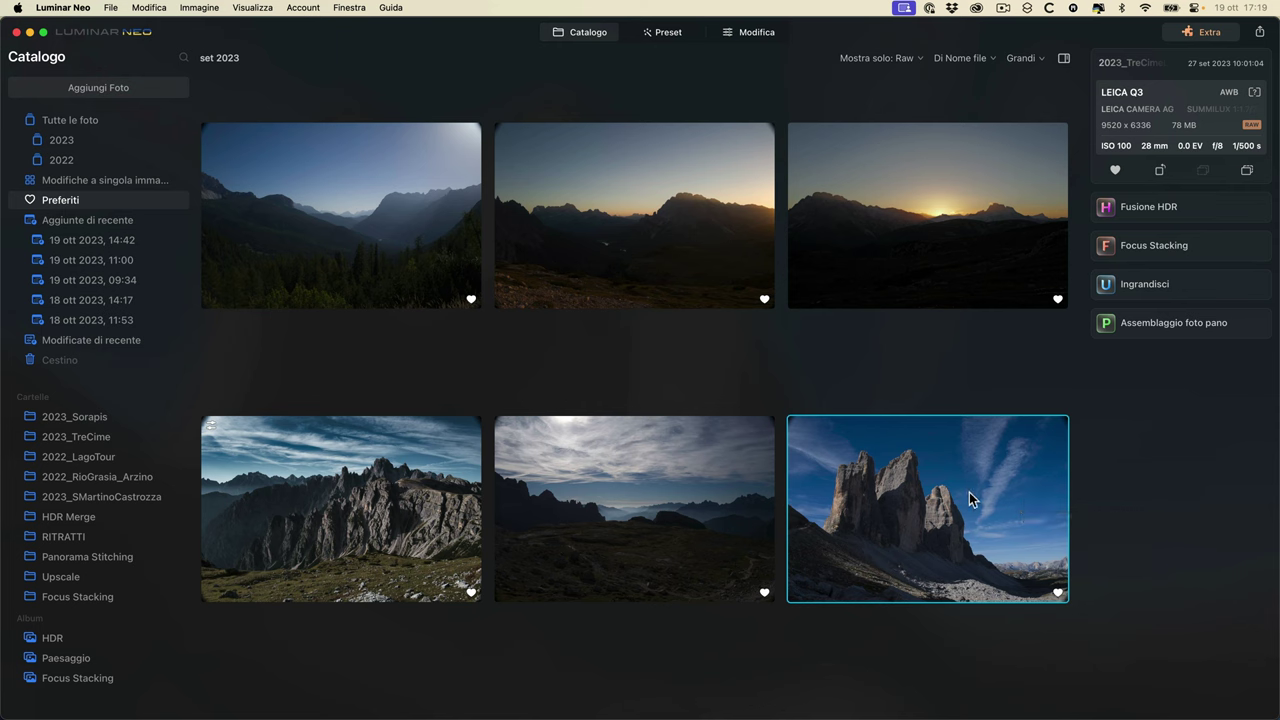
click(380, 507)
right_click(380, 505)
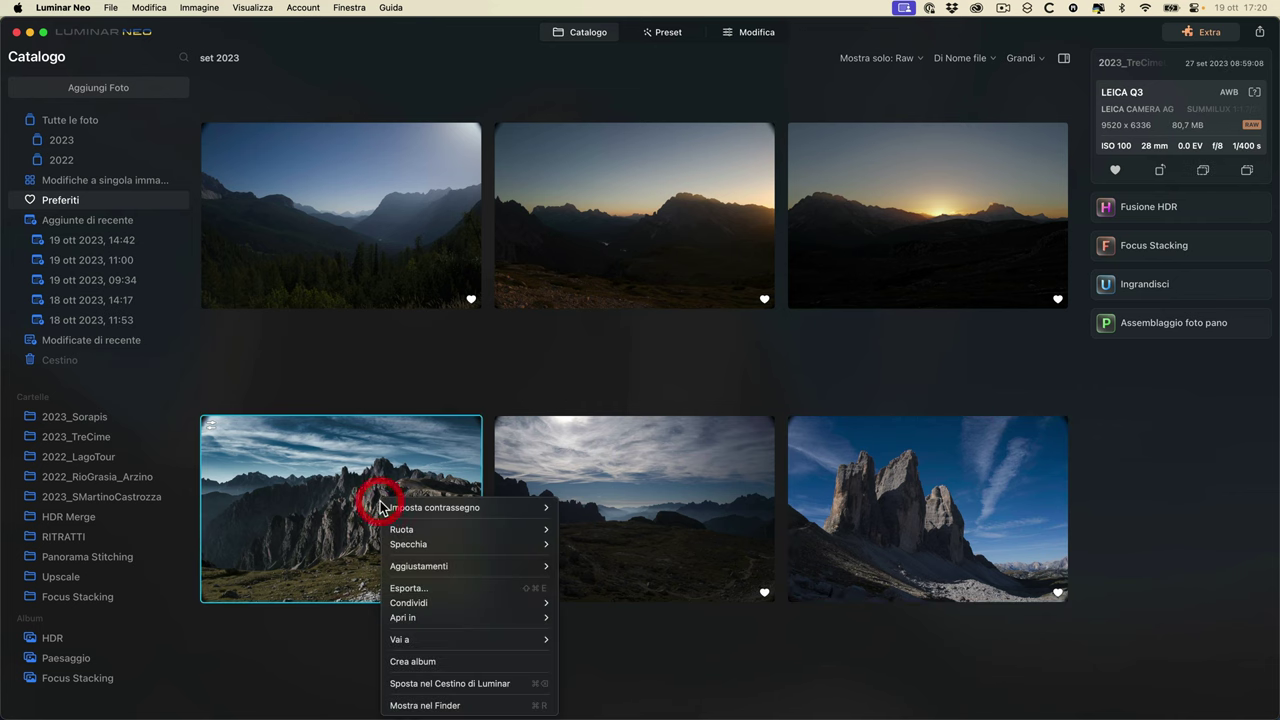
mouse_move(420, 566)
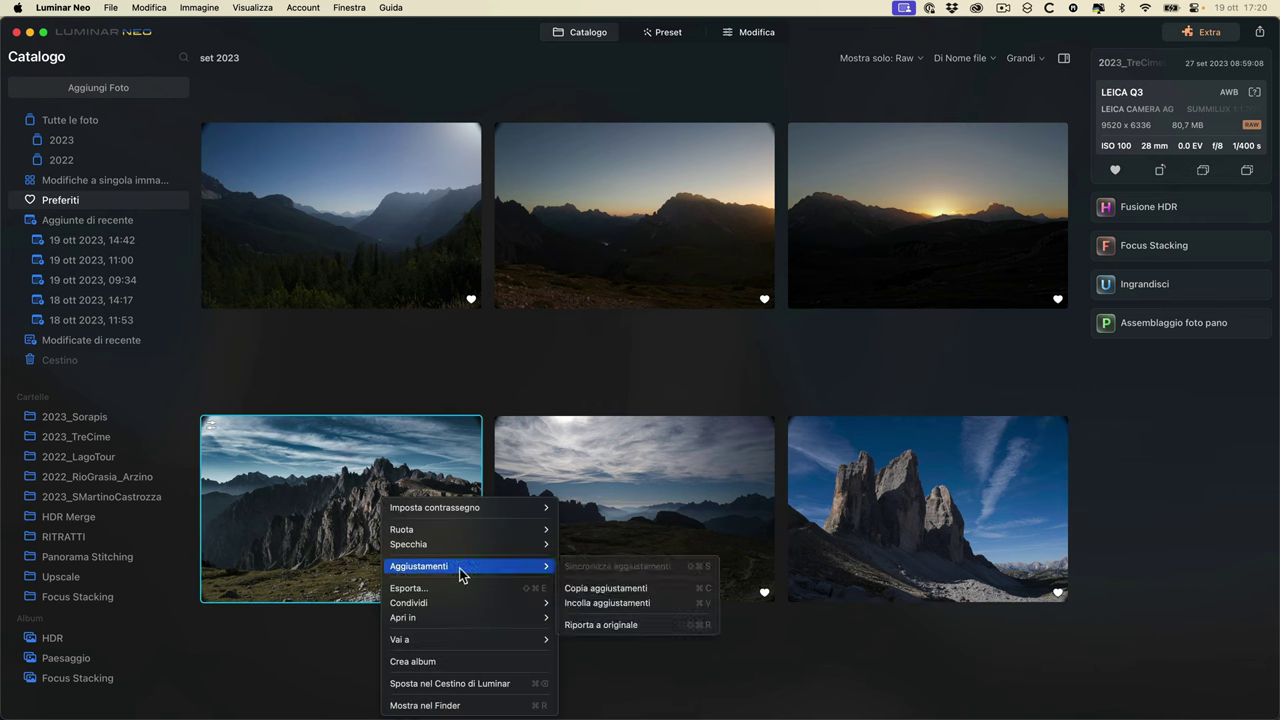
click(624, 589)
- Paste the copied adjustments onto the three-peaks photo 2023_TreCimeLavaredo_166.DNG
click(930, 491)
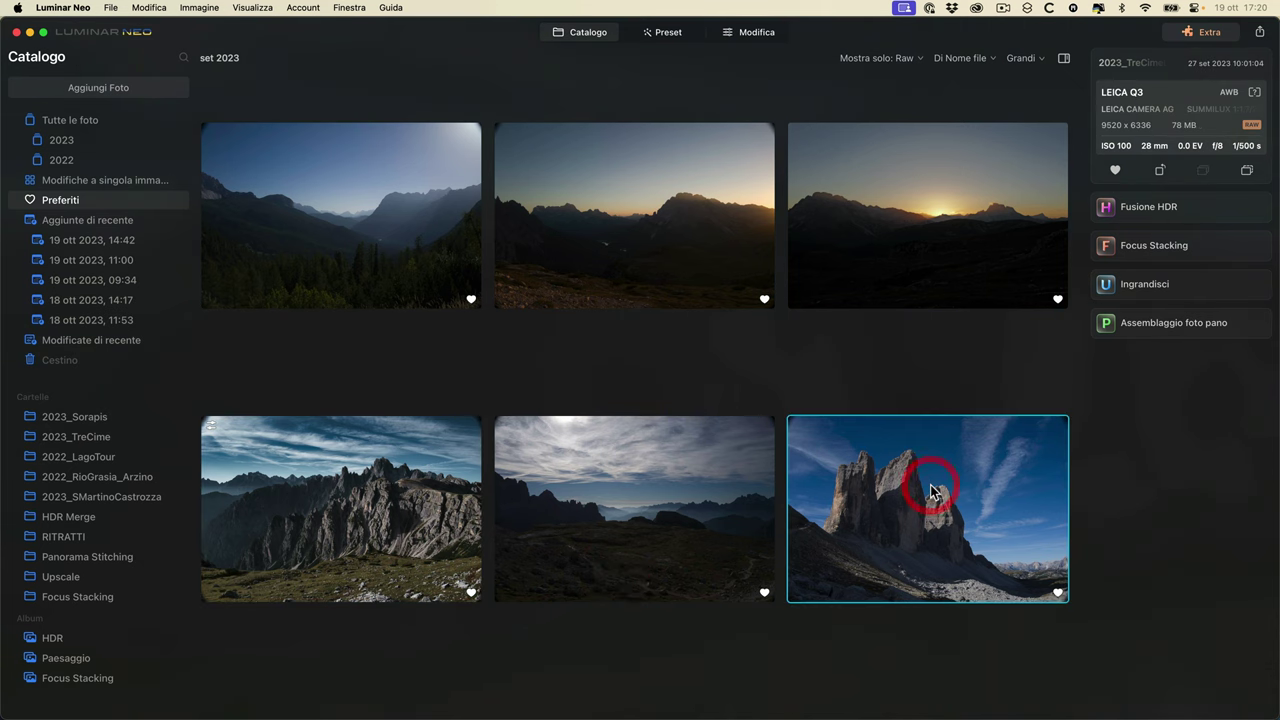
right_click(931, 487)
mouse_move(979, 553)
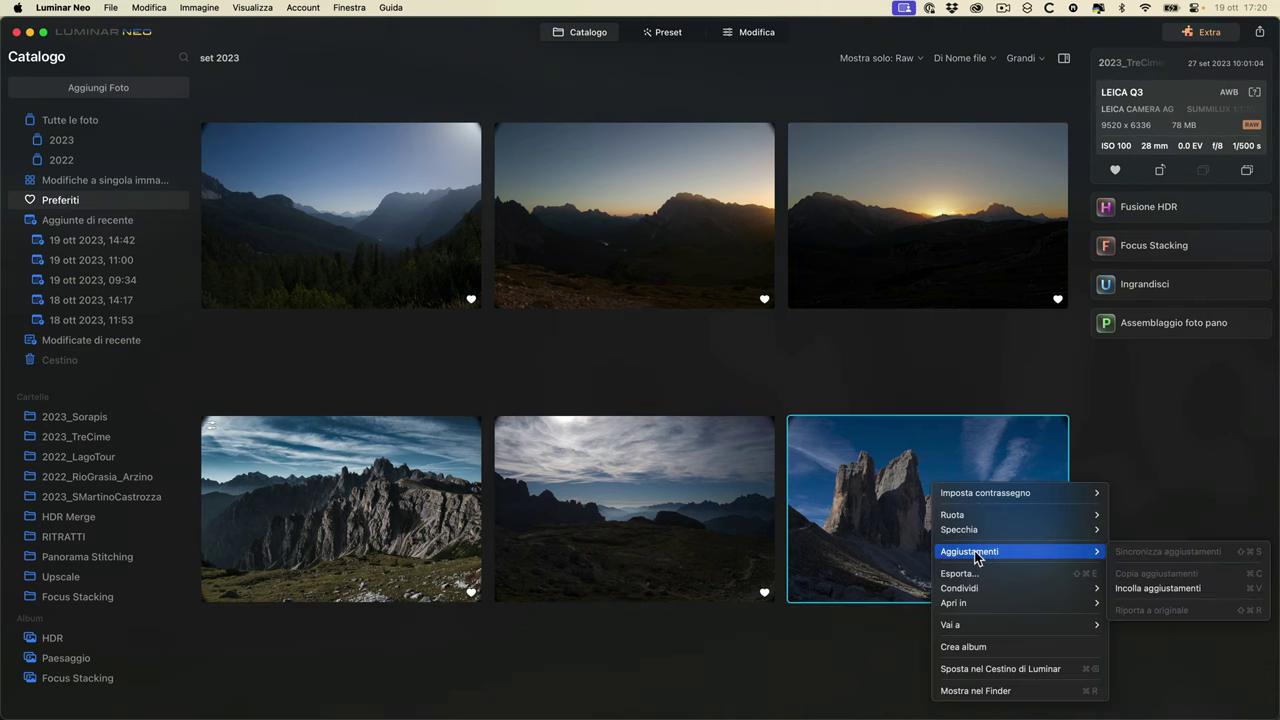
click(1182, 589)
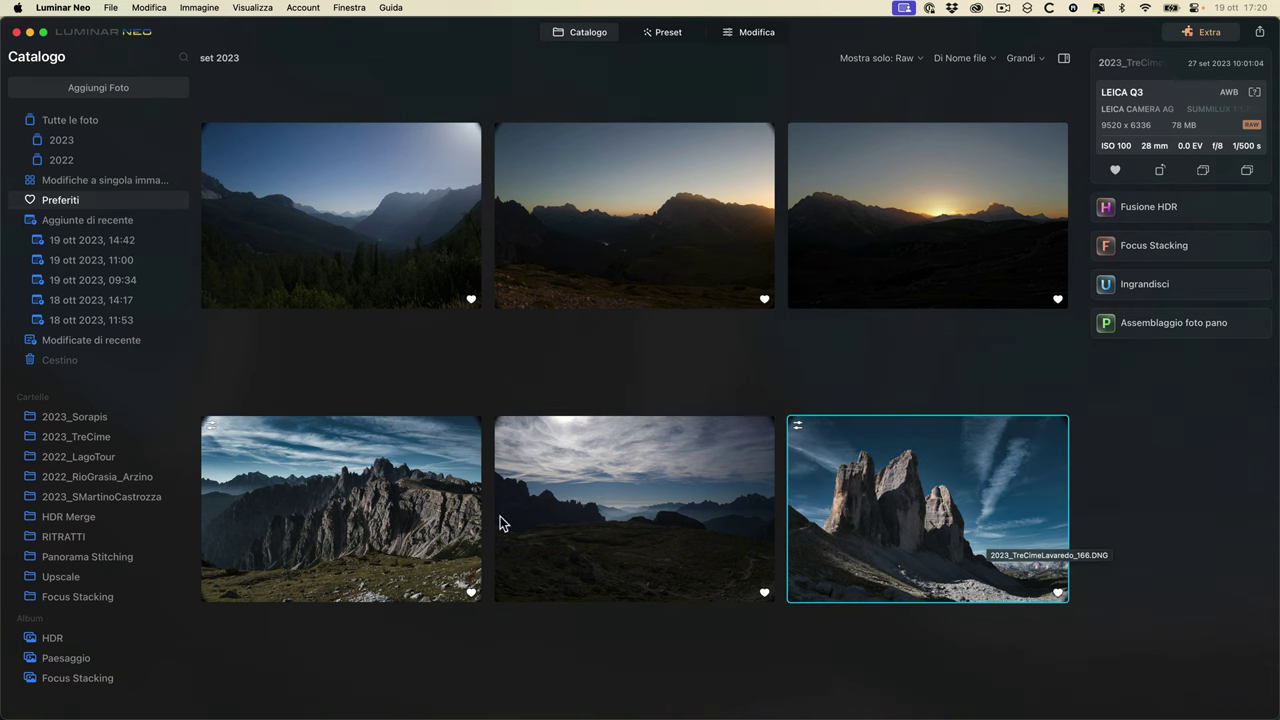
- Select the three-peaks photo as source, add the cloudy meadow photo to the selection, and synchronize the adjustments between them
click(330, 495)
click(880, 500)
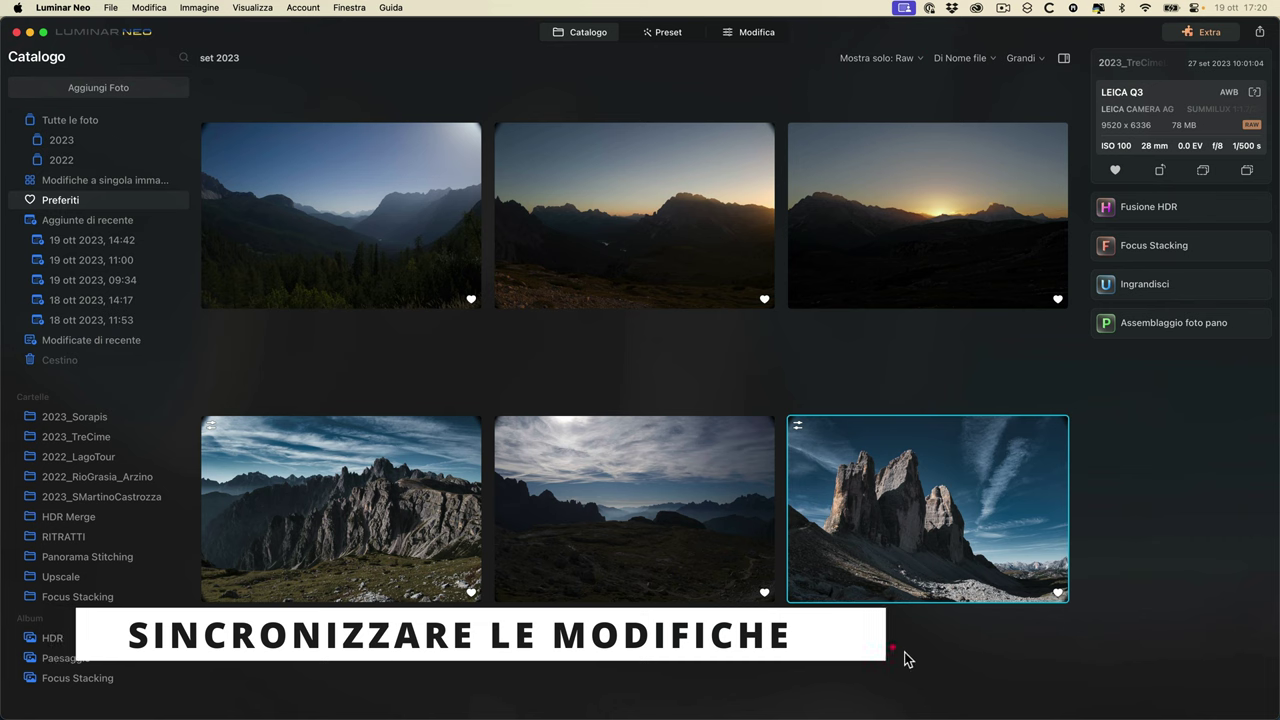
click(904, 652)
click(889, 539)
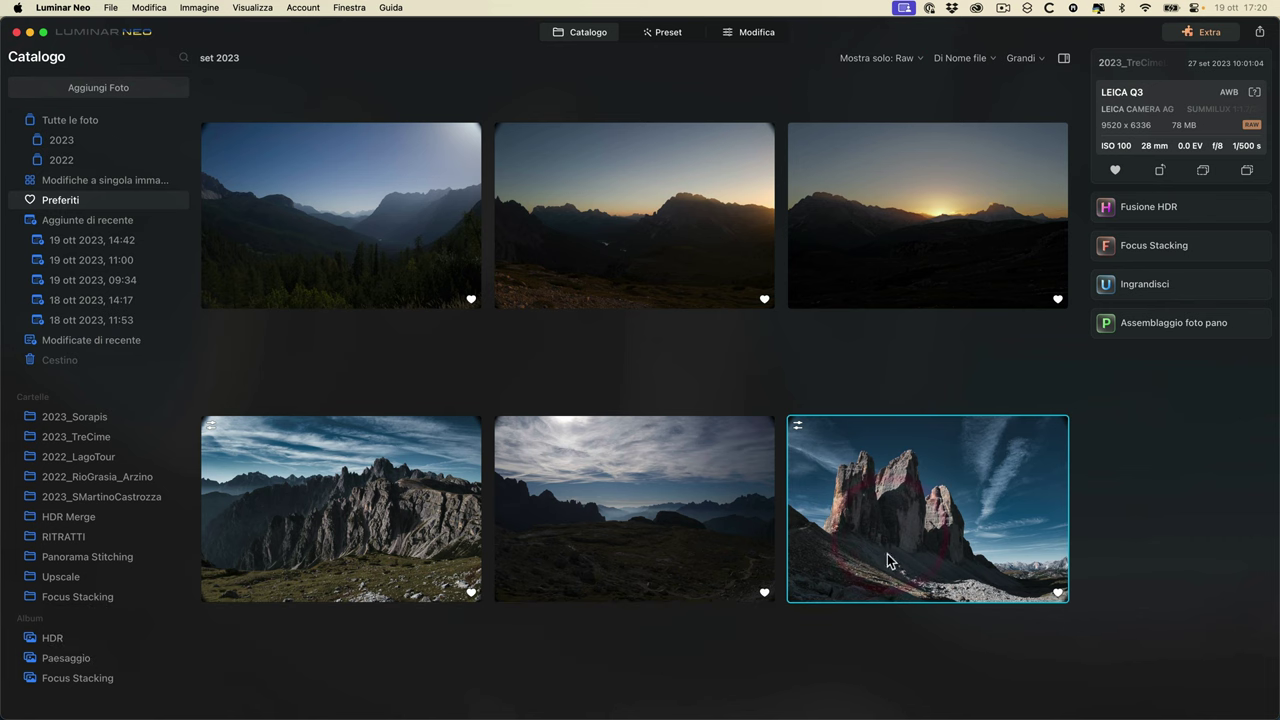
super+click(660, 545)
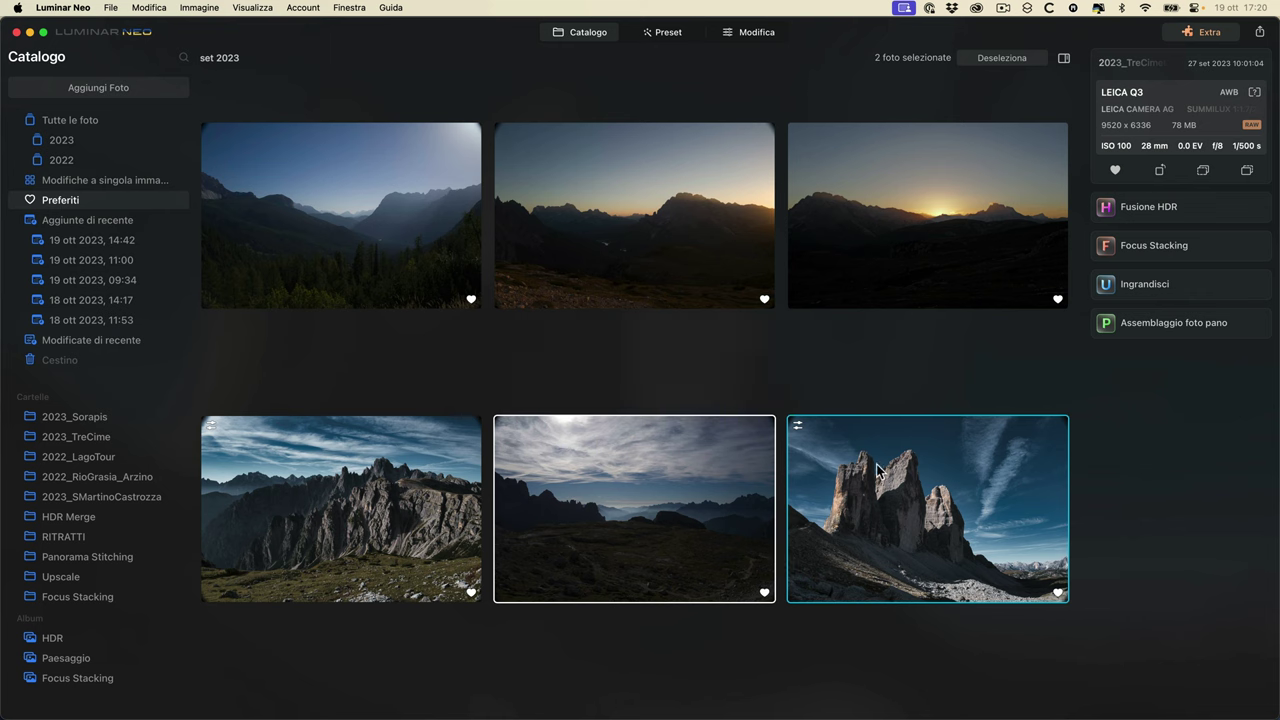
right_click(608, 508)
mouse_move(673, 570)
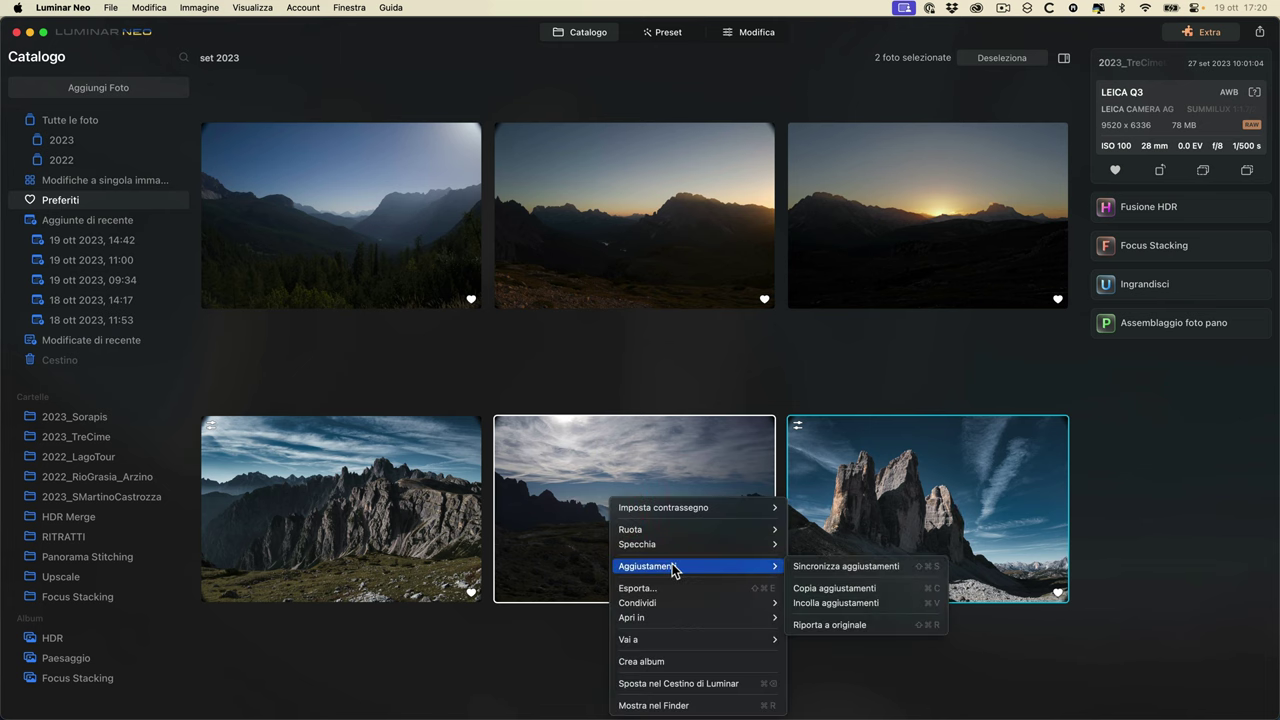
click(818, 566)
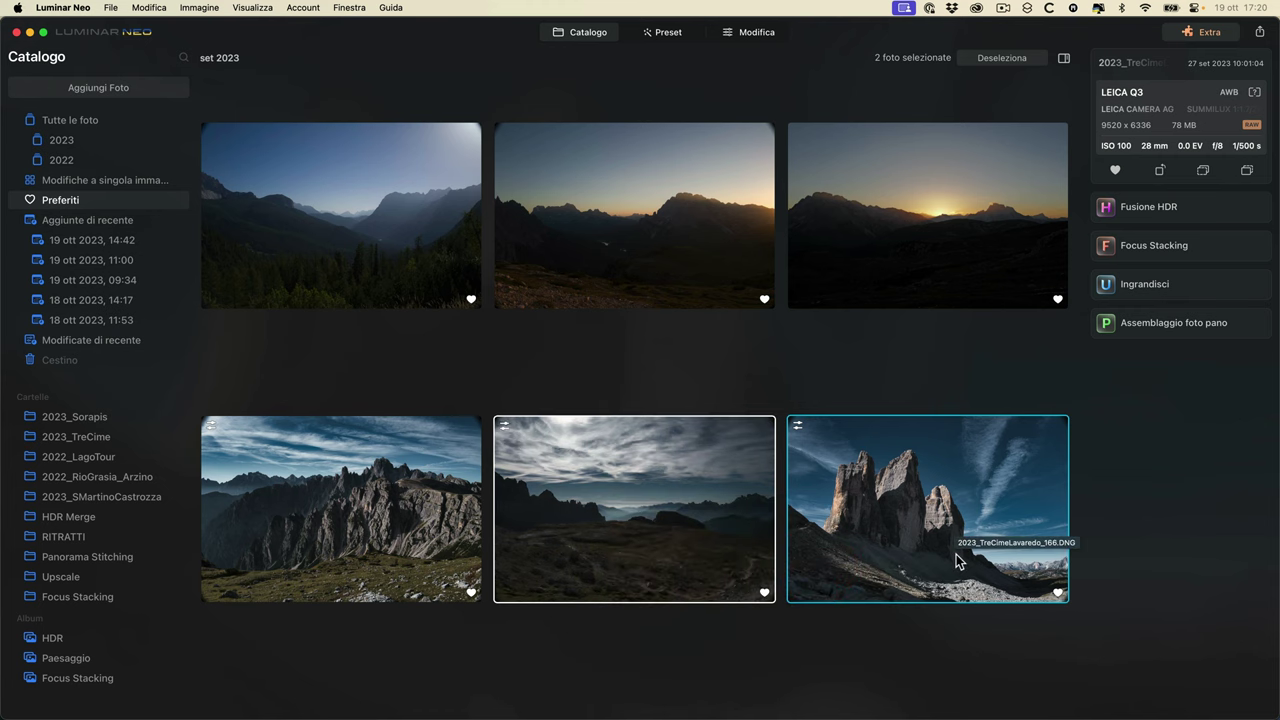
- Add the three first-row photos to the selection and synchronize the cloudy meadow photo's adjustments across all five
click(654, 496)
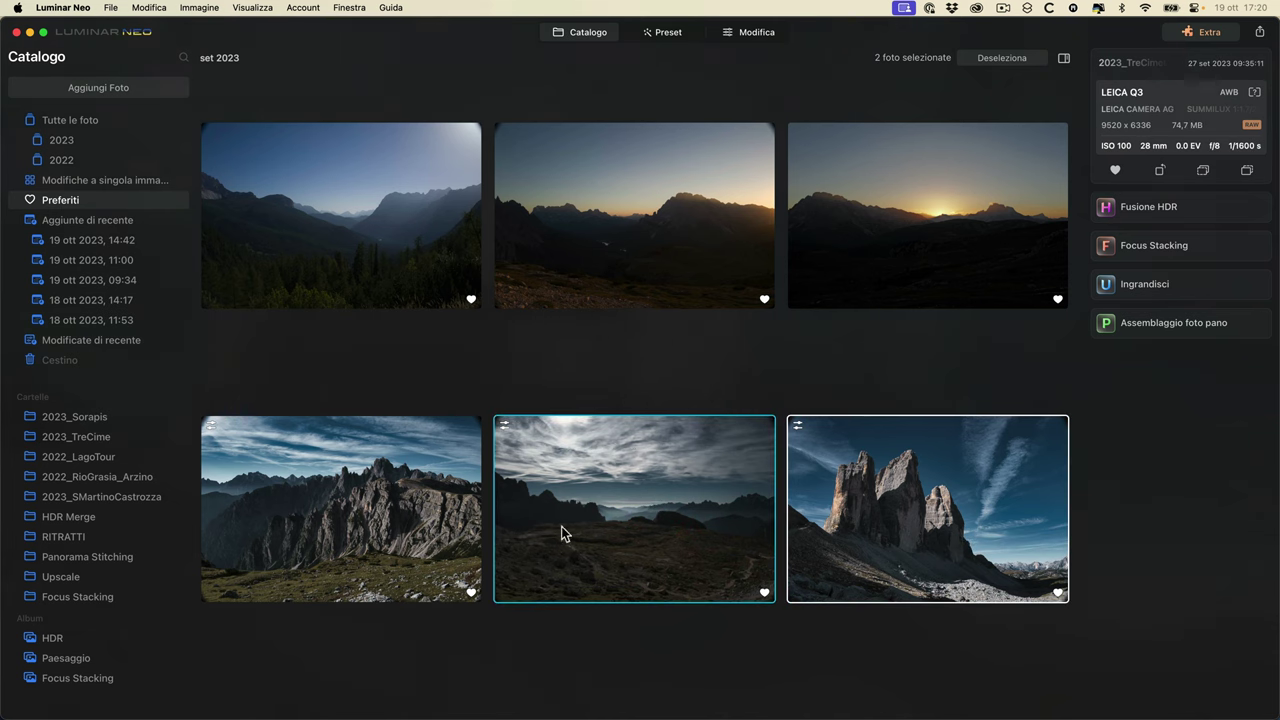
click(912, 515)
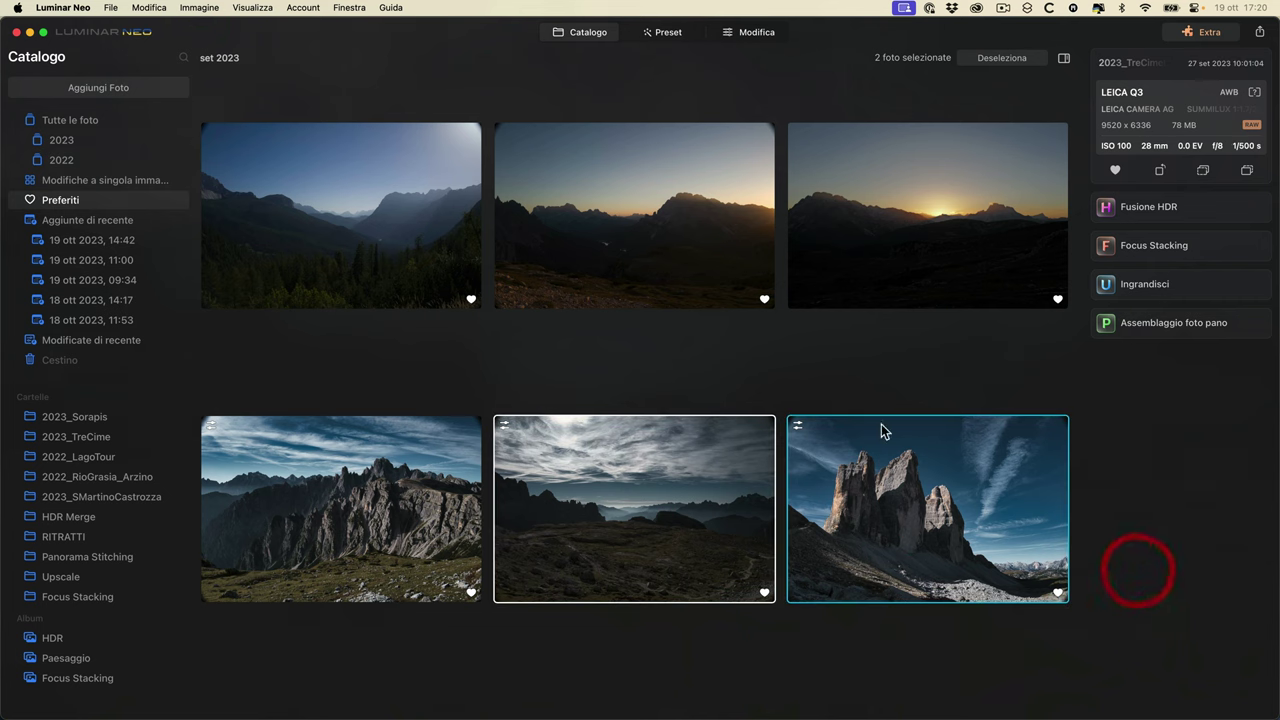
super+click(900, 265)
super+click(654, 240)
super+click(371, 254)
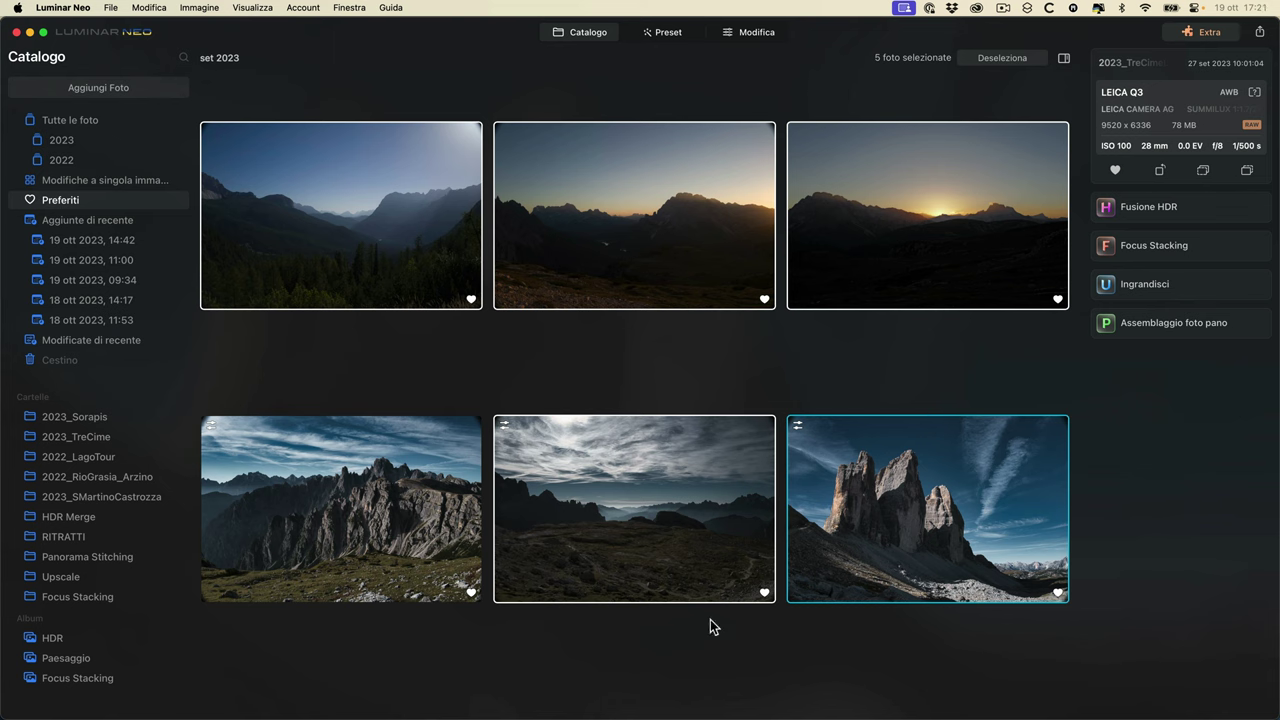
click(598, 488)
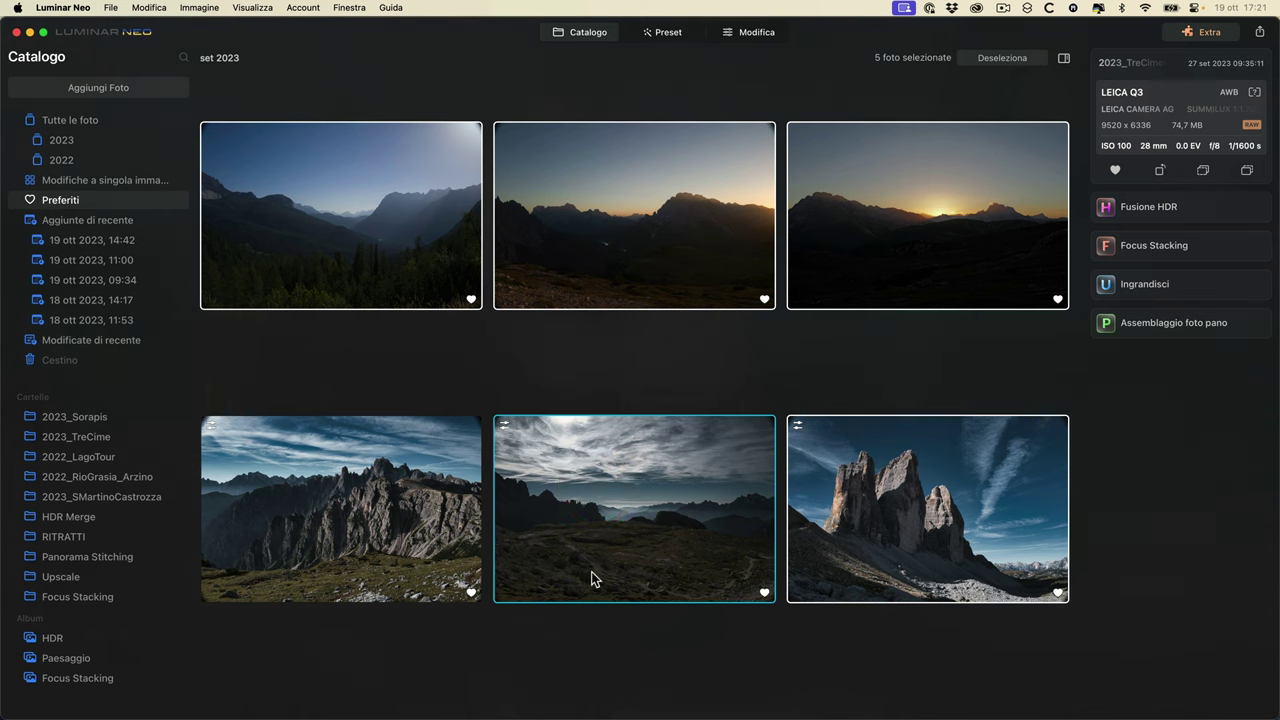
right_click(655, 221)
mouse_move(700, 285)
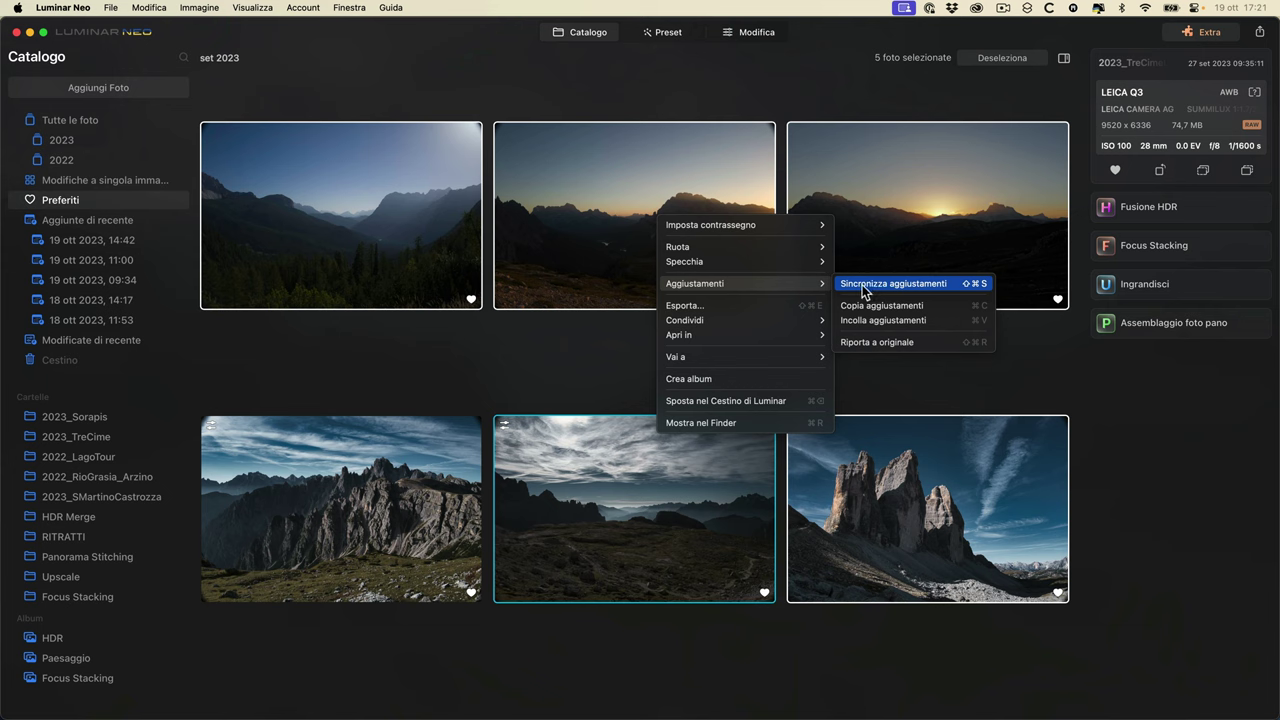
click(864, 288)
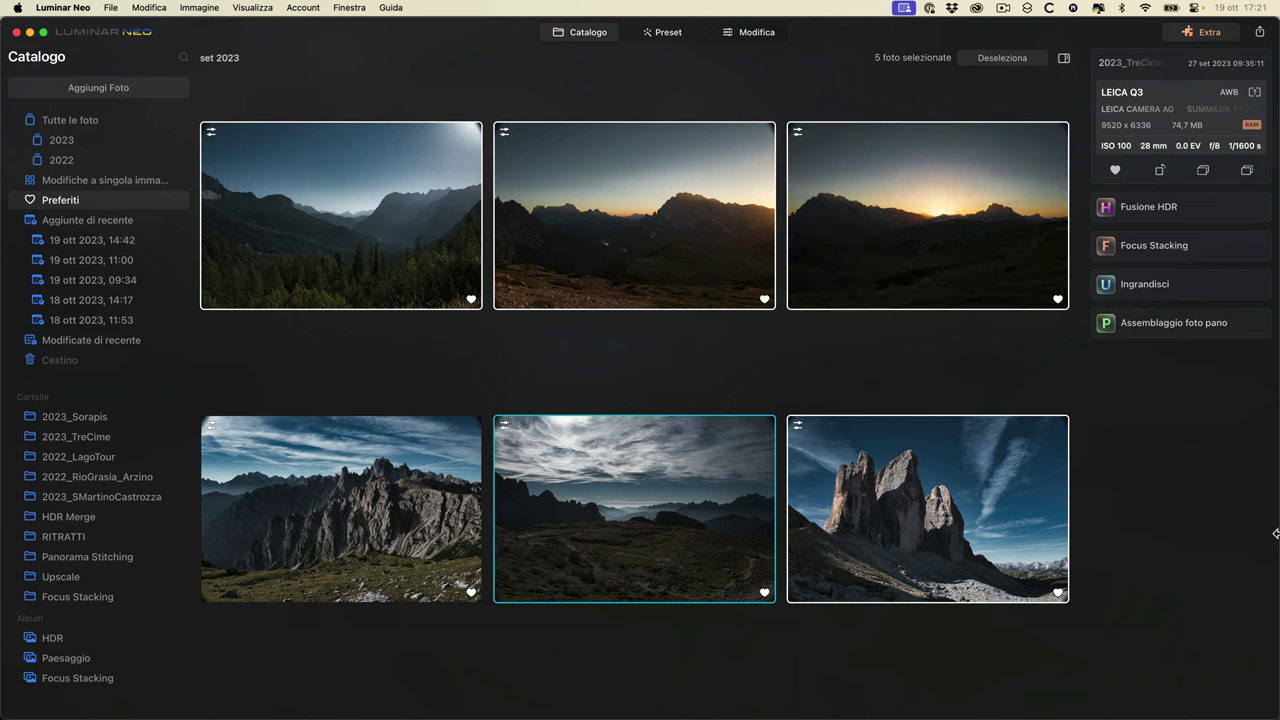
- Look over the synchronized adjustments on each of the three first-row photos
click(786, 363)
click(577, 237)
click(294, 223)
click(604, 232)
click(984, 242)
- Select the three first-row photos together and revert them to their originals
click(410, 252)
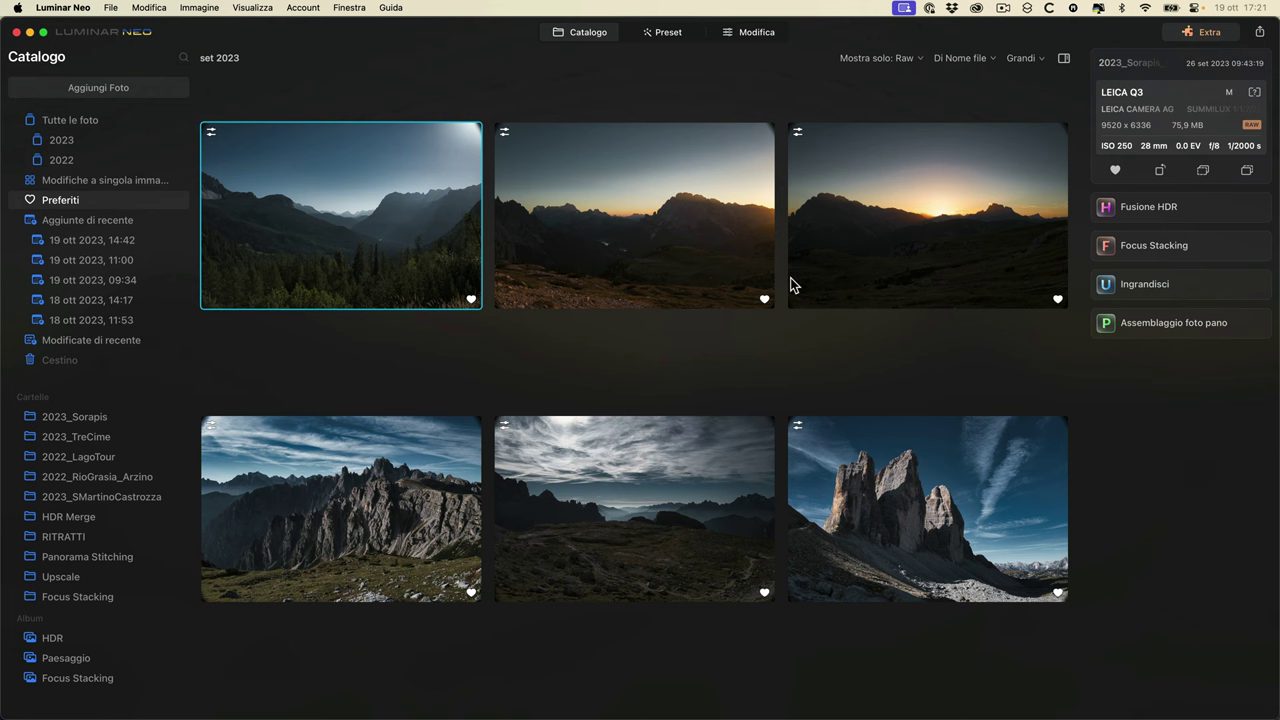
shift+click(943, 241)
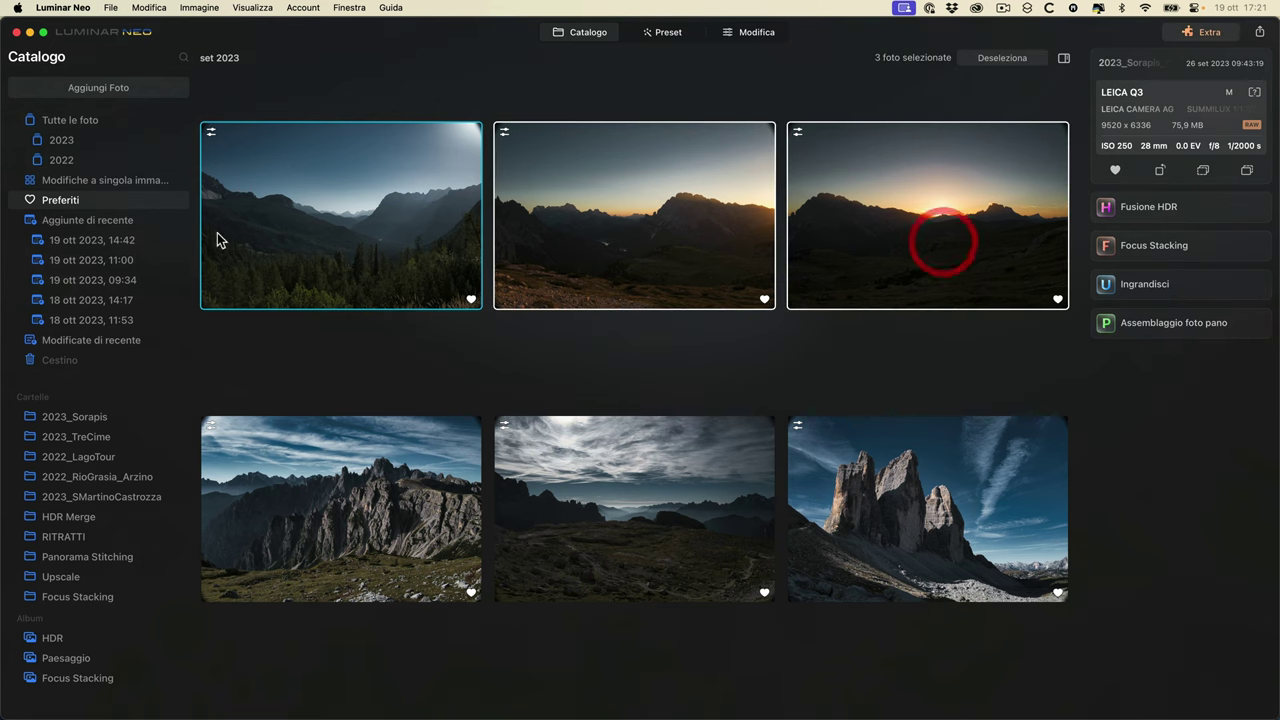
right_click(893, 212)
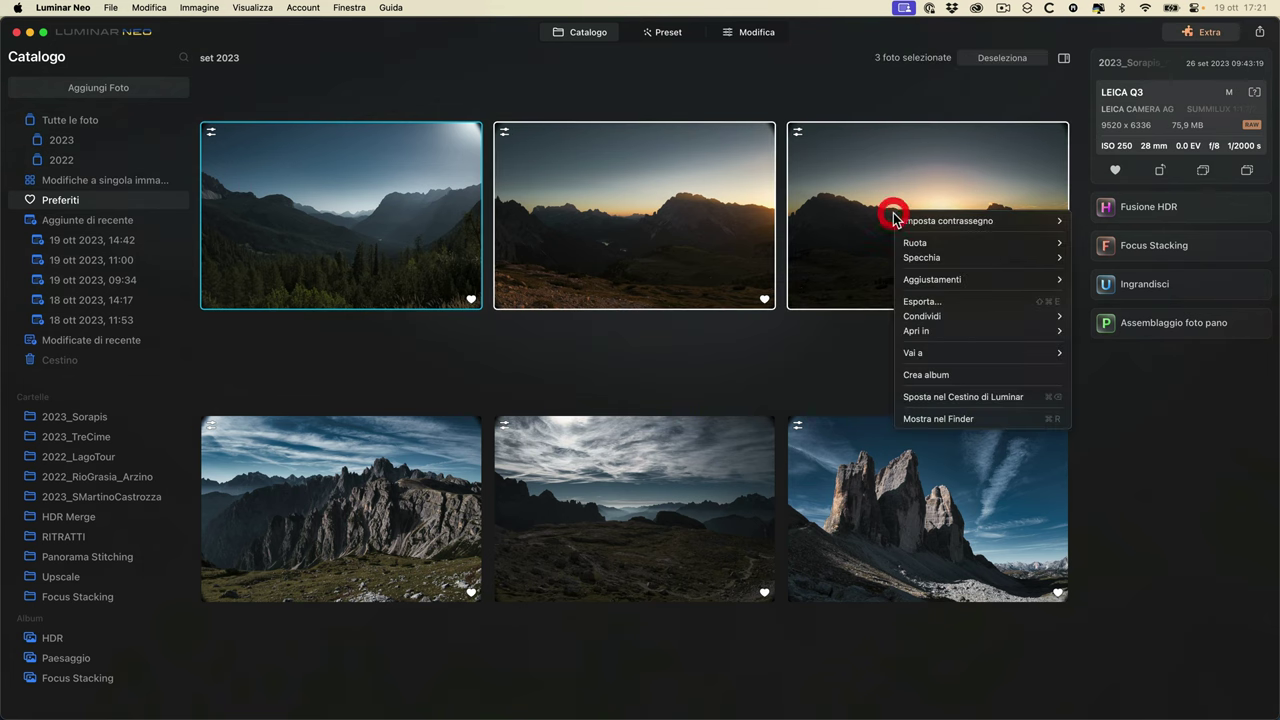
mouse_move(948, 281)
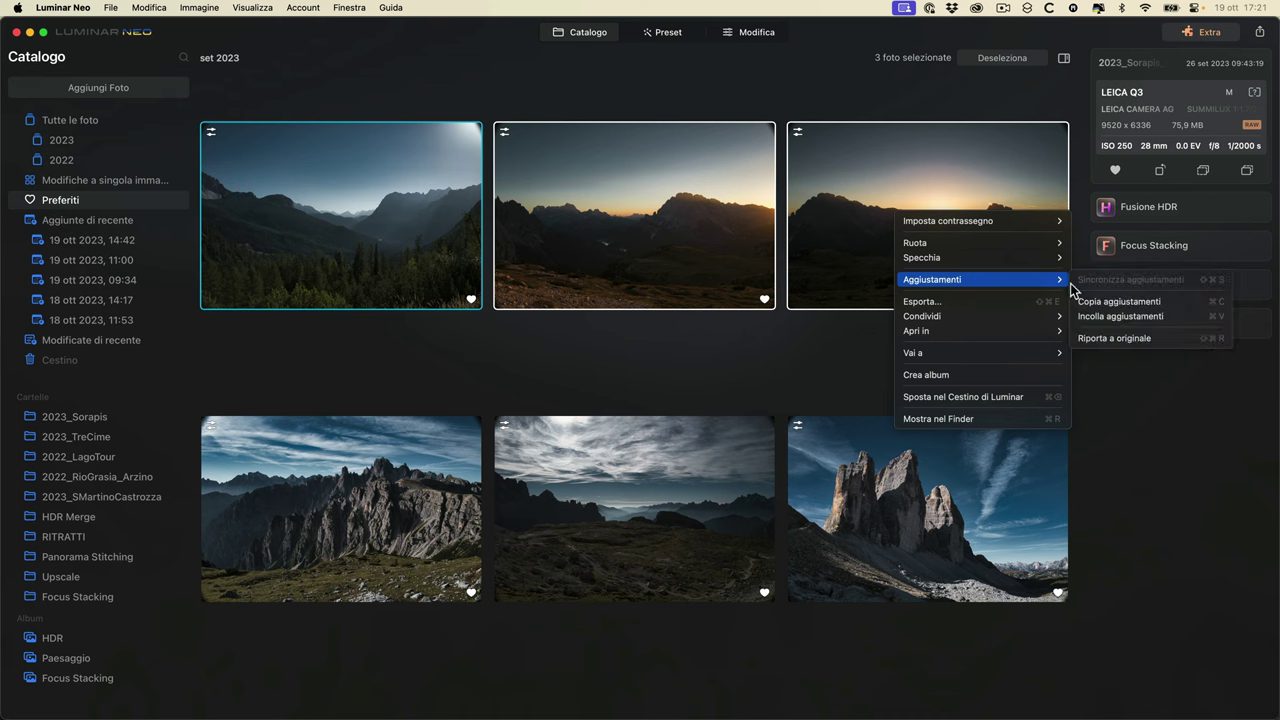
click(1125, 338)
click(722, 339)
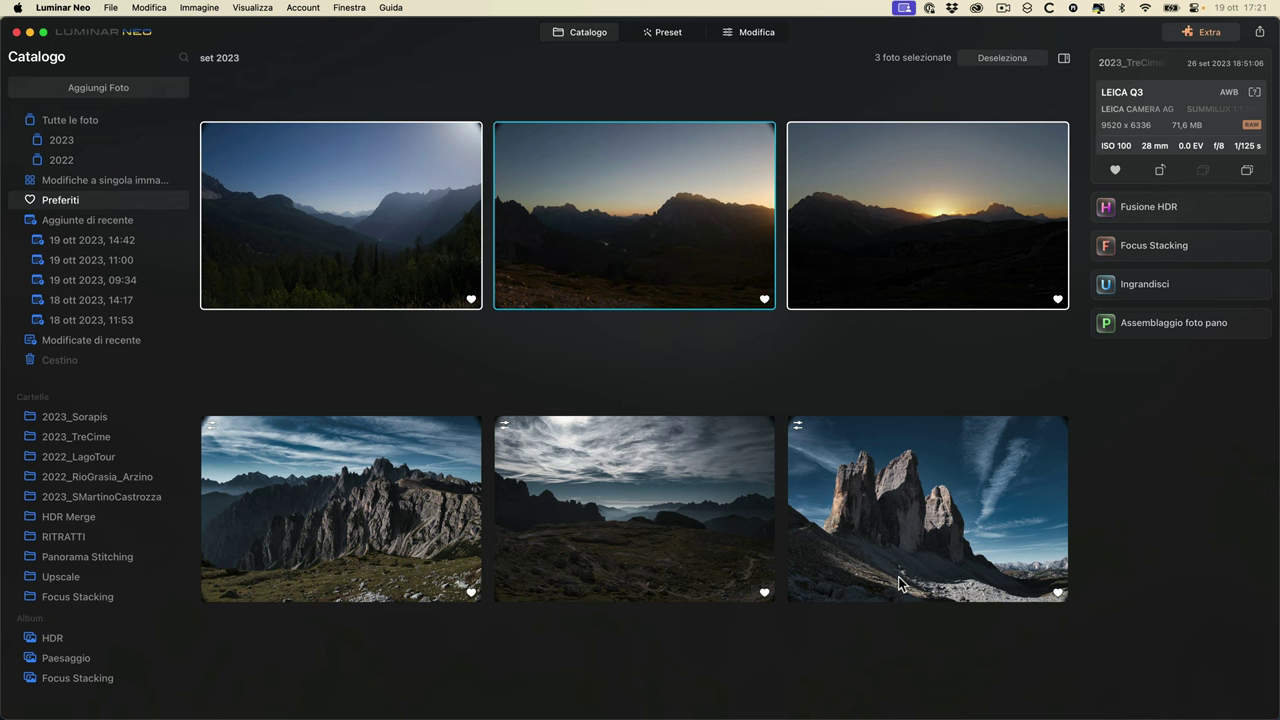
- Review the three adjusted second-row photos one by one in the catalogue
click(378, 530)
click(643, 529)
click(918, 528)
click(267, 547)
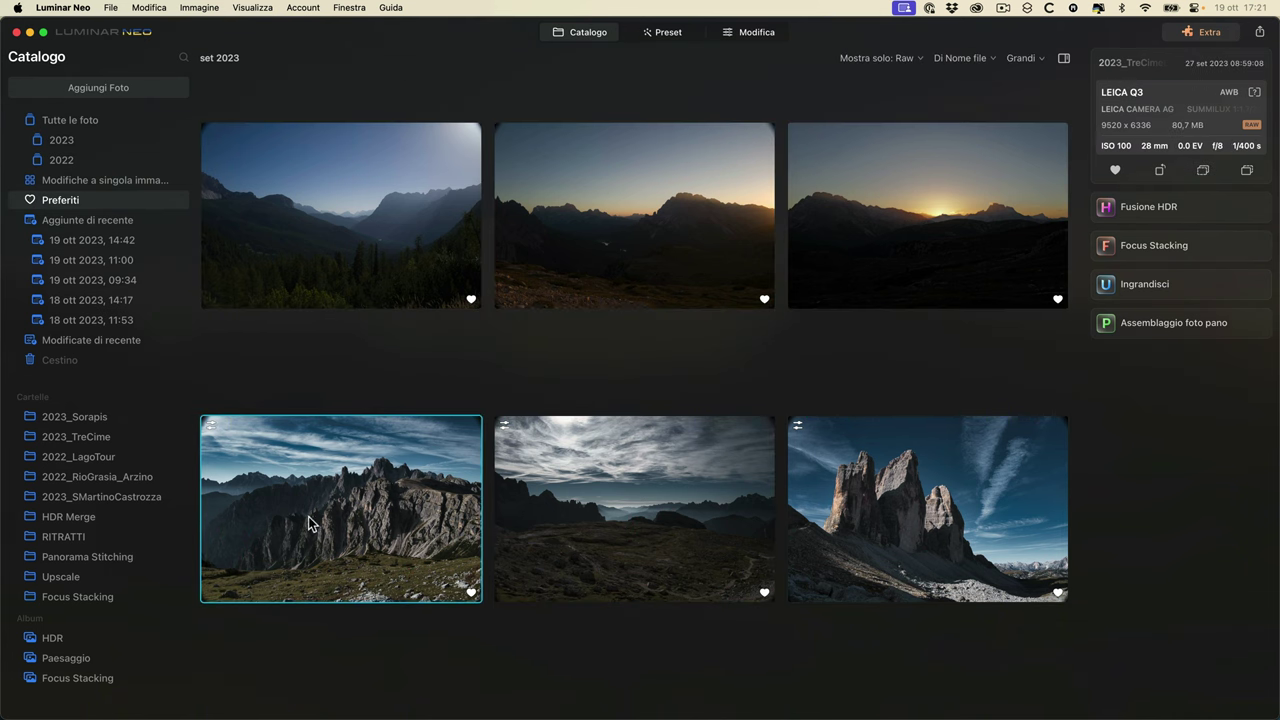
click(577, 523)
click(915, 525)
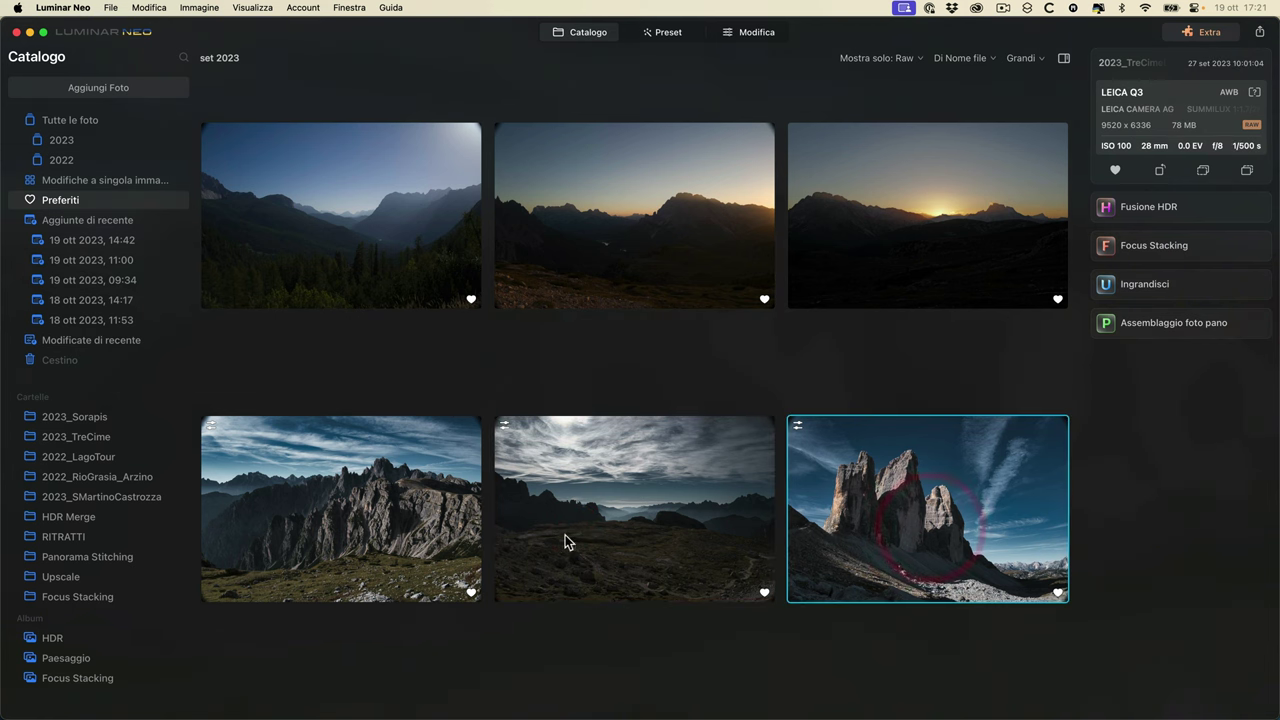
- Open the cloudy meadow photo for editing, compare it with its original, and switch from its applied edits to the tools
click(637, 528)
double_click(640, 523)
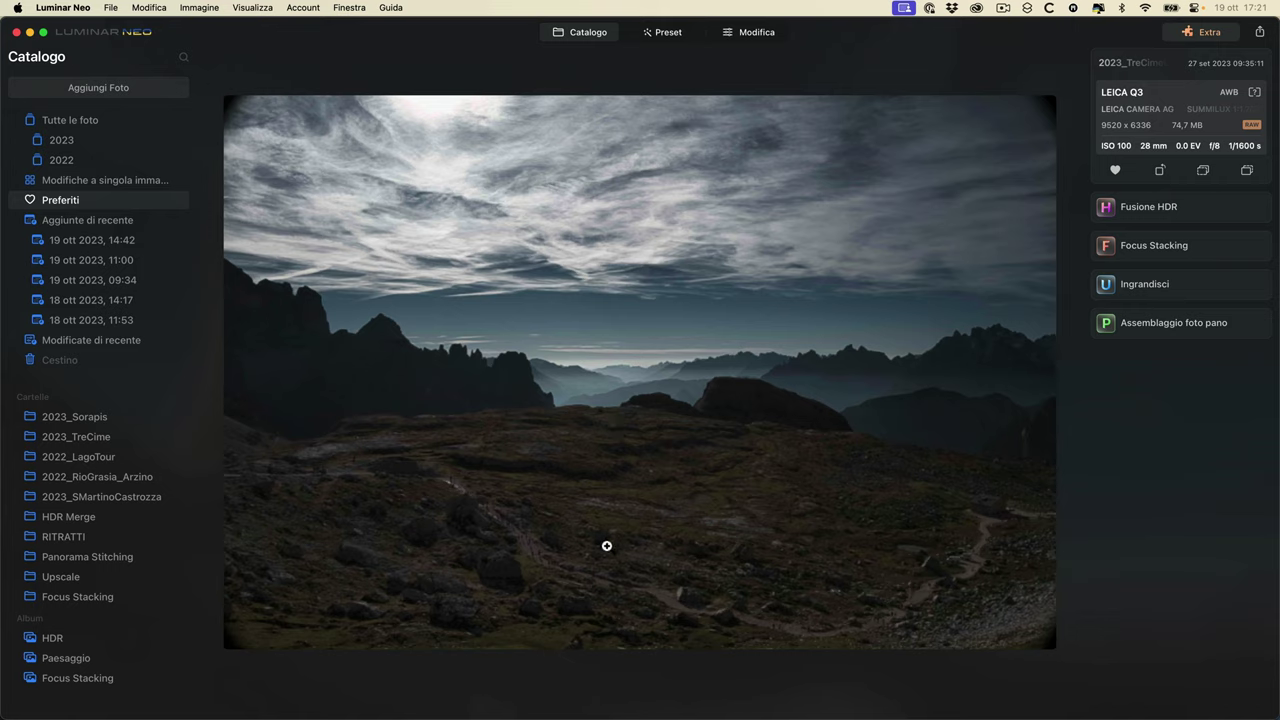
click(752, 32)
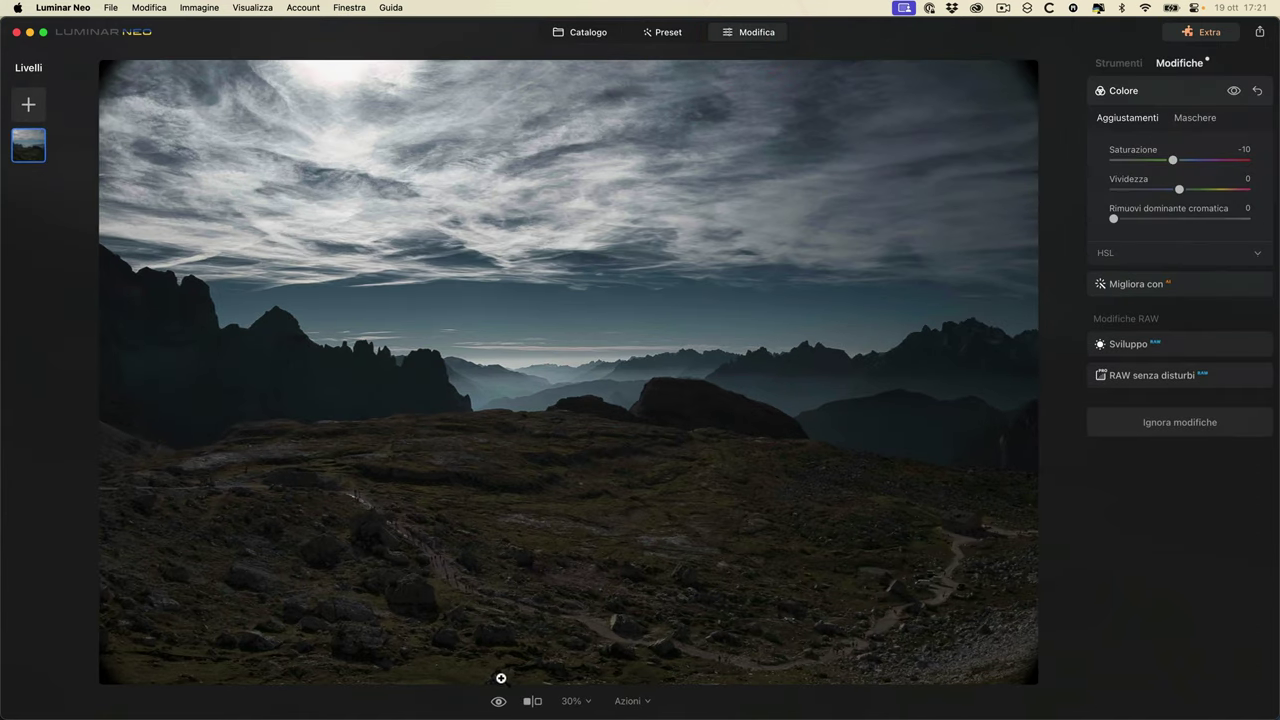
click(498, 701)
click(1118, 63)
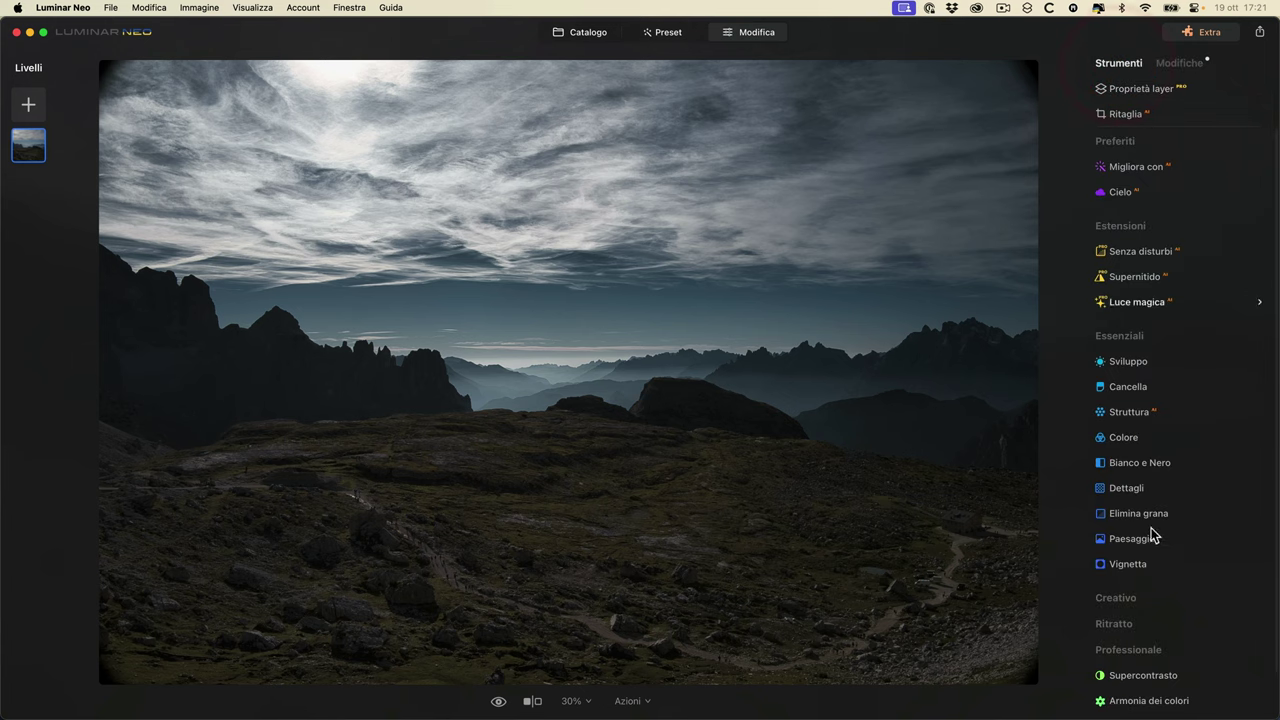
- Raise the cloudy meadow photo's Structure AI amount and set its Enhance AI accent to 57
click(1140, 415)
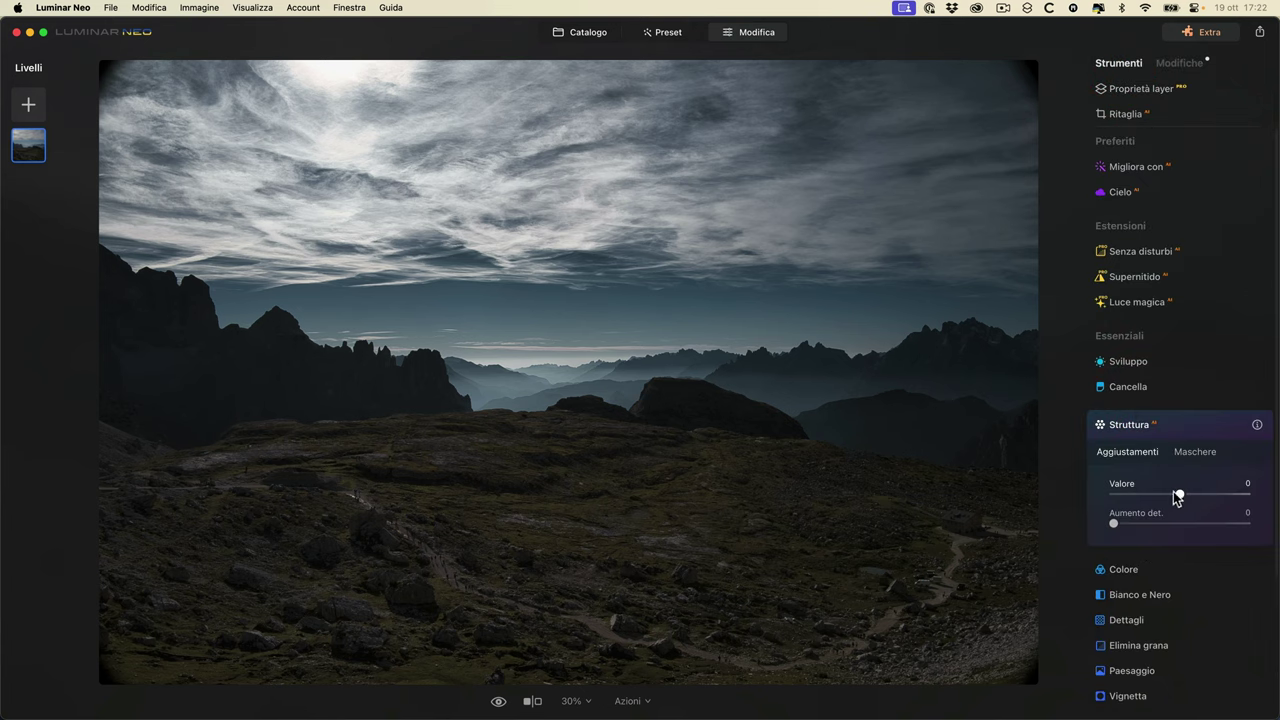
drag(1181, 494, 1211, 497)
click(1126, 164)
drag(1113, 248, 1194, 250)
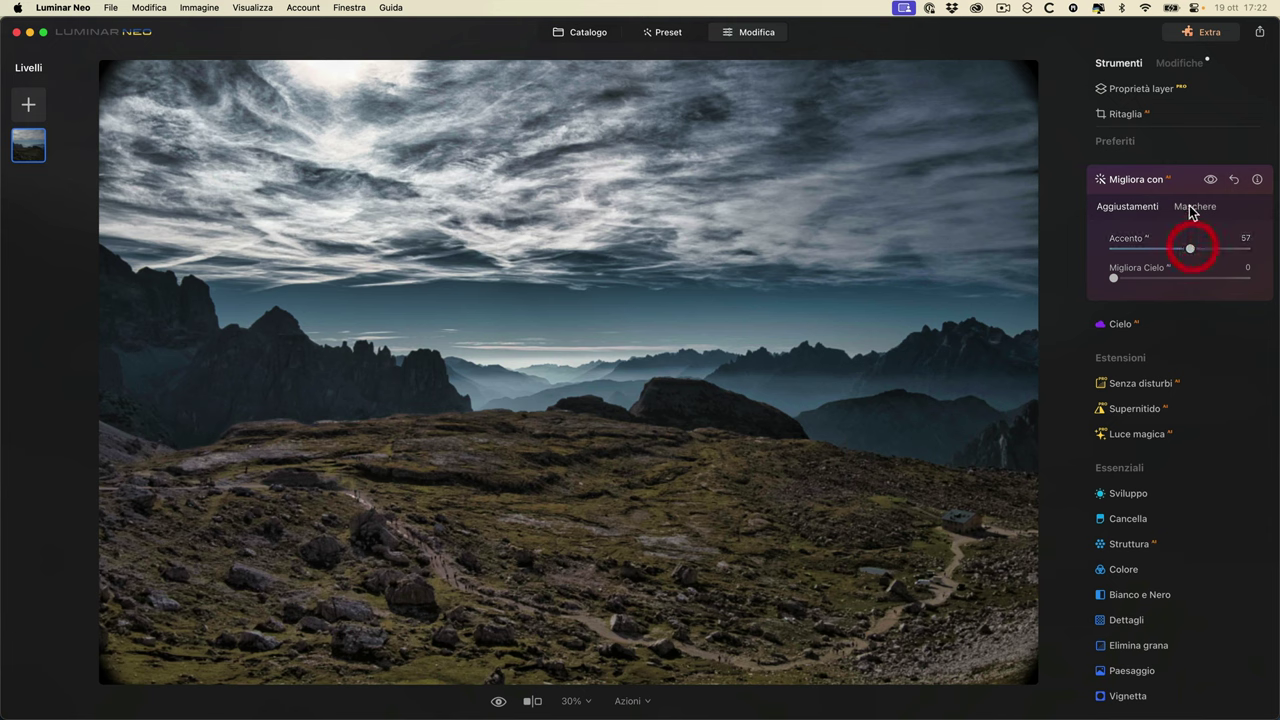
- Mask the Enhance AI adjustment with a linear gradient covering the foreground and fading out into the sky
click(1193, 206)
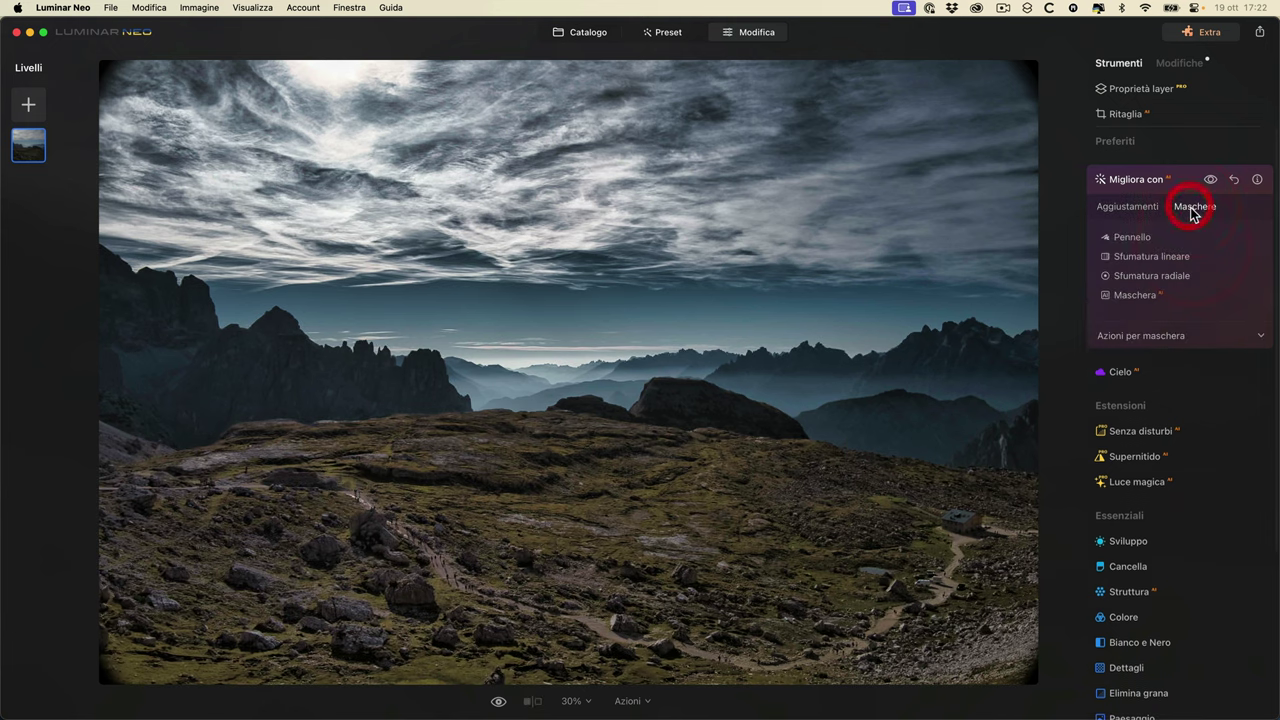
click(1138, 255)
drag(559, 504, 563, 229)
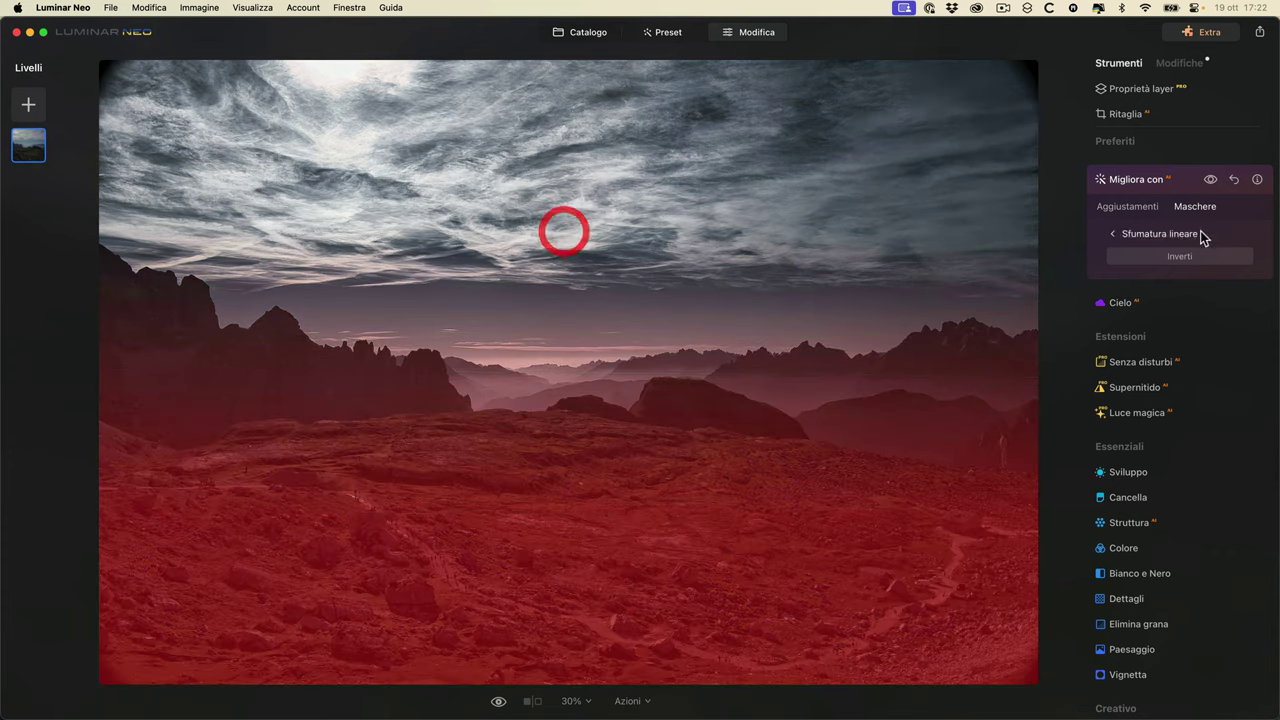
- Compare the photo with and without the masked Enhance AI adjustment, and set its accent to 66
click(1210, 179)
click(1210, 179)
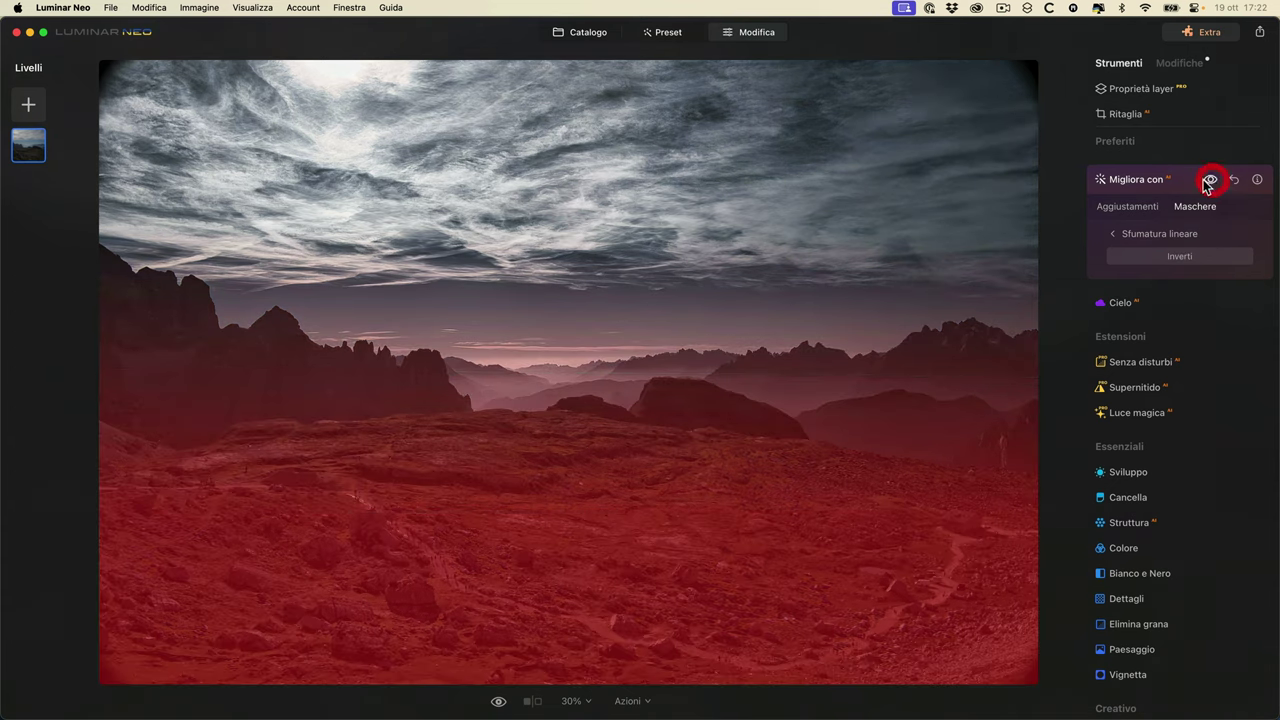
click(1128, 207)
click(1210, 180)
click(1210, 180)
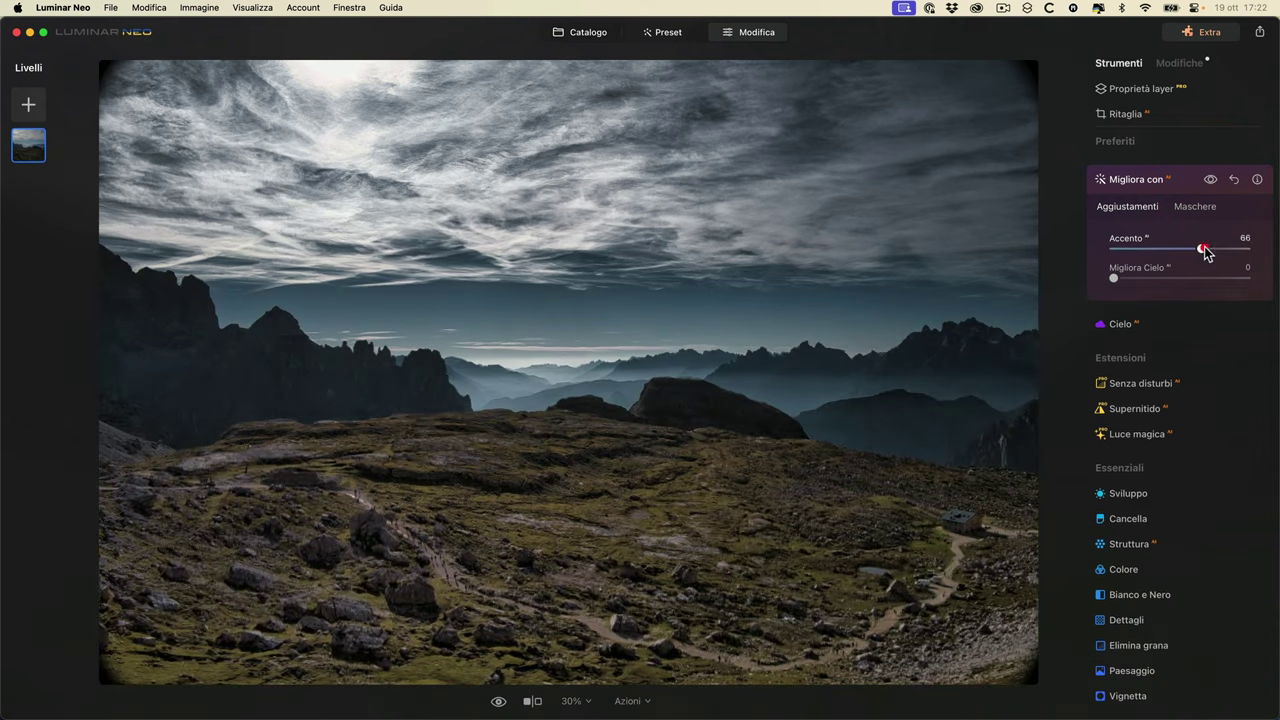
- Return to the catalogue, go through the three edited second-row photos, and select the rocky ridge photo
click(568, 33)
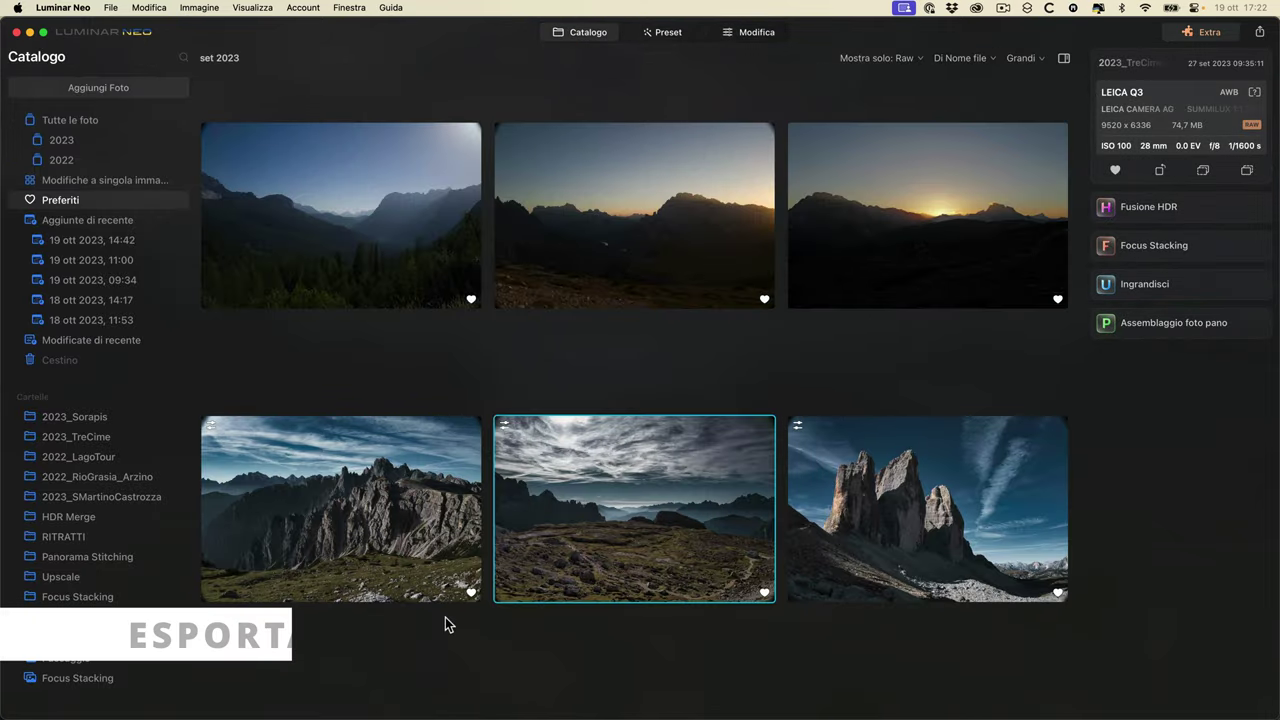
click(391, 528)
click(706, 537)
click(871, 537)
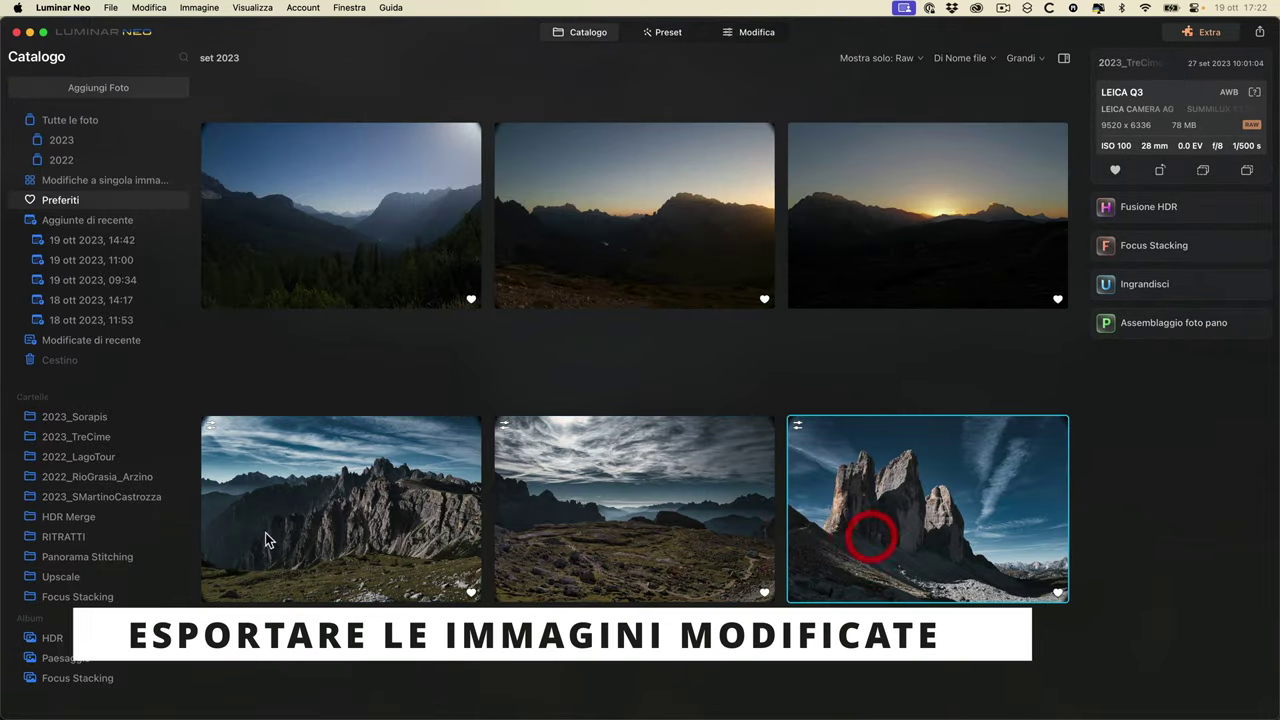
click(266, 540)
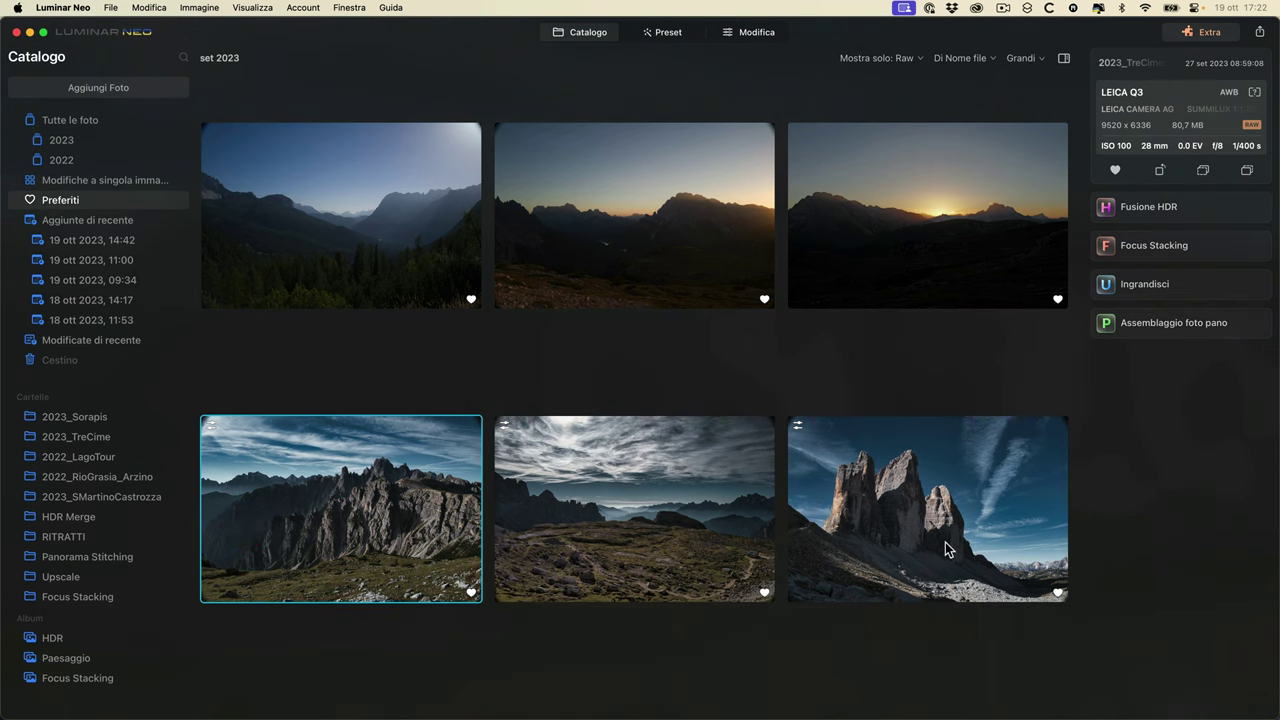
- Start exporting the rocky ridge photo to the Scrivania folder, keeping output sharpening at Nessuna
click(111, 8)
click(160, 151)
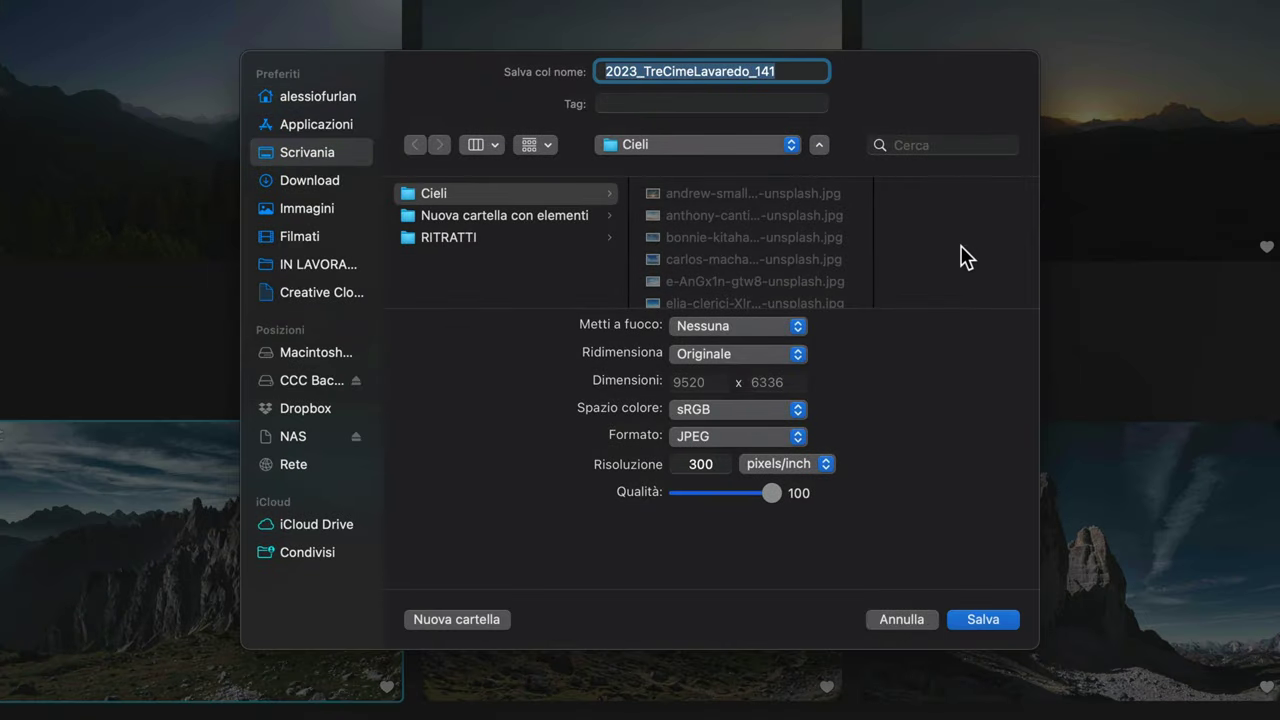
click(303, 154)
click(704, 326)
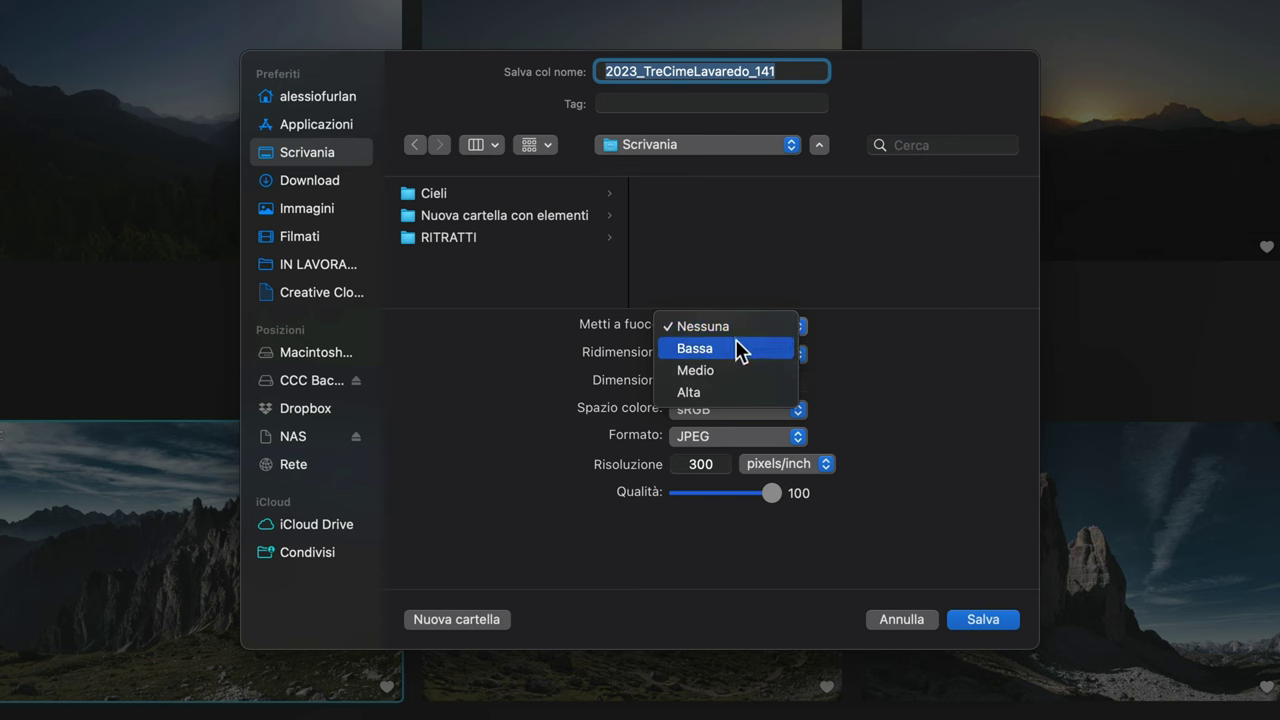
click(943, 371)
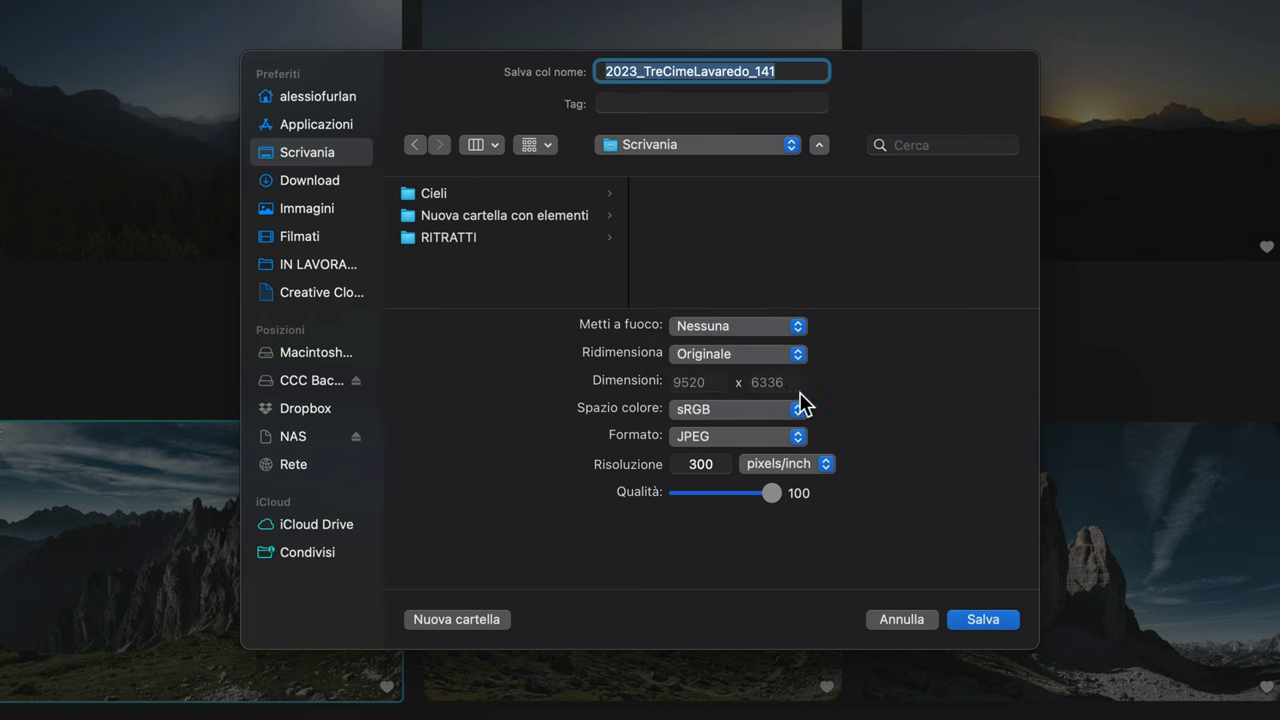
- Resize the export by its long edge (Margine esteso) to 2000 pixels
click(745, 356)
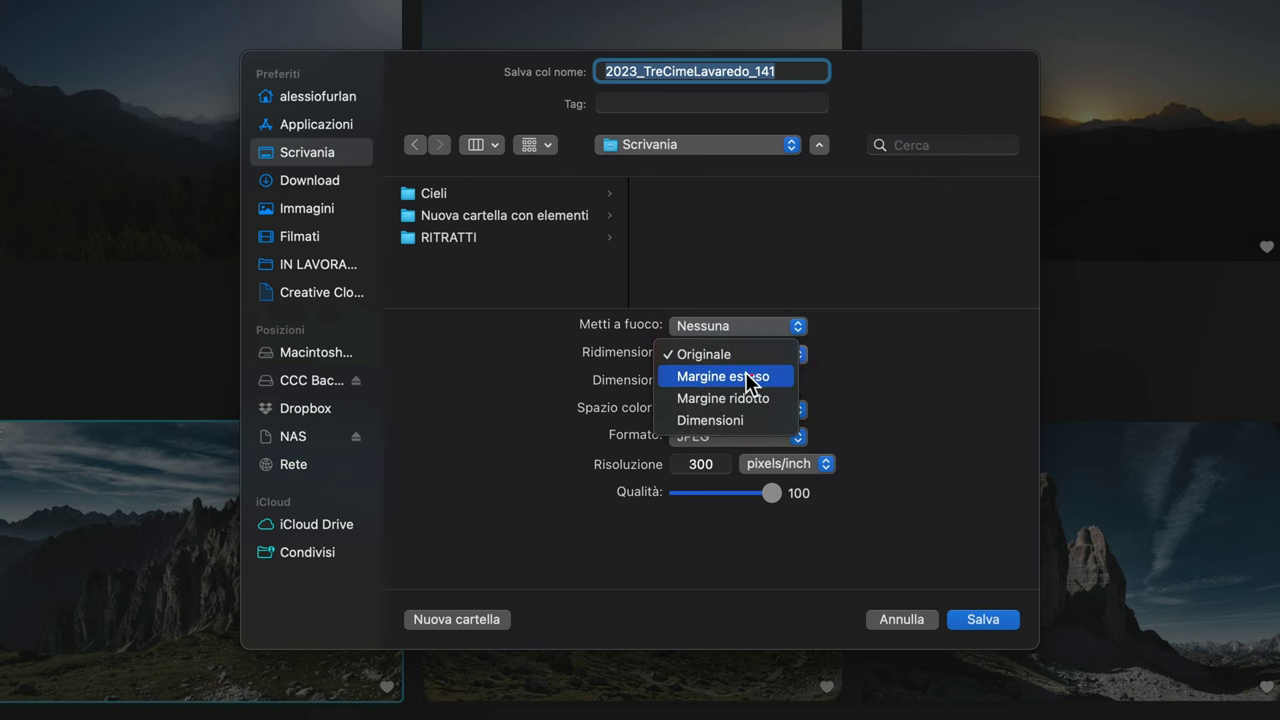
click(745, 376)
click(776, 380)
double_click(778, 381)
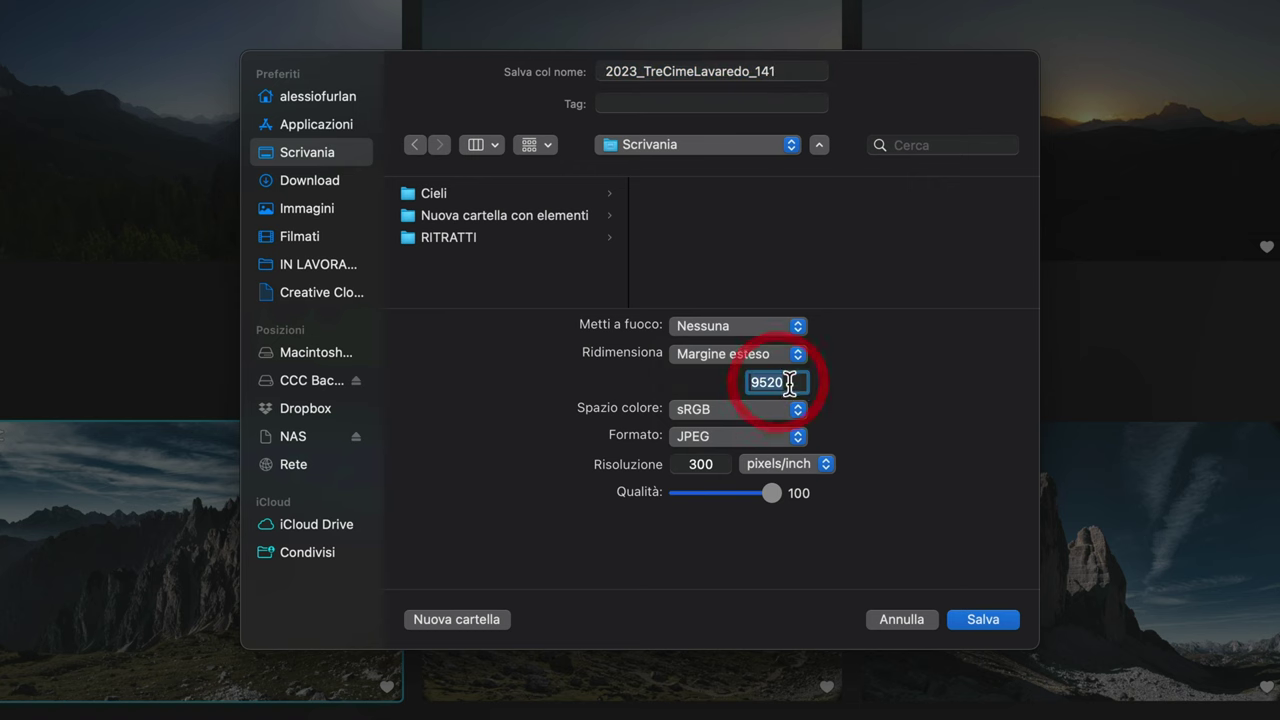
text(2000)
key(Tab)
click(765, 358)
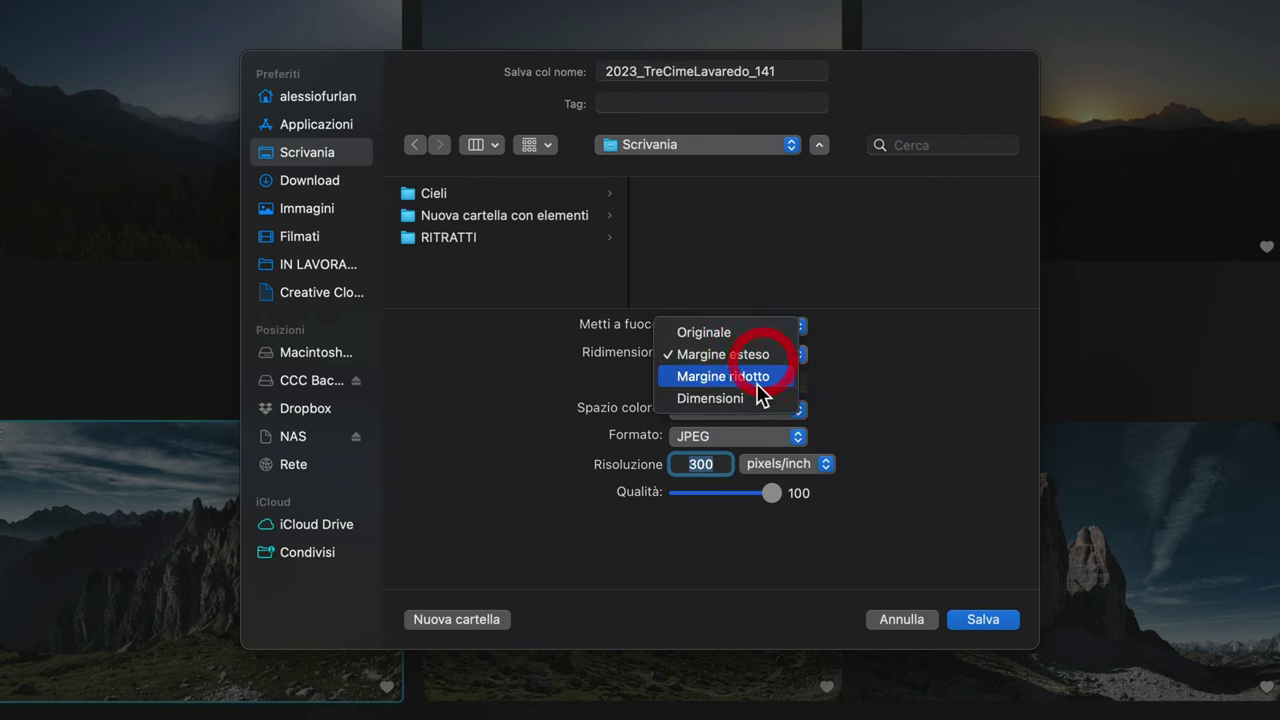
click(855, 425)
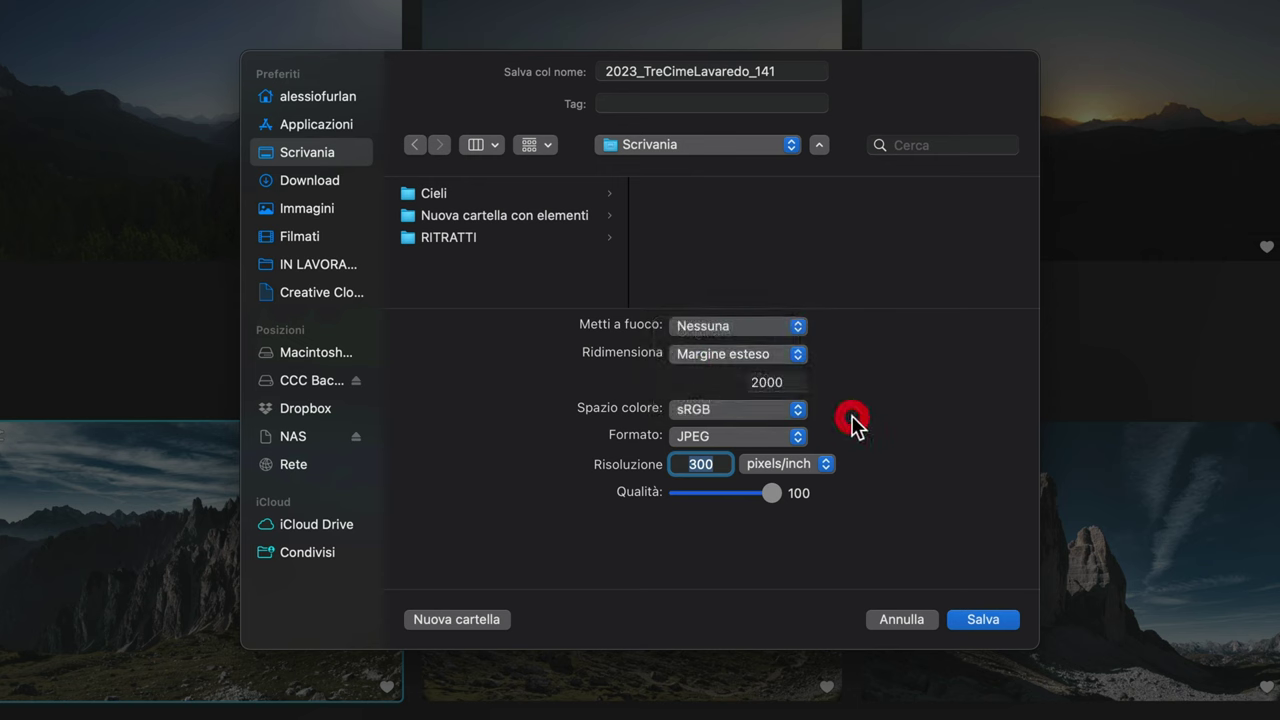
- Examine the available export colour spaces and file formats, keeping sRGB and JPEG
click(676, 408)
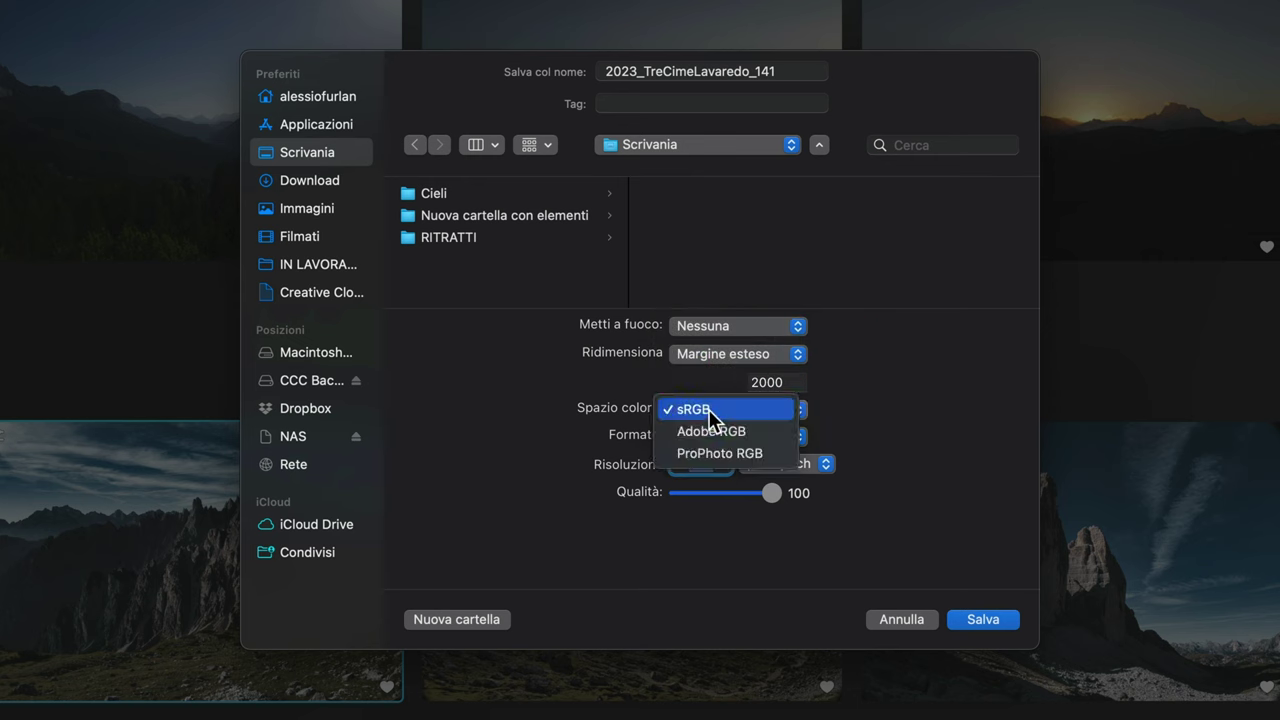
click(908, 424)
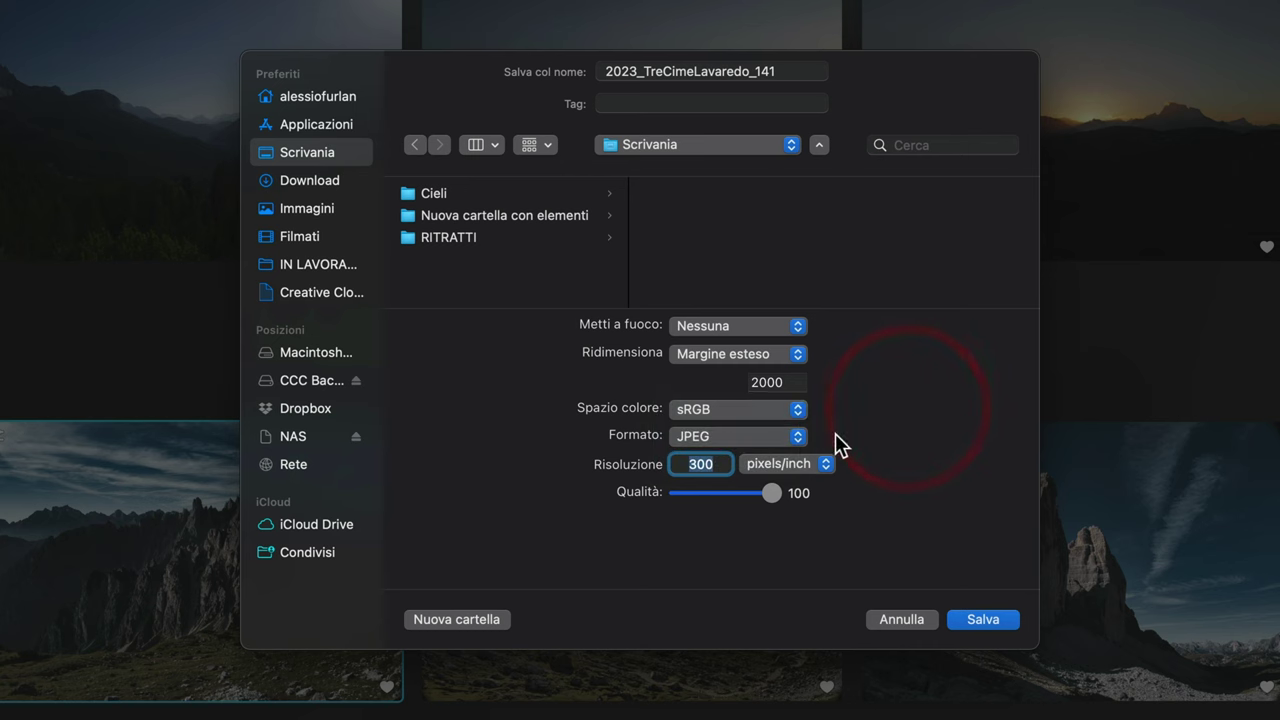
click(751, 436)
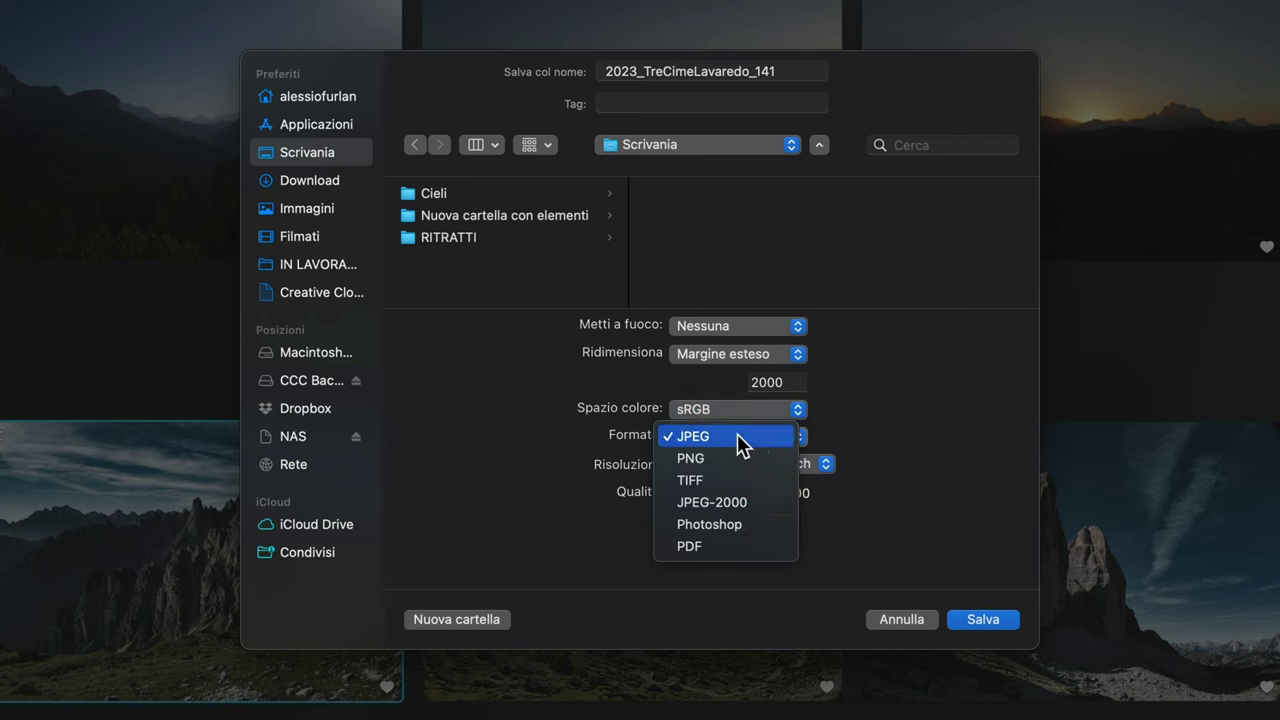
click(903, 425)
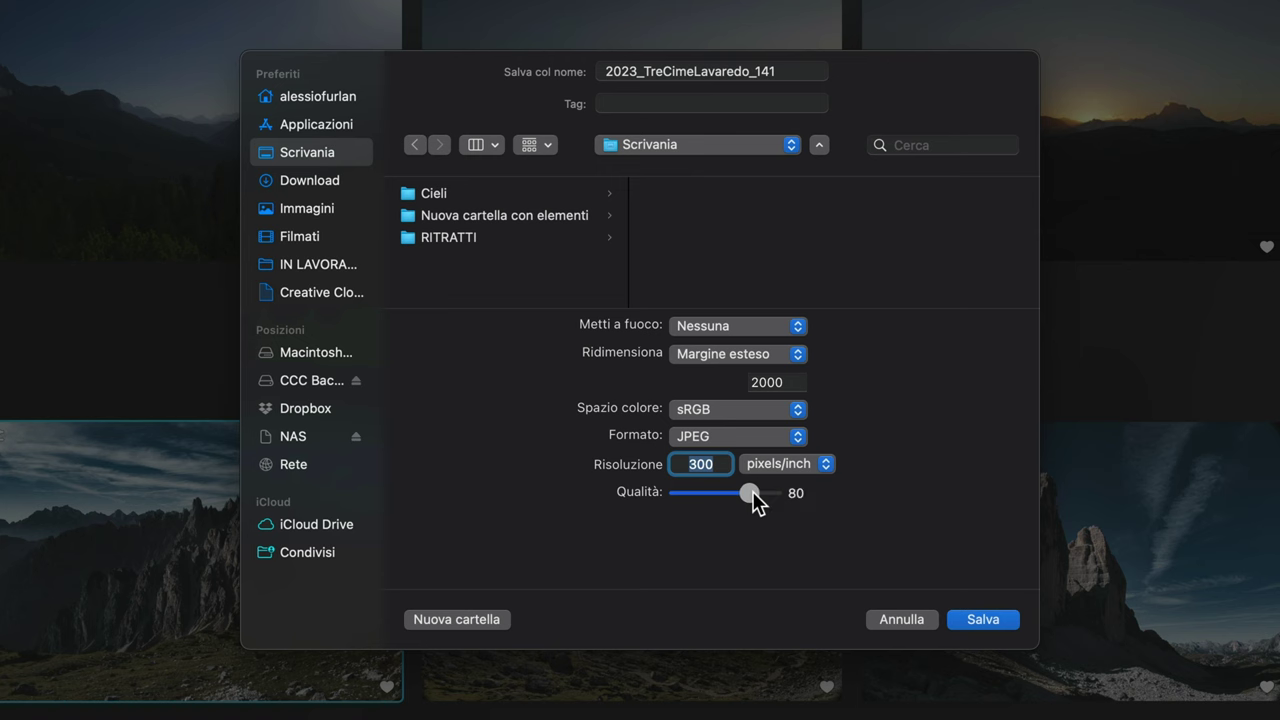
- Set the JPEG quality to 90 and save the exported photo
drag(752, 492, 783, 493)
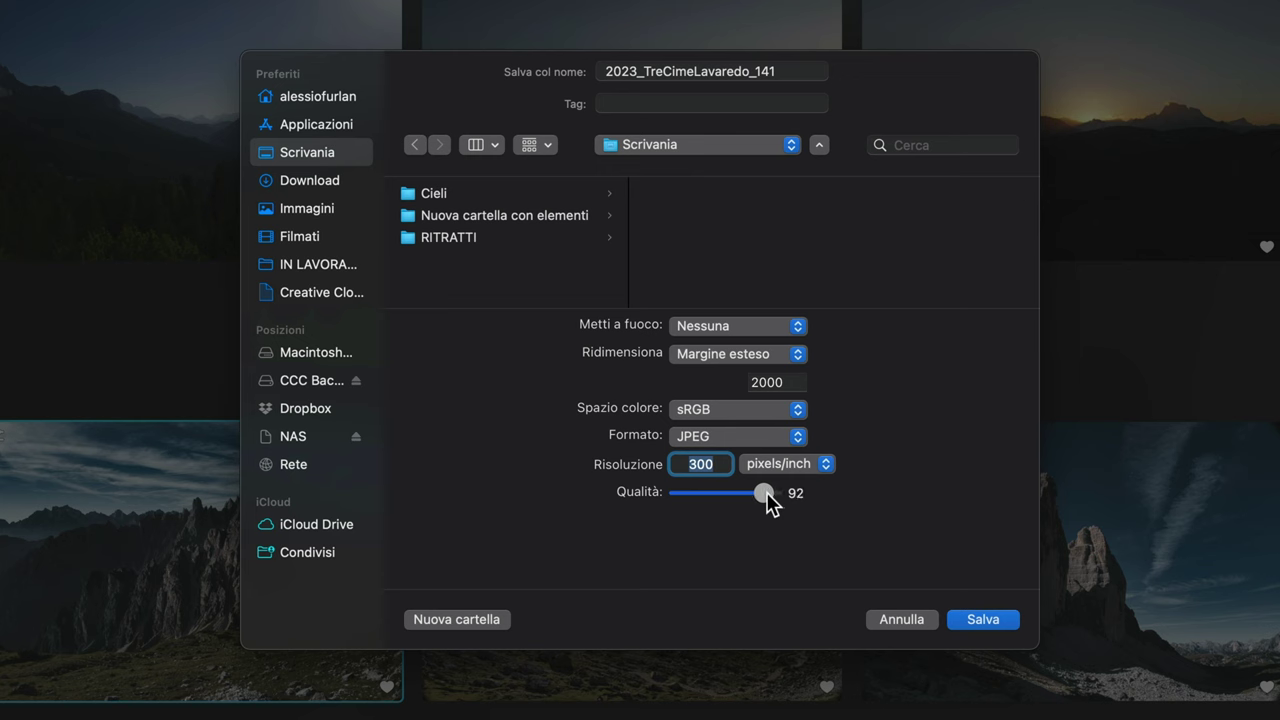
click(763, 492)
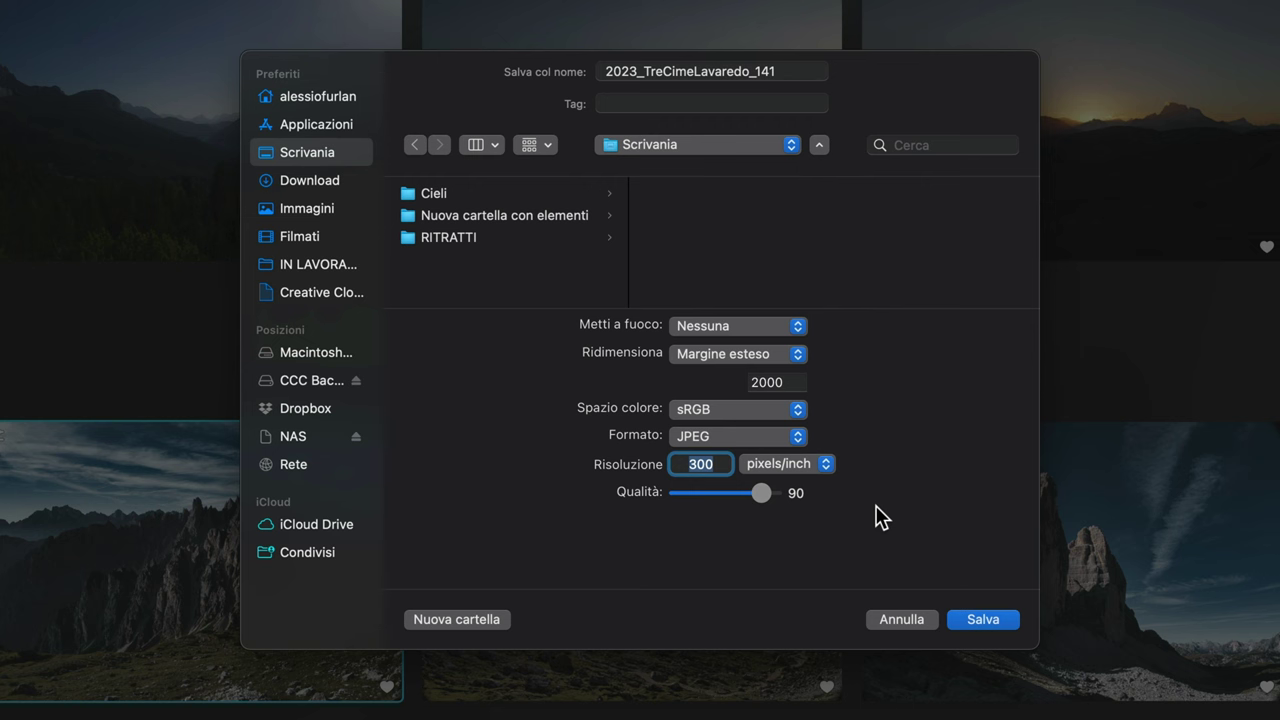
click(975, 620)
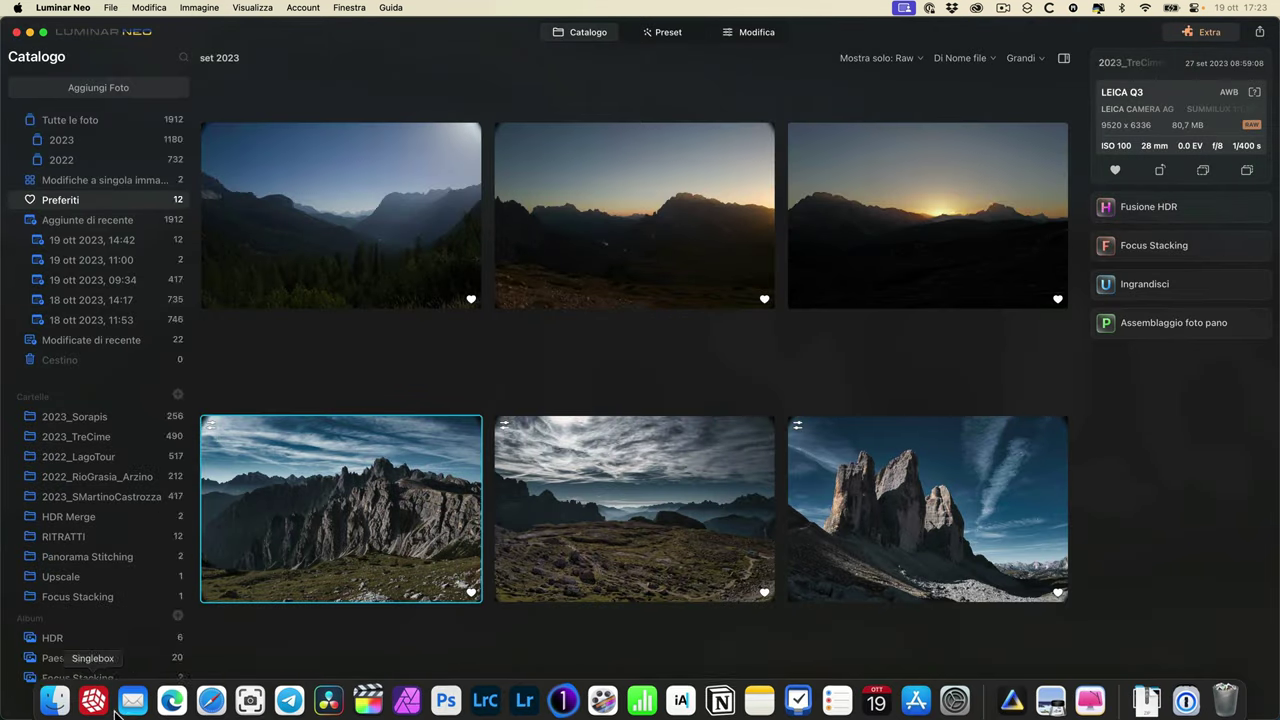
- Switch to Finder, preview the exported 2023_TreCimeLavaredo_141.jpeg in Scrivania, close the spare Finder window, and return to Luminar Neo
click(40, 693)
click(405, 240)
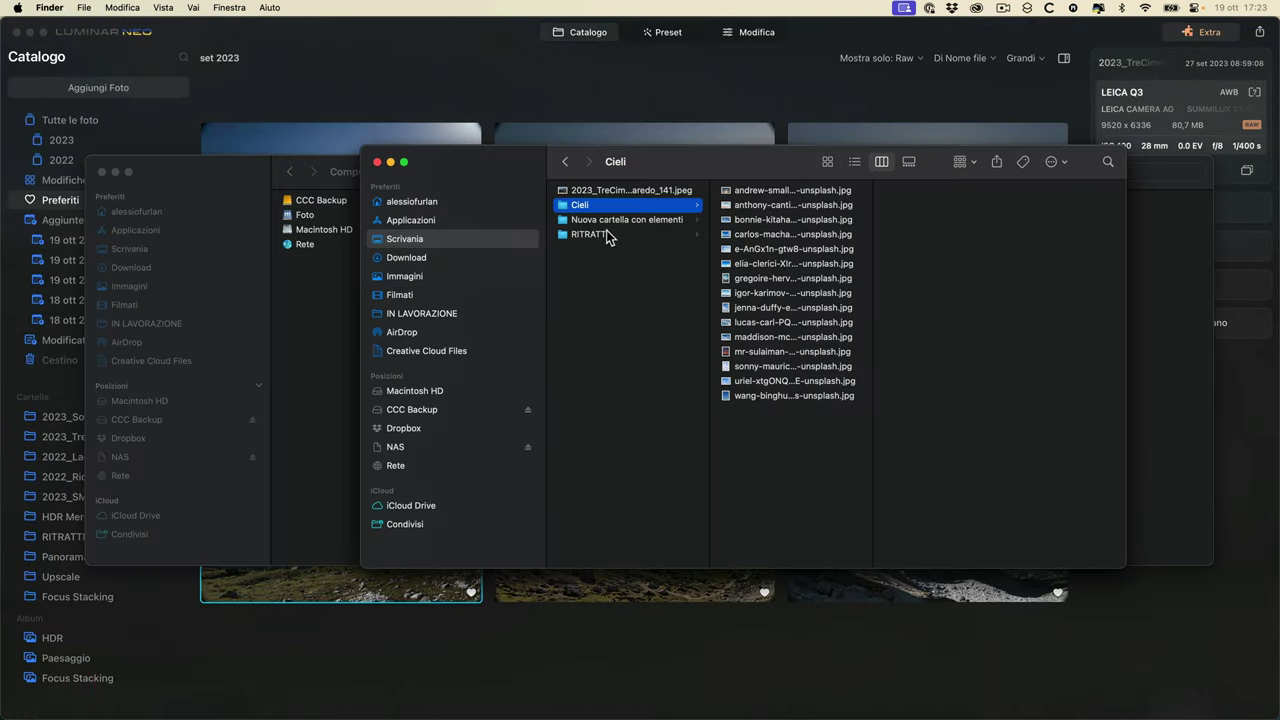
click(617, 282)
click(622, 190)
key(space)
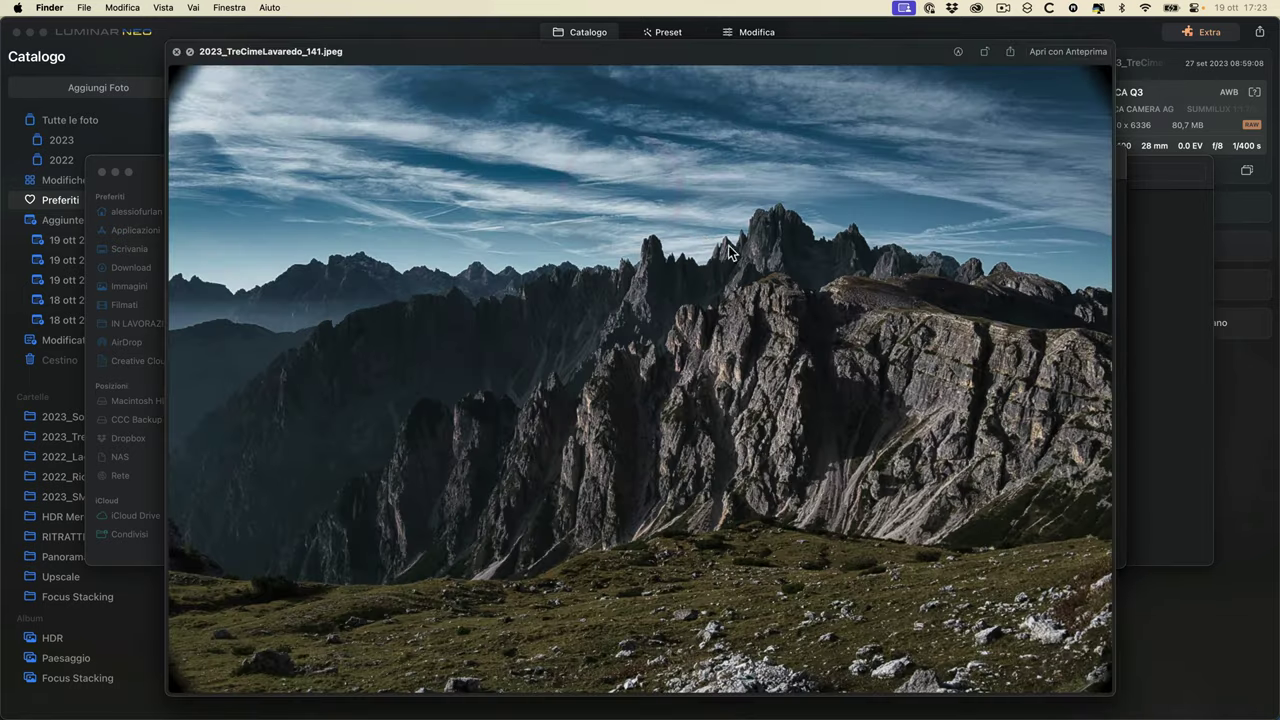
key(space)
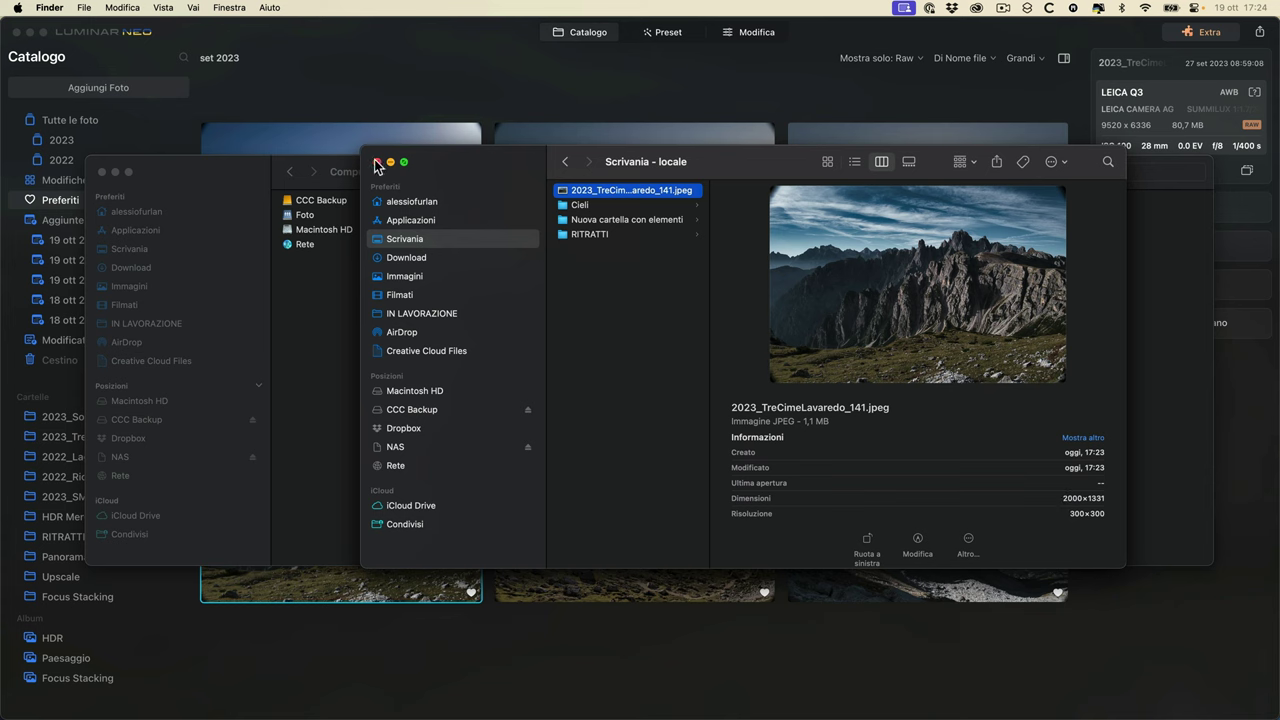
click(100, 172)
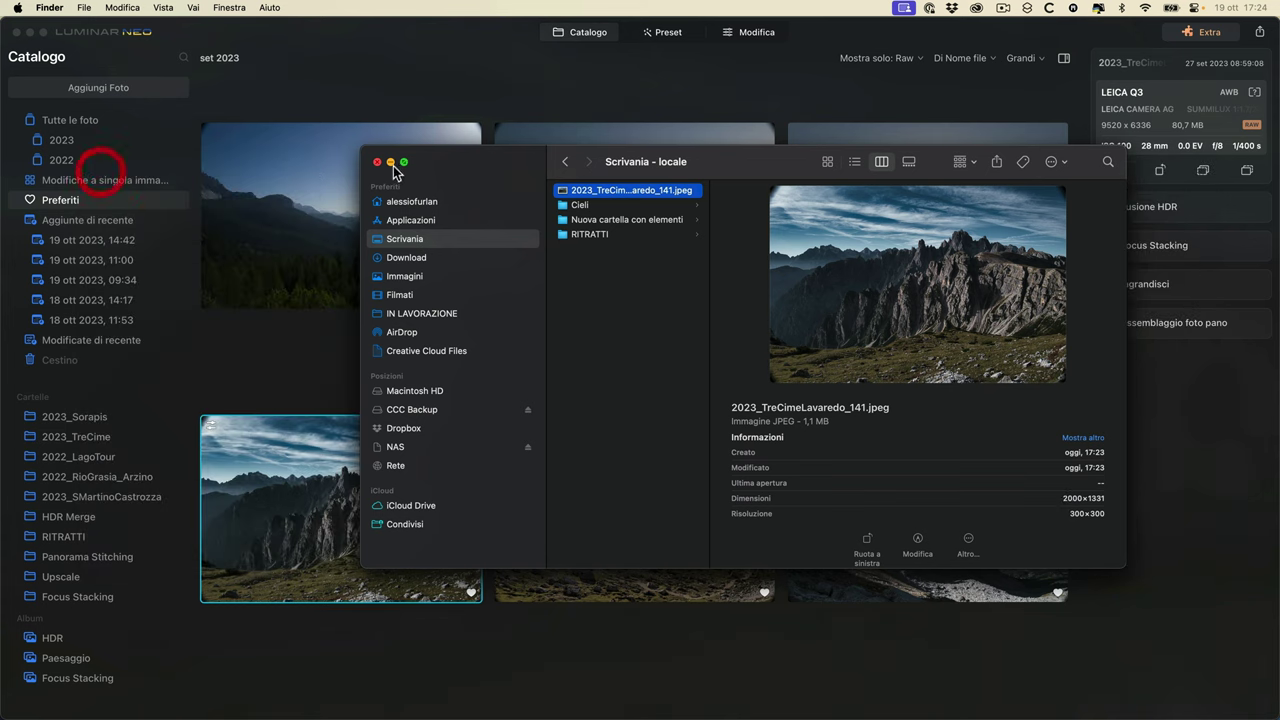
click(282, 377)
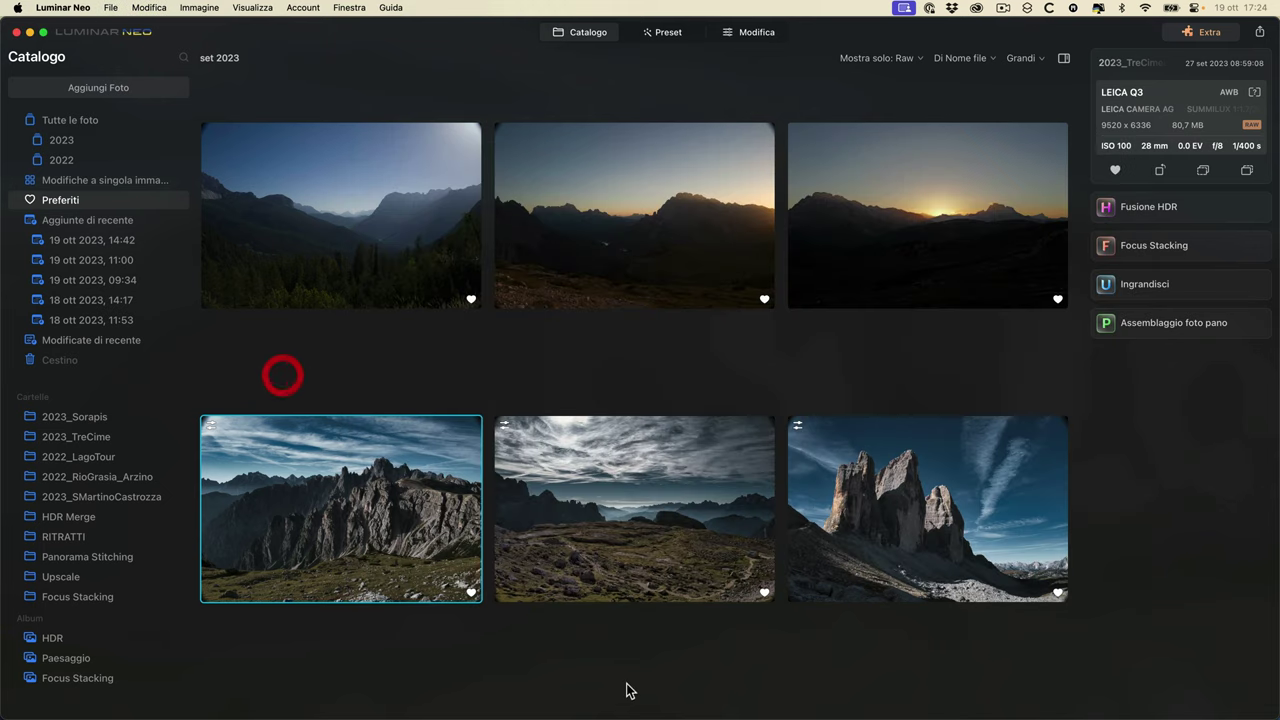
- Select the three edited second-row photos together and start exporting them to disk
click(643, 646)
click(290, 523)
shift+click(950, 513)
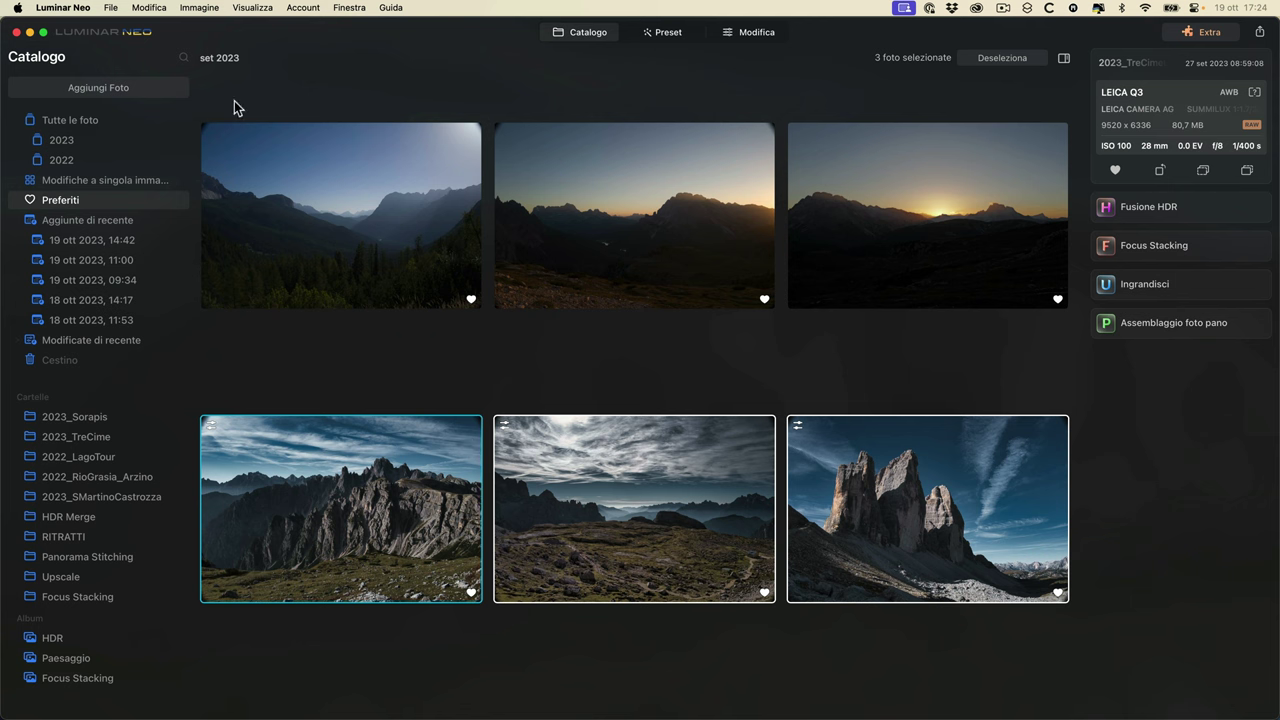
click(110, 7)
click(146, 155)
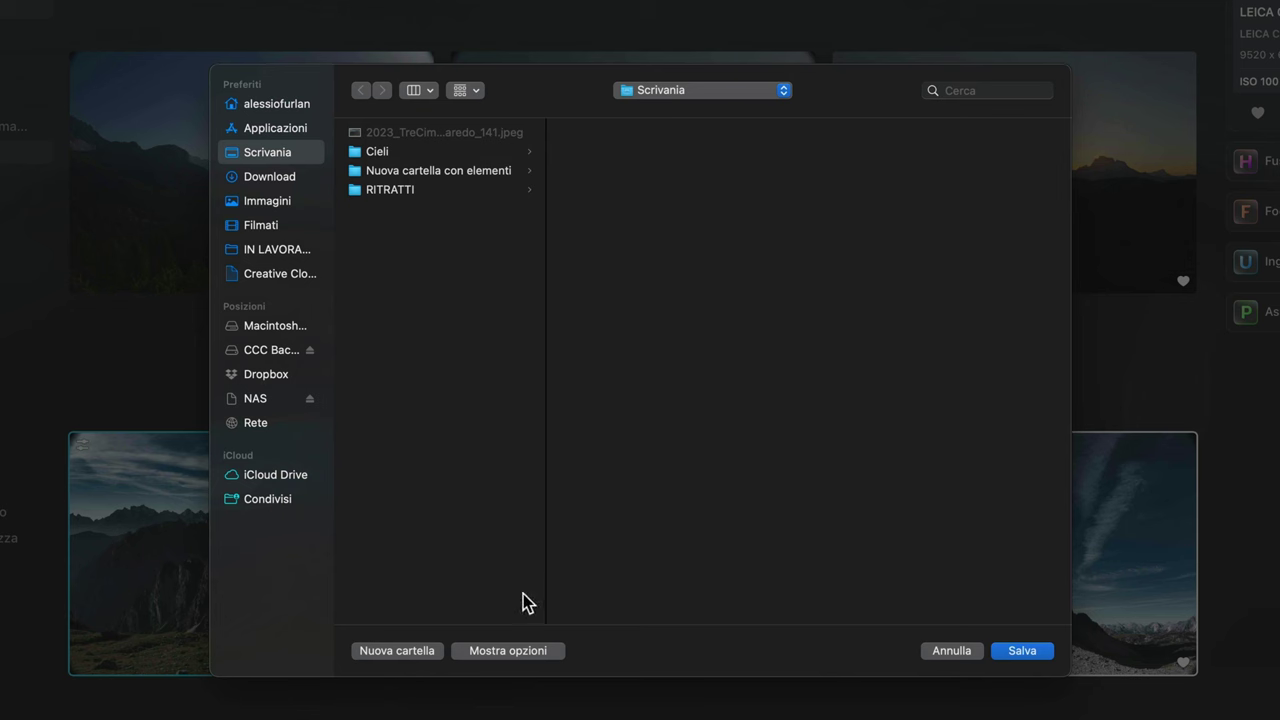
- Review the batch export options and save the three photos to Scrivania, overwriting the existing file
click(486, 652)
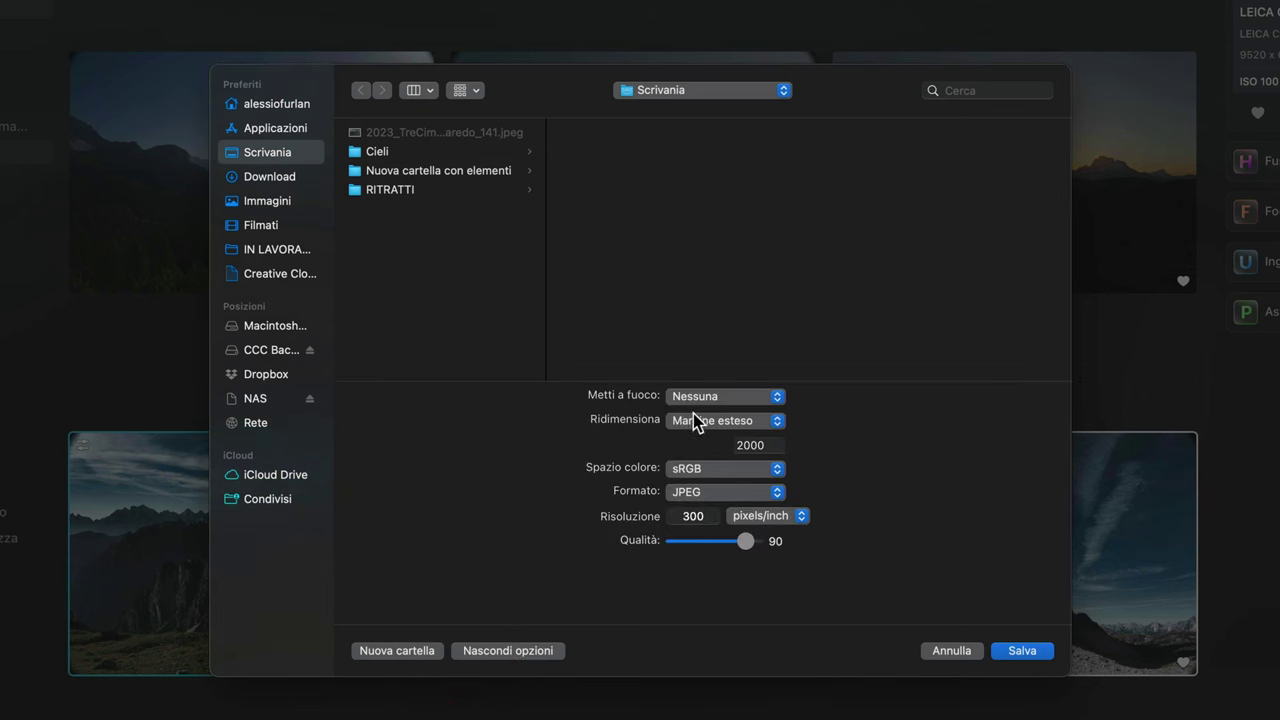
click(705, 397)
click(899, 437)
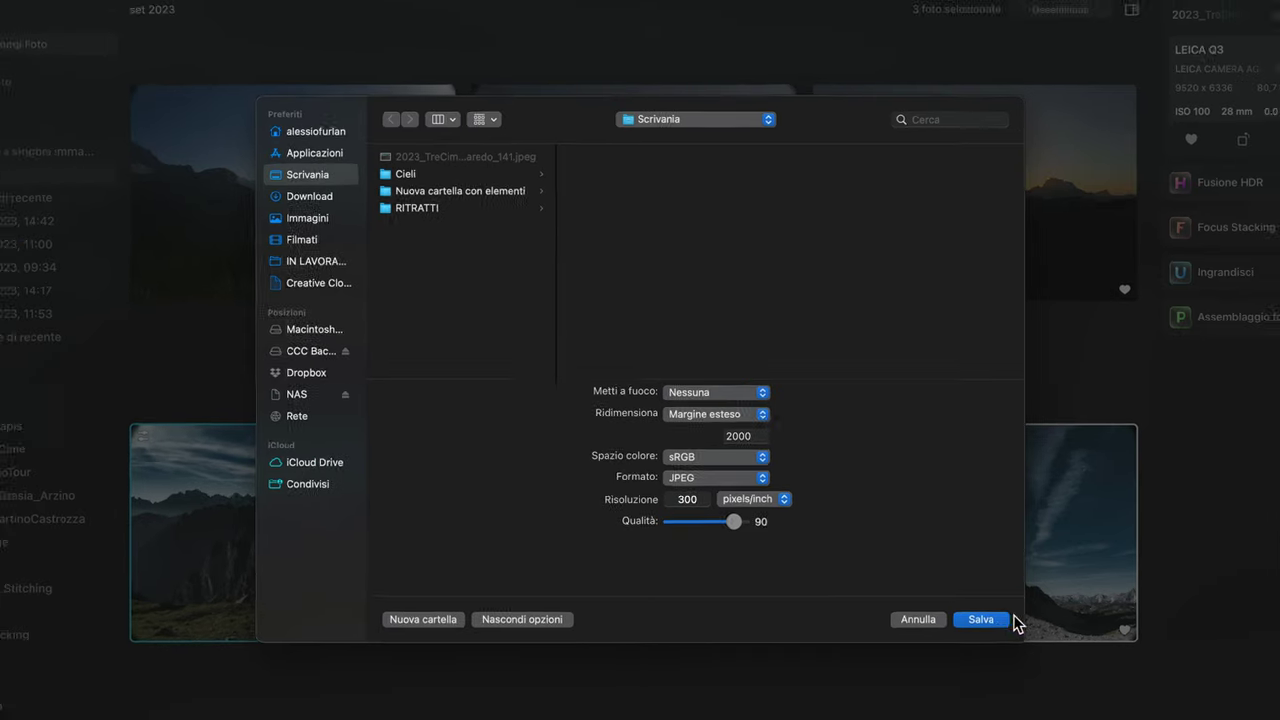
click(1022, 650)
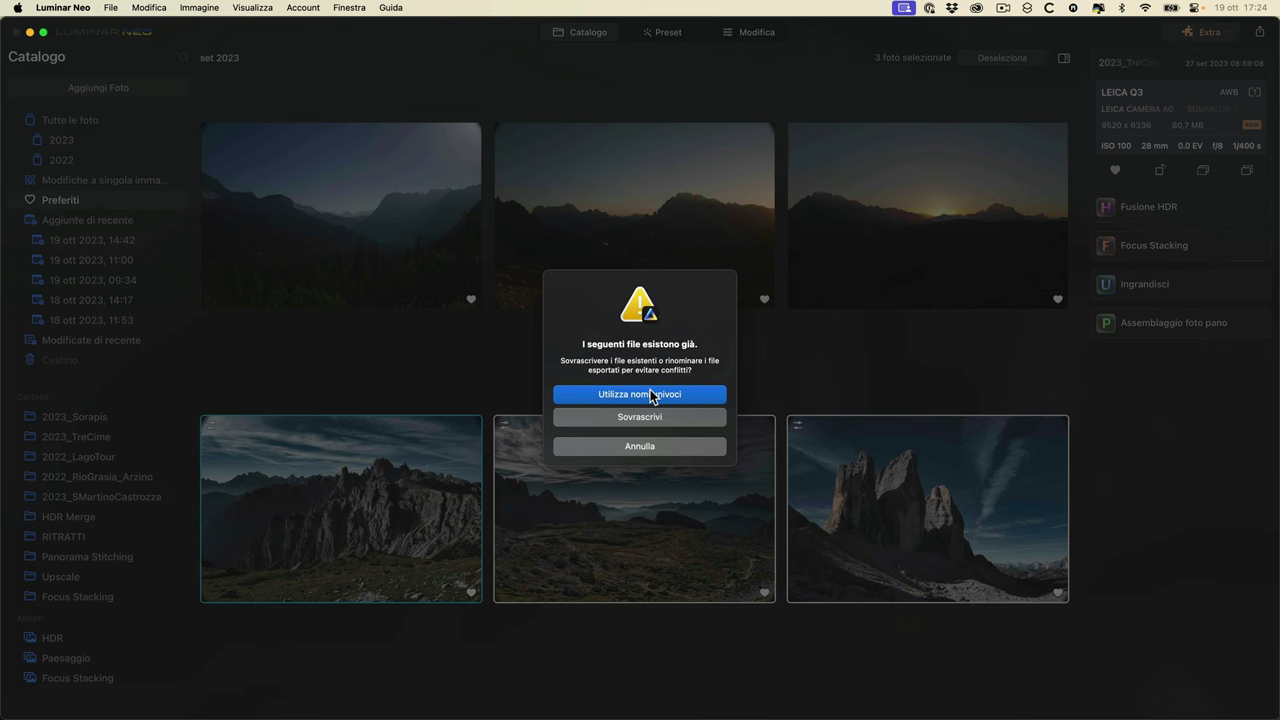
click(676, 420)
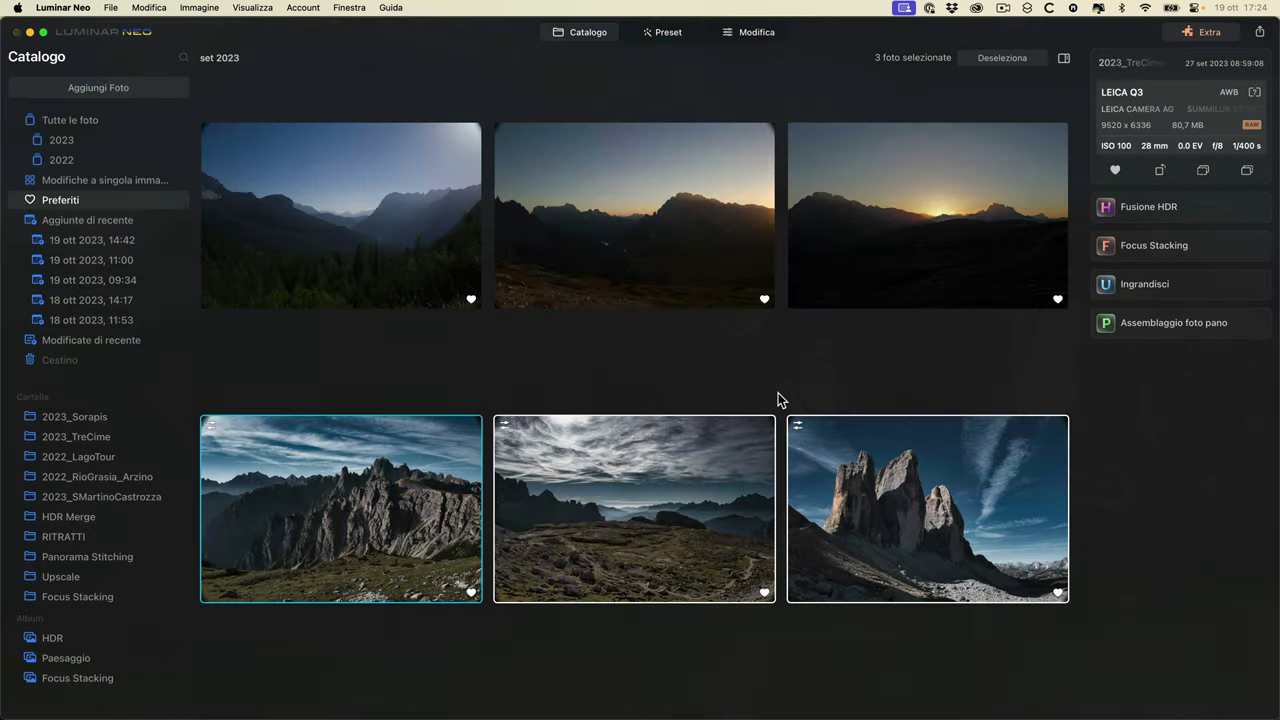
- Switch to Finder, preview the three exported TreCimeLavaredo JPEGs in Scrivania, and close the Finder windows to return to Luminar Neo
click(46, 692)
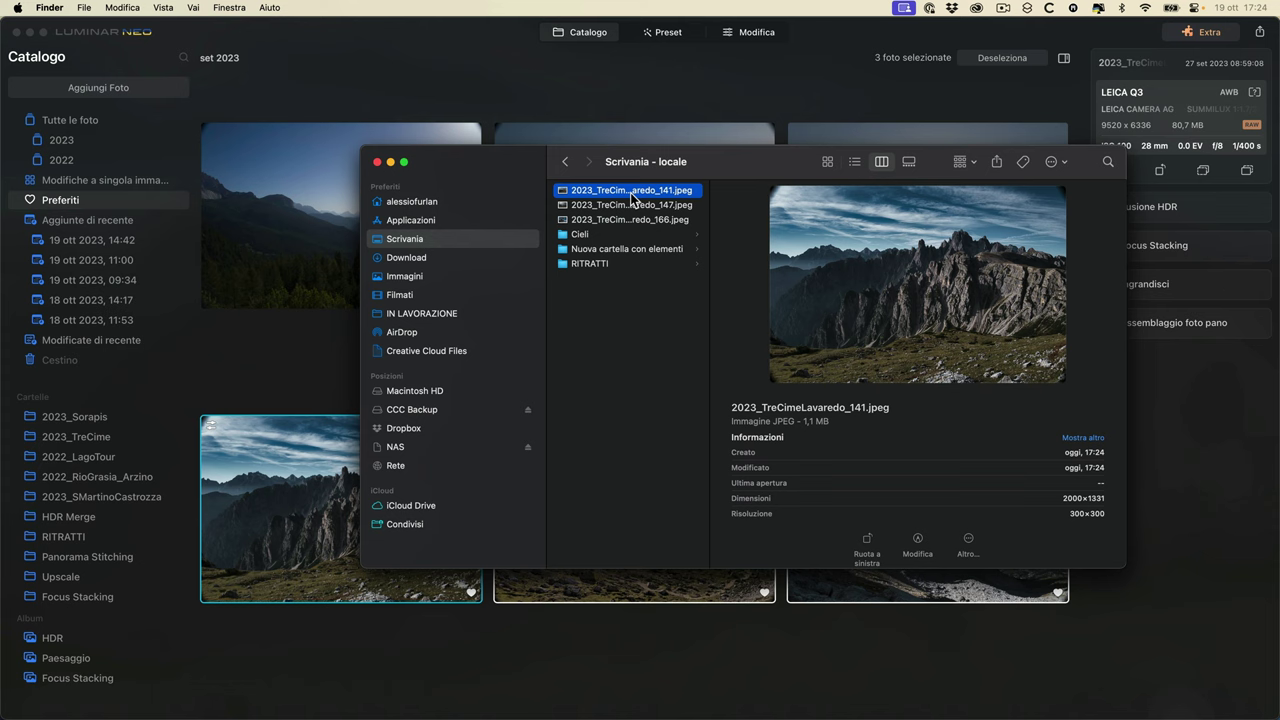
key(Down)
key(Down)
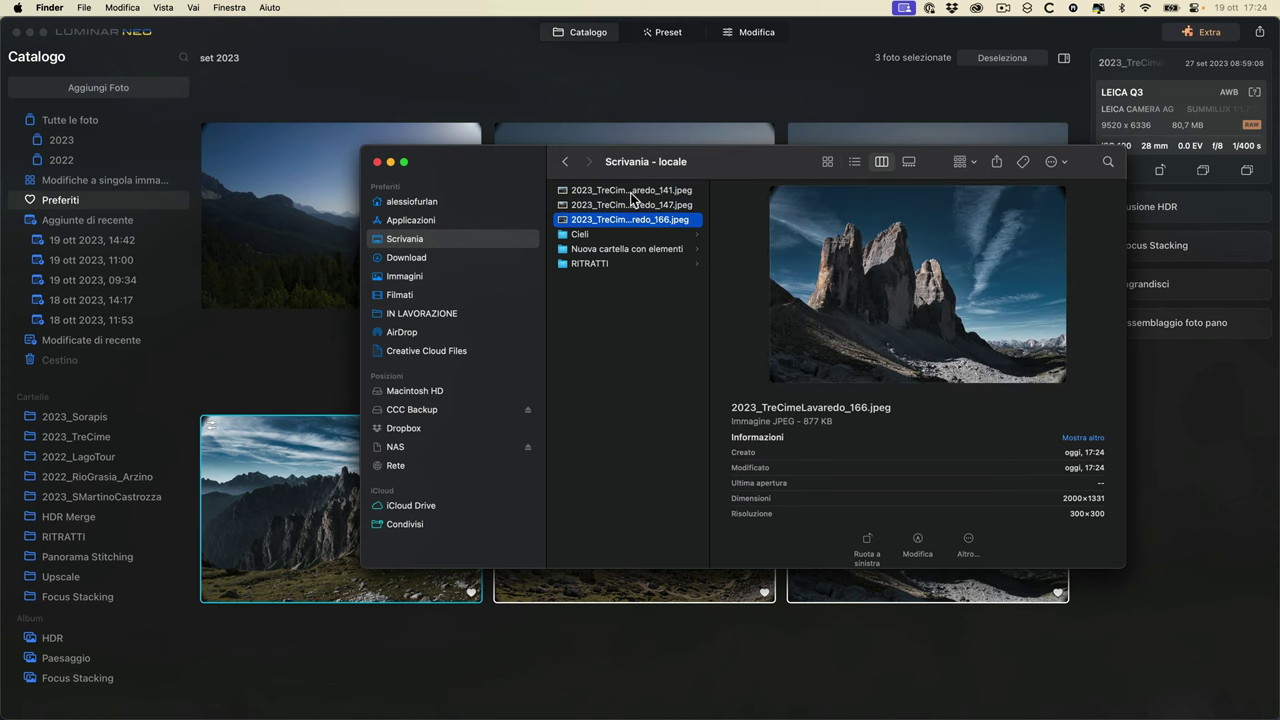
key(Up)
key(Up)
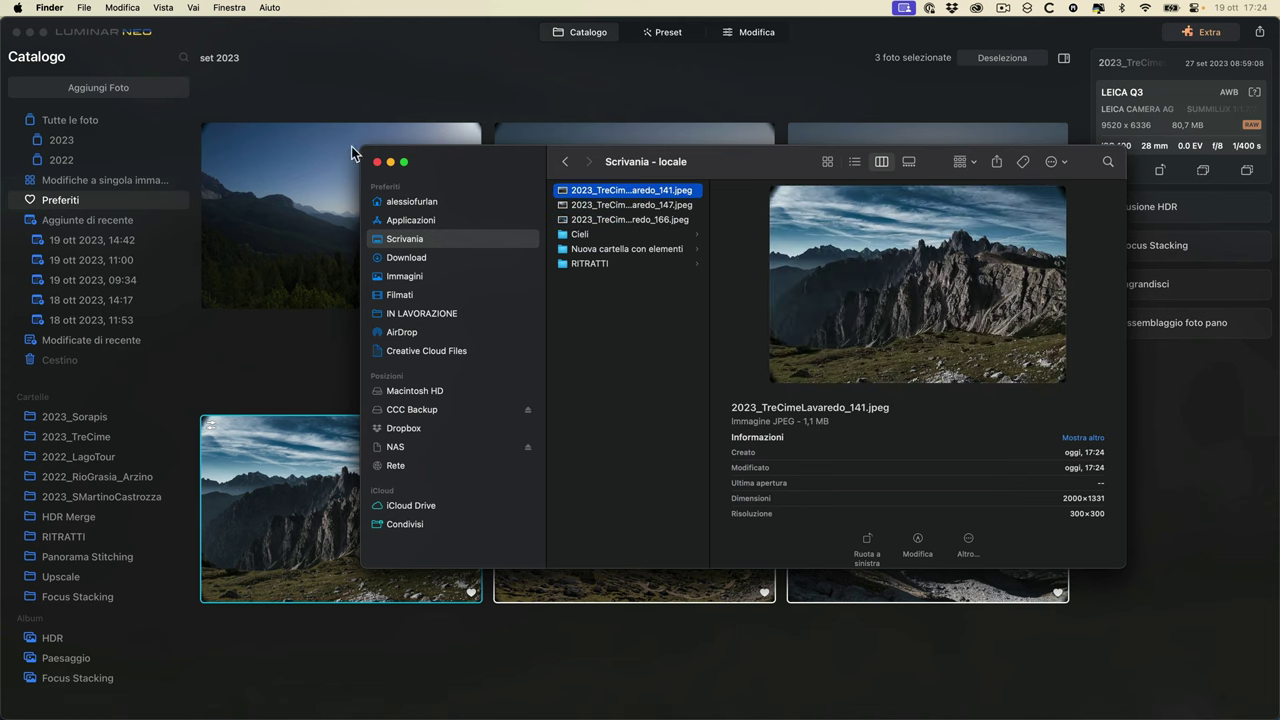
key(super+alt+l)
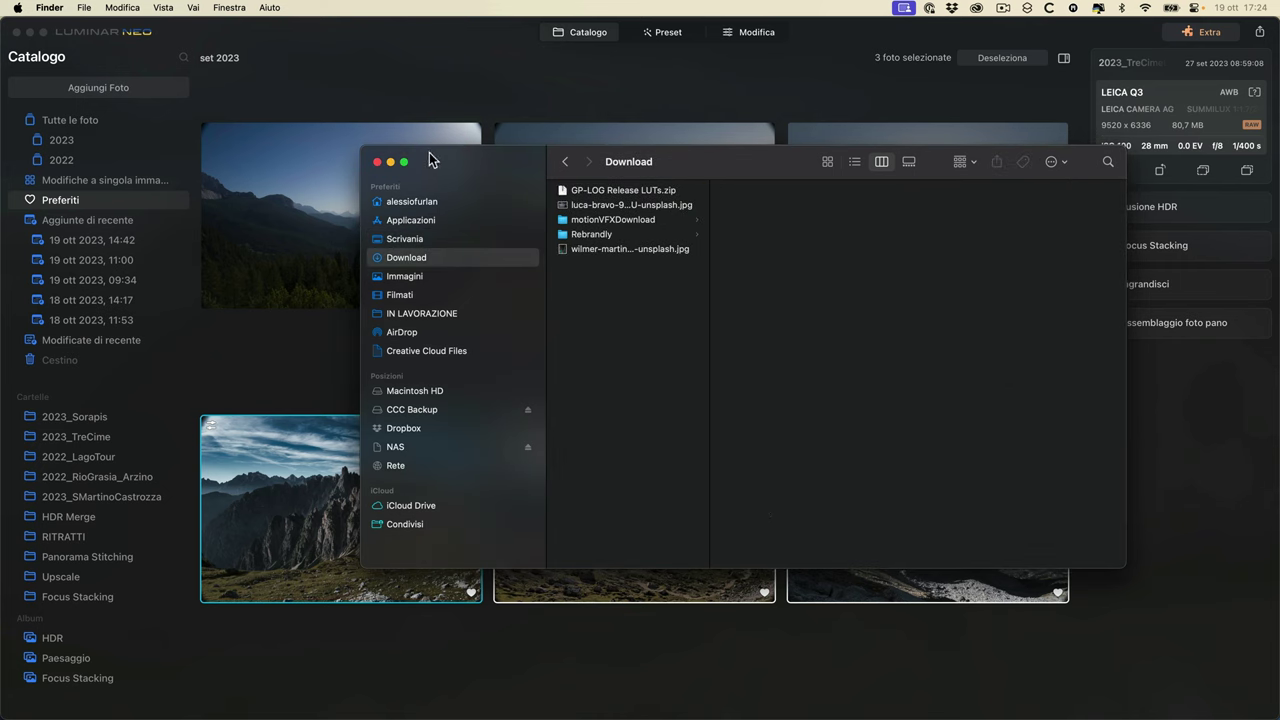
click(375, 161)
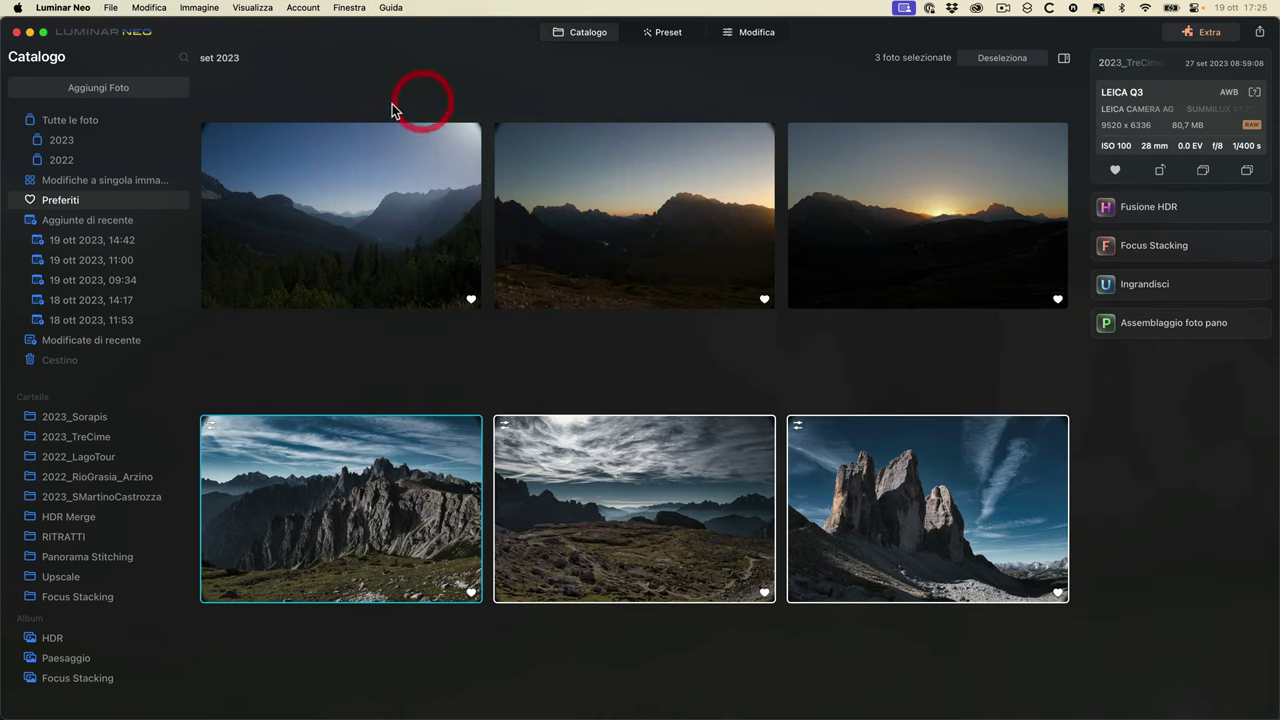
- Select only the middle second-row photo, review its export-to-disk options, and cancel the export
click(636, 650)
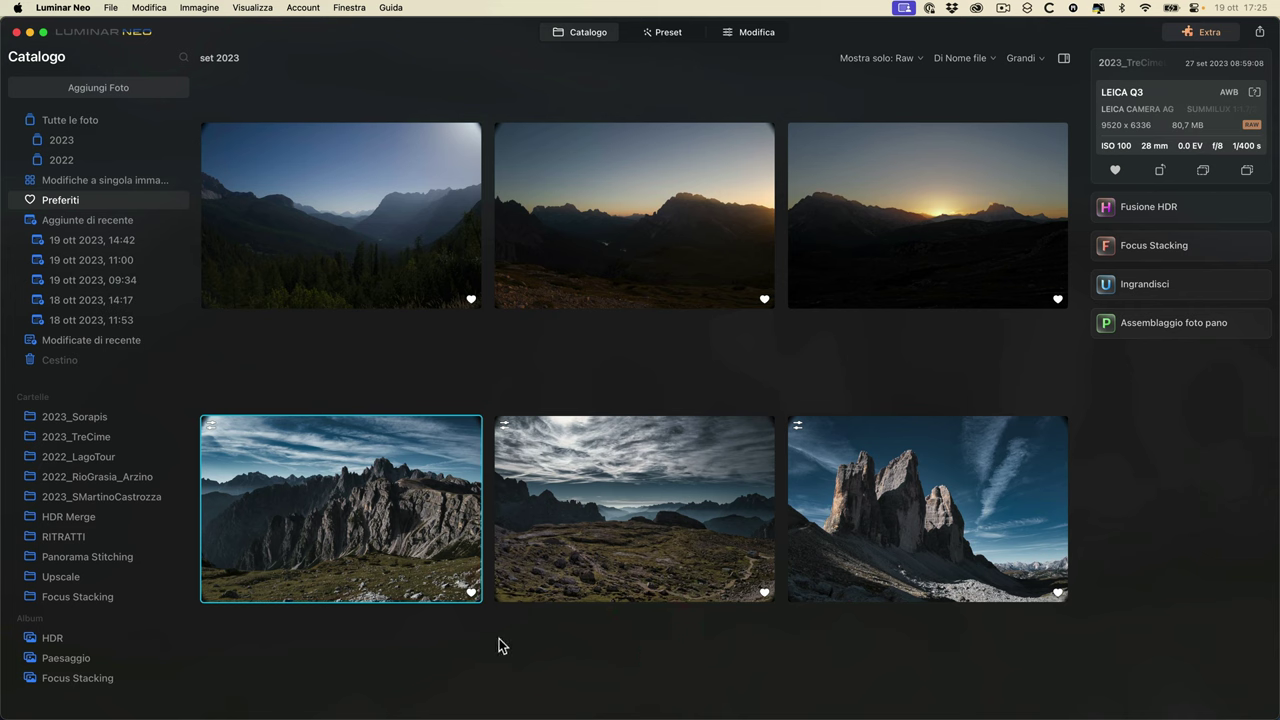
click(653, 538)
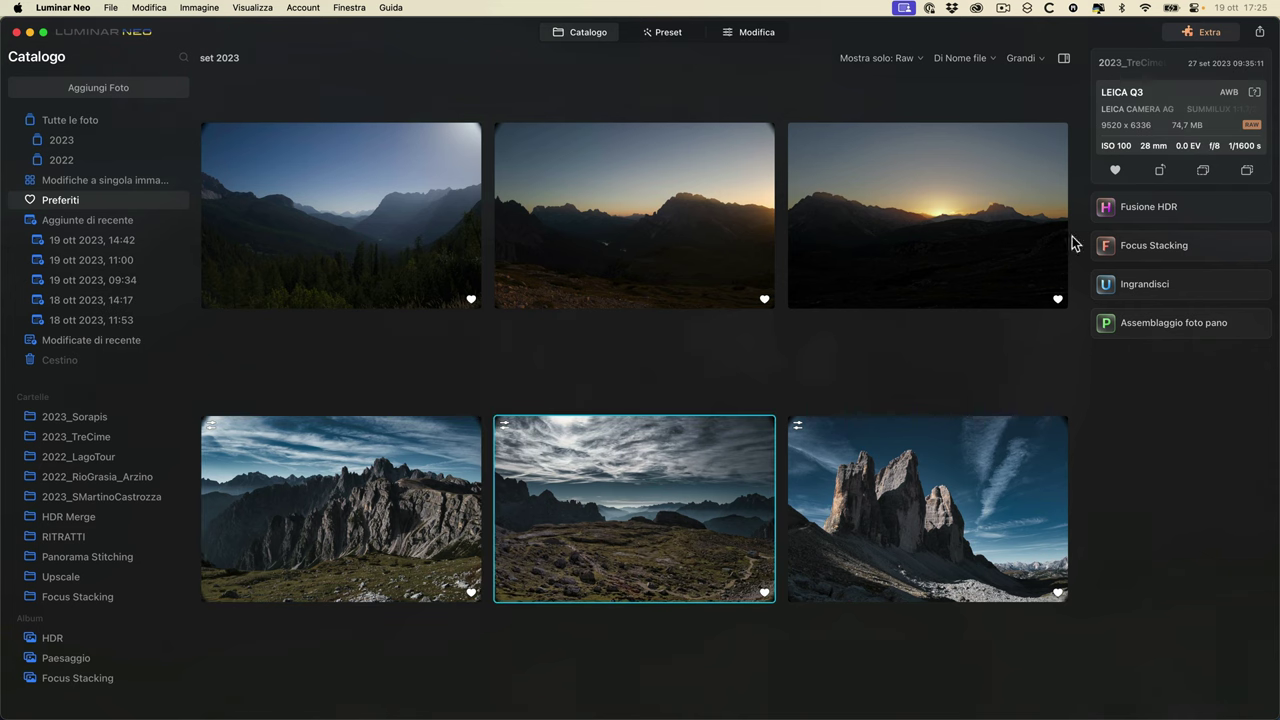
click(1261, 36)
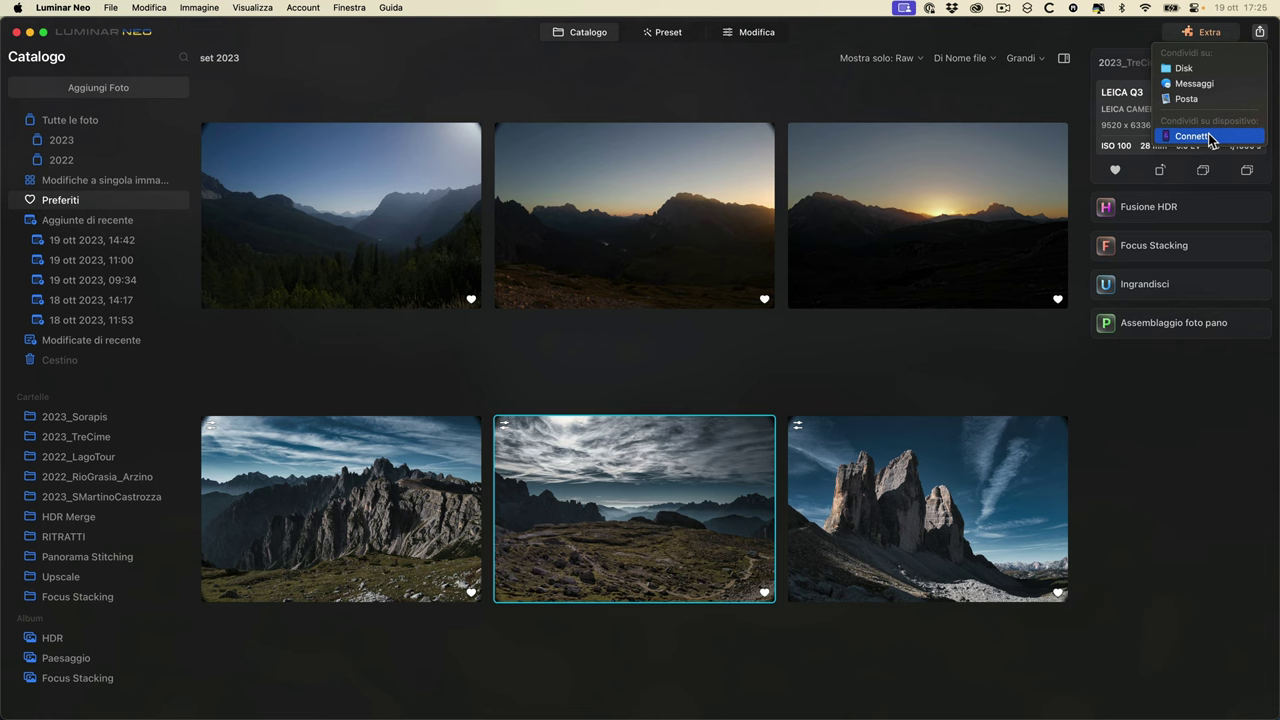
click(1200, 69)
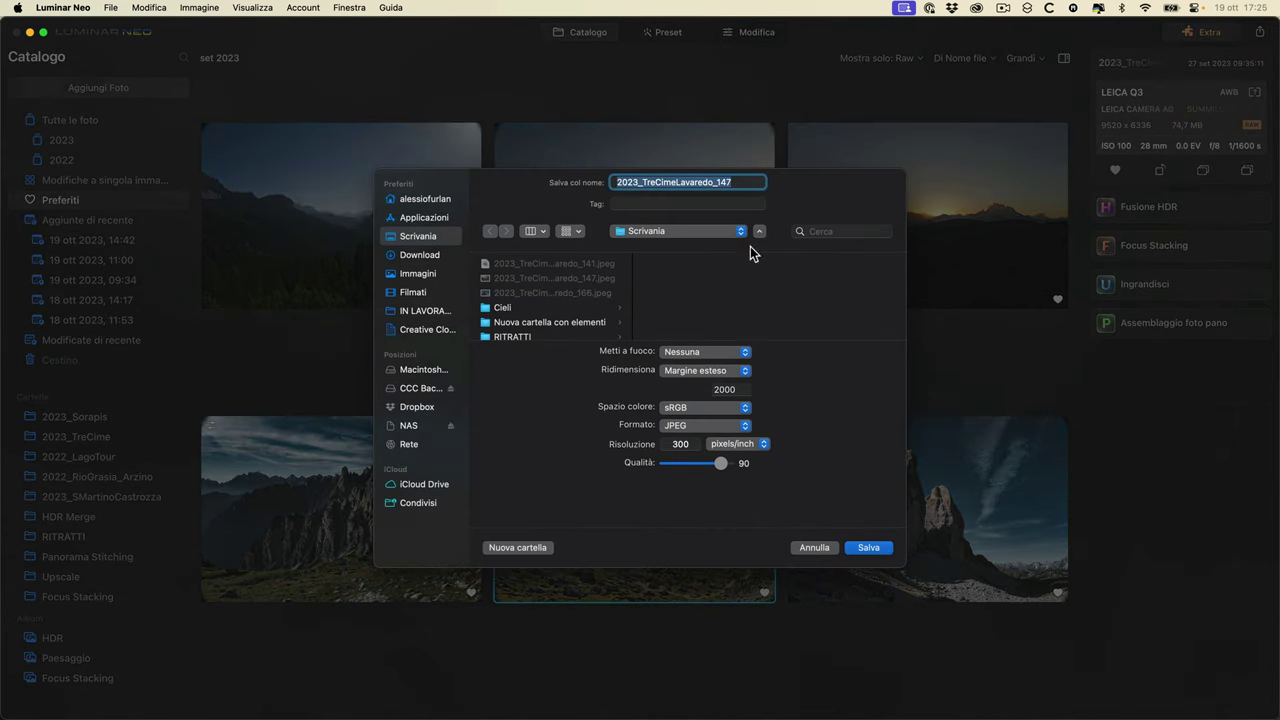
click(810, 549)
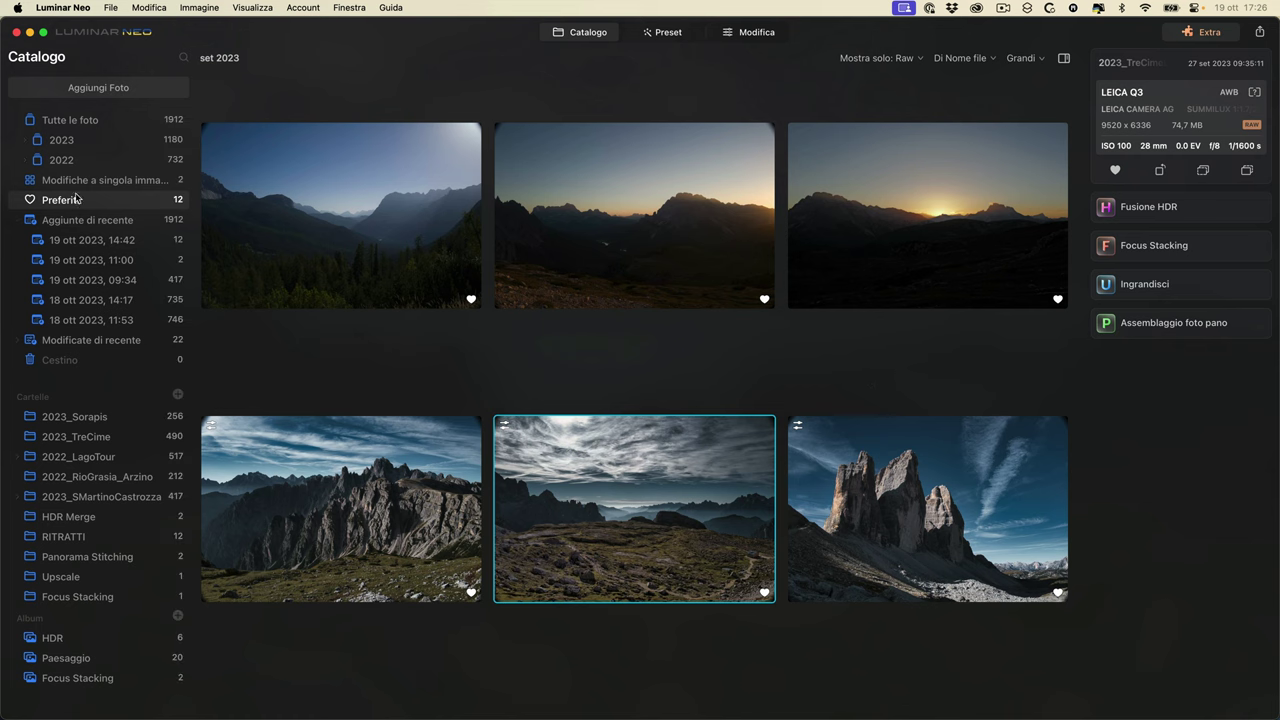
- Open the application settings, inspect the Luminar catalogue folder inside Immagini in Finder, and return to the preferences
click(66, 8)
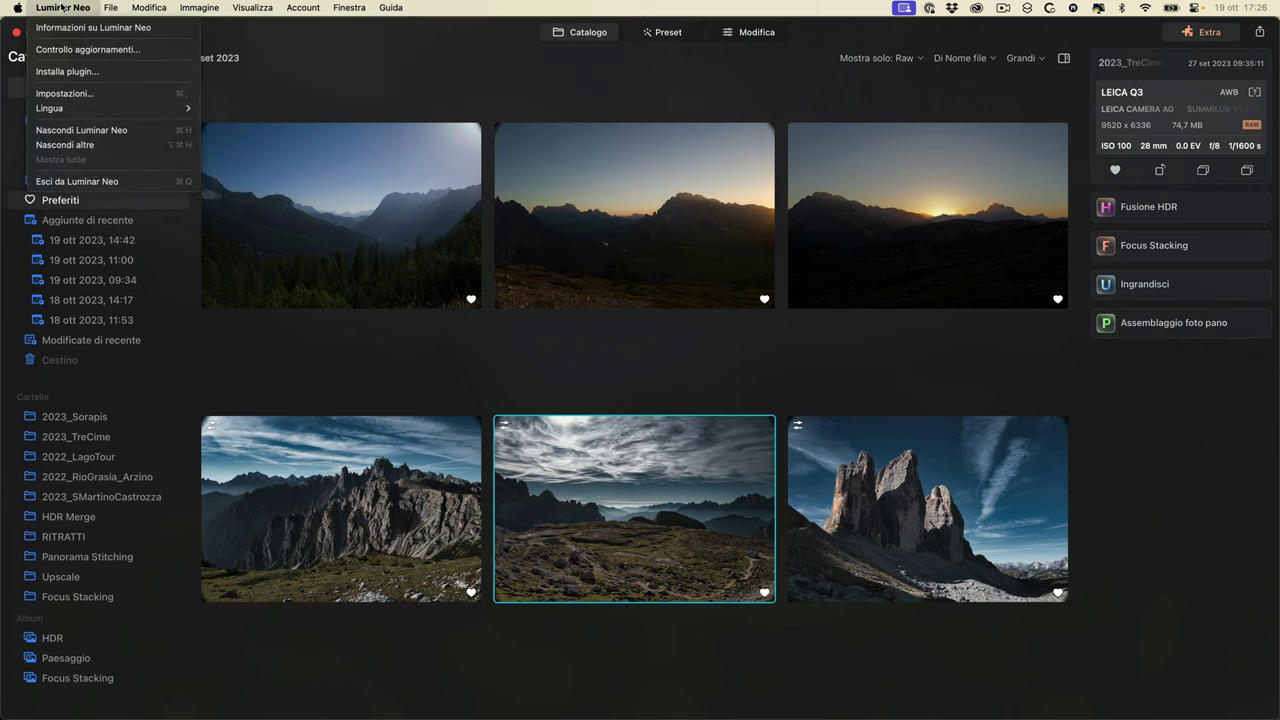
click(84, 94)
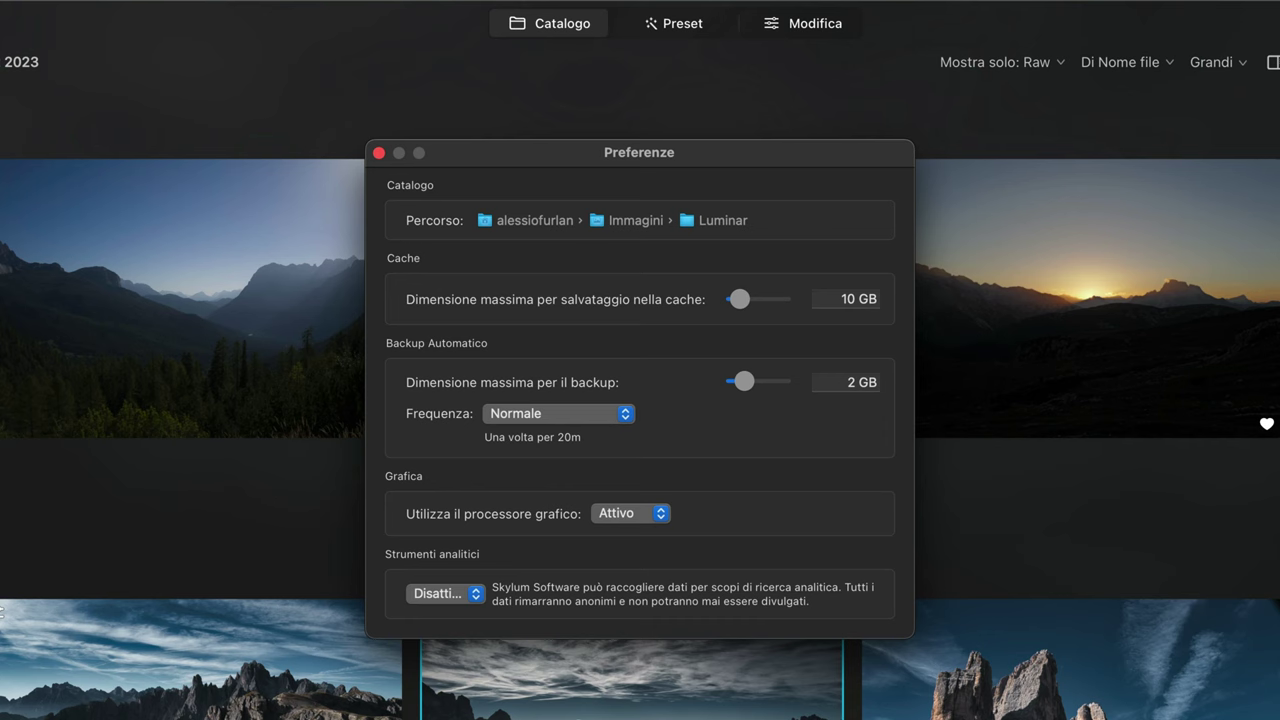
click(300, 542)
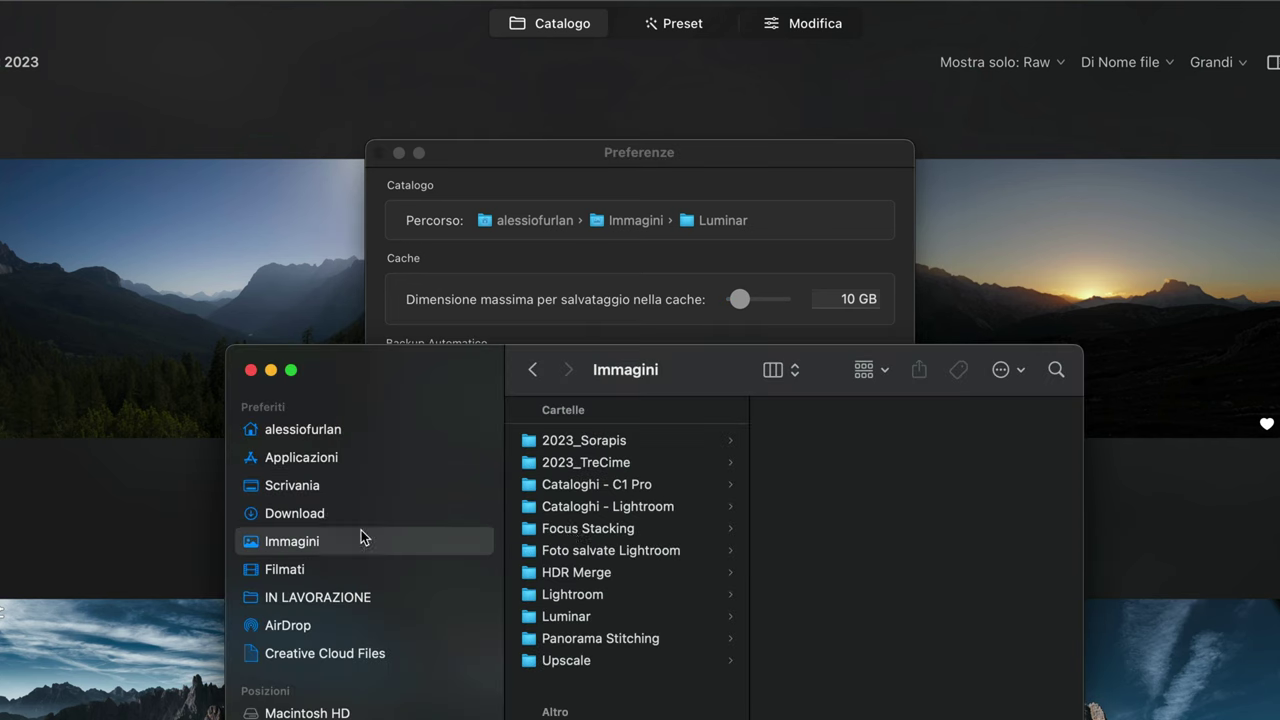
click(585, 620)
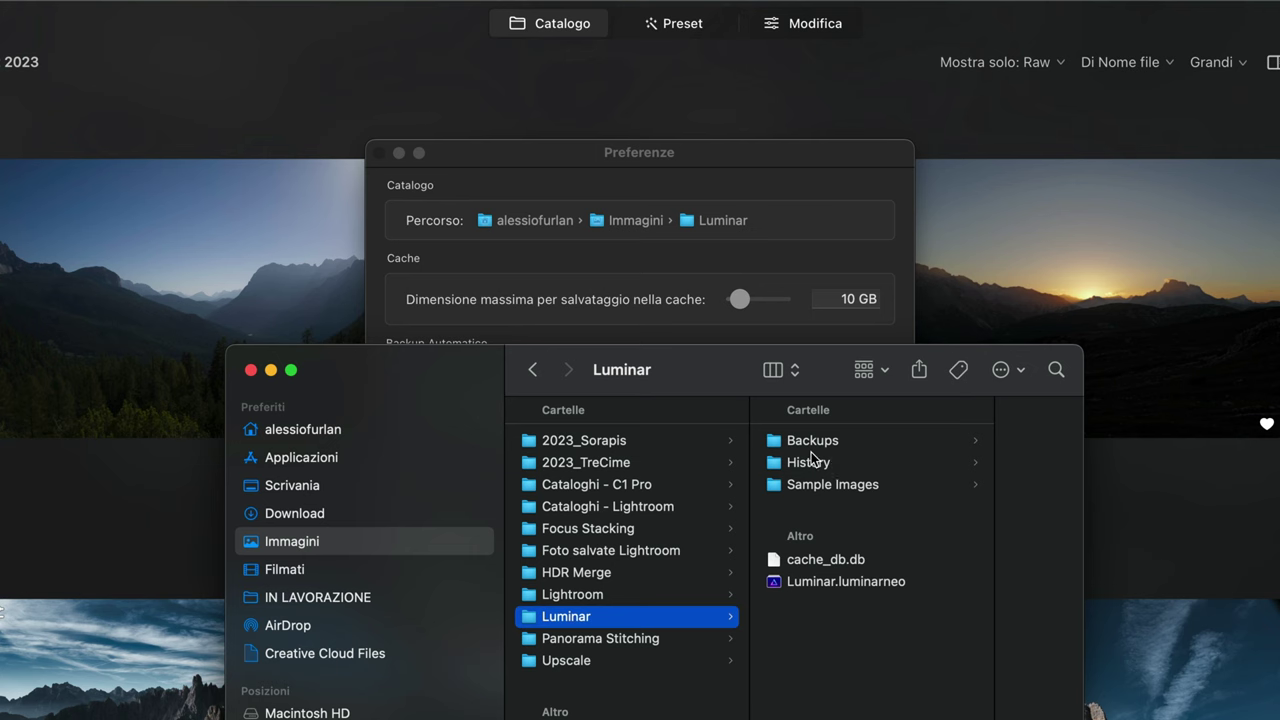
drag(722, 366, 420, 428)
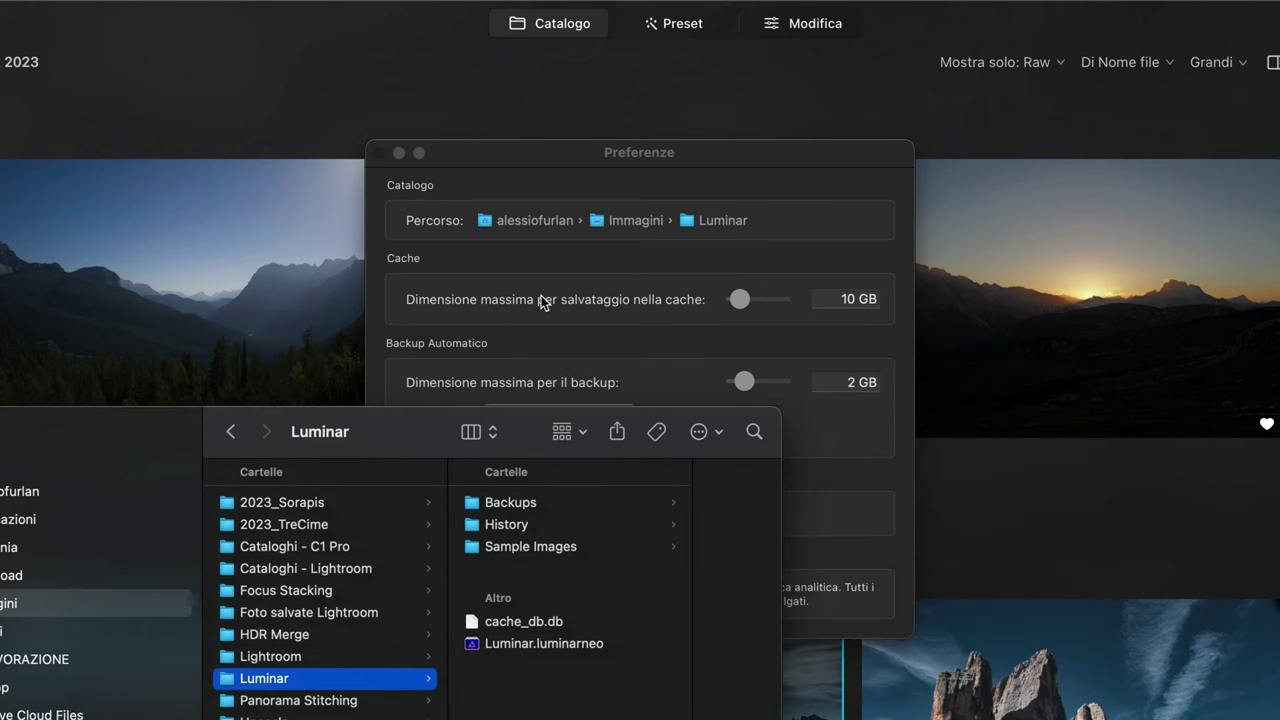
click(583, 157)
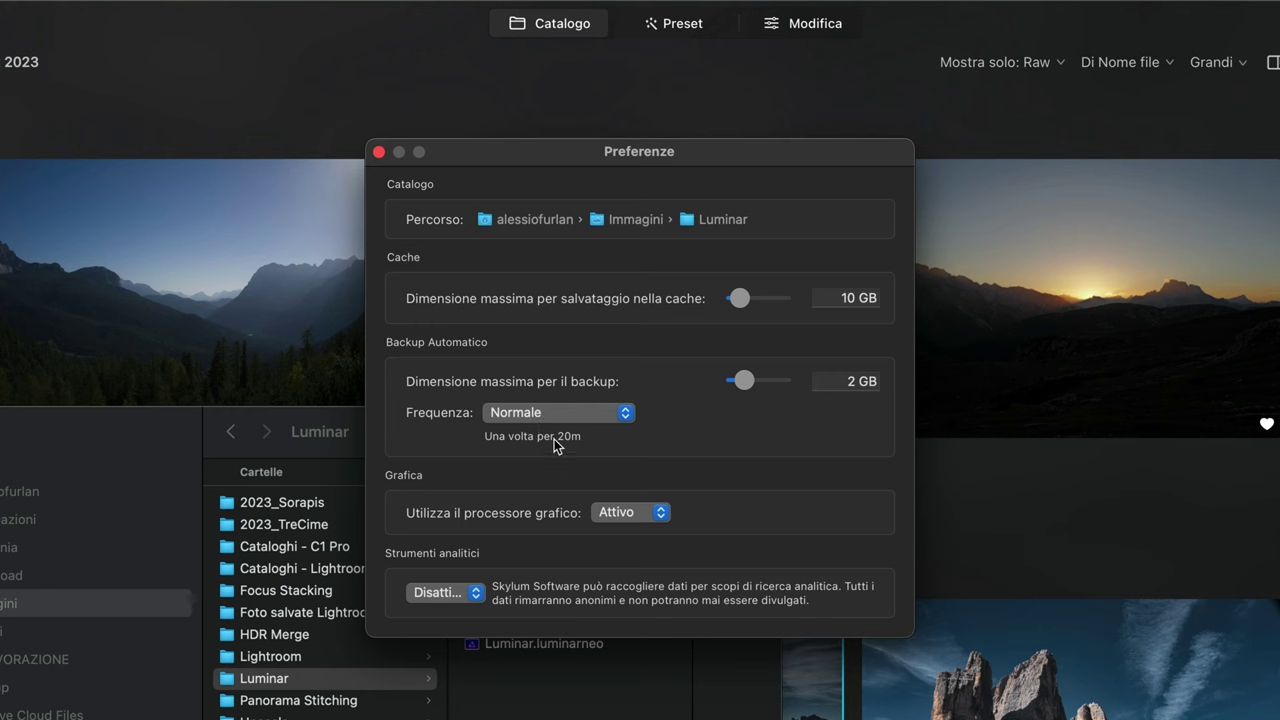
- Try the automatic backup frequencies Raramente, Spesso and Una volta a sessione, then restore Normale
click(587, 414)
click(571, 390)
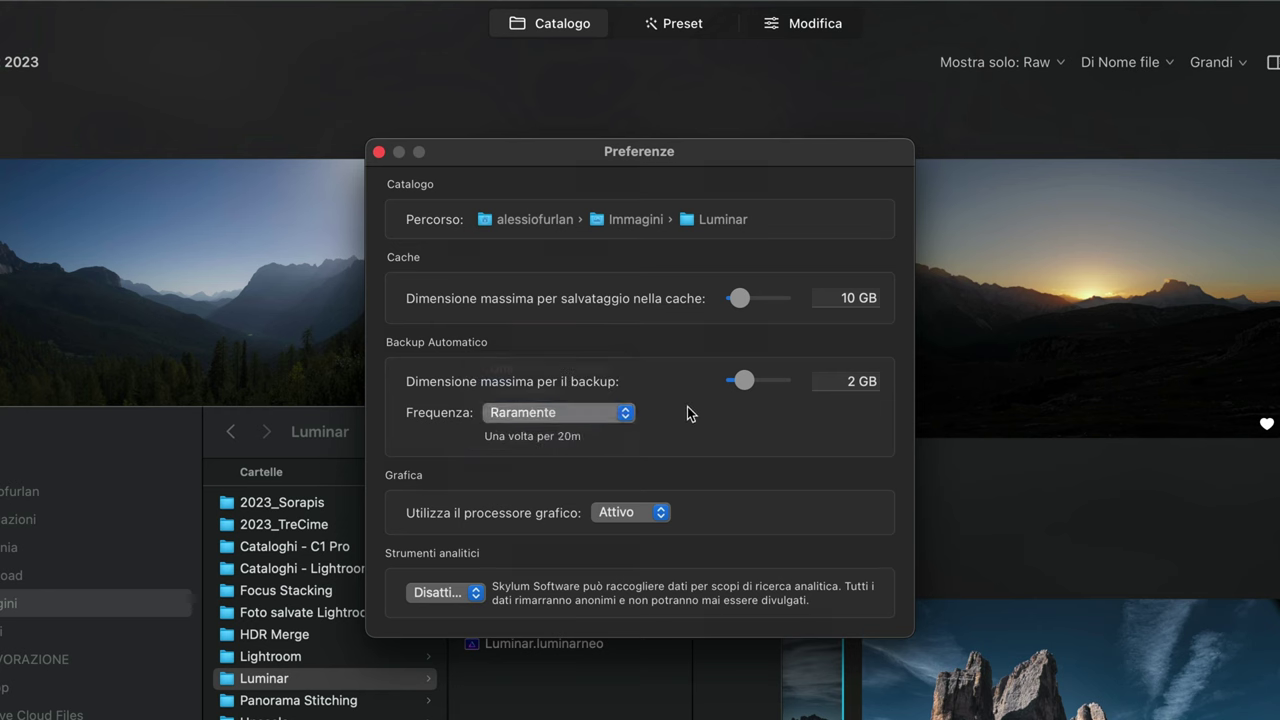
click(586, 420)
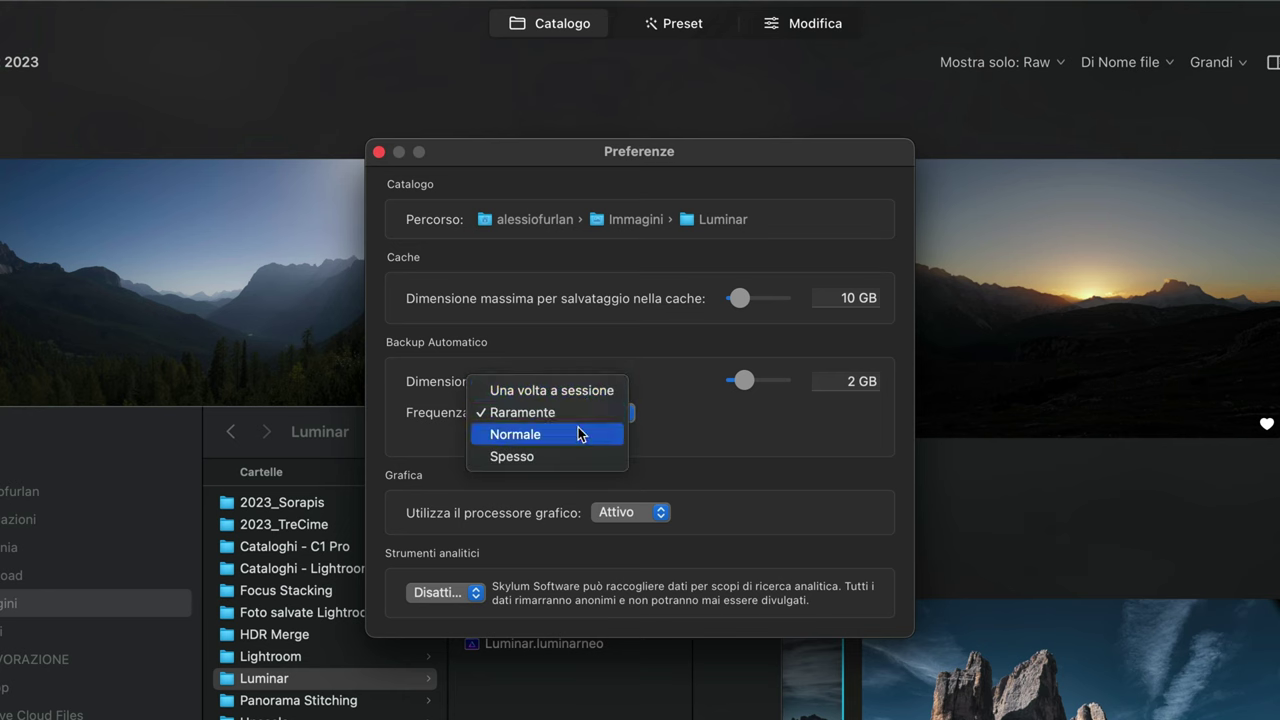
click(573, 456)
click(575, 418)
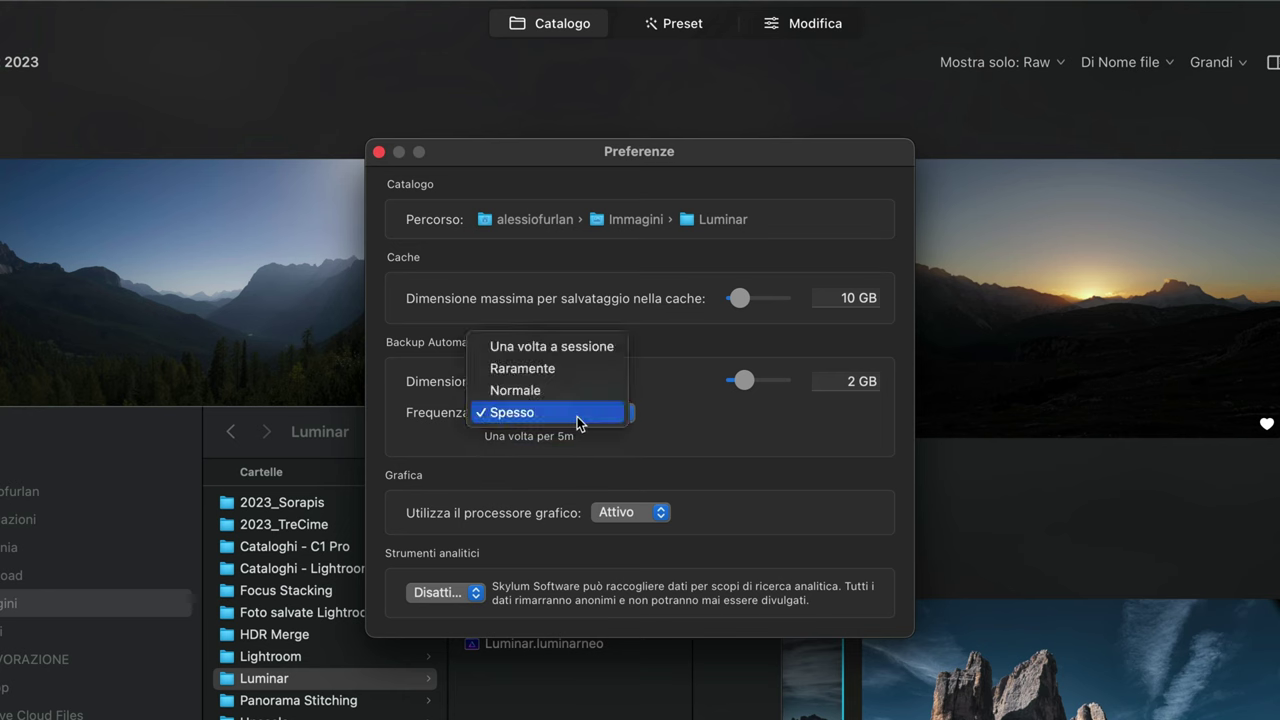
click(578, 348)
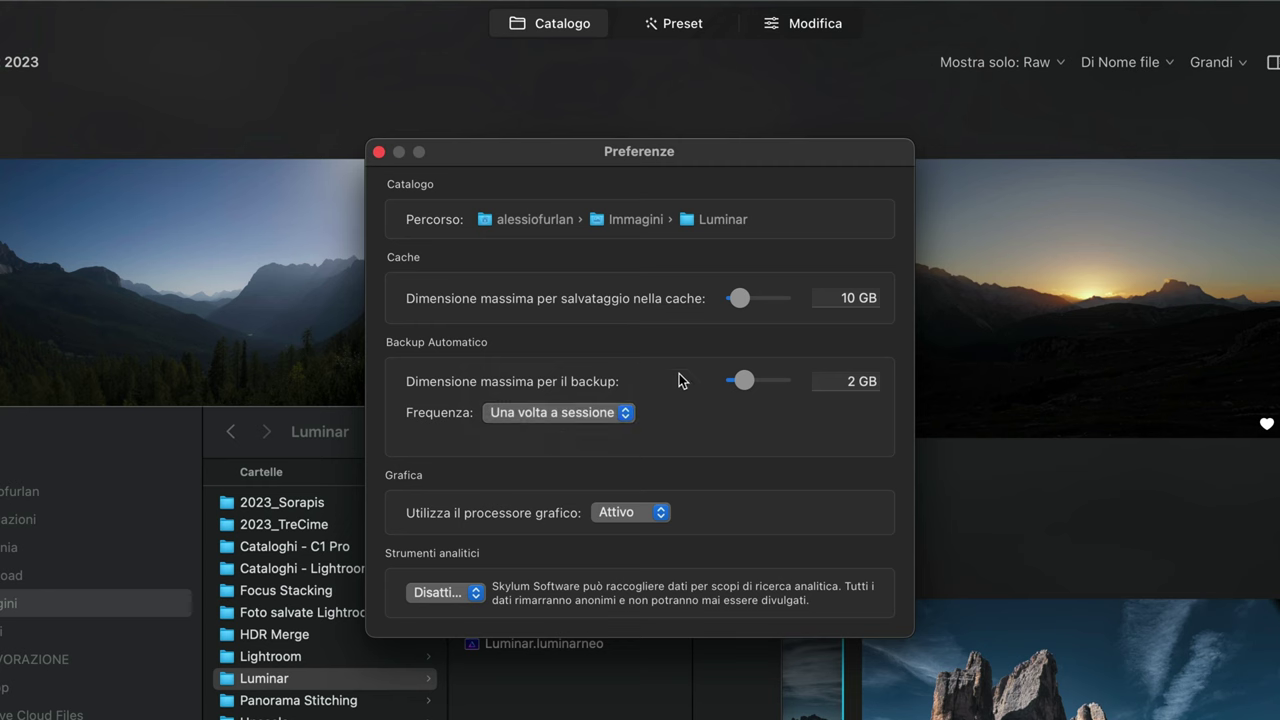
click(549, 412)
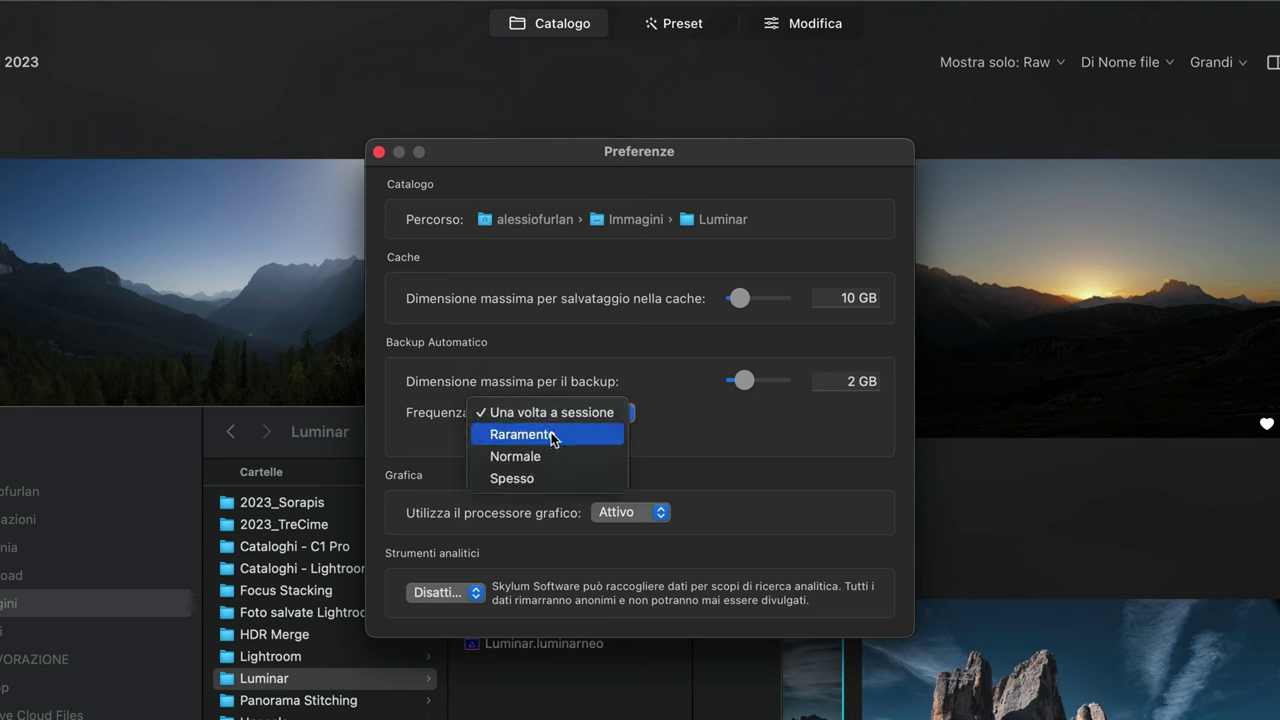
click(547, 457)
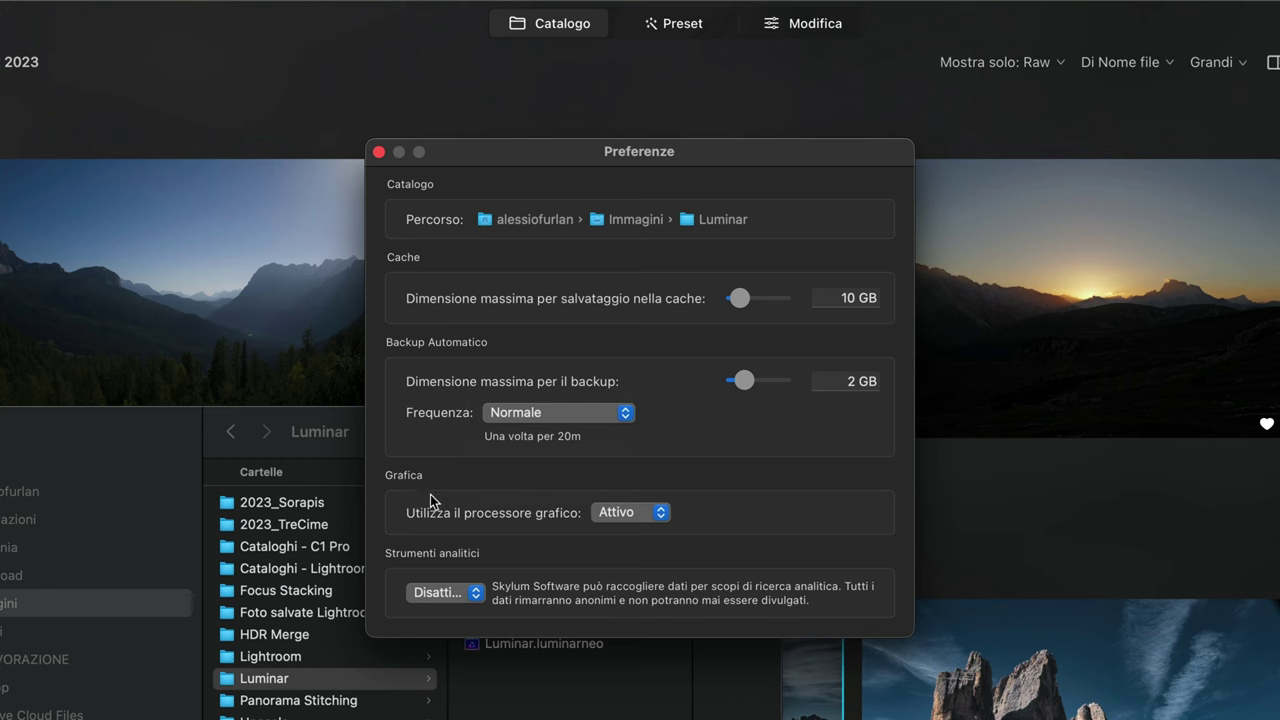
- Review the graphics processor options without changing them and close the preferences
click(660, 512)
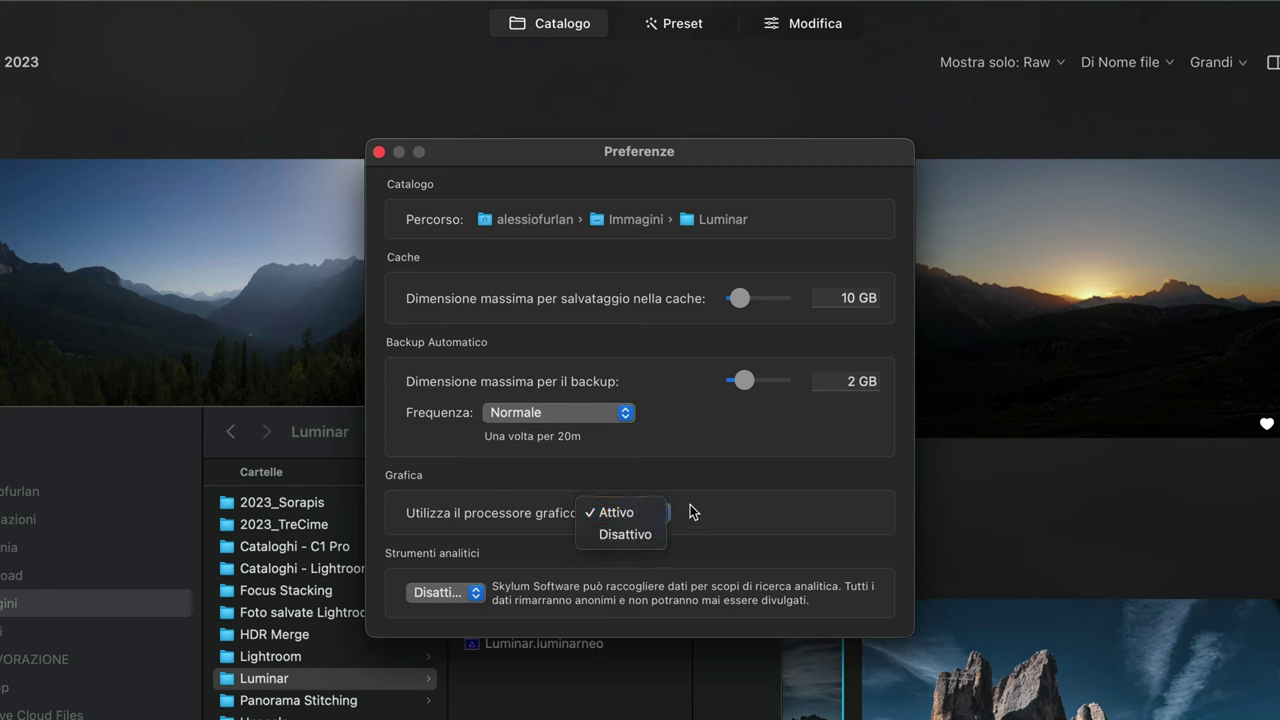
click(732, 497)
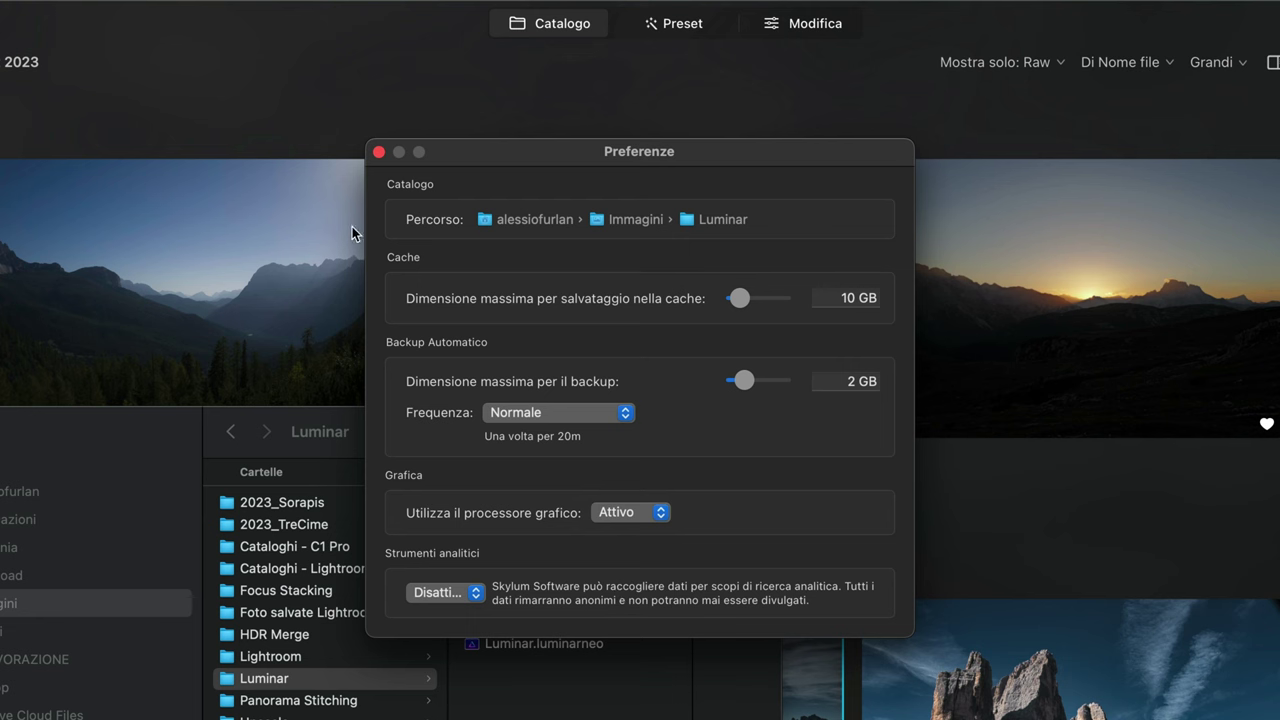
click(379, 151)
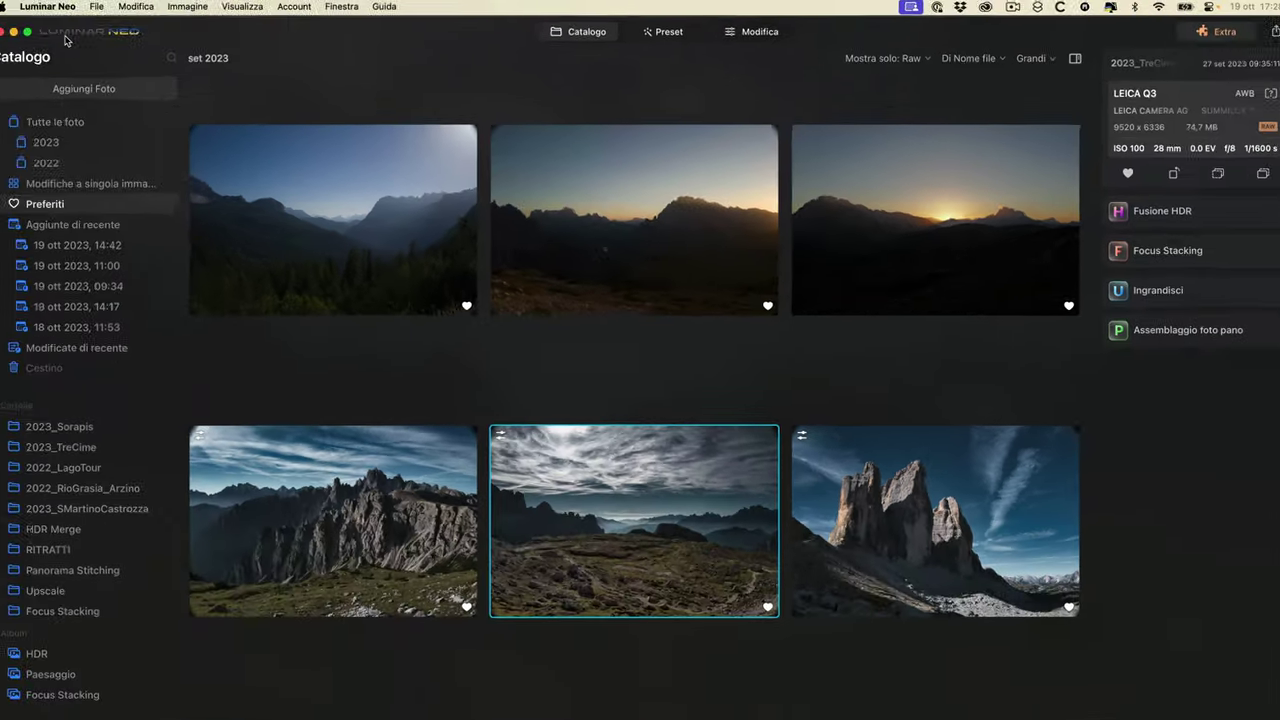
- Review the options for installing Luminar Neo as a plugin for Photoshop and Lightroom Classic, and close the dialog
click(63, 7)
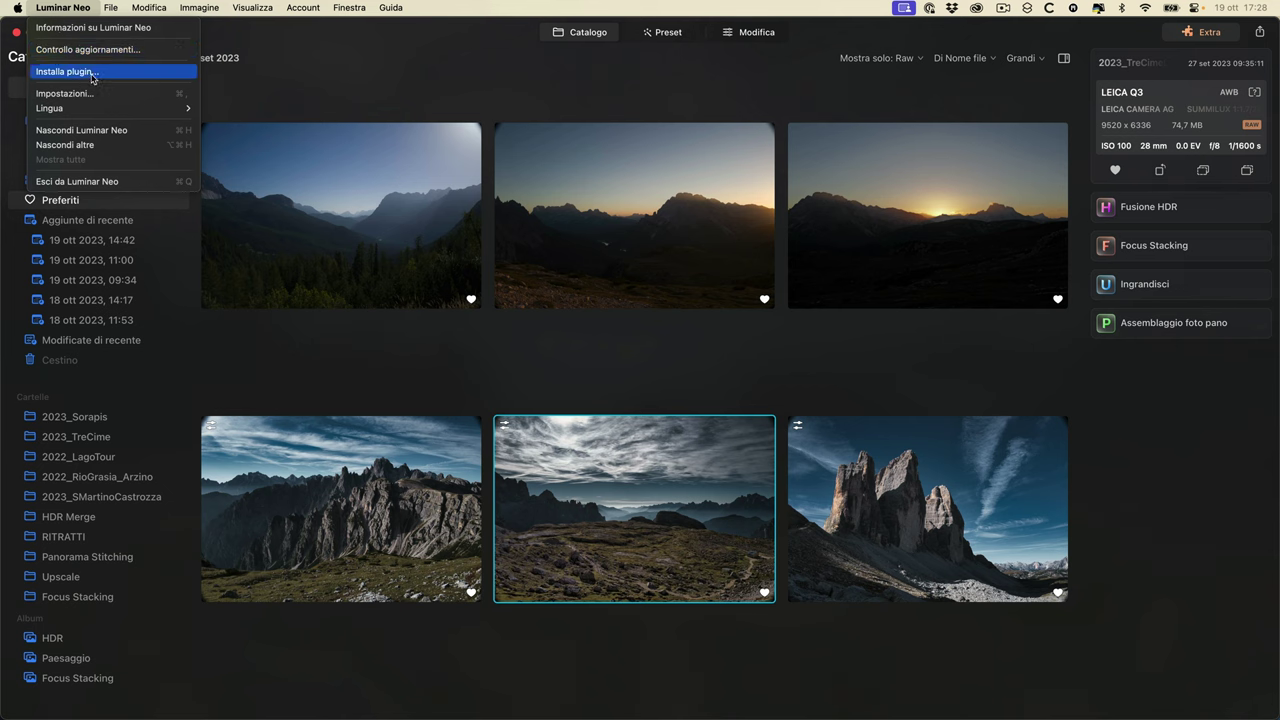
click(92, 72)
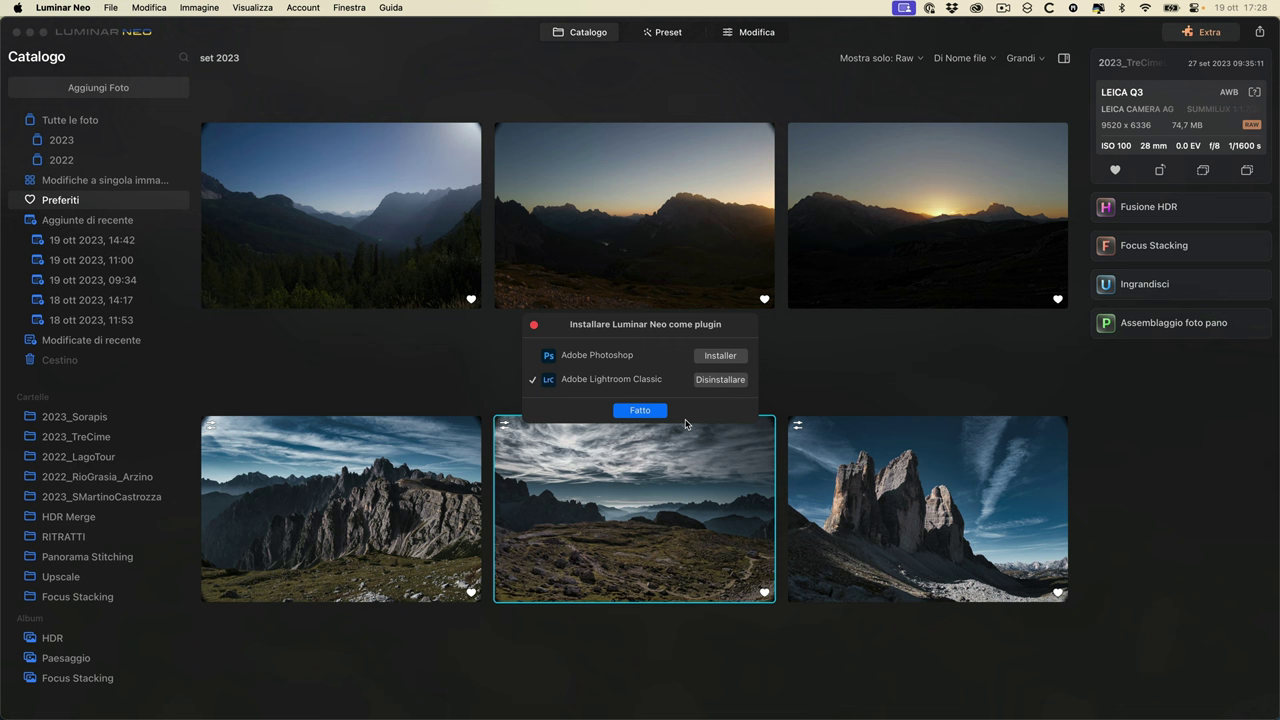
click(641, 411)
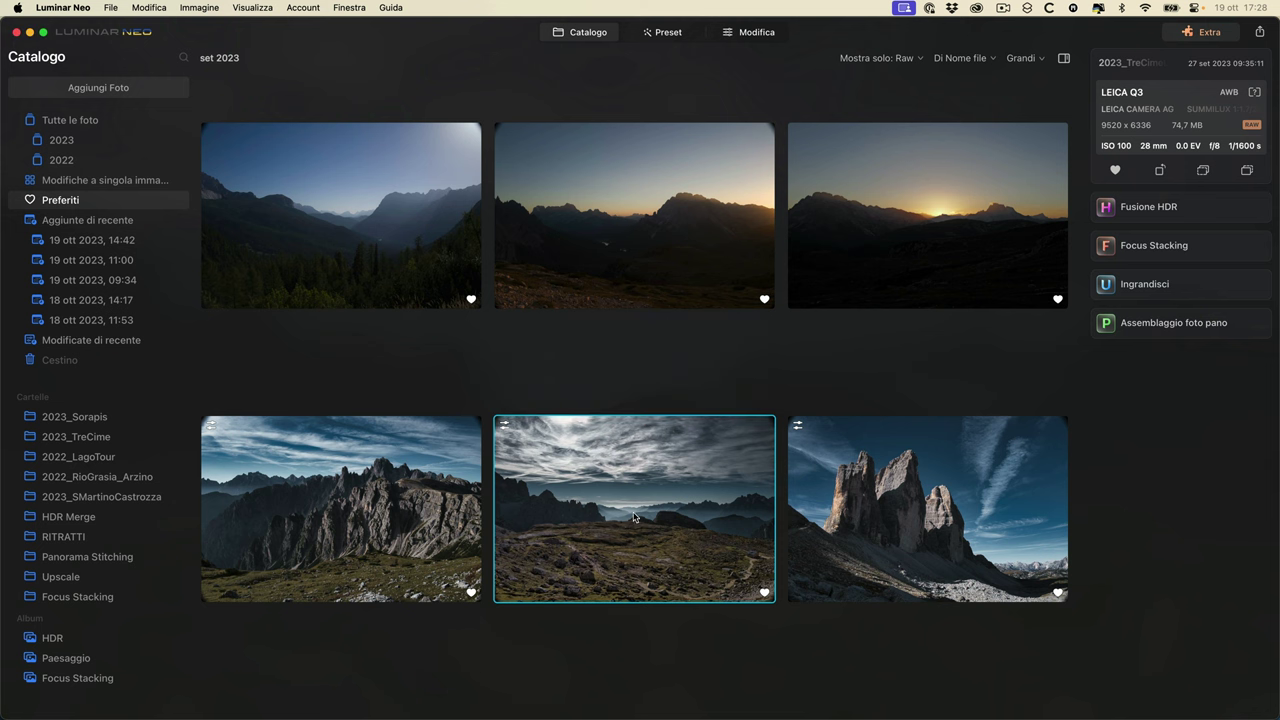
- Edit the selected photo with Migliora con AI, setting Accento to 24, and return to the catalogue
click(746, 38)
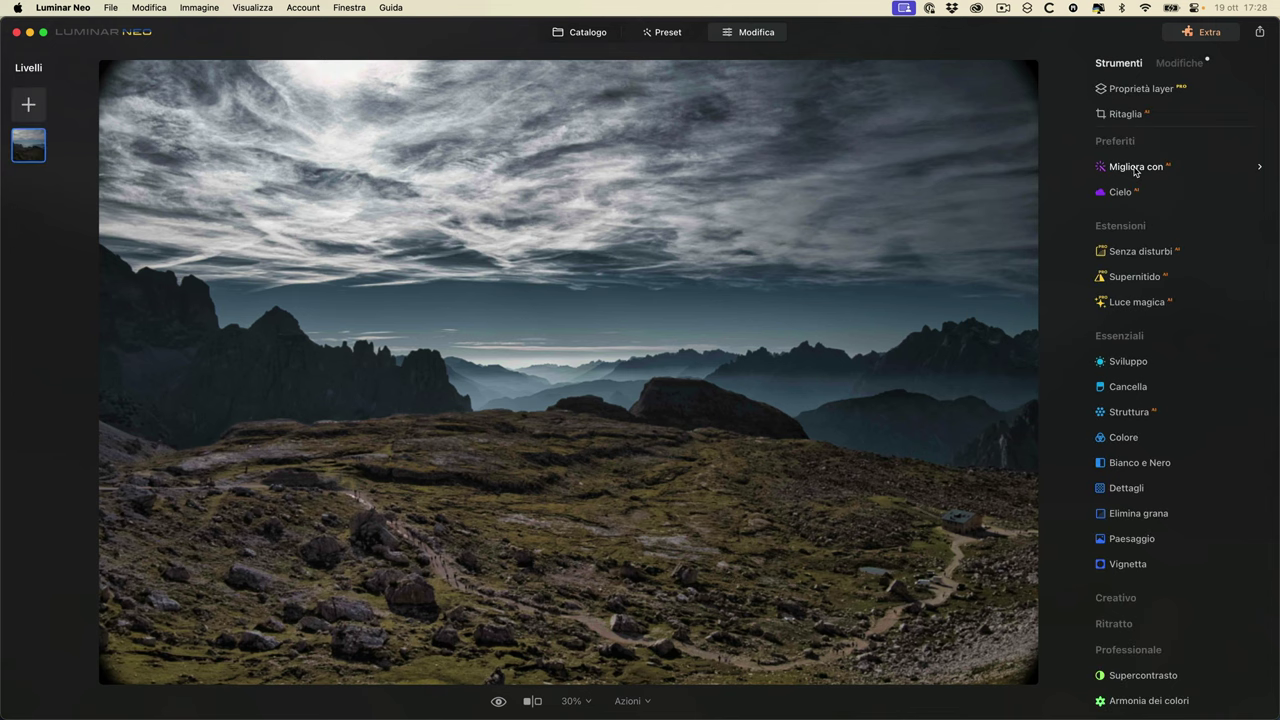
click(1135, 170)
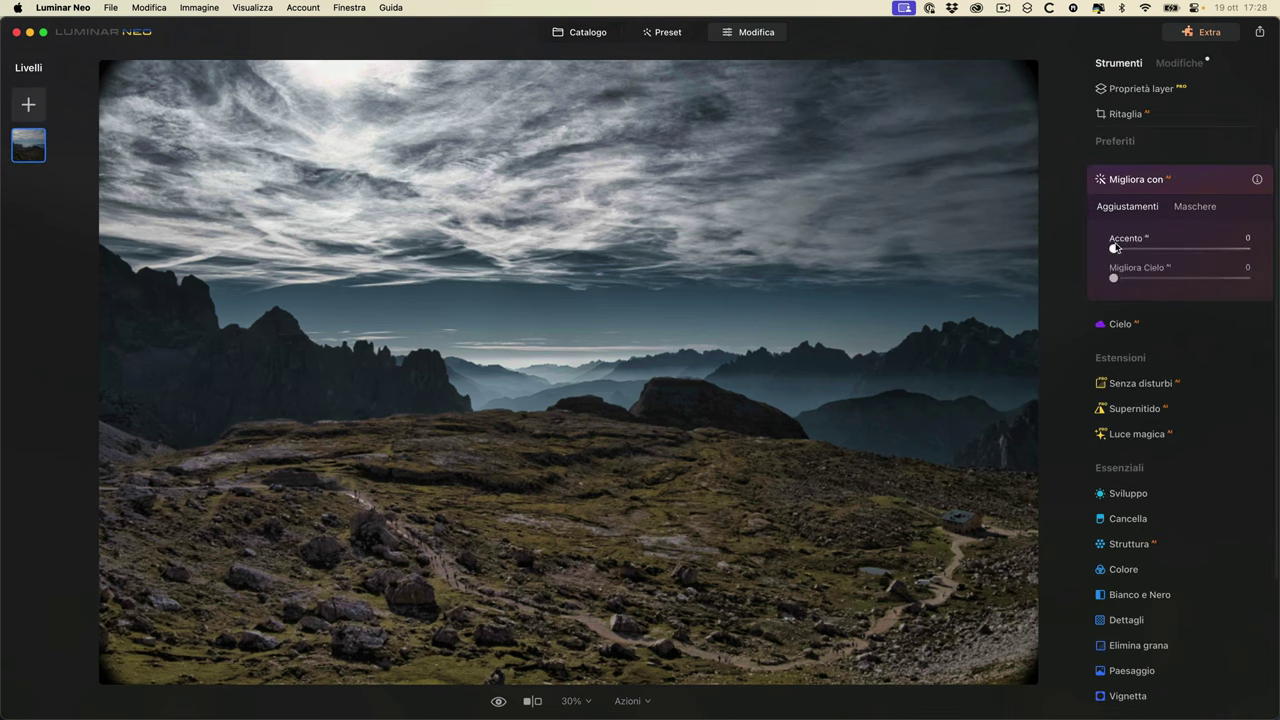
drag(1113, 248, 1156, 254)
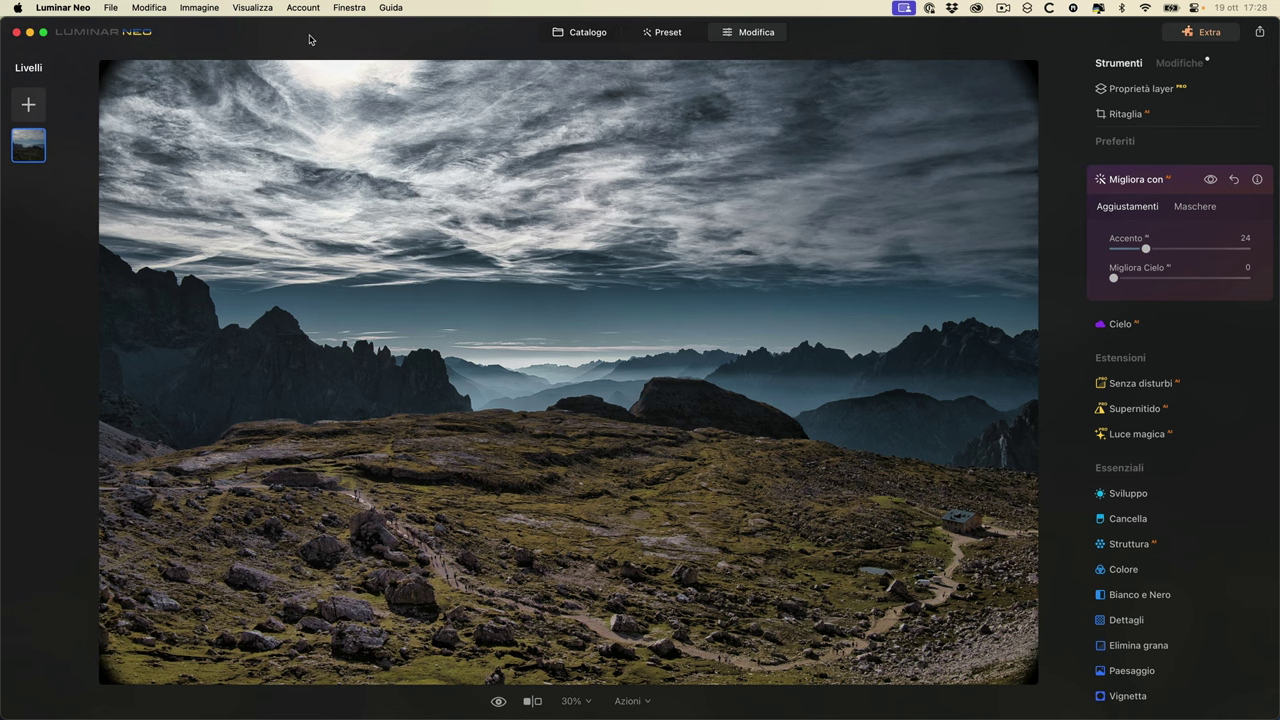
click(565, 36)
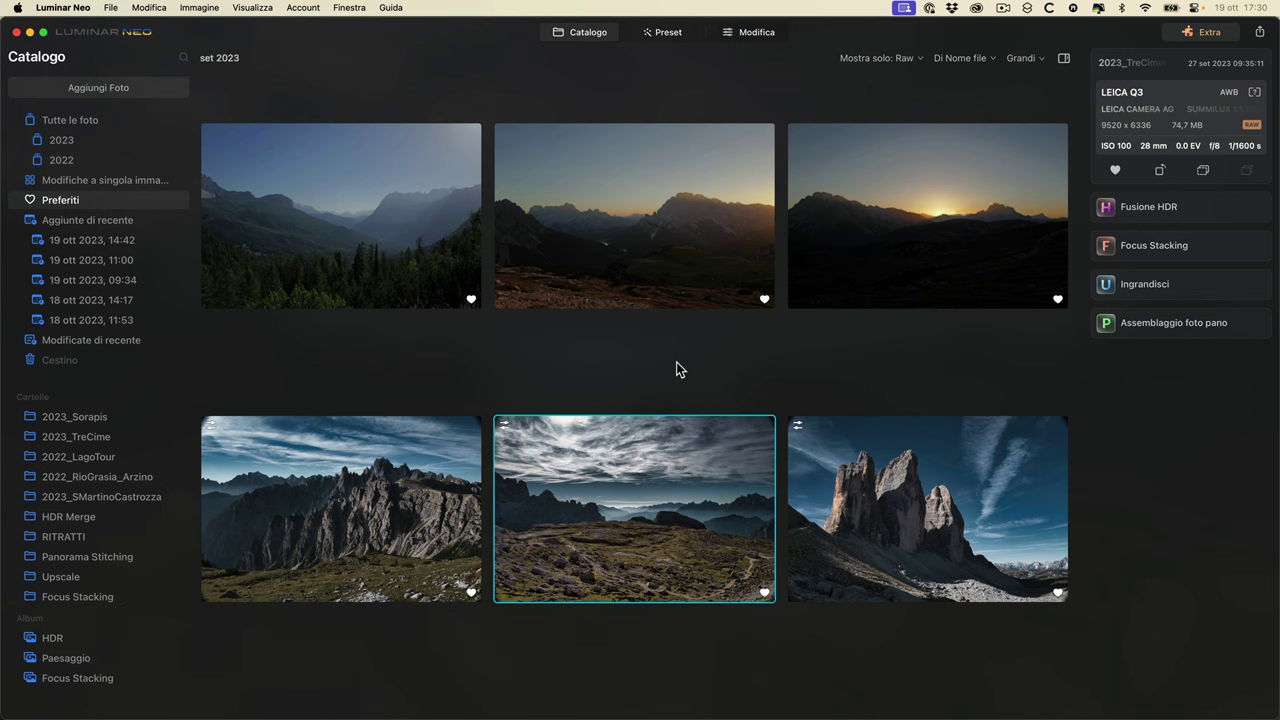
- Review the catalogue management commands and the save options for a manual catalogue backup, and cancel the backup
click(110, 8)
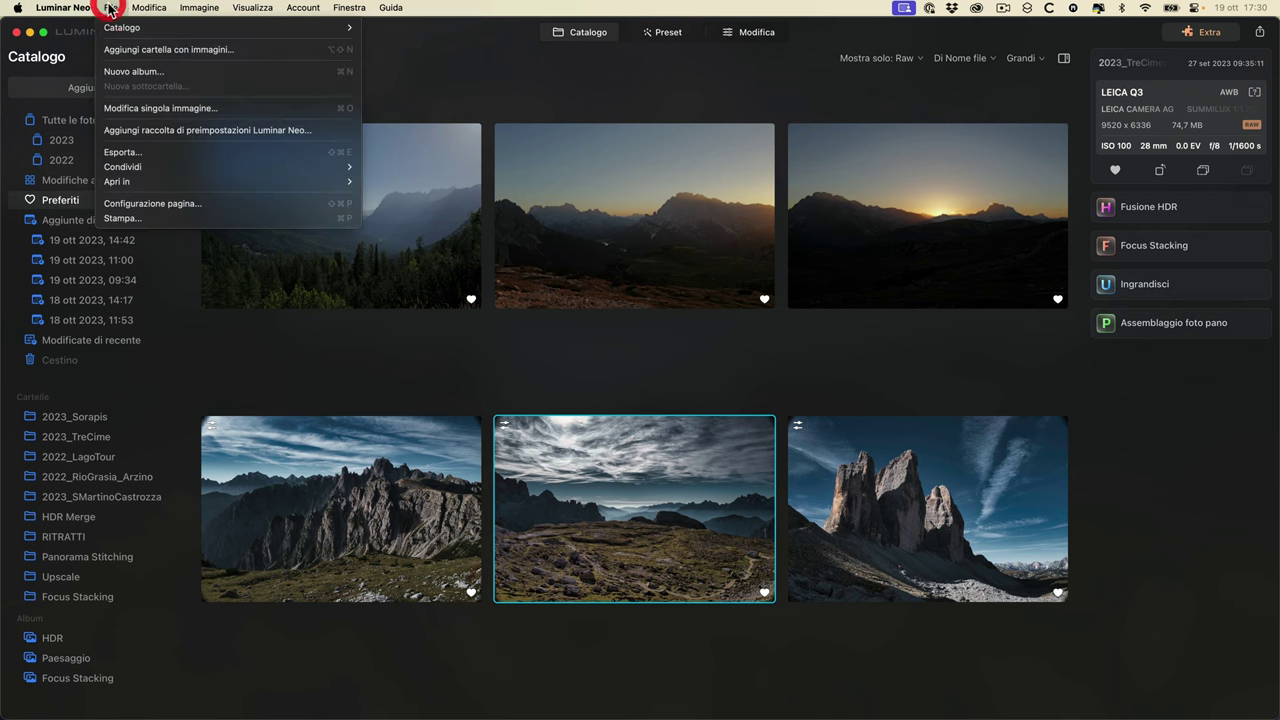
mouse_move(127, 30)
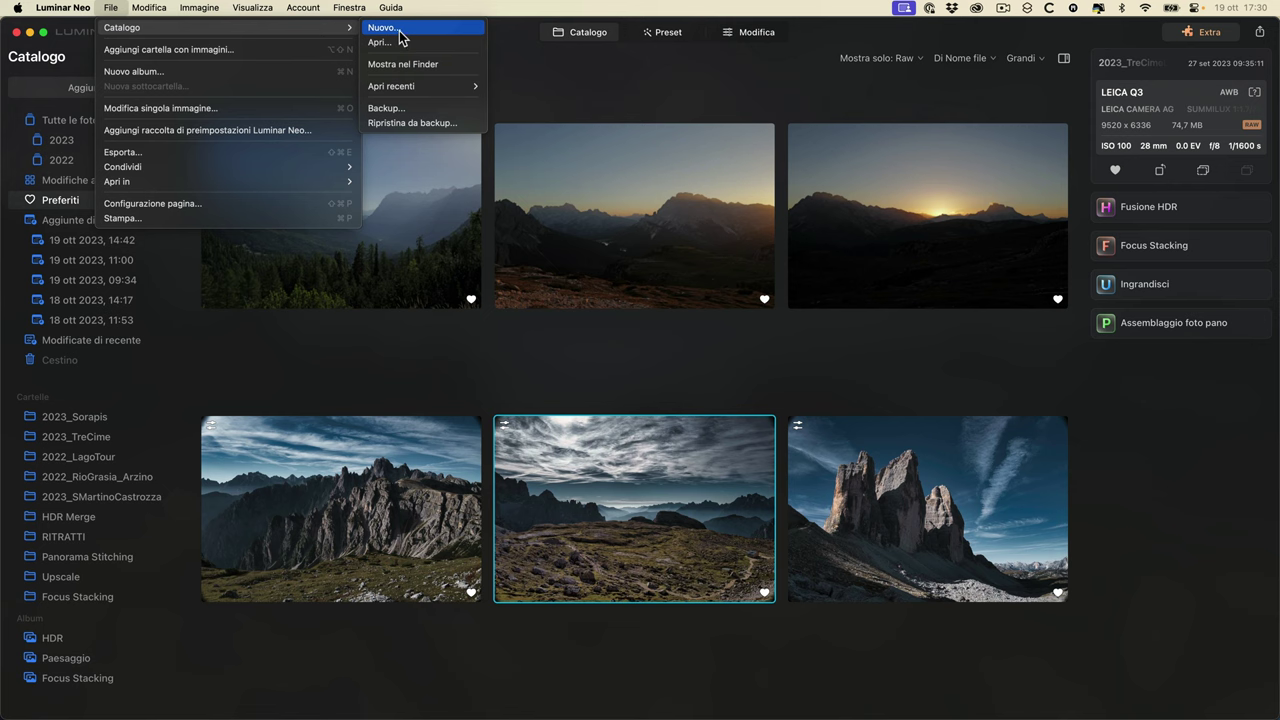
mouse_move(420, 88)
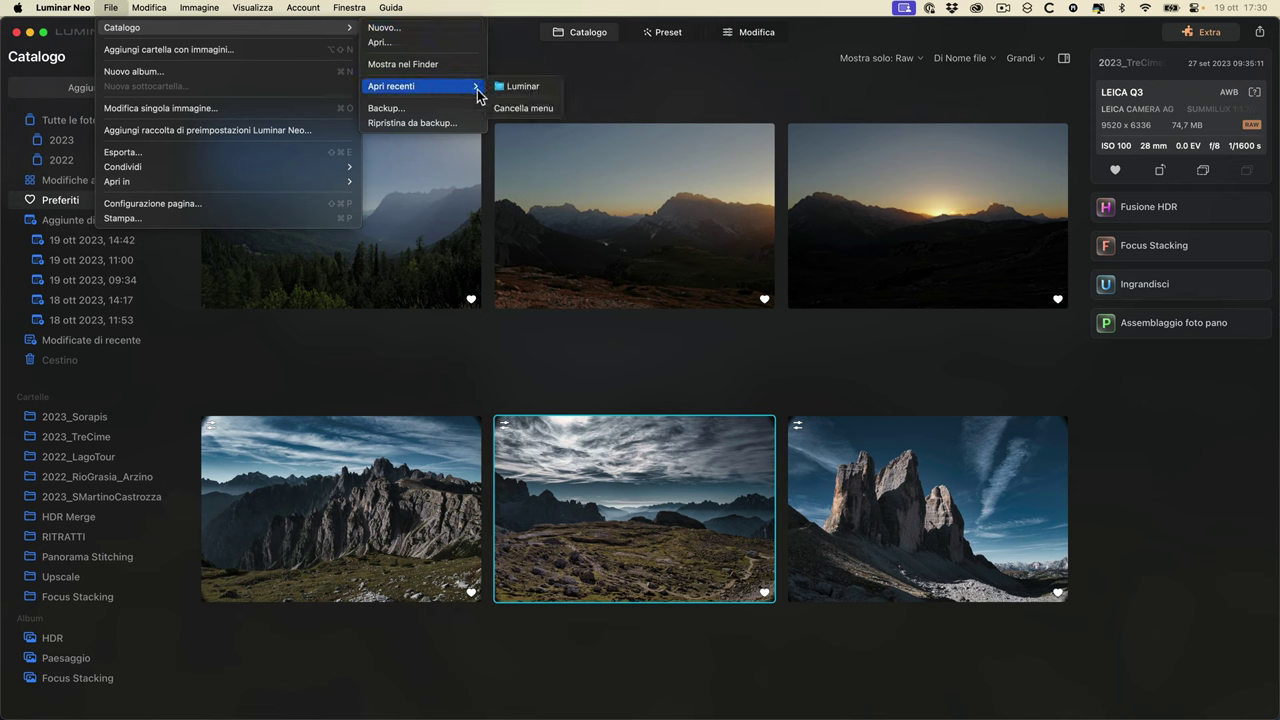
click(424, 110)
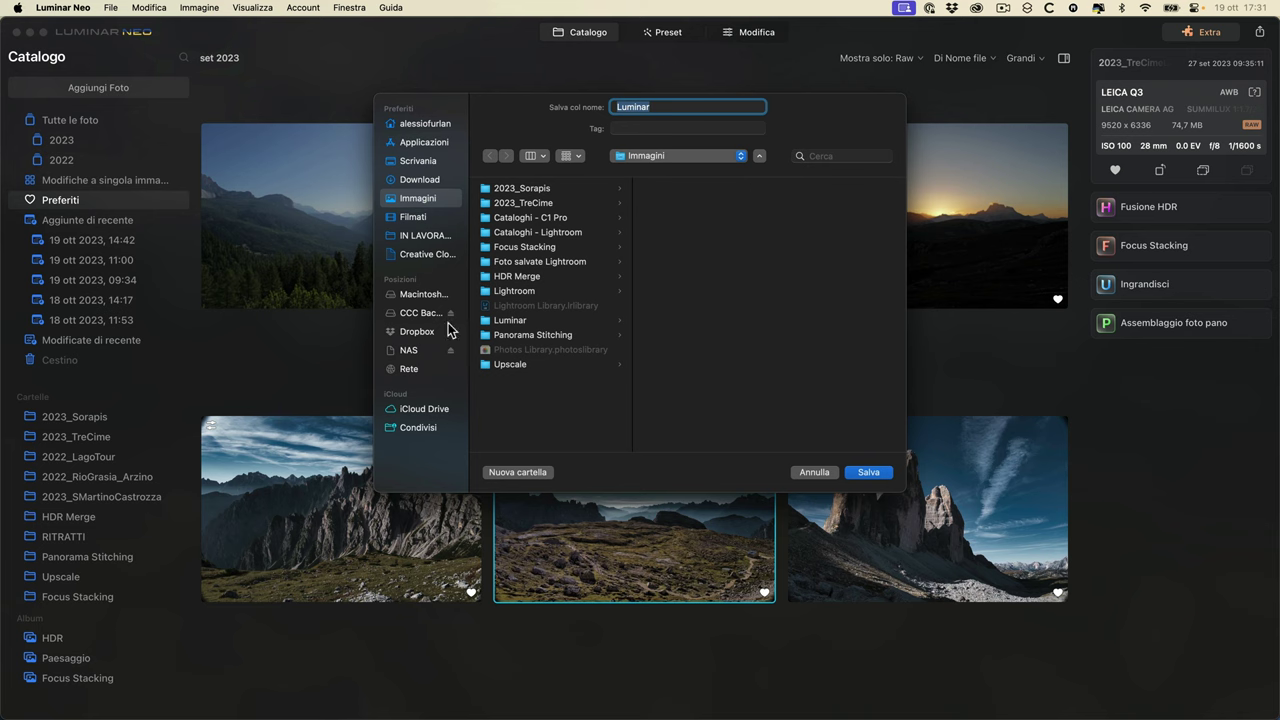
click(812, 472)
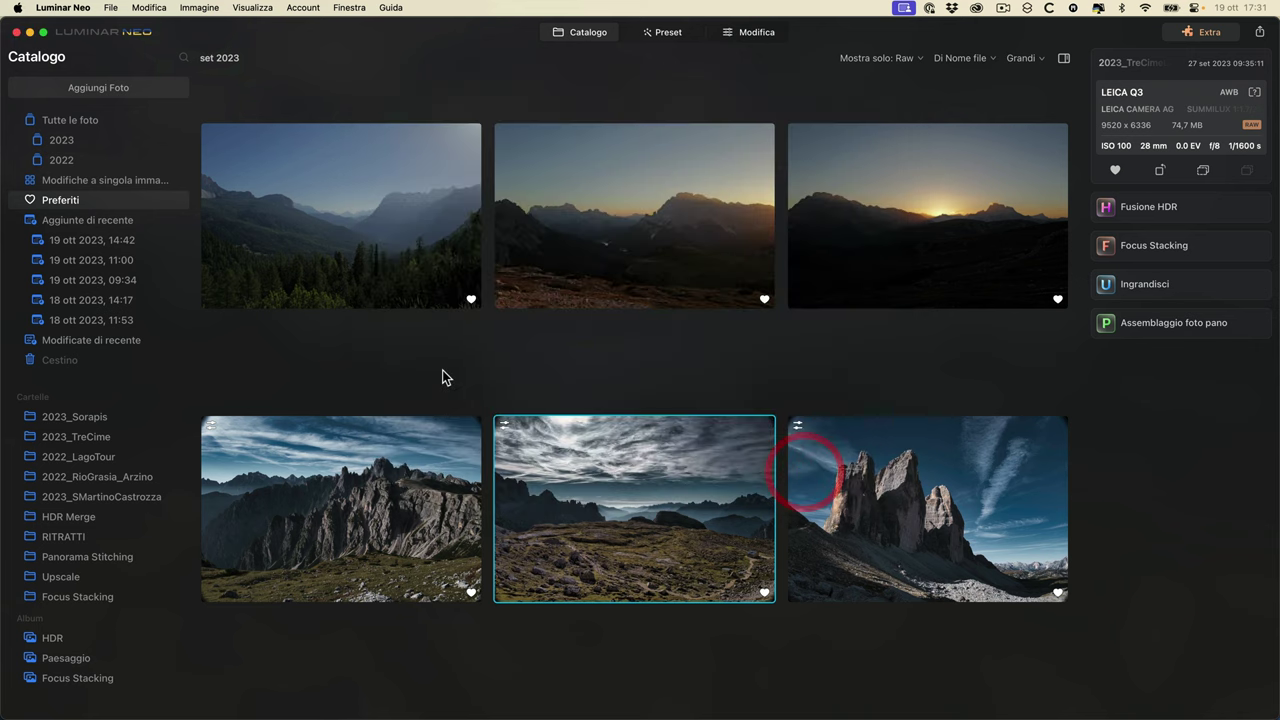
- Create a new catalogue named LUMINAR 2023 in the Immagini folder
click(111, 8)
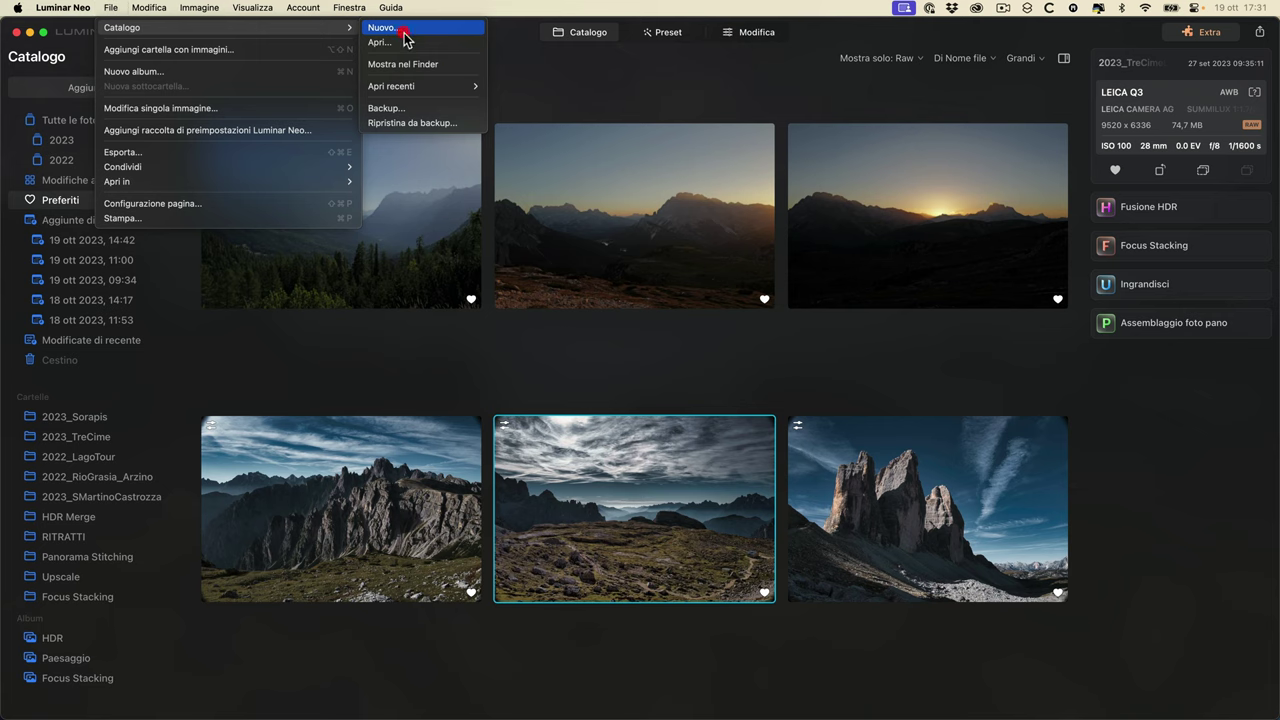
click(405, 37)
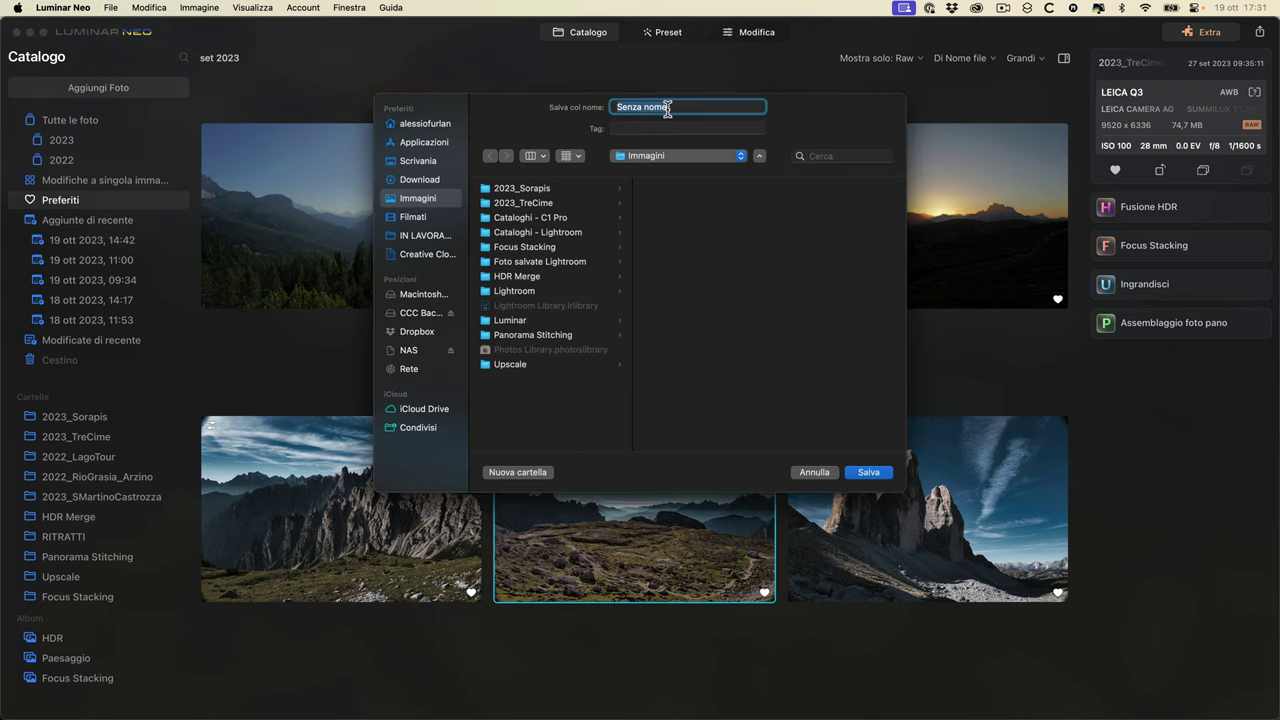
text(LUMINAR 2023)
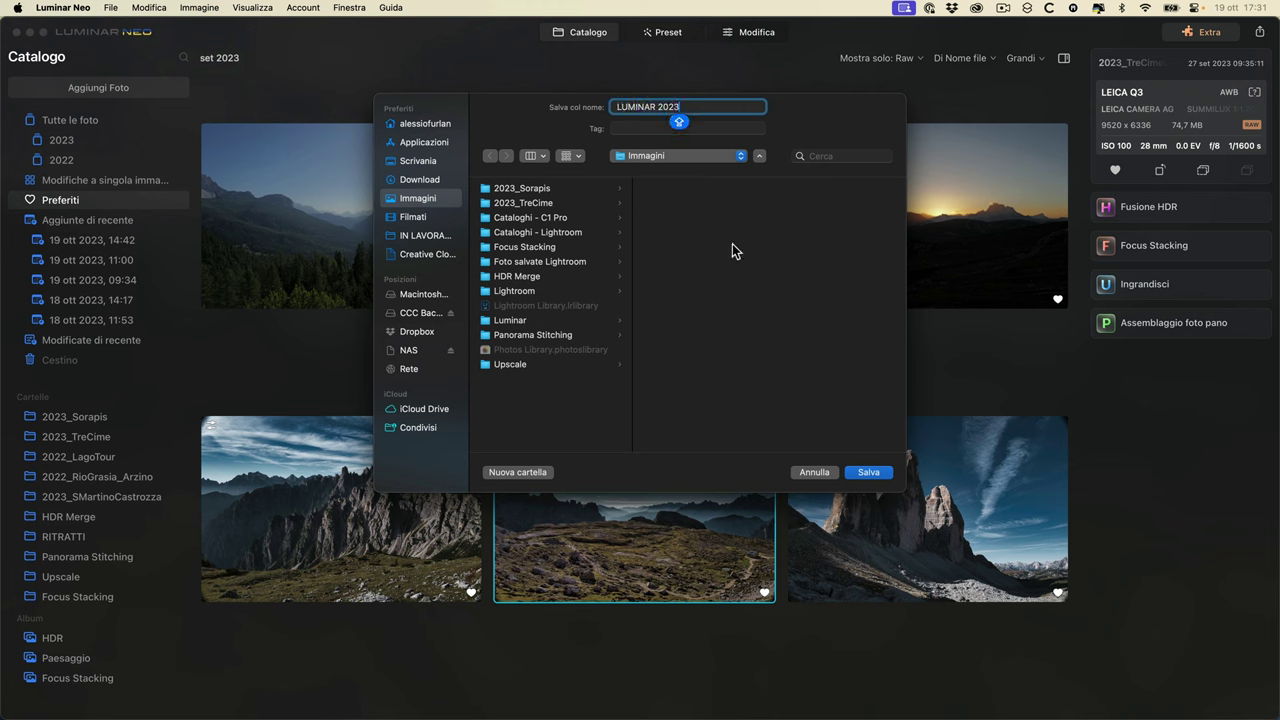
click(875, 473)
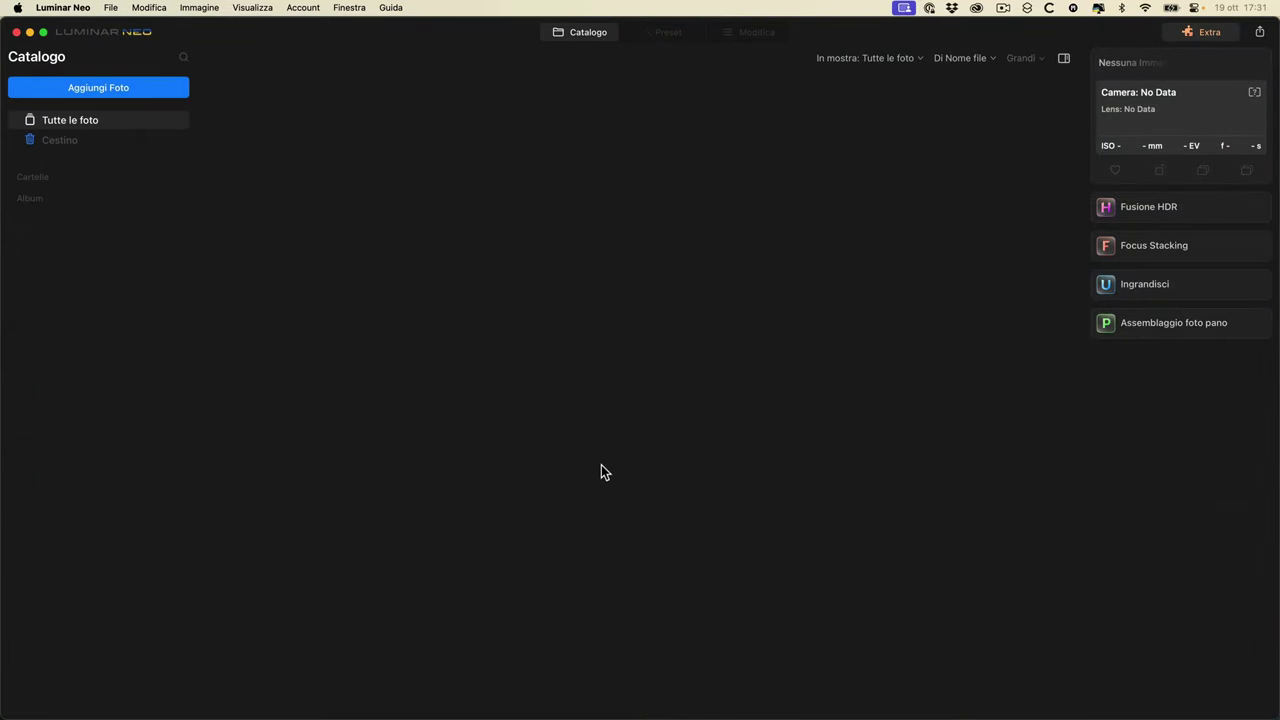
- Switch back to the original Luminar catalogue from the recently opened catalogues
click(83, 90)
click(112, 9)
mouse_move(122, 31)
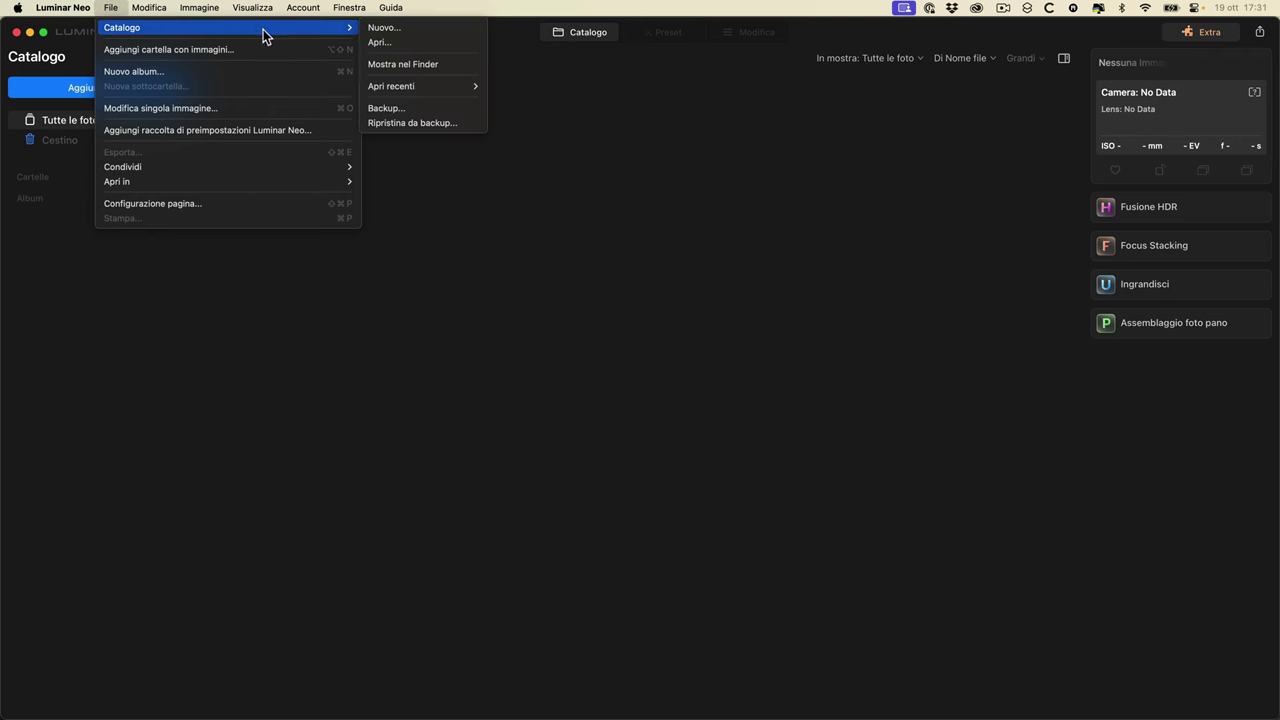
mouse_move(447, 88)
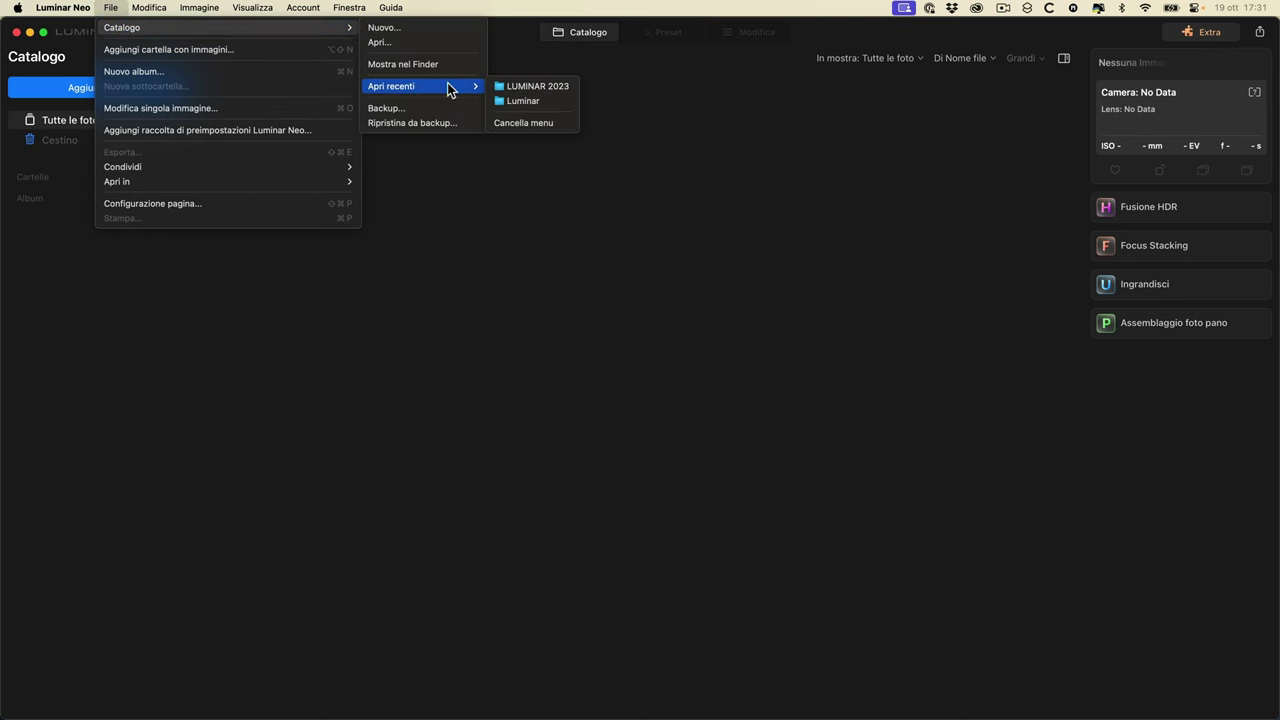
click(521, 101)
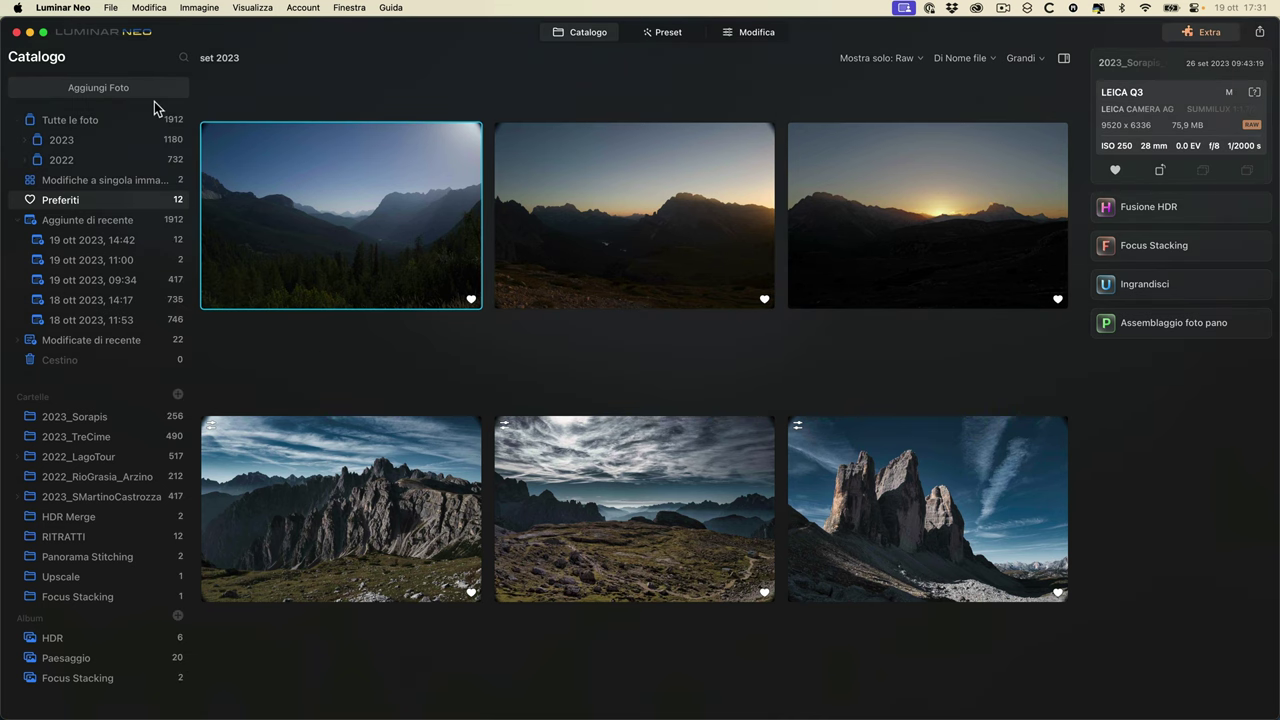
- Open the LUMINAR 2023 catalogue by choosing its folder in Immagini
click(110, 8)
mouse_move(117, 35)
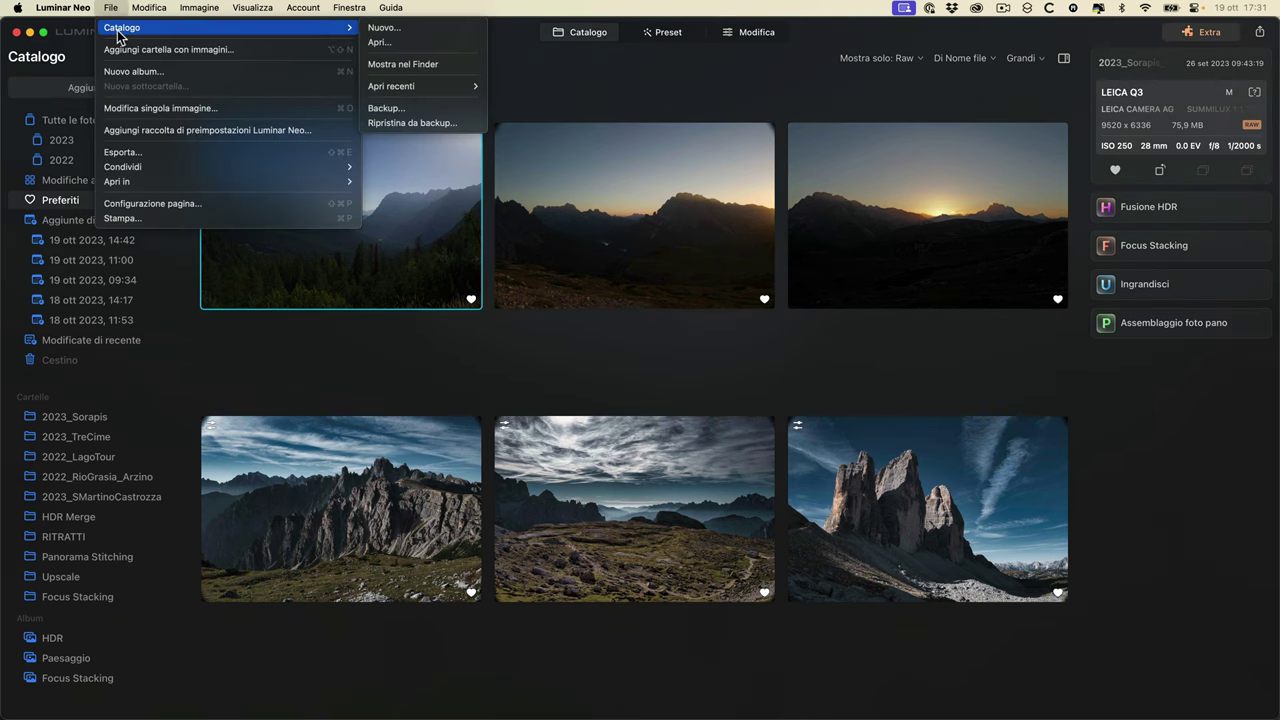
click(374, 43)
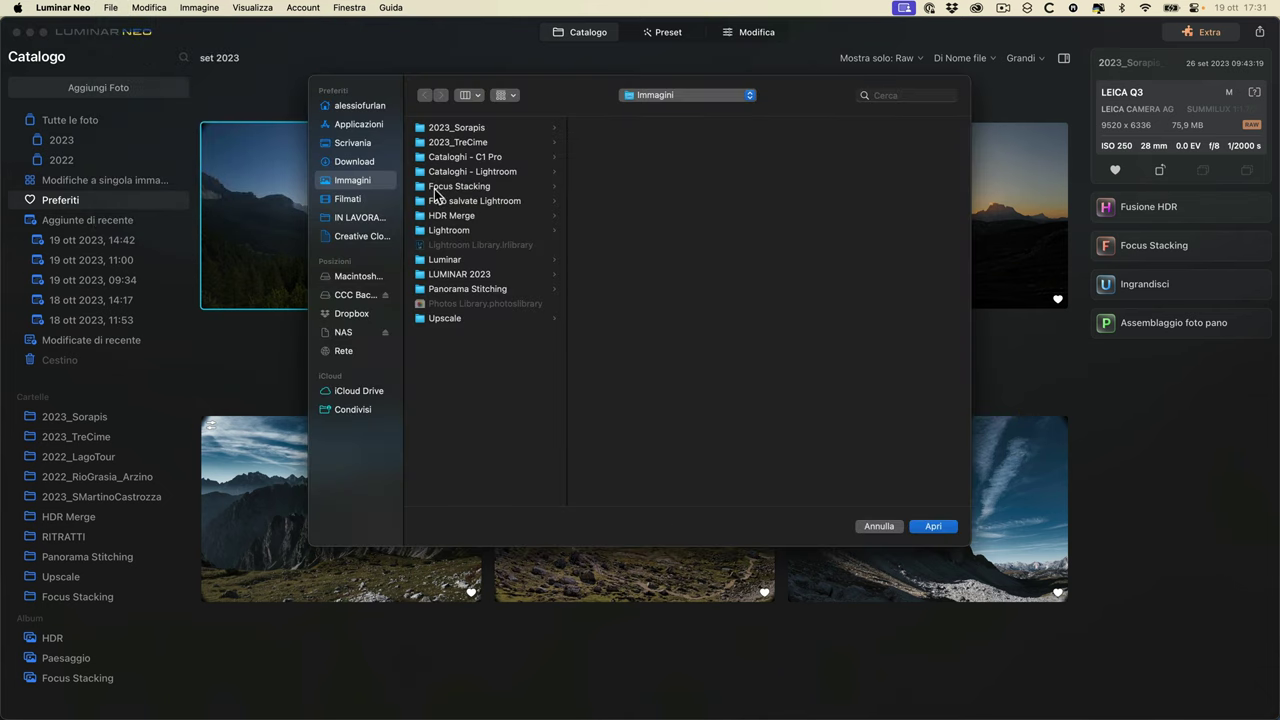
click(477, 277)
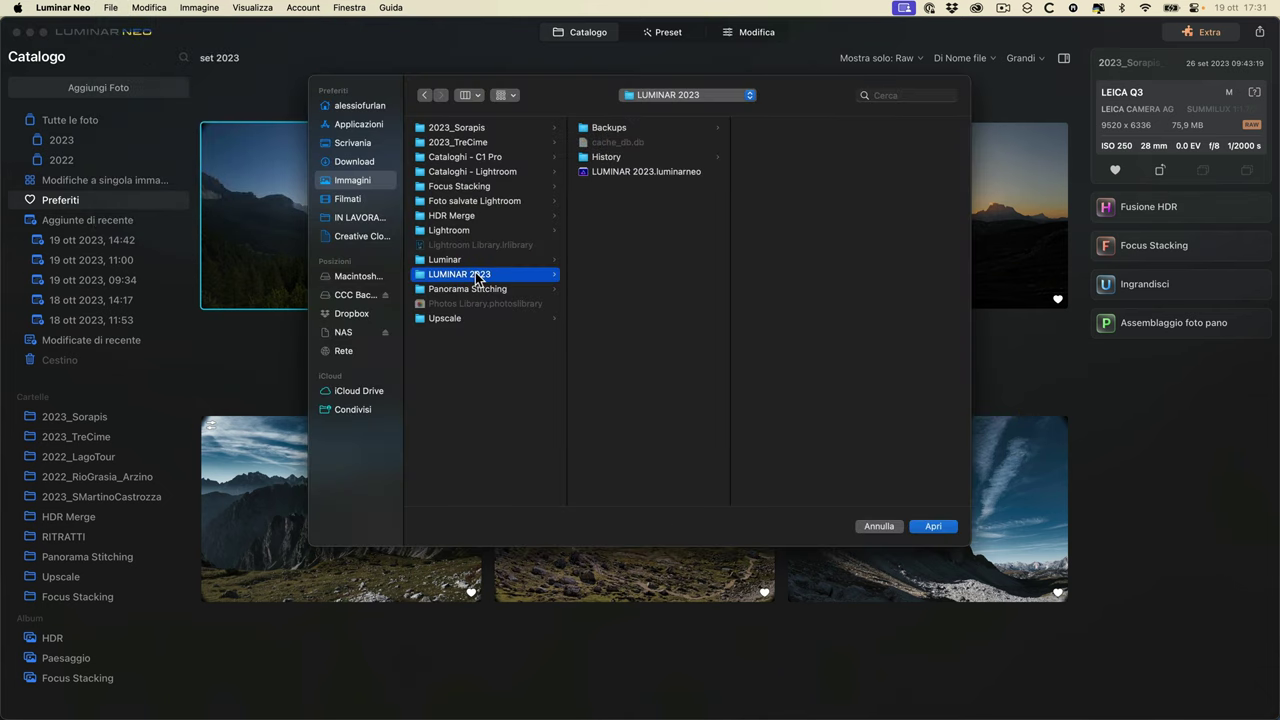
click(933, 526)
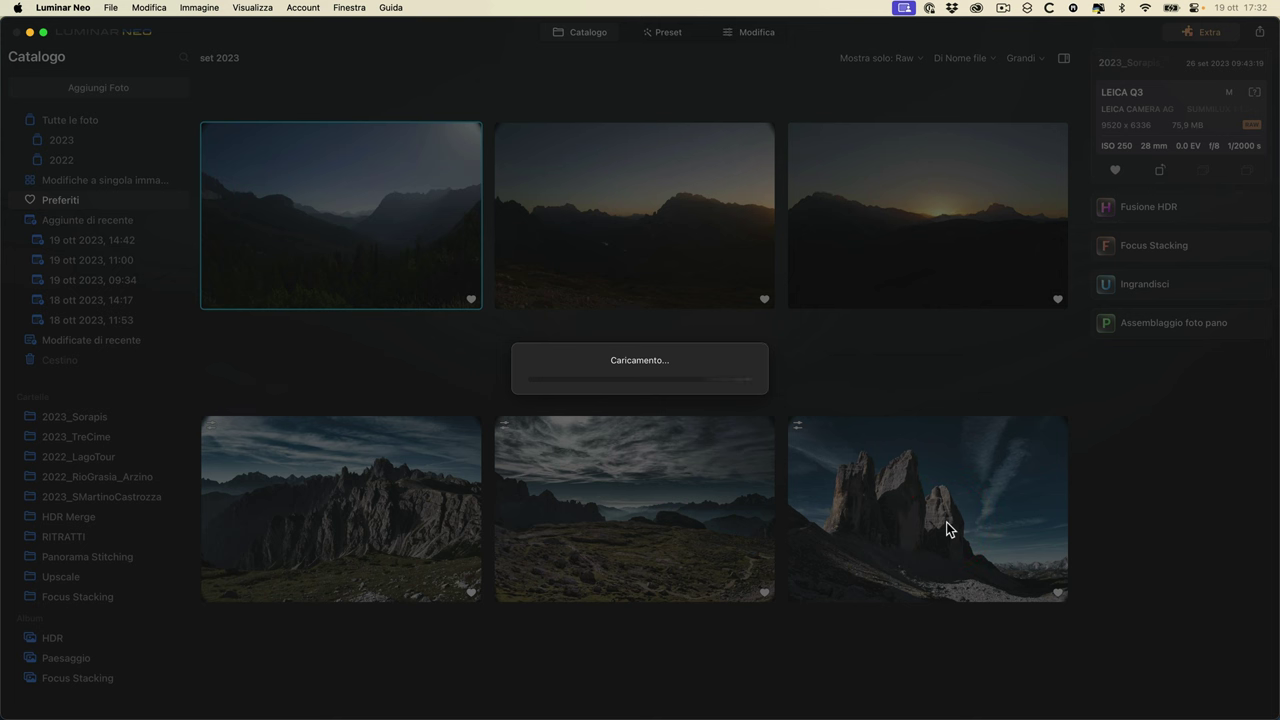